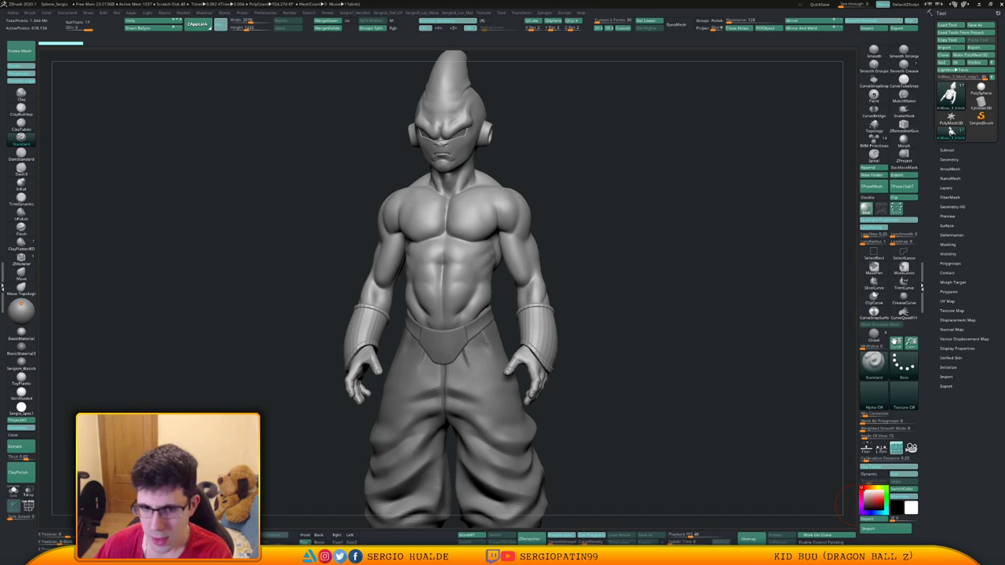
Examine the character's overall proportions from head to feet, from the front and slightly turned angles.
{"action": "key", "text": "space"}
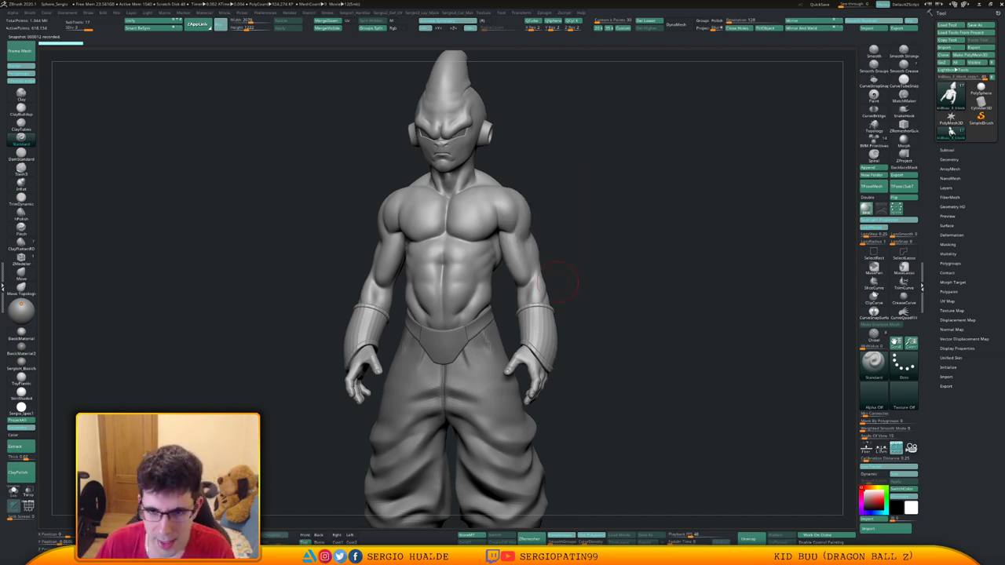
{"action": "left_click_drag", "start_coordinate": [601, 275], "coordinate": [579, 319]}
{"action": "left_click_drag", "start_coordinate": [563, 278], "coordinate": [591, 305], "text": "alt"}
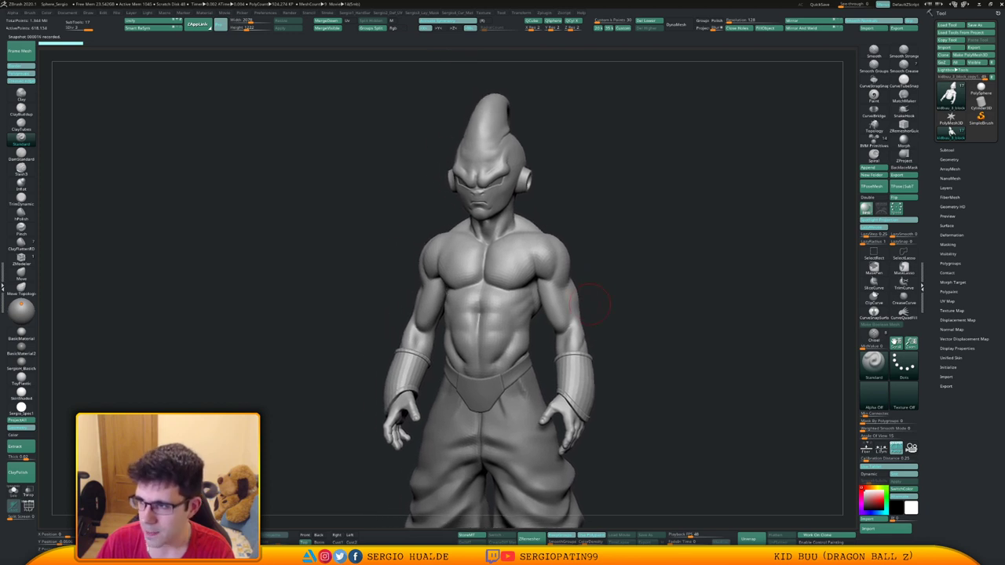
{"action": "right_click_drag", "start_coordinate": [591, 305], "coordinate": [595, 283], "text": "ctrl"}
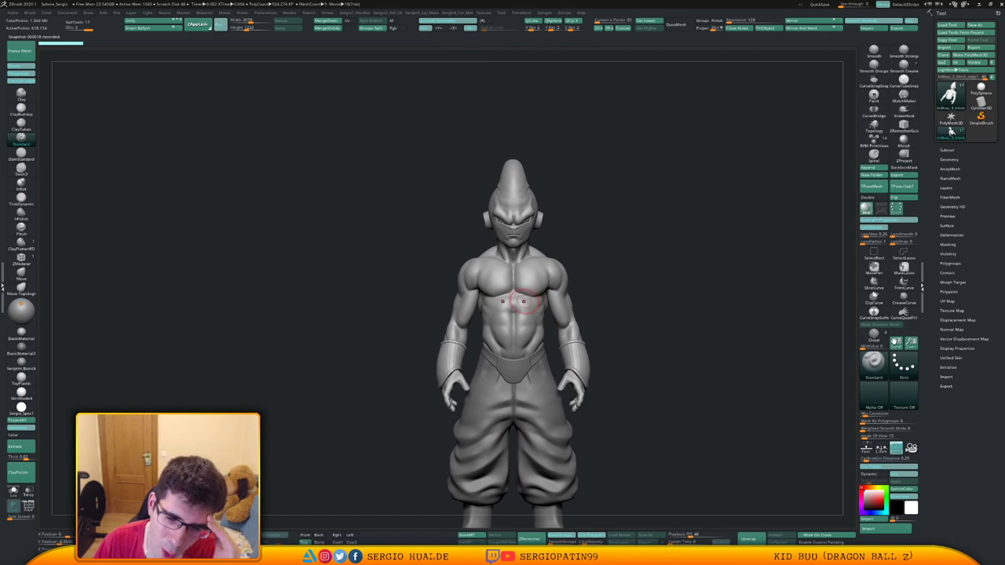
{"action": "mouse_move", "coordinate": [619, 283]}
{"action": "left_mouse_down"}
{"action": "mouse_move", "coordinate": [545, 287]}
{"action": "mouse_move", "coordinate": [615, 285]}
{"action": "mouse_move", "coordinate": [596, 291]}
{"action": "left_mouse_up"}
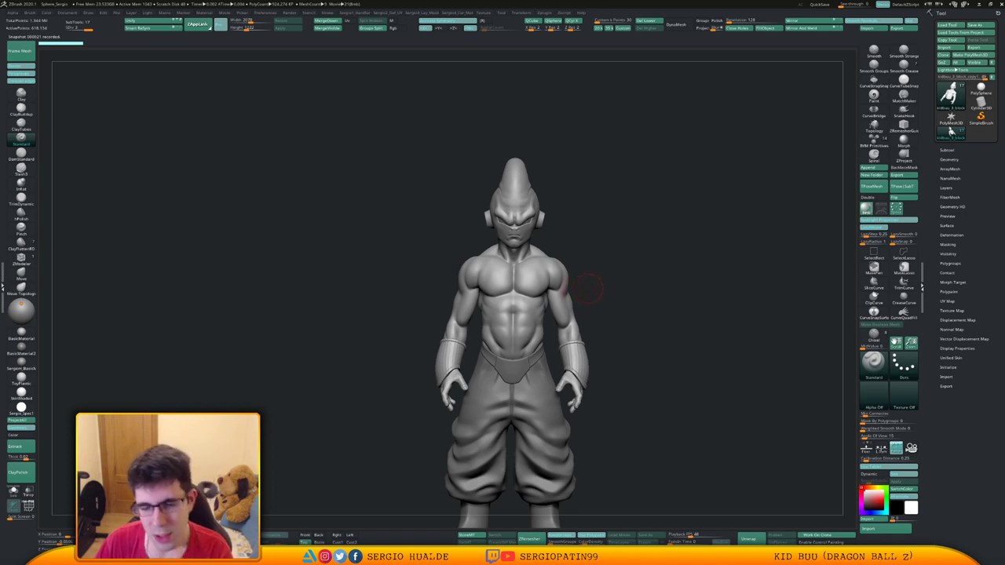
{"action": "left_click_drag", "start_coordinate": [628, 311], "coordinate": [595, 338]}
{"action": "left_click_drag", "start_coordinate": [589, 393], "coordinate": [626, 314], "text": "alt"}
{"action": "left_click_drag", "start_coordinate": [599, 278], "coordinate": [598, 327], "text": "alt"}
{"action": "right_click_drag", "start_coordinate": [532, 309], "coordinate": [526, 336], "text": "ctrl"}
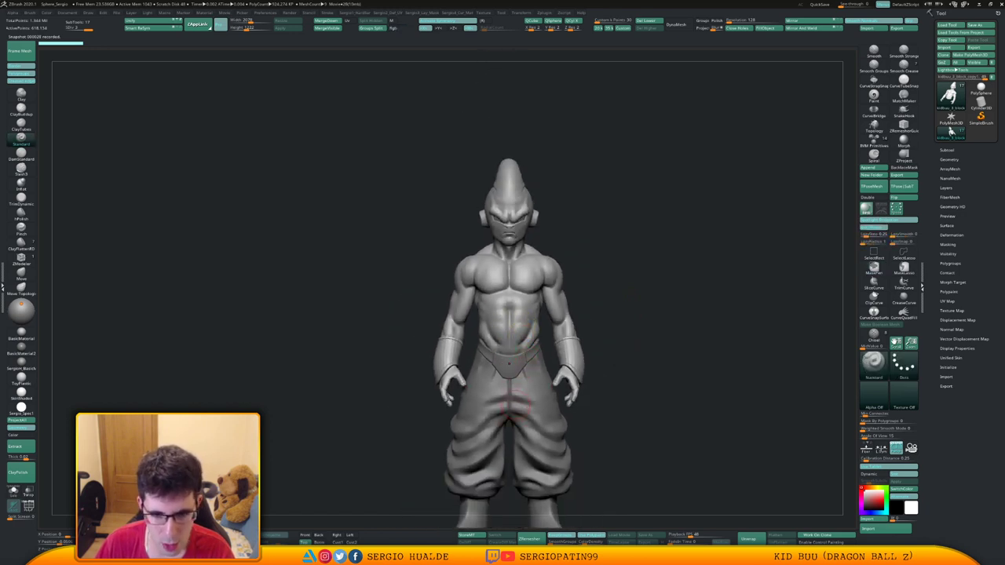
{"action": "right_click_drag", "start_coordinate": [517, 406], "coordinate": [533, 349], "text": "alt"}
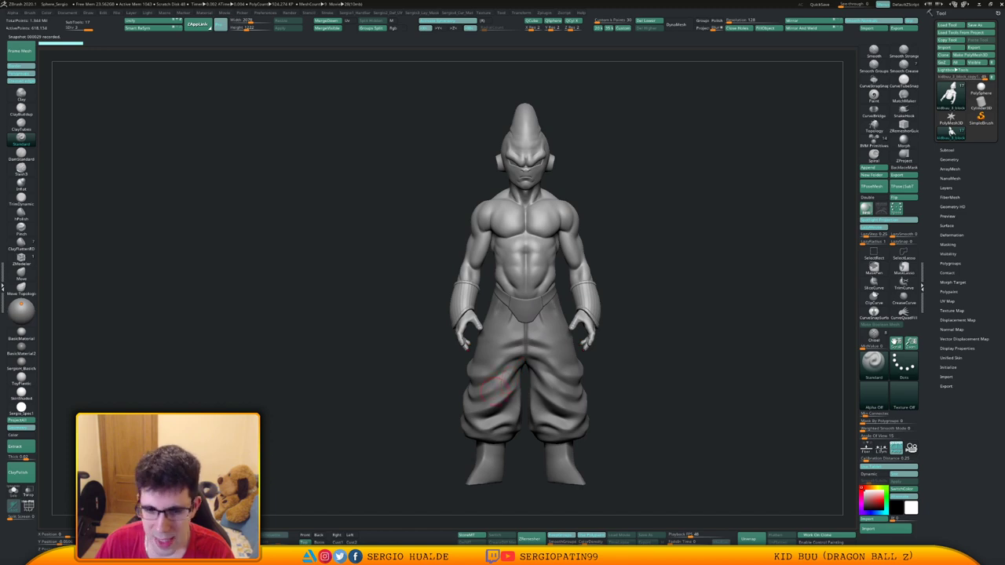
{"action": "right_click_drag", "start_coordinate": [504, 382], "coordinate": [485, 377], "text": "alt"}
{"action": "right_click_drag", "start_coordinate": [551, 316], "coordinate": [571, 340]}
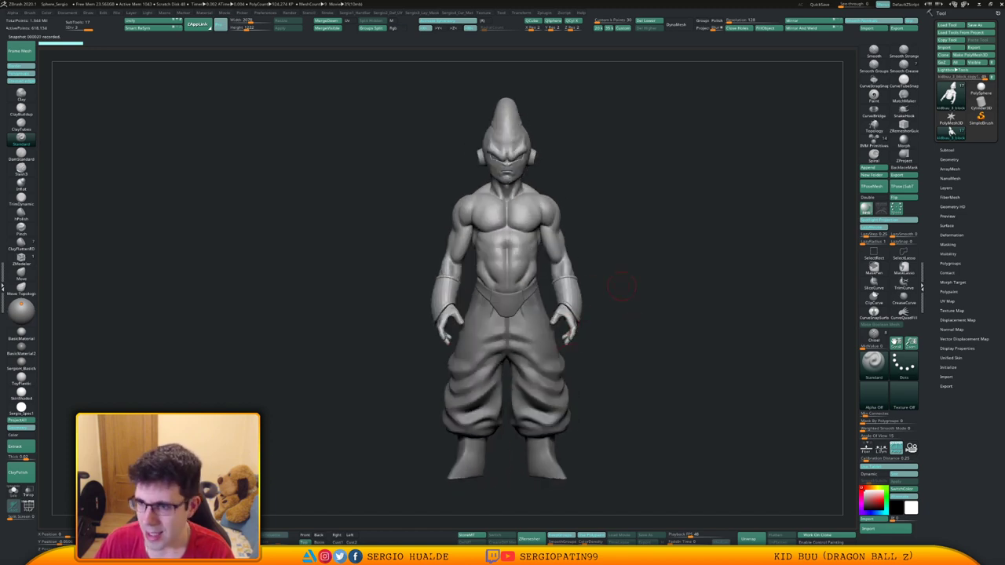
Create a combined TPose mesh of the character's parts and isolate its body polygroup with the polygroup wireframe shown.
{"action": "left_click", "coordinate": [947, 150]}
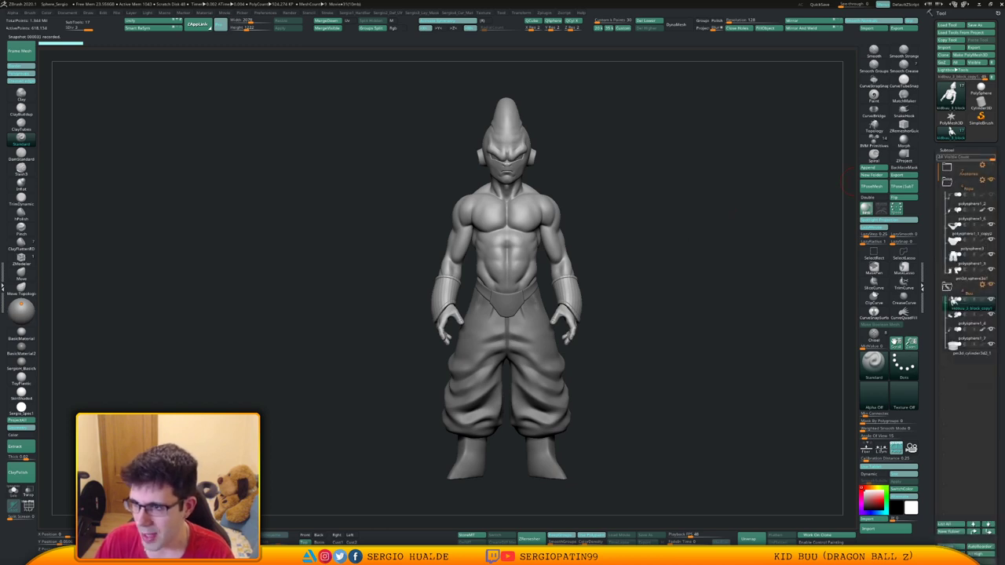
{"action": "left_click", "coordinate": [508, 304], "text": "alt"}
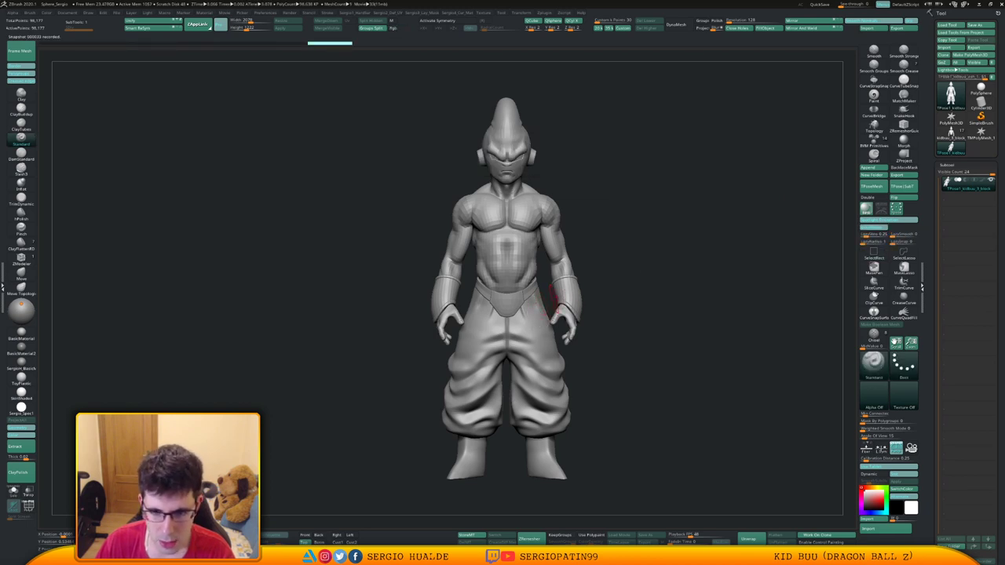
{"action": "left_click", "coordinate": [572, 275], "text": "ctrl+shift"}
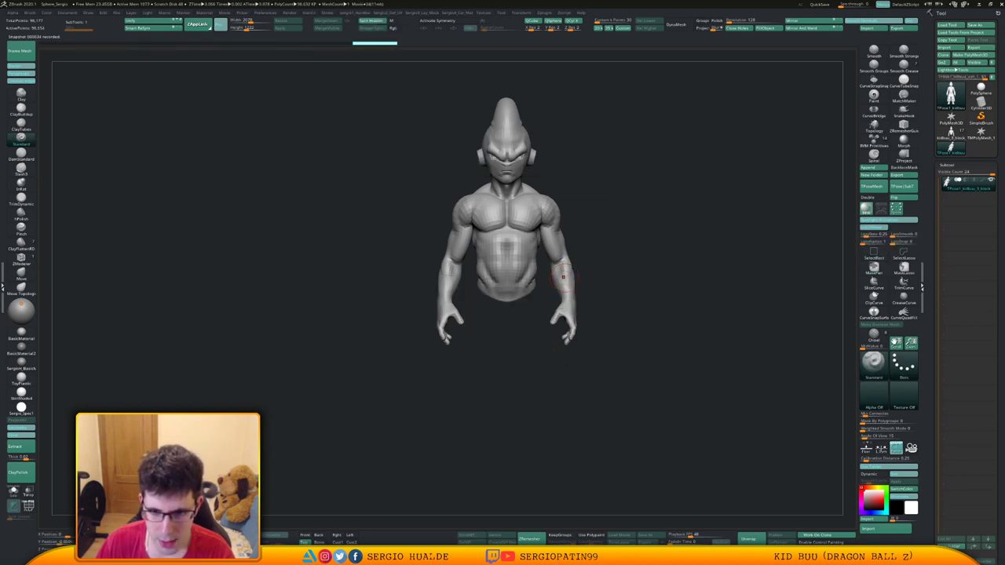
{"action": "key", "text": "shift+f"}
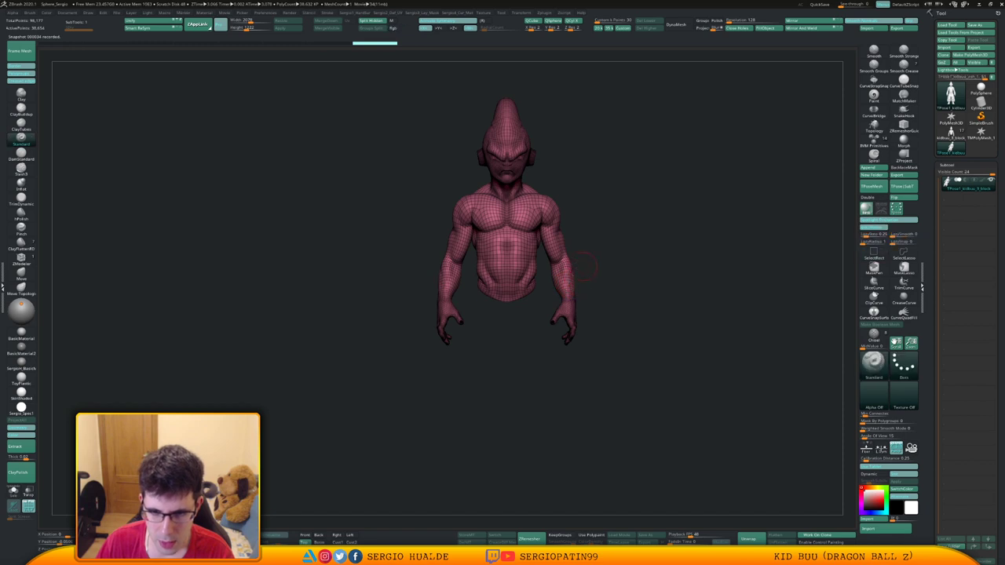
Mask the head, torso, arms and wristbands, leaving the trousers, sash and boots unmasked with the whole figure visible.
{"action": "left_click", "coordinate": [597, 266], "text": "ctrl+shift"}
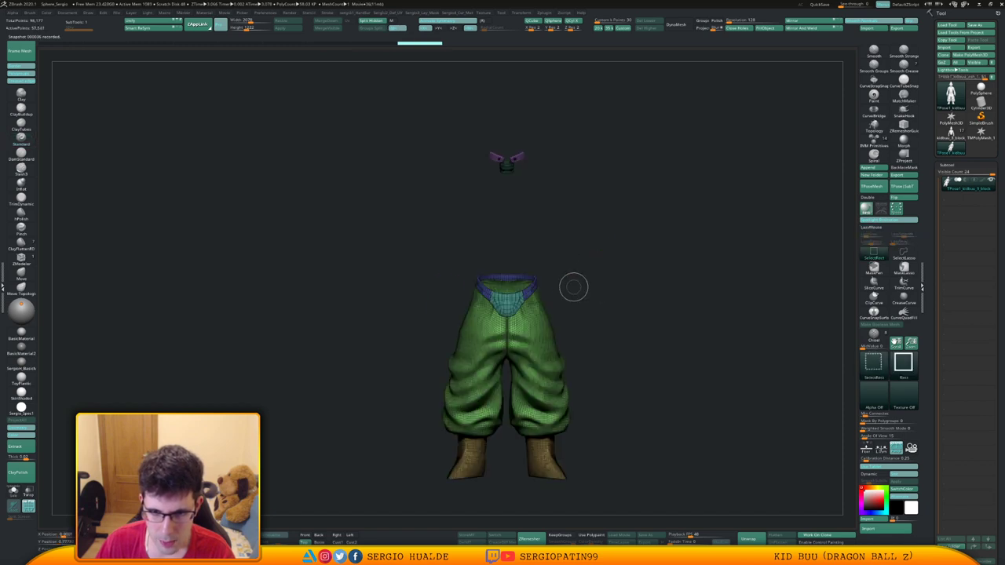
{"action": "left_click_drag", "start_coordinate": [548, 134], "coordinate": [454, 183], "text": "ctrl+alt+shift"}
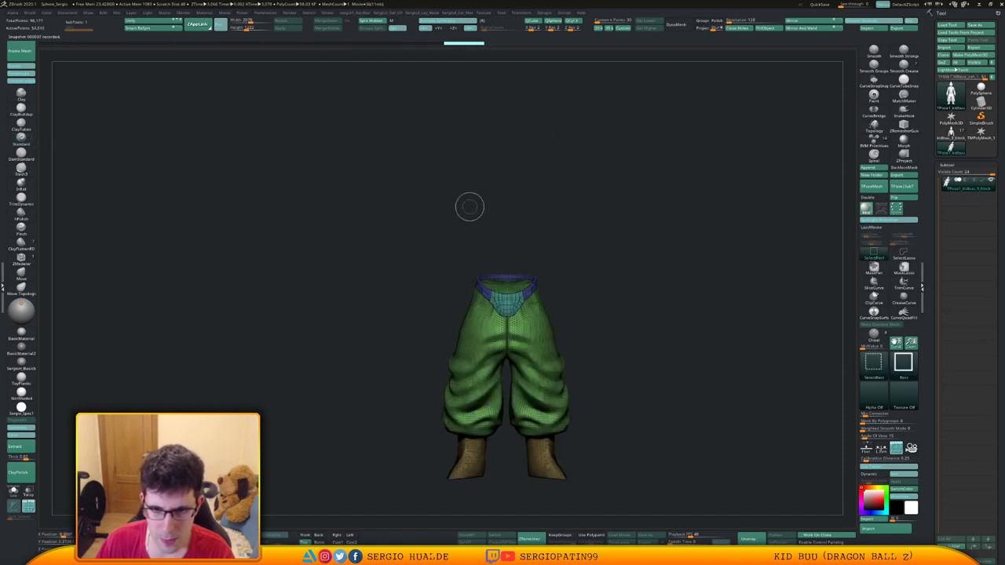
{"action": "left_click", "coordinate": [583, 258], "text": "ctrl"}
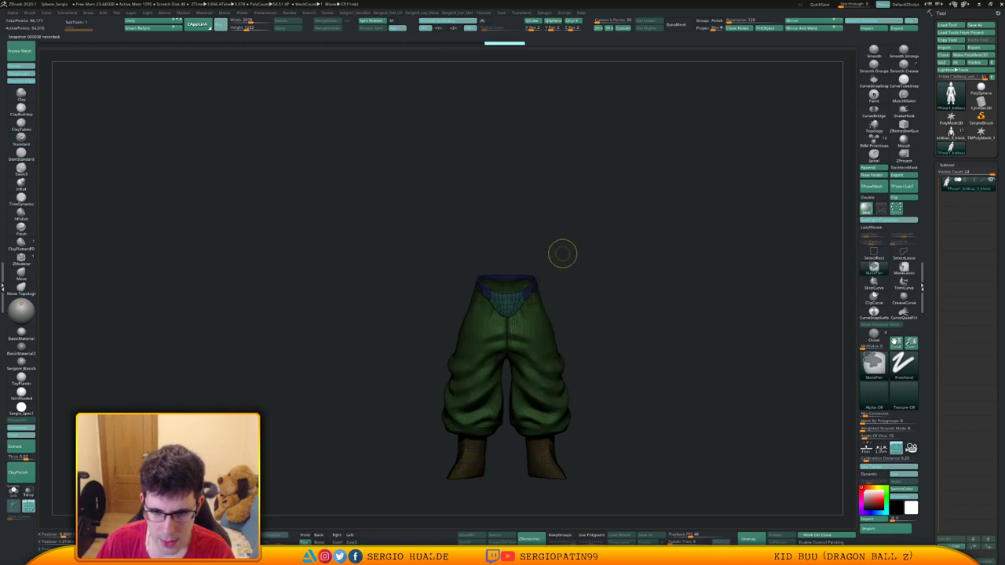
{"action": "left_click_drag", "start_coordinate": [560, 256], "coordinate": [569, 290], "text": "alt"}
{"action": "left_click", "coordinate": [575, 288], "text": "ctrl+shift"}
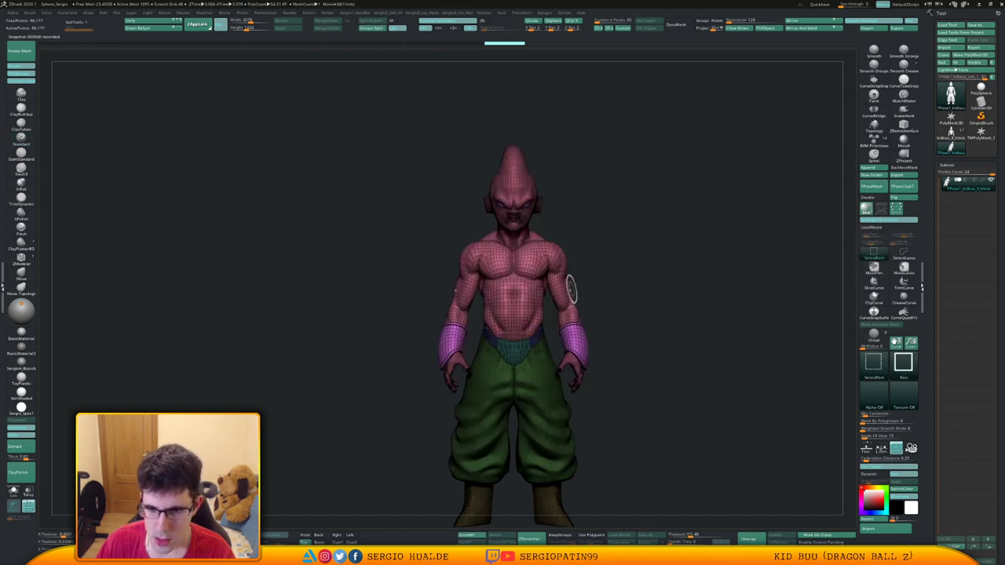
{"action": "left_click", "coordinate": [585, 282], "text": "ctrl"}
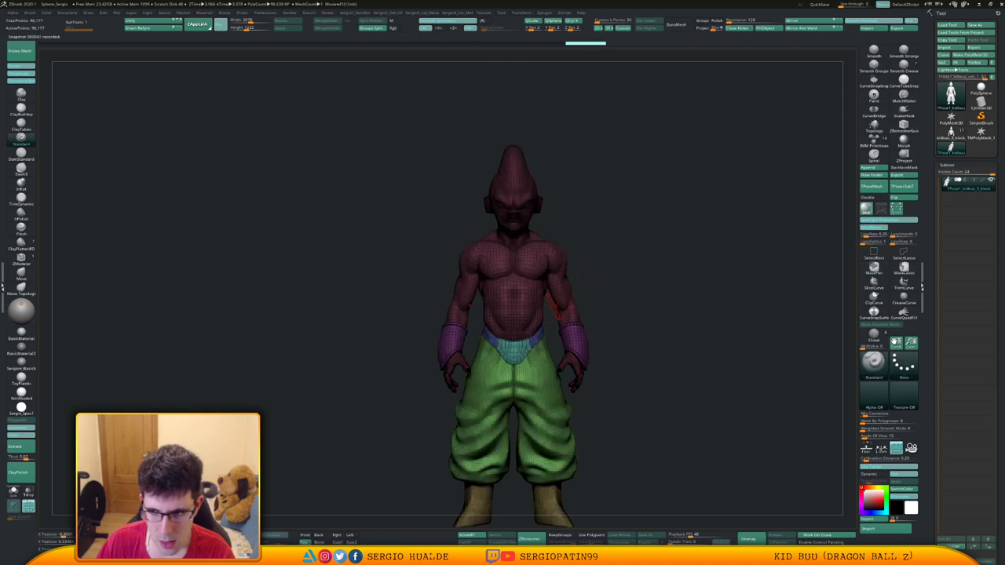
Unmask the abdomen and lower back below the chest using the MaskLasso brush.
{"action": "left_click", "coordinate": [904, 268], "text": "ctrl"}
{"action": "right_click_drag", "start_coordinate": [559, 265], "coordinate": [559, 290], "text": "alt"}
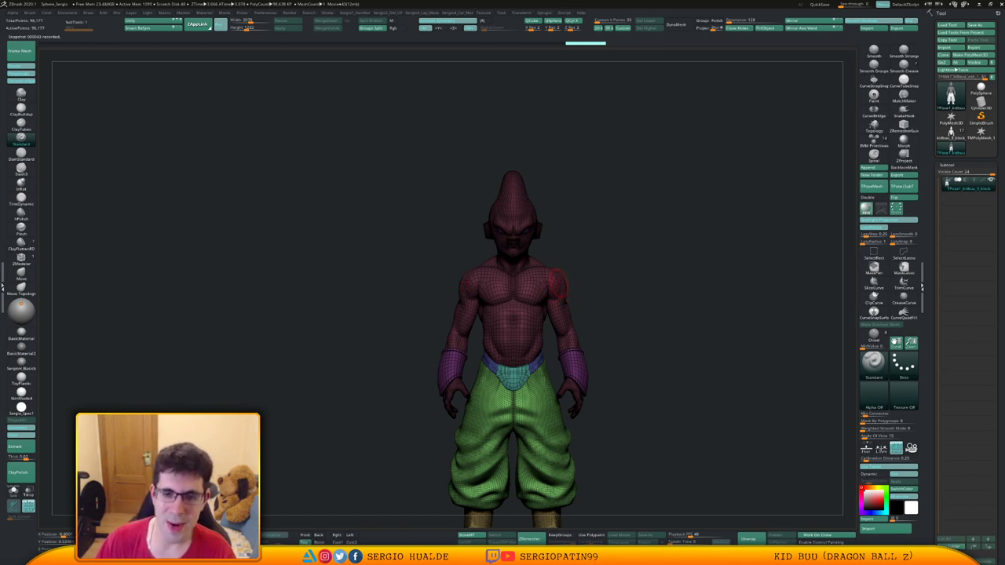
{"action": "right_click_drag", "start_coordinate": [536, 310], "coordinate": [543, 346], "text": "ctrl"}
{"action": "mouse_move", "coordinate": [548, 330]}
{"action": "left_mouse_down", "text": "ctrl"}
{"action": "mouse_move", "coordinate": [549, 319]}
{"action": "mouse_move", "coordinate": [479, 307]}
{"action": "mouse_move", "coordinate": [464, 353]}
{"action": "mouse_move", "coordinate": [540, 385]}
{"action": "left_mouse_up", "text": "ctrl"}
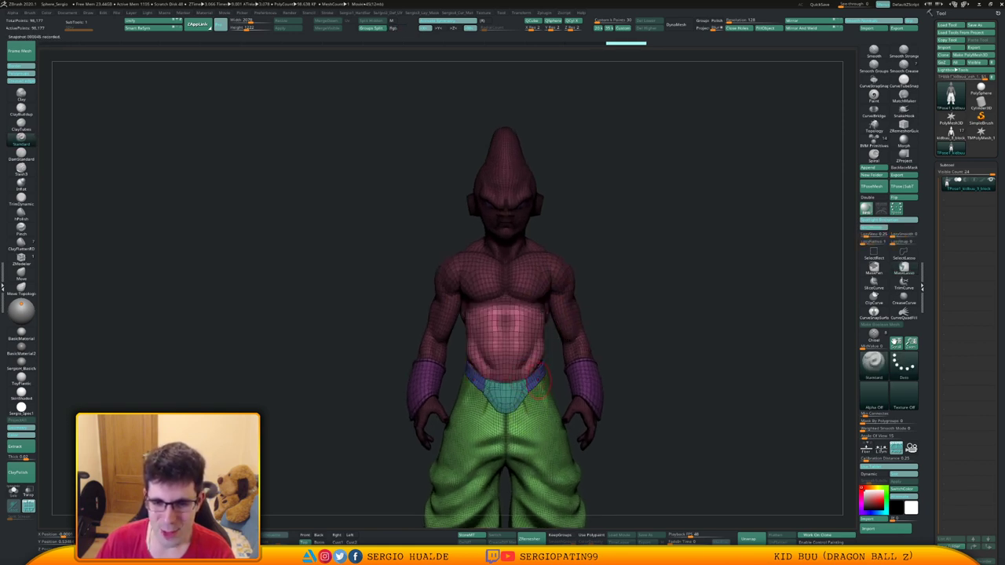
{"action": "mouse_move", "coordinate": [556, 346]}
{"action": "left_mouse_down", "text": "ctrl+alt"}
{"action": "mouse_move", "coordinate": [478, 360]}
{"action": "mouse_move", "coordinate": [530, 437]}
{"action": "mouse_move", "coordinate": [556, 392]}
{"action": "mouse_move", "coordinate": [556, 355]}
{"action": "left_mouse_up", "text": "ctrl+alt"}
{"action": "right_click_drag", "start_coordinate": [597, 345], "coordinate": [338, 345]}
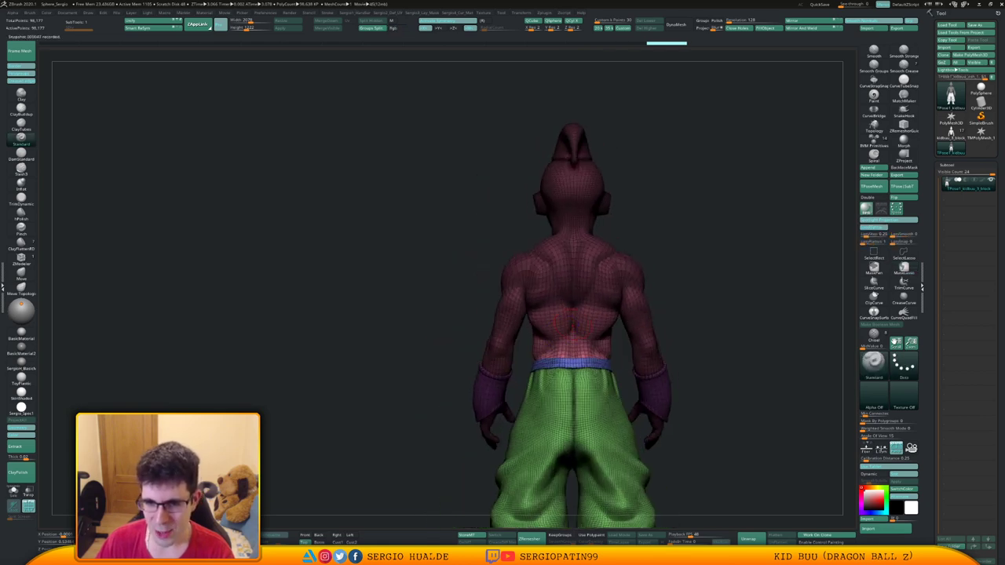
Blur the mask edge across the torso, check it by inverting and restoring the mask, and hide the polygroup wireframe.
{"action": "left_click", "coordinate": [583, 317], "text": "ctrl"}
{"action": "left_click", "coordinate": [584, 315], "text": "ctrl"}
{"action": "left_click", "coordinate": [583, 316], "text": "ctrl"}
{"action": "right_click_drag", "start_coordinate": [566, 326], "coordinate": [599, 327]}
{"action": "left_click", "coordinate": [644, 304], "text": "ctrl"}
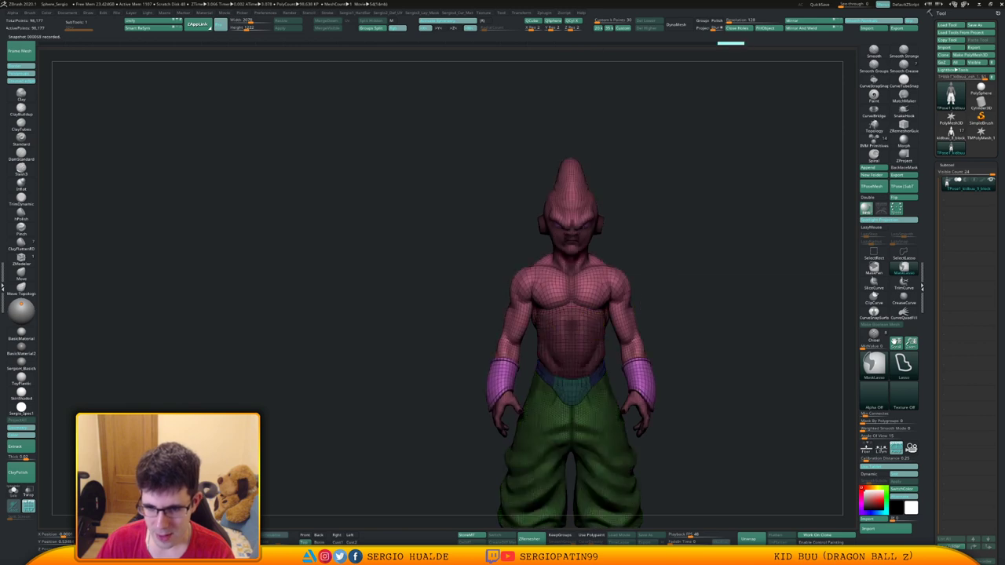
{"action": "left_click", "coordinate": [663, 305], "text": "ctrl"}
{"action": "right_click_drag", "start_coordinate": [652, 310], "coordinate": [581, 288], "text": "alt"}
{"action": "key", "text": "shift+f"}
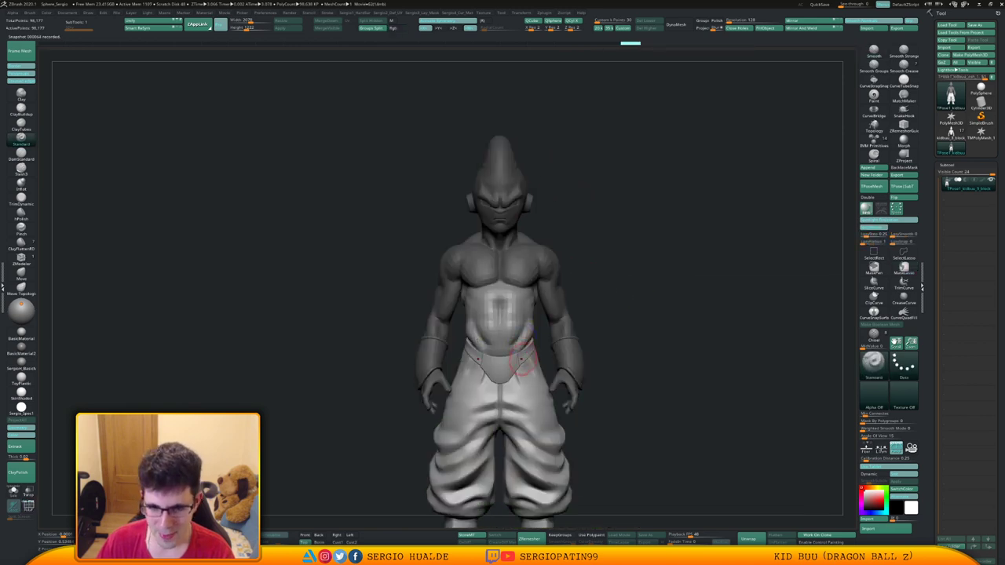
Adjust the unmasked lower body from the front using the Move brush at a large draw size.
{"action": "key", "text": "b"}
{"action": "key", "text": "m"}
{"action": "key", "text": "v"}
{"action": "key", "text": "s"}
{"action": "left_click_drag", "start_coordinate": [525, 363], "coordinate": [548, 364]}
{"action": "right_click_drag", "start_coordinate": [537, 398], "coordinate": [512, 345], "text": "ctrl"}
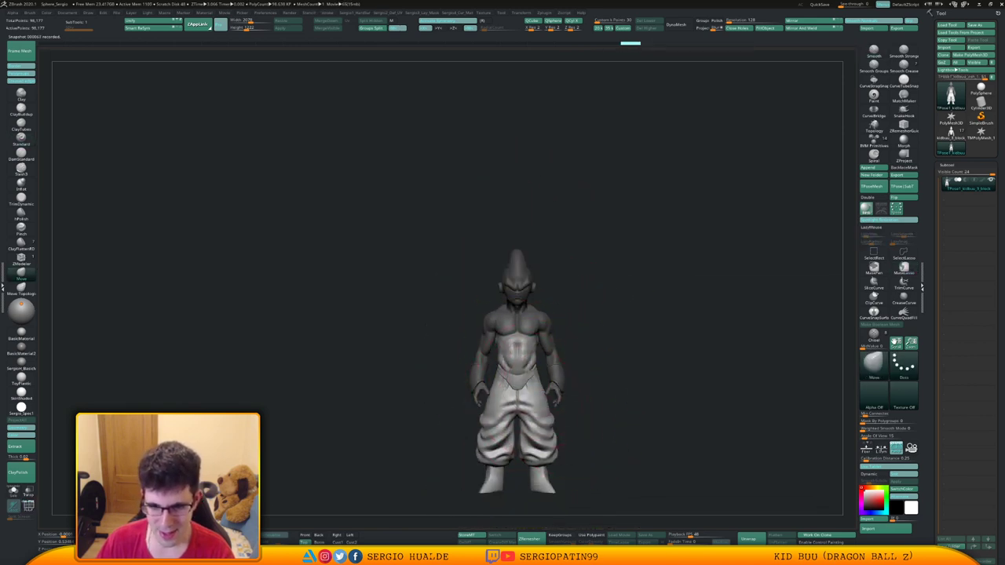
{"action": "left_click_drag", "start_coordinate": [485, 431], "coordinate": [510, 393]}
{"action": "right_click_drag", "start_coordinate": [533, 352], "coordinate": [550, 381], "text": "ctrl"}
Reduce the Move brush size and reshape the front of the waist and trousers from the side.
{"action": "right_click_drag", "start_coordinate": [550, 381], "coordinate": [509, 355]}
{"action": "key", "text": "s"}
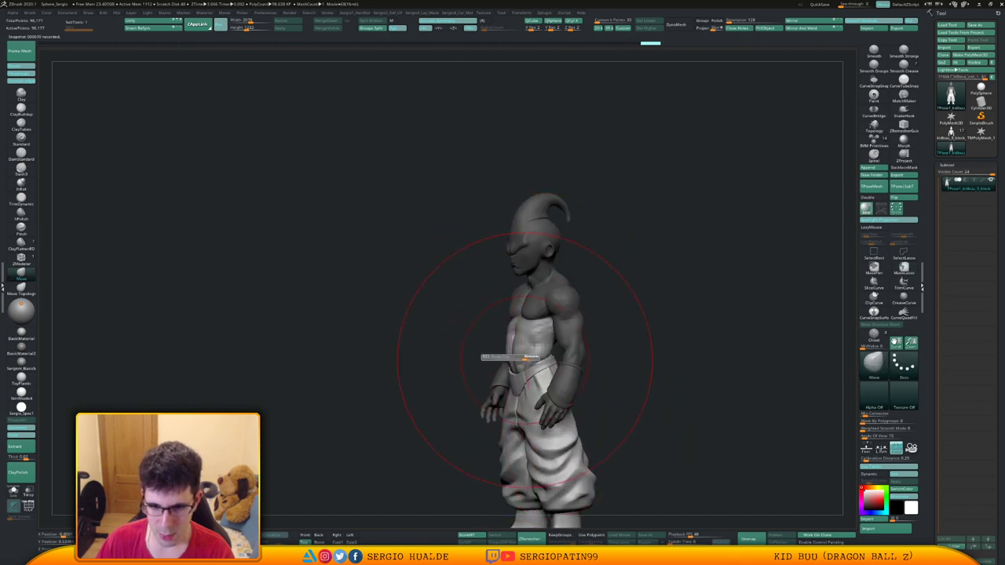
{"action": "left_click_drag", "start_coordinate": [525, 359], "coordinate": [518, 359]}
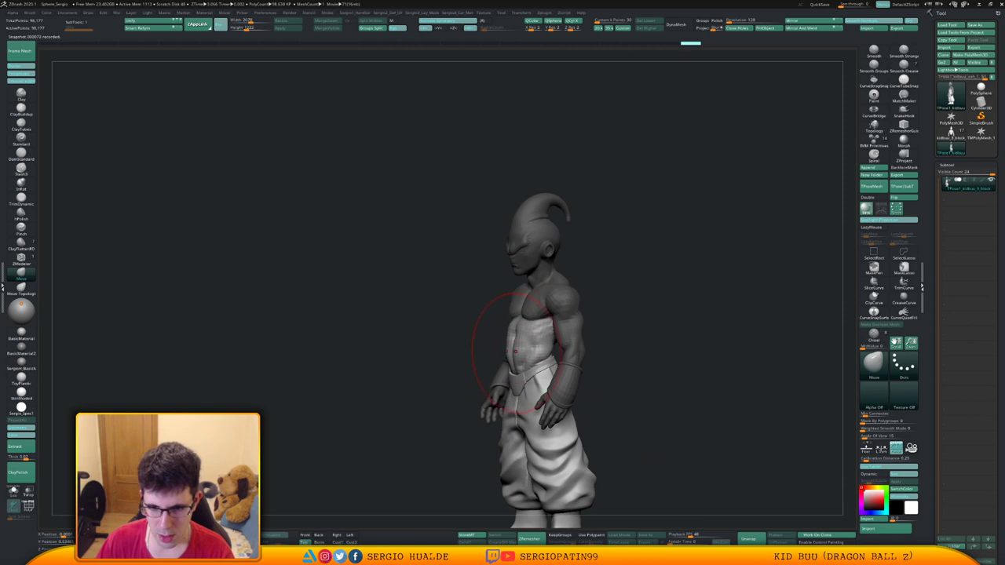
{"action": "mouse_move", "coordinate": [518, 369]}
{"action": "right_mouse_down"}
{"action": "mouse_move", "coordinate": [550, 354]}
{"action": "mouse_move", "coordinate": [553, 309]}
{"action": "mouse_move", "coordinate": [532, 328]}
{"action": "mouse_move", "coordinate": [516, 321]}
{"action": "right_mouse_up"}
{"action": "left_click_drag", "start_coordinate": [510, 380], "coordinate": [513, 384]}
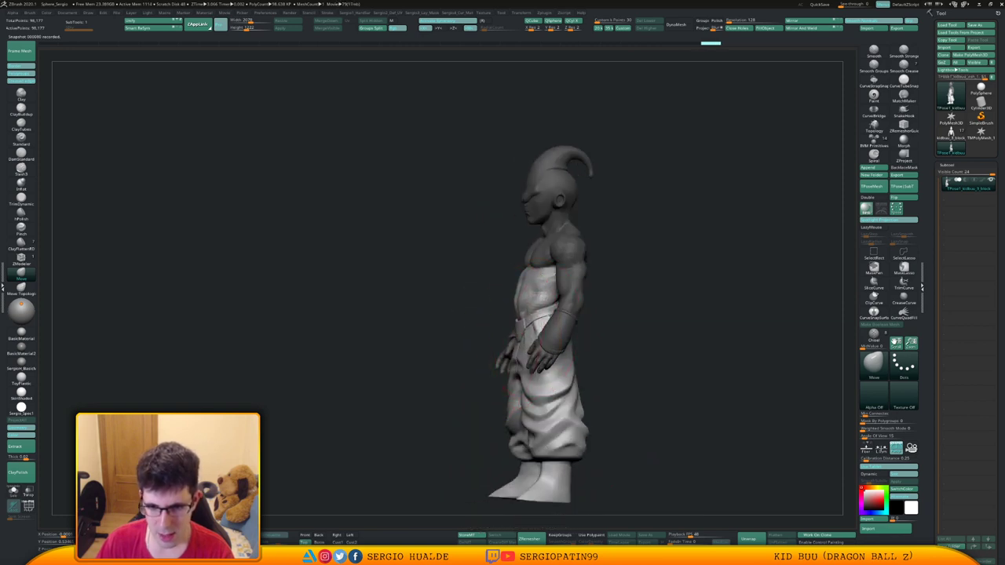
{"action": "left_click_drag", "start_coordinate": [520, 323], "coordinate": [524, 321]}
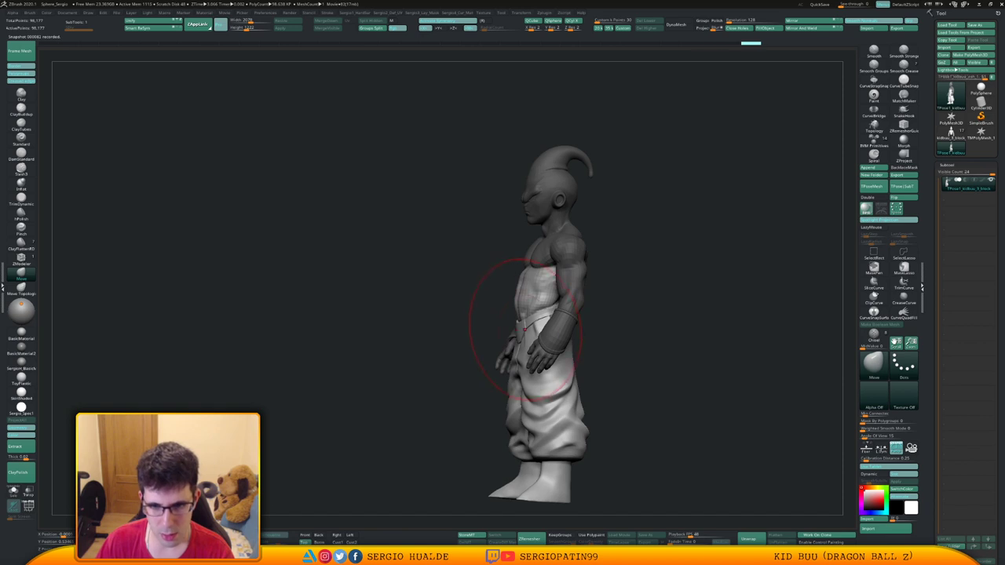
Check the mask by inverting and restoring it, and nudge the sides of the waist slightly inward from the front.
{"action": "mouse_move", "coordinate": [527, 321]}
{"action": "right_mouse_down"}
{"action": "mouse_move", "coordinate": [577, 312]}
{"action": "mouse_move", "coordinate": [561, 305]}
{"action": "mouse_move", "coordinate": [602, 293]}
{"action": "right_mouse_up"}
{"action": "left_click", "coordinate": [614, 291], "text": "ctrl"}
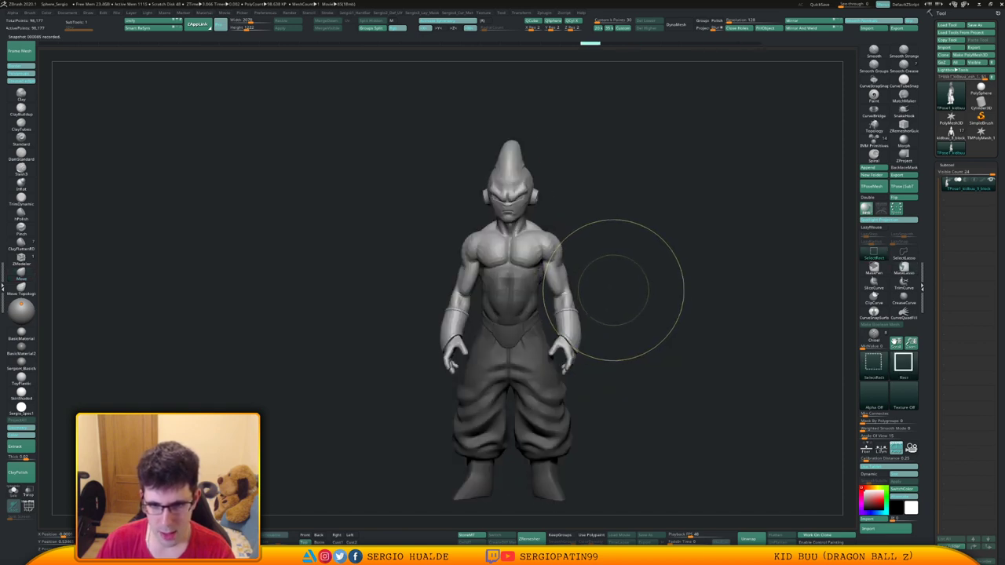
{"action": "left_click", "coordinate": [616, 291], "text": "ctrl"}
{"action": "right_click_drag", "start_coordinate": [616, 291], "coordinate": [608, 291]}
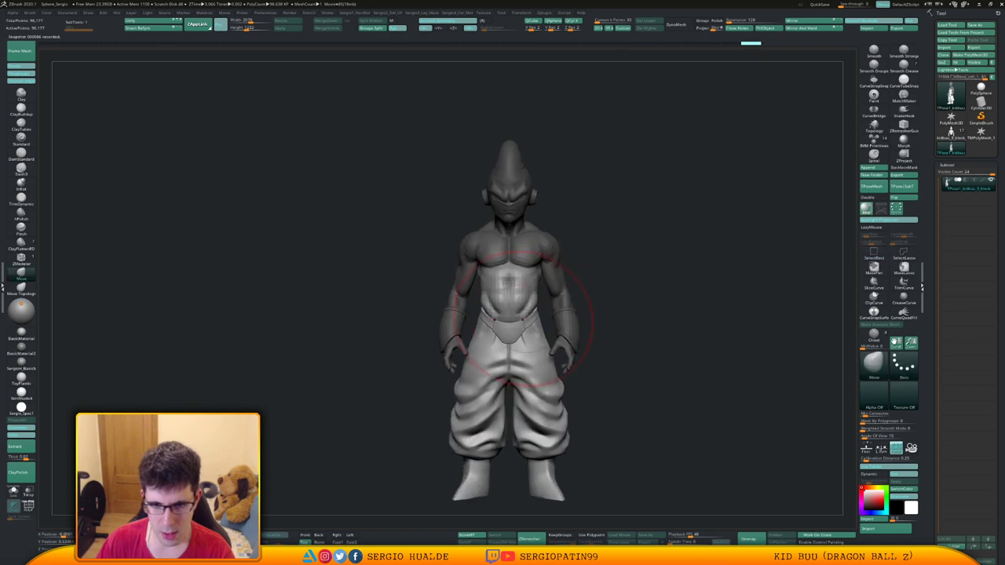
{"action": "left_click_drag", "start_coordinate": [535, 315], "coordinate": [526, 315]}
Examine the adjusted waist and leg proportions from the front, three-quarter and side views.
{"action": "right_click_drag", "start_coordinate": [654, 284], "coordinate": [624, 273]}
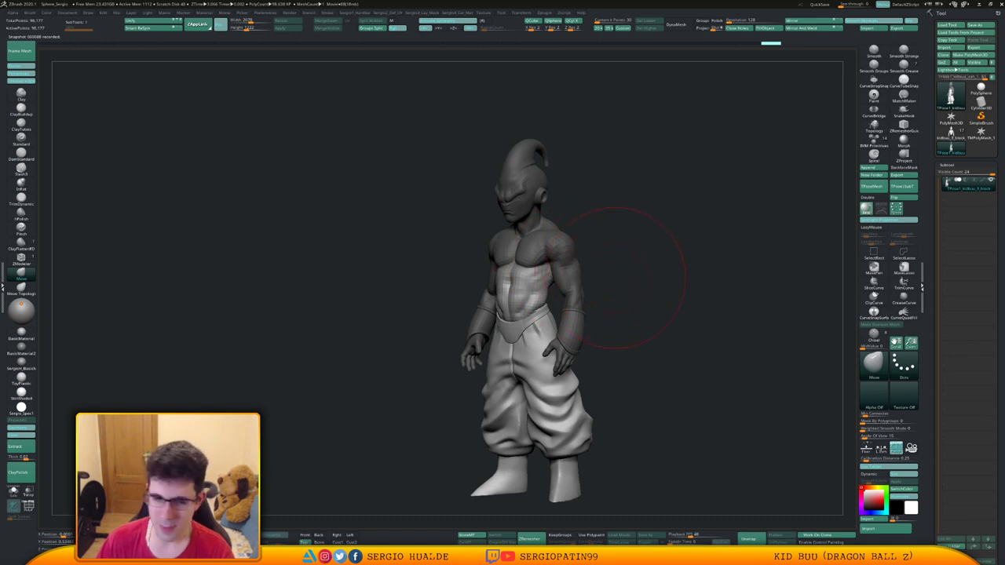
{"action": "left_click_drag", "start_coordinate": [615, 278], "coordinate": [661, 281]}
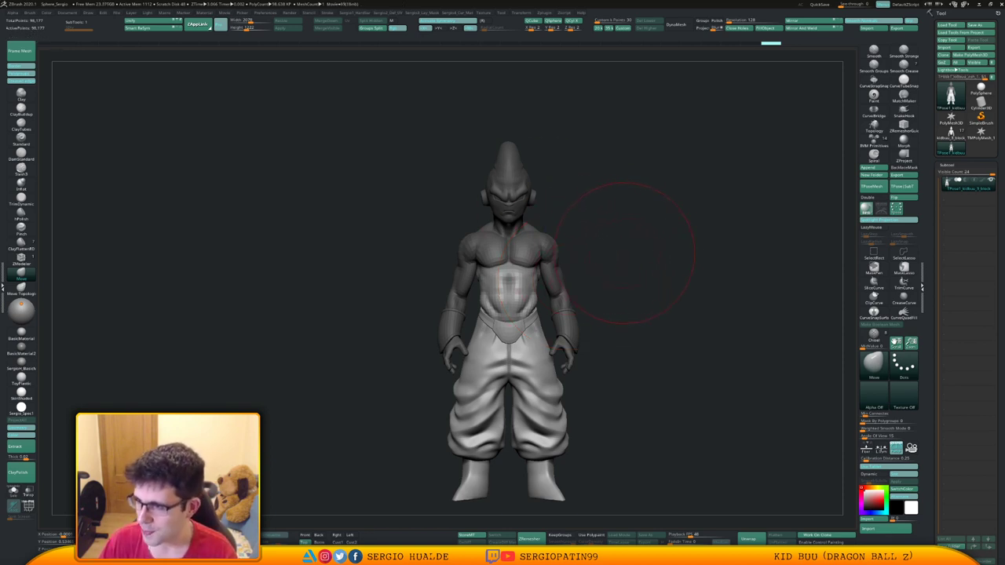
{"action": "left_click_drag", "start_coordinate": [625, 253], "coordinate": [544, 256]}
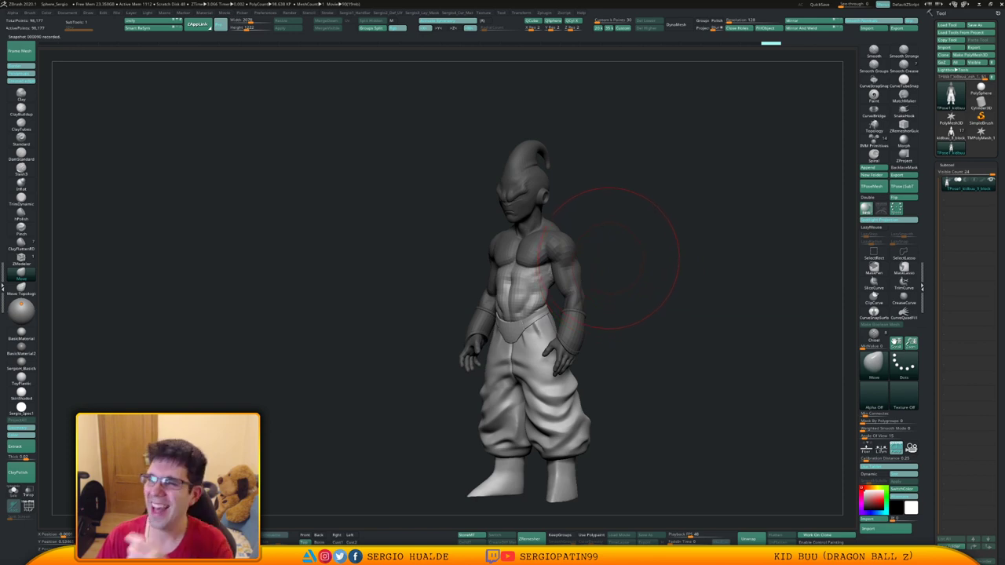
{"action": "mouse_move", "coordinate": [624, 275]}
{"action": "left_mouse_down"}
{"action": "mouse_move", "coordinate": [649, 277]}
{"action": "mouse_move", "coordinate": [650, 330]}
{"action": "mouse_move", "coordinate": [660, 301]}
{"action": "mouse_move", "coordinate": [604, 304]}
{"action": "left_mouse_up"}
{"action": "left_click_drag", "start_coordinate": [667, 306], "coordinate": [605, 304]}
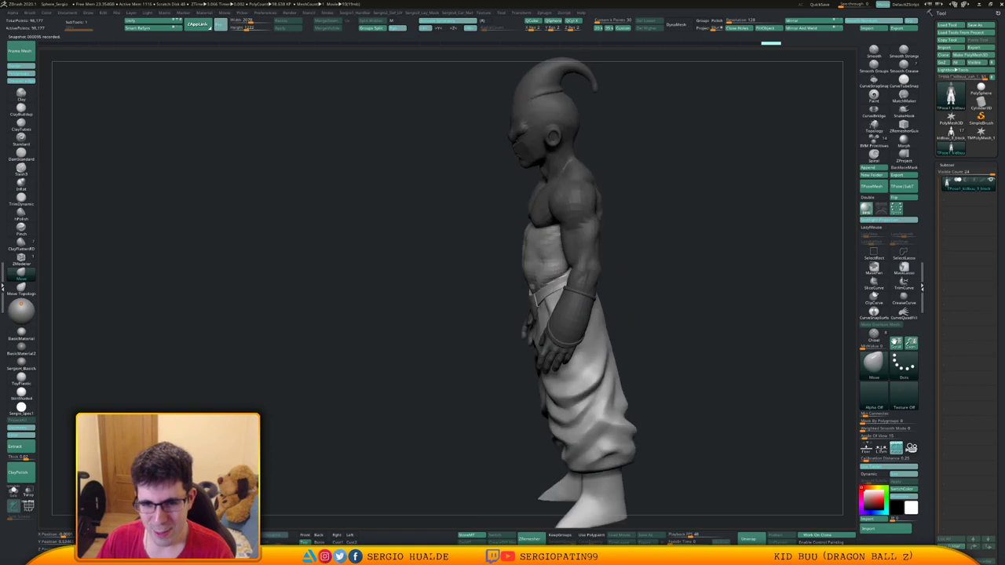
{"action": "left_click_drag", "start_coordinate": [471, 305], "coordinate": [519, 301]}
{"action": "right_click_drag", "start_coordinate": [550, 299], "coordinate": [564, 293], "text": "ctrl"}
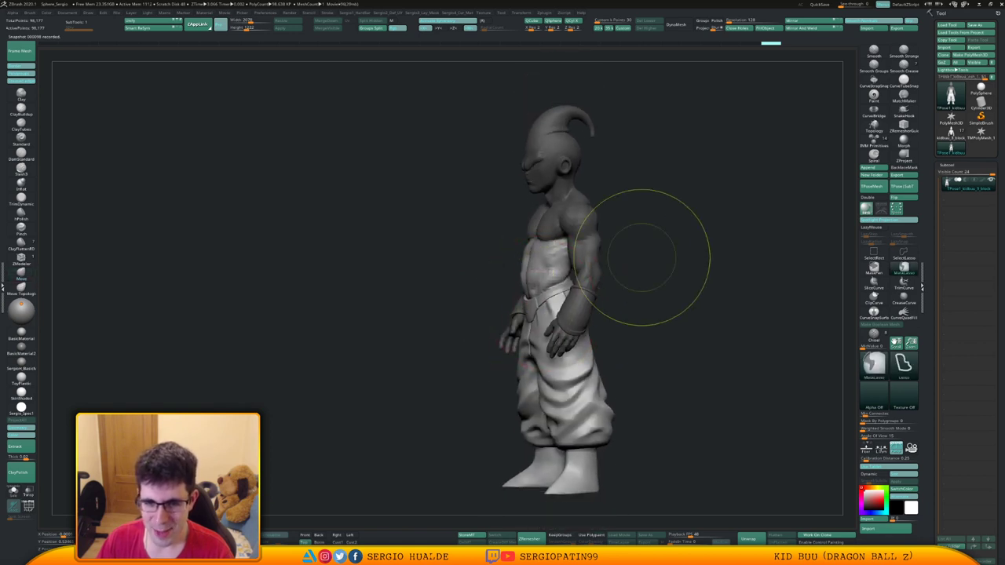
Clear the mask from the figure and isolate the two wristbands.
{"action": "left_click_drag", "start_coordinate": [644, 256], "coordinate": [657, 285], "text": "ctrl"}
{"action": "right_click_drag", "start_coordinate": [656, 289], "coordinate": [688, 292]}
{"action": "mouse_move", "coordinate": [550, 305]}
{"action": "right_mouse_down", "text": "shift"}
{"action": "mouse_move", "coordinate": [571, 305]}
{"action": "mouse_move", "coordinate": [559, 274]}
{"action": "right_mouse_up", "text": "shift"}
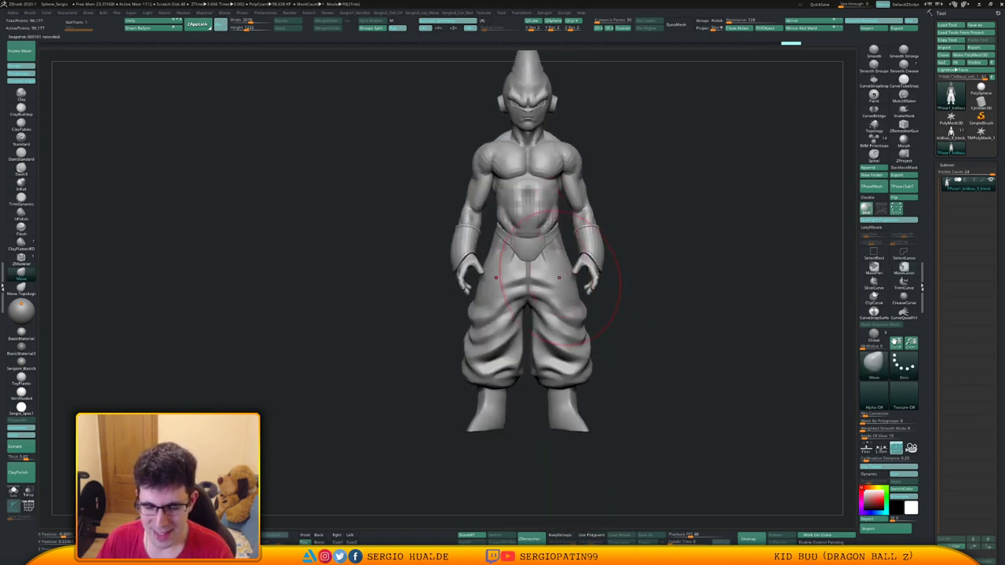
{"action": "left_click", "coordinate": [595, 251], "text": "ctrl+shift"}
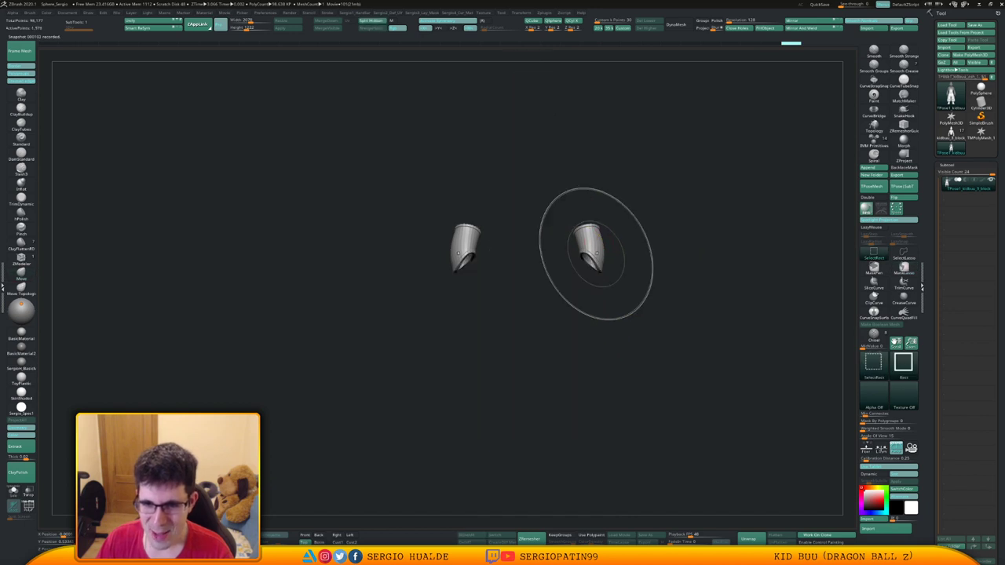
Isolate the trousers, belt and feet, hiding the wristbands and upper body.
{"action": "left_click", "coordinate": [594, 252], "text": "ctrl+shift"}
{"action": "left_click", "coordinate": [594, 272], "text": "ctrl+shift"}
{"action": "mouse_move", "coordinate": [600, 277]}
{"action": "right_mouse_down", "text": "alt"}
{"action": "mouse_move", "coordinate": [610, 203]}
{"action": "mouse_move", "coordinate": [633, 223]}
{"action": "mouse_move", "coordinate": [620, 224]}
{"action": "mouse_move", "coordinate": [609, 282]}
{"action": "right_mouse_up", "text": "alt"}
{"action": "key", "text": "ctrl+w"}
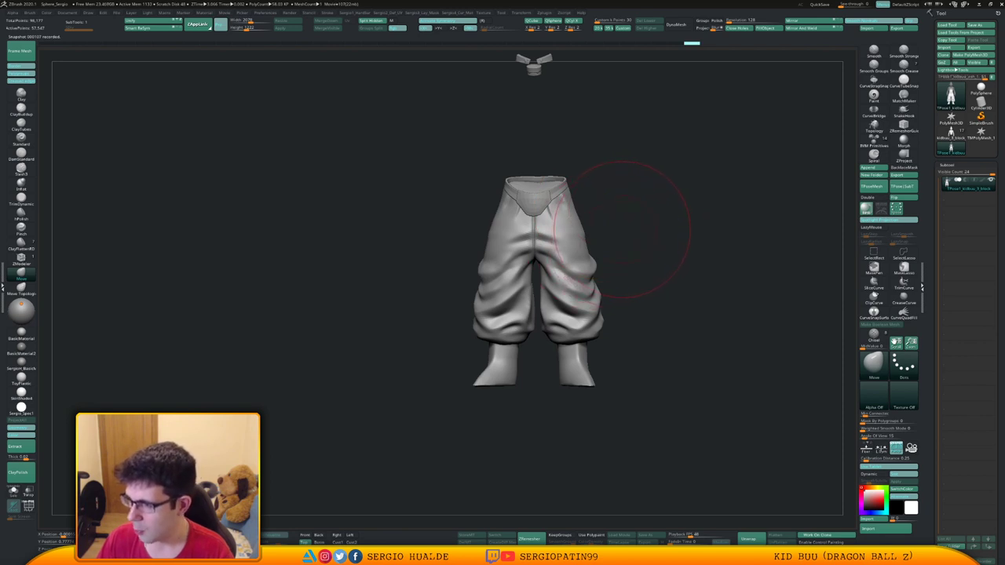
Mask the belt and waist area with a softly blurred edge, leaving the trouser legs and feet unmasked.
{"action": "right_click_drag", "start_coordinate": [607, 241], "coordinate": [594, 215], "text": "ctrl"}
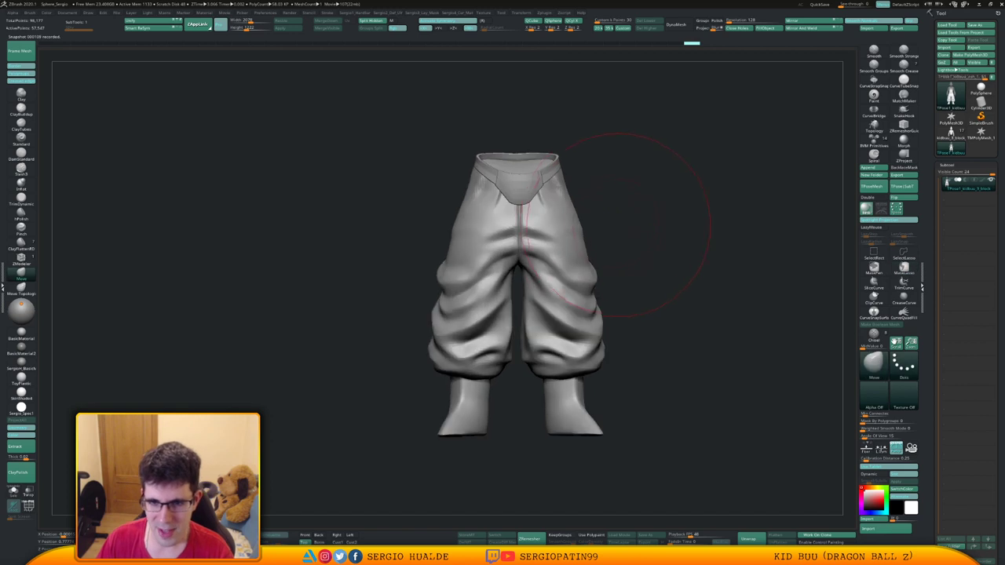
{"action": "mouse_move", "coordinate": [595, 179]}
{"action": "left_mouse_down", "text": "ctrl"}
{"action": "mouse_move", "coordinate": [567, 188]}
{"action": "mouse_move", "coordinate": [520, 257]}
{"action": "mouse_move", "coordinate": [516, 403]}
{"action": "mouse_move", "coordinate": [674, 320]}
{"action": "left_mouse_up", "text": "ctrl"}
{"action": "left_click", "coordinate": [603, 283], "text": "ctrl"}
{"action": "left_click", "coordinate": [567, 292], "text": "ctrl"}
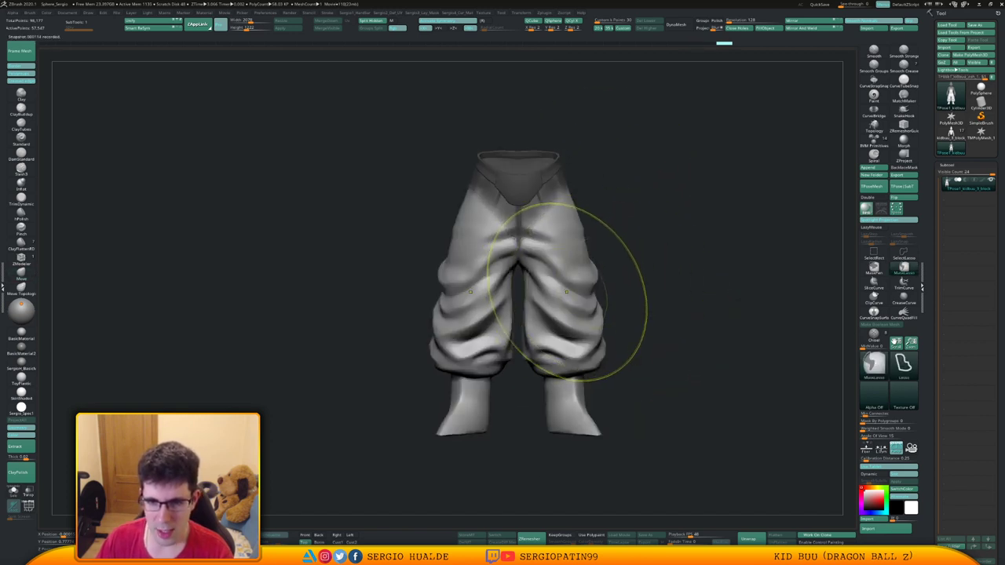
{"action": "left_click", "coordinate": [568, 296], "text": "ctrl"}
{"action": "left_click", "coordinate": [567, 291], "text": "ctrl"}
{"action": "left_click", "coordinate": [567, 275], "text": "ctrl"}
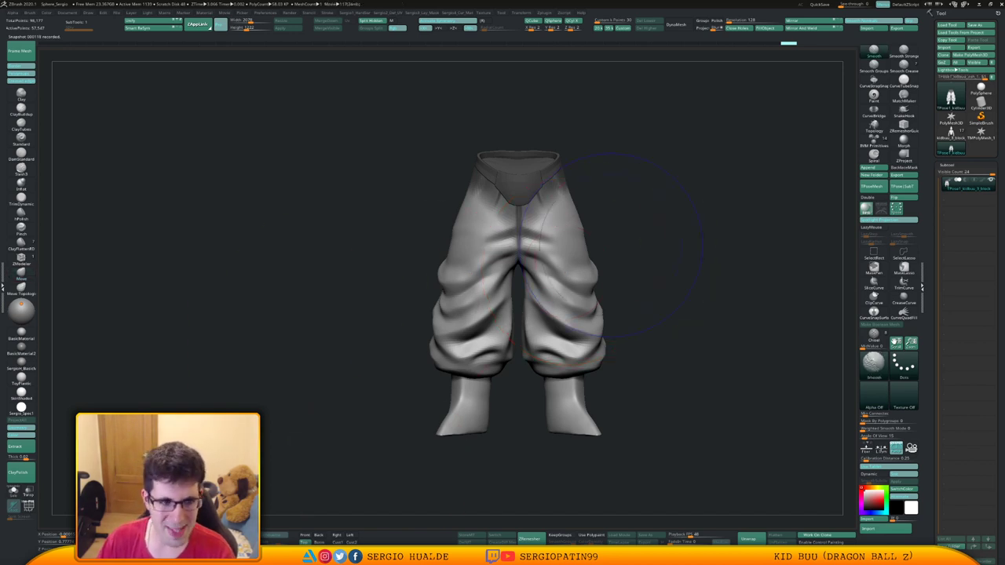
Rotate the unmasked legs slightly outward around the hip with the gizmo to widen the stance.
{"action": "left_click_drag", "start_coordinate": [620, 255], "coordinate": [581, 285], "text": "alt"}
{"action": "key", "text": "w"}
{"action": "left_click", "coordinate": [511, 220], "text": "alt"}
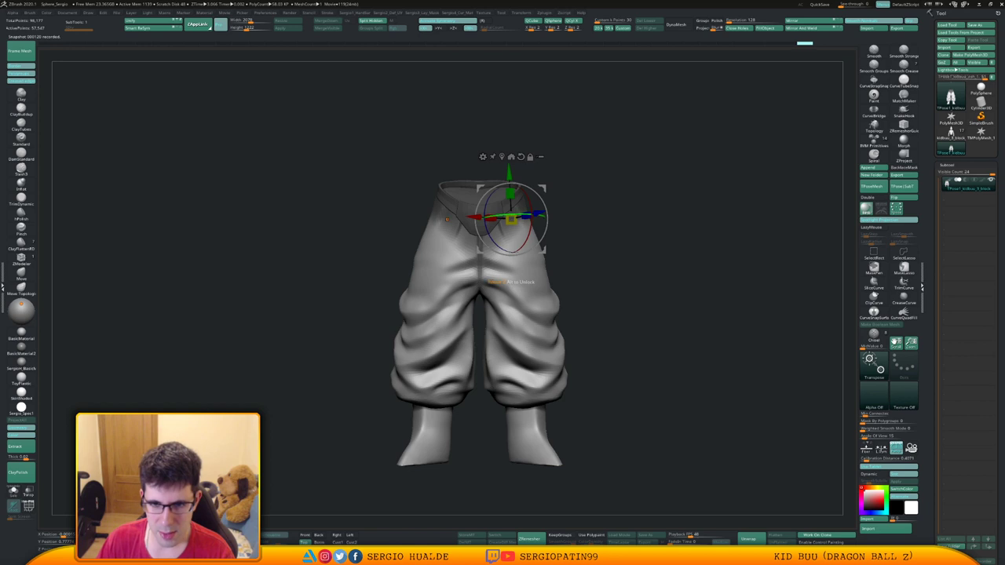
{"action": "left_click_drag", "start_coordinate": [547, 227], "coordinate": [547, 218]}
{"action": "key", "text": "q"}
{"action": "mouse_move", "coordinate": [579, 266]}
{"action": "left_mouse_down", "text": "alt"}
{"action": "mouse_move", "coordinate": [580, 253]}
{"action": "mouse_move", "coordinate": [594, 257]}
{"action": "left_mouse_up", "text": "alt"}
{"action": "mouse_move", "coordinate": [526, 349]}
{"action": "right_mouse_down"}
{"action": "mouse_move", "coordinate": [524, 372]}
{"action": "mouse_move", "coordinate": [524, 349]}
{"action": "right_mouse_up"}
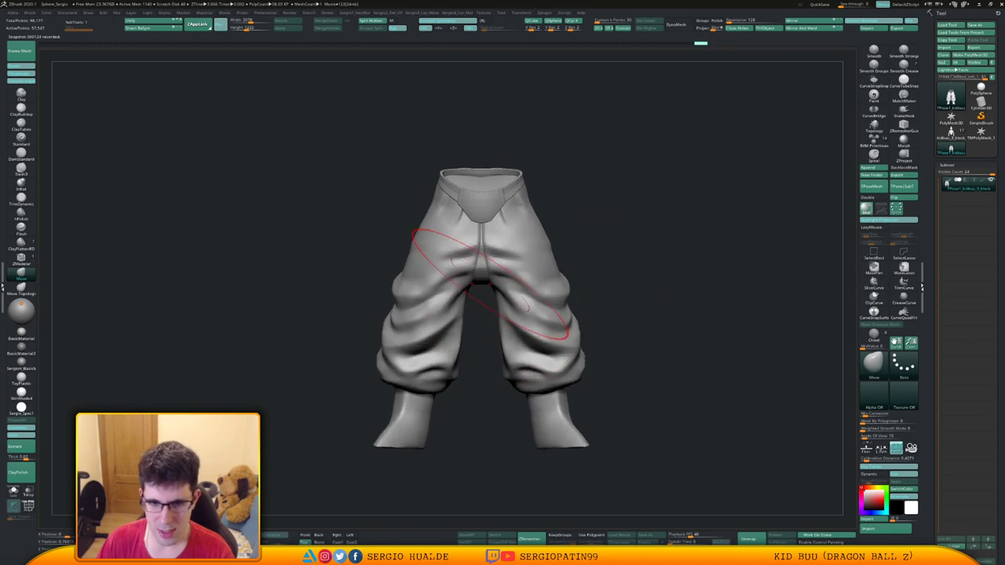
Lower the crotch of the trousers with the Move brush and smooth its front folds.
{"action": "left_click_drag", "start_coordinate": [492, 265], "coordinate": [490, 283]}
{"action": "left_click_drag", "start_coordinate": [476, 304], "coordinate": [479, 309]}
{"action": "right_click_drag", "start_coordinate": [492, 288], "coordinate": [485, 313], "text": "alt"}
{"action": "mouse_move", "coordinate": [485, 313]}
{"action": "left_mouse_down", "text": "shift"}
{"action": "mouse_move", "coordinate": [479, 321]}
{"action": "mouse_move", "coordinate": [493, 300]}
{"action": "left_mouse_up", "text": "shift"}
{"action": "key", "text": "s"}
{"action": "left_click_drag", "start_coordinate": [489, 295], "coordinate": [485, 305], "text": "shift"}
{"action": "right_click_drag", "start_coordinate": [565, 284], "coordinate": [506, 276]}
{"action": "left_click_drag", "start_coordinate": [506, 276], "coordinate": [512, 272], "text": "shift"}
Shape the crotch and inner thighs from behind and smooth the seat of the trousers.
{"action": "right_click_drag", "start_coordinate": [512, 271], "coordinate": [287, 289]}
{"action": "left_click_drag", "start_coordinate": [674, 306], "coordinate": [680, 256], "text": "shift"}
{"action": "left_click_drag", "start_coordinate": [680, 256], "coordinate": [672, 307], "text": "shift"}
{"action": "right_click_drag", "start_coordinate": [670, 312], "coordinate": [623, 310], "text": "alt"}
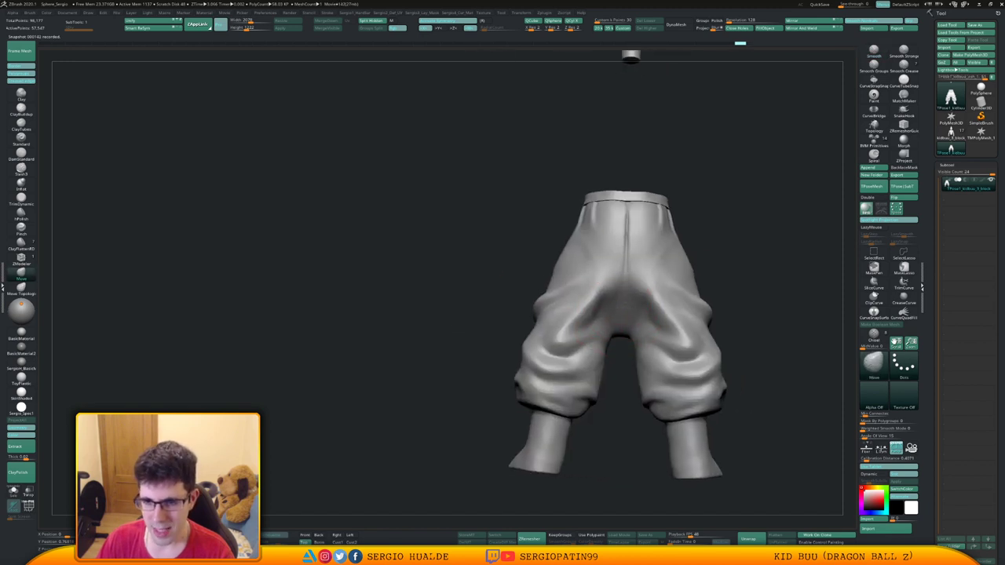
{"action": "mouse_move", "coordinate": [605, 297]}
{"action": "left_mouse_down"}
{"action": "mouse_move", "coordinate": [600, 305]}
{"action": "mouse_move", "coordinate": [600, 295]}
{"action": "left_mouse_up"}
{"action": "left_click_drag", "start_coordinate": [600, 300], "coordinate": [597, 305]}
{"action": "right_click_drag", "start_coordinate": [581, 304], "coordinate": [632, 311]}
{"action": "left_click_drag", "start_coordinate": [633, 236], "coordinate": [622, 284], "text": "shift"}
{"action": "left_click_drag", "start_coordinate": [628, 244], "coordinate": [616, 292], "text": "shift"}
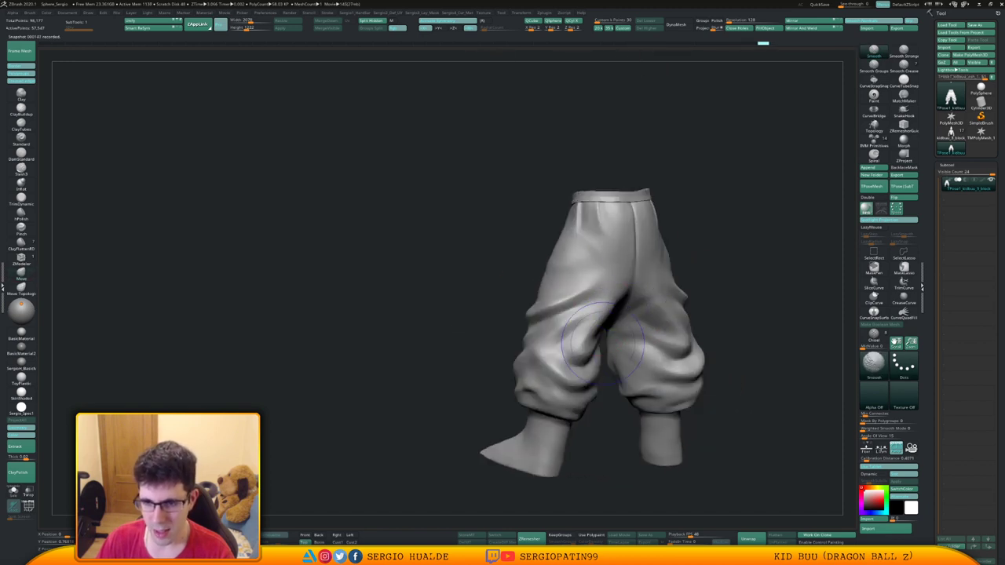
{"action": "right_click_drag", "start_coordinate": [603, 341], "coordinate": [645, 315]}
{"action": "left_click_drag", "start_coordinate": [637, 307], "coordinate": [621, 297], "text": "shift"}
{"action": "right_click_drag", "start_coordinate": [633, 315], "coordinate": [568, 319], "text": "alt"}
{"action": "right_click_drag", "start_coordinate": [592, 288], "coordinate": [677, 308]}
{"action": "mouse_move", "coordinate": [510, 354]}
{"action": "left_mouse_down", "text": "alt"}
{"action": "mouse_move", "coordinate": [560, 344]}
{"action": "mouse_move", "coordinate": [567, 377]}
{"action": "mouse_move", "coordinate": [511, 426]}
{"action": "left_mouse_up", "text": "alt"}
{"action": "key", "text": "ctrl+z"}
{"action": "key", "text": "ctrl+z"}
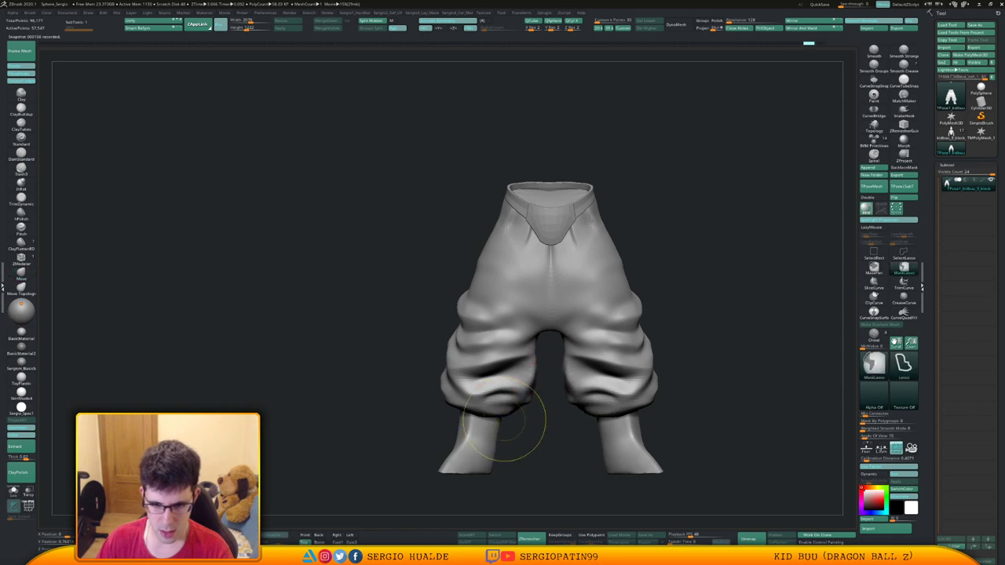
{"action": "left_click_drag", "start_coordinate": [549, 393], "coordinate": [536, 421], "text": "alt"}
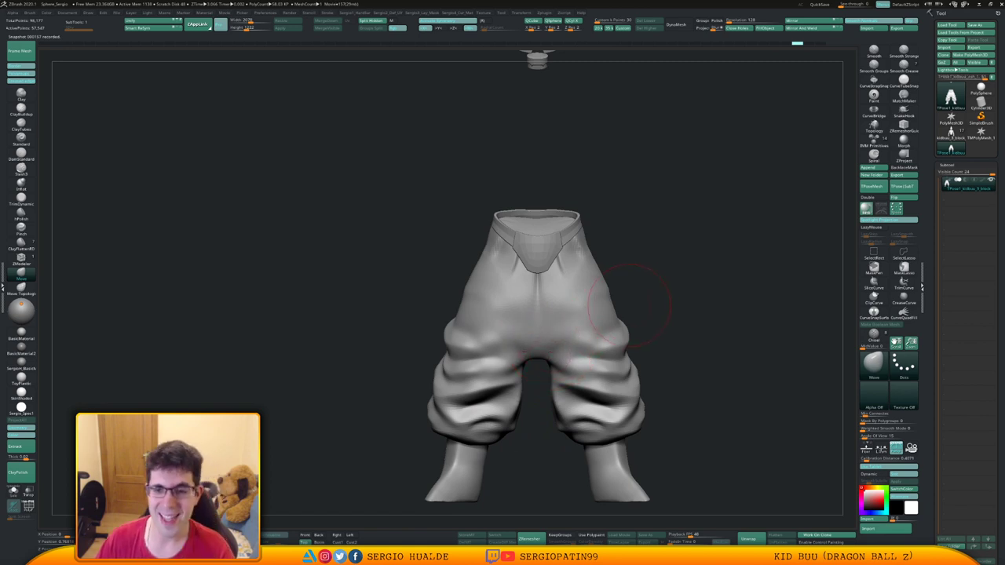
Show the whole figure again and transfer the TPose mesh changes back to the original subtools.
{"action": "left_click_drag", "start_coordinate": [667, 298], "coordinate": [624, 281]}
{"action": "right_click_drag", "start_coordinate": [651, 269], "coordinate": [686, 234]}
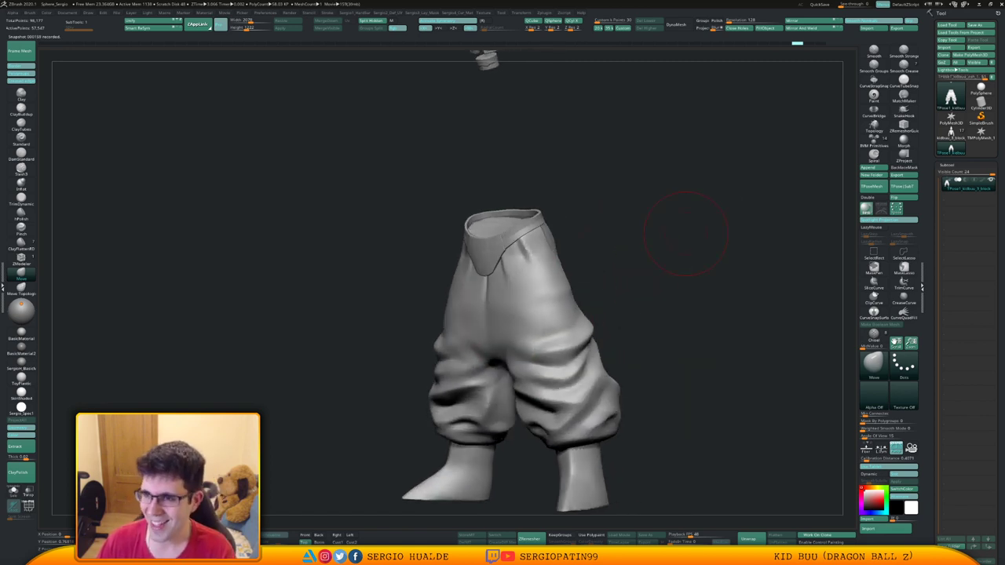
{"action": "left_click", "coordinate": [755, 224], "text": "ctrl+shift"}
{"action": "left_click", "coordinate": [902, 187]}
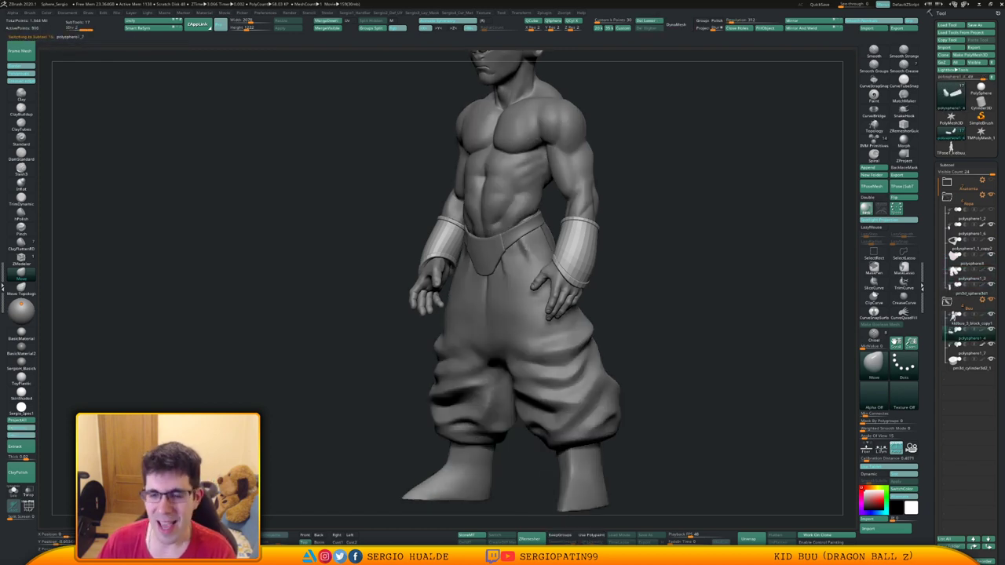
Select the trousers subtool and reshape the crotch opening and inner thighs with the Move brush.
{"action": "left_click_drag", "start_coordinate": [599, 339], "coordinate": [623, 291], "text": "alt"}
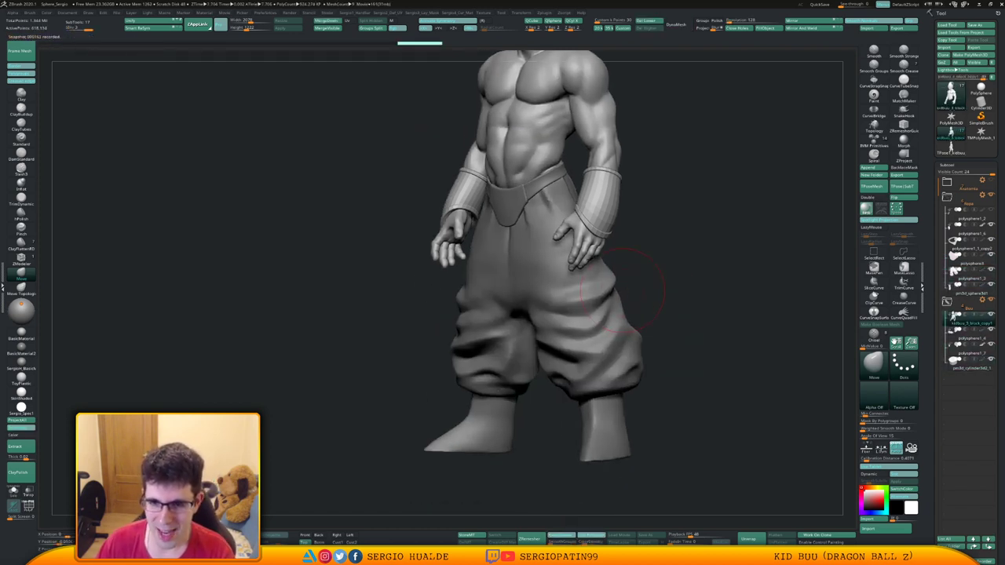
{"action": "right_click_drag", "start_coordinate": [591, 253], "coordinate": [596, 279], "text": "alt"}
{"action": "right_click_drag", "start_coordinate": [550, 334], "coordinate": [597, 350]}
{"action": "left_click", "coordinate": [564, 293], "text": "alt"}
{"action": "right_click_drag", "start_coordinate": [510, 305], "coordinate": [528, 357], "text": "ctrl"}
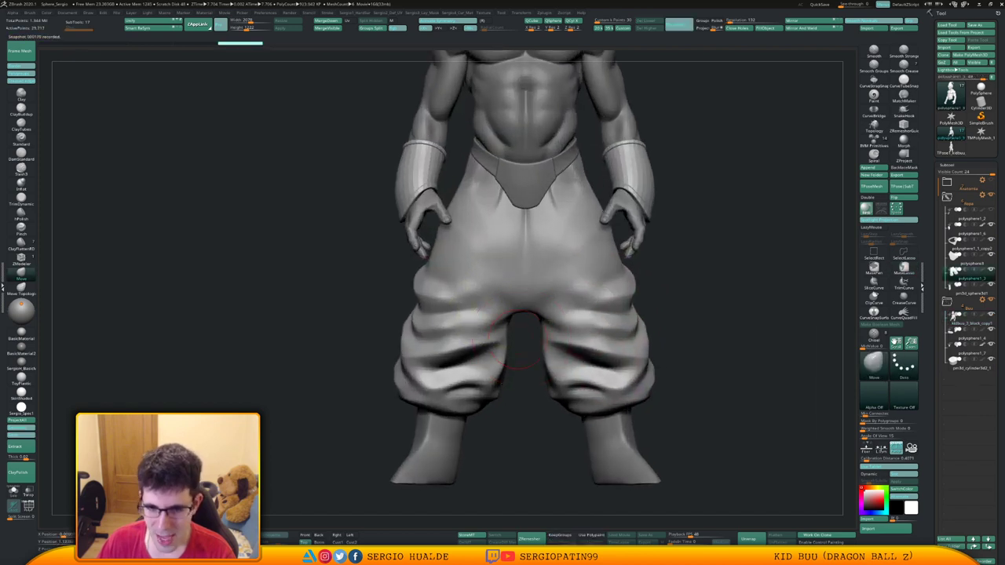
{"action": "right_click_drag", "start_coordinate": [519, 312], "coordinate": [519, 329]}
{"action": "left_click_drag", "start_coordinate": [524, 327], "coordinate": [519, 332]}
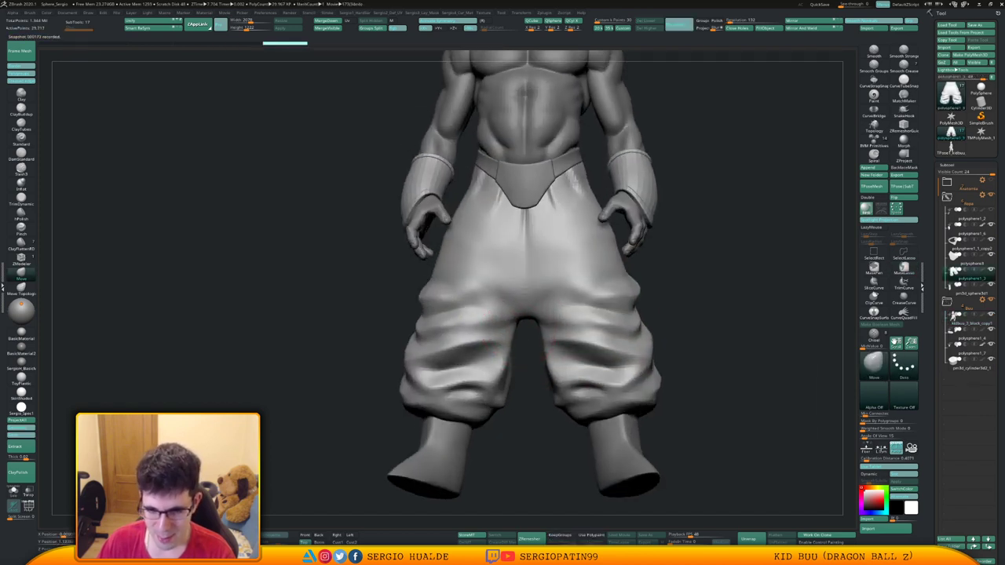
{"action": "right_click_drag", "start_coordinate": [513, 346], "coordinate": [515, 348]}
{"action": "left_click_drag", "start_coordinate": [512, 339], "coordinate": [507, 344]}
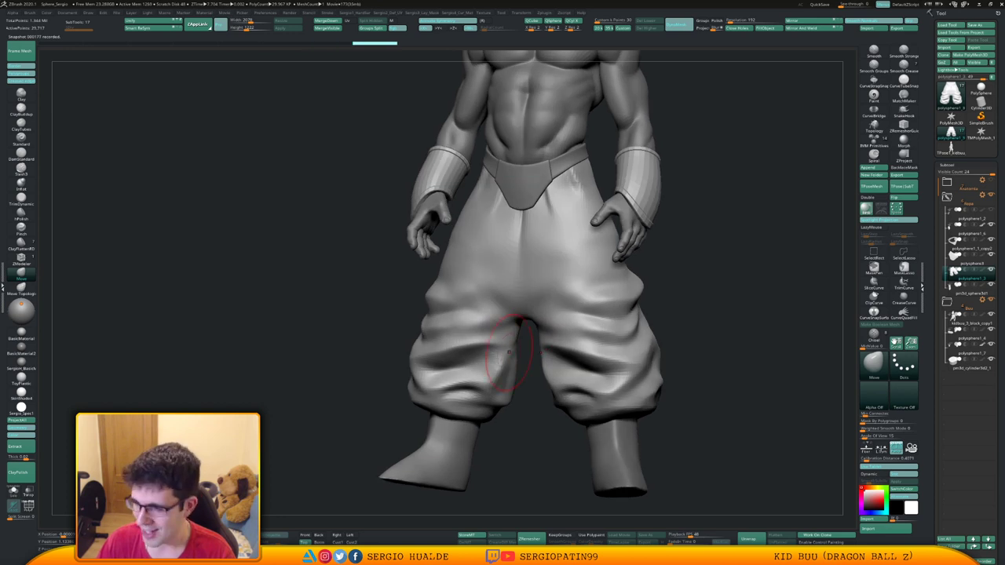
Examine the figure from the side, and the isolated body with its polygroups and wireframe displayed.
{"action": "mouse_move", "coordinate": [508, 344]}
{"action": "right_mouse_down", "text": "ctrl"}
{"action": "mouse_move", "coordinate": [482, 333]}
{"action": "mouse_move", "coordinate": [557, 362]}
{"action": "right_mouse_up", "text": "ctrl"}
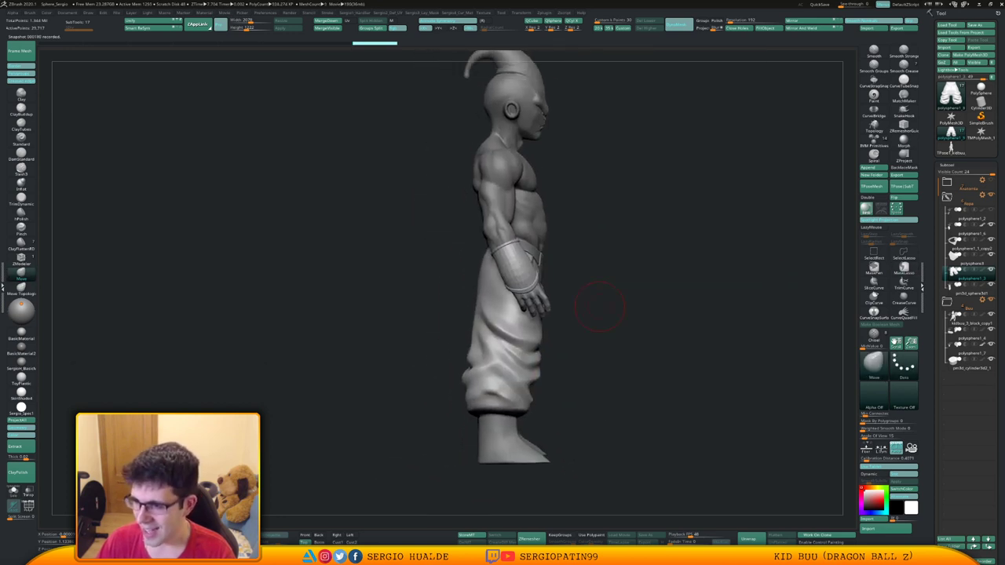
{"action": "right_click_drag", "start_coordinate": [604, 305], "coordinate": [585, 385]}
{"action": "left_click", "coordinate": [545, 300], "text": "alt"}
{"action": "key", "text": "alt+s"}
{"action": "key", "text": "shift+f"}
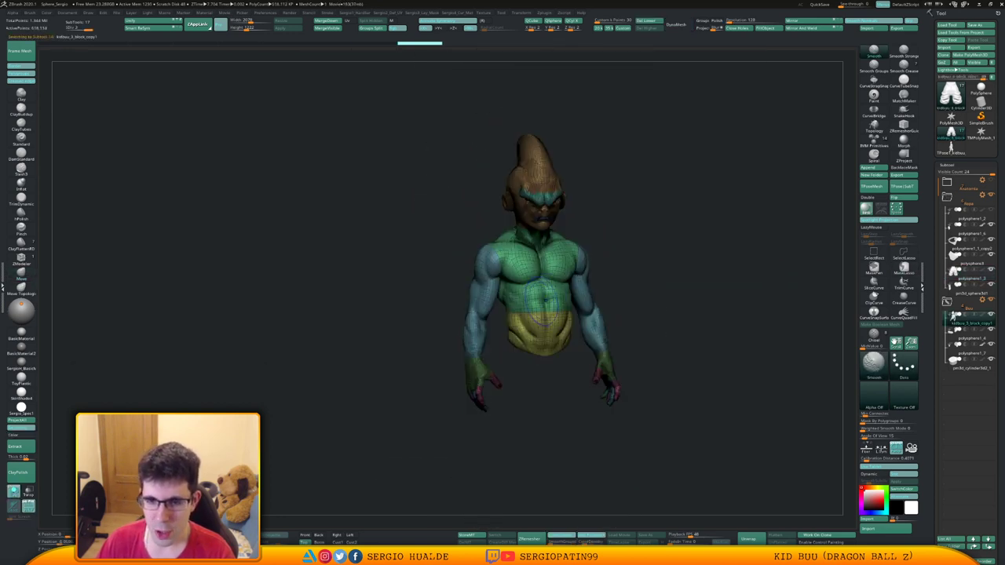
{"action": "right_click_drag", "start_coordinate": [545, 301], "coordinate": [527, 194], "text": "ctrl"}
{"action": "key", "text": "alt+s"}
Isolate the trousers subtool, check its topology from several angles and turn off the wireframe display.
{"action": "left_click", "coordinate": [539, 336], "text": "alt"}
{"action": "key", "text": "alt+s"}
{"action": "mouse_move", "coordinate": [539, 338]}
{"action": "right_mouse_down", "text": "ctrl"}
{"action": "mouse_move", "coordinate": [541, 397]}
{"action": "mouse_move", "coordinate": [548, 206]}
{"action": "mouse_move", "coordinate": [548, 400]}
{"action": "right_mouse_up", "text": "ctrl"}
{"action": "right_click_drag", "start_coordinate": [548, 401], "coordinate": [551, 353], "text": "ctrl"}
{"action": "right_click_drag", "start_coordinate": [551, 354], "coordinate": [559, 377], "text": "alt"}
{"action": "right_click_drag", "start_coordinate": [559, 377], "coordinate": [561, 409]}
{"action": "right_click_drag", "start_coordinate": [561, 275], "coordinate": [549, 260]}
{"action": "mouse_move", "coordinate": [548, 261]}
{"action": "right_mouse_down", "text": "ctrl"}
{"action": "mouse_move", "coordinate": [548, 287]}
{"action": "mouse_move", "coordinate": [527, 233]}
{"action": "right_mouse_up", "text": "ctrl"}
{"action": "key", "text": "shift+f"}
{"action": "mouse_move", "coordinate": [555, 271]}
{"action": "right_mouse_down", "text": "ctrl"}
{"action": "mouse_move", "coordinate": [559, 254]}
{"action": "mouse_move", "coordinate": [571, 285]}
{"action": "right_mouse_up", "text": "ctrl"}
{"action": "right_click_drag", "start_coordinate": [637, 234], "coordinate": [603, 272]}
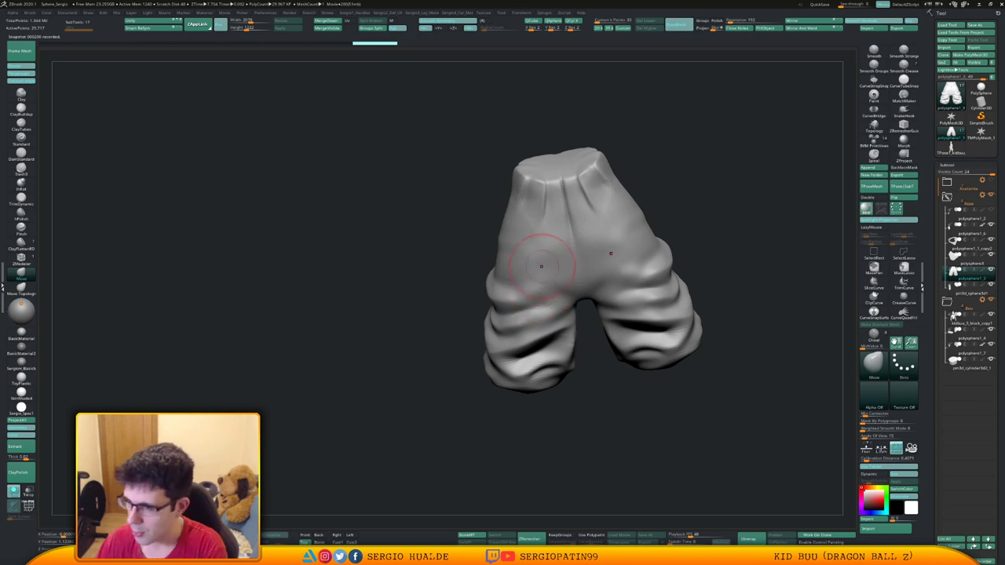
Smooth the folds around the inner knees and the front of the trouser legs.
{"action": "mouse_move", "coordinate": [570, 274]}
{"action": "right_mouse_down"}
{"action": "mouse_move", "coordinate": [542, 275]}
{"action": "mouse_move", "coordinate": [509, 302]}
{"action": "right_mouse_up"}
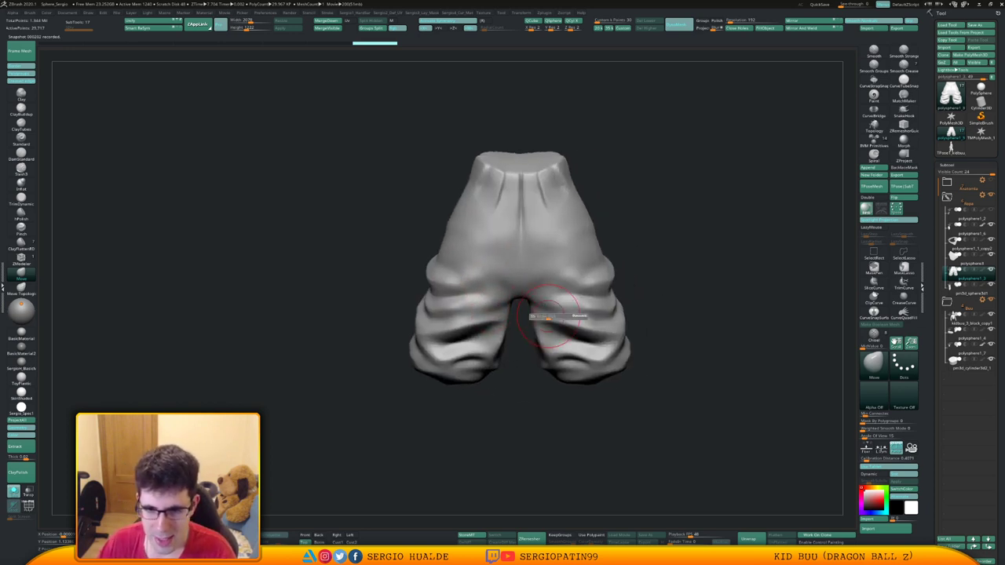
{"action": "left_click_drag", "start_coordinate": [571, 333], "coordinate": [582, 341]}
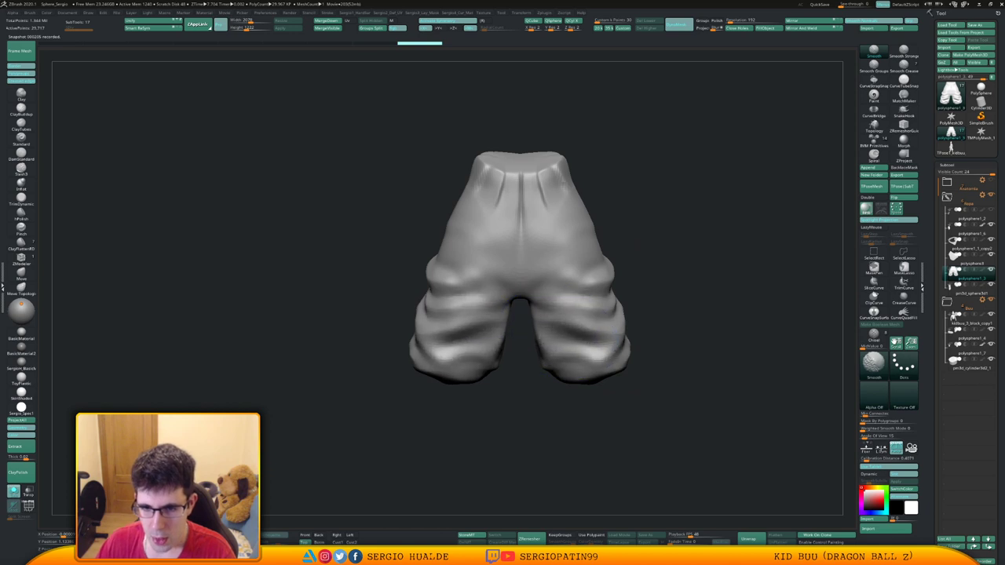
{"action": "right_click_drag", "start_coordinate": [672, 319], "coordinate": [621, 304]}
{"action": "left_click_drag", "start_coordinate": [621, 304], "coordinate": [600, 298], "text": "shift"}
{"action": "right_click_drag", "start_coordinate": [601, 302], "coordinate": [650, 312]}
{"action": "left_click_drag", "start_coordinate": [650, 312], "coordinate": [628, 322], "text": "shift"}
Soften the remaining folds on the side and back of the trousers and around the crotch.
{"action": "mouse_move", "coordinate": [594, 278]}
{"action": "right_mouse_down", "text": "alt"}
{"action": "mouse_move", "coordinate": [617, 328]}
{"action": "mouse_move", "coordinate": [663, 314]}
{"action": "right_mouse_up", "text": "alt"}
{"action": "left_click_drag", "start_coordinate": [635, 245], "coordinate": [619, 274], "text": "shift"}
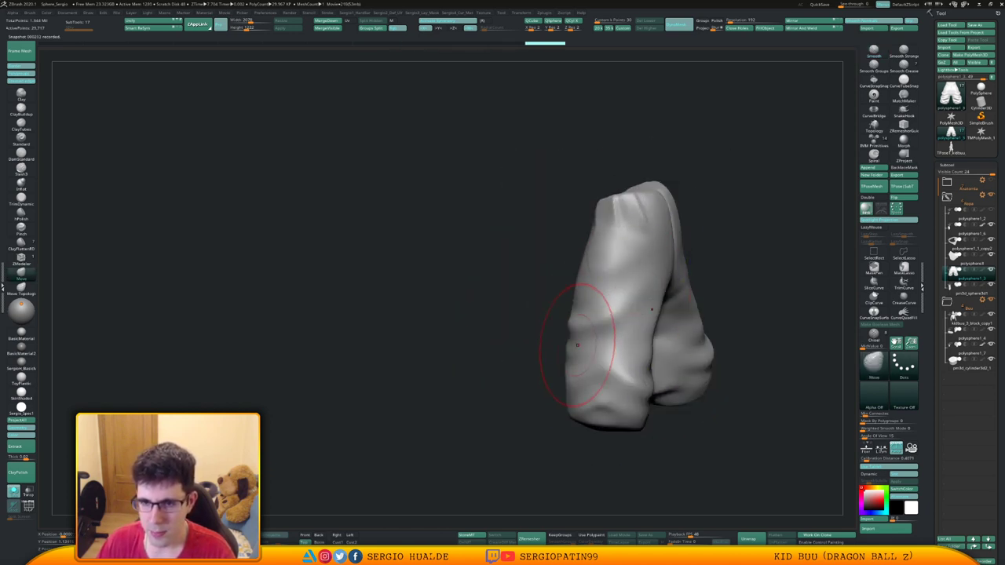
{"action": "right_click_drag", "start_coordinate": [556, 344], "coordinate": [620, 330]}
{"action": "left_click_drag", "start_coordinate": [571, 224], "coordinate": [572, 270], "text": "shift"}
{"action": "right_click_drag", "start_coordinate": [579, 365], "coordinate": [606, 305], "text": "shift"}
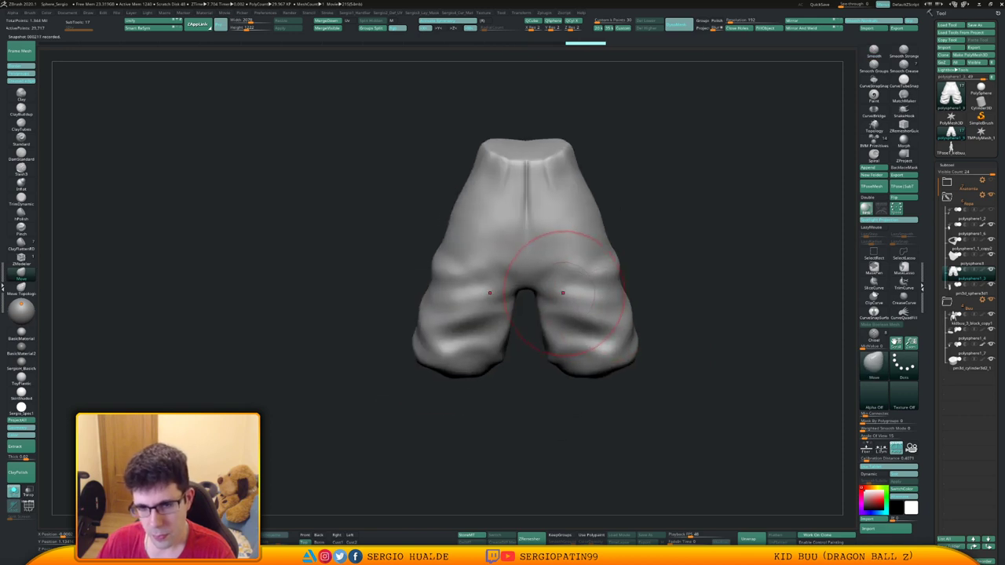
{"action": "mouse_move", "coordinate": [543, 264]}
{"action": "left_mouse_down", "text": "shift"}
{"action": "mouse_move", "coordinate": [544, 281]}
{"action": "mouse_move", "coordinate": [545, 255]}
{"action": "mouse_move", "coordinate": [538, 266]}
{"action": "left_mouse_up", "text": "shift"}
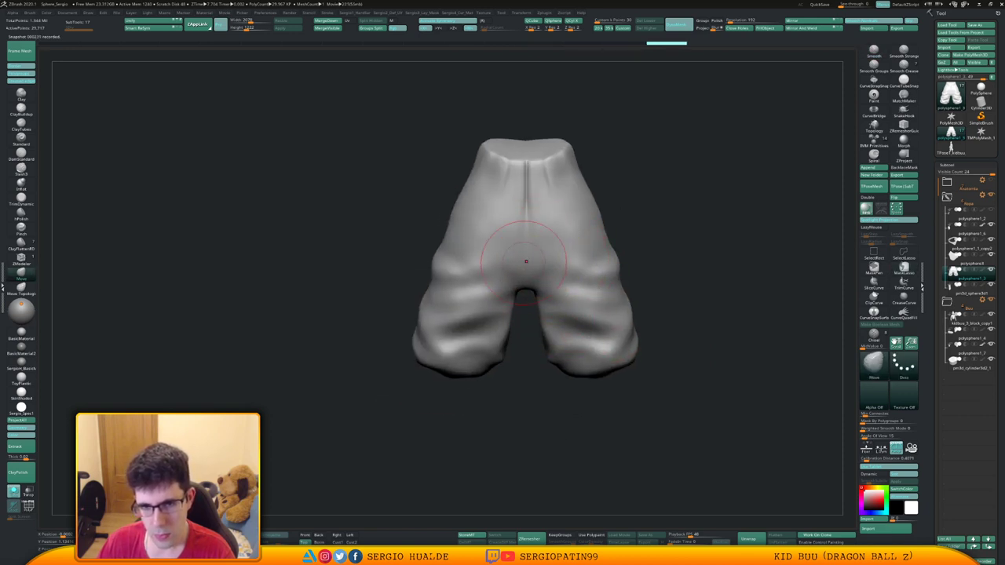
{"action": "mouse_move", "coordinate": [526, 261]}
{"action": "right_mouse_down"}
{"action": "mouse_move", "coordinate": [533, 225]}
{"action": "mouse_move", "coordinate": [503, 222]}
{"action": "right_mouse_up"}
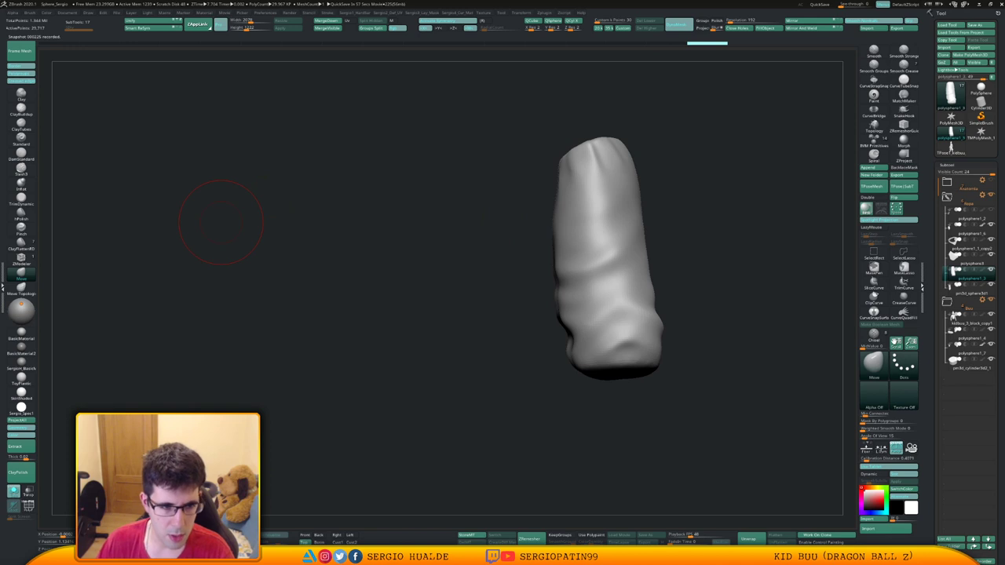
Enlarge the Move brush, adjust the side silhouette of the trouser leg, and undo the last push on its middle.
{"action": "key", "text": "s"}
{"action": "left_click_drag", "start_coordinate": [682, 315], "coordinate": [691, 317]}
{"action": "right_click_drag", "start_coordinate": [717, 318], "coordinate": [700, 325]}
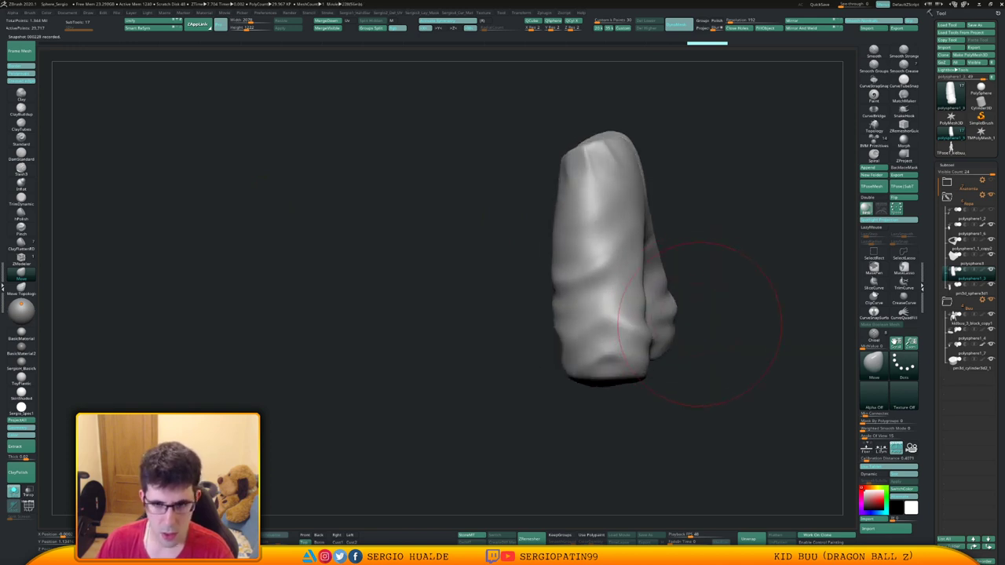
{"action": "mouse_move", "coordinate": [600, 304]}
{"action": "left_mouse_down"}
{"action": "mouse_move", "coordinate": [635, 323]}
{"action": "mouse_move", "coordinate": [607, 335]}
{"action": "left_mouse_up"}
{"action": "key", "text": "ctrl+z"}
{"action": "right_click_drag", "start_coordinate": [607, 335], "coordinate": [633, 336]}
Resize the Move brush and reshape the lower trouser leg and its cuff from the side.
{"action": "key", "text": "s"}
{"action": "left_click_drag", "start_coordinate": [572, 343], "coordinate": [564, 343]}
{"action": "left_click_drag", "start_coordinate": [559, 347], "coordinate": [546, 334]}
{"action": "left_click_drag", "start_coordinate": [558, 373], "coordinate": [569, 370]}
{"action": "right_click_drag", "start_coordinate": [619, 369], "coordinate": [599, 366]}
{"action": "left_click_drag", "start_coordinate": [650, 378], "coordinate": [640, 378]}
{"action": "mouse_move", "coordinate": [640, 378]}
{"action": "right_mouse_down"}
{"action": "mouse_move", "coordinate": [608, 375]}
{"action": "mouse_move", "coordinate": [695, 336]}
{"action": "mouse_move", "coordinate": [633, 288]}
{"action": "mouse_move", "coordinate": [605, 323]}
{"action": "right_mouse_up"}
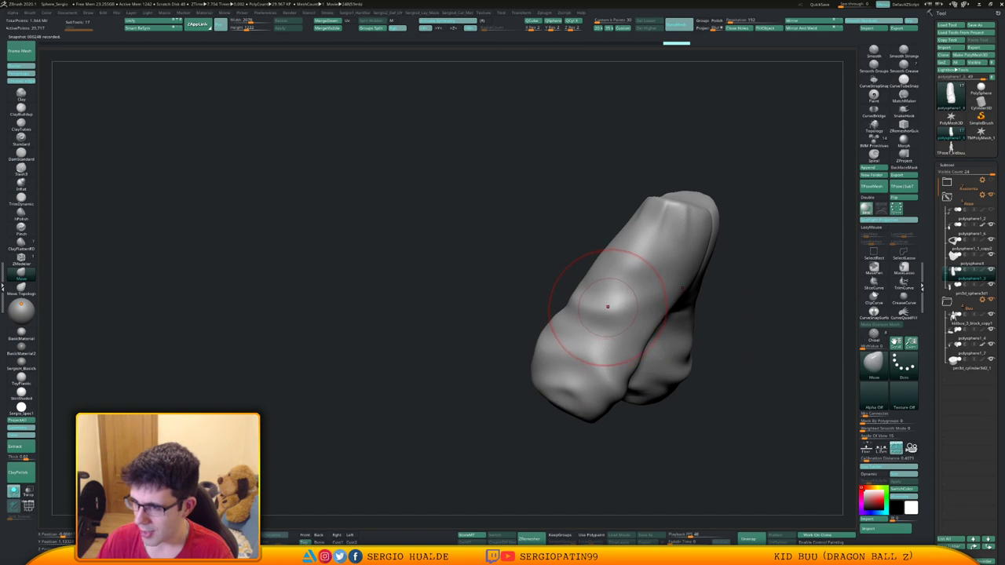
Switch to the DamStandard brush, adjust its size and smooth the surface near the trousers' waist.
{"action": "mouse_move", "coordinate": [607, 307]}
{"action": "right_mouse_down"}
{"action": "mouse_move", "coordinate": [627, 338]}
{"action": "mouse_move", "coordinate": [642, 338]}
{"action": "mouse_move", "coordinate": [638, 311]}
{"action": "mouse_move", "coordinate": [613, 314]}
{"action": "mouse_move", "coordinate": [621, 338]}
{"action": "right_mouse_up"}
{"action": "key", "text": "b"}
{"action": "key", "text": "d"}
{"action": "key", "text": "s"}
{"action": "key", "text": "s"}
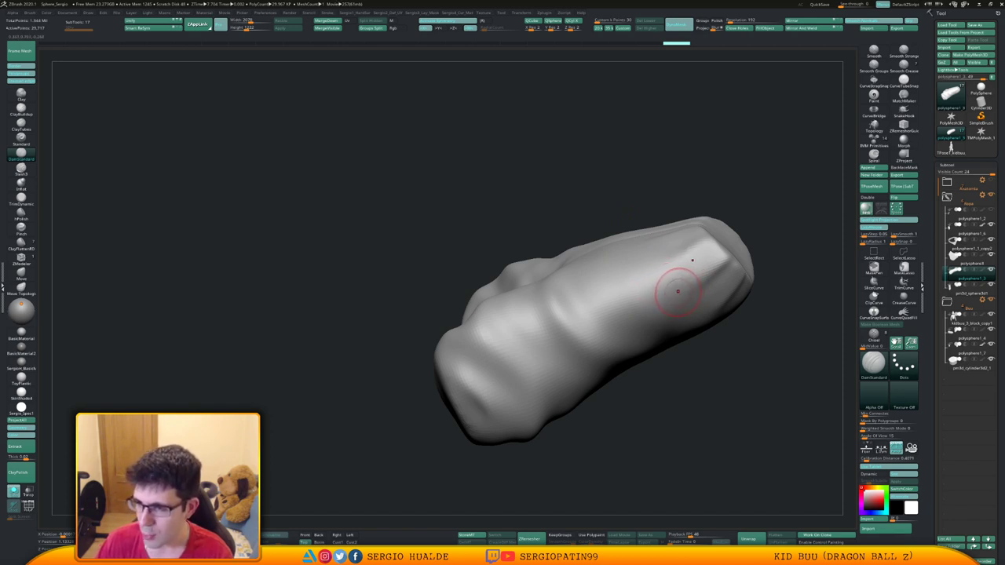
{"action": "right_click_drag", "start_coordinate": [678, 292], "coordinate": [699, 268]}
{"action": "mouse_move", "coordinate": [699, 268]}
{"action": "left_mouse_down", "text": "shift"}
{"action": "mouse_move", "coordinate": [688, 285]}
{"action": "mouse_move", "coordinate": [731, 263]}
{"action": "left_mouse_up", "text": "shift"}
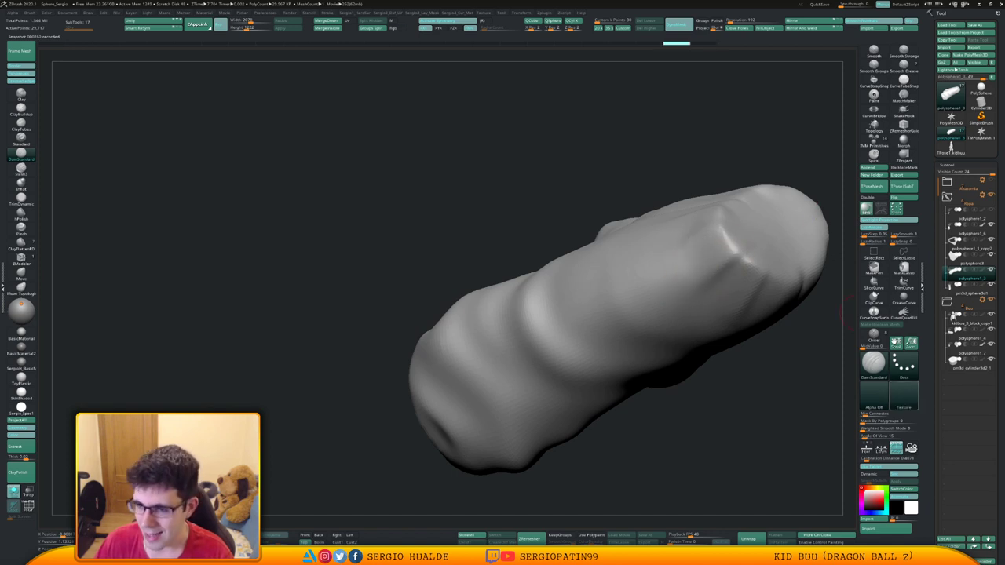
Give the DamStandard brush the BrushAlpha alpha and carve a long crease down the trouser leg from the waist.
{"action": "left_click", "coordinate": [874, 395]}
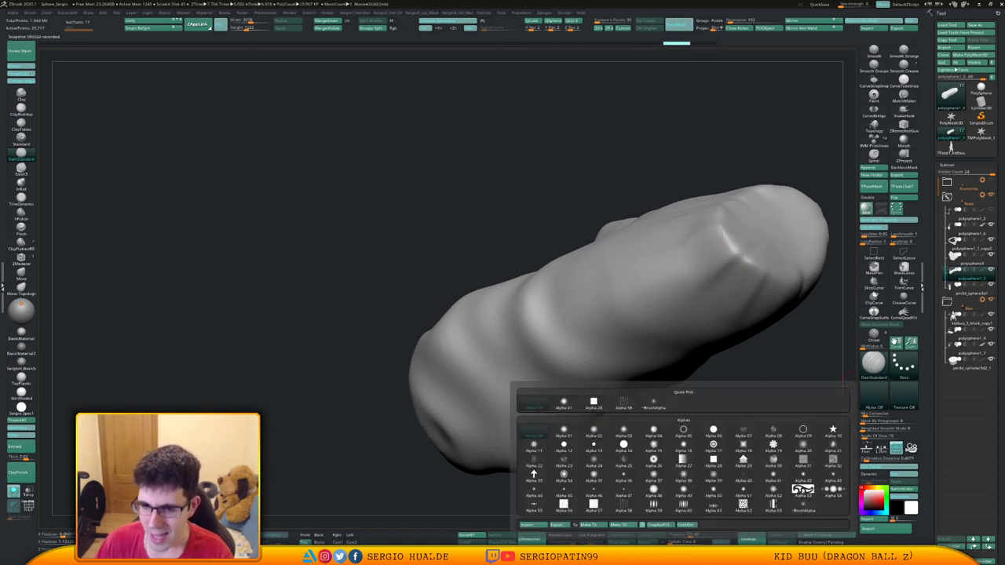
{"action": "left_click", "coordinate": [873, 395]}
{"action": "left_click", "coordinate": [873, 395], "text": "ctrl+shift"}
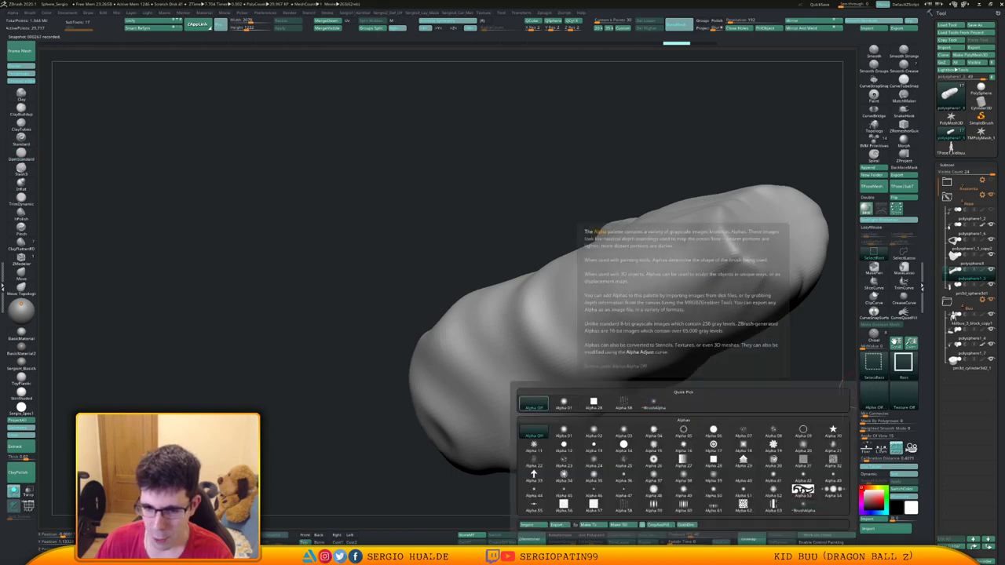
{"action": "mouse_move", "coordinate": [736, 254]}
{"action": "left_mouse_down"}
{"action": "mouse_move", "coordinate": [664, 285]}
{"action": "mouse_move", "coordinate": [714, 263]}
{"action": "mouse_move", "coordinate": [575, 346]}
{"action": "left_mouse_up"}
{"action": "key", "text": "ctrl+z"}
{"action": "left_click_drag", "start_coordinate": [740, 250], "coordinate": [575, 343]}
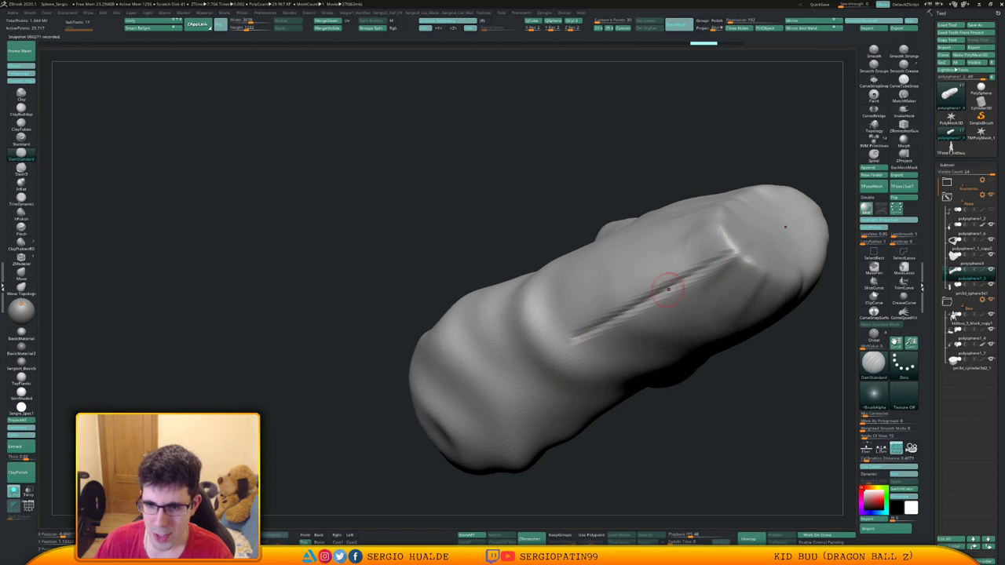
{"action": "mouse_move", "coordinate": [668, 289]}
{"action": "left_mouse_down"}
{"action": "mouse_move", "coordinate": [559, 334]}
{"action": "mouse_move", "coordinate": [623, 328]}
{"action": "mouse_move", "coordinate": [550, 350]}
{"action": "left_mouse_up"}
{"action": "left_click_drag", "start_coordinate": [632, 306], "coordinate": [488, 383]}
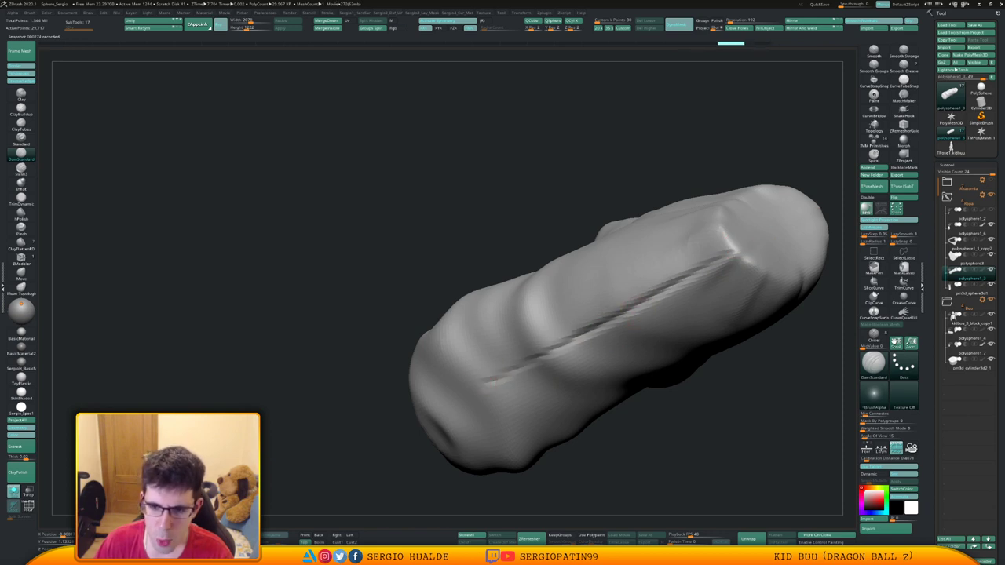
Deepen the crease and extend it to the trouser cuff, undoing the last stroke.
{"action": "right_click_drag", "start_coordinate": [491, 382], "coordinate": [554, 327]}
{"action": "left_click_drag", "start_coordinate": [648, 294], "coordinate": [525, 360]}
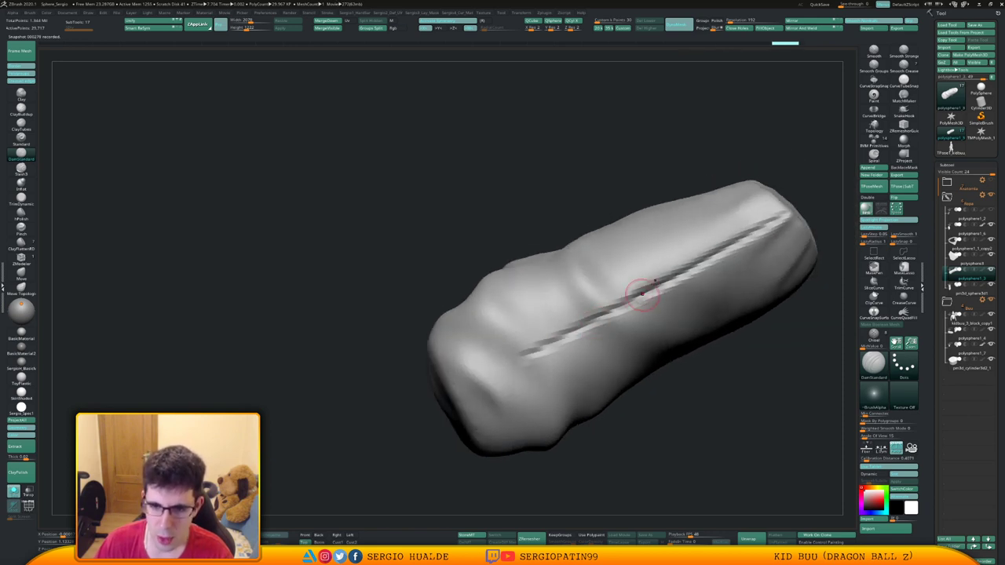
{"action": "left_click_drag", "start_coordinate": [619, 307], "coordinate": [488, 380]}
{"action": "left_click_drag", "start_coordinate": [577, 327], "coordinate": [451, 397]}
{"action": "left_click_drag", "start_coordinate": [551, 348], "coordinate": [450, 397]}
{"action": "key", "text": "ctrl+z"}
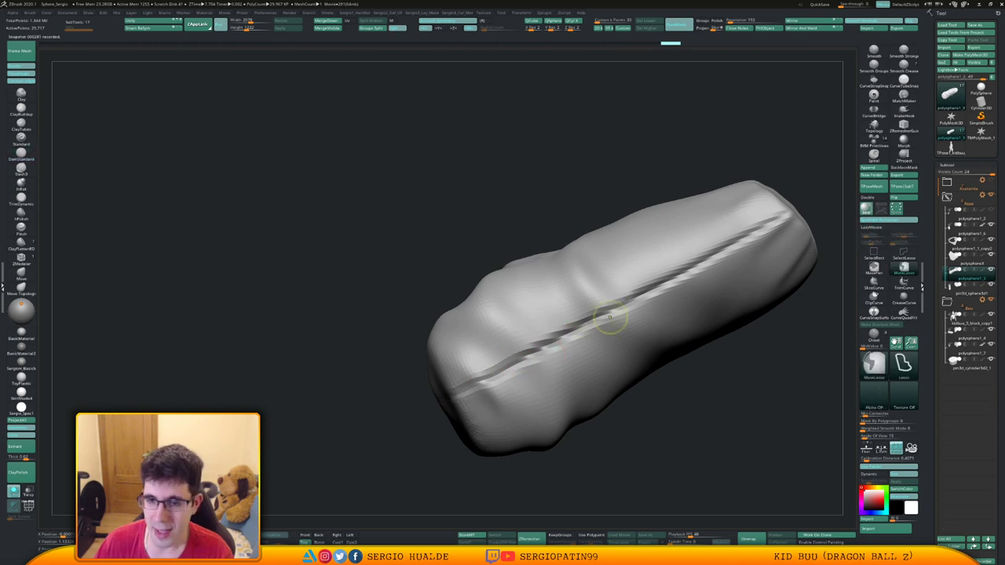
Deepen the seam crease along the outer trouser leg and carry it down to the cuff.
{"action": "left_click_drag", "start_coordinate": [638, 293], "coordinate": [465, 392]}
{"action": "left_click_drag", "start_coordinate": [542, 351], "coordinate": [457, 395]}
{"action": "right_click_drag", "start_coordinate": [457, 395], "coordinate": [498, 368]}
{"action": "left_click_drag", "start_coordinate": [502, 366], "coordinate": [428, 411]}
{"action": "left_click_drag", "start_coordinate": [483, 380], "coordinate": [411, 415]}
{"action": "right_click_drag", "start_coordinate": [411, 414], "coordinate": [492, 367]}
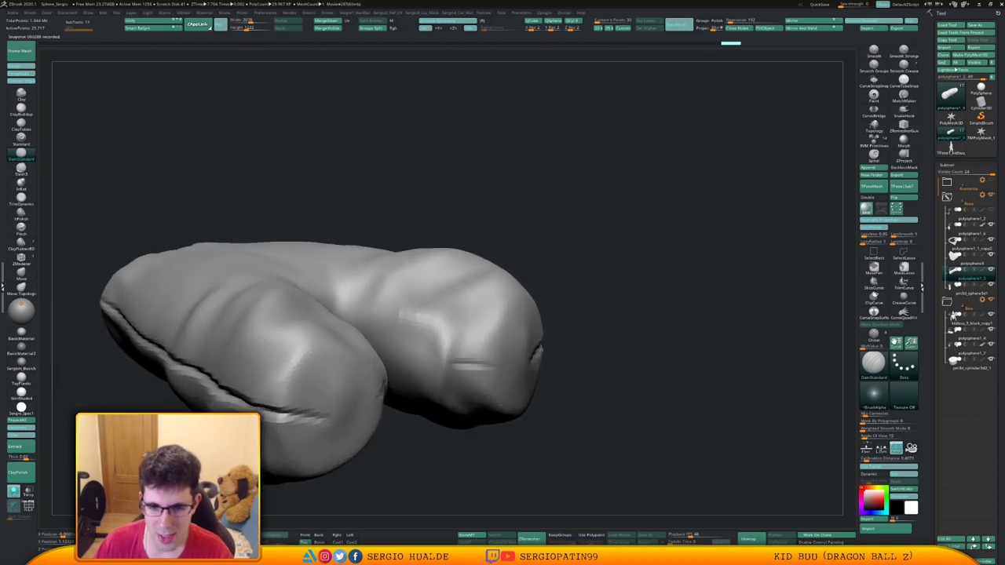
Carve the crease across the undersides of the trouser cuffs, undoing the first stroke.
{"action": "left_click_drag", "start_coordinate": [495, 367], "coordinate": [385, 364]}
{"action": "mouse_move", "coordinate": [457, 356]}
{"action": "right_mouse_down"}
{"action": "mouse_move", "coordinate": [405, 381]}
{"action": "mouse_move", "coordinate": [426, 355]}
{"action": "right_mouse_up"}
{"action": "key", "text": "ctrl+z"}
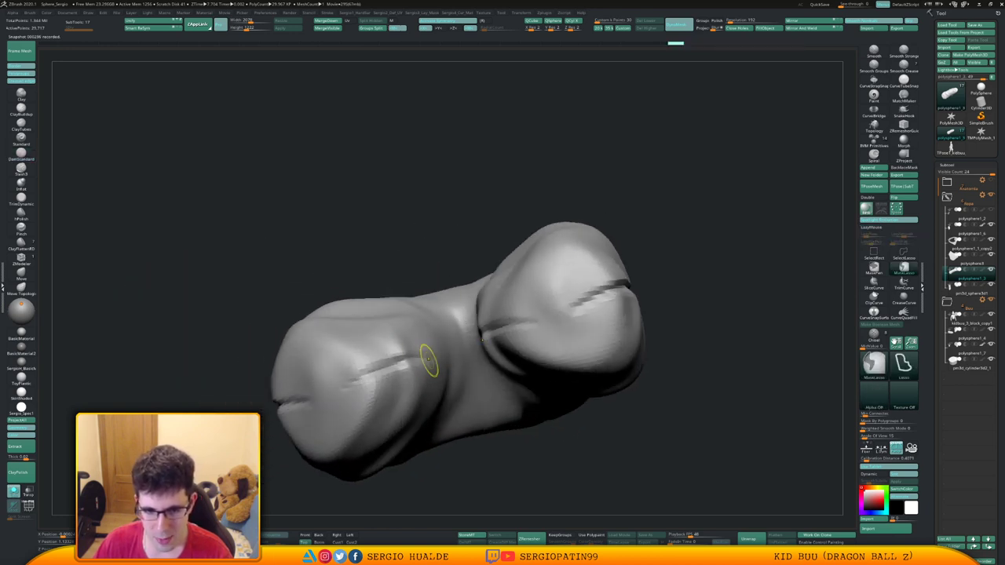
{"action": "mouse_move", "coordinate": [429, 359]}
{"action": "left_mouse_down"}
{"action": "mouse_move", "coordinate": [385, 368]}
{"action": "mouse_move", "coordinate": [465, 345]}
{"action": "left_mouse_up"}
{"action": "mouse_move", "coordinate": [463, 359]}
{"action": "right_mouse_down"}
{"action": "mouse_move", "coordinate": [489, 352]}
{"action": "mouse_move", "coordinate": [455, 364]}
{"action": "right_mouse_up"}
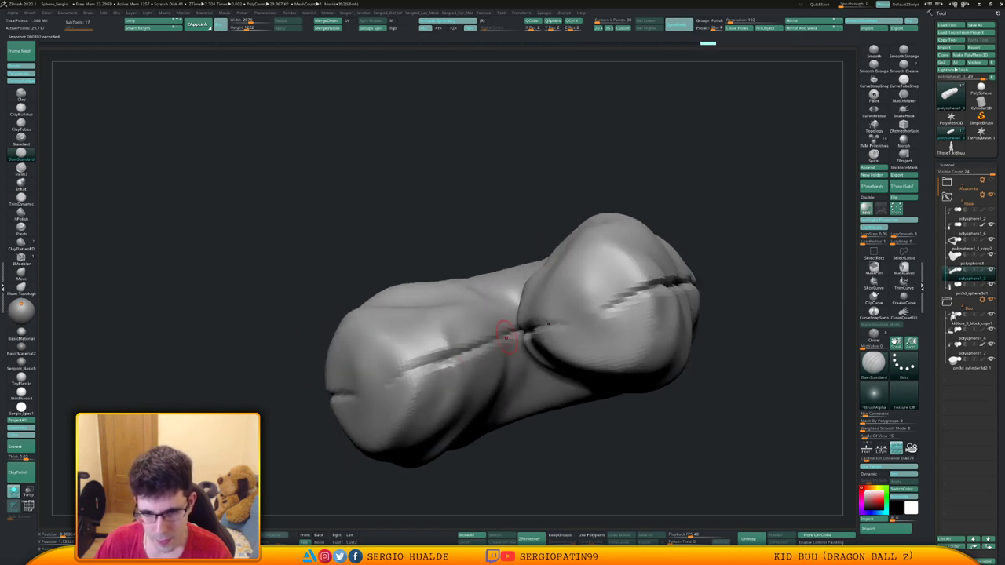
{"action": "left_click_drag", "start_coordinate": [496, 343], "coordinate": [388, 380]}
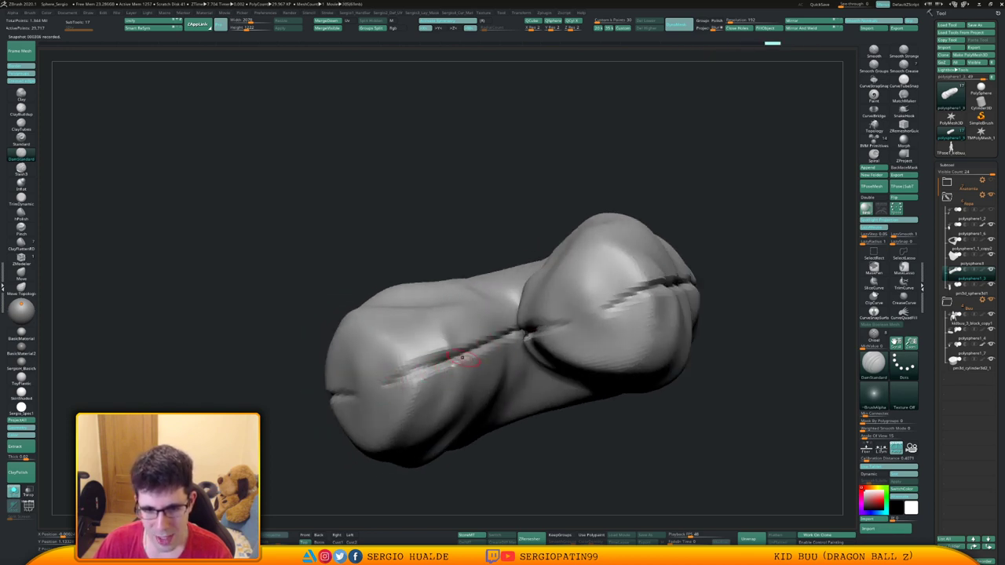
{"action": "mouse_move", "coordinate": [460, 358]}
{"action": "left_mouse_down"}
{"action": "mouse_move", "coordinate": [369, 383]}
{"action": "mouse_move", "coordinate": [395, 377]}
{"action": "left_mouse_up"}
Carve the centre seam down the front of the trousers from the waist to the crotch.
{"action": "mouse_move", "coordinate": [424, 392]}
{"action": "right_mouse_down", "text": "ctrl"}
{"action": "mouse_move", "coordinate": [404, 366]}
{"action": "mouse_move", "coordinate": [440, 361]}
{"action": "mouse_move", "coordinate": [441, 416]}
{"action": "mouse_move", "coordinate": [393, 449]}
{"action": "right_mouse_up", "text": "ctrl"}
{"action": "mouse_move", "coordinate": [570, 365]}
{"action": "right_mouse_down"}
{"action": "mouse_move", "coordinate": [512, 361]}
{"action": "mouse_move", "coordinate": [557, 353]}
{"action": "right_mouse_up"}
{"action": "right_click_drag", "start_coordinate": [472, 330], "coordinate": [459, 408], "text": "alt"}
{"action": "left_click_drag", "start_coordinate": [431, 211], "coordinate": [414, 295]}
{"action": "left_click_drag", "start_coordinate": [427, 259], "coordinate": [406, 342]}
{"action": "right_click_drag", "start_coordinate": [395, 424], "coordinate": [437, 321], "text": "alt"}
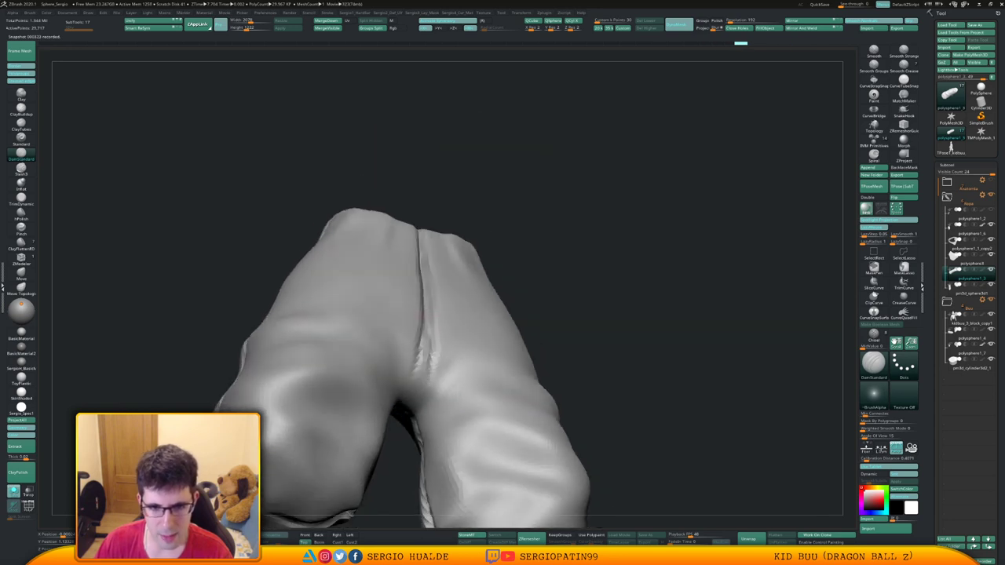
{"action": "left_click_drag", "start_coordinate": [434, 324], "coordinate": [413, 390]}
{"action": "right_click_drag", "start_coordinate": [413, 391], "coordinate": [419, 353]}
{"action": "left_click_drag", "start_coordinate": [418, 380], "coordinate": [399, 426]}
{"action": "left_click_drag", "start_coordinate": [407, 387], "coordinate": [391, 447]}
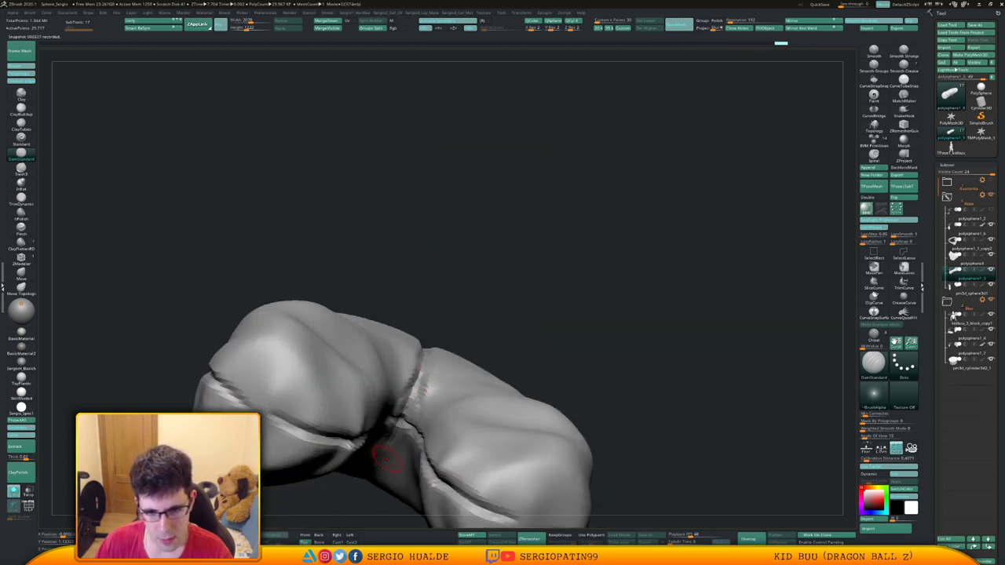
Continue the centre seam under the crotch between the two legs with overlapping strokes.
{"action": "right_click_drag", "start_coordinate": [393, 444], "coordinate": [443, 353]}
{"action": "left_click_drag", "start_coordinate": [443, 353], "coordinate": [425, 381]}
{"action": "left_click_drag", "start_coordinate": [457, 326], "coordinate": [427, 374]}
{"action": "left_click_drag", "start_coordinate": [455, 327], "coordinate": [399, 413]}
{"action": "left_click_drag", "start_coordinate": [446, 341], "coordinate": [382, 428]}
{"action": "right_click_drag", "start_coordinate": [383, 429], "coordinate": [406, 413]}
{"action": "left_click_drag", "start_coordinate": [415, 409], "coordinate": [361, 456]}
{"action": "left_click_drag", "start_coordinate": [390, 422], "coordinate": [338, 468]}
Finish carving the seam beyond the crotch, undoing one stroke and redrawing it longer.
{"action": "right_click_drag", "start_coordinate": [406, 399], "coordinate": [436, 353]}
{"action": "left_click_drag", "start_coordinate": [440, 353], "coordinate": [394, 387]}
{"action": "key", "text": "ctrl+z"}
{"action": "left_click_drag", "start_coordinate": [443, 362], "coordinate": [336, 421]}
{"action": "right_click_drag", "start_coordinate": [338, 423], "coordinate": [369, 346], "text": "ctrl"}
Switch to the TrimDynamic brush and flatten the surface beside the outer leg seam.
{"action": "right_click_drag", "start_coordinate": [369, 345], "coordinate": [452, 322]}
{"action": "mouse_move", "coordinate": [451, 322]}
{"action": "right_mouse_down"}
{"action": "mouse_move", "coordinate": [510, 348]}
{"action": "mouse_move", "coordinate": [404, 395]}
{"action": "mouse_move", "coordinate": [442, 312]}
{"action": "mouse_move", "coordinate": [440, 346]}
{"action": "mouse_move", "coordinate": [487, 317]}
{"action": "mouse_move", "coordinate": [480, 361]}
{"action": "right_mouse_up"}
{"action": "key", "text": "ctrl+shift+t"}
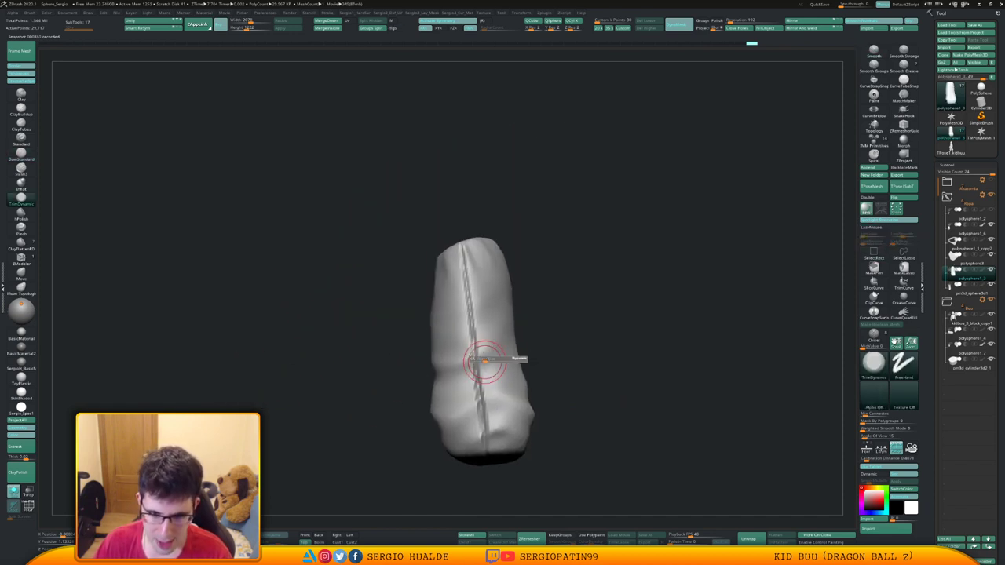
{"action": "mouse_move", "coordinate": [497, 358]}
{"action": "left_mouse_down"}
{"action": "mouse_move", "coordinate": [482, 355]}
{"action": "mouse_move", "coordinate": [489, 363]}
{"action": "left_mouse_up"}
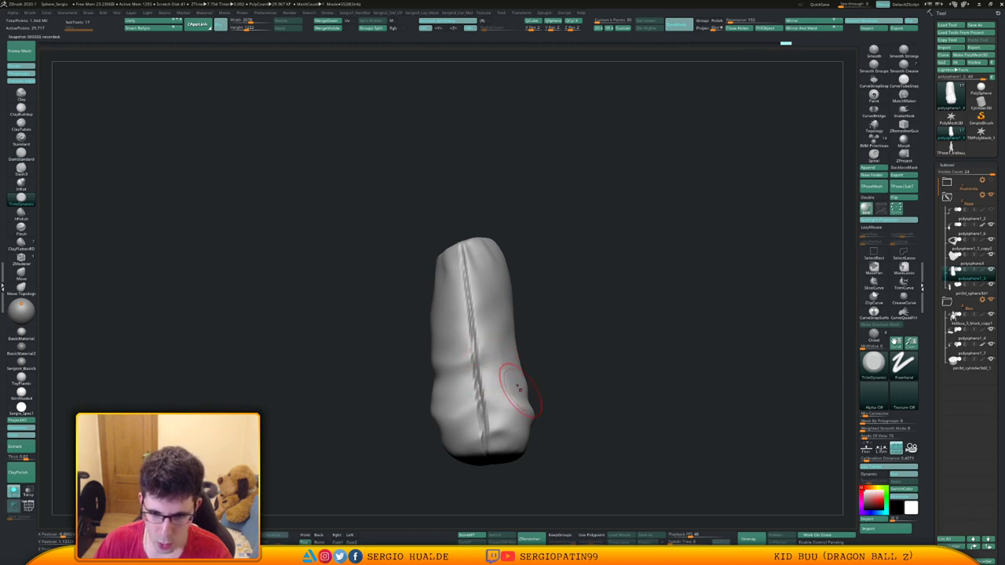
{"action": "mouse_move", "coordinate": [493, 424]}
{"action": "right_mouse_down"}
{"action": "mouse_move", "coordinate": [440, 402]}
{"action": "mouse_move", "coordinate": [428, 385]}
{"action": "right_mouse_up"}
Adjust the TrimDynamic brush size and flatten the folds on the front of the lower trouser leg.
{"action": "key", "text": "s"}
{"action": "left_click_drag", "start_coordinate": [529, 414], "coordinate": [522, 403]}
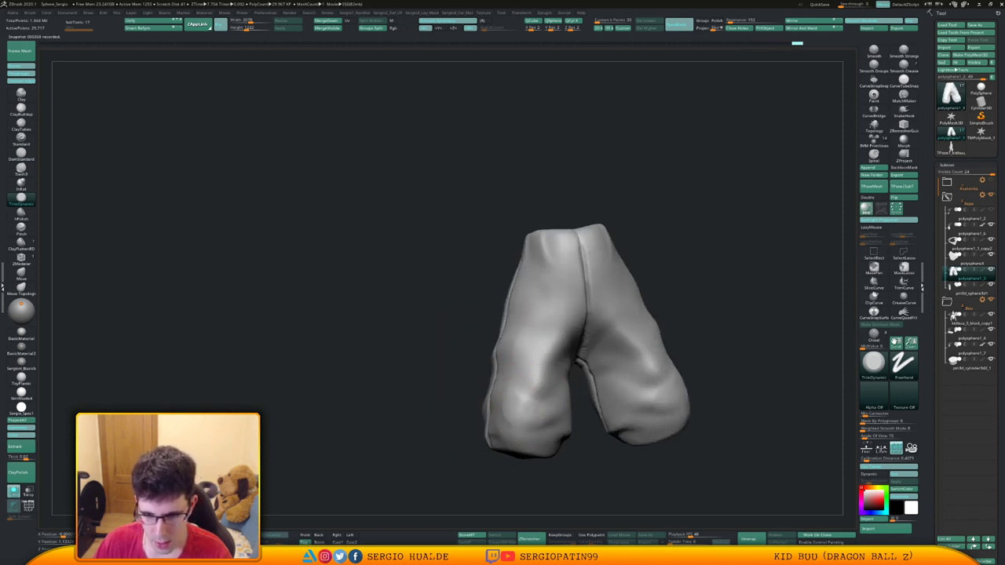
{"action": "right_click_drag", "start_coordinate": [538, 429], "coordinate": [540, 372]}
{"action": "left_click_drag", "start_coordinate": [534, 379], "coordinate": [527, 392]}
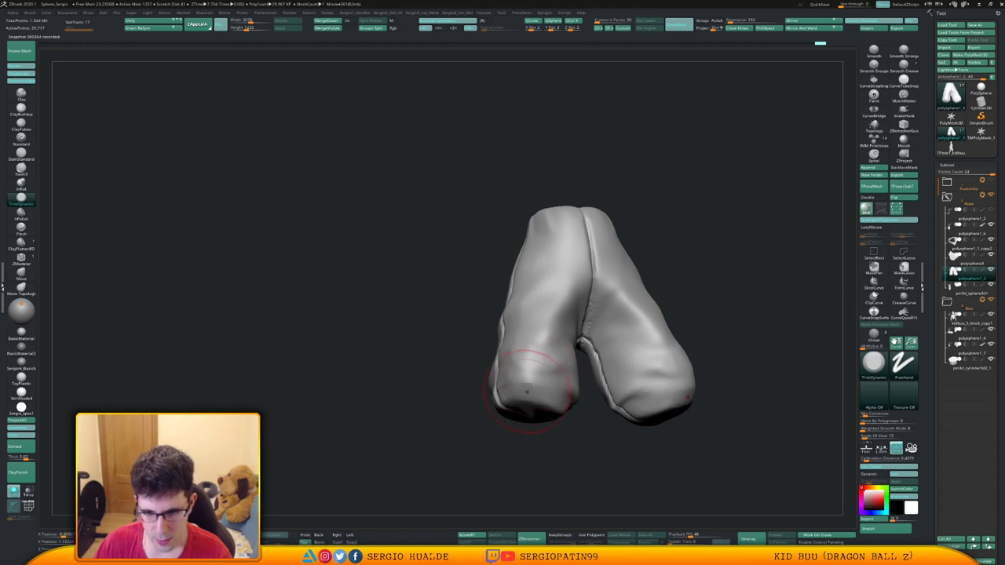
{"action": "right_click_drag", "start_coordinate": [575, 408], "coordinate": [569, 372]}
{"action": "left_click_drag", "start_coordinate": [561, 398], "coordinate": [571, 386]}
{"action": "left_click_drag", "start_coordinate": [562, 393], "coordinate": [573, 400]}
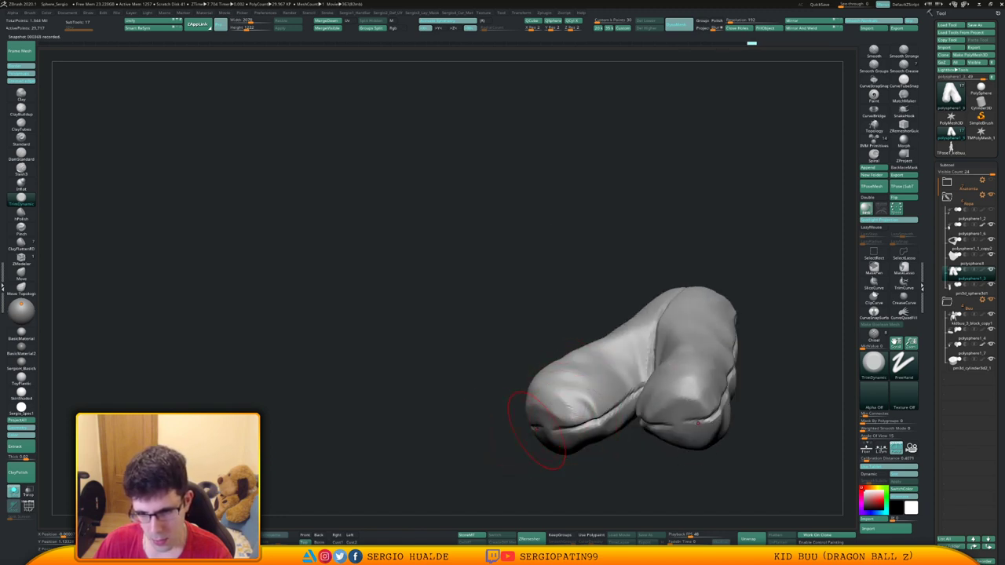
Flatten the rounded undersides of the trouser cuffs on both sides of the crease.
{"action": "right_click_drag", "start_coordinate": [540, 422], "coordinate": [519, 393]}
{"action": "mouse_move", "coordinate": [567, 400]}
{"action": "left_mouse_down"}
{"action": "mouse_move", "coordinate": [562, 411]}
{"action": "mouse_move", "coordinate": [524, 406]}
{"action": "left_mouse_up"}
{"action": "left_click_drag", "start_coordinate": [548, 445], "coordinate": [559, 460]}
{"action": "right_click_drag", "start_coordinate": [559, 460], "coordinate": [542, 444]}
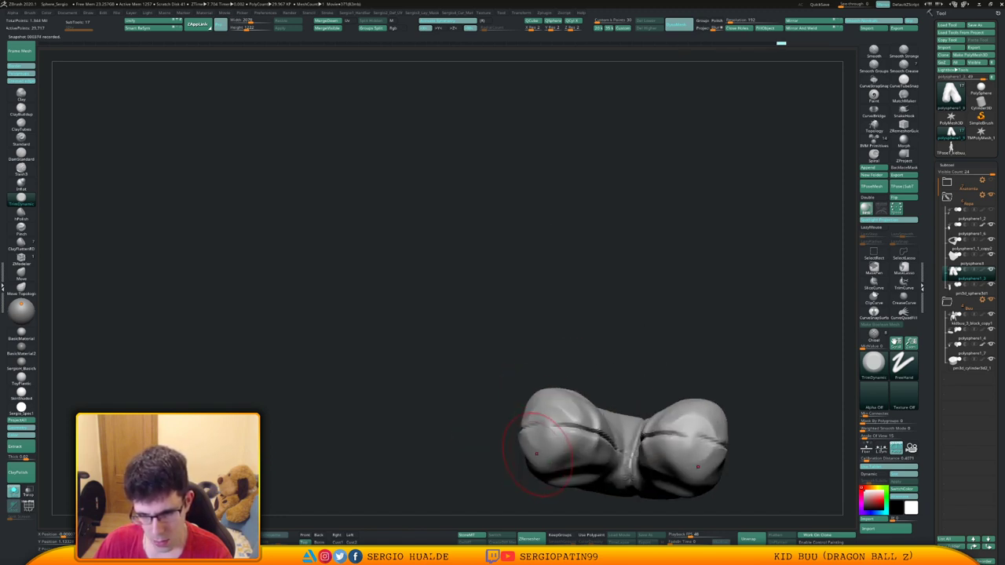
{"action": "mouse_move", "coordinate": [551, 441]}
{"action": "left_mouse_down"}
{"action": "mouse_move", "coordinate": [565, 456]}
{"action": "mouse_move", "coordinate": [555, 460]}
{"action": "left_mouse_up"}
{"action": "mouse_move", "coordinate": [544, 457]}
{"action": "right_mouse_down"}
{"action": "mouse_move", "coordinate": [560, 459]}
{"action": "mouse_move", "coordinate": [515, 433]}
{"action": "right_mouse_up"}
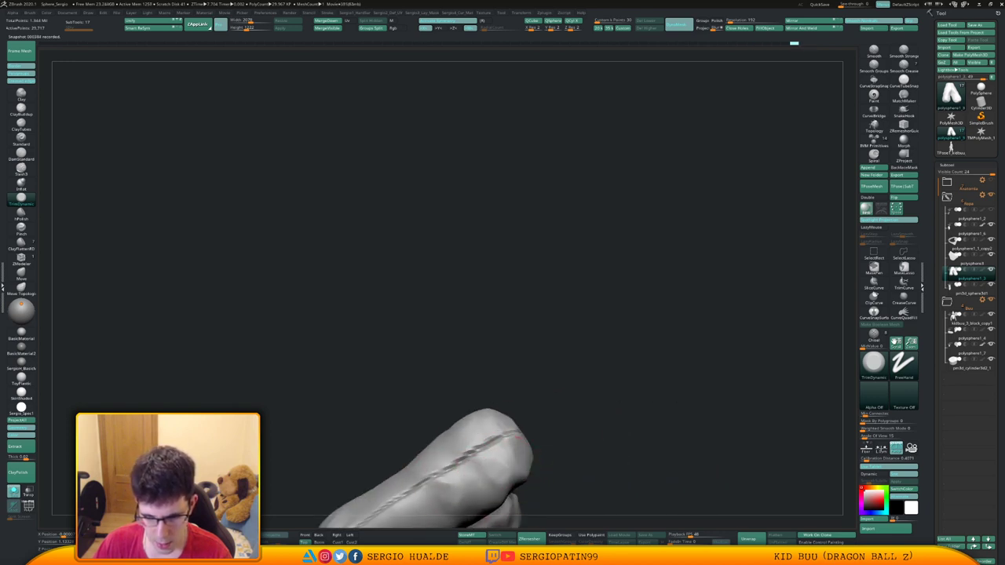
Flatten the surface along the side seam and around the inner edge of the cuff.
{"action": "left_click_drag", "start_coordinate": [513, 437], "coordinate": [451, 479]}
{"action": "mouse_move", "coordinate": [472, 471]}
{"action": "right_mouse_down"}
{"action": "mouse_move", "coordinate": [542, 440]}
{"action": "mouse_move", "coordinate": [581, 392]}
{"action": "mouse_move", "coordinate": [589, 354]}
{"action": "right_mouse_up"}
{"action": "left_click_drag", "start_coordinate": [591, 360], "coordinate": [553, 380]}
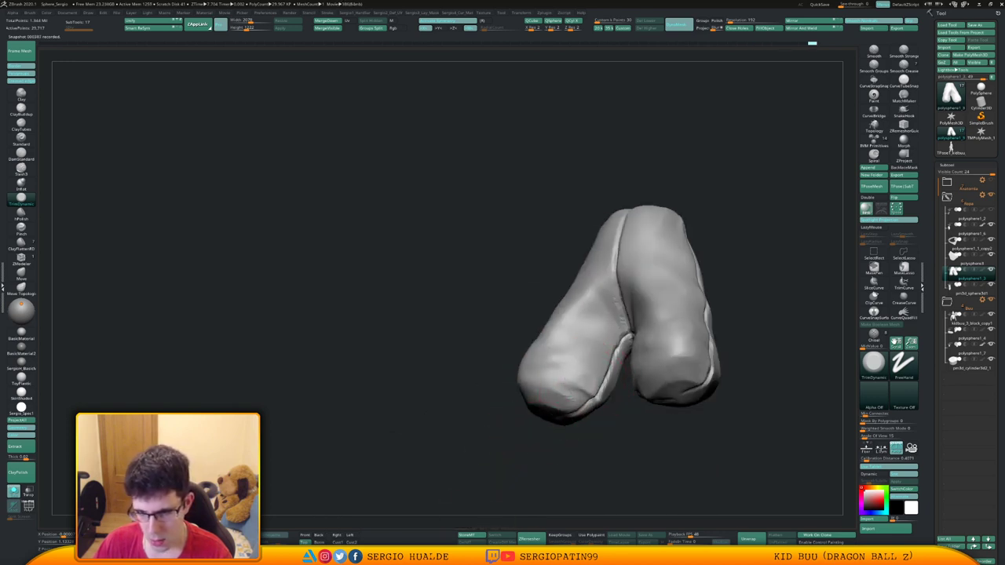
{"action": "right_click_drag", "start_coordinate": [553, 380], "coordinate": [604, 402]}
{"action": "left_click_drag", "start_coordinate": [597, 385], "coordinate": [620, 405]}
{"action": "right_click_drag", "start_coordinate": [625, 412], "coordinate": [593, 391]}
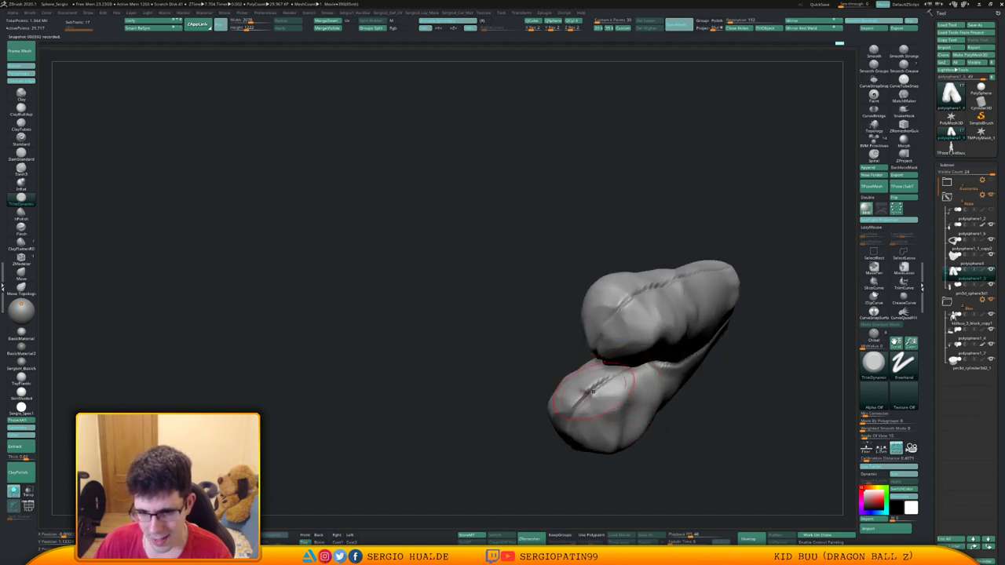
{"action": "left_click_drag", "start_coordinate": [596, 402], "coordinate": [603, 407]}
Flatten the bumps on the back of the lower trouser leg.
{"action": "right_click_drag", "start_coordinate": [603, 407], "coordinate": [649, 401]}
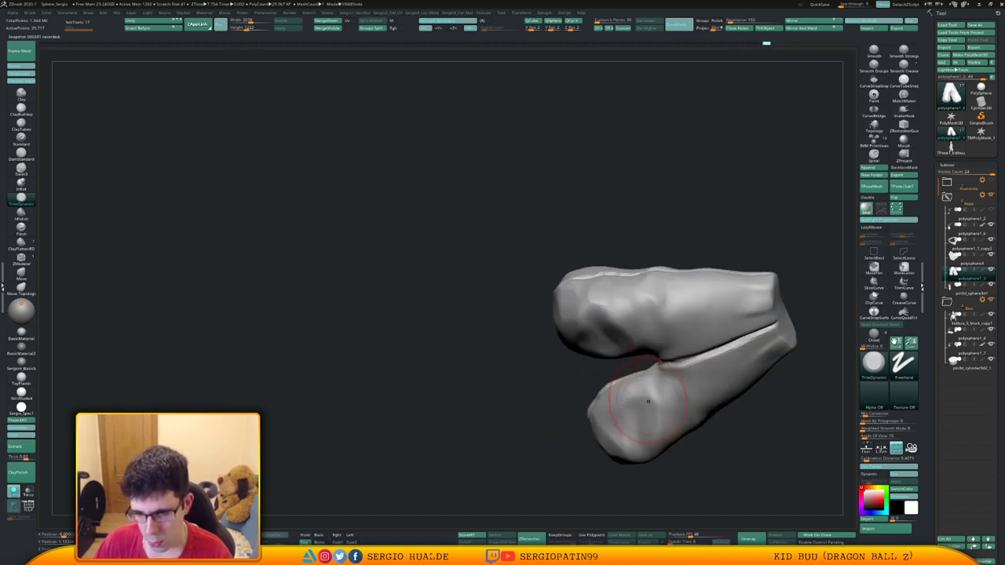
{"action": "left_click_drag", "start_coordinate": [650, 400], "coordinate": [644, 426]}
{"action": "right_click_drag", "start_coordinate": [644, 426], "coordinate": [617, 439]}
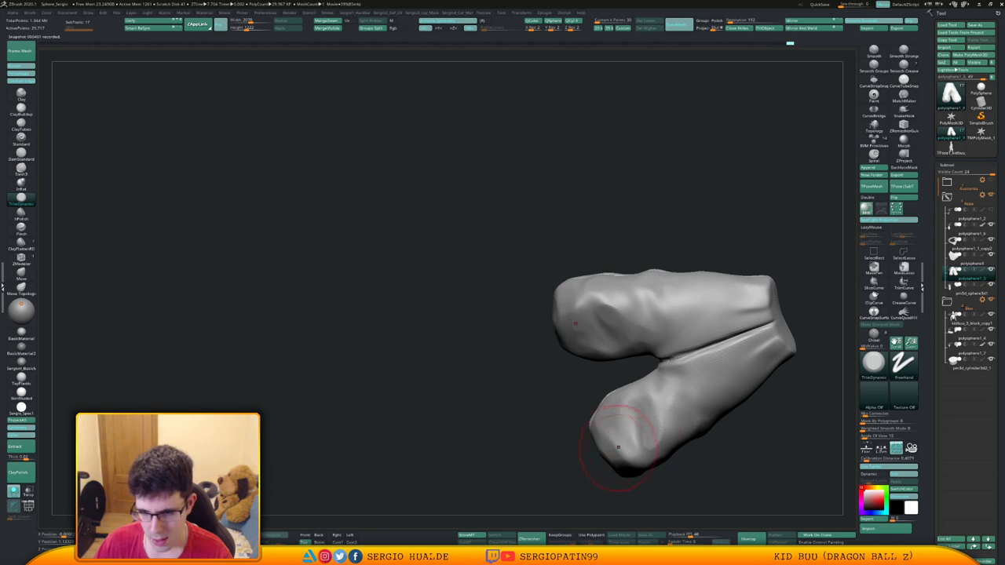
{"action": "left_click_drag", "start_coordinate": [619, 448], "coordinate": [638, 444]}
{"action": "left_click_drag", "start_coordinate": [746, 459], "coordinate": [667, 436]}
{"action": "right_click_drag", "start_coordinate": [672, 438], "coordinate": [644, 427]}
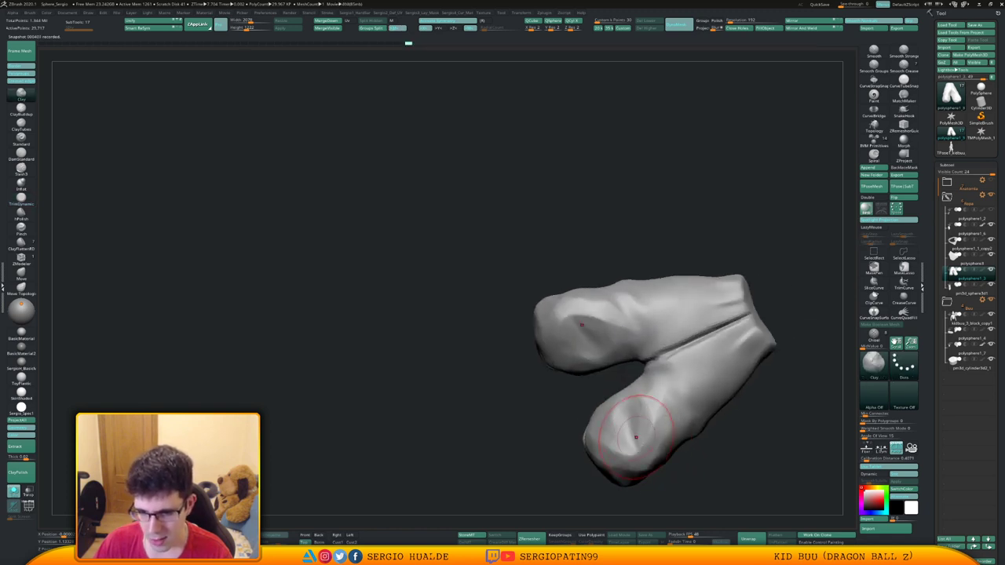
Fill the hollow on the back of the lower leg with the Clay brush and flatten it with TrimDynamic.
{"action": "mouse_move", "coordinate": [644, 427]}
{"action": "left_mouse_down"}
{"action": "mouse_move", "coordinate": [637, 445]}
{"action": "mouse_move", "coordinate": [646, 443]}
{"action": "mouse_move", "coordinate": [624, 434]}
{"action": "mouse_move", "coordinate": [629, 424]}
{"action": "left_mouse_up"}
{"action": "right_click_drag", "start_coordinate": [633, 420], "coordinate": [664, 428]}
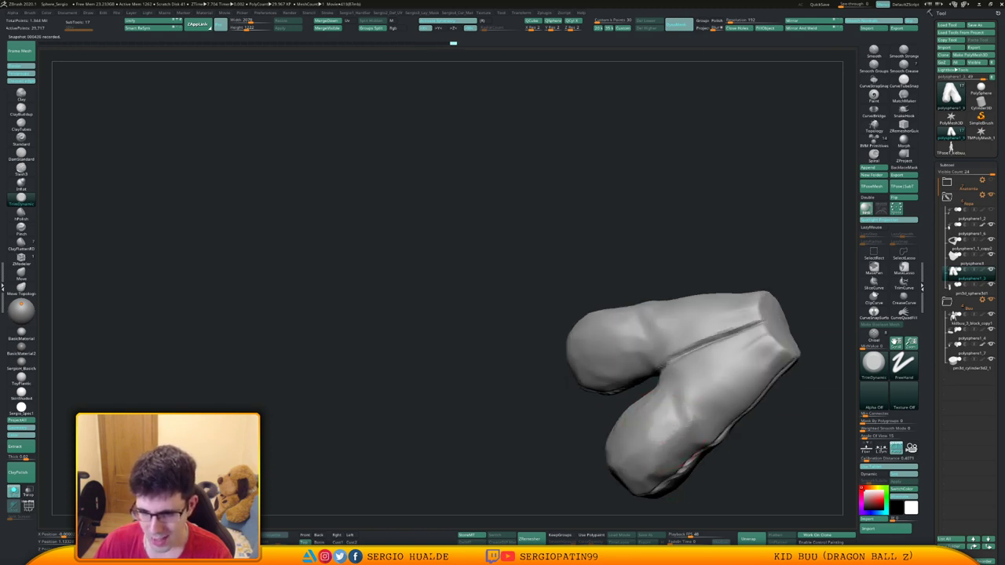
{"action": "left_click_drag", "start_coordinate": [666, 424], "coordinate": [652, 432]}
{"action": "right_click_drag", "start_coordinate": [691, 420], "coordinate": [658, 408]}
Build up the lower leg near the cuff with the Clay brush and switch back to TrimDynamic.
{"action": "key", "text": "b"}
{"action": "key", "text": "c"}
{"action": "key", "text": "l"}
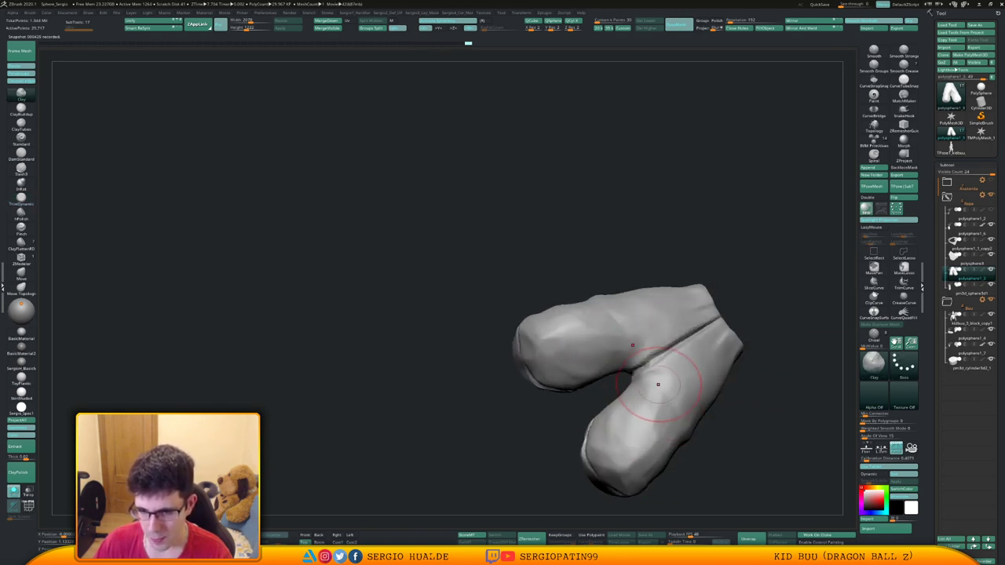
{"action": "mouse_move", "coordinate": [647, 465]}
{"action": "left_mouse_down"}
{"action": "mouse_move", "coordinate": [662, 415]}
{"action": "mouse_move", "coordinate": [651, 451]}
{"action": "left_mouse_up"}
{"action": "key", "text": "b"}
{"action": "key", "text": "t"}
{"action": "key", "text": "d"}
{"action": "mouse_move", "coordinate": [640, 440]}
{"action": "right_mouse_down"}
{"action": "mouse_move", "coordinate": [687, 385]}
{"action": "mouse_move", "coordinate": [668, 393]}
{"action": "mouse_move", "coordinate": [682, 428]}
{"action": "mouse_move", "coordinate": [653, 387]}
{"action": "right_mouse_up"}
Reshape the upper trousers from the side with a resized Move brush and turn off solo display to show the whole figure.
{"action": "key", "text": "b"}
{"action": "key", "text": "m"}
{"action": "key", "text": "v"}
{"action": "key", "text": "s"}
{"action": "left_click_drag", "start_coordinate": [669, 386], "coordinate": [658, 377]}
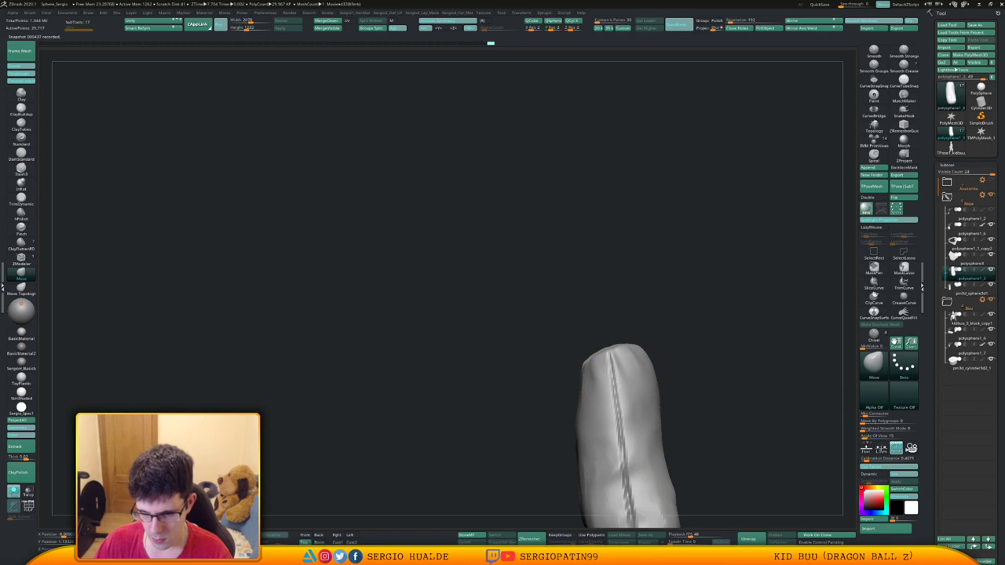
{"action": "right_click_drag", "start_coordinate": [649, 411], "coordinate": [682, 408]}
{"action": "key", "text": "alt+s"}
{"action": "left_click_drag", "start_coordinate": [603, 382], "coordinate": [613, 379]}
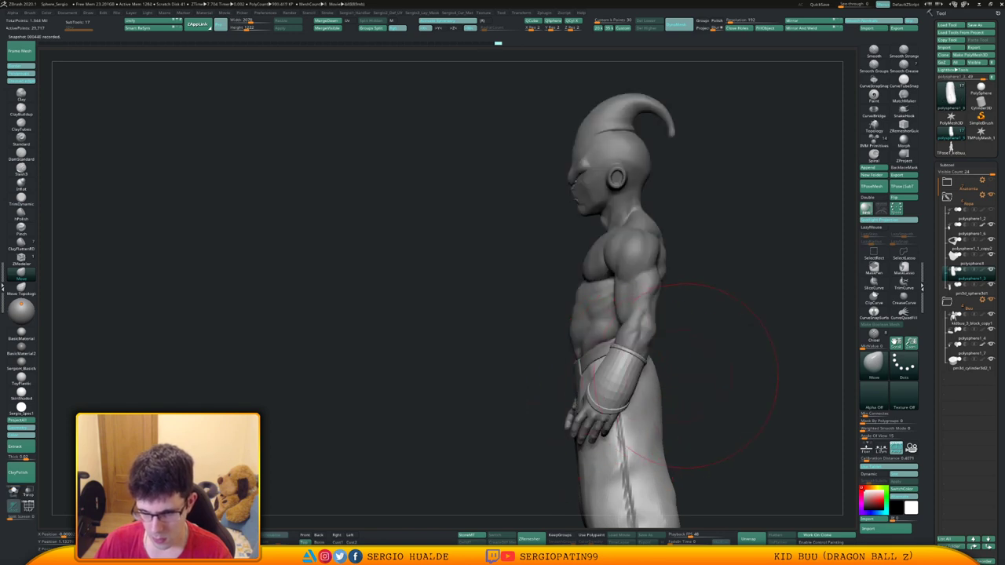
Switch to the TrimDynamic brush and flatten the lower trouser leg along the side seam above the cuff.
{"action": "right_click_drag", "start_coordinate": [698, 368], "coordinate": [601, 375]}
{"action": "mouse_move", "coordinate": [675, 428]}
{"action": "right_mouse_down", "text": "alt"}
{"action": "mouse_move", "coordinate": [662, 381]}
{"action": "mouse_move", "coordinate": [708, 429]}
{"action": "mouse_move", "coordinate": [619, 373]}
{"action": "mouse_move", "coordinate": [638, 364]}
{"action": "mouse_move", "coordinate": [607, 355]}
{"action": "mouse_move", "coordinate": [590, 369]}
{"action": "mouse_move", "coordinate": [658, 373]}
{"action": "right_mouse_up", "text": "alt"}
{"action": "key", "text": "s"}
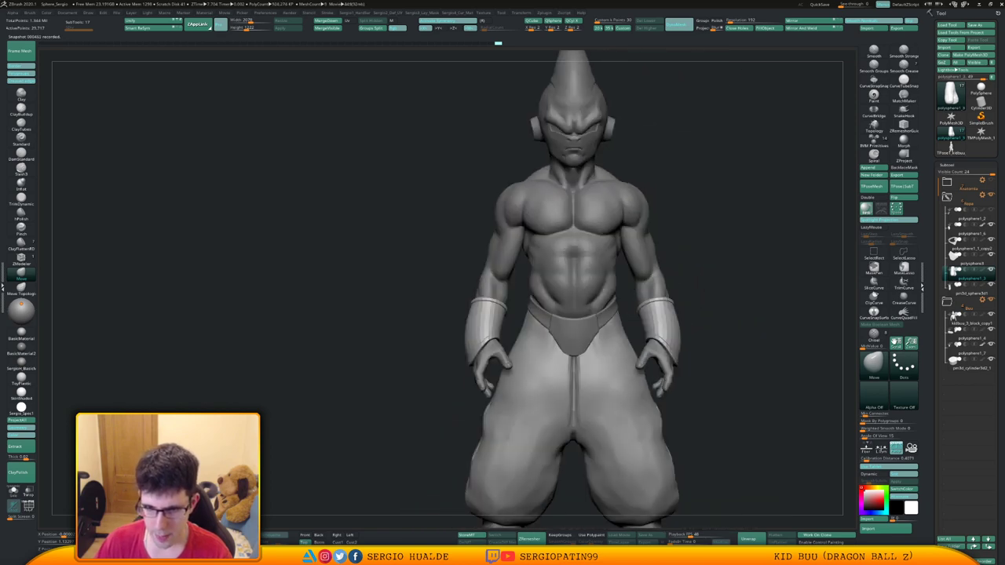
{"action": "mouse_move", "coordinate": [643, 431]}
{"action": "right_mouse_down", "text": "alt"}
{"action": "mouse_move", "coordinate": [630, 318]}
{"action": "mouse_move", "coordinate": [629, 374]}
{"action": "mouse_move", "coordinate": [607, 361]}
{"action": "right_mouse_up", "text": "alt"}
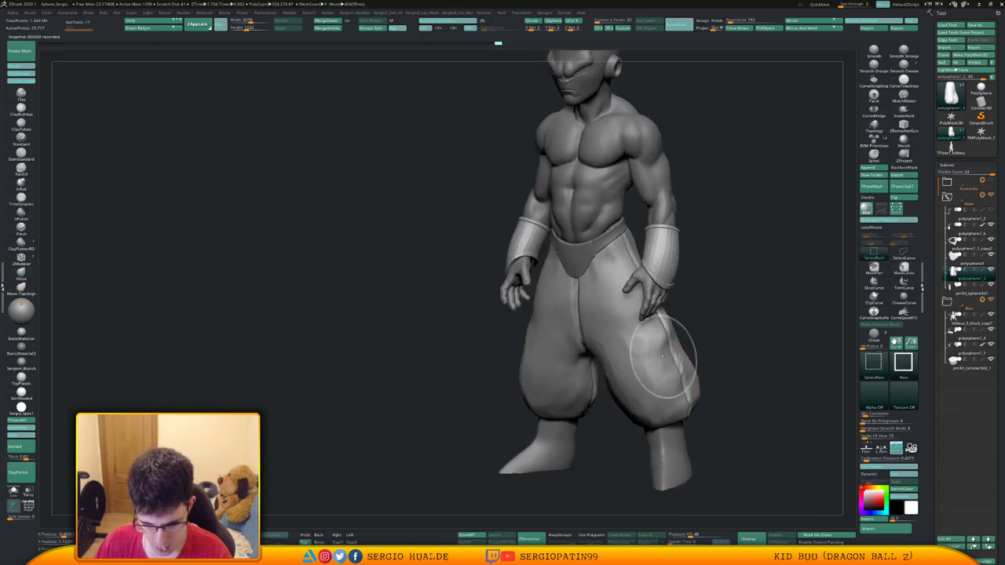
{"action": "key", "text": "b"}
{"action": "key", "text": "t"}
{"action": "key", "text": "d"}
{"action": "right_click_drag", "start_coordinate": [678, 354], "coordinate": [652, 353]}
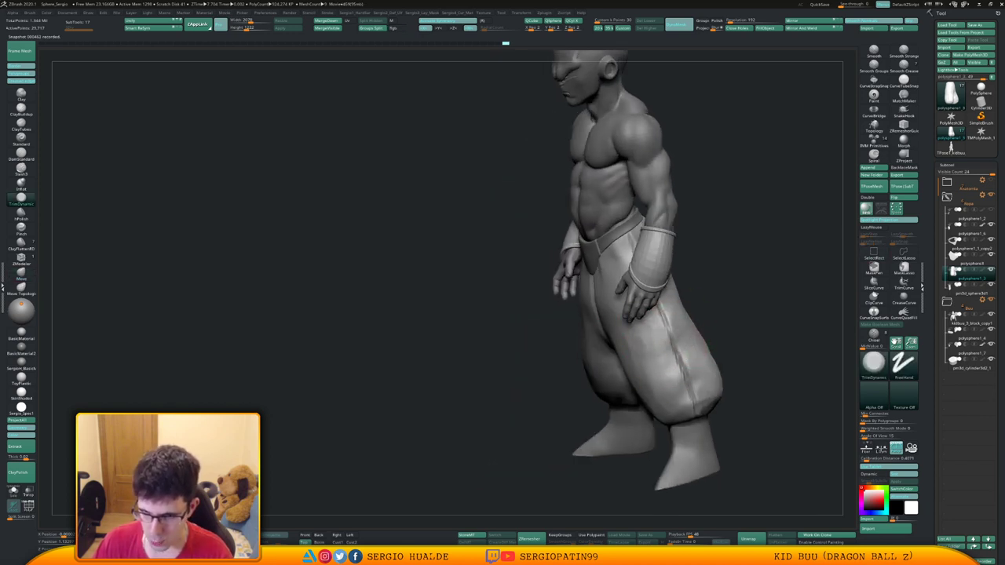
{"action": "left_click_drag", "start_coordinate": [692, 413], "coordinate": [672, 366]}
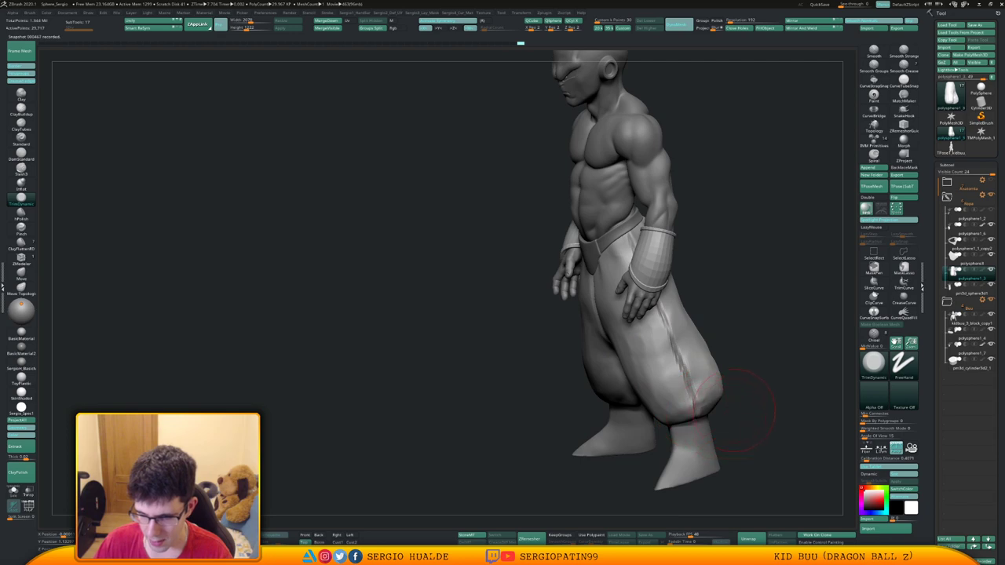
Flatten the bulging fabric around the trouser cuff above the ankle.
{"action": "right_click_drag", "start_coordinate": [746, 411], "coordinate": [742, 354]}
{"action": "left_click_drag", "start_coordinate": [694, 393], "coordinate": [697, 413]}
{"action": "right_click_drag", "start_coordinate": [736, 428], "coordinate": [790, 408]}
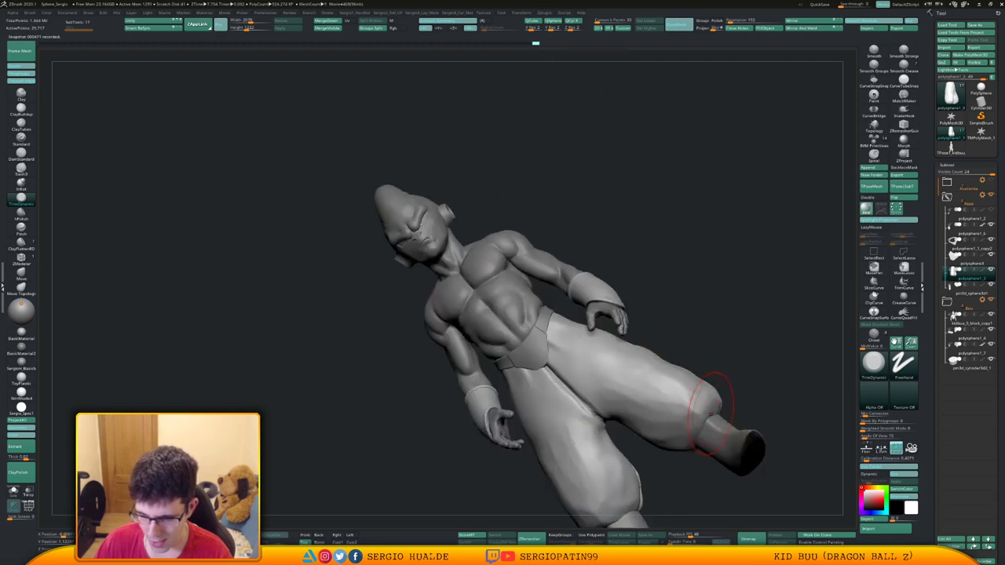
{"action": "mouse_move", "coordinate": [689, 395]}
{"action": "left_mouse_down"}
{"action": "mouse_move", "coordinate": [691, 415]}
{"action": "mouse_move", "coordinate": [683, 387]}
{"action": "left_mouse_up"}
Examine the full figure from the front and sides to judge the trousers' shape and proportions.
{"action": "right_click_drag", "start_coordinate": [691, 314], "coordinate": [754, 358]}
{"action": "right_click_drag", "start_coordinate": [664, 342], "coordinate": [620, 371], "text": "alt"}
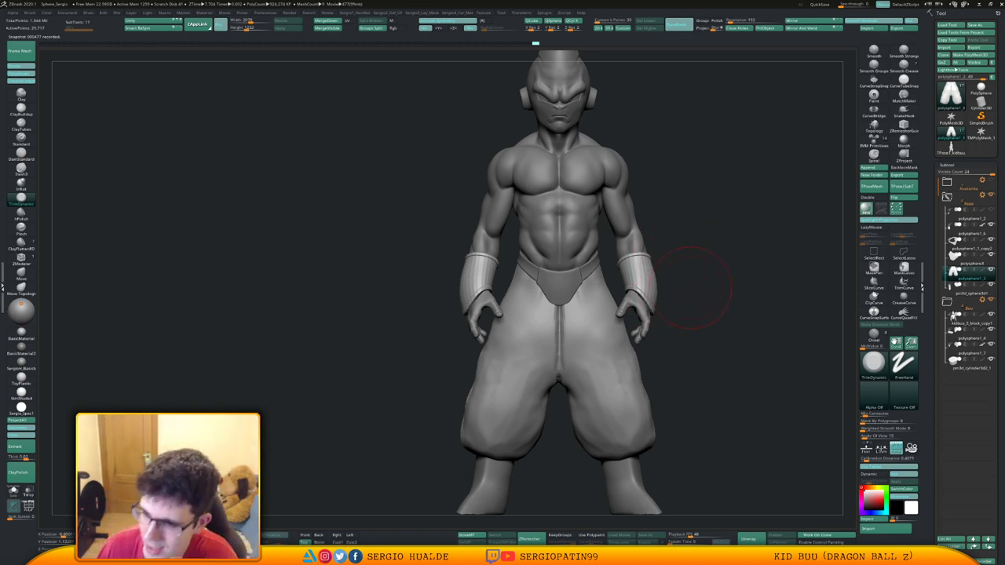
{"action": "left_click_drag", "start_coordinate": [720, 276], "coordinate": [674, 283]}
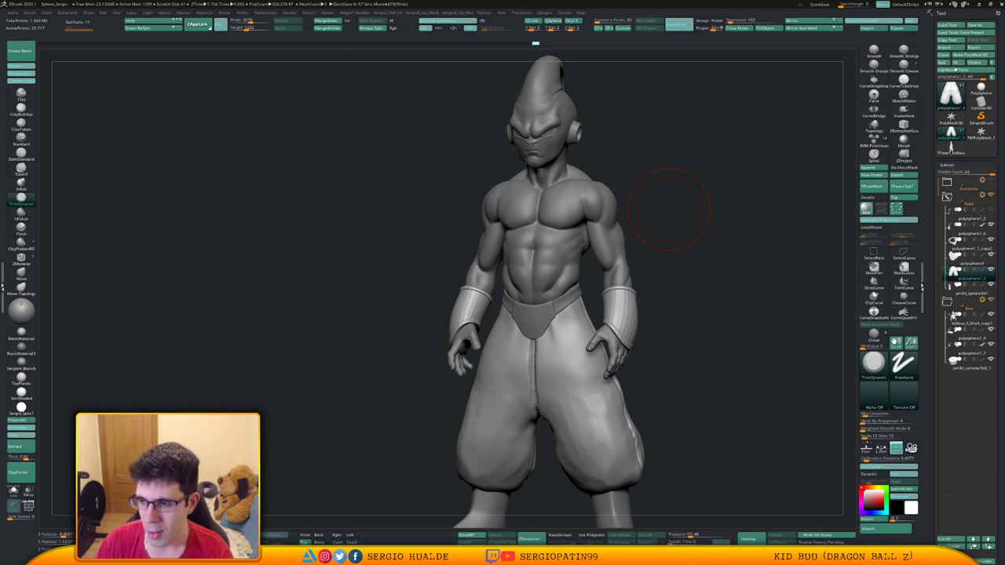
{"action": "right_click_drag", "start_coordinate": [620, 263], "coordinate": [493, 273]}
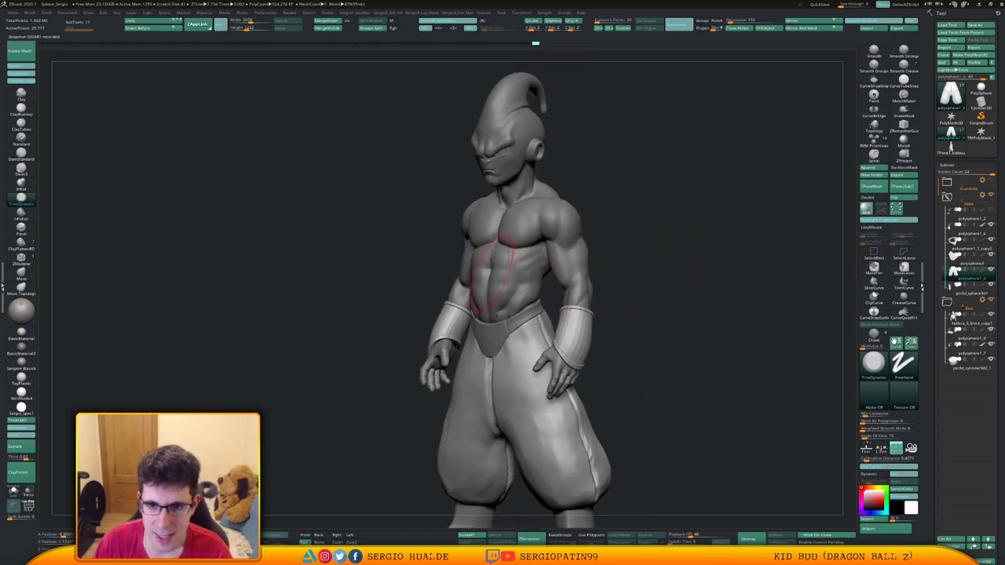
{"action": "right_click_drag", "start_coordinate": [574, 284], "coordinate": [611, 283]}
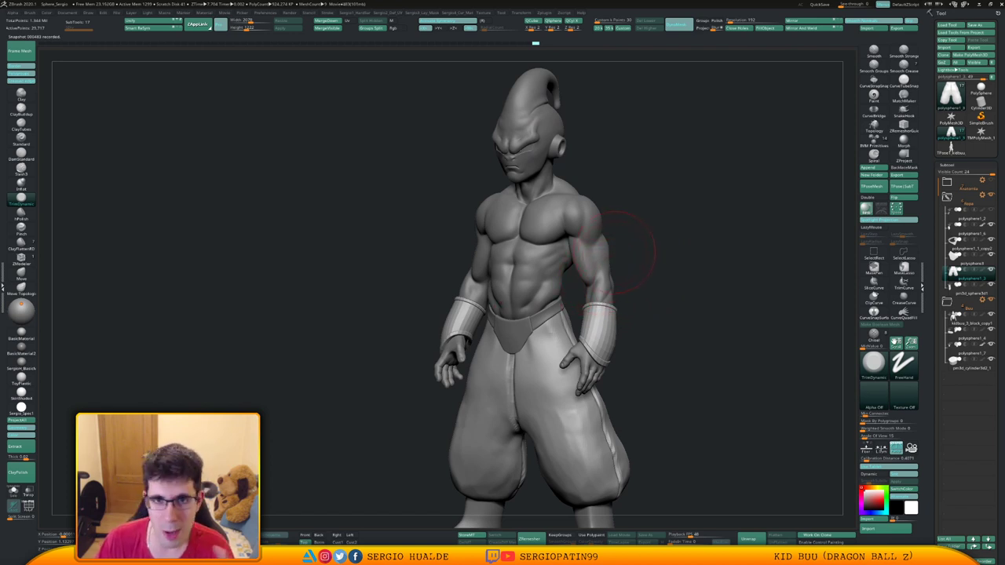
{"action": "mouse_move", "coordinate": [649, 270]}
{"action": "right_mouse_down"}
{"action": "mouse_move", "coordinate": [604, 267]}
{"action": "mouse_move", "coordinate": [631, 240]}
{"action": "right_mouse_up"}
{"action": "mouse_move", "coordinate": [632, 240]}
{"action": "right_mouse_down", "text": "ctrl"}
{"action": "mouse_move", "coordinate": [622, 270]}
{"action": "mouse_move", "coordinate": [666, 275]}
{"action": "right_mouse_up", "text": "ctrl"}
{"action": "right_click_drag", "start_coordinate": [587, 344], "coordinate": [595, 299], "text": "alt"}
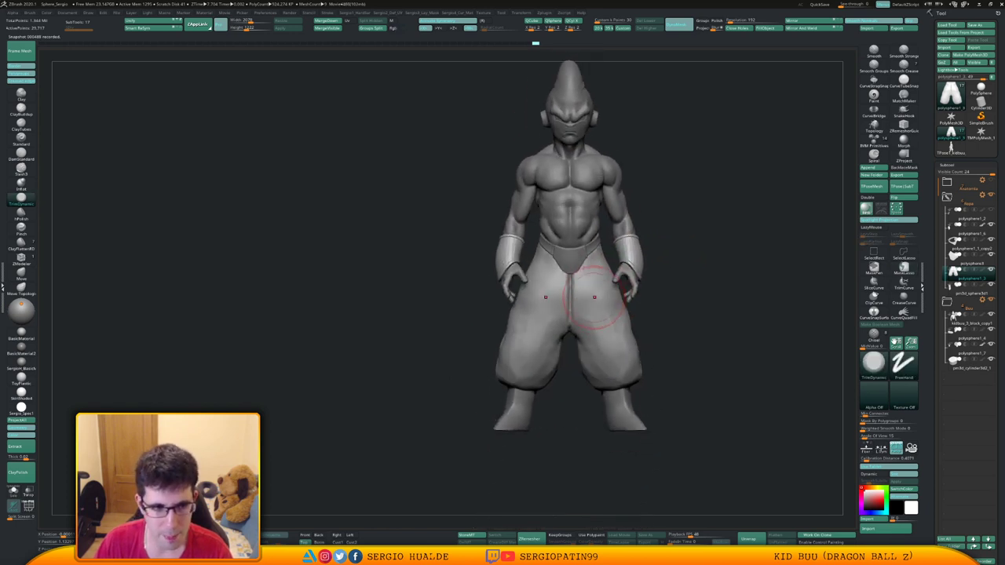
{"action": "mouse_move", "coordinate": [717, 240]}
{"action": "right_mouse_down"}
{"action": "mouse_move", "coordinate": [667, 245]}
{"action": "mouse_move", "coordinate": [605, 283]}
{"action": "mouse_move", "coordinate": [487, 284]}
{"action": "mouse_move", "coordinate": [491, 255]}
{"action": "right_mouse_up"}
Isolate the trousers, show their polyframe and assign the whole mesh to a single polygroup.
{"action": "key", "text": "shift+s"}
{"action": "key", "text": "shift+f"}
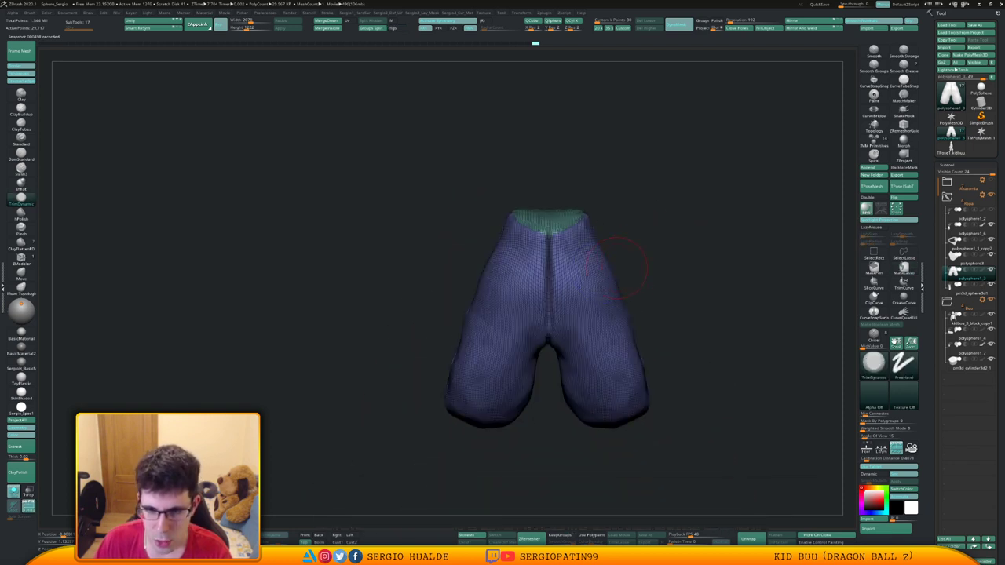
{"action": "key", "text": "ctrl+w"}
{"action": "right_click_drag", "start_coordinate": [621, 265], "coordinate": [601, 306], "text": "ctrl"}
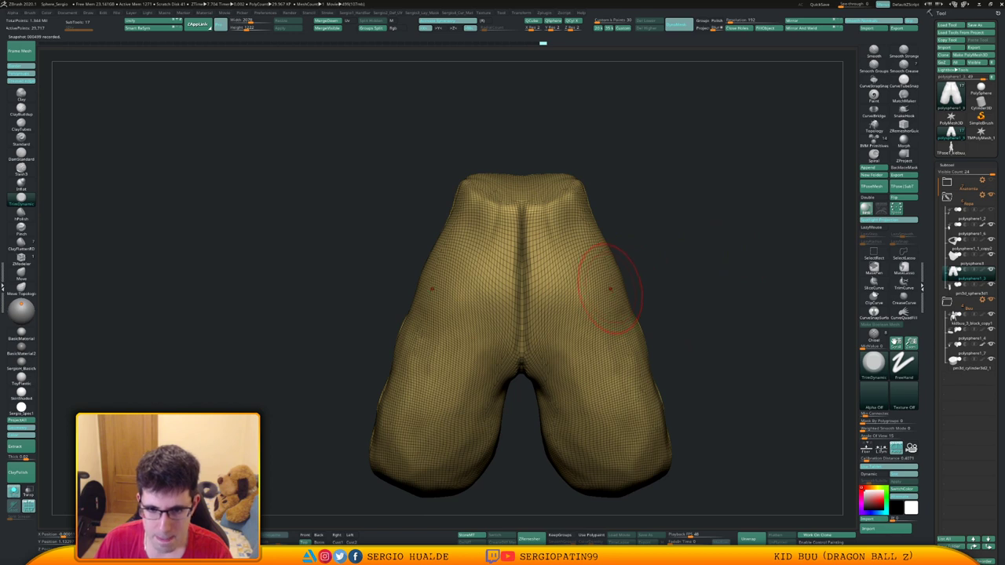
{"action": "mouse_move", "coordinate": [707, 140]}
{"action": "left_mouse_down", "text": "ctrl+shift"}
{"action": "mouse_move", "coordinate": [568, 467]}
{"action": "mouse_move", "coordinate": [525, 524]}
{"action": "left_mouse_up", "text": "ctrl+shift"}
{"action": "key", "text": "ctrl+z"}
{"action": "key", "text": "x"}
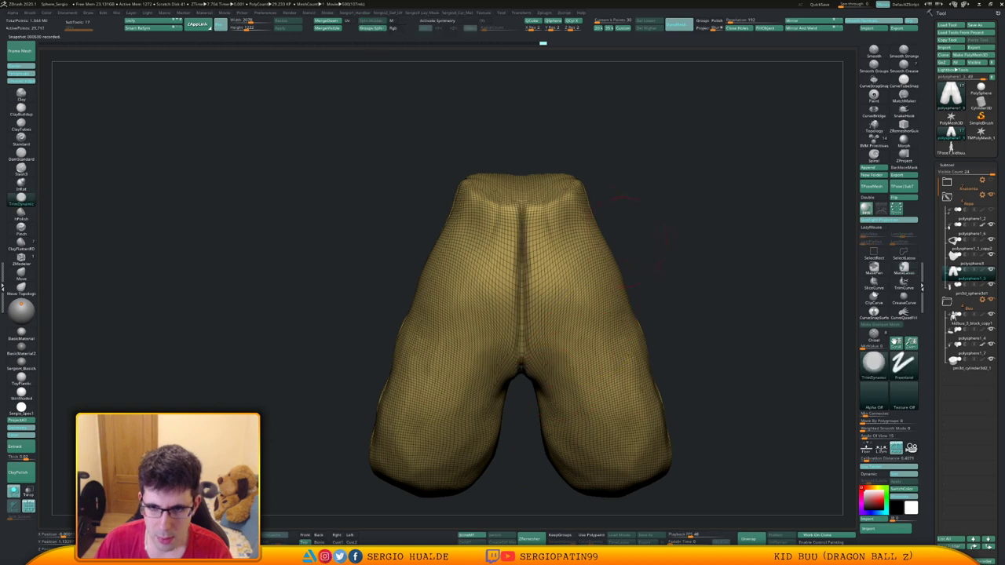
{"action": "left_click_drag", "start_coordinate": [701, 121], "coordinate": [521, 528], "text": "ctrl+shift"}
{"action": "key", "text": "ctrl+z"}
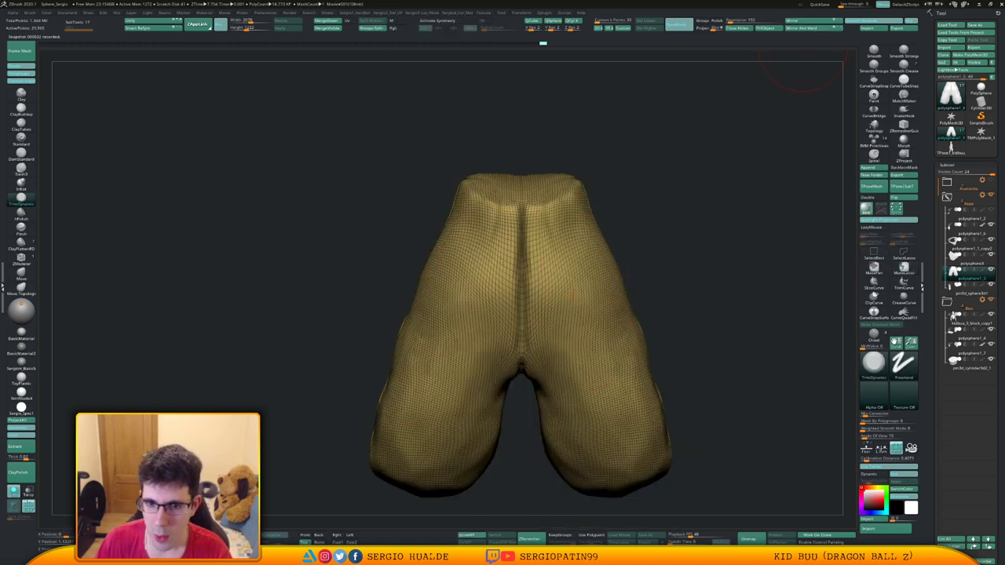
Hide one half of the trousers up to the centre line, including the leftover strip at the outer cuff.
{"action": "mouse_move", "coordinate": [660, 123]}
{"action": "left_mouse_down", "text": "ctrl+shift"}
{"action": "mouse_move", "coordinate": [579, 448]}
{"action": "mouse_move", "coordinate": [524, 527]}
{"action": "left_mouse_up", "text": "ctrl+shift"}
{"action": "left_click_drag", "start_coordinate": [490, 339], "coordinate": [503, 354], "text": "ctrl+shift"}
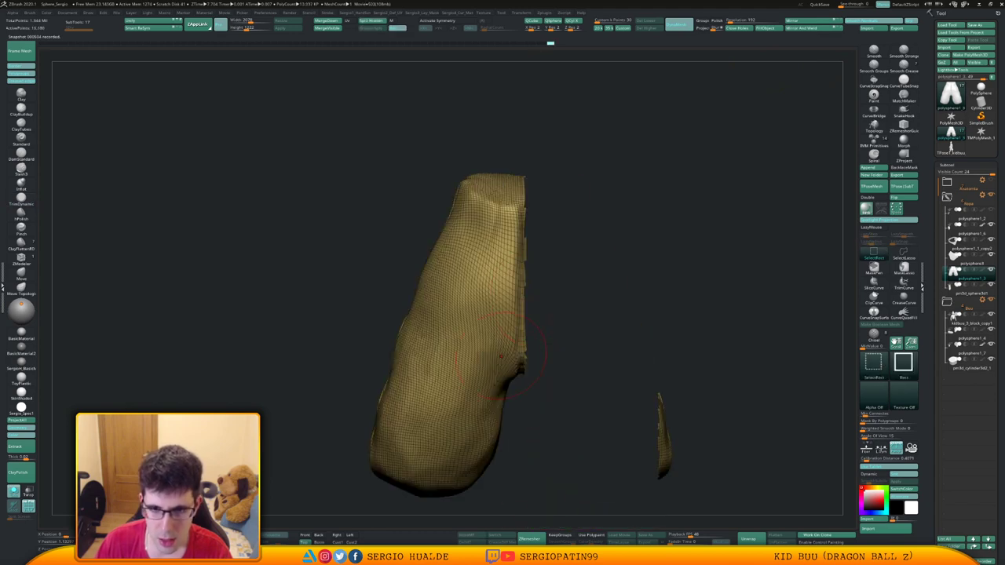
{"action": "right_click_drag", "start_coordinate": [530, 184], "coordinate": [534, 251], "text": "ctrl"}
{"action": "right_click_drag", "start_coordinate": [539, 365], "coordinate": [539, 201], "text": "alt"}
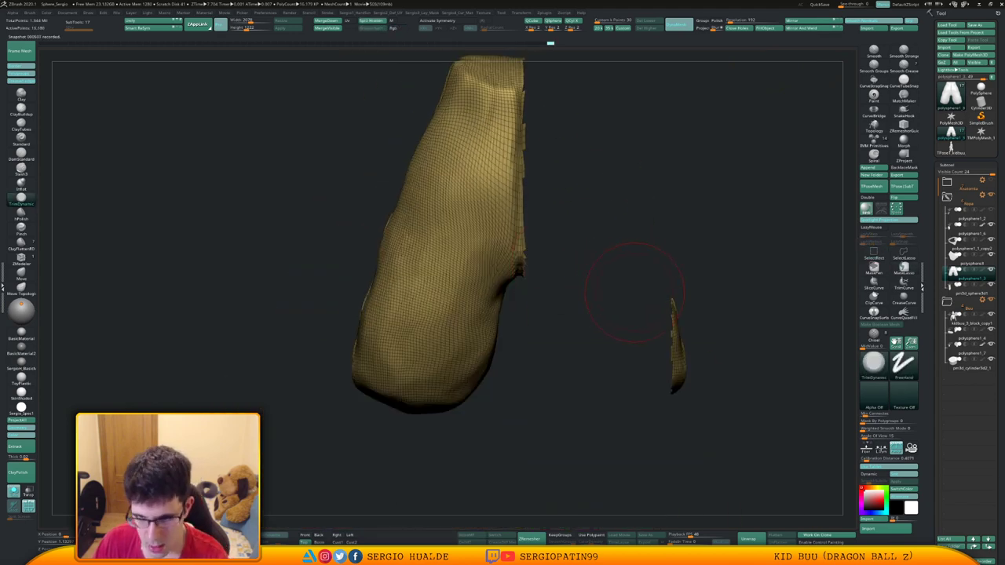
{"action": "left_click_drag", "start_coordinate": [705, 275], "coordinate": [614, 430], "text": "ctrl+alt+shift"}
Hide the jagged polygons protruding past the centre line from the waist down to the crotch.
{"action": "right_click_drag", "start_coordinate": [521, 259], "coordinate": [531, 346], "text": "alt"}
{"action": "right_click_drag", "start_coordinate": [524, 212], "coordinate": [527, 303], "text": "ctrl"}
{"action": "right_click_drag", "start_coordinate": [527, 251], "coordinate": [530, 168], "text": "ctrl"}
{"action": "left_click_drag", "start_coordinate": [539, 99], "coordinate": [501, 299], "text": "ctrl+alt+shift"}
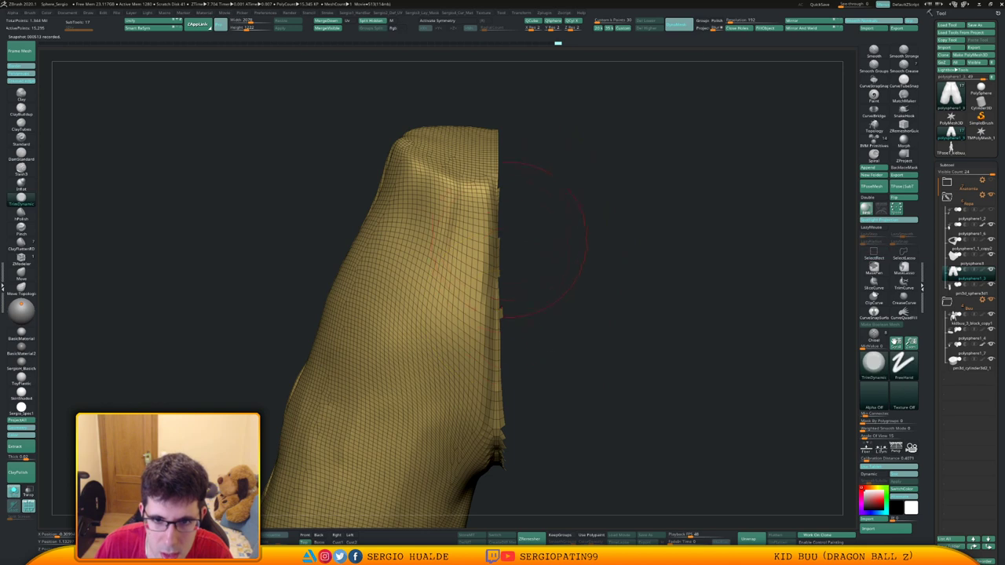
{"action": "left_click_drag", "start_coordinate": [500, 179], "coordinate": [510, 228], "text": "ctrl+alt+shift"}
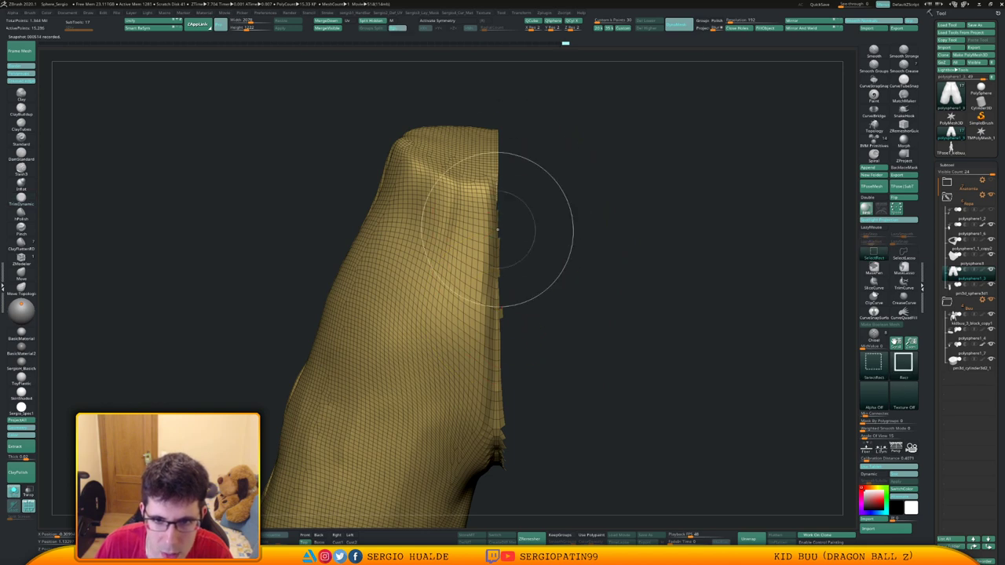
{"action": "left_click_drag", "start_coordinate": [533, 110], "coordinate": [498, 507], "text": "ctrl+alt+shift"}
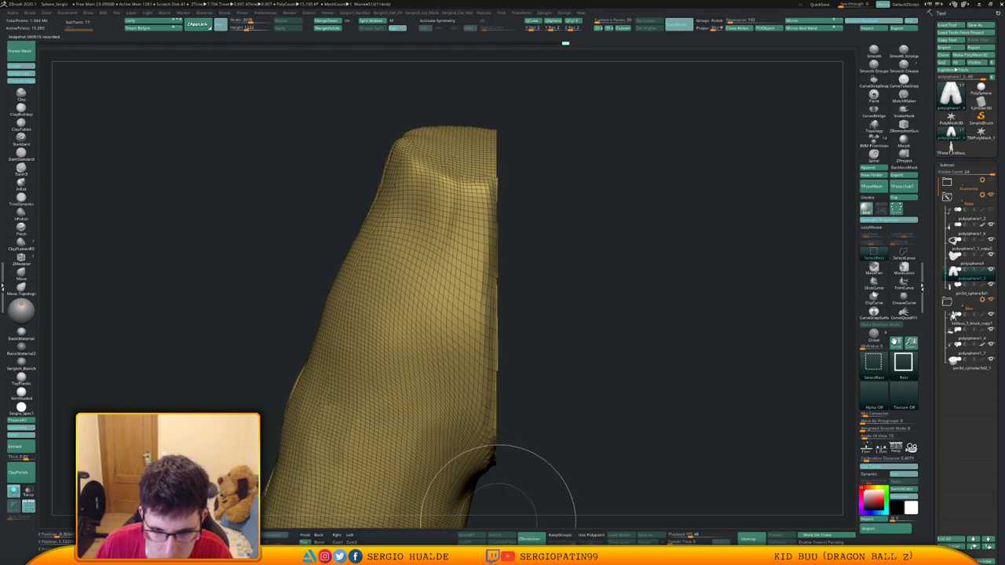
Hide the remaining stray polygons along the front centre edge to leave a clean straight border.
{"action": "mouse_move", "coordinate": [494, 312]}
{"action": "right_mouse_down", "text": "ctrl"}
{"action": "mouse_move", "coordinate": [485, 397]}
{"action": "mouse_move", "coordinate": [508, 370]}
{"action": "right_mouse_up", "text": "ctrl"}
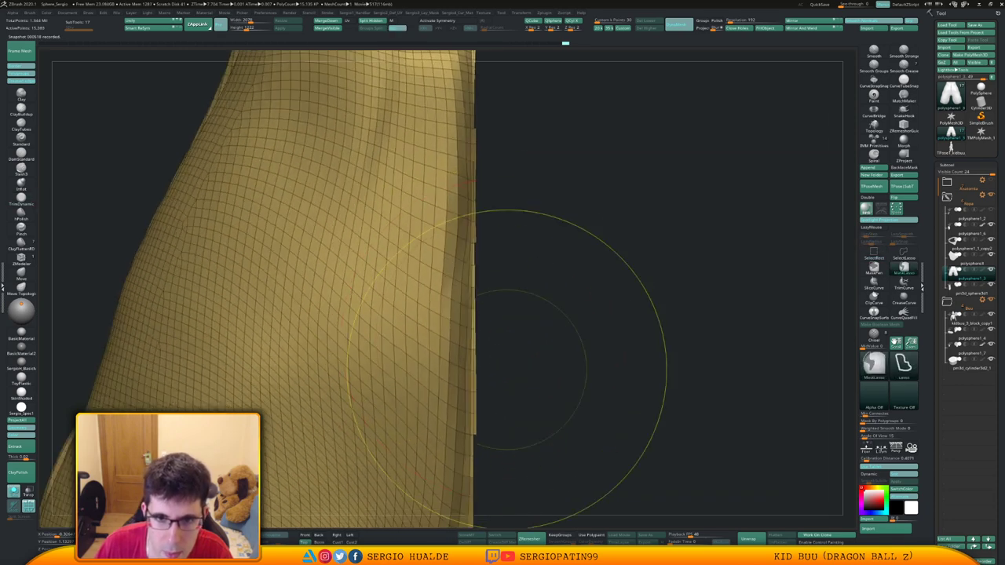
{"action": "right_click_drag", "start_coordinate": [508, 235], "coordinate": [507, 345], "text": "alt"}
{"action": "right_click_drag", "start_coordinate": [508, 345], "coordinate": [509, 291], "text": "ctrl"}
{"action": "mouse_move", "coordinate": [518, 108]}
{"action": "left_mouse_down", "text": "ctrl+alt+shift"}
{"action": "mouse_move", "coordinate": [492, 504]}
{"action": "mouse_move", "coordinate": [478, 518]}
{"action": "left_mouse_up", "text": "ctrl+alt+shift"}
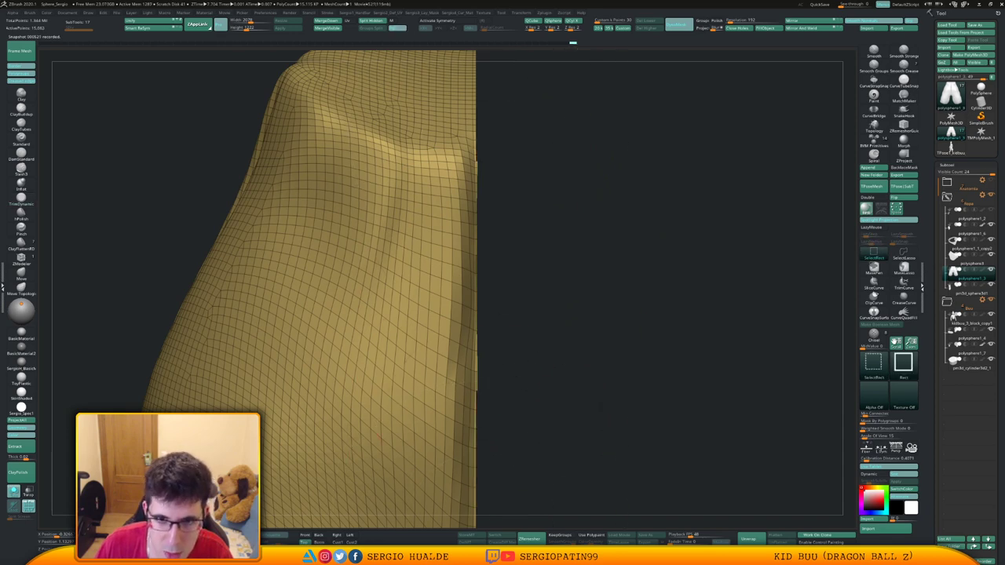
{"action": "left_click_drag", "start_coordinate": [494, 129], "coordinate": [477, 418], "text": "ctrl+alt+shift"}
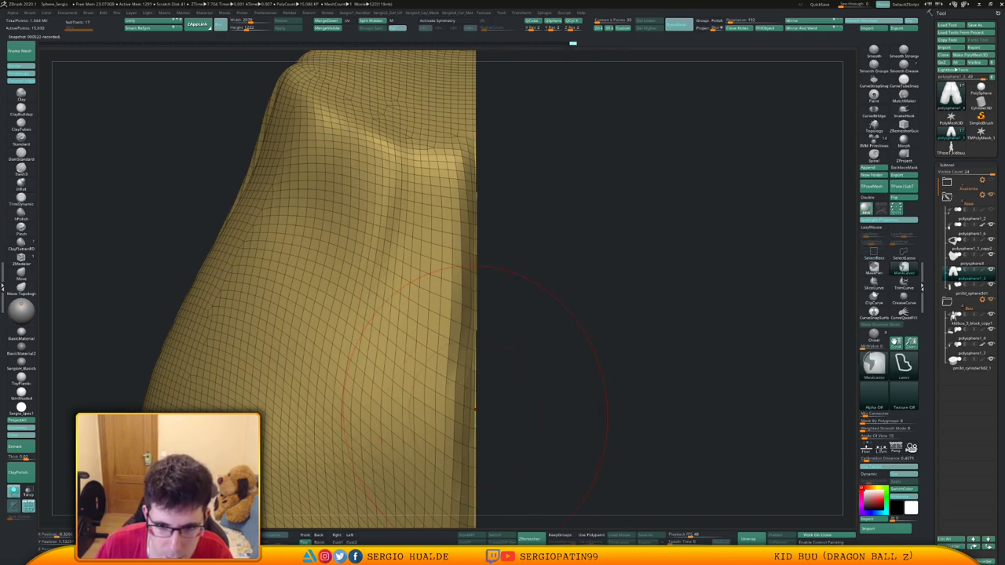
{"action": "right_click_drag", "start_coordinate": [501, 314], "coordinate": [493, 373], "text": "ctrl"}
{"action": "left_click_drag", "start_coordinate": [509, 98], "coordinate": [479, 523], "text": "ctrl+alt+shift"}
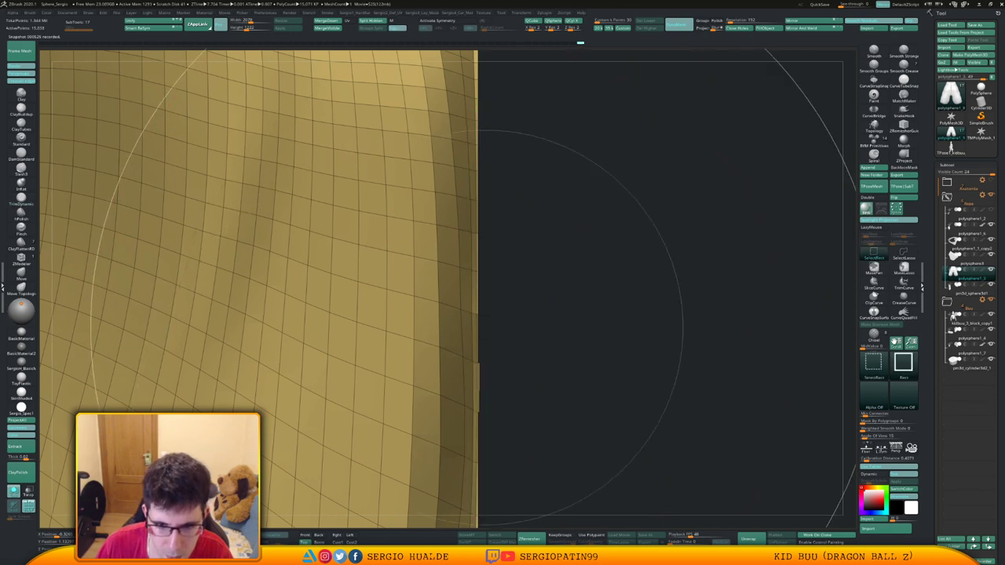
{"action": "left_click_drag", "start_coordinate": [490, 294], "coordinate": [478, 431], "text": "ctrl+alt+shift"}
Hide the stray polygons along the centre edge at the opposite side of the waist.
{"action": "mouse_move", "coordinate": [481, 434]}
{"action": "right_mouse_down", "text": "ctrl"}
{"action": "mouse_move", "coordinate": [467, 272]}
{"action": "mouse_move", "coordinate": [531, 258]}
{"action": "mouse_move", "coordinate": [692, 262]}
{"action": "mouse_move", "coordinate": [476, 287]}
{"action": "mouse_move", "coordinate": [754, 292]}
{"action": "mouse_move", "coordinate": [699, 284]}
{"action": "mouse_move", "coordinate": [740, 407]}
{"action": "mouse_move", "coordinate": [739, 503]}
{"action": "right_mouse_up", "text": "ctrl"}
{"action": "right_click_drag", "start_coordinate": [550, 463], "coordinate": [745, 504], "text": "alt"}
{"action": "mouse_move", "coordinate": [420, 104]}
{"action": "left_mouse_down", "text": "ctrl+shift"}
{"action": "mouse_move", "coordinate": [442, 401]}
{"action": "mouse_move", "coordinate": [456, 403]}
{"action": "left_mouse_up", "text": "ctrl+shift"}
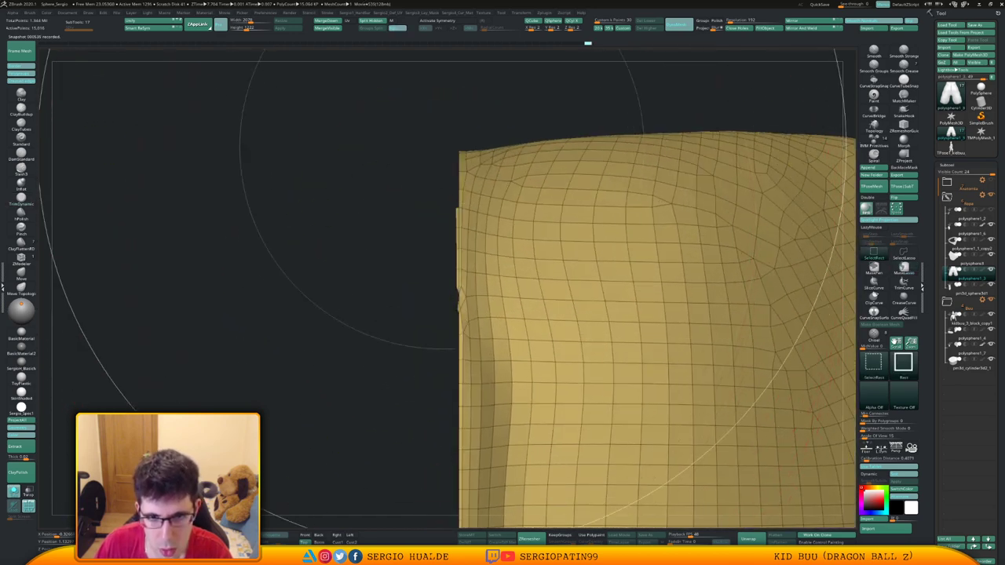
{"action": "left_click_drag", "start_coordinate": [442, 146], "coordinate": [458, 357], "text": "ctrl+alt+shift"}
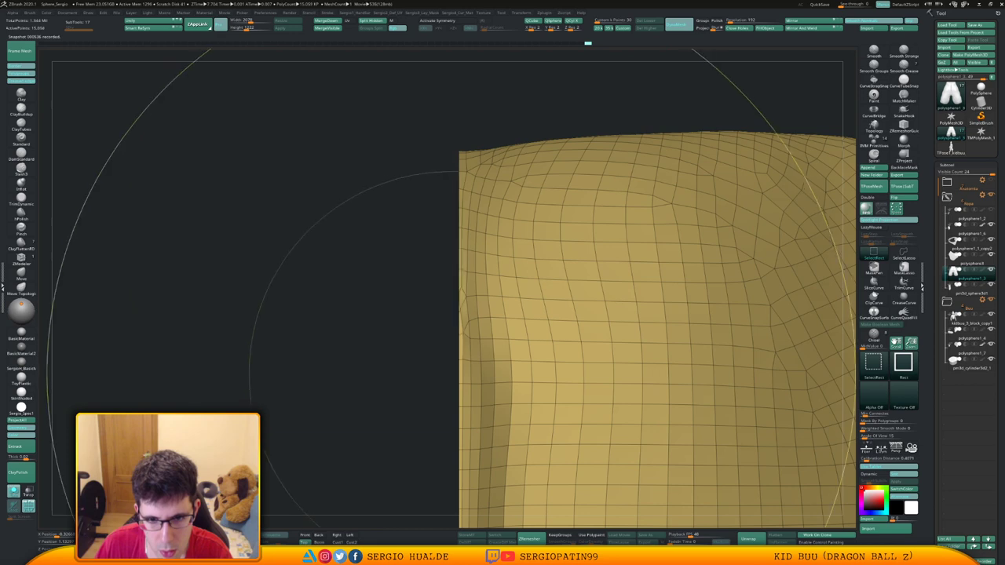
Delete the hidden half of the trousers and close the open hole along the centre cut.
{"action": "right_click_drag", "start_coordinate": [460, 358], "coordinate": [464, 310], "text": "ctrl"}
{"action": "right_click_drag", "start_coordinate": [487, 368], "coordinate": [546, 212], "text": "alt"}
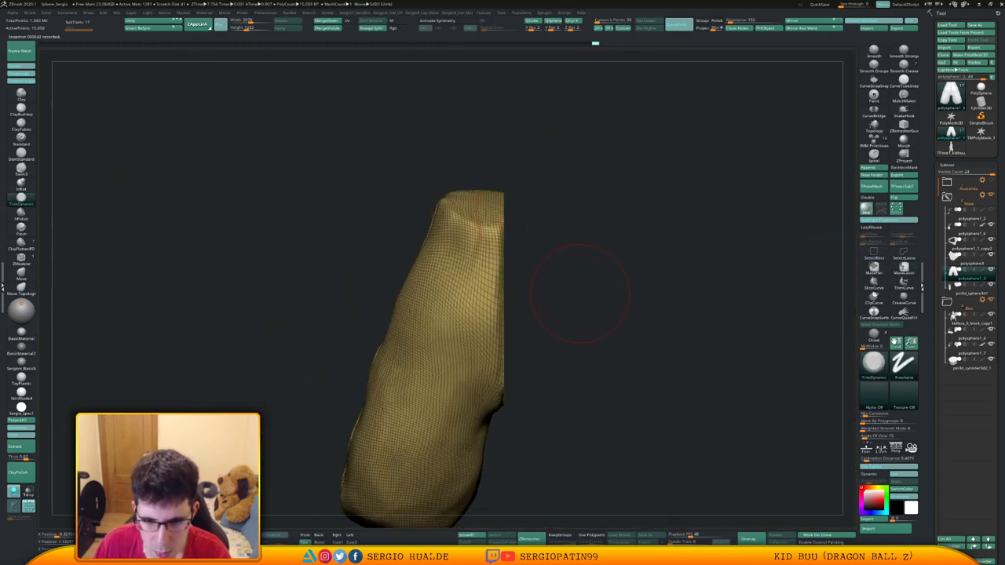
{"action": "left_click_drag", "start_coordinate": [579, 287], "coordinate": [649, 187]}
{"action": "left_click", "coordinate": [737, 29]}
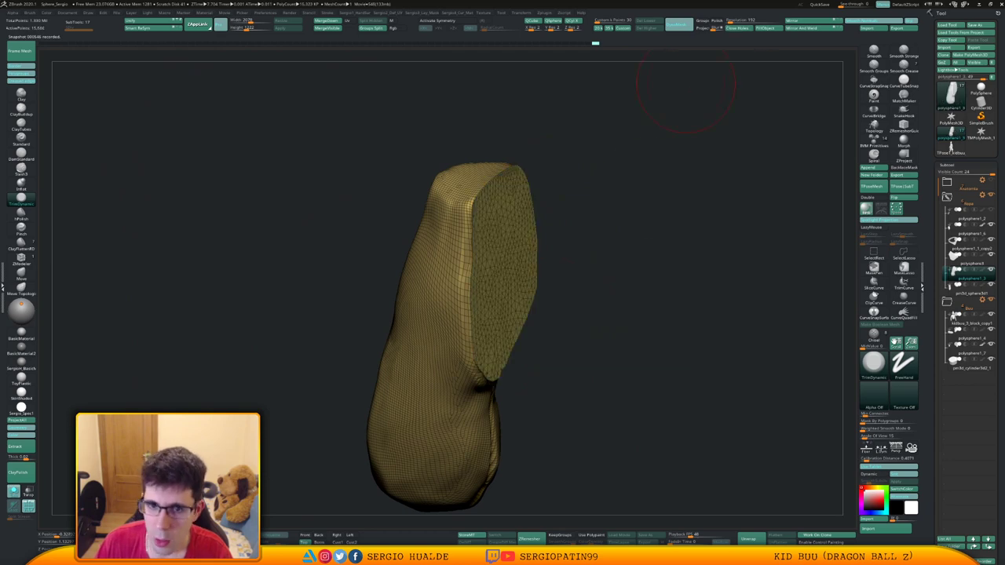
Duplicate the dense trouser leg, flip the copy to the opposite side and reselect the original leg on the full figure.
{"action": "right_click_drag", "start_coordinate": [489, 304], "coordinate": [508, 278]}
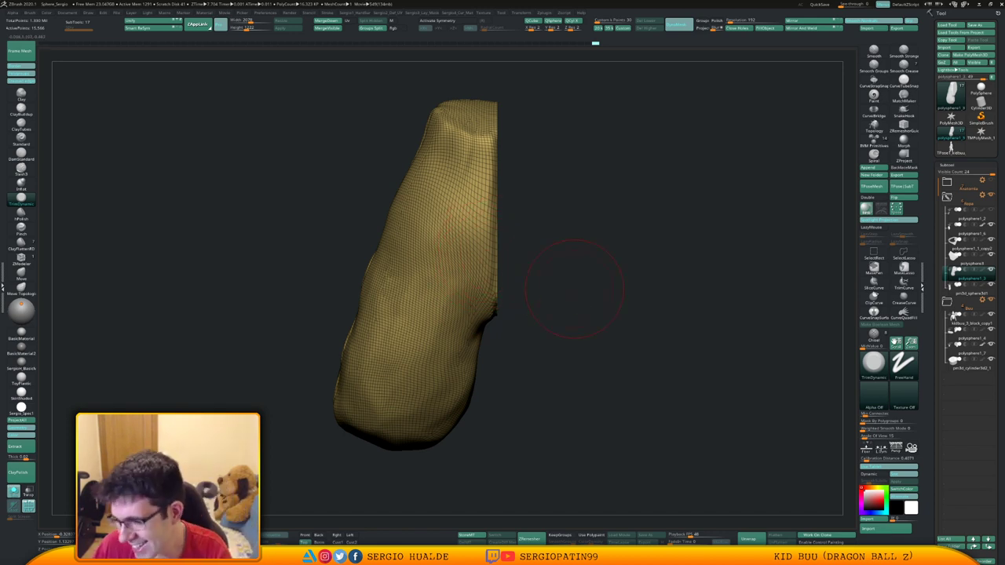
{"action": "left_click_drag", "start_coordinate": [573, 289], "coordinate": [590, 295]}
{"action": "mouse_move", "coordinate": [530, 314]}
{"action": "left_mouse_down", "text": "alt"}
{"action": "mouse_move", "coordinate": [562, 309]}
{"action": "mouse_move", "coordinate": [557, 293]}
{"action": "mouse_move", "coordinate": [598, 277]}
{"action": "mouse_move", "coordinate": [479, 317]}
{"action": "mouse_move", "coordinate": [509, 291]}
{"action": "left_mouse_up", "text": "alt"}
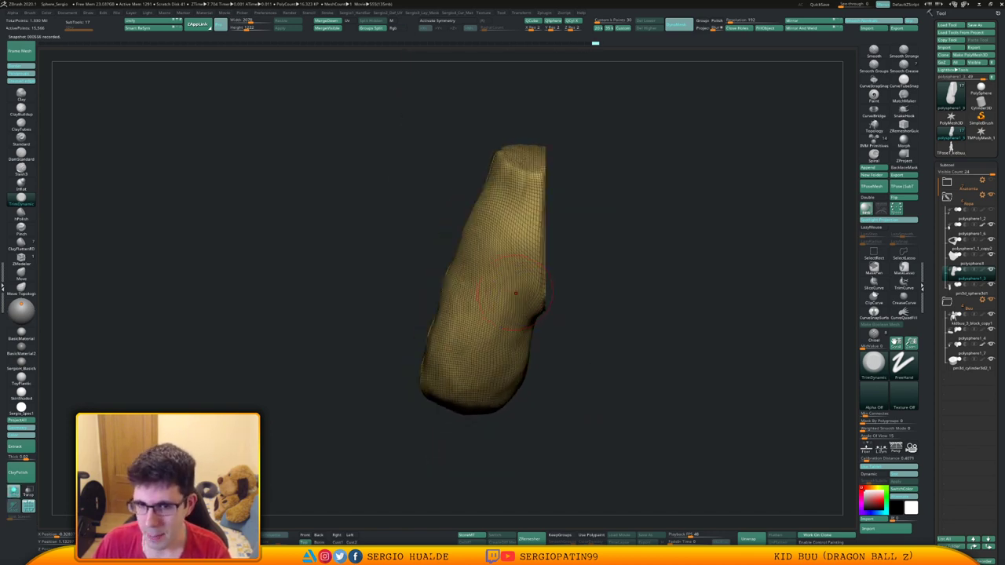
{"action": "key", "text": "ctrl+shift+d"}
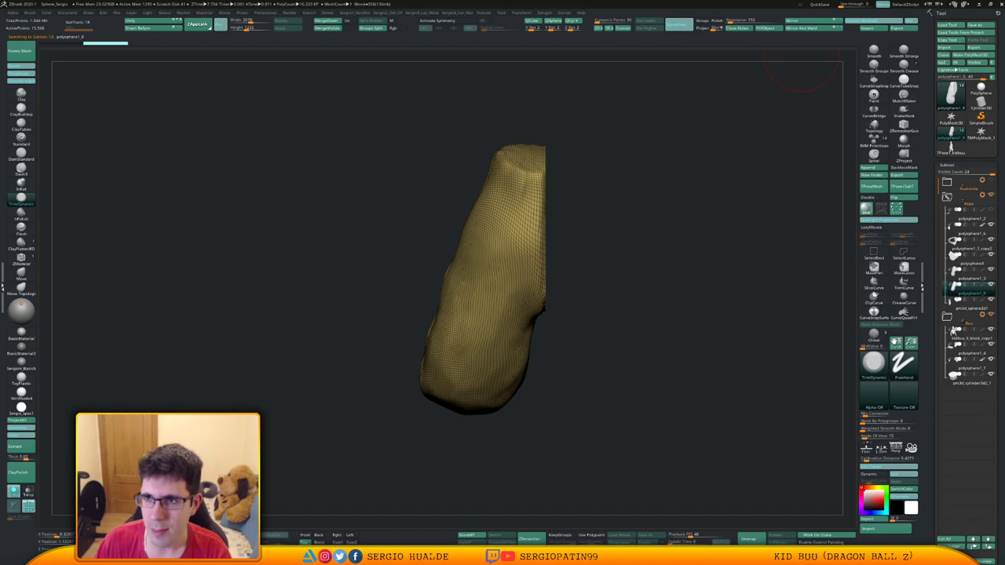
{"action": "left_click", "coordinate": [808, 21]}
{"action": "left_click", "coordinate": [509, 254], "text": "alt"}
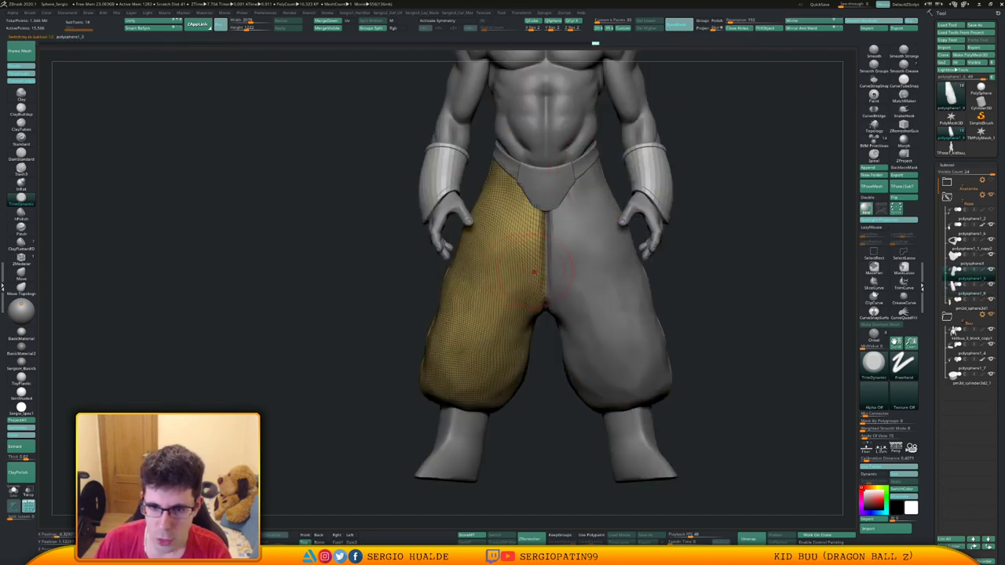
Run ZRemesher on the original trouser leg and isolate the low-poly result.
{"action": "mouse_move", "coordinate": [518, 270]}
{"action": "right_mouse_down", "text": "alt"}
{"action": "mouse_move", "coordinate": [550, 274]}
{"action": "mouse_move", "coordinate": [537, 276]}
{"action": "right_mouse_up", "text": "alt"}
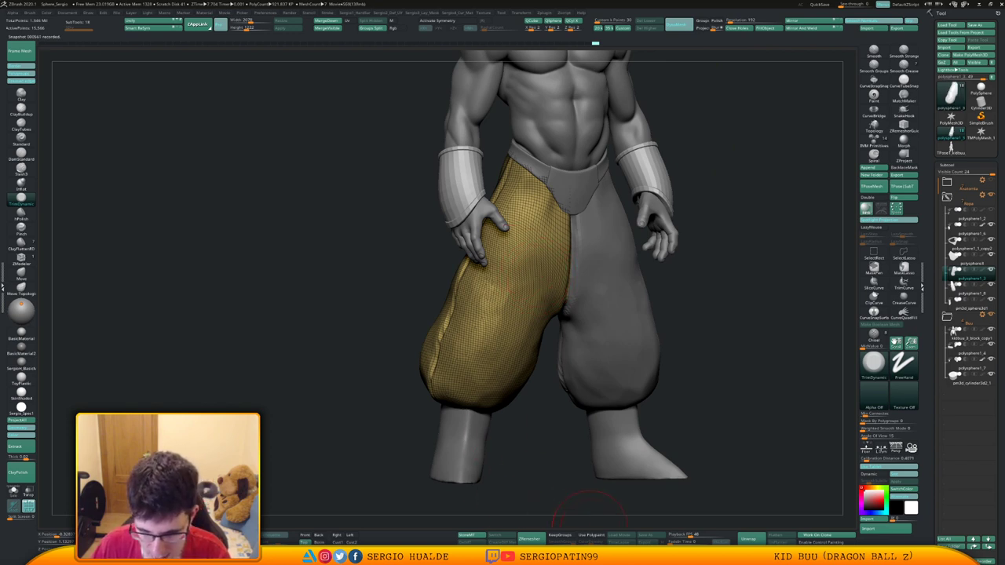
{"action": "left_click", "coordinate": [530, 540]}
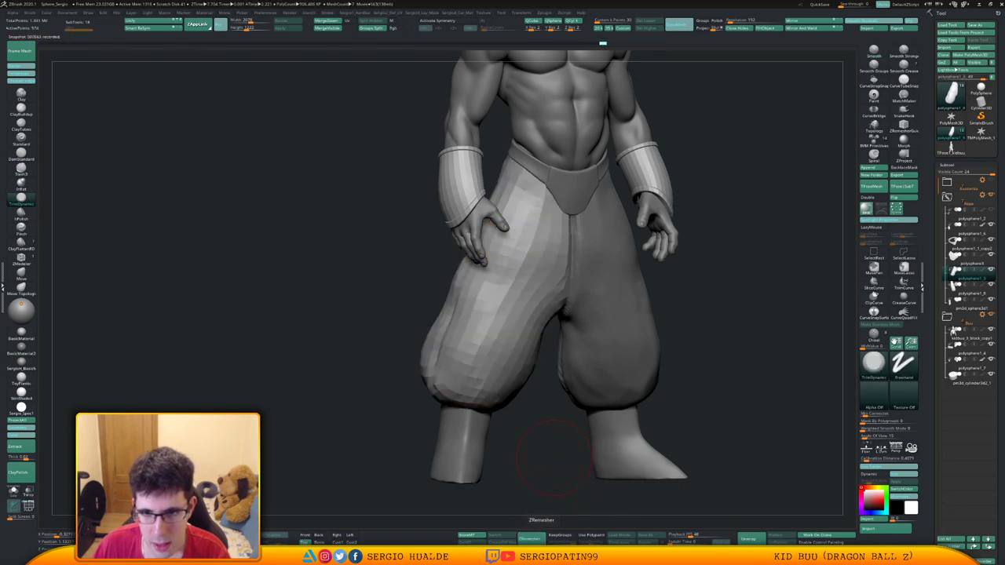
{"action": "key", "text": "alt+s"}
{"action": "right_click_drag", "start_coordinate": [564, 443], "coordinate": [552, 383]}
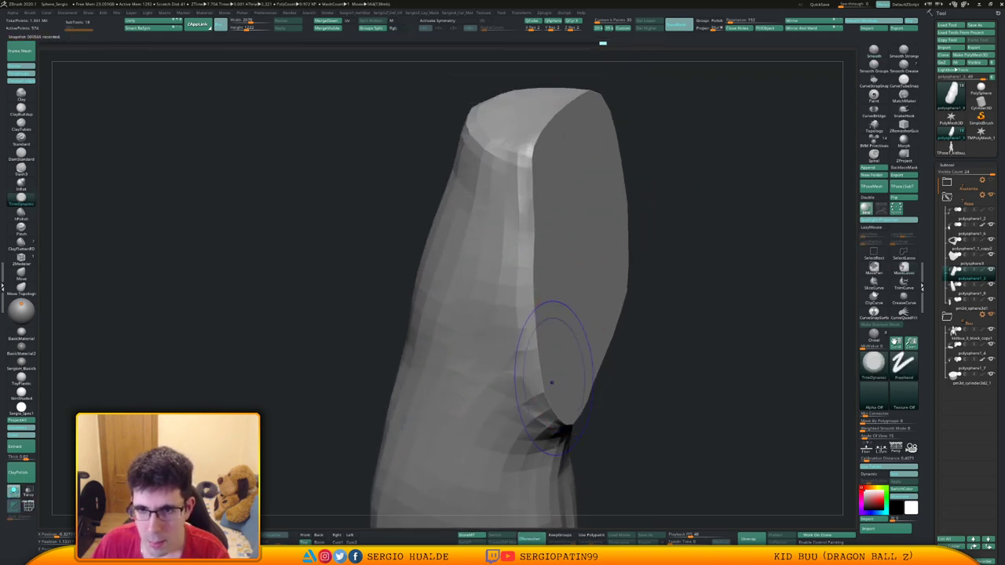
Crease the remeshed leg by polygroups, test one subdivision level on it and undo the subdivision.
{"action": "key", "text": "shift+f"}
{"action": "right_click_drag", "start_coordinate": [560, 334], "coordinate": [583, 318]}
{"action": "key", "text": "h"}
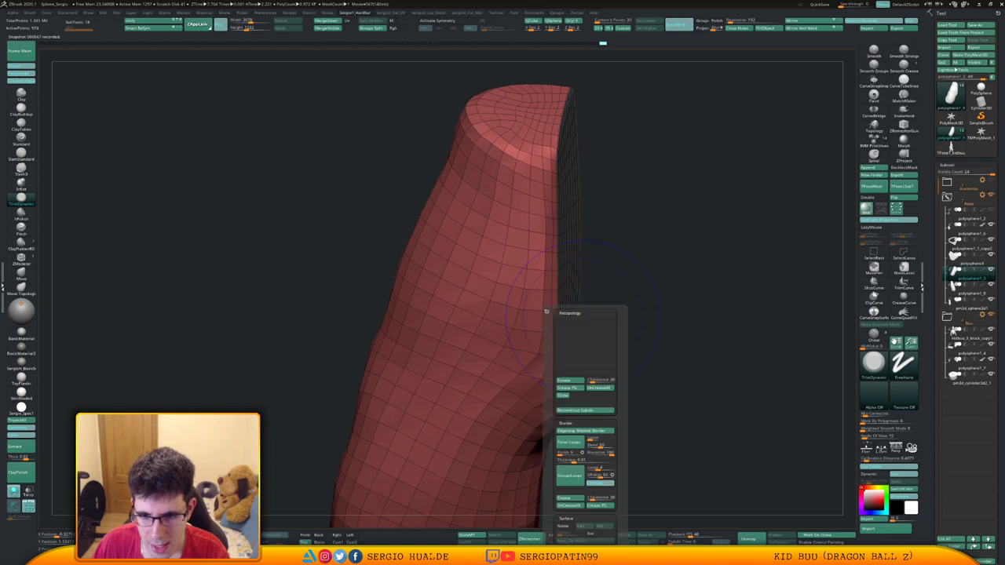
{"action": "left_click", "coordinate": [567, 388]}
{"action": "right_click_drag", "start_coordinate": [619, 352], "coordinate": [652, 393], "text": "ctrl"}
{"action": "right_click_drag", "start_coordinate": [652, 393], "coordinate": [575, 239]}
{"action": "key", "text": "ctrl+d"}
{"action": "key", "text": "shift+f"}
{"action": "key", "text": "ctrl+z"}
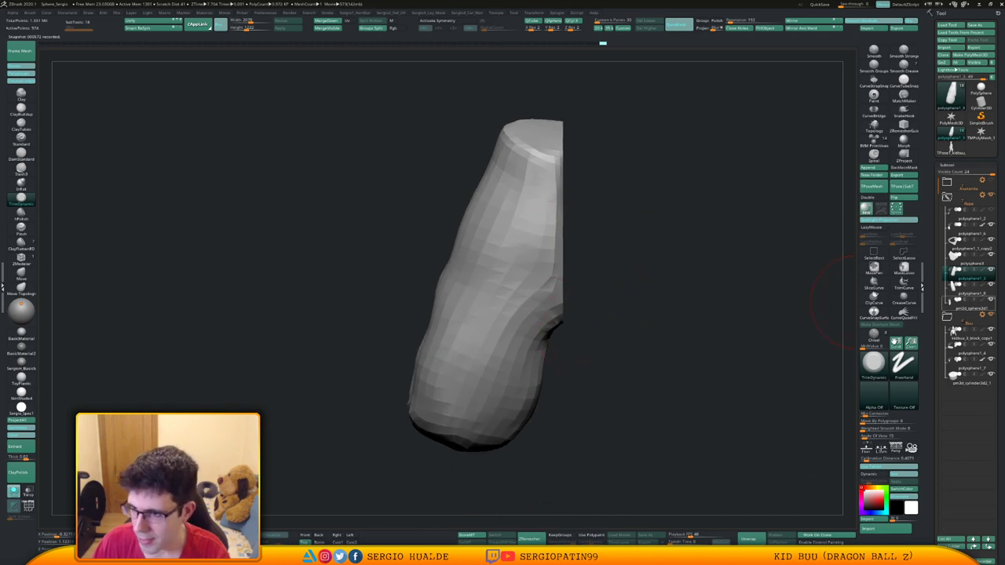
Delete the dense mirrored leg subtool, accepting such deletions until the next restart, and reselect the remeshed leg.
{"action": "left_click", "coordinate": [971, 290]}
{"action": "key", "text": "Delete"}
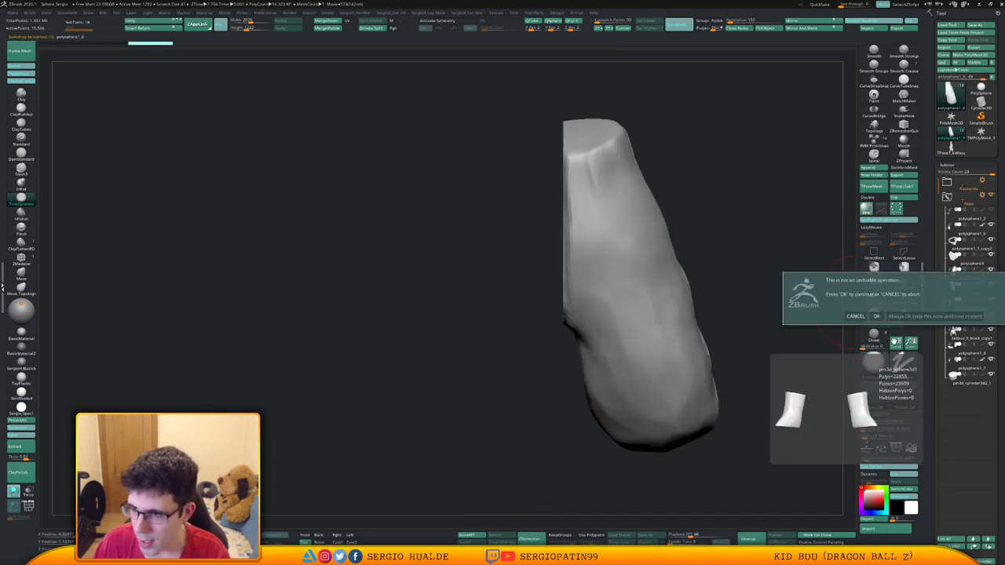
{"action": "left_click", "coordinate": [935, 317]}
{"action": "left_click", "coordinate": [971, 276]}
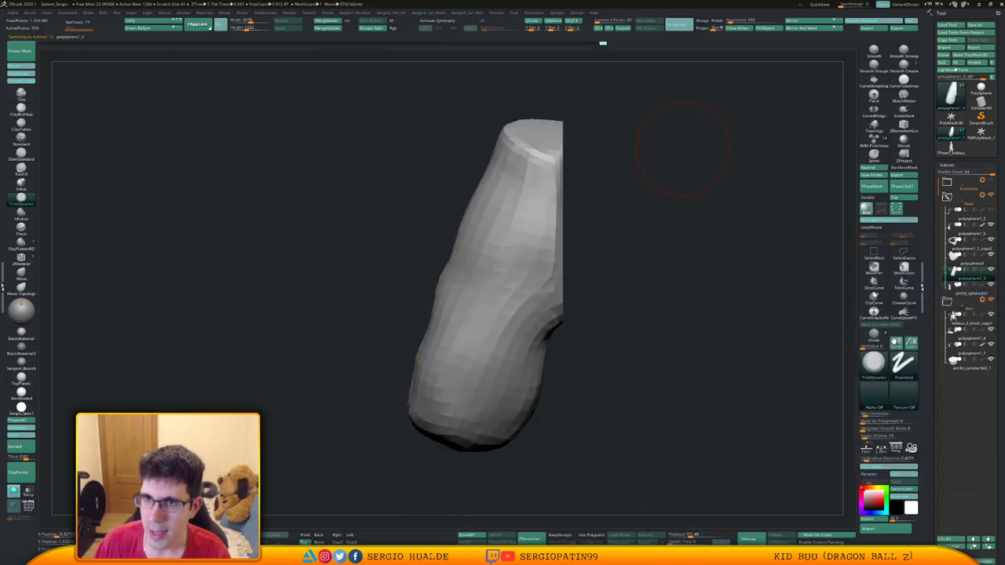
Duplicate the remeshed trouser leg, flip the copy to the opposite side and reselect the original among all visible parts.
{"action": "key", "text": "ctrl+shift+d"}
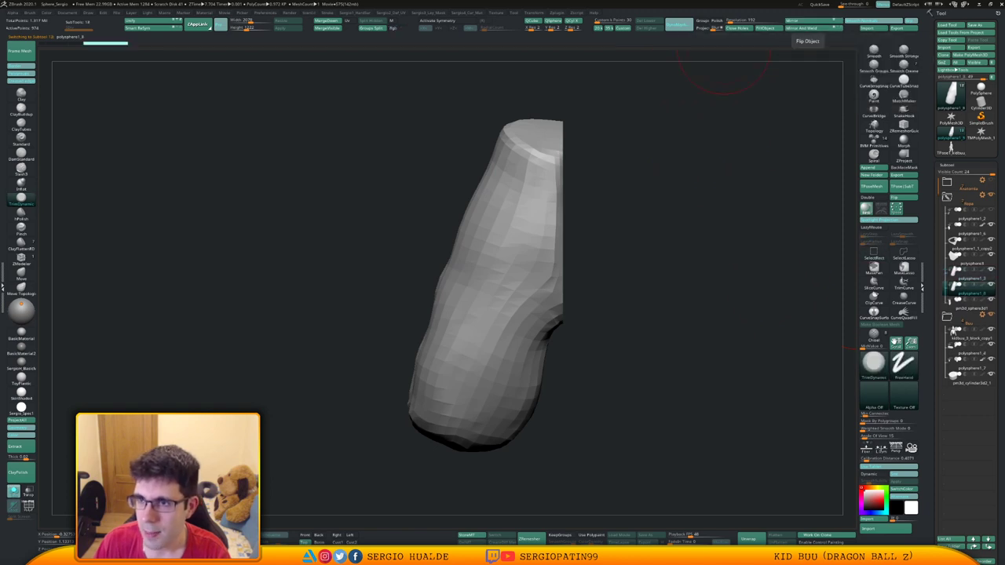
{"action": "left_click", "coordinate": [808, 22]}
{"action": "key", "text": "shift+s"}
{"action": "left_click", "coordinate": [522, 302], "text": "alt"}
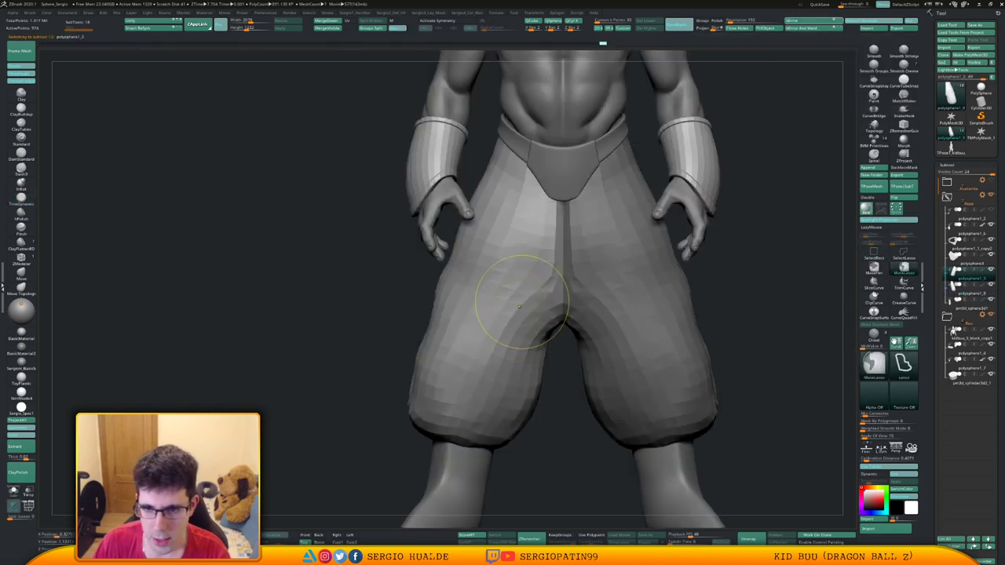
Examine the low-poly trouser legs on the full figure and in isolation from the front and side.
{"action": "right_click_drag", "start_coordinate": [522, 303], "coordinate": [517, 299], "text": "ctrl"}
{"action": "right_click_drag", "start_coordinate": [516, 299], "coordinate": [523, 265], "text": "alt"}
{"action": "right_click_drag", "start_coordinate": [509, 306], "coordinate": [524, 274], "text": "alt"}
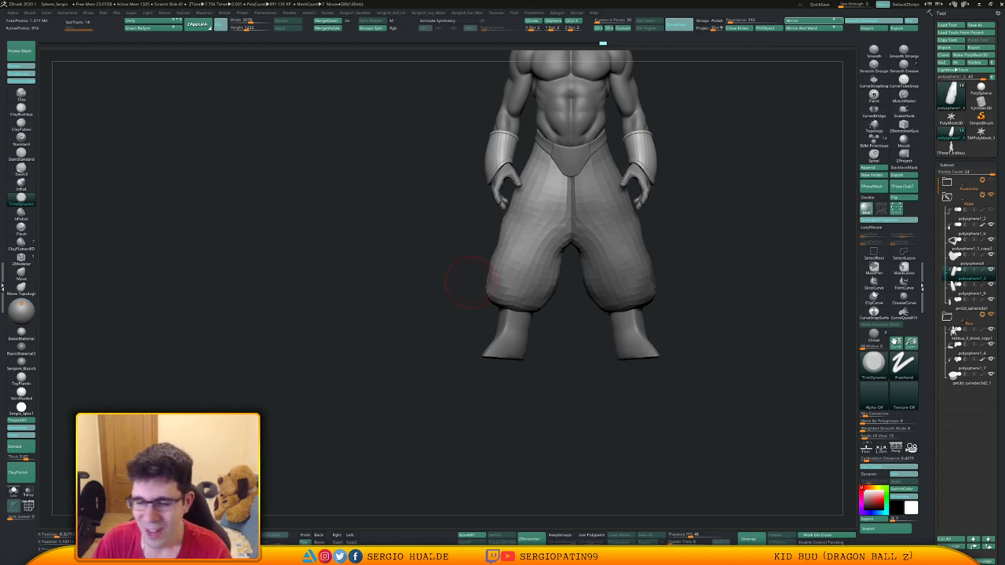
{"action": "key", "text": "alt+s"}
{"action": "key", "text": "alt+s"}
{"action": "right_click_drag", "start_coordinate": [528, 236], "coordinate": [463, 273]}
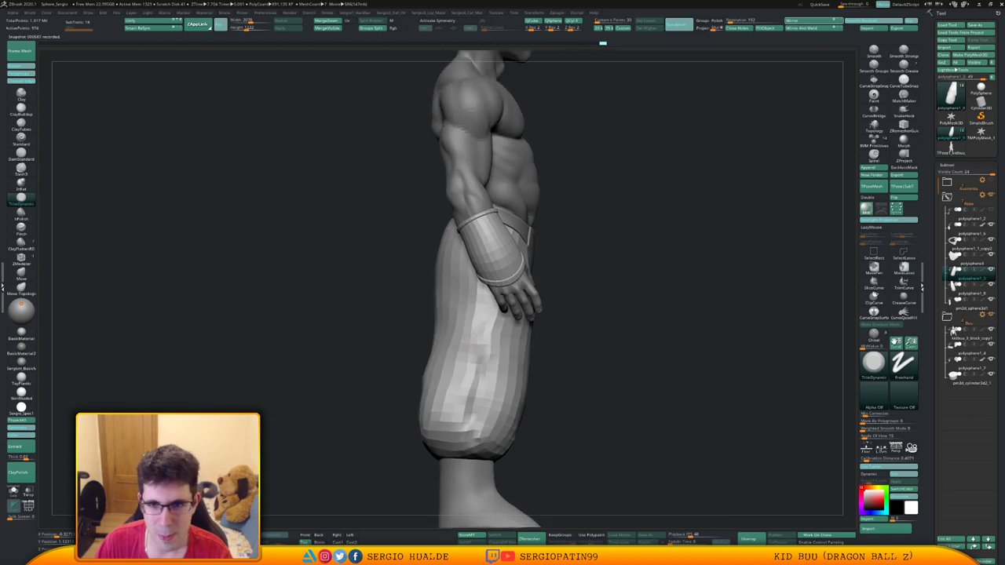
{"action": "key", "text": "alt+s"}
{"action": "mouse_move", "coordinate": [635, 276]}
{"action": "right_mouse_down"}
{"action": "mouse_move", "coordinate": [550, 276]}
{"action": "mouse_move", "coordinate": [567, 247]}
{"action": "right_mouse_up"}
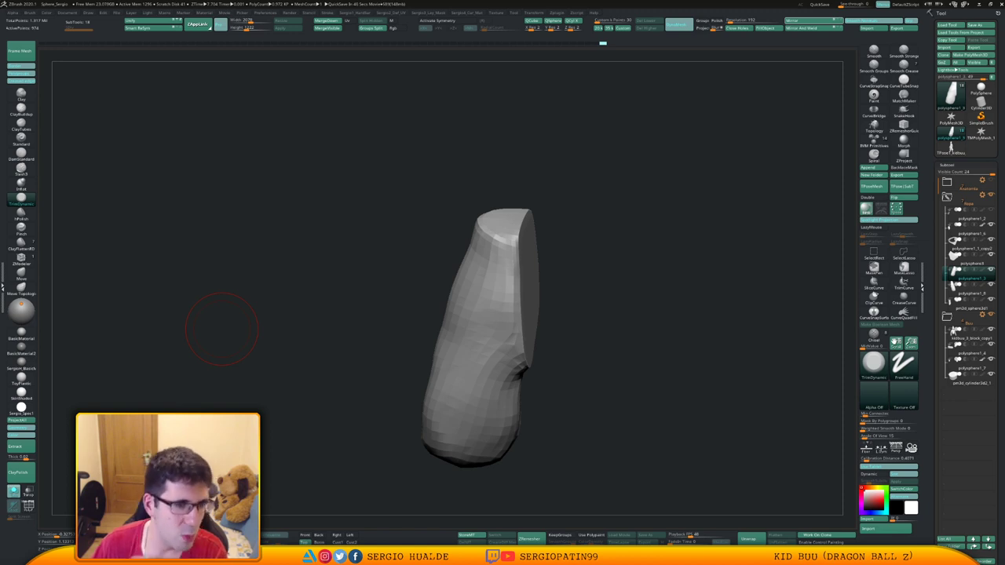
{"action": "key", "text": "alt+s"}
{"action": "right_click_drag", "start_coordinate": [585, 310], "coordinate": [562, 307]}
Select the mirrored trouser leg, isolate it and subdivide it twice.
{"action": "left_click", "coordinate": [506, 345], "text": "alt"}
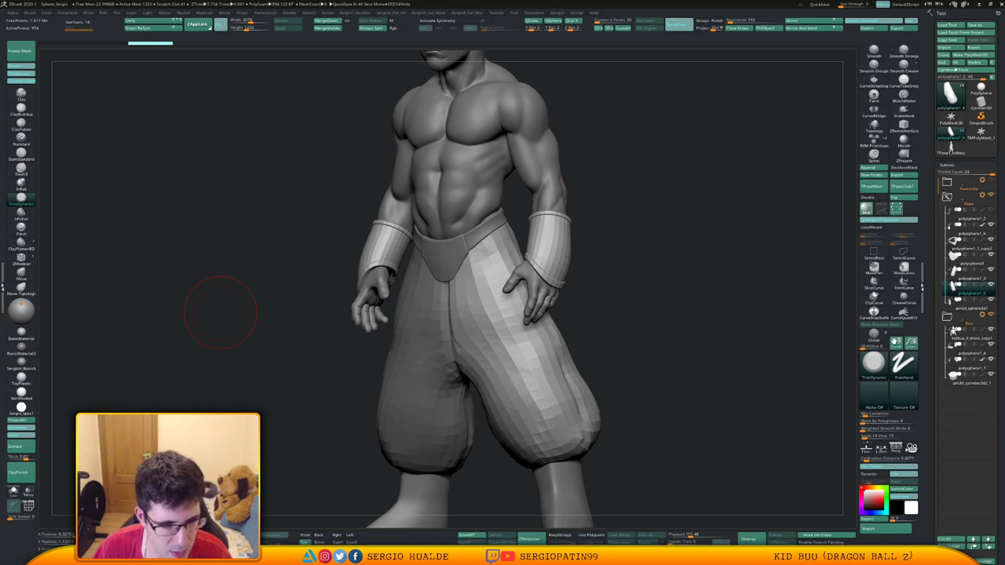
{"action": "left_click_drag", "start_coordinate": [220, 313], "coordinate": [168, 313]}
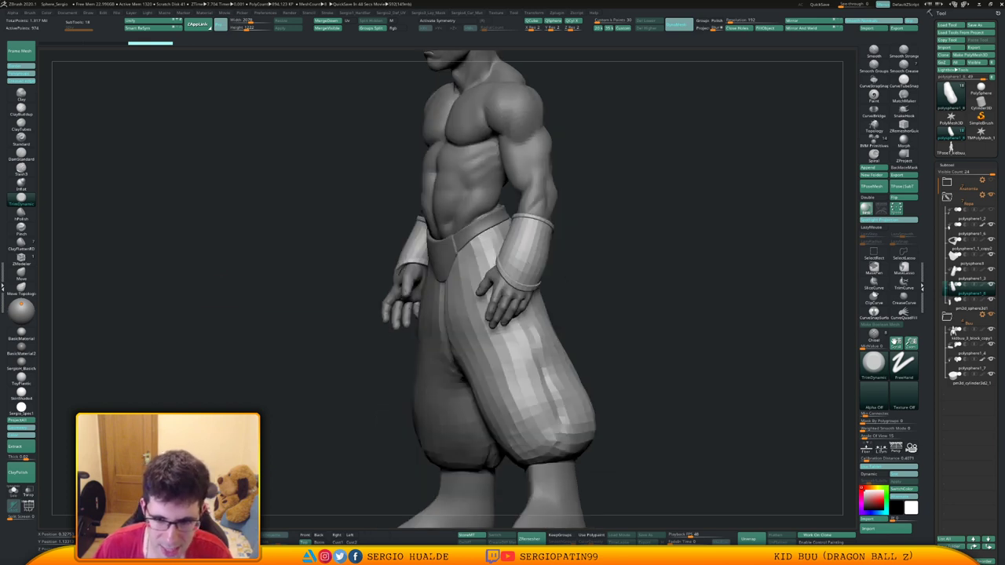
{"action": "key", "text": "alt+shift+s"}
{"action": "key", "text": "ctrl+d"}
{"action": "left_click_drag", "start_coordinate": [572, 328], "coordinate": [577, 308]}
{"action": "key", "text": "ctrl+d"}
Switch to the Standard brush and sculpt a diagonal fold across the lower part of the mirrored trouser leg.
{"action": "key", "text": "b"}
{"action": "key", "text": "s"}
{"action": "key", "text": "t"}
{"action": "key", "text": "s"}
{"action": "left_click_drag", "start_coordinate": [513, 385], "coordinate": [503, 391]}
{"action": "right_click_drag", "start_coordinate": [503, 392], "coordinate": [523, 375], "text": "alt"}
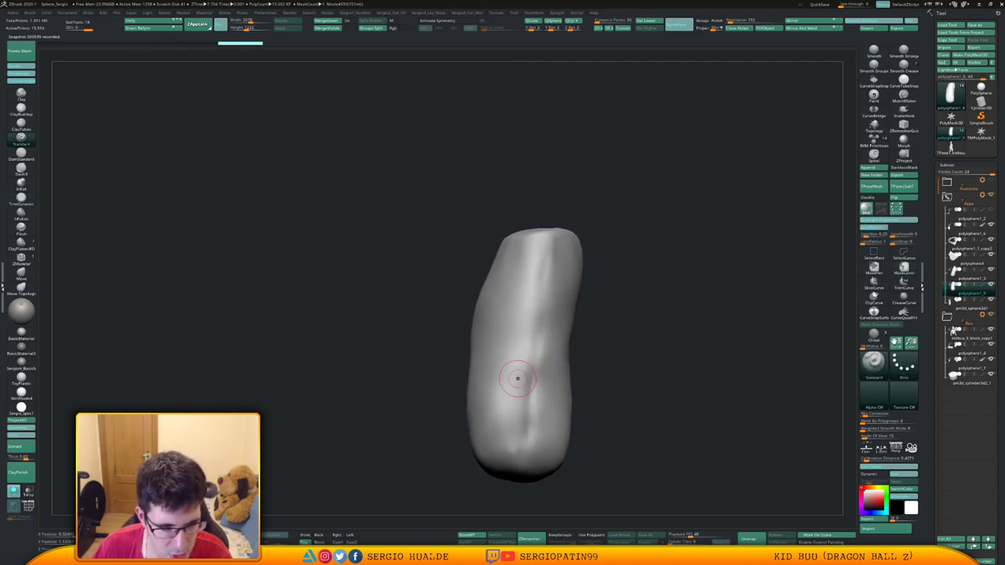
{"action": "key", "text": "s"}
{"action": "left_click_drag", "start_coordinate": [534, 362], "coordinate": [499, 412]}
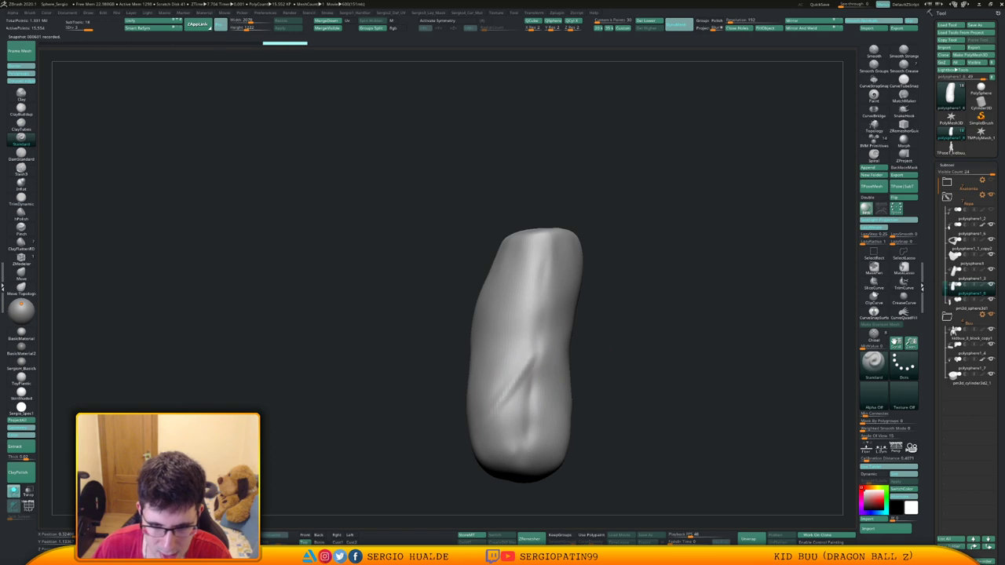
{"action": "mouse_move", "coordinate": [498, 413]}
{"action": "right_mouse_down"}
{"action": "mouse_move", "coordinate": [521, 410]}
{"action": "mouse_move", "coordinate": [491, 424]}
{"action": "right_mouse_up"}
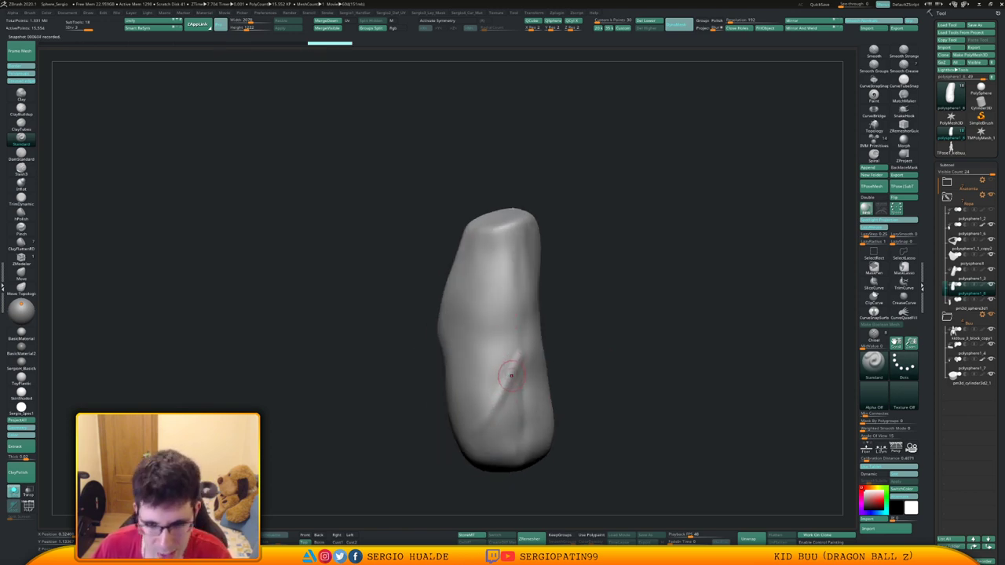
{"action": "left_click_drag", "start_coordinate": [519, 357], "coordinate": [465, 441]}
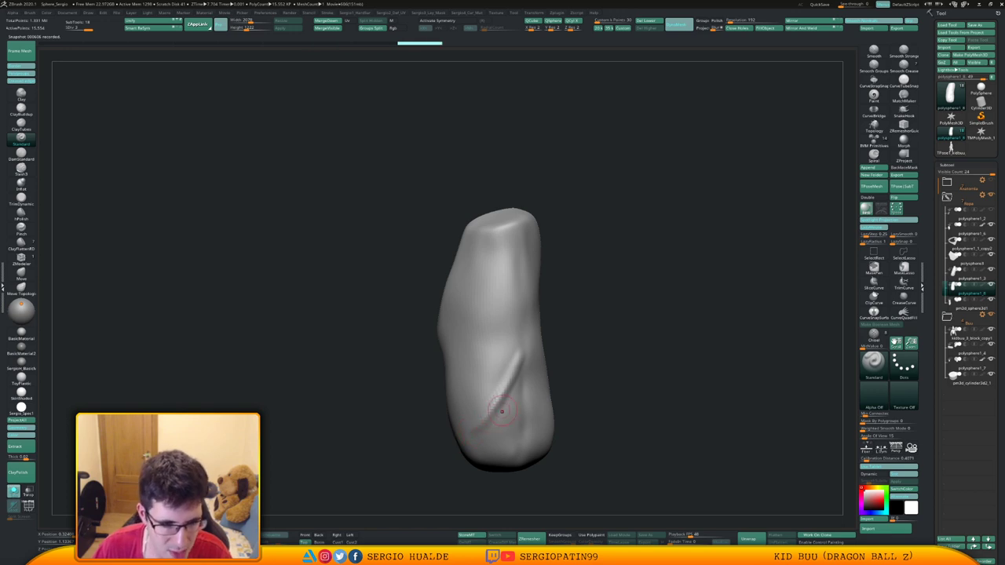
{"action": "left_click_drag", "start_coordinate": [516, 368], "coordinate": [496, 414]}
{"action": "right_click_drag", "start_coordinate": [497, 397], "coordinate": [518, 382]}
{"action": "key", "text": "ctrl+z"}
{"action": "key", "text": "ctrl+z"}
{"action": "key", "text": "ctrl+z"}
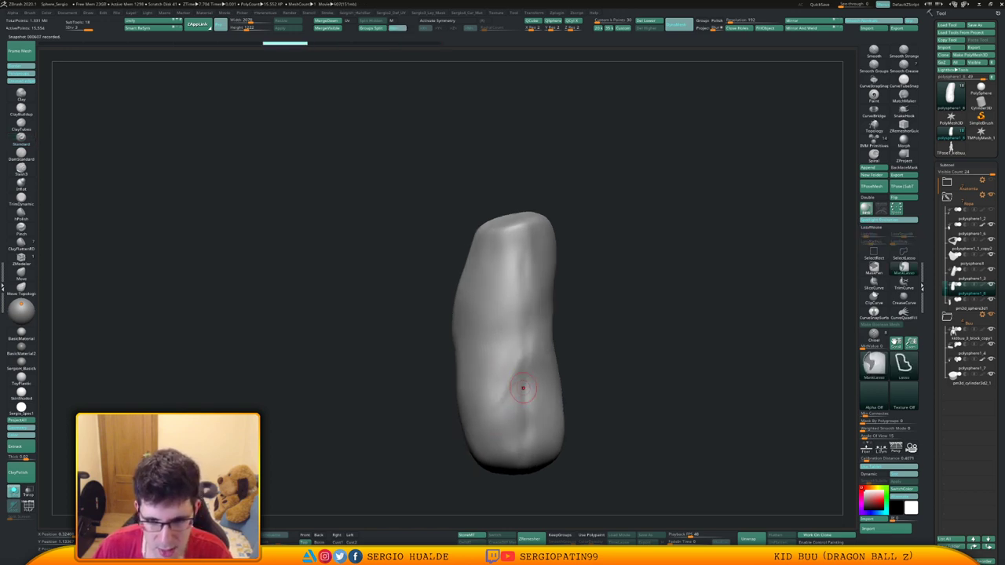
Sculpt long diagonal folds wrapping around the lower half of the trouser leg.
{"action": "mouse_move", "coordinate": [523, 376]}
{"action": "left_mouse_down"}
{"action": "mouse_move", "coordinate": [508, 428]}
{"action": "mouse_move", "coordinate": [486, 449]}
{"action": "left_mouse_up"}
{"action": "mouse_move", "coordinate": [527, 301]}
{"action": "left_mouse_down"}
{"action": "mouse_move", "coordinate": [495, 365]}
{"action": "mouse_move", "coordinate": [504, 428]}
{"action": "left_mouse_up"}
{"action": "right_click_drag", "start_coordinate": [508, 421], "coordinate": [525, 425]}
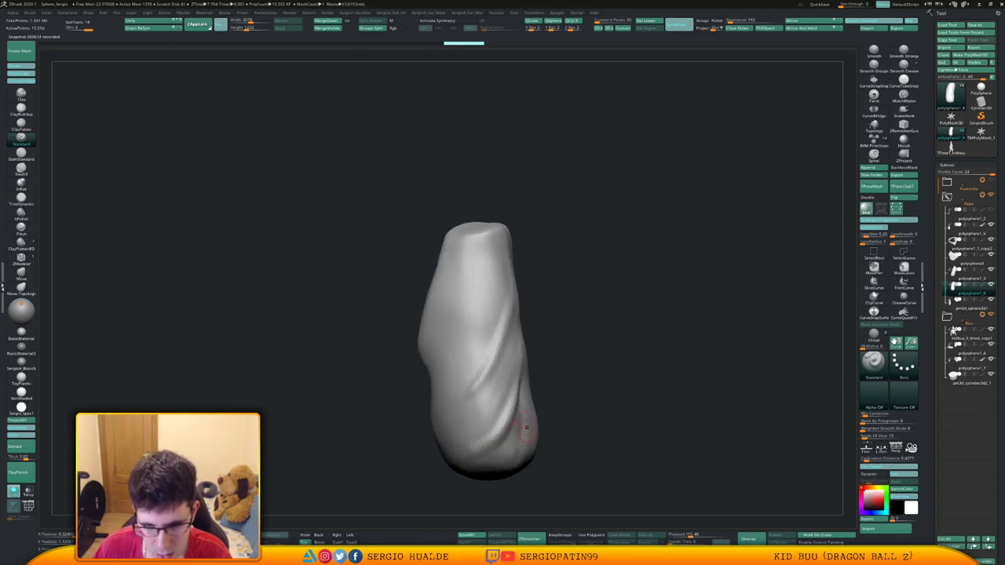
{"action": "mouse_move", "coordinate": [510, 424]}
{"action": "left_mouse_down"}
{"action": "mouse_move", "coordinate": [451, 444]}
{"action": "mouse_move", "coordinate": [502, 423]}
{"action": "left_mouse_up"}
{"action": "left_click_drag", "start_coordinate": [497, 366], "coordinate": [460, 404]}
{"action": "right_click_drag", "start_coordinate": [501, 404], "coordinate": [528, 393]}
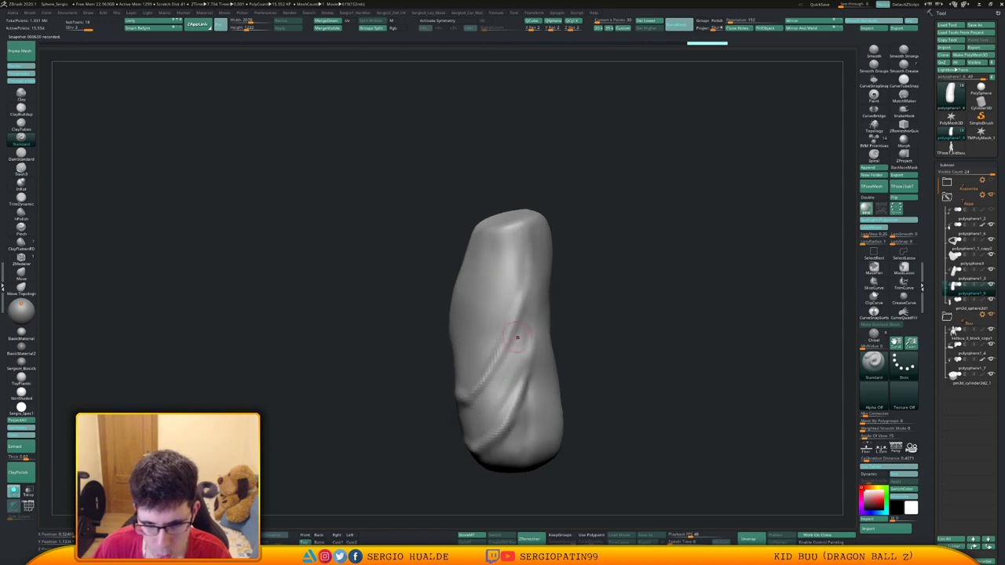
Deepen the diagonal folds and extend them up the middle of the leg.
{"action": "left_click_drag", "start_coordinate": [519, 334], "coordinate": [485, 386]}
{"action": "left_click_drag", "start_coordinate": [521, 294], "coordinate": [488, 387]}
{"action": "left_click_drag", "start_coordinate": [524, 334], "coordinate": [511, 395]}
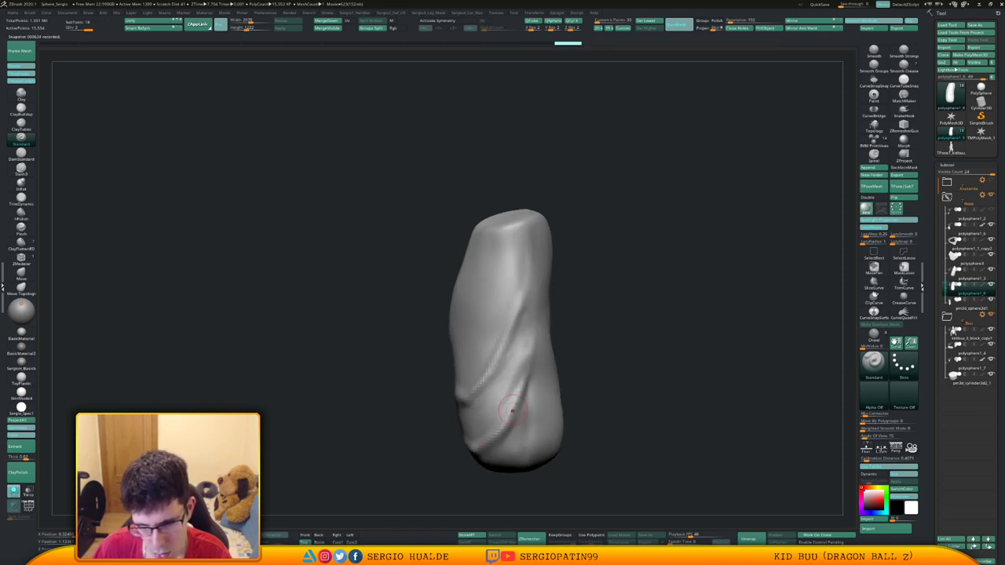
{"action": "right_click_drag", "start_coordinate": [514, 409], "coordinate": [524, 402]}
{"action": "left_click_drag", "start_coordinate": [530, 348], "coordinate": [514, 380]}
{"action": "right_click_drag", "start_coordinate": [498, 432], "coordinate": [517, 392], "text": "alt"}
{"action": "left_click_drag", "start_coordinate": [537, 352], "coordinate": [525, 379]}
Sculpt short gathered folds running down to the cuff on the next side of the leg.
{"action": "mouse_move", "coordinate": [533, 392]}
{"action": "right_mouse_down"}
{"action": "mouse_move", "coordinate": [544, 400]}
{"action": "mouse_move", "coordinate": [551, 384]}
{"action": "right_mouse_up"}
{"action": "mouse_move", "coordinate": [553, 363]}
{"action": "left_mouse_down"}
{"action": "mouse_move", "coordinate": [529, 405]}
{"action": "mouse_move", "coordinate": [562, 400]}
{"action": "left_mouse_up"}
{"action": "right_click_drag", "start_coordinate": [586, 393], "coordinate": [559, 389]}
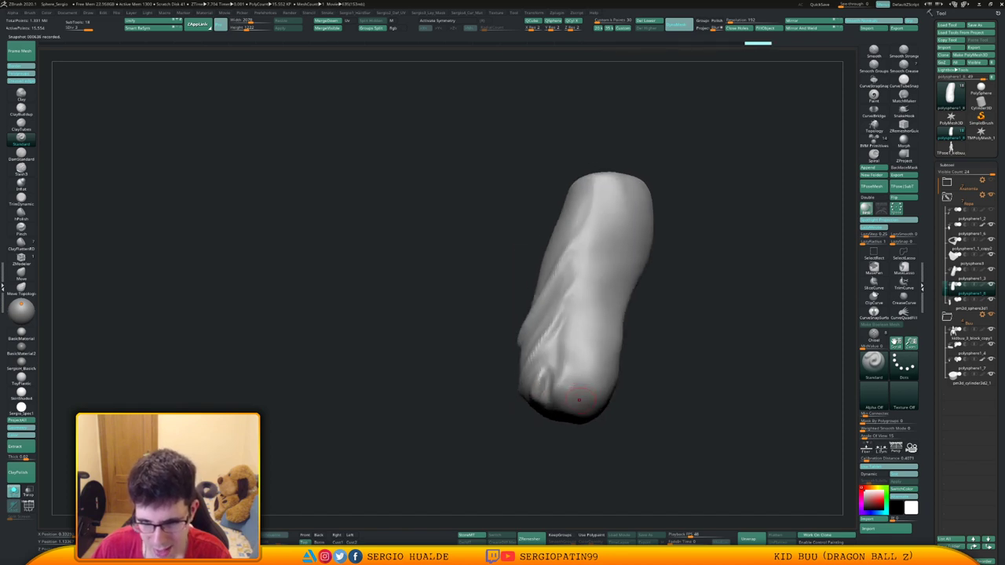
{"action": "mouse_move", "coordinate": [583, 380]}
{"action": "left_mouse_down"}
{"action": "mouse_move", "coordinate": [581, 404]}
{"action": "mouse_move", "coordinate": [590, 399]}
{"action": "mouse_move", "coordinate": [592, 407]}
{"action": "mouse_move", "coordinate": [580, 391]}
{"action": "left_mouse_up"}
{"action": "mouse_move", "coordinate": [592, 377]}
{"action": "left_mouse_down"}
{"action": "mouse_move", "coordinate": [592, 409]}
{"action": "mouse_move", "coordinate": [578, 402]}
{"action": "left_mouse_up"}
{"action": "right_click_drag", "start_coordinate": [626, 406], "coordinate": [597, 397]}
{"action": "mouse_move", "coordinate": [589, 417]}
{"action": "left_mouse_down"}
{"action": "mouse_move", "coordinate": [614, 408]}
{"action": "mouse_move", "coordinate": [603, 429]}
{"action": "left_mouse_up"}
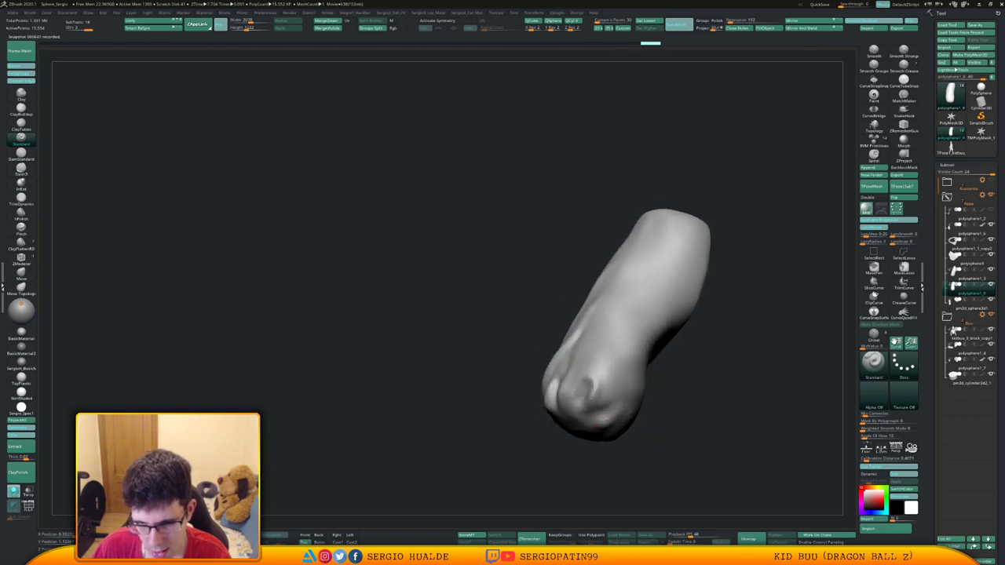
Continue the gathered cuff folds around the remaining side and underside of the leg.
{"action": "right_click_drag", "start_coordinate": [573, 428], "coordinate": [616, 422]}
{"action": "mouse_move", "coordinate": [580, 422]}
{"action": "left_mouse_down"}
{"action": "mouse_move", "coordinate": [578, 404]}
{"action": "mouse_move", "coordinate": [567, 440]}
{"action": "left_mouse_up"}
{"action": "right_click_drag", "start_coordinate": [567, 441], "coordinate": [591, 389]}
{"action": "left_click_drag", "start_coordinate": [576, 376], "coordinate": [566, 409]}
{"action": "right_click_drag", "start_coordinate": [567, 410], "coordinate": [579, 372]}
{"action": "left_click_drag", "start_coordinate": [580, 372], "coordinate": [572, 409]}
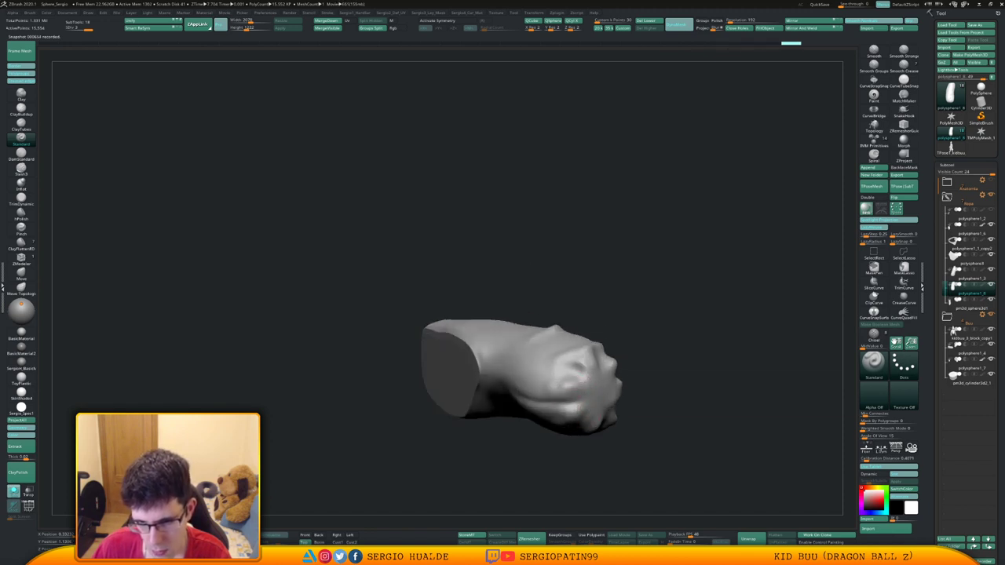
Switch to the Move brush and reshape the outline of the gathered cuff.
{"action": "mouse_move", "coordinate": [587, 425]}
{"action": "right_mouse_down"}
{"action": "mouse_move", "coordinate": [604, 434]}
{"action": "mouse_move", "coordinate": [620, 471]}
{"action": "mouse_move", "coordinate": [641, 467]}
{"action": "mouse_move", "coordinate": [628, 405]}
{"action": "mouse_move", "coordinate": [617, 440]}
{"action": "right_mouse_up"}
{"action": "key", "text": "b"}
{"action": "key", "text": "m"}
{"action": "key", "text": "v"}
{"action": "mouse_move", "coordinate": [615, 404]}
{"action": "left_mouse_down"}
{"action": "mouse_move", "coordinate": [628, 416]}
{"action": "mouse_move", "coordinate": [638, 395]}
{"action": "mouse_move", "coordinate": [627, 412]}
{"action": "mouse_move", "coordinate": [586, 391]}
{"action": "left_mouse_up"}
{"action": "mouse_move", "coordinate": [603, 444]}
{"action": "left_mouse_down"}
{"action": "mouse_move", "coordinate": [590, 424]}
{"action": "mouse_move", "coordinate": [610, 418]}
{"action": "mouse_move", "coordinate": [585, 409]}
{"action": "mouse_move", "coordinate": [606, 395]}
{"action": "mouse_move", "coordinate": [601, 376]}
{"action": "left_mouse_up"}
{"action": "mouse_move", "coordinate": [603, 379]}
{"action": "right_mouse_down"}
{"action": "mouse_move", "coordinate": [616, 424]}
{"action": "mouse_move", "coordinate": [646, 430]}
{"action": "right_mouse_up"}
{"action": "mouse_move", "coordinate": [647, 429]}
{"action": "left_mouse_down"}
{"action": "mouse_move", "coordinate": [600, 402]}
{"action": "mouse_move", "coordinate": [612, 392]}
{"action": "left_mouse_up"}
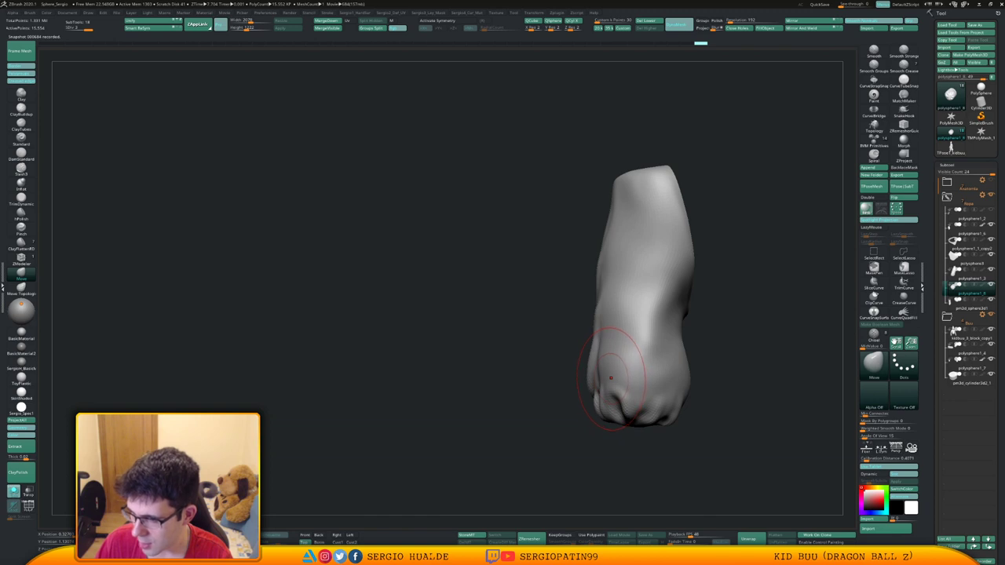
Switch to the Standard brush, adjust its size and sculpt a short vertical fold just below the waist edge.
{"action": "mouse_move", "coordinate": [618, 376]}
{"action": "right_mouse_down"}
{"action": "mouse_move", "coordinate": [646, 376]}
{"action": "mouse_move", "coordinate": [618, 352]}
{"action": "mouse_move", "coordinate": [628, 364]}
{"action": "mouse_move", "coordinate": [617, 372]}
{"action": "right_mouse_up"}
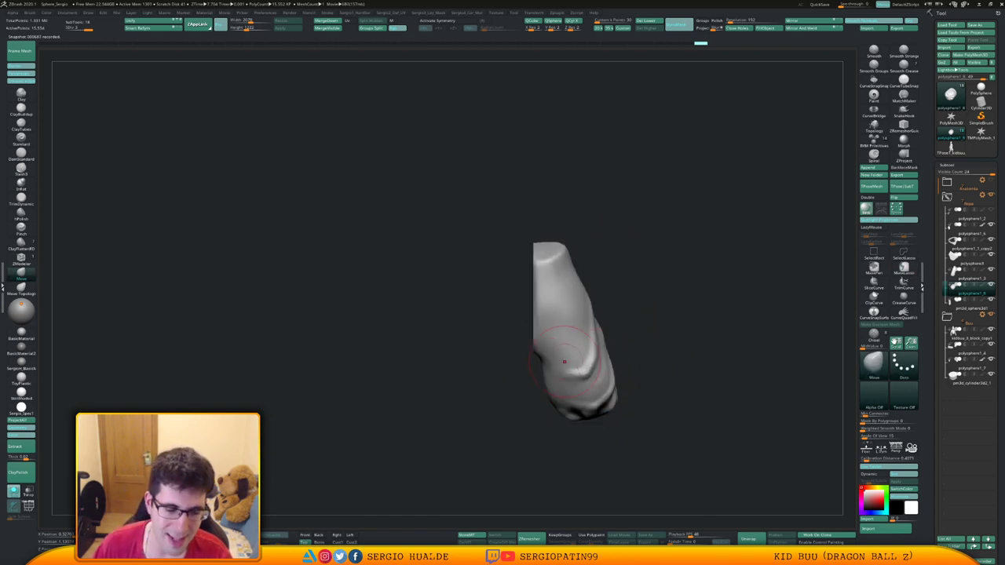
{"action": "mouse_move", "coordinate": [606, 258]}
{"action": "right_mouse_down"}
{"action": "mouse_move", "coordinate": [634, 252]}
{"action": "mouse_move", "coordinate": [618, 245]}
{"action": "mouse_move", "coordinate": [621, 267]}
{"action": "mouse_move", "coordinate": [597, 271]}
{"action": "right_mouse_up"}
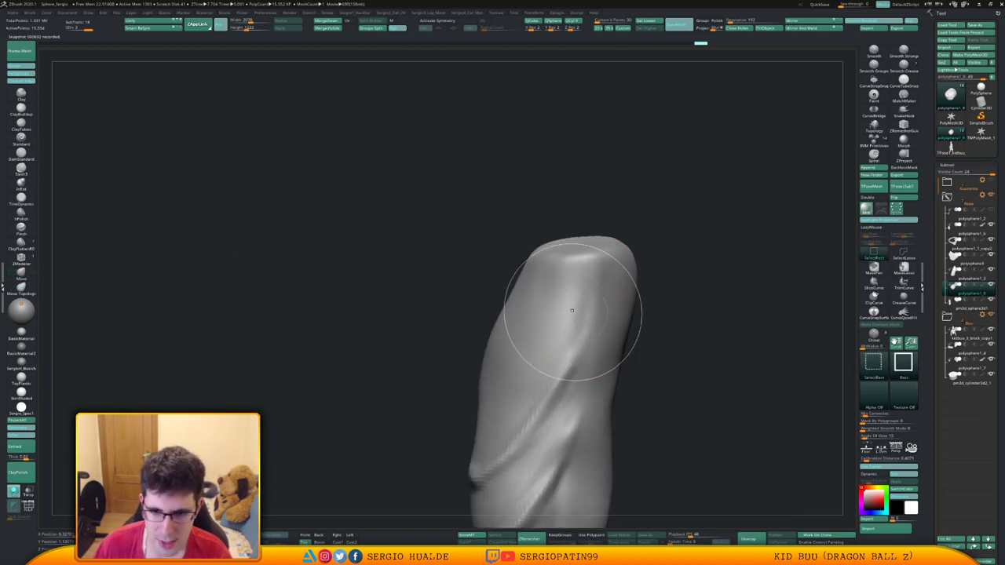
{"action": "key", "text": "s"}
{"action": "key", "text": "b"}
{"action": "key", "text": "s"}
{"action": "key", "text": "t"}
{"action": "key", "text": "s"}
{"action": "left_click_drag", "start_coordinate": [572, 307], "coordinate": [568, 307]}
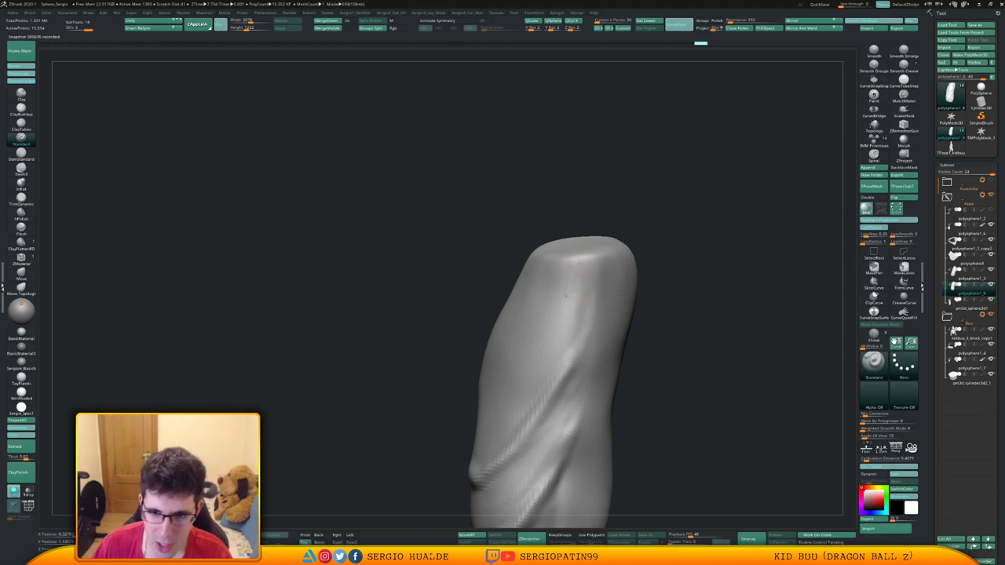
{"action": "left_click_drag", "start_coordinate": [570, 264], "coordinate": [562, 303]}
{"action": "left_click_drag", "start_coordinate": [571, 253], "coordinate": [563, 308]}
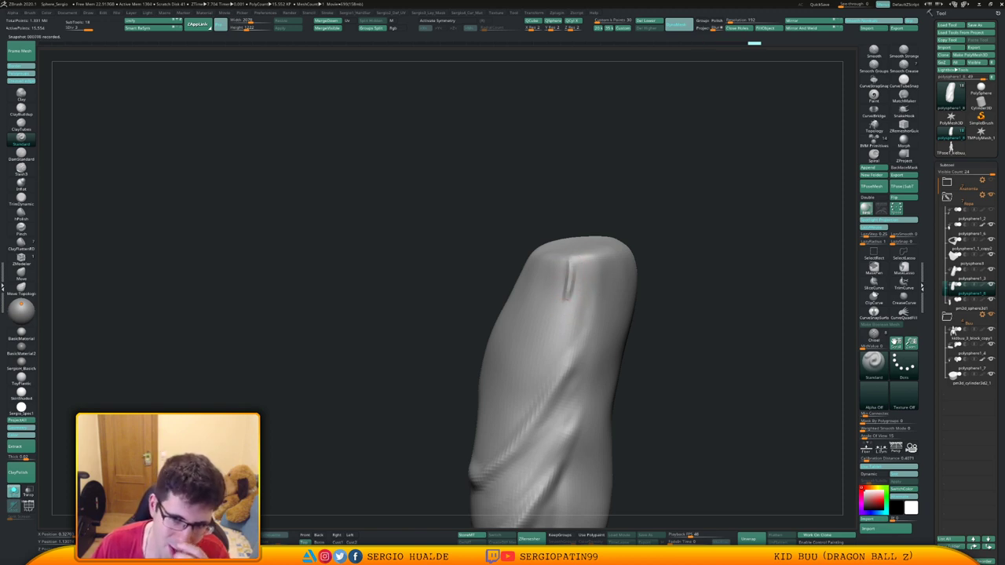
{"action": "left_click_drag", "start_coordinate": [568, 271], "coordinate": [559, 323]}
Resize the brush, deepen the vertical waist fold into a narrow crease and smooth the surface beside it.
{"action": "key", "text": "s"}
{"action": "left_click_drag", "start_coordinate": [571, 264], "coordinate": [567, 296]}
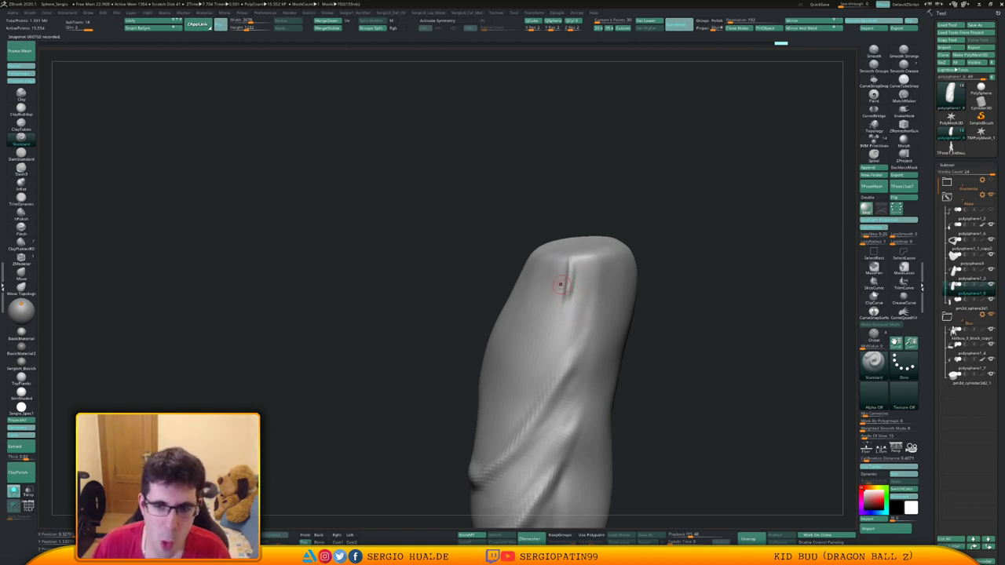
{"action": "right_click_drag", "start_coordinate": [563, 285], "coordinate": [565, 294], "text": "ctrl"}
{"action": "left_click_drag", "start_coordinate": [572, 251], "coordinate": [564, 306]}
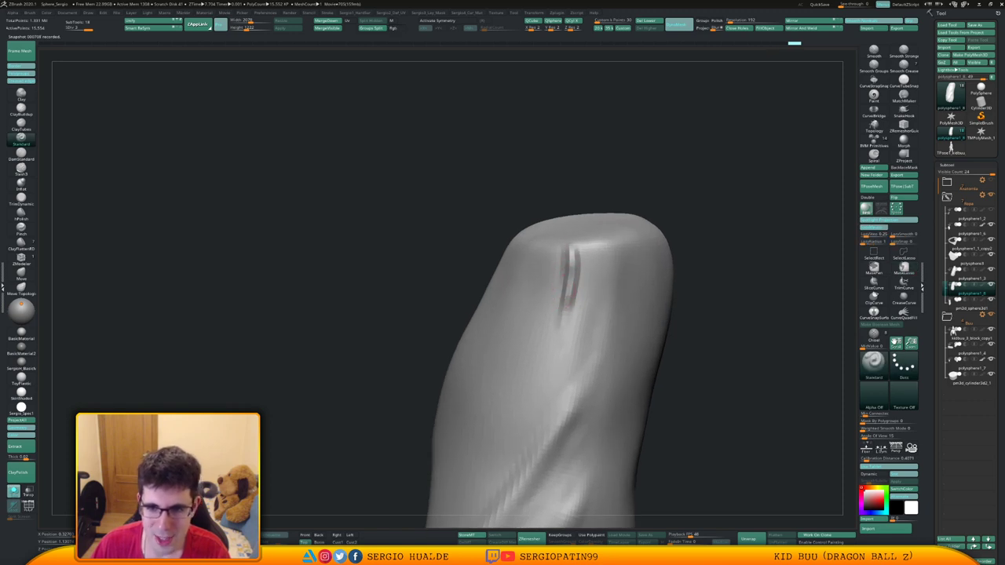
{"action": "left_click_drag", "start_coordinate": [574, 249], "coordinate": [563, 315]}
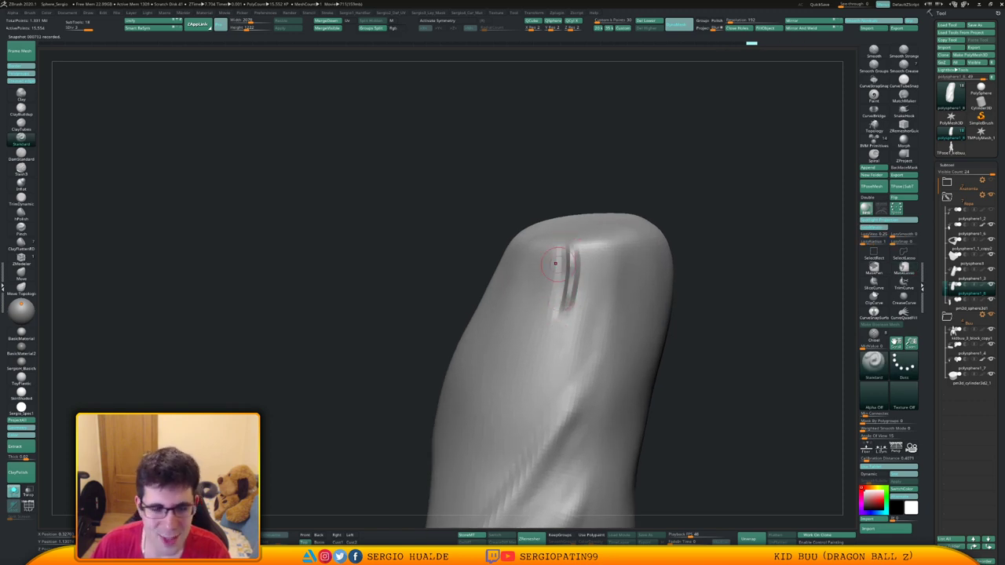
{"action": "left_click_drag", "start_coordinate": [556, 264], "coordinate": [555, 307], "text": "shift"}
Sculpt a second vertical fold below the waist edge, beside the first one.
{"action": "right_click_drag", "start_coordinate": [567, 275], "coordinate": [555, 288]}
{"action": "mouse_move", "coordinate": [547, 291]}
{"action": "left_mouse_down"}
{"action": "mouse_move", "coordinate": [542, 264]}
{"action": "mouse_move", "coordinate": [538, 306]}
{"action": "left_mouse_up"}
{"action": "key", "text": "s"}
{"action": "left_click_drag", "start_coordinate": [538, 262], "coordinate": [537, 305]}
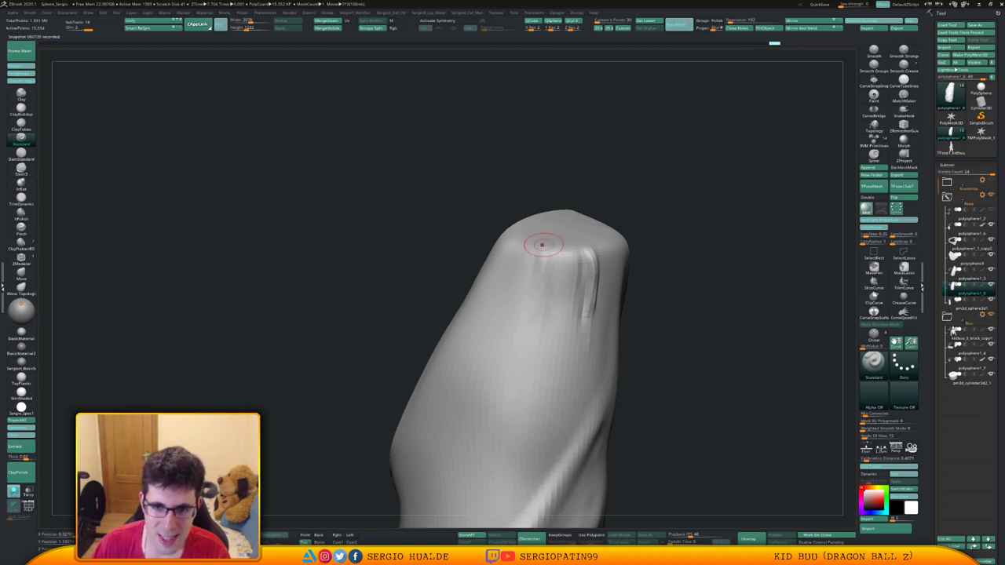
{"action": "left_click_drag", "start_coordinate": [543, 245], "coordinate": [541, 302]}
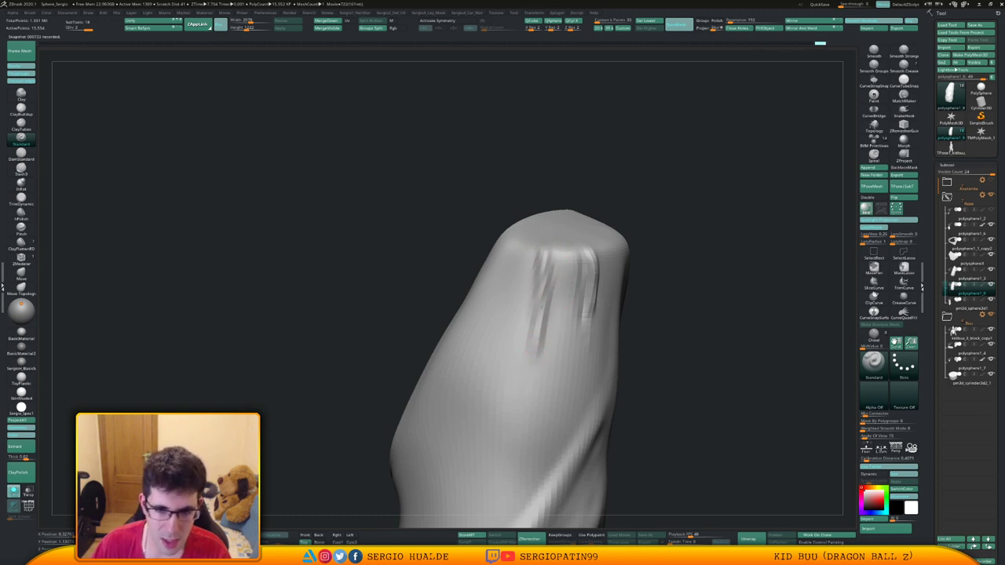
{"action": "mouse_move", "coordinate": [539, 267]}
{"action": "left_mouse_down"}
{"action": "mouse_move", "coordinate": [514, 369]}
{"action": "mouse_move", "coordinate": [520, 388]}
{"action": "mouse_move", "coordinate": [522, 377]}
{"action": "left_mouse_up"}
{"action": "right_click_drag", "start_coordinate": [521, 377], "coordinate": [524, 355], "text": "ctrl"}
{"action": "key", "text": "s"}
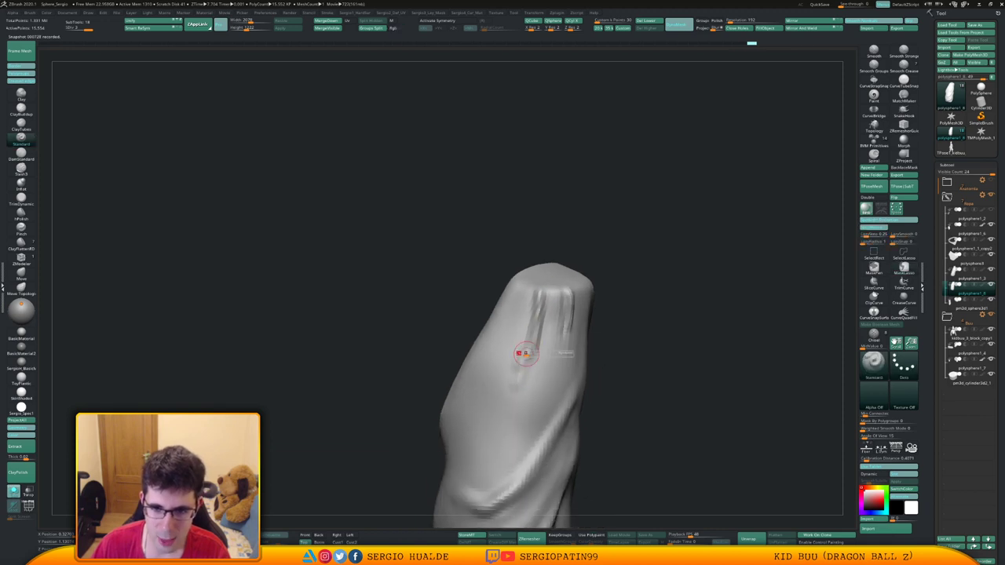
Extend the second waist fold down the thigh and smooth its lower end.
{"action": "left_click_drag", "start_coordinate": [519, 366], "coordinate": [512, 383]}
{"action": "mouse_move", "coordinate": [511, 383]}
{"action": "right_mouse_down"}
{"action": "mouse_move", "coordinate": [549, 376]}
{"action": "mouse_move", "coordinate": [532, 336]}
{"action": "right_mouse_up"}
{"action": "key", "text": "s"}
{"action": "left_click_drag", "start_coordinate": [533, 336], "coordinate": [508, 384]}
{"action": "left_click_drag", "start_coordinate": [535, 302], "coordinate": [503, 405]}
{"action": "right_click_drag", "start_coordinate": [506, 345], "coordinate": [534, 308]}
{"action": "left_click_drag", "start_coordinate": [541, 294], "coordinate": [516, 393]}
{"action": "left_click_drag", "start_coordinate": [528, 324], "coordinate": [520, 382], "text": "shift"}
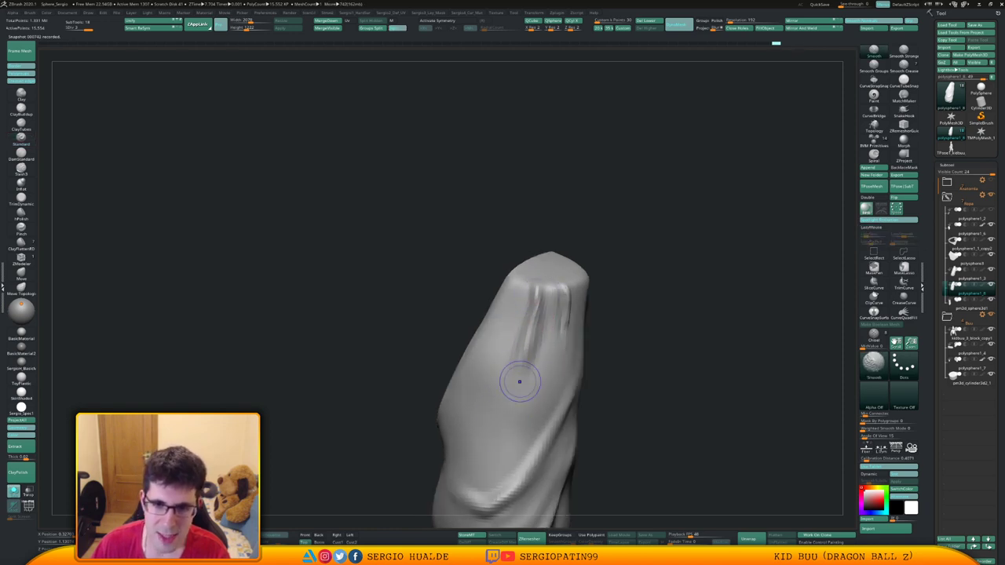
Refine both waist folds and smooth their creases into the thigh.
{"action": "right_click_drag", "start_coordinate": [513, 374], "coordinate": [529, 321]}
{"action": "left_click_drag", "start_coordinate": [537, 297], "coordinate": [517, 360]}
{"action": "right_click_drag", "start_coordinate": [521, 359], "coordinate": [545, 312]}
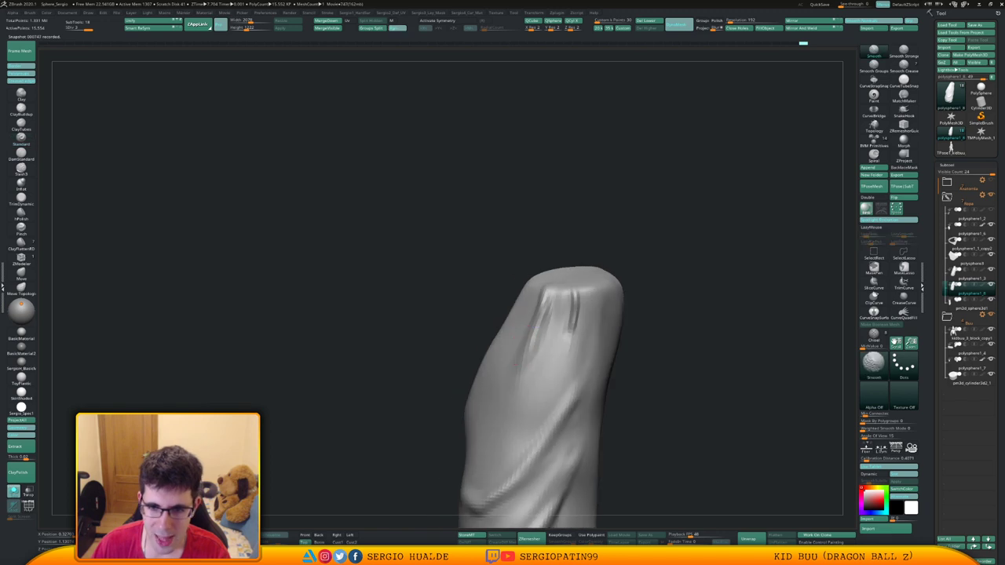
{"action": "left_click_drag", "start_coordinate": [544, 313], "coordinate": [537, 351]}
{"action": "mouse_move", "coordinate": [577, 297]}
{"action": "left_mouse_down", "text": "shift"}
{"action": "mouse_move", "coordinate": [566, 393]}
{"action": "mouse_move", "coordinate": [563, 351]}
{"action": "left_mouse_up", "text": "shift"}
{"action": "right_click_drag", "start_coordinate": [563, 352], "coordinate": [563, 357]}
{"action": "mouse_move", "coordinate": [582, 305]}
{"action": "left_mouse_down", "text": "shift"}
{"action": "mouse_move", "coordinate": [558, 379]}
{"action": "mouse_move", "coordinate": [554, 368]}
{"action": "left_mouse_up", "text": "shift"}
{"action": "mouse_move", "coordinate": [554, 368]}
{"action": "right_mouse_down"}
{"action": "mouse_move", "coordinate": [508, 348]}
{"action": "mouse_move", "coordinate": [550, 318]}
{"action": "mouse_move", "coordinate": [565, 342]}
{"action": "right_mouse_up"}
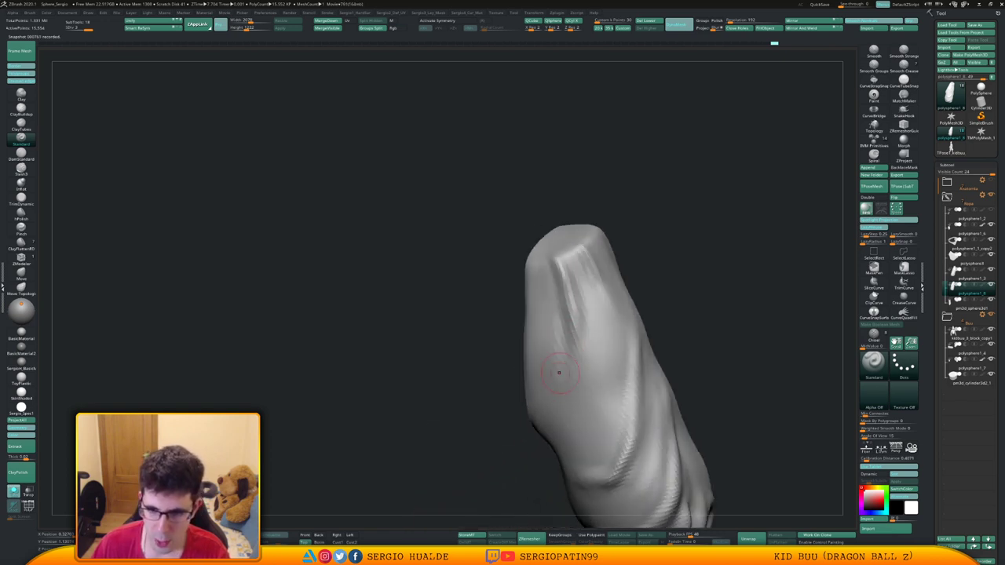
Sculpt a rising crease at the lower end of the waist fold and smooth the area around it.
{"action": "left_click_drag", "start_coordinate": [559, 373], "coordinate": [575, 317]}
{"action": "left_click_drag", "start_coordinate": [564, 355], "coordinate": [580, 313]}
{"action": "left_click_drag", "start_coordinate": [565, 355], "coordinate": [562, 294]}
{"action": "left_click_drag", "start_coordinate": [568, 396], "coordinate": [554, 373], "text": "shift"}
{"action": "left_click_drag", "start_coordinate": [571, 313], "coordinate": [569, 343], "text": "shift"}
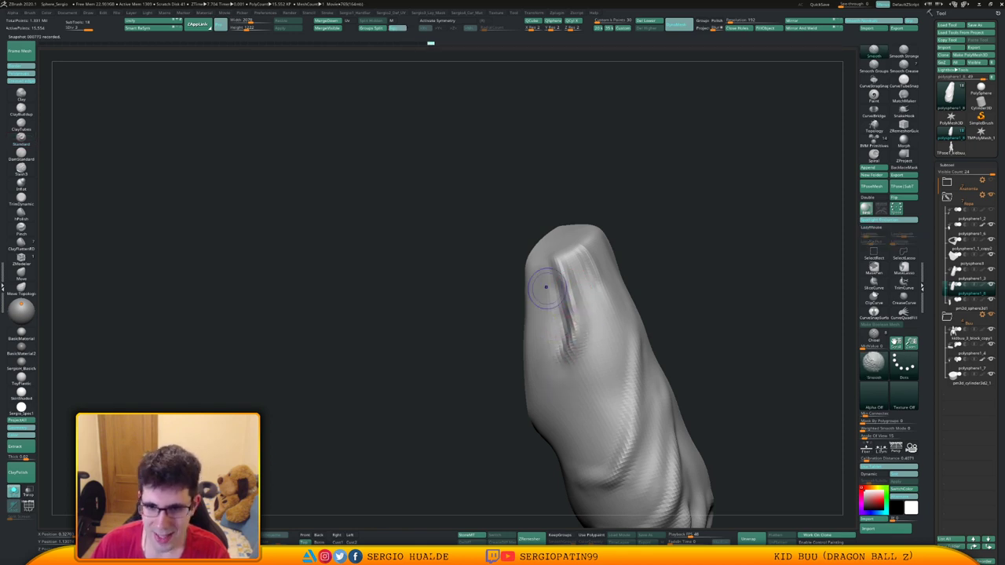
{"action": "left_click_drag", "start_coordinate": [545, 285], "coordinate": [542, 267], "text": "shift"}
Reshape the lower end of the waist fold with the Move brush and smooth the surface near the crotch.
{"action": "right_click_drag", "start_coordinate": [577, 322], "coordinate": [589, 354]}
{"action": "key", "text": "b"}
{"action": "key", "text": "m"}
{"action": "key", "text": "v"}
{"action": "key", "text": "s"}
{"action": "left_click_drag", "start_coordinate": [575, 334], "coordinate": [570, 322]}
{"action": "mouse_move", "coordinate": [568, 336]}
{"action": "right_mouse_down"}
{"action": "mouse_move", "coordinate": [596, 333]}
{"action": "mouse_move", "coordinate": [574, 337]}
{"action": "mouse_move", "coordinate": [571, 350]}
{"action": "mouse_move", "coordinate": [597, 328]}
{"action": "right_mouse_up"}
{"action": "left_click_drag", "start_coordinate": [574, 330], "coordinate": [575, 326]}
{"action": "mouse_move", "coordinate": [578, 349]}
{"action": "right_mouse_down"}
{"action": "mouse_move", "coordinate": [567, 346]}
{"action": "mouse_move", "coordinate": [576, 335]}
{"action": "right_mouse_up"}
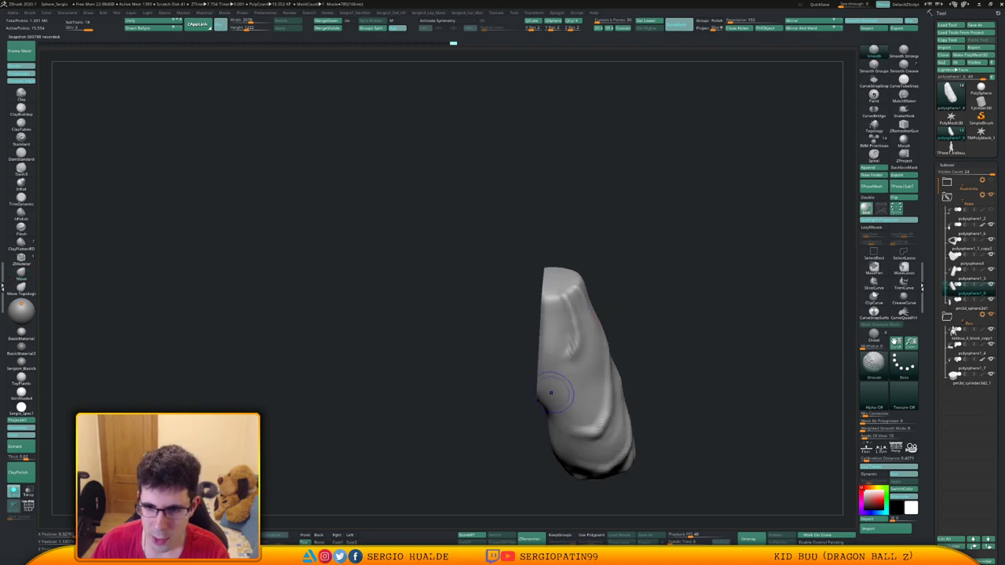
{"action": "mouse_move", "coordinate": [549, 393]}
{"action": "left_mouse_down", "text": "shift"}
{"action": "mouse_move", "coordinate": [553, 337]}
{"action": "mouse_move", "coordinate": [551, 369]}
{"action": "left_mouse_up", "text": "shift"}
{"action": "mouse_move", "coordinate": [545, 385]}
{"action": "right_mouse_down"}
{"action": "mouse_move", "coordinate": [557, 397]}
{"action": "mouse_move", "coordinate": [558, 346]}
{"action": "right_mouse_up"}
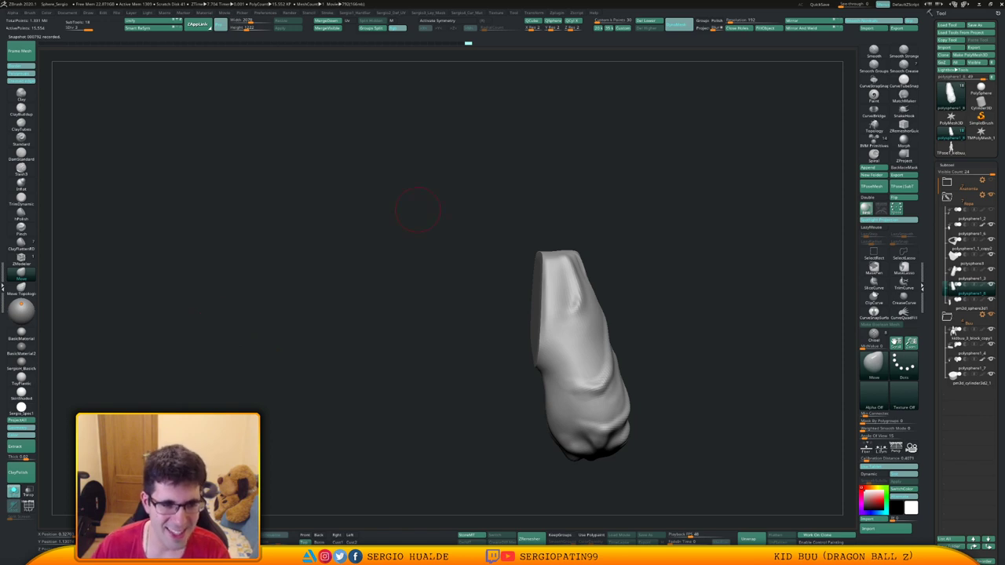
{"action": "mouse_move", "coordinate": [578, 267]}
{"action": "right_mouse_down", "text": "shift"}
{"action": "mouse_move", "coordinate": [565, 278]}
{"action": "mouse_move", "coordinate": [584, 254]}
{"action": "right_mouse_up", "text": "shift"}
{"action": "right_click_drag", "start_coordinate": [585, 253], "coordinate": [594, 283], "text": "ctrl"}
{"action": "mouse_move", "coordinate": [609, 253]}
{"action": "left_mouse_down"}
{"action": "mouse_move", "coordinate": [571, 261]}
{"action": "mouse_move", "coordinate": [572, 237]}
{"action": "mouse_move", "coordinate": [575, 289]}
{"action": "left_mouse_up"}
{"action": "key", "text": "ctrl+z"}
Switch to the Standard brush, undo the last strokes and sculpt a fold along the inner thigh at the crotch.
{"action": "key", "text": "b"}
{"action": "key", "text": "s"}
{"action": "key", "text": "t"}
{"action": "key", "text": "ctrl+z"}
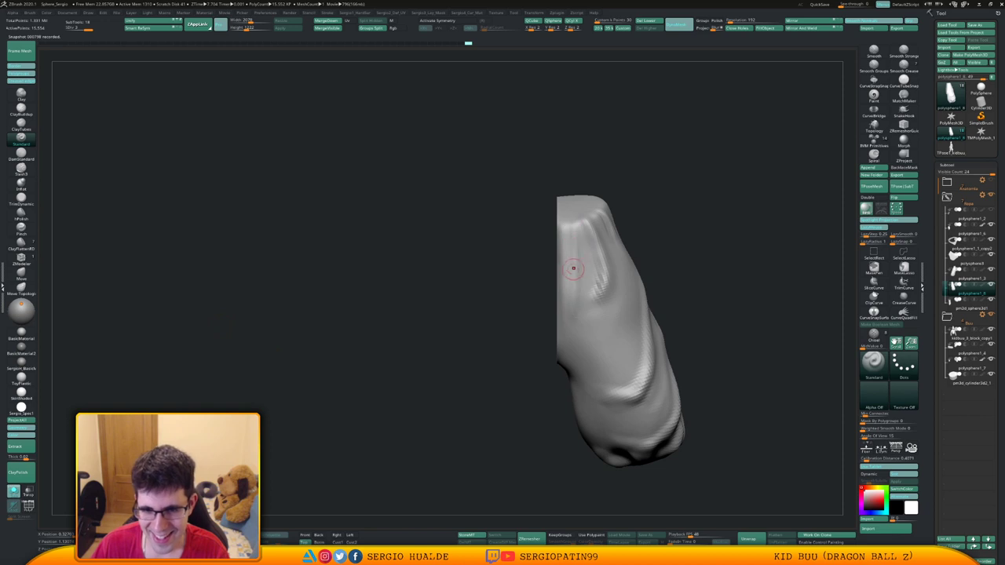
{"action": "key", "text": "ctrl+z"}
{"action": "right_click_drag", "start_coordinate": [574, 341], "coordinate": [582, 320]}
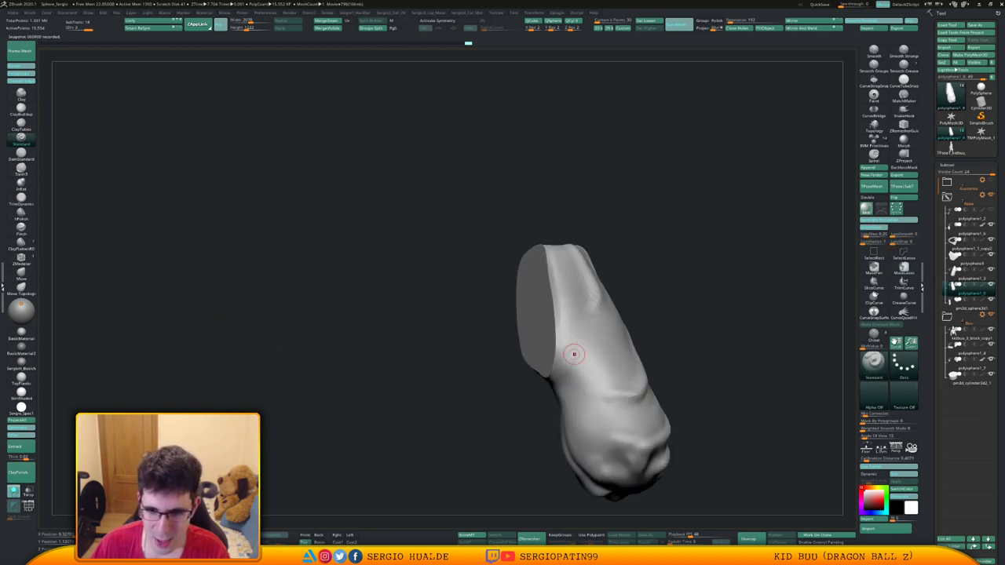
{"action": "right_click_drag", "start_coordinate": [558, 389], "coordinate": [599, 388]}
{"action": "mouse_move", "coordinate": [600, 390]}
{"action": "left_mouse_down"}
{"action": "mouse_move", "coordinate": [557, 390]}
{"action": "mouse_move", "coordinate": [580, 379]}
{"action": "mouse_move", "coordinate": [573, 357]}
{"action": "left_mouse_up"}
{"action": "right_click_drag", "start_coordinate": [584, 377], "coordinate": [564, 386]}
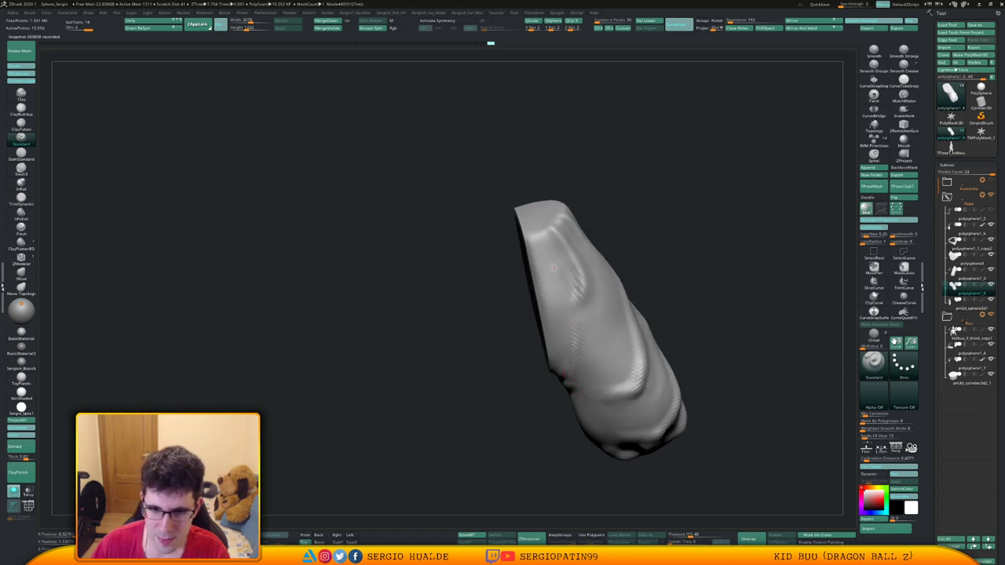
Sculpt a long fold from the waist edge down to the crotch beside the flat inner cut.
{"action": "mouse_move", "coordinate": [540, 241]}
{"action": "left_mouse_down"}
{"action": "mouse_move", "coordinate": [570, 346]}
{"action": "mouse_move", "coordinate": [569, 389]}
{"action": "left_mouse_up"}
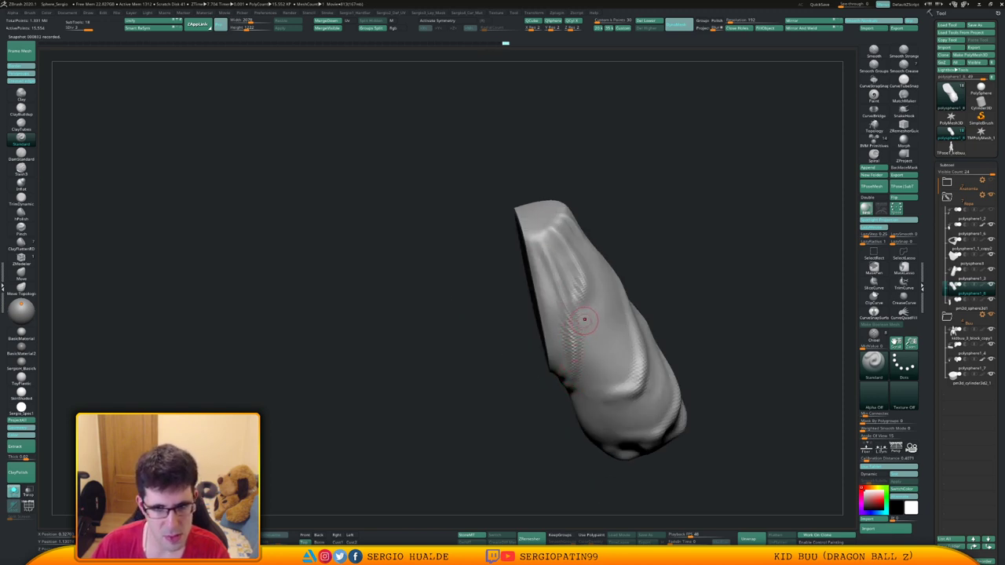
{"action": "mouse_move", "coordinate": [585, 319]}
{"action": "right_mouse_down"}
{"action": "mouse_move", "coordinate": [578, 297]}
{"action": "mouse_move", "coordinate": [602, 315]}
{"action": "mouse_move", "coordinate": [583, 312]}
{"action": "mouse_move", "coordinate": [555, 335]}
{"action": "mouse_move", "coordinate": [540, 380]}
{"action": "right_mouse_up"}
{"action": "mouse_move", "coordinate": [542, 378]}
{"action": "left_mouse_down"}
{"action": "mouse_move", "coordinate": [531, 380]}
{"action": "mouse_move", "coordinate": [545, 380]}
{"action": "left_mouse_up"}
{"action": "right_click_drag", "start_coordinate": [545, 379], "coordinate": [577, 379]}
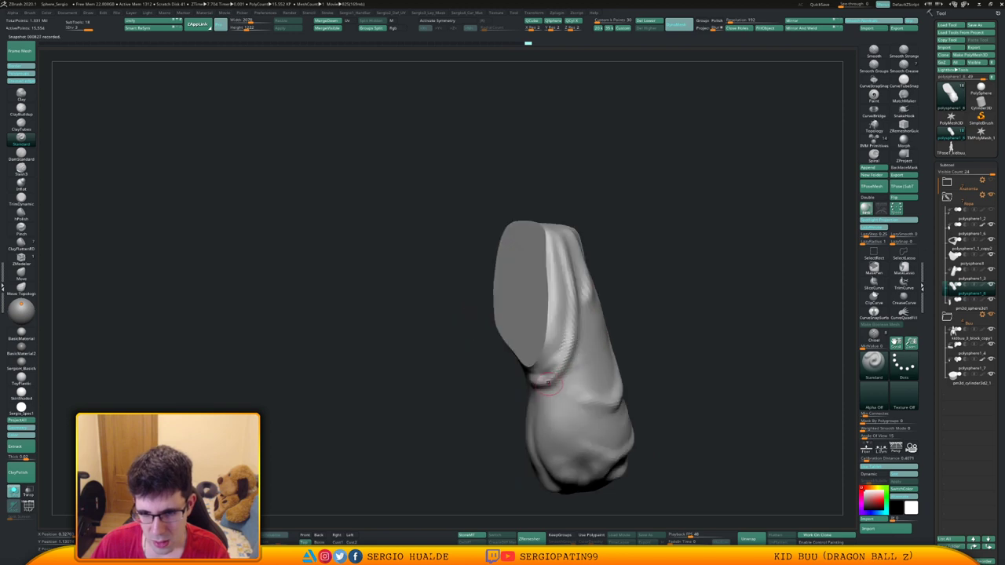
Build up the inner fold with repeated strokes from the crotch up to the waist edge.
{"action": "mouse_move", "coordinate": [548, 384]}
{"action": "left_mouse_down"}
{"action": "mouse_move", "coordinate": [575, 365]}
{"action": "mouse_move", "coordinate": [576, 257]}
{"action": "left_mouse_up"}
{"action": "right_click_drag", "start_coordinate": [577, 258], "coordinate": [556, 297]}
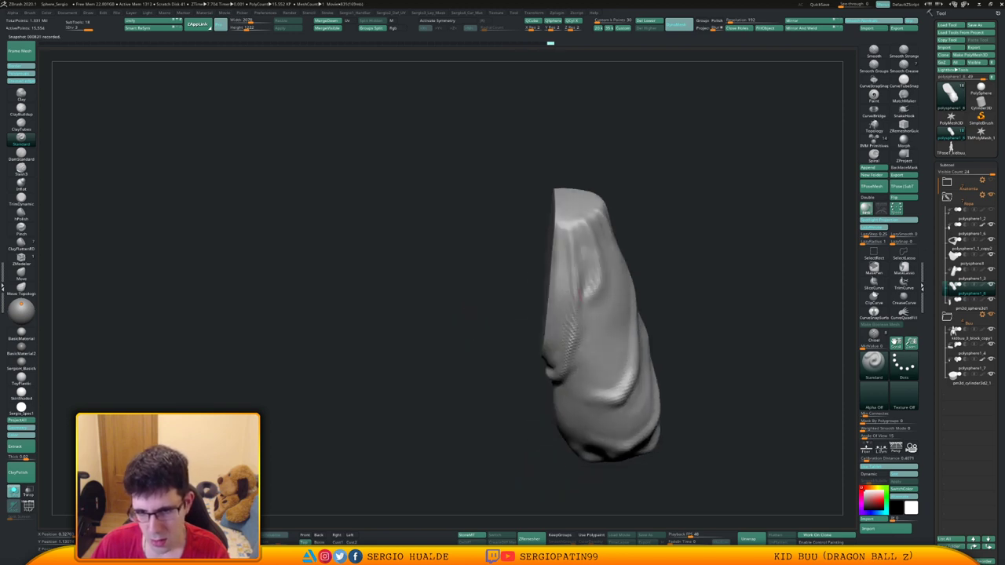
{"action": "left_click_drag", "start_coordinate": [556, 375], "coordinate": [573, 226]}
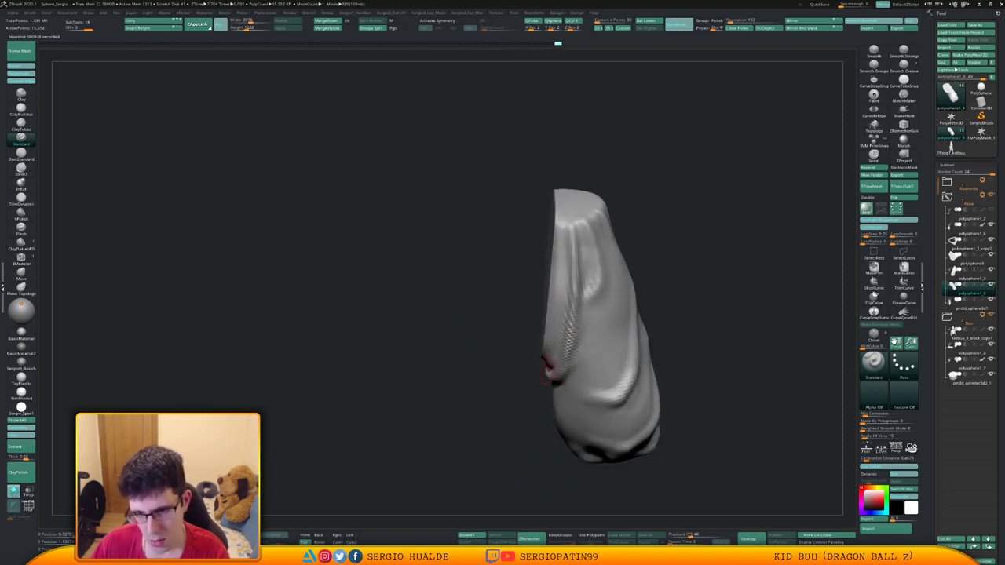
{"action": "mouse_move", "coordinate": [551, 357]}
{"action": "right_mouse_down"}
{"action": "mouse_move", "coordinate": [554, 316]}
{"action": "mouse_move", "coordinate": [557, 346]}
{"action": "mouse_move", "coordinate": [560, 337]}
{"action": "right_mouse_up"}
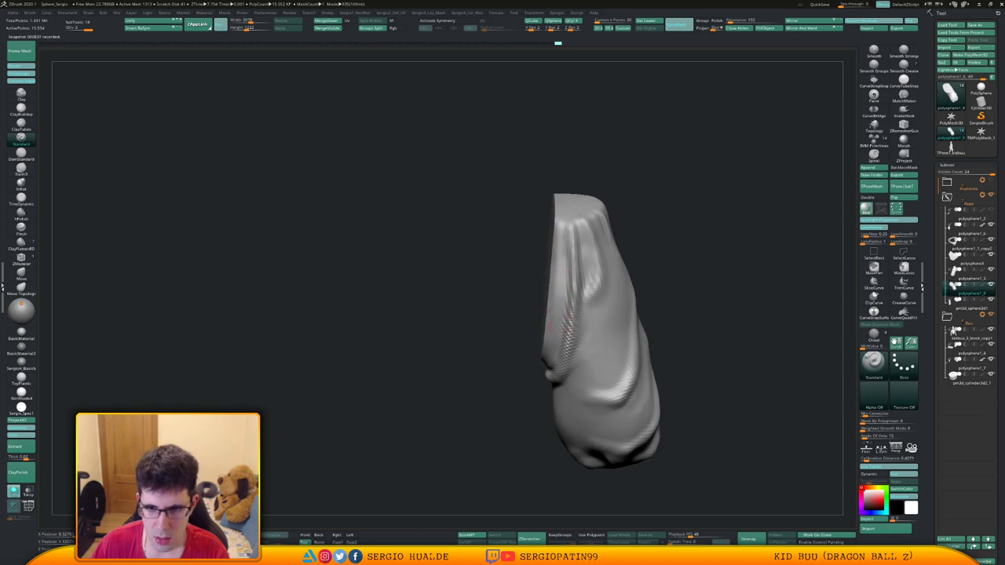
{"action": "left_click_drag", "start_coordinate": [561, 321], "coordinate": [570, 275]}
{"action": "right_click_drag", "start_coordinate": [571, 274], "coordinate": [586, 357]}
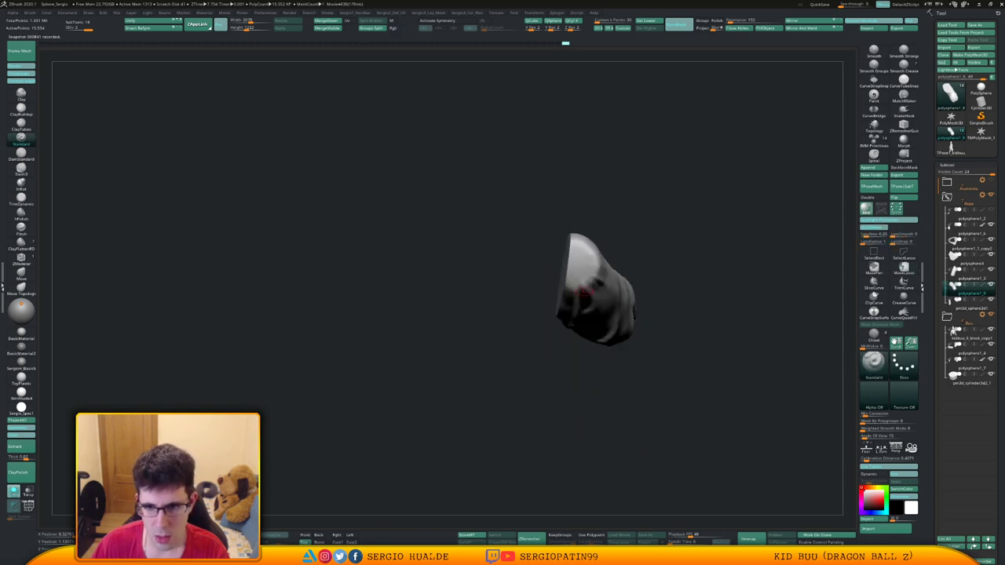
Switch to the Move brush, resize it and nudge the fold near the crotch, undoing the last change.
{"action": "key", "text": "b"}
{"action": "key", "text": "m"}
{"action": "key", "text": "v"}
{"action": "key", "text": "s"}
{"action": "left_click_drag", "start_coordinate": [582, 298], "coordinate": [579, 311]}
{"action": "right_click_drag", "start_coordinate": [578, 306], "coordinate": [572, 267]}
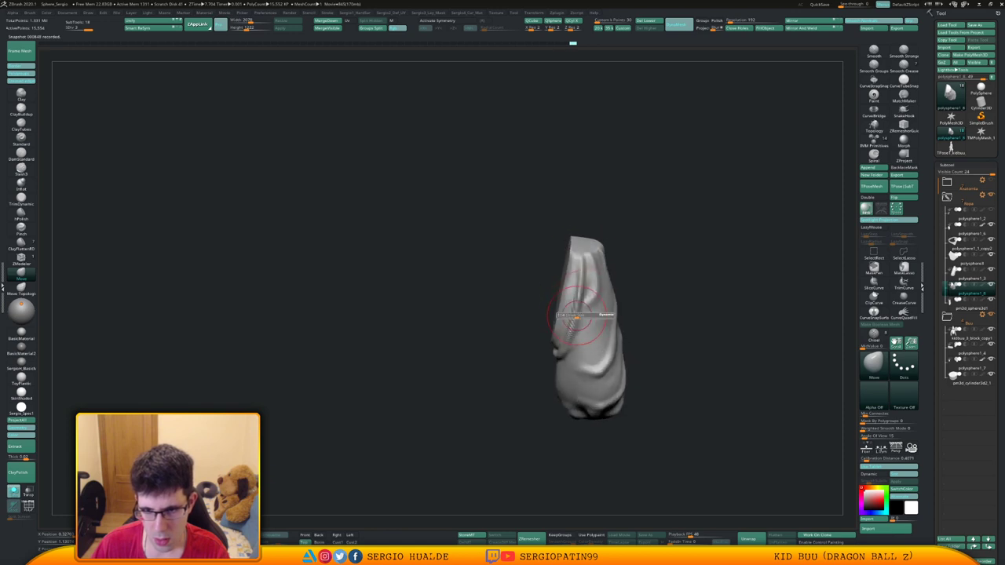
{"action": "mouse_move", "coordinate": [565, 312]}
{"action": "right_mouse_down"}
{"action": "mouse_move", "coordinate": [584, 315]}
{"action": "mouse_move", "coordinate": [595, 292]}
{"action": "mouse_move", "coordinate": [617, 298]}
{"action": "mouse_move", "coordinate": [561, 302]}
{"action": "right_mouse_up"}
{"action": "key", "text": "w"}
{"action": "key", "text": "ctrl+z"}
{"action": "key", "text": "q"}
Clear the mask and shift the front of the thigh slightly with a resized Move brush.
{"action": "left_click_drag", "start_coordinate": [633, 231], "coordinate": [689, 300], "text": "ctrl"}
{"action": "right_click_drag", "start_coordinate": [574, 314], "coordinate": [591, 318]}
{"action": "key", "text": "s"}
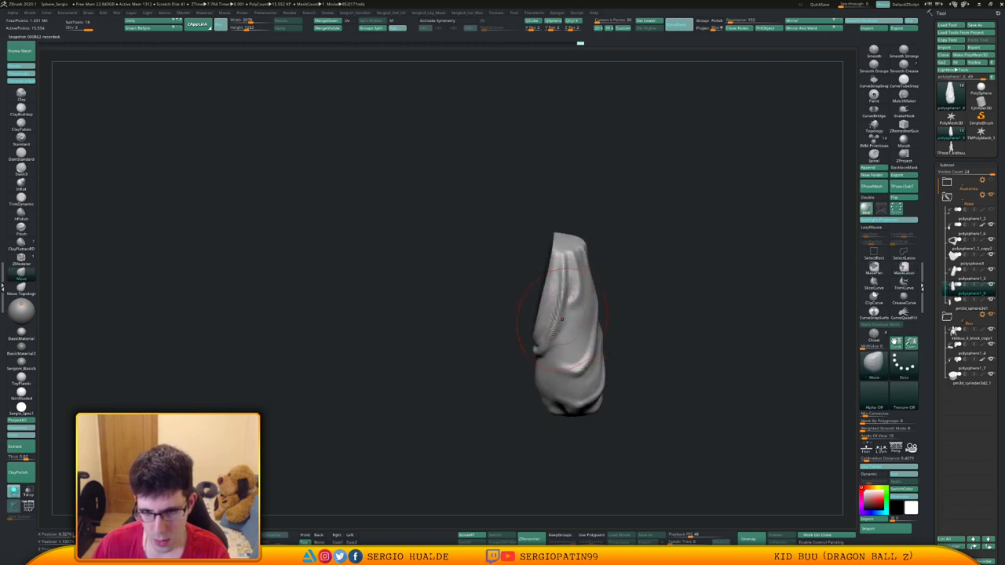
{"action": "left_click_drag", "start_coordinate": [563, 320], "coordinate": [566, 319]}
{"action": "left_click", "coordinate": [646, 293], "text": "ctrl"}
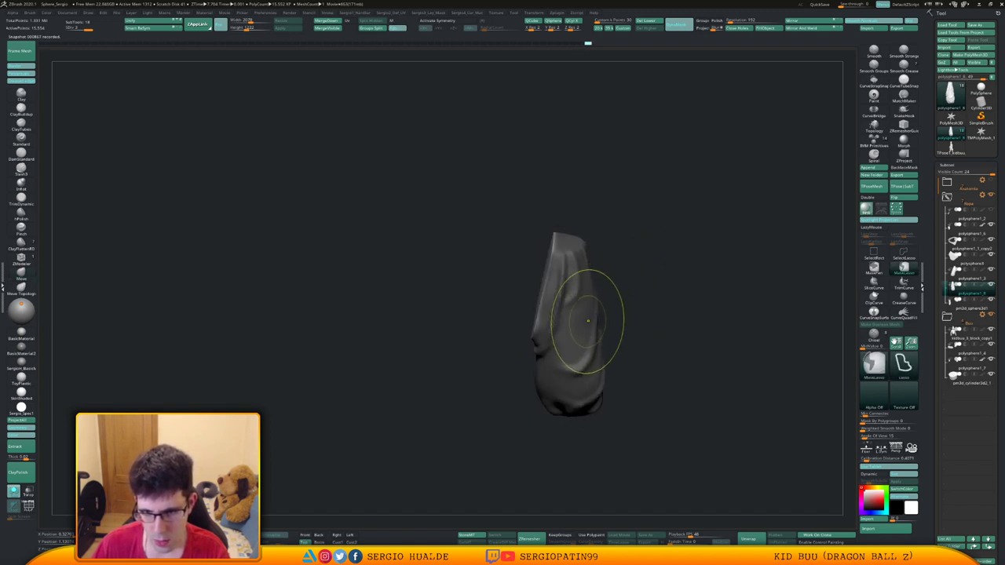
{"action": "left_click", "coordinate": [588, 320], "text": "ctrl"}
{"action": "left_click", "coordinate": [642, 303], "text": "ctrl"}
{"action": "mouse_move", "coordinate": [603, 318]}
{"action": "right_mouse_down"}
{"action": "mouse_move", "coordinate": [559, 312]}
{"action": "mouse_move", "coordinate": [574, 302]}
{"action": "right_mouse_up"}
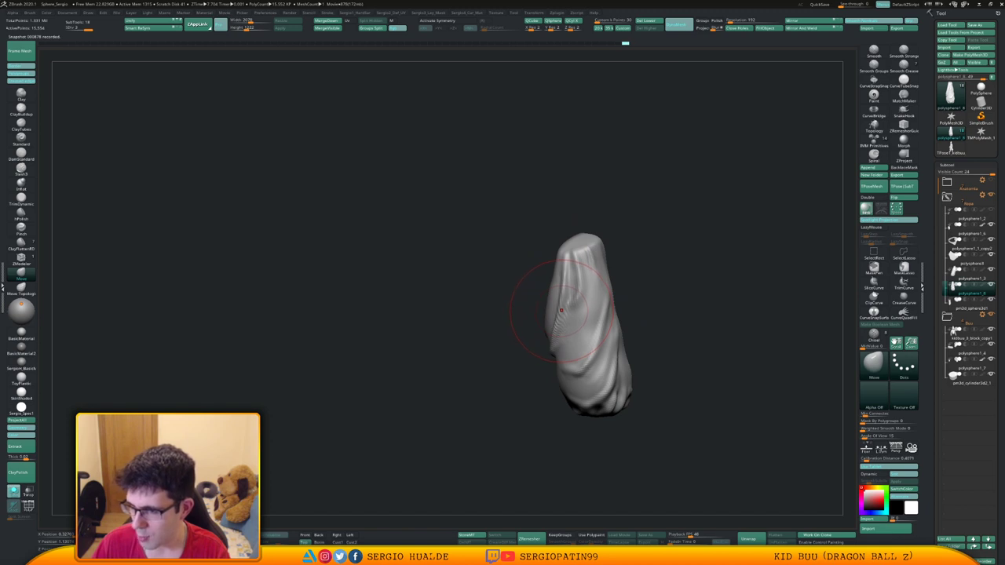
{"action": "right_click_drag", "start_coordinate": [558, 307], "coordinate": [572, 317]}
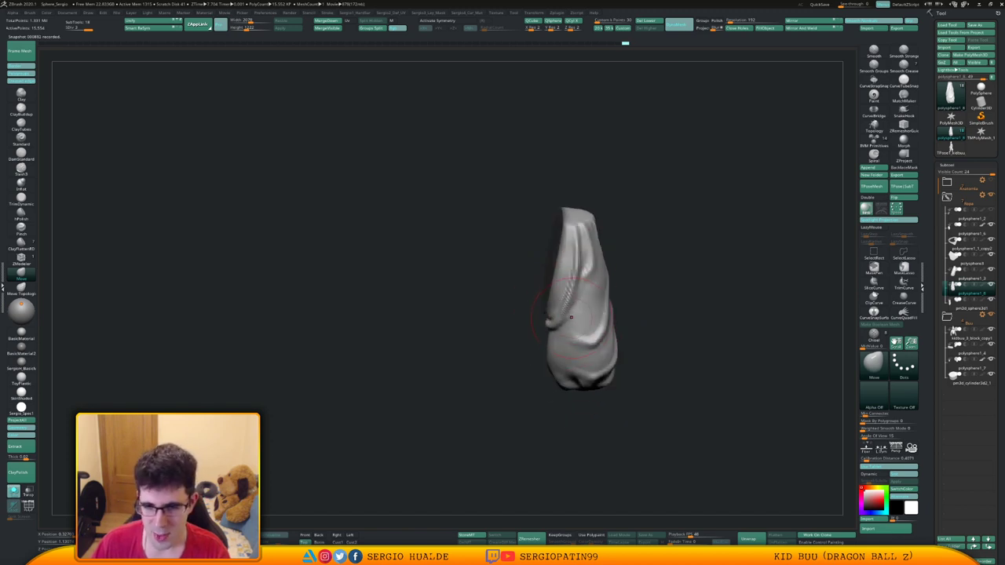
Push the front thigh folds into shape with the Move brush and smooth the surface beside them.
{"action": "left_click_drag", "start_coordinate": [573, 312], "coordinate": [579, 308]}
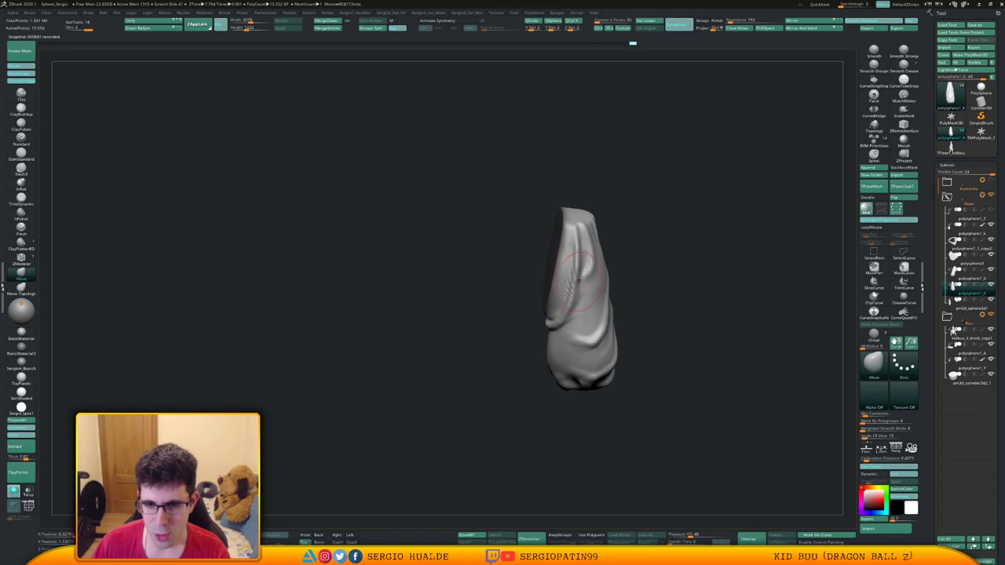
{"action": "right_click_drag", "start_coordinate": [579, 280], "coordinate": [589, 279]}
{"action": "left_click_drag", "start_coordinate": [581, 281], "coordinate": [586, 278]}
{"action": "mouse_move", "coordinate": [583, 279]}
{"action": "right_mouse_down"}
{"action": "mouse_move", "coordinate": [598, 283]}
{"action": "mouse_move", "coordinate": [606, 265]}
{"action": "mouse_move", "coordinate": [594, 274]}
{"action": "right_mouse_up"}
{"action": "left_click_drag", "start_coordinate": [595, 274], "coordinate": [602, 284], "text": "shift"}
{"action": "right_click_drag", "start_coordinate": [603, 284], "coordinate": [606, 262]}
Switch to the DamStandard brush and carve two long creases from the waist down the front of the thigh.
{"action": "key", "text": "b"}
{"action": "key", "text": "s"}
{"action": "key", "text": "t"}
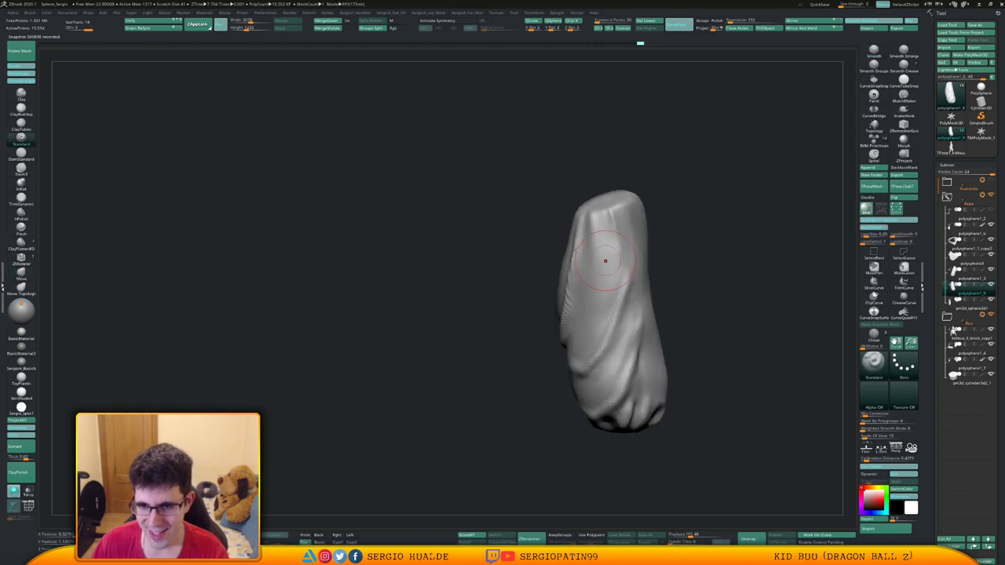
{"action": "key", "text": "b"}
{"action": "key", "text": "d"}
{"action": "key", "text": "s"}
{"action": "left_click_drag", "start_coordinate": [602, 226], "coordinate": [593, 284]}
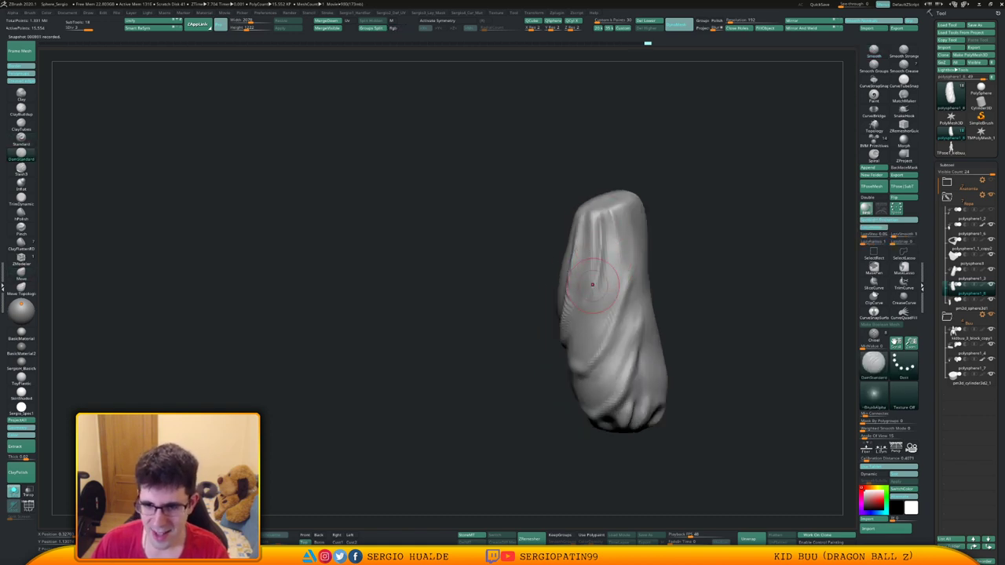
{"action": "left_click_drag", "start_coordinate": [607, 216], "coordinate": [597, 285]}
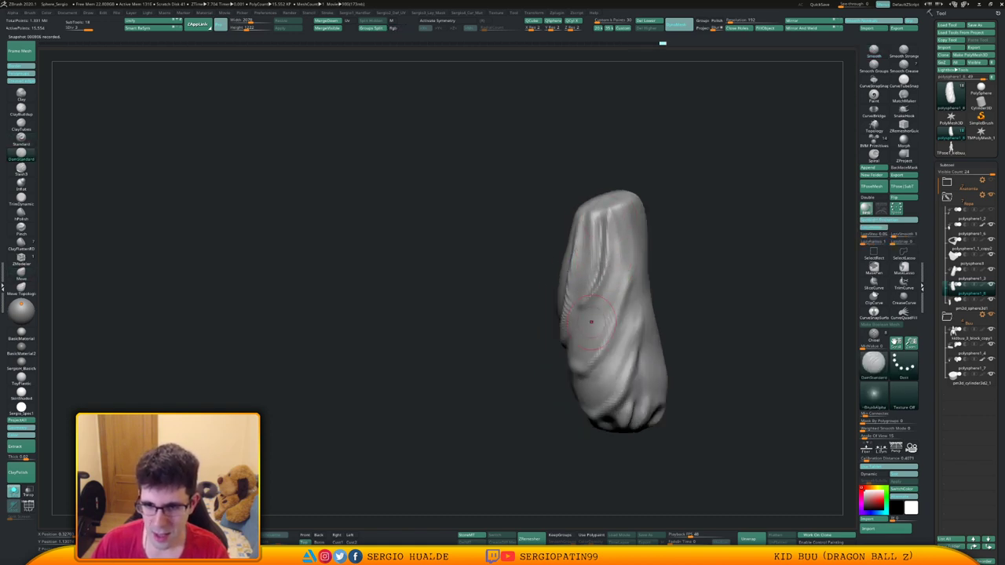
Carve vertical creases below the waist on the outer thigh and one crease on the lower leg.
{"action": "right_click_drag", "start_coordinate": [609, 308], "coordinate": [619, 288]}
{"action": "left_click_drag", "start_coordinate": [625, 214], "coordinate": [626, 252]}
{"action": "left_click_drag", "start_coordinate": [631, 215], "coordinate": [628, 258]}
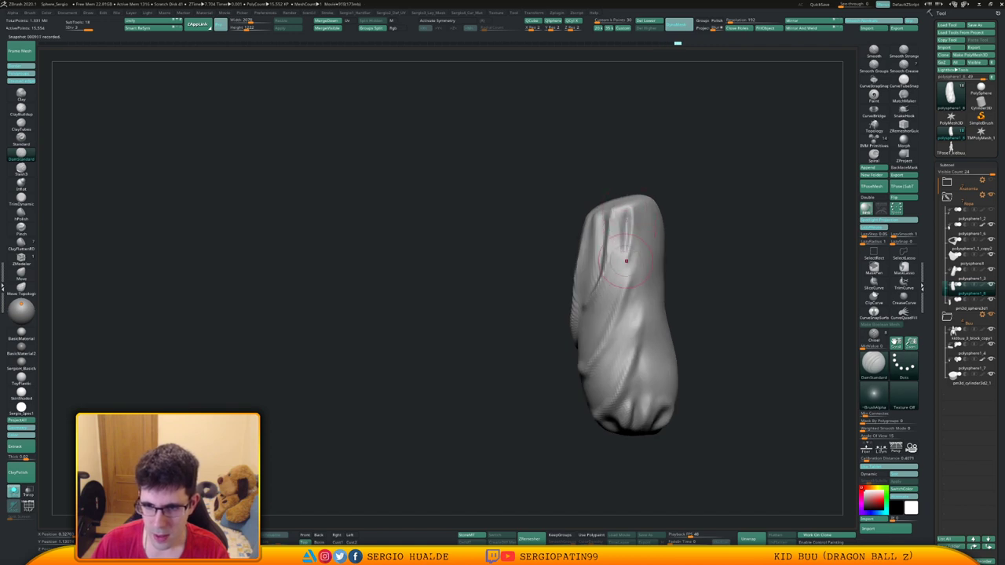
{"action": "right_click_drag", "start_coordinate": [622, 326], "coordinate": [631, 312]}
{"action": "left_click_drag", "start_coordinate": [630, 212], "coordinate": [633, 269]}
{"action": "left_click_drag", "start_coordinate": [639, 323], "coordinate": [649, 365]}
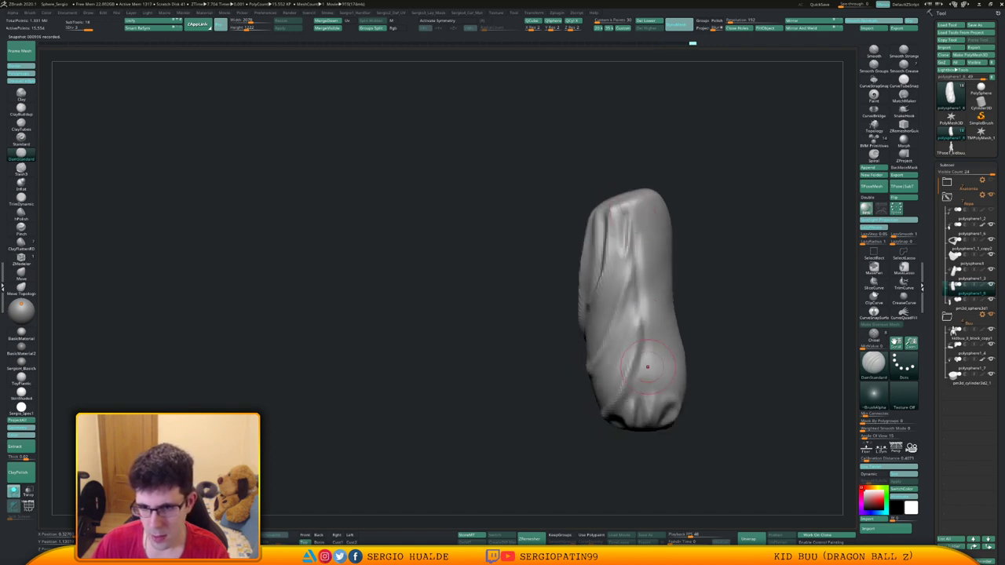
{"action": "left_click_drag", "start_coordinate": [634, 237], "coordinate": [642, 279]}
Resize the brush, carve a crease down the outer leg toward the cuff and mark the inner waist fold.
{"action": "right_click_drag", "start_coordinate": [627, 306], "coordinate": [641, 304]}
{"action": "key", "text": "s"}
{"action": "left_click_drag", "start_coordinate": [641, 304], "coordinate": [653, 380]}
{"action": "mouse_move", "coordinate": [589, 291]}
{"action": "right_mouse_down"}
{"action": "mouse_move", "coordinate": [627, 265]}
{"action": "mouse_move", "coordinate": [593, 271]}
{"action": "mouse_move", "coordinate": [603, 276]}
{"action": "right_mouse_up"}
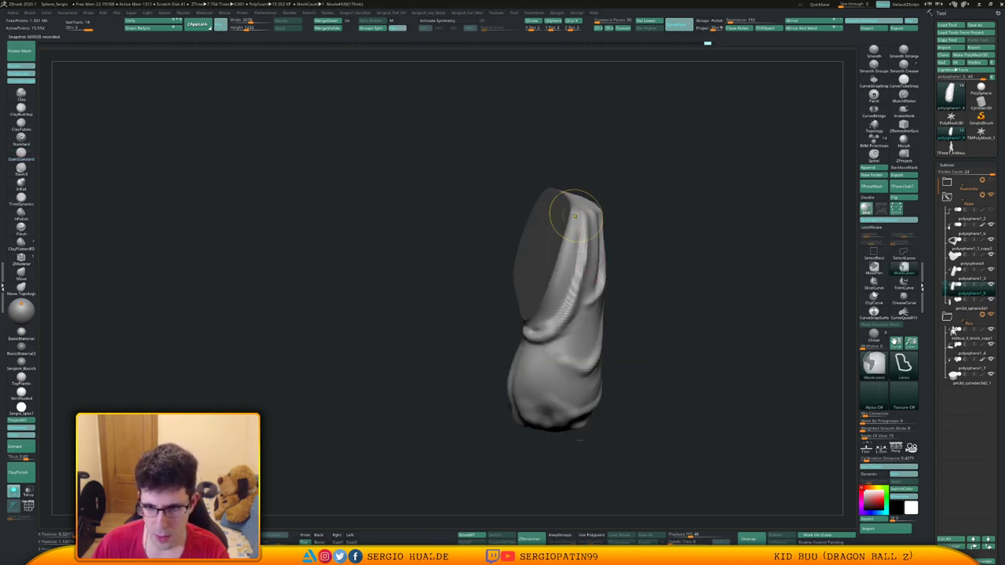
{"action": "mouse_move", "coordinate": [576, 224]}
{"action": "left_mouse_down"}
{"action": "mouse_move", "coordinate": [570, 262]}
{"action": "mouse_move", "coordinate": [574, 242]}
{"action": "left_mouse_up"}
Undo the upward stroke beside the flat inner cut and carve a crease along it down to the crotch.
{"action": "right_click_drag", "start_coordinate": [591, 294], "coordinate": [556, 307]}
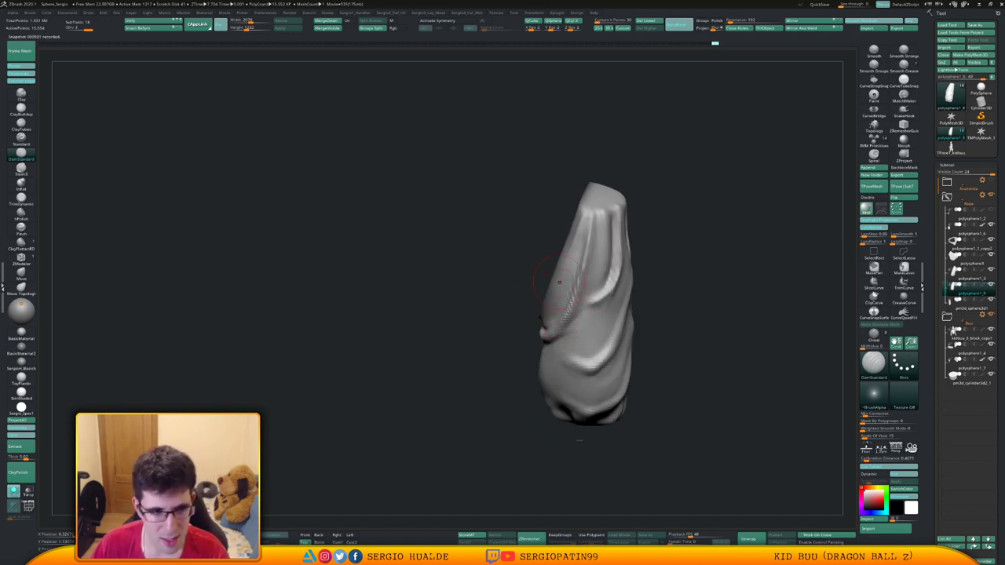
{"action": "right_click_drag", "start_coordinate": [559, 282], "coordinate": [567, 271], "text": "ctrl"}
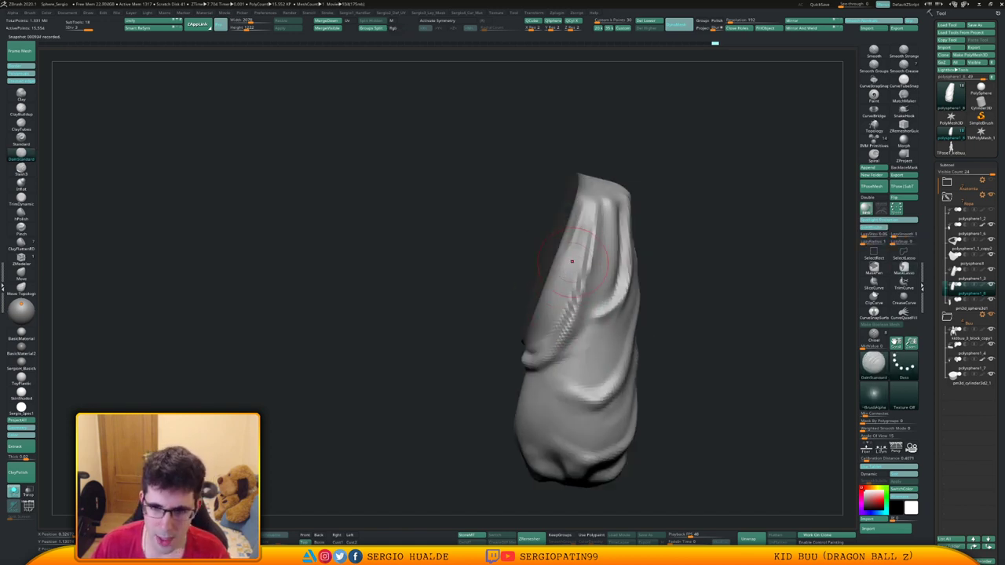
{"action": "mouse_move", "coordinate": [573, 261]}
{"action": "left_mouse_down"}
{"action": "mouse_move", "coordinate": [576, 216]}
{"action": "mouse_move", "coordinate": [560, 258]}
{"action": "mouse_move", "coordinate": [579, 214]}
{"action": "left_mouse_up"}
{"action": "key", "text": "ctrl+z"}
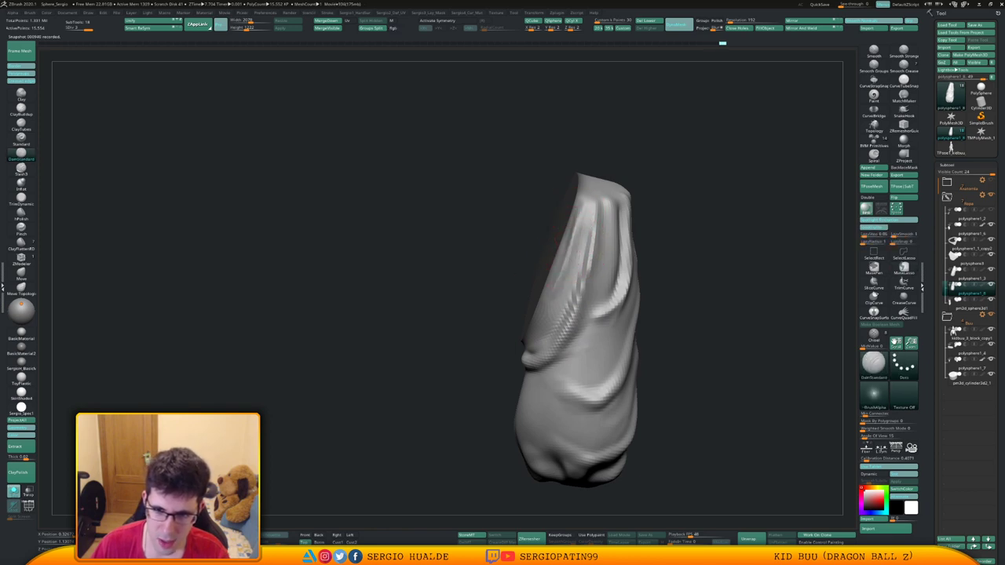
{"action": "left_click_drag", "start_coordinate": [564, 263], "coordinate": [535, 324]}
Deepen the creases of the inner fold from the waist edge down to the crotch.
{"action": "right_click_drag", "start_coordinate": [535, 318], "coordinate": [585, 271]}
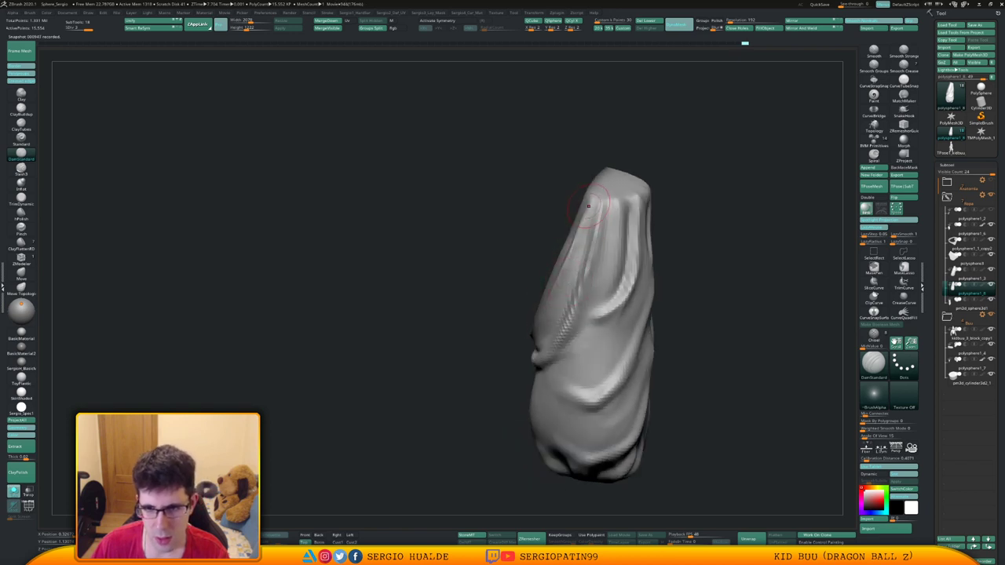
{"action": "left_click_drag", "start_coordinate": [590, 201], "coordinate": [570, 267]}
{"action": "right_click_drag", "start_coordinate": [563, 276], "coordinate": [591, 271]}
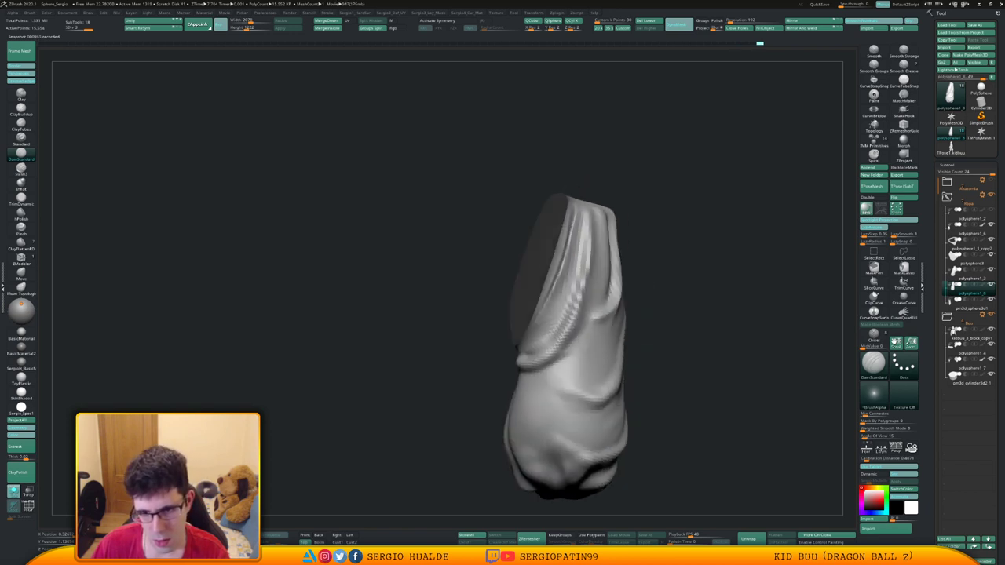
{"action": "left_click_drag", "start_coordinate": [566, 298], "coordinate": [562, 317]}
{"action": "left_click_drag", "start_coordinate": [567, 228], "coordinate": [542, 344]}
Carve long diagonal creases from the outer thigh that meet a fold running out below the crotch.
{"action": "mouse_move", "coordinate": [545, 347]}
{"action": "right_mouse_down", "text": "alt"}
{"action": "mouse_move", "coordinate": [555, 271]}
{"action": "mouse_move", "coordinate": [562, 315]}
{"action": "mouse_move", "coordinate": [587, 315]}
{"action": "right_mouse_up", "text": "alt"}
{"action": "mouse_move", "coordinate": [519, 294]}
{"action": "left_mouse_down"}
{"action": "mouse_move", "coordinate": [544, 330]}
{"action": "mouse_move", "coordinate": [576, 349]}
{"action": "left_mouse_up"}
{"action": "mouse_move", "coordinate": [605, 347]}
{"action": "right_mouse_down"}
{"action": "mouse_move", "coordinate": [564, 341]}
{"action": "mouse_move", "coordinate": [585, 344]}
{"action": "mouse_move", "coordinate": [617, 264]}
{"action": "right_mouse_up"}
{"action": "left_click_drag", "start_coordinate": [623, 189], "coordinate": [609, 310]}
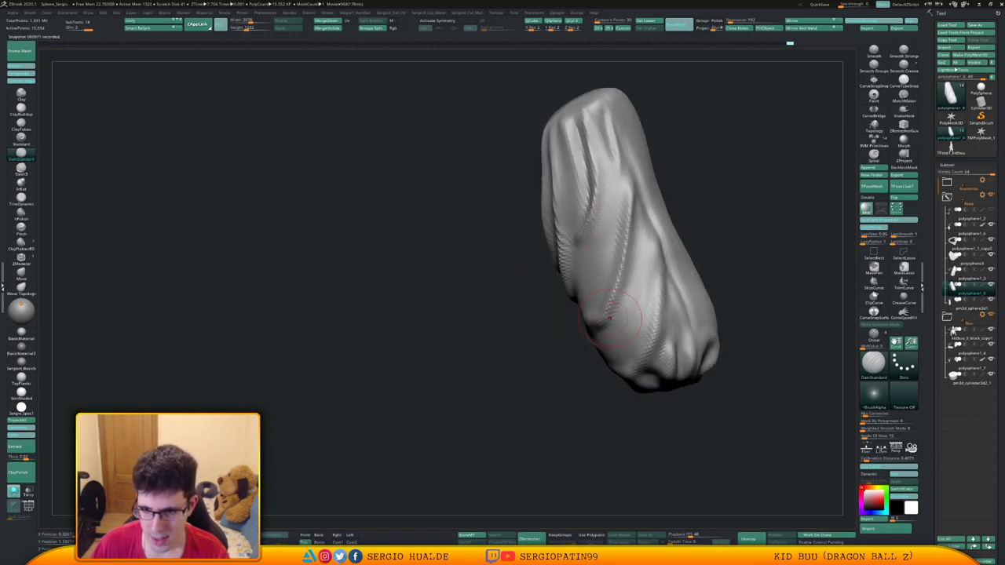
{"action": "right_click_drag", "start_coordinate": [607, 314], "coordinate": [636, 321]}
{"action": "mouse_move", "coordinate": [561, 315]}
{"action": "left_mouse_down"}
{"action": "mouse_move", "coordinate": [603, 339]}
{"action": "mouse_move", "coordinate": [616, 324]}
{"action": "left_mouse_up"}
{"action": "left_click_drag", "start_coordinate": [622, 253], "coordinate": [608, 333]}
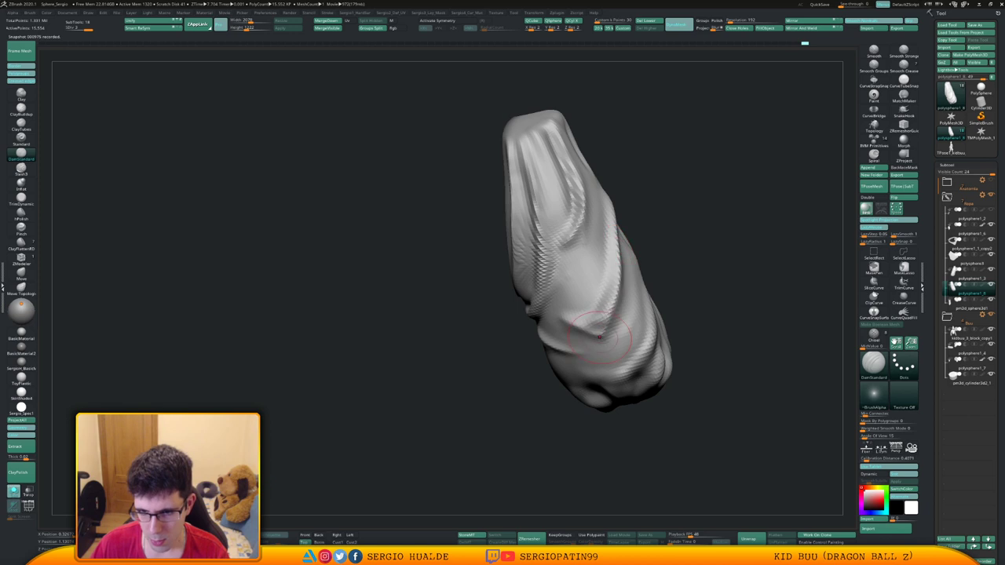
Carve crossing folds over the front of the lower leg and deepen the diagonal crease from the outer thigh.
{"action": "right_click_drag", "start_coordinate": [618, 328], "coordinate": [594, 348]}
{"action": "mouse_move", "coordinate": [535, 336]}
{"action": "left_mouse_down"}
{"action": "mouse_move", "coordinate": [584, 366]}
{"action": "mouse_move", "coordinate": [583, 378]}
{"action": "mouse_move", "coordinate": [548, 371]}
{"action": "mouse_move", "coordinate": [579, 357]}
{"action": "mouse_move", "coordinate": [604, 370]}
{"action": "left_mouse_up"}
{"action": "right_click_drag", "start_coordinate": [603, 370], "coordinate": [633, 366]}
{"action": "left_click_drag", "start_coordinate": [585, 359], "coordinate": [606, 372]}
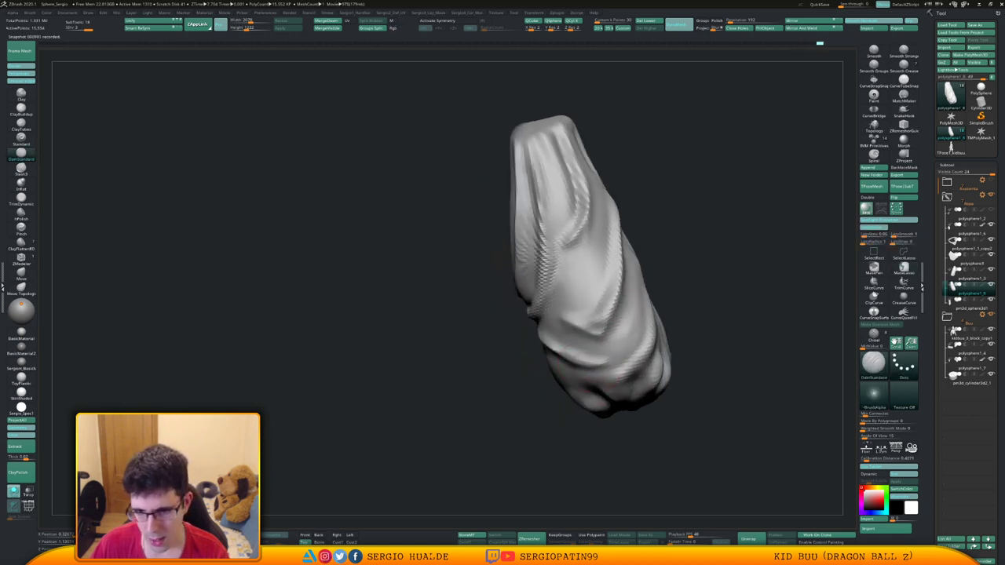
{"action": "mouse_move", "coordinate": [619, 284]}
{"action": "left_mouse_down"}
{"action": "mouse_move", "coordinate": [603, 331]}
{"action": "mouse_move", "coordinate": [553, 357]}
{"action": "left_mouse_up"}
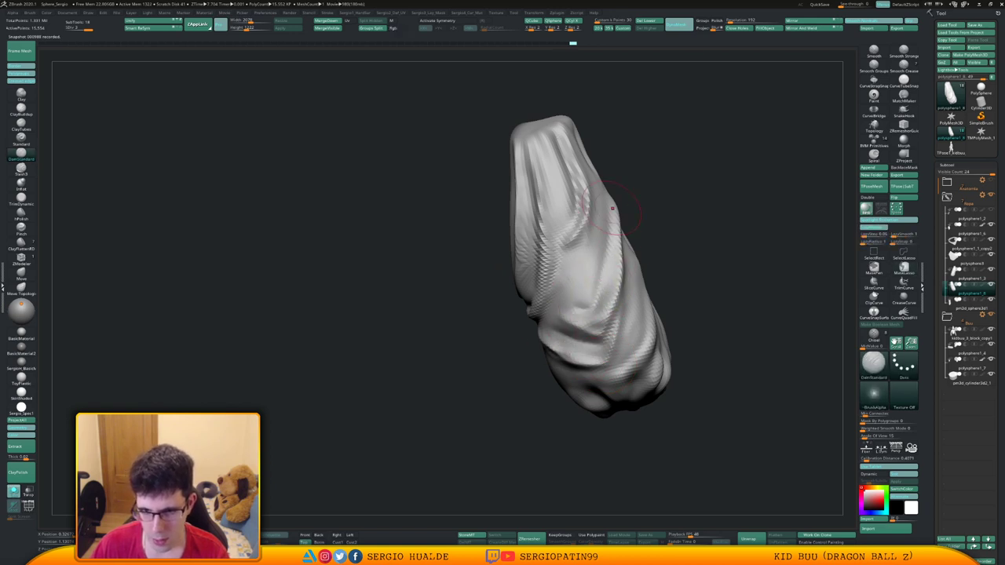
{"action": "mouse_move", "coordinate": [616, 218]}
{"action": "left_mouse_down"}
{"action": "mouse_move", "coordinate": [594, 311]}
{"action": "mouse_move", "coordinate": [578, 306]}
{"action": "left_mouse_up"}
{"action": "left_click_drag", "start_coordinate": [616, 216], "coordinate": [584, 328]}
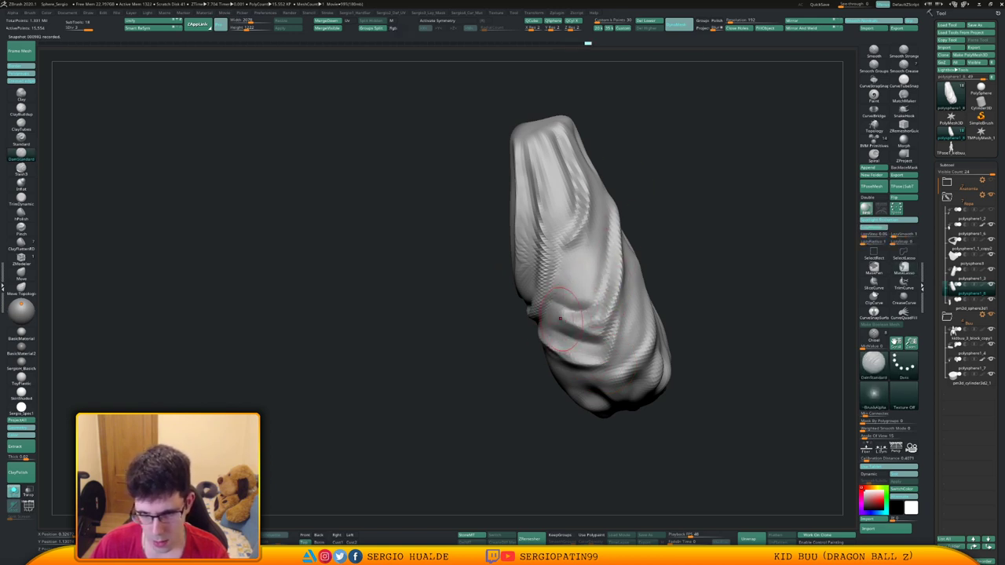
Carve parallel diagonal grooves on the outer lower leg running down toward the cuff.
{"action": "right_click_drag", "start_coordinate": [591, 346], "coordinate": [605, 377]}
{"action": "mouse_move", "coordinate": [640, 341]}
{"action": "right_mouse_down", "text": "alt"}
{"action": "mouse_move", "coordinate": [589, 338]}
{"action": "mouse_move", "coordinate": [581, 318]}
{"action": "right_mouse_up", "text": "alt"}
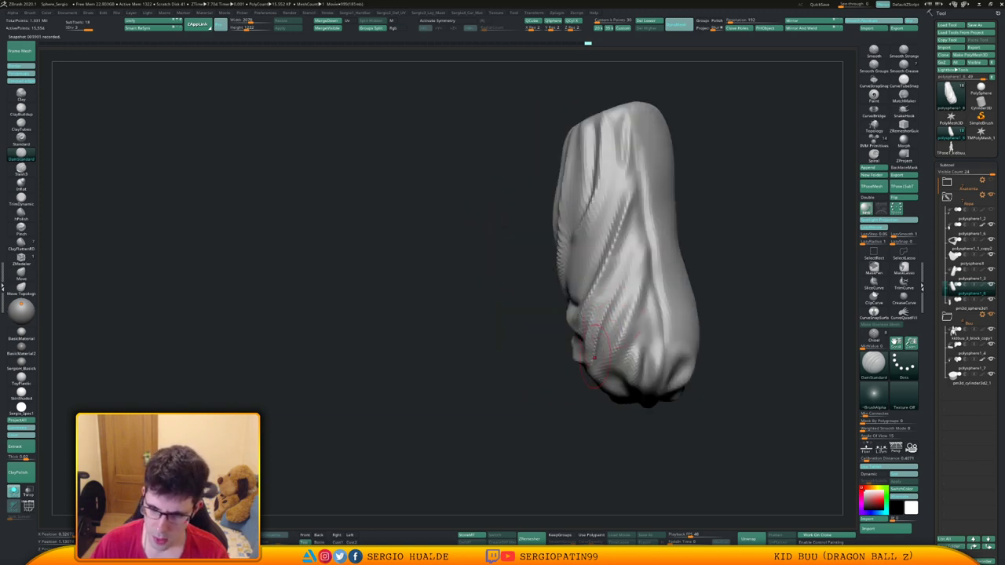
{"action": "left_click_drag", "start_coordinate": [630, 285], "coordinate": [605, 338]}
{"action": "right_click_drag", "start_coordinate": [605, 330], "coordinate": [637, 314]}
{"action": "left_click_drag", "start_coordinate": [628, 292], "coordinate": [586, 381]}
{"action": "right_click_drag", "start_coordinate": [586, 379], "coordinate": [618, 345]}
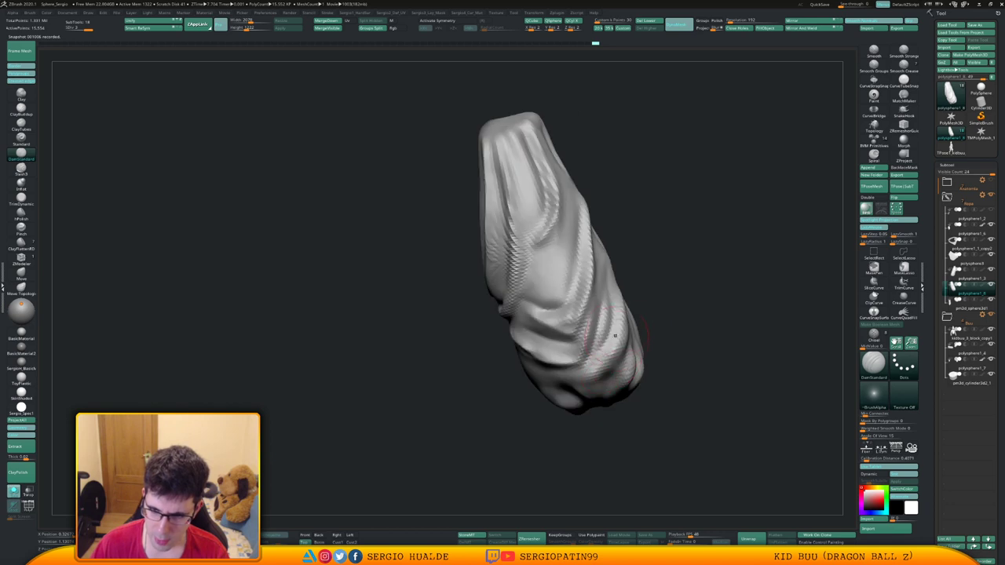
Extend the diagonal grooves around the front above the cuff and deepen the groove on the outer side.
{"action": "mouse_move", "coordinate": [617, 338]}
{"action": "left_mouse_down"}
{"action": "mouse_move", "coordinate": [598, 375]}
{"action": "mouse_move", "coordinate": [551, 358]}
{"action": "left_mouse_up"}
{"action": "mouse_move", "coordinate": [598, 370]}
{"action": "right_mouse_down"}
{"action": "mouse_move", "coordinate": [621, 362]}
{"action": "mouse_move", "coordinate": [606, 346]}
{"action": "mouse_move", "coordinate": [611, 298]}
{"action": "right_mouse_up"}
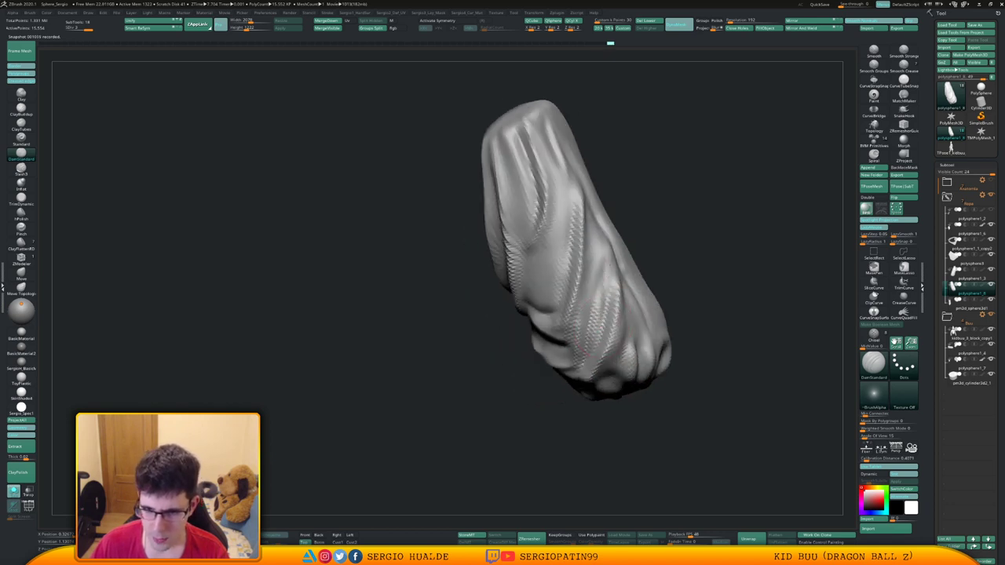
{"action": "left_click_drag", "start_coordinate": [610, 271], "coordinate": [591, 326]}
{"action": "mouse_move", "coordinate": [592, 326]}
{"action": "right_mouse_down"}
{"action": "mouse_move", "coordinate": [617, 331]}
{"action": "mouse_move", "coordinate": [606, 347]}
{"action": "right_mouse_up"}
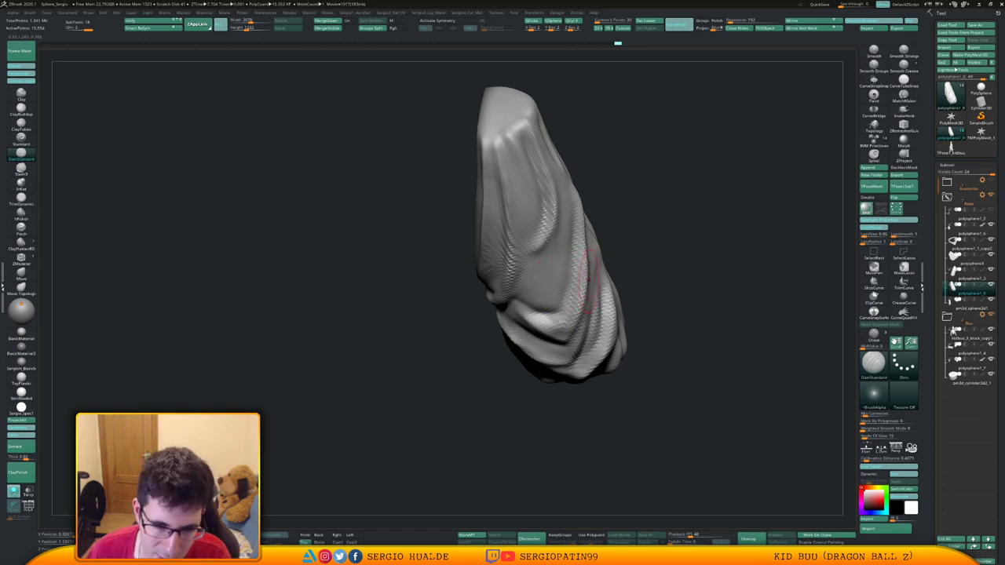
Sharpen the creases between the overlapping diagonal folds on the front and outer side of the lower leg.
{"action": "right_click_drag", "start_coordinate": [548, 314], "coordinate": [542, 287]}
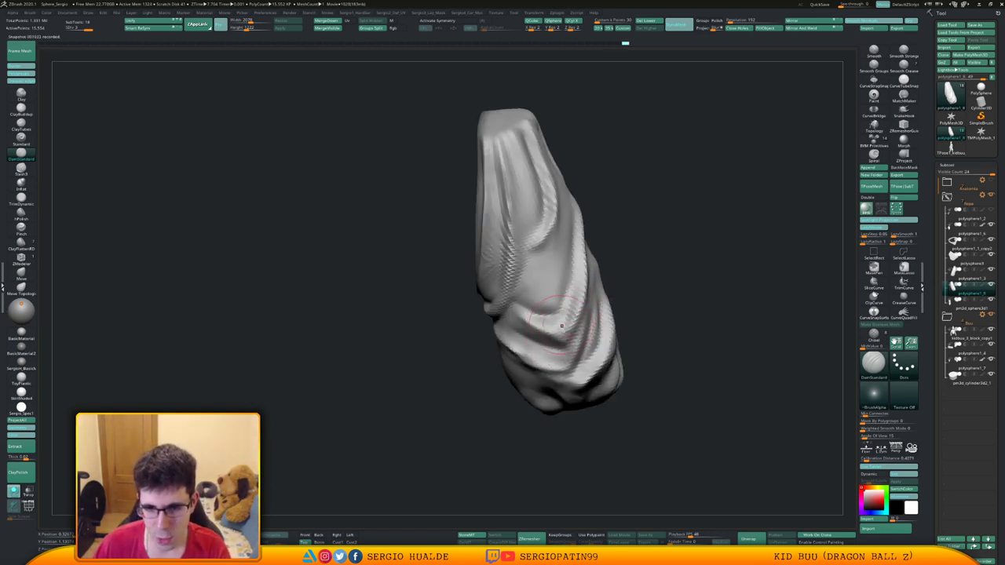
{"action": "left_click_drag", "start_coordinate": [578, 292], "coordinate": [543, 317]}
{"action": "mouse_move", "coordinate": [549, 303]}
{"action": "right_mouse_down"}
{"action": "mouse_move", "coordinate": [635, 369]}
{"action": "mouse_move", "coordinate": [590, 331]}
{"action": "mouse_move", "coordinate": [586, 307]}
{"action": "mouse_move", "coordinate": [627, 330]}
{"action": "right_mouse_up"}
{"action": "left_click_drag", "start_coordinate": [603, 263], "coordinate": [581, 311]}
{"action": "left_click_drag", "start_coordinate": [591, 248], "coordinate": [569, 306]}
Smooth the diagonal folds, undo the last change and reshape the folds above the cuff with the Move brush.
{"action": "left_click_drag", "start_coordinate": [591, 271], "coordinate": [572, 311], "text": "shift"}
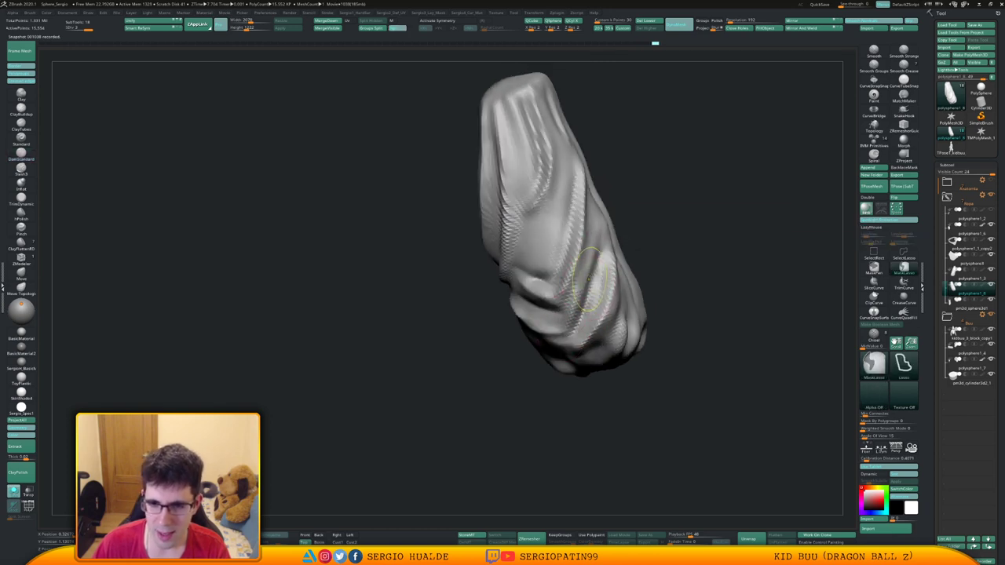
{"action": "mouse_move", "coordinate": [606, 259]}
{"action": "right_mouse_down"}
{"action": "mouse_move", "coordinate": [594, 264]}
{"action": "mouse_move", "coordinate": [626, 287]}
{"action": "right_mouse_up"}
{"action": "key", "text": "ctrl+z"}
{"action": "left_click_drag", "start_coordinate": [590, 288], "coordinate": [582, 315]}
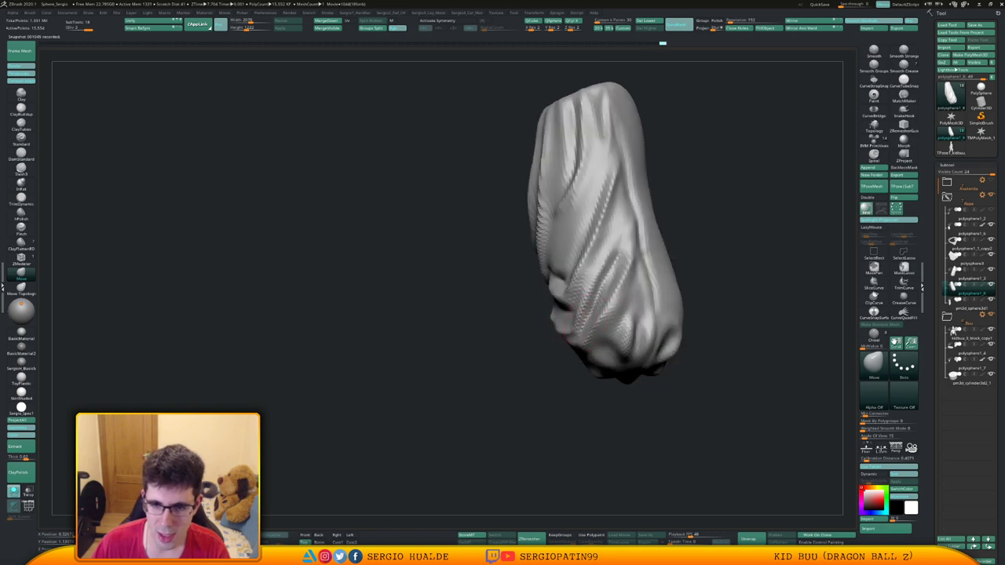
{"action": "left_click_drag", "start_coordinate": [572, 326], "coordinate": [580, 323]}
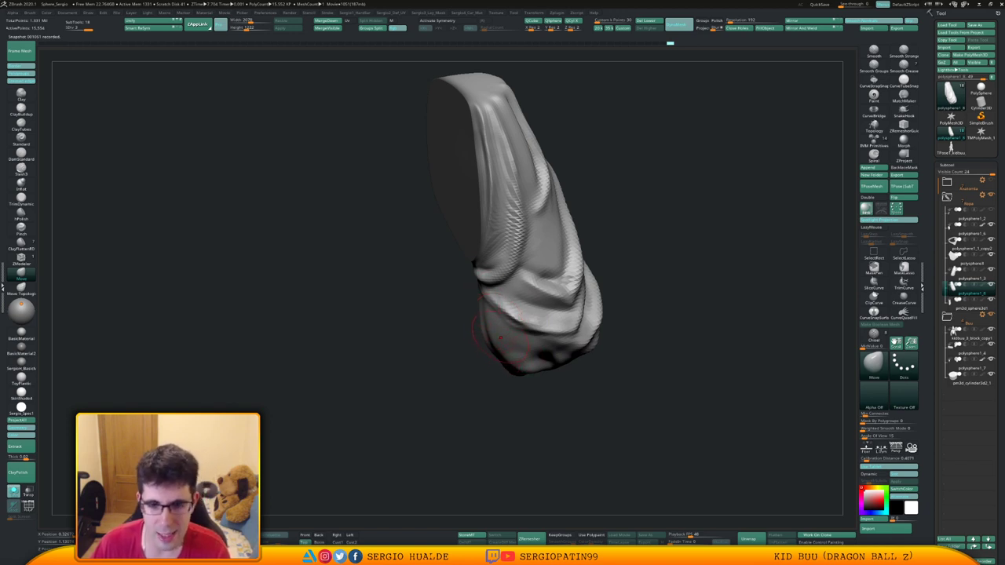
Switch to the DamStandard brush and carve diagonal creases on the inner lower leg from below the crotch toward the cuff.
{"action": "right_click_drag", "start_coordinate": [523, 335], "coordinate": [621, 330]}
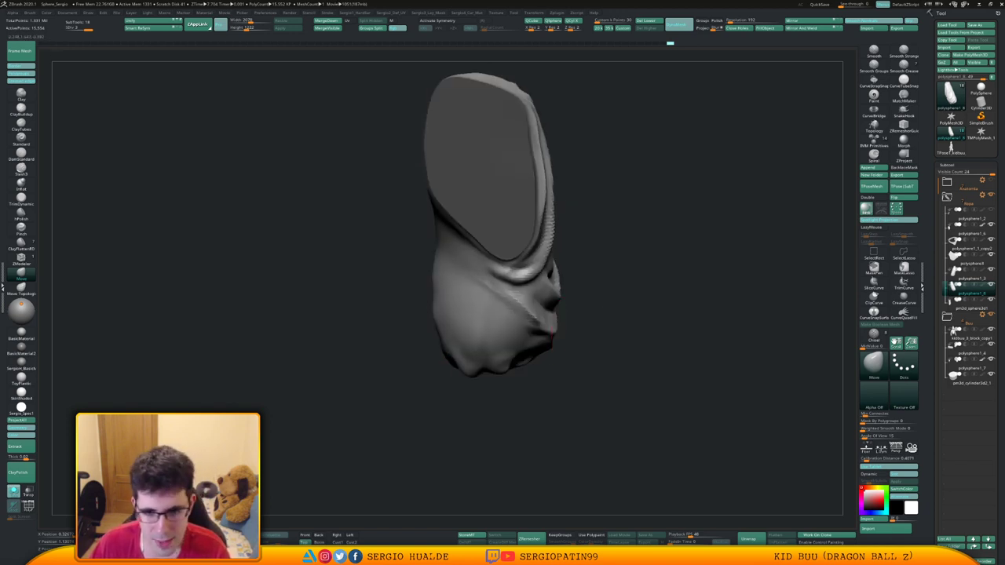
{"action": "mouse_move", "coordinate": [542, 314]}
{"action": "right_mouse_down"}
{"action": "mouse_move", "coordinate": [510, 318]}
{"action": "mouse_move", "coordinate": [513, 327]}
{"action": "right_mouse_up"}
{"action": "key", "text": "b"}
{"action": "key", "text": "d"}
{"action": "key", "text": "s"}
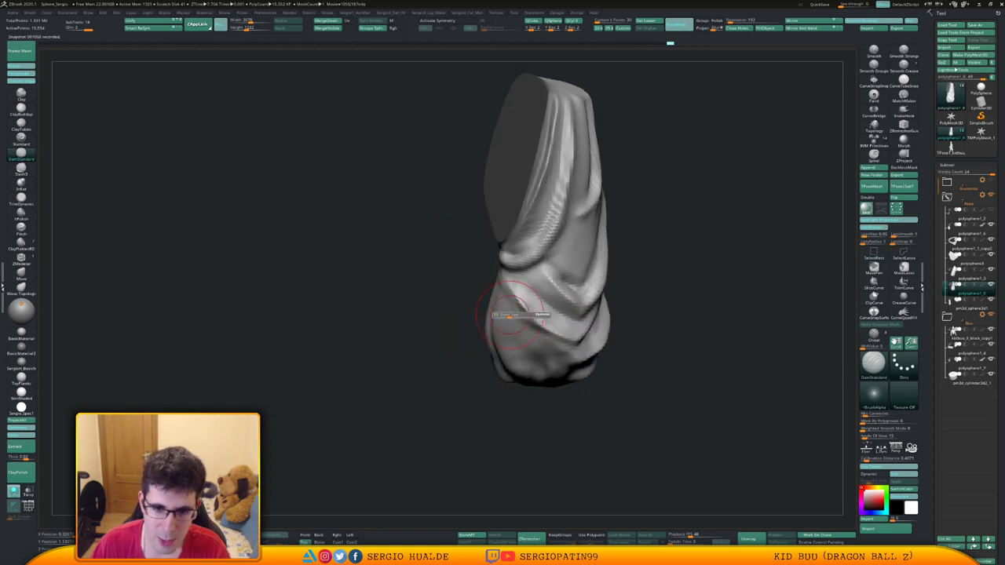
{"action": "mouse_move", "coordinate": [506, 287]}
{"action": "left_mouse_down"}
{"action": "mouse_move", "coordinate": [540, 319]}
{"action": "mouse_move", "coordinate": [518, 303]}
{"action": "left_mouse_up"}
{"action": "right_click_drag", "start_coordinate": [512, 305], "coordinate": [547, 308]}
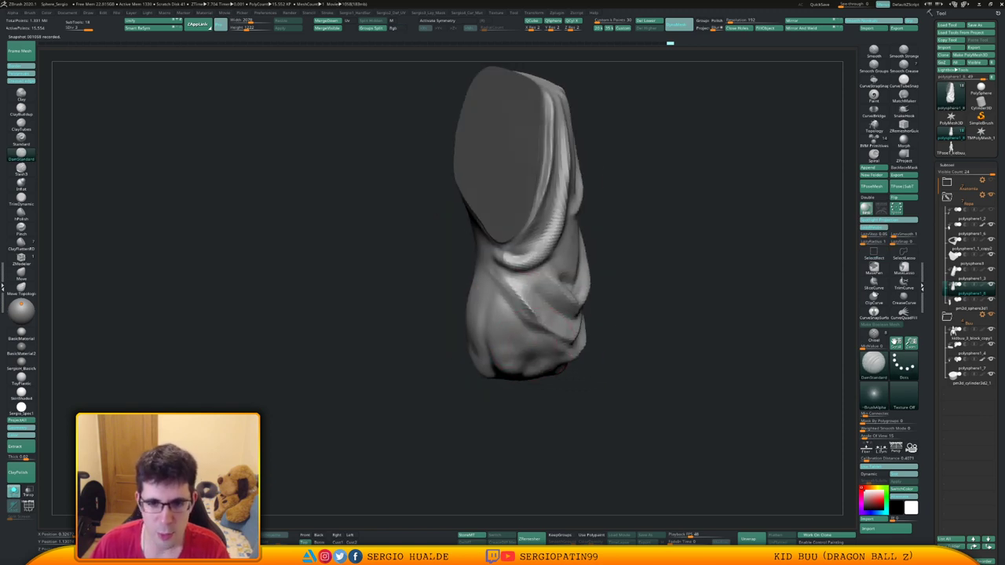
{"action": "mouse_move", "coordinate": [500, 285]}
{"action": "left_mouse_down"}
{"action": "mouse_move", "coordinate": [540, 322]}
{"action": "mouse_move", "coordinate": [533, 355]}
{"action": "left_mouse_up"}
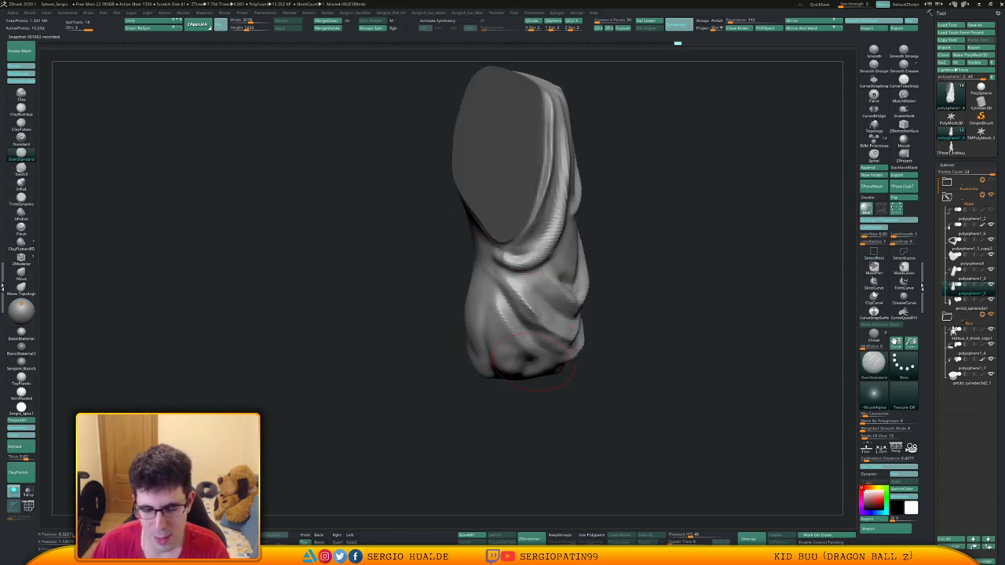
Add short diagonal creases just above the cuff on the inner side of the lower leg.
{"action": "right_click_drag", "start_coordinate": [564, 370], "coordinate": [510, 369]}
{"action": "left_click_drag", "start_coordinate": [508, 333], "coordinate": [536, 362]}
{"action": "mouse_move", "coordinate": [479, 351]}
{"action": "right_mouse_down"}
{"action": "mouse_move", "coordinate": [537, 342]}
{"action": "mouse_move", "coordinate": [509, 352]}
{"action": "right_mouse_up"}
{"action": "left_click_drag", "start_coordinate": [506, 330], "coordinate": [528, 347]}
{"action": "mouse_move", "coordinate": [542, 346]}
{"action": "right_mouse_down"}
{"action": "mouse_move", "coordinate": [455, 314]}
{"action": "mouse_move", "coordinate": [579, 291]}
{"action": "mouse_move", "coordinate": [631, 303]}
{"action": "mouse_move", "coordinate": [588, 288]}
{"action": "mouse_move", "coordinate": [585, 350]}
{"action": "right_mouse_up"}
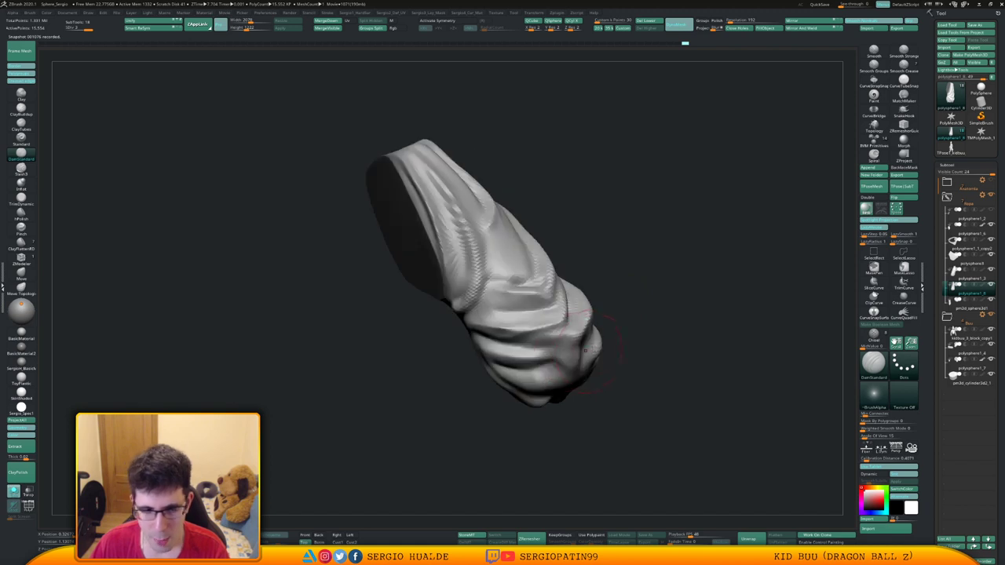
Carve further short diagonal creases between the folds just above the cuff on the front and side of the lower leg.
{"action": "left_click_drag", "start_coordinate": [585, 351], "coordinate": [552, 352]}
{"action": "right_click_drag", "start_coordinate": [552, 352], "coordinate": [590, 319]}
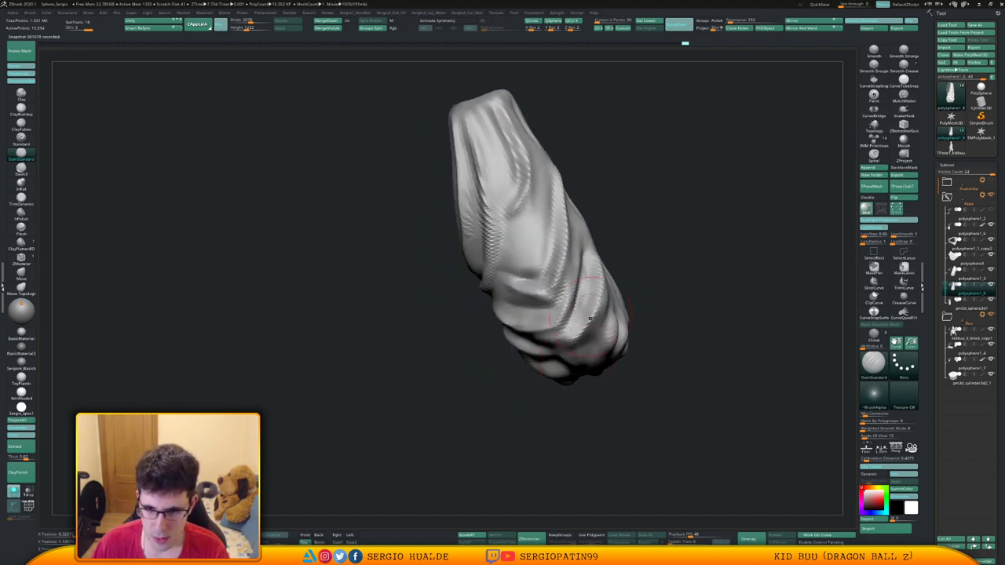
{"action": "left_click_drag", "start_coordinate": [585, 311], "coordinate": [559, 340]}
{"action": "right_click_drag", "start_coordinate": [559, 339], "coordinate": [605, 353]}
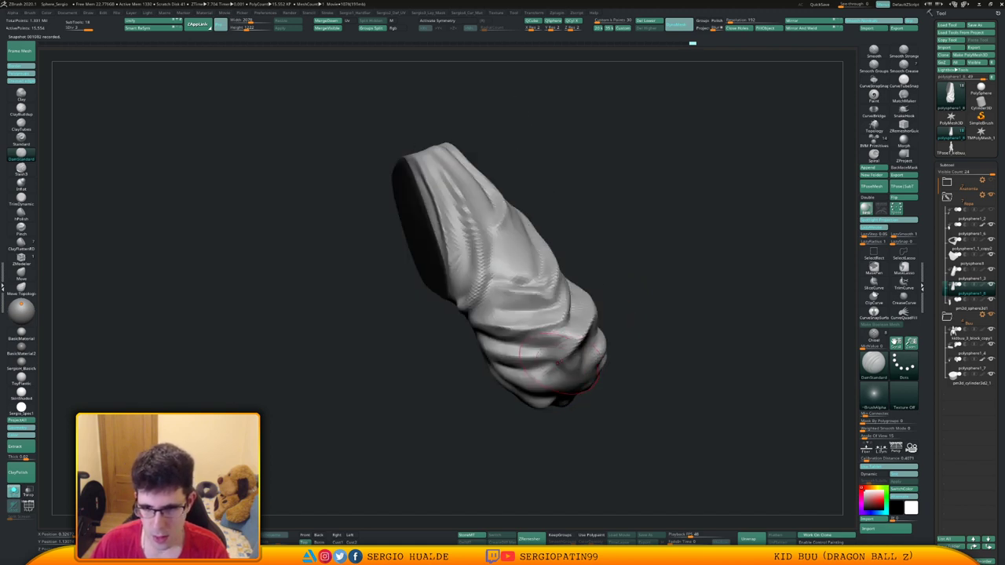
{"action": "left_click_drag", "start_coordinate": [577, 345], "coordinate": [556, 364]}
{"action": "mouse_move", "coordinate": [554, 355]}
{"action": "right_mouse_down"}
{"action": "mouse_move", "coordinate": [580, 360]}
{"action": "mouse_move", "coordinate": [534, 356]}
{"action": "right_mouse_up"}
Switch to the ClayBuildup brush and build up the diagonal folds around the side and back of the lower leg.
{"action": "left_click", "coordinate": [21, 95]}
{"action": "right_click_drag", "start_coordinate": [533, 318], "coordinate": [551, 348]}
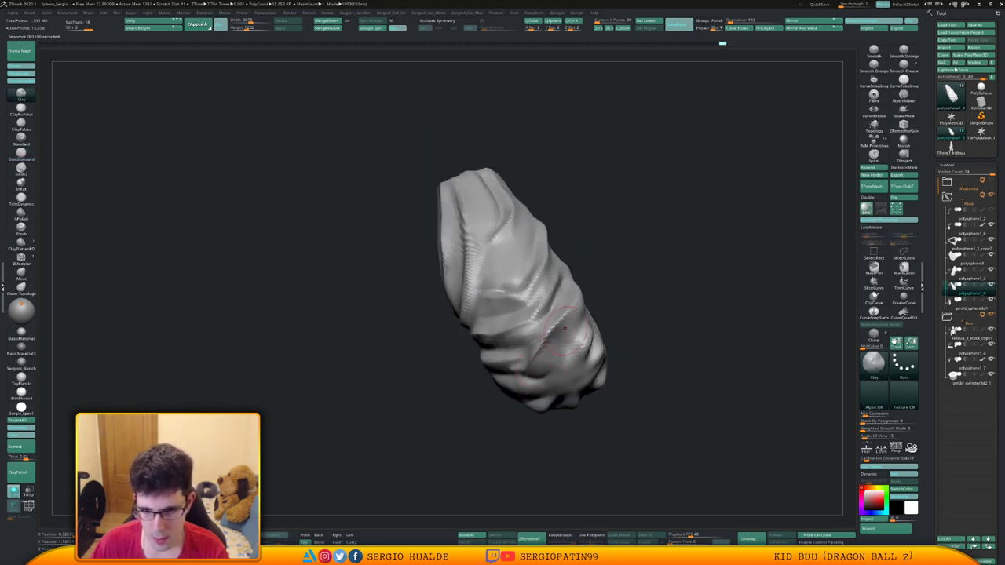
{"action": "key", "text": "b"}
{"action": "key", "text": "c"}
{"action": "key", "text": "b"}
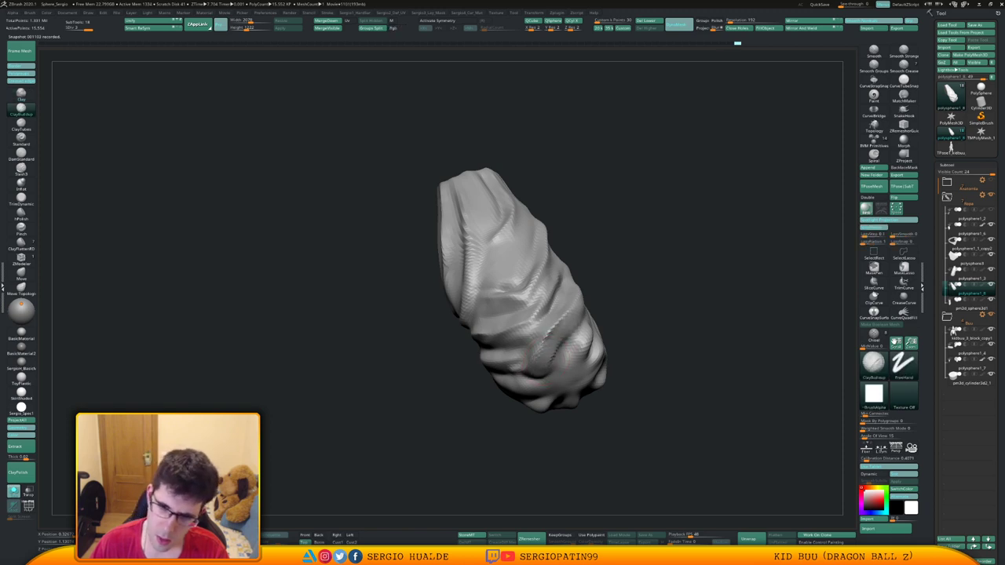
{"action": "right_click_drag", "start_coordinate": [554, 353], "coordinate": [479, 354]}
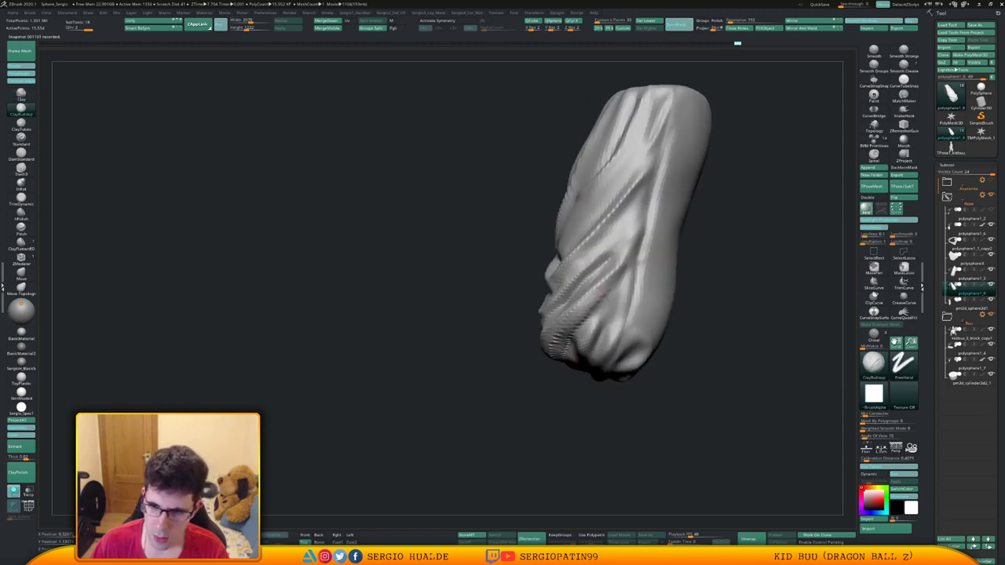
{"action": "left_click_drag", "start_coordinate": [589, 324], "coordinate": [623, 266]}
{"action": "mouse_move", "coordinate": [511, 342]}
{"action": "right_mouse_down"}
{"action": "mouse_move", "coordinate": [577, 337]}
{"action": "mouse_move", "coordinate": [576, 316]}
{"action": "right_mouse_up"}
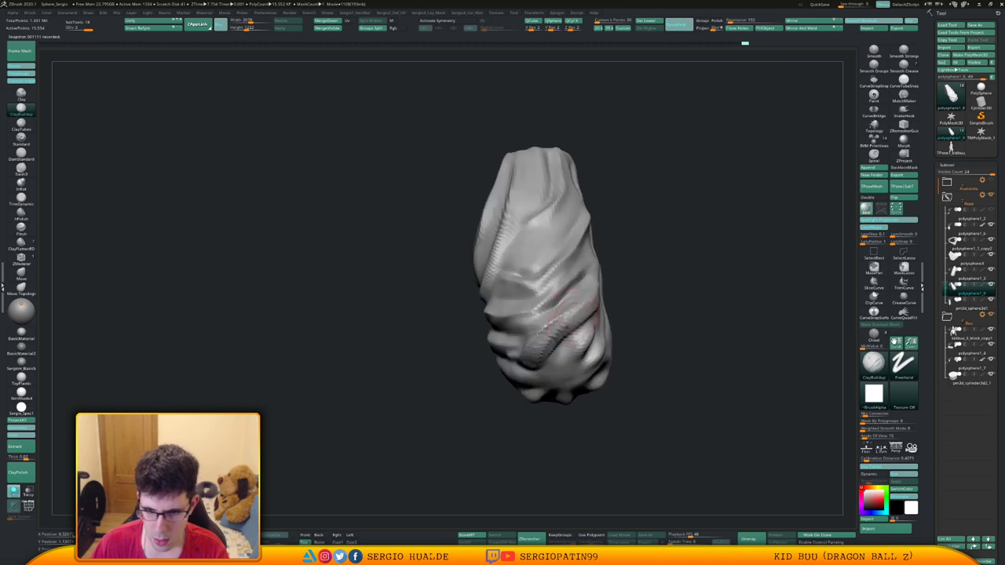
{"action": "left_click_drag", "start_coordinate": [591, 318], "coordinate": [575, 351]}
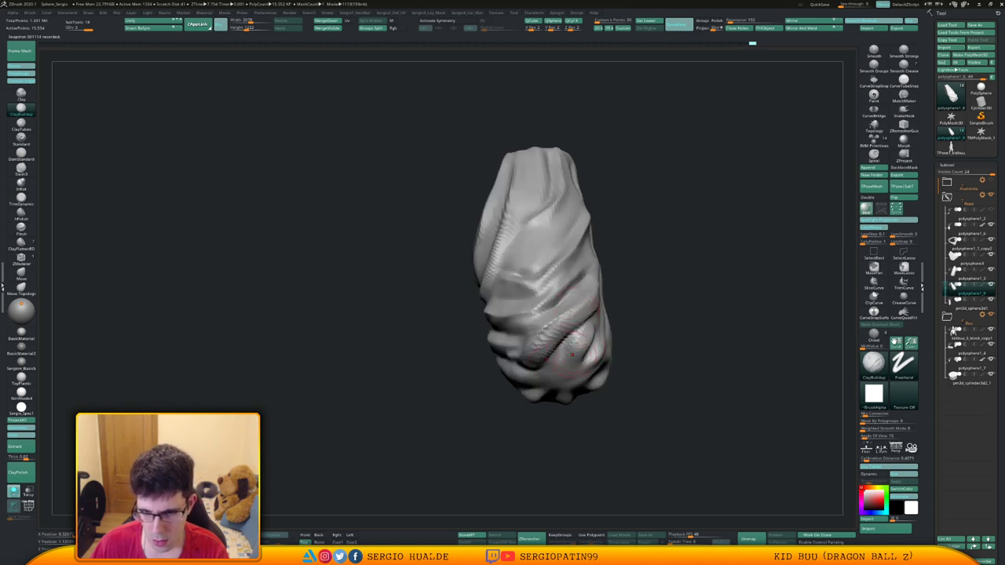
Add volume to the short folds gathering above the cuff from the back around to the front of the leg.
{"action": "right_click_drag", "start_coordinate": [572, 355], "coordinate": [609, 339]}
{"action": "left_click_drag", "start_coordinate": [601, 321], "coordinate": [592, 356]}
{"action": "mouse_move", "coordinate": [610, 363]}
{"action": "right_mouse_down"}
{"action": "mouse_move", "coordinate": [617, 347]}
{"action": "mouse_move", "coordinate": [601, 333]}
{"action": "right_mouse_up"}
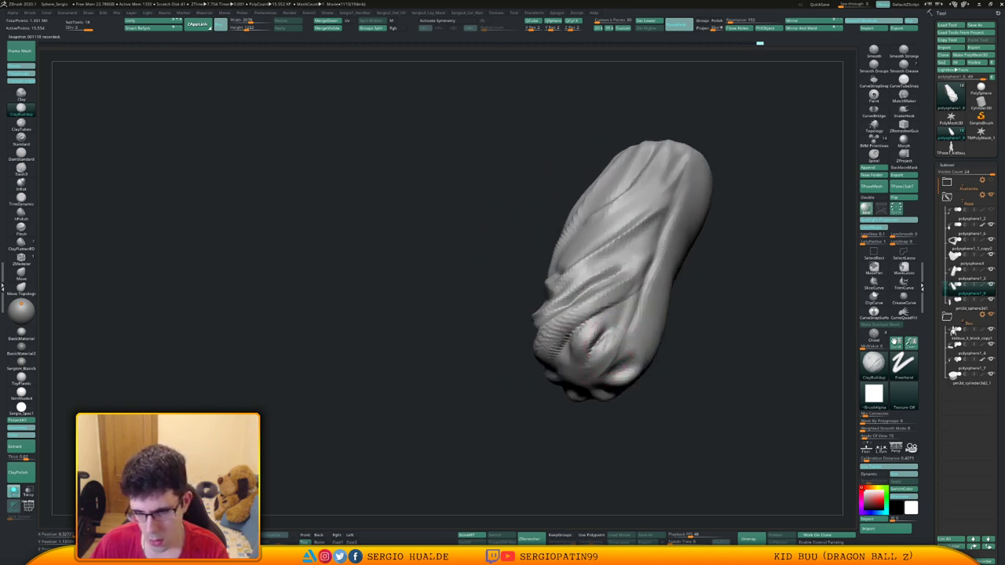
{"action": "mouse_move", "coordinate": [603, 331]}
{"action": "left_mouse_down"}
{"action": "mouse_move", "coordinate": [591, 351]}
{"action": "mouse_move", "coordinate": [614, 369]}
{"action": "left_mouse_up"}
{"action": "mouse_move", "coordinate": [624, 370]}
{"action": "right_mouse_down"}
{"action": "mouse_move", "coordinate": [663, 386]}
{"action": "mouse_move", "coordinate": [609, 345]}
{"action": "right_mouse_up"}
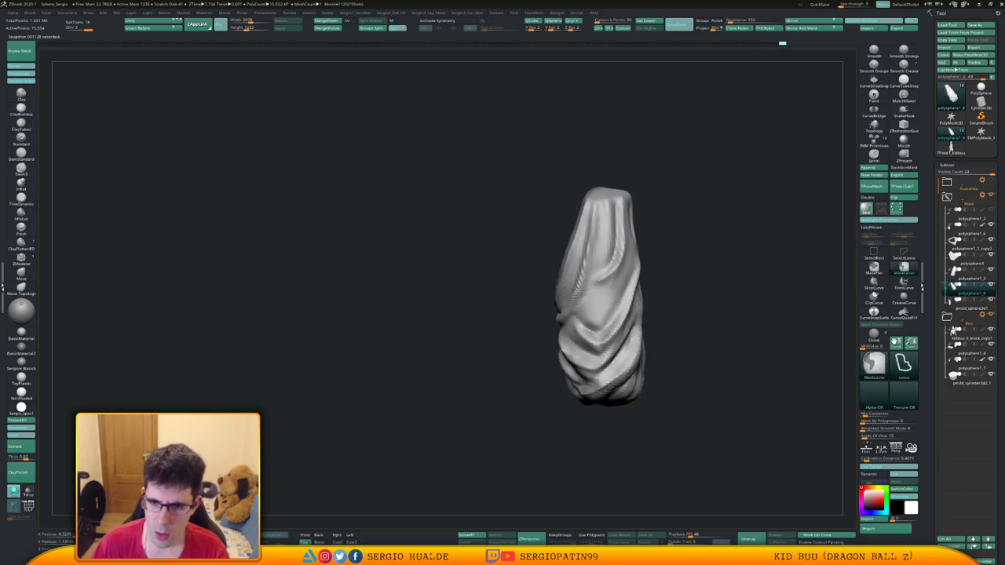
{"action": "left_click_drag", "start_coordinate": [589, 340], "coordinate": [567, 374]}
{"action": "mouse_move", "coordinate": [581, 369]}
{"action": "right_mouse_down"}
{"action": "mouse_move", "coordinate": [638, 353]}
{"action": "mouse_move", "coordinate": [611, 338]}
{"action": "mouse_move", "coordinate": [638, 344]}
{"action": "right_mouse_up"}
Reshape the outer silhouette of the diagonal folds on the lower leg with the Move brush.
{"action": "key", "text": "b"}
{"action": "key", "text": "m"}
{"action": "key", "text": "v"}
{"action": "left_click_drag", "start_coordinate": [623, 348], "coordinate": [629, 351]}
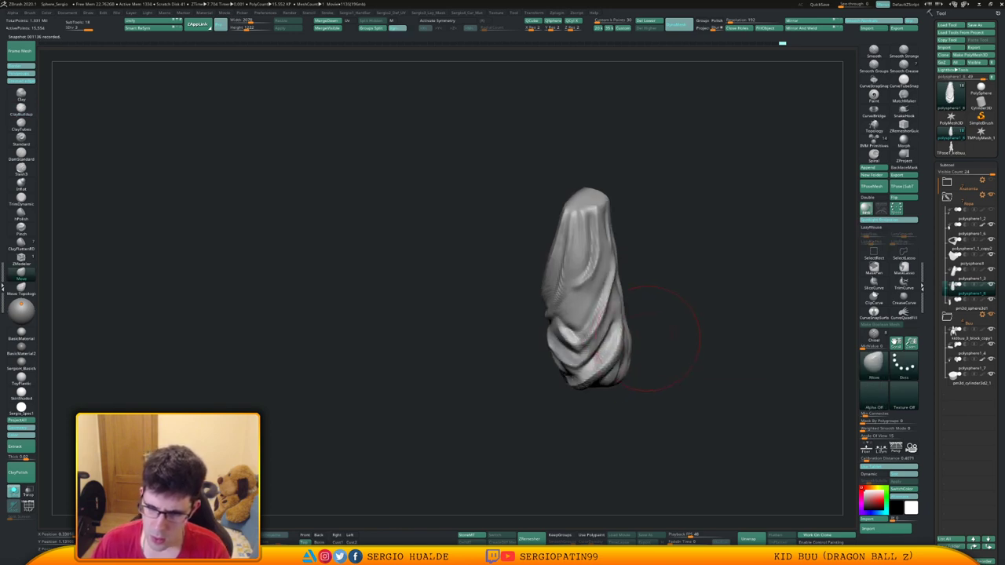
{"action": "right_click_drag", "start_coordinate": [658, 348], "coordinate": [677, 346]}
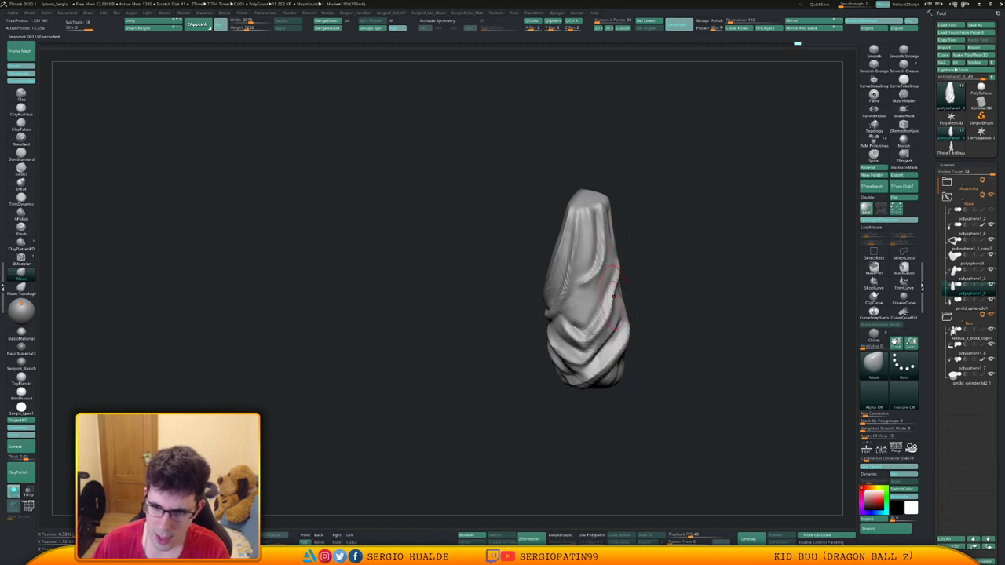
{"action": "mouse_move", "coordinate": [642, 296]}
{"action": "left_mouse_down"}
{"action": "mouse_move", "coordinate": [624, 307]}
{"action": "mouse_move", "coordinate": [620, 293]}
{"action": "mouse_move", "coordinate": [611, 321]}
{"action": "left_mouse_up"}
Switch back to ClayBuildup, adjust the brush size and build up a diagonal fold on the outer lower leg.
{"action": "key", "text": "b"}
{"action": "key", "text": "c"}
{"action": "key", "text": "b"}
{"action": "right_click_drag", "start_coordinate": [621, 307], "coordinate": [648, 312]}
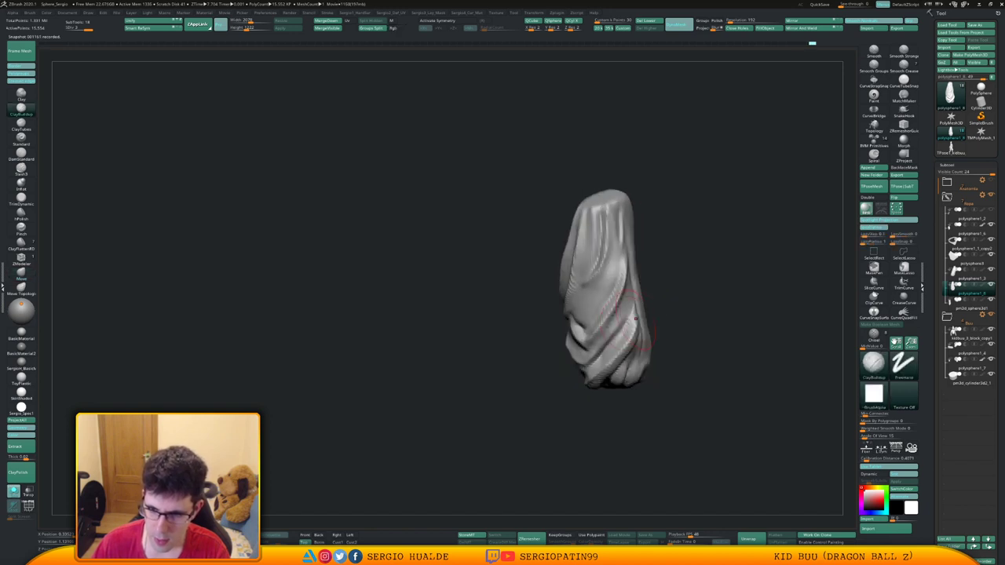
{"action": "left_click_drag", "start_coordinate": [638, 303], "coordinate": [607, 339]}
{"action": "key", "text": "s"}
{"action": "right_click_drag", "start_coordinate": [609, 321], "coordinate": [630, 314]}
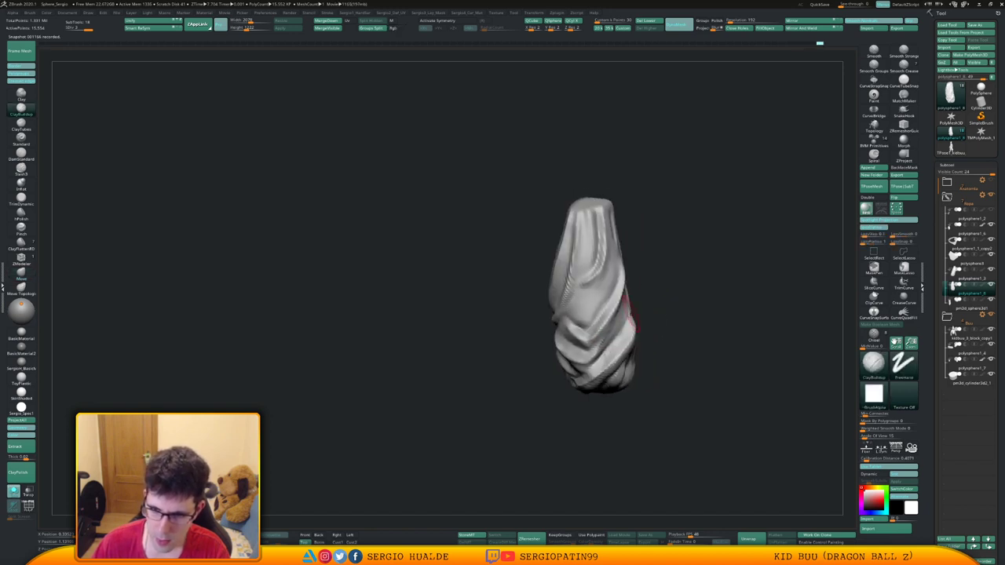
Build up a long fold running from the outer thigh diagonally down across the front of the leg.
{"action": "left_click_drag", "start_coordinate": [631, 314], "coordinate": [602, 344]}
{"action": "left_click_drag", "start_coordinate": [622, 286], "coordinate": [605, 342]}
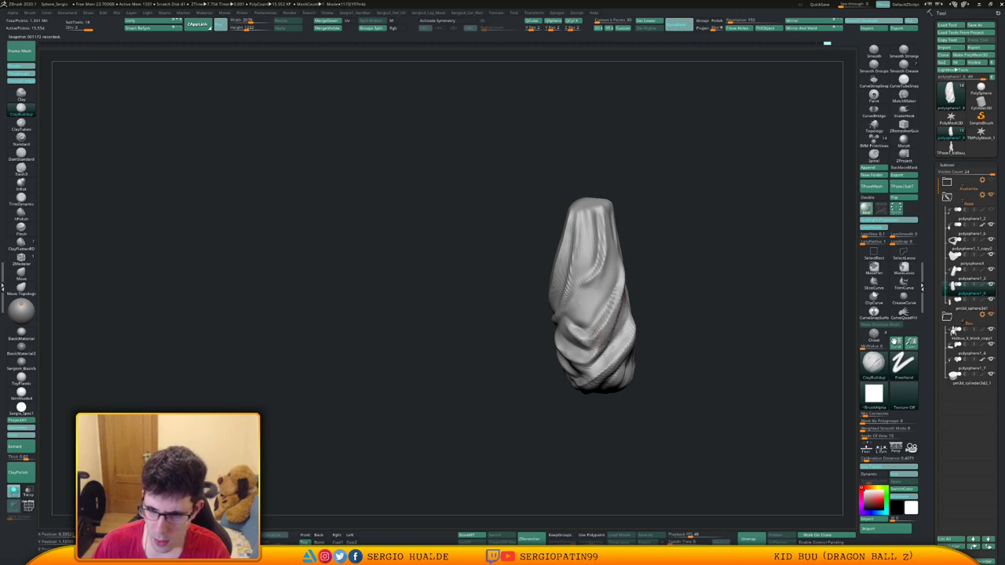
{"action": "left_click_drag", "start_coordinate": [622, 298], "coordinate": [607, 328]}
{"action": "right_click_drag", "start_coordinate": [618, 321], "coordinate": [603, 342]}
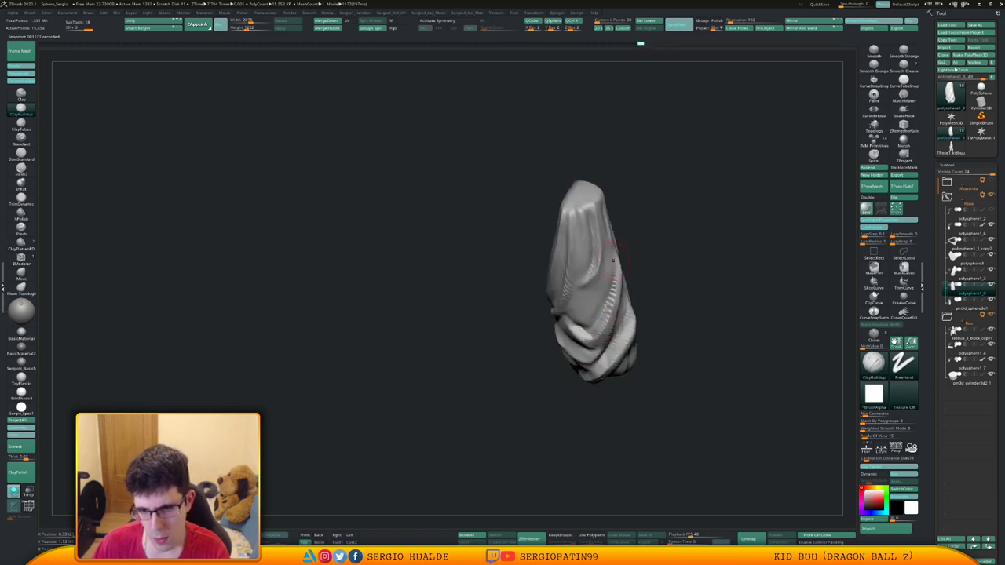
{"action": "mouse_move", "coordinate": [616, 275]}
{"action": "left_mouse_down"}
{"action": "mouse_move", "coordinate": [572, 331]}
{"action": "mouse_move", "coordinate": [589, 338]}
{"action": "left_mouse_up"}
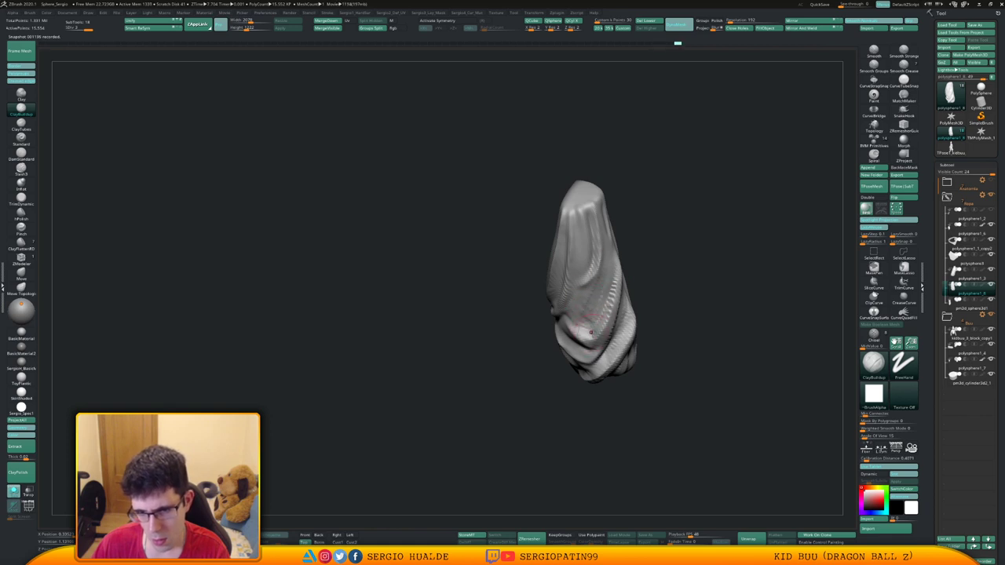
Build up diagonal folds on the inner side of the leg running from below the crotch toward the cuff.
{"action": "mouse_move", "coordinate": [590, 340]}
{"action": "right_mouse_down"}
{"action": "mouse_move", "coordinate": [609, 322]}
{"action": "mouse_move", "coordinate": [567, 355]}
{"action": "mouse_move", "coordinate": [550, 345]}
{"action": "mouse_move", "coordinate": [554, 378]}
{"action": "right_mouse_up"}
{"action": "left_click_drag", "start_coordinate": [541, 354], "coordinate": [572, 393]}
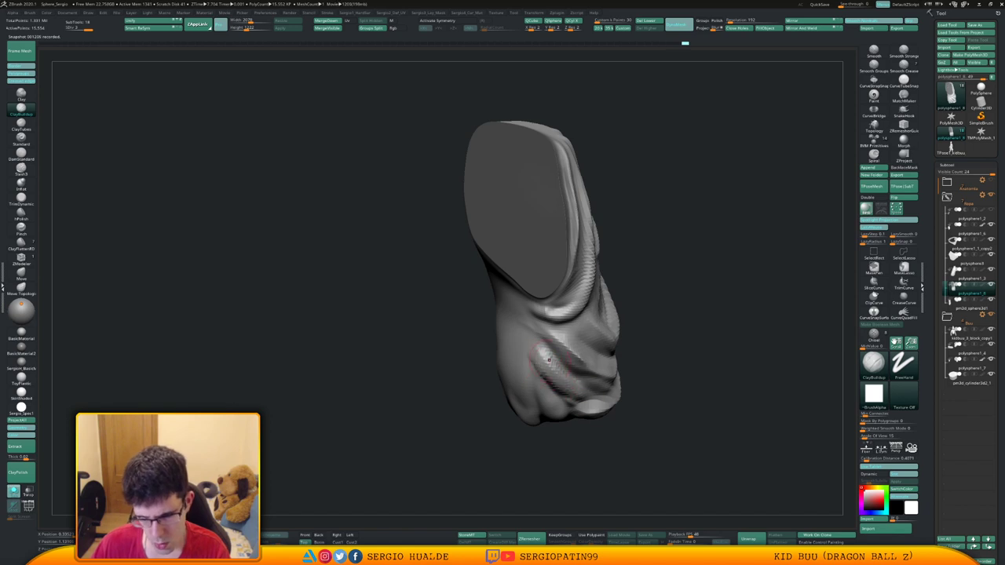
{"action": "left_click_drag", "start_coordinate": [541, 347], "coordinate": [561, 388]}
{"action": "left_click_drag", "start_coordinate": [540, 330], "coordinate": [577, 372]}
Thicken the wrapping fold on the front of the lower leg just above the cuff.
{"action": "right_click_drag", "start_coordinate": [618, 378], "coordinate": [571, 374]}
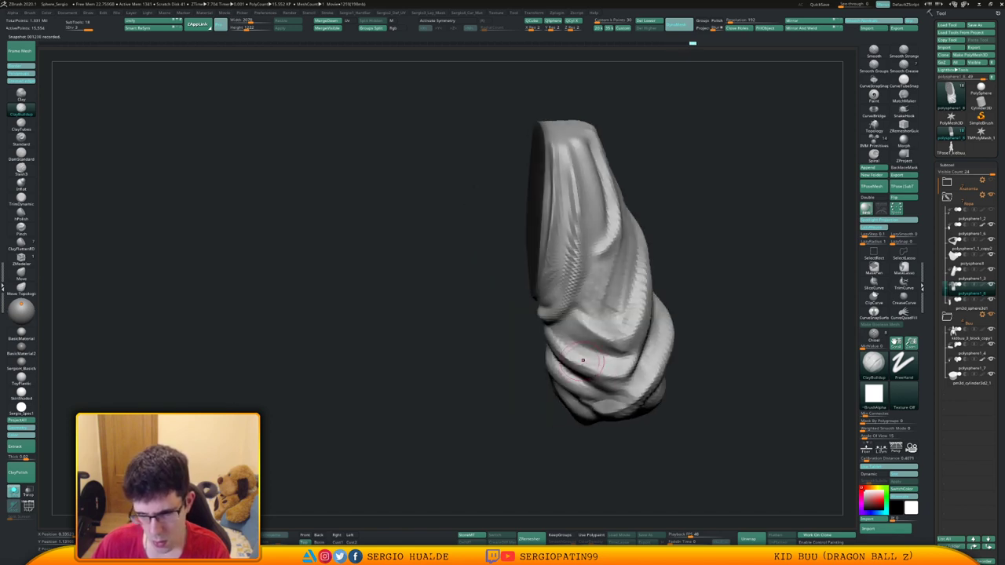
{"action": "mouse_move", "coordinate": [619, 363]}
{"action": "left_mouse_down"}
{"action": "mouse_move", "coordinate": [601, 382]}
{"action": "mouse_move", "coordinate": [637, 372]}
{"action": "mouse_move", "coordinate": [626, 366]}
{"action": "mouse_move", "coordinate": [644, 347]}
{"action": "mouse_move", "coordinate": [602, 374]}
{"action": "left_mouse_up"}
{"action": "right_click_drag", "start_coordinate": [587, 364], "coordinate": [633, 358]}
{"action": "right_click_drag", "start_coordinate": [633, 358], "coordinate": [629, 318], "text": "ctrl"}
{"action": "right_click_drag", "start_coordinate": [629, 318], "coordinate": [574, 316]}
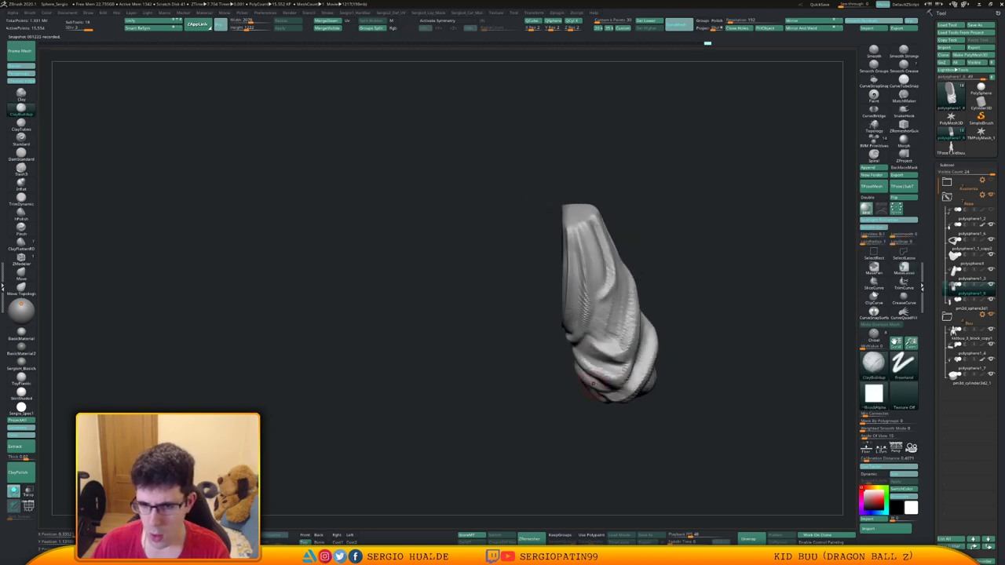
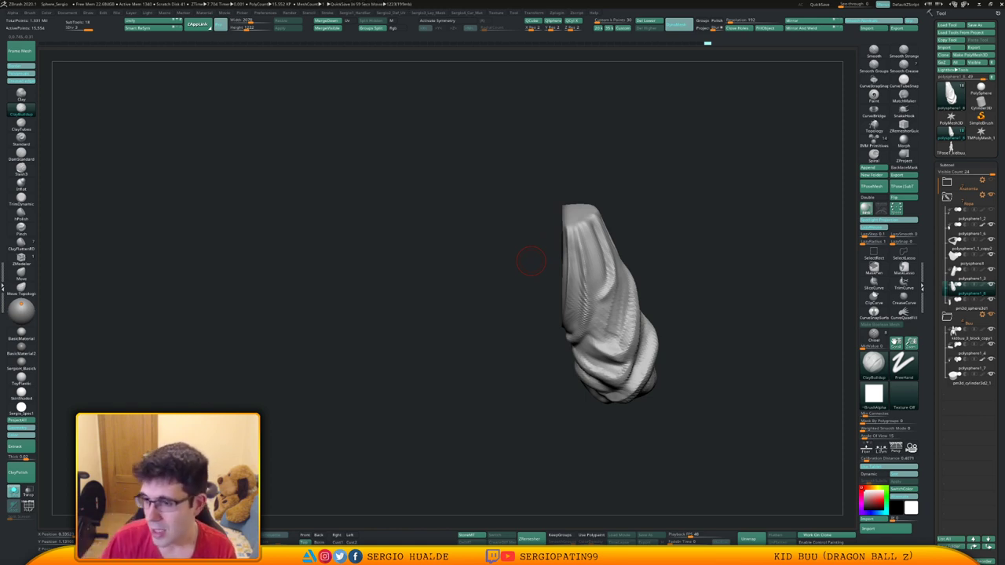
Switch to the Move brush and adjust the front inner edge of the thigh along the flat crotch cut.
{"action": "mouse_move", "coordinate": [662, 228]}
{"action": "right_mouse_down"}
{"action": "mouse_move", "coordinate": [617, 240]}
{"action": "mouse_move", "coordinate": [585, 294]}
{"action": "mouse_move", "coordinate": [574, 235]}
{"action": "mouse_move", "coordinate": [591, 214]}
{"action": "right_mouse_up"}
{"action": "key", "text": "b"}
{"action": "key", "text": "m"}
{"action": "key", "text": "v"}
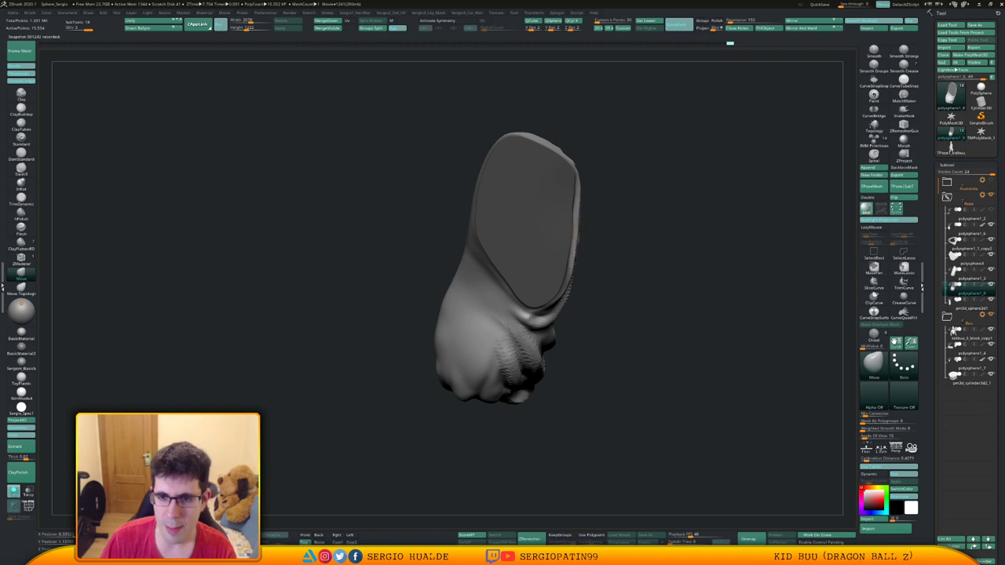
{"action": "left_click_drag", "start_coordinate": [606, 246], "coordinate": [502, 259]}
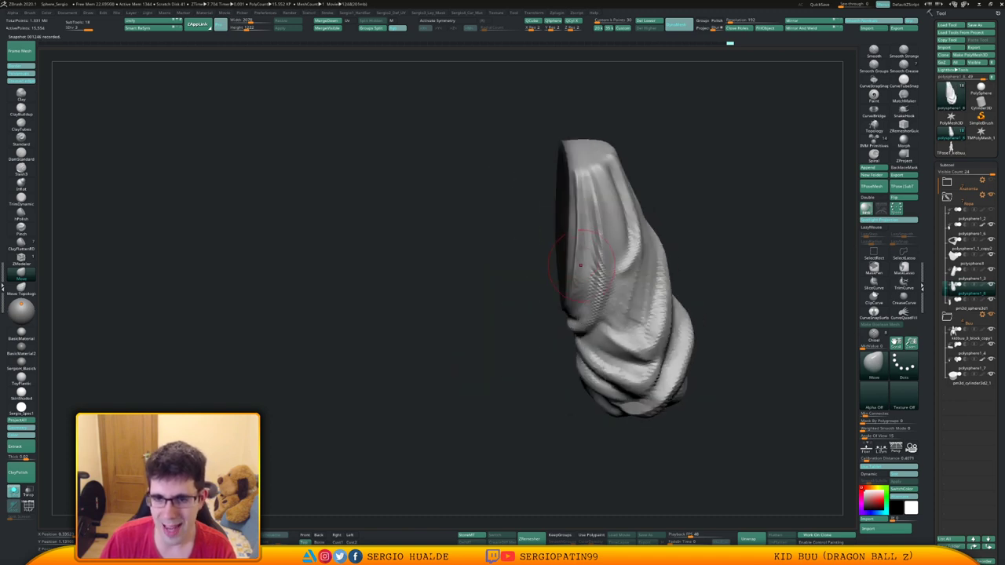
{"action": "left_click_drag", "start_coordinate": [515, 307], "coordinate": [489, 314]}
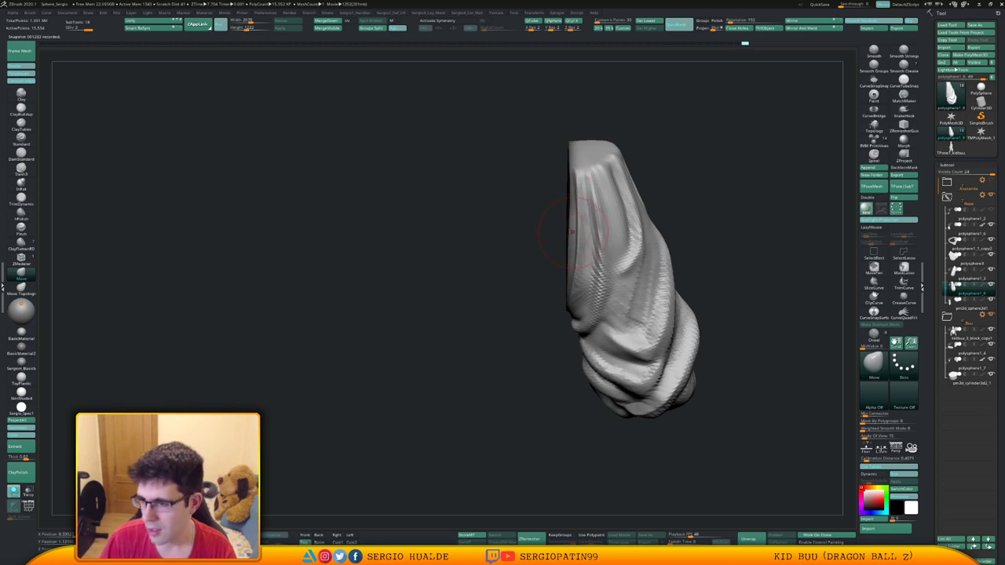
{"action": "right_click_drag", "start_coordinate": [573, 233], "coordinate": [572, 269]}
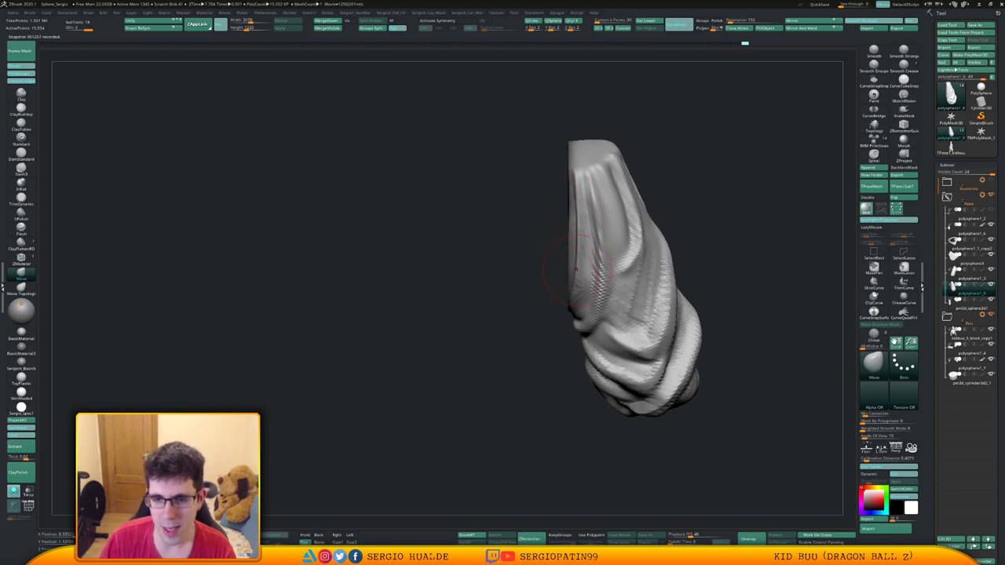
{"action": "right_click_drag", "start_coordinate": [575, 233], "coordinate": [548, 250], "text": "alt"}
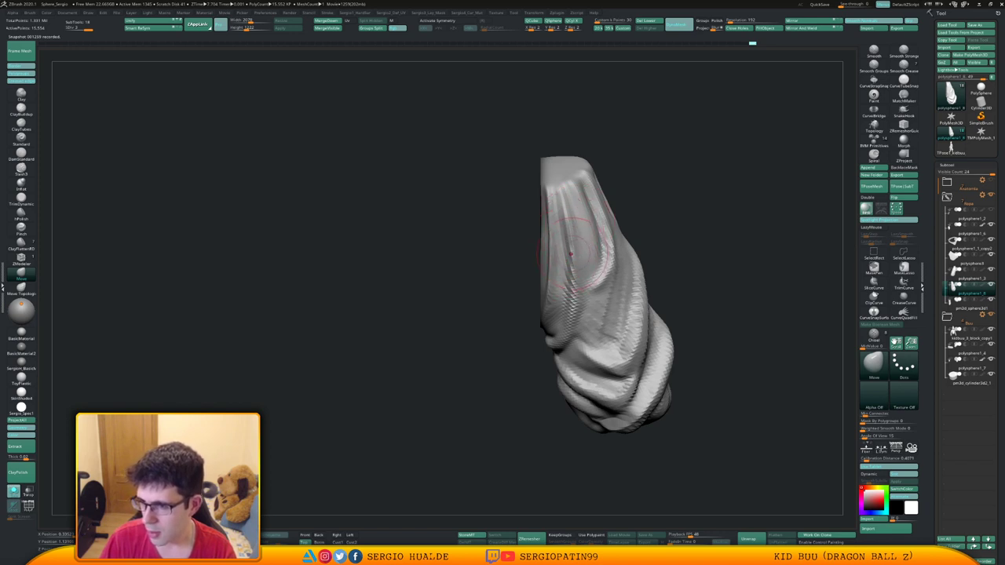
{"action": "right_click_drag", "start_coordinate": [571, 250], "coordinate": [549, 253]}
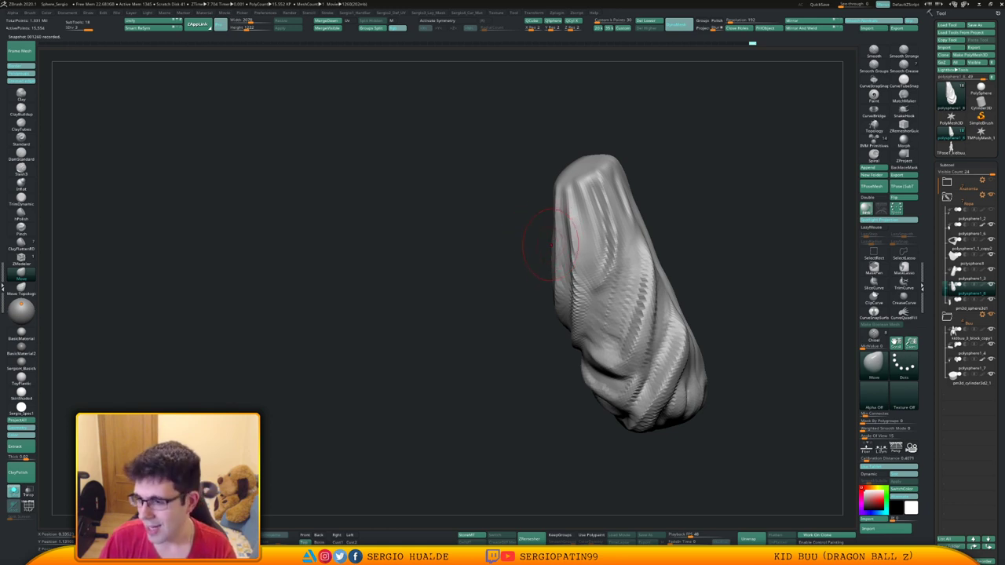
{"action": "mouse_move", "coordinate": [546, 284]}
{"action": "right_mouse_down", "text": "ctrl"}
{"action": "mouse_move", "coordinate": [558, 253]}
{"action": "mouse_move", "coordinate": [538, 264]}
{"action": "right_mouse_up", "text": "ctrl"}
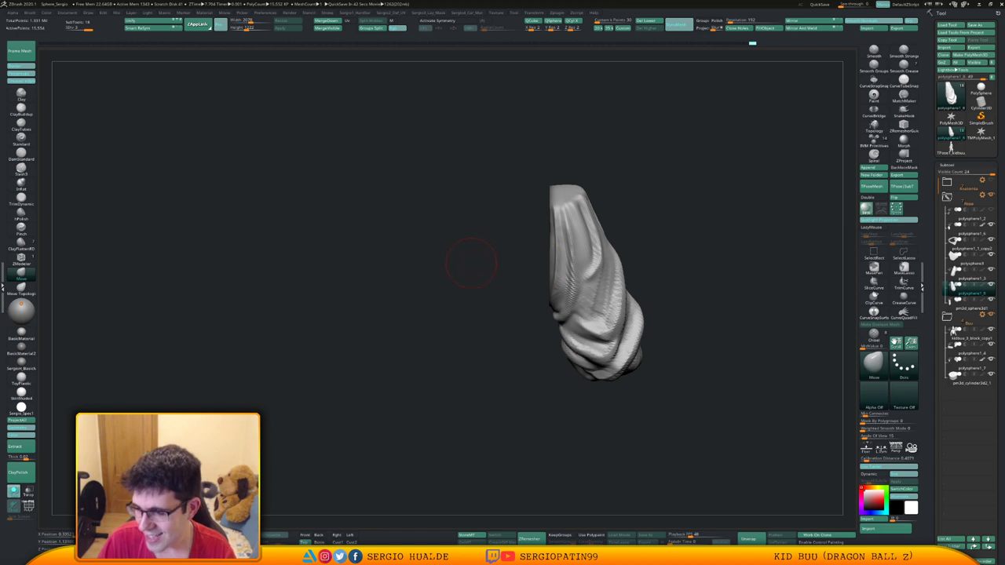
Resize the Move brush and nudge the upright inner thigh folds toward the centre seam, from the crotch up to the waist.
{"action": "left_click_drag", "start_coordinate": [509, 300], "coordinate": [501, 303]}
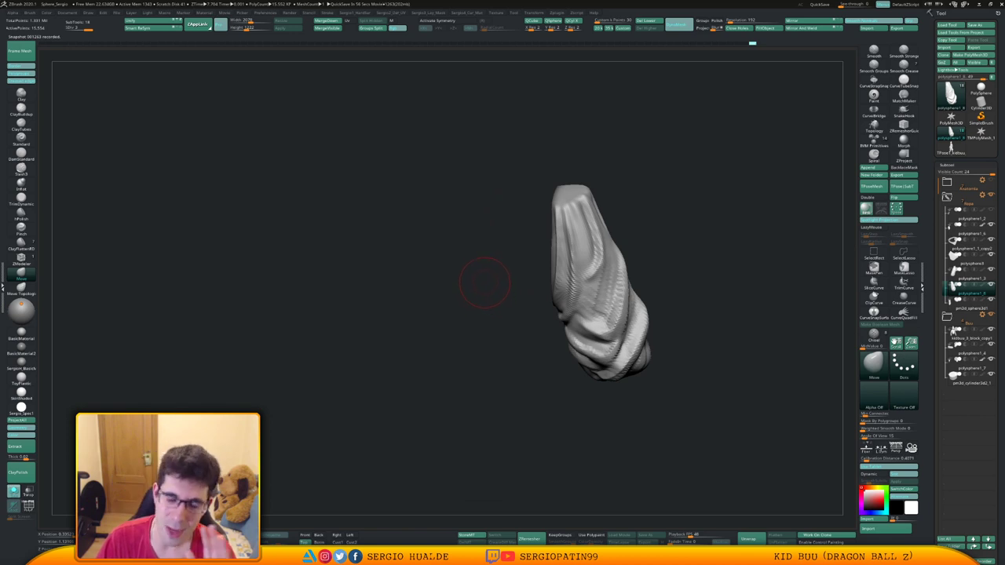
{"action": "left_click_drag", "start_coordinate": [489, 323], "coordinate": [488, 320]}
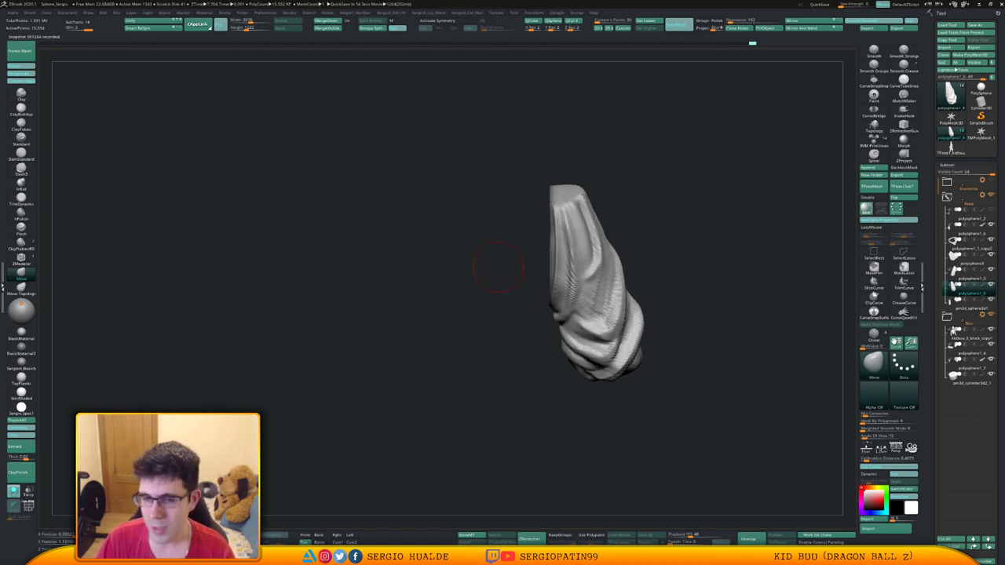
{"action": "left_click_drag", "start_coordinate": [498, 267], "coordinate": [512, 320], "text": "alt"}
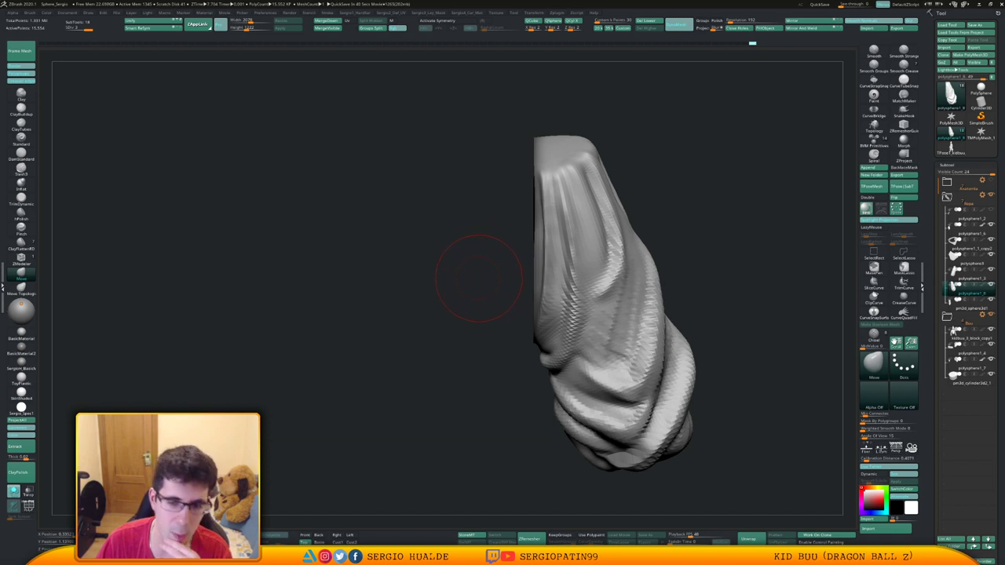
{"action": "key", "text": "s"}
{"action": "left_click", "coordinate": [560, 315]}
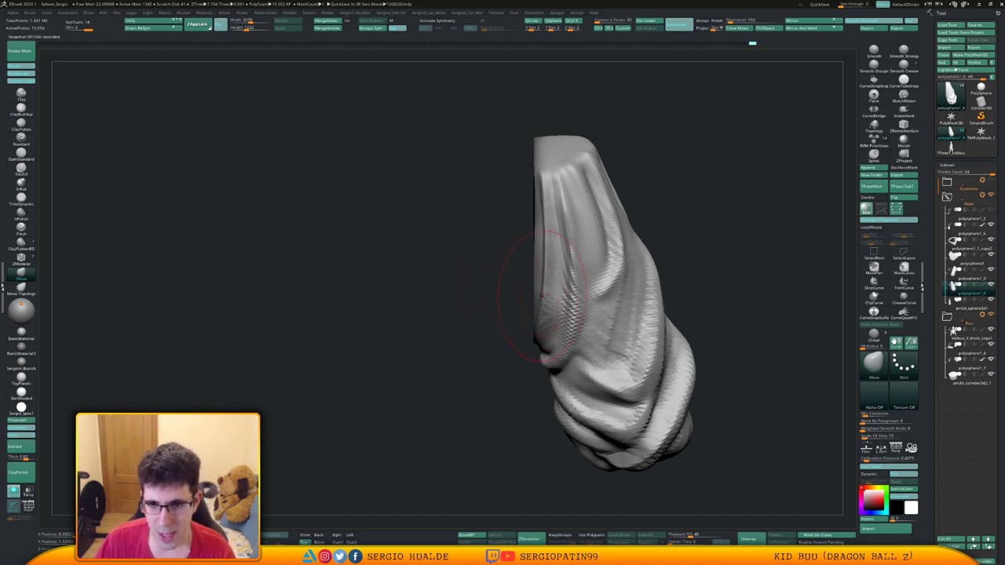
{"action": "left_click_drag", "start_coordinate": [536, 296], "coordinate": [543, 294]}
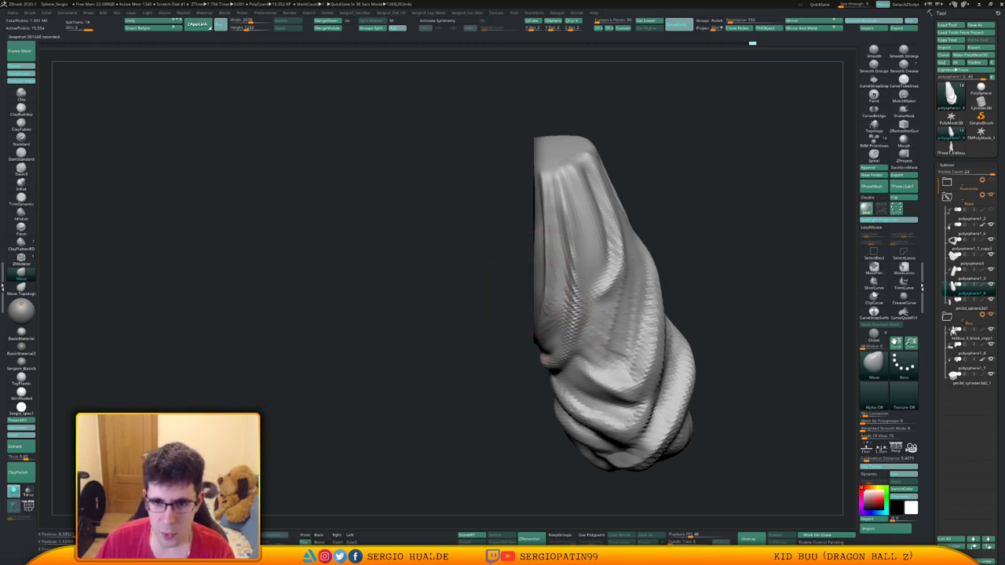
{"action": "left_click_drag", "start_coordinate": [547, 249], "coordinate": [542, 245]}
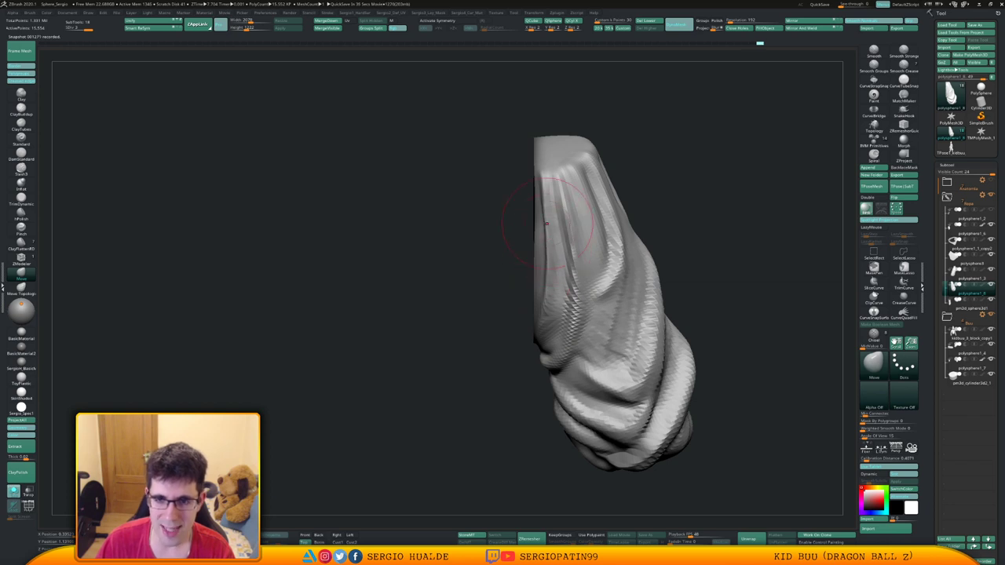
{"action": "key", "text": "s"}
{"action": "left_click_drag", "start_coordinate": [545, 187], "coordinate": [541, 187]}
{"action": "mouse_move", "coordinate": [520, 188]}
{"action": "right_mouse_down", "text": "ctrl"}
{"action": "mouse_move", "coordinate": [521, 217]}
{"action": "mouse_move", "coordinate": [557, 215]}
{"action": "right_mouse_up", "text": "ctrl"}
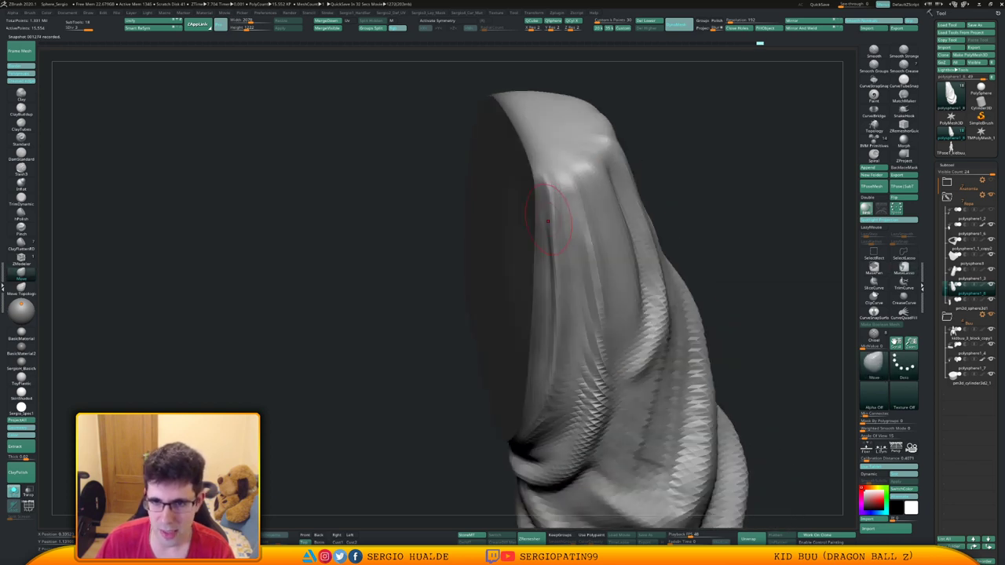
Switch to the Standard brush, adjust its size and soften the narrow groove along the upper inner thigh edge below the waist.
{"action": "key", "text": "b"}
{"action": "key", "text": "s"}
{"action": "key", "text": "t"}
{"action": "key", "text": "s"}
{"action": "left_click_drag", "start_coordinate": [550, 222], "coordinate": [543, 222]}
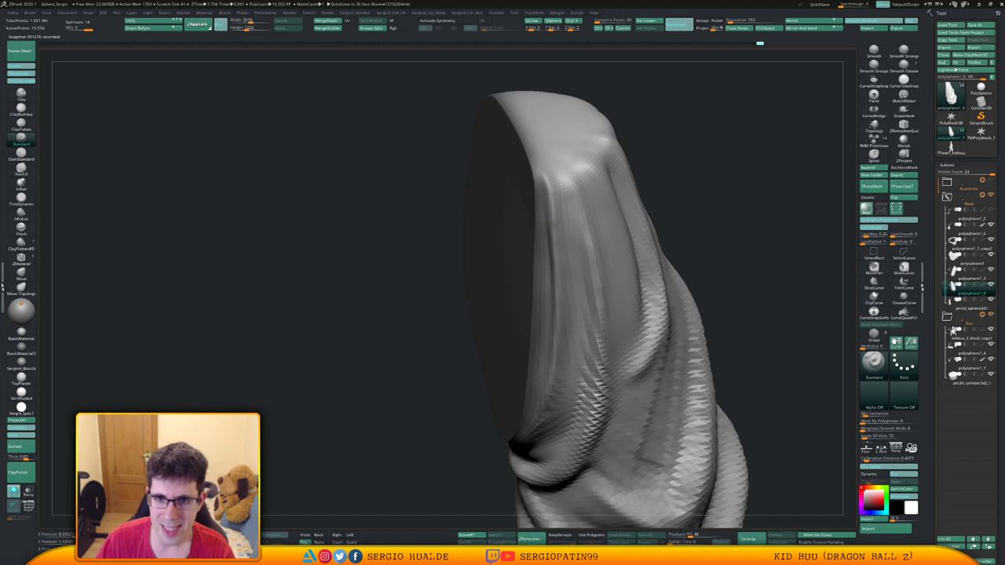
Smooth the folds on the upper thigh just below the waist and prepare the Move brush with an adjusted size.
{"action": "mouse_move", "coordinate": [560, 246]}
{"action": "right_mouse_down"}
{"action": "mouse_move", "coordinate": [552, 189]}
{"action": "mouse_move", "coordinate": [554, 270]}
{"action": "mouse_move", "coordinate": [577, 211]}
{"action": "right_mouse_up"}
{"action": "left_click_drag", "start_coordinate": [579, 206], "coordinate": [571, 217], "text": "shift"}
{"action": "key", "text": "b"}
{"action": "key", "text": "m"}
{"action": "key", "text": "v"}
{"action": "right_click_drag", "start_coordinate": [572, 220], "coordinate": [563, 240]}
{"action": "key", "text": "s"}
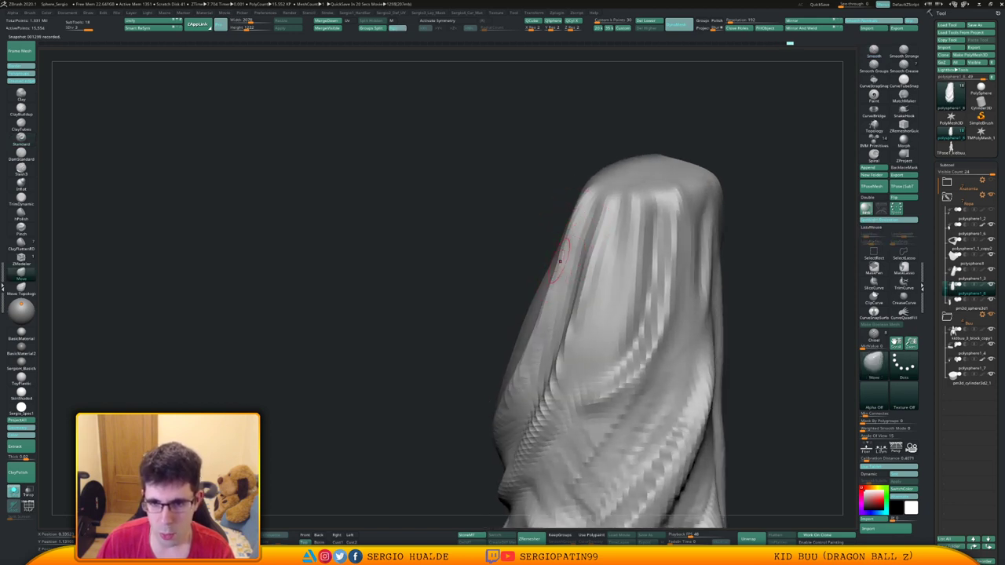
Switch to the Standard brush and start soft folds across the smooth back of the lower leg.
{"action": "mouse_move", "coordinate": [560, 261]}
{"action": "right_mouse_down"}
{"action": "mouse_move", "coordinate": [559, 202]}
{"action": "mouse_move", "coordinate": [572, 294]}
{"action": "mouse_move", "coordinate": [551, 234]}
{"action": "mouse_move", "coordinate": [611, 249]}
{"action": "mouse_move", "coordinate": [601, 252]}
{"action": "mouse_move", "coordinate": [610, 265]}
{"action": "mouse_move", "coordinate": [611, 238]}
{"action": "right_mouse_up"}
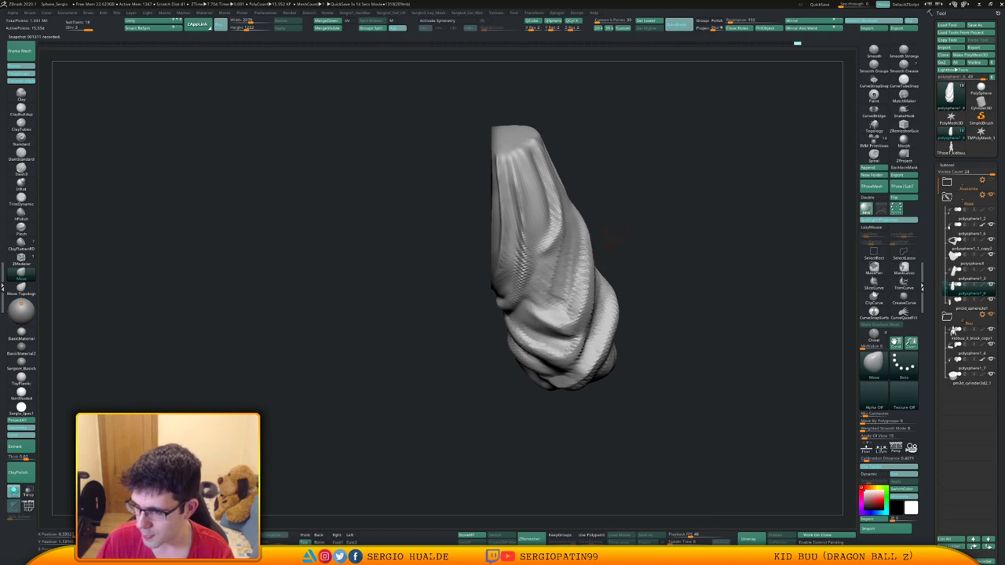
{"action": "left_click_drag", "start_coordinate": [607, 240], "coordinate": [677, 235]}
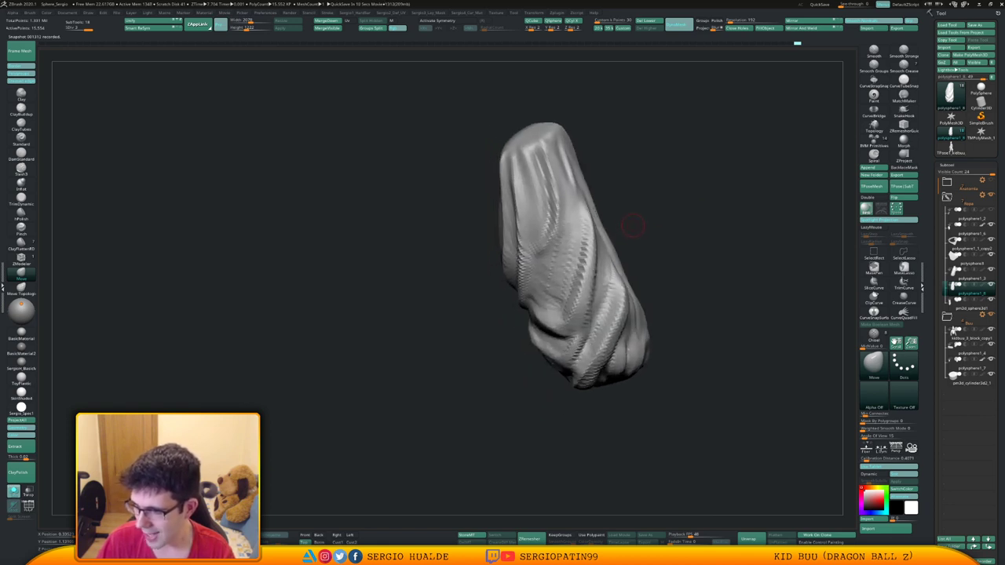
{"action": "mouse_move", "coordinate": [615, 230]}
{"action": "left_mouse_down"}
{"action": "mouse_move", "coordinate": [607, 254]}
{"action": "mouse_move", "coordinate": [661, 250]}
{"action": "mouse_move", "coordinate": [495, 250]}
{"action": "left_mouse_up"}
{"action": "right_click_drag", "start_coordinate": [495, 250], "coordinate": [550, 271]}
{"action": "right_click_drag", "start_coordinate": [608, 294], "coordinate": [608, 324], "text": "ctrl"}
{"action": "right_click_drag", "start_coordinate": [609, 323], "coordinate": [632, 304]}
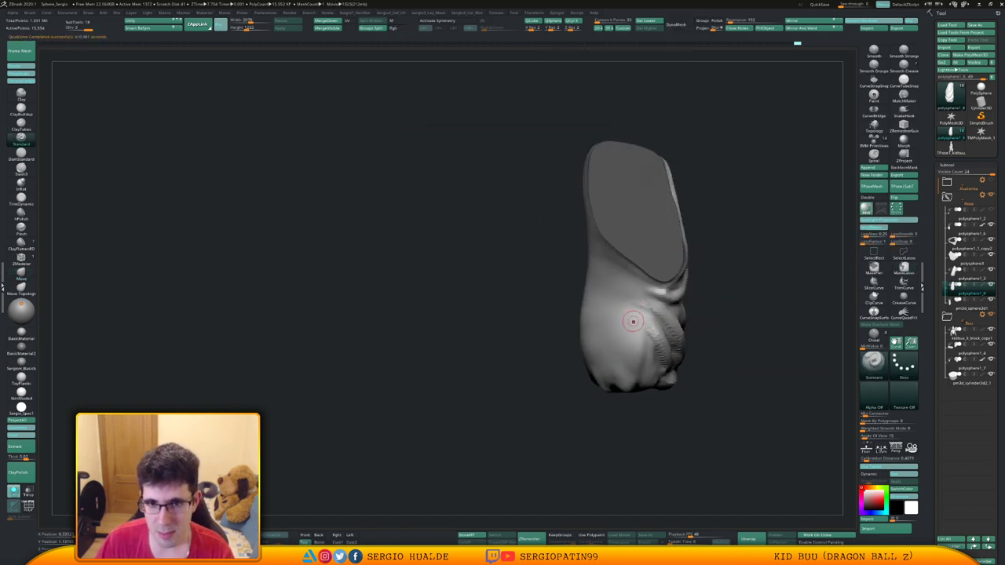
{"action": "key", "text": "b"}
{"action": "key", "text": "s"}
{"action": "key", "text": "t"}
{"action": "mouse_move", "coordinate": [645, 326]}
{"action": "left_mouse_down"}
{"action": "mouse_move", "coordinate": [638, 345]}
{"action": "mouse_move", "coordinate": [614, 357]}
{"action": "left_mouse_up"}
{"action": "right_click_drag", "start_coordinate": [614, 357], "coordinate": [677, 352]}
{"action": "mouse_move", "coordinate": [602, 360]}
{"action": "left_mouse_down"}
{"action": "mouse_move", "coordinate": [582, 360]}
{"action": "mouse_move", "coordinate": [560, 340]}
{"action": "left_mouse_up"}
{"action": "mouse_move", "coordinate": [561, 341]}
{"action": "left_mouse_down"}
{"action": "mouse_move", "coordinate": [581, 358]}
{"action": "mouse_move", "coordinate": [640, 343]}
{"action": "left_mouse_up"}
{"action": "right_click_drag", "start_coordinate": [642, 345], "coordinate": [561, 361]}
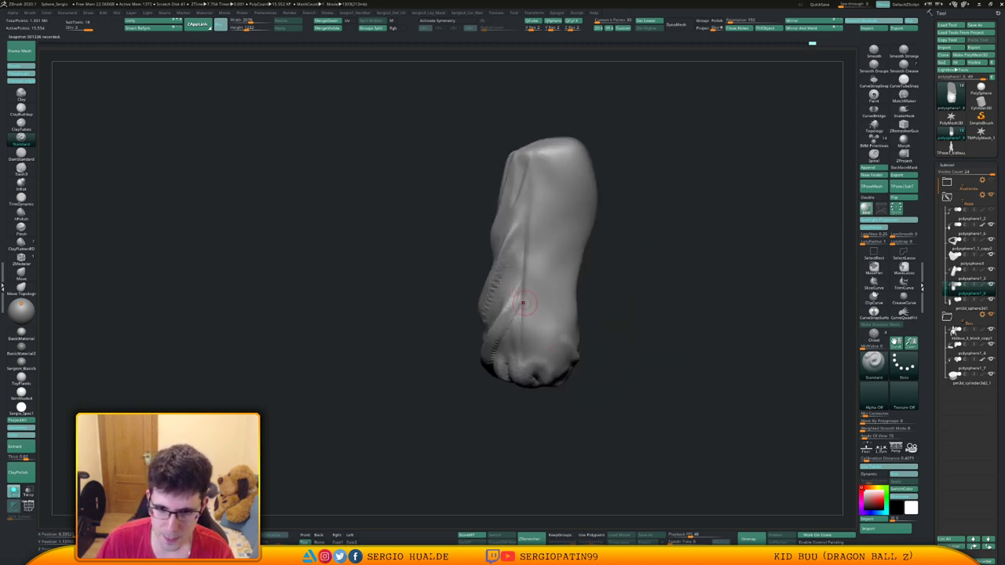
Sculpt diagonal folds on the outer side of the lower leg, running down from the side seam toward the back.
{"action": "left_click_drag", "start_coordinate": [533, 279], "coordinate": [565, 330]}
{"action": "right_click_drag", "start_coordinate": [565, 330], "coordinate": [528, 326]}
{"action": "left_click_drag", "start_coordinate": [545, 292], "coordinate": [572, 298]}
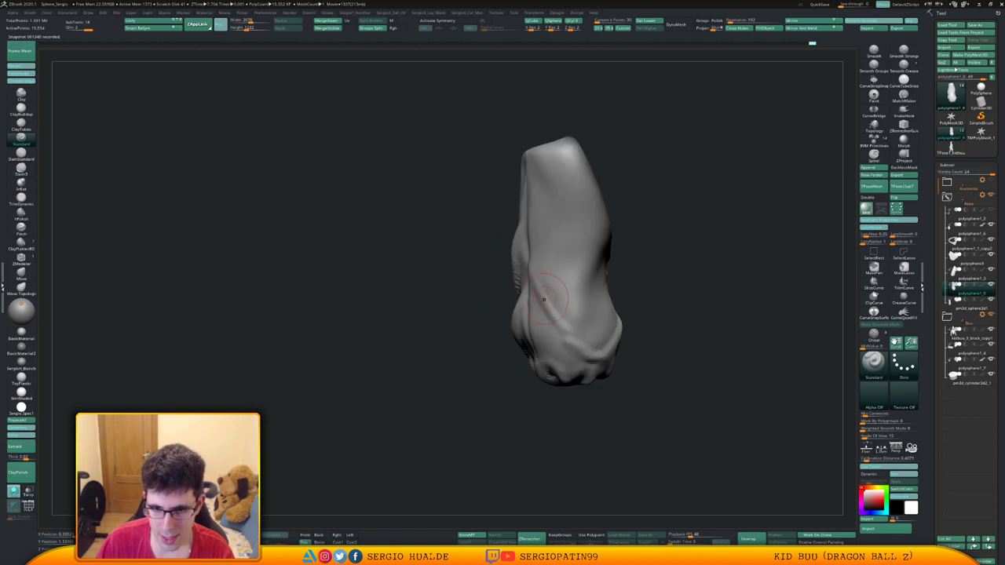
{"action": "right_click_drag", "start_coordinate": [510, 296], "coordinate": [542, 291]}
{"action": "left_click_drag", "start_coordinate": [542, 258], "coordinate": [552, 326]}
{"action": "left_click_drag", "start_coordinate": [536, 284], "coordinate": [551, 321]}
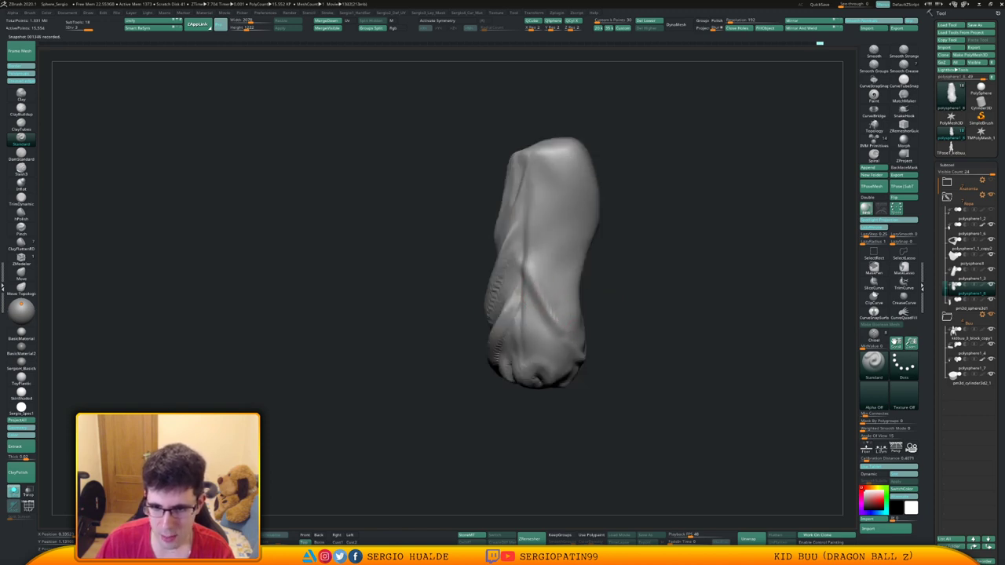
Carry the diagonal folds around the back of the lower leg and build up their start at the side seam.
{"action": "right_click_drag", "start_coordinate": [502, 318], "coordinate": [549, 320]}
{"action": "left_click_drag", "start_coordinate": [549, 318], "coordinate": [602, 316]}
{"action": "left_click_drag", "start_coordinate": [538, 293], "coordinate": [601, 321]}
{"action": "left_click_drag", "start_coordinate": [570, 335], "coordinate": [586, 327]}
{"action": "left_click_drag", "start_coordinate": [566, 291], "coordinate": [564, 322]}
{"action": "right_click_drag", "start_coordinate": [528, 295], "coordinate": [559, 346]}
{"action": "left_click_drag", "start_coordinate": [539, 271], "coordinate": [559, 320]}
{"action": "left_click_drag", "start_coordinate": [555, 309], "coordinate": [570, 329]}
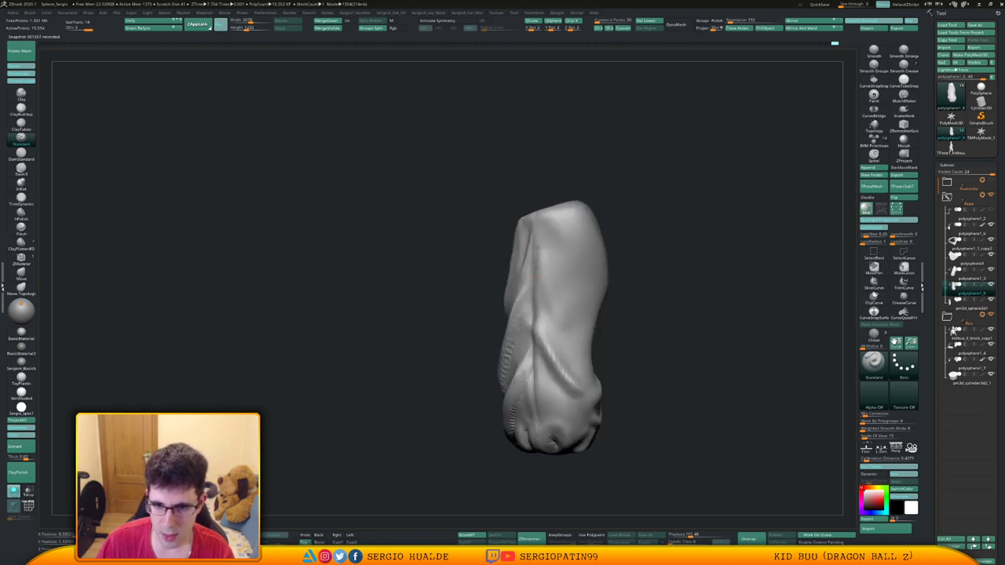
Add a long diagonal fold from the upper outer thigh down toward the back of the knee.
{"action": "left_click_drag", "start_coordinate": [539, 259], "coordinate": [560, 332]}
{"action": "left_click_drag", "start_coordinate": [542, 283], "coordinate": [580, 360]}
{"action": "right_click_drag", "start_coordinate": [598, 352], "coordinate": [562, 346]}
{"action": "left_click_drag", "start_coordinate": [564, 313], "coordinate": [591, 369]}
{"action": "mouse_move", "coordinate": [566, 311]}
{"action": "left_mouse_down"}
{"action": "mouse_move", "coordinate": [599, 373]}
{"action": "mouse_move", "coordinate": [593, 358]}
{"action": "left_mouse_up"}
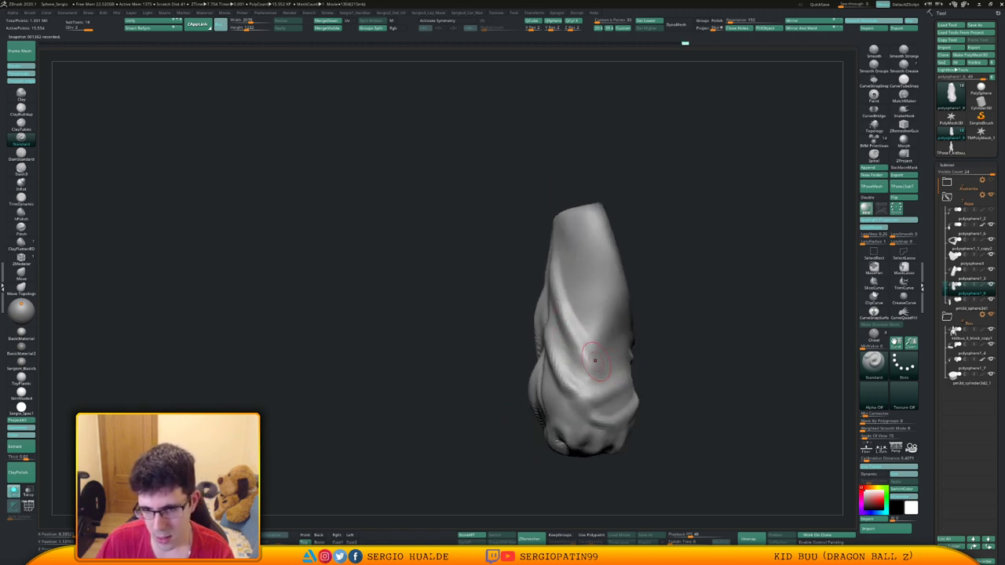
Sculpt crosswise folds around the back of the thigh toward the area beneath the crotch cut.
{"action": "right_click_drag", "start_coordinate": [593, 357], "coordinate": [560, 359]}
{"action": "mouse_move", "coordinate": [572, 320]}
{"action": "left_mouse_down"}
{"action": "mouse_move", "coordinate": [601, 369]}
{"action": "mouse_move", "coordinate": [623, 362]}
{"action": "mouse_move", "coordinate": [629, 348]}
{"action": "mouse_move", "coordinate": [611, 330]}
{"action": "left_mouse_up"}
{"action": "mouse_move", "coordinate": [616, 331]}
{"action": "left_mouse_down"}
{"action": "mouse_move", "coordinate": [578, 316]}
{"action": "mouse_move", "coordinate": [613, 332]}
{"action": "left_mouse_up"}
{"action": "mouse_move", "coordinate": [600, 330]}
{"action": "left_mouse_down"}
{"action": "mouse_move", "coordinate": [650, 332]}
{"action": "mouse_move", "coordinate": [644, 339]}
{"action": "left_mouse_up"}
Add shallow vertical folds hanging from the waist on the outer and back sides of the thigh.
{"action": "right_click_drag", "start_coordinate": [605, 333], "coordinate": [634, 329]}
{"action": "left_click_drag", "start_coordinate": [597, 217], "coordinate": [595, 242]}
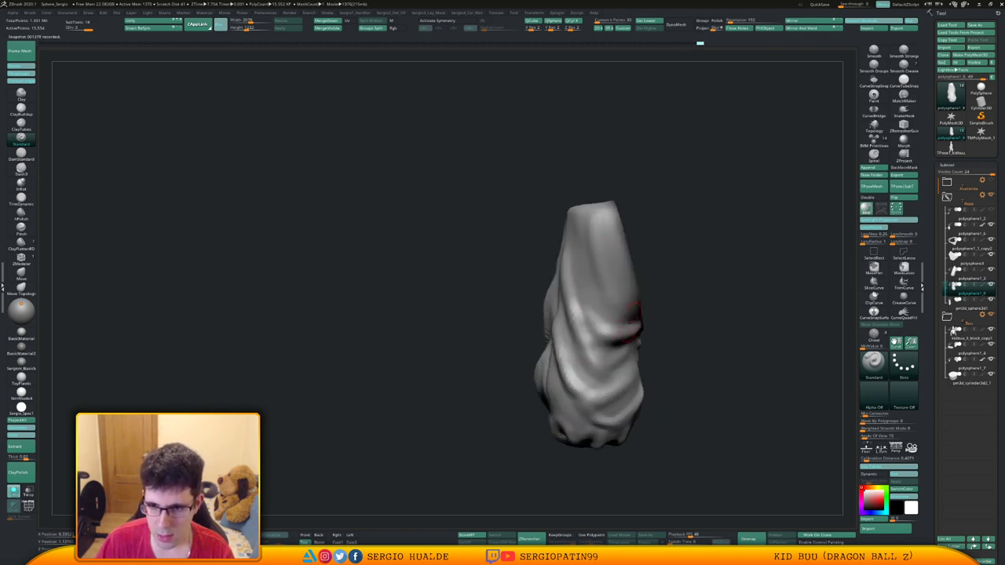
{"action": "right_click_drag", "start_coordinate": [595, 242], "coordinate": [618, 243]}
{"action": "left_click_drag", "start_coordinate": [605, 221], "coordinate": [603, 254]}
{"action": "right_click_drag", "start_coordinate": [573, 236], "coordinate": [583, 247]}
{"action": "left_click_drag", "start_coordinate": [574, 213], "coordinate": [571, 232]}
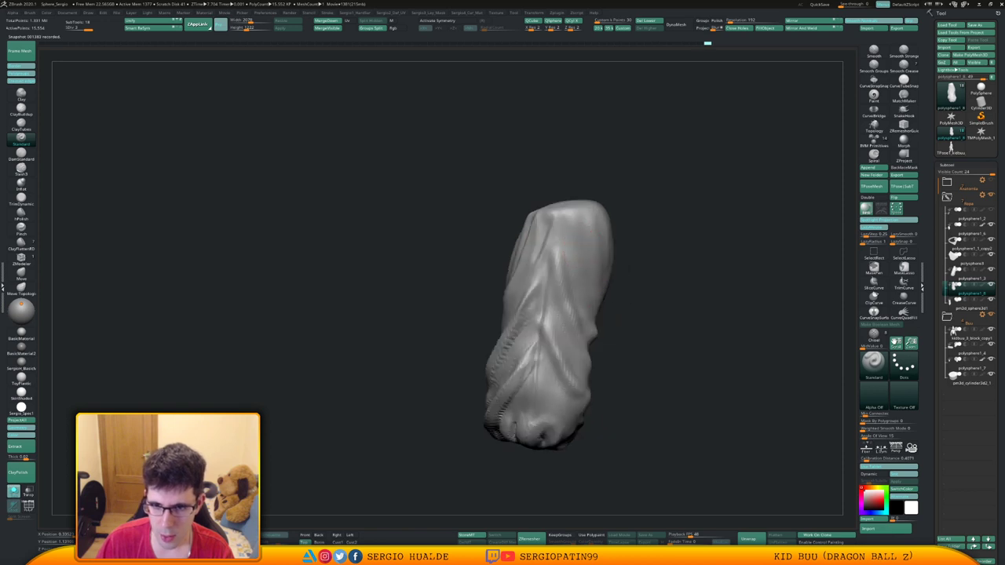
Build up the gathered cloth just above the cuff on the outer side of the leg.
{"action": "mouse_move", "coordinate": [593, 314]}
{"action": "right_mouse_down"}
{"action": "mouse_move", "coordinate": [567, 250]}
{"action": "mouse_move", "coordinate": [577, 249]}
{"action": "mouse_move", "coordinate": [579, 275]}
{"action": "mouse_move", "coordinate": [565, 326]}
{"action": "right_mouse_up"}
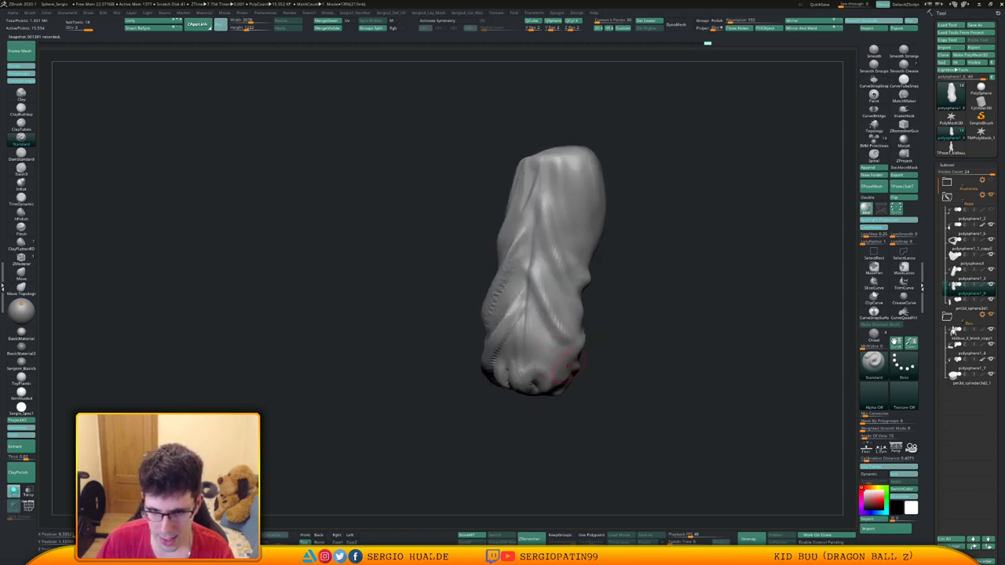
{"action": "mouse_move", "coordinate": [567, 368]}
{"action": "right_mouse_down"}
{"action": "mouse_move", "coordinate": [521, 355]}
{"action": "mouse_move", "coordinate": [551, 355]}
{"action": "mouse_move", "coordinate": [559, 333]}
{"action": "mouse_move", "coordinate": [550, 360]}
{"action": "right_mouse_up"}
{"action": "left_click_drag", "start_coordinate": [513, 351], "coordinate": [512, 364]}
{"action": "right_click_drag", "start_coordinate": [501, 364], "coordinate": [516, 361]}
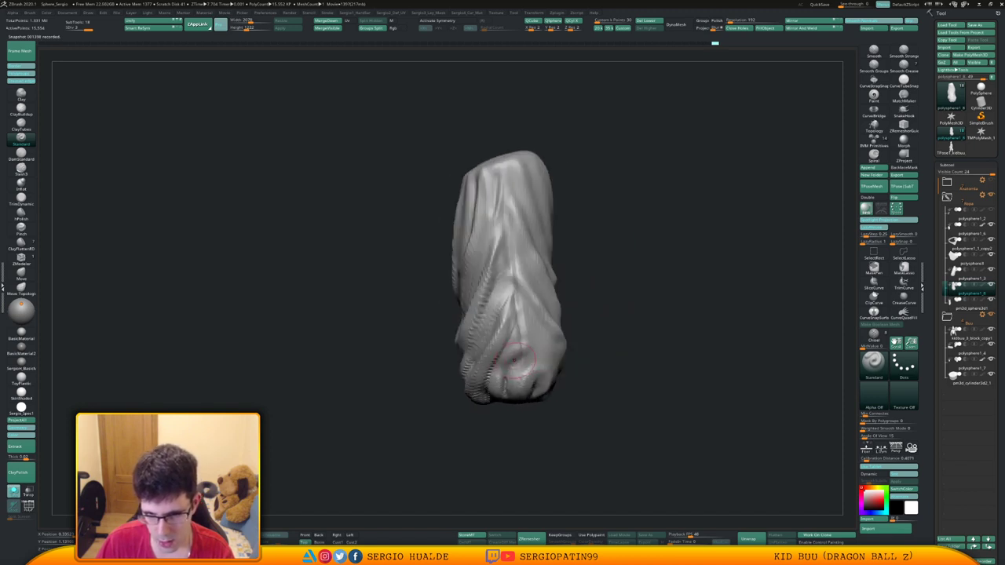
{"action": "left_click_drag", "start_coordinate": [498, 364], "coordinate": [507, 347]}
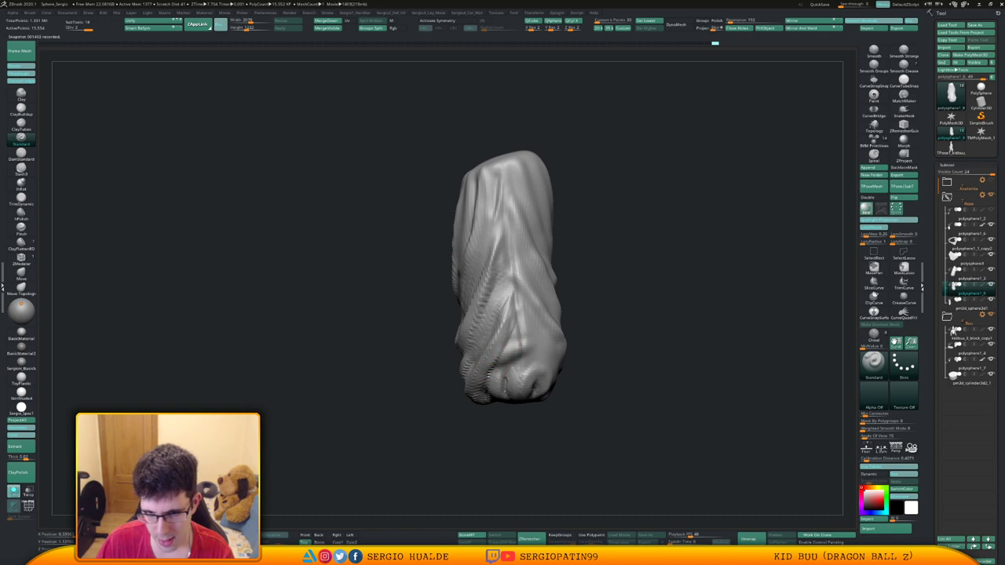
{"action": "right_click_drag", "start_coordinate": [556, 352], "coordinate": [521, 341]}
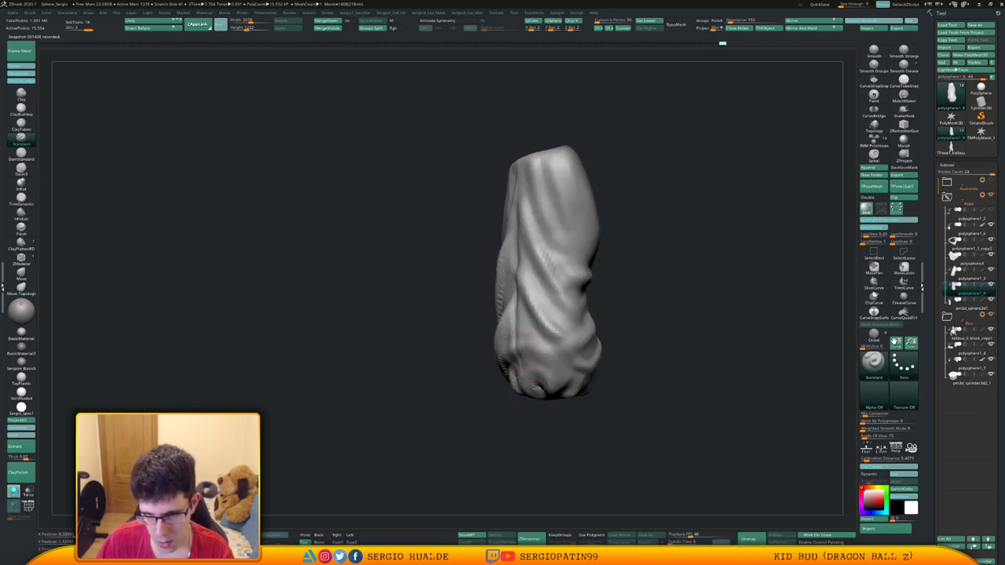
{"action": "mouse_move", "coordinate": [539, 359]}
{"action": "right_mouse_down"}
{"action": "mouse_move", "coordinate": [564, 365]}
{"action": "mouse_move", "coordinate": [540, 355]}
{"action": "mouse_move", "coordinate": [560, 359]}
{"action": "mouse_move", "coordinate": [509, 377]}
{"action": "mouse_move", "coordinate": [510, 364]}
{"action": "mouse_move", "coordinate": [499, 364]}
{"action": "mouse_move", "coordinate": [561, 358]}
{"action": "mouse_move", "coordinate": [520, 359]}
{"action": "mouse_move", "coordinate": [541, 355]}
{"action": "mouse_move", "coordinate": [522, 372]}
{"action": "right_mouse_up"}
Switch to the Move brush and pull the outer cuff bulge into an overhanging fold.
{"action": "key", "text": "b"}
{"action": "key", "text": "m"}
{"action": "key", "text": "v"}
{"action": "left_click_drag", "start_coordinate": [524, 369], "coordinate": [520, 358]}
{"action": "mouse_move", "coordinate": [527, 358]}
{"action": "right_mouse_down"}
{"action": "mouse_move", "coordinate": [497, 356]}
{"action": "mouse_move", "coordinate": [545, 368]}
{"action": "mouse_move", "coordinate": [567, 361]}
{"action": "mouse_move", "coordinate": [506, 361]}
{"action": "mouse_move", "coordinate": [505, 379]}
{"action": "mouse_move", "coordinate": [537, 372]}
{"action": "right_mouse_up"}
{"action": "left_click_drag", "start_coordinate": [500, 354], "coordinate": [465, 374]}
{"action": "mouse_move", "coordinate": [510, 359]}
{"action": "right_mouse_down"}
{"action": "mouse_move", "coordinate": [486, 359]}
{"action": "mouse_move", "coordinate": [549, 357]}
{"action": "right_mouse_up"}
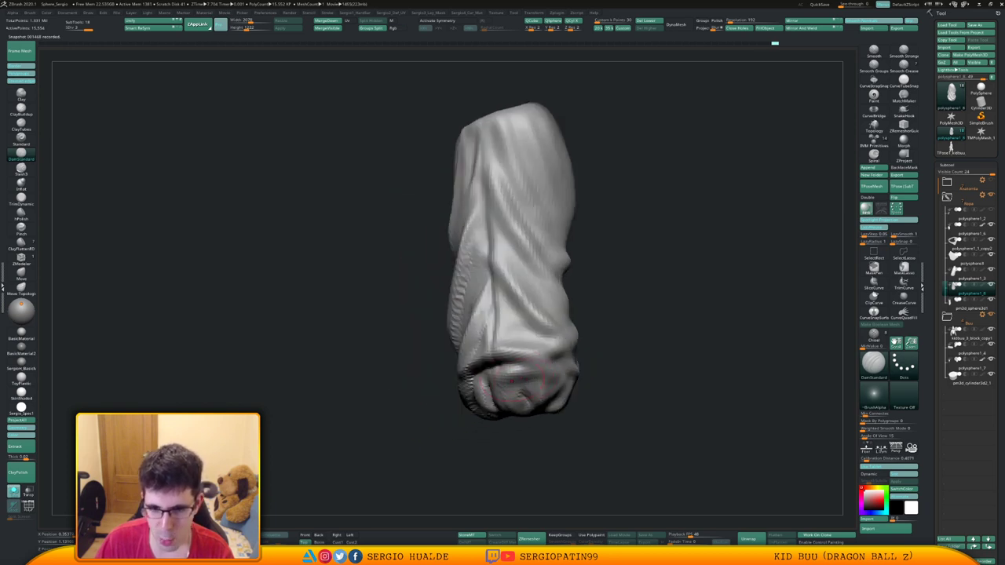
Carve creases with the DamStandard brush into the outer cuff gathers and across the back of the lower leg.
{"action": "left_click_drag", "start_coordinate": [525, 368], "coordinate": [502, 389]}
{"action": "right_click_drag", "start_coordinate": [567, 353], "coordinate": [539, 359]}
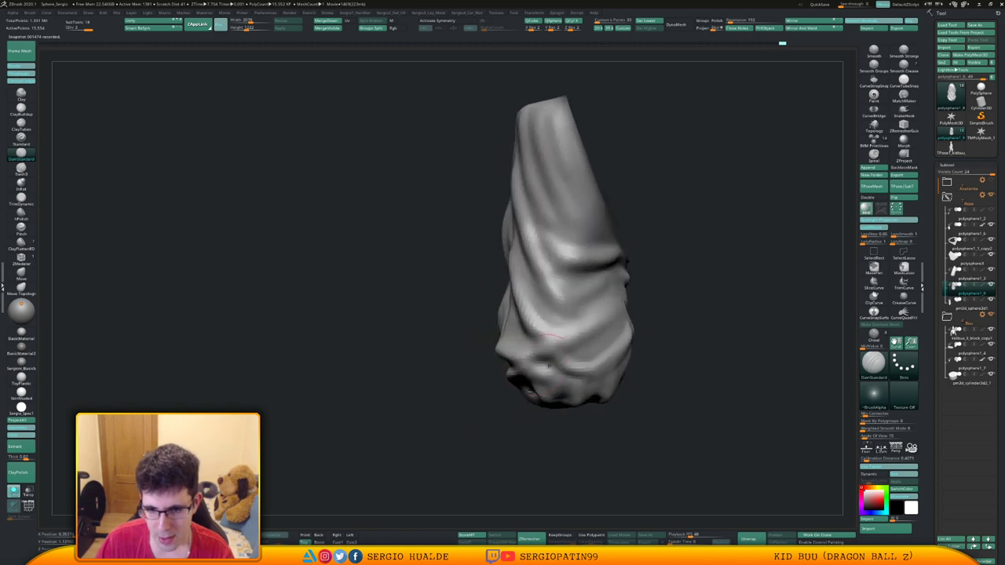
{"action": "left_click_drag", "start_coordinate": [545, 351], "coordinate": [594, 326]}
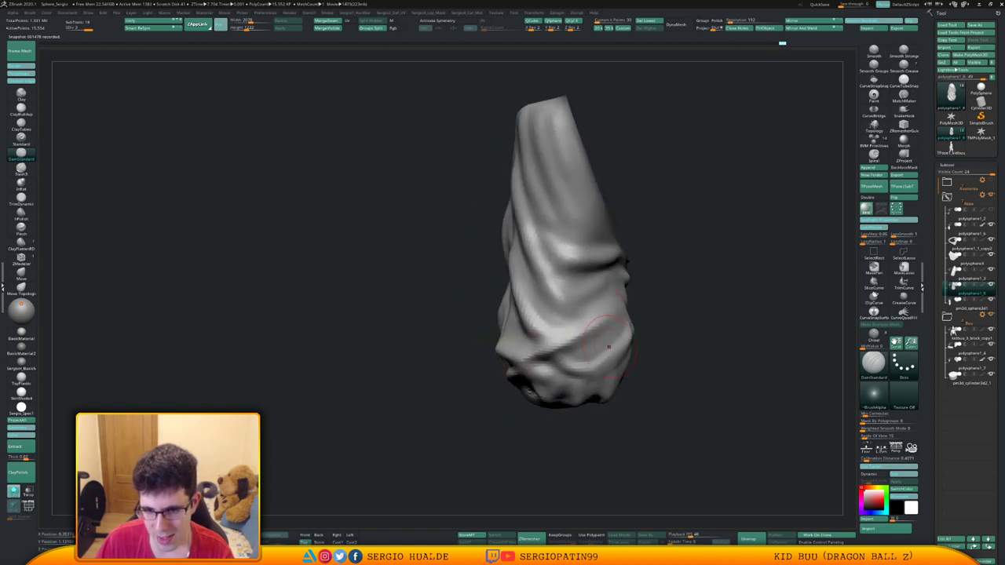
{"action": "left_click_drag", "start_coordinate": [552, 361], "coordinate": [619, 340]}
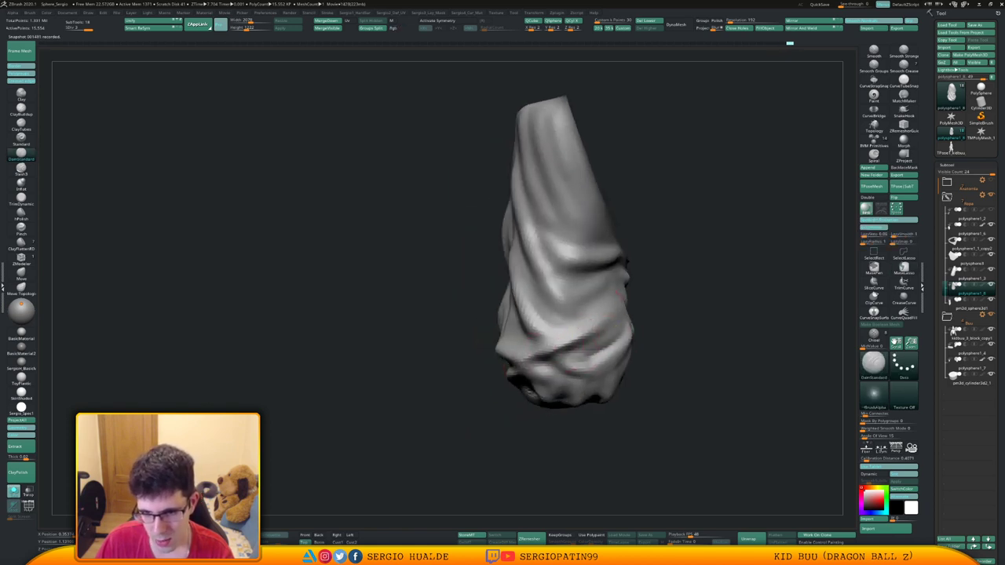
{"action": "left_click_drag", "start_coordinate": [553, 363], "coordinate": [601, 356]}
Extend the lower back creases diagonally around the inner leg, up toward the inner seam.
{"action": "right_click_drag", "start_coordinate": [605, 355], "coordinate": [536, 363]}
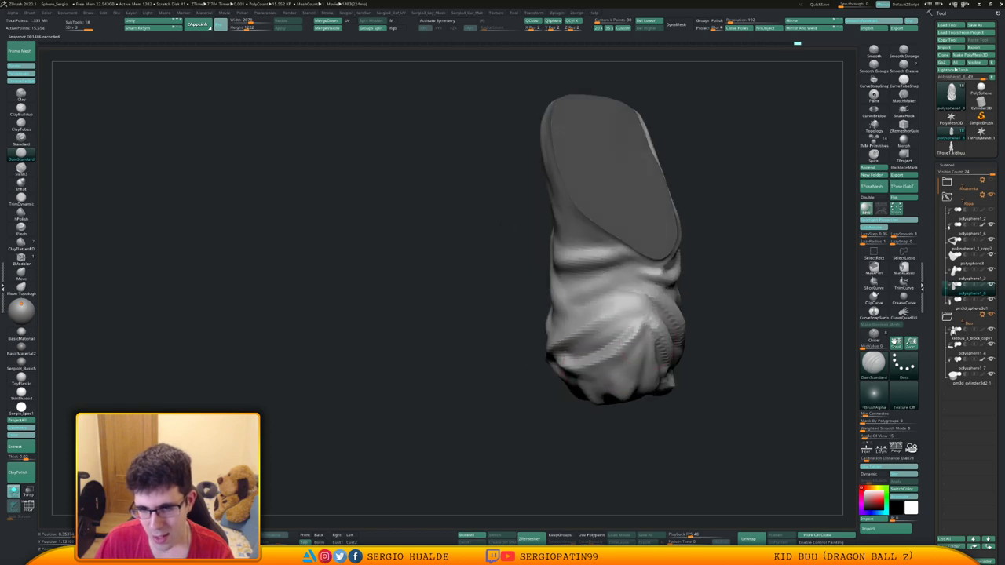
{"action": "right_click_drag", "start_coordinate": [622, 355], "coordinate": [612, 325]}
{"action": "left_click_drag", "start_coordinate": [548, 350], "coordinate": [595, 304]}
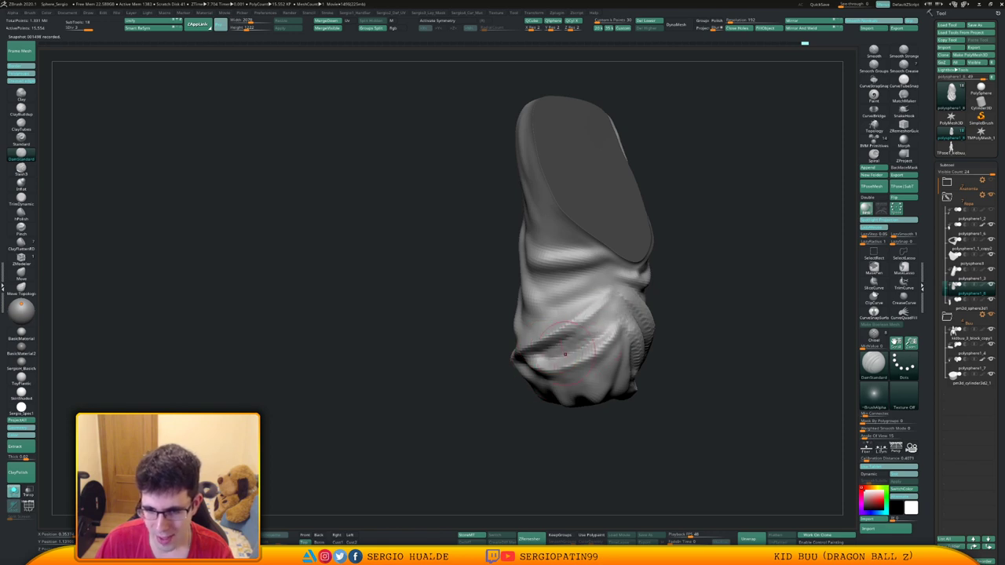
{"action": "right_click_drag", "start_coordinate": [566, 355], "coordinate": [522, 415], "text": "alt"}
{"action": "right_click_drag", "start_coordinate": [522, 416], "coordinate": [488, 404]}
{"action": "left_click_drag", "start_coordinate": [504, 394], "coordinate": [561, 381]}
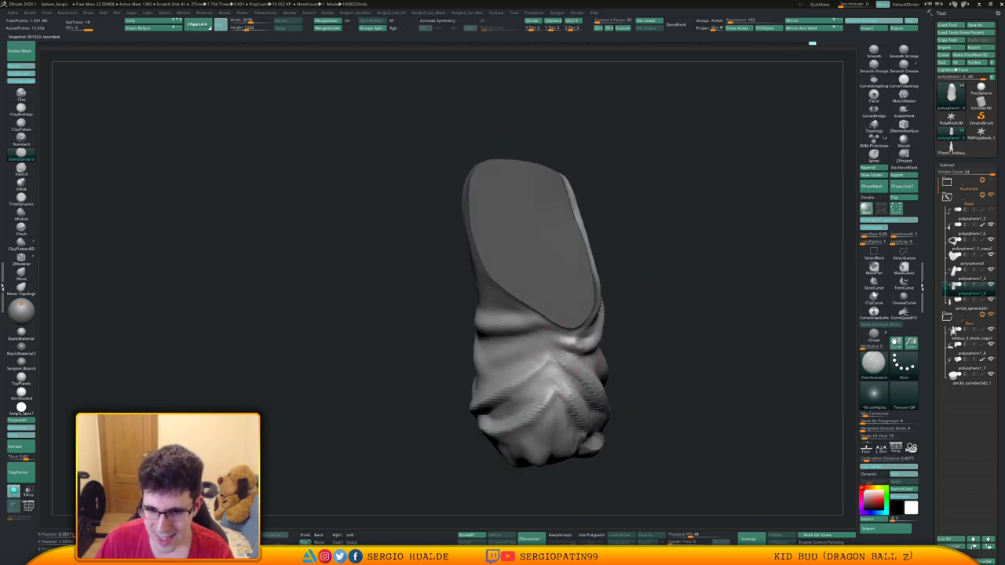
Carve a vertical seam groove down the inner leg from below the crotch cut to the cuff.
{"action": "right_click_drag", "start_coordinate": [573, 357], "coordinate": [560, 364]}
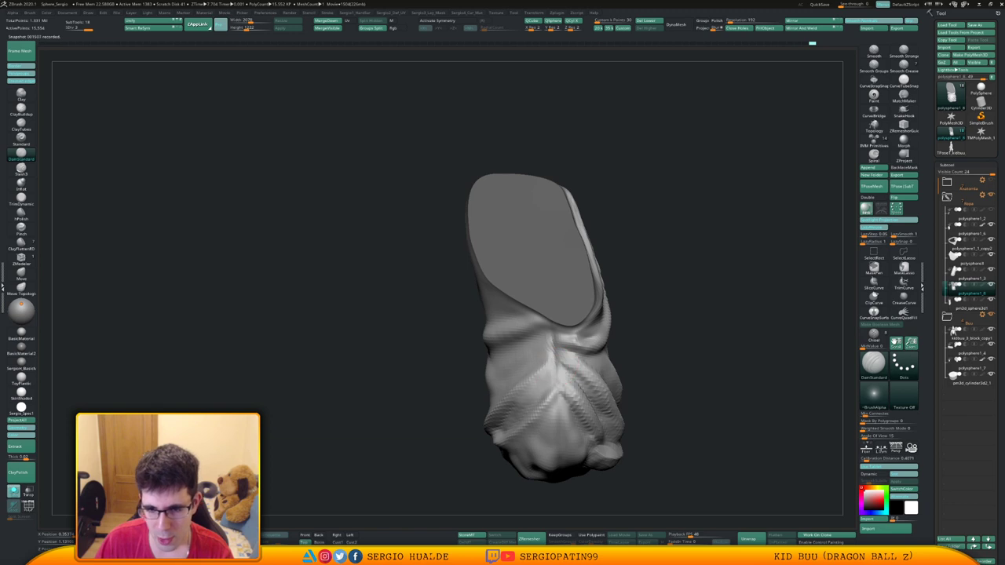
{"action": "left_click_drag", "start_coordinate": [560, 363], "coordinate": [559, 417]}
{"action": "right_click_drag", "start_coordinate": [559, 418], "coordinate": [567, 346]}
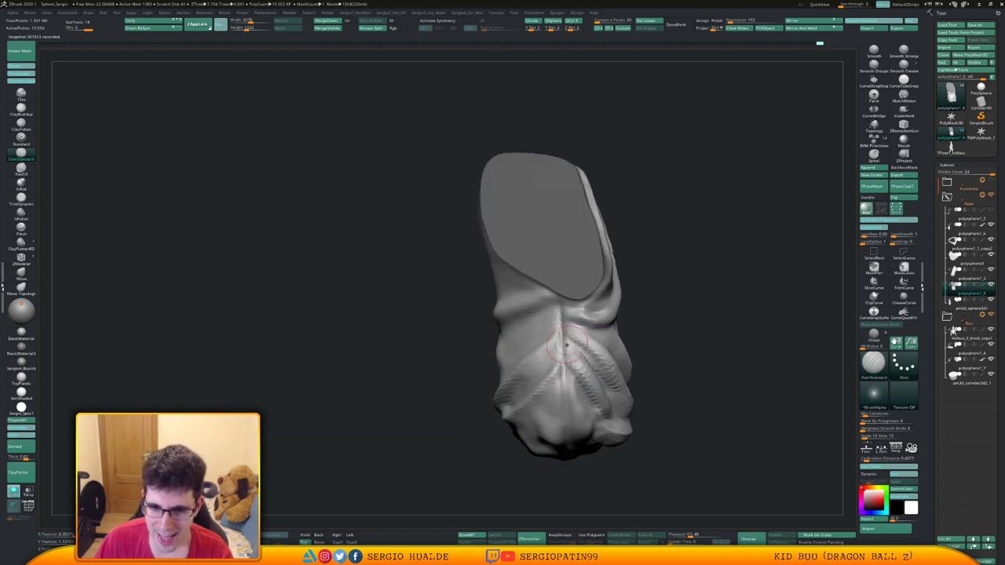
{"action": "right_click_drag", "start_coordinate": [566, 385], "coordinate": [563, 337]}
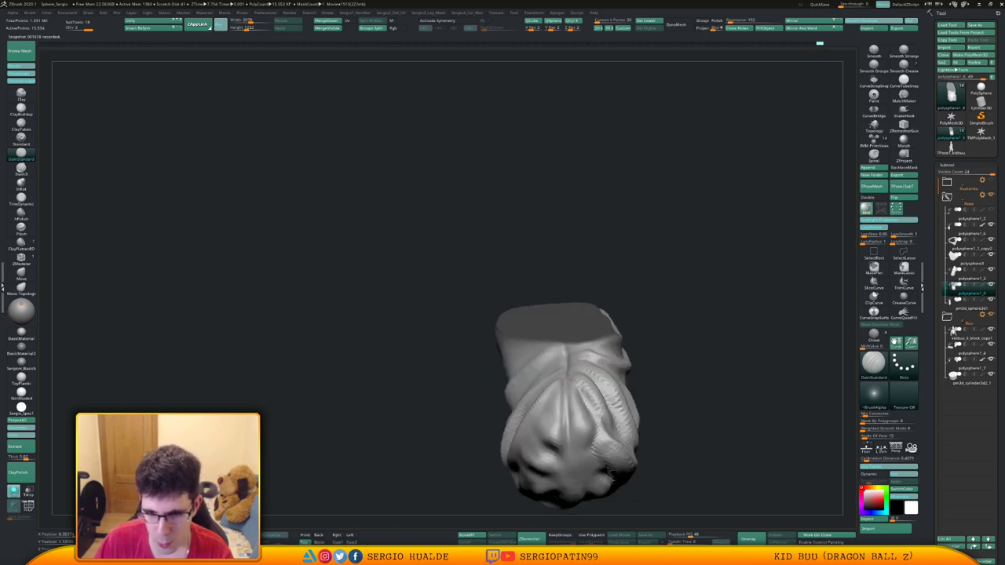
{"action": "left_click_drag", "start_coordinate": [564, 369], "coordinate": [566, 432]}
{"action": "right_click_drag", "start_coordinate": [572, 393], "coordinate": [564, 448]}
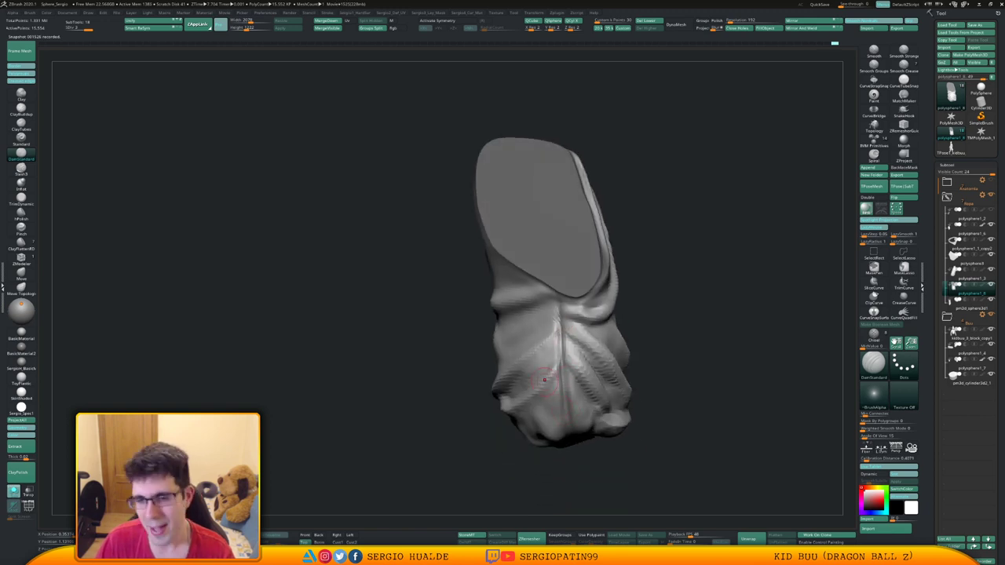
Adjust the brush size and smooth the wide crosswise fold above the cuff at the back of the inner leg.
{"action": "right_click_drag", "start_coordinate": [559, 328], "coordinate": [573, 345]}
{"action": "key", "text": "s"}
{"action": "left_click_drag", "start_coordinate": [572, 344], "coordinate": [581, 344]}
{"action": "right_click_drag", "start_coordinate": [579, 366], "coordinate": [511, 363]}
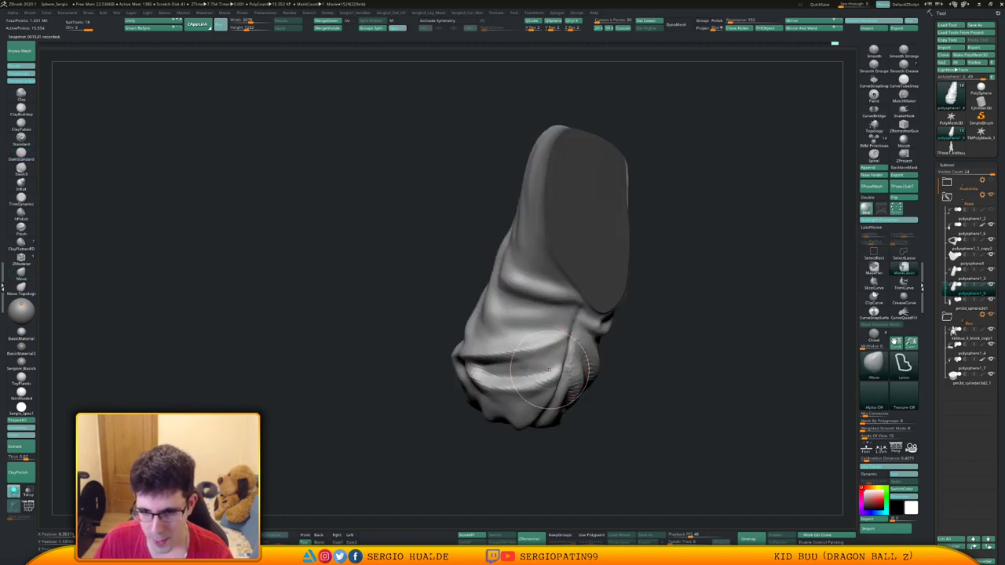
{"action": "mouse_move", "coordinate": [559, 372]}
{"action": "left_mouse_down", "text": "shift"}
{"action": "mouse_move", "coordinate": [568, 353]}
{"action": "mouse_move", "coordinate": [509, 342]}
{"action": "mouse_move", "coordinate": [491, 374]}
{"action": "left_mouse_up", "text": "shift"}
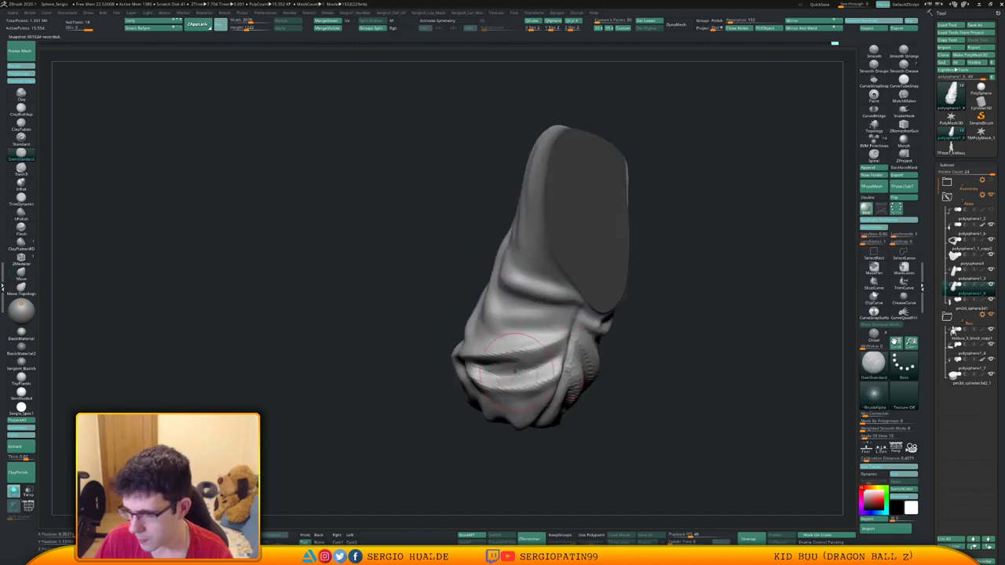
Carve crosswise creases from the inner seam below the crotch around the back of the leg.
{"action": "mouse_move", "coordinate": [496, 370]}
{"action": "right_mouse_down"}
{"action": "mouse_move", "coordinate": [546, 371]}
{"action": "mouse_move", "coordinate": [534, 389]}
{"action": "right_mouse_up"}
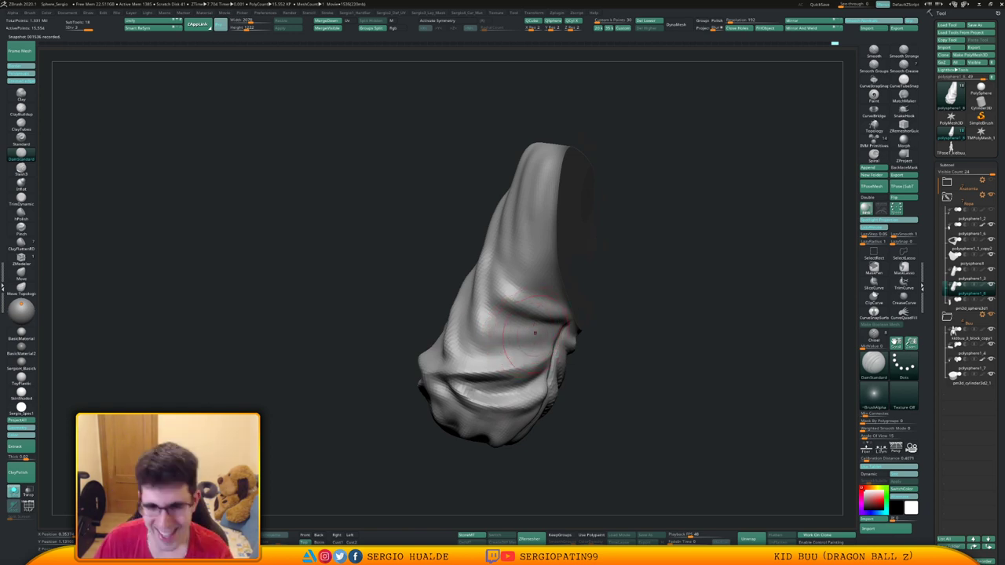
{"action": "right_click_drag", "start_coordinate": [536, 333], "coordinate": [503, 362]}
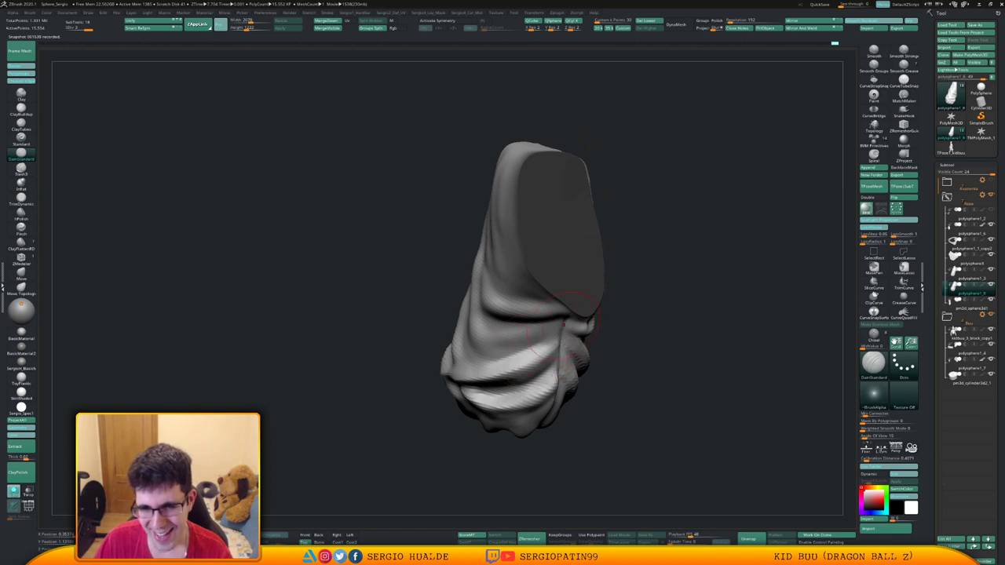
{"action": "left_click_drag", "start_coordinate": [554, 328], "coordinate": [497, 347]}
{"action": "mouse_move", "coordinate": [483, 347]}
{"action": "right_mouse_down"}
{"action": "mouse_move", "coordinate": [550, 347]}
{"action": "mouse_move", "coordinate": [492, 348]}
{"action": "right_mouse_up"}
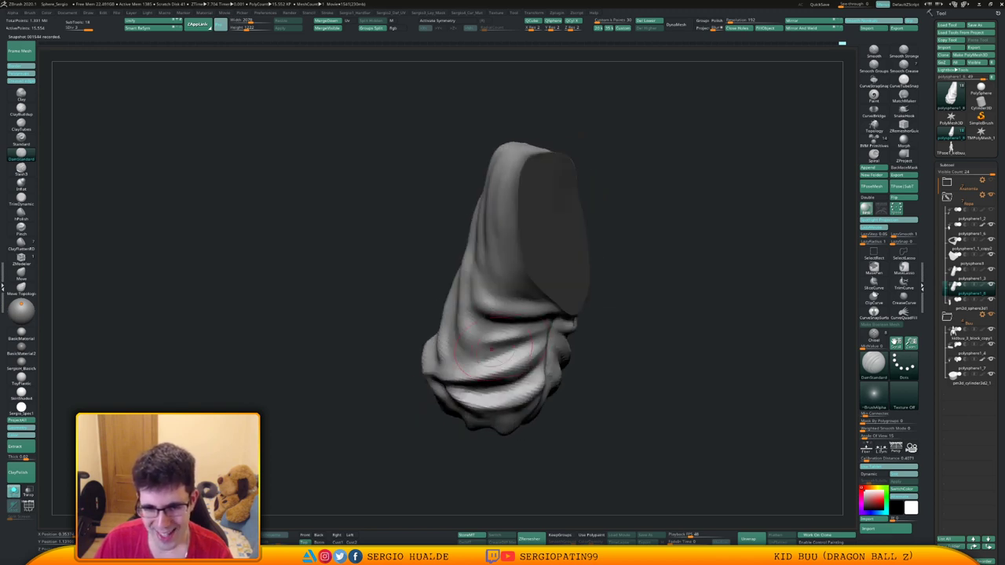
{"action": "mouse_move", "coordinate": [513, 355]}
{"action": "left_mouse_down"}
{"action": "mouse_move", "coordinate": [475, 366]}
{"action": "mouse_move", "coordinate": [463, 352]}
{"action": "left_mouse_up"}
{"action": "right_click_drag", "start_coordinate": [410, 351], "coordinate": [457, 354]}
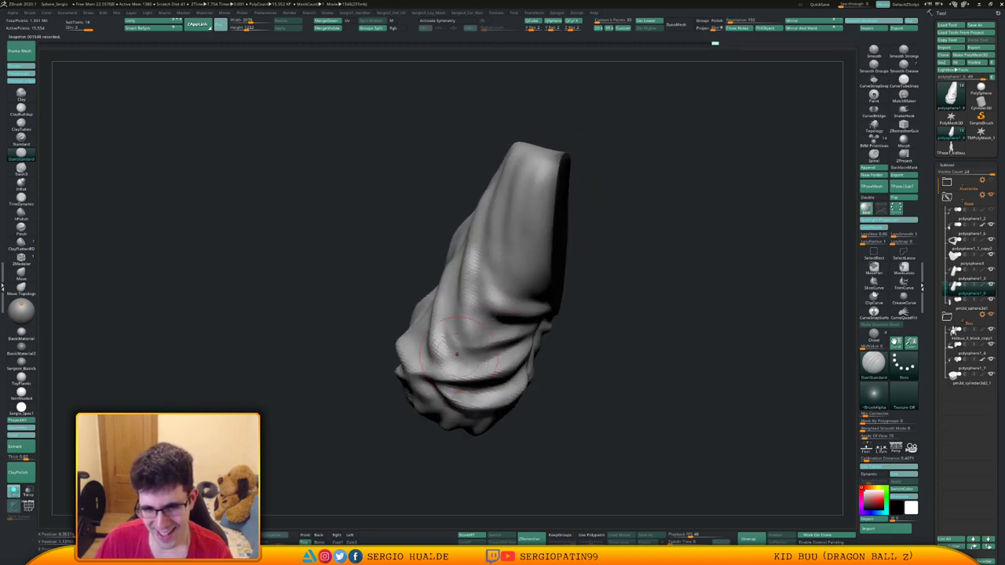
Deepen the creases on the back of the lower leg and carve a long diagonal crease down from the thigh.
{"action": "left_click_drag", "start_coordinate": [477, 358], "coordinate": [439, 371]}
{"action": "left_click_drag", "start_coordinate": [503, 356], "coordinate": [465, 368]}
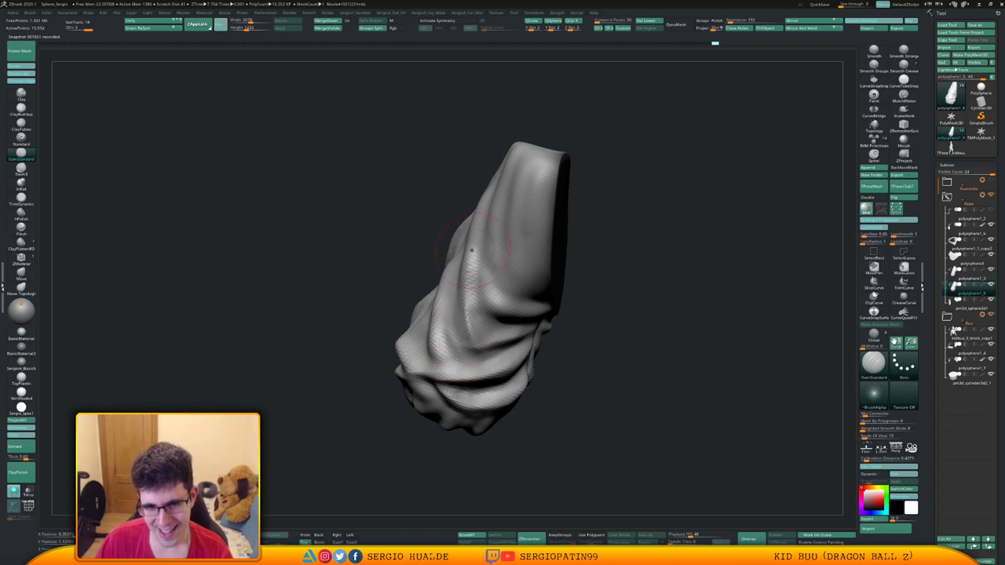
{"action": "mouse_move", "coordinate": [472, 255]}
{"action": "left_mouse_down"}
{"action": "mouse_move", "coordinate": [461, 346]}
{"action": "mouse_move", "coordinate": [441, 373]}
{"action": "left_mouse_up"}
{"action": "mouse_move", "coordinate": [445, 330]}
{"action": "right_mouse_down"}
{"action": "mouse_move", "coordinate": [482, 311]}
{"action": "mouse_move", "coordinate": [479, 333]}
{"action": "right_mouse_up"}
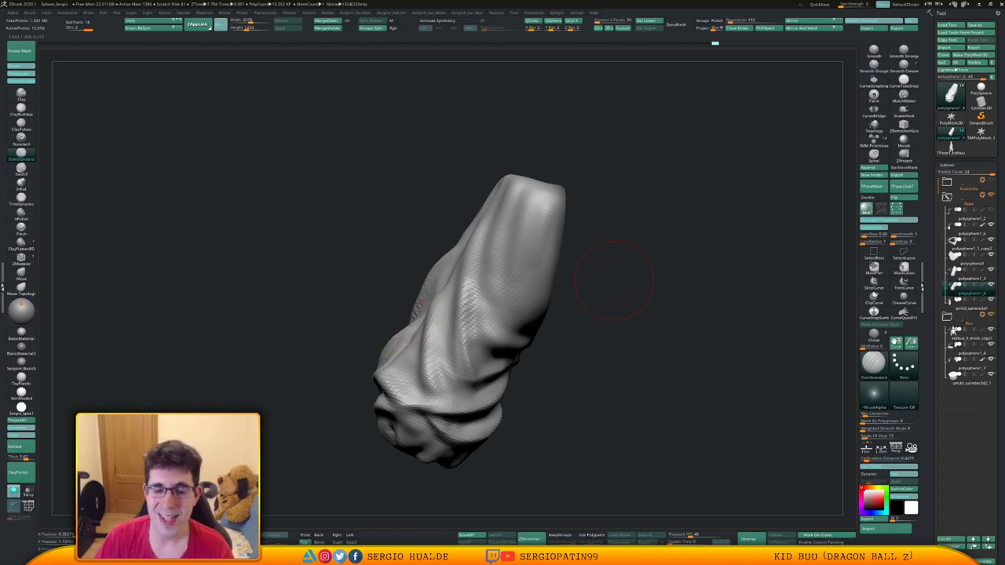
Reshape the crosswise folds on the inner leg below the crotch cut with the Move brush.
{"action": "mouse_move", "coordinate": [569, 298]}
{"action": "left_mouse_down"}
{"action": "mouse_move", "coordinate": [448, 305]}
{"action": "mouse_move", "coordinate": [425, 320]}
{"action": "left_mouse_up"}
{"action": "mouse_move", "coordinate": [455, 377]}
{"action": "right_mouse_down"}
{"action": "mouse_move", "coordinate": [503, 393]}
{"action": "mouse_move", "coordinate": [424, 373]}
{"action": "right_mouse_up"}
{"action": "key", "text": "b"}
{"action": "key", "text": "m"}
{"action": "key", "text": "v"}
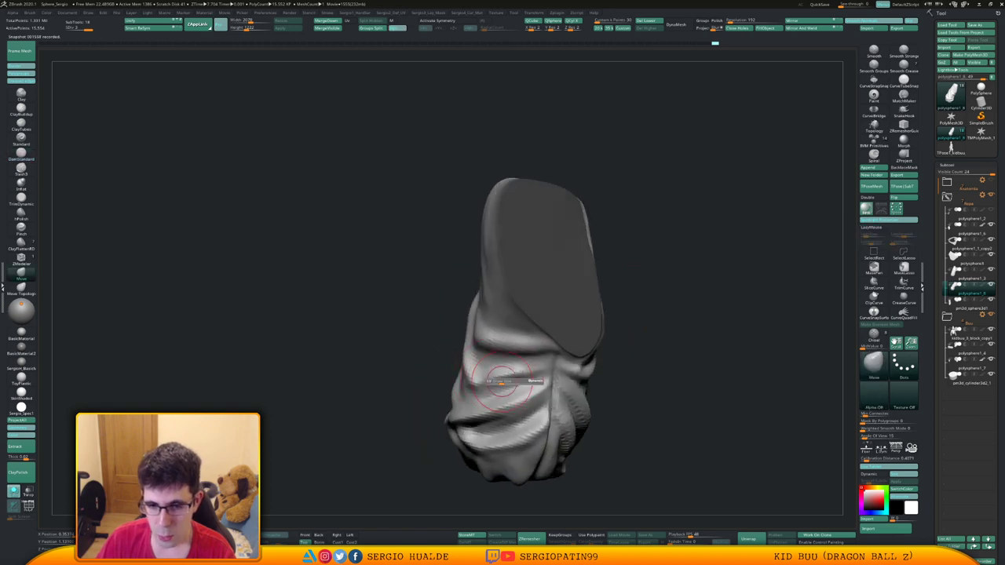
{"action": "right_click_drag", "start_coordinate": [491, 369], "coordinate": [503, 369]}
{"action": "left_click_drag", "start_coordinate": [501, 377], "coordinate": [506, 383]}
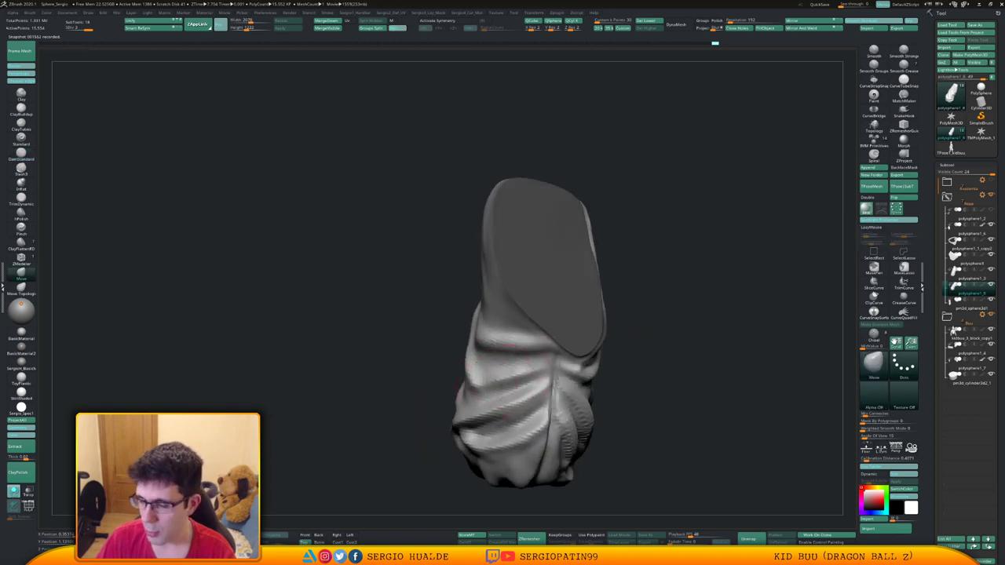
{"action": "left_click_drag", "start_coordinate": [502, 383], "coordinate": [507, 380]}
{"action": "mouse_move", "coordinate": [506, 381]}
{"action": "right_mouse_down"}
{"action": "mouse_move", "coordinate": [620, 368]}
{"action": "mouse_move", "coordinate": [537, 354]}
{"action": "right_mouse_up"}
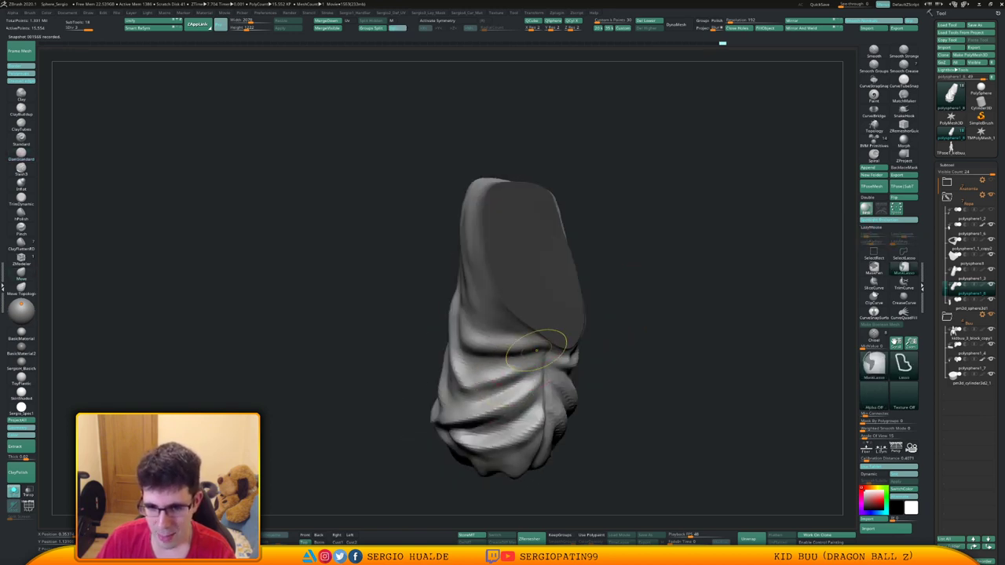
Carve a crosswise crease below the crotch cut and extend it around the back of the leg with DamStandard.
{"action": "left_click_drag", "start_coordinate": [536, 351], "coordinate": [475, 348]}
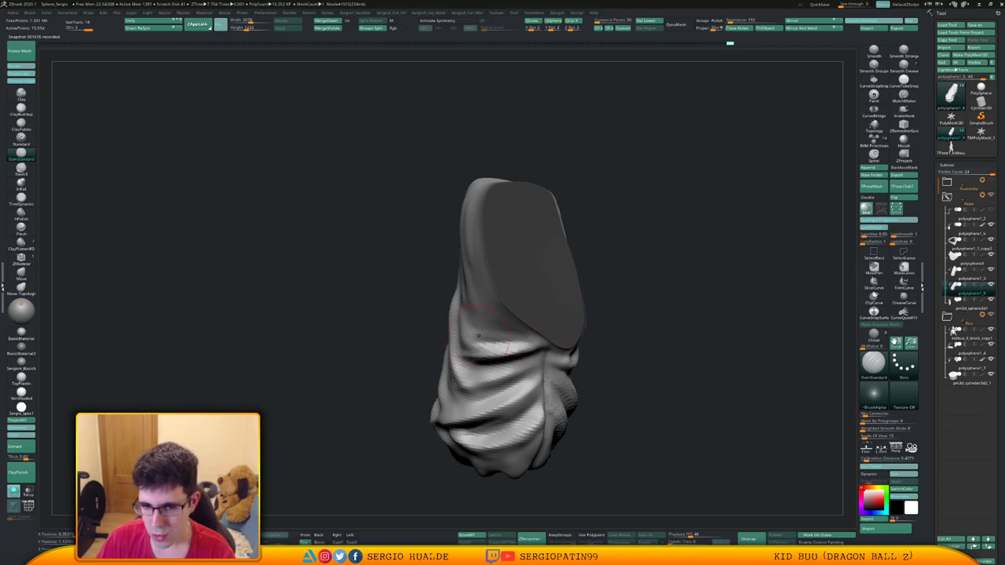
{"action": "mouse_move", "coordinate": [479, 336]}
{"action": "right_mouse_down"}
{"action": "mouse_move", "coordinate": [520, 348]}
{"action": "mouse_move", "coordinate": [518, 383]}
{"action": "mouse_move", "coordinate": [452, 380]}
{"action": "right_mouse_up"}
{"action": "mouse_move", "coordinate": [452, 380]}
{"action": "right_mouse_down", "text": "ctrl"}
{"action": "mouse_move", "coordinate": [449, 393]}
{"action": "mouse_move", "coordinate": [434, 385]}
{"action": "right_mouse_up", "text": "ctrl"}
{"action": "mouse_move", "coordinate": [433, 396]}
{"action": "left_mouse_down"}
{"action": "mouse_move", "coordinate": [476, 384]}
{"action": "mouse_move", "coordinate": [444, 373]}
{"action": "mouse_move", "coordinate": [437, 351]}
{"action": "mouse_move", "coordinate": [449, 314]}
{"action": "left_mouse_up"}
{"action": "mouse_move", "coordinate": [454, 389]}
{"action": "right_mouse_down"}
{"action": "mouse_move", "coordinate": [444, 397]}
{"action": "mouse_move", "coordinate": [465, 367]}
{"action": "mouse_move", "coordinate": [494, 367]}
{"action": "mouse_move", "coordinate": [459, 391]}
{"action": "mouse_move", "coordinate": [462, 366]}
{"action": "mouse_move", "coordinate": [443, 391]}
{"action": "mouse_move", "coordinate": [513, 367]}
{"action": "right_mouse_up"}
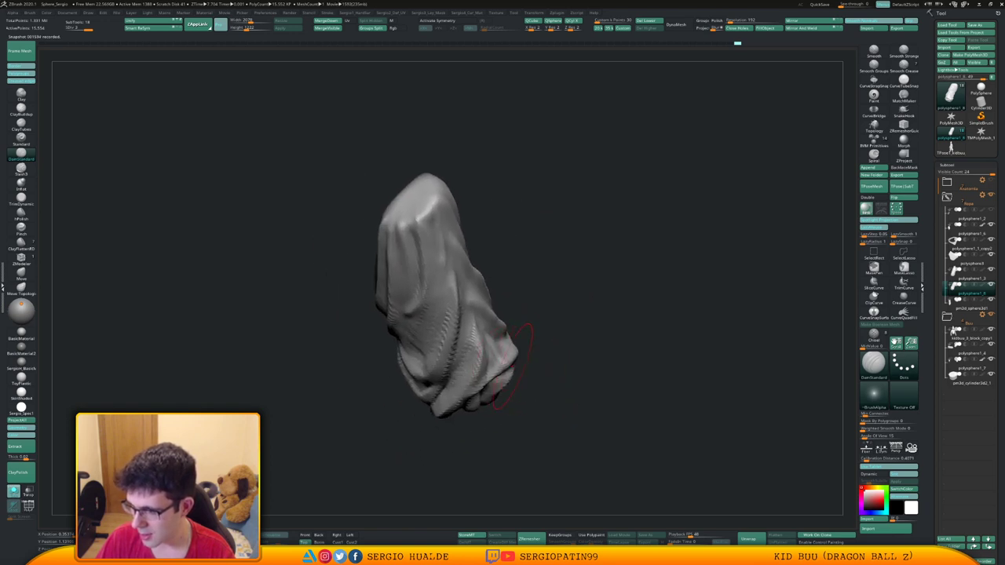
Carve short downward creases into the fold just above the bunched cuff on the outer side of the leg.
{"action": "left_click_drag", "start_coordinate": [515, 367], "coordinate": [487, 365]}
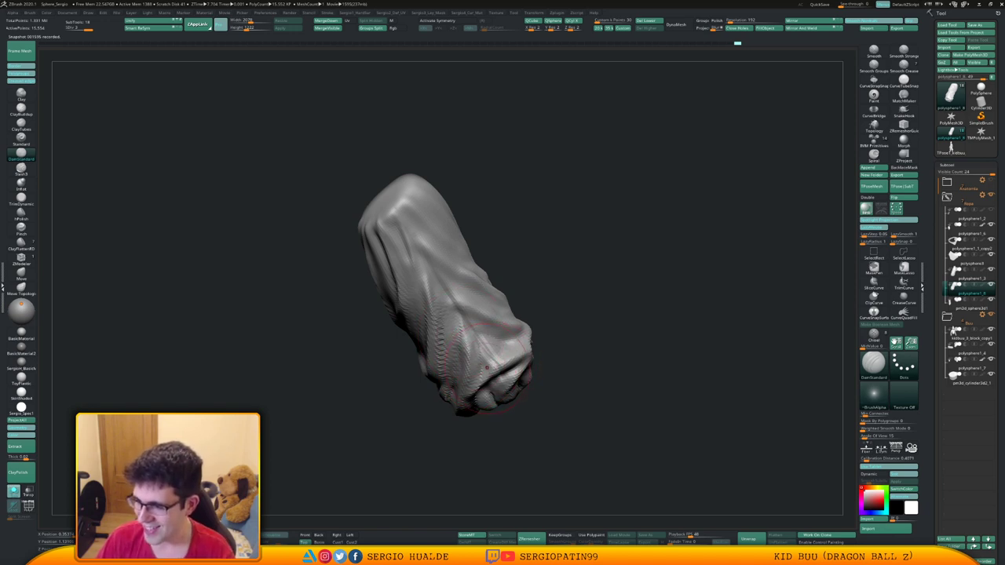
{"action": "right_click_drag", "start_coordinate": [500, 355], "coordinate": [517, 350]}
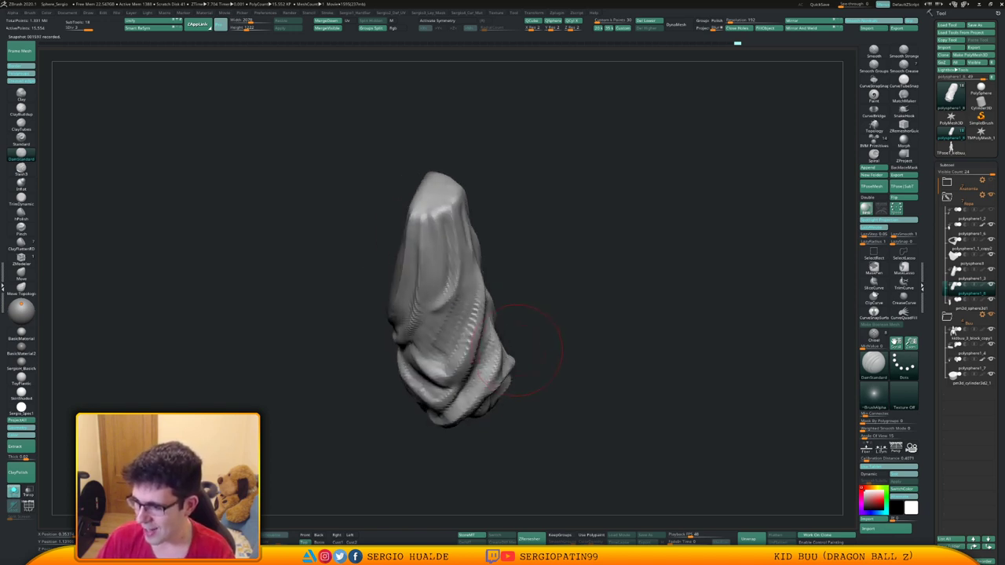
{"action": "mouse_move", "coordinate": [568, 338]}
{"action": "left_mouse_down"}
{"action": "mouse_move", "coordinate": [558, 330]}
{"action": "mouse_move", "coordinate": [572, 341]}
{"action": "left_mouse_up"}
{"action": "right_click_drag", "start_coordinate": [474, 323], "coordinate": [542, 384], "text": "ctrl"}
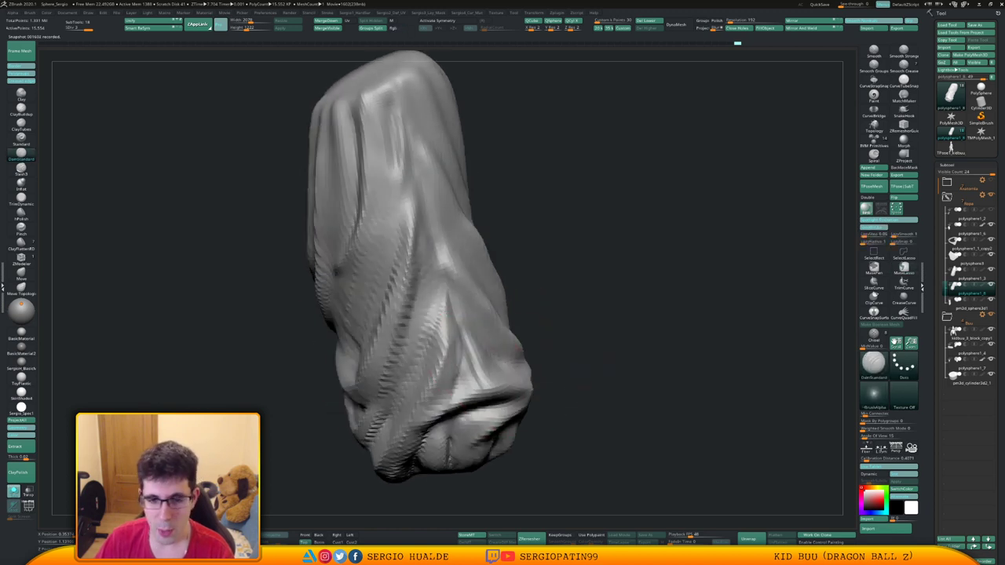
{"action": "left_click_drag", "start_coordinate": [581, 385], "coordinate": [570, 383]}
{"action": "left_click_drag", "start_coordinate": [464, 351], "coordinate": [470, 375]}
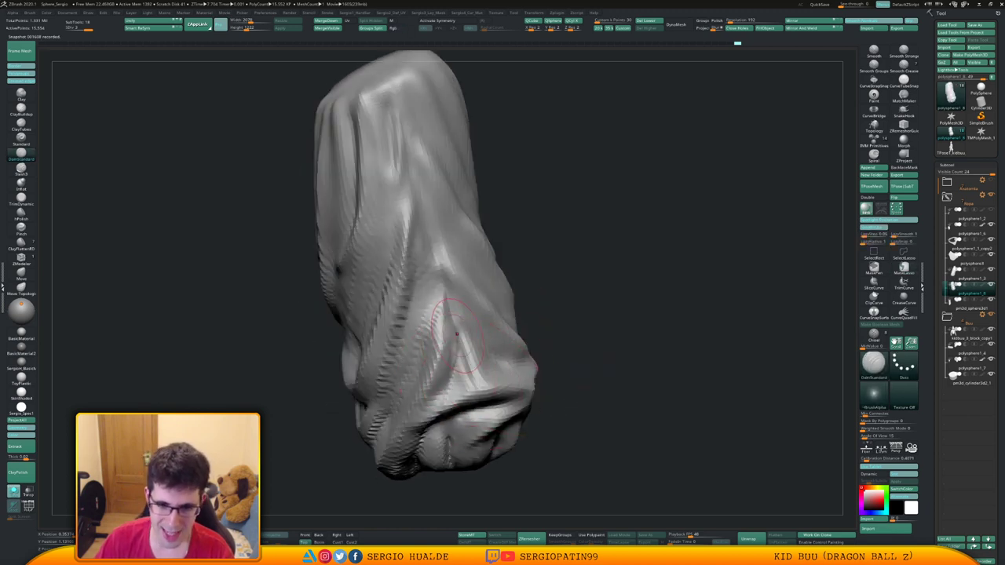
{"action": "left_click_drag", "start_coordinate": [457, 336], "coordinate": [467, 372]}
{"action": "right_click_drag", "start_coordinate": [465, 372], "coordinate": [433, 351], "text": "ctrl"}
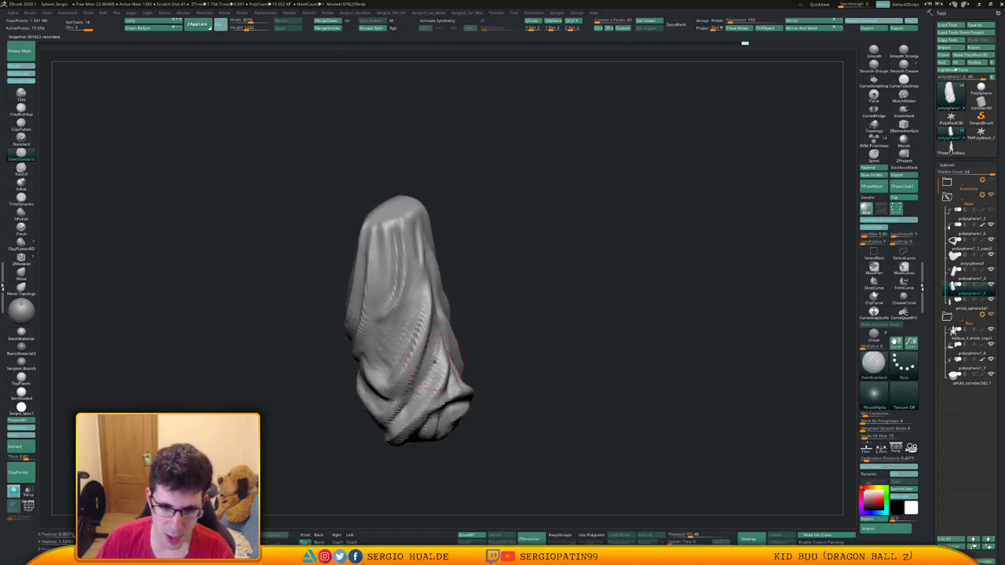
Deepen the diagonal creases running down the front of the lower leg toward the cuff.
{"action": "left_click_drag", "start_coordinate": [439, 337], "coordinate": [434, 374]}
{"action": "right_click_drag", "start_coordinate": [435, 363], "coordinate": [432, 384]}
{"action": "left_click_drag", "start_coordinate": [433, 351], "coordinate": [431, 374]}
{"action": "mouse_move", "coordinate": [432, 377]}
{"action": "right_mouse_down"}
{"action": "mouse_move", "coordinate": [440, 395]}
{"action": "mouse_move", "coordinate": [424, 390]}
{"action": "mouse_move", "coordinate": [410, 410]}
{"action": "right_mouse_up"}
{"action": "left_click_drag", "start_coordinate": [407, 423], "coordinate": [391, 398]}
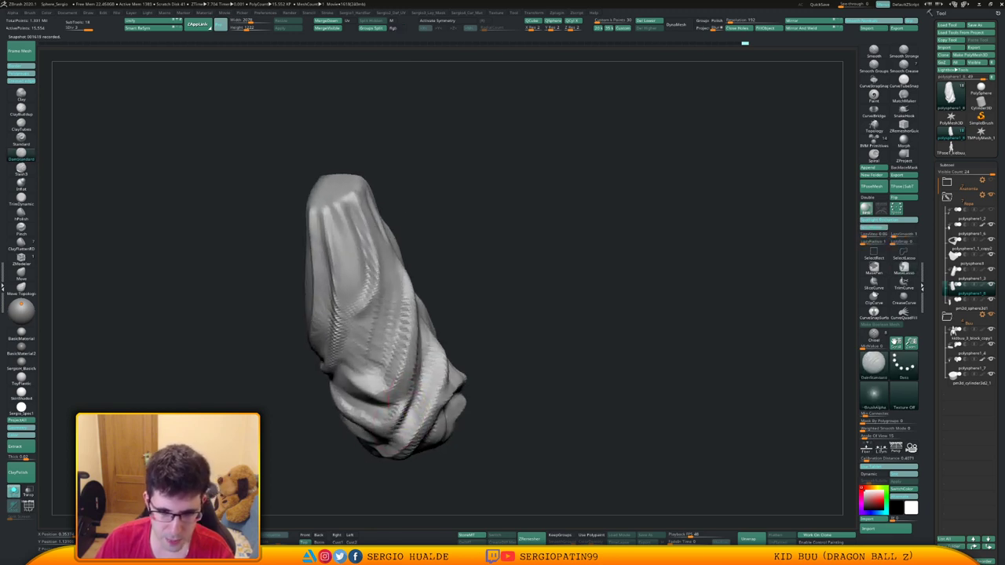
Build up long folds with ClayBuildup from the waist down the front of the thigh toward the crotch.
{"action": "mouse_move", "coordinate": [389, 397]}
{"action": "right_mouse_down"}
{"action": "mouse_move", "coordinate": [445, 394]}
{"action": "mouse_move", "coordinate": [416, 393]}
{"action": "mouse_move", "coordinate": [415, 373]}
{"action": "right_mouse_up"}
{"action": "mouse_move", "coordinate": [415, 372]}
{"action": "right_mouse_down"}
{"action": "mouse_move", "coordinate": [429, 374]}
{"action": "mouse_move", "coordinate": [414, 377]}
{"action": "right_mouse_up"}
{"action": "mouse_move", "coordinate": [414, 377]}
{"action": "right_mouse_down", "text": "ctrl"}
{"action": "mouse_move", "coordinate": [413, 391]}
{"action": "mouse_move", "coordinate": [373, 406]}
{"action": "right_mouse_up", "text": "ctrl"}
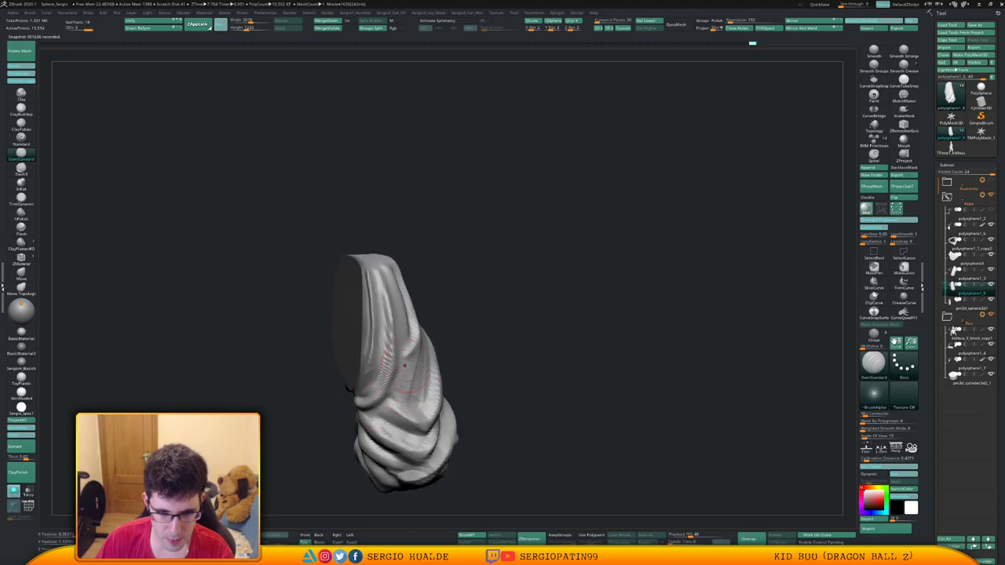
{"action": "mouse_move", "coordinate": [404, 366]}
{"action": "right_mouse_down"}
{"action": "mouse_move", "coordinate": [365, 408]}
{"action": "mouse_move", "coordinate": [409, 387]}
{"action": "right_mouse_up"}
{"action": "right_click", "coordinate": [386, 401]}
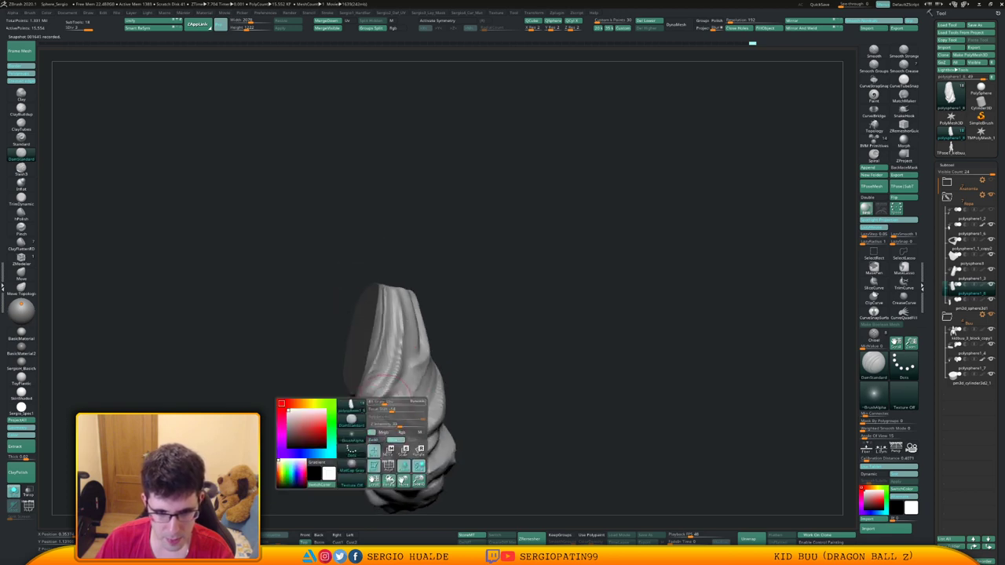
{"action": "key", "text": "b"}
{"action": "key", "text": "c"}
{"action": "key", "text": "l"}
{"action": "key", "text": "b"}
{"action": "key", "text": "c"}
{"action": "key", "text": "b"}
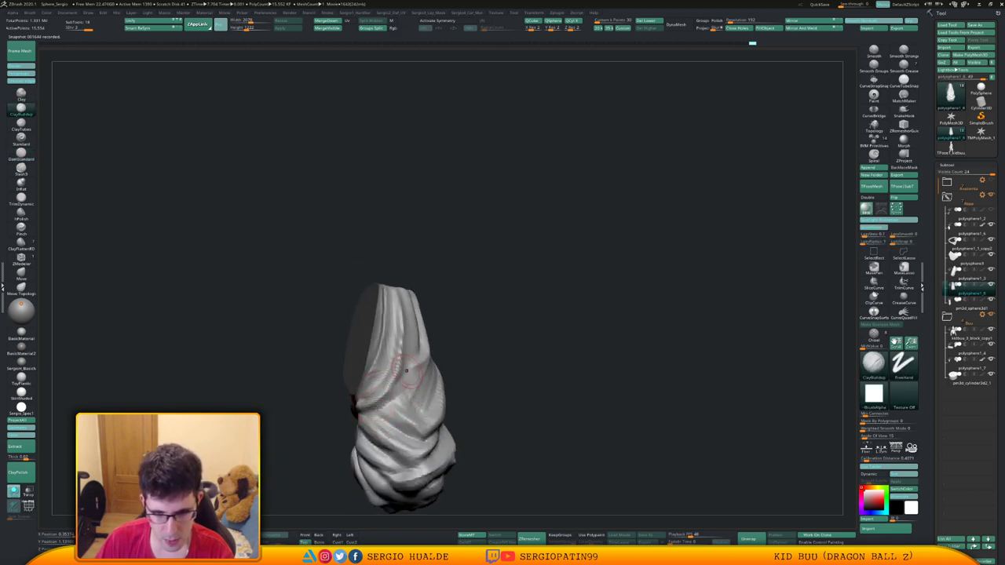
{"action": "mouse_move", "coordinate": [398, 376]}
{"action": "right_mouse_down"}
{"action": "mouse_move", "coordinate": [385, 363]}
{"action": "mouse_move", "coordinate": [405, 357]}
{"action": "right_mouse_up"}
{"action": "left_click_drag", "start_coordinate": [428, 314], "coordinate": [409, 346]}
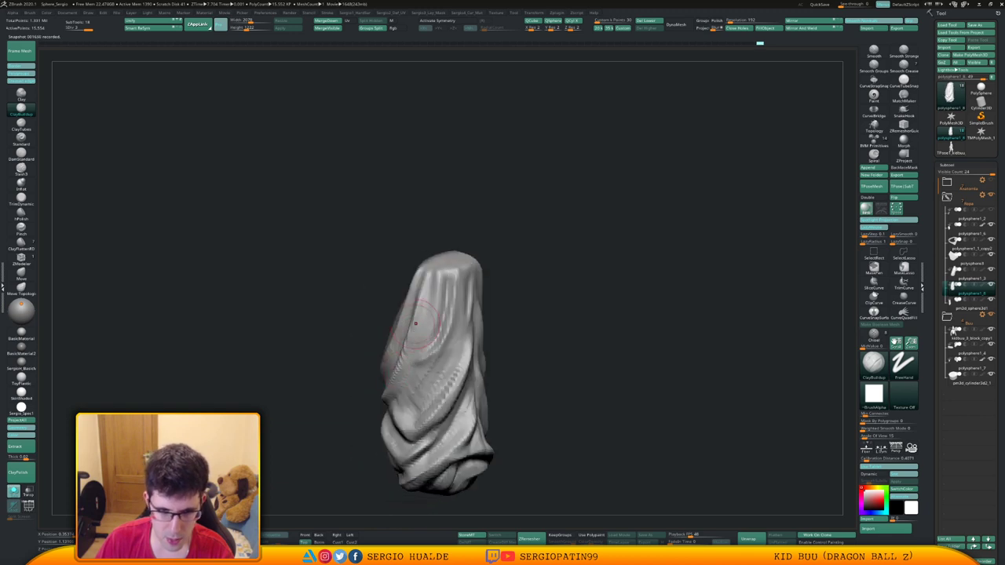
{"action": "left_click_drag", "start_coordinate": [424, 289], "coordinate": [411, 342]}
{"action": "right_click_drag", "start_coordinate": [406, 352], "coordinate": [418, 334]}
{"action": "left_click_drag", "start_coordinate": [418, 302], "coordinate": [404, 362]}
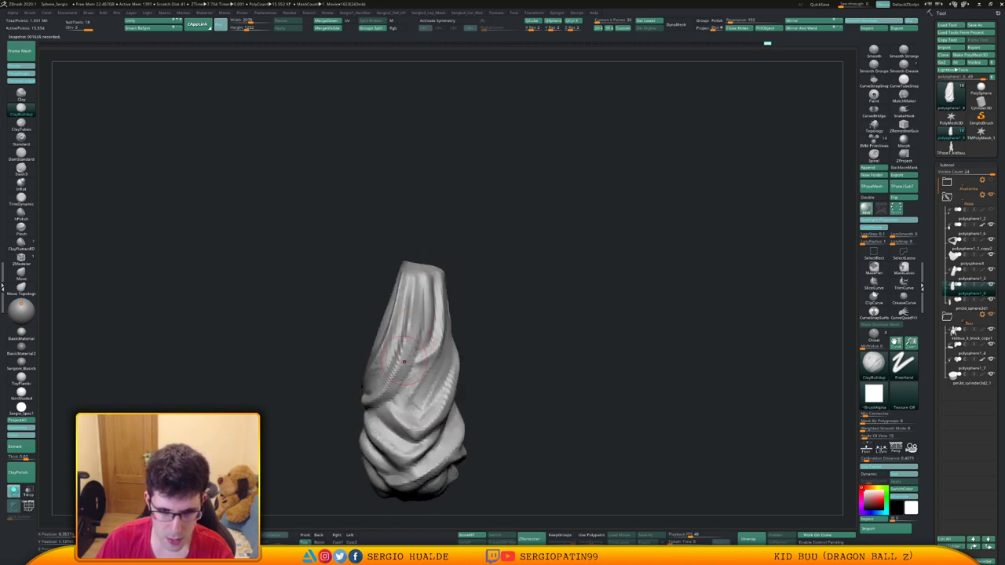
{"action": "left_click_drag", "start_coordinate": [417, 308], "coordinate": [384, 385]}
{"action": "right_click_drag", "start_coordinate": [388, 373], "coordinate": [405, 353]}
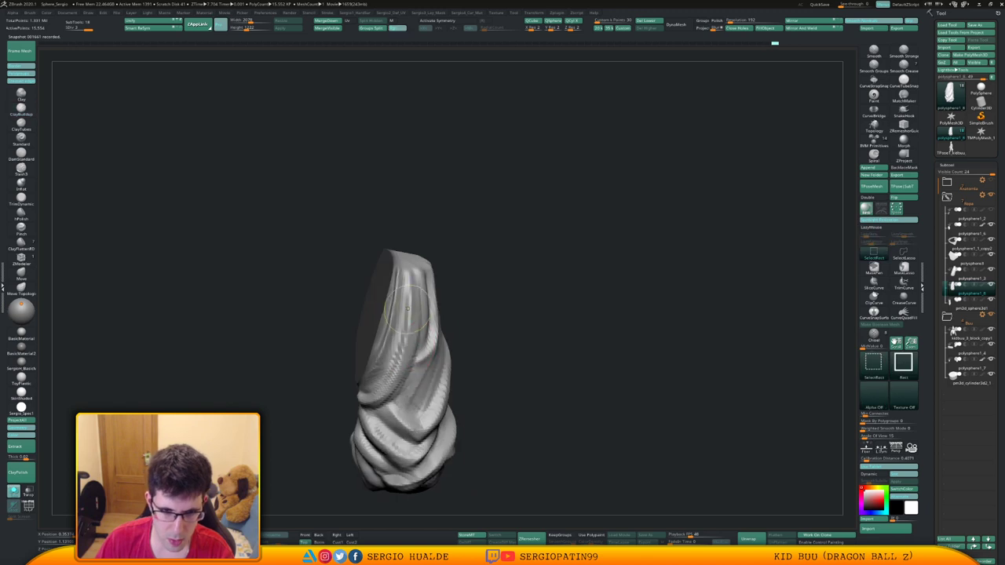
Carve creases with DamStandard between the front thigh folds, curving down toward the crotch.
{"action": "key", "text": "b"}
{"action": "key", "text": "d"}
{"action": "key", "text": "s"}
{"action": "left_click_drag", "start_coordinate": [401, 336], "coordinate": [403, 299]}
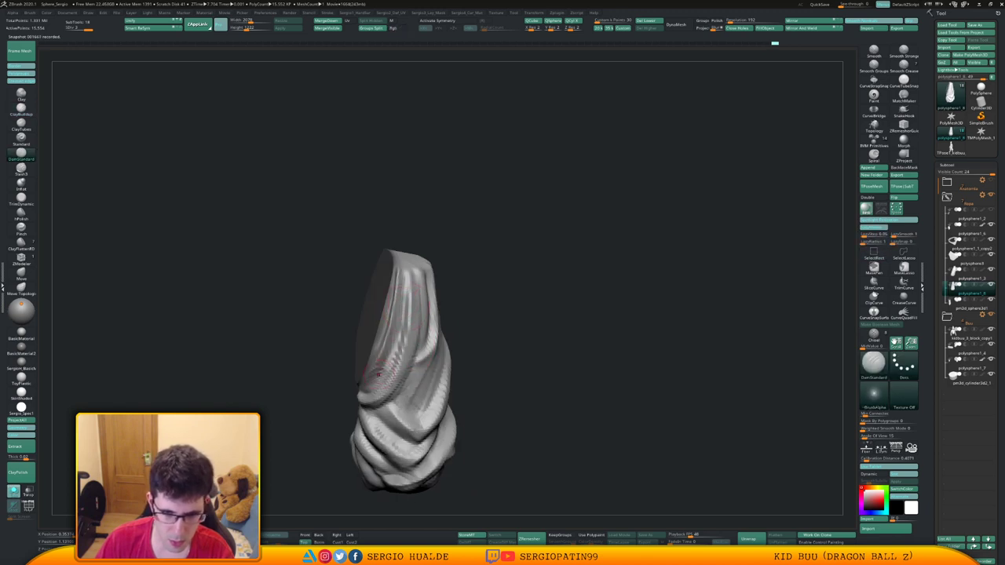
{"action": "right_click_drag", "start_coordinate": [391, 362], "coordinate": [386, 372]}
{"action": "left_click_drag", "start_coordinate": [385, 374], "coordinate": [371, 386]}
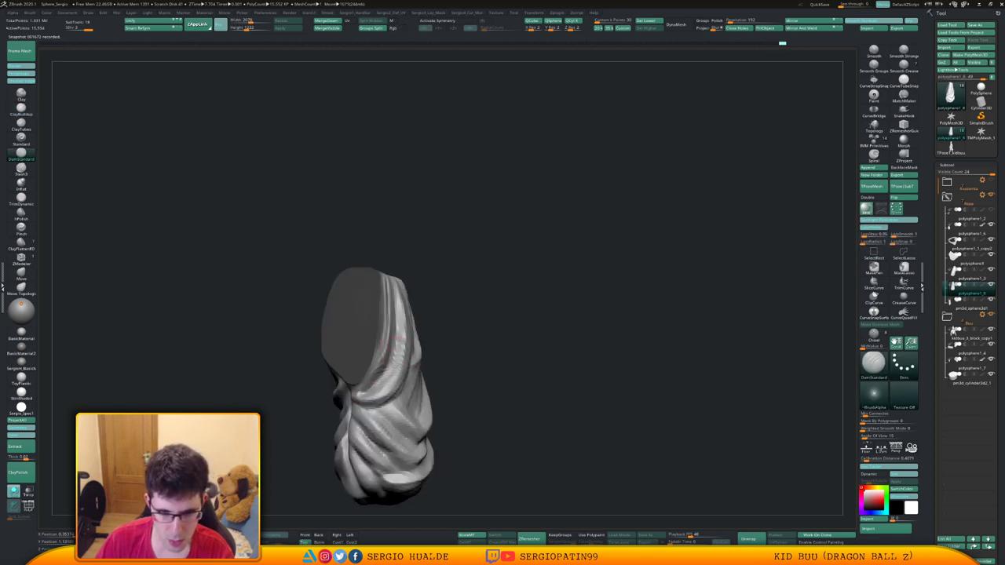
{"action": "right_click_drag", "start_coordinate": [402, 306], "coordinate": [428, 288]}
{"action": "right_click_drag", "start_coordinate": [402, 339], "coordinate": [431, 344]}
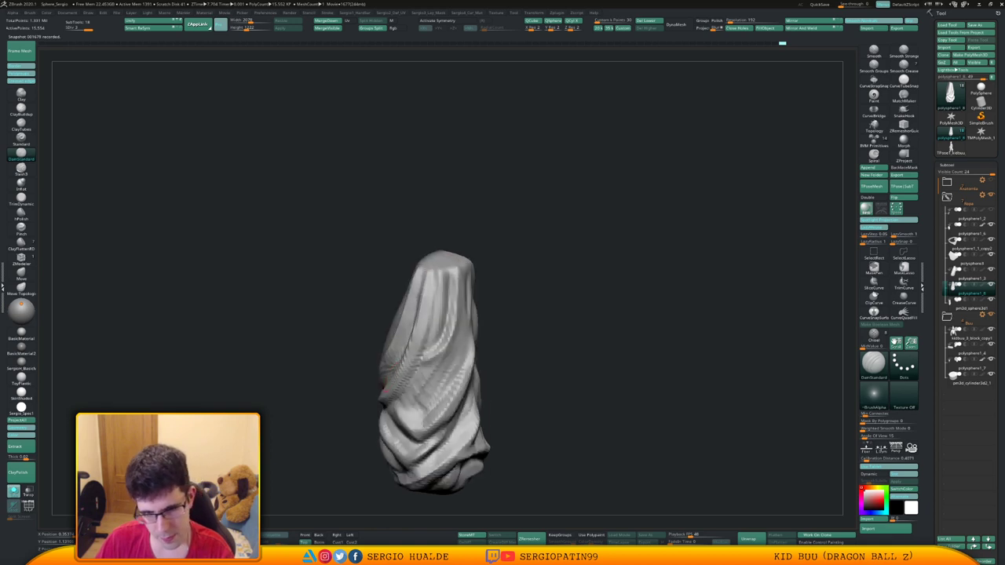
{"action": "left_click_drag", "start_coordinate": [402, 375], "coordinate": [385, 390]}
Add volume with the Clay brush along the front thigh fold below the waist.
{"action": "key", "text": "b"}
{"action": "key", "text": "c"}
{"action": "key", "text": "l"}
{"action": "left_click_drag", "start_coordinate": [446, 280], "coordinate": [432, 343]}
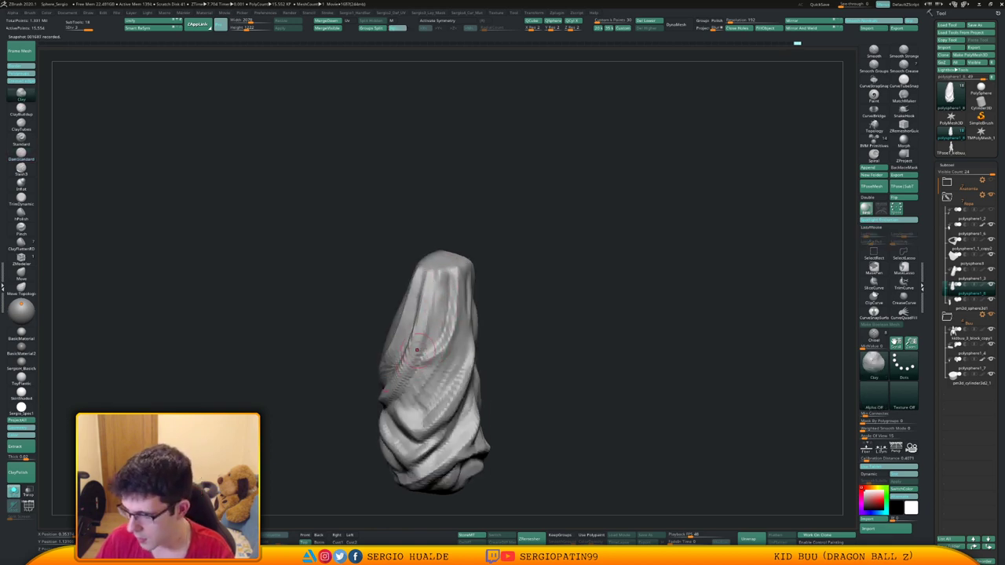
{"action": "right_click_drag", "start_coordinate": [417, 350], "coordinate": [426, 322]}
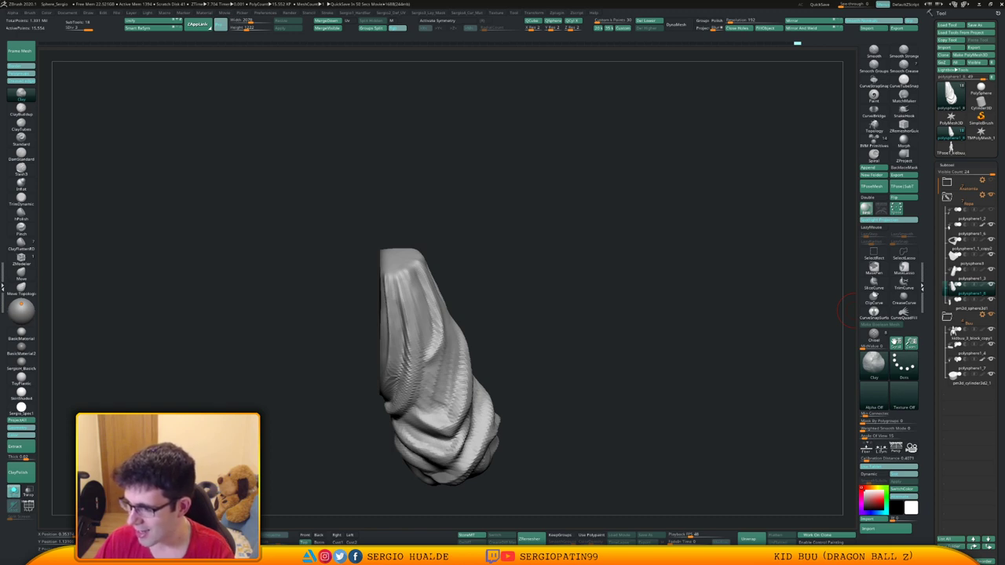
Raise small folds at the knee with the Standard brush and smooth the surface beside them.
{"action": "left_click_drag", "start_coordinate": [511, 223], "coordinate": [505, 224]}
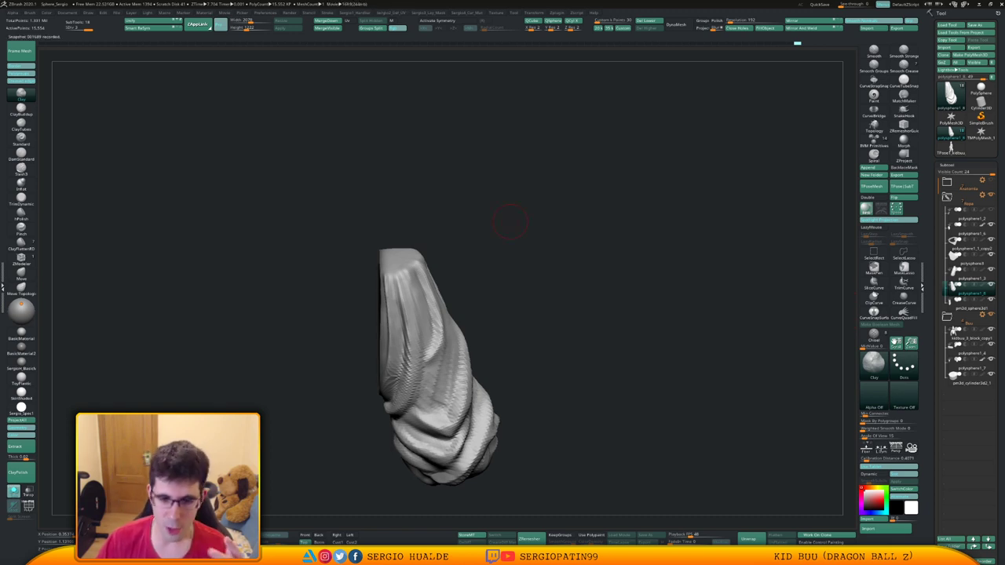
{"action": "left_click_drag", "start_coordinate": [512, 392], "coordinate": [542, 390]}
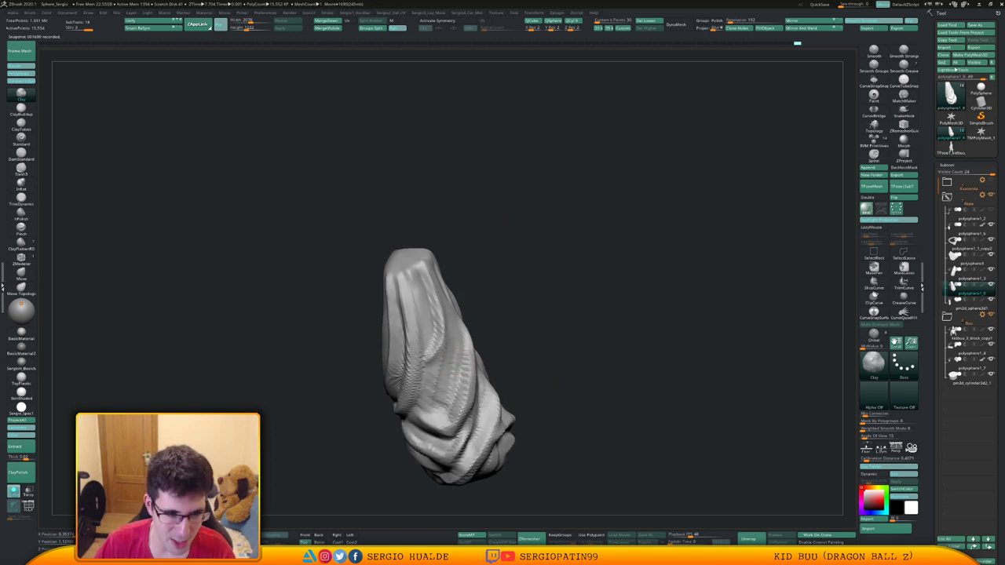
{"action": "mouse_move", "coordinate": [445, 366]}
{"action": "right_mouse_down", "text": "ctrl"}
{"action": "mouse_move", "coordinate": [451, 385]}
{"action": "mouse_move", "coordinate": [442, 389]}
{"action": "right_mouse_up", "text": "ctrl"}
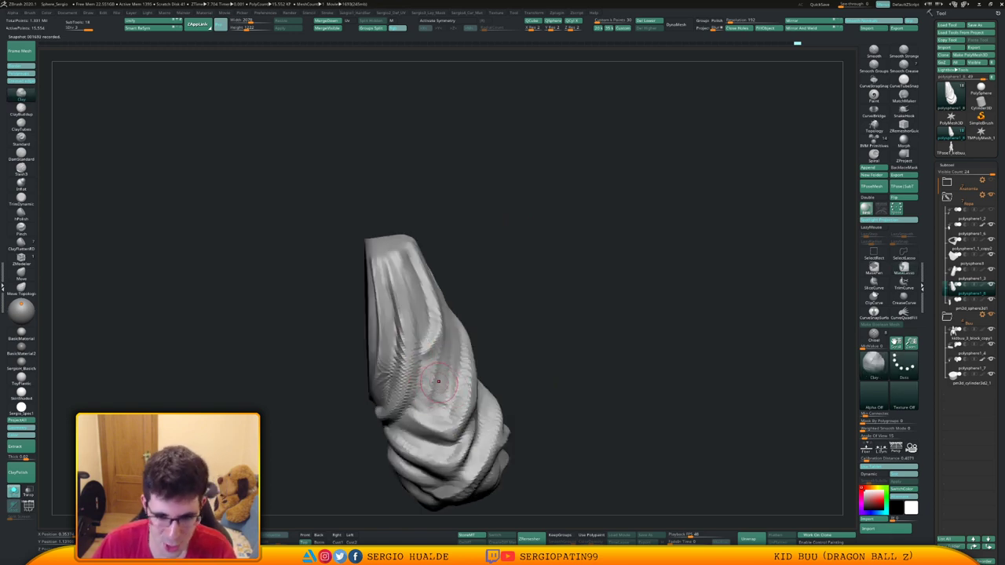
{"action": "key", "text": "b"}
{"action": "key", "text": "s"}
{"action": "key", "text": "t"}
{"action": "left_click_drag", "start_coordinate": [424, 400], "coordinate": [439, 407]}
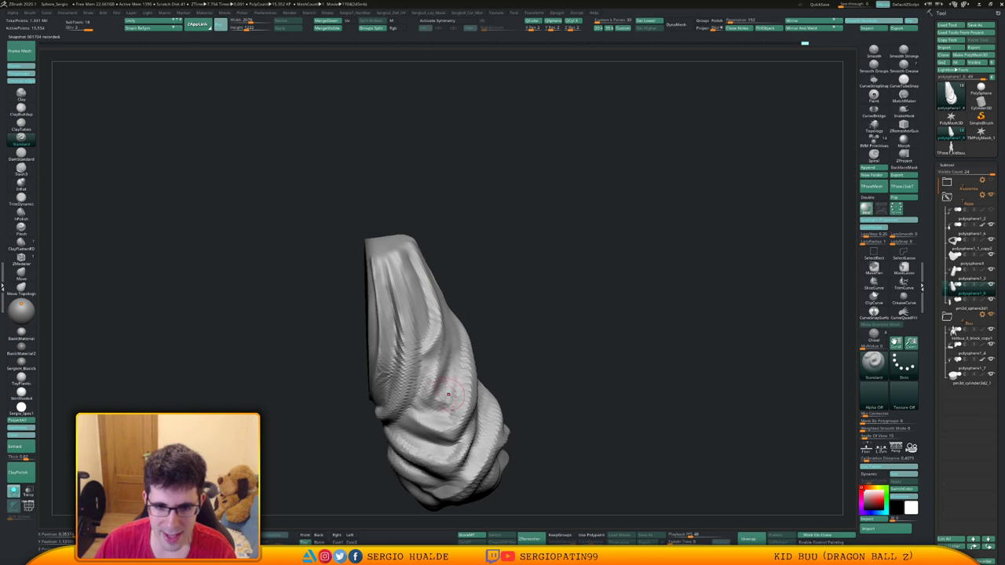
{"action": "right_click_drag", "start_coordinate": [449, 386], "coordinate": [457, 377]}
{"action": "left_click_drag", "start_coordinate": [446, 383], "coordinate": [455, 369]}
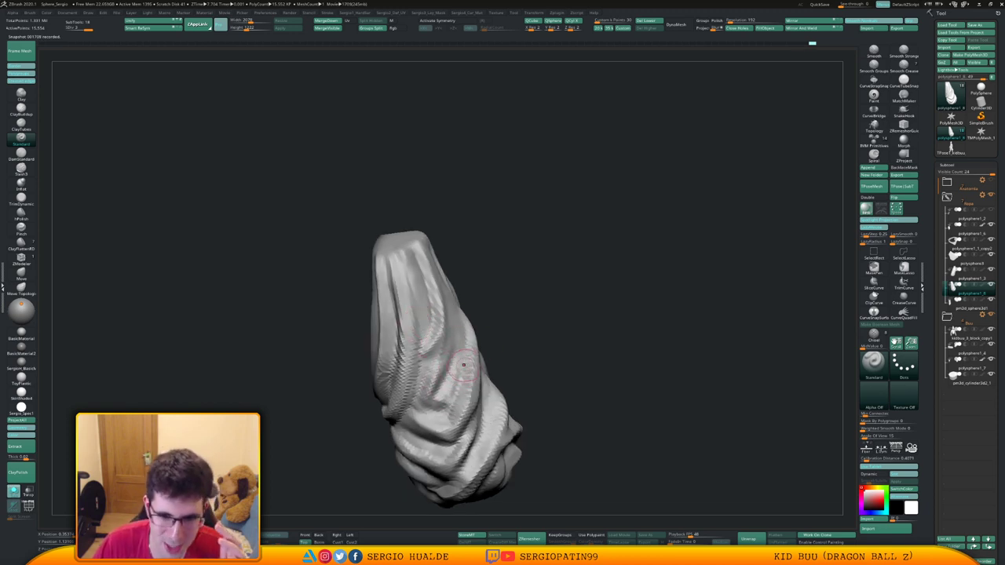
{"action": "mouse_move", "coordinate": [460, 362]}
{"action": "right_mouse_down"}
{"action": "mouse_move", "coordinate": [468, 353]}
{"action": "mouse_move", "coordinate": [460, 367]}
{"action": "right_mouse_up"}
{"action": "left_click_drag", "start_coordinate": [458, 376], "coordinate": [462, 361], "text": "shift"}
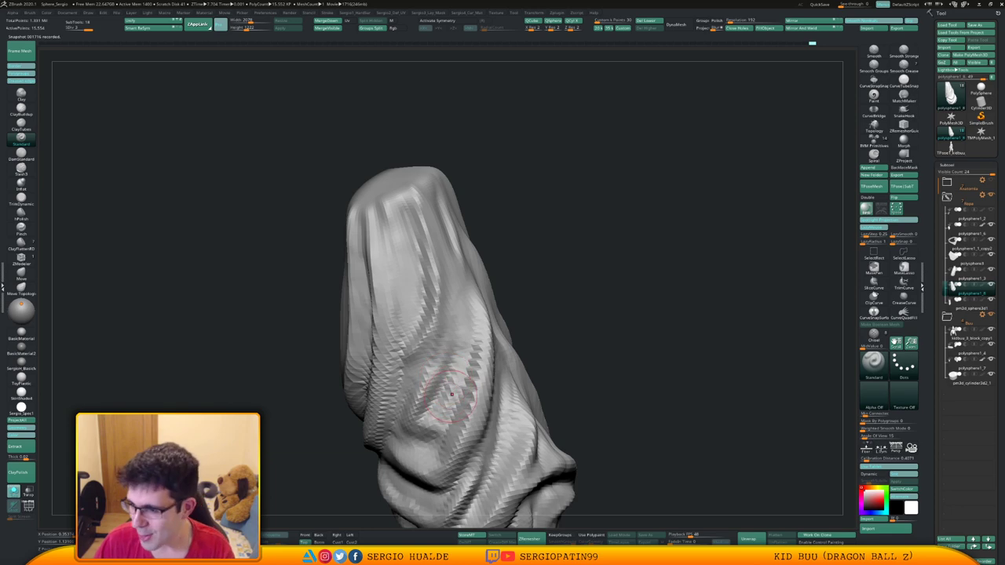
Reinforce the diagonal folds across the front of the knee with more Standard brush strokes.
{"action": "mouse_move", "coordinate": [452, 394]}
{"action": "right_mouse_down"}
{"action": "mouse_move", "coordinate": [482, 408]}
{"action": "mouse_move", "coordinate": [486, 349]}
{"action": "mouse_move", "coordinate": [445, 392]}
{"action": "right_mouse_up"}
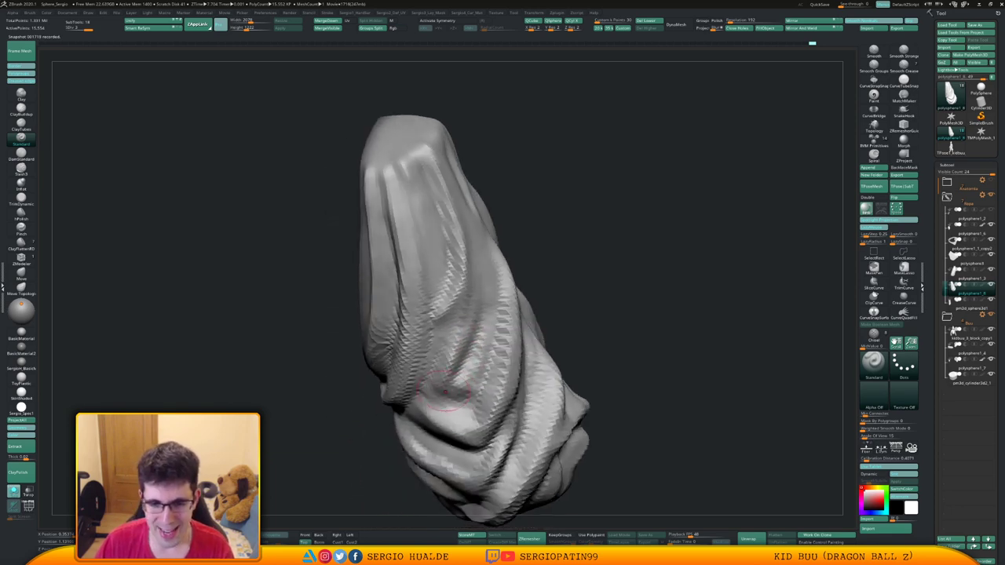
{"action": "left_click_drag", "start_coordinate": [470, 378], "coordinate": [452, 384]}
{"action": "mouse_move", "coordinate": [451, 383]}
{"action": "right_mouse_down"}
{"action": "mouse_move", "coordinate": [515, 380]}
{"action": "mouse_move", "coordinate": [449, 386]}
{"action": "mouse_move", "coordinate": [429, 351]}
{"action": "mouse_move", "coordinate": [463, 370]}
{"action": "right_mouse_up"}
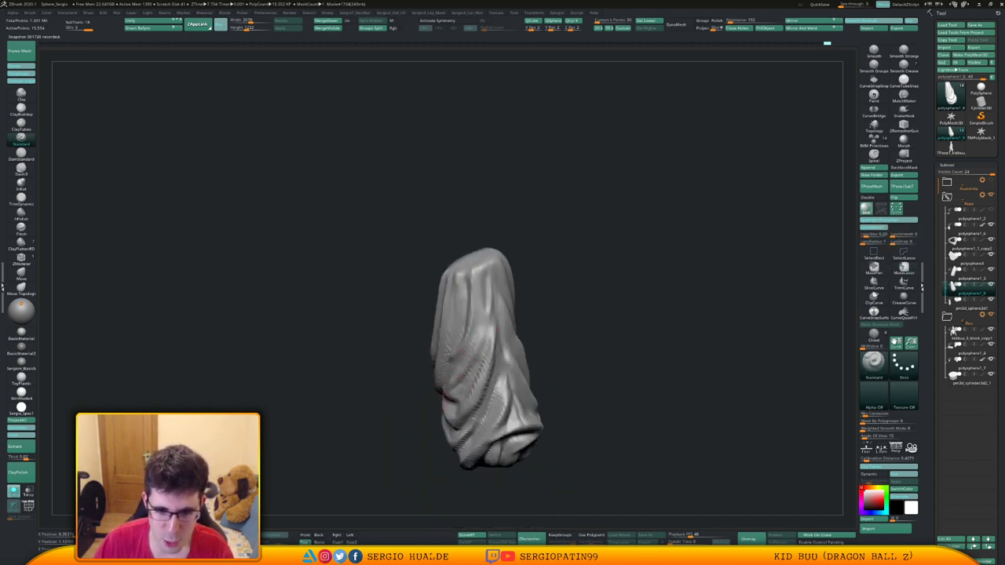
{"action": "mouse_move", "coordinate": [442, 393]}
{"action": "right_mouse_down"}
{"action": "mouse_move", "coordinate": [473, 355]}
{"action": "mouse_move", "coordinate": [480, 383]}
{"action": "mouse_move", "coordinate": [461, 386]}
{"action": "right_mouse_up"}
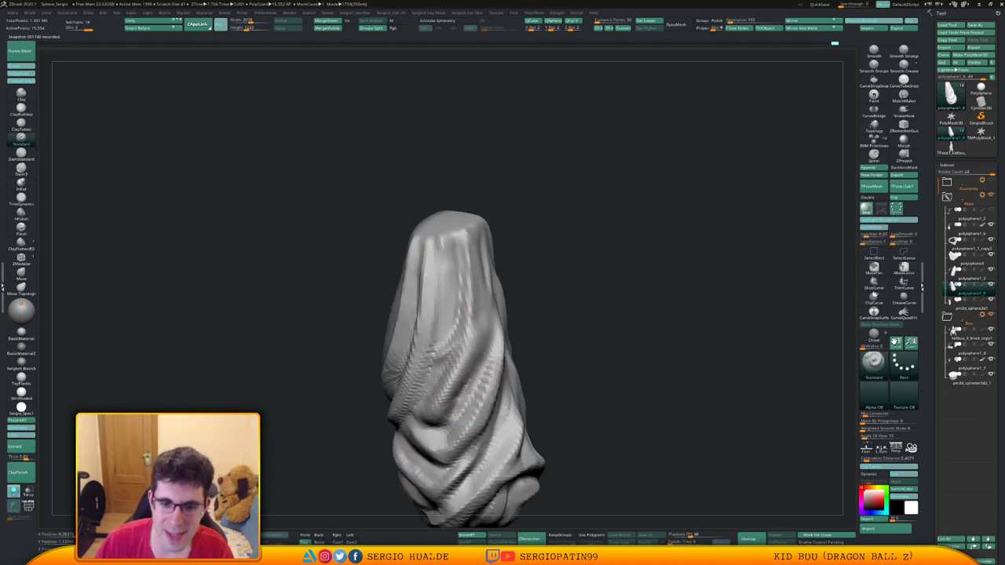
{"action": "mouse_move", "coordinate": [472, 341]}
{"action": "left_mouse_down"}
{"action": "mouse_move", "coordinate": [428, 423]}
{"action": "mouse_move", "coordinate": [439, 475]}
{"action": "mouse_move", "coordinate": [455, 485]}
{"action": "mouse_move", "coordinate": [455, 358]}
{"action": "left_mouse_up"}
Carve long diagonal creases across the knee between the raised folds with DamStandard.
{"action": "right_click_drag", "start_coordinate": [456, 357], "coordinate": [447, 410], "text": "ctrl"}
{"action": "mouse_move", "coordinate": [407, 434]}
{"action": "left_mouse_down"}
{"action": "mouse_move", "coordinate": [456, 424]}
{"action": "mouse_move", "coordinate": [493, 365]}
{"action": "left_mouse_up"}
{"action": "left_click_drag", "start_coordinate": [433, 409], "coordinate": [493, 333]}
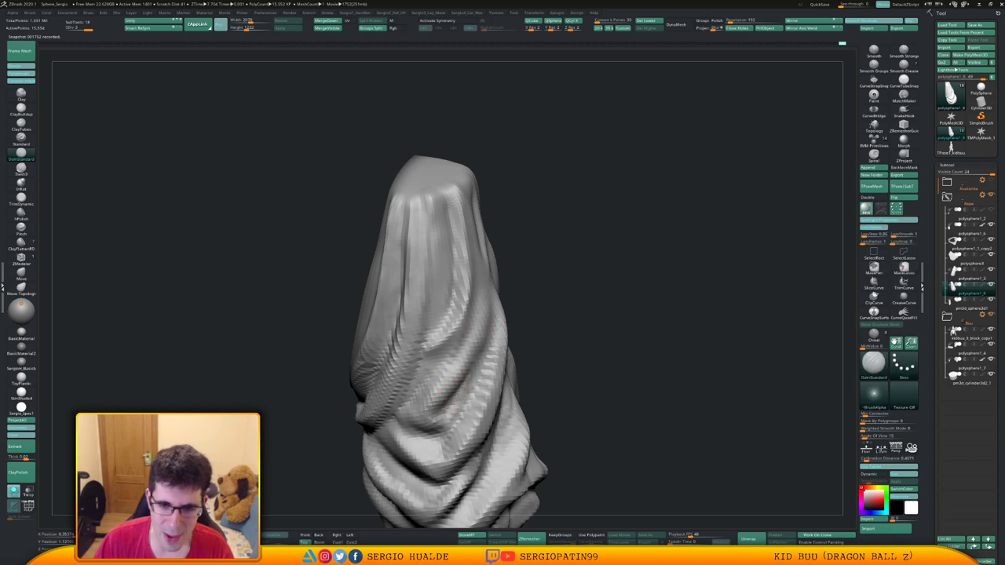
{"action": "mouse_move", "coordinate": [438, 406]}
{"action": "left_mouse_down"}
{"action": "mouse_move", "coordinate": [426, 418]}
{"action": "mouse_move", "coordinate": [399, 413]}
{"action": "mouse_move", "coordinate": [439, 432]}
{"action": "mouse_move", "coordinate": [450, 407]}
{"action": "left_mouse_up"}
{"action": "right_click_drag", "start_coordinate": [448, 420], "coordinate": [405, 427], "text": "ctrl"}
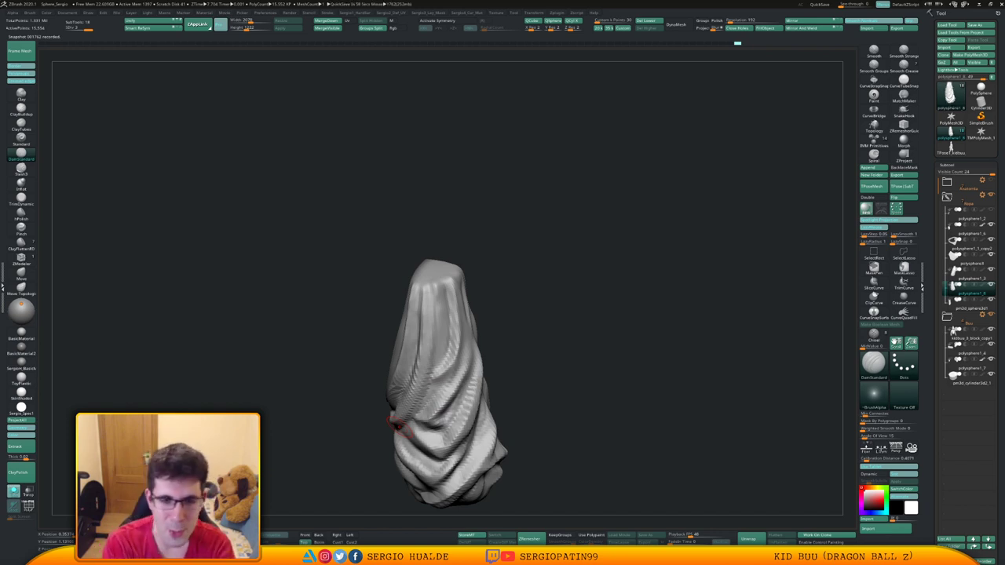
Adjust the Move brush size and reshape the silhouette of the lower leg's folds beside the inner seam.
{"action": "right_click_drag", "start_coordinate": [409, 363], "coordinate": [464, 321]}
{"action": "right_click_drag", "start_coordinate": [393, 337], "coordinate": [392, 385]}
{"action": "right_click_drag", "start_coordinate": [361, 392], "coordinate": [463, 393]}
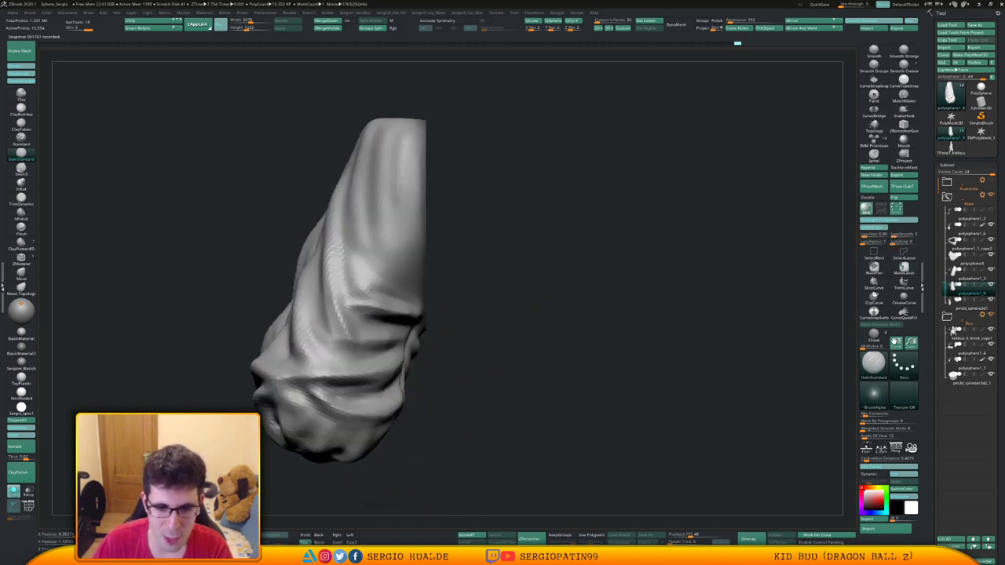
{"action": "key", "text": "b"}
{"action": "key", "text": "m"}
{"action": "key", "text": "v"}
{"action": "key", "text": "s"}
{"action": "left_click_drag", "start_coordinate": [404, 370], "coordinate": [415, 370]}
{"action": "right_click_drag", "start_coordinate": [389, 372], "coordinate": [414, 373]}
{"action": "mouse_move", "coordinate": [410, 367]}
{"action": "left_mouse_down"}
{"action": "mouse_move", "coordinate": [425, 360]}
{"action": "mouse_move", "coordinate": [424, 339]}
{"action": "left_mouse_up"}
{"action": "mouse_move", "coordinate": [465, 340]}
{"action": "right_mouse_down"}
{"action": "mouse_move", "coordinate": [420, 336]}
{"action": "mouse_move", "coordinate": [444, 289]}
{"action": "mouse_move", "coordinate": [394, 302]}
{"action": "mouse_move", "coordinate": [434, 352]}
{"action": "right_mouse_up"}
{"action": "left_click_drag", "start_coordinate": [435, 352], "coordinate": [423, 359]}
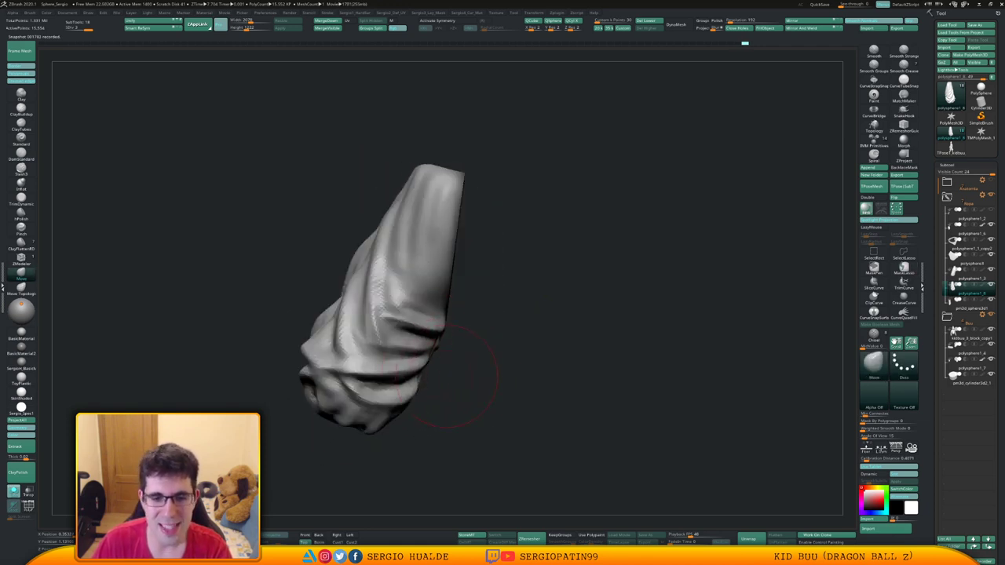
Deepen the creases between the lower leg's folds beside the inner seam with DamStandard.
{"action": "right_click_drag", "start_coordinate": [482, 366], "coordinate": [434, 362]}
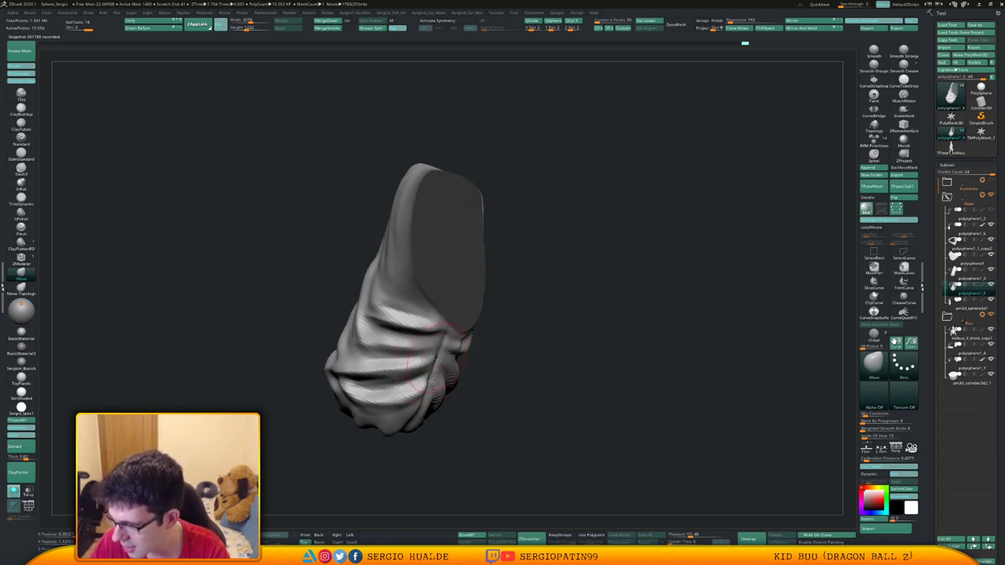
{"action": "mouse_move", "coordinate": [425, 367]}
{"action": "right_mouse_down"}
{"action": "mouse_move", "coordinate": [515, 363]}
{"action": "mouse_move", "coordinate": [437, 363]}
{"action": "mouse_move", "coordinate": [435, 382]}
{"action": "right_mouse_up"}
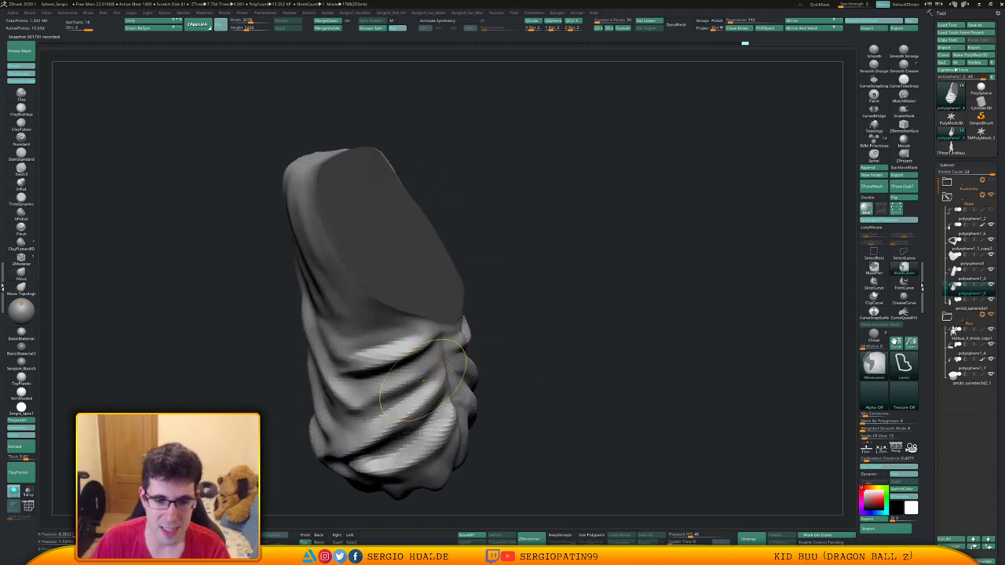
{"action": "key", "text": "b"}
{"action": "key", "text": "d"}
{"action": "key", "text": "s"}
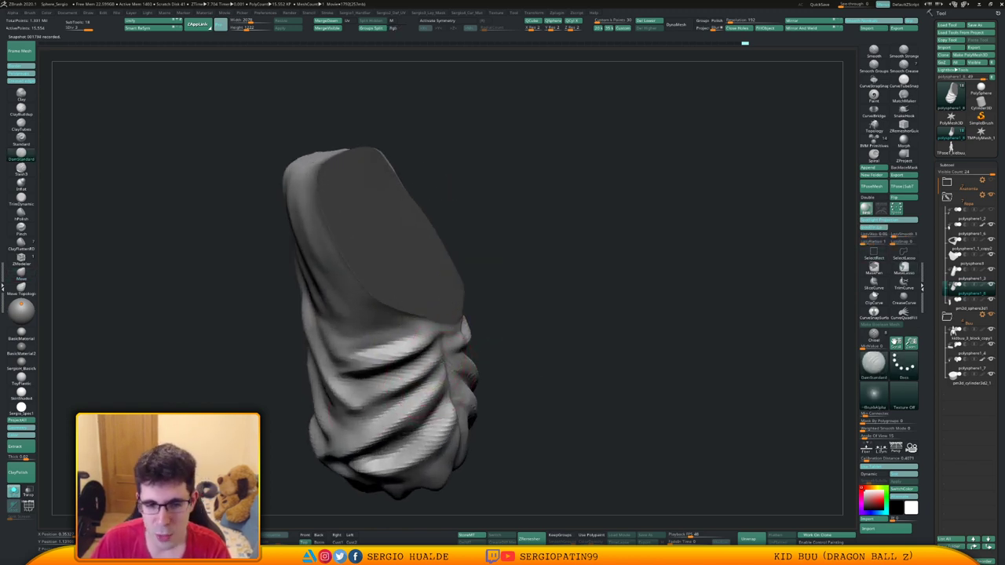
{"action": "right_click_drag", "start_coordinate": [354, 413], "coordinate": [390, 401]}
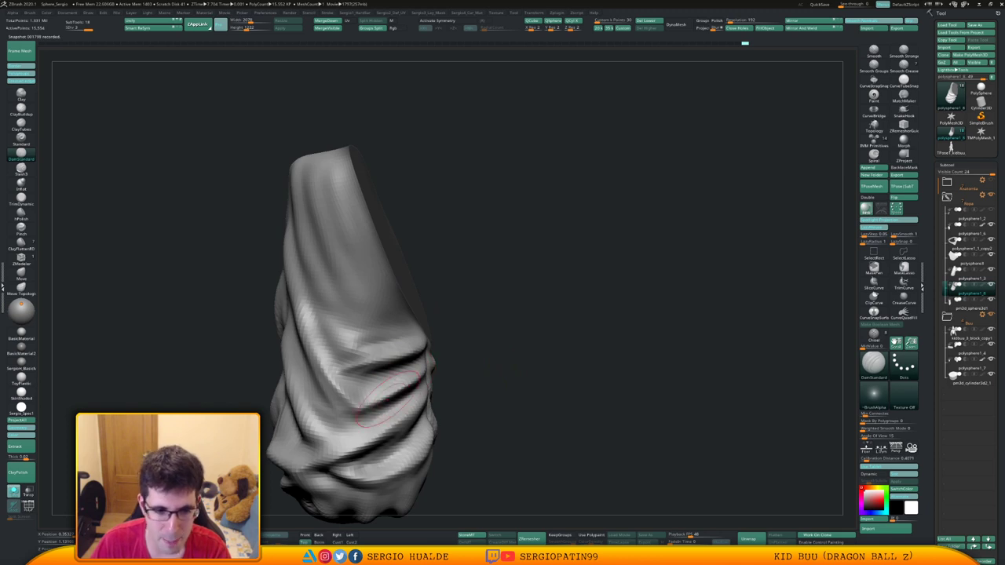
{"action": "left_click_drag", "start_coordinate": [390, 399], "coordinate": [418, 383]}
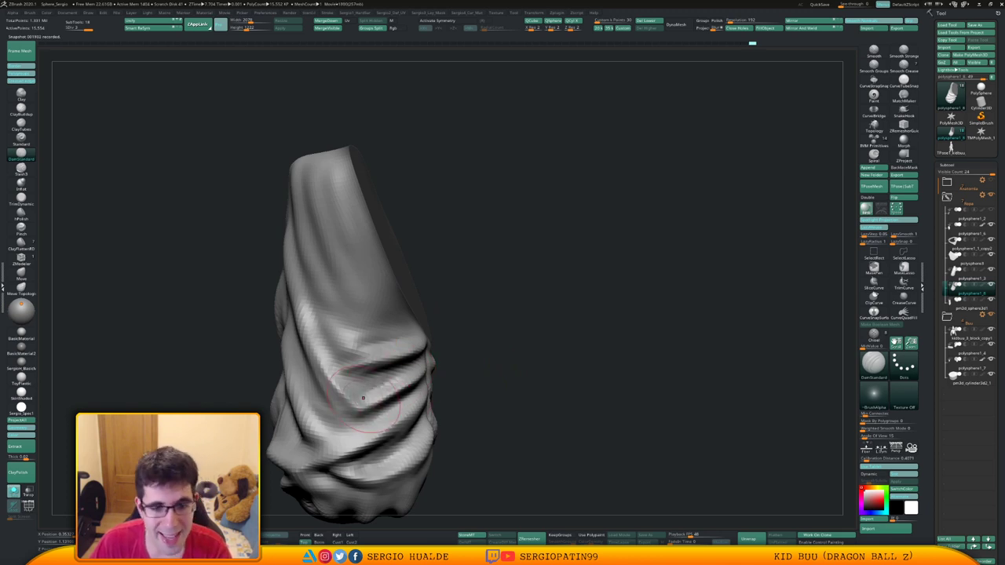
{"action": "mouse_move", "coordinate": [363, 398]}
{"action": "right_mouse_down"}
{"action": "mouse_move", "coordinate": [333, 398]}
{"action": "mouse_move", "coordinate": [373, 400]}
{"action": "mouse_move", "coordinate": [348, 402]}
{"action": "right_mouse_up"}
{"action": "left_click_drag", "start_coordinate": [377, 388], "coordinate": [370, 395]}
Adjust the Move brush size and nudge the fold on the side of the lower leg.
{"action": "right_click_drag", "start_coordinate": [361, 399], "coordinate": [374, 426]}
{"action": "key", "text": "s"}
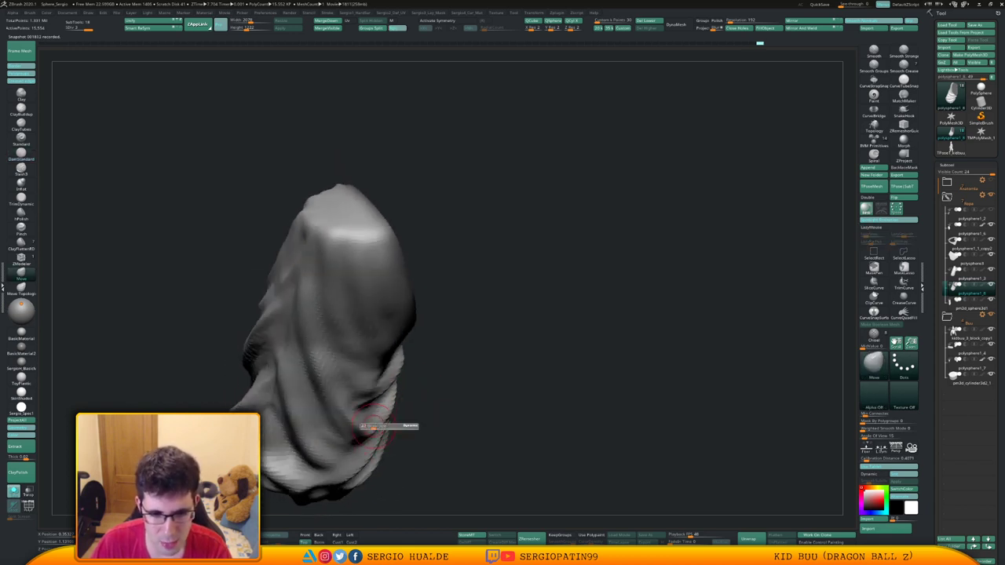
{"action": "left_click_drag", "start_coordinate": [373, 426], "coordinate": [377, 427]}
{"action": "mouse_move", "coordinate": [377, 429]}
{"action": "right_mouse_down"}
{"action": "mouse_move", "coordinate": [377, 397]}
{"action": "mouse_move", "coordinate": [364, 414]}
{"action": "mouse_move", "coordinate": [398, 404]}
{"action": "mouse_move", "coordinate": [350, 398]}
{"action": "right_mouse_up"}
{"action": "right_click_drag", "start_coordinate": [350, 398], "coordinate": [403, 406], "text": "alt"}
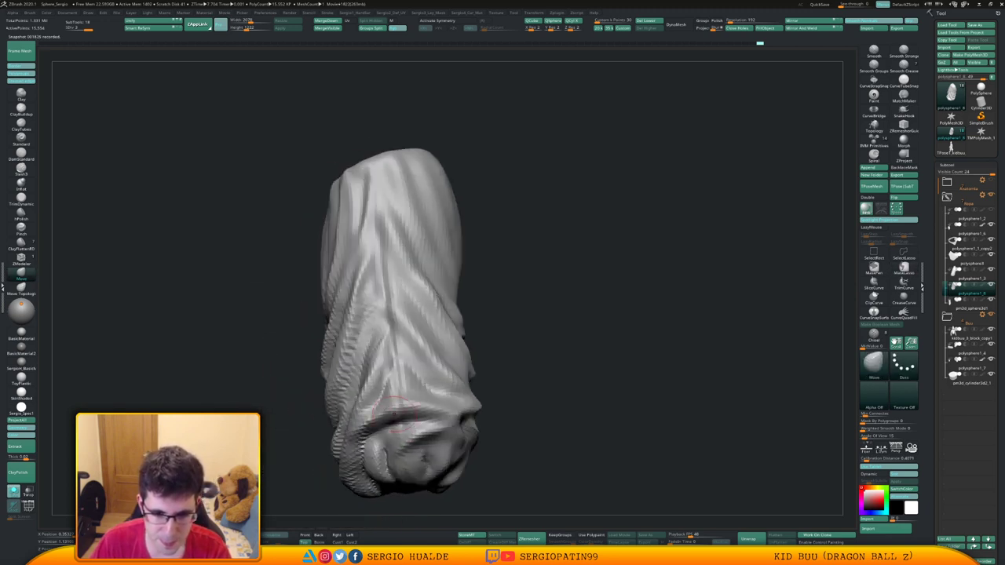
Carve a crease just above the gathered cuff with a DamStandard stroke.
{"action": "key", "text": "b"}
{"action": "key", "text": "d"}
{"action": "key", "text": "s"}
{"action": "left_click_drag", "start_coordinate": [404, 419], "coordinate": [443, 429]}
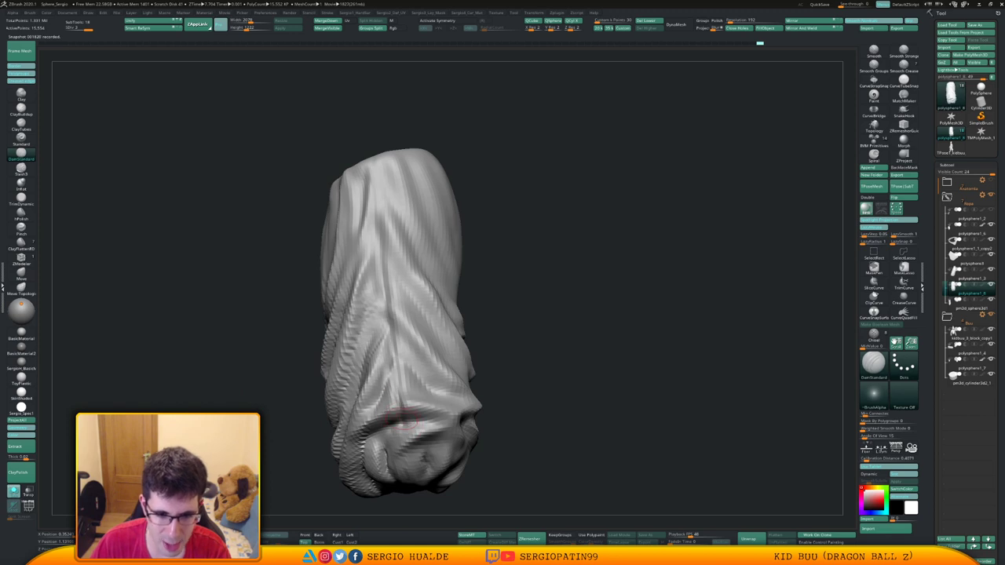
{"action": "mouse_move", "coordinate": [402, 395]}
{"action": "right_mouse_down"}
{"action": "mouse_move", "coordinate": [413, 421]}
{"action": "mouse_move", "coordinate": [385, 471]}
{"action": "right_mouse_up"}
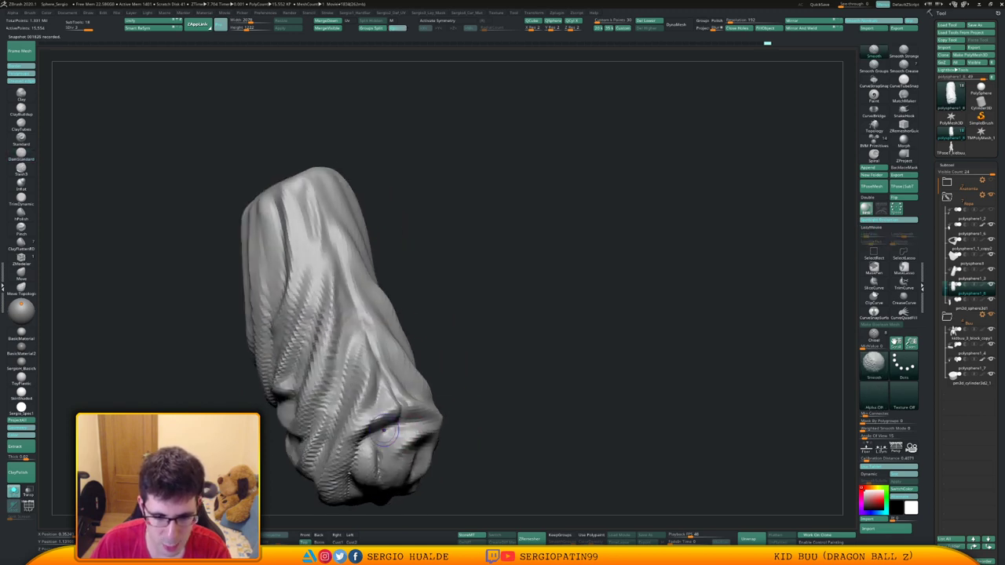
Raise a curved fold around the gathered cuff with the Standard brush and soften the surface beside it.
{"action": "key", "text": "b"}
{"action": "key", "text": "s"}
{"action": "key", "text": "t"}
{"action": "left_click_drag", "start_coordinate": [366, 453], "coordinate": [374, 455]}
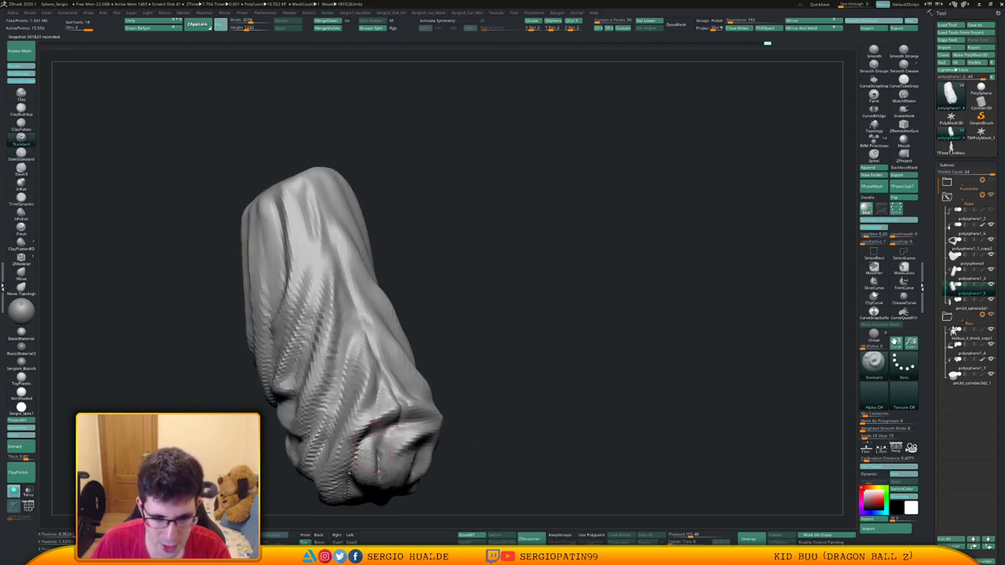
{"action": "left_click_drag", "start_coordinate": [395, 419], "coordinate": [378, 441]}
{"action": "right_click_drag", "start_coordinate": [394, 449], "coordinate": [385, 432]}
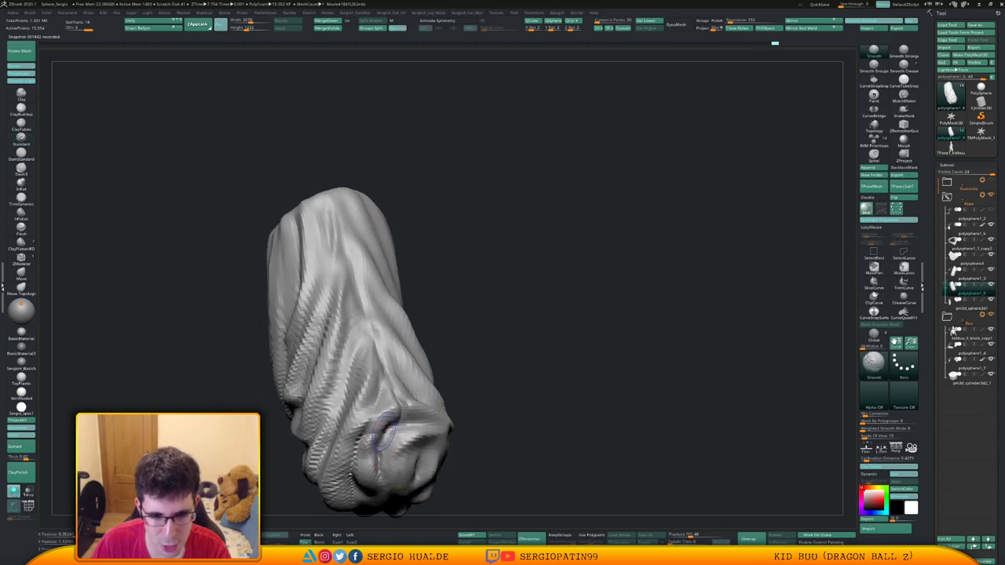
{"action": "left_click_drag", "start_coordinate": [382, 412], "coordinate": [366, 425]}
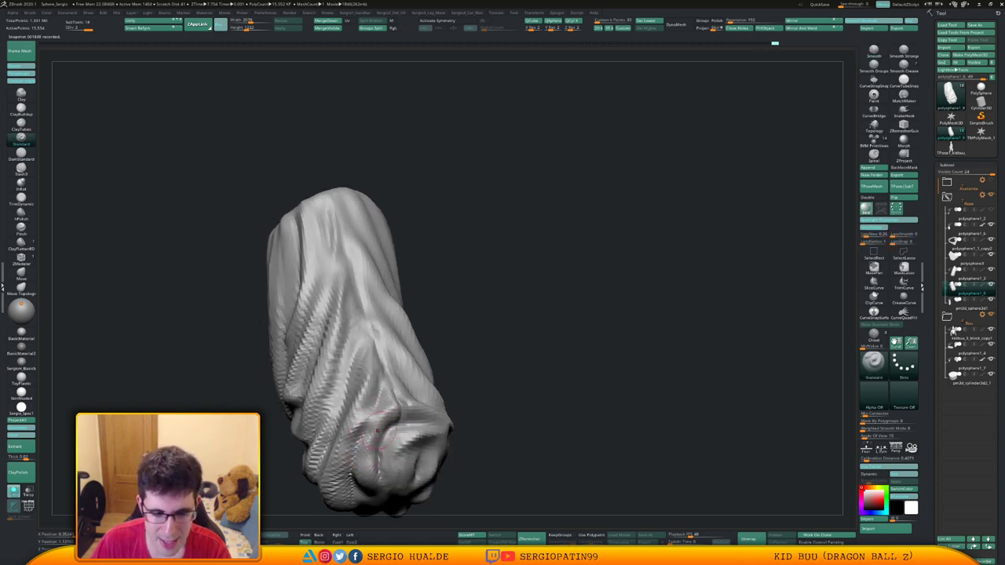
Carve creases along the curved fold at the side of the gathered cuff with DamStandard.
{"action": "right_click_drag", "start_coordinate": [378, 431], "coordinate": [370, 425]}
{"action": "key", "text": "b"}
{"action": "key", "text": "d"}
{"action": "key", "text": "s"}
{"action": "mouse_move", "coordinate": [371, 427]}
{"action": "left_mouse_down"}
{"action": "mouse_move", "coordinate": [396, 444]}
{"action": "mouse_move", "coordinate": [381, 451]}
{"action": "left_mouse_up"}
{"action": "right_click_drag", "start_coordinate": [382, 452], "coordinate": [395, 444]}
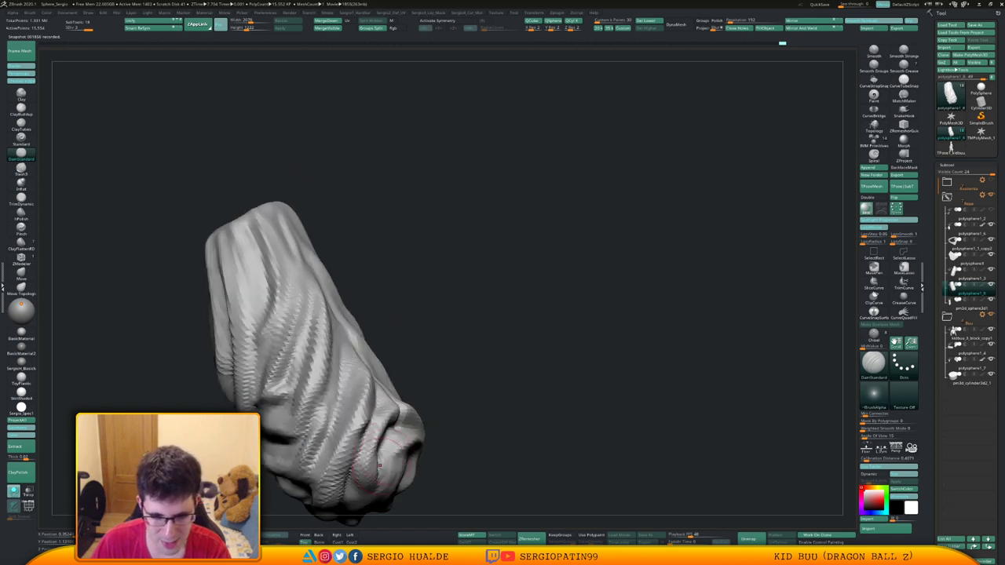
{"action": "left_click_drag", "start_coordinate": [394, 444], "coordinate": [369, 465]}
{"action": "right_click_drag", "start_coordinate": [369, 465], "coordinate": [385, 454]}
{"action": "left_click_drag", "start_coordinate": [385, 455], "coordinate": [411, 440]}
{"action": "right_click_drag", "start_coordinate": [410, 441], "coordinate": [386, 431]}
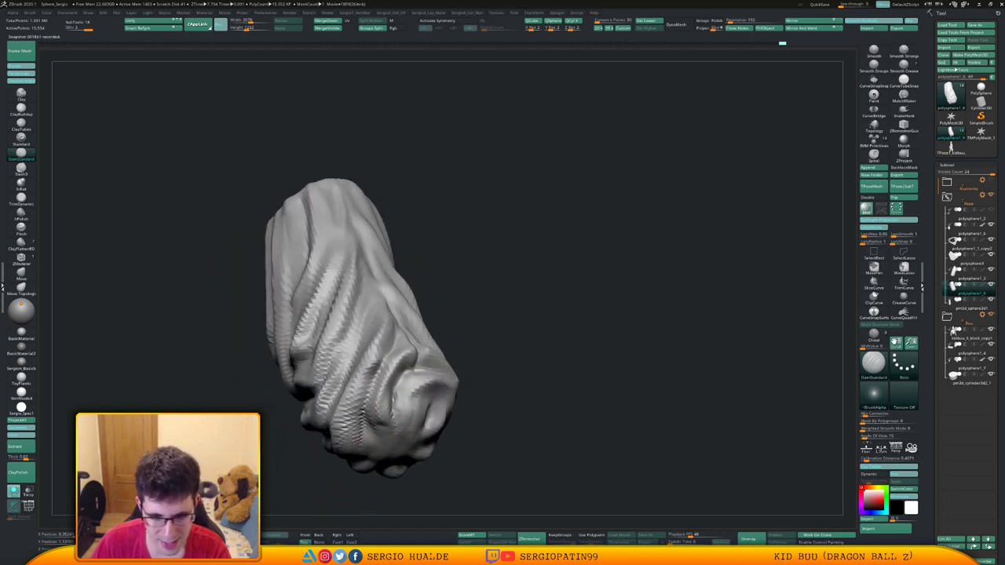
Cut short DamStandard creases into the front and inner side of the bunched cuff to form small wrinkles.
{"action": "right_click_drag", "start_coordinate": [410, 385], "coordinate": [436, 393]}
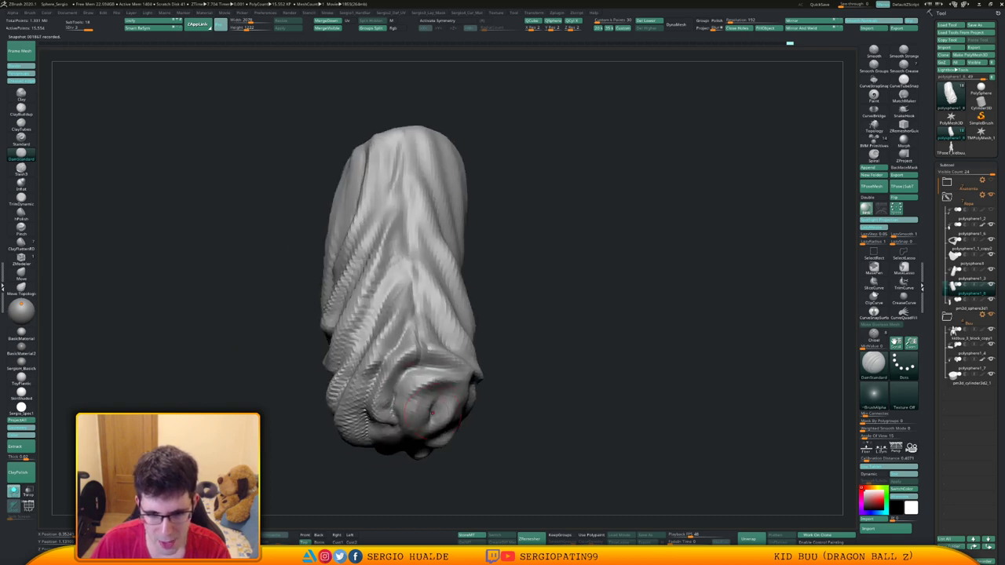
{"action": "mouse_move", "coordinate": [425, 372]}
{"action": "left_mouse_down"}
{"action": "mouse_move", "coordinate": [410, 401]}
{"action": "mouse_move", "coordinate": [427, 424]}
{"action": "left_mouse_up"}
{"action": "mouse_move", "coordinate": [450, 426]}
{"action": "right_mouse_down"}
{"action": "mouse_move", "coordinate": [428, 409]}
{"action": "mouse_move", "coordinate": [436, 395]}
{"action": "right_mouse_up"}
{"action": "mouse_move", "coordinate": [457, 378]}
{"action": "left_mouse_down"}
{"action": "mouse_move", "coordinate": [454, 408]}
{"action": "mouse_move", "coordinate": [442, 413]}
{"action": "left_mouse_up"}
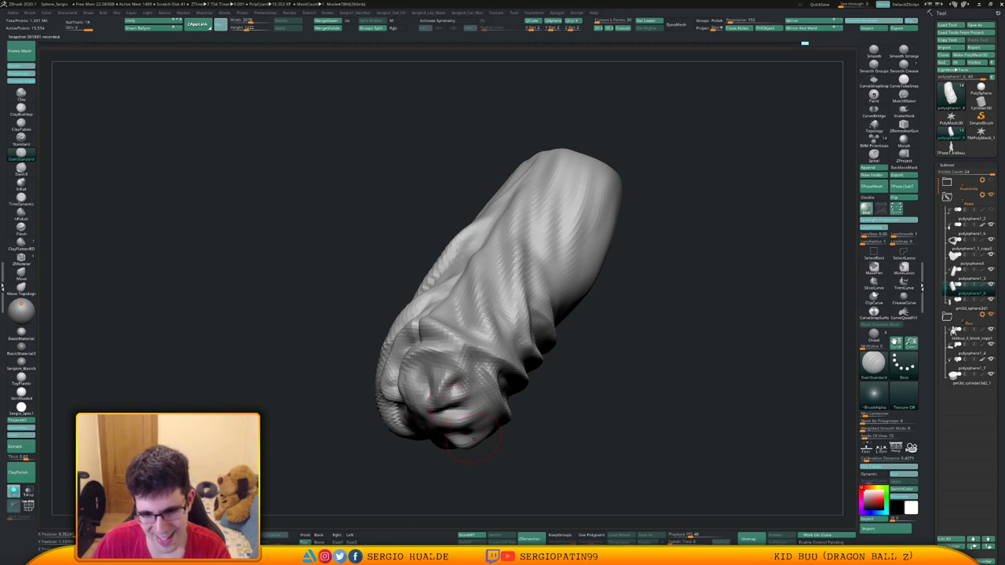
{"action": "right_click_drag", "start_coordinate": [441, 413], "coordinate": [460, 391]}
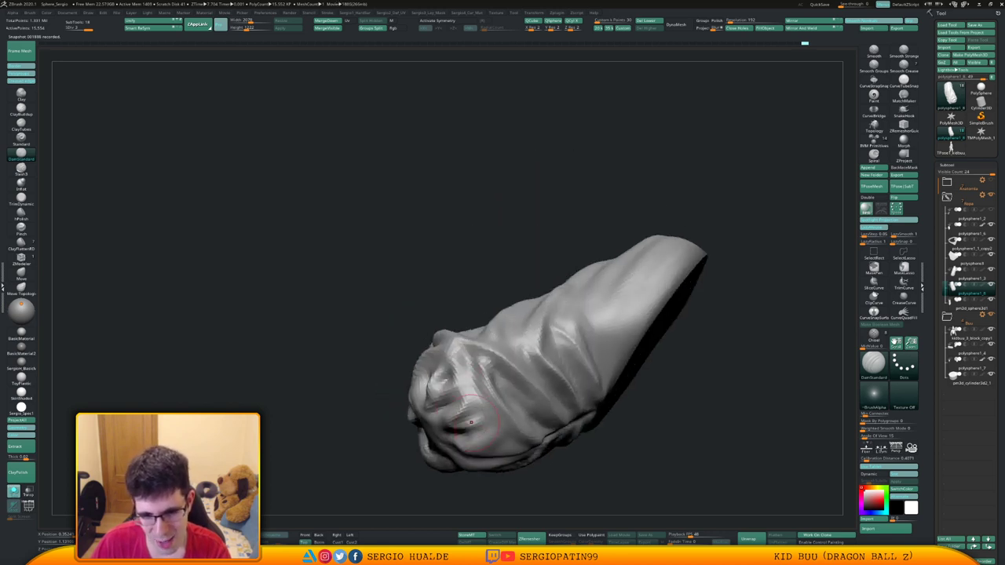
{"action": "mouse_move", "coordinate": [469, 381]}
{"action": "left_mouse_down"}
{"action": "mouse_move", "coordinate": [463, 394]}
{"action": "mouse_move", "coordinate": [459, 366]}
{"action": "left_mouse_up"}
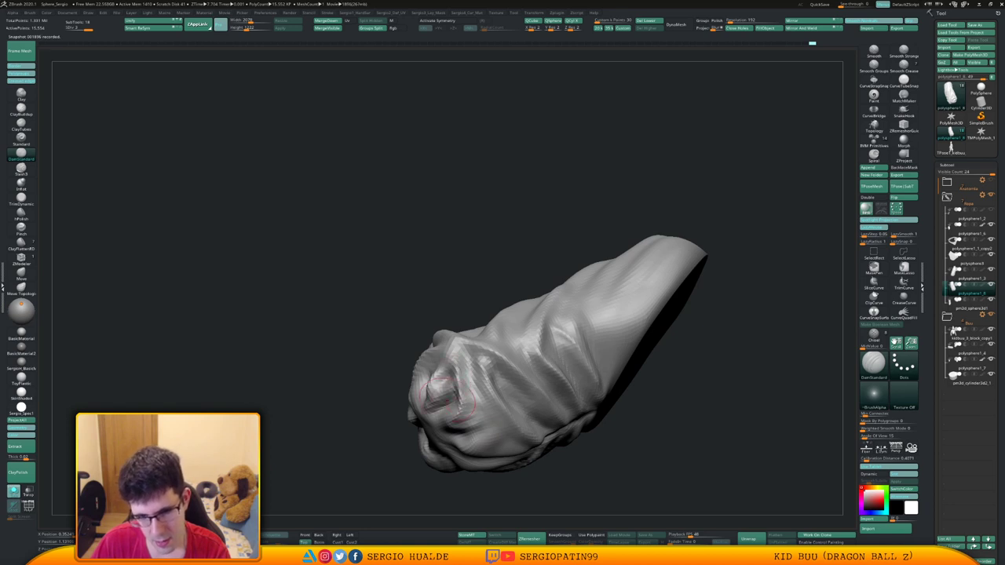
{"action": "left_click_drag", "start_coordinate": [448, 402], "coordinate": [456, 397]}
{"action": "right_click_drag", "start_coordinate": [455, 397], "coordinate": [478, 418]}
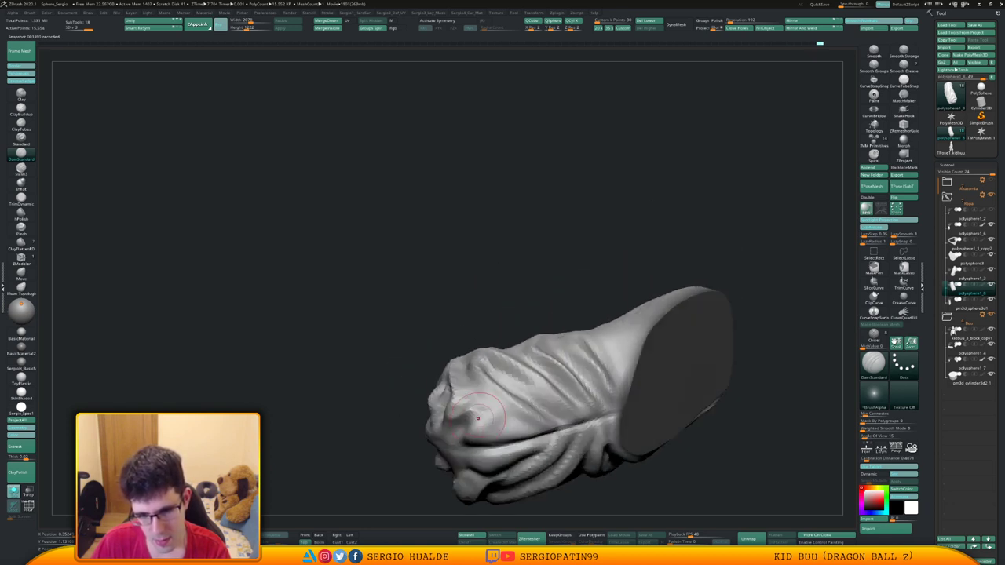
{"action": "mouse_move", "coordinate": [473, 407]}
{"action": "left_mouse_down"}
{"action": "mouse_move", "coordinate": [456, 428]}
{"action": "mouse_move", "coordinate": [512, 435]}
{"action": "mouse_move", "coordinate": [501, 414]}
{"action": "mouse_move", "coordinate": [489, 432]}
{"action": "left_mouse_up"}
Build up volume between the wrinkles on the underside of the cuff with the Clay brush.
{"action": "key", "text": "b"}
{"action": "key", "text": "s"}
{"action": "key", "text": "t"}
{"action": "right_click_drag", "start_coordinate": [489, 432], "coordinate": [491, 464], "text": "ctrl"}
{"action": "mouse_move", "coordinate": [491, 463]}
{"action": "right_mouse_down"}
{"action": "mouse_move", "coordinate": [463, 436]}
{"action": "mouse_move", "coordinate": [475, 424]}
{"action": "mouse_move", "coordinate": [495, 426]}
{"action": "mouse_move", "coordinate": [495, 463]}
{"action": "right_mouse_up"}
{"action": "mouse_move", "coordinate": [495, 464]}
{"action": "right_mouse_down"}
{"action": "mouse_move", "coordinate": [526, 436]}
{"action": "mouse_move", "coordinate": [518, 421]}
{"action": "right_mouse_up"}
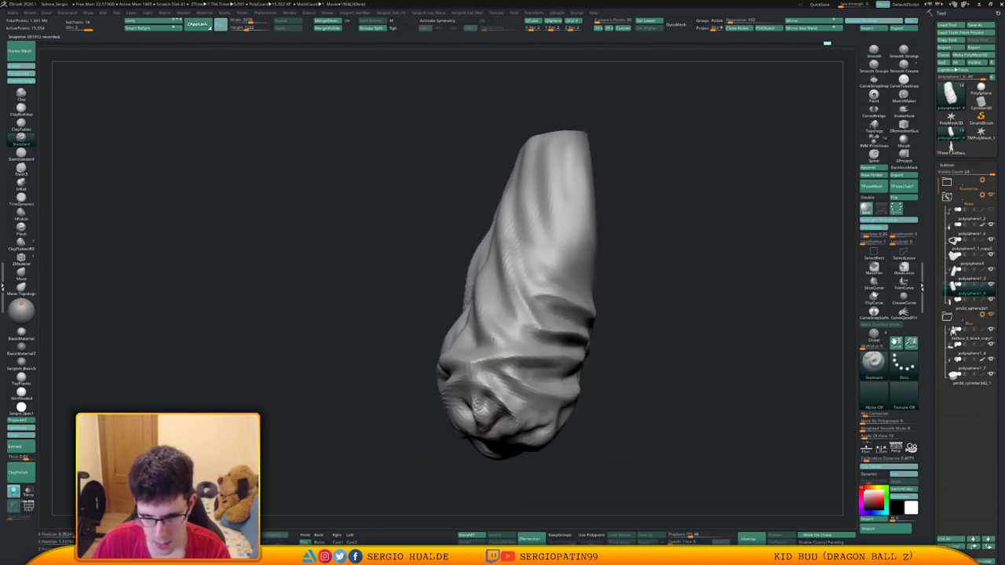
{"action": "key", "text": "b"}
{"action": "key", "text": "c"}
{"action": "key", "text": "l"}
{"action": "mouse_move", "coordinate": [486, 397]}
{"action": "left_mouse_down"}
{"action": "mouse_move", "coordinate": [507, 401]}
{"action": "mouse_move", "coordinate": [479, 397]}
{"action": "left_mouse_up"}
{"action": "mouse_move", "coordinate": [492, 431]}
{"action": "left_mouse_down"}
{"action": "mouse_move", "coordinate": [480, 430]}
{"action": "mouse_move", "coordinate": [496, 448]}
{"action": "left_mouse_up"}
{"action": "mouse_move", "coordinate": [495, 449]}
{"action": "right_mouse_down"}
{"action": "mouse_move", "coordinate": [534, 432]}
{"action": "mouse_move", "coordinate": [528, 417]}
{"action": "right_mouse_up"}
Raise a fold across the front of the gathered cuff with the Standard brush.
{"action": "key", "text": "b"}
{"action": "key", "text": "s"}
{"action": "key", "text": "t"}
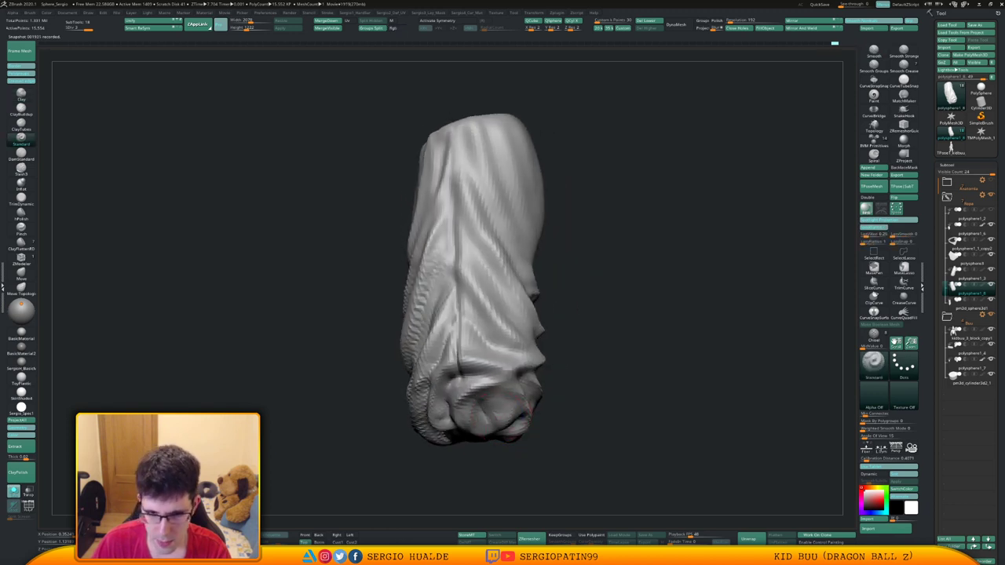
{"action": "left_click_drag", "start_coordinate": [482, 403], "coordinate": [457, 435]}
{"action": "right_click_drag", "start_coordinate": [464, 428], "coordinate": [479, 353], "text": "ctrl"}
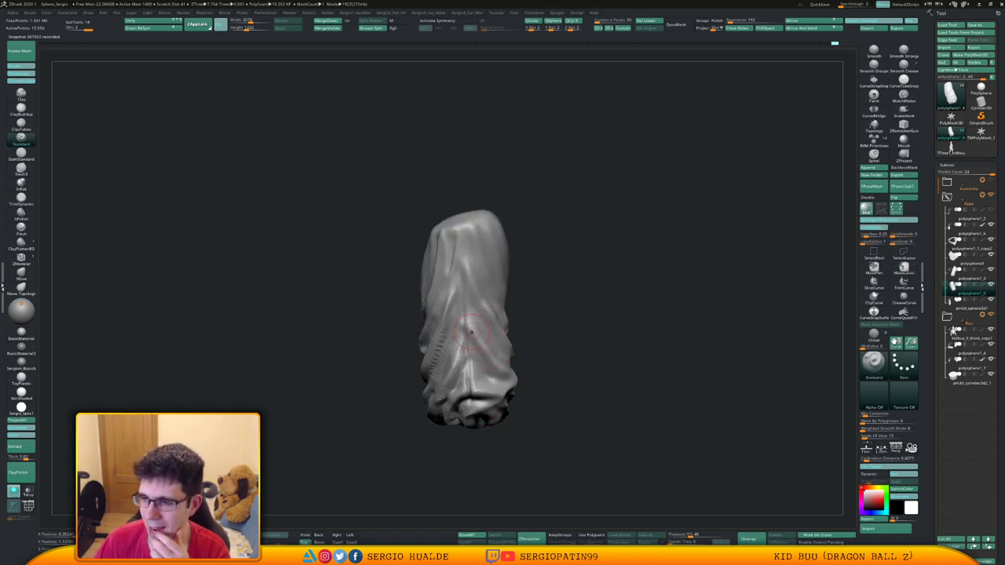
Adjust the Move brush size and reshape the cuff's protruding front silhouette.
{"action": "mouse_move", "coordinate": [487, 313]}
{"action": "right_mouse_down"}
{"action": "mouse_move", "coordinate": [539, 352]}
{"action": "mouse_move", "coordinate": [532, 374]}
{"action": "right_mouse_up"}
{"action": "key", "text": "b"}
{"action": "key", "text": "m"}
{"action": "key", "text": "v"}
{"action": "key", "text": "s"}
{"action": "left_click_drag", "start_coordinate": [509, 392], "coordinate": [515, 392]}
{"action": "right_click_drag", "start_coordinate": [515, 392], "coordinate": [511, 382]}
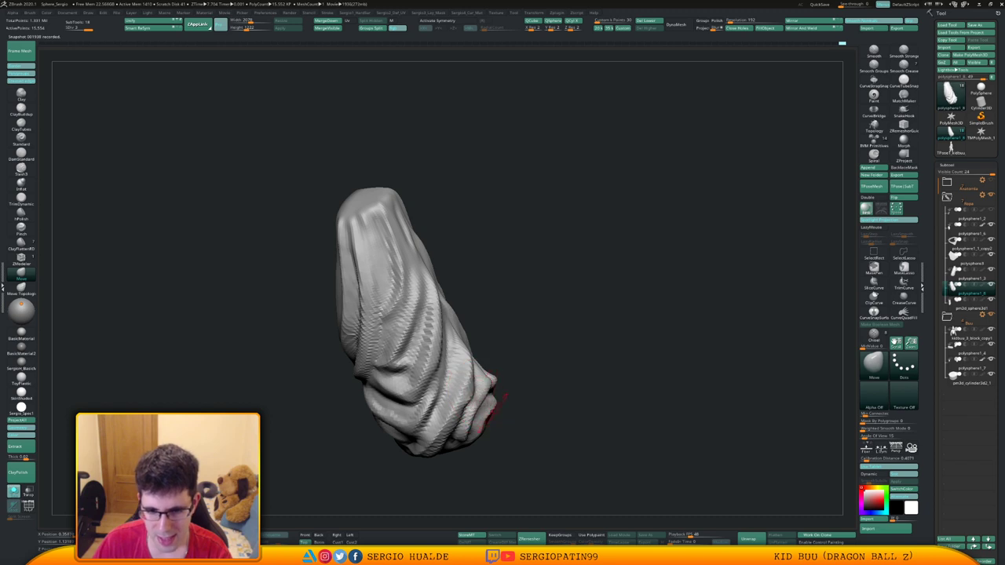
{"action": "right_click_drag", "start_coordinate": [493, 414], "coordinate": [466, 414]}
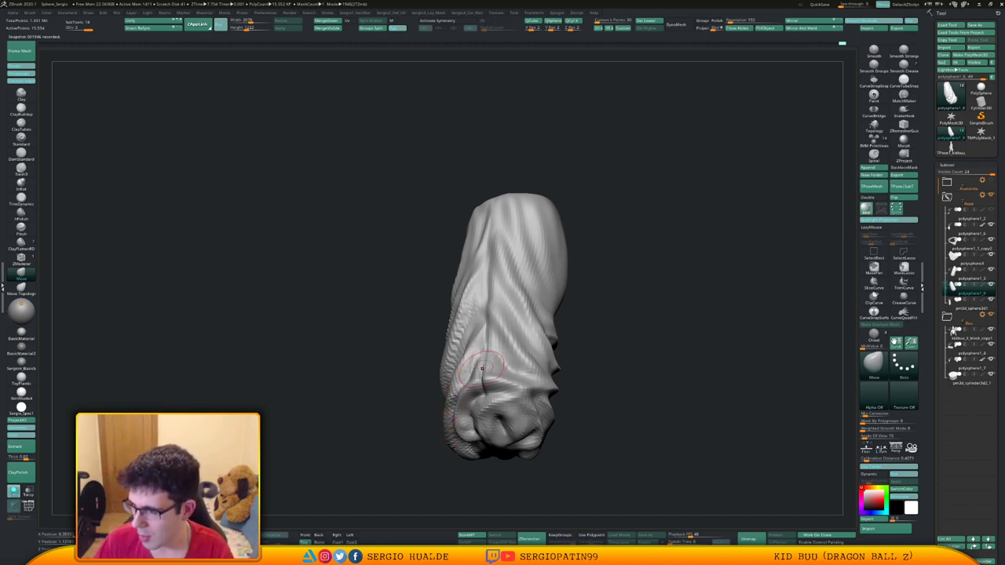
Reposition the folds above and at the side of the gathered cuff with the Move brush.
{"action": "left_click_drag", "start_coordinate": [481, 371], "coordinate": [490, 374]}
{"action": "right_click_drag", "start_coordinate": [491, 376], "coordinate": [493, 401], "text": "ctrl"}
{"action": "right_click_drag", "start_coordinate": [493, 400], "coordinate": [503, 377]}
{"action": "left_click_drag", "start_coordinate": [505, 378], "coordinate": [499, 375]}
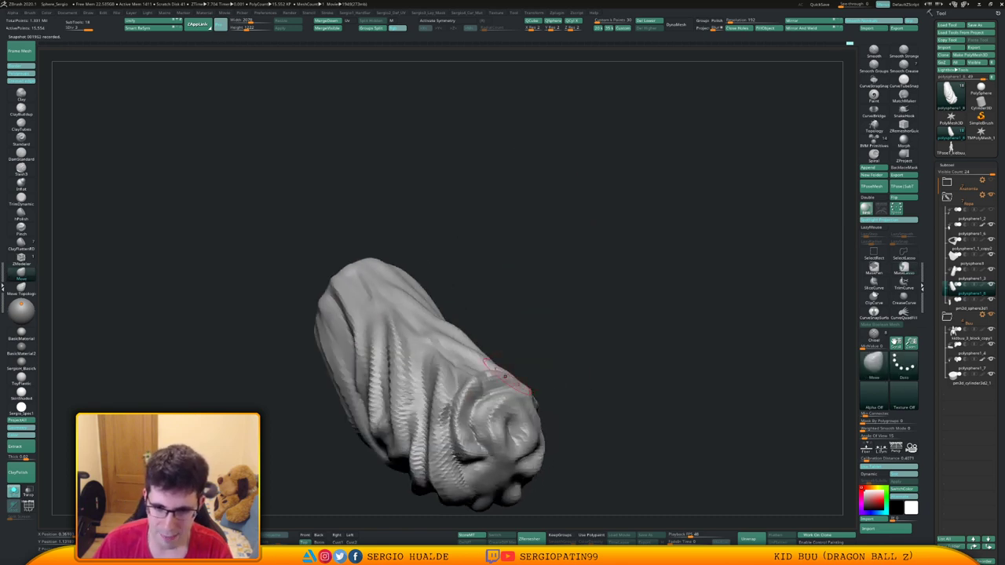
{"action": "right_click_drag", "start_coordinate": [499, 376], "coordinate": [472, 399]}
{"action": "left_click_drag", "start_coordinate": [460, 415], "coordinate": [455, 432]}
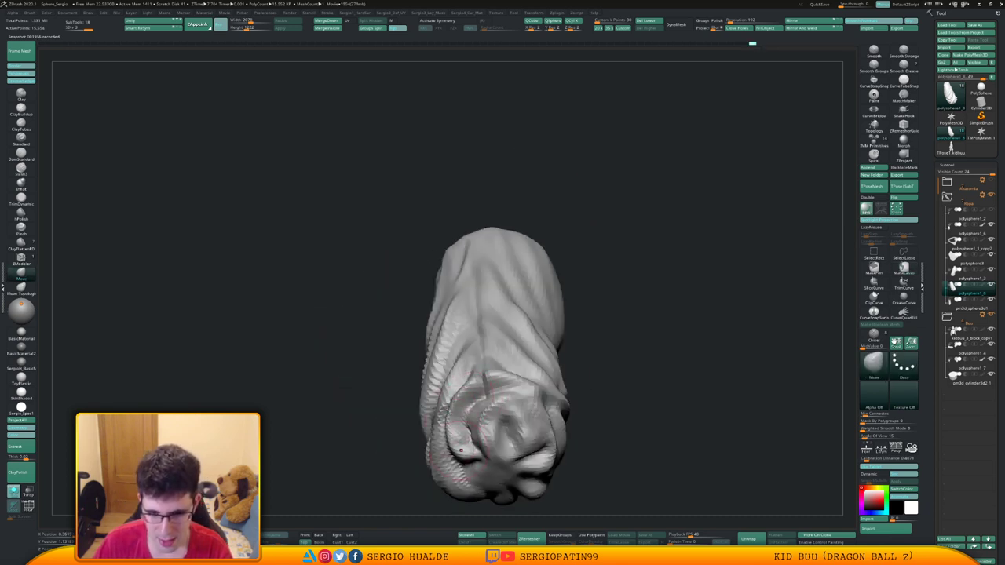
{"action": "mouse_move", "coordinate": [461, 451]}
{"action": "right_mouse_down", "text": "ctrl"}
{"action": "mouse_move", "coordinate": [463, 416]}
{"action": "mouse_move", "coordinate": [460, 439]}
{"action": "mouse_move", "coordinate": [487, 416]}
{"action": "mouse_move", "coordinate": [488, 351]}
{"action": "mouse_move", "coordinate": [503, 330]}
{"action": "mouse_move", "coordinate": [497, 389]}
{"action": "mouse_move", "coordinate": [494, 369]}
{"action": "mouse_move", "coordinate": [463, 346]}
{"action": "mouse_move", "coordinate": [475, 412]}
{"action": "right_mouse_up", "text": "ctrl"}
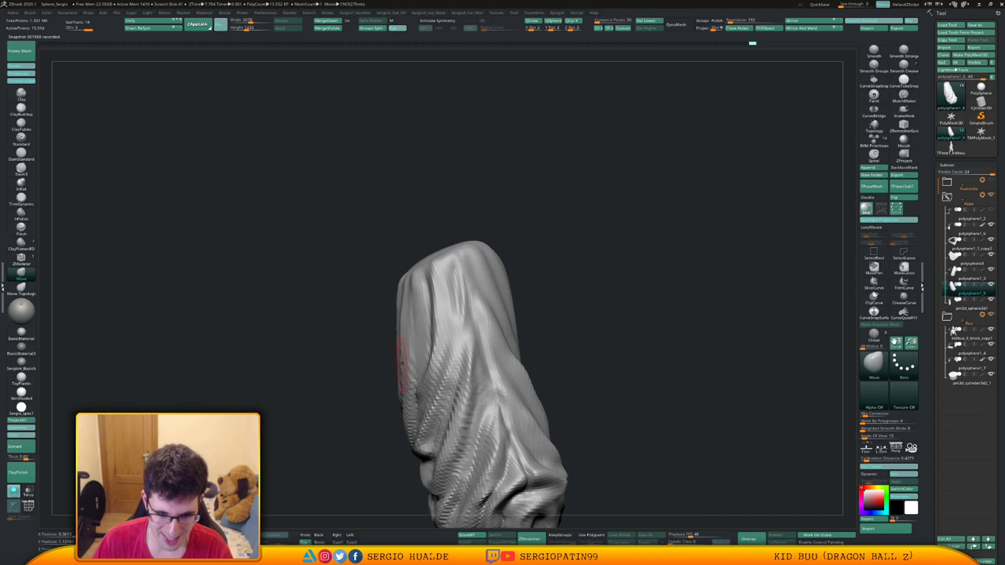
Reshape the thigh's side contour and the folds beside the flat inner face with the Move brush.
{"action": "mouse_move", "coordinate": [402, 363]}
{"action": "left_mouse_down"}
{"action": "mouse_move", "coordinate": [394, 367]}
{"action": "mouse_move", "coordinate": [408, 396]}
{"action": "left_mouse_up"}
{"action": "mouse_move", "coordinate": [381, 394]}
{"action": "right_mouse_down"}
{"action": "mouse_move", "coordinate": [419, 402]}
{"action": "mouse_move", "coordinate": [422, 377]}
{"action": "mouse_move", "coordinate": [470, 389]}
{"action": "right_mouse_up"}
{"action": "left_click_drag", "start_coordinate": [435, 409], "coordinate": [428, 412]}
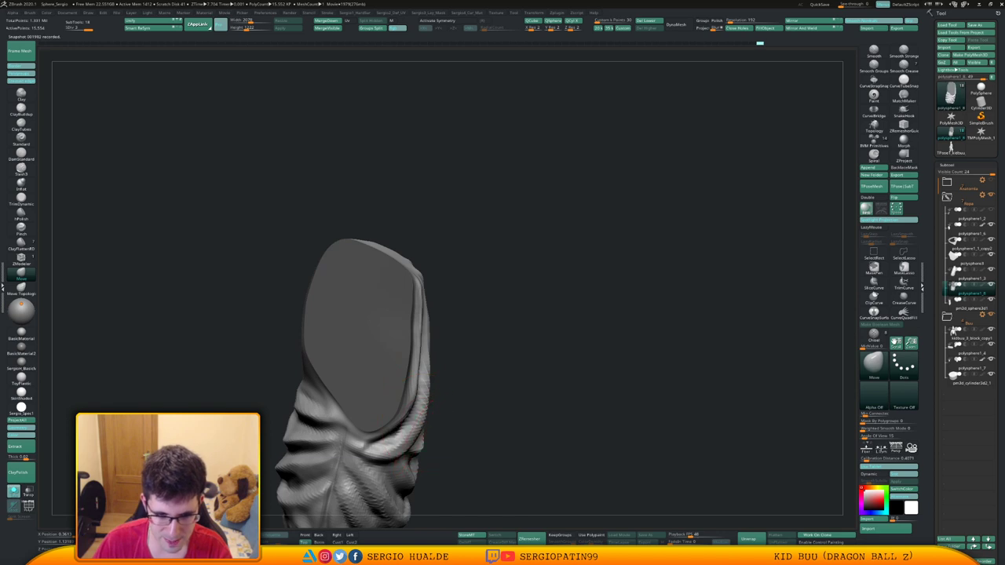
Adjust the DamStandard brush size and carve short creases on the upper thigh near the inner edge.
{"action": "mouse_move", "coordinate": [425, 405]}
{"action": "right_mouse_down"}
{"action": "mouse_move", "coordinate": [499, 391]}
{"action": "mouse_move", "coordinate": [509, 347]}
{"action": "mouse_move", "coordinate": [449, 350]}
{"action": "right_mouse_up"}
{"action": "key", "text": "b"}
{"action": "key", "text": "d"}
{"action": "key", "text": "s"}
{"action": "key", "text": "s"}
{"action": "left_click_drag", "start_coordinate": [451, 329], "coordinate": [441, 329]}
{"action": "mouse_move", "coordinate": [498, 287]}
{"action": "right_mouse_down", "text": "alt"}
{"action": "mouse_move", "coordinate": [438, 336]}
{"action": "mouse_move", "coordinate": [559, 273]}
{"action": "right_mouse_up", "text": "alt"}
{"action": "mouse_move", "coordinate": [518, 296]}
{"action": "left_mouse_down"}
{"action": "mouse_move", "coordinate": [463, 338]}
{"action": "mouse_move", "coordinate": [517, 297]}
{"action": "left_mouse_up"}
{"action": "right_click_drag", "start_coordinate": [488, 297], "coordinate": [498, 308]}
{"action": "mouse_move", "coordinate": [503, 308]}
{"action": "left_mouse_down"}
{"action": "mouse_move", "coordinate": [465, 344]}
{"action": "mouse_move", "coordinate": [503, 319]}
{"action": "left_mouse_up"}
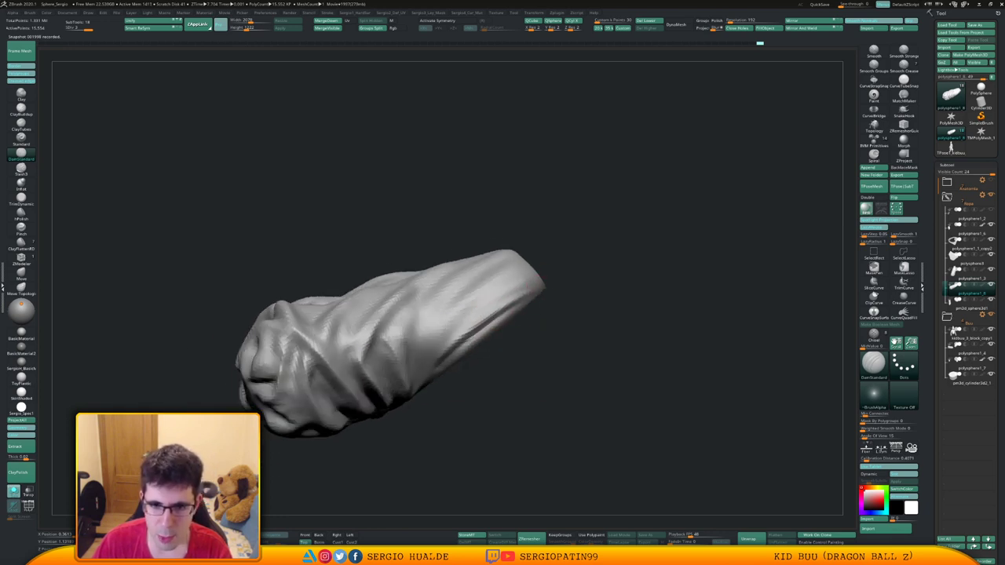
Carve a long DamStandard crease down the thigh beside the flat inner face's edge and smooth part of it.
{"action": "right_click_drag", "start_coordinate": [546, 298], "coordinate": [600, 257], "text": "alt"}
{"action": "left_click_drag", "start_coordinate": [587, 254], "coordinate": [501, 304]}
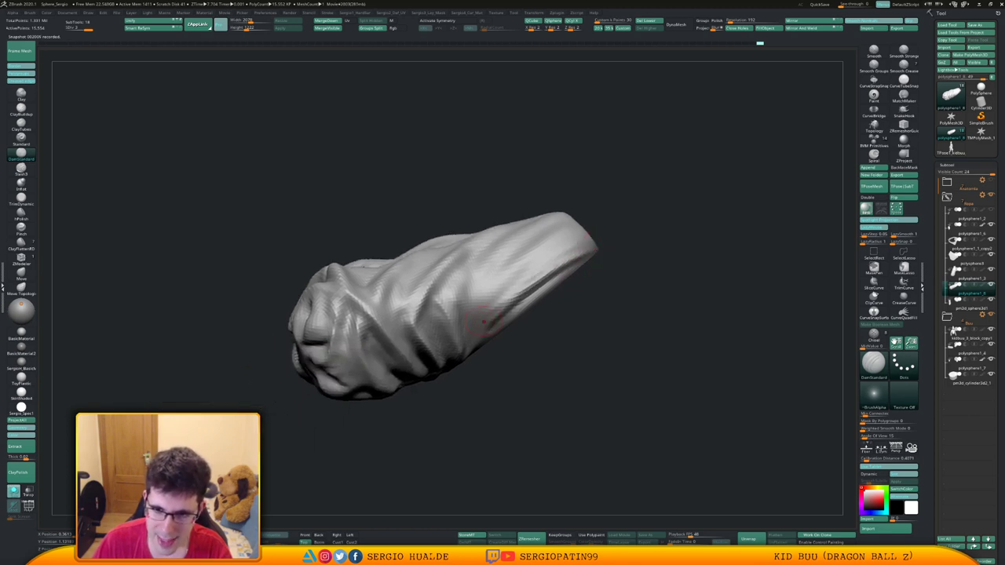
{"action": "right_click_drag", "start_coordinate": [501, 304], "coordinate": [521, 300]}
{"action": "left_click_drag", "start_coordinate": [521, 299], "coordinate": [474, 344]}
{"action": "right_click_drag", "start_coordinate": [474, 344], "coordinate": [494, 321]}
{"action": "left_click_drag", "start_coordinate": [494, 322], "coordinate": [481, 333], "text": "shift"}
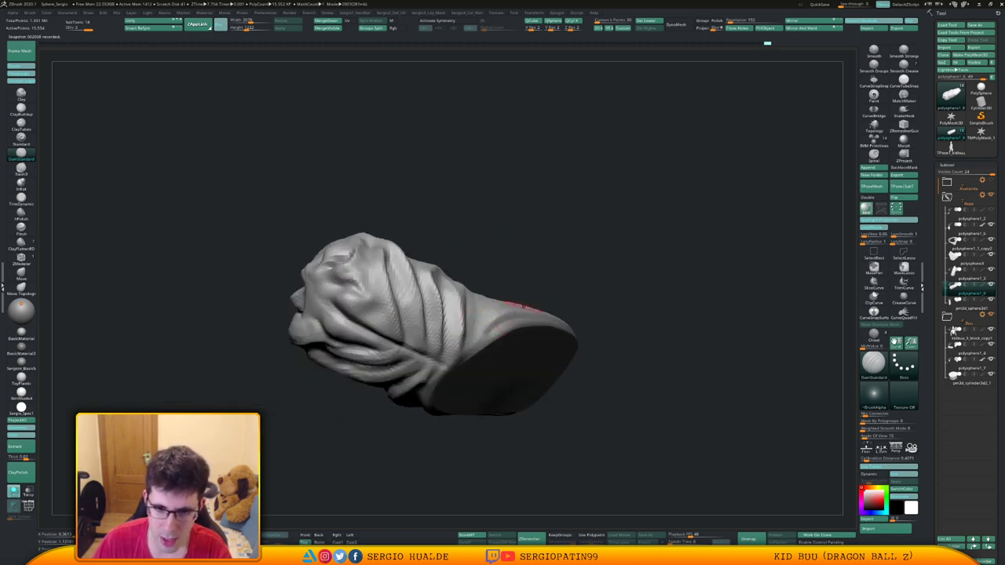
Deepen the crease along the flat inner face's edge towards the folds and soften its surroundings.
{"action": "left_click_drag", "start_coordinate": [520, 305], "coordinate": [462, 352]}
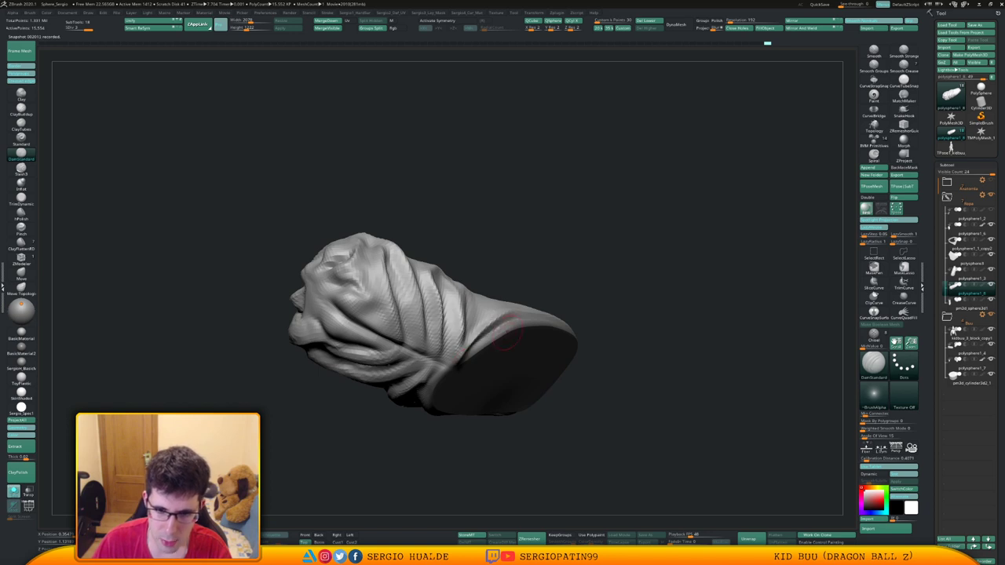
{"action": "right_click_drag", "start_coordinate": [460, 368], "coordinate": [465, 361]}
{"action": "left_click_drag", "start_coordinate": [481, 340], "coordinate": [459, 362]}
{"action": "mouse_move", "coordinate": [462, 359]}
{"action": "right_mouse_down"}
{"action": "mouse_move", "coordinate": [484, 327]}
{"action": "mouse_move", "coordinate": [452, 373]}
{"action": "right_mouse_up"}
{"action": "mouse_move", "coordinate": [480, 340]}
{"action": "right_mouse_down"}
{"action": "mouse_move", "coordinate": [542, 333]}
{"action": "mouse_move", "coordinate": [556, 348]}
{"action": "mouse_move", "coordinate": [525, 330]}
{"action": "right_mouse_up"}
{"action": "mouse_move", "coordinate": [524, 330]}
{"action": "left_mouse_down", "text": "shift"}
{"action": "mouse_move", "coordinate": [515, 338]}
{"action": "mouse_move", "coordinate": [525, 320]}
{"action": "left_mouse_up", "text": "shift"}
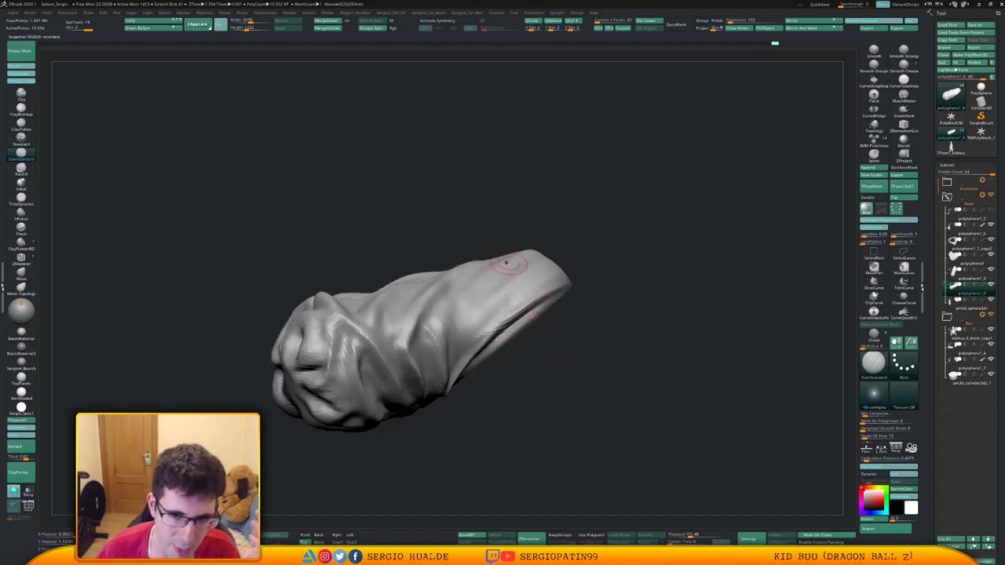
{"action": "mouse_move", "coordinate": [508, 304]}
{"action": "right_mouse_down"}
{"action": "mouse_move", "coordinate": [545, 296]}
{"action": "mouse_move", "coordinate": [504, 302]}
{"action": "mouse_move", "coordinate": [547, 304]}
{"action": "mouse_move", "coordinate": [507, 330]}
{"action": "right_mouse_up"}
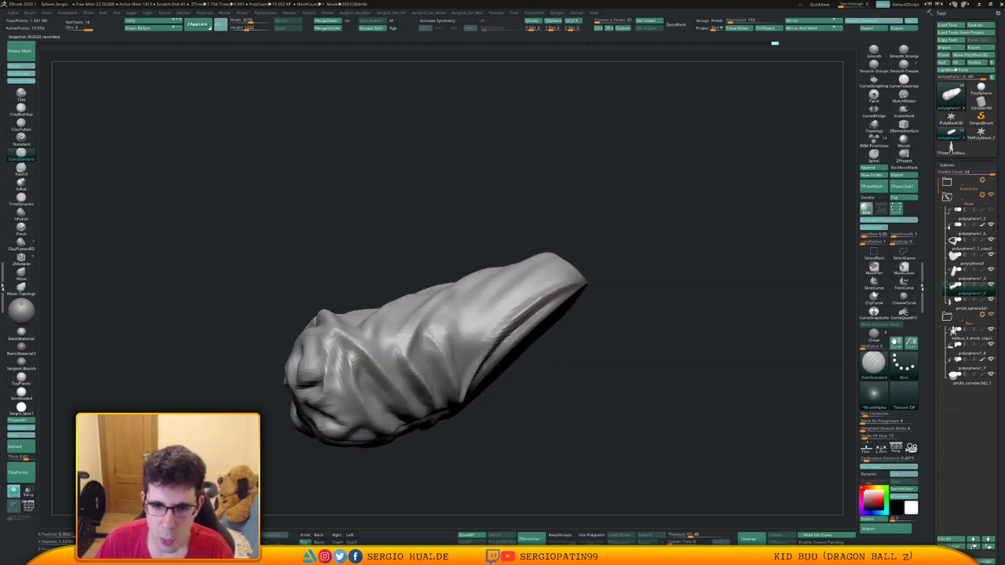
{"action": "right_click_drag", "start_coordinate": [566, 284], "coordinate": [558, 276]}
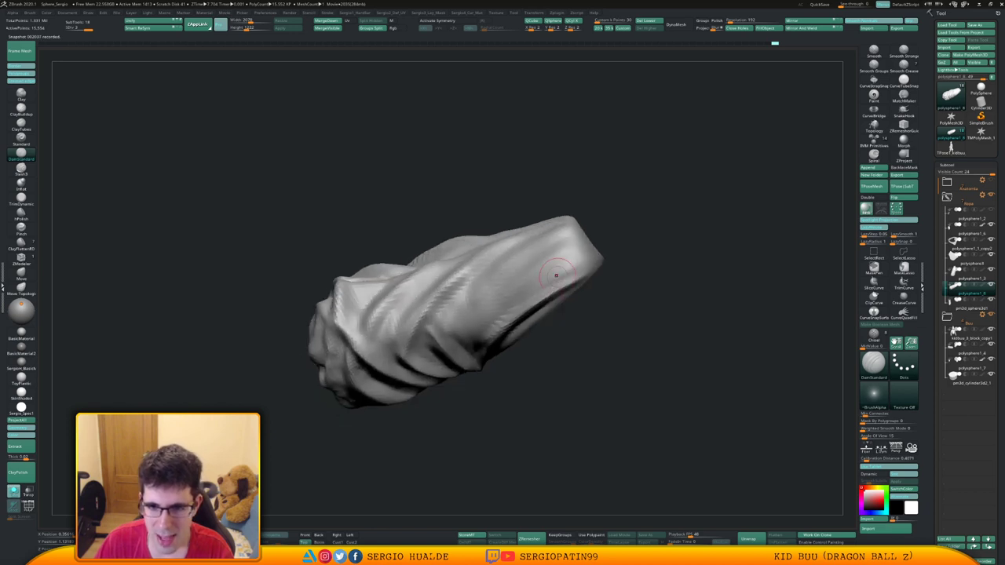
Carve several DamStandard creases down the smooth upper thigh, running diagonally from the waist end towards the folds.
{"action": "left_click_drag", "start_coordinate": [559, 276], "coordinate": [542, 314]}
{"action": "right_click_drag", "start_coordinate": [542, 315], "coordinate": [533, 341]}
{"action": "left_click_drag", "start_coordinate": [526, 328], "coordinate": [468, 369]}
{"action": "mouse_move", "coordinate": [549, 320]}
{"action": "right_mouse_down"}
{"action": "mouse_move", "coordinate": [542, 259]}
{"action": "mouse_move", "coordinate": [537, 292]}
{"action": "mouse_move", "coordinate": [542, 251]}
{"action": "mouse_move", "coordinate": [538, 292]}
{"action": "right_mouse_up"}
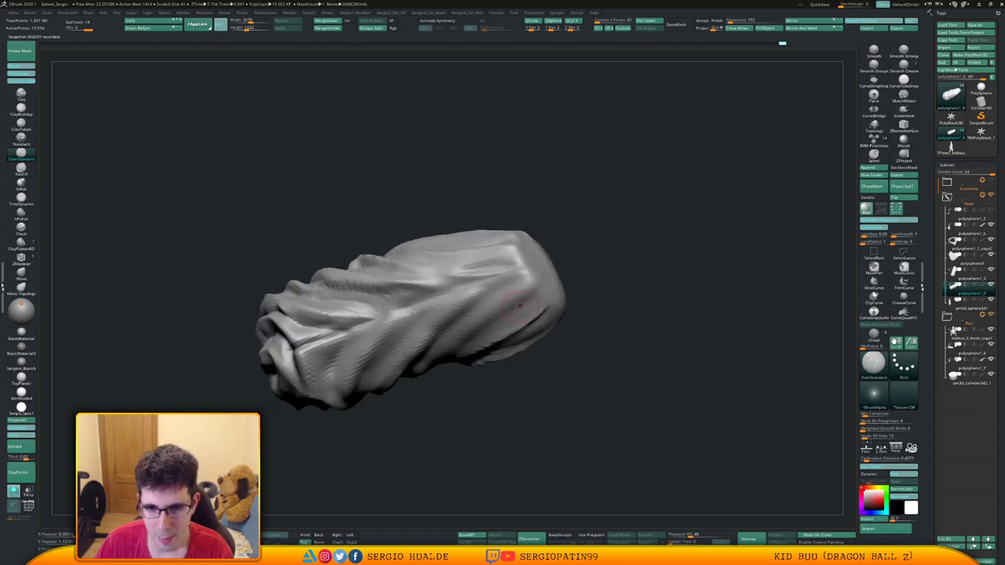
{"action": "left_click_drag", "start_coordinate": [536, 292], "coordinate": [485, 324]}
{"action": "right_click_drag", "start_coordinate": [490, 324], "coordinate": [520, 292]}
{"action": "left_click_drag", "start_coordinate": [530, 286], "coordinate": [470, 329]}
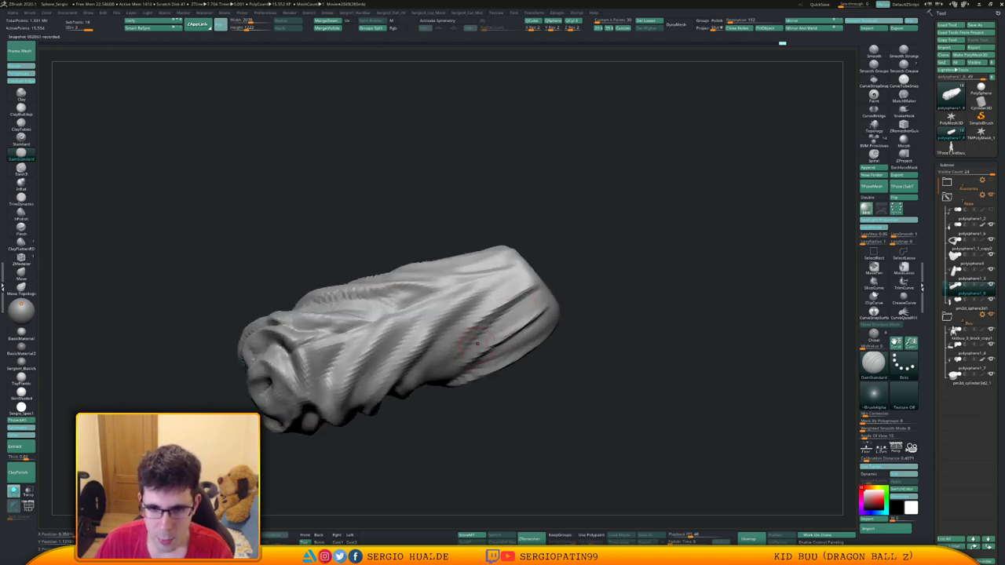
Build up the thigh's edge between the new creases near the waist end with the Clay brush.
{"action": "key", "text": "b"}
{"action": "key", "text": "c"}
{"action": "key", "text": "l"}
{"action": "mouse_move", "coordinate": [529, 317]}
{"action": "right_mouse_down"}
{"action": "mouse_move", "coordinate": [517, 317]}
{"action": "mouse_move", "coordinate": [506, 341]}
{"action": "right_mouse_up"}
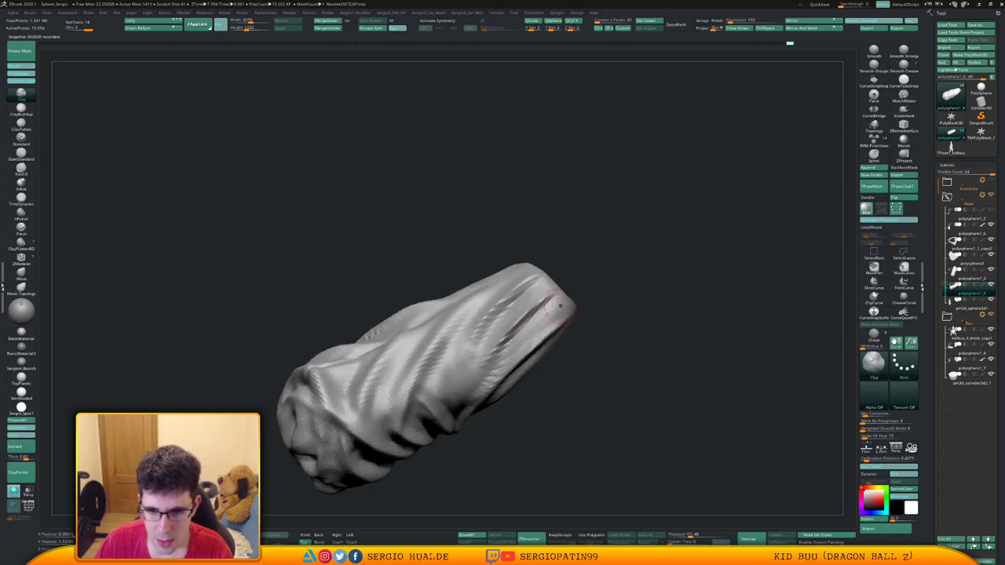
{"action": "left_click_drag", "start_coordinate": [558, 307], "coordinate": [535, 333]}
{"action": "mouse_move", "coordinate": [474, 421]}
{"action": "right_mouse_down", "text": "ctrl"}
{"action": "mouse_move", "coordinate": [498, 349]}
{"action": "mouse_move", "coordinate": [530, 377]}
{"action": "mouse_move", "coordinate": [506, 385]}
{"action": "mouse_move", "coordinate": [495, 351]}
{"action": "mouse_move", "coordinate": [519, 329]}
{"action": "mouse_move", "coordinate": [542, 354]}
{"action": "right_mouse_up", "text": "ctrl"}
{"action": "mouse_move", "coordinate": [542, 353]}
{"action": "right_mouse_down"}
{"action": "mouse_move", "coordinate": [563, 328]}
{"action": "mouse_move", "coordinate": [542, 340]}
{"action": "mouse_move", "coordinate": [555, 334]}
{"action": "mouse_move", "coordinate": [550, 275]}
{"action": "mouse_move", "coordinate": [527, 236]}
{"action": "mouse_move", "coordinate": [496, 400]}
{"action": "mouse_move", "coordinate": [517, 380]}
{"action": "mouse_move", "coordinate": [526, 347]}
{"action": "right_mouse_up"}
Carve a long diagonal DamStandard crease across the side of the thigh towards the lower folds.
{"action": "key", "text": "b"}
{"action": "key", "text": "d"}
{"action": "key", "text": "s"}
{"action": "left_click_drag", "start_coordinate": [531, 347], "coordinate": [493, 401]}
{"action": "right_click_drag", "start_coordinate": [493, 399], "coordinate": [491, 371]}
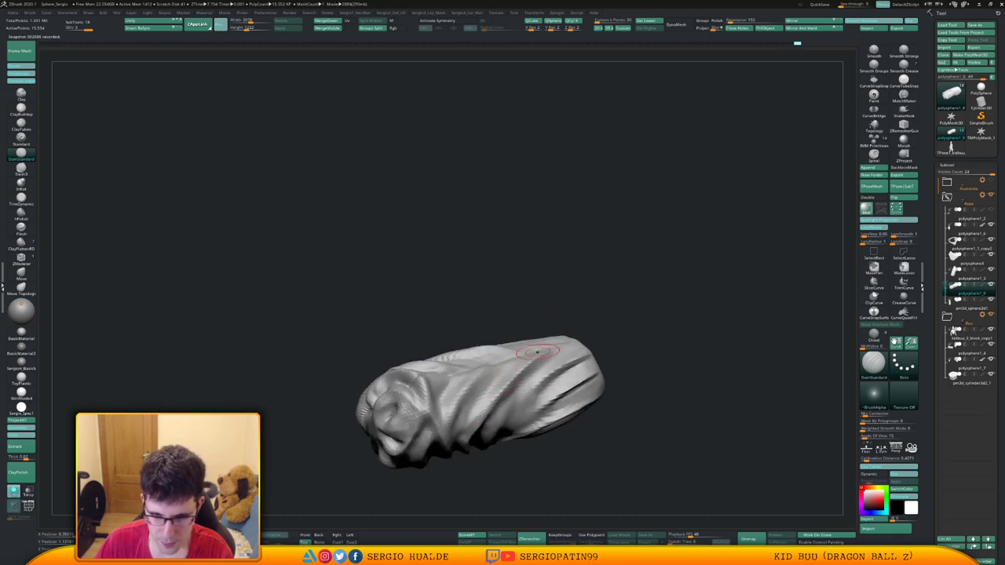
{"action": "mouse_move", "coordinate": [478, 418]}
{"action": "right_mouse_down"}
{"action": "mouse_move", "coordinate": [451, 425]}
{"action": "mouse_move", "coordinate": [434, 393]}
{"action": "right_mouse_up"}
{"action": "right_click_drag", "start_coordinate": [499, 371], "coordinate": [513, 398]}
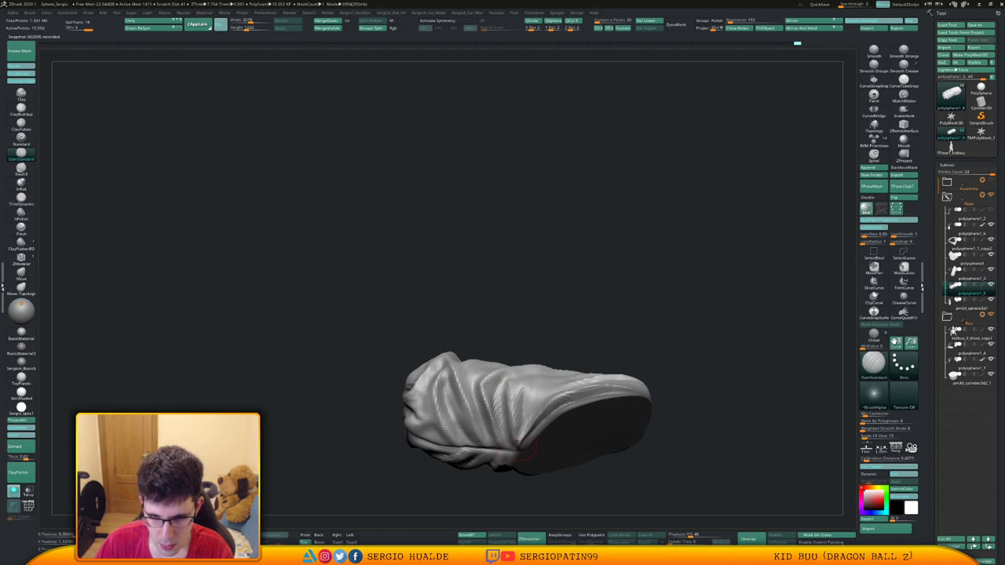
Carve two short DamStandard creases beside the lower tip of the flat inner face.
{"action": "right_click_drag", "start_coordinate": [517, 447], "coordinate": [520, 395]}
{"action": "left_click_drag", "start_coordinate": [507, 385], "coordinate": [503, 402]}
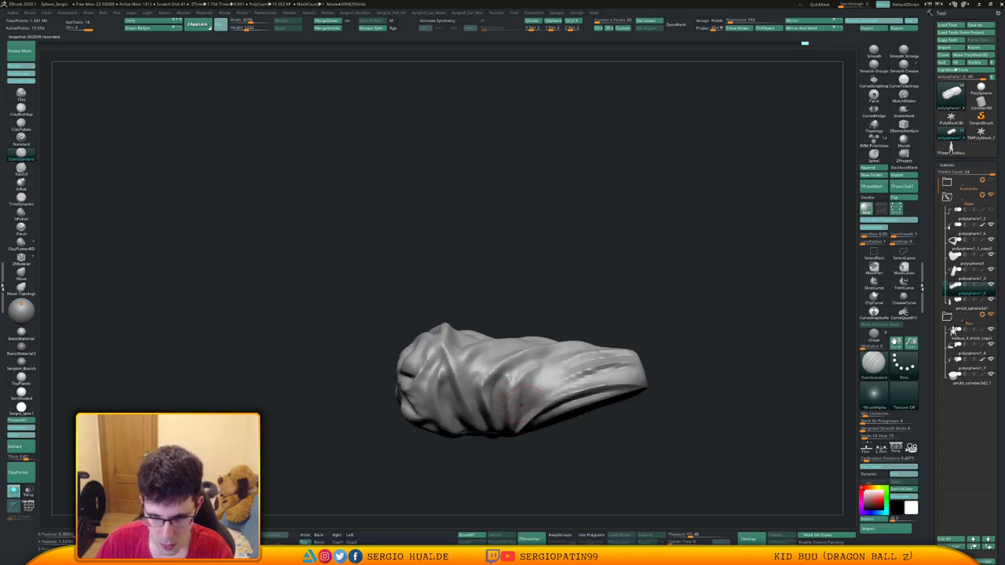
{"action": "mouse_move", "coordinate": [507, 404]}
{"action": "right_mouse_down"}
{"action": "mouse_move", "coordinate": [527, 397]}
{"action": "mouse_move", "coordinate": [536, 374]}
{"action": "mouse_move", "coordinate": [527, 377]}
{"action": "right_mouse_up"}
{"action": "left_click_drag", "start_coordinate": [519, 385], "coordinate": [515, 407]}
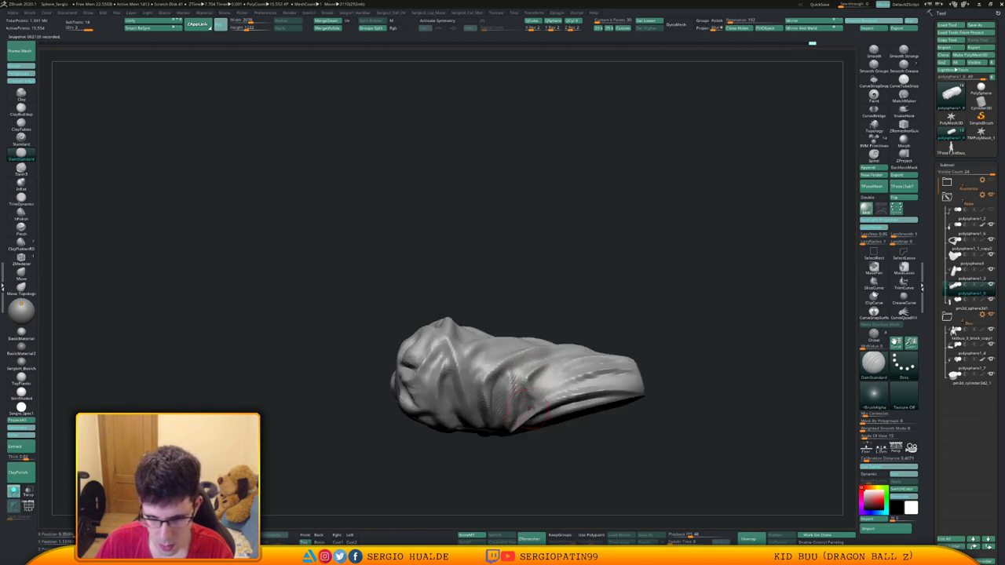
Build up a long fold running up from the lower leg with the Clay brush.
{"action": "key", "text": "b"}
{"action": "key", "text": "m"}
{"action": "key", "text": "v"}
{"action": "mouse_move", "coordinate": [522, 418]}
{"action": "right_mouse_down"}
{"action": "mouse_move", "coordinate": [491, 386]}
{"action": "mouse_move", "coordinate": [484, 411]}
{"action": "mouse_move", "coordinate": [487, 400]}
{"action": "right_mouse_up"}
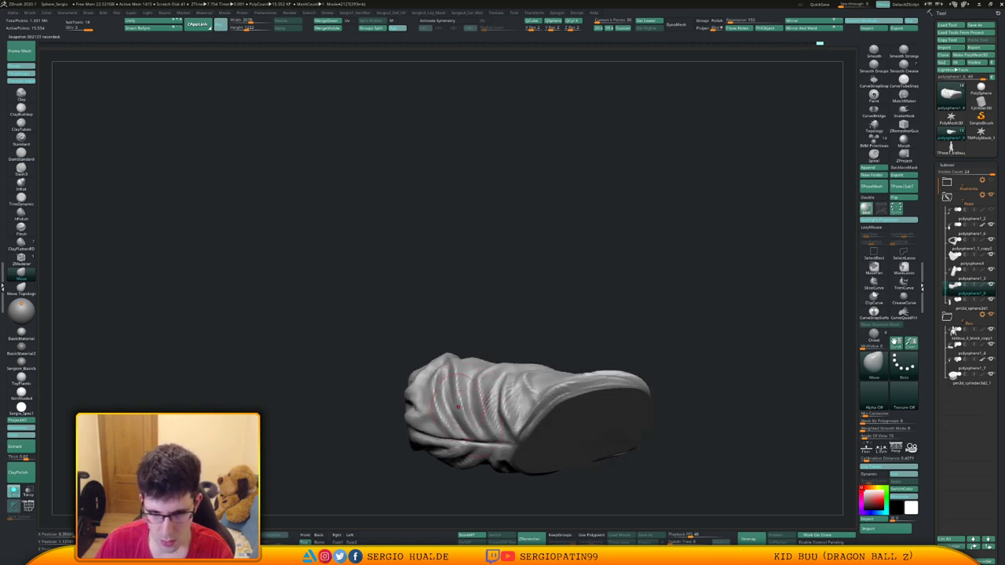
{"action": "mouse_move", "coordinate": [449, 373]}
{"action": "right_mouse_down"}
{"action": "mouse_move", "coordinate": [471, 366]}
{"action": "mouse_move", "coordinate": [542, 377]}
{"action": "mouse_move", "coordinate": [500, 374]}
{"action": "mouse_move", "coordinate": [509, 380]}
{"action": "mouse_move", "coordinate": [542, 377]}
{"action": "right_mouse_up"}
{"action": "mouse_move", "coordinate": [542, 377]}
{"action": "right_mouse_down", "text": "ctrl"}
{"action": "mouse_move", "coordinate": [545, 359]}
{"action": "mouse_move", "coordinate": [522, 359]}
{"action": "mouse_move", "coordinate": [575, 361]}
{"action": "mouse_move", "coordinate": [564, 330]}
{"action": "mouse_move", "coordinate": [564, 357]}
{"action": "mouse_move", "coordinate": [542, 363]}
{"action": "mouse_move", "coordinate": [542, 389]}
{"action": "mouse_move", "coordinate": [565, 392]}
{"action": "right_mouse_up", "text": "ctrl"}
{"action": "key", "text": "b"}
{"action": "key", "text": "c"}
{"action": "key", "text": "l"}
{"action": "right_click_drag", "start_coordinate": [475, 428], "coordinate": [483, 409]}
{"action": "left_click_drag", "start_coordinate": [477, 428], "coordinate": [537, 353]}
Reshape the lower leg's folds just above the cuff with the Move brush.
{"action": "key", "text": "b"}
{"action": "key", "text": "c"}
{"action": "key", "text": "b"}
{"action": "mouse_move", "coordinate": [542, 402]}
{"action": "right_mouse_down"}
{"action": "mouse_move", "coordinate": [515, 397]}
{"action": "mouse_move", "coordinate": [521, 404]}
{"action": "mouse_move", "coordinate": [498, 421]}
{"action": "right_mouse_up"}
{"action": "mouse_move", "coordinate": [530, 354]}
{"action": "right_mouse_down"}
{"action": "mouse_move", "coordinate": [532, 389]}
{"action": "mouse_move", "coordinate": [507, 396]}
{"action": "mouse_move", "coordinate": [547, 418]}
{"action": "right_mouse_up"}
{"action": "key", "text": "b"}
{"action": "key", "text": "m"}
{"action": "key", "text": "v"}
{"action": "right_click_drag", "start_coordinate": [484, 428], "coordinate": [473, 436]}
{"action": "left_click_drag", "start_coordinate": [482, 446], "coordinate": [512, 433]}
{"action": "right_click_drag", "start_coordinate": [511, 436], "coordinate": [486, 450]}
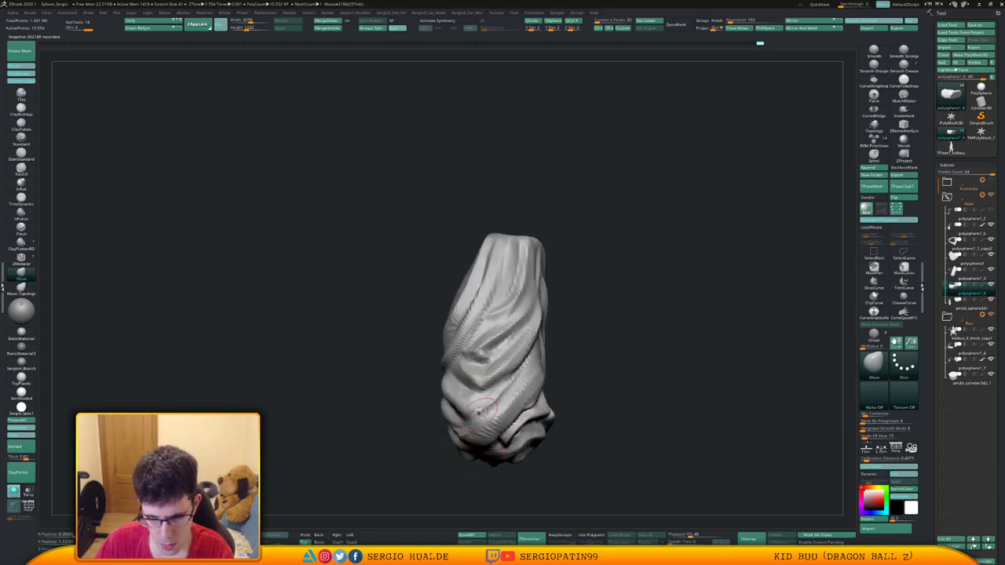
Flatten the diagonal fold above the cuff with the TrimDynamic brush.
{"action": "right_click_drag", "start_coordinate": [479, 413], "coordinate": [490, 436]}
{"action": "key", "text": "b"}
{"action": "key", "text": "t"}
{"action": "key", "text": "d"}
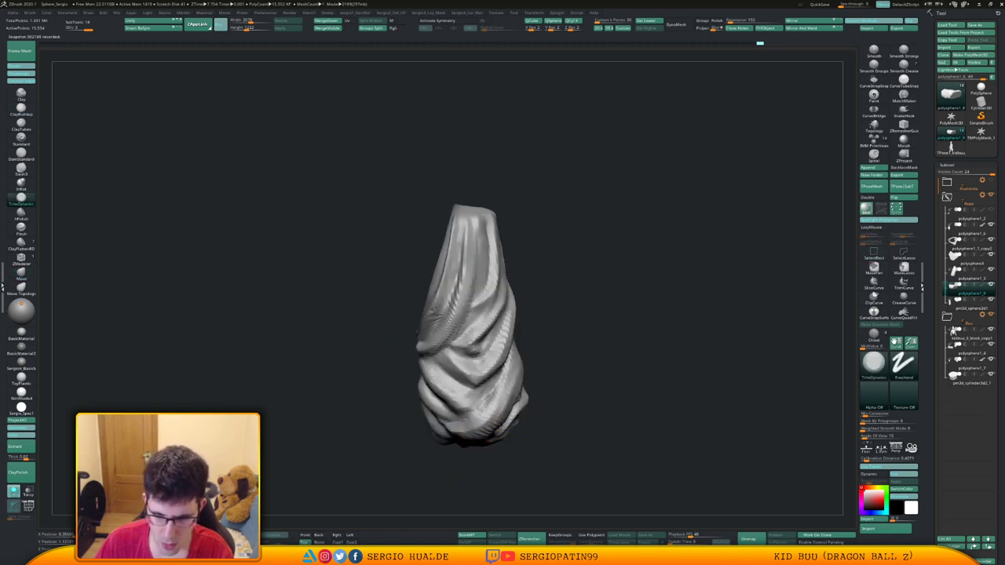
{"action": "left_click_drag", "start_coordinate": [489, 412], "coordinate": [505, 393]}
{"action": "mouse_move", "coordinate": [503, 396]}
{"action": "right_mouse_down"}
{"action": "mouse_move", "coordinate": [524, 422]}
{"action": "mouse_move", "coordinate": [519, 388]}
{"action": "mouse_move", "coordinate": [542, 402]}
{"action": "mouse_move", "coordinate": [542, 426]}
{"action": "right_mouse_up"}
Adjust the outer bulge of the cuff with the Move brush.
{"action": "key", "text": "b"}
{"action": "key", "text": "m"}
{"action": "key", "text": "v"}
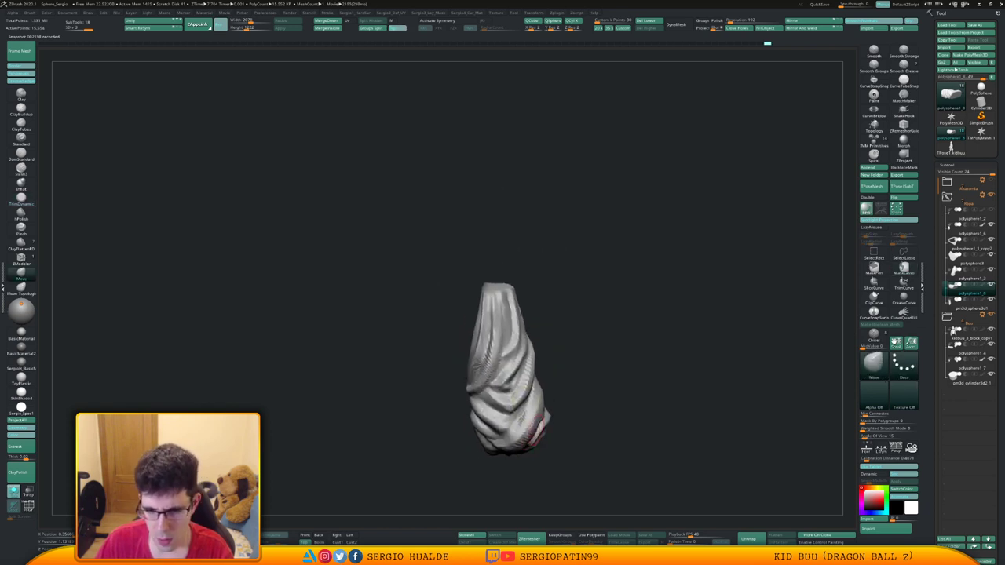
{"action": "left_click_drag", "start_coordinate": [547, 407], "coordinate": [547, 423]}
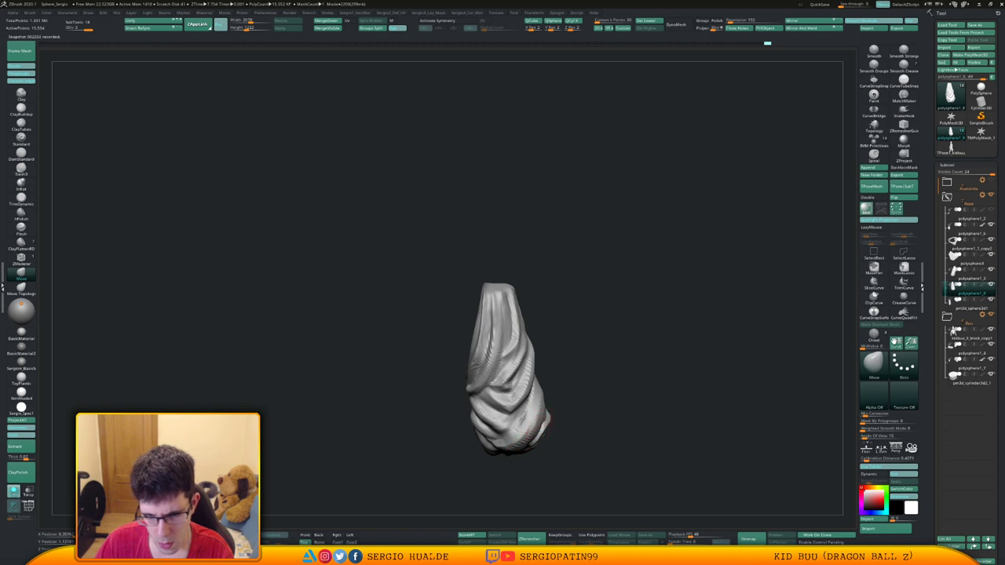
{"action": "right_click_drag", "start_coordinate": [540, 370], "coordinate": [540, 396]}
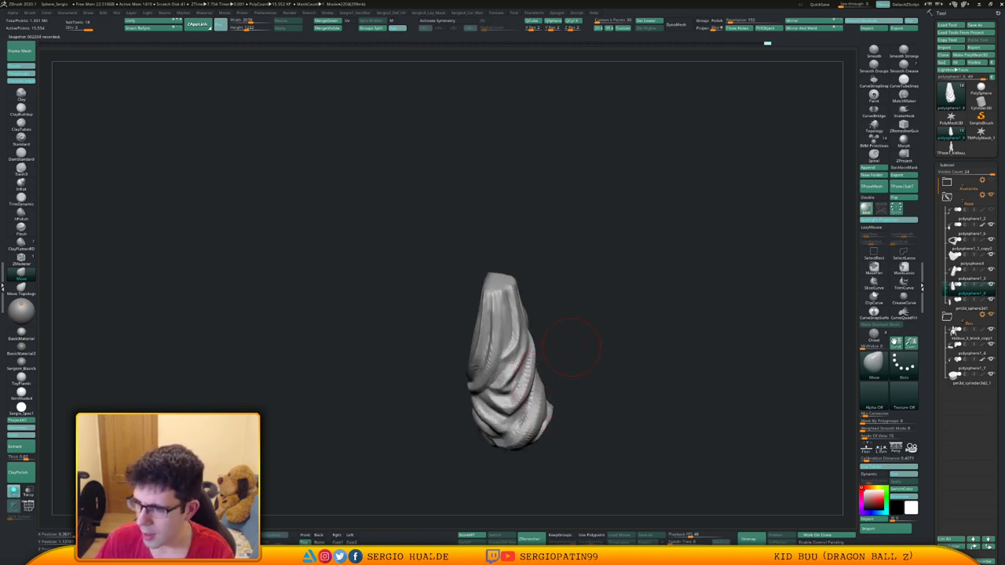
Carve a DamStandard crease down the outer side of the leg towards the knotted folds at the cuff.
{"action": "mouse_move", "coordinate": [615, 327]}
{"action": "right_mouse_down"}
{"action": "mouse_move", "coordinate": [553, 367]}
{"action": "mouse_move", "coordinate": [573, 343]}
{"action": "mouse_move", "coordinate": [567, 391]}
{"action": "mouse_move", "coordinate": [539, 358]}
{"action": "mouse_move", "coordinate": [491, 238]}
{"action": "right_mouse_up"}
{"action": "key", "text": "b"}
{"action": "key", "text": "d"}
{"action": "key", "text": "s"}
{"action": "mouse_move", "coordinate": [568, 388]}
{"action": "right_mouse_down"}
{"action": "mouse_move", "coordinate": [586, 373]}
{"action": "mouse_move", "coordinate": [561, 346]}
{"action": "right_mouse_up"}
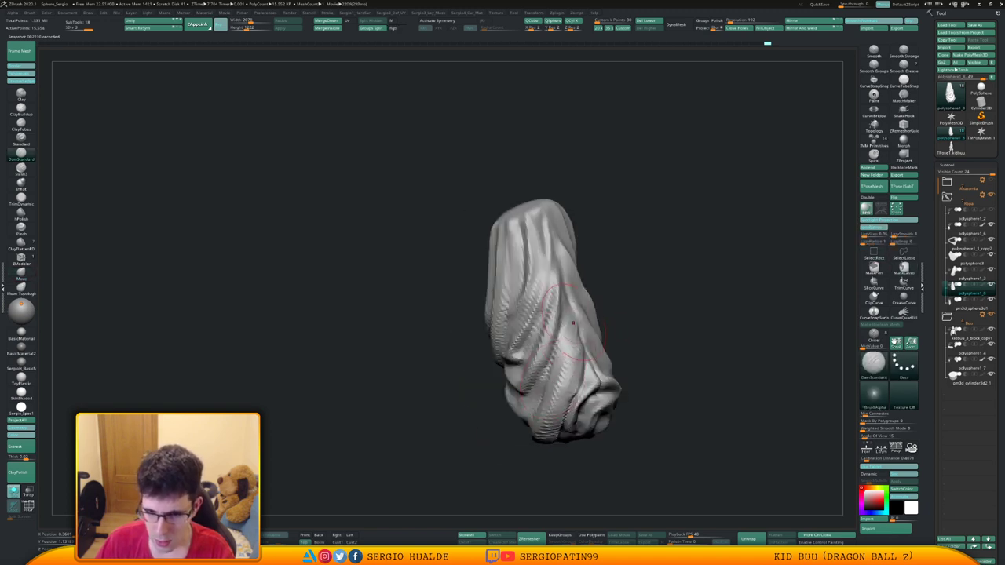
{"action": "left_click_drag", "start_coordinate": [557, 322], "coordinate": [570, 365]}
Adjust the DamStandard brush size and carve a short crease into the folds at the cuff's lower end.
{"action": "mouse_move", "coordinate": [587, 365]}
{"action": "right_mouse_down"}
{"action": "mouse_move", "coordinate": [542, 394]}
{"action": "mouse_move", "coordinate": [525, 436]}
{"action": "right_mouse_up"}
{"action": "key", "text": "s"}
{"action": "left_click_drag", "start_coordinate": [520, 442], "coordinate": [539, 428]}
{"action": "right_click_drag", "start_coordinate": [578, 413], "coordinate": [608, 383]}
{"action": "right_click_drag", "start_coordinate": [608, 384], "coordinate": [608, 357], "text": "ctrl"}
{"action": "right_click_drag", "start_coordinate": [609, 358], "coordinate": [597, 358]}
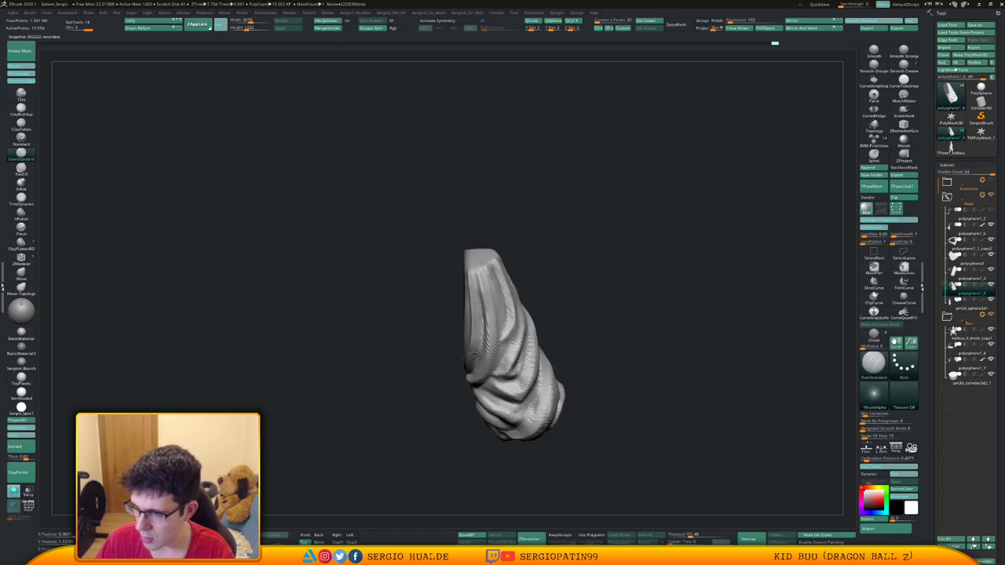
{"action": "right_click_drag", "start_coordinate": [544, 393], "coordinate": [575, 383], "text": "alt"}
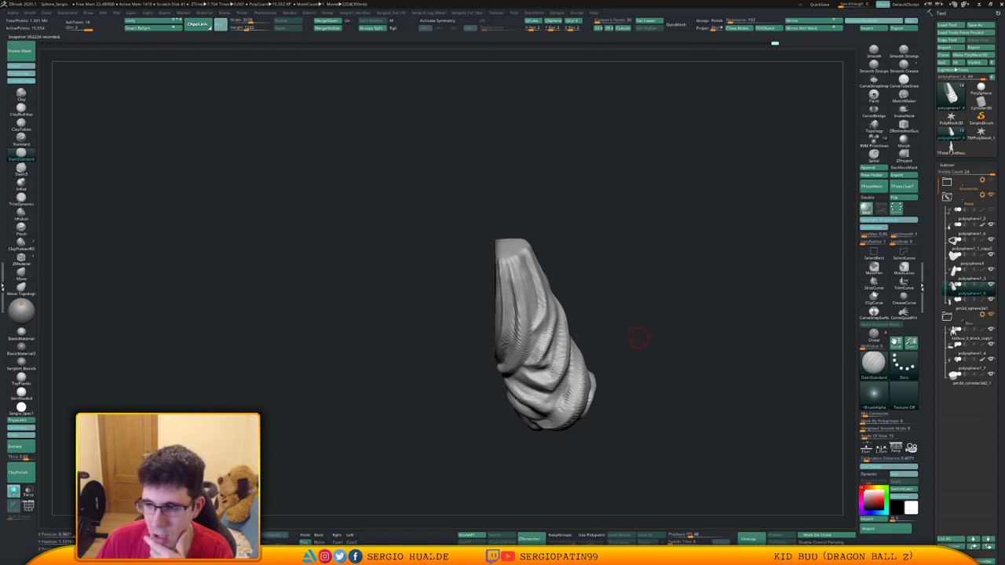
Carve DamStandard creases above the cuff's knotted folds and along the neighbouring diagonal fold.
{"action": "mouse_move", "coordinate": [706, 342]}
{"action": "right_mouse_down"}
{"action": "mouse_move", "coordinate": [579, 391]}
{"action": "mouse_move", "coordinate": [588, 380]}
{"action": "right_mouse_up"}
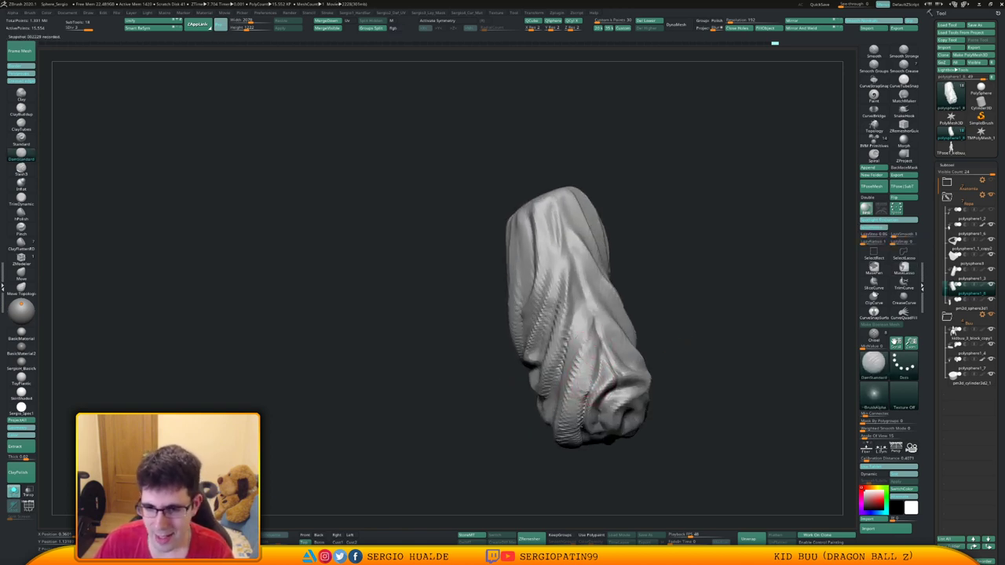
{"action": "left_click_drag", "start_coordinate": [595, 370], "coordinate": [603, 382]}
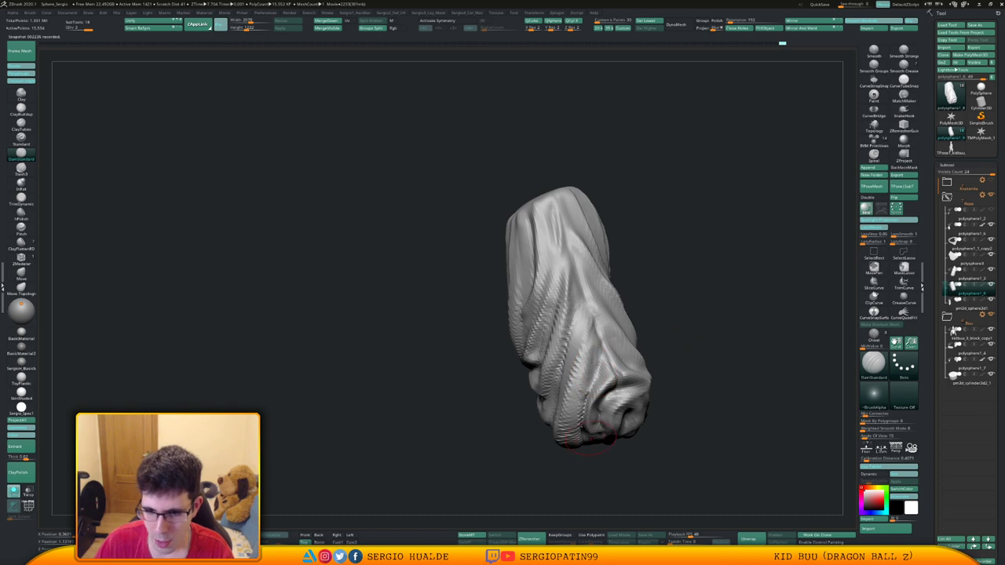
{"action": "mouse_move", "coordinate": [608, 376]}
{"action": "right_mouse_down"}
{"action": "mouse_move", "coordinate": [591, 371]}
{"action": "mouse_move", "coordinate": [601, 410]}
{"action": "right_mouse_up"}
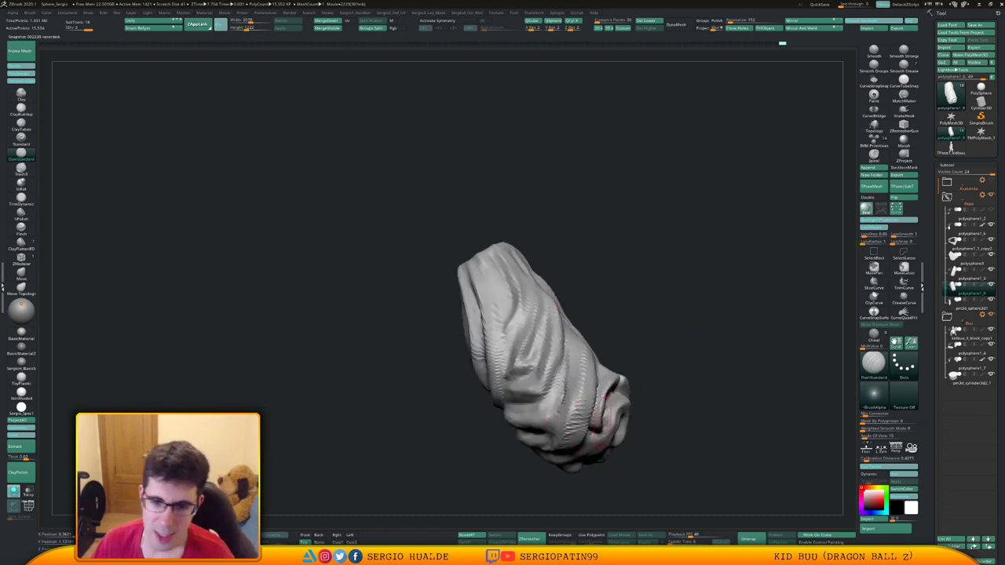
{"action": "left_click_drag", "start_coordinate": [668, 327], "coordinate": [588, 345]}
{"action": "mouse_move", "coordinate": [542, 387]}
{"action": "left_mouse_down"}
{"action": "mouse_move", "coordinate": [617, 399]}
{"action": "mouse_move", "coordinate": [589, 425]}
{"action": "left_mouse_up"}
{"action": "right_click_drag", "start_coordinate": [589, 425], "coordinate": [595, 412]}
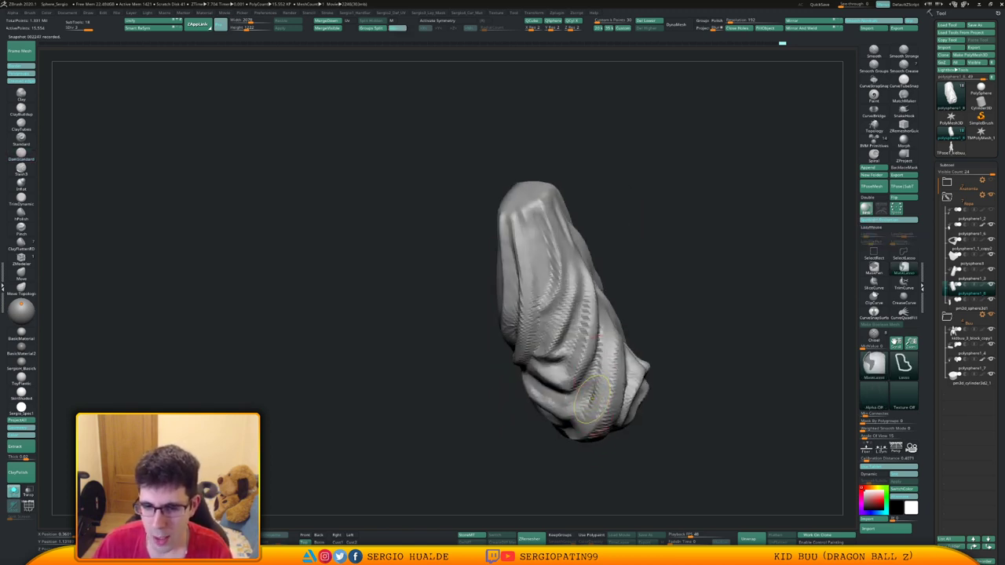
Add volume to the broad diagonal fold above the cuff with the Clay brush.
{"action": "key", "text": "ctrl+1"}
{"action": "left_click_drag", "start_coordinate": [597, 384], "coordinate": [607, 369]}
{"action": "left_click_drag", "start_coordinate": [592, 403], "coordinate": [595, 387]}
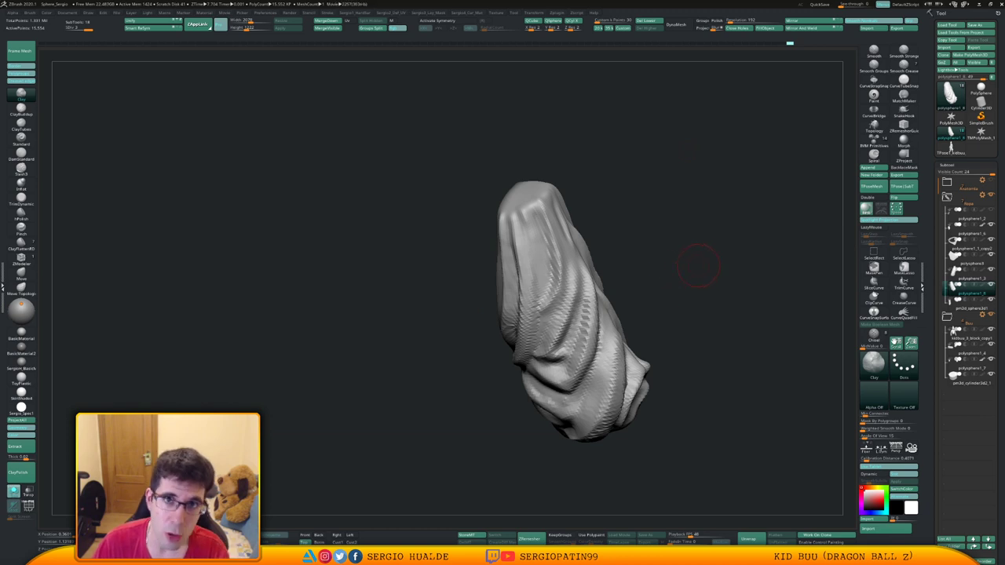
Reshape the contours around the flat inner face and the folds beside it with the Move brush.
{"action": "left_click_drag", "start_coordinate": [699, 263], "coordinate": [754, 269]}
{"action": "left_click_drag", "start_coordinate": [677, 338], "coordinate": [750, 337]}
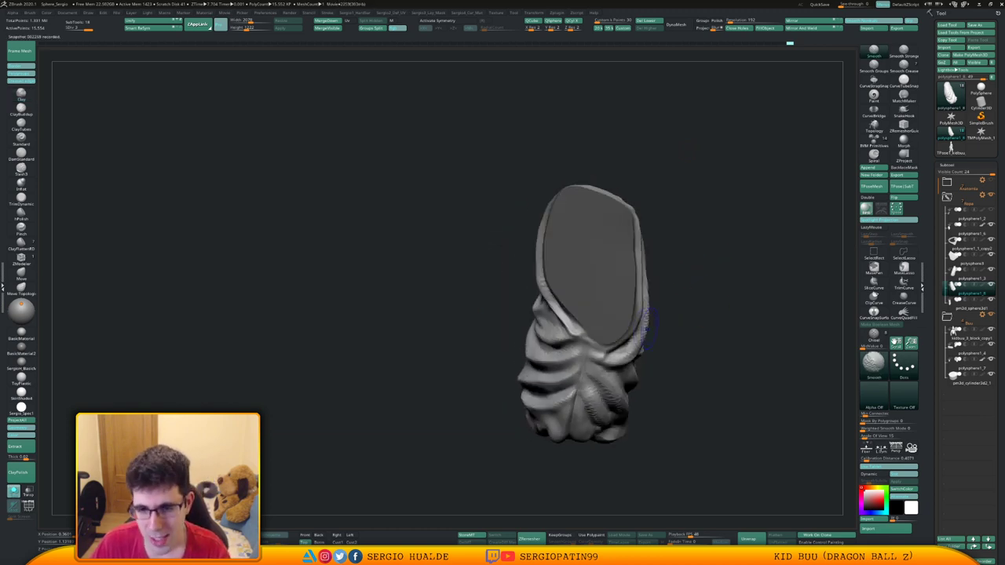
{"action": "key", "text": "b"}
{"action": "key", "text": "m"}
{"action": "key", "text": "v"}
{"action": "left_click_drag", "start_coordinate": [511, 350], "coordinate": [518, 330]}
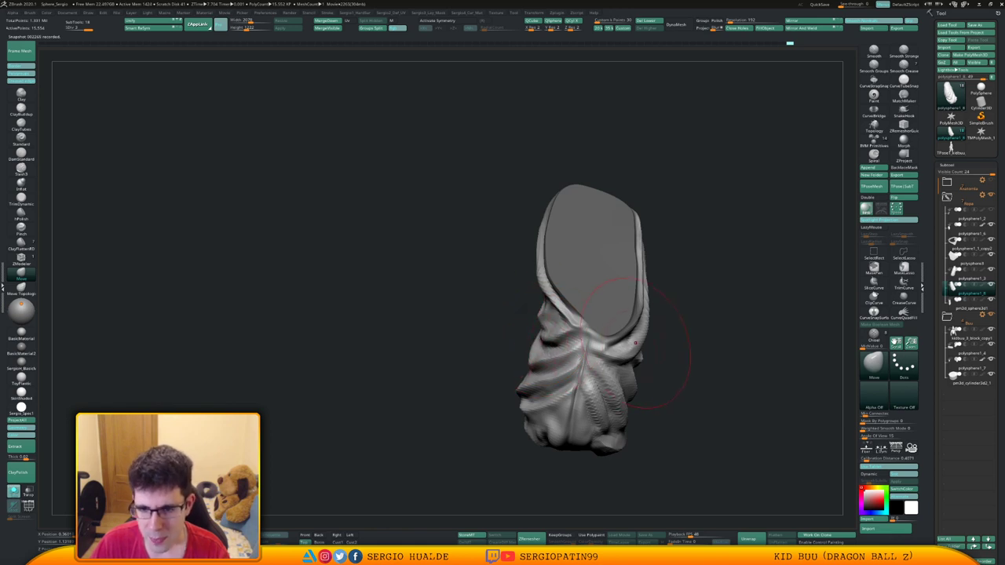
{"action": "left_click_drag", "start_coordinate": [645, 253], "coordinate": [637, 252]}
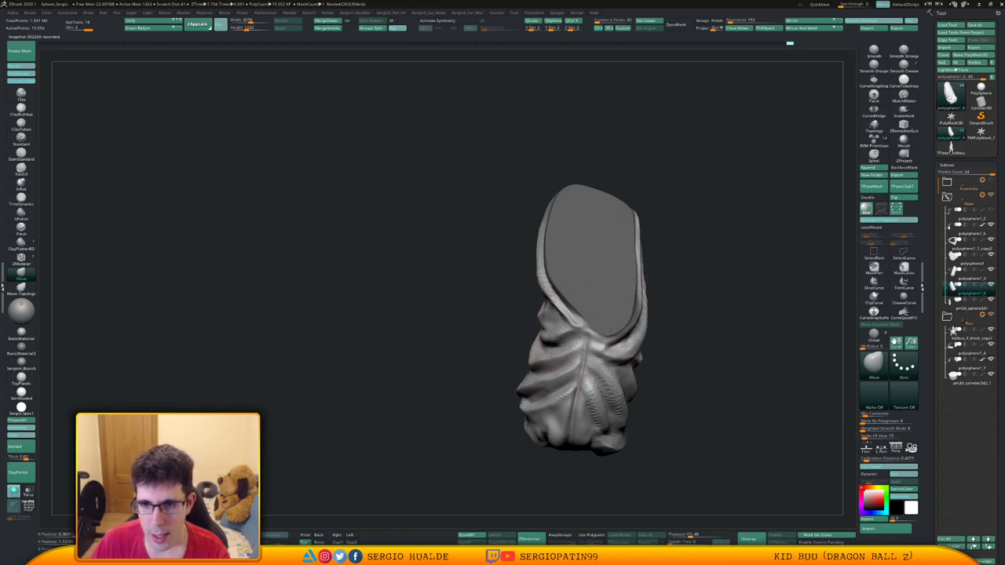
{"action": "left_click_drag", "start_coordinate": [742, 265], "coordinate": [605, 273]}
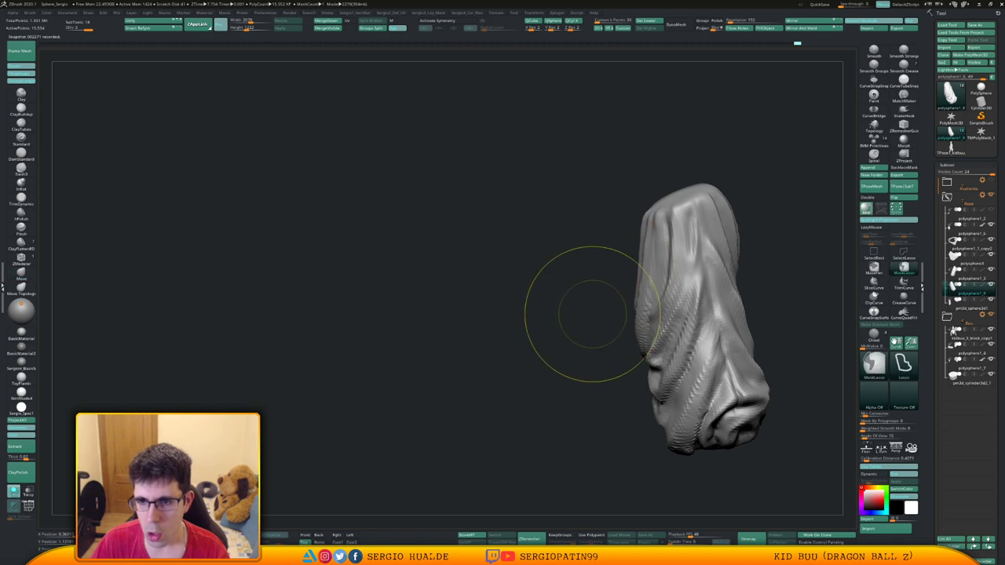
Flatten the rounded waist end of the leg with the TrimDynamic brush.
{"action": "mouse_move", "coordinate": [593, 316]}
{"action": "right_mouse_down", "text": "ctrl"}
{"action": "mouse_move", "coordinate": [597, 285]}
{"action": "mouse_move", "coordinate": [587, 302]}
{"action": "mouse_move", "coordinate": [579, 293]}
{"action": "right_mouse_up", "text": "ctrl"}
{"action": "mouse_move", "coordinate": [646, 318]}
{"action": "right_mouse_down", "text": "alt"}
{"action": "mouse_move", "coordinate": [560, 352]}
{"action": "mouse_move", "coordinate": [586, 363]}
{"action": "right_mouse_up", "text": "alt"}
{"action": "right_click_drag", "start_coordinate": [647, 257], "coordinate": [578, 228]}
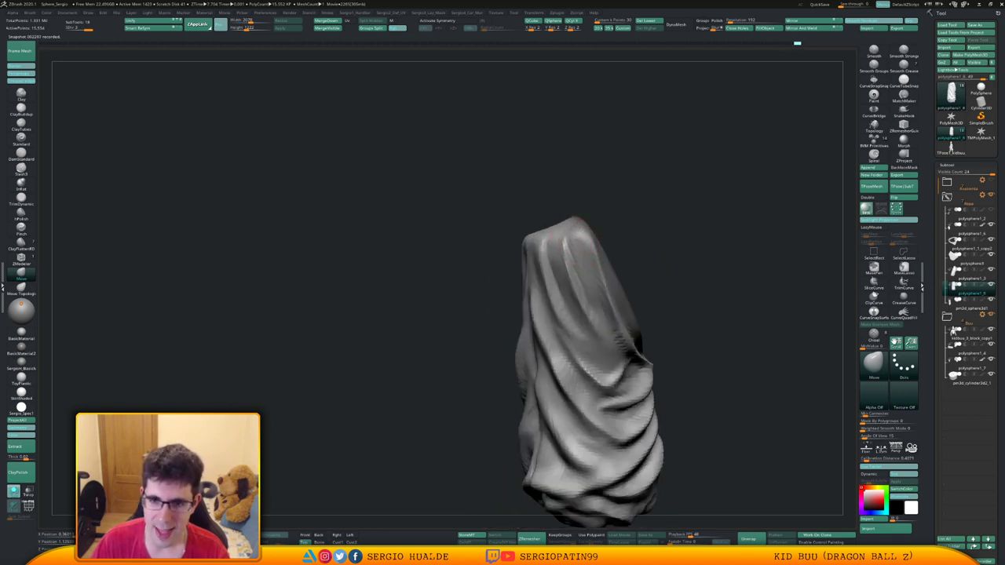
{"action": "right_click", "coordinate": [582, 247]}
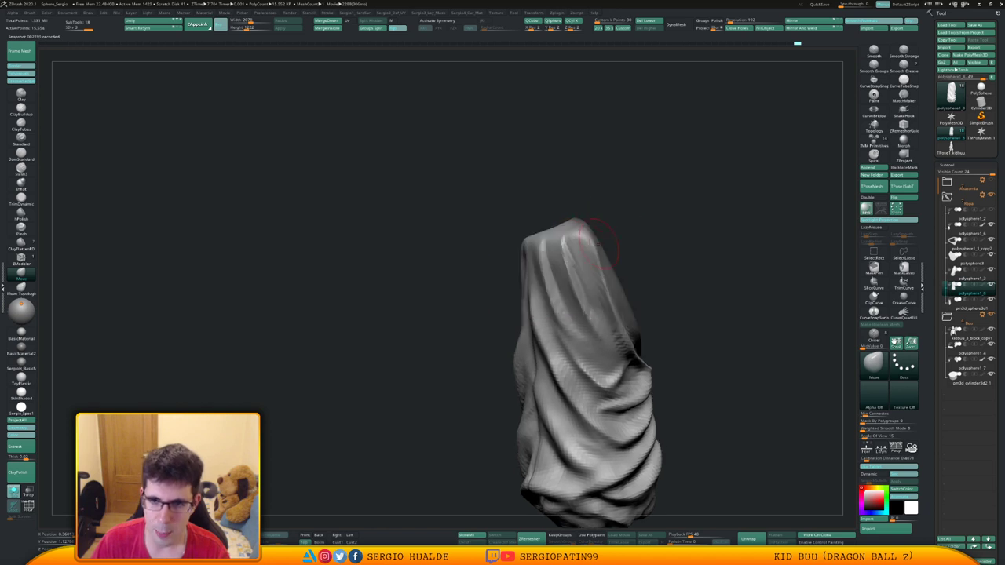
{"action": "right_click_drag", "start_coordinate": [582, 234], "coordinate": [555, 292]}
{"action": "right_click_drag", "start_coordinate": [548, 229], "coordinate": [541, 269], "text": "alt"}
{"action": "key", "text": "ctrl+shift+t"}
{"action": "left_click_drag", "start_coordinate": [545, 279], "coordinate": [550, 274]}
{"action": "right_click_drag", "start_coordinate": [553, 286], "coordinate": [532, 259]}
{"action": "mouse_move", "coordinate": [533, 260]}
{"action": "left_mouse_down"}
{"action": "mouse_move", "coordinate": [516, 278]}
{"action": "mouse_move", "coordinate": [522, 285]}
{"action": "mouse_move", "coordinate": [551, 269]}
{"action": "left_mouse_up"}
{"action": "mouse_move", "coordinate": [584, 272]}
{"action": "right_mouse_down"}
{"action": "mouse_move", "coordinate": [640, 251]}
{"action": "mouse_move", "coordinate": [684, 265]}
{"action": "mouse_move", "coordinate": [574, 219]}
{"action": "mouse_move", "coordinate": [535, 286]}
{"action": "mouse_move", "coordinate": [651, 280]}
{"action": "mouse_move", "coordinate": [640, 338]}
{"action": "right_mouse_up"}
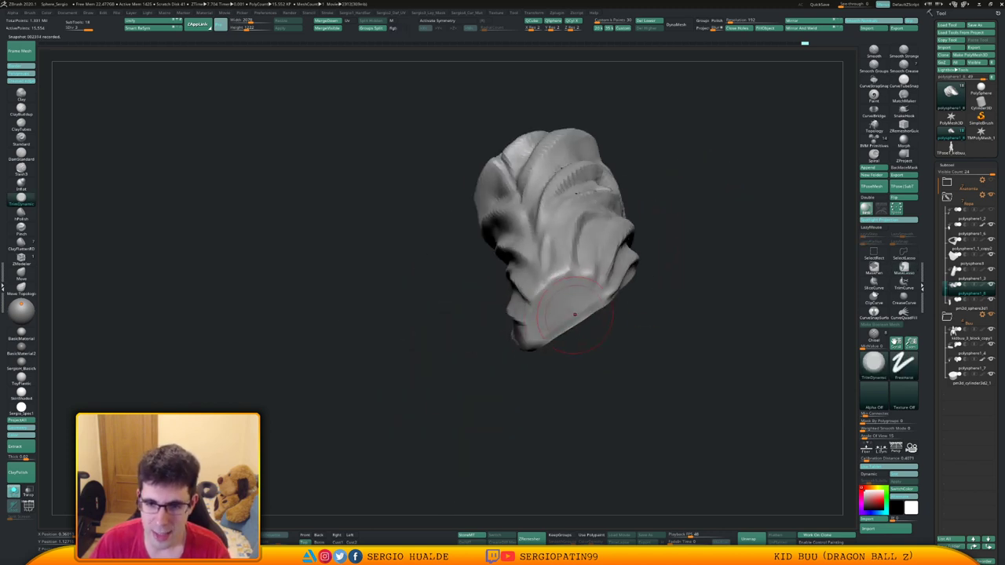
Undo the last trim and level the leg's waist end with further TrimDynamic strokes from several angles.
{"action": "key", "text": "ctrl+z"}
{"action": "left_click_drag", "start_coordinate": [588, 302], "coordinate": [551, 326]}
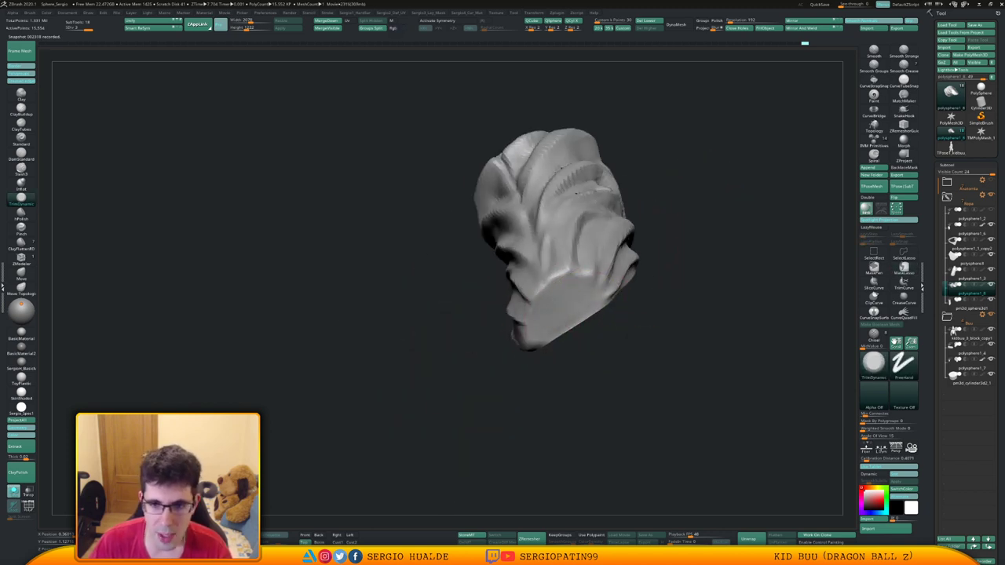
{"action": "mouse_move", "coordinate": [583, 290]}
{"action": "left_mouse_down"}
{"action": "mouse_move", "coordinate": [543, 336]}
{"action": "mouse_move", "coordinate": [568, 303]}
{"action": "left_mouse_up"}
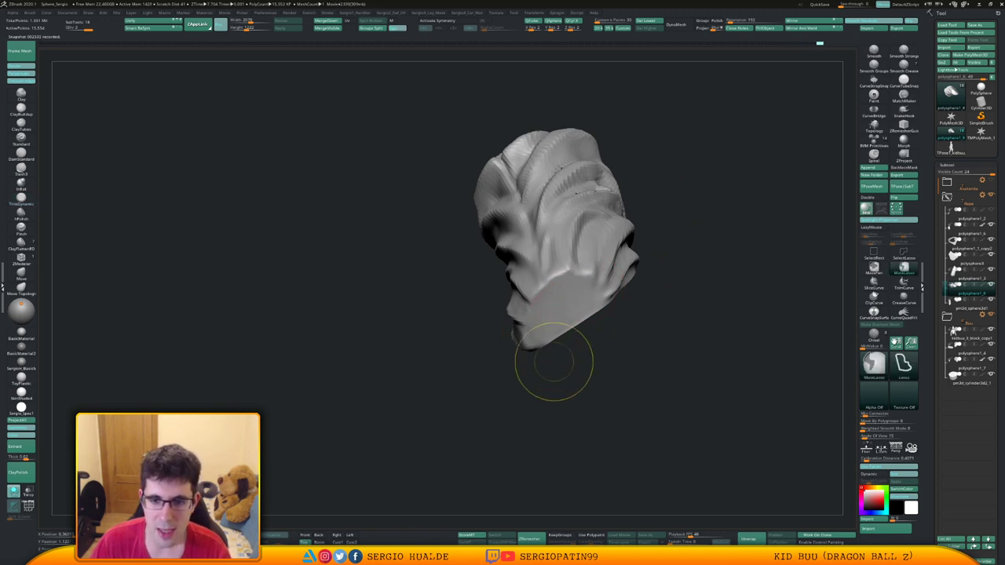
{"action": "right_click_drag", "start_coordinate": [554, 362], "coordinate": [561, 314], "text": "ctrl"}
{"action": "mouse_move", "coordinate": [561, 315]}
{"action": "right_mouse_down"}
{"action": "mouse_move", "coordinate": [566, 265]}
{"action": "mouse_move", "coordinate": [601, 350]}
{"action": "mouse_move", "coordinate": [567, 334]}
{"action": "mouse_move", "coordinate": [541, 274]}
{"action": "mouse_move", "coordinate": [539, 301]}
{"action": "mouse_move", "coordinate": [536, 262]}
{"action": "right_mouse_up"}
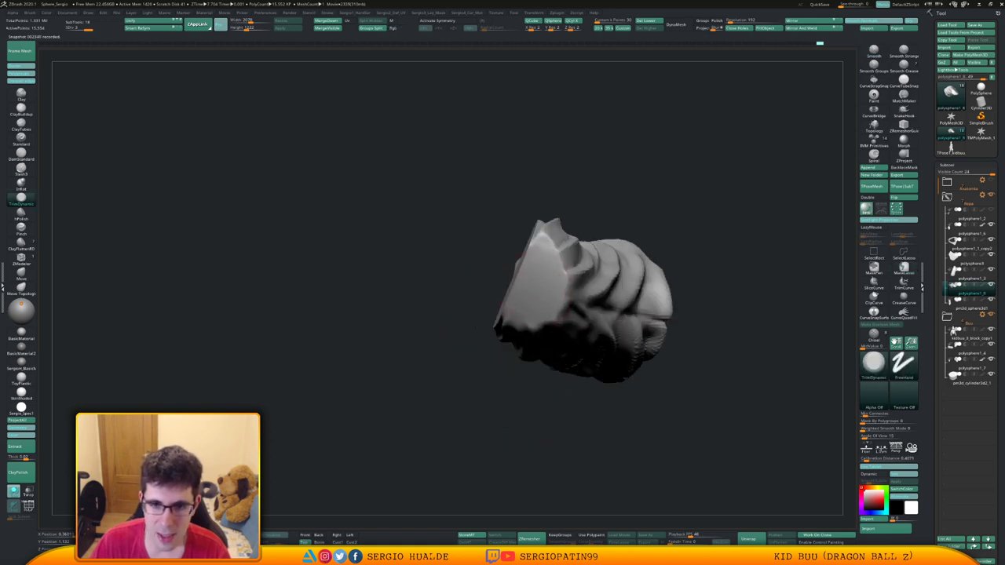
{"action": "left_click_drag", "start_coordinate": [540, 292], "coordinate": [528, 287]}
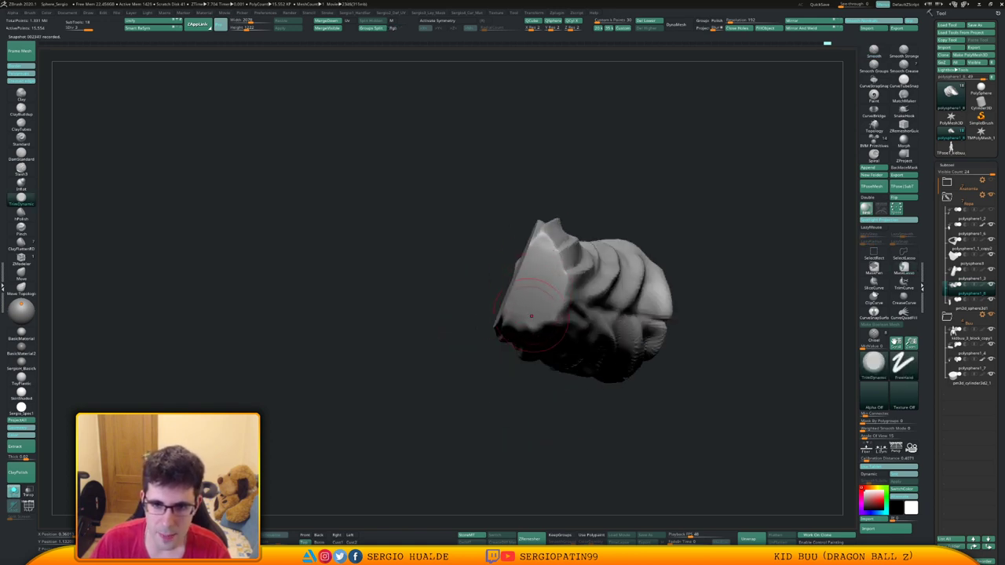
Adjust the DamStandard brush size and carve a crease between the diagonal folds at the middle of the leg.
{"action": "mouse_move", "coordinate": [525, 289]}
{"action": "right_mouse_down"}
{"action": "mouse_move", "coordinate": [549, 260]}
{"action": "mouse_move", "coordinate": [569, 287]}
{"action": "mouse_move", "coordinate": [542, 330]}
{"action": "mouse_move", "coordinate": [573, 358]}
{"action": "mouse_move", "coordinate": [585, 349]}
{"action": "mouse_move", "coordinate": [605, 236]}
{"action": "right_mouse_up"}
{"action": "mouse_move", "coordinate": [655, 296]}
{"action": "right_mouse_down", "text": "ctrl"}
{"action": "mouse_move", "coordinate": [636, 252]}
{"action": "mouse_move", "coordinate": [620, 306]}
{"action": "mouse_move", "coordinate": [573, 338]}
{"action": "mouse_move", "coordinate": [565, 332]}
{"action": "right_mouse_up", "text": "ctrl"}
{"action": "key", "text": "b"}
{"action": "key", "text": "d"}
{"action": "key", "text": "s"}
{"action": "key", "text": "s"}
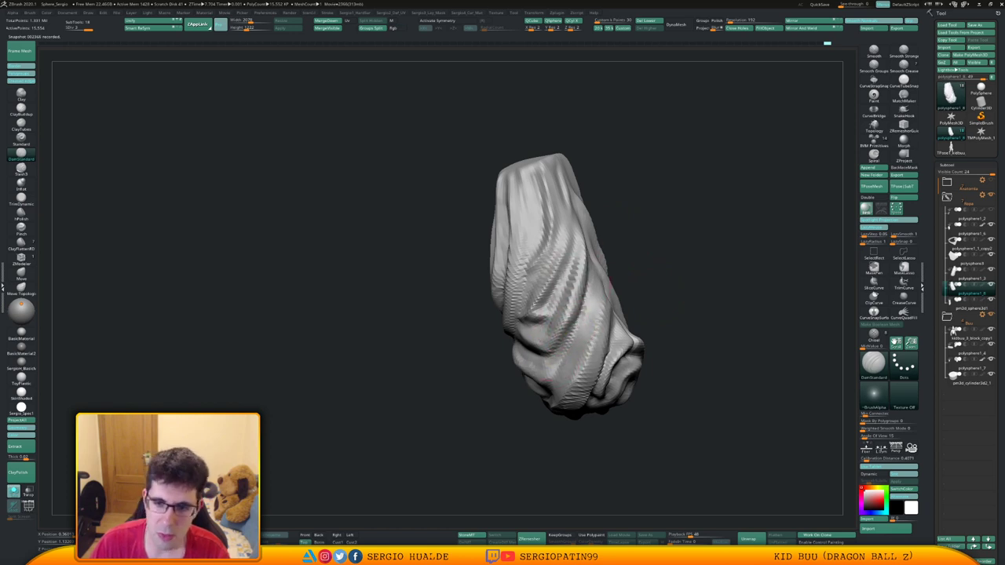
{"action": "right_click_drag", "start_coordinate": [509, 346], "coordinate": [555, 353]}
{"action": "mouse_move", "coordinate": [511, 327]}
{"action": "right_mouse_down"}
{"action": "mouse_move", "coordinate": [486, 329]}
{"action": "mouse_move", "coordinate": [549, 333]}
{"action": "right_mouse_up"}
{"action": "mouse_move", "coordinate": [612, 341]}
{"action": "right_mouse_down"}
{"action": "mouse_move", "coordinate": [550, 344]}
{"action": "mouse_move", "coordinate": [612, 334]}
{"action": "mouse_move", "coordinate": [506, 321]}
{"action": "right_mouse_up"}
{"action": "key", "text": "b"}
{"action": "key", "text": "m"}
{"action": "key", "text": "v"}
{"action": "key", "text": "b"}
{"action": "key", "text": "d"}
{"action": "key", "text": "s"}
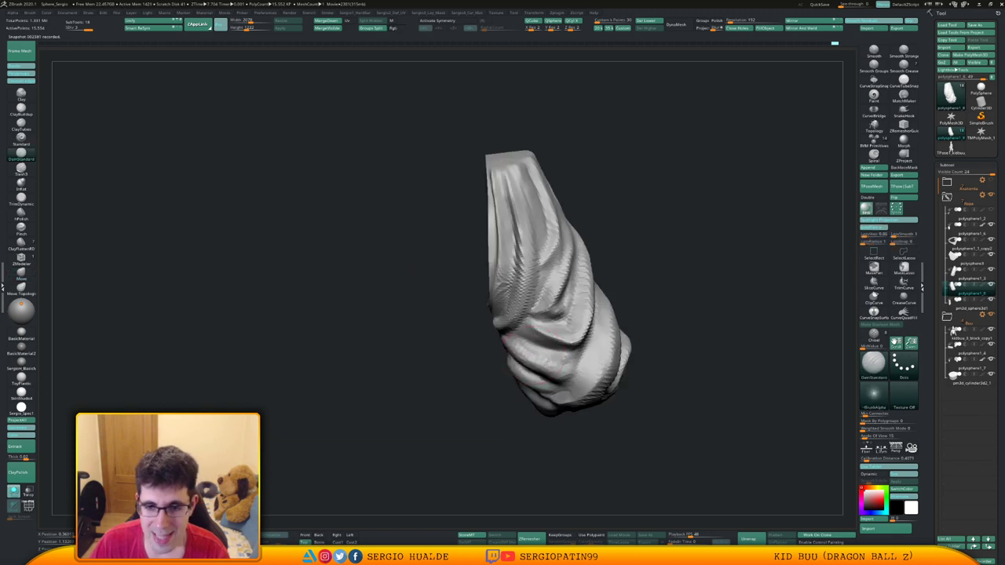
{"action": "left_click_drag", "start_coordinate": [546, 318], "coordinate": [579, 336]}
Adjust the Move brush size and reshape the overlapping fold at the knee.
{"action": "mouse_move", "coordinate": [601, 326]}
{"action": "right_mouse_down"}
{"action": "mouse_move", "coordinate": [562, 323]}
{"action": "mouse_move", "coordinate": [616, 338]}
{"action": "mouse_move", "coordinate": [578, 345]}
{"action": "mouse_move", "coordinate": [545, 311]}
{"action": "mouse_move", "coordinate": [559, 335]}
{"action": "right_mouse_up"}
{"action": "key", "text": "b"}
{"action": "key", "text": "m"}
{"action": "key", "text": "v"}
{"action": "key", "text": "s"}
{"action": "left_click_drag", "start_coordinate": [559, 334], "coordinate": [553, 334]}
{"action": "mouse_move", "coordinate": [559, 320]}
{"action": "left_mouse_down"}
{"action": "mouse_move", "coordinate": [548, 310]}
{"action": "mouse_move", "coordinate": [575, 327]}
{"action": "left_mouse_up"}
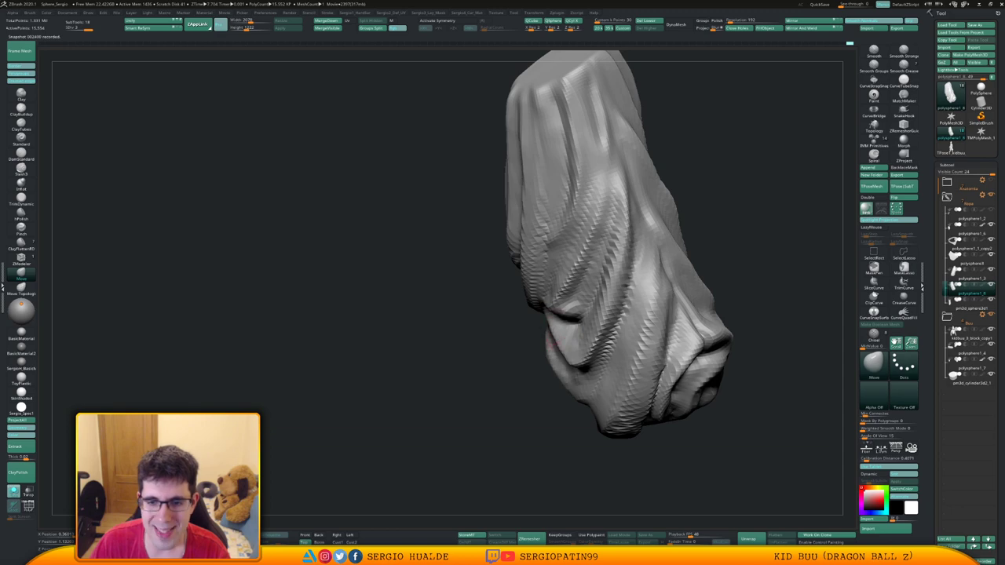
Fill out the fold just below the knee crease with the Clay brush.
{"action": "mouse_move", "coordinate": [553, 343]}
{"action": "right_mouse_down"}
{"action": "mouse_move", "coordinate": [569, 336]}
{"action": "mouse_move", "coordinate": [542, 324]}
{"action": "mouse_move", "coordinate": [564, 339]}
{"action": "mouse_move", "coordinate": [550, 344]}
{"action": "right_mouse_up"}
{"action": "mouse_move", "coordinate": [550, 344]}
{"action": "right_mouse_down", "text": "ctrl"}
{"action": "mouse_move", "coordinate": [562, 358]}
{"action": "mouse_move", "coordinate": [525, 353]}
{"action": "mouse_move", "coordinate": [540, 348]}
{"action": "mouse_move", "coordinate": [537, 372]}
{"action": "mouse_move", "coordinate": [549, 366]}
{"action": "right_mouse_up", "text": "ctrl"}
{"action": "key", "text": "b"}
{"action": "key", "text": "c"}
{"action": "key", "text": "l"}
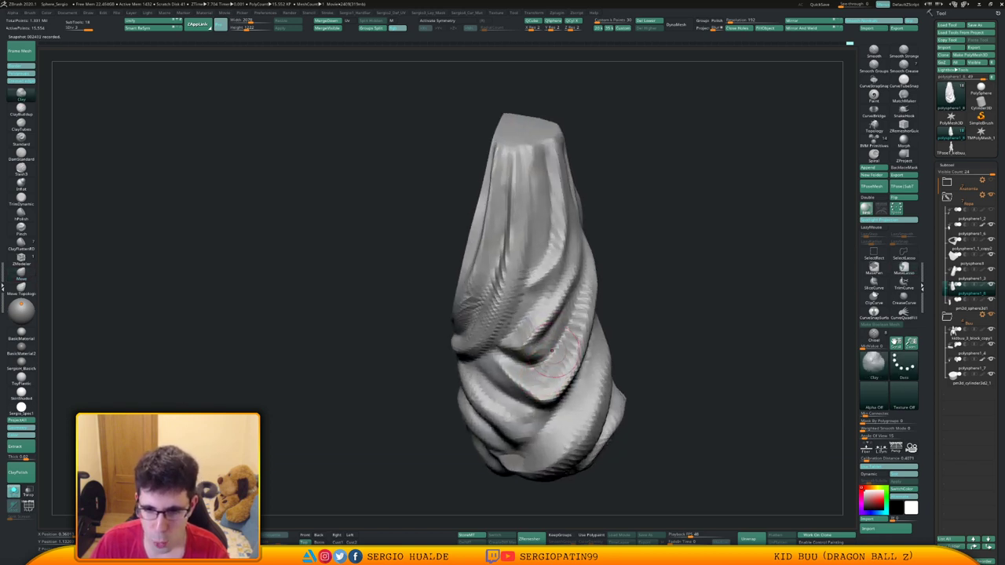
{"action": "left_click_drag", "start_coordinate": [552, 351], "coordinate": [540, 362]}
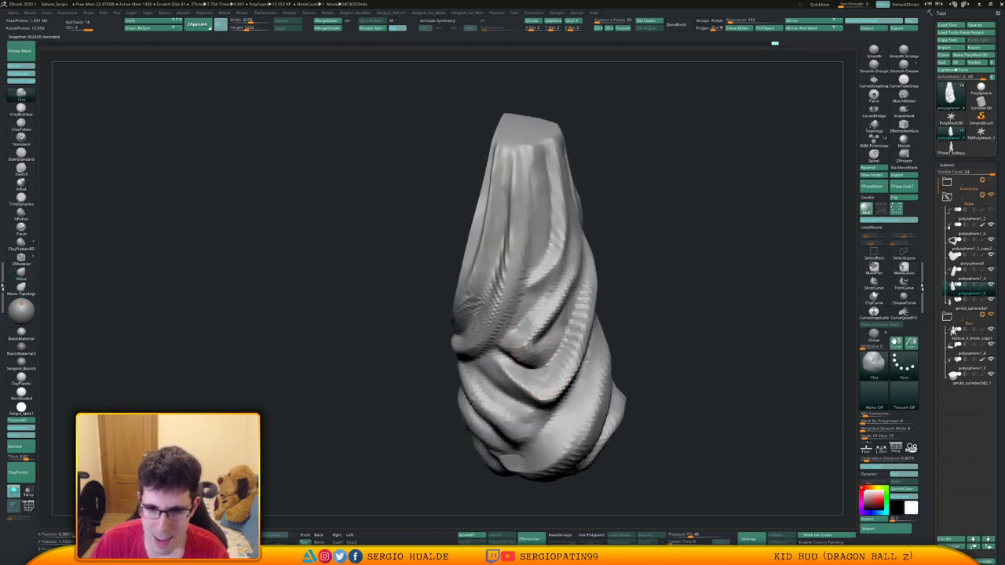
{"action": "left_click_drag", "start_coordinate": [533, 365], "coordinate": [542, 360]}
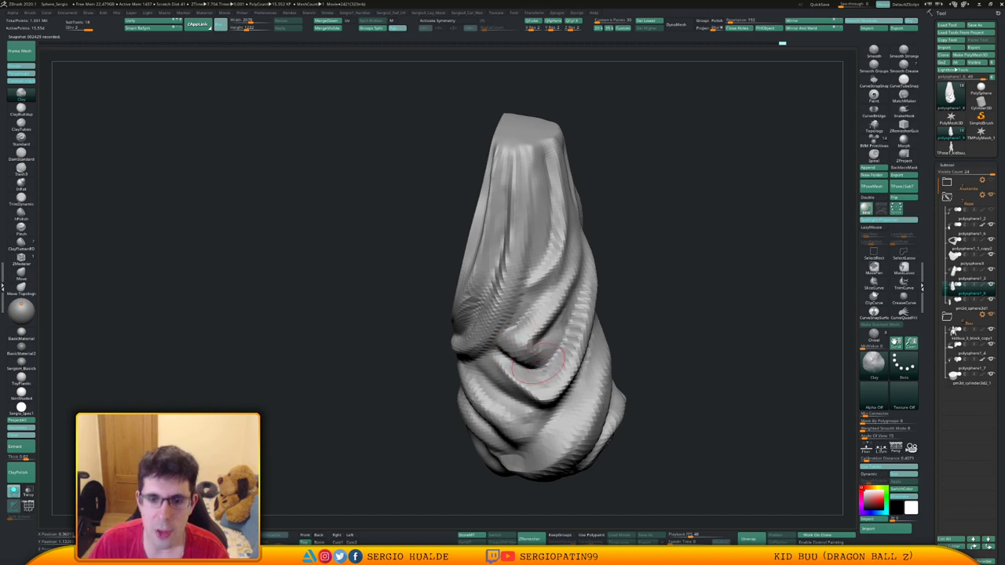
Mask everything on the trouser leg except the diagonal fold area at mid-height, using a lasso mask and inverting it.
{"action": "right_click_drag", "start_coordinate": [518, 322], "coordinate": [536, 343]}
{"action": "key", "text": "b"}
{"action": "key", "text": "d"}
{"action": "key", "text": "s"}
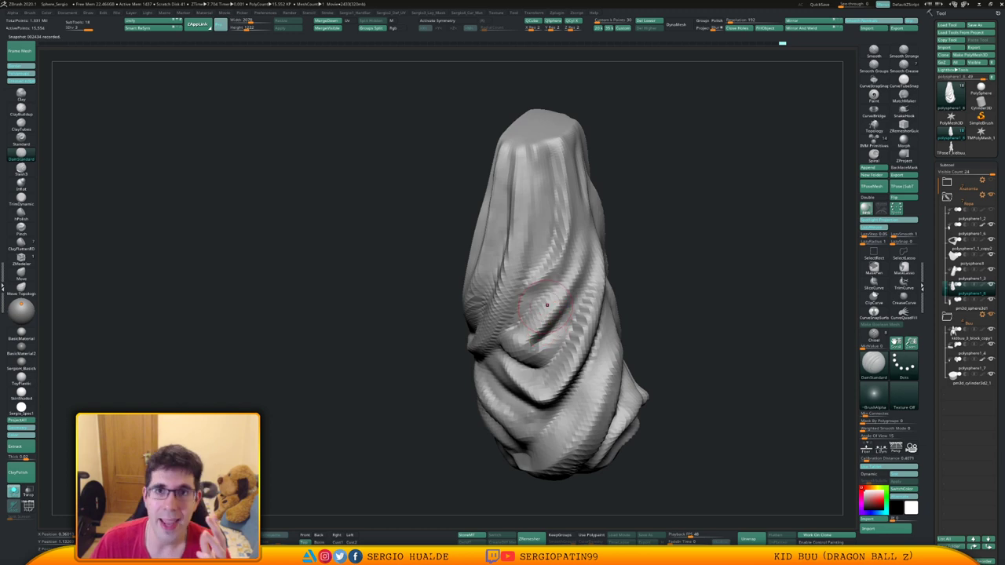
{"action": "mouse_move", "coordinate": [530, 356]}
{"action": "right_mouse_down"}
{"action": "mouse_move", "coordinate": [539, 338]}
{"action": "mouse_move", "coordinate": [544, 355]}
{"action": "mouse_move", "coordinate": [530, 343]}
{"action": "right_mouse_up"}
{"action": "mouse_move", "coordinate": [529, 343]}
{"action": "left_mouse_down", "text": "ctrl"}
{"action": "mouse_move", "coordinate": [497, 348]}
{"action": "mouse_move", "coordinate": [499, 312]}
{"action": "mouse_move", "coordinate": [493, 347]}
{"action": "mouse_move", "coordinate": [527, 367]}
{"action": "mouse_move", "coordinate": [510, 352]}
{"action": "left_mouse_up", "text": "ctrl"}
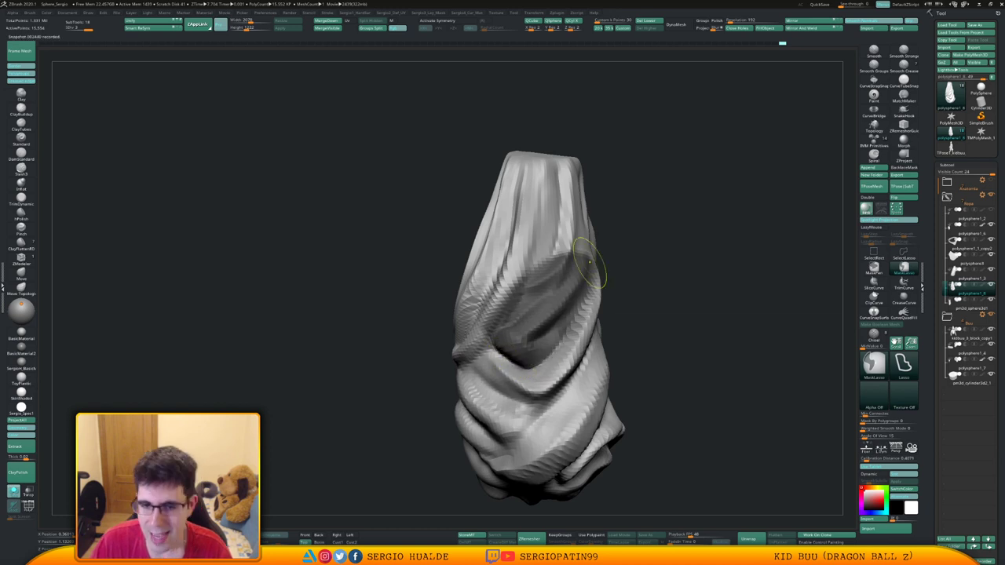
{"action": "left_click", "coordinate": [629, 309], "text": "ctrl"}
Reshape the unmasked mid-leg fold and carve its creases with the DamStandard brush.
{"action": "right_click_drag", "start_coordinate": [629, 309], "coordinate": [573, 350]}
{"action": "key", "text": "b"}
{"action": "key", "text": "m"}
{"action": "key", "text": "v"}
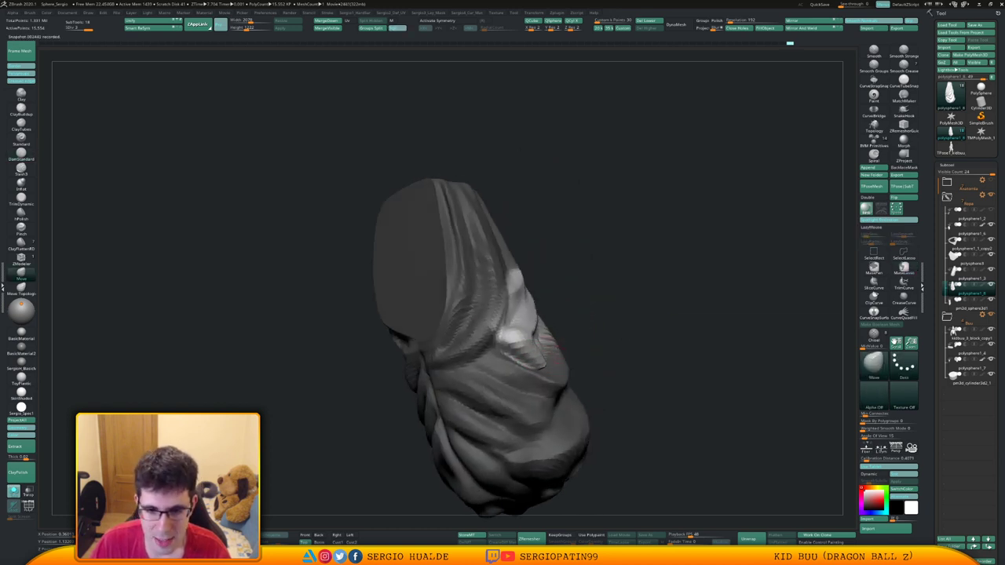
{"action": "right_click_drag", "start_coordinate": [536, 361], "coordinate": [580, 315]}
{"action": "key", "text": "b"}
{"action": "key", "text": "d"}
{"action": "key", "text": "s"}
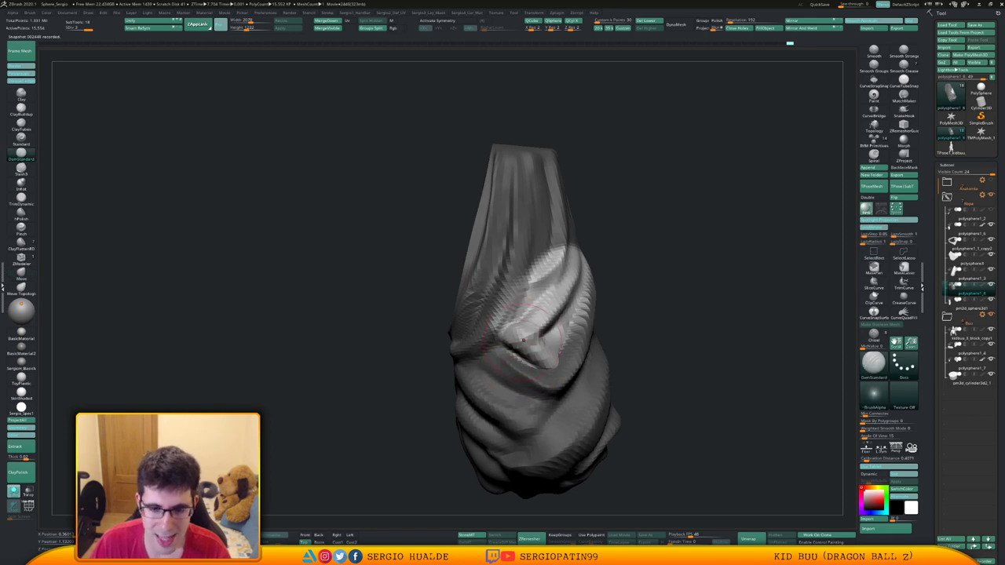
{"action": "right_click_drag", "start_coordinate": [524, 340], "coordinate": [493, 371]}
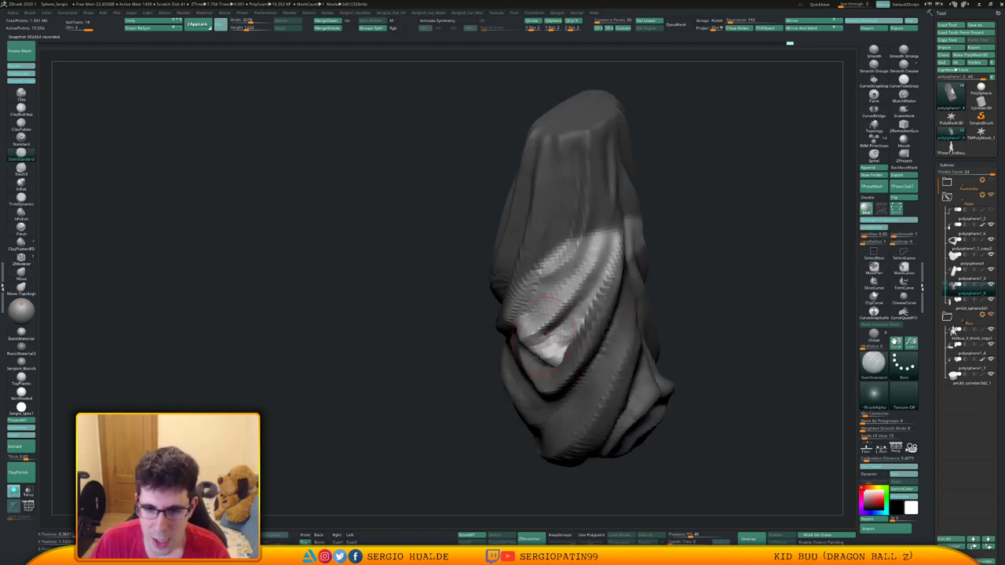
{"action": "right_click_drag", "start_coordinate": [544, 337], "coordinate": [589, 341]}
{"action": "left_click_drag", "start_coordinate": [572, 305], "coordinate": [537, 320]}
{"action": "right_click_drag", "start_coordinate": [542, 322], "coordinate": [525, 308]}
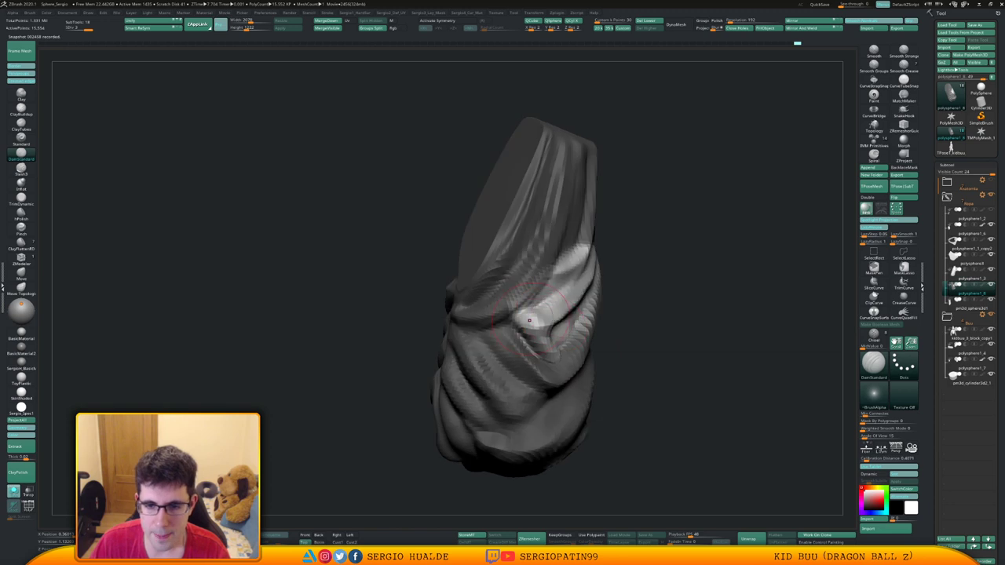
Push the tip of the unmasked fold into shape with the Move brush and clear the mask.
{"action": "right_click_drag", "start_coordinate": [553, 340], "coordinate": [512, 346]}
{"action": "key", "text": "b"}
{"action": "key", "text": "m"}
{"action": "key", "text": "v"}
{"action": "left_click_drag", "start_coordinate": [550, 340], "coordinate": [542, 328]}
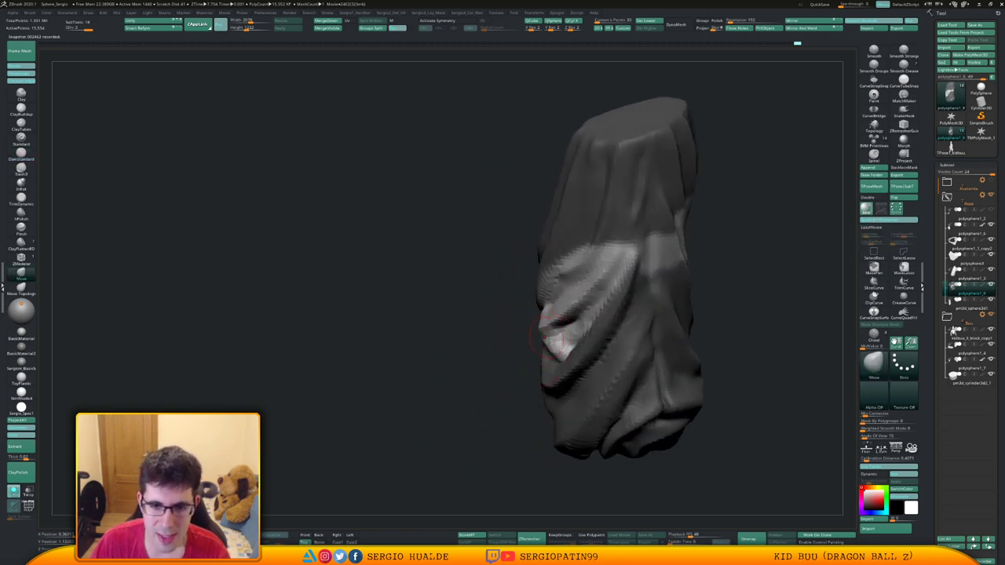
{"action": "right_click_drag", "start_coordinate": [544, 338], "coordinate": [575, 347]}
{"action": "left_click_drag", "start_coordinate": [705, 341], "coordinate": [685, 376], "text": "ctrl"}
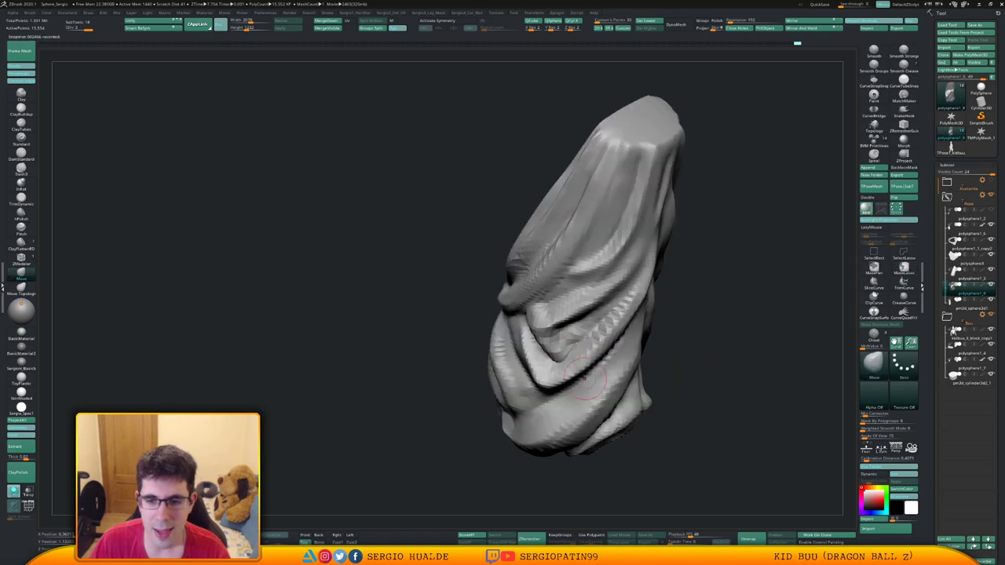
Deepen the creases between the folds on the trouser leg's inner side with the DamStandard brush.
{"action": "right_click_drag", "start_coordinate": [585, 378], "coordinate": [555, 349], "text": "ctrl"}
{"action": "mouse_move", "coordinate": [555, 349]}
{"action": "right_mouse_down"}
{"action": "mouse_move", "coordinate": [588, 354]}
{"action": "mouse_move", "coordinate": [551, 361]}
{"action": "mouse_move", "coordinate": [570, 364]}
{"action": "right_mouse_up"}
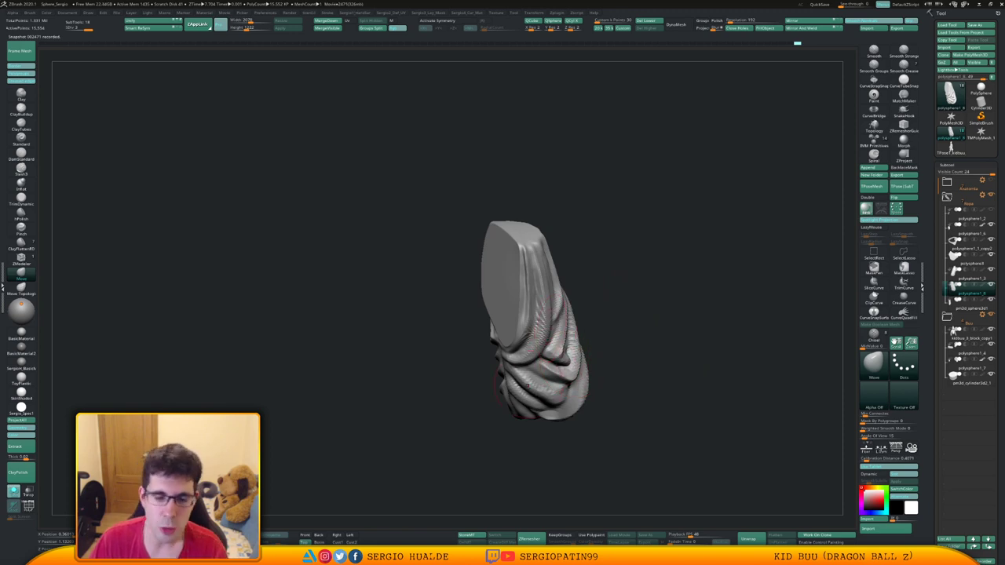
{"action": "mouse_move", "coordinate": [528, 386]}
{"action": "right_mouse_down"}
{"action": "mouse_move", "coordinate": [586, 341]}
{"action": "mouse_move", "coordinate": [507, 408]}
{"action": "mouse_move", "coordinate": [479, 393]}
{"action": "right_mouse_up"}
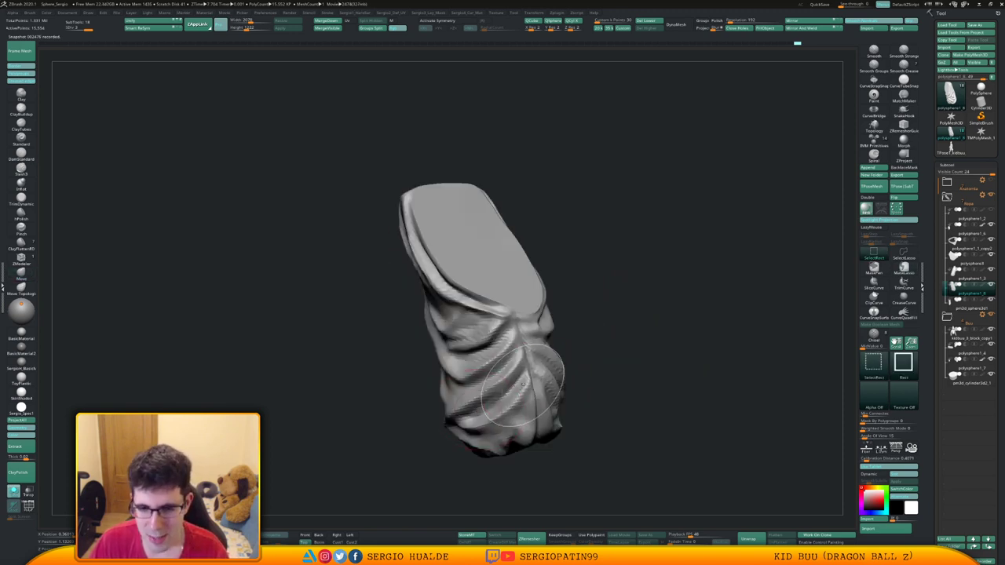
{"action": "mouse_move", "coordinate": [509, 397]}
{"action": "left_mouse_down"}
{"action": "mouse_move", "coordinate": [526, 369]}
{"action": "mouse_move", "coordinate": [501, 399]}
{"action": "left_mouse_up"}
{"action": "right_click_drag", "start_coordinate": [553, 356], "coordinate": [523, 369]}
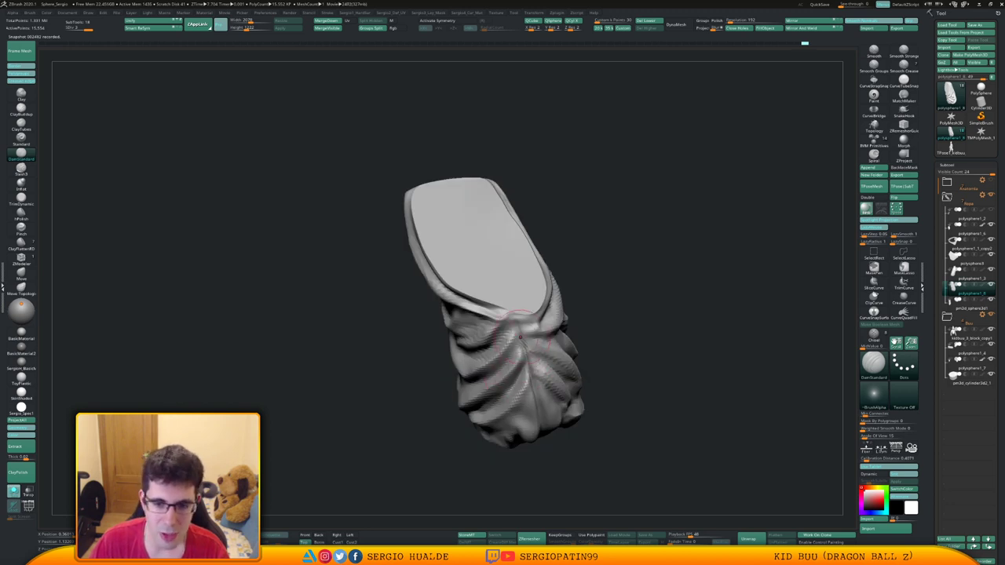
{"action": "right_click_drag", "start_coordinate": [552, 340], "coordinate": [521, 346]}
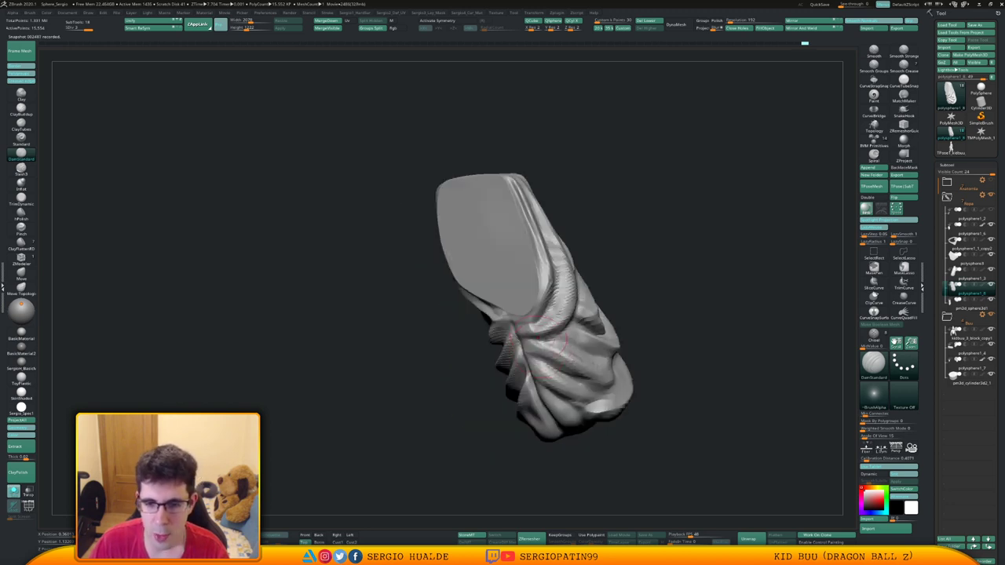
{"action": "mouse_move", "coordinate": [571, 366]}
{"action": "right_mouse_down"}
{"action": "mouse_move", "coordinate": [603, 365]}
{"action": "mouse_move", "coordinate": [541, 392]}
{"action": "mouse_move", "coordinate": [566, 332]}
{"action": "mouse_move", "coordinate": [527, 358]}
{"action": "right_mouse_up"}
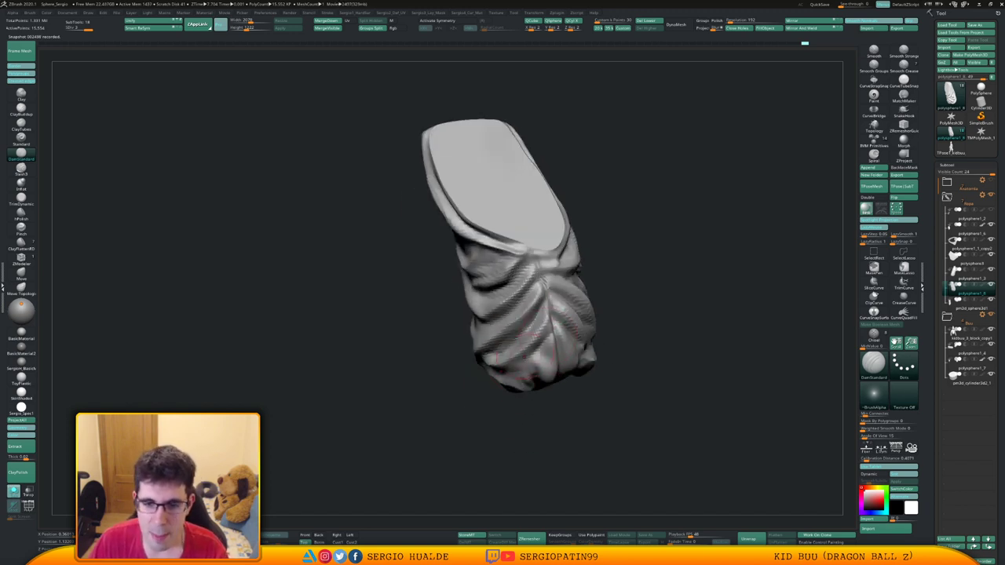
{"action": "left_click_drag", "start_coordinate": [527, 357], "coordinate": [504, 372]}
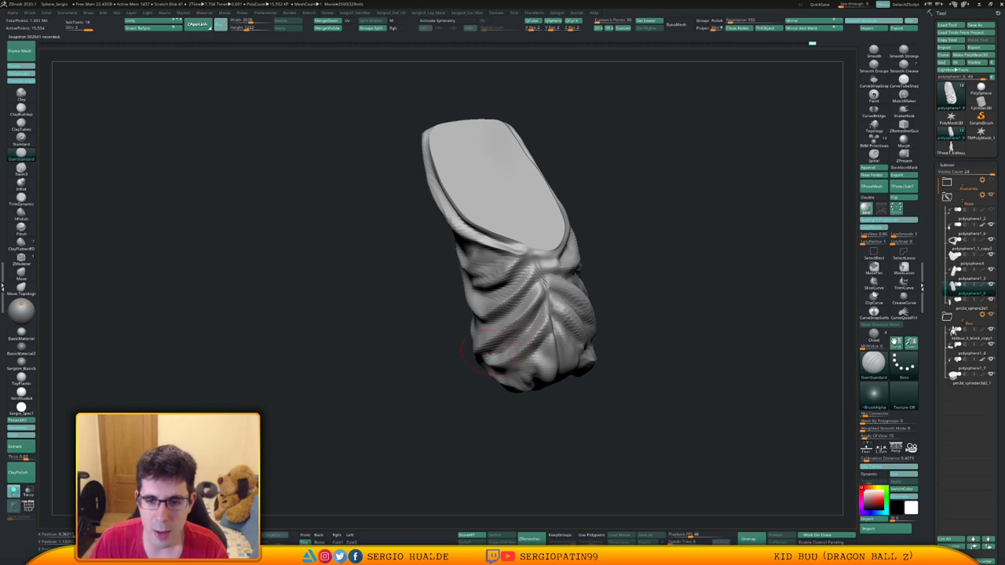
{"action": "right_click_drag", "start_coordinate": [532, 336], "coordinate": [577, 336]}
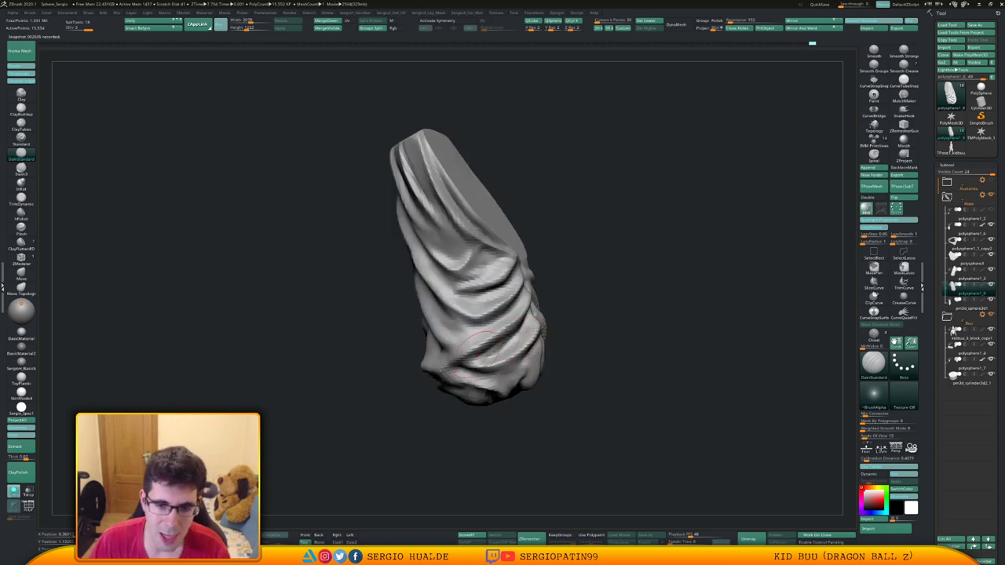
Show the whole figure again and reshape the lower part of the folded trouser leg with a resized Move brush.
{"action": "mouse_move", "coordinate": [477, 346]}
{"action": "right_mouse_down"}
{"action": "mouse_move", "coordinate": [514, 365]}
{"action": "mouse_move", "coordinate": [471, 386]}
{"action": "mouse_move", "coordinate": [491, 401]}
{"action": "mouse_move", "coordinate": [522, 393]}
{"action": "right_mouse_up"}
{"action": "key", "text": "alt+s"}
{"action": "right_click_drag", "start_coordinate": [668, 345], "coordinate": [605, 362], "text": "shift"}
{"action": "key", "text": "b"}
{"action": "key", "text": "m"}
{"action": "key", "text": "v"}
{"action": "key", "text": "s"}
{"action": "left_click_drag", "start_coordinate": [586, 380], "coordinate": [593, 385]}
{"action": "mouse_move", "coordinate": [600, 392]}
{"action": "right_mouse_down", "text": "alt"}
{"action": "mouse_move", "coordinate": [595, 342]}
{"action": "mouse_move", "coordinate": [578, 372]}
{"action": "right_mouse_up", "text": "alt"}
{"action": "key", "text": "s"}
{"action": "left_click_drag", "start_coordinate": [578, 371], "coordinate": [586, 372]}
{"action": "right_click_drag", "start_coordinate": [579, 389], "coordinate": [579, 378]}
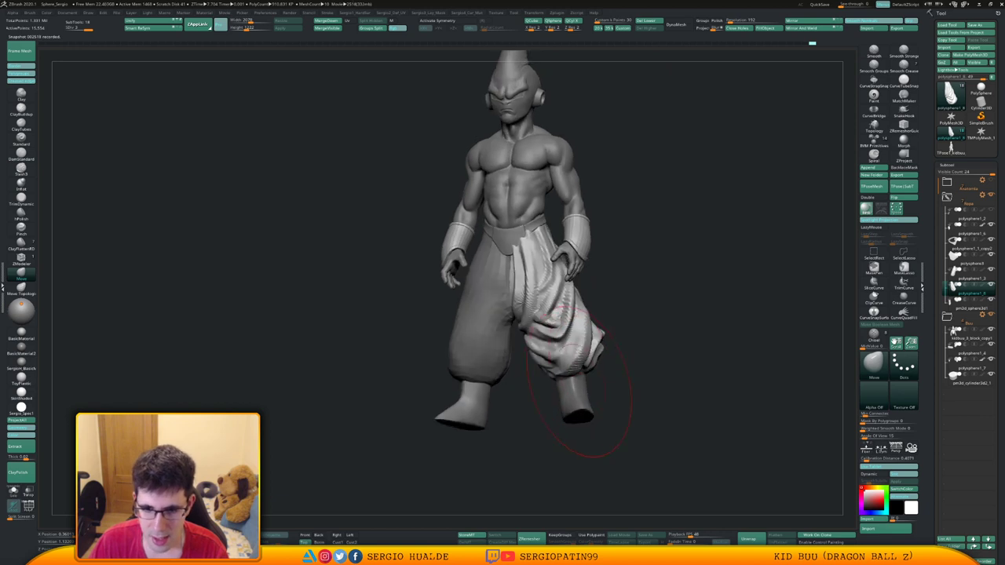
Refine the inner lower contour of the folded trouser leg with the Move brush, undoing an unwanted stroke.
{"action": "left_click_drag", "start_coordinate": [575, 382], "coordinate": [576, 374]}
{"action": "right_click_drag", "start_coordinate": [545, 380], "coordinate": [564, 384]}
{"action": "left_click_drag", "start_coordinate": [543, 382], "coordinate": [537, 372]}
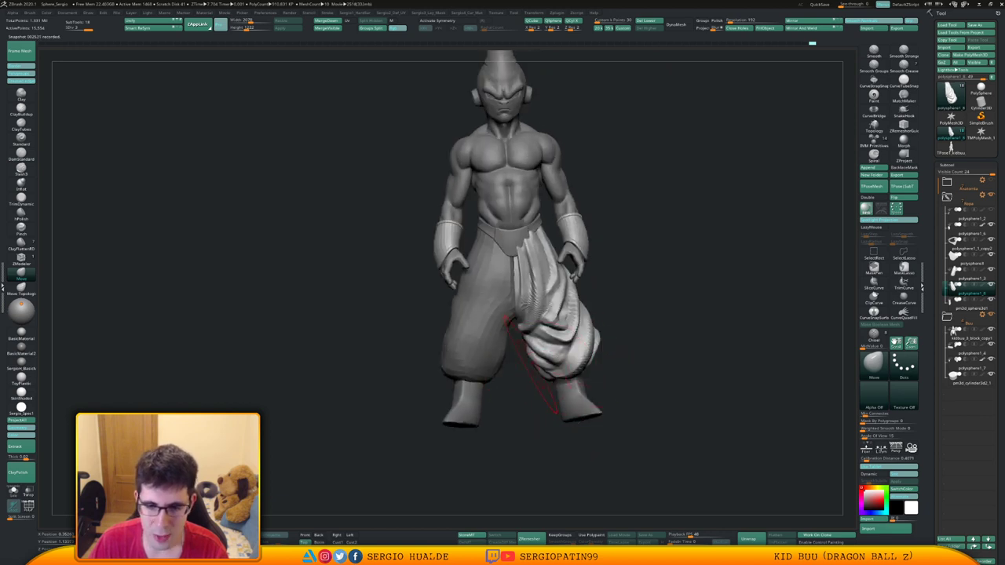
{"action": "key", "text": "ctrl+z"}
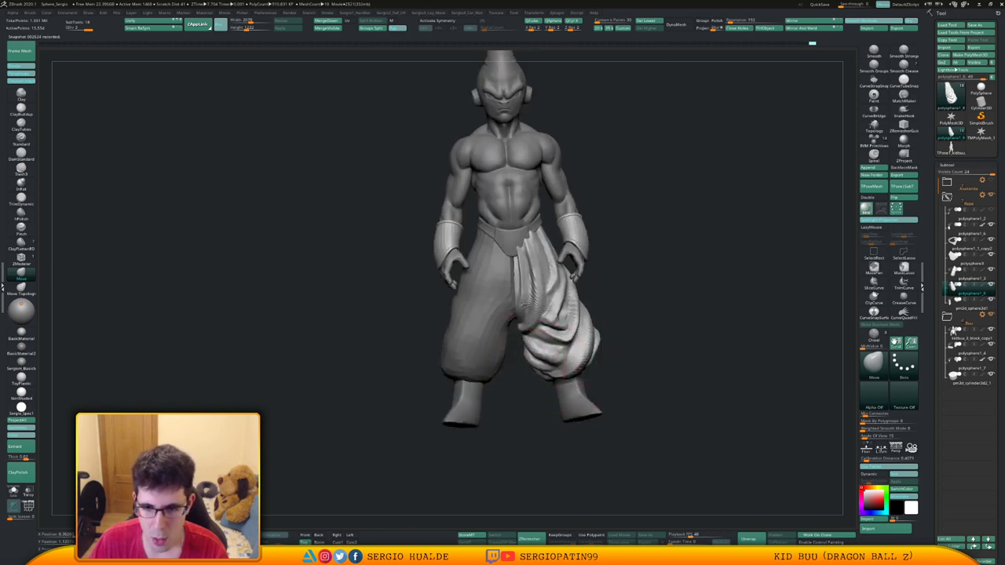
{"action": "mouse_move", "coordinate": [530, 366]}
{"action": "right_mouse_down"}
{"action": "mouse_move", "coordinate": [548, 368]}
{"action": "mouse_move", "coordinate": [521, 360]}
{"action": "right_mouse_up"}
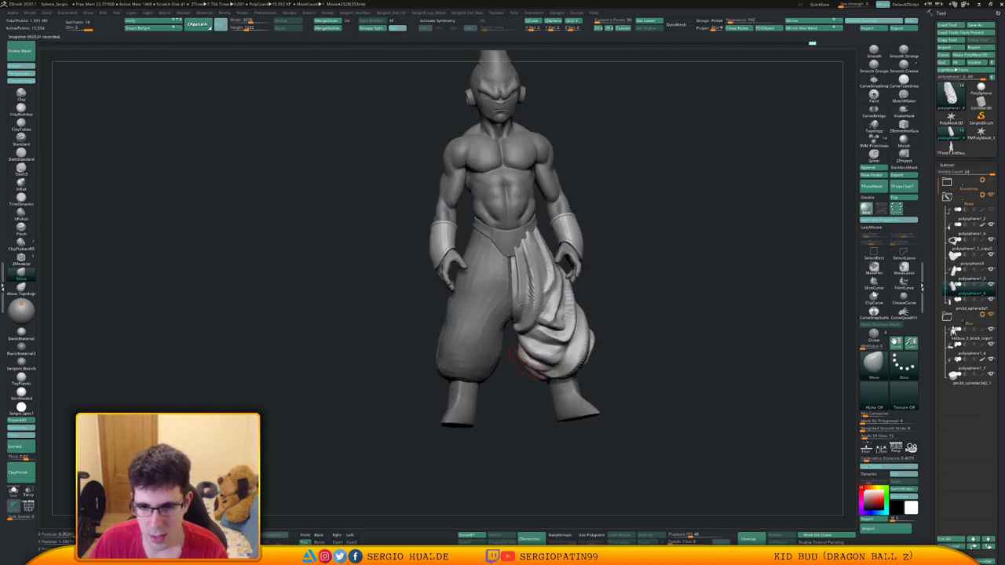
{"action": "left_click_drag", "start_coordinate": [525, 363], "coordinate": [528, 361]}
{"action": "right_click_drag", "start_coordinate": [528, 361], "coordinate": [537, 350]}
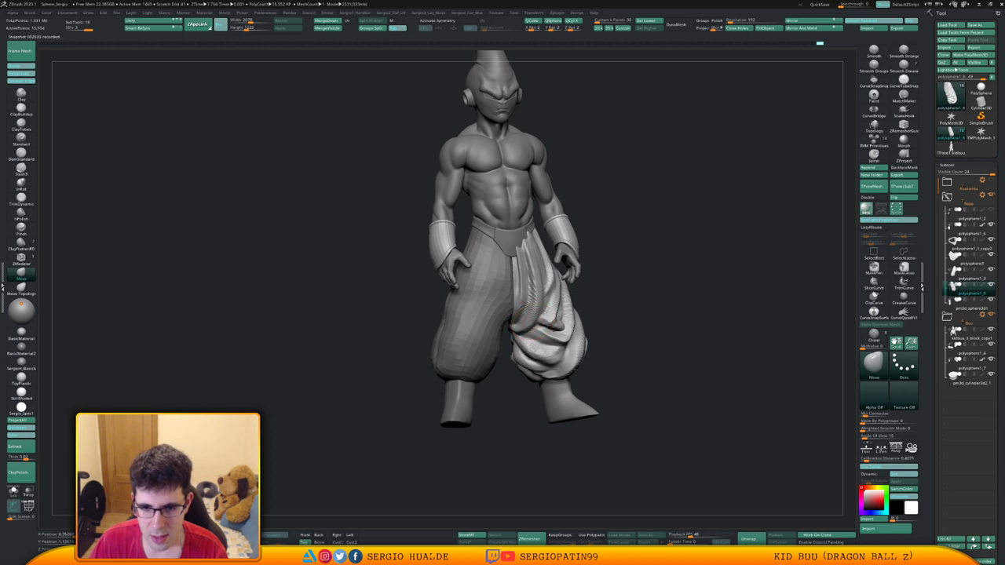
{"action": "right_click_drag", "start_coordinate": [537, 307], "coordinate": [521, 305]}
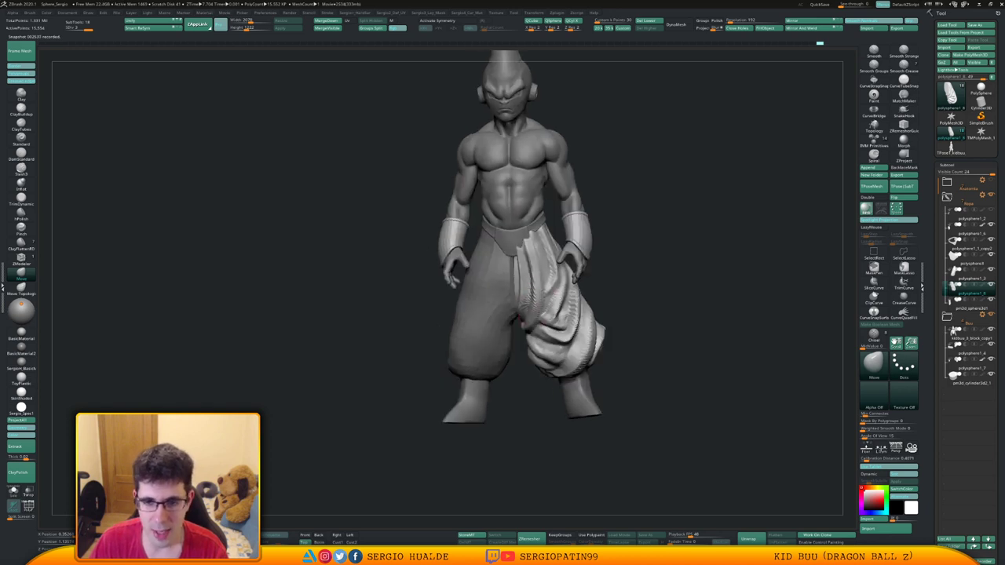
Mask the isolated trouser leg by mesh piece, then invert the mask with the full figure shown.
{"action": "key", "text": "s"}
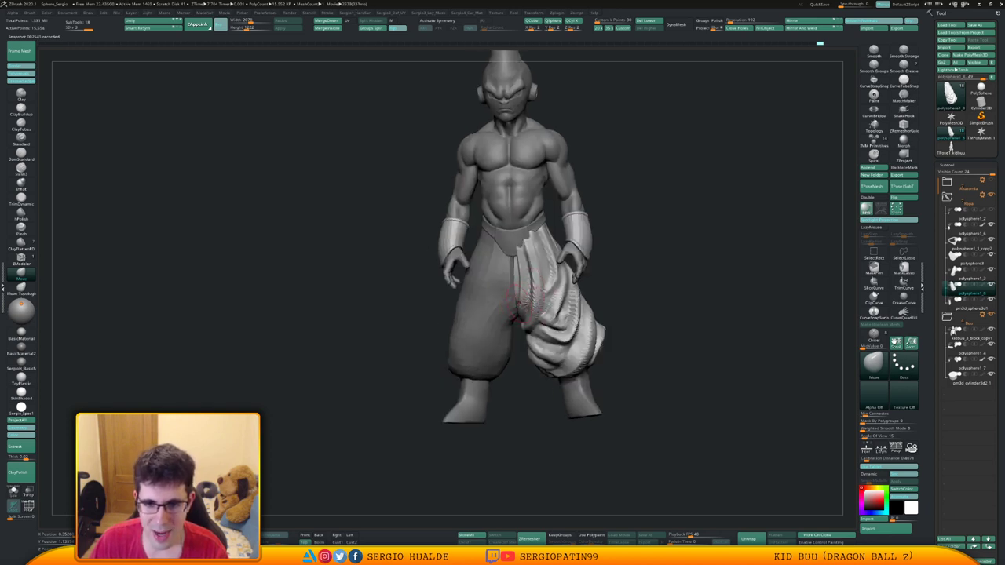
{"action": "key", "text": "alt+s"}
{"action": "mouse_move", "coordinate": [518, 303]}
{"action": "right_mouse_down", "text": "ctrl"}
{"action": "mouse_move", "coordinate": [498, 320]}
{"action": "mouse_move", "coordinate": [580, 314]}
{"action": "mouse_move", "coordinate": [501, 327]}
{"action": "right_mouse_up", "text": "ctrl"}
{"action": "key", "text": "w"}
{"action": "left_click", "coordinate": [496, 298], "text": "ctrl"}
{"action": "key", "text": "q"}
{"action": "key", "text": "alt+s"}
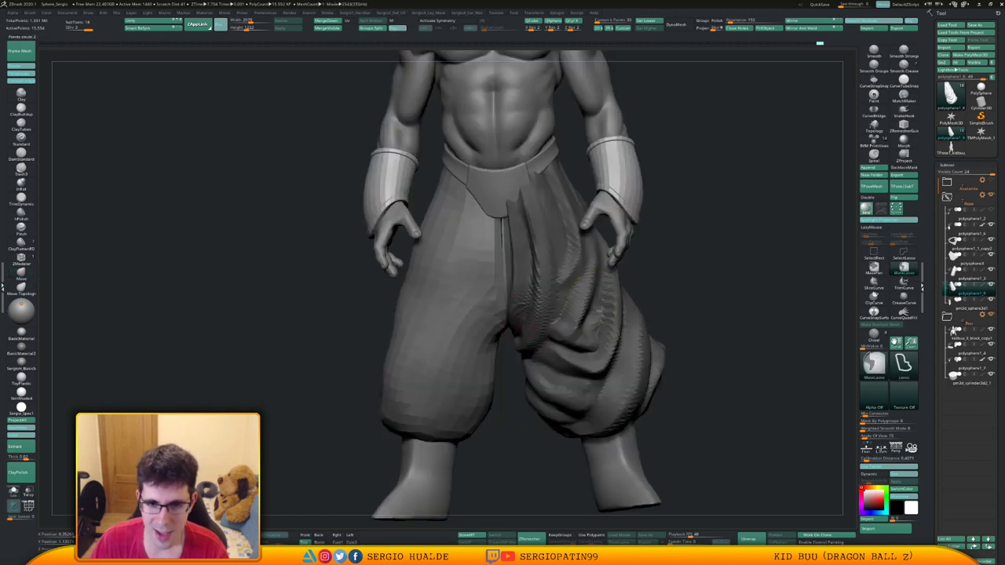
{"action": "left_click", "coordinate": [677, 280], "text": "ctrl"}
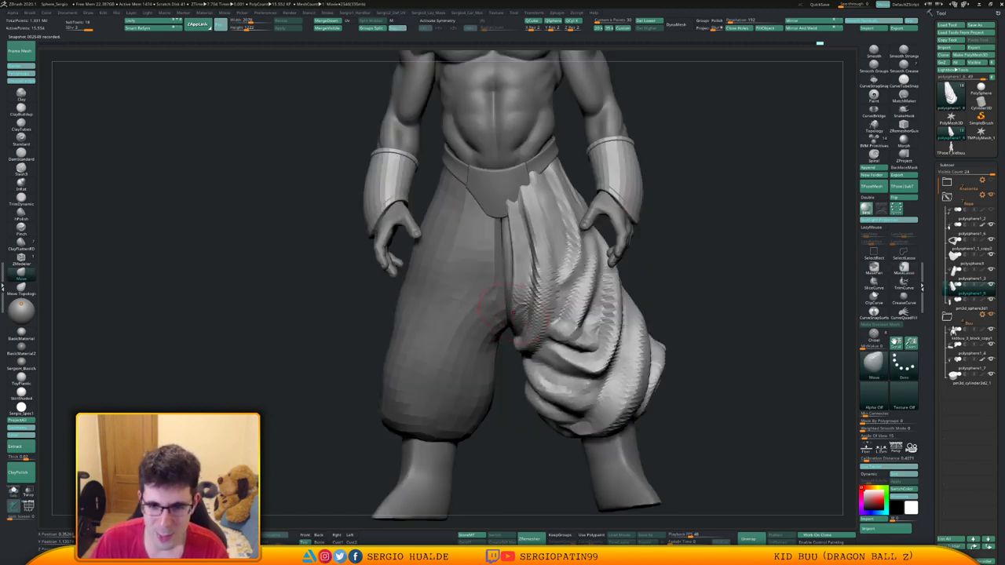
Adjust the inner-thigh edge and the rear side of the folded trouser leg with the Move brush.
{"action": "left_click_drag", "start_coordinate": [514, 295], "coordinate": [511, 297]}
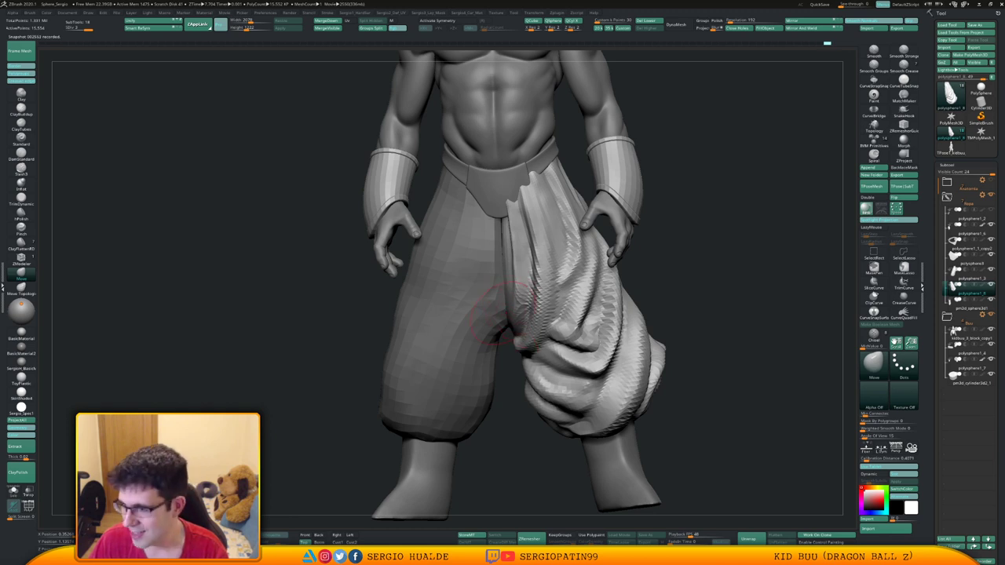
{"action": "right_click_drag", "start_coordinate": [511, 334], "coordinate": [512, 302], "text": "ctrl"}
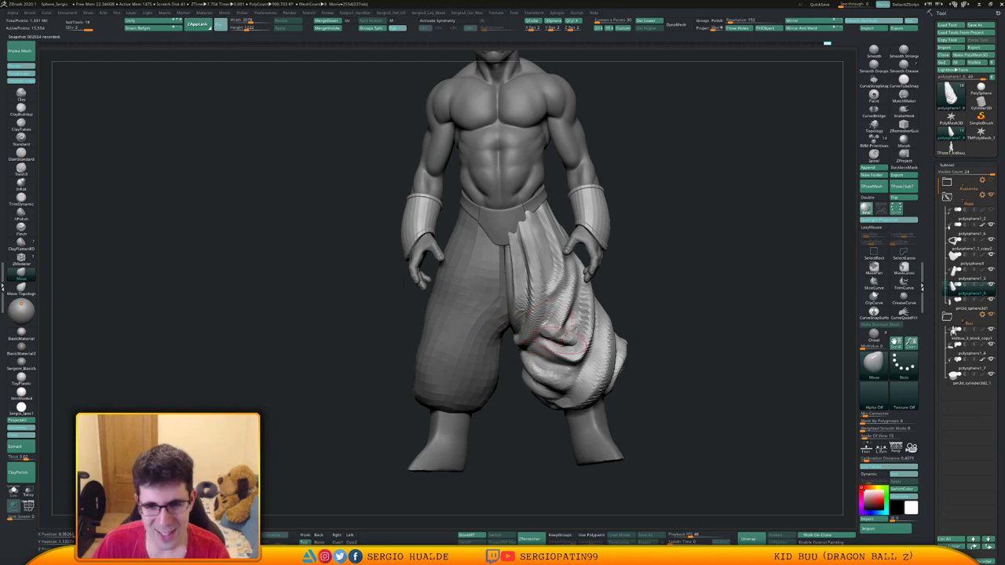
{"action": "mouse_move", "coordinate": [750, 328]}
{"action": "left_mouse_down"}
{"action": "mouse_move", "coordinate": [581, 332]}
{"action": "mouse_move", "coordinate": [553, 338]}
{"action": "mouse_move", "coordinate": [552, 358]}
{"action": "mouse_move", "coordinate": [535, 355]}
{"action": "left_mouse_up"}
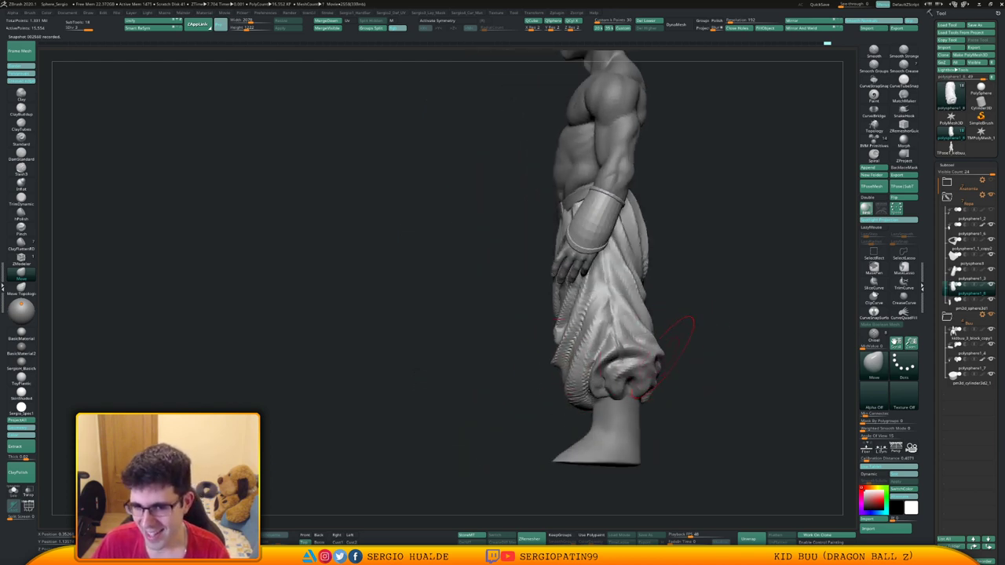
{"action": "left_click_drag", "start_coordinate": [635, 316], "coordinate": [646, 314]}
{"action": "mouse_move", "coordinate": [707, 346]}
{"action": "left_mouse_down"}
{"action": "mouse_move", "coordinate": [721, 310]}
{"action": "mouse_move", "coordinate": [700, 343]}
{"action": "mouse_move", "coordinate": [774, 353]}
{"action": "mouse_move", "coordinate": [648, 360]}
{"action": "left_mouse_up"}
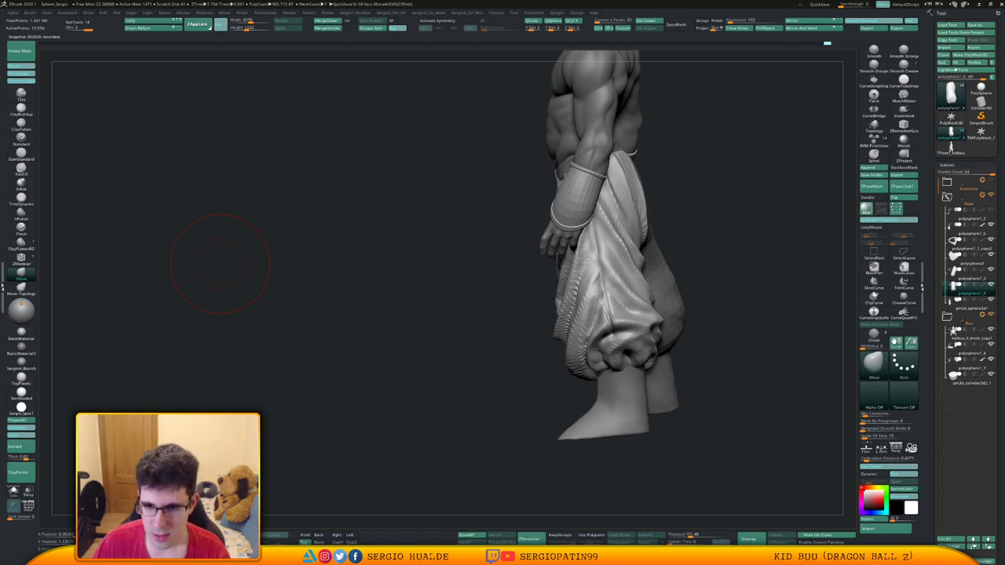
{"action": "left_click_drag", "start_coordinate": [220, 264], "coordinate": [275, 266]}
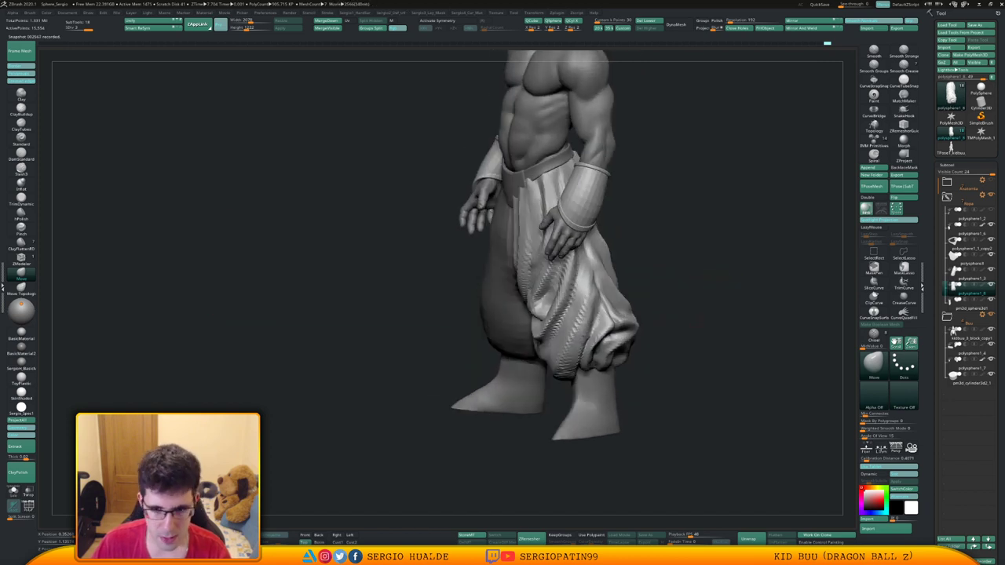
Build up and soften the outer folds just above the trouser hem with the Clay brush.
{"action": "left_click", "coordinate": [587, 348]}
{"action": "key", "text": "shift"}
{"action": "key", "text": "b"}
{"action": "key", "text": "c"}
{"action": "key", "text": "l"}
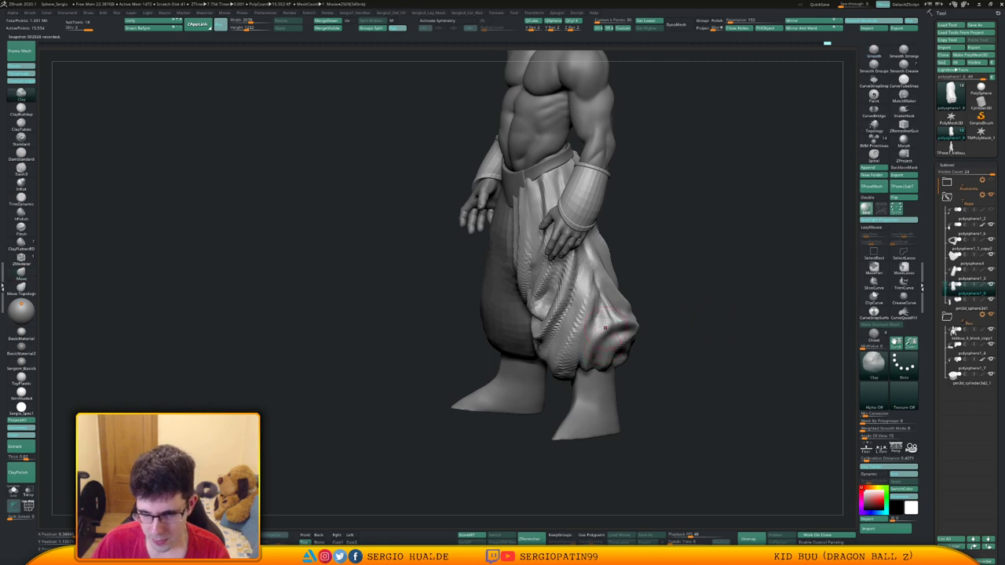
{"action": "left_click_drag", "start_coordinate": [599, 340], "coordinate": [603, 350]}
{"action": "left_click_drag", "start_coordinate": [691, 346], "coordinate": [615, 351]}
{"action": "left_click_drag", "start_coordinate": [601, 318], "coordinate": [594, 324]}
{"action": "left_click_drag", "start_coordinate": [683, 345], "coordinate": [628, 346]}
{"action": "left_click_drag", "start_coordinate": [495, 346], "coordinate": [538, 346]}
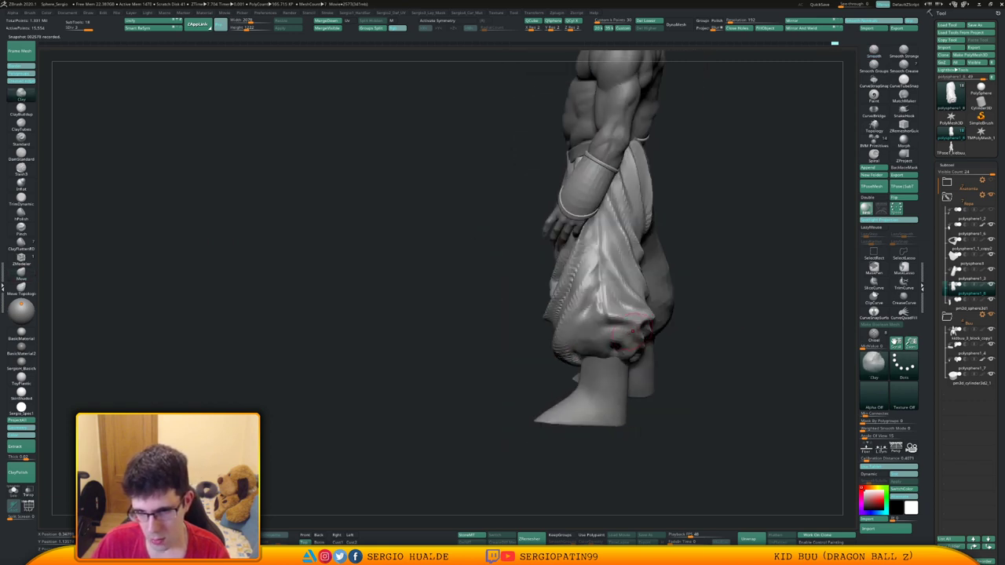
Fill out the gathered folds around the outer ankle of the trouser leg with Clay strokes.
{"action": "mouse_move", "coordinate": [619, 316]}
{"action": "left_mouse_down"}
{"action": "mouse_move", "coordinate": [597, 327]}
{"action": "mouse_move", "coordinate": [603, 337]}
{"action": "left_mouse_up"}
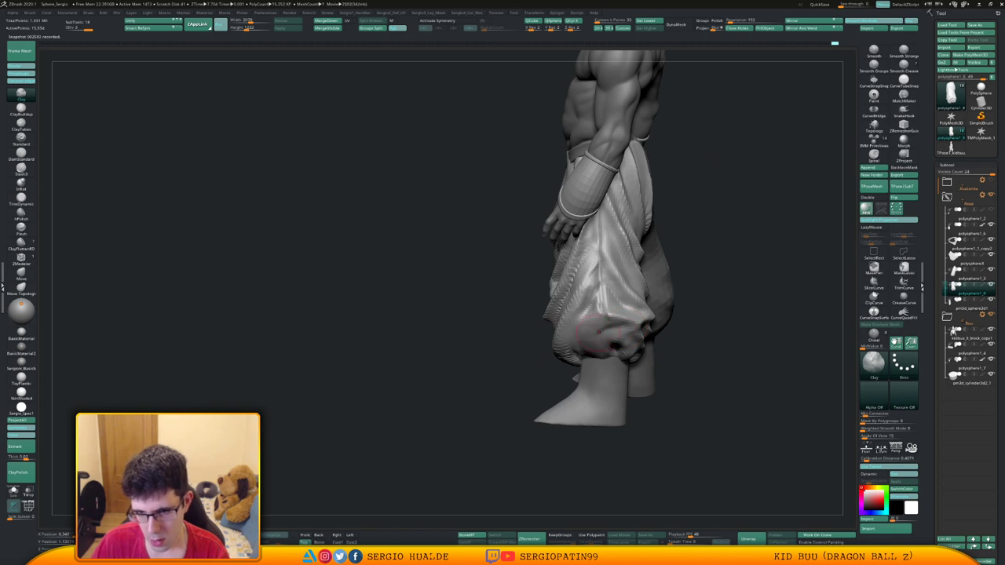
{"action": "left_click_drag", "start_coordinate": [495, 349], "coordinate": [542, 344]}
{"action": "mouse_move", "coordinate": [603, 331]}
{"action": "left_mouse_down"}
{"action": "mouse_move", "coordinate": [596, 353]}
{"action": "mouse_move", "coordinate": [617, 347]}
{"action": "mouse_move", "coordinate": [592, 338]}
{"action": "mouse_move", "coordinate": [587, 350]}
{"action": "mouse_move", "coordinate": [606, 354]}
{"action": "left_mouse_up"}
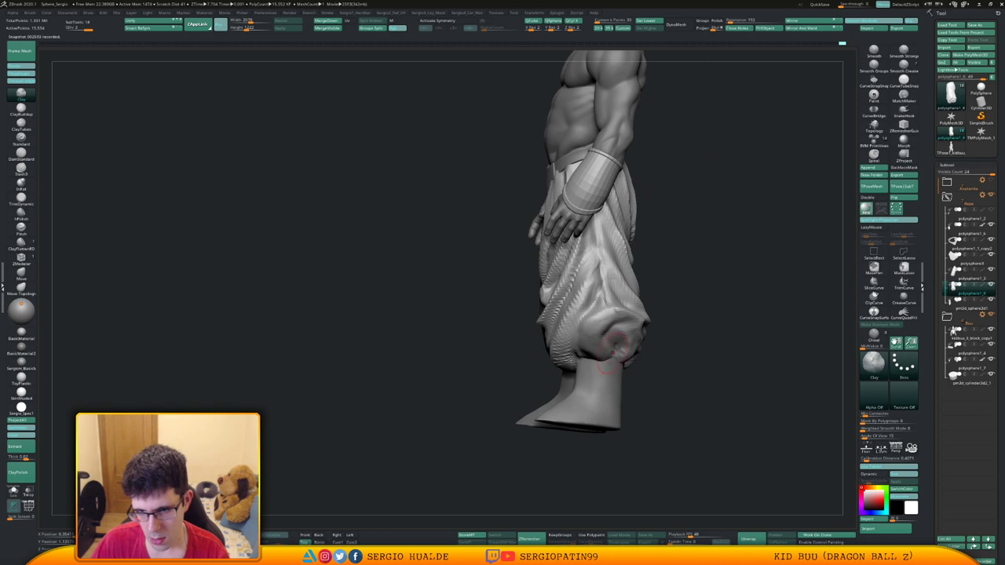
{"action": "left_click_drag", "start_coordinate": [668, 345], "coordinate": [700, 346]}
{"action": "mouse_move", "coordinate": [623, 328]}
{"action": "left_mouse_down"}
{"action": "mouse_move", "coordinate": [625, 344]}
{"action": "mouse_move", "coordinate": [541, 344]}
{"action": "mouse_move", "coordinate": [622, 358]}
{"action": "left_mouse_up"}
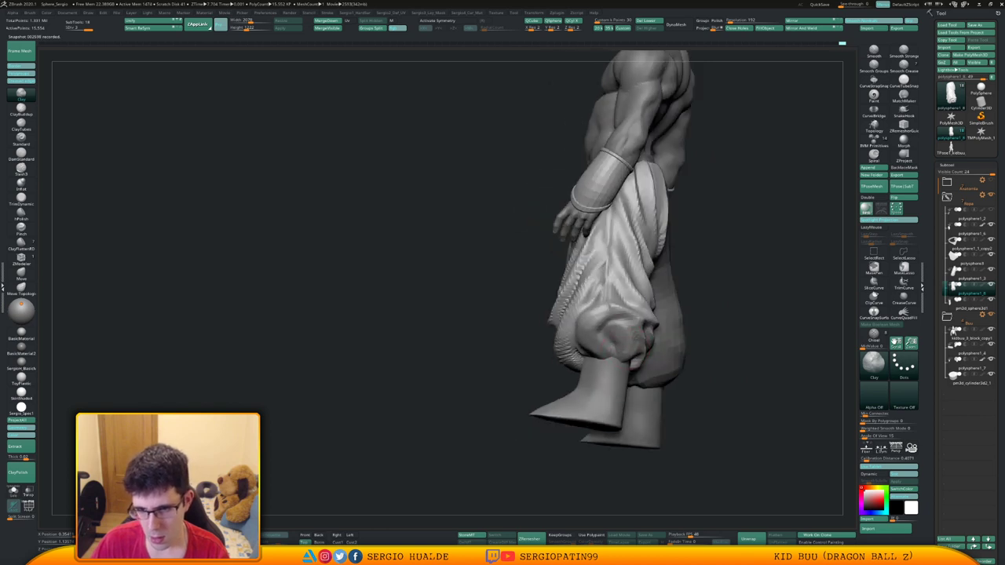
Refine the folded trouser leg's silhouette with the Move brush, checking it against the full figure from several angles.
{"action": "left_click_drag", "start_coordinate": [667, 334], "coordinate": [550, 334]}
{"action": "mouse_move", "coordinate": [487, 342]}
{"action": "left_mouse_down"}
{"action": "mouse_move", "coordinate": [468, 341]}
{"action": "mouse_move", "coordinate": [537, 330]}
{"action": "mouse_move", "coordinate": [606, 338]}
{"action": "mouse_move", "coordinate": [561, 315]}
{"action": "left_mouse_up"}
{"action": "key", "text": "b"}
{"action": "key", "text": "m"}
{"action": "key", "text": "v"}
{"action": "left_click_drag", "start_coordinate": [605, 334], "coordinate": [648, 334], "text": "shift"}
{"action": "mouse_move", "coordinate": [548, 358]}
{"action": "right_mouse_down", "text": "ctrl"}
{"action": "mouse_move", "coordinate": [560, 337]}
{"action": "mouse_move", "coordinate": [560, 369]}
{"action": "right_mouse_up", "text": "ctrl"}
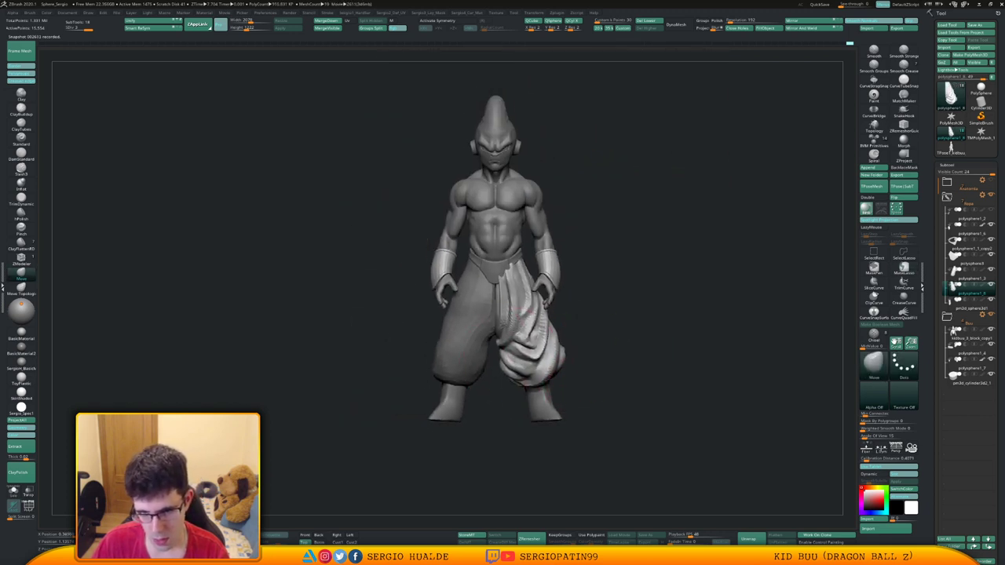
{"action": "left_click_drag", "start_coordinate": [562, 306], "coordinate": [552, 306]}
Isolate the folded trouser leg, hiding the rest of the figure.
{"action": "right_click_drag", "start_coordinate": [595, 306], "coordinate": [597, 358], "text": "alt"}
{"action": "mouse_move", "coordinate": [597, 359]}
{"action": "right_mouse_down"}
{"action": "mouse_move", "coordinate": [556, 361]}
{"action": "mouse_move", "coordinate": [555, 338]}
{"action": "right_mouse_up"}
{"action": "key", "text": "alt+s"}
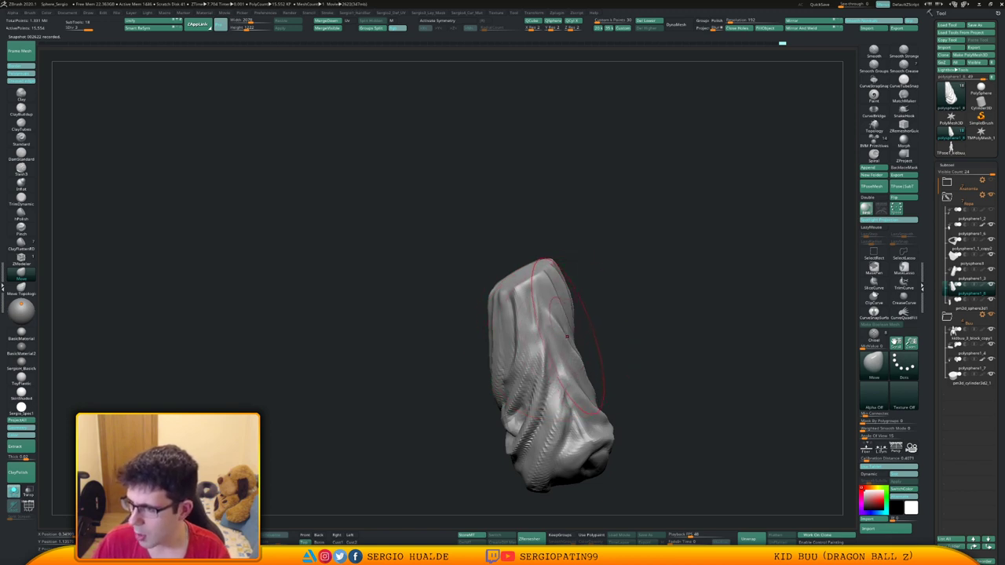
{"action": "mouse_move", "coordinate": [554, 346]}
{"action": "right_mouse_down"}
{"action": "mouse_move", "coordinate": [540, 348]}
{"action": "mouse_move", "coordinate": [595, 359]}
{"action": "mouse_move", "coordinate": [571, 359]}
{"action": "mouse_move", "coordinate": [572, 383]}
{"action": "right_mouse_up"}
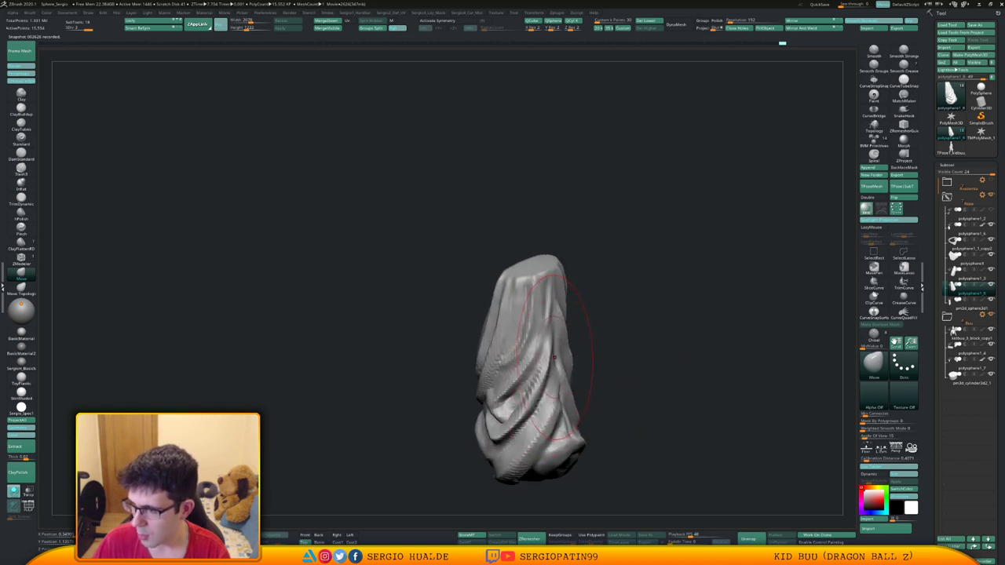
{"action": "right_click_drag", "start_coordinate": [572, 382], "coordinate": [549, 338]}
Smooth the side of the trouser leg and carve creases down from its waist end with the DamStandard brush.
{"action": "key", "text": "b"}
{"action": "key", "text": "d"}
{"action": "key", "text": "s"}
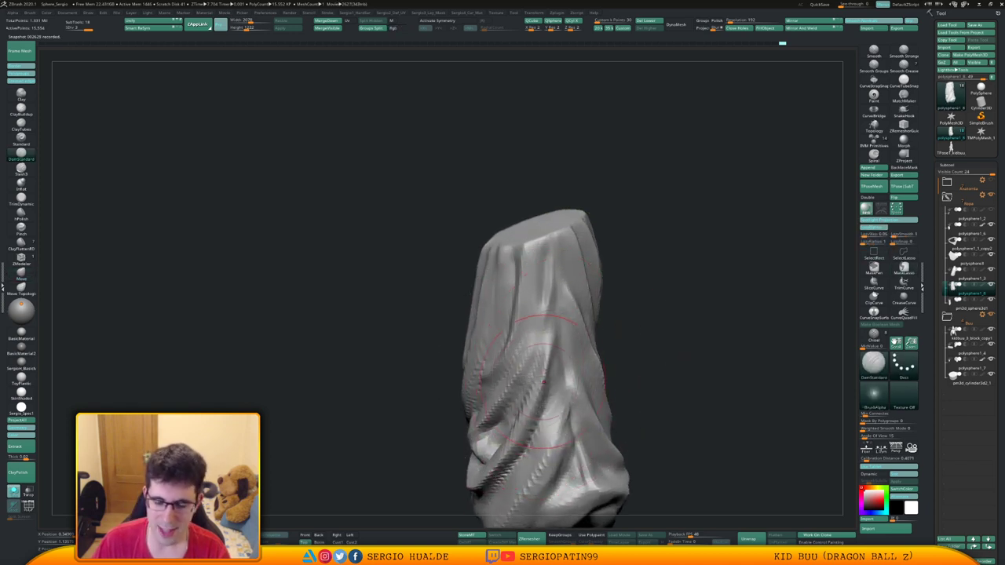
{"action": "right_click_drag", "start_coordinate": [531, 404], "coordinate": [564, 346], "text": "alt"}
{"action": "key", "text": "s"}
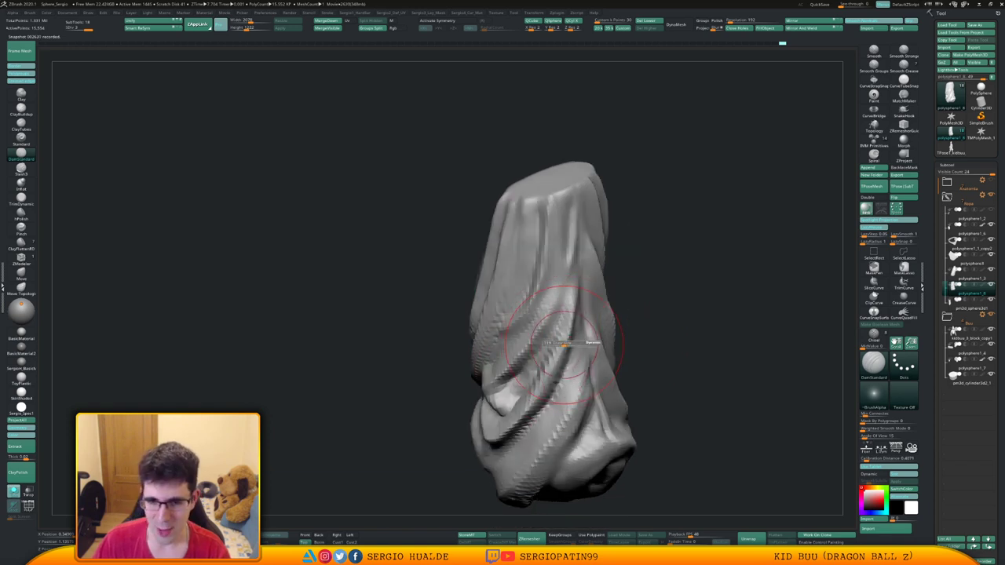
{"action": "right_click_drag", "start_coordinate": [582, 302], "coordinate": [559, 288]}
{"action": "mouse_move", "coordinate": [587, 331]}
{"action": "right_mouse_down"}
{"action": "mouse_move", "coordinate": [622, 340]}
{"action": "mouse_move", "coordinate": [593, 336]}
{"action": "mouse_move", "coordinate": [619, 326]}
{"action": "right_mouse_up"}
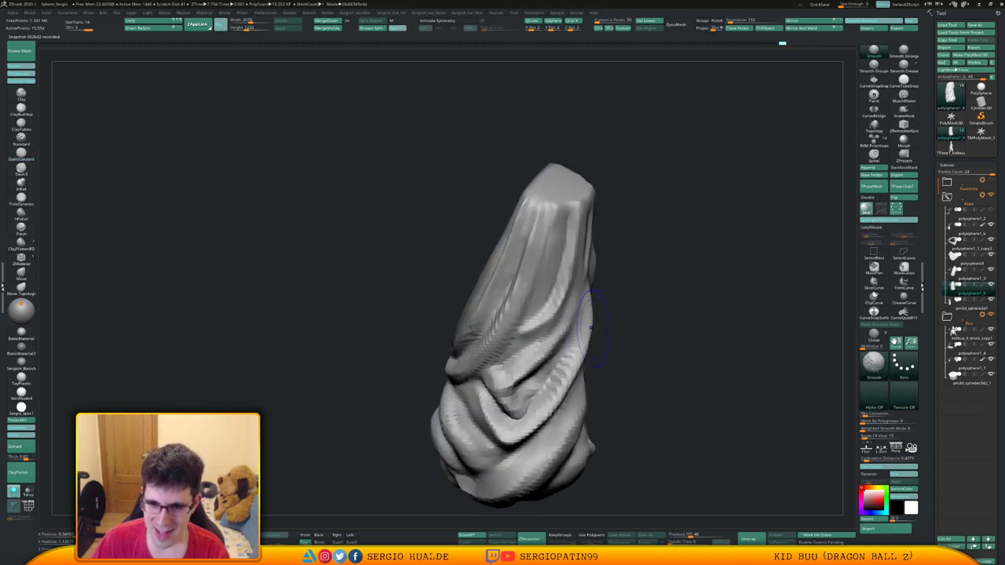
{"action": "left_click_drag", "start_coordinate": [589, 330], "coordinate": [557, 425], "text": "shift"}
{"action": "mouse_move", "coordinate": [558, 424]}
{"action": "right_mouse_down"}
{"action": "mouse_move", "coordinate": [582, 324]}
{"action": "mouse_move", "coordinate": [615, 292]}
{"action": "right_mouse_up"}
{"action": "mouse_move", "coordinate": [590, 237]}
{"action": "left_mouse_down"}
{"action": "mouse_move", "coordinate": [595, 267]}
{"action": "mouse_move", "coordinate": [610, 266]}
{"action": "left_mouse_up"}
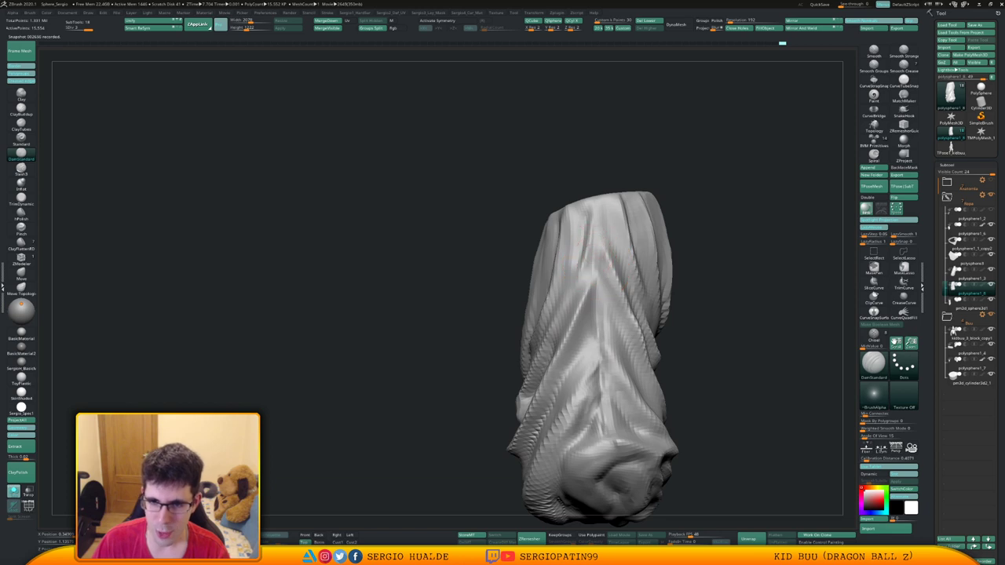
{"action": "left_click_drag", "start_coordinate": [600, 204], "coordinate": [601, 275]}
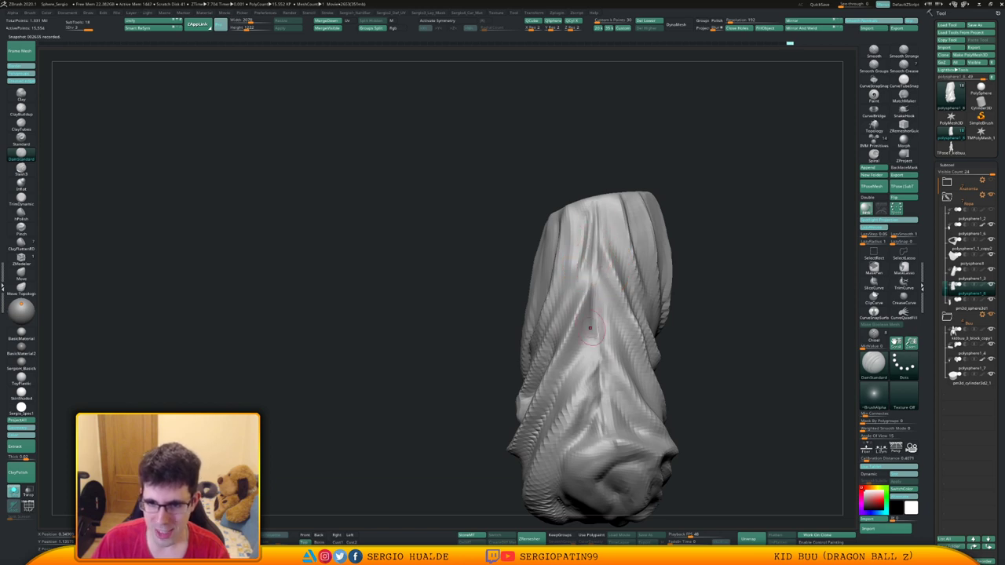
{"action": "left_click_drag", "start_coordinate": [590, 328], "coordinate": [595, 357], "text": "shift"}
Soften the long diagonal fold on the outer leg and recut its crease down to the hem with the DamStandard brush.
{"action": "mouse_move", "coordinate": [595, 357]}
{"action": "right_mouse_down"}
{"action": "mouse_move", "coordinate": [621, 345]}
{"action": "mouse_move", "coordinate": [577, 338]}
{"action": "mouse_move", "coordinate": [568, 367]}
{"action": "mouse_move", "coordinate": [643, 273]}
{"action": "right_mouse_up"}
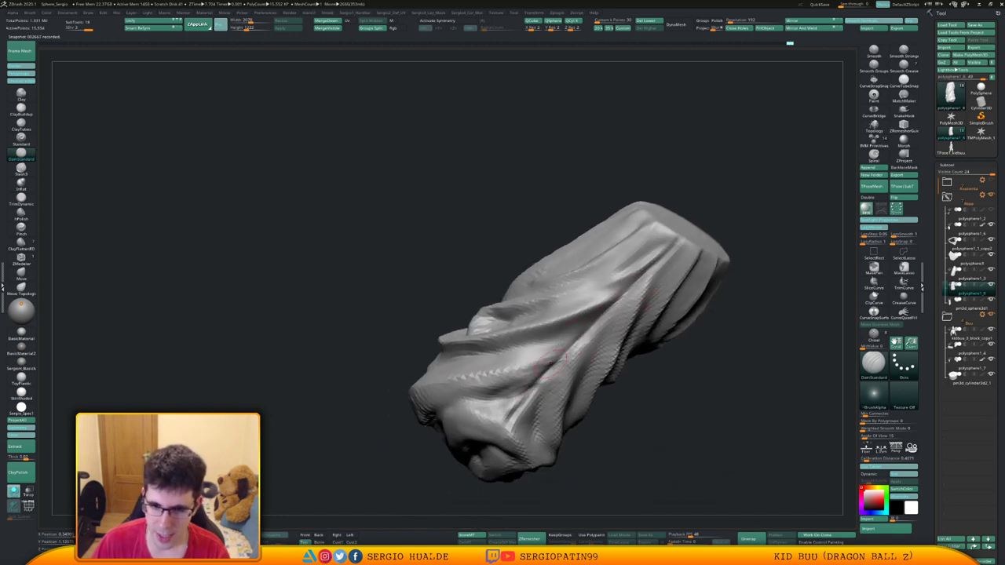
{"action": "right_click_drag", "start_coordinate": [549, 363], "coordinate": [534, 384]}
{"action": "left_click_drag", "start_coordinate": [534, 385], "coordinate": [552, 363], "text": "shift"}
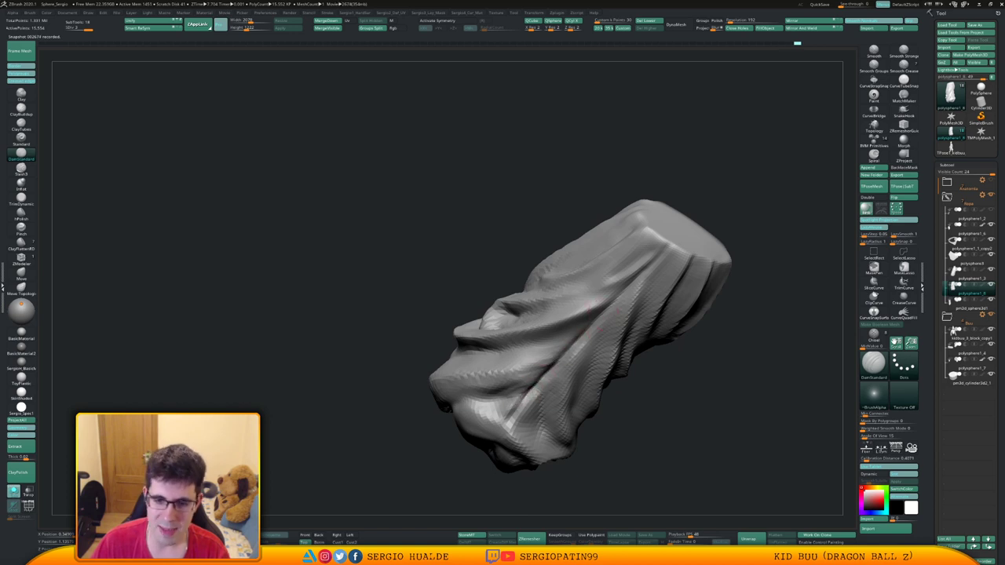
{"action": "left_click_drag", "start_coordinate": [542, 377], "coordinate": [507, 419]}
{"action": "right_click_drag", "start_coordinate": [507, 420], "coordinate": [530, 389], "text": "alt"}
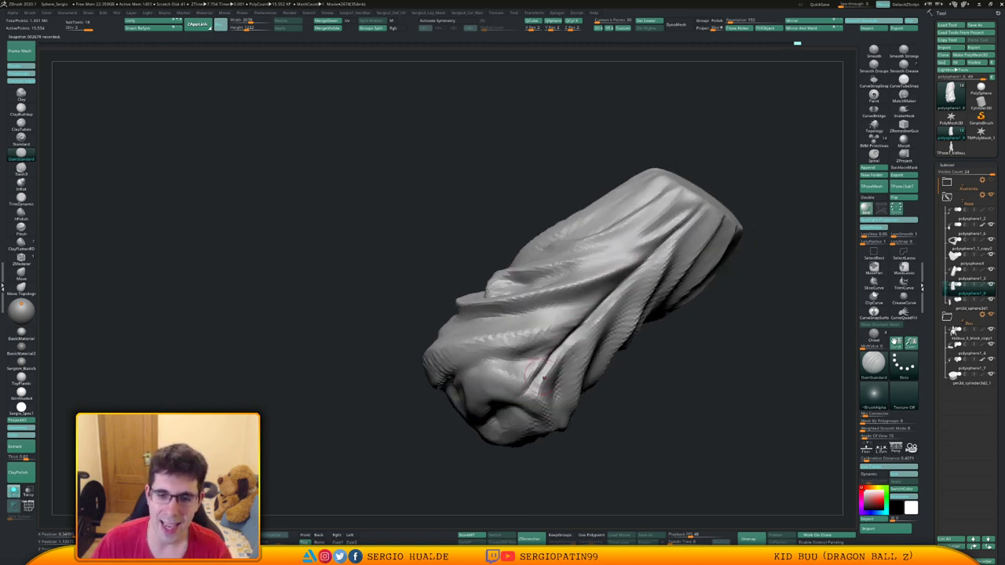
{"action": "key", "text": "s"}
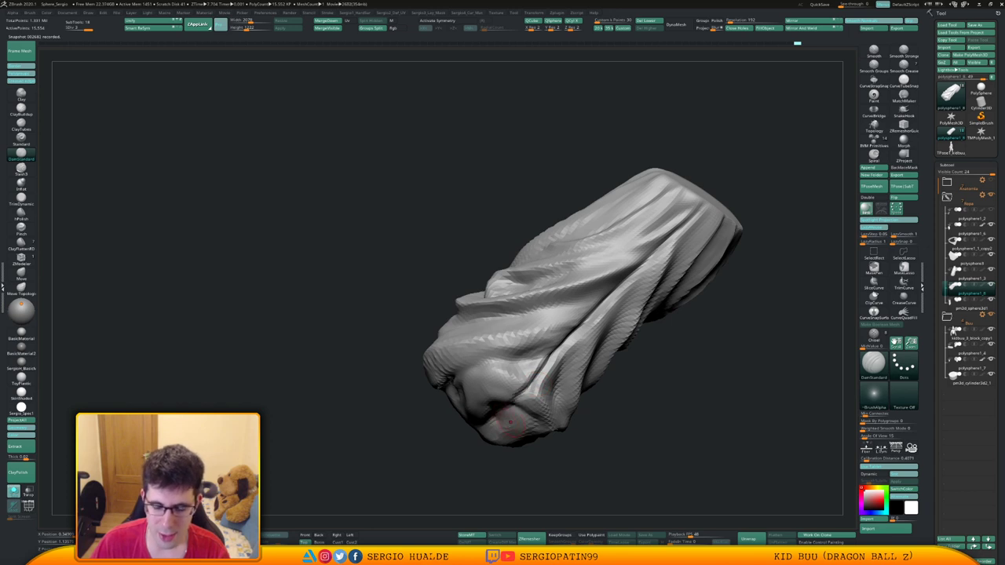
{"action": "right_click_drag", "start_coordinate": [511, 423], "coordinate": [487, 432]}
{"action": "left_click_drag", "start_coordinate": [485, 434], "coordinate": [451, 429]}
{"action": "mouse_move", "coordinate": [450, 430]}
{"action": "right_mouse_down"}
{"action": "mouse_move", "coordinate": [551, 424]}
{"action": "mouse_move", "coordinate": [544, 439]}
{"action": "mouse_move", "coordinate": [577, 425]}
{"action": "mouse_move", "coordinate": [569, 366]}
{"action": "right_mouse_up"}
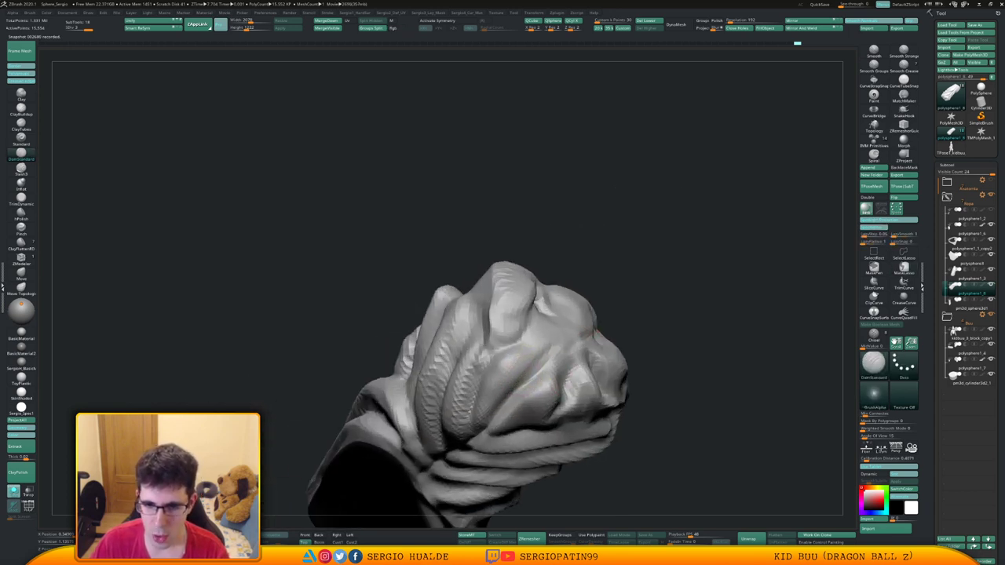
Reshape the gathered folds on the underside of the trouser hem with the Move brush.
{"action": "key", "text": "b"}
{"action": "key", "text": "m"}
{"action": "key", "text": "v"}
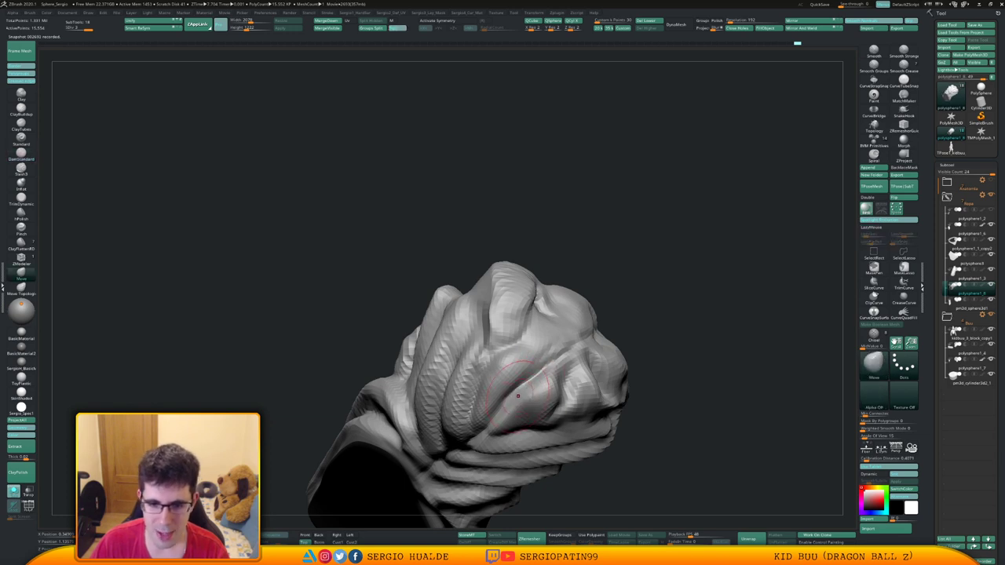
{"action": "right_click_drag", "start_coordinate": [505, 406], "coordinate": [485, 418]}
{"action": "left_click_drag", "start_coordinate": [487, 419], "coordinate": [498, 415]}
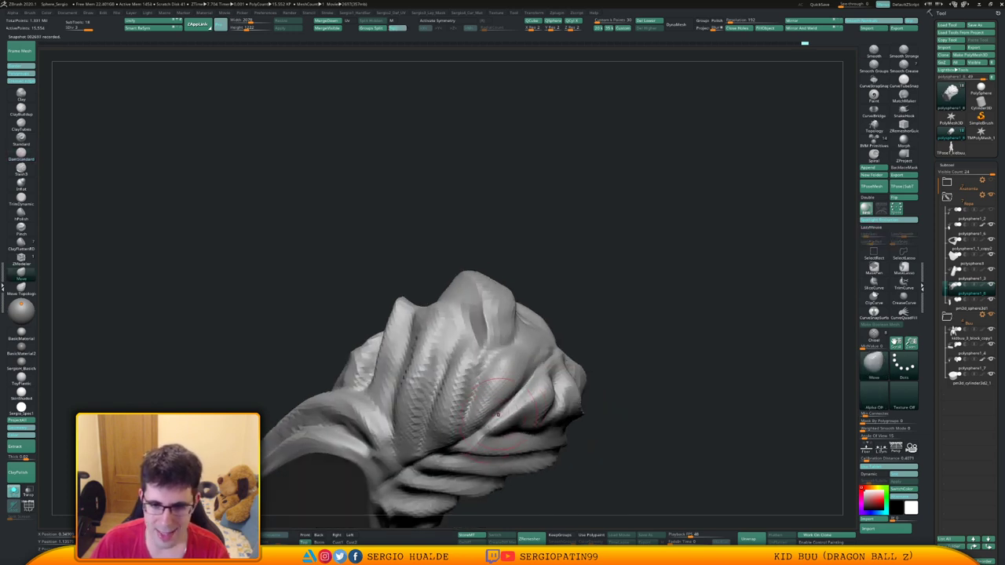
{"action": "right_click_drag", "start_coordinate": [516, 407], "coordinate": [548, 399]}
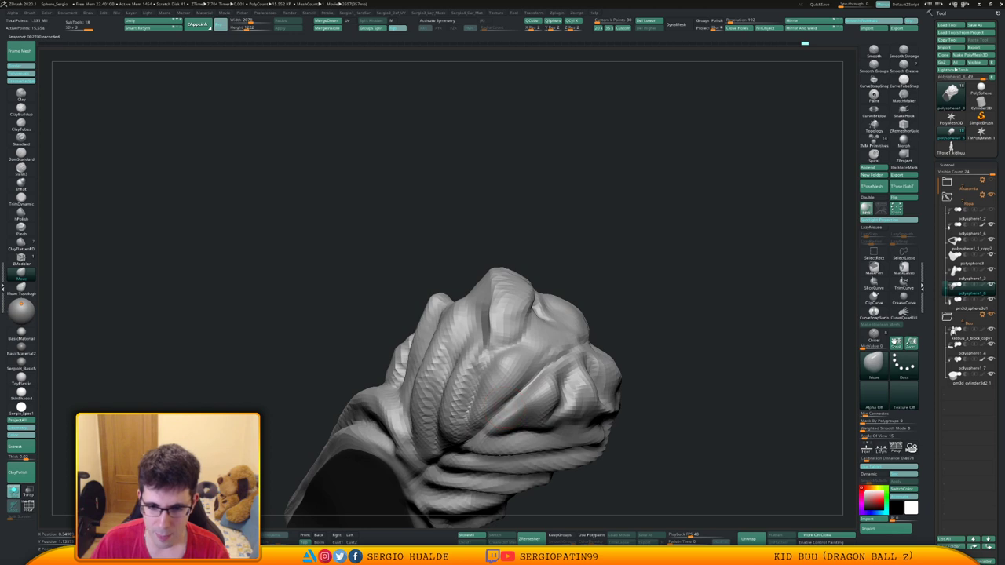
{"action": "left_click_drag", "start_coordinate": [527, 392], "coordinate": [564, 375]}
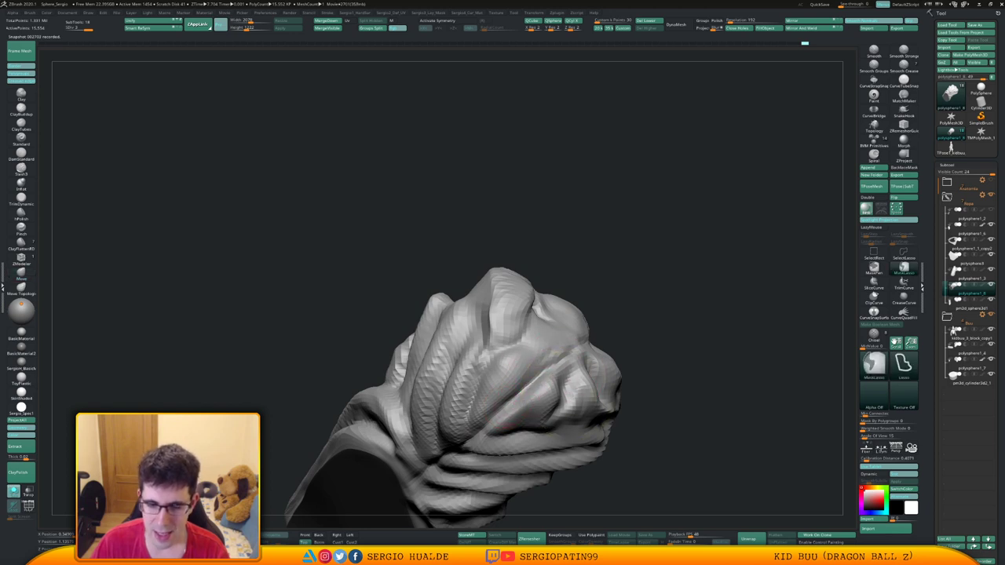
{"action": "right_click_drag", "start_coordinate": [560, 378], "coordinate": [556, 354], "text": "ctrl"}
{"action": "right_click_drag", "start_coordinate": [556, 354], "coordinate": [559, 418]}
{"action": "left_click_drag", "start_coordinate": [559, 424], "coordinate": [561, 331]}
{"action": "mouse_move", "coordinate": [480, 367]}
{"action": "right_mouse_down"}
{"action": "mouse_move", "coordinate": [511, 416]}
{"action": "mouse_move", "coordinate": [545, 398]}
{"action": "mouse_move", "coordinate": [553, 367]}
{"action": "mouse_move", "coordinate": [558, 423]}
{"action": "right_mouse_up"}
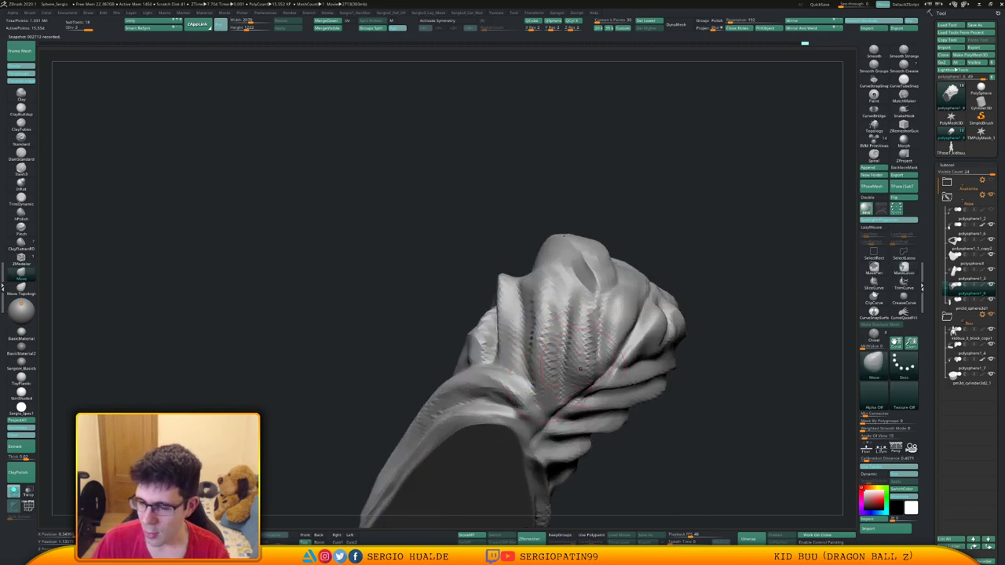
{"action": "mouse_move", "coordinate": [581, 369]}
{"action": "right_mouse_down"}
{"action": "mouse_move", "coordinate": [591, 385]}
{"action": "mouse_move", "coordinate": [563, 358]}
{"action": "mouse_move", "coordinate": [563, 332]}
{"action": "mouse_move", "coordinate": [588, 337]}
{"action": "mouse_move", "coordinate": [580, 353]}
{"action": "right_mouse_up"}
Carve a deep diagonal crease between the two groups of hem folds with the DamStandard brush.
{"action": "key", "text": "ctrl+shift+d"}
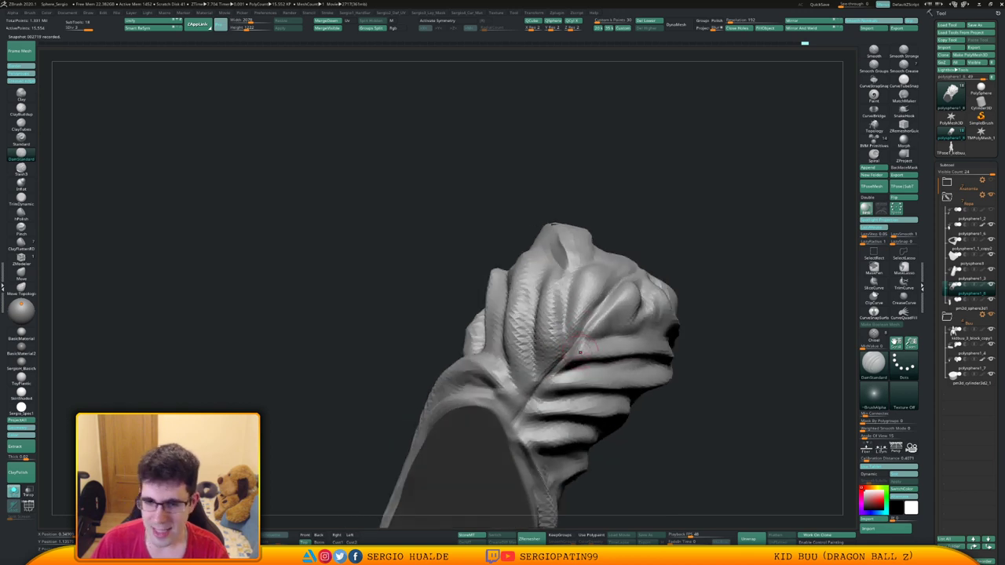
{"action": "left_click_drag", "start_coordinate": [606, 305], "coordinate": [561, 358]}
{"action": "left_click_drag", "start_coordinate": [589, 324], "coordinate": [514, 425]}
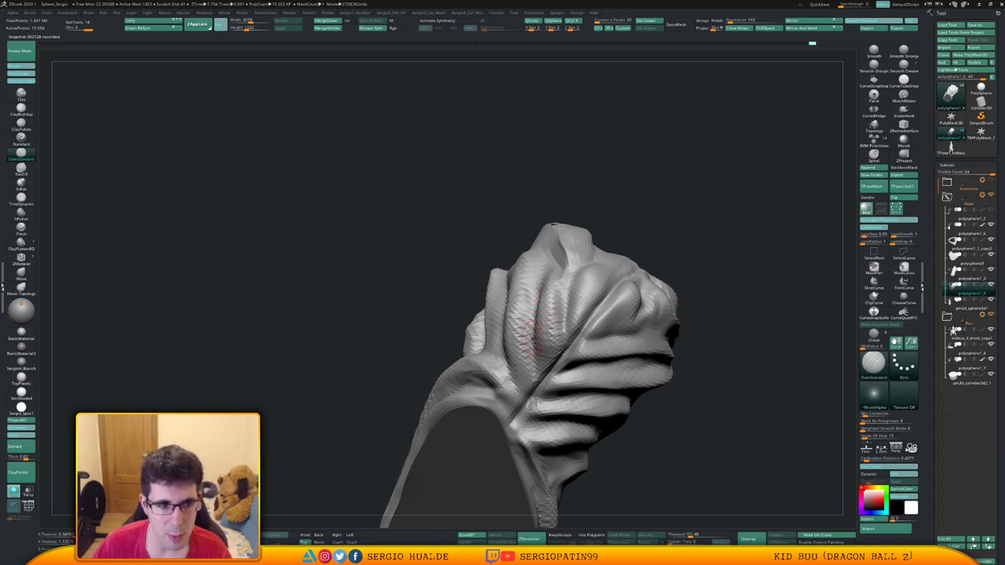
{"action": "mouse_move", "coordinate": [579, 381]}
{"action": "right_mouse_down", "text": "ctrl"}
{"action": "mouse_move", "coordinate": [577, 364]}
{"action": "mouse_move", "coordinate": [597, 328]}
{"action": "right_mouse_up", "text": "ctrl"}
{"action": "mouse_move", "coordinate": [596, 327]}
{"action": "right_mouse_down", "text": "ctrl"}
{"action": "mouse_move", "coordinate": [583, 339]}
{"action": "mouse_move", "coordinate": [592, 360]}
{"action": "right_mouse_up", "text": "ctrl"}
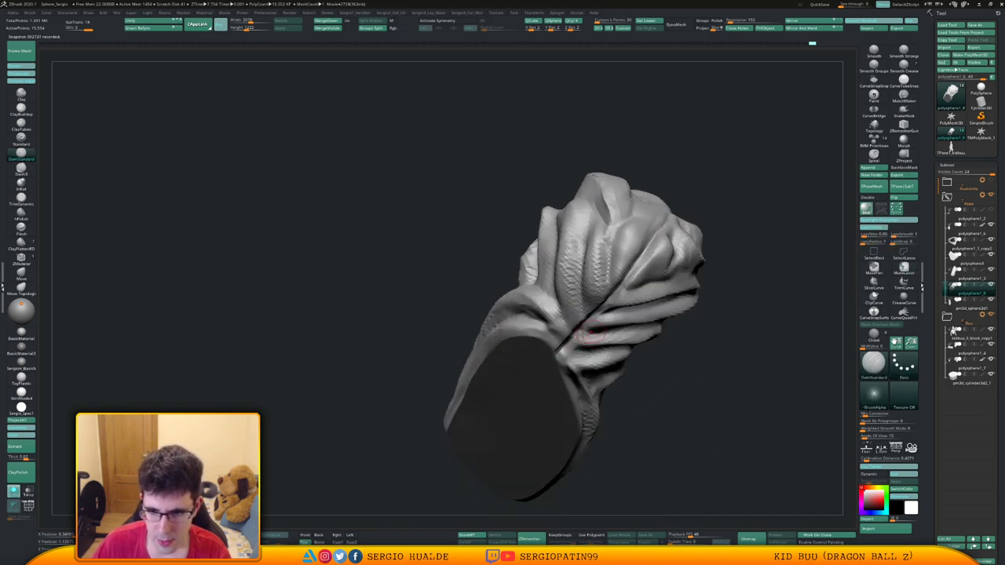
Nudge the fold ends beside the flat inner-thigh face with the Move brush.
{"action": "key", "text": "b"}
{"action": "key", "text": "m"}
{"action": "key", "text": "v"}
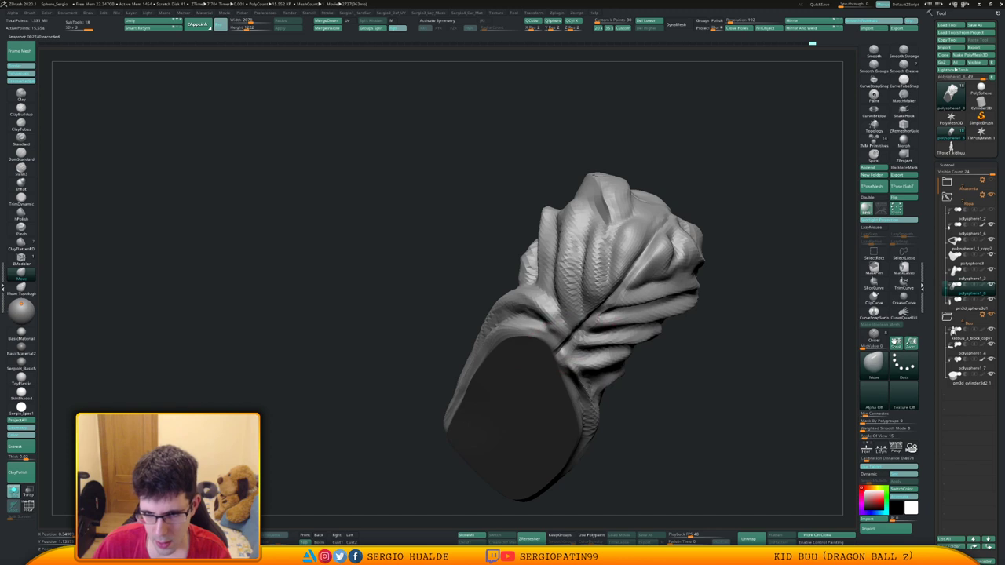
{"action": "left_click_drag", "start_coordinate": [583, 340], "coordinate": [589, 346]}
{"action": "mouse_move", "coordinate": [591, 347]}
{"action": "right_mouse_down"}
{"action": "mouse_move", "coordinate": [550, 347]}
{"action": "mouse_move", "coordinate": [587, 355]}
{"action": "right_mouse_up"}
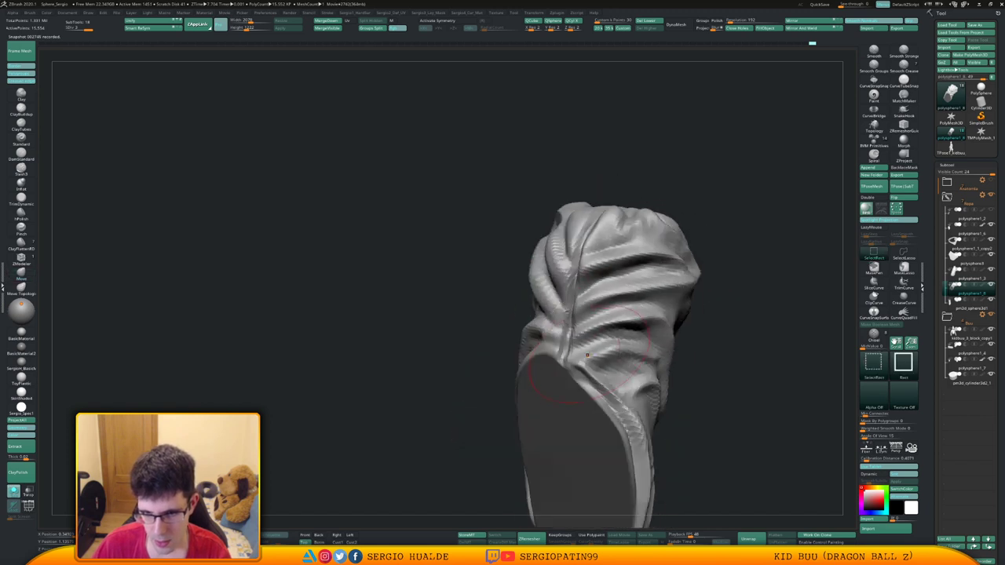
Carve creases where the folds meet the lower end of the flat inner-thigh face with the DamStandard brush.
{"action": "key", "text": "b"}
{"action": "key", "text": "d"}
{"action": "key", "text": "s"}
{"action": "mouse_move", "coordinate": [567, 358]}
{"action": "left_mouse_down"}
{"action": "mouse_move", "coordinate": [622, 340]}
{"action": "mouse_move", "coordinate": [599, 337]}
{"action": "mouse_move", "coordinate": [619, 330]}
{"action": "left_mouse_up"}
{"action": "right_click_drag", "start_coordinate": [537, 347], "coordinate": [567, 344]}
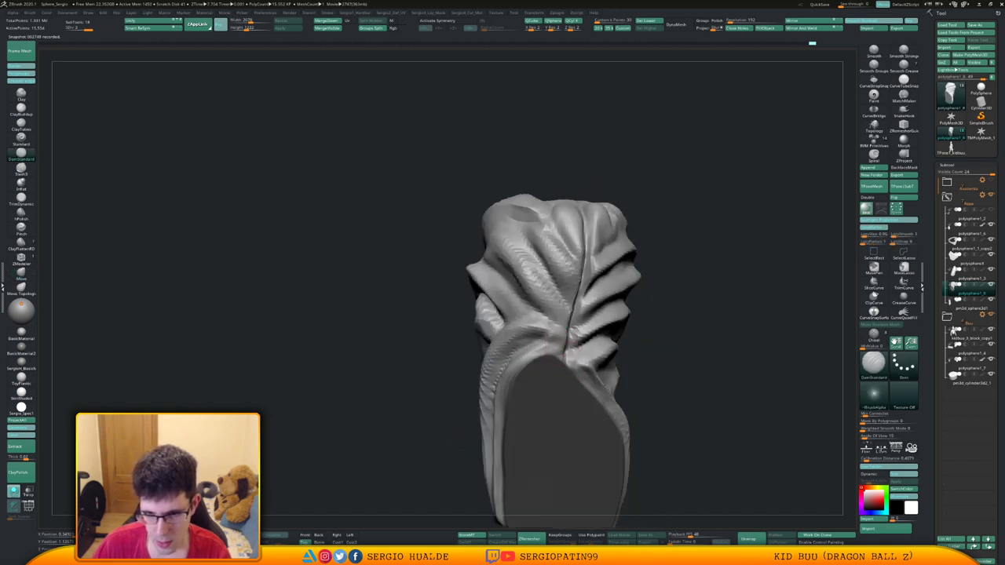
{"action": "mouse_move", "coordinate": [558, 351]}
{"action": "left_mouse_down"}
{"action": "mouse_move", "coordinate": [517, 333]}
{"action": "mouse_move", "coordinate": [512, 354]}
{"action": "mouse_move", "coordinate": [534, 341]}
{"action": "left_mouse_up"}
{"action": "mouse_move", "coordinate": [514, 355]}
{"action": "right_mouse_down"}
{"action": "mouse_move", "coordinate": [545, 385]}
{"action": "mouse_move", "coordinate": [540, 348]}
{"action": "right_mouse_up"}
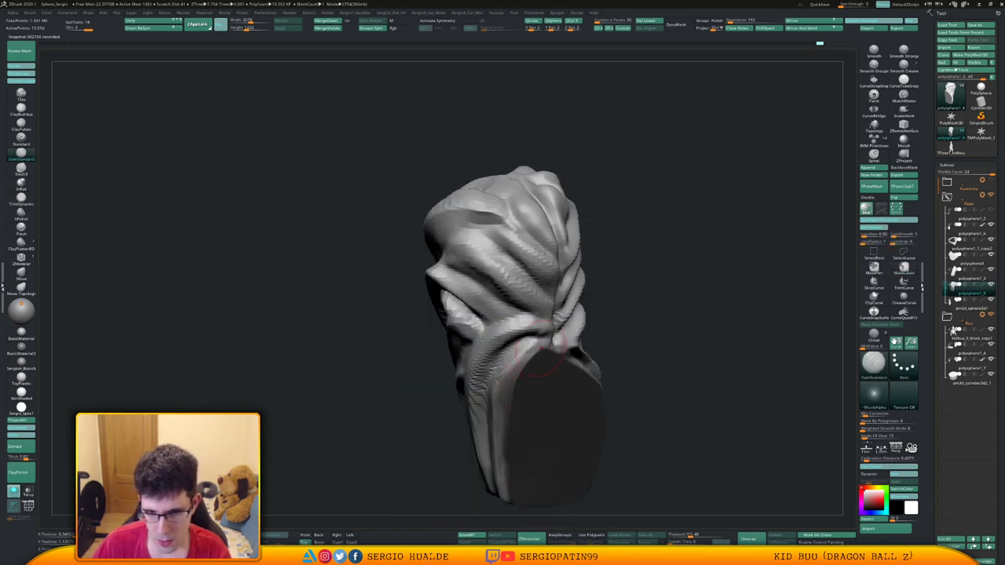
{"action": "left_click_drag", "start_coordinate": [545, 349], "coordinate": [517, 340]}
{"action": "mouse_move", "coordinate": [534, 349]}
{"action": "right_mouse_down"}
{"action": "mouse_move", "coordinate": [628, 353]}
{"action": "mouse_move", "coordinate": [638, 424]}
{"action": "mouse_move", "coordinate": [664, 375]}
{"action": "mouse_move", "coordinate": [658, 330]}
{"action": "mouse_move", "coordinate": [605, 334]}
{"action": "right_mouse_up"}
Adjust the rim of the flat inner-thigh face with the Move brush and recheck the leg against the full figure.
{"action": "key", "text": "b"}
{"action": "key", "text": "m"}
{"action": "key", "text": "v"}
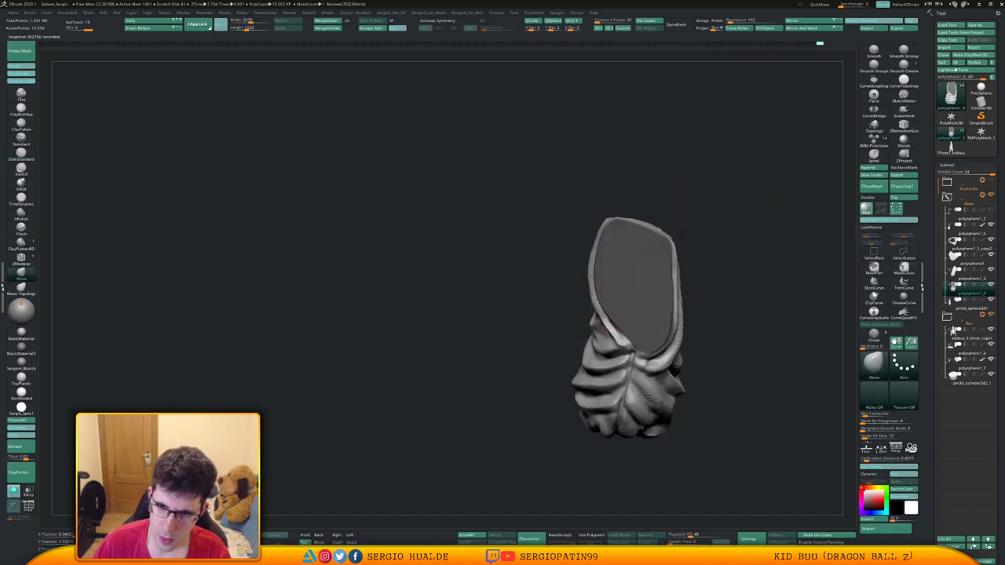
{"action": "left_click_drag", "start_coordinate": [606, 323], "coordinate": [597, 264]}
{"action": "mouse_move", "coordinate": [651, 324]}
{"action": "right_mouse_down", "text": "shift"}
{"action": "mouse_move", "coordinate": [651, 298]}
{"action": "mouse_move", "coordinate": [619, 325]}
{"action": "mouse_move", "coordinate": [600, 320]}
{"action": "mouse_move", "coordinate": [691, 317]}
{"action": "mouse_move", "coordinate": [658, 340]}
{"action": "mouse_move", "coordinate": [699, 353]}
{"action": "mouse_move", "coordinate": [652, 338]}
{"action": "mouse_move", "coordinate": [646, 385]}
{"action": "right_mouse_up", "text": "shift"}
{"action": "left_click", "coordinate": [13, 491]}
{"action": "key", "text": "alt+s"}
Sharpen the creases between the inner ankle folds with the DamStandard brush.
{"action": "key", "text": "b"}
{"action": "key", "text": "d"}
{"action": "key", "text": "s"}
{"action": "key", "text": "s"}
{"action": "left_click_drag", "start_coordinate": [643, 387], "coordinate": [622, 399]}
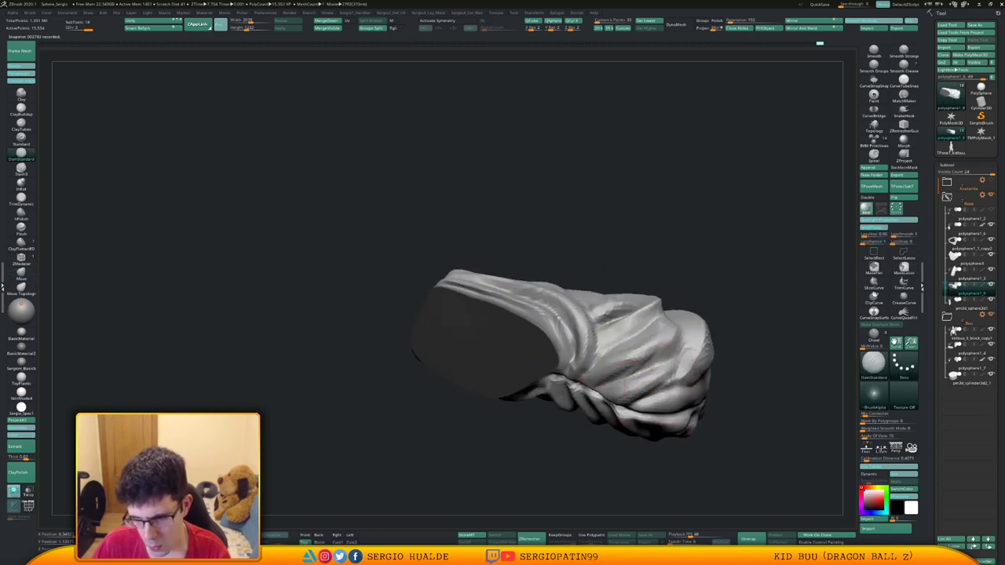
{"action": "right_click_drag", "start_coordinate": [626, 392], "coordinate": [656, 370]}
{"action": "left_click_drag", "start_coordinate": [604, 408], "coordinate": [632, 395]}
{"action": "right_click_drag", "start_coordinate": [655, 381], "coordinate": [622, 399]}
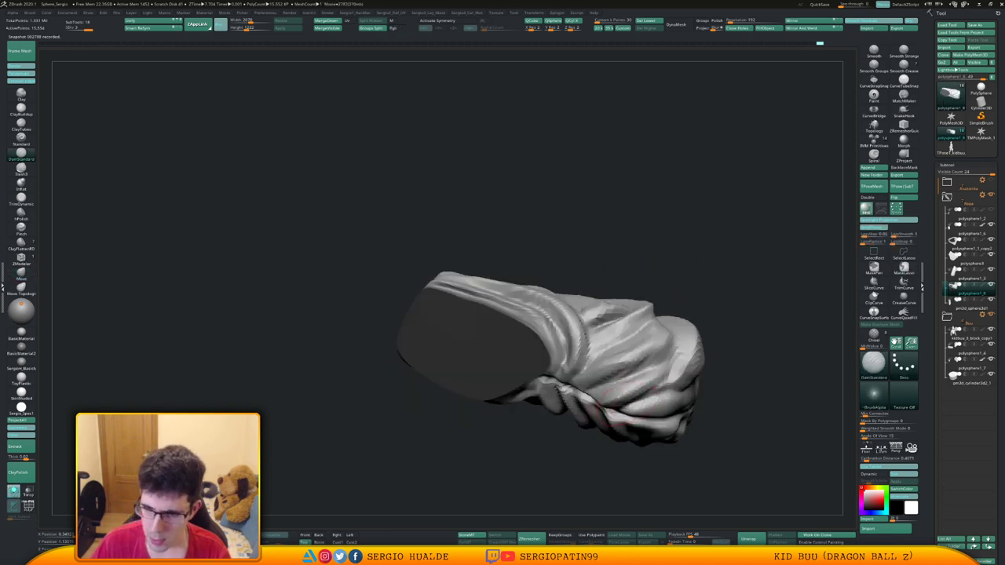
{"action": "left_click_drag", "start_coordinate": [624, 400], "coordinate": [662, 377]}
Adjust the lower inner edge of the trouser leg's folds with the Move brush.
{"action": "mouse_move", "coordinate": [651, 381]}
{"action": "right_mouse_down"}
{"action": "mouse_move", "coordinate": [634, 410]}
{"action": "mouse_move", "coordinate": [609, 369]}
{"action": "mouse_move", "coordinate": [654, 356]}
{"action": "mouse_move", "coordinate": [638, 326]}
{"action": "mouse_move", "coordinate": [633, 359]}
{"action": "mouse_move", "coordinate": [614, 343]}
{"action": "right_mouse_up"}
{"action": "key", "text": "b"}
{"action": "key", "text": "m"}
{"action": "key", "text": "v"}
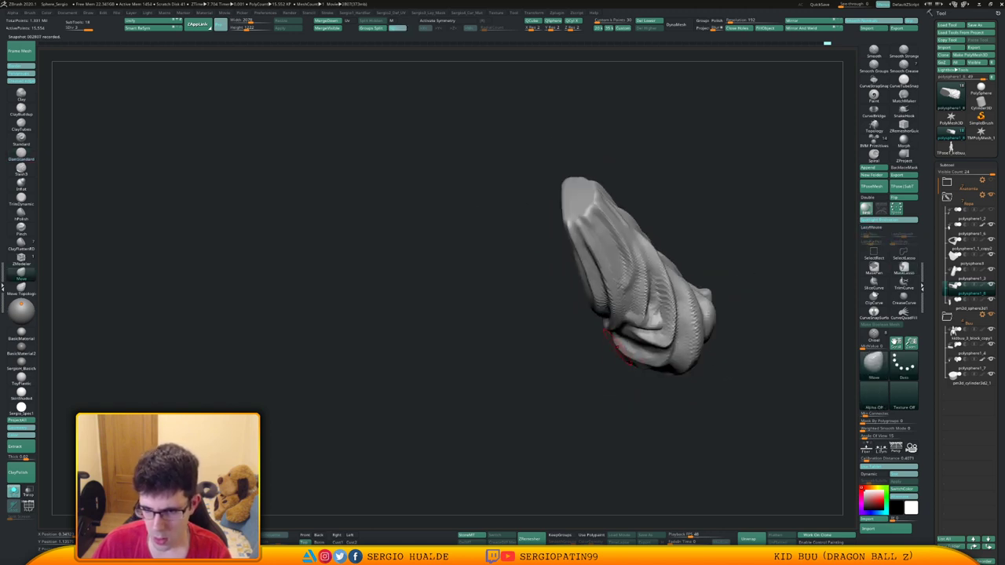
{"action": "mouse_move", "coordinate": [663, 369]}
{"action": "right_mouse_down"}
{"action": "mouse_move", "coordinate": [690, 309]}
{"action": "mouse_move", "coordinate": [677, 308]}
{"action": "right_mouse_up"}
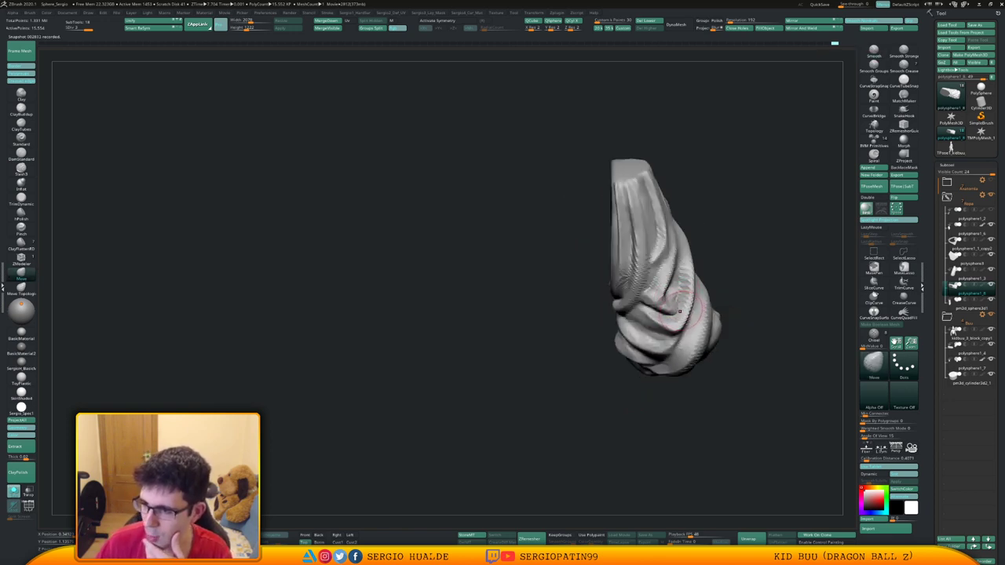
{"action": "mouse_move", "coordinate": [679, 306]}
{"action": "right_mouse_down"}
{"action": "mouse_move", "coordinate": [640, 329]}
{"action": "mouse_move", "coordinate": [681, 334]}
{"action": "mouse_move", "coordinate": [668, 354]}
{"action": "mouse_move", "coordinate": [665, 327]}
{"action": "right_mouse_up"}
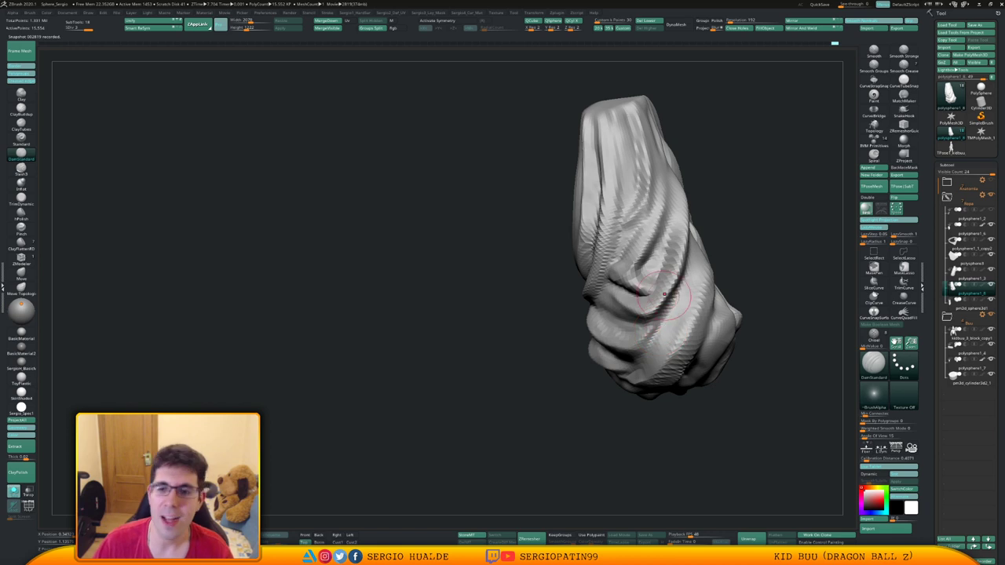
Cut creases into the wrapped folds on the lower front of the trouser leg with the DamStandard brush.
{"action": "right_click_drag", "start_coordinate": [655, 320], "coordinate": [641, 330], "text": "ctrl"}
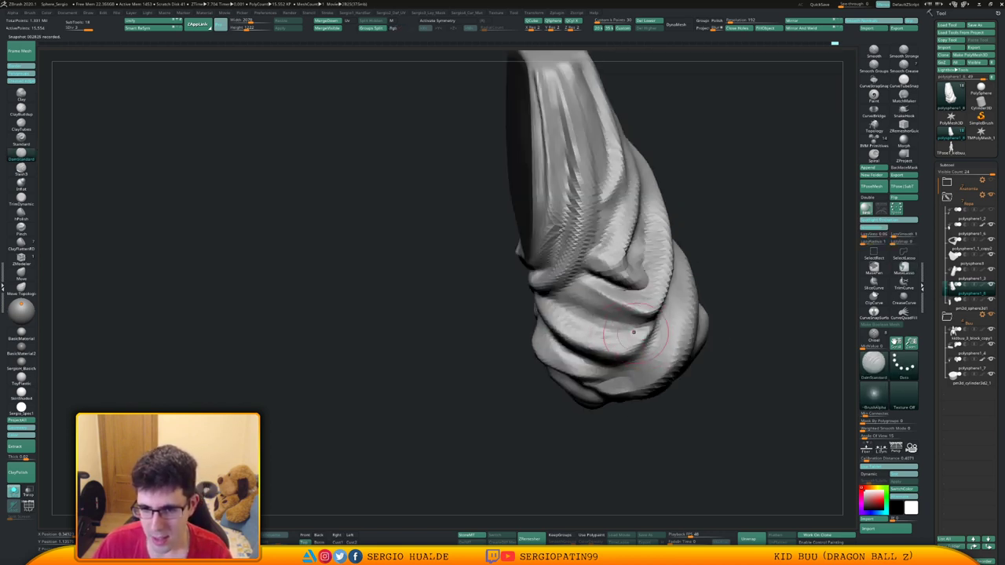
{"action": "left_click_drag", "start_coordinate": [578, 317], "coordinate": [604, 322]}
{"action": "mouse_move", "coordinate": [571, 336]}
{"action": "right_mouse_down"}
{"action": "mouse_move", "coordinate": [622, 315]}
{"action": "mouse_move", "coordinate": [588, 294]}
{"action": "right_mouse_up"}
{"action": "mouse_move", "coordinate": [593, 303]}
{"action": "left_mouse_down"}
{"action": "mouse_move", "coordinate": [639, 267]}
{"action": "mouse_move", "coordinate": [628, 304]}
{"action": "left_mouse_up"}
{"action": "right_click_drag", "start_coordinate": [629, 304], "coordinate": [640, 293]}
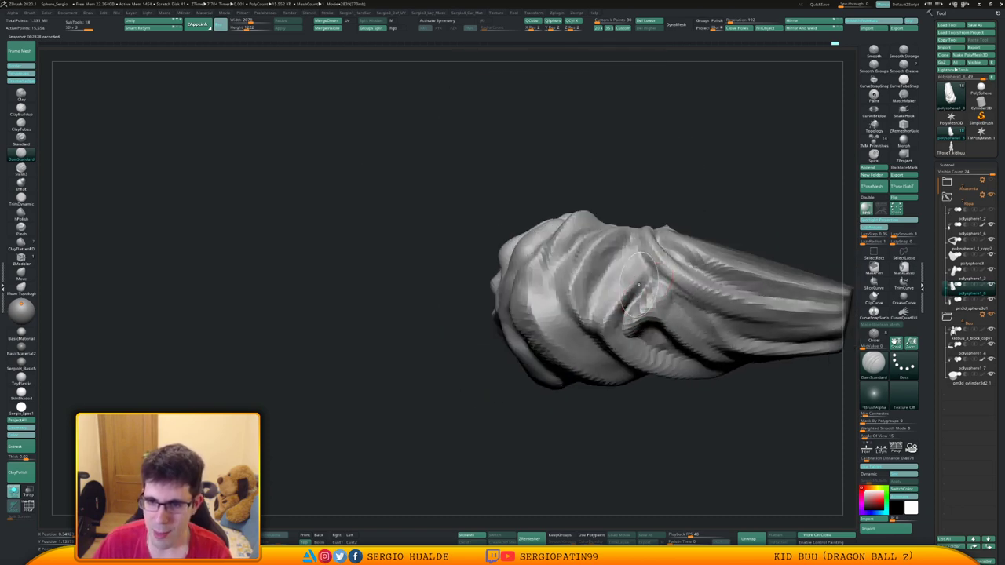
Smooth the zigzag fold at the front of the leg and redefine its crease with the DamStandard brush.
{"action": "left_click_drag", "start_coordinate": [647, 309], "coordinate": [639, 274], "text": "shift"}
{"action": "mouse_move", "coordinate": [648, 269]}
{"action": "right_mouse_down"}
{"action": "mouse_move", "coordinate": [617, 279]}
{"action": "mouse_move", "coordinate": [605, 304]}
{"action": "mouse_move", "coordinate": [621, 322]}
{"action": "mouse_move", "coordinate": [600, 316]}
{"action": "mouse_move", "coordinate": [668, 302]}
{"action": "mouse_move", "coordinate": [648, 280]}
{"action": "mouse_move", "coordinate": [616, 365]}
{"action": "right_mouse_up"}
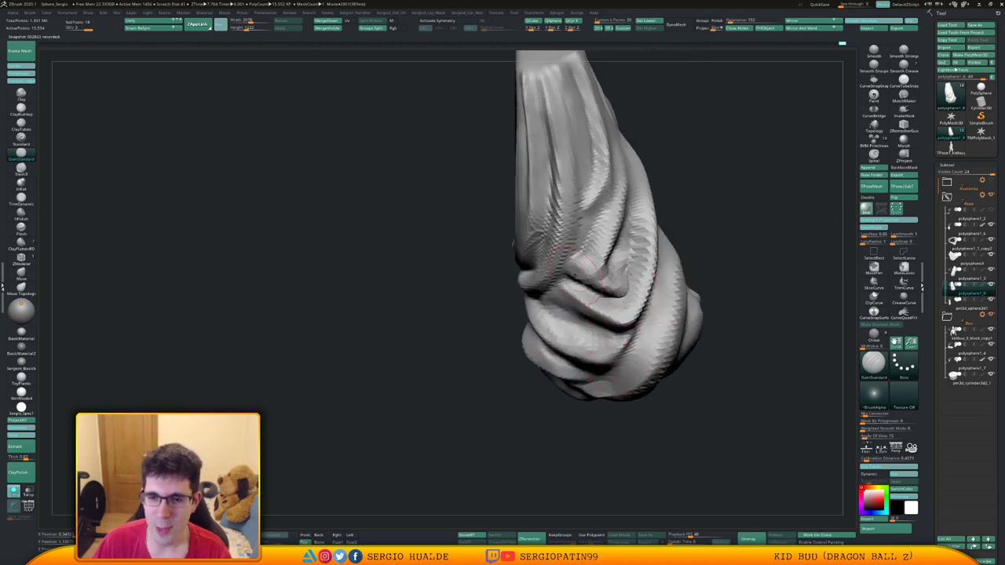
{"action": "mouse_move", "coordinate": [606, 220]}
{"action": "right_mouse_down", "text": "alt"}
{"action": "mouse_move", "coordinate": [591, 287]}
{"action": "mouse_move", "coordinate": [610, 297]}
{"action": "mouse_move", "coordinate": [577, 323]}
{"action": "right_mouse_up", "text": "alt"}
{"action": "left_click_drag", "start_coordinate": [573, 337], "coordinate": [571, 328]}
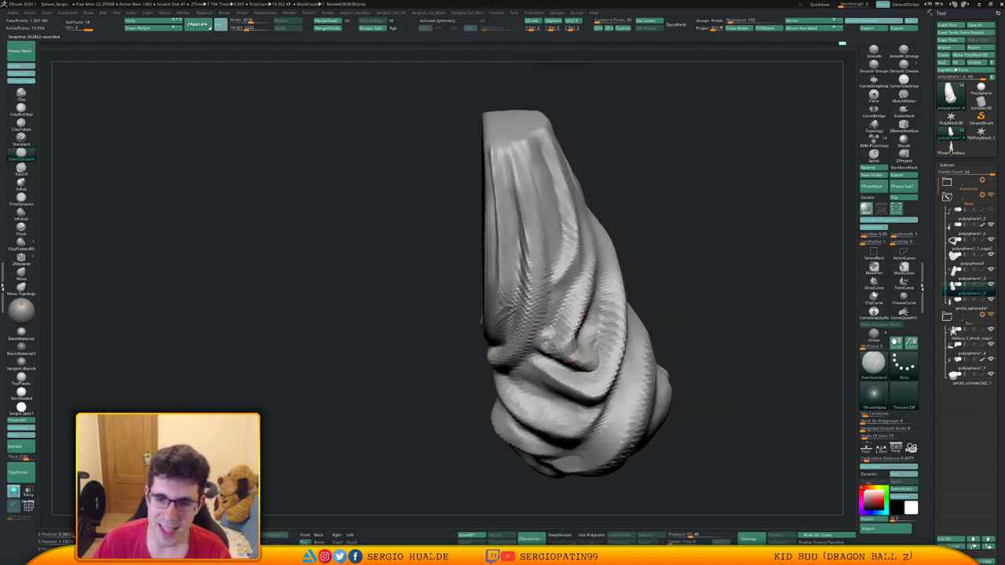
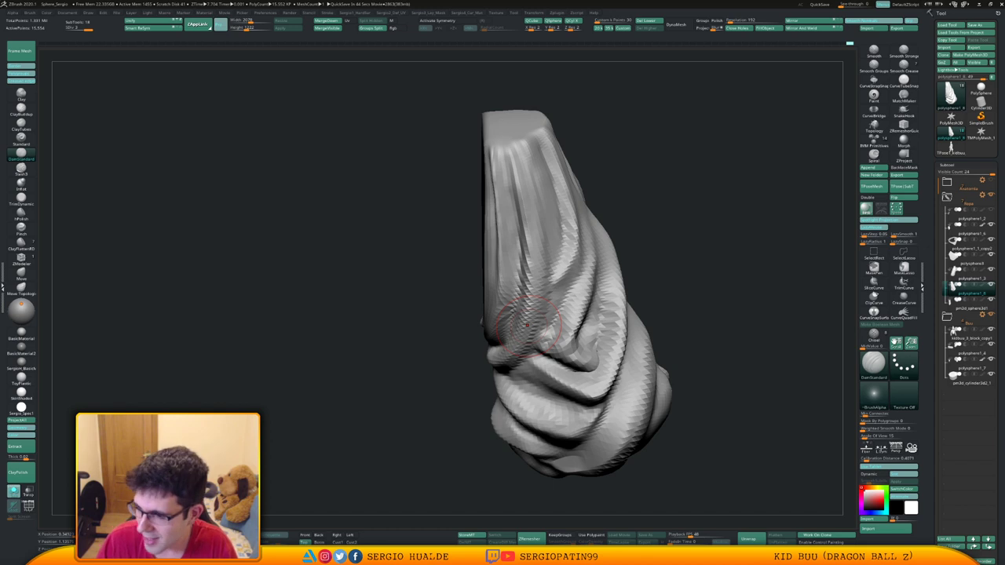
Add volume to the zigzag fold at the front of the trouser leg with the Standard brush.
{"action": "left_click_drag", "start_coordinate": [752, 294], "coordinate": [746, 287]}
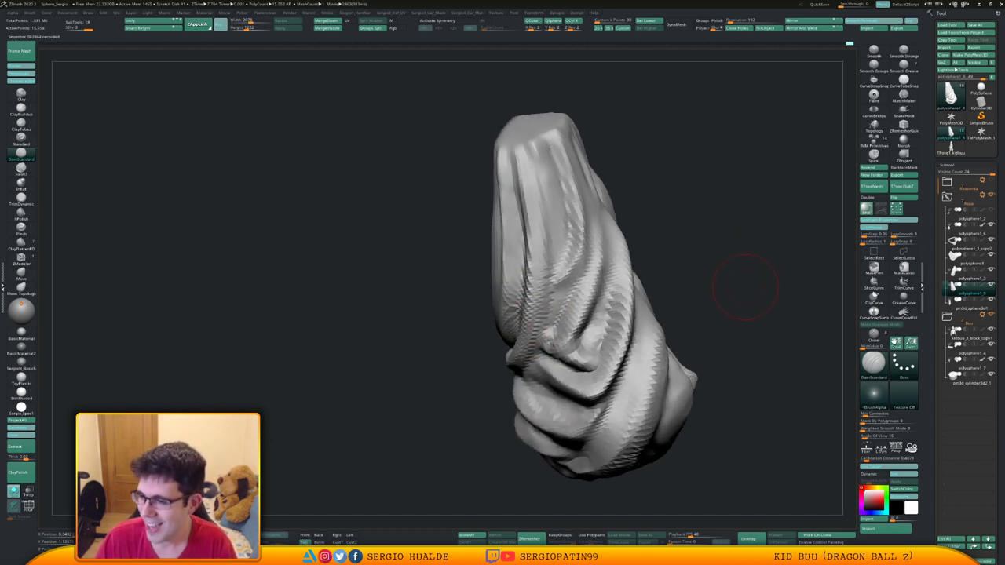
{"action": "left_click_drag", "start_coordinate": [749, 250], "coordinate": [813, 259]}
{"action": "key", "text": "b"}
{"action": "key", "text": "s"}
{"action": "key", "text": "t"}
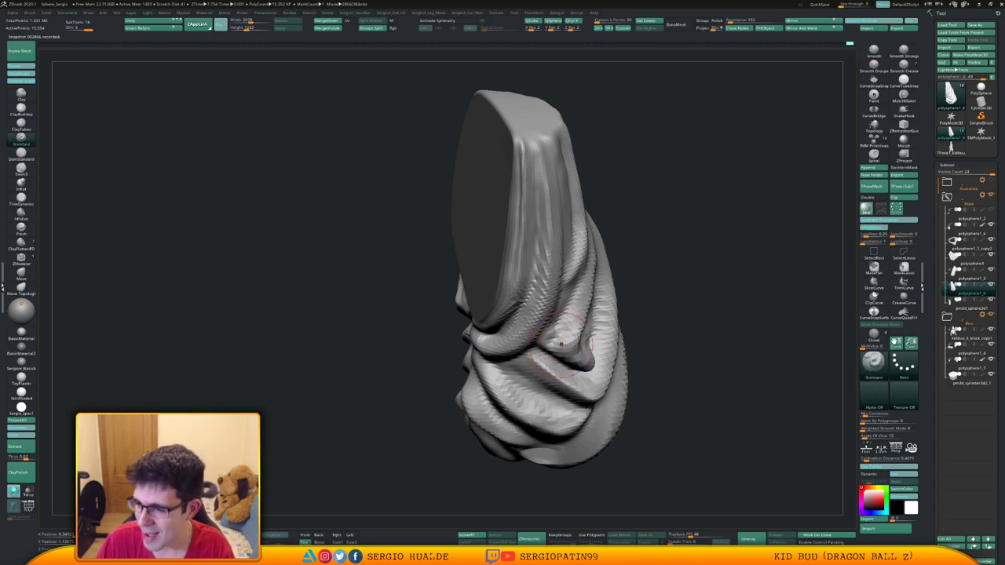
{"action": "mouse_move", "coordinate": [554, 349]}
{"action": "left_mouse_down"}
{"action": "mouse_move", "coordinate": [548, 339]}
{"action": "mouse_move", "coordinate": [558, 352]}
{"action": "left_mouse_up"}
{"action": "left_click_drag", "start_coordinate": [730, 318], "coordinate": [672, 329]}
{"action": "left_click_drag", "start_coordinate": [581, 367], "coordinate": [594, 354]}
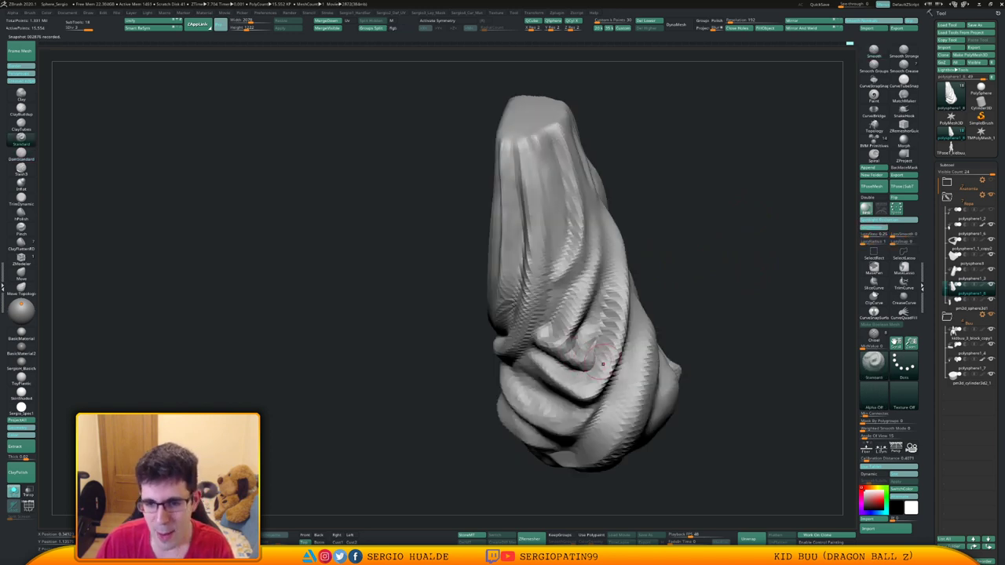
{"action": "left_click_drag", "start_coordinate": [738, 329], "coordinate": [703, 339]}
{"action": "left_click_drag", "start_coordinate": [577, 360], "coordinate": [588, 349]}
Smooth the tip and inner edges of the front zigzag fold to blend it into the surrounding cloth.
{"action": "right_click_drag", "start_coordinate": [567, 355], "coordinate": [545, 369]}
{"action": "left_click_drag", "start_coordinate": [561, 350], "coordinate": [552, 344], "text": "shift"}
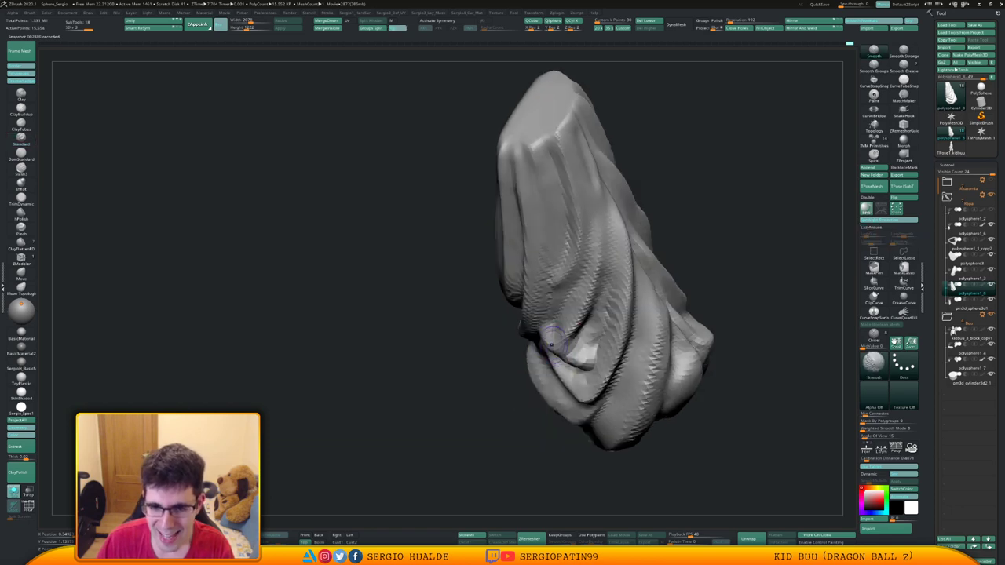
{"action": "mouse_move", "coordinate": [558, 347]}
{"action": "right_mouse_down"}
{"action": "mouse_move", "coordinate": [609, 354]}
{"action": "mouse_move", "coordinate": [541, 302]}
{"action": "mouse_move", "coordinate": [613, 309]}
{"action": "mouse_move", "coordinate": [541, 332]}
{"action": "mouse_move", "coordinate": [579, 299]}
{"action": "mouse_move", "coordinate": [575, 357]}
{"action": "mouse_move", "coordinate": [580, 338]}
{"action": "mouse_move", "coordinate": [551, 340]}
{"action": "mouse_move", "coordinate": [587, 324]}
{"action": "mouse_move", "coordinate": [596, 367]}
{"action": "mouse_move", "coordinate": [579, 371]}
{"action": "mouse_move", "coordinate": [587, 359]}
{"action": "mouse_move", "coordinate": [589, 377]}
{"action": "mouse_move", "coordinate": [586, 337]}
{"action": "mouse_move", "coordinate": [599, 310]}
{"action": "mouse_move", "coordinate": [595, 339]}
{"action": "mouse_move", "coordinate": [567, 354]}
{"action": "mouse_move", "coordinate": [585, 357]}
{"action": "right_mouse_up"}
{"action": "key", "text": "b"}
{"action": "key", "text": "d"}
{"action": "key", "text": "s"}
{"action": "left_click_drag", "start_coordinate": [591, 359], "coordinate": [581, 370], "text": "shift"}
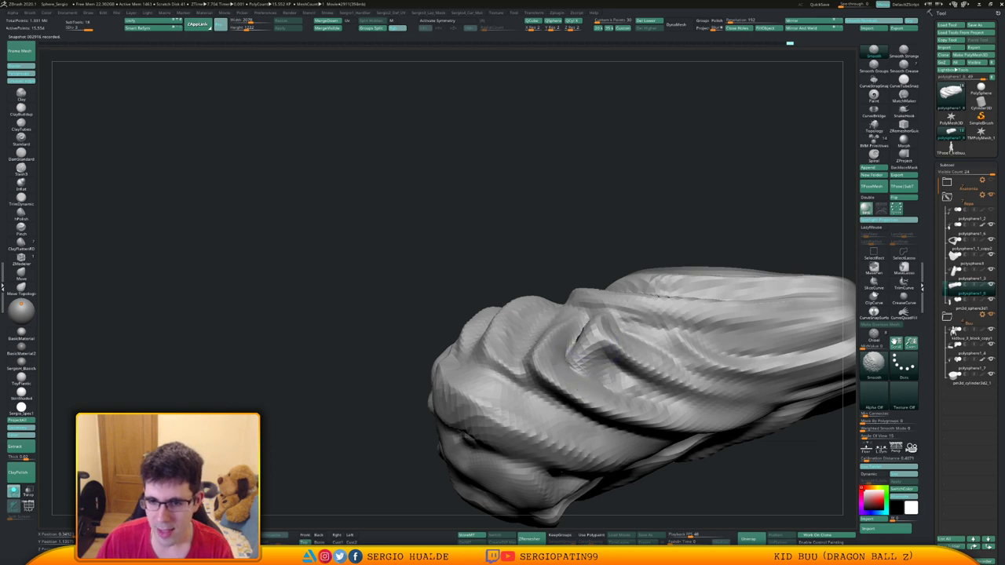
{"action": "left_click_drag", "start_coordinate": [603, 355], "coordinate": [579, 337], "text": "shift"}
{"action": "mouse_move", "coordinate": [580, 338]}
{"action": "right_mouse_down"}
{"action": "mouse_move", "coordinate": [581, 365]}
{"action": "mouse_move", "coordinate": [560, 409]}
{"action": "right_mouse_up"}
Nudge the front folds above the ankle into shape with the Move brush.
{"action": "mouse_move", "coordinate": [591, 345]}
{"action": "right_mouse_down", "text": "ctrl"}
{"action": "mouse_move", "coordinate": [600, 294]}
{"action": "mouse_move", "coordinate": [621, 275]}
{"action": "mouse_move", "coordinate": [579, 303]}
{"action": "mouse_move", "coordinate": [579, 330]}
{"action": "mouse_move", "coordinate": [644, 315]}
{"action": "mouse_move", "coordinate": [619, 322]}
{"action": "right_mouse_up", "text": "ctrl"}
{"action": "key", "text": "b"}
{"action": "key", "text": "m"}
{"action": "key", "text": "v"}
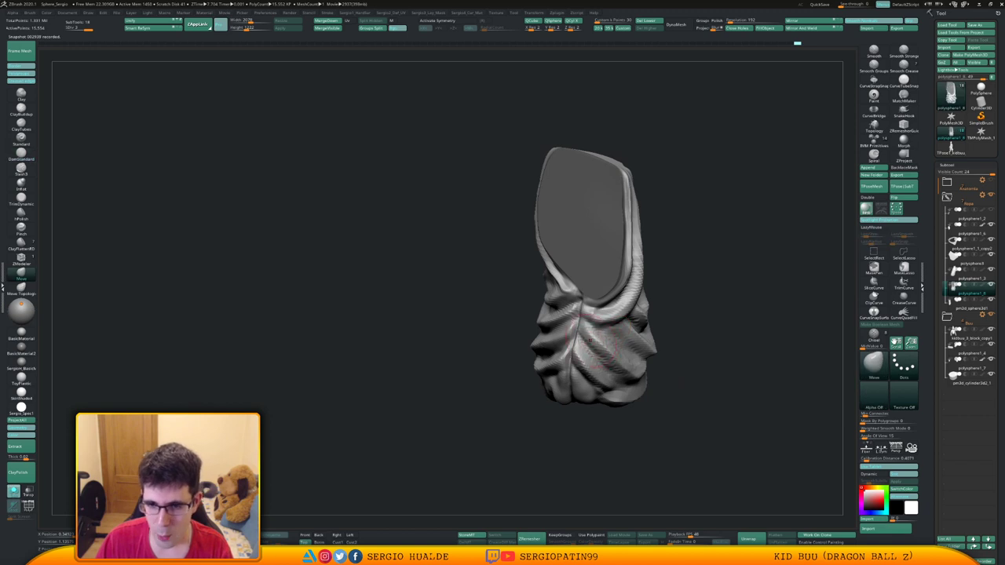
{"action": "mouse_move", "coordinate": [606, 348]}
{"action": "right_mouse_down"}
{"action": "mouse_move", "coordinate": [611, 360]}
{"action": "mouse_move", "coordinate": [600, 363]}
{"action": "mouse_move", "coordinate": [649, 351]}
{"action": "mouse_move", "coordinate": [585, 336]}
{"action": "right_mouse_up"}
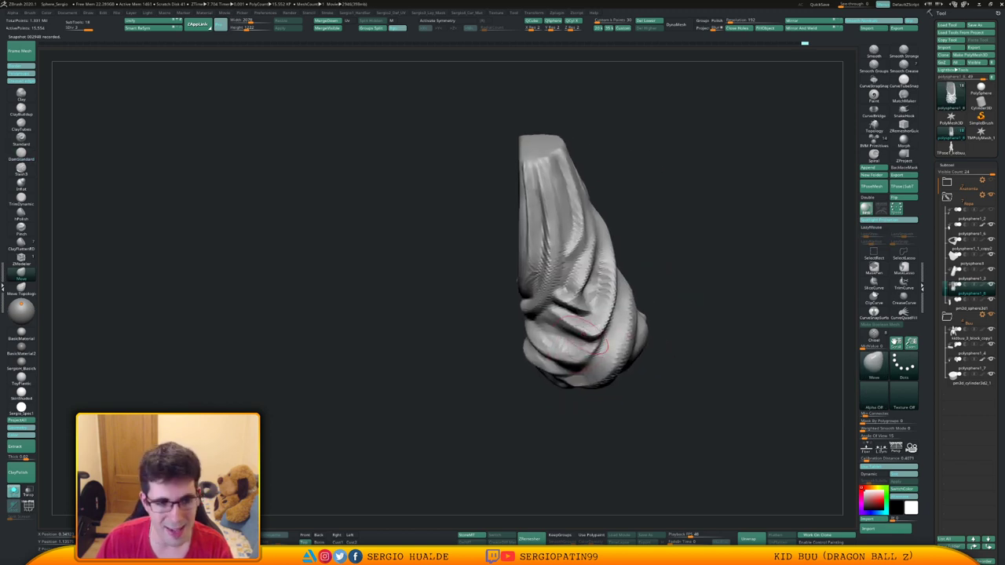
{"action": "left_click_drag", "start_coordinate": [601, 302], "coordinate": [595, 298]}
{"action": "right_click_drag", "start_coordinate": [621, 310], "coordinate": [567, 308]}
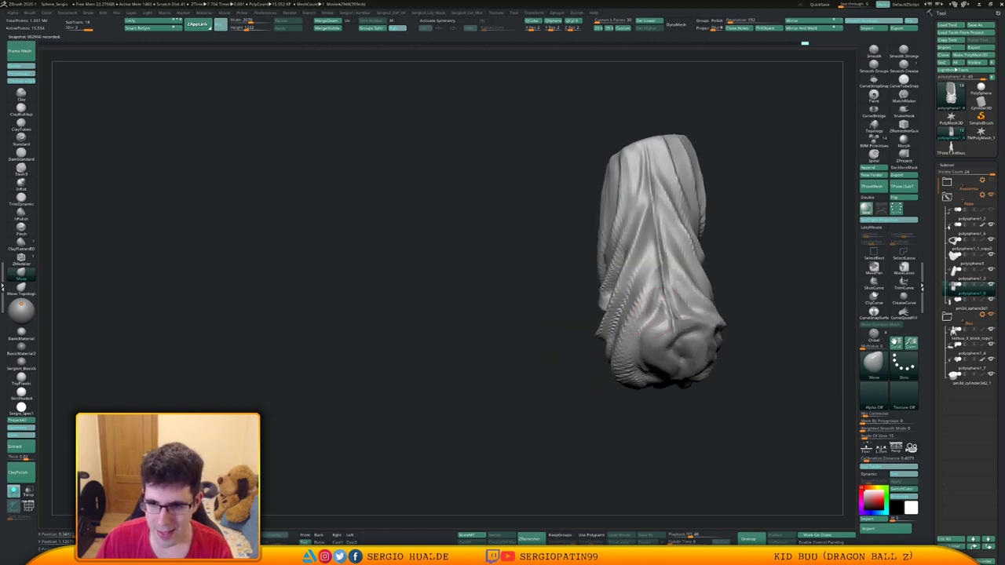
Raise a small fold at the lower end of the long outer crease with the Standard brush.
{"action": "right_click_drag", "start_coordinate": [746, 330], "coordinate": [726, 334]}
{"action": "right_click_drag", "start_coordinate": [726, 334], "coordinate": [585, 313], "text": "alt"}
{"action": "mouse_move", "coordinate": [585, 313]}
{"action": "right_mouse_down", "text": "alt"}
{"action": "mouse_move", "coordinate": [572, 301]}
{"action": "mouse_move", "coordinate": [573, 316]}
{"action": "right_mouse_up", "text": "alt"}
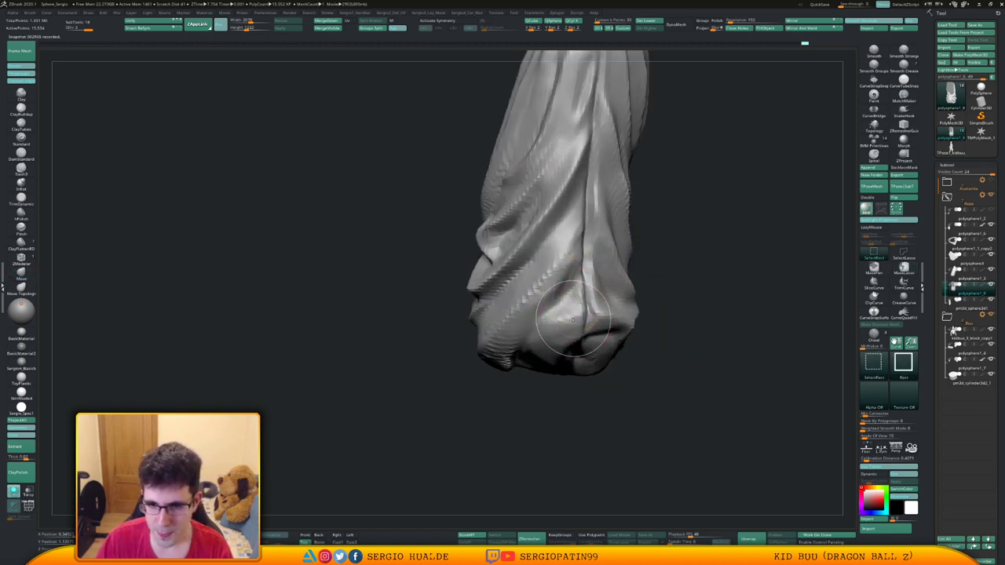
{"action": "key", "text": "b"}
{"action": "key", "text": "d"}
{"action": "key", "text": "s"}
{"action": "key", "text": "b"}
{"action": "key", "text": "s"}
{"action": "key", "text": "t"}
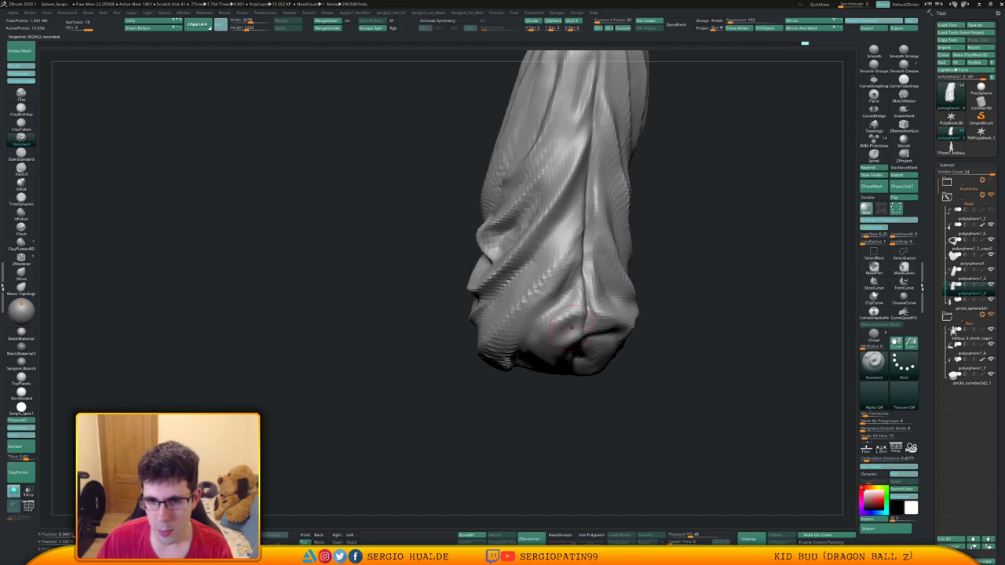
{"action": "left_click_drag", "start_coordinate": [549, 372], "coordinate": [564, 361]}
Build up the gathered cloth around the lower end of the outer crease with more Standard brush strokes.
{"action": "right_click_drag", "start_coordinate": [561, 371], "coordinate": [558, 337]}
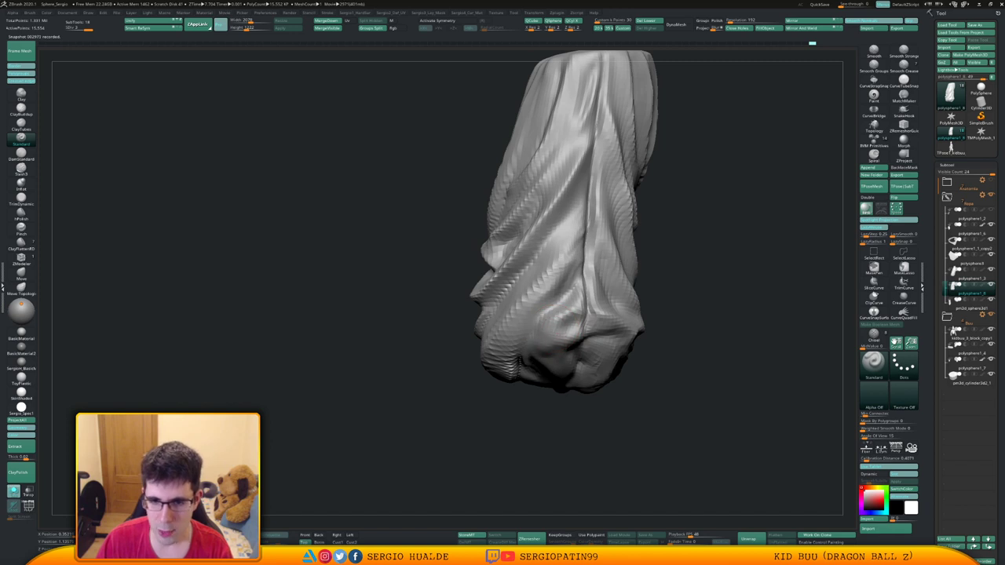
{"action": "mouse_move", "coordinate": [574, 334]}
{"action": "left_mouse_down"}
{"action": "mouse_move", "coordinate": [587, 325]}
{"action": "mouse_move", "coordinate": [555, 355]}
{"action": "left_mouse_up"}
{"action": "right_click_drag", "start_coordinate": [554, 345], "coordinate": [548, 373]}
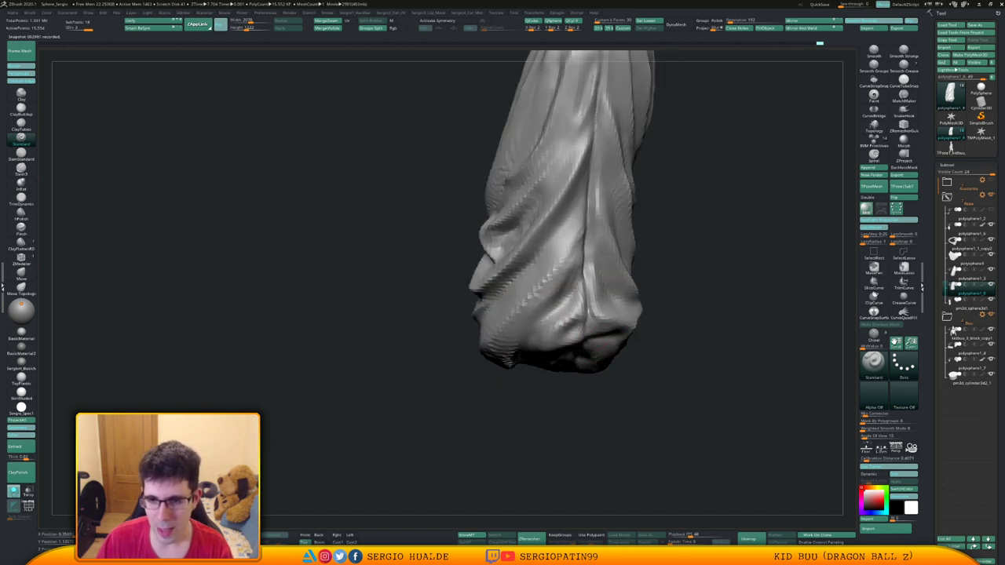
{"action": "left_click_drag", "start_coordinate": [567, 336], "coordinate": [581, 324]}
{"action": "right_click_drag", "start_coordinate": [578, 323], "coordinate": [580, 330]}
{"action": "left_click_drag", "start_coordinate": [586, 326], "coordinate": [595, 324]}
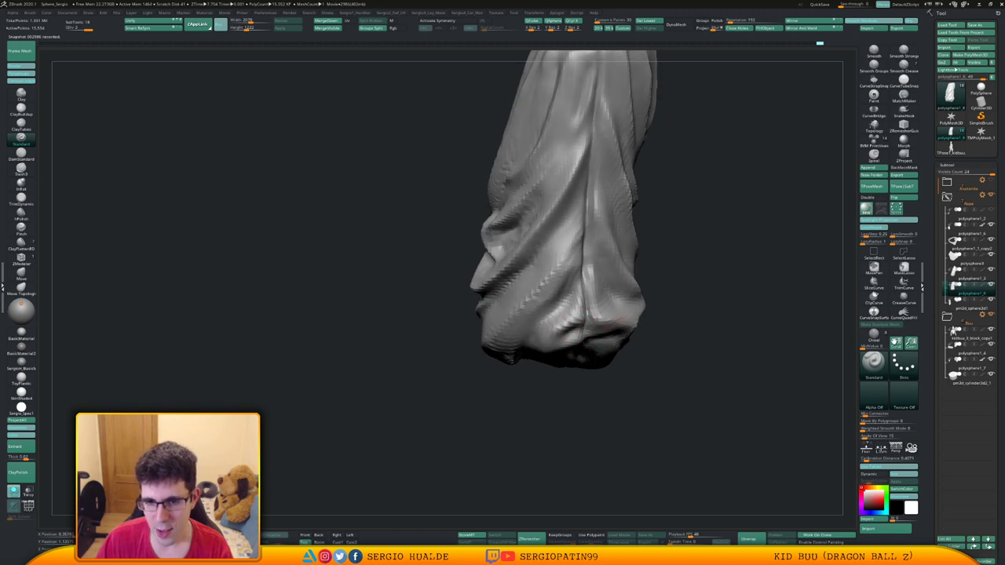
Reposition the gathered folds at the trouser hem with the Move brush.
{"action": "mouse_move", "coordinate": [589, 326]}
{"action": "right_mouse_down"}
{"action": "mouse_move", "coordinate": [526, 330]}
{"action": "mouse_move", "coordinate": [594, 352]}
{"action": "right_mouse_up"}
{"action": "key", "text": "b"}
{"action": "key", "text": "m"}
{"action": "key", "text": "v"}
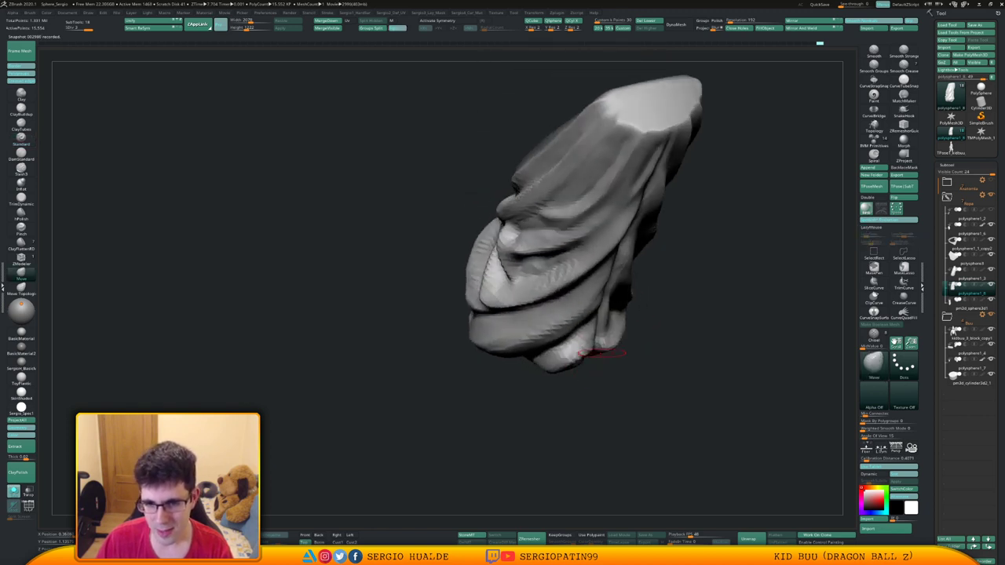
{"action": "left_click_drag", "start_coordinate": [595, 353], "coordinate": [599, 354]}
{"action": "mouse_move", "coordinate": [588, 357]}
{"action": "right_mouse_down"}
{"action": "mouse_move", "coordinate": [536, 327]}
{"action": "mouse_move", "coordinate": [583, 355]}
{"action": "mouse_move", "coordinate": [592, 317]}
{"action": "mouse_move", "coordinate": [600, 326]}
{"action": "right_mouse_up"}
{"action": "left_click_drag", "start_coordinate": [596, 334], "coordinate": [593, 322]}
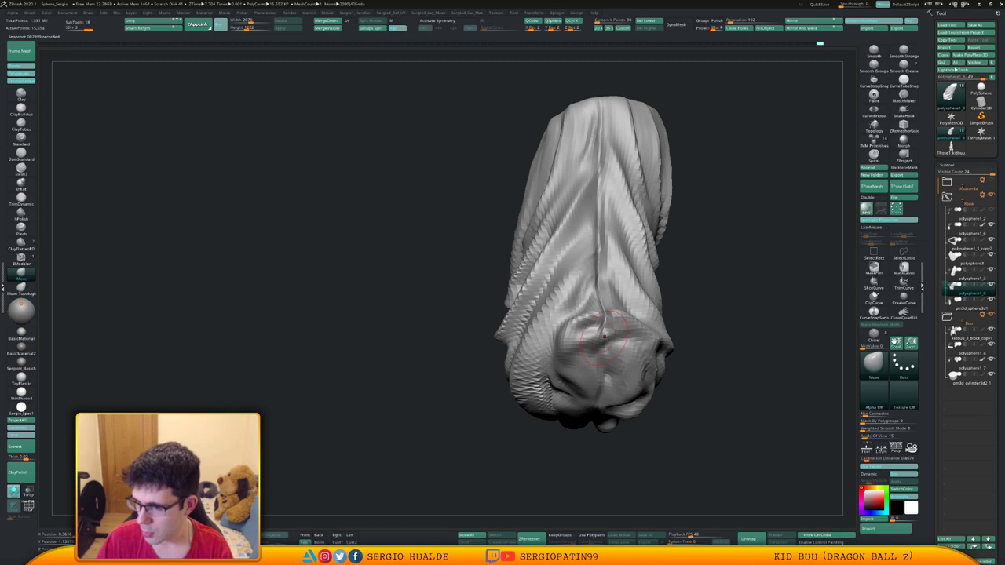
Cut creases between the gathered folds above the hem with the DamStandard brush.
{"action": "mouse_move", "coordinate": [604, 334]}
{"action": "right_mouse_down"}
{"action": "mouse_move", "coordinate": [587, 327]}
{"action": "mouse_move", "coordinate": [578, 353]}
{"action": "right_mouse_up"}
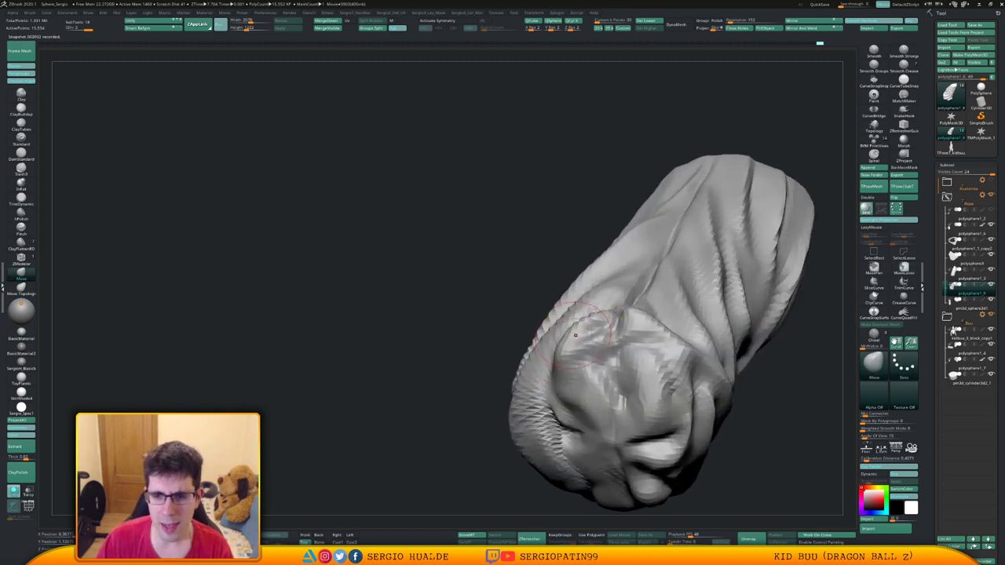
{"action": "mouse_move", "coordinate": [567, 354]}
{"action": "right_mouse_down"}
{"action": "mouse_move", "coordinate": [582, 359]}
{"action": "mouse_move", "coordinate": [567, 365]}
{"action": "mouse_move", "coordinate": [556, 337]}
{"action": "mouse_move", "coordinate": [567, 361]}
{"action": "mouse_move", "coordinate": [537, 346]}
{"action": "right_mouse_up"}
{"action": "key", "text": "ctrl+shift+d"}
{"action": "left_click_drag", "start_coordinate": [635, 305], "coordinate": [548, 351]}
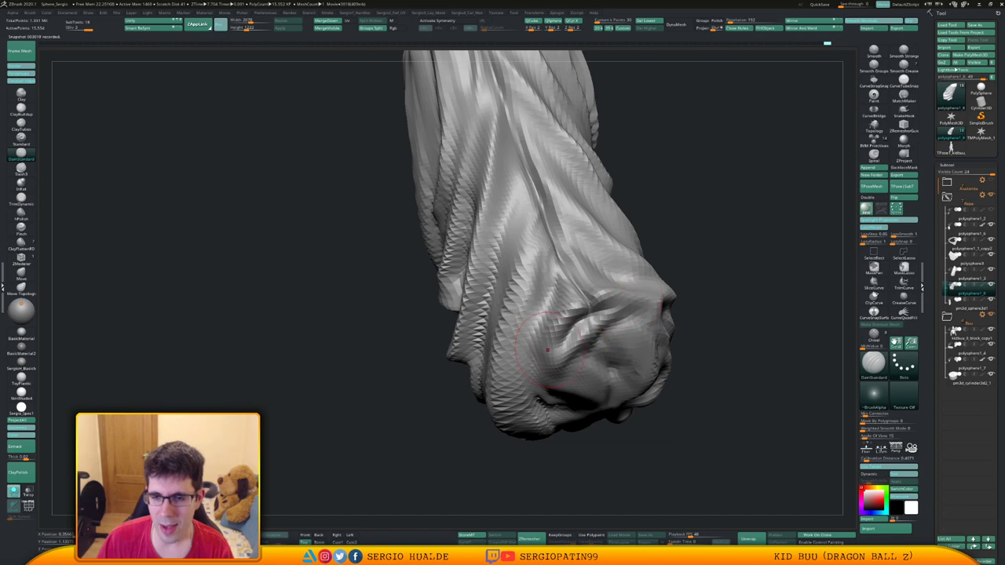
{"action": "right_click_drag", "start_coordinate": [606, 320], "coordinate": [588, 324]}
{"action": "left_click_drag", "start_coordinate": [614, 317], "coordinate": [567, 342]}
{"action": "mouse_move", "coordinate": [577, 346]}
{"action": "right_mouse_down"}
{"action": "mouse_move", "coordinate": [593, 373]}
{"action": "mouse_move", "coordinate": [628, 338]}
{"action": "mouse_move", "coordinate": [600, 340]}
{"action": "right_mouse_up"}
Thicken the rounded fold in the gathered cloth at the ankle with the Standard brush.
{"action": "right_click_drag", "start_coordinate": [600, 339], "coordinate": [598, 327], "text": "ctrl"}
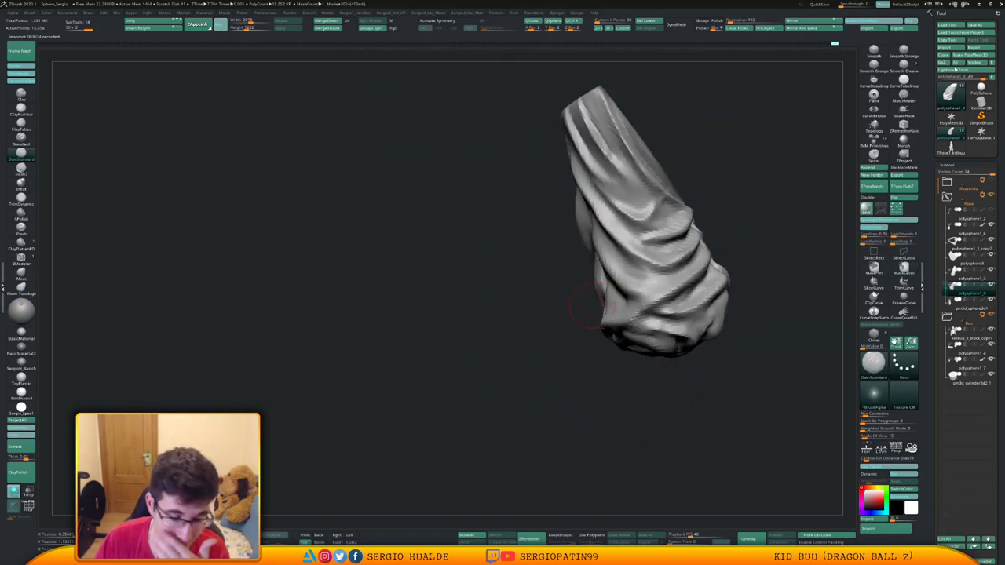
{"action": "mouse_move", "coordinate": [619, 292]}
{"action": "right_mouse_down"}
{"action": "mouse_move", "coordinate": [589, 334]}
{"action": "mouse_move", "coordinate": [599, 310]}
{"action": "mouse_move", "coordinate": [651, 341]}
{"action": "mouse_move", "coordinate": [633, 355]}
{"action": "mouse_move", "coordinate": [657, 339]}
{"action": "right_mouse_up"}
{"action": "right_click_drag", "start_coordinate": [657, 340], "coordinate": [658, 323], "text": "ctrl"}
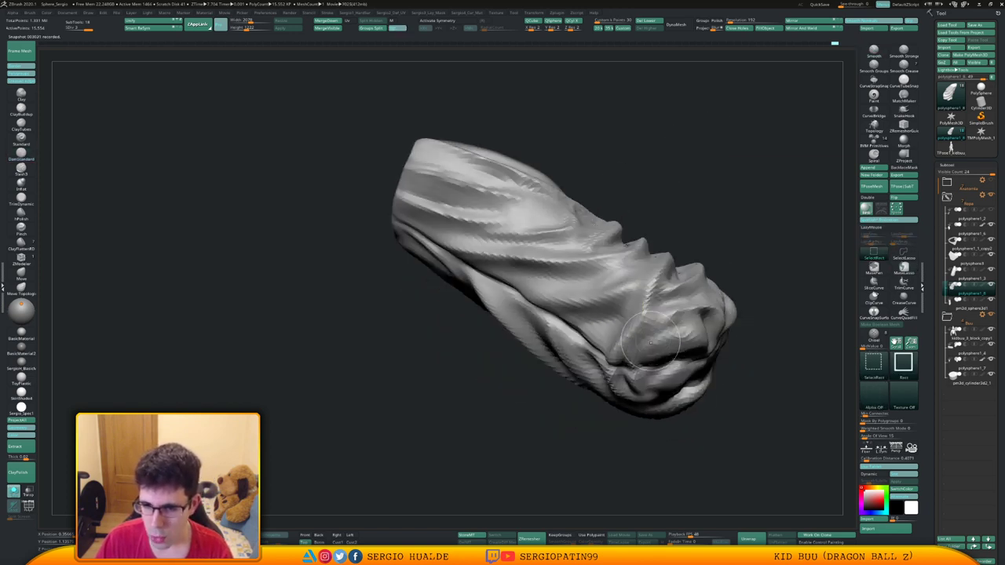
{"action": "key", "text": "b"}
{"action": "key", "text": "s"}
{"action": "key", "text": "t"}
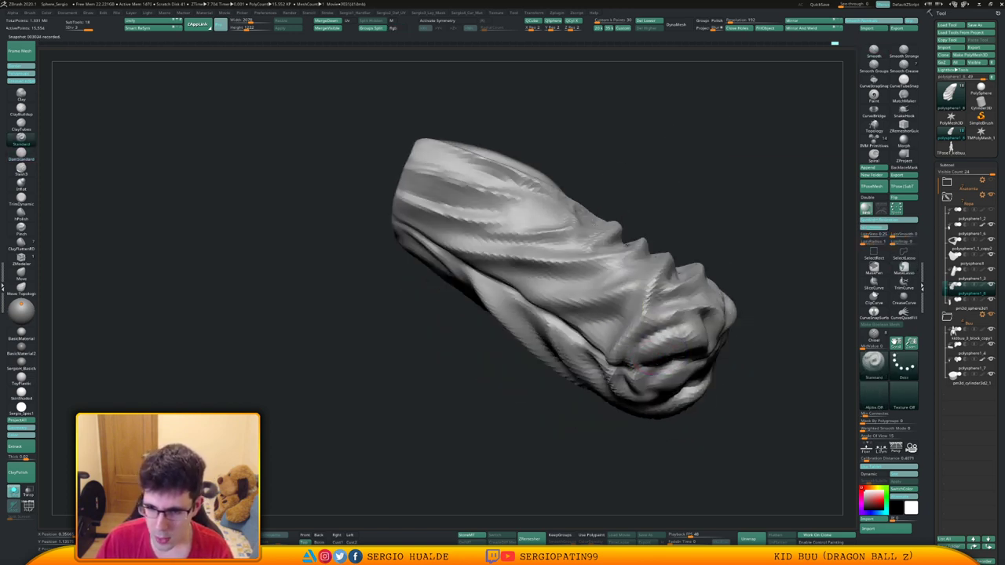
{"action": "mouse_move", "coordinate": [659, 357]}
{"action": "left_mouse_down"}
{"action": "mouse_move", "coordinate": [691, 352]}
{"action": "mouse_move", "coordinate": [663, 367]}
{"action": "left_mouse_up"}
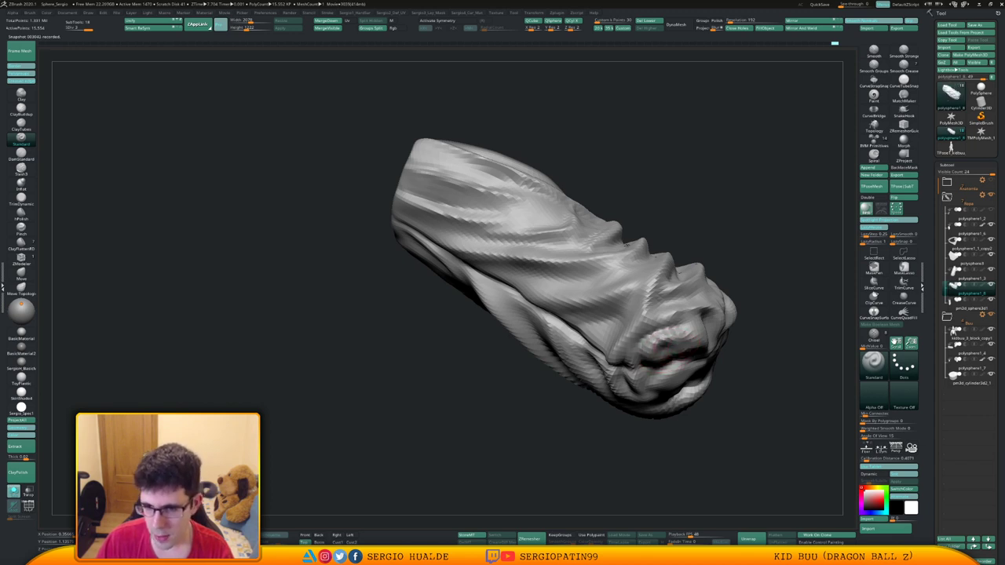
{"action": "right_click_drag", "start_coordinate": [675, 352], "coordinate": [689, 336]}
{"action": "left_click_drag", "start_coordinate": [650, 358], "coordinate": [669, 355]}
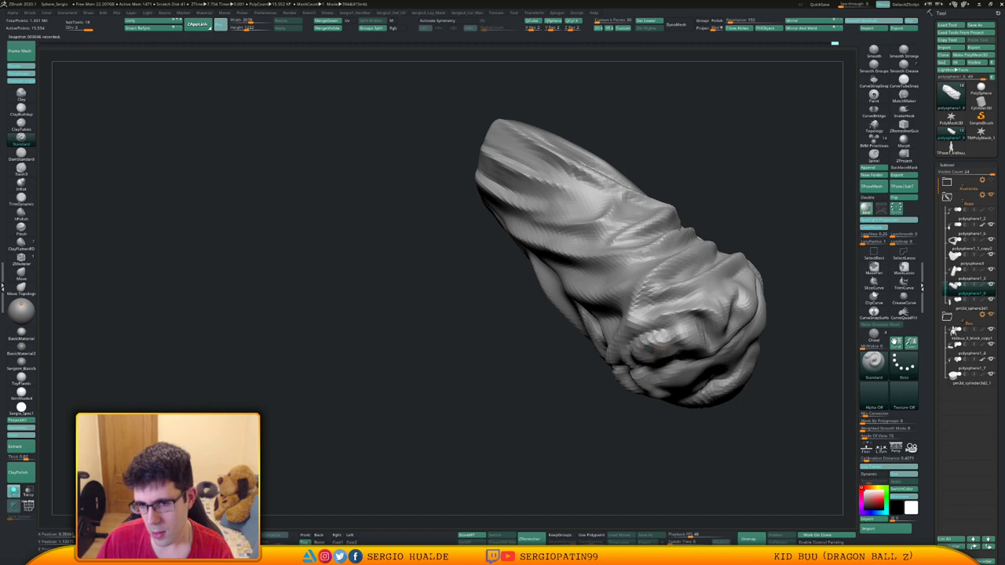
Build up cloth volume along the diagonal folds at mid-leg with the ClayBuildup brush.
{"action": "mouse_move", "coordinate": [666, 338]}
{"action": "right_mouse_down"}
{"action": "mouse_move", "coordinate": [699, 385]}
{"action": "mouse_move", "coordinate": [673, 413]}
{"action": "mouse_move", "coordinate": [644, 413]}
{"action": "mouse_move", "coordinate": [668, 384]}
{"action": "mouse_move", "coordinate": [637, 385]}
{"action": "right_mouse_up"}
{"action": "key", "text": "alt+shift+s"}
{"action": "key", "text": "b"}
{"action": "key", "text": "m"}
{"action": "key", "text": "v"}
{"action": "key", "text": "alt+shift+s"}
{"action": "right_click_drag", "start_coordinate": [651, 303], "coordinate": [628, 267]}
{"action": "mouse_move", "coordinate": [629, 267]}
{"action": "right_mouse_down", "text": "ctrl"}
{"action": "mouse_move", "coordinate": [635, 284]}
{"action": "mouse_move", "coordinate": [622, 308]}
{"action": "right_mouse_up", "text": "ctrl"}
{"action": "key", "text": "b"}
{"action": "key", "text": "c"}
{"action": "key", "text": "b"}
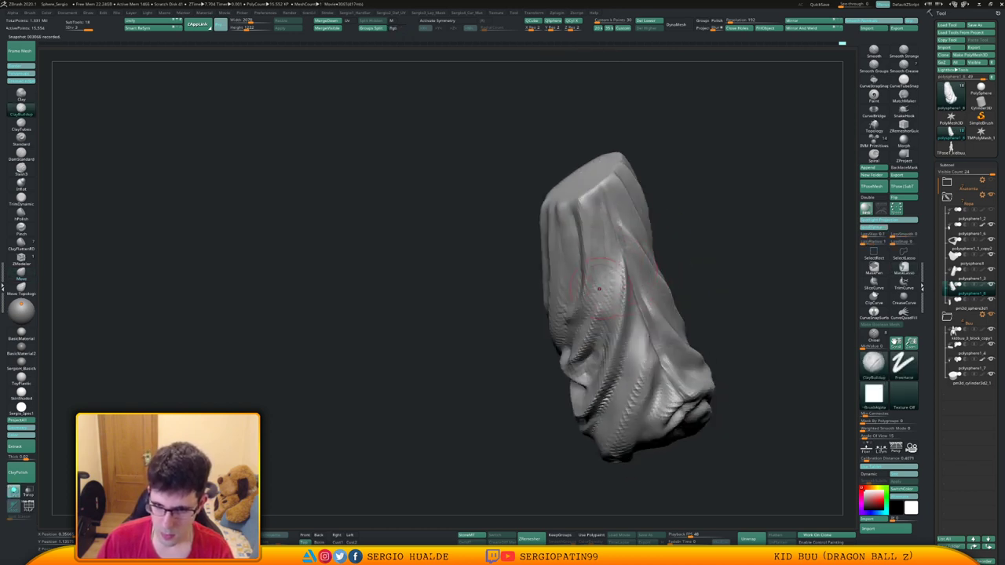
{"action": "left_click_drag", "start_coordinate": [617, 337], "coordinate": [587, 294]}
{"action": "right_click_drag", "start_coordinate": [569, 271], "coordinate": [628, 299]}
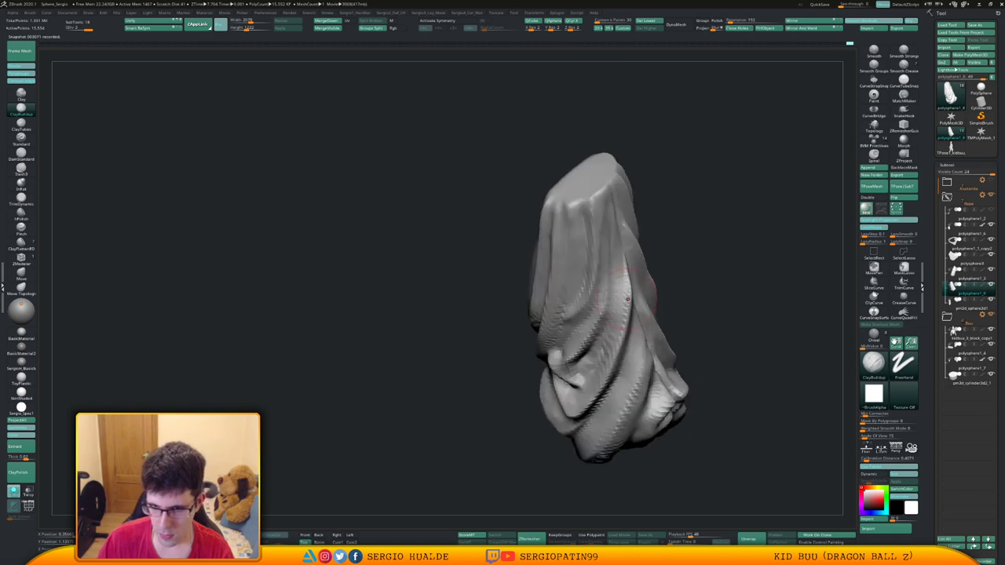
Smooth the built-up diagonal folds and add further clay to the upper part of the leg.
{"action": "left_click_drag", "start_coordinate": [621, 275], "coordinate": [614, 334], "text": "shift"}
{"action": "right_click_drag", "start_coordinate": [656, 283], "coordinate": [617, 219]}
{"action": "mouse_move", "coordinate": [617, 220]}
{"action": "left_mouse_down"}
{"action": "mouse_move", "coordinate": [611, 242]}
{"action": "mouse_move", "coordinate": [600, 211]}
{"action": "mouse_move", "coordinate": [602, 252]}
{"action": "mouse_move", "coordinate": [615, 221]}
{"action": "left_mouse_up"}
{"action": "right_click_drag", "start_coordinate": [625, 290], "coordinate": [590, 293]}
{"action": "mouse_move", "coordinate": [589, 293]}
{"action": "left_mouse_down"}
{"action": "mouse_move", "coordinate": [597, 263]}
{"action": "mouse_move", "coordinate": [592, 298]}
{"action": "left_mouse_up"}
Carve a crease between the upper diagonal folds with the DamStandard brush.
{"action": "key", "text": "b"}
{"action": "key", "text": "d"}
{"action": "key", "text": "s"}
{"action": "left_click_drag", "start_coordinate": [598, 250], "coordinate": [595, 284]}
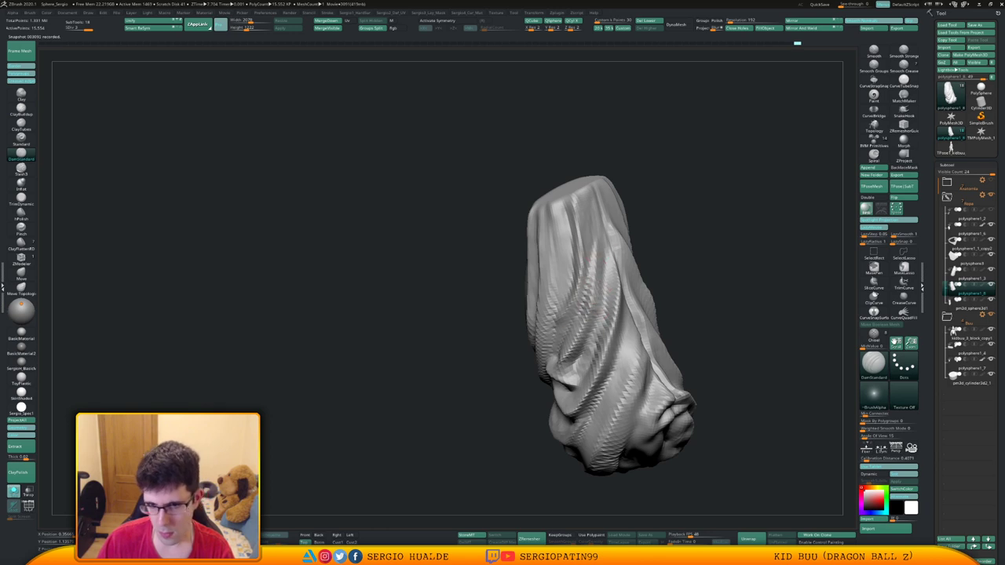
{"action": "mouse_move", "coordinate": [534, 287]}
{"action": "right_mouse_down"}
{"action": "mouse_move", "coordinate": [572, 302]}
{"action": "mouse_move", "coordinate": [584, 332]}
{"action": "right_mouse_up"}
Pull the mid-leg diagonal folds into position with the Move brush.
{"action": "key", "text": "b"}
{"action": "key", "text": "m"}
{"action": "key", "text": "v"}
{"action": "key", "text": "s"}
{"action": "mouse_move", "coordinate": [584, 331]}
{"action": "left_mouse_down"}
{"action": "mouse_move", "coordinate": [579, 347]}
{"action": "mouse_move", "coordinate": [581, 319]}
{"action": "left_mouse_up"}
{"action": "right_click_drag", "start_coordinate": [670, 303], "coordinate": [651, 262]}
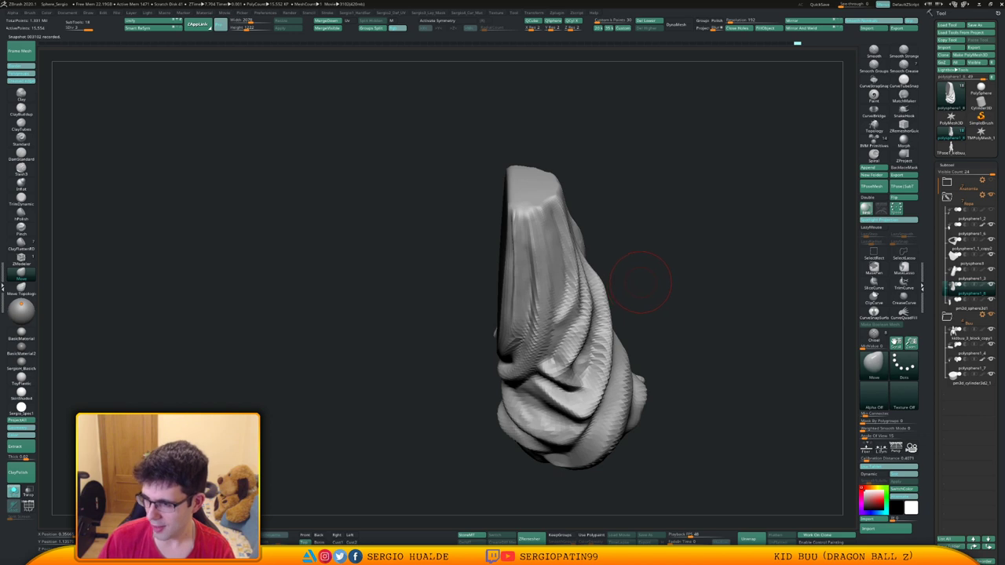
{"action": "left_click_drag", "start_coordinate": [633, 300], "coordinate": [617, 301]}
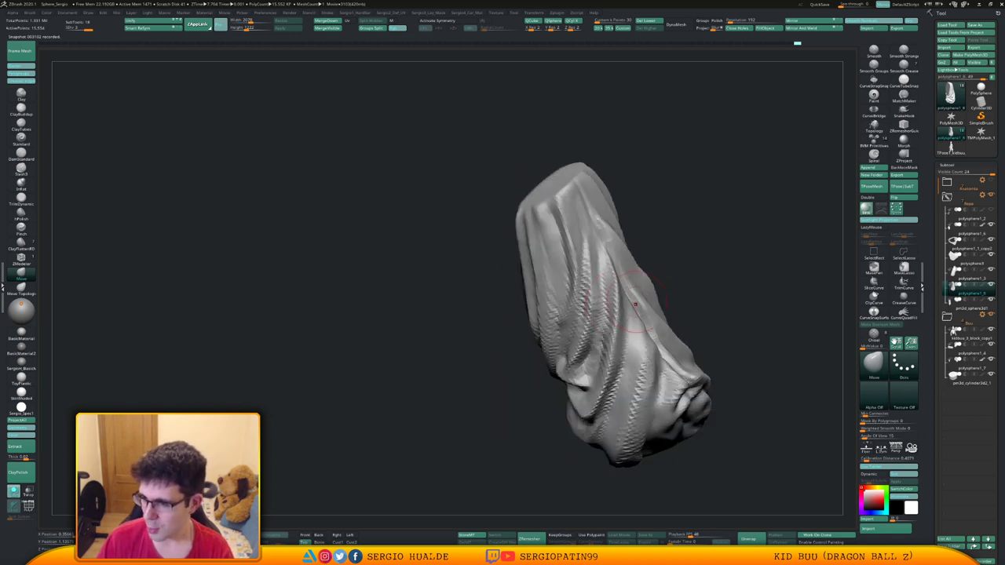
Refine the trouser leg's side silhouette beside the long outer crease with the Move brush.
{"action": "mouse_move", "coordinate": [634, 311]}
{"action": "right_mouse_down"}
{"action": "mouse_move", "coordinate": [600, 311]}
{"action": "mouse_move", "coordinate": [591, 275]}
{"action": "mouse_move", "coordinate": [630, 301]}
{"action": "mouse_move", "coordinate": [622, 360]}
{"action": "mouse_move", "coordinate": [623, 296]}
{"action": "mouse_move", "coordinate": [634, 291]}
{"action": "right_mouse_up"}
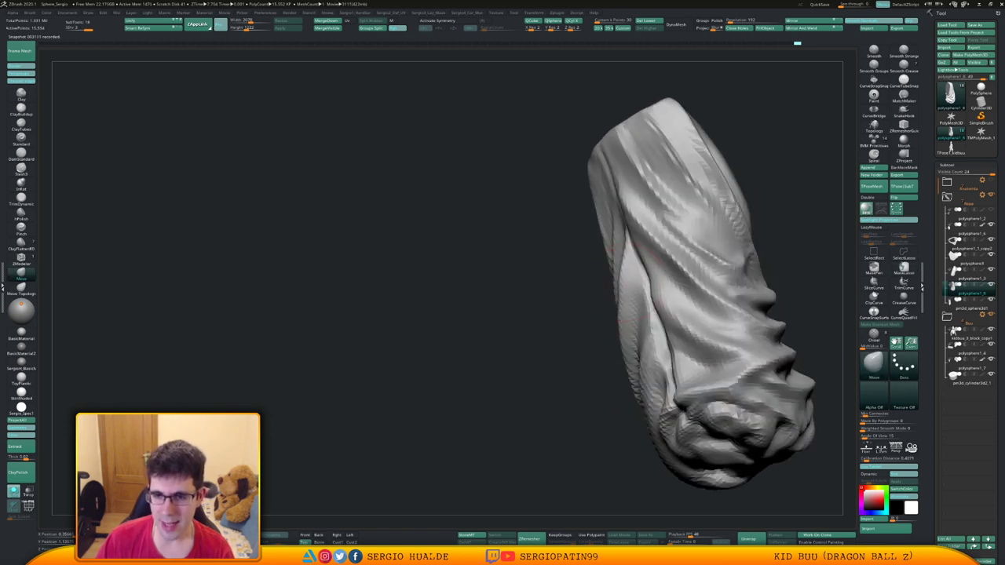
{"action": "left_click_drag", "start_coordinate": [630, 302], "coordinate": [624, 303]}
{"action": "right_click_drag", "start_coordinate": [635, 308], "coordinate": [616, 304]}
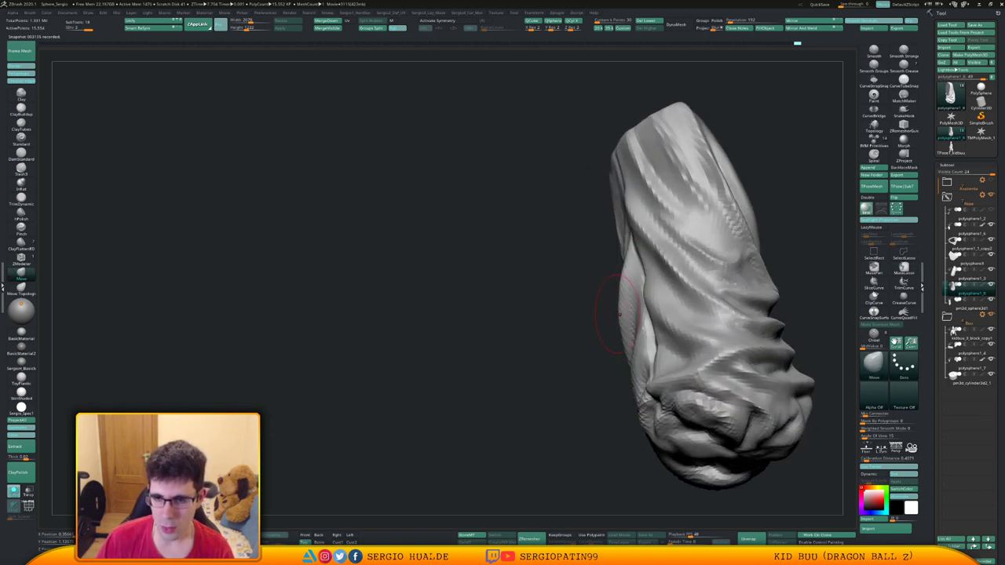
{"action": "left_click_drag", "start_coordinate": [616, 311], "coordinate": [620, 312]}
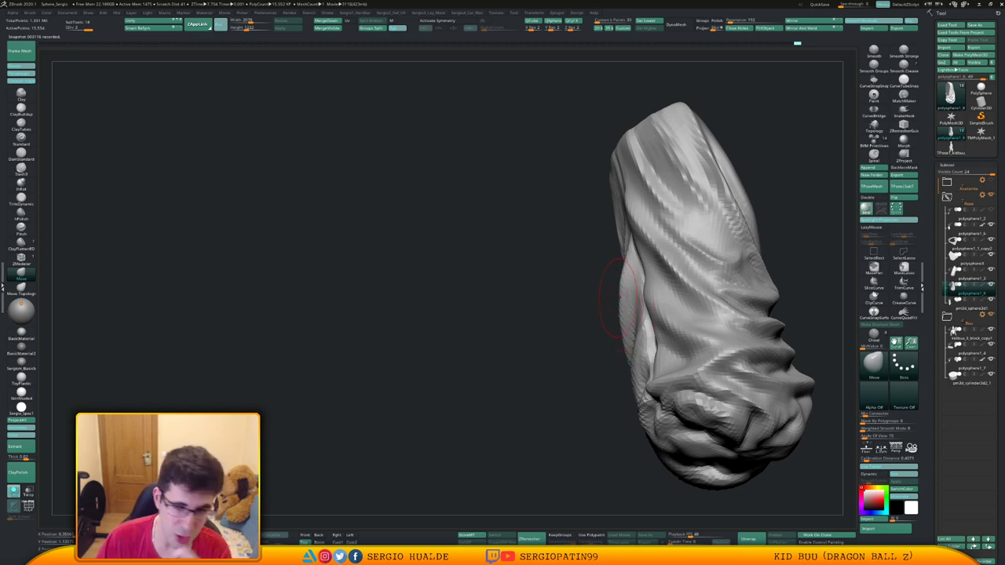
{"action": "mouse_move", "coordinate": [617, 306]}
{"action": "right_mouse_down"}
{"action": "mouse_move", "coordinate": [635, 291]}
{"action": "mouse_move", "coordinate": [625, 295]}
{"action": "right_mouse_up"}
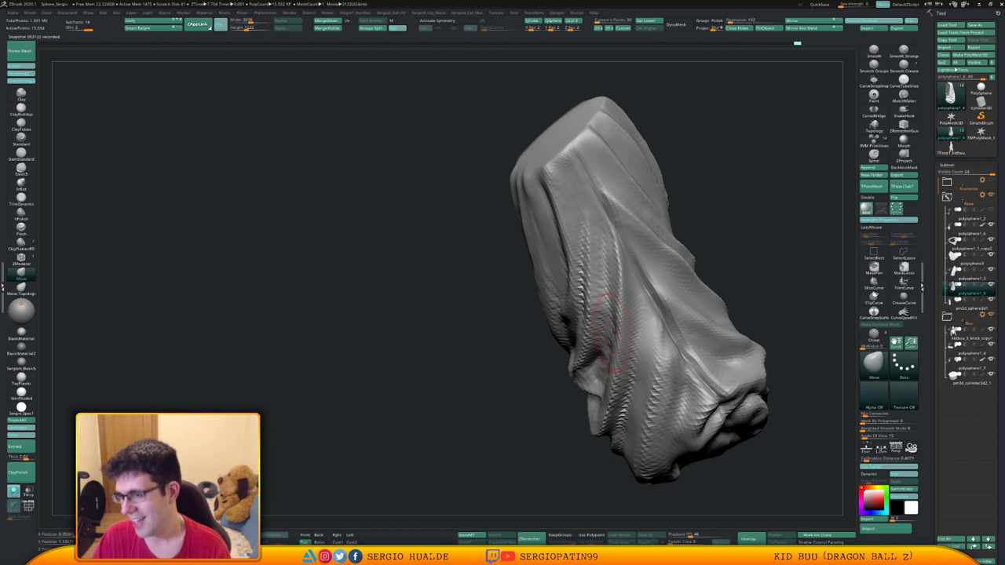
{"action": "mouse_move", "coordinate": [628, 328]}
{"action": "right_mouse_down"}
{"action": "mouse_move", "coordinate": [662, 323]}
{"action": "mouse_move", "coordinate": [586, 340]}
{"action": "mouse_move", "coordinate": [584, 317]}
{"action": "right_mouse_up"}
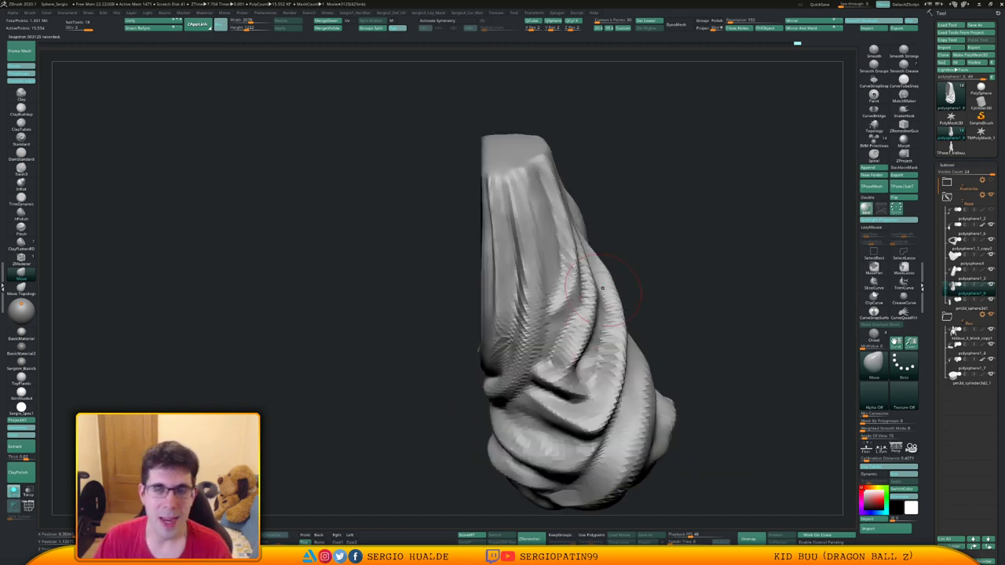
Carve the crease between the mid-leg folds with the DamStandard brush and smooth the surrounding surface.
{"action": "mouse_move", "coordinate": [581, 372]}
{"action": "right_mouse_down"}
{"action": "mouse_move", "coordinate": [590, 342]}
{"action": "mouse_move", "coordinate": [609, 374]}
{"action": "right_mouse_up"}
{"action": "key", "text": "b"}
{"action": "key", "text": "d"}
{"action": "key", "text": "s"}
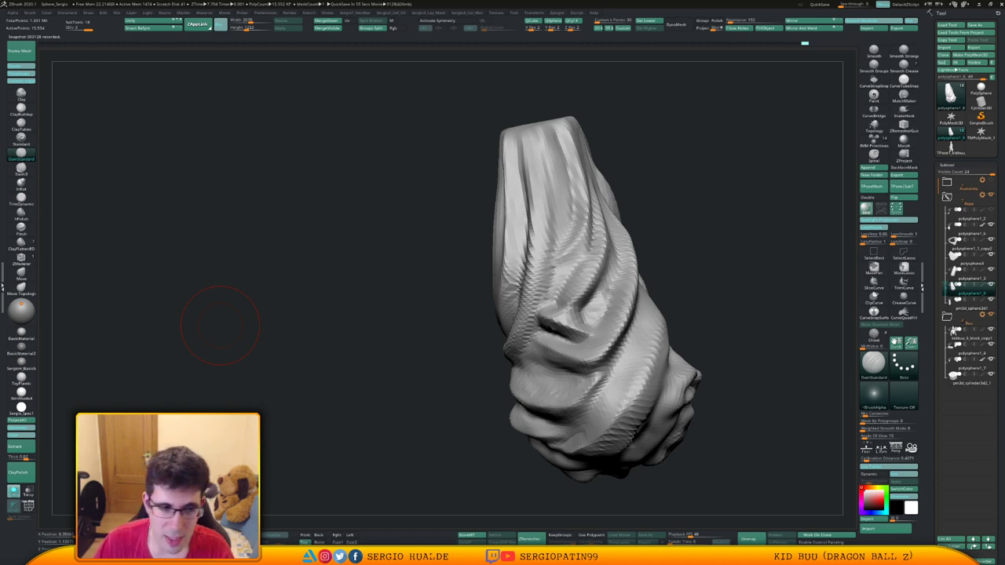
{"action": "mouse_move", "coordinate": [220, 326]}
{"action": "left_mouse_down"}
{"action": "mouse_move", "coordinate": [208, 327]}
{"action": "mouse_move", "coordinate": [213, 301]}
{"action": "mouse_move", "coordinate": [255, 290]}
{"action": "left_mouse_up"}
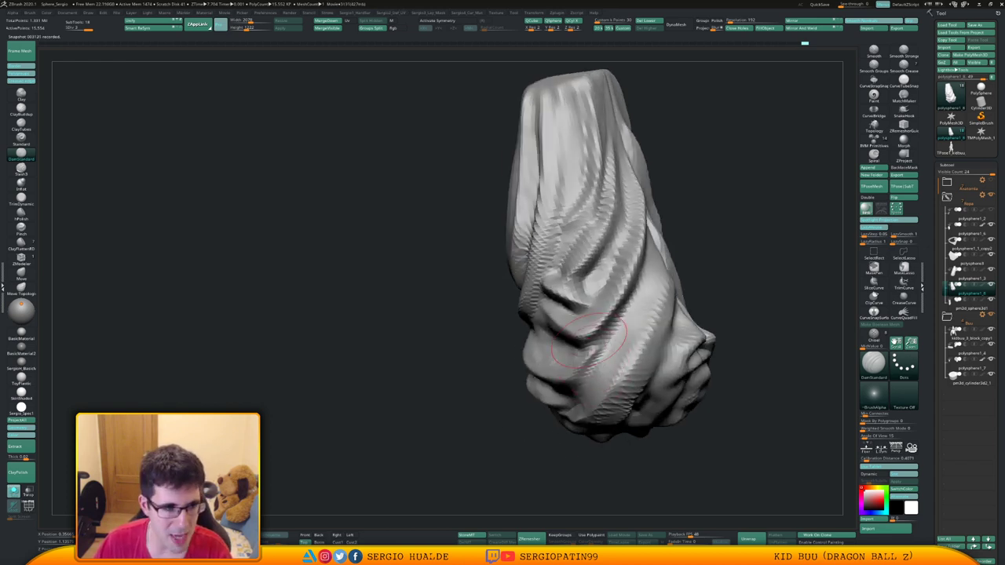
{"action": "left_click_drag", "start_coordinate": [377, 326], "coordinate": [401, 345]}
{"action": "mouse_move", "coordinate": [578, 312]}
{"action": "left_mouse_down"}
{"action": "mouse_move", "coordinate": [568, 291]}
{"action": "mouse_move", "coordinate": [550, 283]}
{"action": "left_mouse_up"}
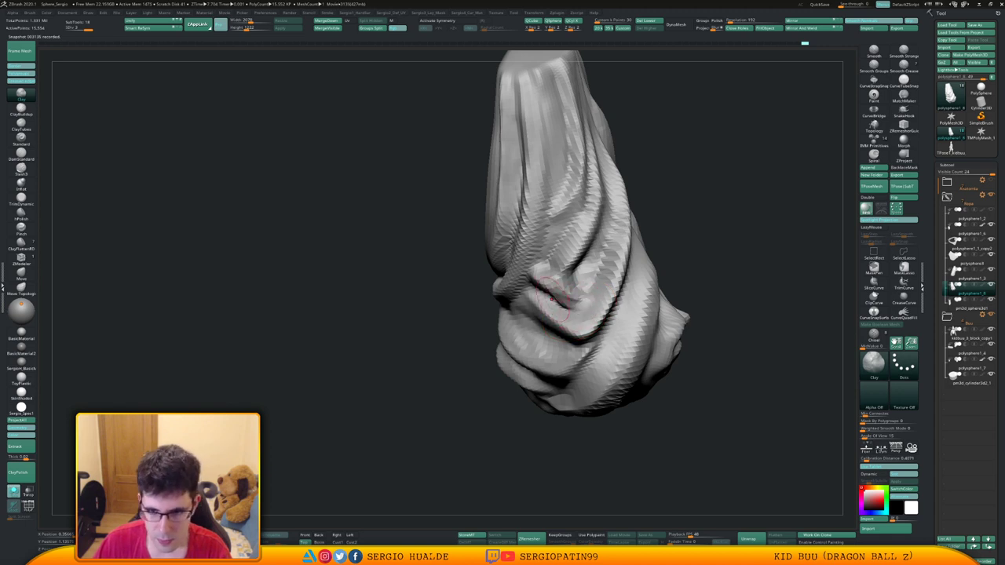
{"action": "right_click_drag", "start_coordinate": [559, 291], "coordinate": [585, 293]}
{"action": "mouse_move", "coordinate": [542, 286]}
{"action": "left_mouse_down", "text": "shift"}
{"action": "mouse_move", "coordinate": [569, 300]}
{"action": "mouse_move", "coordinate": [594, 272]}
{"action": "left_mouse_up", "text": "shift"}
{"action": "right_click_drag", "start_coordinate": [589, 285], "coordinate": [560, 293]}
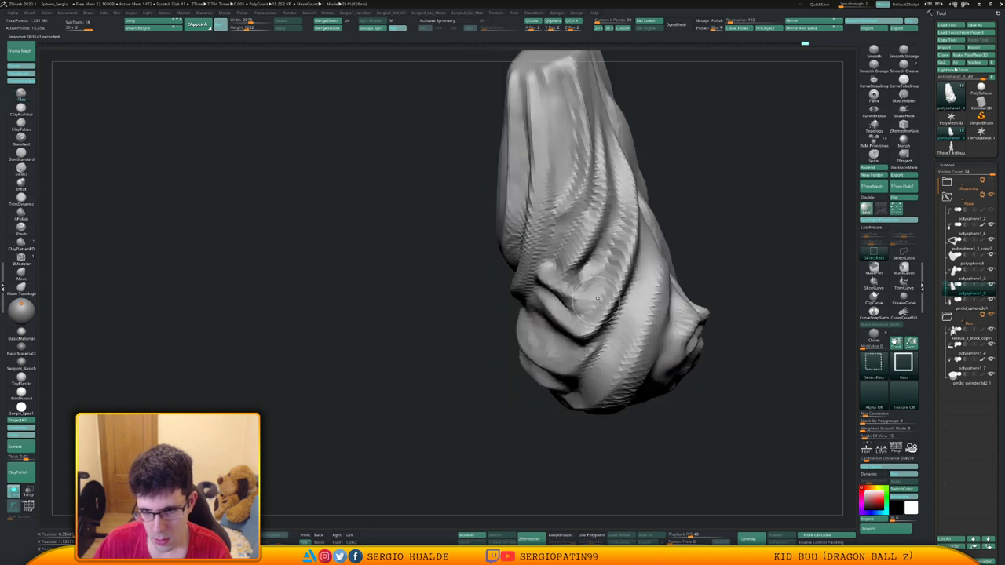
Deepen the hollow beside the curled mid-leg fold with the DamStandard brush.
{"action": "key", "text": "b"}
{"action": "key", "text": "d"}
{"action": "key", "text": "s"}
{"action": "mouse_move", "coordinate": [595, 292]}
{"action": "left_mouse_down"}
{"action": "mouse_move", "coordinate": [558, 298]}
{"action": "mouse_move", "coordinate": [594, 292]}
{"action": "left_mouse_up"}
{"action": "mouse_move", "coordinate": [605, 272]}
{"action": "right_mouse_down", "text": "alt"}
{"action": "mouse_move", "coordinate": [570, 342]}
{"action": "mouse_move", "coordinate": [555, 347]}
{"action": "right_mouse_up", "text": "alt"}
Build up the fold below the mid-leg hollow with the ClayBuildup brush.
{"action": "key", "text": "b"}
{"action": "key", "text": "c"}
{"action": "key", "text": "b"}
{"action": "left_click_drag", "start_coordinate": [555, 347], "coordinate": [563, 358]}
{"action": "mouse_move", "coordinate": [562, 358]}
{"action": "right_mouse_down"}
{"action": "mouse_move", "coordinate": [561, 336]}
{"action": "mouse_move", "coordinate": [538, 351]}
{"action": "right_mouse_up"}
Add volume along the V-shaped mid-leg folds with the Clay brush.
{"action": "key", "text": "b"}
{"action": "key", "text": "d"}
{"action": "key", "text": "s"}
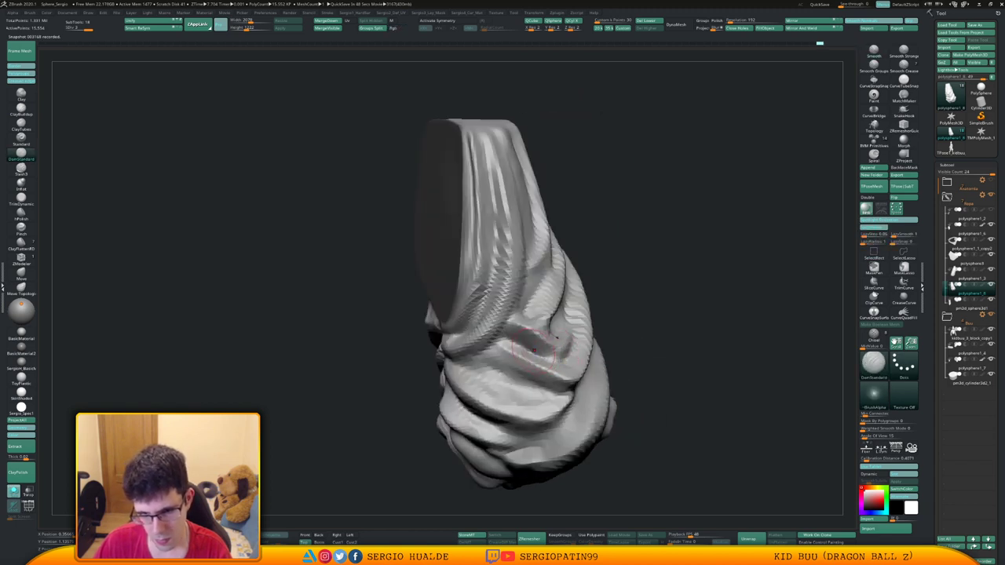
{"action": "key", "text": "b"}
{"action": "key", "text": "c"}
{"action": "key", "text": "l"}
{"action": "left_click_drag", "start_coordinate": [527, 344], "coordinate": [559, 356]}
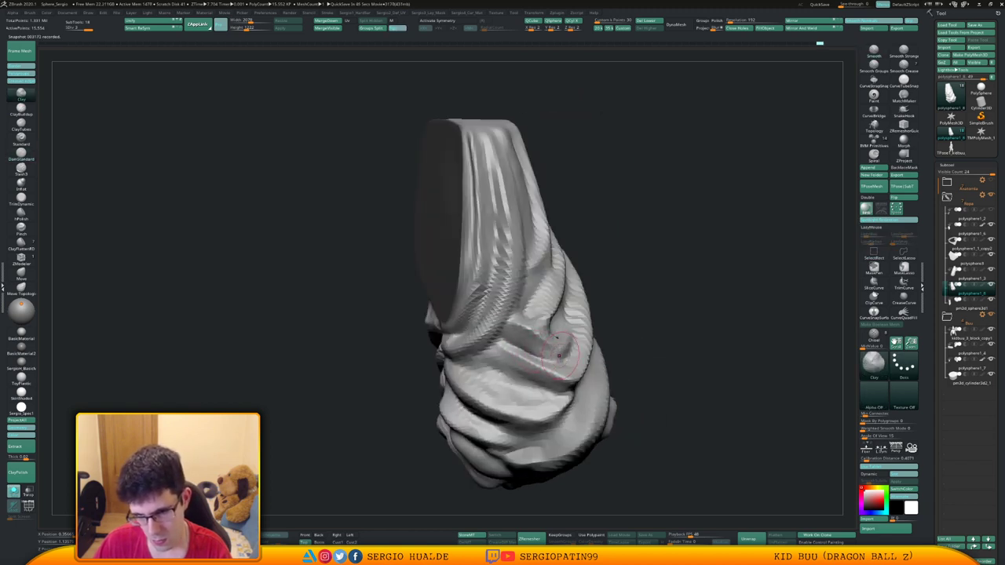
{"action": "right_click_drag", "start_coordinate": [559, 356], "coordinate": [543, 334]}
{"action": "left_click_drag", "start_coordinate": [543, 330], "coordinate": [551, 359]}
{"action": "right_click_drag", "start_coordinate": [551, 362], "coordinate": [534, 346]}
Pull the curled mid-leg folds and their front silhouette into shape with the Move brush.
{"action": "key", "text": "b"}
{"action": "key", "text": "m"}
{"action": "key", "text": "v"}
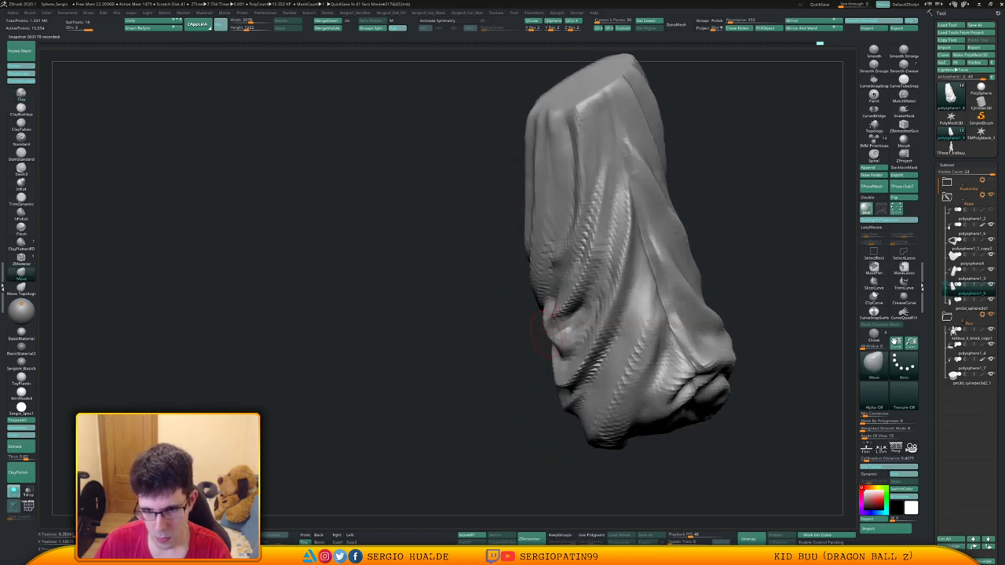
{"action": "right_click_drag", "start_coordinate": [552, 311], "coordinate": [567, 326]}
{"action": "right_click_drag", "start_coordinate": [567, 325], "coordinate": [578, 331]}
{"action": "left_click_drag", "start_coordinate": [563, 330], "coordinate": [560, 316]}
{"action": "right_click_drag", "start_coordinate": [572, 313], "coordinate": [584, 318]}
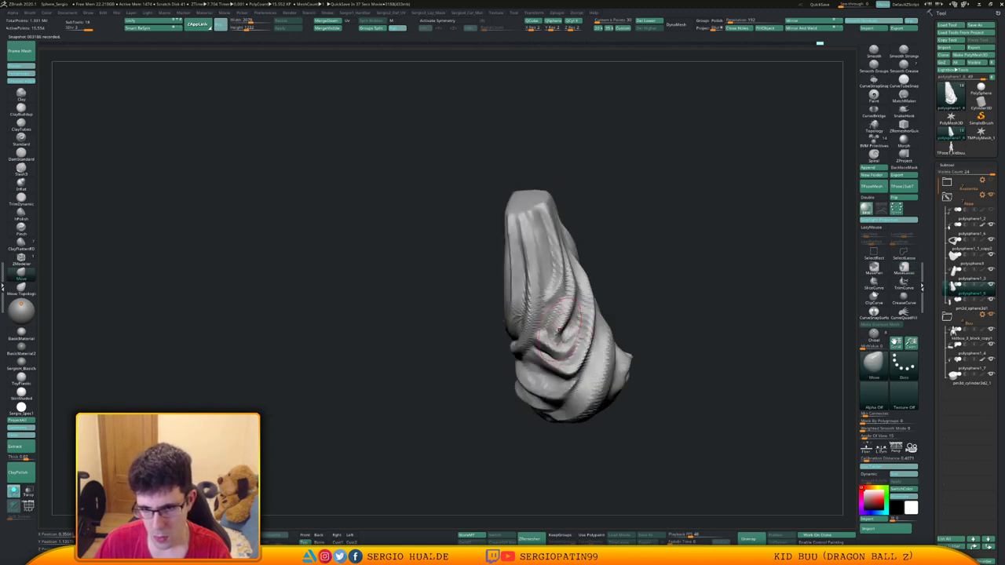
{"action": "left_click_drag", "start_coordinate": [567, 317], "coordinate": [562, 311]}
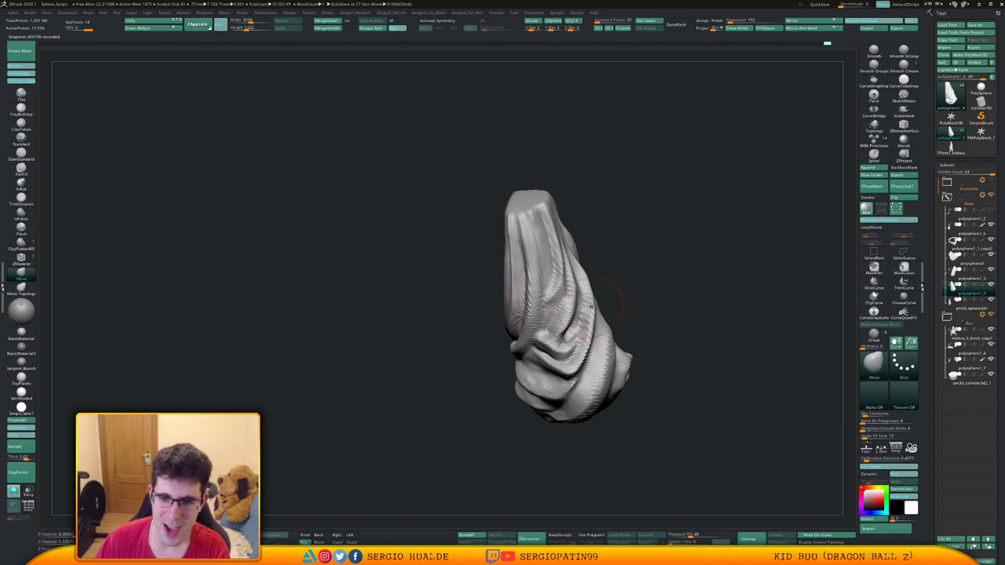
Shift the fold on the inner side of the mid-leg V with the Move brush.
{"action": "mouse_move", "coordinate": [596, 340]}
{"action": "right_mouse_down"}
{"action": "mouse_move", "coordinate": [563, 336]}
{"action": "mouse_move", "coordinate": [546, 281]}
{"action": "mouse_move", "coordinate": [549, 359]}
{"action": "mouse_move", "coordinate": [563, 347]}
{"action": "mouse_move", "coordinate": [559, 355]}
{"action": "right_mouse_up"}
{"action": "key", "text": "s"}
{"action": "key", "text": "s"}
{"action": "key", "text": "s"}
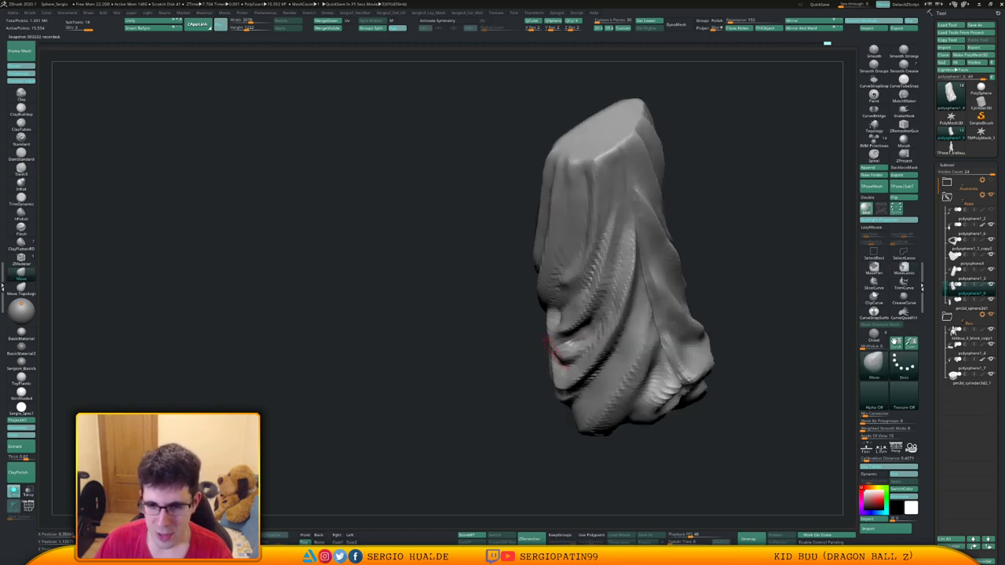
{"action": "mouse_move", "coordinate": [554, 327]}
{"action": "right_mouse_down"}
{"action": "mouse_move", "coordinate": [578, 333]}
{"action": "mouse_move", "coordinate": [543, 337]}
{"action": "right_mouse_up"}
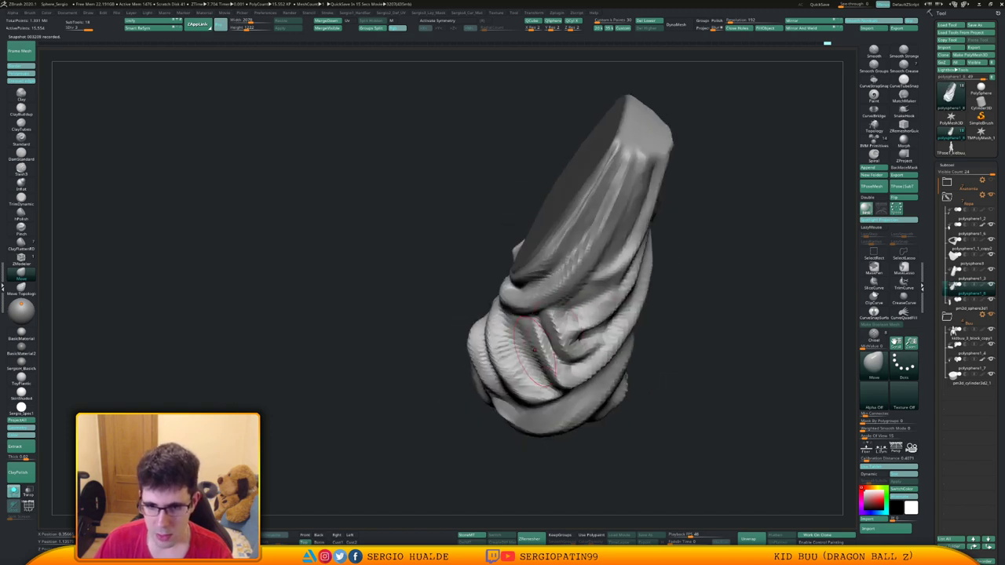
{"action": "mouse_move", "coordinate": [538, 366]}
{"action": "left_mouse_down"}
{"action": "mouse_move", "coordinate": [547, 367]}
{"action": "mouse_move", "coordinate": [544, 351]}
{"action": "left_mouse_up"}
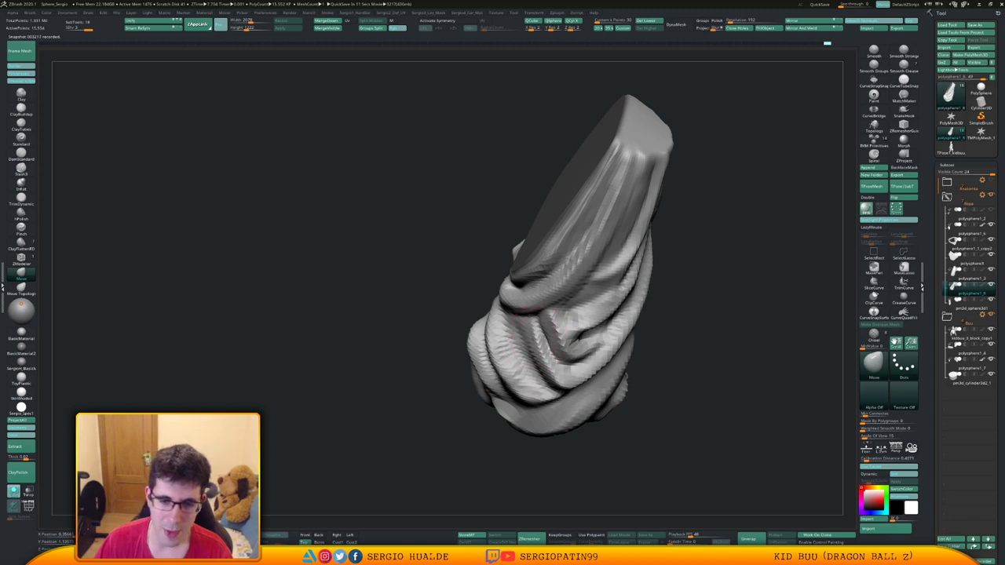
{"action": "mouse_move", "coordinate": [542, 350]}
{"action": "right_mouse_down"}
{"action": "mouse_move", "coordinate": [566, 340]}
{"action": "mouse_move", "coordinate": [504, 364]}
{"action": "mouse_move", "coordinate": [534, 350]}
{"action": "mouse_move", "coordinate": [582, 351]}
{"action": "mouse_move", "coordinate": [591, 362]}
{"action": "mouse_move", "coordinate": [463, 347]}
{"action": "mouse_move", "coordinate": [509, 337]}
{"action": "mouse_move", "coordinate": [489, 326]}
{"action": "mouse_move", "coordinate": [471, 350]}
{"action": "mouse_move", "coordinate": [483, 322]}
{"action": "mouse_move", "coordinate": [452, 369]}
{"action": "mouse_move", "coordinate": [505, 288]}
{"action": "mouse_move", "coordinate": [483, 330]}
{"action": "mouse_move", "coordinate": [497, 353]}
{"action": "mouse_move", "coordinate": [578, 360]}
{"action": "mouse_move", "coordinate": [450, 359]}
{"action": "right_mouse_up"}
Examine the trouser leg's folds from several sides, including the upper end near the waist.
{"action": "key", "text": "b"}
{"action": "key", "text": "d"}
{"action": "key", "text": "s"}
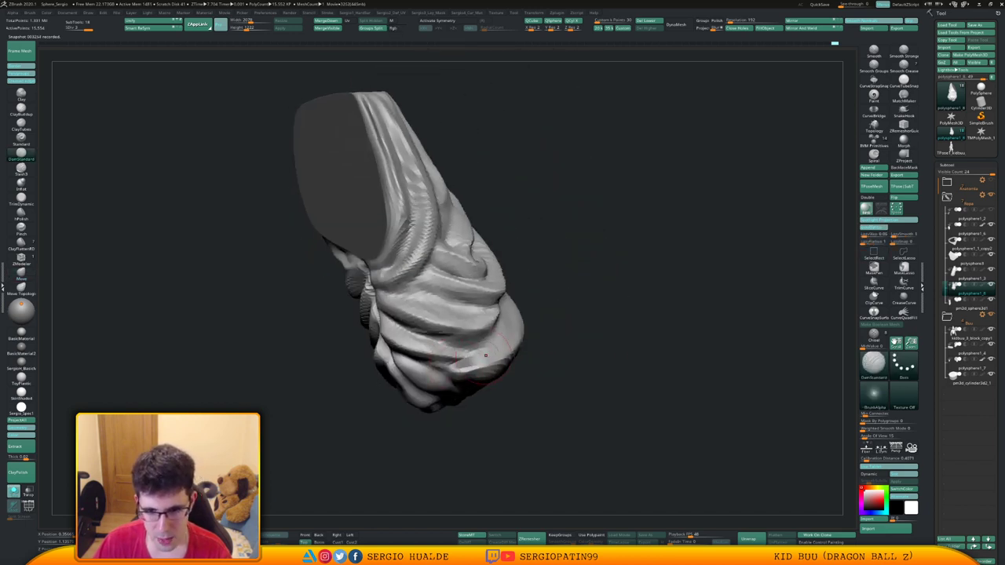
{"action": "right_click_drag", "start_coordinate": [450, 359], "coordinate": [488, 330]}
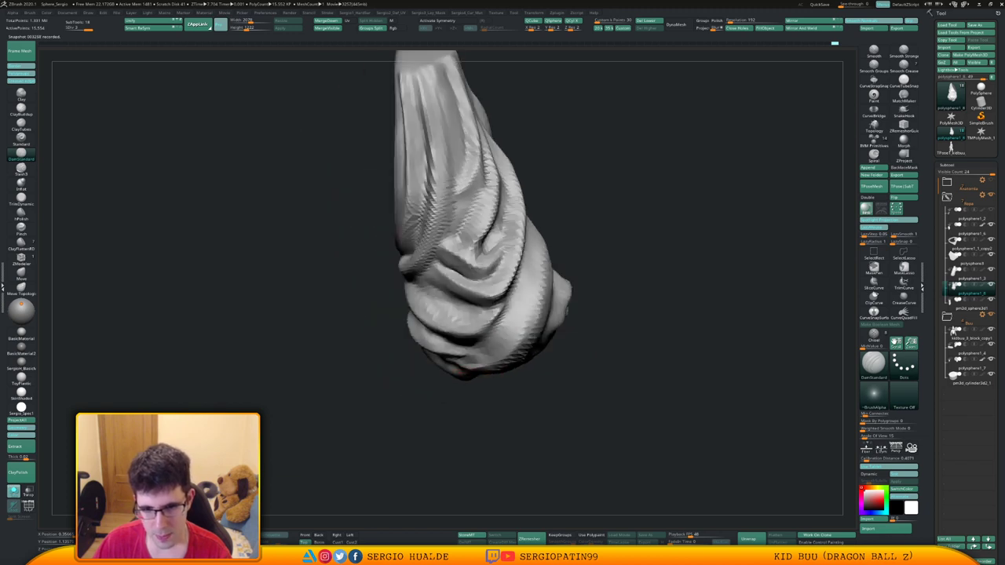
{"action": "mouse_move", "coordinate": [463, 371]}
{"action": "right_mouse_down"}
{"action": "mouse_move", "coordinate": [510, 358]}
{"action": "mouse_move", "coordinate": [498, 341]}
{"action": "mouse_move", "coordinate": [522, 314]}
{"action": "mouse_move", "coordinate": [501, 261]}
{"action": "mouse_move", "coordinate": [472, 299]}
{"action": "mouse_move", "coordinate": [503, 306]}
{"action": "mouse_move", "coordinate": [514, 291]}
{"action": "mouse_move", "coordinate": [448, 354]}
{"action": "mouse_move", "coordinate": [522, 377]}
{"action": "mouse_move", "coordinate": [532, 325]}
{"action": "mouse_move", "coordinate": [495, 322]}
{"action": "mouse_move", "coordinate": [499, 346]}
{"action": "mouse_move", "coordinate": [369, 338]}
{"action": "right_mouse_up"}
{"action": "left_click", "coordinate": [14, 491]}
{"action": "key", "text": "b"}
{"action": "key", "text": "m"}
{"action": "key", "text": "v"}
{"action": "key", "text": "s"}
{"action": "mouse_move", "coordinate": [562, 277]}
{"action": "right_mouse_down", "text": "ctrl"}
{"action": "mouse_move", "coordinate": [549, 310]}
{"action": "mouse_move", "coordinate": [617, 303]}
{"action": "mouse_move", "coordinate": [565, 256]}
{"action": "mouse_move", "coordinate": [563, 292]}
{"action": "right_mouse_up", "text": "ctrl"}
{"action": "key", "text": "alt+s"}
{"action": "right_click_drag", "start_coordinate": [564, 211], "coordinate": [553, 318], "text": "alt"}
{"action": "mouse_move", "coordinate": [553, 227]}
{"action": "right_mouse_down"}
{"action": "mouse_move", "coordinate": [559, 299]}
{"action": "mouse_move", "coordinate": [559, 287]}
{"action": "right_mouse_up"}
Carve long grooves from the waist edge down the front of the upper leg with the DamStandard brush.
{"action": "key", "text": "b"}
{"action": "key", "text": "d"}
{"action": "key", "text": "s"}
{"action": "key", "text": "s"}
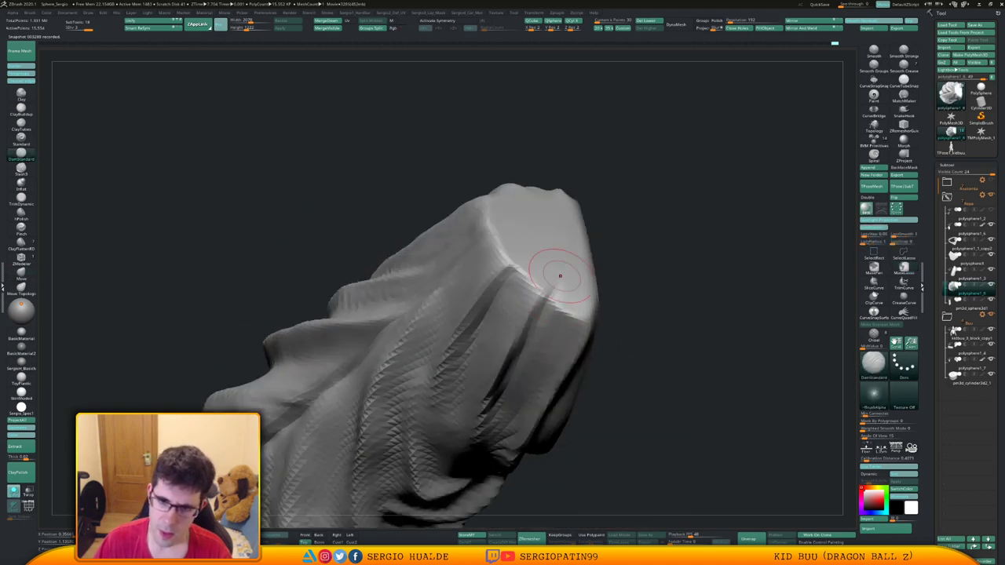
{"action": "left_click_drag", "start_coordinate": [559, 277], "coordinate": [545, 307]}
{"action": "right_click_drag", "start_coordinate": [545, 333], "coordinate": [540, 318]}
{"action": "left_click_drag", "start_coordinate": [536, 325], "coordinate": [505, 381]}
{"action": "right_click_drag", "start_coordinate": [507, 369], "coordinate": [532, 267]}
{"action": "left_click_drag", "start_coordinate": [529, 259], "coordinate": [486, 327]}
{"action": "right_click_drag", "start_coordinate": [485, 328], "coordinate": [525, 287]}
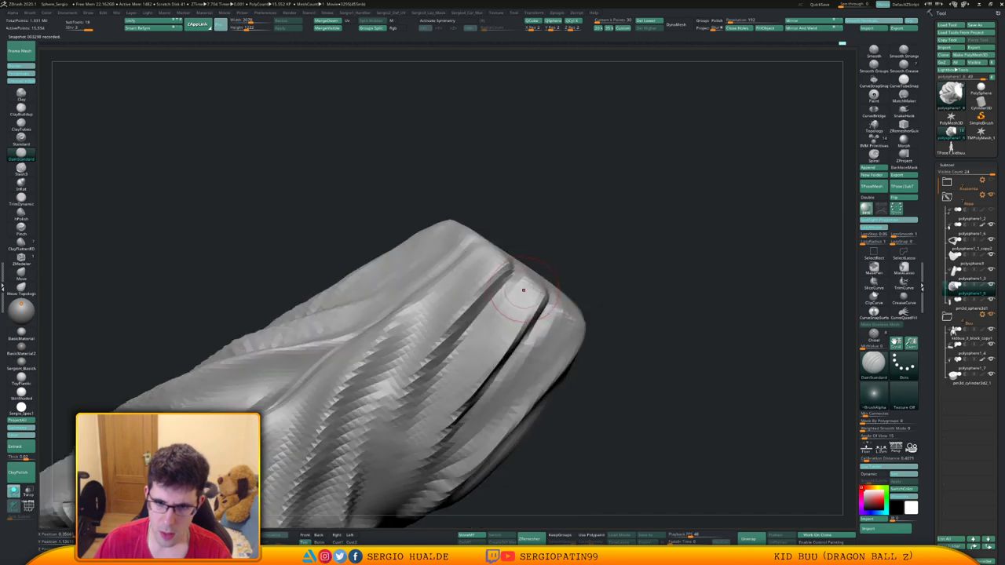
{"action": "mouse_move", "coordinate": [512, 293]}
{"action": "left_mouse_down"}
{"action": "mouse_move", "coordinate": [515, 278]}
{"action": "mouse_move", "coordinate": [443, 369]}
{"action": "left_mouse_up"}
Carve a DamStandard crease down the inner leg from the lower corner of the flat crotch face.
{"action": "right_click_drag", "start_coordinate": [448, 403], "coordinate": [463, 353], "text": "ctrl"}
{"action": "mouse_move", "coordinate": [464, 353]}
{"action": "right_mouse_down"}
{"action": "mouse_move", "coordinate": [512, 413]}
{"action": "mouse_move", "coordinate": [503, 371]}
{"action": "right_mouse_up"}
{"action": "mouse_move", "coordinate": [455, 393]}
{"action": "right_mouse_down", "text": "alt"}
{"action": "mouse_move", "coordinate": [492, 358]}
{"action": "mouse_move", "coordinate": [471, 400]}
{"action": "right_mouse_up", "text": "alt"}
{"action": "mouse_move", "coordinate": [471, 400]}
{"action": "right_mouse_down"}
{"action": "mouse_move", "coordinate": [502, 393]}
{"action": "mouse_move", "coordinate": [486, 394]}
{"action": "mouse_move", "coordinate": [506, 373]}
{"action": "mouse_move", "coordinate": [495, 413]}
{"action": "right_mouse_up"}
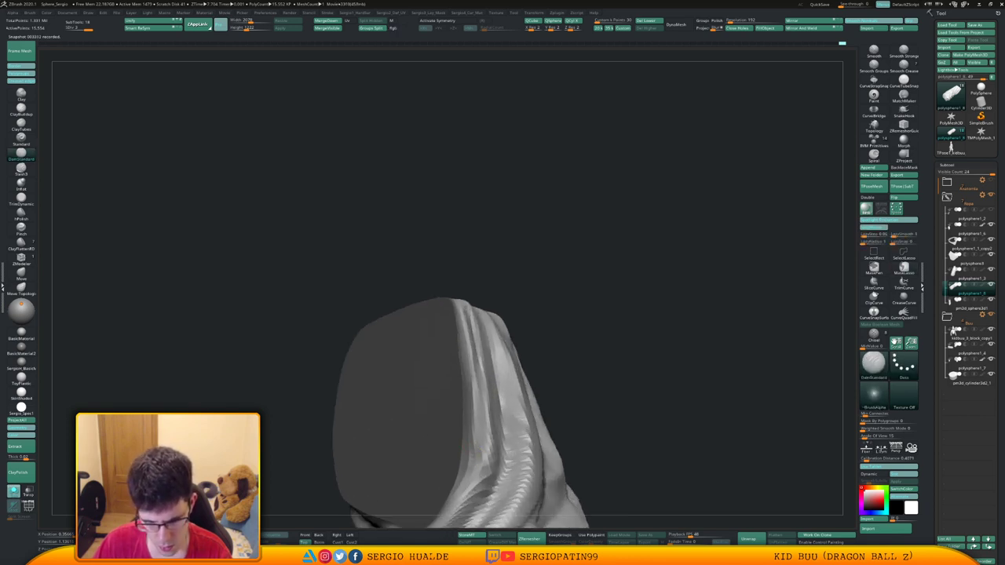
{"action": "left_click_drag", "start_coordinate": [457, 503], "coordinate": [461, 488]}
{"action": "right_click_drag", "start_coordinate": [461, 488], "coordinate": [503, 415]}
{"action": "mouse_move", "coordinate": [503, 414]}
{"action": "left_mouse_down"}
{"action": "mouse_move", "coordinate": [471, 441]}
{"action": "mouse_move", "coordinate": [385, 437]}
{"action": "mouse_move", "coordinate": [455, 442]}
{"action": "left_mouse_up"}
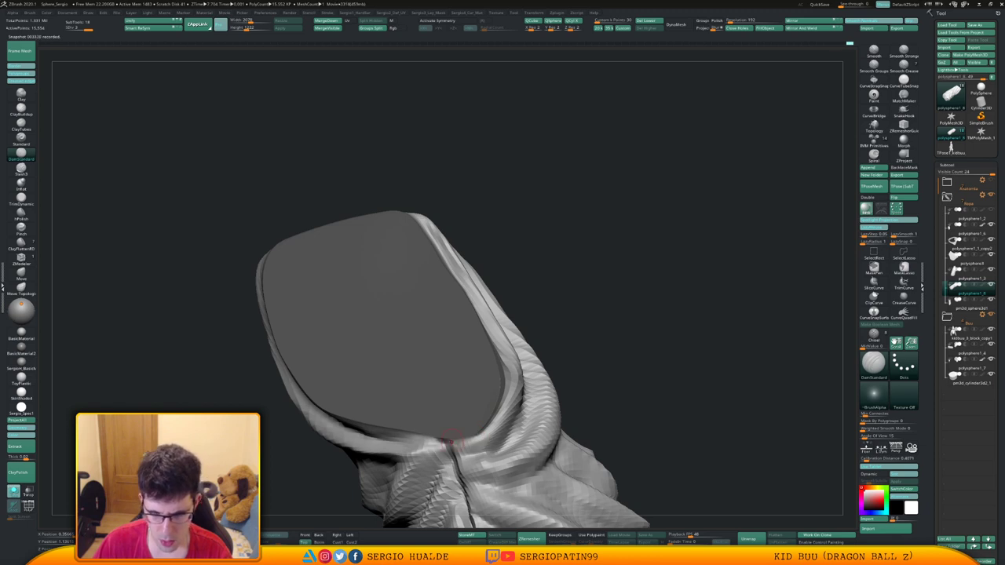
Examine the trouser leg's silhouette and folds from the outer, front and inner sides.
{"action": "mouse_move", "coordinate": [454, 442]}
{"action": "right_mouse_down", "text": "ctrl"}
{"action": "mouse_move", "coordinate": [464, 377]}
{"action": "mouse_move", "coordinate": [408, 381]}
{"action": "right_mouse_up", "text": "ctrl"}
{"action": "mouse_move", "coordinate": [668, 361]}
{"action": "right_mouse_down"}
{"action": "mouse_move", "coordinate": [621, 353]}
{"action": "mouse_move", "coordinate": [589, 302]}
{"action": "right_mouse_up"}
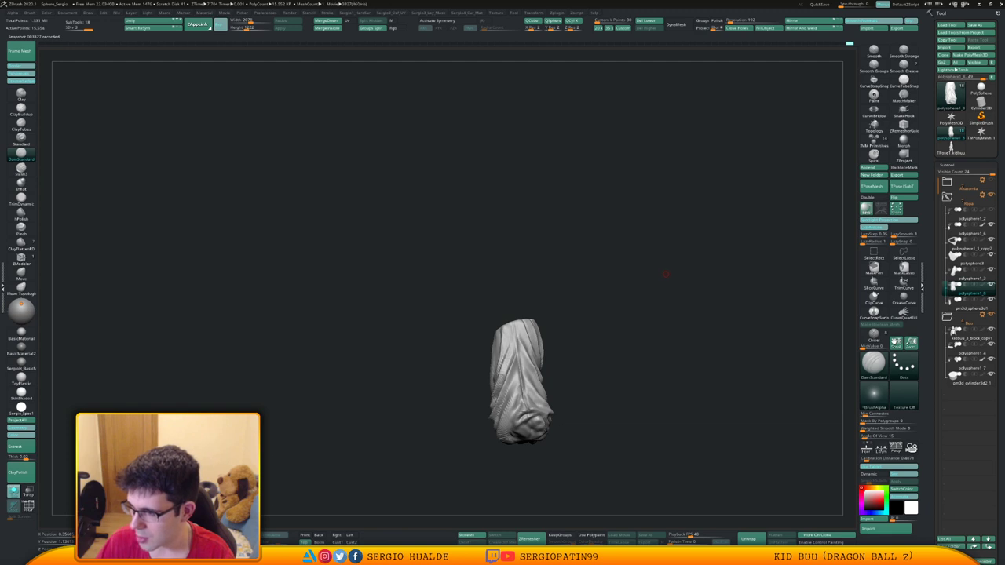
{"action": "mouse_move", "coordinate": [668, 270]}
{"action": "left_mouse_down"}
{"action": "mouse_move", "coordinate": [640, 281]}
{"action": "mouse_move", "coordinate": [605, 338]}
{"action": "left_mouse_up"}
{"action": "left_click_drag", "start_coordinate": [543, 412], "coordinate": [528, 449], "text": "shift"}
{"action": "mouse_move", "coordinate": [620, 424]}
{"action": "left_mouse_down"}
{"action": "mouse_move", "coordinate": [573, 421]}
{"action": "mouse_move", "coordinate": [585, 358]}
{"action": "mouse_move", "coordinate": [564, 362]}
{"action": "left_mouse_up"}
{"action": "left_click_drag", "start_coordinate": [518, 321], "coordinate": [510, 338], "text": "shift"}
{"action": "mouse_move", "coordinate": [637, 346]}
{"action": "left_mouse_down"}
{"action": "mouse_move", "coordinate": [584, 370]}
{"action": "mouse_move", "coordinate": [578, 275]}
{"action": "mouse_move", "coordinate": [514, 255]}
{"action": "mouse_move", "coordinate": [499, 260]}
{"action": "mouse_move", "coordinate": [526, 250]}
{"action": "left_mouse_up"}
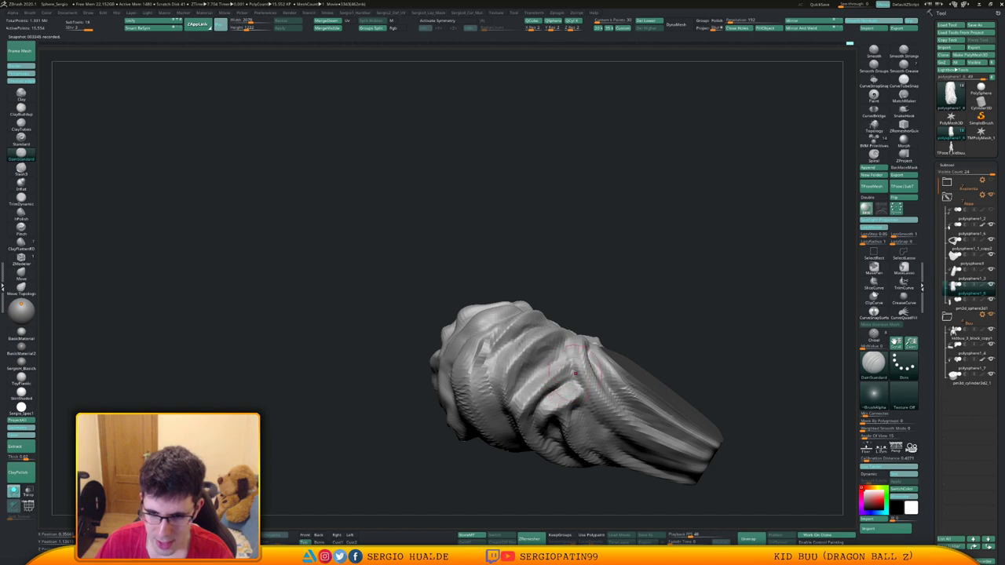
{"action": "left_click_drag", "start_coordinate": [514, 476], "coordinate": [497, 440]}
{"action": "left_click_drag", "start_coordinate": [616, 408], "coordinate": [659, 393]}
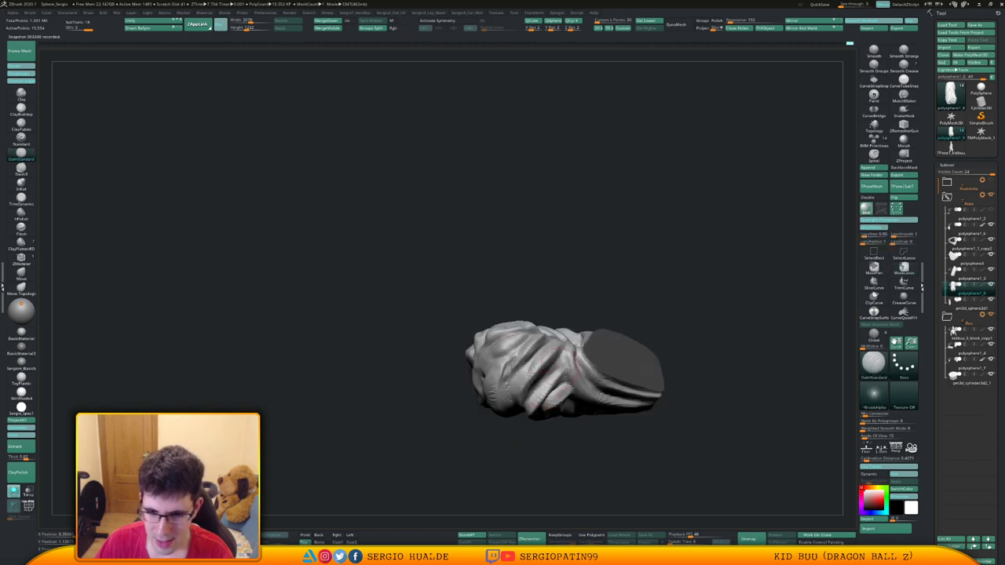
{"action": "left_click_drag", "start_coordinate": [510, 451], "coordinate": [542, 452]}
Carve into the inner-leg folds with DamStandard and flatten their surfaces with the TrimDynamic brush.
{"action": "right_click_drag", "start_coordinate": [541, 384], "coordinate": [554, 359]}
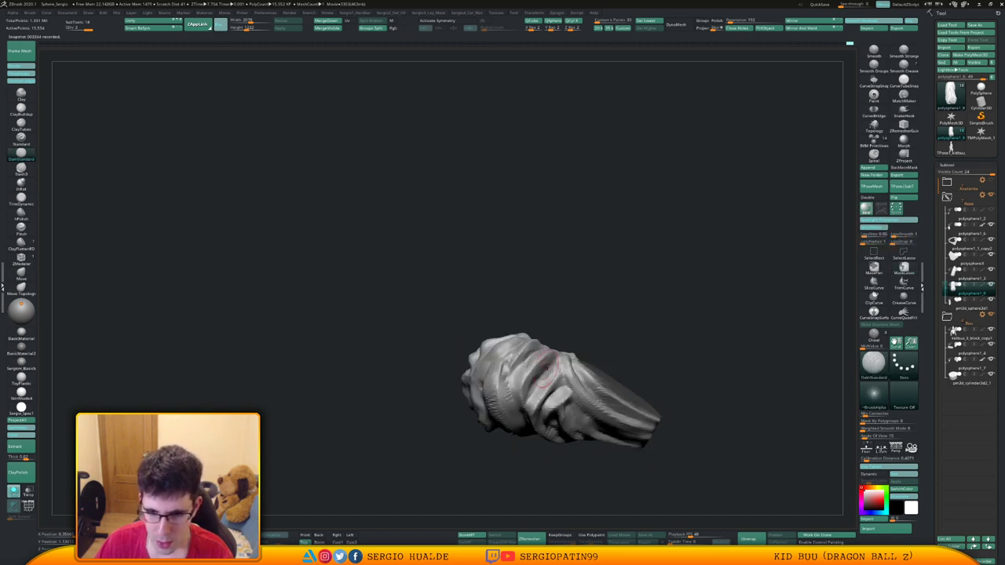
{"action": "left_click_drag", "start_coordinate": [559, 376], "coordinate": [557, 358]}
{"action": "mouse_move", "coordinate": [557, 360]}
{"action": "right_mouse_down"}
{"action": "mouse_move", "coordinate": [567, 385]}
{"action": "mouse_move", "coordinate": [550, 408]}
{"action": "right_mouse_up"}
{"action": "left_click_drag", "start_coordinate": [549, 370], "coordinate": [540, 373]}
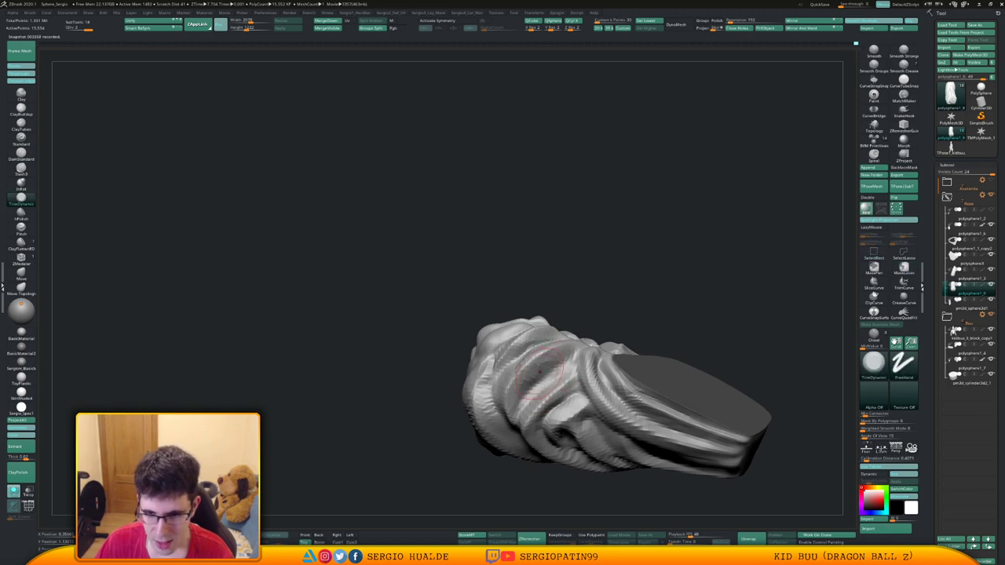
{"action": "right_click_drag", "start_coordinate": [539, 384], "coordinate": [545, 358]}
{"action": "left_click_drag", "start_coordinate": [531, 381], "coordinate": [519, 394]}
{"action": "right_click_drag", "start_coordinate": [519, 385], "coordinate": [511, 424]}
{"action": "key", "text": "s"}
{"action": "left_click_drag", "start_coordinate": [533, 368], "coordinate": [528, 369]}
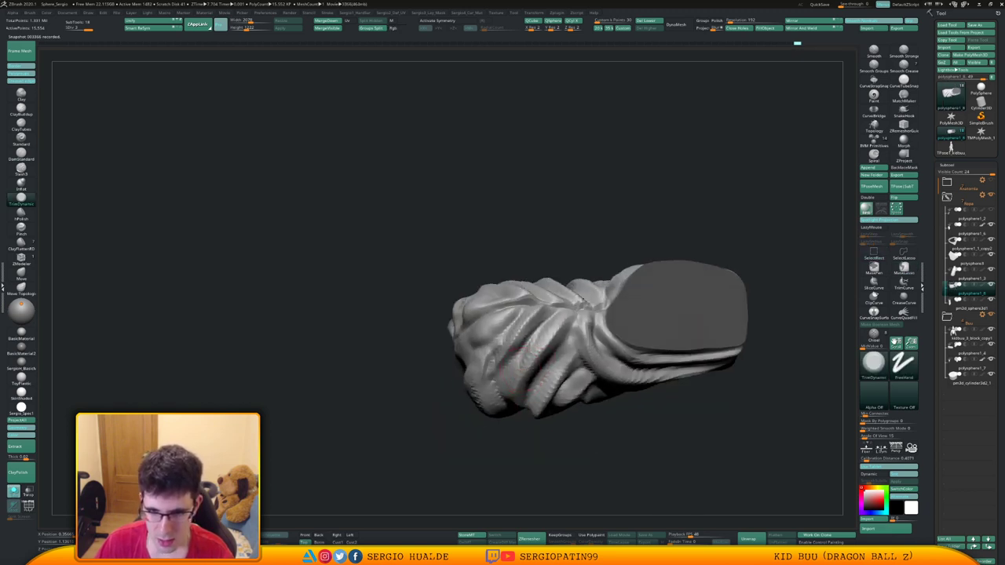
{"action": "mouse_move", "coordinate": [513, 362]}
{"action": "right_mouse_down"}
{"action": "mouse_move", "coordinate": [525, 331]}
{"action": "mouse_move", "coordinate": [539, 408]}
{"action": "mouse_move", "coordinate": [540, 365]}
{"action": "right_mouse_up"}
Try raising a lower inner-leg fold with the Standard brush, and undo the stroke.
{"action": "mouse_move", "coordinate": [456, 363]}
{"action": "right_mouse_down"}
{"action": "mouse_move", "coordinate": [534, 359]}
{"action": "mouse_move", "coordinate": [536, 412]}
{"action": "right_mouse_up"}
{"action": "key", "text": "b"}
{"action": "key", "text": "s"}
{"action": "key", "text": "t"}
{"action": "mouse_move", "coordinate": [466, 382]}
{"action": "left_mouse_down"}
{"action": "mouse_move", "coordinate": [474, 392]}
{"action": "mouse_move", "coordinate": [430, 356]}
{"action": "mouse_move", "coordinate": [428, 339]}
{"action": "left_mouse_up"}
{"action": "key", "text": "ctrl+z"}
Smooth the lower part of the inner-leg folds above the ankle.
{"action": "right_click_drag", "start_coordinate": [503, 370], "coordinate": [463, 372]}
{"action": "key", "text": "b"}
{"action": "key", "text": "d"}
{"action": "key", "text": "s"}
{"action": "right_click_drag", "start_coordinate": [518, 408], "coordinate": [488, 410]}
{"action": "mouse_move", "coordinate": [489, 410]}
{"action": "right_mouse_down", "text": "ctrl"}
{"action": "mouse_move", "coordinate": [486, 373]}
{"action": "mouse_move", "coordinate": [439, 378]}
{"action": "mouse_move", "coordinate": [474, 377]}
{"action": "right_mouse_up", "text": "ctrl"}
{"action": "left_click_drag", "start_coordinate": [429, 360], "coordinate": [440, 351], "text": "shift"}
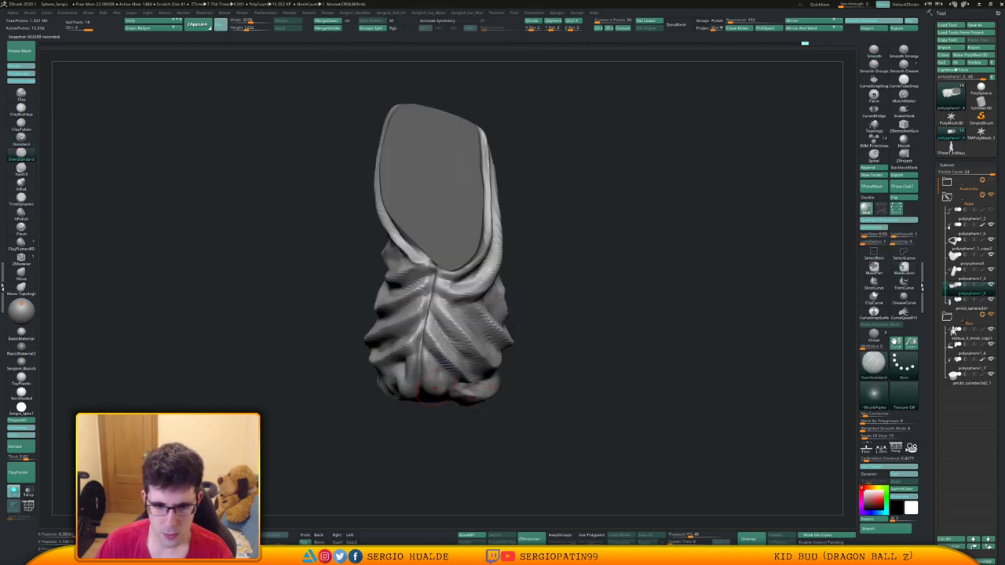
Carve DamStandard creases between the inner-leg folds where they branch off the central seam.
{"action": "right_click_drag", "start_coordinate": [471, 378], "coordinate": [426, 383]}
{"action": "key", "text": "b"}
{"action": "key", "text": "m"}
{"action": "key", "text": "v"}
{"action": "right_click_drag", "start_coordinate": [515, 385], "coordinate": [475, 388]}
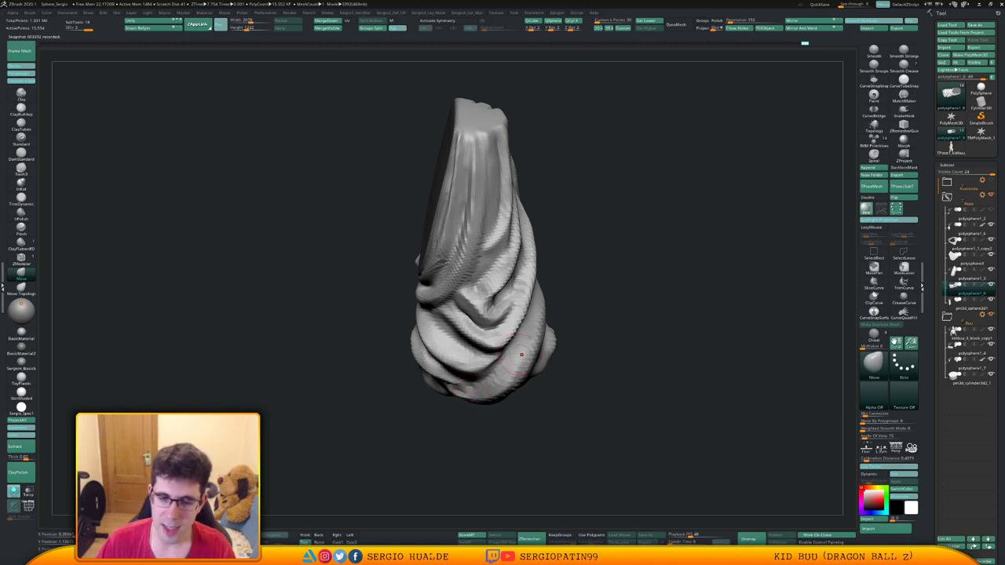
{"action": "mouse_move", "coordinate": [522, 355]}
{"action": "right_mouse_down"}
{"action": "mouse_move", "coordinate": [507, 322]}
{"action": "mouse_move", "coordinate": [578, 338]}
{"action": "mouse_move", "coordinate": [500, 315]}
{"action": "mouse_move", "coordinate": [578, 334]}
{"action": "mouse_move", "coordinate": [570, 361]}
{"action": "right_mouse_up"}
{"action": "key", "text": "ctrl+shift+d"}
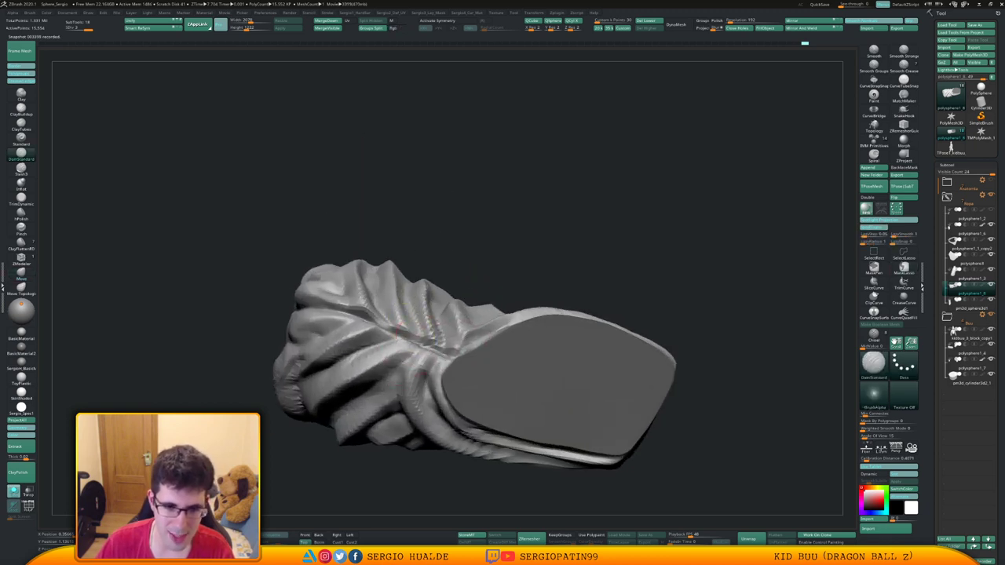
{"action": "mouse_move", "coordinate": [416, 343]}
{"action": "left_mouse_down"}
{"action": "mouse_move", "coordinate": [329, 408]}
{"action": "mouse_move", "coordinate": [372, 368]}
{"action": "left_mouse_up"}
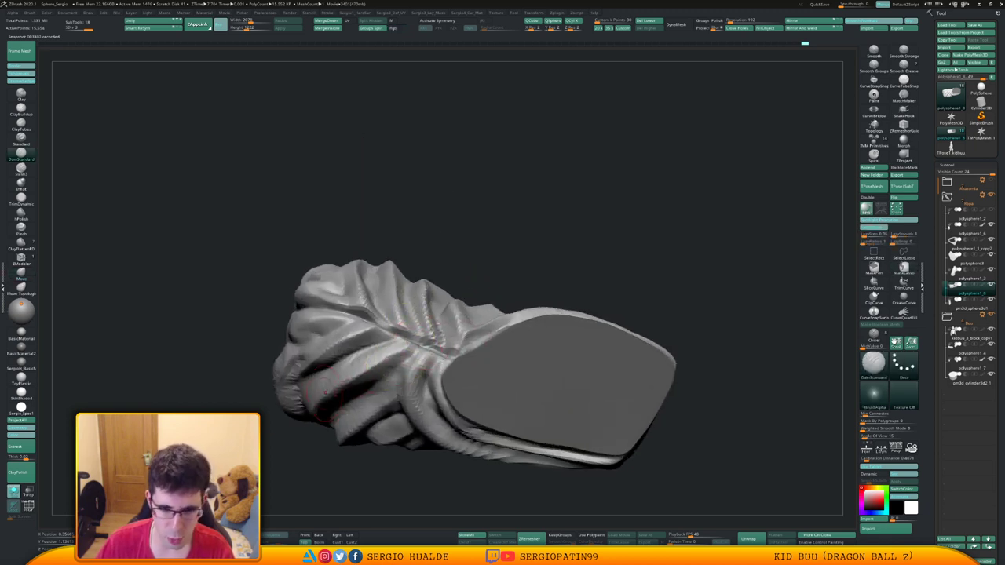
{"action": "left_click_drag", "start_coordinate": [417, 344], "coordinate": [356, 376]}
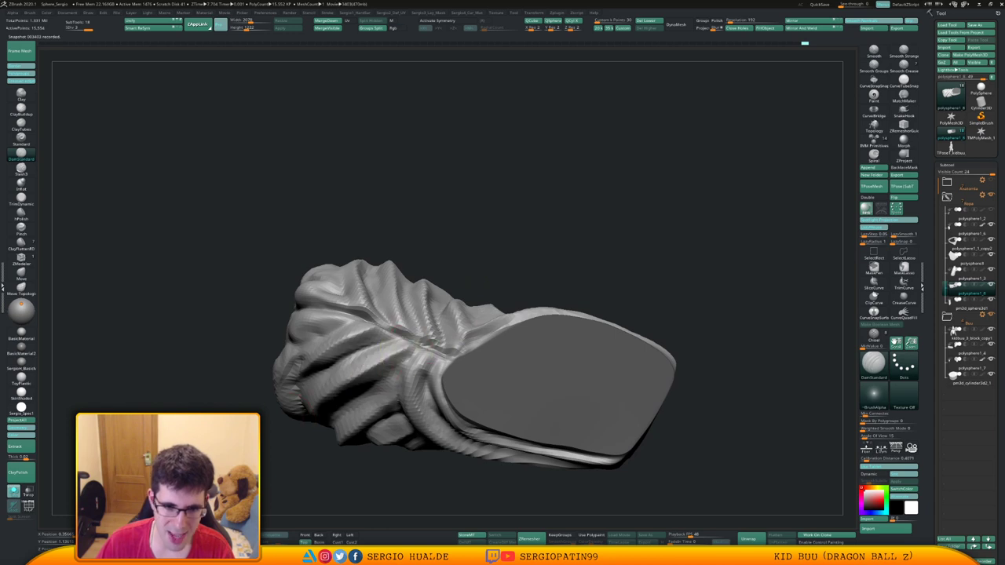
Adjust the upper inner-leg folds just below the flat crotch face with the Move brush.
{"action": "mouse_move", "coordinate": [379, 388]}
{"action": "right_mouse_down"}
{"action": "mouse_move", "coordinate": [424, 376]}
{"action": "mouse_move", "coordinate": [430, 428]}
{"action": "mouse_move", "coordinate": [412, 487]}
{"action": "mouse_move", "coordinate": [447, 471]}
{"action": "mouse_move", "coordinate": [459, 446]}
{"action": "right_mouse_up"}
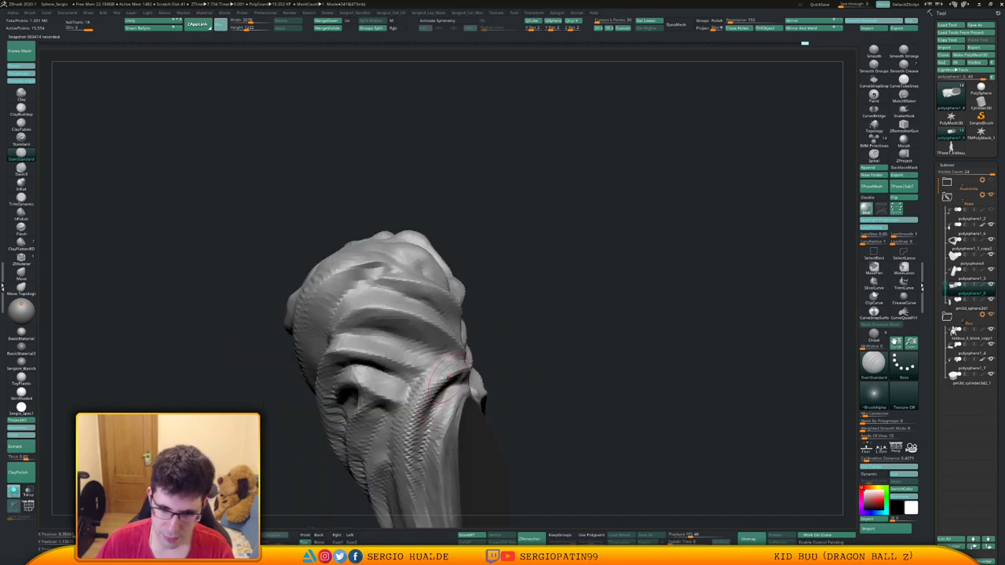
{"action": "right_click_drag", "start_coordinate": [404, 471], "coordinate": [443, 375]}
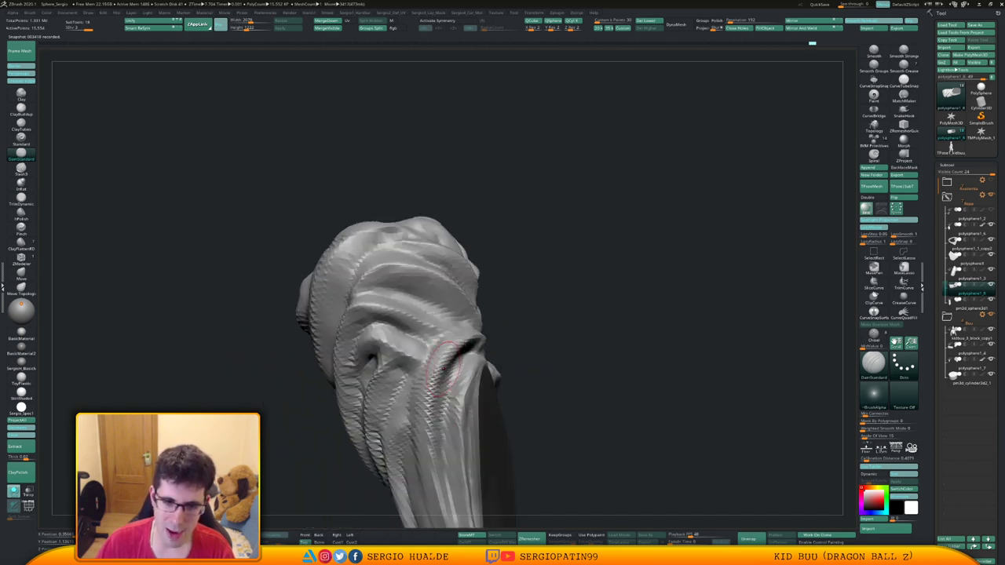
{"action": "mouse_move", "coordinate": [439, 484]}
{"action": "right_mouse_down", "text": "ctrl"}
{"action": "mouse_move", "coordinate": [444, 393]}
{"action": "mouse_move", "coordinate": [464, 340]}
{"action": "mouse_move", "coordinate": [437, 365]}
{"action": "mouse_move", "coordinate": [434, 429]}
{"action": "mouse_move", "coordinate": [480, 409]}
{"action": "right_mouse_up", "text": "ctrl"}
{"action": "mouse_move", "coordinate": [481, 408]}
{"action": "right_mouse_down", "text": "ctrl"}
{"action": "mouse_move", "coordinate": [489, 343]}
{"action": "mouse_move", "coordinate": [483, 432]}
{"action": "mouse_move", "coordinate": [516, 392]}
{"action": "right_mouse_up", "text": "ctrl"}
{"action": "key", "text": "b"}
{"action": "key", "text": "m"}
{"action": "key", "text": "v"}
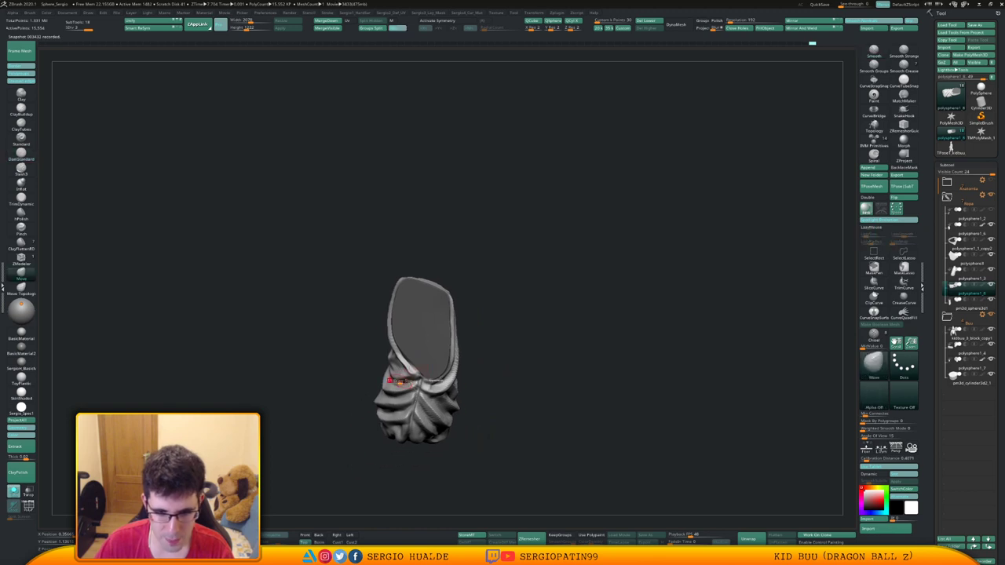
{"action": "left_click_drag", "start_coordinate": [394, 378], "coordinate": [402, 377]}
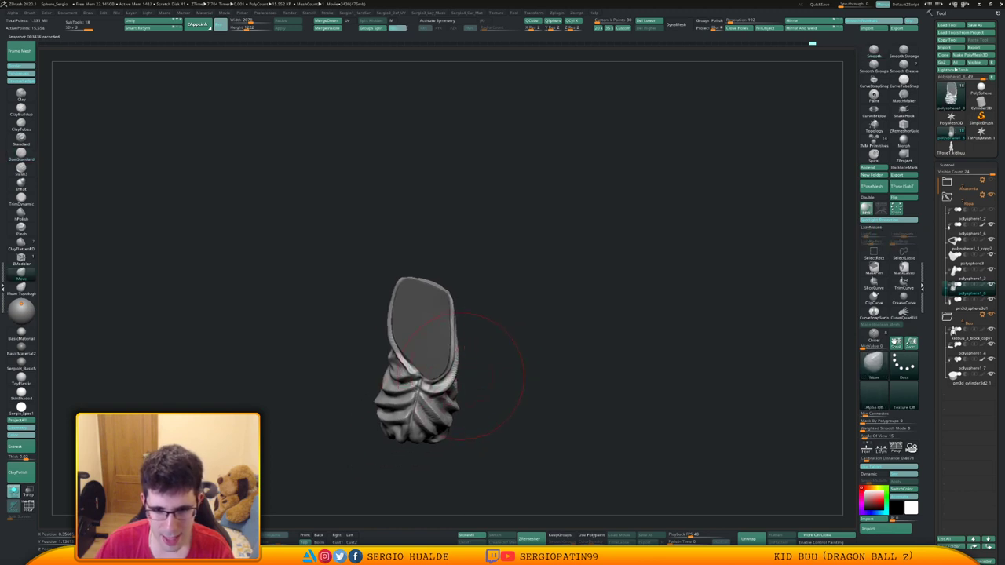
Show the full character from the front with forearms and hands hidden, and select the wristbands.
{"action": "mouse_move", "coordinate": [459, 381]}
{"action": "left_mouse_down"}
{"action": "mouse_move", "coordinate": [476, 386]}
{"action": "mouse_move", "coordinate": [338, 387]}
{"action": "left_mouse_up"}
{"action": "key", "text": "shift+s"}
{"action": "mouse_move", "coordinate": [492, 404]}
{"action": "left_mouse_down"}
{"action": "mouse_move", "coordinate": [518, 383]}
{"action": "mouse_move", "coordinate": [464, 360]}
{"action": "left_mouse_up"}
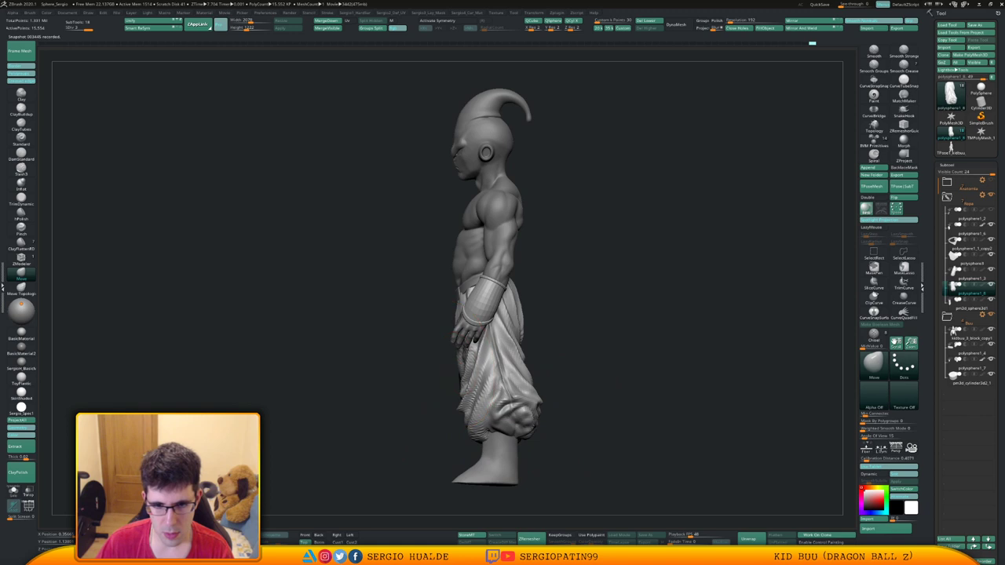
{"action": "left_click", "coordinate": [496, 267], "text": "alt"}
{"action": "left_click_drag", "start_coordinate": [550, 278], "coordinate": [504, 351], "text": "shift"}
{"action": "left_click", "coordinate": [532, 300], "text": "alt"}
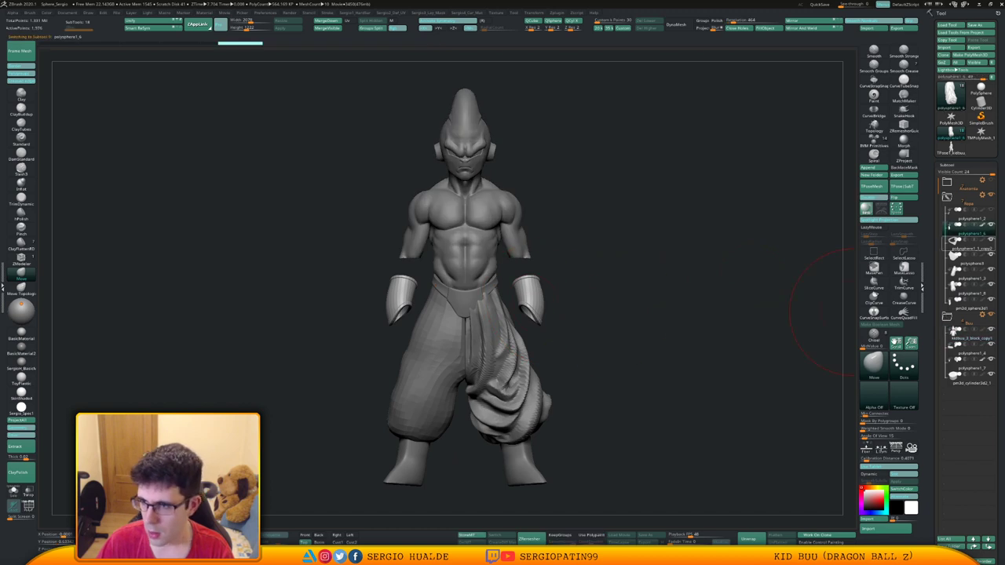
Select the folded trouser leg and adjust its front and back silhouette in side view with the Move brush.
{"action": "left_click", "coordinate": [525, 364], "text": "alt"}
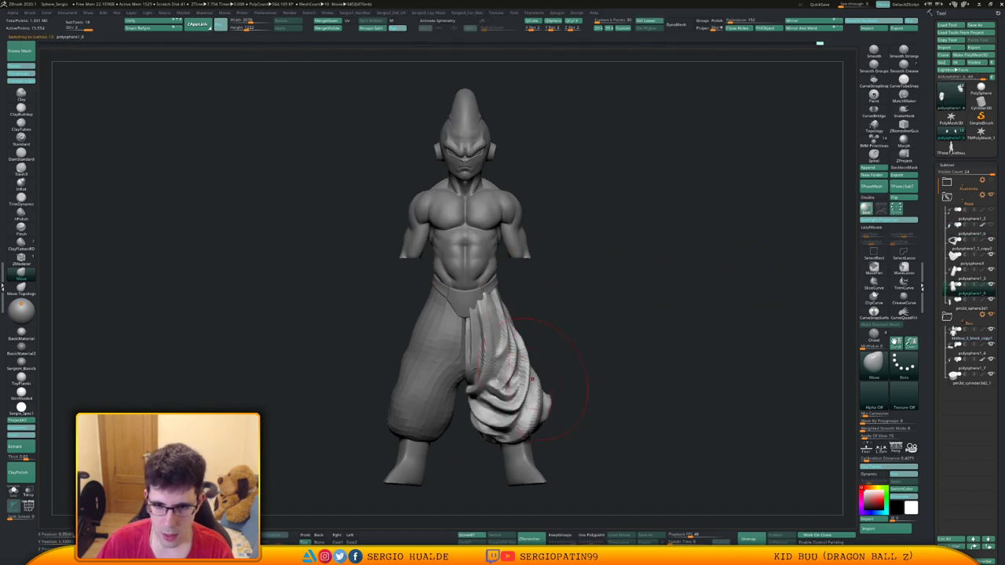
{"action": "left_click_drag", "start_coordinate": [585, 358], "coordinate": [546, 349], "text": "shift"}
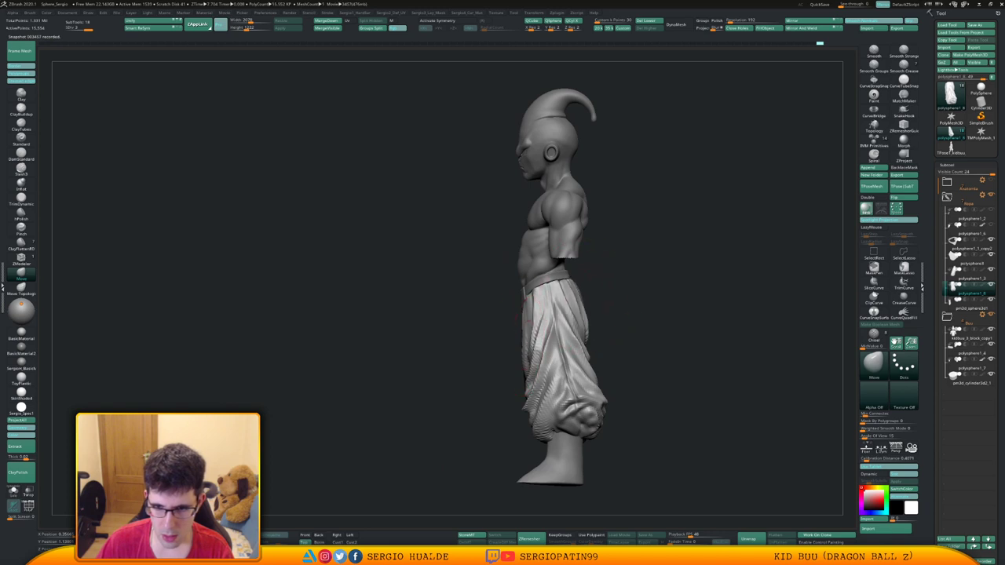
{"action": "mouse_move", "coordinate": [622, 315]}
{"action": "left_mouse_down"}
{"action": "mouse_move", "coordinate": [579, 306]}
{"action": "mouse_move", "coordinate": [583, 333]}
{"action": "mouse_move", "coordinate": [640, 351]}
{"action": "left_mouse_up"}
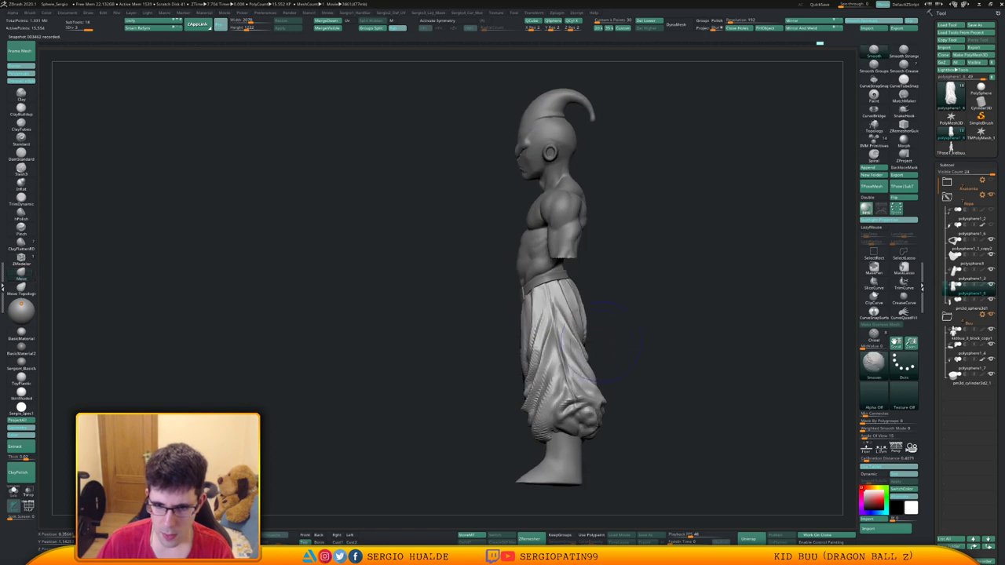
{"action": "mouse_move", "coordinate": [528, 371]}
{"action": "left_mouse_down"}
{"action": "mouse_move", "coordinate": [533, 363]}
{"action": "mouse_move", "coordinate": [533, 399]}
{"action": "left_mouse_up"}
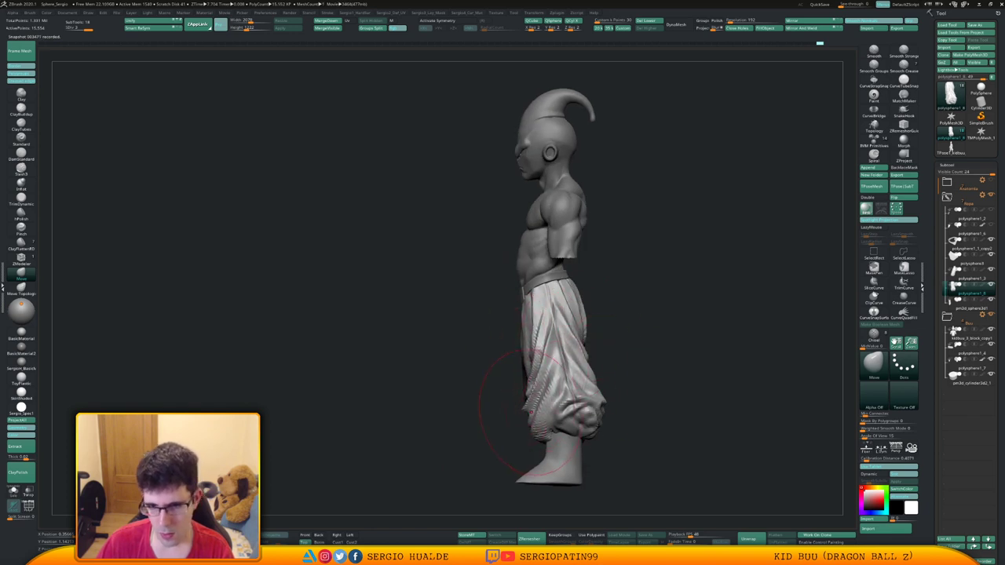
{"action": "left_click_drag", "start_coordinate": [598, 431], "coordinate": [592, 432]}
{"action": "right_click_drag", "start_coordinate": [593, 433], "coordinate": [565, 400], "text": "alt"}
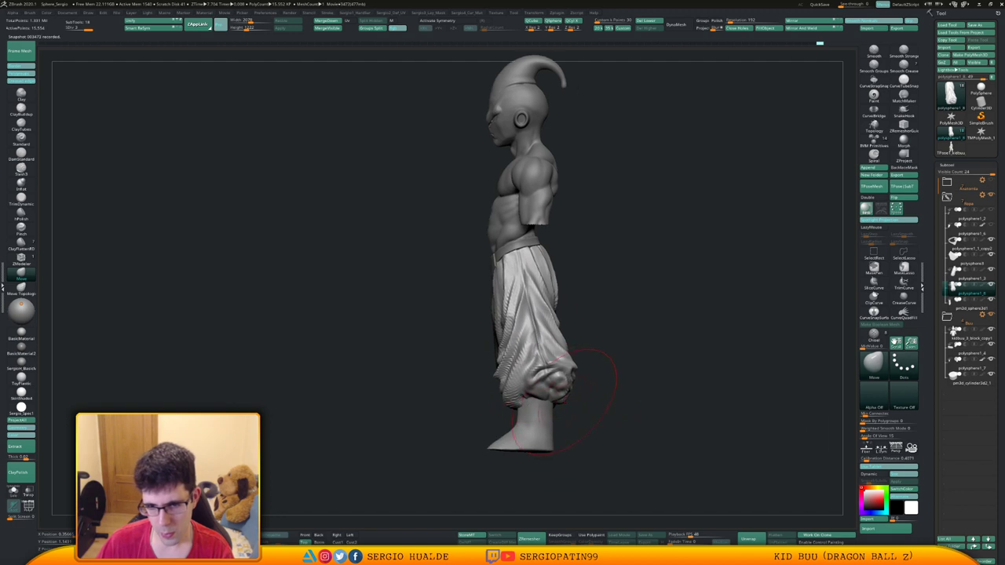
{"action": "left_click_drag", "start_coordinate": [549, 408], "coordinate": [544, 407]}
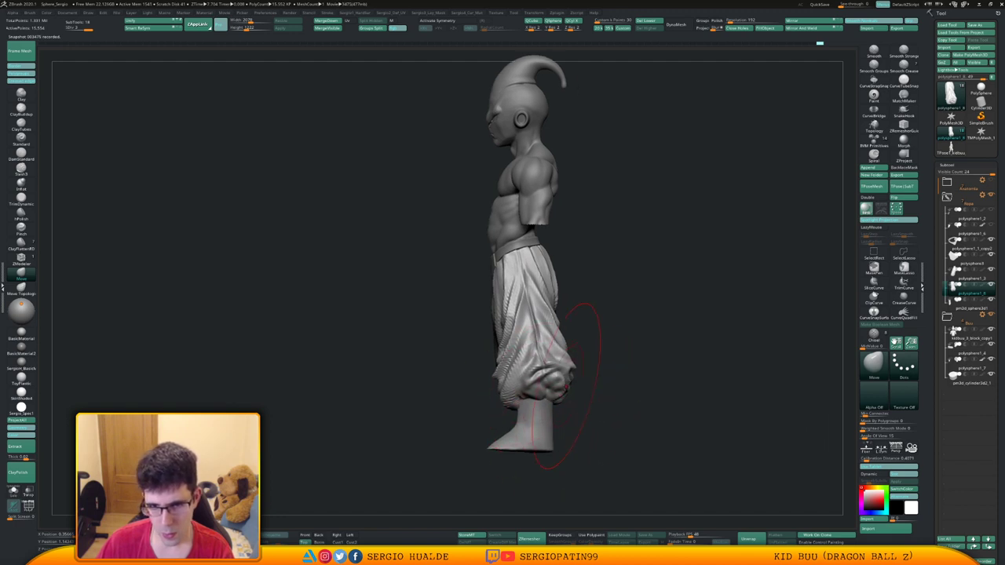
{"action": "left_click_drag", "start_coordinate": [563, 346], "coordinate": [559, 346]}
Reshape the bunched cloth at the outer ankle cuff from the back views with the Move brush.
{"action": "right_click_drag", "start_coordinate": [595, 350], "coordinate": [567, 360], "text": "shift"}
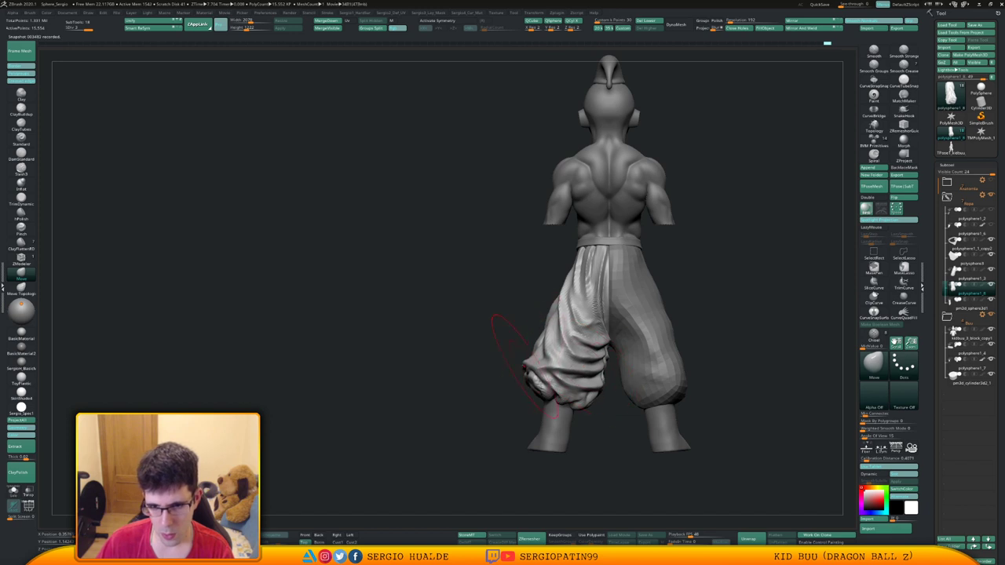
{"action": "left_click_drag", "start_coordinate": [539, 402], "coordinate": [543, 401]}
{"action": "mouse_move", "coordinate": [544, 401]}
{"action": "right_mouse_down"}
{"action": "mouse_move", "coordinate": [612, 359]}
{"action": "mouse_move", "coordinate": [677, 369]}
{"action": "right_mouse_up"}
{"action": "mouse_move", "coordinate": [628, 409]}
{"action": "right_mouse_down"}
{"action": "mouse_move", "coordinate": [626, 389]}
{"action": "mouse_move", "coordinate": [597, 377]}
{"action": "mouse_move", "coordinate": [545, 386]}
{"action": "mouse_move", "coordinate": [532, 402]}
{"action": "mouse_move", "coordinate": [464, 390]}
{"action": "right_mouse_up"}
{"action": "key", "text": "s"}
{"action": "right_click_drag", "start_coordinate": [547, 382], "coordinate": [519, 382]}
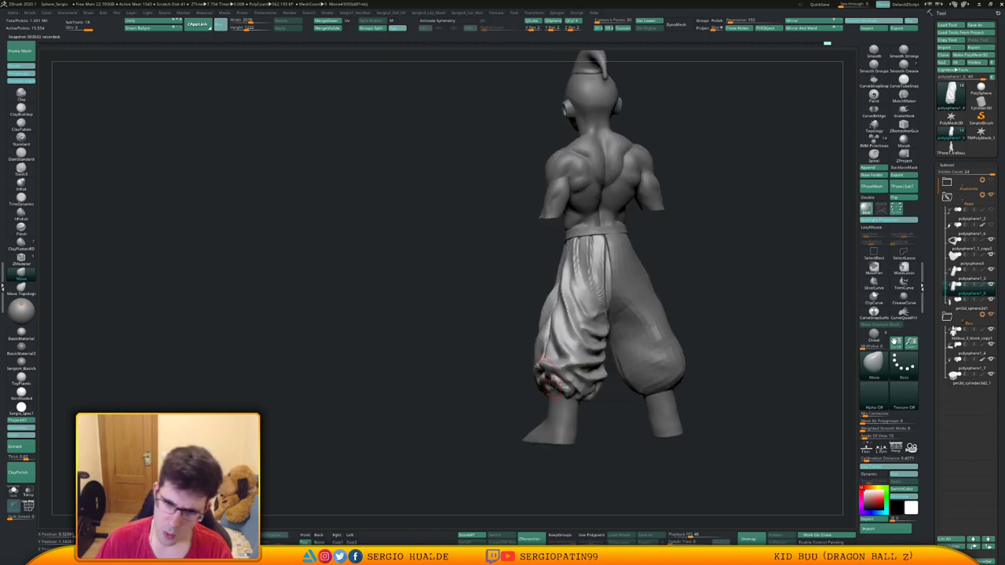
{"action": "left_click_drag", "start_coordinate": [554, 384], "coordinate": [557, 390]}
{"action": "right_click_drag", "start_coordinate": [581, 404], "coordinate": [507, 377]}
{"action": "left_click_drag", "start_coordinate": [569, 402], "coordinate": [573, 396]}
{"action": "mouse_move", "coordinate": [567, 399]}
{"action": "right_mouse_down"}
{"action": "mouse_move", "coordinate": [612, 402]}
{"action": "mouse_move", "coordinate": [588, 397]}
{"action": "mouse_move", "coordinate": [602, 405]}
{"action": "right_mouse_up"}
Pull in the outer thigh contour of the folded leg from the front with a resized Move brush.
{"action": "left_click_drag", "start_coordinate": [589, 342], "coordinate": [583, 339]}
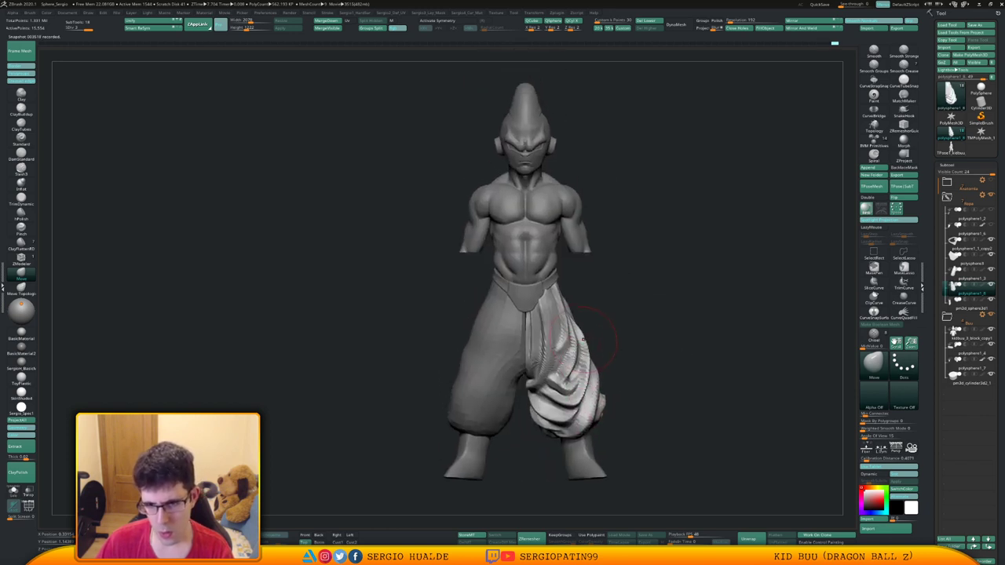
{"action": "mouse_move", "coordinate": [633, 328]}
{"action": "right_mouse_down"}
{"action": "mouse_move", "coordinate": [585, 339]}
{"action": "mouse_move", "coordinate": [609, 324]}
{"action": "right_mouse_up"}
{"action": "key", "text": "s"}
{"action": "left_click_drag", "start_coordinate": [593, 337], "coordinate": [581, 337]}
{"action": "mouse_move", "coordinate": [628, 322]}
{"action": "right_mouse_down"}
{"action": "mouse_move", "coordinate": [619, 323]}
{"action": "mouse_move", "coordinate": [620, 353]}
{"action": "right_mouse_up"}
{"action": "left_click_drag", "start_coordinate": [579, 334], "coordinate": [575, 333]}
Adjust the hip edge and the inner-thigh folds of the folded leg with the Move brush.
{"action": "right_click_drag", "start_coordinate": [722, 322], "coordinate": [567, 309]}
{"action": "mouse_move", "coordinate": [601, 283]}
{"action": "left_mouse_down"}
{"action": "mouse_move", "coordinate": [599, 309]}
{"action": "mouse_move", "coordinate": [606, 284]}
{"action": "left_mouse_up"}
{"action": "right_click_drag", "start_coordinate": [556, 292], "coordinate": [628, 311]}
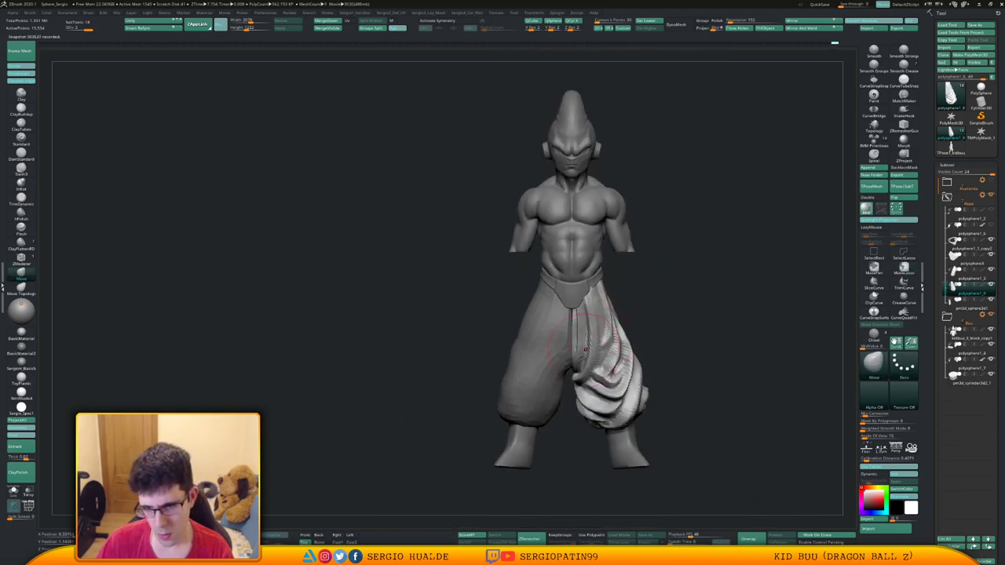
{"action": "left_click_drag", "start_coordinate": [603, 356], "coordinate": [608, 359]}
{"action": "mouse_move", "coordinate": [638, 363]}
{"action": "right_mouse_down", "text": "ctrl"}
{"action": "mouse_move", "coordinate": [644, 341]}
{"action": "mouse_move", "coordinate": [601, 358]}
{"action": "right_mouse_up", "text": "ctrl"}
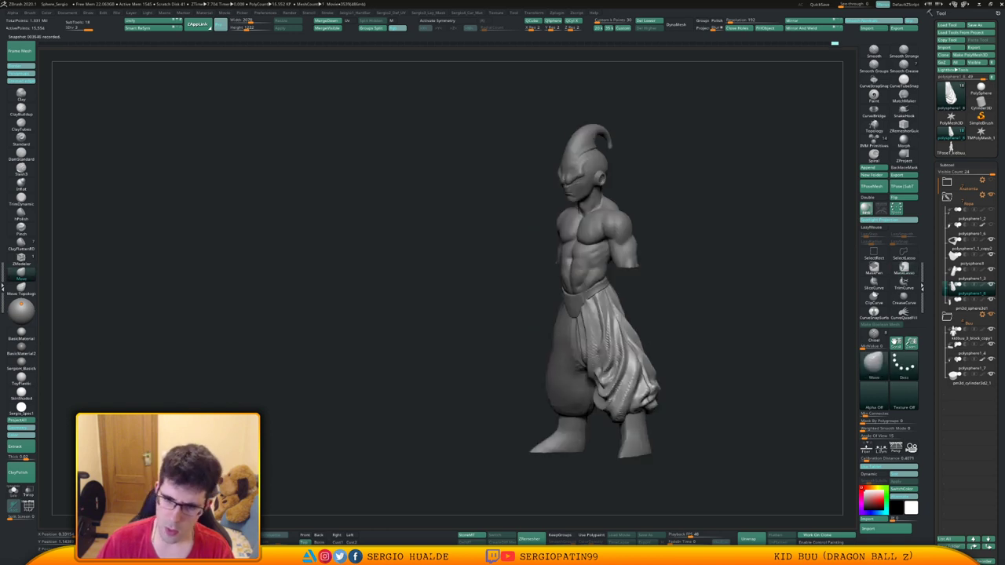
{"action": "left_click_drag", "start_coordinate": [600, 373], "coordinate": [605, 378]}
{"action": "mouse_move", "coordinate": [582, 363]}
{"action": "right_mouse_down"}
{"action": "mouse_move", "coordinate": [603, 364]}
{"action": "mouse_move", "coordinate": [589, 393]}
{"action": "right_mouse_up"}
{"action": "left_click_drag", "start_coordinate": [580, 392], "coordinate": [586, 393]}
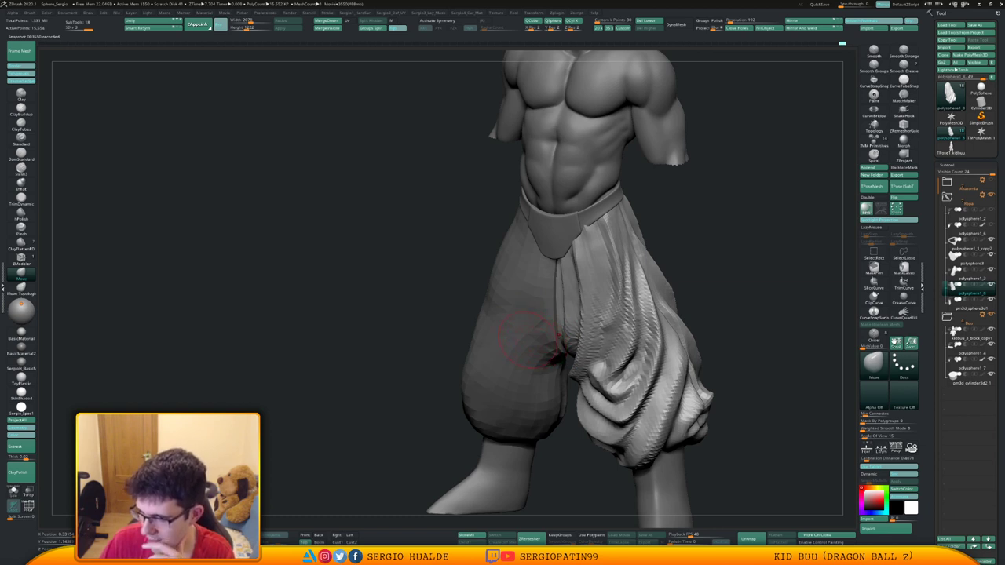
Carve DamStandard creases across the inner-leg folds just below the crotch, seen from the front.
{"action": "right_click_drag", "start_coordinate": [619, 391], "coordinate": [595, 405]}
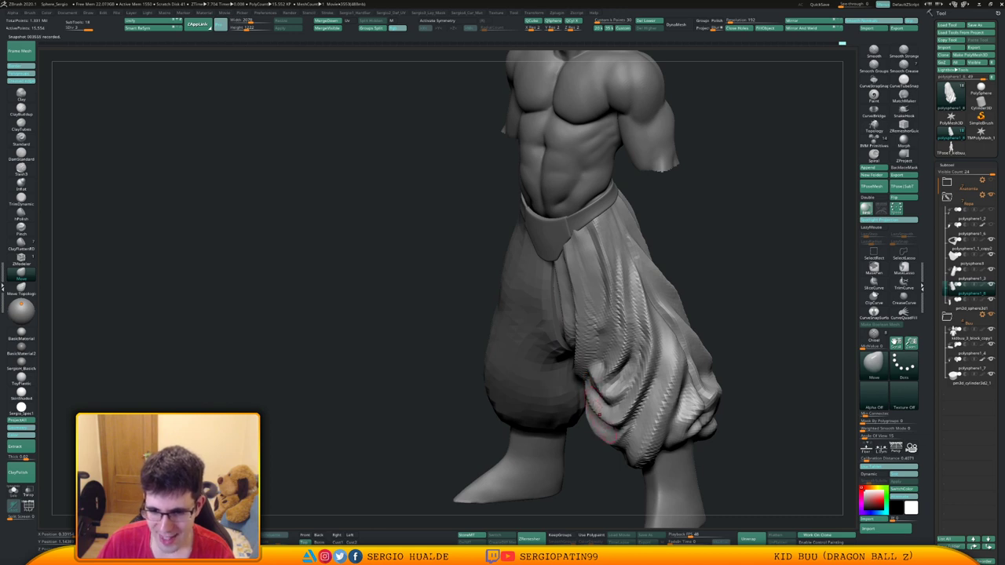
{"action": "mouse_move", "coordinate": [578, 399]}
{"action": "right_mouse_down"}
{"action": "mouse_move", "coordinate": [595, 371]}
{"action": "mouse_move", "coordinate": [584, 388]}
{"action": "right_mouse_up"}
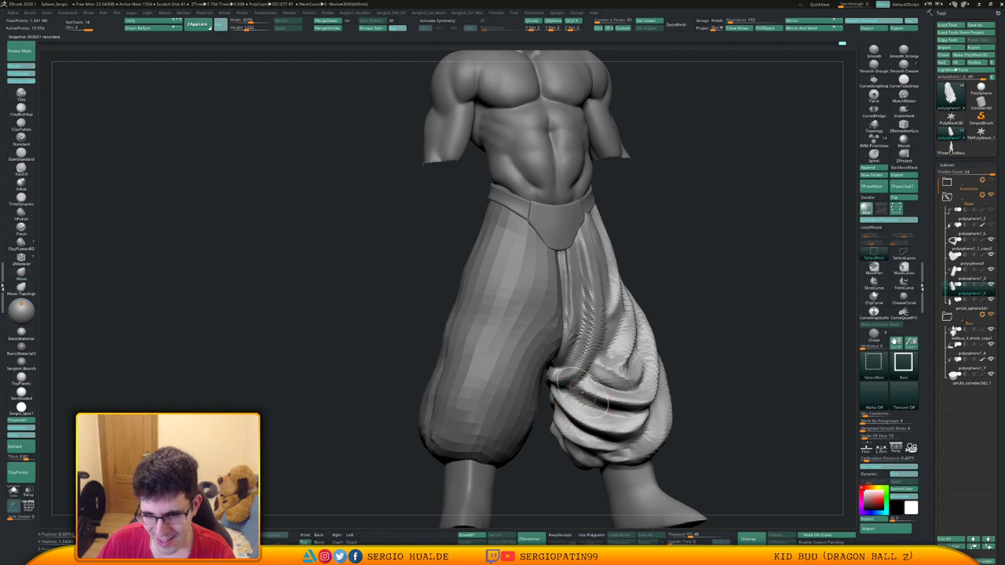
{"action": "key", "text": "ctrl+shift+d"}
{"action": "left_click_drag", "start_coordinate": [563, 385], "coordinate": [619, 407]}
{"action": "right_click_drag", "start_coordinate": [604, 395], "coordinate": [597, 397]}
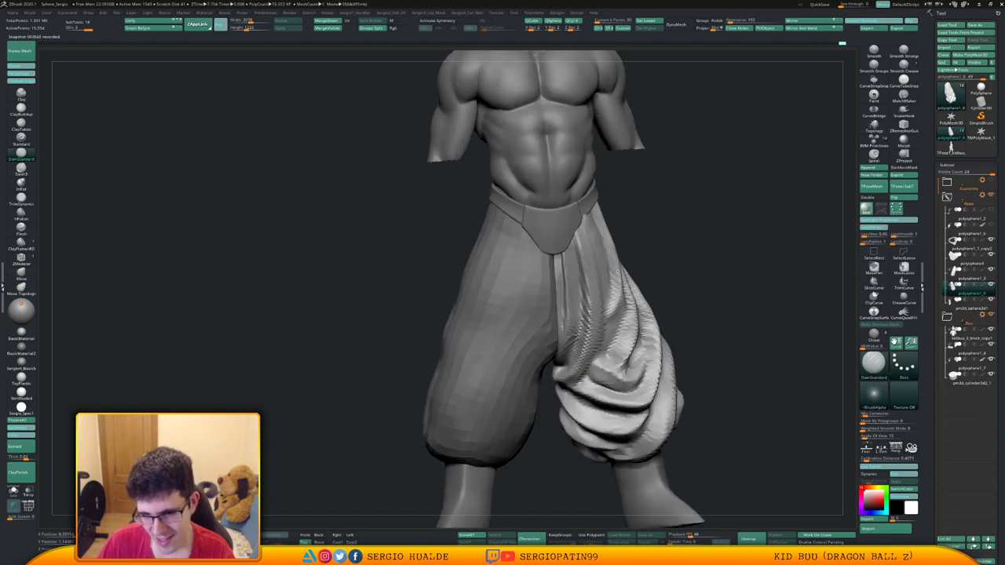
{"action": "left_click_drag", "start_coordinate": [578, 398], "coordinate": [606, 399]}
{"action": "right_click_drag", "start_coordinate": [599, 396], "coordinate": [587, 376]}
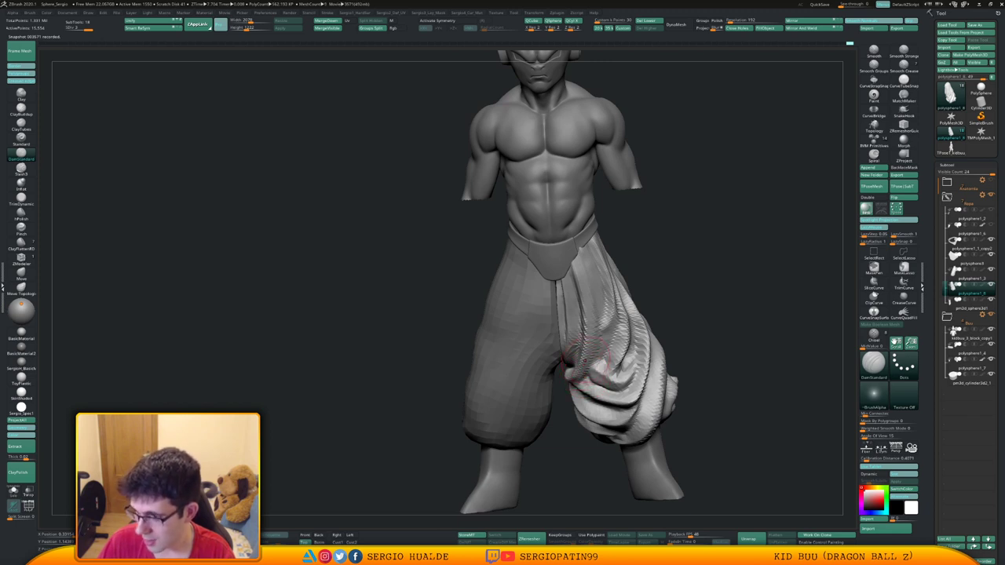
Isolate the trouser leg and rework the crease running down from the crotch point between the front folds.
{"action": "mouse_move", "coordinate": [582, 361]}
{"action": "right_mouse_down"}
{"action": "mouse_move", "coordinate": [585, 380]}
{"action": "mouse_move", "coordinate": [617, 370]}
{"action": "mouse_move", "coordinate": [658, 409]}
{"action": "mouse_move", "coordinate": [620, 463]}
{"action": "mouse_move", "coordinate": [593, 363]}
{"action": "mouse_move", "coordinate": [620, 385]}
{"action": "mouse_move", "coordinate": [621, 416]}
{"action": "mouse_move", "coordinate": [609, 361]}
{"action": "mouse_move", "coordinate": [610, 382]}
{"action": "right_mouse_up"}
{"action": "key", "text": "alt+s"}
{"action": "key", "text": "s"}
{"action": "left_click_drag", "start_coordinate": [616, 353], "coordinate": [579, 381]}
{"action": "left_click_drag", "start_coordinate": [630, 337], "coordinate": [609, 364]}
{"action": "right_click_drag", "start_coordinate": [609, 365], "coordinate": [620, 358]}
Build up the short fold just below the crotch with the Standard brush.
{"action": "key", "text": "b"}
{"action": "key", "text": "s"}
{"action": "key", "text": "t"}
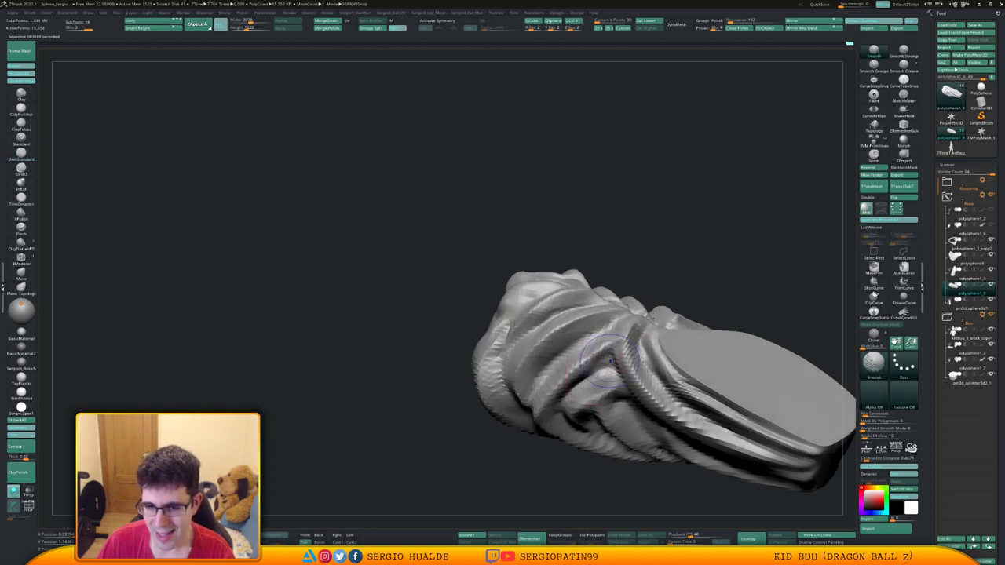
{"action": "left_click_drag", "start_coordinate": [617, 351], "coordinate": [585, 373]}
{"action": "left_click_drag", "start_coordinate": [616, 352], "coordinate": [605, 362]}
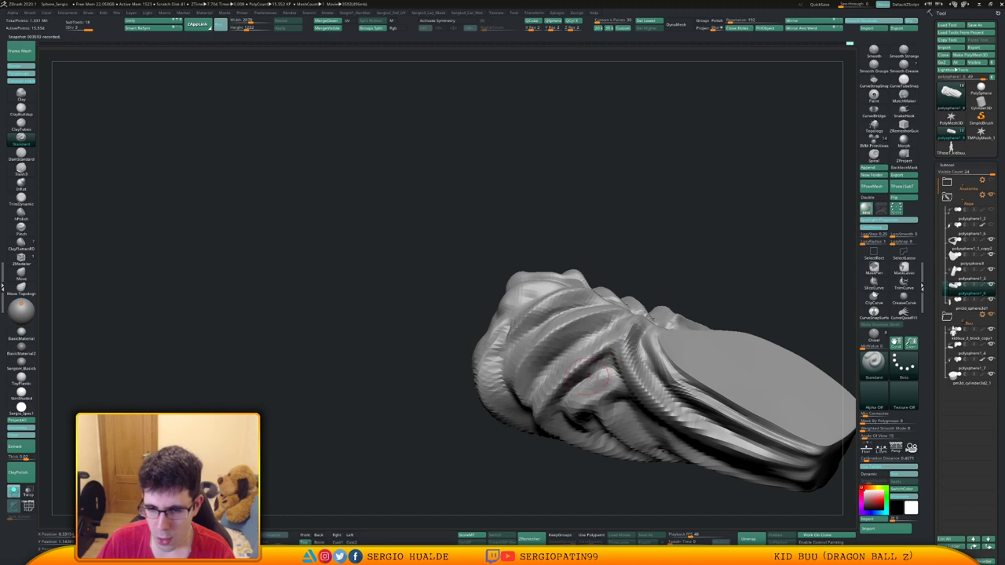
Smooth the hollow beside the short crotch fold and raise the neighbouring front folds with the Standard brush.
{"action": "right_click_drag", "start_coordinate": [565, 388], "coordinate": [585, 373]}
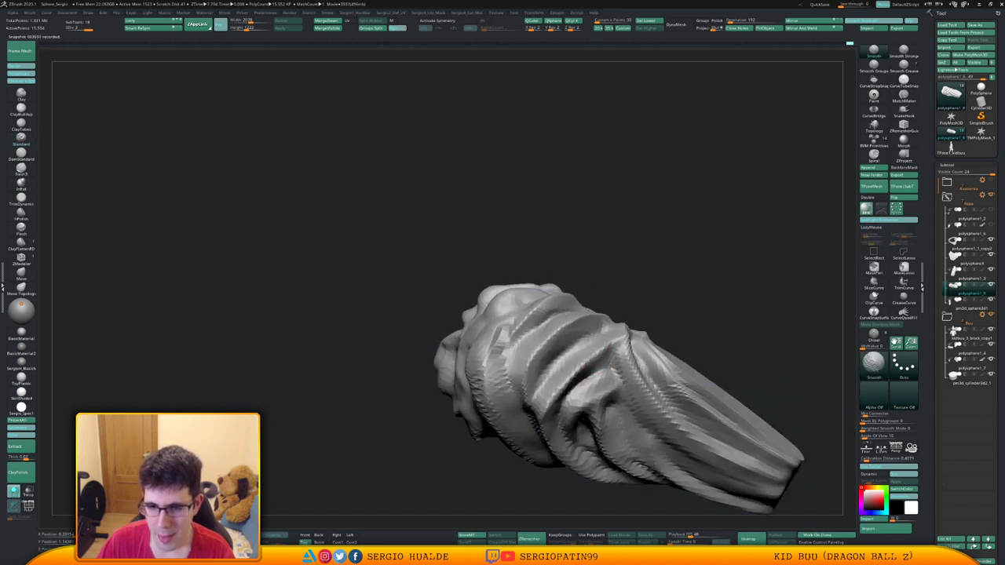
{"action": "left_click_drag", "start_coordinate": [609, 362], "coordinate": [587, 381], "text": "shift"}
{"action": "right_click_drag", "start_coordinate": [589, 377], "coordinate": [577, 387]}
{"action": "left_click_drag", "start_coordinate": [616, 354], "coordinate": [575, 391]}
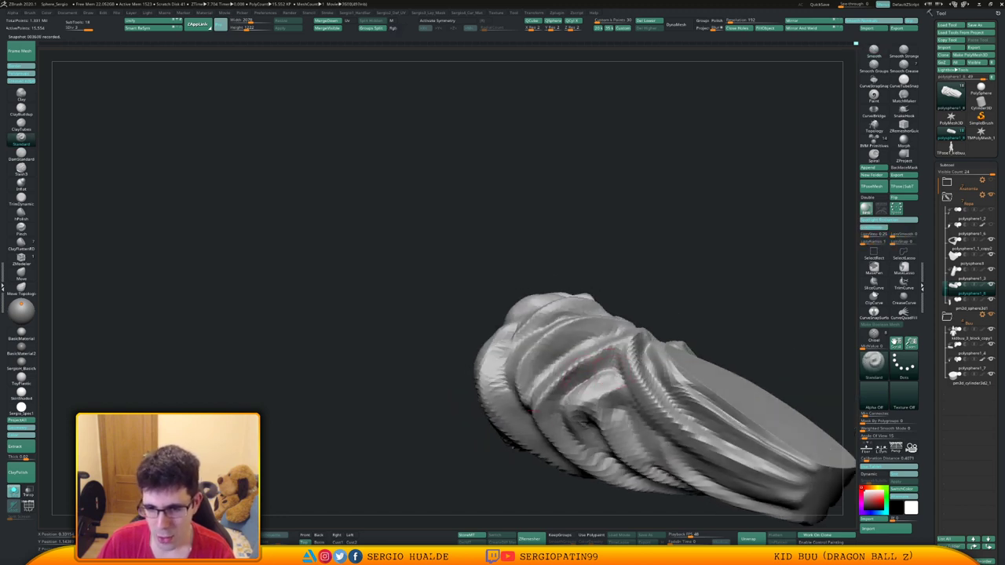
{"action": "right_click_drag", "start_coordinate": [571, 393], "coordinate": [606, 383]}
{"action": "left_click_drag", "start_coordinate": [609, 376], "coordinate": [572, 397]}
{"action": "right_click_drag", "start_coordinate": [572, 397], "coordinate": [534, 403]}
{"action": "left_click_drag", "start_coordinate": [596, 380], "coordinate": [571, 392]}
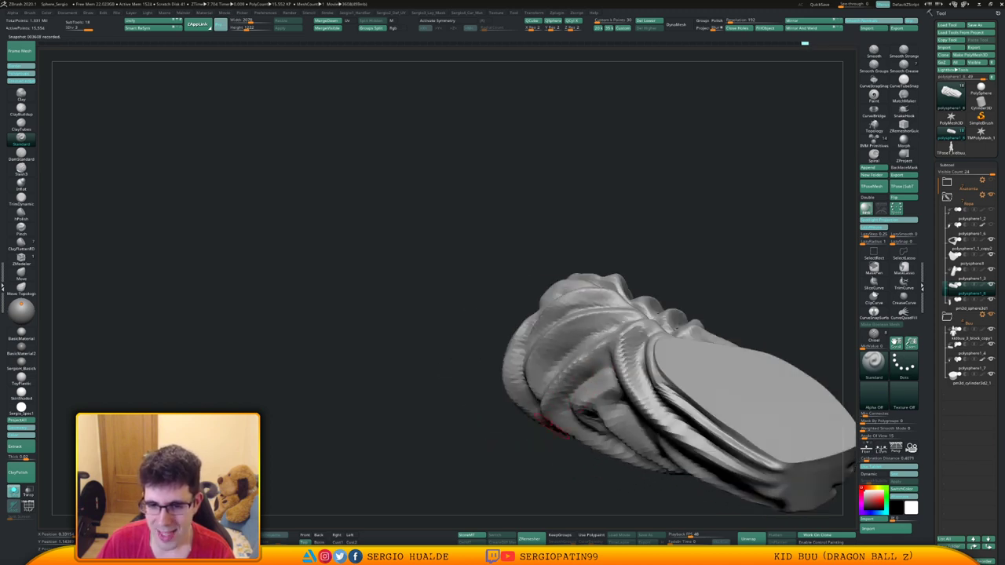
{"action": "right_click_drag", "start_coordinate": [586, 406], "coordinate": [626, 398]}
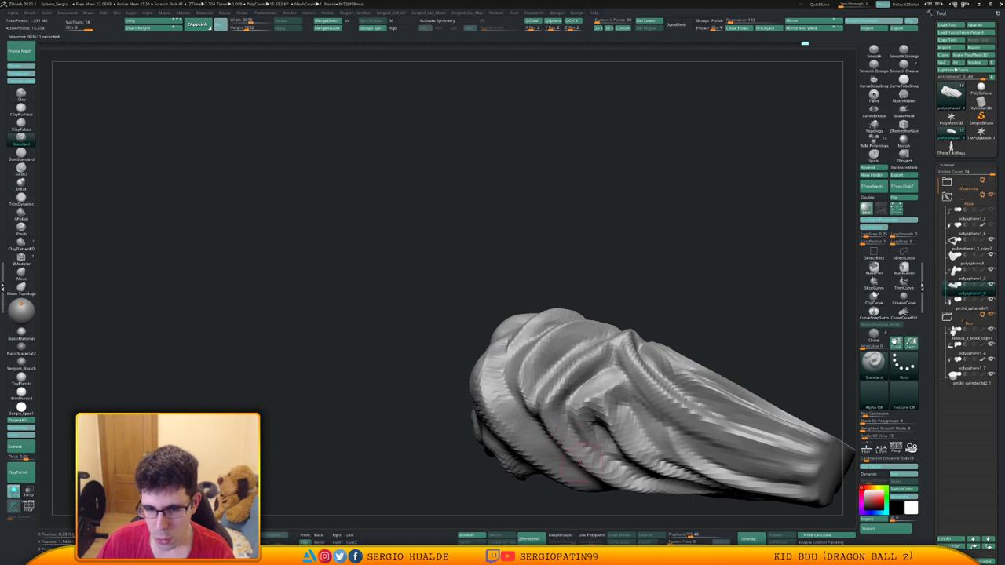
Reposition the inner-leg folds on the front side of the central seam with a resized Move brush.
{"action": "mouse_move", "coordinate": [601, 353]}
{"action": "right_mouse_down"}
{"action": "mouse_move", "coordinate": [579, 363]}
{"action": "mouse_move", "coordinate": [574, 338]}
{"action": "right_mouse_up"}
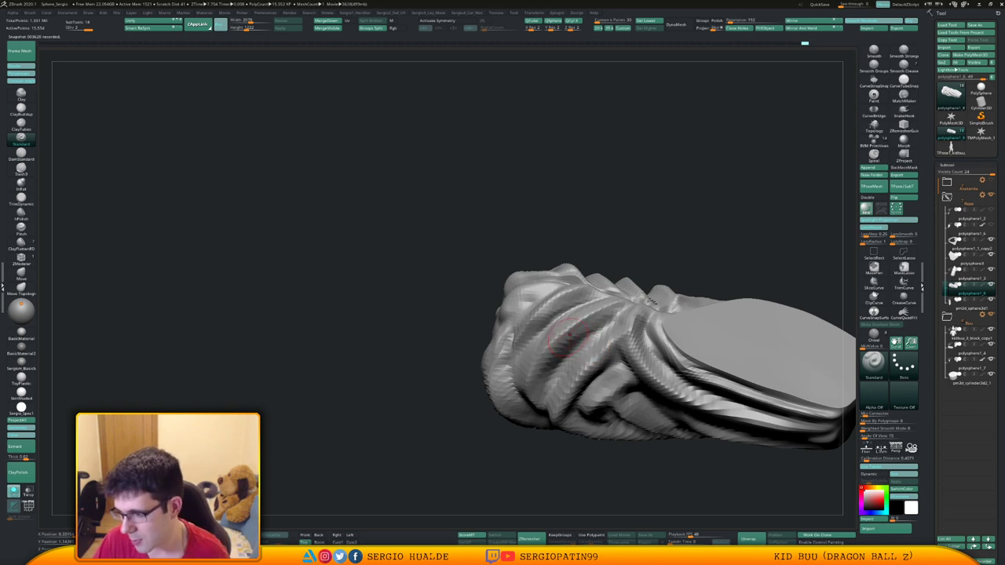
{"action": "right_click_drag", "start_coordinate": [572, 330], "coordinate": [587, 363]}
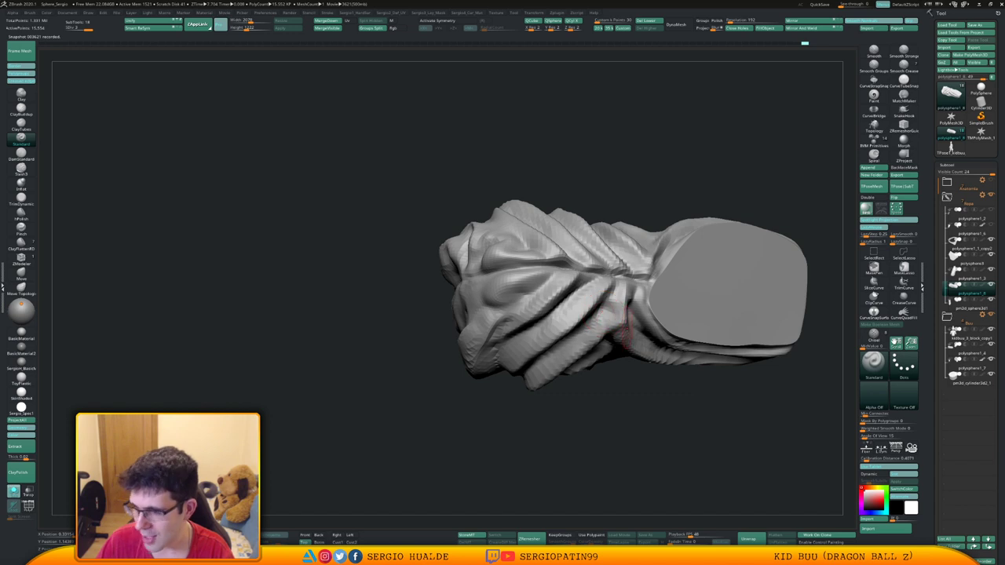
{"action": "mouse_move", "coordinate": [628, 327]}
{"action": "right_mouse_down"}
{"action": "mouse_move", "coordinate": [613, 330]}
{"action": "mouse_move", "coordinate": [601, 306]}
{"action": "mouse_move", "coordinate": [609, 335]}
{"action": "mouse_move", "coordinate": [628, 330]}
{"action": "mouse_move", "coordinate": [635, 365]}
{"action": "mouse_move", "coordinate": [632, 379]}
{"action": "mouse_move", "coordinate": [595, 336]}
{"action": "mouse_move", "coordinate": [596, 396]}
{"action": "right_mouse_up"}
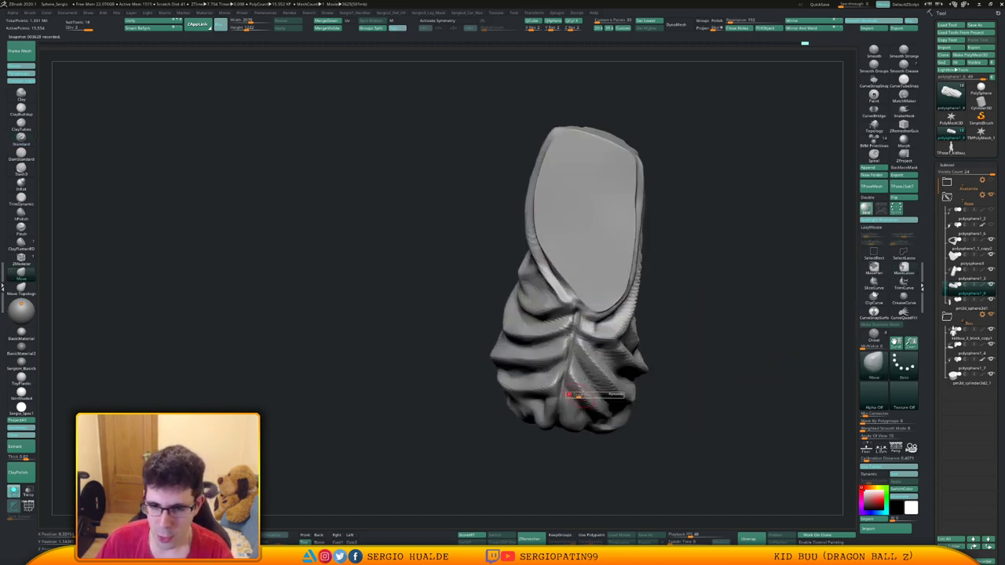
{"action": "left_click_drag", "start_coordinate": [593, 380], "coordinate": [587, 391]}
{"action": "mouse_move", "coordinate": [621, 381]}
{"action": "right_mouse_down"}
{"action": "mouse_move", "coordinate": [562, 378]}
{"action": "mouse_move", "coordinate": [577, 382]}
{"action": "mouse_move", "coordinate": [591, 362]}
{"action": "mouse_move", "coordinate": [597, 368]}
{"action": "right_mouse_up"}
{"action": "key", "text": "s"}
{"action": "key", "text": "s"}
{"action": "left_click_drag", "start_coordinate": [585, 367], "coordinate": [581, 369]}
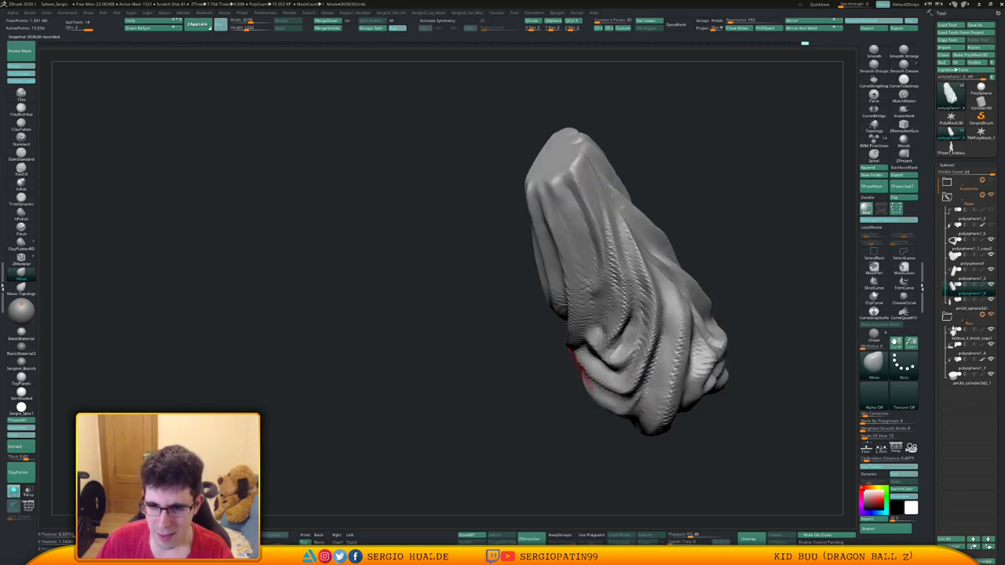
{"action": "right_click_drag", "start_coordinate": [581, 366], "coordinate": [595, 364]}
{"action": "left_click_drag", "start_coordinate": [595, 364], "coordinate": [593, 367]}
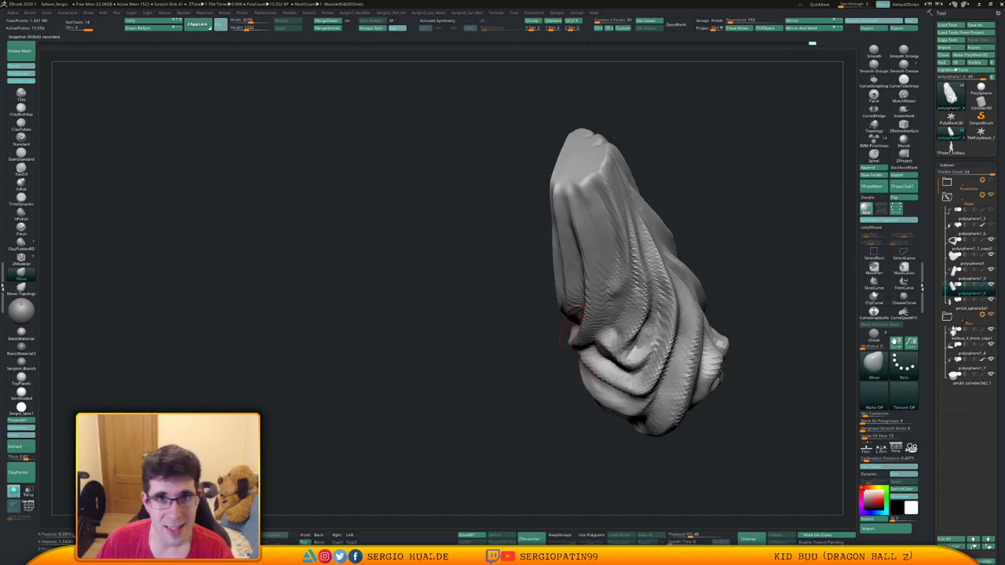
Nudge the fold junction directly under the flat crotch face with the Move brush.
{"action": "mouse_move", "coordinate": [582, 333]}
{"action": "right_mouse_down"}
{"action": "mouse_move", "coordinate": [599, 346]}
{"action": "mouse_move", "coordinate": [621, 338]}
{"action": "right_mouse_up"}
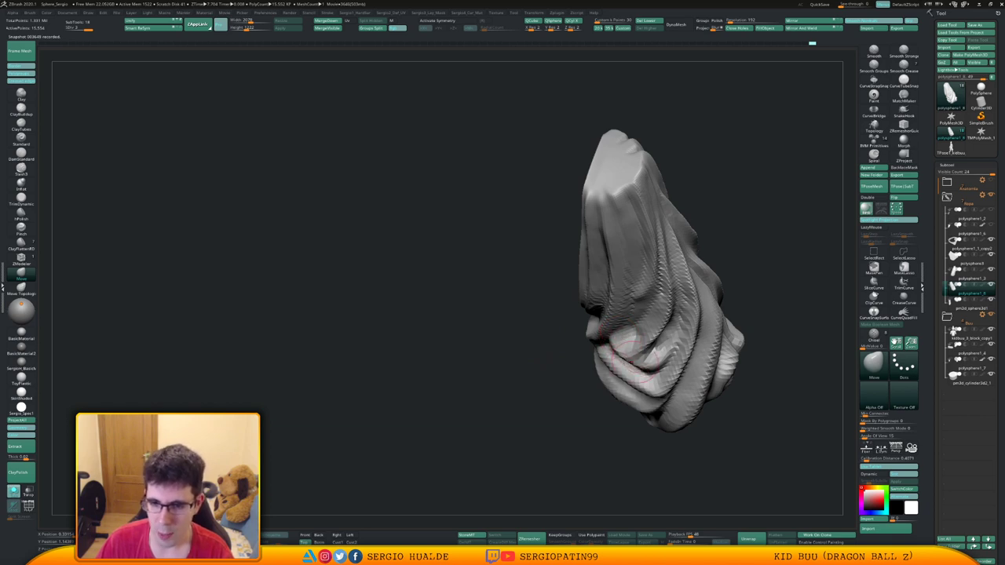
{"action": "right_click_drag", "start_coordinate": [632, 361], "coordinate": [652, 349]}
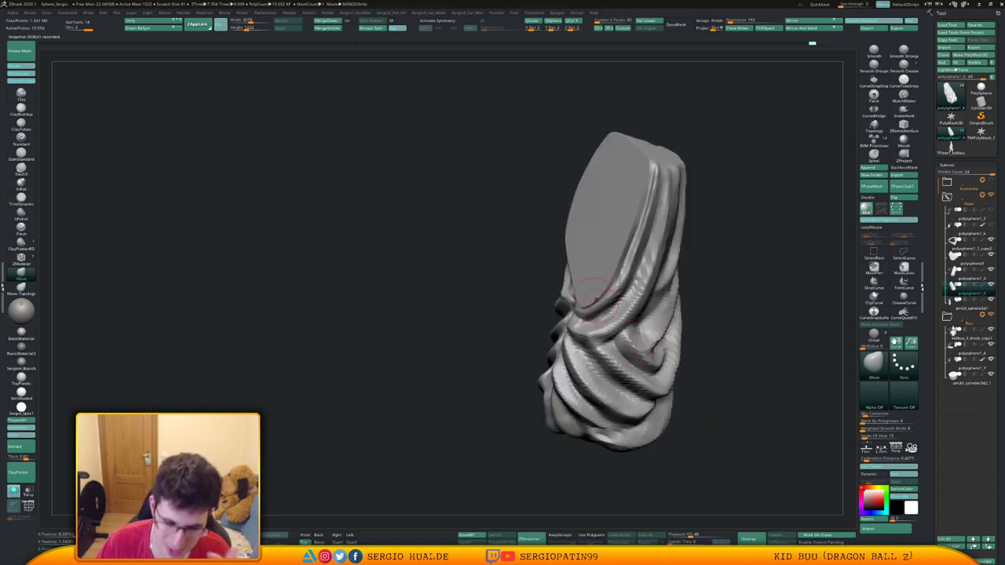
{"action": "mouse_move", "coordinate": [595, 309]}
{"action": "right_mouse_down"}
{"action": "mouse_move", "coordinate": [647, 334]}
{"action": "mouse_move", "coordinate": [573, 352]}
{"action": "mouse_move", "coordinate": [587, 334]}
{"action": "right_mouse_up"}
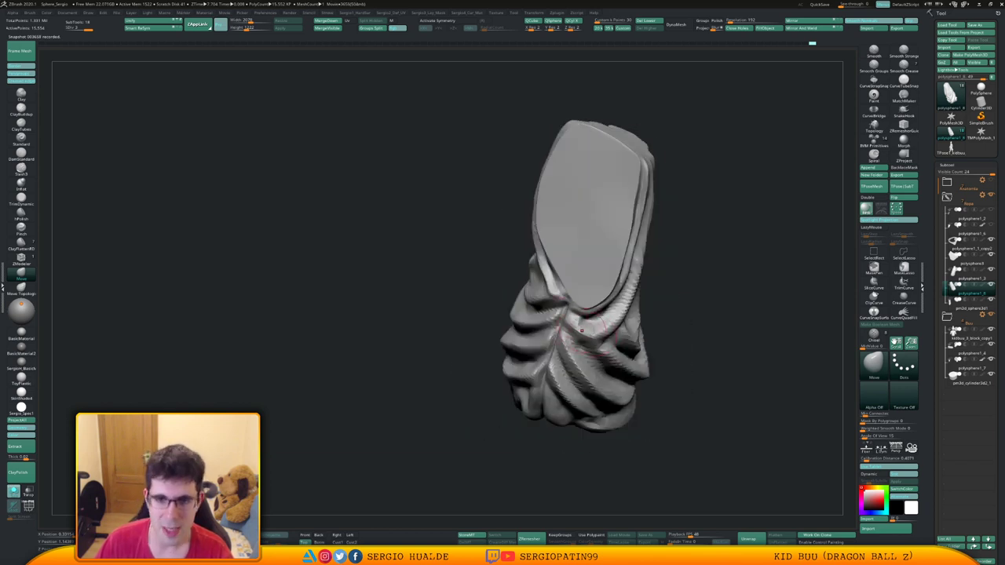
{"action": "left_click_drag", "start_coordinate": [582, 331], "coordinate": [573, 314]}
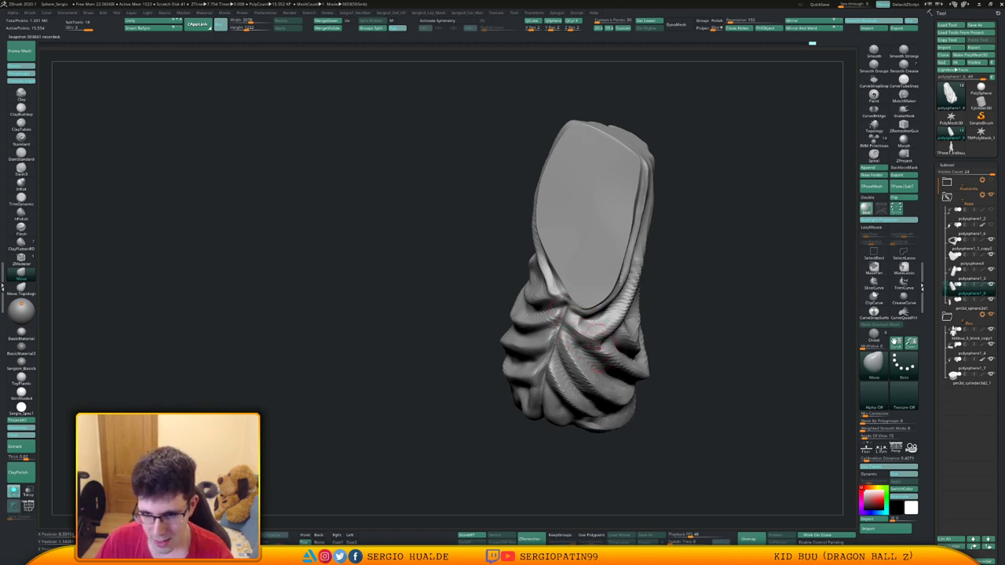
{"action": "right_click_drag", "start_coordinate": [595, 336], "coordinate": [601, 352]}
{"action": "mouse_move", "coordinate": [527, 353]}
{"action": "right_mouse_down"}
{"action": "mouse_move", "coordinate": [617, 352]}
{"action": "mouse_move", "coordinate": [580, 349]}
{"action": "mouse_move", "coordinate": [585, 338]}
{"action": "right_mouse_up"}
Carve DamStandard creases between the horizontal folds below the crotch on the rear side of the leg.
{"action": "key", "text": "b"}
{"action": "key", "text": "d"}
{"action": "key", "text": "s"}
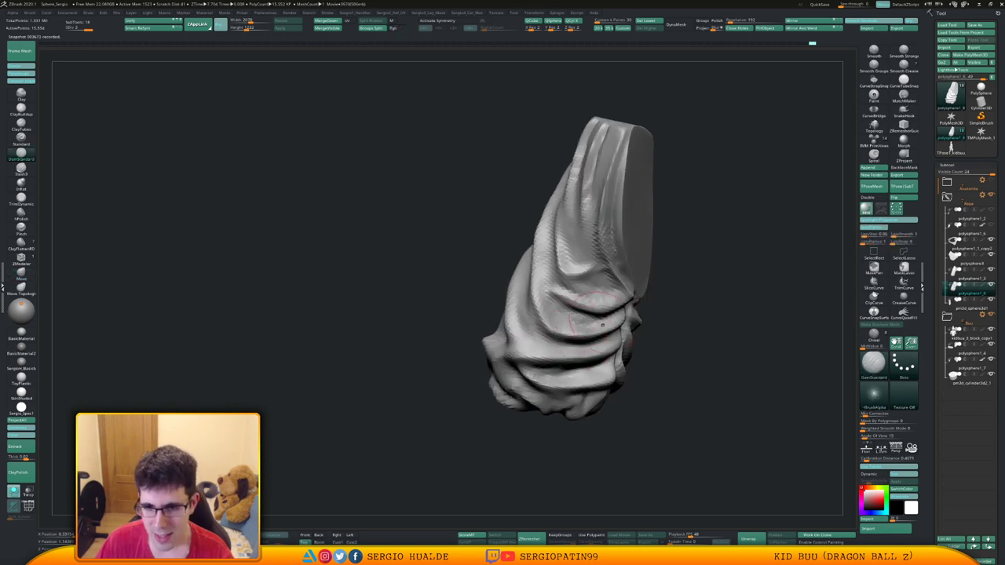
{"action": "left_click_drag", "start_coordinate": [603, 324], "coordinate": [552, 296]}
{"action": "left_click_drag", "start_coordinate": [602, 325], "coordinate": [581, 324]}
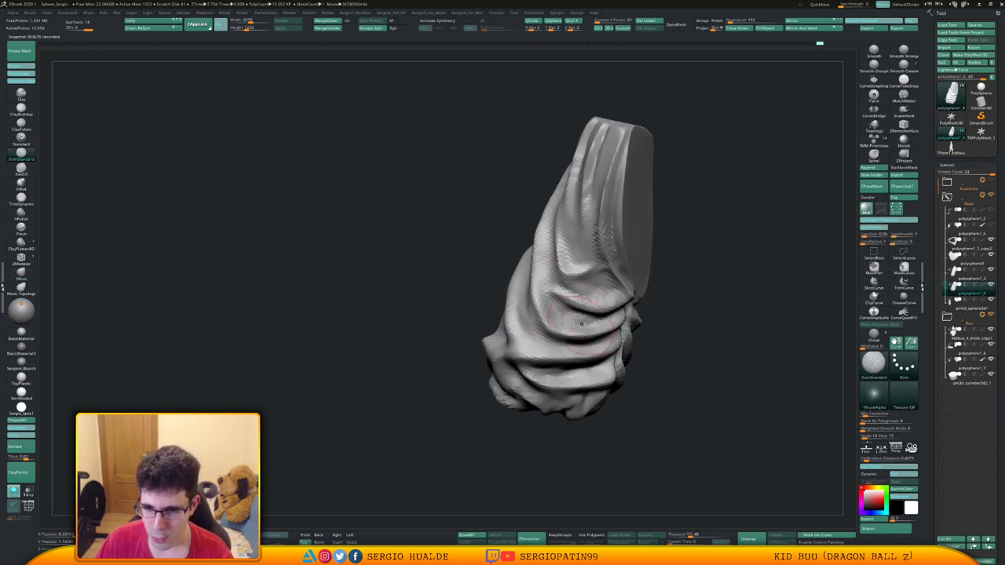
{"action": "right_click_drag", "start_coordinate": [582, 323], "coordinate": [611, 323]}
{"action": "left_click_drag", "start_coordinate": [567, 296], "coordinate": [606, 305]}
{"action": "mouse_move", "coordinate": [553, 273]}
{"action": "left_mouse_down"}
{"action": "mouse_move", "coordinate": [603, 297]}
{"action": "mouse_move", "coordinate": [602, 275]}
{"action": "left_mouse_up"}
{"action": "right_click_drag", "start_coordinate": [603, 275], "coordinate": [572, 275]}
{"action": "left_click_drag", "start_coordinate": [571, 270], "coordinate": [600, 275]}
{"action": "right_click_drag", "start_coordinate": [570, 284], "coordinate": [652, 287]}
Carve long DamStandard creases down the upper thigh from the waist between the diagonal folds.
{"action": "right_click_drag", "start_coordinate": [572, 233], "coordinate": [550, 307], "text": "alt"}
{"action": "mouse_move", "coordinate": [581, 220]}
{"action": "left_mouse_down"}
{"action": "mouse_move", "coordinate": [584, 272]}
{"action": "mouse_move", "coordinate": [551, 306]}
{"action": "left_mouse_up"}
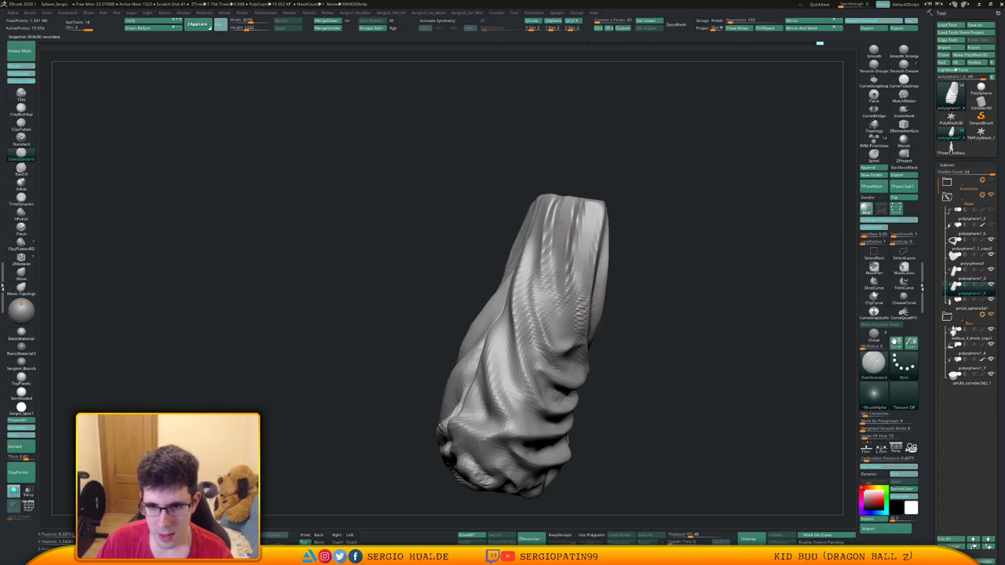
{"action": "right_click_drag", "start_coordinate": [569, 291], "coordinate": [543, 289]}
{"action": "left_click_drag", "start_coordinate": [567, 213], "coordinate": [550, 291]}
{"action": "right_click_drag", "start_coordinate": [660, 301], "coordinate": [594, 313]}
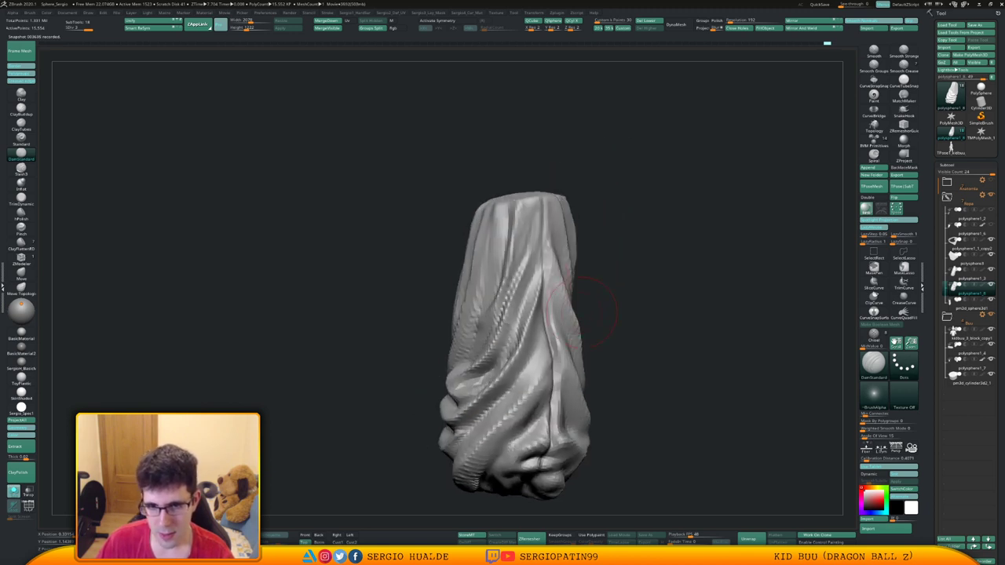
Reshape the long diagonal folds running down the thigh with the Move brush.
{"action": "key", "text": "b"}
{"action": "key", "text": "m"}
{"action": "key", "text": "v"}
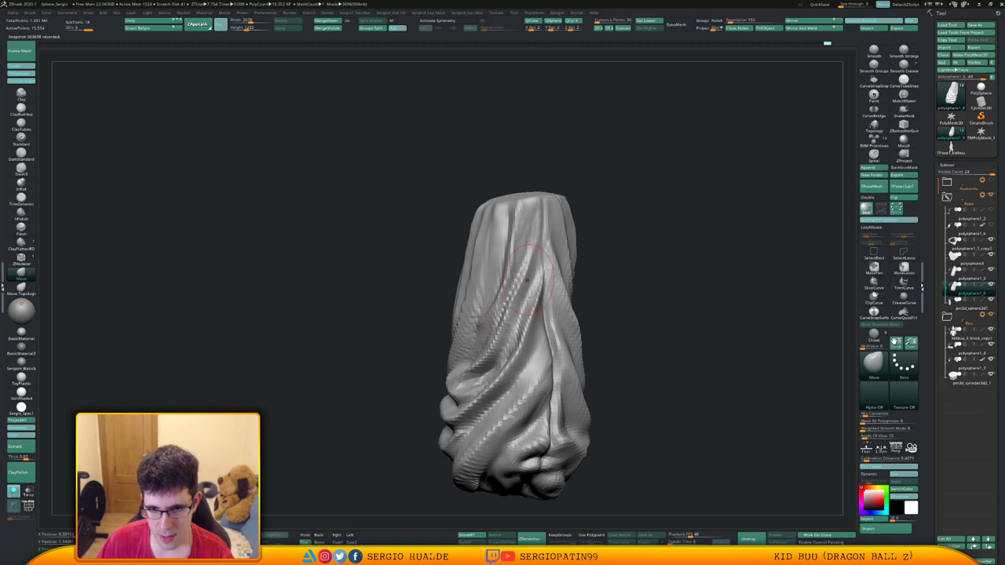
{"action": "mouse_move", "coordinate": [509, 305]}
{"action": "right_mouse_down"}
{"action": "mouse_move", "coordinate": [518, 348]}
{"action": "mouse_move", "coordinate": [488, 348]}
{"action": "right_mouse_up"}
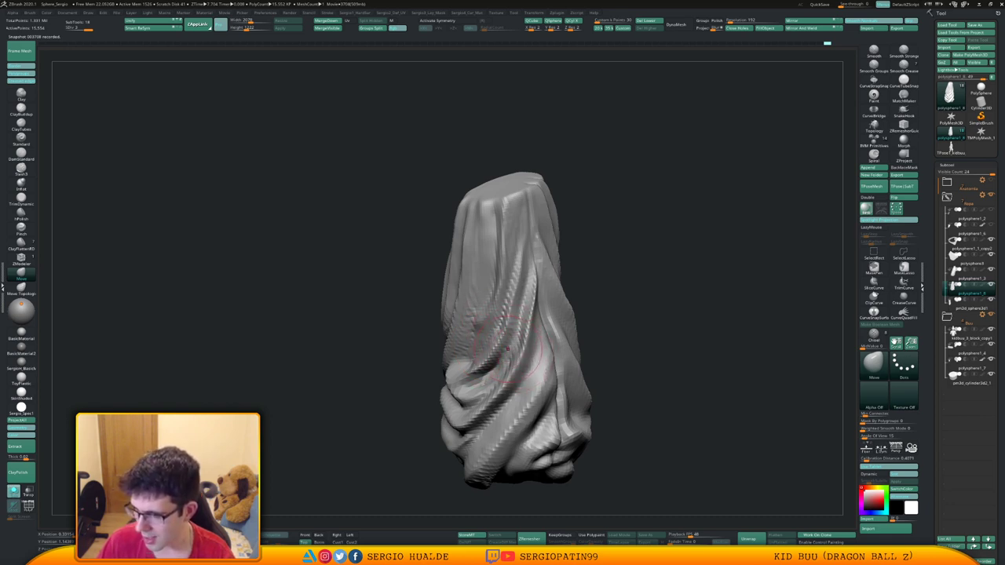
{"action": "mouse_move", "coordinate": [508, 349]}
{"action": "right_mouse_down", "text": "ctrl"}
{"action": "mouse_move", "coordinate": [495, 318]}
{"action": "mouse_move", "coordinate": [511, 349]}
{"action": "mouse_move", "coordinate": [523, 309]}
{"action": "mouse_move", "coordinate": [509, 347]}
{"action": "mouse_move", "coordinate": [537, 344]}
{"action": "mouse_move", "coordinate": [525, 336]}
{"action": "right_mouse_up", "text": "ctrl"}
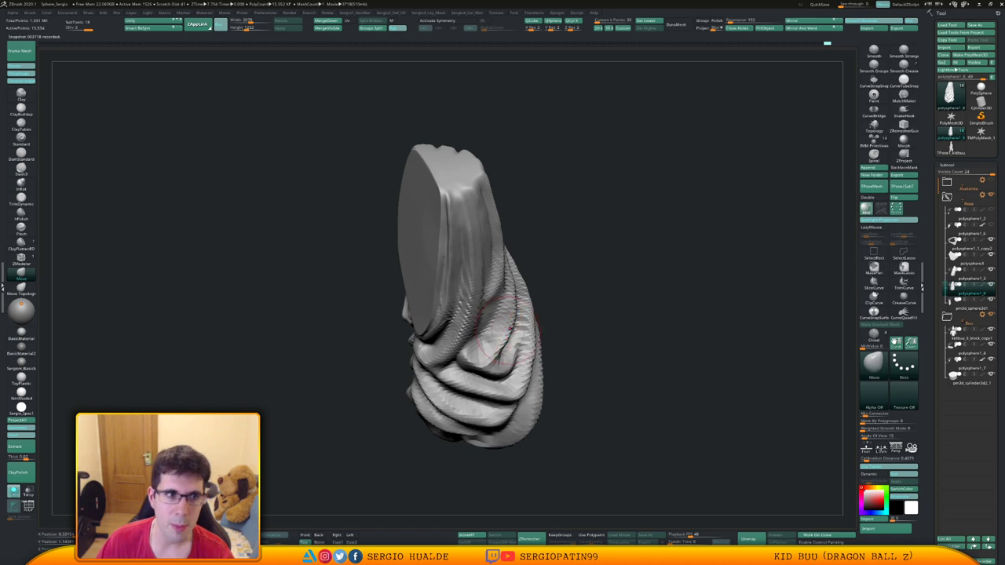
{"action": "mouse_move", "coordinate": [542, 337]}
{"action": "right_mouse_down"}
{"action": "mouse_move", "coordinate": [489, 316]}
{"action": "mouse_move", "coordinate": [537, 324]}
{"action": "mouse_move", "coordinate": [511, 299]}
{"action": "mouse_move", "coordinate": [525, 287]}
{"action": "right_mouse_up"}
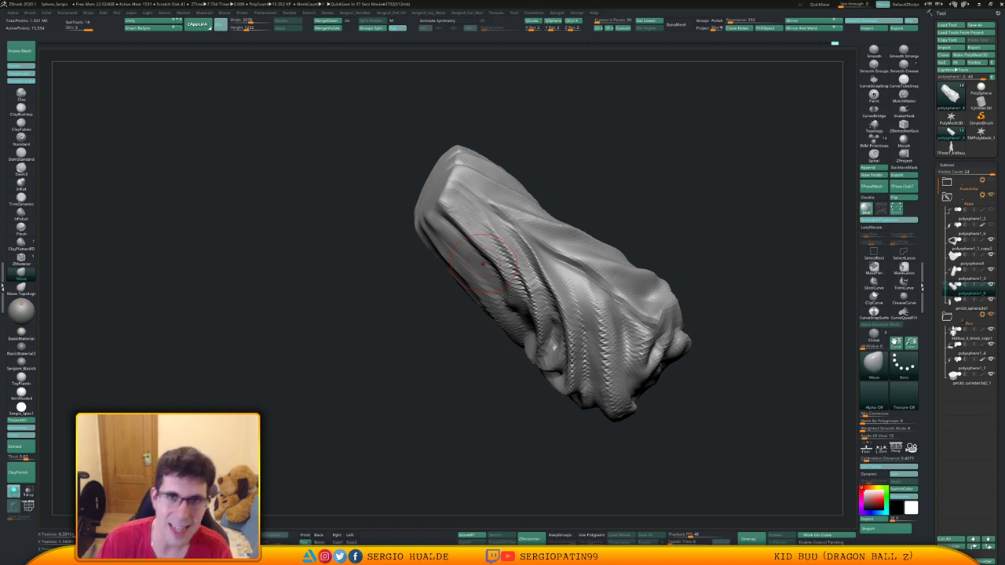
{"action": "left_click_drag", "start_coordinate": [643, 220], "coordinate": [660, 242]}
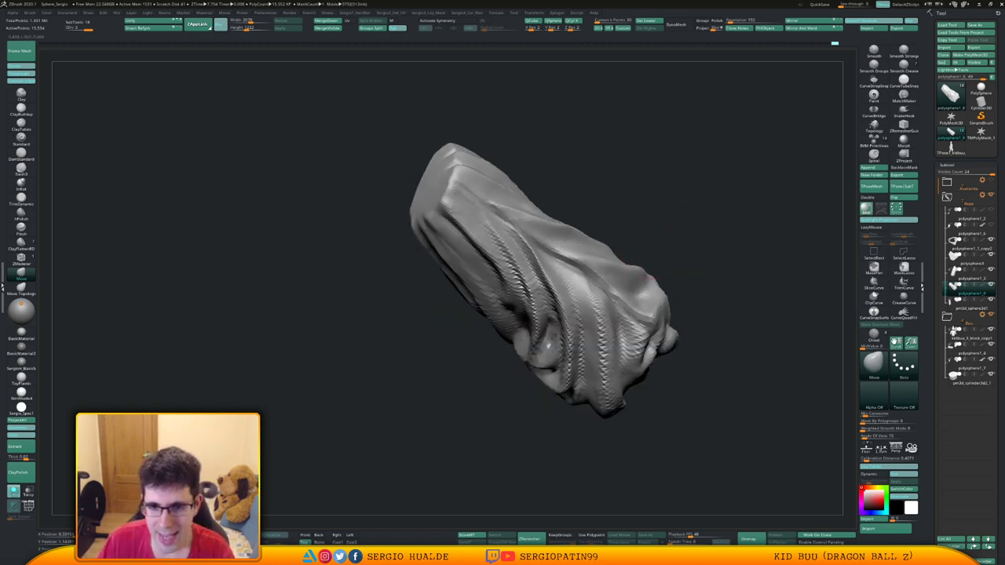
{"action": "mouse_move", "coordinate": [535, 281]}
{"action": "left_mouse_down"}
{"action": "mouse_move", "coordinate": [544, 275]}
{"action": "mouse_move", "coordinate": [559, 296]}
{"action": "left_mouse_up"}
{"action": "left_click_drag", "start_coordinate": [628, 220], "coordinate": [691, 275]}
Nudge the rounded fold ends around the middle of the leg with the Move brush and smooth the surface beside them.
{"action": "mouse_move", "coordinate": [652, 345]}
{"action": "left_mouse_down", "text": "alt"}
{"action": "mouse_move", "coordinate": [654, 291]}
{"action": "mouse_move", "coordinate": [664, 346]}
{"action": "left_mouse_up", "text": "alt"}
{"action": "mouse_move", "coordinate": [522, 332]}
{"action": "left_mouse_down"}
{"action": "mouse_move", "coordinate": [531, 339]}
{"action": "mouse_move", "coordinate": [528, 327]}
{"action": "mouse_move", "coordinate": [511, 329]}
{"action": "left_mouse_up"}
{"action": "left_click_drag", "start_coordinate": [628, 338], "coordinate": [703, 334]}
{"action": "left_click_drag", "start_coordinate": [495, 333], "coordinate": [488, 341]}
{"action": "left_click_drag", "start_coordinate": [668, 338], "coordinate": [566, 334]}
{"action": "left_click_drag", "start_coordinate": [455, 314], "coordinate": [478, 341], "text": "shift"}
Adjust the folds below the crotch on the inner leg with a resized Move brush.
{"action": "right_click_drag", "start_coordinate": [668, 322], "coordinate": [671, 353], "text": "ctrl"}
{"action": "left_click_drag", "start_coordinate": [672, 353], "coordinate": [714, 352]}
{"action": "key", "text": "s"}
{"action": "left_click", "coordinate": [470, 319]}
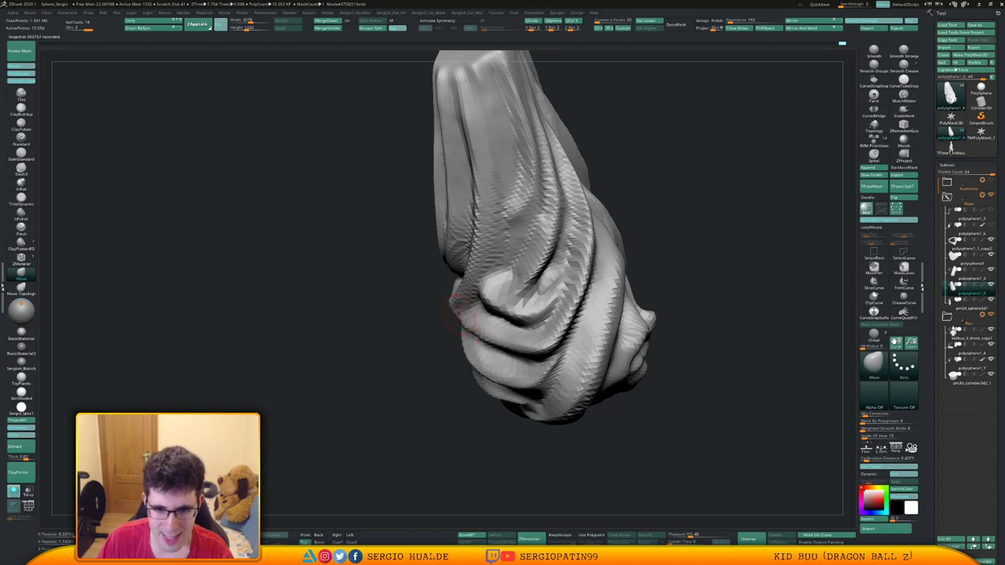
{"action": "left_click_drag", "start_coordinate": [369, 318], "coordinate": [495, 321]}
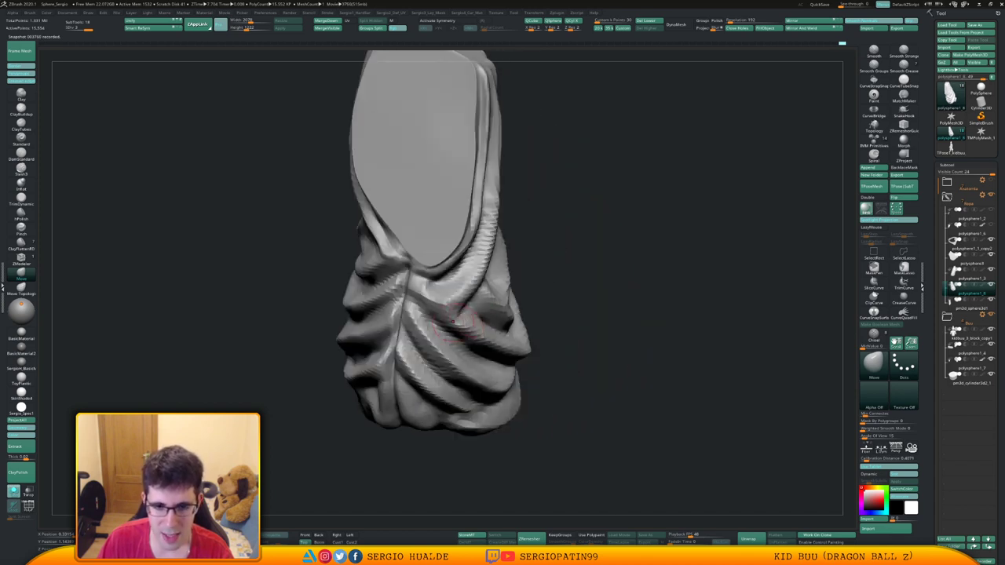
{"action": "right_click_drag", "start_coordinate": [472, 331], "coordinate": [484, 304]}
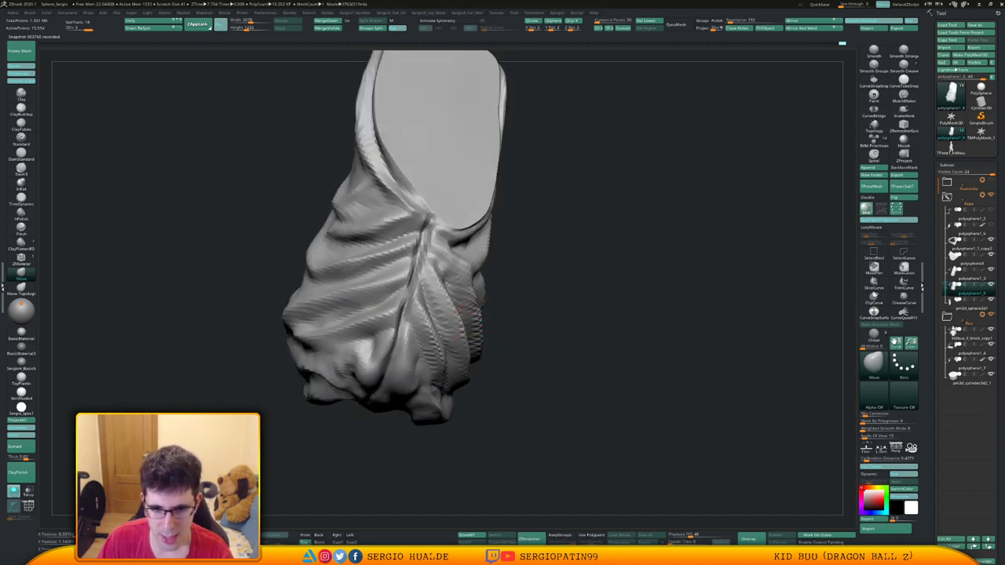
{"action": "left_click_drag", "start_coordinate": [501, 323], "coordinate": [480, 317]}
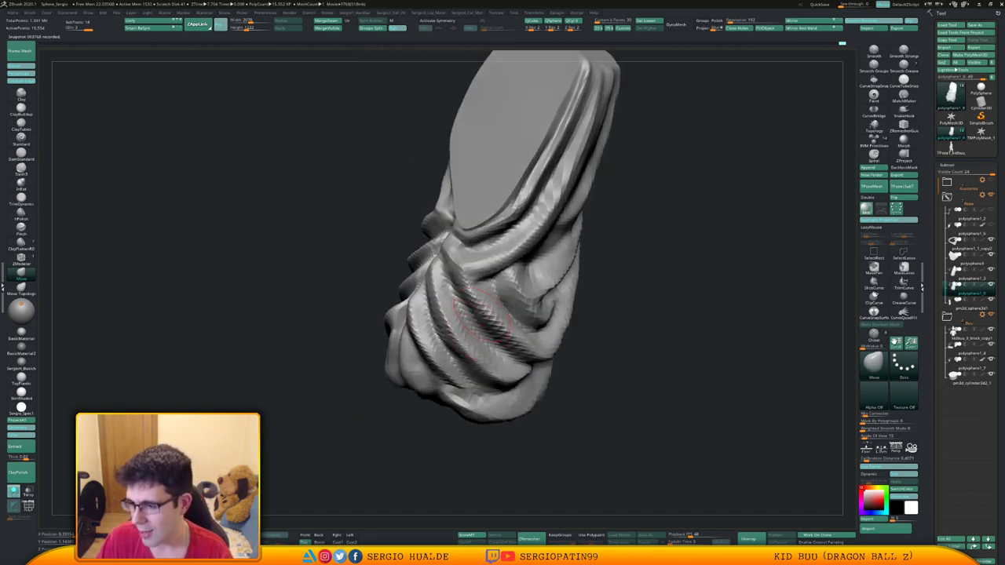
{"action": "mouse_move", "coordinate": [492, 306]}
{"action": "right_mouse_down"}
{"action": "mouse_move", "coordinate": [511, 314]}
{"action": "mouse_move", "coordinate": [502, 328]}
{"action": "right_mouse_up"}
{"action": "mouse_move", "coordinate": [503, 328]}
{"action": "right_mouse_down", "text": "ctrl"}
{"action": "mouse_move", "coordinate": [503, 316]}
{"action": "mouse_move", "coordinate": [532, 323]}
{"action": "mouse_move", "coordinate": [504, 316]}
{"action": "mouse_move", "coordinate": [507, 332]}
{"action": "mouse_move", "coordinate": [538, 320]}
{"action": "mouse_move", "coordinate": [539, 299]}
{"action": "mouse_move", "coordinate": [531, 329]}
{"action": "mouse_move", "coordinate": [502, 330]}
{"action": "mouse_move", "coordinate": [543, 333]}
{"action": "mouse_move", "coordinate": [500, 319]}
{"action": "mouse_move", "coordinate": [501, 337]}
{"action": "right_mouse_up", "text": "ctrl"}
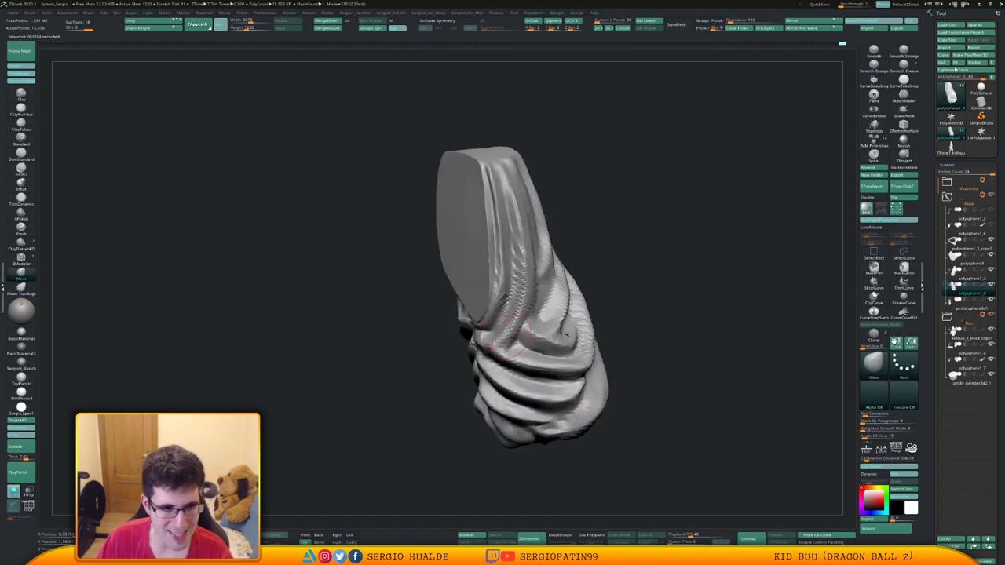
Build up the diagonal fold and the hollow where it curls into the horizontal folds with the Clay brush.
{"action": "key", "text": "1"}
{"action": "left_click_drag", "start_coordinate": [525, 333], "coordinate": [542, 293]}
{"action": "right_click_drag", "start_coordinate": [549, 302], "coordinate": [528, 314]}
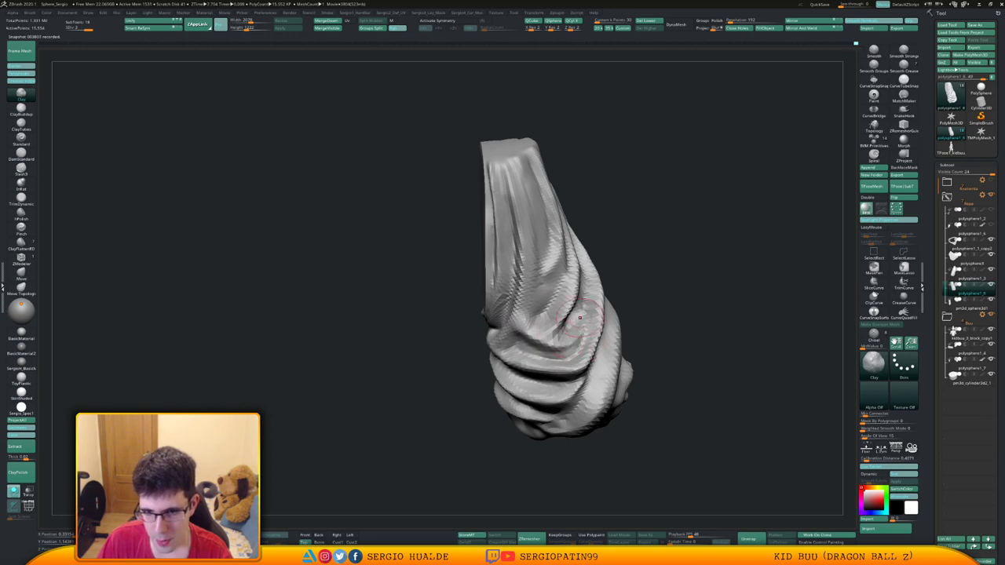
{"action": "right_click_drag", "start_coordinate": [578, 319], "coordinate": [558, 318]}
{"action": "left_click_drag", "start_coordinate": [582, 295], "coordinate": [560, 326]}
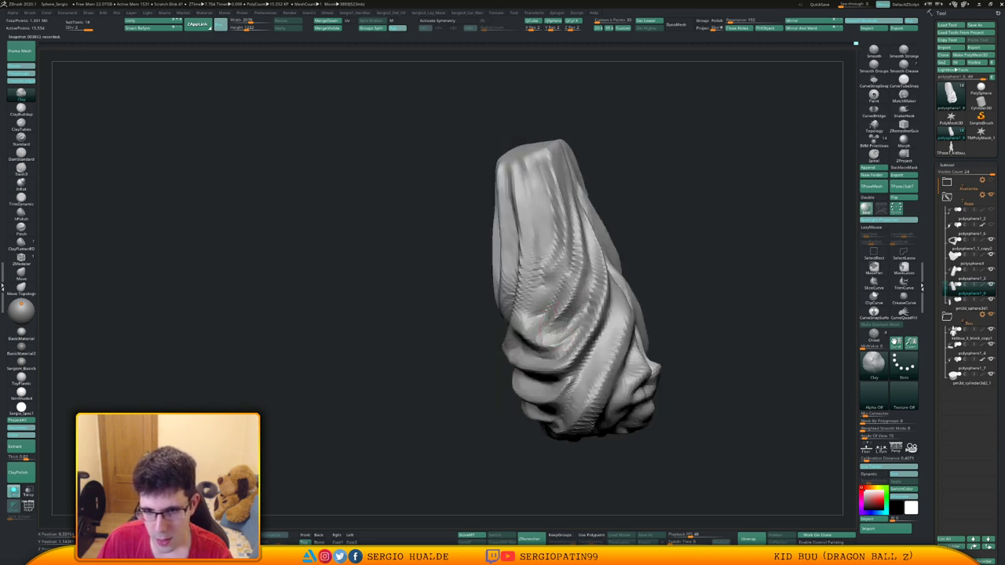
{"action": "left_click_drag", "start_coordinate": [582, 277], "coordinate": [573, 316]}
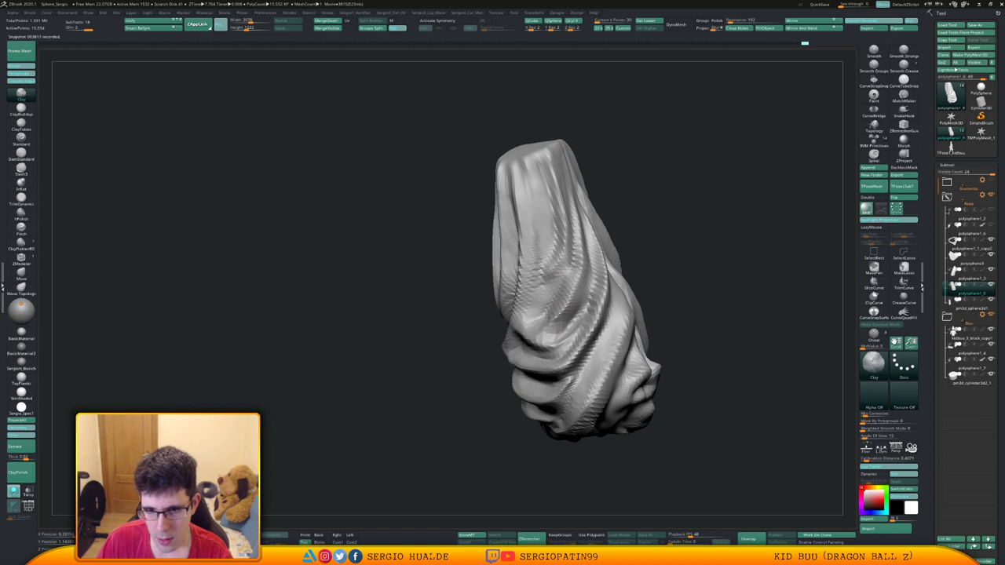
Fill out the folds branching from the inner seam below the flat crotch face with the Clay brush.
{"action": "mouse_move", "coordinate": [568, 264]}
{"action": "right_mouse_down"}
{"action": "mouse_move", "coordinate": [580, 273]}
{"action": "mouse_move", "coordinate": [505, 351]}
{"action": "mouse_move", "coordinate": [516, 345]}
{"action": "right_mouse_up"}
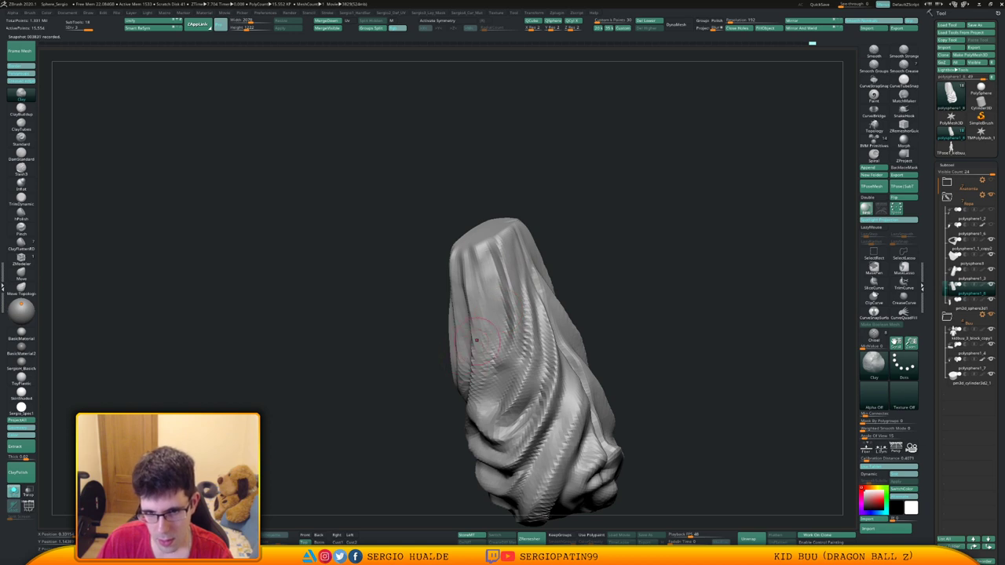
{"action": "mouse_move", "coordinate": [488, 253]}
{"action": "right_mouse_down"}
{"action": "mouse_move", "coordinate": [475, 236]}
{"action": "mouse_move", "coordinate": [485, 254]}
{"action": "mouse_move", "coordinate": [471, 384]}
{"action": "mouse_move", "coordinate": [416, 370]}
{"action": "mouse_move", "coordinate": [416, 330]}
{"action": "mouse_move", "coordinate": [440, 365]}
{"action": "mouse_move", "coordinate": [502, 359]}
{"action": "right_mouse_up"}
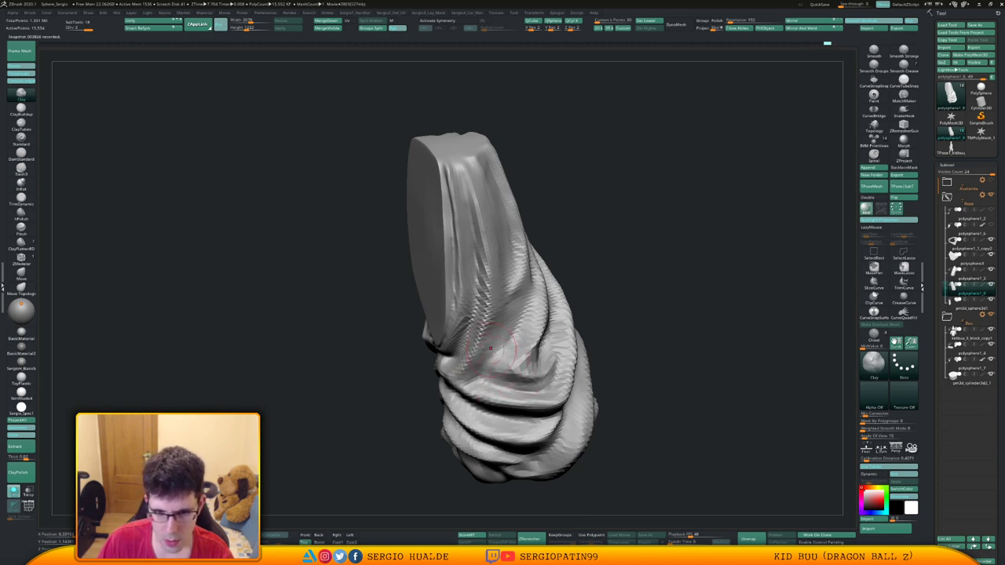
{"action": "mouse_move", "coordinate": [459, 373]}
{"action": "right_mouse_down"}
{"action": "mouse_move", "coordinate": [473, 359]}
{"action": "mouse_move", "coordinate": [446, 390]}
{"action": "right_mouse_up"}
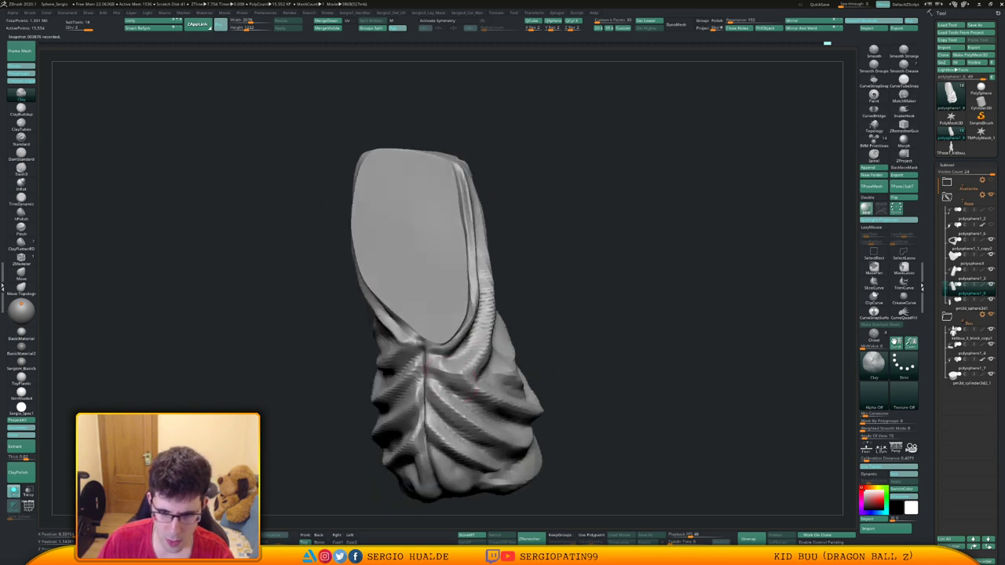
{"action": "left_click_drag", "start_coordinate": [463, 399], "coordinate": [492, 414]}
{"action": "right_click_drag", "start_coordinate": [478, 406], "coordinate": [450, 389]}
{"action": "mouse_move", "coordinate": [461, 399]}
{"action": "left_mouse_down"}
{"action": "mouse_move", "coordinate": [507, 428]}
{"action": "mouse_move", "coordinate": [524, 415]}
{"action": "mouse_move", "coordinate": [544, 430]}
{"action": "left_mouse_up"}
{"action": "mouse_move", "coordinate": [545, 431]}
{"action": "right_mouse_down"}
{"action": "mouse_move", "coordinate": [465, 410]}
{"action": "mouse_move", "coordinate": [487, 418]}
{"action": "right_mouse_up"}
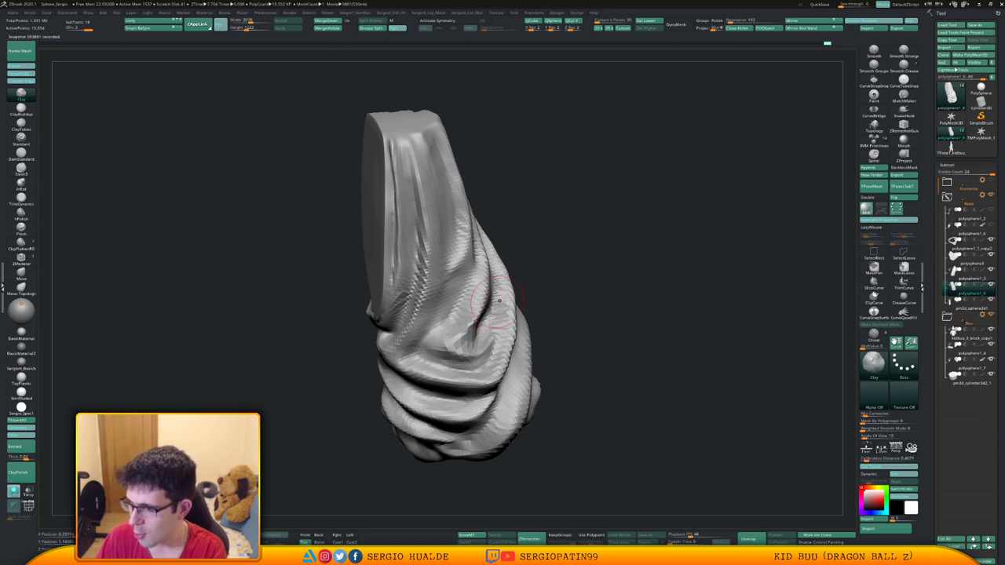
Reposition the cloth at the inner edge of the thigh, above the horizontal folds, with the Move brush.
{"action": "right_click_drag", "start_coordinate": [481, 298], "coordinate": [449, 339]}
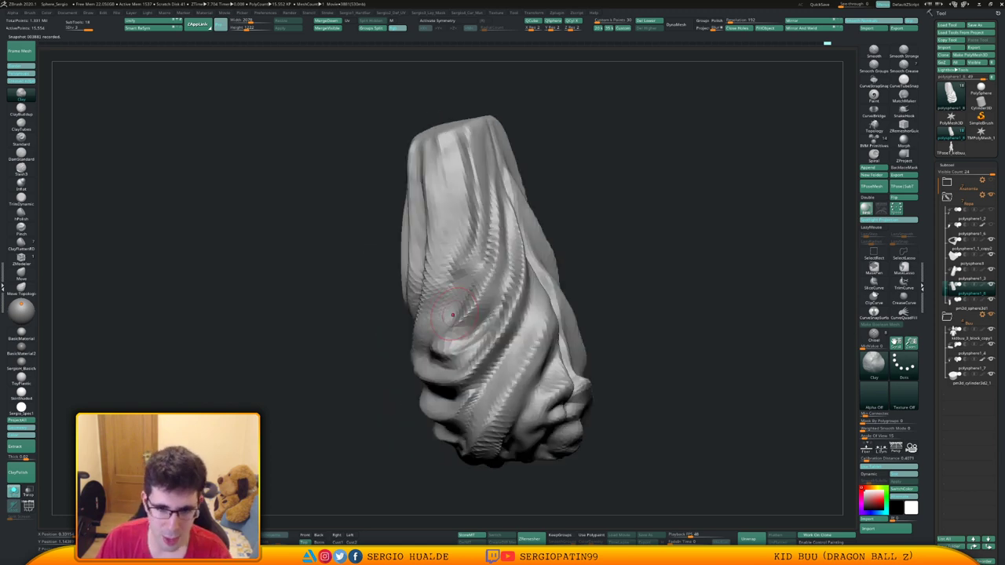
{"action": "right_click_drag", "start_coordinate": [440, 291], "coordinate": [450, 359], "text": "alt"}
{"action": "key", "text": "b"}
{"action": "key", "text": "m"}
{"action": "key", "text": "v"}
{"action": "left_click_drag", "start_coordinate": [449, 348], "coordinate": [465, 342]}
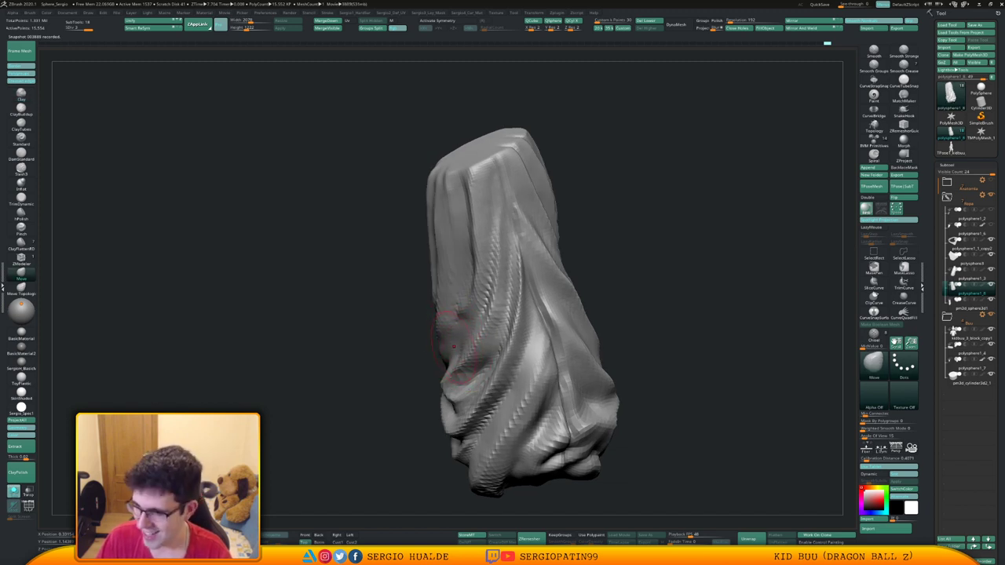
{"action": "right_click_drag", "start_coordinate": [454, 347], "coordinate": [611, 366]}
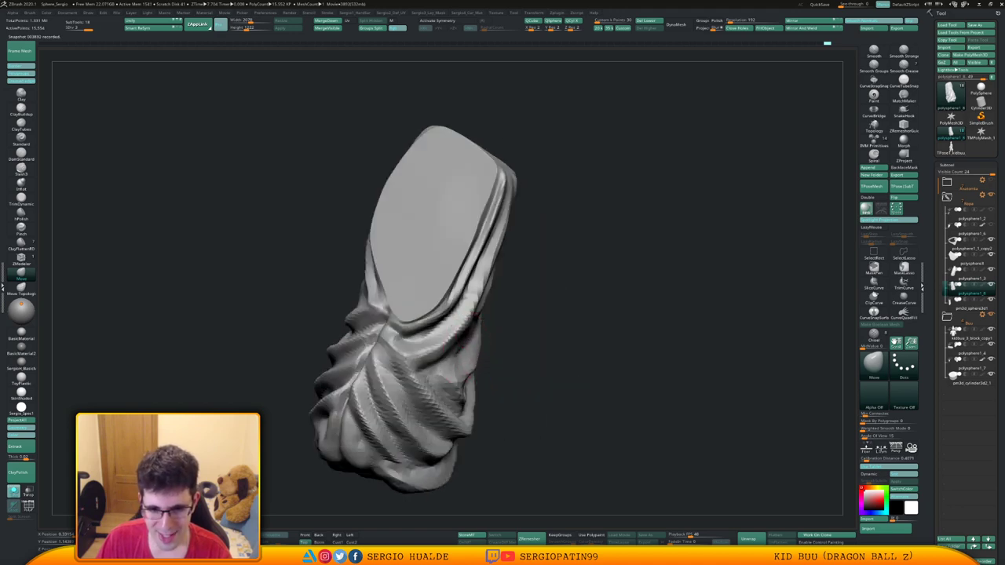
{"action": "mouse_move", "coordinate": [493, 354]}
{"action": "right_mouse_down"}
{"action": "mouse_move", "coordinate": [448, 350]}
{"action": "mouse_move", "coordinate": [440, 337]}
{"action": "right_mouse_up"}
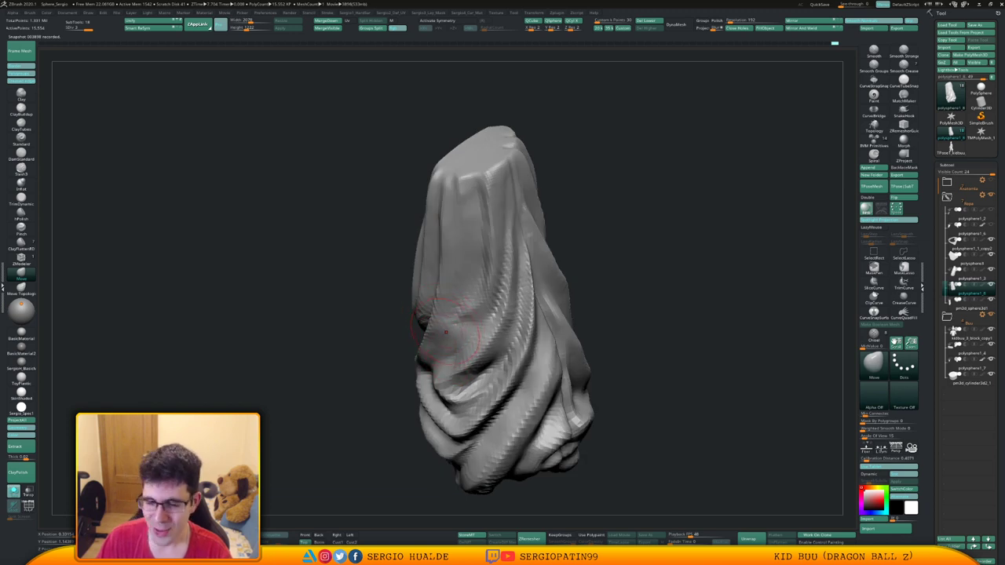
{"action": "right_click_drag", "start_coordinate": [450, 341], "coordinate": [464, 335]}
Sharpen the crease between the diagonal folds around mid-thigh with the DamStandard brush.
{"action": "left_click_drag", "start_coordinate": [441, 339], "coordinate": [499, 314]}
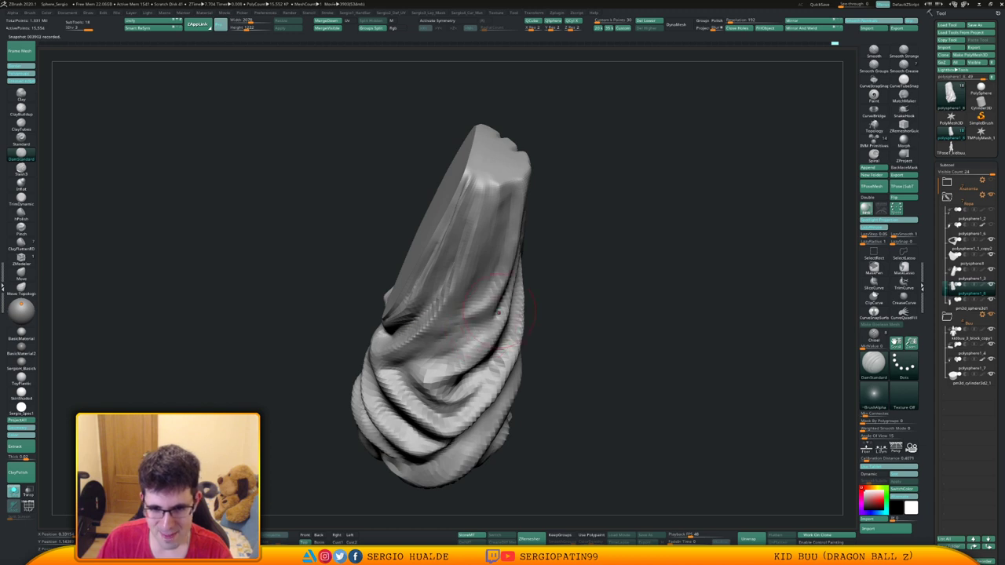
{"action": "right_click_drag", "start_coordinate": [468, 337], "coordinate": [492, 318]}
{"action": "left_click_drag", "start_coordinate": [476, 341], "coordinate": [487, 318]}
{"action": "mouse_move", "coordinate": [481, 321]}
{"action": "right_mouse_down"}
{"action": "mouse_move", "coordinate": [444, 341]}
{"action": "mouse_move", "coordinate": [514, 333]}
{"action": "mouse_move", "coordinate": [458, 400]}
{"action": "mouse_move", "coordinate": [463, 372]}
{"action": "mouse_move", "coordinate": [430, 363]}
{"action": "right_mouse_up"}
Show the full character and adjust the trouser leg's side silhouette with a large Move brush.
{"action": "key", "text": "alt+s"}
{"action": "key", "text": "b"}
{"action": "key", "text": "m"}
{"action": "key", "text": "v"}
{"action": "key", "text": "s"}
{"action": "left_click_drag", "start_coordinate": [553, 363], "coordinate": [535, 374]}
{"action": "right_click_drag", "start_coordinate": [535, 374], "coordinate": [536, 325], "text": "ctrl"}
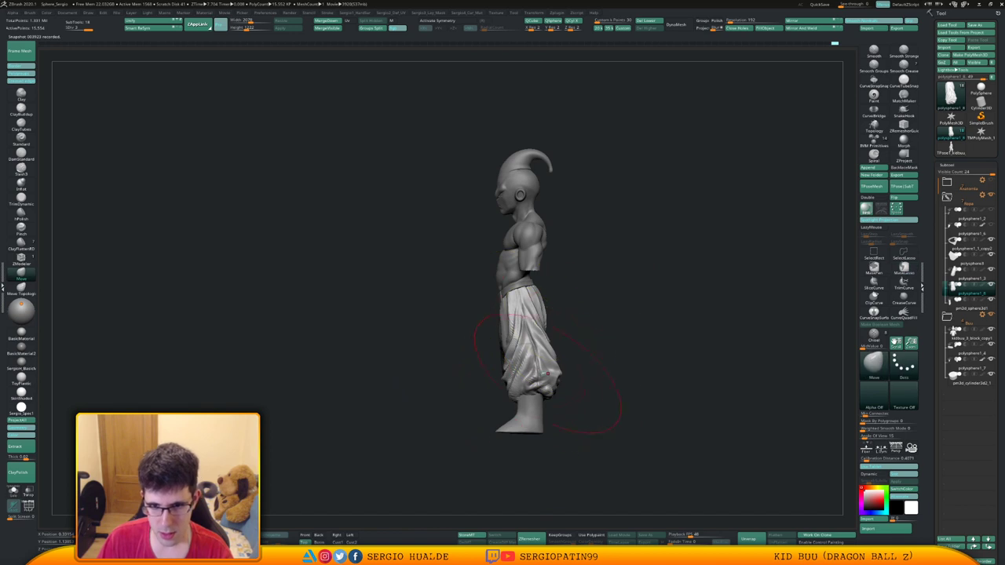
{"action": "key", "text": "s"}
{"action": "left_click_drag", "start_coordinate": [530, 379], "coordinate": [527, 378]}
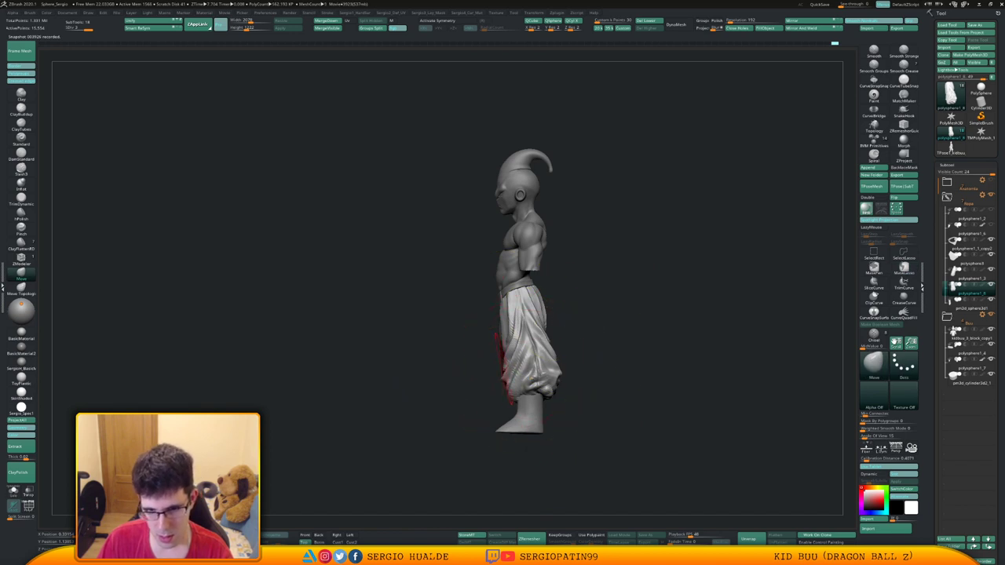
Reshape the lower front of the trouser leg and its hem above the ankle with the Move brush.
{"action": "right_click_drag", "start_coordinate": [465, 371], "coordinate": [508, 324]}
{"action": "left_click_drag", "start_coordinate": [481, 390], "coordinate": [485, 387]}
{"action": "mouse_move", "coordinate": [514, 374]}
{"action": "right_mouse_down"}
{"action": "mouse_move", "coordinate": [497, 371]}
{"action": "mouse_move", "coordinate": [519, 363]}
{"action": "right_mouse_up"}
{"action": "left_click_drag", "start_coordinate": [510, 393], "coordinate": [515, 389]}
{"action": "mouse_move", "coordinate": [515, 393]}
{"action": "right_mouse_down"}
{"action": "mouse_move", "coordinate": [503, 395]}
{"action": "mouse_move", "coordinate": [511, 401]}
{"action": "right_mouse_up"}
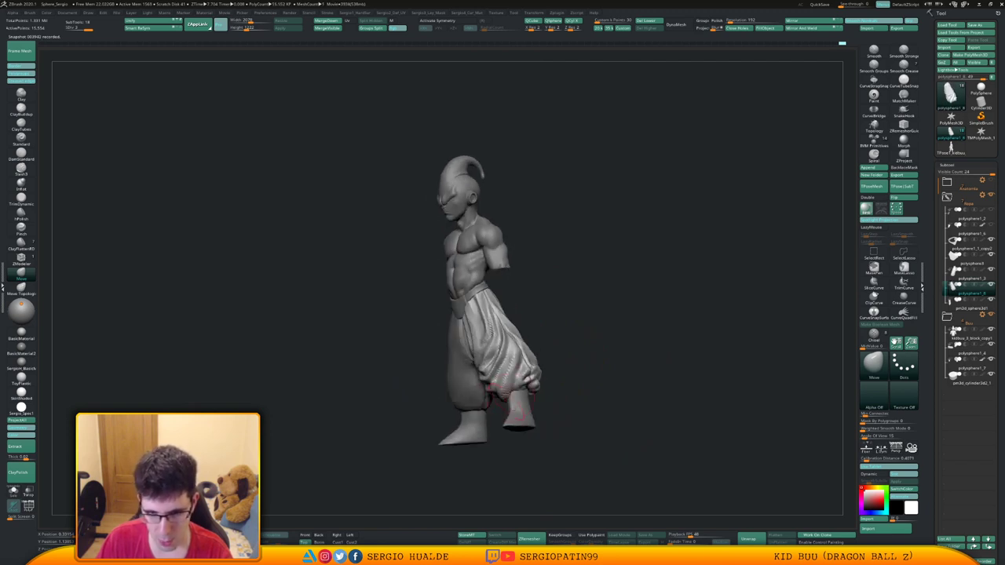
{"action": "left_click_drag", "start_coordinate": [508, 399], "coordinate": [500, 399]}
{"action": "right_click", "coordinate": [492, 393]}
{"action": "right_click_drag", "start_coordinate": [500, 396], "coordinate": [477, 383]}
{"action": "left_click_drag", "start_coordinate": [484, 381], "coordinate": [503, 381]}
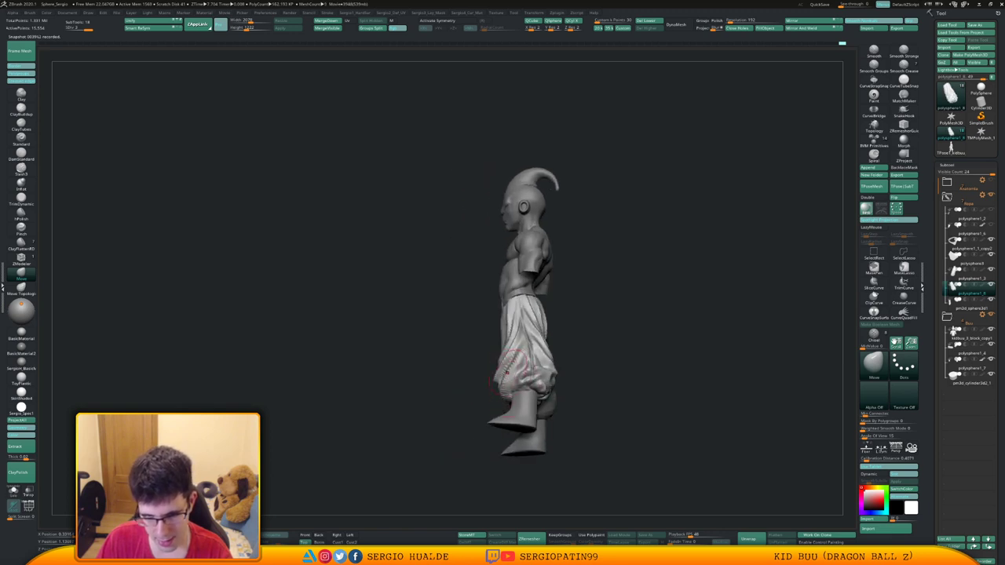
{"action": "mouse_move", "coordinate": [506, 373]}
{"action": "right_mouse_down"}
{"action": "mouse_move", "coordinate": [528, 360]}
{"action": "mouse_move", "coordinate": [540, 372]}
{"action": "mouse_move", "coordinate": [559, 367]}
{"action": "mouse_move", "coordinate": [532, 377]}
{"action": "right_mouse_up"}
Resize the Move brush and refine the outer contour of the lower trouser leg, including from the back.
{"action": "key", "text": "s"}
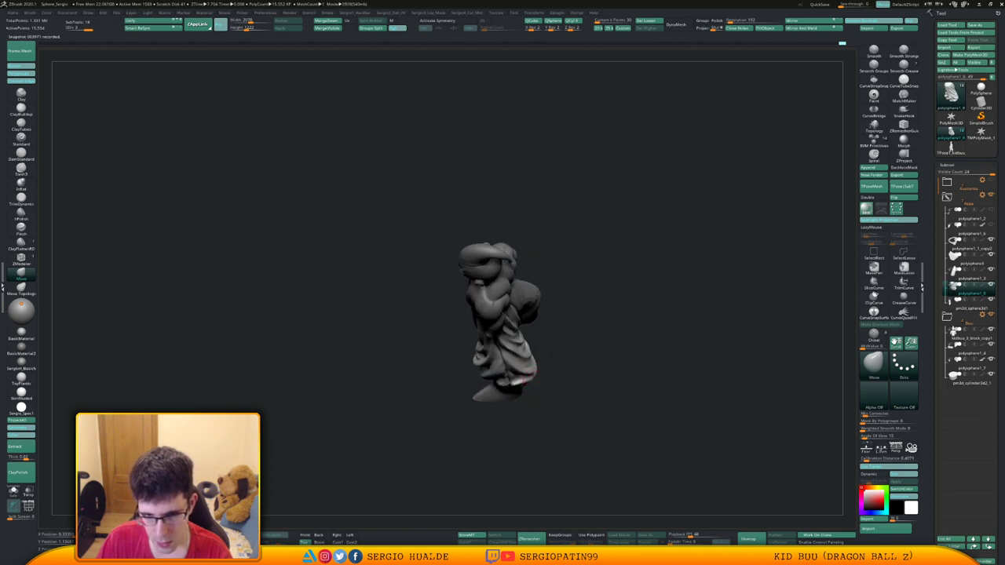
{"action": "mouse_move", "coordinate": [533, 381]}
{"action": "right_mouse_down"}
{"action": "mouse_move", "coordinate": [553, 348]}
{"action": "mouse_move", "coordinate": [518, 357]}
{"action": "mouse_move", "coordinate": [522, 372]}
{"action": "right_mouse_up"}
{"action": "left_click_drag", "start_coordinate": [522, 372], "coordinate": [512, 377]}
{"action": "right_click_drag", "start_coordinate": [514, 377], "coordinate": [421, 380]}
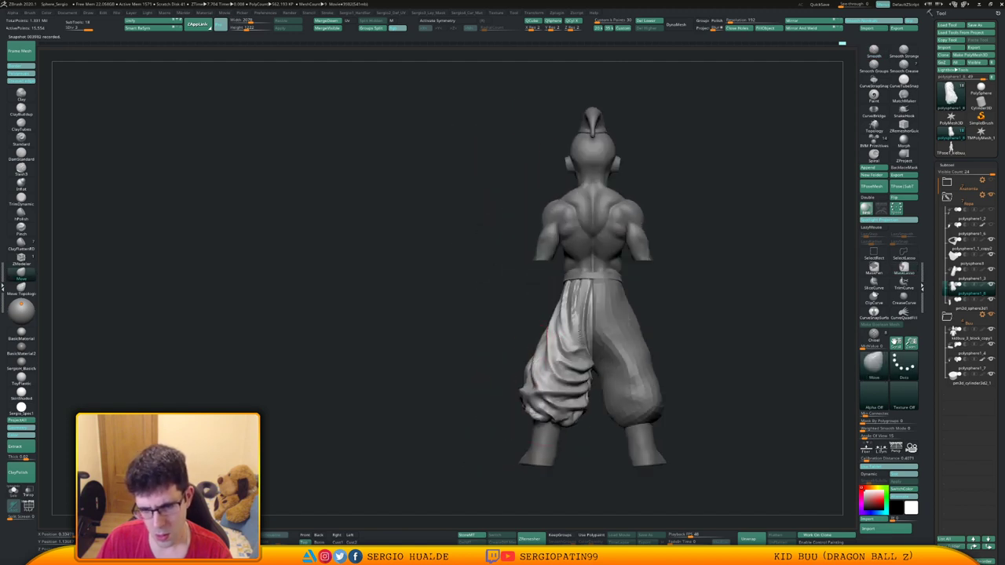
{"action": "left_click_drag", "start_coordinate": [542, 358], "coordinate": [549, 357]}
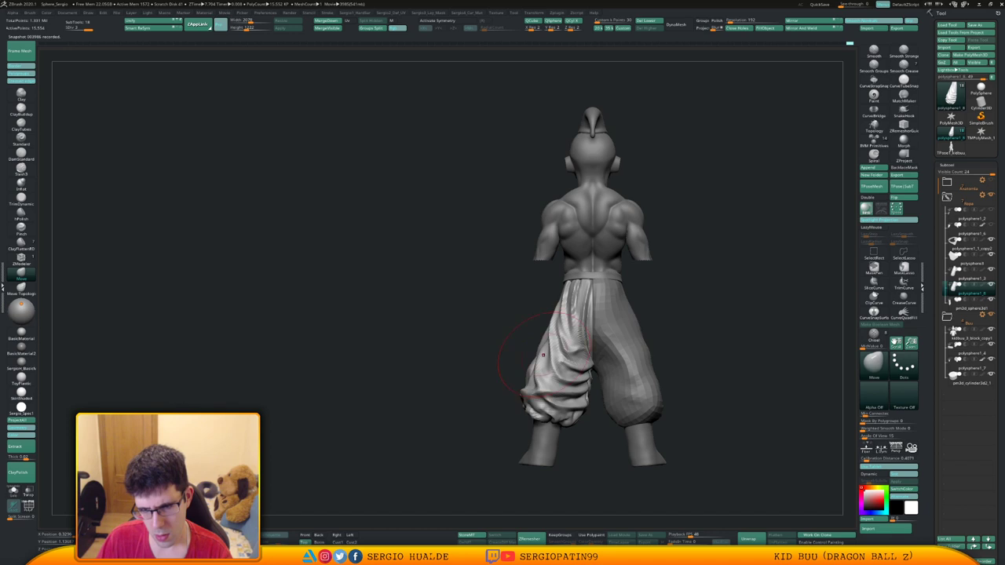
{"action": "mouse_move", "coordinate": [479, 377]}
{"action": "right_mouse_down"}
{"action": "mouse_move", "coordinate": [558, 367]}
{"action": "mouse_move", "coordinate": [546, 344]}
{"action": "mouse_move", "coordinate": [579, 305]}
{"action": "right_mouse_up"}
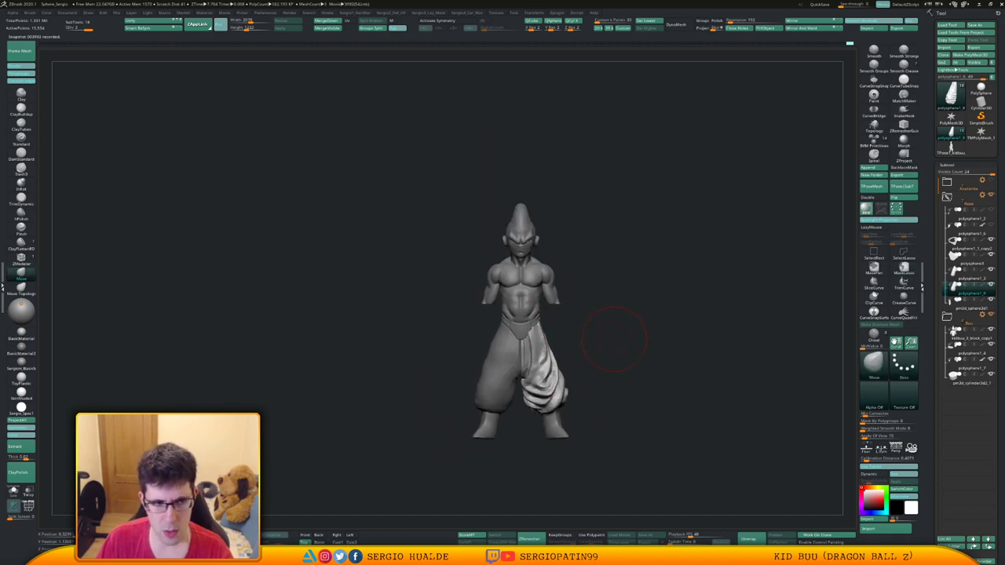
Push in the front contour of the trouser leg around the knee with the Move brush, working in profile.
{"action": "mouse_move", "coordinate": [610, 337]}
{"action": "right_mouse_down"}
{"action": "mouse_move", "coordinate": [552, 337]}
{"action": "mouse_move", "coordinate": [556, 377]}
{"action": "right_mouse_up"}
{"action": "right_click_drag", "start_coordinate": [556, 377], "coordinate": [539, 376]}
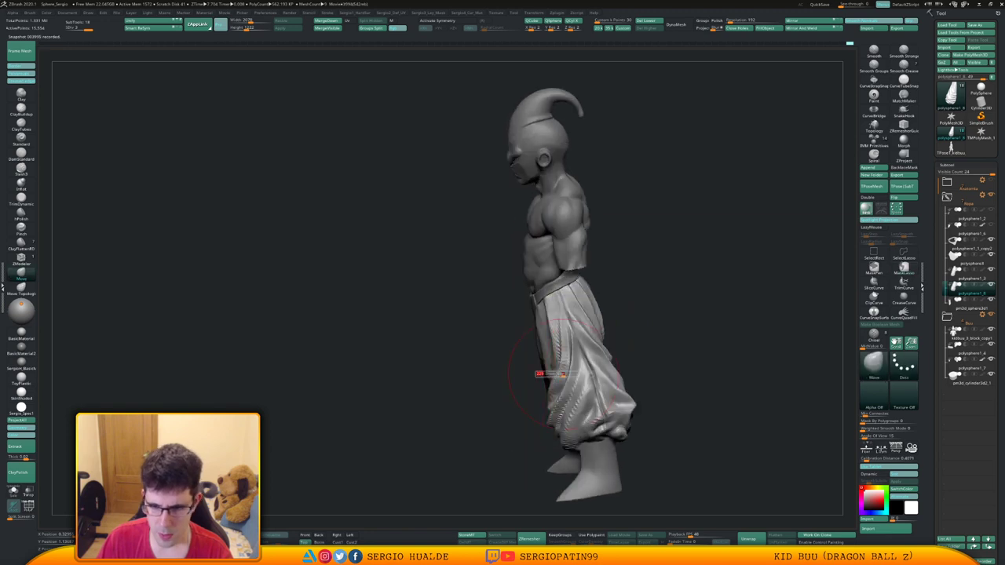
{"action": "left_click_drag", "start_coordinate": [542, 374], "coordinate": [563, 369]}
{"action": "right_click_drag", "start_coordinate": [562, 376], "coordinate": [544, 369]}
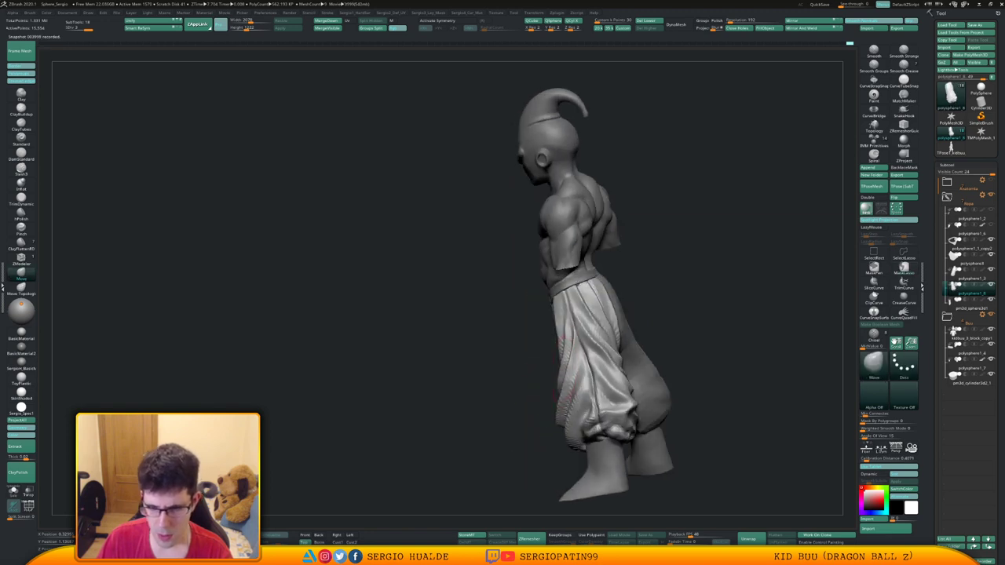
{"action": "mouse_move", "coordinate": [552, 362]}
{"action": "left_mouse_down"}
{"action": "mouse_move", "coordinate": [563, 361]}
{"action": "mouse_move", "coordinate": [563, 377]}
{"action": "mouse_move", "coordinate": [567, 369]}
{"action": "left_mouse_up"}
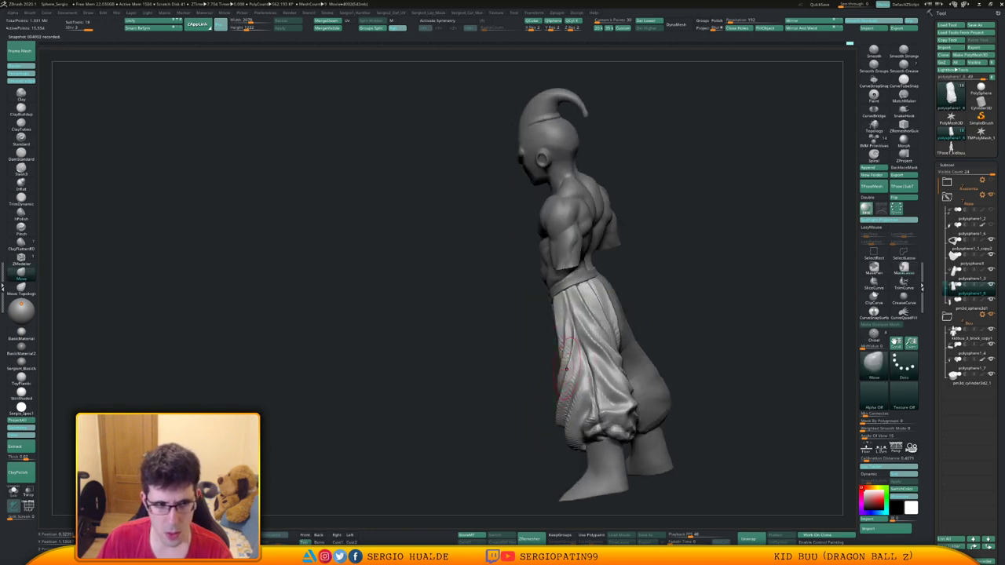
{"action": "right_click_drag", "start_coordinate": [561, 368], "coordinate": [658, 370]}
Isolate the trouser leg and build up the folds just below its flat inner cut with a resized Clay brush.
{"action": "mouse_move", "coordinate": [515, 369]}
{"action": "right_mouse_down", "text": "ctrl"}
{"action": "mouse_move", "coordinate": [511, 397]}
{"action": "mouse_move", "coordinate": [601, 422]}
{"action": "mouse_move", "coordinate": [608, 455]}
{"action": "mouse_move", "coordinate": [628, 408]}
{"action": "right_mouse_up", "text": "ctrl"}
{"action": "key", "text": "shift+alt+s"}
{"action": "key", "text": "s"}
{"action": "key", "text": "1"}
{"action": "mouse_move", "coordinate": [544, 376]}
{"action": "right_mouse_down"}
{"action": "mouse_move", "coordinate": [613, 371]}
{"action": "mouse_move", "coordinate": [624, 357]}
{"action": "right_mouse_up"}
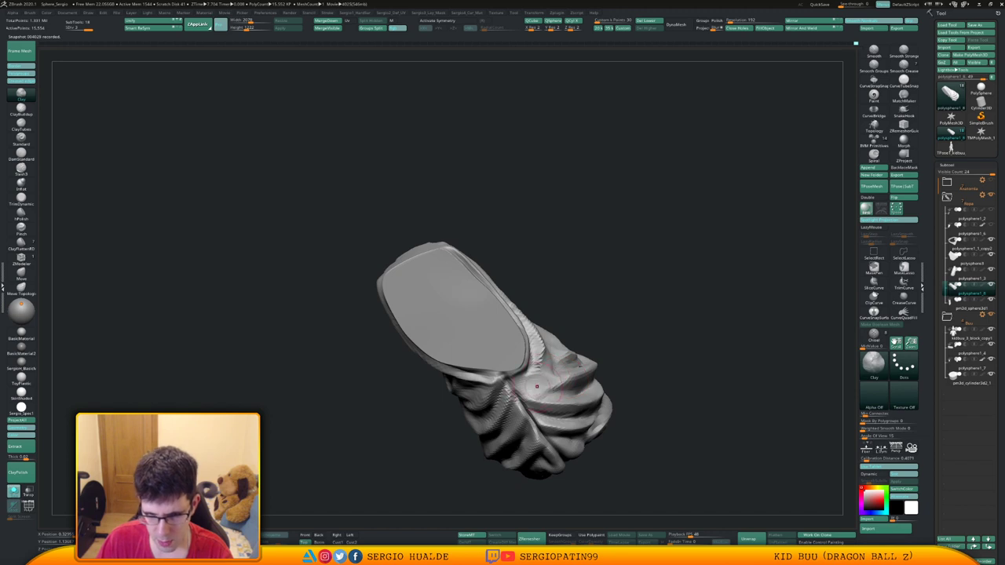
{"action": "right_click_drag", "start_coordinate": [538, 387], "coordinate": [534, 366]}
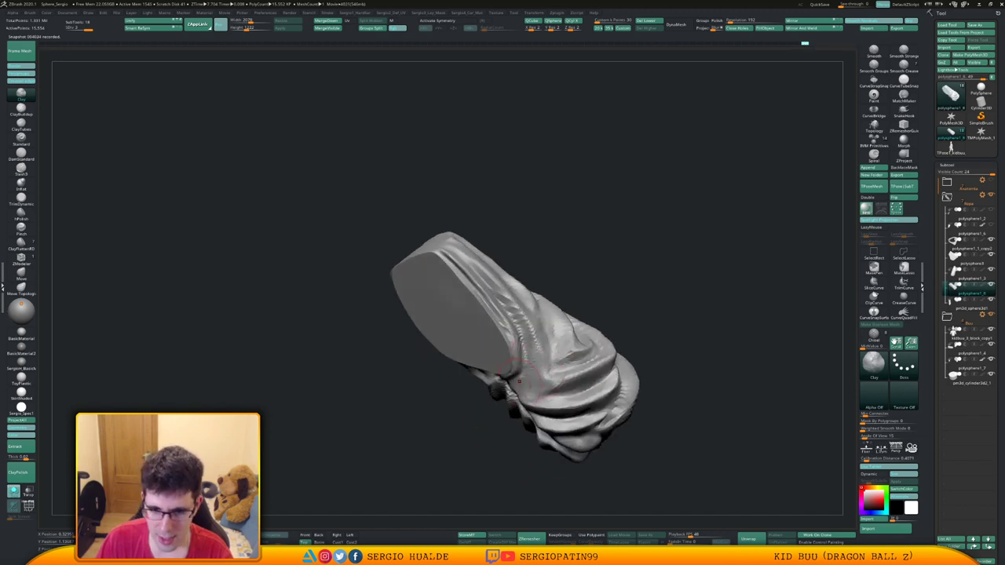
{"action": "right_click_drag", "start_coordinate": [527, 388], "coordinate": [585, 366]}
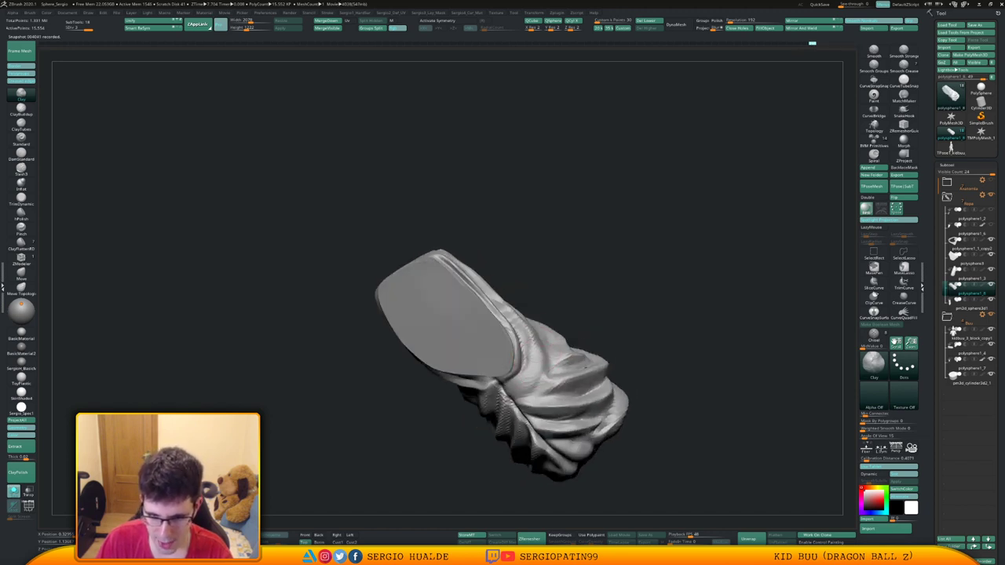
Carve the creases below the inner cut with the DamStandard brush and smooth the surface between them.
{"action": "right_click_drag", "start_coordinate": [531, 381], "coordinate": [493, 392]}
{"action": "key", "text": "b"}
{"action": "key", "text": "d"}
{"action": "key", "text": "s"}
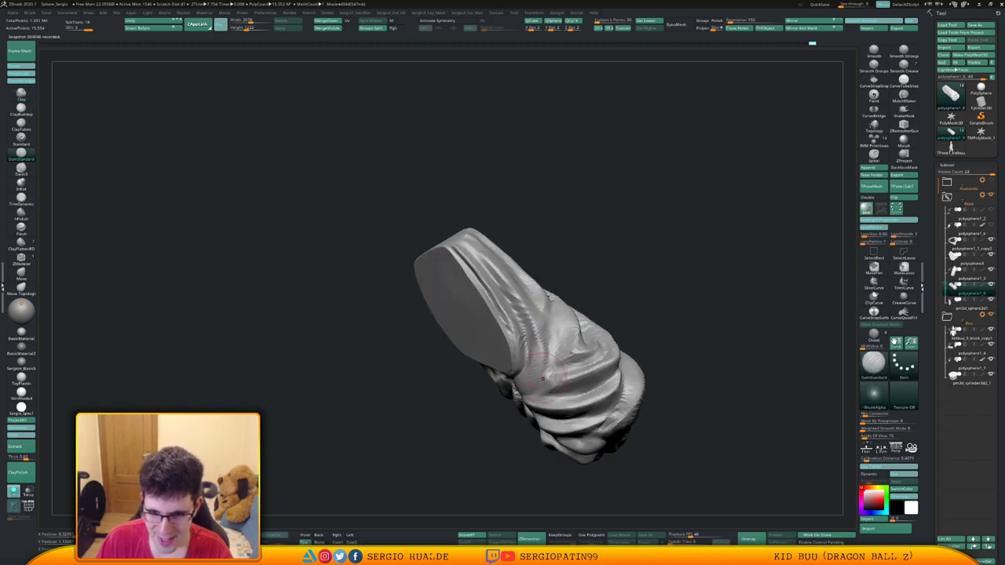
{"action": "right_click_drag", "start_coordinate": [539, 329], "coordinate": [592, 309]}
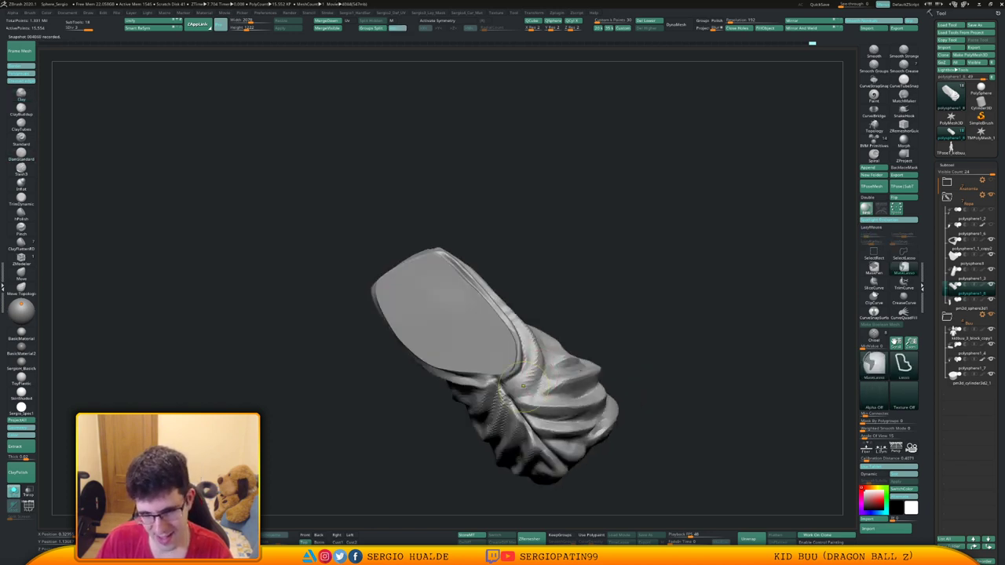
{"action": "right_click_drag", "start_coordinate": [581, 370], "coordinate": [542, 392]}
{"action": "mouse_move", "coordinate": [577, 382]}
{"action": "left_mouse_down", "text": "shift"}
{"action": "mouse_move", "coordinate": [562, 387]}
{"action": "mouse_move", "coordinate": [568, 392]}
{"action": "left_mouse_up", "text": "shift"}
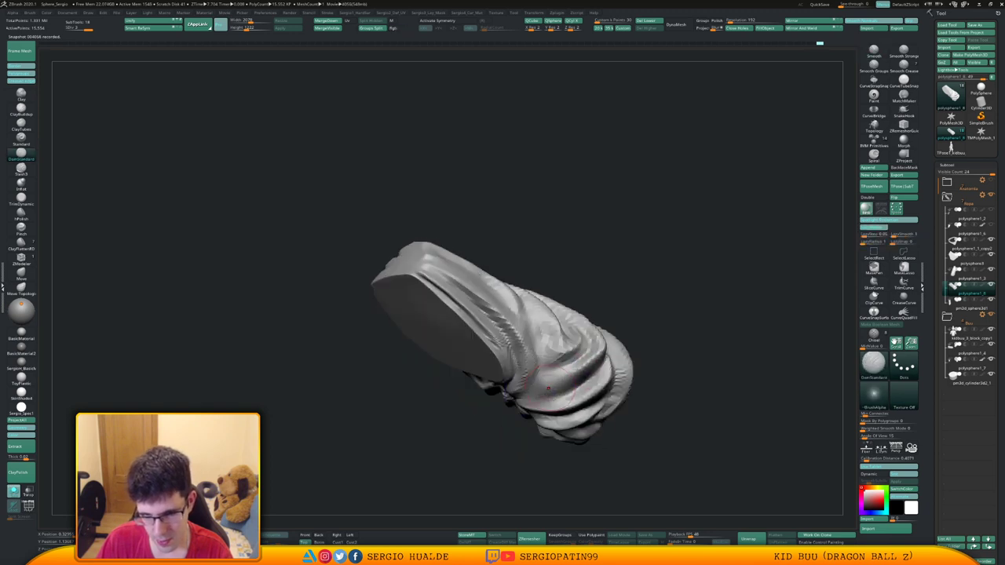
{"action": "mouse_move", "coordinate": [547, 380]}
{"action": "right_mouse_down"}
{"action": "mouse_move", "coordinate": [614, 369]}
{"action": "mouse_move", "coordinate": [595, 387]}
{"action": "mouse_move", "coordinate": [605, 387]}
{"action": "mouse_move", "coordinate": [636, 369]}
{"action": "mouse_move", "coordinate": [565, 367]}
{"action": "right_mouse_up"}
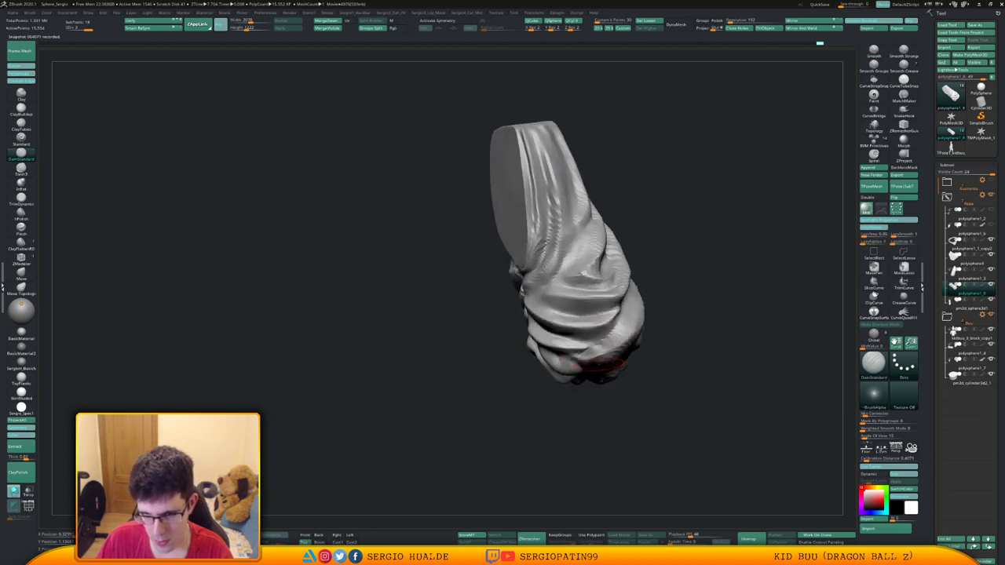
Flatten the diagonal folds around the lower trouser leg with the TrimDynamic brush.
{"action": "mouse_move", "coordinate": [662, 338]}
{"action": "right_mouse_down"}
{"action": "mouse_move", "coordinate": [618, 345]}
{"action": "mouse_move", "coordinate": [635, 336]}
{"action": "mouse_move", "coordinate": [621, 332]}
{"action": "mouse_move", "coordinate": [606, 359]}
{"action": "right_mouse_up"}
{"action": "key", "text": "b"}
{"action": "key", "text": "t"}
{"action": "key", "text": "d"}
{"action": "left_click_drag", "start_coordinate": [630, 333], "coordinate": [613, 354]}
{"action": "right_click_drag", "start_coordinate": [611, 351], "coordinate": [629, 340]}
{"action": "left_click_drag", "start_coordinate": [666, 297], "coordinate": [646, 317]}
{"action": "mouse_move", "coordinate": [677, 275]}
{"action": "left_mouse_down"}
{"action": "mouse_move", "coordinate": [650, 311]}
{"action": "mouse_move", "coordinate": [660, 295]}
{"action": "left_mouse_up"}
{"action": "right_click_drag", "start_coordinate": [660, 287], "coordinate": [677, 300]}
{"action": "left_click_drag", "start_coordinate": [694, 268], "coordinate": [691, 256]}
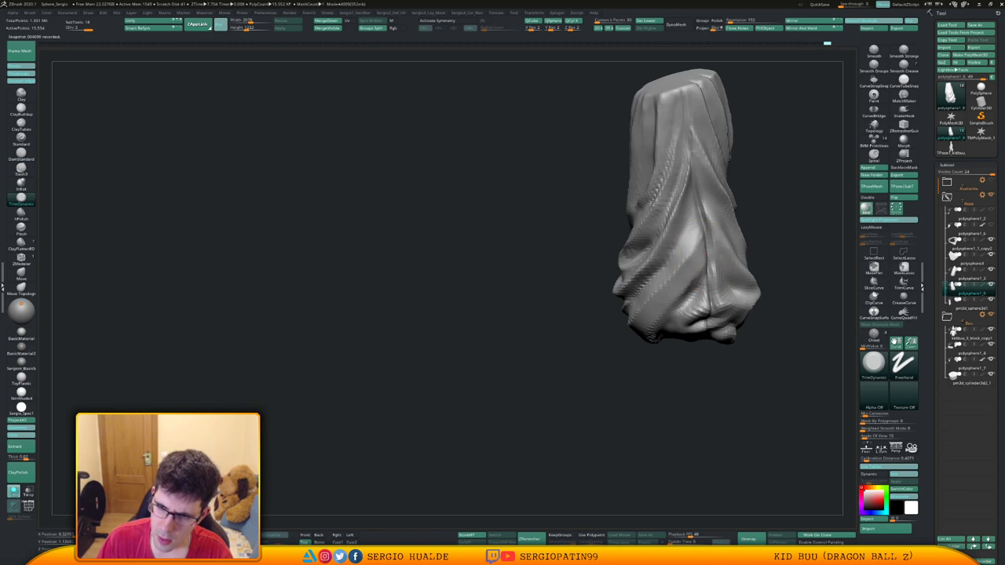
Add volume beside the long central crease of the trouser leg with the Clay brush and smooth it.
{"action": "right_click_drag", "start_coordinate": [629, 353], "coordinate": [658, 344]}
{"action": "right_click_drag", "start_coordinate": [669, 294], "coordinate": [616, 315]}
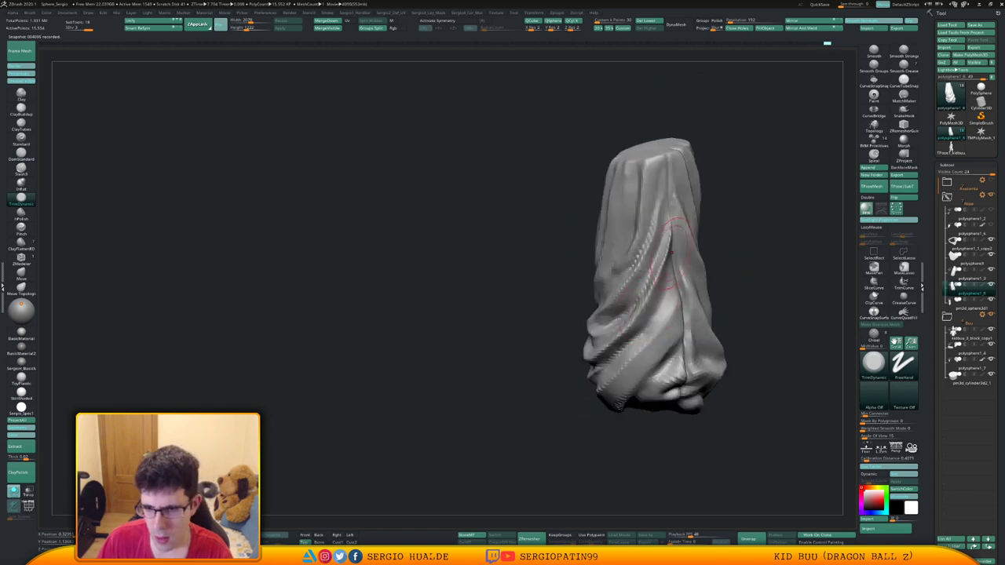
{"action": "key", "text": "b"}
{"action": "key", "text": "c"}
{"action": "key", "text": "l"}
{"action": "left_click_drag", "start_coordinate": [667, 311], "coordinate": [648, 328]}
{"action": "right_click_drag", "start_coordinate": [648, 329], "coordinate": [658, 308]}
{"action": "left_click_drag", "start_coordinate": [666, 281], "coordinate": [673, 232]}
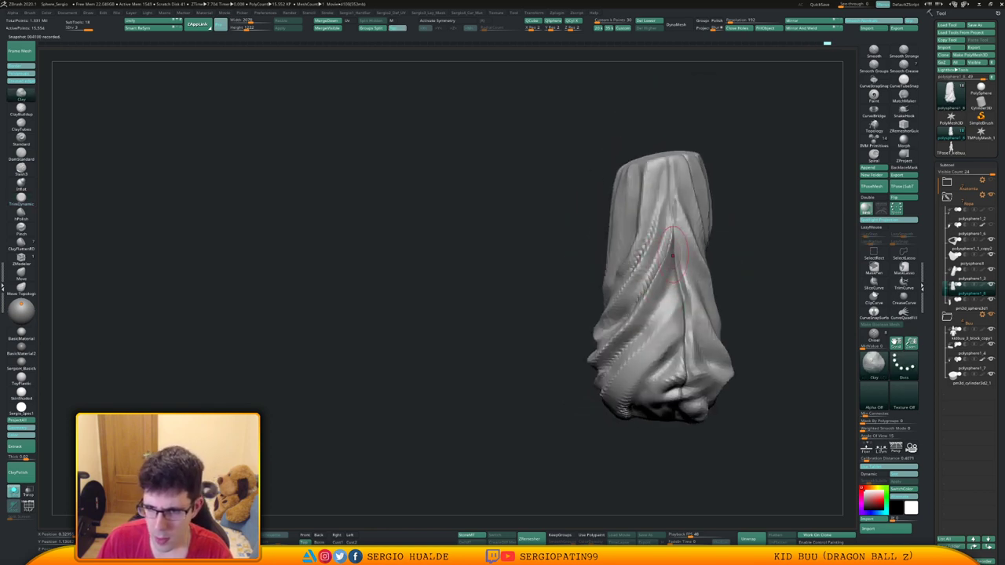
{"action": "mouse_move", "coordinate": [668, 297]}
{"action": "left_mouse_down", "text": "shift"}
{"action": "mouse_move", "coordinate": [664, 272]}
{"action": "mouse_move", "coordinate": [659, 313]}
{"action": "left_mouse_up", "text": "shift"}
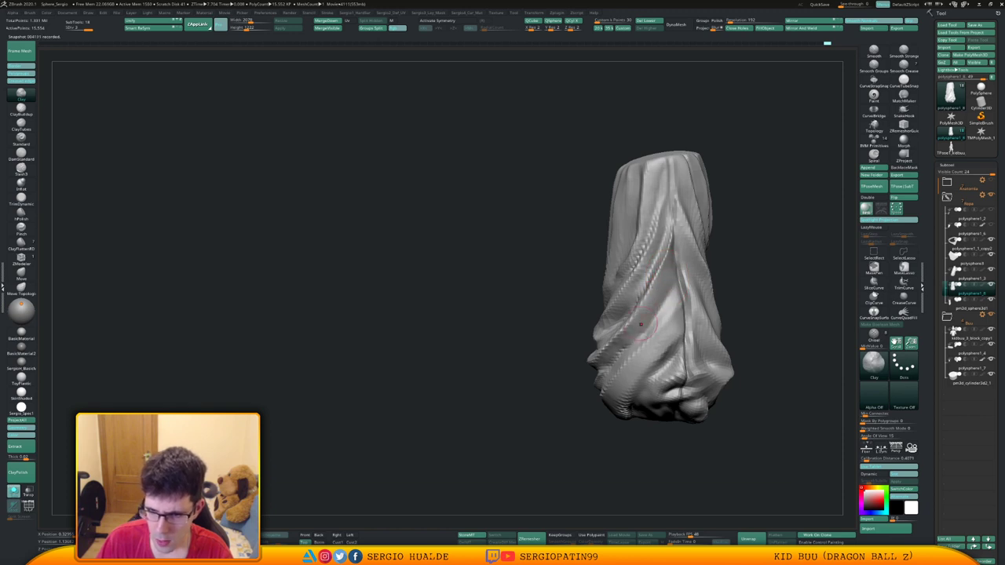
Build up the diagonal folds wrapping around the side of the lower trouser leg with the Clay brush.
{"action": "right_click_drag", "start_coordinate": [657, 324], "coordinate": [637, 337]}
{"action": "left_click_drag", "start_coordinate": [616, 353], "coordinate": [601, 383]}
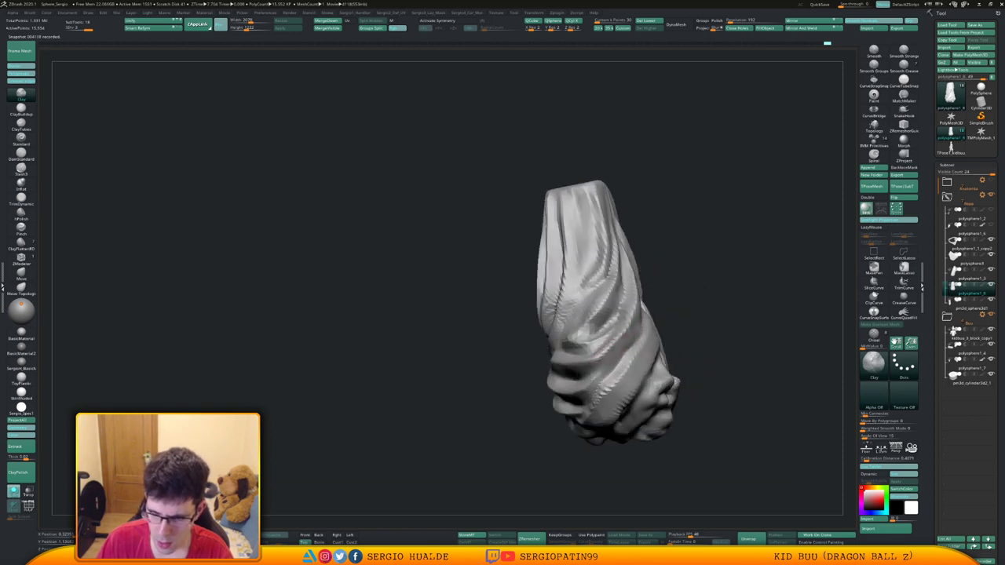
{"action": "right_click_drag", "start_coordinate": [628, 359], "coordinate": [604, 365]}
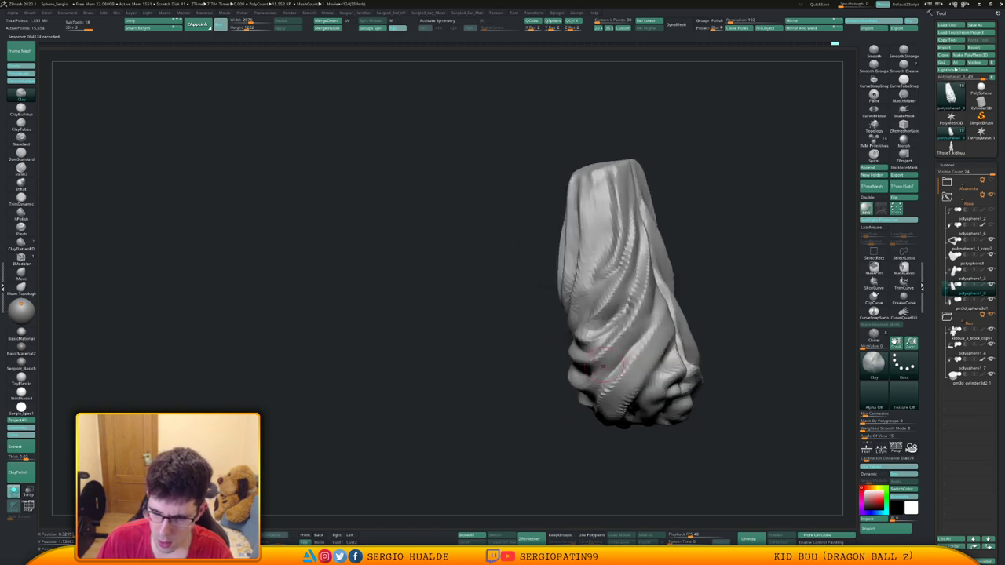
{"action": "right_click_drag", "start_coordinate": [638, 330], "coordinate": [642, 340]}
{"action": "left_click_drag", "start_coordinate": [646, 314], "coordinate": [628, 357]}
{"action": "mouse_move", "coordinate": [628, 353]}
{"action": "right_mouse_down"}
{"action": "mouse_move", "coordinate": [656, 350]}
{"action": "mouse_move", "coordinate": [602, 345]}
{"action": "mouse_move", "coordinate": [613, 355]}
{"action": "right_mouse_up"}
Adjust the side contour of the lower trouser leg with a resized Move brush.
{"action": "key", "text": "b"}
{"action": "key", "text": "m"}
{"action": "key", "text": "v"}
{"action": "key", "text": "s"}
{"action": "left_click_drag", "start_coordinate": [611, 366], "coordinate": [605, 366]}
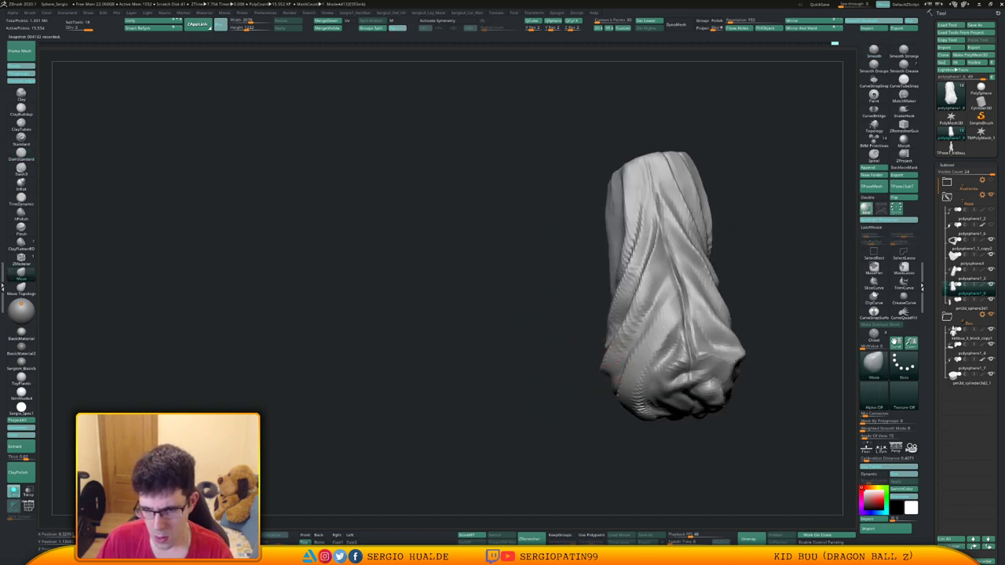
{"action": "mouse_move", "coordinate": [611, 348]}
{"action": "right_mouse_down"}
{"action": "mouse_move", "coordinate": [640, 374]}
{"action": "mouse_move", "coordinate": [633, 380]}
{"action": "mouse_move", "coordinate": [644, 308]}
{"action": "mouse_move", "coordinate": [631, 301]}
{"action": "right_mouse_up"}
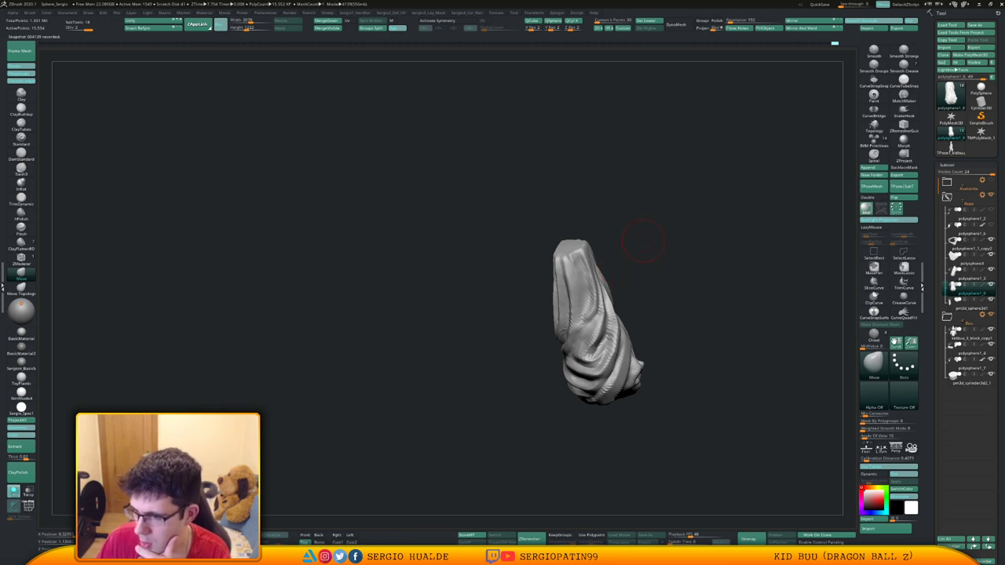
{"action": "mouse_move", "coordinate": [656, 279]}
{"action": "left_mouse_down"}
{"action": "mouse_move", "coordinate": [638, 284]}
{"action": "mouse_move", "coordinate": [628, 321]}
{"action": "mouse_move", "coordinate": [609, 318]}
{"action": "left_mouse_up"}
Build up the folds beside the lower end of the inner cut with the Clay brush.
{"action": "mouse_move", "coordinate": [608, 318]}
{"action": "right_mouse_down"}
{"action": "mouse_move", "coordinate": [611, 420]}
{"action": "mouse_move", "coordinate": [604, 400]}
{"action": "right_mouse_up"}
{"action": "key", "text": "1"}
{"action": "left_click_drag", "start_coordinate": [604, 373], "coordinate": [592, 412]}
{"action": "right_click_drag", "start_coordinate": [591, 416], "coordinate": [595, 401]}
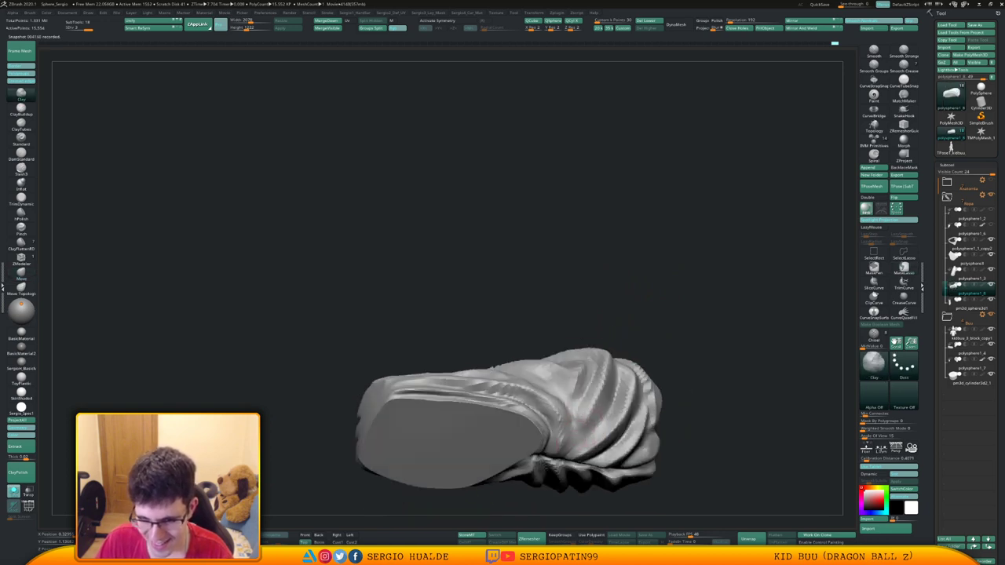
{"action": "left_click_drag", "start_coordinate": [601, 420], "coordinate": [571, 448]}
{"action": "mouse_move", "coordinate": [600, 413]}
{"action": "right_mouse_down"}
{"action": "mouse_move", "coordinate": [626, 363]}
{"action": "mouse_move", "coordinate": [589, 426]}
{"action": "right_mouse_up"}
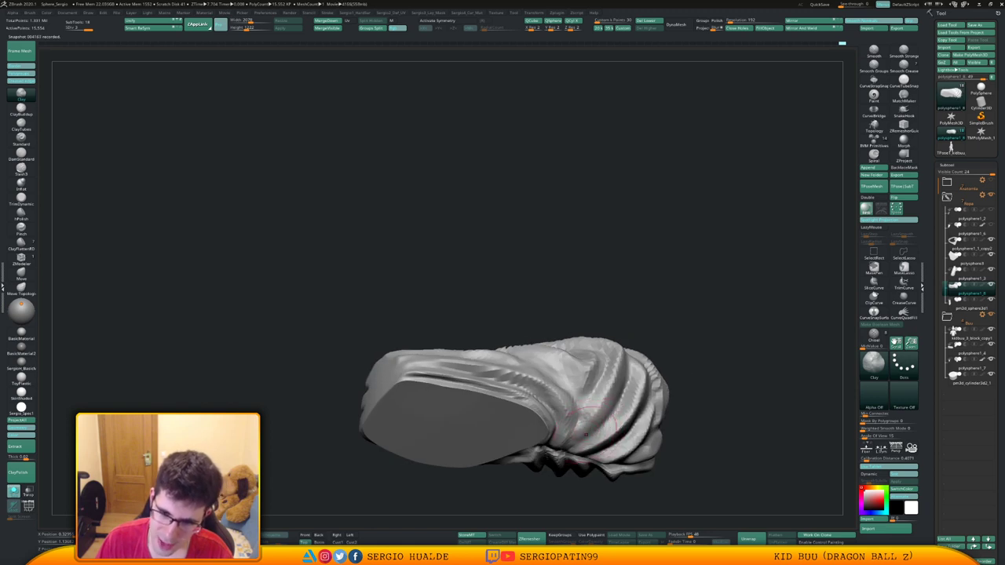
Thicken the curved folds on the inner side of the lower trouser leg with Clay strokes along their length.
{"action": "right_click_drag", "start_coordinate": [586, 434], "coordinate": [628, 358]}
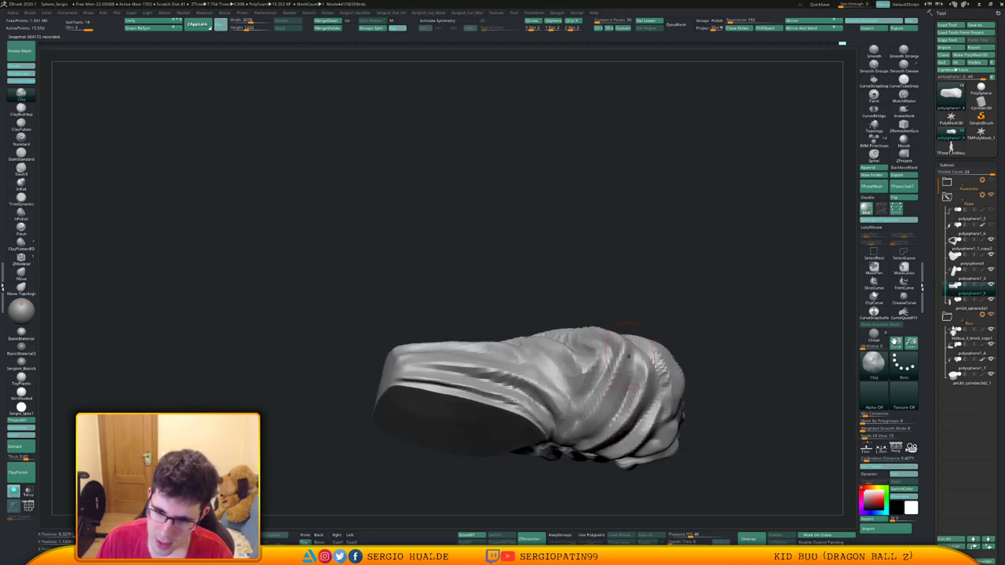
{"action": "right_click_drag", "start_coordinate": [615, 451], "coordinate": [638, 385]}
{"action": "left_click_drag", "start_coordinate": [617, 360], "coordinate": [659, 380]}
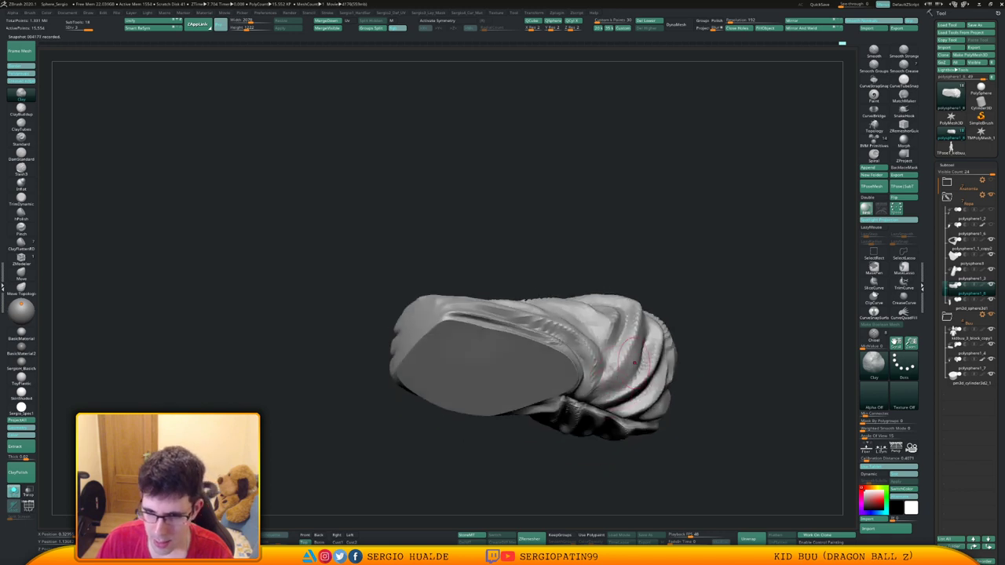
{"action": "right_click_drag", "start_coordinate": [633, 358], "coordinate": [637, 382]}
{"action": "left_click_drag", "start_coordinate": [634, 399], "coordinate": [672, 378]}
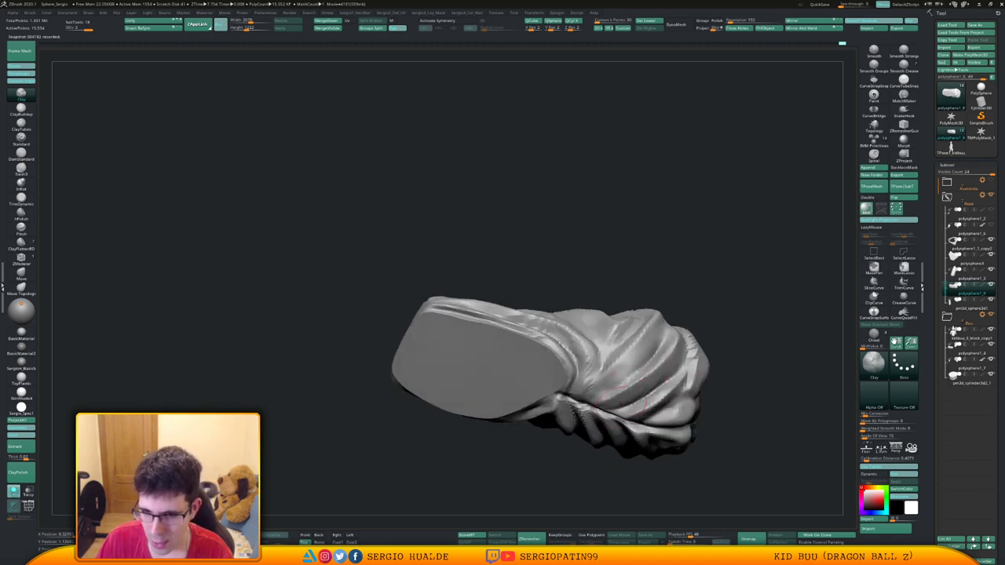
{"action": "mouse_move", "coordinate": [616, 399]}
{"action": "right_mouse_down"}
{"action": "mouse_move", "coordinate": [655, 383]}
{"action": "mouse_move", "coordinate": [647, 414]}
{"action": "right_mouse_up"}
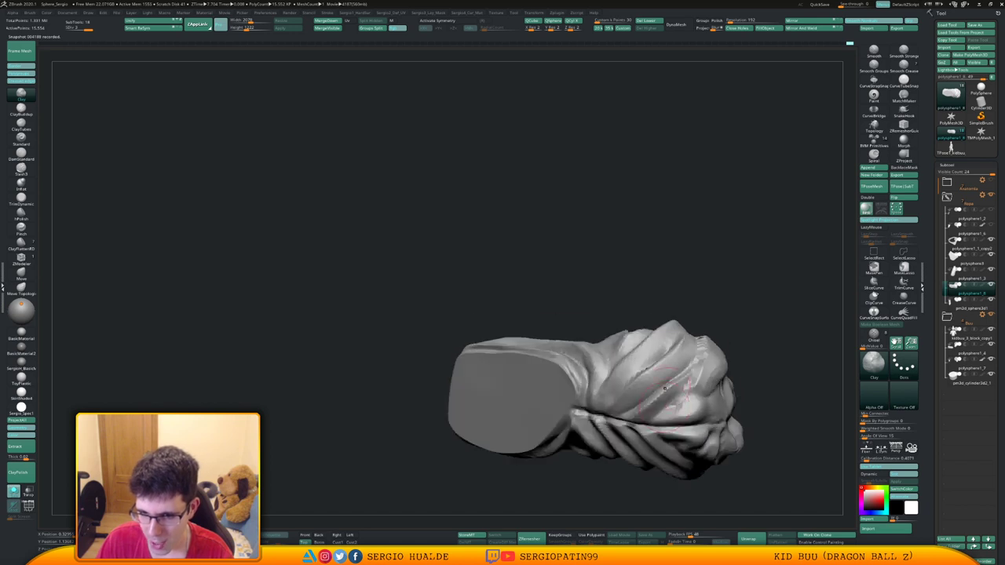
{"action": "mouse_move", "coordinate": [656, 415]}
{"action": "left_mouse_down"}
{"action": "mouse_move", "coordinate": [693, 385]}
{"action": "mouse_move", "coordinate": [695, 401]}
{"action": "left_mouse_up"}
Carve creases between the lower wraparound folds near the hem with the DamStandard brush.
{"action": "mouse_move", "coordinate": [637, 425]}
{"action": "right_mouse_down"}
{"action": "mouse_move", "coordinate": [662, 416]}
{"action": "mouse_move", "coordinate": [603, 386]}
{"action": "mouse_move", "coordinate": [508, 419]}
{"action": "mouse_move", "coordinate": [570, 429]}
{"action": "mouse_move", "coordinate": [525, 431]}
{"action": "right_mouse_up"}
{"action": "key", "text": "b"}
{"action": "key", "text": "d"}
{"action": "key", "text": "s"}
{"action": "left_click_drag", "start_coordinate": [654, 354], "coordinate": [625, 414]}
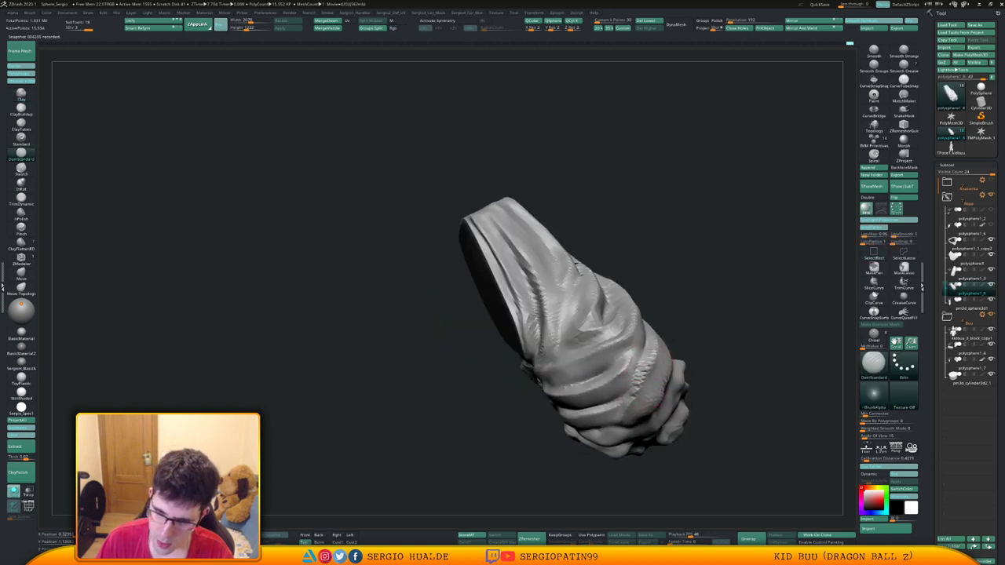
{"action": "left_click_drag", "start_coordinate": [649, 373], "coordinate": [623, 419]}
Cut a deeper diagonal crease across the wraparound folds above the hem with the DamStandard brush.
{"action": "right_click_drag", "start_coordinate": [606, 421], "coordinate": [655, 413]}
{"action": "mouse_move", "coordinate": [672, 360]}
{"action": "right_mouse_down"}
{"action": "mouse_move", "coordinate": [660, 396]}
{"action": "mouse_move", "coordinate": [672, 372]}
{"action": "right_mouse_up"}
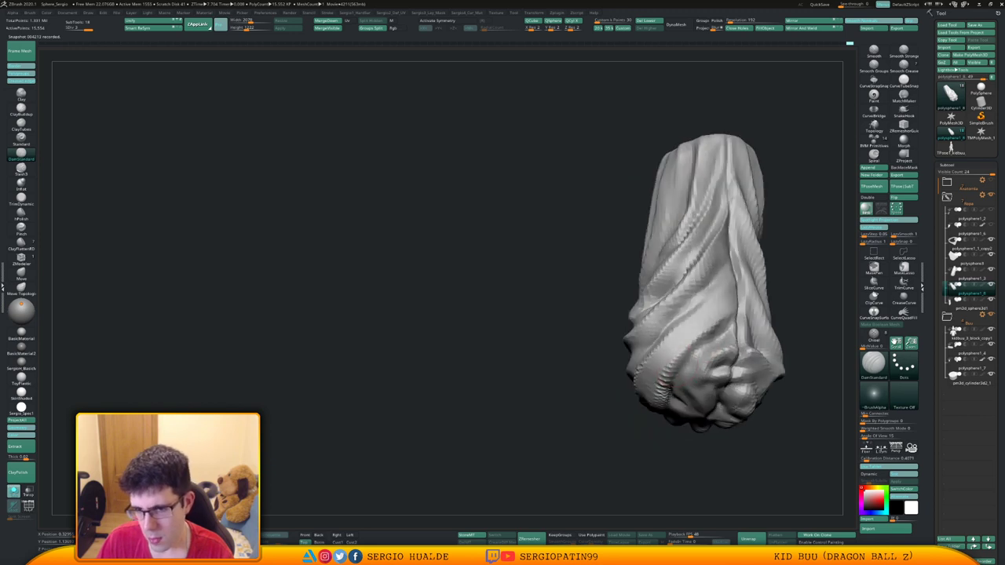
{"action": "left_click_drag", "start_coordinate": [721, 315], "coordinate": [640, 344]}
{"action": "mouse_move", "coordinate": [668, 385]}
{"action": "right_mouse_down"}
{"action": "mouse_move", "coordinate": [666, 375]}
{"action": "mouse_move", "coordinate": [685, 407]}
{"action": "right_mouse_up"}
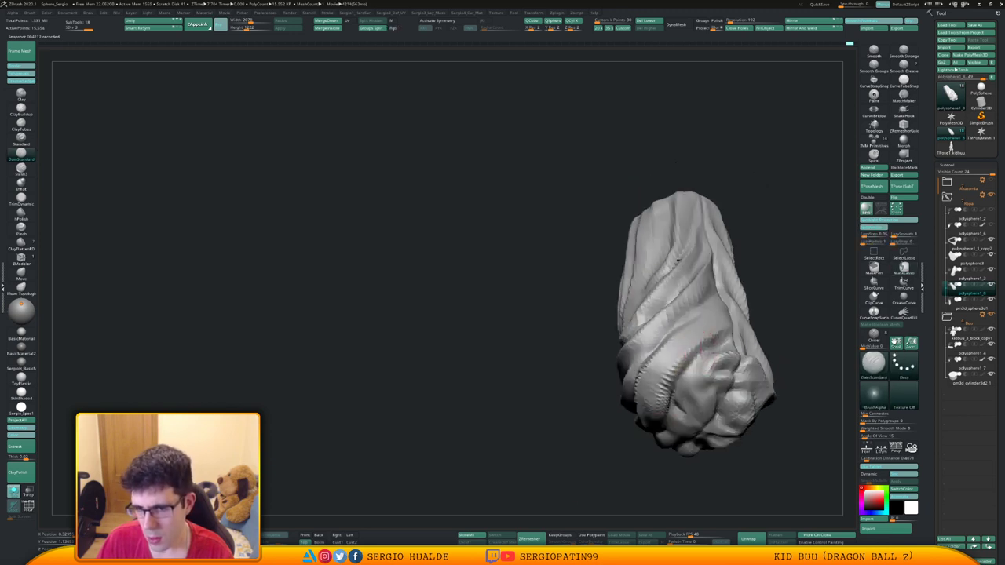
Nudge the diagonal folds near the hem and beside the central crease with the Move brush.
{"action": "right_click_drag", "start_coordinate": [711, 344], "coordinate": [674, 407]}
{"action": "key", "text": "b"}
{"action": "key", "text": "m"}
{"action": "key", "text": "v"}
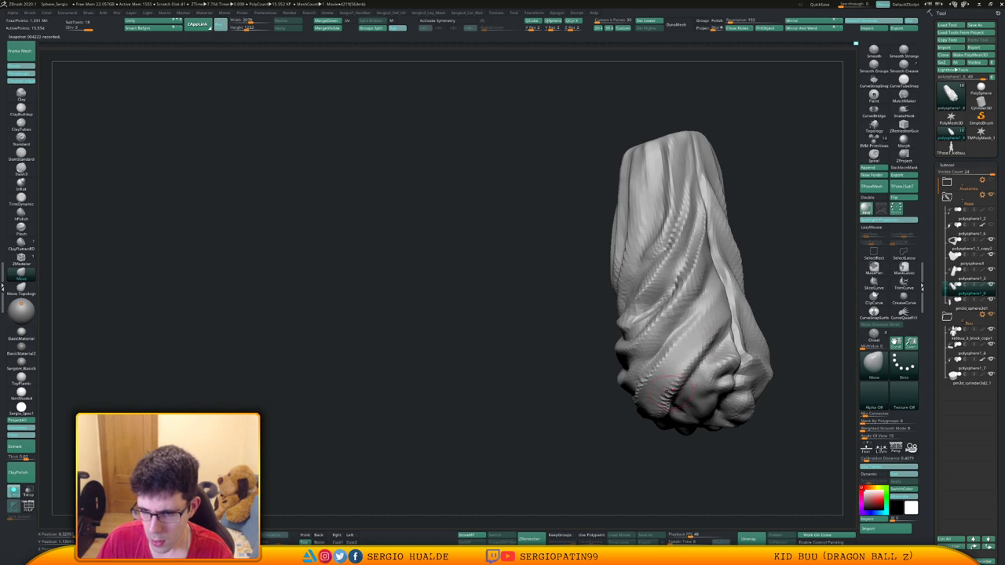
{"action": "left_click_drag", "start_coordinate": [670, 392], "coordinate": [673, 400]}
{"action": "right_click_drag", "start_coordinate": [676, 367], "coordinate": [667, 380]}
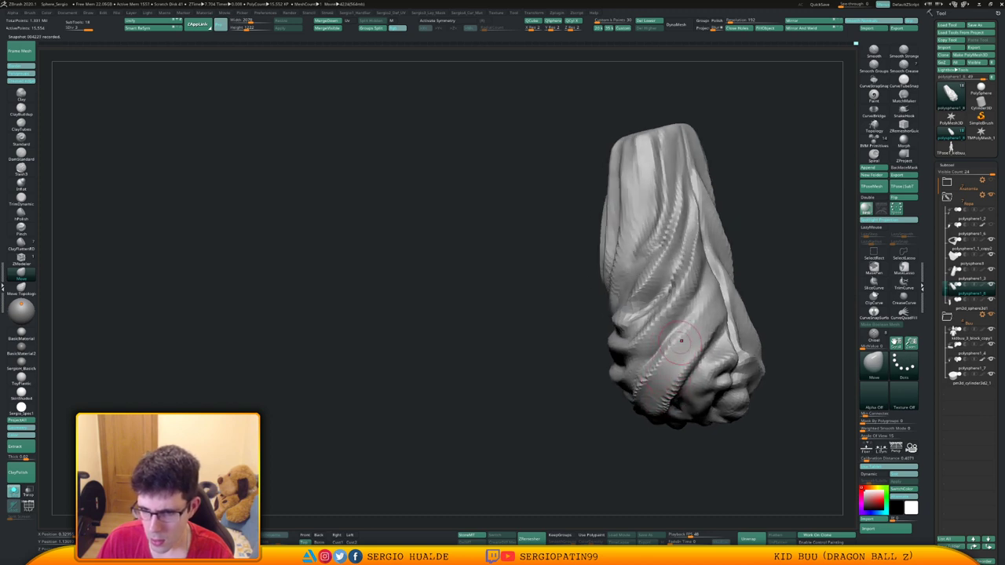
{"action": "mouse_move", "coordinate": [681, 340]}
{"action": "right_mouse_down"}
{"action": "mouse_move", "coordinate": [731, 285]}
{"action": "mouse_move", "coordinate": [669, 329]}
{"action": "mouse_move", "coordinate": [664, 344]}
{"action": "mouse_move", "coordinate": [711, 346]}
{"action": "mouse_move", "coordinate": [720, 323]}
{"action": "right_mouse_up"}
{"action": "left_click_drag", "start_coordinate": [721, 363], "coordinate": [726, 357]}
Sharpen the lower part of the long central crease with the DamStandard brush.
{"action": "right_click_drag", "start_coordinate": [726, 322], "coordinate": [728, 335], "text": "ctrl"}
{"action": "right_click_drag", "start_coordinate": [727, 335], "coordinate": [731, 342]}
{"action": "key", "text": "b"}
{"action": "key", "text": "d"}
{"action": "key", "text": "s"}
{"action": "left_click_drag", "start_coordinate": [737, 336], "coordinate": [728, 316]}
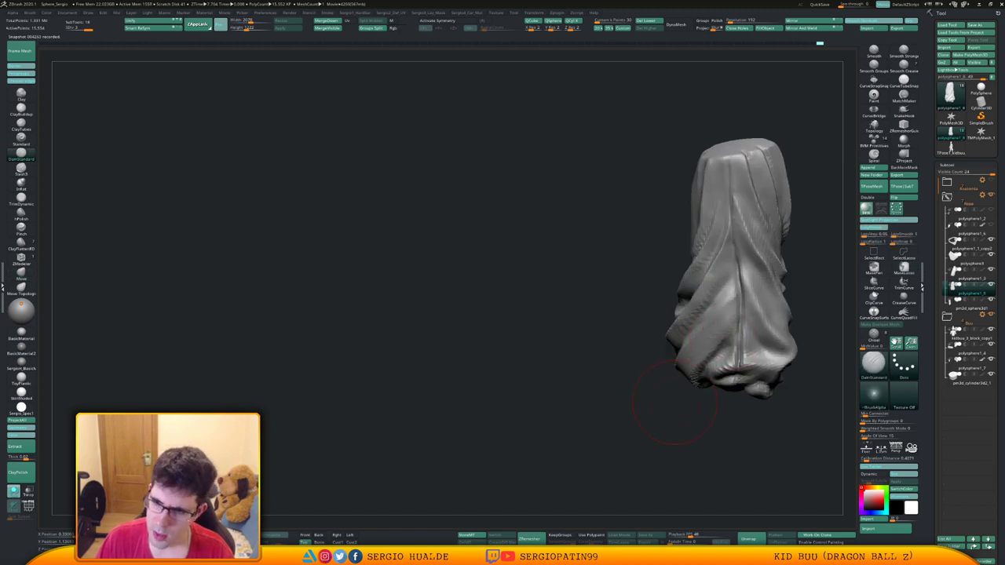
Carve the curved crease around the hollow in the knee-level folds with the DamStandard brush.
{"action": "mouse_move", "coordinate": [674, 408]}
{"action": "right_mouse_down"}
{"action": "mouse_move", "coordinate": [703, 385]}
{"action": "mouse_move", "coordinate": [720, 338]}
{"action": "right_mouse_up"}
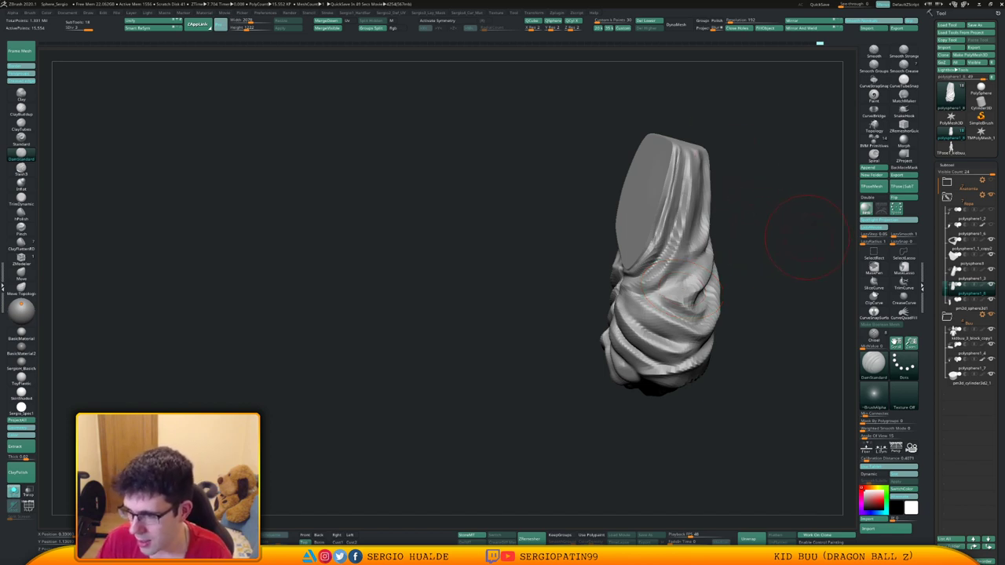
{"action": "mouse_move", "coordinate": [830, 256]}
{"action": "left_mouse_down"}
{"action": "mouse_move", "coordinate": [753, 277]}
{"action": "mouse_move", "coordinate": [778, 274]}
{"action": "mouse_move", "coordinate": [809, 297]}
{"action": "left_mouse_up"}
{"action": "right_click_drag", "start_coordinate": [809, 297], "coordinate": [809, 322], "text": "ctrl"}
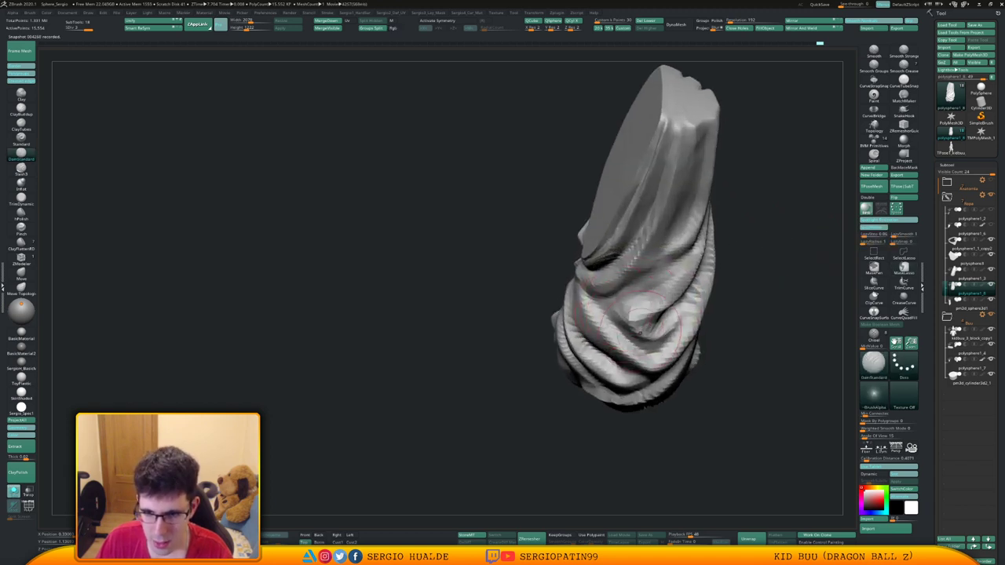
{"action": "left_click_drag", "start_coordinate": [624, 311], "coordinate": [680, 337]}
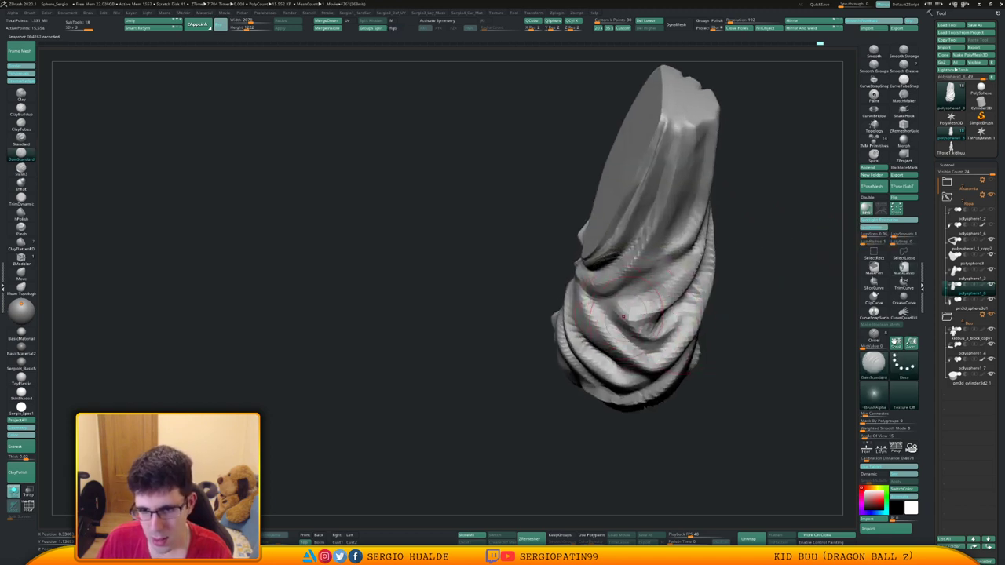
{"action": "left_click_drag", "start_coordinate": [737, 216], "coordinate": [656, 293]}
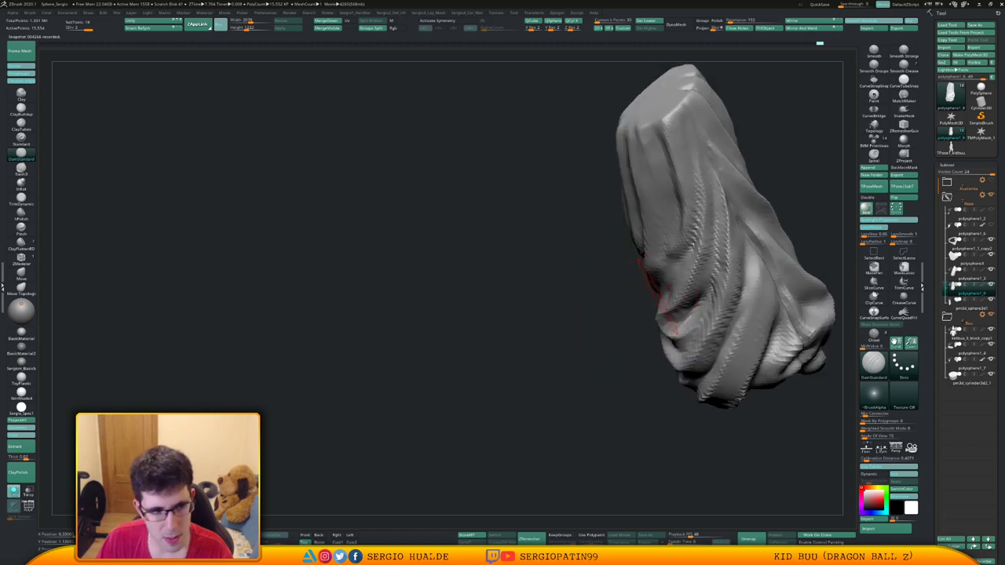
Resize the DamStandard brush and define the crease running from the lower tip of the inner cut.
{"action": "mouse_move", "coordinate": [658, 294]}
{"action": "right_mouse_down"}
{"action": "mouse_move", "coordinate": [589, 303]}
{"action": "mouse_move", "coordinate": [522, 342]}
{"action": "mouse_move", "coordinate": [612, 318]}
{"action": "right_mouse_up"}
{"action": "key", "text": "s"}
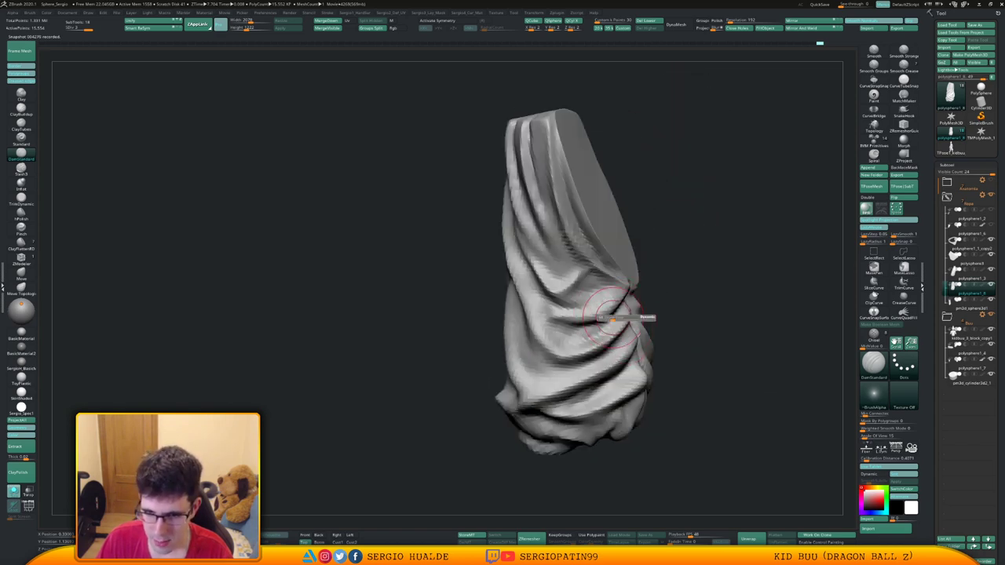
{"action": "left_click_drag", "start_coordinate": [613, 318], "coordinate": [568, 323]}
{"action": "right_click_drag", "start_coordinate": [562, 324], "coordinate": [494, 323]}
{"action": "right_click", "coordinate": [590, 336]}
{"action": "mouse_move", "coordinate": [582, 338]}
{"action": "right_mouse_down"}
{"action": "mouse_move", "coordinate": [614, 310]}
{"action": "mouse_move", "coordinate": [634, 312]}
{"action": "right_mouse_up"}
Build up the knee-level folds just below the inner cut with the Clay brush.
{"action": "key", "text": "b"}
{"action": "key", "text": "c"}
{"action": "key", "text": "l"}
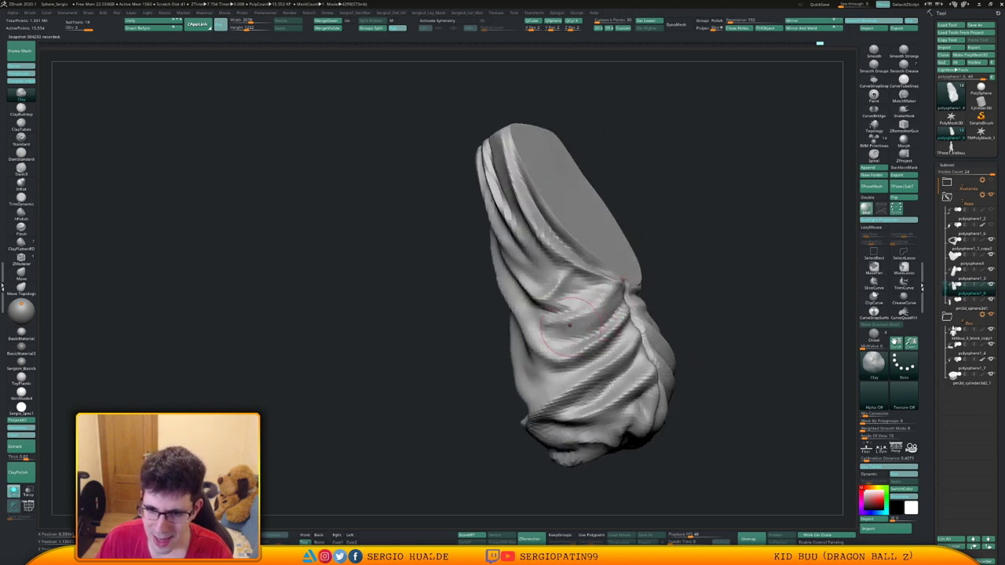
{"action": "right_click_drag", "start_coordinate": [621, 293], "coordinate": [601, 322]}
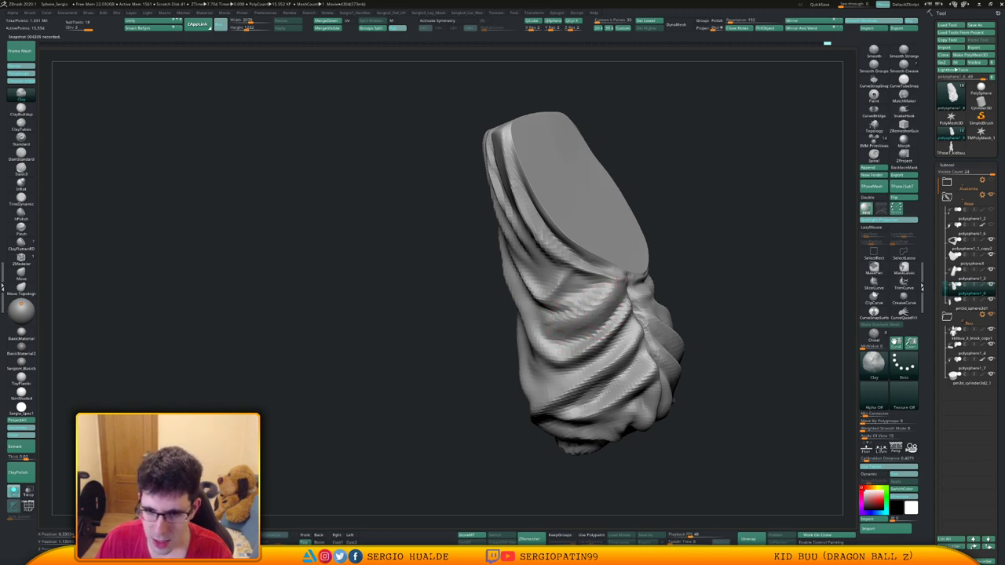
{"action": "right_click_drag", "start_coordinate": [588, 317], "coordinate": [603, 316]}
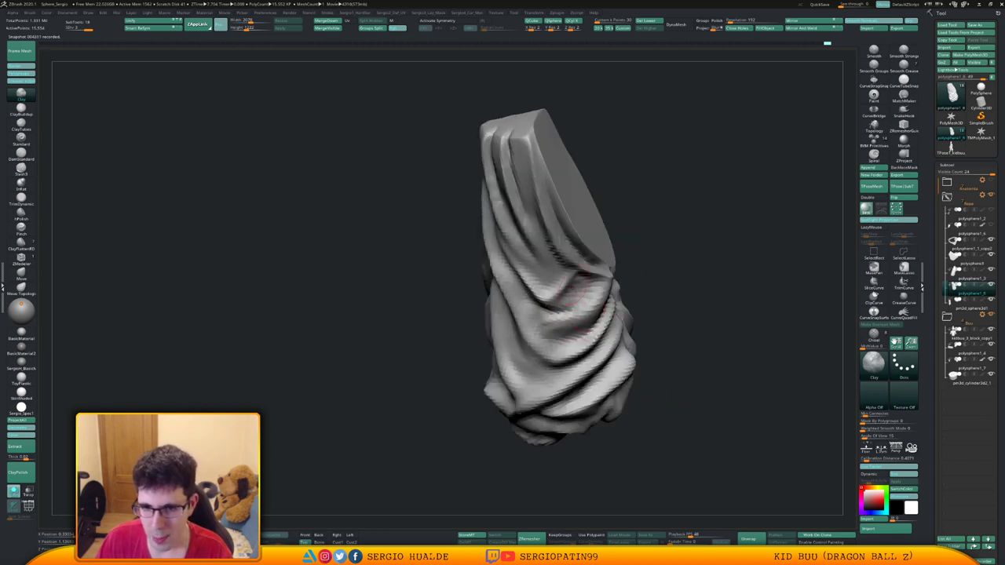
{"action": "right_click_drag", "start_coordinate": [571, 286], "coordinate": [550, 300]}
{"action": "left_click_drag", "start_coordinate": [585, 295], "coordinate": [566, 302]}
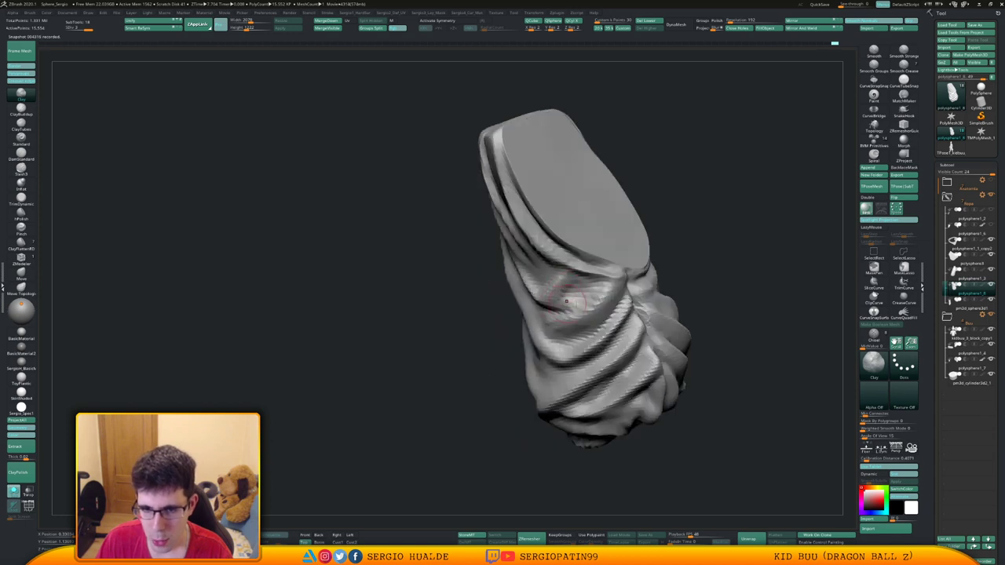
Add volume along the long diagonal folds running up the thigh with the Clay brush.
{"action": "mouse_move", "coordinate": [560, 297]}
{"action": "right_mouse_down"}
{"action": "mouse_move", "coordinate": [588, 295]}
{"action": "mouse_move", "coordinate": [648, 341]}
{"action": "mouse_move", "coordinate": [627, 243]}
{"action": "mouse_move", "coordinate": [580, 377]}
{"action": "mouse_move", "coordinate": [556, 383]}
{"action": "right_mouse_up"}
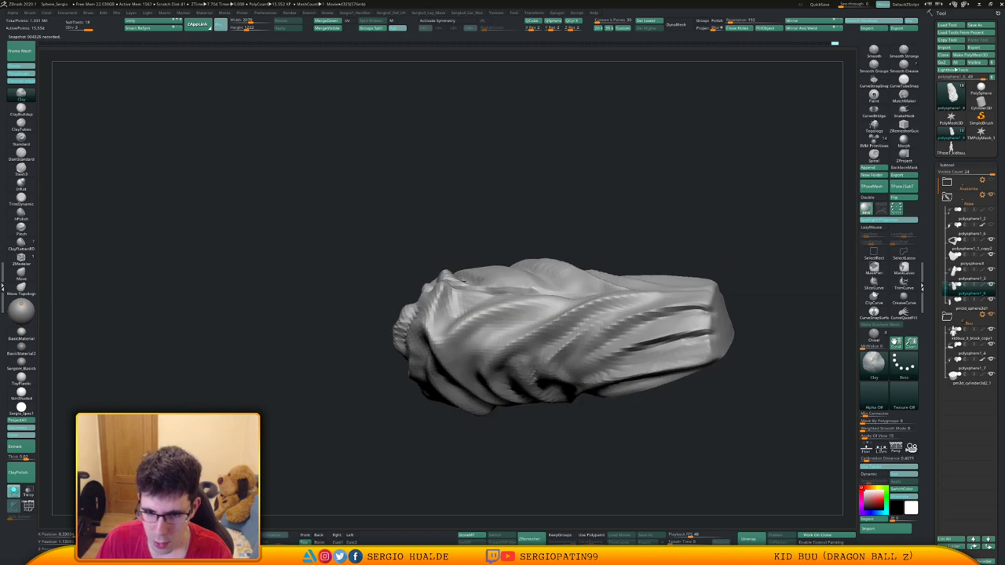
{"action": "right_click_drag", "start_coordinate": [623, 309], "coordinate": [557, 356]}
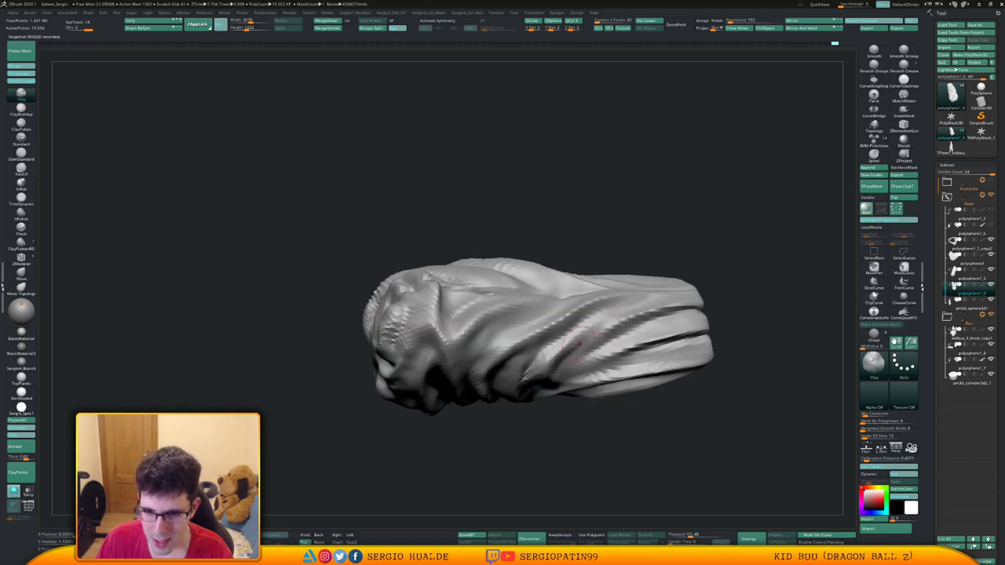
{"action": "left_click_drag", "start_coordinate": [603, 338], "coordinate": [633, 311]}
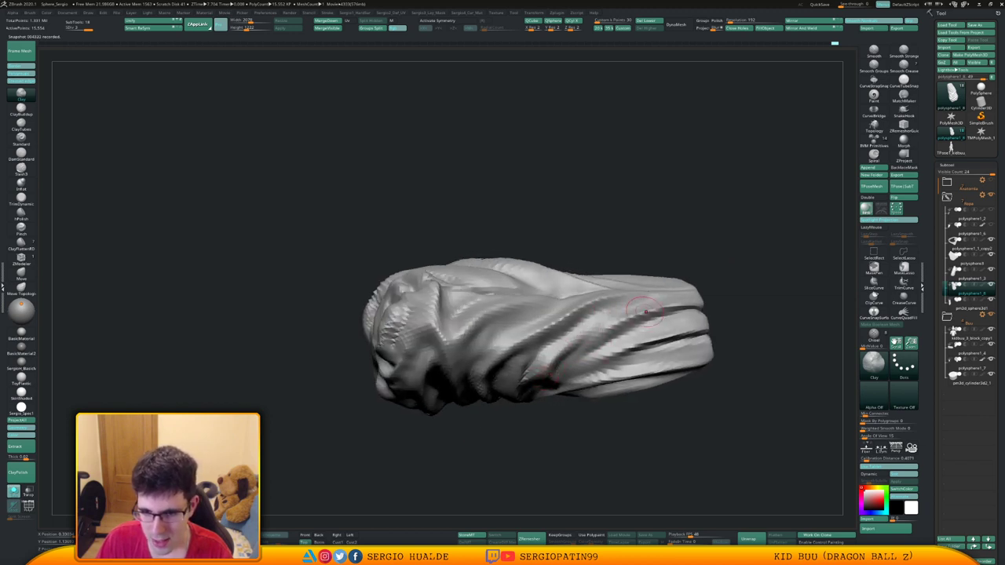
{"action": "left_click_drag", "start_coordinate": [587, 356], "coordinate": [646, 304]}
{"action": "right_click_drag", "start_coordinate": [628, 321], "coordinate": [619, 352]}
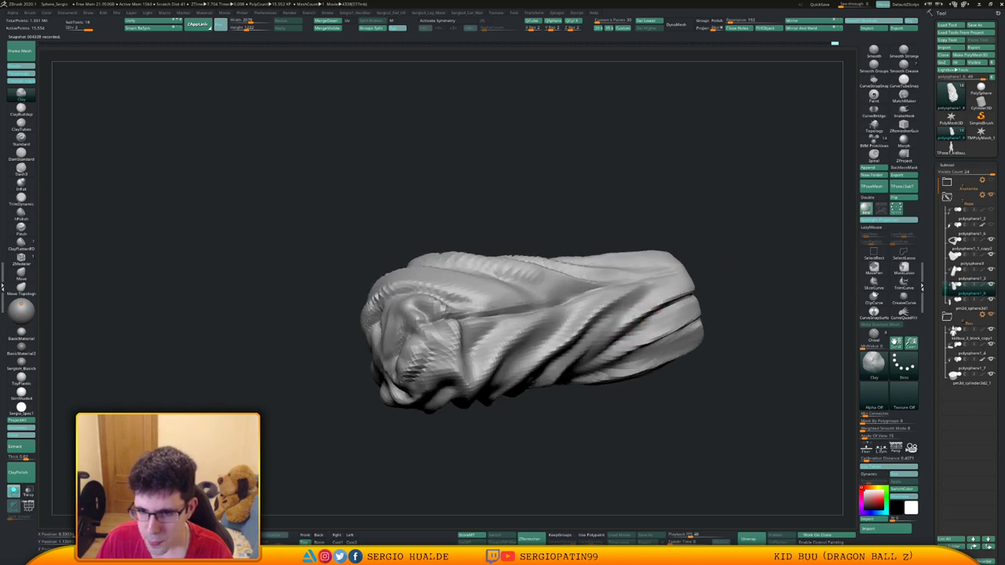
{"action": "left_click_drag", "start_coordinate": [607, 338], "coordinate": [635, 314]}
Nudge the diagonal folds at mid-leg with the Move brush.
{"action": "mouse_move", "coordinate": [630, 316]}
{"action": "right_mouse_down"}
{"action": "mouse_move", "coordinate": [547, 346]}
{"action": "mouse_move", "coordinate": [563, 341]}
{"action": "mouse_move", "coordinate": [571, 353]}
{"action": "right_mouse_up"}
{"action": "key", "text": "b"}
{"action": "key", "text": "m"}
{"action": "key", "text": "v"}
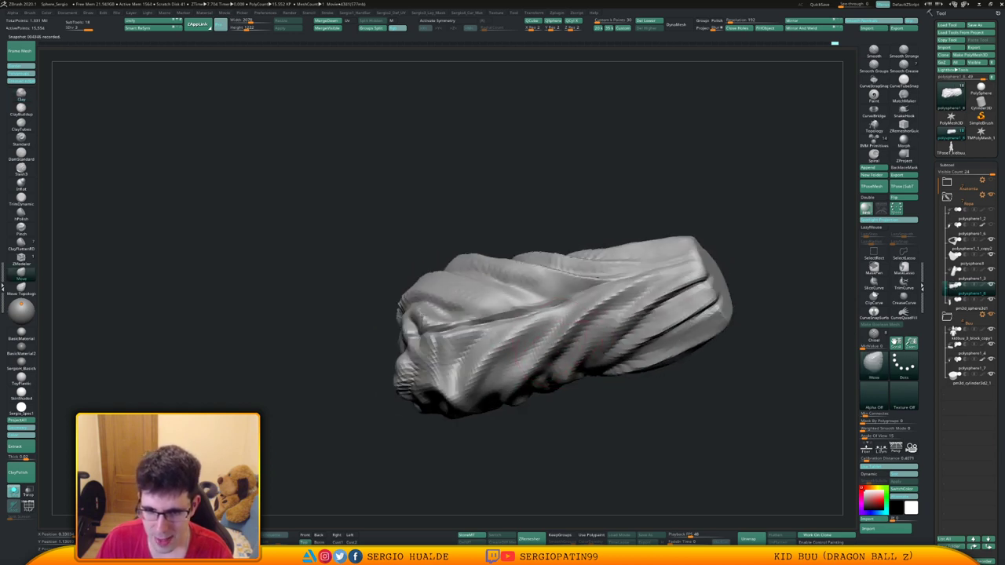
{"action": "left_click_drag", "start_coordinate": [550, 353], "coordinate": [541, 361]}
{"action": "right_click_drag", "start_coordinate": [551, 355], "coordinate": [586, 341]}
Thicken the mid-leg diagonal fold down toward the hem with the Clay brush.
{"action": "key", "text": "b"}
{"action": "key", "text": "c"}
{"action": "key", "text": "l"}
{"action": "left_click_drag", "start_coordinate": [569, 346], "coordinate": [499, 402]}
{"action": "mouse_move", "coordinate": [579, 318]}
{"action": "right_mouse_down"}
{"action": "mouse_move", "coordinate": [567, 337]}
{"action": "mouse_move", "coordinate": [591, 325]}
{"action": "mouse_move", "coordinate": [556, 359]}
{"action": "right_mouse_up"}
Adjust the course of the thickened diagonal fold with the Move brush.
{"action": "key", "text": "b"}
{"action": "key", "text": "m"}
{"action": "key", "text": "v"}
{"action": "left_click_drag", "start_coordinate": [556, 359], "coordinate": [552, 368]}
{"action": "mouse_move", "coordinate": [573, 349]}
{"action": "right_mouse_down"}
{"action": "mouse_move", "coordinate": [524, 364]}
{"action": "mouse_move", "coordinate": [542, 336]}
{"action": "mouse_move", "coordinate": [597, 350]}
{"action": "mouse_move", "coordinate": [608, 325]}
{"action": "mouse_move", "coordinate": [588, 338]}
{"action": "mouse_move", "coordinate": [589, 357]}
{"action": "mouse_move", "coordinate": [572, 352]}
{"action": "mouse_move", "coordinate": [569, 364]}
{"action": "right_mouse_up"}
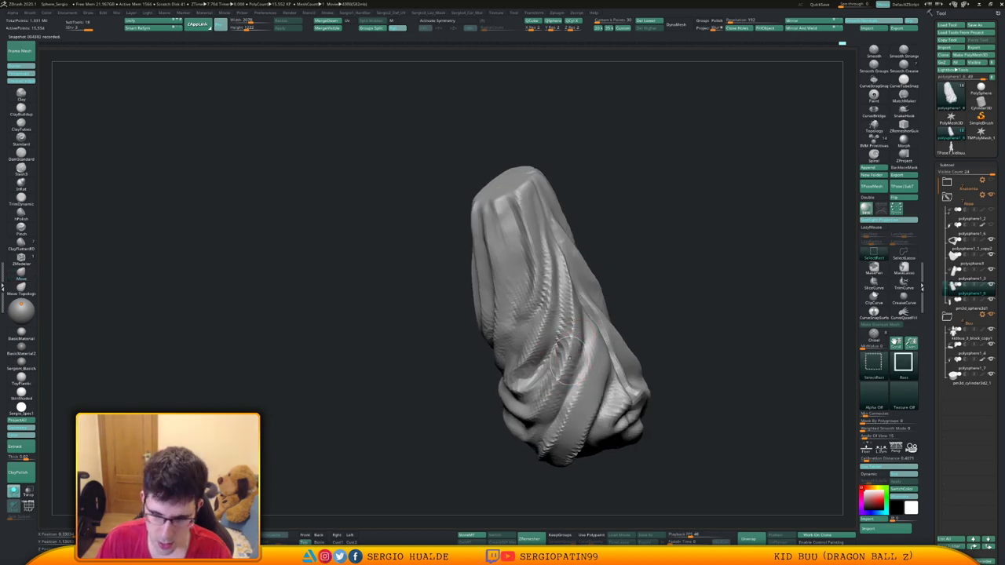
Carve the crease along the lower edge of the inner cut with the DamStandard brush.
{"action": "key", "text": "ctrl+shift+t"}
{"action": "mouse_move", "coordinate": [566, 360]}
{"action": "right_mouse_down", "text": "ctrl"}
{"action": "mouse_move", "coordinate": [570, 311]}
{"action": "mouse_move", "coordinate": [569, 347]}
{"action": "mouse_move", "coordinate": [542, 385]}
{"action": "mouse_move", "coordinate": [513, 371]}
{"action": "right_mouse_up", "text": "ctrl"}
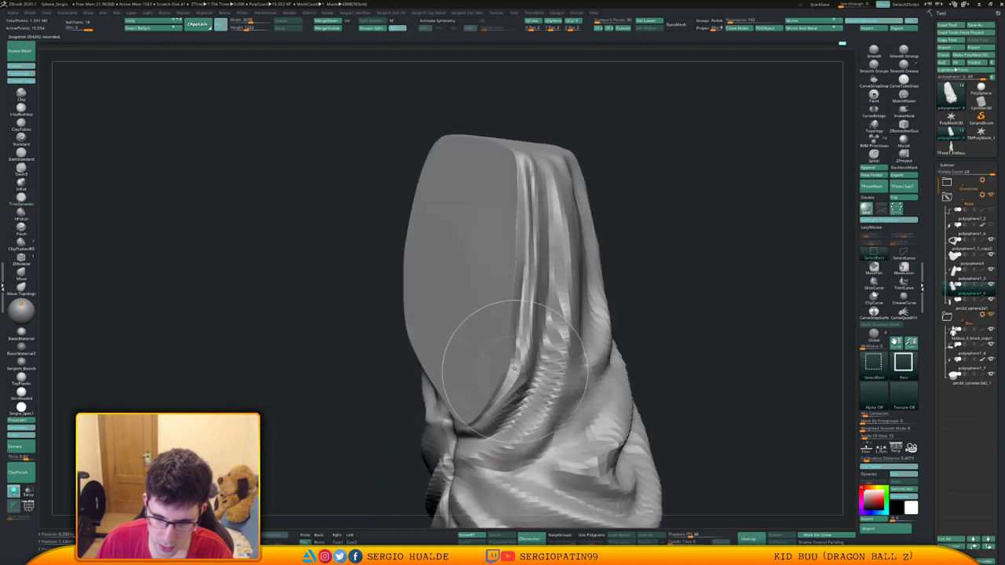
{"action": "key", "text": "ctrl+shift+d"}
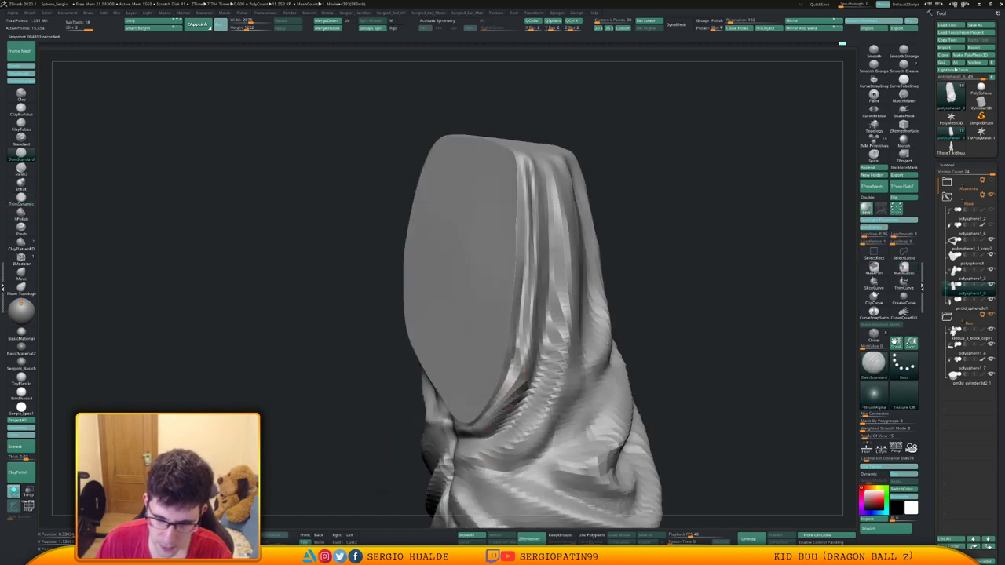
{"action": "left_click_drag", "start_coordinate": [512, 389], "coordinate": [495, 414]}
{"action": "right_click_drag", "start_coordinate": [535, 409], "coordinate": [535, 375], "text": "ctrl"}
{"action": "mouse_move", "coordinate": [535, 376]}
{"action": "right_mouse_down"}
{"action": "mouse_move", "coordinate": [513, 383]}
{"action": "mouse_move", "coordinate": [499, 343]}
{"action": "right_mouse_up"}
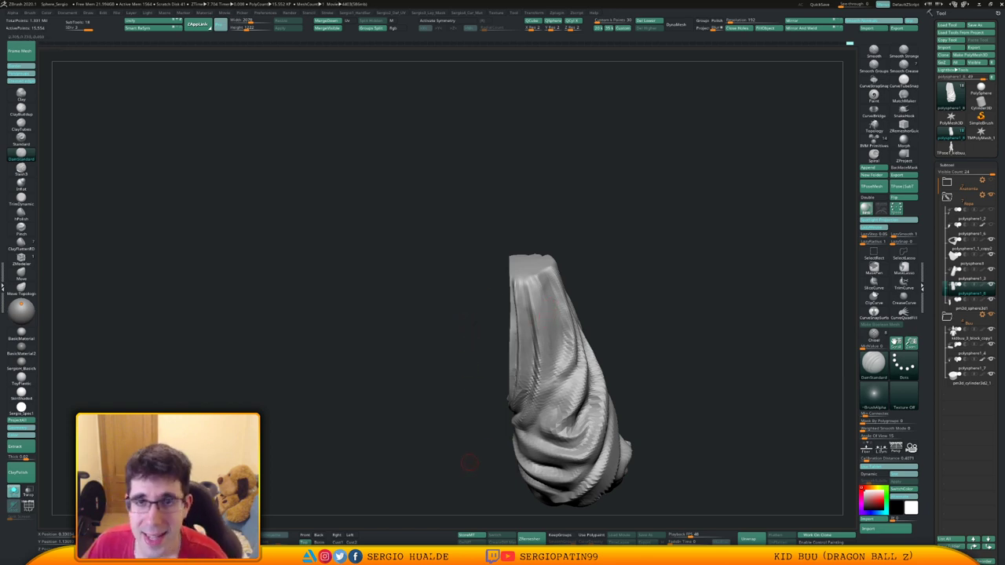
Resize the brush and smooth the rough fold surface on the front of the leg above the knee.
{"action": "mouse_move", "coordinate": [514, 383]}
{"action": "right_mouse_down"}
{"action": "mouse_move", "coordinate": [542, 374]}
{"action": "mouse_move", "coordinate": [550, 408]}
{"action": "mouse_move", "coordinate": [561, 388]}
{"action": "mouse_move", "coordinate": [553, 407]}
{"action": "right_mouse_up"}
{"action": "key", "text": "s"}
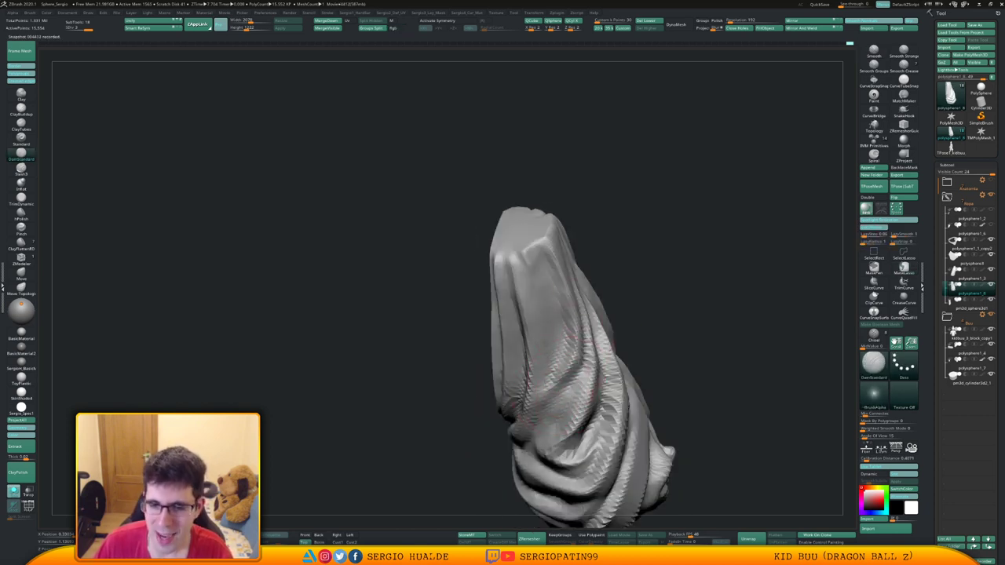
{"action": "right_click_drag", "start_coordinate": [570, 355], "coordinate": [558, 348]}
{"action": "right_click_drag", "start_coordinate": [547, 396], "coordinate": [554, 380]}
{"action": "left_click_drag", "start_coordinate": [542, 402], "coordinate": [545, 364], "text": "shift"}
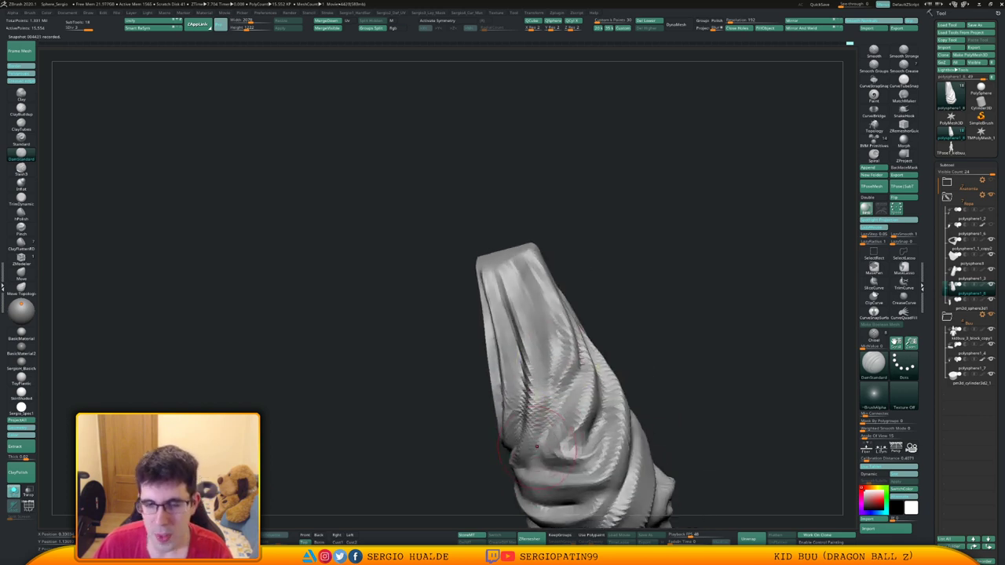
Resize the Move brush and shift the folds on the outer side of the trouser leg.
{"action": "right_click_drag", "start_coordinate": [631, 345], "coordinate": [688, 402]}
{"action": "right_click_drag", "start_coordinate": [688, 402], "coordinate": [676, 353], "text": "ctrl"}
{"action": "mouse_move", "coordinate": [597, 408]}
{"action": "right_mouse_down", "text": "alt"}
{"action": "mouse_move", "coordinate": [584, 379]}
{"action": "mouse_move", "coordinate": [578, 389]}
{"action": "right_mouse_up", "text": "alt"}
{"action": "key", "text": "b"}
{"action": "key", "text": "m"}
{"action": "key", "text": "v"}
{"action": "key", "text": "s"}
{"action": "left_click_drag", "start_coordinate": [566, 400], "coordinate": [570, 400]}
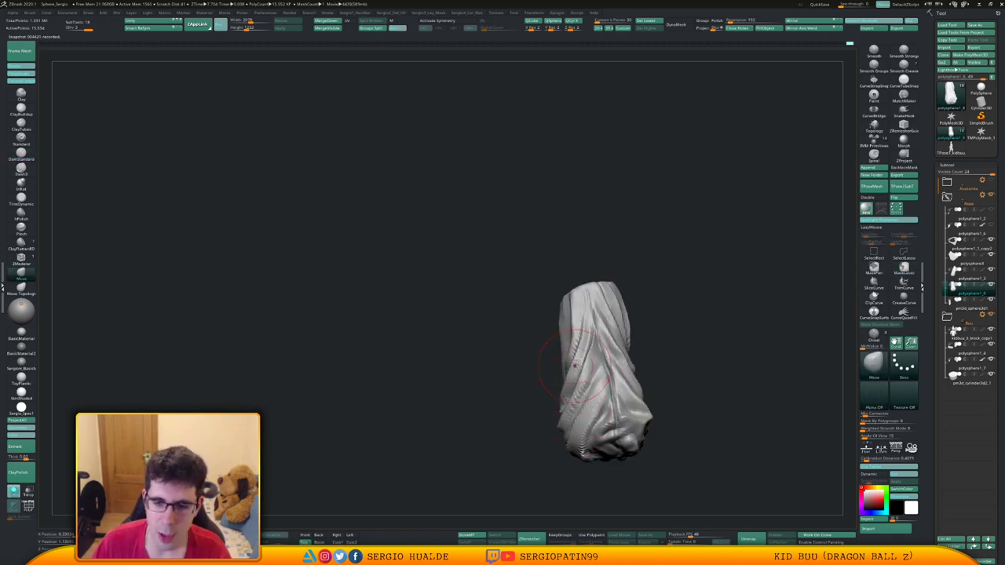
{"action": "right_click_drag", "start_coordinate": [575, 366], "coordinate": [575, 348], "text": "ctrl"}
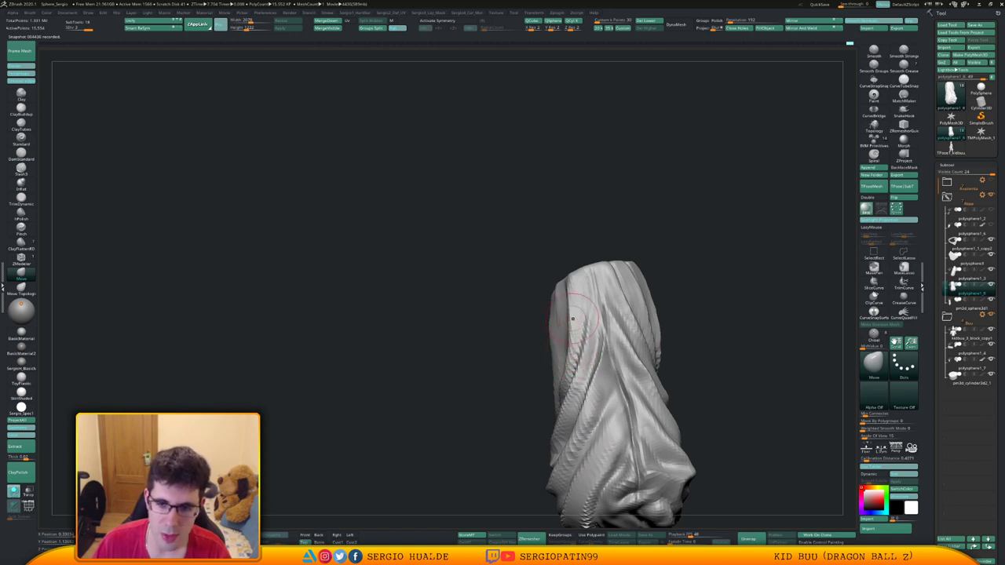
Define the diagonal creases across the front of the thigh with the DamStandard brush.
{"action": "mouse_move", "coordinate": [565, 329]}
{"action": "right_mouse_down"}
{"action": "mouse_move", "coordinate": [572, 346]}
{"action": "mouse_move", "coordinate": [554, 379]}
{"action": "mouse_move", "coordinate": [591, 349]}
{"action": "mouse_move", "coordinate": [584, 331]}
{"action": "mouse_move", "coordinate": [557, 335]}
{"action": "right_mouse_up"}
{"action": "key", "text": "b"}
{"action": "key", "text": "d"}
{"action": "key", "text": "s"}
{"action": "right_click_drag", "start_coordinate": [570, 384], "coordinate": [571, 306]}
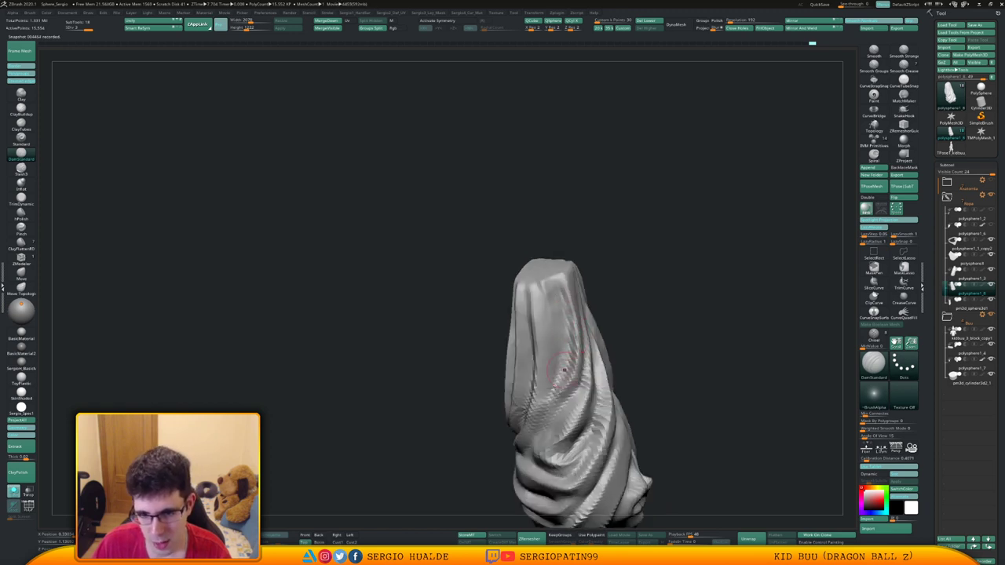
{"action": "right_click_drag", "start_coordinate": [544, 415], "coordinate": [551, 361], "text": "ctrl"}
{"action": "right_click_drag", "start_coordinate": [581, 314], "coordinate": [623, 316]}
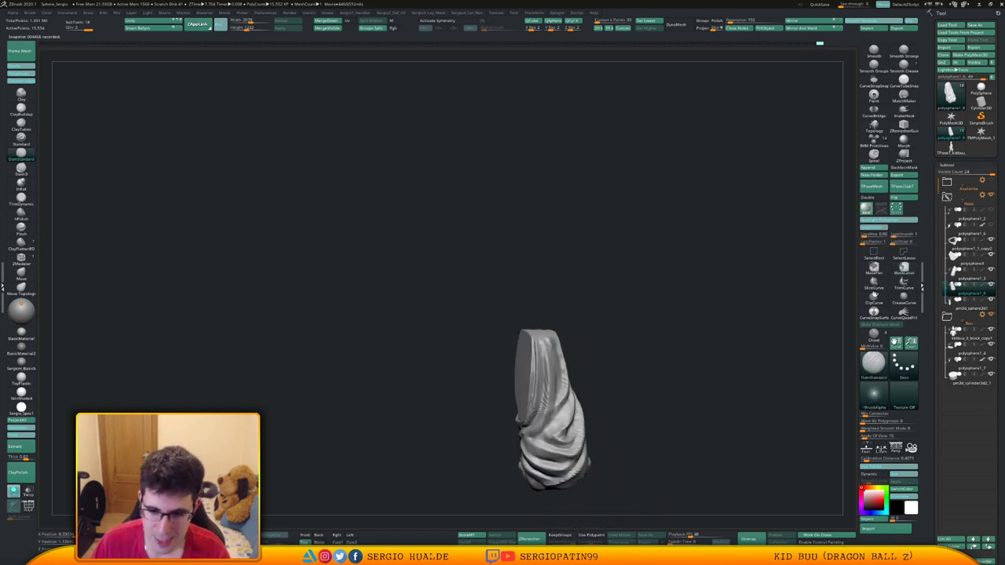
Build up the diagonal folds between the knee and the upper thigh with the Clay brush.
{"action": "mouse_move", "coordinate": [559, 399]}
{"action": "right_mouse_down"}
{"action": "mouse_move", "coordinate": [597, 345]}
{"action": "mouse_move", "coordinate": [586, 358]}
{"action": "mouse_move", "coordinate": [560, 332]}
{"action": "mouse_move", "coordinate": [567, 319]}
{"action": "mouse_move", "coordinate": [577, 357]}
{"action": "mouse_move", "coordinate": [555, 385]}
{"action": "right_mouse_up"}
{"action": "key", "text": "b"}
{"action": "key", "text": "c"}
{"action": "key", "text": "l"}
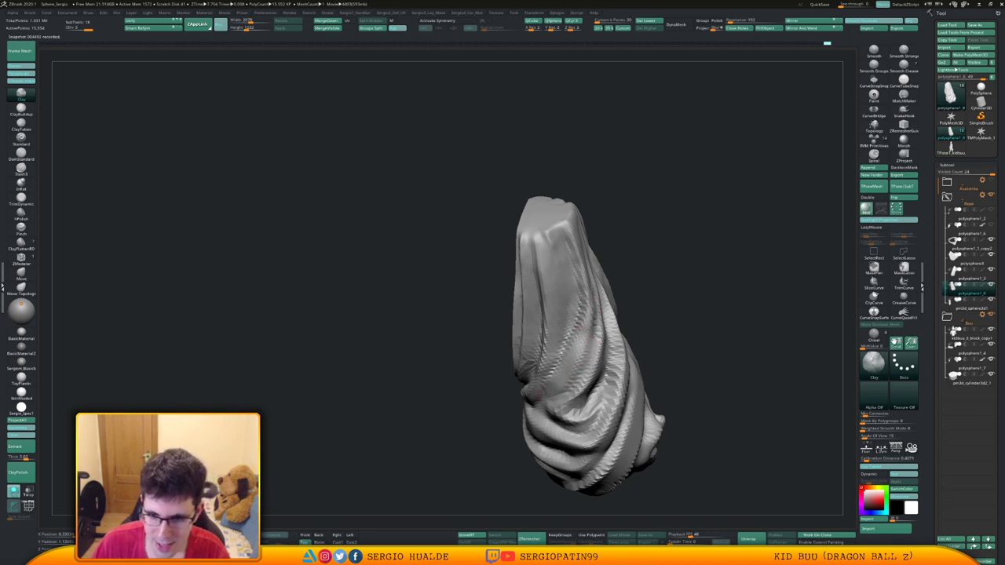
{"action": "right_click_drag", "start_coordinate": [558, 385], "coordinate": [586, 322]}
{"action": "mouse_move", "coordinate": [570, 375]}
{"action": "right_mouse_down"}
{"action": "mouse_move", "coordinate": [566, 393]}
{"action": "mouse_move", "coordinate": [585, 404]}
{"action": "mouse_move", "coordinate": [584, 369]}
{"action": "mouse_move", "coordinate": [572, 364]}
{"action": "mouse_move", "coordinate": [591, 319]}
{"action": "right_mouse_up"}
Refine the front diagonal folds with the DamStandard and TrimDynamic brushes.
{"action": "key", "text": "ctrl+shift+d"}
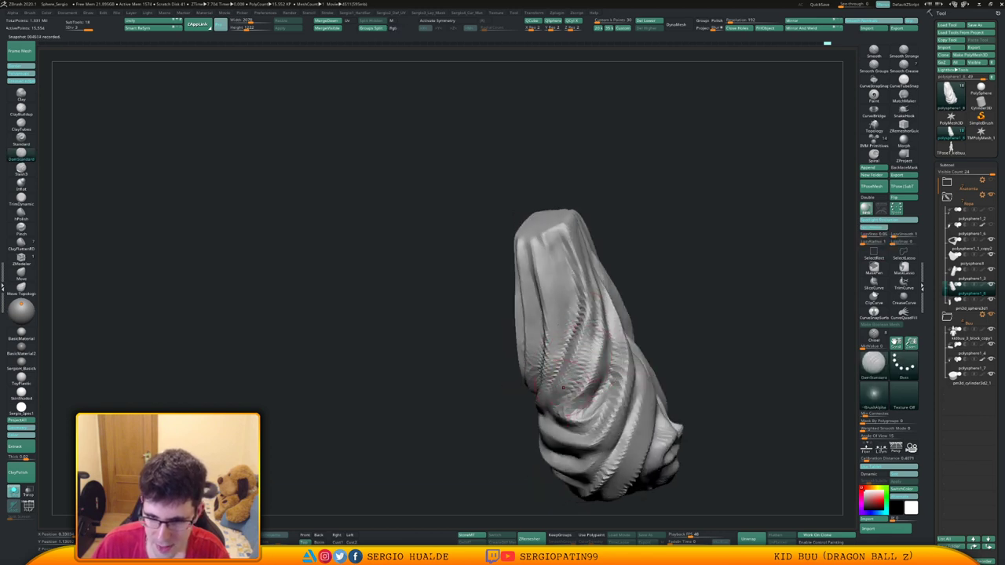
{"action": "key", "text": "b"}
{"action": "key", "text": "t"}
{"action": "key", "text": "d"}
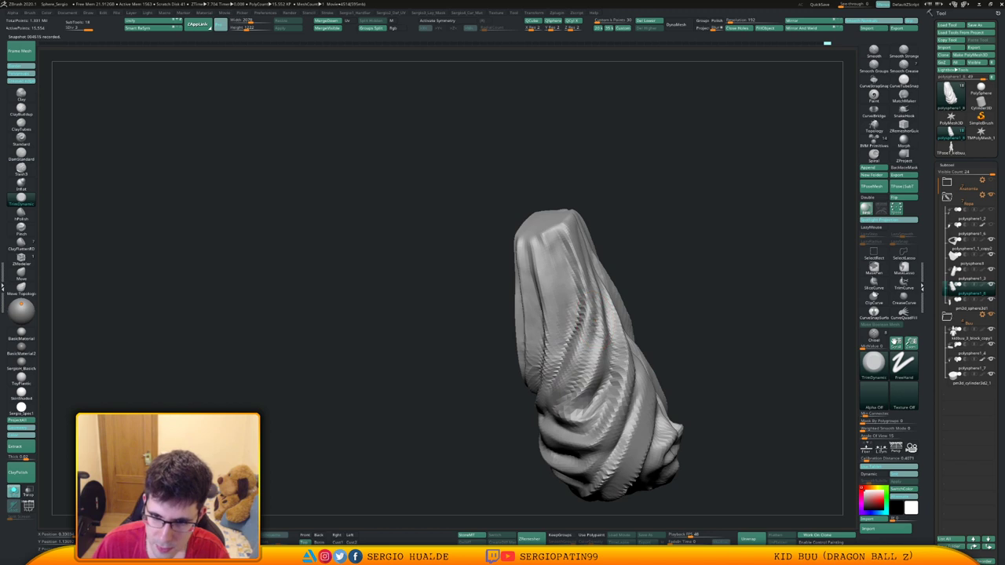
{"action": "mouse_move", "coordinate": [536, 372]}
{"action": "right_mouse_down"}
{"action": "mouse_move", "coordinate": [564, 379]}
{"action": "mouse_move", "coordinate": [583, 314]}
{"action": "mouse_move", "coordinate": [550, 316]}
{"action": "mouse_move", "coordinate": [597, 322]}
{"action": "mouse_move", "coordinate": [603, 369]}
{"action": "mouse_move", "coordinate": [567, 399]}
{"action": "mouse_move", "coordinate": [616, 396]}
{"action": "mouse_move", "coordinate": [588, 402]}
{"action": "mouse_move", "coordinate": [589, 428]}
{"action": "mouse_move", "coordinate": [583, 388]}
{"action": "right_mouse_up"}
Rework the lower inner folds near the hem, starting with the Move brush.
{"action": "key", "text": "b"}
{"action": "key", "text": "m"}
{"action": "key", "text": "v"}
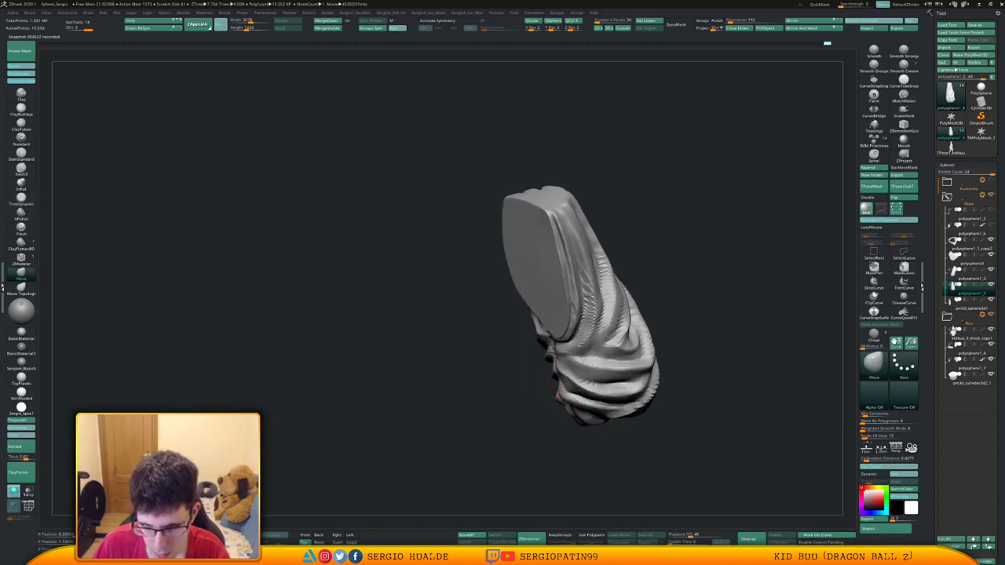
{"action": "mouse_move", "coordinate": [567, 391]}
{"action": "right_mouse_down"}
{"action": "mouse_move", "coordinate": [559, 388]}
{"action": "mouse_move", "coordinate": [578, 399]}
{"action": "mouse_move", "coordinate": [581, 388]}
{"action": "mouse_move", "coordinate": [550, 395]}
{"action": "mouse_move", "coordinate": [562, 434]}
{"action": "right_mouse_up"}
{"action": "key", "text": "1"}
{"action": "left_click_drag", "start_coordinate": [561, 429], "coordinate": [540, 450]}
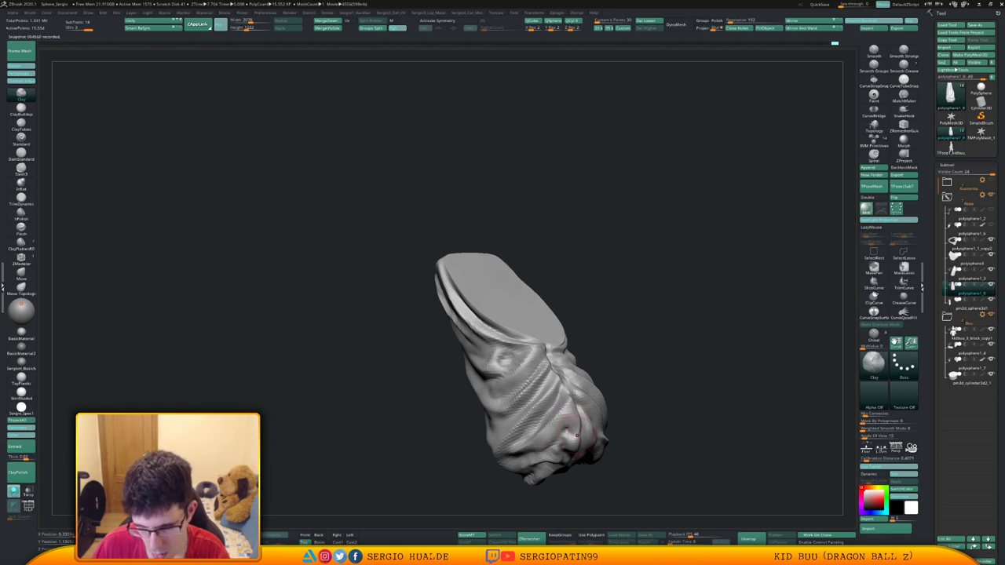
Add volume to the folds beside the lower central crease with the Clay brush.
{"action": "right_click_drag", "start_coordinate": [571, 433], "coordinate": [587, 429]}
{"action": "mouse_move", "coordinate": [571, 433]}
{"action": "left_mouse_down"}
{"action": "mouse_move", "coordinate": [575, 408]}
{"action": "mouse_move", "coordinate": [595, 437]}
{"action": "mouse_move", "coordinate": [594, 413]}
{"action": "left_mouse_up"}
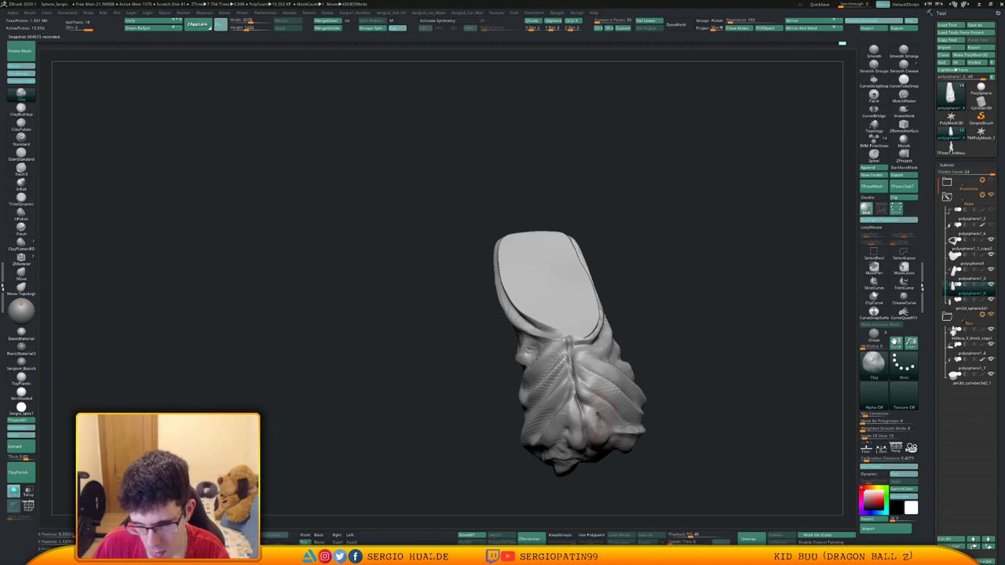
{"action": "right_click_drag", "start_coordinate": [588, 403], "coordinate": [614, 394]}
{"action": "left_click_drag", "start_coordinate": [616, 393], "coordinate": [603, 387]}
{"action": "right_click_drag", "start_coordinate": [605, 393], "coordinate": [552, 407]}
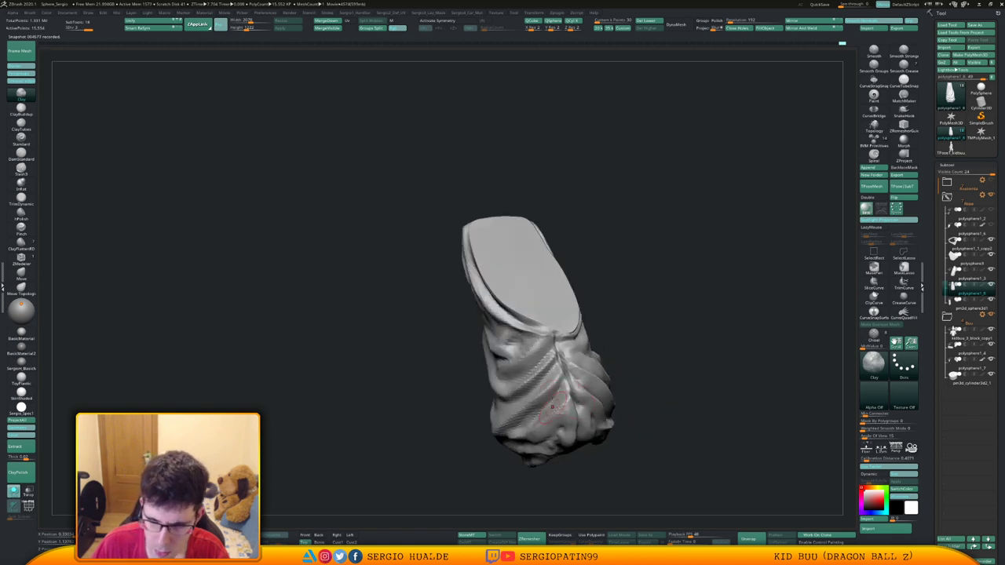
Build up the folds sweeping from the central crease down to the hem with the Clay brush.
{"action": "mouse_move", "coordinate": [565, 372]}
{"action": "left_mouse_down"}
{"action": "mouse_move", "coordinate": [566, 400]}
{"action": "mouse_move", "coordinate": [515, 399]}
{"action": "mouse_move", "coordinate": [512, 428]}
{"action": "left_mouse_up"}
{"action": "right_click_drag", "start_coordinate": [522, 424], "coordinate": [556, 437]}
{"action": "left_click_drag", "start_coordinate": [534, 425], "coordinate": [511, 437]}
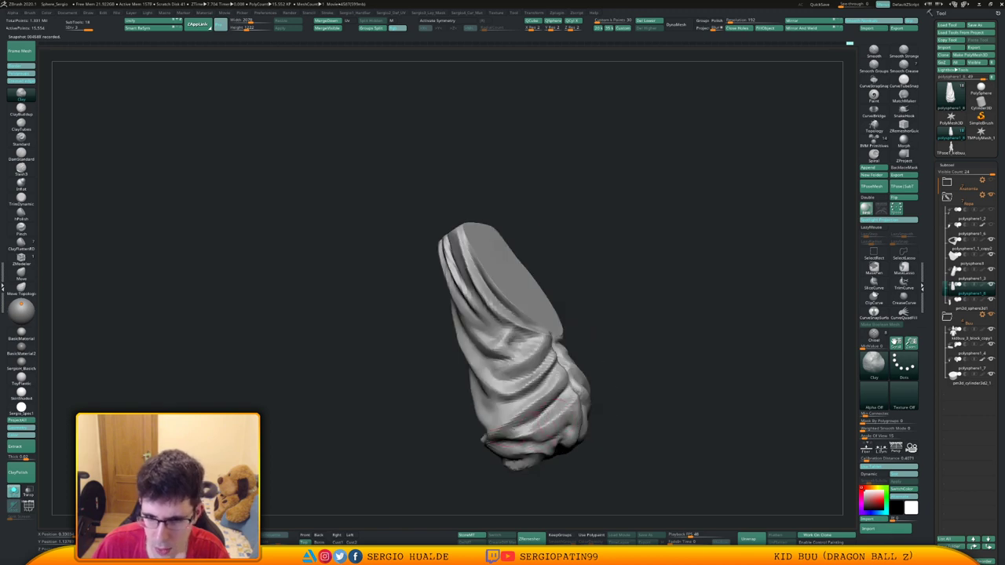
{"action": "right_click_drag", "start_coordinate": [534, 428], "coordinate": [502, 436]}
{"action": "mouse_move", "coordinate": [503, 436]}
{"action": "right_mouse_down", "text": "ctrl"}
{"action": "mouse_move", "coordinate": [511, 408]}
{"action": "mouse_move", "coordinate": [542, 408]}
{"action": "right_mouse_up", "text": "ctrl"}
{"action": "left_click_drag", "start_coordinate": [557, 411], "coordinate": [527, 427]}
Show the full figure again and pull out the inner silhouette of the folded trouser leg with the Move brush.
{"action": "key", "text": "b"}
{"action": "key", "text": "m"}
{"action": "key", "text": "v"}
{"action": "key", "text": "s"}
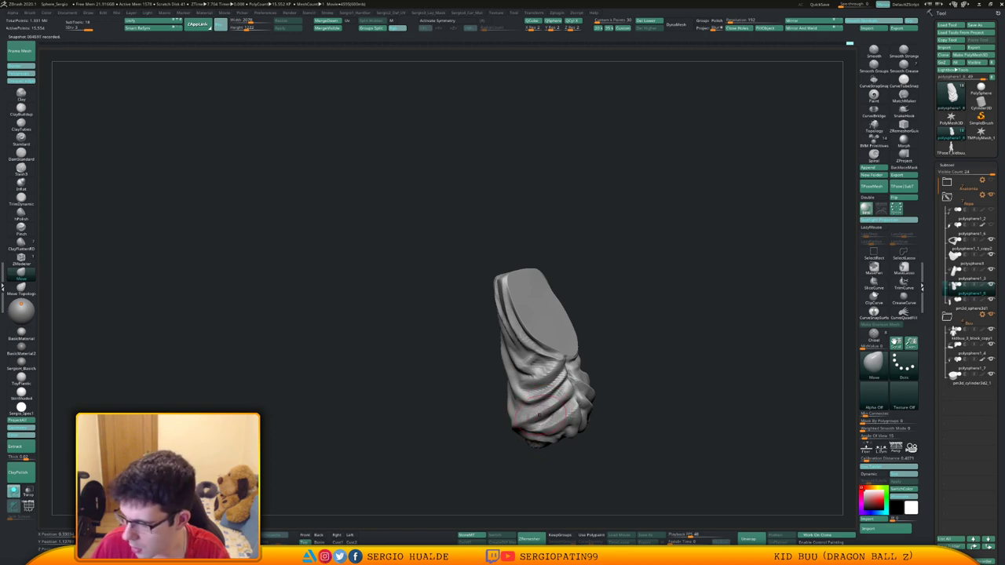
{"action": "right_click_drag", "start_coordinate": [539, 415], "coordinate": [542, 377]}
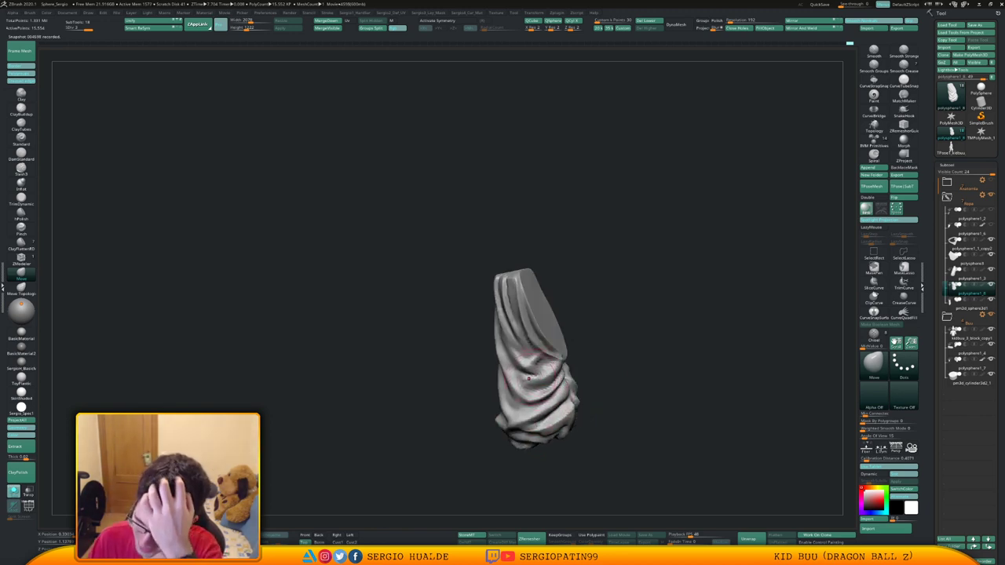
{"action": "right_click_drag", "start_coordinate": [536, 373], "coordinate": [579, 386]}
{"action": "key", "text": "alt+s"}
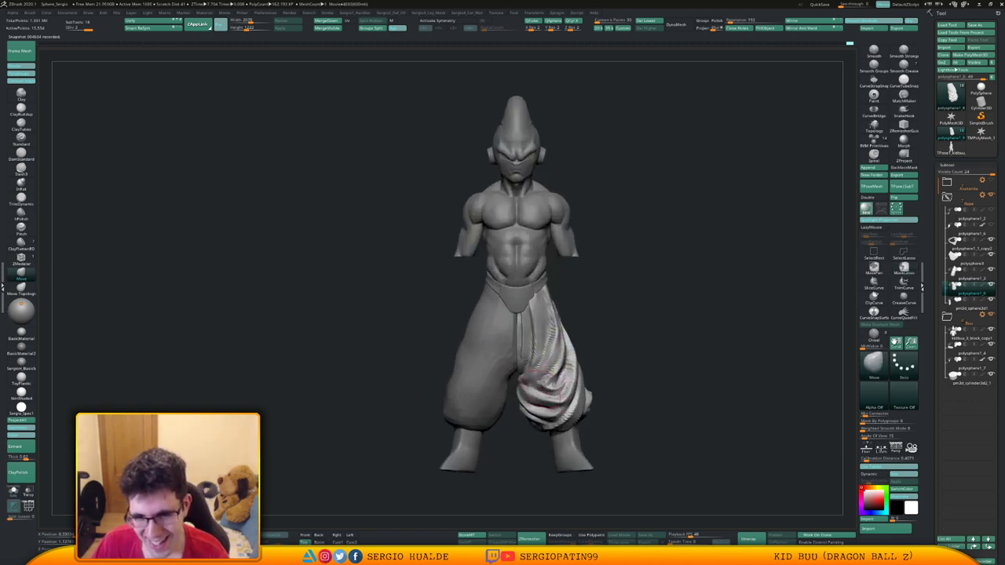
{"action": "mouse_move", "coordinate": [530, 383]}
{"action": "left_mouse_down"}
{"action": "mouse_move", "coordinate": [525, 404]}
{"action": "mouse_move", "coordinate": [516, 395]}
{"action": "left_mouse_up"}
{"action": "key", "text": "s"}
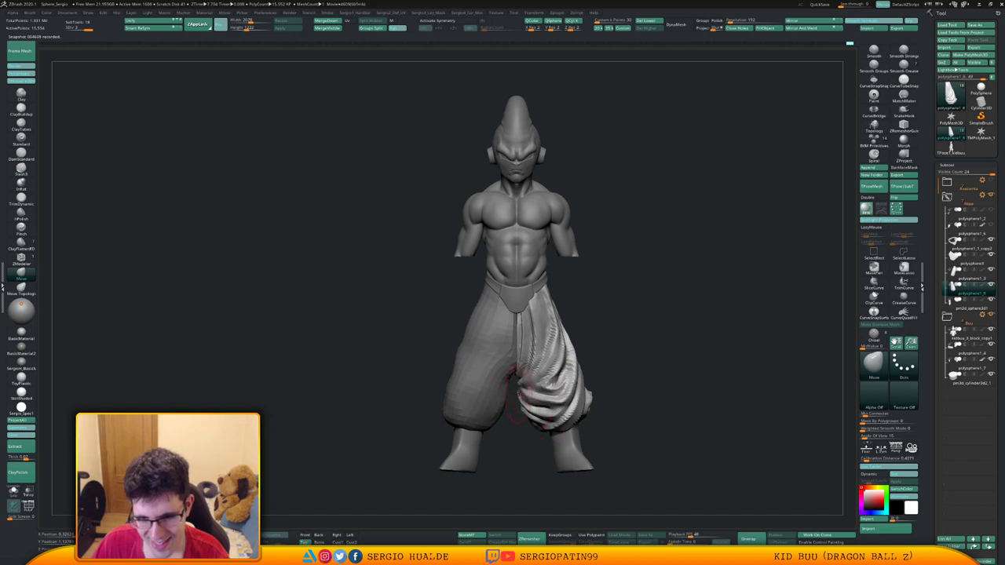
Resize the Move brush and adjust the outer and side silhouettes of the trouser leg against the full figure.
{"action": "key", "text": "s"}
{"action": "right_click_drag", "start_coordinate": [581, 381], "coordinate": [572, 383]}
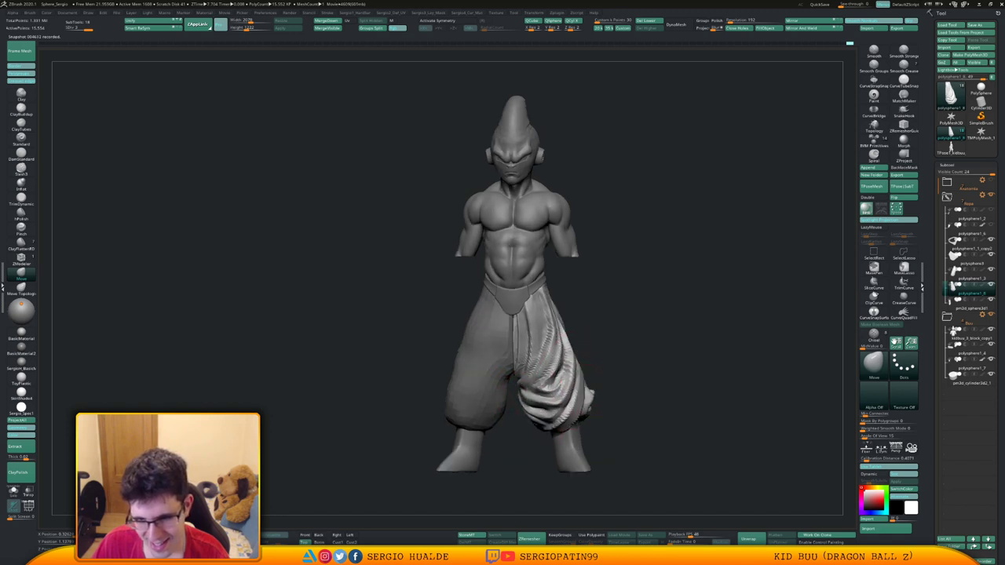
{"action": "left_click_drag", "start_coordinate": [589, 391], "coordinate": [577, 409]}
{"action": "mouse_move", "coordinate": [583, 390]}
{"action": "right_mouse_down"}
{"action": "mouse_move", "coordinate": [603, 394]}
{"action": "mouse_move", "coordinate": [571, 390]}
{"action": "mouse_move", "coordinate": [603, 386]}
{"action": "mouse_move", "coordinate": [615, 418]}
{"action": "mouse_move", "coordinate": [639, 341]}
{"action": "mouse_move", "coordinate": [583, 344]}
{"action": "mouse_move", "coordinate": [591, 338]}
{"action": "right_mouse_up"}
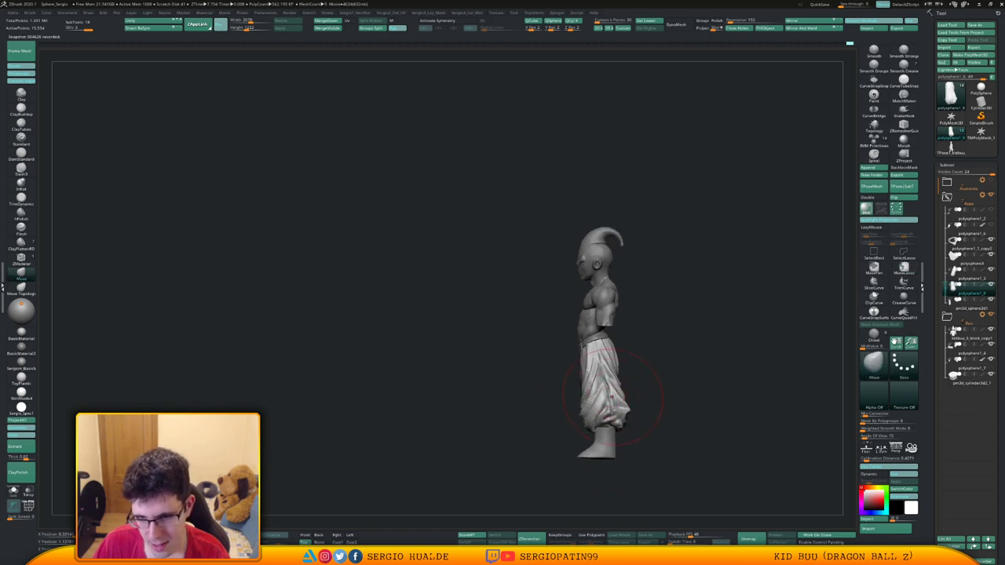
{"action": "mouse_move", "coordinate": [675, 383]}
{"action": "right_mouse_down"}
{"action": "mouse_move", "coordinate": [639, 383]}
{"action": "mouse_move", "coordinate": [634, 416]}
{"action": "mouse_move", "coordinate": [599, 399]}
{"action": "right_mouse_up"}
{"action": "left_click_drag", "start_coordinate": [622, 385], "coordinate": [613, 388]}
{"action": "mouse_move", "coordinate": [669, 391]}
{"action": "right_mouse_down"}
{"action": "mouse_move", "coordinate": [649, 395]}
{"action": "mouse_move", "coordinate": [658, 409]}
{"action": "mouse_move", "coordinate": [653, 396]}
{"action": "mouse_move", "coordinate": [625, 403]}
{"action": "mouse_move", "coordinate": [643, 412]}
{"action": "mouse_move", "coordinate": [672, 389]}
{"action": "mouse_move", "coordinate": [651, 385]}
{"action": "right_mouse_up"}
Isolate the trouser leg and nudge the fold beside the lower end of the inner cut with the Move brush.
{"action": "key", "text": "alt+s"}
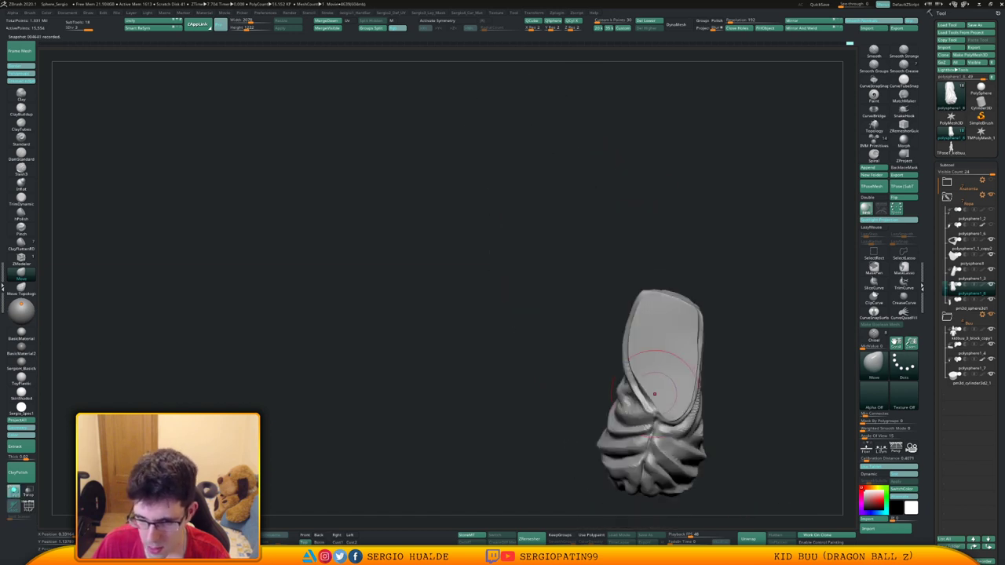
{"action": "left_click_drag", "start_coordinate": [650, 387], "coordinate": [640, 388]}
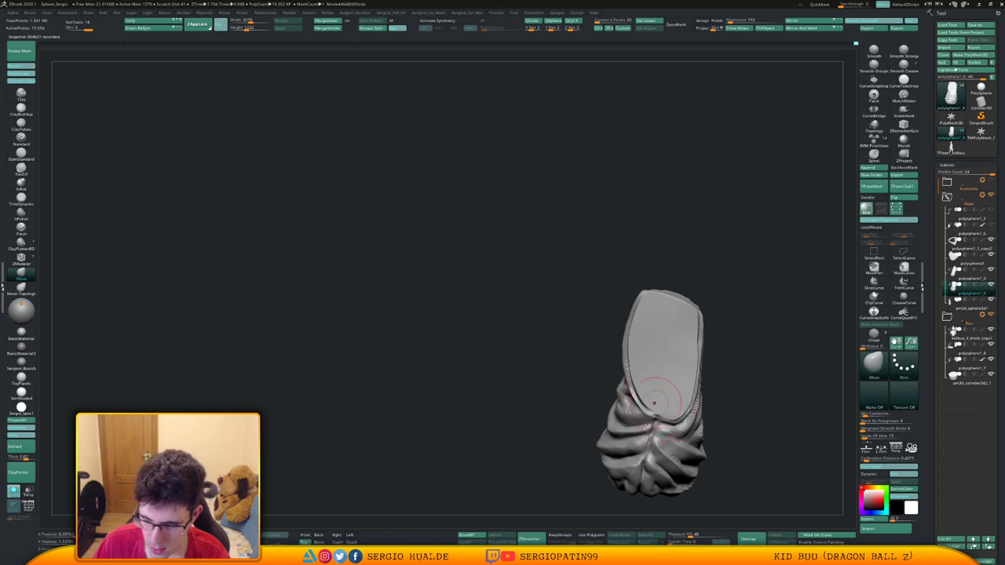
Duplicate the sculpted trouser leg and mirror the copy onto the other side of the figure.
{"action": "mouse_move", "coordinate": [646, 380]}
{"action": "right_mouse_down"}
{"action": "mouse_move", "coordinate": [688, 385]}
{"action": "mouse_move", "coordinate": [637, 382]}
{"action": "mouse_move", "coordinate": [659, 382]}
{"action": "right_mouse_up"}
{"action": "key", "text": "alt+s"}
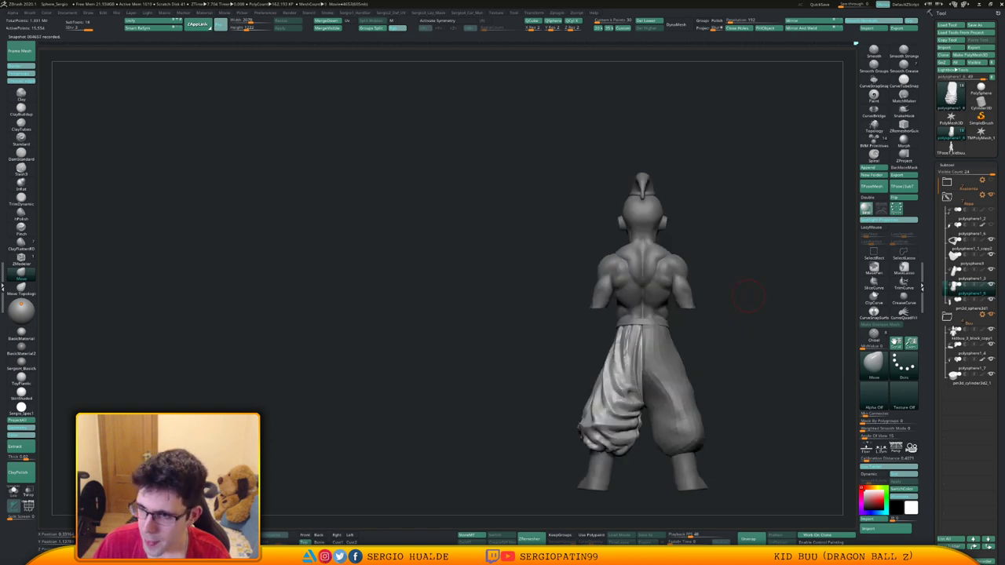
{"action": "left_click", "coordinate": [971, 273]}
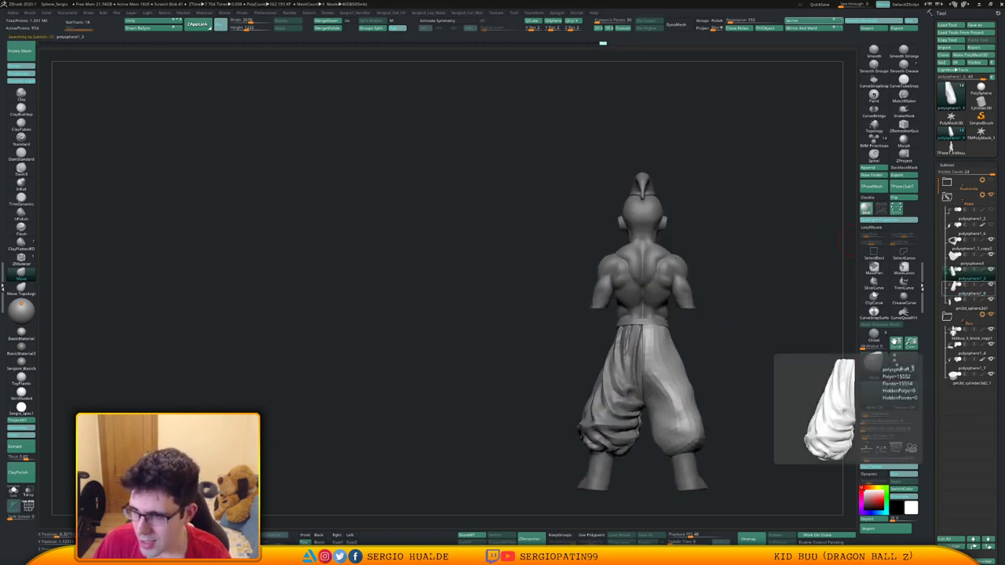
{"action": "left_click", "coordinate": [971, 288]}
{"action": "key", "text": "ctrl+shift+d"}
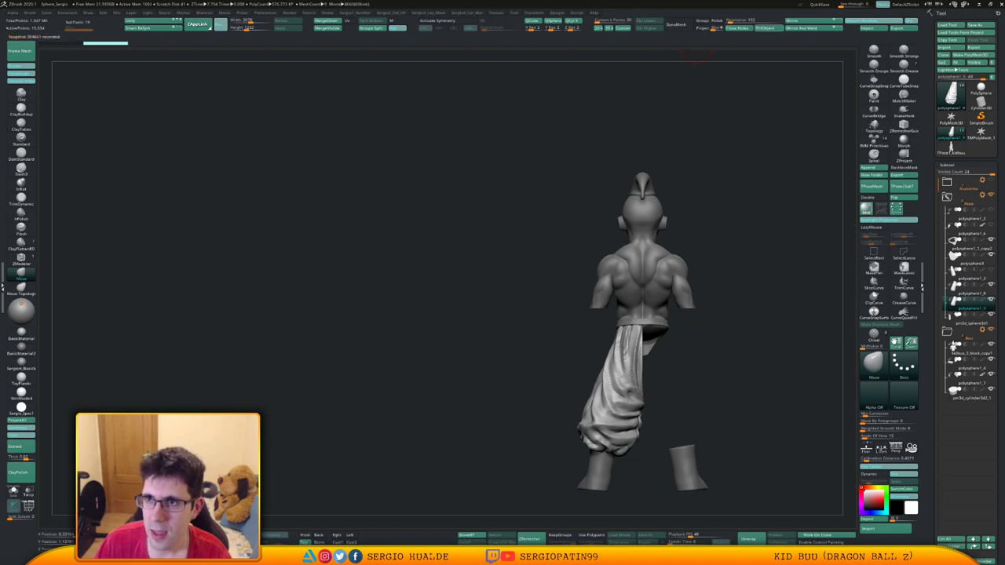
{"action": "left_click", "coordinate": [800, 21]}
{"action": "left_click_drag", "start_coordinate": [731, 350], "coordinate": [574, 355], "text": "shift"}
{"action": "mouse_move", "coordinate": [742, 322]}
{"action": "left_mouse_down"}
{"action": "mouse_move", "coordinate": [706, 315]}
{"action": "mouse_move", "coordinate": [740, 321]}
{"action": "mouse_move", "coordinate": [716, 340]}
{"action": "mouse_move", "coordinate": [681, 342]}
{"action": "mouse_move", "coordinate": [714, 347]}
{"action": "left_mouse_up"}
Reconstruct the lower subdivision levels of the mirrored trouser leg and return it to its highest level.
{"action": "key", "text": "shift+1"}
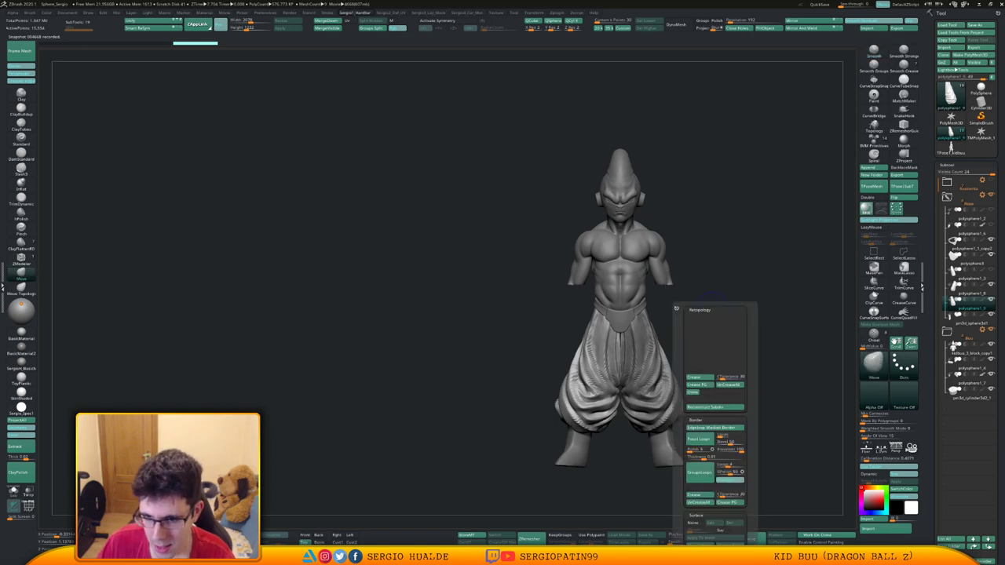
{"action": "left_click", "coordinate": [707, 407]}
{"action": "key", "text": "shift+1"}
{"action": "left_click", "coordinate": [702, 410]}
{"action": "key", "text": "shift+1"}
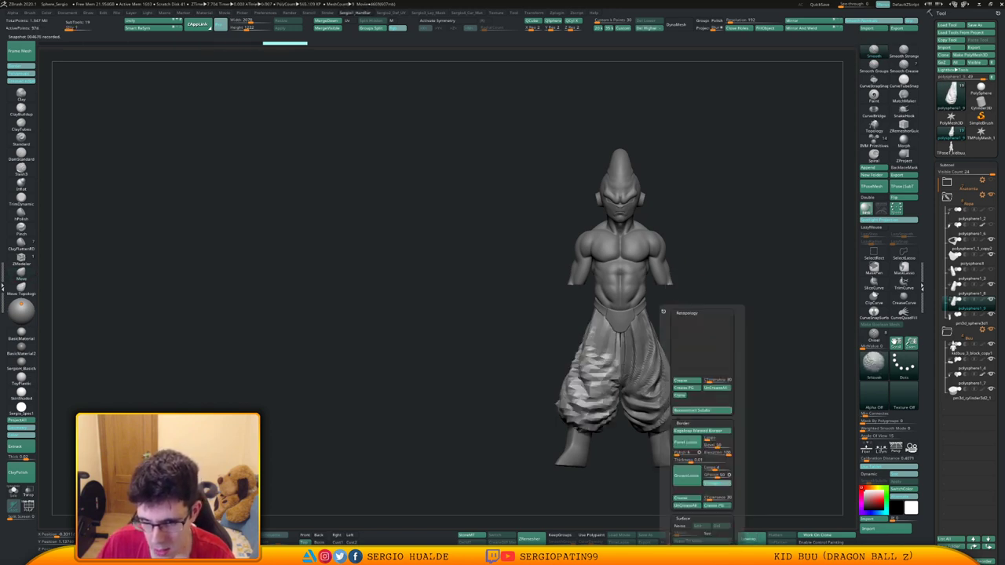
{"action": "left_click", "coordinate": [701, 410]}
{"action": "key", "text": "d"}
{"action": "key", "text": "d"}
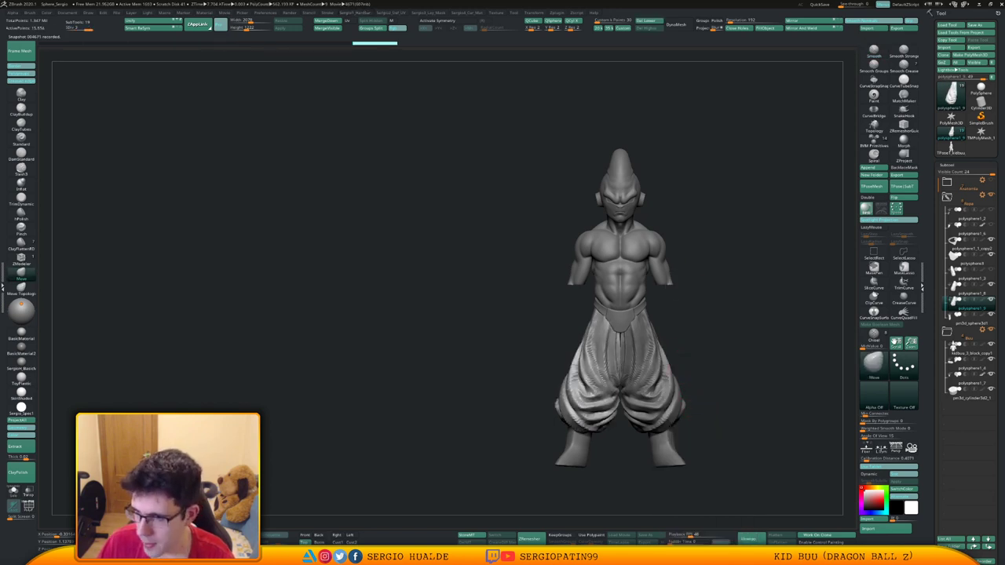
Delete the old trouser leg subtool without folds that the mirrored copy replaces.
{"action": "left_click_drag", "start_coordinate": [699, 355], "coordinate": [683, 299], "text": "alt"}
{"action": "left_click", "coordinate": [970, 275]}
{"action": "key", "text": "Delete"}
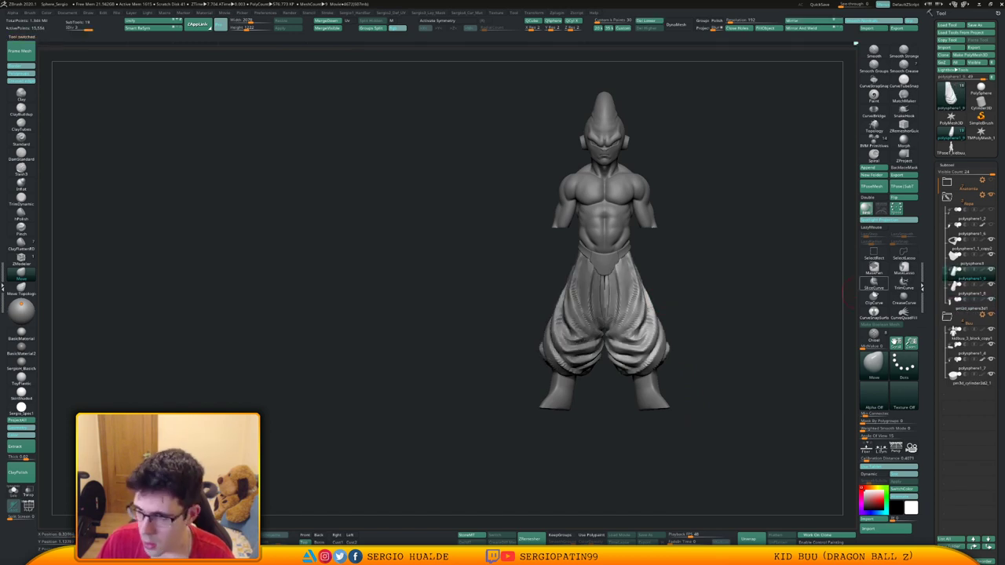
Isolate the mirrored trouser leg and pull its upper inner edge toward the centre line with the Move brush.
{"action": "right_click_drag", "start_coordinate": [650, 277], "coordinate": [643, 331], "text": "ctrl"}
{"action": "mouse_move", "coordinate": [642, 332]}
{"action": "right_mouse_down", "text": "alt"}
{"action": "mouse_move", "coordinate": [647, 385]}
{"action": "mouse_move", "coordinate": [607, 297]}
{"action": "right_mouse_up", "text": "alt"}
{"action": "key", "text": "alt+s"}
{"action": "key", "text": "alt+s"}
{"action": "key", "text": "s"}
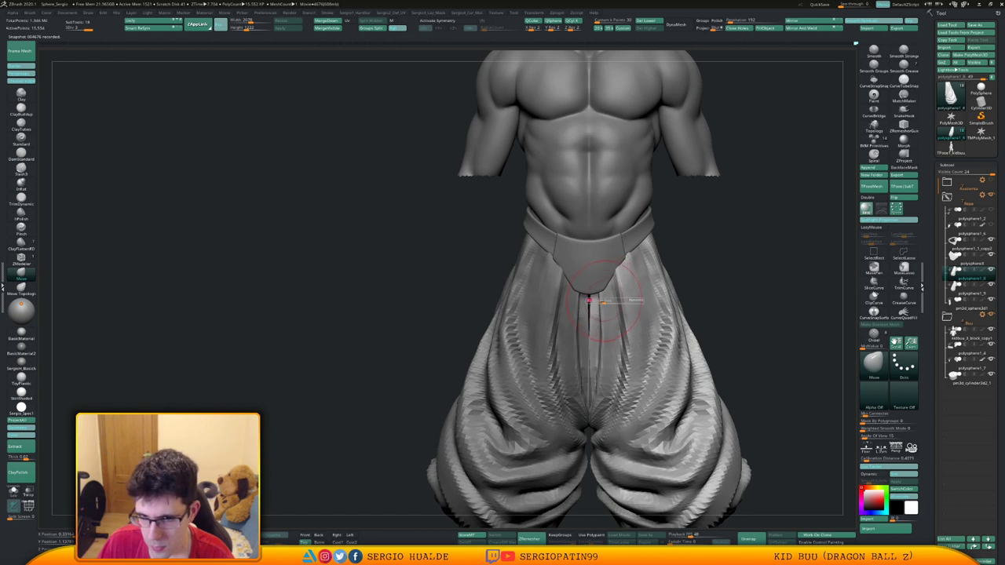
{"action": "mouse_move", "coordinate": [604, 301]}
{"action": "left_mouse_down"}
{"action": "mouse_move", "coordinate": [616, 301]}
{"action": "mouse_move", "coordinate": [593, 296]}
{"action": "left_mouse_up"}
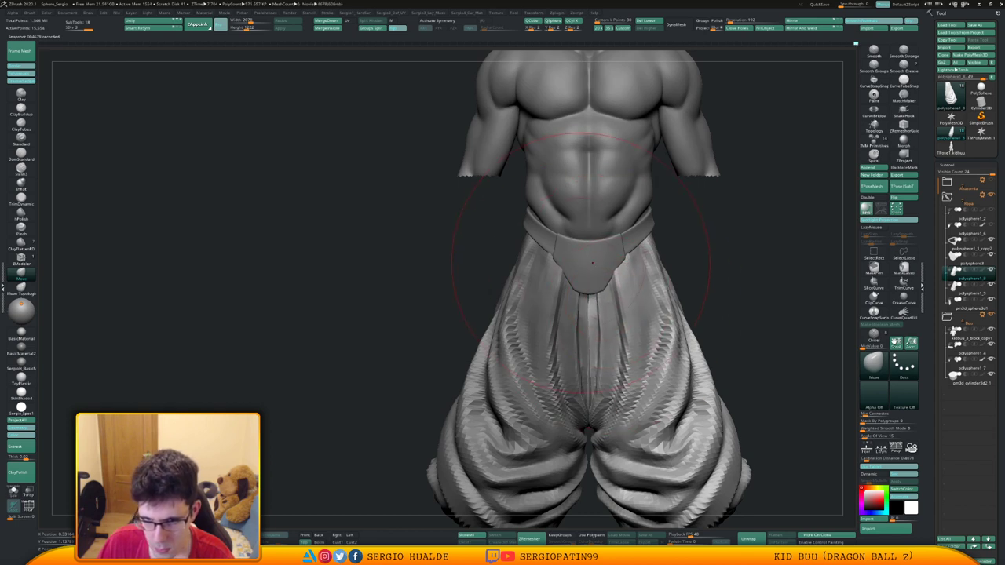
{"action": "key", "text": "alt+s"}
{"action": "key", "text": "ctrl+z"}
{"action": "left_click_drag", "start_coordinate": [593, 245], "coordinate": [582, 245]}
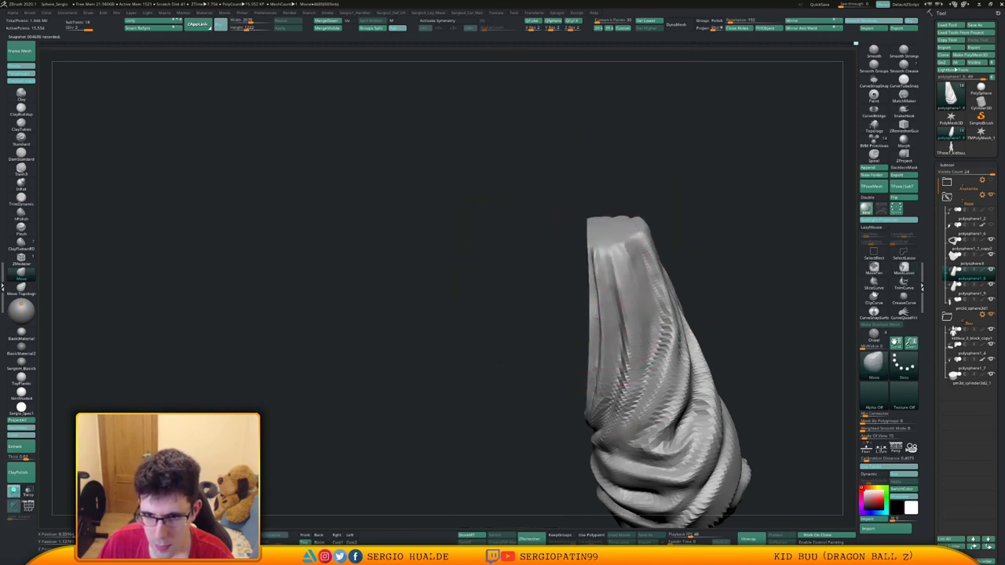
{"action": "left_click_drag", "start_coordinate": [593, 293], "coordinate": [587, 293]}
{"action": "key", "text": "alt+s"}
Check the original leg's inner edge and adjust the mirrored leg along the central seam, front and back, with the Move brush.
{"action": "left_click", "coordinate": [580, 284], "text": "alt"}
{"action": "key", "text": "alt+s"}
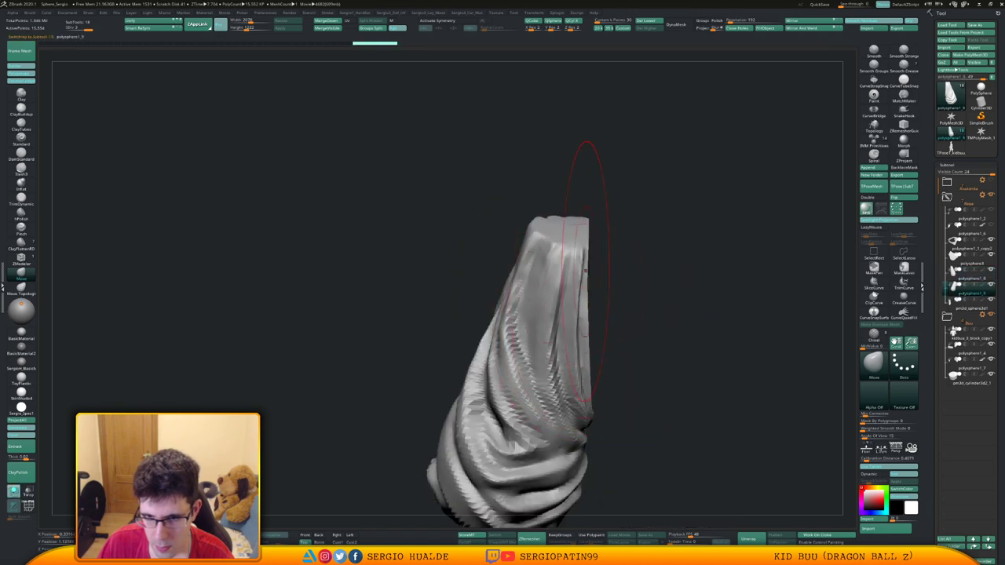
{"action": "left_click", "coordinate": [591, 282], "text": "ctrl+shift"}
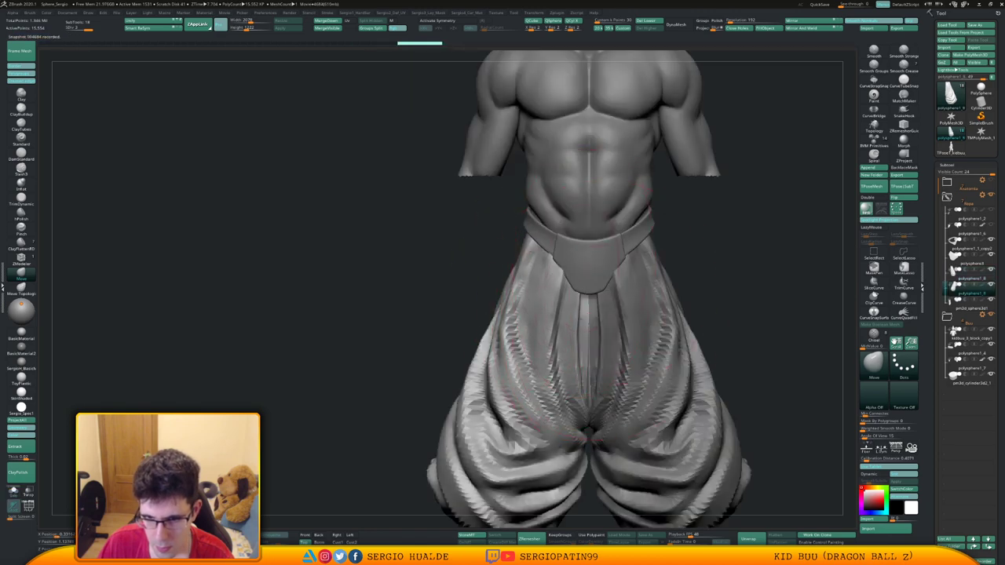
{"action": "left_click", "coordinate": [602, 322], "text": "alt"}
{"action": "right_click_drag", "start_coordinate": [574, 373], "coordinate": [566, 377]}
{"action": "left_click_drag", "start_coordinate": [604, 358], "coordinate": [595, 354]}
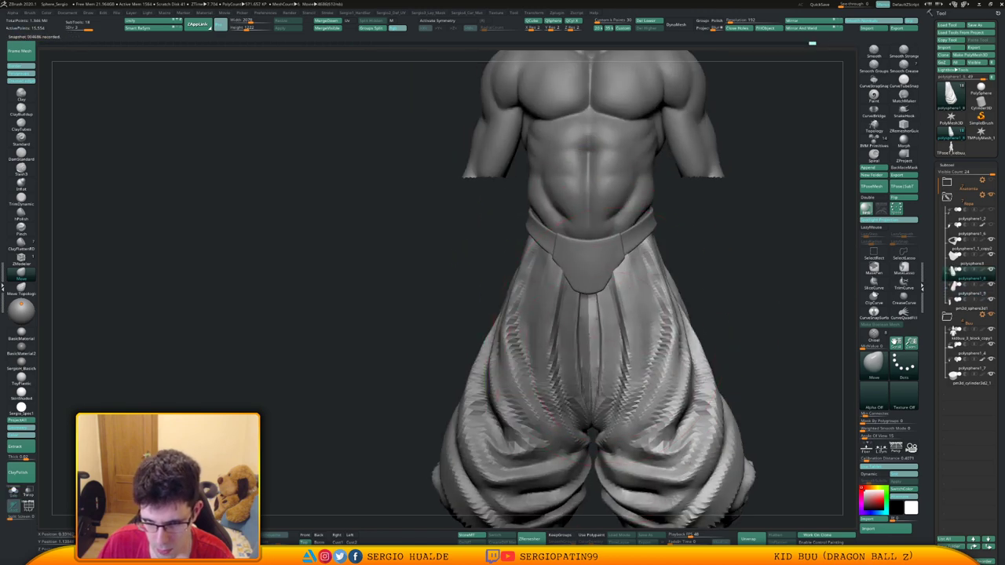
{"action": "left_click_drag", "start_coordinate": [624, 387], "coordinate": [625, 395]}
{"action": "right_click_drag", "start_coordinate": [625, 398], "coordinate": [746, 376]}
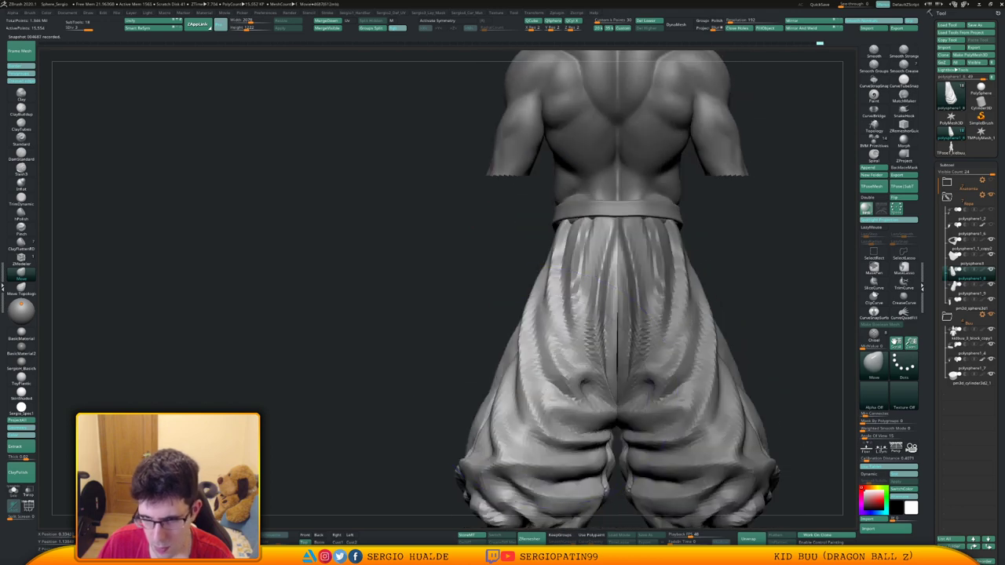
{"action": "left_click_drag", "start_coordinate": [610, 345], "coordinate": [618, 351]}
{"action": "right_click_drag", "start_coordinate": [628, 353], "coordinate": [625, 306], "text": "ctrl"}
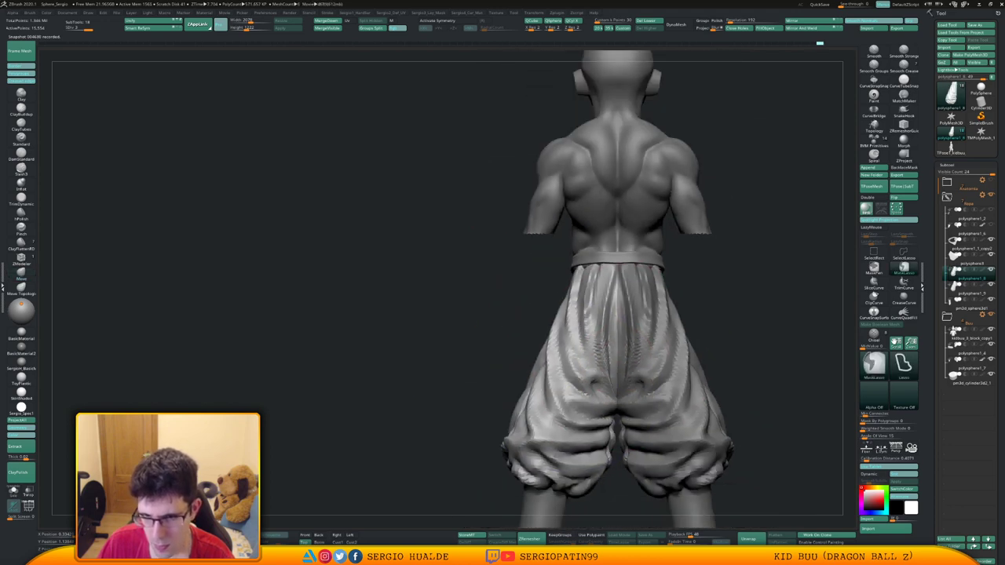
{"action": "mouse_move", "coordinate": [542, 377]}
{"action": "right_mouse_down"}
{"action": "mouse_move", "coordinate": [659, 391]}
{"action": "mouse_move", "coordinate": [669, 333]}
{"action": "right_mouse_up"}
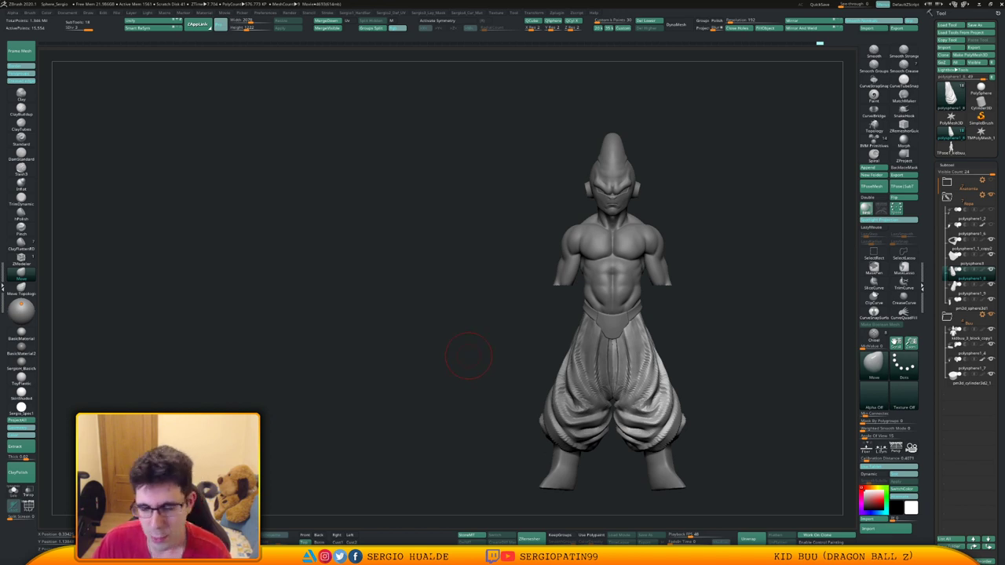
Select the original trouser leg and nudge its front folds below the waistband with the Move brush.
{"action": "right_click_drag", "start_coordinate": [712, 291], "coordinate": [668, 298]}
{"action": "right_click_drag", "start_coordinate": [660, 344], "coordinate": [617, 373]}
{"action": "mouse_move", "coordinate": [617, 373]}
{"action": "right_mouse_down"}
{"action": "mouse_move", "coordinate": [658, 371]}
{"action": "mouse_move", "coordinate": [664, 345]}
{"action": "right_mouse_up"}
{"action": "mouse_move", "coordinate": [618, 321]}
{"action": "right_mouse_down", "text": "ctrl"}
{"action": "mouse_move", "coordinate": [613, 330]}
{"action": "mouse_move", "coordinate": [695, 319]}
{"action": "right_mouse_up", "text": "ctrl"}
{"action": "left_click", "coordinate": [594, 313], "text": "alt"}
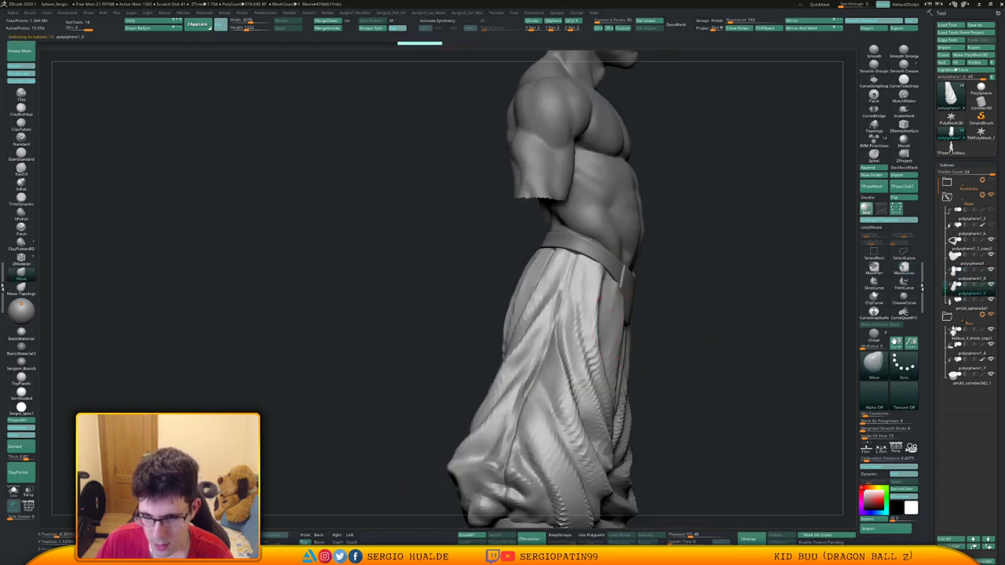
{"action": "mouse_move", "coordinate": [623, 318]}
{"action": "left_mouse_down"}
{"action": "mouse_move", "coordinate": [628, 340]}
{"action": "mouse_move", "coordinate": [617, 343]}
{"action": "left_mouse_up"}
{"action": "mouse_move", "coordinate": [659, 340]}
{"action": "right_mouse_down"}
{"action": "mouse_move", "coordinate": [642, 353]}
{"action": "mouse_move", "coordinate": [654, 321]}
{"action": "mouse_move", "coordinate": [671, 328]}
{"action": "mouse_move", "coordinate": [639, 347]}
{"action": "right_mouse_up"}
Flatten the front of the original trouser leg below the waistband with the TrimDynamic brush.
{"action": "key", "text": "b"}
{"action": "key", "text": "t"}
{"action": "key", "text": "d"}
{"action": "mouse_move", "coordinate": [604, 349]}
{"action": "left_mouse_down"}
{"action": "mouse_move", "coordinate": [619, 325]}
{"action": "mouse_move", "coordinate": [616, 333]}
{"action": "left_mouse_up"}
{"action": "key", "text": "alt+s"}
{"action": "left_click_drag", "start_coordinate": [617, 315], "coordinate": [616, 346]}
{"action": "right_click_drag", "start_coordinate": [622, 343], "coordinate": [589, 345]}
{"action": "key", "text": "alt+s"}
Select the mirrored trouser leg and flatten the cloth beside the belt's front flap with TrimDynamic.
{"action": "left_click", "coordinate": [689, 335], "text": "alt"}
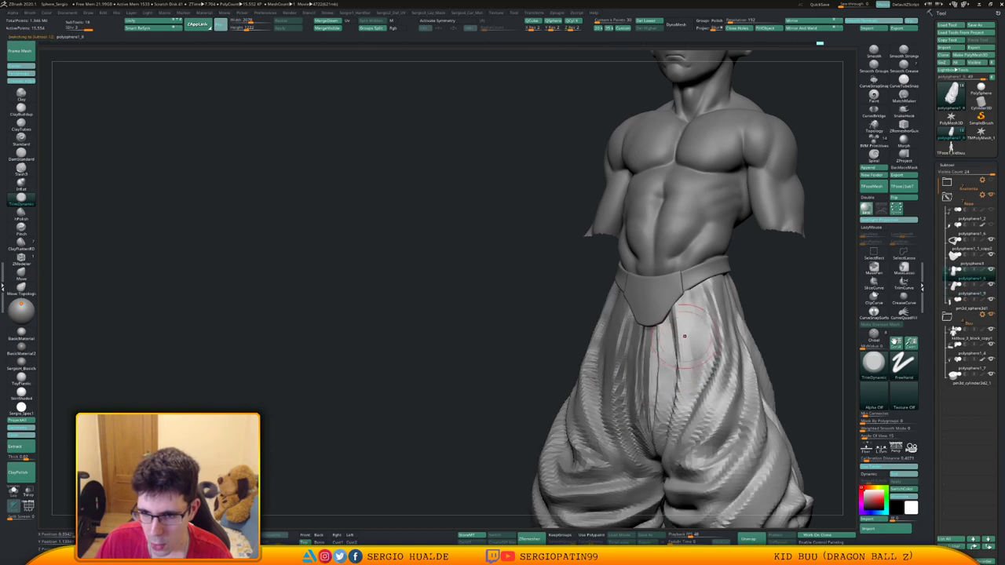
{"action": "left_click_drag", "start_coordinate": [688, 333], "coordinate": [689, 350]}
{"action": "right_click_drag", "start_coordinate": [674, 412], "coordinate": [673, 353]}
{"action": "key", "text": "alt+s"}
{"action": "key", "text": "alt+s"}
{"action": "right_click_drag", "start_coordinate": [715, 307], "coordinate": [705, 306]}
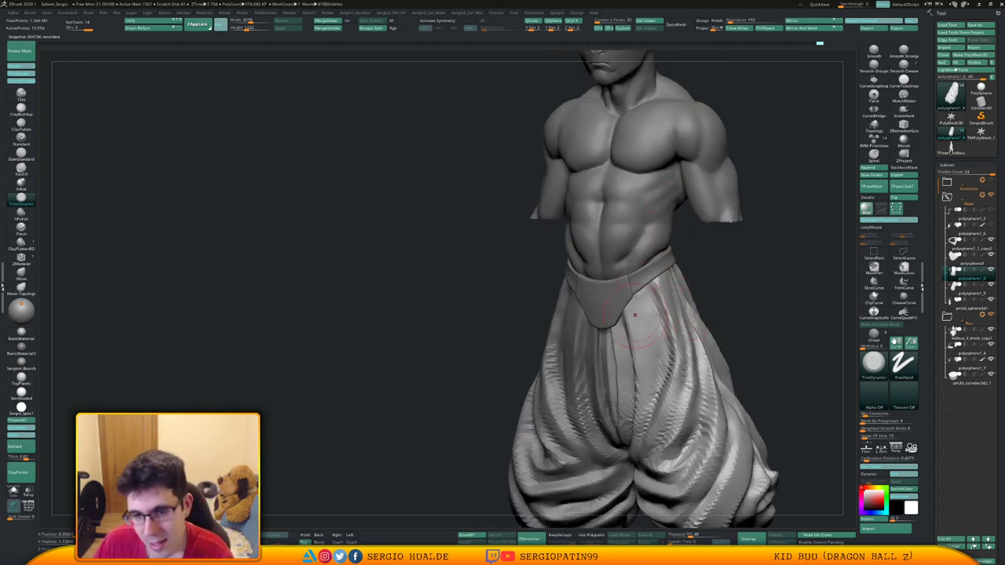
{"action": "right_click_drag", "start_coordinate": [635, 315], "coordinate": [662, 301], "text": "ctrl"}
{"action": "mouse_move", "coordinate": [662, 301]}
{"action": "right_mouse_down", "text": "alt"}
{"action": "mouse_move", "coordinate": [664, 252]}
{"action": "mouse_move", "coordinate": [644, 254]}
{"action": "mouse_move", "coordinate": [640, 319]}
{"action": "mouse_move", "coordinate": [651, 314]}
{"action": "right_mouse_up", "text": "alt"}
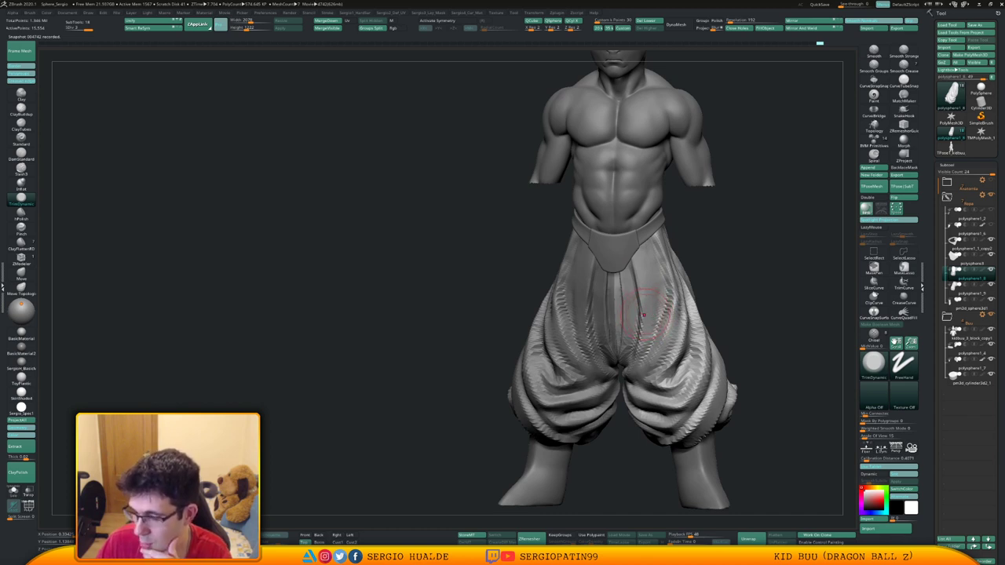
Adjust the original leg's hem area and the mirrored trouser leg's outer silhouette with the Move brush.
{"action": "right_click_drag", "start_coordinate": [727, 283], "coordinate": [587, 178]}
{"action": "right_click_drag", "start_coordinate": [586, 235], "coordinate": [667, 240], "text": "shift"}
{"action": "right_click_drag", "start_coordinate": [640, 306], "coordinate": [613, 358], "text": "ctrl"}
{"action": "key", "text": "b"}
{"action": "key", "text": "m"}
{"action": "key", "text": "v"}
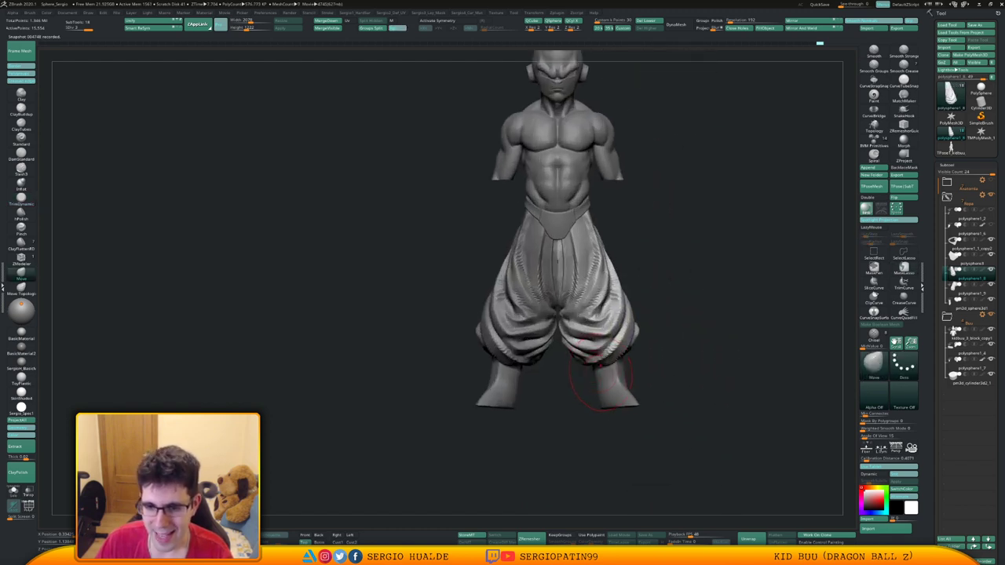
{"action": "left_click", "coordinate": [511, 357], "text": "alt"}
{"action": "left_click_drag", "start_coordinate": [509, 362], "coordinate": [512, 357]}
{"action": "left_click", "coordinate": [619, 304], "text": "alt"}
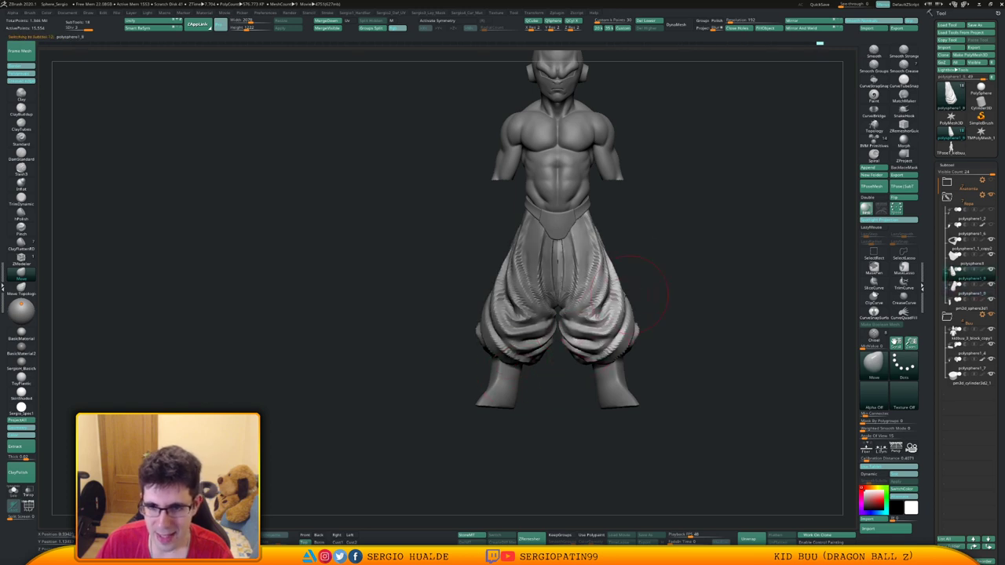
{"action": "right_click_drag", "start_coordinate": [630, 296], "coordinate": [635, 327], "text": "alt"}
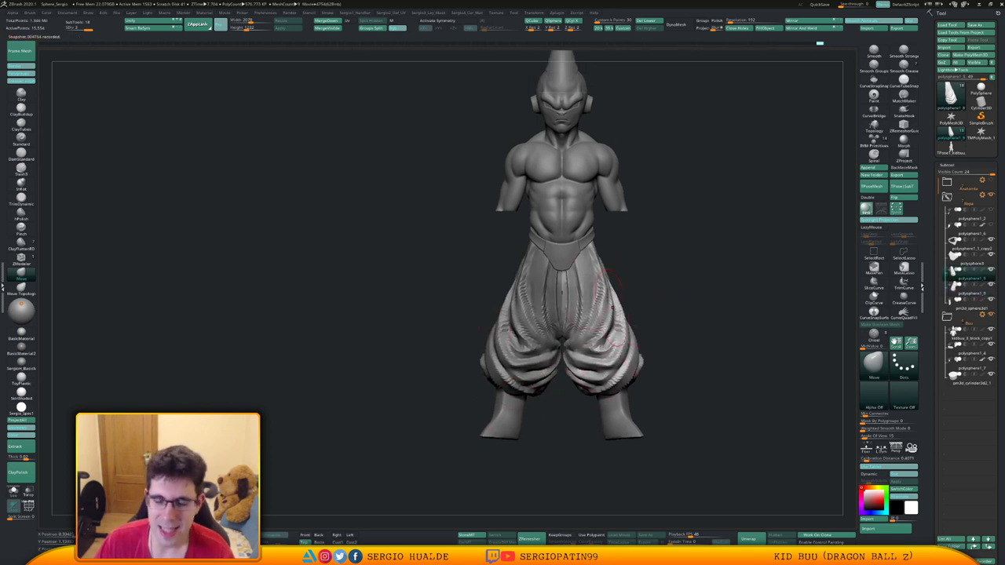
{"action": "left_click_drag", "start_coordinate": [613, 307], "coordinate": [617, 307]}
{"action": "right_click_drag", "start_coordinate": [715, 309], "coordinate": [681, 309]}
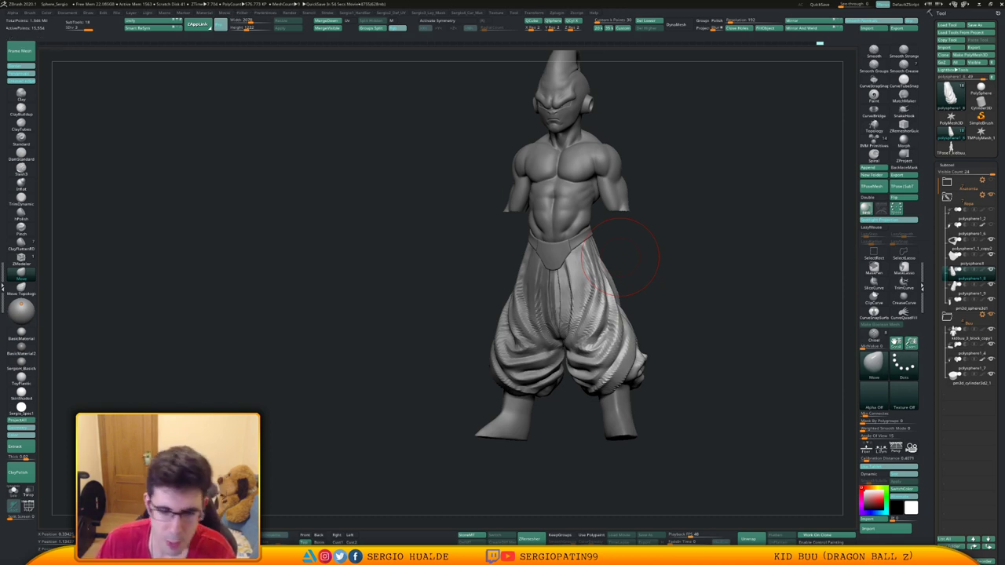
Select the feet and shift them slightly inward under the trouser hems with the transform gizmo.
{"action": "mouse_move", "coordinate": [622, 249]}
{"action": "left_mouse_down"}
{"action": "mouse_move", "coordinate": [664, 251]}
{"action": "mouse_move", "coordinate": [657, 283]}
{"action": "mouse_move", "coordinate": [621, 315]}
{"action": "left_mouse_up"}
{"action": "left_click_drag", "start_coordinate": [621, 424], "coordinate": [603, 344], "text": "alt"}
{"action": "left_click", "coordinate": [599, 380], "text": "alt"}
{"action": "key", "text": "w"}
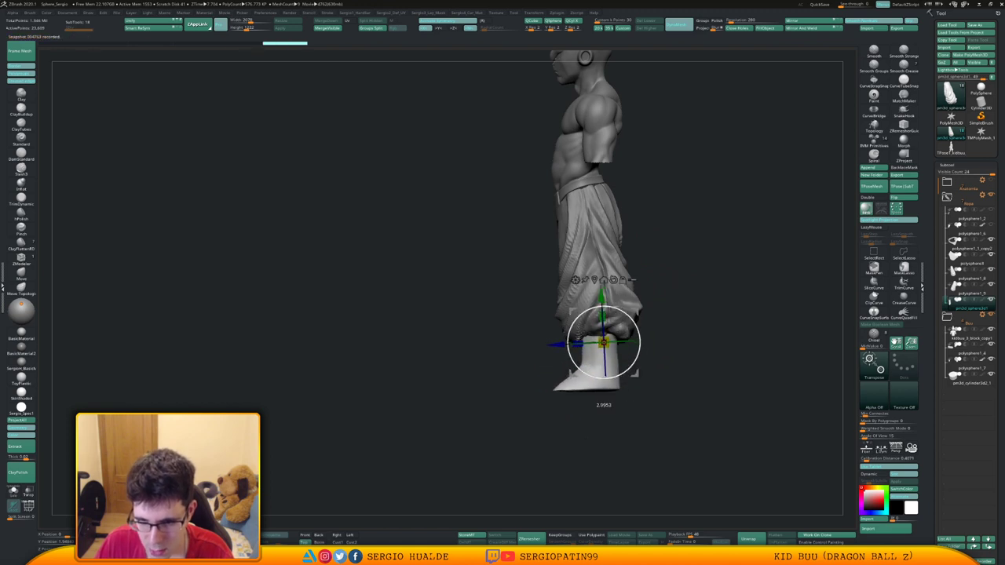
{"action": "left_click_drag", "start_coordinate": [664, 350], "coordinate": [699, 352], "text": "shift"}
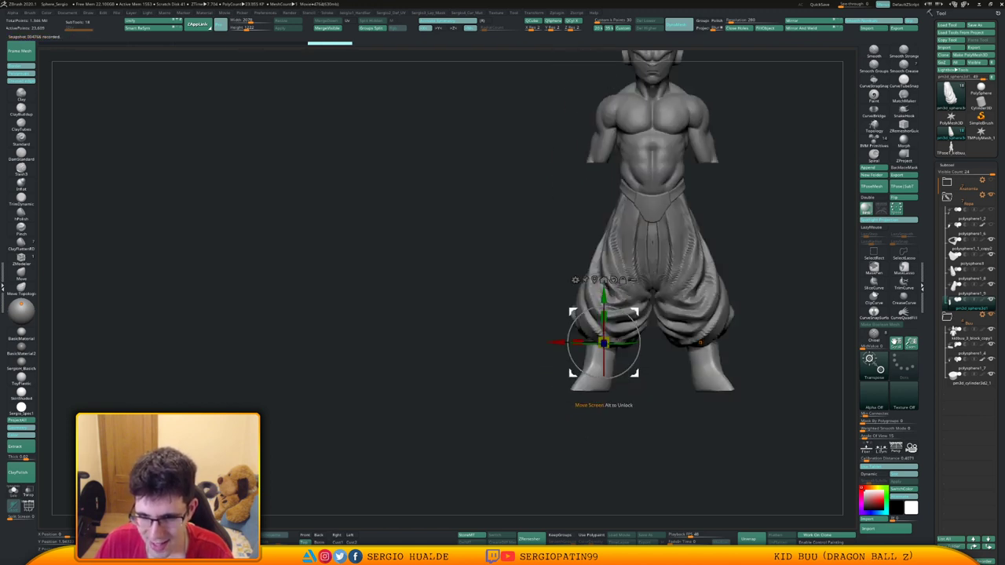
{"action": "left_click_drag", "start_coordinate": [604, 342], "coordinate": [608, 343]}
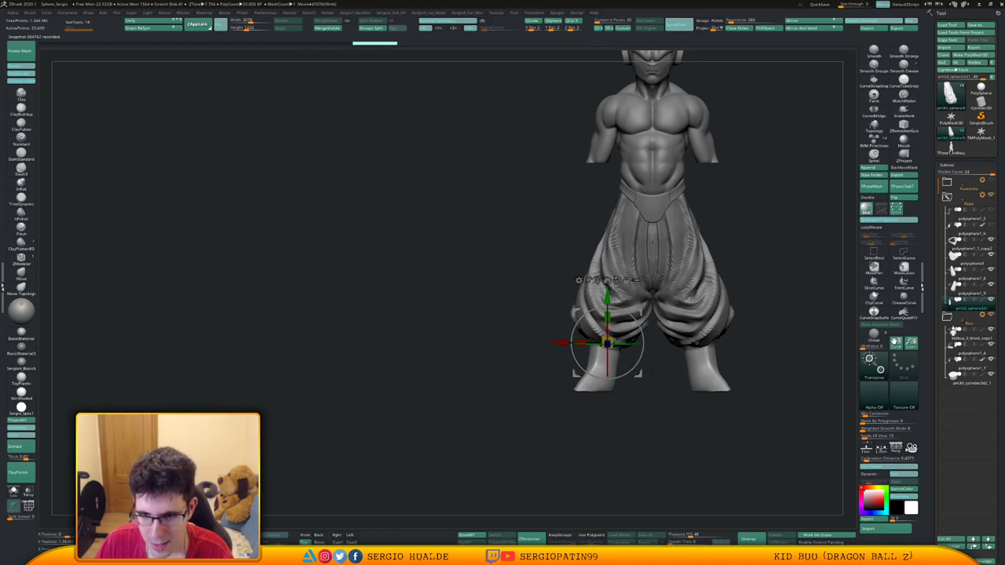
Reshape the ankles, toes and heels of the feet with the Move brush, resizing it for the back view.
{"action": "key", "text": "q"}
{"action": "mouse_move", "coordinate": [610, 353]}
{"action": "right_mouse_down"}
{"action": "mouse_move", "coordinate": [625, 350]}
{"action": "mouse_move", "coordinate": [598, 358]}
{"action": "right_mouse_up"}
{"action": "left_click_drag", "start_coordinate": [602, 346], "coordinate": [615, 349]}
{"action": "right_click_drag", "start_coordinate": [622, 346], "coordinate": [587, 343]}
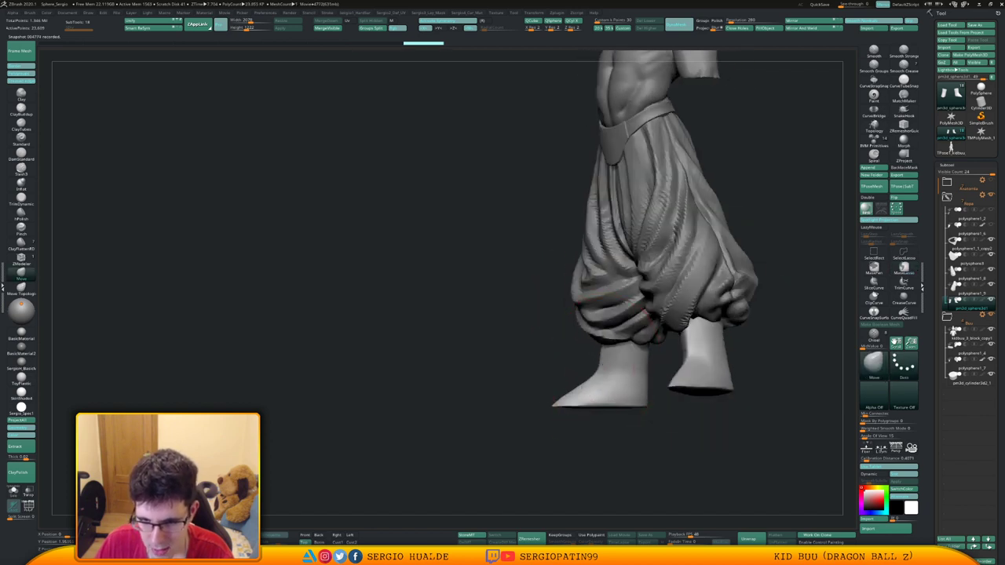
{"action": "left_click_drag", "start_coordinate": [608, 365], "coordinate": [612, 365]}
{"action": "left_click_drag", "start_coordinate": [569, 398], "coordinate": [573, 398]}
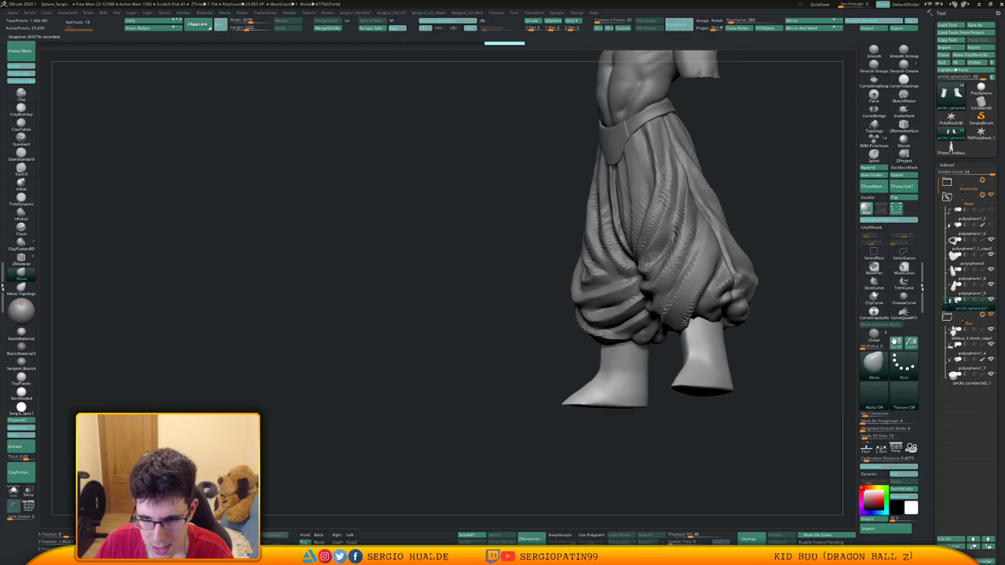
{"action": "right_click_drag", "start_coordinate": [578, 392], "coordinate": [617, 390]}
{"action": "left_click_drag", "start_coordinate": [578, 399], "coordinate": [583, 399]}
{"action": "right_click_drag", "start_coordinate": [664, 420], "coordinate": [606, 397], "text": "shift"}
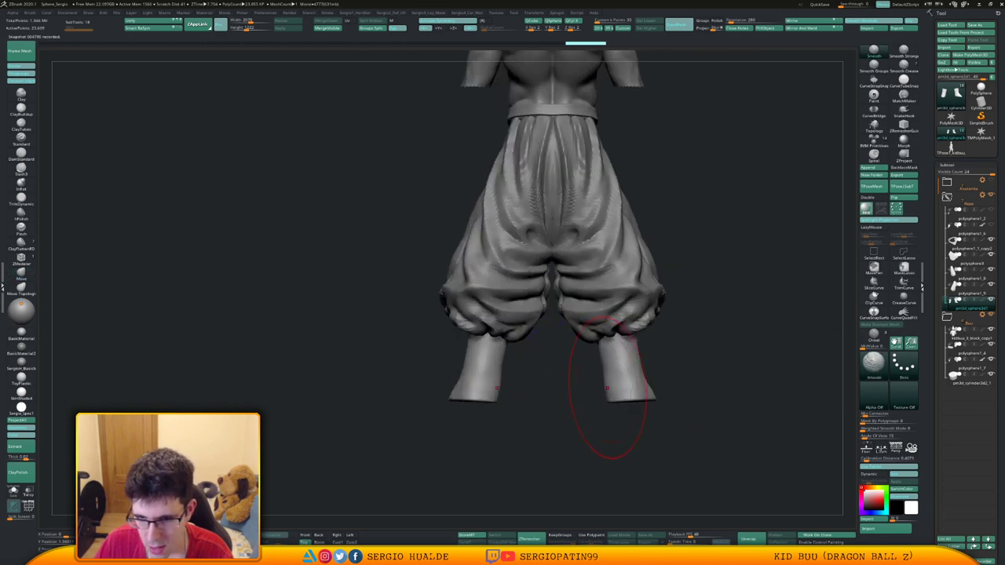
{"action": "key", "text": "s"}
{"action": "left_click_drag", "start_coordinate": [643, 373], "coordinate": [633, 361]}
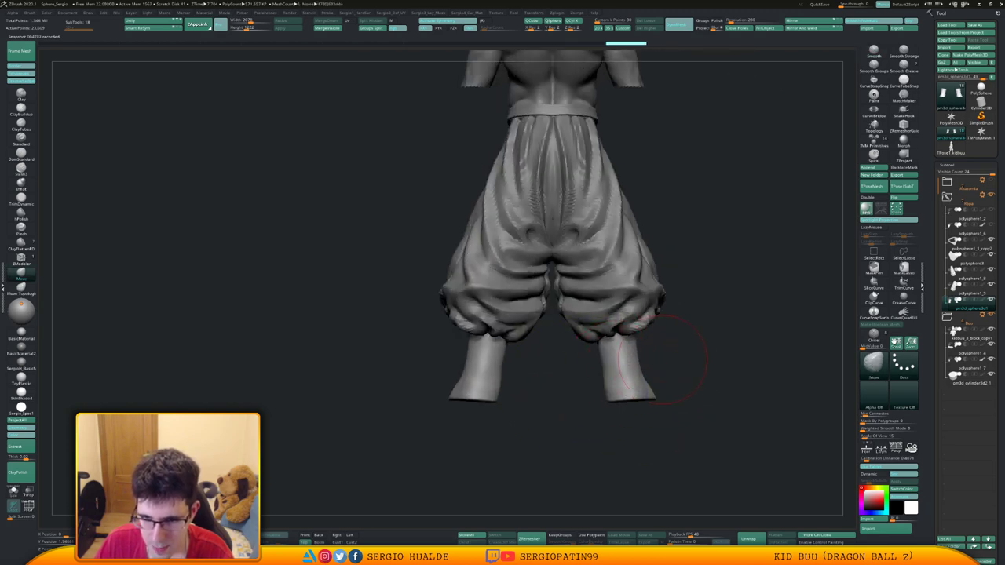
Start carving a groove across the front and side of the ankle with the DamStandard brush.
{"action": "mouse_move", "coordinate": [705, 388]}
{"action": "right_mouse_down", "text": "shift"}
{"action": "mouse_move", "coordinate": [655, 405]}
{"action": "mouse_move", "coordinate": [641, 370]}
{"action": "mouse_move", "coordinate": [608, 384]}
{"action": "mouse_move", "coordinate": [624, 376]}
{"action": "right_mouse_up", "text": "shift"}
{"action": "key", "text": "b"}
{"action": "key", "text": "d"}
{"action": "key", "text": "s"}
{"action": "left_click_drag", "start_coordinate": [595, 372], "coordinate": [573, 382]}
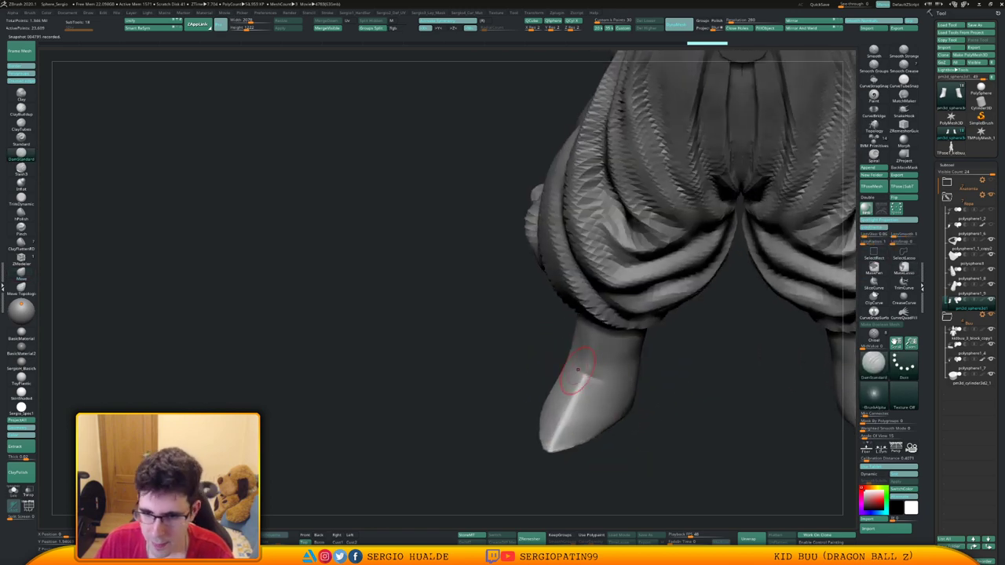
{"action": "right_click_drag", "start_coordinate": [670, 366], "coordinate": [628, 373]}
{"action": "left_click_drag", "start_coordinate": [575, 372], "coordinate": [638, 367]}
{"action": "right_click_drag", "start_coordinate": [668, 368], "coordinate": [605, 373]}
{"action": "left_click_drag", "start_coordinate": [606, 373], "coordinate": [664, 363]}
Continue the DamStandard groove around the back and outer side of the ankle to close the ring.
{"action": "right_click_drag", "start_coordinate": [685, 359], "coordinate": [646, 352]}
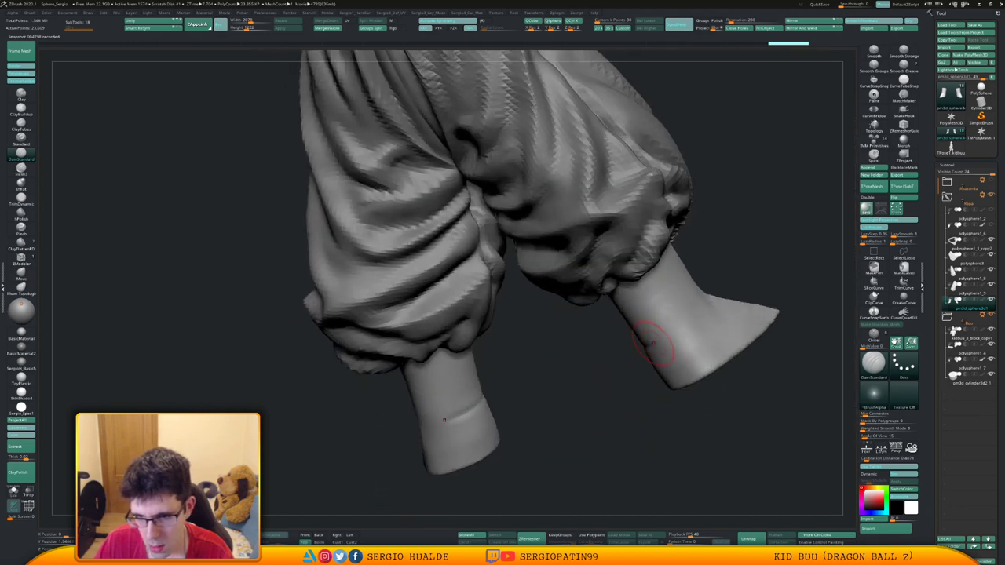
{"action": "left_click_drag", "start_coordinate": [649, 351], "coordinate": [680, 336]}
{"action": "right_click_drag", "start_coordinate": [754, 315], "coordinate": [730, 298]}
{"action": "left_click_drag", "start_coordinate": [743, 282], "coordinate": [716, 302]}
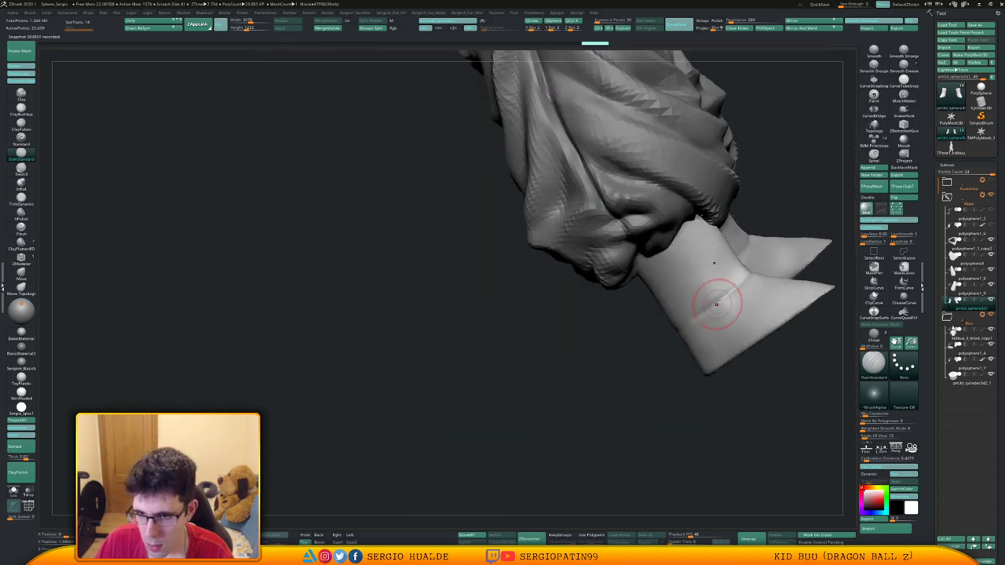
{"action": "right_click_drag", "start_coordinate": [692, 310], "coordinate": [723, 297]}
{"action": "left_click_drag", "start_coordinate": [722, 297], "coordinate": [651, 350]}
{"action": "mouse_move", "coordinate": [666, 346]}
{"action": "right_mouse_down"}
{"action": "mouse_move", "coordinate": [639, 339]}
{"action": "mouse_move", "coordinate": [674, 262]}
{"action": "right_mouse_up"}
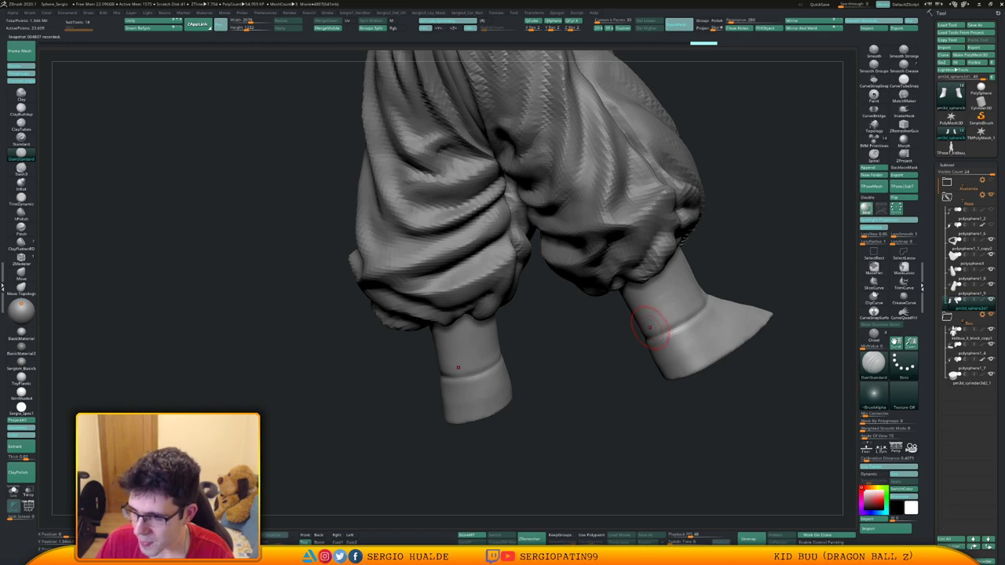
Isolate the feet and narrow the ankles above the groove with the Move brush.
{"action": "right_click_drag", "start_coordinate": [650, 336], "coordinate": [595, 302]}
{"action": "key", "text": "shift+s"}
{"action": "key", "text": "1"}
{"action": "key", "text": "s"}
{"action": "left_click_drag", "start_coordinate": [584, 317], "coordinate": [587, 316]}
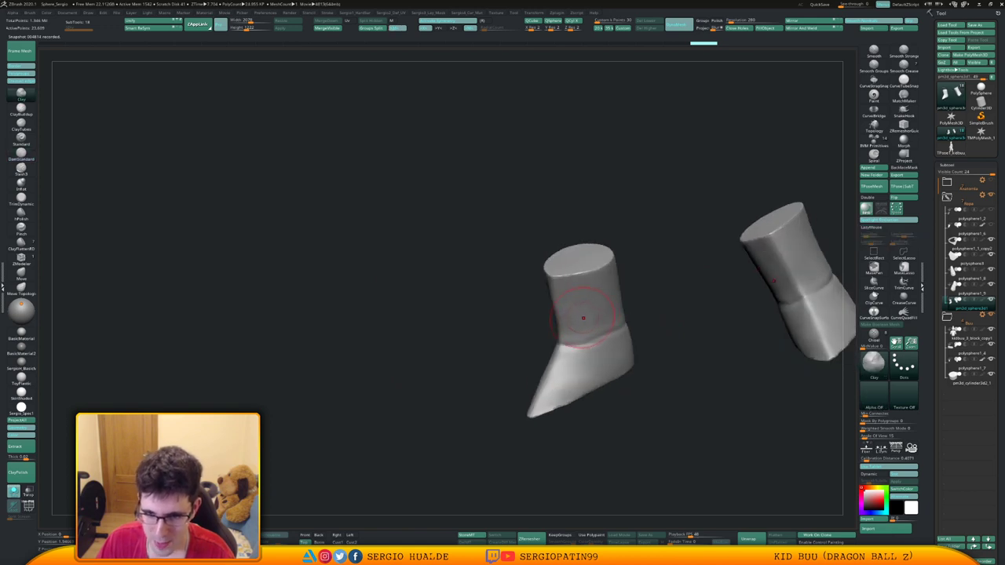
{"action": "right_click_drag", "start_coordinate": [584, 317], "coordinate": [557, 309]}
{"action": "key", "text": "b"}
{"action": "key", "text": "m"}
{"action": "key", "text": "v"}
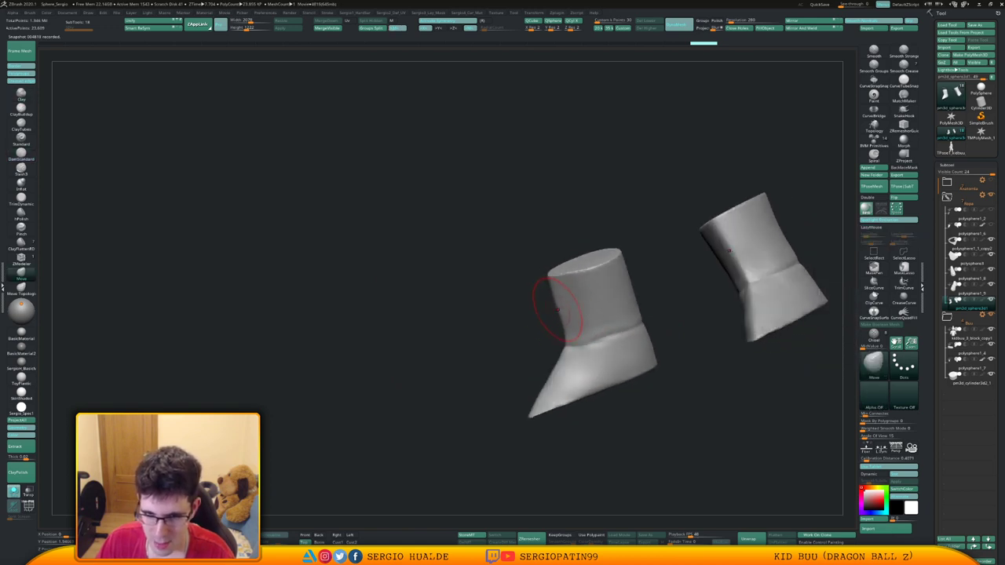
{"action": "key", "text": "s"}
{"action": "left_click_drag", "start_coordinate": [558, 312], "coordinate": [561, 312]}
{"action": "left_click_drag", "start_coordinate": [559, 310], "coordinate": [619, 316]}
{"action": "key", "text": "s"}
Adjust the Clay brush and build up the side of the ankle, undoing the first stroke.
{"action": "key", "text": "b"}
{"action": "key", "text": "c"}
{"action": "key", "text": "l"}
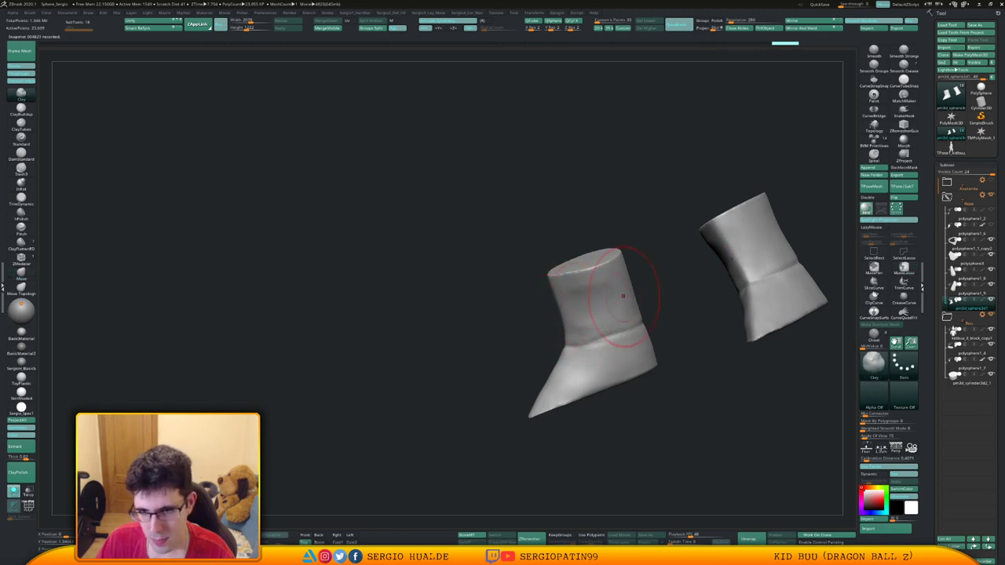
{"action": "right_click_drag", "start_coordinate": [621, 296], "coordinate": [645, 284]}
{"action": "left_click_drag", "start_coordinate": [620, 309], "coordinate": [608, 307]}
{"action": "mouse_move", "coordinate": [609, 307]}
{"action": "right_mouse_down"}
{"action": "mouse_move", "coordinate": [595, 315]}
{"action": "mouse_move", "coordinate": [620, 291]}
{"action": "right_mouse_up"}
{"action": "key", "text": "ctrl+z"}
{"action": "key", "text": "space"}
{"action": "left_click", "coordinate": [634, 334]}
{"action": "left_click_drag", "start_coordinate": [622, 292], "coordinate": [664, 292]}
{"action": "right_click_drag", "start_coordinate": [664, 303], "coordinate": [632, 317]}
Add Clay volume to the opposite side and rear of the ankle above the groove.
{"action": "right_click_drag", "start_coordinate": [679, 272], "coordinate": [726, 275]}
{"action": "left_click_drag", "start_coordinate": [742, 292], "coordinate": [719, 256]}
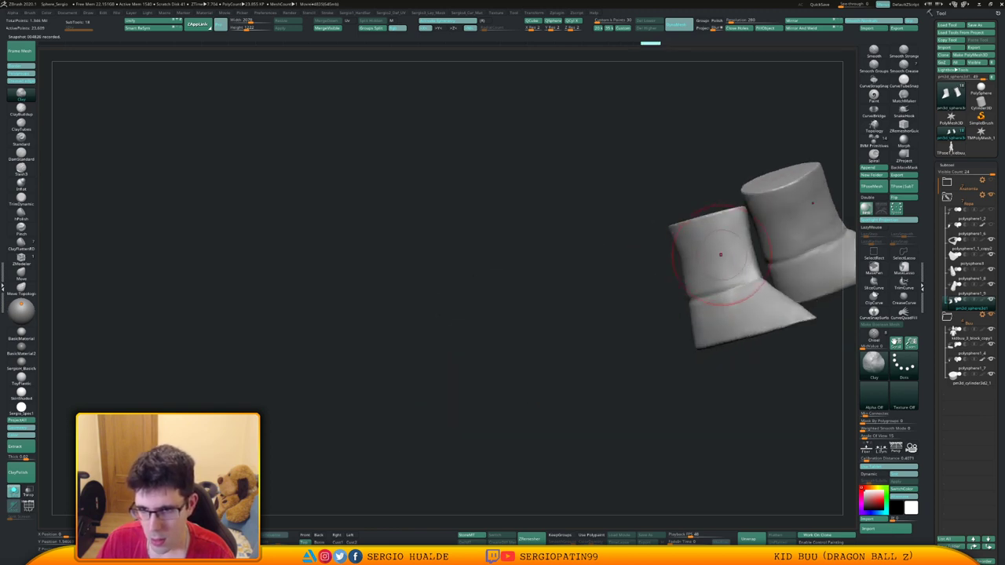
{"action": "right_click_drag", "start_coordinate": [719, 256], "coordinate": [730, 281]}
{"action": "left_click_drag", "start_coordinate": [731, 291], "coordinate": [717, 297]}
{"action": "right_click_drag", "start_coordinate": [731, 298], "coordinate": [711, 293]}
{"action": "left_click_drag", "start_coordinate": [717, 271], "coordinate": [707, 297]}
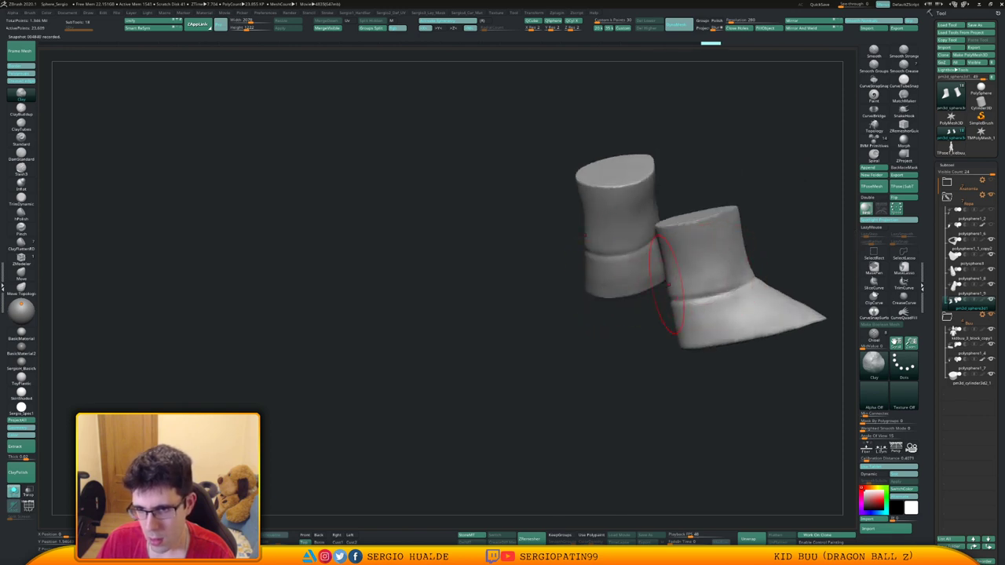
Refine the ankle and the groove edge from the side and front with further Clay strokes.
{"action": "mouse_move", "coordinate": [638, 310]}
{"action": "right_mouse_down"}
{"action": "mouse_move", "coordinate": [692, 292]}
{"action": "mouse_move", "coordinate": [574, 347]}
{"action": "mouse_move", "coordinate": [605, 337]}
{"action": "mouse_move", "coordinate": [615, 369]}
{"action": "mouse_move", "coordinate": [656, 372]}
{"action": "mouse_move", "coordinate": [730, 345]}
{"action": "mouse_move", "coordinate": [589, 334]}
{"action": "mouse_move", "coordinate": [673, 327]}
{"action": "right_mouse_up"}
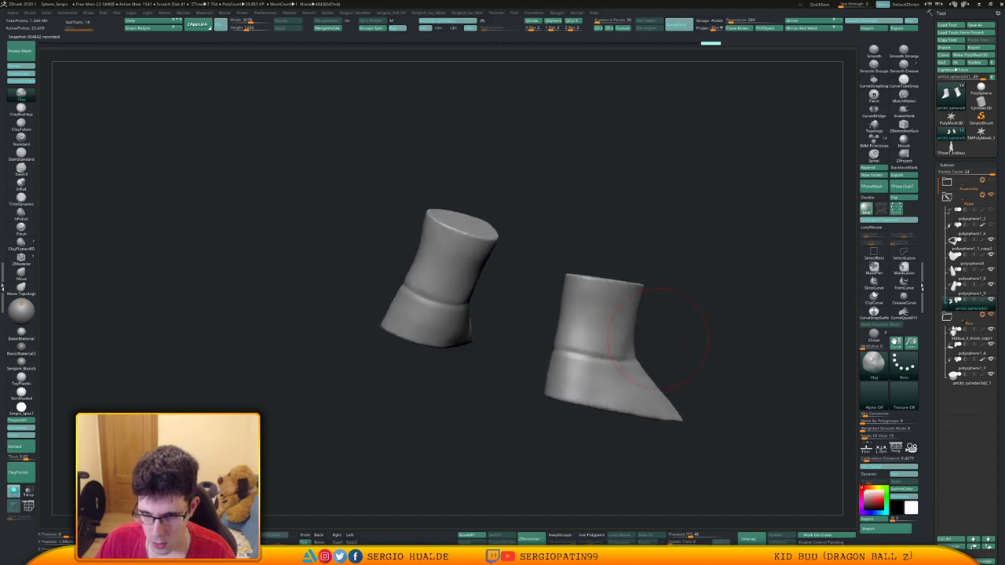
{"action": "left_click_drag", "start_coordinate": [617, 338], "coordinate": [587, 344]}
{"action": "mouse_move", "coordinate": [677, 337]}
{"action": "right_mouse_down"}
{"action": "mouse_move", "coordinate": [620, 354]}
{"action": "mouse_move", "coordinate": [577, 334]}
{"action": "mouse_move", "coordinate": [608, 321]}
{"action": "right_mouse_up"}
{"action": "mouse_move", "coordinate": [604, 321]}
{"action": "left_mouse_down"}
{"action": "mouse_move", "coordinate": [634, 327]}
{"action": "mouse_move", "coordinate": [614, 322]}
{"action": "left_mouse_up"}
{"action": "mouse_move", "coordinate": [675, 312]}
{"action": "right_mouse_down"}
{"action": "mouse_move", "coordinate": [726, 338]}
{"action": "mouse_move", "coordinate": [629, 358]}
{"action": "mouse_move", "coordinate": [679, 317]}
{"action": "right_mouse_up"}
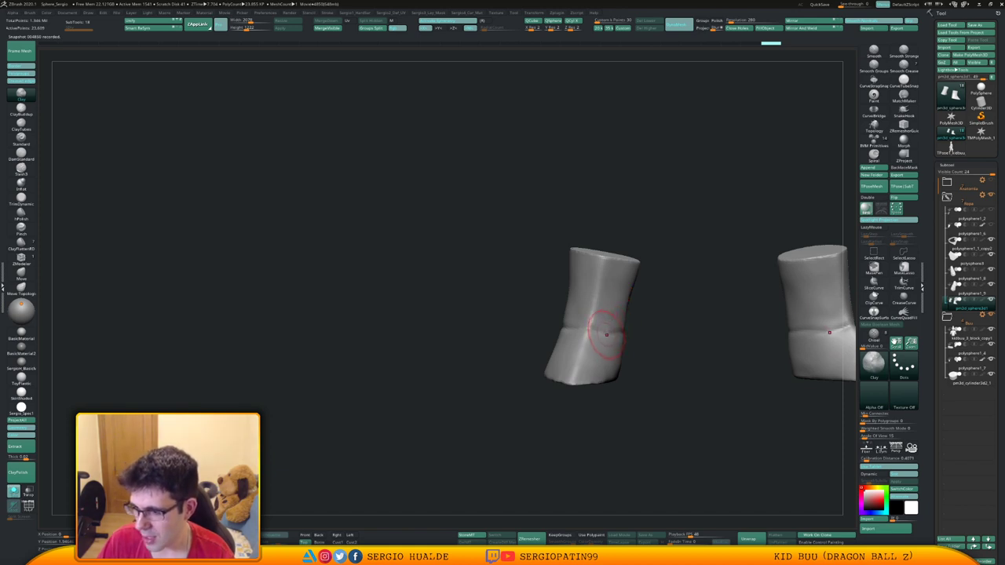
{"action": "mouse_move", "coordinate": [605, 330]}
{"action": "right_mouse_down", "text": "ctrl"}
{"action": "mouse_move", "coordinate": [593, 306]}
{"action": "mouse_move", "coordinate": [606, 319]}
{"action": "mouse_move", "coordinate": [620, 315]}
{"action": "right_mouse_up", "text": "ctrl"}
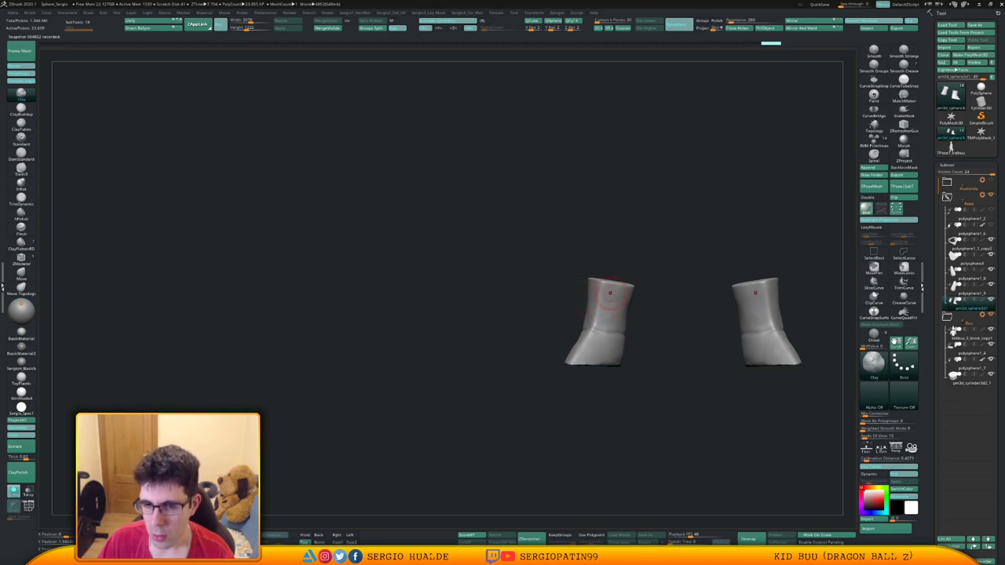
{"action": "right_click_drag", "start_coordinate": [611, 293], "coordinate": [602, 344], "text": "ctrl"}
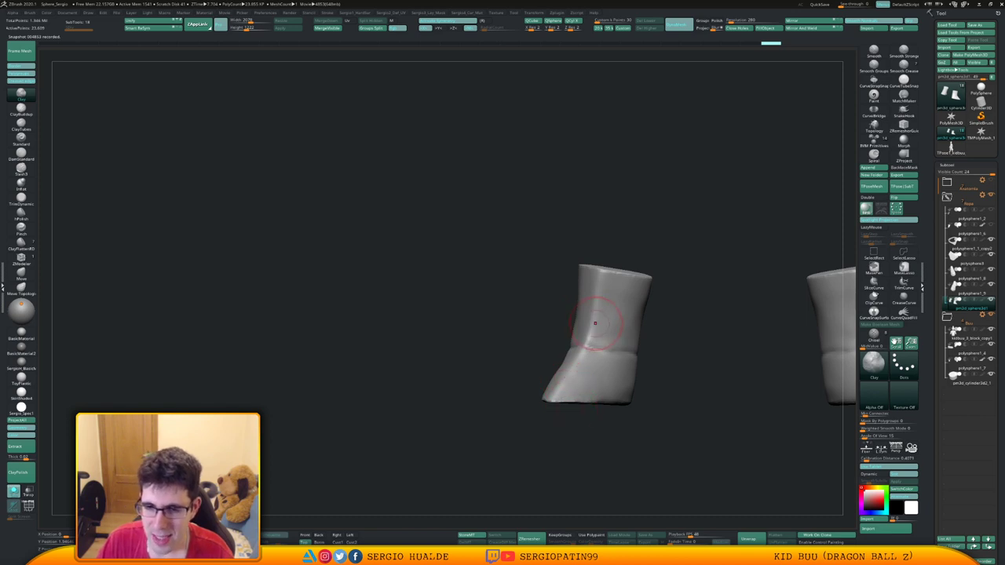
Try to isolate a patch at the front of each ankle with SelectLasso, using double-sided display.
{"action": "left_click_drag", "start_coordinate": [593, 317], "coordinate": [610, 362], "text": "ctrl+shift"}
{"action": "left_click", "coordinate": [752, 325], "text": "ctrl+shift"}
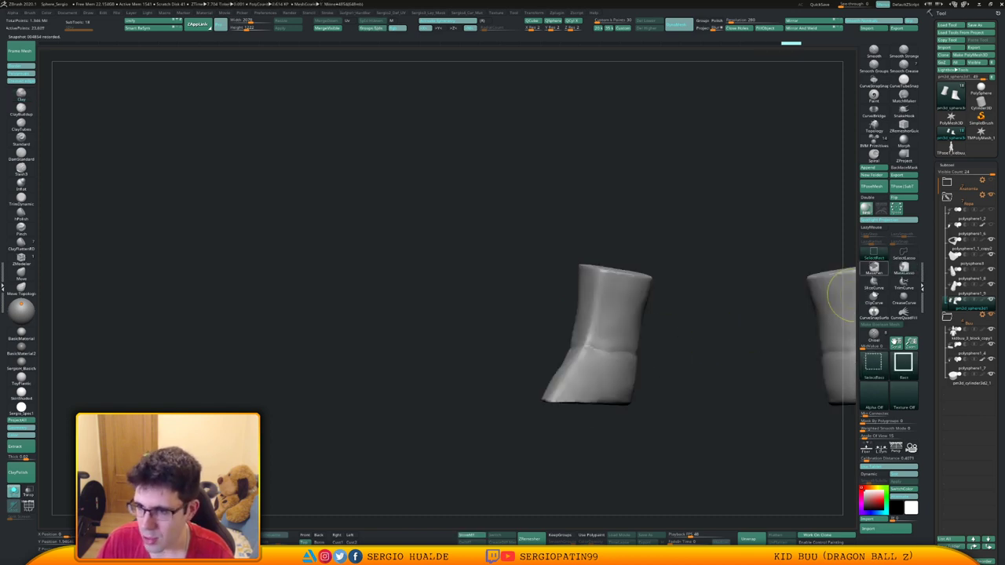
{"action": "left_click", "coordinate": [903, 254], "text": "ctrl+shift"}
{"action": "left_click_drag", "start_coordinate": [581, 318], "coordinate": [589, 306], "text": "ctrl+shift"}
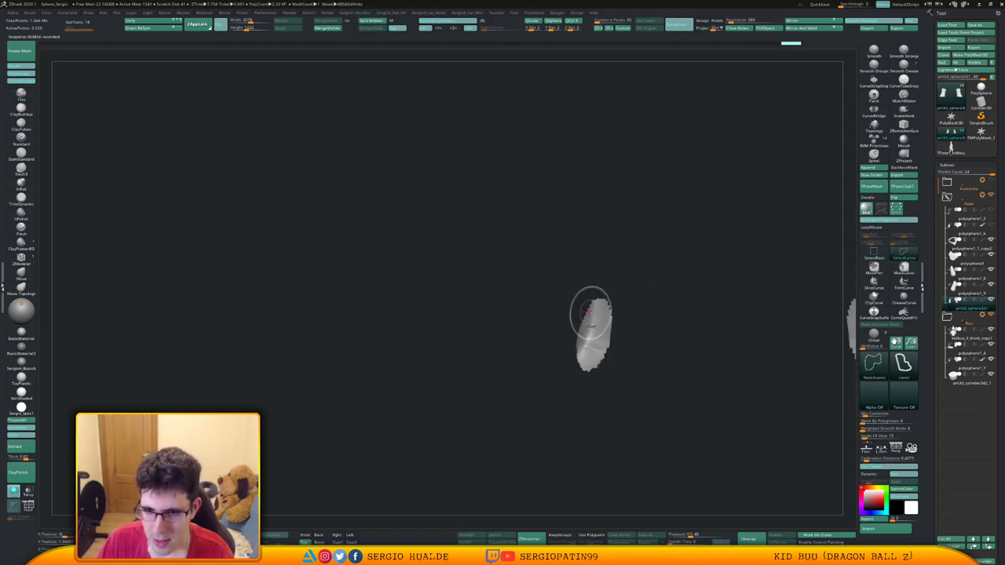
{"action": "right_click_drag", "start_coordinate": [602, 341], "coordinate": [608, 288], "text": "ctrl"}
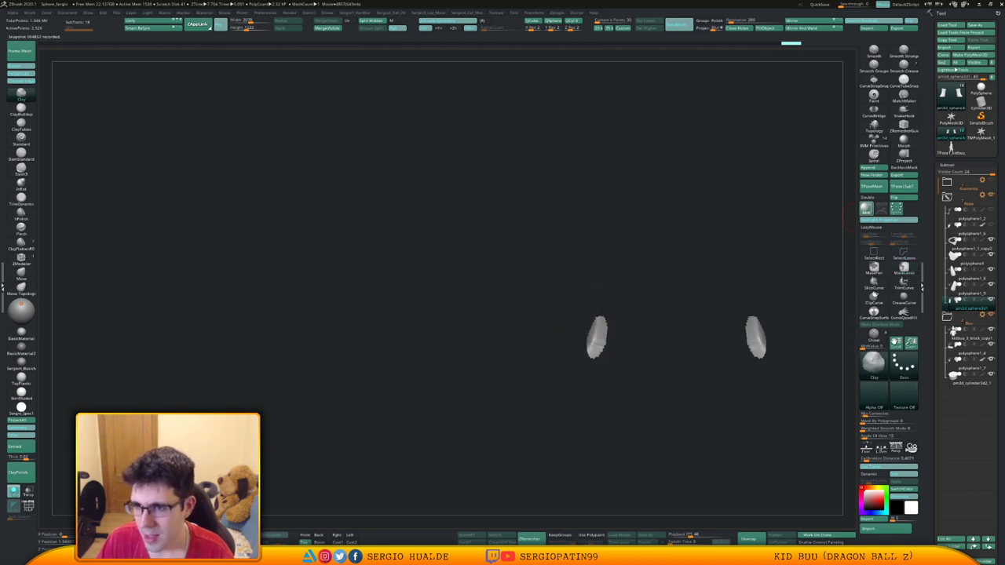
{"action": "left_click", "coordinate": [867, 197]}
{"action": "right_click_drag", "start_coordinate": [758, 260], "coordinate": [659, 268]}
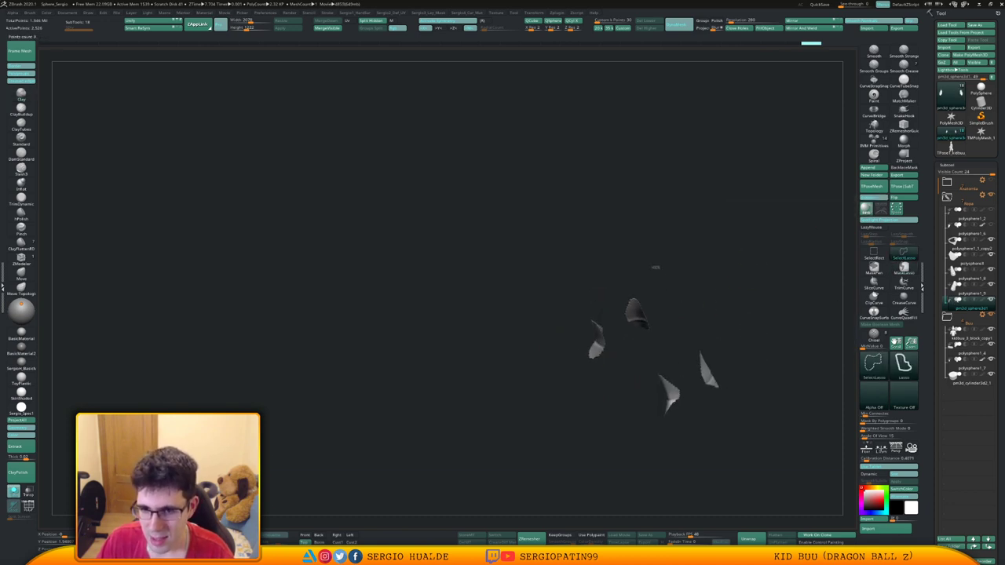
{"action": "left_click_drag", "start_coordinate": [658, 268], "coordinate": [619, 271], "text": "ctrl+alt+shift"}
Undo the lasso visibility changes on the feet.
{"action": "key", "text": "ctrl+z"}
{"action": "key", "text": "ctrl+z"}
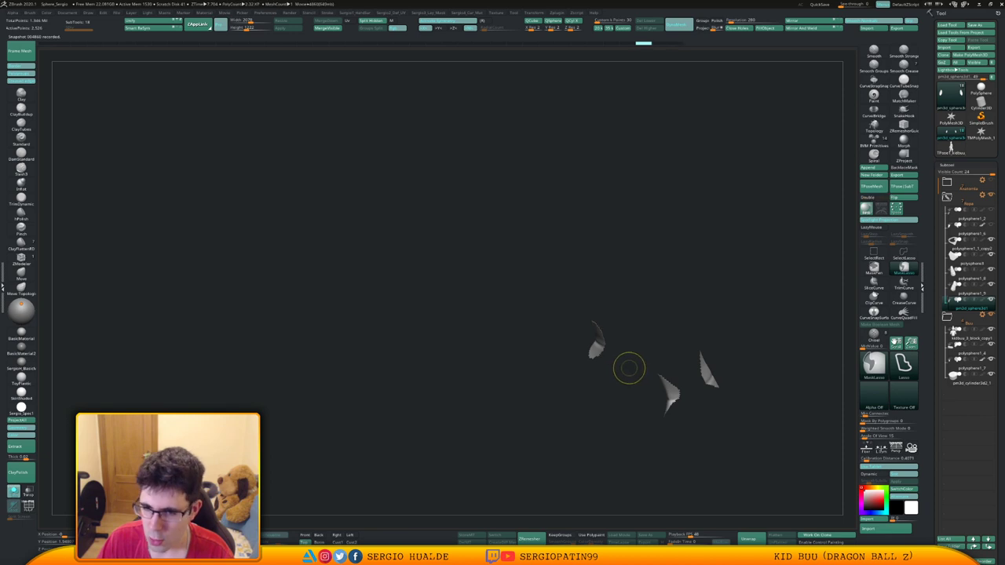
{"action": "key", "text": "ctrl+z"}
{"action": "key", "text": "ctrl+z"}
{"action": "right_click_drag", "start_coordinate": [622, 348], "coordinate": [691, 325]}
{"action": "mouse_move", "coordinate": [616, 271]}
{"action": "right_mouse_down", "text": "ctrl"}
{"action": "mouse_move", "coordinate": [602, 308]}
{"action": "mouse_move", "coordinate": [548, 337]}
{"action": "right_mouse_up", "text": "ctrl"}
{"action": "right_click", "coordinate": [568, 365], "text": "ctrl"}
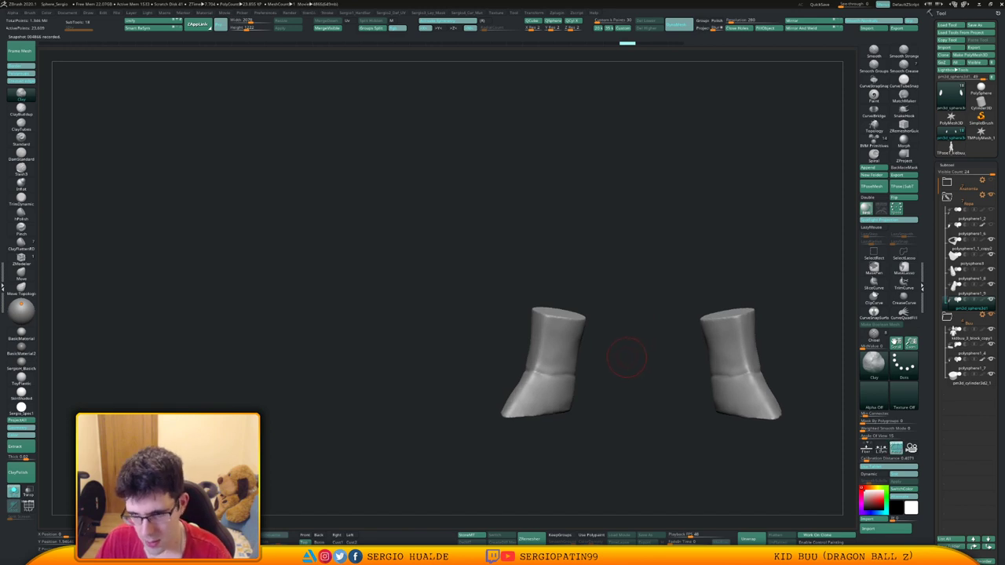
Bring back the full figure with the arms and wristbands visible, and make the body the active subtool.
{"action": "left_click", "coordinate": [626, 368], "text": "ctrl+shift"}
{"action": "right_click_drag", "start_coordinate": [626, 370], "coordinate": [626, 365], "text": "ctrl"}
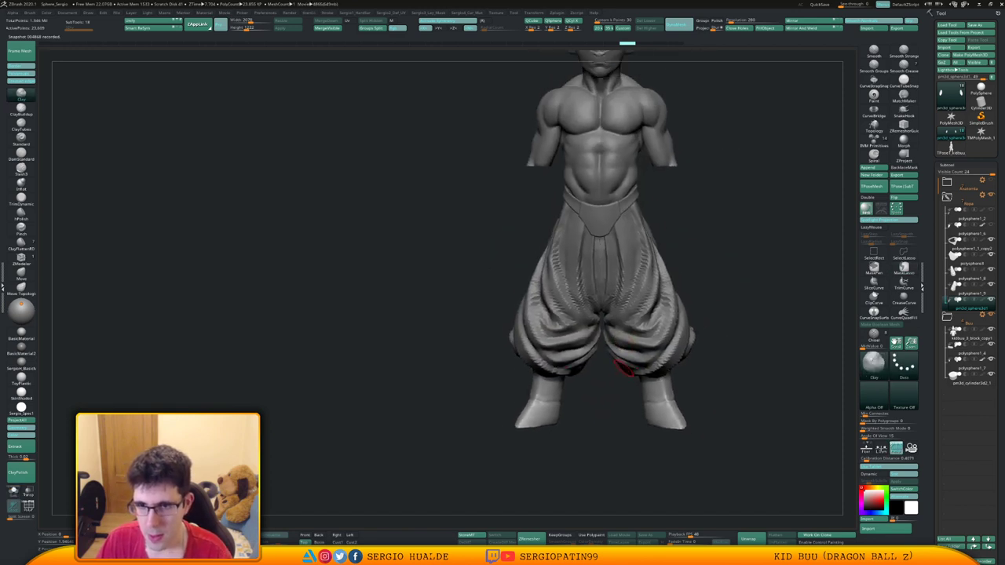
{"action": "left_click", "coordinate": [631, 181], "text": "alt"}
{"action": "left_click", "coordinate": [699, 245], "text": "ctrl+shift"}
{"action": "right_click_drag", "start_coordinate": [700, 246], "coordinate": [692, 283], "text": "alt"}
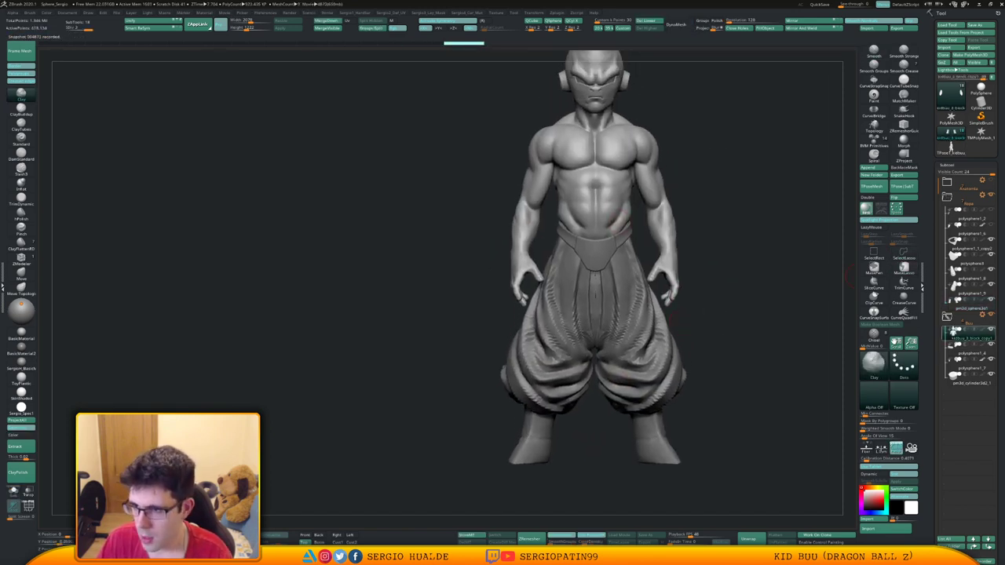
{"action": "left_click", "coordinate": [991, 226]}
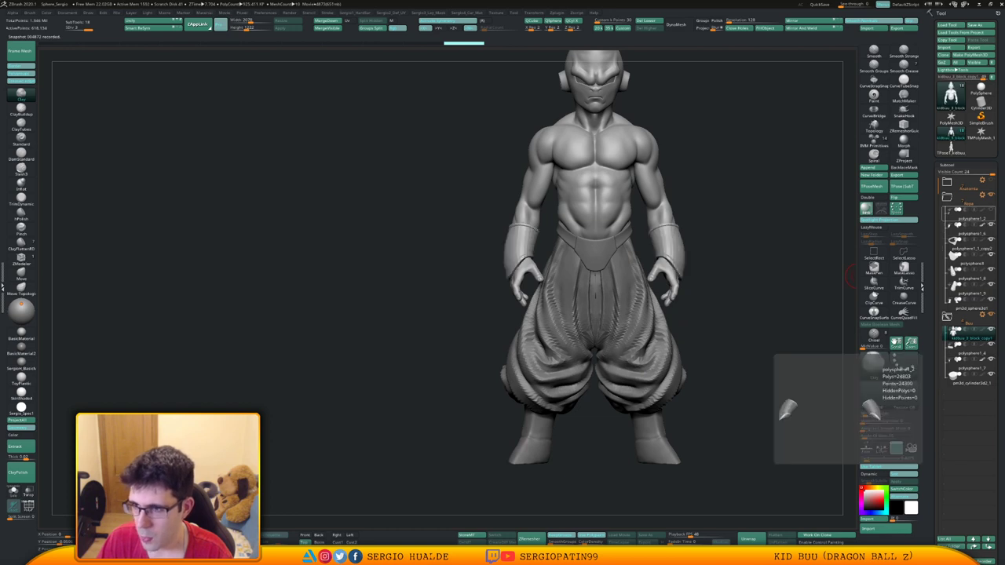
{"action": "left_click", "coordinate": [970, 226]}
{"action": "left_click", "coordinate": [991, 211]}
{"action": "left_click", "coordinate": [991, 211]}
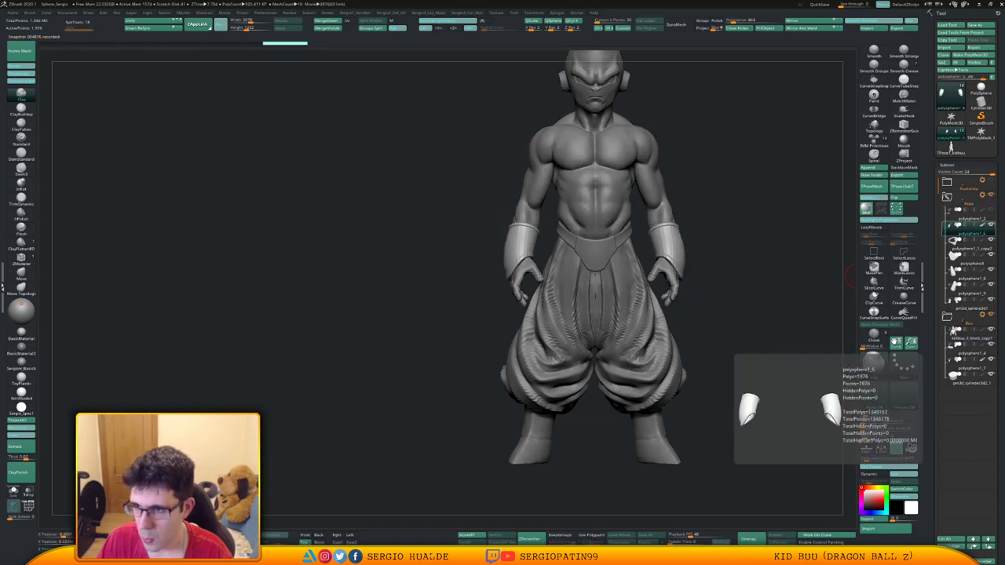
{"action": "left_click", "coordinate": [953, 333]}
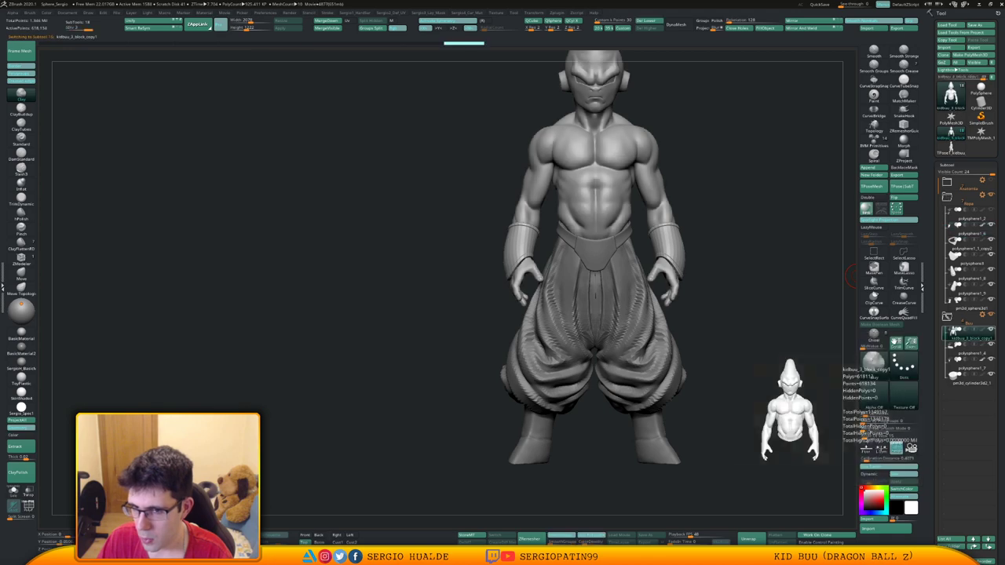
Review the whole figure and the upper body, and save the project.
{"action": "left_click_drag", "start_coordinate": [760, 323], "coordinate": [681, 327]}
{"action": "right_click_drag", "start_coordinate": [656, 346], "coordinate": [668, 348]}
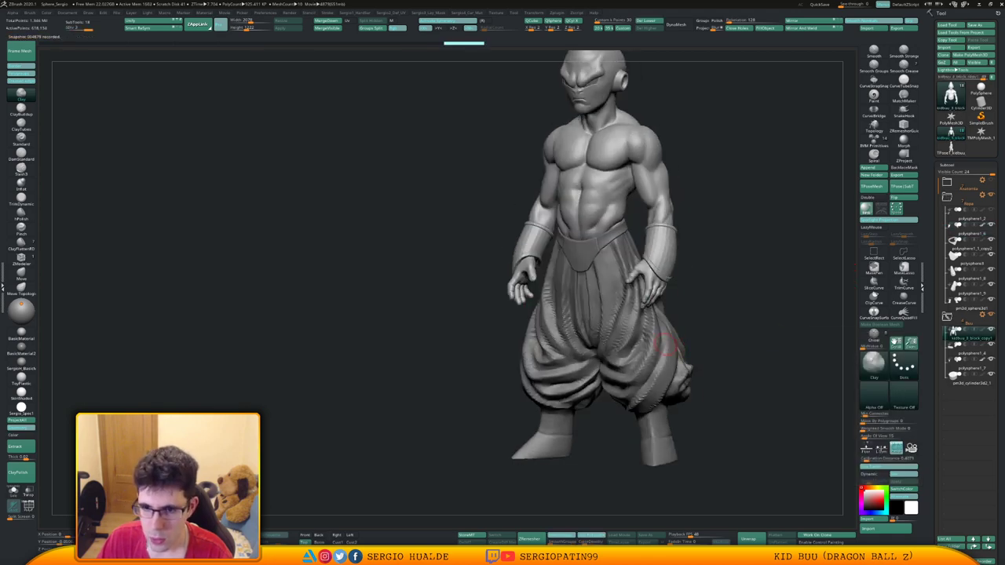
{"action": "right_click_drag", "start_coordinate": [595, 247], "coordinate": [593, 284], "text": "alt"}
{"action": "right_click_drag", "start_coordinate": [593, 283], "coordinate": [588, 238], "text": "ctrl"}
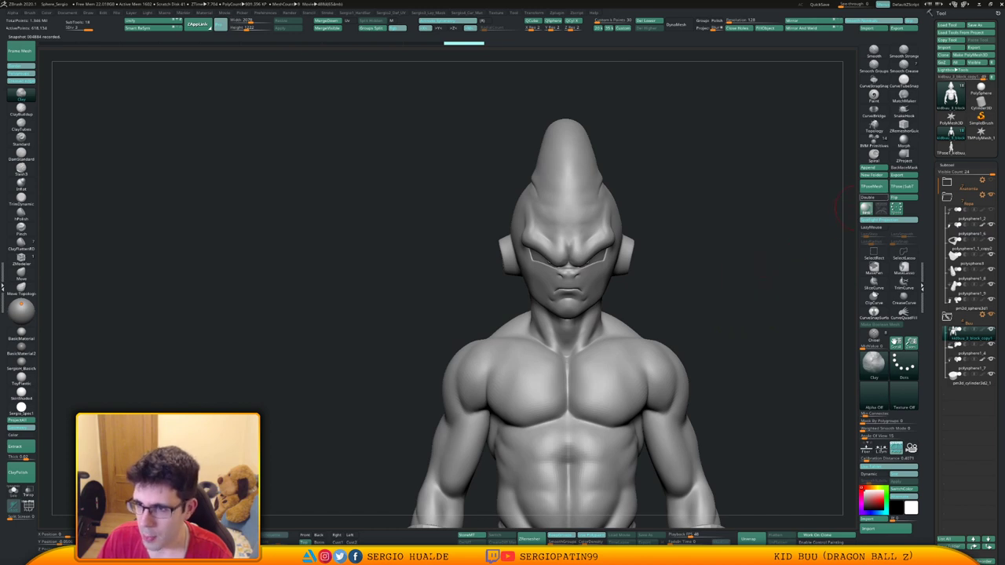
{"action": "right_click_drag", "start_coordinate": [741, 302], "coordinate": [745, 248], "text": "alt"}
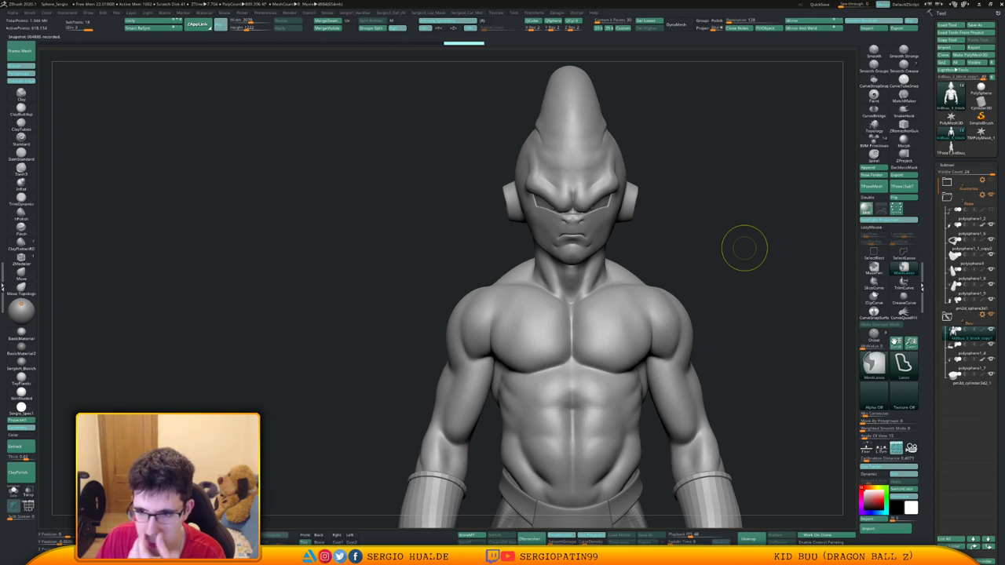
{"action": "key", "text": "ctrl+s"}
{"action": "left_click_drag", "start_coordinate": [730, 322], "coordinate": [711, 307]}
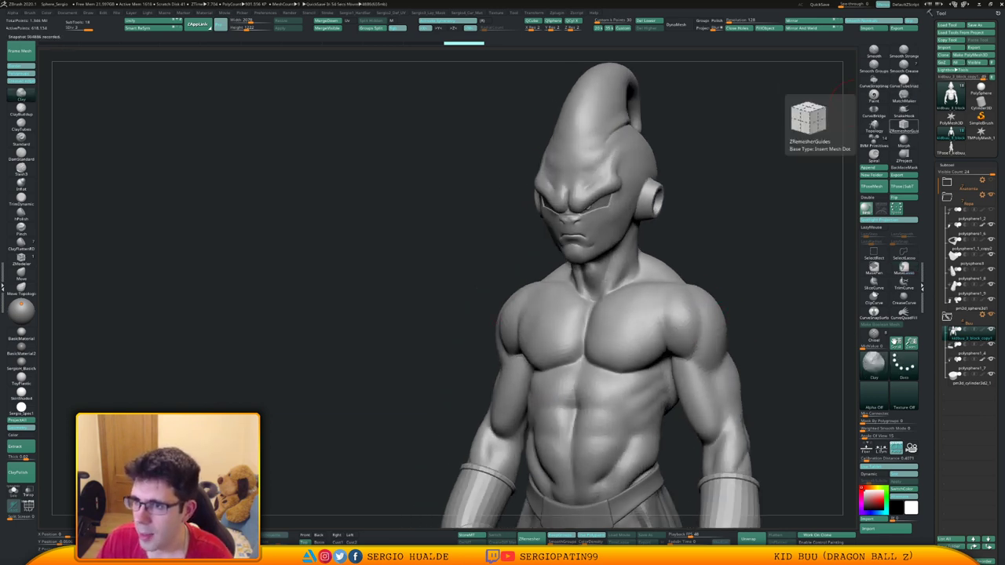
Generate a TPoseMesh that combines the visible subtools, framed on the head and chest.
{"action": "left_click", "coordinate": [872, 186]}
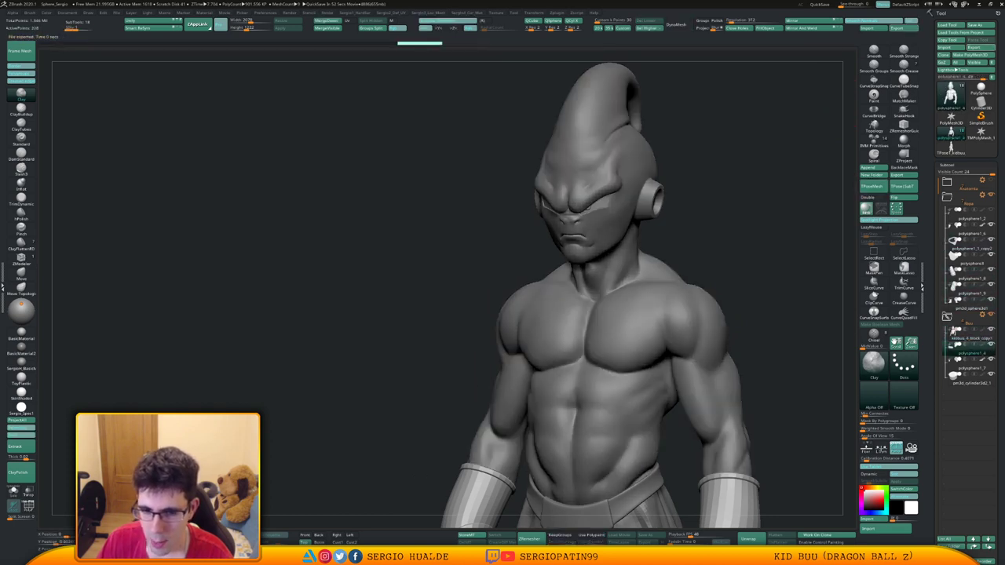
{"action": "right_click_drag", "start_coordinate": [649, 219], "coordinate": [699, 216], "text": "shift"}
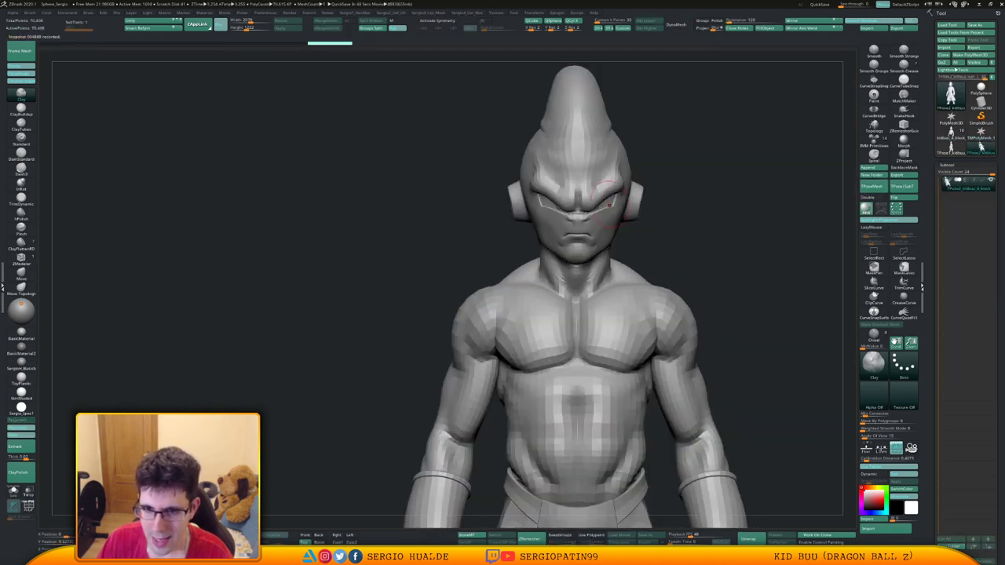
{"action": "right_click_drag", "start_coordinate": [594, 149], "coordinate": [594, 167], "text": "alt"}
{"action": "right_click_drag", "start_coordinate": [595, 161], "coordinate": [594, 173], "text": "ctrl"}
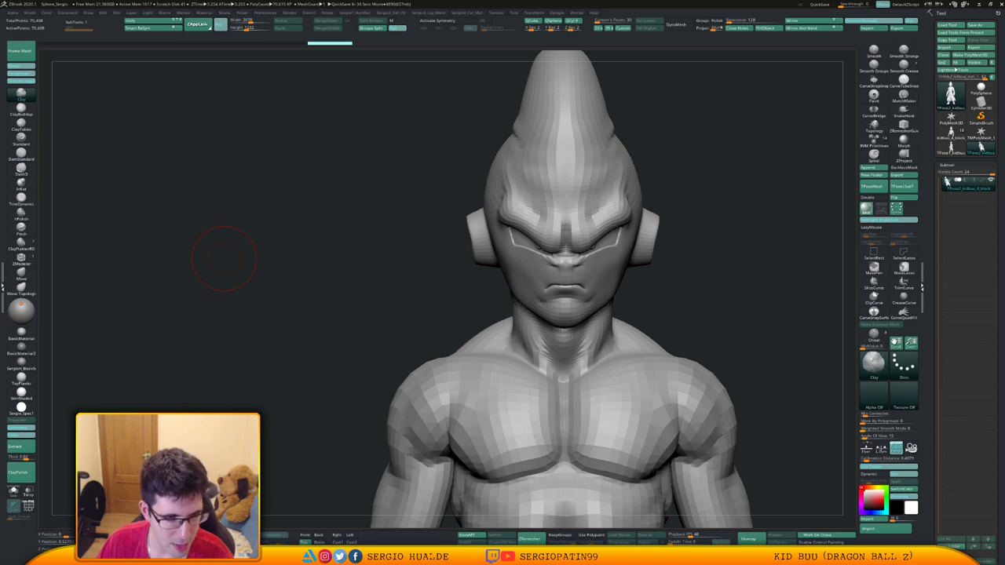
Activate symmetry on the TPose mesh and try reshaping the mouth profile with the Move brush, undoing the trial strokes.
{"action": "mouse_move", "coordinate": [727, 271]}
{"action": "left_mouse_down"}
{"action": "mouse_move", "coordinate": [695, 277]}
{"action": "mouse_move", "coordinate": [711, 279]}
{"action": "mouse_move", "coordinate": [708, 308]}
{"action": "left_mouse_up"}
{"action": "right_click_drag", "start_coordinate": [600, 288], "coordinate": [528, 291]}
{"action": "key", "text": "b"}
{"action": "key", "text": "m"}
{"action": "key", "text": "v"}
{"action": "right_click_drag", "start_coordinate": [617, 323], "coordinate": [591, 321]}
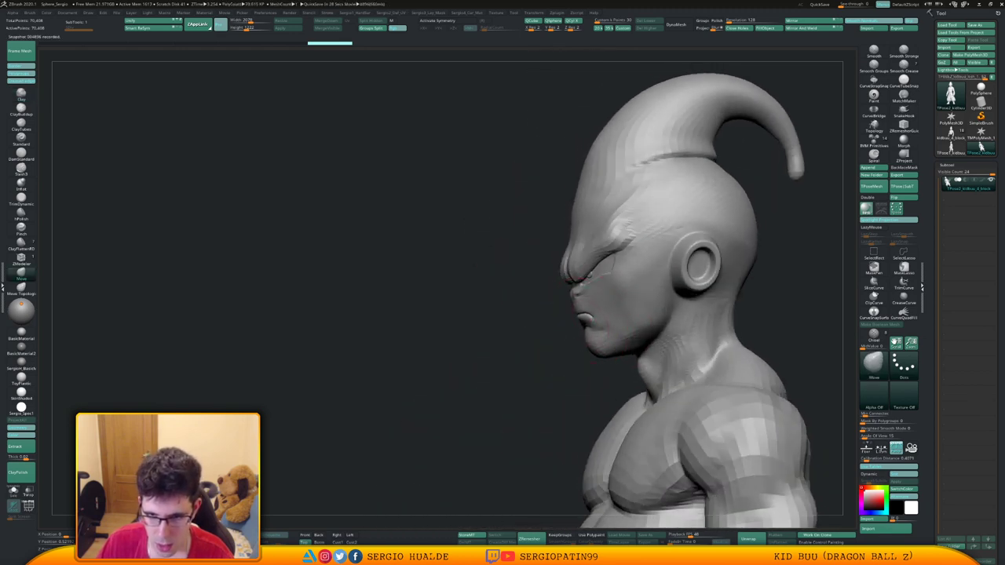
{"action": "left_click_drag", "start_coordinate": [592, 319], "coordinate": [588, 317]}
{"action": "mouse_move", "coordinate": [589, 318]}
{"action": "right_mouse_down"}
{"action": "mouse_move", "coordinate": [642, 321]}
{"action": "mouse_move", "coordinate": [590, 317]}
{"action": "right_mouse_up"}
{"action": "key", "text": "ctrl+z"}
{"action": "key", "text": "x"}
{"action": "mouse_move", "coordinate": [556, 281]}
{"action": "right_mouse_down"}
{"action": "mouse_move", "coordinate": [591, 318]}
{"action": "mouse_move", "coordinate": [581, 319]}
{"action": "right_mouse_up"}
{"action": "key", "text": "ctrl+z"}
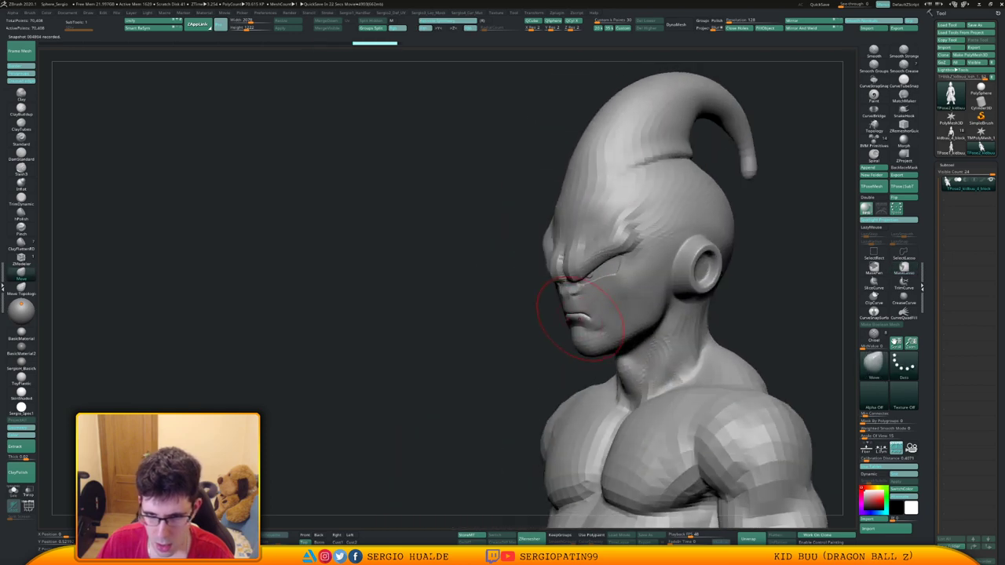
Smooth down the nose and the area around the mouth with the Smooth brush.
{"action": "left_click_drag", "start_coordinate": [571, 298], "coordinate": [574, 294], "text": "shift"}
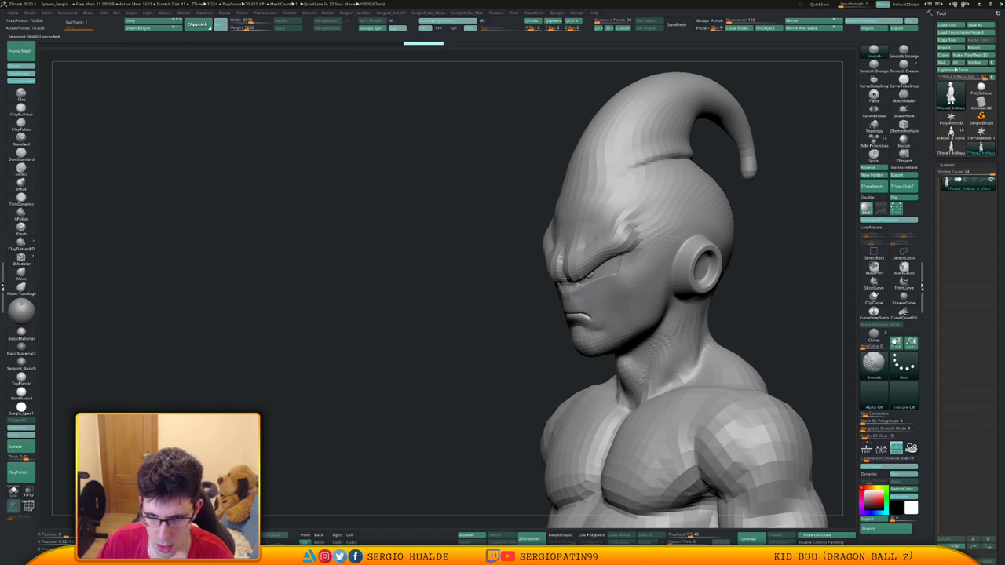
{"action": "right_click_drag", "start_coordinate": [560, 297], "coordinate": [575, 298]}
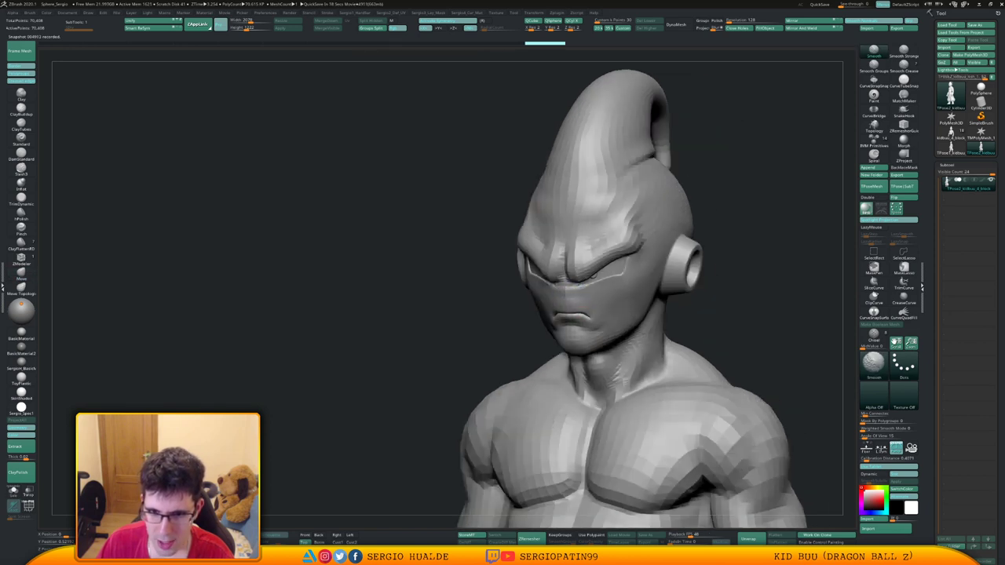
{"action": "left_click_drag", "start_coordinate": [572, 302], "coordinate": [565, 303], "text": "shift"}
{"action": "right_click_drag", "start_coordinate": [565, 303], "coordinate": [609, 299]}
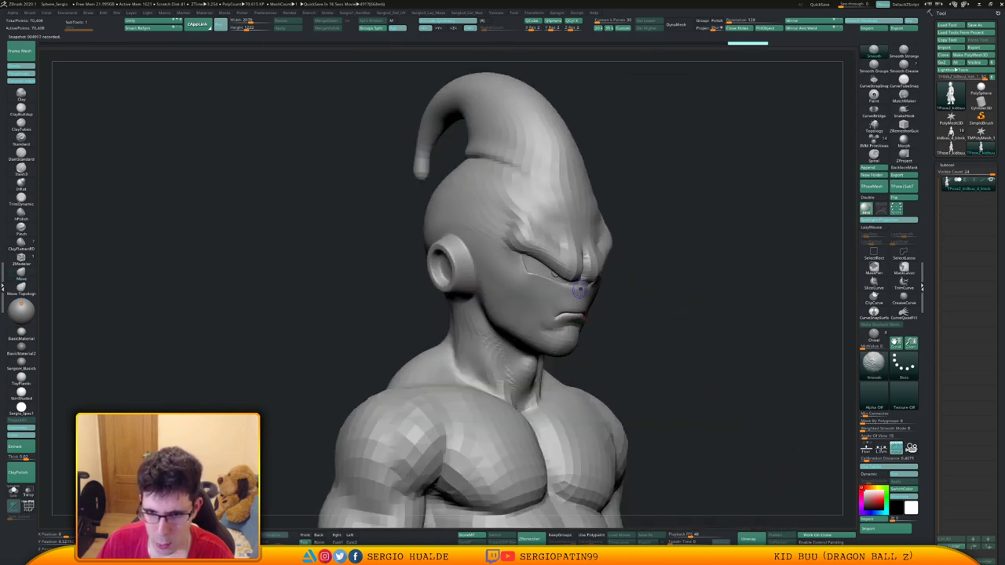
{"action": "left_click_drag", "start_coordinate": [547, 328], "coordinate": [552, 326], "text": "shift"}
{"action": "right_click_drag", "start_coordinate": [551, 326], "coordinate": [581, 321]}
Reshape the lips, chin and jawline with the Move brush from the profile and three-quarter views.
{"action": "left_click_drag", "start_coordinate": [588, 320], "coordinate": [582, 321]}
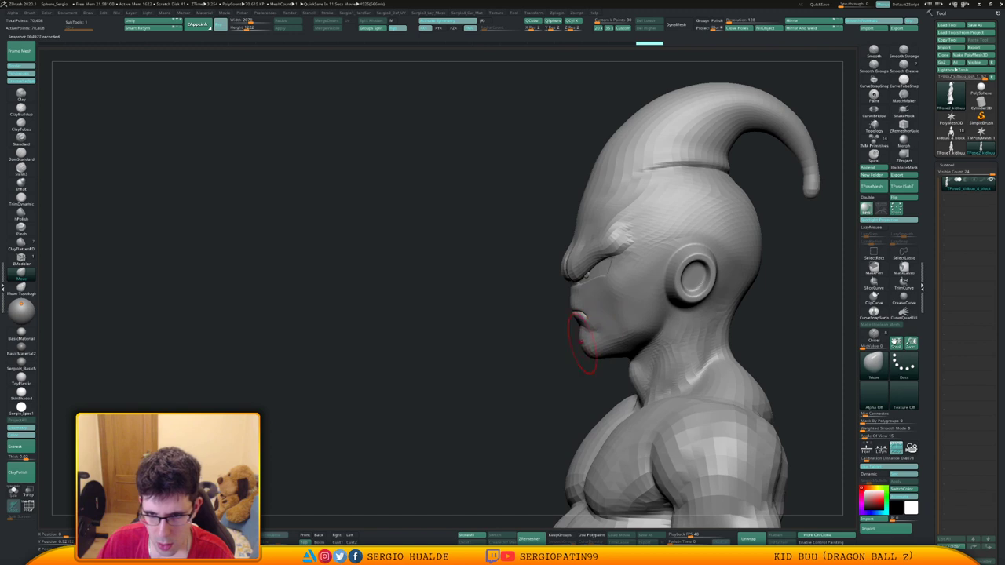
{"action": "left_click_drag", "start_coordinate": [610, 350], "coordinate": [604, 349]}
{"action": "mouse_move", "coordinate": [554, 346]}
{"action": "right_mouse_down"}
{"action": "mouse_move", "coordinate": [580, 339]}
{"action": "mouse_move", "coordinate": [590, 356]}
{"action": "mouse_move", "coordinate": [603, 316]}
{"action": "mouse_move", "coordinate": [593, 310]}
{"action": "mouse_move", "coordinate": [593, 321]}
{"action": "right_mouse_up"}
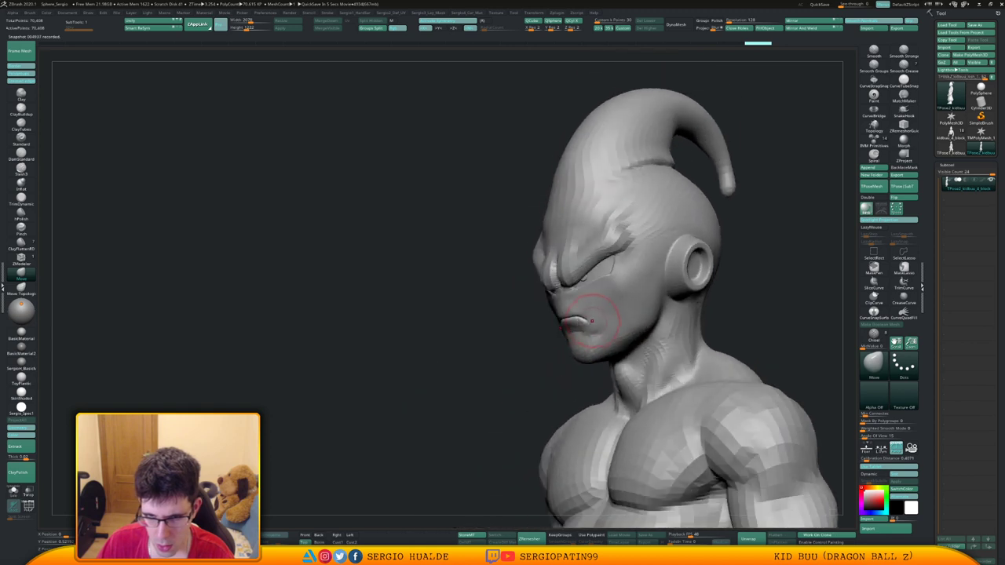
{"action": "left_click_drag", "start_coordinate": [591, 323], "coordinate": [593, 319]}
Mask the lower part of the head, including the jaw and ear, in profile view.
{"action": "right_click_drag", "start_coordinate": [594, 336], "coordinate": [561, 344]}
{"action": "mouse_move", "coordinate": [563, 359]}
{"action": "left_mouse_down", "text": "ctrl"}
{"action": "mouse_move", "coordinate": [621, 377]}
{"action": "mouse_move", "coordinate": [732, 308]}
{"action": "mouse_move", "coordinate": [667, 236]}
{"action": "mouse_move", "coordinate": [505, 358]}
{"action": "left_mouse_up", "text": "ctrl"}
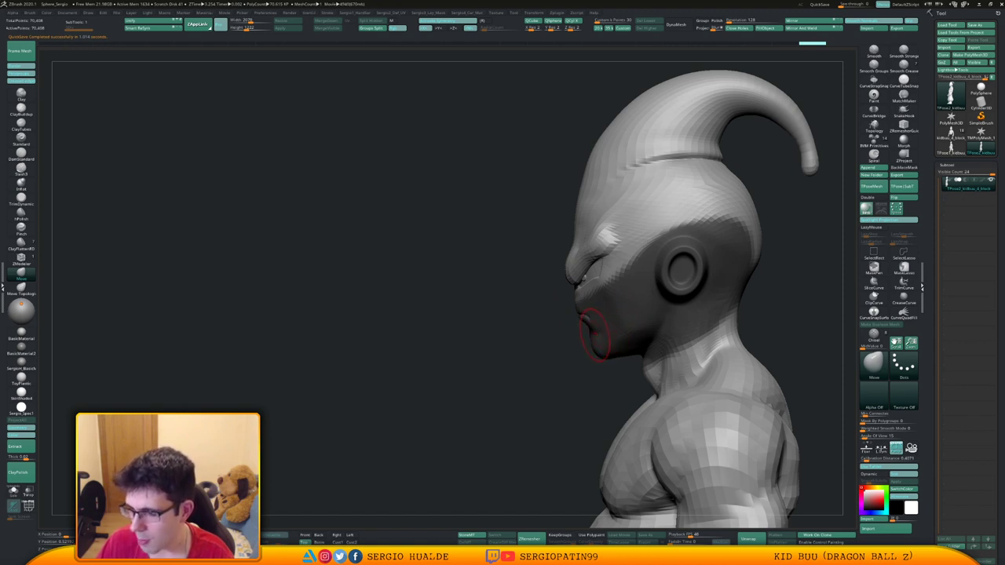
Try isolating the chest and shoulders with the lasso selection, restoring the whole mesh after each attempt.
{"action": "mouse_move", "coordinate": [593, 334]}
{"action": "right_mouse_down"}
{"action": "mouse_move", "coordinate": [668, 331]}
{"action": "mouse_move", "coordinate": [725, 303]}
{"action": "mouse_move", "coordinate": [691, 260]}
{"action": "right_mouse_up"}
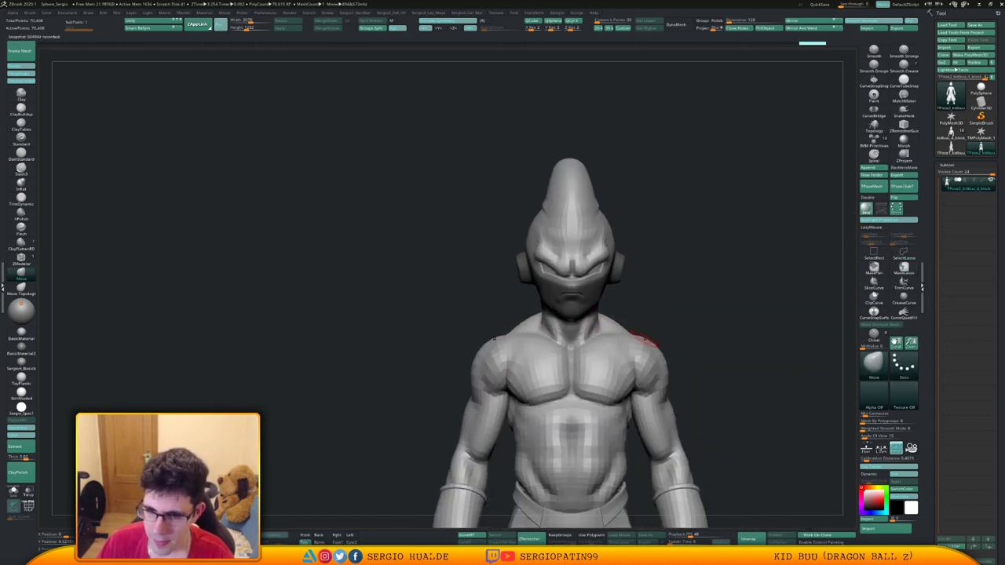
{"action": "mouse_move", "coordinate": [664, 295]}
{"action": "left_mouse_down", "text": "ctrl+shift"}
{"action": "mouse_move", "coordinate": [535, 371]}
{"action": "mouse_move", "coordinate": [697, 364]}
{"action": "left_mouse_up", "text": "ctrl+shift"}
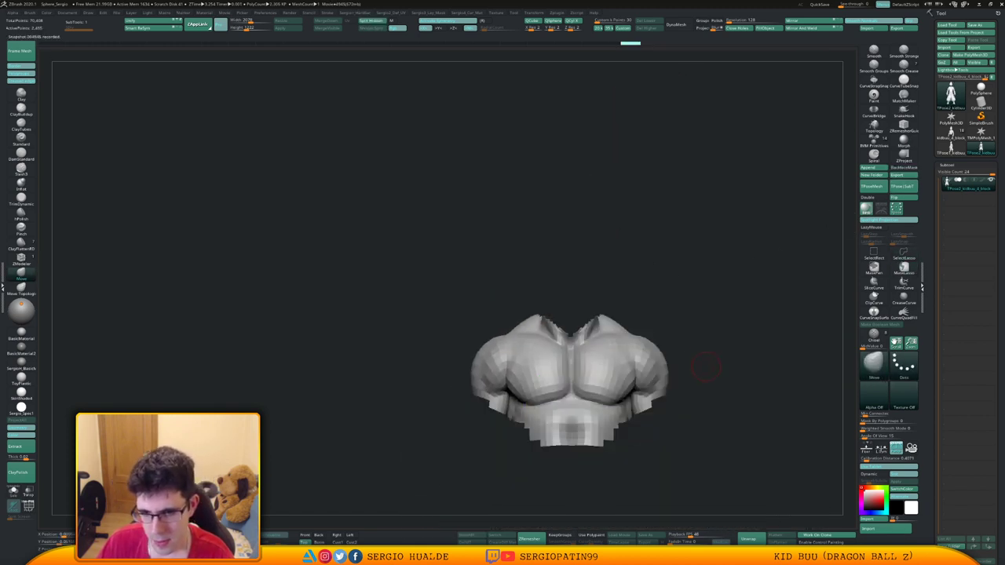
{"action": "mouse_move", "coordinate": [709, 366]}
{"action": "right_mouse_down"}
{"action": "mouse_move", "coordinate": [625, 353]}
{"action": "mouse_move", "coordinate": [696, 364]}
{"action": "right_mouse_up"}
{"action": "left_click", "coordinate": [695, 363], "text": "ctrl+shift"}
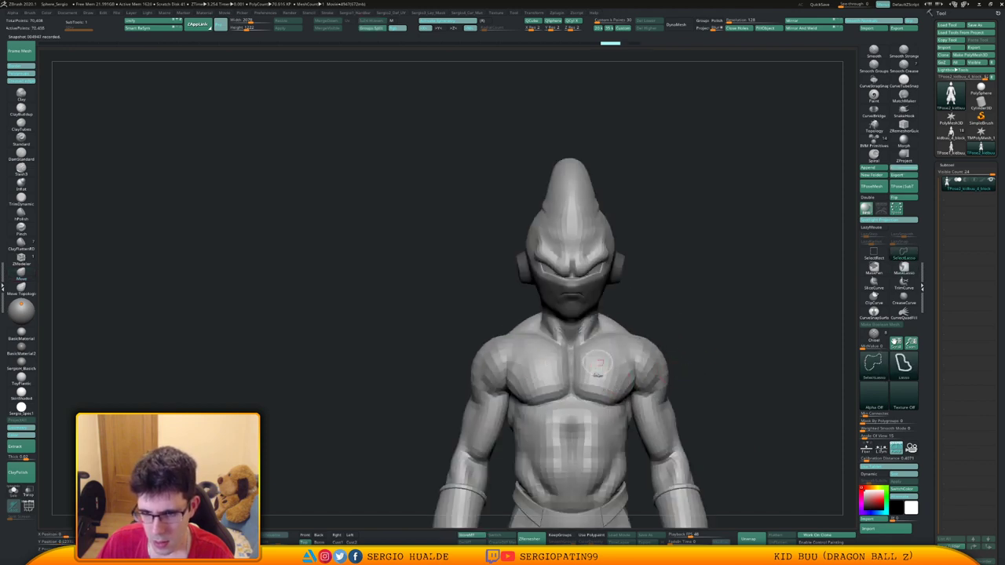
{"action": "mouse_move", "coordinate": [600, 364]}
{"action": "left_mouse_down", "text": "ctrl+shift"}
{"action": "mouse_move", "coordinate": [625, 385]}
{"action": "mouse_move", "coordinate": [614, 363]}
{"action": "left_mouse_up", "text": "ctrl+shift"}
{"action": "mouse_move", "coordinate": [668, 355]}
{"action": "right_mouse_down"}
{"action": "mouse_move", "coordinate": [727, 367]}
{"action": "mouse_move", "coordinate": [672, 377]}
{"action": "right_mouse_up"}
{"action": "left_click", "coordinate": [673, 377], "text": "ctrl+shift"}
{"action": "left_click_drag", "start_coordinate": [695, 373], "coordinate": [686, 378], "text": "shift"}
{"action": "right_click_drag", "start_coordinate": [640, 366], "coordinate": [675, 370], "text": "shift"}
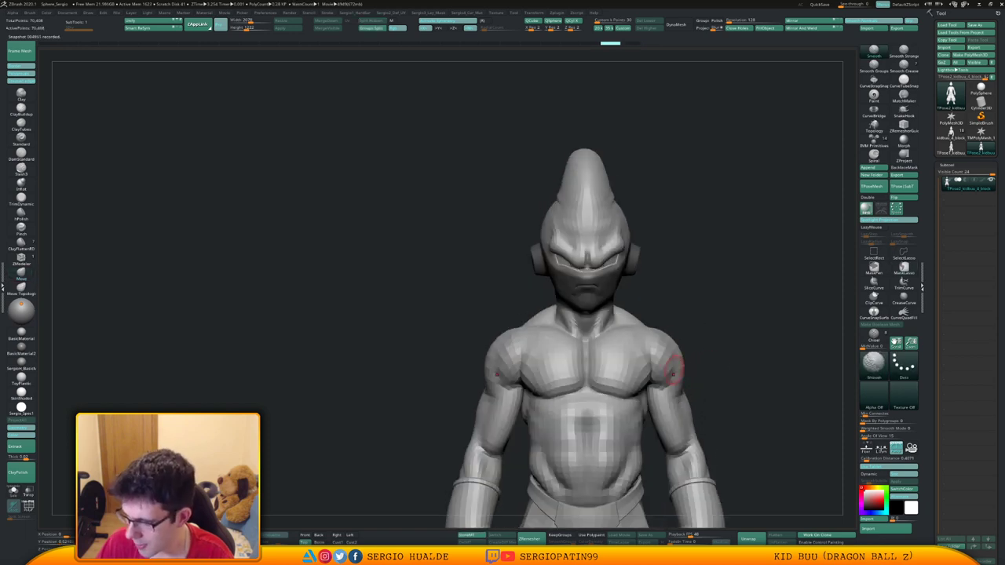
{"action": "right_click_drag", "start_coordinate": [619, 399], "coordinate": [624, 333], "text": "alt"}
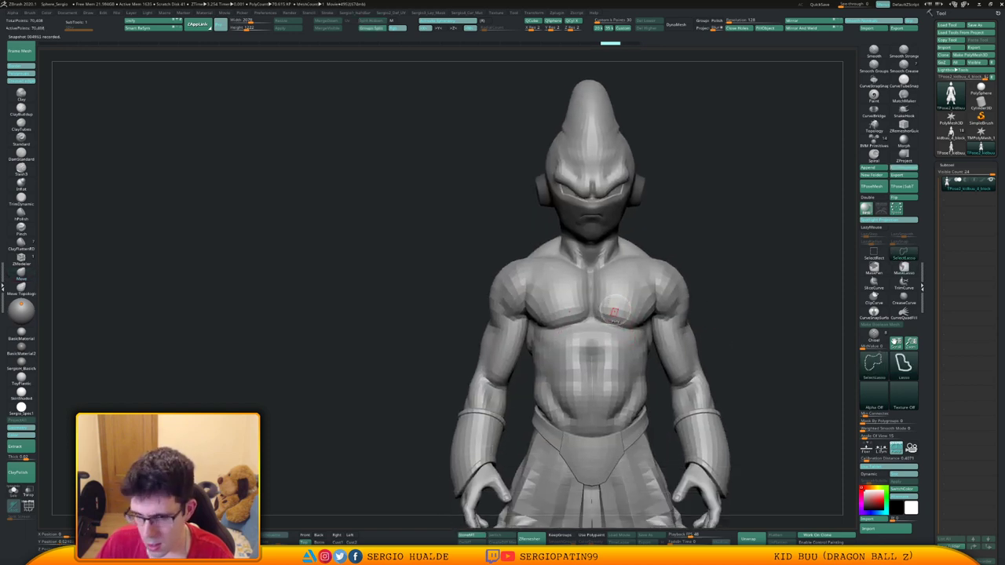
{"action": "mouse_move", "coordinate": [612, 295]}
{"action": "left_mouse_down", "text": "ctrl+shift"}
{"action": "mouse_move", "coordinate": [596, 336]}
{"action": "mouse_move", "coordinate": [647, 328]}
{"action": "mouse_move", "coordinate": [613, 294]}
{"action": "mouse_move", "coordinate": [649, 326]}
{"action": "left_mouse_up", "text": "ctrl+shift"}
{"action": "key", "text": "ctrl+z"}
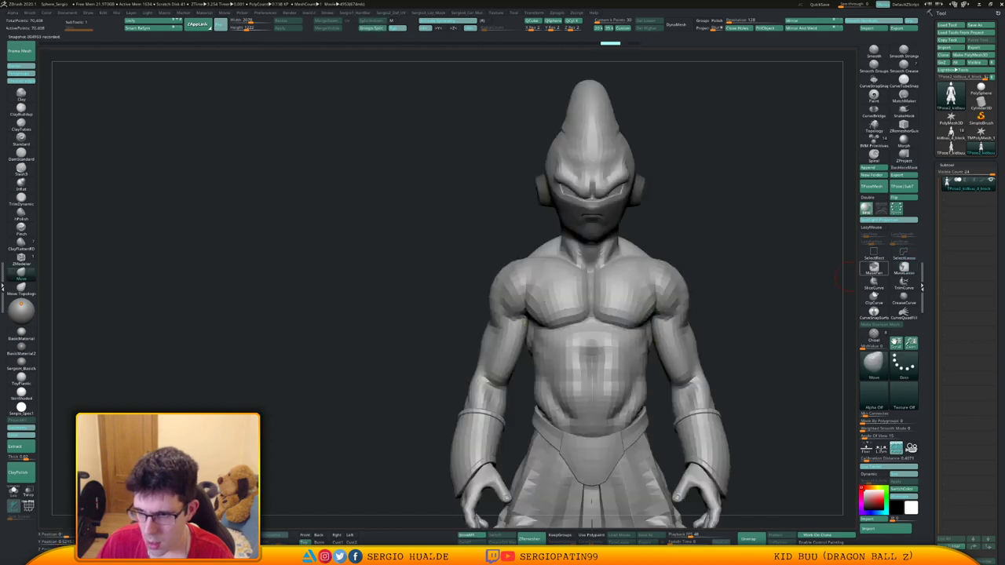
Try isolating the upper torso with the rectangular selection, undo it and switch back to SelectLasso.
{"action": "left_click", "coordinate": [903, 253], "text": "ctrl+shift"}
{"action": "left_click", "coordinate": [875, 253], "text": "ctrl+shift"}
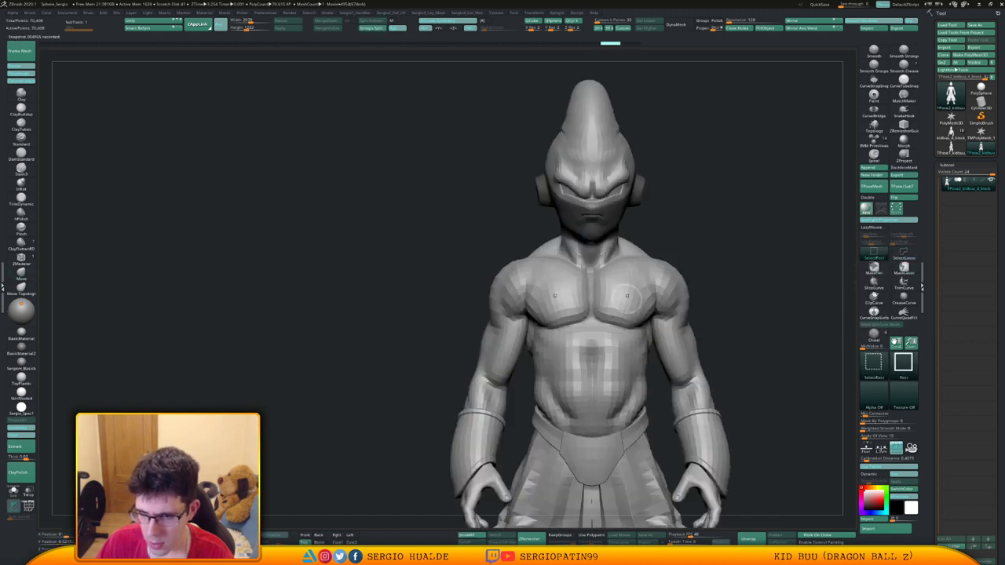
{"action": "mouse_move", "coordinate": [692, 258]}
{"action": "left_mouse_down", "text": "ctrl+shift"}
{"action": "mouse_move", "coordinate": [609, 318]}
{"action": "mouse_move", "coordinate": [602, 366]}
{"action": "mouse_move", "coordinate": [552, 385]}
{"action": "left_mouse_up", "text": "ctrl+shift"}
{"action": "right_click_drag", "start_coordinate": [650, 315], "coordinate": [593, 338]}
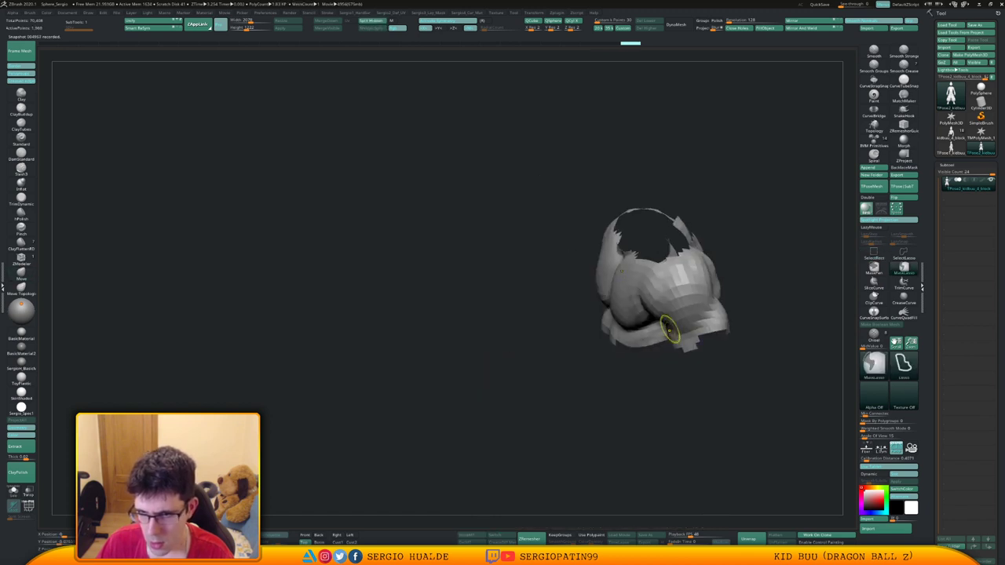
{"action": "key", "text": "ctrl+z"}
{"action": "right_click_drag", "start_coordinate": [647, 304], "coordinate": [620, 310]}
{"action": "key", "text": "ctrl+shift"}
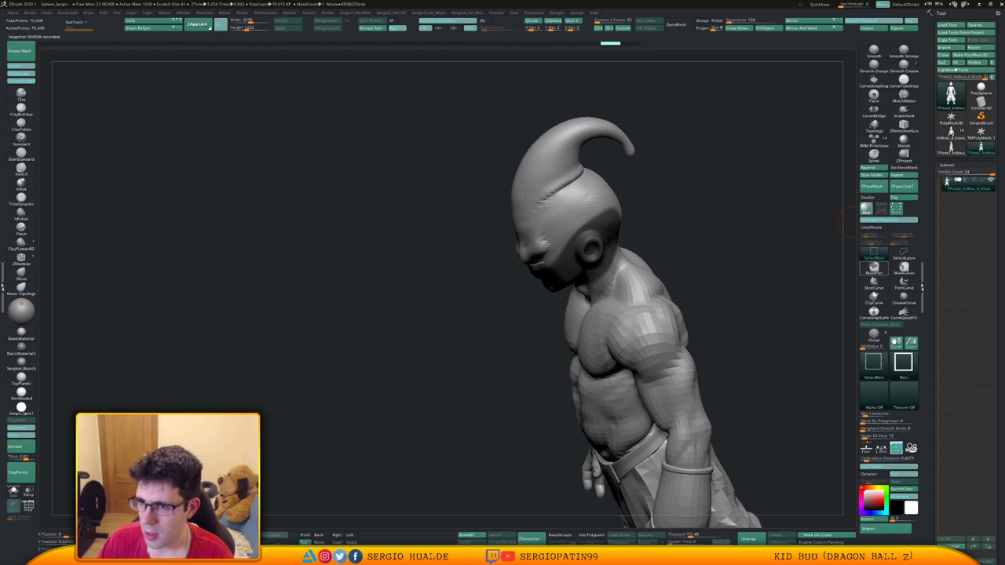
{"action": "left_click", "coordinate": [904, 254], "text": "ctrl+shift"}
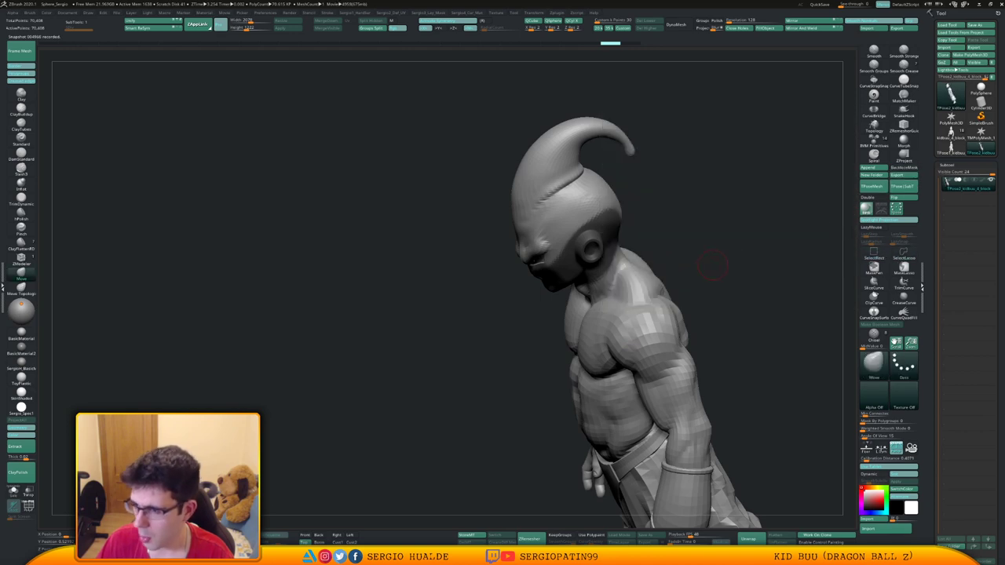
Try adjusting the lower-head mask and the Move brush size in profile, undoing the mask changes.
{"action": "mouse_move", "coordinate": [712, 264]}
{"action": "right_mouse_down", "text": "shift"}
{"action": "mouse_move", "coordinate": [701, 287]}
{"action": "mouse_move", "coordinate": [742, 325]}
{"action": "right_mouse_up", "text": "shift"}
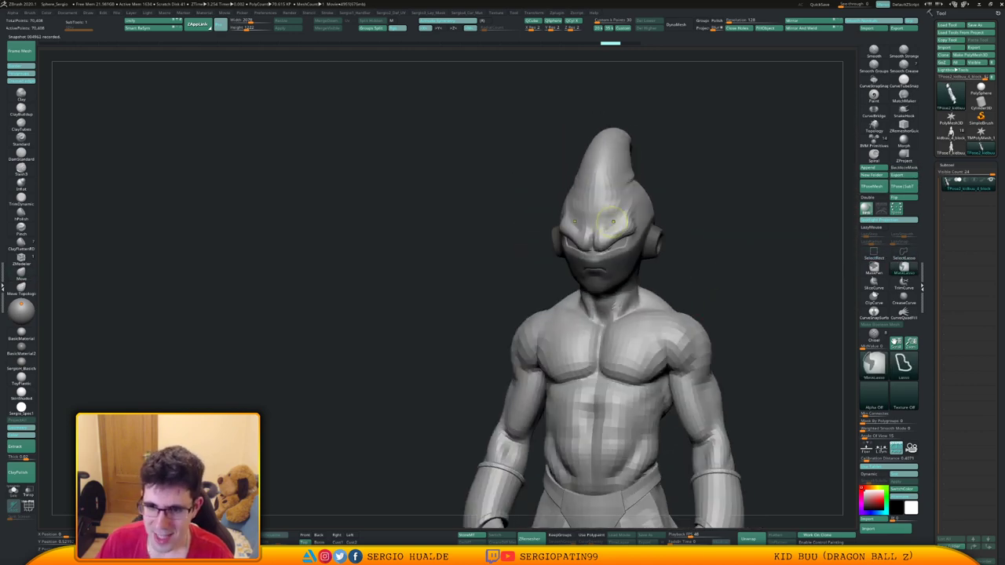
{"action": "right_click_drag", "start_coordinate": [613, 221], "coordinate": [633, 286], "text": "ctrl"}
{"action": "mouse_move", "coordinate": [632, 287]}
{"action": "right_mouse_down"}
{"action": "mouse_move", "coordinate": [601, 299]}
{"action": "mouse_move", "coordinate": [605, 318]}
{"action": "right_mouse_up"}
{"action": "left_click", "coordinate": [617, 301], "text": "ctrl"}
{"action": "left_click", "coordinate": [577, 333], "text": "ctrl"}
{"action": "left_click", "coordinate": [608, 319], "text": "ctrl"}
{"action": "right_click_drag", "start_coordinate": [605, 317], "coordinate": [608, 281], "text": "ctrl"}
{"action": "key", "text": "s"}
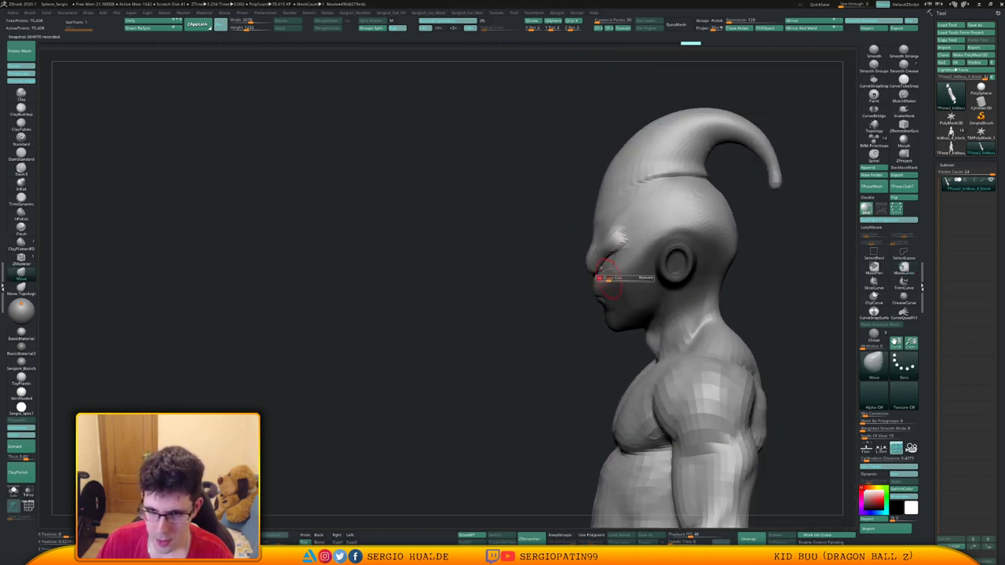
{"action": "left_click_drag", "start_coordinate": [608, 280], "coordinate": [618, 280]}
{"action": "right_click_drag", "start_coordinate": [620, 283], "coordinate": [629, 263], "text": "ctrl"}
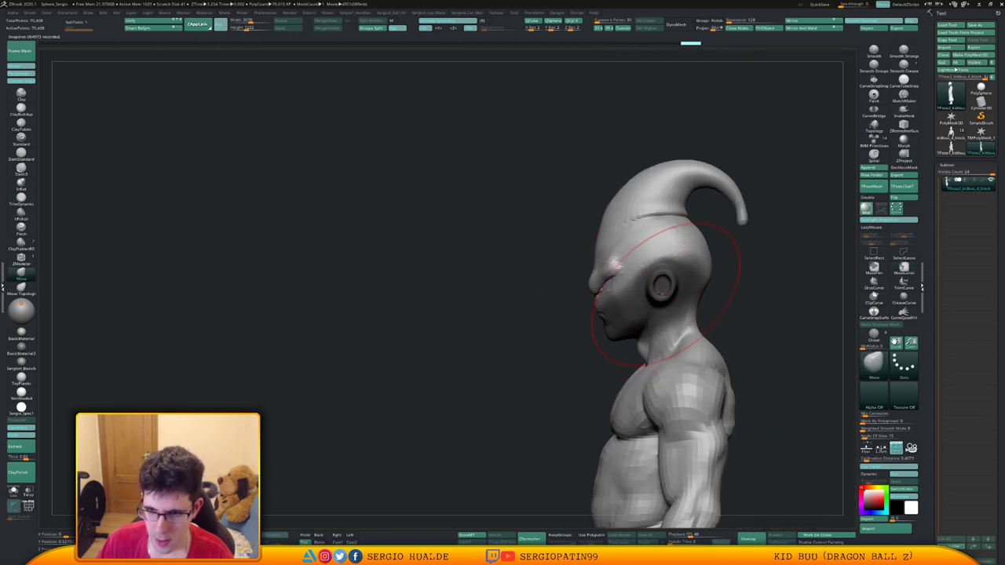
{"action": "key", "text": "ctrl+z"}
{"action": "key", "text": "ctrl+z"}
{"action": "key", "text": "ctrl+z"}
{"action": "key", "text": "ctrl+z"}
Extend the lower-head mask over the neck, chest and shoulders and soften its edge.
{"action": "left_click", "coordinate": [727, 265], "text": "ctrl"}
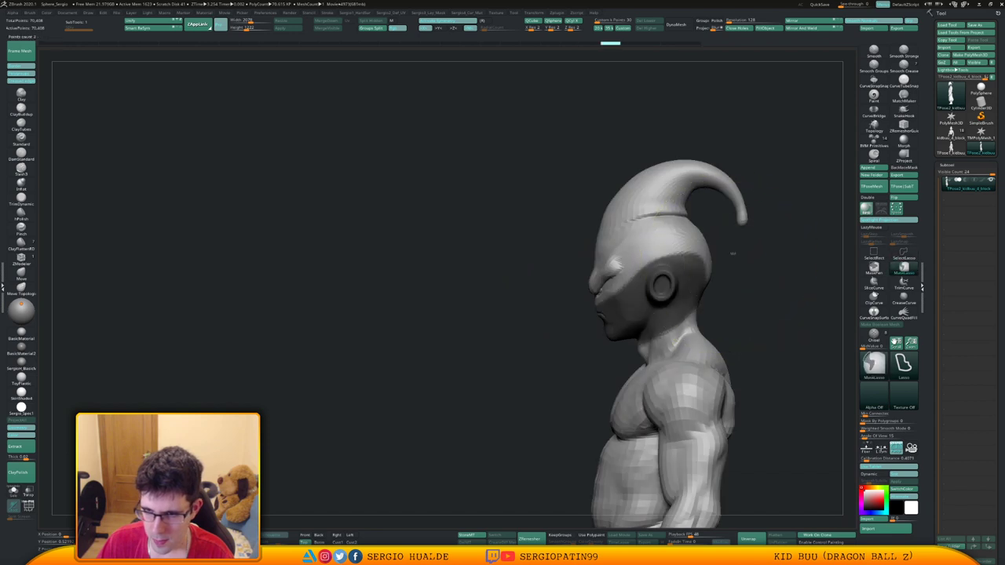
{"action": "mouse_move", "coordinate": [733, 254]}
{"action": "left_mouse_down", "text": "ctrl"}
{"action": "mouse_move", "coordinate": [695, 313]}
{"action": "mouse_move", "coordinate": [721, 312]}
{"action": "mouse_move", "coordinate": [671, 432]}
{"action": "mouse_move", "coordinate": [785, 357]}
{"action": "left_mouse_up", "text": "ctrl"}
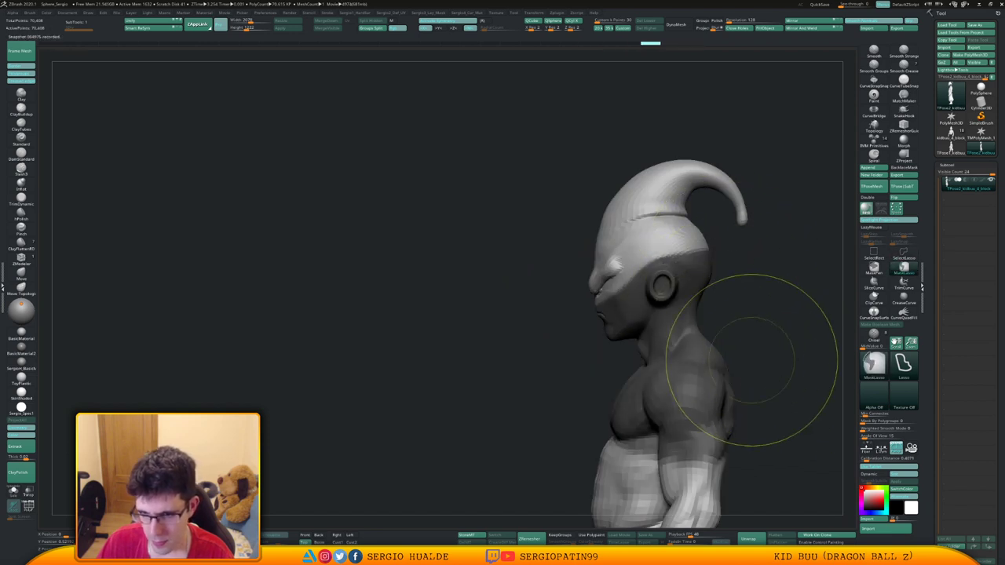
{"action": "left_click", "coordinate": [689, 303], "text": "ctrl"}
{"action": "left_click", "coordinate": [688, 304], "text": "ctrl"}
{"action": "left_click", "coordinate": [688, 305], "text": "ctrl"}
{"action": "left_click", "coordinate": [705, 307], "text": "ctrl"}
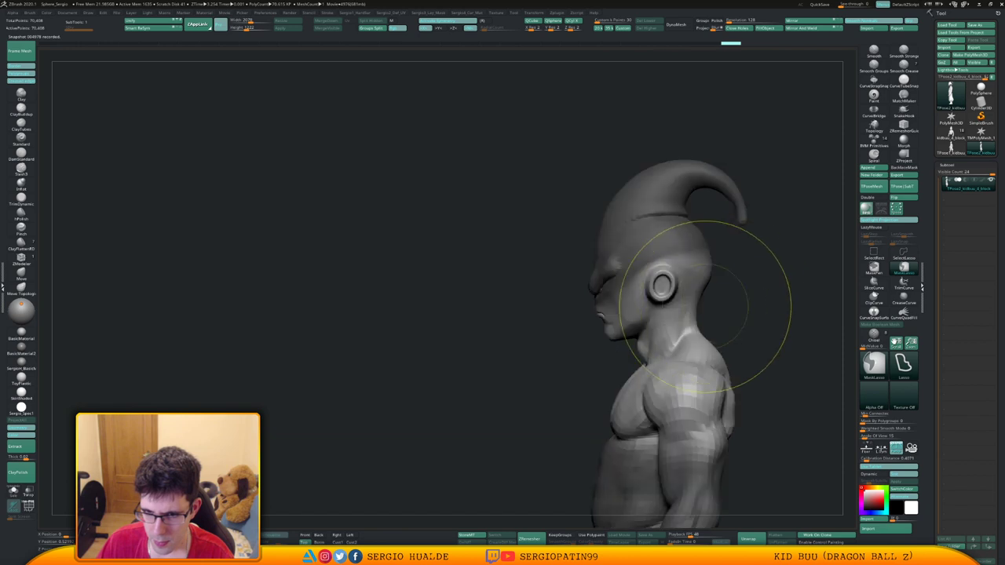
{"action": "left_click", "coordinate": [718, 305], "text": "ctrl"}
Push the unmasked cranium and crest down slightly with an enlarged Move brush, comparing versions with undo and redo.
{"action": "key", "text": "s"}
{"action": "mouse_move", "coordinate": [653, 315]}
{"action": "left_mouse_down"}
{"action": "mouse_move", "coordinate": [682, 317]}
{"action": "mouse_move", "coordinate": [691, 358]}
{"action": "left_mouse_up"}
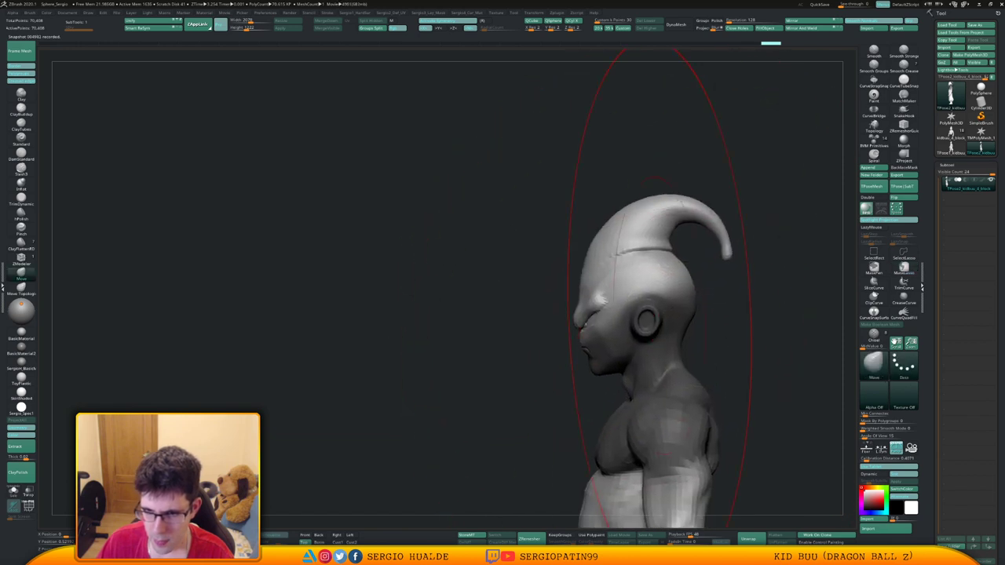
{"action": "left_click_drag", "start_coordinate": [651, 231], "coordinate": [651, 236]}
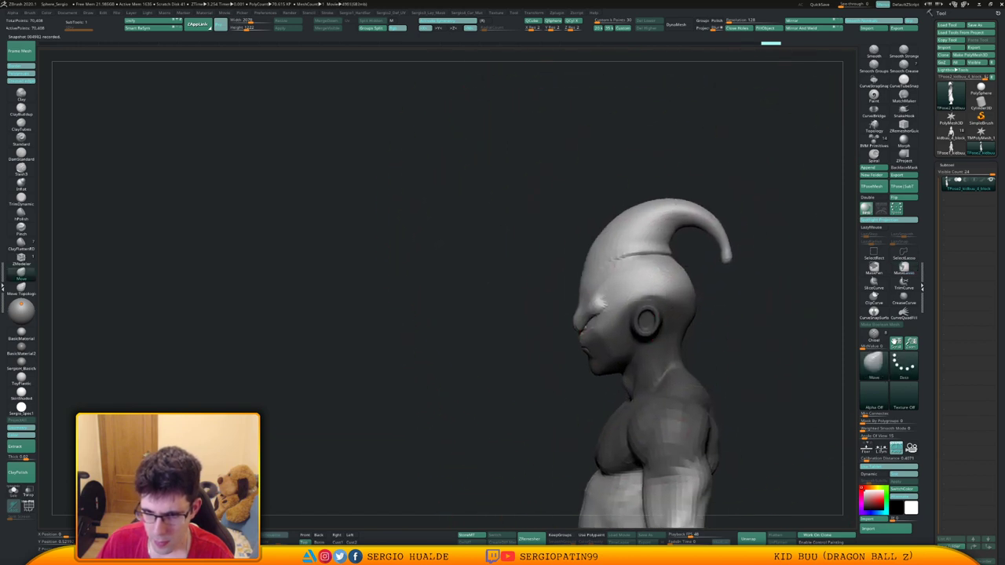
{"action": "mouse_move", "coordinate": [495, 338]}
{"action": "left_mouse_down"}
{"action": "mouse_move", "coordinate": [663, 348]}
{"action": "mouse_move", "coordinate": [680, 307]}
{"action": "mouse_move", "coordinate": [708, 304]}
{"action": "mouse_move", "coordinate": [651, 274]}
{"action": "left_mouse_up"}
{"action": "key", "text": "ctrl+z"}
{"action": "key", "text": "ctrl+shift+z"}
{"action": "key", "text": "ctrl+z"}
{"action": "left_click_drag", "start_coordinate": [679, 171], "coordinate": [680, 181]}
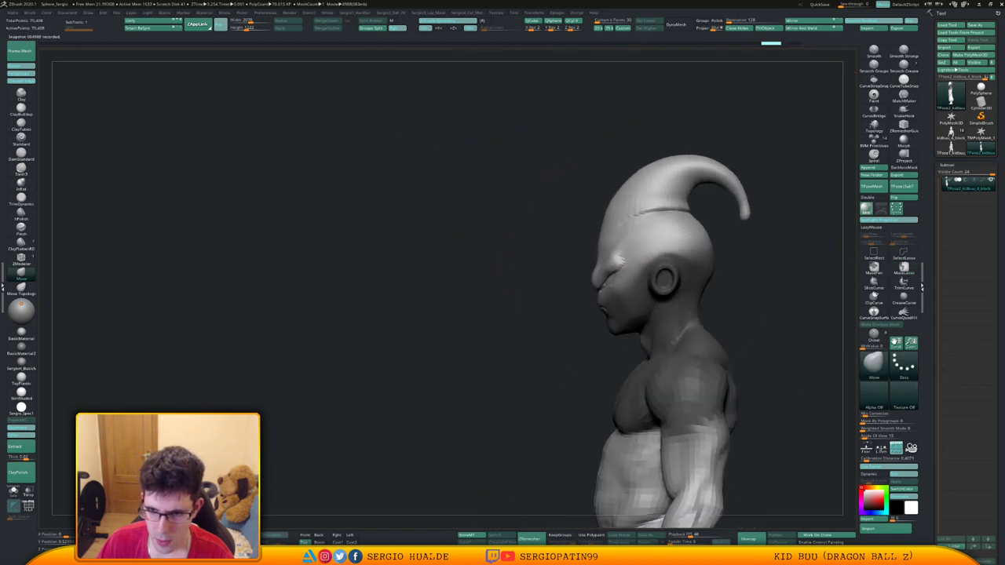
Reduce the Move brush size and clear the mask to check the head around the ear.
{"action": "left_click_drag", "start_coordinate": [713, 284], "coordinate": [752, 280]}
{"action": "key", "text": "s"}
{"action": "left_click_drag", "start_coordinate": [697, 303], "coordinate": [633, 300]}
{"action": "right_click_drag", "start_coordinate": [672, 289], "coordinate": [665, 285]}
{"action": "left_click_drag", "start_coordinate": [589, 335], "coordinate": [614, 350], "text": "ctrl"}
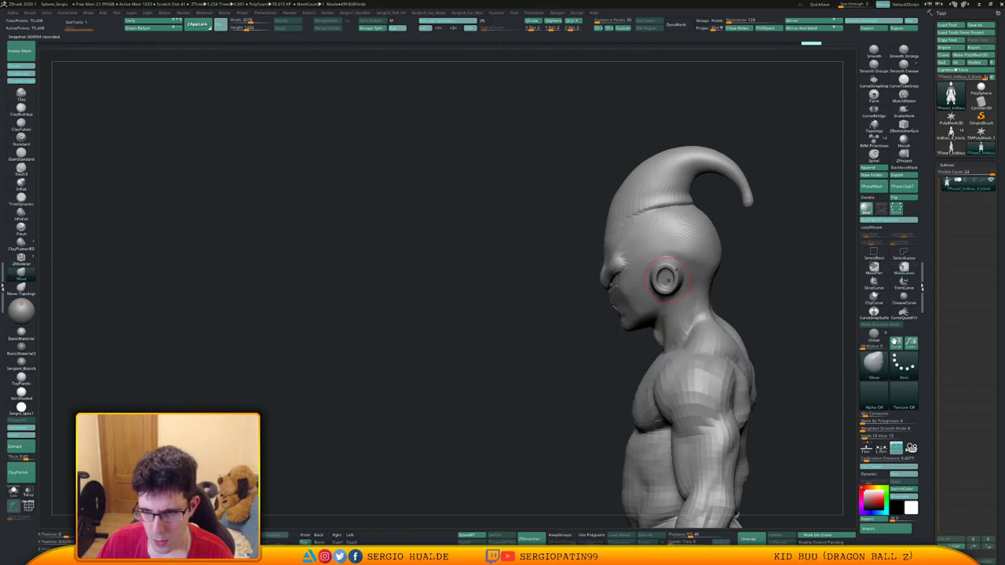
{"action": "right_click_drag", "start_coordinate": [669, 280], "coordinate": [665, 277]}
{"action": "left_click_drag", "start_coordinate": [684, 281], "coordinate": [661, 269]}
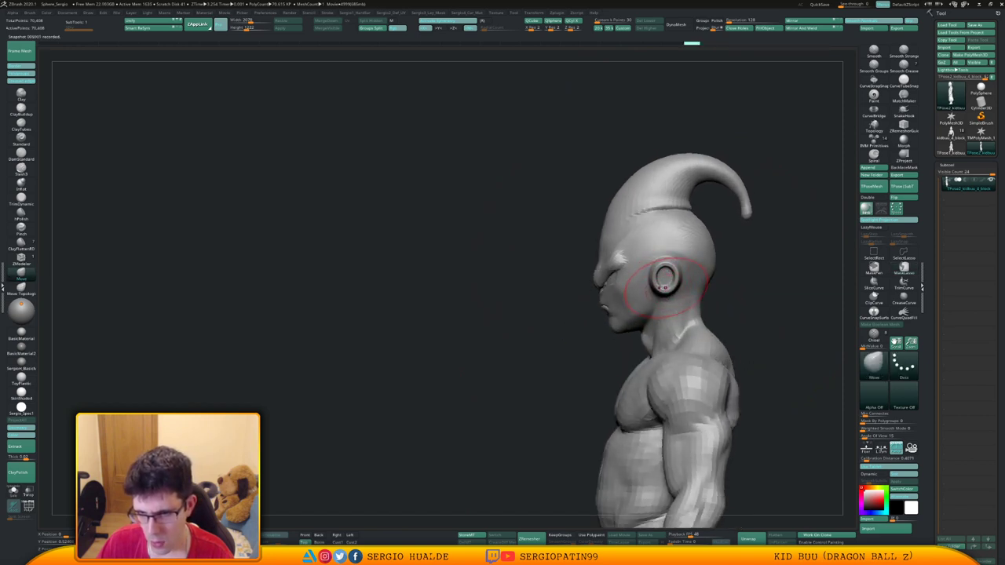
Transfer the edited TPose mesh back to the original subtools with TPose|SubT.
{"action": "mouse_move", "coordinate": [663, 288]}
{"action": "right_mouse_down"}
{"action": "mouse_move", "coordinate": [710, 296]}
{"action": "mouse_move", "coordinate": [697, 283]}
{"action": "mouse_move", "coordinate": [629, 299]}
{"action": "mouse_move", "coordinate": [656, 283]}
{"action": "mouse_move", "coordinate": [655, 322]}
{"action": "mouse_move", "coordinate": [687, 311]}
{"action": "mouse_move", "coordinate": [667, 202]}
{"action": "right_mouse_up"}
{"action": "right_click_drag", "start_coordinate": [676, 331], "coordinate": [664, 252], "text": "alt"}
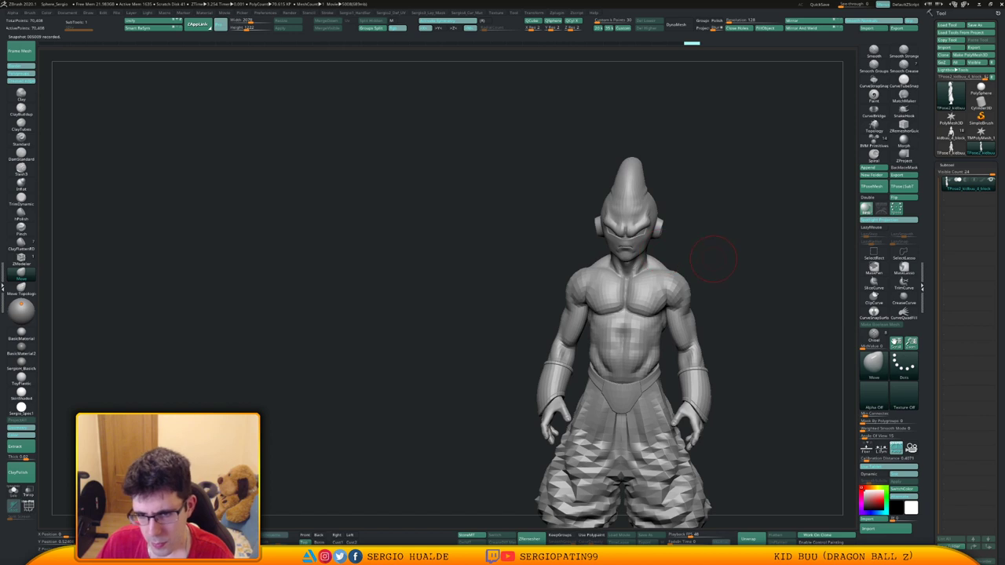
{"action": "left_click", "coordinate": [904, 187]}
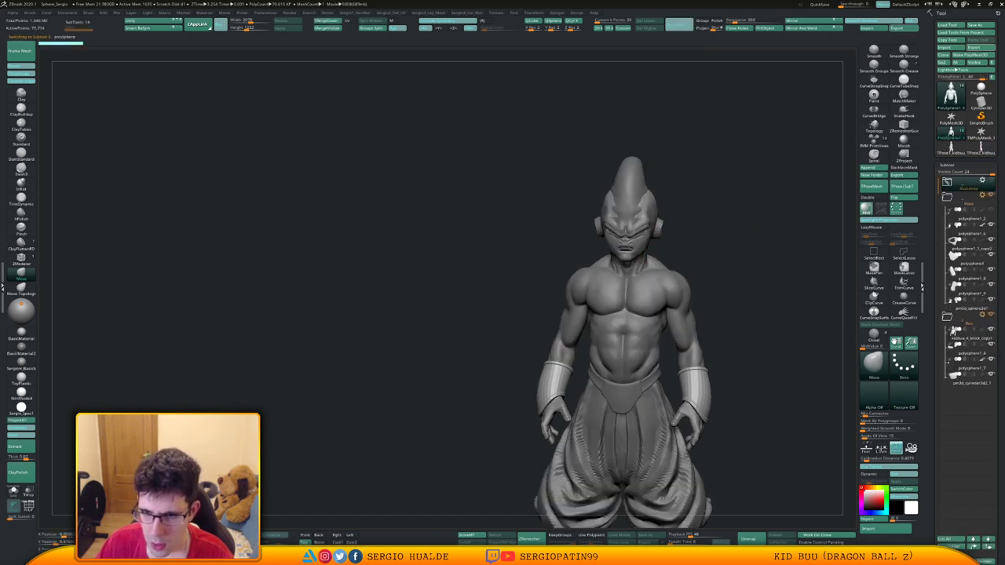
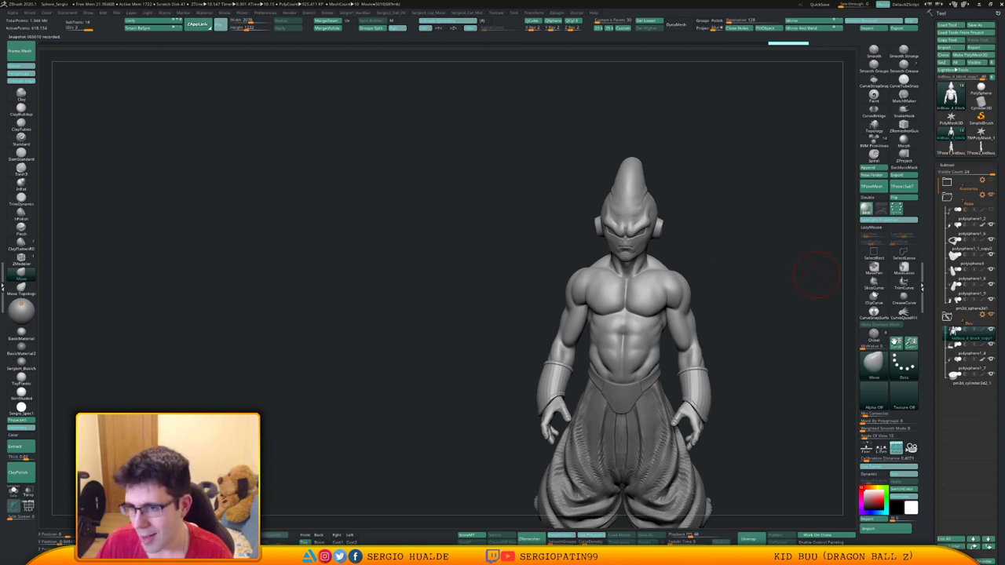
Turn on BackfaceMask for the MaskLasso brush and test a mask beside the torso.
{"action": "key", "text": "ctrl"}
{"action": "mouse_move", "coordinate": [724, 258]}
{"action": "left_mouse_down", "text": "ctrl"}
{"action": "mouse_move", "coordinate": [640, 341]}
{"action": "mouse_move", "coordinate": [697, 307]}
{"action": "left_mouse_up", "text": "ctrl"}
{"action": "left_click_drag", "start_coordinate": [826, 230], "coordinate": [846, 216], "text": "ctrl"}
{"action": "left_click", "coordinate": [904, 168], "text": "ctrl"}
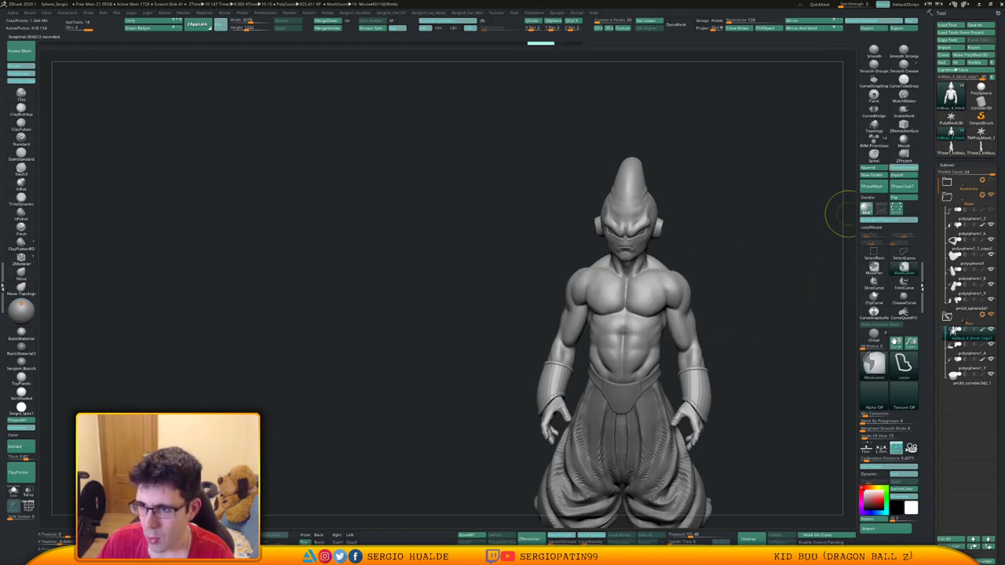
{"action": "mouse_move", "coordinate": [723, 257]}
{"action": "left_mouse_down", "text": "ctrl"}
{"action": "mouse_move", "coordinate": [728, 329]}
{"action": "mouse_move", "coordinate": [651, 335]}
{"action": "mouse_move", "coordinate": [754, 337]}
{"action": "mouse_move", "coordinate": [774, 353]}
{"action": "left_mouse_up", "text": "ctrl"}
{"action": "left_click_drag", "start_coordinate": [766, 346], "coordinate": [734, 341]}
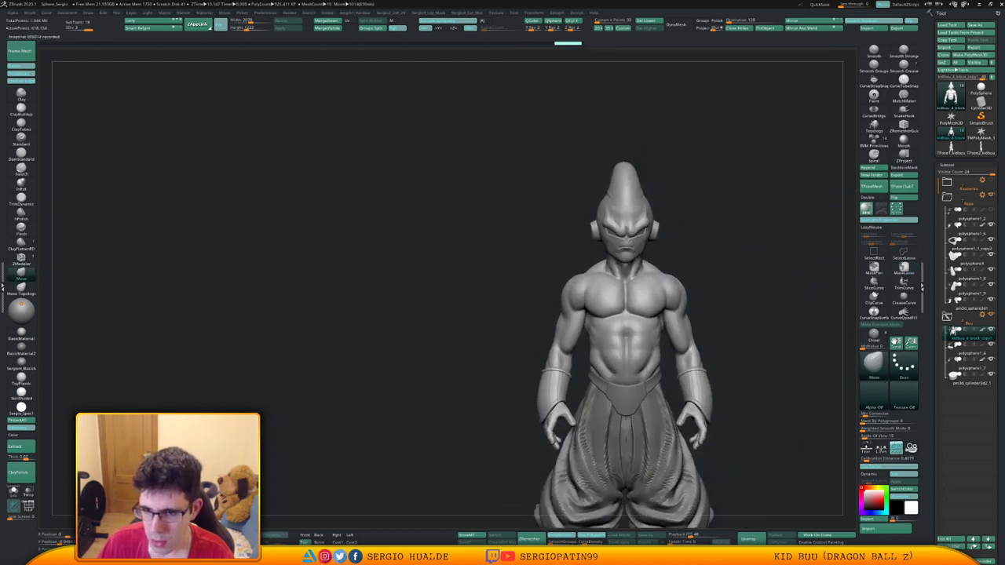
Try masking the chest and abdomen from several angles, clearing each trial mask.
{"action": "mouse_move", "coordinate": [705, 248]}
{"action": "left_mouse_down", "text": "ctrl"}
{"action": "mouse_move", "coordinate": [734, 347]}
{"action": "mouse_move", "coordinate": [650, 331]}
{"action": "mouse_move", "coordinate": [754, 363]}
{"action": "left_mouse_up", "text": "ctrl"}
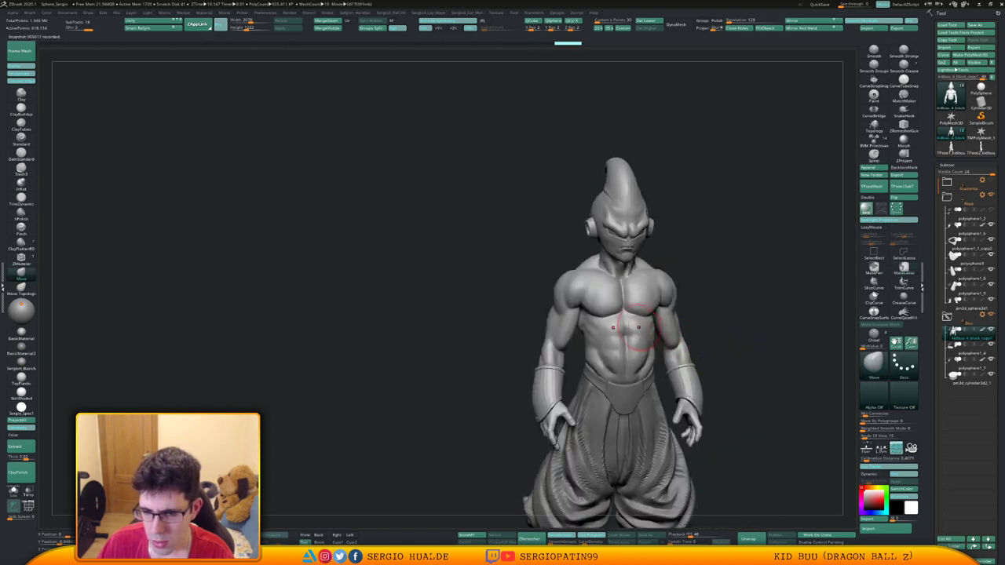
{"action": "mouse_move", "coordinate": [633, 316]}
{"action": "left_mouse_down", "text": "ctrl"}
{"action": "mouse_move", "coordinate": [617, 388]}
{"action": "mouse_move", "coordinate": [665, 295]}
{"action": "left_mouse_up", "text": "ctrl"}
{"action": "mouse_move", "coordinate": [727, 318]}
{"action": "left_mouse_down"}
{"action": "mouse_move", "coordinate": [635, 326]}
{"action": "mouse_move", "coordinate": [729, 329]}
{"action": "mouse_move", "coordinate": [756, 363]}
{"action": "left_mouse_up"}
{"action": "mouse_move", "coordinate": [635, 314]}
{"action": "left_mouse_down", "text": "ctrl"}
{"action": "mouse_move", "coordinate": [655, 315]}
{"action": "mouse_move", "coordinate": [622, 314]}
{"action": "mouse_move", "coordinate": [633, 393]}
{"action": "mouse_move", "coordinate": [649, 313]}
{"action": "left_mouse_up", "text": "ctrl"}
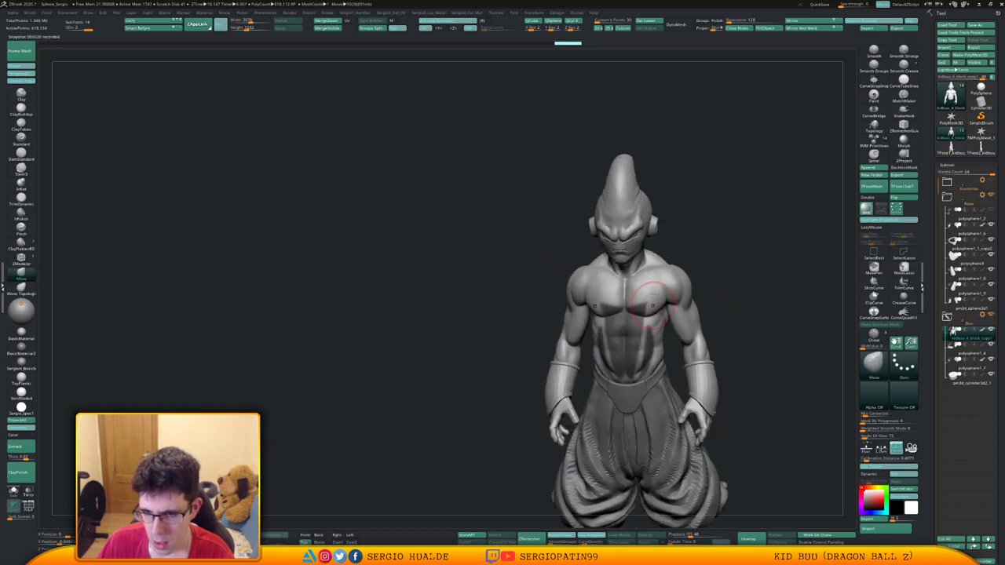
{"action": "left_click_drag", "start_coordinate": [729, 317], "coordinate": [671, 333]}
{"action": "left_click_drag", "start_coordinate": [755, 271], "coordinate": [837, 265]}
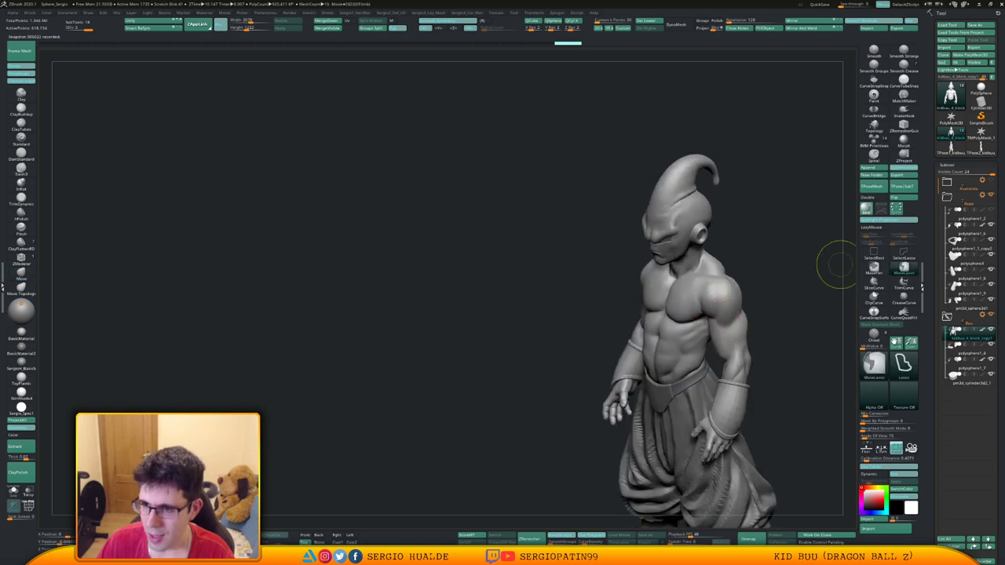
Examine the full figure's proportions from the front and back, including the trousers and feet.
{"action": "left_click", "coordinate": [875, 269], "text": "ctrl"}
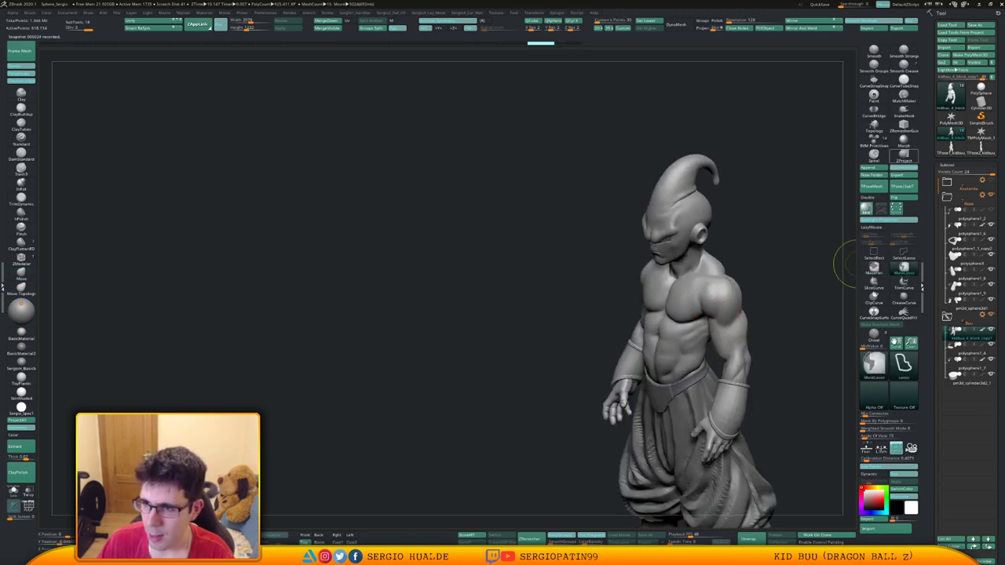
{"action": "left_click", "coordinate": [874, 268], "text": "ctrl"}
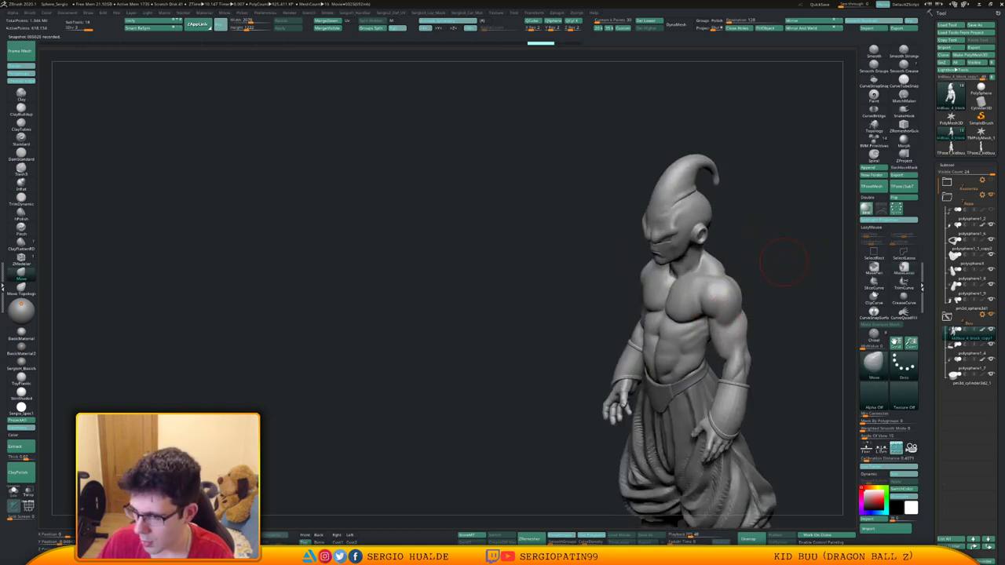
{"action": "left_click_drag", "start_coordinate": [796, 276], "coordinate": [824, 287], "text": "shift"}
{"action": "mouse_move", "coordinate": [784, 333]}
{"action": "left_mouse_down", "text": "alt"}
{"action": "mouse_move", "coordinate": [724, 283]}
{"action": "mouse_move", "coordinate": [678, 271]}
{"action": "left_mouse_up", "text": "alt"}
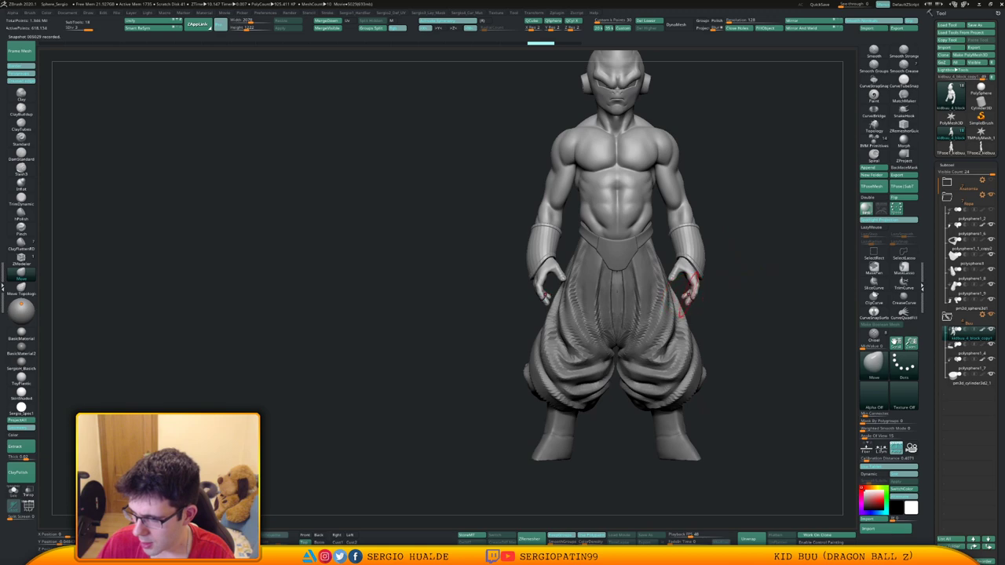
{"action": "left_click_drag", "start_coordinate": [752, 303], "coordinate": [731, 274]}
{"action": "left_click_drag", "start_coordinate": [731, 275], "coordinate": [854, 240], "text": "alt"}
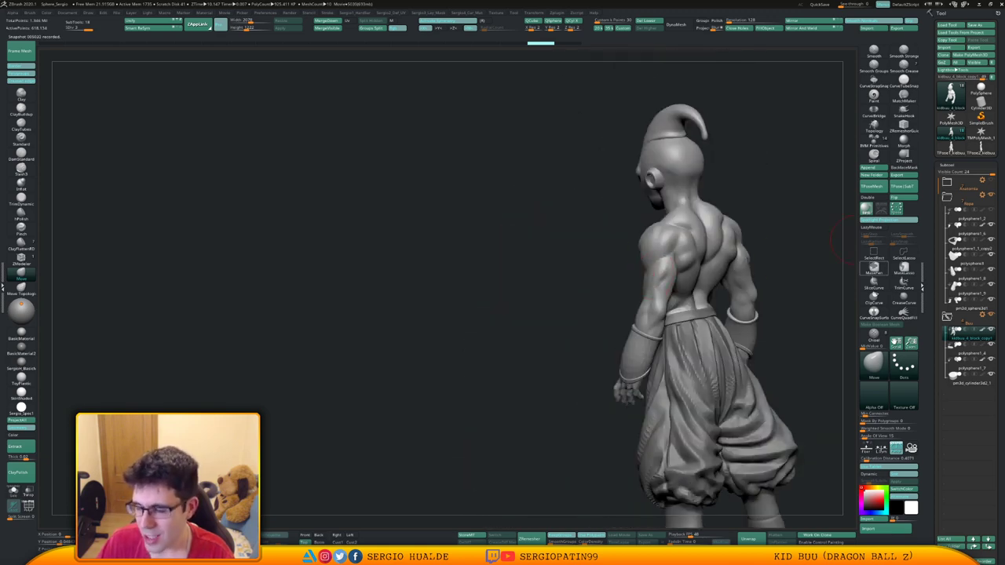
{"action": "left_click_drag", "start_coordinate": [582, 259], "coordinate": [762, 260]}
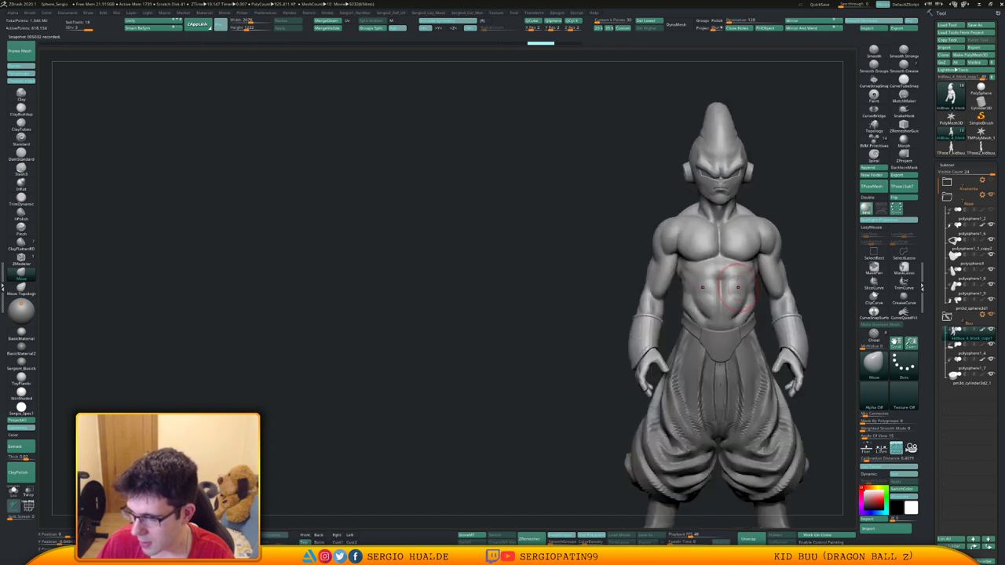
{"action": "mouse_move", "coordinate": [739, 288]}
{"action": "right_mouse_down", "text": "alt"}
{"action": "mouse_move", "coordinate": [680, 250]}
{"action": "mouse_move", "coordinate": [642, 300]}
{"action": "mouse_move", "coordinate": [649, 309]}
{"action": "right_mouse_up", "text": "alt"}
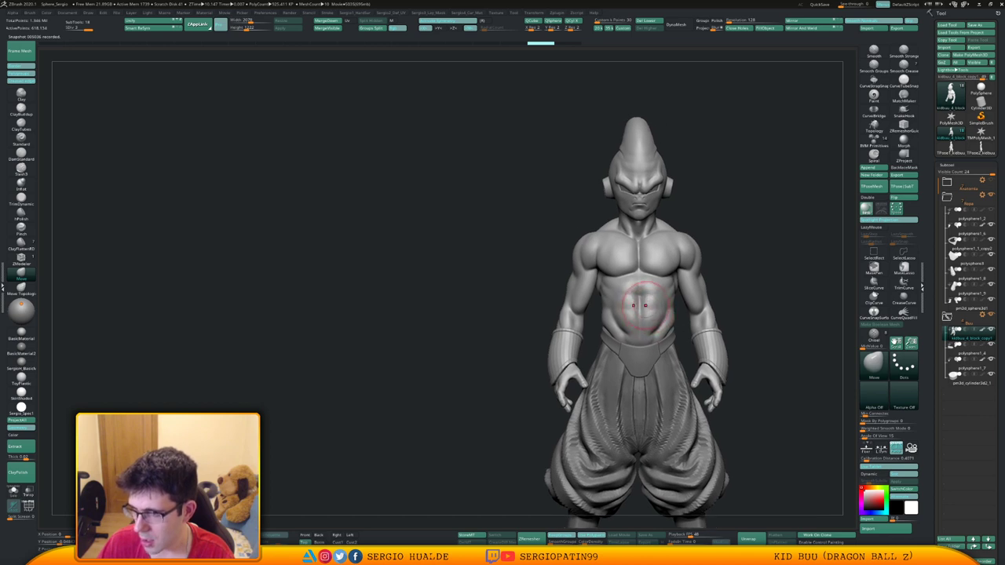
{"action": "key", "text": "ctrl"}
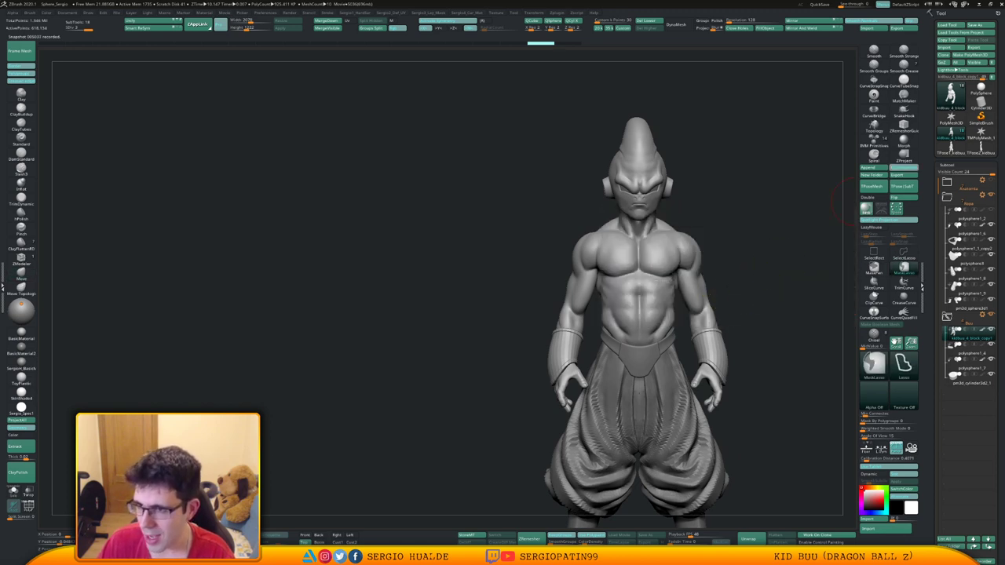
{"action": "left_click_drag", "start_coordinate": [692, 191], "coordinate": [593, 198], "text": "ctrl"}
{"action": "mouse_move", "coordinate": [750, 292]}
{"action": "left_mouse_down"}
{"action": "mouse_move", "coordinate": [950, 290]}
{"action": "mouse_move", "coordinate": [824, 276]}
{"action": "left_mouse_up"}
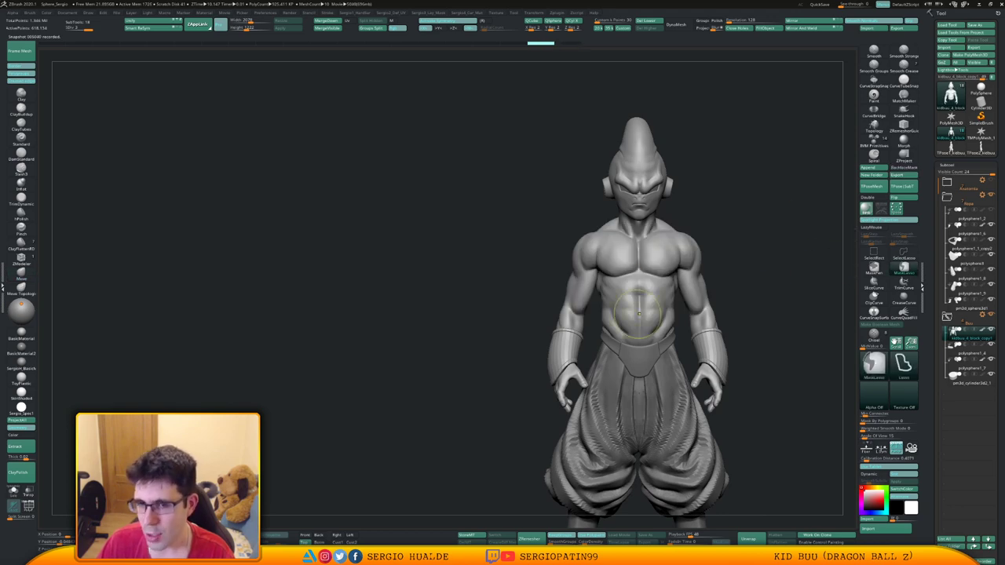
Select the boots subtool below the trousers and isolate it in Solo mode.
{"action": "mouse_move", "coordinate": [655, 299]}
{"action": "right_mouse_down", "text": "ctrl"}
{"action": "mouse_move", "coordinate": [654, 342]}
{"action": "mouse_move", "coordinate": [603, 221]}
{"action": "right_mouse_up", "text": "ctrl"}
{"action": "right_click_drag", "start_coordinate": [628, 271], "coordinate": [651, 385], "text": "ctrl"}
{"action": "mouse_move", "coordinate": [651, 385]}
{"action": "right_mouse_down", "text": "alt"}
{"action": "mouse_move", "coordinate": [622, 356]}
{"action": "mouse_move", "coordinate": [629, 291]}
{"action": "right_mouse_up", "text": "alt"}
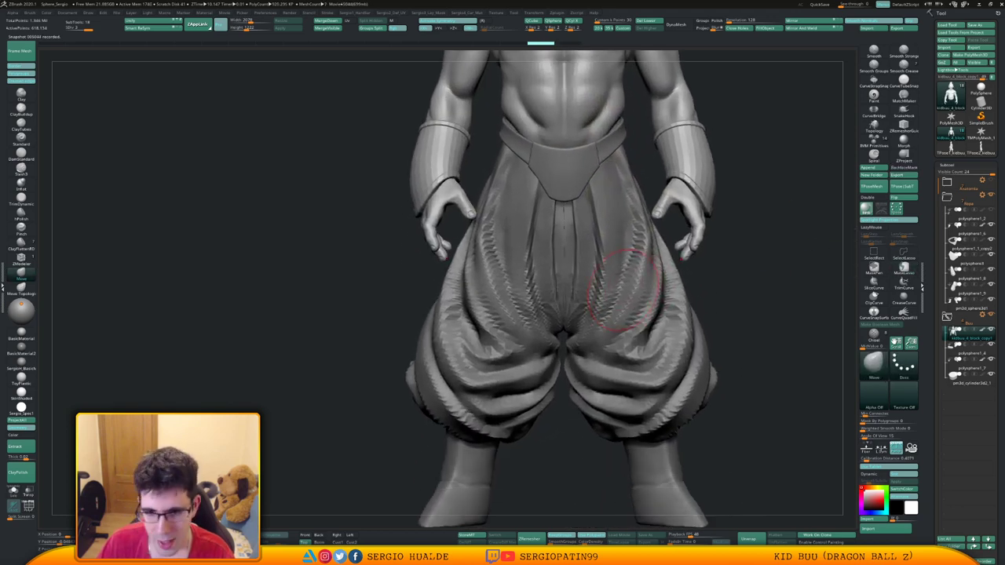
{"action": "right_click_drag", "start_coordinate": [730, 426], "coordinate": [671, 371]}
{"action": "left_click", "coordinate": [681, 343], "text": "alt"}
{"action": "key", "text": "alt+s"}
{"action": "right_click_drag", "start_coordinate": [671, 371], "coordinate": [609, 339], "text": "alt"}
Build up the surface around the boots' ankle with a stroke of the Clay brush.
{"action": "key", "text": "b"}
{"action": "key", "text": "c"}
{"action": "key", "text": "l"}
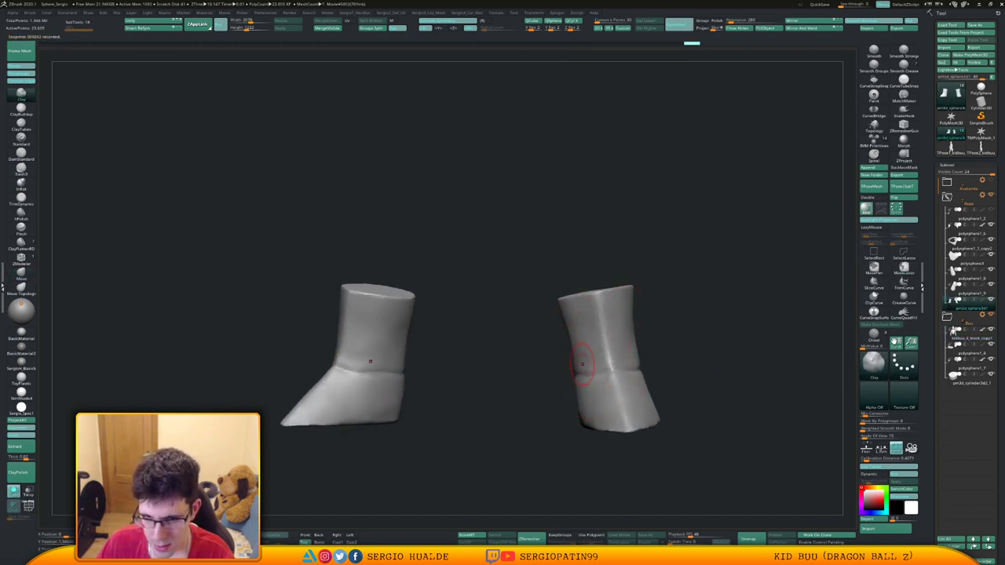
{"action": "right_click_drag", "start_coordinate": [560, 359], "coordinate": [585, 361]}
{"action": "mouse_move", "coordinate": [581, 360]}
{"action": "left_mouse_down"}
{"action": "mouse_move", "coordinate": [573, 356]}
{"action": "mouse_move", "coordinate": [603, 363]}
{"action": "left_mouse_up"}
{"action": "mouse_move", "coordinate": [730, 346]}
{"action": "right_mouse_down"}
{"action": "mouse_move", "coordinate": [676, 336]}
{"action": "mouse_move", "coordinate": [575, 358]}
{"action": "right_mouse_up"}
{"action": "mouse_move", "coordinate": [575, 359]}
{"action": "right_mouse_down", "text": "shift"}
{"action": "mouse_move", "coordinate": [638, 353]}
{"action": "mouse_move", "coordinate": [606, 360]}
{"action": "right_mouse_up", "text": "shift"}
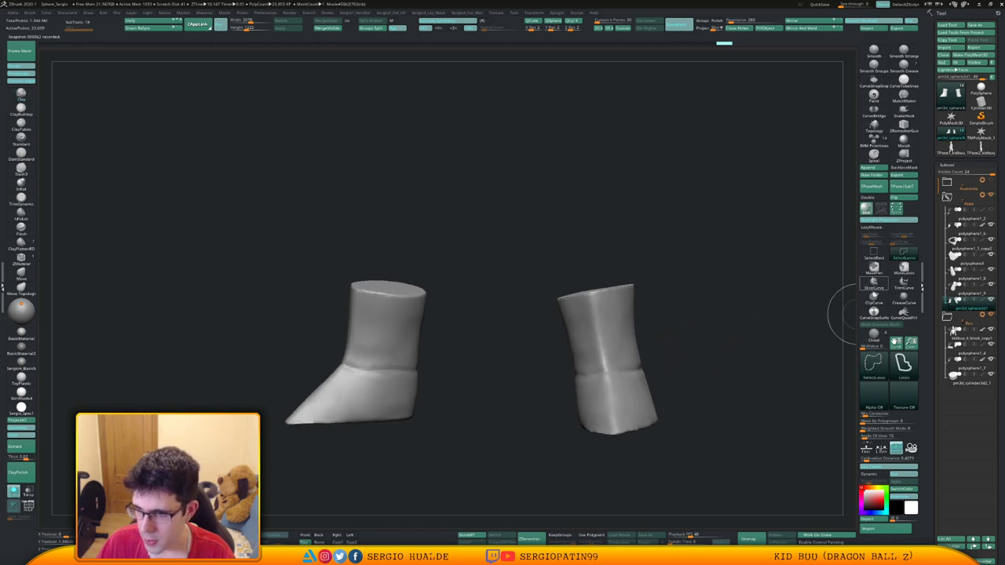
Group the boots into one polygroup with PolyFrame shown, and slice them across the ankle and upper shaft with SliceCurve.
{"action": "left_click", "coordinate": [874, 284], "text": "ctrl+shift"}
{"action": "key", "text": "shift+f"}
{"action": "key", "text": "ctrl+w"}
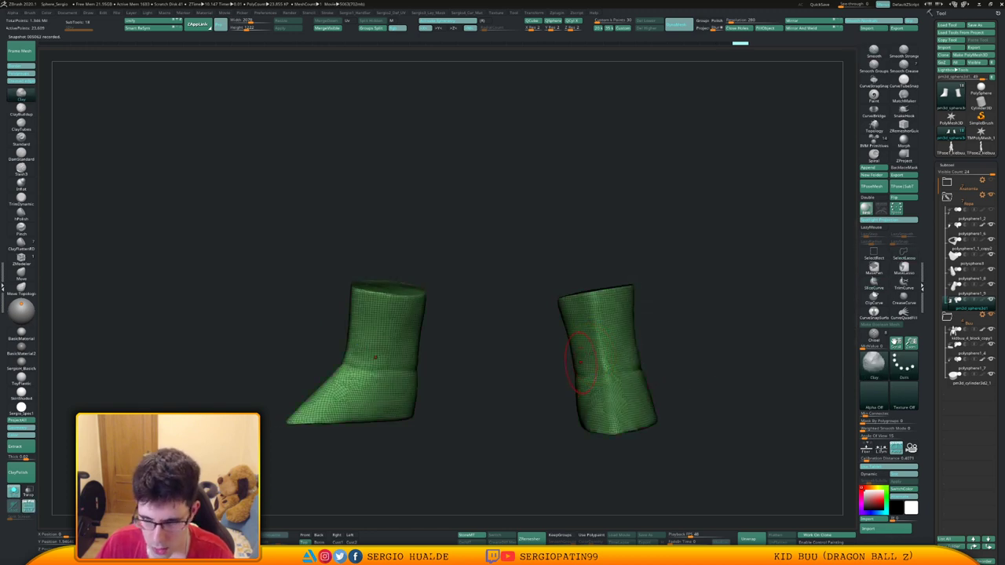
{"action": "left_click_drag", "start_coordinate": [535, 377], "coordinate": [706, 359], "text": "ctrl+shift"}
{"action": "mouse_move", "coordinate": [531, 306]}
{"action": "left_mouse_down", "text": "ctrl+shift"}
{"action": "mouse_move", "coordinate": [683, 291]}
{"action": "mouse_move", "coordinate": [691, 276]}
{"action": "mouse_move", "coordinate": [628, 339]}
{"action": "mouse_move", "coordinate": [577, 334]}
{"action": "mouse_move", "coordinate": [655, 342]}
{"action": "mouse_move", "coordinate": [766, 326]}
{"action": "left_mouse_up", "text": "ctrl+shift"}
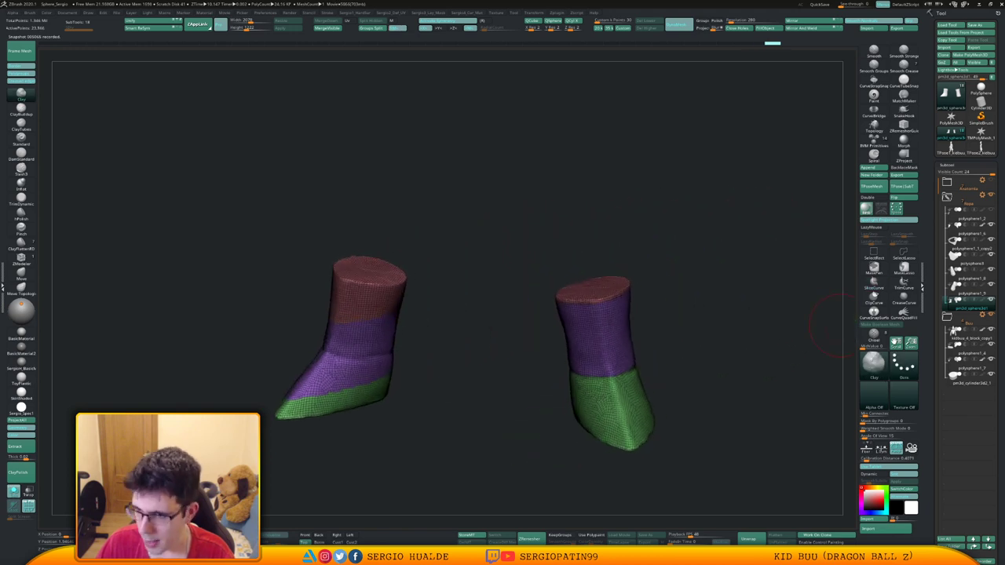
Isolate the middle polygroup between the two boot slices using SelectRect.
{"action": "left_click", "coordinate": [874, 253], "text": "ctrl+shift"}
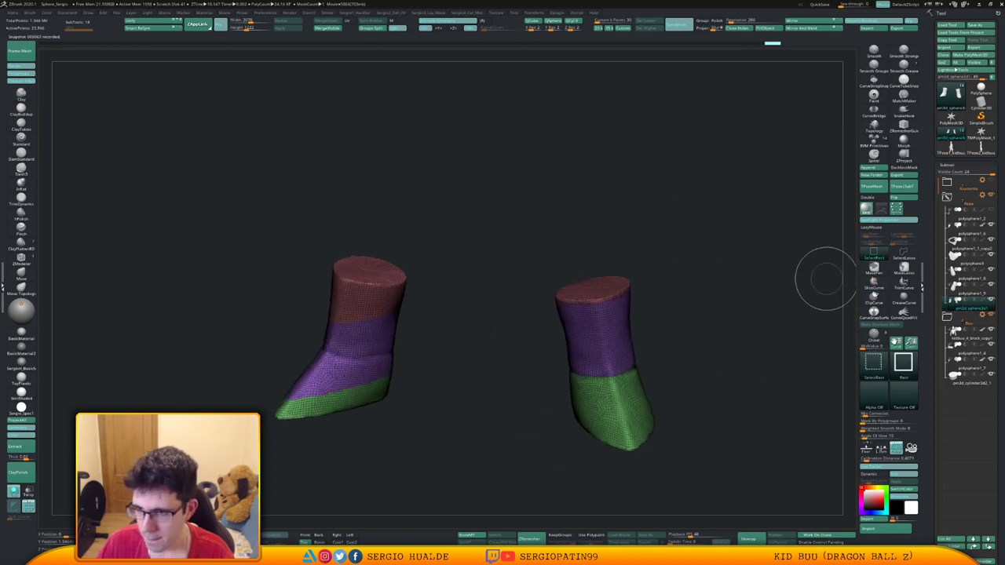
{"action": "left_click", "coordinate": [618, 336], "text": "ctrl+shift"}
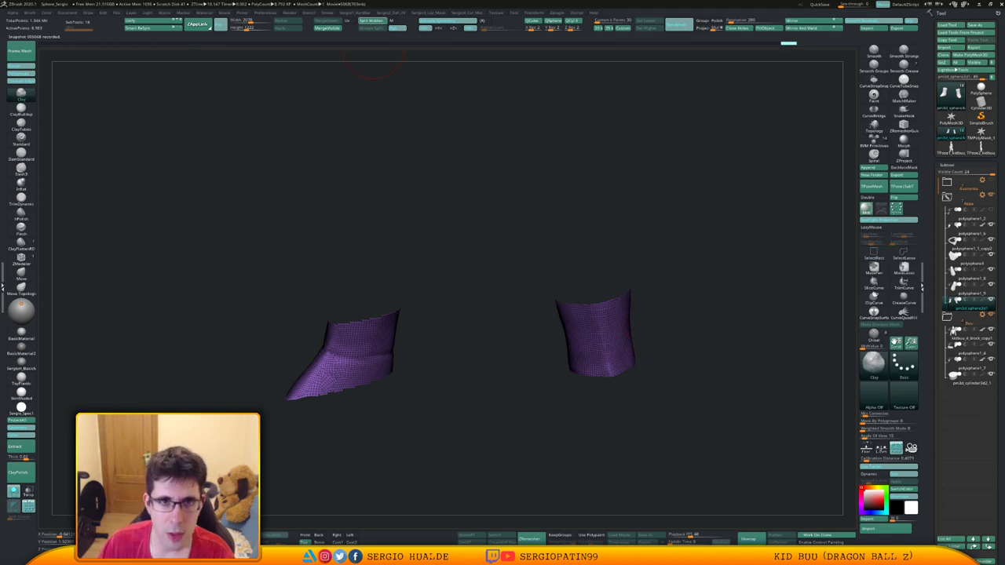
Split the hidden shoe geometry from the visible ankle mesh into its own subtool and isolate that subtool.
{"action": "left_click", "coordinate": [373, 21]}
{"action": "key", "text": "alt+s"}
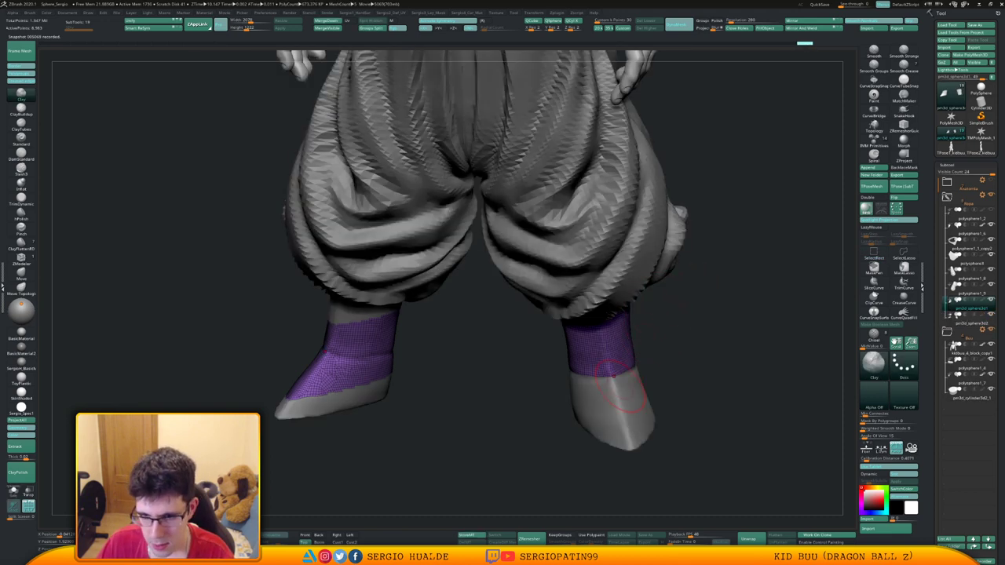
{"action": "left_click", "coordinate": [629, 410], "text": "alt"}
{"action": "key", "text": "alt+s"}
{"action": "left_click_drag", "start_coordinate": [691, 346], "coordinate": [522, 319]}
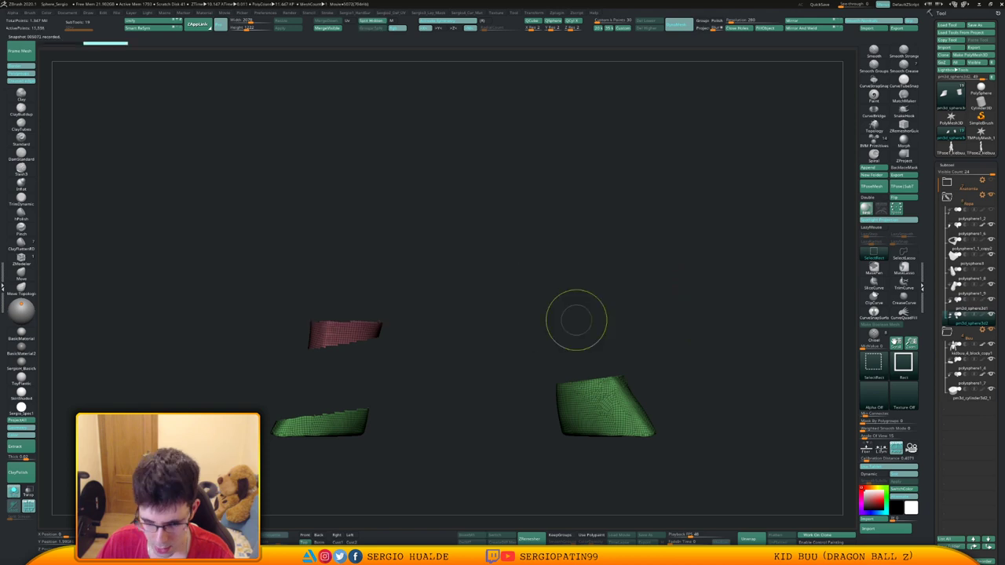
Close the holes in the shoe mesh and make both shoes symmetrical with Mirror and Mirror And Weld.
{"action": "key", "text": "alt+d"}
{"action": "key", "text": "alt+s"}
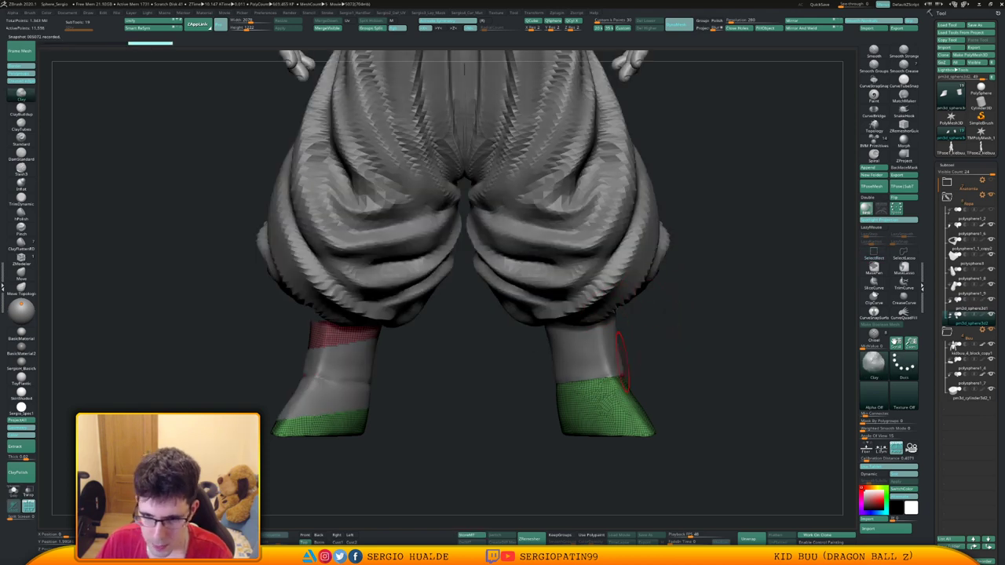
{"action": "key", "text": "alt+s"}
{"action": "left_click_drag", "start_coordinate": [662, 336], "coordinate": [680, 359]}
{"action": "key", "text": "ctrl+h"}
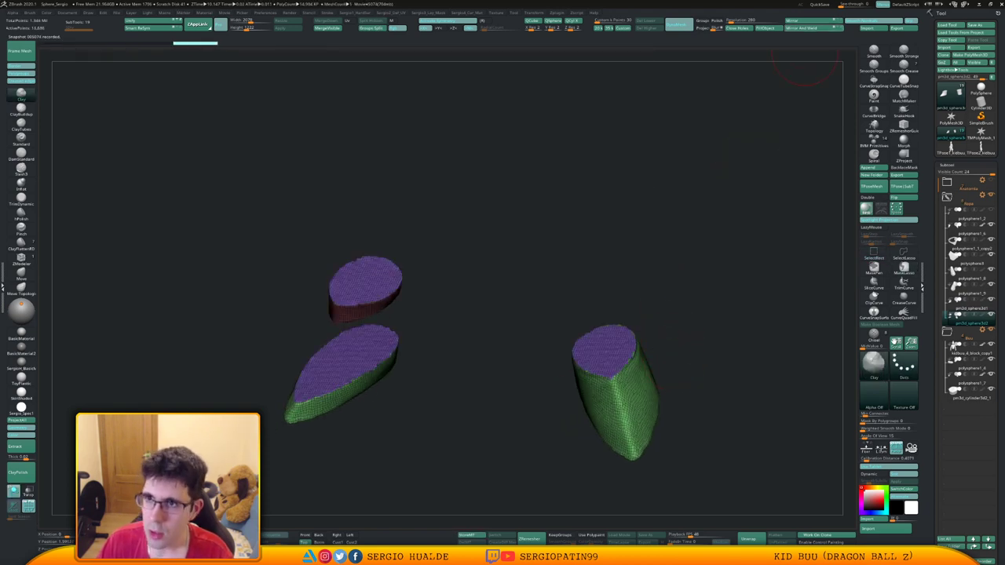
{"action": "left_click", "coordinate": [808, 21]}
{"action": "left_click", "coordinate": [807, 28]}
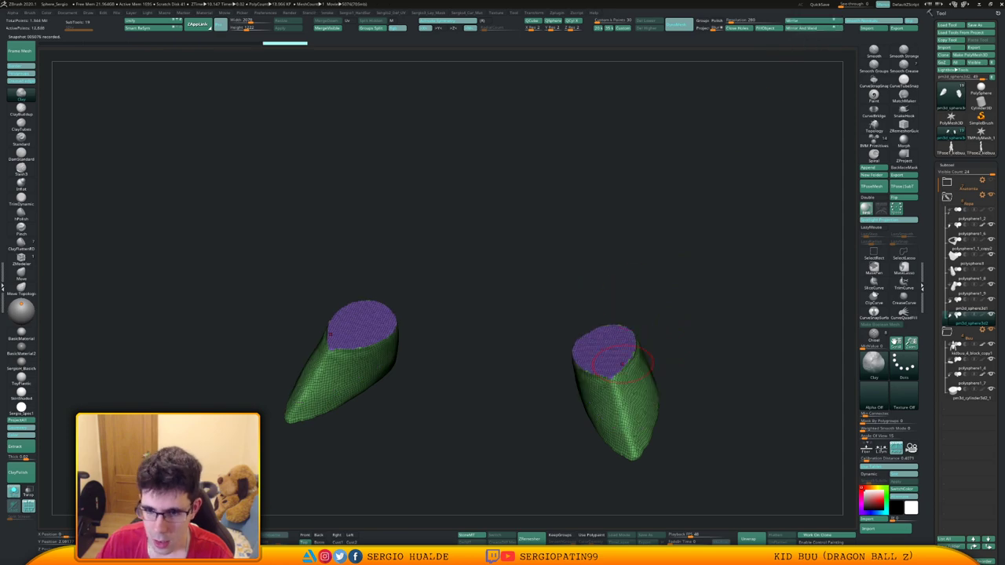
Isolate the ankle cuff subtool and make both cuffs match with Mirror and Mirror And Weld.
{"action": "key", "text": "alt+s"}
{"action": "left_click_drag", "start_coordinate": [706, 369], "coordinate": [691, 326]}
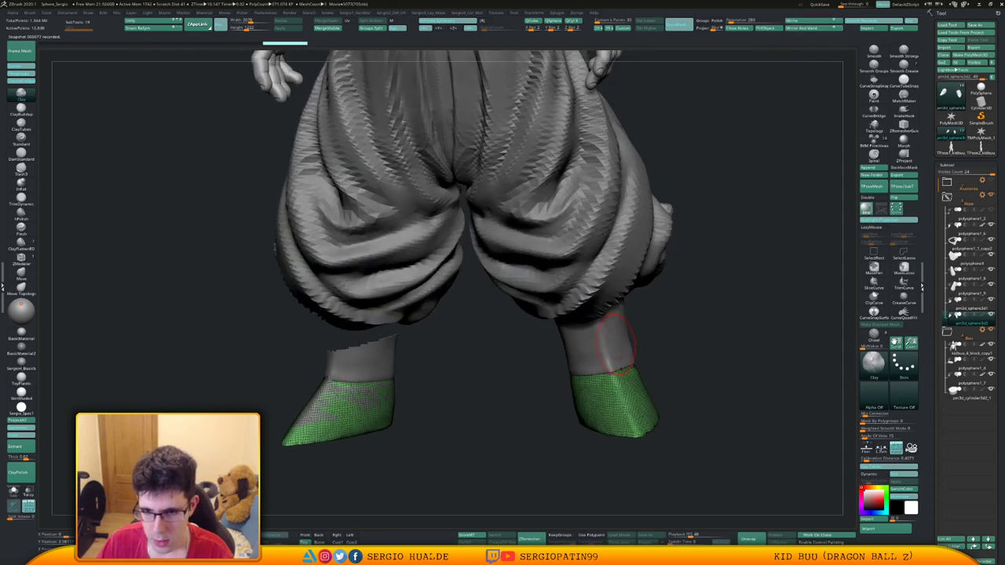
{"action": "left_click", "coordinate": [615, 341], "text": "alt"}
{"action": "key", "text": "alt+s"}
{"action": "mouse_move", "coordinate": [616, 341]}
{"action": "right_mouse_down"}
{"action": "mouse_move", "coordinate": [605, 330]}
{"action": "mouse_move", "coordinate": [616, 348]}
{"action": "right_mouse_up"}
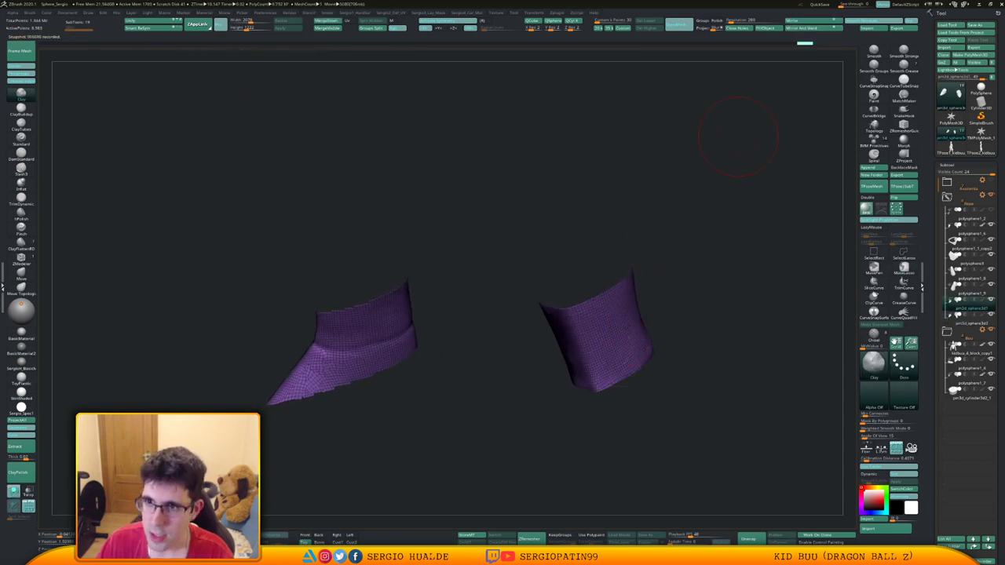
{"action": "left_click", "coordinate": [807, 20]}
{"action": "left_click", "coordinate": [807, 28]}
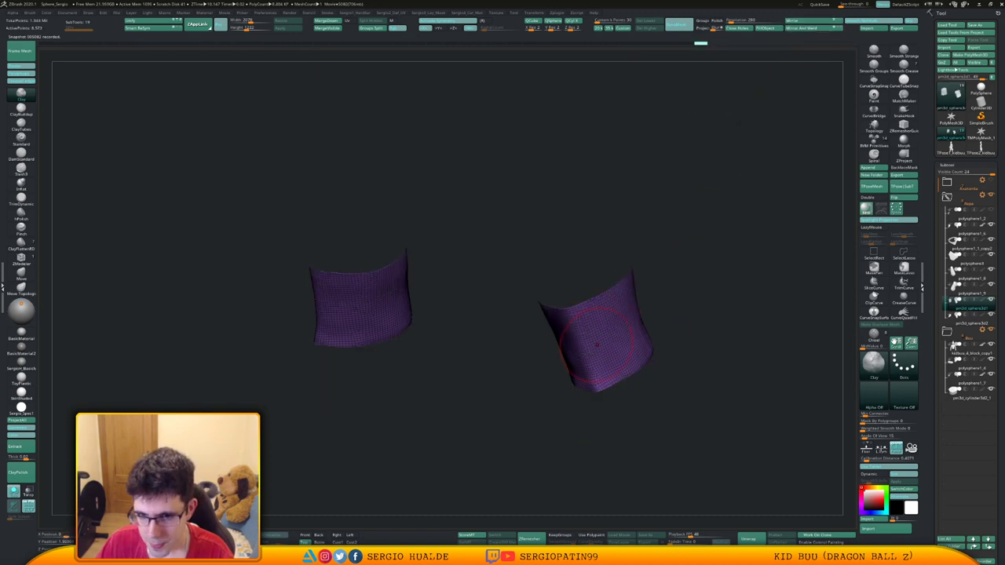
Simplify the ankle cuffs into a coarse quad mesh with repeated ZRemesher passes.
{"action": "right_click_drag", "start_coordinate": [596, 345], "coordinate": [627, 323], "text": "alt"}
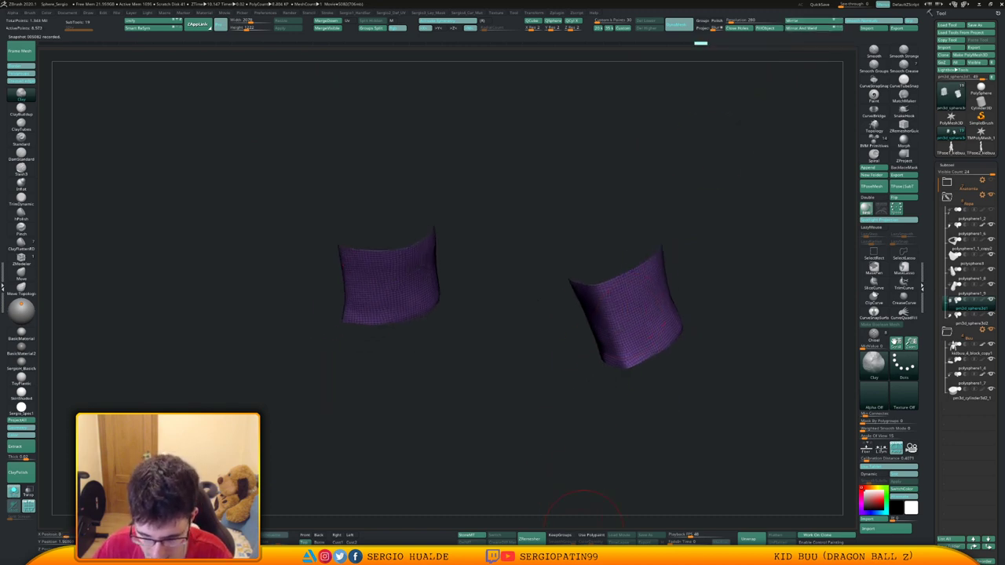
{"action": "left_click", "coordinate": [531, 538]}
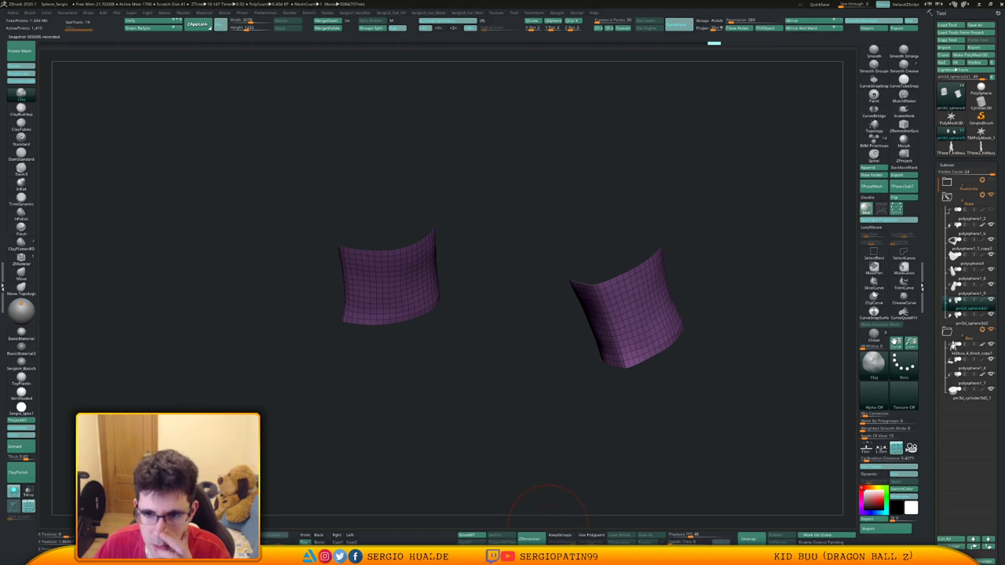
{"action": "left_click", "coordinate": [537, 539]}
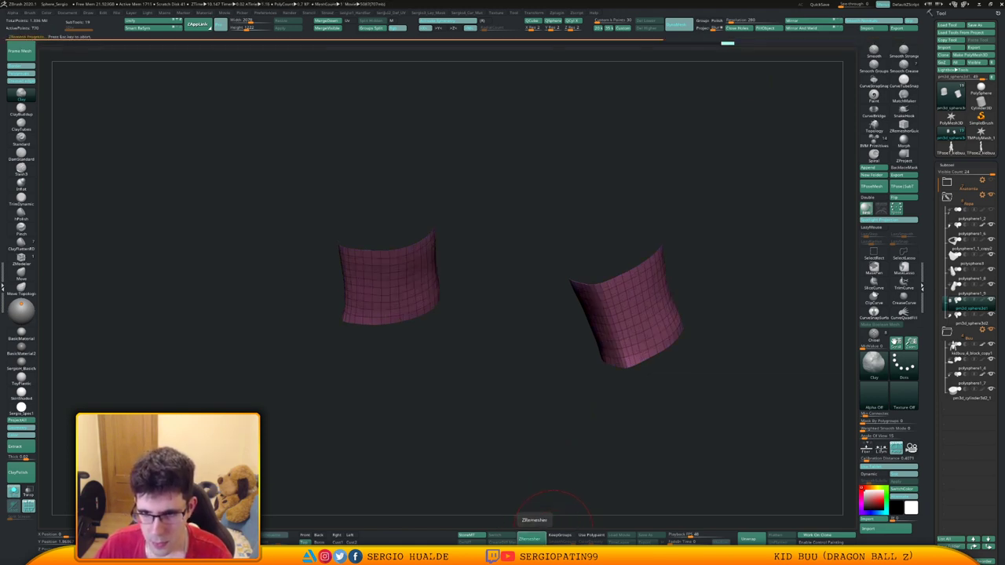
{"action": "left_click", "coordinate": [534, 539]}
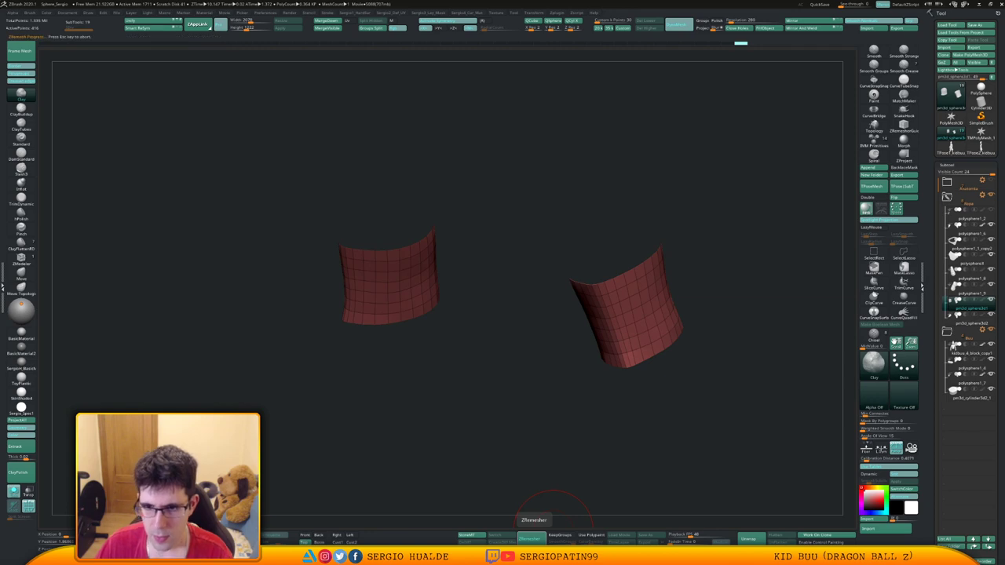
Show the whole figure and adjust the front of the ankle cuffs above the shoes with a resized Move brush.
{"action": "mouse_move", "coordinate": [632, 358]}
{"action": "right_mouse_down", "text": "ctrl"}
{"action": "mouse_move", "coordinate": [632, 314]}
{"action": "mouse_move", "coordinate": [700, 330]}
{"action": "mouse_move", "coordinate": [648, 334]}
{"action": "mouse_move", "coordinate": [657, 303]}
{"action": "mouse_move", "coordinate": [646, 343]}
{"action": "right_mouse_up", "text": "ctrl"}
{"action": "key", "text": "alt+shift+s"}
{"action": "key", "text": "b"}
{"action": "key", "text": "m"}
{"action": "key", "text": "v"}
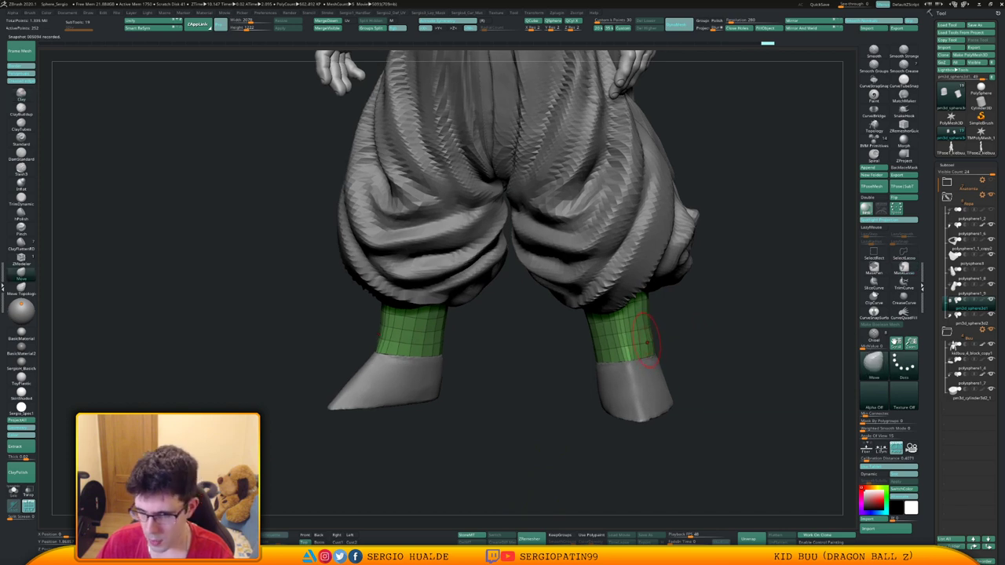
{"action": "key", "text": "s"}
{"action": "left_click_drag", "start_coordinate": [648, 342], "coordinate": [654, 343]}
{"action": "right_click_drag", "start_coordinate": [665, 355], "coordinate": [644, 348]}
{"action": "key", "text": "s"}
{"action": "mouse_move", "coordinate": [645, 348]}
{"action": "left_mouse_down"}
{"action": "mouse_move", "coordinate": [653, 348]}
{"action": "mouse_move", "coordinate": [634, 351]}
{"action": "left_mouse_up"}
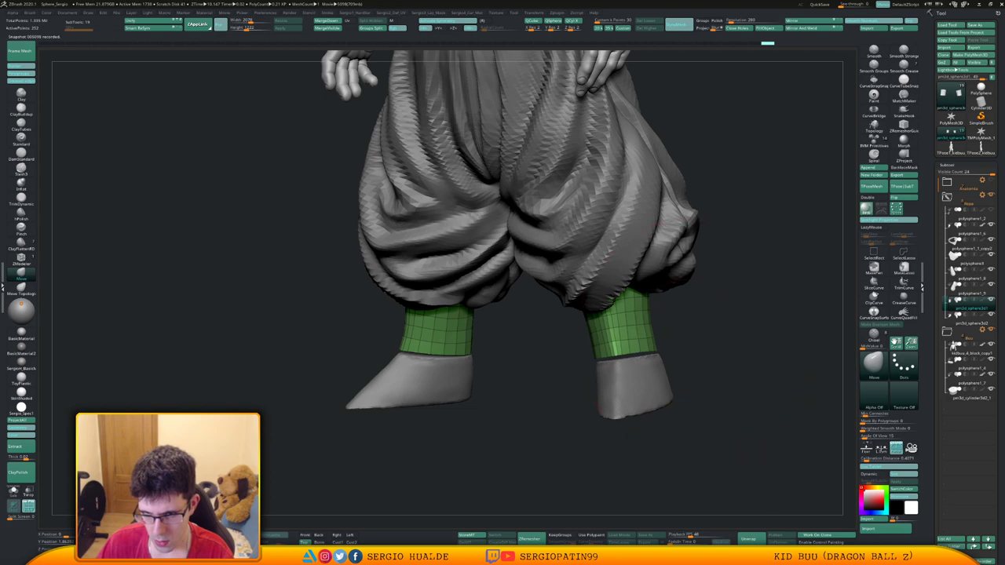
Refine the fit of the ankle cuffs between trousers and shoes from the side and back with the Move brush.
{"action": "right_click_drag", "start_coordinate": [707, 358], "coordinate": [612, 353]}
{"action": "left_click_drag", "start_coordinate": [682, 339], "coordinate": [675, 323]}
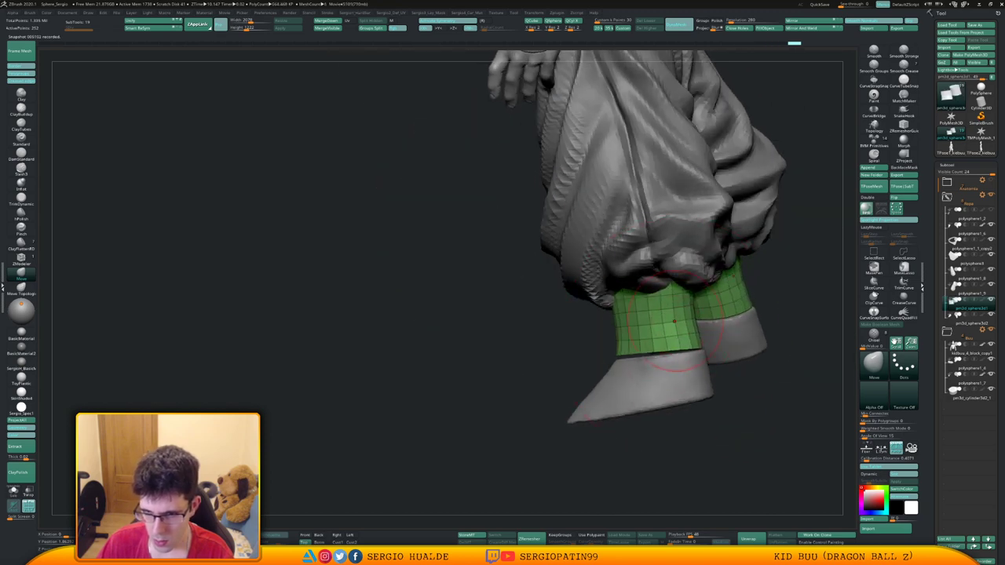
{"action": "right_click_drag", "start_coordinate": [629, 326], "coordinate": [685, 320]}
{"action": "left_click_drag", "start_coordinate": [660, 319], "coordinate": [647, 310]}
{"action": "right_click_drag", "start_coordinate": [603, 376], "coordinate": [589, 378]}
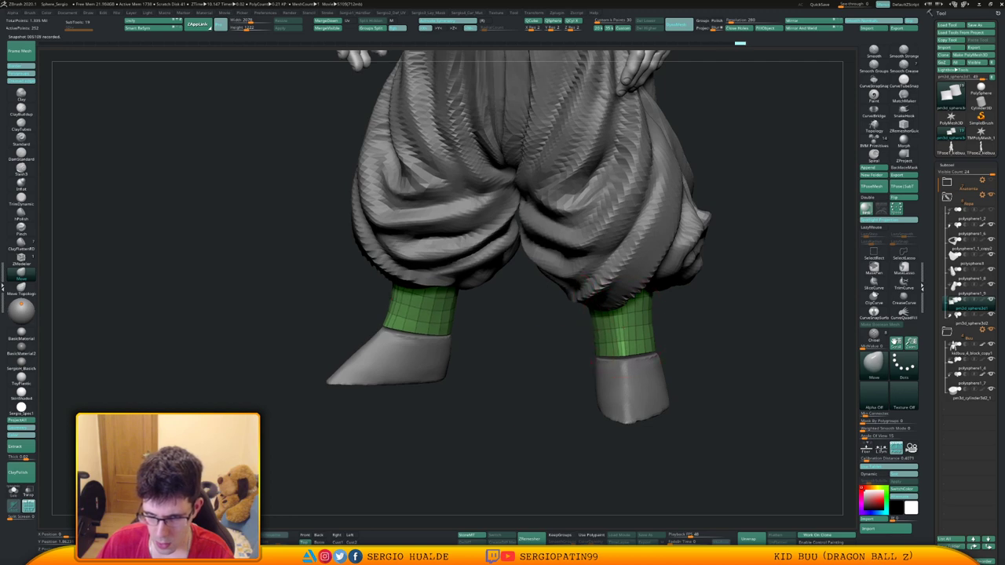
{"action": "right_click_drag", "start_coordinate": [624, 328], "coordinate": [696, 308]}
{"action": "left_click_drag", "start_coordinate": [559, 337], "coordinate": [565, 337]}
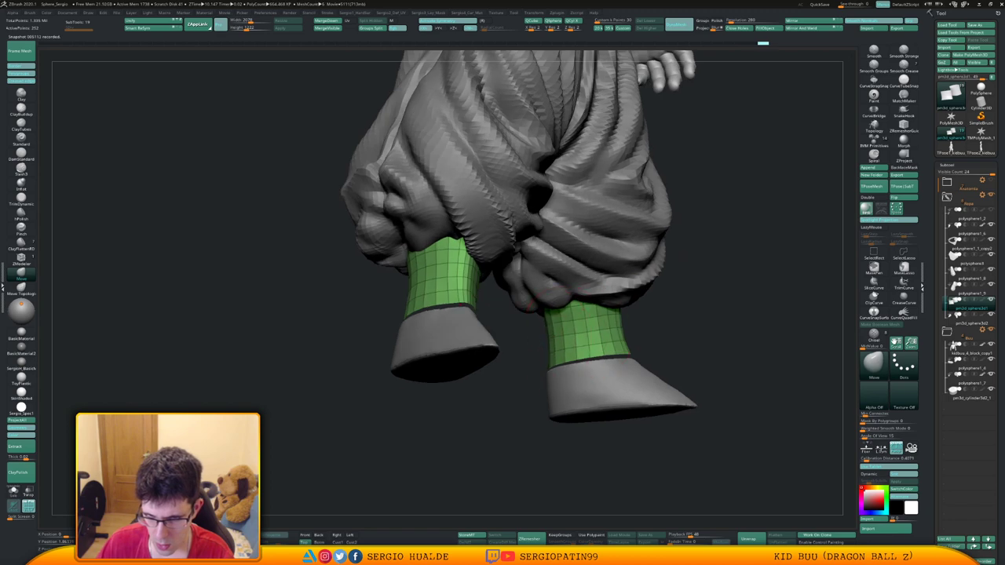
Isolate the ankle cuff subtool and duplicate it.
{"action": "mouse_move", "coordinate": [531, 306]}
{"action": "right_mouse_down"}
{"action": "mouse_move", "coordinate": [578, 338]}
{"action": "mouse_move", "coordinate": [589, 373]}
{"action": "mouse_move", "coordinate": [538, 354]}
{"action": "mouse_move", "coordinate": [604, 292]}
{"action": "mouse_move", "coordinate": [571, 310]}
{"action": "mouse_move", "coordinate": [617, 294]}
{"action": "mouse_move", "coordinate": [651, 333]}
{"action": "mouse_move", "coordinate": [541, 338]}
{"action": "right_mouse_up"}
{"action": "key", "text": "alt+s"}
{"action": "key", "text": "ctrl+shift+d"}
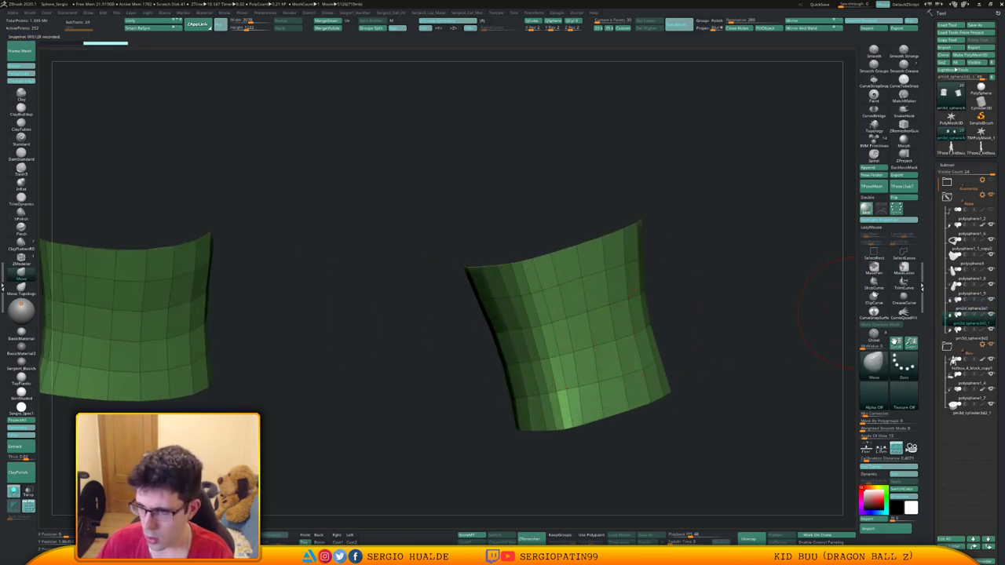
Select the original cuff subtool and configure Panel Loops with a single loop, Bevel 0 and an adjusted thickness.
{"action": "left_click", "coordinate": [970, 306]}
{"action": "right_click_drag", "start_coordinate": [698, 277], "coordinate": [649, 305]}
{"action": "key", "text": "shift+r"}
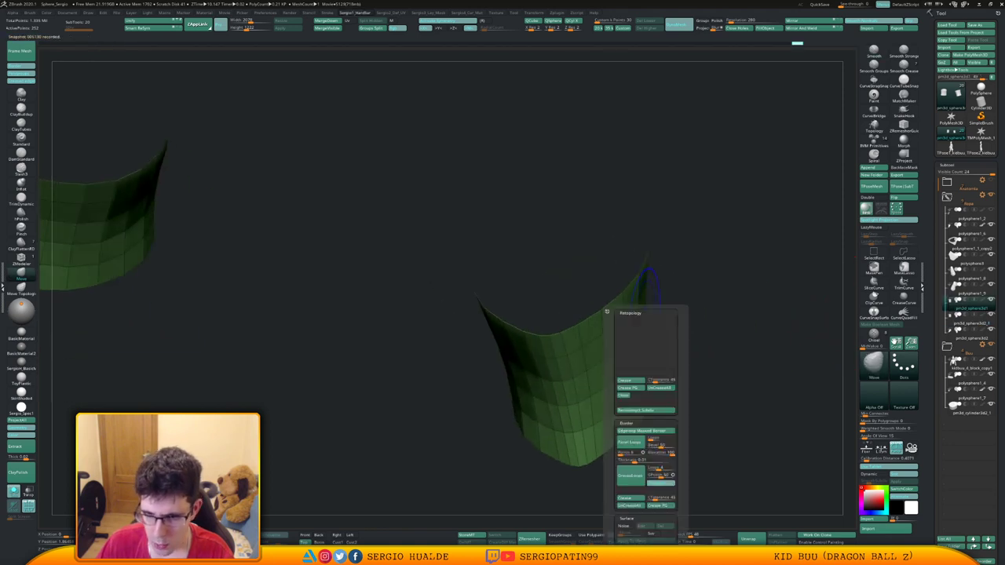
{"action": "left_click", "coordinate": [660, 446]}
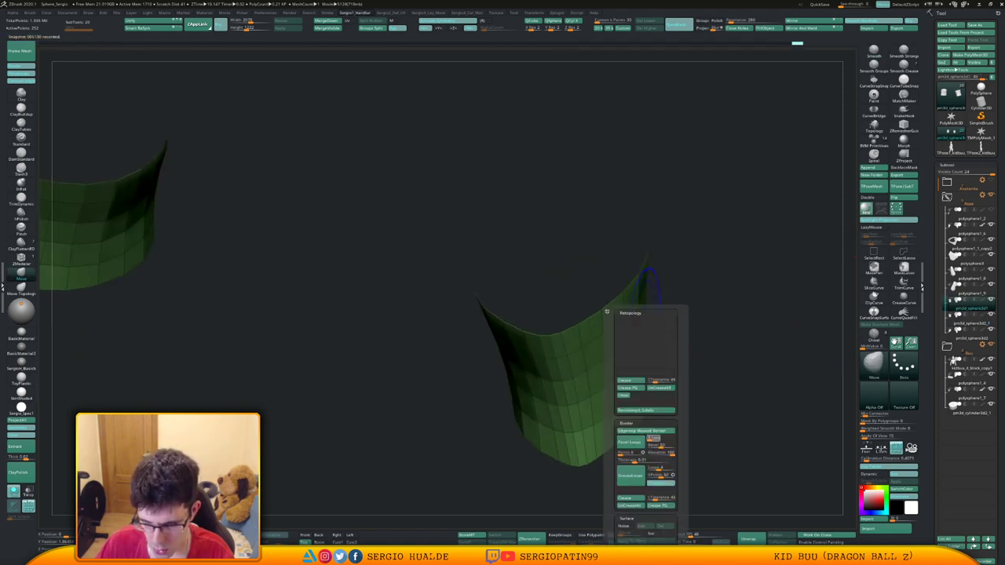
{"action": "left_click_drag", "start_coordinate": [660, 446], "coordinate": [638, 461]}
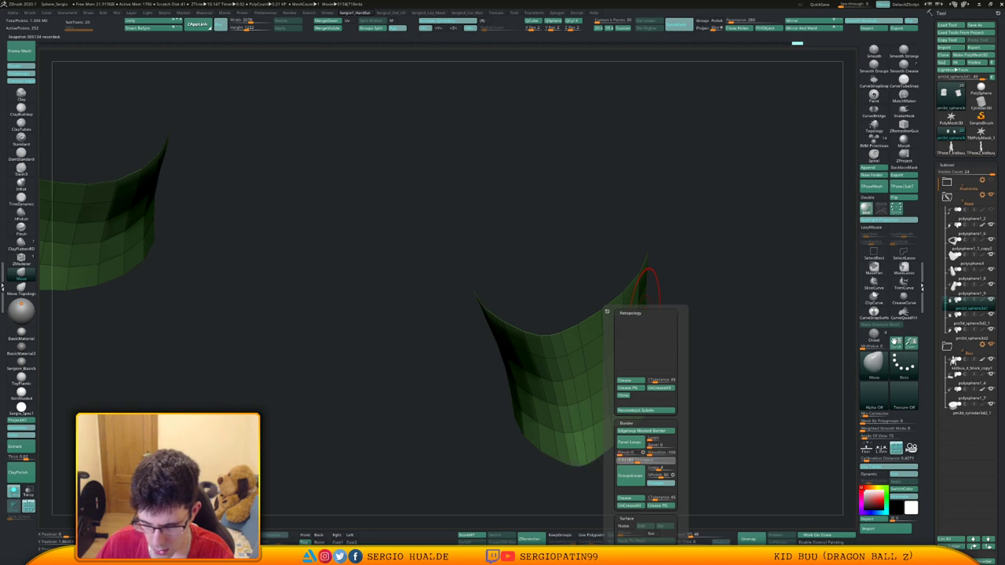
Try thickening the ankle cuffs with Panel Loops at different thicknesses, undoing each trial.
{"action": "left_click", "coordinate": [629, 443]}
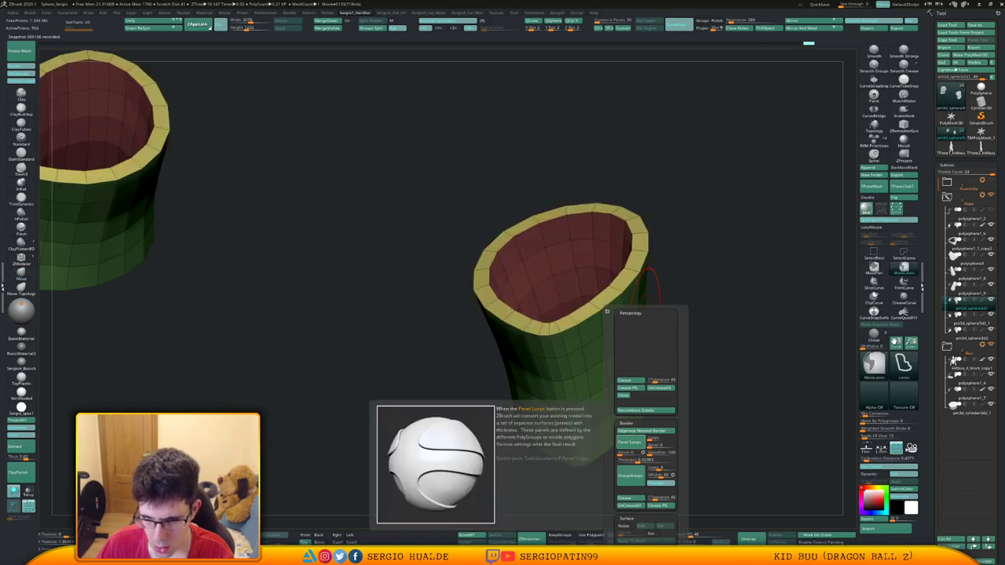
{"action": "key", "text": "ctrl+z"}
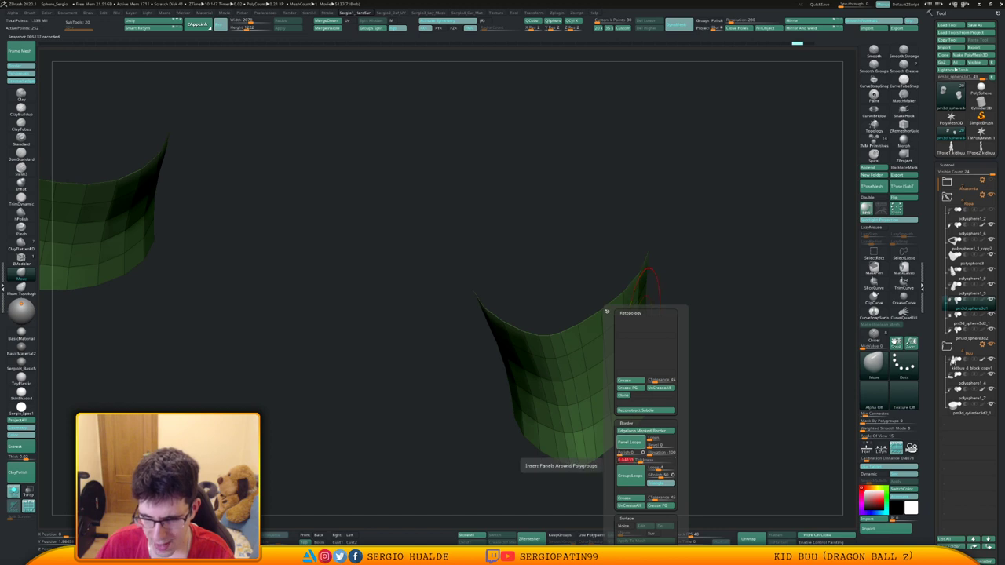
{"action": "left_click", "coordinate": [630, 443]}
{"action": "key", "text": "ctrl+z"}
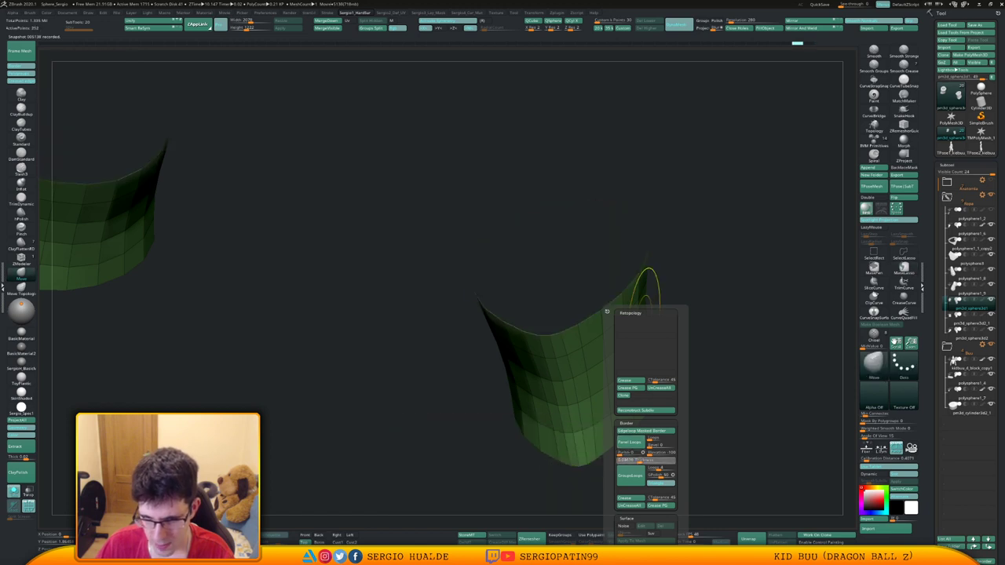
Thicken the ankle cuffs with Panel Loops and crease their polygroup borders.
{"action": "left_click", "coordinate": [629, 442]}
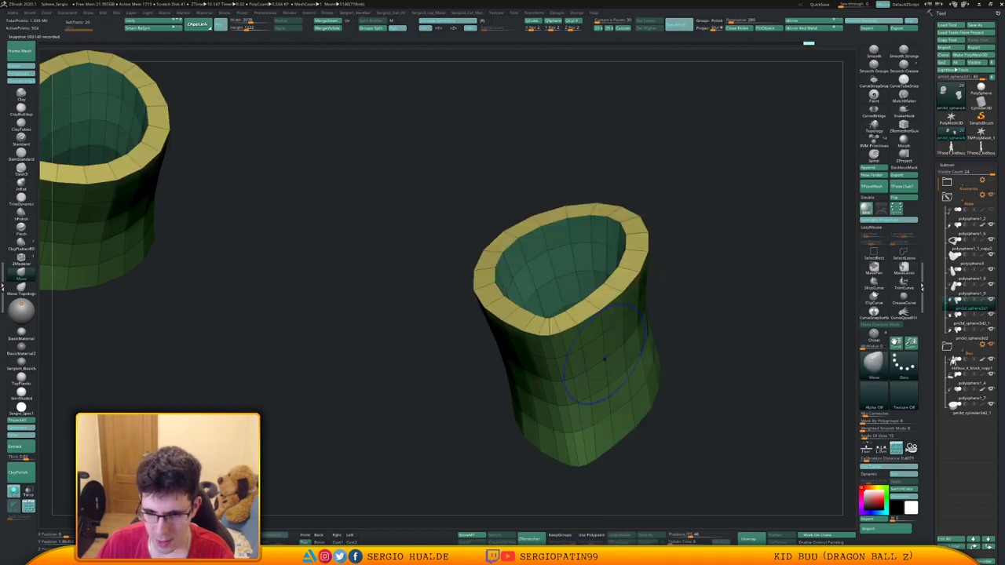
{"action": "key", "text": "shift+1"}
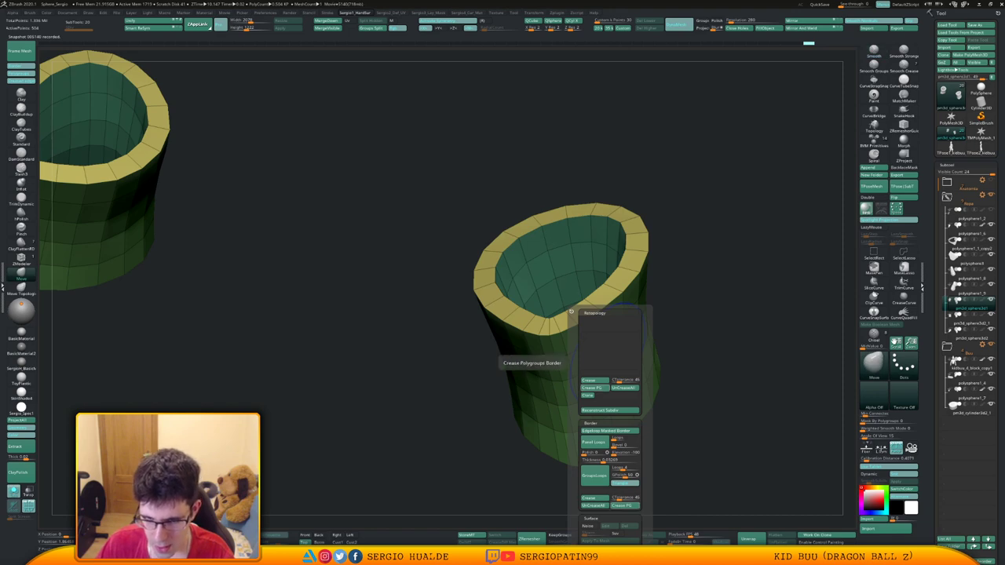
{"action": "left_click", "coordinate": [594, 388]}
Subdivide the thickened cuffs twice with the polyframe turned off, and return to the lowest subdivision level.
{"action": "key", "text": "ctrl+d"}
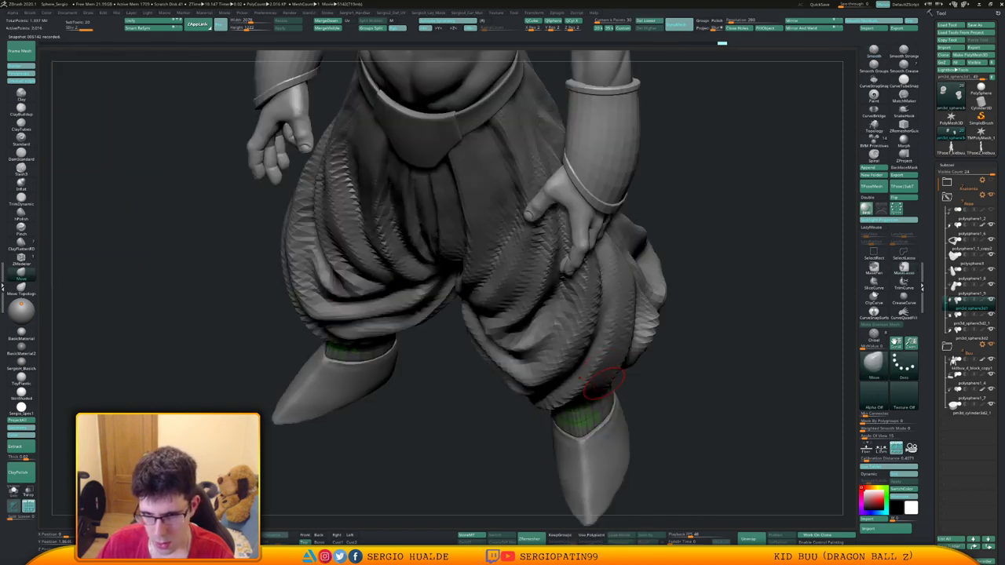
{"action": "key", "text": "alt+s"}
{"action": "left_click_drag", "start_coordinate": [651, 367], "coordinate": [658, 388]}
{"action": "key", "text": "shift+f"}
{"action": "key", "text": "ctrl+d"}
{"action": "left_click_drag", "start_coordinate": [721, 372], "coordinate": [633, 410]}
{"action": "key", "text": "shift+d"}
{"action": "key", "text": "shift+d"}
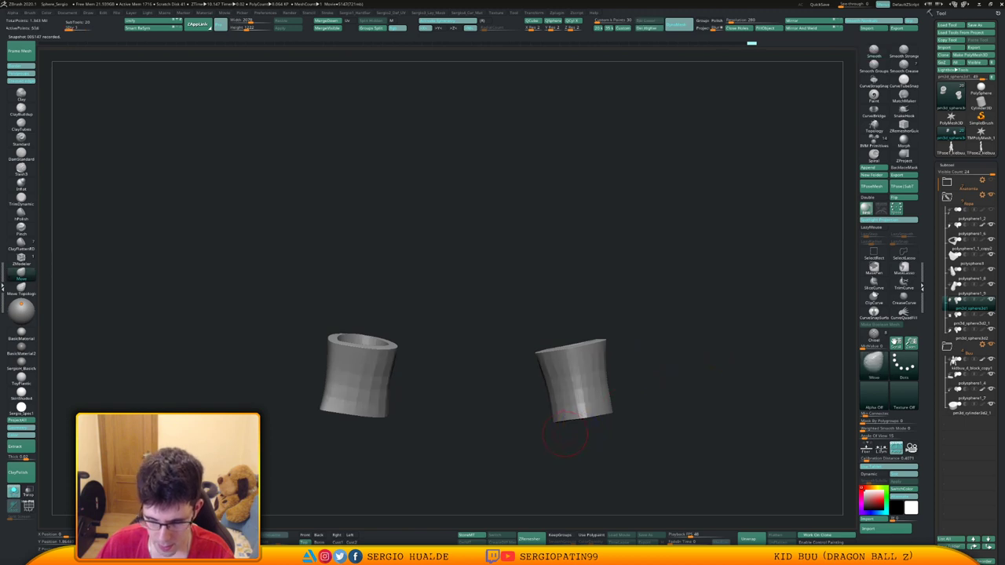
Refine the cuffs' shape with a resized Move brush at the lowest level, and go back up to subdivision level 3.
{"action": "key", "text": "s"}
{"action": "left_click_drag", "start_coordinate": [581, 434], "coordinate": [591, 435]}
{"action": "key", "text": "s"}
{"action": "left_click_drag", "start_coordinate": [582, 470], "coordinate": [561, 425]}
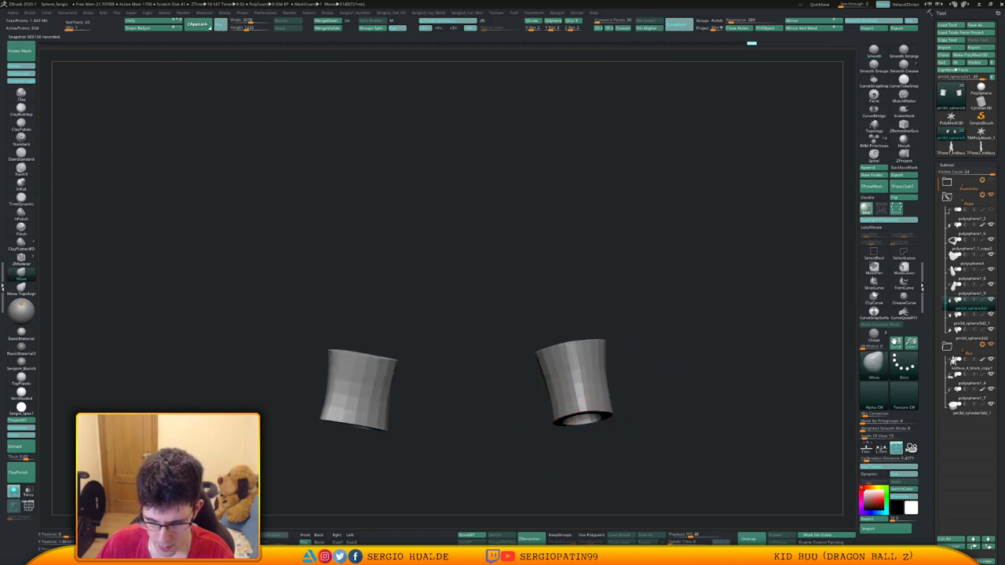
{"action": "left_click_drag", "start_coordinate": [629, 377], "coordinate": [550, 369]}
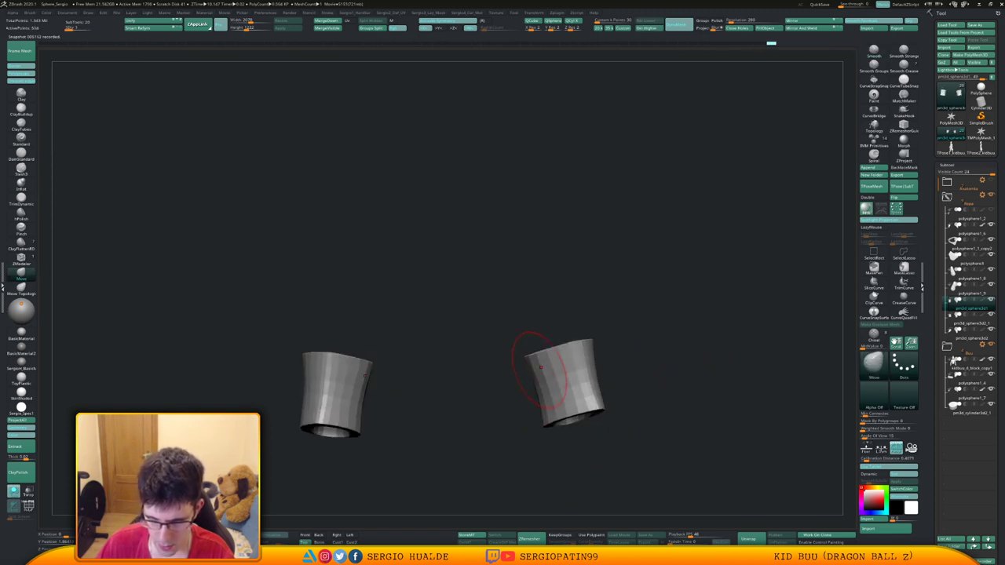
{"action": "key", "text": "d"}
{"action": "key", "text": "d"}
{"action": "left_click_drag", "start_coordinate": [652, 349], "coordinate": [635, 366]}
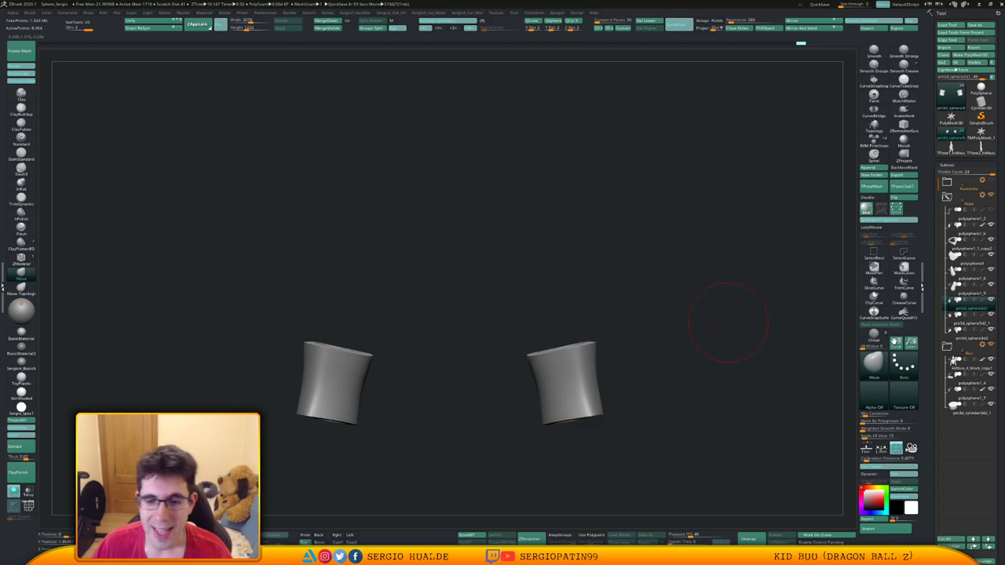
Select the duplicated thin cuff subtool, isolate it and turn on the polyframe.
{"action": "left_click_drag", "start_coordinate": [723, 369], "coordinate": [628, 355]}
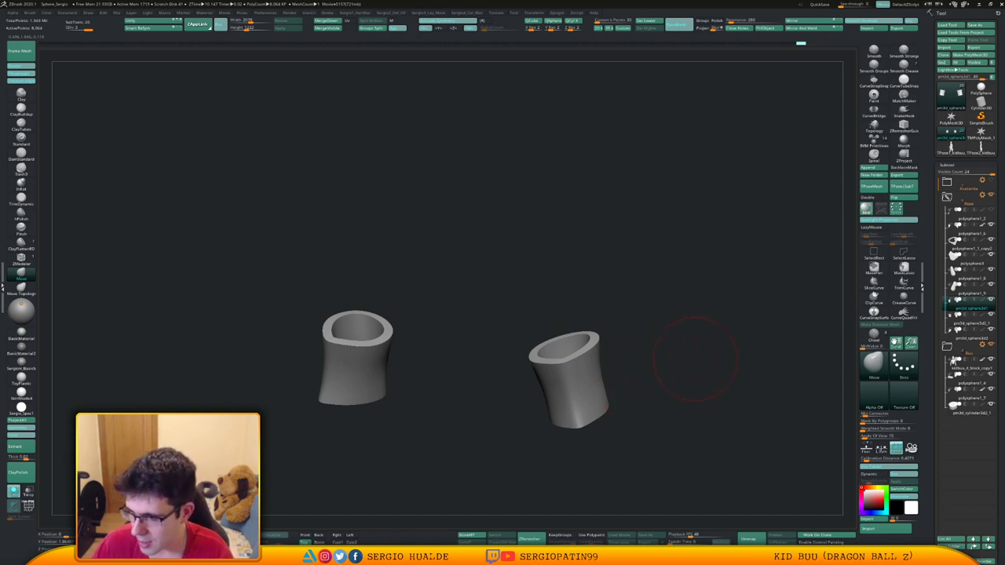
{"action": "left_click_drag", "start_coordinate": [697, 358], "coordinate": [707, 376]}
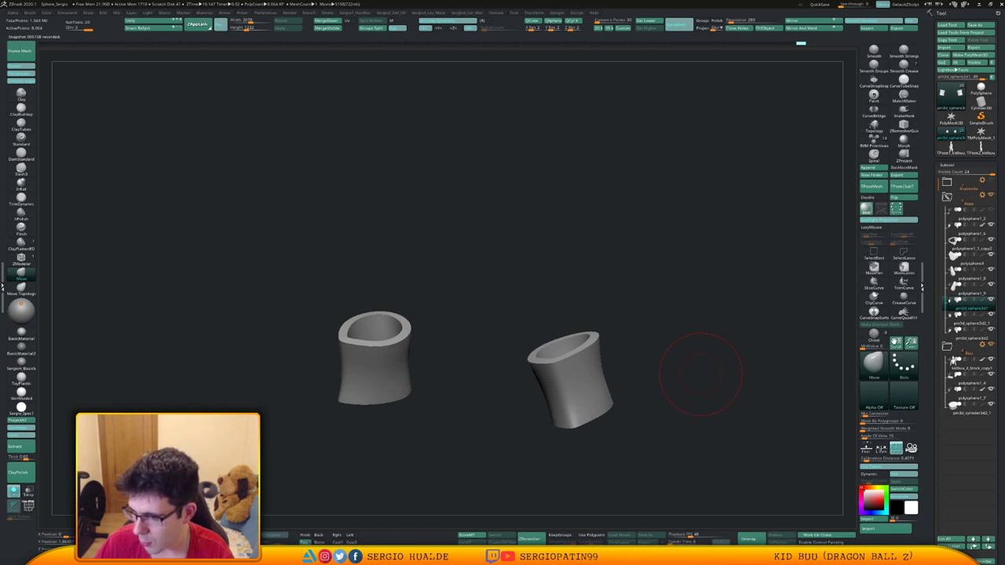
{"action": "mouse_move", "coordinate": [703, 377]}
{"action": "right_mouse_down"}
{"action": "mouse_move", "coordinate": [697, 359]}
{"action": "mouse_move", "coordinate": [696, 388]}
{"action": "right_mouse_up"}
{"action": "key", "text": "alt+s"}
{"action": "left_click", "coordinate": [971, 319]}
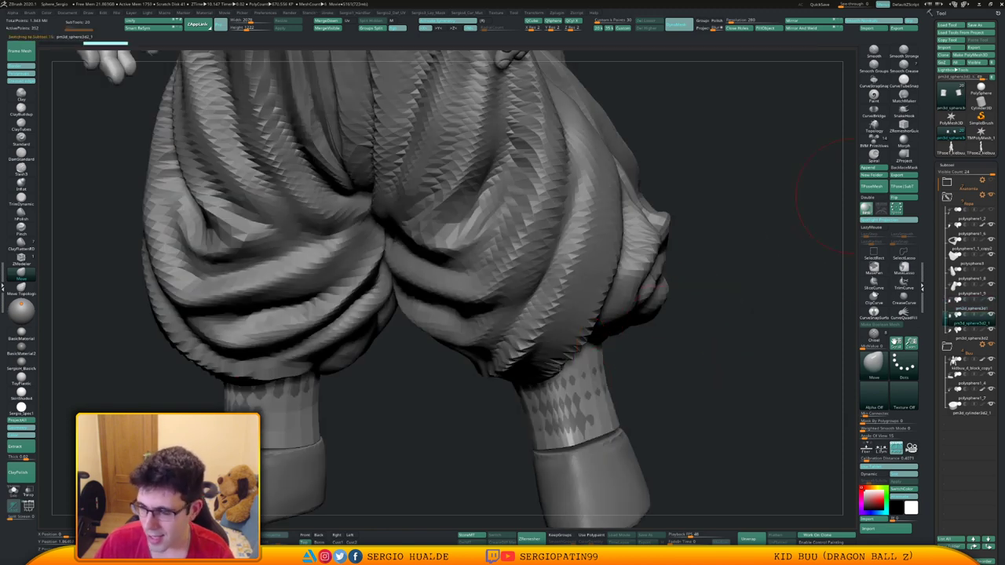
{"action": "key", "text": "alt+s"}
{"action": "right_click_drag", "start_coordinate": [635, 325], "coordinate": [641, 287], "text": "alt"}
{"action": "key", "text": "shift+f"}
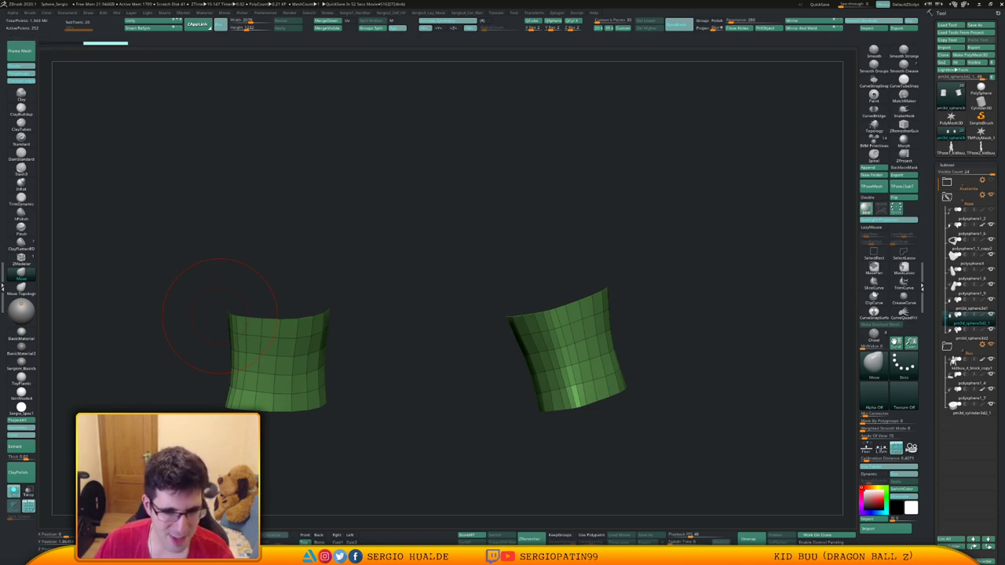
Hide and delete the middle polygons of the duplicated cuffs, keeping only the uppermost and lowest loops as rings.
{"action": "left_click_drag", "start_coordinate": [219, 316], "coordinate": [476, 245]}
{"action": "left_click_drag", "start_coordinate": [477, 245], "coordinate": [263, 312]}
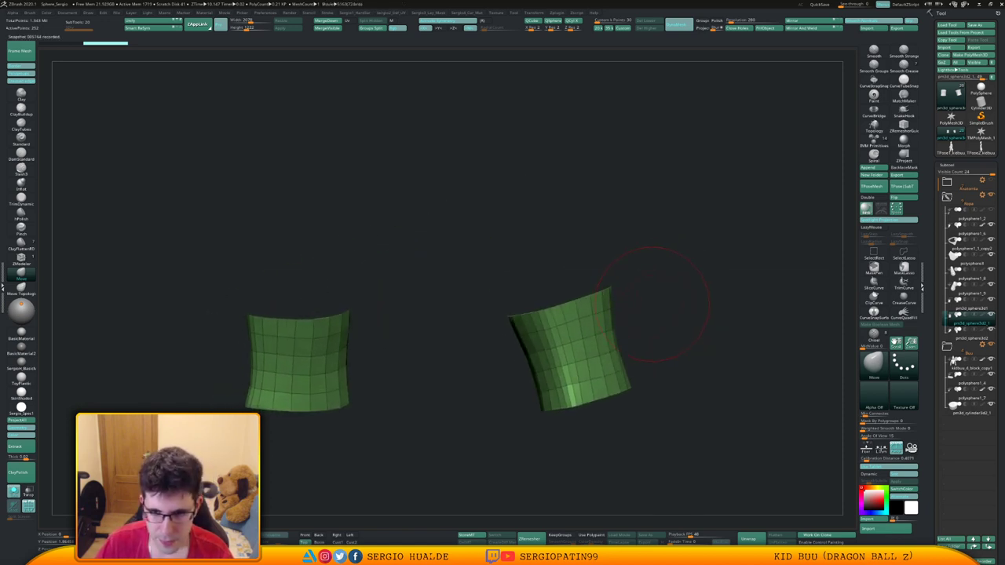
{"action": "left_click_drag", "start_coordinate": [631, 317], "coordinate": [519, 359], "text": "ctrl+alt+shift"}
{"action": "left_click", "coordinate": [903, 254]}
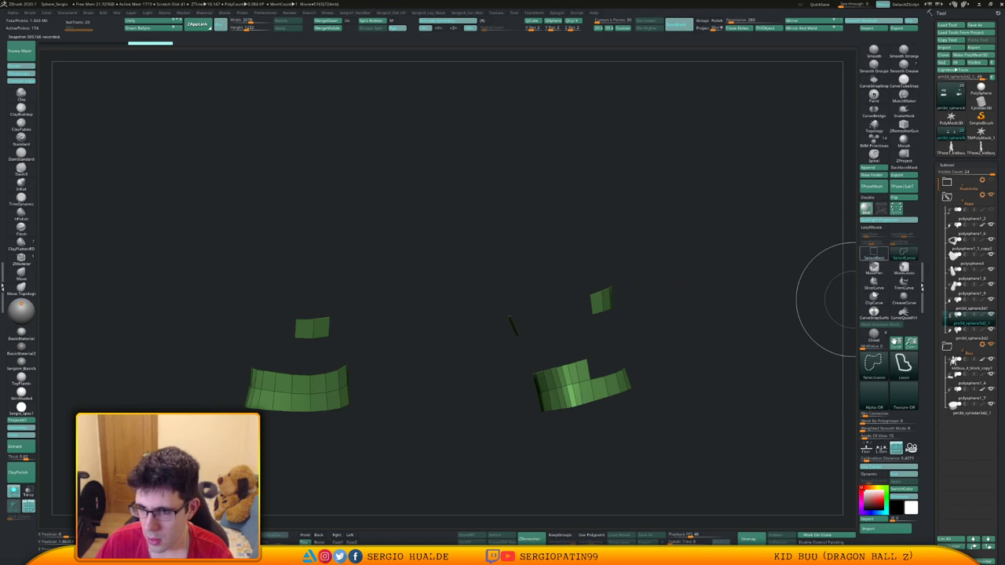
{"action": "left_click", "coordinate": [644, 309], "text": "ctrl+shift"}
{"action": "mouse_move", "coordinate": [629, 318]}
{"action": "left_mouse_down", "text": "ctrl+alt+shift"}
{"action": "mouse_move", "coordinate": [553, 339]}
{"action": "mouse_move", "coordinate": [577, 366]}
{"action": "mouse_move", "coordinate": [634, 329]}
{"action": "mouse_move", "coordinate": [774, 336]}
{"action": "mouse_move", "coordinate": [662, 338]}
{"action": "left_mouse_up", "text": "ctrl+alt+shift"}
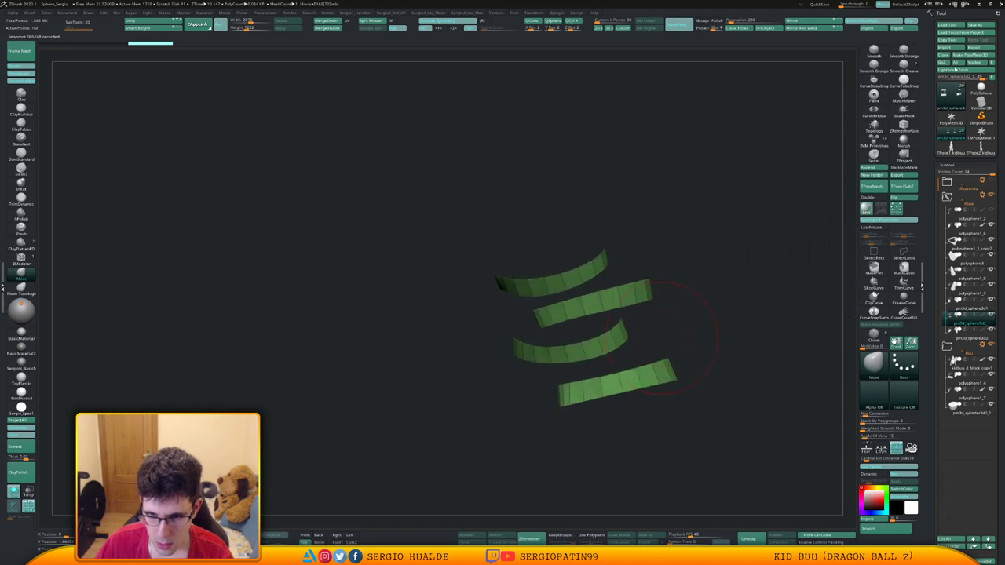
{"action": "key", "text": "Delete"}
Smooth the remaining ring loops with the Polish By Groups deformation.
{"action": "key", "text": "2"}
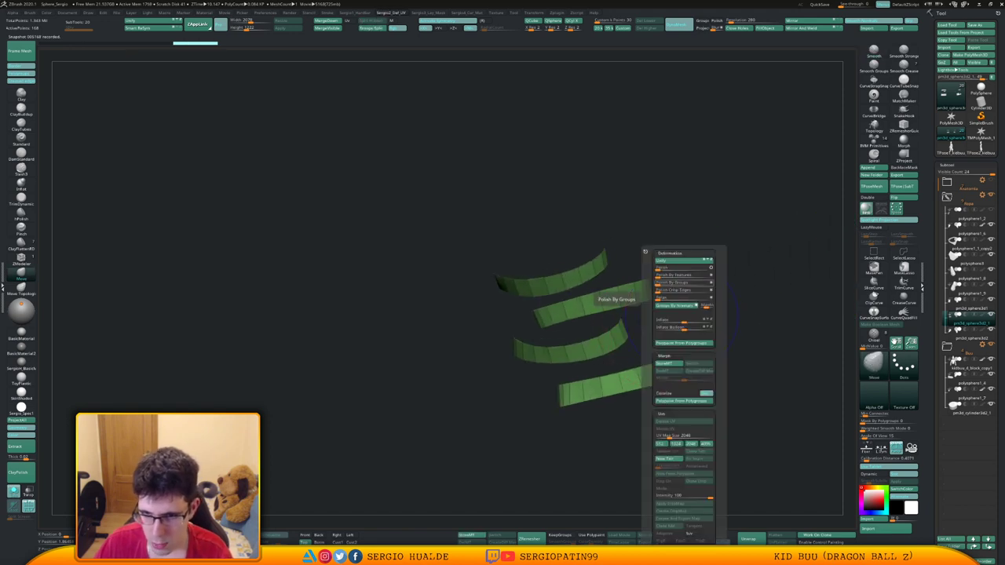
{"action": "left_click", "coordinate": [675, 276]}
{"action": "left_click_drag", "start_coordinate": [664, 276], "coordinate": [685, 276]}
{"action": "left_click_drag", "start_coordinate": [730, 326], "coordinate": [673, 323]}
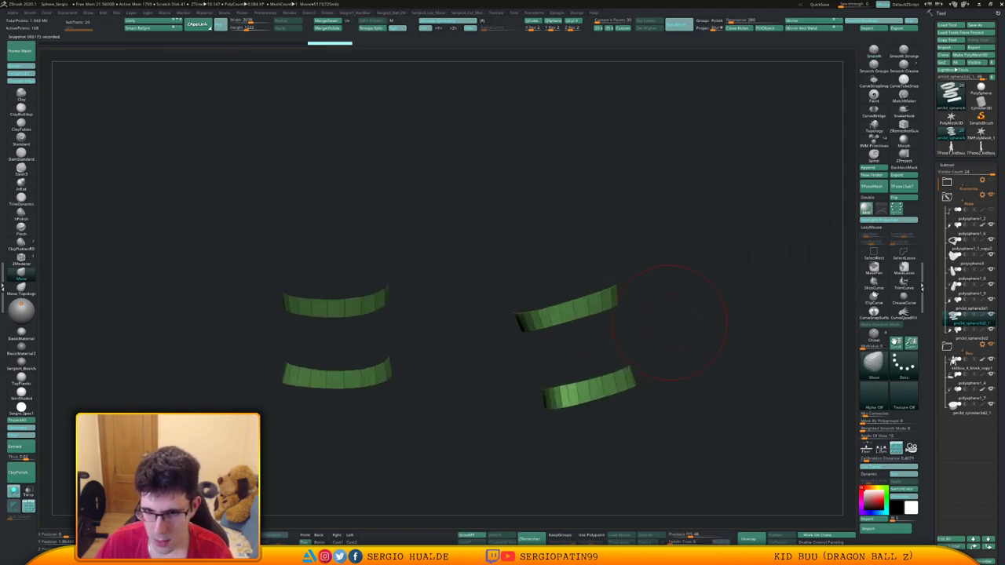
Adjust the Panel Loops elevation and thickness, and thicken the loops into solid rings with the other subtools shown.
{"action": "key", "text": "1"}
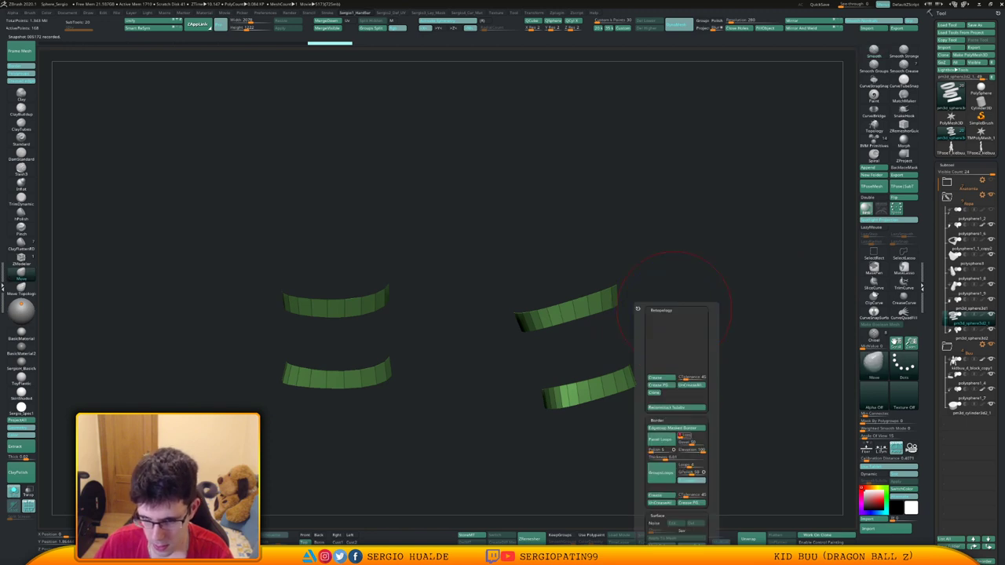
{"action": "left_click", "coordinate": [692, 450]}
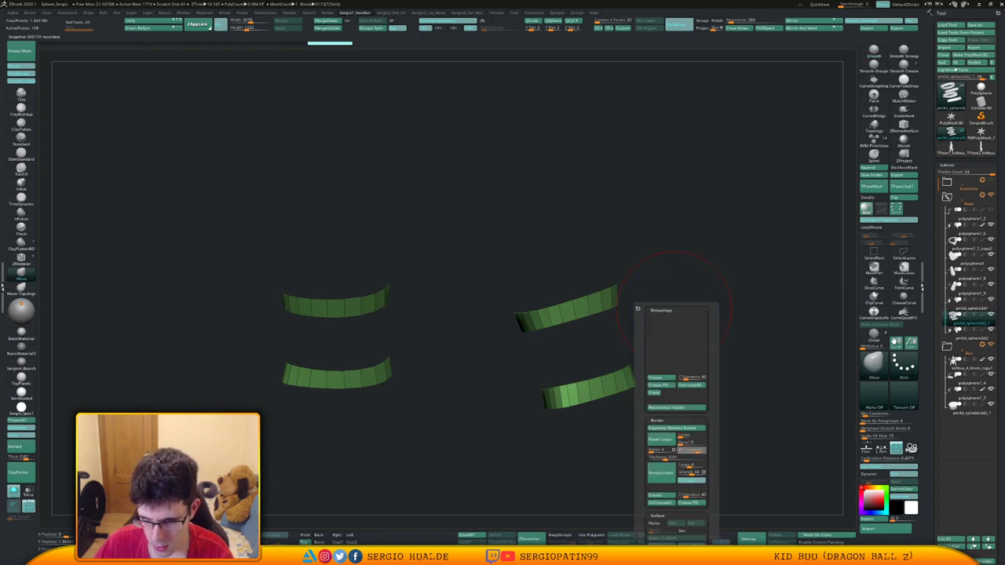
{"action": "left_click_drag", "start_coordinate": [653, 451], "coordinate": [668, 458]}
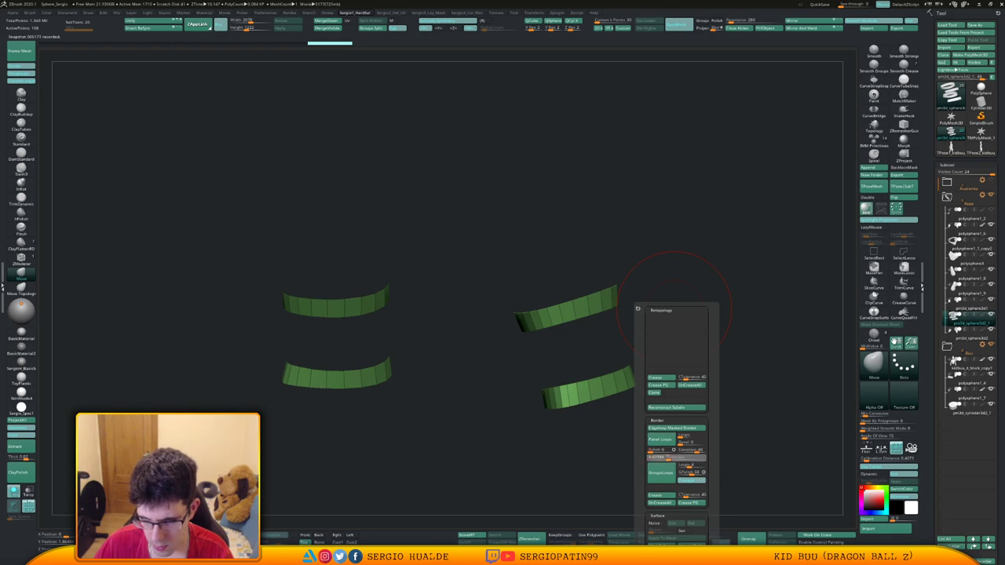
{"action": "left_click", "coordinate": [660, 439]}
{"action": "key", "text": "alt+s"}
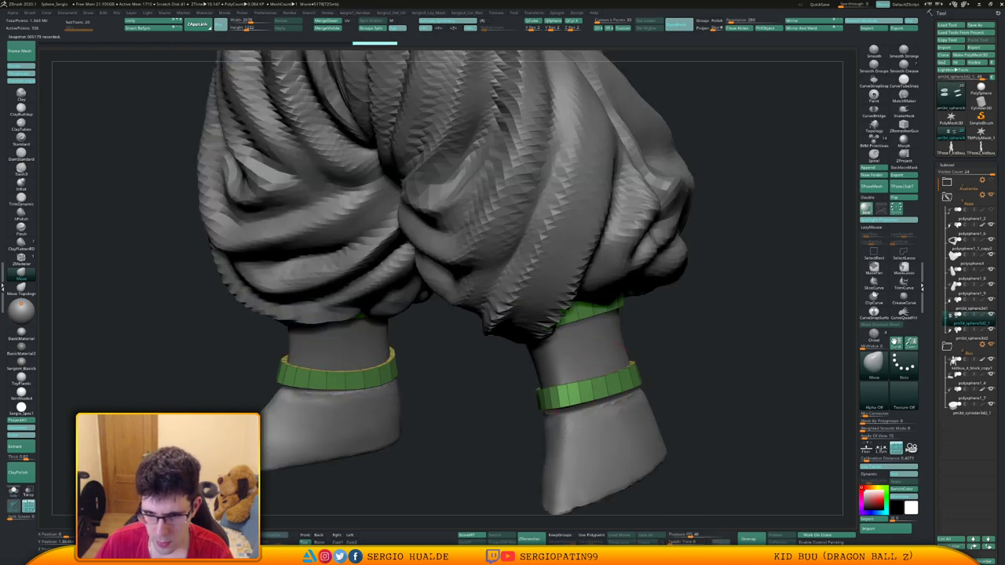
{"action": "left_click_drag", "start_coordinate": [647, 377], "coordinate": [606, 404]}
{"action": "key", "text": "ctrl+z"}
{"action": "key", "text": "1"}
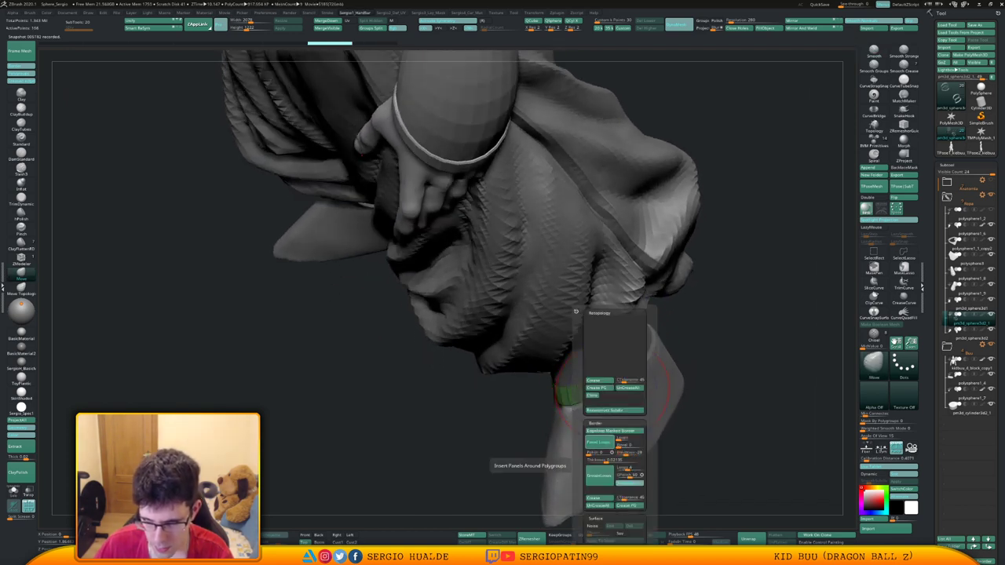
{"action": "left_click", "coordinate": [600, 442]}
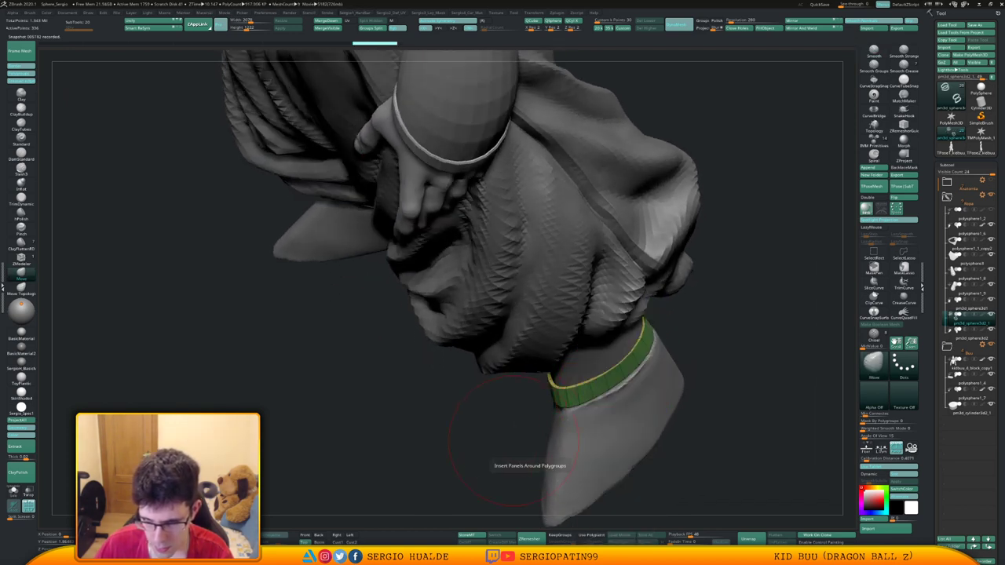
Turn off the polyframe and undo the trial subdivision of the rings.
{"action": "right_click_drag", "start_coordinate": [581, 428], "coordinate": [658, 382]}
{"action": "key", "text": "shift+f"}
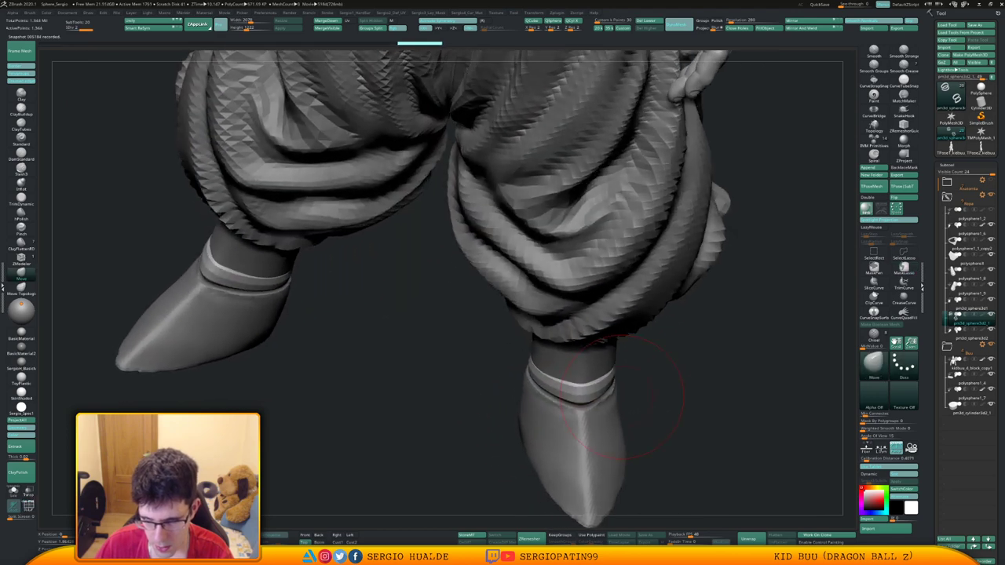
{"action": "key", "text": "ctrl+z"}
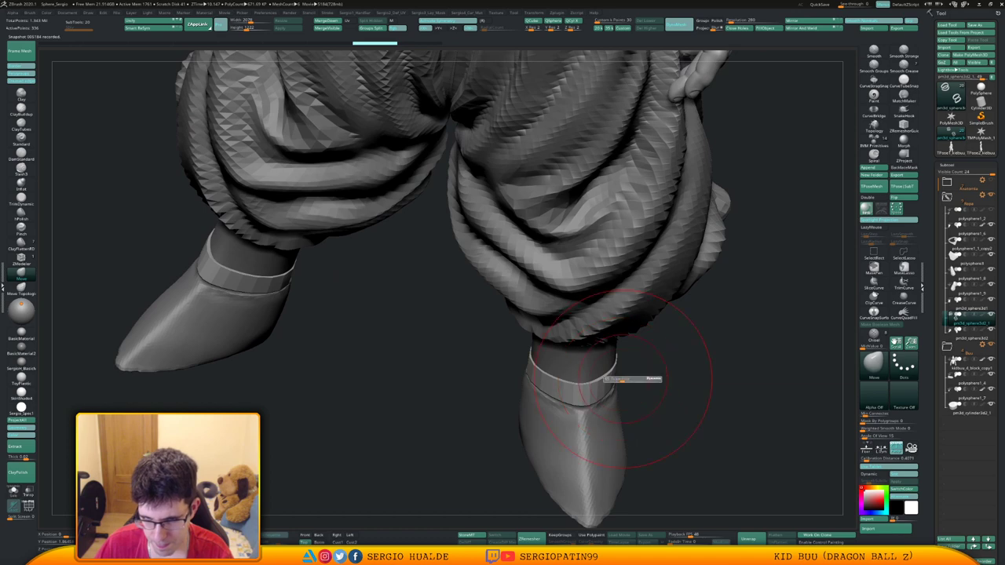
Fit the lower rings around the ankles with the Move brush at the lowest subdivision level.
{"action": "right_click_drag", "start_coordinate": [654, 374], "coordinate": [618, 369]}
{"action": "left_click_drag", "start_coordinate": [618, 369], "coordinate": [622, 366]}
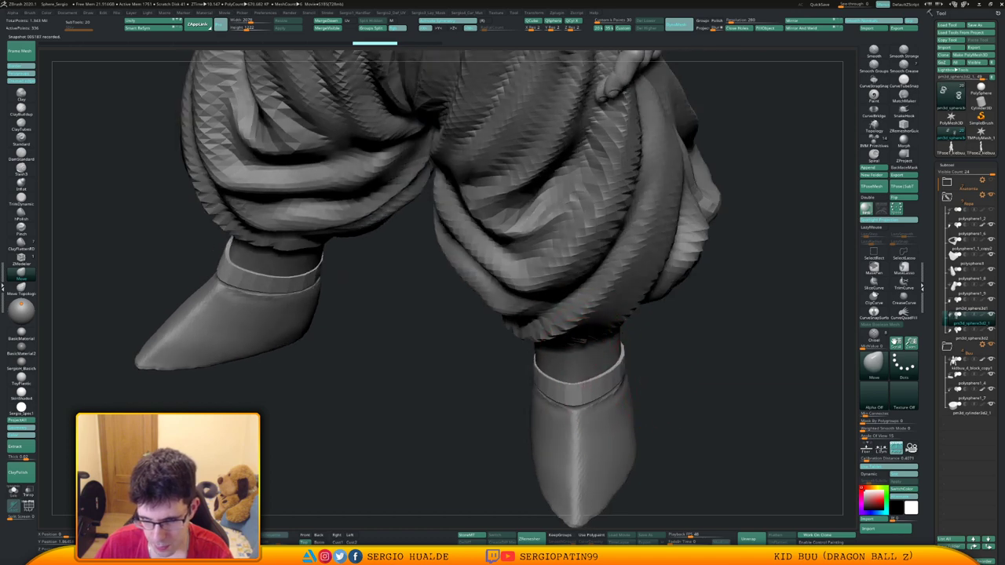
{"action": "left_click_drag", "start_coordinate": [539, 364], "coordinate": [534, 362]}
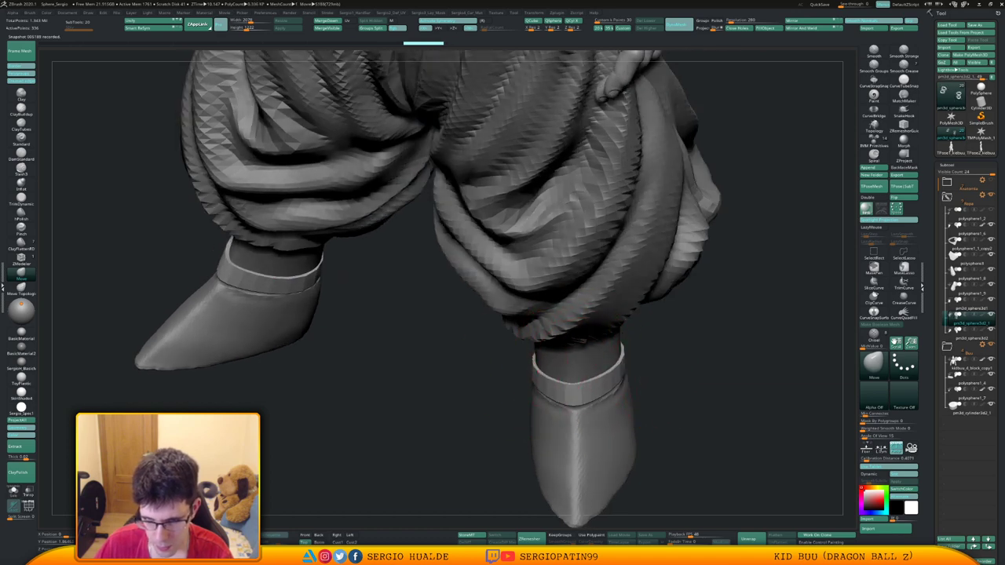
{"action": "right_click_drag", "start_coordinate": [536, 364], "coordinate": [544, 336]}
{"action": "left_click_drag", "start_coordinate": [548, 366], "coordinate": [546, 369]}
{"action": "right_click_drag", "start_coordinate": [472, 364], "coordinate": [509, 366]}
{"action": "mouse_move", "coordinate": [507, 366]}
{"action": "left_mouse_down"}
{"action": "mouse_move", "coordinate": [496, 366]}
{"action": "mouse_move", "coordinate": [539, 370]}
{"action": "left_mouse_up"}
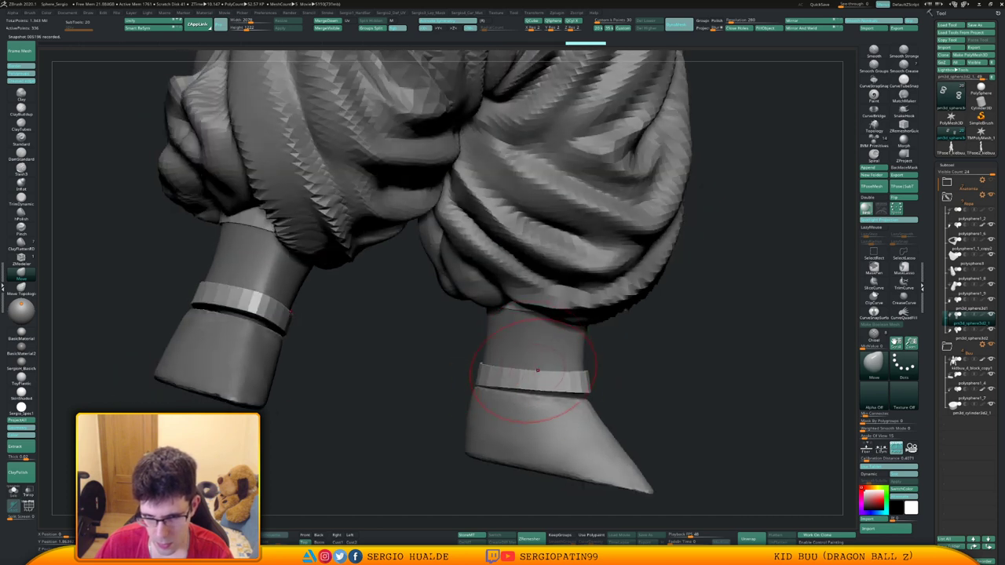
{"action": "right_click_drag", "start_coordinate": [543, 367], "coordinate": [541, 368]}
{"action": "left_click_drag", "start_coordinate": [541, 368], "coordinate": [536, 367]}
Resize the Move brush and refine the lower rings' contour where the cuffs meet the shoes.
{"action": "mouse_move", "coordinate": [597, 386]}
{"action": "left_mouse_down", "text": "ctrl"}
{"action": "mouse_move", "coordinate": [536, 385]}
{"action": "mouse_move", "coordinate": [603, 384]}
{"action": "left_mouse_up", "text": "ctrl"}
{"action": "key", "text": "s"}
{"action": "mouse_move", "coordinate": [529, 371]}
{"action": "left_mouse_down"}
{"action": "mouse_move", "coordinate": [498, 369]}
{"action": "mouse_move", "coordinate": [509, 366]}
{"action": "left_mouse_up"}
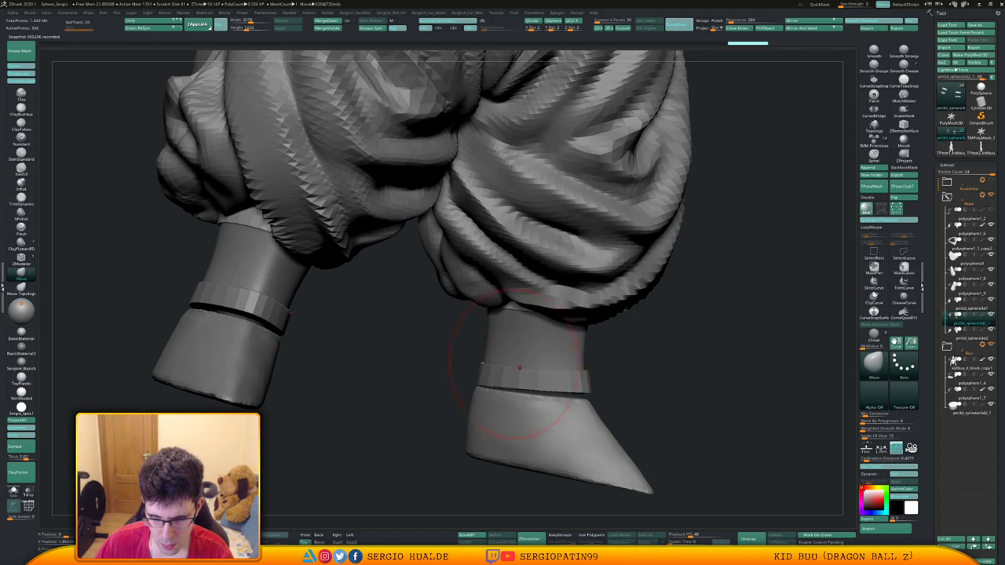
{"action": "mouse_move", "coordinate": [667, 420]}
{"action": "left_mouse_down"}
{"action": "mouse_move", "coordinate": [538, 389]}
{"action": "mouse_move", "coordinate": [424, 389]}
{"action": "left_mouse_up"}
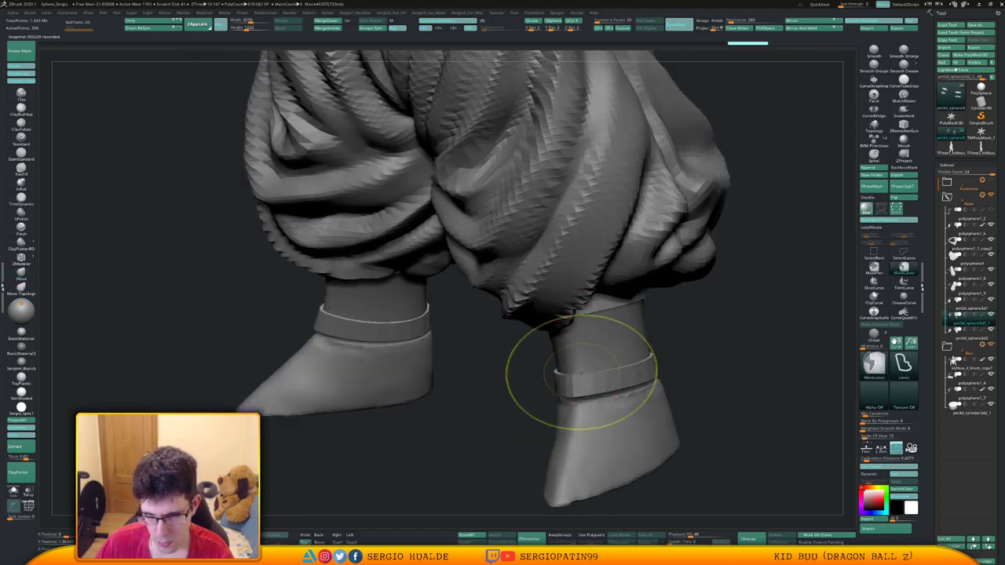
{"action": "left_click_drag", "start_coordinate": [572, 374], "coordinate": [594, 381]}
{"action": "mouse_move", "coordinate": [699, 388]}
{"action": "left_mouse_down"}
{"action": "mouse_move", "coordinate": [558, 375]}
{"action": "mouse_move", "coordinate": [644, 388]}
{"action": "mouse_move", "coordinate": [624, 387]}
{"action": "left_mouse_up"}
{"action": "left_click_drag", "start_coordinate": [646, 383], "coordinate": [639, 384]}
{"action": "left_click_drag", "start_coordinate": [718, 386], "coordinate": [599, 368]}
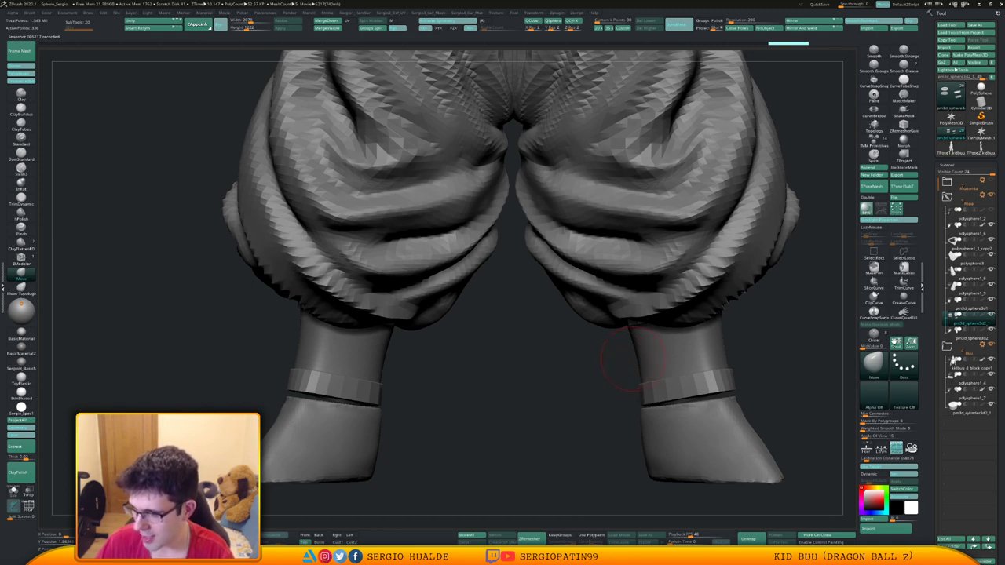
Isolate the rings, mask the upper ones, and show the rest of the character again.
{"action": "mouse_move", "coordinate": [632, 359]}
{"action": "left_mouse_down", "text": "alt"}
{"action": "mouse_move", "coordinate": [589, 390]}
{"action": "mouse_move", "coordinate": [678, 370]}
{"action": "mouse_move", "coordinate": [719, 384]}
{"action": "mouse_move", "coordinate": [676, 363]}
{"action": "mouse_move", "coordinate": [648, 377]}
{"action": "left_mouse_up", "text": "alt"}
{"action": "key", "text": "alt+shift+s"}
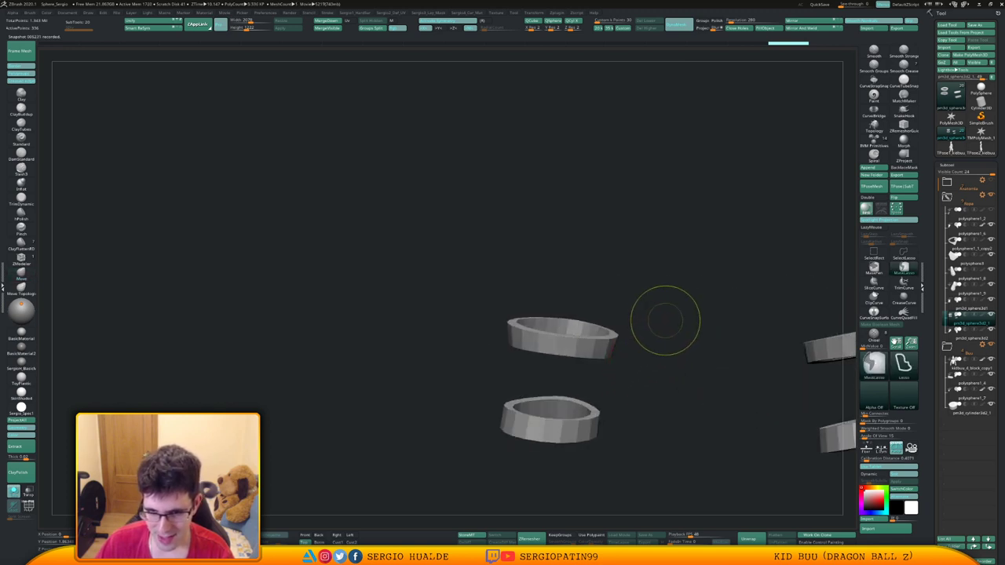
{"action": "mouse_move", "coordinate": [666, 321]}
{"action": "left_mouse_down"}
{"action": "mouse_move", "coordinate": [633, 299]}
{"action": "mouse_move", "coordinate": [655, 302]}
{"action": "left_mouse_up"}
{"action": "mouse_move", "coordinate": [644, 290]}
{"action": "left_mouse_down", "text": "ctrl"}
{"action": "mouse_move", "coordinate": [533, 271]}
{"action": "mouse_move", "coordinate": [542, 325]}
{"action": "mouse_move", "coordinate": [612, 359]}
{"action": "left_mouse_up", "text": "ctrl"}
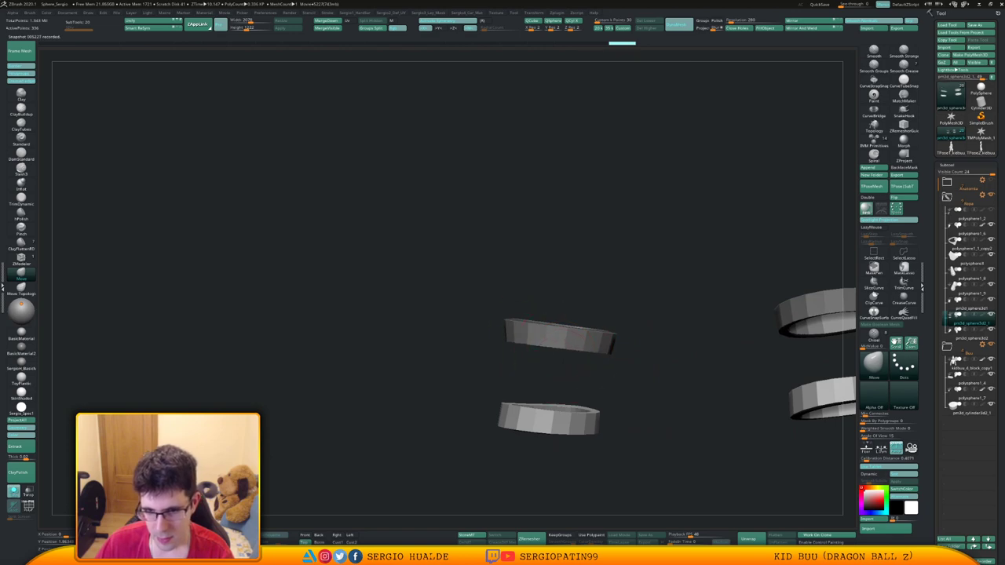
{"action": "left_click_drag", "start_coordinate": [652, 384], "coordinate": [668, 428], "text": "ctrl"}
{"action": "key", "text": "alt+s"}
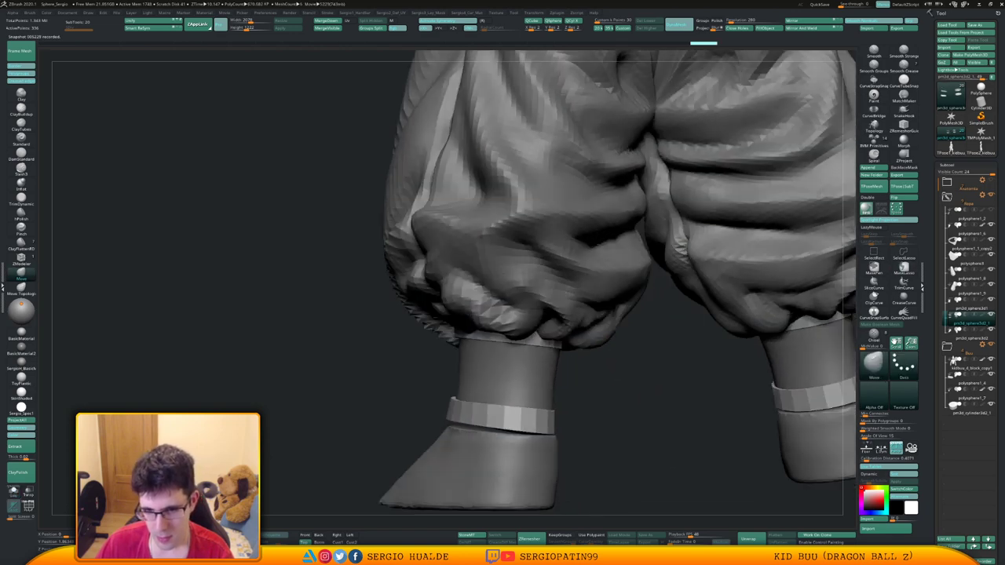
Subdivide the rings once.
{"action": "right_click_drag", "start_coordinate": [550, 361], "coordinate": [576, 386]}
{"action": "key", "text": "ctrl+d"}
{"action": "right_click_drag", "start_coordinate": [508, 389], "coordinate": [684, 302]}
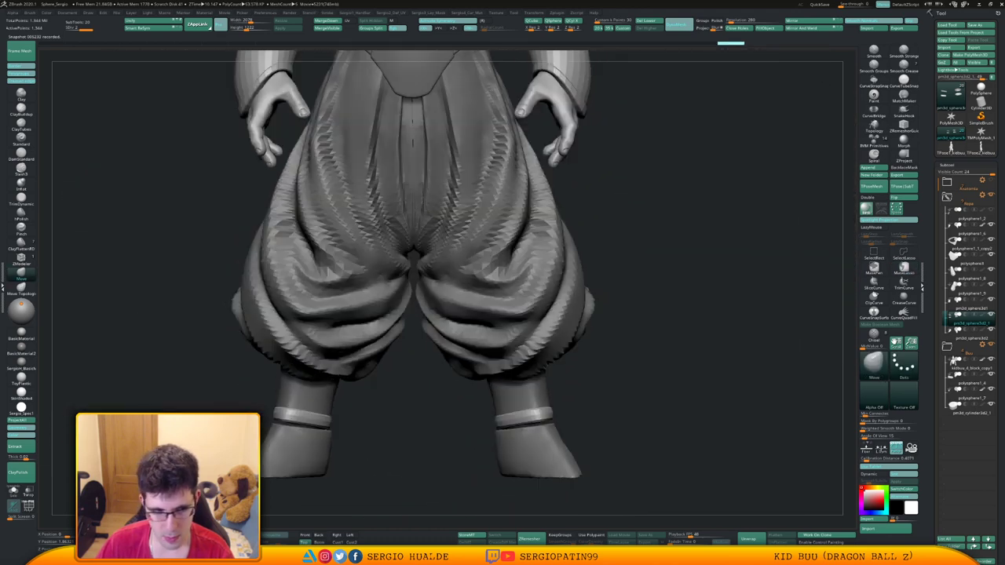
{"action": "right_click_drag", "start_coordinate": [548, 442], "coordinate": [567, 440], "text": "alt"}
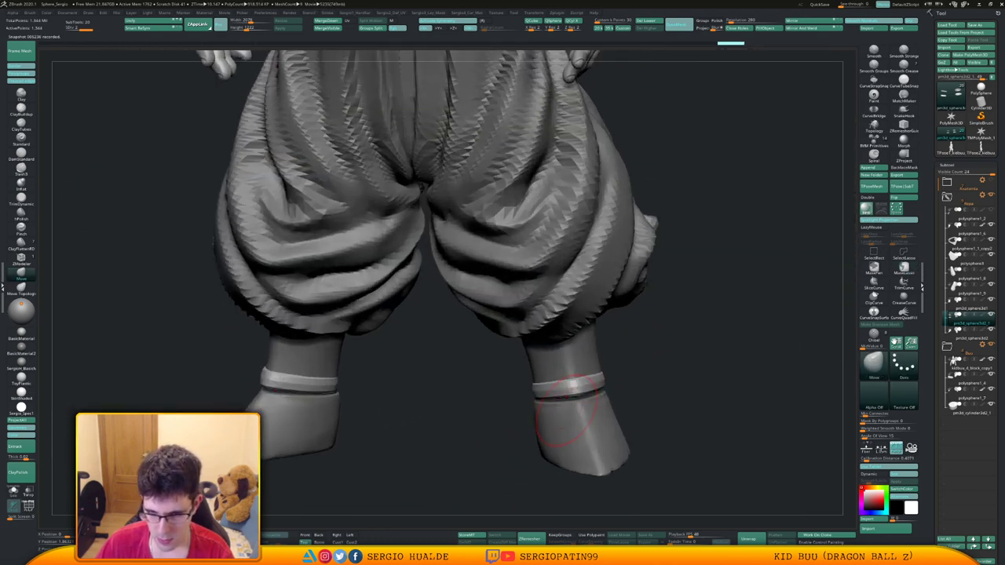
Adjust the subdivided lower rings against the front and sides of the ankles with the Move brush.
{"action": "right_click_drag", "start_coordinate": [570, 404], "coordinate": [618, 410]}
{"action": "left_click_drag", "start_coordinate": [554, 413], "coordinate": [548, 420]}
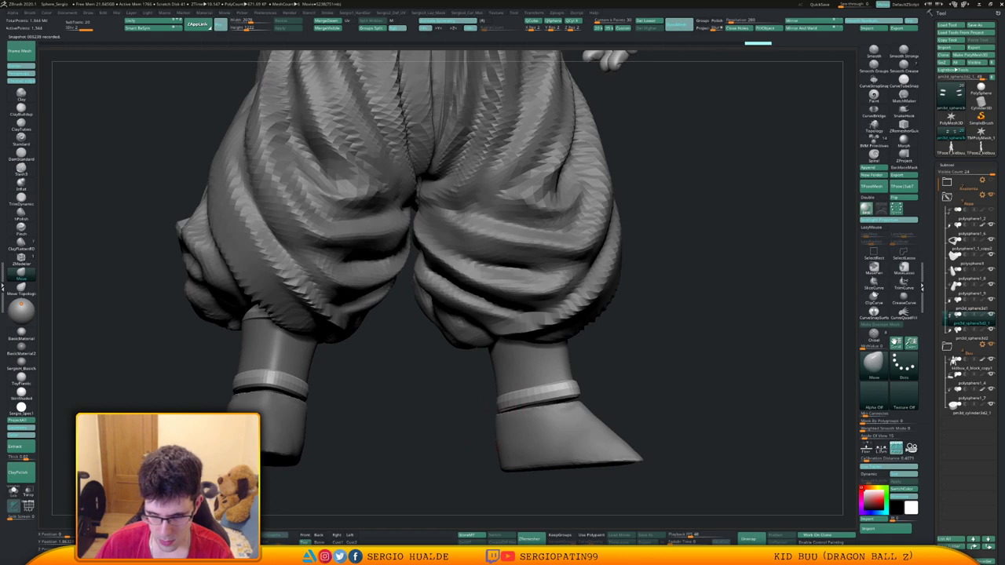
{"action": "right_click_drag", "start_coordinate": [548, 420], "coordinate": [580, 418]}
{"action": "left_click_drag", "start_coordinate": [490, 409], "coordinate": [531, 420]}
{"action": "mouse_move", "coordinate": [531, 419]}
{"action": "right_mouse_down"}
{"action": "mouse_move", "coordinate": [617, 416]}
{"action": "mouse_move", "coordinate": [528, 410]}
{"action": "right_mouse_up"}
Change the Move brush size and even out the lower rings around the back and underside of the ankles.
{"action": "key", "text": "s"}
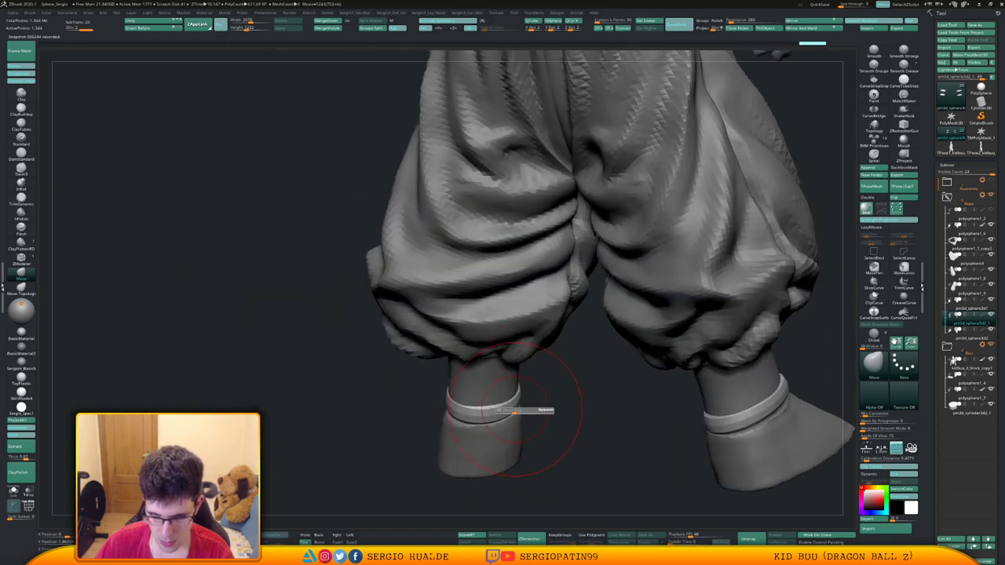
{"action": "left_click_drag", "start_coordinate": [539, 411], "coordinate": [511, 402]}
{"action": "left_click_drag", "start_coordinate": [442, 410], "coordinate": [451, 397]}
{"action": "mouse_move", "coordinate": [451, 397]}
{"action": "right_mouse_down"}
{"action": "mouse_move", "coordinate": [444, 376]}
{"action": "mouse_move", "coordinate": [474, 361]}
{"action": "mouse_move", "coordinate": [454, 359]}
{"action": "right_mouse_up"}
{"action": "left_click_drag", "start_coordinate": [454, 359], "coordinate": [451, 354]}
{"action": "right_click_drag", "start_coordinate": [476, 355], "coordinate": [499, 359]}
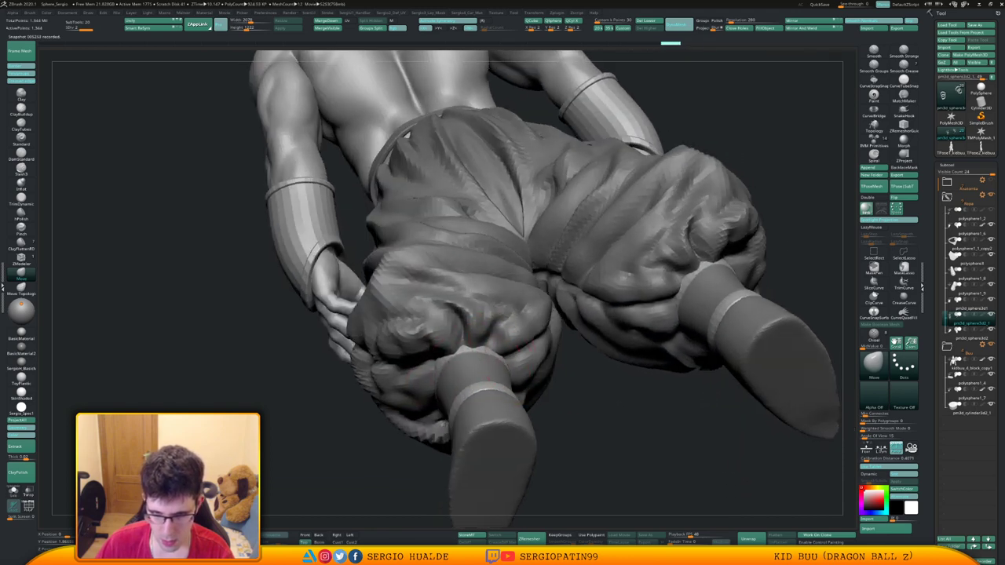
{"action": "left_click_drag", "start_coordinate": [498, 362], "coordinate": [495, 355]}
{"action": "mouse_move", "coordinate": [429, 355]}
{"action": "right_mouse_down"}
{"action": "mouse_move", "coordinate": [541, 349]}
{"action": "mouse_move", "coordinate": [417, 358]}
{"action": "right_mouse_up"}
{"action": "mouse_move", "coordinate": [439, 393]}
{"action": "left_mouse_down"}
{"action": "mouse_move", "coordinate": [481, 403]}
{"action": "mouse_move", "coordinate": [537, 394]}
{"action": "left_mouse_up"}
{"action": "mouse_move", "coordinate": [537, 395]}
{"action": "right_mouse_down"}
{"action": "mouse_move", "coordinate": [539, 450]}
{"action": "mouse_move", "coordinate": [544, 415]}
{"action": "mouse_move", "coordinate": [518, 408]}
{"action": "right_mouse_up"}
{"action": "left_click_drag", "start_coordinate": [440, 424], "coordinate": [577, 452]}
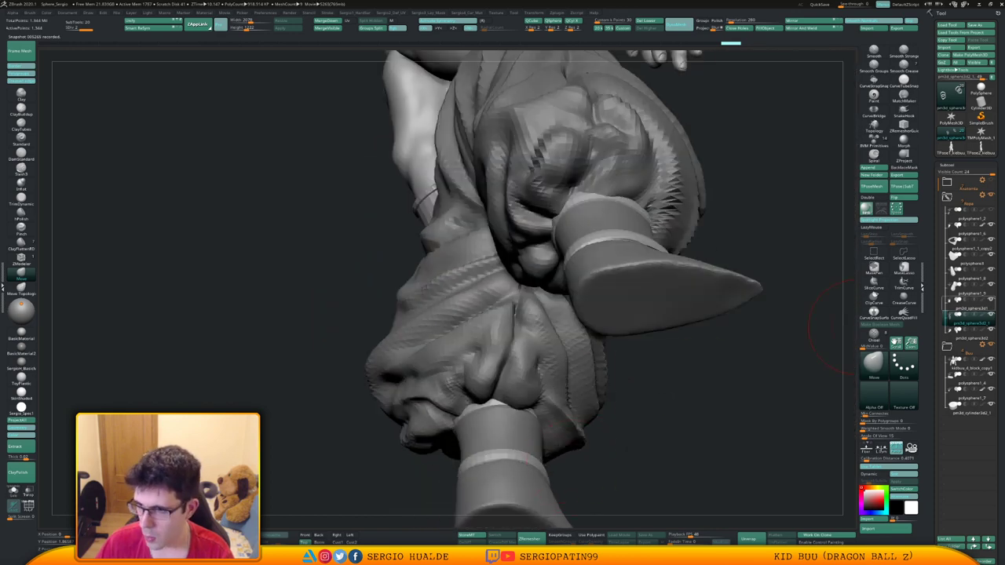
Hide the trousers and the neighbouring subtool that covers the cuffs, and fit the upper rings around the cuff openings.
{"action": "left_click", "coordinate": [991, 269]}
{"action": "left_click", "coordinate": [991, 286]}
{"action": "mouse_move", "coordinate": [707, 369]}
{"action": "left_mouse_down"}
{"action": "mouse_move", "coordinate": [585, 385]}
{"action": "mouse_move", "coordinate": [558, 412]}
{"action": "mouse_move", "coordinate": [542, 412]}
{"action": "left_mouse_up"}
{"action": "left_click_drag", "start_coordinate": [628, 471], "coordinate": [651, 420]}
{"action": "left_click_drag", "start_coordinate": [582, 479], "coordinate": [597, 440]}
{"action": "left_click_drag", "start_coordinate": [542, 410], "coordinate": [559, 417]}
{"action": "left_click_drag", "start_coordinate": [628, 440], "coordinate": [601, 491]}
{"action": "left_click_drag", "start_coordinate": [537, 415], "coordinate": [541, 410]}
Refine the upper and lower rings from several angles with the Move brush so they wrap the cuffs evenly.
{"action": "left_click_drag", "start_coordinate": [601, 425], "coordinate": [595, 421]}
{"action": "mouse_move", "coordinate": [652, 439]}
{"action": "left_mouse_down"}
{"action": "mouse_move", "coordinate": [589, 452]}
{"action": "mouse_move", "coordinate": [632, 440]}
{"action": "left_mouse_up"}
{"action": "left_click_drag", "start_coordinate": [569, 415], "coordinate": [565, 411]}
{"action": "left_click_drag", "start_coordinate": [512, 415], "coordinate": [519, 407]}
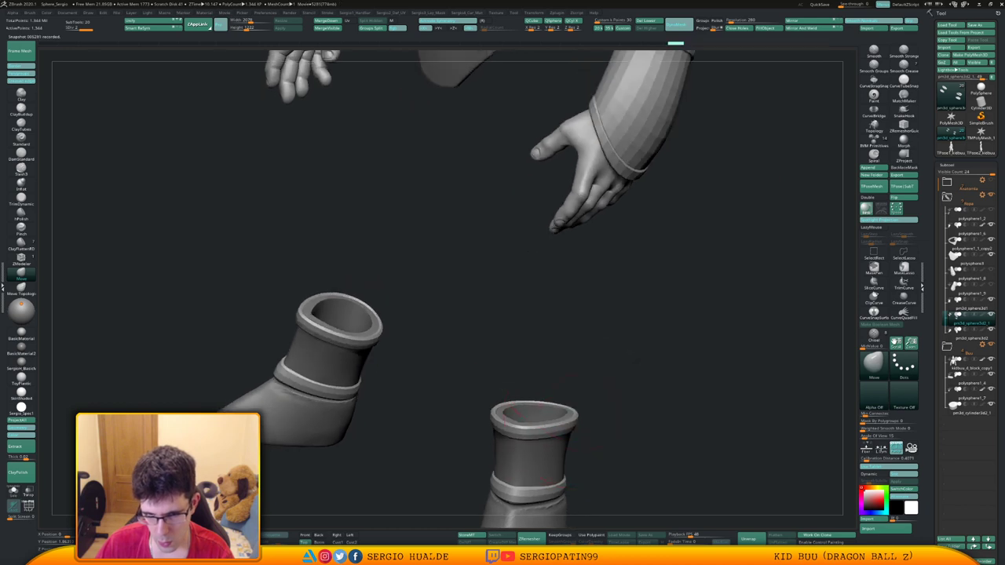
{"action": "left_click_drag", "start_coordinate": [635, 375], "coordinate": [550, 389]}
{"action": "left_click_drag", "start_coordinate": [561, 424], "coordinate": [562, 420]}
{"action": "left_click_drag", "start_coordinate": [479, 448], "coordinate": [543, 433]}
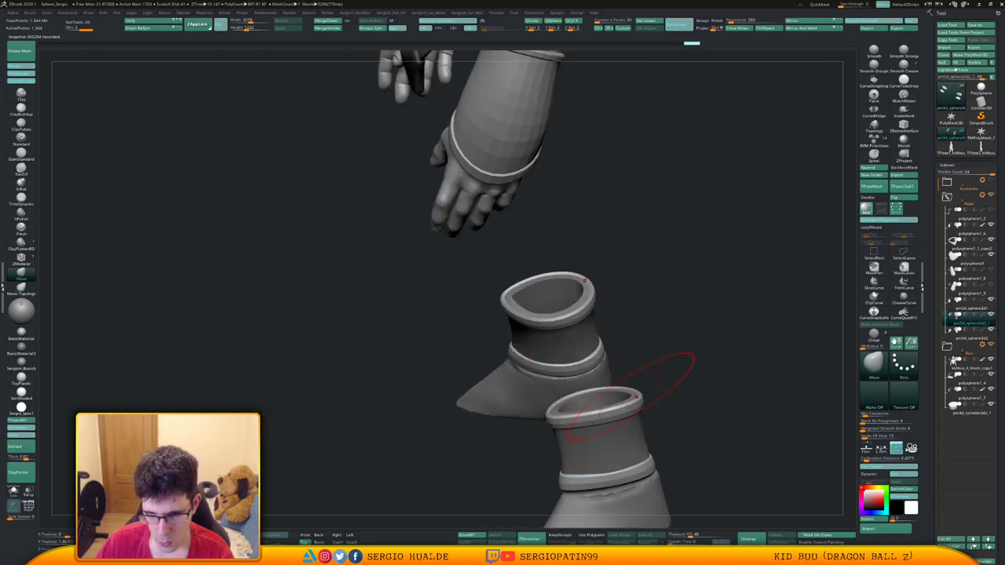
{"action": "mouse_move", "coordinate": [663, 376]}
{"action": "left_mouse_down"}
{"action": "mouse_move", "coordinate": [593, 383]}
{"action": "mouse_move", "coordinate": [640, 398]}
{"action": "left_mouse_up"}
{"action": "left_click_drag", "start_coordinate": [617, 467], "coordinate": [582, 410], "text": "alt"}
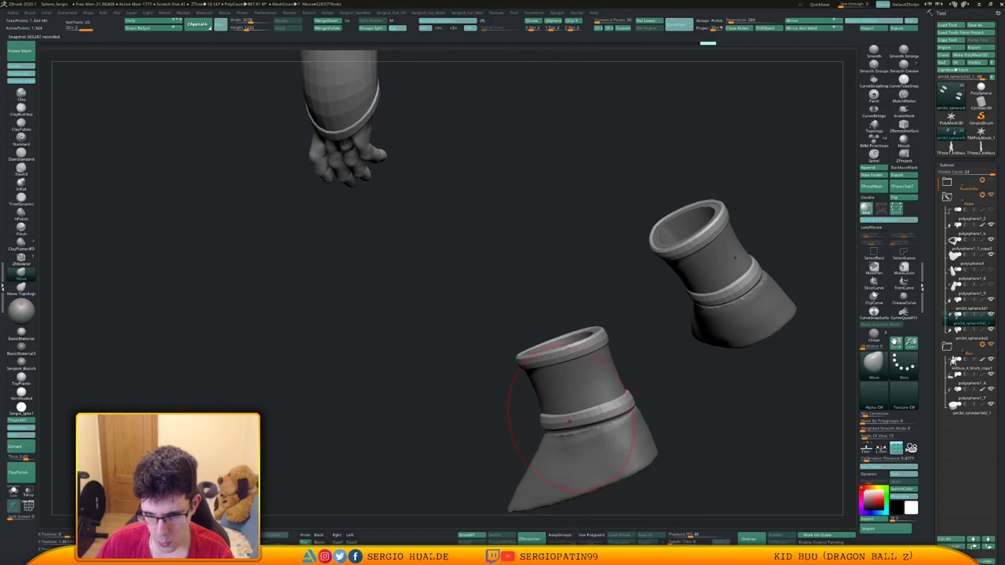
{"action": "left_click_drag", "start_coordinate": [511, 417], "coordinate": [640, 378]}
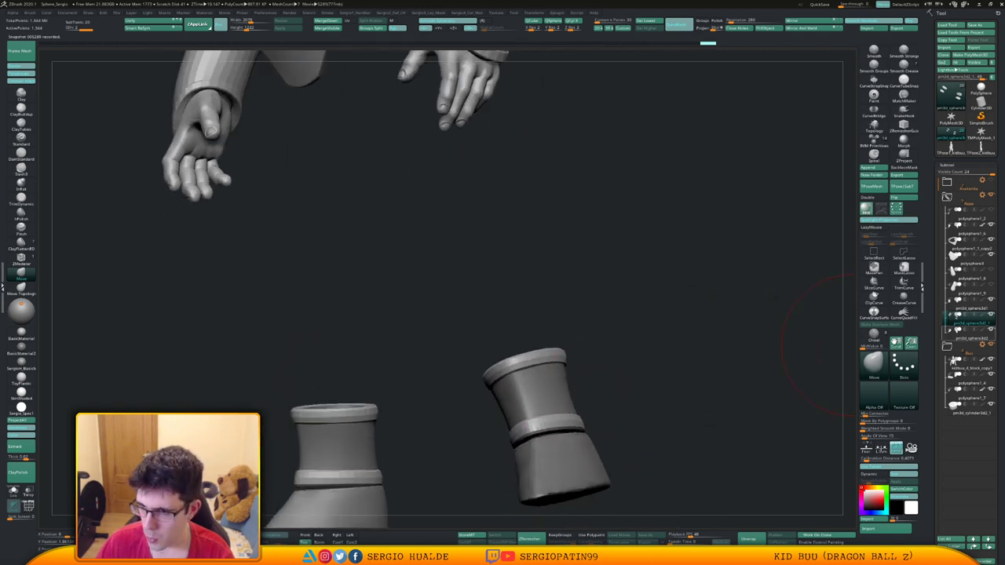
Hide the shoes and adjust the lower rings around the exposed bottom edges of the cuffs with the Move brush.
{"action": "left_click", "coordinate": [991, 331]}
{"action": "right_click_drag", "start_coordinate": [595, 460], "coordinate": [579, 354], "text": "alt"}
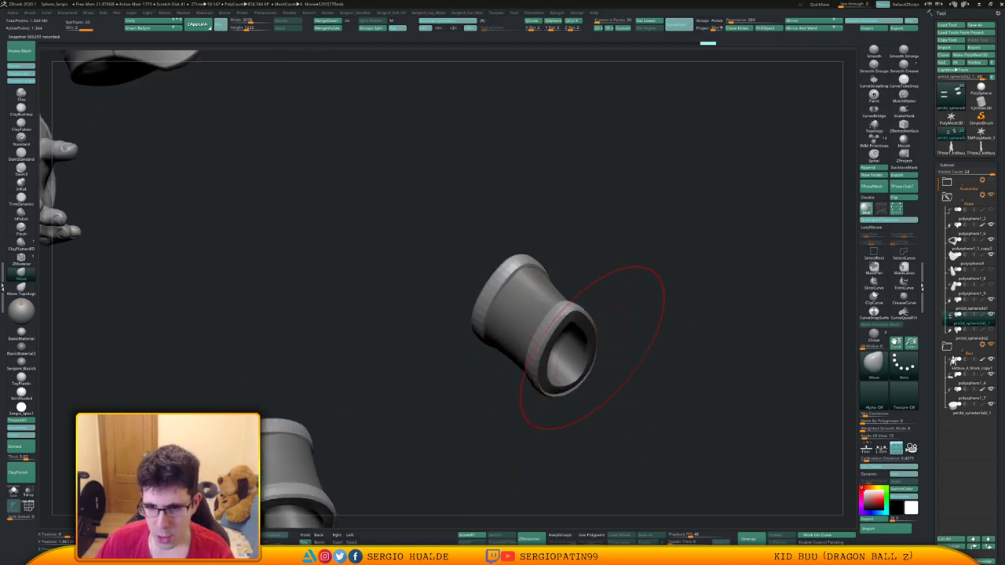
{"action": "right_click_drag", "start_coordinate": [592, 348], "coordinate": [597, 338]}
{"action": "left_click_drag", "start_coordinate": [595, 339], "coordinate": [589, 343]}
{"action": "mouse_move", "coordinate": [629, 334]}
{"action": "right_mouse_down"}
{"action": "mouse_move", "coordinate": [564, 344]}
{"action": "mouse_move", "coordinate": [556, 380]}
{"action": "mouse_move", "coordinate": [480, 368]}
{"action": "right_mouse_up"}
{"action": "left_click_drag", "start_coordinate": [544, 347], "coordinate": [535, 352]}
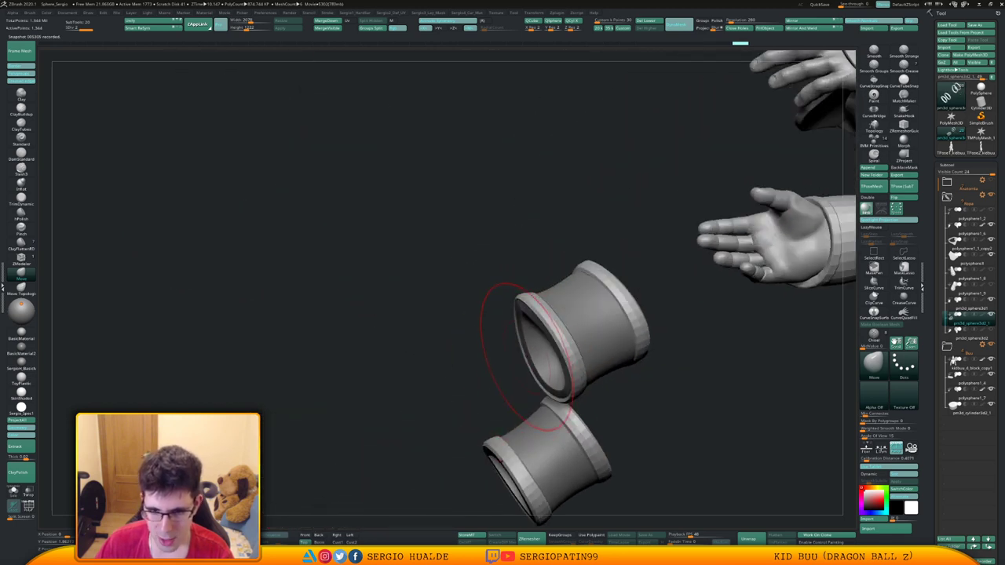
{"action": "right_click_drag", "start_coordinate": [524, 342], "coordinate": [544, 361]}
{"action": "right_click_drag", "start_coordinate": [544, 362], "coordinate": [543, 397]}
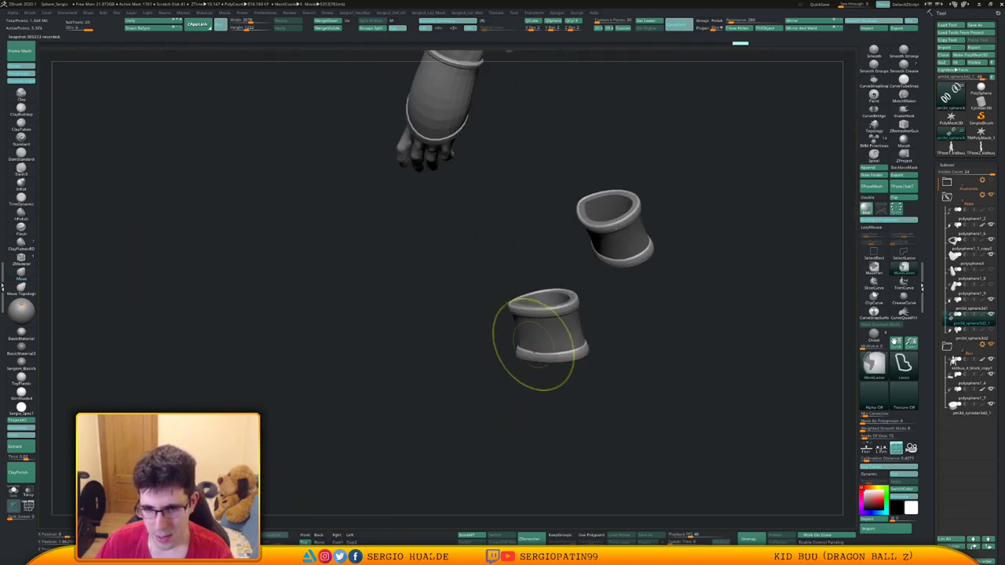
Nudge the lower ankle-cuff rings with the Move brush, and merge the cuffs subtool down with the rings subtool.
{"action": "left_click", "coordinate": [537, 348], "text": "ctrl"}
{"action": "right_click_drag", "start_coordinate": [537, 348], "coordinate": [570, 354]}
{"action": "left_click_drag", "start_coordinate": [571, 352], "coordinate": [573, 370]}
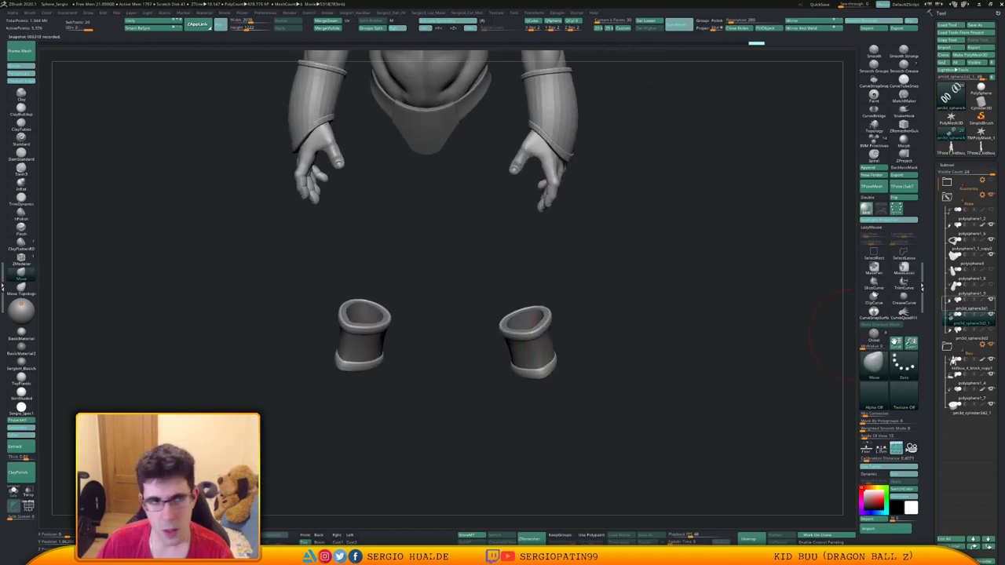
{"action": "left_click", "coordinate": [970, 303]}
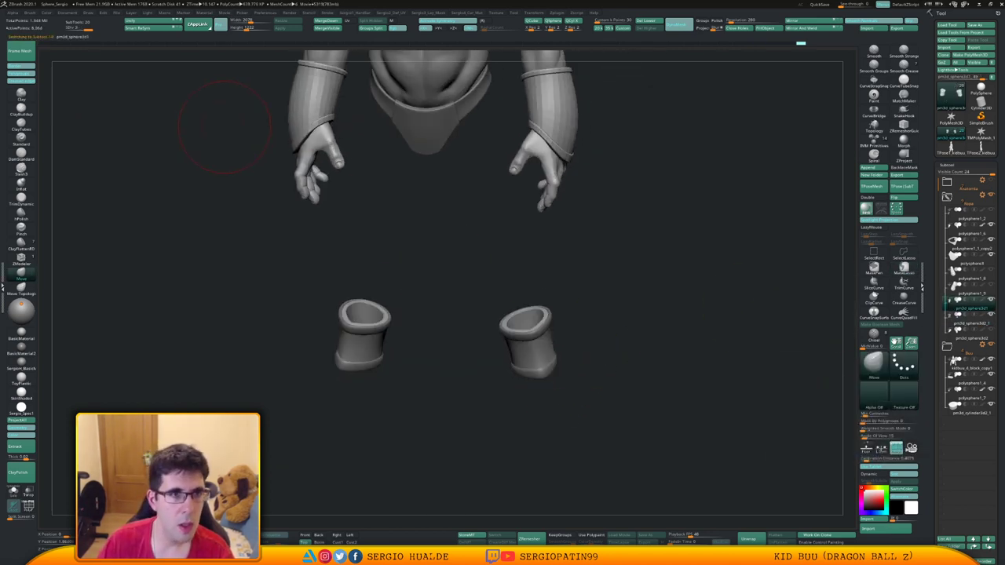
{"action": "left_click", "coordinate": [327, 20]}
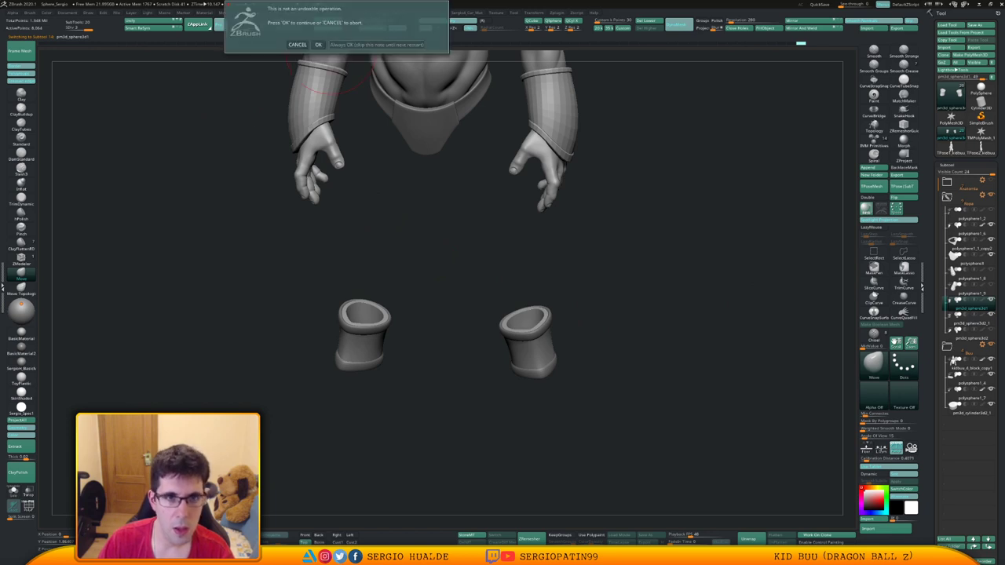
{"action": "left_click", "coordinate": [318, 44]}
Resize the Move brush for working on the merged cuffs, and show the shoes and trousers again.
{"action": "mouse_move", "coordinate": [557, 333]}
{"action": "right_mouse_down", "text": "ctrl"}
{"action": "mouse_move", "coordinate": [551, 345]}
{"action": "mouse_move", "coordinate": [507, 354]}
{"action": "right_mouse_up", "text": "ctrl"}
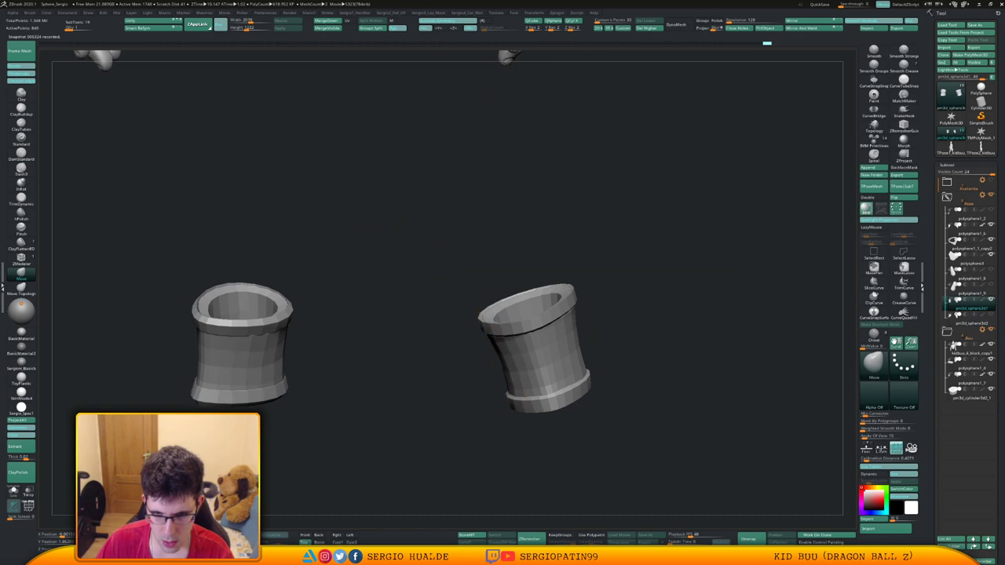
{"action": "right_click_drag", "start_coordinate": [675, 338], "coordinate": [606, 341]}
{"action": "key", "text": "s"}
{"action": "mouse_move", "coordinate": [607, 350]}
{"action": "left_mouse_down"}
{"action": "mouse_move", "coordinate": [619, 350]}
{"action": "mouse_move", "coordinate": [615, 339]}
{"action": "left_mouse_up"}
{"action": "key", "text": "alt+s"}
{"action": "key", "text": "alt+s"}
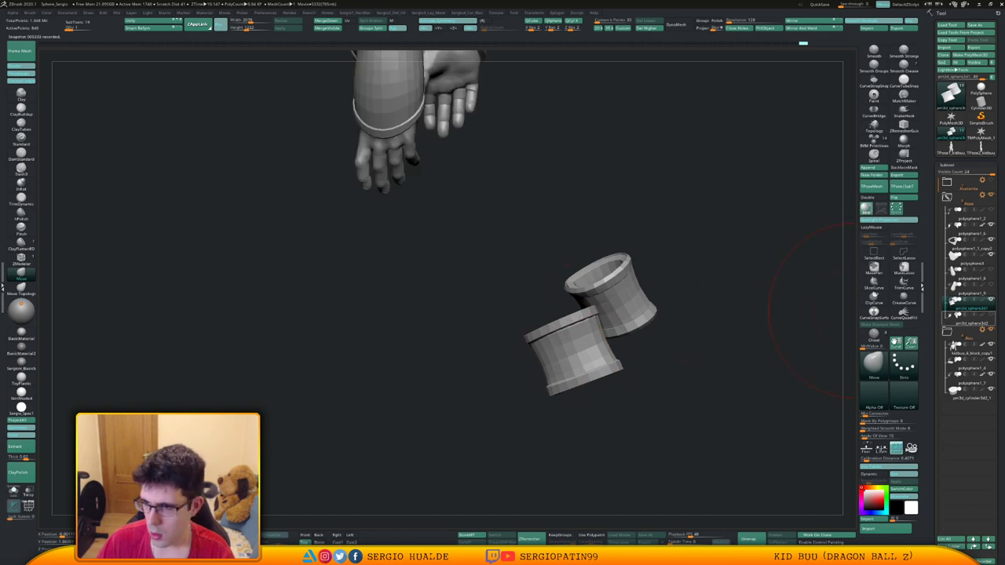
{"action": "left_click", "coordinate": [991, 315]}
{"action": "left_click", "coordinate": [991, 285]}
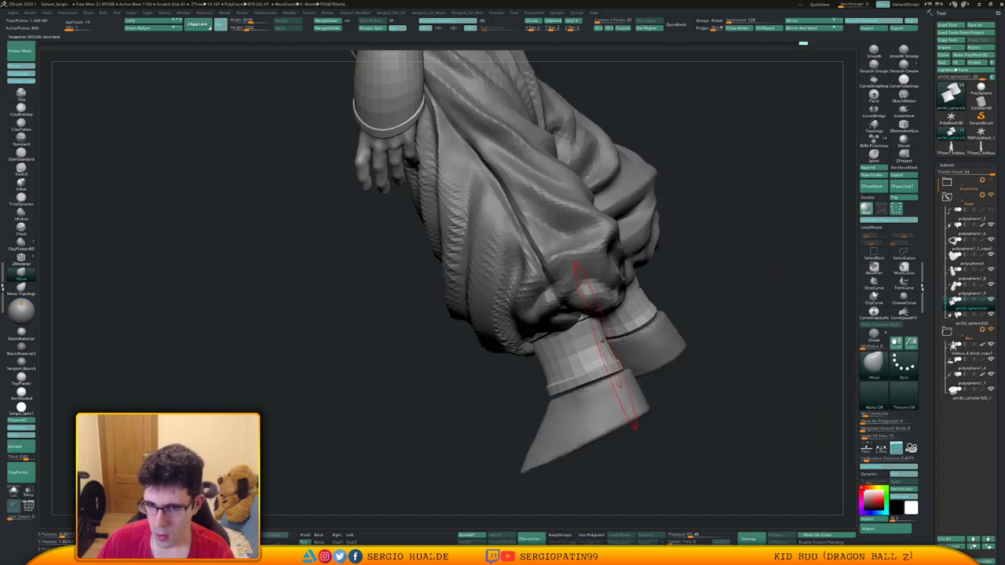
Fit the lower cuff rings against the tops of the shoes around the front with the Move brush.
{"action": "left_click_drag", "start_coordinate": [634, 404], "coordinate": [629, 402]}
{"action": "right_click_drag", "start_coordinate": [620, 417], "coordinate": [605, 381], "text": "ctrl"}
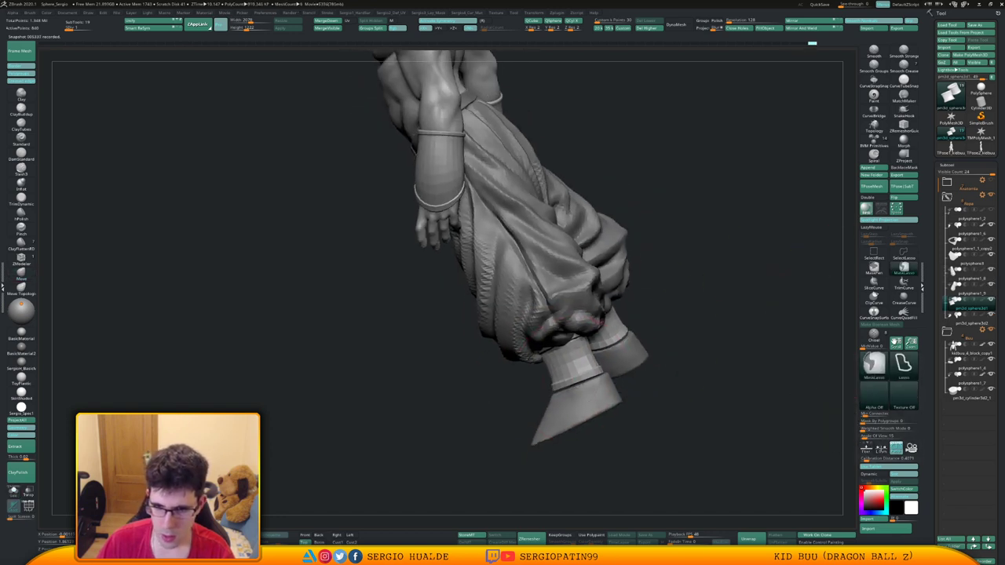
{"action": "right_click_drag", "start_coordinate": [502, 397], "coordinate": [585, 381]}
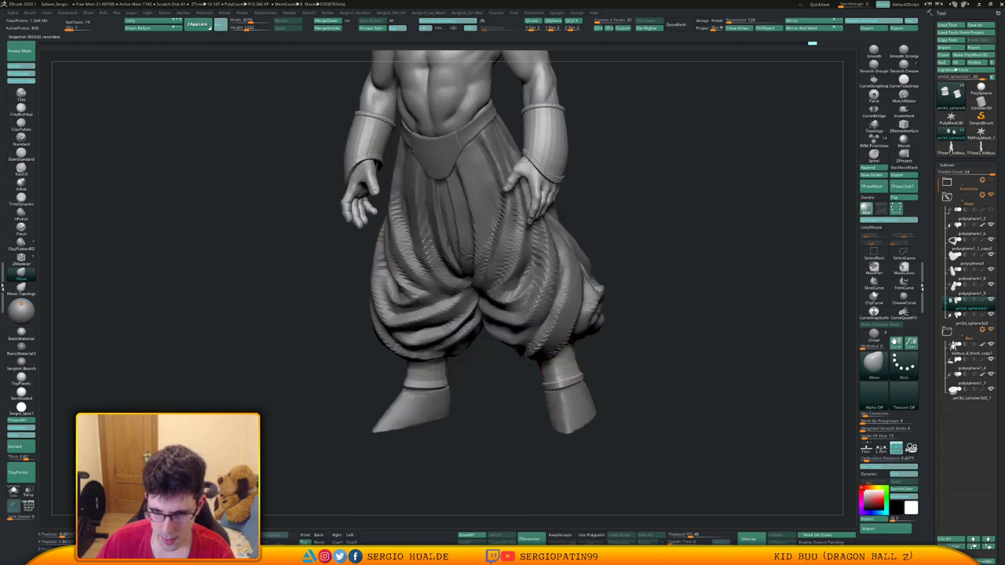
{"action": "left_click_drag", "start_coordinate": [571, 385], "coordinate": [567, 386]}
{"action": "right_click_drag", "start_coordinate": [534, 397], "coordinate": [554, 397]}
{"action": "left_click_drag", "start_coordinate": [554, 398], "coordinate": [557, 393]}
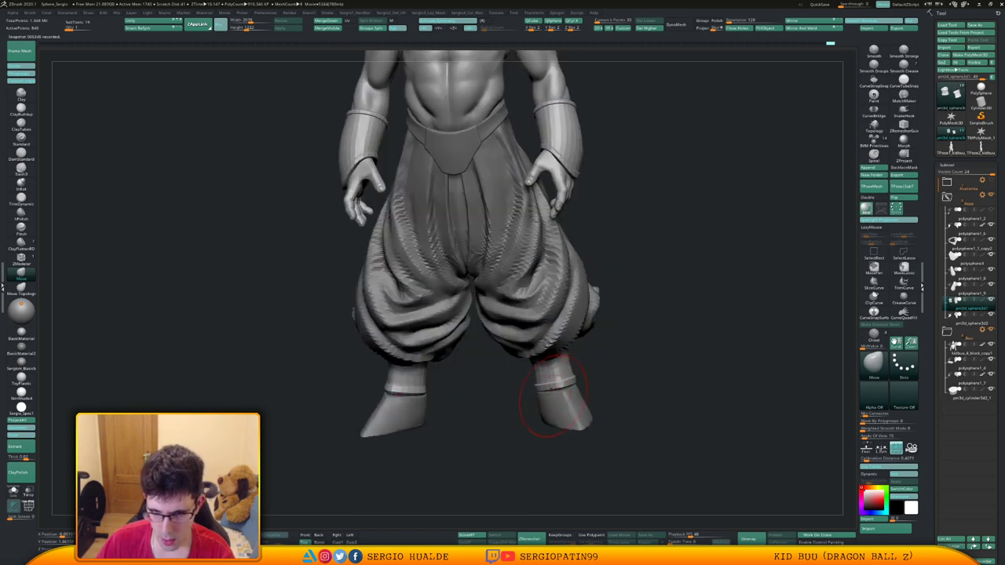
{"action": "right_click_drag", "start_coordinate": [519, 394], "coordinate": [564, 394]}
{"action": "left_click_drag", "start_coordinate": [562, 395], "coordinate": [553, 388]}
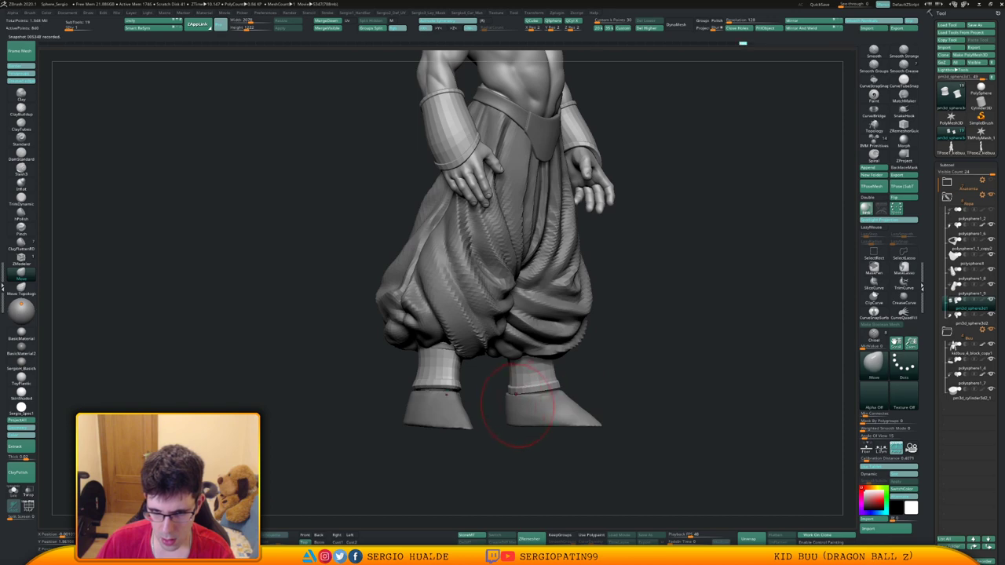
Adjust the lower cuff edges around the sides and back so they follow the shoe openings.
{"action": "right_click_drag", "start_coordinate": [521, 404], "coordinate": [529, 372]}
{"action": "left_click_drag", "start_coordinate": [509, 395], "coordinate": [515, 389]}
{"action": "right_click_drag", "start_coordinate": [510, 393], "coordinate": [544, 390]}
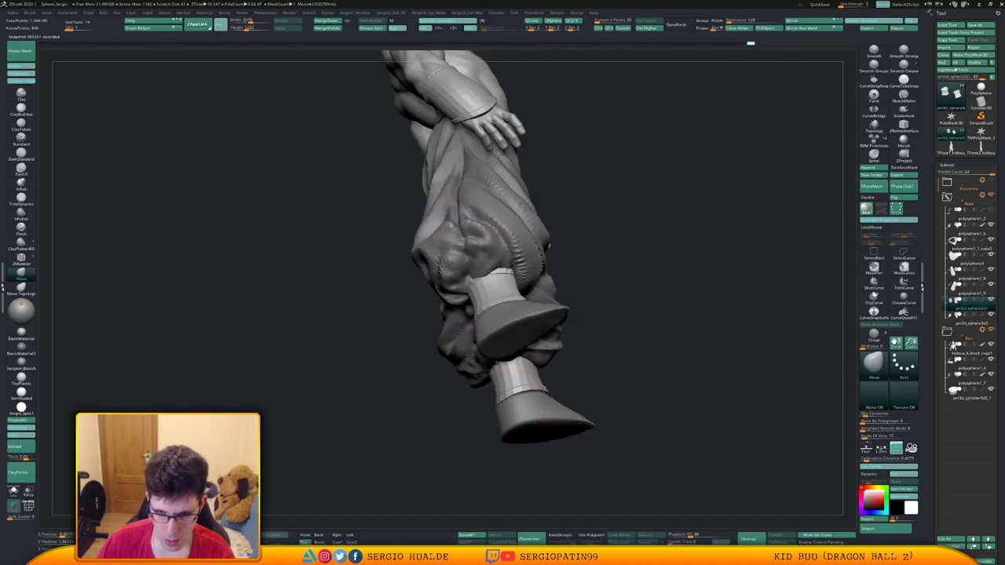
{"action": "left_click_drag", "start_coordinate": [544, 390], "coordinate": [541, 390]}
{"action": "mouse_move", "coordinate": [560, 393]}
{"action": "right_mouse_down"}
{"action": "mouse_move", "coordinate": [476, 425]}
{"action": "mouse_move", "coordinate": [498, 421]}
{"action": "right_mouse_up"}
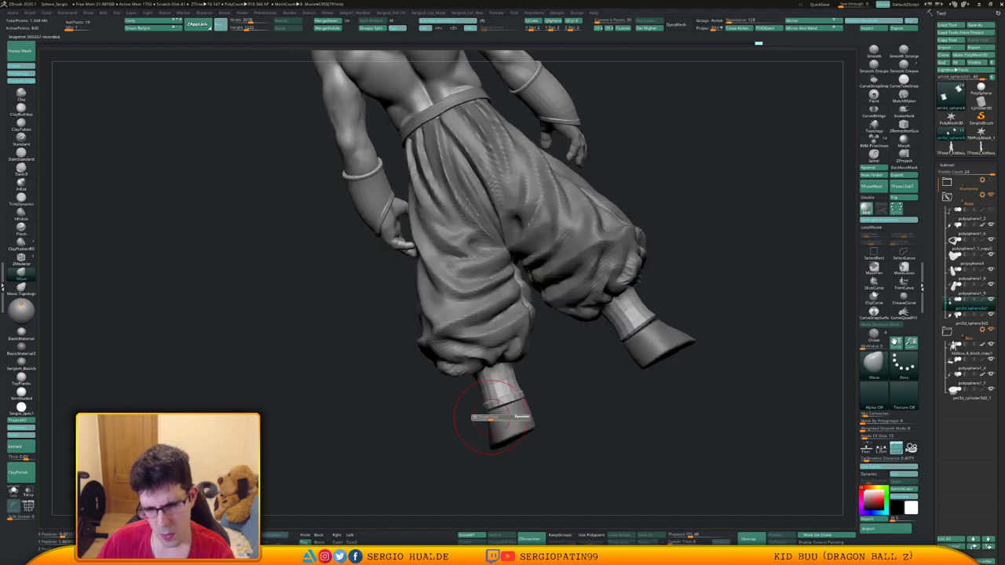
{"action": "left_click_drag", "start_coordinate": [490, 415], "coordinate": [494, 410]}
{"action": "mouse_move", "coordinate": [495, 410]}
{"action": "right_mouse_down"}
{"action": "mouse_move", "coordinate": [557, 393]}
{"action": "mouse_move", "coordinate": [544, 399]}
{"action": "mouse_move", "coordinate": [565, 381]}
{"action": "right_mouse_up"}
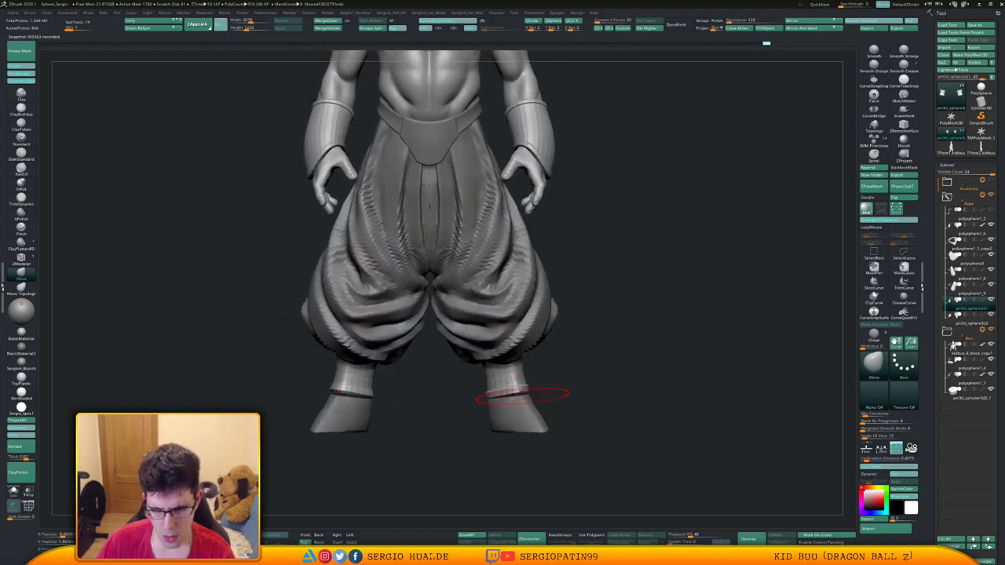
{"action": "left_click_drag", "start_coordinate": [528, 396], "coordinate": [529, 393]}
{"action": "right_click_drag", "start_coordinate": [529, 393], "coordinate": [471, 401]}
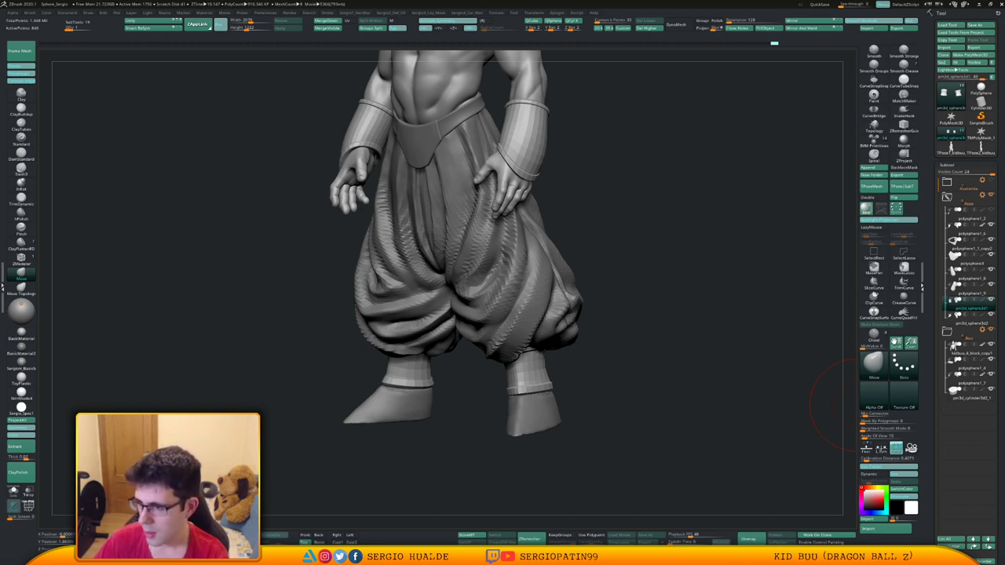
Select the trousers and reshape the folds on the lower front of the legs with the Move brush.
{"action": "right_click", "coordinate": [759, 209]}
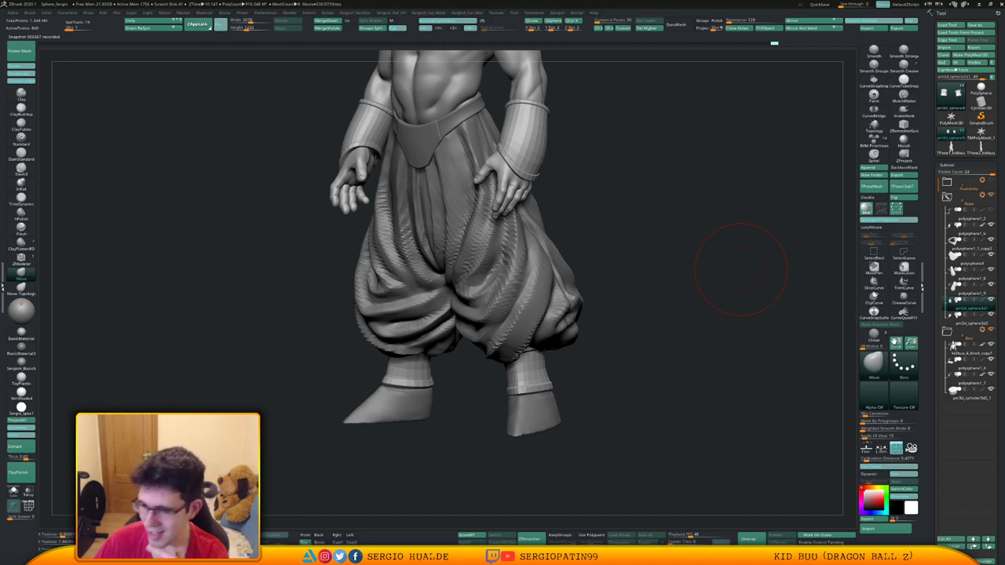
{"action": "right_click_drag", "start_coordinate": [587, 301], "coordinate": [626, 338]}
{"action": "mouse_move", "coordinate": [628, 251]}
{"action": "right_mouse_down", "text": "alt"}
{"action": "mouse_move", "coordinate": [631, 288]}
{"action": "mouse_move", "coordinate": [572, 294]}
{"action": "mouse_move", "coordinate": [550, 311]}
{"action": "mouse_move", "coordinate": [559, 300]}
{"action": "mouse_move", "coordinate": [559, 336]}
{"action": "mouse_move", "coordinate": [546, 339]}
{"action": "mouse_move", "coordinate": [593, 344]}
{"action": "right_mouse_up", "text": "alt"}
{"action": "left_click", "coordinate": [559, 422], "text": "alt"}
{"action": "right_click_drag", "start_coordinate": [559, 423], "coordinate": [544, 462], "text": "alt"}
{"action": "right_click", "coordinate": [544, 463]}
{"action": "right_click_drag", "start_coordinate": [571, 400], "coordinate": [575, 405]}
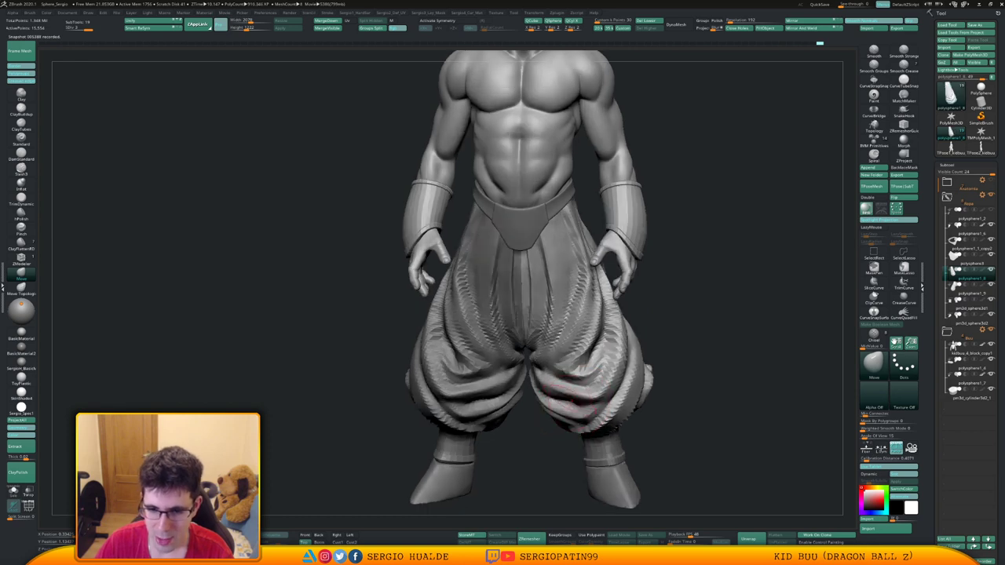
{"action": "left_click_drag", "start_coordinate": [569, 395], "coordinate": [567, 402]}
{"action": "right_click_drag", "start_coordinate": [568, 408], "coordinate": [576, 395]}
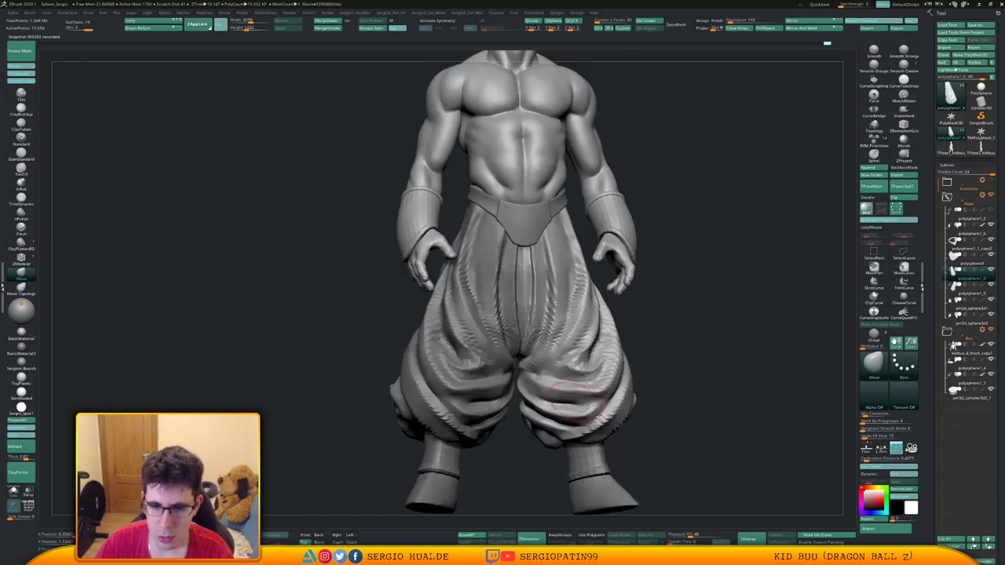
{"action": "left_click_drag", "start_coordinate": [577, 395], "coordinate": [579, 398]}
{"action": "right_click_drag", "start_coordinate": [579, 399], "coordinate": [578, 346], "text": "ctrl"}
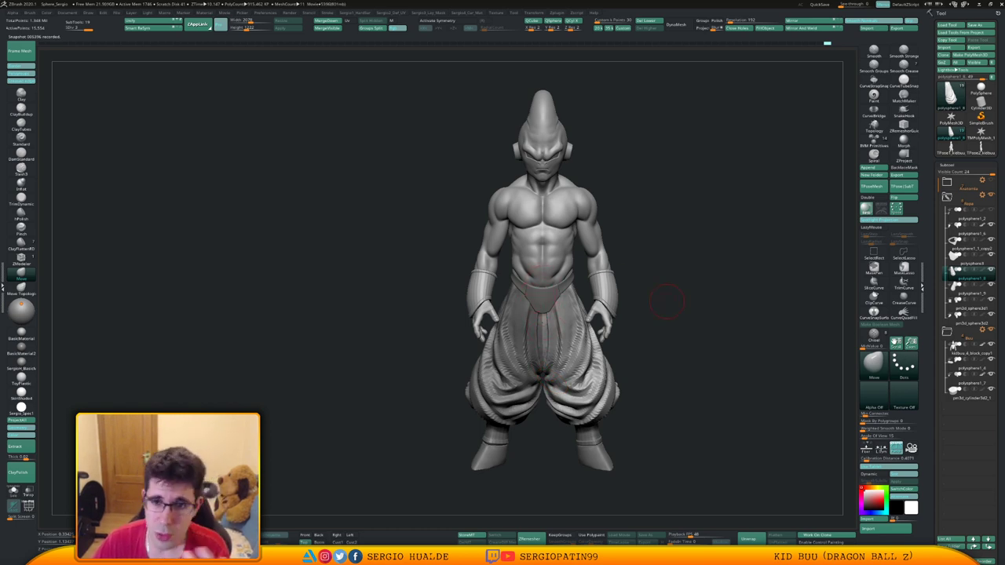
Select the body mesh and smooth away the nostril detail on the face.
{"action": "left_click_drag", "start_coordinate": [675, 325], "coordinate": [654, 312]}
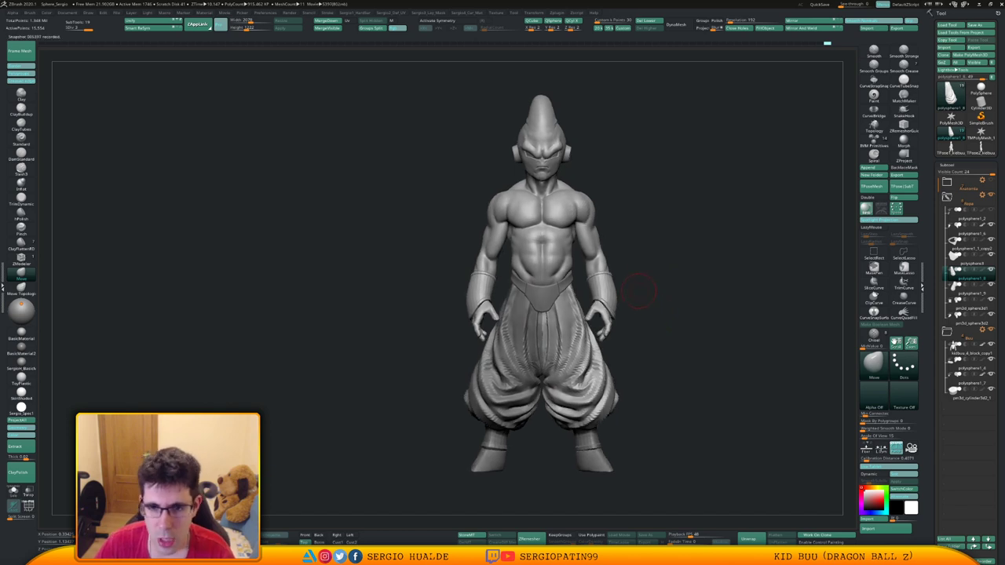
{"action": "right_click_drag", "start_coordinate": [639, 292], "coordinate": [645, 310], "text": "alt"}
{"action": "mouse_move", "coordinate": [606, 338]}
{"action": "right_mouse_down"}
{"action": "mouse_move", "coordinate": [572, 336]}
{"action": "mouse_move", "coordinate": [589, 420]}
{"action": "mouse_move", "coordinate": [576, 322]}
{"action": "mouse_move", "coordinate": [612, 328]}
{"action": "mouse_move", "coordinate": [595, 374]}
{"action": "right_mouse_up"}
{"action": "right_click_drag", "start_coordinate": [595, 373], "coordinate": [559, 405], "text": "ctrl"}
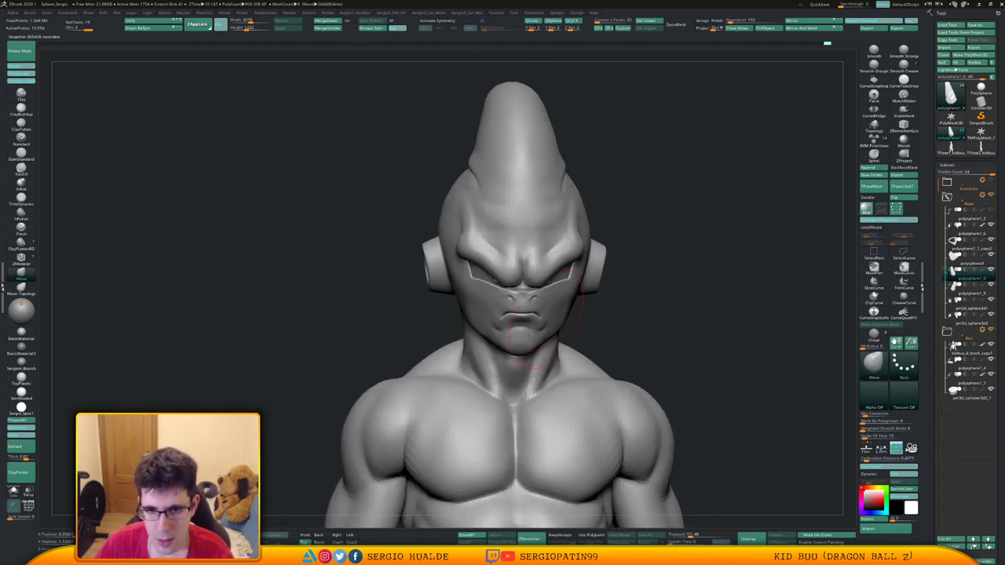
{"action": "left_click", "coordinate": [533, 319], "text": "alt"}
{"action": "right_click_drag", "start_coordinate": [534, 346], "coordinate": [521, 311], "text": "ctrl"}
{"action": "key", "text": "s"}
{"action": "mouse_move", "coordinate": [521, 313]}
{"action": "left_mouse_down"}
{"action": "mouse_move", "coordinate": [512, 315]}
{"action": "mouse_move", "coordinate": [542, 303]}
{"action": "left_mouse_up"}
{"action": "right_click_drag", "start_coordinate": [550, 301], "coordinate": [534, 294]}
{"action": "left_click_drag", "start_coordinate": [547, 299], "coordinate": [530, 286], "text": "shift"}
{"action": "right_click_drag", "start_coordinate": [520, 294], "coordinate": [549, 289]}
{"action": "left_click_drag", "start_coordinate": [531, 276], "coordinate": [491, 286], "text": "shift"}
{"action": "right_click_drag", "start_coordinate": [502, 292], "coordinate": [508, 312], "text": "ctrl"}
{"action": "key", "text": "alt+s"}
{"action": "right_click_drag", "start_coordinate": [472, 270], "coordinate": [476, 288], "text": "ctrl"}
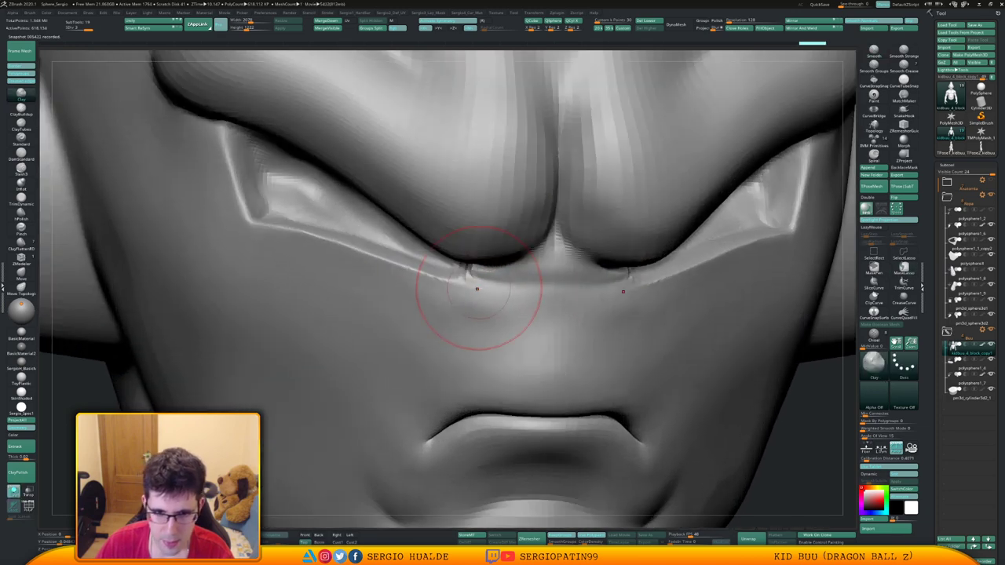
Try to carve short creases at the inner eye corners with the DamStandard brush.
{"action": "key", "text": "s"}
{"action": "left_click_drag", "start_coordinate": [476, 288], "coordinate": [467, 283]}
{"action": "key", "text": "b"}
{"action": "key", "text": "d"}
{"action": "key", "text": "s"}
{"action": "right_click_drag", "start_coordinate": [466, 281], "coordinate": [488, 283]}
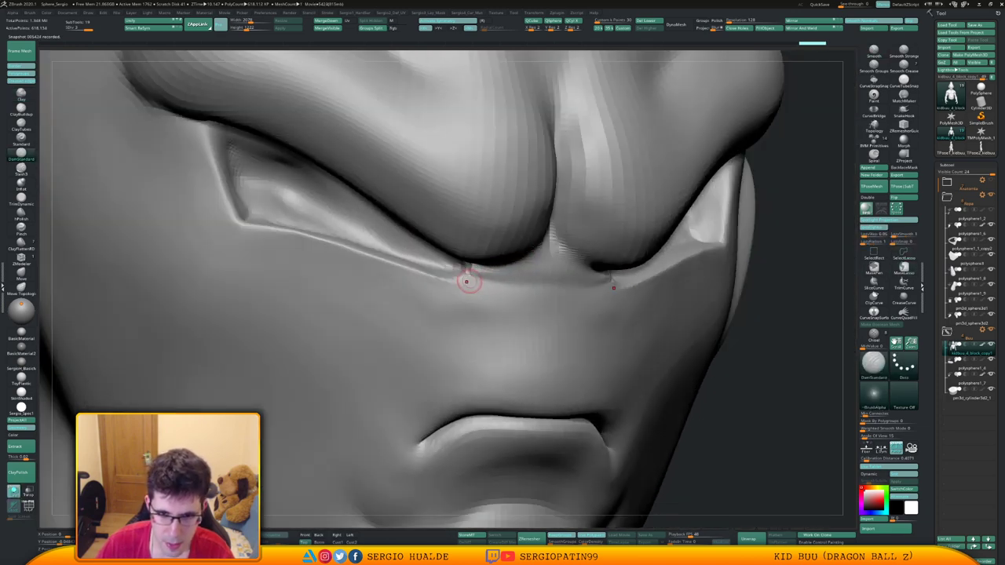
{"action": "left_click_drag", "start_coordinate": [469, 266], "coordinate": [466, 274]}
{"action": "left_click_drag", "start_coordinate": [465, 266], "coordinate": [464, 278]}
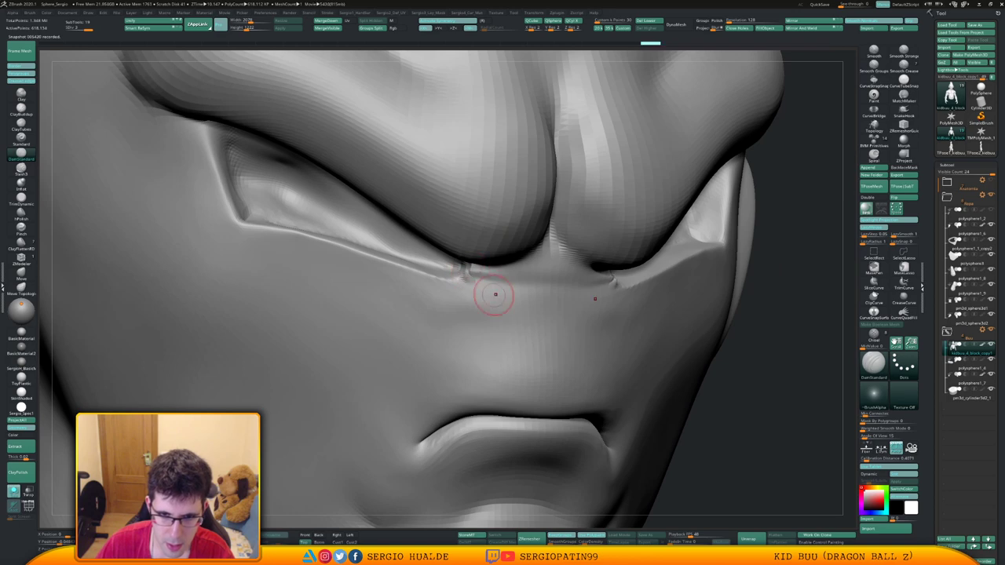
Check the polygon wireframe around the inner eye corners and undo the crease strokes.
{"action": "key", "text": "shift+f"}
{"action": "right_click_drag", "start_coordinate": [476, 275], "coordinate": [469, 285], "text": "ctrl"}
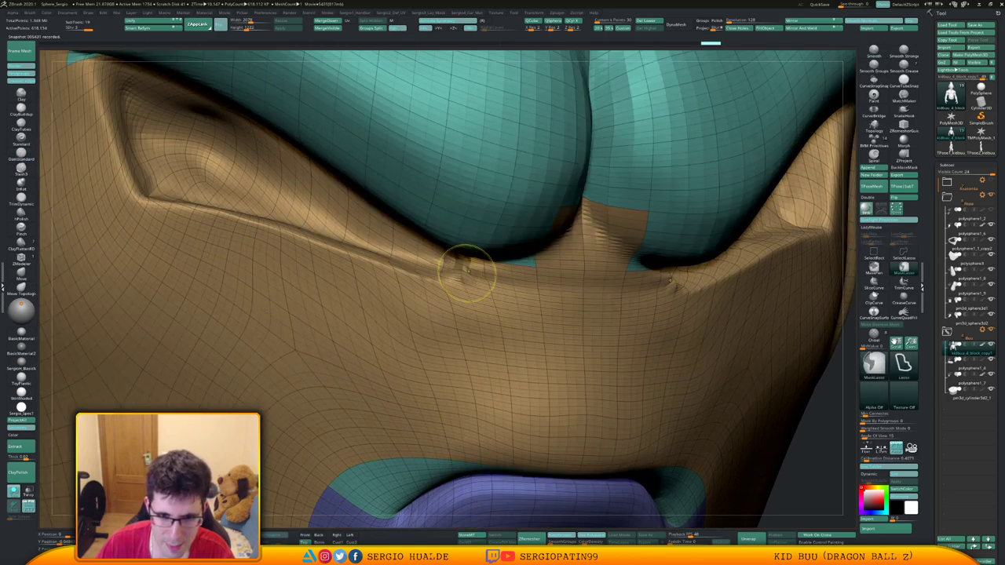
{"action": "key", "text": "shift+f"}
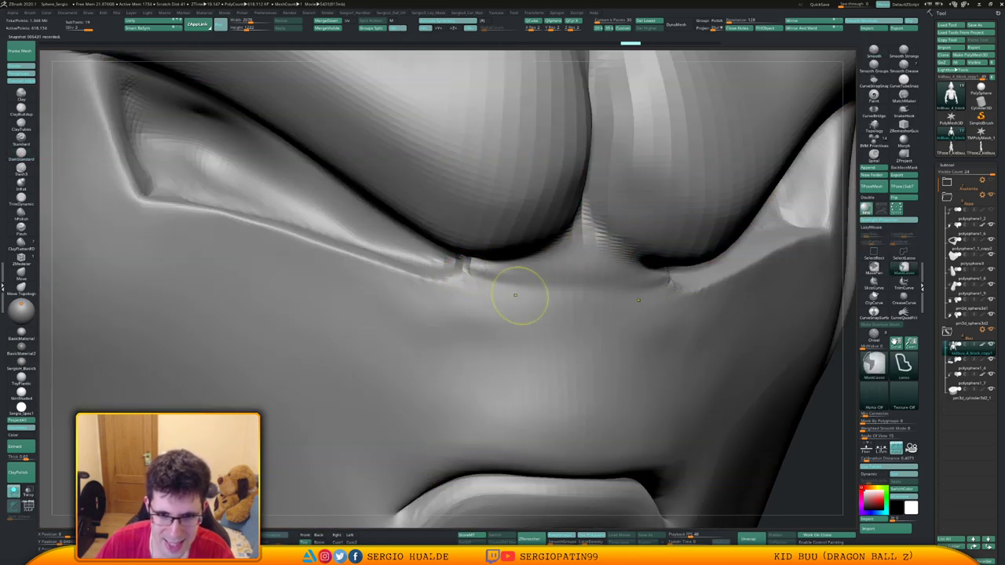
{"action": "key", "text": "ctrl+z"}
{"action": "right_click_drag", "start_coordinate": [556, 321], "coordinate": [539, 312]}
{"action": "right_click_drag", "start_coordinate": [738, 296], "coordinate": [591, 290], "text": "alt"}
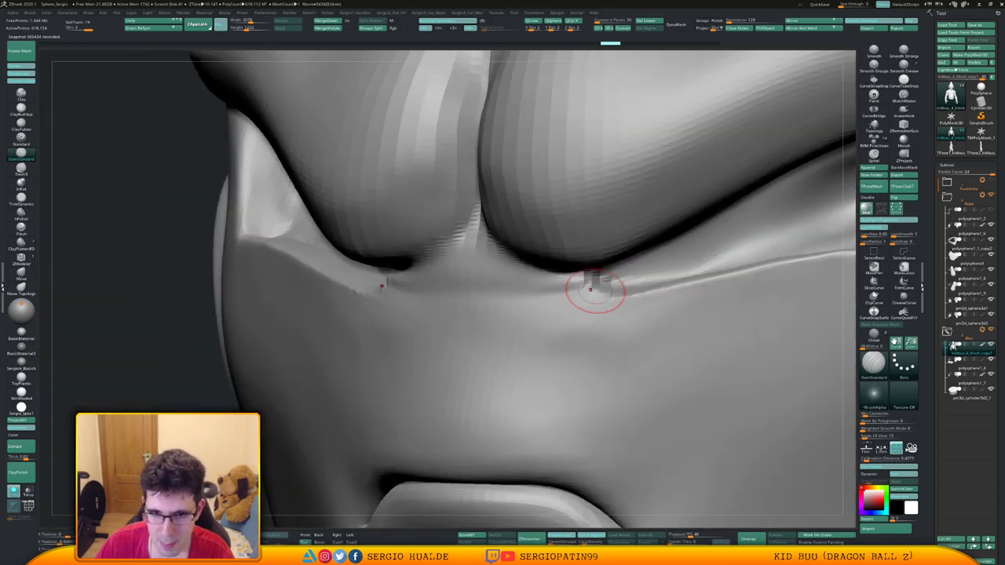
{"action": "key", "text": "ctrl+z"}
Raise the body's subdivision level and carve the inner eye corner creases into the denser mesh.
{"action": "key", "text": "d"}
{"action": "mouse_move", "coordinate": [586, 270]}
{"action": "left_mouse_down"}
{"action": "mouse_move", "coordinate": [604, 302]}
{"action": "mouse_move", "coordinate": [671, 298]}
{"action": "left_mouse_up"}
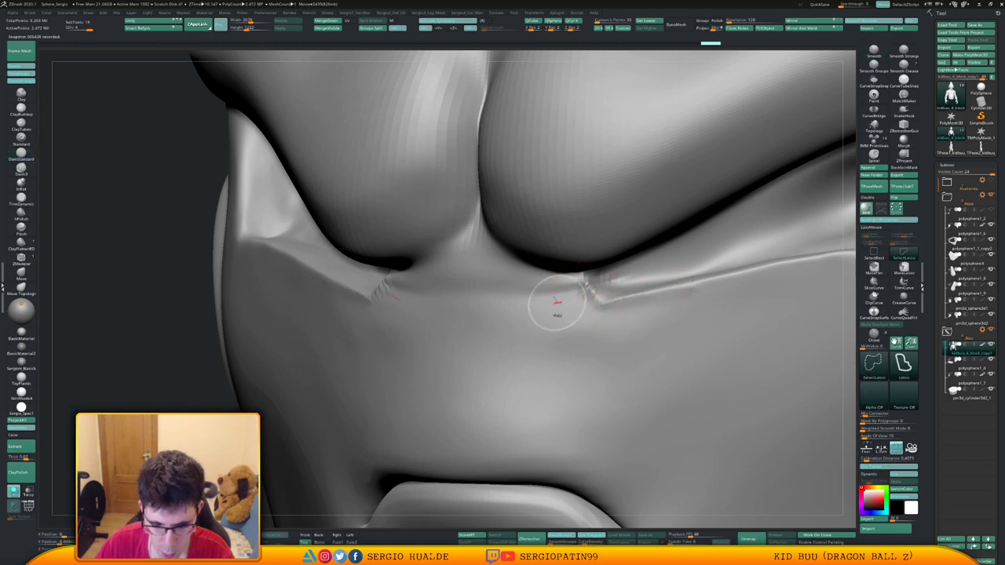
Try to soften the area beside the inner eye corners with TrimDynamic and smoothing, and undo the attempt.
{"action": "key", "text": "ctrl+shift+t"}
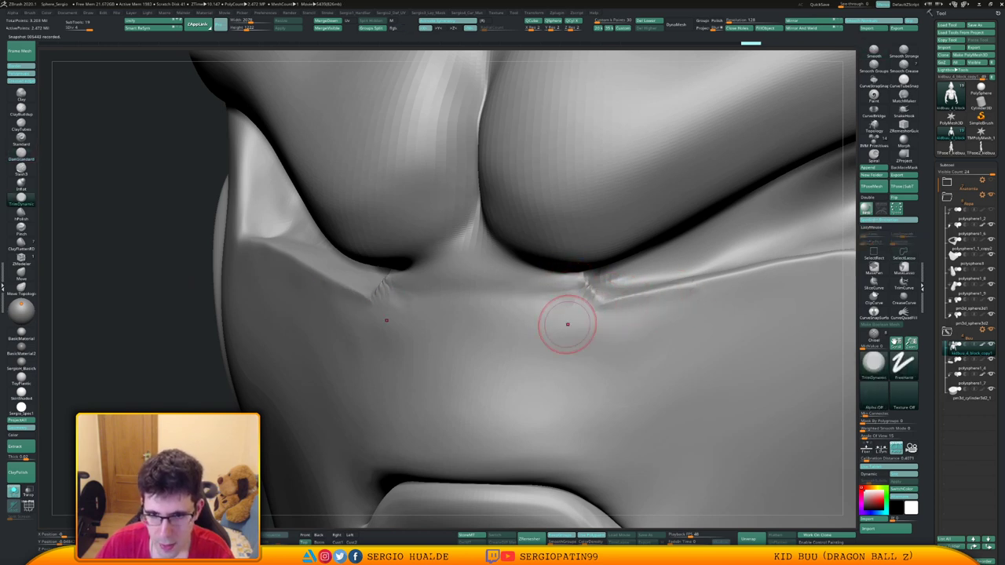
{"action": "left_click_drag", "start_coordinate": [567, 322], "coordinate": [567, 343], "text": "shift"}
{"action": "right_click_drag", "start_coordinate": [566, 342], "coordinate": [545, 323], "text": "ctrl"}
{"action": "key", "text": "ctrl+z"}
{"action": "key", "text": "ctrl+z"}
{"action": "key", "text": "ctrl+z"}
Carve the crease across the nose bridge between the inner eye corners with the DamStandard brush.
{"action": "key", "text": "b"}
{"action": "key", "text": "d"}
{"action": "key", "text": "s"}
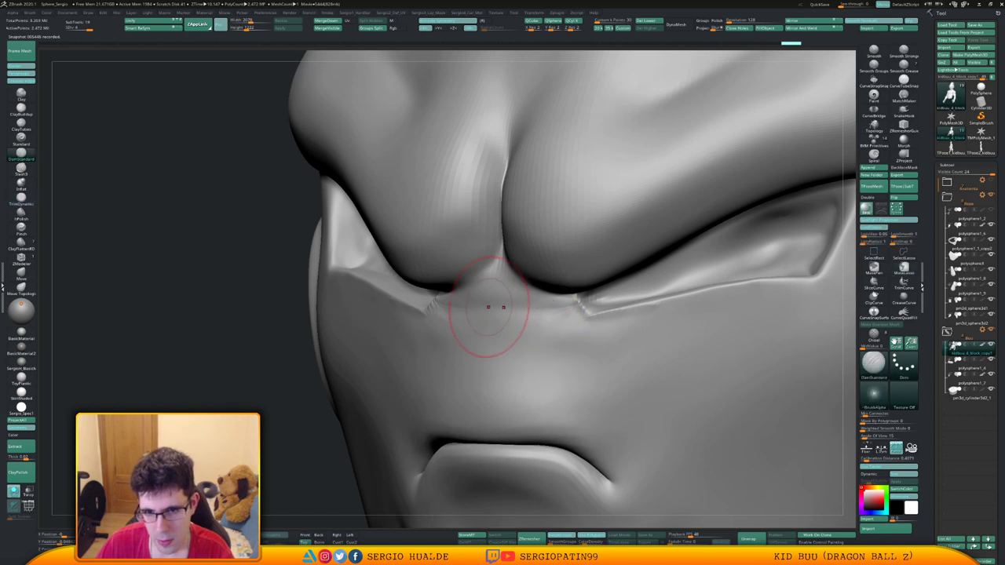
{"action": "left_click_drag", "start_coordinate": [509, 305], "coordinate": [567, 314]}
{"action": "right_click_drag", "start_coordinate": [519, 318], "coordinate": [508, 314]}
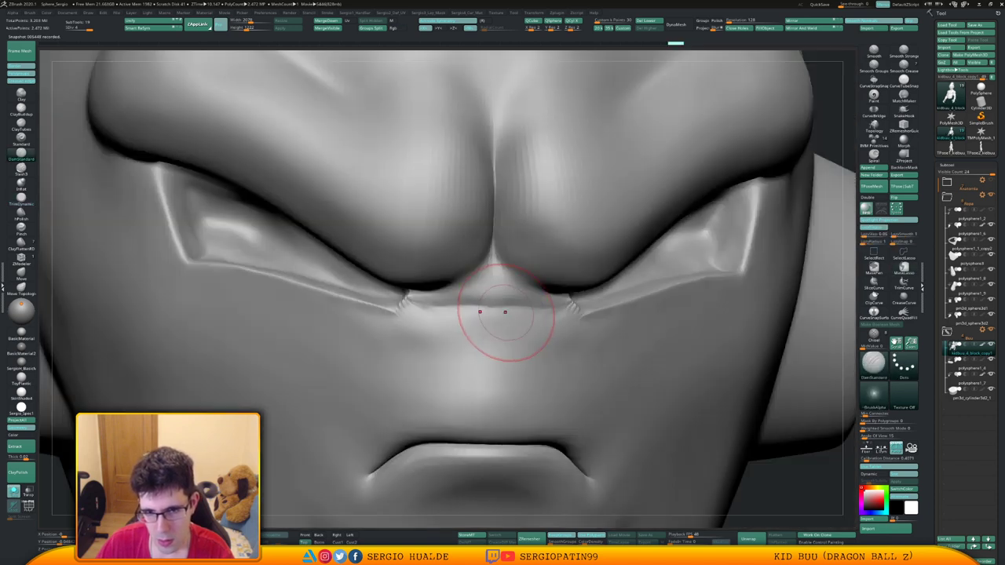
Build up the nose bridge edge between the eyes with the Standard brush and smooth it.
{"action": "key", "text": "b"}
{"action": "key", "text": "s"}
{"action": "key", "text": "t"}
{"action": "key", "text": "s"}
{"action": "mouse_move", "coordinate": [503, 309]}
{"action": "left_mouse_down"}
{"action": "mouse_move", "coordinate": [442, 306]}
{"action": "mouse_move", "coordinate": [492, 295]}
{"action": "mouse_move", "coordinate": [469, 291]}
{"action": "mouse_move", "coordinate": [431, 303]}
{"action": "mouse_move", "coordinate": [505, 286]}
{"action": "mouse_move", "coordinate": [480, 287]}
{"action": "mouse_move", "coordinate": [451, 322]}
{"action": "left_mouse_up"}
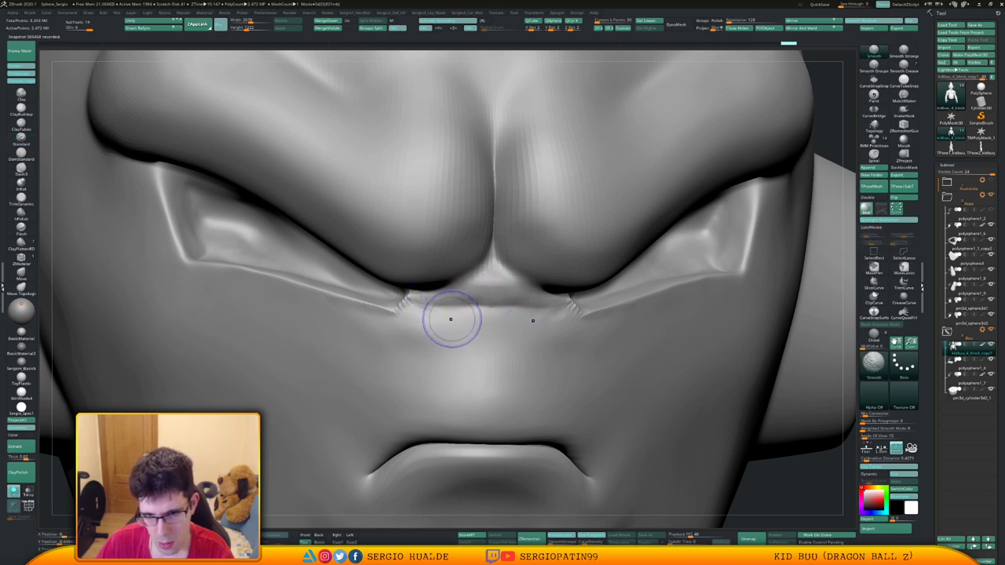
{"action": "right_click_drag", "start_coordinate": [451, 323], "coordinate": [436, 294]}
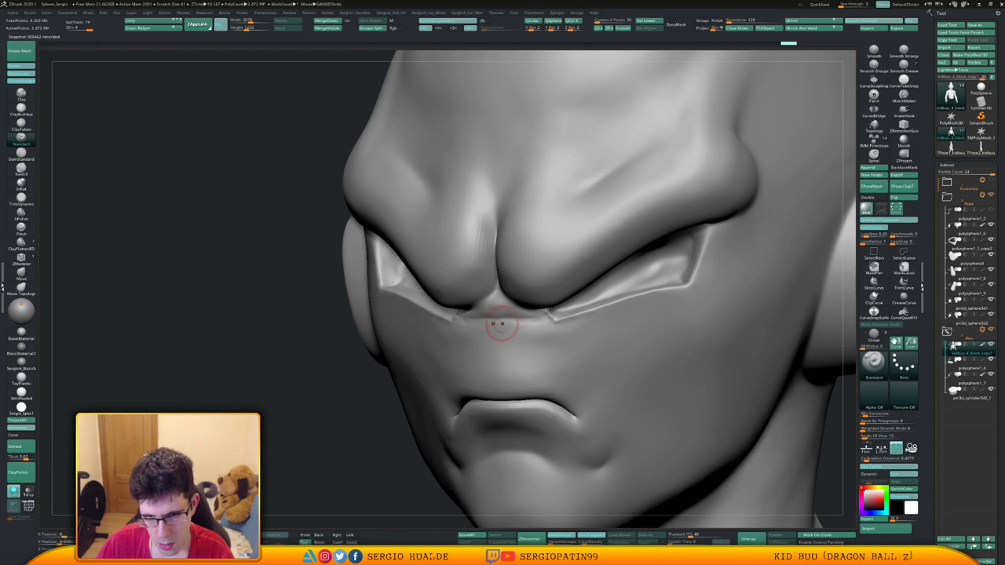
{"action": "left_click_drag", "start_coordinate": [502, 324], "coordinate": [495, 325], "text": "shift"}
Refine the inner eye corner creases from both sides with the DamStandard brush, undoing the last stroke.
{"action": "right_click_drag", "start_coordinate": [496, 336], "coordinate": [558, 324]}
{"action": "key", "text": "b"}
{"action": "key", "text": "d"}
{"action": "key", "text": "s"}
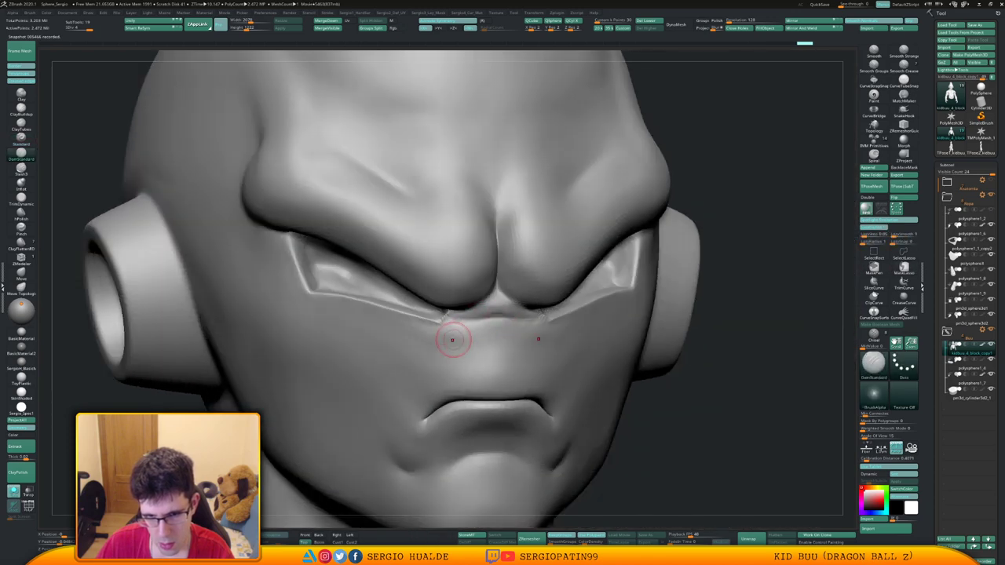
{"action": "right_click_drag", "start_coordinate": [453, 340], "coordinate": [490, 319]}
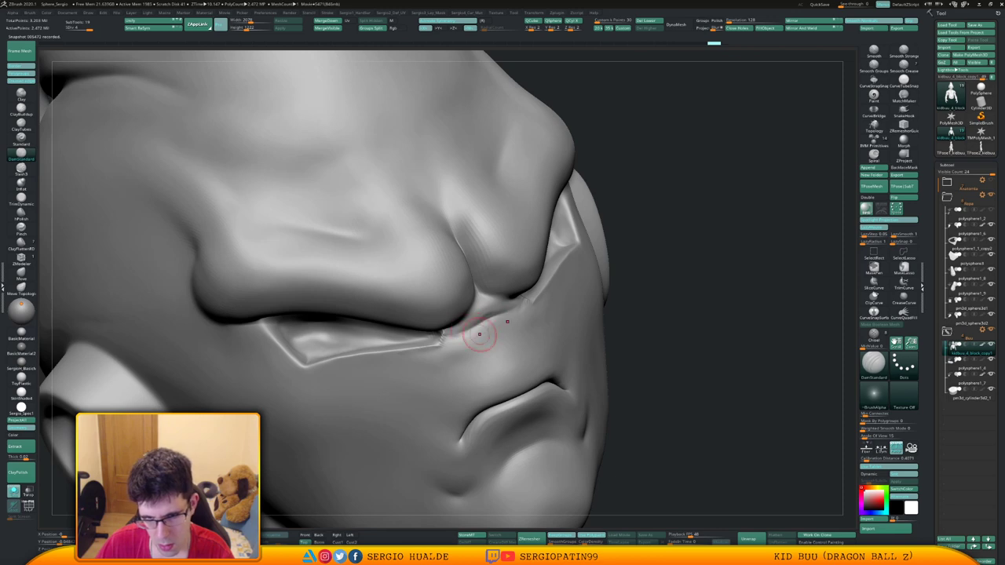
{"action": "right_click_drag", "start_coordinate": [473, 354], "coordinate": [534, 358]}
{"action": "key", "text": "ctrl+z"}
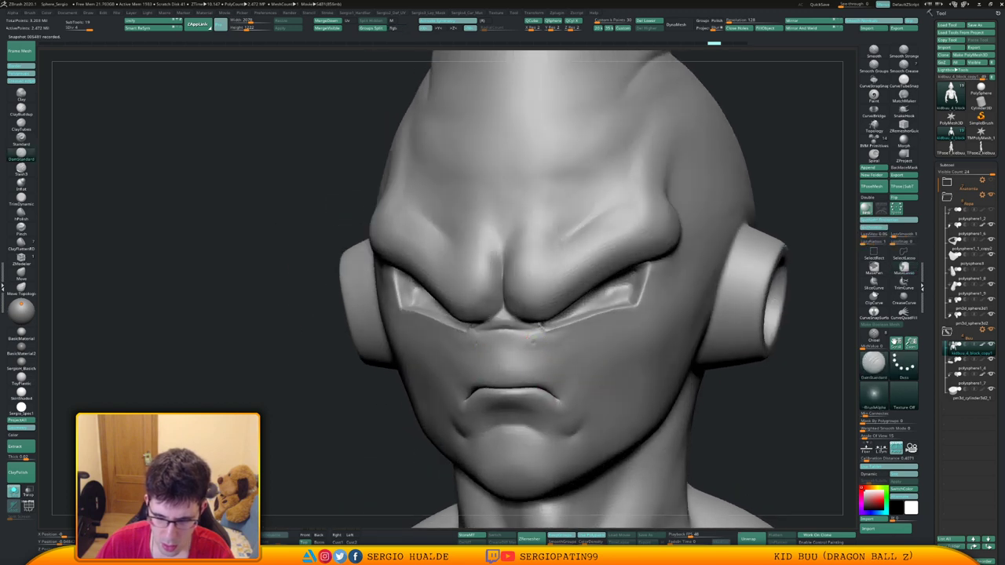
Undo the last crease stroke and carve two small mirrored nostril slits below the nose bridge with the DamStandard brush.
{"action": "key", "text": "ctrl+z"}
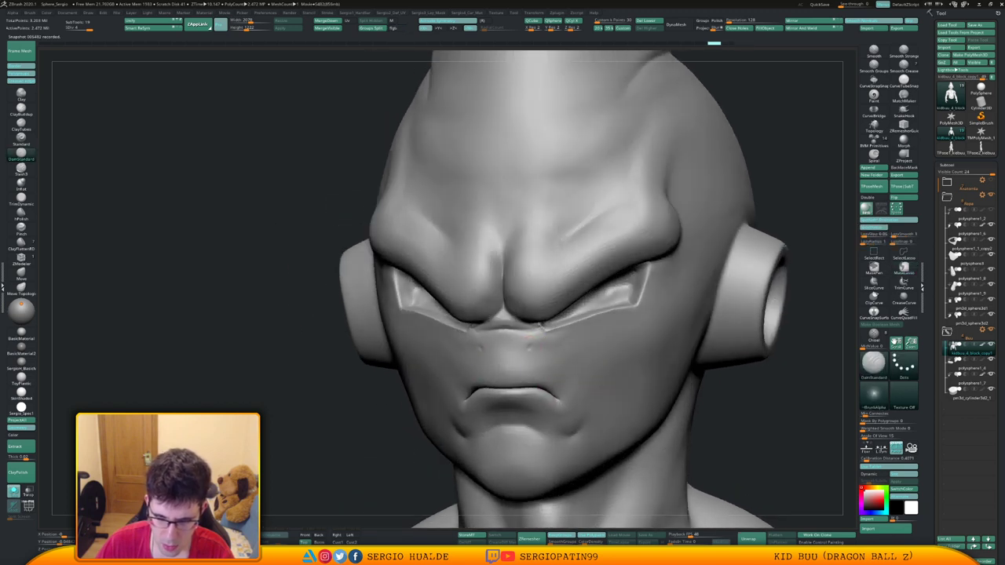
{"action": "left_click_drag", "start_coordinate": [537, 342], "coordinate": [529, 353]}
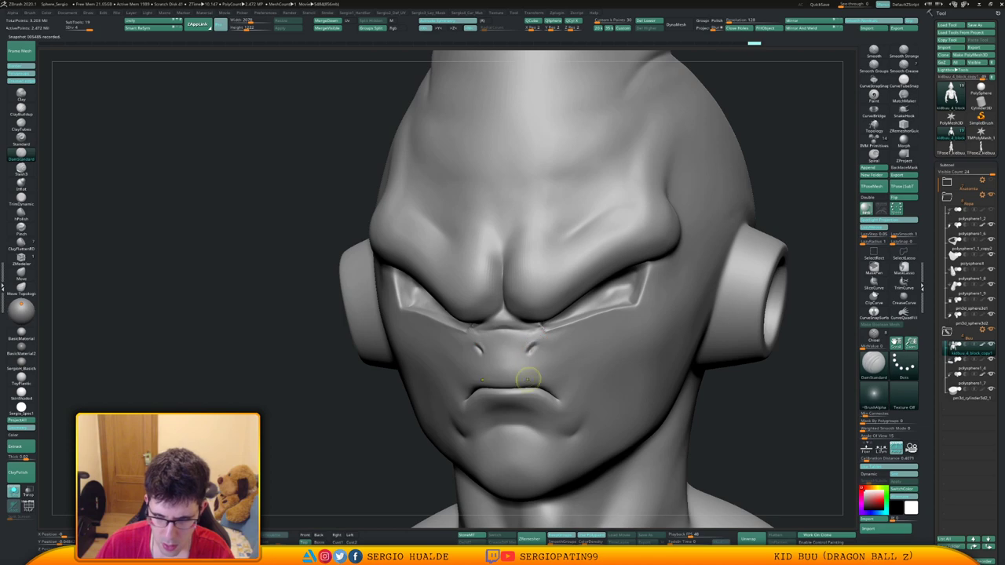
{"action": "mouse_move", "coordinate": [527, 377]}
{"action": "right_mouse_down", "text": "ctrl"}
{"action": "mouse_move", "coordinate": [588, 387]}
{"action": "mouse_move", "coordinate": [512, 384]}
{"action": "mouse_move", "coordinate": [531, 248]}
{"action": "right_mouse_up", "text": "ctrl"}
{"action": "right_click_drag", "start_coordinate": [503, 284], "coordinate": [545, 283]}
{"action": "right_click_drag", "start_coordinate": [573, 316], "coordinate": [495, 336]}
{"action": "right_click_drag", "start_coordinate": [526, 294], "coordinate": [527, 353], "text": "ctrl"}
{"action": "right_click_drag", "start_coordinate": [527, 353], "coordinate": [519, 350]}
{"action": "right_click_drag", "start_coordinate": [518, 350], "coordinate": [523, 377], "text": "ctrl"}
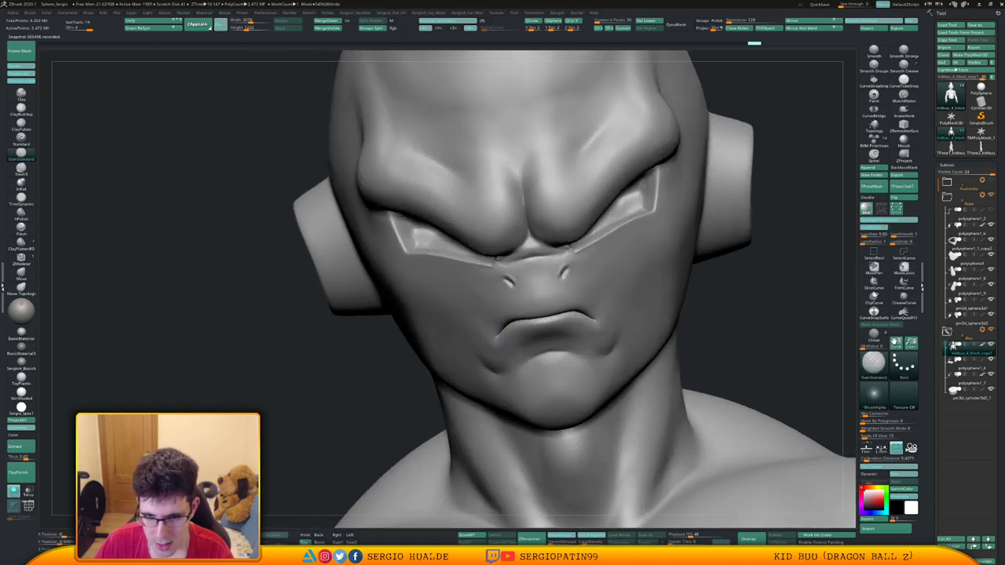
Refine the crease between the lower lip and chin with DamStandard strokes and smooth the chin area.
{"action": "left_click_drag", "start_coordinate": [540, 356], "coordinate": [575, 355]}
{"action": "right_click_drag", "start_coordinate": [522, 355], "coordinate": [555, 351]}
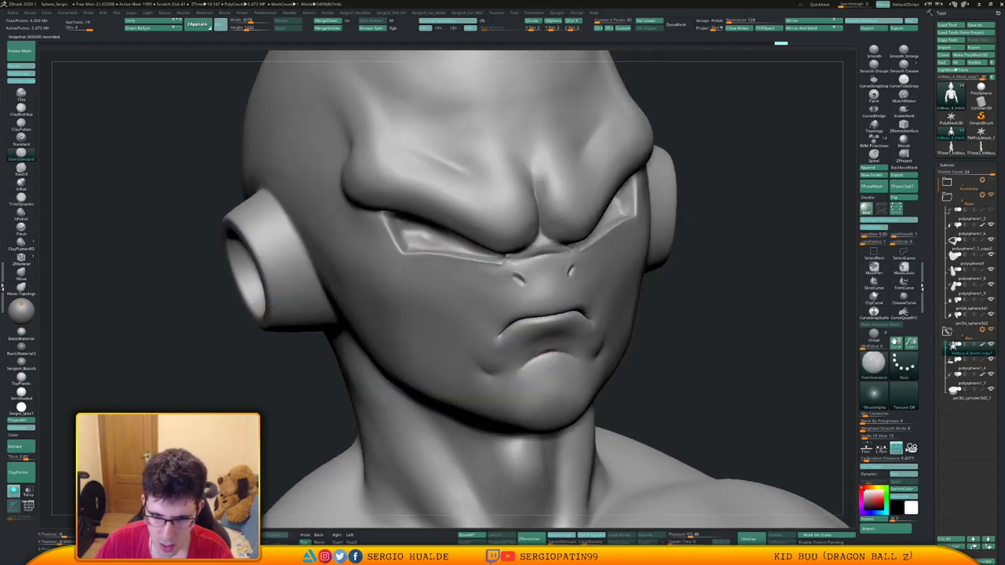
{"action": "left_click_drag", "start_coordinate": [538, 361], "coordinate": [525, 371]}
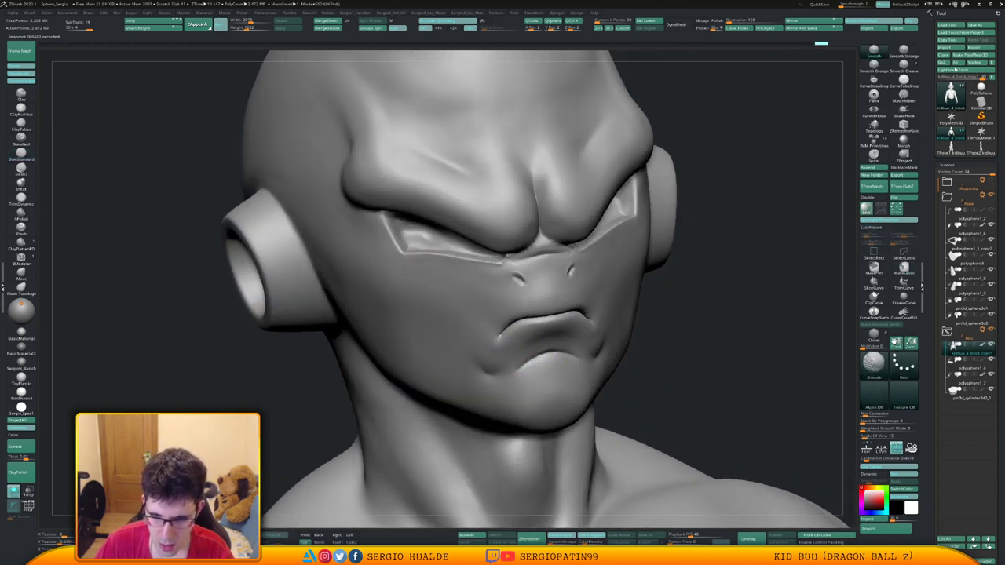
{"action": "left_click_drag", "start_coordinate": [505, 404], "coordinate": [514, 405], "text": "shift"}
Resize the brush and carve a vertical DamStandard crease at the outer elbow, turning diagonally onto the forearm.
{"action": "right_click_drag", "start_coordinate": [519, 393], "coordinate": [525, 315], "text": "ctrl"}
{"action": "right_click_drag", "start_coordinate": [525, 316], "coordinate": [499, 346]}
{"action": "mouse_move", "coordinate": [550, 392]}
{"action": "right_mouse_down", "text": "alt"}
{"action": "mouse_move", "coordinate": [525, 333]}
{"action": "mouse_move", "coordinate": [553, 308]}
{"action": "right_mouse_up", "text": "alt"}
{"action": "right_click_drag", "start_coordinate": [553, 353], "coordinate": [558, 308], "text": "alt"}
{"action": "right_click_drag", "start_coordinate": [597, 345], "coordinate": [562, 351]}
{"action": "right_click_drag", "start_coordinate": [578, 400], "coordinate": [542, 338], "text": "ctrl"}
{"action": "mouse_move", "coordinate": [562, 291]}
{"action": "right_mouse_down", "text": "ctrl"}
{"action": "mouse_move", "coordinate": [574, 361]}
{"action": "mouse_move", "coordinate": [593, 363]}
{"action": "right_mouse_up", "text": "ctrl"}
{"action": "key", "text": "shift+s"}
{"action": "key", "text": "s"}
{"action": "key", "text": "s"}
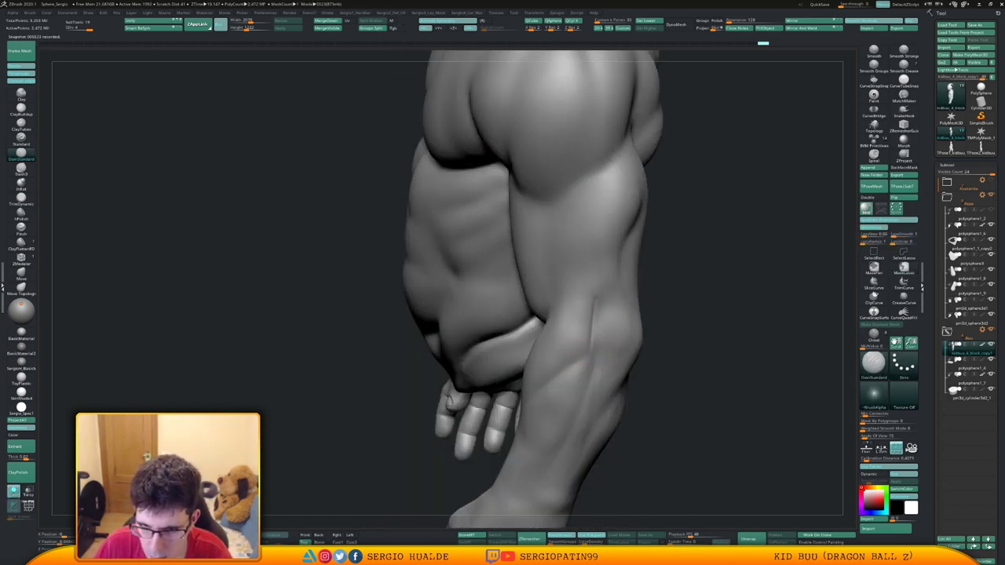
{"action": "left_click_drag", "start_coordinate": [596, 299], "coordinate": [592, 351]}
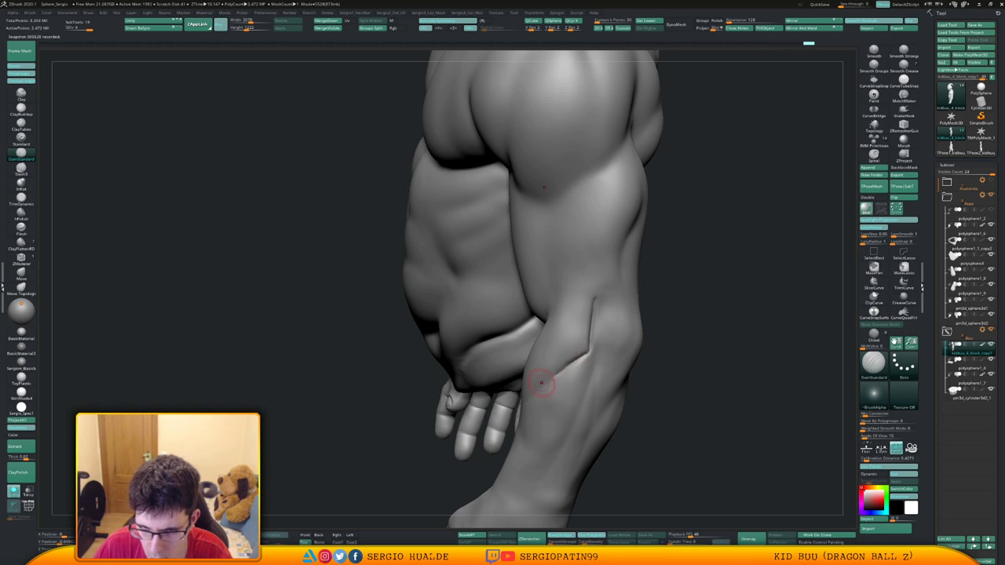
Extend the diagonal crease down the front of the forearm with DamStandard and smooth its upper junction, undoing one stroke.
{"action": "right_click_drag", "start_coordinate": [562, 373], "coordinate": [617, 372]}
{"action": "left_click_drag", "start_coordinate": [562, 376], "coordinate": [537, 395]}
{"action": "key", "text": "ctrl+z"}
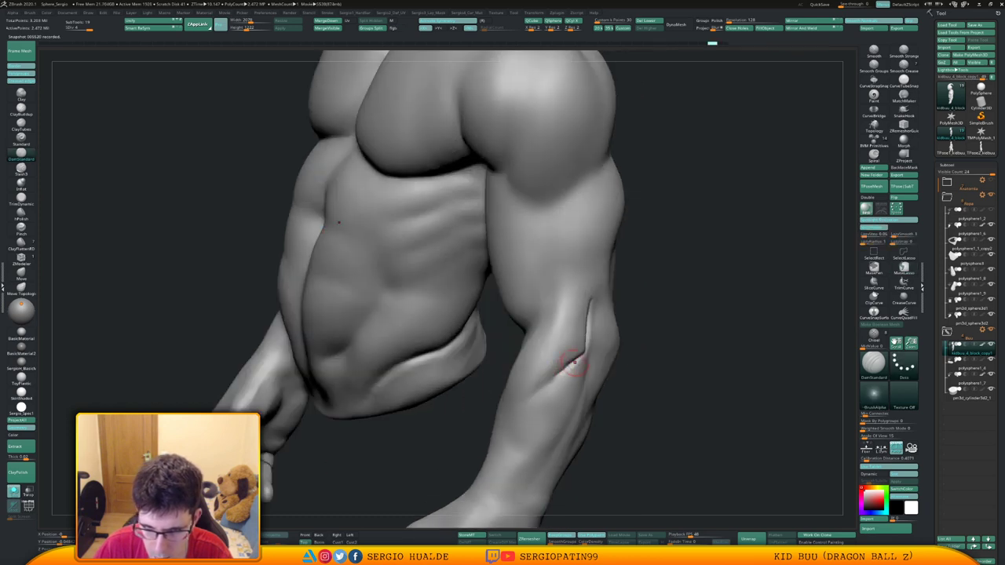
{"action": "mouse_move", "coordinate": [578, 359]}
{"action": "left_mouse_down"}
{"action": "mouse_move", "coordinate": [518, 412]}
{"action": "mouse_move", "coordinate": [529, 404]}
{"action": "left_mouse_up"}
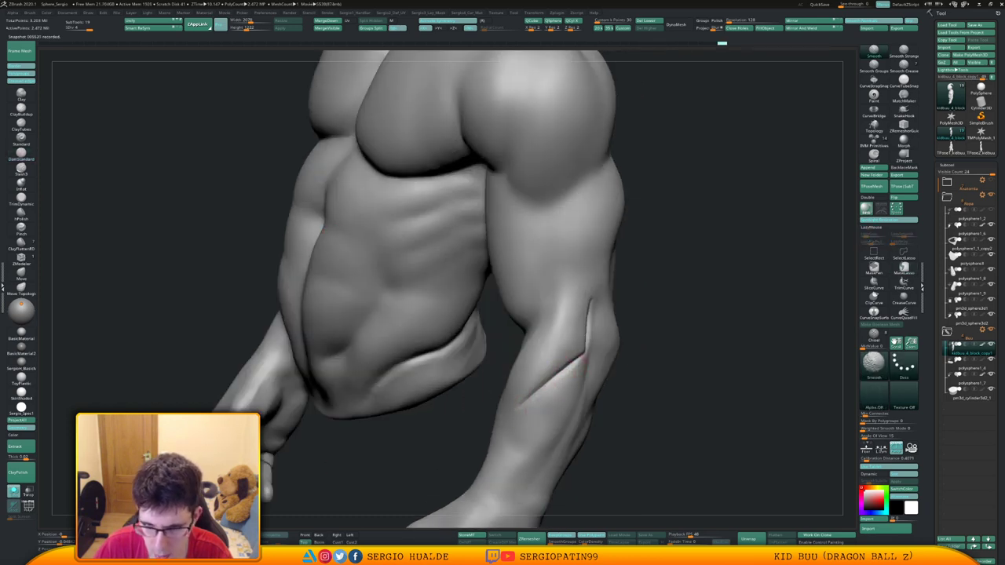
{"action": "left_click_drag", "start_coordinate": [584, 359], "coordinate": [588, 358], "text": "shift"}
Carve a long groove from the elbow crease down the outer forearm and smooth along it.
{"action": "right_click_drag", "start_coordinate": [628, 374], "coordinate": [582, 379]}
{"action": "left_click_drag", "start_coordinate": [575, 409], "coordinate": [571, 413]}
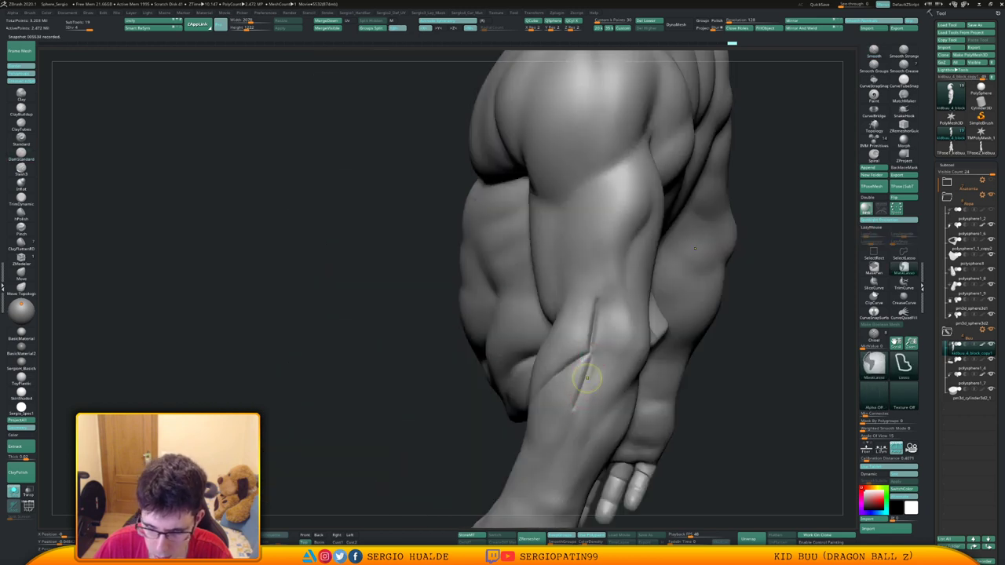
{"action": "left_click_drag", "start_coordinate": [583, 375], "coordinate": [587, 363], "text": "shift"}
{"action": "left_click_drag", "start_coordinate": [577, 424], "coordinate": [585, 358], "text": "shift"}
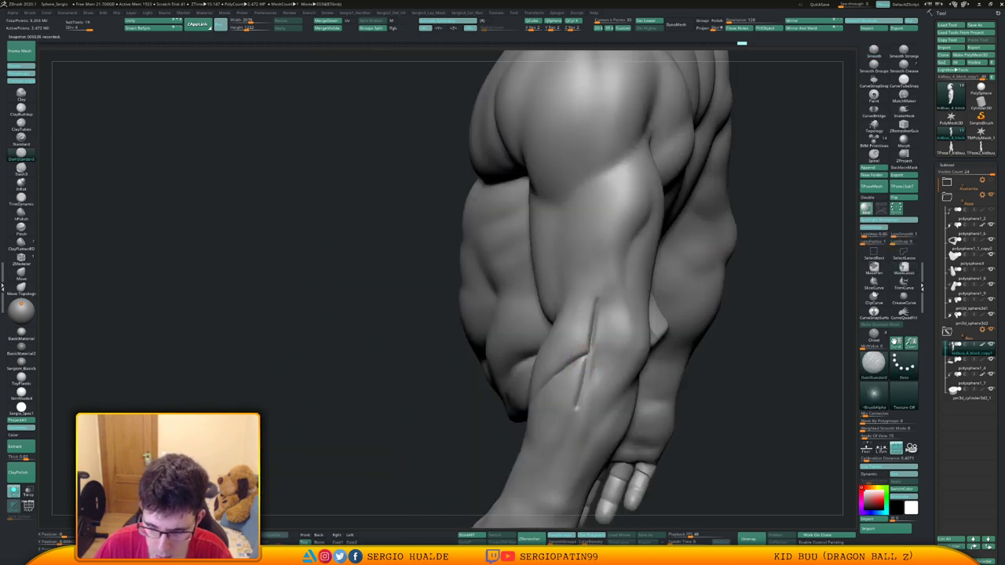
Build up the muscle edge beside the outer elbow crease with the ClayBuildup brush.
{"action": "key", "text": "b"}
{"action": "key", "text": "c"}
{"action": "key", "text": "b"}
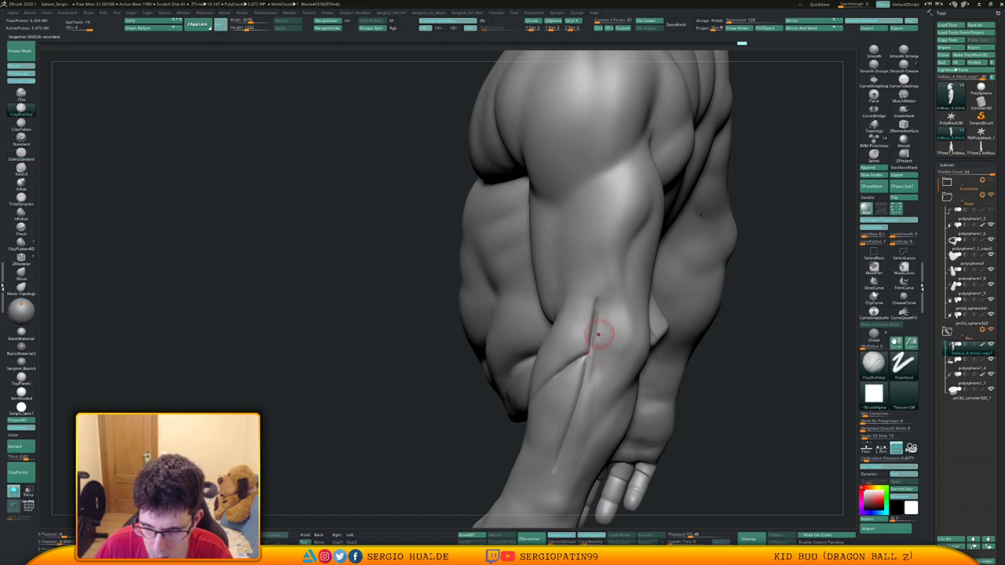
{"action": "mouse_move", "coordinate": [601, 336]}
{"action": "left_mouse_down"}
{"action": "mouse_move", "coordinate": [603, 312]}
{"action": "mouse_move", "coordinate": [597, 343]}
{"action": "left_mouse_up"}
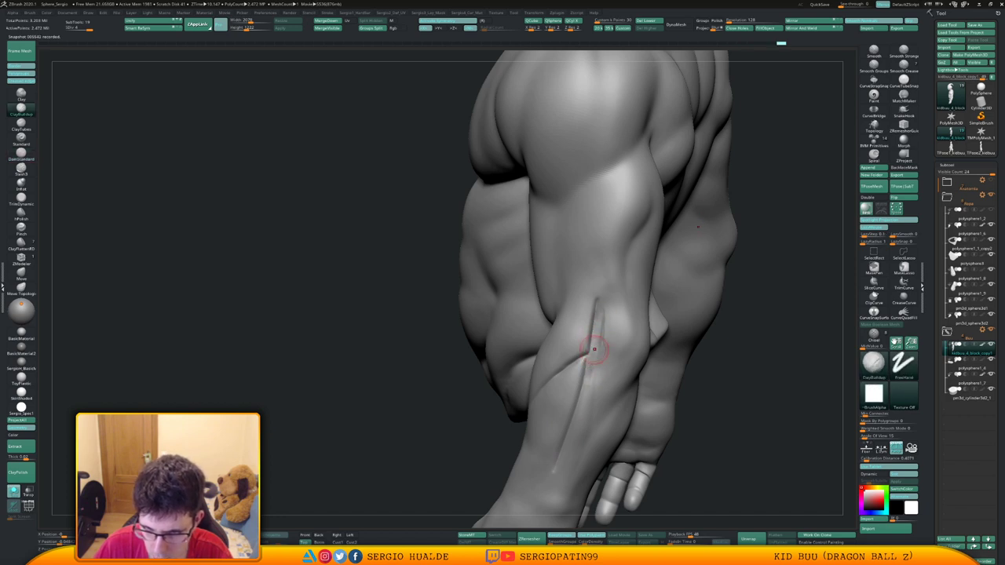
Carve a second DamStandard groove down the outer forearm beside the first one, redoing the initial stroke.
{"action": "right_click_drag", "start_coordinate": [563, 454], "coordinate": [590, 379]}
{"action": "key", "text": "b"}
{"action": "key", "text": "d"}
{"action": "key", "text": "s"}
{"action": "left_click_drag", "start_coordinate": [588, 414], "coordinate": [589, 376]}
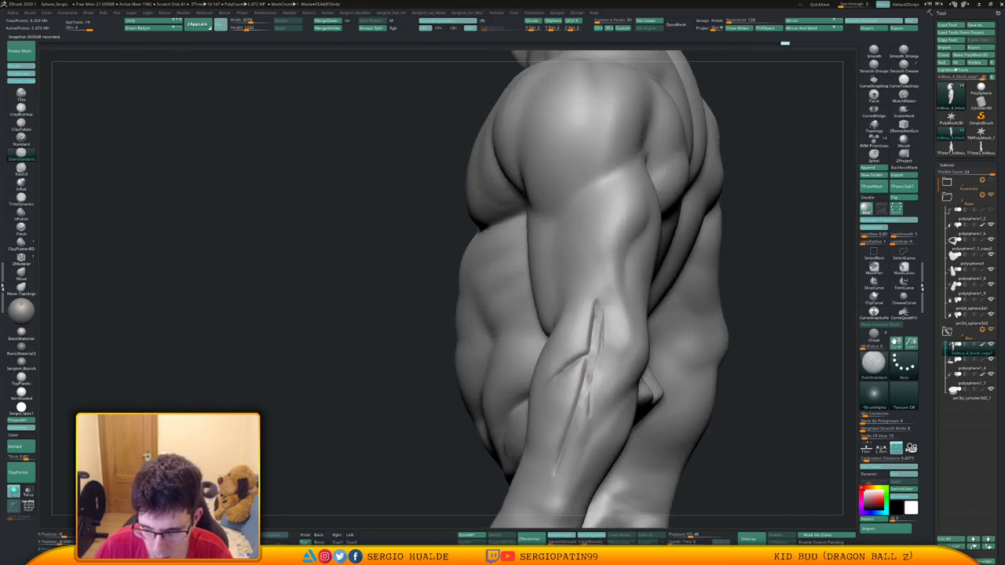
{"action": "key", "text": "ctrl+z"}
{"action": "left_click_drag", "start_coordinate": [583, 438], "coordinate": [590, 375]}
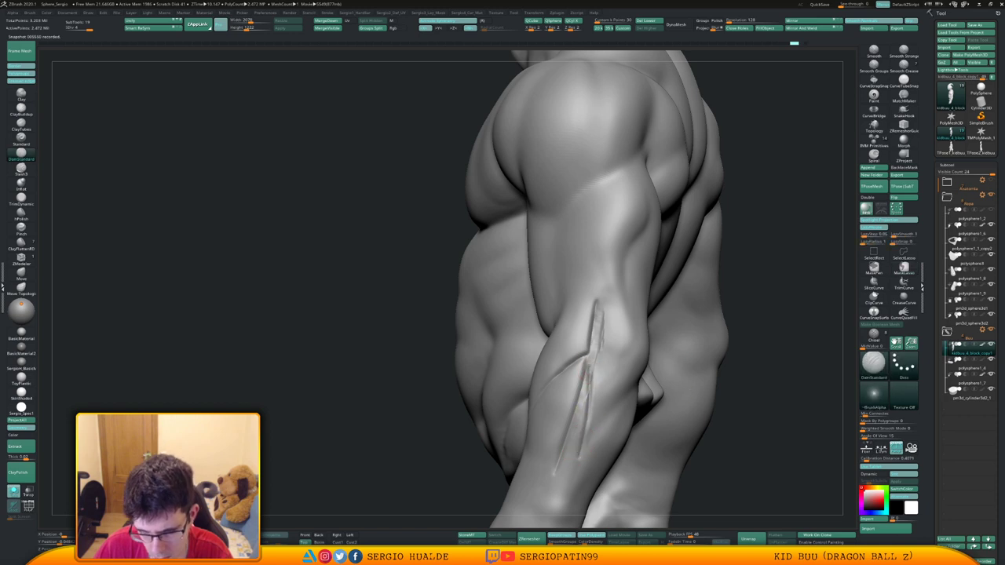
{"action": "right_click_drag", "start_coordinate": [601, 395], "coordinate": [570, 418]}
{"action": "key", "text": "b"}
{"action": "key", "text": "c"}
{"action": "key", "text": "l"}
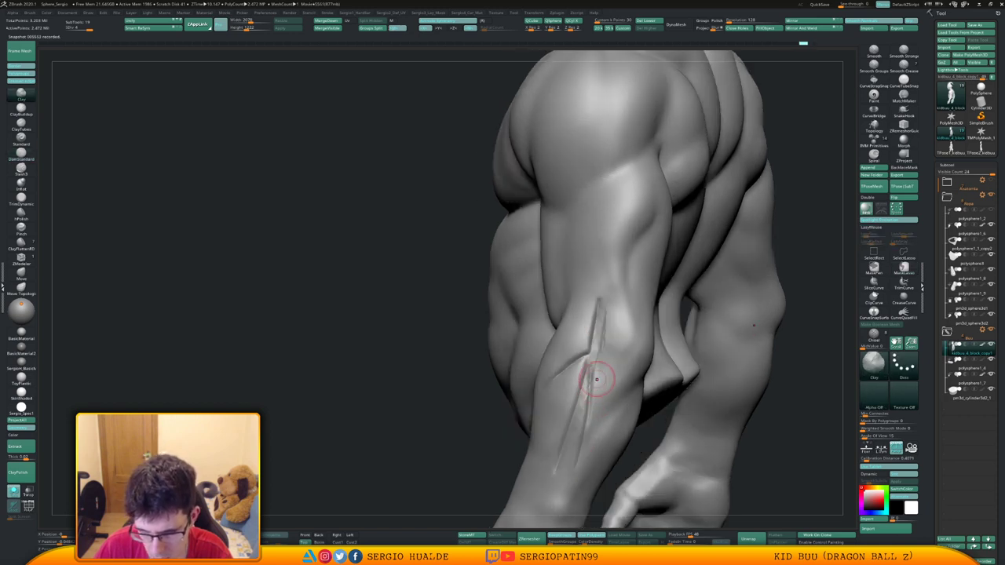
{"action": "left_click_drag", "start_coordinate": [596, 392], "coordinate": [598, 375]}
{"action": "key", "text": "ctrl+z"}
Build up the muscle beside the outer forearm grooves with ClayBuildup and smooth the elbow area.
{"action": "key", "text": "b"}
{"action": "key", "text": "c"}
{"action": "key", "text": "b"}
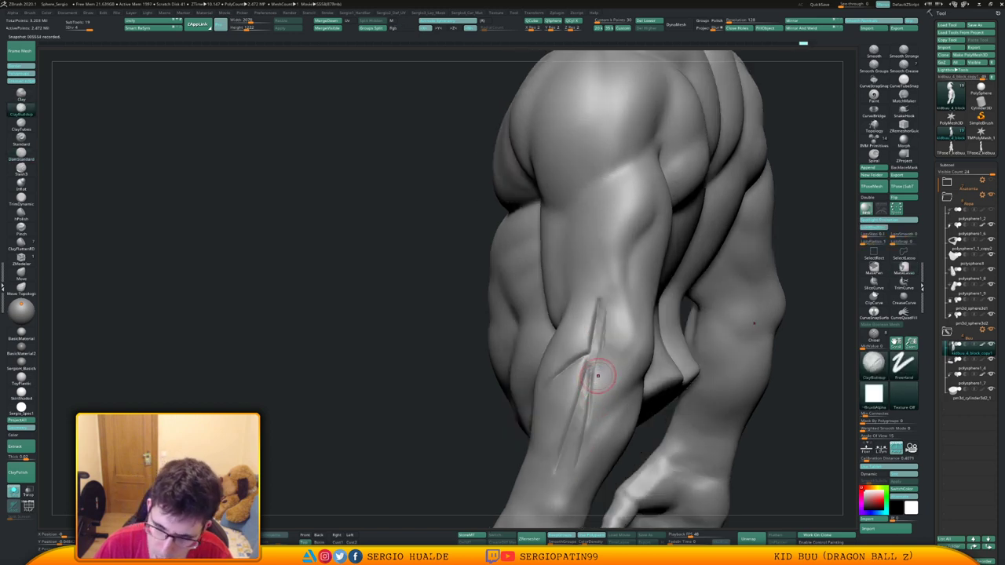
{"action": "right_click_drag", "start_coordinate": [594, 368], "coordinate": [619, 366]}
{"action": "left_click_drag", "start_coordinate": [599, 365], "coordinate": [601, 392]}
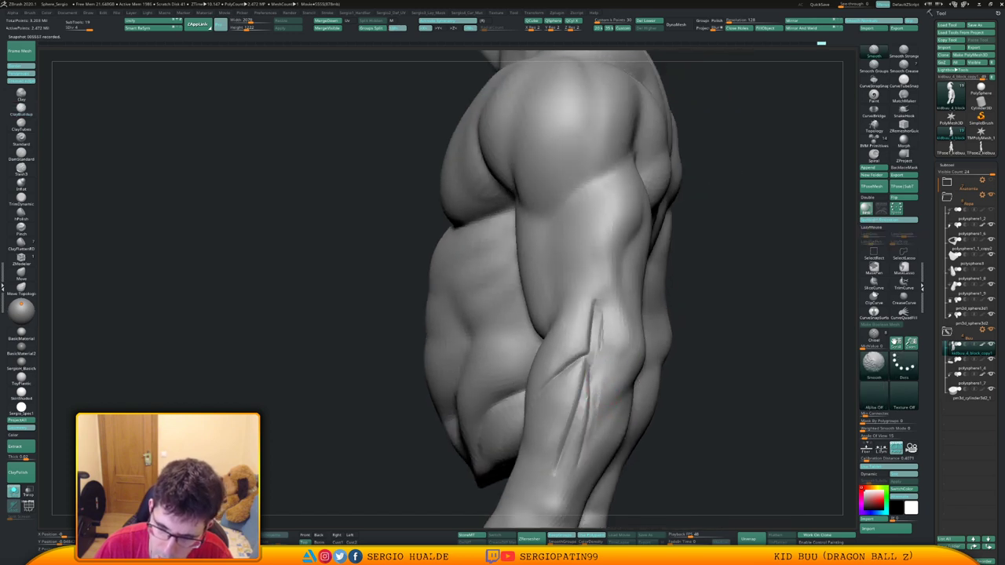
{"action": "mouse_move", "coordinate": [601, 338]}
{"action": "left_mouse_down", "text": "shift"}
{"action": "mouse_move", "coordinate": [604, 388]}
{"action": "mouse_move", "coordinate": [600, 301]}
{"action": "mouse_move", "coordinate": [577, 311]}
{"action": "left_mouse_up", "text": "shift"}
Build up the forearm muscle along the diagonal crease with ClayBuildup and smooth its transition into the elbow.
{"action": "left_click_drag", "start_coordinate": [579, 350], "coordinate": [566, 364]}
{"action": "right_click_drag", "start_coordinate": [565, 364], "coordinate": [588, 363]}
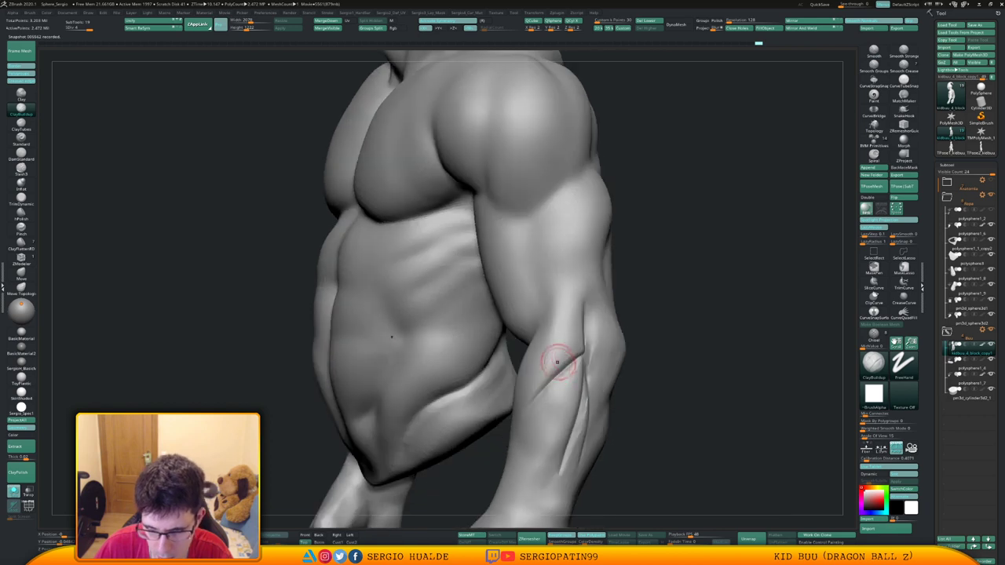
{"action": "left_click_drag", "start_coordinate": [569, 349], "coordinate": [522, 403]}
{"action": "mouse_move", "coordinate": [572, 347]}
{"action": "left_mouse_down", "text": "shift"}
{"action": "mouse_move", "coordinate": [555, 364]}
{"action": "mouse_move", "coordinate": [574, 361]}
{"action": "mouse_move", "coordinate": [578, 340]}
{"action": "left_mouse_up", "text": "shift"}
{"action": "right_click_drag", "start_coordinate": [611, 338], "coordinate": [580, 336]}
{"action": "mouse_move", "coordinate": [588, 333]}
{"action": "left_mouse_down", "text": "shift"}
{"action": "mouse_move", "coordinate": [585, 351]}
{"action": "mouse_move", "coordinate": [567, 360]}
{"action": "left_mouse_up", "text": "shift"}
{"action": "right_click_drag", "start_coordinate": [556, 399], "coordinate": [585, 397]}
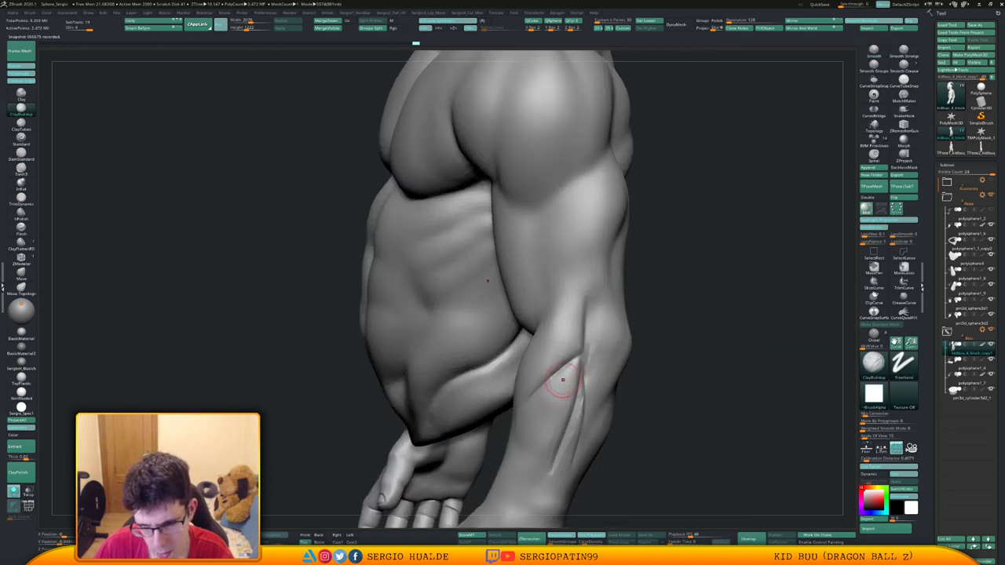
{"action": "mouse_move", "coordinate": [575, 366]}
{"action": "left_mouse_down"}
{"action": "mouse_move", "coordinate": [539, 399]}
{"action": "mouse_move", "coordinate": [578, 411]}
{"action": "mouse_move", "coordinate": [576, 372]}
{"action": "left_mouse_up"}
{"action": "key", "text": "shift"}
Sharpen the lower end of the diagonal forearm crease with the DamStandard brush, undoing one stroke.
{"action": "key", "text": "ctrl+shift+d"}
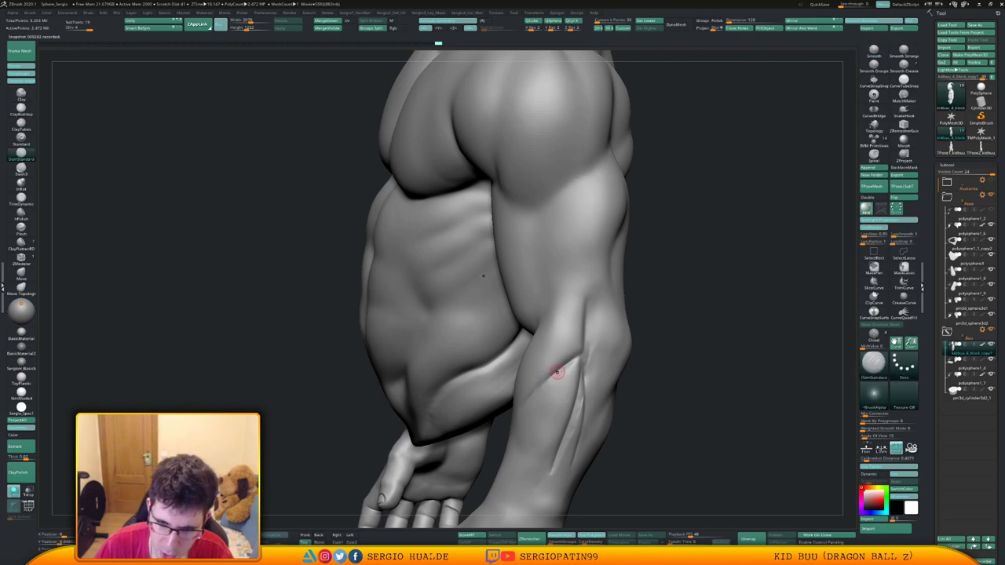
{"action": "right_click_drag", "start_coordinate": [535, 408], "coordinate": [540, 385]}
{"action": "key", "text": "ctrl+z"}
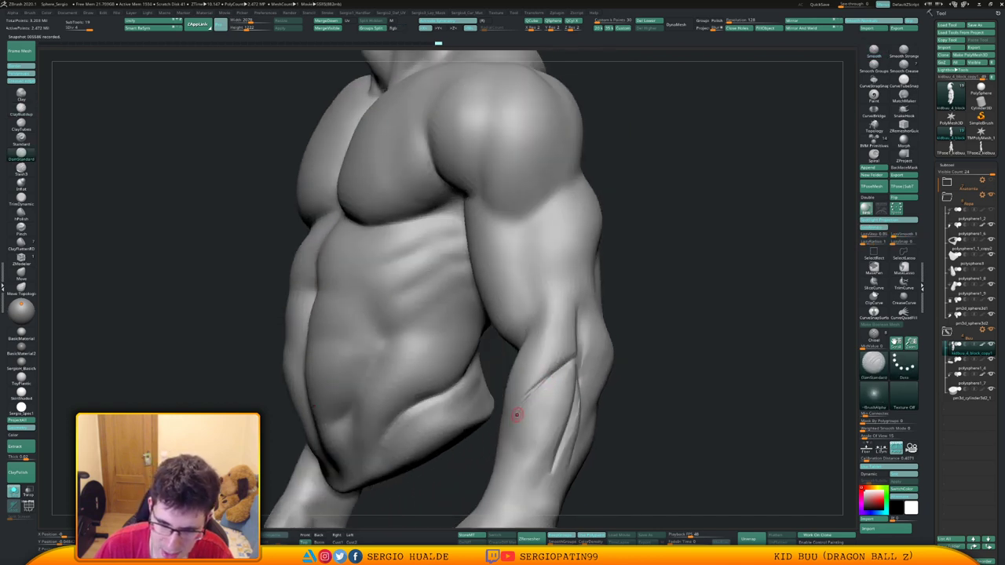
{"action": "left_click_drag", "start_coordinate": [511, 422], "coordinate": [521, 416]}
{"action": "right_click_drag", "start_coordinate": [532, 395], "coordinate": [547, 399]}
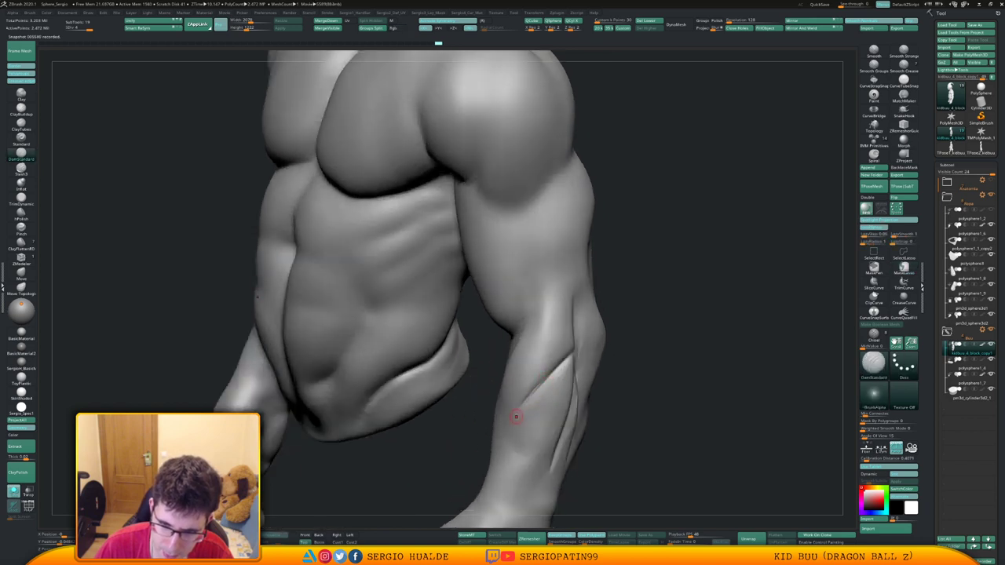
{"action": "right_click_drag", "start_coordinate": [543, 382], "coordinate": [549, 380]}
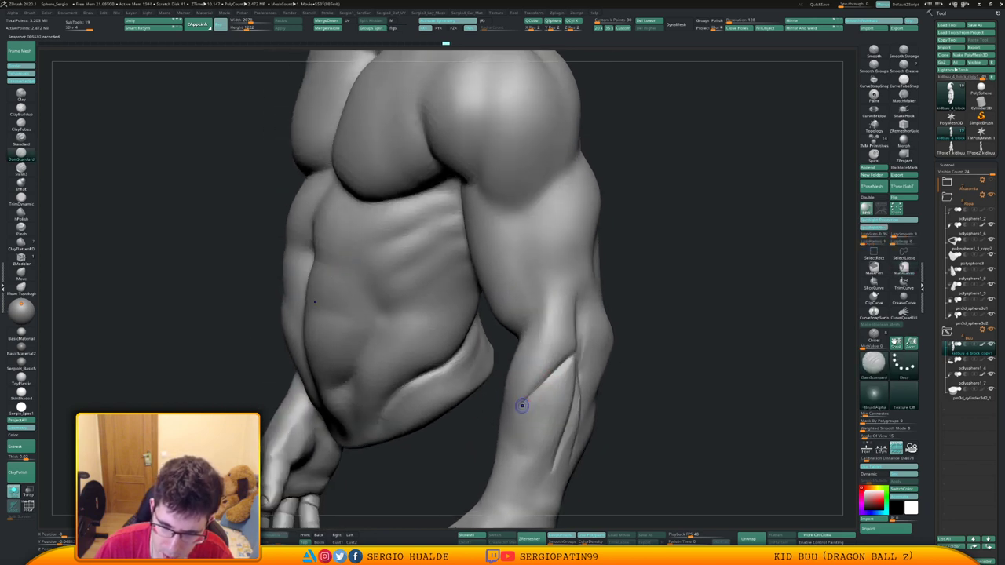
{"action": "key", "text": "shift"}
Resize the Clay brush and add volume between the narrow grooves on the outer forearm.
{"action": "right_click_drag", "start_coordinate": [566, 388], "coordinate": [586, 401]}
{"action": "key", "text": "b"}
{"action": "key", "text": "c"}
{"action": "key", "text": "l"}
{"action": "key", "text": "s"}
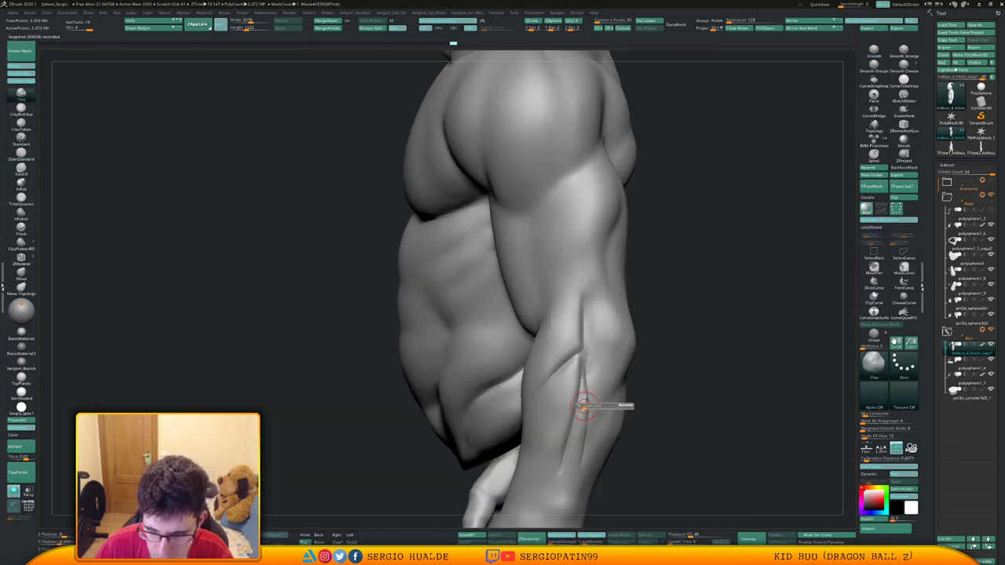
{"action": "left_click_drag", "start_coordinate": [585, 404], "coordinate": [584, 396]}
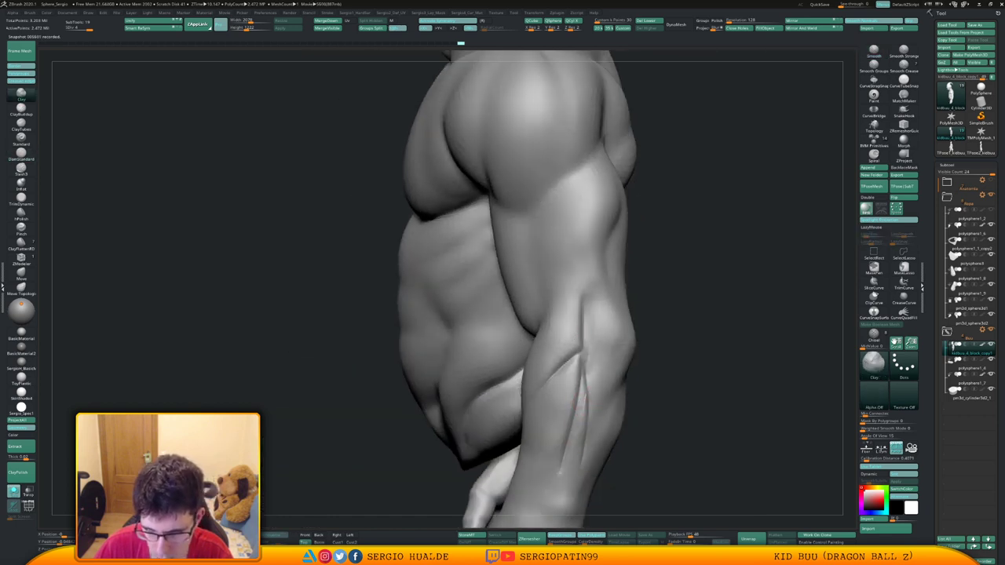
{"action": "right_click_drag", "start_coordinate": [580, 438], "coordinate": [586, 402]}
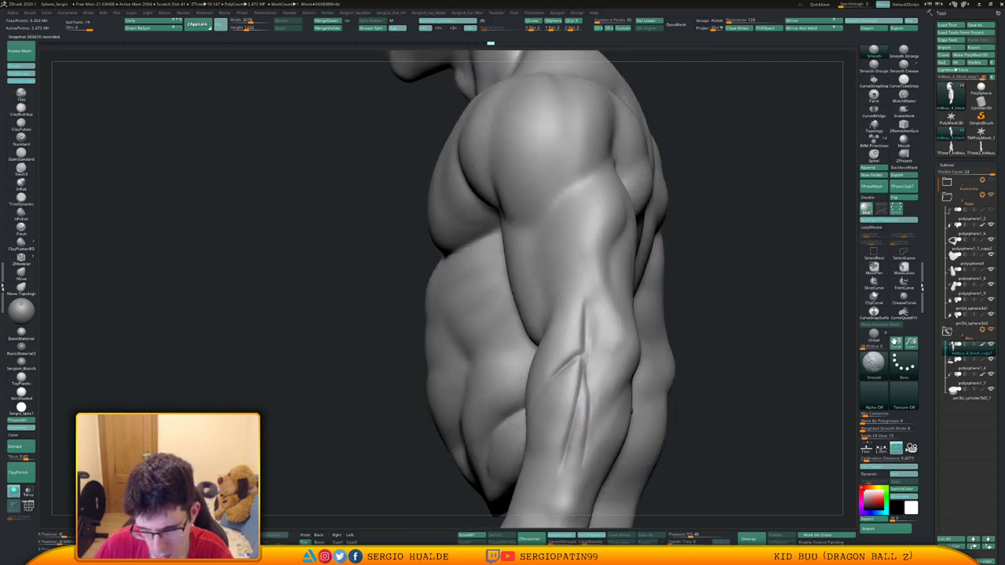
Bring the wristbands and trousers back into view, then shape the outer forearm with the Clay brush and smooth it.
{"action": "right_click_drag", "start_coordinate": [662, 300], "coordinate": [565, 330]}
{"action": "mouse_move", "coordinate": [565, 329]}
{"action": "right_mouse_down", "text": "ctrl"}
{"action": "mouse_move", "coordinate": [561, 393]}
{"action": "mouse_move", "coordinate": [624, 452]}
{"action": "mouse_move", "coordinate": [600, 429]}
{"action": "mouse_move", "coordinate": [683, 416]}
{"action": "right_mouse_up", "text": "ctrl"}
{"action": "key", "text": "shift+alt+s"}
{"action": "mouse_move", "coordinate": [684, 416]}
{"action": "right_mouse_down", "text": "ctrl"}
{"action": "mouse_move", "coordinate": [679, 369]}
{"action": "mouse_move", "coordinate": [668, 424]}
{"action": "mouse_move", "coordinate": [593, 418]}
{"action": "right_mouse_up", "text": "ctrl"}
{"action": "key", "text": "s"}
{"action": "left_click_drag", "start_coordinate": [594, 418], "coordinate": [594, 409]}
{"action": "key", "text": "s"}
{"action": "mouse_move", "coordinate": [564, 428]}
{"action": "right_mouse_down"}
{"action": "mouse_move", "coordinate": [601, 445]}
{"action": "mouse_move", "coordinate": [589, 393]}
{"action": "mouse_move", "coordinate": [595, 440]}
{"action": "mouse_move", "coordinate": [599, 424]}
{"action": "right_mouse_up"}
{"action": "left_click_drag", "start_coordinate": [600, 422], "coordinate": [607, 397], "text": "shift"}
Adjust the Clay brush's channel settings and stroke down the outer elbow above the wristband.
{"action": "mouse_move", "coordinate": [606, 398]}
{"action": "right_mouse_down"}
{"action": "mouse_move", "coordinate": [582, 405]}
{"action": "mouse_move", "coordinate": [591, 402]}
{"action": "mouse_move", "coordinate": [580, 428]}
{"action": "right_mouse_up"}
{"action": "right_click_drag", "start_coordinate": [579, 428], "coordinate": [585, 444], "text": "ctrl"}
{"action": "right_click_drag", "start_coordinate": [585, 444], "coordinate": [613, 412]}
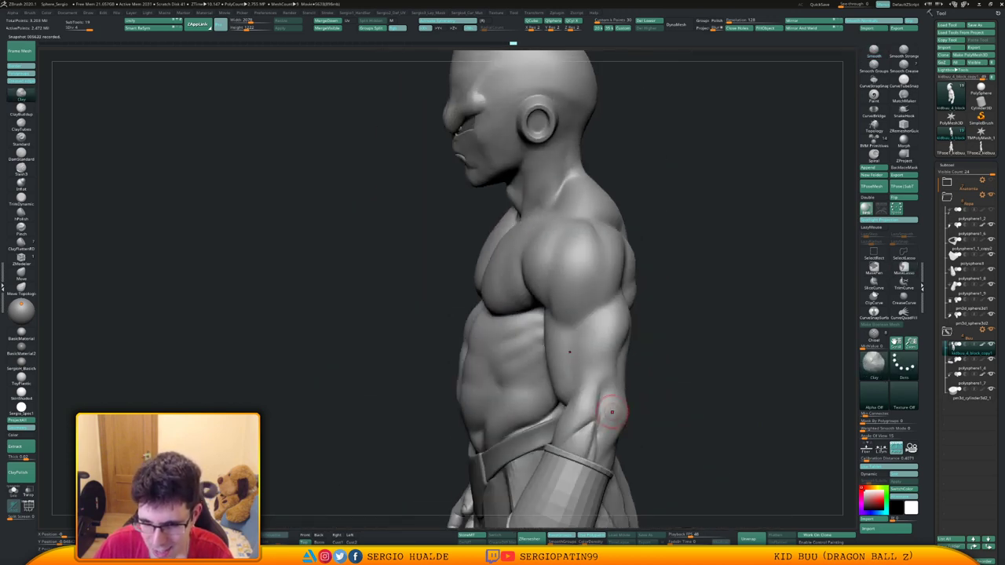
{"action": "key", "text": "space"}
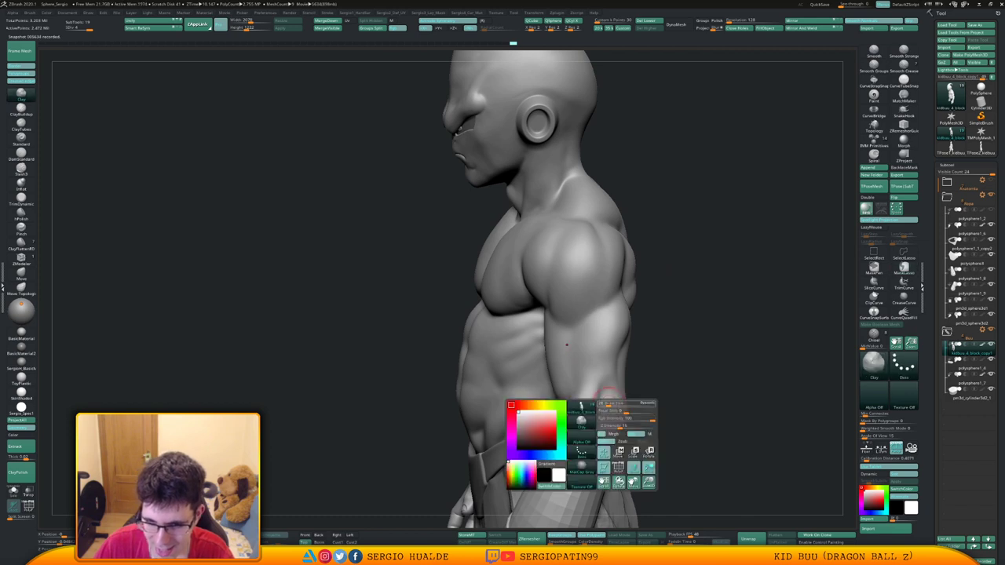
{"action": "left_click", "coordinate": [635, 434]}
{"action": "left_click_drag", "start_coordinate": [610, 410], "coordinate": [602, 428]}
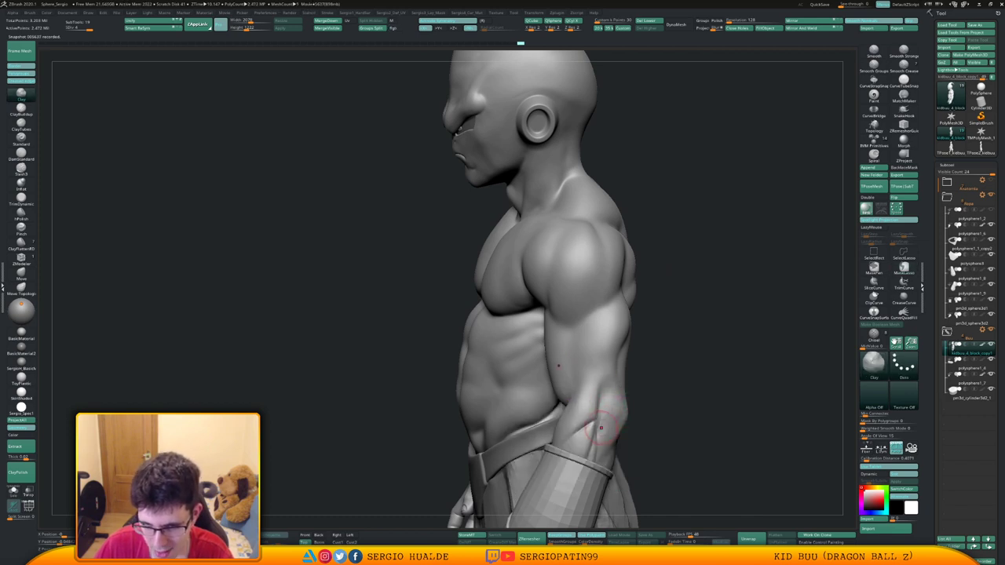
Reshape the forearm muscles just above the wristband with Clay strokes from behind and from the side.
{"action": "right_click_drag", "start_coordinate": [609, 410], "coordinate": [519, 420]}
{"action": "left_click_drag", "start_coordinate": [598, 422], "coordinate": [605, 402]}
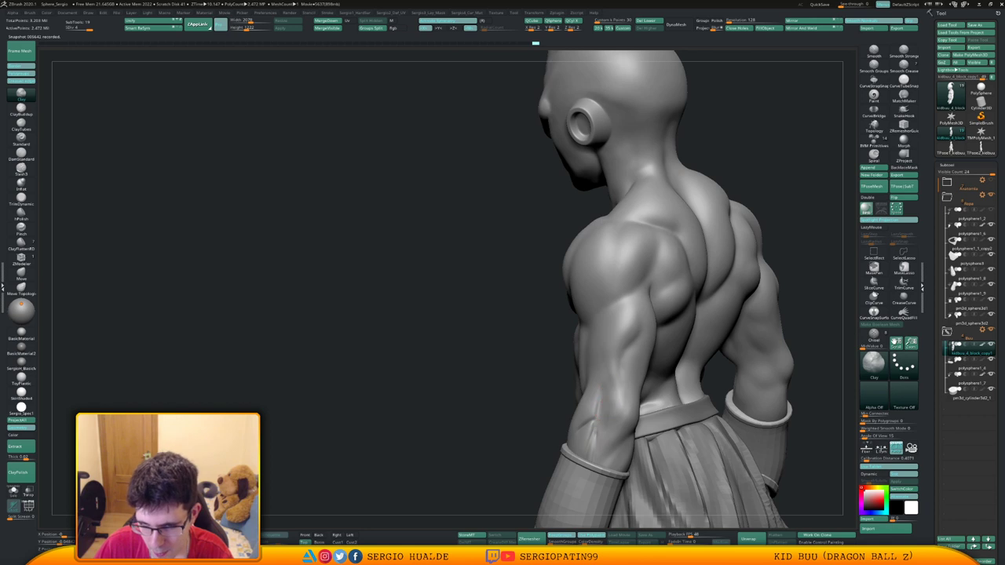
{"action": "right_click_drag", "start_coordinate": [606, 395], "coordinate": [595, 404]}
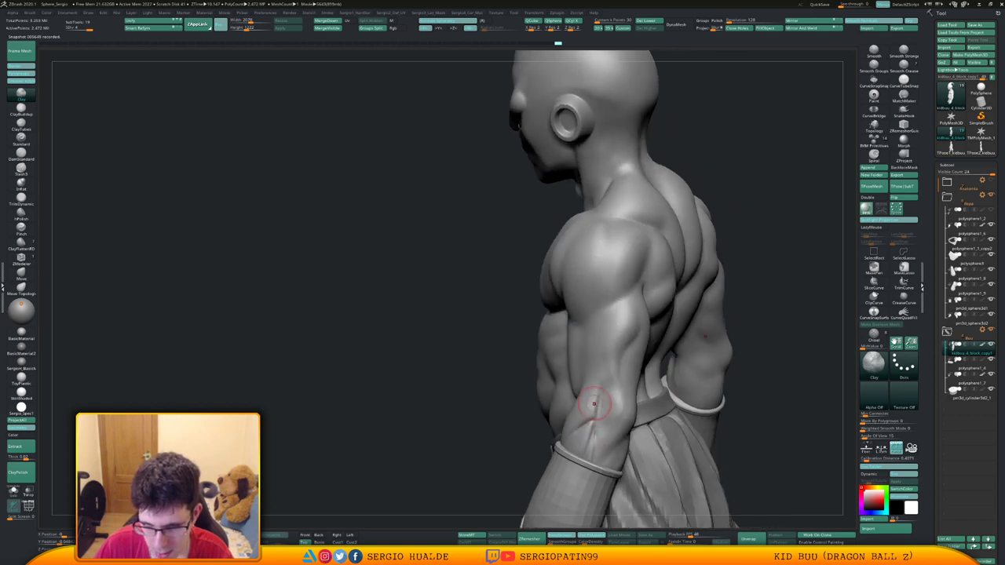
{"action": "right_click_drag", "start_coordinate": [553, 448], "coordinate": [600, 433]}
{"action": "left_click_drag", "start_coordinate": [586, 410], "coordinate": [575, 421]}
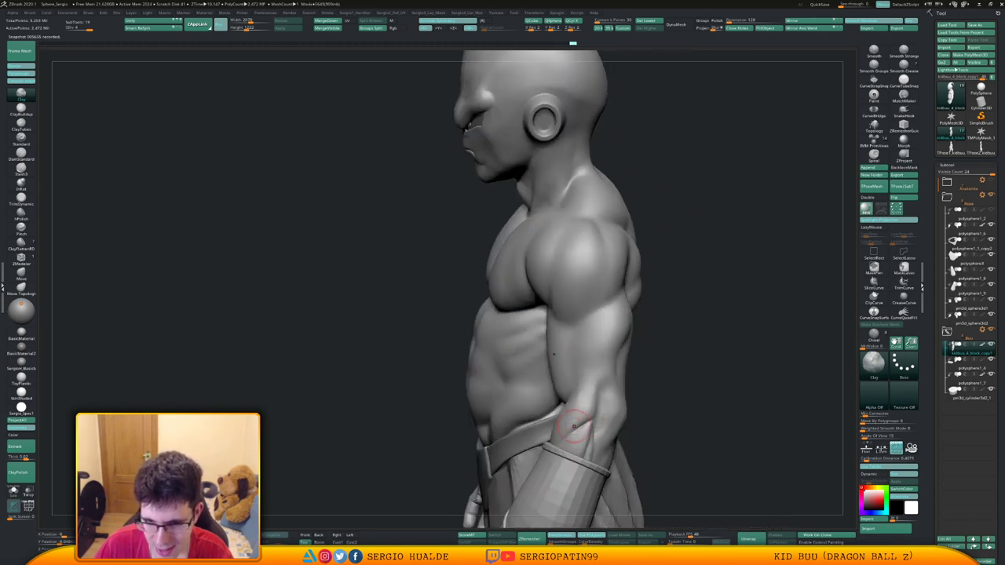
Smooth the diagonal forearm crease above the wristband.
{"action": "right_click_drag", "start_coordinate": [588, 405], "coordinate": [588, 446]}
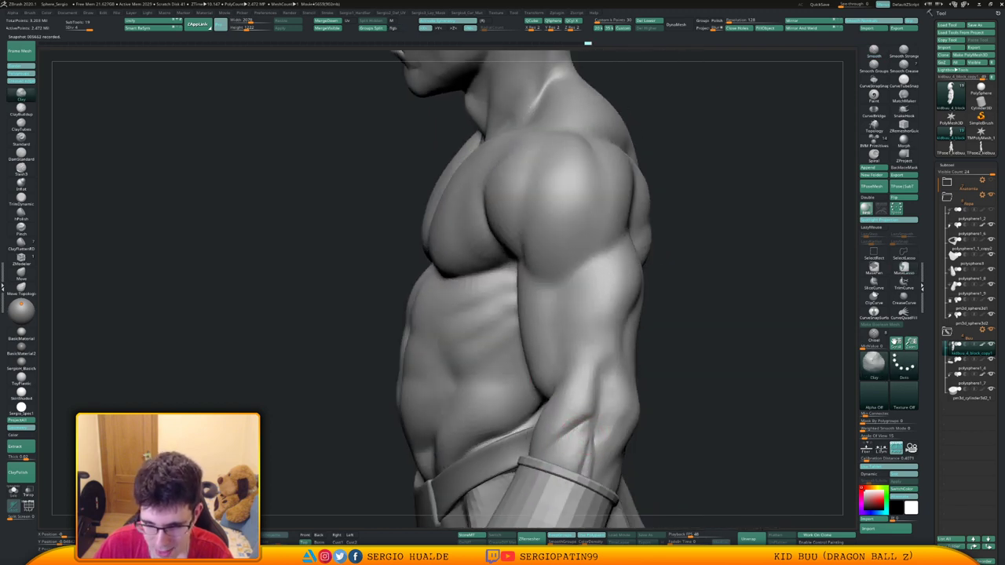
{"action": "mouse_move", "coordinate": [591, 414]}
{"action": "left_mouse_down", "text": "shift"}
{"action": "mouse_move", "coordinate": [574, 445]}
{"action": "mouse_move", "coordinate": [582, 439]}
{"action": "left_mouse_up", "text": "shift"}
{"action": "right_click_drag", "start_coordinate": [587, 471], "coordinate": [582, 449], "text": "ctrl"}
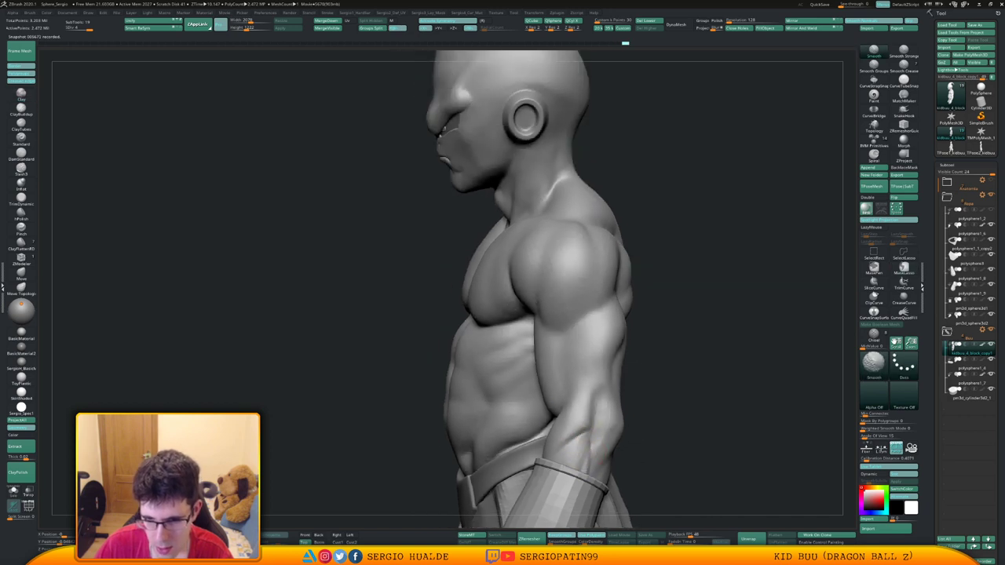
Smooth the forearm muscles around the wristband, isolating the body temporarily to reach the area under the cuff.
{"action": "left_click_drag", "start_coordinate": [582, 449], "coordinate": [576, 468], "text": "shift"}
{"action": "right_click_drag", "start_coordinate": [577, 467], "coordinate": [580, 446]}
{"action": "mouse_move", "coordinate": [581, 447]}
{"action": "left_mouse_down", "text": "shift"}
{"action": "mouse_move", "coordinate": [566, 484]}
{"action": "mouse_move", "coordinate": [587, 445]}
{"action": "left_mouse_up", "text": "shift"}
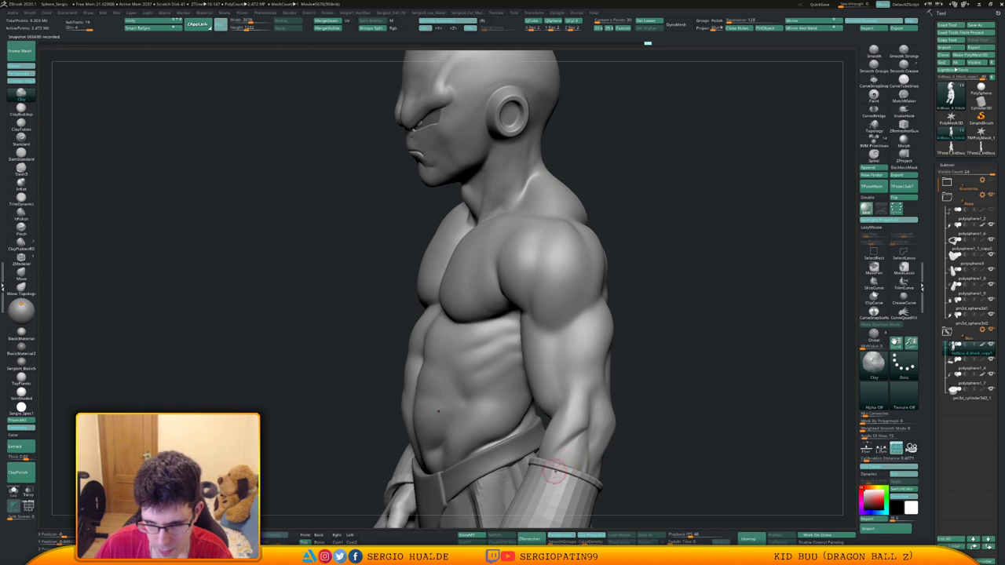
{"action": "key", "text": "alt+s"}
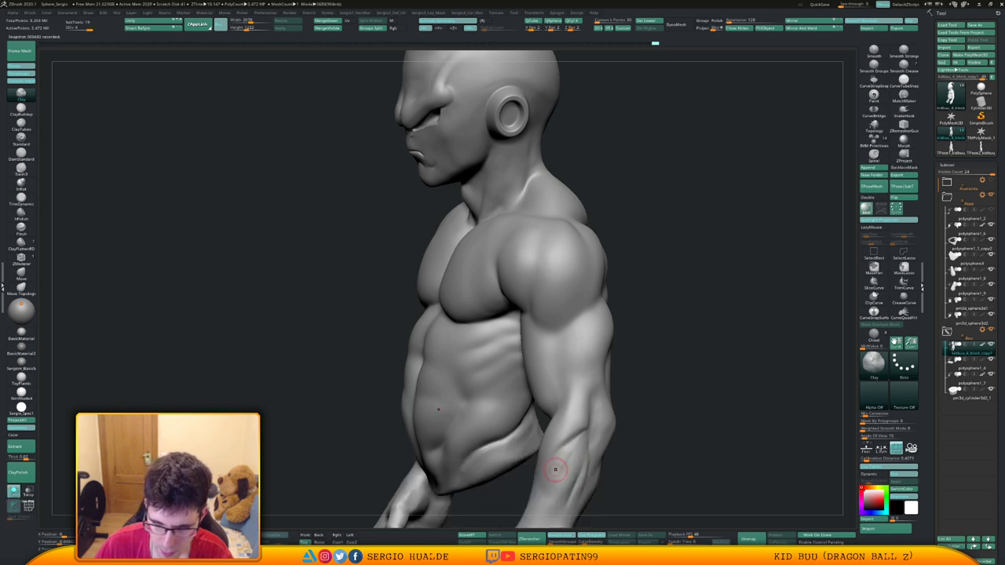
{"action": "mouse_move", "coordinate": [566, 462]}
{"action": "left_mouse_down", "text": "shift"}
{"action": "mouse_move", "coordinate": [569, 452]}
{"action": "mouse_move", "coordinate": [578, 462]}
{"action": "left_mouse_up", "text": "shift"}
{"action": "key", "text": "alt+s"}
Add a short Clay stroke to the outer forearm just above the wristband and smooth it.
{"action": "right_click_drag", "start_coordinate": [587, 471], "coordinate": [583, 456]}
{"action": "left_click_drag", "start_coordinate": [584, 457], "coordinate": [581, 463]}
{"action": "right_click_drag", "start_coordinate": [570, 453], "coordinate": [580, 443]}
{"action": "left_click_drag", "start_coordinate": [580, 444], "coordinate": [578, 452], "text": "shift"}
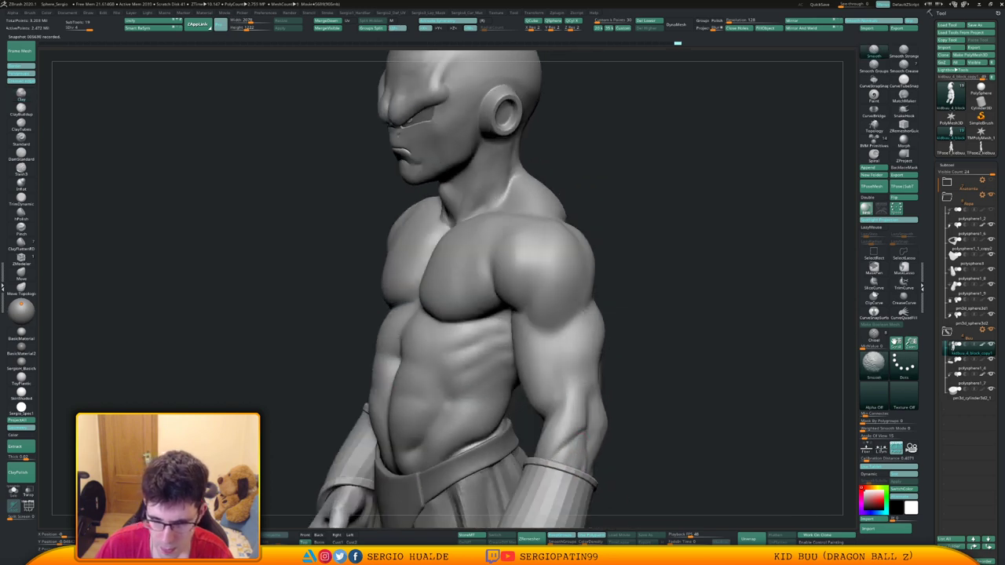
Make the shoes the active subtool and isolate them from the rest of the figure.
{"action": "mouse_move", "coordinate": [578, 453]}
{"action": "right_mouse_down", "text": "ctrl"}
{"action": "mouse_move", "coordinate": [561, 471]}
{"action": "mouse_move", "coordinate": [581, 447]}
{"action": "mouse_move", "coordinate": [567, 451]}
{"action": "mouse_move", "coordinate": [558, 401]}
{"action": "mouse_move", "coordinate": [558, 413]}
{"action": "mouse_move", "coordinate": [577, 417]}
{"action": "right_mouse_up", "text": "ctrl"}
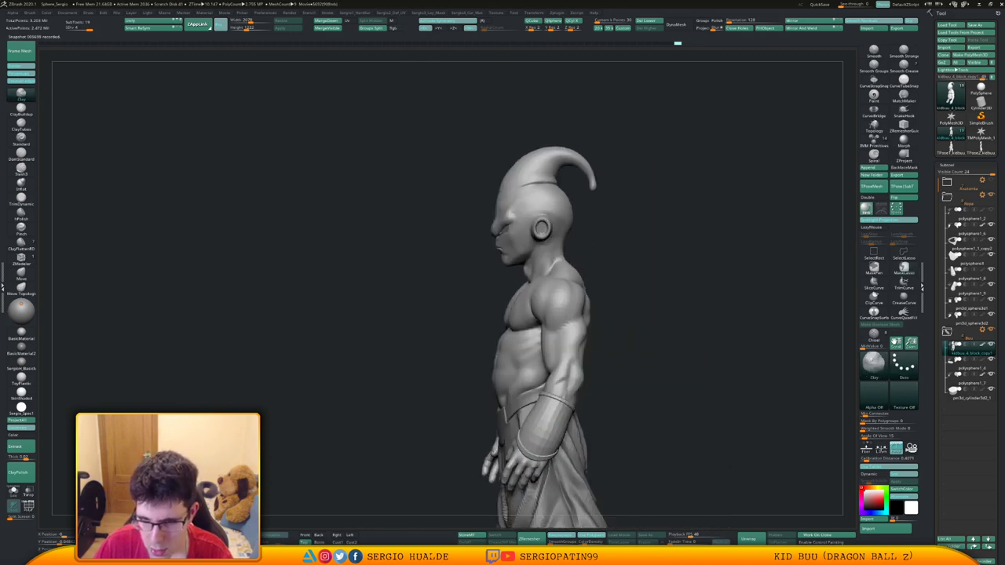
{"action": "right_click_drag", "start_coordinate": [511, 383], "coordinate": [547, 377]}
{"action": "right_click_drag", "start_coordinate": [547, 377], "coordinate": [568, 338], "text": "alt"}
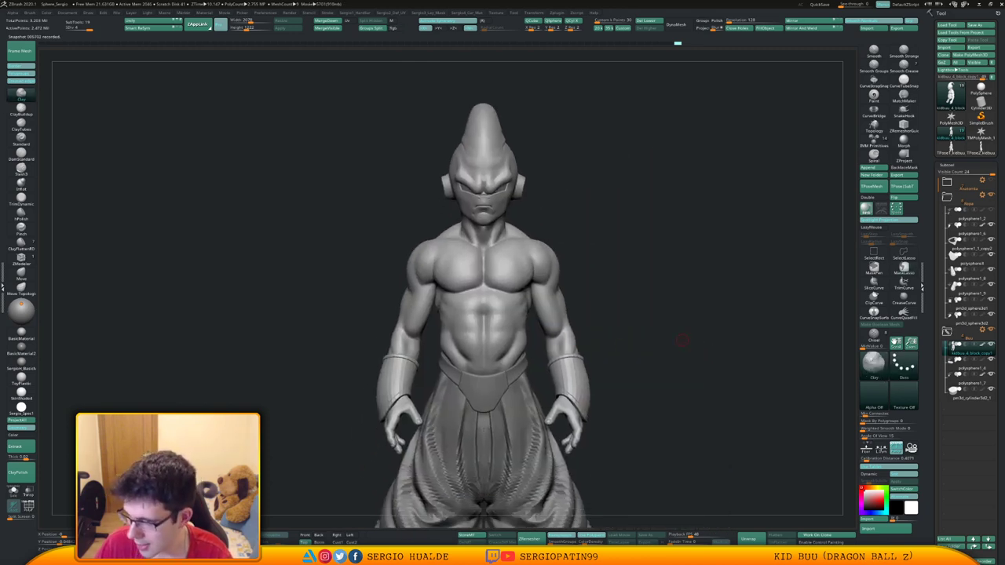
{"action": "left_click_drag", "start_coordinate": [682, 340], "coordinate": [624, 383]}
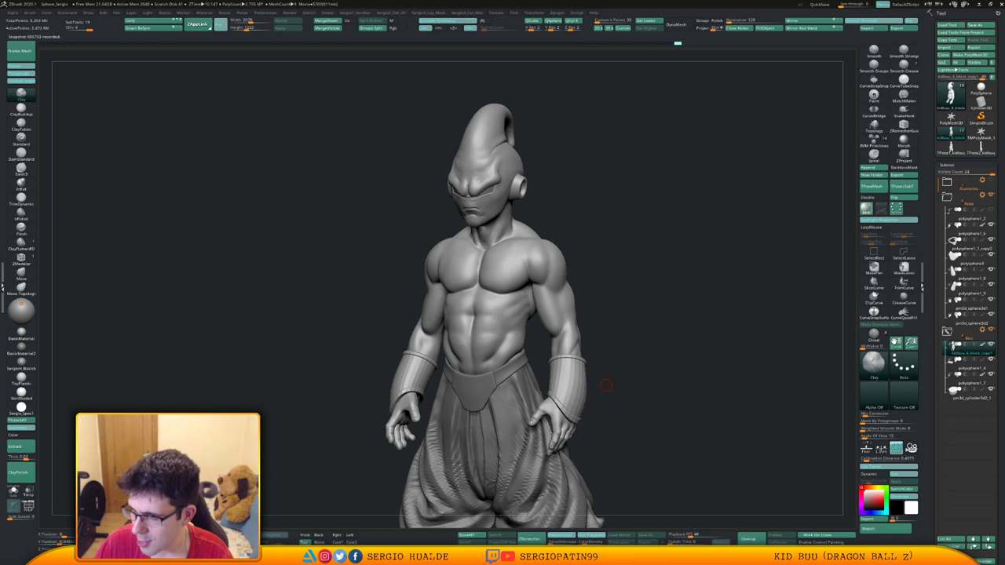
{"action": "right_click_drag", "start_coordinate": [607, 385], "coordinate": [579, 402], "text": "ctrl"}
{"action": "right_click_drag", "start_coordinate": [578, 402], "coordinate": [599, 364], "text": "alt"}
{"action": "mouse_move", "coordinate": [559, 425]}
{"action": "right_mouse_down", "text": "shift"}
{"action": "mouse_move", "coordinate": [567, 441]}
{"action": "mouse_move", "coordinate": [572, 373]}
{"action": "mouse_move", "coordinate": [567, 390]}
{"action": "mouse_move", "coordinate": [557, 352]}
{"action": "right_mouse_up", "text": "shift"}
{"action": "left_click", "coordinate": [569, 403], "text": "alt"}
{"action": "right_click_drag", "start_coordinate": [591, 409], "coordinate": [592, 411]}
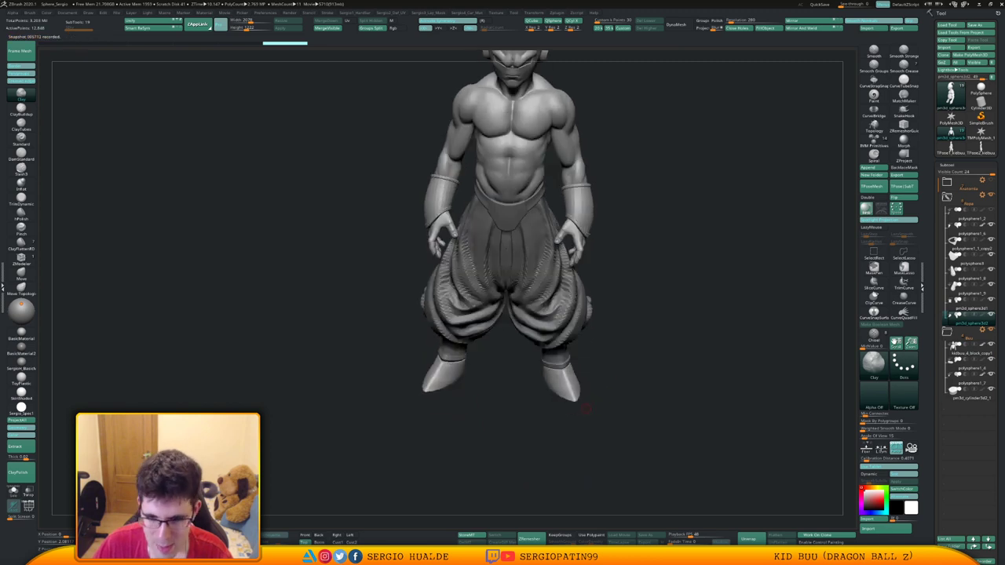
{"action": "key", "text": "alt+s"}
Carve creases across the instep of the shoes with the DamStandard brush.
{"action": "right_click_drag", "start_coordinate": [552, 380], "coordinate": [573, 381], "text": "ctrl"}
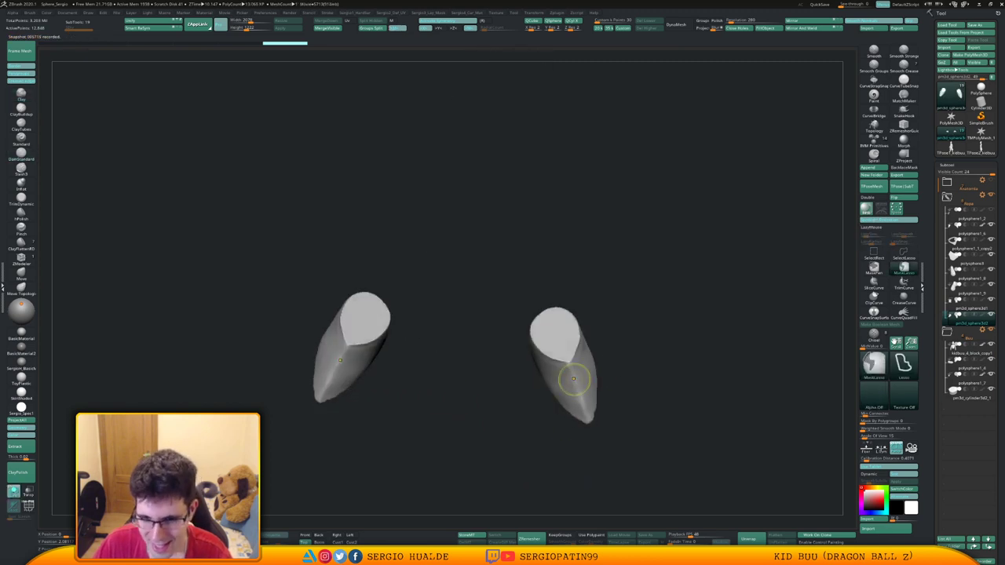
{"action": "right_click_drag", "start_coordinate": [572, 384], "coordinate": [574, 404], "text": "ctrl"}
{"action": "left_click_drag", "start_coordinate": [542, 373], "coordinate": [593, 369]}
{"action": "right_click_drag", "start_coordinate": [576, 381], "coordinate": [589, 395]}
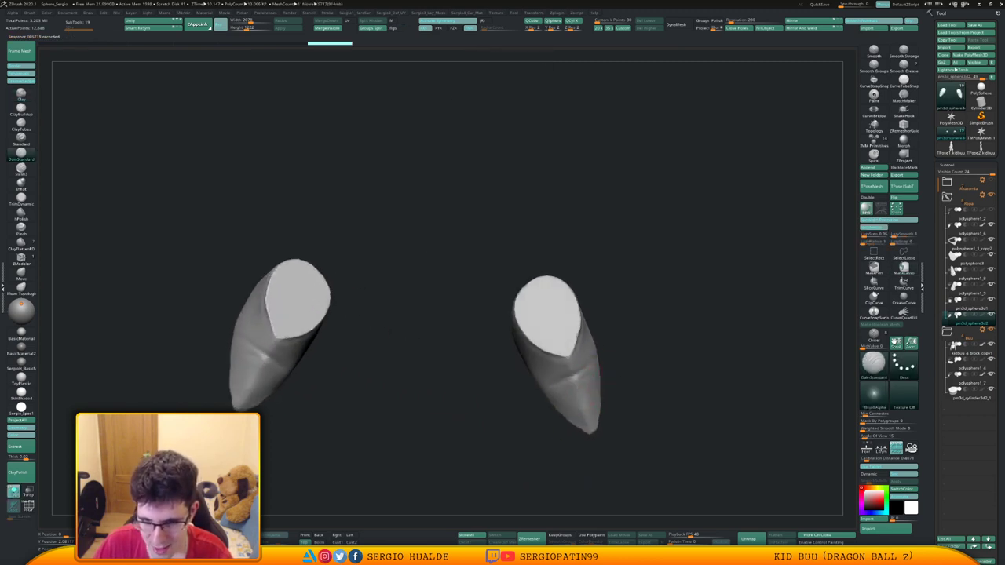
{"action": "left_click_drag", "start_coordinate": [574, 385], "coordinate": [594, 388]}
{"action": "right_click_drag", "start_coordinate": [594, 391], "coordinate": [572, 391]}
{"action": "mouse_move", "coordinate": [573, 393]}
{"action": "left_mouse_down"}
{"action": "mouse_move", "coordinate": [599, 388]}
{"action": "mouse_move", "coordinate": [596, 363]}
{"action": "mouse_move", "coordinate": [567, 379]}
{"action": "left_mouse_up"}
{"action": "right_click_drag", "start_coordinate": [541, 408], "coordinate": [585, 385]}
Reshape the instep folds and the pointed toe of the shoes with a resized Move brush.
{"action": "key", "text": "b"}
{"action": "key", "text": "m"}
{"action": "key", "text": "v"}
{"action": "key", "text": "s"}
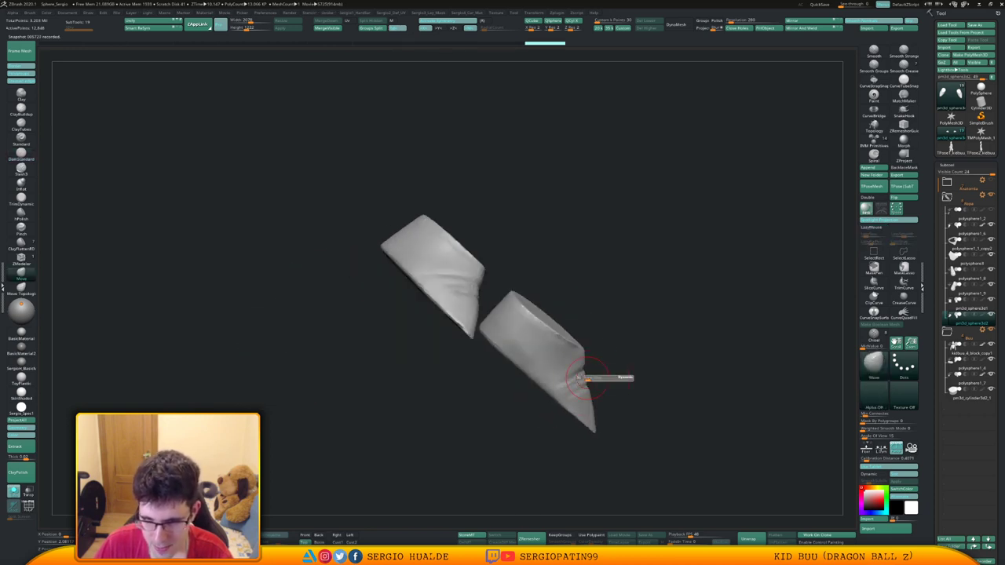
{"action": "left_click_drag", "start_coordinate": [588, 379], "coordinate": [593, 379]}
{"action": "right_click_drag", "start_coordinate": [592, 379], "coordinate": [607, 370]}
{"action": "left_click_drag", "start_coordinate": [589, 381], "coordinate": [580, 378]}
{"action": "right_click_drag", "start_coordinate": [617, 382], "coordinate": [571, 385]}
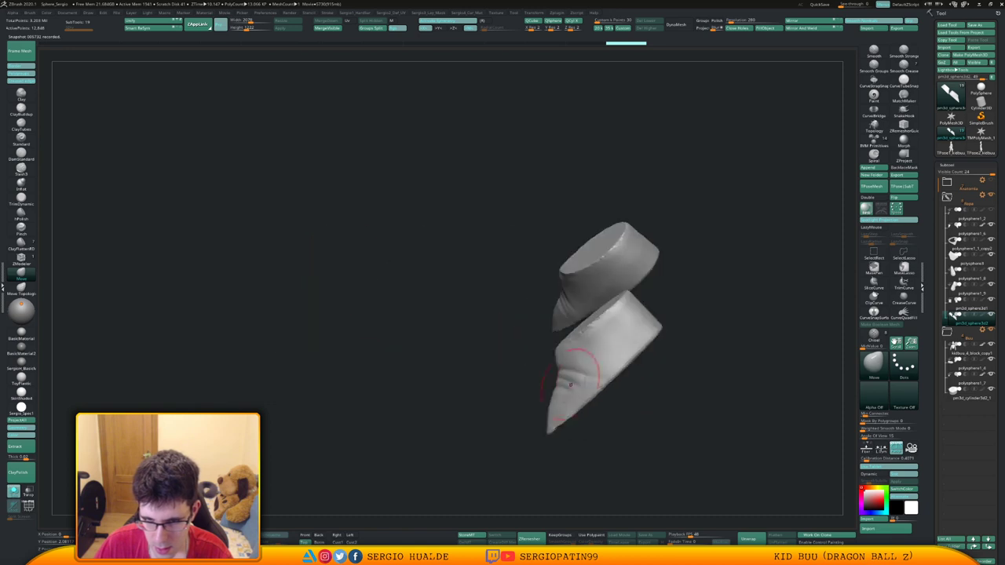
{"action": "mouse_move", "coordinate": [579, 381]}
{"action": "left_mouse_down"}
{"action": "mouse_move", "coordinate": [545, 421]}
{"action": "mouse_move", "coordinate": [550, 412]}
{"action": "left_mouse_up"}
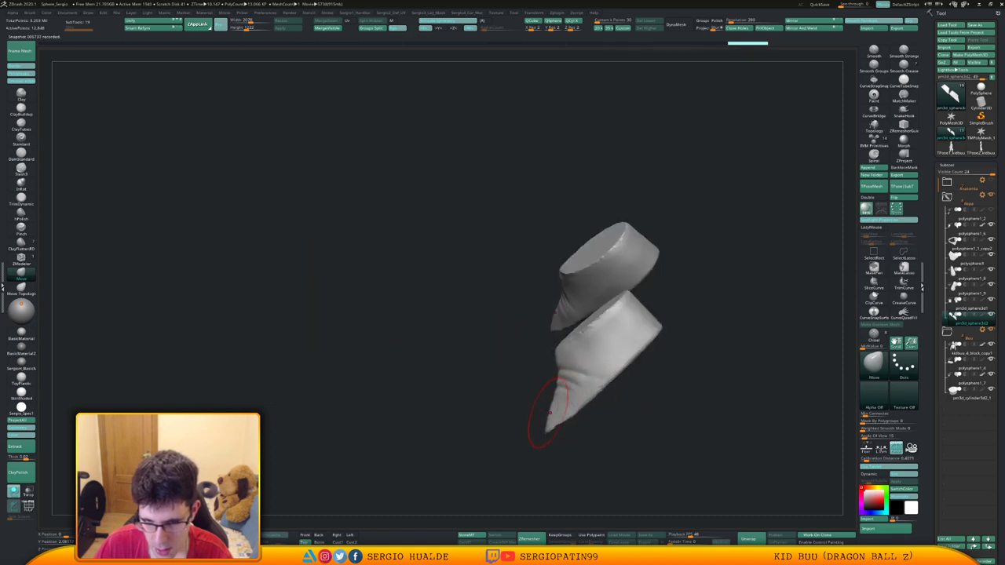
{"action": "left_click_drag", "start_coordinate": [559, 367], "coordinate": [565, 372]}
{"action": "mouse_move", "coordinate": [565, 372]}
{"action": "right_mouse_down"}
{"action": "mouse_move", "coordinate": [599, 408]}
{"action": "mouse_move", "coordinate": [553, 386]}
{"action": "right_mouse_up"}
Mask part of the shoes with a lasso from the side and invert the mask.
{"action": "mouse_move", "coordinate": [453, 402]}
{"action": "left_mouse_down", "text": "ctrl"}
{"action": "mouse_move", "coordinate": [640, 417]}
{"action": "mouse_move", "coordinate": [637, 394]}
{"action": "left_mouse_up", "text": "ctrl"}
{"action": "mouse_move", "coordinate": [638, 393]}
{"action": "right_mouse_down"}
{"action": "mouse_move", "coordinate": [582, 347]}
{"action": "mouse_move", "coordinate": [609, 357]}
{"action": "mouse_move", "coordinate": [611, 370]}
{"action": "mouse_move", "coordinate": [558, 456]}
{"action": "mouse_move", "coordinate": [580, 421]}
{"action": "right_mouse_up"}
{"action": "left_click", "coordinate": [559, 456], "text": "ctrl"}
Place the transform gizmo on the shoe and shift the unmasked part slightly along its green axis.
{"action": "key", "text": "w"}
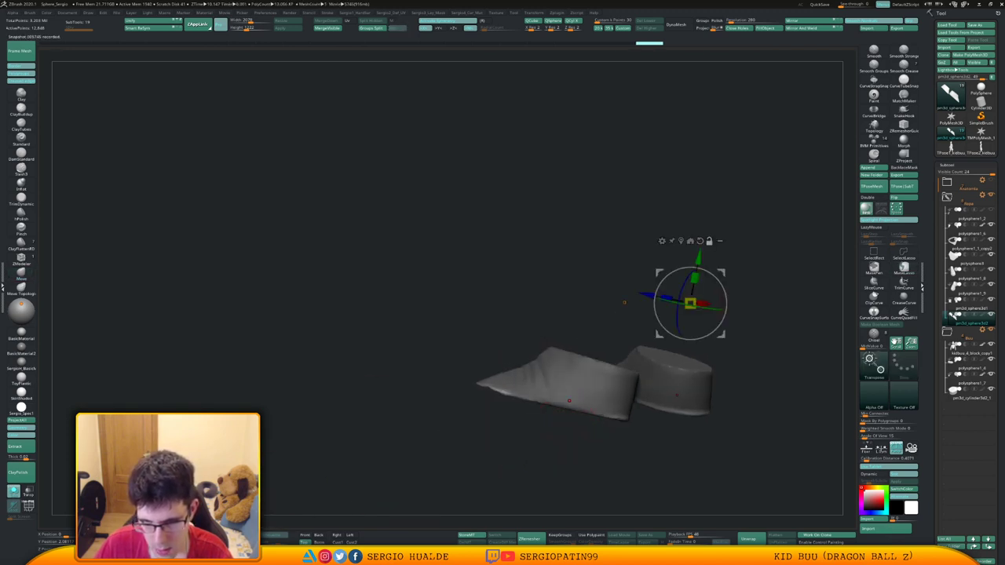
{"action": "left_click", "coordinate": [569, 402], "text": "alt"}
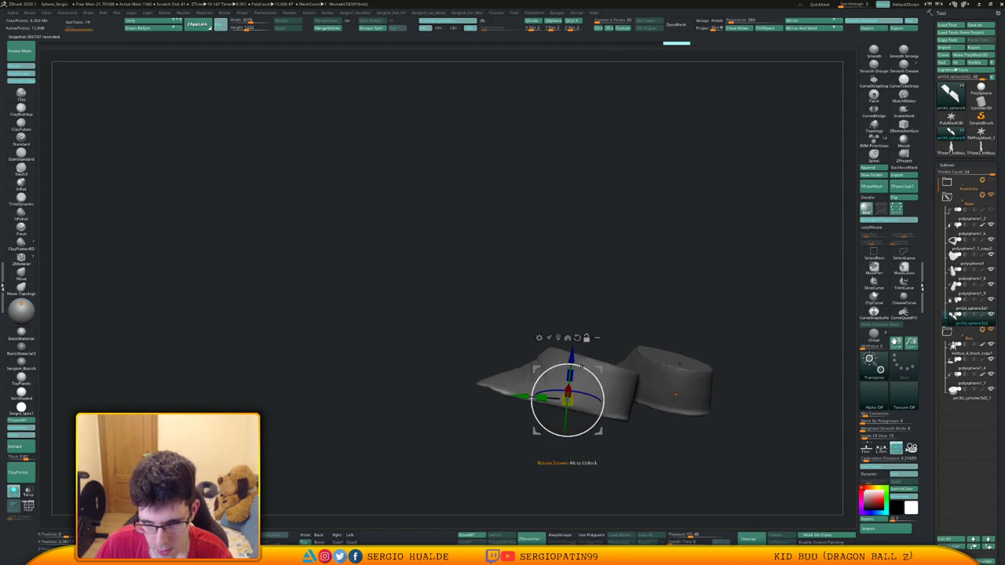
{"action": "right_click_drag", "start_coordinate": [569, 401], "coordinate": [593, 479]}
{"action": "left_click", "coordinate": [608, 346], "text": "alt"}
{"action": "right_click_drag", "start_coordinate": [626, 424], "coordinate": [613, 358]}
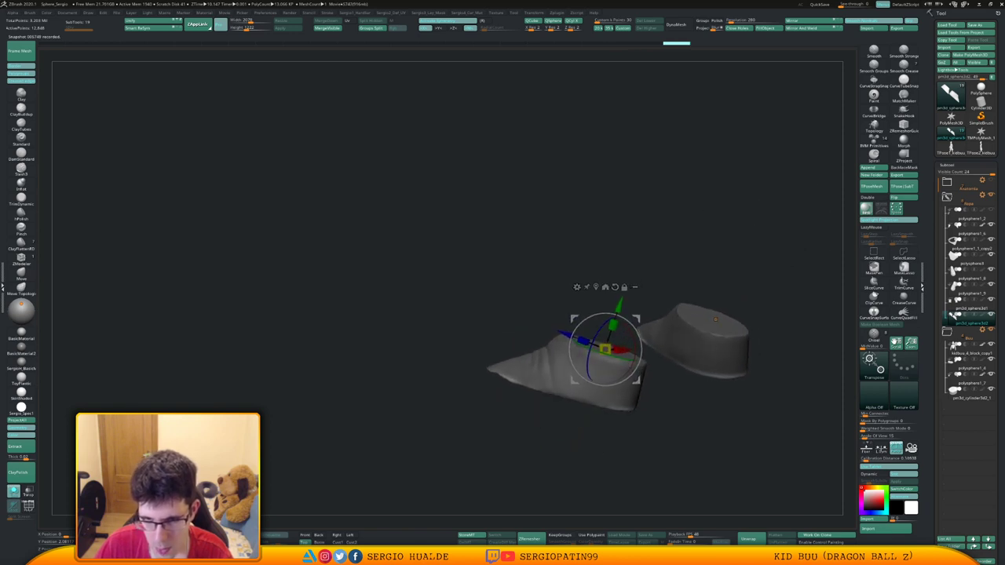
{"action": "left_click_drag", "start_coordinate": [618, 304], "coordinate": [617, 312]}
Smooth along the edge of the shoe's sole and clear the mask.
{"action": "key", "text": "q"}
{"action": "mouse_move", "coordinate": [617, 318]}
{"action": "right_mouse_down"}
{"action": "mouse_move", "coordinate": [555, 383]}
{"action": "mouse_move", "coordinate": [511, 402]}
{"action": "right_mouse_up"}
{"action": "left_click_drag", "start_coordinate": [512, 402], "coordinate": [607, 440], "text": "shift"}
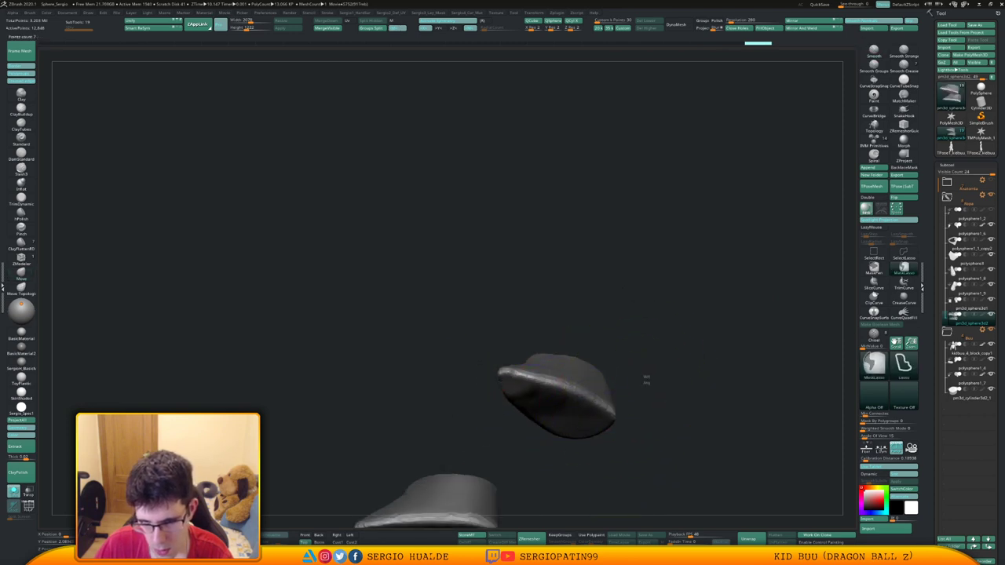
{"action": "left_click_drag", "start_coordinate": [647, 380], "coordinate": [663, 401], "text": "ctrl"}
{"action": "right_click_drag", "start_coordinate": [640, 385], "coordinate": [648, 487]}
{"action": "key", "text": "ctrl+shift+z"}
{"action": "key", "text": "ctrl+shift+z"}
{"action": "key", "text": "ctrl+shift+z"}
{"action": "key", "text": "ctrl+shift+z"}
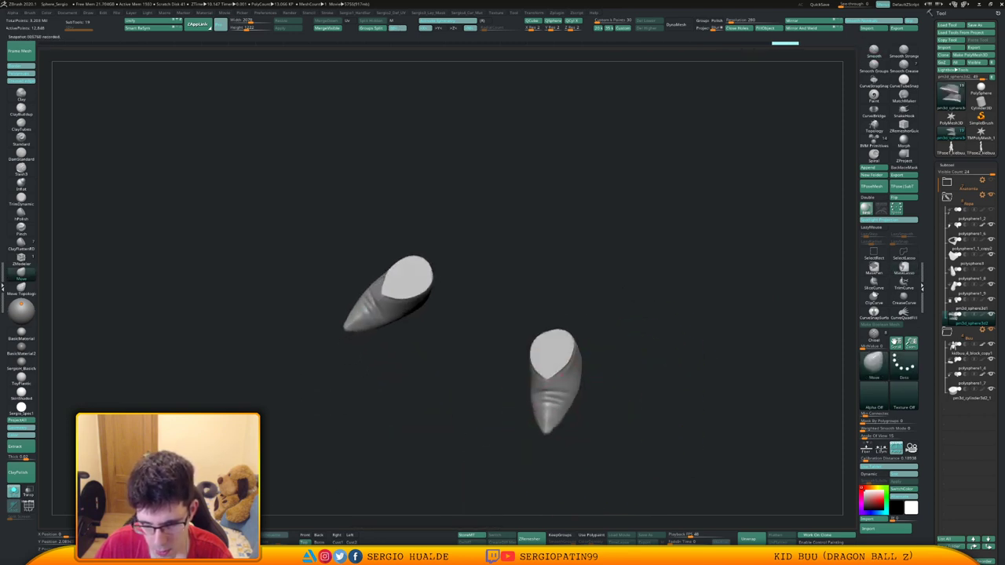
Bring the whole figure back into view and reshape the front of the shoes with the Move brush.
{"action": "mouse_move", "coordinate": [554, 408]}
{"action": "right_mouse_down"}
{"action": "mouse_move", "coordinate": [573, 382]}
{"action": "mouse_move", "coordinate": [570, 397]}
{"action": "mouse_move", "coordinate": [542, 401]}
{"action": "right_mouse_up"}
{"action": "mouse_move", "coordinate": [648, 404]}
{"action": "right_mouse_down"}
{"action": "mouse_move", "coordinate": [619, 404]}
{"action": "mouse_move", "coordinate": [658, 402]}
{"action": "right_mouse_up"}
{"action": "mouse_move", "coordinate": [622, 399]}
{"action": "left_mouse_down"}
{"action": "mouse_move", "coordinate": [589, 387]}
{"action": "mouse_move", "coordinate": [594, 395]}
{"action": "mouse_move", "coordinate": [570, 399]}
{"action": "left_mouse_up"}
{"action": "key", "text": "s"}
{"action": "right_click_drag", "start_coordinate": [541, 396], "coordinate": [613, 370]}
{"action": "right_click_drag", "start_coordinate": [532, 382], "coordinate": [541, 413]}
{"action": "key", "text": "s"}
{"action": "left_click_drag", "start_coordinate": [543, 415], "coordinate": [546, 422]}
{"action": "key", "text": "s"}
{"action": "left_click_drag", "start_coordinate": [551, 421], "coordinate": [547, 422]}
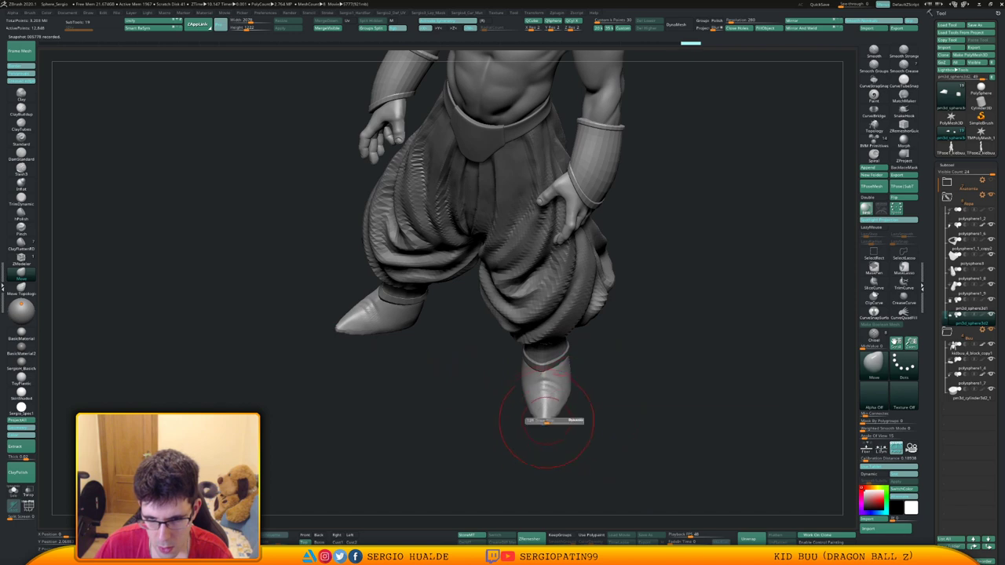
{"action": "key", "text": "ctrl+shift+z"}
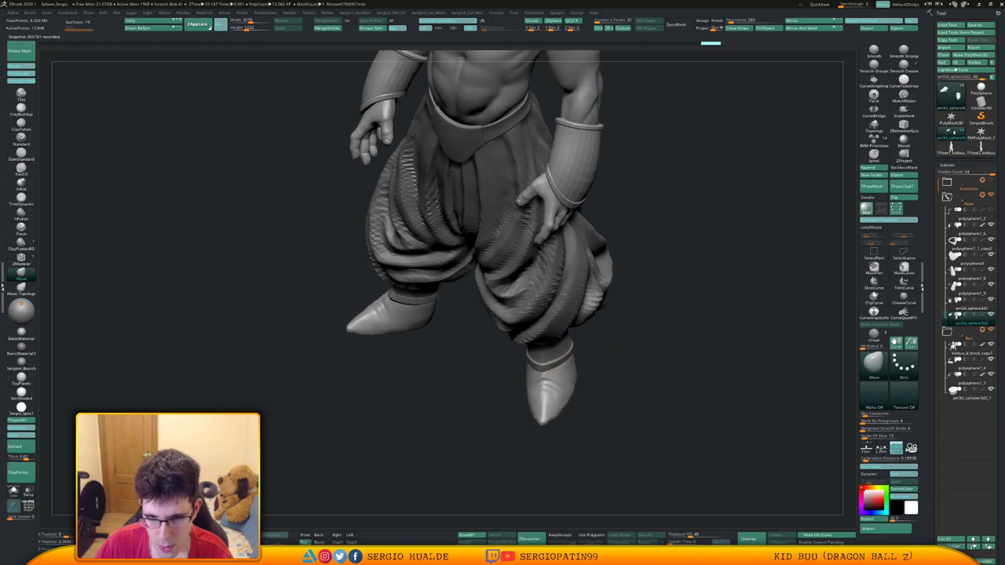
{"action": "key", "text": "ctrl+shift+z"}
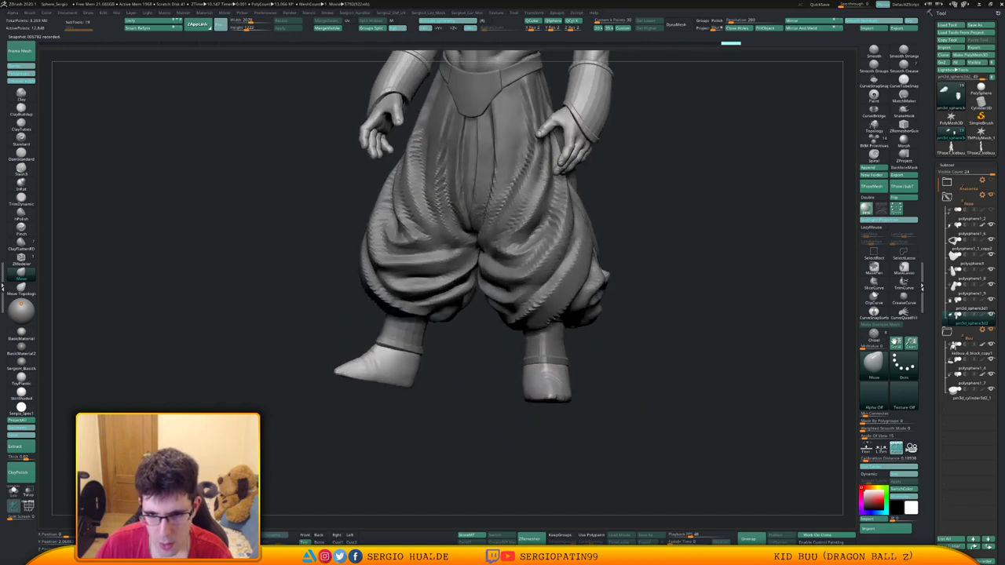
Resize the Move brush and adjust the shoe around the ankle from the front and from below.
{"action": "key", "text": "s"}
{"action": "left_click_drag", "start_coordinate": [540, 377], "coordinate": [534, 378]}
{"action": "key", "text": "ctrl+shift+z"}
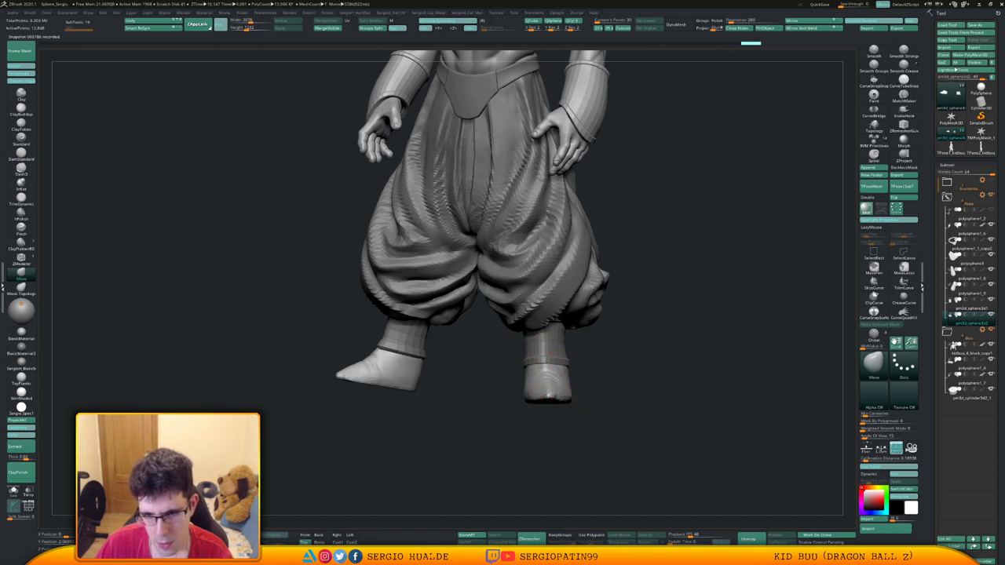
{"action": "left_click_drag", "start_coordinate": [597, 377], "coordinate": [774, 369]}
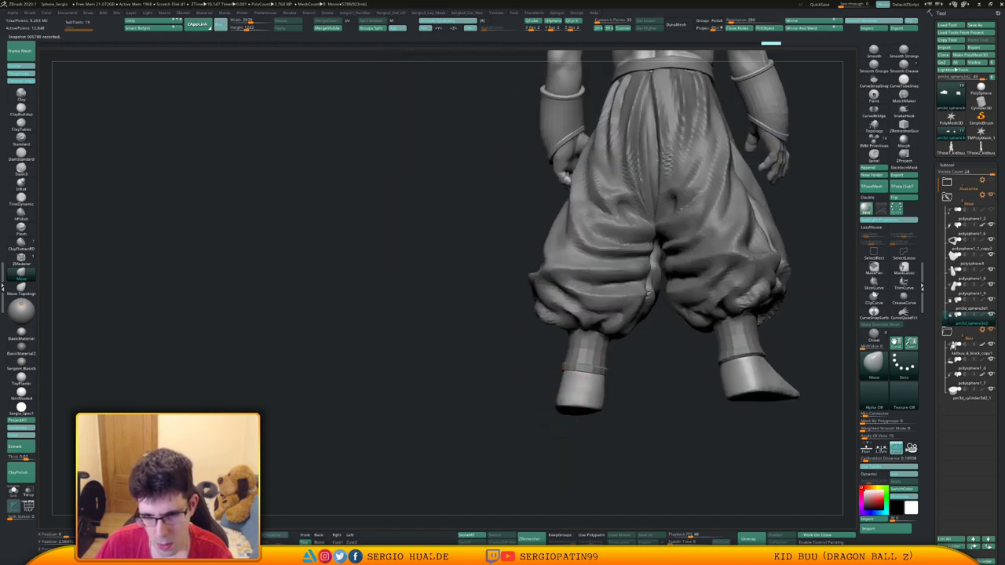
{"action": "key", "text": "ctrl+shift+z"}
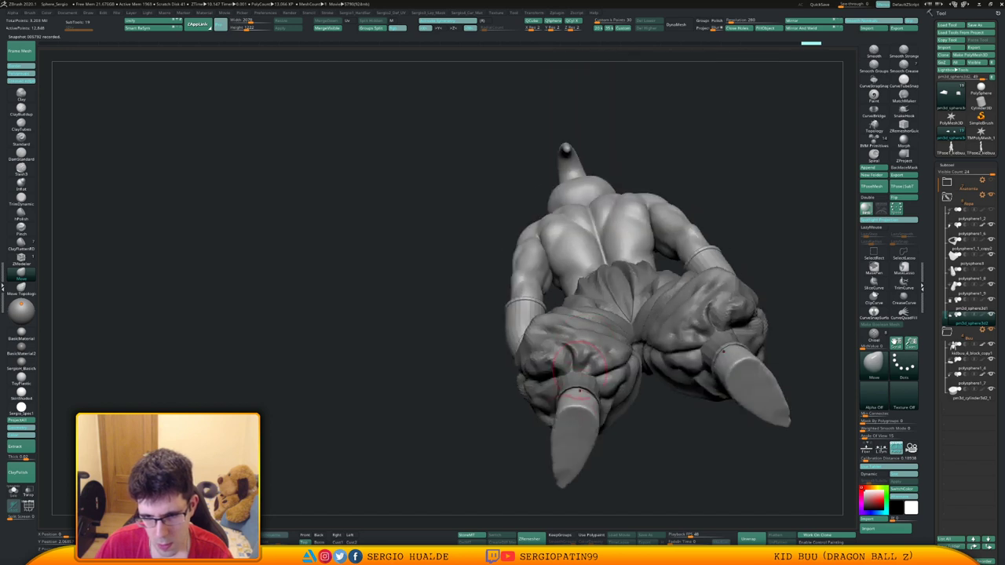
{"action": "left_click_drag", "start_coordinate": [550, 412], "coordinate": [555, 414]}
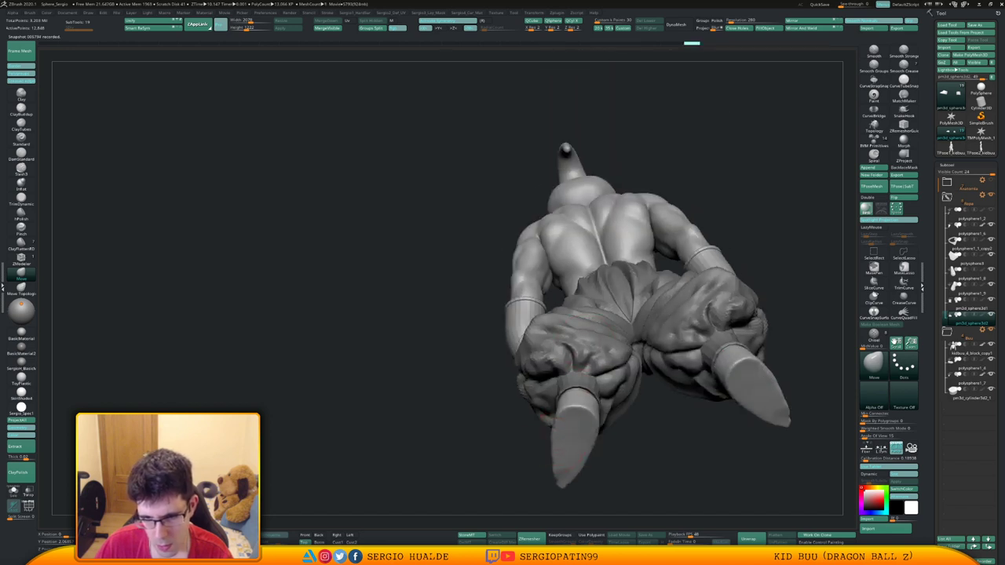
Reshape the heels of the shoes with the Move brush from behind, undoing the last stroke under the sole.
{"action": "mouse_move", "coordinate": [580, 454]}
{"action": "right_mouse_down"}
{"action": "mouse_move", "coordinate": [580, 481]}
{"action": "mouse_move", "coordinate": [487, 474]}
{"action": "mouse_move", "coordinate": [577, 460]}
{"action": "mouse_move", "coordinate": [585, 434]}
{"action": "right_mouse_up"}
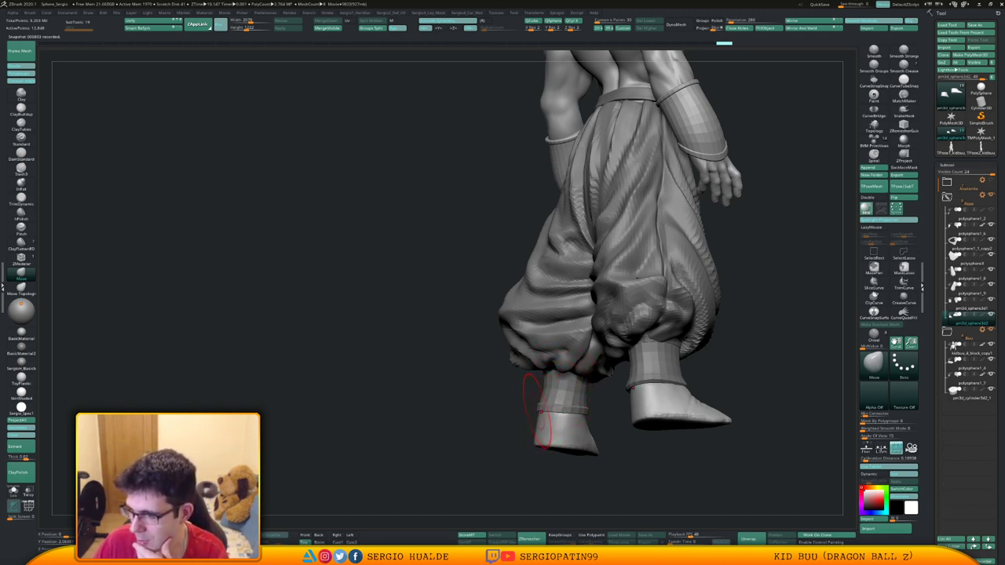
{"action": "mouse_move", "coordinate": [539, 440]}
{"action": "right_mouse_down"}
{"action": "mouse_move", "coordinate": [560, 422]}
{"action": "mouse_move", "coordinate": [585, 451]}
{"action": "mouse_move", "coordinate": [567, 451]}
{"action": "mouse_move", "coordinate": [583, 453]}
{"action": "mouse_move", "coordinate": [572, 428]}
{"action": "mouse_move", "coordinate": [544, 453]}
{"action": "right_mouse_up"}
{"action": "left_click_drag", "start_coordinate": [544, 453], "coordinate": [543, 444]}
{"action": "right_click_drag", "start_coordinate": [542, 447], "coordinate": [539, 448]}
{"action": "left_click_drag", "start_coordinate": [539, 447], "coordinate": [536, 448]}
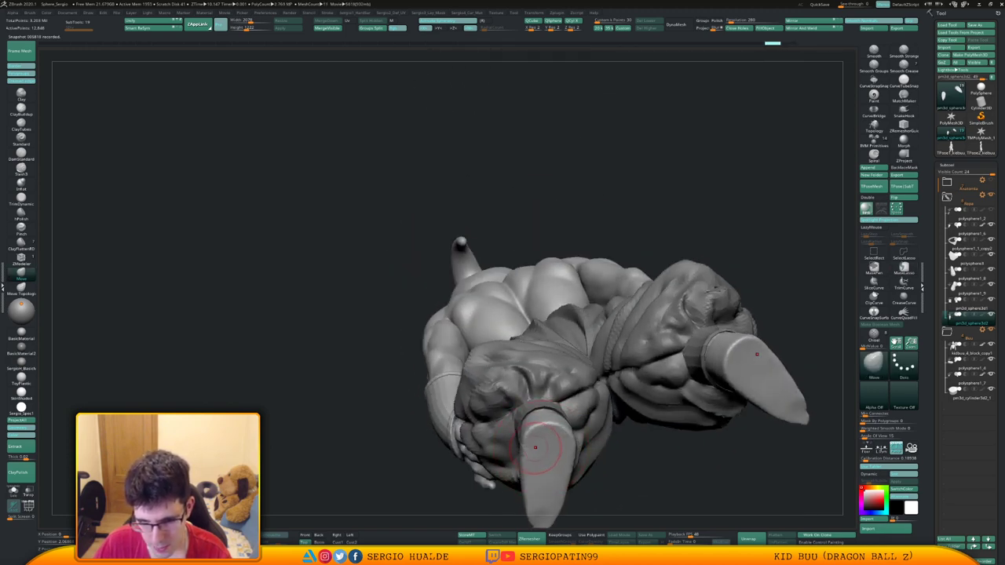
{"action": "key", "text": "ctrl+z"}
Flatten the heel and inner part of the soles with the TrimDynamic brush.
{"action": "mouse_move", "coordinate": [549, 444]}
{"action": "right_mouse_down", "text": "ctrl"}
{"action": "mouse_move", "coordinate": [549, 416]}
{"action": "mouse_move", "coordinate": [544, 437]}
{"action": "right_mouse_up", "text": "ctrl"}
{"action": "mouse_move", "coordinate": [543, 437]}
{"action": "right_mouse_down", "text": "ctrl"}
{"action": "mouse_move", "coordinate": [541, 451]}
{"action": "mouse_move", "coordinate": [552, 442]}
{"action": "right_mouse_up", "text": "ctrl"}
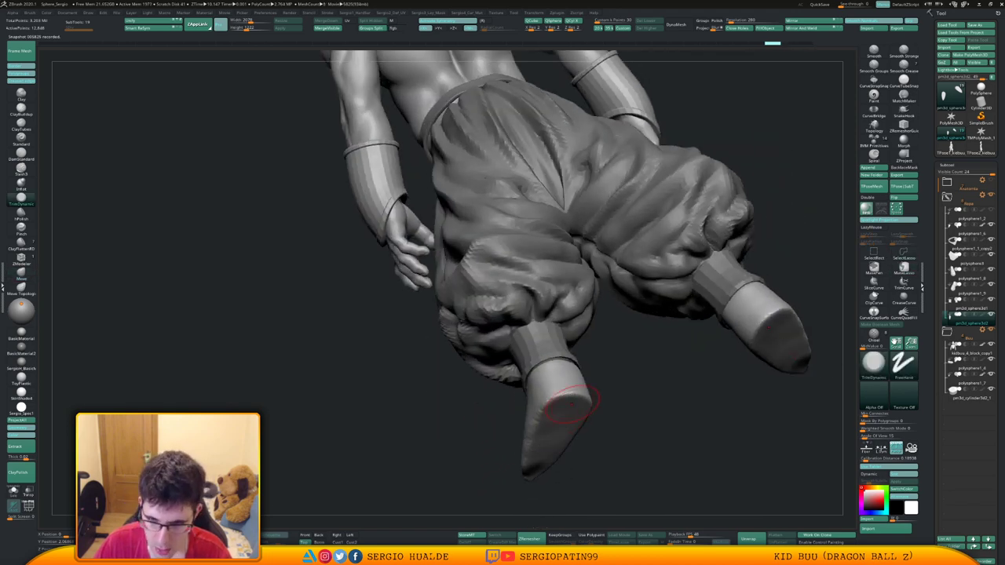
{"action": "left_click_drag", "start_coordinate": [577, 403], "coordinate": [558, 402]}
{"action": "right_click_drag", "start_coordinate": [558, 401], "coordinate": [563, 400]}
{"action": "left_click_drag", "start_coordinate": [535, 438], "coordinate": [544, 428]}
{"action": "right_click_drag", "start_coordinate": [544, 428], "coordinate": [557, 395]}
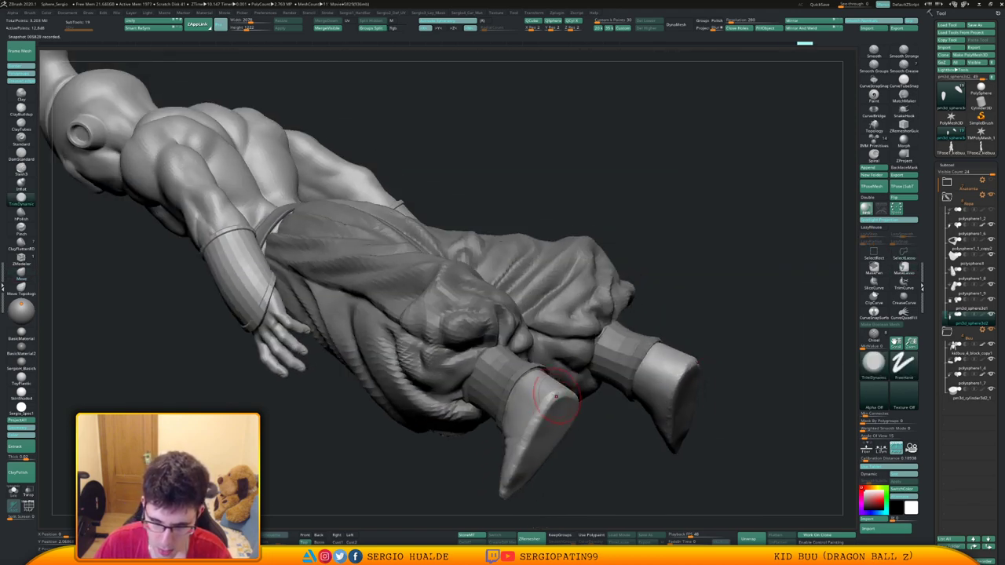
Trim the toe end and side edges of the soles flat with TrimDynamic strokes.
{"action": "right_click_drag", "start_coordinate": [512, 473], "coordinate": [525, 447]}
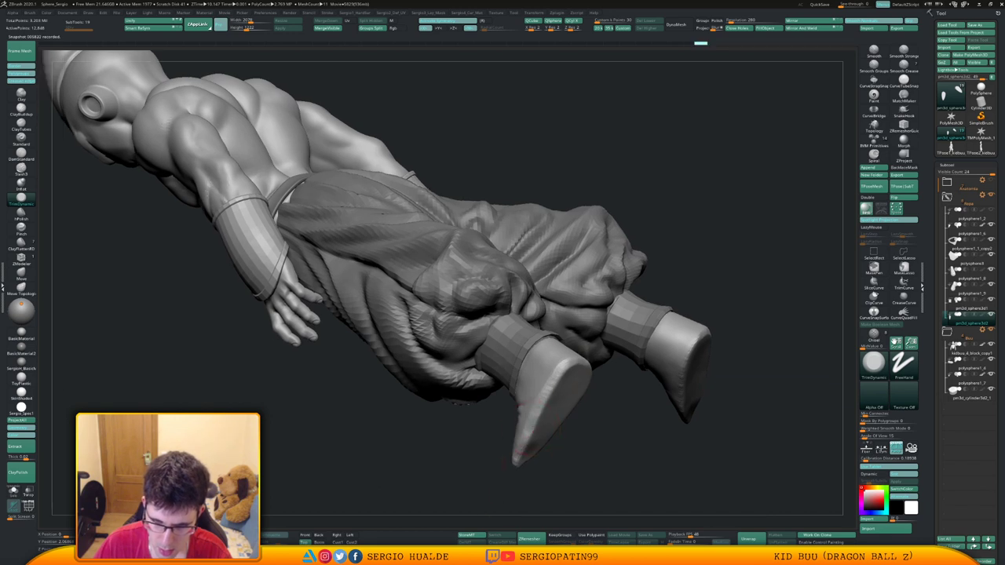
{"action": "left_click_drag", "start_coordinate": [525, 448], "coordinate": [542, 428]}
{"action": "mouse_move", "coordinate": [542, 428]}
{"action": "right_mouse_down"}
{"action": "mouse_move", "coordinate": [573, 404]}
{"action": "mouse_move", "coordinate": [528, 450]}
{"action": "right_mouse_up"}
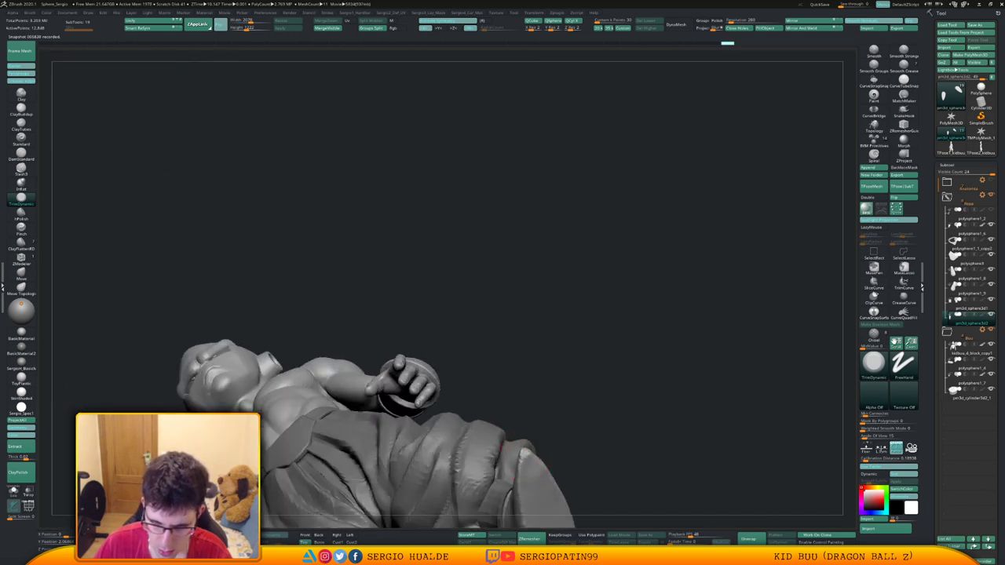
{"action": "left_click_drag", "start_coordinate": [526, 452], "coordinate": [538, 469]}
{"action": "right_click_drag", "start_coordinate": [538, 470], "coordinate": [536, 411]}
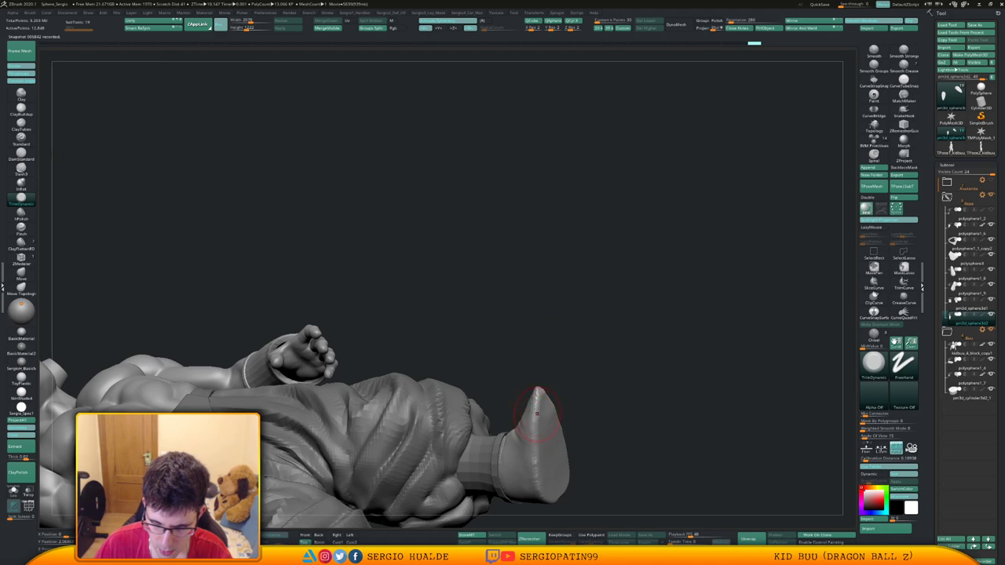
{"action": "left_click_drag", "start_coordinate": [537, 414], "coordinate": [520, 468]}
{"action": "mouse_move", "coordinate": [519, 468]}
{"action": "right_mouse_down"}
{"action": "mouse_move", "coordinate": [567, 416]}
{"action": "mouse_move", "coordinate": [517, 457]}
{"action": "right_mouse_up"}
{"action": "mouse_move", "coordinate": [517, 457]}
{"action": "left_mouse_down"}
{"action": "mouse_move", "coordinate": [507, 444]}
{"action": "mouse_move", "coordinate": [510, 457]}
{"action": "mouse_move", "coordinate": [492, 474]}
{"action": "left_mouse_up"}
{"action": "right_click_drag", "start_coordinate": [492, 474], "coordinate": [493, 466]}
{"action": "left_click_drag", "start_coordinate": [501, 446], "coordinate": [501, 429]}
{"action": "mouse_move", "coordinate": [501, 429]}
{"action": "right_mouse_down"}
{"action": "mouse_move", "coordinate": [520, 437]}
{"action": "mouse_move", "coordinate": [559, 410]}
{"action": "right_mouse_up"}
{"action": "left_click_drag", "start_coordinate": [559, 410], "coordinate": [566, 404], "text": "shift"}
{"action": "mouse_move", "coordinate": [567, 404]}
{"action": "right_mouse_down"}
{"action": "mouse_move", "coordinate": [552, 449]}
{"action": "mouse_move", "coordinate": [553, 274]}
{"action": "mouse_move", "coordinate": [550, 344]}
{"action": "right_mouse_up"}
{"action": "key", "text": "ctrl+z"}
Stroke along the sole with the Clay brush and adjust the shoe's shape with the Move brush.
{"action": "key", "text": "1"}
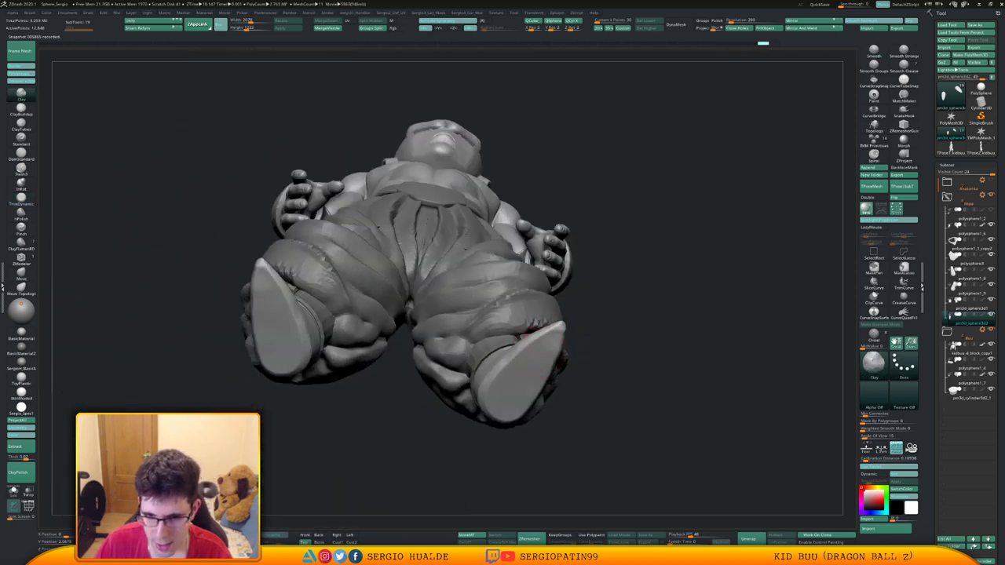
{"action": "left_click_drag", "start_coordinate": [546, 353], "coordinate": [527, 399]}
{"action": "mouse_move", "coordinate": [519, 412]}
{"action": "right_mouse_down", "text": "ctrl"}
{"action": "mouse_move", "coordinate": [534, 370]}
{"action": "mouse_move", "coordinate": [514, 463]}
{"action": "right_mouse_up", "text": "ctrl"}
{"action": "key", "text": "2"}
{"action": "right_click_drag", "start_coordinate": [546, 380], "coordinate": [528, 393]}
{"action": "left_click_drag", "start_coordinate": [538, 373], "coordinate": [531, 379]}
{"action": "right_click_drag", "start_coordinate": [502, 385], "coordinate": [525, 388]}
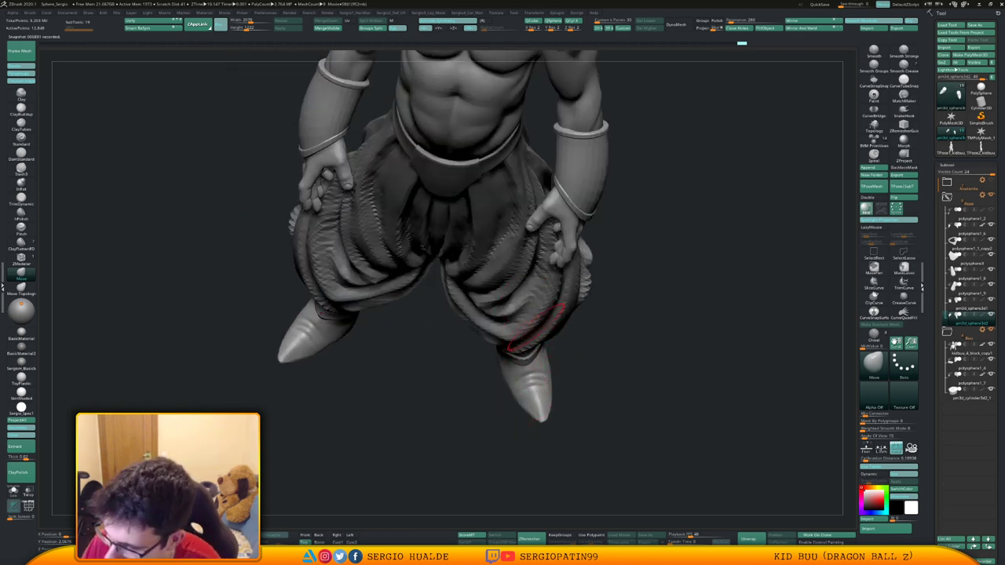
Resize the Move brush and adjust the ankle bands above the shoes.
{"action": "right_click_drag", "start_coordinate": [561, 372], "coordinate": [520, 442]}
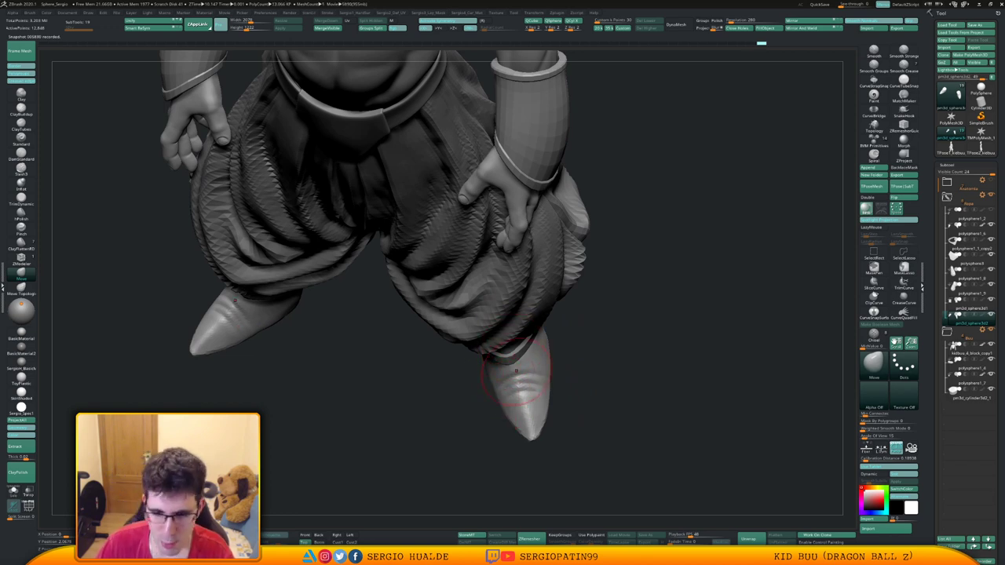
{"action": "mouse_move", "coordinate": [516, 370]}
{"action": "right_mouse_down"}
{"action": "mouse_move", "coordinate": [505, 392]}
{"action": "mouse_move", "coordinate": [498, 380]}
{"action": "right_mouse_up"}
{"action": "key", "text": "s"}
{"action": "left_click_drag", "start_coordinate": [497, 379], "coordinate": [479, 379]}
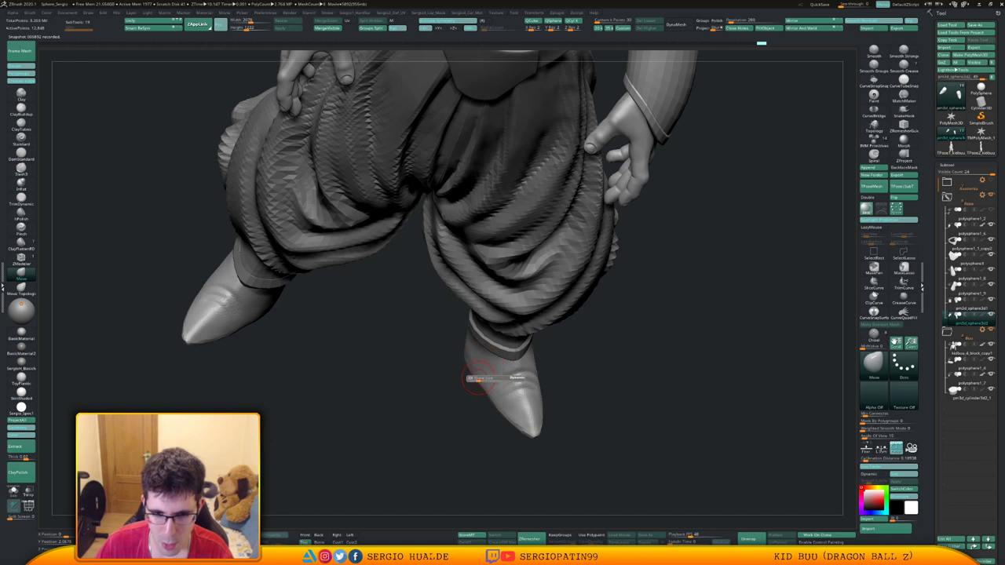
{"action": "right_click_drag", "start_coordinate": [477, 381], "coordinate": [507, 406]}
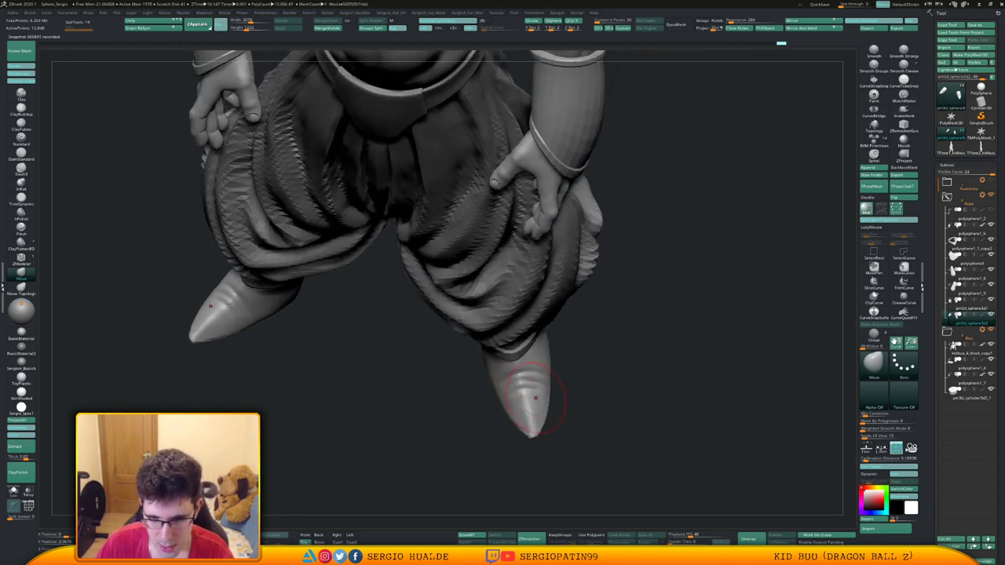
{"action": "left_click", "coordinate": [514, 354], "text": "alt"}
{"action": "right_click_drag", "start_coordinate": [516, 354], "coordinate": [523, 317]}
{"action": "left_click_drag", "start_coordinate": [523, 338], "coordinate": [525, 346]}
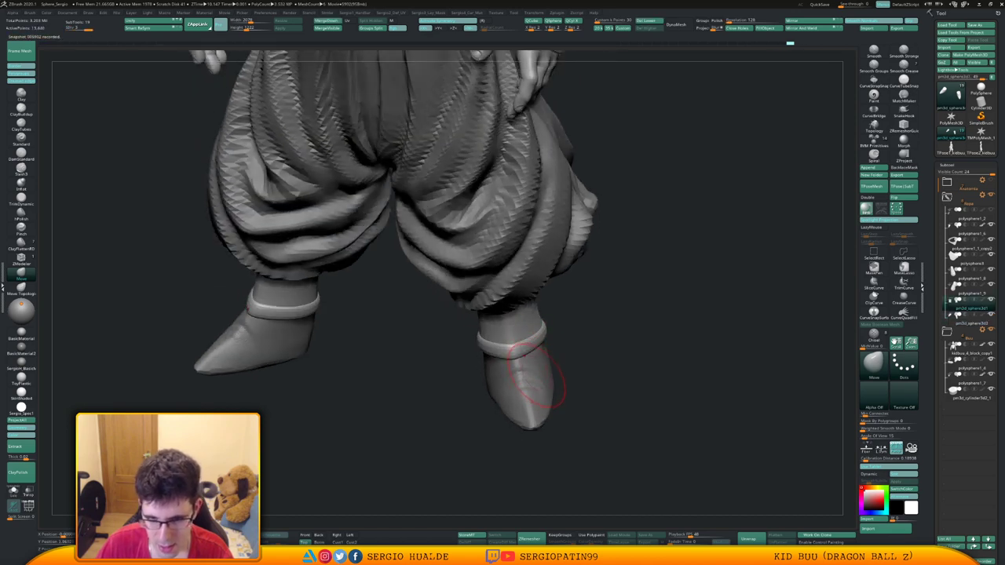
Return to the shoes and reshape the heel and sole outline from below with the Move brush.
{"action": "left_click", "coordinate": [538, 378], "text": "alt"}
{"action": "right_click_drag", "start_coordinate": [538, 377], "coordinate": [547, 395]}
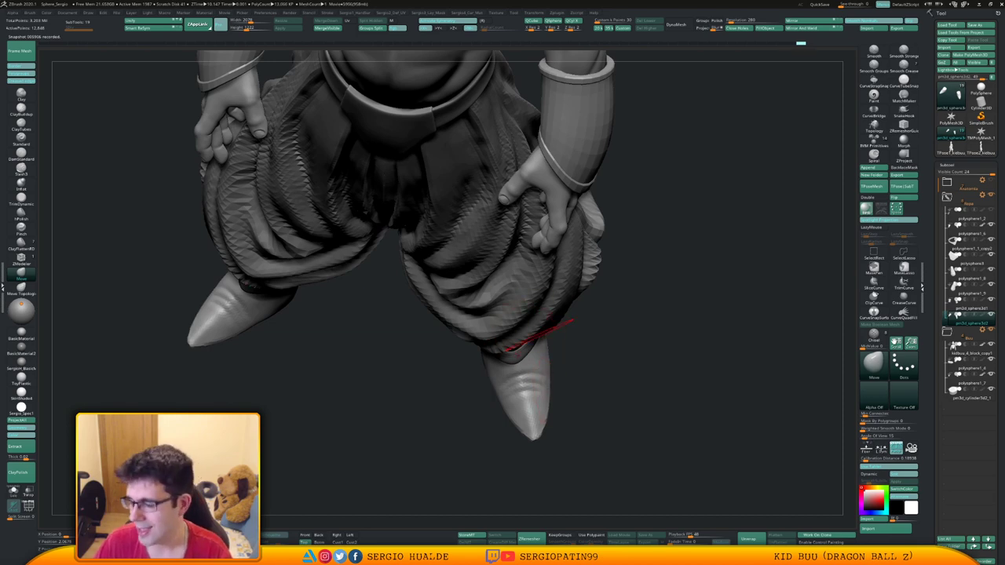
{"action": "mouse_move", "coordinate": [540, 339]}
{"action": "right_mouse_down"}
{"action": "mouse_move", "coordinate": [534, 393]}
{"action": "mouse_move", "coordinate": [528, 383]}
{"action": "mouse_move", "coordinate": [554, 378]}
{"action": "right_mouse_up"}
{"action": "left_click_drag", "start_coordinate": [588, 342], "coordinate": [586, 339]}
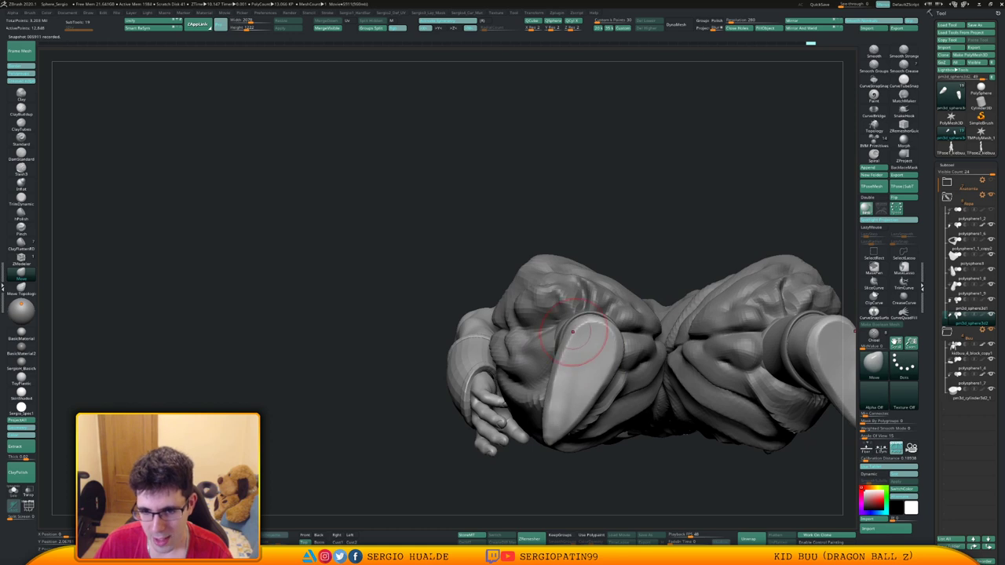
{"action": "right_click_drag", "start_coordinate": [590, 348], "coordinate": [617, 352]}
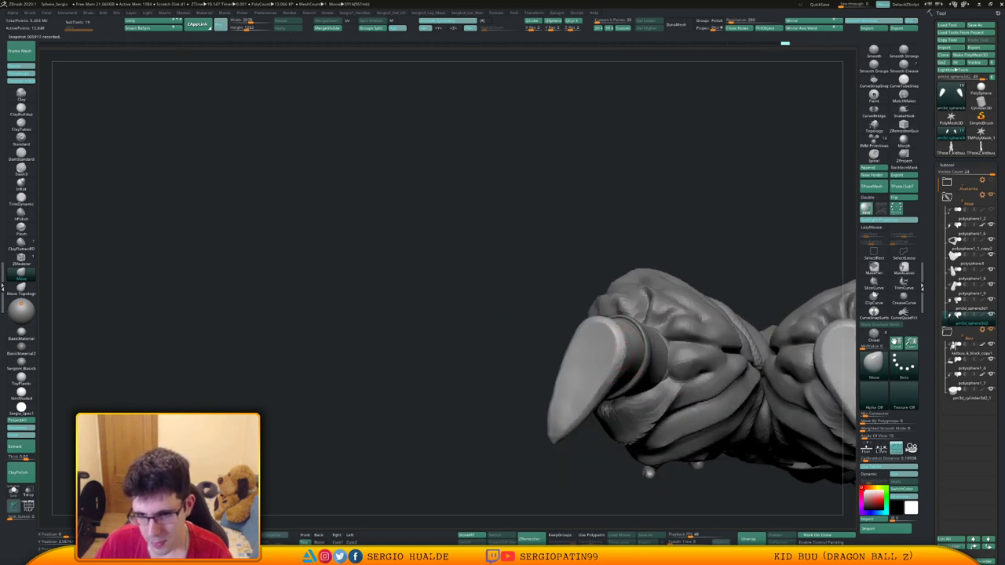
{"action": "left_click_drag", "start_coordinate": [622, 349], "coordinate": [617, 352]}
{"action": "right_click_drag", "start_coordinate": [618, 352], "coordinate": [633, 345]}
Trim the side edge of the shoe along the sole with TrimDynamic, undoing the first stroke.
{"action": "key", "text": "ctrl+t"}
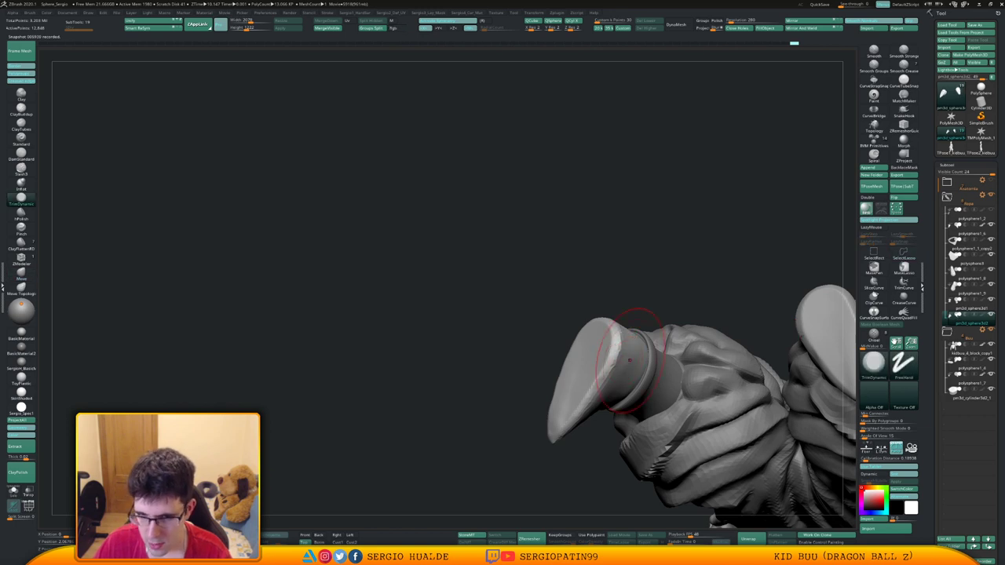
{"action": "left_click_drag", "start_coordinate": [621, 345], "coordinate": [605, 385]}
{"action": "key", "text": "ctrl+z"}
{"action": "right_click_drag", "start_coordinate": [631, 354], "coordinate": [620, 347]}
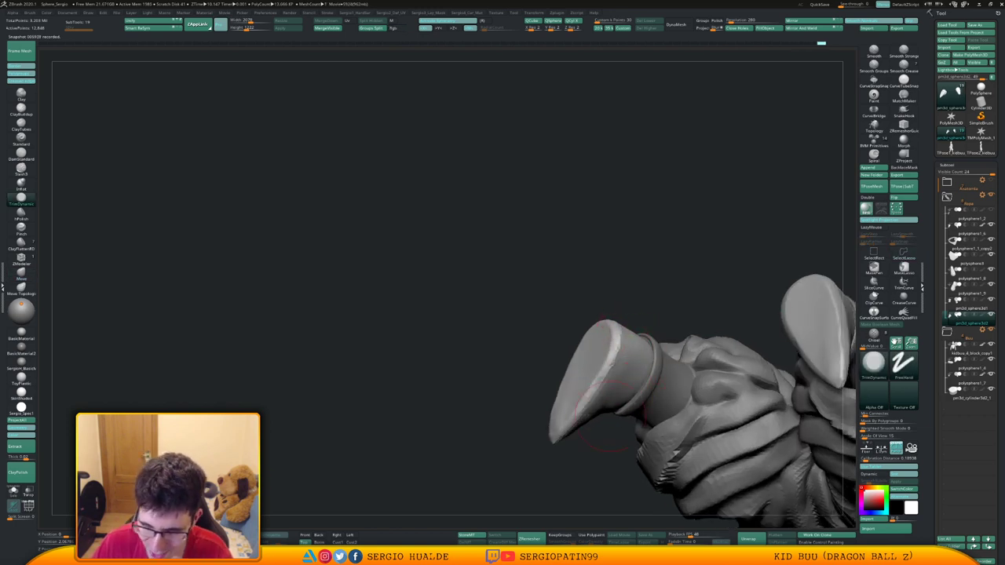
{"action": "mouse_move", "coordinate": [607, 414]}
{"action": "right_mouse_down"}
{"action": "mouse_move", "coordinate": [634, 386]}
{"action": "mouse_move", "coordinate": [631, 343]}
{"action": "mouse_move", "coordinate": [641, 314]}
{"action": "mouse_move", "coordinate": [612, 425]}
{"action": "right_mouse_up"}
{"action": "left_click_drag", "start_coordinate": [618, 409], "coordinate": [615, 399]}
Isolate the shoes, resize the TrimDynamic brush and flatten the surface between the ankle opening and the instep.
{"action": "key", "text": "s"}
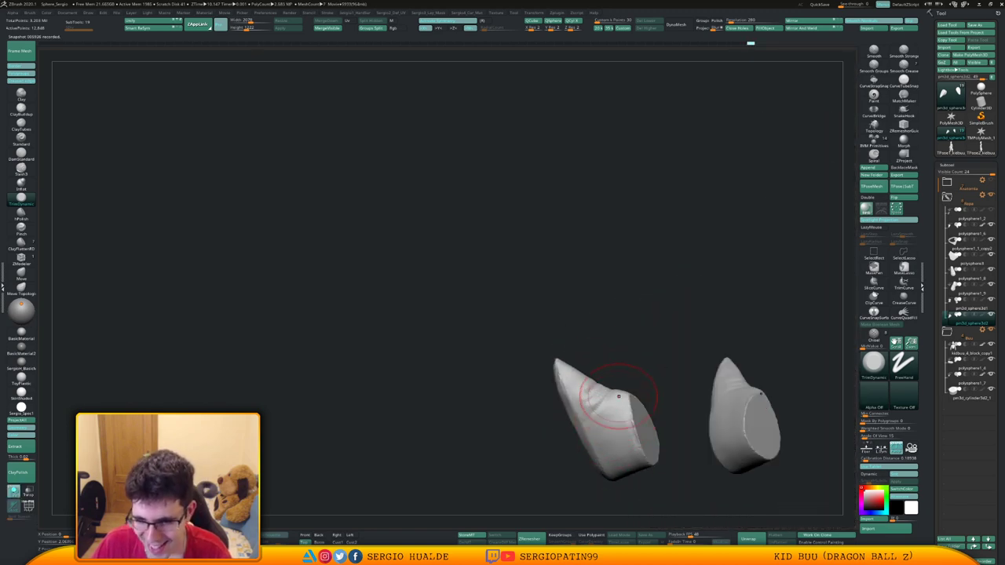
{"action": "right_click_drag", "start_coordinate": [617, 395], "coordinate": [625, 358]}
{"action": "left_click_drag", "start_coordinate": [621, 388], "coordinate": [633, 393]}
{"action": "right_click_drag", "start_coordinate": [628, 390], "coordinate": [614, 363]}
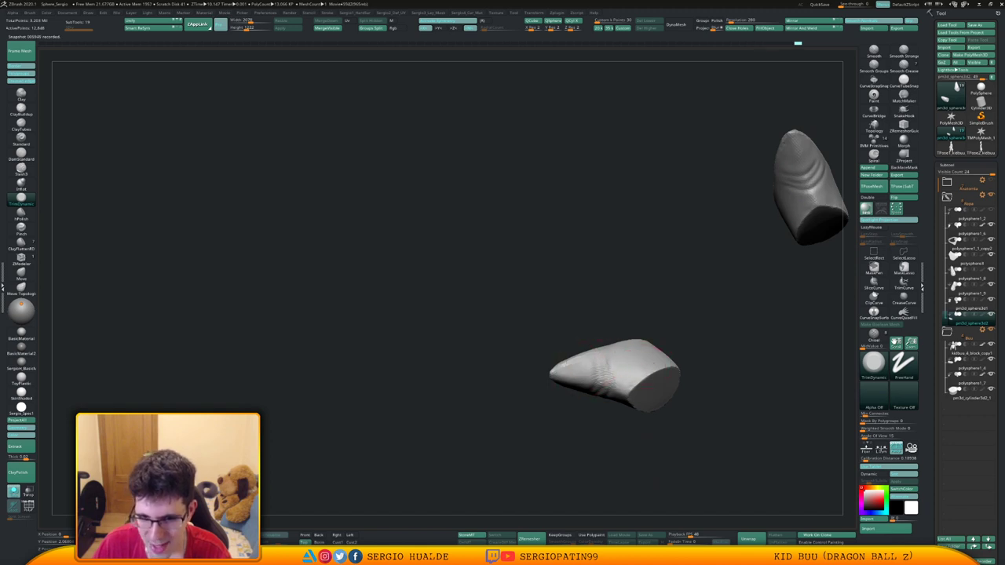
{"action": "right_click_drag", "start_coordinate": [588, 370], "coordinate": [584, 392]}
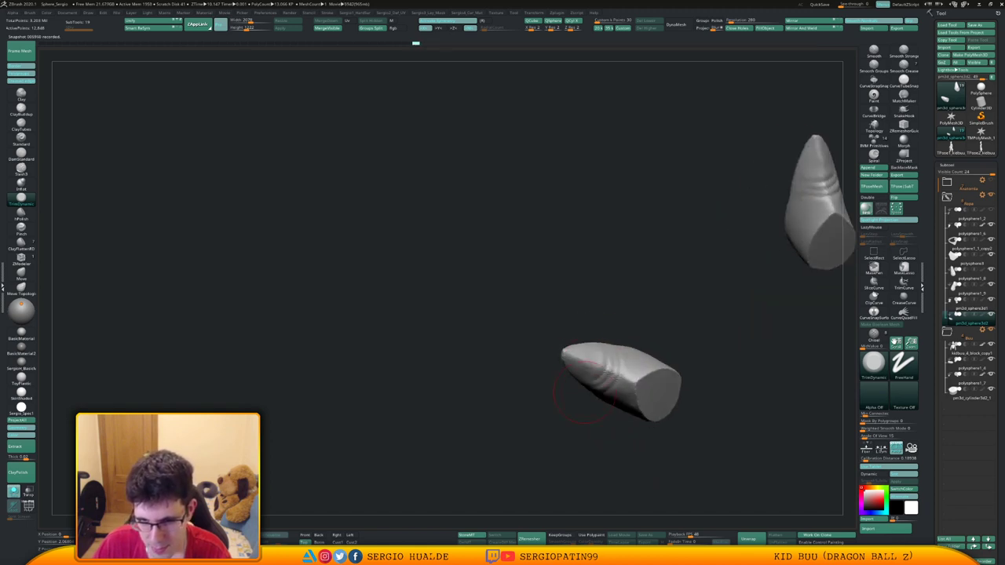
{"action": "left_click_drag", "start_coordinate": [626, 355], "coordinate": [631, 374]}
{"action": "right_click_drag", "start_coordinate": [656, 363], "coordinate": [628, 345]}
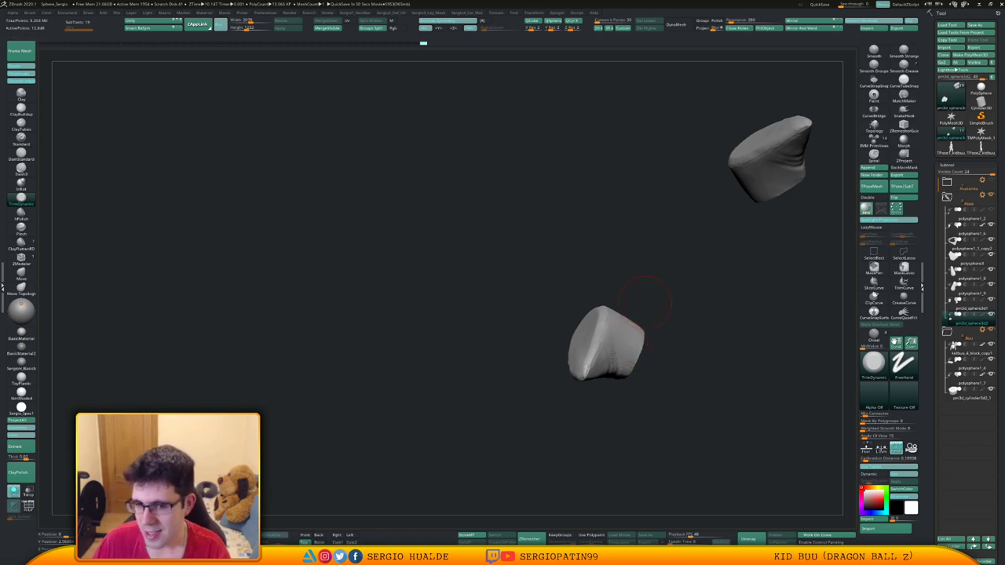
Smooth the soles and flatten them from heel to toe tip with TrimDynamic strokes.
{"action": "mouse_move", "coordinate": [645, 302]}
{"action": "left_mouse_down"}
{"action": "mouse_move", "coordinate": [681, 338]}
{"action": "mouse_move", "coordinate": [691, 377]}
{"action": "mouse_move", "coordinate": [668, 384]}
{"action": "mouse_move", "coordinate": [711, 377]}
{"action": "left_mouse_up"}
{"action": "left_click_drag", "start_coordinate": [590, 351], "coordinate": [593, 369], "text": "shift"}
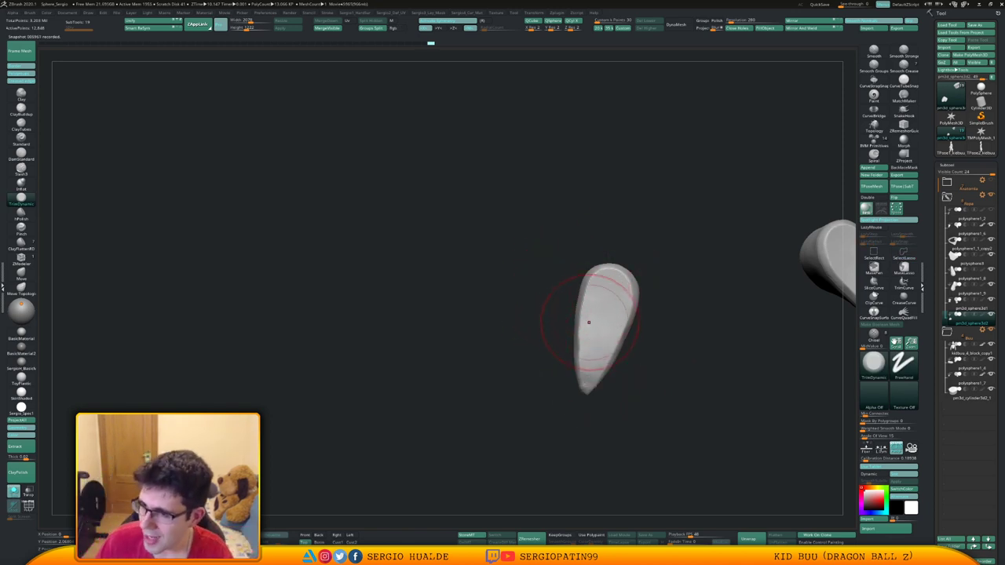
{"action": "mouse_move", "coordinate": [589, 325]}
{"action": "right_mouse_down"}
{"action": "mouse_move", "coordinate": [552, 342]}
{"action": "mouse_move", "coordinate": [586, 330]}
{"action": "mouse_move", "coordinate": [554, 330]}
{"action": "mouse_move", "coordinate": [546, 343]}
{"action": "mouse_move", "coordinate": [558, 318]}
{"action": "mouse_move", "coordinate": [589, 311]}
{"action": "right_mouse_up"}
{"action": "left_click", "coordinate": [22, 94]}
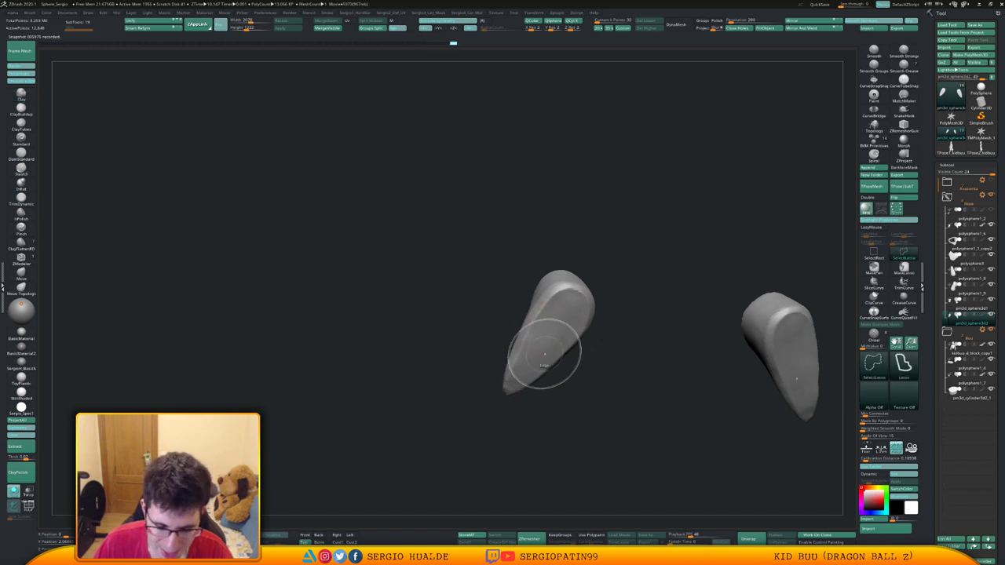
{"action": "key", "text": "b"}
{"action": "key", "text": "t"}
{"action": "key", "text": "d"}
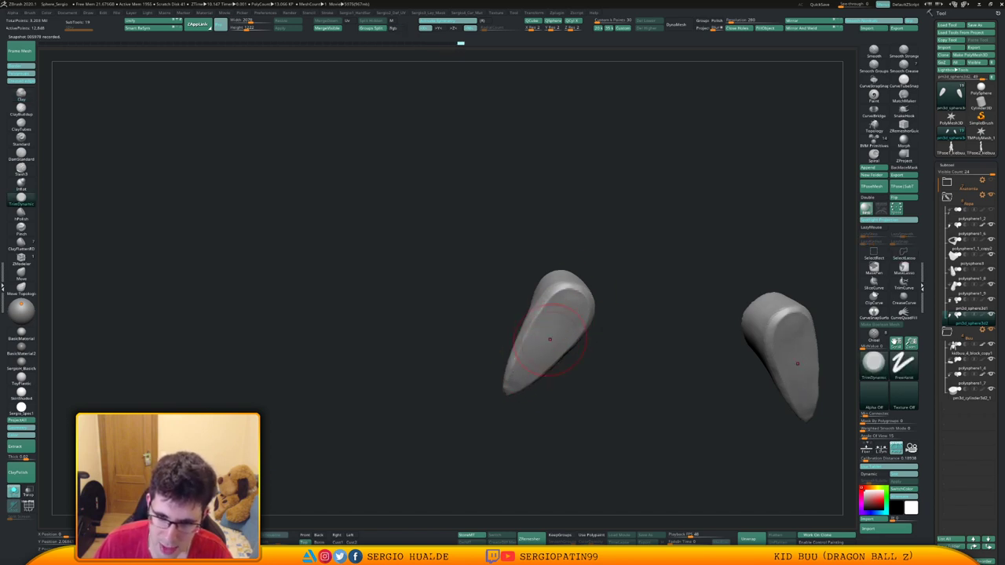
{"action": "left_click_drag", "start_coordinate": [567, 300], "coordinate": [556, 330]}
{"action": "mouse_move", "coordinate": [556, 330]}
{"action": "right_mouse_down"}
{"action": "mouse_move", "coordinate": [566, 431]}
{"action": "mouse_move", "coordinate": [542, 377]}
{"action": "right_mouse_up"}
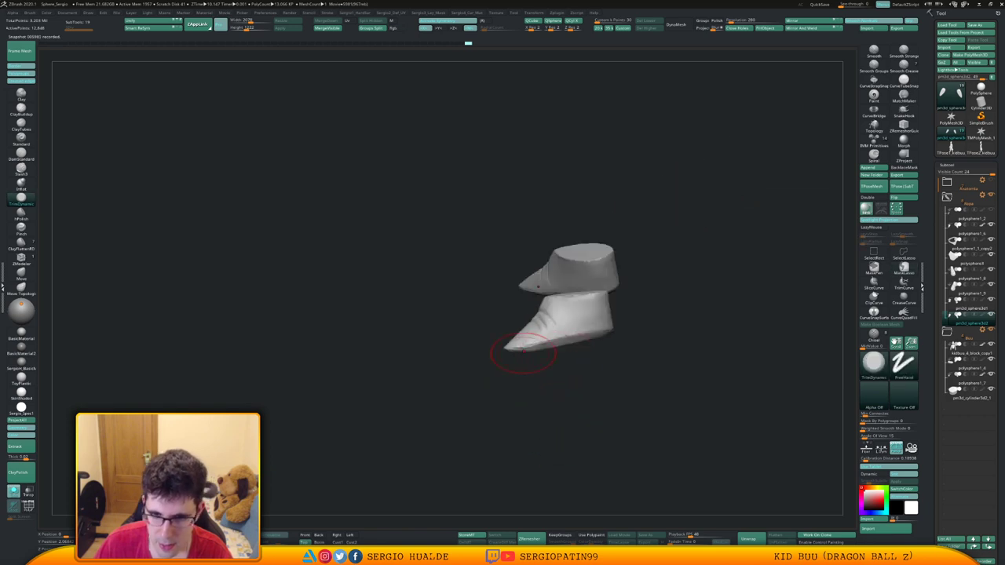
{"action": "mouse_move", "coordinate": [524, 350]}
{"action": "left_mouse_down"}
{"action": "mouse_move", "coordinate": [559, 351]}
{"action": "mouse_move", "coordinate": [542, 347]}
{"action": "left_mouse_up"}
Show the whole figure again and adjust the front of the shoe with a resized Move brush.
{"action": "mouse_move", "coordinate": [542, 347]}
{"action": "right_mouse_down", "text": "shift"}
{"action": "mouse_move", "coordinate": [534, 336]}
{"action": "mouse_move", "coordinate": [559, 353]}
{"action": "mouse_move", "coordinate": [602, 354]}
{"action": "mouse_move", "coordinate": [554, 327]}
{"action": "right_mouse_up", "text": "shift"}
{"action": "key", "text": "alt+s"}
{"action": "key", "text": "r"}
{"action": "left_click_drag", "start_coordinate": [494, 333], "coordinate": [498, 348]}
{"action": "key", "text": "q"}
{"action": "right_click_drag", "start_coordinate": [539, 316], "coordinate": [545, 334]}
{"action": "key", "text": "b"}
{"action": "key", "text": "m"}
{"action": "key", "text": "v"}
{"action": "key", "text": "s"}
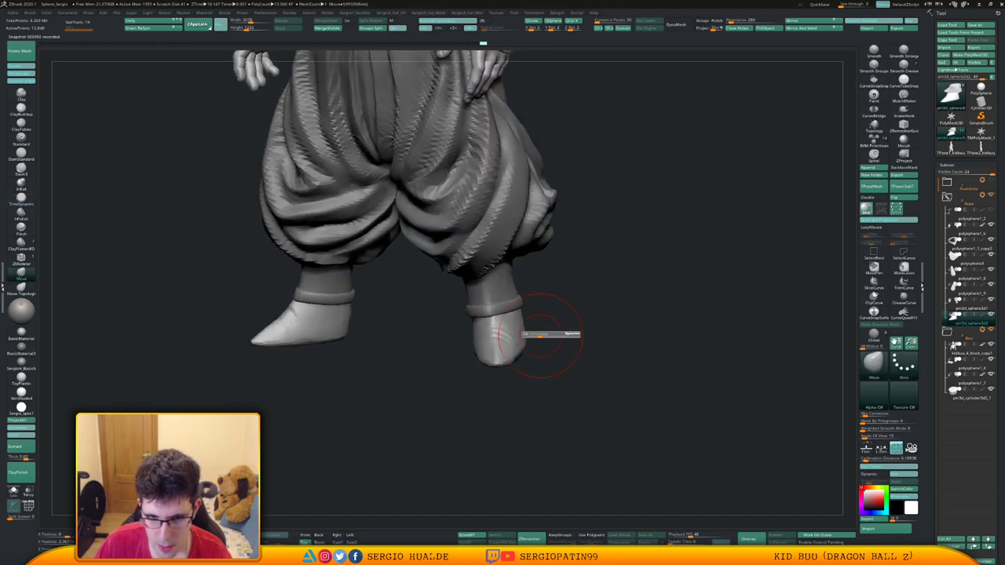
{"action": "left_click", "coordinate": [541, 337]}
{"action": "right_click_drag", "start_coordinate": [524, 333], "coordinate": [519, 322]}
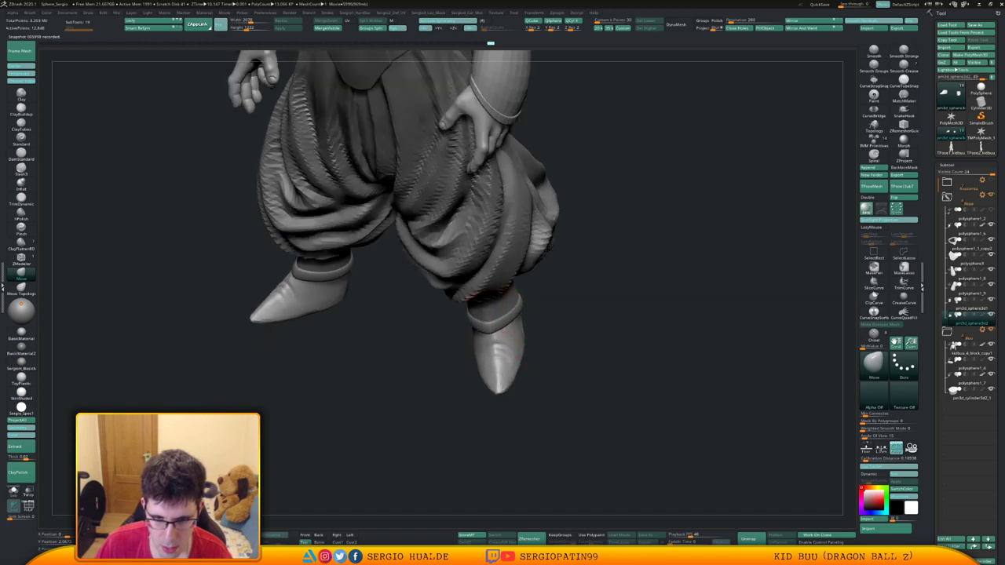
{"action": "left_click_drag", "start_coordinate": [497, 343], "coordinate": [501, 348]}
{"action": "mouse_move", "coordinate": [500, 348]}
{"action": "right_mouse_down"}
{"action": "mouse_move", "coordinate": [527, 344]}
{"action": "mouse_move", "coordinate": [534, 331]}
{"action": "mouse_move", "coordinate": [508, 346]}
{"action": "mouse_move", "coordinate": [541, 295]}
{"action": "mouse_move", "coordinate": [512, 332]}
{"action": "right_mouse_up"}
Isolate the shoes and build up the instep below the ankle opening with the Clay brush.
{"action": "key", "text": "ctrl+shift+d"}
{"action": "key", "text": "alt+shift+s"}
{"action": "key", "text": "1"}
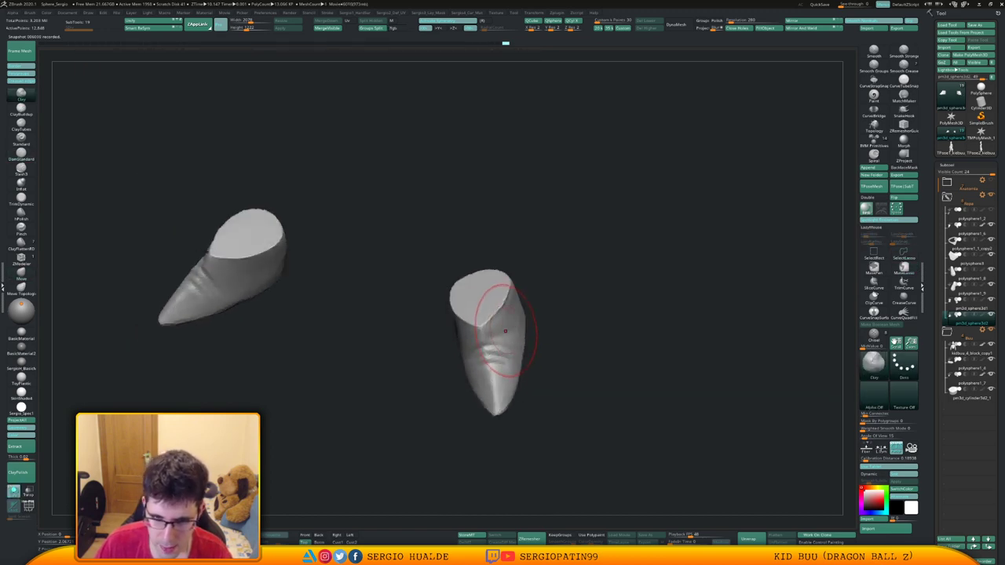
{"action": "left_click_drag", "start_coordinate": [509, 302], "coordinate": [489, 328]}
{"action": "right_click_drag", "start_coordinate": [489, 329], "coordinate": [512, 316]}
{"action": "left_click_drag", "start_coordinate": [496, 312], "coordinate": [499, 330]}
{"action": "mouse_move", "coordinate": [471, 351]}
{"action": "right_mouse_down"}
{"action": "mouse_move", "coordinate": [500, 338]}
{"action": "mouse_move", "coordinate": [573, 333]}
{"action": "mouse_move", "coordinate": [516, 344]}
{"action": "mouse_move", "coordinate": [550, 325]}
{"action": "right_mouse_up"}
{"action": "left_click_drag", "start_coordinate": [511, 324], "coordinate": [514, 343]}
Carve creases across the instep of the shoes with the DamStandard brush.
{"action": "mouse_move", "coordinate": [542, 333]}
{"action": "right_mouse_down"}
{"action": "mouse_move", "coordinate": [570, 331]}
{"action": "mouse_move", "coordinate": [527, 341]}
{"action": "mouse_move", "coordinate": [583, 380]}
{"action": "mouse_move", "coordinate": [543, 379]}
{"action": "right_mouse_up"}
{"action": "key", "text": "ctrl+2"}
{"action": "left_click_drag", "start_coordinate": [534, 386], "coordinate": [511, 394]}
{"action": "right_click_drag", "start_coordinate": [526, 385], "coordinate": [577, 380]}
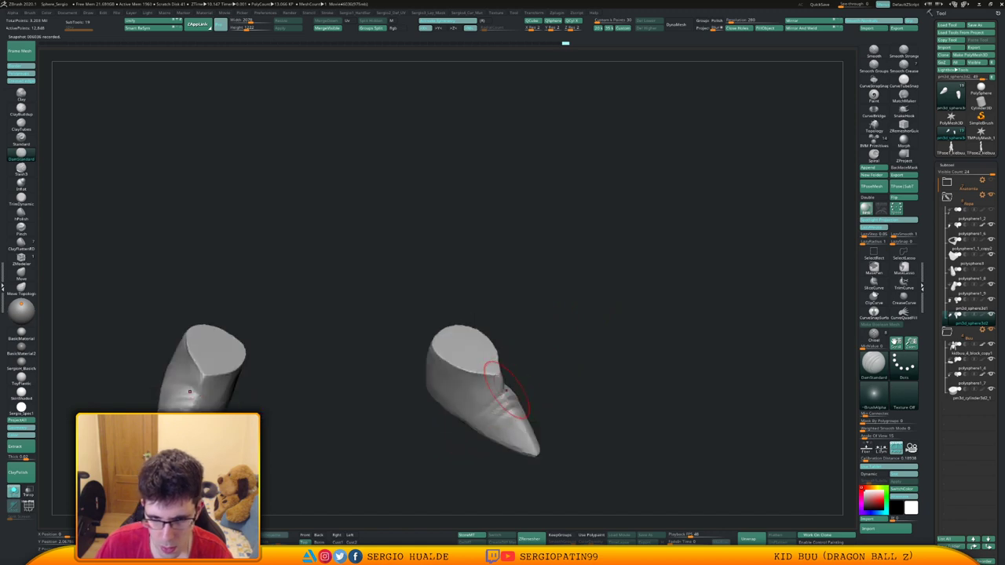
{"action": "right_click_drag", "start_coordinate": [477, 417], "coordinate": [480, 402]}
{"action": "left_click_drag", "start_coordinate": [518, 388], "coordinate": [496, 399]}
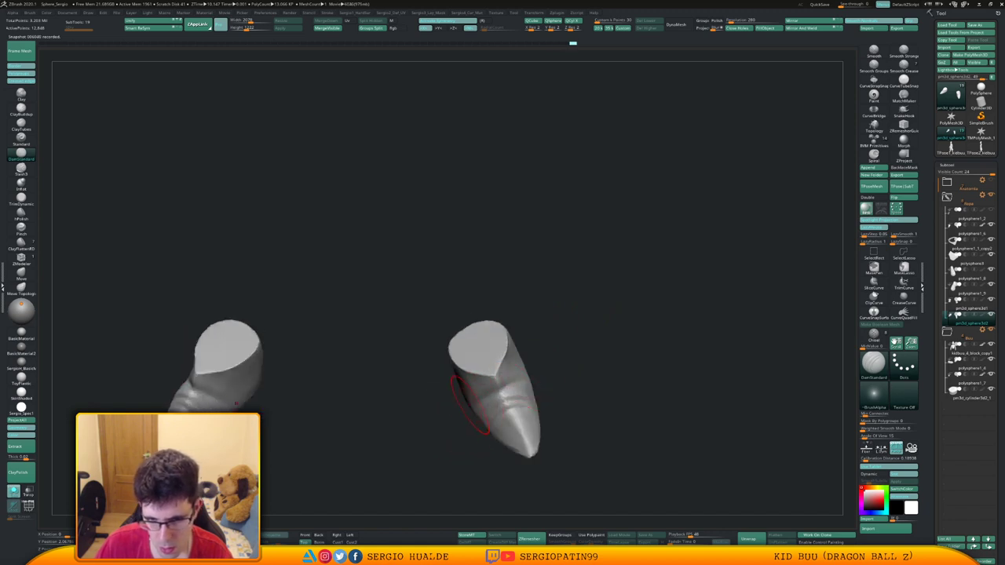
{"action": "mouse_move", "coordinate": [558, 384]}
{"action": "left_mouse_down"}
{"action": "mouse_move", "coordinate": [580, 367]}
{"action": "mouse_move", "coordinate": [518, 386]}
{"action": "left_mouse_up"}
{"action": "key", "text": "b"}
{"action": "key", "text": "c"}
{"action": "key", "text": "l"}
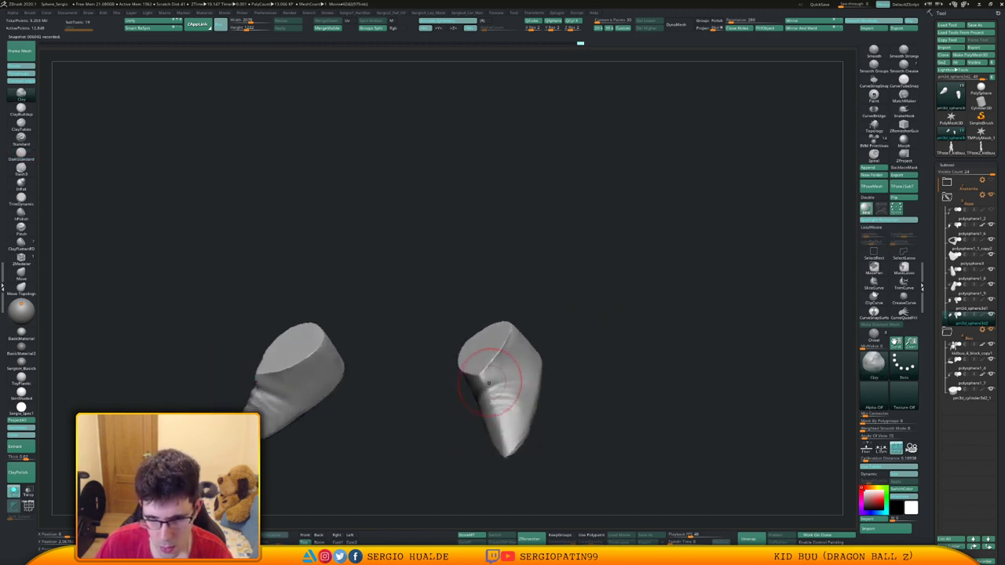
{"action": "right_click_drag", "start_coordinate": [522, 402], "coordinate": [522, 383]}
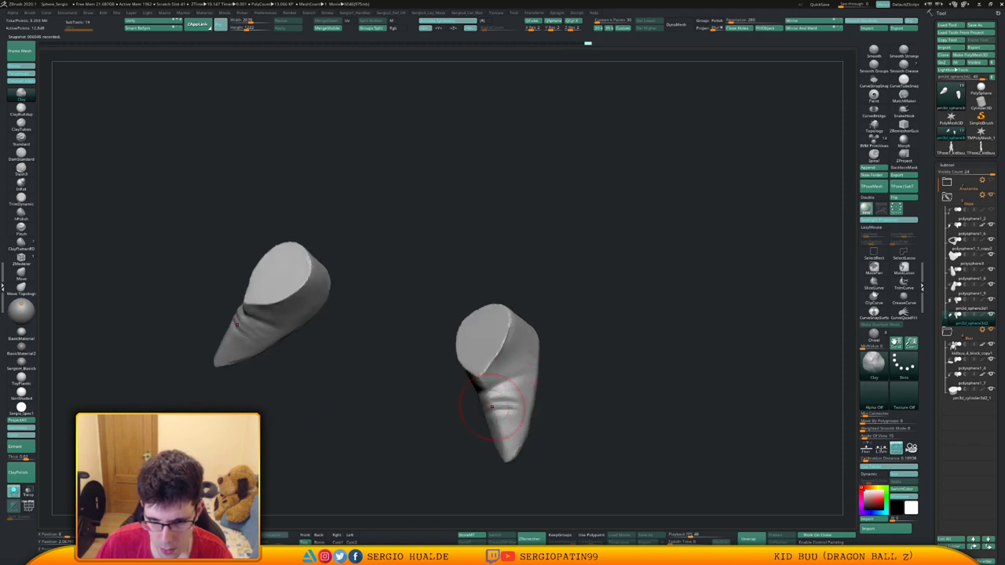
{"action": "mouse_move", "coordinate": [495, 407]}
{"action": "left_mouse_down"}
{"action": "mouse_move", "coordinate": [516, 399]}
{"action": "mouse_move", "coordinate": [518, 417]}
{"action": "mouse_move", "coordinate": [524, 400]}
{"action": "mouse_move", "coordinate": [514, 395]}
{"action": "left_mouse_up"}
{"action": "key", "text": "ctrl+z"}
Build up volume on the instep around the creases with ClayBuildup strokes.
{"action": "key", "text": "b"}
{"action": "key", "text": "c"}
{"action": "key", "text": "b"}
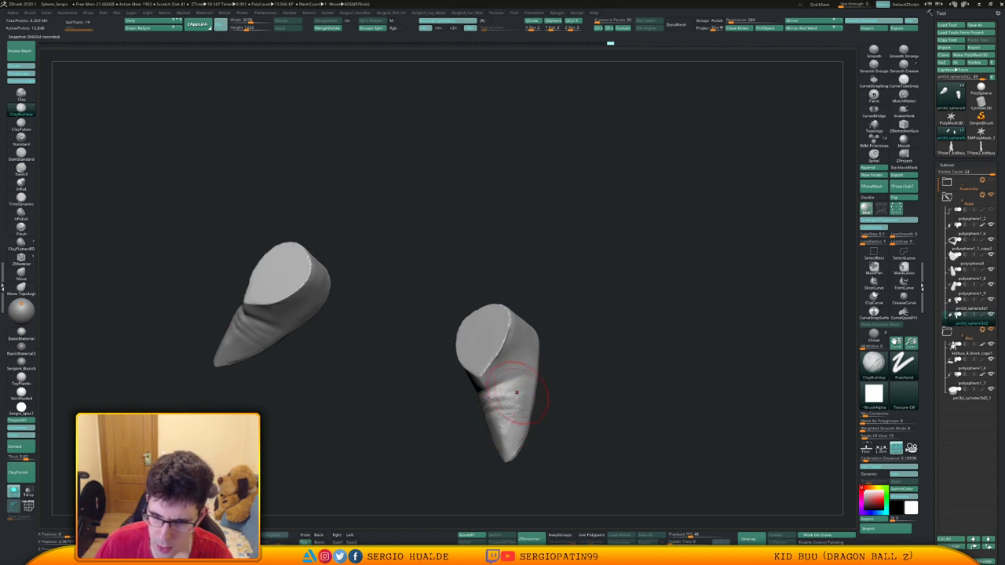
{"action": "right_click_drag", "start_coordinate": [516, 396], "coordinate": [518, 373]}
{"action": "left_click_drag", "start_coordinate": [505, 362], "coordinate": [525, 355]}
{"action": "right_click_drag", "start_coordinate": [519, 373], "coordinate": [531, 352], "text": "alt"}
{"action": "mouse_move", "coordinate": [525, 399]}
{"action": "right_mouse_down"}
{"action": "mouse_move", "coordinate": [526, 377]}
{"action": "mouse_move", "coordinate": [542, 383]}
{"action": "right_mouse_up"}
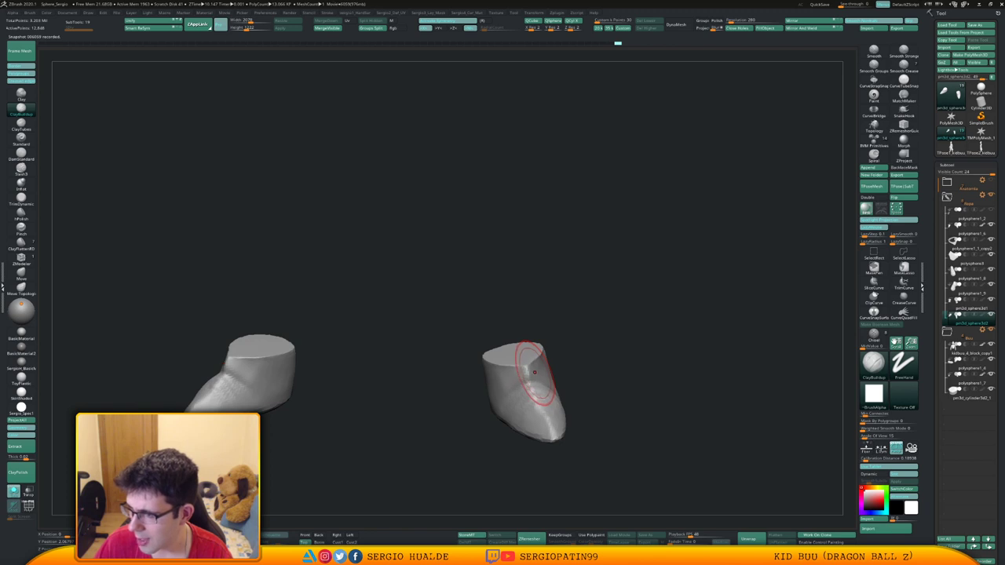
Plane down the built-up clay on the instep with a resized TrimDynamic brush.
{"action": "mouse_move", "coordinate": [535, 375]}
{"action": "right_mouse_down"}
{"action": "mouse_move", "coordinate": [541, 361]}
{"action": "mouse_move", "coordinate": [532, 396]}
{"action": "mouse_move", "coordinate": [539, 377]}
{"action": "mouse_move", "coordinate": [561, 405]}
{"action": "mouse_move", "coordinate": [595, 372]}
{"action": "right_mouse_up"}
{"action": "key", "text": "ctrl+shift+t"}
{"action": "key", "text": "s"}
{"action": "left_click_drag", "start_coordinate": [599, 381], "coordinate": [601, 381]}
{"action": "right_click_drag", "start_coordinate": [601, 380], "coordinate": [609, 374]}
{"action": "mouse_move", "coordinate": [600, 373]}
{"action": "left_mouse_down"}
{"action": "mouse_move", "coordinate": [609, 371]}
{"action": "mouse_move", "coordinate": [611, 391]}
{"action": "left_mouse_up"}
{"action": "right_click_drag", "start_coordinate": [611, 391], "coordinate": [615, 350]}
{"action": "left_click_drag", "start_coordinate": [614, 349], "coordinate": [609, 368]}
Trim the top of the toe and the side of the shoe below the ankle with TrimDynamic strokes.
{"action": "right_click_drag", "start_coordinate": [609, 368], "coordinate": [550, 364]}
{"action": "left_click_drag", "start_coordinate": [600, 419], "coordinate": [594, 397]}
{"action": "mouse_move", "coordinate": [605, 416]}
{"action": "right_mouse_down"}
{"action": "mouse_move", "coordinate": [592, 369]}
{"action": "mouse_move", "coordinate": [610, 359]}
{"action": "mouse_move", "coordinate": [601, 373]}
{"action": "right_mouse_up"}
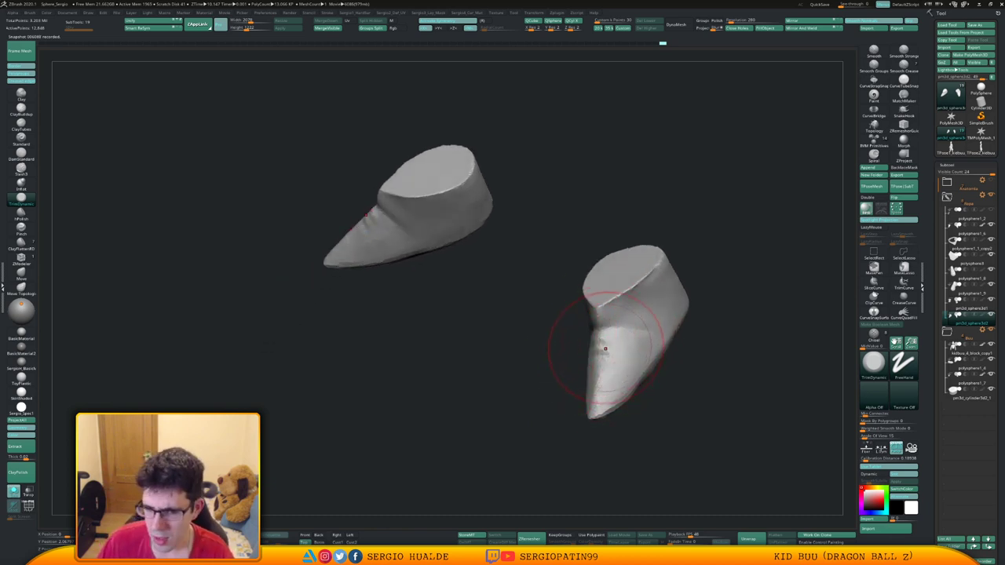
{"action": "mouse_move", "coordinate": [606, 349]}
{"action": "right_mouse_down"}
{"action": "mouse_move", "coordinate": [622, 384]}
{"action": "mouse_move", "coordinate": [609, 349]}
{"action": "right_mouse_up"}
{"action": "left_click_drag", "start_coordinate": [644, 318], "coordinate": [638, 339]}
{"action": "right_click_drag", "start_coordinate": [638, 340], "coordinate": [680, 346]}
Add Clay strokes down the front of the shoe, from the tip of the ankle opening toward the toe.
{"action": "key", "text": "1"}
{"action": "right_click_drag", "start_coordinate": [554, 339], "coordinate": [607, 341]}
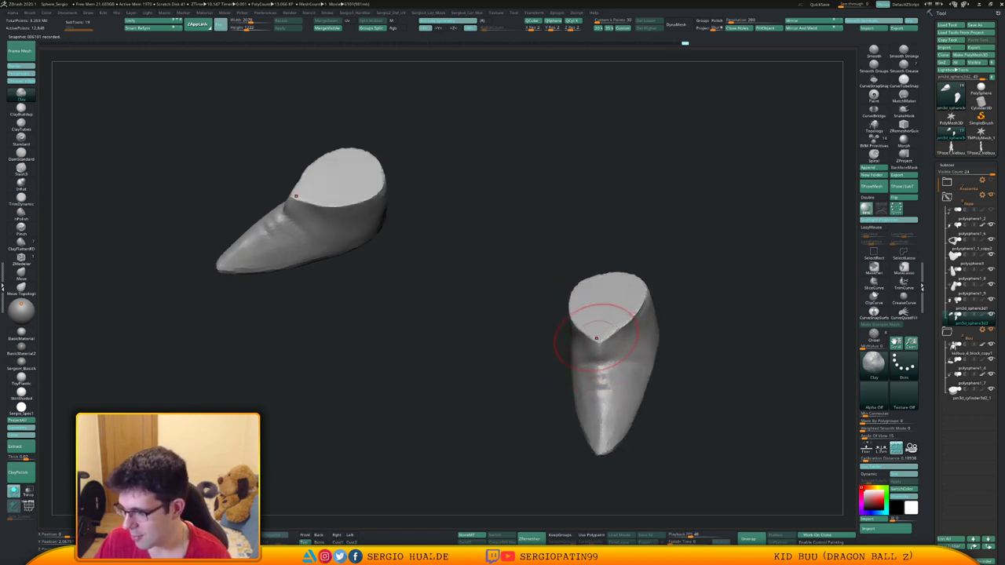
{"action": "right_click_drag", "start_coordinate": [604, 331], "coordinate": [605, 395], "text": "alt"}
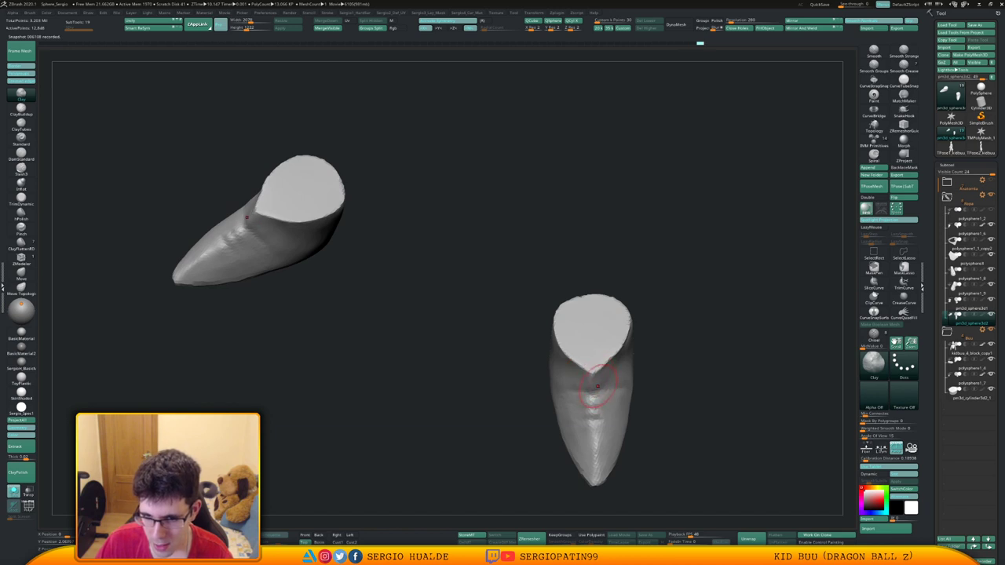
{"action": "mouse_move", "coordinate": [606, 362]}
{"action": "right_mouse_down", "text": "alt"}
{"action": "mouse_move", "coordinate": [611, 348]}
{"action": "mouse_move", "coordinate": [591, 342]}
{"action": "mouse_move", "coordinate": [607, 336]}
{"action": "right_mouse_up", "text": "alt"}
{"action": "left_click_drag", "start_coordinate": [622, 336], "coordinate": [610, 351]}
{"action": "right_click_drag", "start_coordinate": [610, 350], "coordinate": [589, 366]}
Sharpen the ridge along the top of the toe with the Standard brush and reshape the toe with the Move brush.
{"action": "key", "text": "b"}
{"action": "key", "text": "m"}
{"action": "key", "text": "v"}
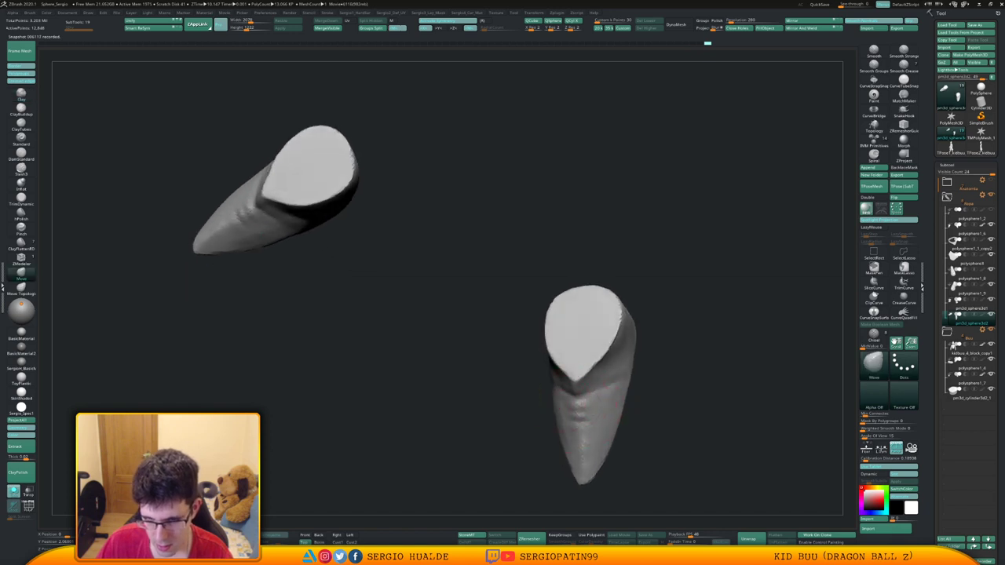
{"action": "mouse_move", "coordinate": [588, 429]}
{"action": "right_mouse_down"}
{"action": "mouse_move", "coordinate": [627, 405]}
{"action": "mouse_move", "coordinate": [609, 422]}
{"action": "mouse_move", "coordinate": [614, 432]}
{"action": "mouse_move", "coordinate": [604, 431]}
{"action": "right_mouse_up"}
{"action": "key", "text": "b"}
{"action": "key", "text": "s"}
{"action": "key", "text": "t"}
{"action": "key", "text": "b"}
{"action": "key", "text": "m"}
{"action": "key", "text": "v"}
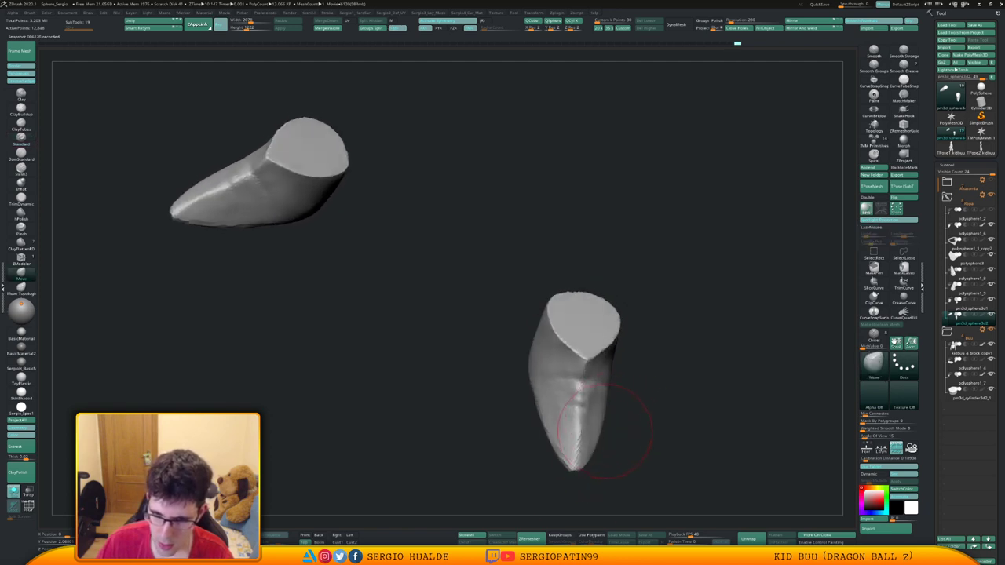
{"action": "left_click_drag", "start_coordinate": [600, 432], "coordinate": [581, 424]}
Add clay over the instep creases and smooth them with the Smooth brush.
{"action": "key", "text": "b"}
{"action": "key", "text": "c"}
{"action": "key", "text": "l"}
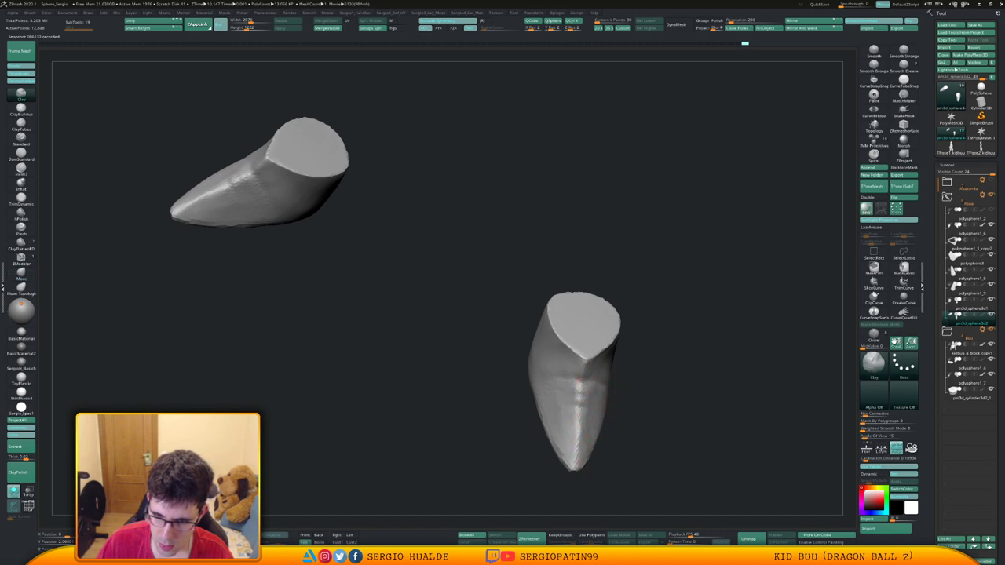
{"action": "right_click_drag", "start_coordinate": [585, 424], "coordinate": [567, 417]}
{"action": "left_click_drag", "start_coordinate": [567, 390], "coordinate": [575, 401], "text": "shift"}
Flatten the planes around the instep and the front of the ankle opening with TrimDynamic strokes.
{"action": "key", "text": "b"}
{"action": "key", "text": "t"}
{"action": "key", "text": "d"}
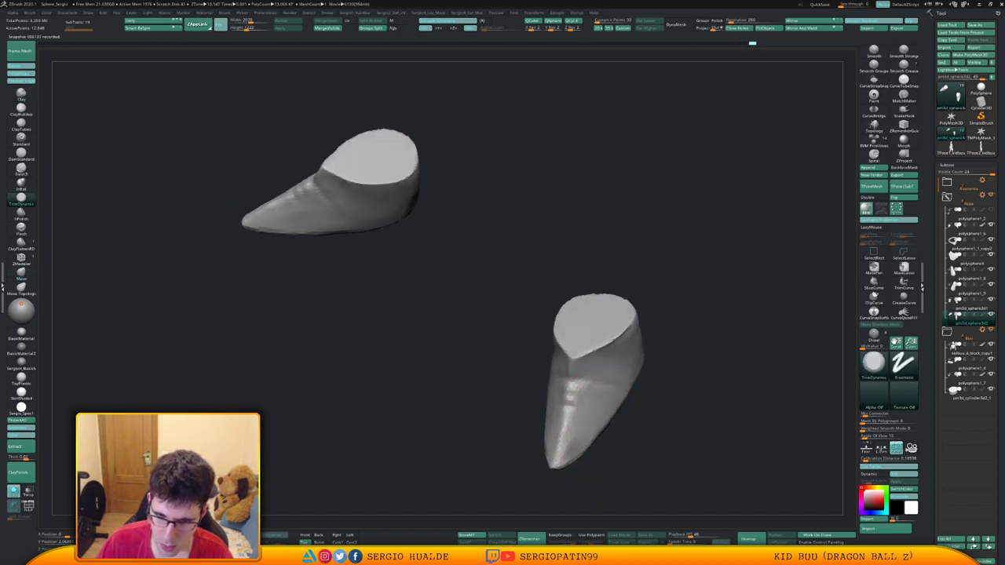
{"action": "right_click_drag", "start_coordinate": [570, 435], "coordinate": [583, 461]}
{"action": "left_click_drag", "start_coordinate": [569, 343], "coordinate": [560, 358]}
{"action": "mouse_move", "coordinate": [625, 434]}
{"action": "right_mouse_down"}
{"action": "mouse_move", "coordinate": [605, 406]}
{"action": "mouse_move", "coordinate": [581, 413]}
{"action": "mouse_move", "coordinate": [652, 409]}
{"action": "right_mouse_up"}
{"action": "left_click_drag", "start_coordinate": [593, 374], "coordinate": [601, 366]}
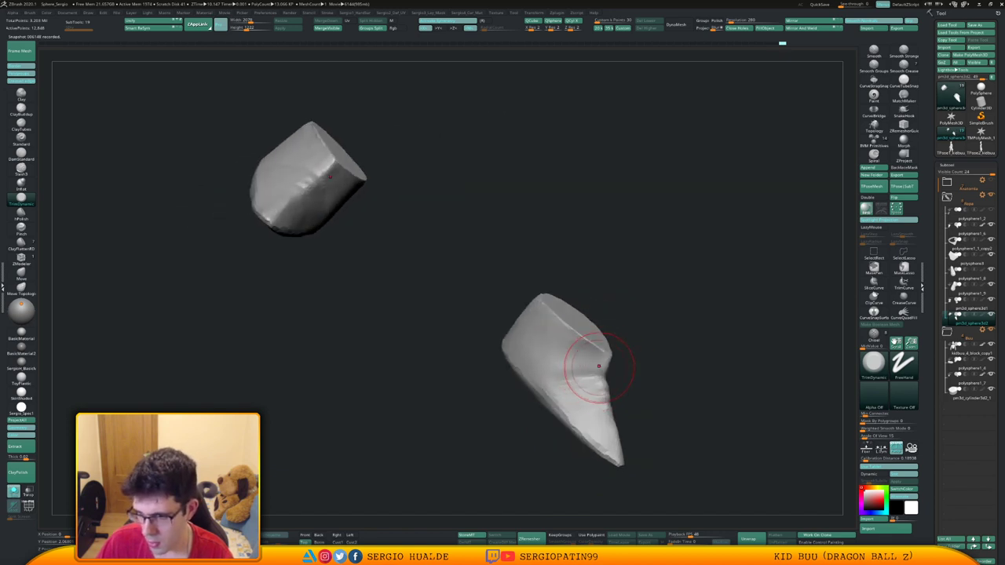
{"action": "right_click_drag", "start_coordinate": [597, 361], "coordinate": [607, 366]}
{"action": "left_click_drag", "start_coordinate": [605, 369], "coordinate": [595, 386]}
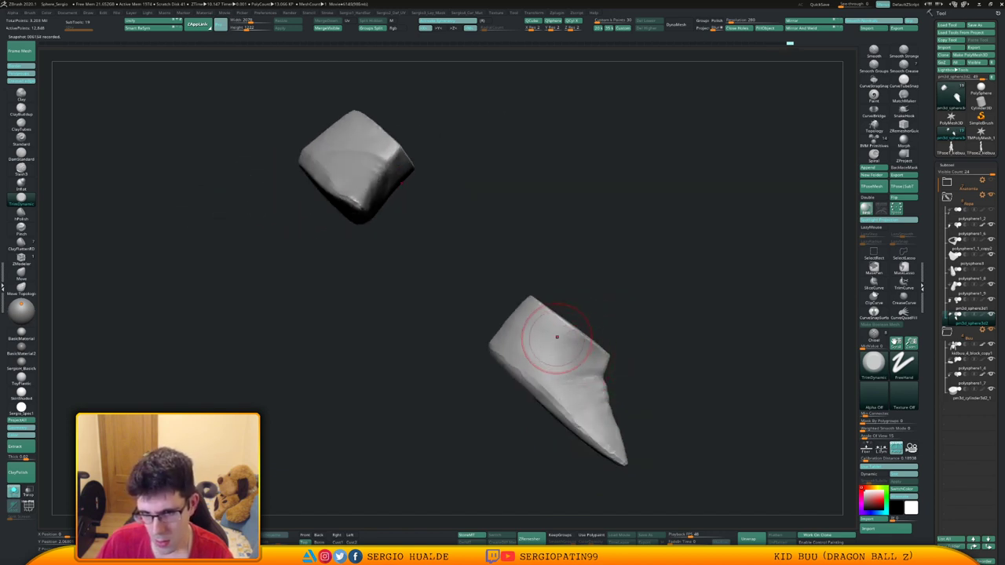
Show the whole figure again and adjust the shoe beneath the ankle cuff with the Move brush.
{"action": "right_click_drag", "start_coordinate": [594, 358], "coordinate": [633, 368]}
{"action": "right_click_drag", "start_coordinate": [634, 329], "coordinate": [673, 404], "text": "ctrl"}
{"action": "key", "text": "alt+s"}
{"action": "key", "text": "w"}
{"action": "mouse_move", "coordinate": [668, 399]}
{"action": "left_mouse_down"}
{"action": "mouse_move", "coordinate": [665, 417]}
{"action": "mouse_move", "coordinate": [668, 399]}
{"action": "left_mouse_up"}
{"action": "key", "text": "q"}
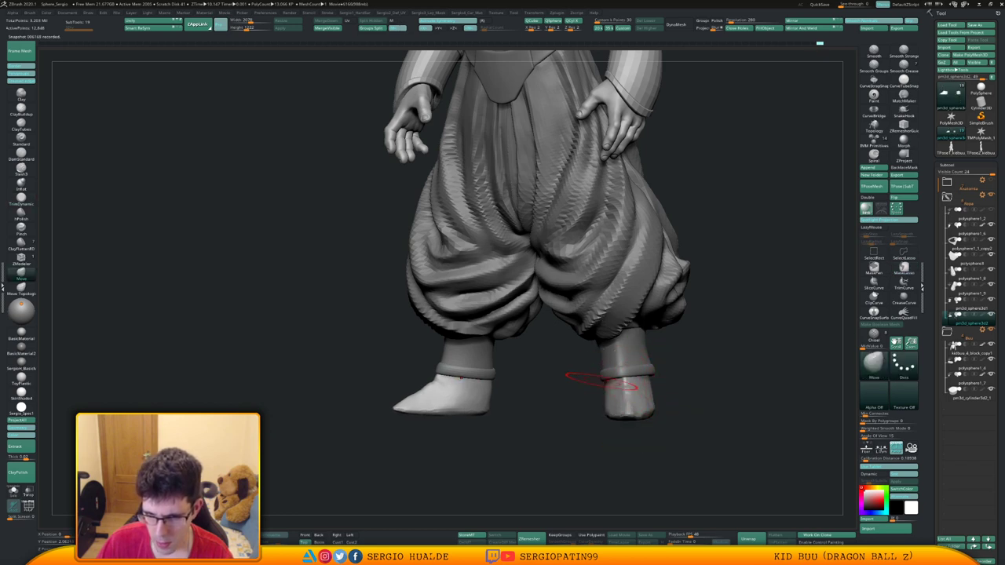
{"action": "left_click_drag", "start_coordinate": [602, 381], "coordinate": [610, 384]}
{"action": "mouse_move", "coordinate": [727, 391]}
{"action": "left_mouse_down"}
{"action": "mouse_move", "coordinate": [668, 386]}
{"action": "mouse_move", "coordinate": [678, 378]}
{"action": "mouse_move", "coordinate": [679, 393]}
{"action": "mouse_move", "coordinate": [750, 400]}
{"action": "mouse_move", "coordinate": [746, 346]}
{"action": "mouse_move", "coordinate": [727, 357]}
{"action": "mouse_move", "coordinate": [719, 322]}
{"action": "left_mouse_up"}
{"action": "mouse_move", "coordinate": [670, 416]}
{"action": "left_mouse_down"}
{"action": "mouse_move", "coordinate": [633, 429]}
{"action": "mouse_move", "coordinate": [649, 443]}
{"action": "mouse_move", "coordinate": [652, 429]}
{"action": "left_mouse_up"}
{"action": "mouse_move", "coordinate": [730, 349]}
{"action": "left_mouse_down"}
{"action": "mouse_move", "coordinate": [723, 408]}
{"action": "mouse_move", "coordinate": [691, 410]}
{"action": "mouse_move", "coordinate": [707, 410]}
{"action": "mouse_move", "coordinate": [723, 337]}
{"action": "left_mouse_up"}
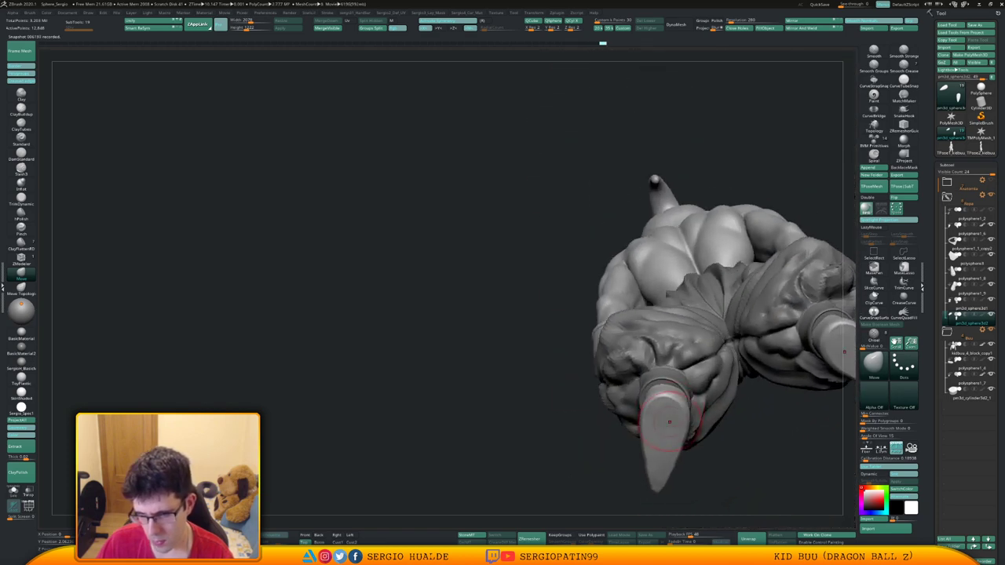
Refine the shoe's outline with the Move brush, working from the sole, the front and a full-figure view.
{"action": "right_click_drag", "start_coordinate": [668, 424], "coordinate": [664, 384]}
{"action": "key", "text": "s"}
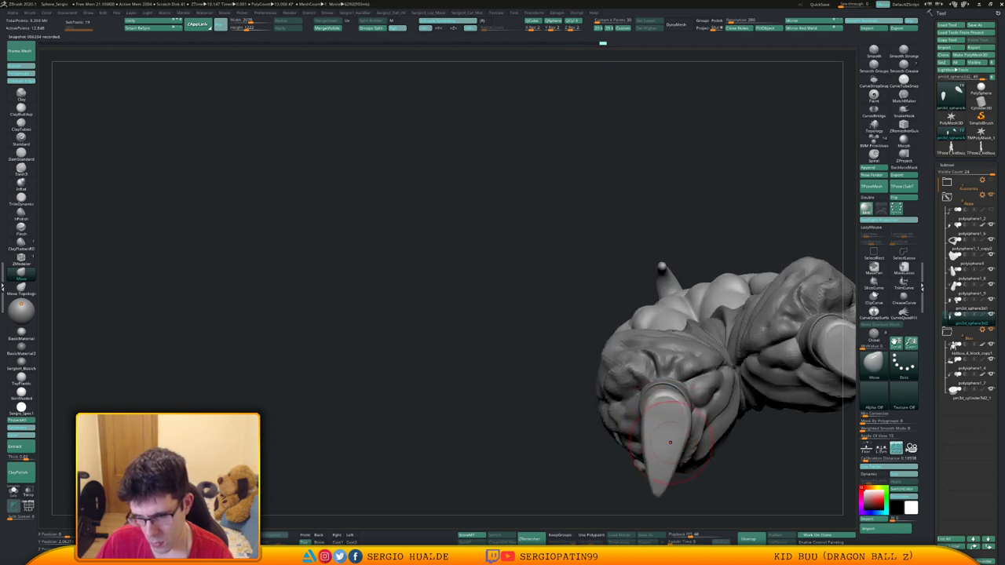
{"action": "mouse_move", "coordinate": [670, 442]}
{"action": "right_mouse_down"}
{"action": "mouse_move", "coordinate": [689, 421]}
{"action": "mouse_move", "coordinate": [805, 422]}
{"action": "mouse_move", "coordinate": [731, 437]}
{"action": "right_mouse_up"}
{"action": "left_click_drag", "start_coordinate": [630, 407], "coordinate": [629, 407]}
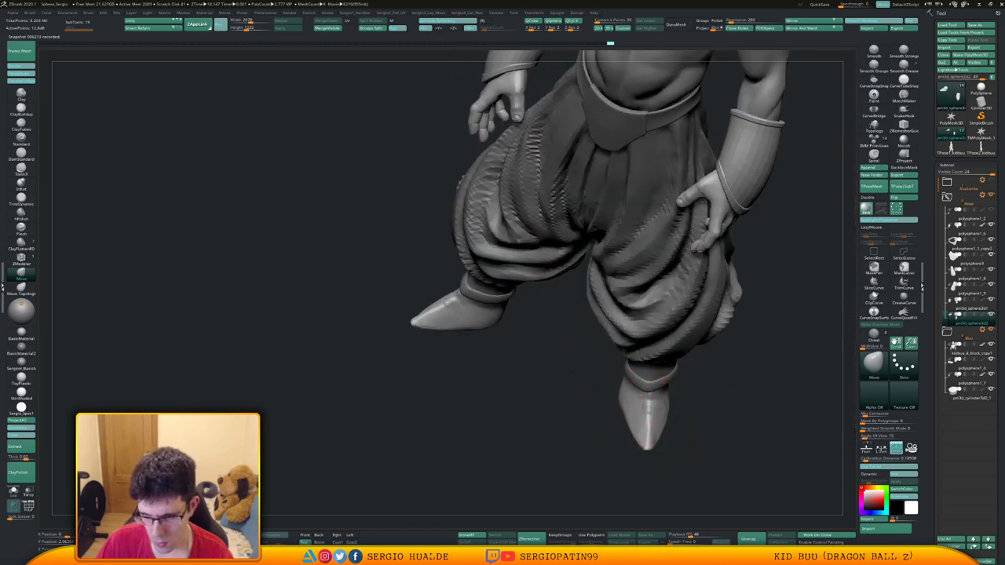
{"action": "right_click_drag", "start_coordinate": [646, 412], "coordinate": [651, 382]}
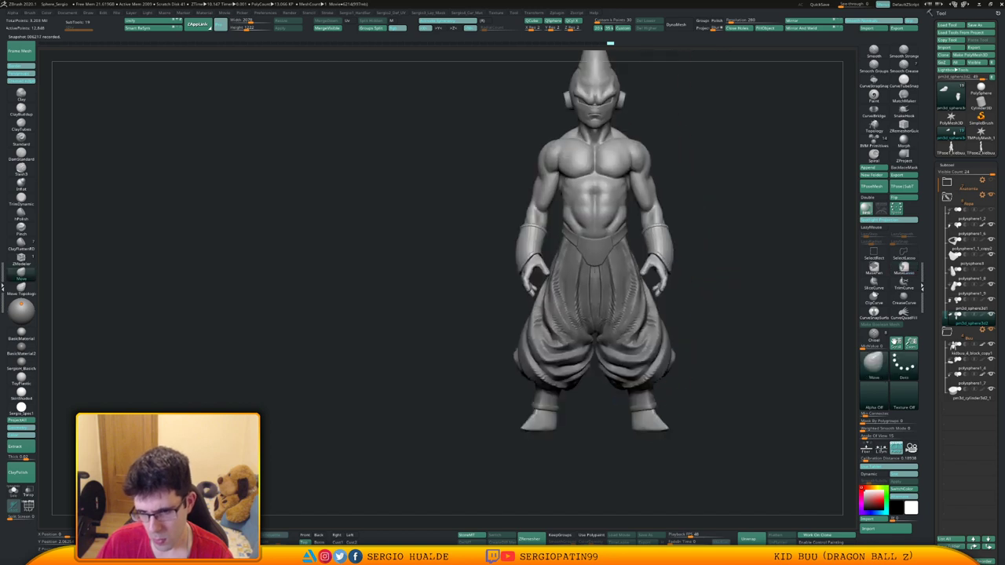
{"action": "key", "text": "s"}
{"action": "left_click_drag", "start_coordinate": [680, 428], "coordinate": [670, 431]}
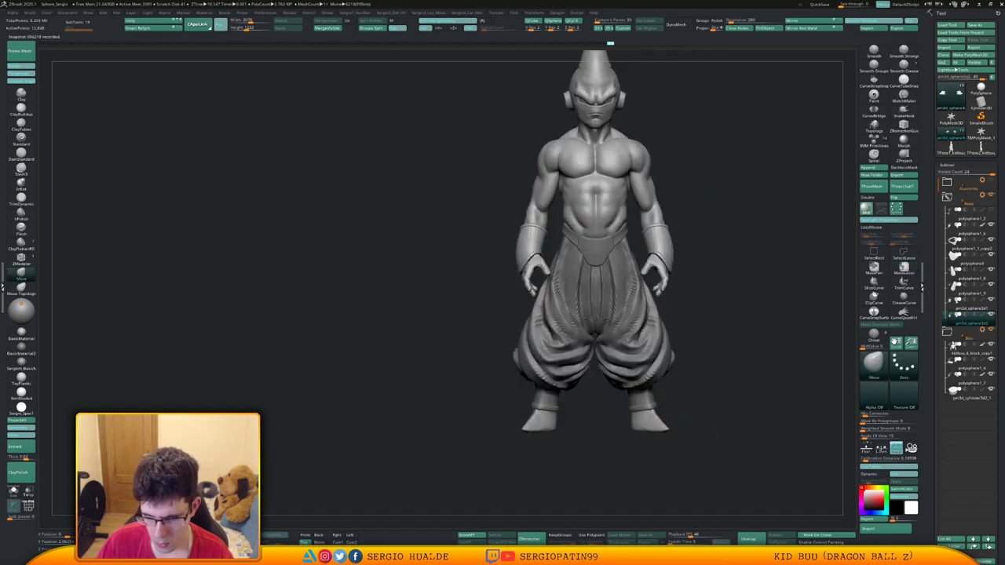
Reshape the pointed toe tip and its profile in side view with the Move brush.
{"action": "right_click_drag", "start_coordinate": [673, 432], "coordinate": [580, 406], "text": "shift"}
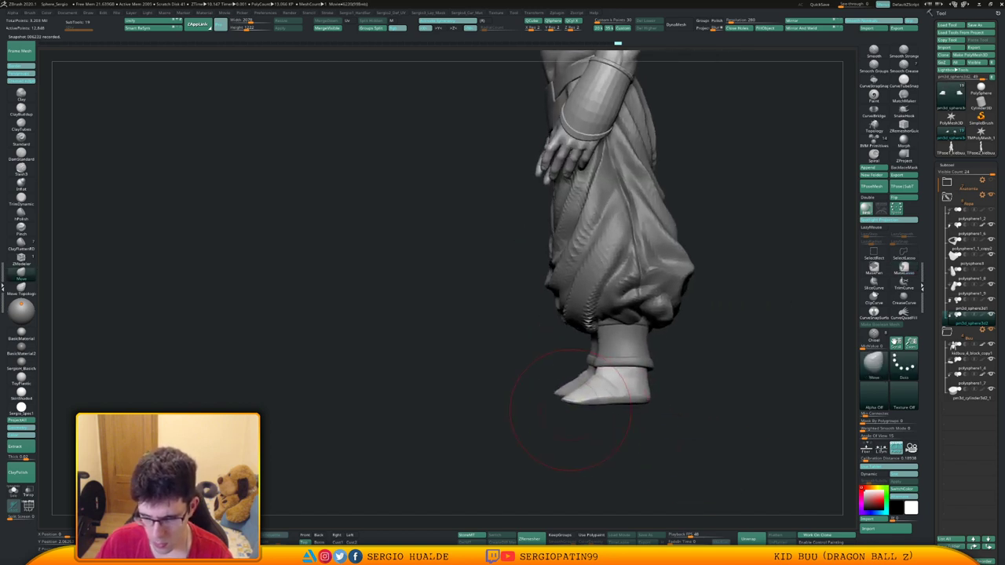
{"action": "left_click_drag", "start_coordinate": [571, 401], "coordinate": [563, 405]}
{"action": "right_click_drag", "start_coordinate": [565, 390], "coordinate": [562, 401], "text": "ctrl"}
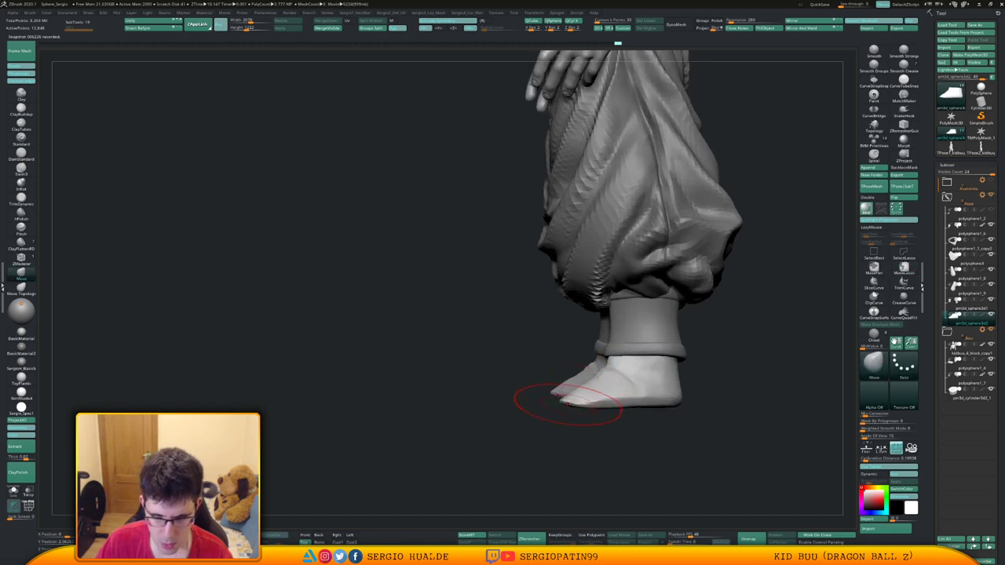
{"action": "left_click_drag", "start_coordinate": [569, 401], "coordinate": [573, 403]}
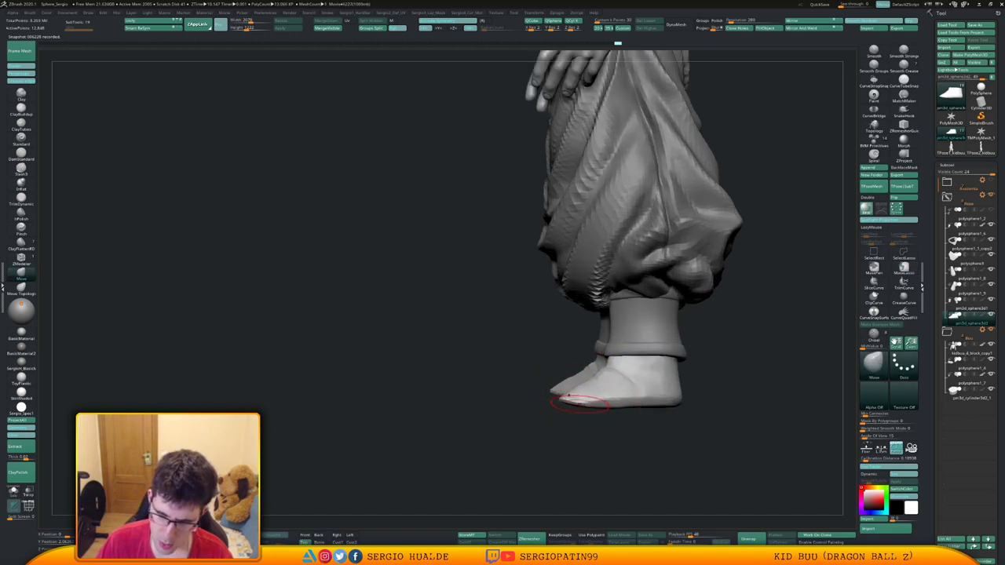
{"action": "right_click_drag", "start_coordinate": [580, 404], "coordinate": [577, 415], "text": "ctrl"}
{"action": "mouse_move", "coordinate": [576, 383]}
{"action": "left_mouse_down"}
{"action": "mouse_move", "coordinate": [578, 392]}
{"action": "mouse_move", "coordinate": [610, 366]}
{"action": "left_mouse_up"}
{"action": "right_click_drag", "start_coordinate": [610, 366], "coordinate": [612, 382]}
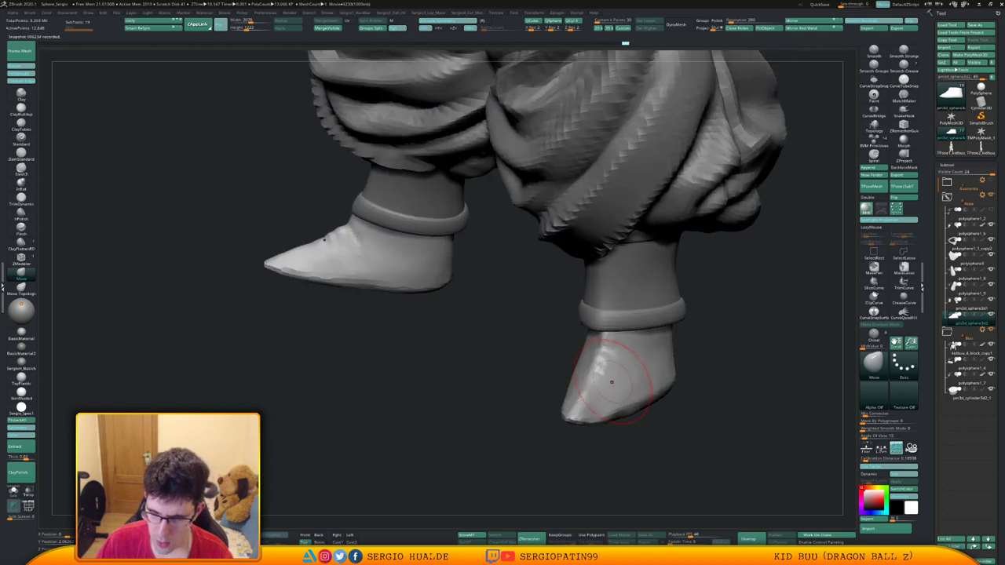
Smooth the instep and pinch the front ridge near the ankle opening with the shoes isolated, then show the full figure again.
{"action": "mouse_move", "coordinate": [606, 371]}
{"action": "left_mouse_down", "text": "shift"}
{"action": "mouse_move", "coordinate": [601, 363]}
{"action": "mouse_move", "coordinate": [597, 383]}
{"action": "mouse_move", "coordinate": [598, 346]}
{"action": "mouse_move", "coordinate": [589, 355]}
{"action": "mouse_move", "coordinate": [605, 331]}
{"action": "mouse_move", "coordinate": [623, 366]}
{"action": "mouse_move", "coordinate": [602, 361]}
{"action": "left_mouse_up", "text": "shift"}
{"action": "key", "text": "b"}
{"action": "key", "text": "p"}
{"action": "key", "text": "i"}
{"action": "key", "text": "alt+s"}
{"action": "right_click_drag", "start_coordinate": [608, 366], "coordinate": [611, 340]}
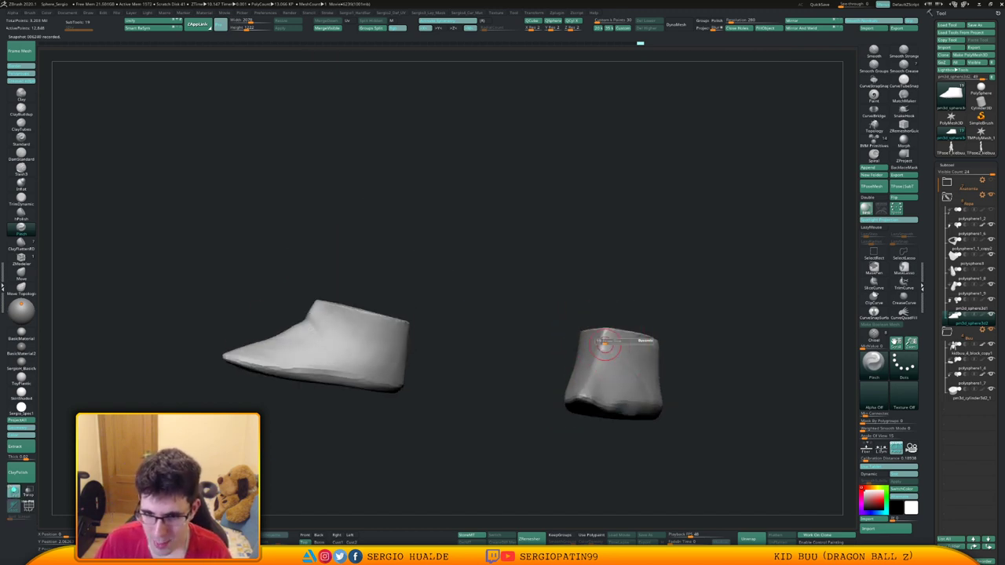
{"action": "left_click_drag", "start_coordinate": [611, 340], "coordinate": [606, 344]}
{"action": "mouse_move", "coordinate": [614, 383]}
{"action": "right_mouse_down"}
{"action": "mouse_move", "coordinate": [619, 375]}
{"action": "mouse_move", "coordinate": [602, 379]}
{"action": "right_mouse_up"}
{"action": "key", "text": "alt+s"}
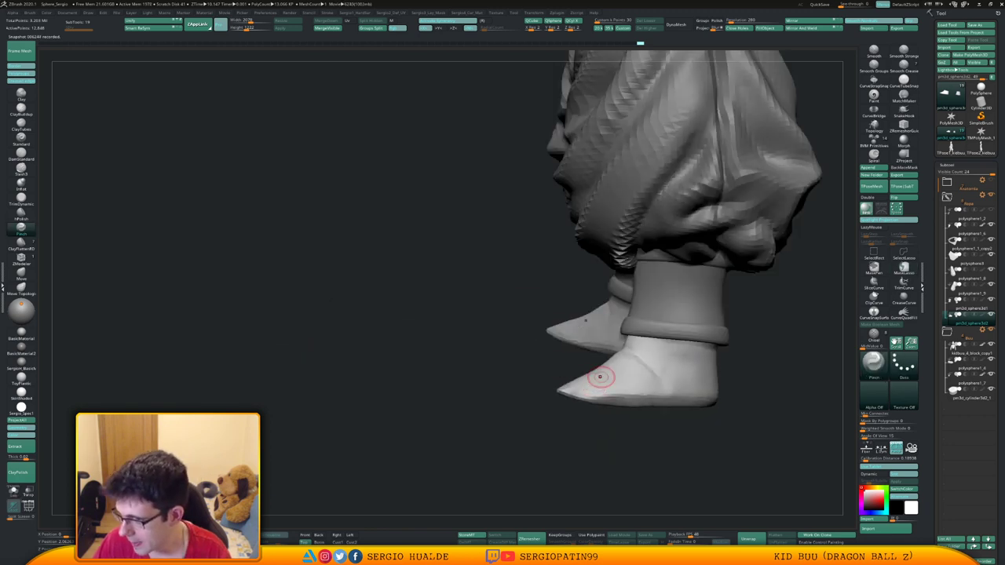
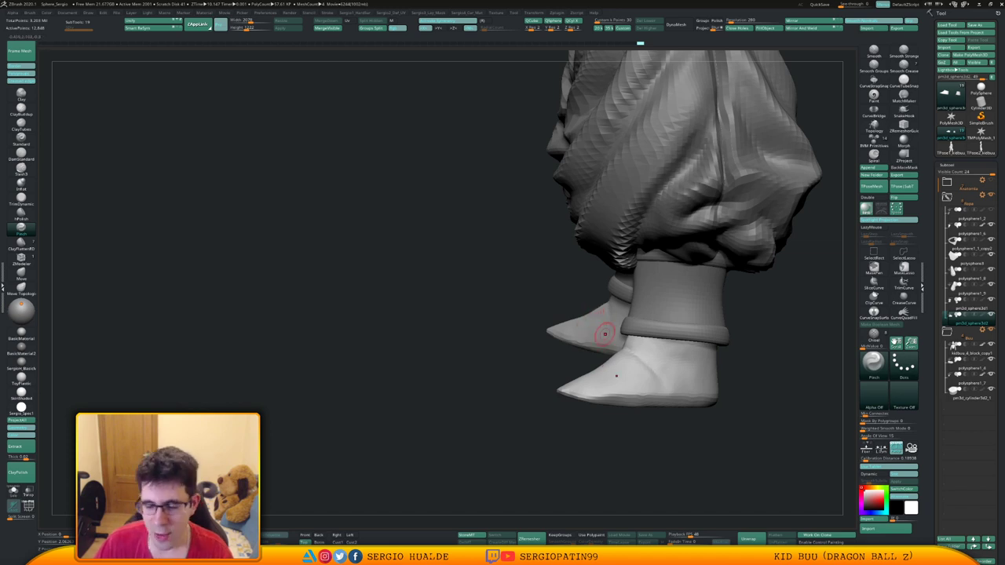
Reshape the shoe's side profile from the ankle cuff down the instep to the toe with the Move brush.
{"action": "right_click_drag", "start_coordinate": [612, 341], "coordinate": [617, 374], "text": "ctrl"}
{"action": "key", "text": "b"}
{"action": "key", "text": "m"}
{"action": "key", "text": "v"}
{"action": "key", "text": "s"}
{"action": "left_click_drag", "start_coordinate": [615, 377], "coordinate": [621, 379]}
{"action": "right_click_drag", "start_coordinate": [621, 379], "coordinate": [580, 377]}
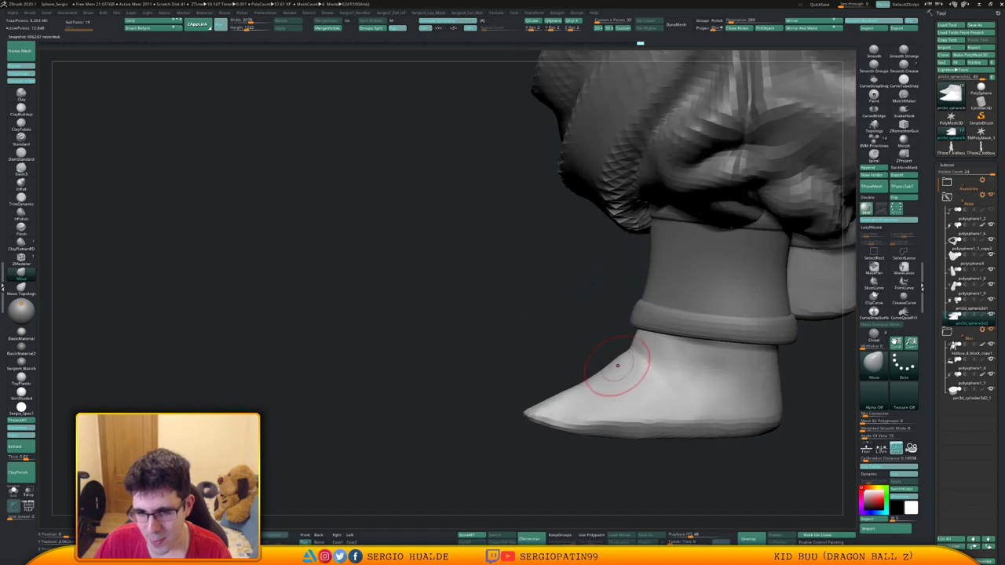
{"action": "left_click_drag", "start_coordinate": [616, 359], "coordinate": [571, 397]}
{"action": "right_click_drag", "start_coordinate": [604, 385], "coordinate": [626, 387], "text": "ctrl"}
{"action": "left_click_drag", "start_coordinate": [618, 362], "coordinate": [612, 366]}
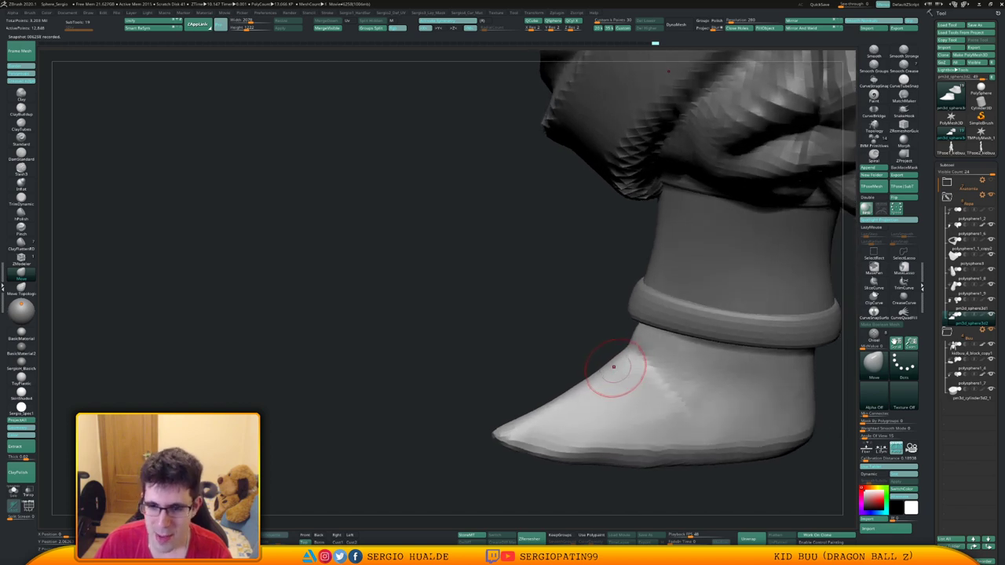
{"action": "mouse_move", "coordinate": [617, 378]}
{"action": "right_mouse_down", "text": "ctrl"}
{"action": "mouse_move", "coordinate": [621, 366]}
{"action": "mouse_move", "coordinate": [612, 377]}
{"action": "right_mouse_up", "text": "ctrl"}
Sharpen the ridge from the ankle opening to the toe tip with Pinch strokes, isolating the shoes partway.
{"action": "right_click_drag", "start_coordinate": [577, 418], "coordinate": [569, 434]}
{"action": "key", "text": "b"}
{"action": "key", "text": "p"}
{"action": "key", "text": "i"}
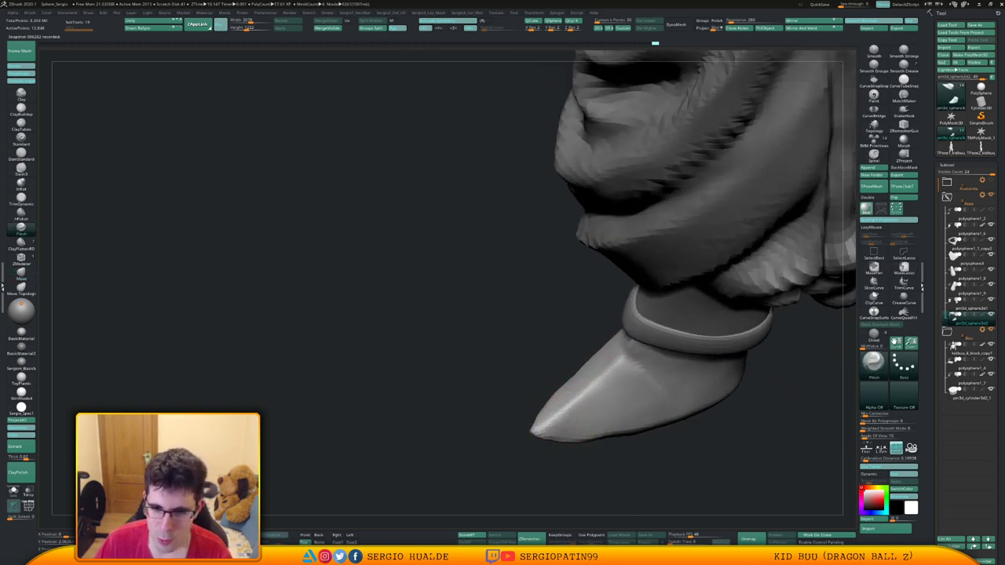
{"action": "left_click_drag", "start_coordinate": [621, 364], "coordinate": [589, 399]}
{"action": "right_click_drag", "start_coordinate": [593, 385], "coordinate": [619, 361]}
{"action": "key", "text": "alt+s"}
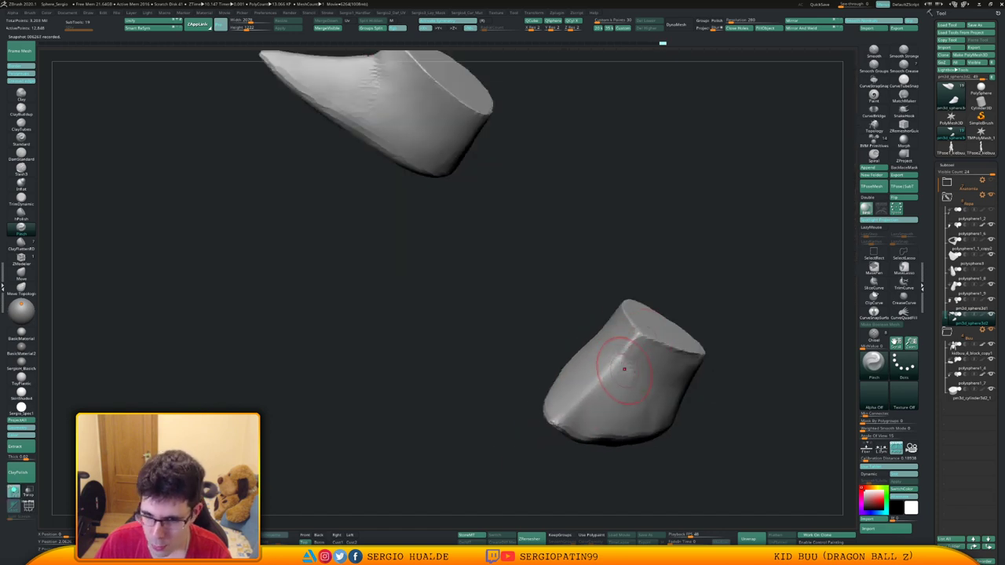
{"action": "left_click_drag", "start_coordinate": [625, 369], "coordinate": [558, 421]}
Try to flatten the lower side of the toe along the sole edge with TrimDynamic.
{"action": "mouse_move", "coordinate": [574, 413]}
{"action": "right_mouse_down"}
{"action": "mouse_move", "coordinate": [541, 405]}
{"action": "mouse_move", "coordinate": [543, 385]}
{"action": "mouse_move", "coordinate": [635, 429]}
{"action": "mouse_move", "coordinate": [615, 419]}
{"action": "mouse_move", "coordinate": [658, 410]}
{"action": "mouse_move", "coordinate": [617, 432]}
{"action": "mouse_move", "coordinate": [604, 452]}
{"action": "mouse_move", "coordinate": [597, 422]}
{"action": "mouse_move", "coordinate": [593, 434]}
{"action": "right_mouse_up"}
{"action": "key", "text": "b"}
{"action": "key", "text": "t"}
{"action": "key", "text": "d"}
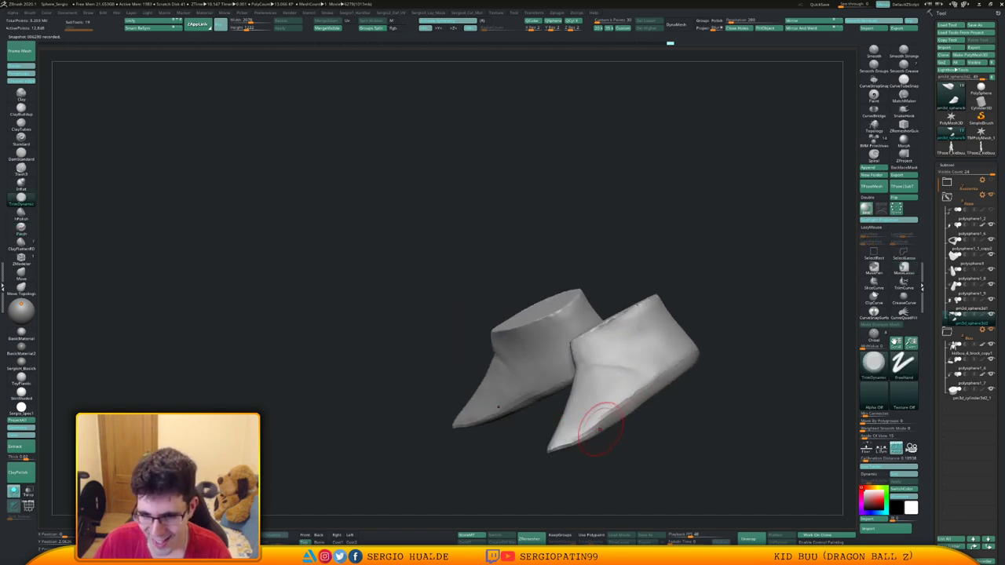
{"action": "left_click_drag", "start_coordinate": [614, 420], "coordinate": [595, 433]}
{"action": "key", "text": "ctrl"}
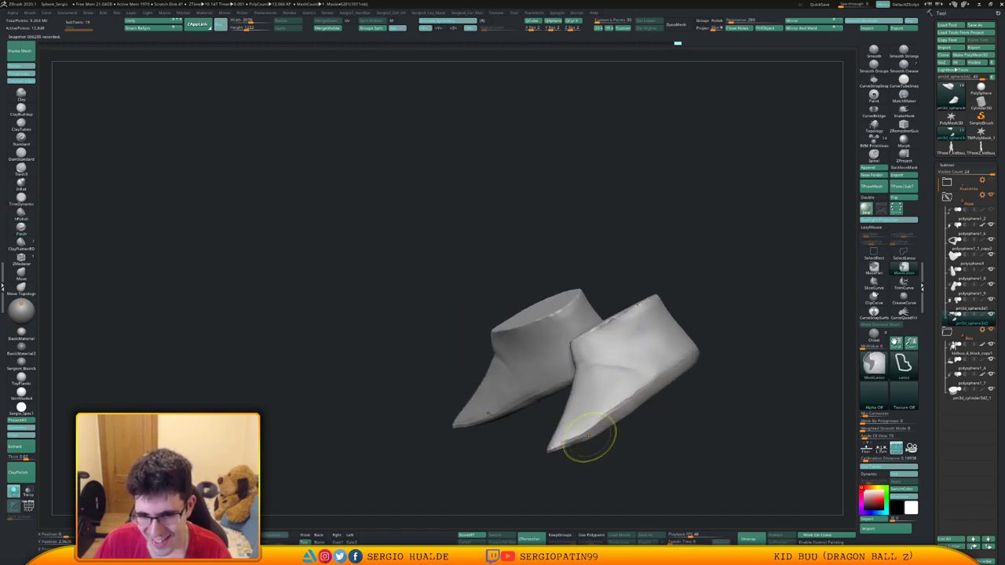
{"action": "key", "text": "ctrl+z"}
{"action": "key", "text": "ctrl+z"}
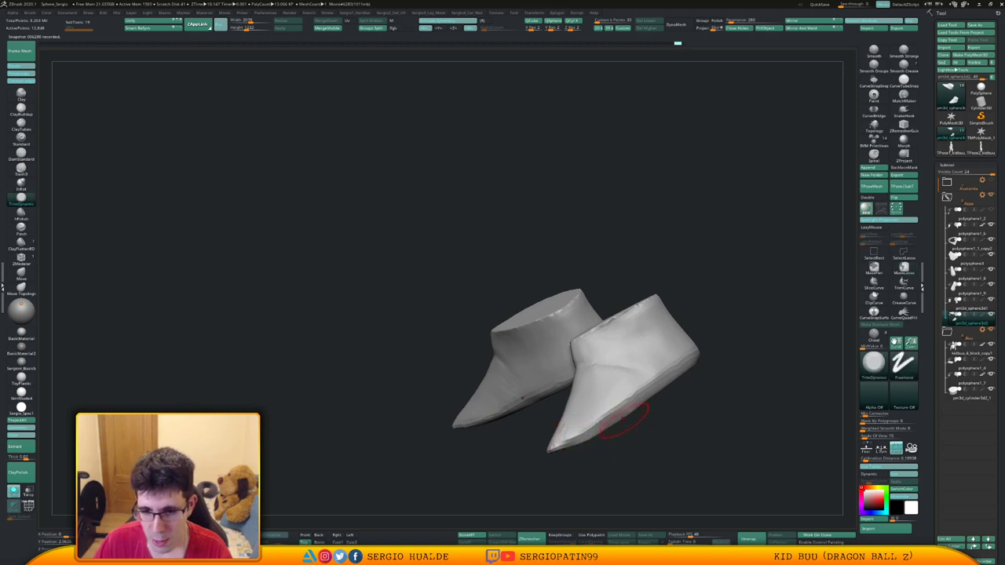
Smooth the sole edge along the side of the shoe from the toe back around the heel.
{"action": "mouse_move", "coordinate": [682, 401]}
{"action": "right_mouse_down"}
{"action": "mouse_move", "coordinate": [628, 404]}
{"action": "mouse_move", "coordinate": [648, 428]}
{"action": "right_mouse_up"}
{"action": "left_click_drag", "start_coordinate": [652, 393], "coordinate": [577, 430], "text": "shift"}
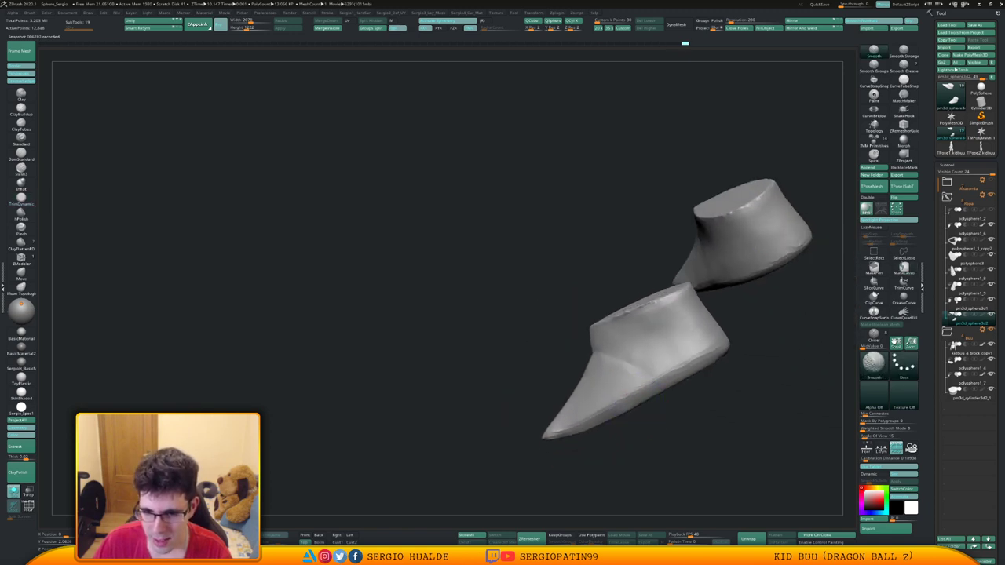
{"action": "right_click_drag", "start_coordinate": [595, 427], "coordinate": [667, 408]}
{"action": "left_click_drag", "start_coordinate": [652, 382], "coordinate": [628, 396], "text": "shift"}
{"action": "mouse_move", "coordinate": [628, 397]}
{"action": "right_mouse_down"}
{"action": "mouse_move", "coordinate": [683, 413]}
{"action": "mouse_move", "coordinate": [695, 372]}
{"action": "mouse_move", "coordinate": [604, 416]}
{"action": "right_mouse_up"}
{"action": "left_click_drag", "start_coordinate": [656, 384], "coordinate": [738, 351], "text": "shift"}
{"action": "right_click_drag", "start_coordinate": [740, 355], "coordinate": [681, 372]}
{"action": "left_click_drag", "start_coordinate": [681, 365], "coordinate": [753, 337], "text": "shift"}
{"action": "mouse_move", "coordinate": [752, 335]}
{"action": "right_mouse_down"}
{"action": "mouse_move", "coordinate": [656, 375]}
{"action": "mouse_move", "coordinate": [689, 377]}
{"action": "mouse_move", "coordinate": [677, 392]}
{"action": "mouse_move", "coordinate": [698, 344]}
{"action": "mouse_move", "coordinate": [682, 376]}
{"action": "right_mouse_up"}
Reshape the toe from the front and lower its tip toward the ground with the Move brush.
{"action": "key", "text": "b"}
{"action": "key", "text": "m"}
{"action": "key", "text": "v"}
{"action": "key", "text": "s"}
{"action": "left_click_drag", "start_coordinate": [680, 368], "coordinate": [676, 369]}
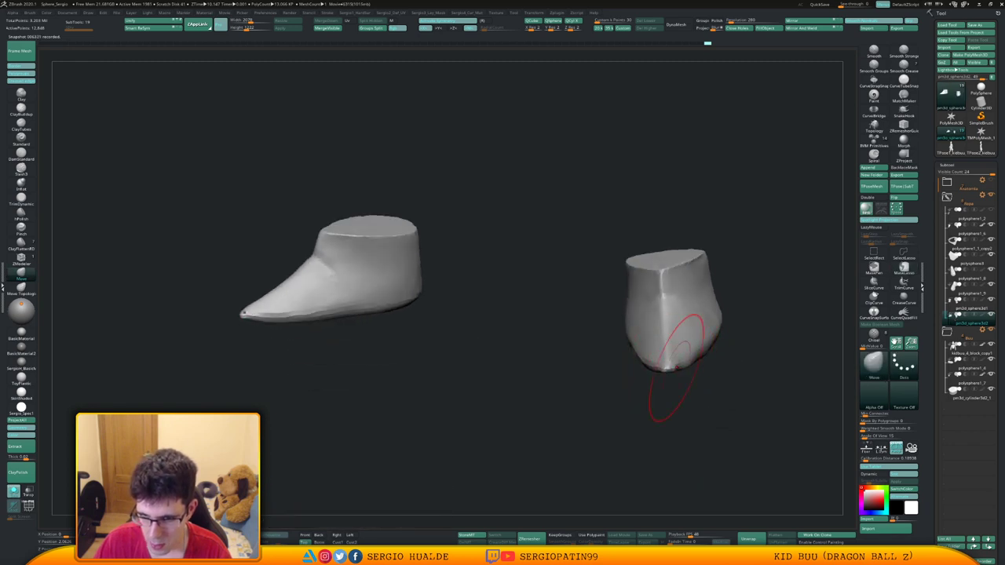
{"action": "key", "text": "s"}
{"action": "right_click_drag", "start_coordinate": [700, 376], "coordinate": [628, 390]}
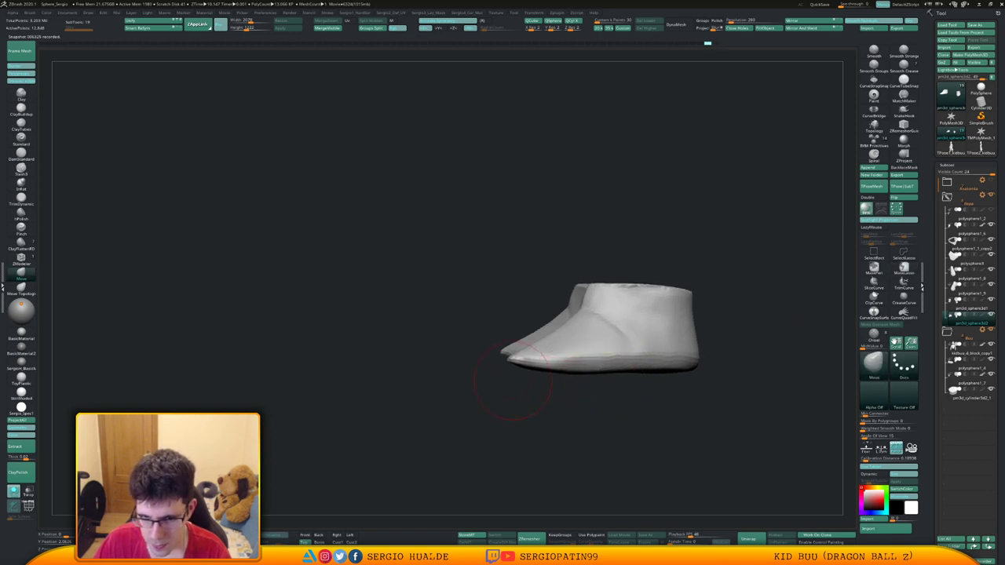
{"action": "mouse_move", "coordinate": [516, 362]}
{"action": "left_mouse_down"}
{"action": "mouse_move", "coordinate": [506, 372]}
{"action": "mouse_move", "coordinate": [536, 367]}
{"action": "left_mouse_up"}
{"action": "key", "text": "s"}
{"action": "key", "text": "s"}
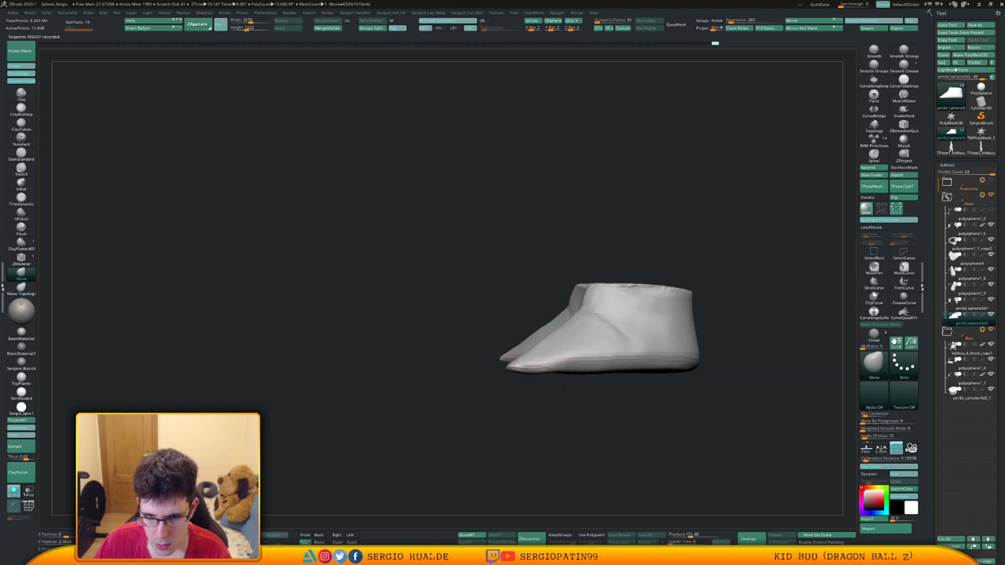
Mask the bottom band of both shoes with MaskPen, soften the mask and invert it so only the soles stay editable.
{"action": "left_click", "coordinate": [874, 269]}
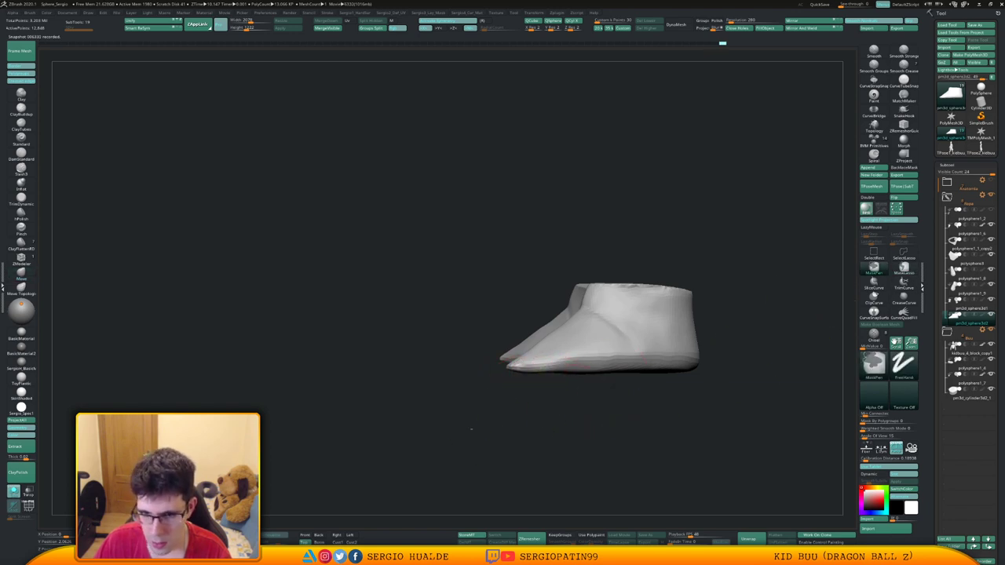
{"action": "left_click_drag", "start_coordinate": [471, 428], "coordinate": [732, 362], "text": "ctrl"}
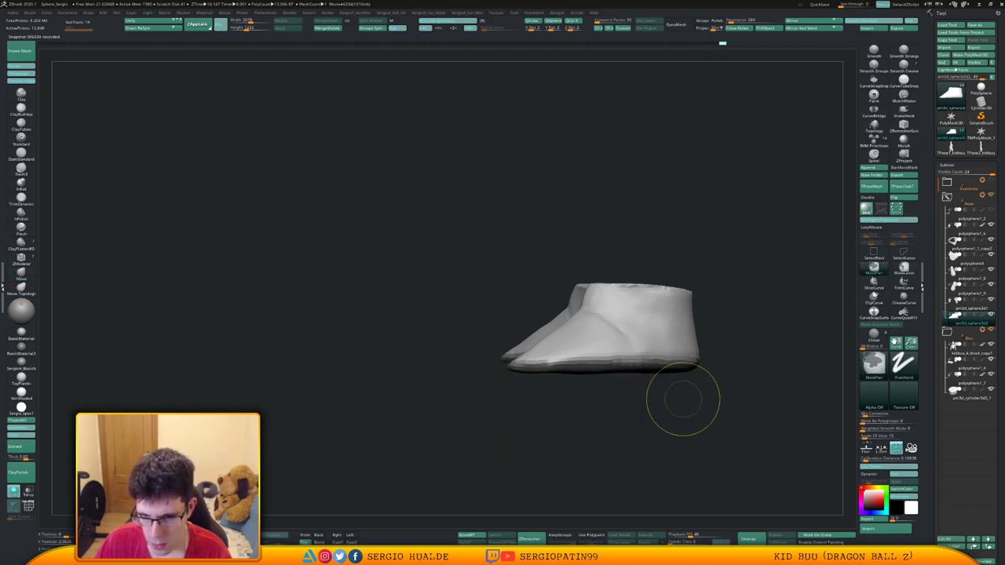
{"action": "left_click", "coordinate": [682, 398], "text": "ctrl"}
{"action": "left_click", "coordinate": [622, 387], "text": "ctrl"}
{"action": "left_click", "coordinate": [626, 399], "text": "ctrl"}
{"action": "left_click", "coordinate": [628, 355], "text": "ctrl"}
{"action": "left_click", "coordinate": [623, 388], "text": "ctrl"}
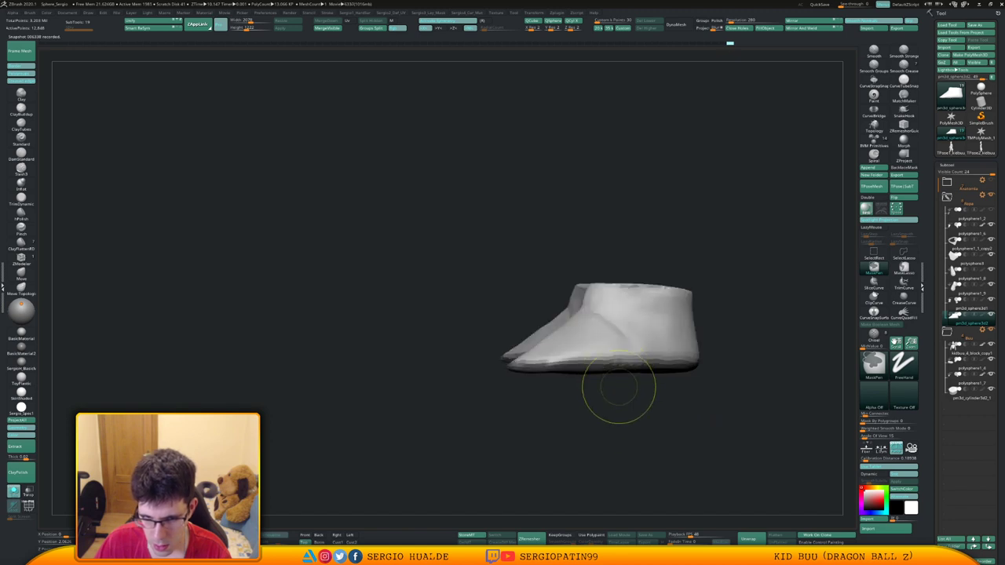
{"action": "left_click", "coordinate": [623, 359], "text": "ctrl"}
{"action": "left_click", "coordinate": [623, 390], "text": "ctrl"}
Place the gizmo on the soles, reset its orientation and move the unmasked soles up along Y.
{"action": "key", "text": "w"}
{"action": "left_click", "coordinate": [617, 362], "text": "alt"}
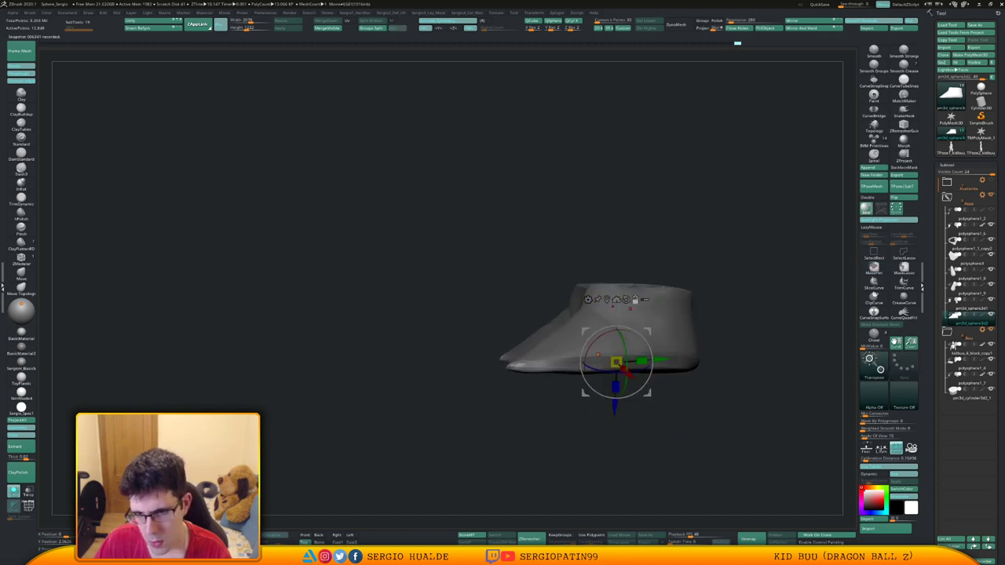
{"action": "left_click", "coordinate": [627, 300], "text": "alt"}
{"action": "left_click_drag", "start_coordinate": [618, 336], "coordinate": [618, 344]}
{"action": "key", "text": "q"}
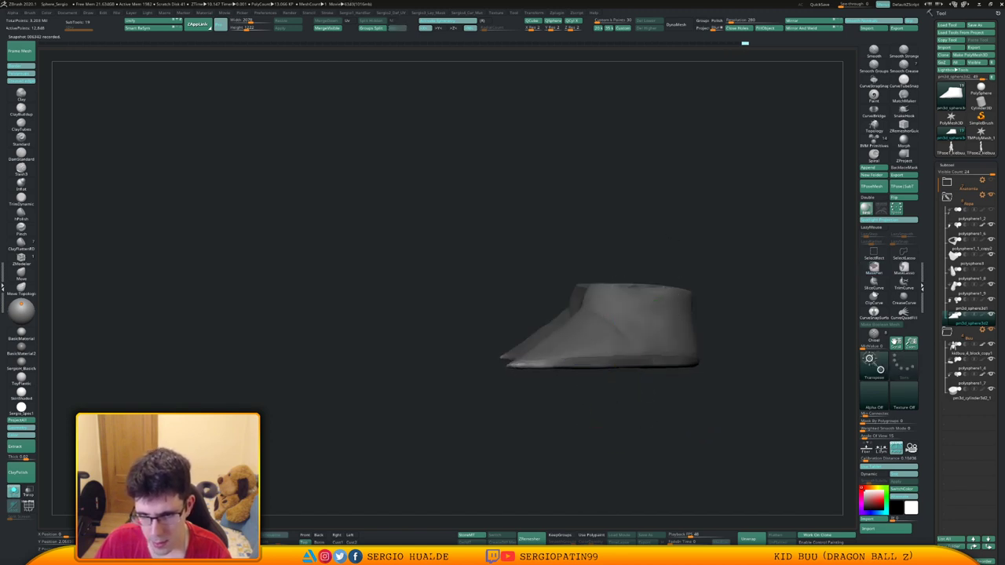
{"action": "key", "text": "w"}
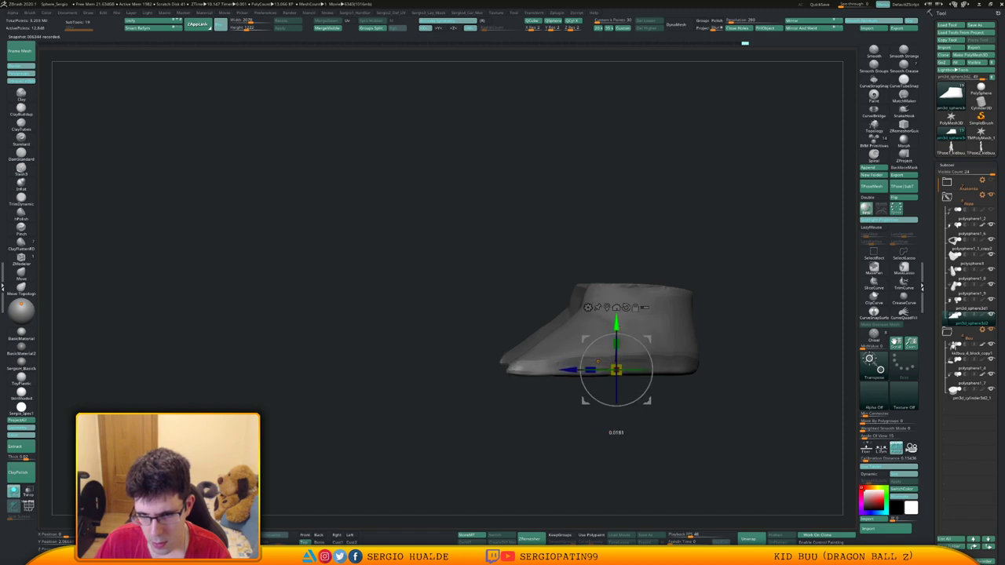
{"action": "key", "text": "ctrl+z"}
{"action": "left_click_drag", "start_coordinate": [616, 336], "coordinate": [617, 320]}
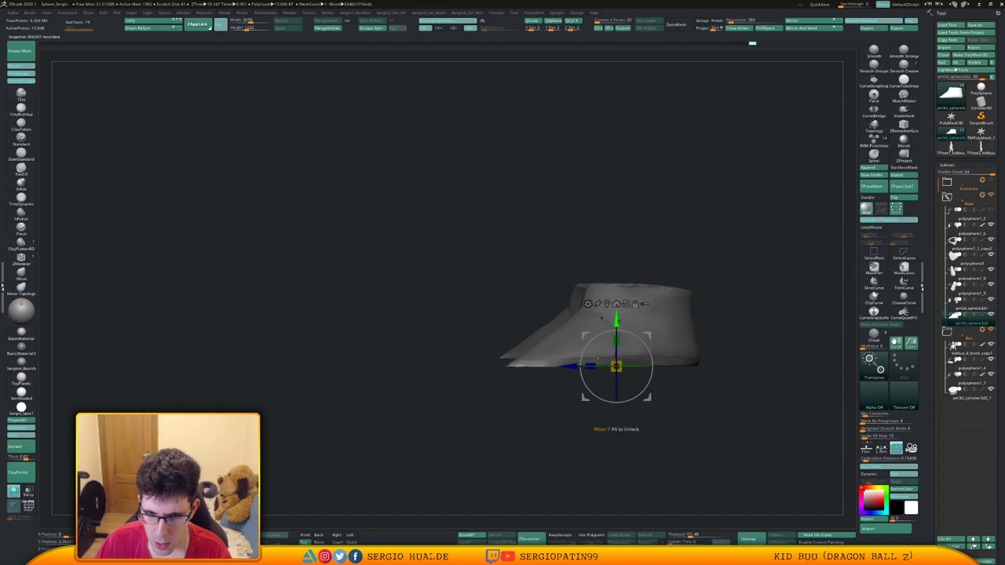
{"action": "key", "text": "q"}
{"action": "mouse_move", "coordinate": [629, 448]}
{"action": "right_mouse_down"}
{"action": "mouse_move", "coordinate": [609, 372]}
{"action": "mouse_move", "coordinate": [534, 437]}
{"action": "right_mouse_up"}
Extrude the unmasked soles downward along Y by about 0.0173.
{"action": "key", "text": "w"}
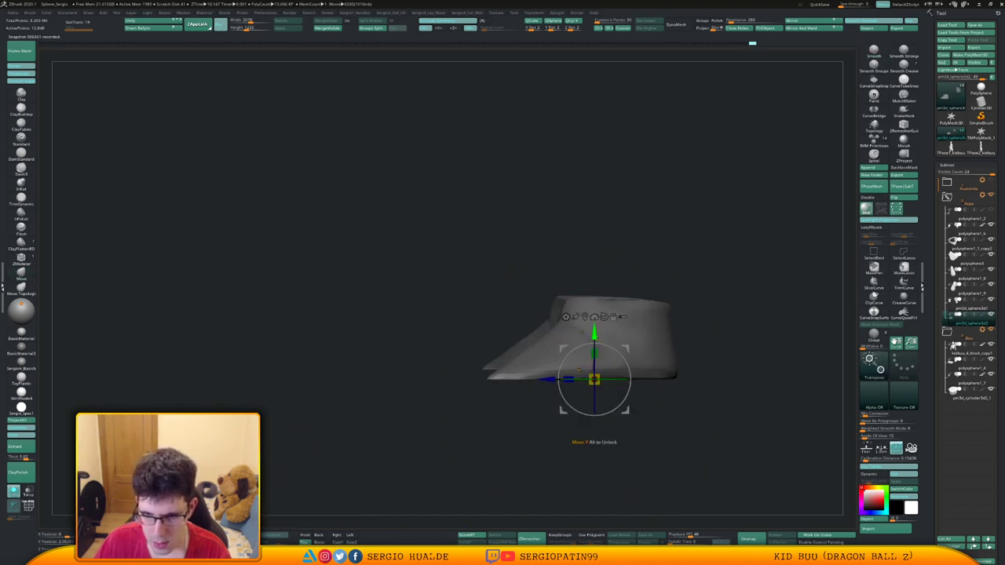
{"action": "left_click_drag", "start_coordinate": [594, 333], "coordinate": [595, 341], "text": "ctrl"}
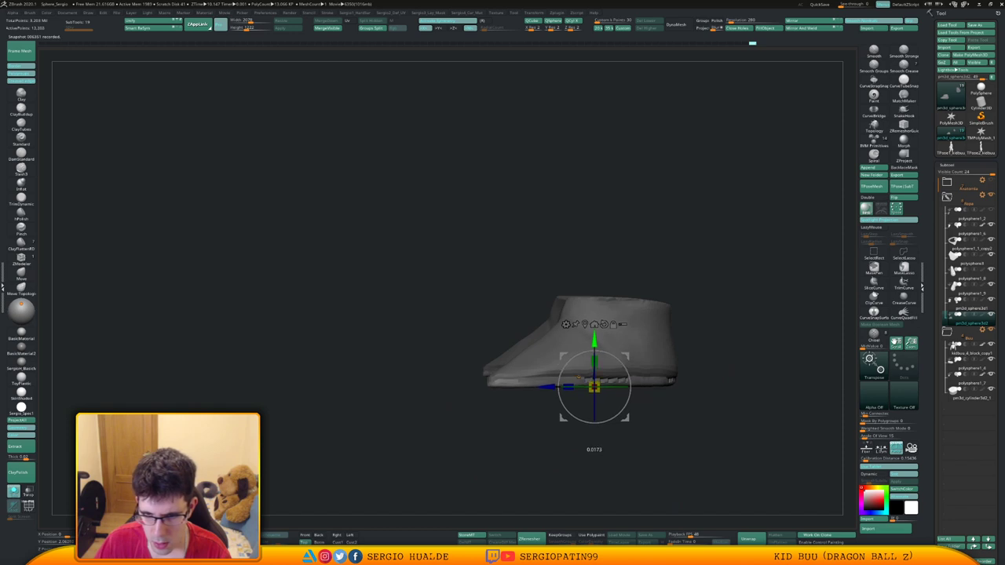
{"action": "key", "text": "q"}
Smooth the extruded sole edges and clear the mask from the shoes.
{"action": "left_click_drag", "start_coordinate": [612, 378], "coordinate": [673, 390], "text": "shift"}
{"action": "key", "text": "["}
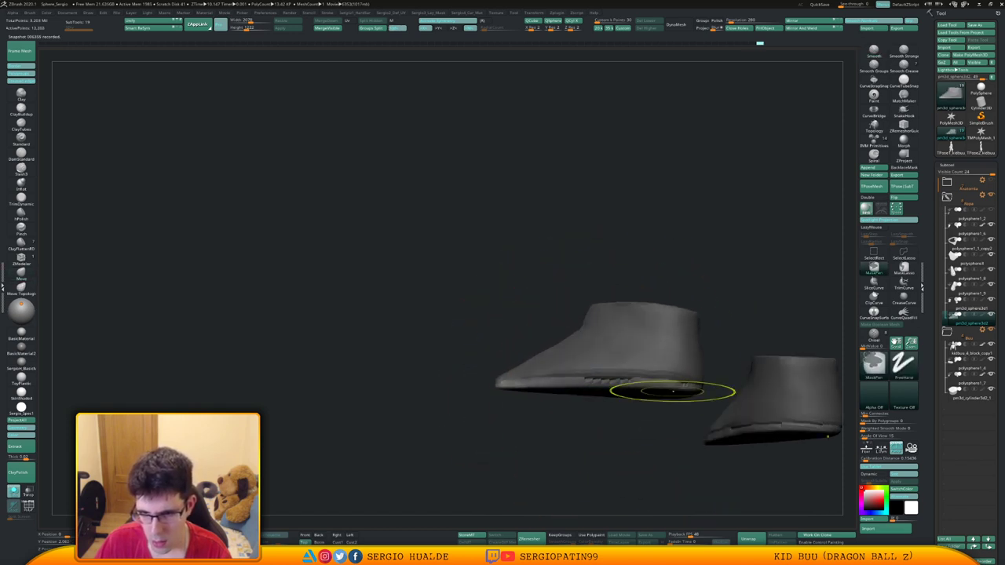
{"action": "left_click_drag", "start_coordinate": [683, 428], "coordinate": [786, 420]}
{"action": "mouse_move", "coordinate": [737, 386]}
{"action": "left_mouse_down", "text": "shift"}
{"action": "mouse_move", "coordinate": [775, 394]}
{"action": "mouse_move", "coordinate": [699, 413]}
{"action": "mouse_move", "coordinate": [712, 395]}
{"action": "left_mouse_up", "text": "shift"}
{"action": "left_click_drag", "start_coordinate": [762, 420], "coordinate": [695, 413]}
{"action": "left_click", "coordinate": [695, 413], "text": "ctrl"}
{"action": "right_click_drag", "start_coordinate": [695, 413], "coordinate": [695, 399], "text": "ctrl"}
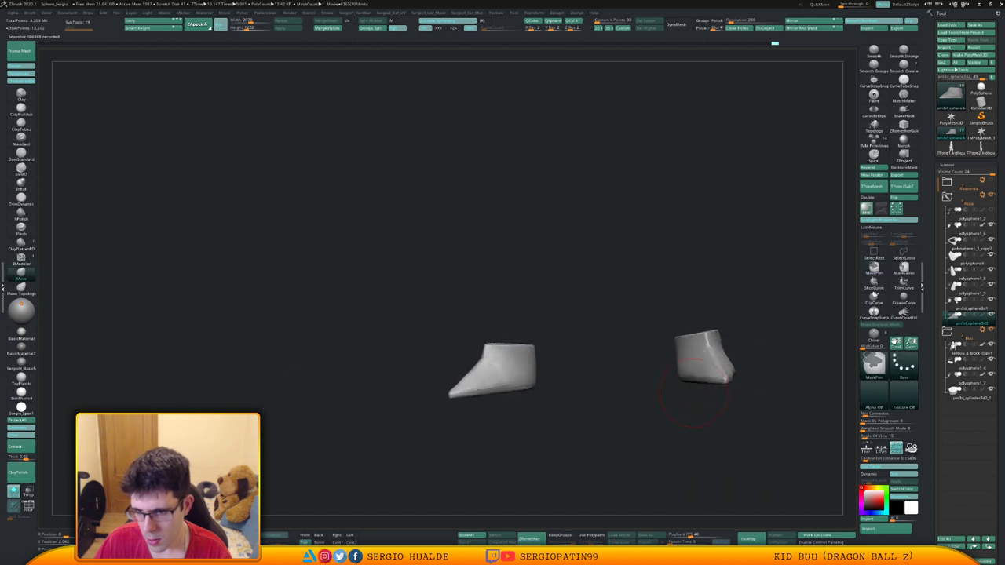
Adjust the instep of the isolated shoes with the Move brush and smooth their upper surface.
{"action": "left_click_drag", "start_coordinate": [695, 415], "coordinate": [622, 424]}
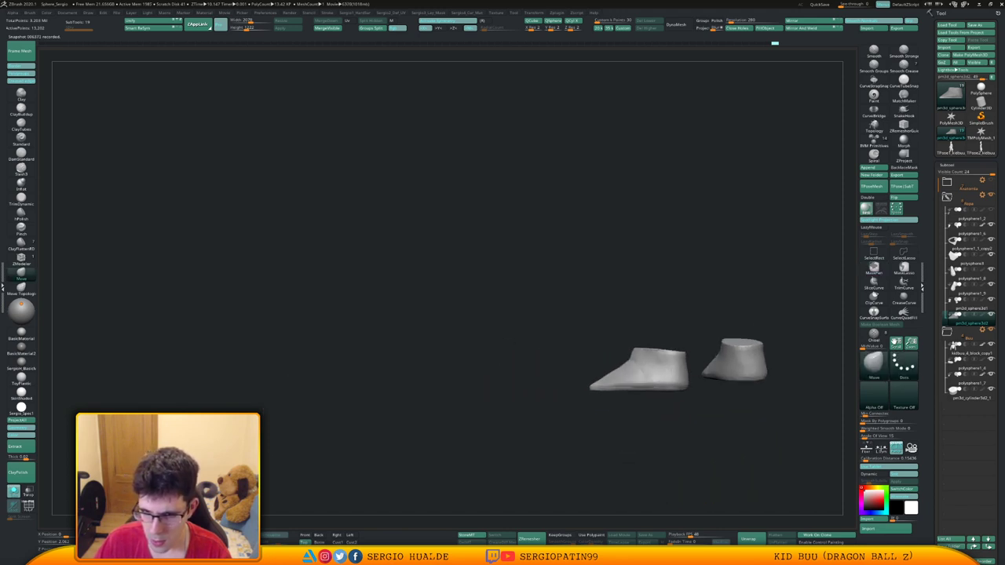
{"action": "right_click_drag", "start_coordinate": [623, 412], "coordinate": [623, 427], "text": "ctrl"}
{"action": "left_click_drag", "start_coordinate": [624, 427], "coordinate": [638, 441]}
{"action": "key", "text": "s"}
{"action": "left_click_drag", "start_coordinate": [595, 366], "coordinate": [591, 360]}
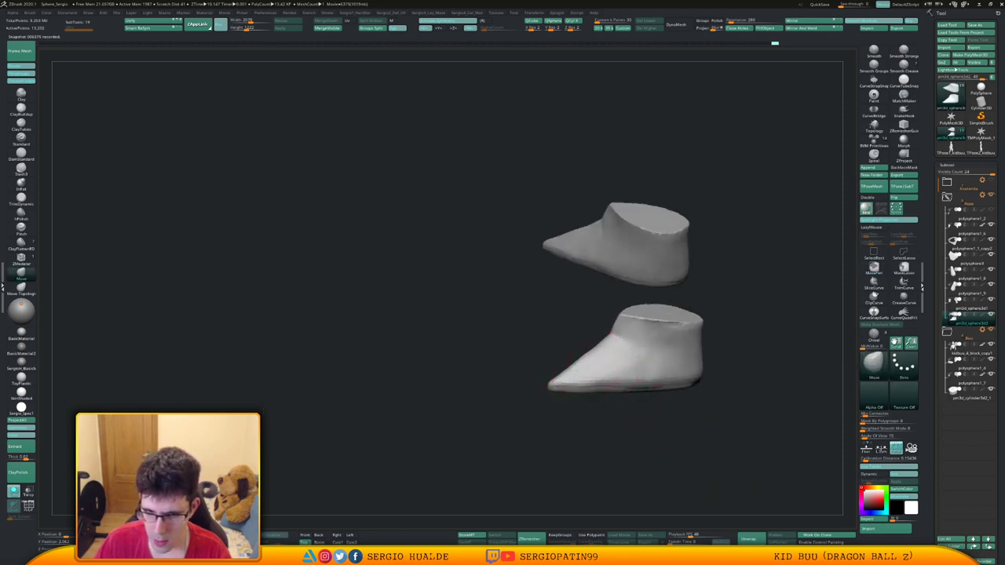
{"action": "mouse_move", "coordinate": [581, 440]}
{"action": "left_mouse_down"}
{"action": "mouse_move", "coordinate": [682, 420]}
{"action": "mouse_move", "coordinate": [640, 454]}
{"action": "left_mouse_up"}
{"action": "left_click_drag", "start_coordinate": [596, 354], "coordinate": [601, 288], "text": "shift"}
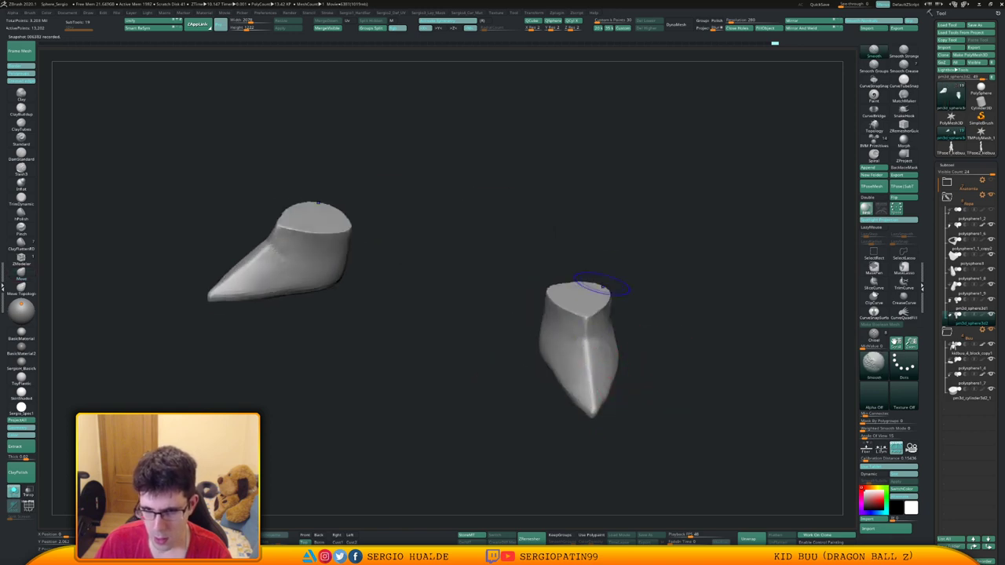
{"action": "right_click_drag", "start_coordinate": [601, 287], "coordinate": [601, 259], "text": "ctrl"}
Show the full figure again and refine the shoes' silhouette against the ankles with the Move brush.
{"action": "key", "text": "alt+s"}
{"action": "left_click_drag", "start_coordinate": [640, 416], "coordinate": [626, 395], "text": "shift"}
{"action": "right_click_drag", "start_coordinate": [626, 395], "coordinate": [636, 360], "text": "ctrl"}
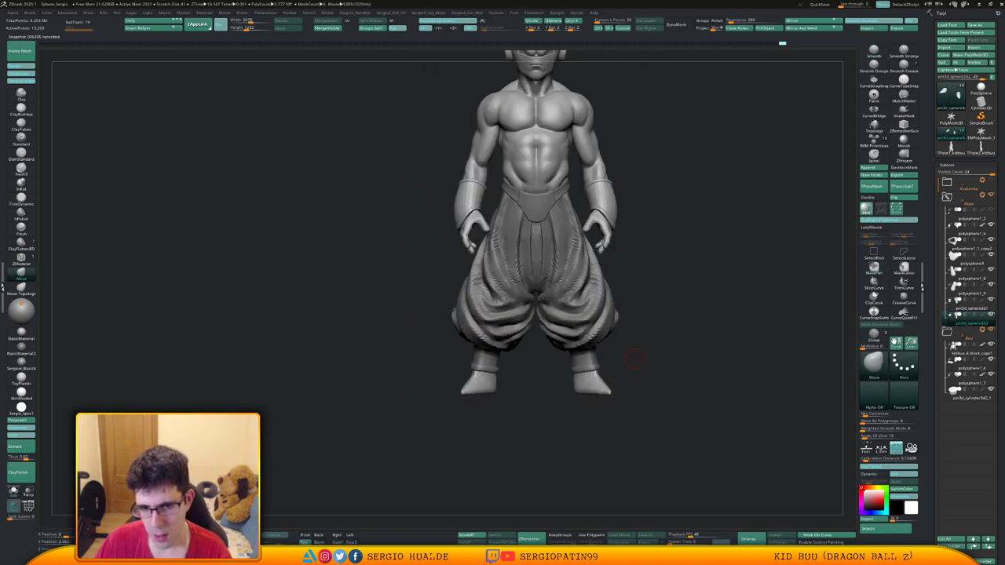
{"action": "mouse_move", "coordinate": [629, 385]}
{"action": "left_mouse_down"}
{"action": "mouse_move", "coordinate": [567, 398]}
{"action": "mouse_move", "coordinate": [610, 378]}
{"action": "left_mouse_up"}
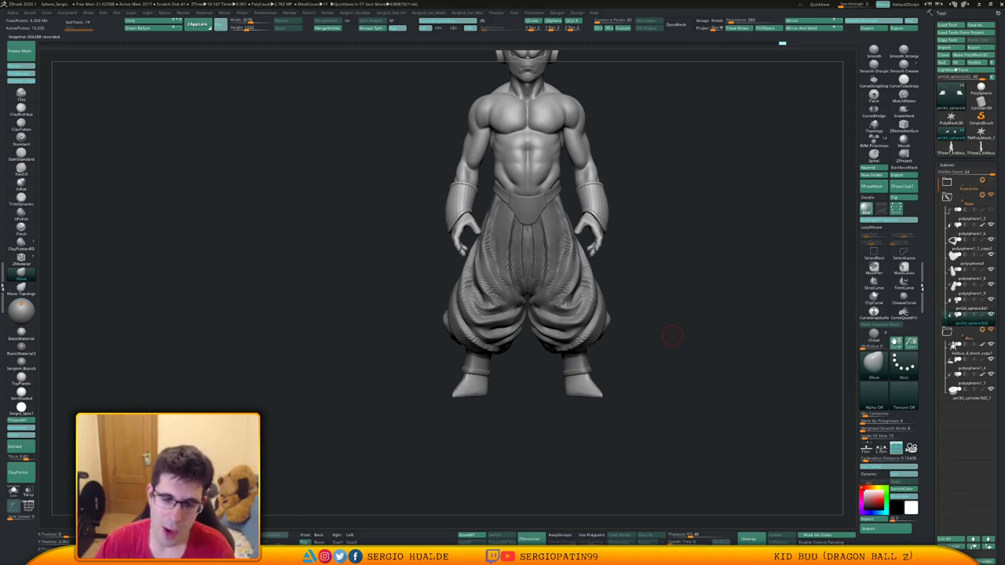
{"action": "key", "text": "ctrl"}
{"action": "mouse_move", "coordinate": [581, 372]}
{"action": "right_mouse_down", "text": "ctrl"}
{"action": "mouse_move", "coordinate": [579, 388]}
{"action": "mouse_move", "coordinate": [616, 388]}
{"action": "mouse_move", "coordinate": [516, 381]}
{"action": "right_mouse_up", "text": "ctrl"}
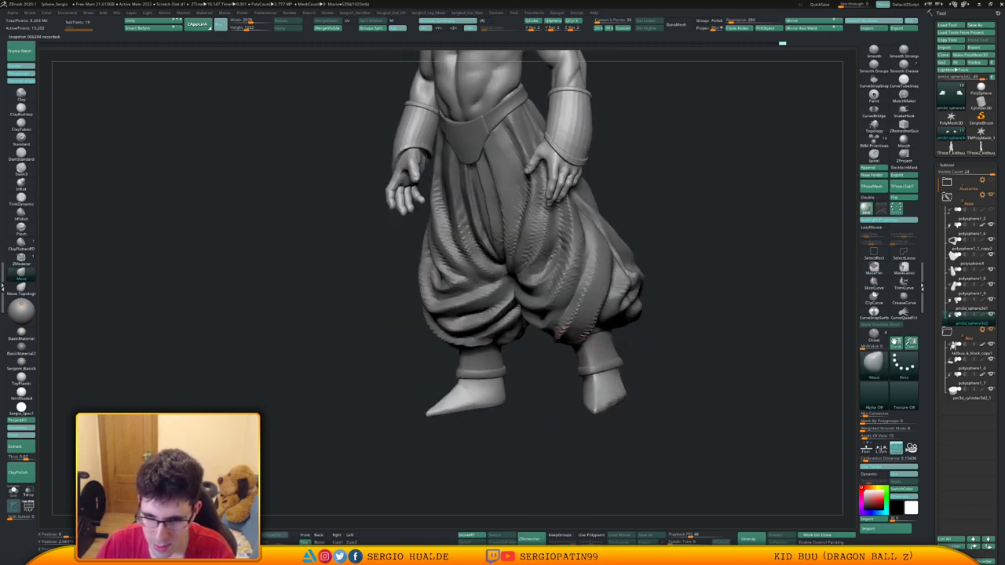
{"action": "right_click_drag", "start_coordinate": [579, 385], "coordinate": [602, 386]}
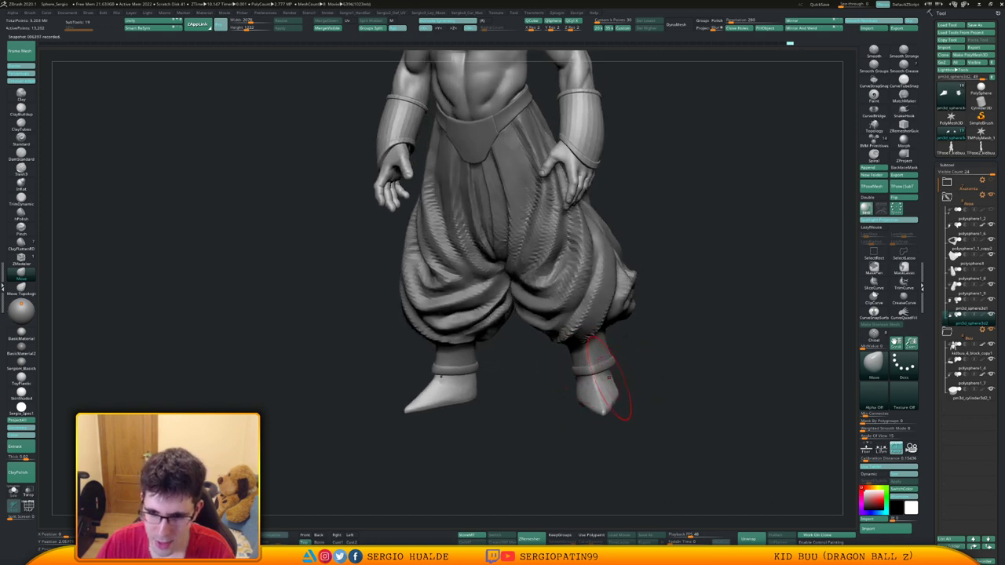
{"action": "left_click_drag", "start_coordinate": [616, 387], "coordinate": [608, 386]}
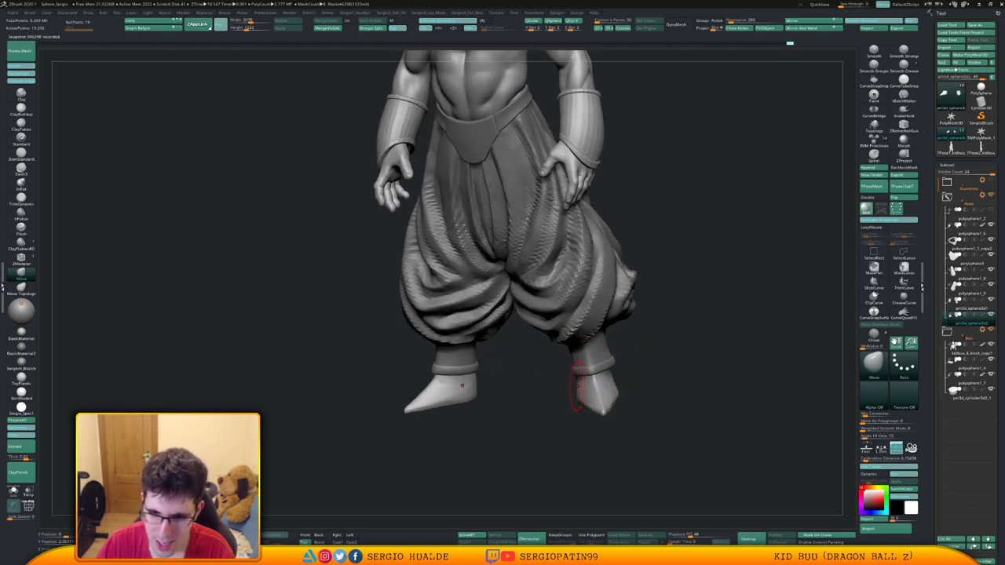
{"action": "right_click_drag", "start_coordinate": [596, 388], "coordinate": [600, 421]}
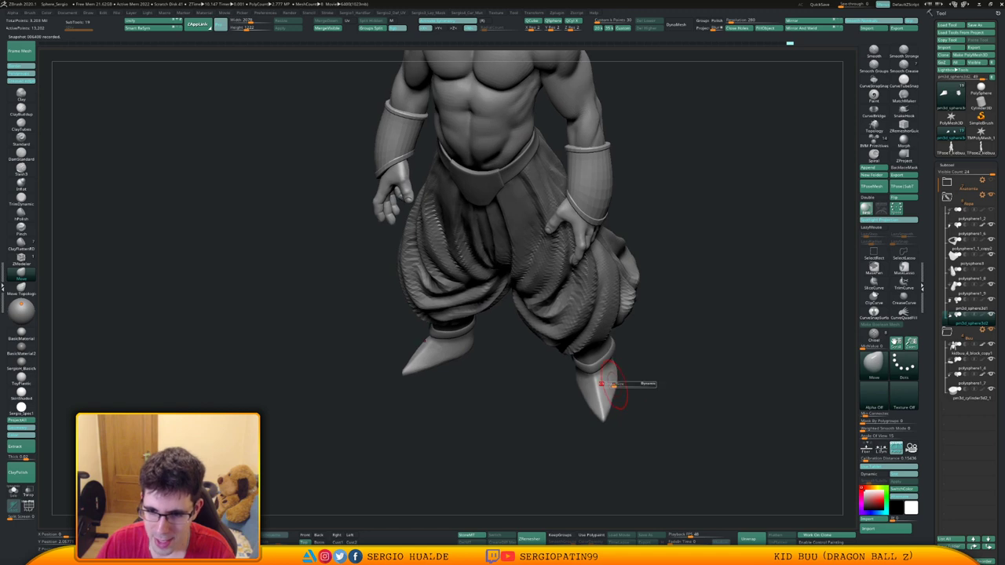
Isolate the shoes, smooth the side of the foot beside the toe ridge, and bring back the full figure.
{"action": "key", "text": "alt+s"}
{"action": "mouse_move", "coordinate": [610, 377]}
{"action": "right_mouse_down"}
{"action": "mouse_move", "coordinate": [613, 393]}
{"action": "mouse_move", "coordinate": [596, 385]}
{"action": "right_mouse_up"}
{"action": "left_click_drag", "start_coordinate": [596, 385], "coordinate": [588, 393], "text": "shift"}
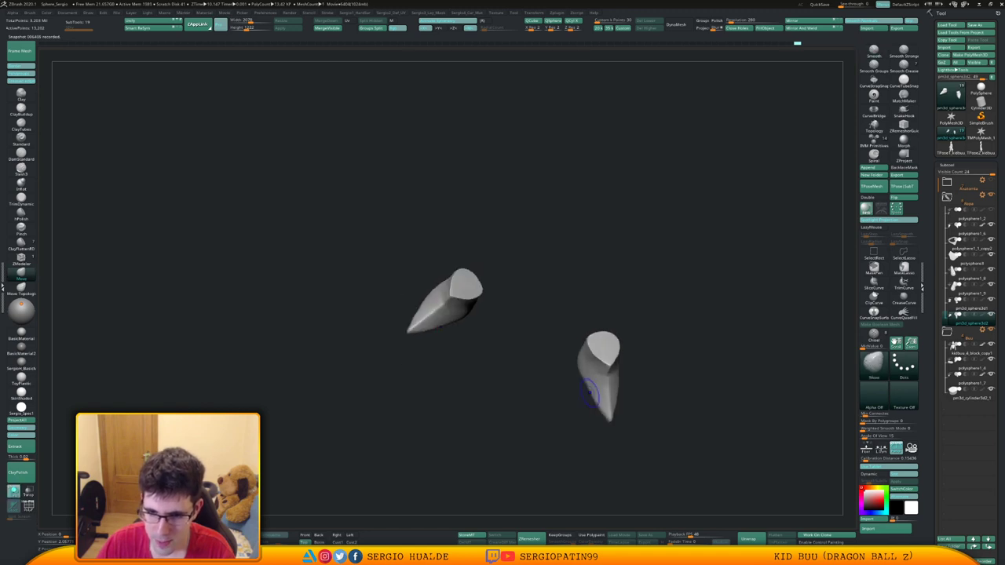
{"action": "mouse_move", "coordinate": [601, 395]}
{"action": "right_mouse_down"}
{"action": "mouse_move", "coordinate": [638, 334]}
{"action": "mouse_move", "coordinate": [621, 330]}
{"action": "right_mouse_up"}
{"action": "key", "text": "alt+s"}
Select the ankle cuffs, lower their subdivision level and adjust their shape with the Move brush.
{"action": "left_click", "coordinate": [625, 362], "text": "alt"}
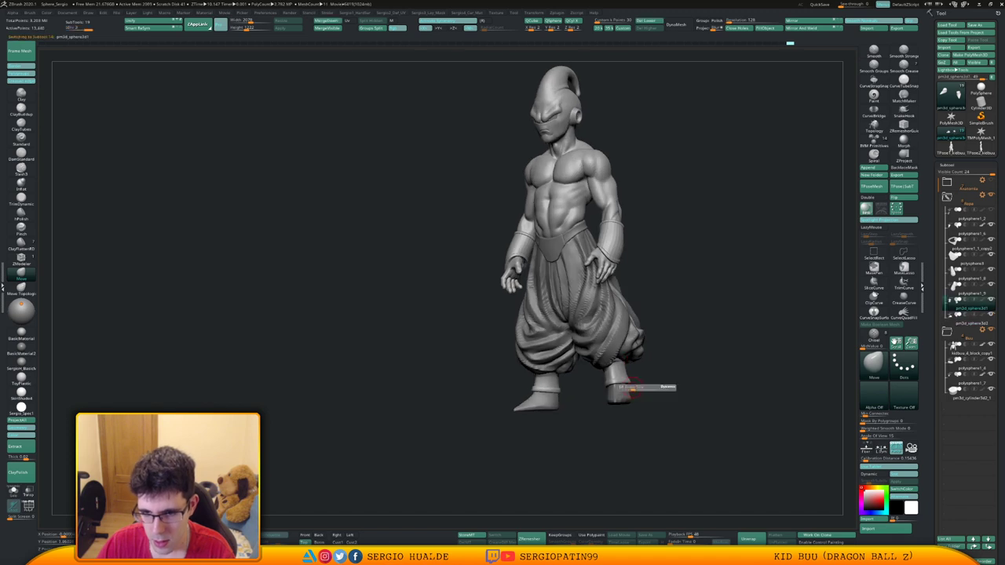
{"action": "right_click_drag", "start_coordinate": [645, 388], "coordinate": [622, 397]}
{"action": "key", "text": "shift+d"}
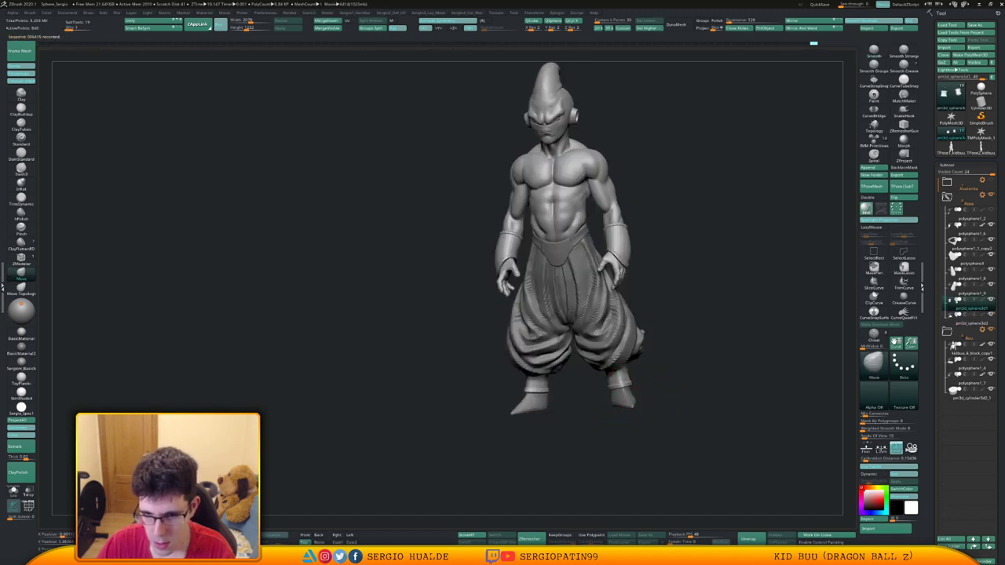
{"action": "left_click_drag", "start_coordinate": [631, 389], "coordinate": [628, 393]}
{"action": "mouse_move", "coordinate": [633, 393]}
{"action": "right_mouse_down"}
{"action": "mouse_move", "coordinate": [613, 395]}
{"action": "mouse_move", "coordinate": [688, 400]}
{"action": "right_mouse_up"}
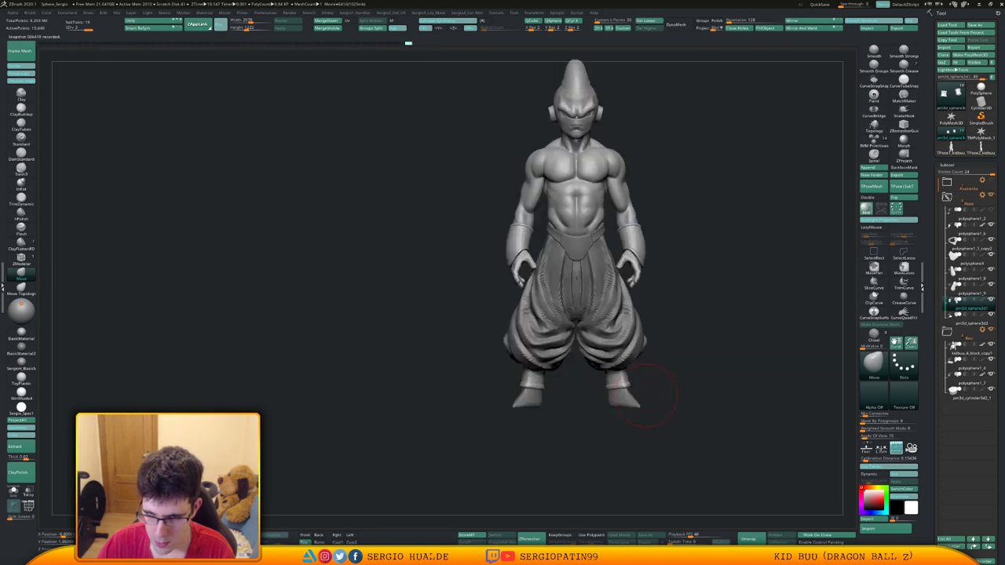
{"action": "right_click_drag", "start_coordinate": [631, 385], "coordinate": [640, 440], "text": "ctrl"}
{"action": "left_click_drag", "start_coordinate": [657, 450], "coordinate": [652, 444]}
{"action": "mouse_move", "coordinate": [679, 428]}
{"action": "right_mouse_down"}
{"action": "mouse_move", "coordinate": [605, 313]}
{"action": "mouse_move", "coordinate": [640, 392]}
{"action": "mouse_move", "coordinate": [662, 404]}
{"action": "mouse_move", "coordinate": [590, 322]}
{"action": "mouse_move", "coordinate": [628, 359]}
{"action": "mouse_move", "coordinate": [684, 386]}
{"action": "mouse_move", "coordinate": [668, 373]}
{"action": "mouse_move", "coordinate": [655, 403]}
{"action": "right_mouse_up"}
Reshape the ankle band with the Move Topological brush so it fits between shoe and trousers.
{"action": "key", "text": "b"}
{"action": "key", "text": "m"}
{"action": "key", "text": "t"}
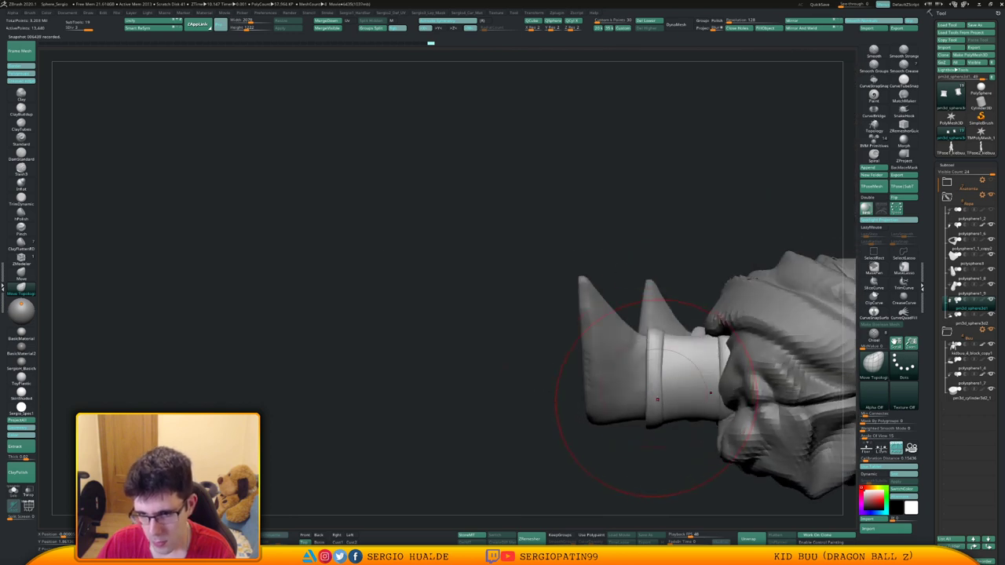
{"action": "key", "text": "s"}
{"action": "left_click_drag", "start_coordinate": [658, 405], "coordinate": [660, 378]}
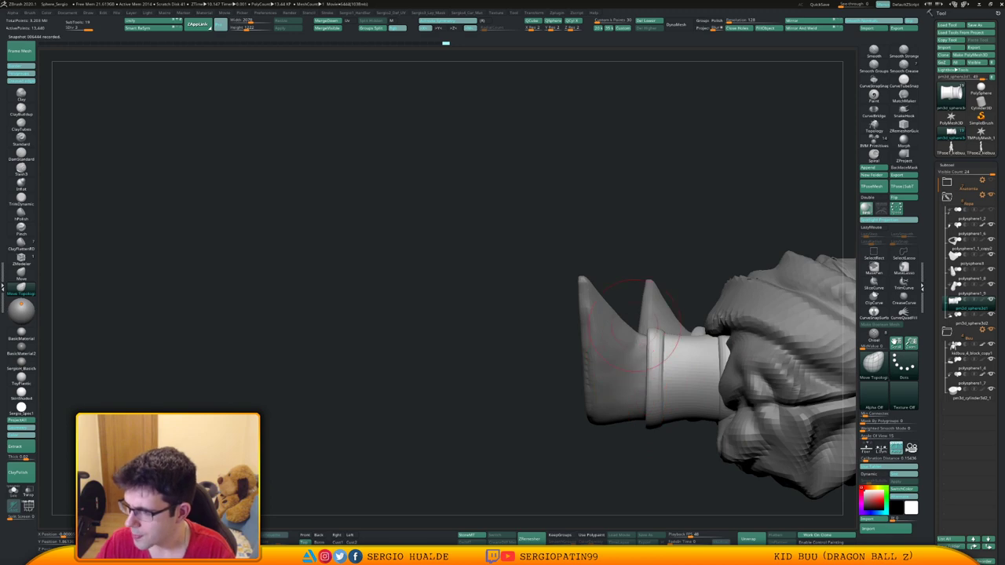
{"action": "right_click_drag", "start_coordinate": [638, 350], "coordinate": [615, 385]}
{"action": "left_click_drag", "start_coordinate": [616, 363], "coordinate": [617, 350]}
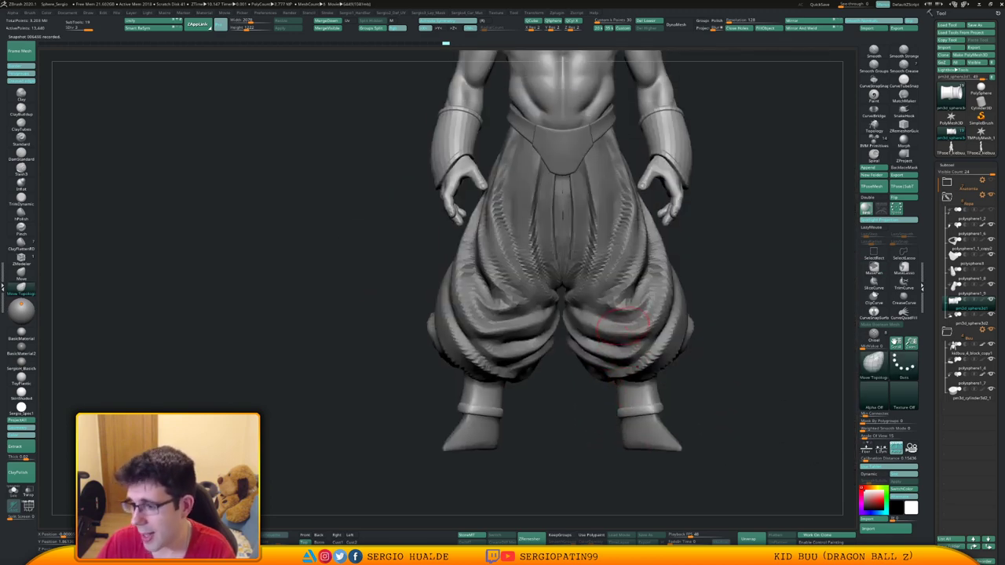
{"action": "right_click_drag", "start_coordinate": [617, 382], "coordinate": [613, 322], "text": "ctrl"}
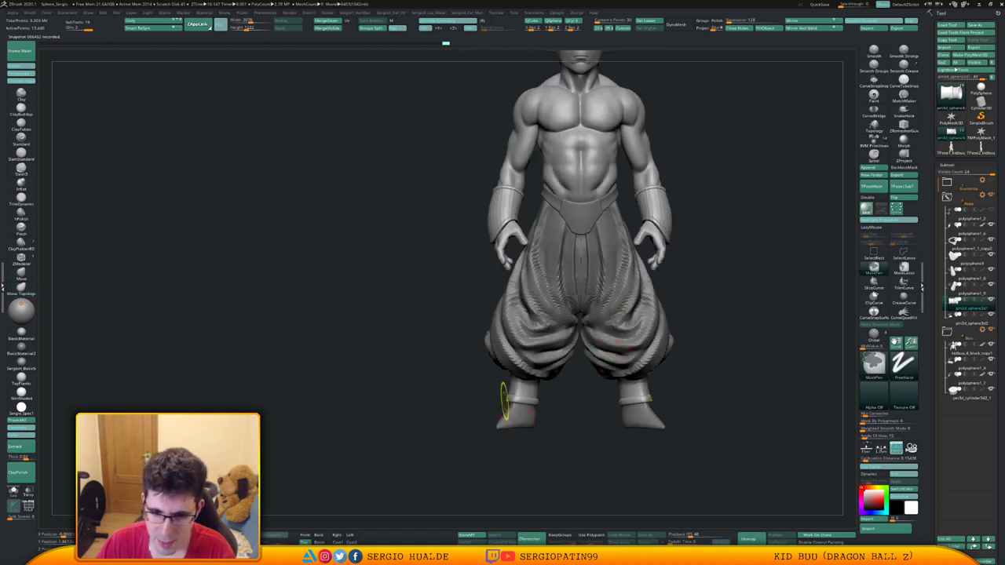
Select the shoes and flatten the planes on both sides of the toe ridge with the TrimDynamic brush.
{"action": "mouse_move", "coordinate": [507, 400]}
{"action": "right_mouse_down", "text": "ctrl"}
{"action": "mouse_move", "coordinate": [521, 424]}
{"action": "mouse_move", "coordinate": [511, 470]}
{"action": "right_mouse_up", "text": "ctrl"}
{"action": "left_click", "coordinate": [520, 424], "text": "alt"}
{"action": "right_click_drag", "start_coordinate": [460, 431], "coordinate": [493, 443]}
{"action": "key", "text": "b"}
{"action": "key", "text": "t"}
{"action": "key", "text": "d"}
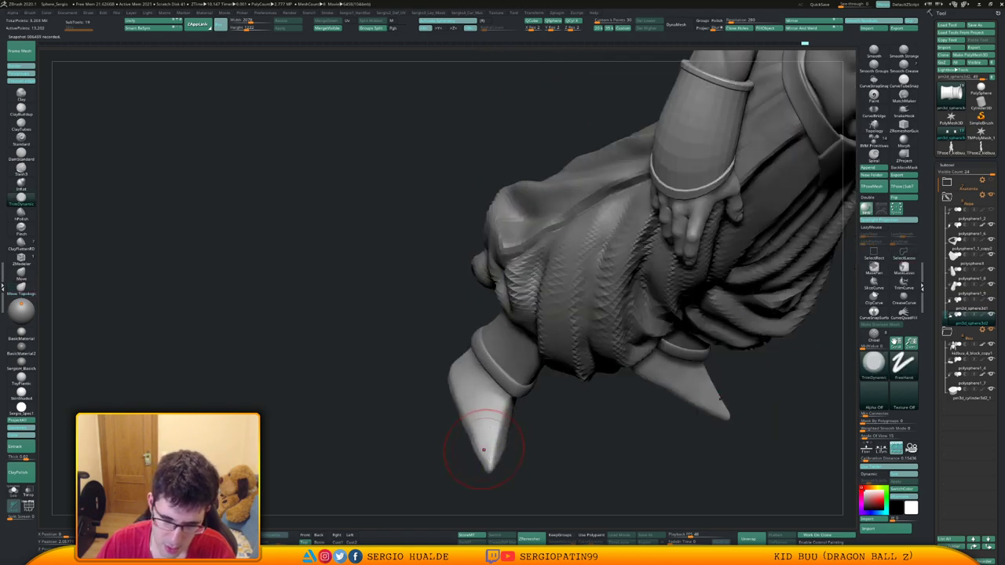
{"action": "left_click_drag", "start_coordinate": [487, 415], "coordinate": [484, 437]}
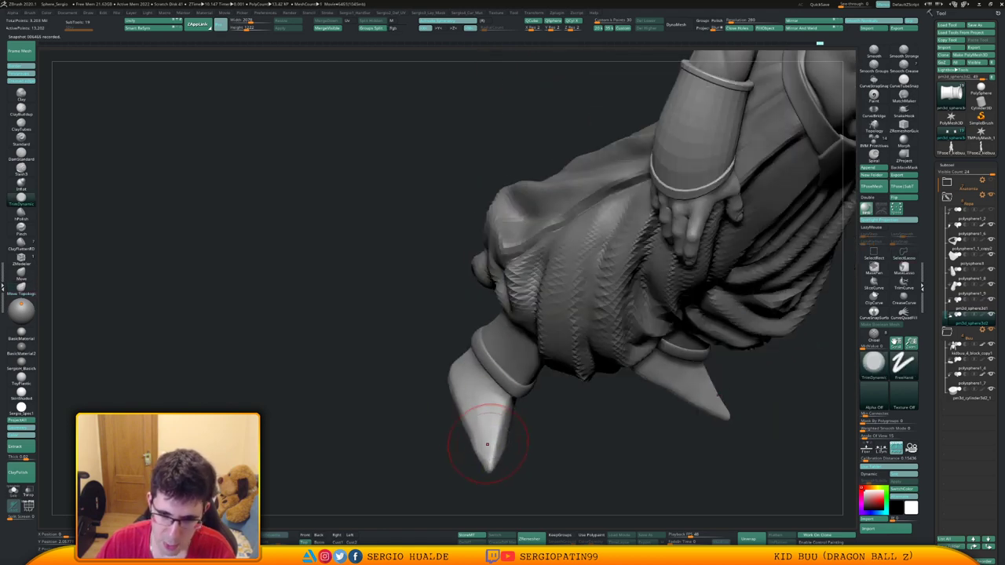
{"action": "mouse_move", "coordinate": [494, 469]}
{"action": "right_mouse_down"}
{"action": "mouse_move", "coordinate": [476, 442]}
{"action": "mouse_move", "coordinate": [496, 430]}
{"action": "mouse_move", "coordinate": [512, 437]}
{"action": "right_mouse_up"}
{"action": "left_click_drag", "start_coordinate": [514, 413], "coordinate": [495, 455]}
{"action": "right_click_drag", "start_coordinate": [495, 457], "coordinate": [524, 475]}
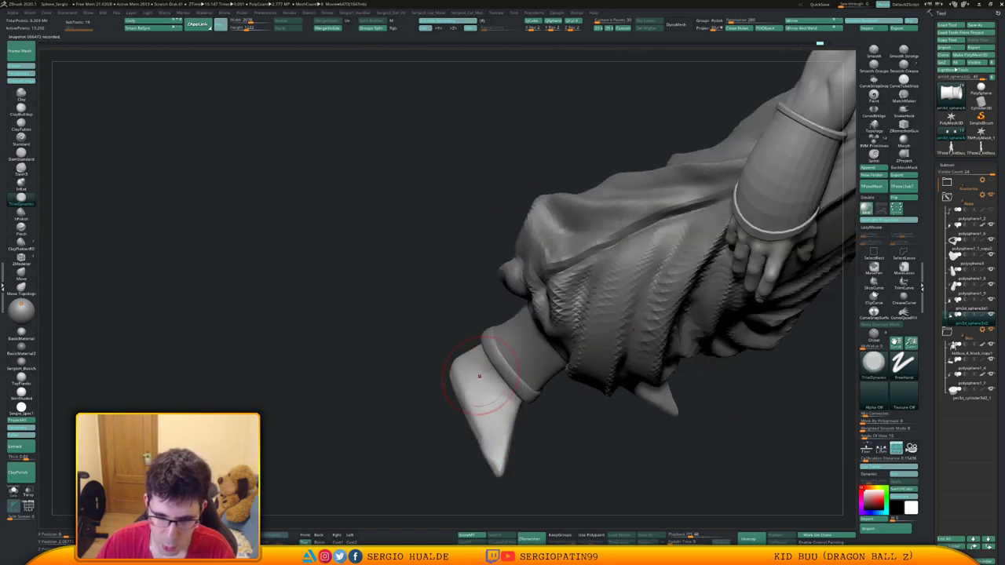
{"action": "right_click_drag", "start_coordinate": [479, 376], "coordinate": [487, 443]}
{"action": "right_click_drag", "start_coordinate": [496, 400], "coordinate": [493, 377]}
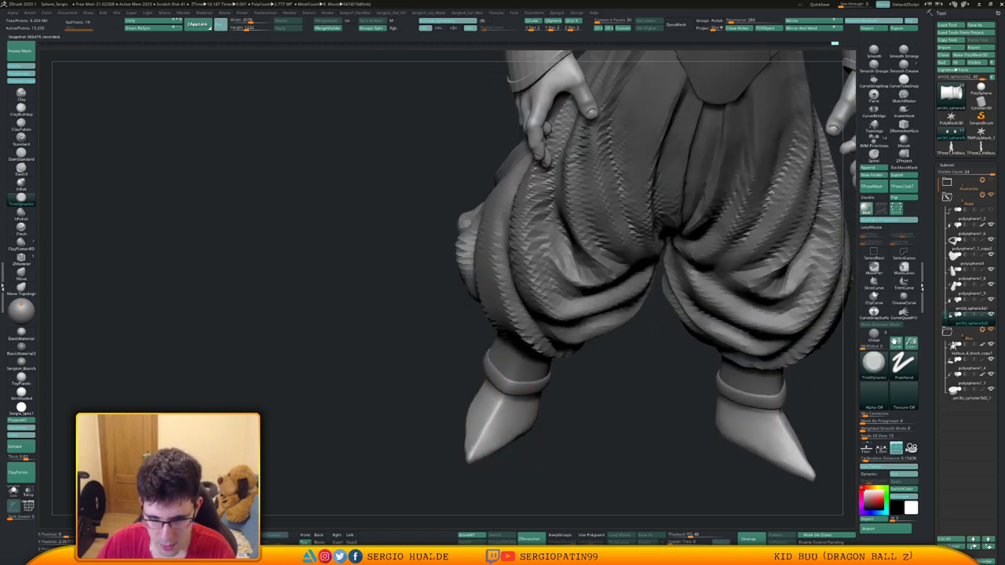
{"action": "left_click_drag", "start_coordinate": [498, 402], "coordinate": [488, 428]}
Adjust the heel outline of the soles from below with the Move brush.
{"action": "mouse_move", "coordinate": [553, 423]}
{"action": "right_mouse_down"}
{"action": "mouse_move", "coordinate": [532, 422]}
{"action": "mouse_move", "coordinate": [525, 397]}
{"action": "mouse_move", "coordinate": [486, 395]}
{"action": "mouse_move", "coordinate": [468, 370]}
{"action": "mouse_move", "coordinate": [470, 271]}
{"action": "right_mouse_up"}
{"action": "key", "text": "b"}
{"action": "key", "text": "m"}
{"action": "key", "text": "v"}
{"action": "key", "text": "s"}
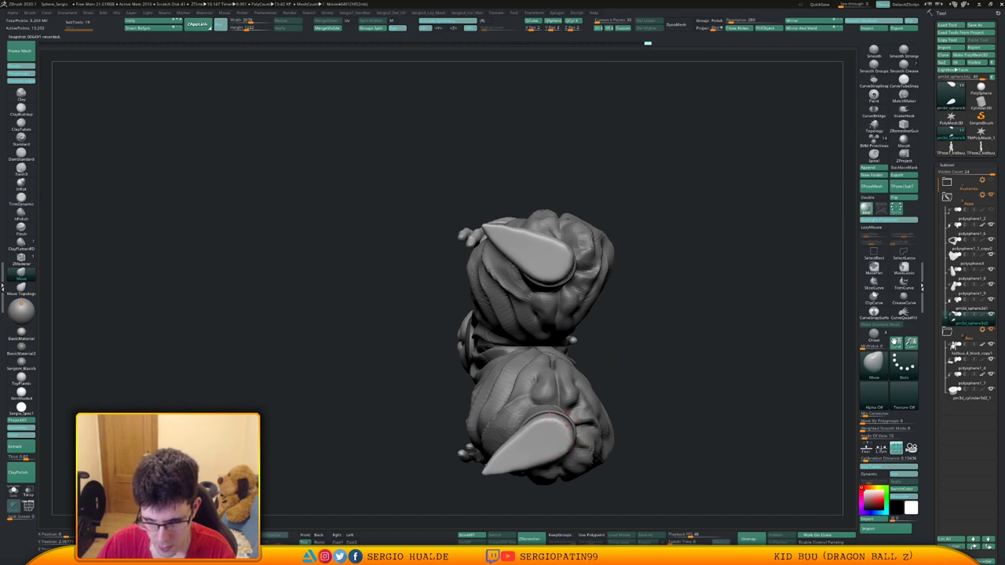
{"action": "mouse_move", "coordinate": [556, 437]}
{"action": "right_mouse_down"}
{"action": "mouse_move", "coordinate": [577, 487]}
{"action": "mouse_move", "coordinate": [534, 468]}
{"action": "right_mouse_up"}
Build up the heel and side of the shoes with the Clay brush, smooth them, and undo the last stroke.
{"action": "key", "text": "b"}
{"action": "key", "text": "c"}
{"action": "key", "text": "l"}
{"action": "key", "text": "s"}
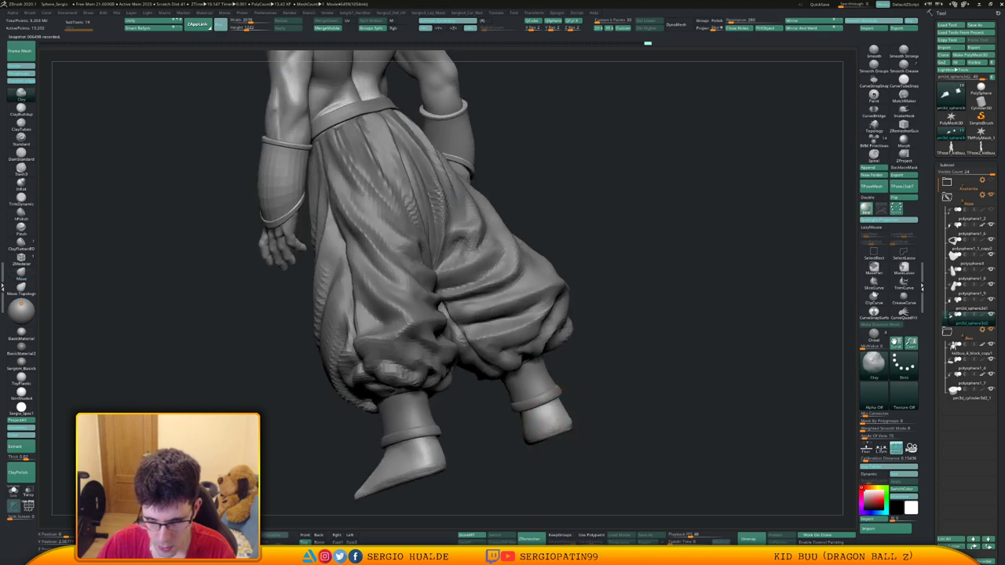
{"action": "mouse_move", "coordinate": [580, 407]}
{"action": "right_mouse_down"}
{"action": "mouse_move", "coordinate": [559, 424]}
{"action": "mouse_move", "coordinate": [570, 411]}
{"action": "mouse_move", "coordinate": [538, 423]}
{"action": "right_mouse_up"}
{"action": "key", "text": "s"}
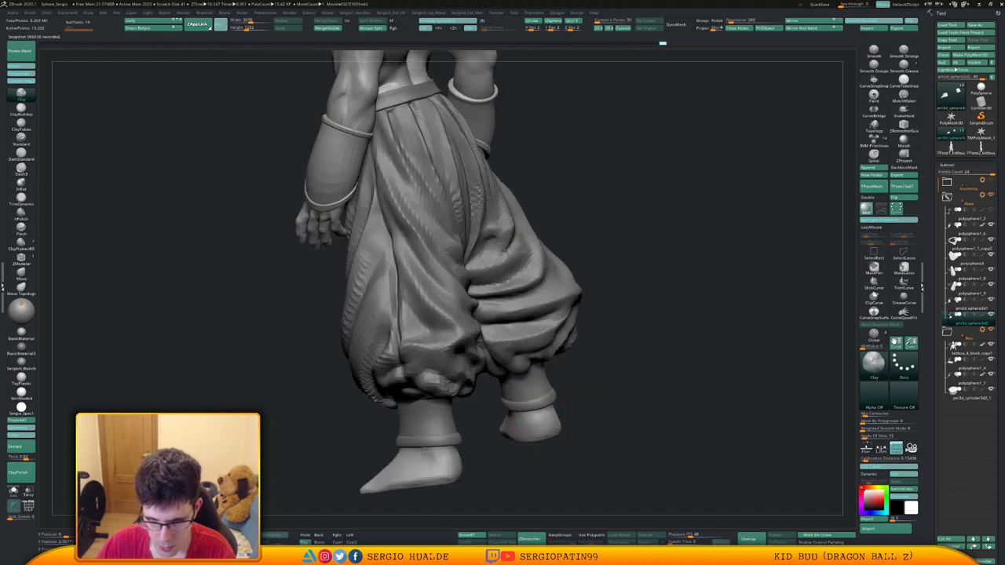
{"action": "left_click_drag", "start_coordinate": [522, 427], "coordinate": [531, 431], "text": "shift"}
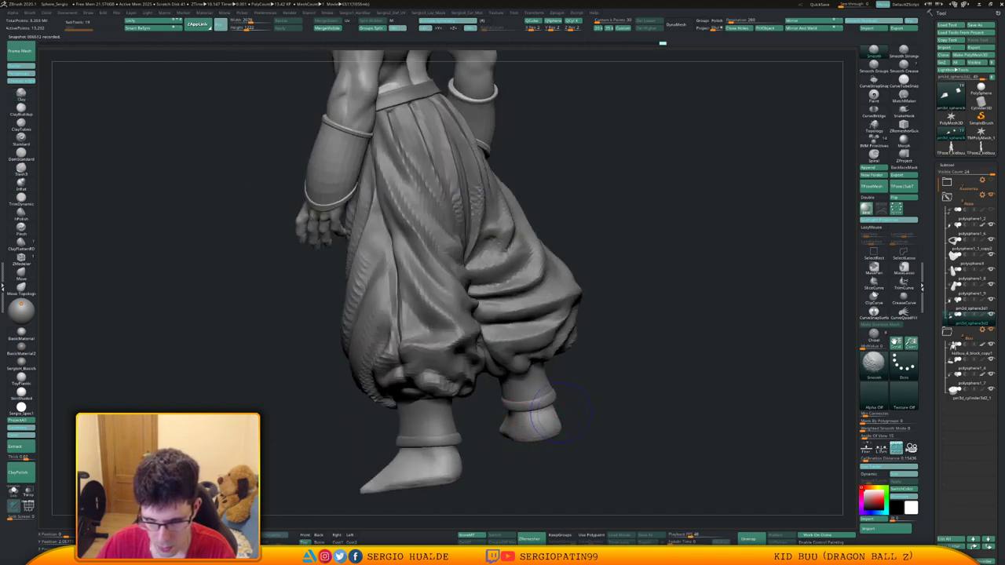
{"action": "right_click_drag", "start_coordinate": [531, 429], "coordinate": [571, 426]}
{"action": "left_click_drag", "start_coordinate": [571, 426], "coordinate": [567, 425], "text": "shift"}
{"action": "mouse_move", "coordinate": [542, 425]}
{"action": "right_mouse_down"}
{"action": "mouse_move", "coordinate": [563, 427]}
{"action": "mouse_move", "coordinate": [579, 412]}
{"action": "mouse_move", "coordinate": [551, 418]}
{"action": "mouse_move", "coordinate": [569, 451]}
{"action": "mouse_move", "coordinate": [628, 359]}
{"action": "mouse_move", "coordinate": [684, 347]}
{"action": "mouse_move", "coordinate": [507, 374]}
{"action": "mouse_move", "coordinate": [522, 424]}
{"action": "mouse_move", "coordinate": [545, 390]}
{"action": "right_mouse_up"}
{"action": "key", "text": "ctrl+z"}
Touch up the shoe's side with the Clay brush and smooth it along the sole edge and toe.
{"action": "left_click_drag", "start_coordinate": [545, 391], "coordinate": [546, 384]}
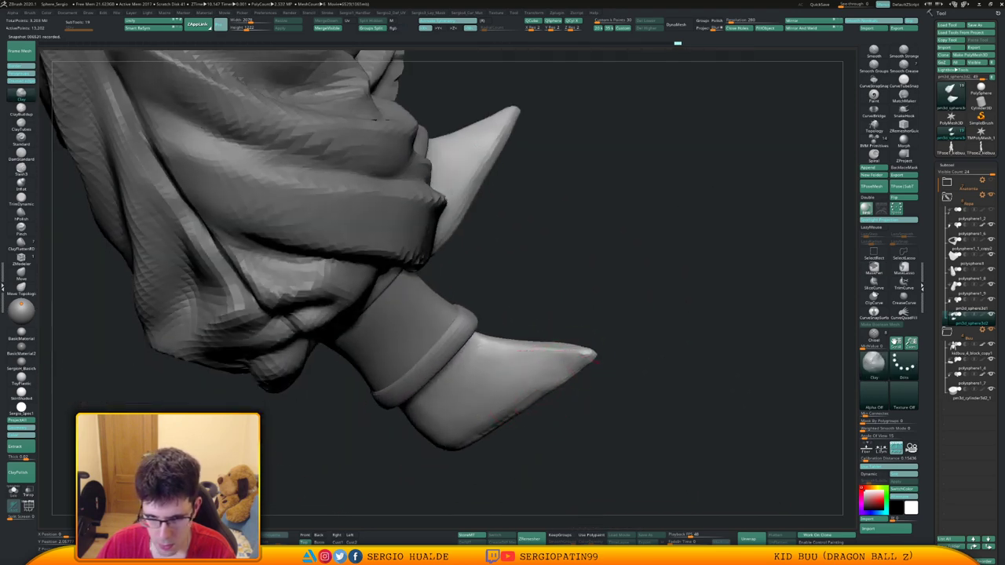
{"action": "left_click_drag", "start_coordinate": [506, 413], "coordinate": [465, 430], "text": "shift"}
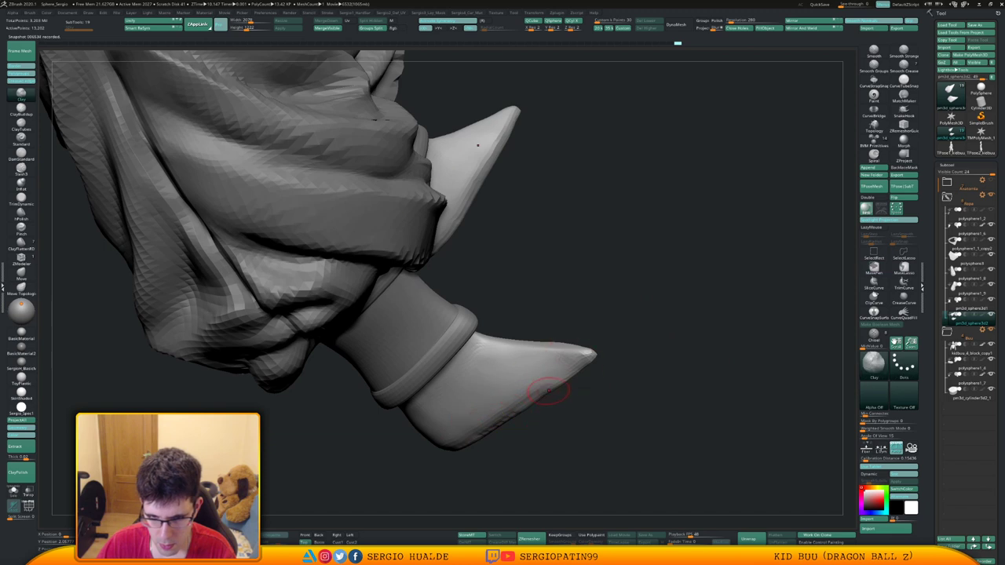
{"action": "key", "text": "shift"}
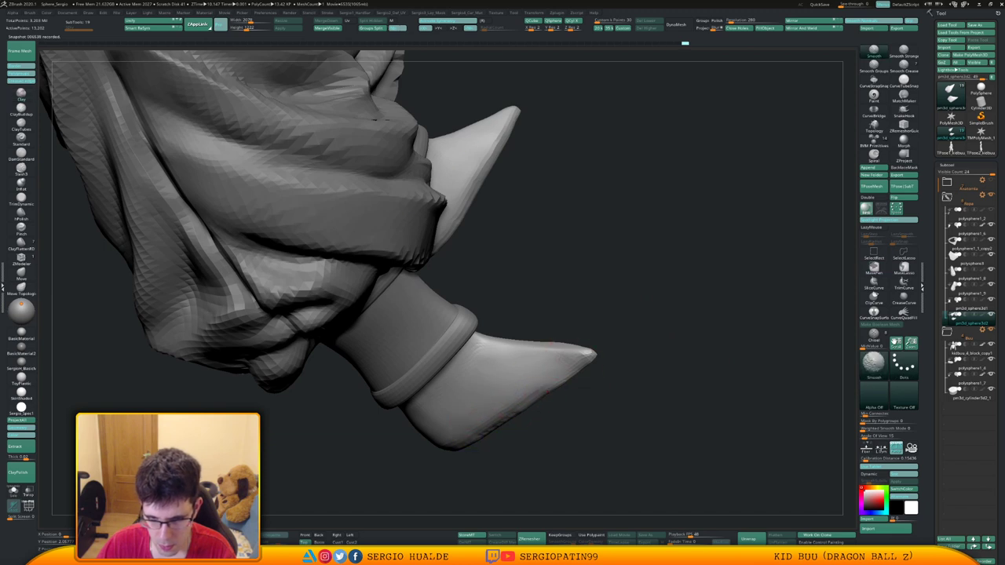
{"action": "mouse_move", "coordinate": [543, 382]}
{"action": "right_mouse_down", "text": "ctrl"}
{"action": "mouse_move", "coordinate": [534, 346]}
{"action": "mouse_move", "coordinate": [518, 369]}
{"action": "right_mouse_up", "text": "ctrl"}
{"action": "left_click_drag", "start_coordinate": [510, 428], "coordinate": [479, 436], "text": "shift"}
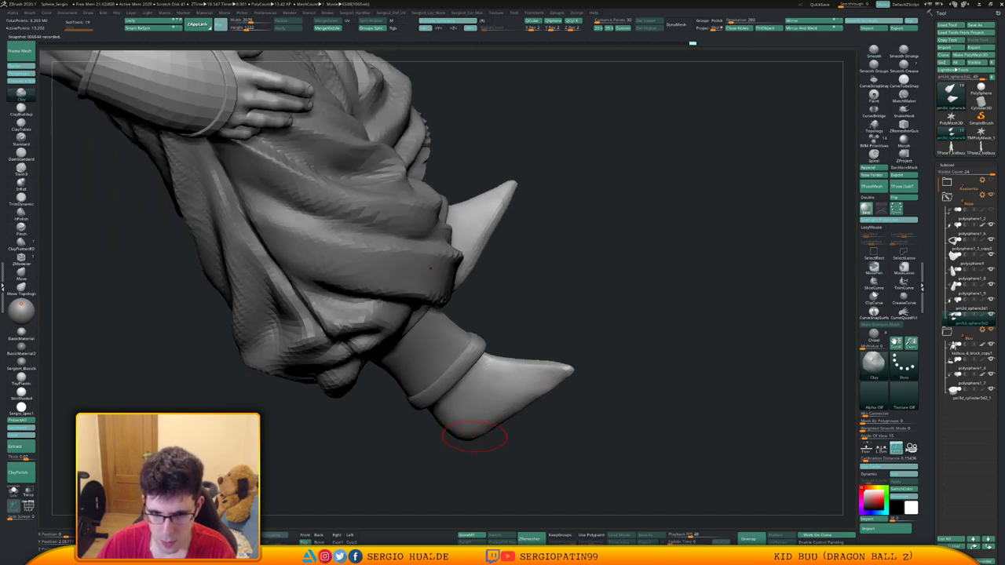
{"action": "right_click_drag", "start_coordinate": [542, 439], "coordinate": [559, 386], "text": "shift"}
{"action": "right_click_drag", "start_coordinate": [542, 424], "coordinate": [556, 481]}
{"action": "left_click_drag", "start_coordinate": [514, 366], "coordinate": [520, 372], "text": "shift"}
Adjust the pointed toe with the Move brush, then flatten and smooth its side using TrimDynamic.
{"action": "key", "text": "b"}
{"action": "key", "text": "m"}
{"action": "key", "text": "v"}
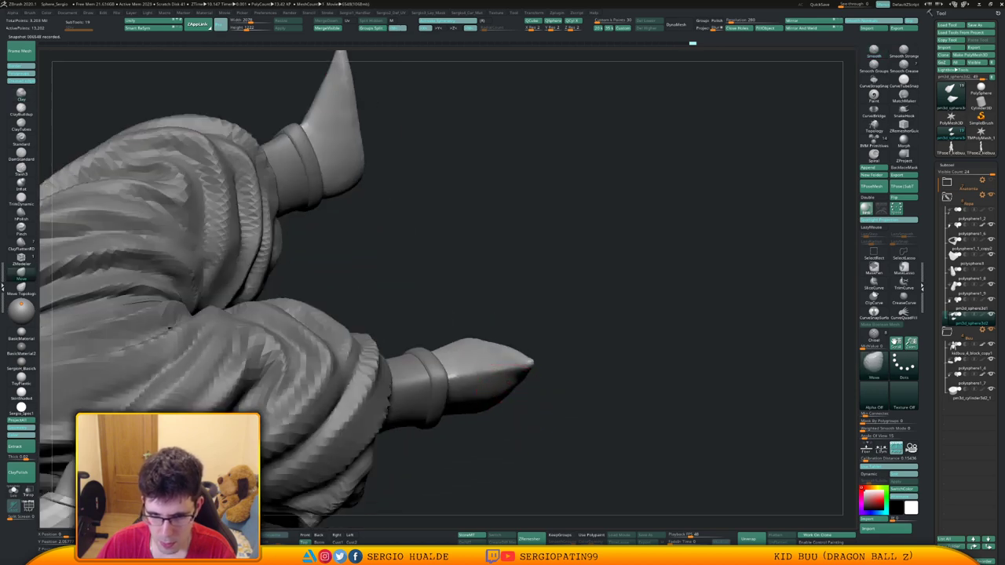
{"action": "right_click_drag", "start_coordinate": [510, 408], "coordinate": [519, 370]}
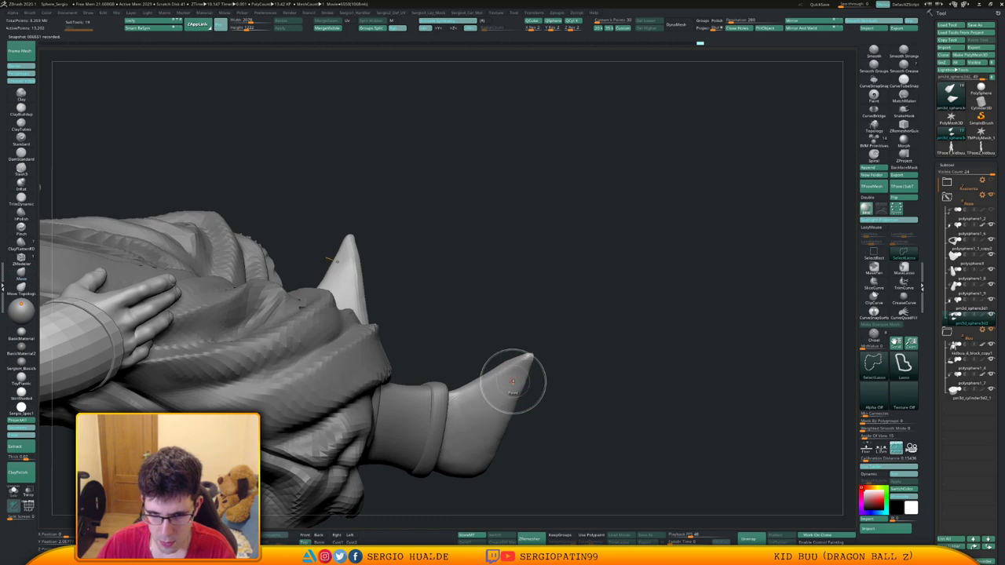
{"action": "key", "text": "b"}
{"action": "key", "text": "t"}
{"action": "key", "text": "d"}
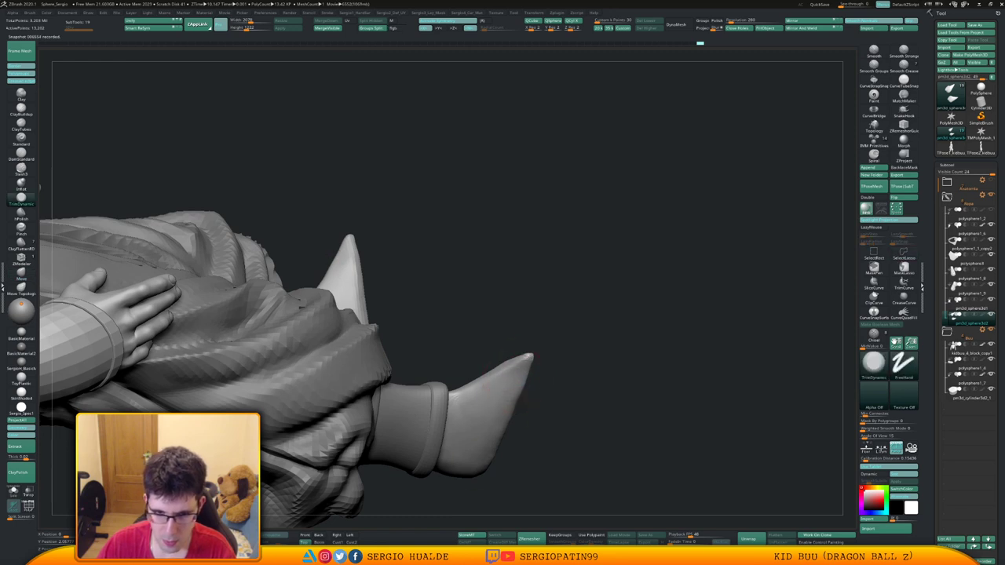
{"action": "left_click_drag", "start_coordinate": [522, 372], "coordinate": [491, 409], "text": "shift"}
{"action": "mouse_move", "coordinate": [478, 467]}
{"action": "right_mouse_down", "text": "ctrl"}
{"action": "mouse_move", "coordinate": [479, 408]}
{"action": "mouse_move", "coordinate": [494, 368]}
{"action": "mouse_move", "coordinate": [538, 358]}
{"action": "mouse_move", "coordinate": [528, 428]}
{"action": "mouse_move", "coordinate": [510, 380]}
{"action": "right_mouse_up", "text": "ctrl"}
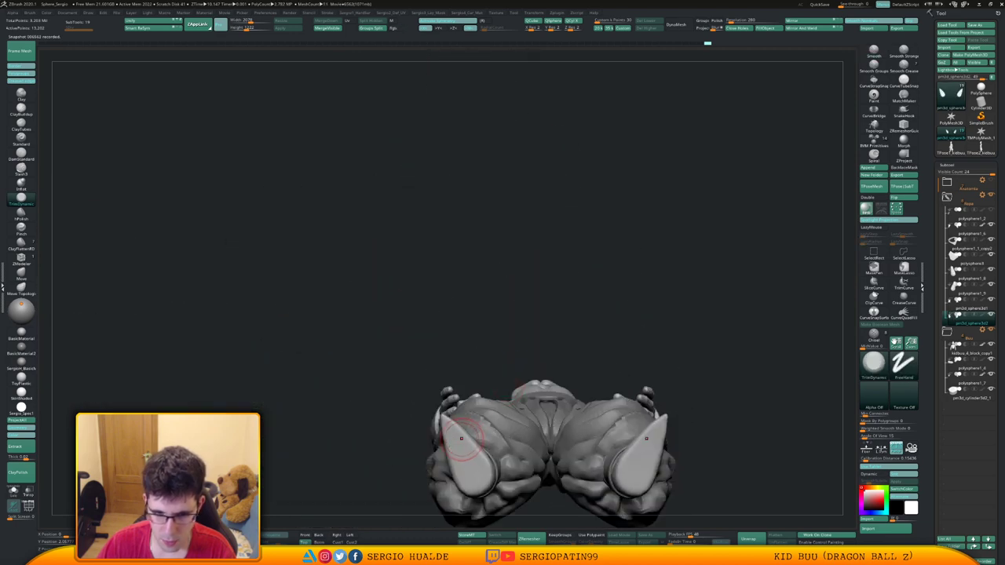
Pull the outer edge of the soles near the toes into shape from below with the Move brush.
{"action": "key", "text": "b"}
{"action": "key", "text": "m"}
{"action": "key", "text": "v"}
{"action": "left_click_drag", "start_coordinate": [463, 435], "coordinate": [461, 454]}
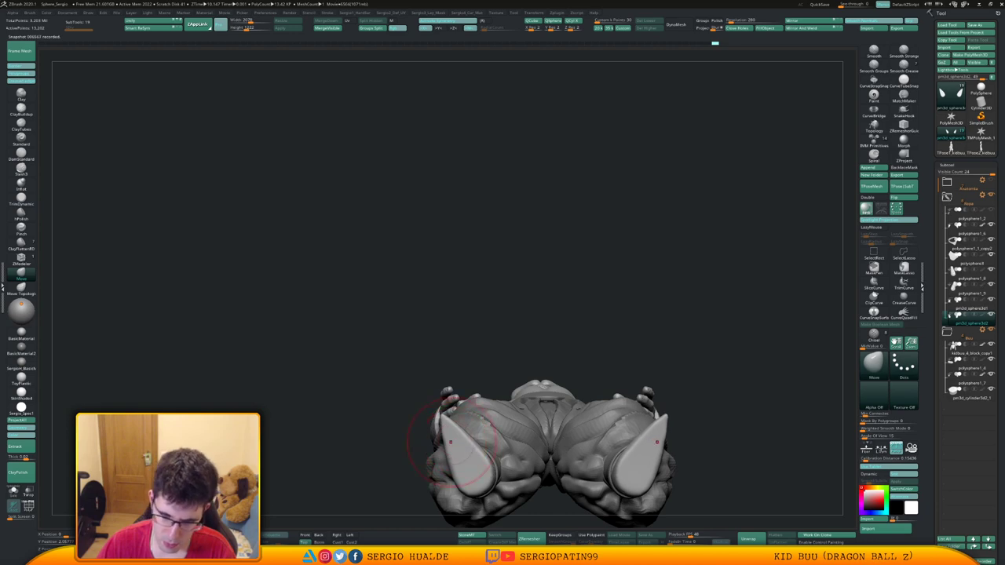
{"action": "right_click_drag", "start_coordinate": [457, 446], "coordinate": [496, 449], "text": "shift"}
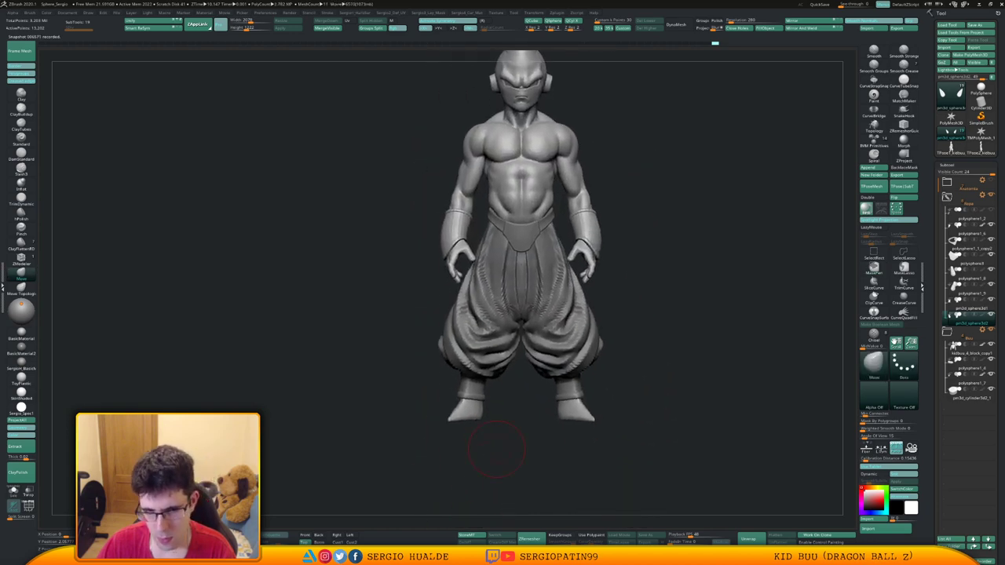
Refine the outline and ridge of the pointed toes from above using small Move brush strokes.
{"action": "right_click_drag", "start_coordinate": [478, 435], "coordinate": [481, 471], "text": "ctrl"}
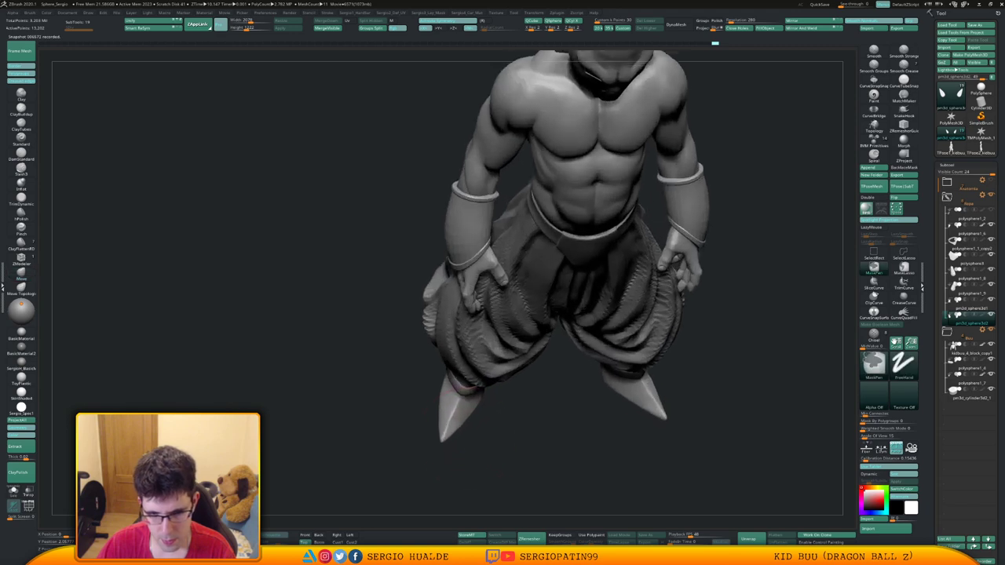
{"action": "right_click_drag", "start_coordinate": [476, 432], "coordinate": [487, 476], "text": "ctrl"}
{"action": "key", "text": "s"}
{"action": "left_click_drag", "start_coordinate": [474, 418], "coordinate": [471, 418]}
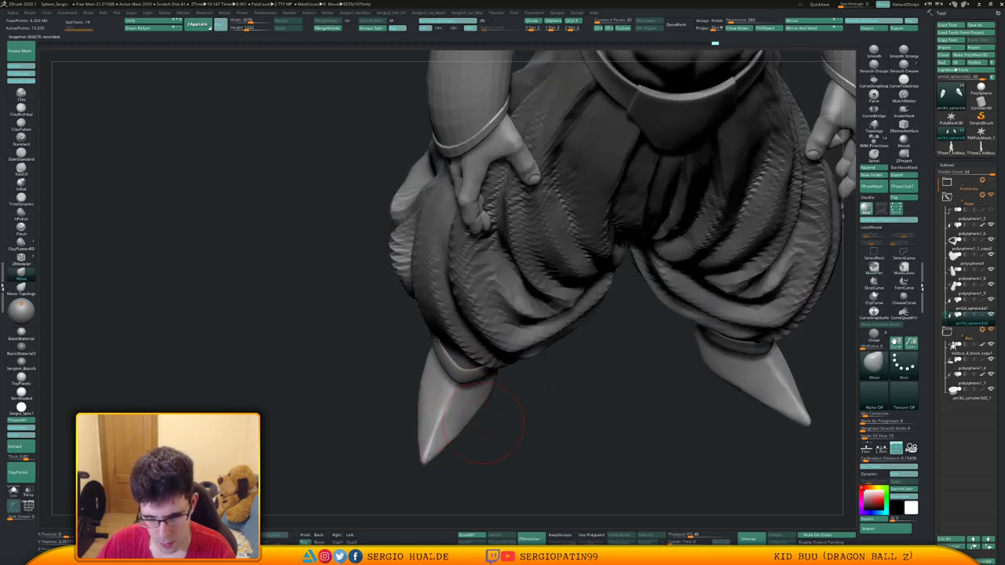
{"action": "right_click_drag", "start_coordinate": [516, 427], "coordinate": [486, 426]}
{"action": "left_click_drag", "start_coordinate": [462, 435], "coordinate": [453, 441]}
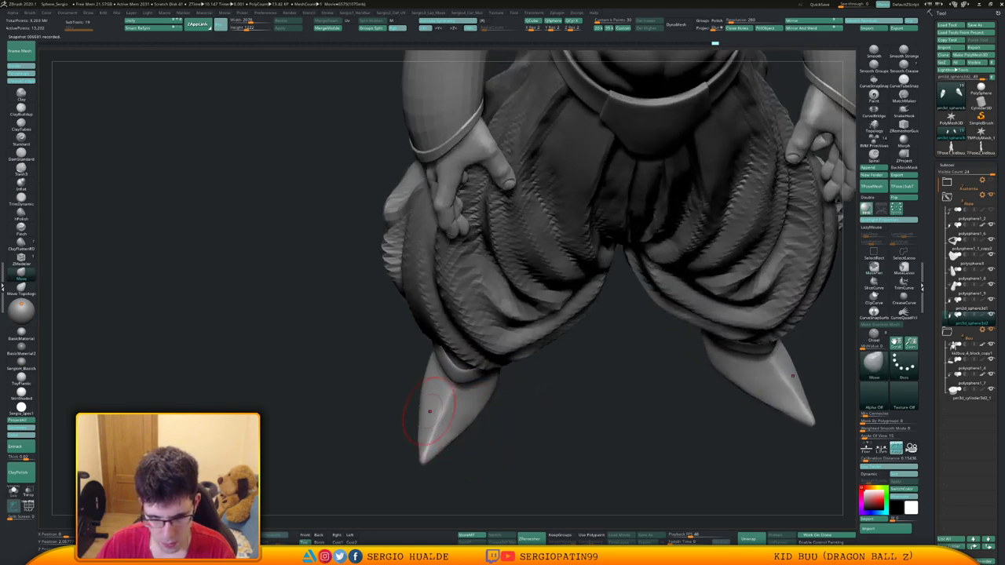
{"action": "right_click_drag", "start_coordinate": [404, 385], "coordinate": [421, 403]}
{"action": "mouse_move", "coordinate": [427, 397]}
{"action": "left_mouse_down"}
{"action": "mouse_move", "coordinate": [415, 383]}
{"action": "mouse_move", "coordinate": [421, 408]}
{"action": "left_mouse_up"}
{"action": "right_click_drag", "start_coordinate": [424, 408], "coordinate": [424, 429]}
{"action": "left_click_drag", "start_coordinate": [428, 420], "coordinate": [421, 417]}
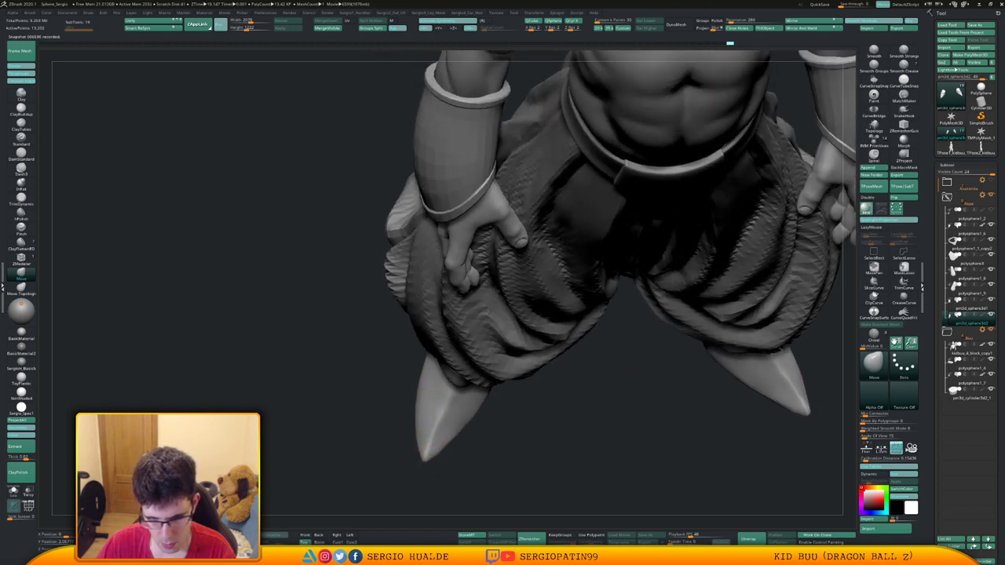
Adjust the shoe's lower side, front and toe tip from low and three-quarter angles with the Move brush.
{"action": "right_click_drag", "start_coordinate": [464, 454], "coordinate": [415, 399]}
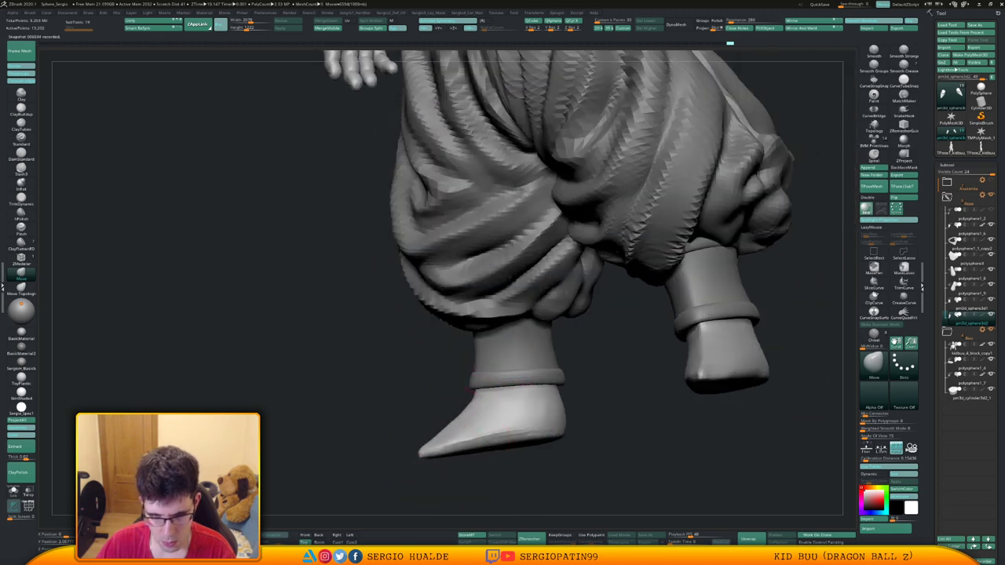
{"action": "left_click_drag", "start_coordinate": [438, 450], "coordinate": [466, 439]}
{"action": "right_click_drag", "start_coordinate": [466, 438], "coordinate": [511, 464]}
{"action": "mouse_move", "coordinate": [510, 463]}
{"action": "right_mouse_down", "text": "ctrl"}
{"action": "mouse_move", "coordinate": [502, 424]}
{"action": "mouse_move", "coordinate": [474, 445]}
{"action": "right_mouse_up", "text": "ctrl"}
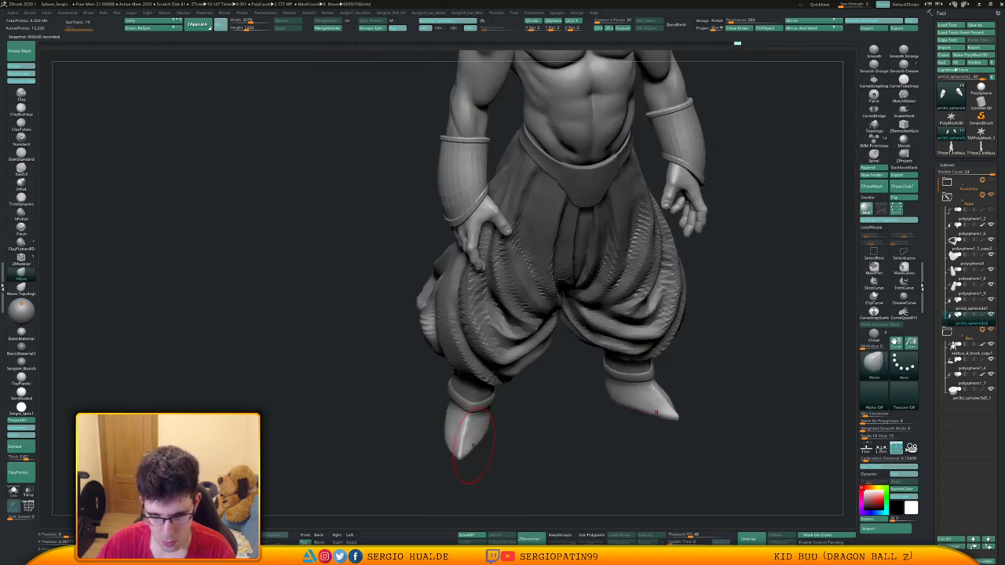
{"action": "left_click_drag", "start_coordinate": [467, 437], "coordinate": [456, 441]}
{"action": "right_click_drag", "start_coordinate": [456, 444], "coordinate": [477, 450]}
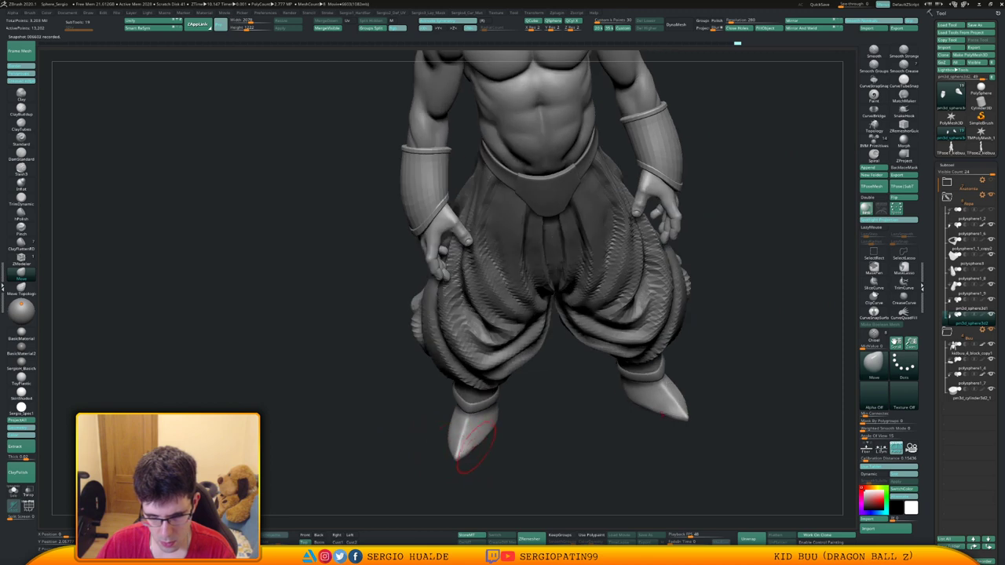
{"action": "left_click_drag", "start_coordinate": [477, 449], "coordinate": [476, 440]}
{"action": "mouse_move", "coordinate": [476, 441]}
{"action": "right_mouse_down"}
{"action": "mouse_move", "coordinate": [479, 456]}
{"action": "mouse_move", "coordinate": [482, 446]}
{"action": "right_mouse_up"}
{"action": "left_click_drag", "start_coordinate": [460, 454], "coordinate": [460, 462]}
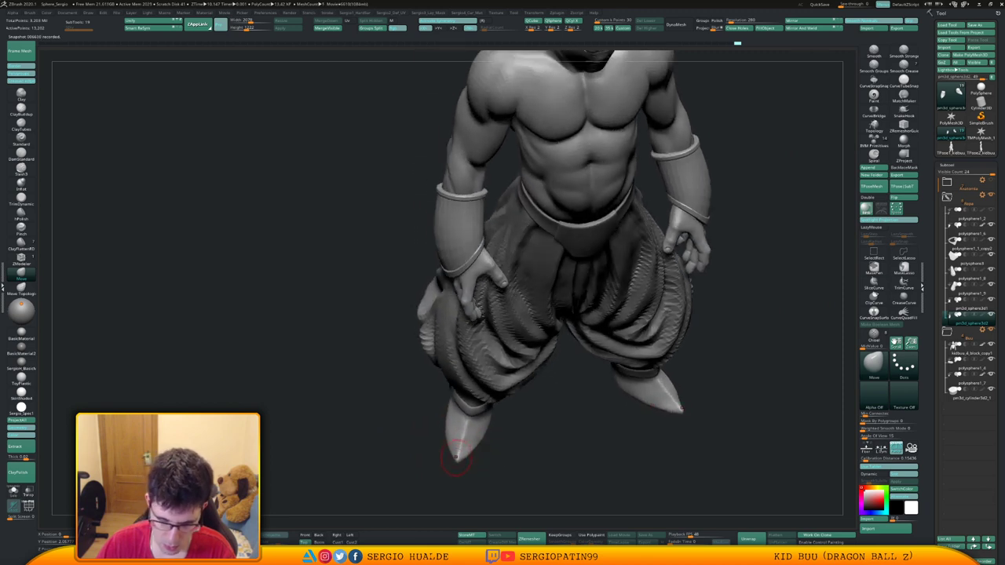
Examine the complete figure from the side and front to judge its overall proportions.
{"action": "right_click_drag", "start_coordinate": [462, 456], "coordinate": [491, 393]}
{"action": "right_click_drag", "start_coordinate": [491, 393], "coordinate": [506, 441]}
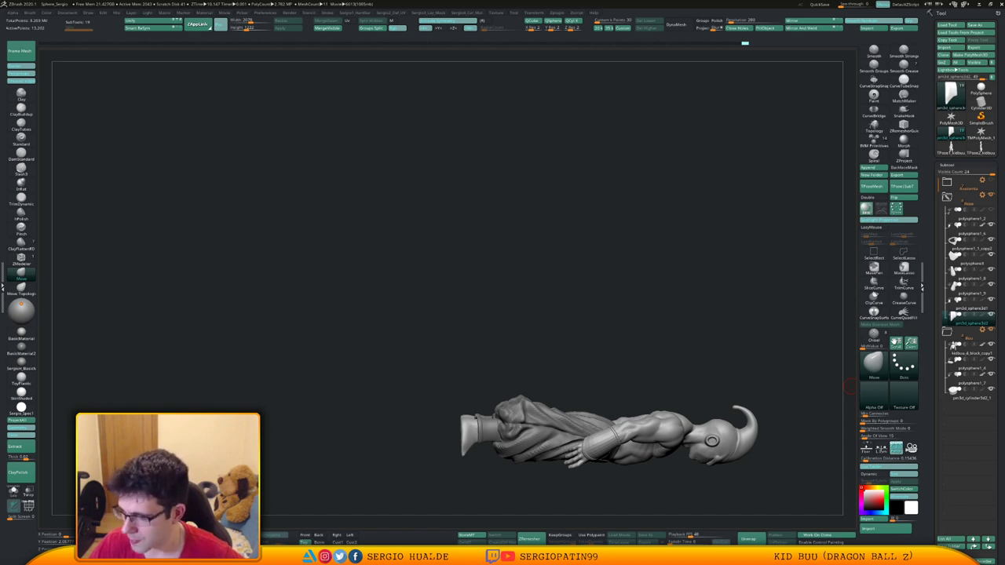
{"action": "right_click", "coordinate": [621, 213]}
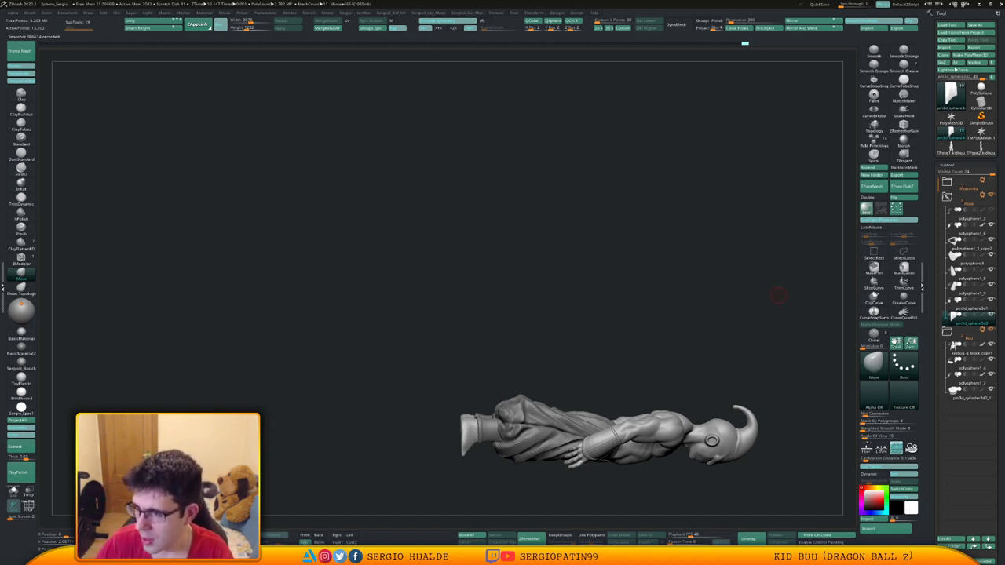
{"action": "mouse_move", "coordinate": [779, 296]}
{"action": "left_mouse_down"}
{"action": "mouse_move", "coordinate": [692, 328]}
{"action": "mouse_move", "coordinate": [681, 297]}
{"action": "mouse_move", "coordinate": [669, 332]}
{"action": "mouse_move", "coordinate": [667, 312]}
{"action": "mouse_move", "coordinate": [705, 317]}
{"action": "mouse_move", "coordinate": [676, 322]}
{"action": "left_mouse_up"}
{"action": "mouse_move", "coordinate": [628, 344]}
{"action": "left_mouse_down", "text": "alt"}
{"action": "mouse_move", "coordinate": [660, 309]}
{"action": "mouse_move", "coordinate": [624, 311]}
{"action": "left_mouse_up", "text": "alt"}
{"action": "mouse_move", "coordinate": [594, 359]}
{"action": "right_mouse_down", "text": "ctrl"}
{"action": "mouse_move", "coordinate": [590, 381]}
{"action": "mouse_move", "coordinate": [615, 363]}
{"action": "mouse_move", "coordinate": [601, 359]}
{"action": "right_mouse_up", "text": "ctrl"}
{"action": "right_click_drag", "start_coordinate": [633, 291], "coordinate": [610, 293]}
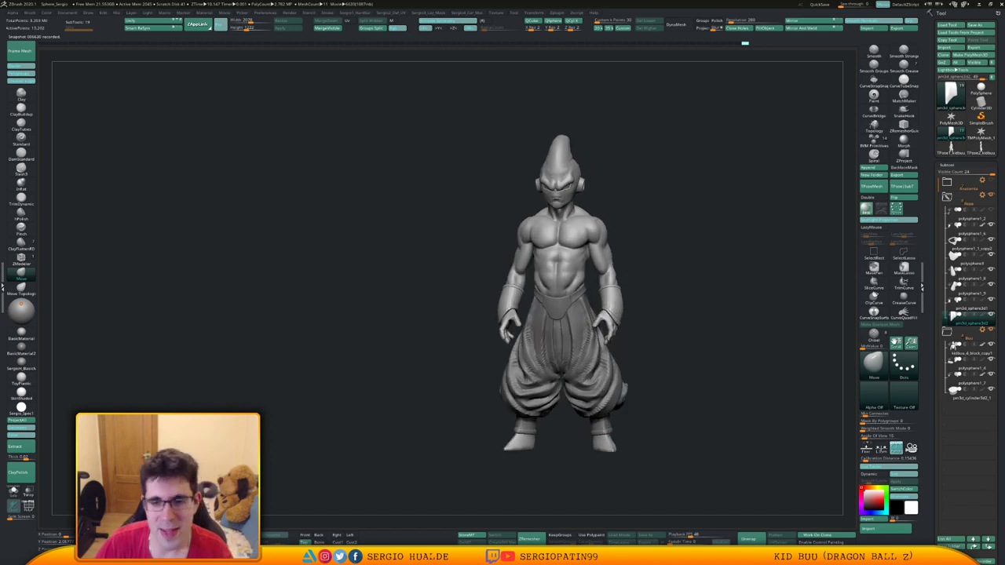
{"action": "right_click_drag", "start_coordinate": [603, 329], "coordinate": [592, 311], "text": "alt"}
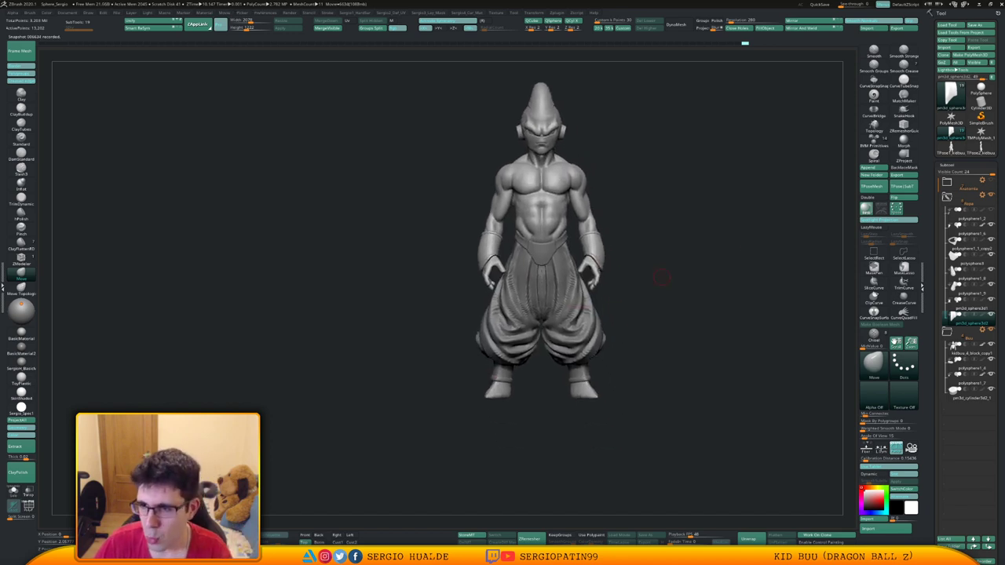
Append a Cylinder3D subtool, flatten it into a disc, and move it down to the feet.
{"action": "left_click", "coordinate": [873, 168]}
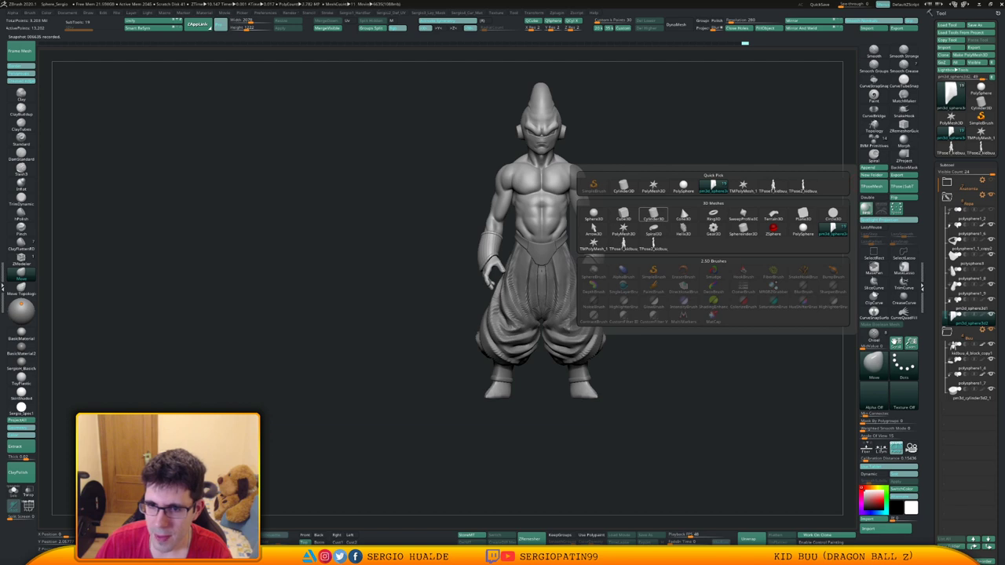
{"action": "left_click", "coordinate": [655, 212]}
{"action": "key", "text": "w"}
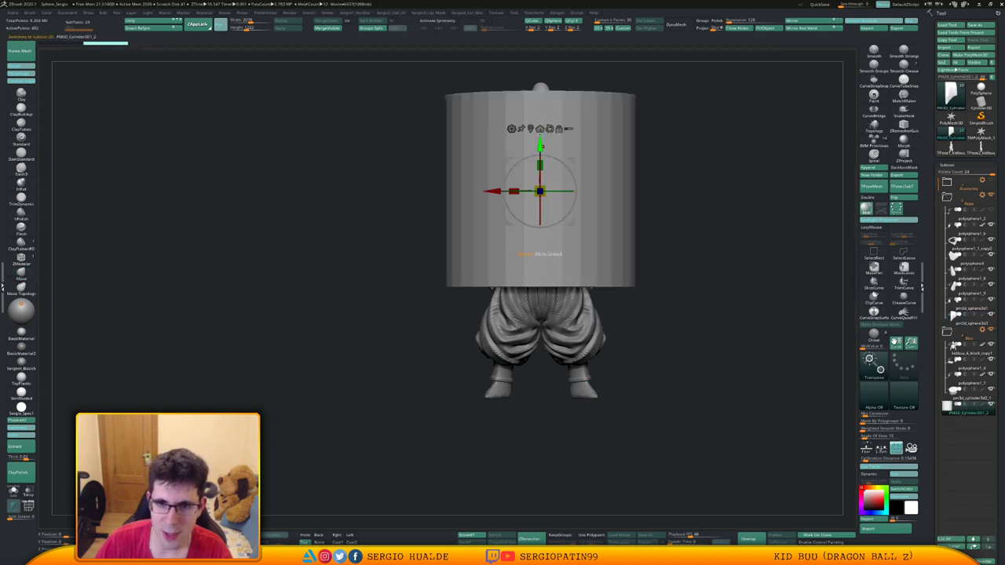
{"action": "left_click_drag", "start_coordinate": [540, 146], "coordinate": [541, 251]}
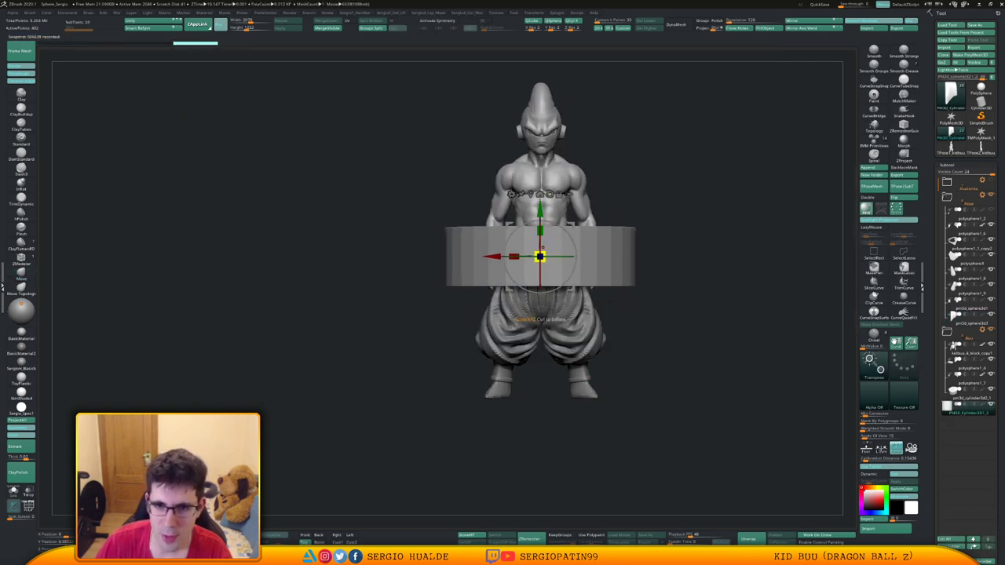
{"action": "left_click_drag", "start_coordinate": [541, 210], "coordinate": [540, 356]}
{"action": "right_click_drag", "start_coordinate": [541, 356], "coordinate": [472, 358]}
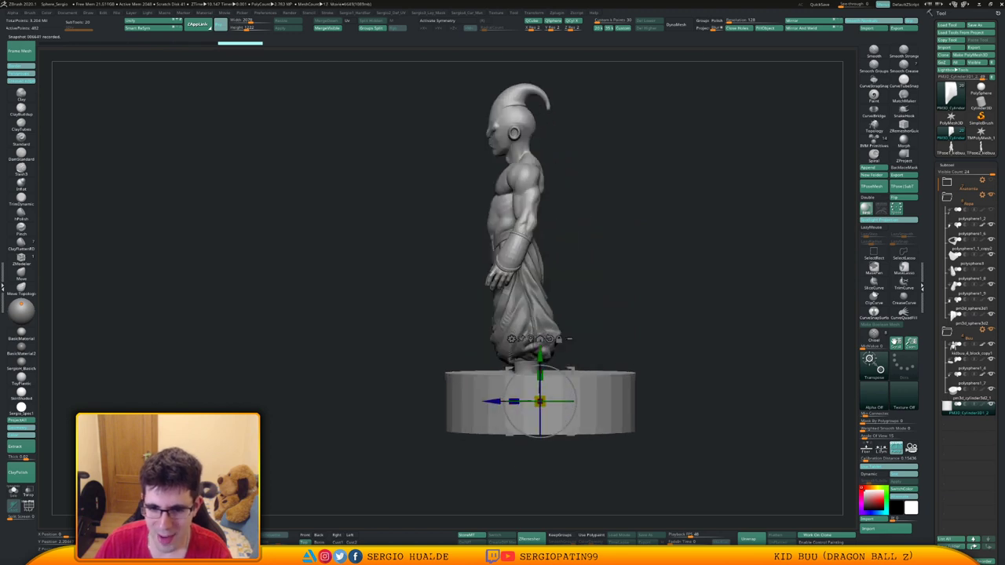
Lower the cylinder base beneath the shoes and reduce its thickness, checking the fit from the side.
{"action": "right_click_drag", "start_coordinate": [563, 377], "coordinate": [590, 339], "text": "alt"}
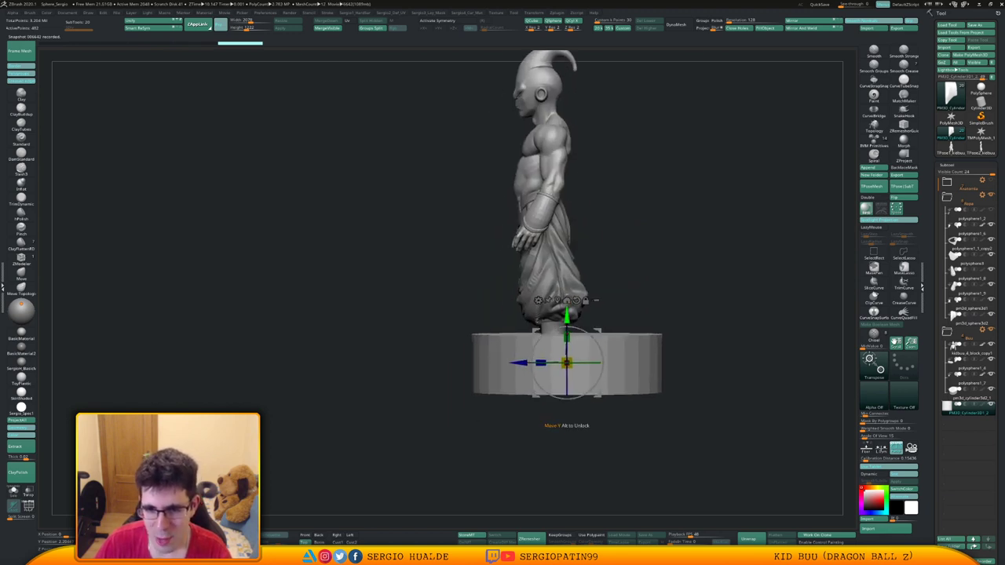
{"action": "left_click_drag", "start_coordinate": [567, 316], "coordinate": [567, 339]}
{"action": "mouse_move", "coordinate": [567, 339]}
{"action": "right_mouse_down"}
{"action": "mouse_move", "coordinate": [616, 373]}
{"action": "mouse_move", "coordinate": [545, 385]}
{"action": "mouse_move", "coordinate": [562, 345]}
{"action": "right_mouse_up"}
{"action": "left_click_drag", "start_coordinate": [567, 386], "coordinate": [567, 329]}
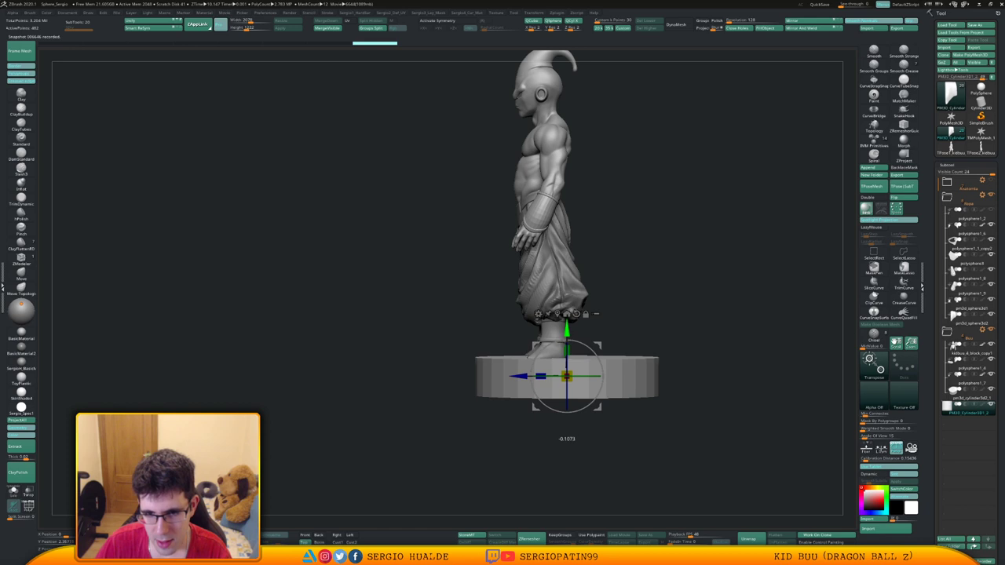
{"action": "mouse_move", "coordinate": [567, 328]}
{"action": "right_mouse_down"}
{"action": "mouse_move", "coordinate": [636, 341]}
{"action": "mouse_move", "coordinate": [640, 318]}
{"action": "mouse_move", "coordinate": [625, 322]}
{"action": "right_mouse_up"}
{"action": "key", "text": "q"}
{"action": "right_click_drag", "start_coordinate": [625, 322], "coordinate": [567, 307], "text": "ctrl"}
{"action": "right_click_drag", "start_coordinate": [567, 307], "coordinate": [656, 306], "text": "alt"}
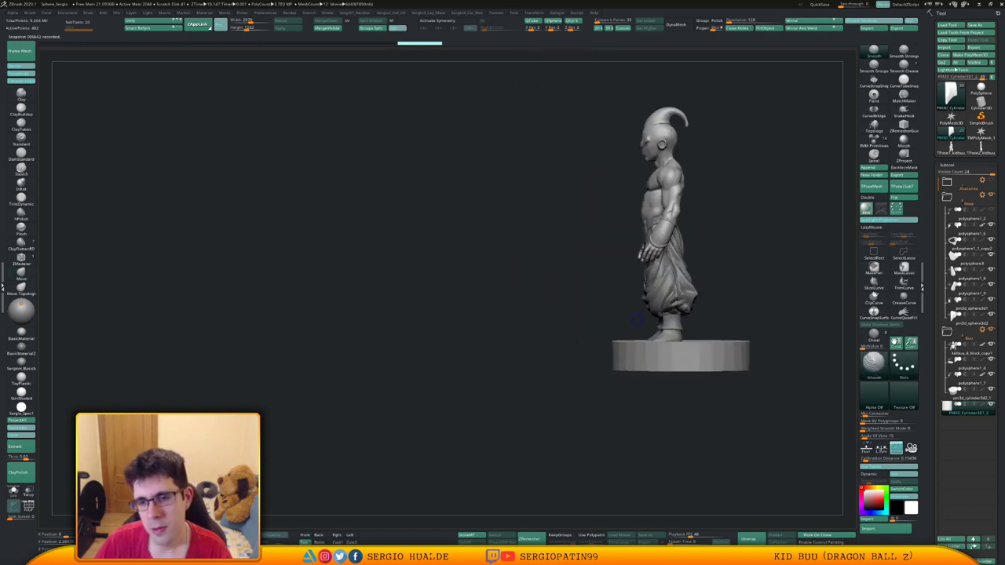
Shift the cylinder base forward in side view so that it sits centred under the figure.
{"action": "key", "text": "w"}
{"action": "left_click_drag", "start_coordinate": [633, 356], "coordinate": [620, 356]}
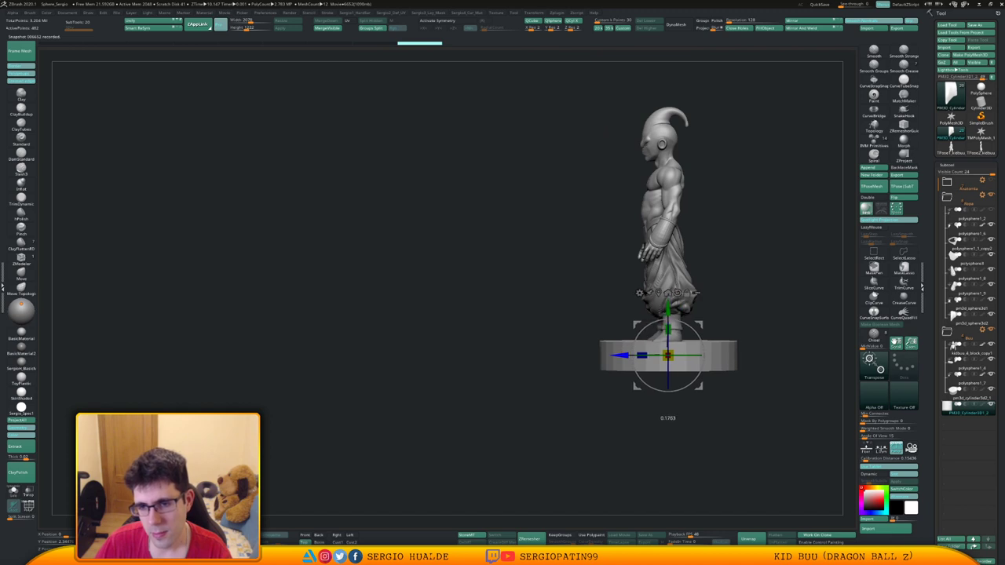
{"action": "mouse_move", "coordinate": [613, 357]}
{"action": "right_mouse_down"}
{"action": "mouse_move", "coordinate": [652, 371]}
{"action": "mouse_move", "coordinate": [663, 357]}
{"action": "mouse_move", "coordinate": [629, 333]}
{"action": "mouse_move", "coordinate": [630, 359]}
{"action": "right_mouse_up"}
{"action": "key", "text": "x"}
{"action": "key", "text": "q"}
{"action": "key", "text": "w"}
{"action": "left_click_drag", "start_coordinate": [657, 399], "coordinate": [641, 431]}
{"action": "left_click_drag", "start_coordinate": [658, 352], "coordinate": [657, 350]}
{"action": "mouse_move", "coordinate": [668, 314]}
{"action": "right_mouse_down"}
{"action": "mouse_move", "coordinate": [745, 318]}
{"action": "mouse_move", "coordinate": [692, 346]}
{"action": "mouse_move", "coordinate": [707, 338]}
{"action": "mouse_move", "coordinate": [695, 338]}
{"action": "mouse_move", "coordinate": [683, 416]}
{"action": "right_mouse_up"}
{"action": "key", "text": "q"}
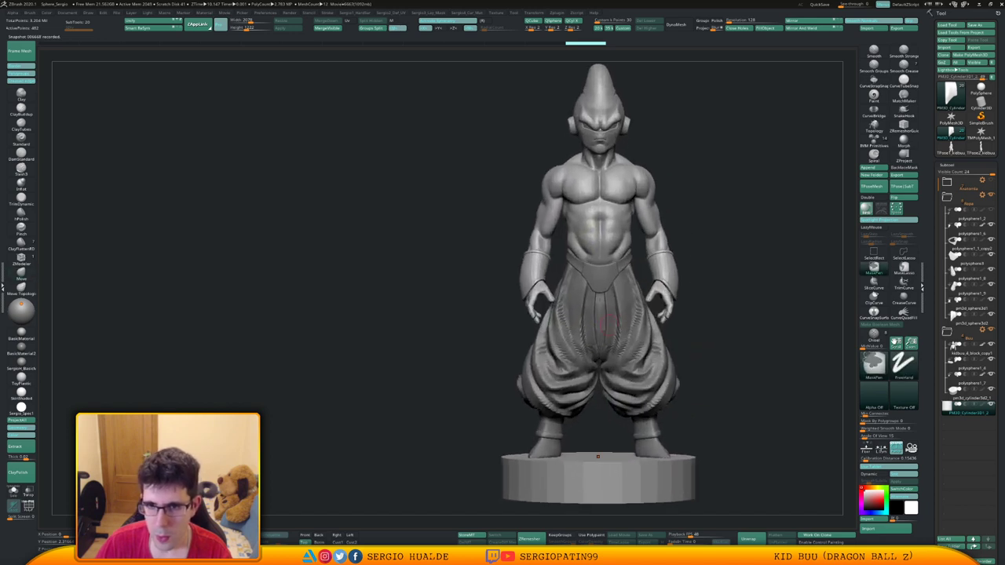
Review the QuickSave preferences, including the option to skip undo history in auto QuickSave files.
{"action": "mouse_move", "coordinate": [646, 307]}
{"action": "right_mouse_down", "text": "alt"}
{"action": "mouse_move", "coordinate": [630, 365]}
{"action": "mouse_move", "coordinate": [630, 321]}
{"action": "mouse_move", "coordinate": [593, 333]}
{"action": "right_mouse_up", "text": "alt"}
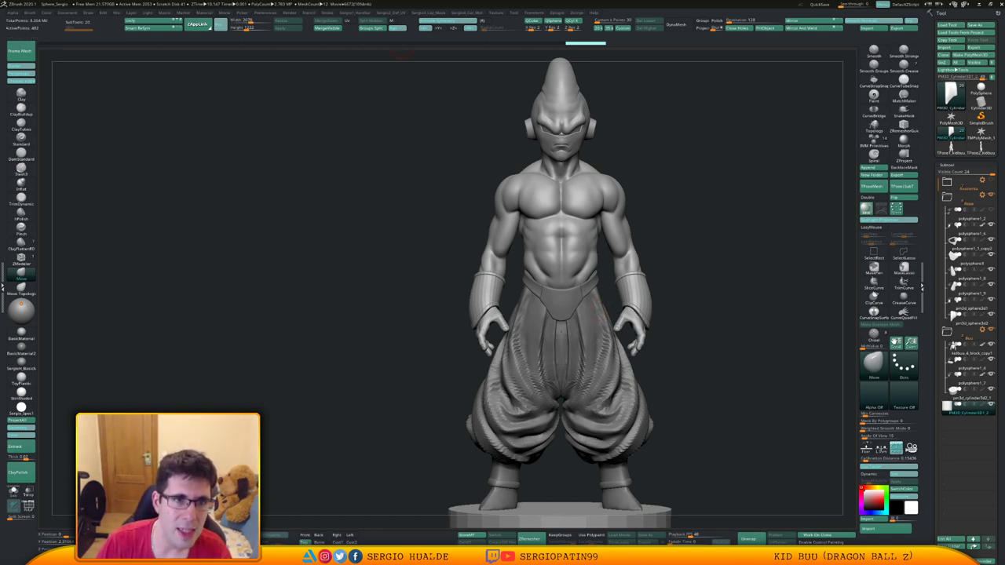
{"action": "left_click", "coordinate": [265, 12]}
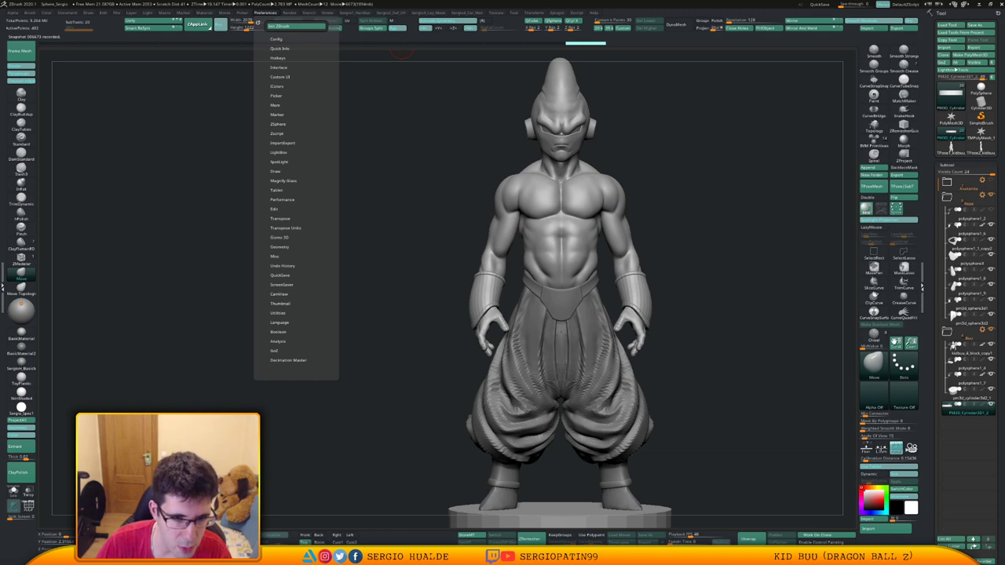
{"action": "left_click", "coordinate": [279, 275]}
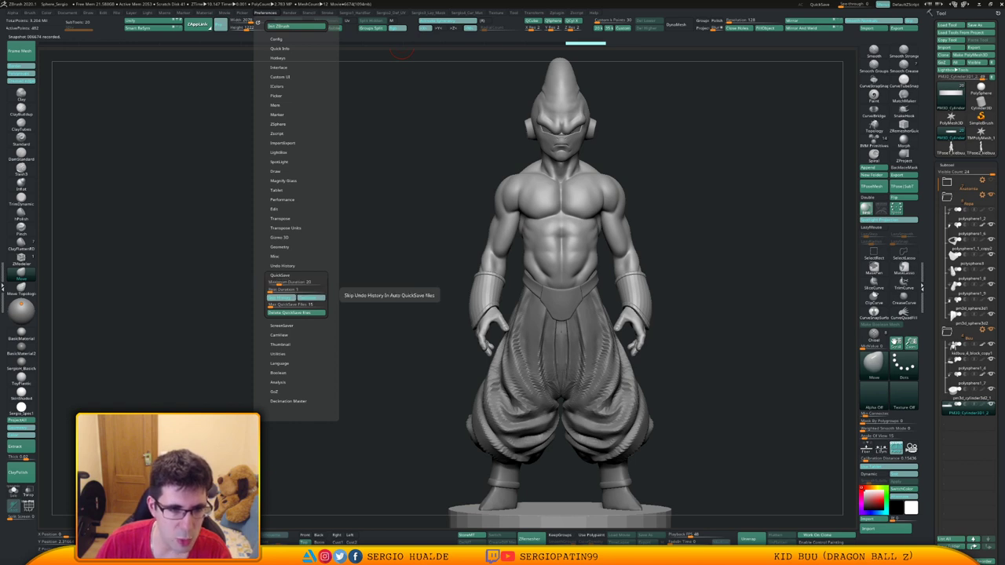
{"action": "left_click", "coordinate": [282, 298]}
{"action": "left_click", "coordinate": [281, 297]}
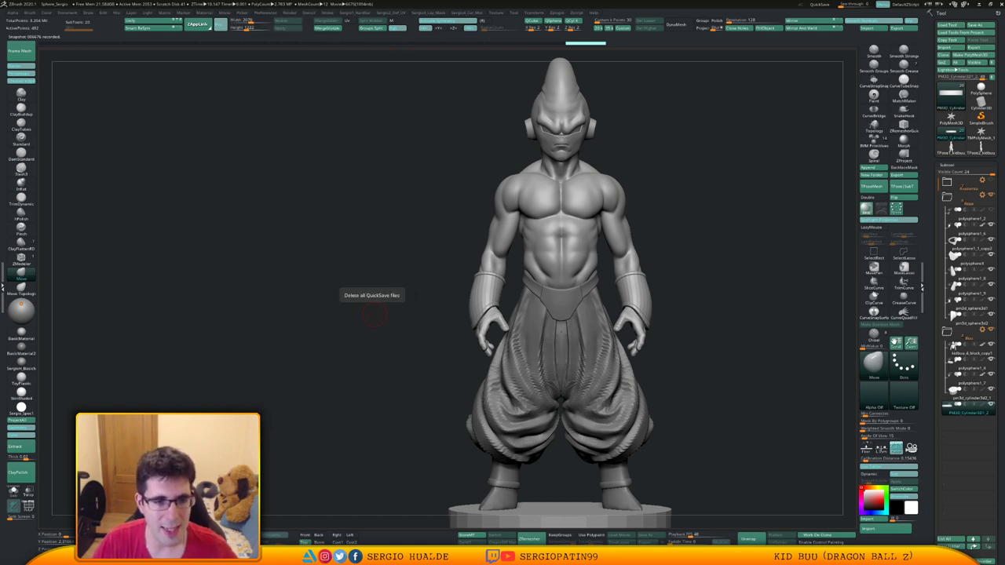
Select the body subtool at the hand and show it in Solo mode.
{"action": "left_click_drag", "start_coordinate": [706, 322], "coordinate": [702, 329]}
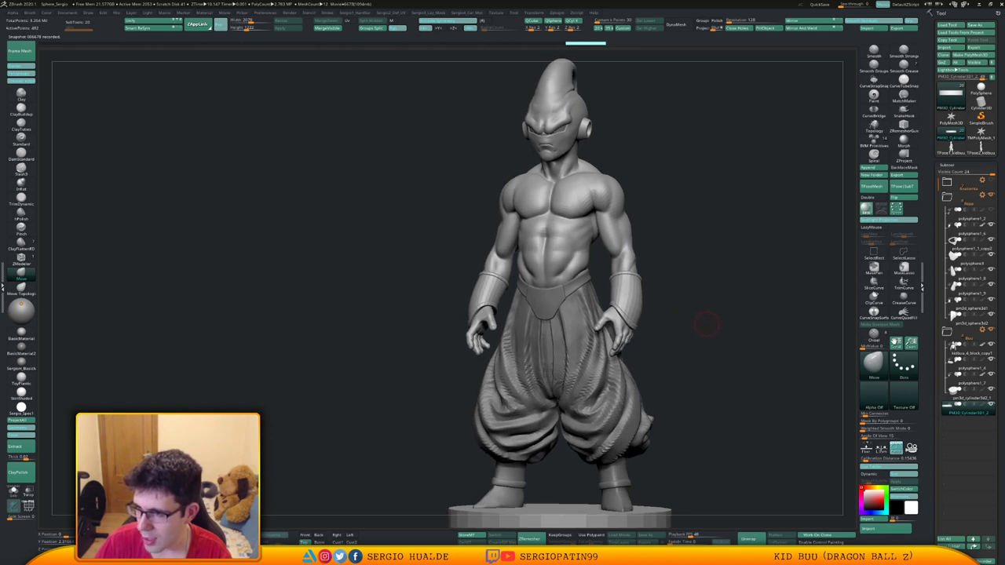
{"action": "mouse_move", "coordinate": [709, 325]}
{"action": "left_mouse_down"}
{"action": "mouse_move", "coordinate": [694, 344]}
{"action": "mouse_move", "coordinate": [701, 316]}
{"action": "mouse_move", "coordinate": [703, 326]}
{"action": "left_mouse_up"}
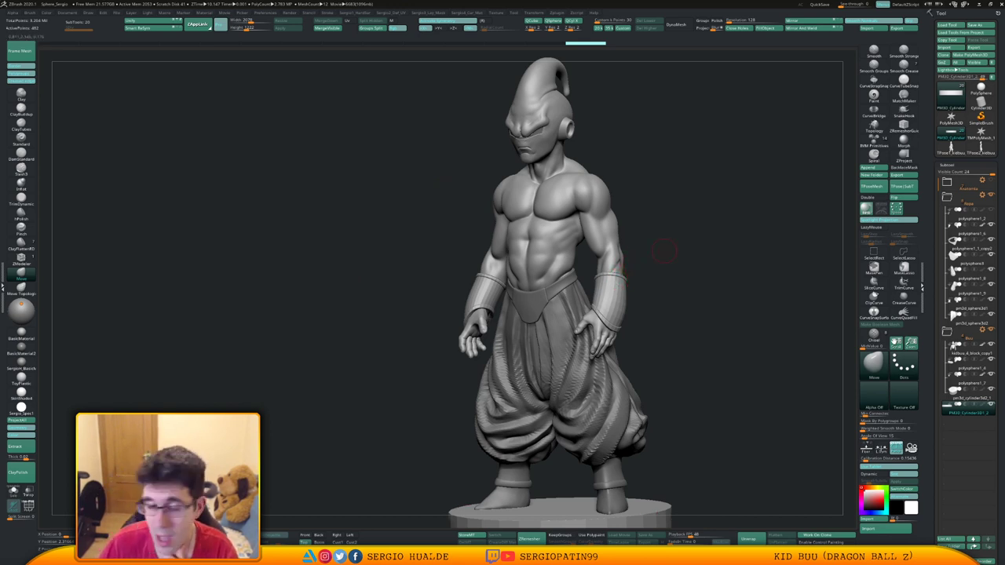
{"action": "left_click_drag", "start_coordinate": [673, 277], "coordinate": [719, 278]}
{"action": "mouse_move", "coordinate": [629, 318]}
{"action": "right_mouse_down", "text": "alt"}
{"action": "mouse_move", "coordinate": [578, 294]}
{"action": "mouse_move", "coordinate": [515, 296]}
{"action": "mouse_move", "coordinate": [535, 276]}
{"action": "mouse_move", "coordinate": [508, 307]}
{"action": "right_mouse_up", "text": "alt"}
{"action": "left_click", "coordinate": [617, 322], "text": "alt"}
{"action": "key", "text": "alt+s"}
Try masking everything except the thumb's polygroup, check the polygroup colours on the hand, and clear the mask.
{"action": "key", "text": "w"}
{"action": "left_click", "coordinate": [512, 291]}
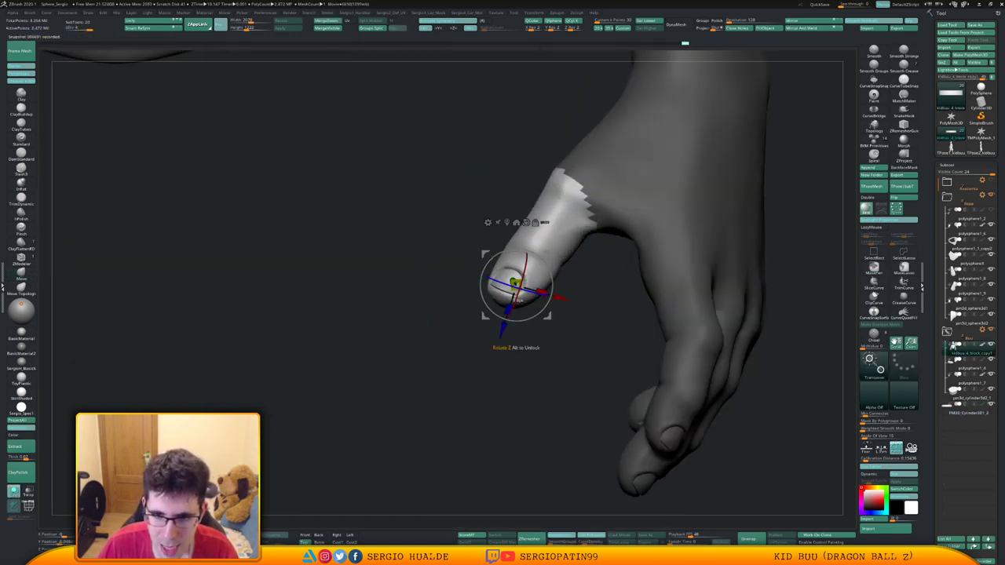
{"action": "key", "text": "shift+f"}
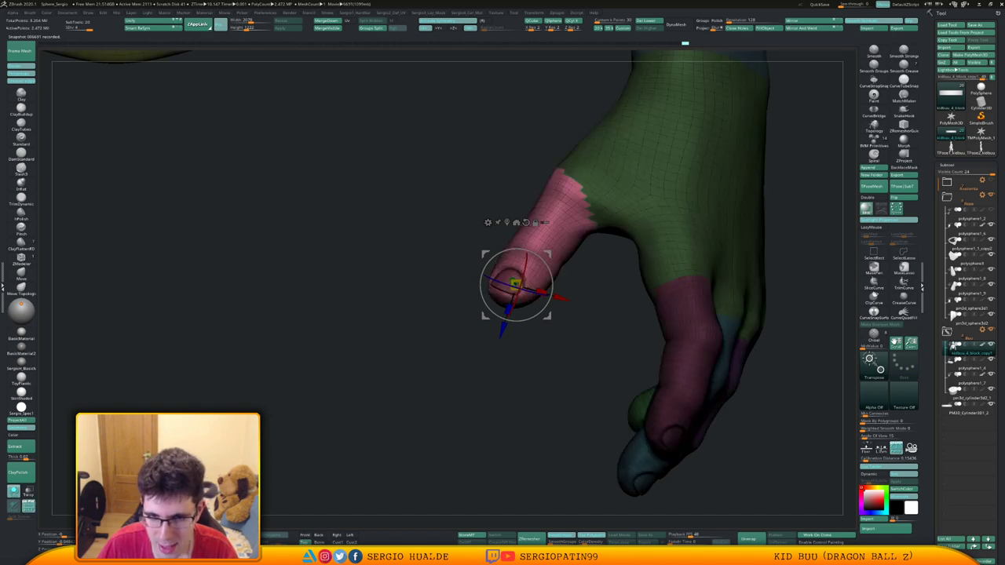
{"action": "left_click_drag", "start_coordinate": [502, 359], "coordinate": [516, 370], "text": "ctrl"}
{"action": "key", "text": "q"}
{"action": "key", "text": "shift+f"}
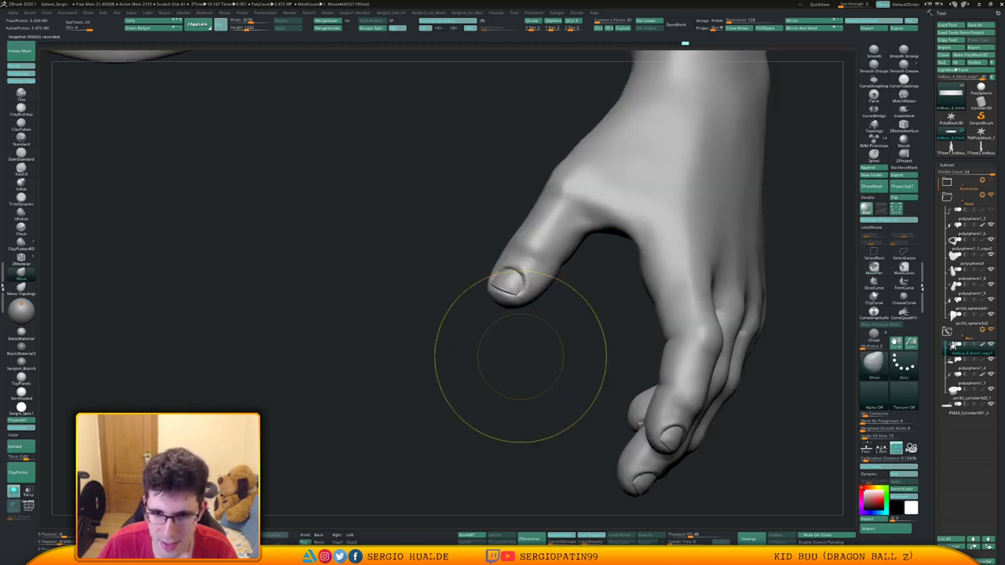
Hide each finger and thumb by polygroup using SelectRect, and invert the visibility to isolate the digits.
{"action": "key", "text": "s"}
{"action": "left_click", "coordinate": [543, 324]}
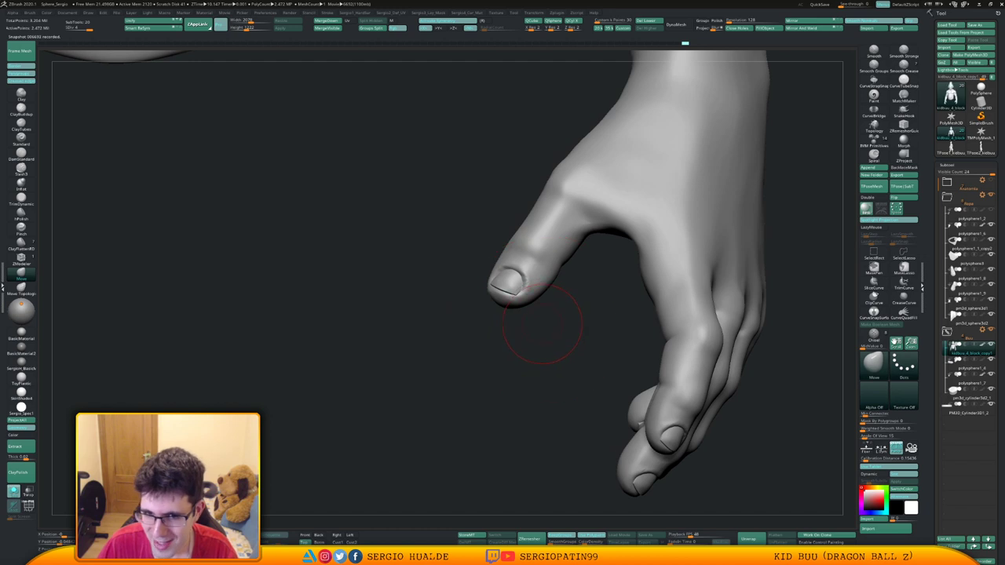
{"action": "mouse_move", "coordinate": [543, 324]}
{"action": "left_mouse_down"}
{"action": "mouse_move", "coordinate": [539, 341]}
{"action": "mouse_move", "coordinate": [628, 345]}
{"action": "mouse_move", "coordinate": [550, 366]}
{"action": "left_mouse_up"}
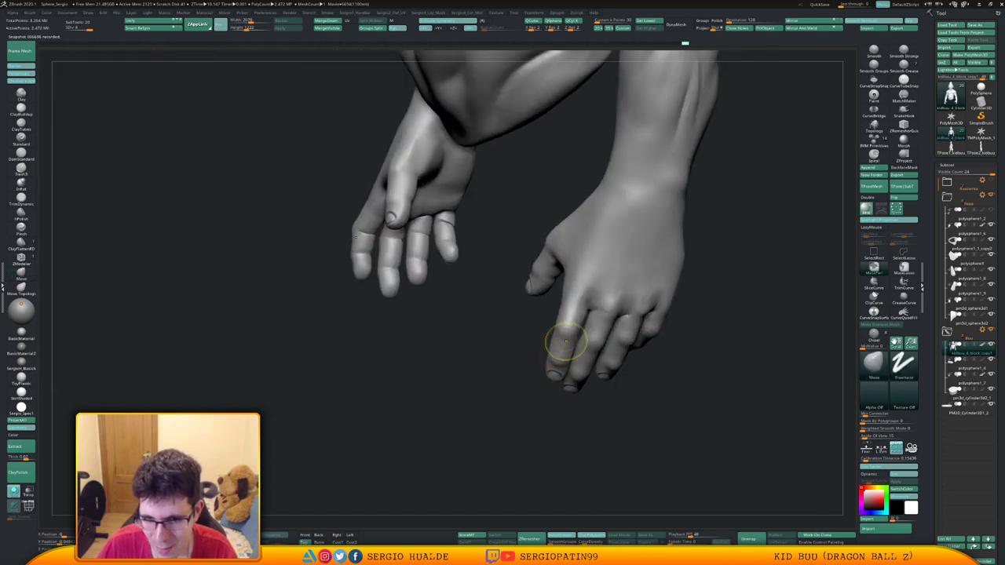
{"action": "left_click", "coordinate": [566, 341], "text": "ctrl+shift"}
{"action": "left_click", "coordinate": [574, 336], "text": "ctrl+shift"}
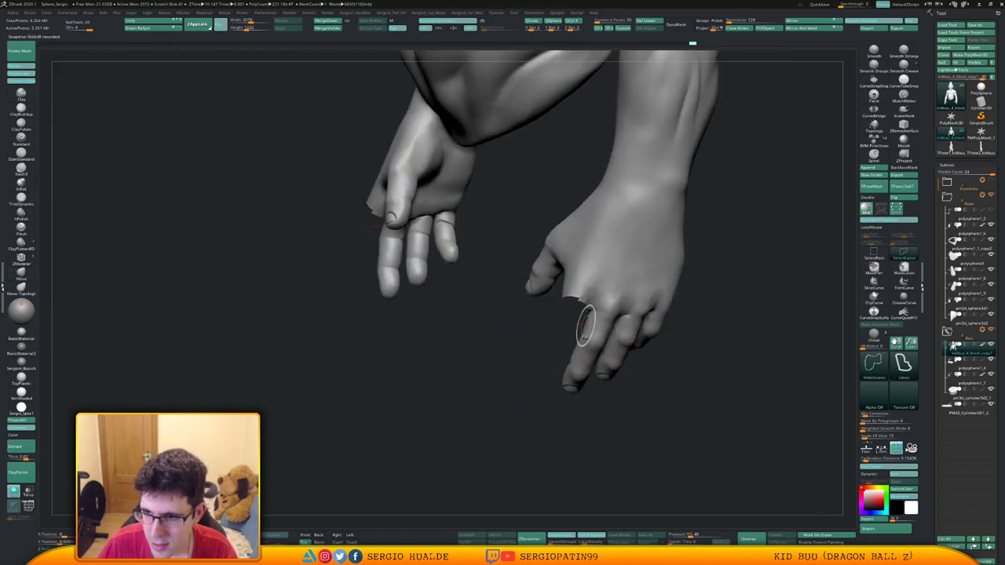
{"action": "left_click", "coordinate": [874, 254], "text": "ctrl+shift"}
{"action": "left_click", "coordinate": [593, 330], "text": "ctrl+shift"}
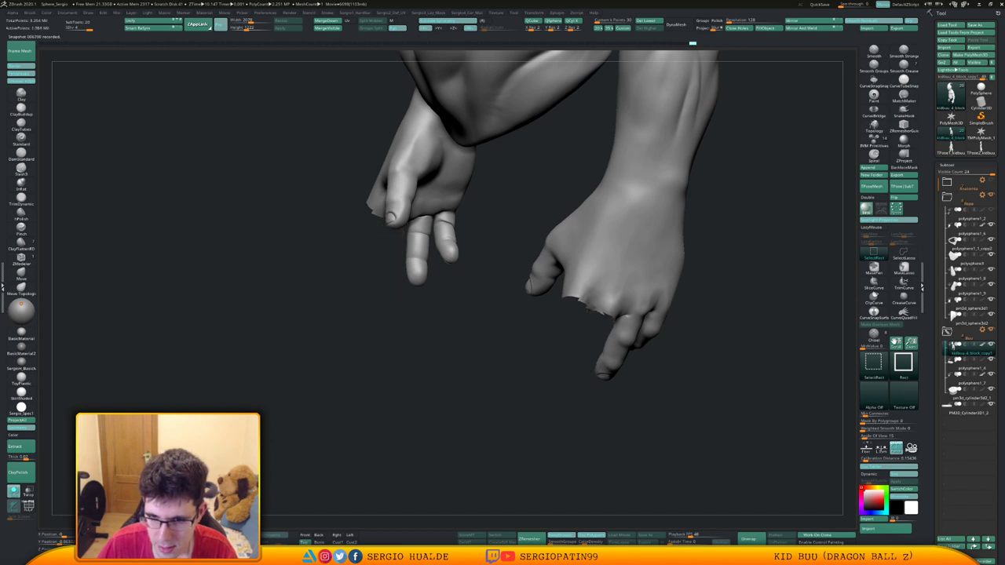
{"action": "left_click", "coordinate": [616, 344], "text": "ctrl+shift"}
{"action": "left_click", "coordinate": [644, 335], "text": "ctrl+shift"}
{"action": "left_click", "coordinate": [548, 274], "text": "ctrl+shift"}
{"action": "left_click_drag", "start_coordinate": [564, 347], "coordinate": [565, 374], "text": "ctrl+shift"}
{"action": "mouse_move", "coordinate": [560, 340]}
{"action": "right_mouse_down"}
{"action": "mouse_move", "coordinate": [586, 336]}
{"action": "mouse_move", "coordinate": [562, 318]}
{"action": "mouse_move", "coordinate": [527, 314]}
{"action": "mouse_move", "coordinate": [525, 333]}
{"action": "mouse_move", "coordinate": [539, 335]}
{"action": "right_mouse_up"}
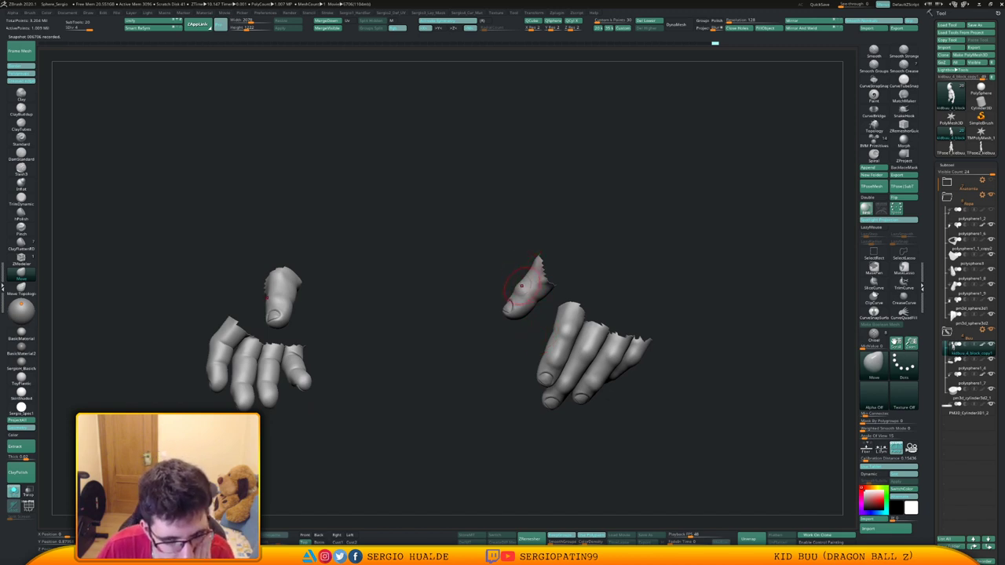
Display the polygroup colours and hide the left hand's thumb and finger polygroups, leaving only its nails visible.
{"action": "right_click_drag", "start_coordinate": [551, 318], "coordinate": [489, 306]}
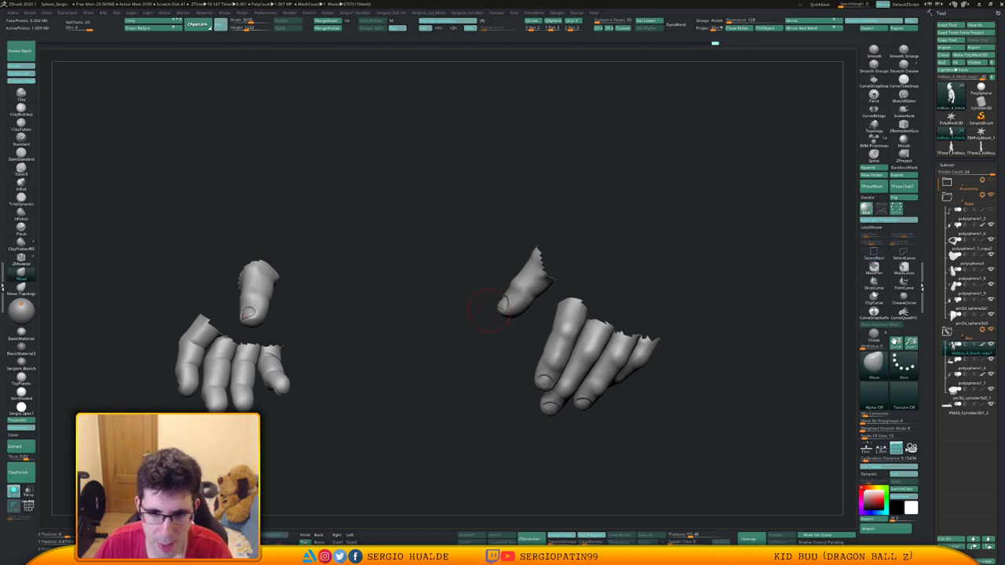
{"action": "key", "text": "shift+f"}
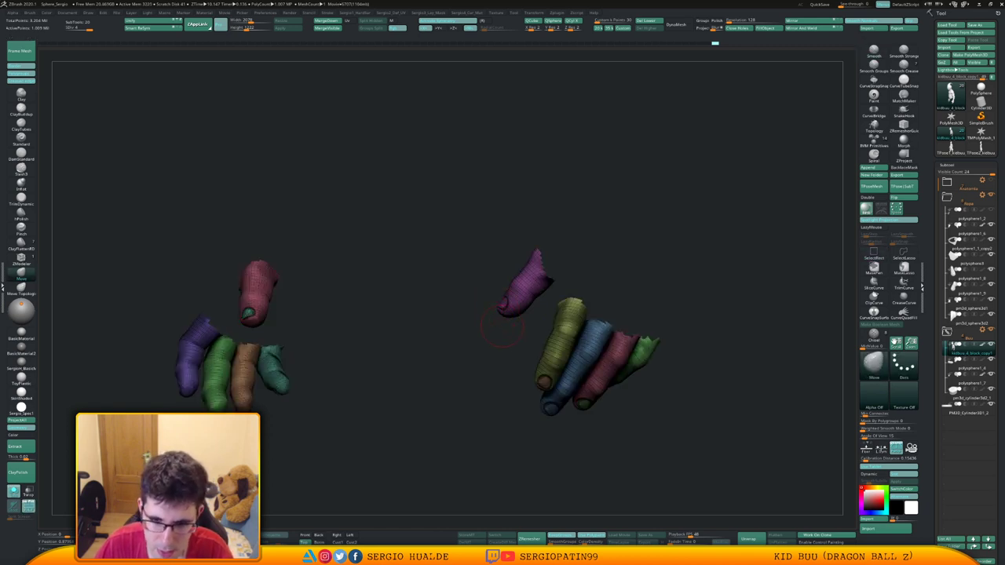
{"action": "right_click_drag", "start_coordinate": [503, 325], "coordinate": [554, 329], "text": "alt"}
{"action": "left_click", "coordinate": [581, 297], "text": "ctrl+shift"}
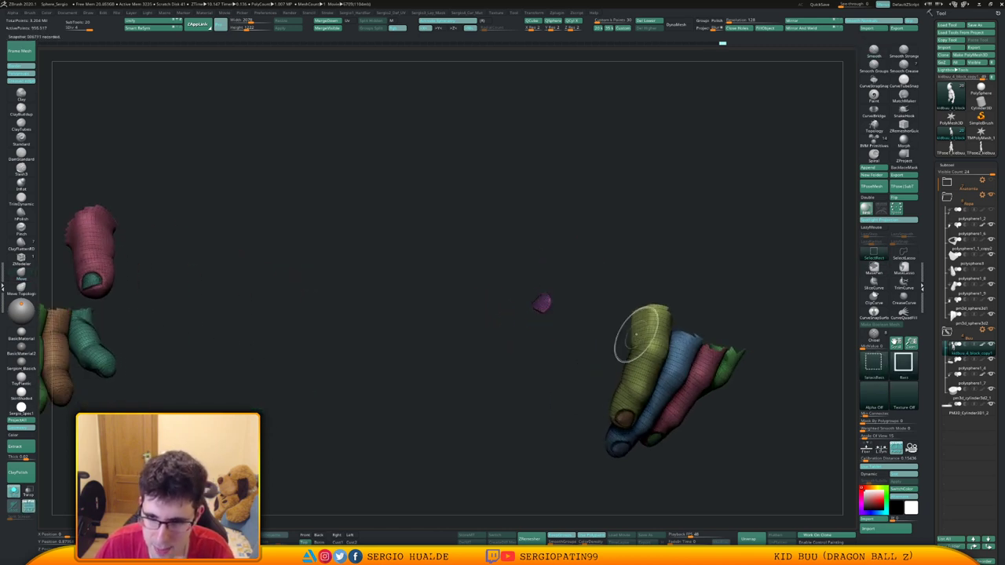
{"action": "left_click", "coordinate": [636, 334], "text": "ctrl+shift"}
{"action": "left_click", "coordinate": [666, 359], "text": "ctrl+shift"}
{"action": "left_click", "coordinate": [699, 364], "text": "ctrl+shift"}
{"action": "left_click", "coordinate": [713, 369], "text": "ctrl+shift"}
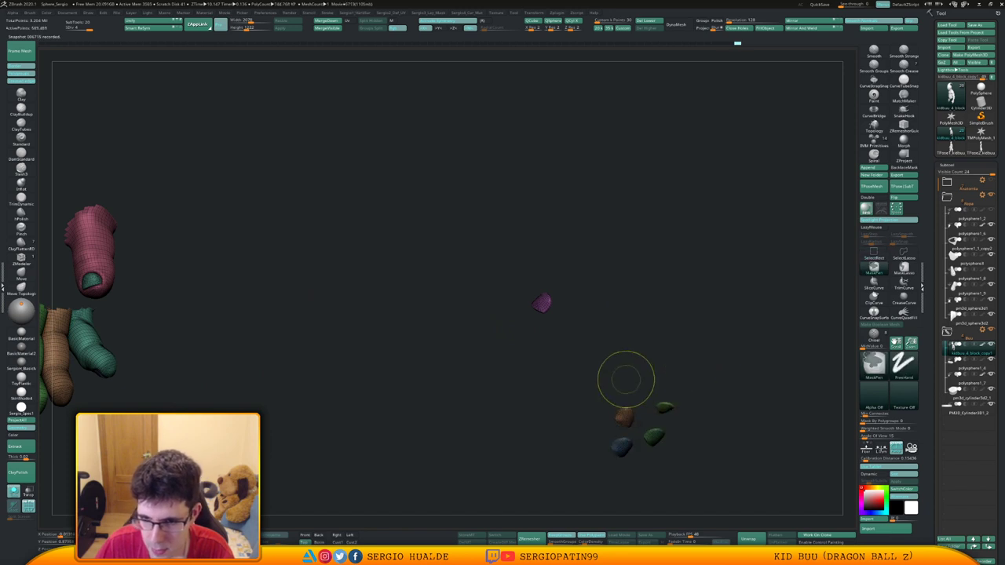
Hide the right hand's finger and thumb polygroups and merge the remaining nails of both hands into one polygroup.
{"action": "right_click_drag", "start_coordinate": [626, 379], "coordinate": [567, 366], "text": "ctrl"}
{"action": "left_click", "coordinate": [426, 354], "text": "ctrl+shift"}
{"action": "left_click", "coordinate": [412, 356], "text": "ctrl+shift"}
{"action": "left_click", "coordinate": [399, 361], "text": "ctrl+shift"}
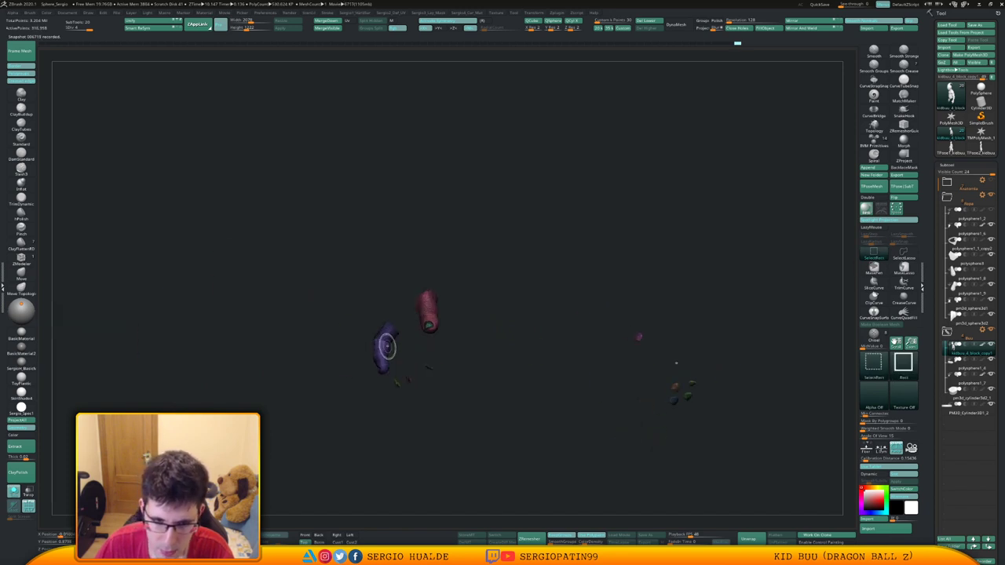
{"action": "left_click", "coordinate": [387, 347], "text": "ctrl+shift"}
{"action": "left_click", "coordinate": [427, 315], "text": "ctrl+shift"}
{"action": "key", "text": "ctrl+w"}
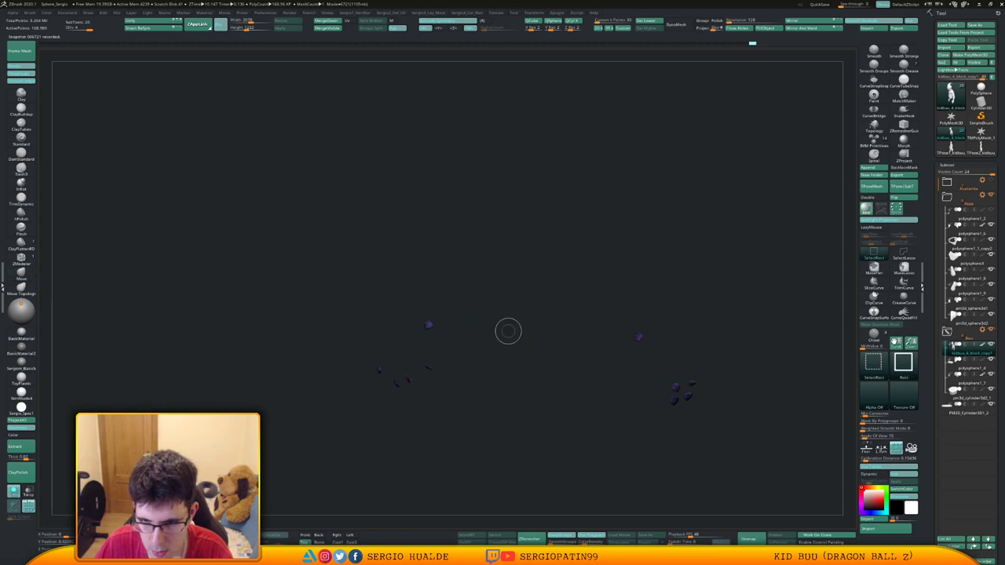
Restore the whole body, hide the left hand's thumb and four fingers by polygroup, and invert the visibility.
{"action": "left_click", "coordinate": [508, 331], "text": "ctrl+shift"}
{"action": "left_click", "coordinate": [651, 328], "text": "ctrl+shift"}
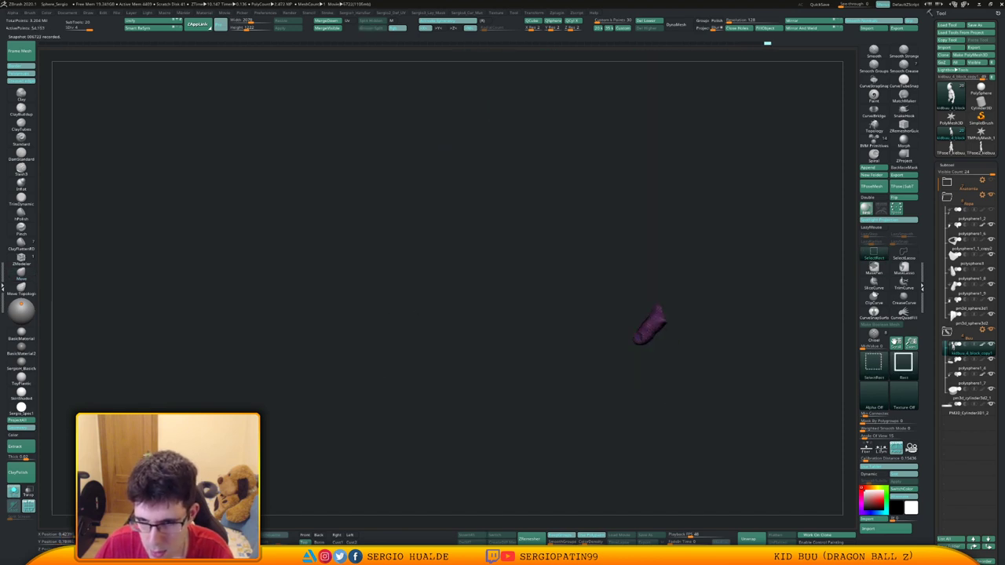
{"action": "left_click", "coordinate": [651, 328], "text": "ctrl+shift"}
{"action": "left_click", "coordinate": [688, 355], "text": "ctrl+shift"}
{"action": "left_click", "coordinate": [696, 368], "text": "ctrl+shift"}
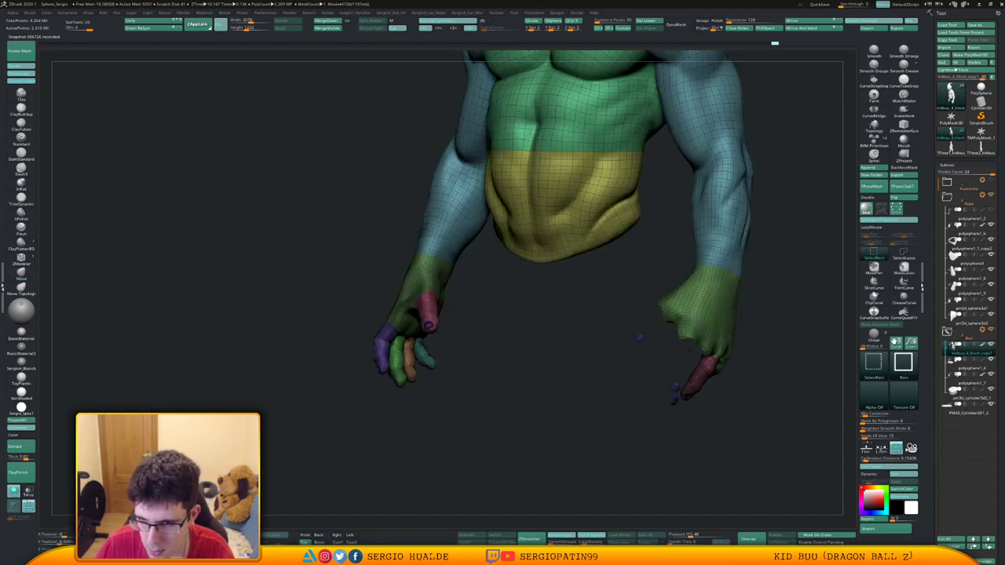
{"action": "left_click", "coordinate": [706, 370], "text": "ctrl+shift"}
{"action": "left_click", "coordinate": [716, 368], "text": "ctrl+shift"}
{"action": "left_click_drag", "start_coordinate": [607, 377], "coordinate": [604, 391], "text": "ctrl+shift"}
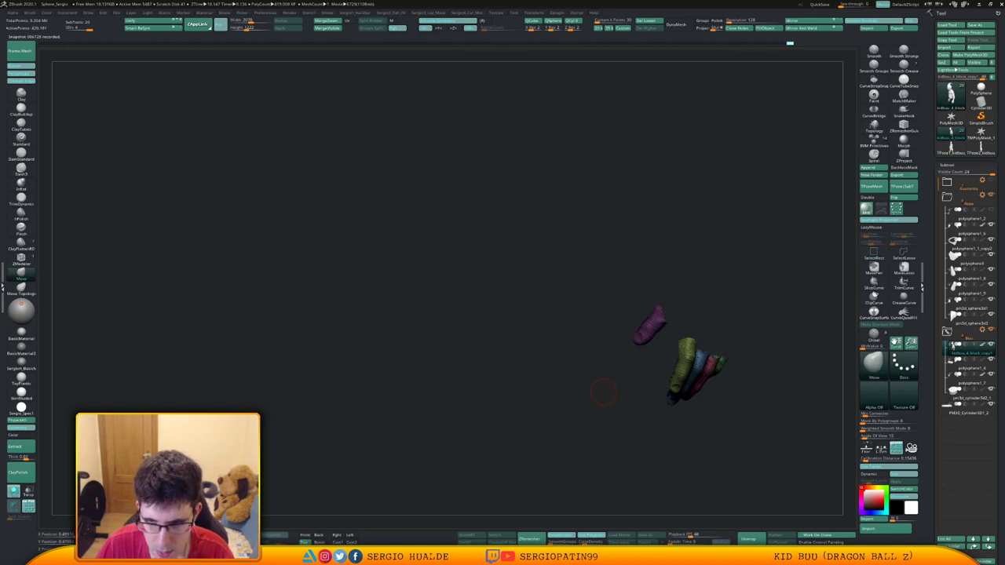
Bring back the rest of the body, hide the right hand's digits too, and invert to isolate the digits of both hands without nails.
{"action": "left_click", "coordinate": [516, 390], "text": "ctrl+shift"}
{"action": "key", "text": "ctrl+z"}
{"action": "left_click_drag", "start_coordinate": [509, 374], "coordinate": [513, 393], "text": "ctrl+shift"}
{"action": "left_click", "coordinate": [429, 311], "text": "ctrl+shift"}
{"action": "left_click", "coordinate": [389, 340], "text": "ctrl+shift"}
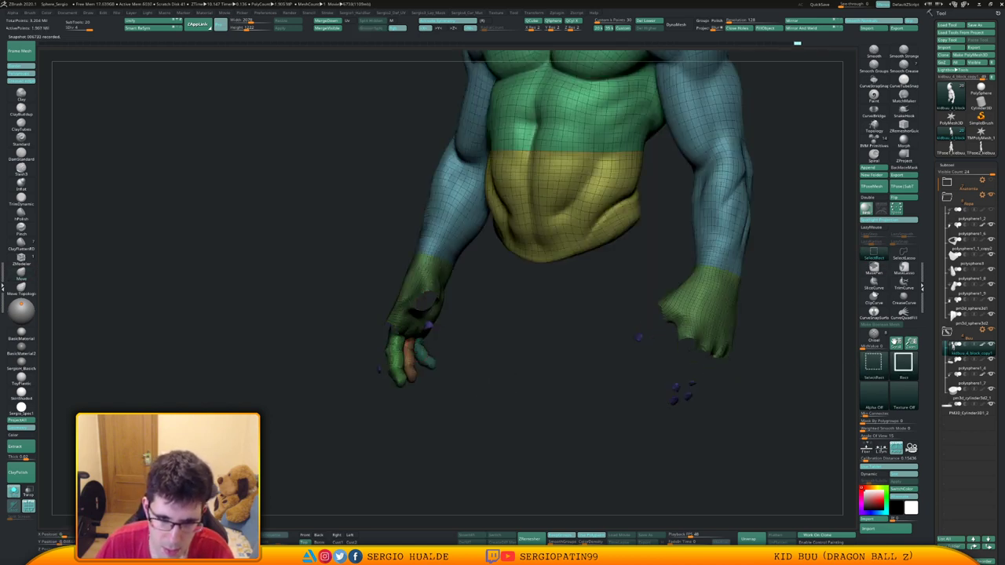
{"action": "left_click", "coordinate": [399, 359], "text": "ctrl+shift"}
{"action": "left_click", "coordinate": [410, 360], "text": "ctrl+shift"}
{"action": "left_click", "coordinate": [423, 351], "text": "ctrl+shift"}
{"action": "left_click_drag", "start_coordinate": [495, 355], "coordinate": [499, 372], "text": "ctrl+shift"}
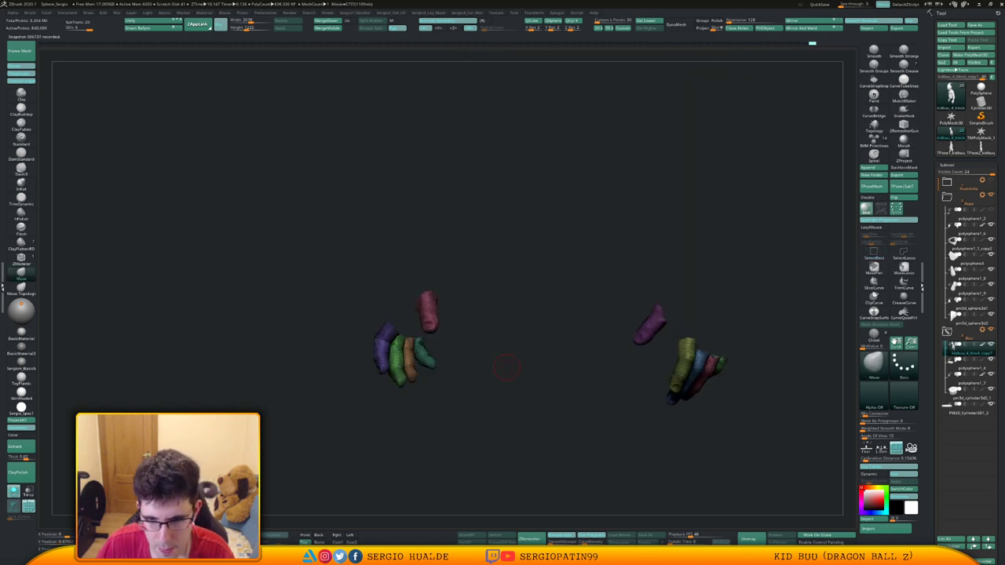
Merge all the visible fingers and thumbs of both hands into one polygroup.
{"action": "key", "text": "ctrl+w"}
{"action": "left_click", "coordinate": [518, 366], "text": "ctrl+shift"}
{"action": "key", "text": "ctrl+z"}
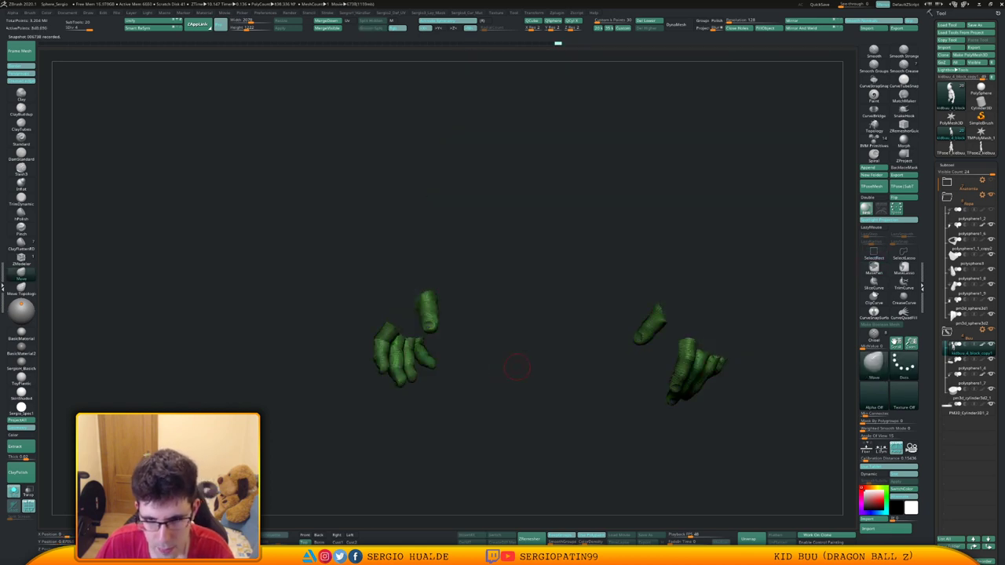
Mask the thumbs symmetrically, assign them their own polygroup, and clear the mask.
{"action": "mouse_move", "coordinate": [626, 285]}
{"action": "left_mouse_down", "text": "ctrl"}
{"action": "mouse_move", "coordinate": [644, 356]}
{"action": "mouse_move", "coordinate": [669, 352]}
{"action": "left_mouse_up", "text": "ctrl"}
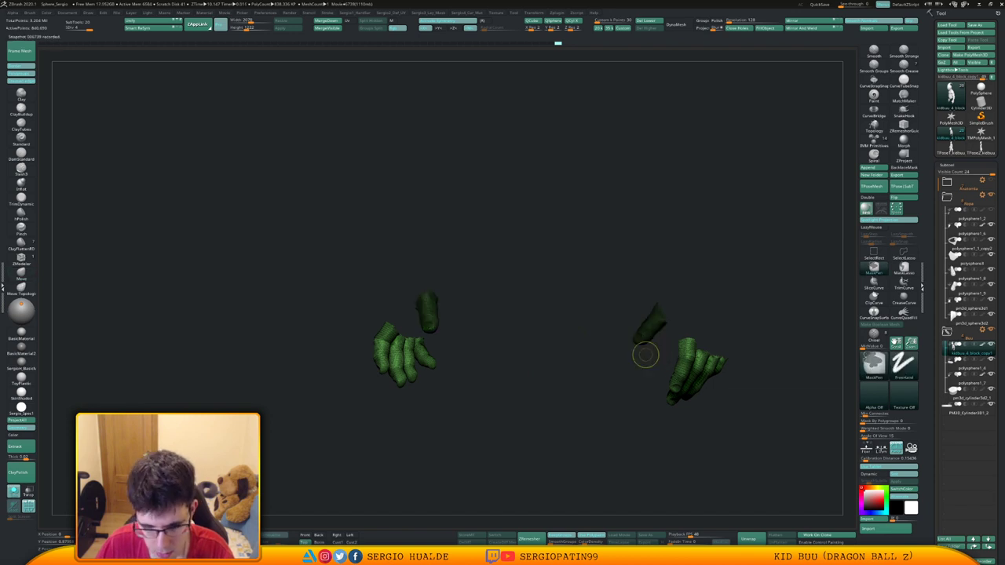
{"action": "key", "text": "ctrl+w"}
{"action": "left_click_drag", "start_coordinate": [597, 369], "coordinate": [591, 401], "text": "alt"}
{"action": "right_click_drag", "start_coordinate": [597, 377], "coordinate": [640, 366]}
{"action": "left_click_drag", "start_coordinate": [714, 253], "coordinate": [729, 269], "text": "ctrl"}
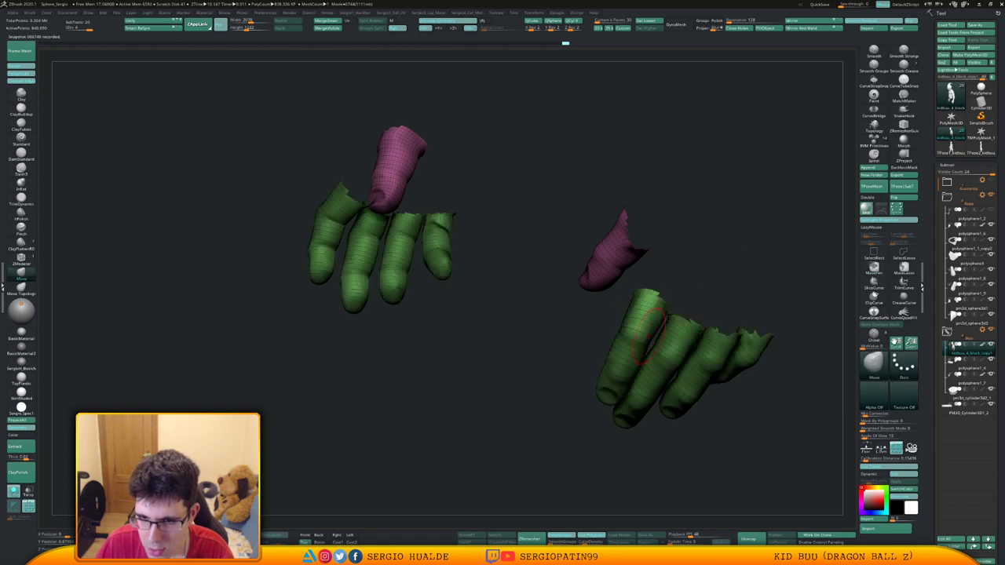
Mask the index and middle fingers in turn using topology masking and give each matching pair its own polygroup.
{"action": "key", "text": "w"}
{"action": "left_click_drag", "start_coordinate": [638, 338], "coordinate": [626, 363], "text": "ctrl"}
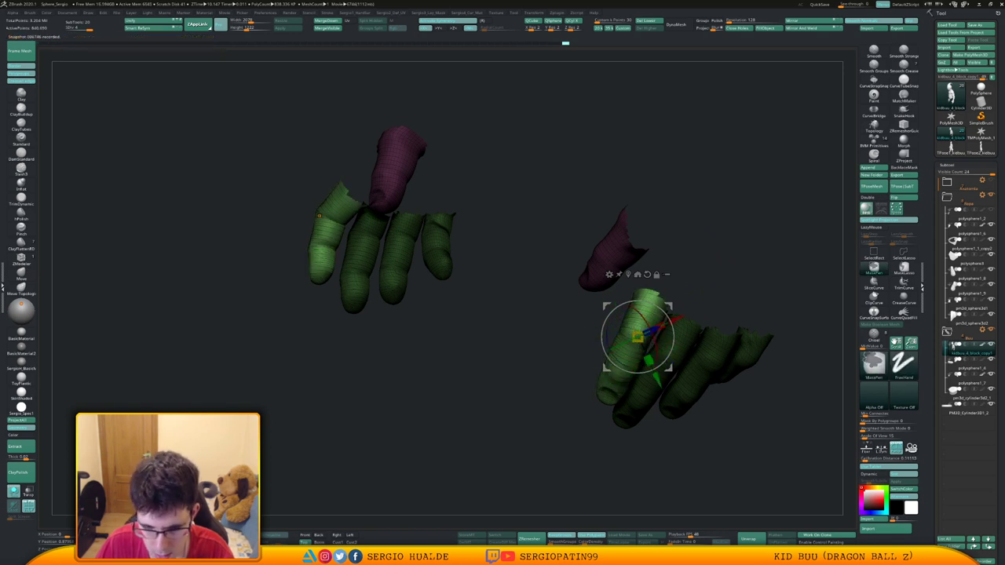
{"action": "left_click", "coordinate": [638, 442], "text": "ctrl"}
{"action": "left_click", "coordinate": [637, 442], "text": "ctrl"}
{"action": "left_click_drag", "start_coordinate": [638, 442], "coordinate": [663, 423]}
{"action": "mouse_move", "coordinate": [633, 348]}
{"action": "left_mouse_down", "text": "ctrl"}
{"action": "mouse_move", "coordinate": [639, 368]}
{"action": "mouse_move", "coordinate": [680, 363]}
{"action": "mouse_move", "coordinate": [677, 346]}
{"action": "mouse_move", "coordinate": [681, 360]}
{"action": "left_mouse_up", "text": "ctrl"}
{"action": "left_click", "coordinate": [640, 442], "text": "ctrl"}
{"action": "key", "text": "ctrl+w"}
{"action": "left_click", "coordinate": [640, 441], "text": "ctrl"}
{"action": "key", "text": "ctrl+i"}
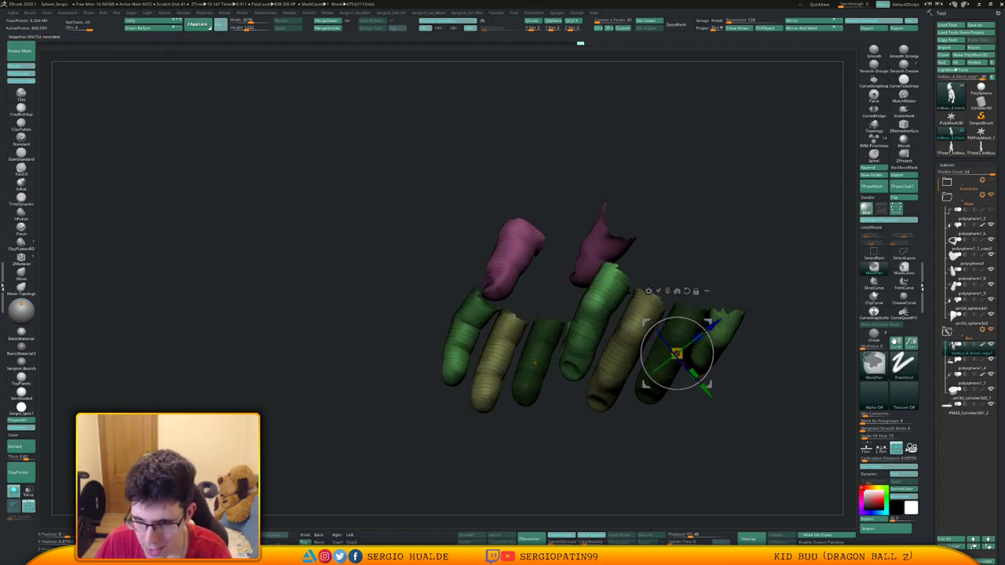
Give the ring fingers a separate polygroup from the little fingers and show the whole body again.
{"action": "key", "text": "ctrl+w"}
{"action": "key", "text": "ctrl+i"}
{"action": "mouse_move", "coordinate": [716, 407]}
{"action": "left_mouse_down", "text": "alt"}
{"action": "mouse_move", "coordinate": [657, 411]}
{"action": "mouse_move", "coordinate": [681, 416]}
{"action": "left_mouse_up", "text": "alt"}
{"action": "key", "text": "q"}
{"action": "left_click", "coordinate": [650, 348], "text": "ctrl+shift"}
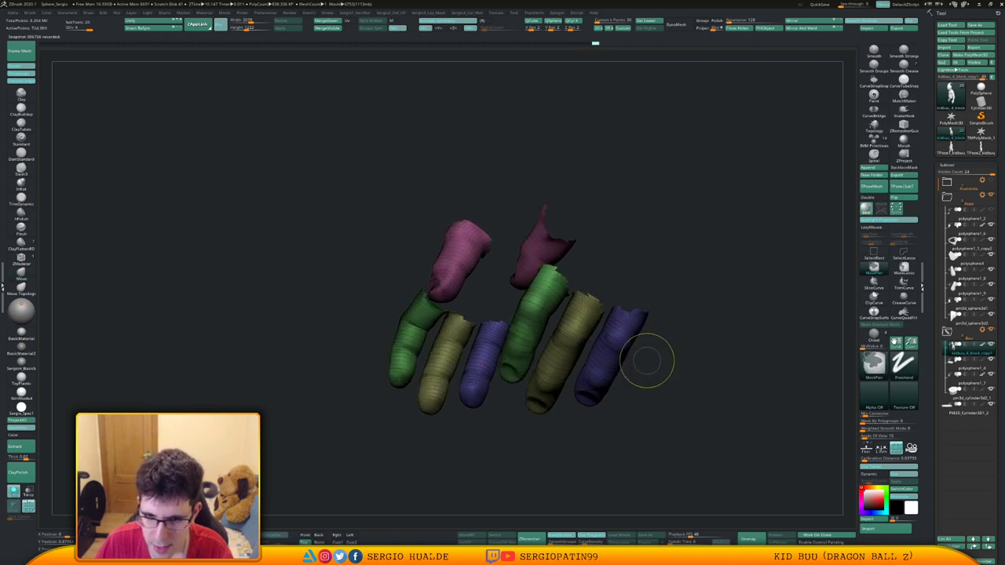
{"action": "key", "text": "ctrl+z"}
{"action": "right_click_drag", "start_coordinate": [630, 388], "coordinate": [627, 346], "text": "ctrl"}
{"action": "left_click", "coordinate": [625, 408], "text": "ctrl+shift"}
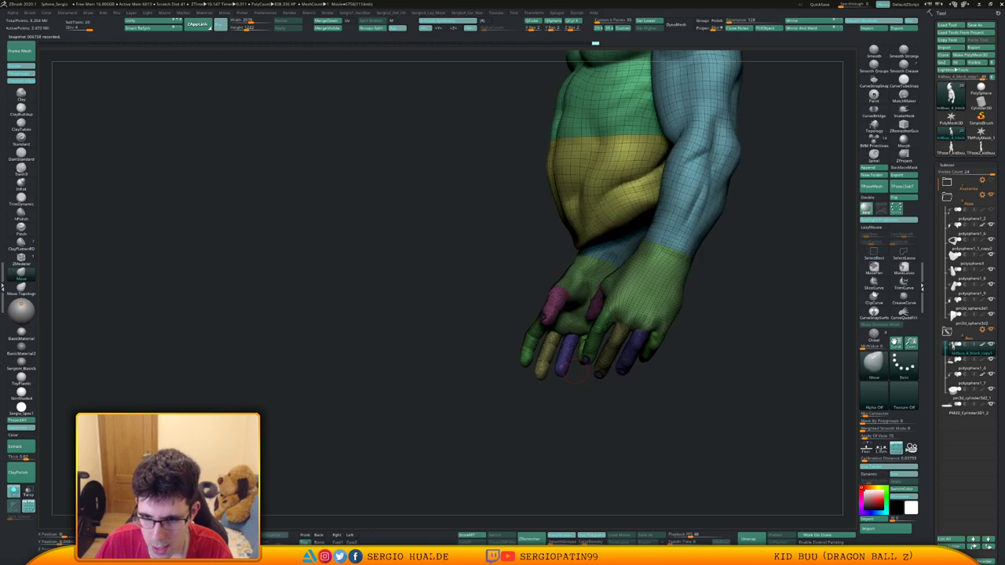
Turn off the polygroup wireframe and mask the whole body except the nails' polygroup.
{"action": "right_click_drag", "start_coordinate": [581, 404], "coordinate": [628, 412]}
{"action": "key", "text": "shift+f"}
{"action": "key", "text": "w"}
{"action": "left_click", "coordinate": [620, 360], "text": "ctrl"}
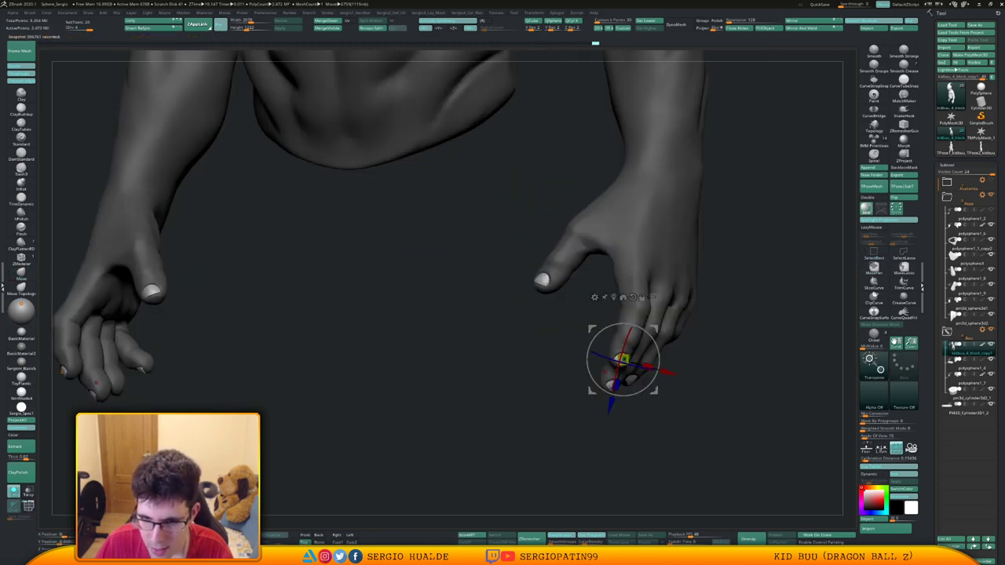
{"action": "key", "text": "q"}
Lower the body by three subdivision levels and start pulling the thumbnails outward with the Move brush.
{"action": "mouse_move", "coordinate": [539, 248]}
{"action": "right_mouse_down", "text": "alt"}
{"action": "mouse_move", "coordinate": [564, 341]}
{"action": "mouse_move", "coordinate": [545, 377]}
{"action": "mouse_move", "coordinate": [595, 395]}
{"action": "right_mouse_up", "text": "alt"}
{"action": "key", "text": "shift+d"}
{"action": "key", "text": "shift+d"}
{"action": "key", "text": "shift+d"}
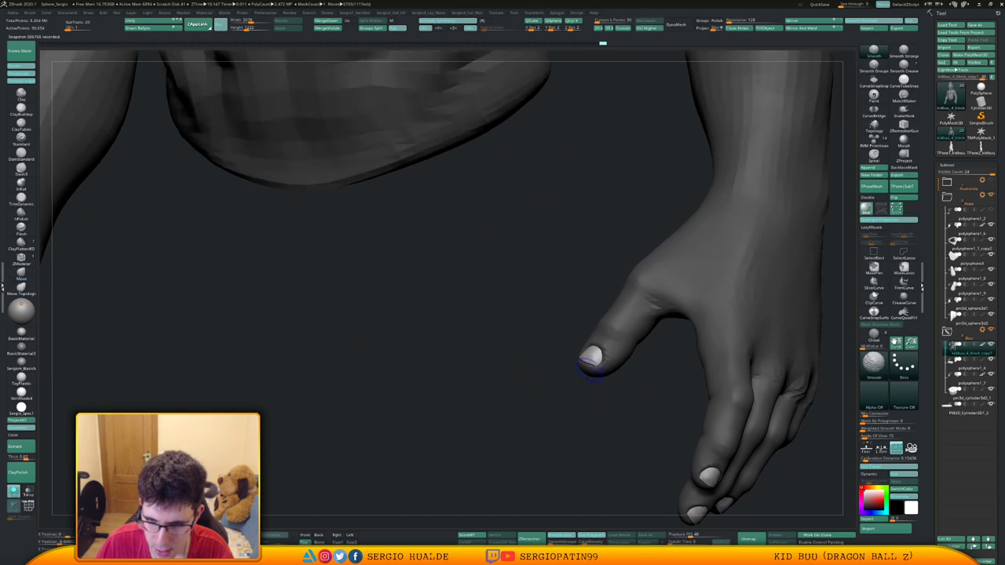
{"action": "scroll", "coordinate": [590, 360], "scroll_direction": "down", "scroll_amount": 2}
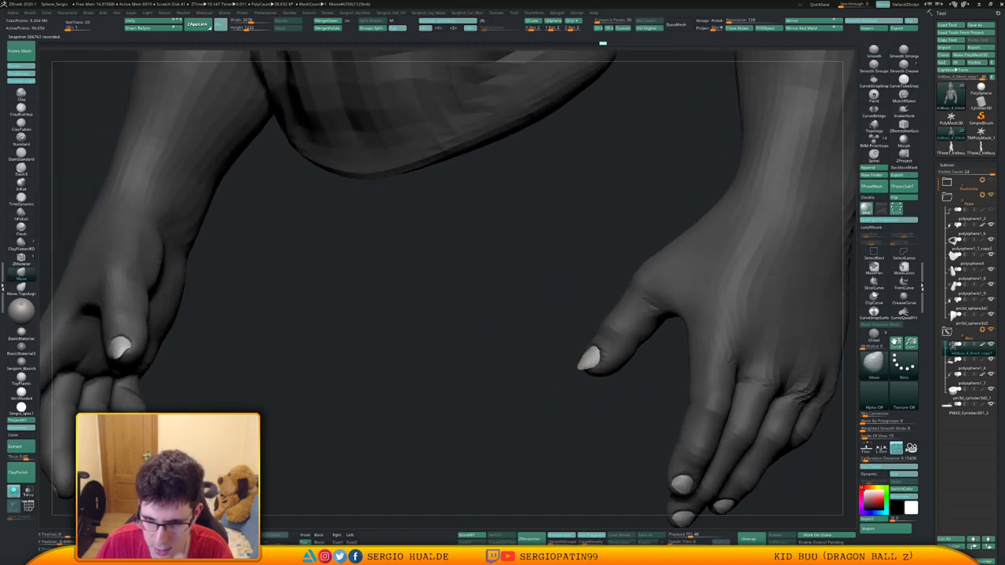
{"action": "scroll", "coordinate": [589, 359], "scroll_direction": "up", "scroll_amount": 2}
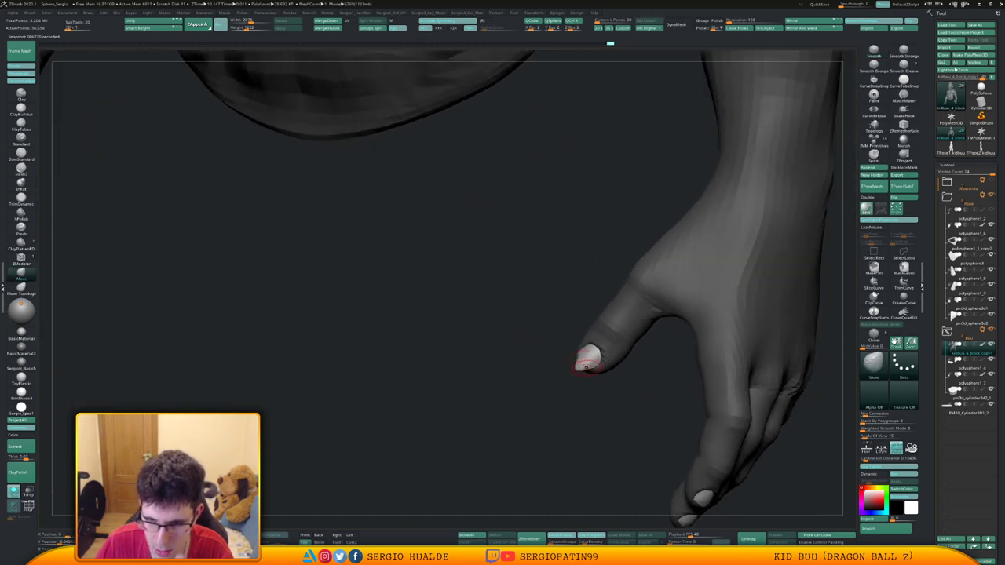
Shape the thumbnails into pointed claws with the Move brush and smooth their surface.
{"action": "right_click_drag", "start_coordinate": [586, 368], "coordinate": [584, 375]}
{"action": "left_click_drag", "start_coordinate": [577, 355], "coordinate": [576, 347], "text": "shift"}
{"action": "right_click_drag", "start_coordinate": [576, 347], "coordinate": [596, 371]}
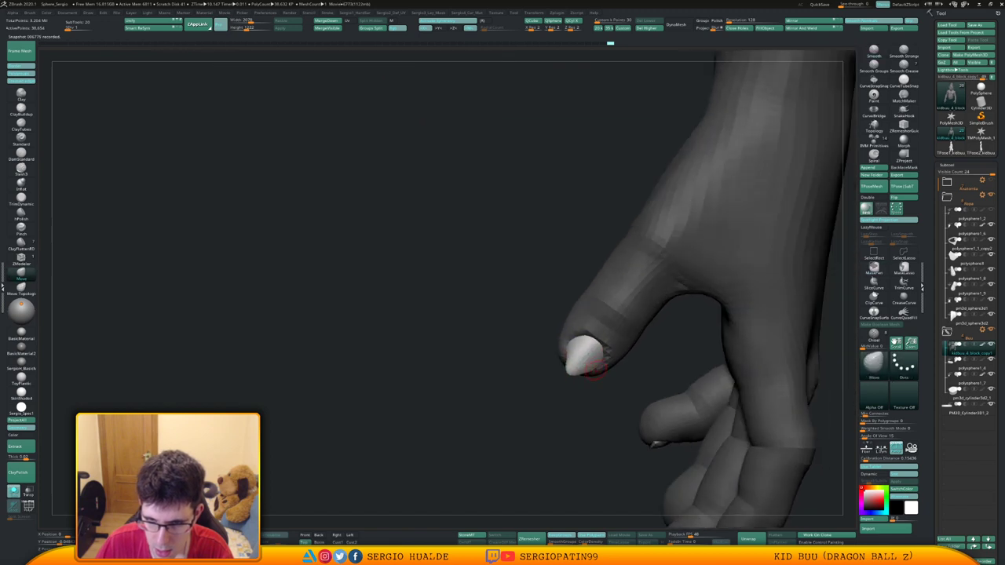
{"action": "left_click_drag", "start_coordinate": [596, 371], "coordinate": [599, 370], "text": "shift"}
{"action": "mouse_move", "coordinate": [599, 370]}
{"action": "right_mouse_down"}
{"action": "mouse_move", "coordinate": [584, 361]}
{"action": "mouse_move", "coordinate": [600, 350]}
{"action": "mouse_move", "coordinate": [579, 359]}
{"action": "mouse_move", "coordinate": [601, 353]}
{"action": "mouse_move", "coordinate": [616, 368]}
{"action": "right_mouse_up"}
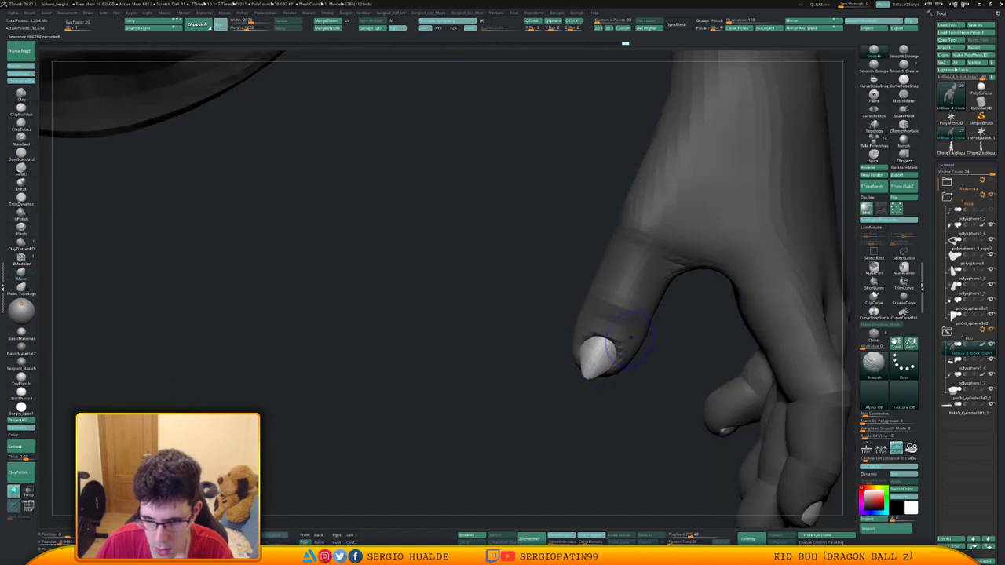
{"action": "left_click_drag", "start_coordinate": [611, 355], "coordinate": [590, 361], "text": "shift"}
{"action": "right_click", "coordinate": [599, 354], "text": "shift"}
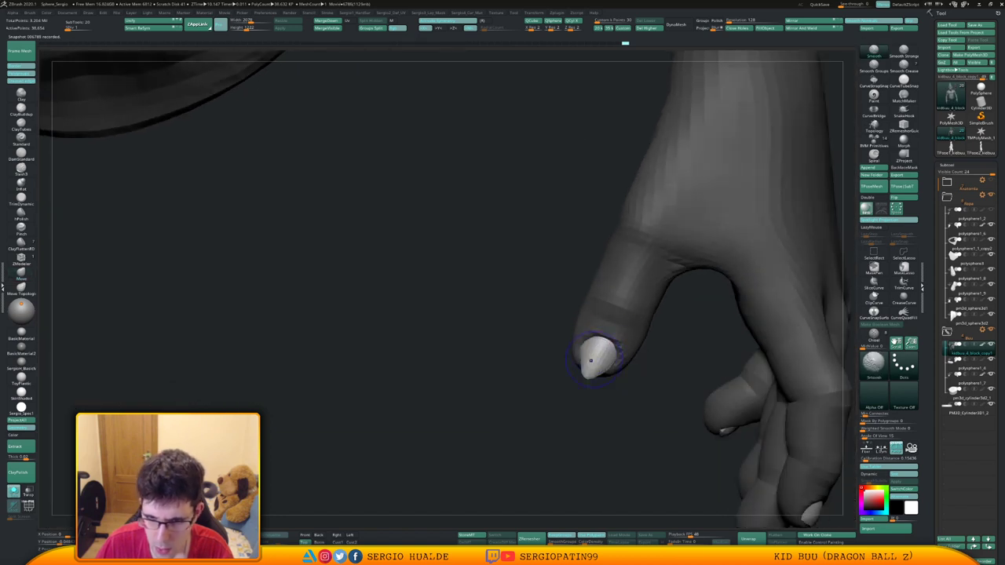
{"action": "mouse_move", "coordinate": [619, 343]}
{"action": "right_mouse_down"}
{"action": "mouse_move", "coordinate": [707, 338]}
{"action": "mouse_move", "coordinate": [595, 365]}
{"action": "right_mouse_up"}
{"action": "left_click_drag", "start_coordinate": [594, 365], "coordinate": [595, 377]}
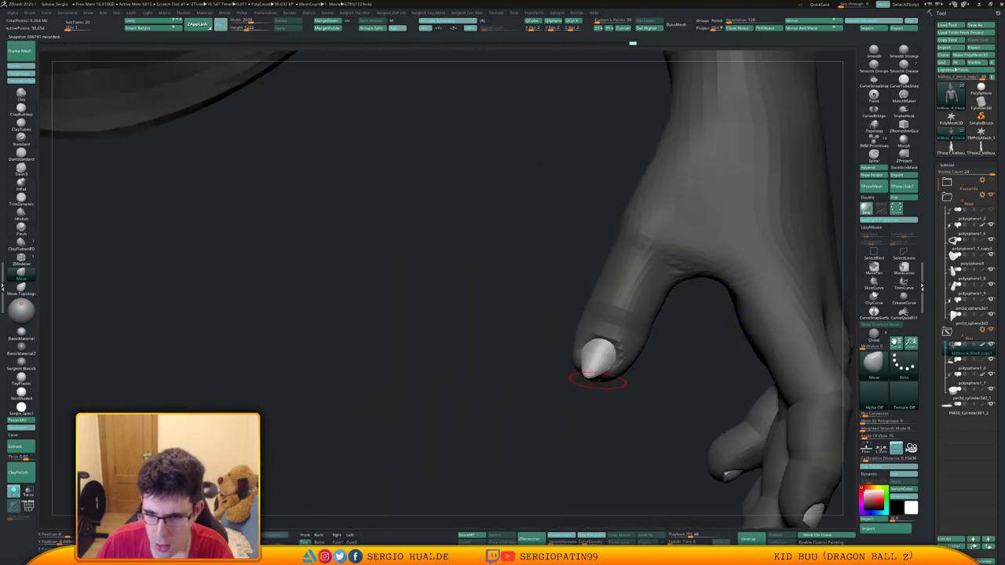
Adjust the Move brush size and refine the thumbnail claws' tip and profile from several angles.
{"action": "right_click_drag", "start_coordinate": [594, 377], "coordinate": [598, 370], "text": "ctrl"}
{"action": "key", "text": "s"}
{"action": "left_click_drag", "start_coordinate": [594, 382], "coordinate": [594, 376]}
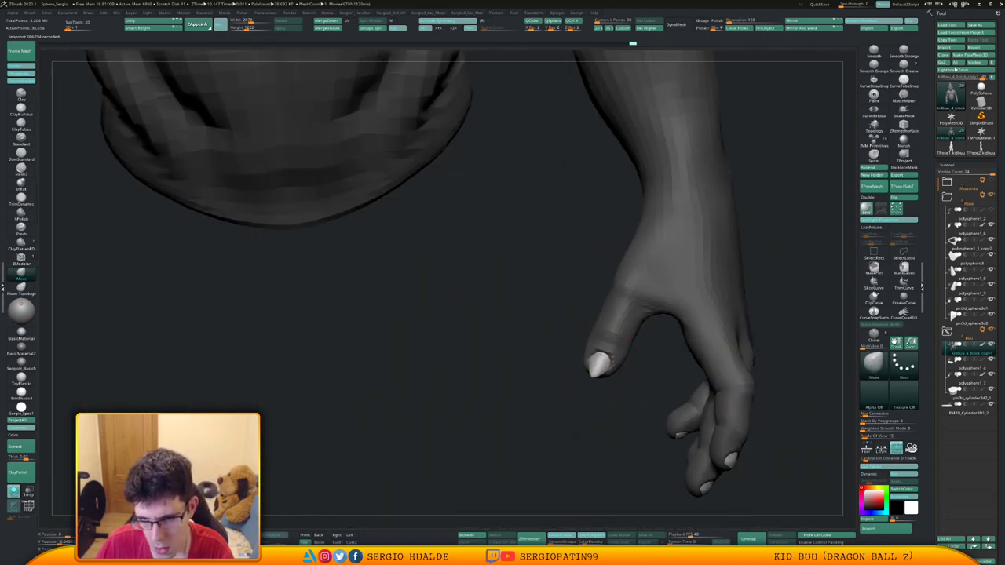
{"action": "key", "text": "s"}
{"action": "right_click_drag", "start_coordinate": [595, 376], "coordinate": [621, 369]}
{"action": "mouse_move", "coordinate": [621, 369]}
{"action": "right_mouse_down", "text": "ctrl"}
{"action": "mouse_move", "coordinate": [612, 375]}
{"action": "mouse_move", "coordinate": [607, 359]}
{"action": "right_mouse_up", "text": "ctrl"}
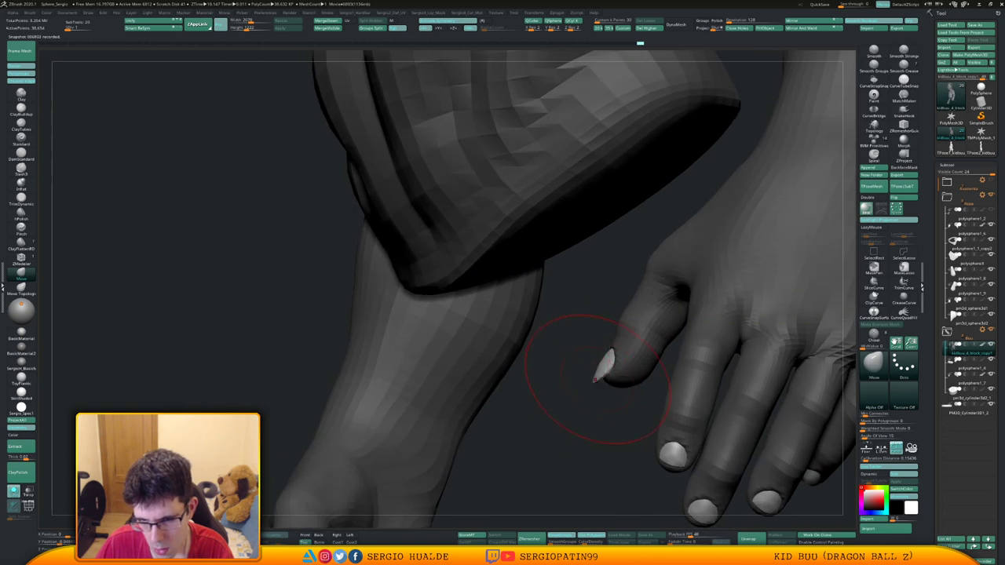
{"action": "right_click_drag", "start_coordinate": [554, 375], "coordinate": [610, 380]}
{"action": "key", "text": "s"}
{"action": "left_click", "coordinate": [598, 380]}
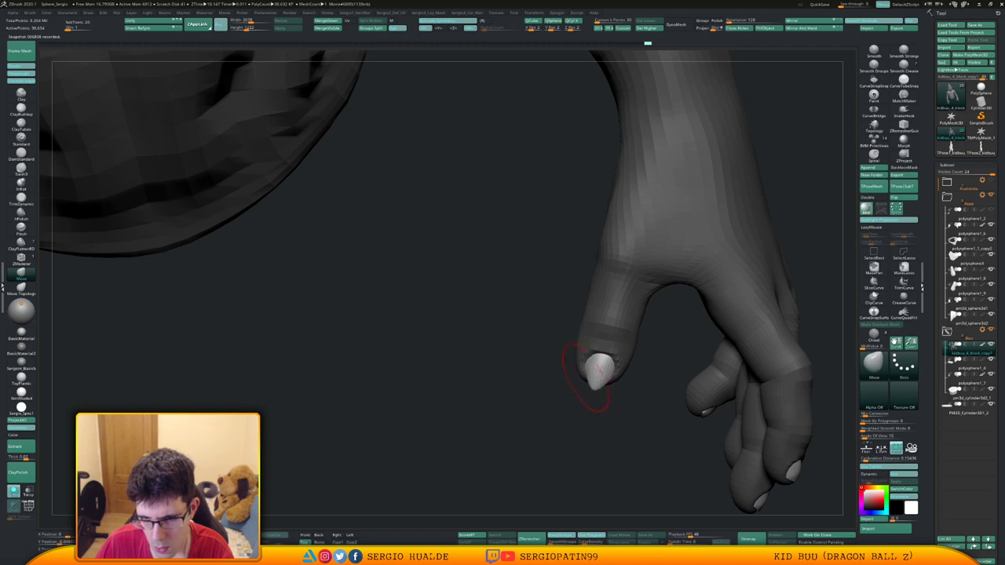
{"action": "left_click_drag", "start_coordinate": [598, 385], "coordinate": [594, 388]}
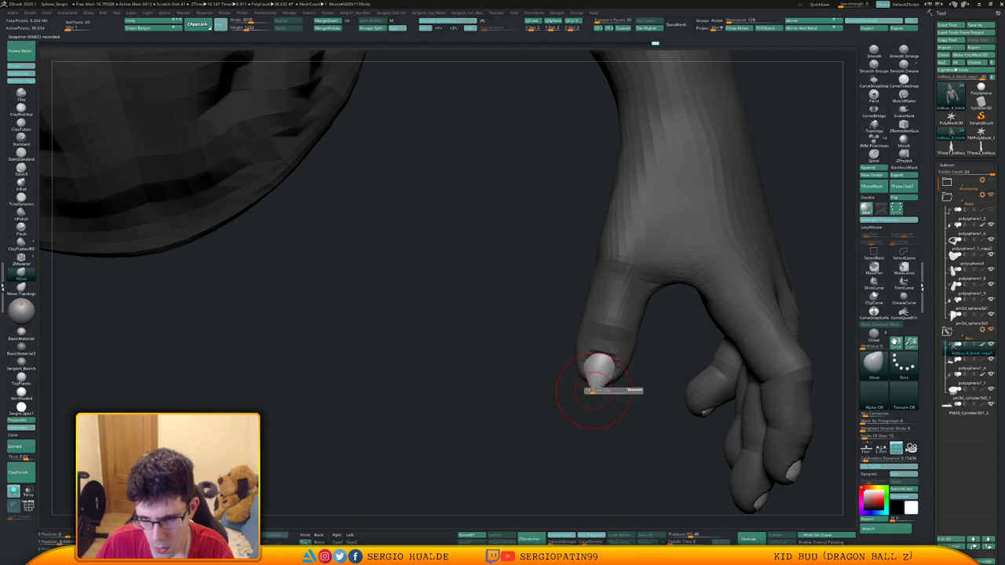
{"action": "mouse_move", "coordinate": [599, 371]}
{"action": "right_mouse_down", "text": "ctrl"}
{"action": "mouse_move", "coordinate": [578, 330]}
{"action": "mouse_move", "coordinate": [601, 289]}
{"action": "right_mouse_up", "text": "ctrl"}
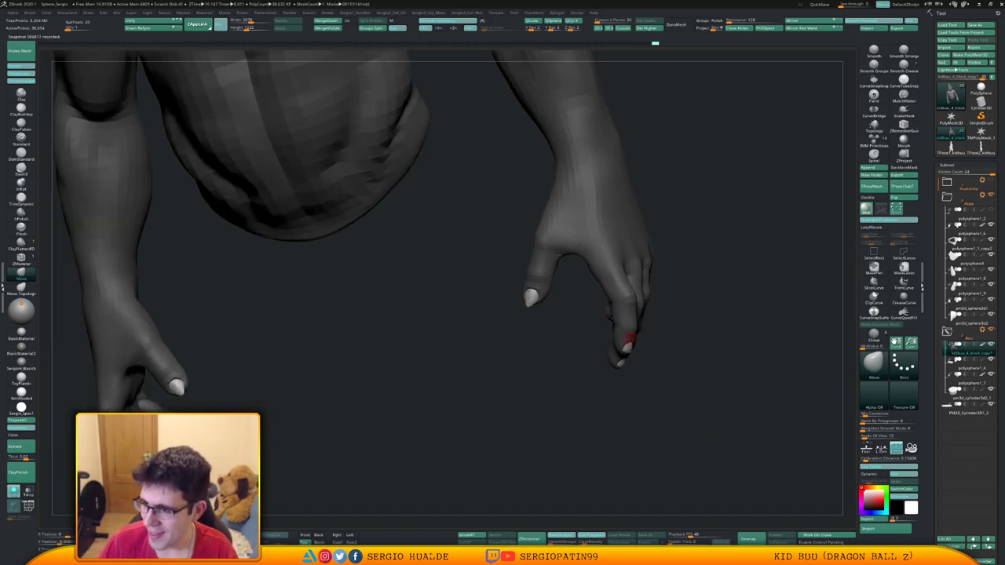
Adjust the Move brush size and pull the index fingernails outward past the fingertips.
{"action": "right_click_drag", "start_coordinate": [646, 352], "coordinate": [617, 340], "text": "alt"}
{"action": "right_click_drag", "start_coordinate": [613, 386], "coordinate": [591, 385]}
{"action": "mouse_move", "coordinate": [562, 350]}
{"action": "right_mouse_down"}
{"action": "mouse_move", "coordinate": [587, 345]}
{"action": "mouse_move", "coordinate": [555, 330]}
{"action": "mouse_move", "coordinate": [560, 340]}
{"action": "right_mouse_up"}
{"action": "left_click_drag", "start_coordinate": [567, 345], "coordinate": [566, 337]}
{"action": "key", "text": "s"}
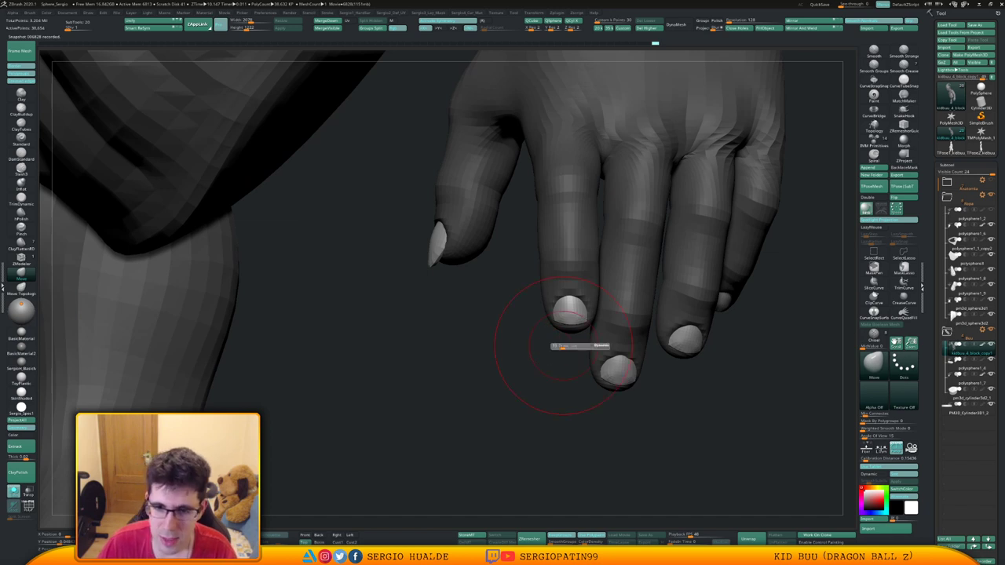
{"action": "left_click_drag", "start_coordinate": [563, 345], "coordinate": [567, 342]}
{"action": "key", "text": "s"}
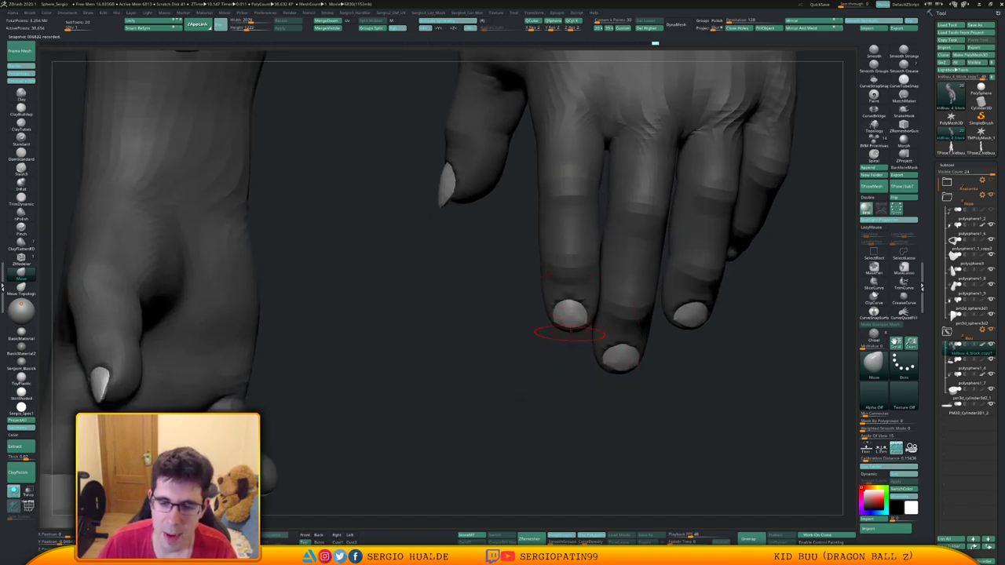
{"action": "right_click_drag", "start_coordinate": [571, 324], "coordinate": [572, 328]}
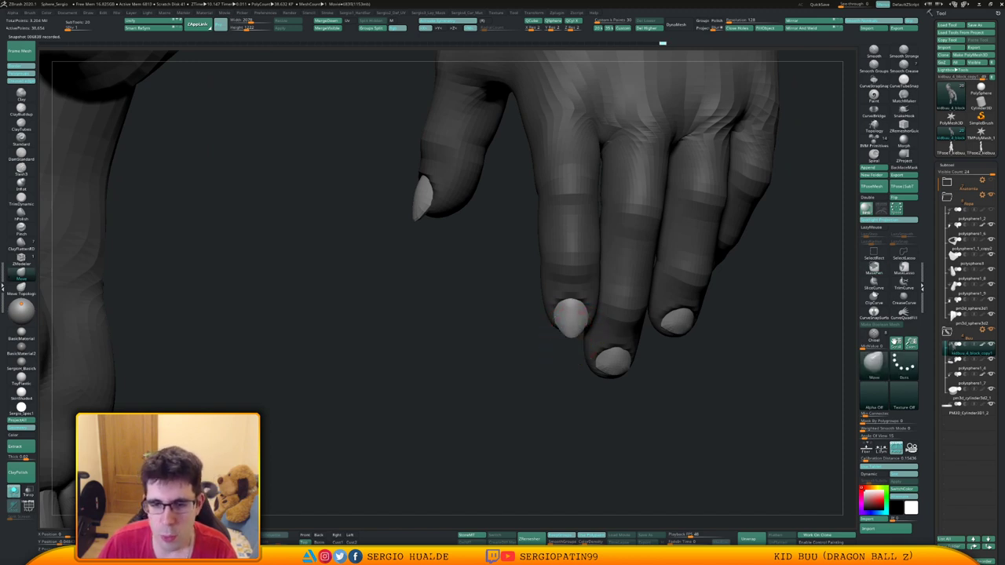
{"action": "right_click_drag", "start_coordinate": [568, 332], "coordinate": [494, 333]}
{"action": "left_click", "coordinate": [580, 336]}
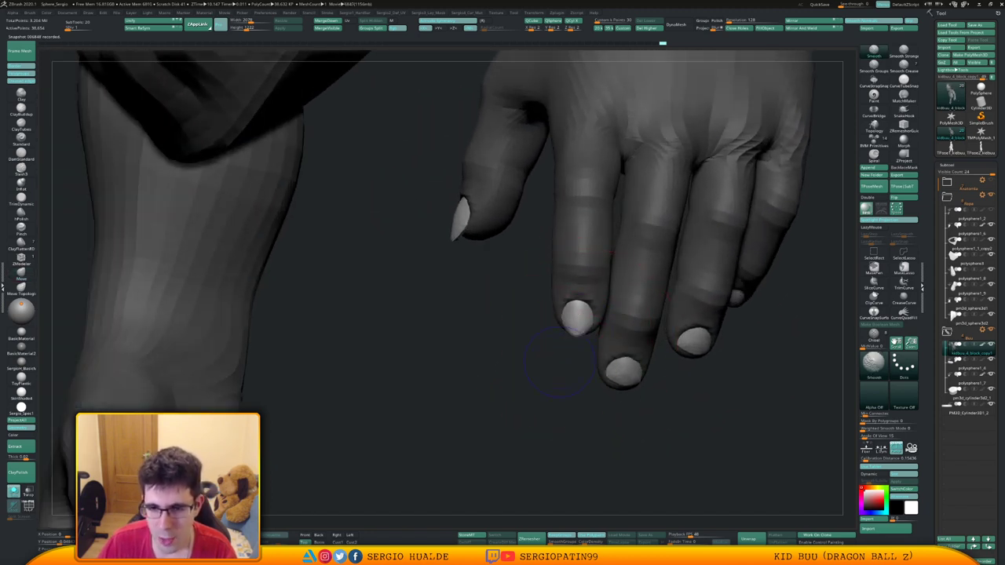
Smooth the index fingernails and pull their tips into points, working from the front and side.
{"action": "mouse_move", "coordinate": [559, 362]}
{"action": "right_mouse_down"}
{"action": "mouse_move", "coordinate": [660, 346]}
{"action": "mouse_move", "coordinate": [594, 368]}
{"action": "right_mouse_up"}
{"action": "left_click_drag", "start_coordinate": [594, 368], "coordinate": [596, 370]}
{"action": "mouse_move", "coordinate": [597, 370]}
{"action": "right_mouse_down"}
{"action": "mouse_move", "coordinate": [502, 350]}
{"action": "mouse_move", "coordinate": [589, 332]}
{"action": "mouse_move", "coordinate": [603, 339]}
{"action": "right_mouse_up"}
{"action": "key", "text": "s"}
{"action": "left_click", "coordinate": [601, 333]}
{"action": "key", "text": "s"}
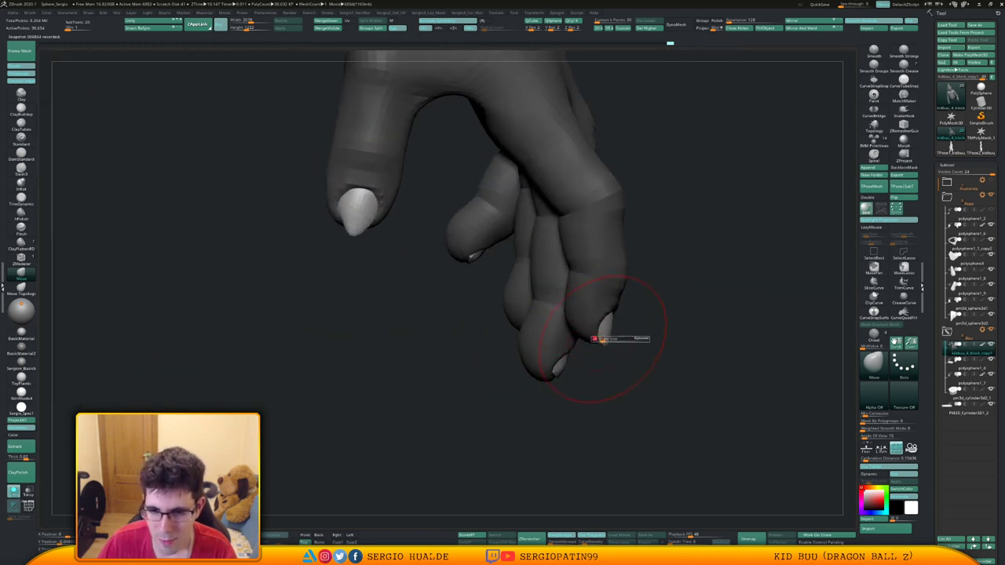
{"action": "left_click", "coordinate": [611, 340]}
{"action": "left_click_drag", "start_coordinate": [609, 341], "coordinate": [615, 344]}
{"action": "right_click_drag", "start_coordinate": [620, 345], "coordinate": [556, 353]}
Switch to the Move Topological brush, adjust its size and pull the middle fingernails outward into a point.
{"action": "key", "text": "b"}
{"action": "key", "text": "m"}
{"action": "key", "text": "t"}
{"action": "mouse_move", "coordinate": [648, 355]}
{"action": "right_mouse_down"}
{"action": "mouse_move", "coordinate": [644, 343]}
{"action": "mouse_move", "coordinate": [638, 366]}
{"action": "right_mouse_up"}
{"action": "key", "text": "s"}
{"action": "left_click", "coordinate": [633, 370]}
{"action": "key", "text": "s"}
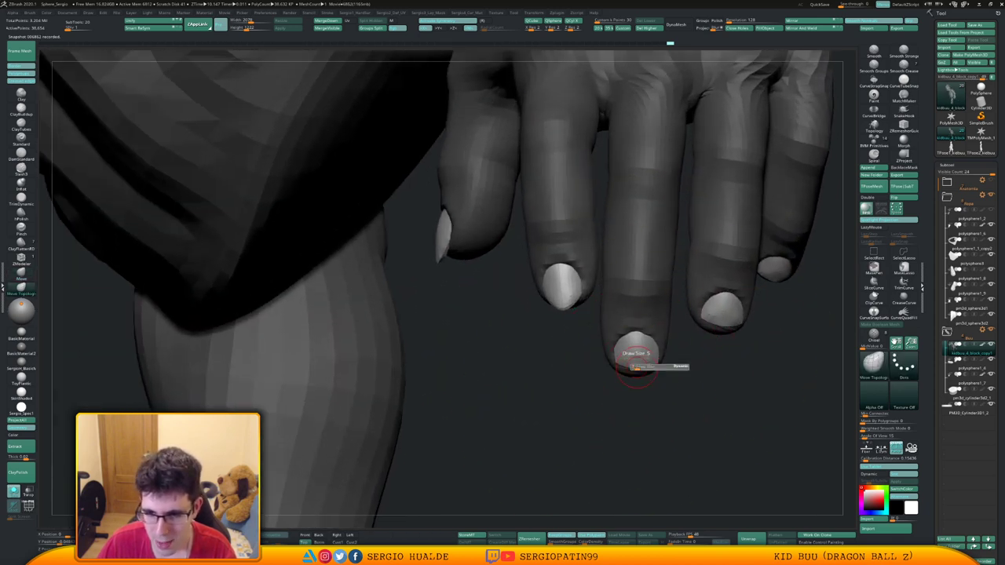
{"action": "left_click", "coordinate": [637, 368]}
{"action": "left_click_drag", "start_coordinate": [635, 368], "coordinate": [633, 382]}
Refine the middle fingernail claws' tip and profile from the side with the Move Topological brush.
{"action": "right_click_drag", "start_coordinate": [634, 383], "coordinate": [651, 382]}
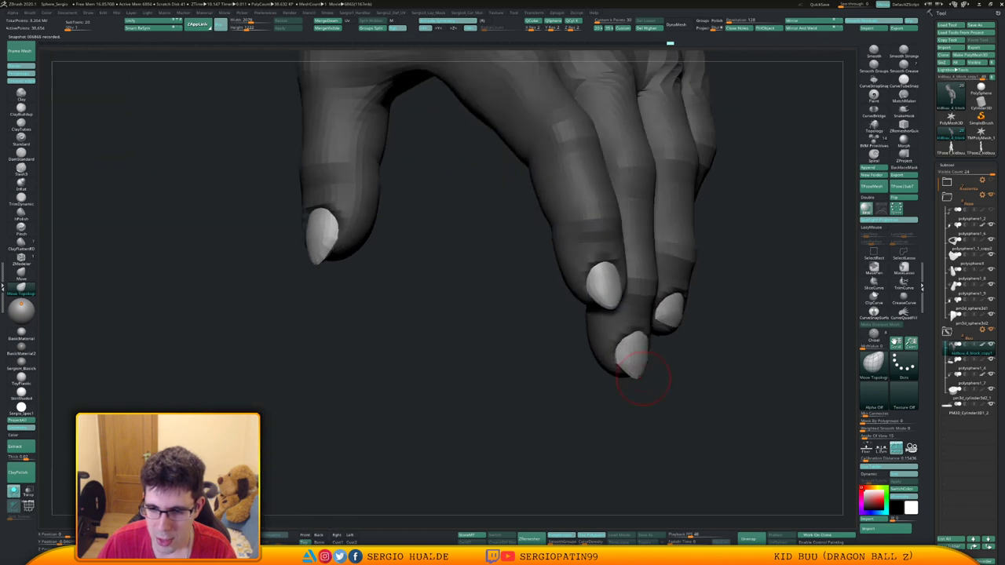
{"action": "left_click_drag", "start_coordinate": [632, 374], "coordinate": [637, 382]}
{"action": "mouse_move", "coordinate": [637, 382]}
{"action": "right_mouse_down"}
{"action": "mouse_move", "coordinate": [660, 380]}
{"action": "mouse_move", "coordinate": [662, 368]}
{"action": "right_mouse_up"}
{"action": "key", "text": "s"}
{"action": "left_click", "coordinate": [635, 369]}
{"action": "left_click_drag", "start_coordinate": [639, 362], "coordinate": [647, 385]}
{"action": "right_click_drag", "start_coordinate": [680, 385], "coordinate": [585, 365]}
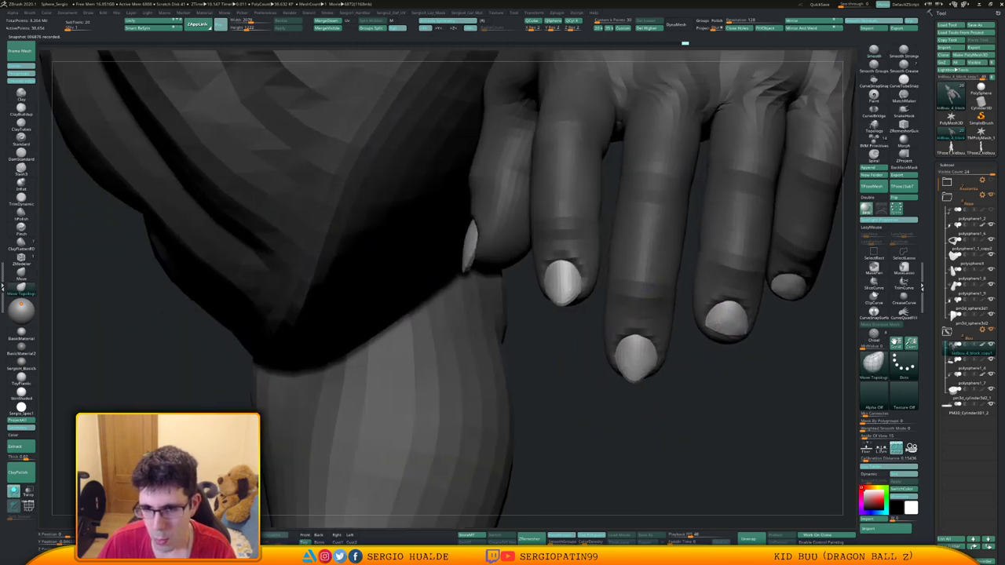
Pull the ring fingernails outward into pointed claws with the Move Topological brush.
{"action": "right_click_drag", "start_coordinate": [675, 337], "coordinate": [585, 375], "text": "alt"}
{"action": "right_click_drag", "start_coordinate": [585, 375], "coordinate": [581, 357], "text": "ctrl"}
{"action": "right_click_drag", "start_coordinate": [652, 377], "coordinate": [640, 359]}
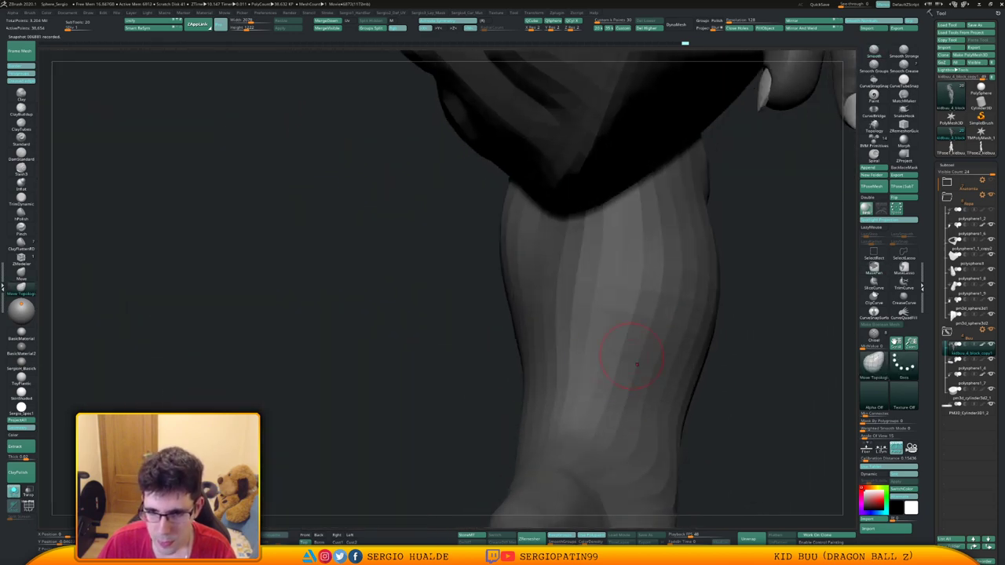
{"action": "right_click_drag", "start_coordinate": [754, 267], "coordinate": [496, 364], "text": "alt"}
{"action": "right_click_drag", "start_coordinate": [646, 314], "coordinate": [620, 301]}
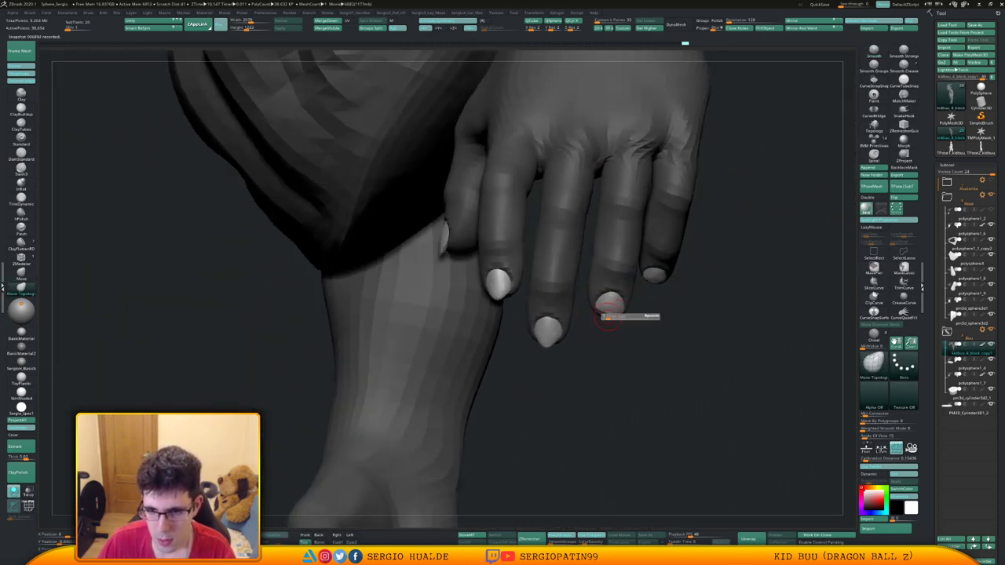
{"action": "left_click_drag", "start_coordinate": [604, 313], "coordinate": [609, 312]}
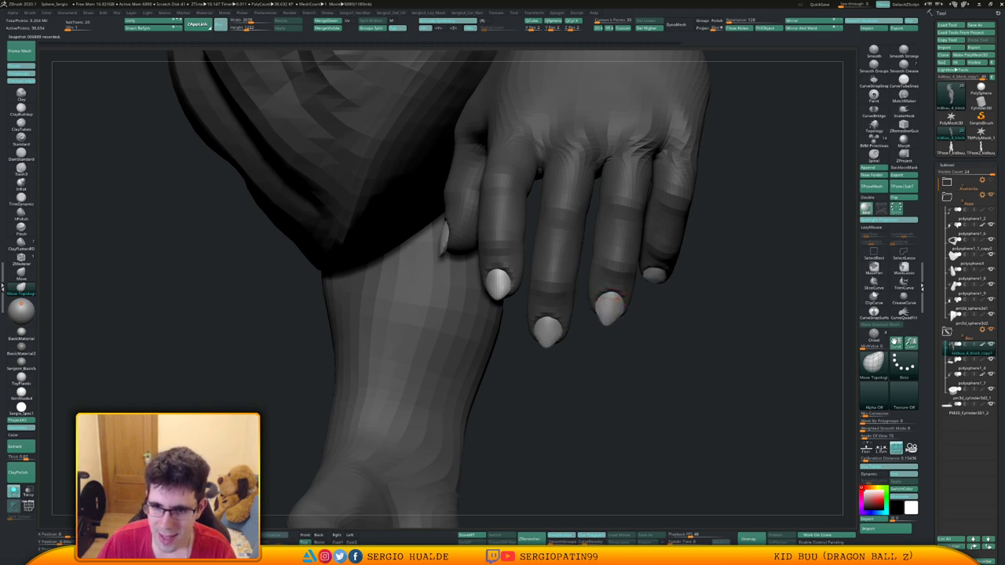
{"action": "right_click_drag", "start_coordinate": [611, 301], "coordinate": [452, 314]}
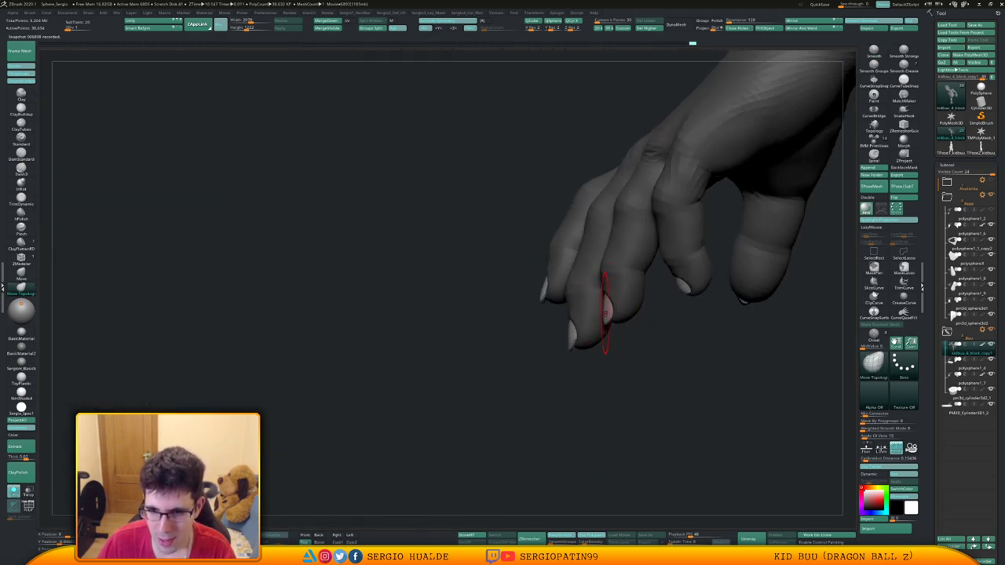
Shape the little fingernails with the Move Topological brush, working from the front and side.
{"action": "right_click_drag", "start_coordinate": [610, 313], "coordinate": [578, 338]}
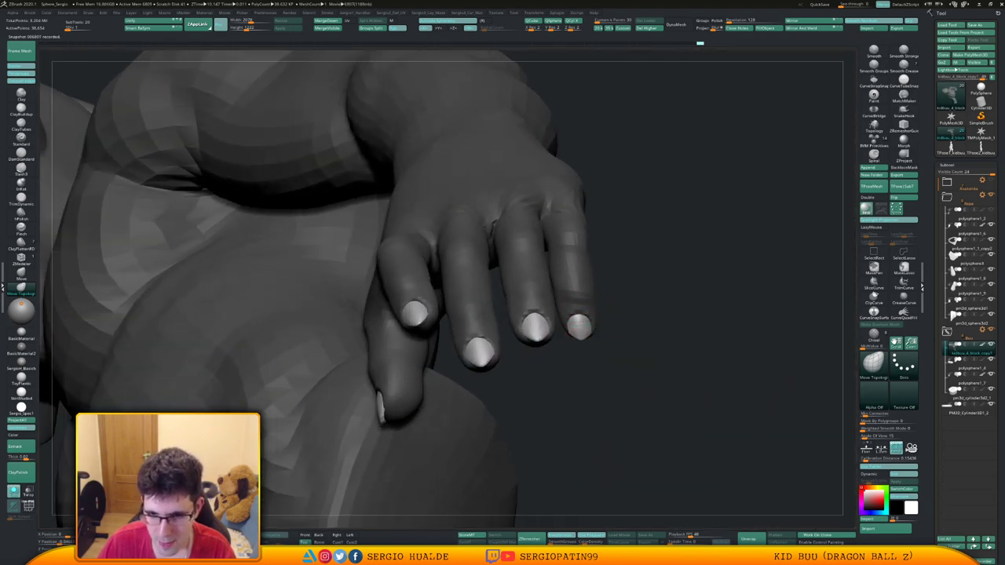
{"action": "right_click_drag", "start_coordinate": [579, 348], "coordinate": [587, 332]}
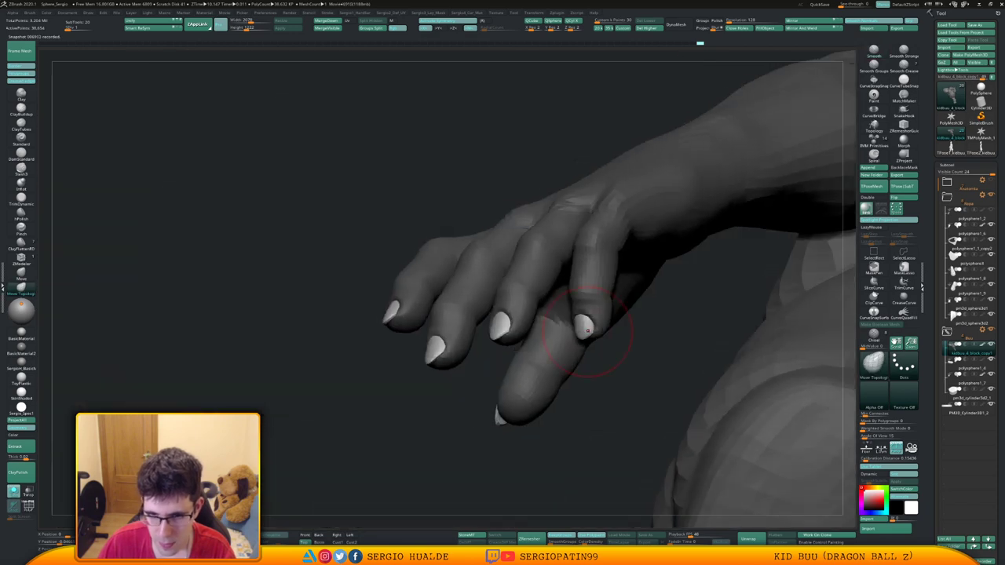
{"action": "left_click_drag", "start_coordinate": [588, 330], "coordinate": [590, 327]}
{"action": "right_click_drag", "start_coordinate": [590, 325], "coordinate": [600, 323]}
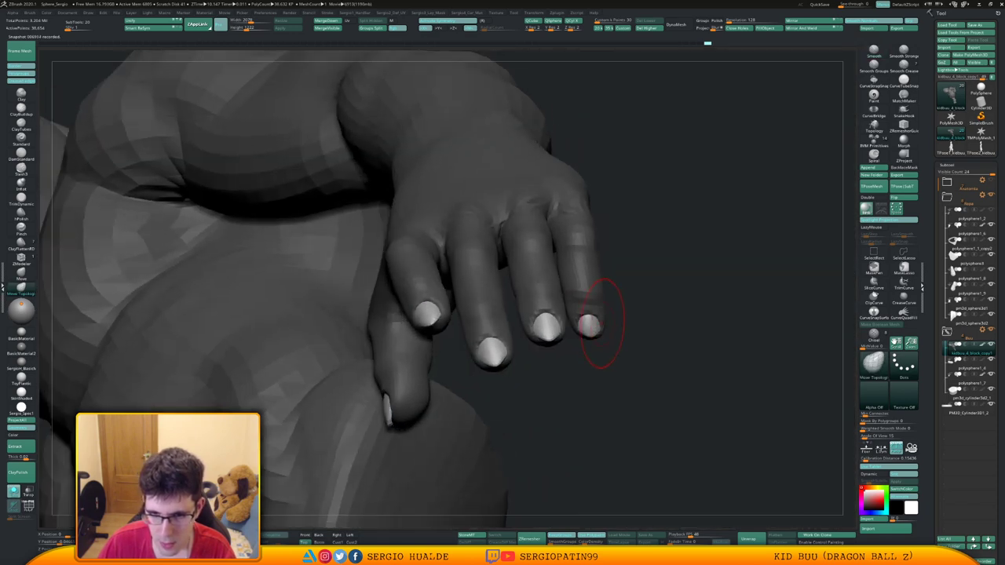
Invert the mask to protect the nails, return to the Move brush and smooth the skin around the little fingernails.
{"action": "left_click", "coordinate": [621, 320], "text": "ctrl"}
{"action": "left_click", "coordinate": [21, 274]}
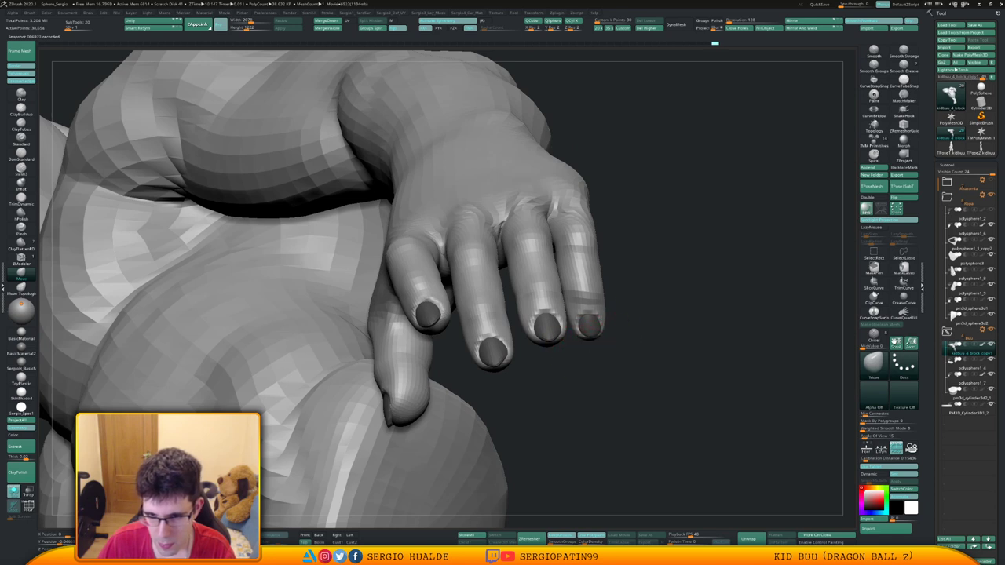
{"action": "left_click_drag", "start_coordinate": [587, 336], "coordinate": [622, 366], "text": "shift"}
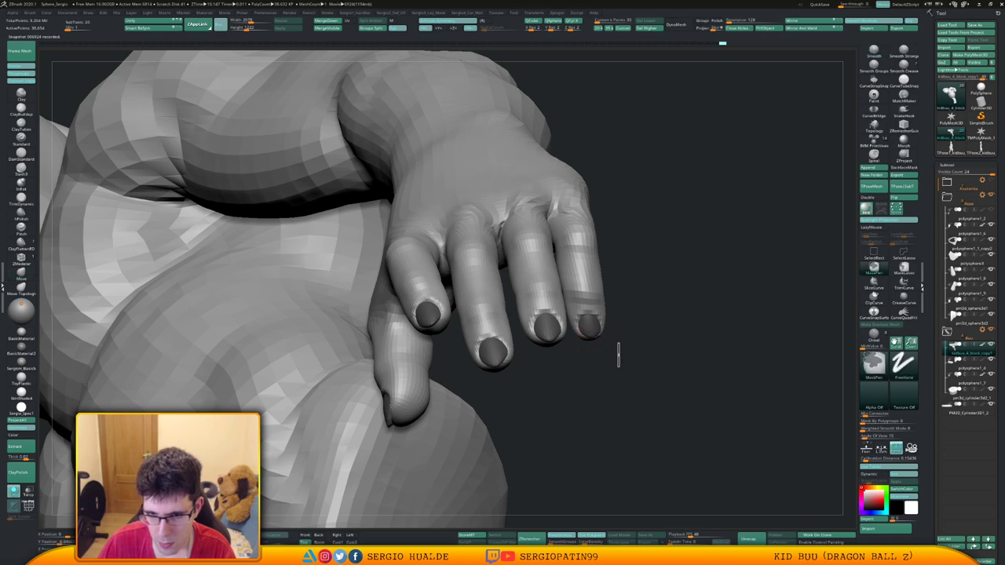
Raise the body by three subdivision levels and invert the mask so only the nails stay editable.
{"action": "mouse_move", "coordinate": [620, 361]}
{"action": "right_mouse_down", "text": "ctrl"}
{"action": "mouse_move", "coordinate": [607, 306]}
{"action": "mouse_move", "coordinate": [638, 374]}
{"action": "mouse_move", "coordinate": [633, 345]}
{"action": "mouse_move", "coordinate": [588, 365]}
{"action": "mouse_move", "coordinate": [567, 338]}
{"action": "right_mouse_up", "text": "ctrl"}
{"action": "key", "text": "d"}
{"action": "key", "text": "d"}
{"action": "key", "text": "d"}
{"action": "mouse_move", "coordinate": [518, 251]}
{"action": "right_mouse_down"}
{"action": "mouse_move", "coordinate": [504, 367]}
{"action": "mouse_move", "coordinate": [519, 364]}
{"action": "mouse_move", "coordinate": [509, 362]}
{"action": "right_mouse_up"}
{"action": "key", "text": "w"}
{"action": "left_click", "coordinate": [505, 361], "text": "ctrl"}
{"action": "key", "text": "q"}
Set a suitable Move brush size and reshape and smooth the thumbnails at the high subdivision level.
{"action": "left_click_drag", "start_coordinate": [507, 363], "coordinate": [503, 359]}
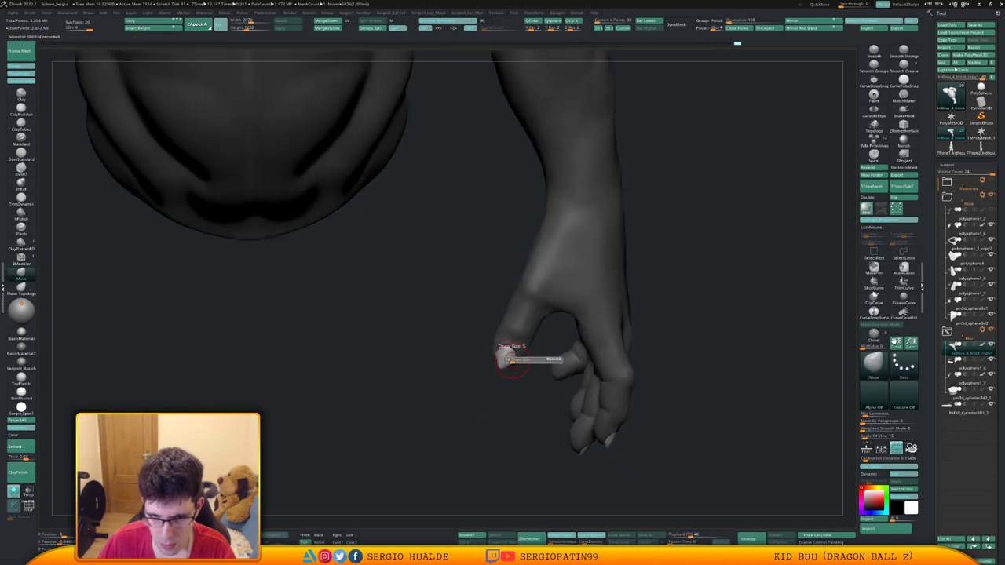
{"action": "right_click_drag", "start_coordinate": [507, 374], "coordinate": [521, 363]}
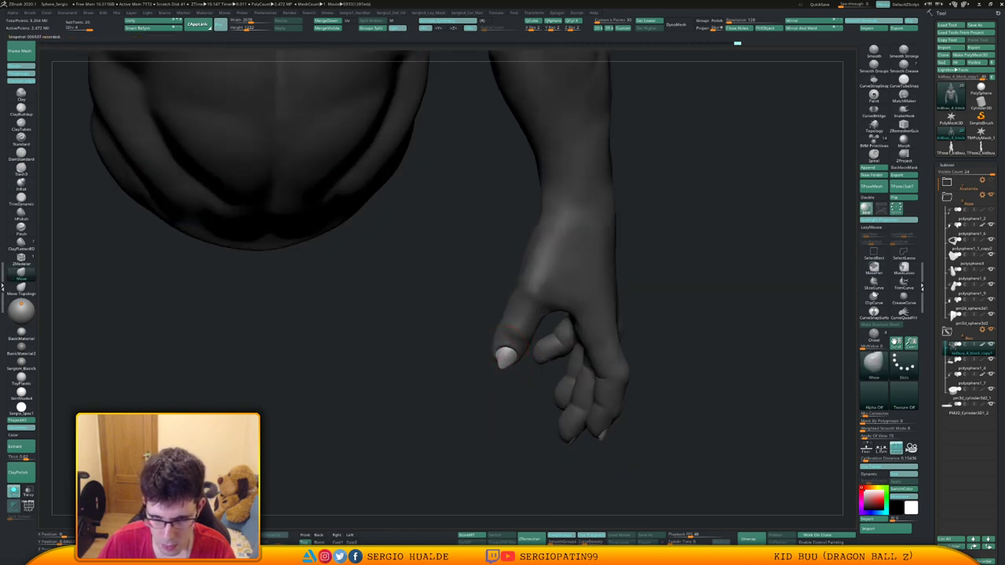
{"action": "left_click_drag", "start_coordinate": [495, 359], "coordinate": [499, 357]}
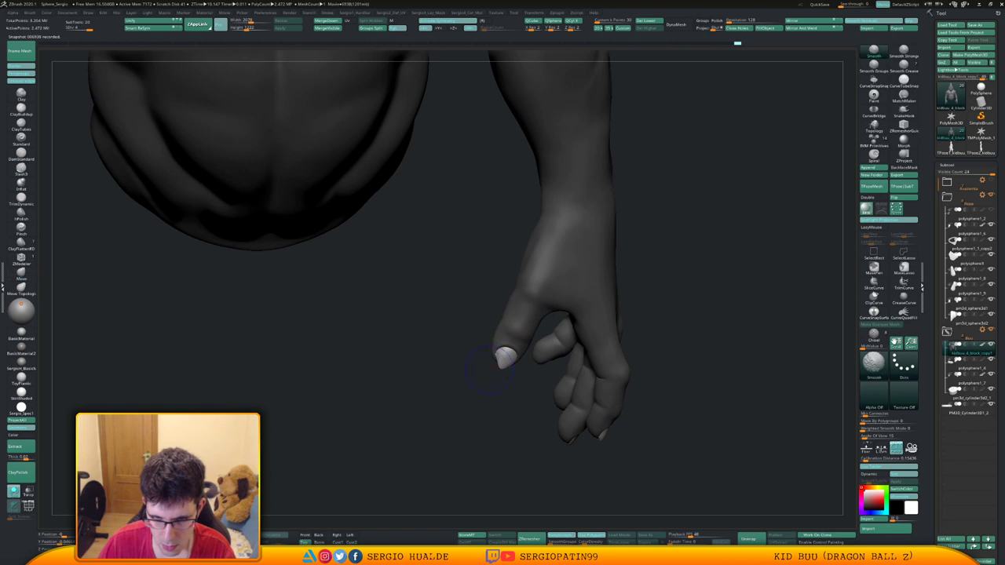
{"action": "mouse_move", "coordinate": [499, 357]}
{"action": "right_mouse_down"}
{"action": "mouse_move", "coordinate": [498, 332]}
{"action": "mouse_move", "coordinate": [503, 383]}
{"action": "right_mouse_up"}
Lower the body by two subdivision levels and refine the thumbnail claws' side edges and tips with the Move brush.
{"action": "key", "text": "s"}
{"action": "mouse_move", "coordinate": [496, 382]}
{"action": "left_mouse_down"}
{"action": "mouse_move", "coordinate": [493, 390]}
{"action": "mouse_move", "coordinate": [485, 373]}
{"action": "mouse_move", "coordinate": [494, 369]}
{"action": "mouse_move", "coordinate": [502, 384]}
{"action": "left_mouse_up"}
{"action": "key", "text": "shift+d"}
{"action": "key", "text": "shift+d"}
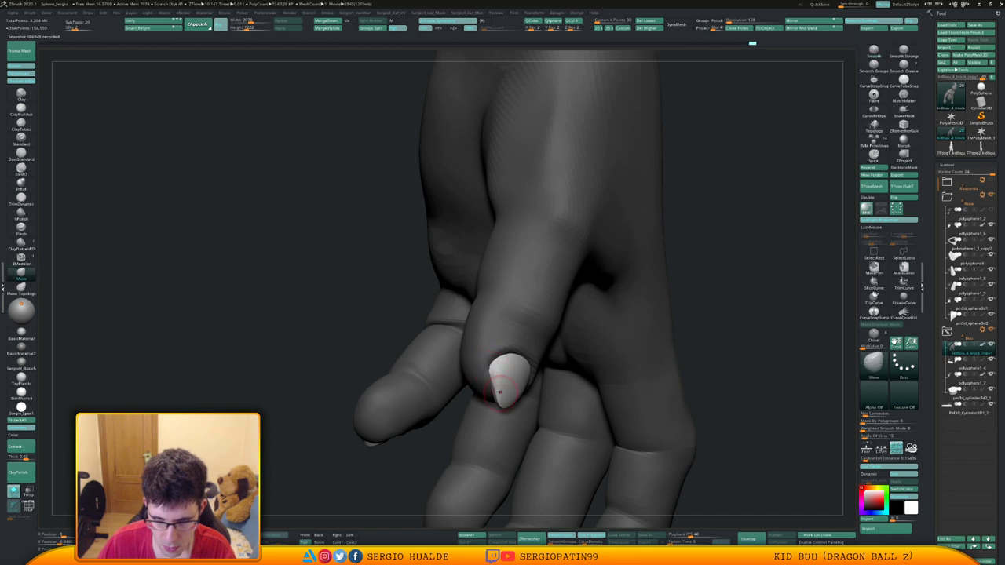
{"action": "right_click_drag", "start_coordinate": [503, 388], "coordinate": [480, 383]}
{"action": "key", "text": "s"}
{"action": "left_click_drag", "start_coordinate": [494, 387], "coordinate": [493, 386]}
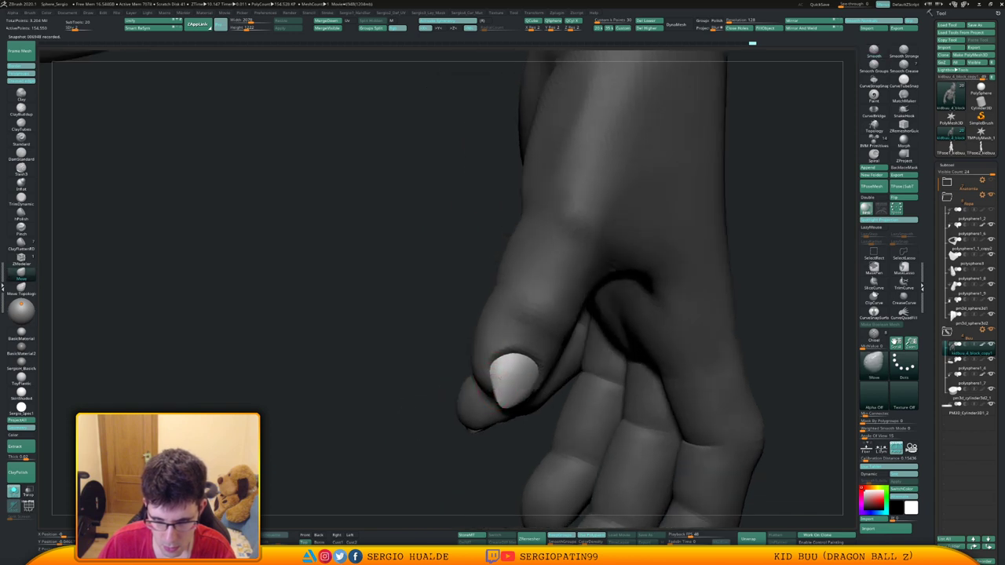
{"action": "right_click_drag", "start_coordinate": [493, 387], "coordinate": [522, 404]}
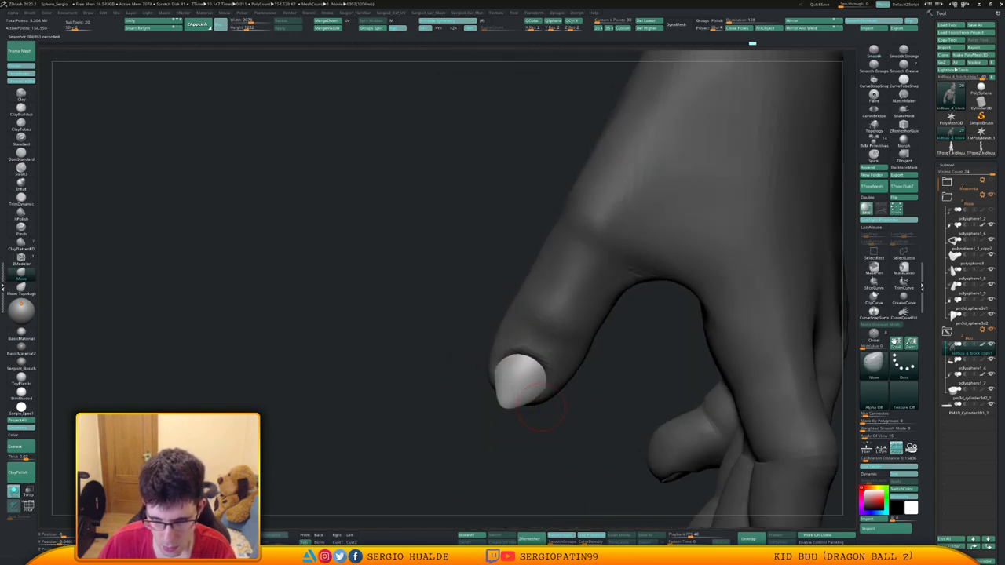
{"action": "left_click_drag", "start_coordinate": [495, 389], "coordinate": [512, 404]}
Smooth the index, middle and ring fingernails and adjust the ring nails' pointed tips with the Move brush.
{"action": "mouse_move", "coordinate": [512, 405]}
{"action": "right_mouse_down", "text": "ctrl"}
{"action": "mouse_move", "coordinate": [546, 403]}
{"action": "mouse_move", "coordinate": [481, 242]}
{"action": "right_mouse_up", "text": "ctrl"}
{"action": "right_click_drag", "start_coordinate": [555, 343], "coordinate": [570, 329]}
{"action": "mouse_move", "coordinate": [569, 328]}
{"action": "left_mouse_down", "text": "shift"}
{"action": "mouse_move", "coordinate": [573, 346]}
{"action": "mouse_move", "coordinate": [552, 350]}
{"action": "mouse_move", "coordinate": [582, 344]}
{"action": "left_mouse_up", "text": "shift"}
{"action": "right_click_drag", "start_coordinate": [624, 430], "coordinate": [580, 340], "text": "alt"}
{"action": "mouse_move", "coordinate": [555, 328]}
{"action": "left_mouse_down", "text": "shift"}
{"action": "mouse_move", "coordinate": [557, 336]}
{"action": "mouse_move", "coordinate": [555, 316]}
{"action": "mouse_move", "coordinate": [585, 336]}
{"action": "left_mouse_up", "text": "shift"}
{"action": "right_click_drag", "start_coordinate": [655, 335], "coordinate": [568, 338], "text": "alt"}
{"action": "left_click_drag", "start_coordinate": [567, 337], "coordinate": [559, 343], "text": "shift"}
{"action": "right_click_drag", "start_coordinate": [649, 366], "coordinate": [579, 366]}
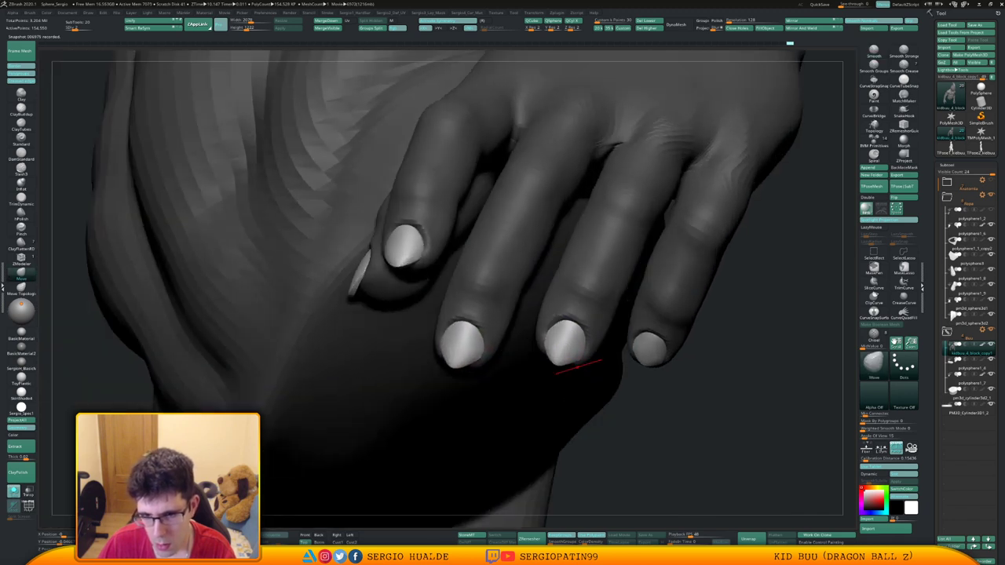
{"action": "left_click_drag", "start_coordinate": [561, 357], "coordinate": [566, 354]}
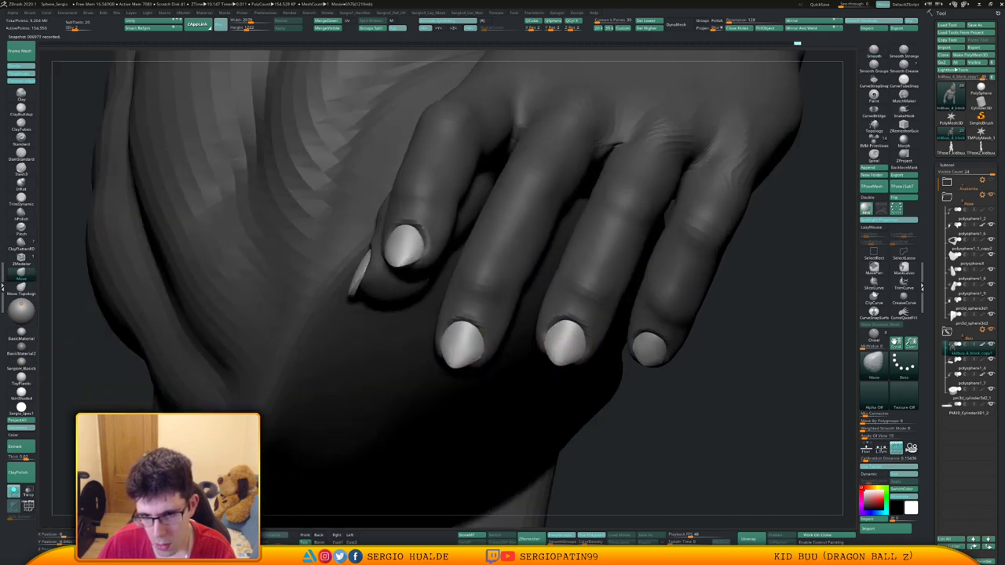
Smooth the little fingernails and refine their claw shape with the Move brush from several angles.
{"action": "left_click_drag", "start_coordinate": [646, 354], "coordinate": [656, 361], "text": "shift"}
{"action": "mouse_move", "coordinate": [660, 359]}
{"action": "right_mouse_down"}
{"action": "mouse_move", "coordinate": [674, 344]}
{"action": "mouse_move", "coordinate": [643, 365]}
{"action": "right_mouse_up"}
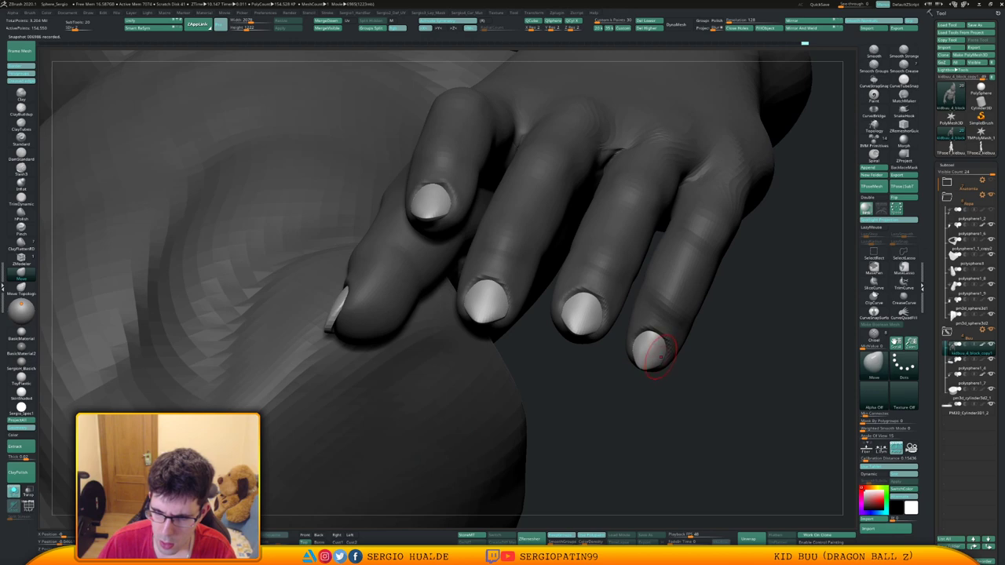
{"action": "left_click_drag", "start_coordinate": [661, 357], "coordinate": [655, 350]}
{"action": "mouse_move", "coordinate": [658, 354]}
{"action": "right_mouse_down"}
{"action": "mouse_move", "coordinate": [581, 345]}
{"action": "mouse_move", "coordinate": [562, 330]}
{"action": "mouse_move", "coordinate": [633, 330]}
{"action": "right_mouse_up"}
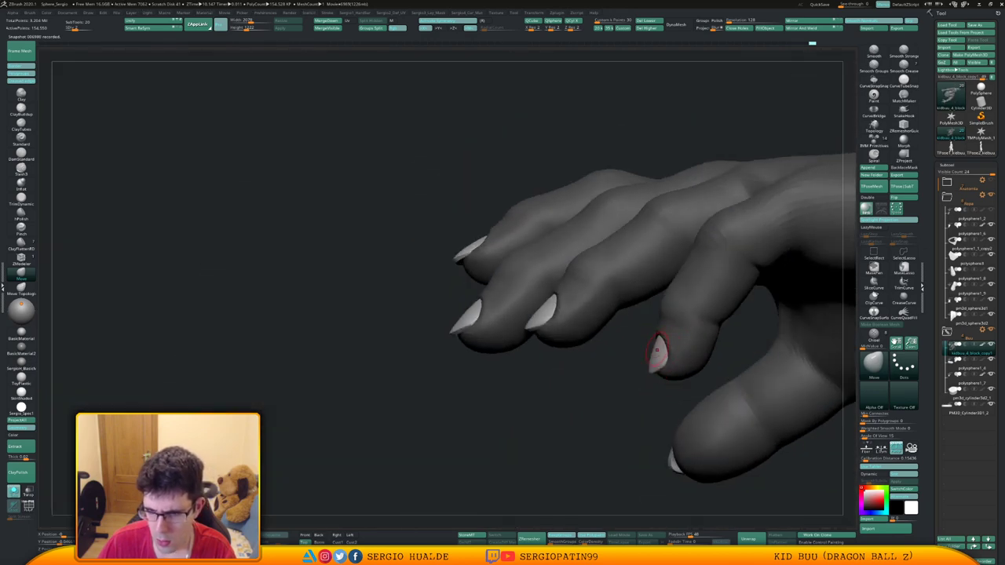
{"action": "left_click_drag", "start_coordinate": [664, 350], "coordinate": [659, 356]}
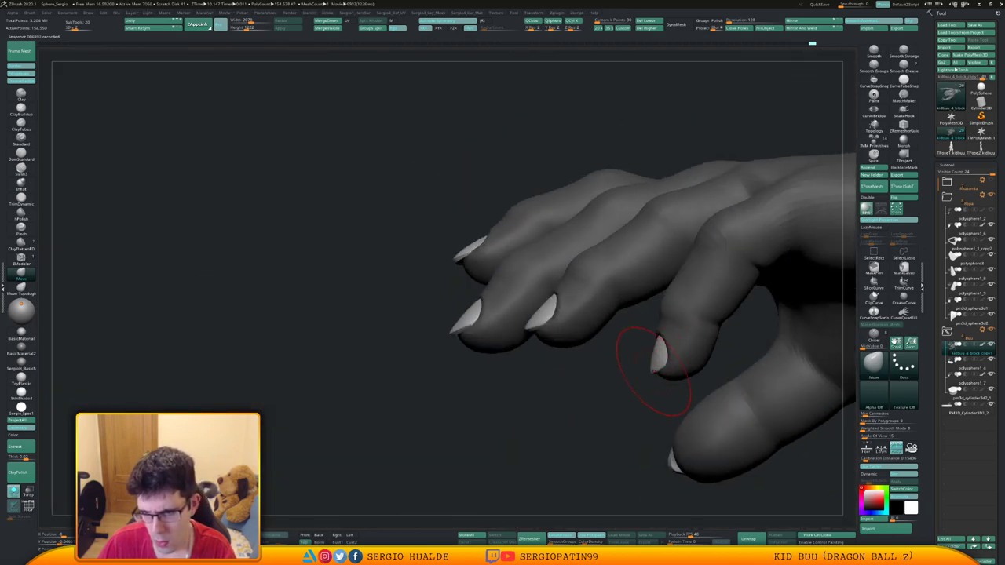
{"action": "right_click_drag", "start_coordinate": [654, 371], "coordinate": [636, 355]}
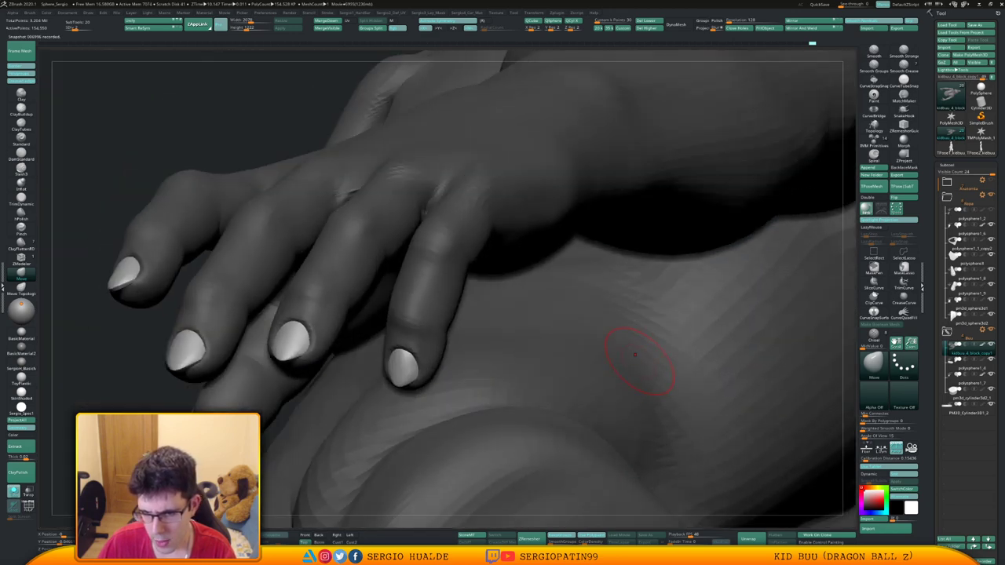
{"action": "right_click_drag", "start_coordinate": [412, 363], "coordinate": [392, 376]}
{"action": "right_click", "coordinate": [393, 376]}
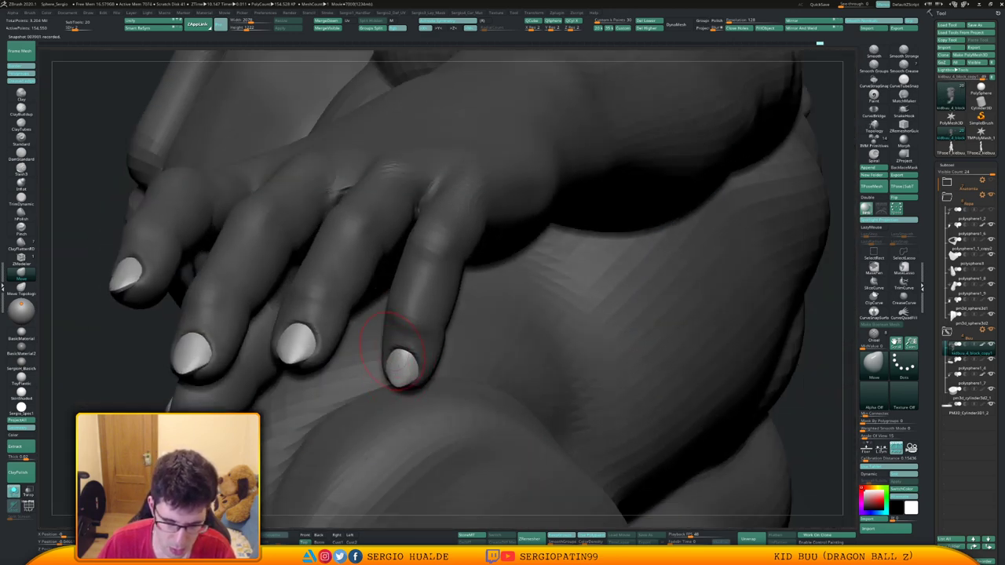
Clear the mask from the body and raise it by two subdivision levels.
{"action": "right_click_drag", "start_coordinate": [418, 377], "coordinate": [428, 275]}
{"action": "left_click_drag", "start_coordinate": [424, 365], "coordinate": [438, 389], "text": "ctrl"}
{"action": "key", "text": "d"}
{"action": "key", "text": "d"}
{"action": "right_click_drag", "start_coordinate": [438, 382], "coordinate": [452, 314]}
{"action": "right_click_drag", "start_coordinate": [454, 269], "coordinate": [564, 306], "text": "alt"}
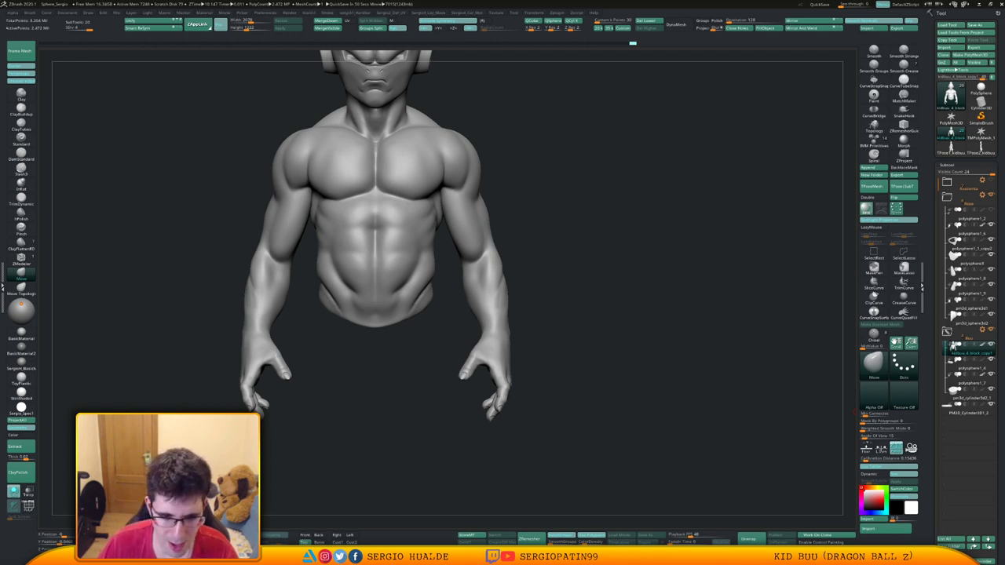
Flatten the upper plane of the index fingers between the knuckle and the middle joint with the TrimDynamic brush.
{"action": "key", "text": "space"}
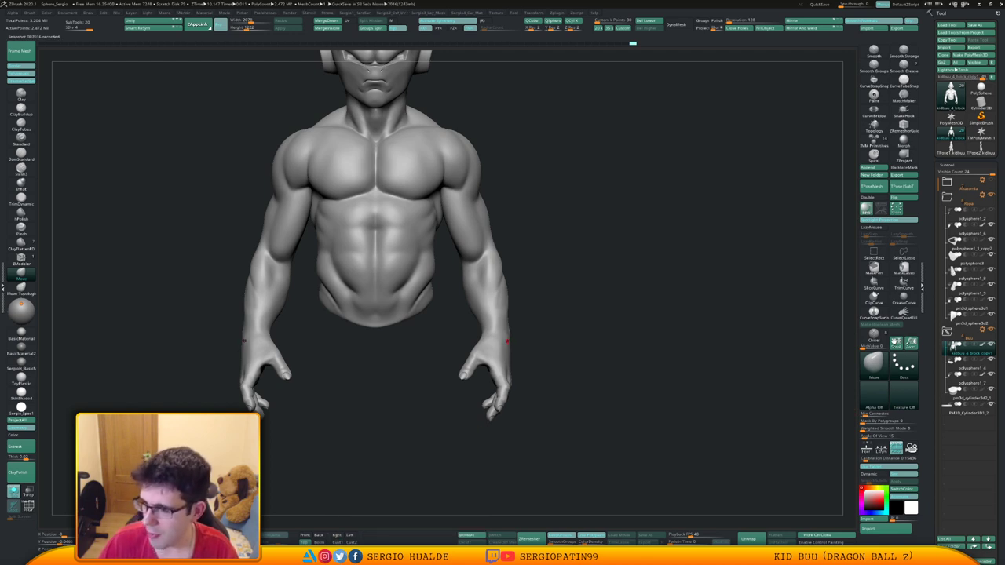
{"action": "mouse_move", "coordinate": [589, 253]}
{"action": "right_mouse_down"}
{"action": "mouse_move", "coordinate": [509, 323]}
{"action": "mouse_move", "coordinate": [550, 393]}
{"action": "mouse_move", "coordinate": [537, 333]}
{"action": "mouse_move", "coordinate": [480, 350]}
{"action": "mouse_move", "coordinate": [473, 324]}
{"action": "mouse_move", "coordinate": [459, 353]}
{"action": "right_mouse_up"}
{"action": "right_click_drag", "start_coordinate": [460, 354], "coordinate": [471, 392], "text": "ctrl"}
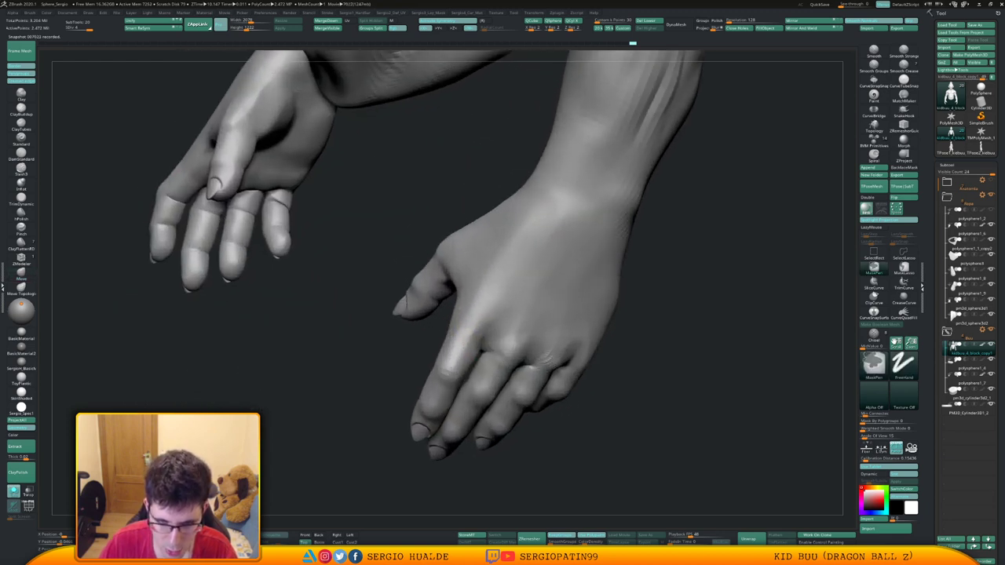
{"action": "key", "text": "b"}
{"action": "key", "text": "t"}
{"action": "key", "text": "d"}
{"action": "left_click_drag", "start_coordinate": [465, 344], "coordinate": [458, 359]}
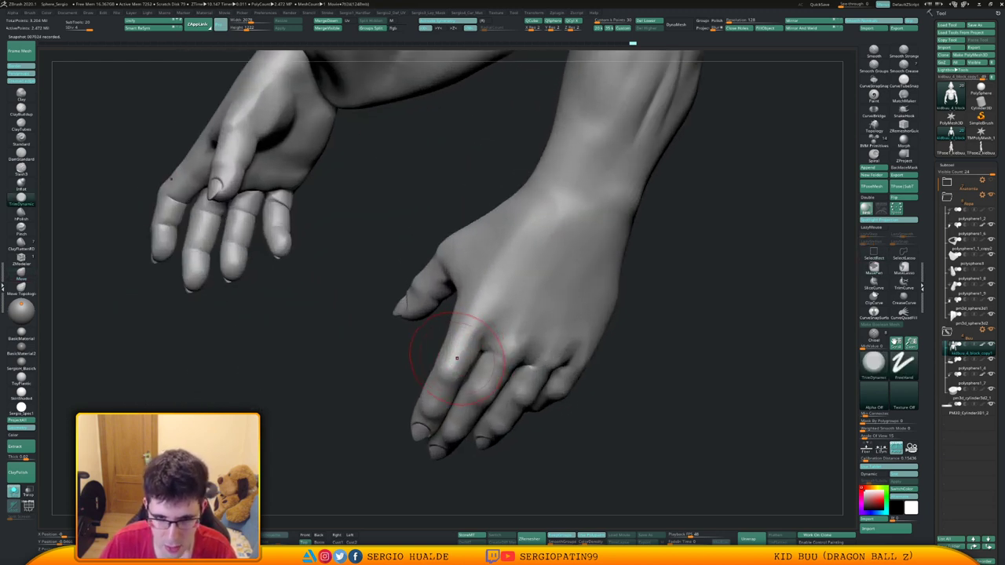
{"action": "left_click_drag", "start_coordinate": [472, 325], "coordinate": [461, 376]}
Firm up the planes on the index fingers' middle segment, inner side and base with TrimDynamic from several angles.
{"action": "right_click_drag", "start_coordinate": [460, 385], "coordinate": [461, 348]}
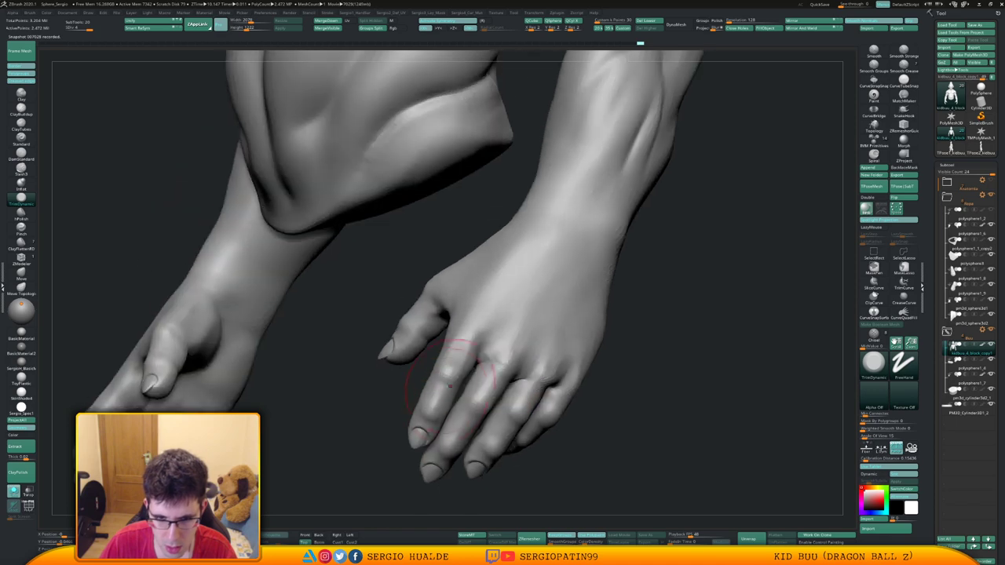
{"action": "left_click_drag", "start_coordinate": [448, 366], "coordinate": [437, 402]}
{"action": "mouse_move", "coordinate": [440, 393]}
{"action": "right_mouse_down"}
{"action": "mouse_move", "coordinate": [503, 398]}
{"action": "mouse_move", "coordinate": [444, 404]}
{"action": "mouse_move", "coordinate": [438, 395]}
{"action": "right_mouse_up"}
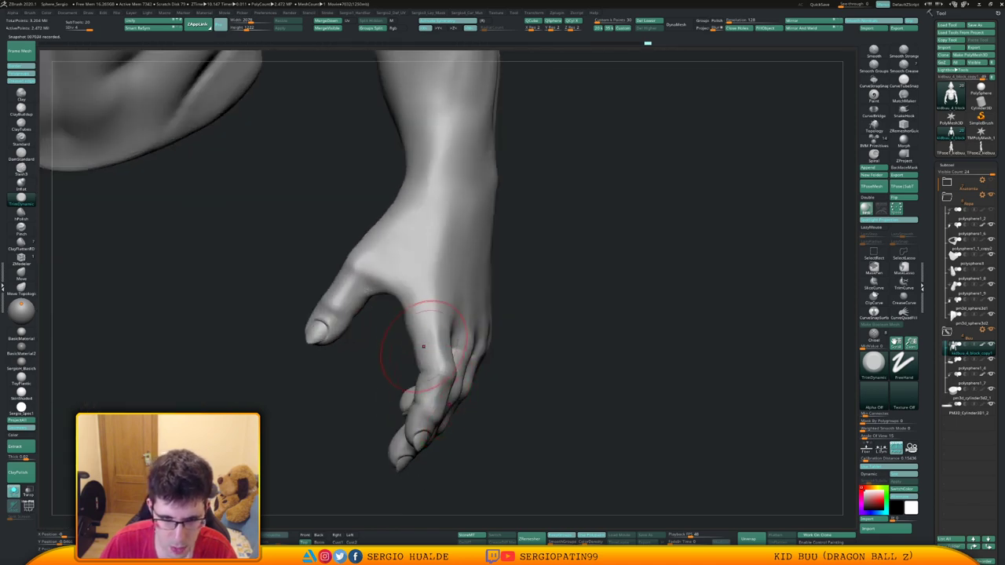
{"action": "left_click_drag", "start_coordinate": [426, 348], "coordinate": [438, 382]}
{"action": "mouse_move", "coordinate": [437, 382]}
{"action": "right_mouse_down"}
{"action": "mouse_move", "coordinate": [451, 377]}
{"action": "mouse_move", "coordinate": [458, 346]}
{"action": "mouse_move", "coordinate": [449, 341]}
{"action": "right_mouse_up"}
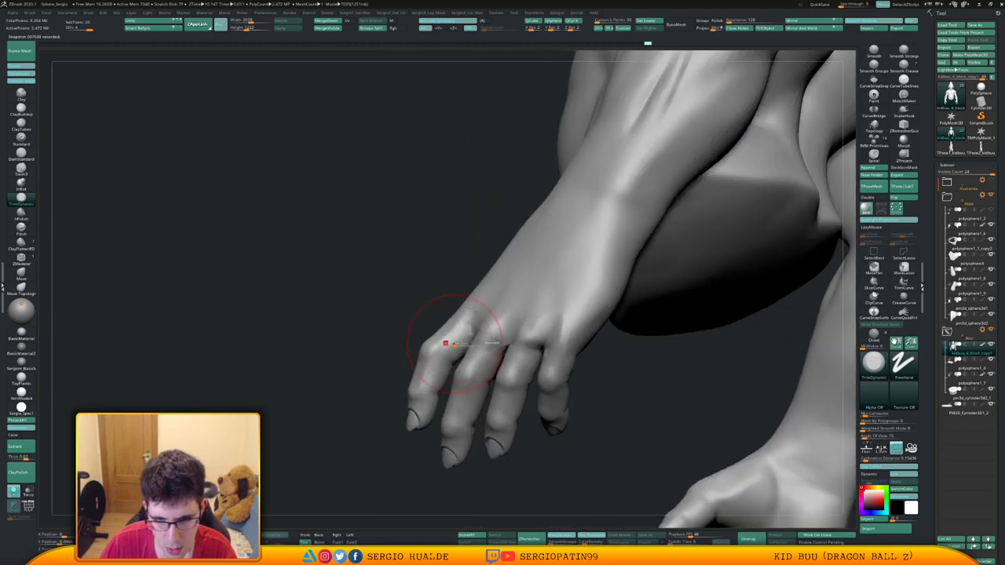
{"action": "left_click_drag", "start_coordinate": [449, 337], "coordinate": [459, 344]}
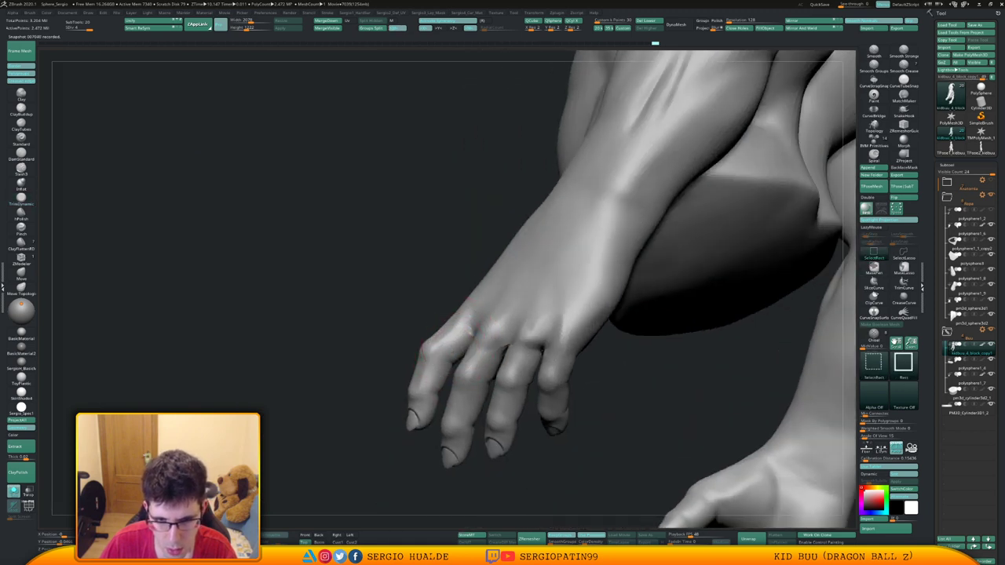
Isolate the index fingers' polygroup to inspect their planes and restore the full body's visibility.
{"action": "left_click", "coordinate": [458, 353], "text": "ctrl+shift"}
{"action": "right_click_drag", "start_coordinate": [459, 357], "coordinate": [453, 350]}
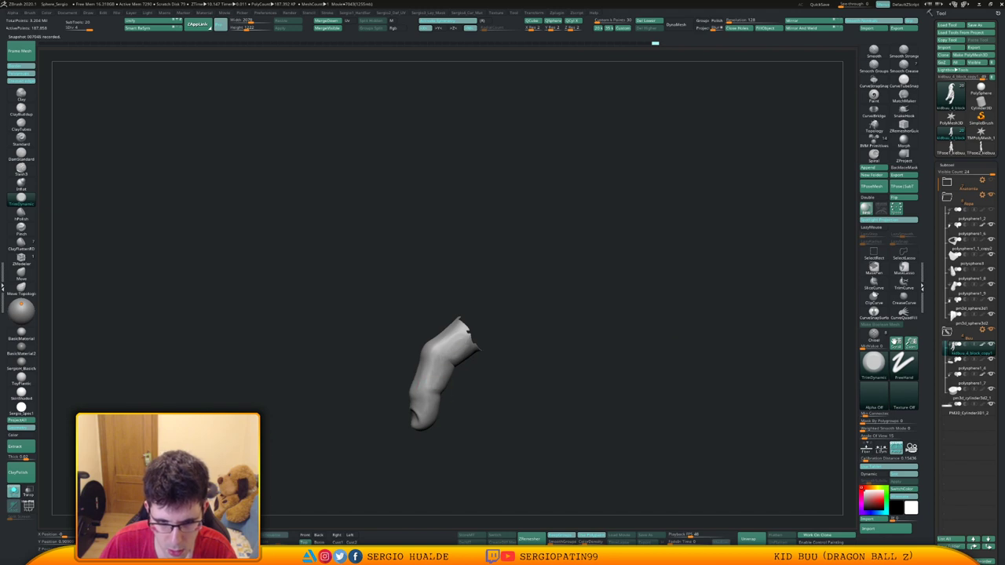
{"action": "mouse_move", "coordinate": [453, 362]}
{"action": "right_mouse_down"}
{"action": "mouse_move", "coordinate": [462, 410]}
{"action": "mouse_move", "coordinate": [465, 365]}
{"action": "right_mouse_up"}
{"action": "left_click", "coordinate": [465, 410], "text": "ctrl+shift"}
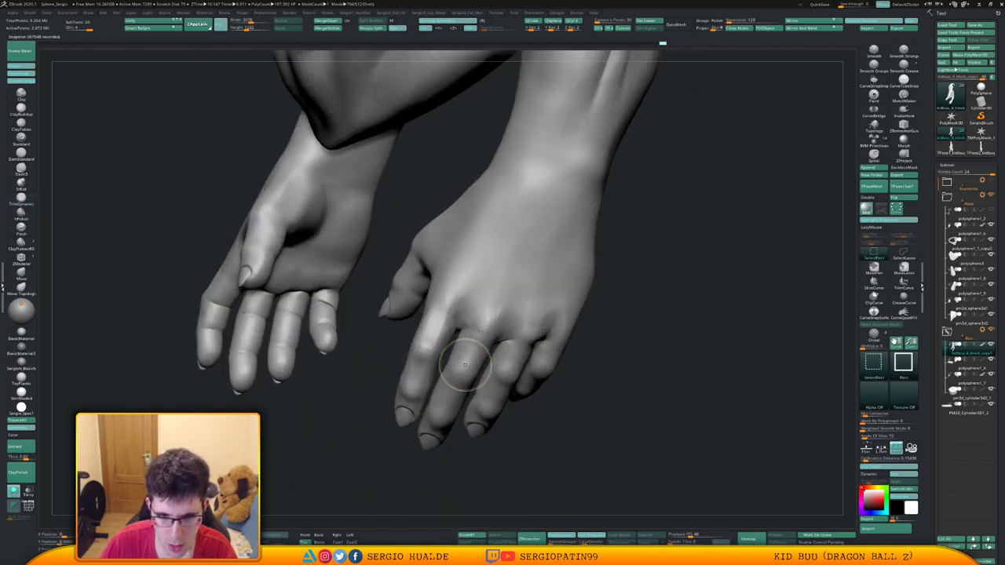
Isolate the middle fingers' polygroup for work on their planes with the TrimDynamic brush.
{"action": "left_click", "coordinate": [465, 365], "text": "ctrl+shift"}
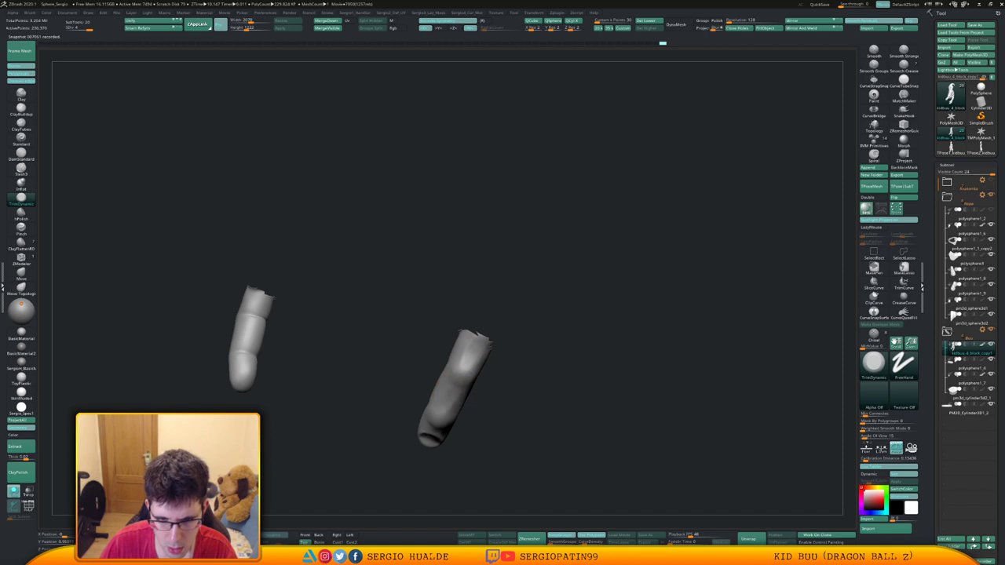
{"action": "left_click", "coordinate": [454, 399], "text": "ctrl+shift"}
{"action": "mouse_move", "coordinate": [445, 419]}
{"action": "right_mouse_down"}
{"action": "mouse_move", "coordinate": [433, 429]}
{"action": "mouse_move", "coordinate": [436, 390]}
{"action": "right_mouse_up"}
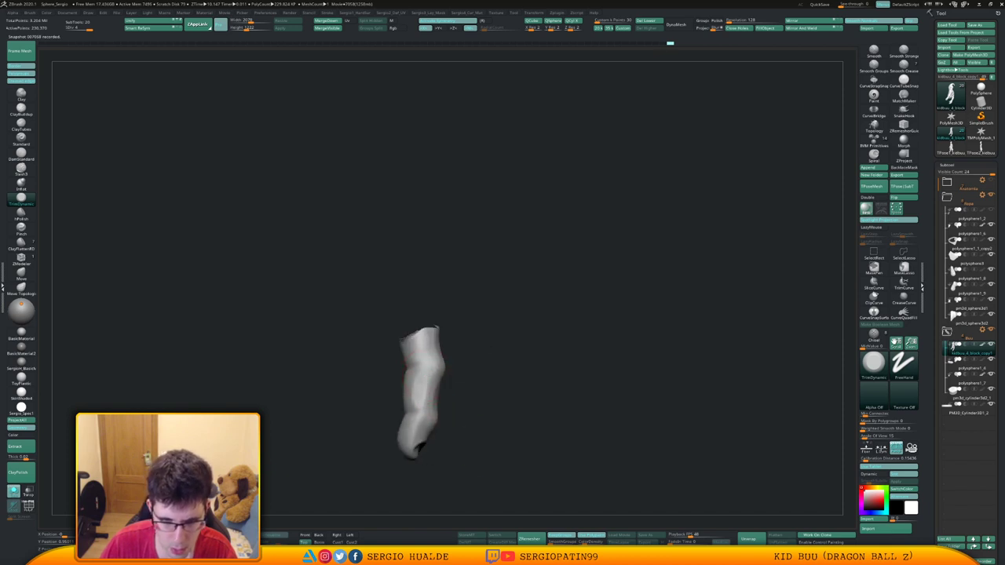
Flatten the surface planes of the isolated finger with the TrimDynamic brush and show the whole body again.
{"action": "right_click_drag", "start_coordinate": [409, 434], "coordinate": [437, 390]}
{"action": "left_click_drag", "start_coordinate": [457, 429], "coordinate": [505, 388]}
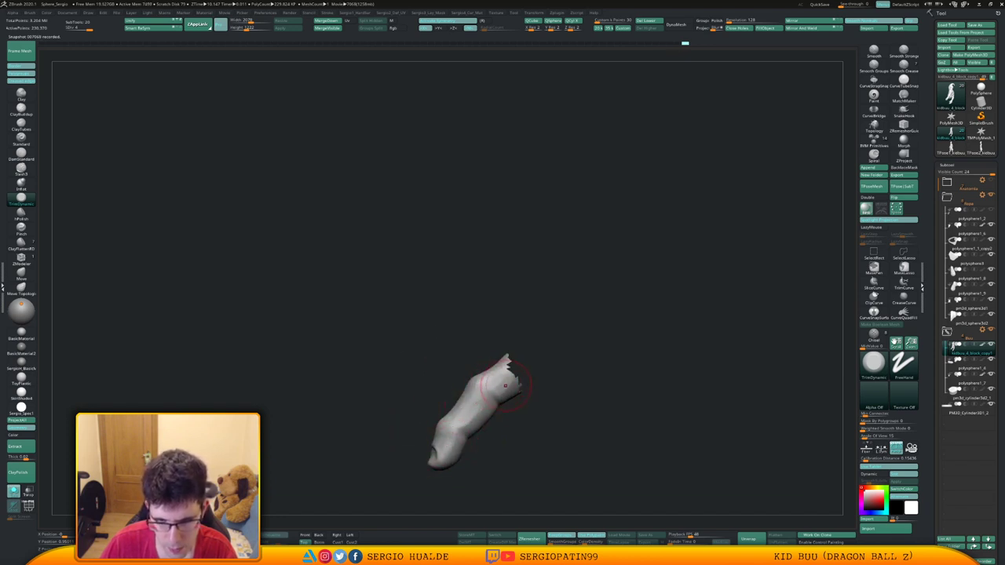
{"action": "left_click", "coordinate": [550, 432], "text": "ctrl+shift"}
Isolate the next finger's polygroup, flatten its surface with TrimDynamic, and bring back the full model.
{"action": "right_click_drag", "start_coordinate": [550, 432], "coordinate": [509, 422]}
{"action": "left_click", "coordinate": [476, 382], "text": "ctrl+shift"}
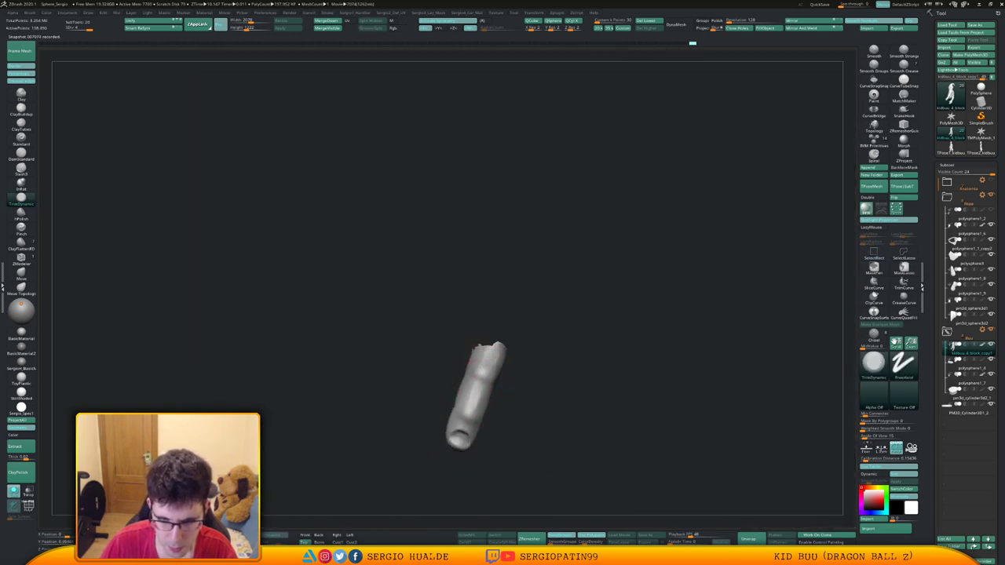
{"action": "right_click_drag", "start_coordinate": [472, 398], "coordinate": [456, 393]}
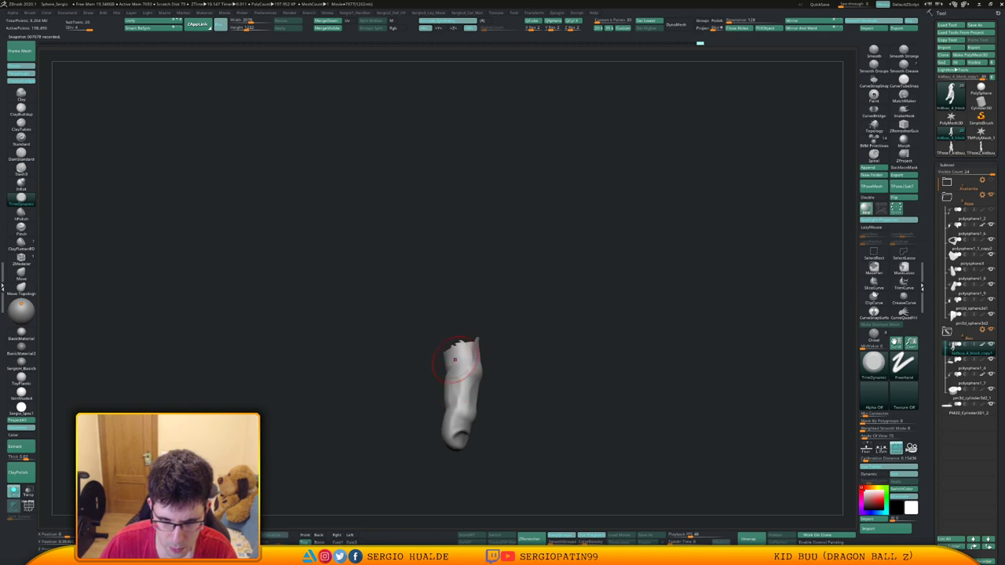
{"action": "left_click_drag", "start_coordinate": [466, 393], "coordinate": [461, 397]}
{"action": "right_click_drag", "start_coordinate": [463, 395], "coordinate": [505, 383]}
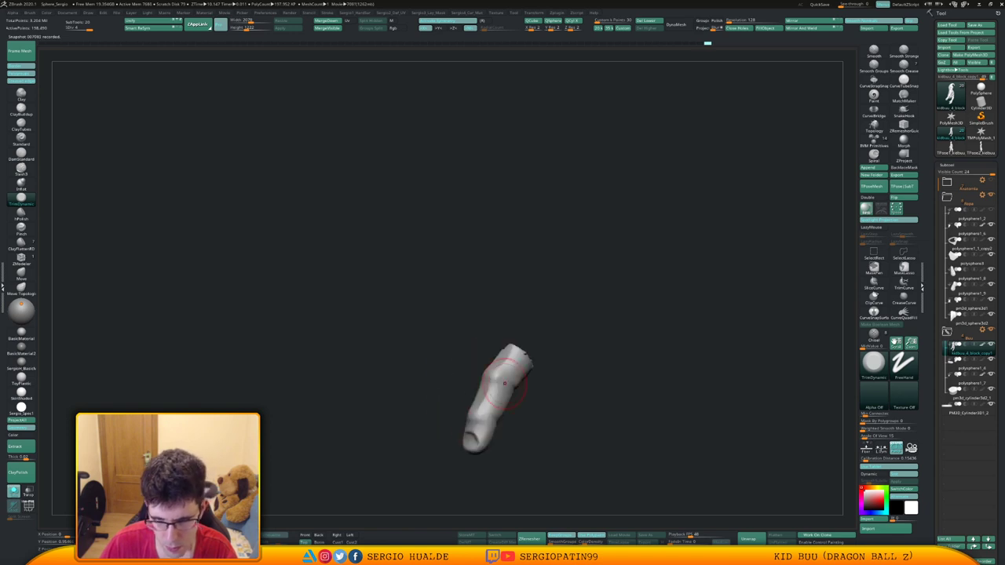
{"action": "left_click", "coordinate": [503, 440], "text": "ctrl+shift"}
Isolate another finger and flatten the planes near its base with TrimDynamic, checking it from several sides.
{"action": "left_click", "coordinate": [539, 401], "text": "ctrl+shift"}
{"action": "right_click_drag", "start_coordinate": [539, 399], "coordinate": [527, 383]}
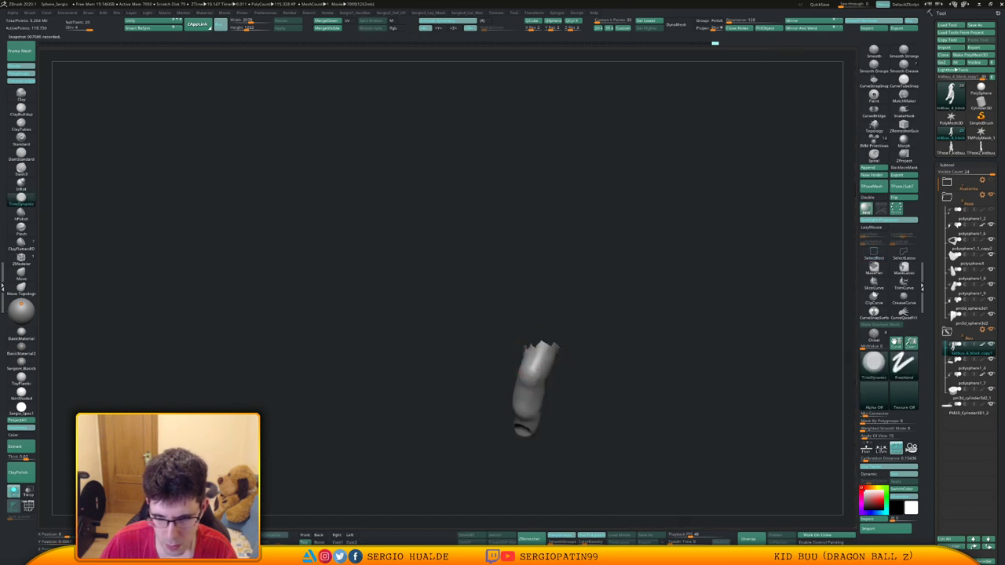
{"action": "left_click_drag", "start_coordinate": [534, 355], "coordinate": [537, 366]}
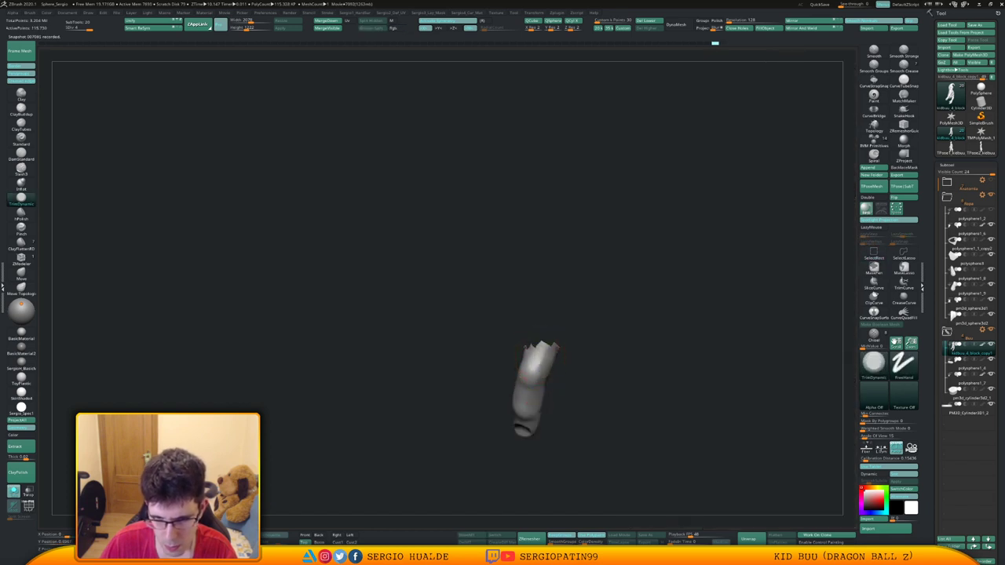
{"action": "mouse_move", "coordinate": [531, 396]}
{"action": "right_mouse_down"}
{"action": "mouse_move", "coordinate": [518, 376]}
{"action": "mouse_move", "coordinate": [497, 375]}
{"action": "right_mouse_up"}
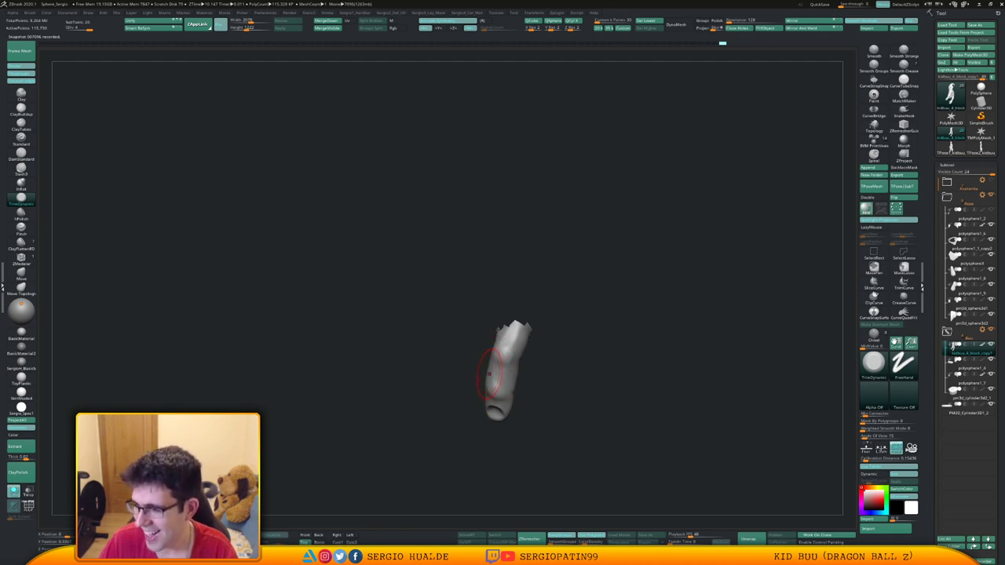
{"action": "mouse_move", "coordinate": [486, 384]}
{"action": "right_mouse_down"}
{"action": "mouse_move", "coordinate": [503, 380]}
{"action": "mouse_move", "coordinate": [476, 391]}
{"action": "right_mouse_up"}
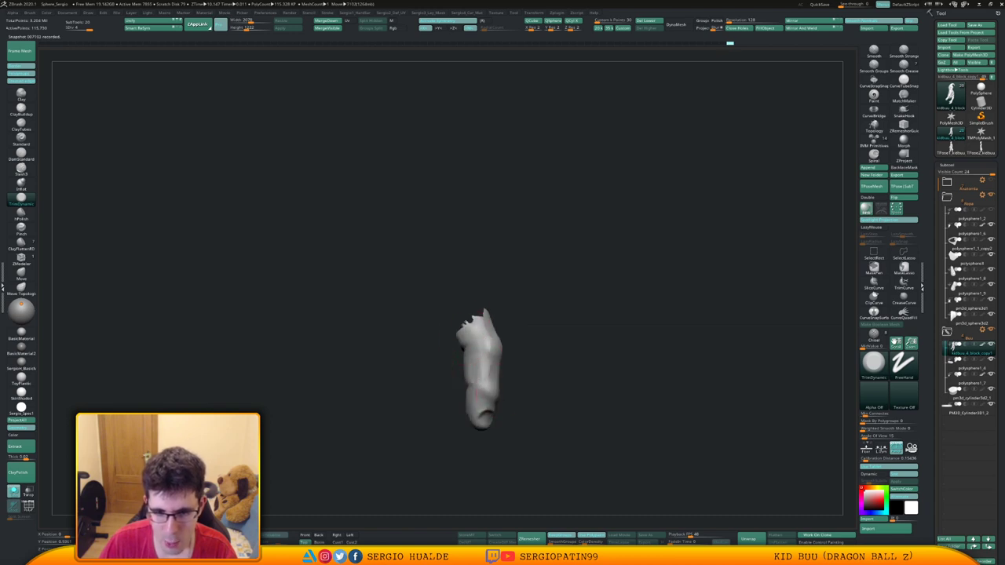
{"action": "right_click_drag", "start_coordinate": [472, 417], "coordinate": [508, 413]}
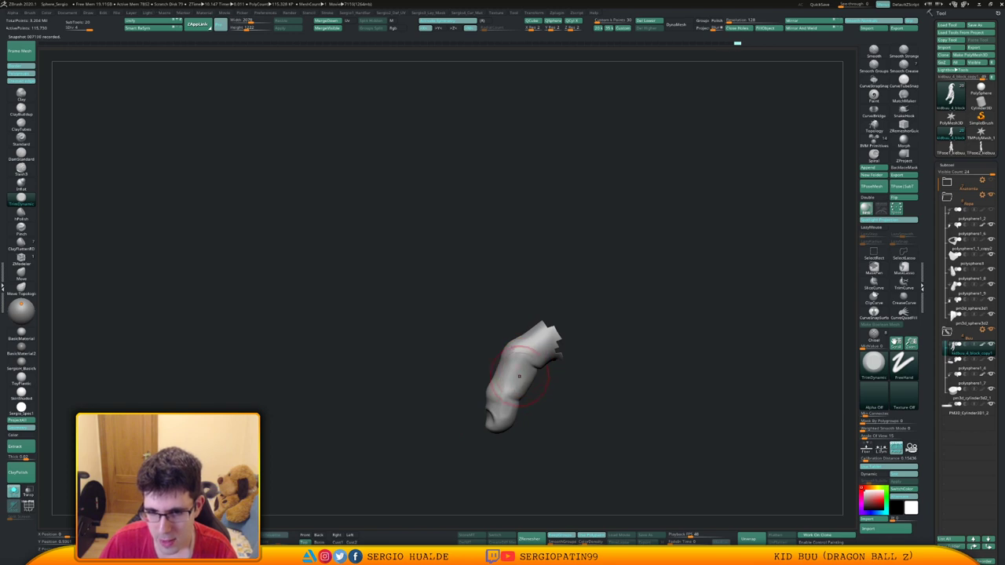
Adjust the isolated finger's contour with the Move brush and restore the visibility of the whole body.
{"action": "mouse_move", "coordinate": [514, 382]}
{"action": "right_mouse_down"}
{"action": "mouse_move", "coordinate": [540, 388]}
{"action": "mouse_move", "coordinate": [502, 399]}
{"action": "right_mouse_up"}
{"action": "key", "text": "b"}
{"action": "key", "text": "m"}
{"action": "key", "text": "v"}
{"action": "left_click_drag", "start_coordinate": [514, 396], "coordinate": [511, 399]}
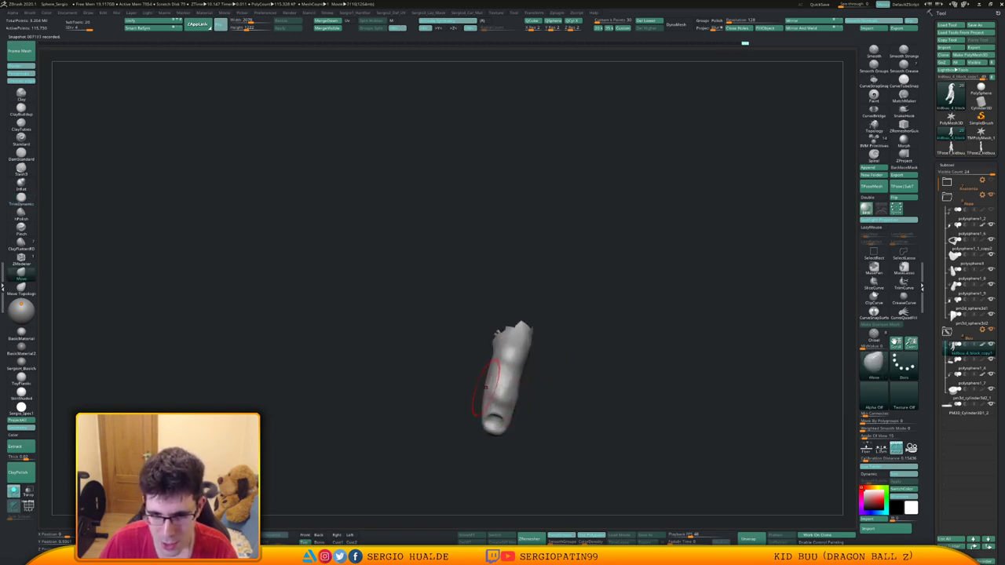
{"action": "mouse_move", "coordinate": [512, 398]}
{"action": "right_mouse_down"}
{"action": "mouse_move", "coordinate": [502, 399]}
{"action": "mouse_move", "coordinate": [527, 383]}
{"action": "mouse_move", "coordinate": [458, 381]}
{"action": "mouse_move", "coordinate": [519, 395]}
{"action": "mouse_move", "coordinate": [519, 347]}
{"action": "mouse_move", "coordinate": [480, 355]}
{"action": "mouse_move", "coordinate": [503, 346]}
{"action": "right_mouse_up"}
{"action": "left_click", "coordinate": [536, 388], "text": "ctrl+shift"}
{"action": "left_click", "coordinate": [496, 386], "text": "ctrl+shift"}
{"action": "left_click", "coordinate": [554, 397], "text": "ctrl+shift"}
Refine the knuckles and upper finger segments on the back of the hand with the Clay brush and light smoothing.
{"action": "key", "text": "1"}
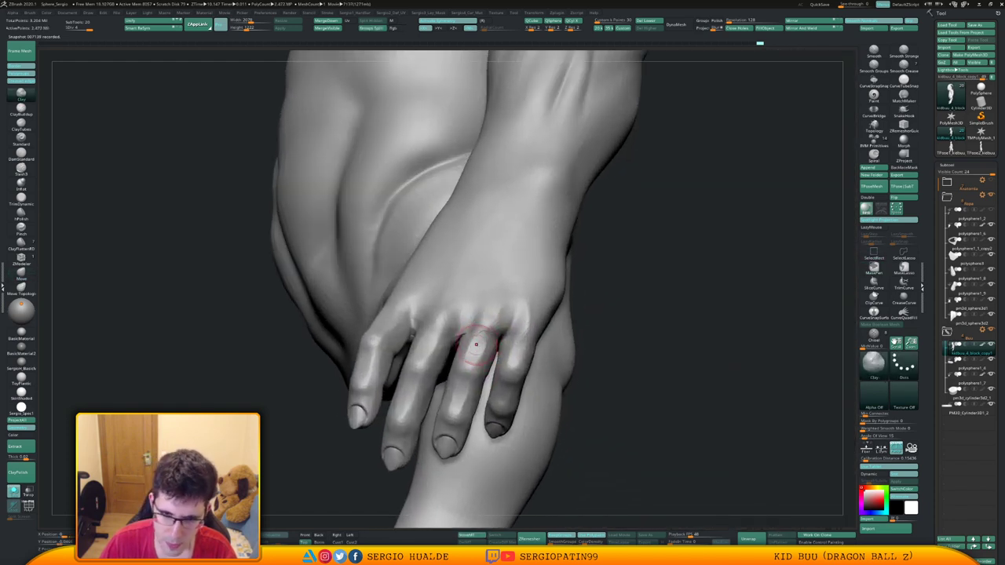
{"action": "left_click_drag", "start_coordinate": [476, 345], "coordinate": [478, 348], "text": "shift"}
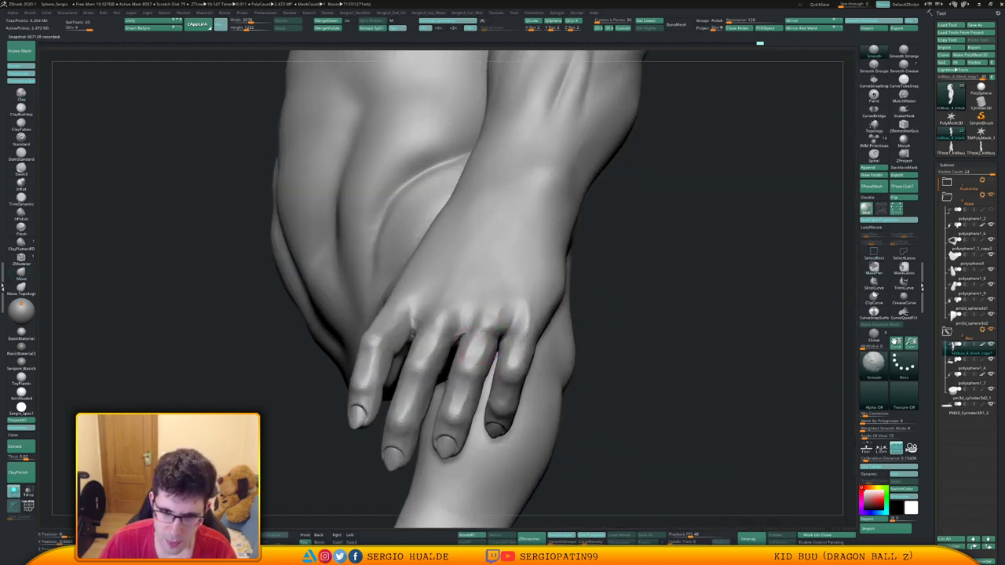
{"action": "right_click_drag", "start_coordinate": [479, 348], "coordinate": [526, 347]}
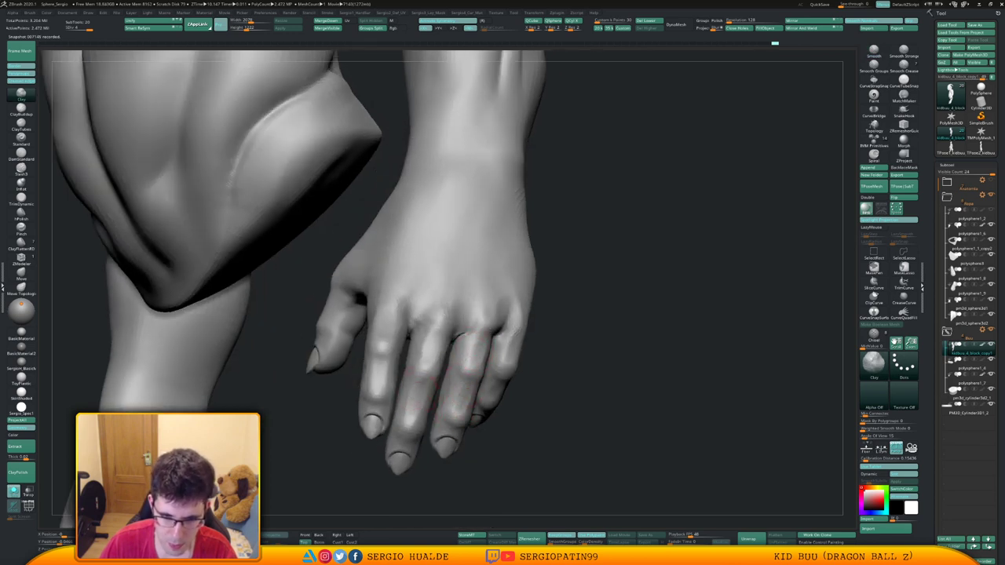
{"action": "mouse_move", "coordinate": [424, 359]}
{"action": "left_mouse_down"}
{"action": "mouse_move", "coordinate": [422, 317]}
{"action": "mouse_move", "coordinate": [428, 349]}
{"action": "left_mouse_up"}
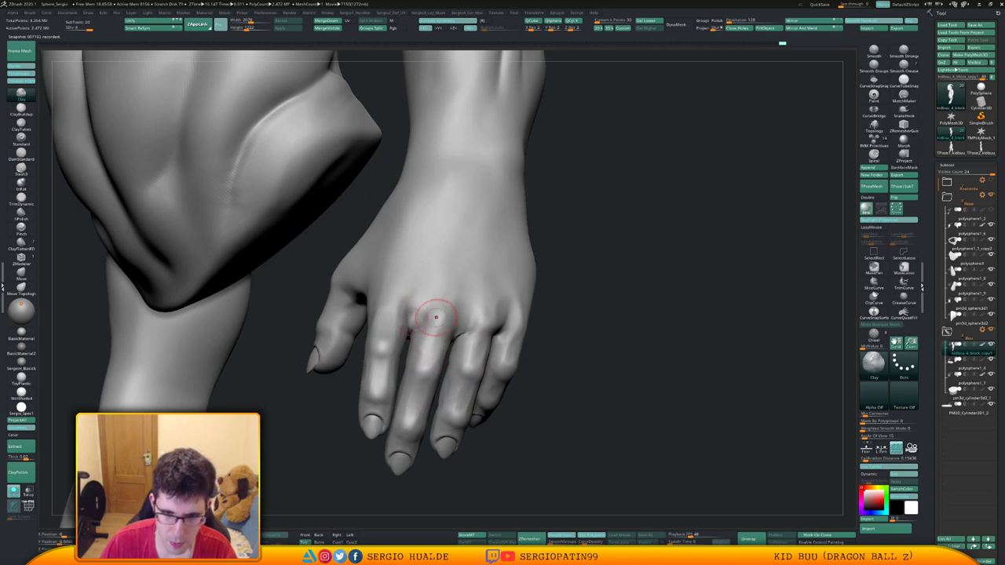
{"action": "right_click_drag", "start_coordinate": [469, 335], "coordinate": [426, 322]}
{"action": "mouse_move", "coordinate": [509, 316]}
{"action": "left_mouse_down"}
{"action": "mouse_move", "coordinate": [512, 325]}
{"action": "mouse_move", "coordinate": [473, 318]}
{"action": "mouse_move", "coordinate": [444, 343]}
{"action": "left_mouse_up"}
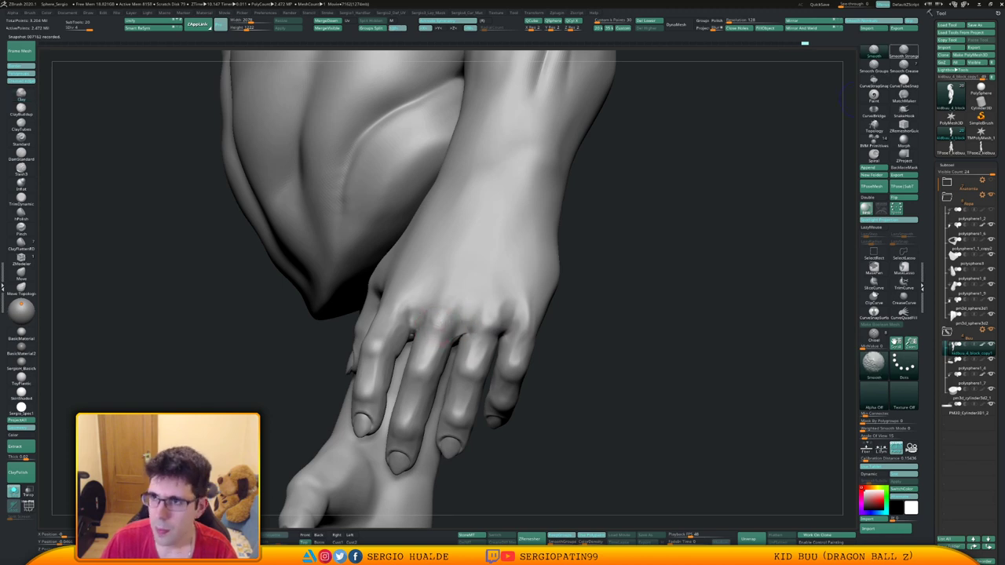
Set the smoothing brush to Smooth Stronger and soften the finger bases, knuckles and finger segments.
{"action": "left_click", "coordinate": [904, 52], "text": "shift"}
{"action": "mouse_move", "coordinate": [479, 256]}
{"action": "right_mouse_down"}
{"action": "mouse_move", "coordinate": [507, 264]}
{"action": "mouse_move", "coordinate": [510, 295]}
{"action": "right_mouse_up"}
{"action": "mouse_move", "coordinate": [455, 346]}
{"action": "left_mouse_down", "text": "shift"}
{"action": "mouse_move", "coordinate": [455, 329]}
{"action": "mouse_move", "coordinate": [425, 342]}
{"action": "left_mouse_up", "text": "shift"}
{"action": "mouse_move", "coordinate": [613, 330]}
{"action": "right_mouse_down"}
{"action": "mouse_move", "coordinate": [518, 345]}
{"action": "mouse_move", "coordinate": [425, 380]}
{"action": "mouse_move", "coordinate": [401, 330]}
{"action": "mouse_move", "coordinate": [361, 331]}
{"action": "mouse_move", "coordinate": [377, 373]}
{"action": "right_mouse_up"}
{"action": "left_click_drag", "start_coordinate": [485, 382], "coordinate": [493, 444], "text": "shift"}
{"action": "mouse_move", "coordinate": [496, 424]}
{"action": "right_mouse_down"}
{"action": "mouse_move", "coordinate": [498, 392]}
{"action": "mouse_move", "coordinate": [467, 375]}
{"action": "right_mouse_up"}
{"action": "left_click_drag", "start_coordinate": [470, 368], "coordinate": [474, 374], "text": "shift"}
{"action": "right_click_drag", "start_coordinate": [498, 372], "coordinate": [473, 357]}
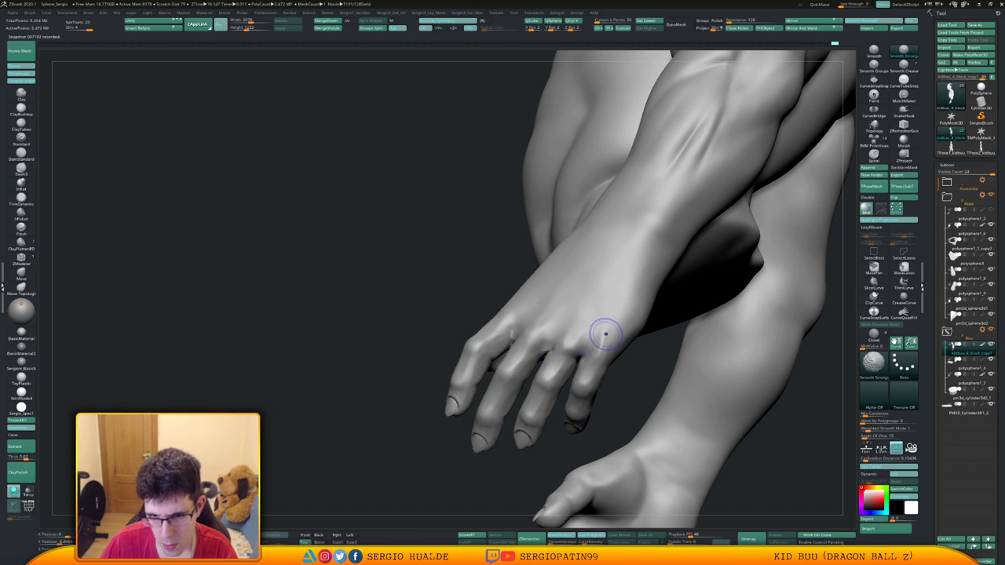
{"action": "left_click_drag", "start_coordinate": [567, 359], "coordinate": [552, 373], "text": "shift"}
{"action": "right_click_drag", "start_coordinate": [552, 374], "coordinate": [554, 361]}
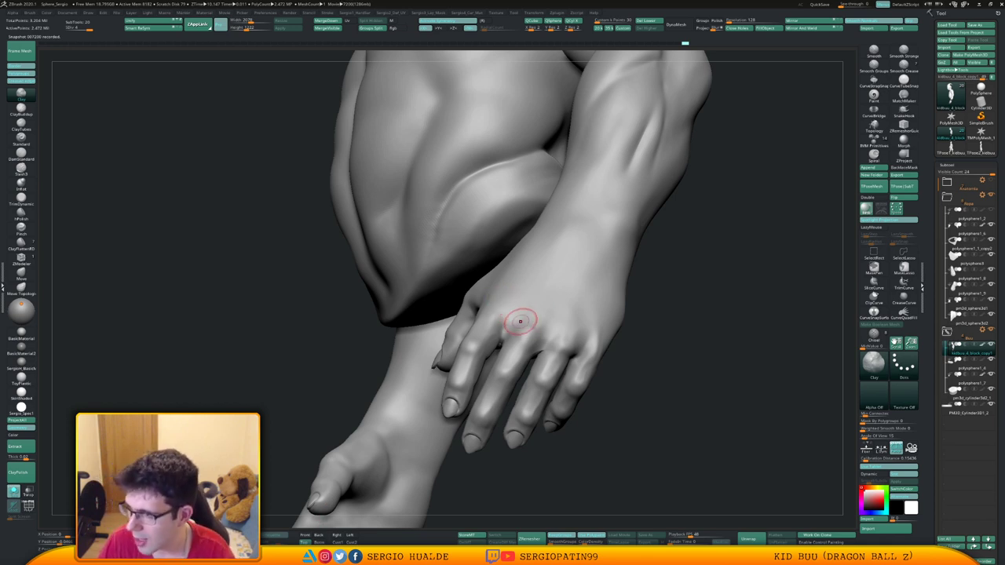
Smooth the gaps between the fingers and the lengths of the middle, ring and little fingers.
{"action": "mouse_move", "coordinate": [531, 347]}
{"action": "right_mouse_down"}
{"action": "mouse_move", "coordinate": [521, 303]}
{"action": "mouse_move", "coordinate": [561, 373]}
{"action": "mouse_move", "coordinate": [585, 369]}
{"action": "right_mouse_up"}
{"action": "left_click_drag", "start_coordinate": [524, 362], "coordinate": [539, 335], "text": "shift"}
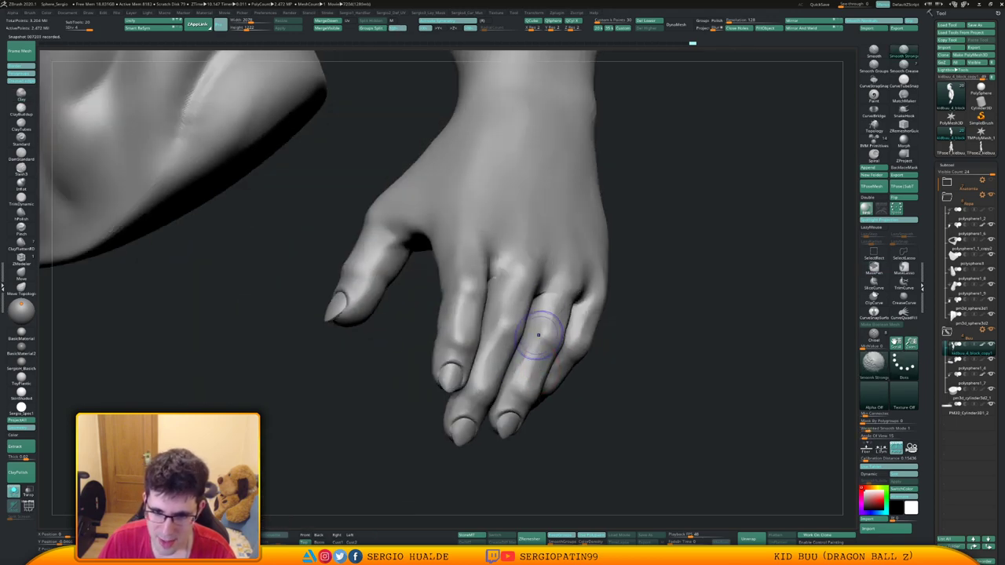
{"action": "right_click_drag", "start_coordinate": [538, 336], "coordinate": [548, 302]}
{"action": "left_click_drag", "start_coordinate": [553, 297], "coordinate": [541, 316], "text": "shift"}
{"action": "right_click_drag", "start_coordinate": [539, 317], "coordinate": [509, 307]}
{"action": "left_click_drag", "start_coordinate": [512, 305], "coordinate": [539, 307], "text": "shift"}
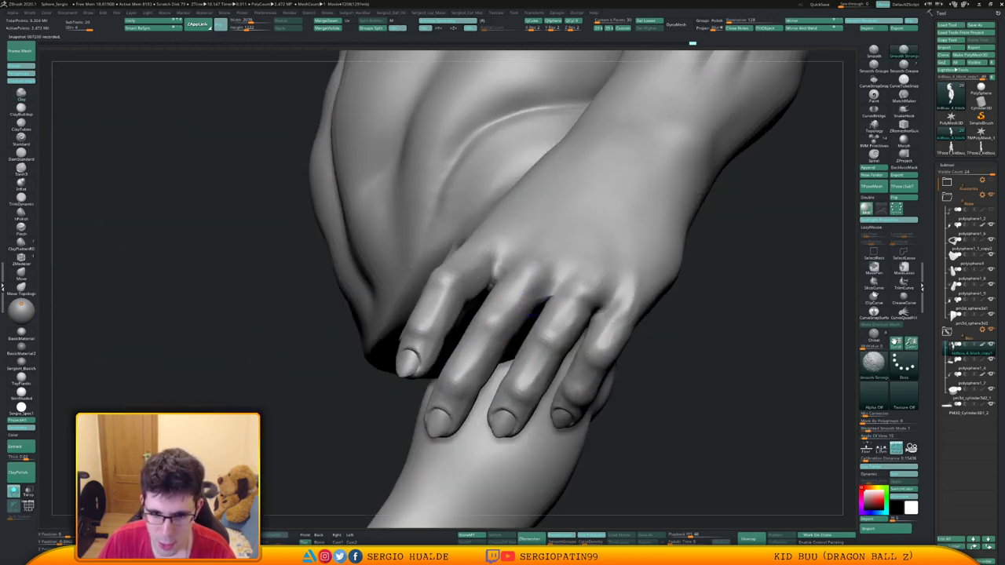
{"action": "mouse_move", "coordinate": [483, 346]}
{"action": "left_mouse_down", "text": "shift"}
{"action": "mouse_move", "coordinate": [465, 406]}
{"action": "mouse_move", "coordinate": [471, 427]}
{"action": "left_mouse_up", "text": "shift"}
{"action": "mouse_move", "coordinate": [585, 363]}
{"action": "left_mouse_down", "text": "shift"}
{"action": "mouse_move", "coordinate": [632, 302]}
{"action": "mouse_move", "coordinate": [614, 310]}
{"action": "mouse_move", "coordinate": [606, 296]}
{"action": "mouse_move", "coordinate": [614, 298]}
{"action": "mouse_move", "coordinate": [601, 315]}
{"action": "left_mouse_up", "text": "shift"}
Sculpt the web between the index and middle fingers with the Standard brush and blend it by smoothing.
{"action": "left_click_drag", "start_coordinate": [559, 287], "coordinate": [542, 298]}
{"action": "right_click_drag", "start_coordinate": [475, 303], "coordinate": [498, 279]}
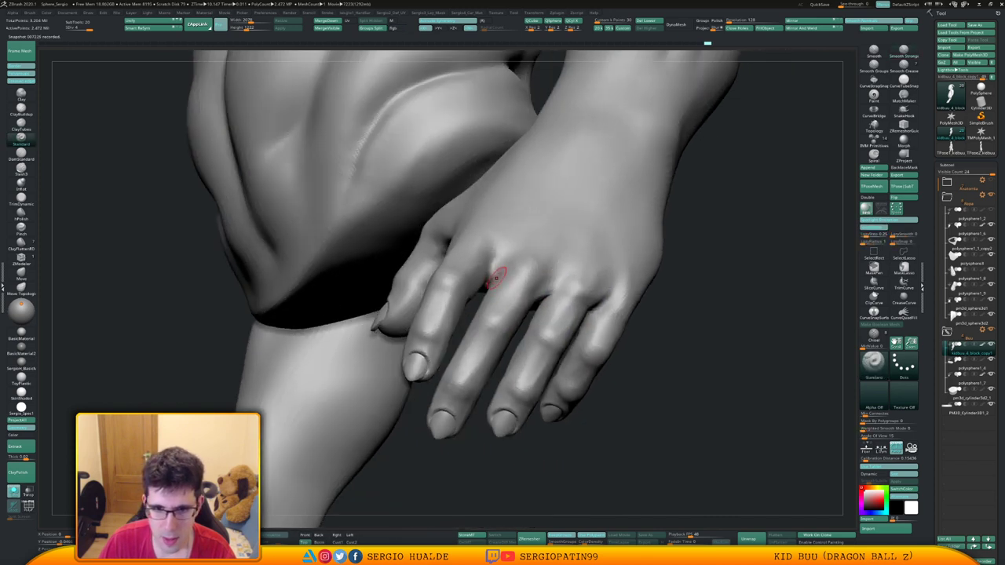
{"action": "left_click_drag", "start_coordinate": [493, 276], "coordinate": [487, 288], "text": "shift"}
{"action": "mouse_move", "coordinate": [469, 298]}
{"action": "right_mouse_down"}
{"action": "mouse_move", "coordinate": [484, 291]}
{"action": "mouse_move", "coordinate": [487, 304]}
{"action": "mouse_move", "coordinate": [494, 288]}
{"action": "right_mouse_up"}
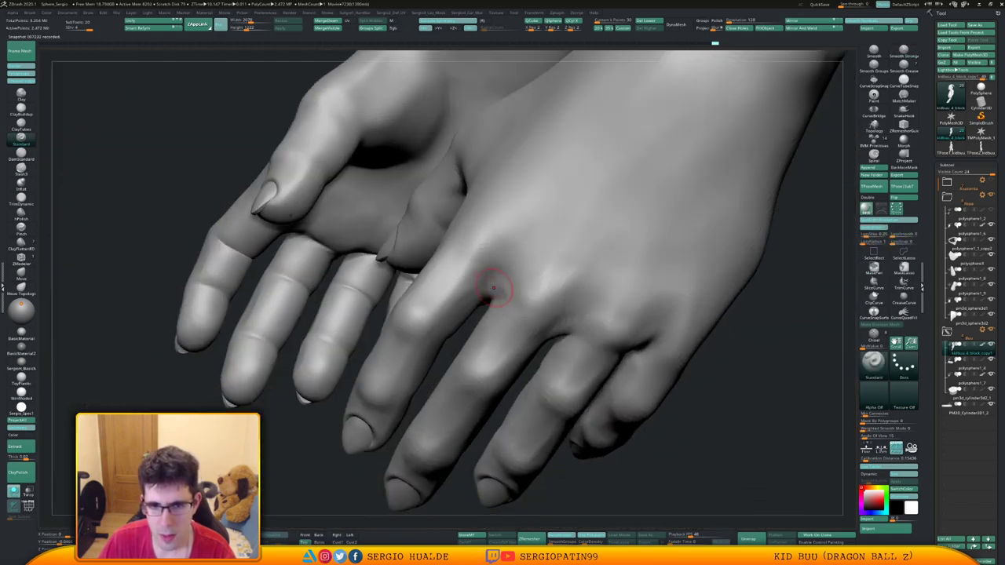
{"action": "mouse_move", "coordinate": [502, 260]}
{"action": "left_mouse_down"}
{"action": "mouse_move", "coordinate": [493, 265]}
{"action": "mouse_move", "coordinate": [509, 280]}
{"action": "mouse_move", "coordinate": [476, 284]}
{"action": "left_mouse_up"}
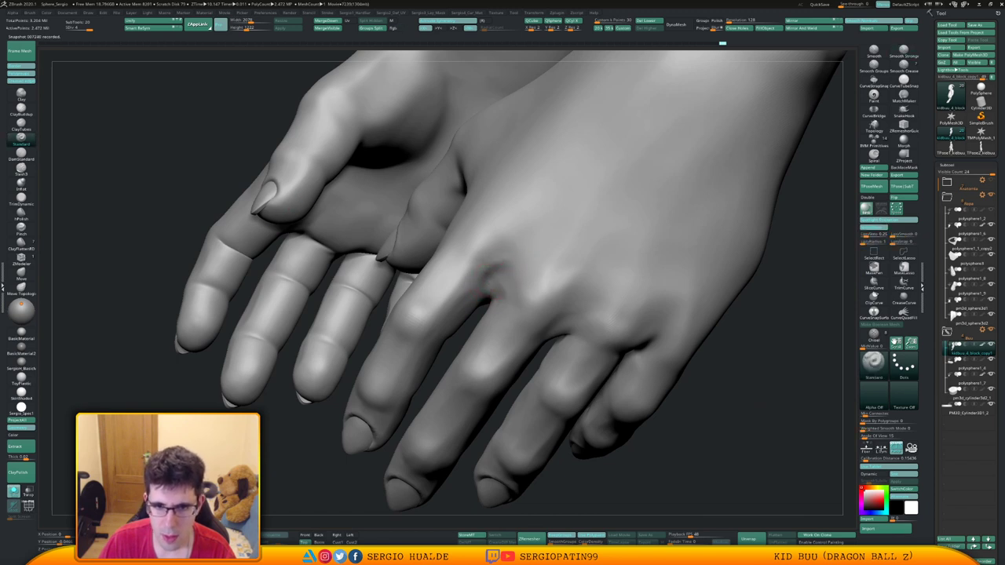
{"action": "right_click_drag", "start_coordinate": [489, 309], "coordinate": [499, 306], "text": "ctrl"}
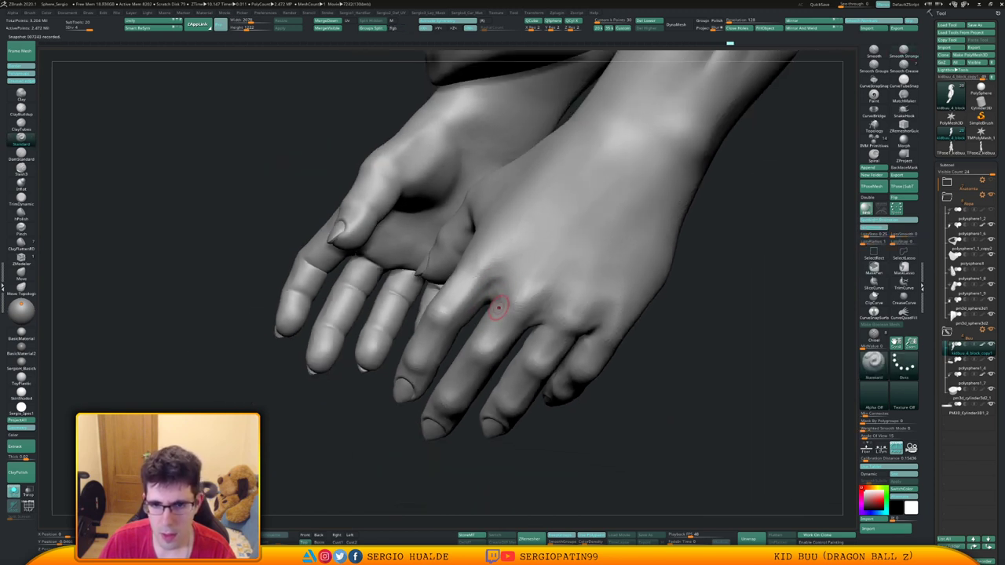
{"action": "left_click_drag", "start_coordinate": [499, 306], "coordinate": [497, 288], "text": "shift"}
{"action": "mouse_move", "coordinate": [498, 288]}
{"action": "right_mouse_down", "text": "ctrl"}
{"action": "mouse_move", "coordinate": [504, 335]}
{"action": "mouse_move", "coordinate": [505, 321]}
{"action": "mouse_move", "coordinate": [579, 341]}
{"action": "right_mouse_up", "text": "ctrl"}
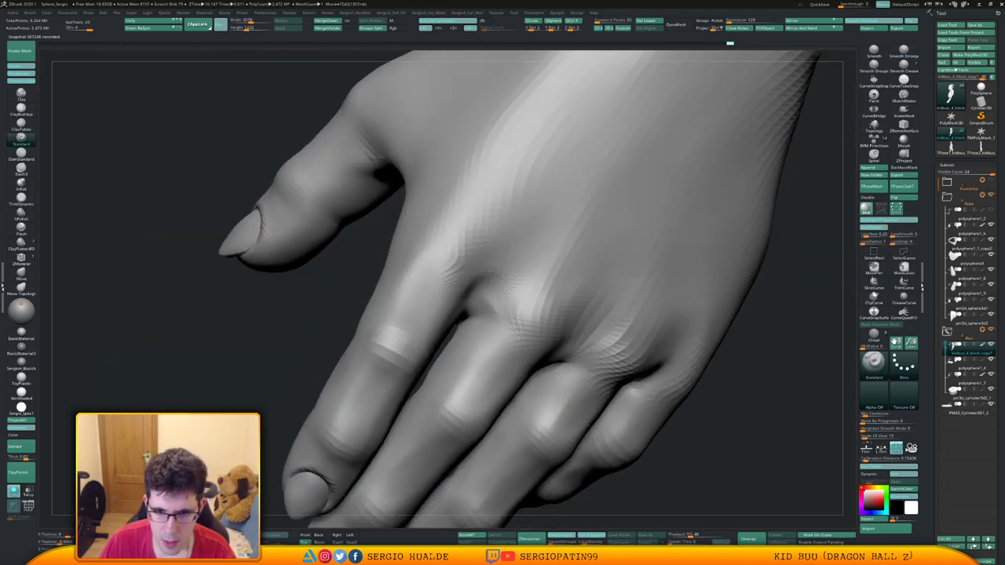
Fill out the webs and valleys between the knuckles with the Clay brush.
{"action": "key", "text": "b"}
{"action": "key", "text": "c"}
{"action": "key", "text": "l"}
{"action": "left_click_drag", "start_coordinate": [488, 306], "coordinate": [505, 337]}
{"action": "mouse_move", "coordinate": [505, 337]}
{"action": "right_mouse_down", "text": "ctrl"}
{"action": "mouse_move", "coordinate": [518, 343]}
{"action": "mouse_move", "coordinate": [472, 337]}
{"action": "right_mouse_up", "text": "ctrl"}
{"action": "mouse_move", "coordinate": [471, 338]}
{"action": "right_mouse_down", "text": "ctrl"}
{"action": "mouse_move", "coordinate": [472, 310]}
{"action": "mouse_move", "coordinate": [487, 342]}
{"action": "right_mouse_up", "text": "ctrl"}
{"action": "right_click_drag", "start_coordinate": [577, 326], "coordinate": [528, 315]}
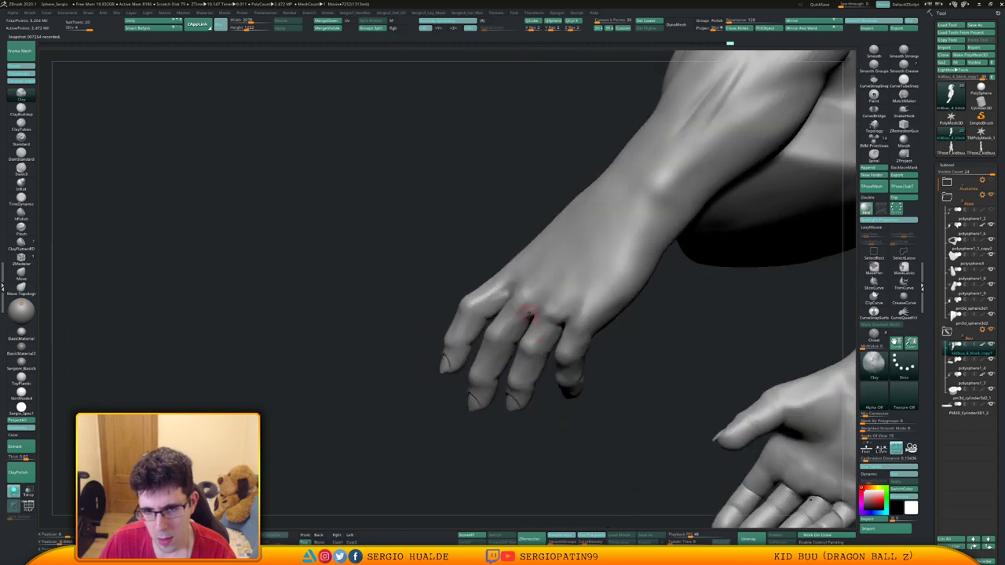
{"action": "left_click_drag", "start_coordinate": [528, 314], "coordinate": [531, 323]}
{"action": "mouse_move", "coordinate": [577, 323]}
{"action": "right_mouse_down"}
{"action": "mouse_move", "coordinate": [502, 324]}
{"action": "mouse_move", "coordinate": [527, 322]}
{"action": "right_mouse_up"}
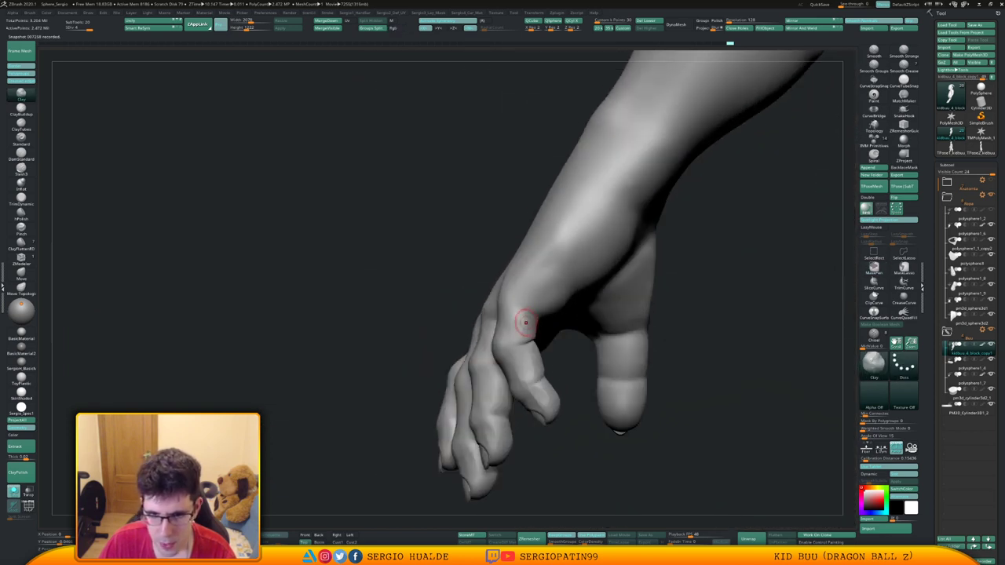
Reshape the first segment of the little finger with a resized Move brush.
{"action": "key", "text": "b"}
{"action": "key", "text": "m"}
{"action": "key", "text": "v"}
{"action": "key", "text": "s"}
{"action": "mouse_move", "coordinate": [520, 336]}
{"action": "left_mouse_down"}
{"action": "mouse_move", "coordinate": [532, 338]}
{"action": "mouse_move", "coordinate": [534, 358]}
{"action": "left_mouse_up"}
{"action": "key", "text": "s"}
{"action": "key", "text": "s"}
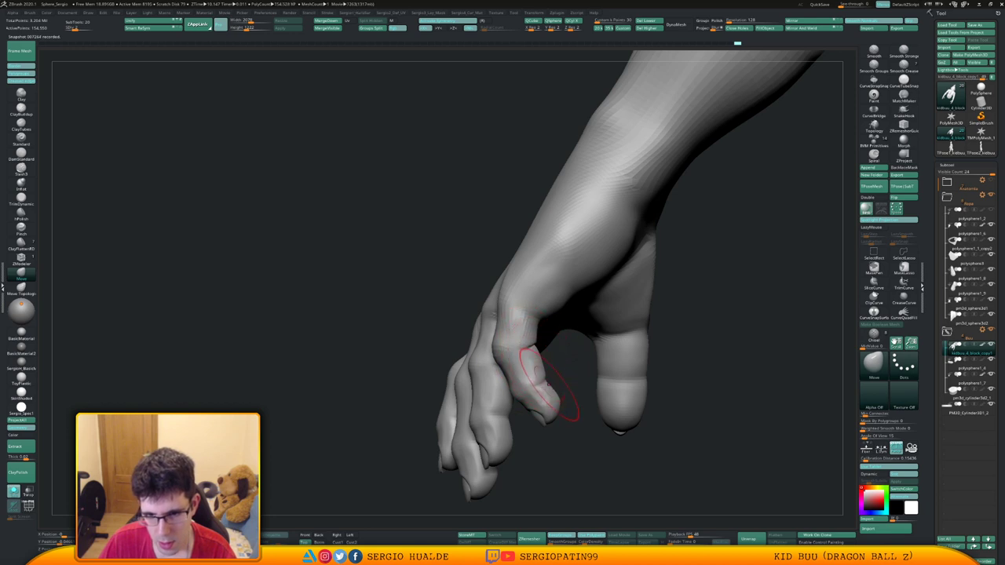
Adjust the web between the little and ring fingers on the palm side with the Move brush.
{"action": "right_click_drag", "start_coordinate": [554, 400], "coordinate": [556, 324], "text": "alt"}
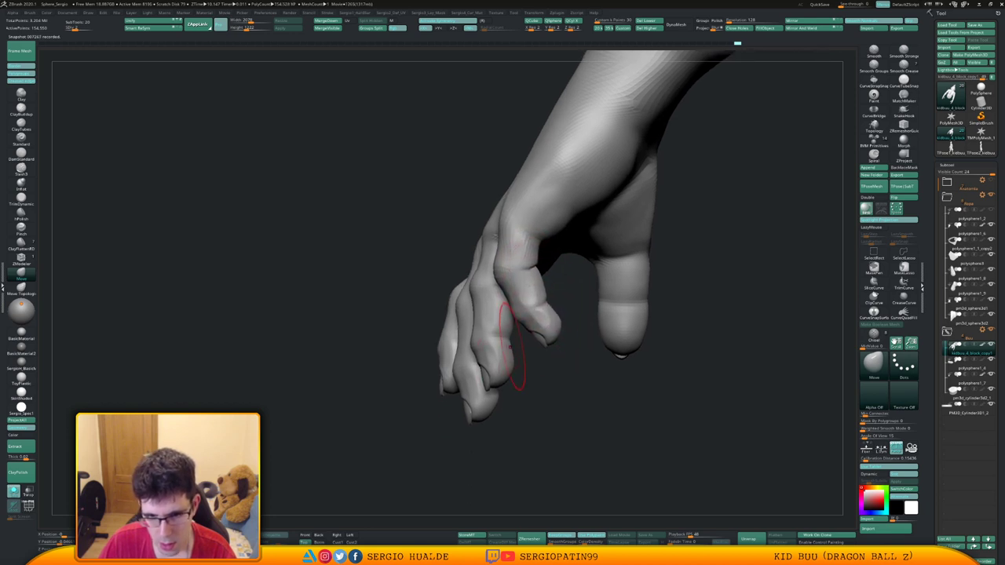
{"action": "right_click_drag", "start_coordinate": [509, 350], "coordinate": [468, 342]}
{"action": "right_click_drag", "start_coordinate": [534, 338], "coordinate": [519, 318]}
{"action": "right_click_drag", "start_coordinate": [585, 287], "coordinate": [554, 275]}
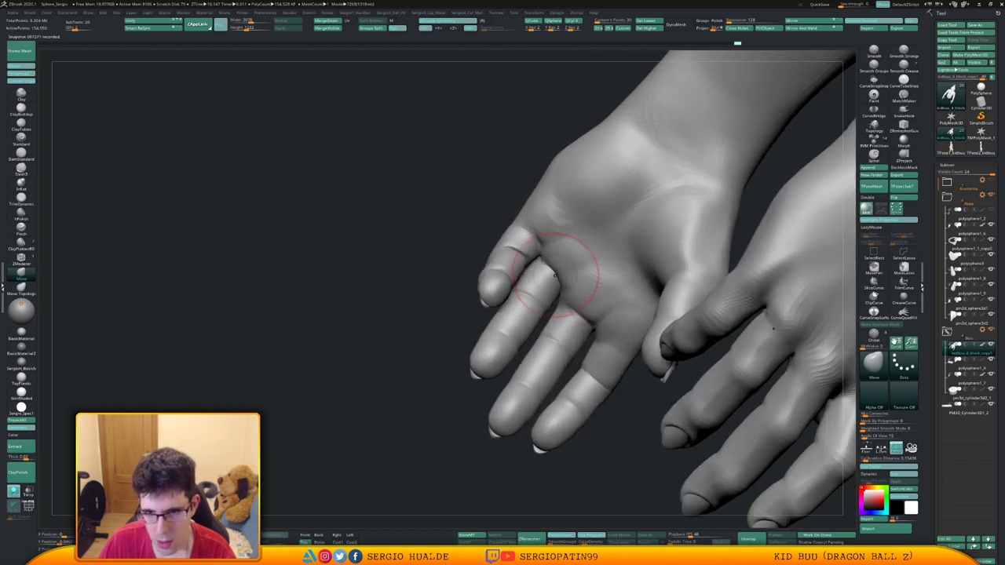
{"action": "left_click_drag", "start_coordinate": [557, 278], "coordinate": [555, 275]}
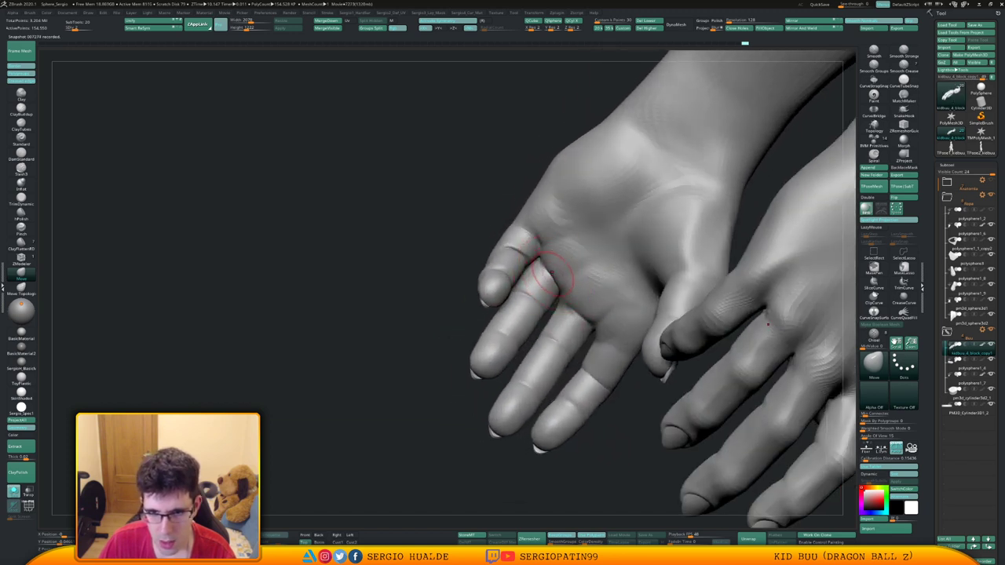
{"action": "right_click_drag", "start_coordinate": [550, 277], "coordinate": [585, 334]}
{"action": "left_click", "coordinate": [558, 327], "text": "ctrl+shift"}
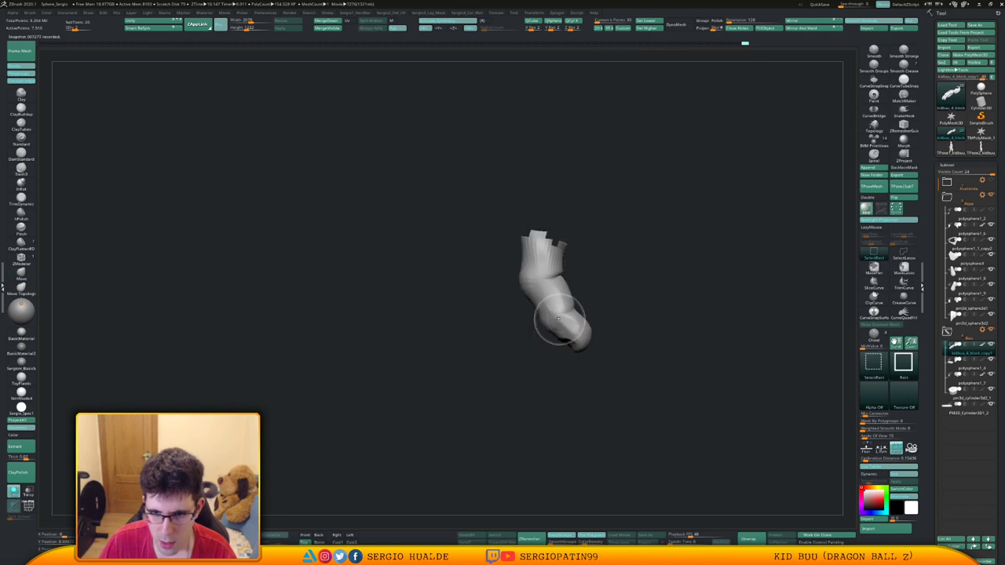
{"action": "left_click", "coordinate": [569, 334], "text": "ctrl+shift"}
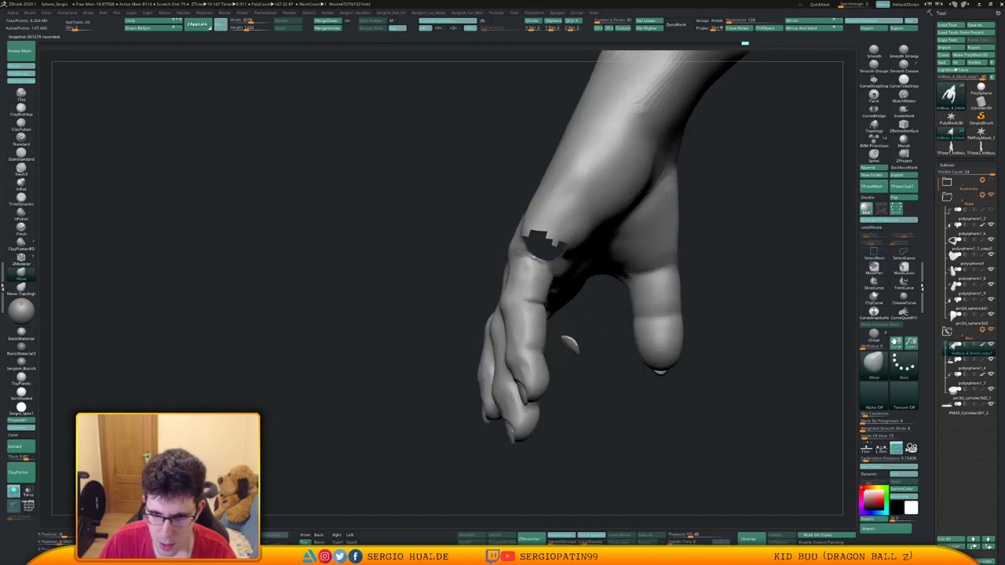
{"action": "right_click_drag", "start_coordinate": [564, 329], "coordinate": [493, 327]}
{"action": "left_click", "coordinate": [491, 328], "text": "ctrl+shift"}
Hide the rest of the body so that only the two hands and wrists remain visible.
{"action": "right_click_drag", "start_coordinate": [541, 300], "coordinate": [510, 322]}
{"action": "right_click_drag", "start_coordinate": [511, 322], "coordinate": [314, 330], "text": "ctrl"}
{"action": "right_click_drag", "start_coordinate": [588, 315], "coordinate": [581, 314], "text": "alt"}
{"action": "left_click_drag", "start_coordinate": [604, 229], "coordinate": [475, 380], "text": "ctrl+shift"}
{"action": "right_click_drag", "start_coordinate": [522, 299], "coordinate": [573, 278], "text": "ctrl"}
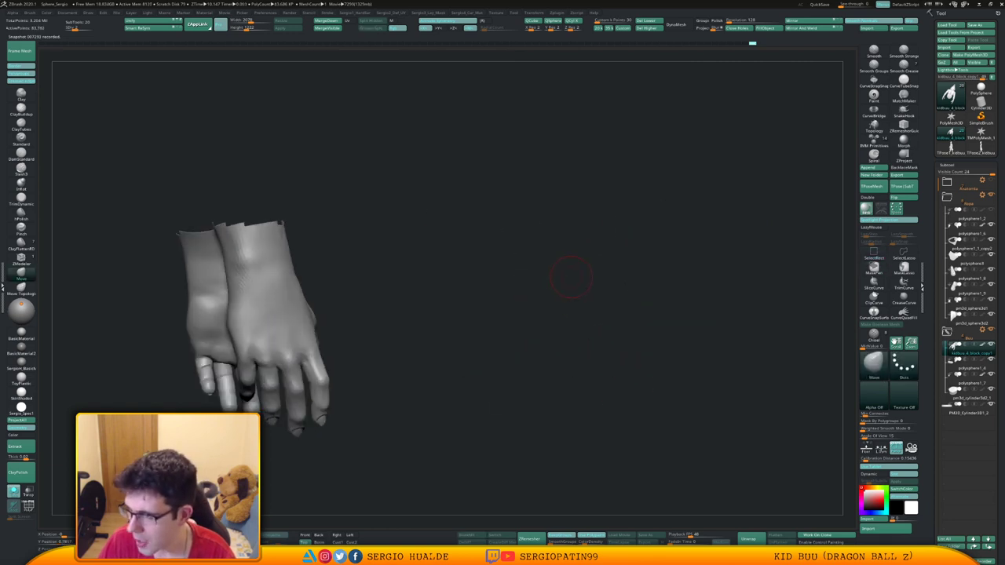
{"action": "right_click_drag", "start_coordinate": [491, 291], "coordinate": [730, 310], "text": "alt"}
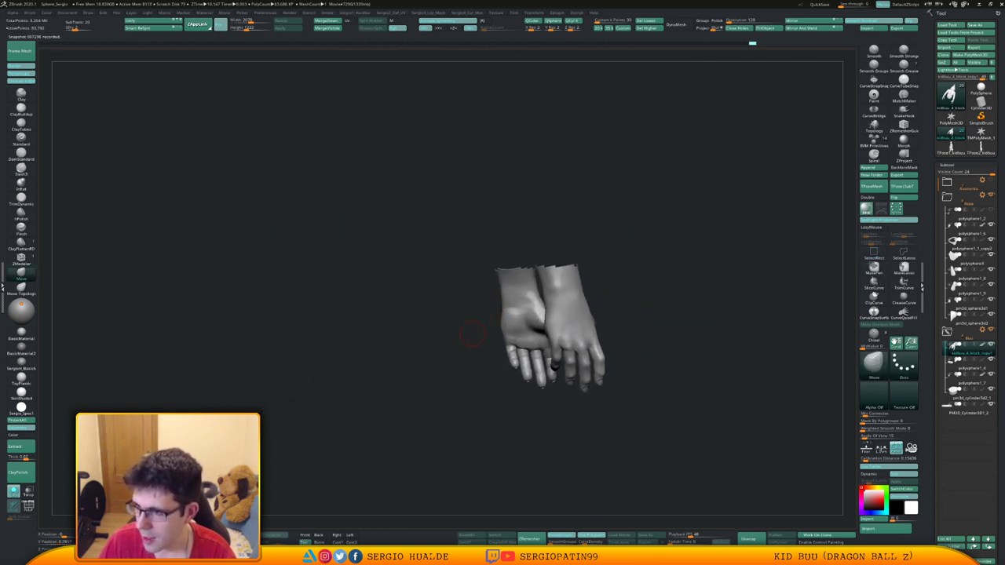
Mask everything on the hand except the little finger's polygroup and return to draw mode with the Move brush.
{"action": "mouse_move", "coordinate": [473, 335]}
{"action": "right_mouse_down"}
{"action": "mouse_move", "coordinate": [487, 330]}
{"action": "mouse_move", "coordinate": [463, 326]}
{"action": "mouse_move", "coordinate": [507, 295]}
{"action": "mouse_move", "coordinate": [525, 320]}
{"action": "right_mouse_up"}
{"action": "mouse_move", "coordinate": [525, 320]}
{"action": "right_mouse_down"}
{"action": "mouse_move", "coordinate": [516, 330]}
{"action": "mouse_move", "coordinate": [550, 318]}
{"action": "mouse_move", "coordinate": [516, 322]}
{"action": "mouse_move", "coordinate": [507, 345]}
{"action": "mouse_move", "coordinate": [523, 358]}
{"action": "right_mouse_up"}
{"action": "right_click", "coordinate": [508, 345]}
{"action": "key", "text": "w"}
{"action": "left_click", "coordinate": [509, 347], "text": "ctrl"}
{"action": "key", "text": "q"}
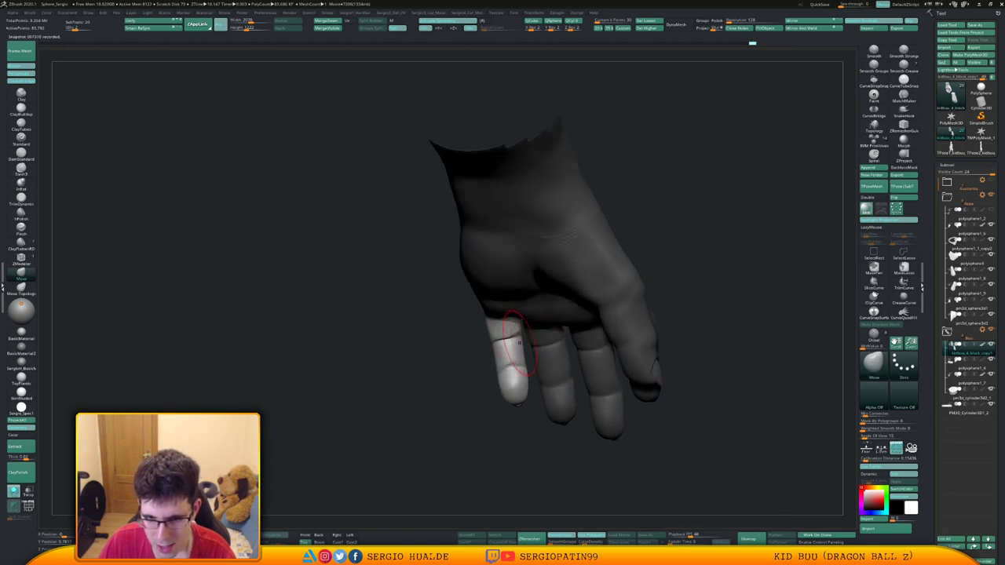
Reshape the unmasked little finger with the Move brush, smooth it lightly and clear the hand's mask.
{"action": "key", "text": "ctrl"}
{"action": "left_click", "coordinate": [496, 347], "text": "ctrl"}
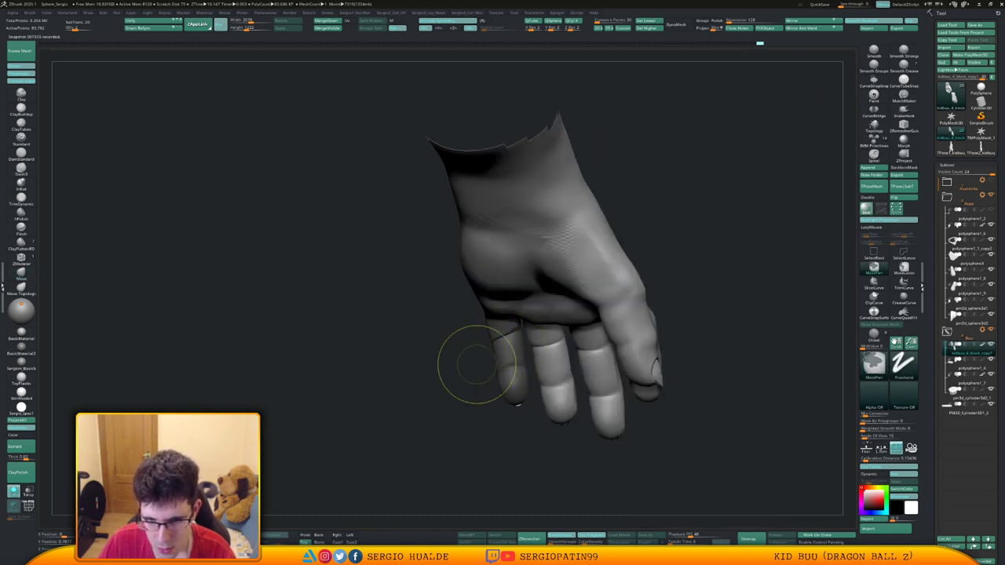
{"action": "left_click", "coordinate": [477, 364], "text": "ctrl"}
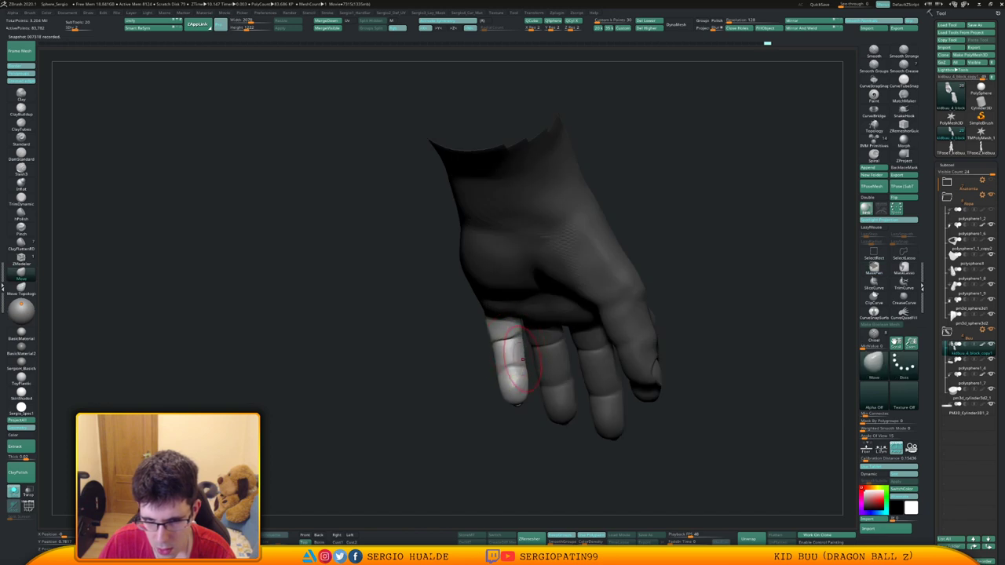
{"action": "left_click_drag", "start_coordinate": [468, 367], "coordinate": [509, 348]}
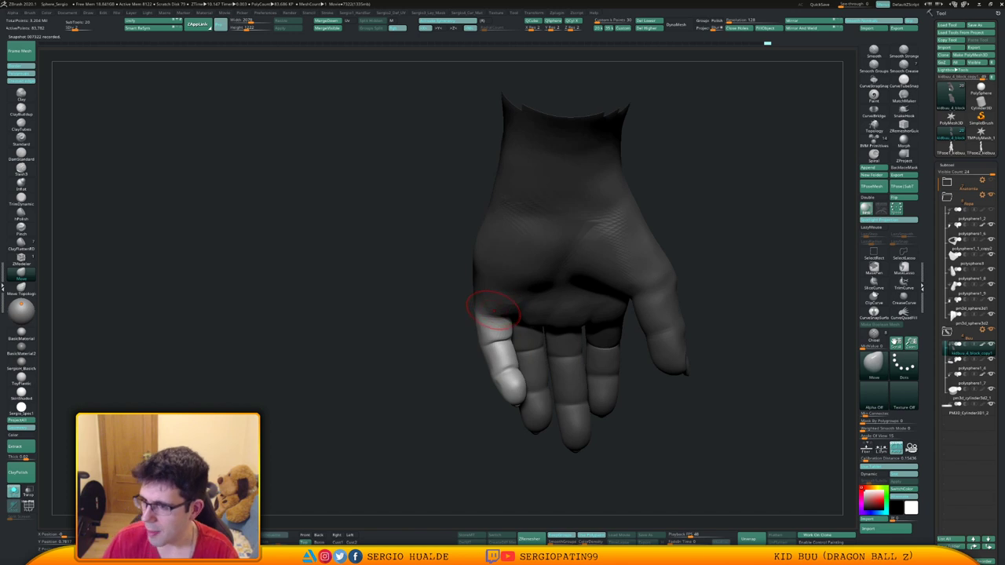
{"action": "right_click_drag", "start_coordinate": [485, 338], "coordinate": [518, 352]}
{"action": "left_click_drag", "start_coordinate": [491, 357], "coordinate": [494, 364], "text": "shift"}
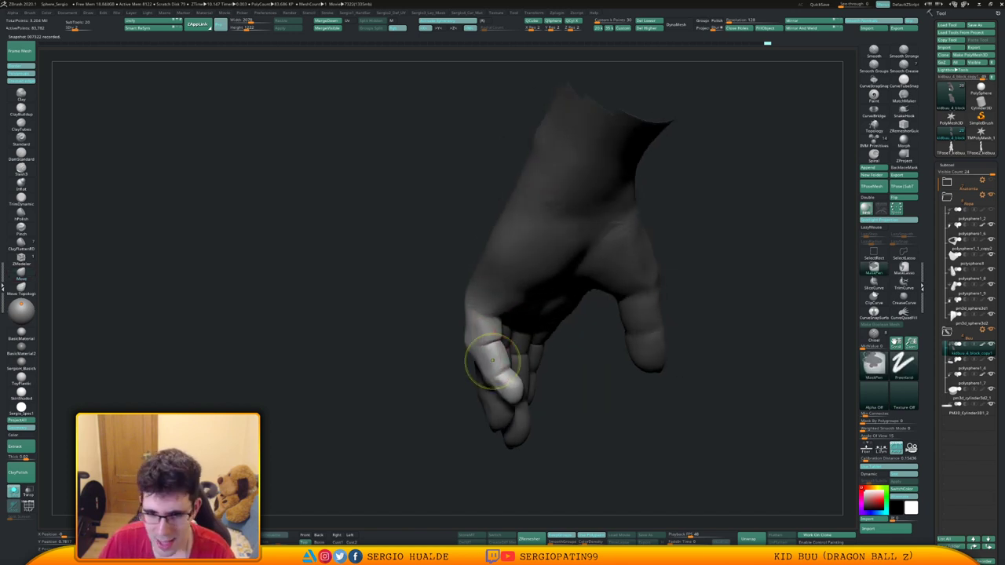
{"action": "mouse_move", "coordinate": [494, 364]}
{"action": "right_mouse_down"}
{"action": "mouse_move", "coordinate": [485, 335]}
{"action": "mouse_move", "coordinate": [432, 338]}
{"action": "right_mouse_up"}
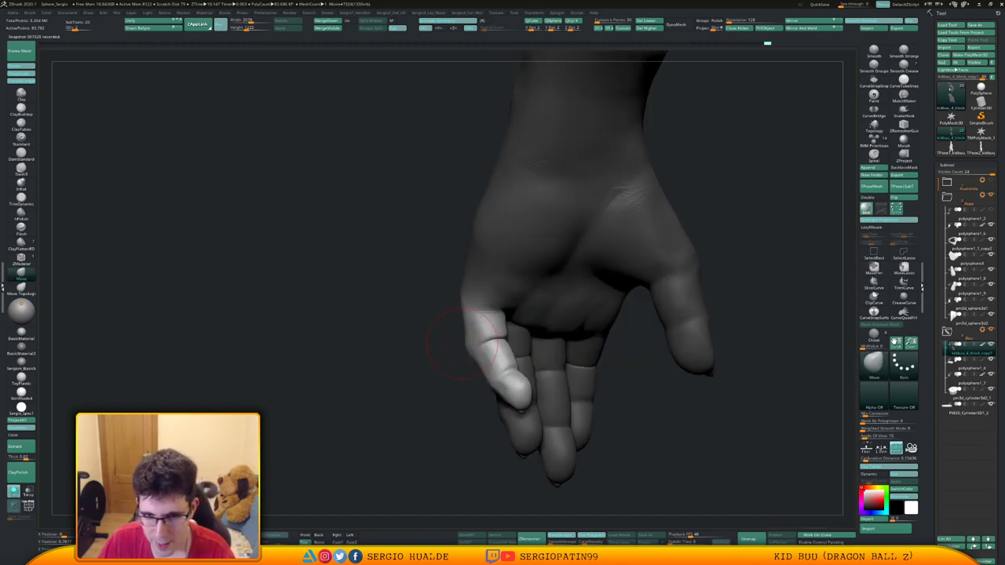
{"action": "left_click_drag", "start_coordinate": [430, 341], "coordinate": [445, 352], "text": "ctrl"}
Smooth the palm side of the little finger's first segment with the standard Smooth brush.
{"action": "key", "text": "b"}
{"action": "key", "text": "c"}
{"action": "key", "text": "l"}
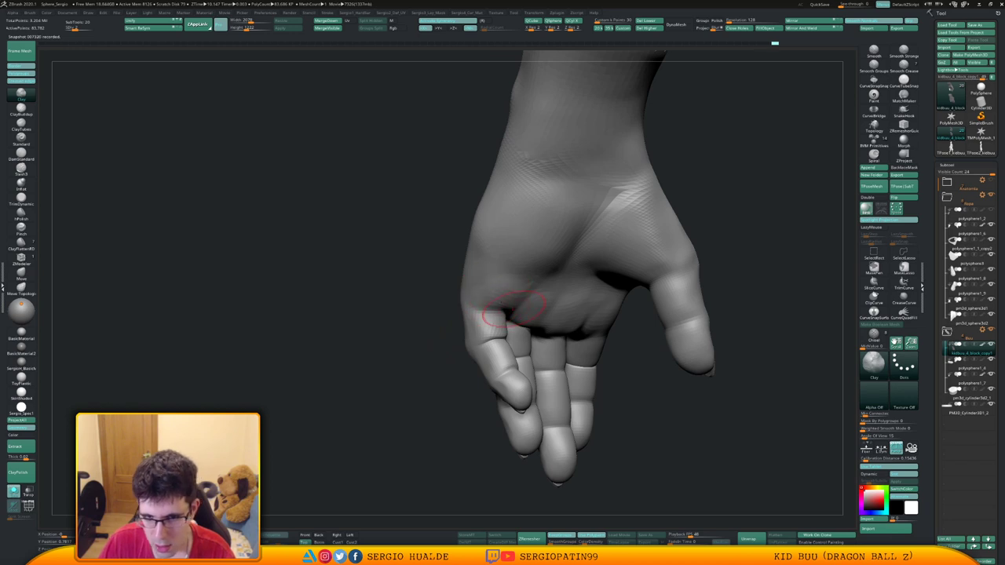
{"action": "right_click_drag", "start_coordinate": [496, 342], "coordinate": [522, 336], "text": "ctrl"}
{"action": "mouse_move", "coordinate": [522, 336]}
{"action": "right_mouse_down"}
{"action": "mouse_move", "coordinate": [491, 338]}
{"action": "mouse_move", "coordinate": [518, 336]}
{"action": "right_mouse_up"}
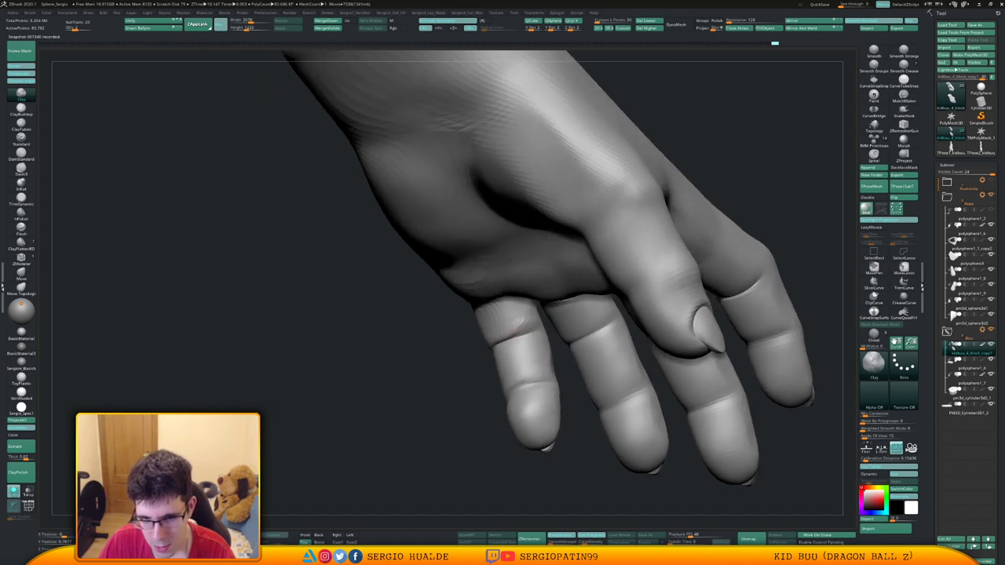
{"action": "left_click_drag", "start_coordinate": [505, 333], "coordinate": [523, 325], "text": "shift"}
{"action": "key", "text": "ctrl+z"}
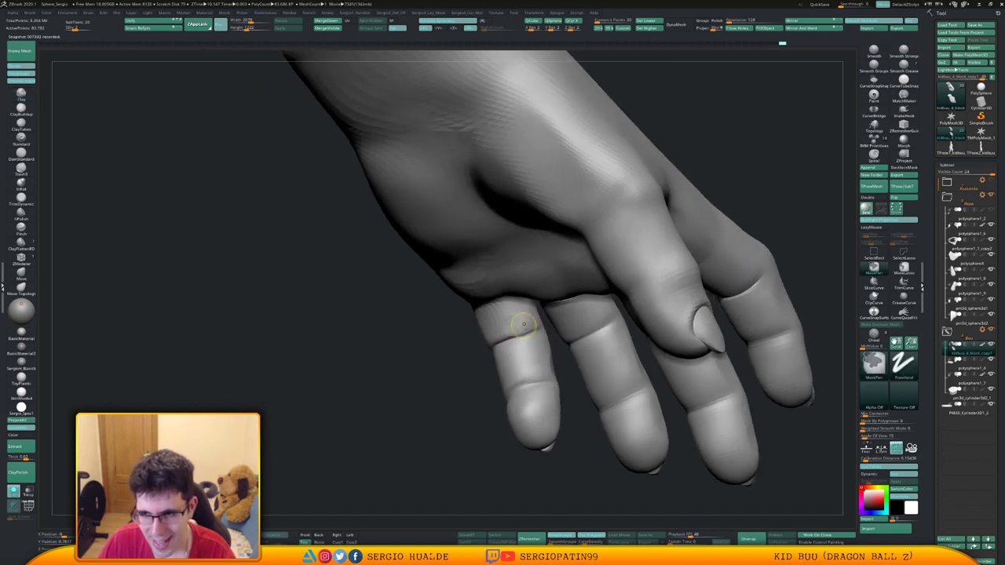
{"action": "left_click", "coordinate": [874, 51], "text": "shift"}
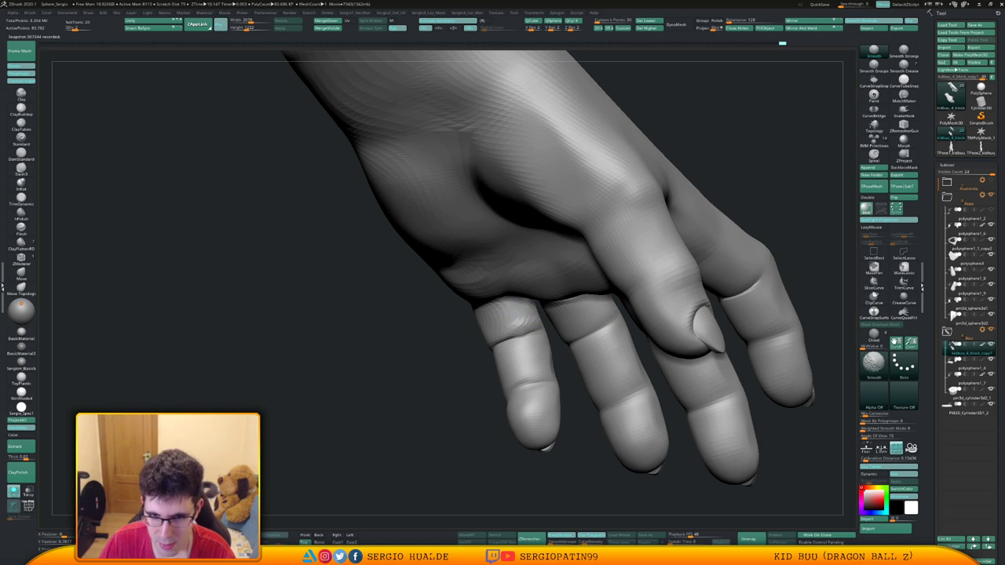
{"action": "left_click_drag", "start_coordinate": [506, 328], "coordinate": [532, 335], "text": "shift"}
Refine the crease between the little finger's first two segments with the DamStandard brush and smooth the surrounding surface.
{"action": "key", "text": "b"}
{"action": "key", "text": "d"}
{"action": "key", "text": "s"}
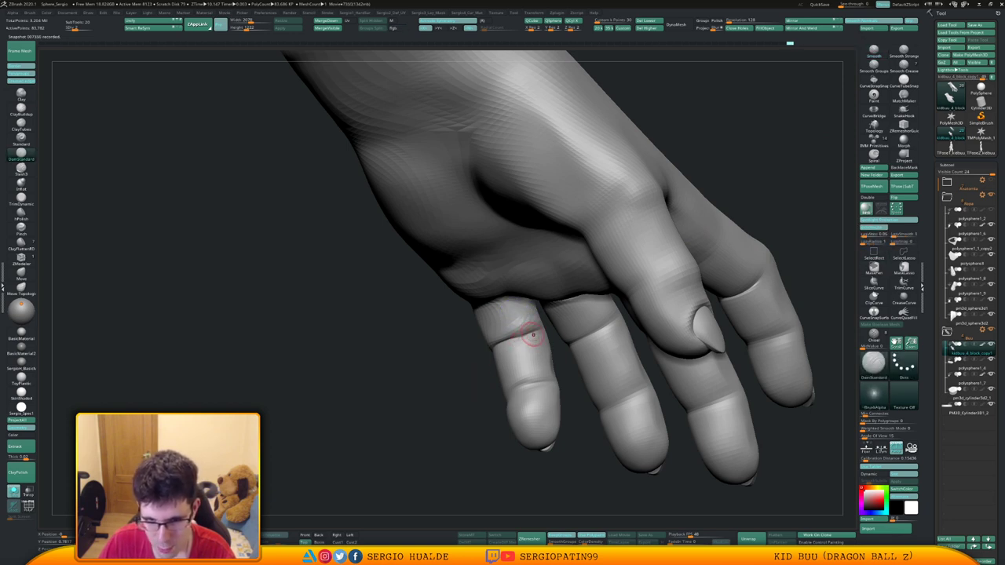
{"action": "left_click_drag", "start_coordinate": [440, 363], "coordinate": [542, 338]}
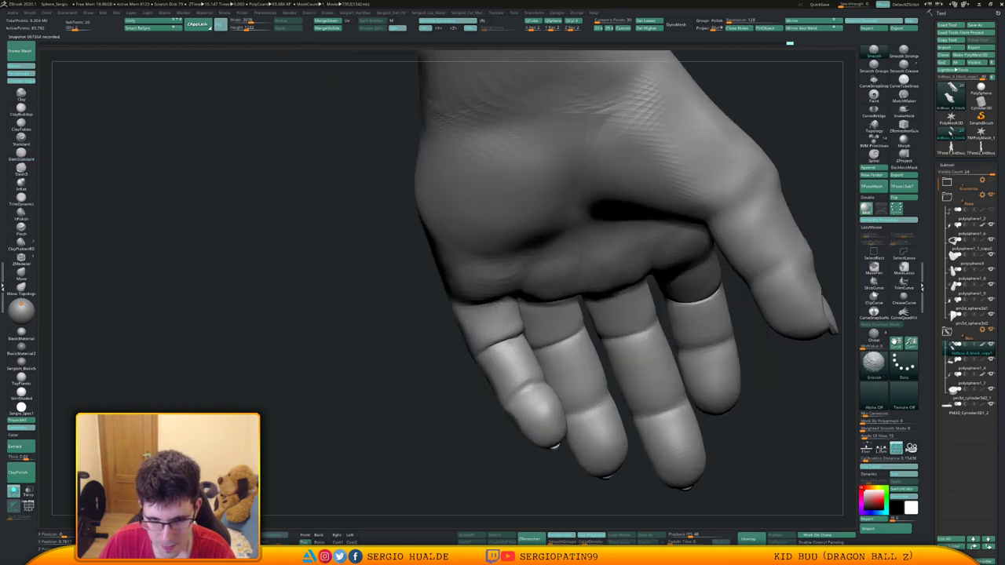
{"action": "left_click_drag", "start_coordinate": [428, 385], "coordinate": [518, 386]}
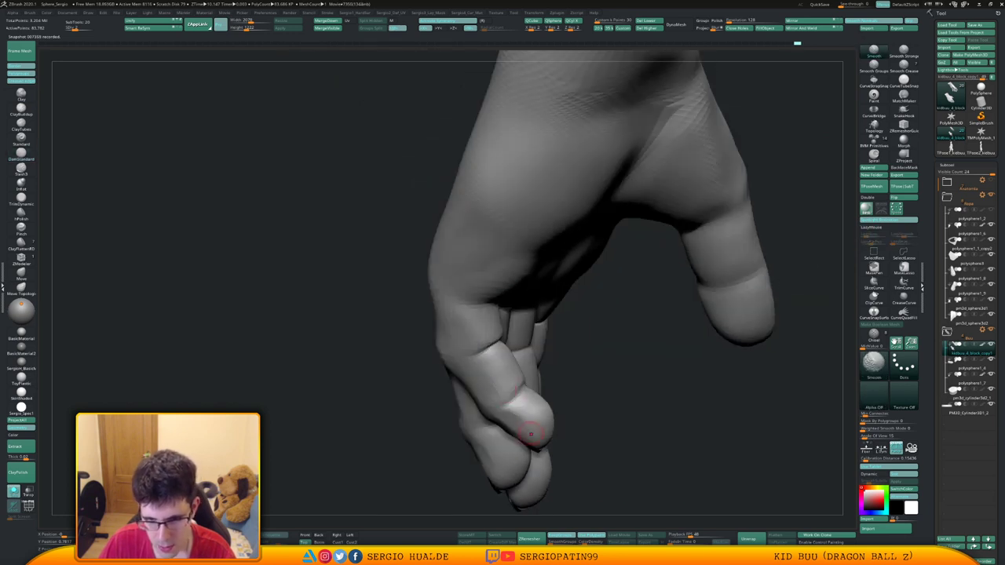
{"action": "mouse_move", "coordinate": [531, 434]}
{"action": "right_mouse_down", "text": "ctrl"}
{"action": "mouse_move", "coordinate": [498, 385]}
{"action": "mouse_move", "coordinate": [506, 361]}
{"action": "right_mouse_up", "text": "ctrl"}
{"action": "left_click_drag", "start_coordinate": [510, 343], "coordinate": [520, 331], "text": "shift"}
{"action": "key", "text": "s"}
{"action": "right_click_drag", "start_coordinate": [550, 333], "coordinate": [524, 352]}
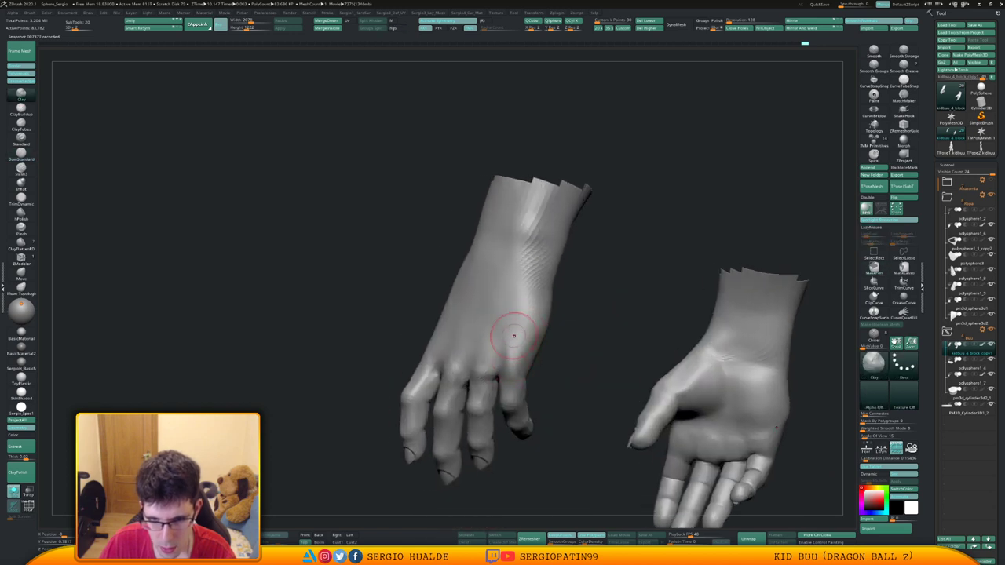
Build up the little finger's knuckle on the back of the hand with Clay, then flatten it with TrimDynamic and smooth it.
{"action": "left_click_drag", "start_coordinate": [518, 328], "coordinate": [520, 342], "text": "shift"}
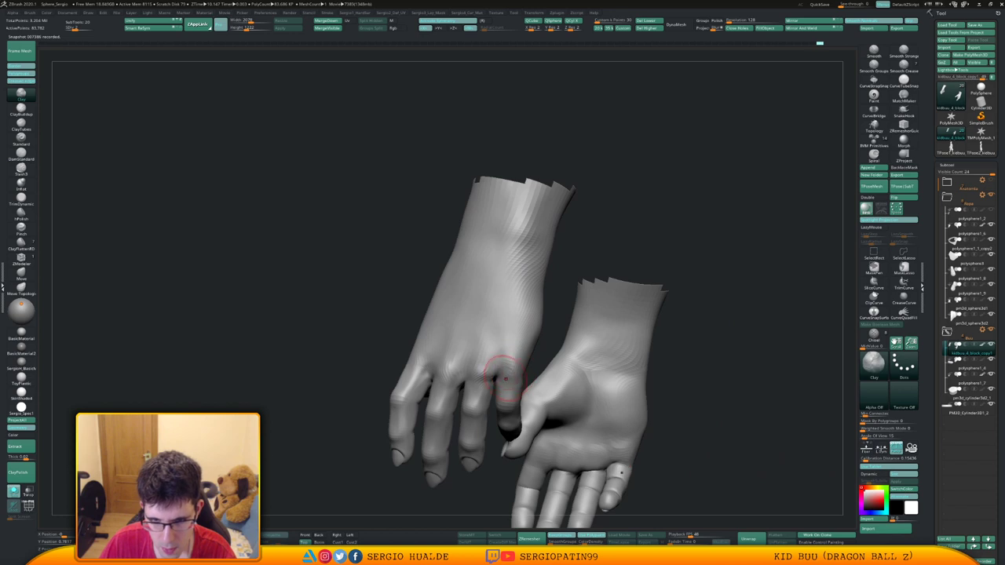
{"action": "left_click_drag", "start_coordinate": [515, 369], "coordinate": [510, 371]}
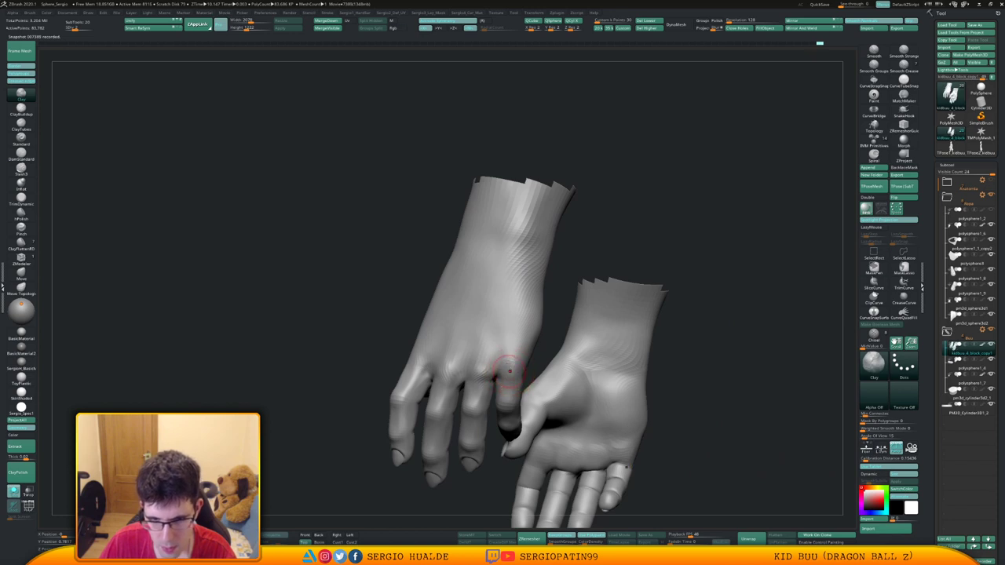
{"action": "right_click_drag", "start_coordinate": [504, 377], "coordinate": [506, 388]}
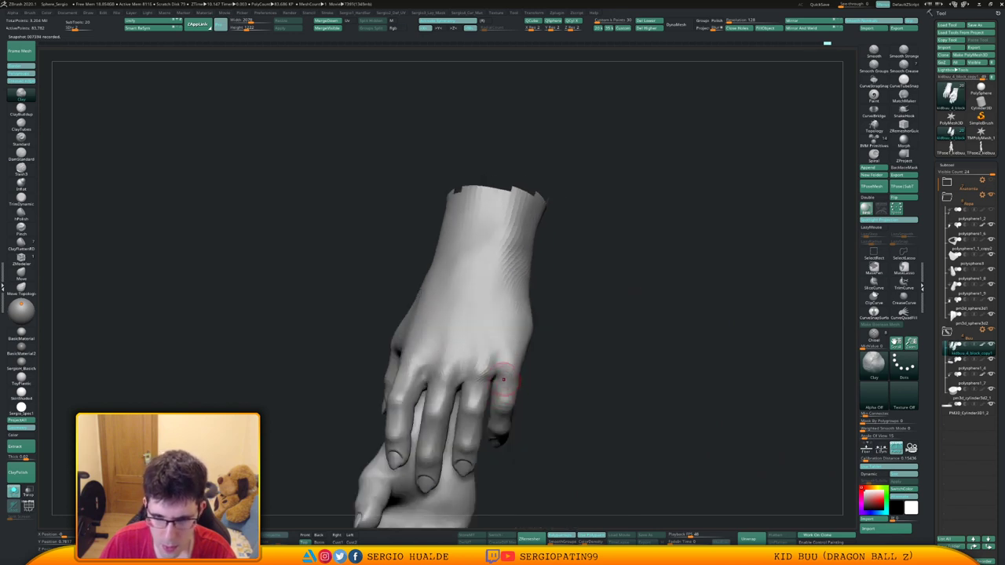
{"action": "left_click_drag", "start_coordinate": [504, 381], "coordinate": [509, 377], "text": "shift"}
{"action": "key", "text": "ctrl+shift+t"}
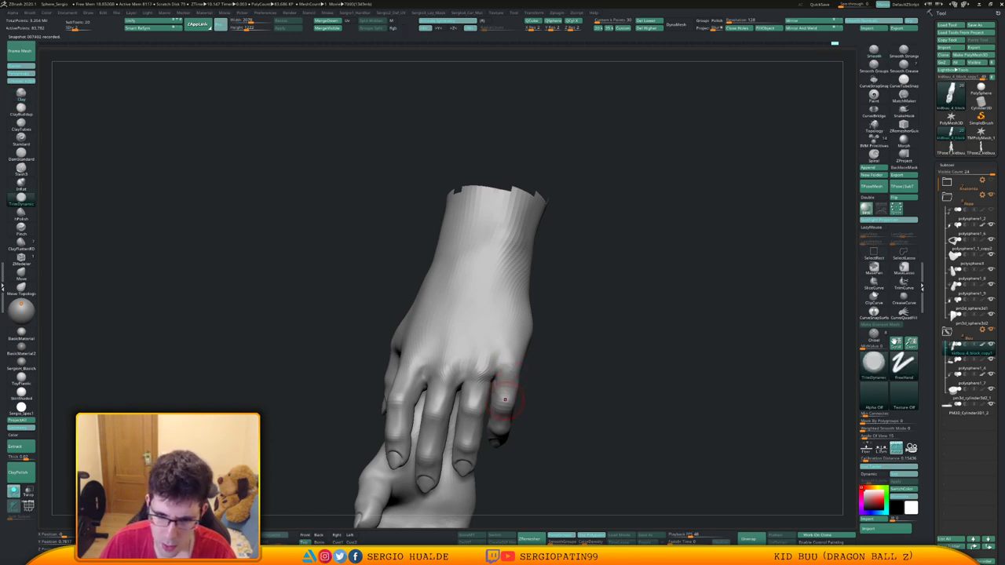
{"action": "right_click_drag", "start_coordinate": [505, 400], "coordinate": [508, 388]}
{"action": "left_click_drag", "start_coordinate": [507, 388], "coordinate": [508, 403], "text": "shift"}
{"action": "mouse_move", "coordinate": [512, 364]}
{"action": "right_mouse_down"}
{"action": "mouse_move", "coordinate": [471, 376]}
{"action": "mouse_move", "coordinate": [393, 363]}
{"action": "mouse_move", "coordinate": [464, 353]}
{"action": "mouse_move", "coordinate": [510, 369]}
{"action": "mouse_move", "coordinate": [503, 377]}
{"action": "mouse_move", "coordinate": [483, 373]}
{"action": "mouse_move", "coordinate": [511, 333]}
{"action": "mouse_move", "coordinate": [519, 377]}
{"action": "mouse_move", "coordinate": [536, 372]}
{"action": "right_mouse_up"}
{"action": "left_click", "coordinate": [565, 393], "text": "ctrl+shift"}
{"action": "key", "text": "alt+s"}
{"action": "key", "text": "d"}
{"action": "key", "text": "alt+s"}
{"action": "left_click", "coordinate": [516, 358], "text": "ctrl+shift"}
{"action": "right_click_drag", "start_coordinate": [536, 372], "coordinate": [520, 352]}
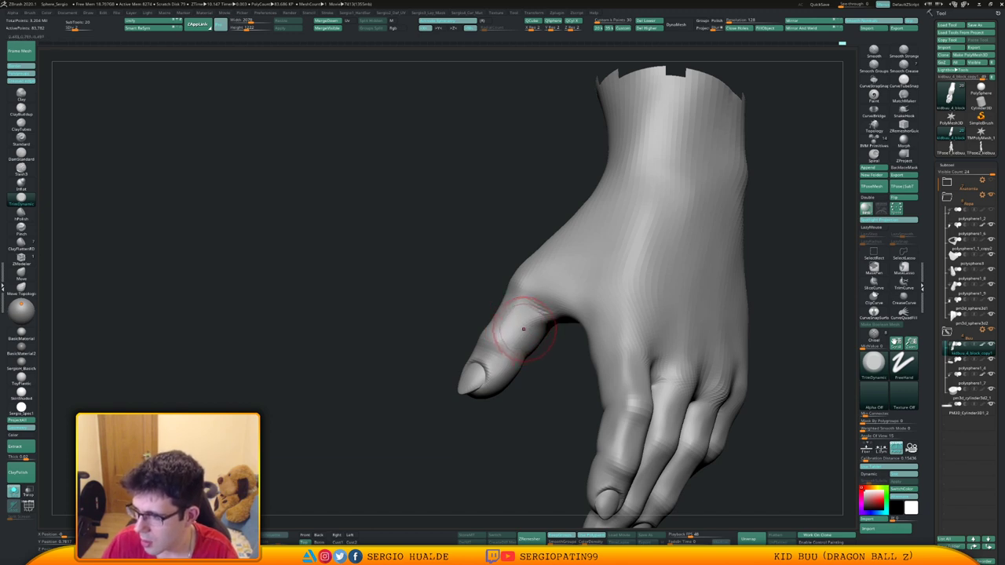
Flatten the inner side of the thumb between its base and tip joint with TrimDynamic and smooth it.
{"action": "mouse_move", "coordinate": [524, 329]}
{"action": "right_mouse_down", "text": "ctrl"}
{"action": "mouse_move", "coordinate": [539, 346]}
{"action": "mouse_move", "coordinate": [522, 348]}
{"action": "mouse_move", "coordinate": [528, 341]}
{"action": "right_mouse_up", "text": "ctrl"}
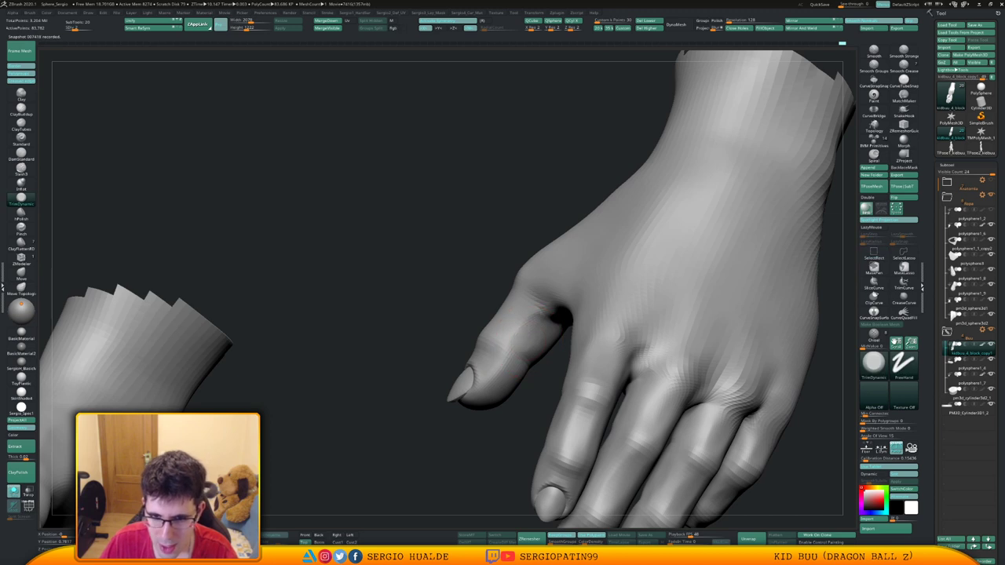
{"action": "left_click_drag", "start_coordinate": [500, 347], "coordinate": [503, 366]}
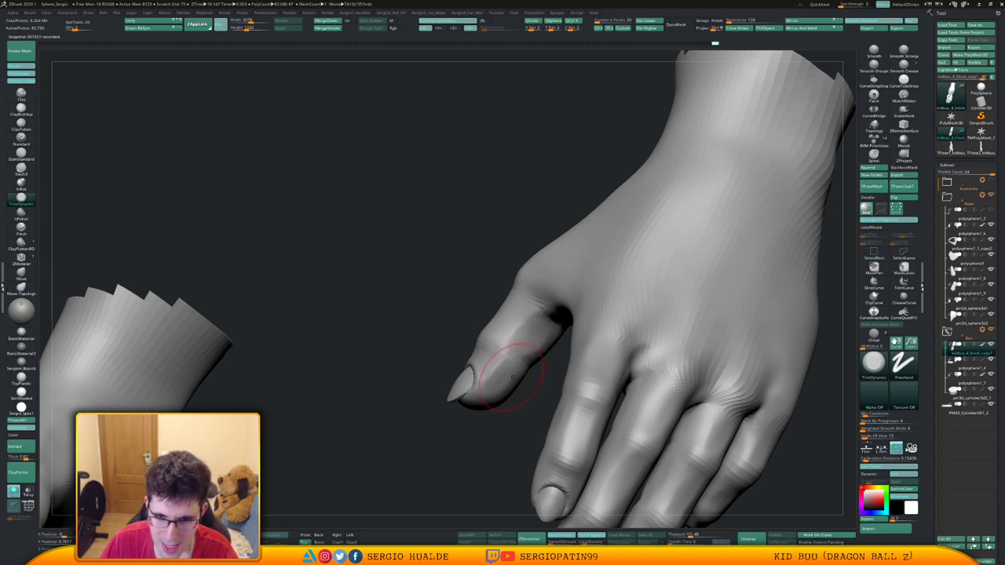
{"action": "mouse_move", "coordinate": [503, 366]}
{"action": "right_mouse_down"}
{"action": "mouse_move", "coordinate": [565, 357]}
{"action": "mouse_move", "coordinate": [486, 403]}
{"action": "right_mouse_up"}
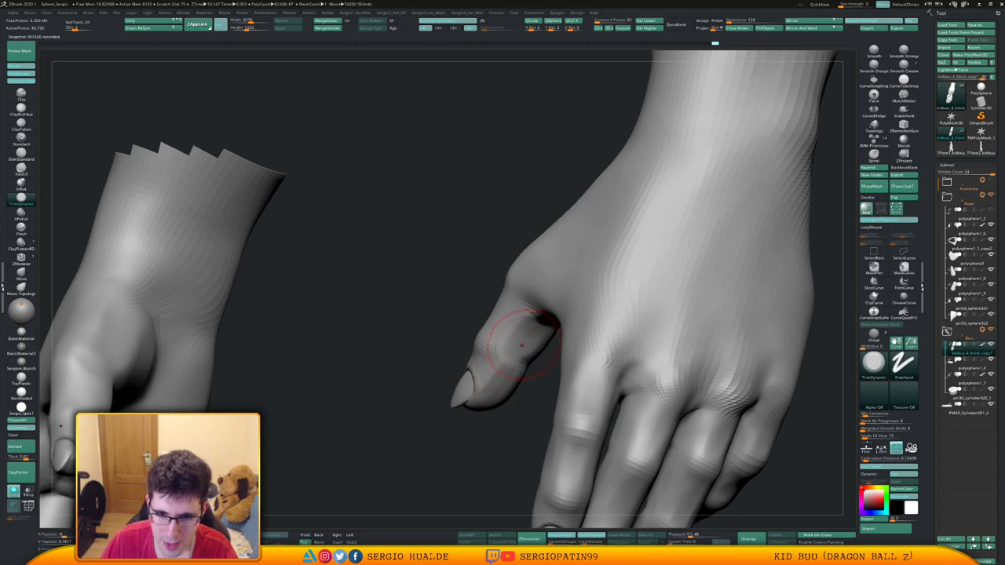
{"action": "left_click_drag", "start_coordinate": [522, 346], "coordinate": [528, 336]}
{"action": "right_click_drag", "start_coordinate": [528, 336], "coordinate": [538, 333]}
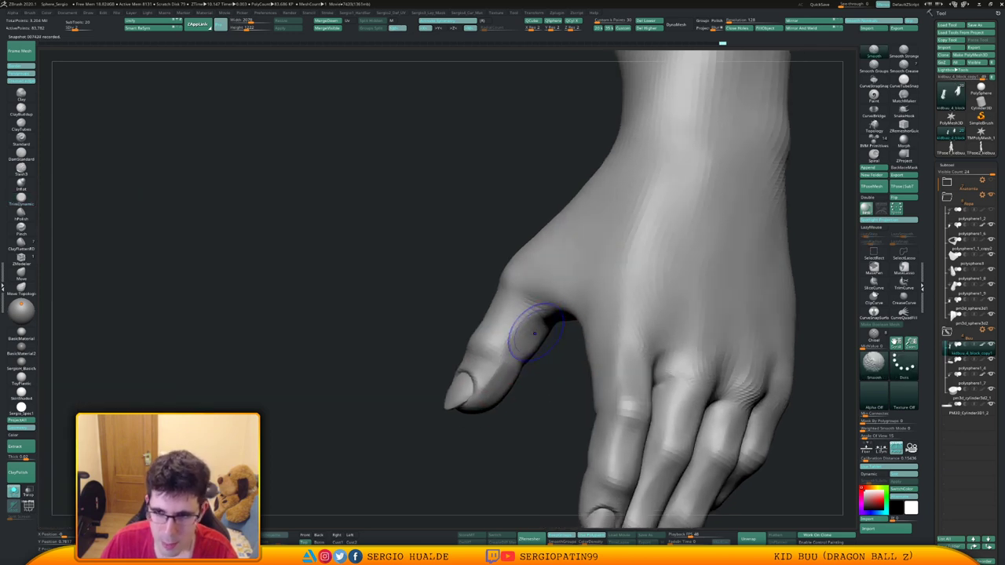
{"action": "key", "text": "space"}
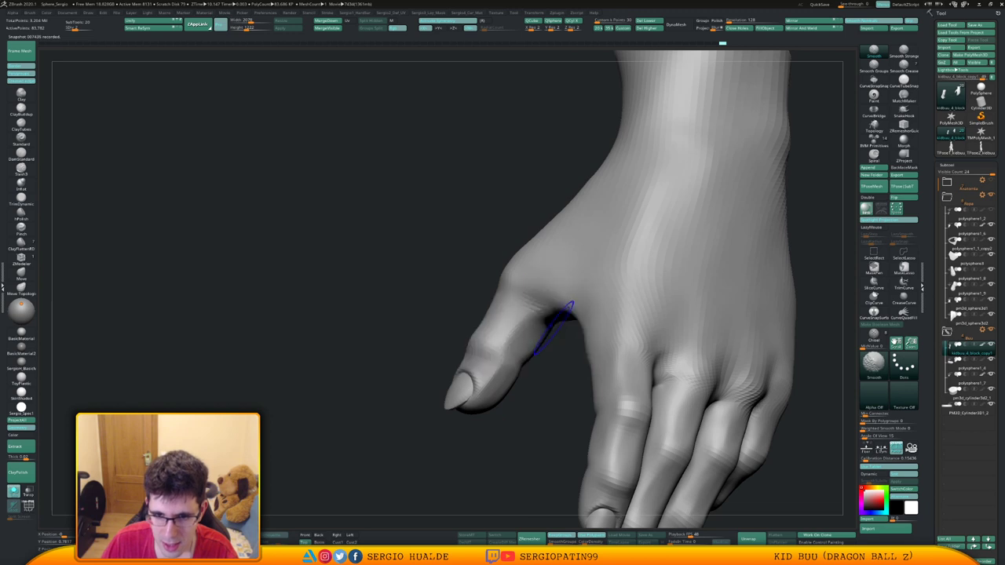
{"action": "mouse_move", "coordinate": [554, 329]}
{"action": "left_mouse_down", "text": "shift"}
{"action": "mouse_move", "coordinate": [516, 345]}
{"action": "mouse_move", "coordinate": [493, 394]}
{"action": "left_mouse_up", "text": "shift"}
{"action": "right_click_drag", "start_coordinate": [493, 394], "coordinate": [542, 393]}
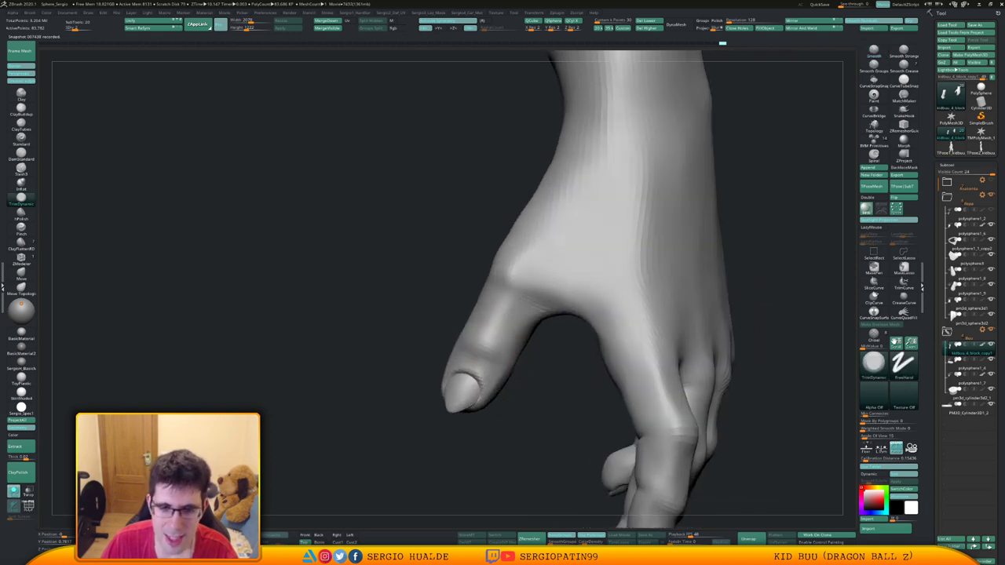
Even out the back of the thumb's first segment with TrimDynamic and smooth it up to the base knuckle.
{"action": "right_click_drag", "start_coordinate": [474, 311], "coordinate": [498, 332]}
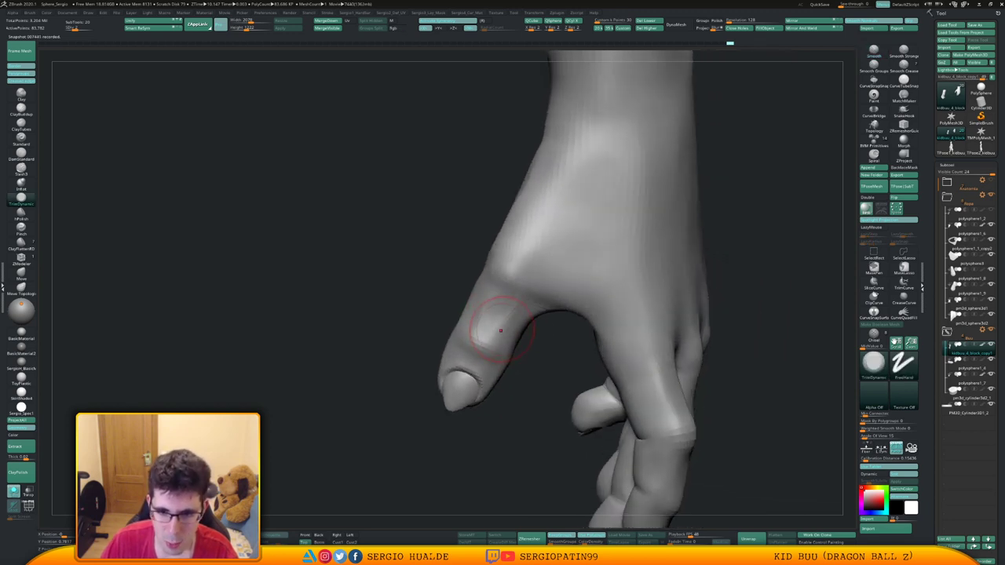
{"action": "left_click_drag", "start_coordinate": [503, 309], "coordinate": [506, 284], "text": "shift"}
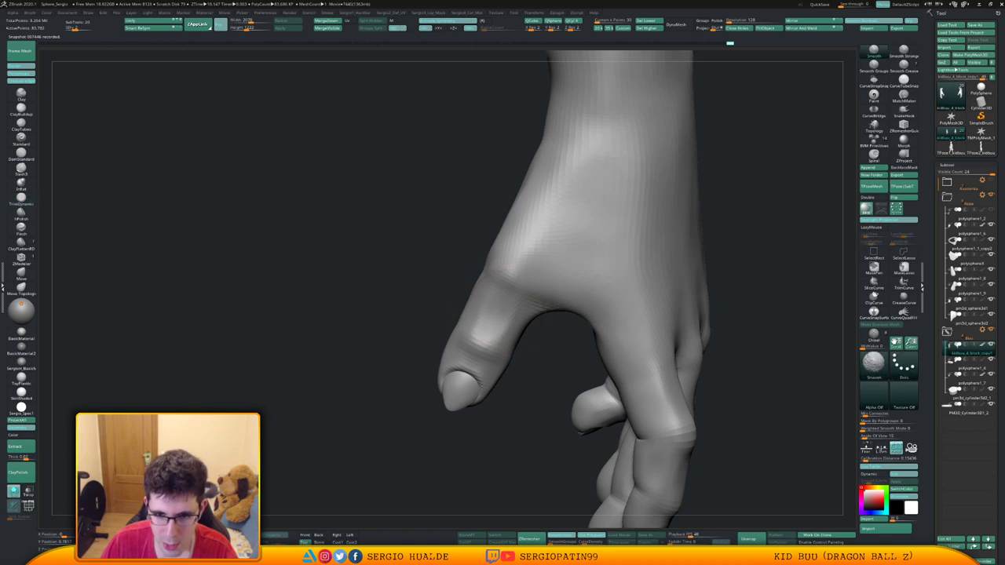
{"action": "right_click_drag", "start_coordinate": [409, 334], "coordinate": [493, 337]}
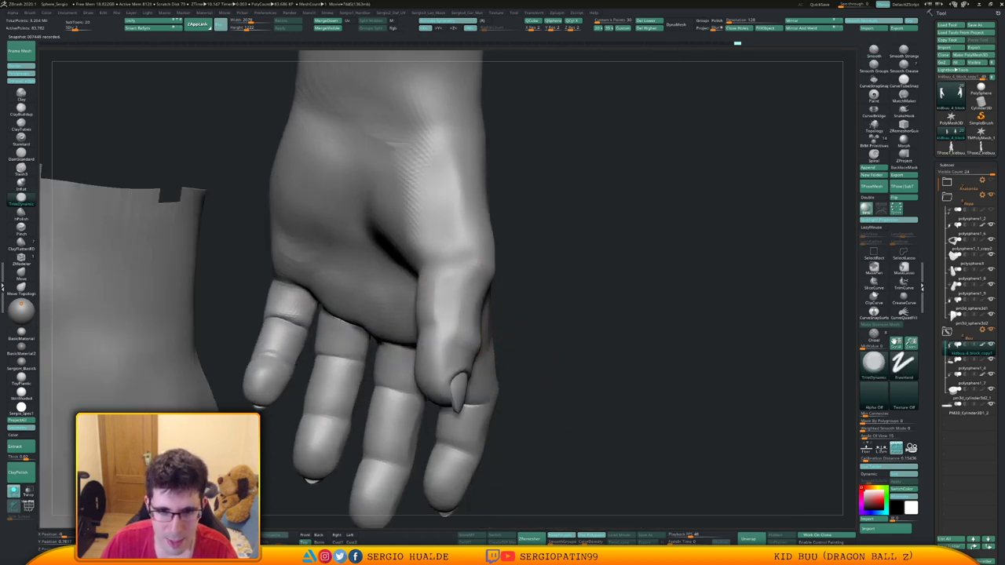
{"action": "mouse_move", "coordinate": [437, 348]}
{"action": "left_mouse_down"}
{"action": "mouse_move", "coordinate": [439, 376]}
{"action": "mouse_move", "coordinate": [443, 350]}
{"action": "left_mouse_up"}
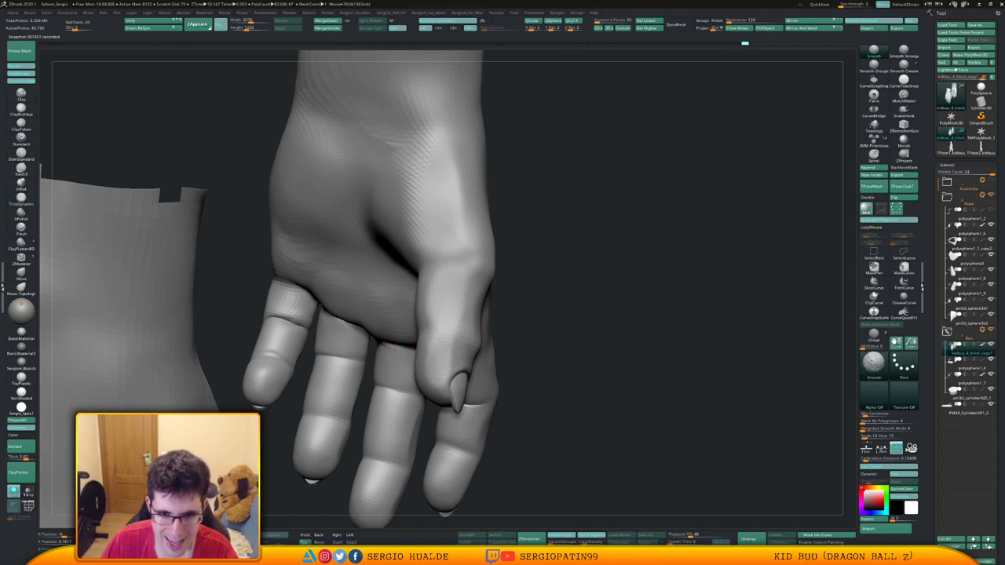
Adjust the thumb's inner contour facing the index finger with a resized Move brush.
{"action": "right_click_drag", "start_coordinate": [391, 344], "coordinate": [259, 343]}
{"action": "mouse_move", "coordinate": [465, 338]}
{"action": "right_mouse_down"}
{"action": "mouse_move", "coordinate": [482, 350]}
{"action": "mouse_move", "coordinate": [456, 355]}
{"action": "mouse_move", "coordinate": [509, 355]}
{"action": "mouse_move", "coordinate": [511, 366]}
{"action": "mouse_move", "coordinate": [541, 369]}
{"action": "right_mouse_up"}
{"action": "key", "text": "b"}
{"action": "key", "text": "m"}
{"action": "key", "text": "v"}
{"action": "key", "text": "s"}
{"action": "key", "text": "s"}
{"action": "key", "text": "s"}
{"action": "left_click_drag", "start_coordinate": [516, 372], "coordinate": [521, 372]}
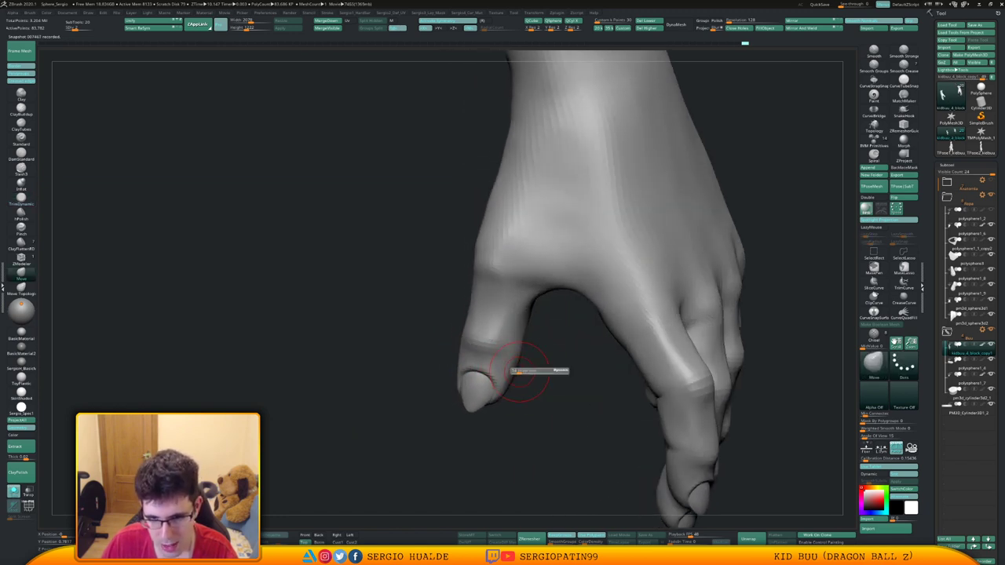
{"action": "right_click_drag", "start_coordinate": [518, 363], "coordinate": [523, 342]}
{"action": "key", "text": "s"}
{"action": "left_click_drag", "start_coordinate": [524, 341], "coordinate": [534, 338]}
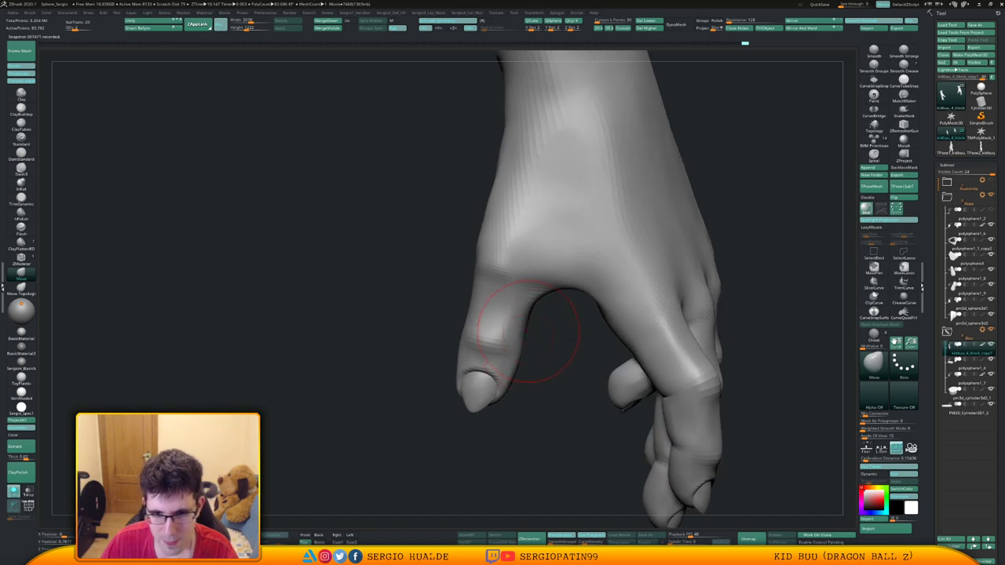
Reshape the thumb's outer edge and its palm-side contour with the Move brush.
{"action": "right_click_drag", "start_coordinate": [500, 327], "coordinate": [477, 307]}
{"action": "left_click_drag", "start_coordinate": [458, 304], "coordinate": [467, 307]}
{"action": "right_click_drag", "start_coordinate": [440, 324], "coordinate": [475, 334]}
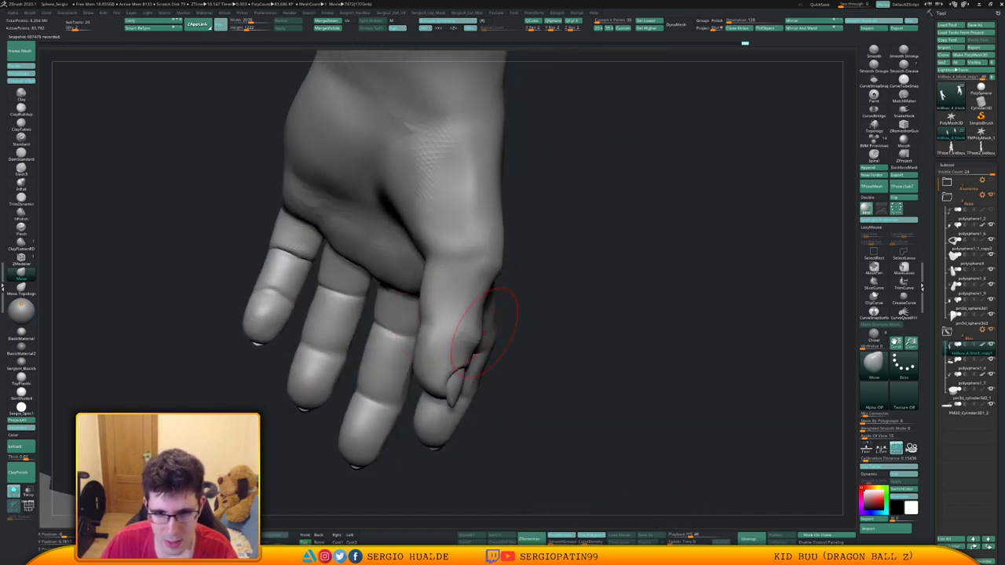
{"action": "right_click_drag", "start_coordinate": [408, 313], "coordinate": [436, 299]}
{"action": "left_click_drag", "start_coordinate": [428, 317], "coordinate": [410, 323]}
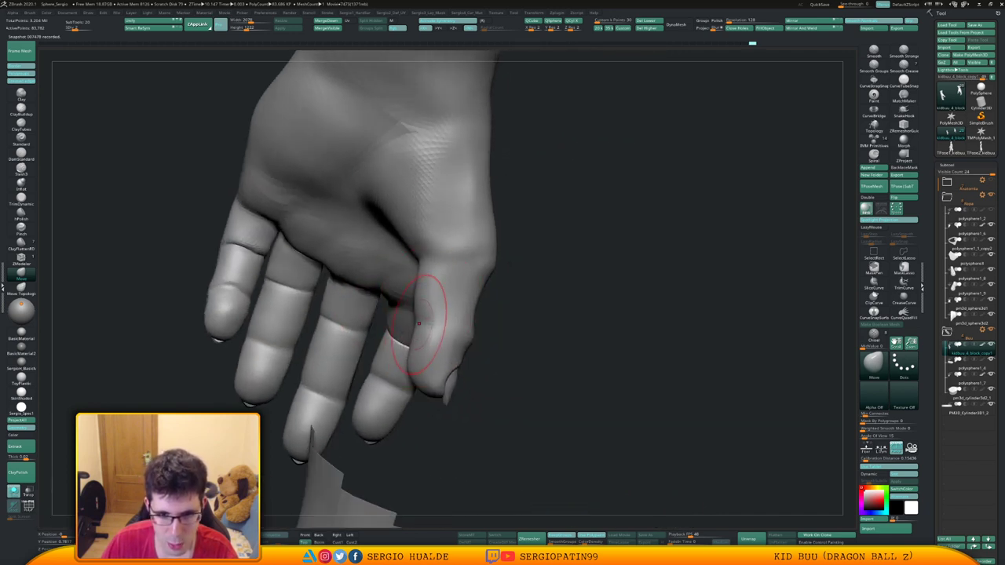
Push in the outer edge of the thumb's base knuckle with a resized Move brush.
{"action": "right_click_drag", "start_coordinate": [428, 305], "coordinate": [472, 291]}
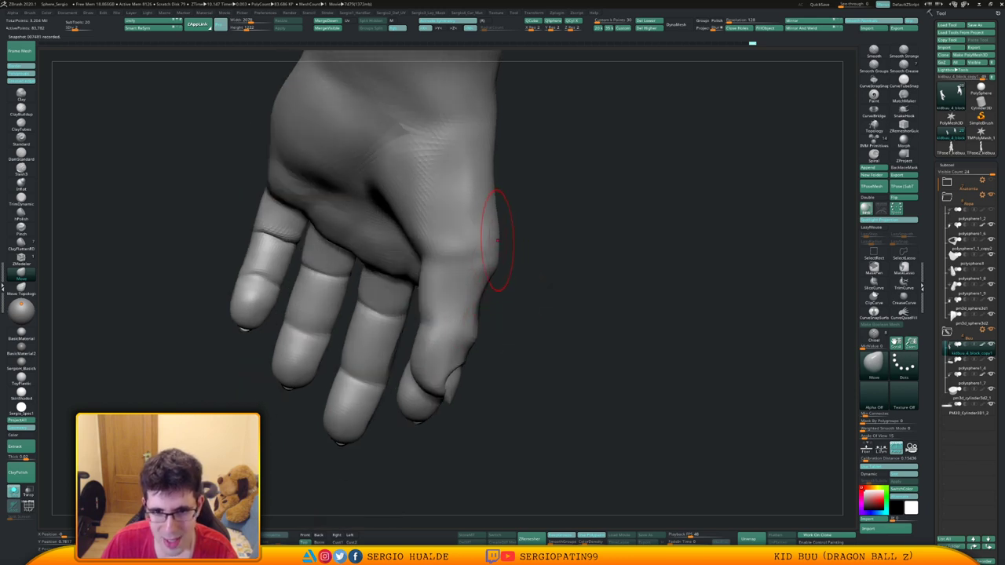
{"action": "key", "text": "s"}
{"action": "left_click_drag", "start_coordinate": [498, 238], "coordinate": [490, 240]}
{"action": "mouse_move", "coordinate": [493, 250]}
{"action": "right_mouse_down", "text": "ctrl"}
{"action": "mouse_move", "coordinate": [502, 228]}
{"action": "mouse_move", "coordinate": [436, 257]}
{"action": "mouse_move", "coordinate": [474, 268]}
{"action": "right_mouse_up", "text": "ctrl"}
Work over the palm side of the thumb's base with the Clay brush and smooth the thumb mound.
{"action": "key", "text": "b"}
{"action": "key", "text": "c"}
{"action": "key", "text": "l"}
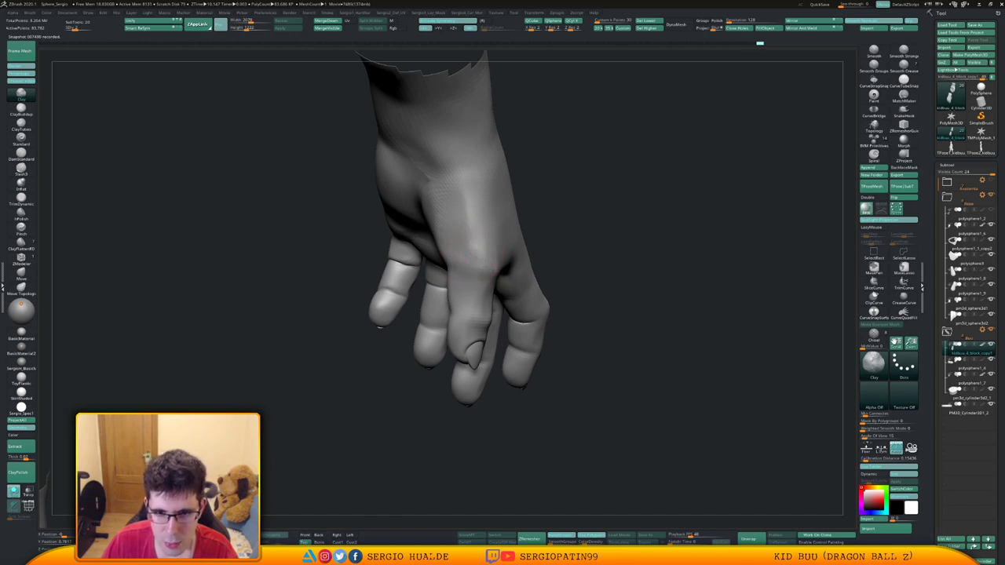
{"action": "key", "text": "shift"}
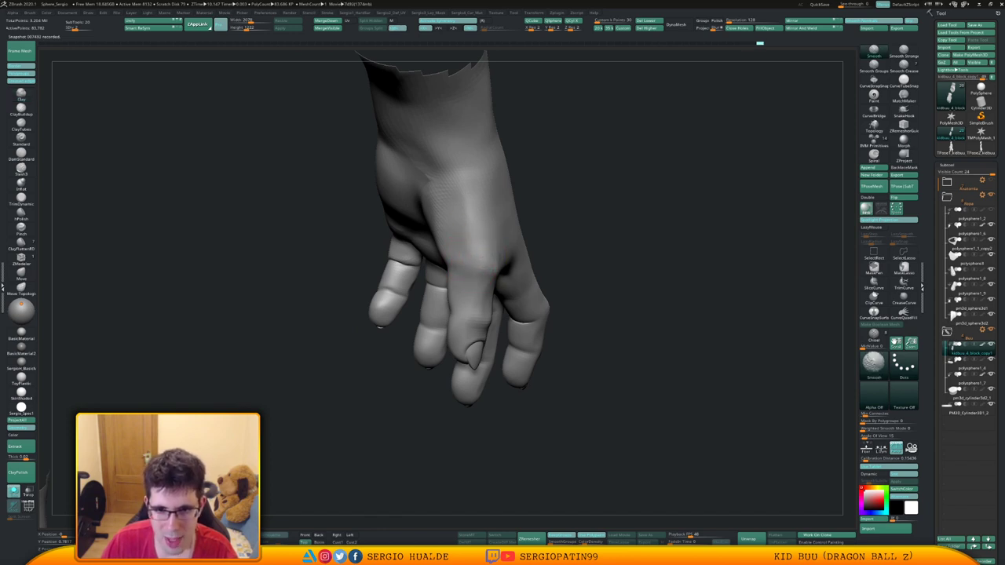
{"action": "right_click_drag", "start_coordinate": [430, 259], "coordinate": [478, 265]}
{"action": "left_click_drag", "start_coordinate": [478, 265], "coordinate": [464, 242], "text": "shift"}
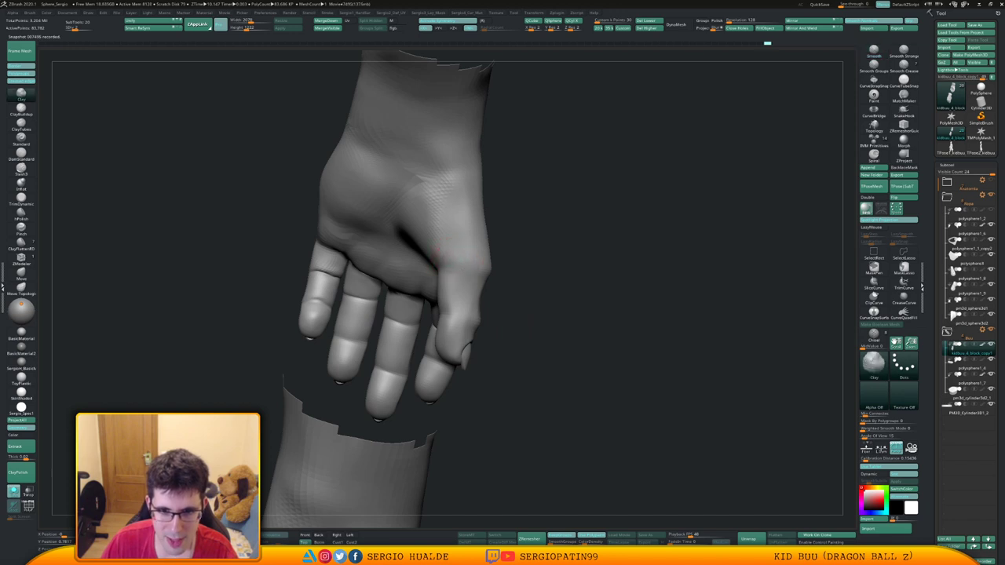
{"action": "right_click_drag", "start_coordinate": [400, 228], "coordinate": [445, 222]}
{"action": "key", "text": "ctrl+z"}
{"action": "key", "text": "ctrl+shift+z"}
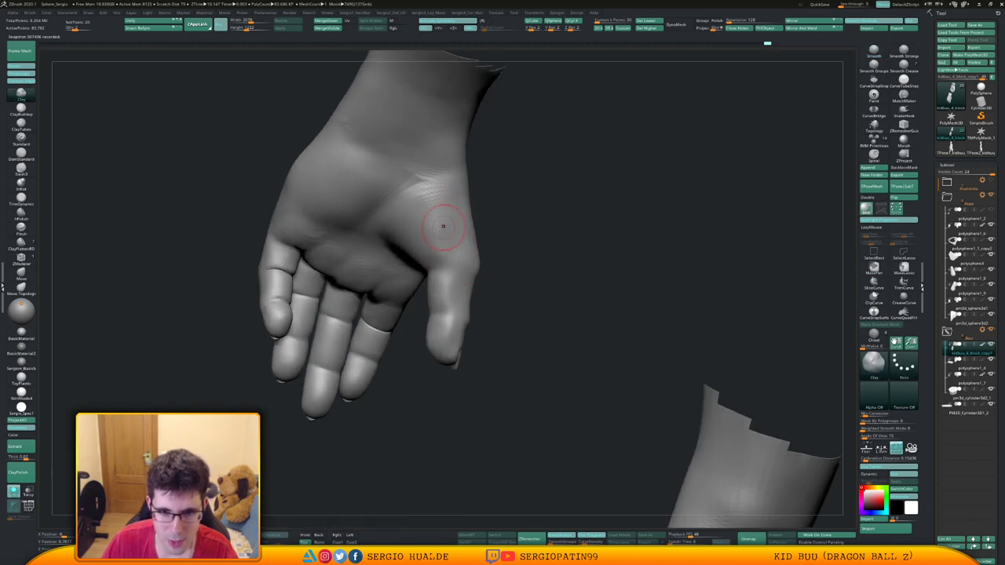
{"action": "left_click_drag", "start_coordinate": [445, 198], "coordinate": [447, 208], "text": "shift"}
{"action": "mouse_move", "coordinate": [446, 209]}
{"action": "right_mouse_down"}
{"action": "mouse_move", "coordinate": [479, 207]}
{"action": "mouse_move", "coordinate": [445, 240]}
{"action": "mouse_move", "coordinate": [430, 241]}
{"action": "mouse_move", "coordinate": [443, 239]}
{"action": "right_mouse_up"}
{"action": "left_click_drag", "start_coordinate": [441, 238], "coordinate": [429, 243], "text": "shift"}
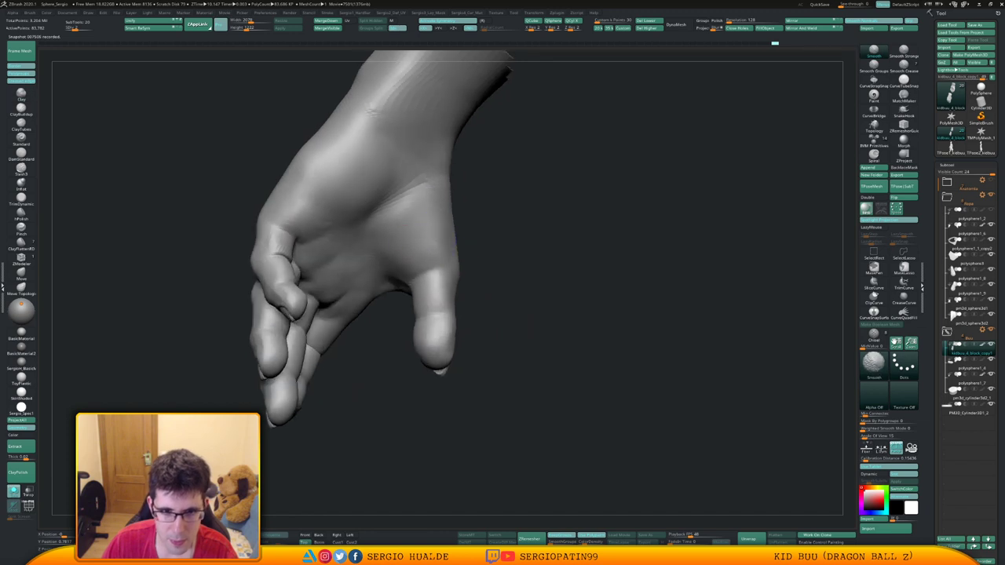
Unhide the whole figure and smooth the web between thumb and index finger and the back of the hand.
{"action": "mouse_move", "coordinate": [429, 243]}
{"action": "right_mouse_down"}
{"action": "mouse_move", "coordinate": [399, 267]}
{"action": "mouse_move", "coordinate": [397, 228]}
{"action": "right_mouse_up"}
{"action": "mouse_move", "coordinate": [397, 228]}
{"action": "right_mouse_down"}
{"action": "mouse_move", "coordinate": [303, 234]}
{"action": "mouse_move", "coordinate": [446, 265]}
{"action": "mouse_move", "coordinate": [445, 233]}
{"action": "mouse_move", "coordinate": [454, 257]}
{"action": "right_mouse_up"}
{"action": "key", "text": "ctrl+shift+s"}
{"action": "left_click", "coordinate": [563, 281], "text": "ctrl+shift"}
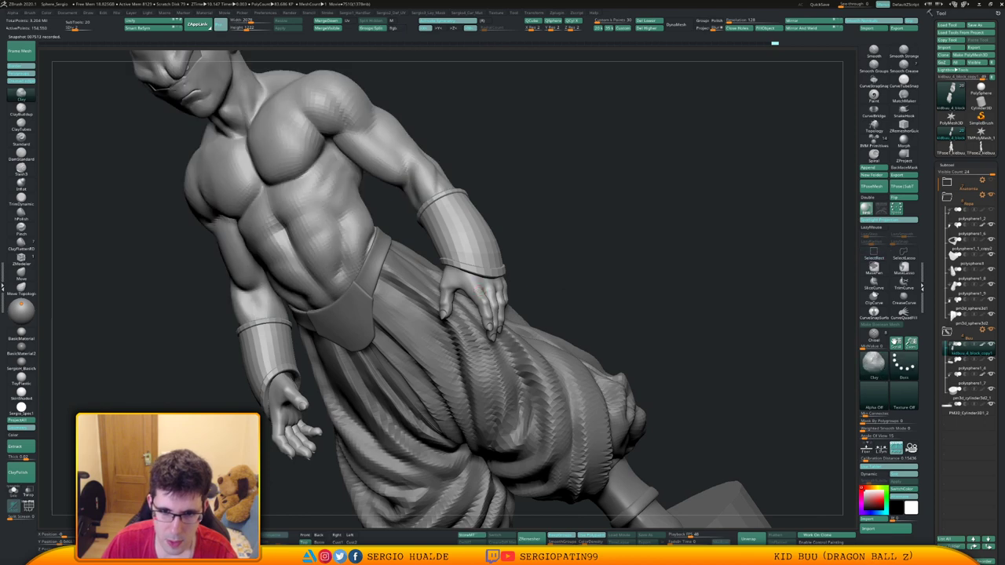
{"action": "right_click_drag", "start_coordinate": [564, 281], "coordinate": [524, 308], "text": "shift"}
{"action": "mouse_move", "coordinate": [300, 312]}
{"action": "right_mouse_down", "text": "ctrl"}
{"action": "mouse_move", "coordinate": [330, 351]}
{"action": "mouse_move", "coordinate": [362, 334]}
{"action": "right_mouse_up", "text": "ctrl"}
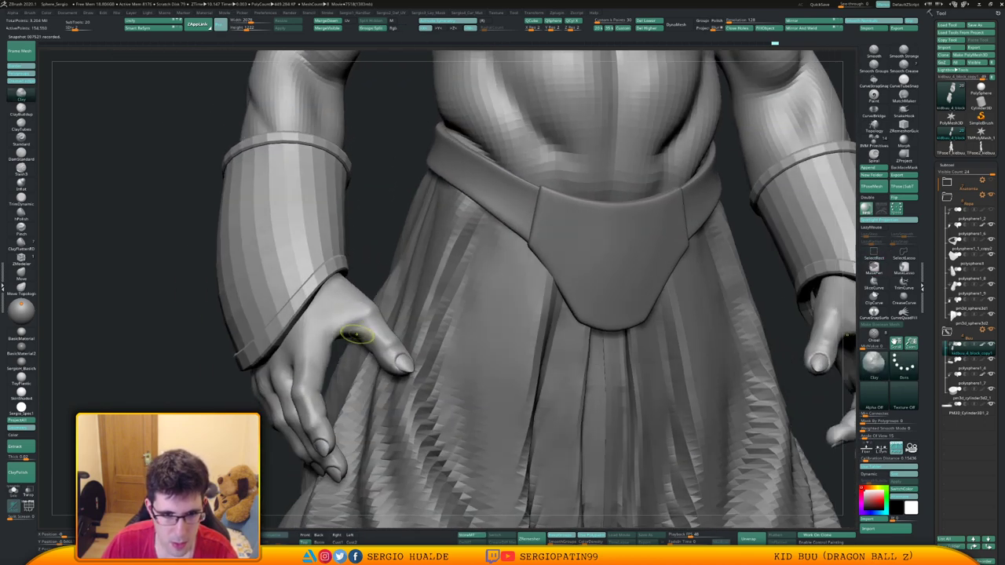
{"action": "left_click_drag", "start_coordinate": [360, 321], "coordinate": [352, 338]}
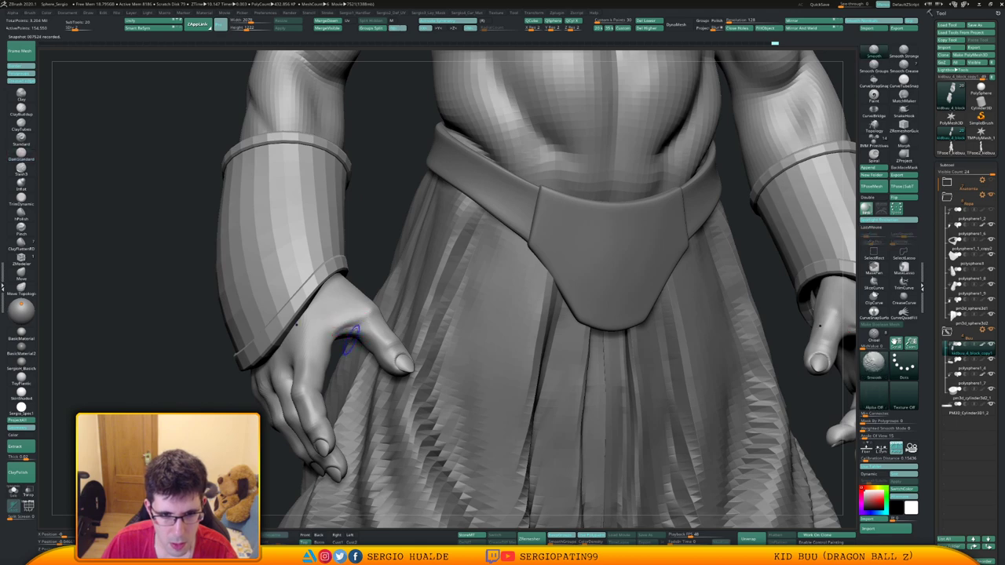
{"action": "right_click_drag", "start_coordinate": [352, 338], "coordinate": [306, 346]}
{"action": "left_click_drag", "start_coordinate": [305, 344], "coordinate": [289, 343], "text": "shift"}
{"action": "mouse_move", "coordinate": [298, 377]}
{"action": "right_mouse_down", "text": "ctrl"}
{"action": "mouse_move", "coordinate": [294, 346]}
{"action": "mouse_move", "coordinate": [305, 362]}
{"action": "mouse_move", "coordinate": [314, 353]}
{"action": "mouse_move", "coordinate": [311, 377]}
{"action": "mouse_move", "coordinate": [302, 361]}
{"action": "right_mouse_up", "text": "ctrl"}
Isolate the body, reshape the web between thumb and index finger with the Move brush, and show the other parts again.
{"action": "key", "text": "b"}
{"action": "key", "text": "m"}
{"action": "key", "text": "v"}
{"action": "key", "text": "alt+s"}
{"action": "mouse_move", "coordinate": [299, 359]}
{"action": "left_mouse_down"}
{"action": "mouse_move", "coordinate": [302, 366]}
{"action": "mouse_move", "coordinate": [304, 358]}
{"action": "left_mouse_up"}
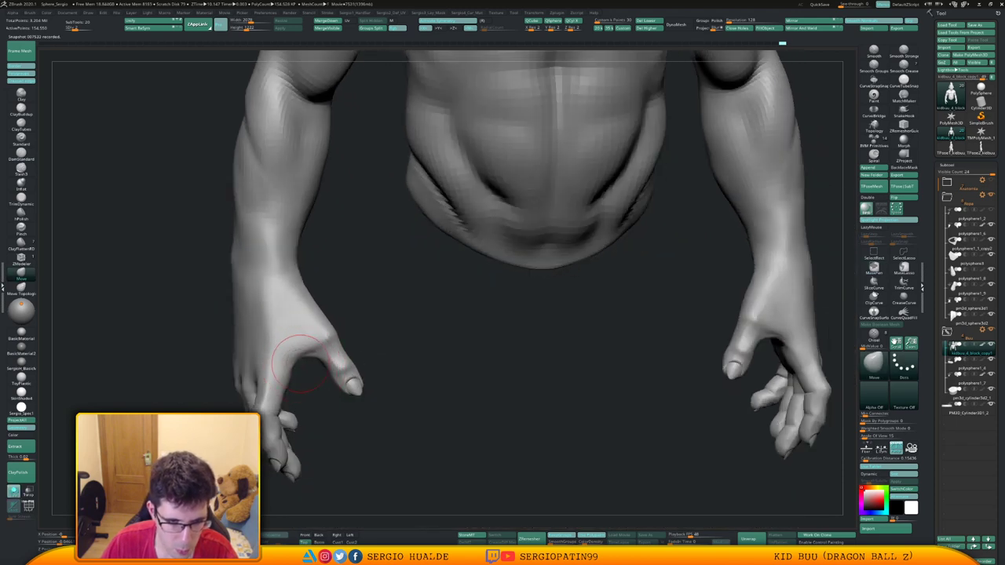
{"action": "right_click_drag", "start_coordinate": [303, 360], "coordinate": [307, 361]}
{"action": "left_click_drag", "start_coordinate": [300, 361], "coordinate": [301, 356]}
{"action": "mouse_move", "coordinate": [302, 363]}
{"action": "right_mouse_down"}
{"action": "mouse_move", "coordinate": [318, 363]}
{"action": "mouse_move", "coordinate": [320, 379]}
{"action": "mouse_move", "coordinate": [311, 374]}
{"action": "right_mouse_up"}
{"action": "left_click_drag", "start_coordinate": [306, 372], "coordinate": [302, 364]}
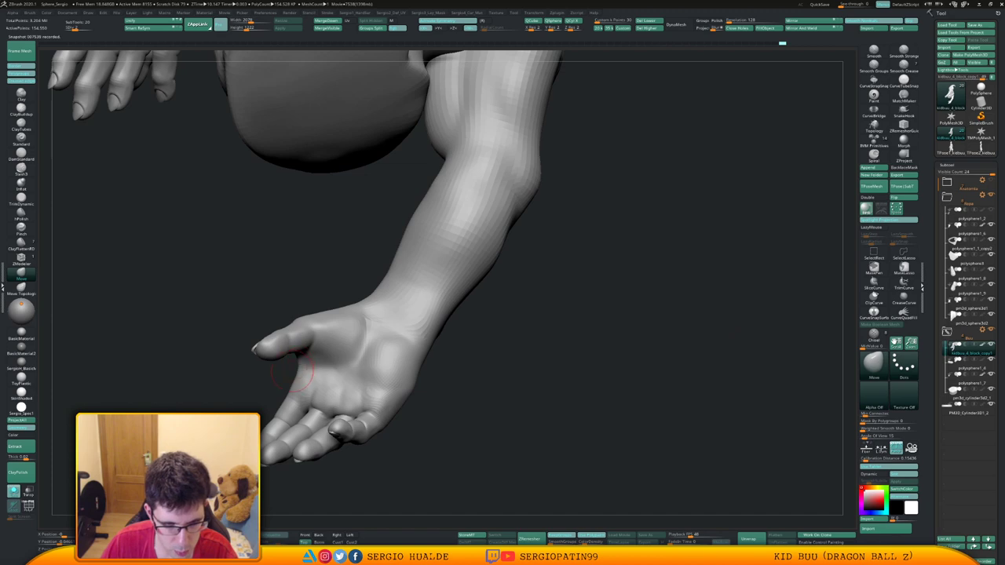
{"action": "right_click_drag", "start_coordinate": [293, 373], "coordinate": [316, 412]}
{"action": "right_click_drag", "start_coordinate": [316, 412], "coordinate": [341, 300], "text": "ctrl"}
{"action": "key", "text": "alt+s"}
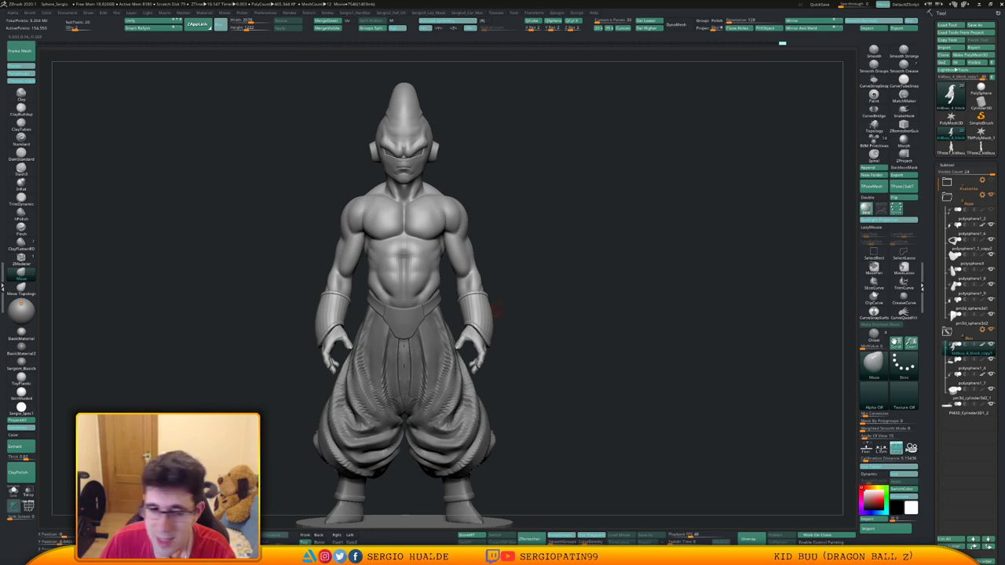
Shape the outer chest and the groove where it meets the shoulder with the Clay brush.
{"action": "mouse_move", "coordinate": [536, 328]}
{"action": "right_mouse_down"}
{"action": "mouse_move", "coordinate": [521, 331]}
{"action": "mouse_move", "coordinate": [508, 387]}
{"action": "mouse_move", "coordinate": [438, 307]}
{"action": "mouse_move", "coordinate": [489, 311]}
{"action": "right_mouse_up"}
{"action": "mouse_move", "coordinate": [488, 311]}
{"action": "right_mouse_down", "text": "alt"}
{"action": "mouse_move", "coordinate": [487, 360]}
{"action": "mouse_move", "coordinate": [383, 377]}
{"action": "mouse_move", "coordinate": [365, 410]}
{"action": "right_mouse_up", "text": "alt"}
{"action": "key", "text": "b"}
{"action": "key", "text": "c"}
{"action": "key", "text": "l"}
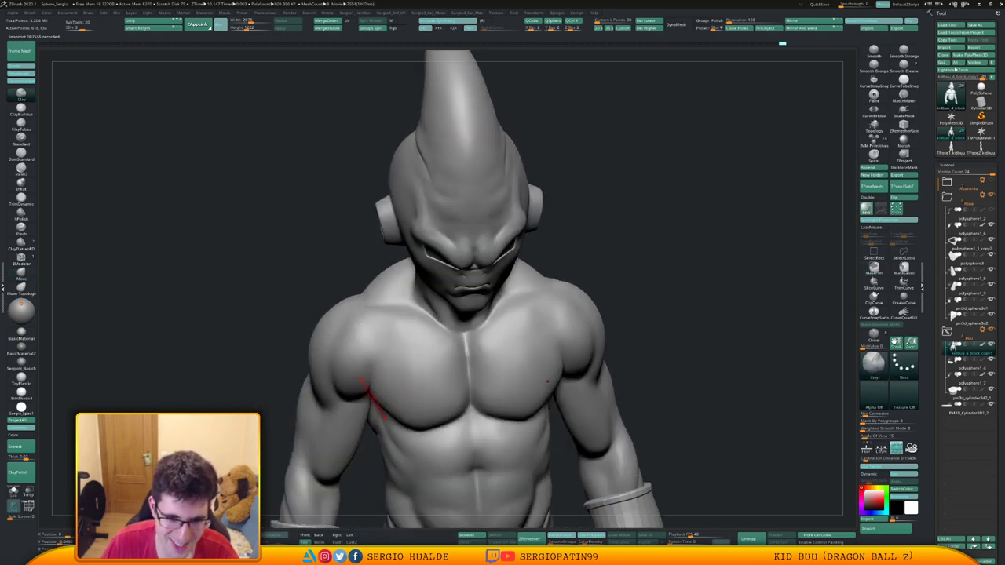
{"action": "right_click_drag", "start_coordinate": [402, 338], "coordinate": [390, 362]}
{"action": "left_click_drag", "start_coordinate": [390, 361], "coordinate": [381, 348]}
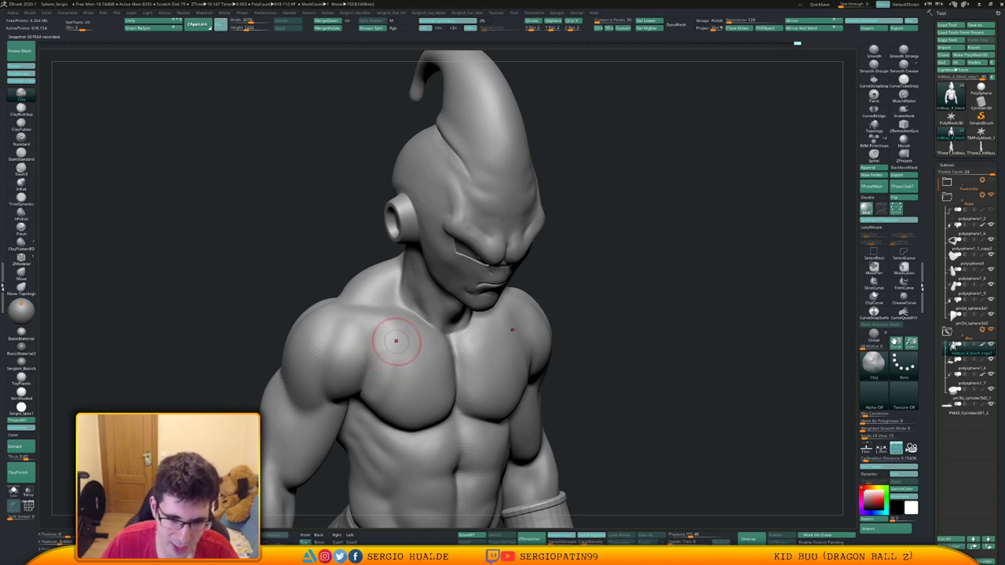
{"action": "mouse_move", "coordinate": [397, 357]}
{"action": "left_mouse_down"}
{"action": "mouse_move", "coordinate": [413, 344]}
{"action": "mouse_move", "coordinate": [399, 377]}
{"action": "left_mouse_up"}
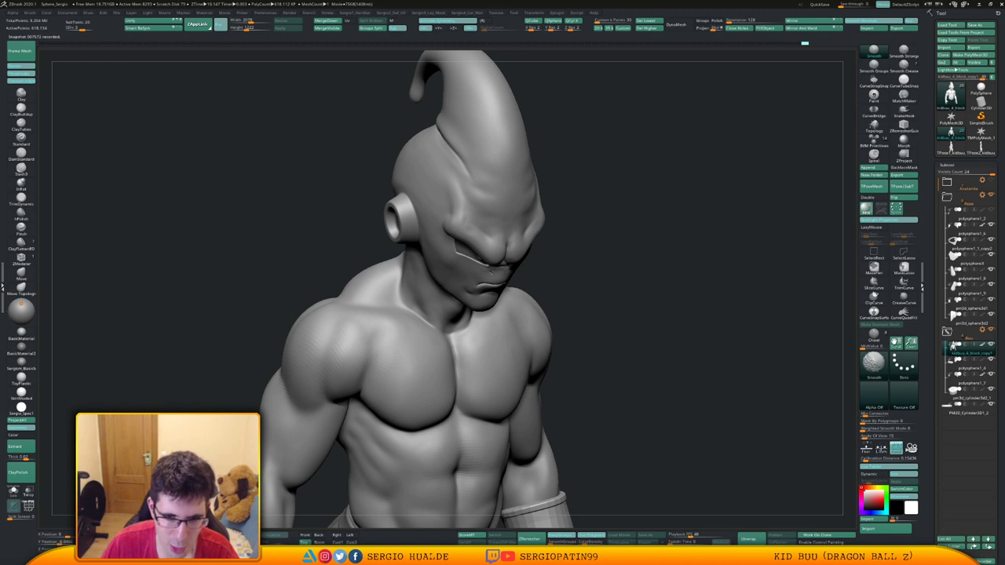
Deepen the groove between the front deltoid and the pectoral from the other side, carving its crease with DamStandard.
{"action": "right_click_drag", "start_coordinate": [573, 337], "coordinate": [451, 341]}
{"action": "mouse_move", "coordinate": [553, 316]}
{"action": "right_mouse_down", "text": "alt"}
{"action": "mouse_move", "coordinate": [498, 345]}
{"action": "mouse_move", "coordinate": [498, 361]}
{"action": "right_mouse_up", "text": "alt"}
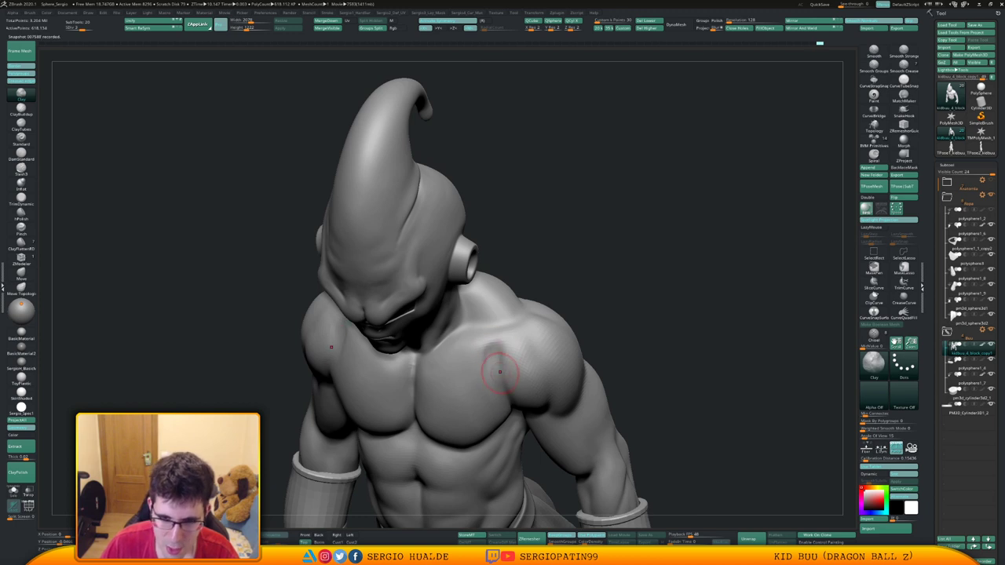
{"action": "left_click_drag", "start_coordinate": [496, 352], "coordinate": [501, 372], "text": "shift"}
{"action": "right_click_drag", "start_coordinate": [500, 372], "coordinate": [550, 350]}
{"action": "key", "text": "b"}
{"action": "key", "text": "d"}
{"action": "key", "text": "s"}
{"action": "left_click_drag", "start_coordinate": [487, 351], "coordinate": [502, 388]}
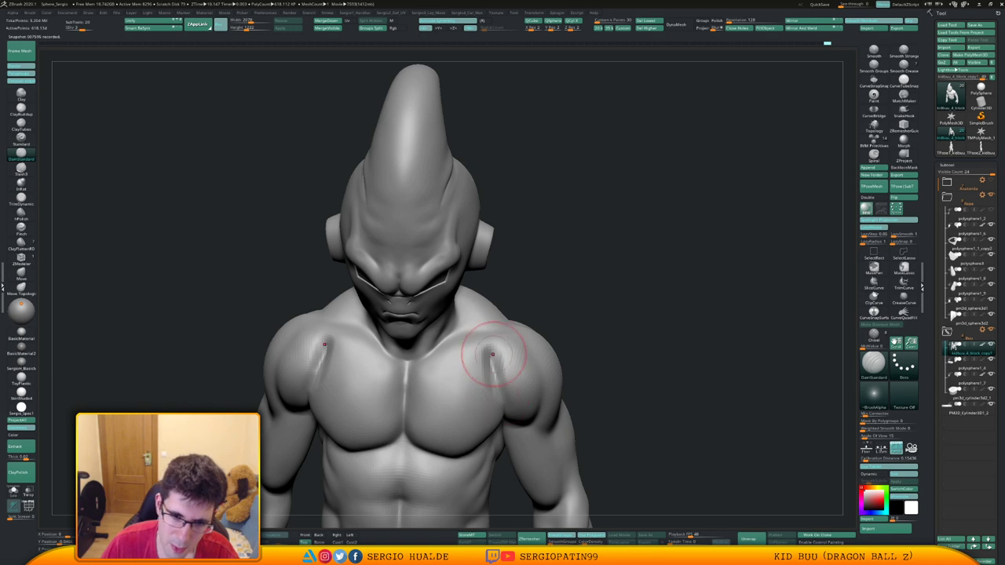
{"action": "mouse_move", "coordinate": [503, 399]}
{"action": "right_mouse_down"}
{"action": "mouse_move", "coordinate": [491, 353]}
{"action": "mouse_move", "coordinate": [495, 391]}
{"action": "mouse_move", "coordinate": [523, 389]}
{"action": "right_mouse_up"}
Soften the carved crease between deltoid and pectoral with Clay strokes and smoothing.
{"action": "key", "text": "b"}
{"action": "key", "text": "c"}
{"action": "key", "text": "l"}
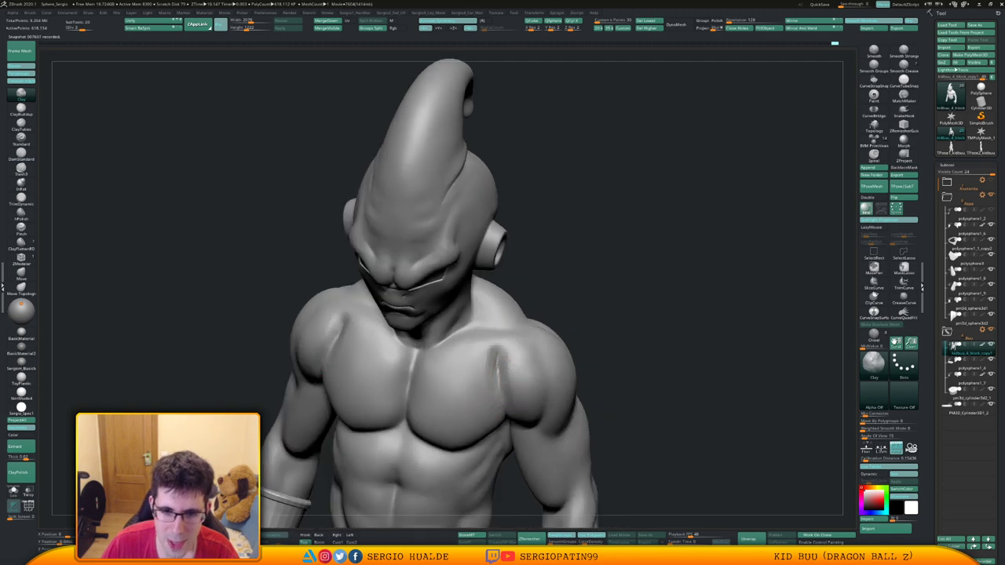
{"action": "mouse_move", "coordinate": [498, 351]}
{"action": "left_mouse_down"}
{"action": "mouse_move", "coordinate": [501, 392]}
{"action": "mouse_move", "coordinate": [505, 379]}
{"action": "left_mouse_up"}
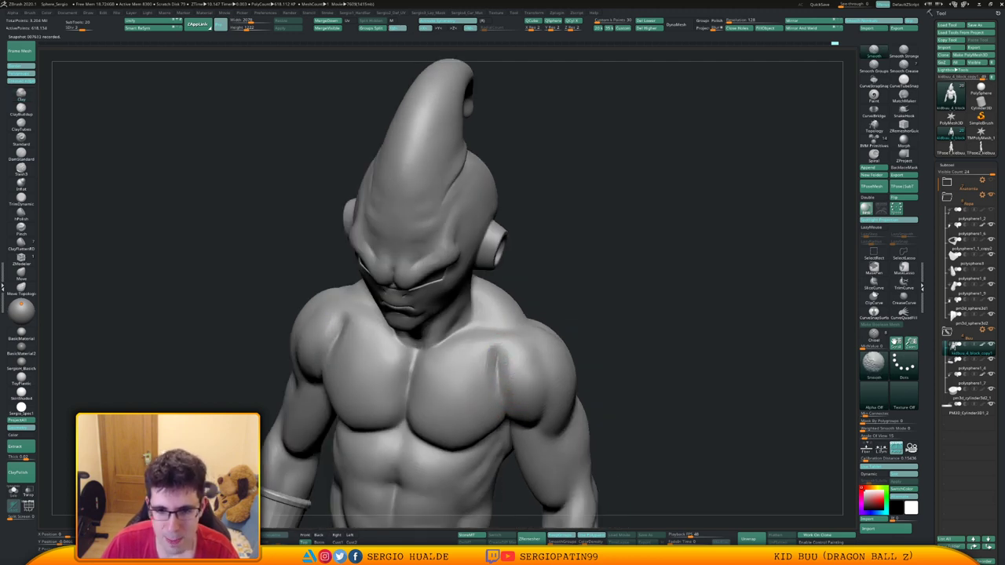
{"action": "right_click_drag", "start_coordinate": [517, 404], "coordinate": [525, 368]}
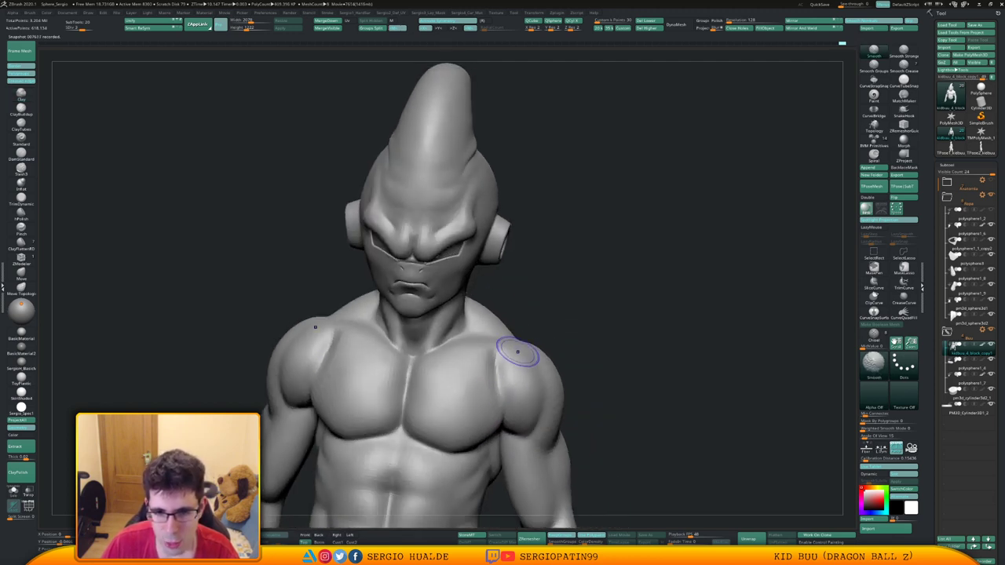
{"action": "left_click_drag", "start_coordinate": [496, 366], "coordinate": [501, 383], "text": "shift"}
Rework the outer pectoral near the deltoid with Clay, and smooth the shoulder transition and the pectoral's lower outer edge.
{"action": "right_click_drag", "start_coordinate": [503, 385], "coordinate": [495, 377]}
{"action": "mouse_move", "coordinate": [490, 359]}
{"action": "left_mouse_down"}
{"action": "mouse_move", "coordinate": [498, 399]}
{"action": "mouse_move", "coordinate": [489, 373]}
{"action": "mouse_move", "coordinate": [483, 414]}
{"action": "left_mouse_up"}
{"action": "mouse_move", "coordinate": [462, 407]}
{"action": "right_mouse_down"}
{"action": "mouse_move", "coordinate": [485, 404]}
{"action": "mouse_move", "coordinate": [502, 371]}
{"action": "right_mouse_up"}
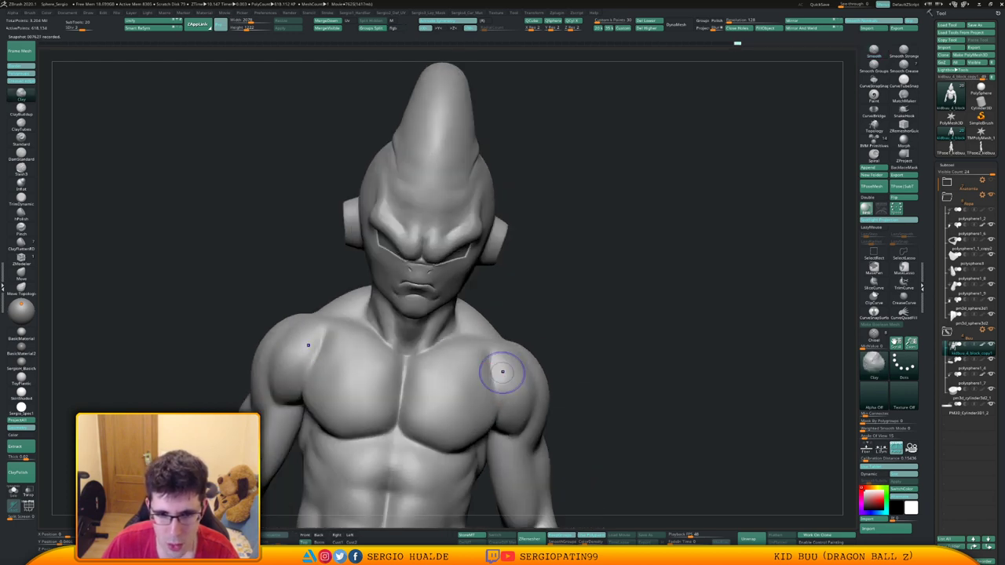
{"action": "left_click_drag", "start_coordinate": [502, 371], "coordinate": [512, 374], "text": "shift"}
{"action": "right_click_drag", "start_coordinate": [515, 377], "coordinate": [503, 425]}
{"action": "left_click_drag", "start_coordinate": [503, 425], "coordinate": [483, 426], "text": "shift"}
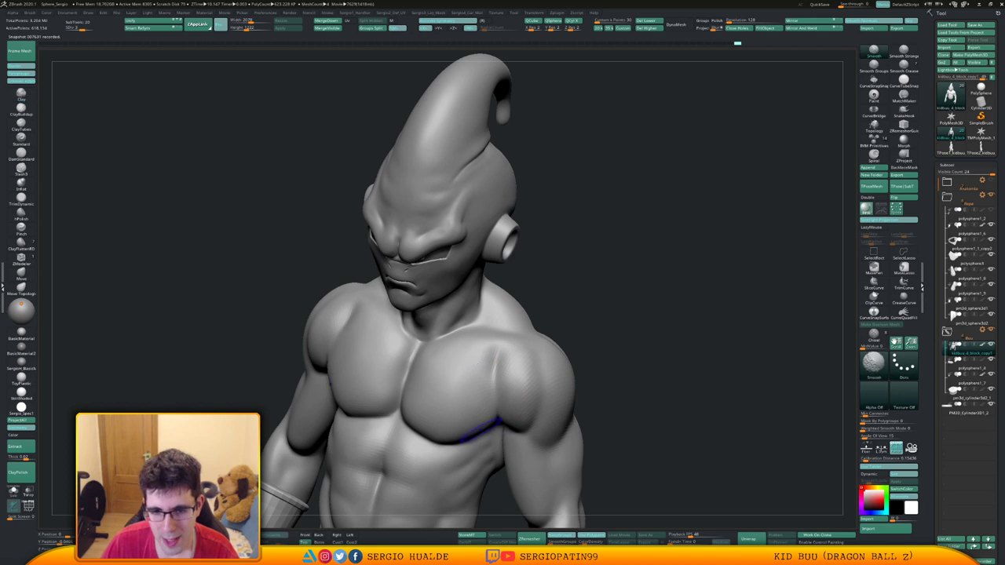
Adjust the junction of front deltoid and upper pectoral with a resized Move brush.
{"action": "mouse_move", "coordinate": [481, 426]}
{"action": "right_mouse_down", "text": "ctrl"}
{"action": "mouse_move", "coordinate": [473, 409]}
{"action": "mouse_move", "coordinate": [509, 374]}
{"action": "right_mouse_up", "text": "ctrl"}
{"action": "mouse_move", "coordinate": [401, 360]}
{"action": "right_mouse_down", "text": "ctrl"}
{"action": "mouse_move", "coordinate": [404, 389]}
{"action": "mouse_move", "coordinate": [403, 381]}
{"action": "mouse_move", "coordinate": [421, 385]}
{"action": "right_mouse_up", "text": "ctrl"}
{"action": "key", "text": "b"}
{"action": "key", "text": "m"}
{"action": "key", "text": "v"}
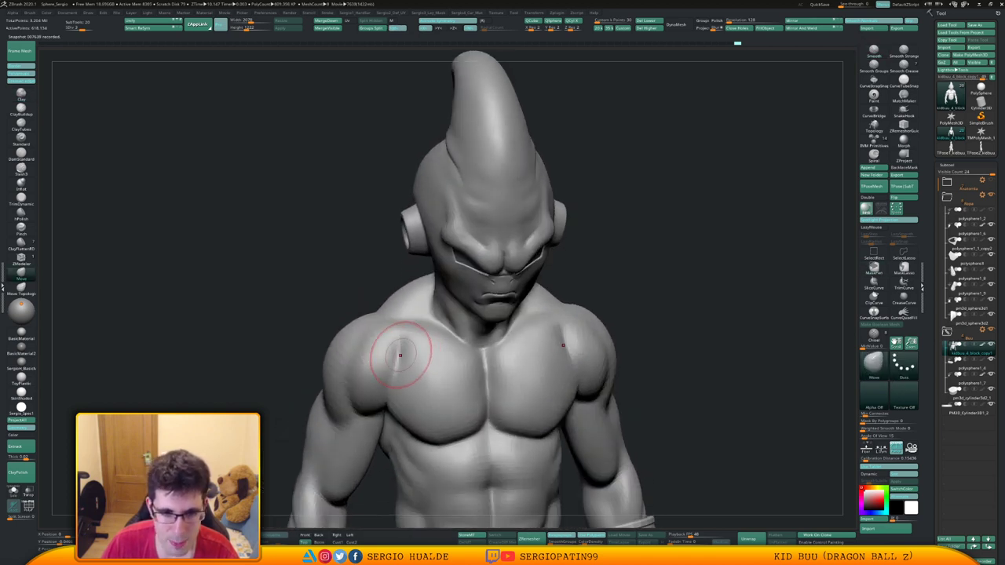
{"action": "left_click_drag", "start_coordinate": [400, 353], "coordinate": [398, 363]}
{"action": "right_click_drag", "start_coordinate": [398, 364], "coordinate": [410, 365]}
{"action": "key", "text": "s"}
{"action": "left_click_drag", "start_coordinate": [404, 366], "coordinate": [397, 359]}
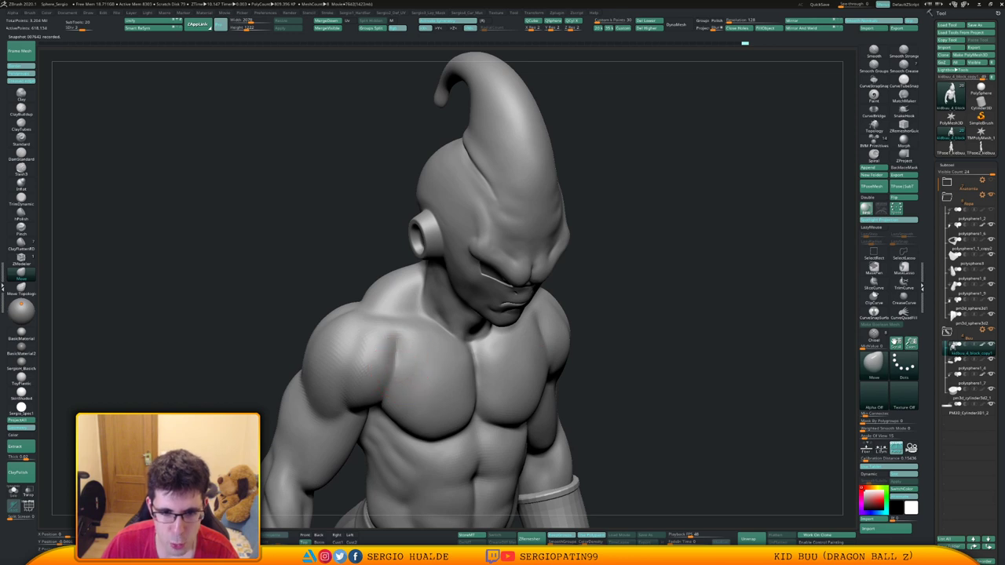
{"action": "right_click_drag", "start_coordinate": [387, 390], "coordinate": [398, 384]}
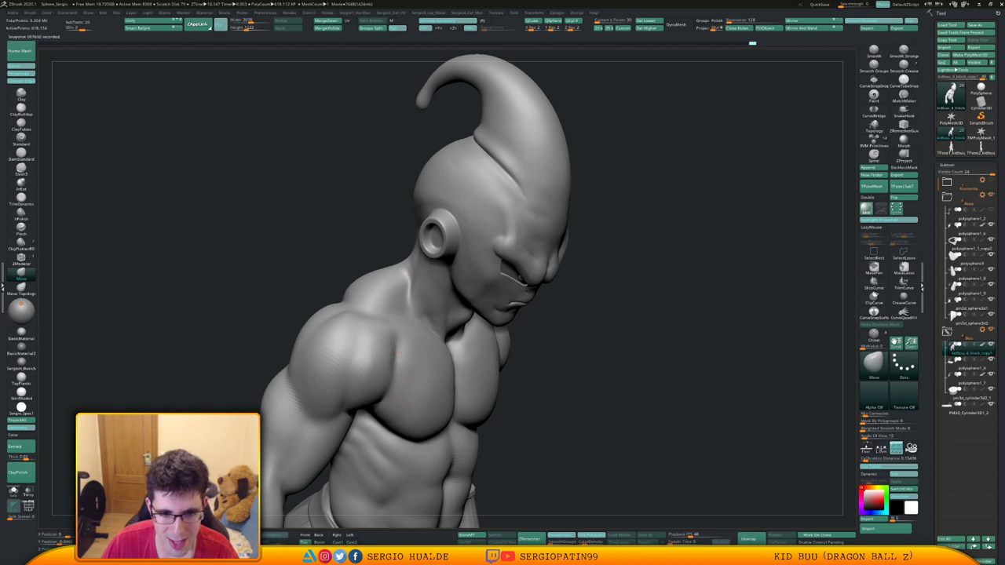
Refine the upper chest and shoulder contour with a resized Move brush.
{"action": "right_click_drag", "start_coordinate": [393, 377], "coordinate": [314, 374]}
{"action": "right_click_drag", "start_coordinate": [428, 381], "coordinate": [420, 359], "text": "ctrl"}
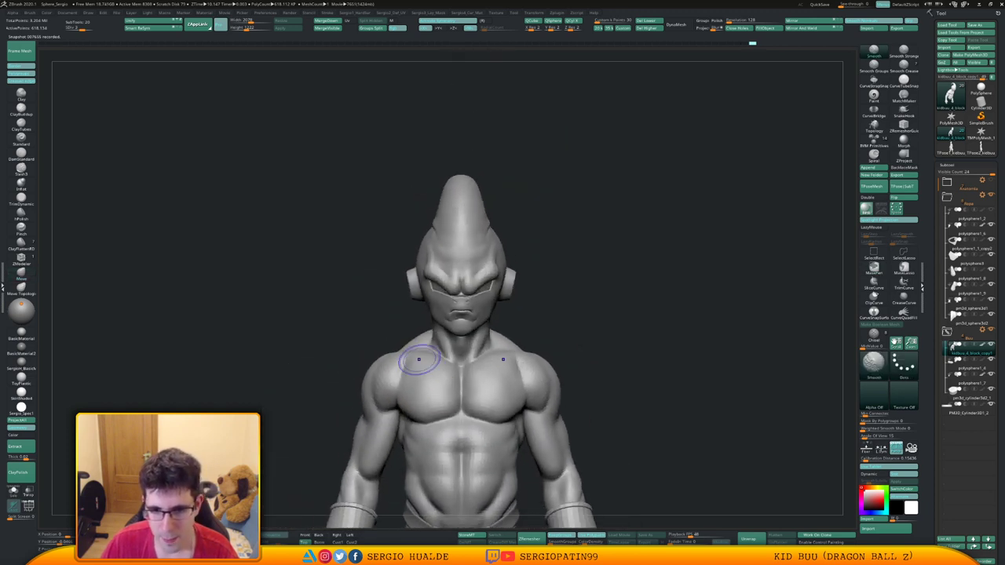
{"action": "mouse_move", "coordinate": [513, 370]}
{"action": "right_mouse_down", "text": "alt"}
{"action": "mouse_move", "coordinate": [415, 364]}
{"action": "mouse_move", "coordinate": [487, 423]}
{"action": "right_mouse_up", "text": "alt"}
{"action": "key", "text": "s"}
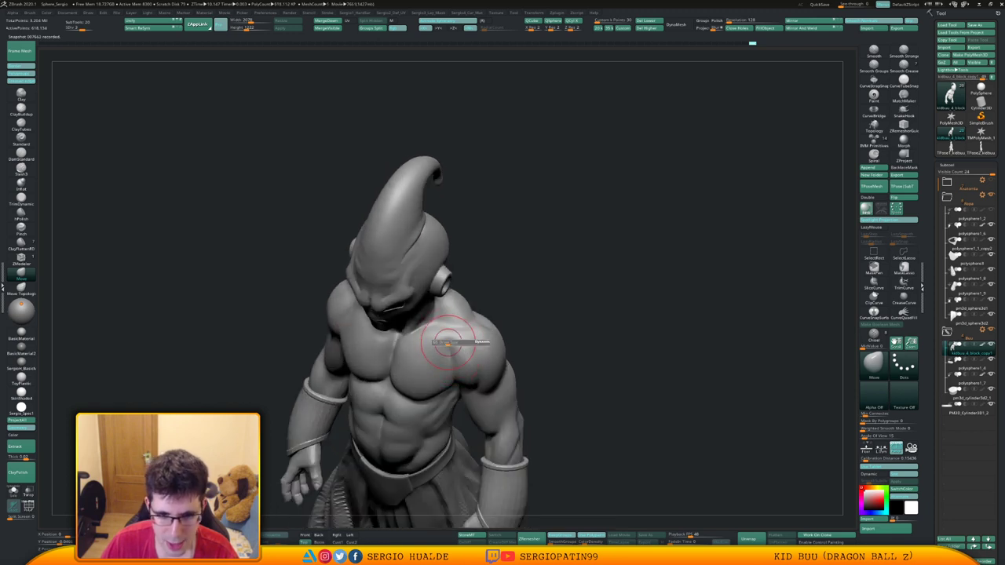
{"action": "left_click_drag", "start_coordinate": [449, 341], "coordinate": [437, 345]}
{"action": "mouse_move", "coordinate": [438, 346]}
{"action": "right_mouse_down"}
{"action": "mouse_move", "coordinate": [457, 347]}
{"action": "mouse_move", "coordinate": [457, 316]}
{"action": "right_mouse_up"}
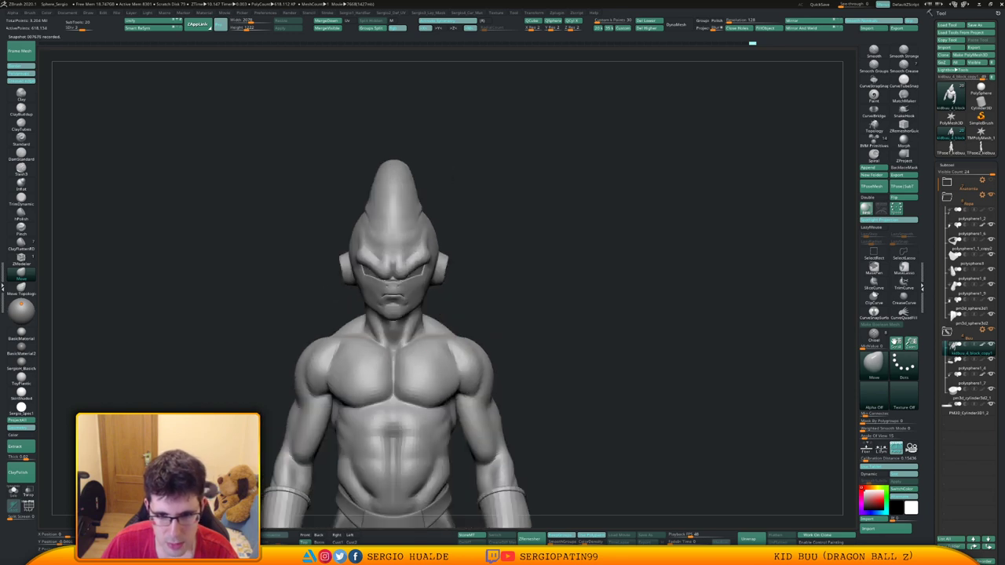
{"action": "mouse_move", "coordinate": [457, 368]}
{"action": "right_mouse_down", "text": "ctrl"}
{"action": "mouse_move", "coordinate": [451, 385]}
{"action": "mouse_move", "coordinate": [444, 360]}
{"action": "mouse_move", "coordinate": [487, 346]}
{"action": "mouse_move", "coordinate": [445, 342]}
{"action": "mouse_move", "coordinate": [447, 357]}
{"action": "right_mouse_up", "text": "ctrl"}
{"action": "left_click_drag", "start_coordinate": [449, 351], "coordinate": [446, 347]}
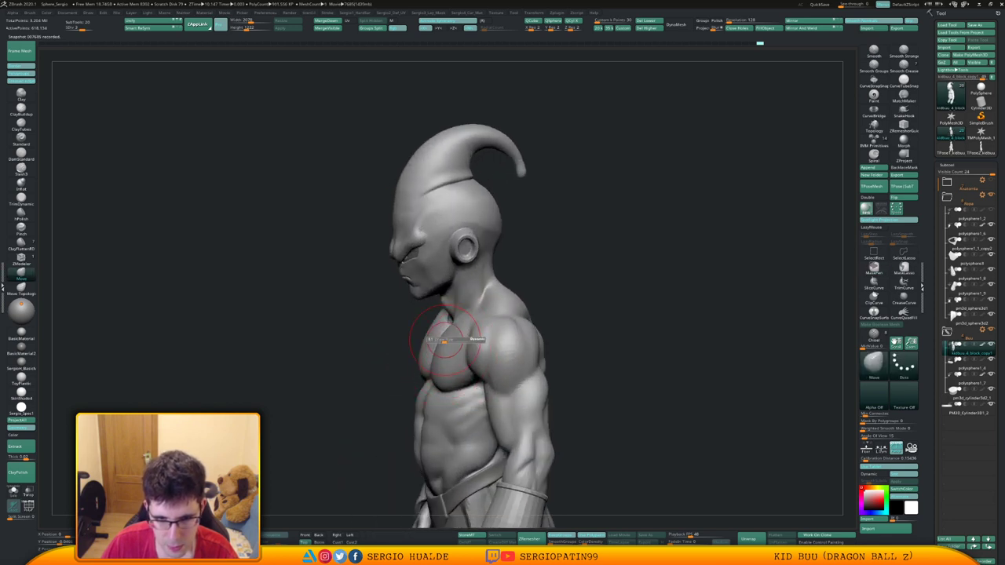
Check the whole figure's proportions from the front and from an angle.
{"action": "right_click_drag", "start_coordinate": [454, 351], "coordinate": [494, 355]}
{"action": "right_click_drag", "start_coordinate": [428, 387], "coordinate": [442, 308], "text": "ctrl"}
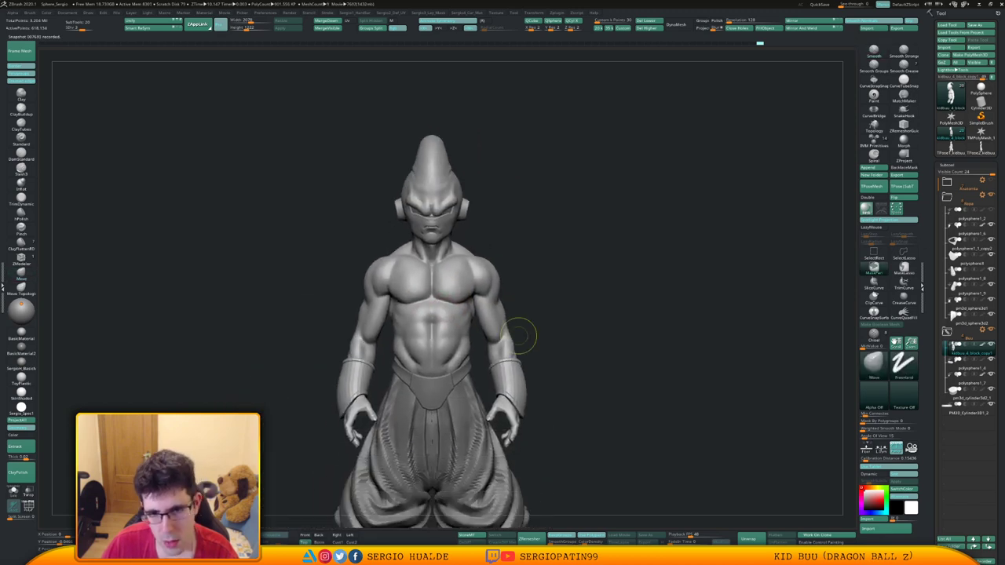
{"action": "right_click_drag", "start_coordinate": [521, 336], "coordinate": [520, 327], "text": "ctrl"}
{"action": "right_click_drag", "start_coordinate": [519, 327], "coordinate": [562, 346]}
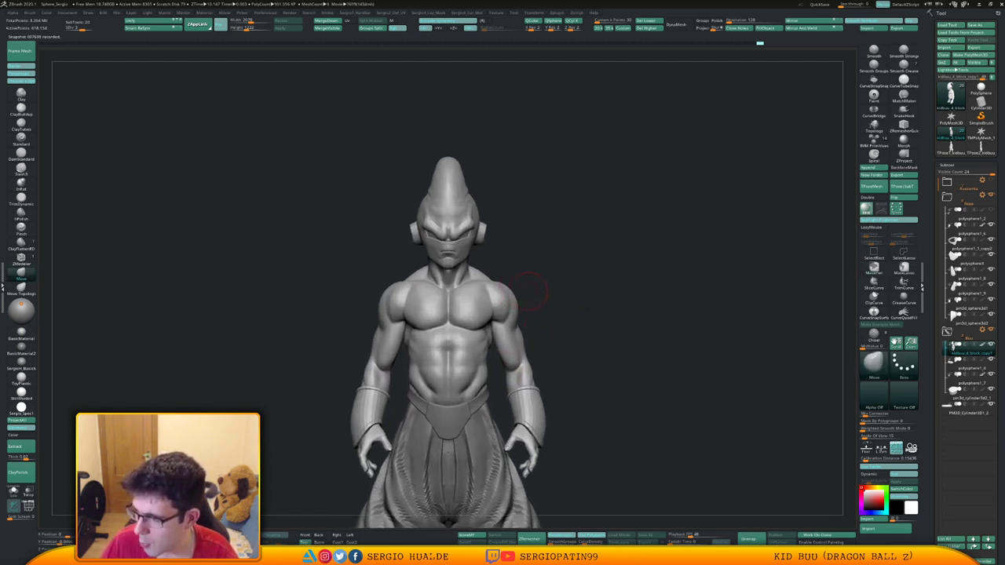
{"action": "left_click_drag", "start_coordinate": [525, 276], "coordinate": [529, 176]}
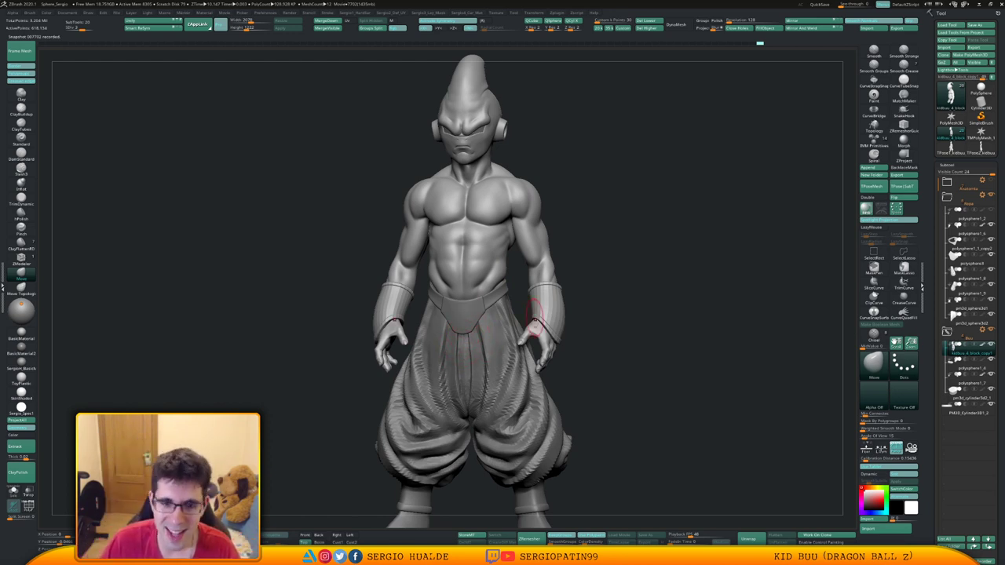
{"action": "left_click_drag", "start_coordinate": [577, 326], "coordinate": [601, 325], "text": "shift"}
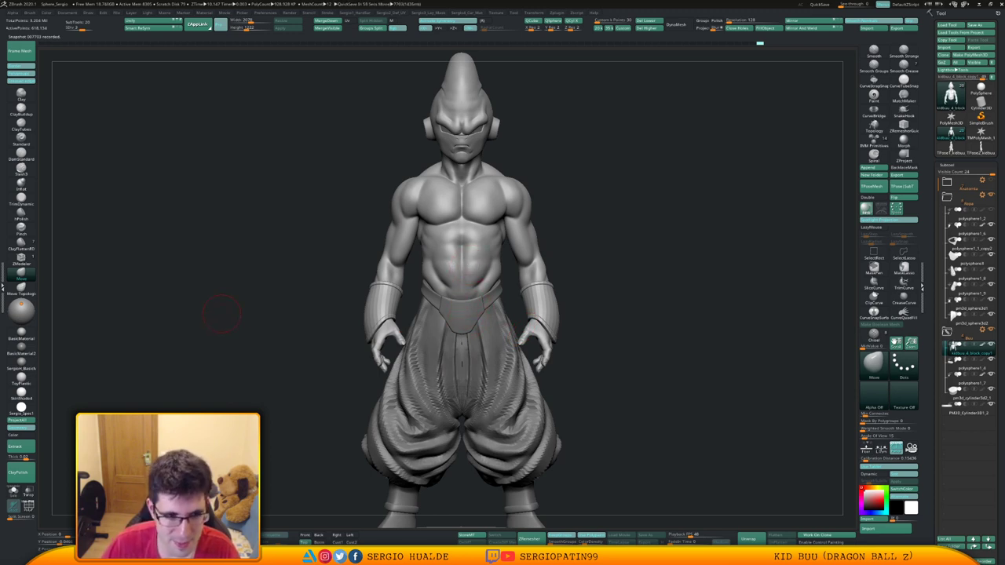
{"action": "left_click_drag", "start_coordinate": [658, 369], "coordinate": [542, 353]}
Select the cylinder pedestal under the feet and put it in a new subtool folder named Base.
{"action": "right_click_drag", "start_coordinate": [542, 353], "coordinate": [536, 307], "text": "alt"}
{"action": "left_click", "coordinate": [522, 418], "text": "alt"}
{"action": "right_click_drag", "start_coordinate": [522, 418], "coordinate": [539, 414]}
{"action": "right_click_drag", "start_coordinate": [538, 413], "coordinate": [521, 372], "text": "alt"}
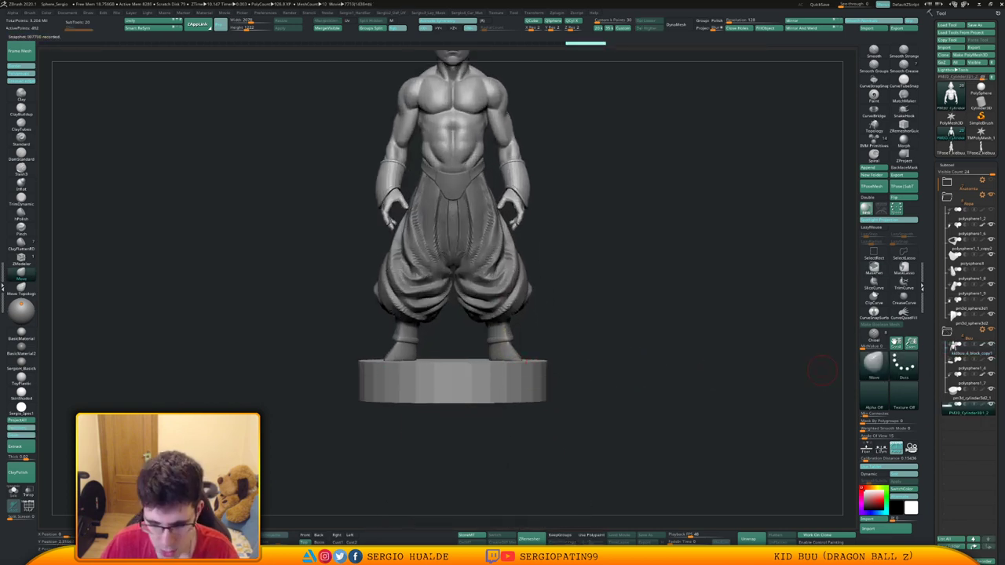
{"action": "key", "text": "ctrl+f"}
{"action": "type", "text": "Base"}
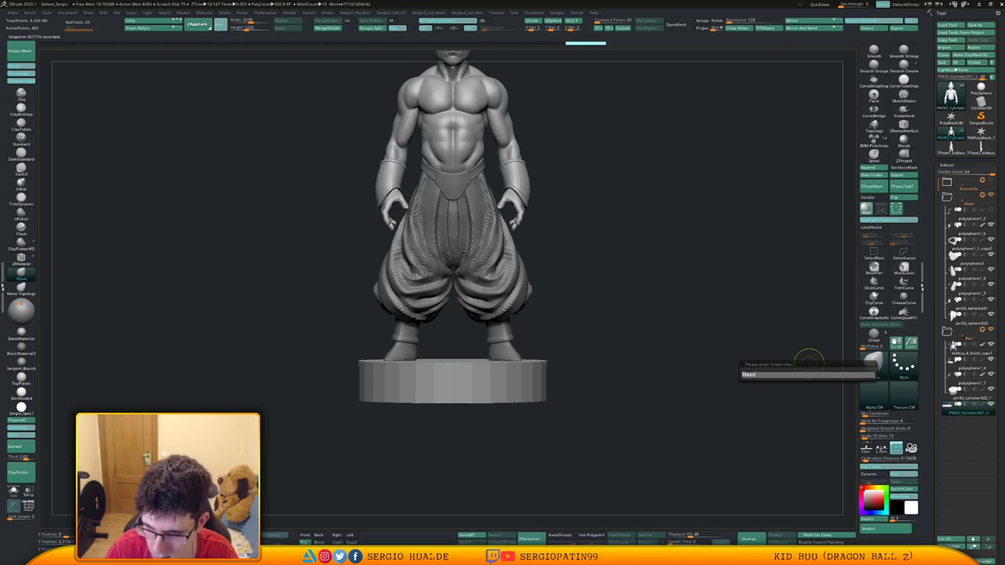
{"action": "key", "text": "Return"}
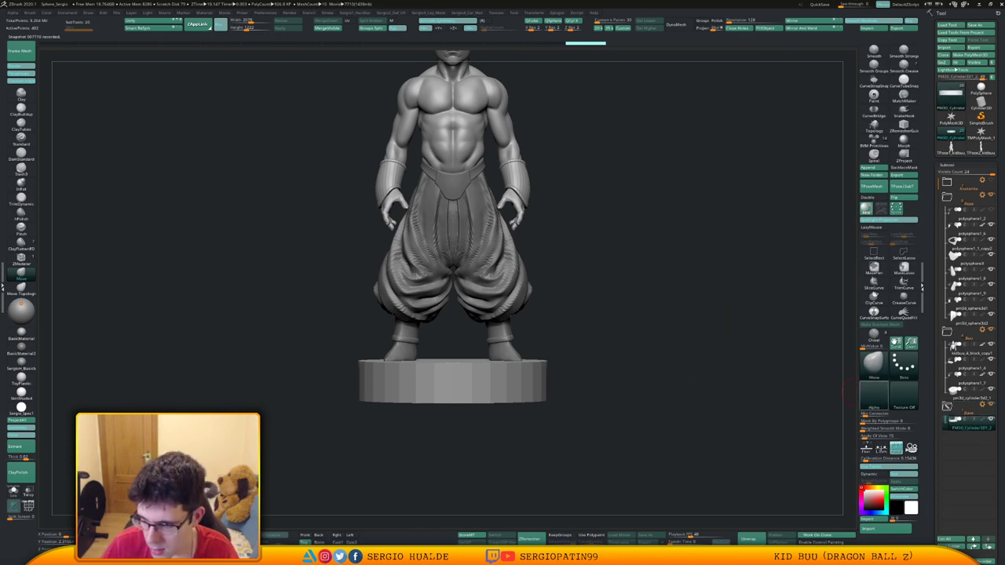
Duplicate the cylinder pedestal in the Base folder and hide the original copy.
{"action": "key", "text": "ctrl+shift"}
{"action": "key", "text": "ctrl+shift+d"}
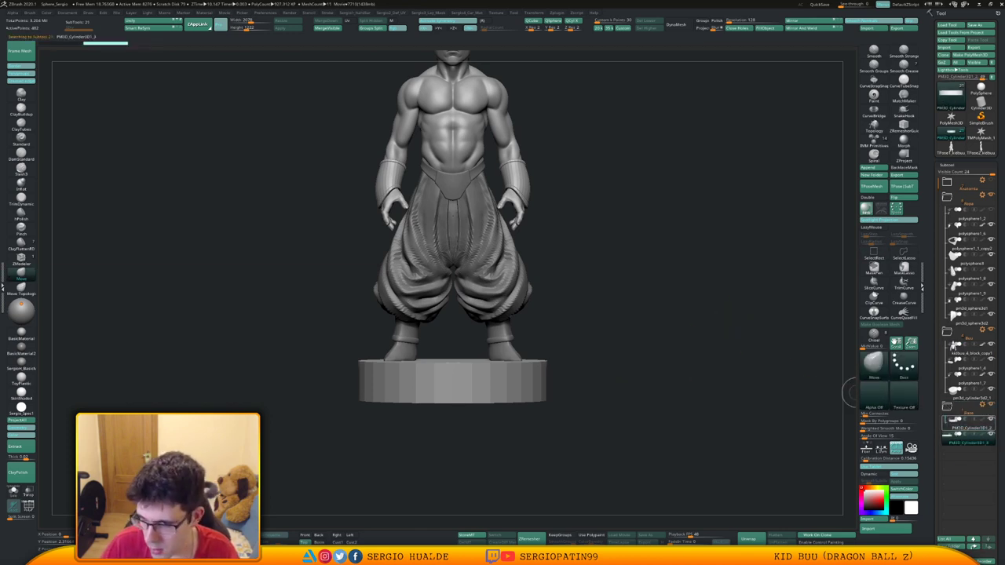
{"action": "left_click", "coordinate": [992, 420]}
{"action": "key", "text": "w"}
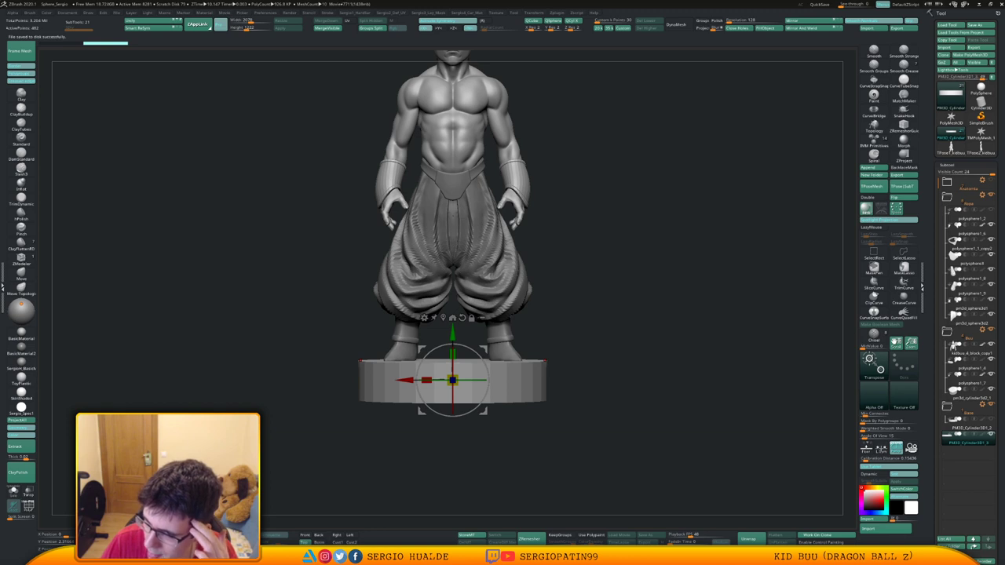
{"action": "left_click_drag", "start_coordinate": [629, 314], "coordinate": [609, 327]}
{"action": "key", "text": "q"}
Examine the full figure on its pedestal from the front and from several angles.
{"action": "mouse_move", "coordinate": [521, 330]}
{"action": "right_mouse_down", "text": "ctrl"}
{"action": "mouse_move", "coordinate": [503, 297]}
{"action": "mouse_move", "coordinate": [516, 271]}
{"action": "mouse_move", "coordinate": [512, 339]}
{"action": "right_mouse_up", "text": "ctrl"}
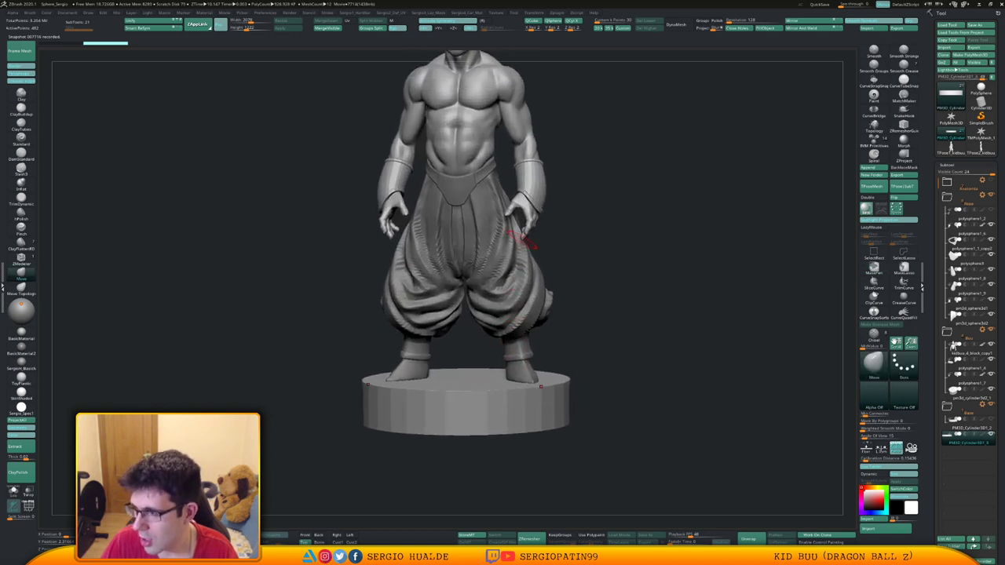
{"action": "mouse_move", "coordinate": [589, 236]}
{"action": "right_mouse_down"}
{"action": "mouse_move", "coordinate": [564, 253]}
{"action": "mouse_move", "coordinate": [567, 284]}
{"action": "right_mouse_up"}
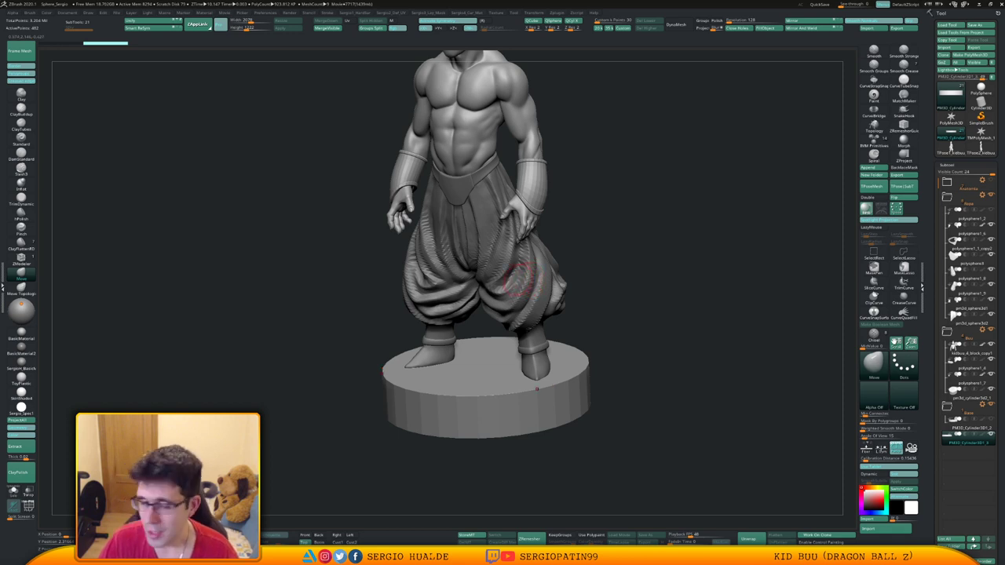
{"action": "mouse_move", "coordinate": [574, 258]}
{"action": "left_mouse_down"}
{"action": "mouse_move", "coordinate": [598, 250]}
{"action": "mouse_move", "coordinate": [573, 258]}
{"action": "left_mouse_up"}
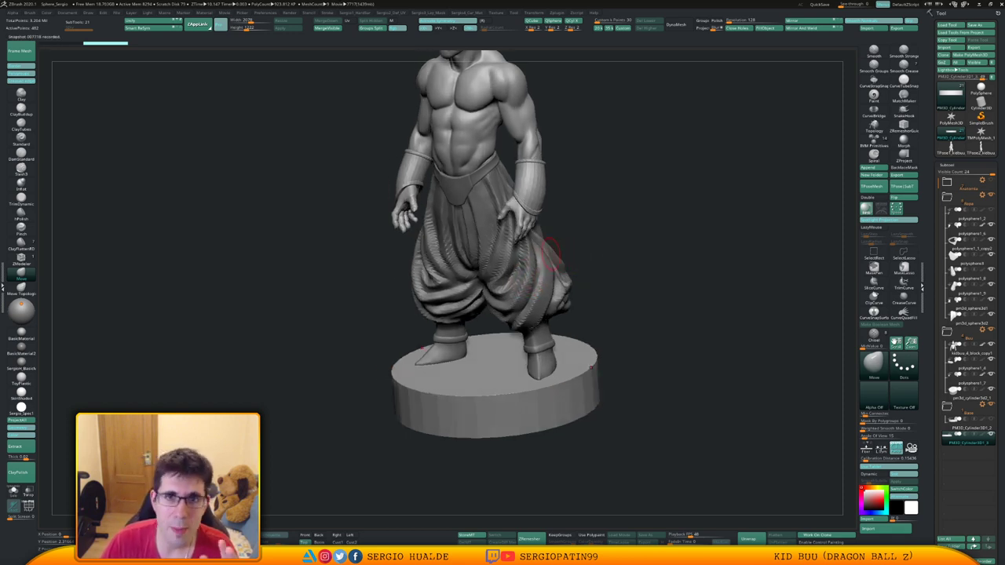
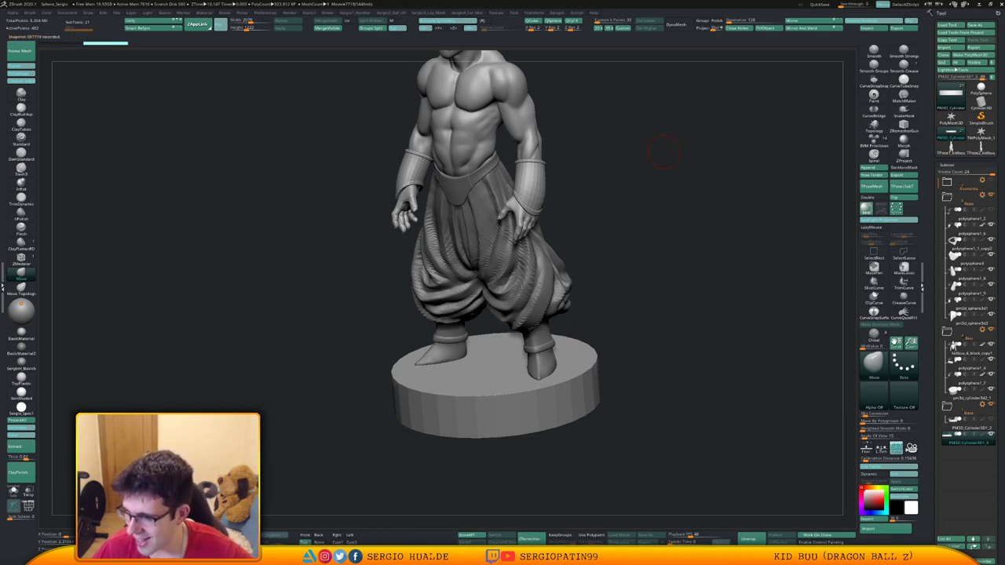
{"action": "key", "text": "space"}
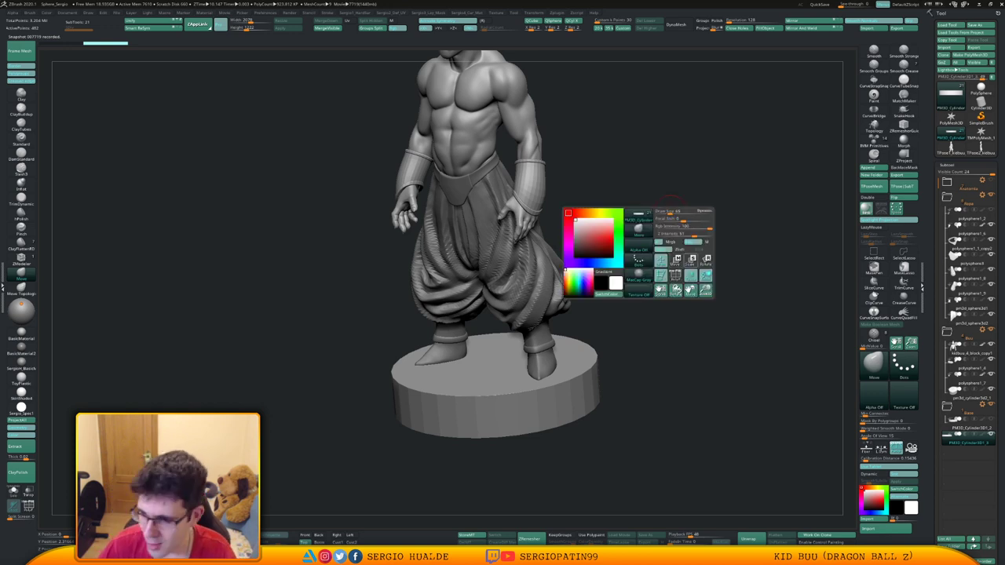
{"action": "mouse_move", "coordinate": [693, 369]}
{"action": "left_mouse_down"}
{"action": "mouse_move", "coordinate": [651, 342]}
{"action": "mouse_move", "coordinate": [666, 397]}
{"action": "mouse_move", "coordinate": [651, 361]}
{"action": "mouse_move", "coordinate": [618, 348]}
{"action": "left_mouse_up"}
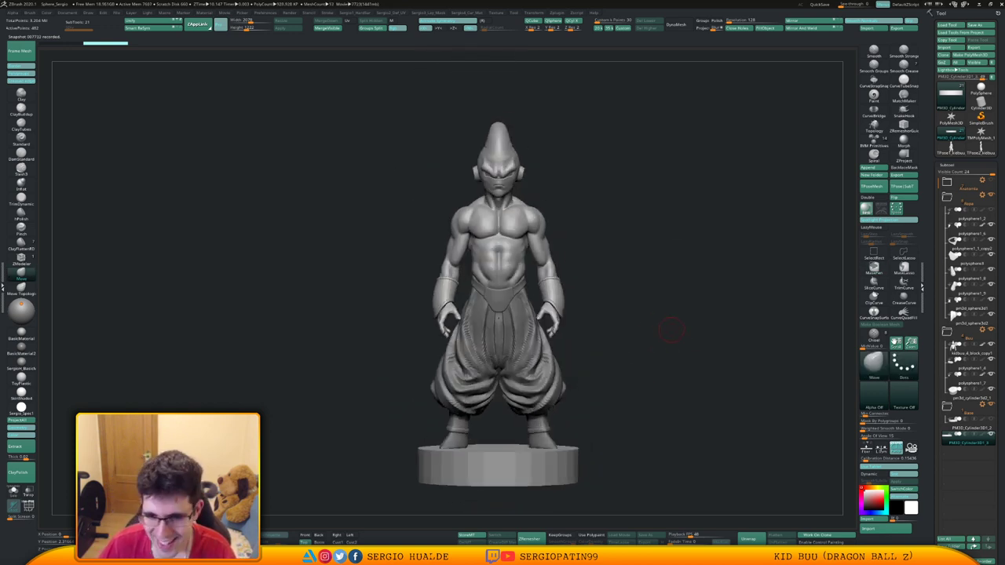
{"action": "left_click_drag", "start_coordinate": [673, 330], "coordinate": [637, 339]}
{"action": "right_click_drag", "start_coordinate": [534, 325], "coordinate": [520, 345], "text": "ctrl"}
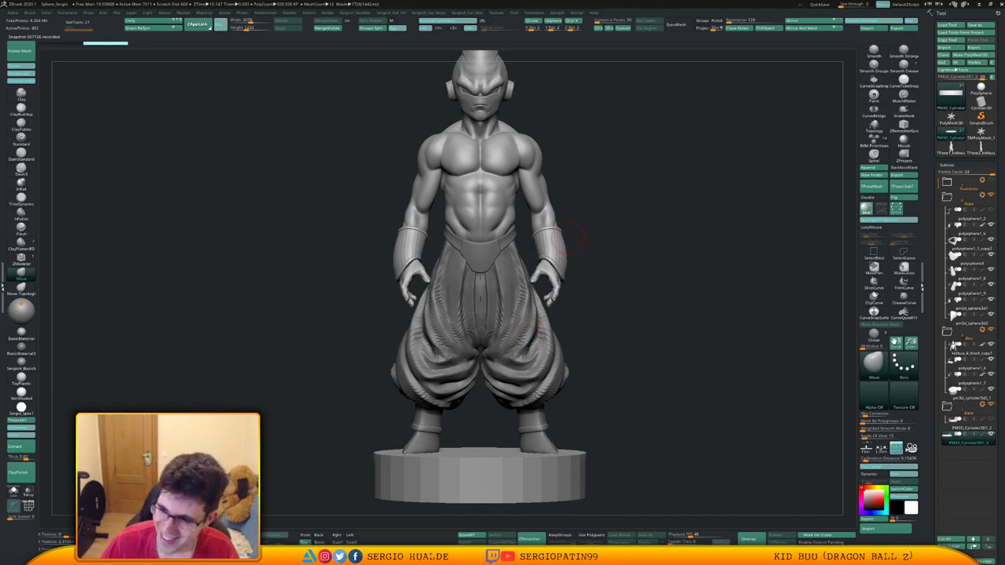
{"action": "left_click_drag", "start_coordinate": [621, 292], "coordinate": [535, 331]}
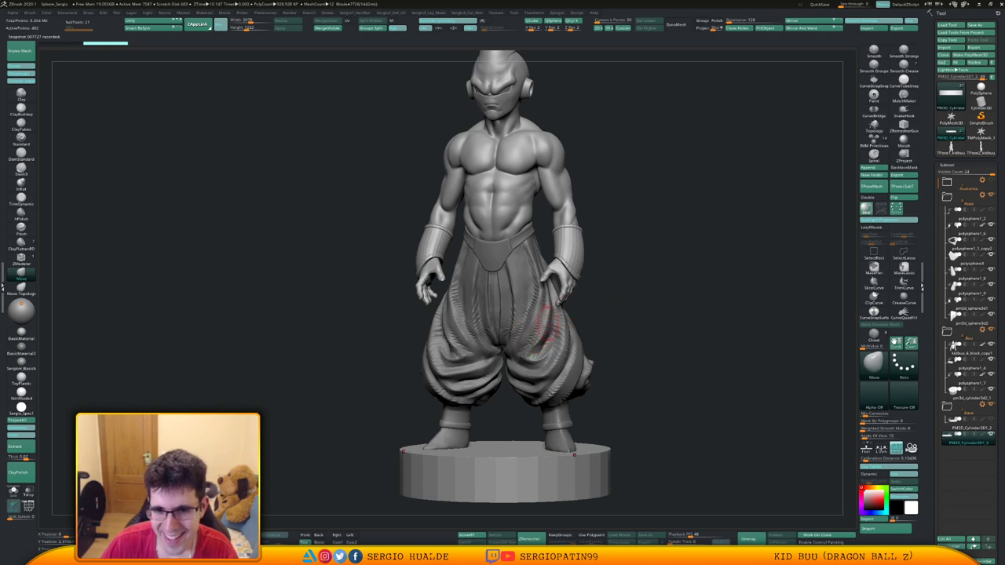
{"action": "mouse_move", "coordinate": [616, 289]}
{"action": "left_mouse_down", "text": "alt"}
{"action": "mouse_move", "coordinate": [617, 322]}
{"action": "mouse_move", "coordinate": [579, 293]}
{"action": "left_mouse_up", "text": "alt"}
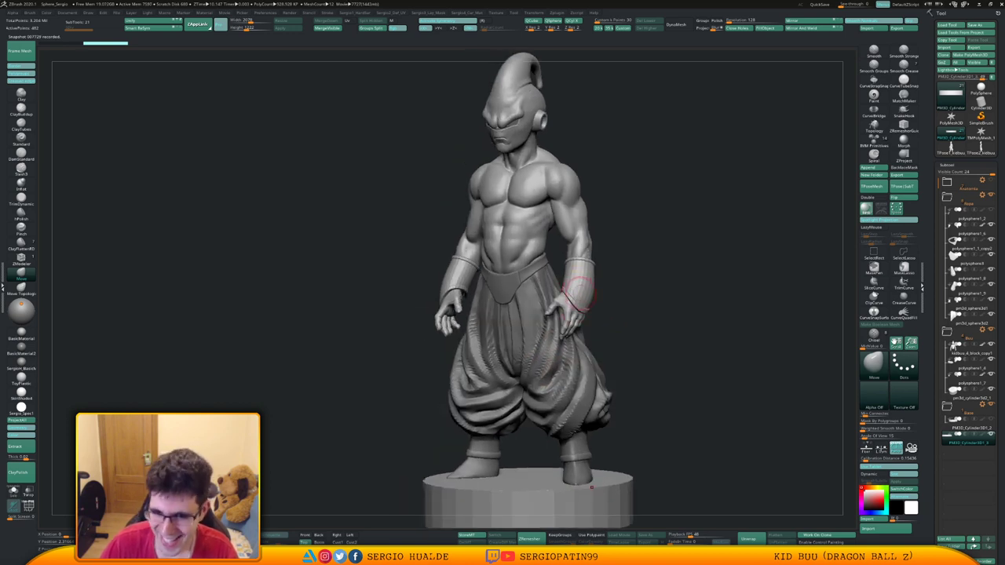
Isolate the wristbands and adjust the lower trim of one with a resized Move Topological brush.
{"action": "left_click", "coordinate": [580, 293], "text": "alt"}
{"action": "key", "text": "alt+s"}
{"action": "mouse_move", "coordinate": [580, 277]}
{"action": "right_mouse_down", "text": "ctrl"}
{"action": "mouse_move", "coordinate": [542, 299]}
{"action": "mouse_move", "coordinate": [568, 305]}
{"action": "mouse_move", "coordinate": [568, 291]}
{"action": "mouse_move", "coordinate": [534, 337]}
{"action": "mouse_move", "coordinate": [546, 352]}
{"action": "right_mouse_up", "text": "ctrl"}
{"action": "key", "text": "b"}
{"action": "key", "text": "m"}
{"action": "key", "text": "t"}
{"action": "key", "text": "s"}
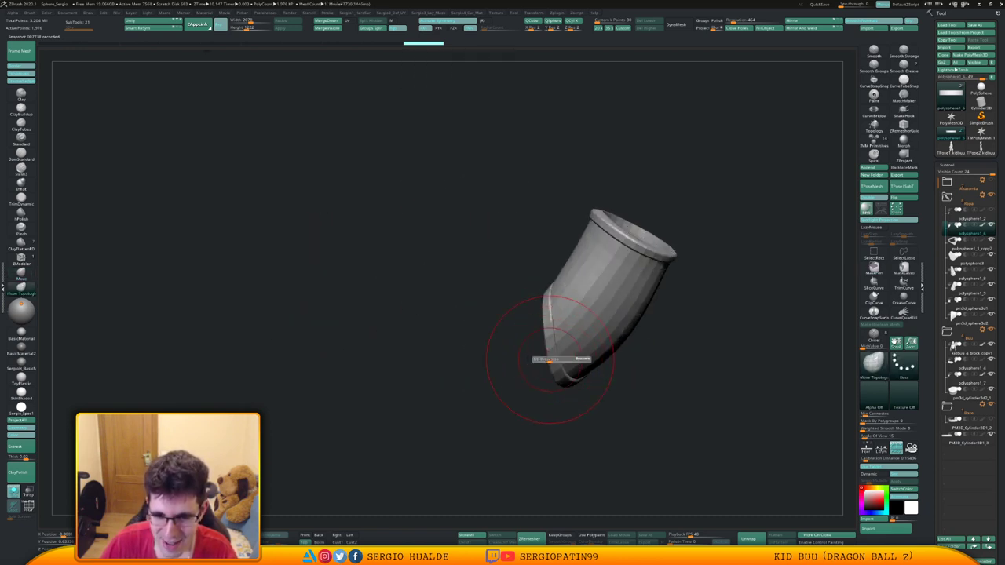
{"action": "left_click_drag", "start_coordinate": [550, 360], "coordinate": [556, 359]}
{"action": "mouse_move", "coordinate": [556, 360]}
{"action": "right_mouse_down"}
{"action": "mouse_move", "coordinate": [558, 352]}
{"action": "mouse_move", "coordinate": [552, 369]}
{"action": "right_mouse_up"}
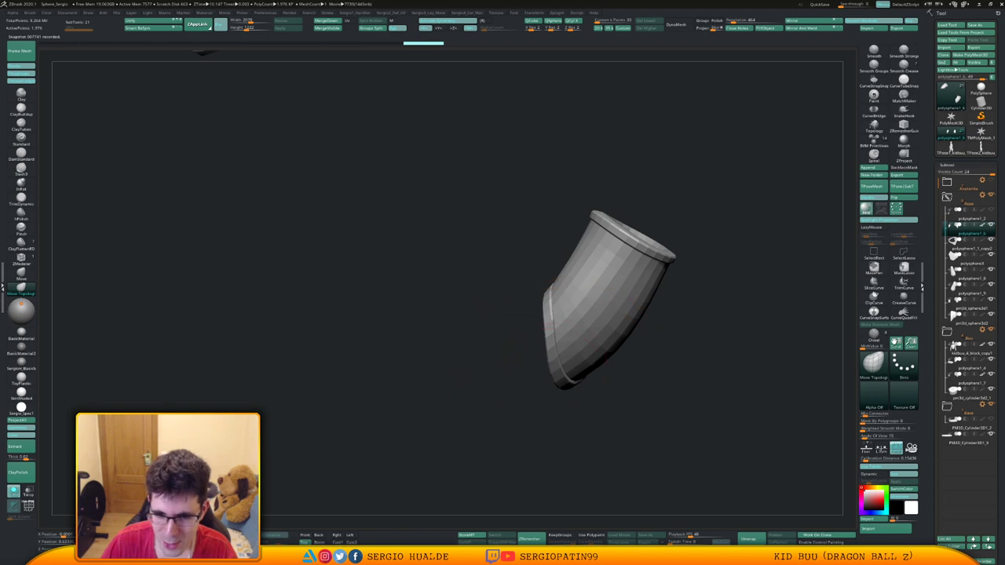
{"action": "left_click_drag", "start_coordinate": [552, 369], "coordinate": [548, 361]}
{"action": "mouse_move", "coordinate": [547, 362]}
{"action": "right_mouse_down"}
{"action": "mouse_move", "coordinate": [585, 352]}
{"action": "mouse_move", "coordinate": [589, 369]}
{"action": "mouse_move", "coordinate": [568, 370]}
{"action": "mouse_move", "coordinate": [569, 337]}
{"action": "mouse_move", "coordinate": [552, 330]}
{"action": "mouse_move", "coordinate": [576, 305]}
{"action": "mouse_move", "coordinate": [555, 326]}
{"action": "mouse_move", "coordinate": [556, 367]}
{"action": "right_mouse_up"}
{"action": "key", "text": "alt+s"}
{"action": "key", "text": "alt+s"}
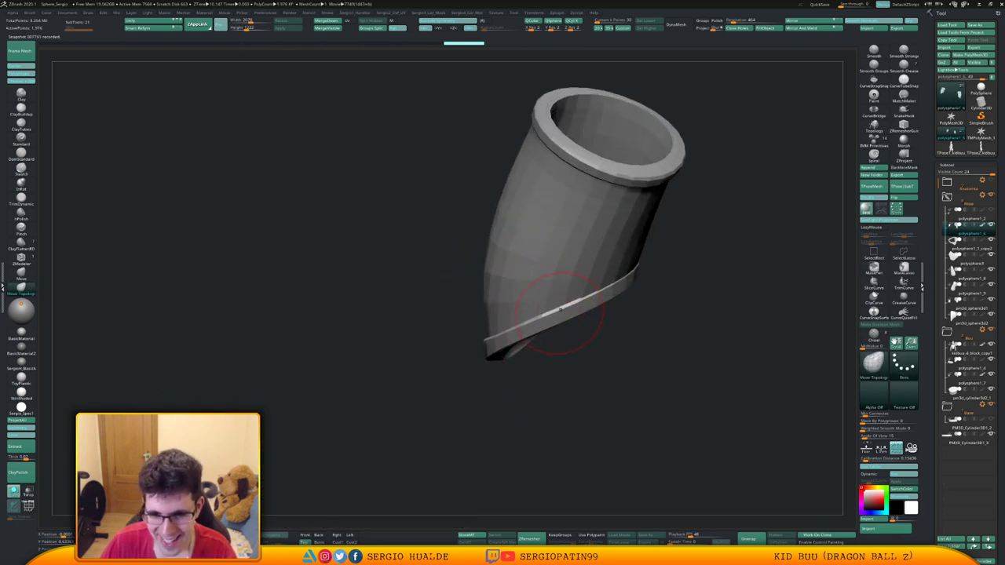
Display the wristband's polygroup wireframe with the body visible and reshape its rear contour using a resized Move brush.
{"action": "key", "text": "shift+f"}
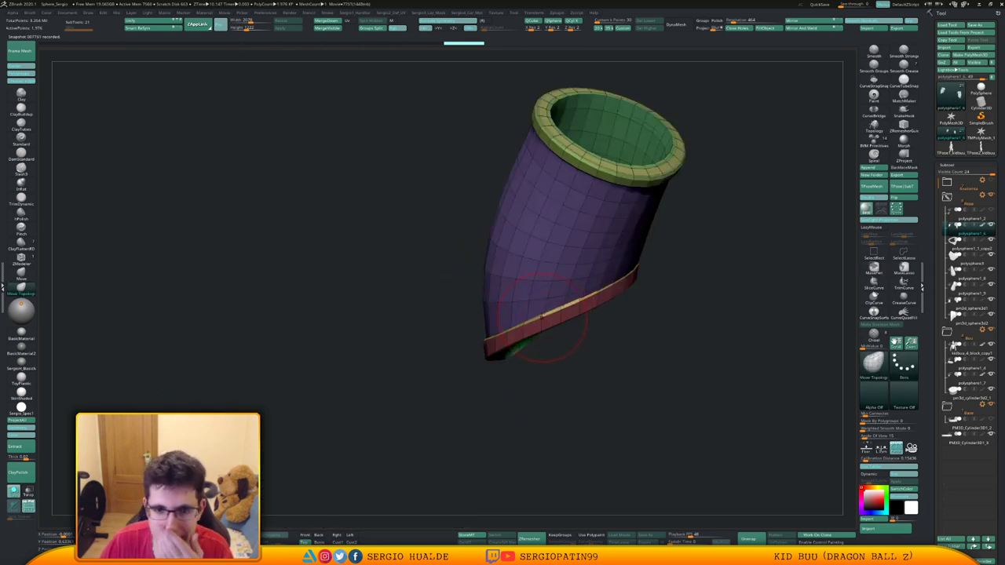
{"action": "mouse_move", "coordinate": [541, 320]}
{"action": "right_mouse_down"}
{"action": "mouse_move", "coordinate": [494, 300]}
{"action": "mouse_move", "coordinate": [552, 331]}
{"action": "mouse_move", "coordinate": [556, 306]}
{"action": "mouse_move", "coordinate": [583, 302]}
{"action": "right_mouse_up"}
{"action": "key", "text": "alt+s"}
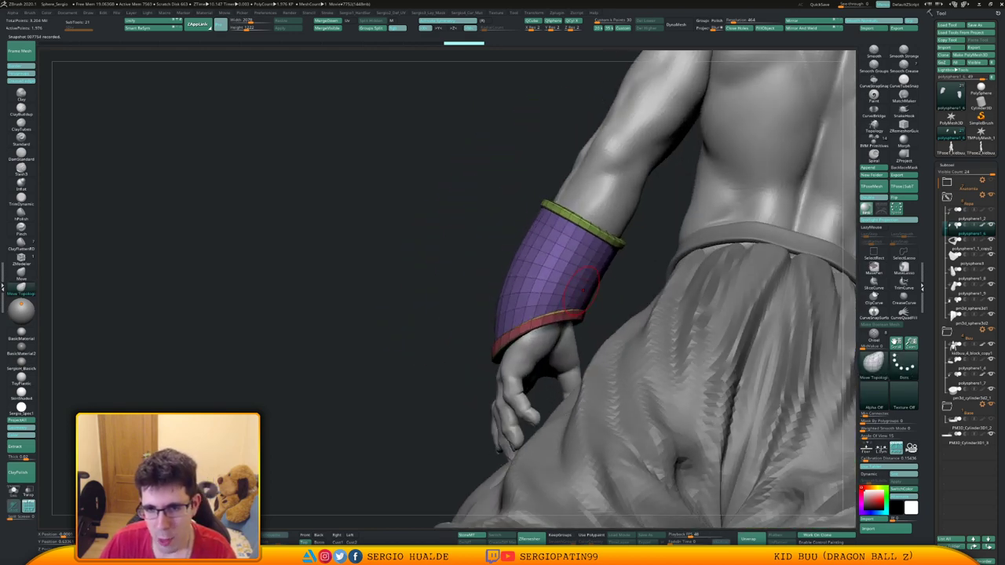
{"action": "key", "text": "b"}
{"action": "key", "text": "m"}
{"action": "key", "text": "v"}
{"action": "key", "text": "s"}
{"action": "left_click_drag", "start_coordinate": [592, 286], "coordinate": [601, 284]}
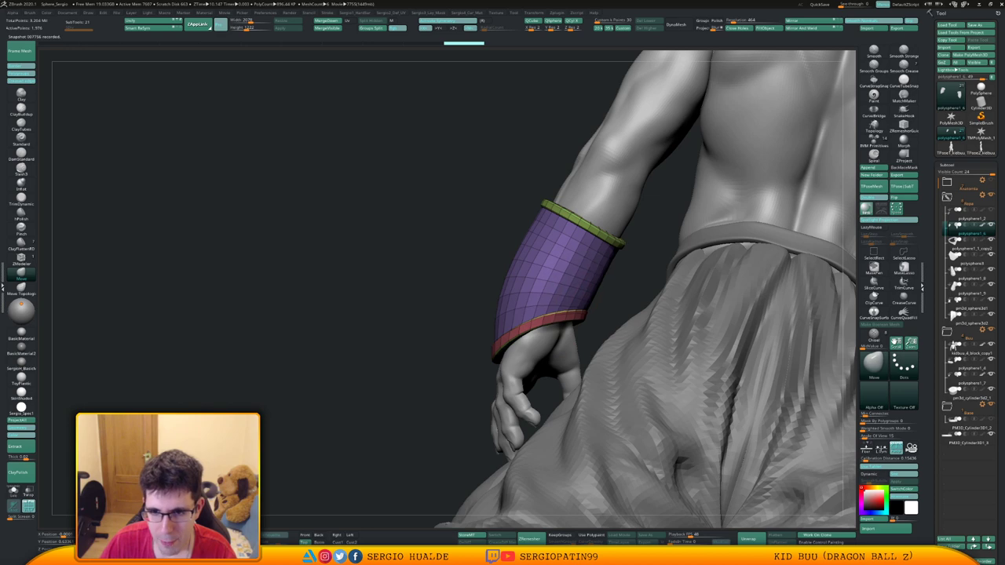
{"action": "right_click_drag", "start_coordinate": [601, 285], "coordinate": [594, 301]}
{"action": "key", "text": "s"}
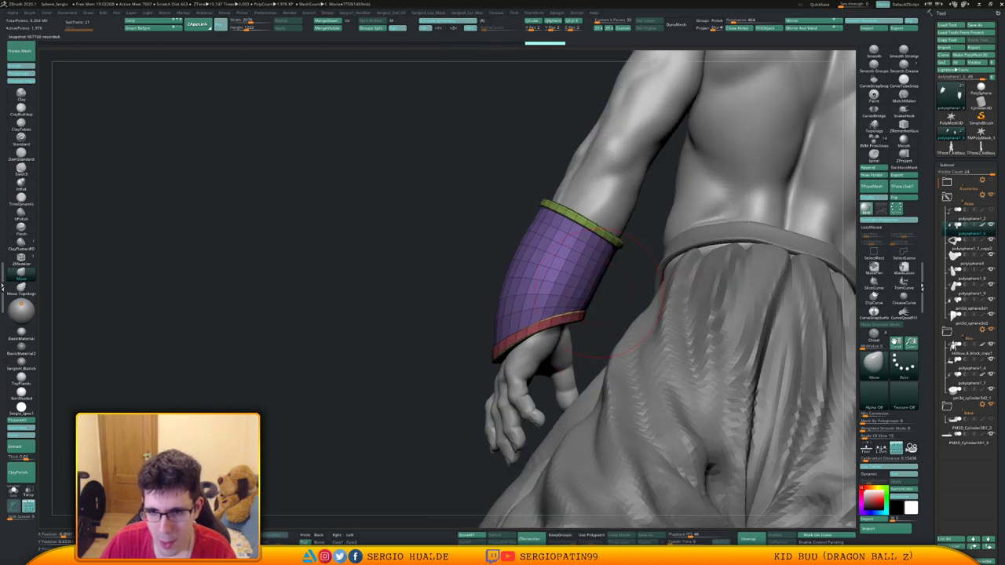
{"action": "left_click_drag", "start_coordinate": [602, 292], "coordinate": [605, 293]}
{"action": "right_click_drag", "start_coordinate": [605, 293], "coordinate": [585, 308]}
{"action": "left_click_drag", "start_coordinate": [585, 298], "coordinate": [591, 297]}
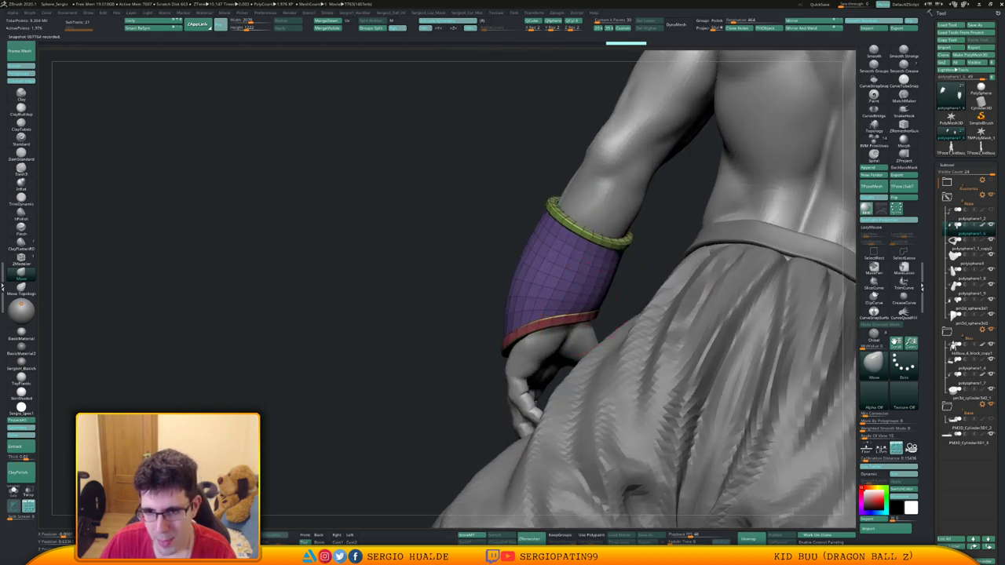
Fit the wristband's lower edge around the wrist with the Move brush from several angles.
{"action": "right_click_drag", "start_coordinate": [591, 297], "coordinate": [572, 298]}
{"action": "left_click_drag", "start_coordinate": [572, 299], "coordinate": [562, 302]}
{"action": "right_click_drag", "start_coordinate": [561, 301], "coordinate": [610, 287]}
{"action": "left_click_drag", "start_coordinate": [614, 291], "coordinate": [589, 316]}
{"action": "right_click_drag", "start_coordinate": [589, 333], "coordinate": [585, 317]}
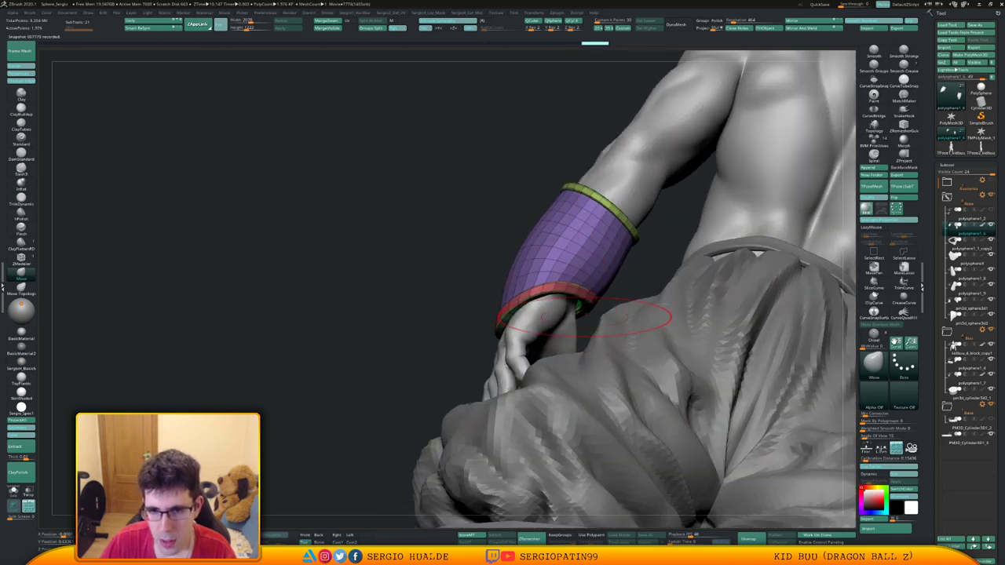
{"action": "left_click_drag", "start_coordinate": [586, 308], "coordinate": [580, 305]}
{"action": "right_click_drag", "start_coordinate": [580, 303], "coordinate": [583, 315]}
{"action": "left_click_drag", "start_coordinate": [586, 305], "coordinate": [589, 300]}
{"action": "mouse_move", "coordinate": [591, 275]}
{"action": "right_mouse_down"}
{"action": "mouse_move", "coordinate": [593, 287]}
{"action": "mouse_move", "coordinate": [506, 348]}
{"action": "mouse_move", "coordinate": [487, 350]}
{"action": "right_mouse_up"}
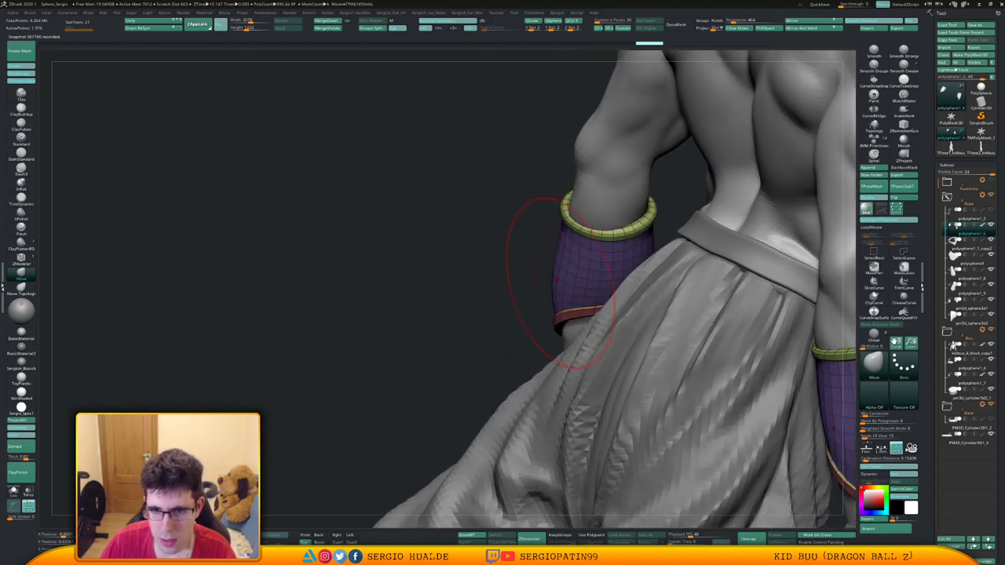
Refine the wristband's overall silhouette from the side and front with the Move brush and hide the polygroup wireframe.
{"action": "key", "text": "s"}
{"action": "left_click_drag", "start_coordinate": [566, 306], "coordinate": [553, 306]}
{"action": "left_click_drag", "start_coordinate": [260, 259], "coordinate": [435, 244]}
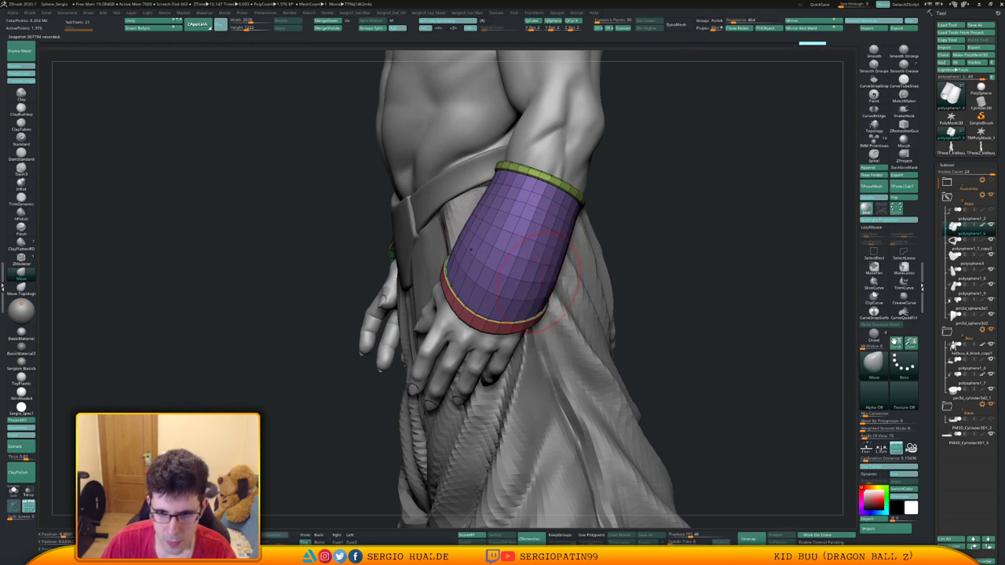
{"action": "right_click_drag", "start_coordinate": [538, 282], "coordinate": [628, 267]}
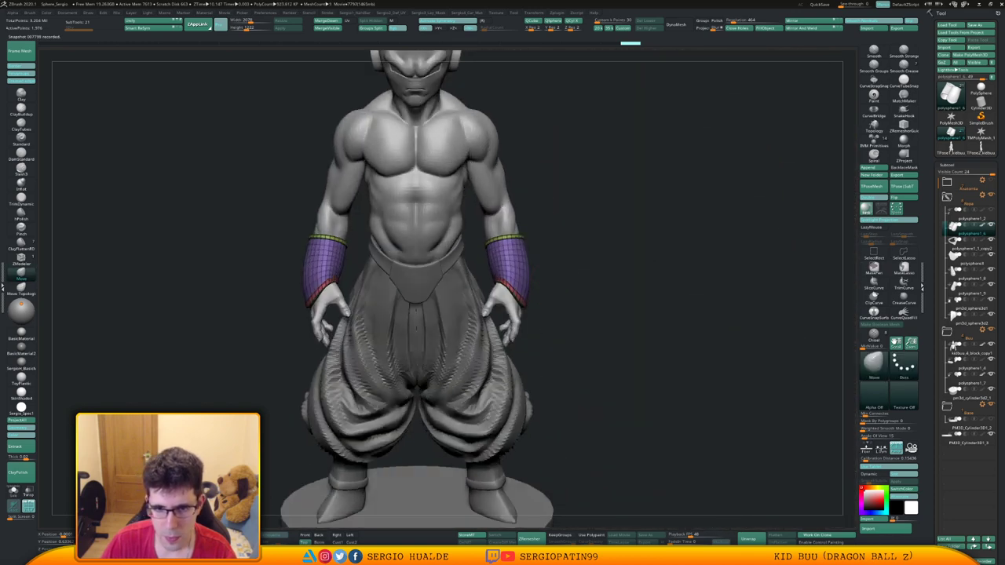
{"action": "right_click_drag", "start_coordinate": [511, 255], "coordinate": [543, 293]}
{"action": "key", "text": "alt+s"}
{"action": "key", "text": "shift+f"}
{"action": "mouse_move", "coordinate": [509, 263]}
{"action": "right_mouse_down", "text": "ctrl"}
{"action": "mouse_move", "coordinate": [509, 334]}
{"action": "mouse_move", "coordinate": [510, 289]}
{"action": "right_mouse_up", "text": "ctrl"}
{"action": "key", "text": "s"}
{"action": "left_click_drag", "start_coordinate": [509, 289], "coordinate": [516, 289]}
{"action": "right_click_drag", "start_coordinate": [516, 288], "coordinate": [506, 228], "text": "ctrl"}
{"action": "key", "text": "alt+s"}
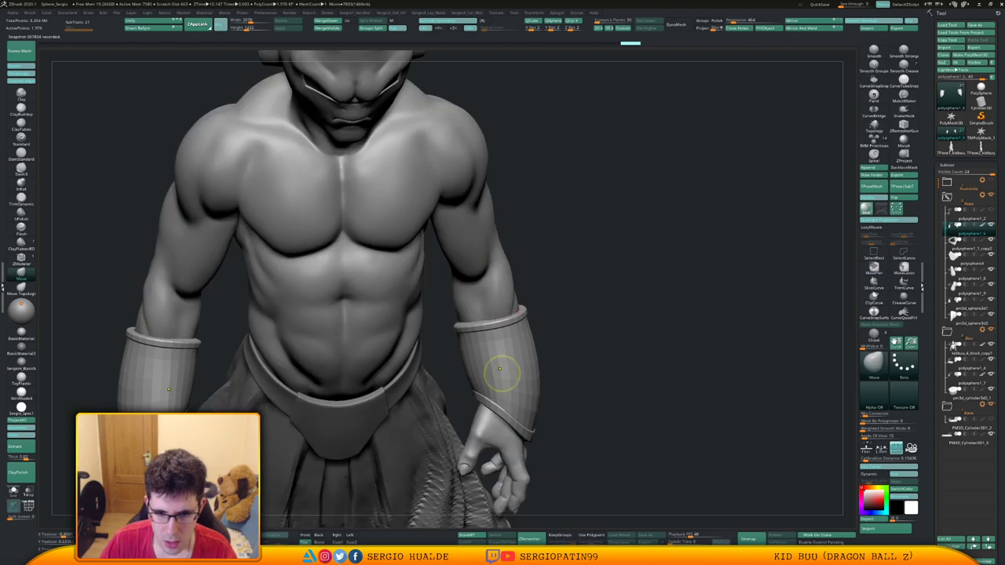
Select the ankle cuffs above the feet and isolate them for close viewing.
{"action": "right_click_drag", "start_coordinate": [501, 373], "coordinate": [502, 301], "text": "ctrl"}
{"action": "right_click_drag", "start_coordinate": [542, 440], "coordinate": [545, 386]}
{"action": "mouse_move", "coordinate": [487, 479]}
{"action": "right_mouse_down", "text": "alt"}
{"action": "mouse_move", "coordinate": [483, 416]}
{"action": "mouse_move", "coordinate": [482, 460]}
{"action": "right_mouse_up", "text": "alt"}
{"action": "left_click", "coordinate": [483, 416], "text": "alt"}
{"action": "key", "text": "alt+s"}
{"action": "key", "text": "alt+s"}
{"action": "left_click", "coordinate": [484, 392], "text": "alt"}
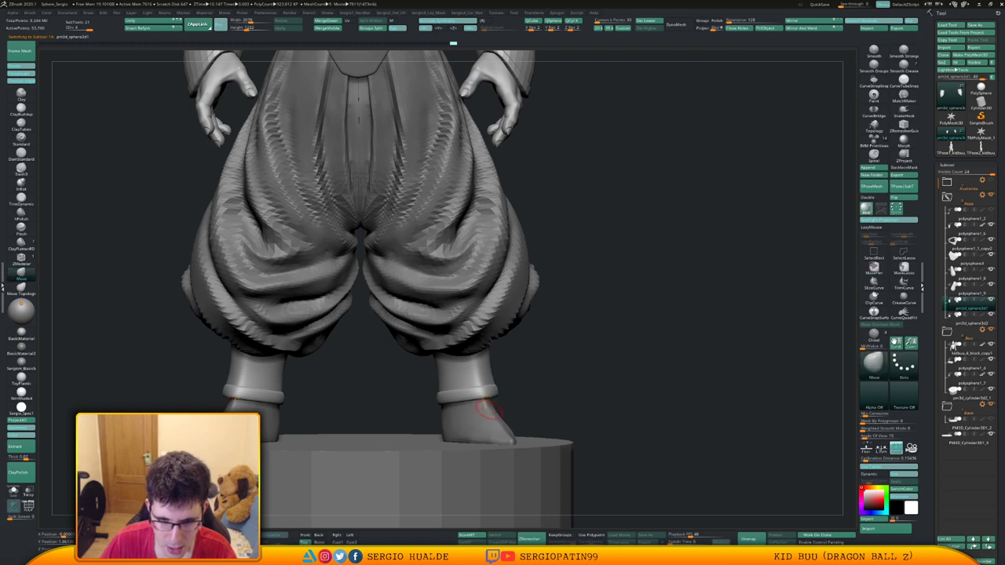
{"action": "left_click_drag", "start_coordinate": [514, 397], "coordinate": [499, 394]}
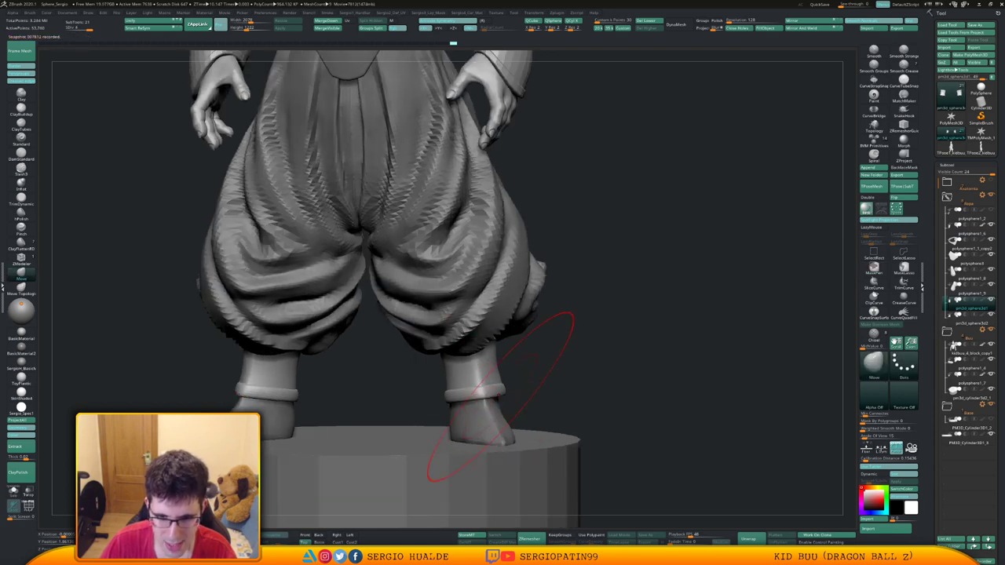
{"action": "right_click_drag", "start_coordinate": [490, 401], "coordinate": [490, 344], "text": "ctrl"}
{"action": "right_click_drag", "start_coordinate": [491, 344], "coordinate": [482, 389]}
{"action": "key", "text": "alt+s"}
{"action": "mouse_move", "coordinate": [485, 338]}
{"action": "right_mouse_down", "text": "ctrl"}
{"action": "mouse_move", "coordinate": [500, 386]}
{"action": "mouse_move", "coordinate": [542, 383]}
{"action": "mouse_move", "coordinate": [499, 391]}
{"action": "mouse_move", "coordinate": [493, 403]}
{"action": "mouse_move", "coordinate": [573, 354]}
{"action": "mouse_move", "coordinate": [475, 432]}
{"action": "mouse_move", "coordinate": [423, 426]}
{"action": "mouse_move", "coordinate": [437, 386]}
{"action": "mouse_move", "coordinate": [481, 362]}
{"action": "mouse_move", "coordinate": [502, 359]}
{"action": "mouse_move", "coordinate": [488, 382]}
{"action": "mouse_move", "coordinate": [503, 413]}
{"action": "mouse_move", "coordinate": [542, 389]}
{"action": "right_mouse_up", "text": "ctrl"}
Inspect the isolated ankle cuffs three subdivision levels lower and restore the higher level.
{"action": "key", "text": "shift+d"}
{"action": "key", "text": "shift+d"}
{"action": "key", "text": "shift+d"}
{"action": "key", "text": "alt+s"}
{"action": "key", "text": "alt+s"}
{"action": "key", "text": "s"}
{"action": "left_click_drag", "start_coordinate": [567, 373], "coordinate": [537, 374]}
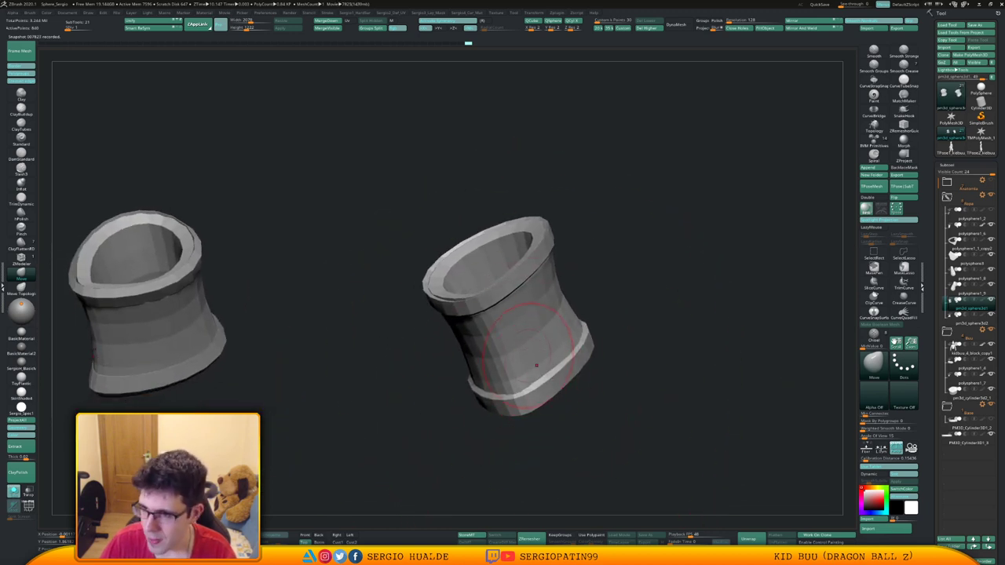
{"action": "key", "text": "d"}
{"action": "key", "text": "d"}
{"action": "key", "text": "d"}
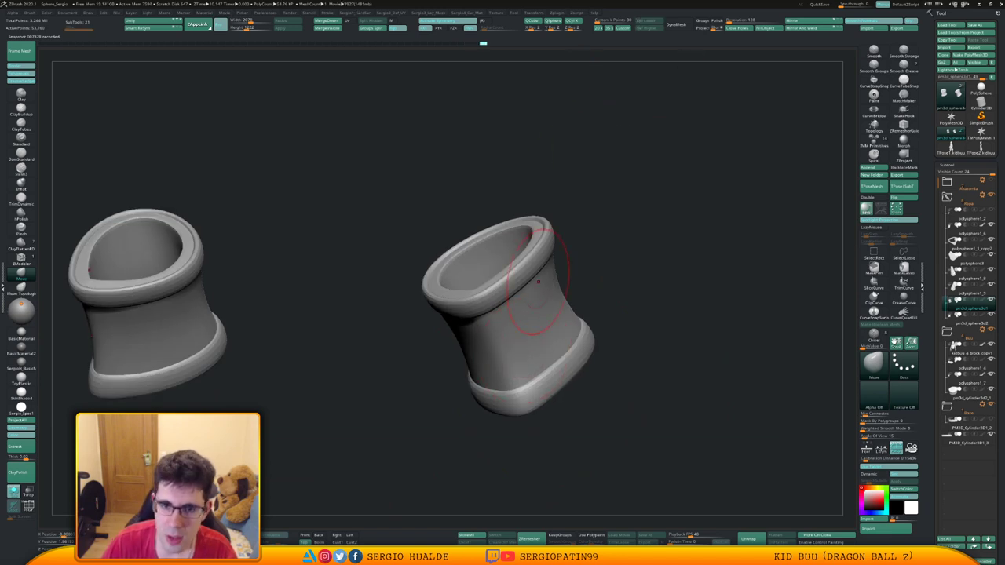
Check the ankle cuffs' polygroups by isolating them, restore the full mesh and display the polygroup wireframe.
{"action": "left_click", "coordinate": [534, 307], "text": "ctrl+shift"}
{"action": "left_click", "coordinate": [576, 281], "text": "ctrl+shift"}
{"action": "left_click", "coordinate": [559, 302], "text": "ctrl+shift"}
{"action": "left_click", "coordinate": [557, 304], "text": "ctrl+shift"}
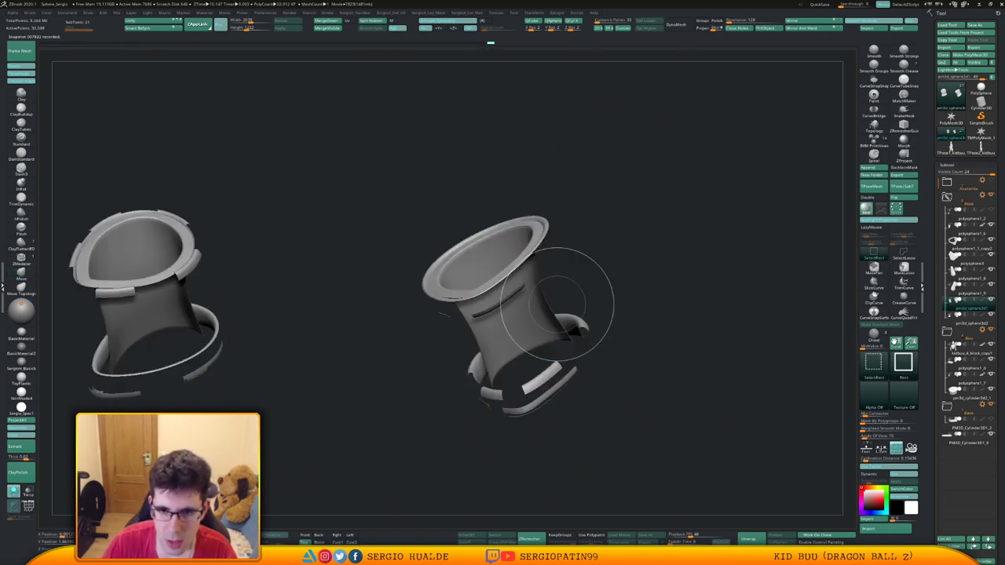
{"action": "left_click", "coordinate": [589, 276], "text": "ctrl+shift"}
{"action": "left_click", "coordinate": [903, 253], "text": "ctrl+shift"}
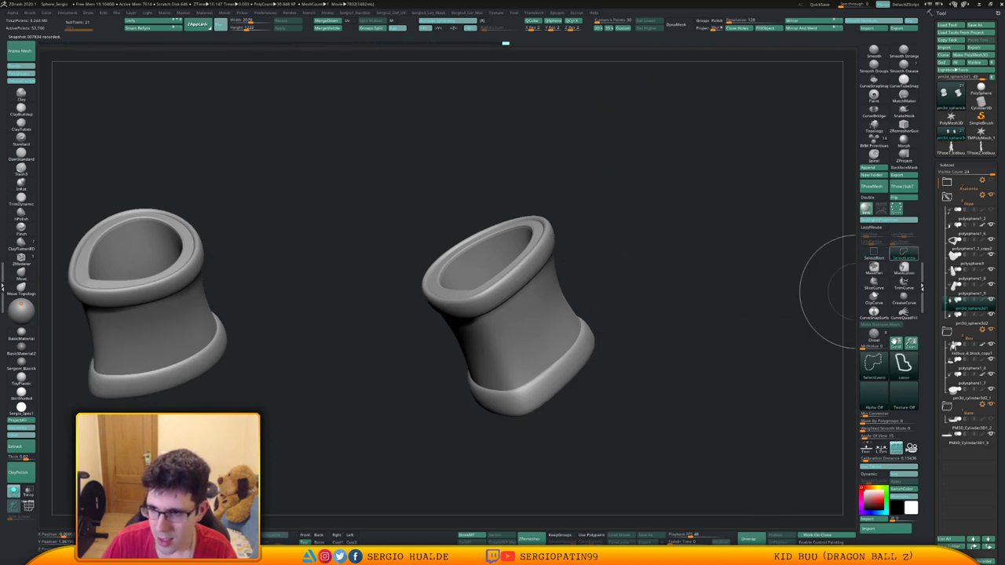
{"action": "left_click", "coordinate": [874, 254], "text": "ctrl+shift"}
{"action": "key", "text": "shift+f"}
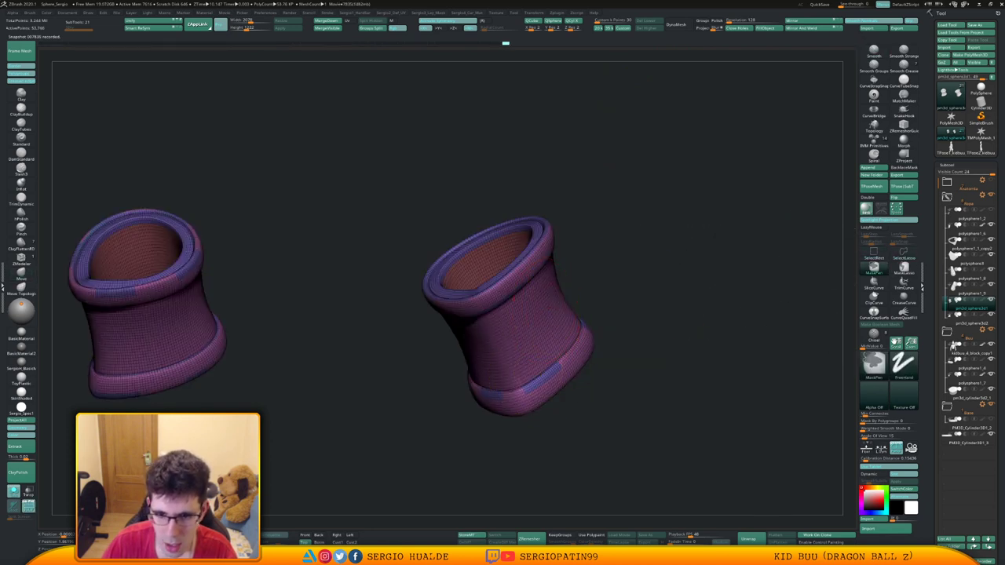
Regroup the ankle cuffs into separate body, upper trim and lower trim polygroups, and apply Mirror And Weld.
{"action": "mouse_move", "coordinate": [540, 368]}
{"action": "right_mouse_down", "text": "ctrl"}
{"action": "mouse_move", "coordinate": [540, 306]}
{"action": "mouse_move", "coordinate": [551, 341]}
{"action": "right_mouse_up", "text": "ctrl"}
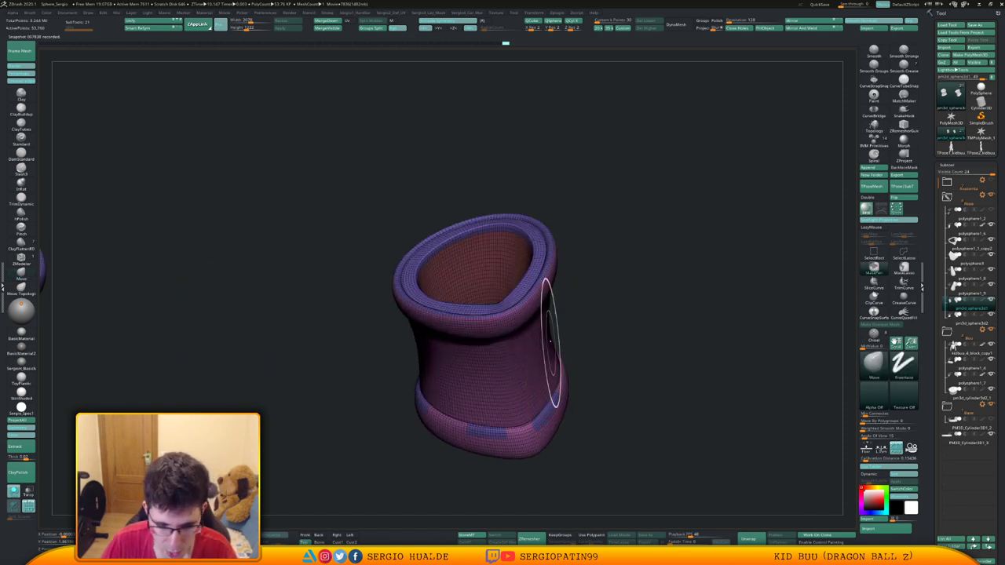
{"action": "key", "text": "ctrl+w"}
{"action": "scroll", "coordinate": [547, 334], "scroll_direction": "down", "scroll_amount": 4}
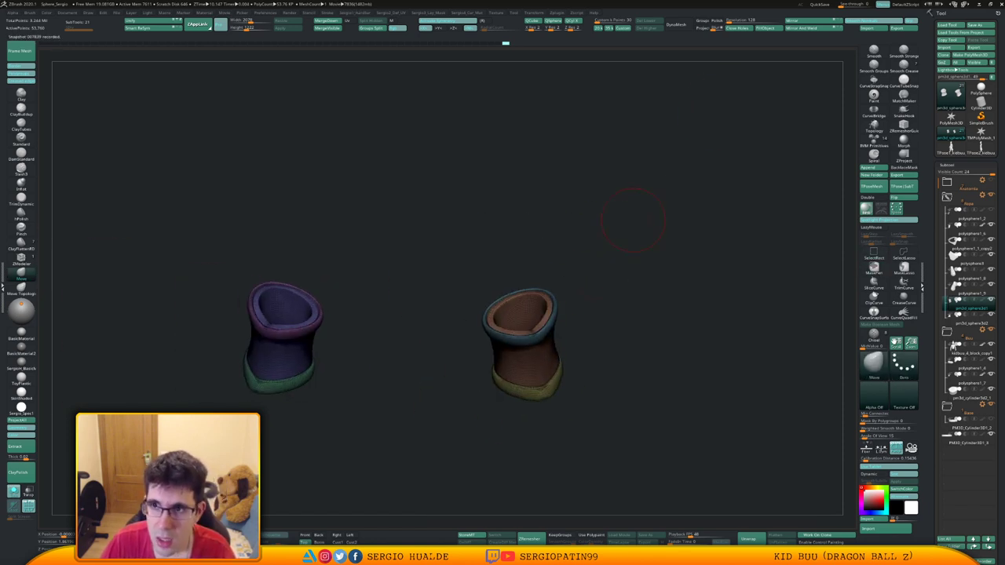
{"action": "left_click", "coordinate": [803, 28]}
Isolate the ankle cuffs' body polygroup and split the hidden trims into their own subtool.
{"action": "left_click", "coordinate": [547, 346], "text": "ctrl+shift"}
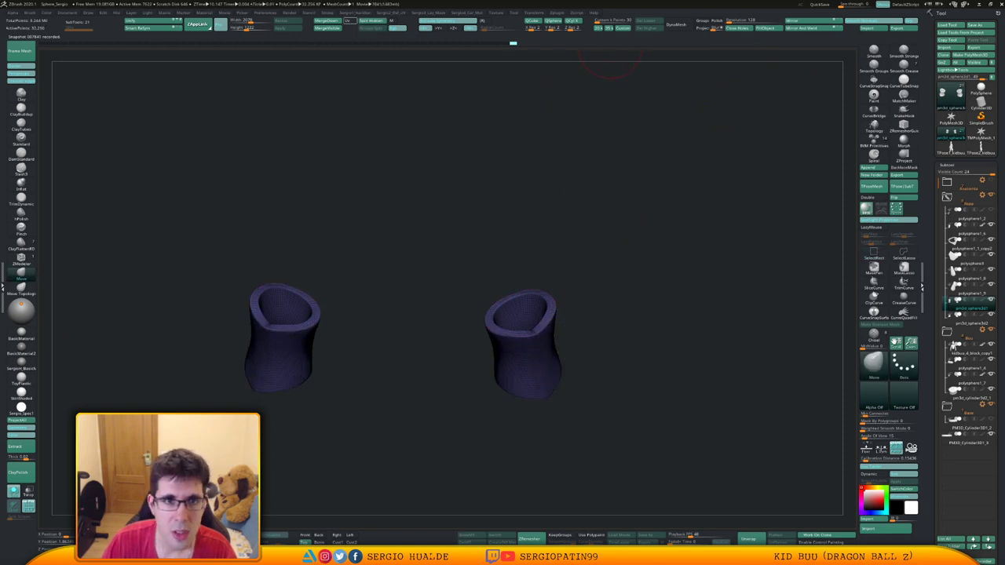
{"action": "left_click", "coordinate": [370, 21]}
Reconstruct three lower subdivision levels for the ankle cuffs' body and return it to the highest level.
{"action": "mouse_move", "coordinate": [510, 338]}
{"action": "right_mouse_down", "text": "ctrl"}
{"action": "mouse_move", "coordinate": [577, 369]}
{"action": "mouse_move", "coordinate": [600, 333]}
{"action": "right_mouse_up", "text": "ctrl"}
{"action": "key", "text": "shift+1"}
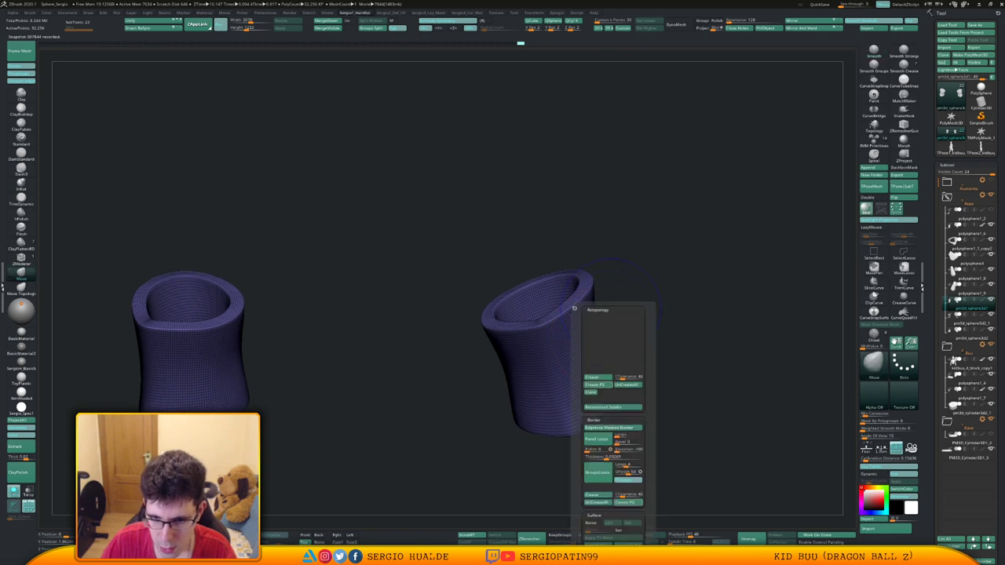
{"action": "left_click", "coordinate": [611, 407]}
{"action": "key", "text": "shift+1"}
{"action": "left_click", "coordinate": [639, 385]}
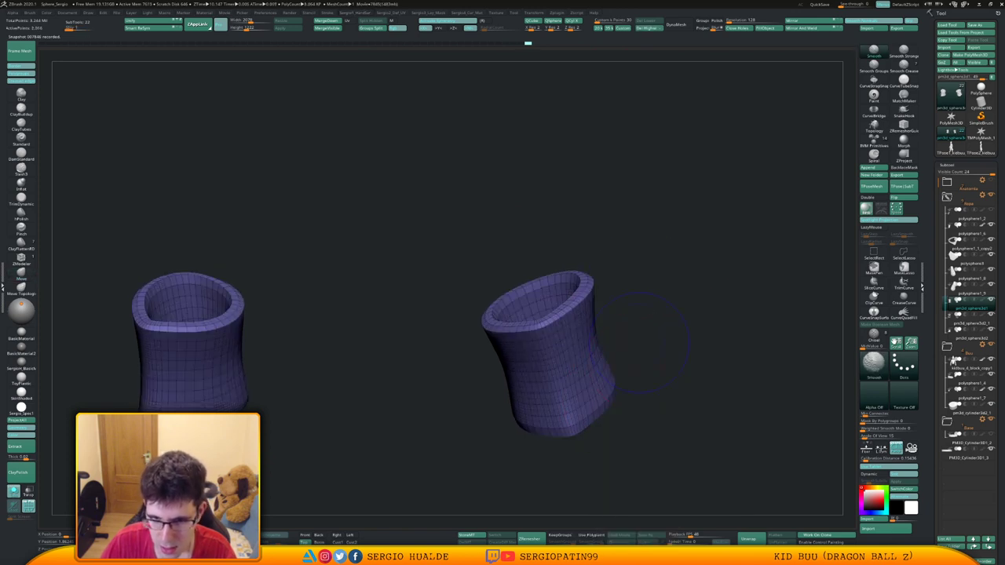
{"action": "key", "text": "shift+1"}
{"action": "left_click", "coordinate": [633, 410]}
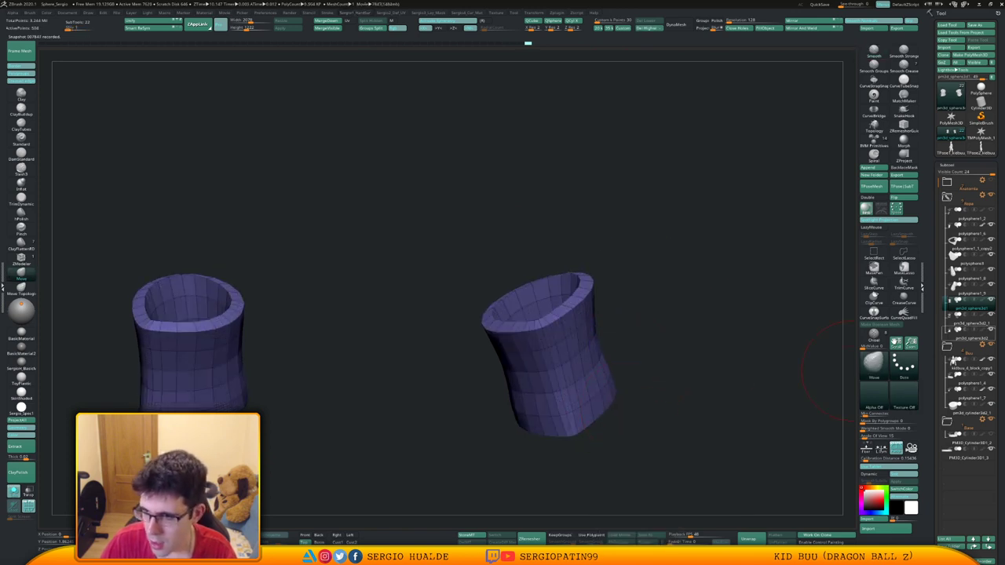
{"action": "key", "text": "d"}
{"action": "key", "text": "d"}
{"action": "key", "text": "d"}
Make the ankle cuffs' trims the active subtool and reconstruct three lower subdivision levels for them.
{"action": "left_click", "coordinate": [971, 322]}
{"action": "key", "text": "g"}
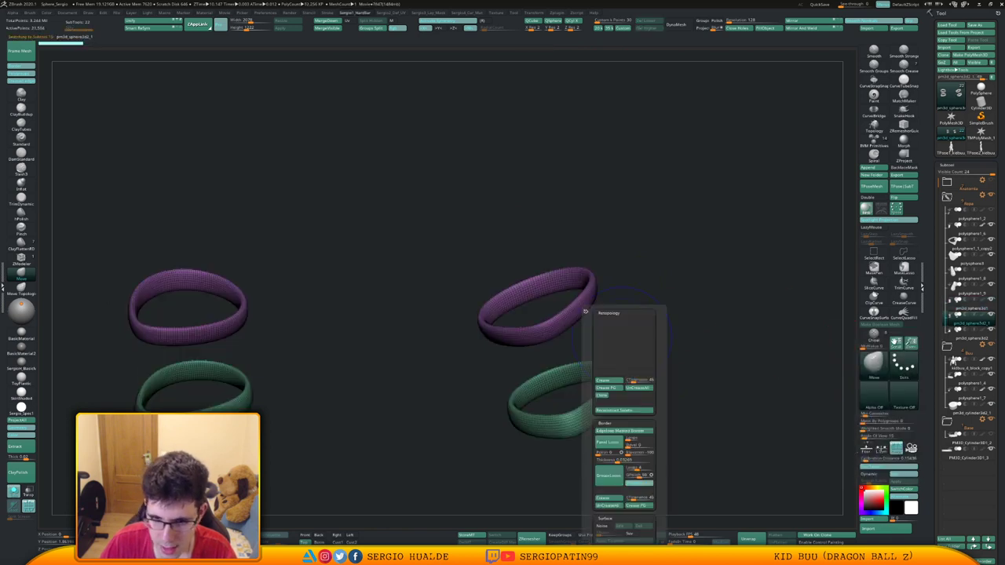
{"action": "left_click", "coordinate": [637, 410]}
{"action": "key", "text": "g"}
{"action": "left_click", "coordinate": [636, 410]}
{"action": "key", "text": "g"}
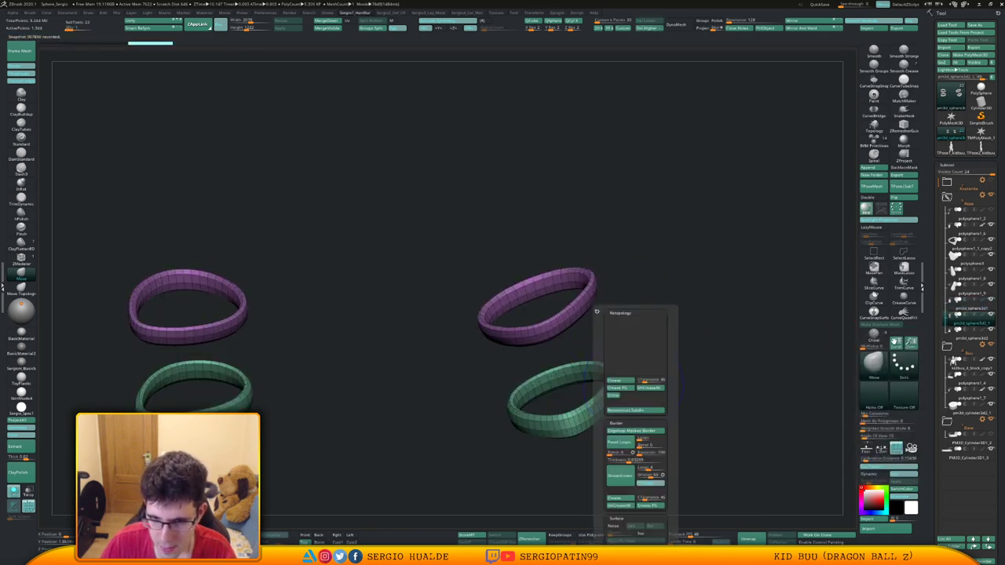
{"action": "left_click", "coordinate": [628, 410]}
Hide both trouser legs covering the ankle cuffs in the full model and isolate the trims again.
{"action": "right_click_drag", "start_coordinate": [631, 410], "coordinate": [575, 369], "text": "ctrl"}
{"action": "left_click_drag", "start_coordinate": [581, 357], "coordinate": [559, 336]}
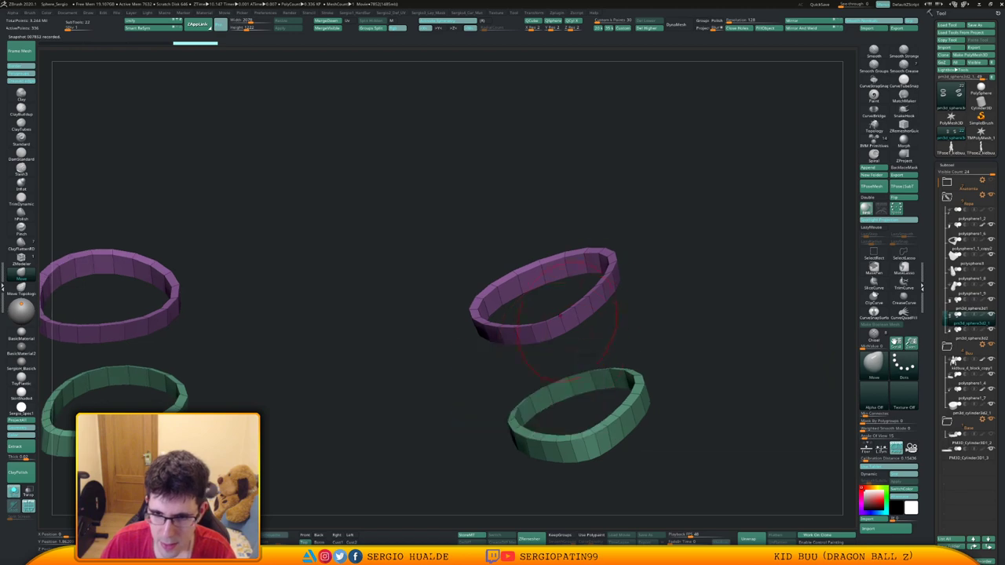
{"action": "key", "text": "s"}
{"action": "right_click_drag", "start_coordinate": [591, 346], "coordinate": [619, 323]}
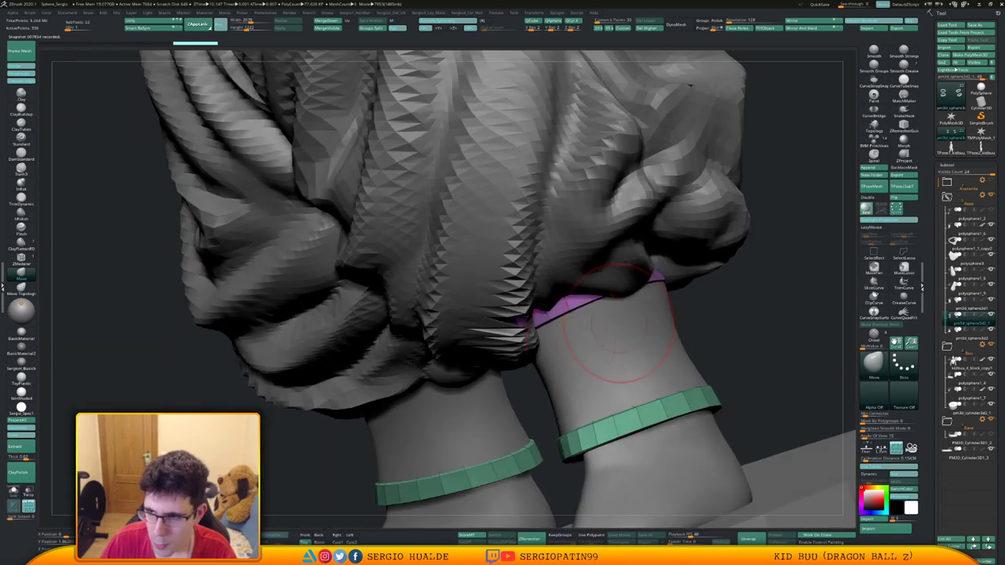
{"action": "left_click", "coordinate": [991, 284]}
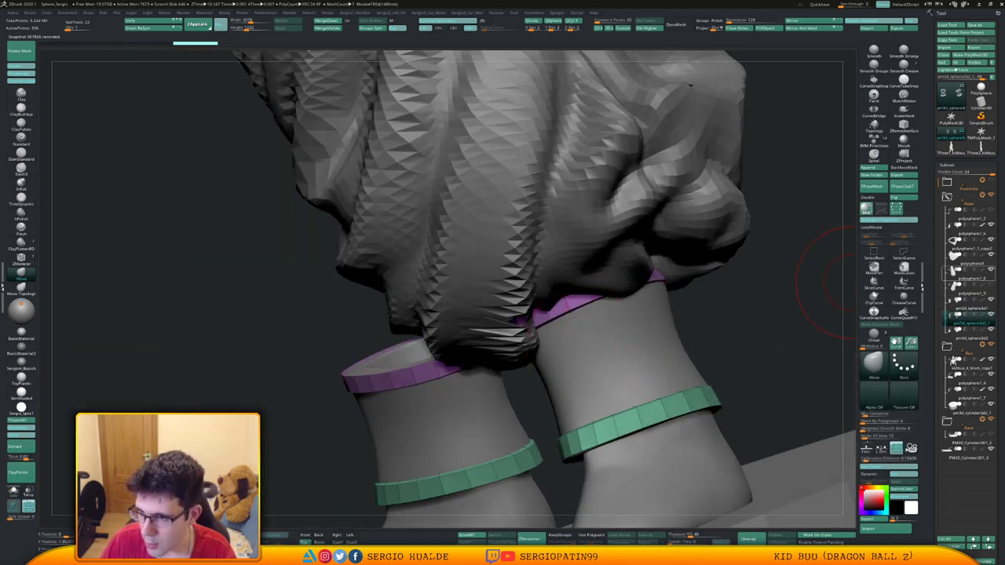
{"action": "left_click", "coordinate": [991, 270]}
{"action": "right_click_drag", "start_coordinate": [618, 303], "coordinate": [581, 393]}
{"action": "mouse_move", "coordinate": [524, 265]}
{"action": "right_mouse_down"}
{"action": "mouse_move", "coordinate": [512, 300]}
{"action": "mouse_move", "coordinate": [515, 264]}
{"action": "mouse_move", "coordinate": [510, 284]}
{"action": "mouse_move", "coordinate": [521, 311]}
{"action": "mouse_move", "coordinate": [514, 261]}
{"action": "mouse_move", "coordinate": [495, 350]}
{"action": "right_mouse_up"}
Pull the inner rim of the upper trim's top face inward on both sides with the Move Topological brush.
{"action": "key", "text": "s"}
{"action": "key", "text": "b"}
{"action": "key", "text": "m"}
{"action": "key", "text": "t"}
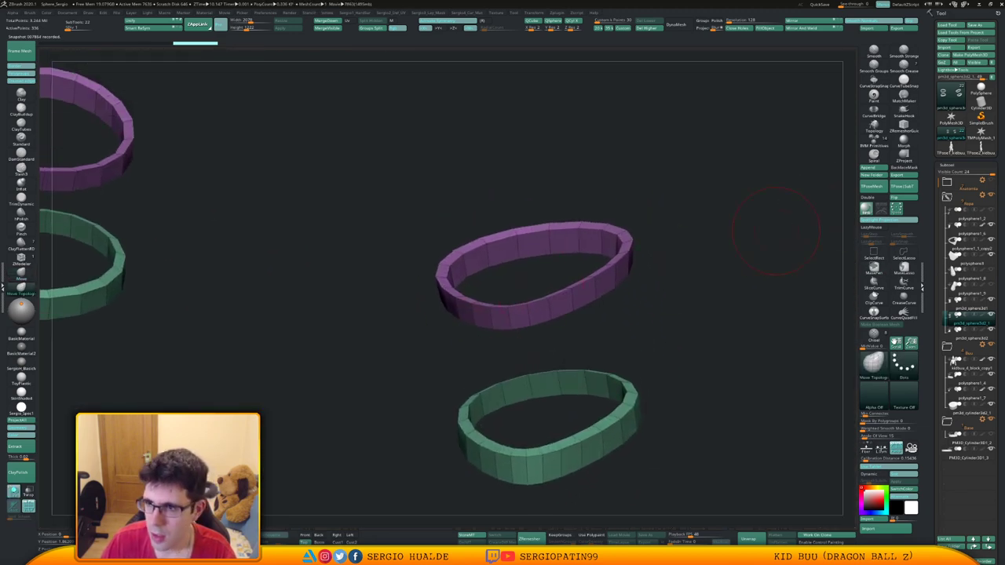
{"action": "key", "text": "s"}
{"action": "left_click_drag", "start_coordinate": [520, 259], "coordinate": [536, 257]}
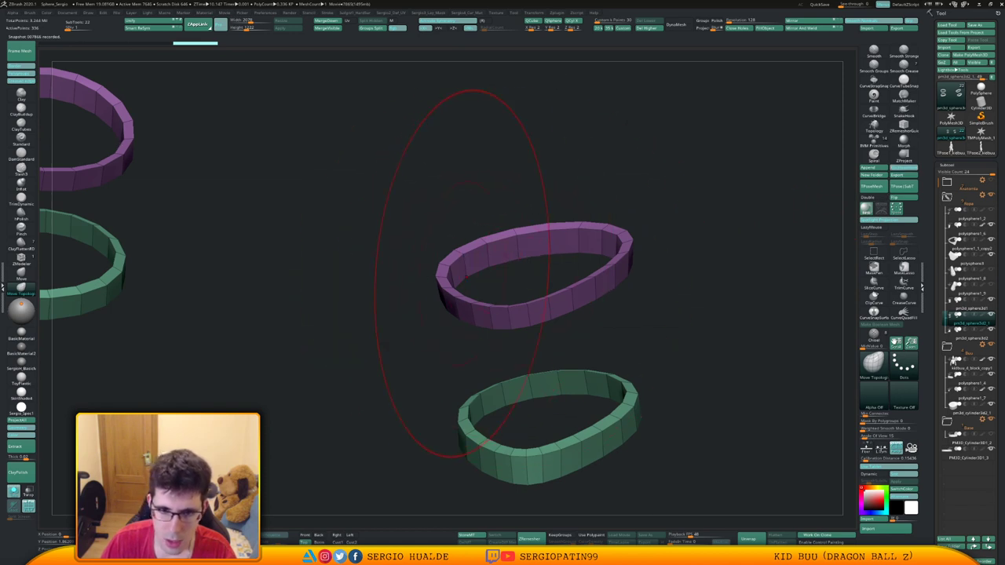
{"action": "left_click_drag", "start_coordinate": [464, 273], "coordinate": [478, 273]}
{"action": "right_click_drag", "start_coordinate": [539, 261], "coordinate": [605, 276]}
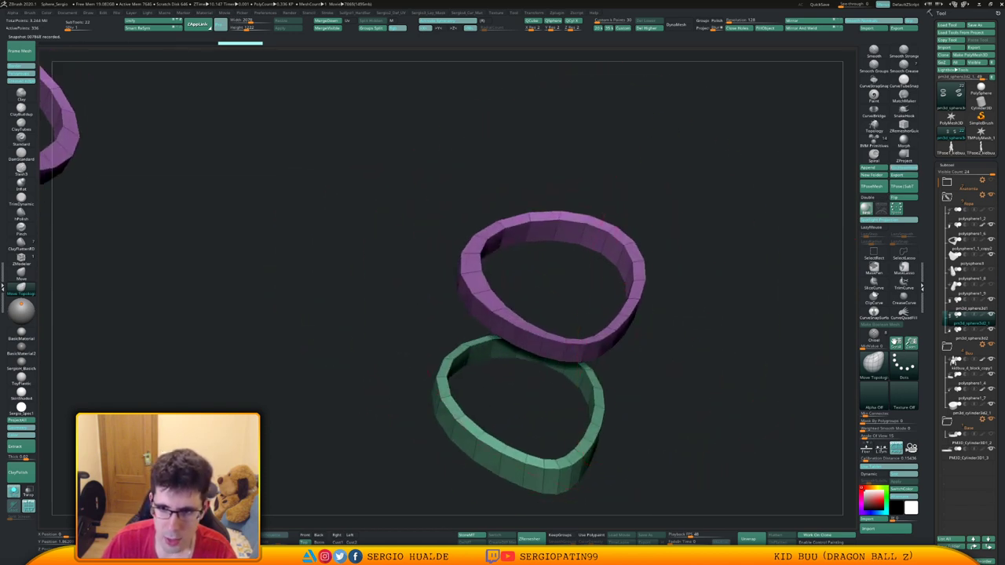
{"action": "left_click_drag", "start_coordinate": [627, 275], "coordinate": [618, 276]}
Pull the upper trim's top face inward at its front and back ends for an even width around the ring.
{"action": "right_click_drag", "start_coordinate": [618, 276], "coordinate": [579, 352]}
{"action": "left_click_drag", "start_coordinate": [541, 206], "coordinate": [538, 219]}
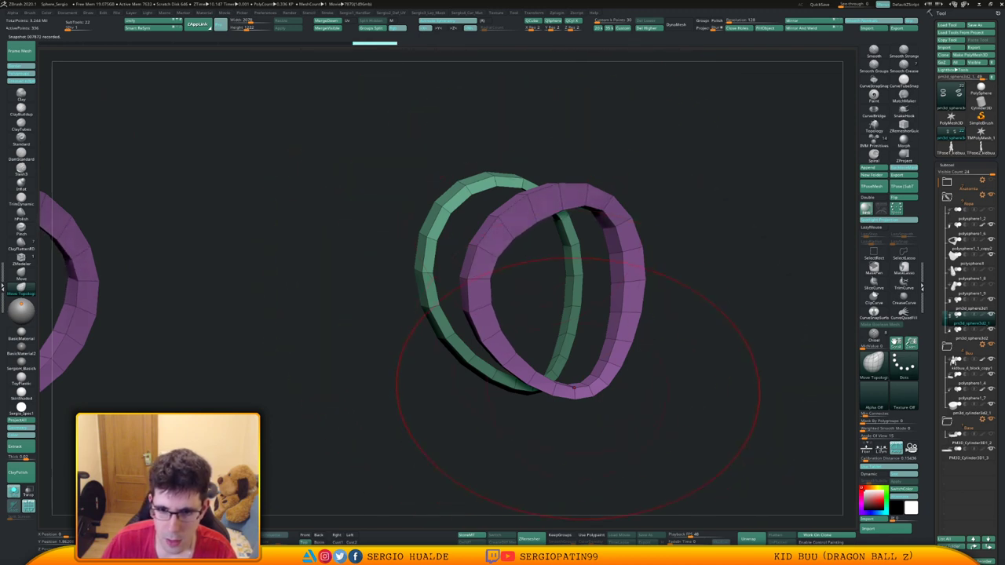
{"action": "left_click_drag", "start_coordinate": [574, 388], "coordinate": [574, 371]}
{"action": "right_click_drag", "start_coordinate": [629, 339], "coordinate": [609, 329]}
{"action": "left_click_drag", "start_coordinate": [617, 341], "coordinate": [619, 323]}
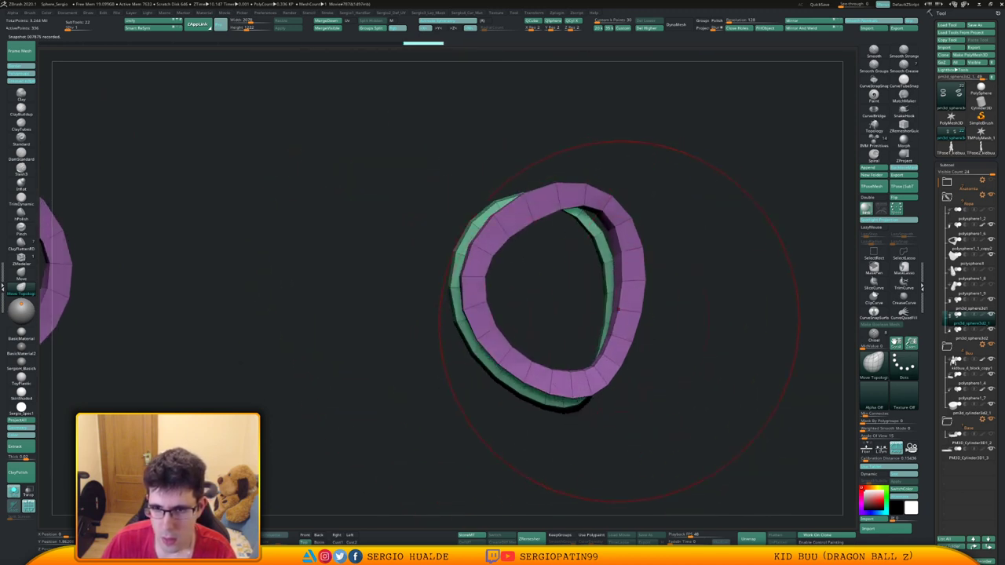
{"action": "right_click_drag", "start_coordinate": [620, 322], "coordinate": [567, 318]}
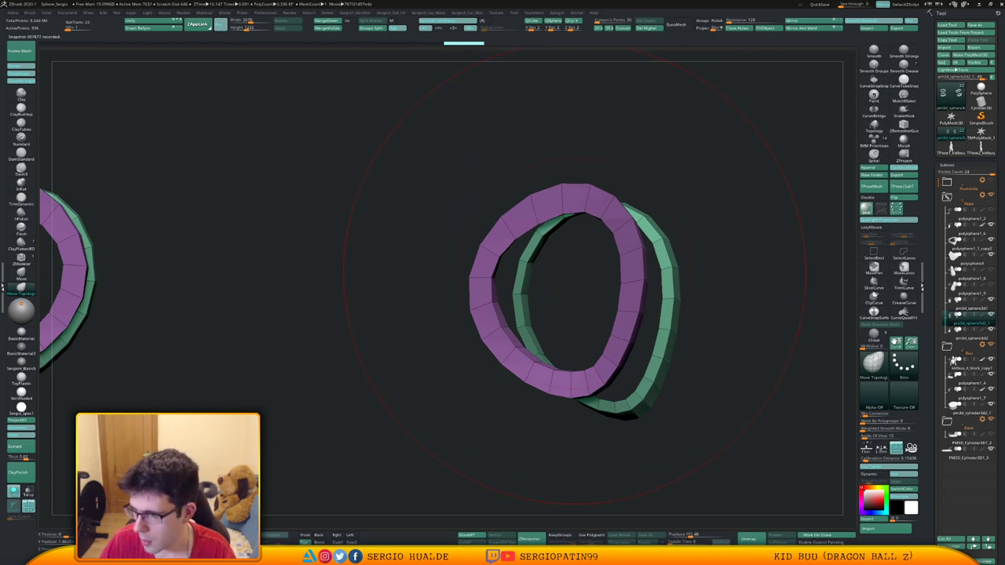
{"action": "right_click_drag", "start_coordinate": [575, 274], "coordinate": [588, 280]}
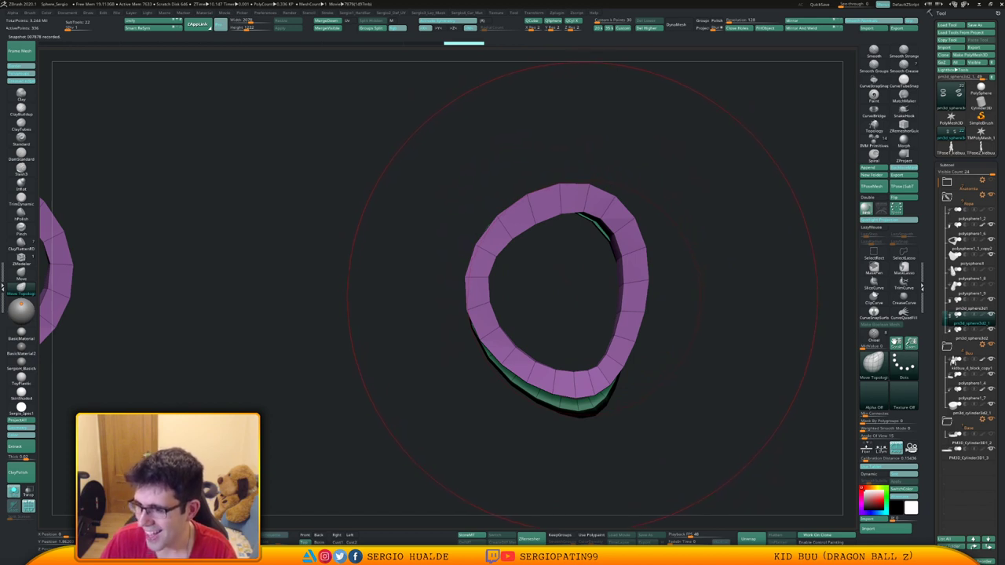
{"action": "right_click_drag", "start_coordinate": [586, 298], "coordinate": [523, 284]}
{"action": "key", "text": "s"}
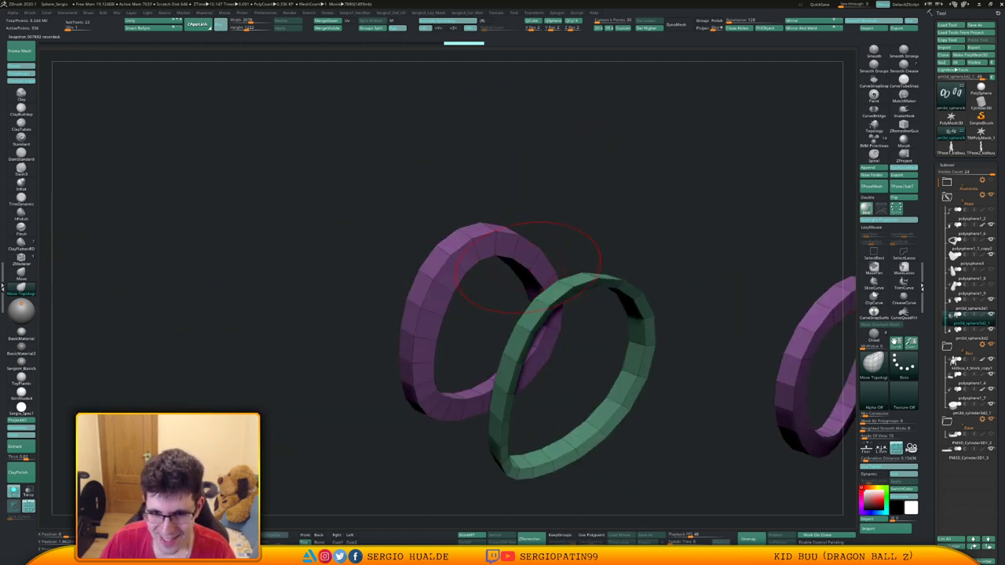
Widen the underside of the upper trim by pulling its inner rim inward all around the ring.
{"action": "left_click_drag", "start_coordinate": [481, 266], "coordinate": [486, 272]}
{"action": "right_click_drag", "start_coordinate": [511, 284], "coordinate": [478, 276]}
{"action": "left_click_drag", "start_coordinate": [450, 275], "coordinate": [455, 283]}
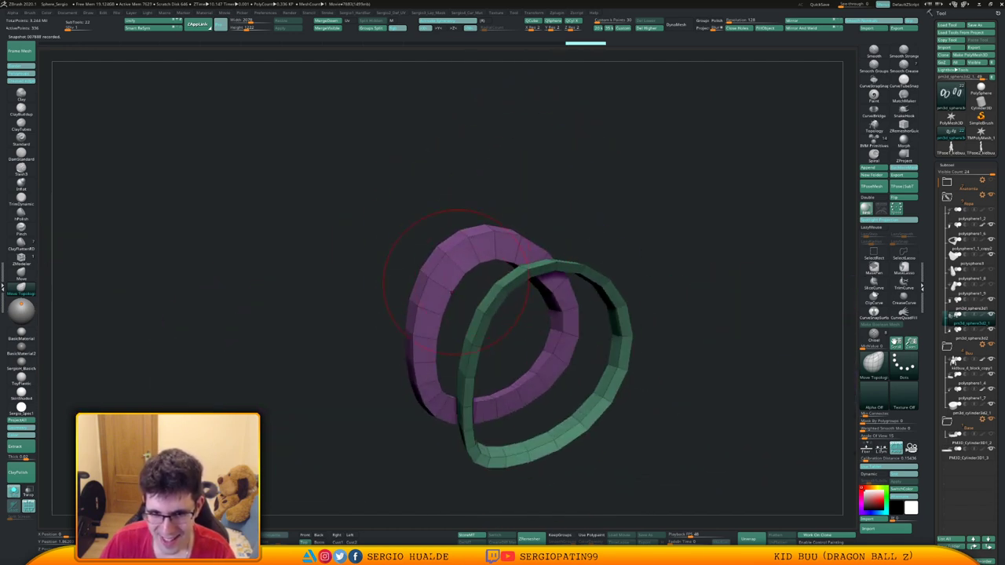
{"action": "left_click_drag", "start_coordinate": [438, 343], "coordinate": [445, 344]}
{"action": "right_click_drag", "start_coordinate": [459, 369], "coordinate": [432, 378]}
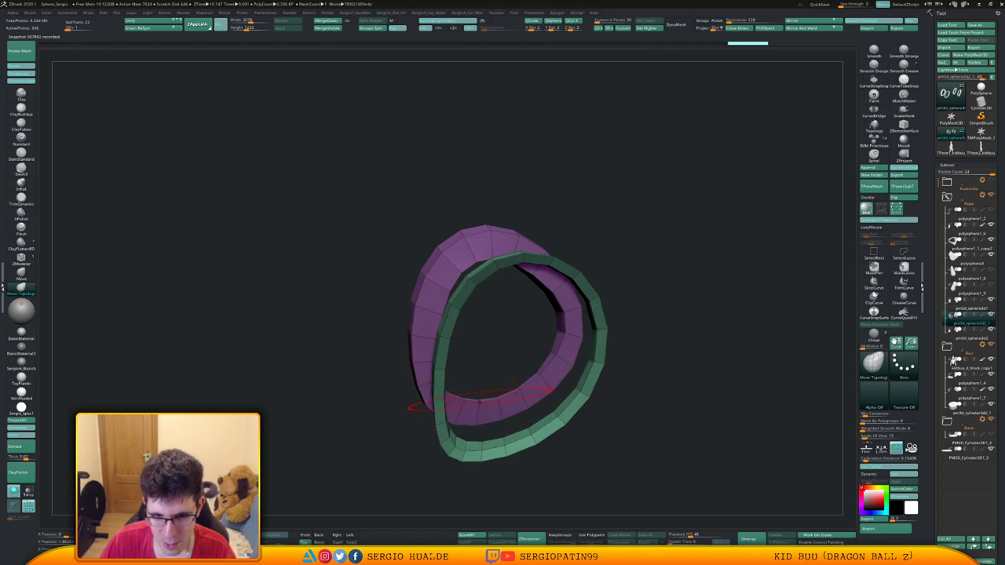
{"action": "left_click_drag", "start_coordinate": [448, 399], "coordinate": [522, 390]}
{"action": "left_click_drag", "start_coordinate": [555, 355], "coordinate": [548, 359]}
{"action": "mouse_move", "coordinate": [534, 338]}
{"action": "right_mouse_down"}
{"action": "mouse_move", "coordinate": [588, 321]}
{"action": "mouse_move", "coordinate": [561, 343]}
{"action": "mouse_move", "coordinate": [574, 319]}
{"action": "right_mouse_up"}
{"action": "mouse_move", "coordinate": [574, 320]}
{"action": "left_mouse_down"}
{"action": "mouse_move", "coordinate": [573, 308]}
{"action": "mouse_move", "coordinate": [558, 312]}
{"action": "left_mouse_up"}
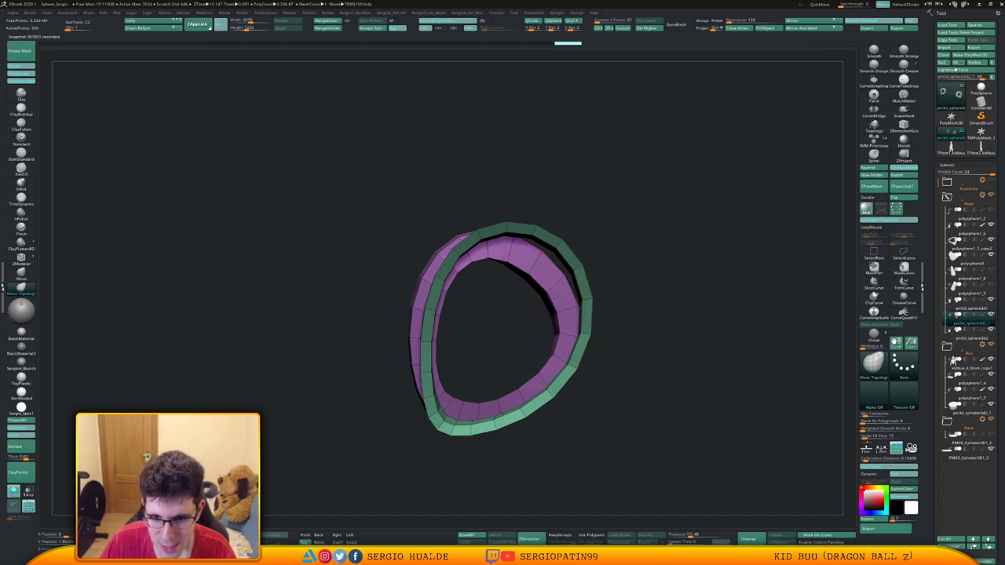
{"action": "left_click_drag", "start_coordinate": [559, 349], "coordinate": [552, 352]}
Adjust the brush size and pull the lower trim's inner rim inward all around its underside.
{"action": "mouse_move", "coordinate": [510, 305]}
{"action": "left_mouse_down"}
{"action": "mouse_move", "coordinate": [479, 293]}
{"action": "mouse_move", "coordinate": [465, 311]}
{"action": "mouse_move", "coordinate": [457, 276]}
{"action": "left_mouse_up"}
{"action": "key", "text": "ctrl+z"}
{"action": "key", "text": "ctrl+z"}
{"action": "key", "text": "s"}
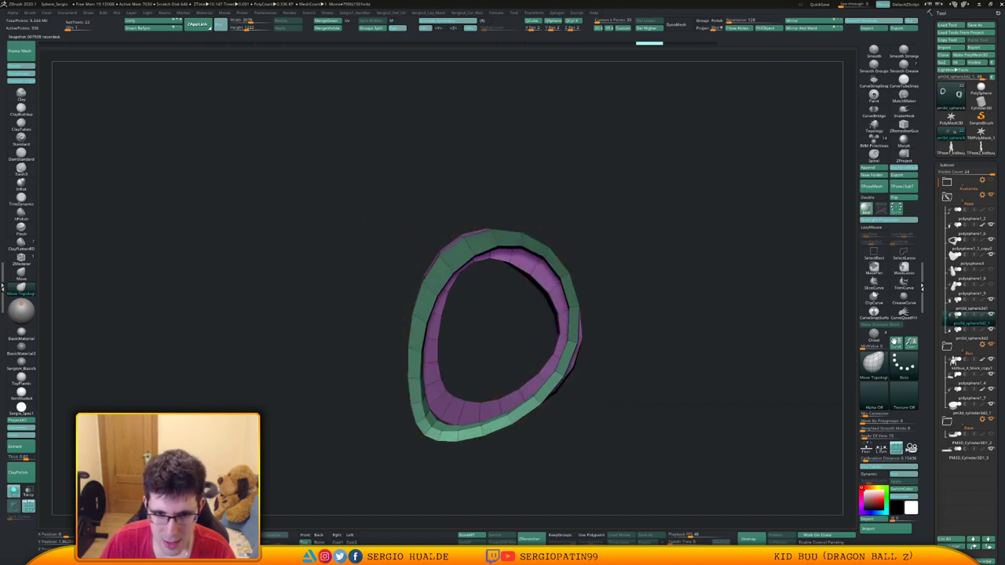
{"action": "left_click_drag", "start_coordinate": [547, 268], "coordinate": [535, 277]}
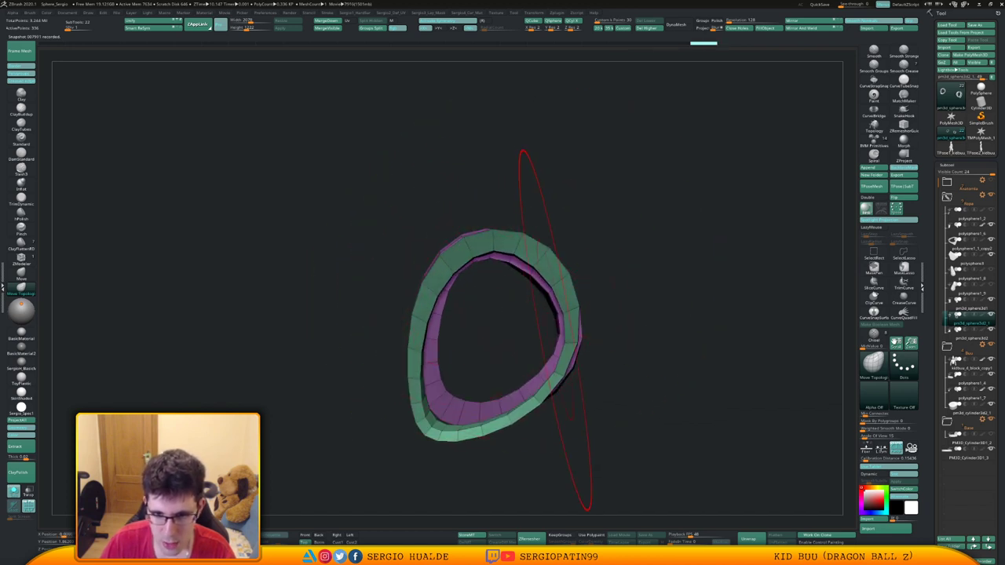
{"action": "left_click_drag", "start_coordinate": [563, 359], "coordinate": [542, 348]}
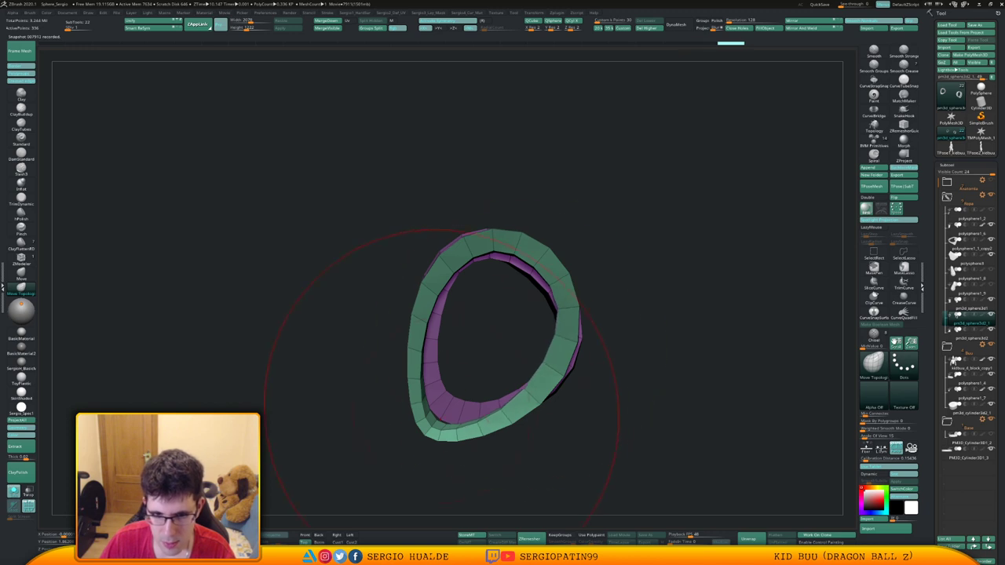
{"action": "left_click_drag", "start_coordinate": [435, 382], "coordinate": [448, 376]}
{"action": "left_click_drag", "start_coordinate": [480, 419], "coordinate": [477, 412]}
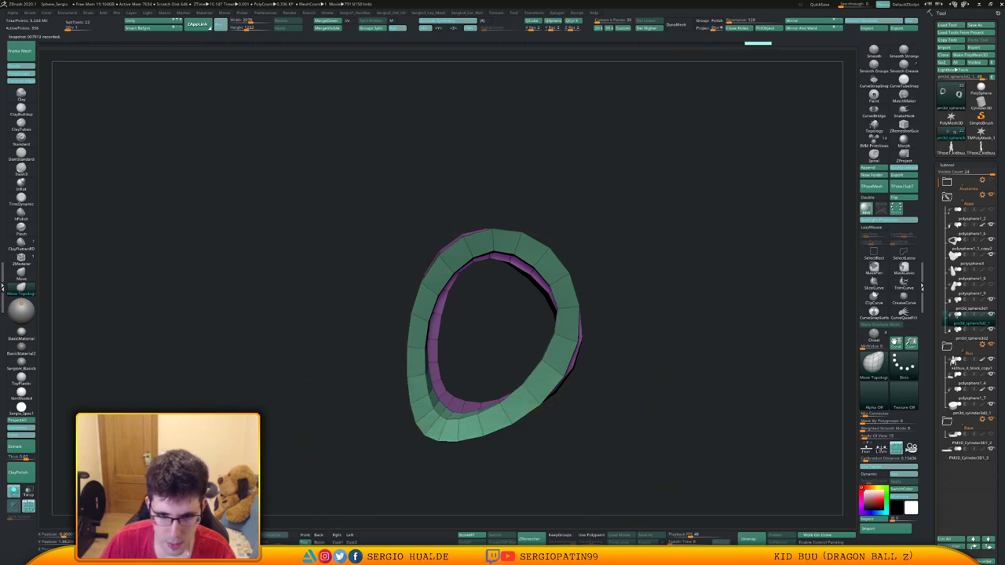
{"action": "left_click_drag", "start_coordinate": [428, 354], "coordinate": [434, 353]}
Show the surrounding model, hide the pedestal and the feet, and keep the ankle trims as the active subtool.
{"action": "mouse_move", "coordinate": [338, 337]}
{"action": "left_mouse_down"}
{"action": "mouse_move", "coordinate": [448, 346]}
{"action": "mouse_move", "coordinate": [510, 401]}
{"action": "mouse_move", "coordinate": [479, 393]}
{"action": "mouse_move", "coordinate": [502, 387]}
{"action": "mouse_move", "coordinate": [503, 373]}
{"action": "mouse_move", "coordinate": [469, 384]}
{"action": "left_mouse_up"}
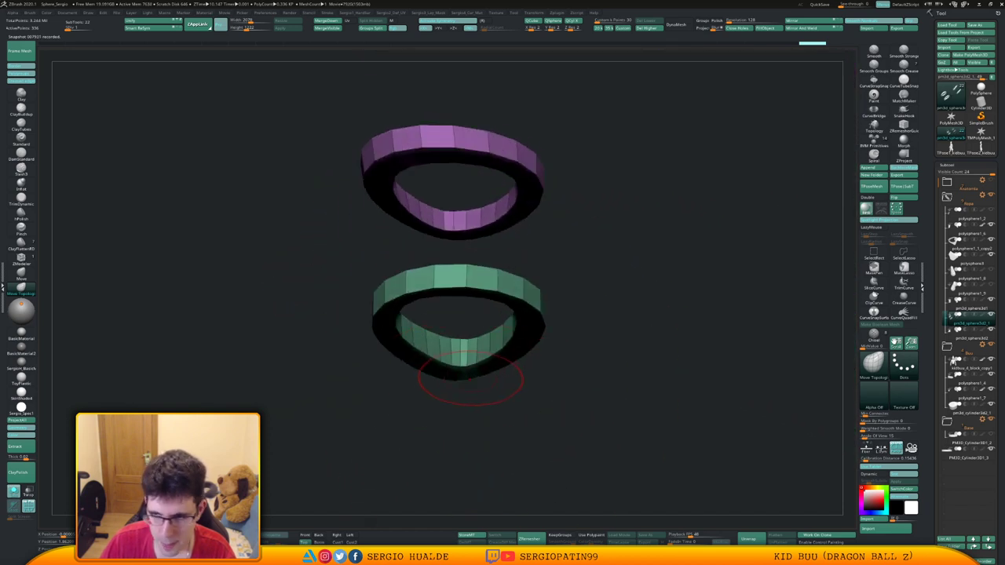
{"action": "key", "text": "alt+s"}
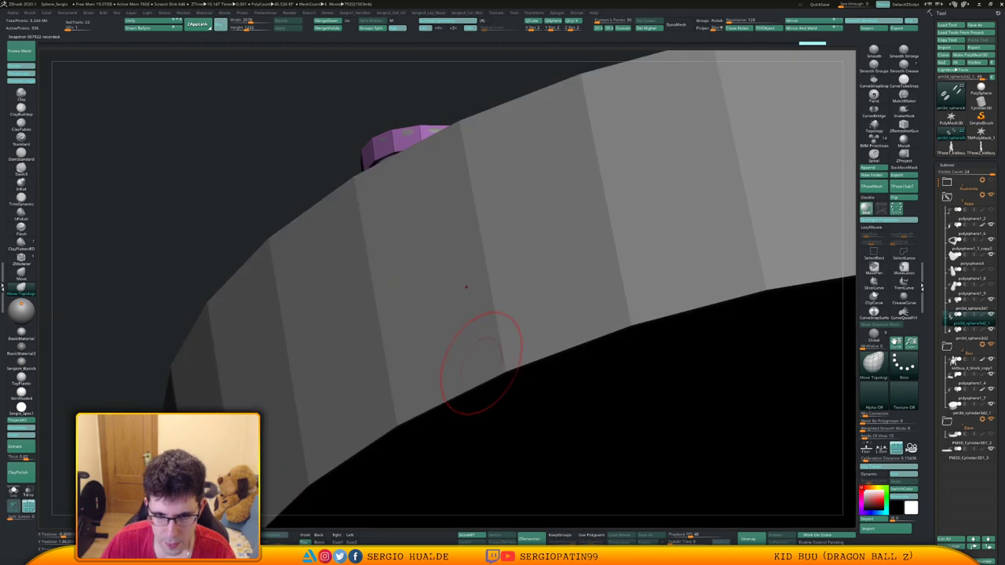
{"action": "left_click_drag", "start_coordinate": [480, 364], "coordinate": [503, 377]}
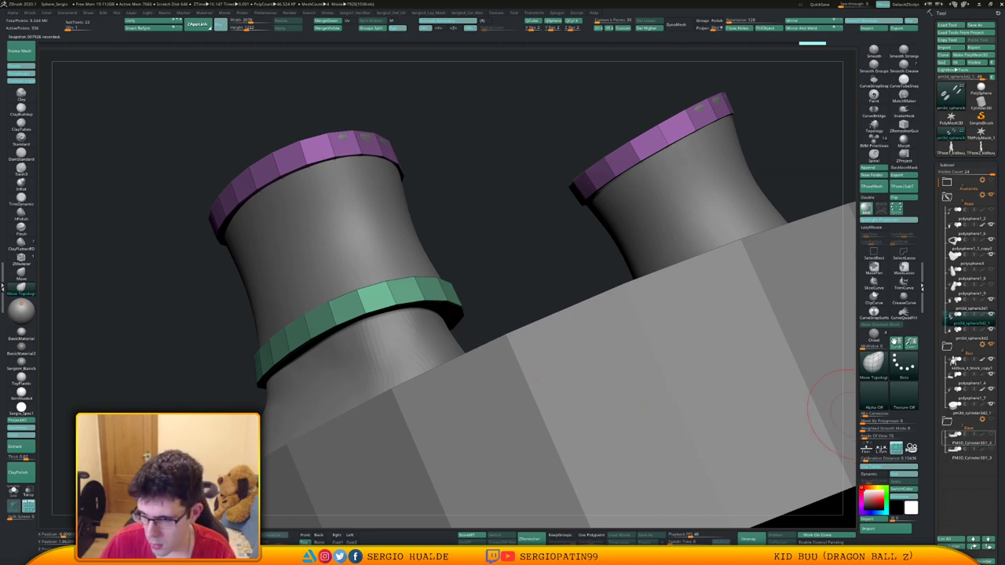
{"action": "left_click", "coordinate": [970, 439]}
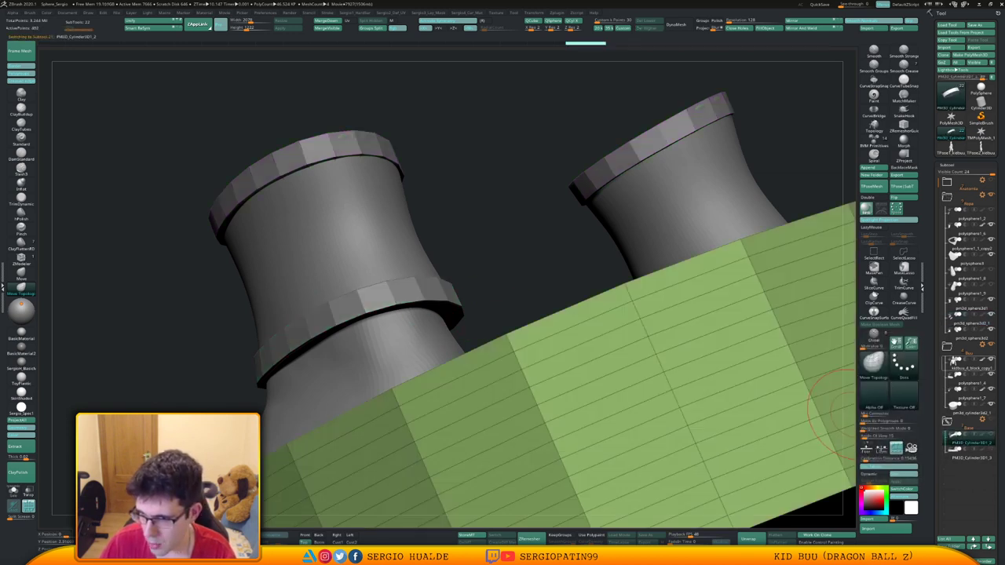
{"action": "left_click", "coordinate": [971, 320]}
{"action": "right_click_drag", "start_coordinate": [368, 333], "coordinate": [557, 329]}
{"action": "left_click", "coordinate": [991, 330]}
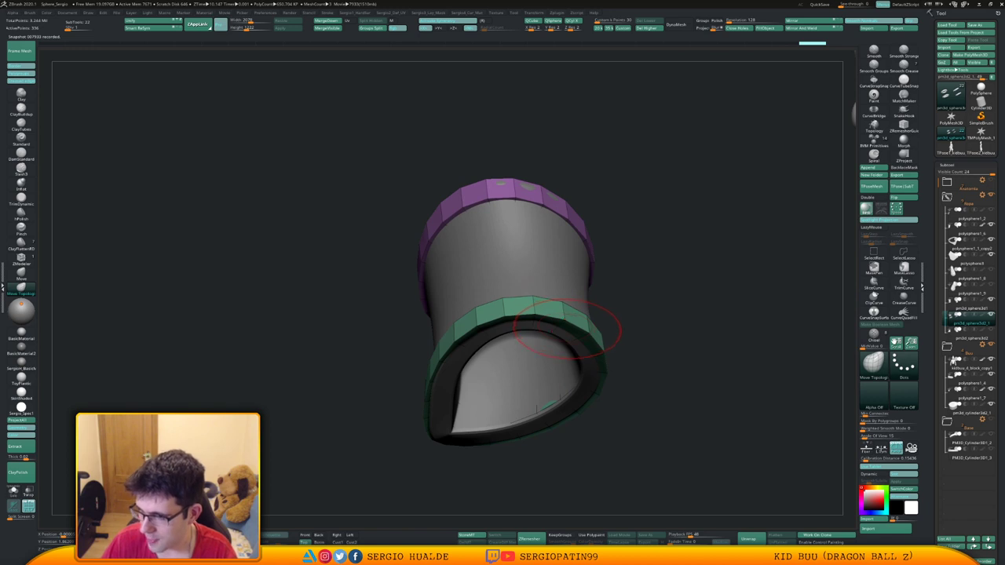
Isolate the lower trims' polygroup, choose MaskLasso for masking and adjust the ring's pointed corner.
{"action": "left_click_drag", "start_coordinate": [565, 336], "coordinate": [550, 352]}
{"action": "right_click_drag", "start_coordinate": [495, 331], "coordinate": [500, 284]}
{"action": "right_click_drag", "start_coordinate": [496, 334], "coordinate": [542, 342]}
{"action": "left_click", "coordinate": [548, 332], "text": "ctrl+shift"}
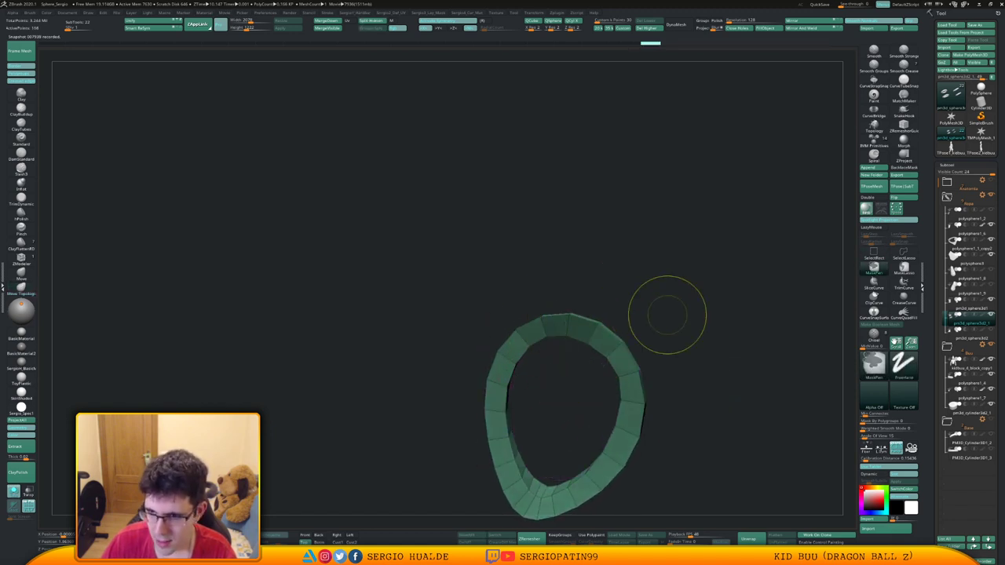
{"action": "left_click", "coordinate": [903, 269]}
{"action": "right_click_drag", "start_coordinate": [685, 325], "coordinate": [705, 299]}
{"action": "left_click_drag", "start_coordinate": [520, 483], "coordinate": [513, 487]}
{"action": "mouse_move", "coordinate": [588, 356]}
{"action": "left_mouse_down", "text": "ctrl"}
{"action": "mouse_move", "coordinate": [519, 362]}
{"action": "mouse_move", "coordinate": [498, 418]}
{"action": "mouse_move", "coordinate": [513, 480]}
{"action": "mouse_move", "coordinate": [544, 509]}
{"action": "mouse_move", "coordinate": [601, 472]}
{"action": "mouse_move", "coordinate": [622, 419]}
{"action": "mouse_move", "coordinate": [621, 356]}
{"action": "mouse_move", "coordinate": [597, 357]}
{"action": "left_mouse_up", "text": "ctrl"}
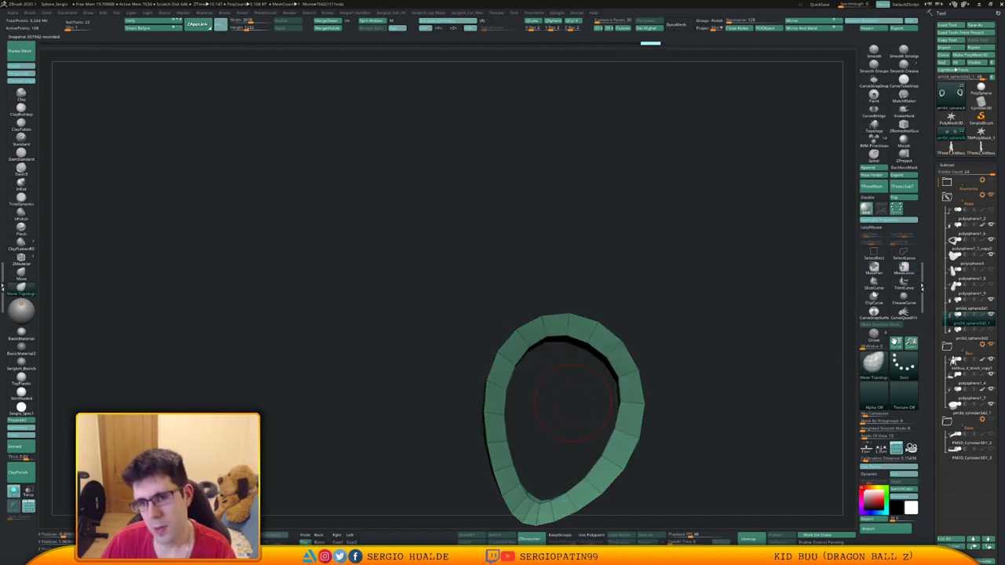
Switch to the Move brush, resize it and display the lower trim together with the surrounding cuff and body.
{"action": "key", "text": "b"}
{"action": "key", "text": "m"}
{"action": "key", "text": "v"}
{"action": "key", "text": "s"}
{"action": "left_click_drag", "start_coordinate": [564, 406], "coordinate": [581, 407]}
{"action": "key", "text": "shift+s"}
{"action": "right_click_drag", "start_coordinate": [577, 373], "coordinate": [597, 370]}
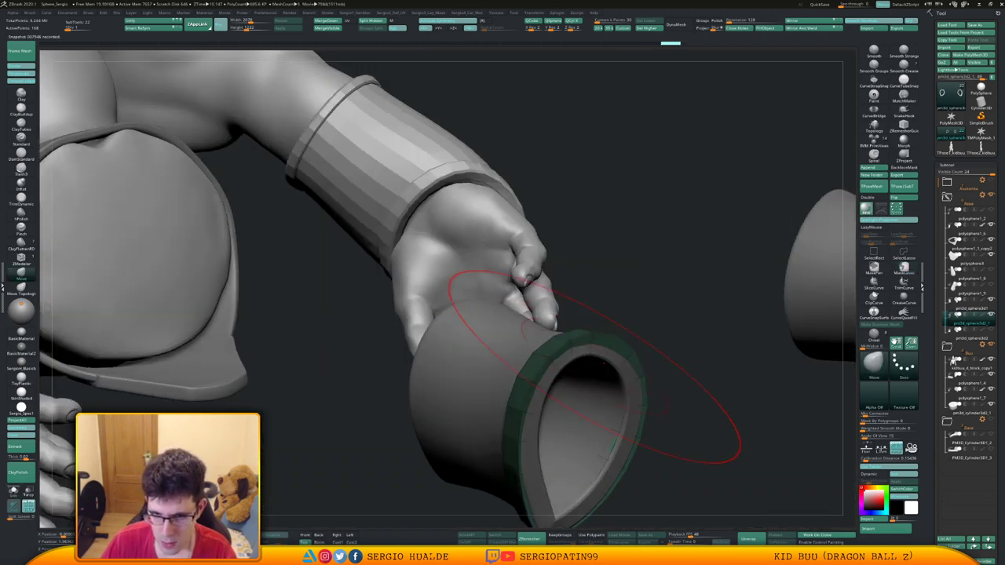
Reshape the lower trim's inner faces with the Move brush so they follow the ankle cuff's opening.
{"action": "left_click_drag", "start_coordinate": [597, 370], "coordinate": [590, 380]}
{"action": "mouse_move", "coordinate": [605, 429]}
{"action": "right_mouse_down"}
{"action": "mouse_move", "coordinate": [580, 481]}
{"action": "mouse_move", "coordinate": [579, 405]}
{"action": "right_mouse_up"}
{"action": "left_click_drag", "start_coordinate": [580, 405], "coordinate": [616, 375]}
{"action": "right_click_drag", "start_coordinate": [649, 373], "coordinate": [624, 356]}
{"action": "key", "text": "s"}
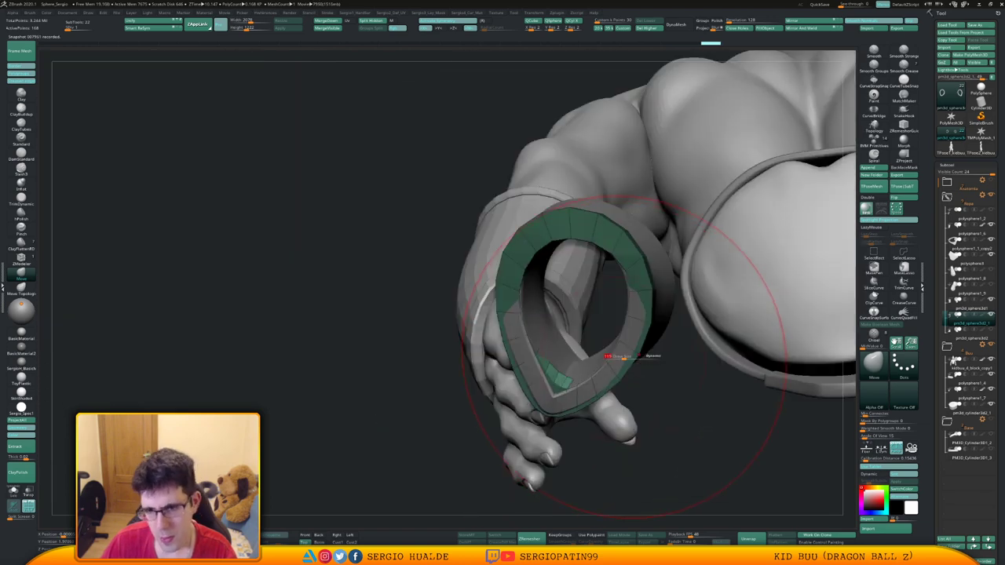
{"action": "left_click_drag", "start_coordinate": [626, 359], "coordinate": [628, 324]}
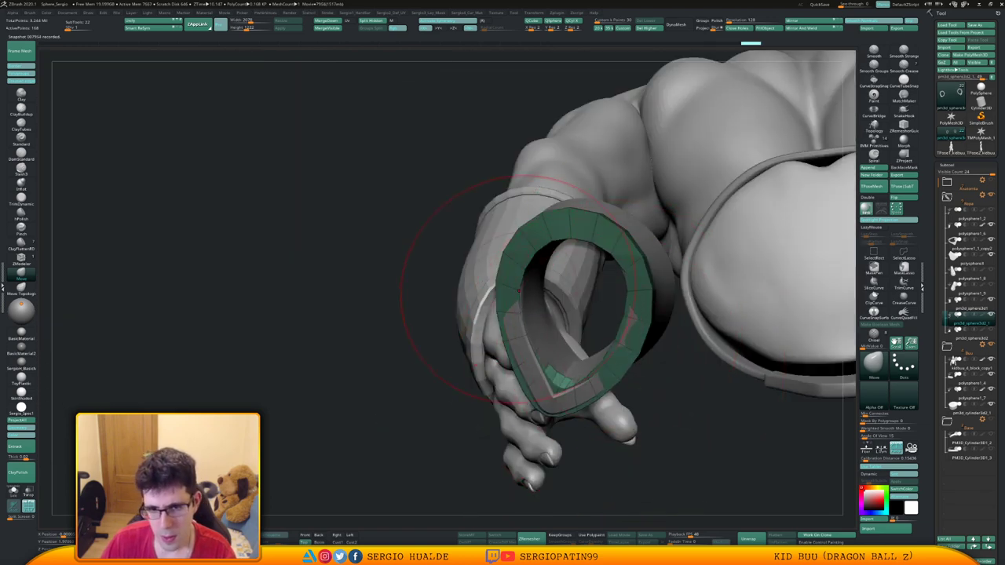
Reshape the lower trim's pointed corner with the Move brush so it wraps the cuff's edge, and clear the mask.
{"action": "right_click_drag", "start_coordinate": [507, 302], "coordinate": [560, 349]}
{"action": "left_click_drag", "start_coordinate": [545, 372], "coordinate": [557, 374]}
{"action": "right_click_drag", "start_coordinate": [600, 366], "coordinate": [510, 378]}
{"action": "key", "text": "ctrl+z"}
{"action": "key", "text": "s"}
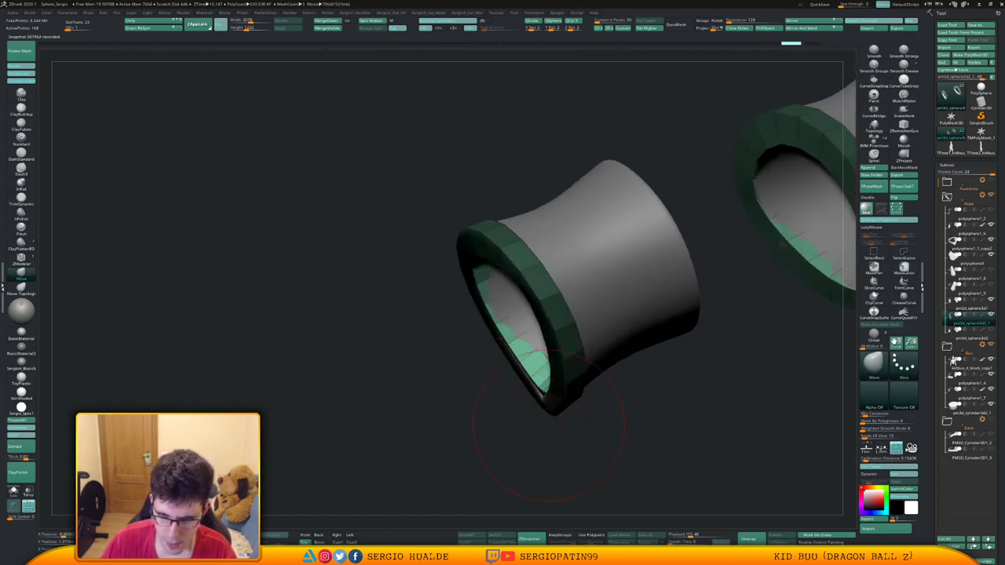
{"action": "left_click_drag", "start_coordinate": [549, 425], "coordinate": [556, 436], "text": "ctrl"}
{"action": "left_click_drag", "start_coordinate": [547, 393], "coordinate": [539, 402]}
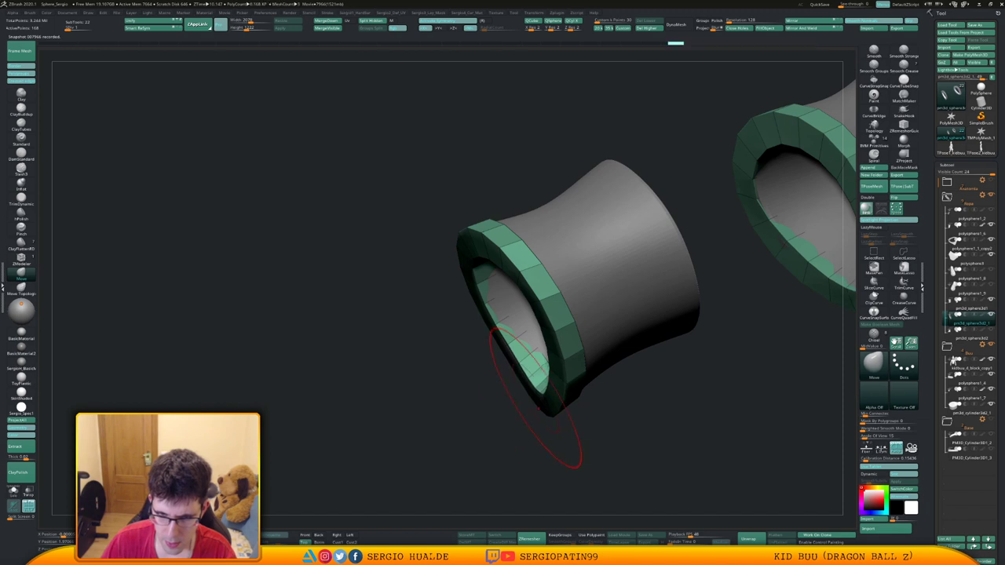
Pull the lower trim's side edge toward the cuff opening with the Move brush and undo the last unwanted change.
{"action": "right_click_drag", "start_coordinate": [540, 402], "coordinate": [504, 348]}
{"action": "left_click_drag", "start_coordinate": [467, 285], "coordinate": [476, 287]}
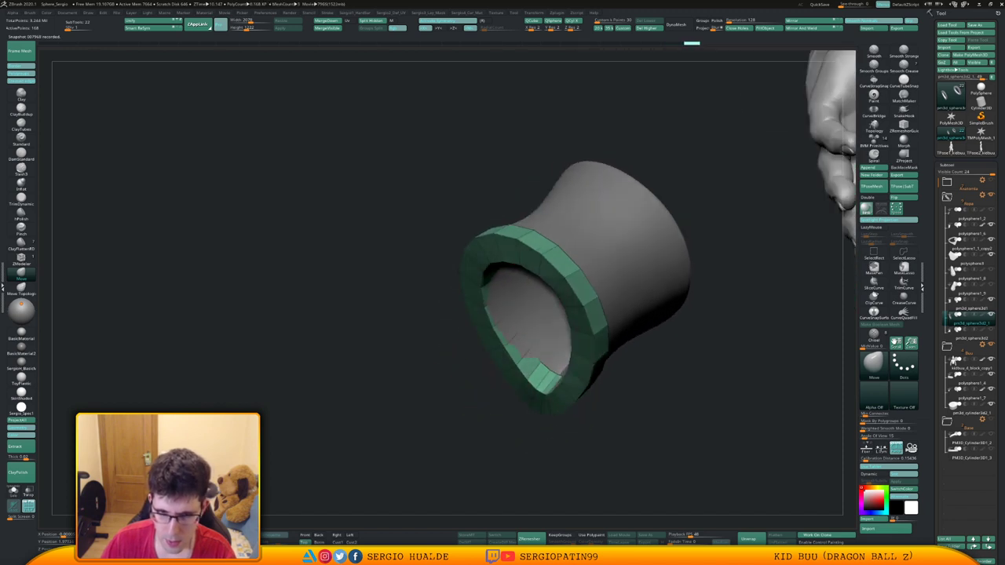
{"action": "left_click_drag", "start_coordinate": [436, 314], "coordinate": [519, 313]}
{"action": "key", "text": "ctrl+z"}
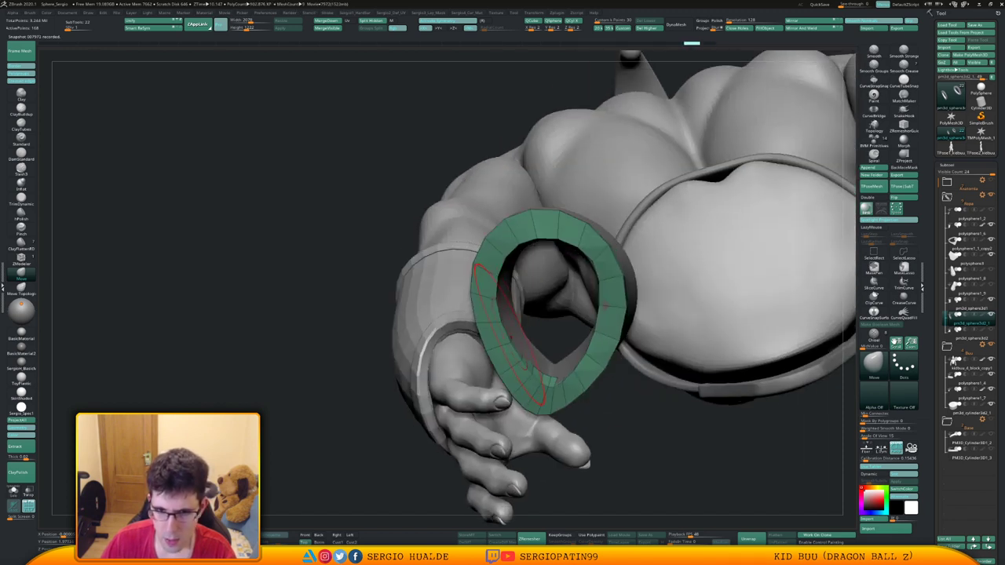
{"action": "mouse_move", "coordinate": [542, 305]}
{"action": "right_mouse_down"}
{"action": "mouse_move", "coordinate": [593, 322]}
{"action": "mouse_move", "coordinate": [590, 352]}
{"action": "mouse_move", "coordinate": [616, 357]}
{"action": "mouse_move", "coordinate": [596, 333]}
{"action": "right_mouse_up"}
{"action": "key", "text": "alt+s"}
{"action": "mouse_move", "coordinate": [618, 284]}
{"action": "left_mouse_down", "text": "ctrl"}
{"action": "mouse_move", "coordinate": [604, 246]}
{"action": "mouse_move", "coordinate": [556, 274]}
{"action": "mouse_move", "coordinate": [553, 364]}
{"action": "mouse_move", "coordinate": [615, 398]}
{"action": "mouse_move", "coordinate": [653, 335]}
{"action": "mouse_move", "coordinate": [657, 254]}
{"action": "mouse_move", "coordinate": [641, 250]}
{"action": "left_mouse_up", "text": "ctrl"}
{"action": "mouse_move", "coordinate": [622, 301]}
{"action": "right_mouse_down"}
{"action": "mouse_move", "coordinate": [495, 349]}
{"action": "mouse_move", "coordinate": [514, 316]}
{"action": "right_mouse_up"}
{"action": "key", "text": "alt+s"}
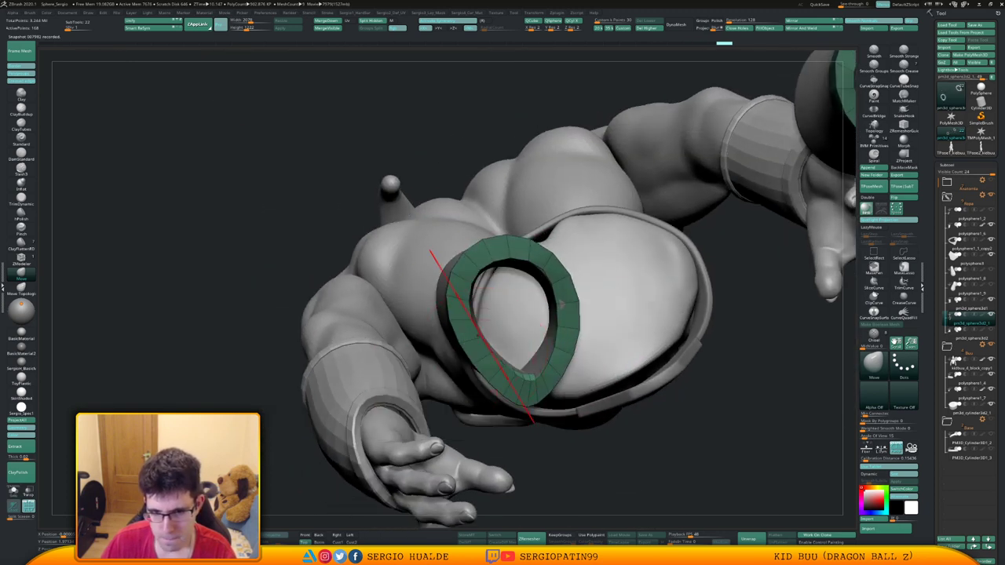
Nudge the lower trim's inner sides, upper edge and pointed tip with the Move brush to even out its width.
{"action": "left_click_drag", "start_coordinate": [484, 337], "coordinate": [481, 327]}
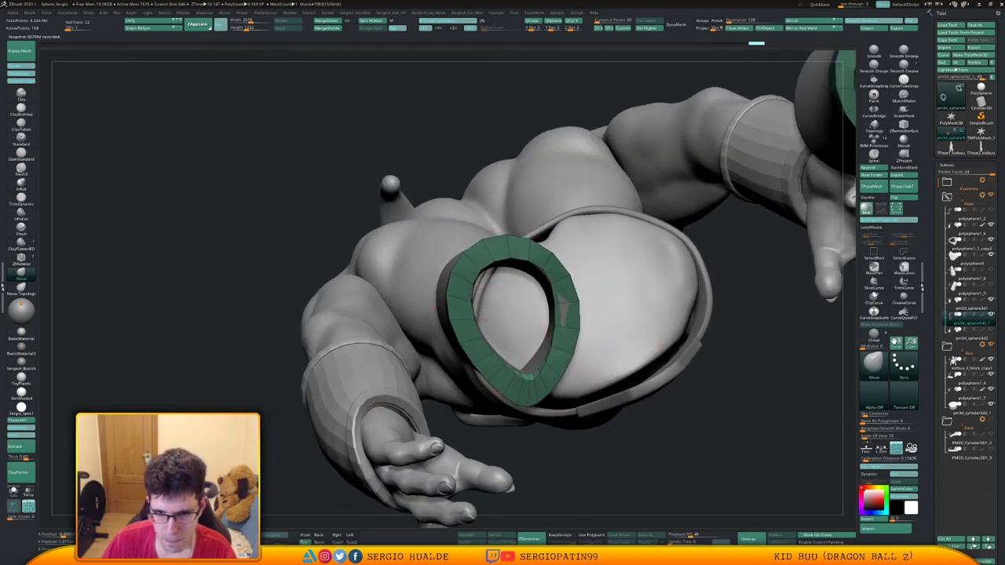
{"action": "left_click_drag", "start_coordinate": [561, 325], "coordinate": [554, 329]}
{"action": "mouse_move", "coordinate": [554, 328]}
{"action": "right_mouse_down"}
{"action": "mouse_move", "coordinate": [573, 290]}
{"action": "mouse_move", "coordinate": [542, 271]}
{"action": "right_mouse_up"}
{"action": "left_click_drag", "start_coordinate": [542, 271], "coordinate": [551, 267]}
{"action": "right_click_drag", "start_coordinate": [552, 267], "coordinate": [597, 275]}
{"action": "right_click_drag", "start_coordinate": [502, 302], "coordinate": [555, 312]}
{"action": "left_click_drag", "start_coordinate": [555, 312], "coordinate": [548, 313]}
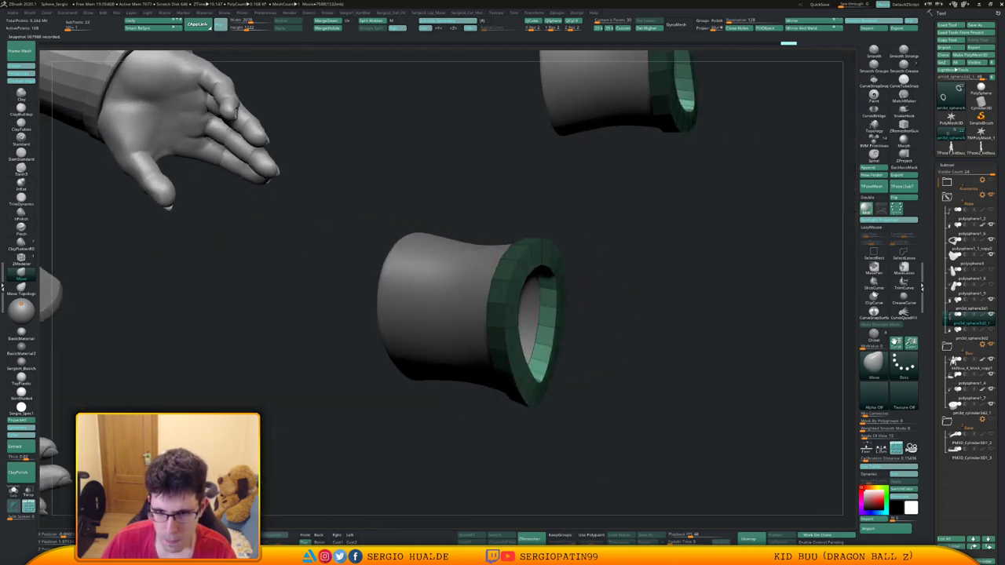
{"action": "left_click_drag", "start_coordinate": [542, 402], "coordinate": [549, 400]}
{"action": "mouse_move", "coordinate": [612, 369]}
{"action": "right_mouse_down"}
{"action": "mouse_move", "coordinate": [577, 361]}
{"action": "mouse_move", "coordinate": [550, 338]}
{"action": "right_mouse_up"}
{"action": "mouse_move", "coordinate": [549, 337]}
{"action": "right_mouse_down", "text": "ctrl"}
{"action": "mouse_move", "coordinate": [550, 315]}
{"action": "mouse_move", "coordinate": [500, 399]}
{"action": "right_mouse_up", "text": "ctrl"}
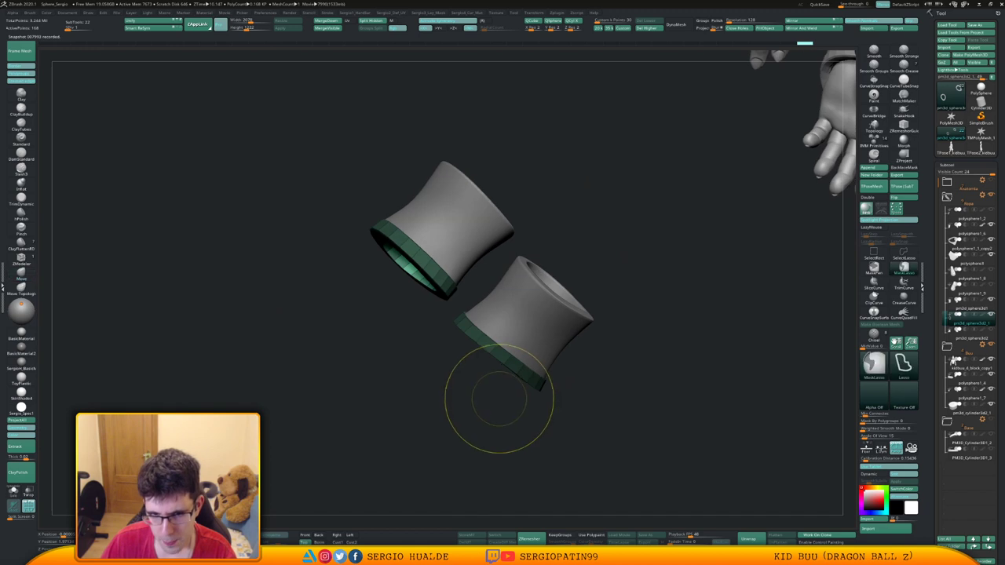
Clear the mask and fit the lower trim's outer rim around the back of the cuff with a resized Move brush.
{"action": "left_click_drag", "start_coordinate": [502, 395], "coordinate": [514, 422], "text": "ctrl"}
{"action": "mouse_move", "coordinate": [514, 422]}
{"action": "right_mouse_down"}
{"action": "mouse_move", "coordinate": [532, 343]}
{"action": "mouse_move", "coordinate": [556, 319]}
{"action": "mouse_move", "coordinate": [593, 334]}
{"action": "mouse_move", "coordinate": [601, 385]}
{"action": "mouse_move", "coordinate": [621, 413]}
{"action": "mouse_move", "coordinate": [613, 416]}
{"action": "right_mouse_up"}
{"action": "right_click_drag", "start_coordinate": [514, 371], "coordinate": [544, 394], "text": "ctrl"}
{"action": "key", "text": "s"}
{"action": "left_click_drag", "start_coordinate": [548, 394], "coordinate": [541, 394]}
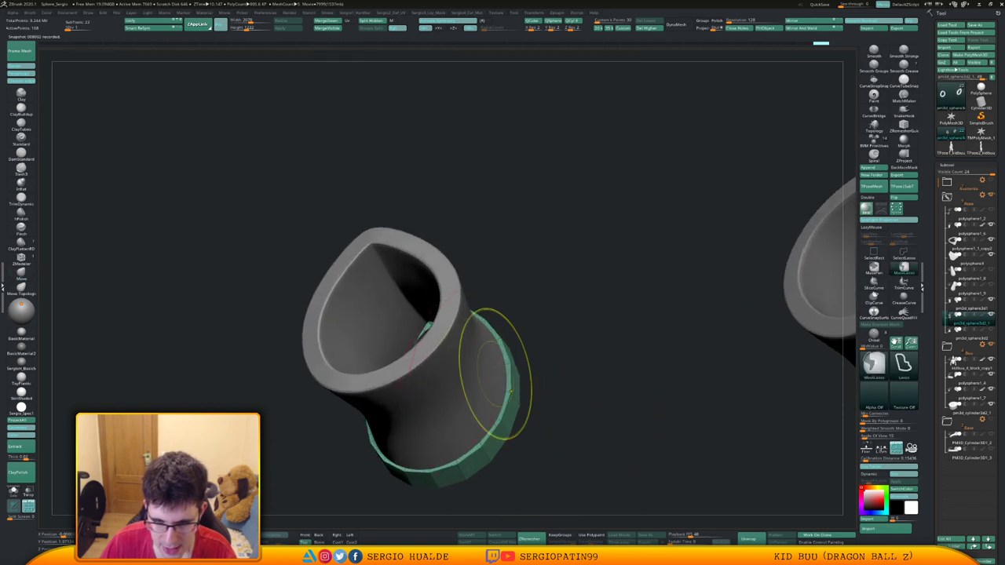
{"action": "key", "text": "s"}
{"action": "mouse_move", "coordinate": [494, 372]}
{"action": "right_mouse_down", "text": "ctrl"}
{"action": "mouse_move", "coordinate": [510, 404]}
{"action": "mouse_move", "coordinate": [512, 385]}
{"action": "right_mouse_up", "text": "ctrl"}
{"action": "mouse_move", "coordinate": [512, 384]}
{"action": "right_mouse_down"}
{"action": "mouse_move", "coordinate": [527, 413]}
{"action": "mouse_move", "coordinate": [526, 435]}
{"action": "right_mouse_up"}
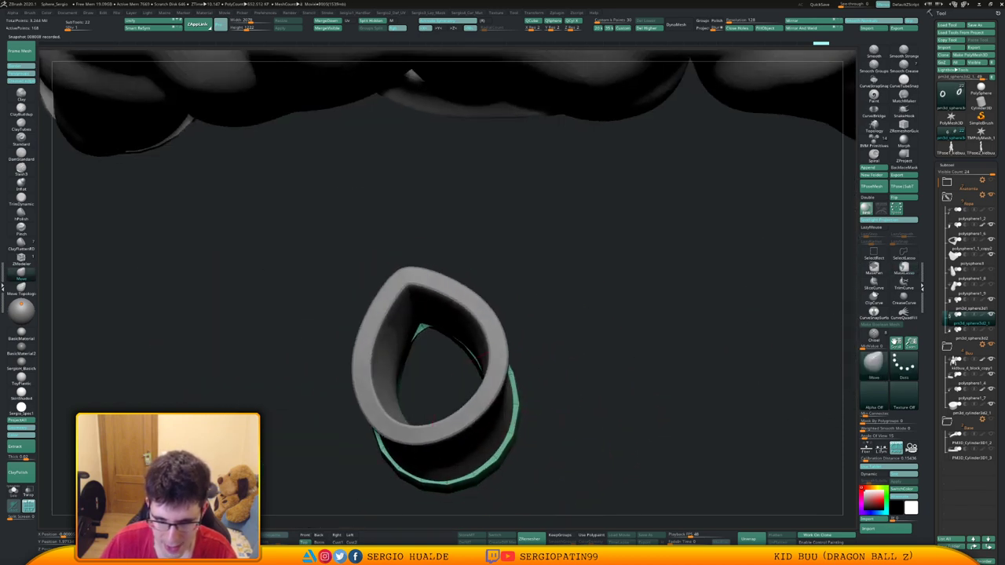
{"action": "left_click", "coordinate": [477, 477], "text": "ctrl"}
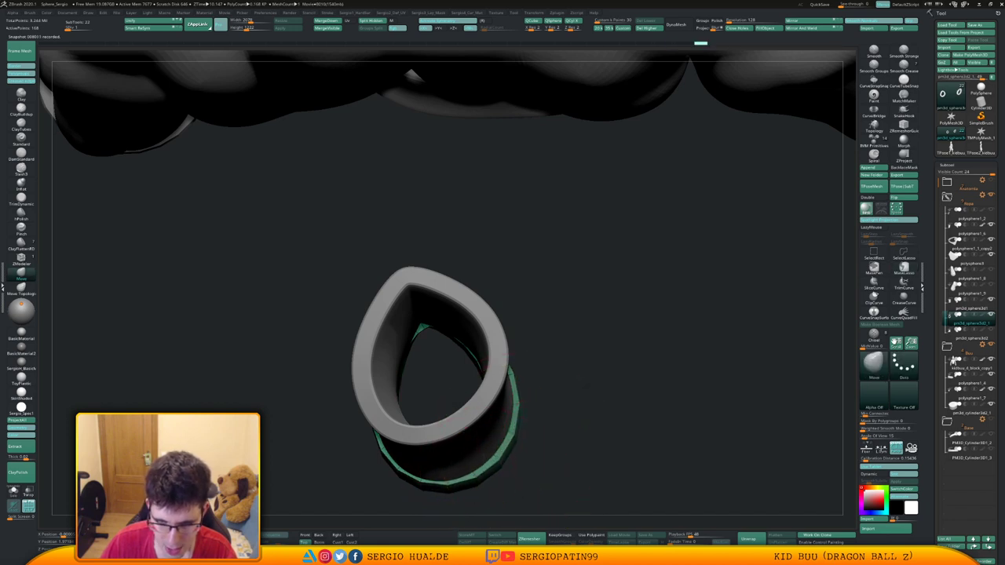
{"action": "right_click_drag", "start_coordinate": [380, 451], "coordinate": [368, 424]}
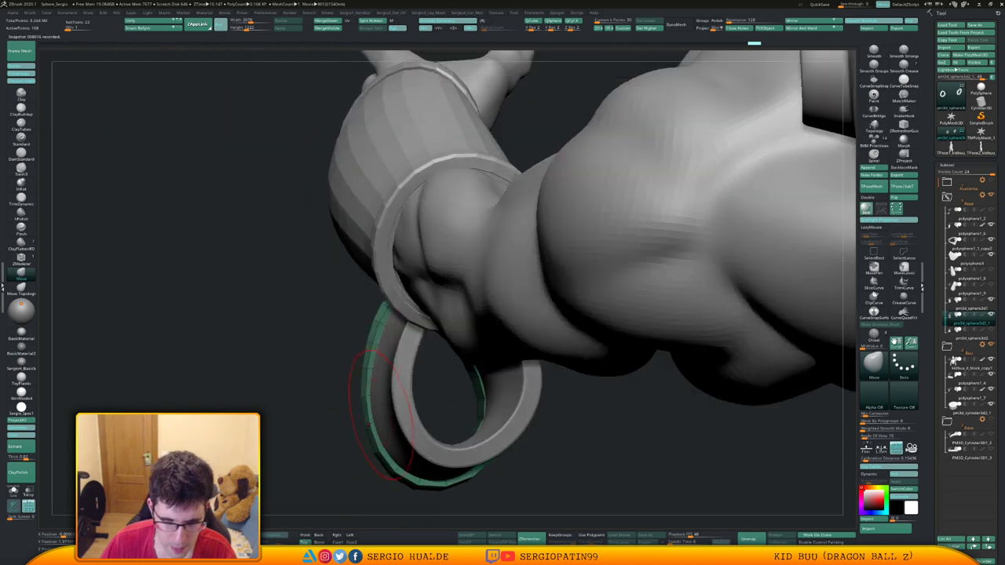
{"action": "right_click_drag", "start_coordinate": [397, 384], "coordinate": [499, 334]}
{"action": "right_click_drag", "start_coordinate": [652, 363], "coordinate": [503, 387]}
{"action": "left_click_drag", "start_coordinate": [460, 386], "coordinate": [457, 413], "text": "ctrl"}
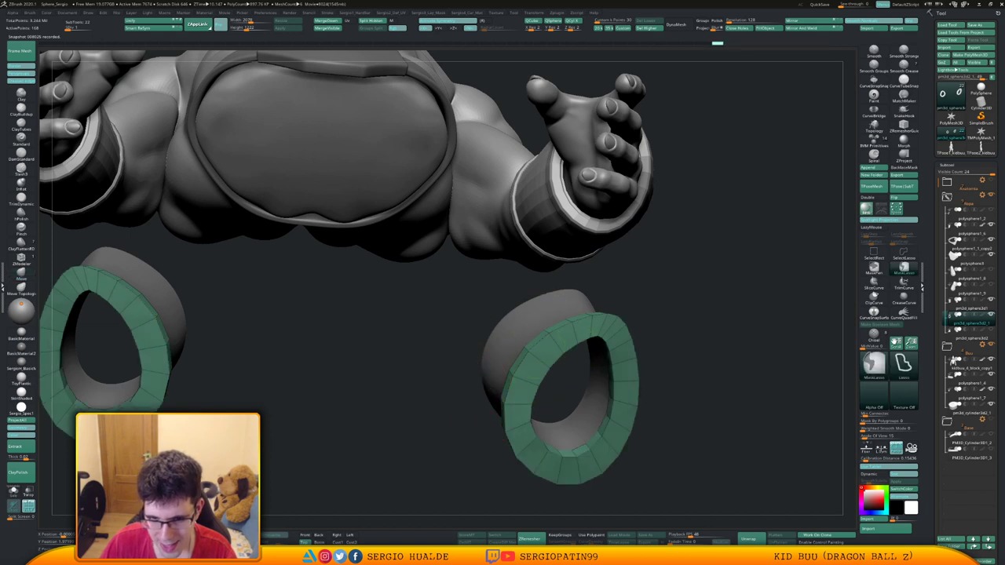
Try to insert an edge loop around the lower trim with ZModeler after deleting its higher subdivision levels.
{"action": "right_click_drag", "start_coordinate": [525, 392], "coordinate": [536, 363], "text": "ctrl"}
{"action": "key", "text": "b"}
{"action": "key", "text": "z"}
{"action": "key", "text": "m"}
{"action": "key", "text": "space"}
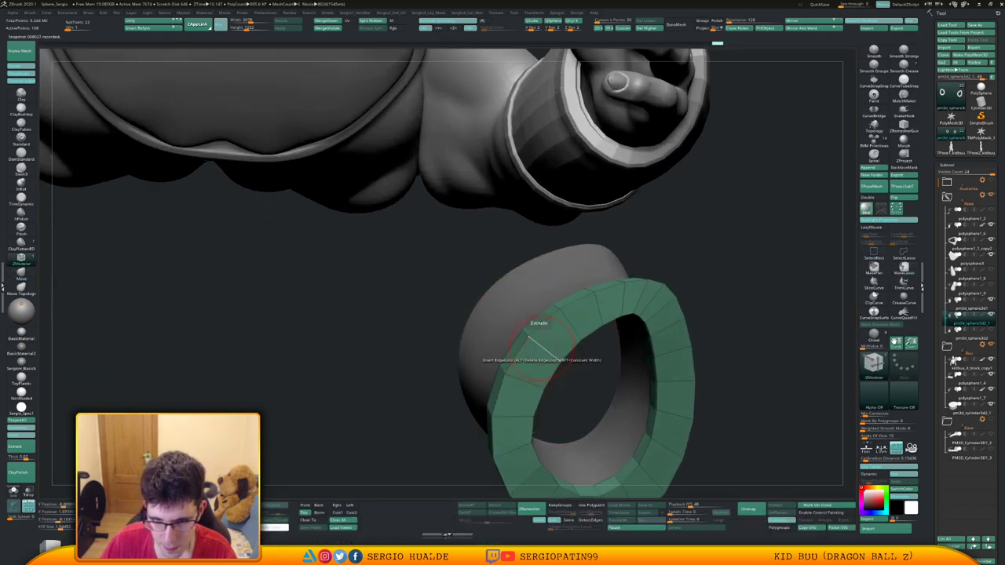
{"action": "left_click", "coordinate": [543, 344]}
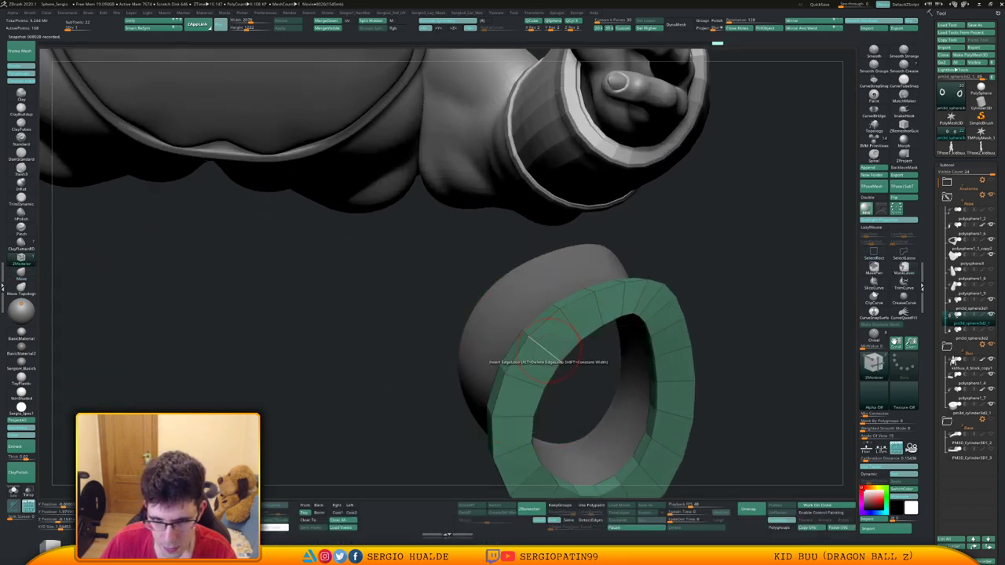
{"action": "left_click", "coordinate": [648, 28]}
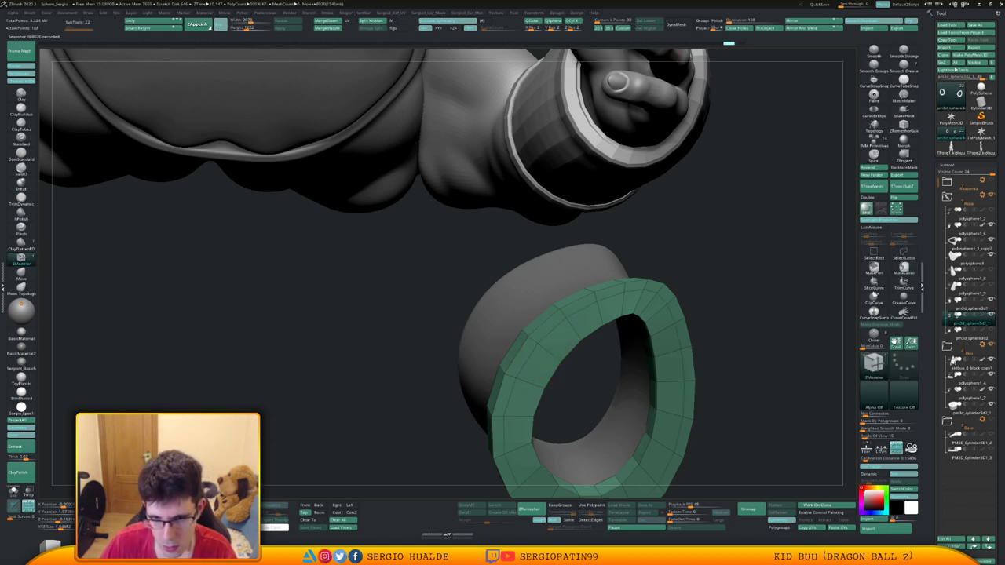
{"action": "right_click_drag", "start_coordinate": [267, 330], "coordinate": [503, 346]}
{"action": "key", "text": "ctrl+z"}
Display only the purple trims at the cuffs' other end and nudge their rims outward with the Move brush.
{"action": "left_click", "coordinate": [542, 365], "text": "ctrl+shift"}
{"action": "right_click_drag", "start_coordinate": [503, 345], "coordinate": [466, 413], "text": "ctrl"}
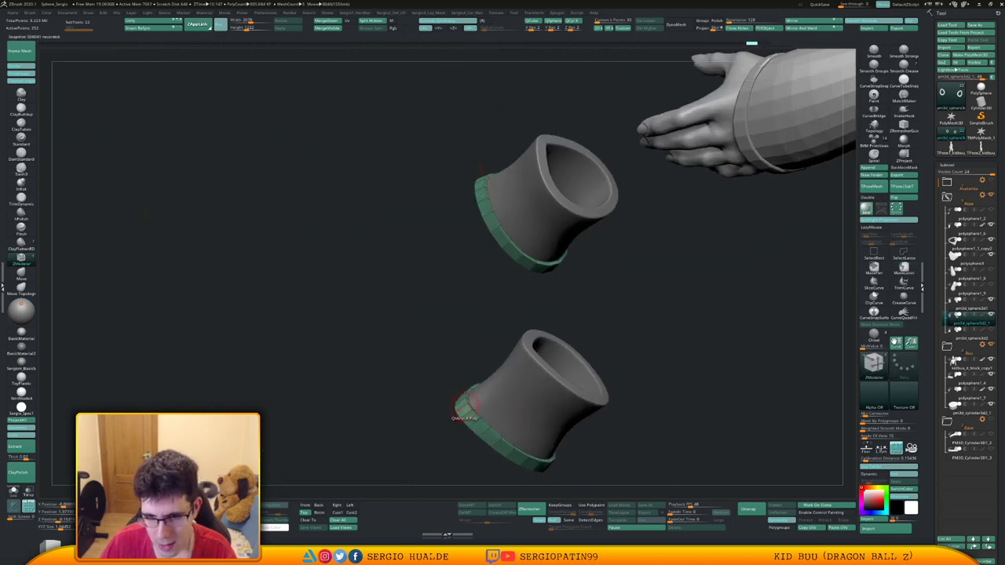
{"action": "left_click_drag", "start_coordinate": [421, 343], "coordinate": [439, 381], "text": "ctrl+shift"}
{"action": "mouse_move", "coordinate": [479, 380]}
{"action": "right_mouse_down"}
{"action": "mouse_move", "coordinate": [444, 378]}
{"action": "mouse_move", "coordinate": [467, 369]}
{"action": "mouse_move", "coordinate": [509, 399]}
{"action": "right_mouse_up"}
{"action": "right_click_drag", "start_coordinate": [640, 358], "coordinate": [601, 362]}
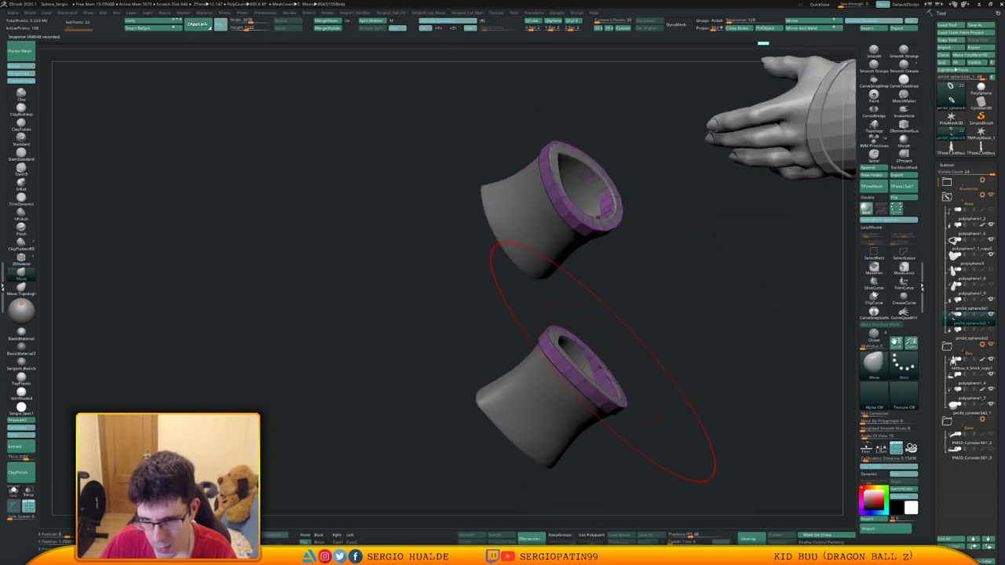
{"action": "left_click_drag", "start_coordinate": [602, 362], "coordinate": [597, 367]}
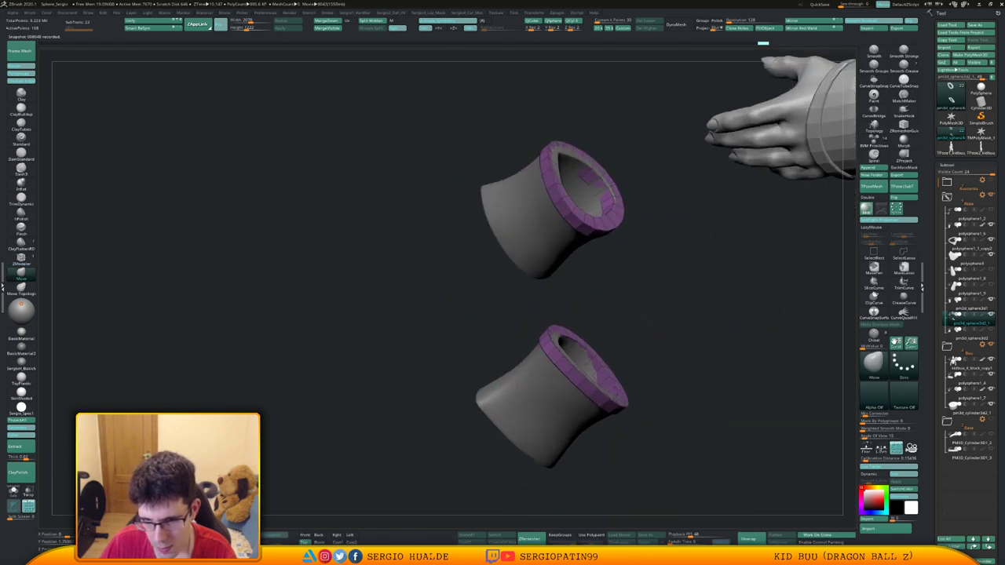
{"action": "left_click_drag", "start_coordinate": [590, 410], "coordinate": [593, 417]}
View the purple trim on its own and smooth out its ring outline with the Move brush.
{"action": "mouse_move", "coordinate": [644, 385]}
{"action": "right_mouse_down"}
{"action": "mouse_move", "coordinate": [552, 368]}
{"action": "mouse_move", "coordinate": [546, 391]}
{"action": "mouse_move", "coordinate": [551, 379]}
{"action": "right_mouse_up"}
{"action": "key", "text": "alt+s"}
{"action": "left_click", "coordinate": [530, 348], "text": "ctrl+shift"}
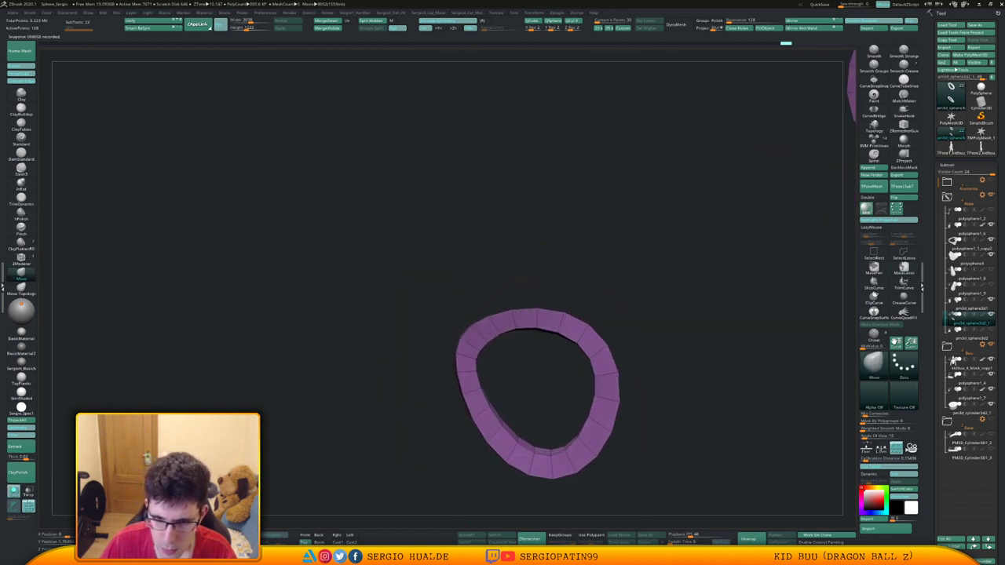
{"action": "mouse_move", "coordinate": [565, 349]}
{"action": "left_mouse_down", "text": "ctrl"}
{"action": "mouse_move", "coordinate": [557, 328]}
{"action": "mouse_move", "coordinate": [482, 320]}
{"action": "mouse_move", "coordinate": [472, 383]}
{"action": "mouse_move", "coordinate": [508, 439]}
{"action": "mouse_move", "coordinate": [546, 459]}
{"action": "mouse_move", "coordinate": [602, 428]}
{"action": "mouse_move", "coordinate": [572, 330]}
{"action": "left_mouse_up", "text": "ctrl"}
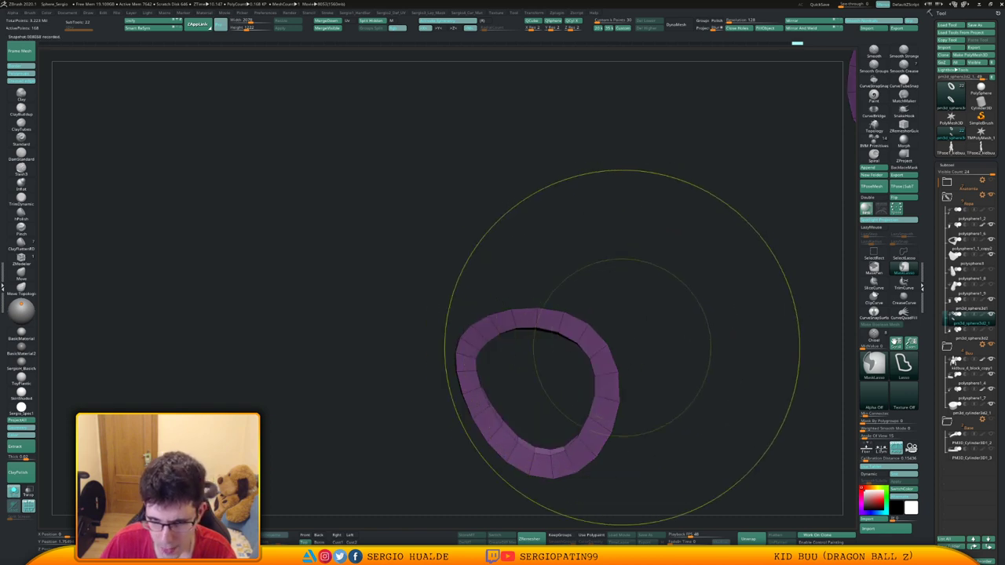
{"action": "right_click_drag", "start_coordinate": [623, 348], "coordinate": [612, 385]}
{"action": "left_click_drag", "start_coordinate": [542, 408], "coordinate": [542, 422]}
{"action": "right_click_drag", "start_coordinate": [542, 422], "coordinate": [503, 355]}
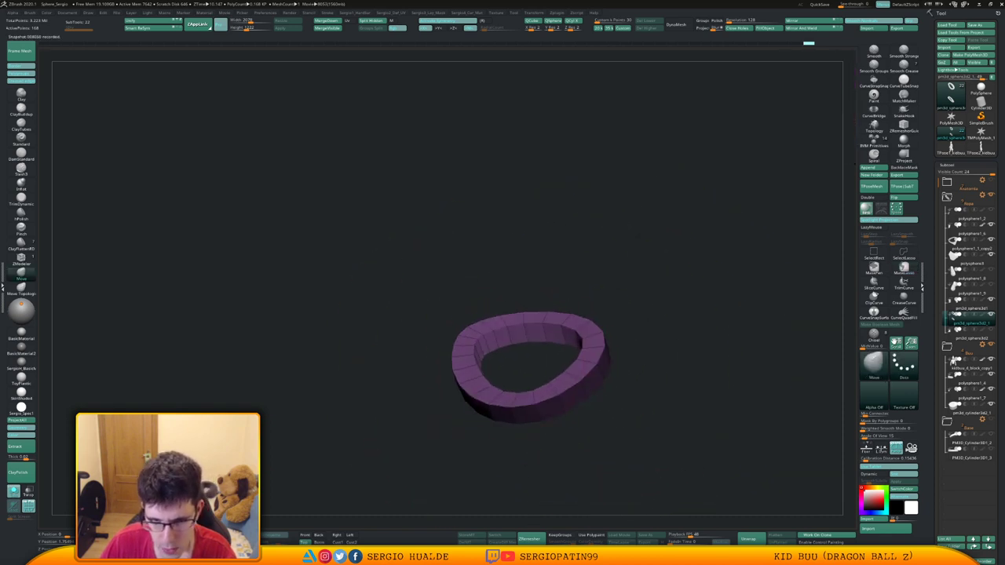
Hide the body's subtool folder and move it above the clothing folder in the subtool list.
{"action": "mouse_move", "coordinate": [512, 343]}
{"action": "right_mouse_down"}
{"action": "mouse_move", "coordinate": [527, 335]}
{"action": "mouse_move", "coordinate": [505, 334]}
{"action": "right_mouse_up"}
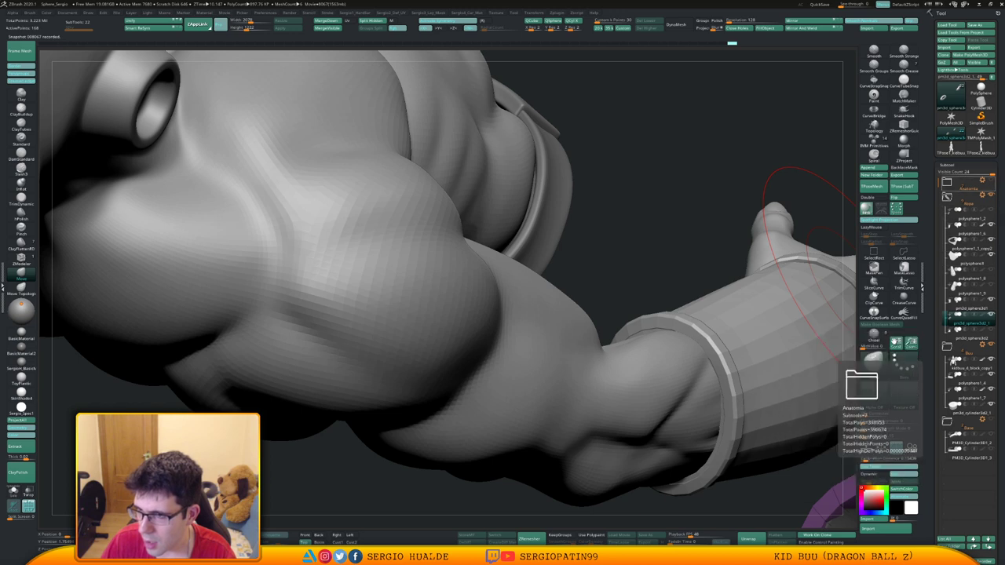
{"action": "left_click", "coordinate": [991, 181]}
{"action": "left_click", "coordinate": [991, 181]}
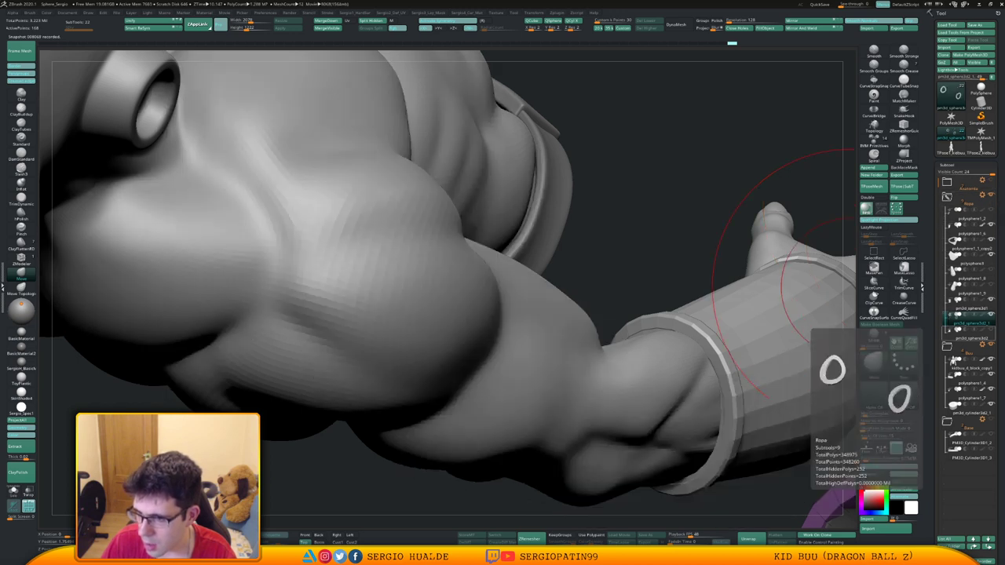
{"action": "left_click", "coordinate": [991, 345]}
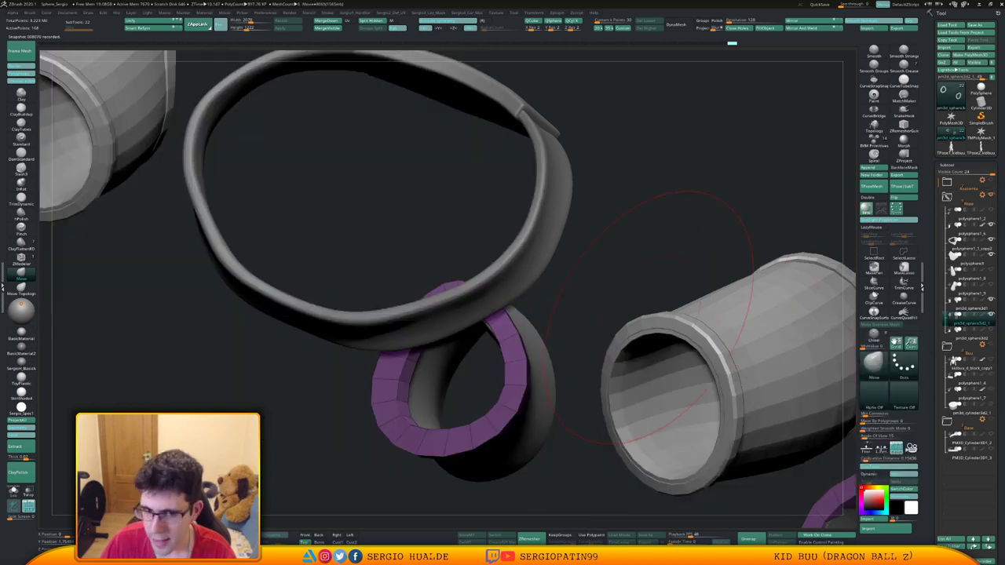
{"action": "right_click_drag", "start_coordinate": [654, 318], "coordinate": [579, 285]}
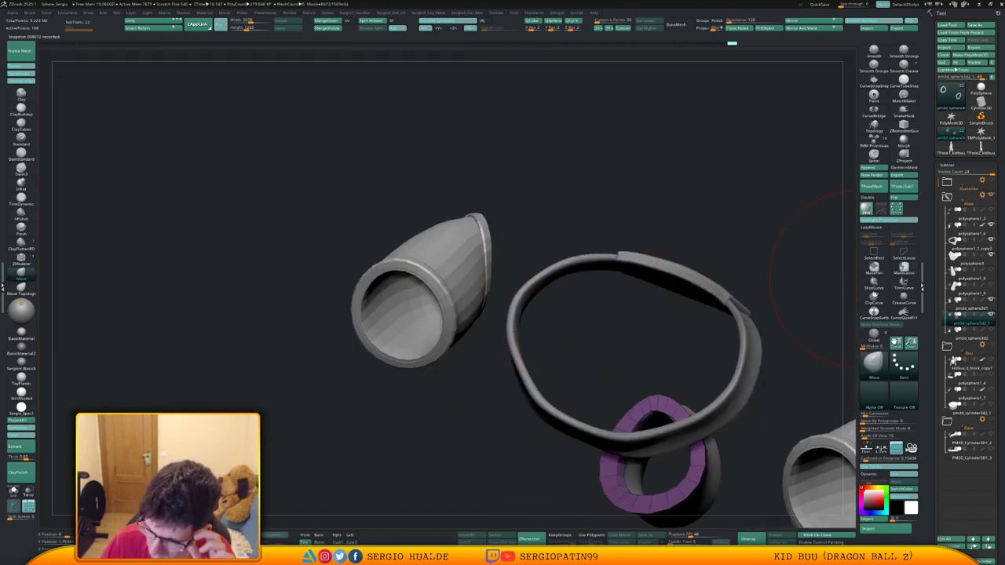
{"action": "left_click_drag", "start_coordinate": [969, 195], "coordinate": [968, 196]}
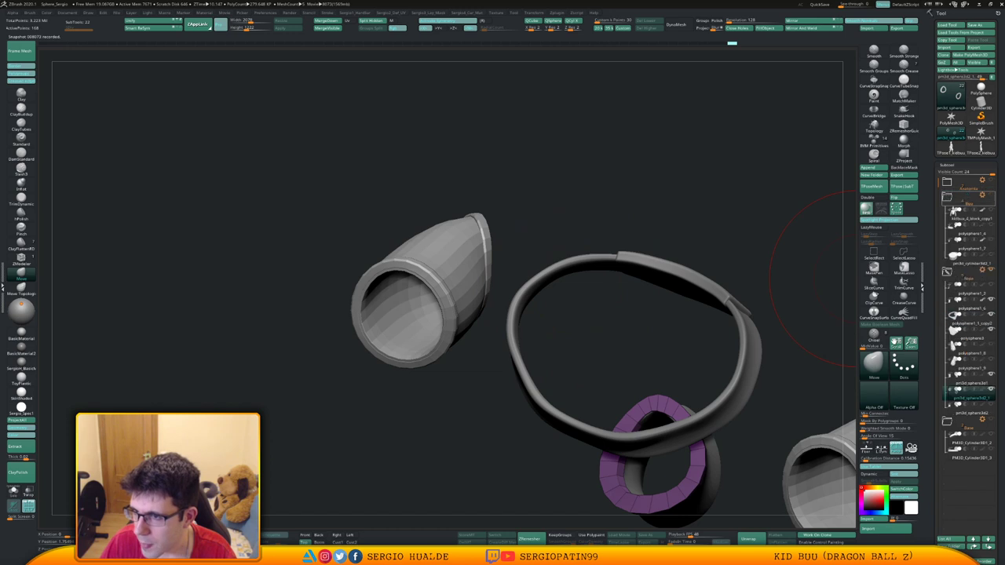
Resize the Move brush and refine the purple trim's inner edge around the cuff opening.
{"action": "right_click_drag", "start_coordinate": [570, 325], "coordinate": [556, 248]}
{"action": "mouse_move", "coordinate": [555, 248]}
{"action": "right_mouse_down", "text": "ctrl"}
{"action": "mouse_move", "coordinate": [584, 318]}
{"action": "mouse_move", "coordinate": [613, 323]}
{"action": "right_mouse_up", "text": "ctrl"}
{"action": "key", "text": "s"}
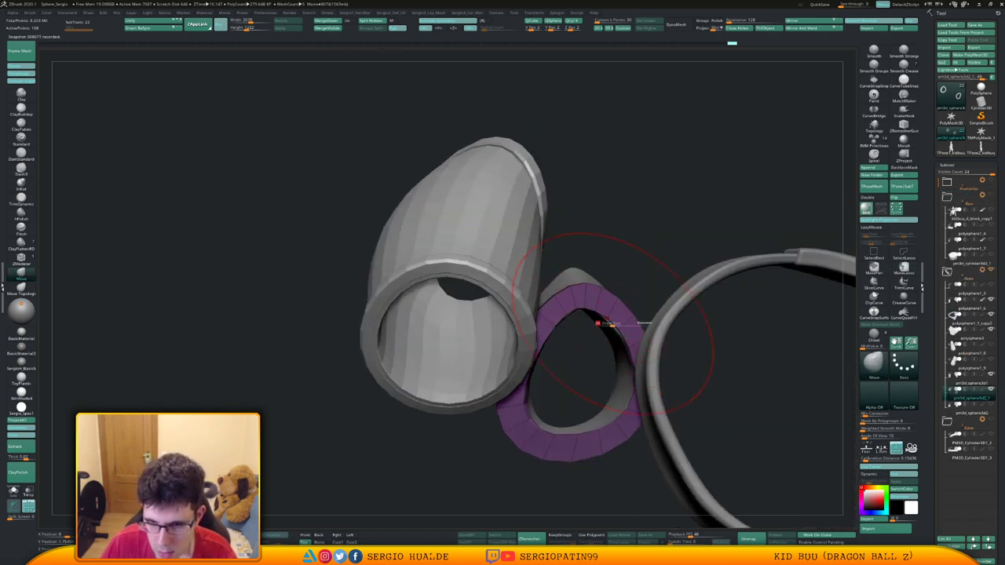
{"action": "right_click", "coordinate": [581, 377]}
{"action": "mouse_move", "coordinate": [629, 365]}
{"action": "right_mouse_down"}
{"action": "mouse_move", "coordinate": [581, 377]}
{"action": "mouse_move", "coordinate": [618, 330]}
{"action": "mouse_move", "coordinate": [586, 358]}
{"action": "mouse_move", "coordinate": [627, 386]}
{"action": "right_mouse_up"}
{"action": "key", "text": "s"}
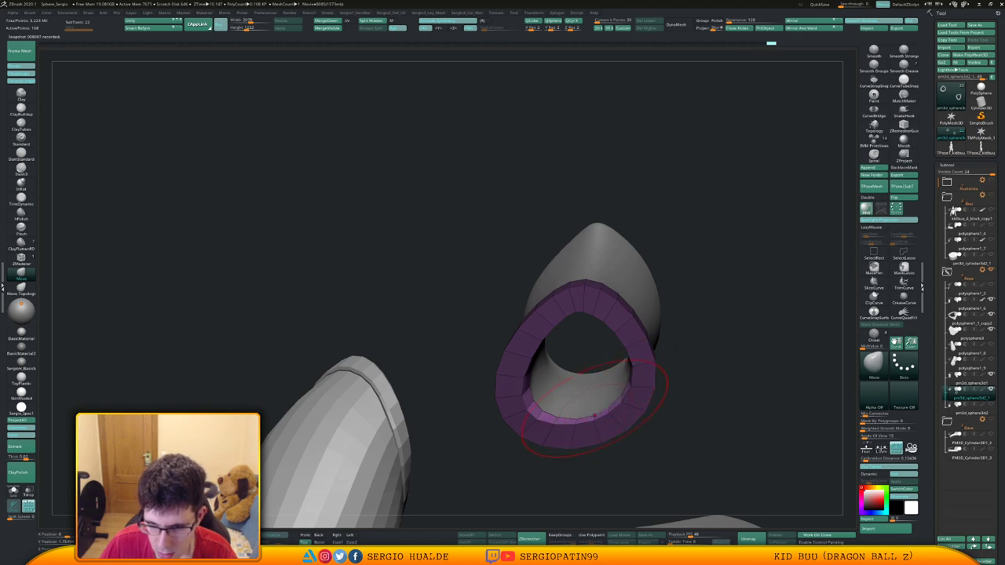
{"action": "mouse_move", "coordinate": [620, 360]}
{"action": "right_mouse_down"}
{"action": "mouse_move", "coordinate": [658, 350]}
{"action": "mouse_move", "coordinate": [645, 330]}
{"action": "mouse_move", "coordinate": [556, 311]}
{"action": "mouse_move", "coordinate": [580, 328]}
{"action": "mouse_move", "coordinate": [552, 299]}
{"action": "mouse_move", "coordinate": [580, 287]}
{"action": "mouse_move", "coordinate": [598, 295]}
{"action": "right_mouse_up"}
{"action": "left_click_drag", "start_coordinate": [559, 341], "coordinate": [543, 279]}
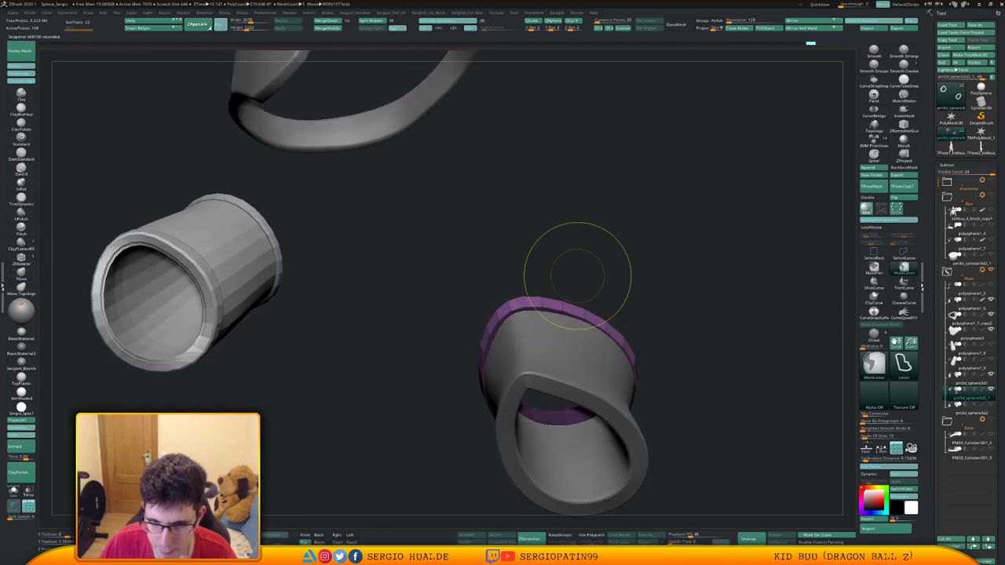
Undo the latest edits to the purple trim and pull its outer rim into an even border around the cuff.
{"action": "key", "text": "ctrl+z"}
{"action": "key", "text": "ctrl+z"}
{"action": "key", "text": "ctrl+z"}
{"action": "key", "text": "ctrl+z"}
{"action": "key", "text": "ctrl+z"}
{"action": "key", "text": "ctrl+z"}
{"action": "right_click_drag", "start_coordinate": [576, 275], "coordinate": [539, 305]}
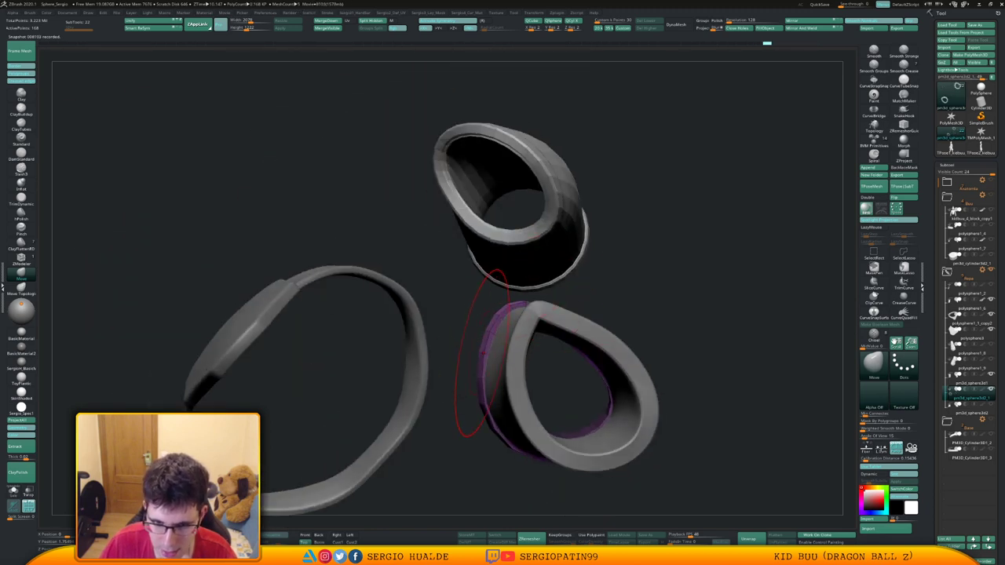
{"action": "mouse_move", "coordinate": [534, 430]}
{"action": "left_mouse_down"}
{"action": "mouse_move", "coordinate": [601, 456]}
{"action": "mouse_move", "coordinate": [586, 443]}
{"action": "left_mouse_up"}
{"action": "mouse_move", "coordinate": [586, 443]}
{"action": "right_mouse_down"}
{"action": "mouse_move", "coordinate": [652, 487]}
{"action": "mouse_move", "coordinate": [638, 468]}
{"action": "mouse_move", "coordinate": [581, 455]}
{"action": "right_mouse_up"}
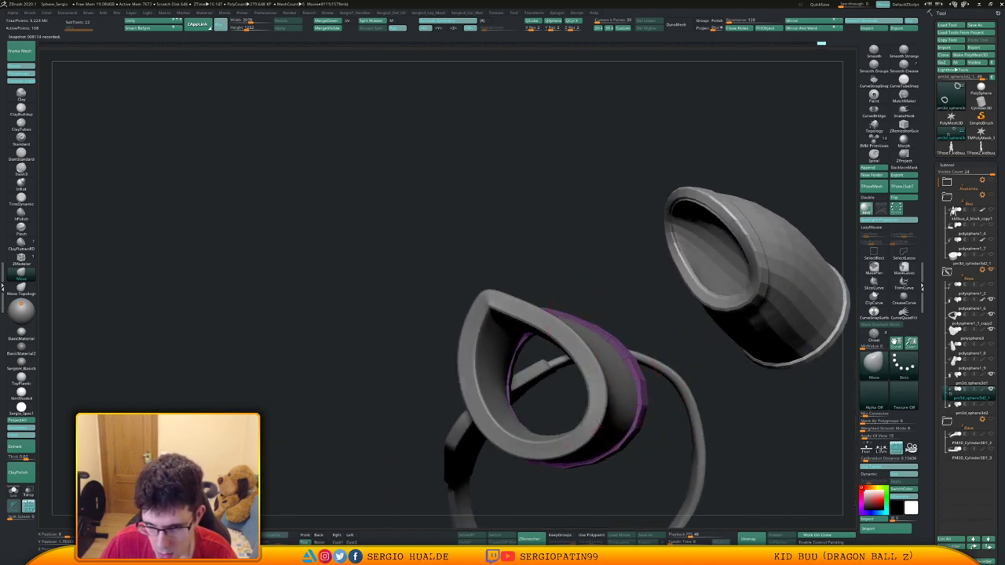
{"action": "left_click_drag", "start_coordinate": [600, 447], "coordinate": [609, 448]}
{"action": "mouse_move", "coordinate": [625, 434]}
{"action": "right_mouse_down"}
{"action": "mouse_move", "coordinate": [583, 413]}
{"action": "mouse_move", "coordinate": [624, 447]}
{"action": "mouse_move", "coordinate": [644, 428]}
{"action": "right_mouse_up"}
Insert edge loops around the purple trim with ZModeler and show the green trims again.
{"action": "right_click_drag", "start_coordinate": [615, 306], "coordinate": [634, 357], "text": "ctrl"}
{"action": "right_click_drag", "start_coordinate": [644, 322], "coordinate": [647, 334], "text": "ctrl"}
{"action": "mouse_move", "coordinate": [616, 280]}
{"action": "right_mouse_down", "text": "ctrl"}
{"action": "mouse_move", "coordinate": [611, 303]}
{"action": "mouse_move", "coordinate": [488, 305]}
{"action": "right_mouse_up", "text": "ctrl"}
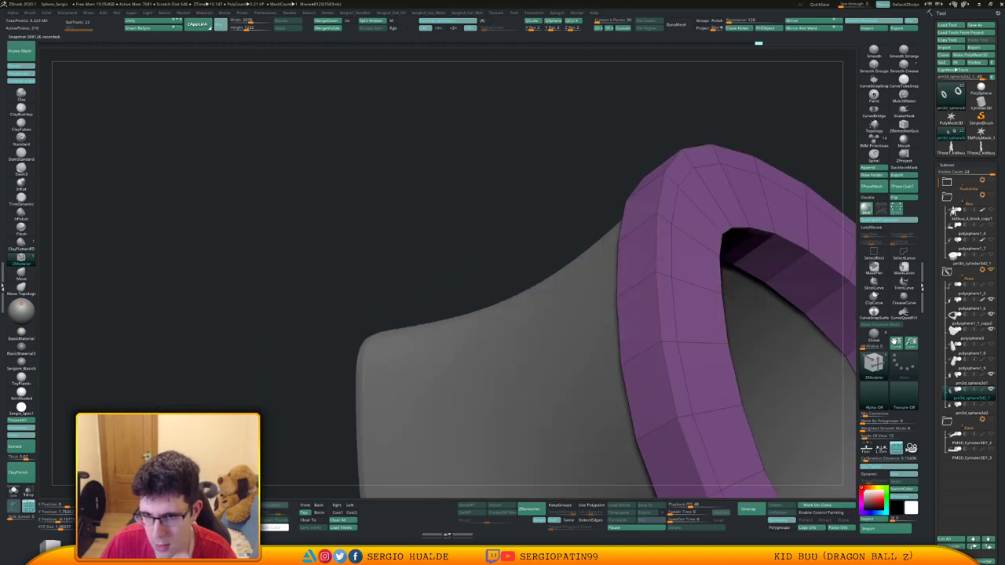
{"action": "left_click", "coordinate": [641, 303]}
{"action": "right_click_drag", "start_coordinate": [640, 304], "coordinate": [624, 243], "text": "ctrl"}
{"action": "left_click", "coordinate": [608, 292], "text": "ctrl+shift"}
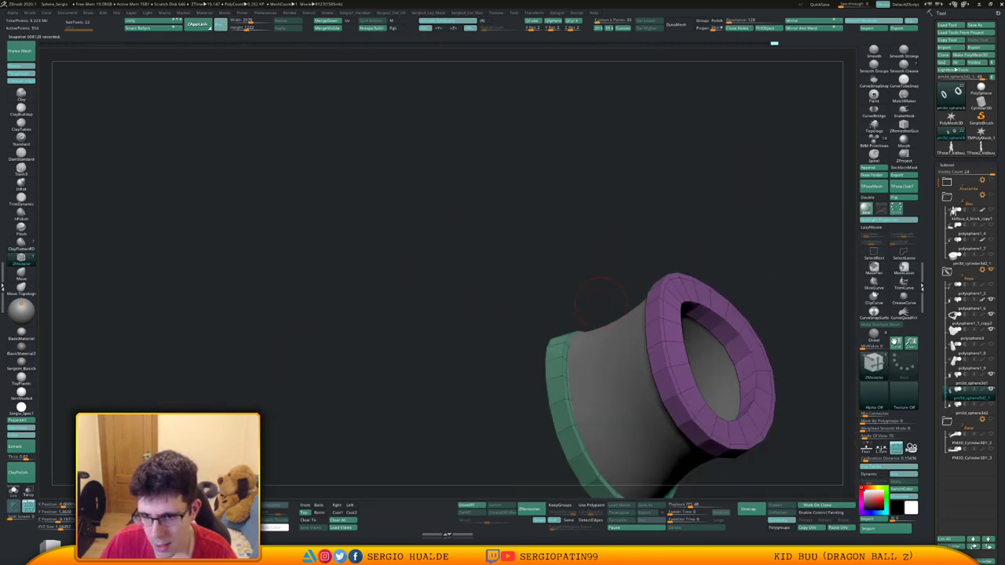
{"action": "right_click_drag", "start_coordinate": [606, 300], "coordinate": [627, 386]}
Try merging the trims into one polygroup and subdividing them twice.
{"action": "key", "text": "ctrl+w"}
{"action": "key", "text": "shift+f"}
{"action": "key", "text": "ctrl+d"}
{"action": "key", "text": "ctrl+d"}
{"action": "key", "text": "ctrl+z"}
{"action": "key", "text": "ctrl+z"}
{"action": "key", "text": "ctrl+z"}
Crease the complete edge loops of the isolated purple and green trims with ZModeler.
{"action": "key", "text": "shift+f"}
{"action": "key", "text": "space"}
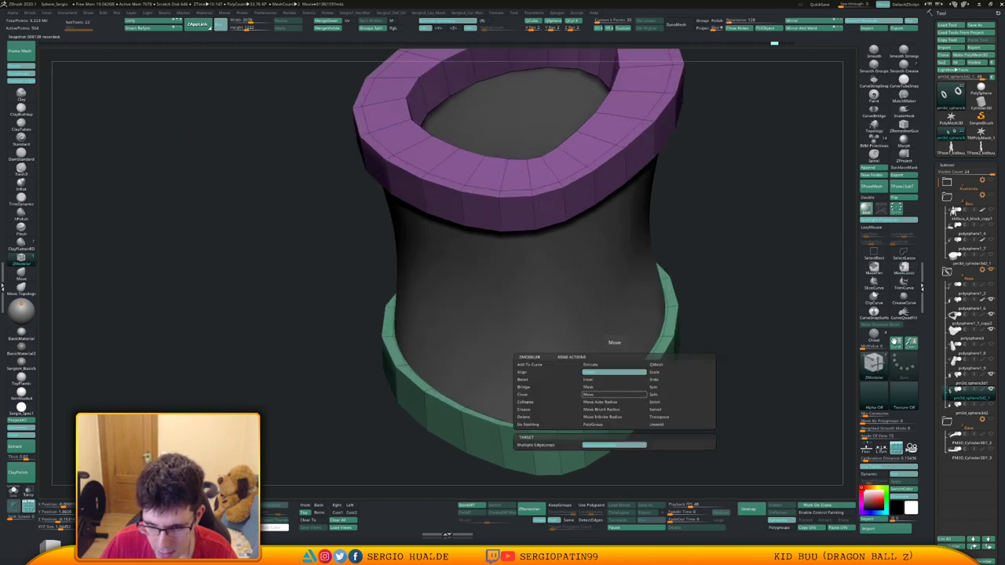
{"action": "left_click", "coordinate": [548, 410]}
{"action": "left_click", "coordinate": [547, 454]}
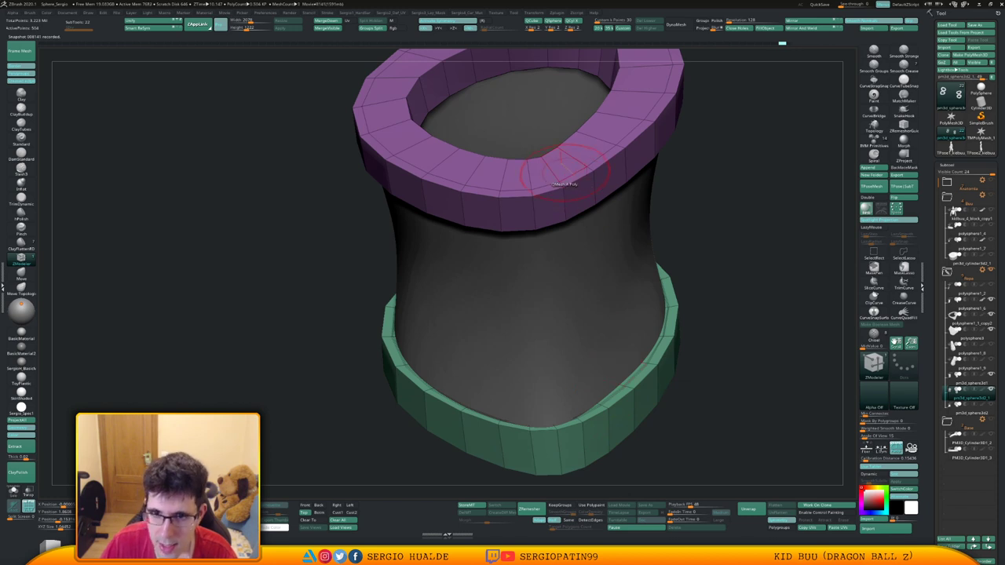
{"action": "key", "text": "alt+s"}
{"action": "right_click_drag", "start_coordinate": [631, 378], "coordinate": [617, 326]}
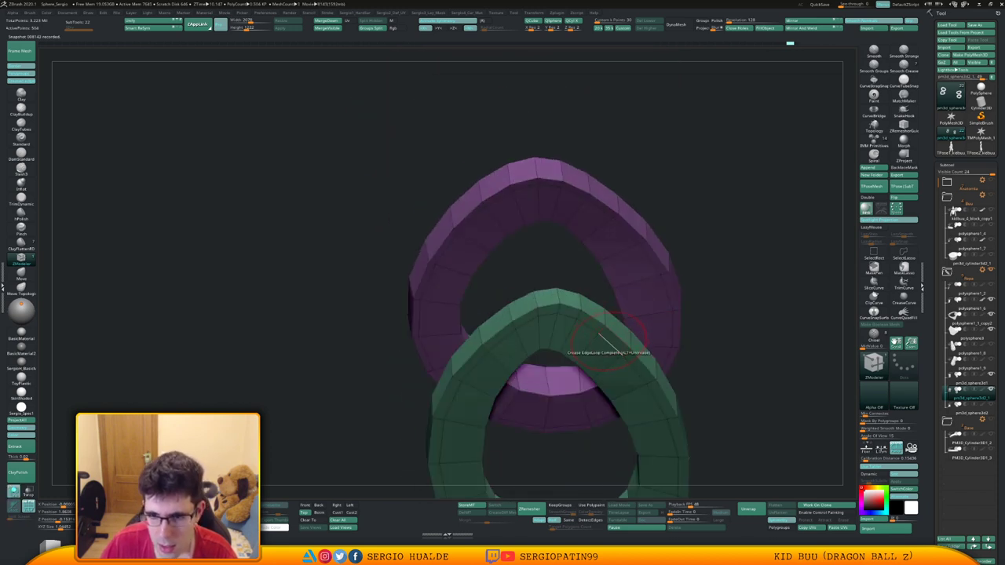
{"action": "mouse_move", "coordinate": [651, 261]}
{"action": "right_mouse_down", "text": "ctrl"}
{"action": "mouse_move", "coordinate": [626, 291]}
{"action": "mouse_move", "coordinate": [552, 313]}
{"action": "mouse_move", "coordinate": [534, 338]}
{"action": "right_mouse_up", "text": "ctrl"}
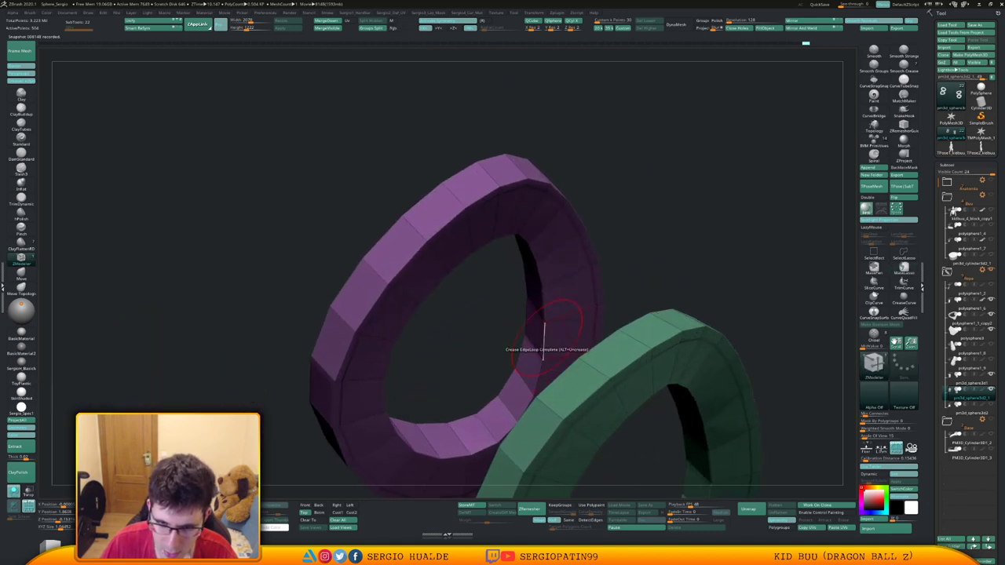
{"action": "left_click", "coordinate": [528, 322]}
{"action": "left_click", "coordinate": [691, 426]}
Subdivide the creased trims twice and bring back the other accessories without the polygroup wireframe.
{"action": "right_click_drag", "start_coordinate": [692, 429], "coordinate": [643, 308], "text": "alt"}
{"action": "key", "text": "ctrl+d"}
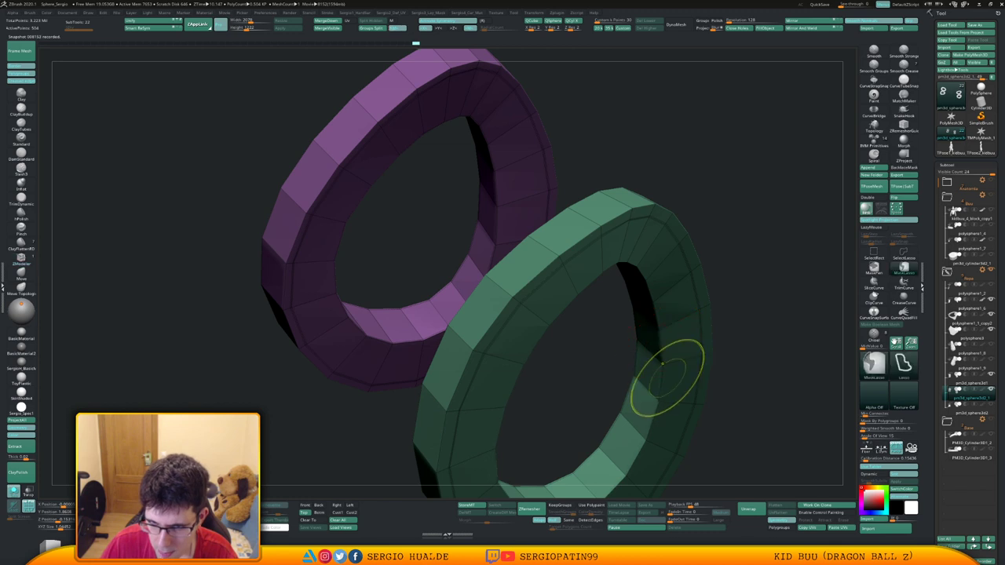
{"action": "mouse_move", "coordinate": [666, 381]}
{"action": "right_mouse_down", "text": "ctrl"}
{"action": "mouse_move", "coordinate": [644, 408]}
{"action": "mouse_move", "coordinate": [683, 338]}
{"action": "mouse_move", "coordinate": [673, 383]}
{"action": "mouse_move", "coordinate": [629, 420]}
{"action": "mouse_move", "coordinate": [600, 421]}
{"action": "right_mouse_up", "text": "ctrl"}
{"action": "key", "text": "ctrl+d"}
{"action": "key", "text": "alt+s"}
{"action": "key", "text": "shift+f"}
Pull the ankle cuff's lower trim into an even fit around the cuff body with the Move brush.
{"action": "key", "text": "b"}
{"action": "key", "text": "m"}
{"action": "key", "text": "v"}
{"action": "key", "text": "s"}
{"action": "left_click", "coordinate": [629, 404]}
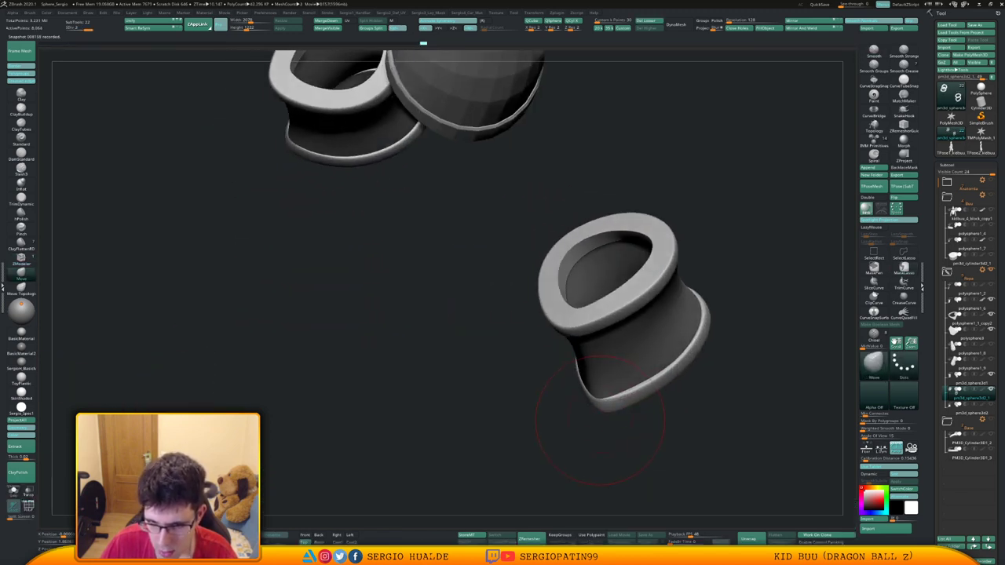
{"action": "left_click_drag", "start_coordinate": [600, 417], "coordinate": [606, 402]}
{"action": "mouse_move", "coordinate": [620, 417]}
{"action": "right_mouse_down"}
{"action": "mouse_move", "coordinate": [633, 377]}
{"action": "mouse_move", "coordinate": [637, 444]}
{"action": "mouse_move", "coordinate": [607, 453]}
{"action": "right_mouse_up"}
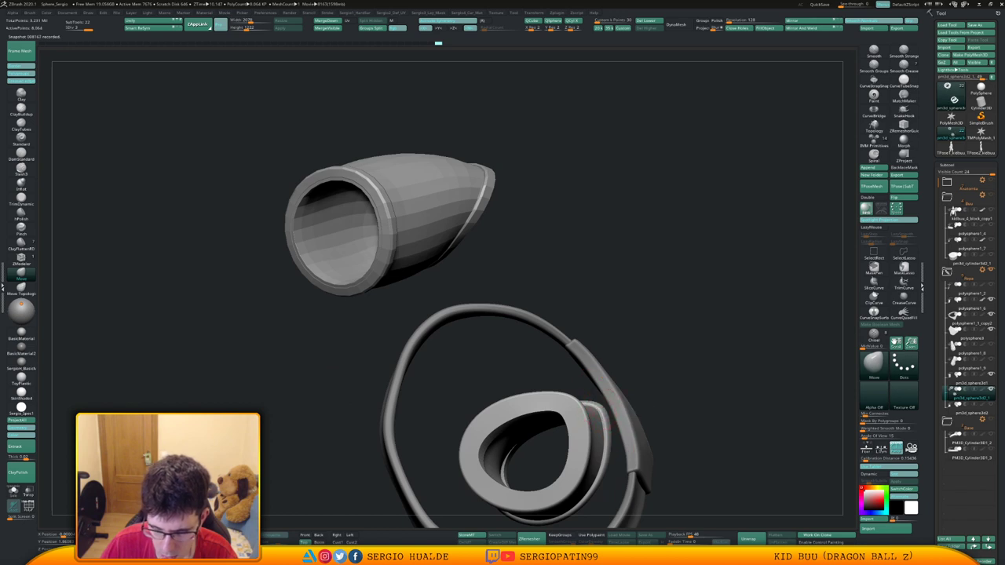
{"action": "right_click_drag", "start_coordinate": [673, 386], "coordinate": [691, 409]}
{"action": "left_click_drag", "start_coordinate": [682, 403], "coordinate": [679, 398]}
{"action": "mouse_move", "coordinate": [679, 398]}
{"action": "right_mouse_down"}
{"action": "mouse_move", "coordinate": [618, 420]}
{"action": "mouse_move", "coordinate": [634, 491]}
{"action": "mouse_move", "coordinate": [636, 416]}
{"action": "mouse_move", "coordinate": [617, 409]}
{"action": "mouse_move", "coordinate": [638, 411]}
{"action": "right_mouse_up"}
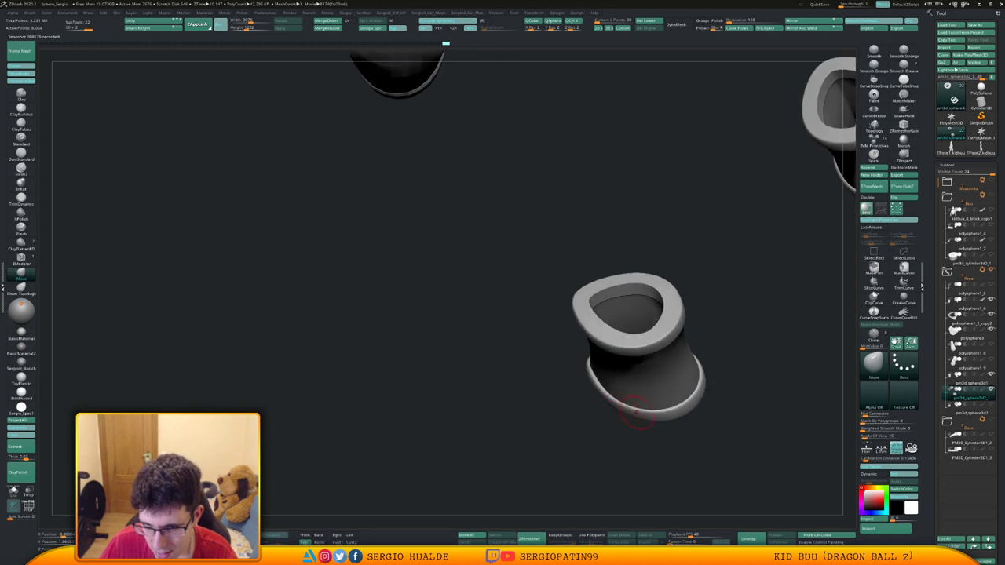
{"action": "left_click_drag", "start_coordinate": [645, 420], "coordinate": [648, 421]}
Resize the Move brush and refine the front and side contours of the lower trim.
{"action": "key", "text": "s"}
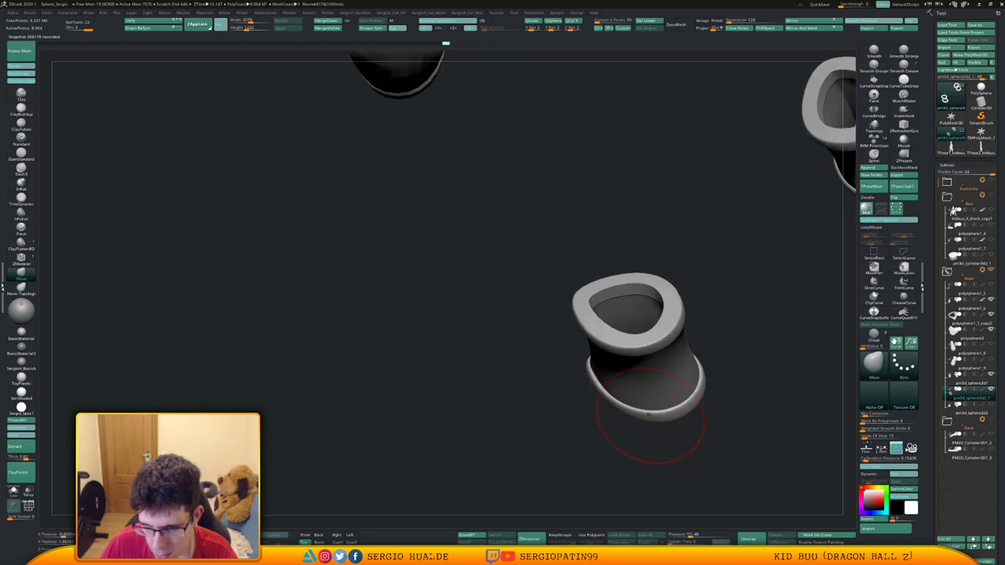
{"action": "left_click_drag", "start_coordinate": [649, 391], "coordinate": [646, 394]}
{"action": "mouse_move", "coordinate": [646, 395]}
{"action": "right_mouse_down"}
{"action": "mouse_move", "coordinate": [650, 382]}
{"action": "mouse_move", "coordinate": [629, 397]}
{"action": "mouse_move", "coordinate": [668, 440]}
{"action": "mouse_move", "coordinate": [609, 418]}
{"action": "right_mouse_up"}
{"action": "key", "text": "space"}
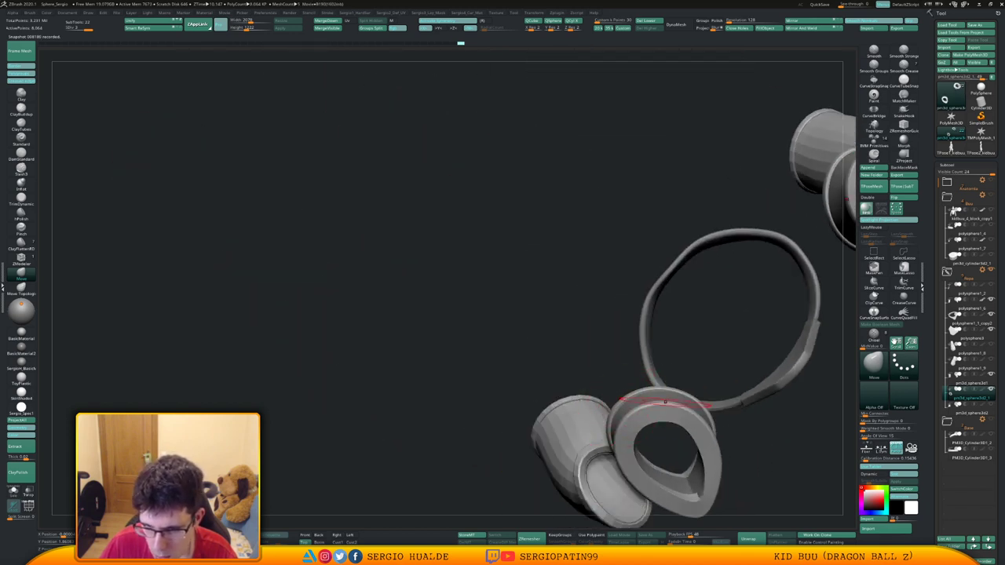
{"action": "right_click_drag", "start_coordinate": [672, 407], "coordinate": [621, 416]}
{"action": "mouse_move", "coordinate": [721, 424]}
{"action": "right_mouse_down", "text": "alt"}
{"action": "mouse_move", "coordinate": [656, 373]}
{"action": "mouse_move", "coordinate": [598, 424]}
{"action": "right_mouse_up", "text": "alt"}
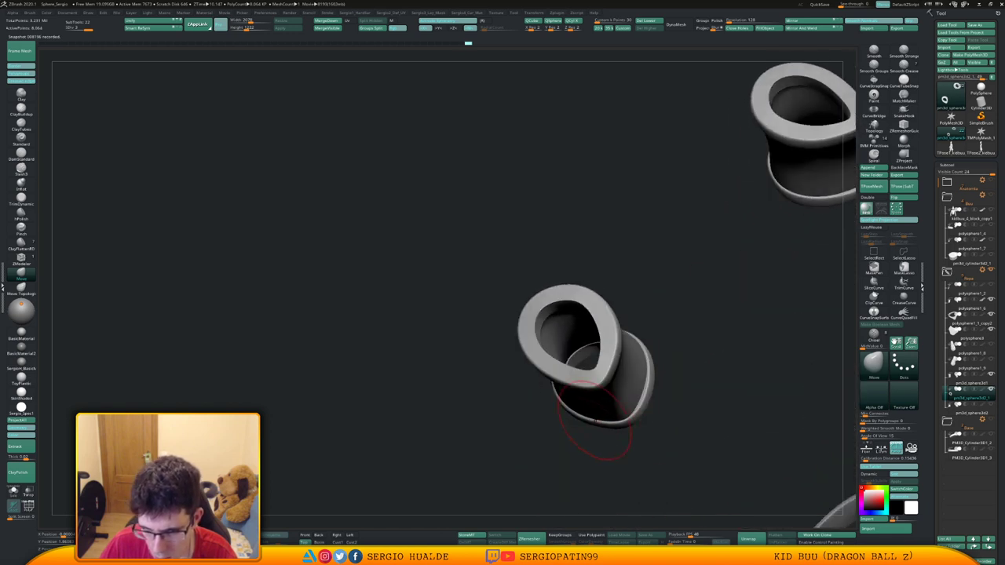
{"action": "mouse_move", "coordinate": [604, 396]}
{"action": "right_mouse_down"}
{"action": "mouse_move", "coordinate": [675, 369]}
{"action": "mouse_move", "coordinate": [605, 455]}
{"action": "right_mouse_up"}
{"action": "mouse_move", "coordinate": [604, 455]}
{"action": "right_mouse_down", "text": "ctrl"}
{"action": "mouse_move", "coordinate": [620, 487]}
{"action": "mouse_move", "coordinate": [618, 409]}
{"action": "right_mouse_up", "text": "ctrl"}
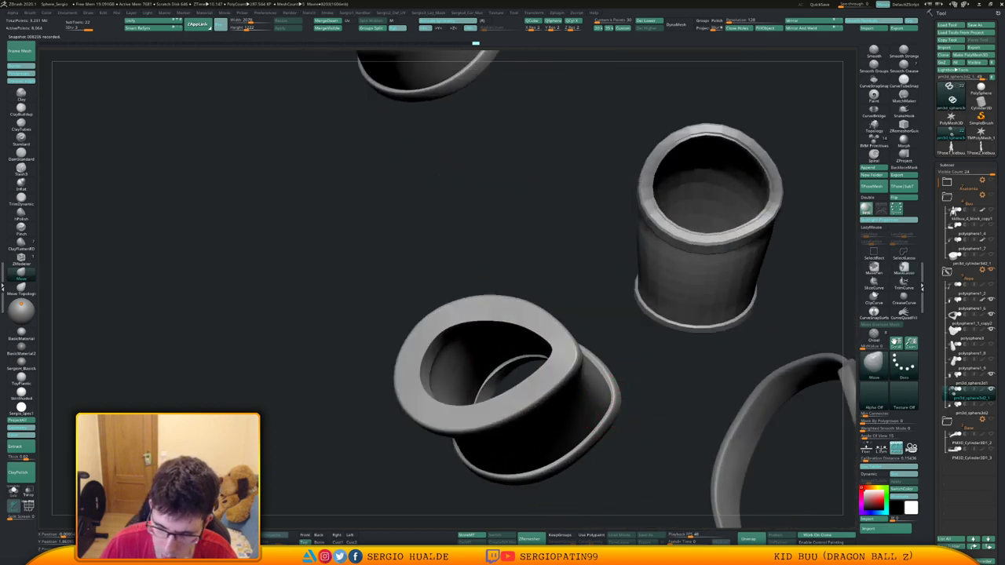
{"action": "left_click_drag", "start_coordinate": [613, 401], "coordinate": [618, 403]}
{"action": "right_click_drag", "start_coordinate": [618, 404], "coordinate": [664, 367]}
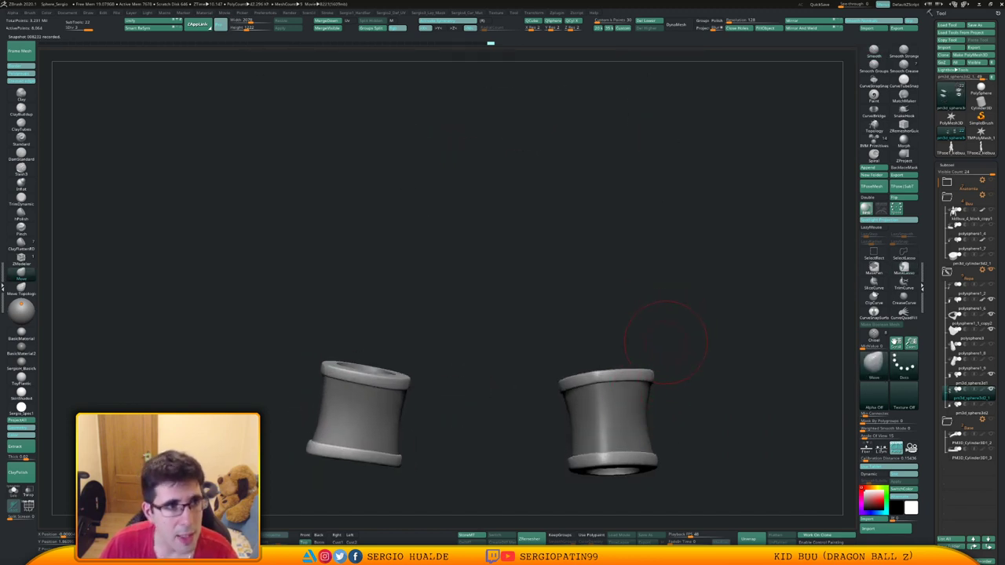
Merge the trims down into the ankle cuff body subtool.
{"action": "left_click", "coordinate": [971, 379]}
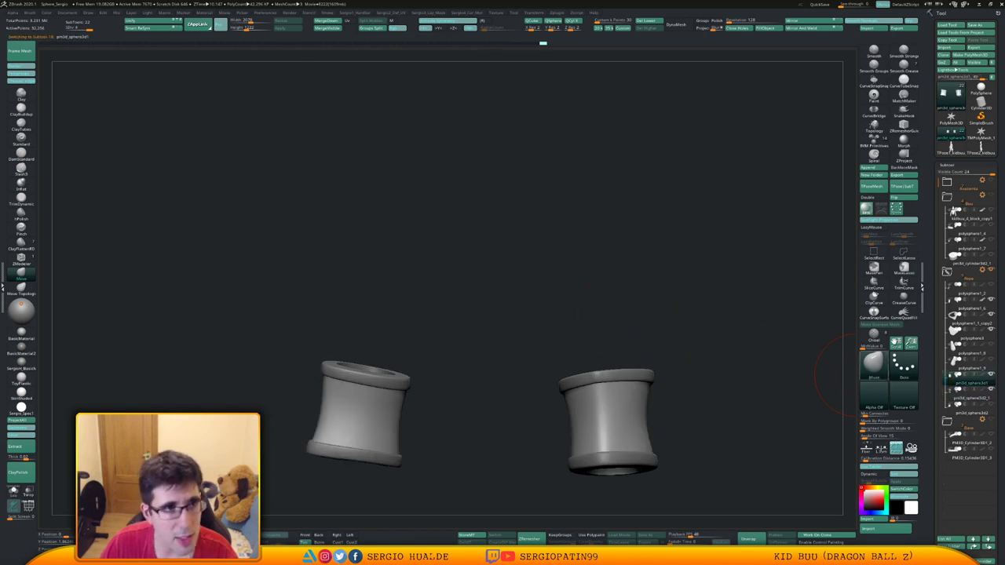
{"action": "left_click", "coordinate": [967, 396]}
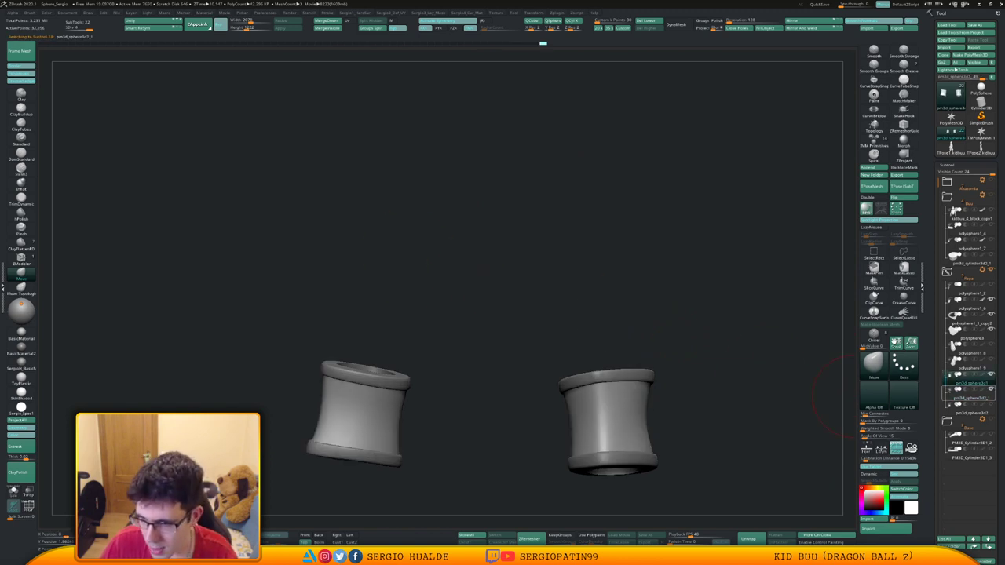
{"action": "left_click", "coordinate": [971, 380]}
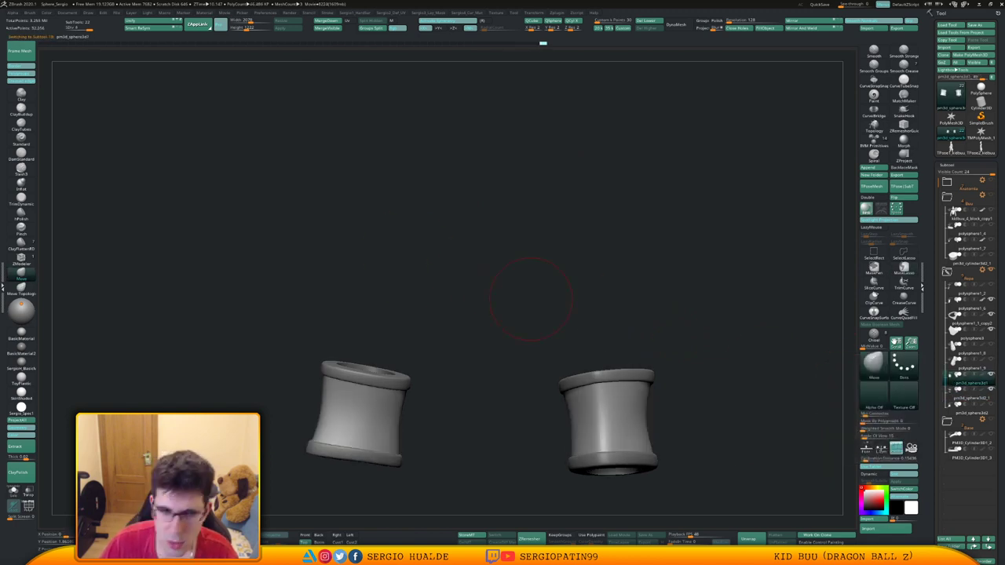
{"action": "left_click", "coordinate": [327, 20]}
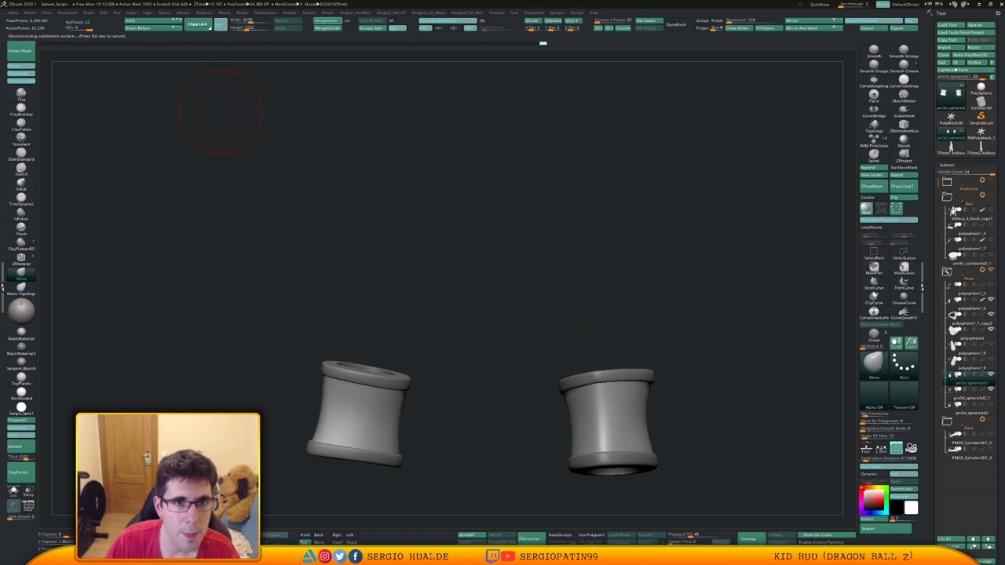
Lower the merged cuffs by two subdivision levels and reshape the upper trim with the Move brush.
{"action": "key", "text": "shift+d"}
{"action": "key", "text": "shift+d"}
{"action": "left_click_drag", "start_coordinate": [648, 386], "coordinate": [655, 381]}
{"action": "right_click_drag", "start_coordinate": [655, 382], "coordinate": [654, 390]}
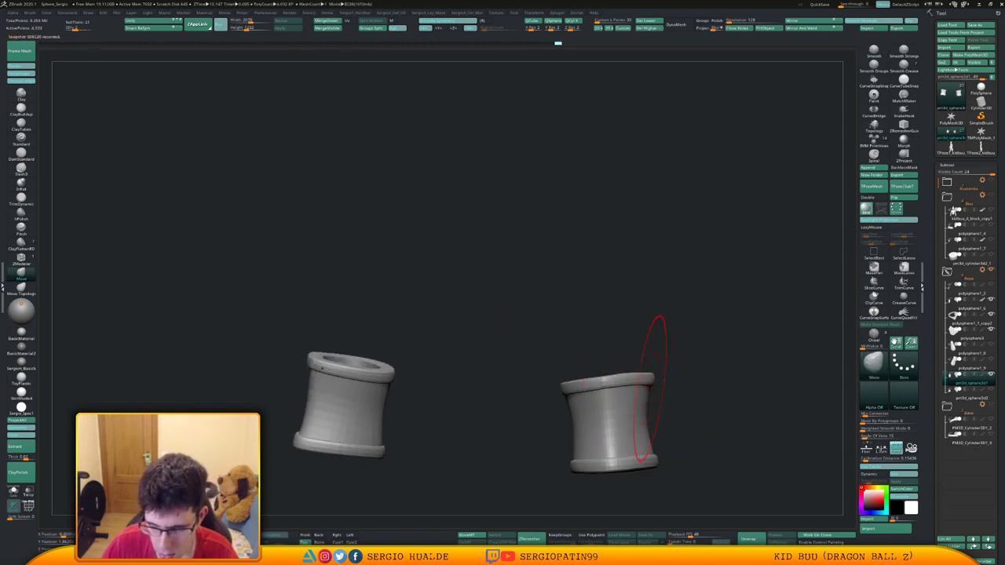
{"action": "key", "text": "s"}
{"action": "left_click_drag", "start_coordinate": [647, 383], "coordinate": [637, 386]}
{"action": "right_click_drag", "start_coordinate": [637, 387], "coordinate": [616, 389]}
{"action": "left_click_drag", "start_coordinate": [635, 386], "coordinate": [634, 384]}
{"action": "mouse_move", "coordinate": [633, 383]}
{"action": "right_mouse_down"}
{"action": "mouse_move", "coordinate": [595, 383]}
{"action": "mouse_move", "coordinate": [600, 400]}
{"action": "right_mouse_up"}
Raise the cuffs by two subdivision levels and adjust the front of the upper trim with the Move brush.
{"action": "key", "text": "d"}
{"action": "key", "text": "d"}
{"action": "left_click_drag", "start_coordinate": [602, 389], "coordinate": [598, 390]}
{"action": "key", "text": "s"}
{"action": "key", "text": "s"}
{"action": "key", "text": "ctrl+z"}
{"action": "key", "text": "ctrl+z"}
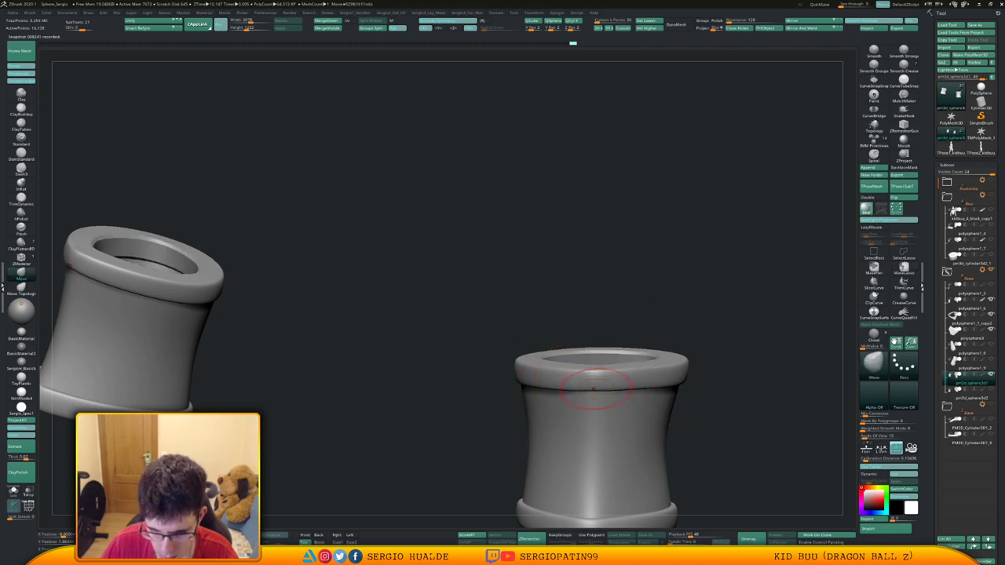
{"action": "key", "text": "ctrl+shift+z"}
Sharpen the front crease of the cuffs with the Pinch brush.
{"action": "key", "text": "b"}
{"action": "key", "text": "p"}
{"action": "key", "text": "i"}
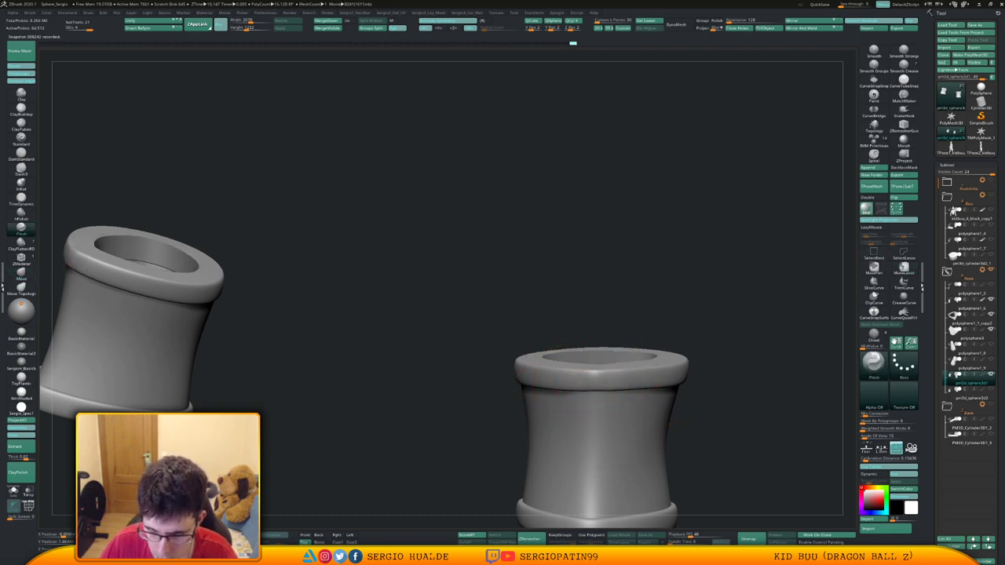
{"action": "right_click_drag", "start_coordinate": [592, 485], "coordinate": [592, 455], "text": "ctrl"}
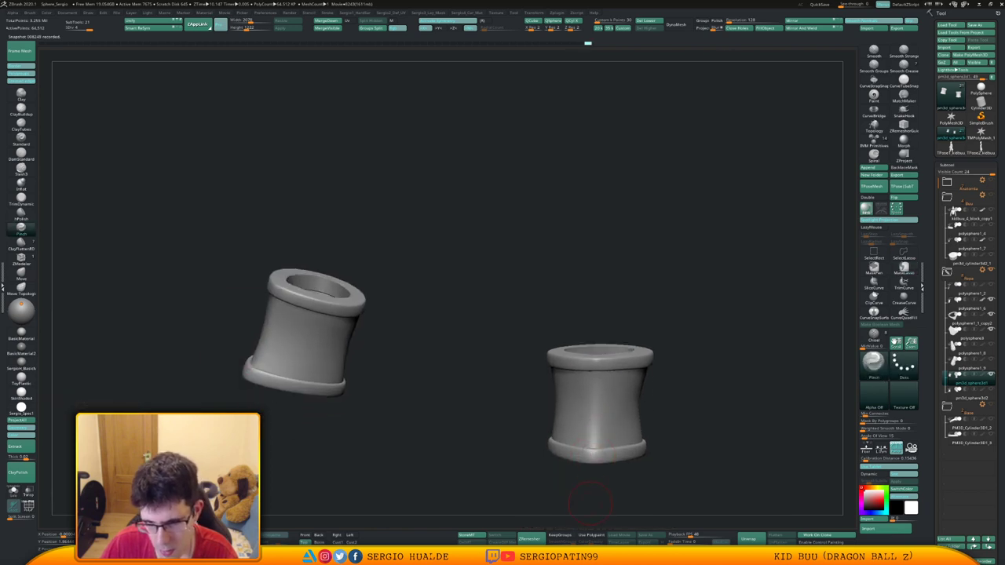
{"action": "right_click_drag", "start_coordinate": [590, 504], "coordinate": [634, 470]}
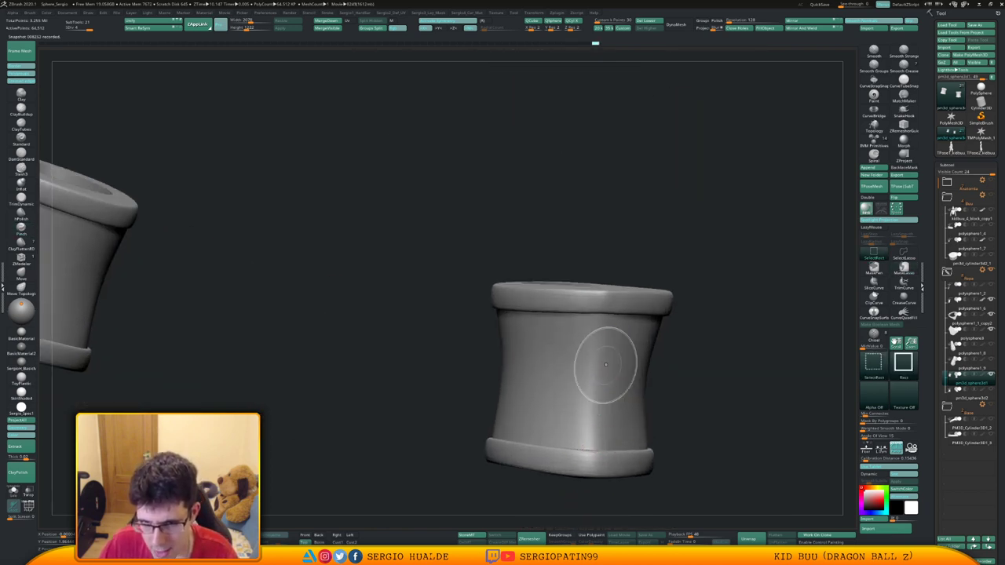
Try flattening the front of the upper trim with the TrimDynamic brush.
{"action": "key", "text": "b"}
{"action": "key", "text": "t"}
{"action": "key", "text": "d"}
{"action": "mouse_move", "coordinate": [612, 306]}
{"action": "left_mouse_down"}
{"action": "mouse_move", "coordinate": [633, 305]}
{"action": "mouse_move", "coordinate": [600, 300]}
{"action": "left_mouse_up"}
{"action": "key", "text": "ctrl+z"}
{"action": "key", "text": "ctrl+z"}
{"action": "key", "text": "ctrl+z"}
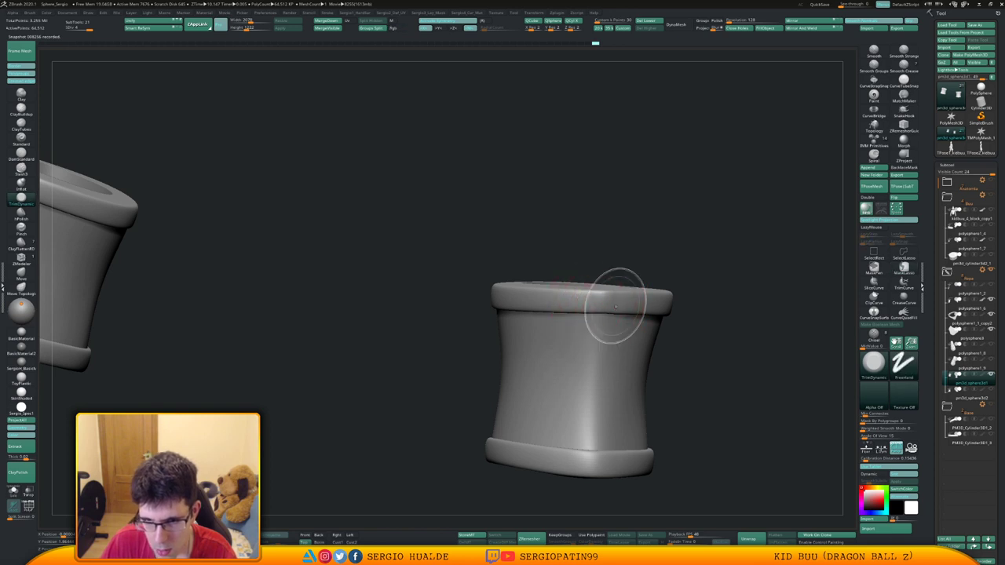
Isolate the upper trim, even out its front edge, and show the complete cuffs again.
{"action": "left_click", "coordinate": [616, 307], "text": "ctrl+shift"}
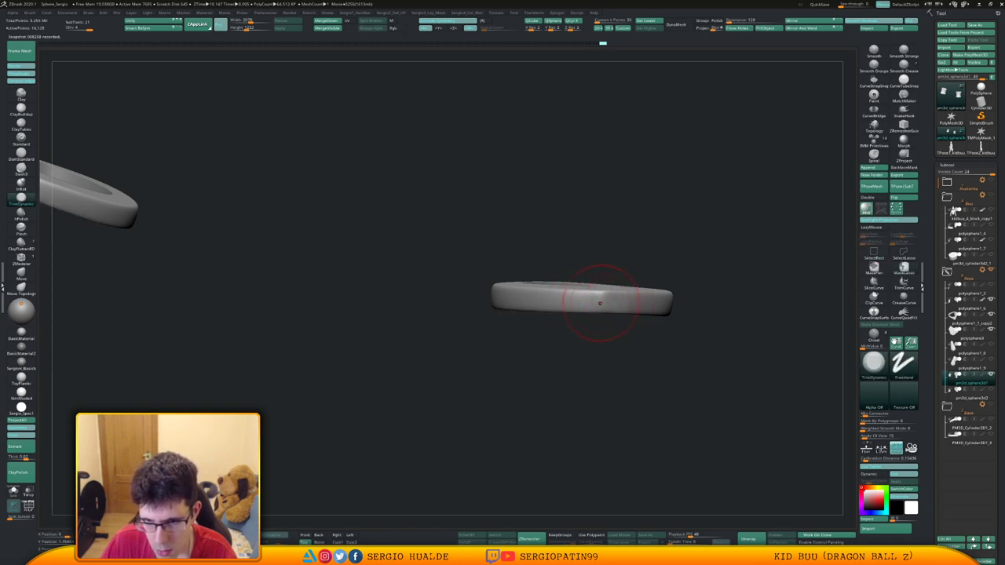
{"action": "left_click_drag", "start_coordinate": [588, 304], "coordinate": [588, 298]}
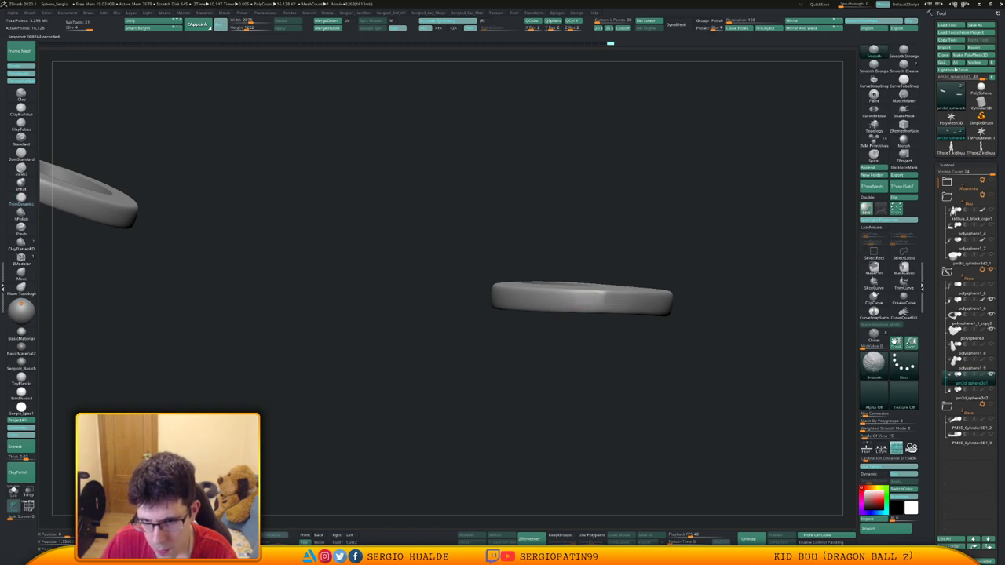
{"action": "right_click_drag", "start_coordinate": [578, 306], "coordinate": [609, 306]}
{"action": "left_click", "coordinate": [609, 347], "text": "ctrl+shift"}
{"action": "right_click_drag", "start_coordinate": [609, 306], "coordinate": [621, 395]}
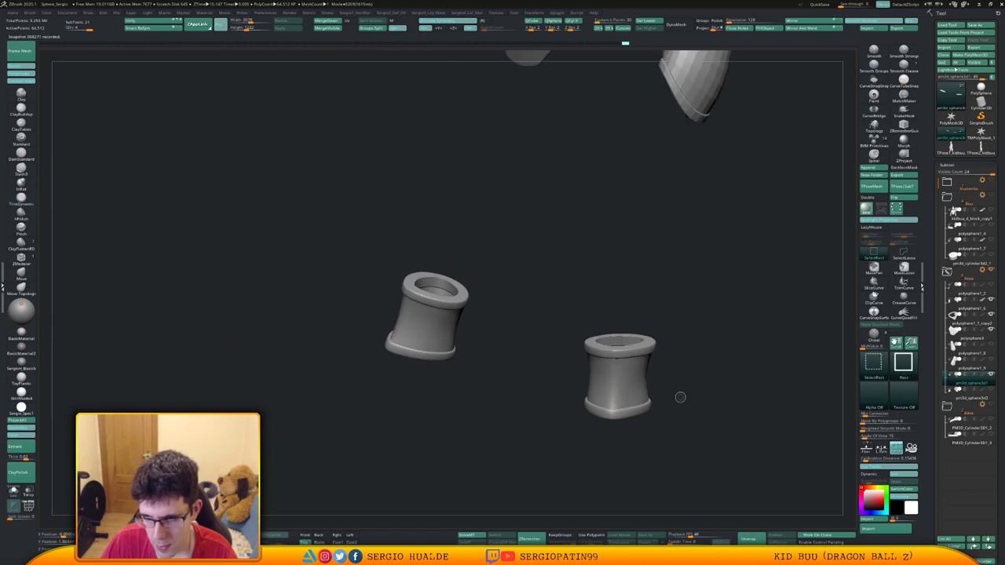
Show the character's body and trousers again and make the shoes the active subtool.
{"action": "left_click", "coordinate": [991, 195]}
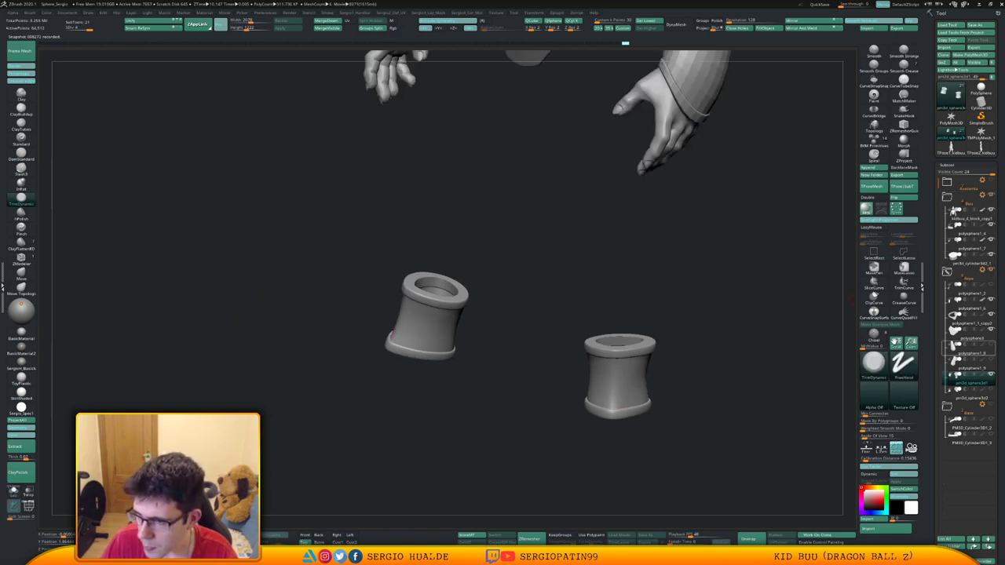
{"action": "left_click", "coordinate": [991, 360]}
{"action": "right_click_drag", "start_coordinate": [658, 449], "coordinate": [690, 373], "text": "ctrl"}
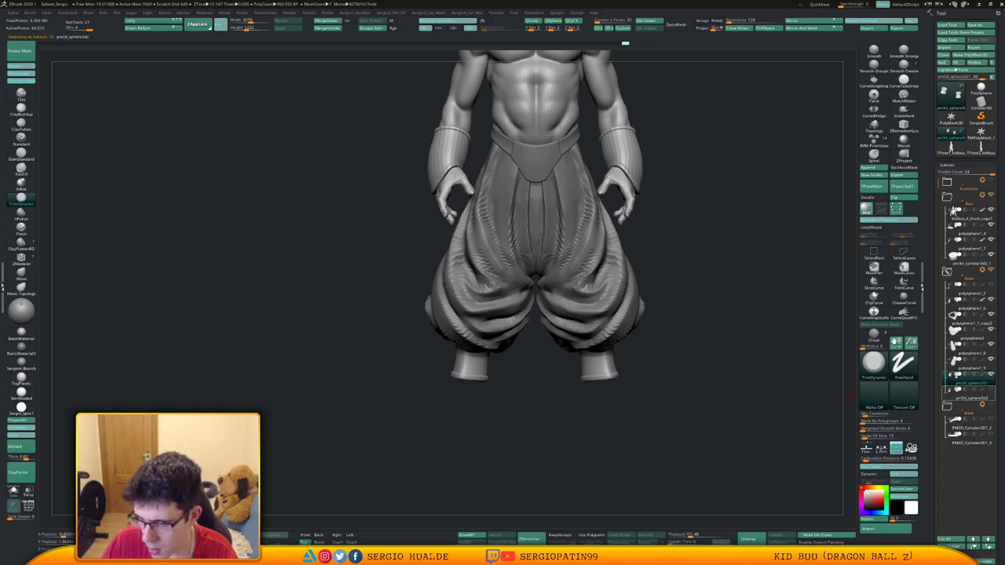
{"action": "left_click", "coordinate": [971, 394]}
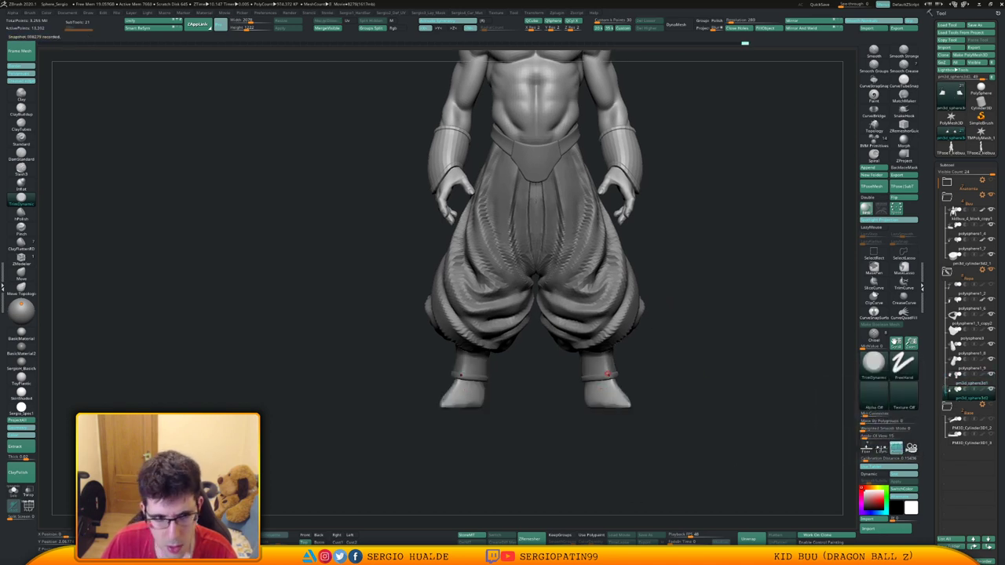
{"action": "right_click_drag", "start_coordinate": [607, 374], "coordinate": [570, 376]}
Nudge the shoes into place beneath the ankle cuffs with the Gizmo, undoing the first move.
{"action": "key", "text": "w"}
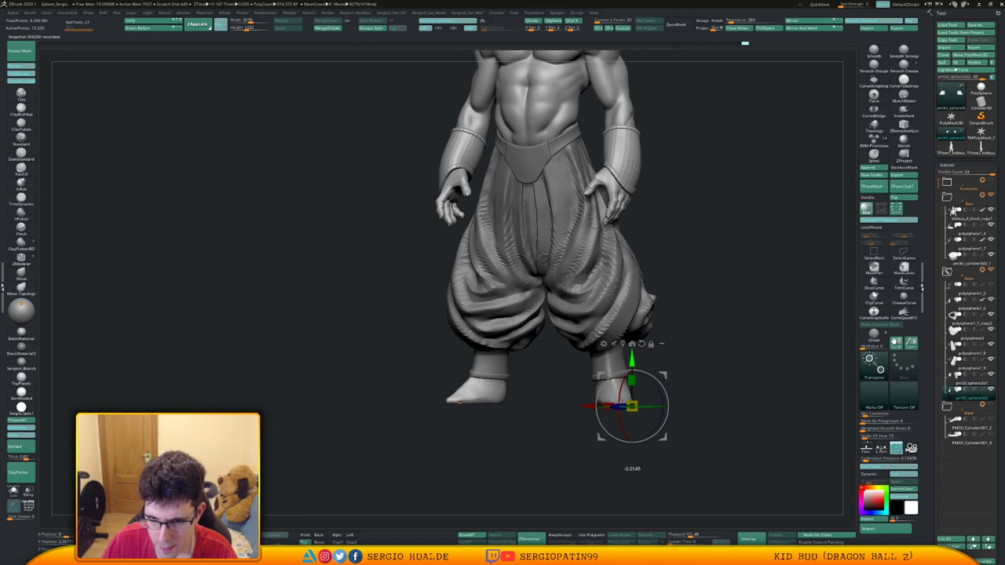
{"action": "left_click_drag", "start_coordinate": [602, 374], "coordinate": [608, 375]}
{"action": "key", "text": "ctrl+z"}
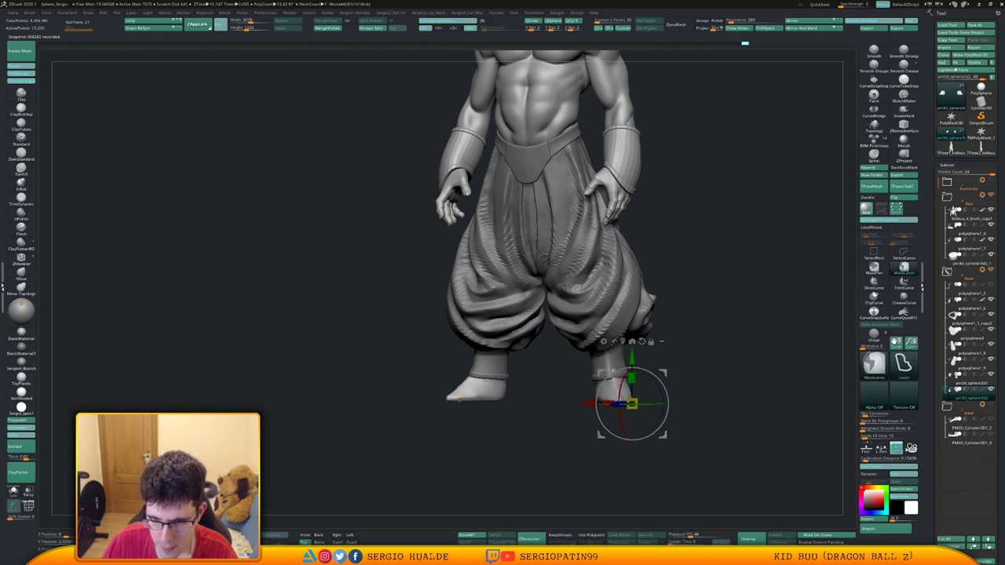
{"action": "mouse_move", "coordinate": [578, 363]}
{"action": "right_mouse_down"}
{"action": "mouse_move", "coordinate": [615, 343]}
{"action": "mouse_move", "coordinate": [580, 352]}
{"action": "right_mouse_up"}
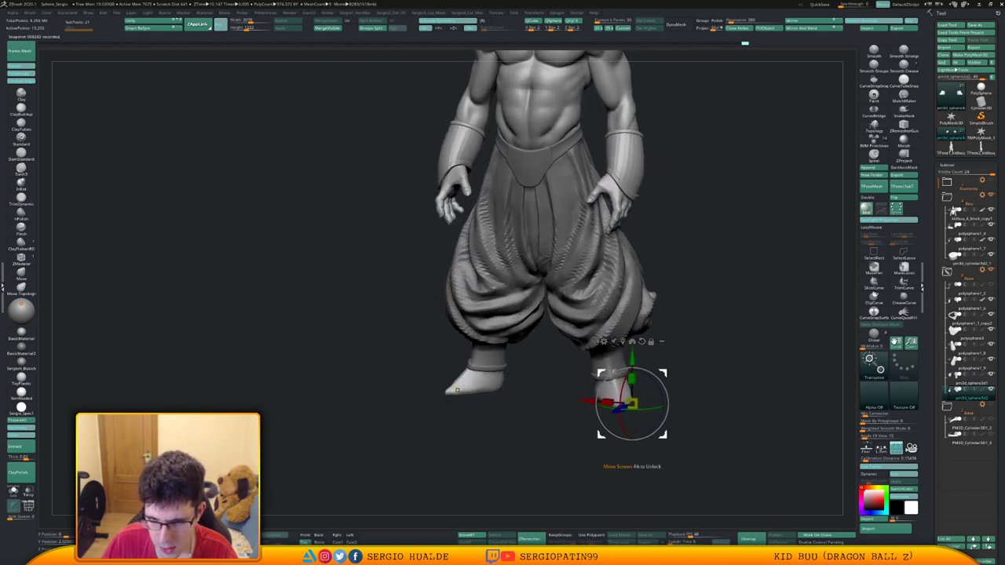
{"action": "left_click_drag", "start_coordinate": [601, 373], "coordinate": [599, 373]}
{"action": "key", "text": "q"}
{"action": "mouse_move", "coordinate": [599, 373]}
{"action": "right_mouse_down"}
{"action": "mouse_move", "coordinate": [628, 370]}
{"action": "mouse_move", "coordinate": [627, 314]}
{"action": "mouse_move", "coordinate": [644, 338]}
{"action": "mouse_move", "coordinate": [668, 322]}
{"action": "mouse_move", "coordinate": [640, 334]}
{"action": "mouse_move", "coordinate": [640, 385]}
{"action": "right_mouse_up"}
{"action": "key", "text": "w"}
{"action": "left_click_drag", "start_coordinate": [641, 362], "coordinate": [641, 363]}
{"action": "key", "text": "q"}
Reshape the back of the shoe near the cuff with a resized Move brush.
{"action": "mouse_move", "coordinate": [640, 373]}
{"action": "right_mouse_down"}
{"action": "mouse_move", "coordinate": [495, 377]}
{"action": "mouse_move", "coordinate": [472, 369]}
{"action": "mouse_move", "coordinate": [490, 314]}
{"action": "mouse_move", "coordinate": [471, 322]}
{"action": "right_mouse_up"}
{"action": "key", "text": "b"}
{"action": "key", "text": "m"}
{"action": "key", "text": "v"}
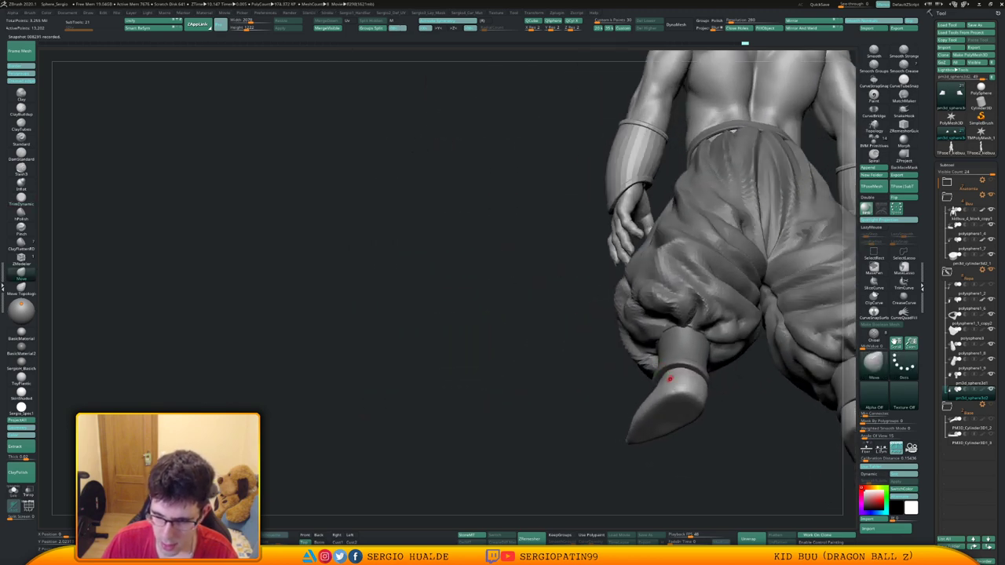
{"action": "key", "text": "s"}
{"action": "mouse_move", "coordinate": [670, 380]}
{"action": "left_mouse_down"}
{"action": "mouse_move", "coordinate": [680, 382]}
{"action": "mouse_move", "coordinate": [660, 382]}
{"action": "mouse_move", "coordinate": [668, 373]}
{"action": "left_mouse_up"}
{"action": "mouse_move", "coordinate": [649, 413]}
{"action": "right_mouse_down"}
{"action": "mouse_move", "coordinate": [652, 458]}
{"action": "mouse_move", "coordinate": [664, 408]}
{"action": "mouse_move", "coordinate": [647, 427]}
{"action": "mouse_move", "coordinate": [605, 420]}
{"action": "right_mouse_up"}
Build up the front and pointed toe of the shoe with a resized Clay brush.
{"action": "key", "text": "1"}
{"action": "key", "text": "s"}
{"action": "left_click_drag", "start_coordinate": [606, 421], "coordinate": [603, 404]}
{"action": "mouse_move", "coordinate": [638, 394]}
{"action": "right_mouse_down", "text": "ctrl"}
{"action": "mouse_move", "coordinate": [621, 417]}
{"action": "mouse_move", "coordinate": [685, 460]}
{"action": "mouse_move", "coordinate": [643, 464]}
{"action": "right_mouse_up", "text": "ctrl"}
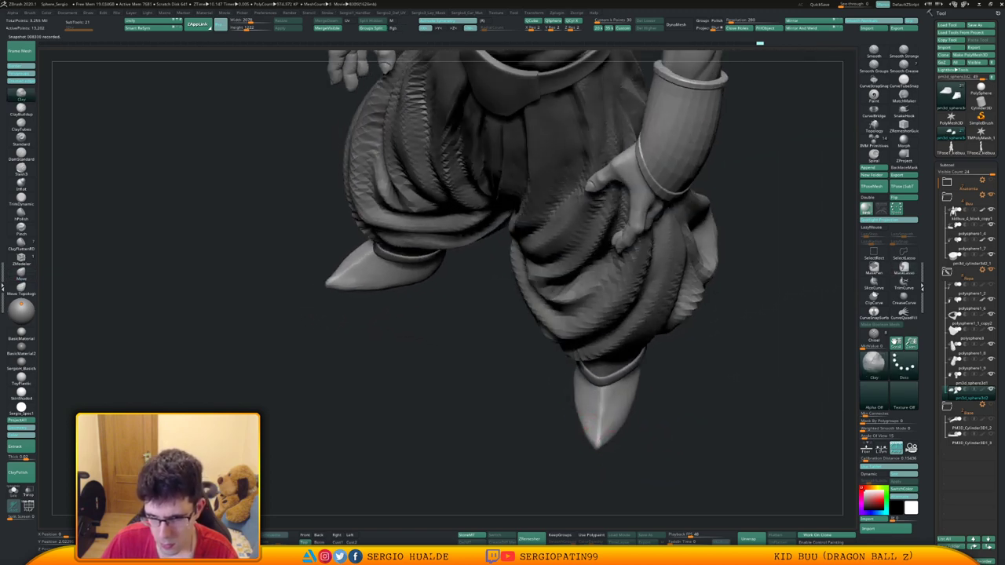
{"action": "mouse_move", "coordinate": [596, 430]}
{"action": "left_mouse_down"}
{"action": "mouse_move", "coordinate": [600, 437]}
{"action": "mouse_move", "coordinate": [599, 429]}
{"action": "left_mouse_up"}
{"action": "mouse_move", "coordinate": [618, 455]}
{"action": "right_mouse_down", "text": "ctrl"}
{"action": "mouse_move", "coordinate": [627, 428]}
{"action": "mouse_move", "coordinate": [616, 377]}
{"action": "right_mouse_up", "text": "ctrl"}
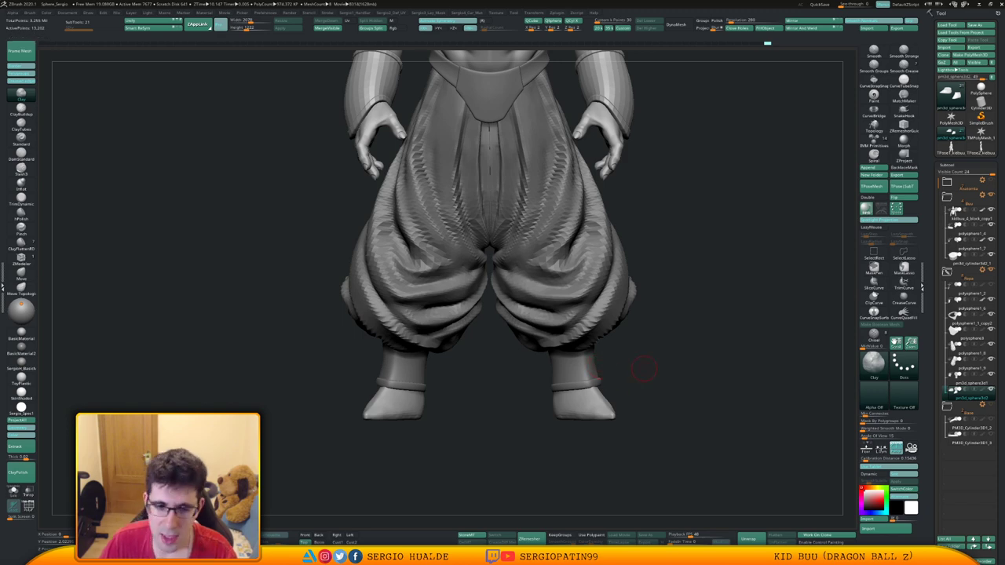
Reshape the shoe's instep and its upper edge beneath the ankle cuff with the Move brush.
{"action": "mouse_move", "coordinate": [639, 366]}
{"action": "right_mouse_down"}
{"action": "mouse_move", "coordinate": [594, 406]}
{"action": "mouse_move", "coordinate": [618, 392]}
{"action": "right_mouse_up"}
{"action": "key", "text": "b"}
{"action": "key", "text": "m"}
{"action": "key", "text": "v"}
{"action": "left_click_drag", "start_coordinate": [600, 391], "coordinate": [594, 389]}
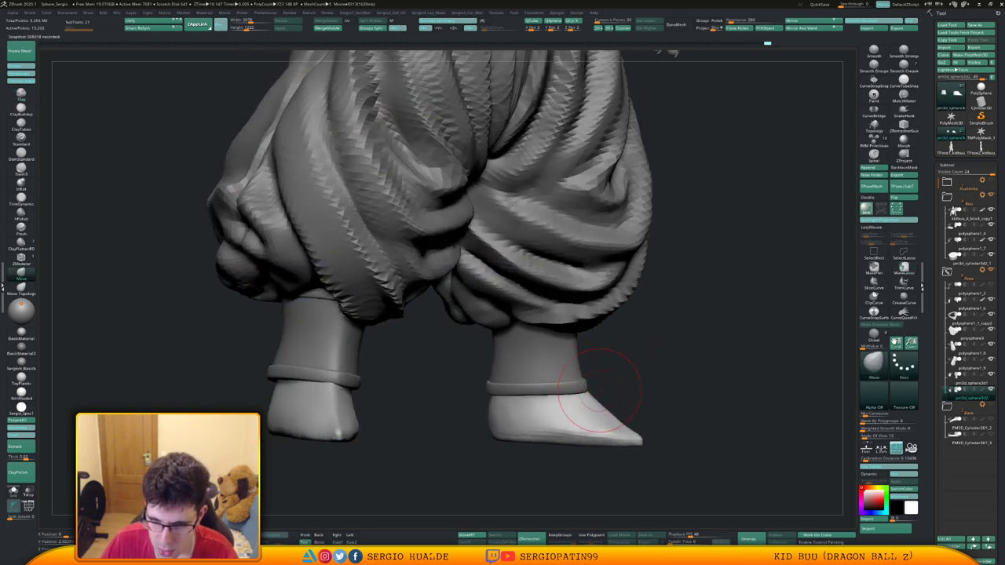
{"action": "right_click_drag", "start_coordinate": [604, 389], "coordinate": [593, 387]}
{"action": "left_click_drag", "start_coordinate": [593, 397], "coordinate": [602, 408]}
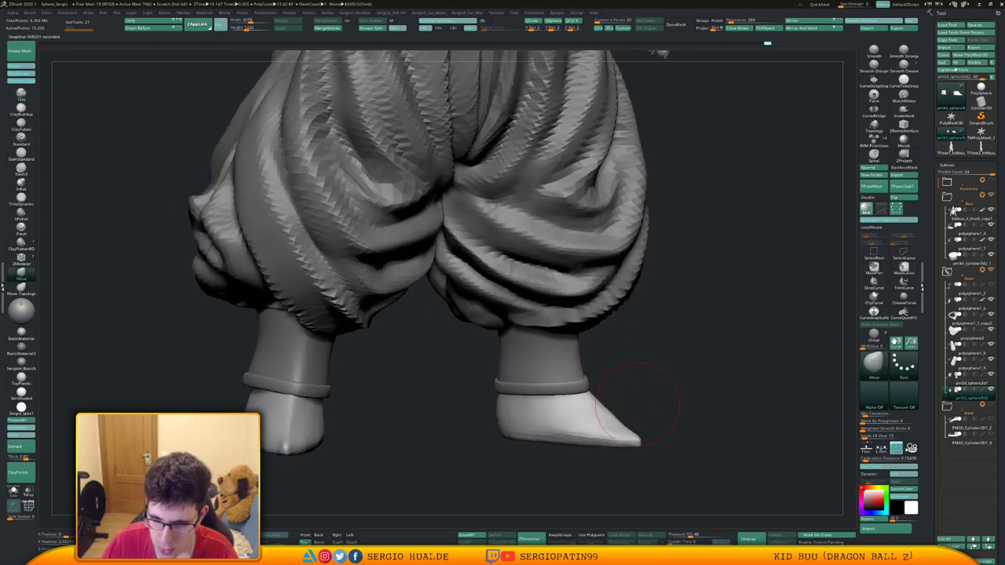
{"action": "mouse_move", "coordinate": [651, 393]}
{"action": "right_mouse_down"}
{"action": "mouse_move", "coordinate": [606, 408]}
{"action": "mouse_move", "coordinate": [582, 394]}
{"action": "mouse_move", "coordinate": [599, 389]}
{"action": "right_mouse_up"}
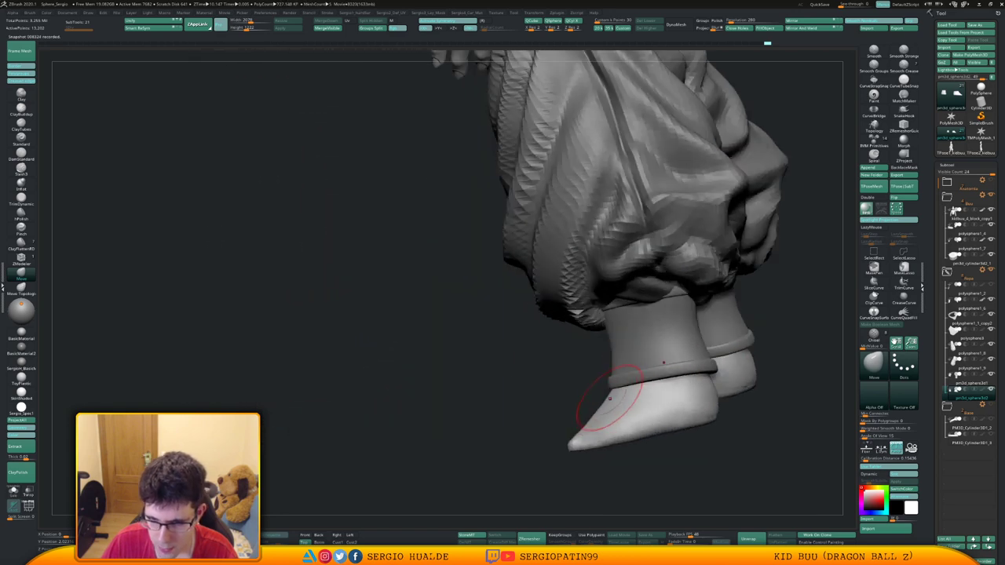
{"action": "left_click_drag", "start_coordinate": [610, 403], "coordinate": [606, 402]}
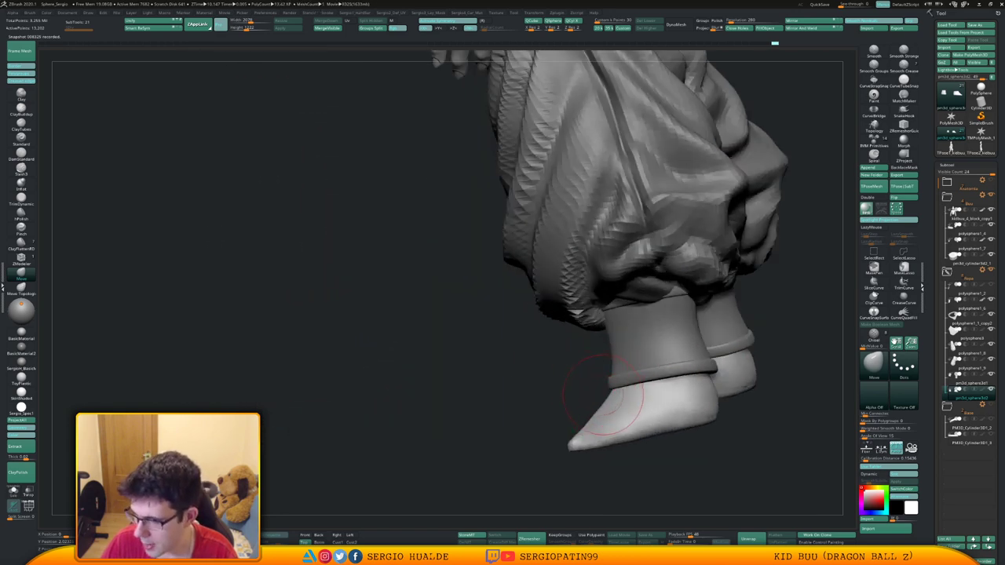
{"action": "right_click_drag", "start_coordinate": [602, 415], "coordinate": [606, 397]}
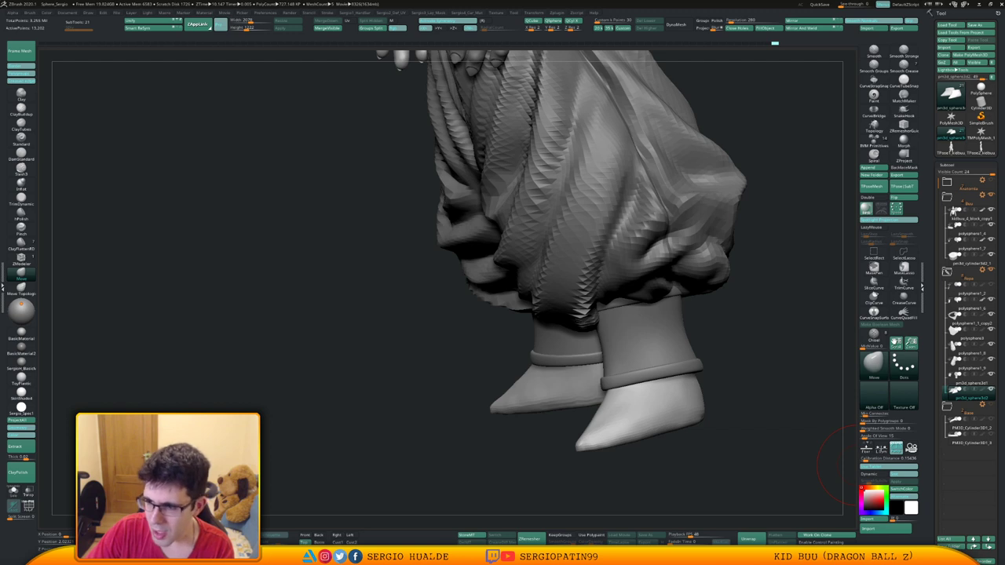
{"action": "left_click_drag", "start_coordinate": [856, 466], "coordinate": [867, 464]}
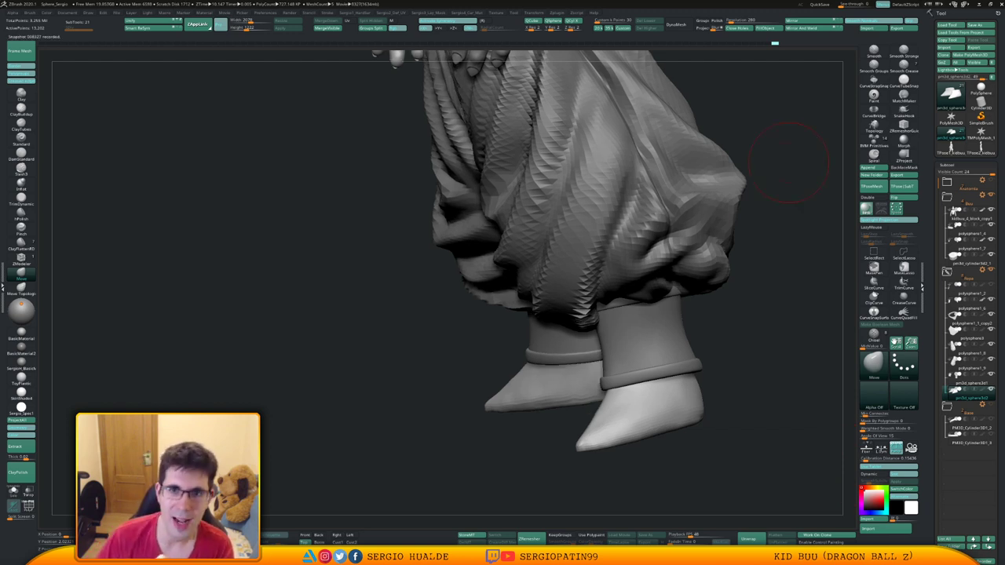
Make the wrist cuffs the active subtool, isolate them and display their polygroups with the wireframe.
{"action": "right_click_drag", "start_coordinate": [739, 319], "coordinate": [785, 324]}
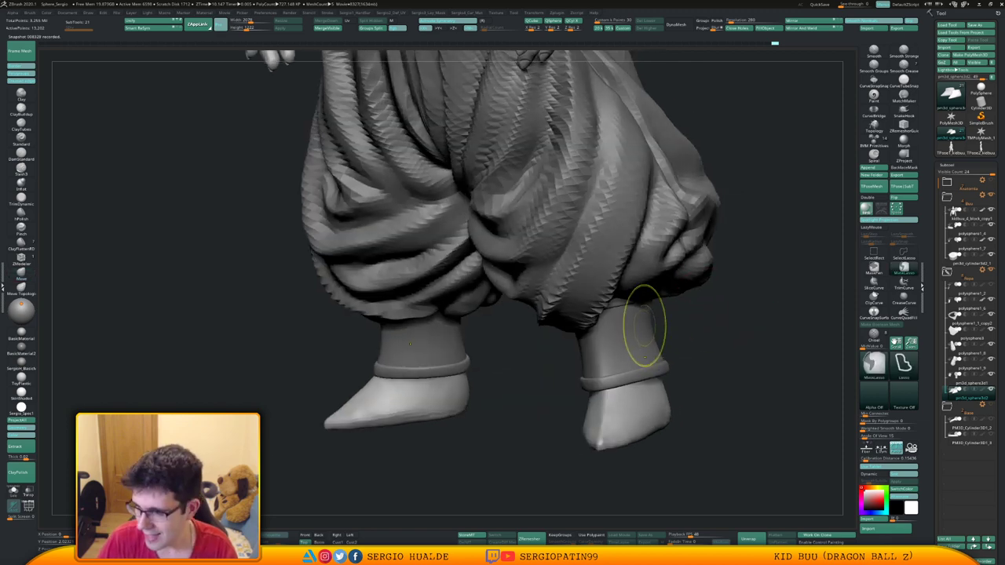
{"action": "mouse_move", "coordinate": [647, 328]}
{"action": "right_mouse_down", "text": "ctrl"}
{"action": "mouse_move", "coordinate": [640, 275]}
{"action": "mouse_move", "coordinate": [628, 344]}
{"action": "mouse_move", "coordinate": [651, 280]}
{"action": "mouse_move", "coordinate": [721, 299]}
{"action": "mouse_move", "coordinate": [678, 299]}
{"action": "mouse_move", "coordinate": [689, 299]}
{"action": "right_mouse_up", "text": "ctrl"}
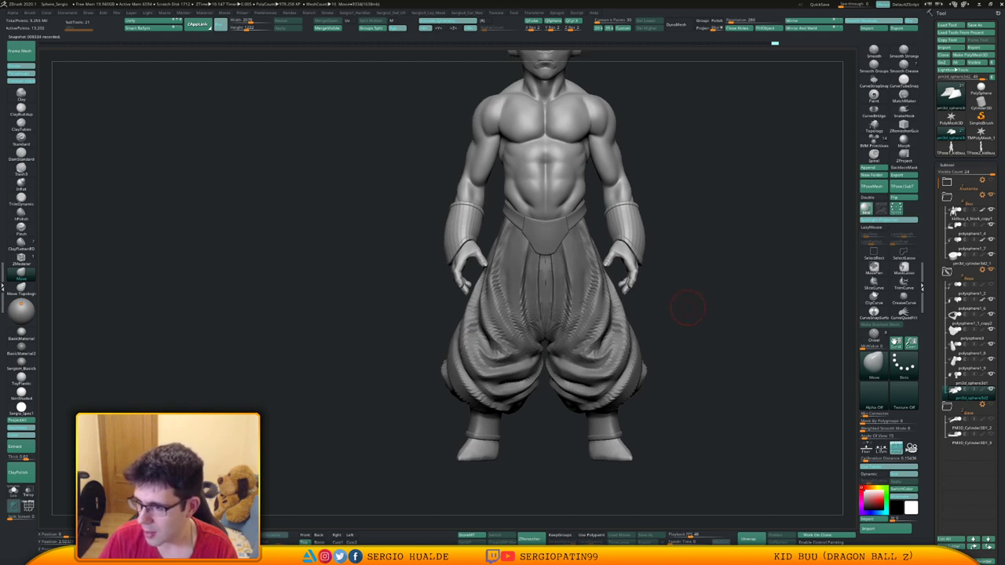
{"action": "right_click_drag", "start_coordinate": [690, 307], "coordinate": [623, 340]}
{"action": "right_click_drag", "start_coordinate": [621, 290], "coordinate": [574, 393], "text": "alt"}
{"action": "left_click", "coordinate": [578, 321], "text": "alt"}
{"action": "key", "text": "alt+s"}
{"action": "mouse_move", "coordinate": [571, 317]}
{"action": "right_mouse_down"}
{"action": "mouse_move", "coordinate": [598, 319]}
{"action": "mouse_move", "coordinate": [556, 315]}
{"action": "mouse_move", "coordinate": [564, 320]}
{"action": "mouse_move", "coordinate": [552, 299]}
{"action": "mouse_move", "coordinate": [541, 348]}
{"action": "mouse_move", "coordinate": [552, 350]}
{"action": "mouse_move", "coordinate": [563, 331]}
{"action": "mouse_move", "coordinate": [515, 369]}
{"action": "mouse_move", "coordinate": [478, 326]}
{"action": "mouse_move", "coordinate": [536, 254]}
{"action": "right_mouse_up"}
{"action": "key", "text": "alt+s"}
{"action": "key", "text": "alt+s"}
{"action": "key", "text": "shift+f"}
{"action": "right_click_drag", "start_coordinate": [506, 306], "coordinate": [490, 303]}
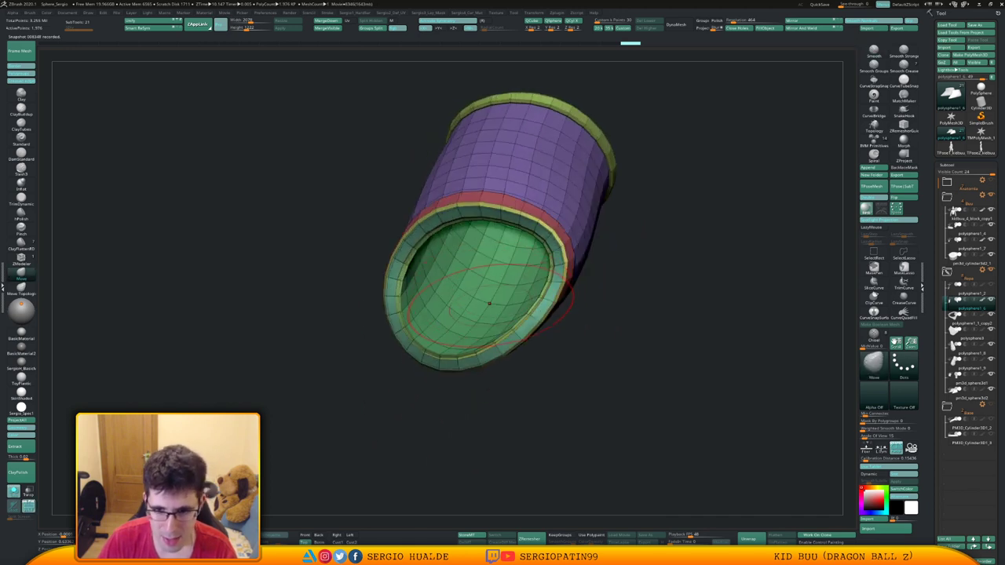
Hide the trim polygroups at both ends of the wrist cuffs and split them off as a separate subtool.
{"action": "mouse_move", "coordinate": [524, 341]}
{"action": "right_mouse_down", "text": "ctrl"}
{"action": "mouse_move", "coordinate": [534, 302]}
{"action": "mouse_move", "coordinate": [509, 301]}
{"action": "mouse_move", "coordinate": [567, 292]}
{"action": "mouse_move", "coordinate": [544, 280]}
{"action": "mouse_move", "coordinate": [529, 336]}
{"action": "right_mouse_up", "text": "ctrl"}
{"action": "left_click", "coordinate": [514, 293], "text": "ctrl+shift"}
{"action": "left_click", "coordinate": [520, 324], "text": "ctrl+shift"}
{"action": "left_click", "coordinate": [503, 299], "text": "ctrl+shift"}
{"action": "key", "text": "ctrl+shift+x"}
{"action": "key", "text": "ctrl+shift+x"}
{"action": "key", "text": "ctrl+shift+x"}
{"action": "key", "text": "ctrl+shift+x"}
{"action": "key", "text": "ctrl+shift+x"}
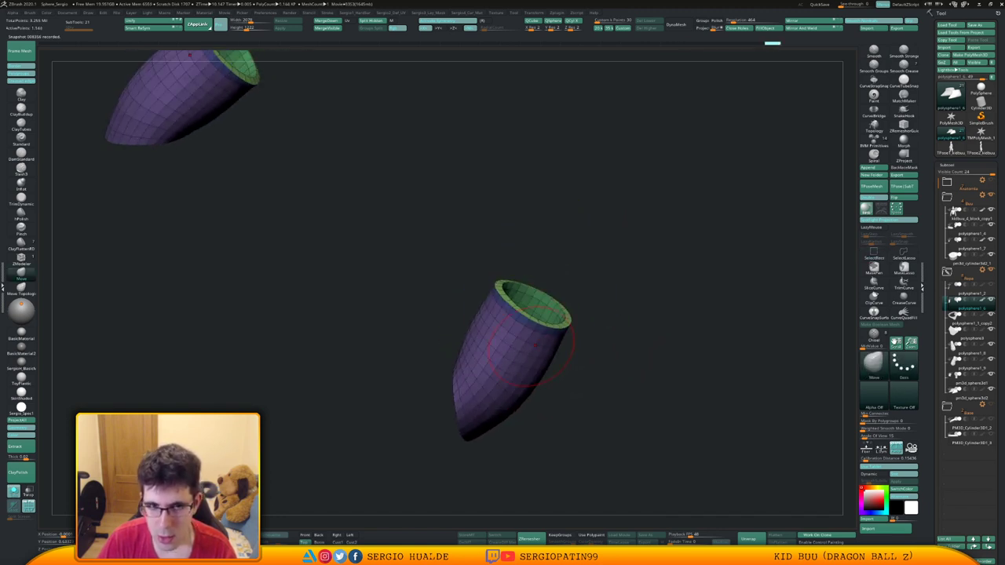
{"action": "left_click", "coordinate": [373, 21]}
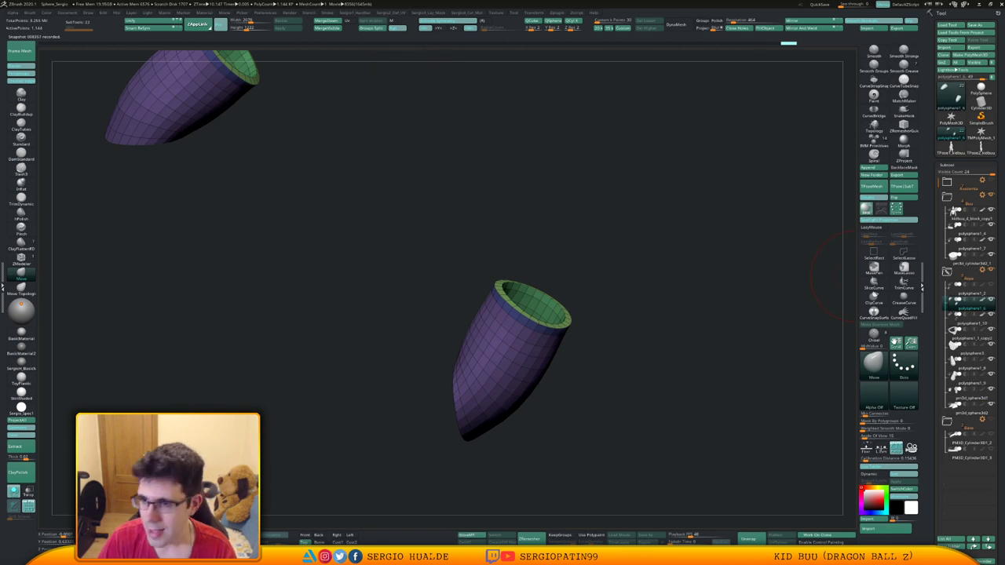
Make the split-off wrist trims active, keep only their outer band polygroups and delete the remaining trim geometry.
{"action": "key", "text": "alt+s"}
{"action": "left_click", "coordinate": [544, 326], "text": "alt"}
{"action": "key", "text": "alt+s"}
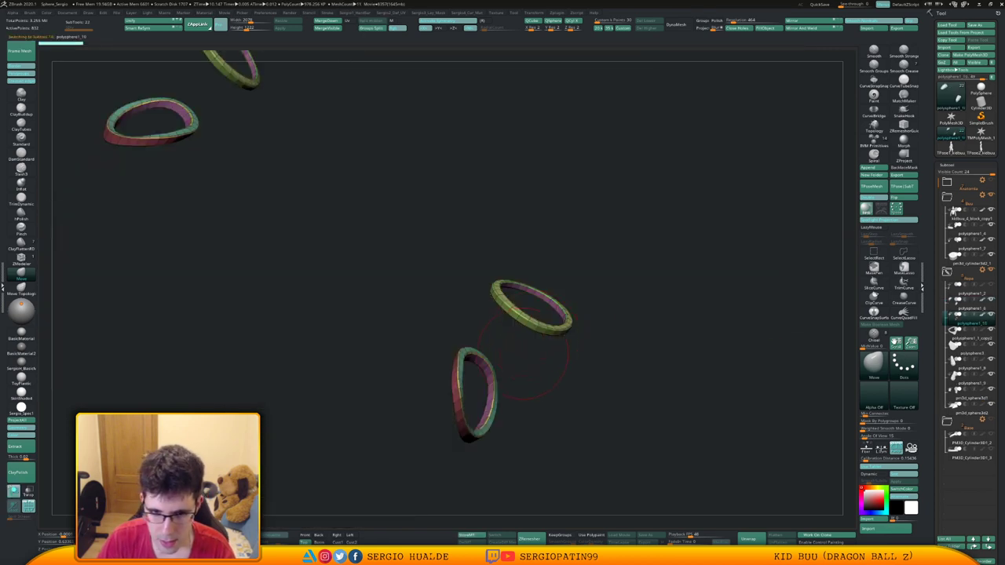
{"action": "mouse_move", "coordinate": [529, 349]}
{"action": "right_mouse_down", "text": "alt"}
{"action": "mouse_move", "coordinate": [553, 322]}
{"action": "mouse_move", "coordinate": [536, 366]}
{"action": "mouse_move", "coordinate": [510, 387]}
{"action": "mouse_move", "coordinate": [473, 388]}
{"action": "right_mouse_up", "text": "alt"}
{"action": "left_click", "coordinate": [442, 404], "text": "ctrl+shift"}
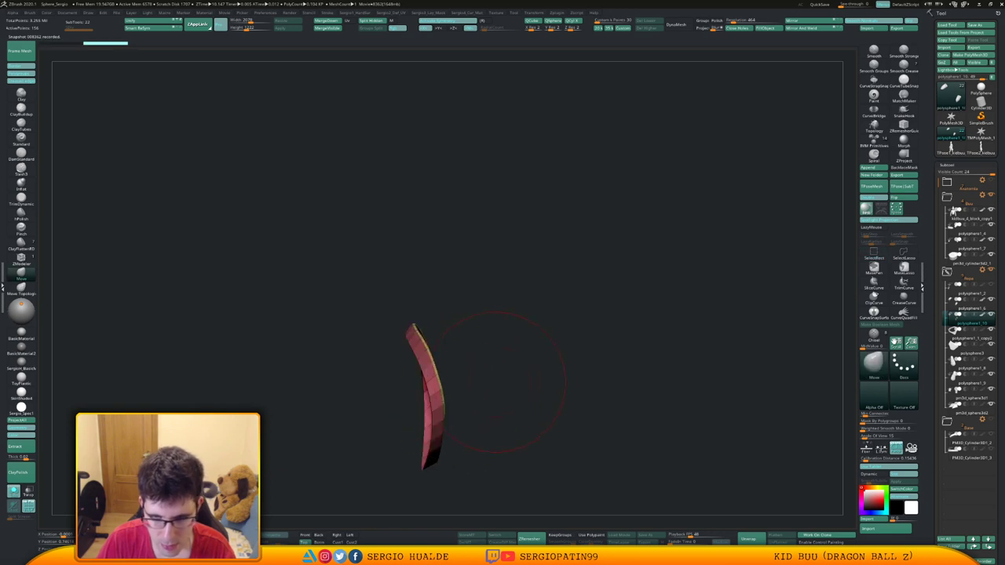
{"action": "left_click", "coordinate": [903, 254], "text": "ctrl+shift"}
{"action": "left_click", "coordinate": [693, 309], "text": "ctrl+shift"}
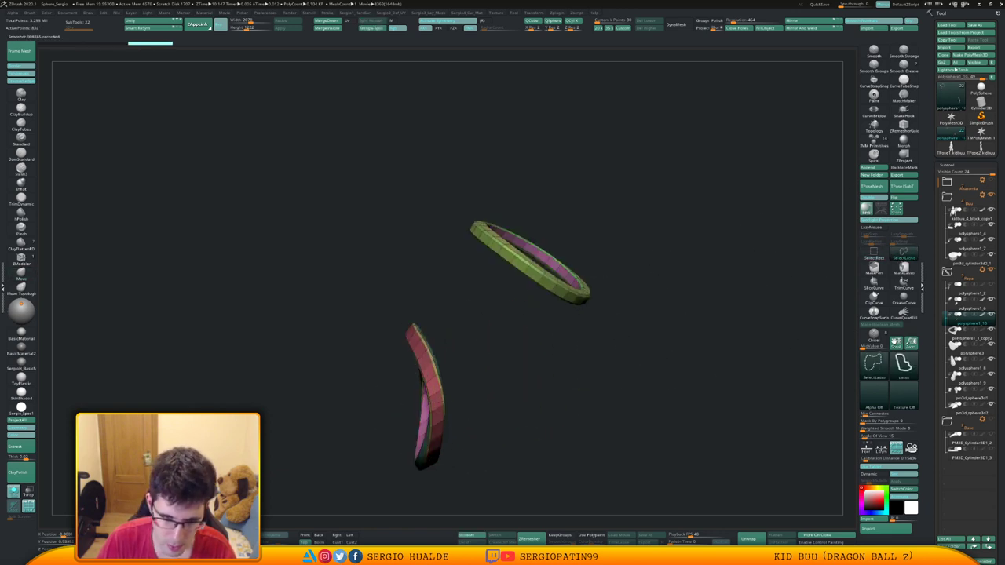
{"action": "left_click", "coordinate": [437, 392], "text": "ctrl+shift"}
{"action": "left_click", "coordinate": [441, 393], "text": "ctrl+shift"}
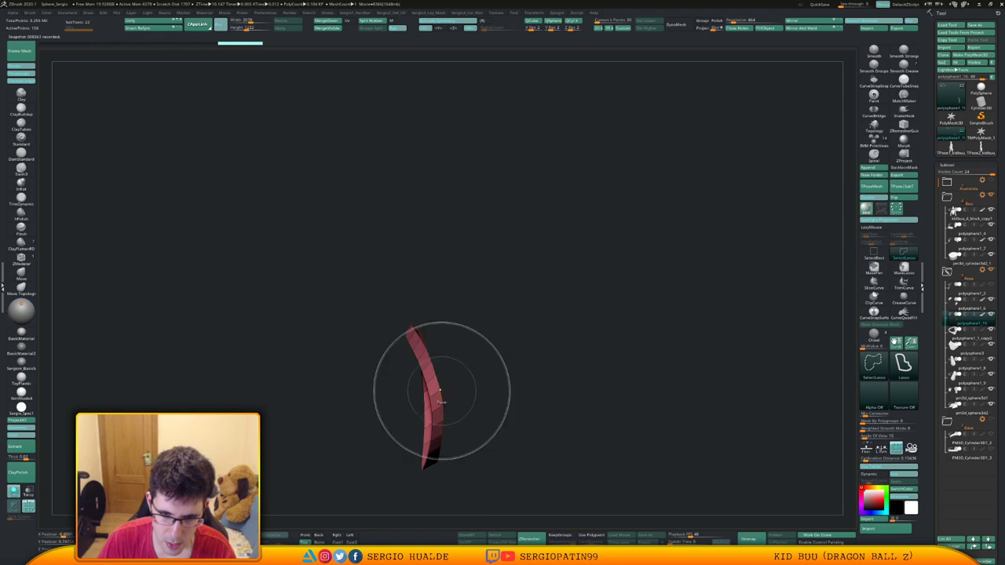
{"action": "mouse_move", "coordinate": [515, 359]}
{"action": "left_mouse_down", "text": "ctrl+shift"}
{"action": "mouse_move", "coordinate": [527, 344]}
{"action": "mouse_move", "coordinate": [537, 368]}
{"action": "left_mouse_up", "text": "ctrl+shift"}
{"action": "left_click", "coordinate": [554, 296], "text": "ctrl+shift"}
{"action": "right_click_drag", "start_coordinate": [548, 268], "coordinate": [528, 263], "text": "ctrl"}
{"action": "left_click", "coordinate": [542, 279], "text": "ctrl+shift"}
{"action": "right_click_drag", "start_coordinate": [505, 318], "coordinate": [501, 276], "text": "alt"}
{"action": "key", "text": "Delete"}
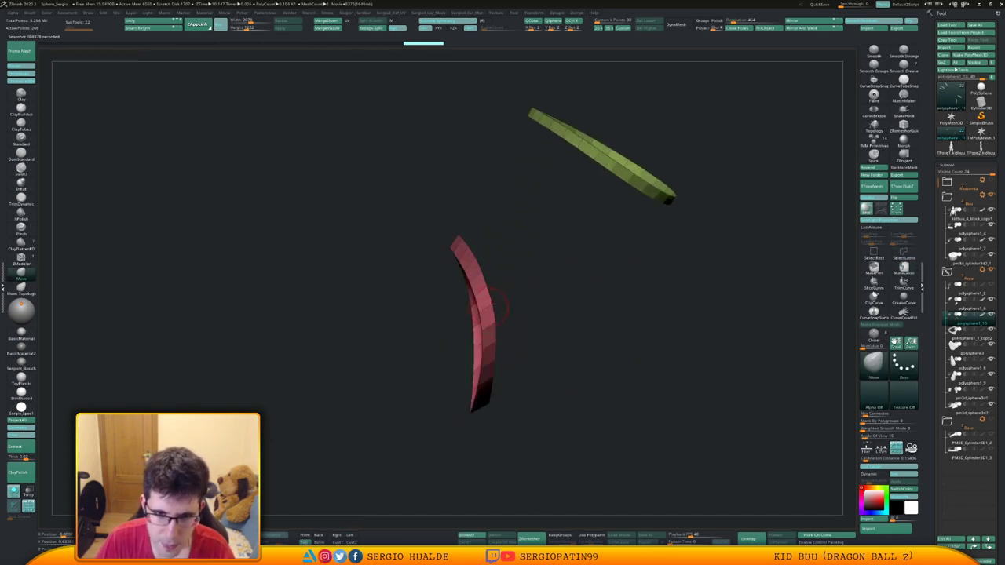
Clear the mask on the trims, show the other subtools again and adjust the lower wrist trim with a resized Move brush.
{"action": "key", "text": "alt+s"}
{"action": "key", "text": "alt+s"}
{"action": "mouse_move", "coordinate": [438, 260]}
{"action": "left_mouse_down", "text": "ctrl"}
{"action": "mouse_move", "coordinate": [472, 437]}
{"action": "mouse_move", "coordinate": [486, 319]}
{"action": "mouse_move", "coordinate": [473, 275]}
{"action": "mouse_move", "coordinate": [443, 252]}
{"action": "left_mouse_up", "text": "ctrl"}
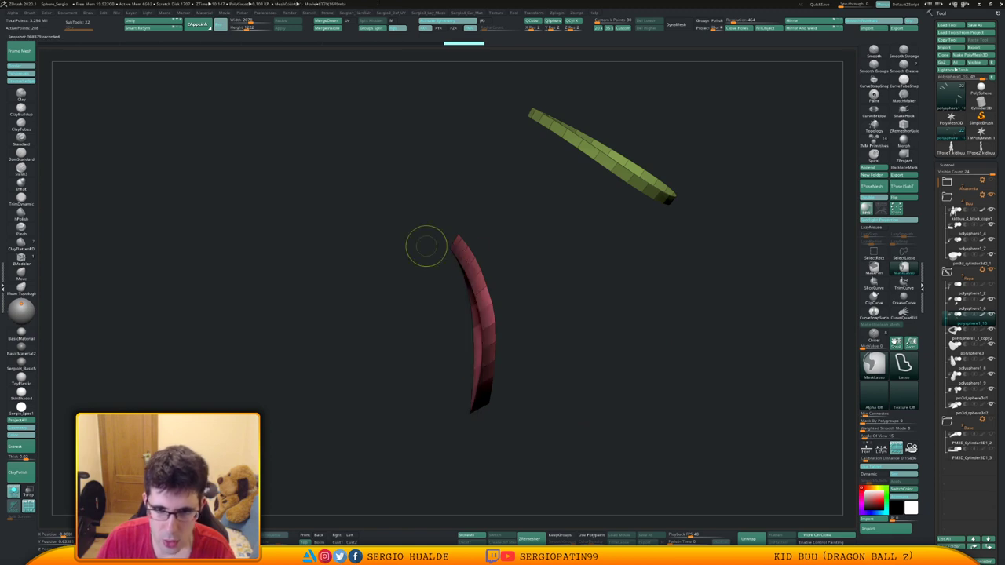
{"action": "left_click", "coordinate": [518, 281], "text": "ctrl"}
{"action": "right_click_drag", "start_coordinate": [491, 368], "coordinate": [503, 346], "text": "ctrl"}
{"action": "key", "text": "s"}
{"action": "left_click_drag", "start_coordinate": [500, 358], "coordinate": [505, 359]}
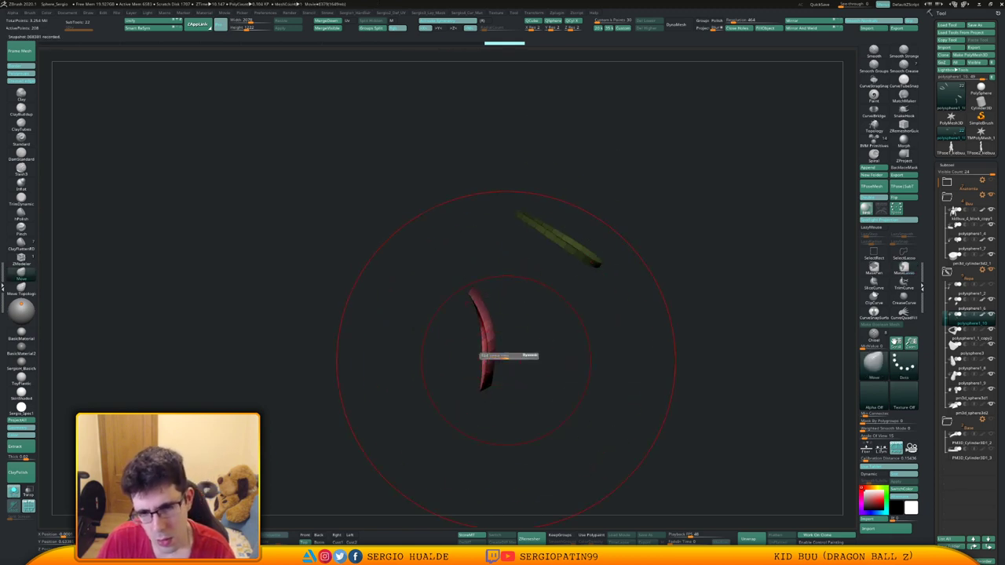
{"action": "right_click_drag", "start_coordinate": [505, 358], "coordinate": [510, 359]}
{"action": "key", "text": "alt+s"}
{"action": "mouse_move", "coordinate": [490, 351]}
{"action": "left_mouse_down"}
{"action": "mouse_move", "coordinate": [485, 371]}
{"action": "mouse_move", "coordinate": [488, 314]}
{"action": "left_mouse_up"}
Push the lower trim into line with the wrist cuff's hand opening using the Move Topological brush.
{"action": "key", "text": "b"}
{"action": "key", "text": "m"}
{"action": "key", "text": "t"}
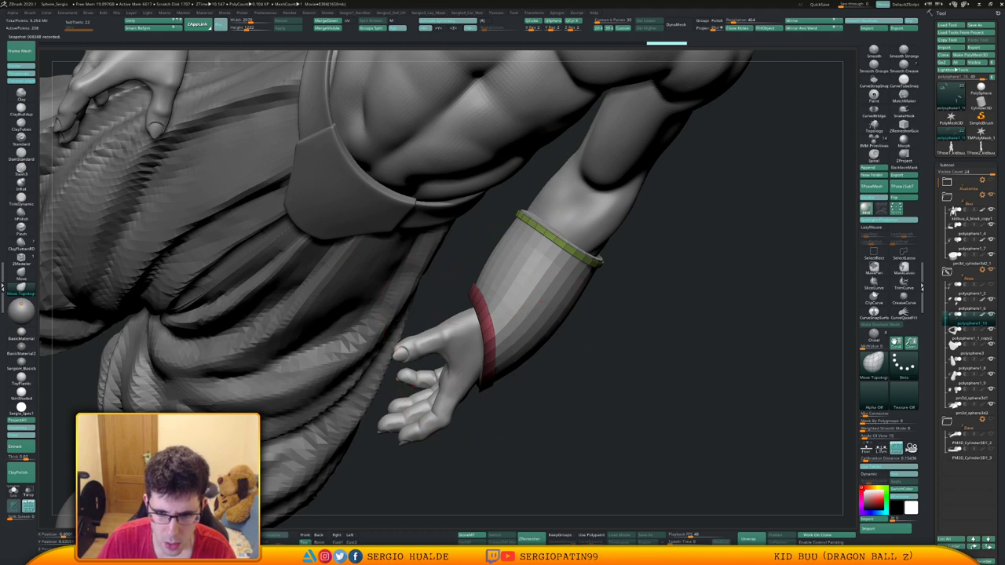
{"action": "left_click_drag", "start_coordinate": [489, 345], "coordinate": [493, 341]}
{"action": "right_click_drag", "start_coordinate": [511, 409], "coordinate": [621, 397]}
{"action": "left_click_drag", "start_coordinate": [480, 306], "coordinate": [476, 310]}
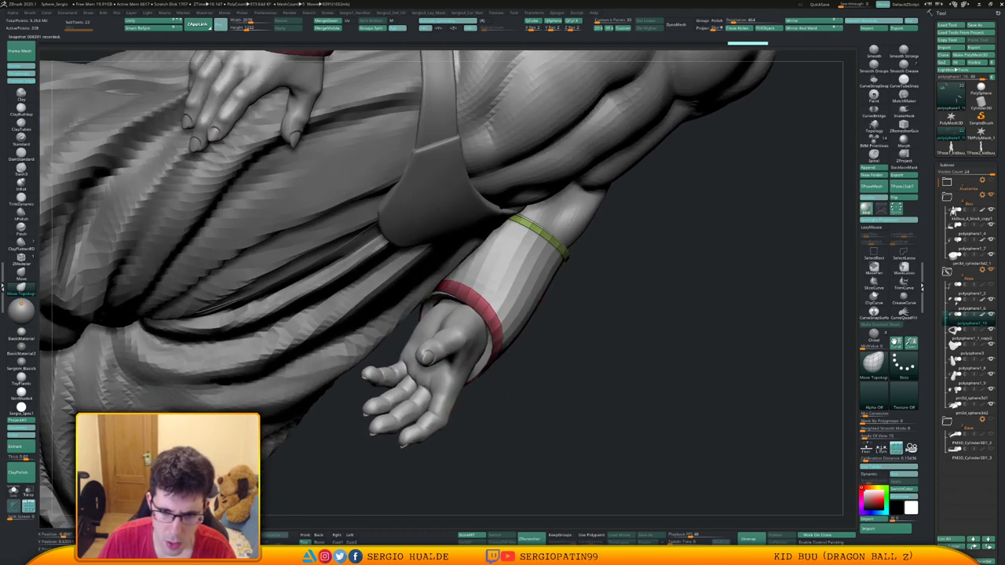
{"action": "right_click_drag", "start_coordinate": [542, 302], "coordinate": [493, 297]}
{"action": "left_click_drag", "start_coordinate": [484, 307], "coordinate": [480, 309]}
{"action": "right_click_drag", "start_coordinate": [503, 314], "coordinate": [652, 263]}
Hide the body folder and the trousers subtools to expose the wrist cuffs.
{"action": "left_click", "coordinate": [991, 195]}
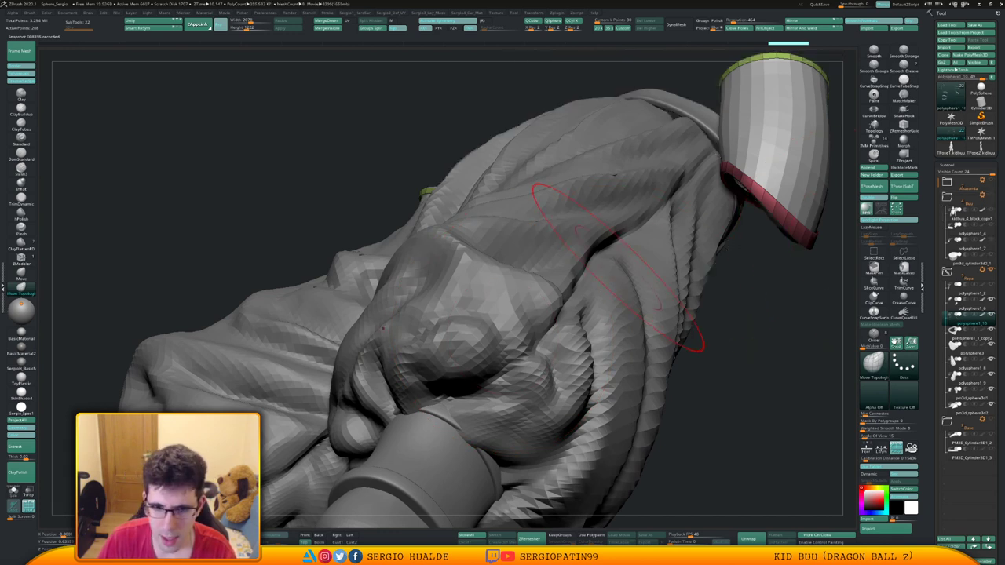
{"action": "left_click", "coordinate": [991, 359]}
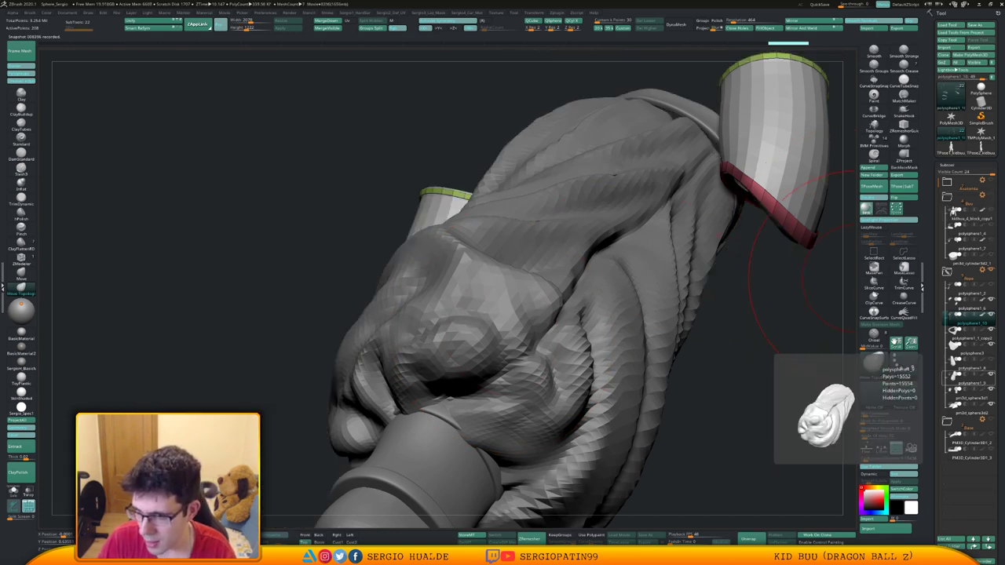
{"action": "left_click", "coordinate": [991, 375]}
Fit the exposed lower trim to the cuff edge with Move Topological, undoing the first pull and clearing the mask.
{"action": "right_click_drag", "start_coordinate": [550, 314], "coordinate": [569, 349]}
{"action": "left_click_drag", "start_coordinate": [406, 287], "coordinate": [406, 283]}
{"action": "right_click_drag", "start_coordinate": [402, 317], "coordinate": [385, 313]}
{"action": "key", "text": "ctrl+z"}
{"action": "mouse_move", "coordinate": [363, 320]}
{"action": "left_mouse_down", "text": "ctrl"}
{"action": "mouse_move", "coordinate": [379, 329]}
{"action": "mouse_move", "coordinate": [415, 302]}
{"action": "left_mouse_up", "text": "ctrl"}
{"action": "left_click_drag", "start_coordinate": [469, 286], "coordinate": [465, 293]}
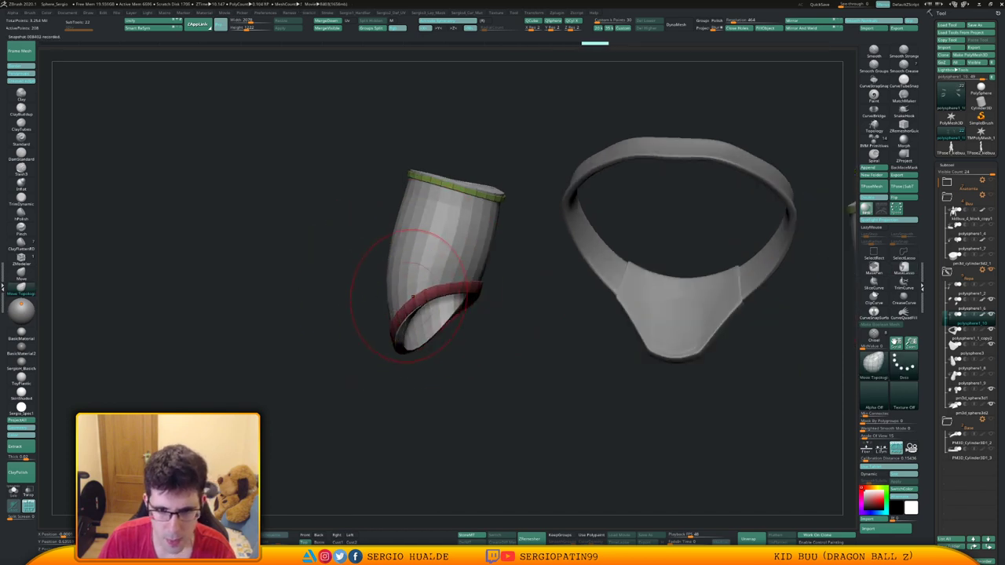
Smooth out the curve of the lower trim across its arch and pointed side with short Move Topological strokes.
{"action": "right_click_drag", "start_coordinate": [463, 293], "coordinate": [390, 277]}
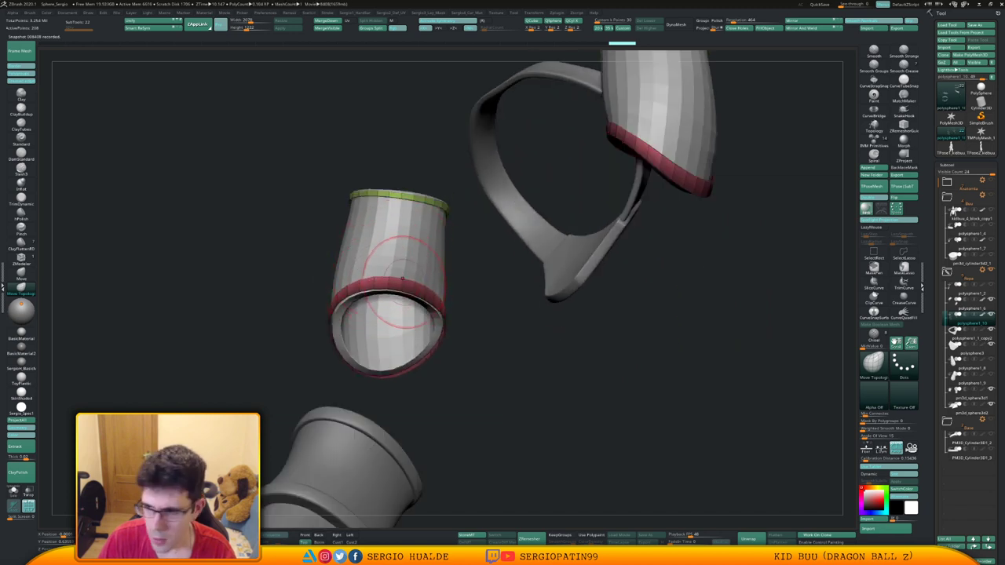
{"action": "left_click_drag", "start_coordinate": [403, 282], "coordinate": [402, 287]}
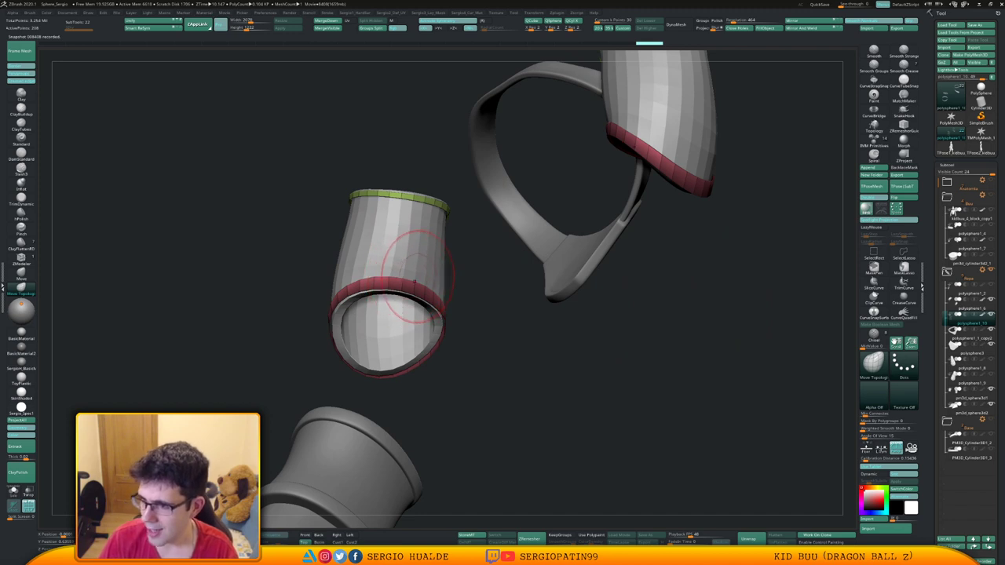
{"action": "right_click_drag", "start_coordinate": [399, 290], "coordinate": [462, 300]}
{"action": "left_click_drag", "start_coordinate": [461, 316], "coordinate": [454, 322]}
{"action": "right_click_drag", "start_coordinate": [463, 302], "coordinate": [428, 328]}
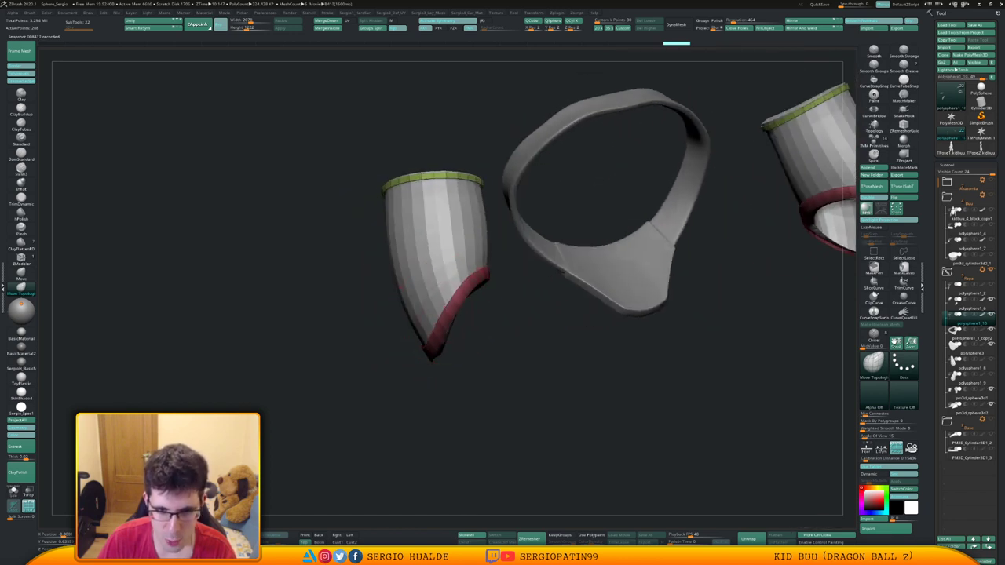
{"action": "left_click_drag", "start_coordinate": [449, 300], "coordinate": [443, 301]}
{"action": "right_click_drag", "start_coordinate": [452, 300], "coordinate": [488, 292]}
{"action": "left_click_drag", "start_coordinate": [489, 292], "coordinate": [493, 287]}
Check the wrist cuffs from several sides and correct the outer side of the lower trim with Move Topological.
{"action": "right_click_drag", "start_coordinate": [494, 287], "coordinate": [476, 337]}
{"action": "right_click_drag", "start_coordinate": [475, 261], "coordinate": [476, 377]}
{"action": "right_click_drag", "start_coordinate": [476, 377], "coordinate": [471, 337]}
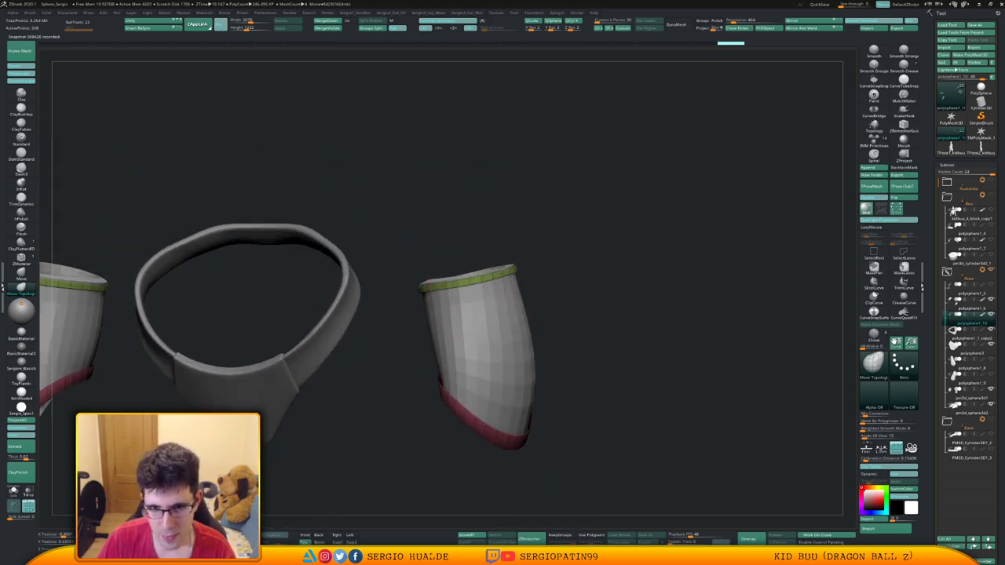
{"action": "right_click_drag", "start_coordinate": [562, 315], "coordinate": [523, 333]}
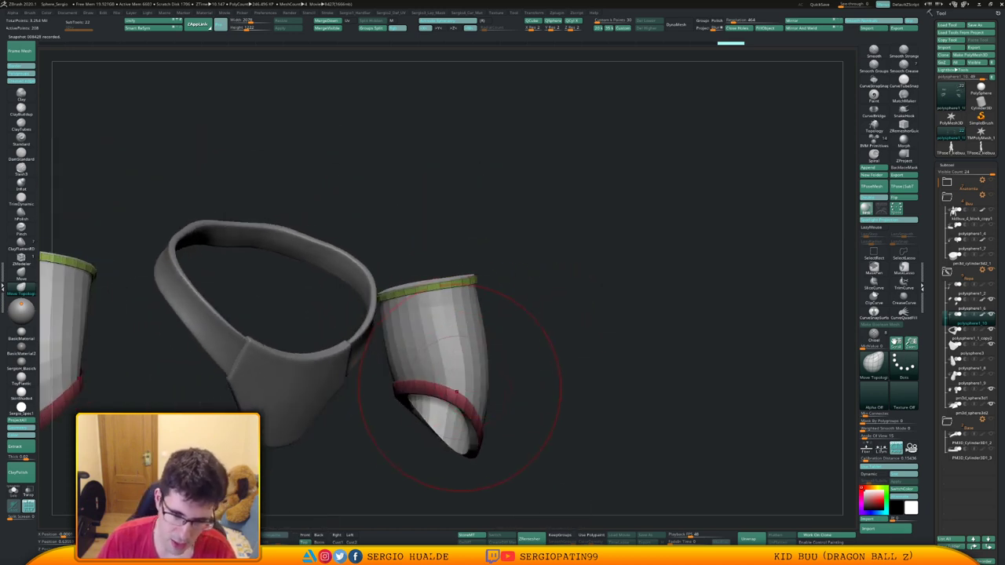
{"action": "mouse_move", "coordinate": [456, 391]}
{"action": "right_mouse_down"}
{"action": "mouse_move", "coordinate": [454, 365]}
{"action": "mouse_move", "coordinate": [485, 385]}
{"action": "right_mouse_up"}
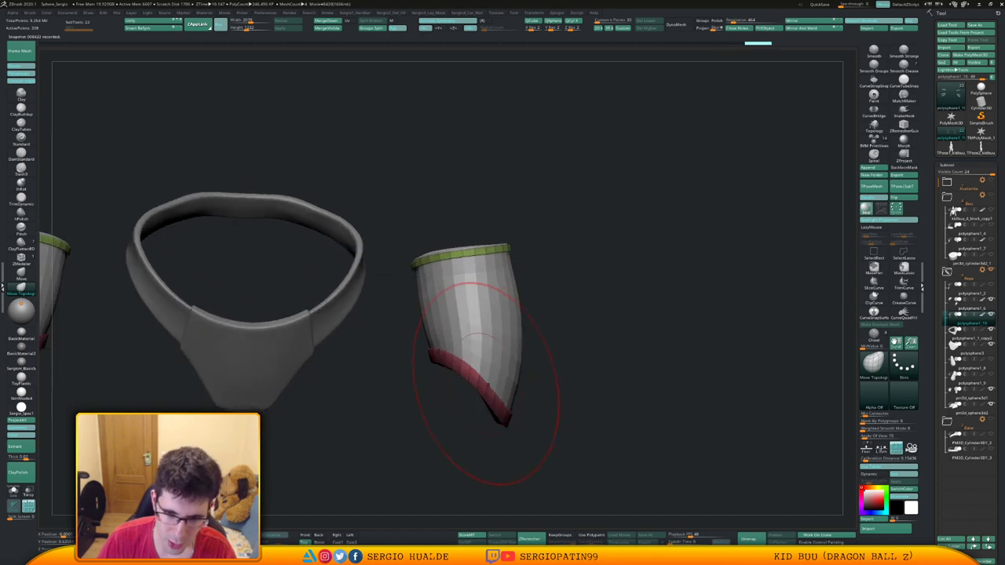
{"action": "right_click_drag", "start_coordinate": [545, 375], "coordinate": [512, 350]}
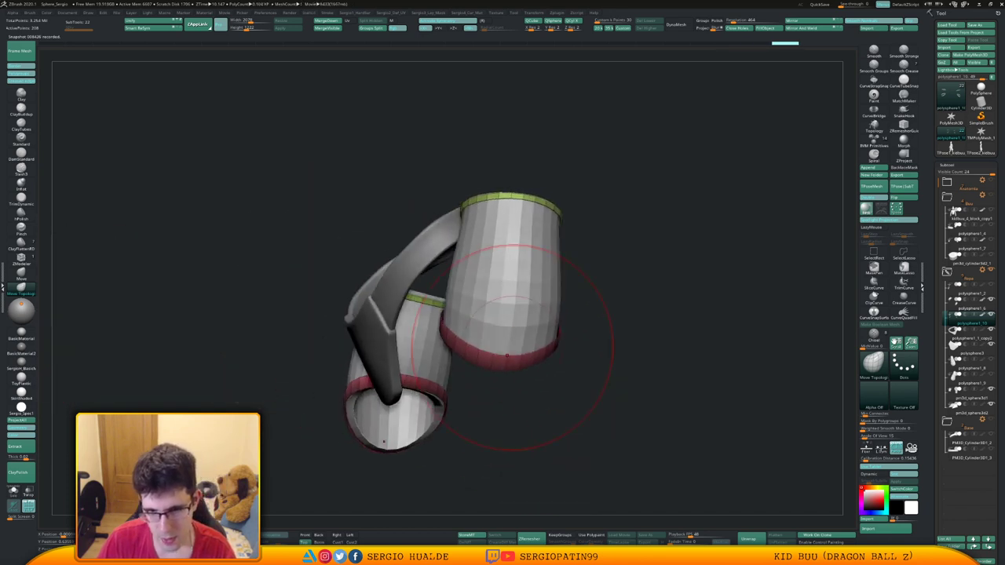
{"action": "mouse_move", "coordinate": [597, 347]}
{"action": "right_mouse_down"}
{"action": "mouse_move", "coordinate": [549, 346]}
{"action": "mouse_move", "coordinate": [560, 330]}
{"action": "right_mouse_up"}
{"action": "left_click_drag", "start_coordinate": [561, 330], "coordinate": [557, 336]}
{"action": "mouse_move", "coordinate": [558, 336]}
{"action": "right_mouse_down"}
{"action": "mouse_move", "coordinate": [539, 341]}
{"action": "mouse_move", "coordinate": [541, 329]}
{"action": "mouse_move", "coordinate": [605, 350]}
{"action": "mouse_move", "coordinate": [531, 341]}
{"action": "mouse_move", "coordinate": [552, 298]}
{"action": "mouse_move", "coordinate": [581, 276]}
{"action": "right_mouse_up"}
Isolate the wrist trims and adjust the shape of the upper trim band with Move Topological.
{"action": "left_click_drag", "start_coordinate": [583, 266], "coordinate": [591, 274], "text": "ctrl"}
{"action": "key", "text": "shift+alt+s"}
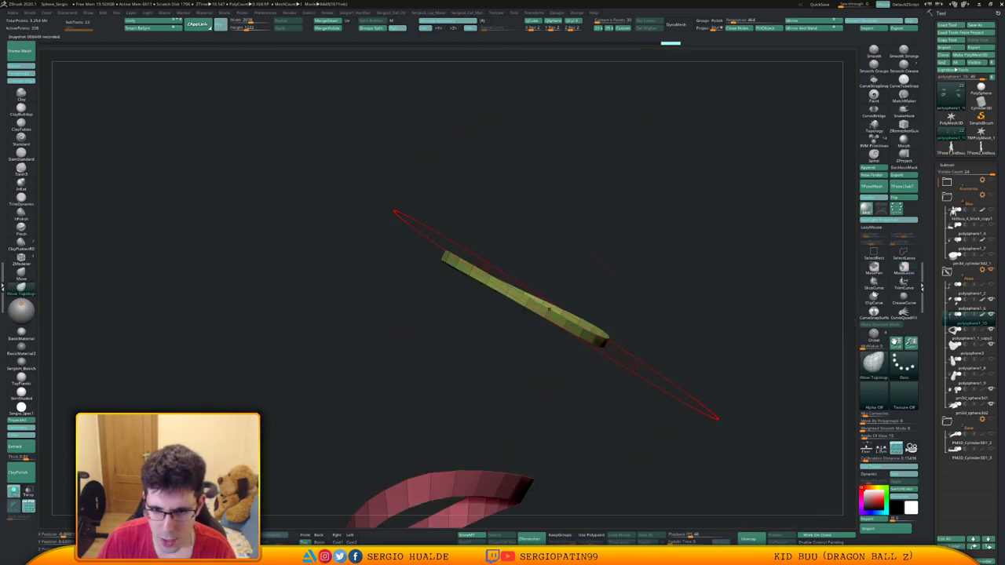
{"action": "mouse_move", "coordinate": [549, 310]}
{"action": "right_mouse_down"}
{"action": "mouse_move", "coordinate": [554, 300]}
{"action": "mouse_move", "coordinate": [542, 294]}
{"action": "mouse_move", "coordinate": [545, 305]}
{"action": "right_mouse_up"}
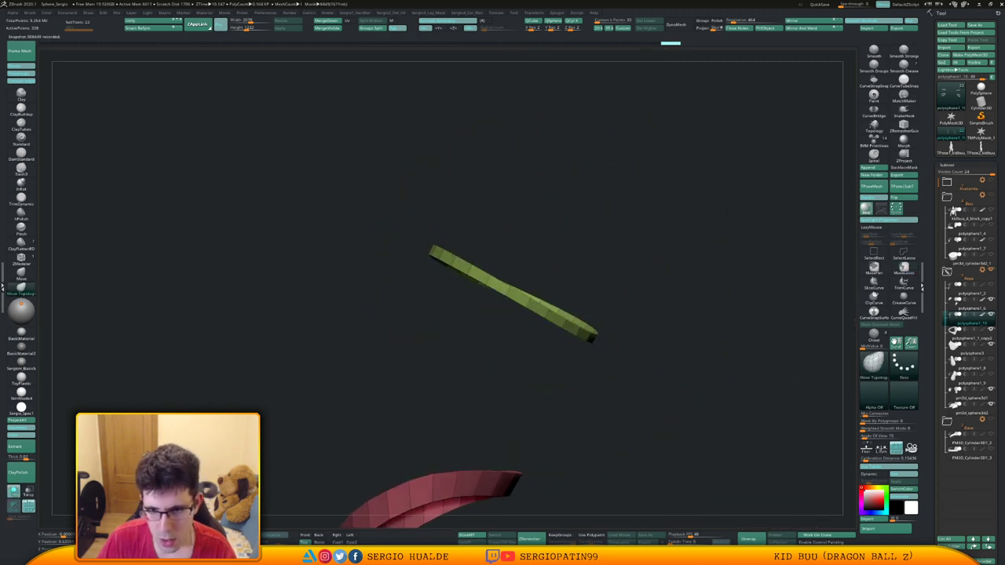
{"action": "left_click_drag", "start_coordinate": [547, 304], "coordinate": [544, 310]}
{"action": "left_click_drag", "start_coordinate": [607, 344], "coordinate": [463, 337], "text": "ctrl"}
{"action": "right_click_drag", "start_coordinate": [505, 331], "coordinate": [515, 318]}
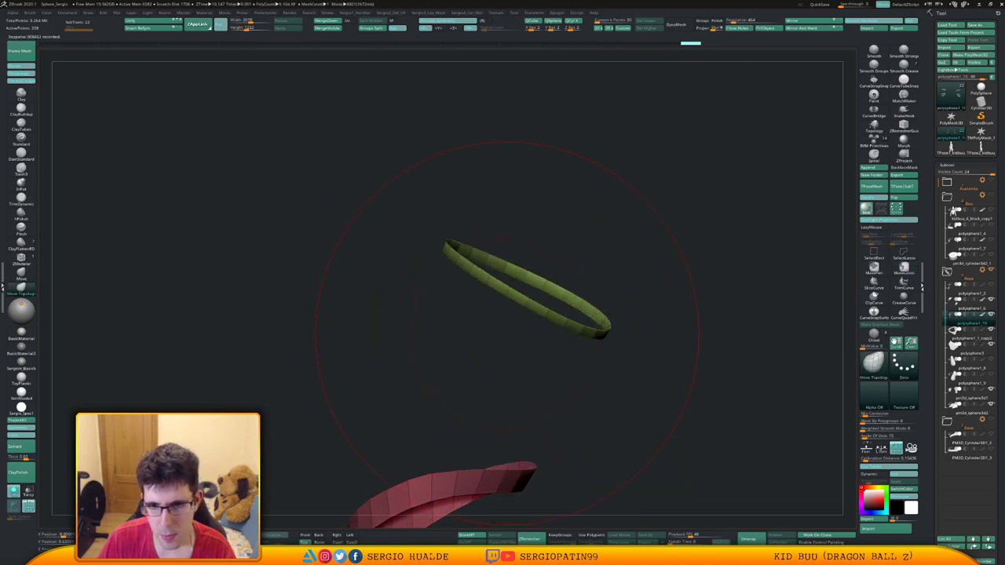
Mask the whole upper trim band of the isolated wrist trims with lasso selections.
{"action": "mouse_move", "coordinate": [482, 234]}
{"action": "left_mouse_down", "text": "ctrl"}
{"action": "mouse_move", "coordinate": [439, 235]}
{"action": "mouse_move", "coordinate": [515, 269]}
{"action": "mouse_move", "coordinate": [602, 262]}
{"action": "left_mouse_up", "text": "ctrl"}
{"action": "mouse_move", "coordinate": [574, 320]}
{"action": "left_mouse_down", "text": "ctrl"}
{"action": "mouse_move", "coordinate": [589, 326]}
{"action": "mouse_move", "coordinate": [564, 305]}
{"action": "mouse_move", "coordinate": [581, 319]}
{"action": "left_mouse_up", "text": "ctrl"}
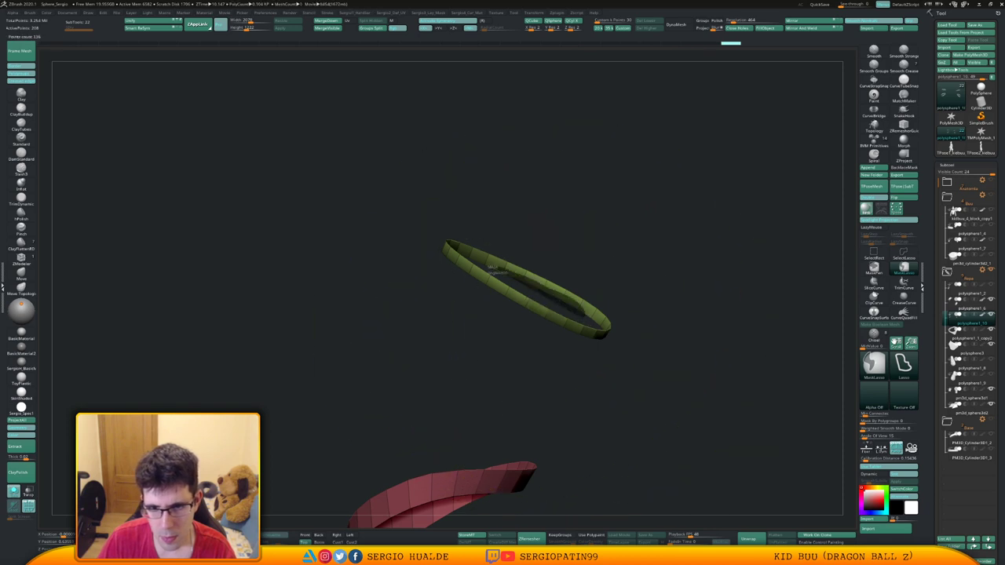
{"action": "left_click_drag", "start_coordinate": [488, 267], "coordinate": [565, 304], "text": "ctrl"}
{"action": "right_click_drag", "start_coordinate": [585, 314], "coordinate": [607, 330]}
{"action": "mouse_move", "coordinate": [604, 337]}
{"action": "left_mouse_down", "text": "ctrl"}
{"action": "mouse_move", "coordinate": [612, 323]}
{"action": "mouse_move", "coordinate": [585, 313]}
{"action": "left_mouse_up", "text": "ctrl"}
{"action": "right_click_drag", "start_coordinate": [581, 322], "coordinate": [558, 325], "text": "ctrl"}
Bring the cuffs and clothing back into view and invert the mask so the lower trim is protected.
{"action": "key", "text": "s"}
{"action": "left_click_drag", "start_coordinate": [542, 323], "coordinate": [559, 324]}
{"action": "right_click_drag", "start_coordinate": [559, 324], "coordinate": [567, 325]}
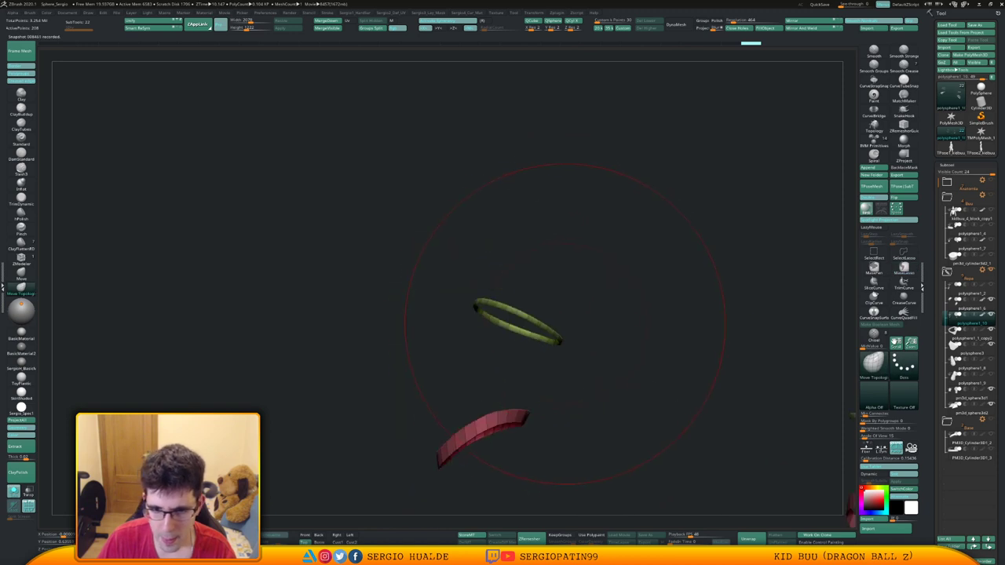
{"action": "left_click_drag", "start_coordinate": [525, 313], "coordinate": [524, 303]}
{"action": "key", "text": "alt+s"}
{"action": "mouse_move", "coordinate": [565, 309]}
{"action": "right_mouse_down"}
{"action": "mouse_move", "coordinate": [535, 337]}
{"action": "mouse_move", "coordinate": [600, 302]}
{"action": "mouse_move", "coordinate": [609, 321]}
{"action": "mouse_move", "coordinate": [575, 315]}
{"action": "right_mouse_up"}
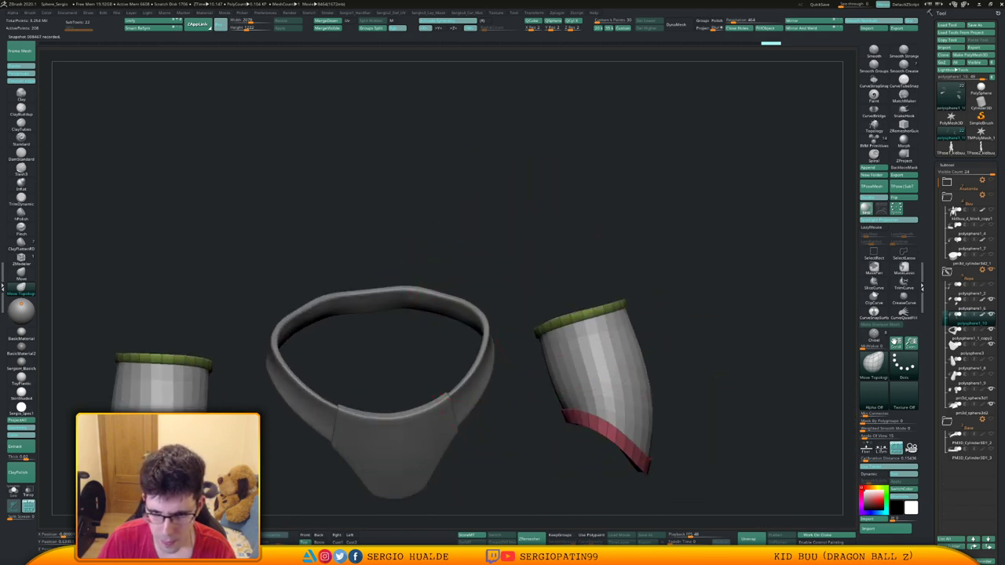
{"action": "left_click", "coordinate": [624, 294], "text": "ctrl"}
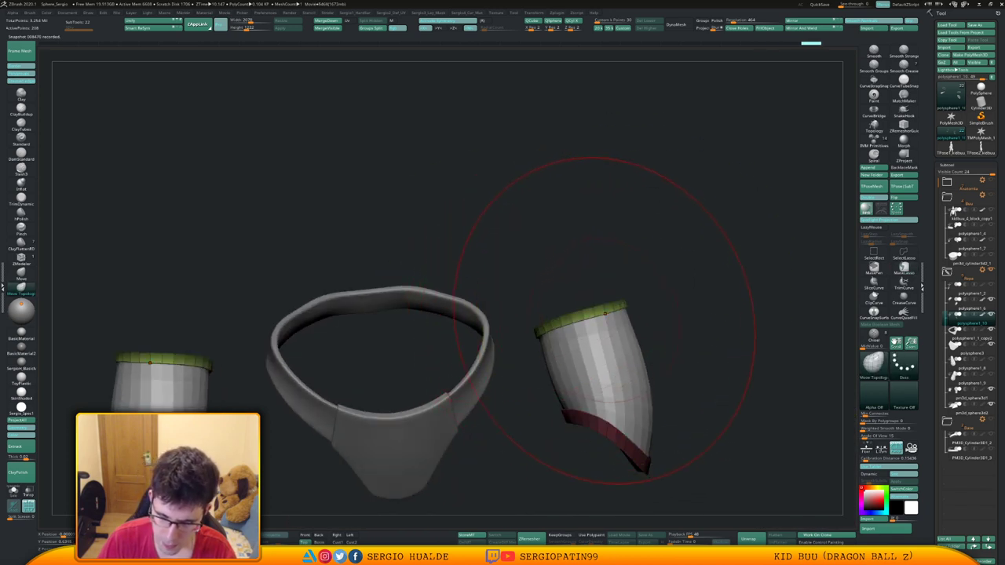
Fit the front of the upper trim band to the cuff with Move Topological, using a smaller brush.
{"action": "right_click_drag", "start_coordinate": [651, 315], "coordinate": [638, 316]}
{"action": "key", "text": "s"}
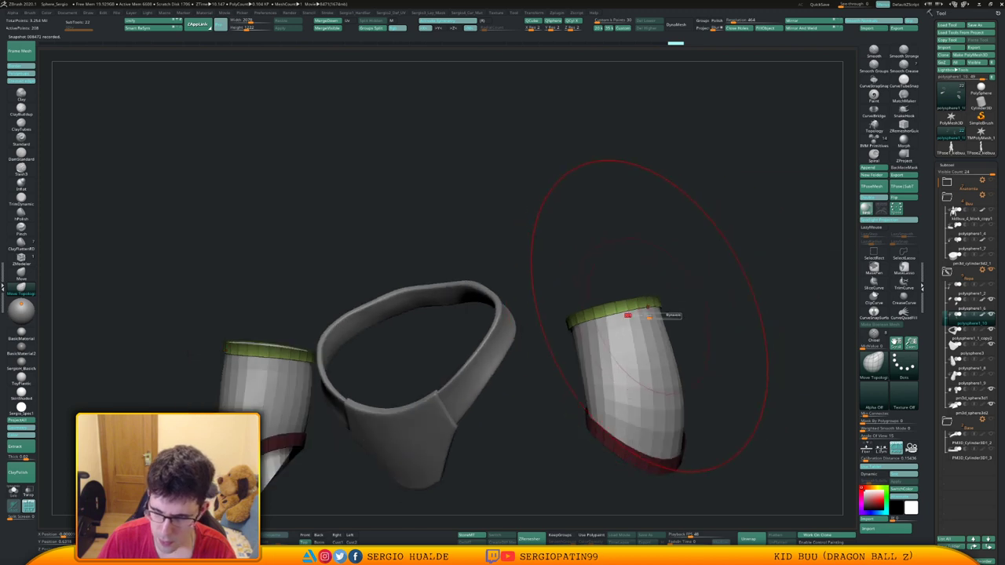
{"action": "left_click_drag", "start_coordinate": [646, 316], "coordinate": [633, 320]}
{"action": "right_click_drag", "start_coordinate": [633, 321], "coordinate": [652, 316]}
{"action": "key", "text": "s"}
{"action": "left_click_drag", "start_coordinate": [652, 316], "coordinate": [645, 318]}
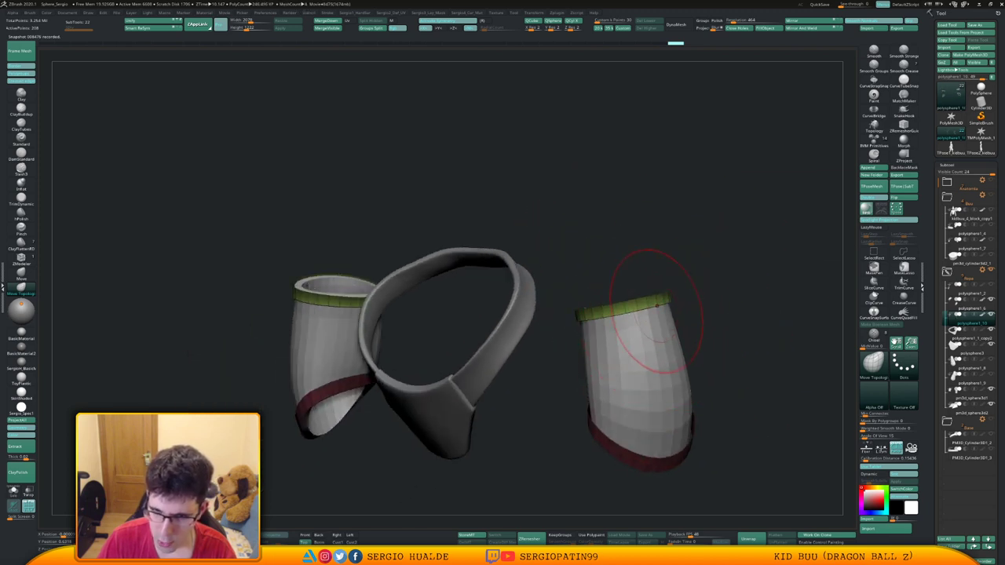
{"action": "mouse_move", "coordinate": [656, 306]}
{"action": "right_mouse_down"}
{"action": "mouse_move", "coordinate": [682, 318]}
{"action": "mouse_move", "coordinate": [554, 329]}
{"action": "right_mouse_up"}
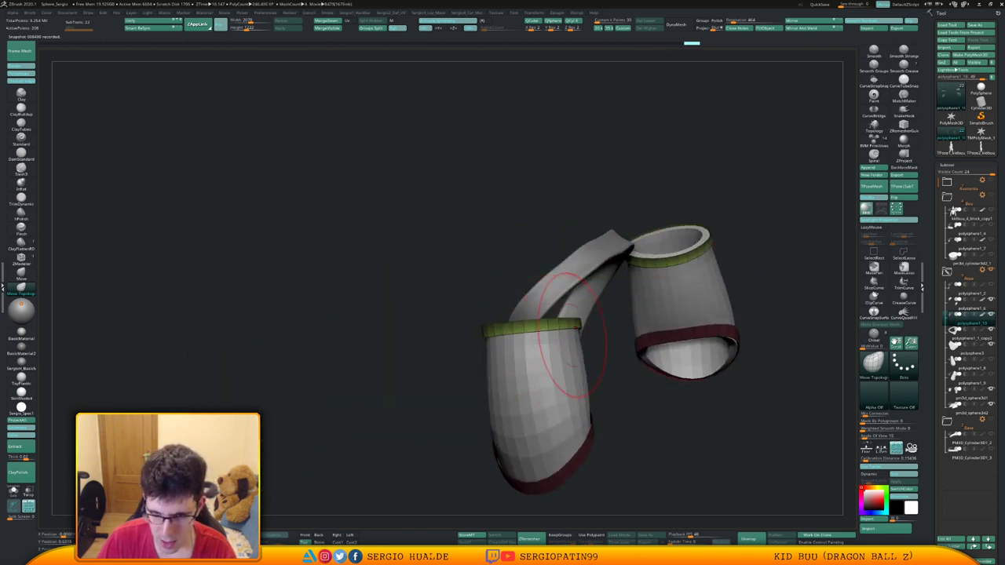
Adjust the outer and back sides of the upper trim band with short Move Topological strokes.
{"action": "left_click_drag", "start_coordinate": [573, 335], "coordinate": [567, 335]}
{"action": "right_click_drag", "start_coordinate": [567, 334], "coordinate": [563, 340]}
{"action": "key", "text": "s"}
{"action": "left_click_drag", "start_coordinate": [571, 329], "coordinate": [579, 330]}
{"action": "right_click_drag", "start_coordinate": [591, 332], "coordinate": [588, 328]}
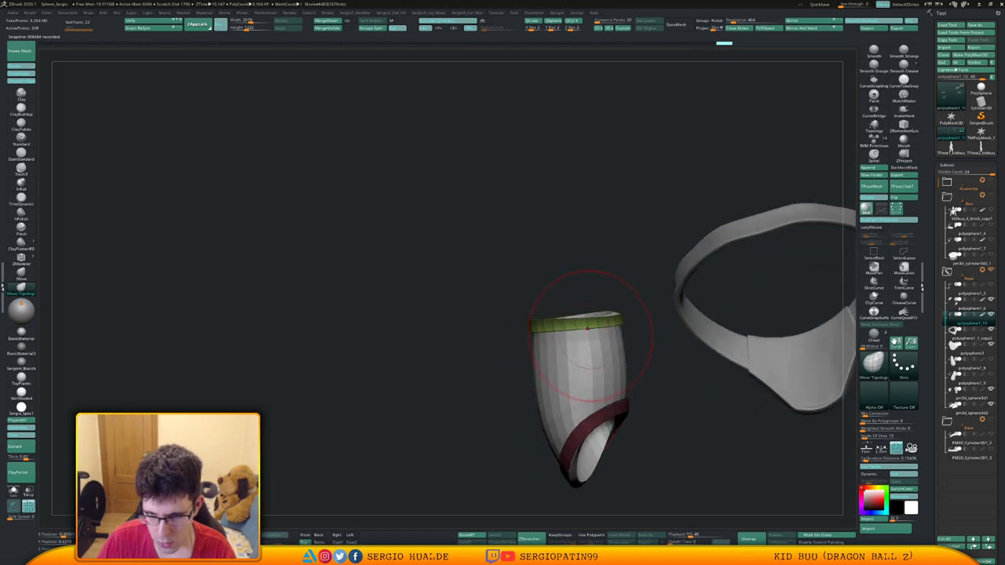
{"action": "left_click_drag", "start_coordinate": [605, 337], "coordinate": [609, 325]}
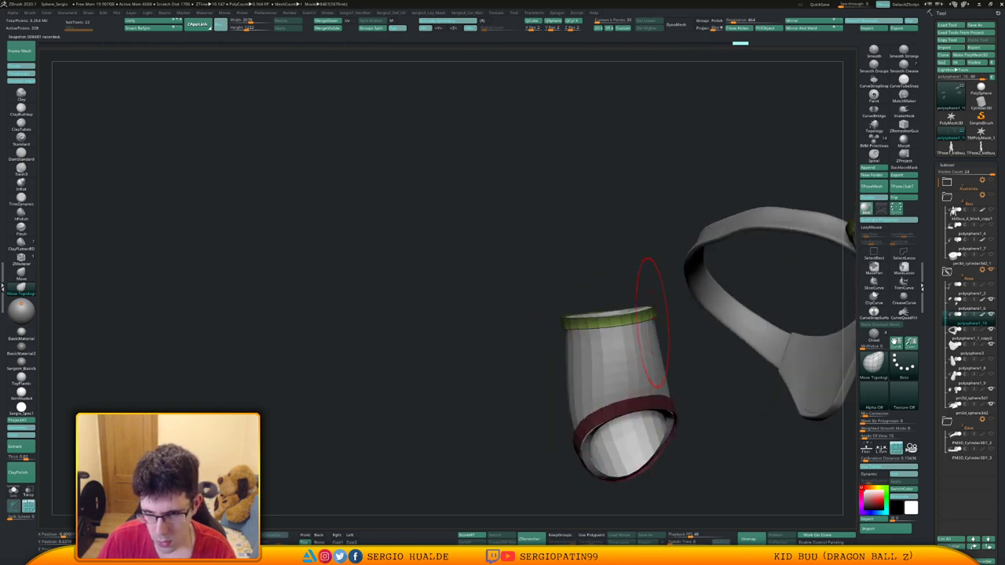
Make a final small Move Topological correction on the upper trim and save the file.
{"action": "right_click_drag", "start_coordinate": [652, 321], "coordinate": [604, 346]}
{"action": "key", "text": "s"}
{"action": "left_click_drag", "start_coordinate": [604, 346], "coordinate": [602, 346]}
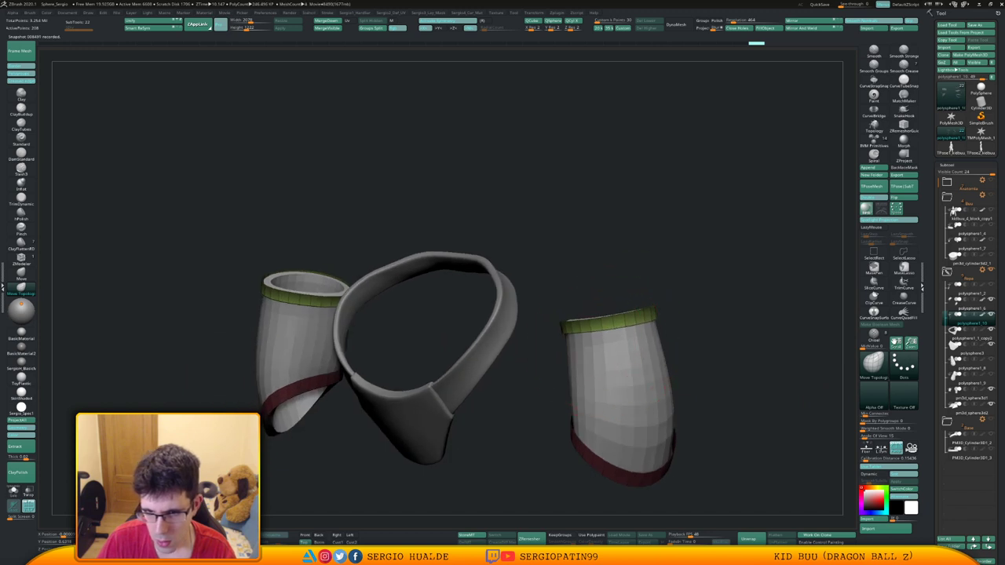
{"action": "mouse_move", "coordinate": [602, 346]}
{"action": "right_mouse_down"}
{"action": "mouse_move", "coordinate": [565, 353]}
{"action": "mouse_move", "coordinate": [492, 340]}
{"action": "right_mouse_up"}
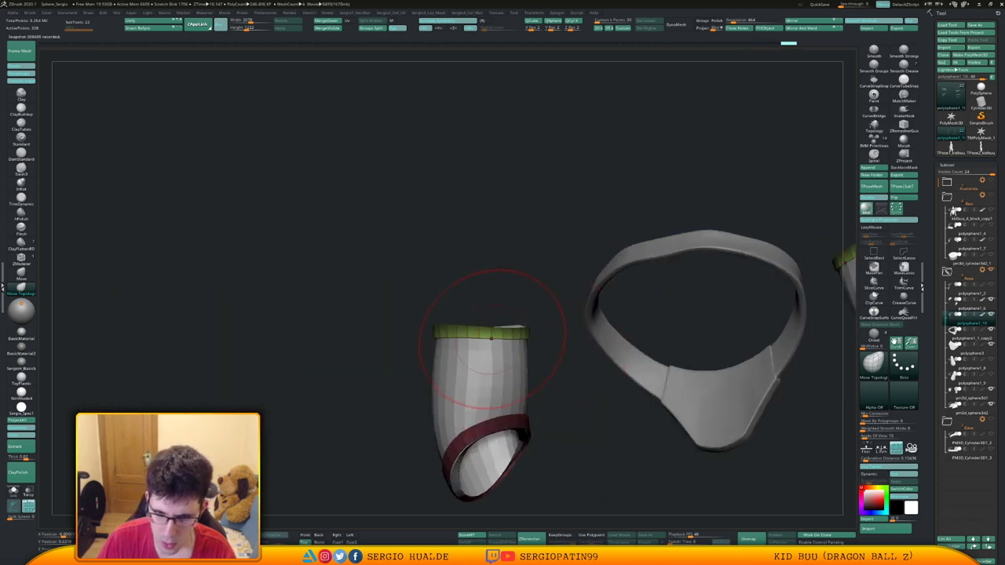
{"action": "key", "text": "ctrl"}
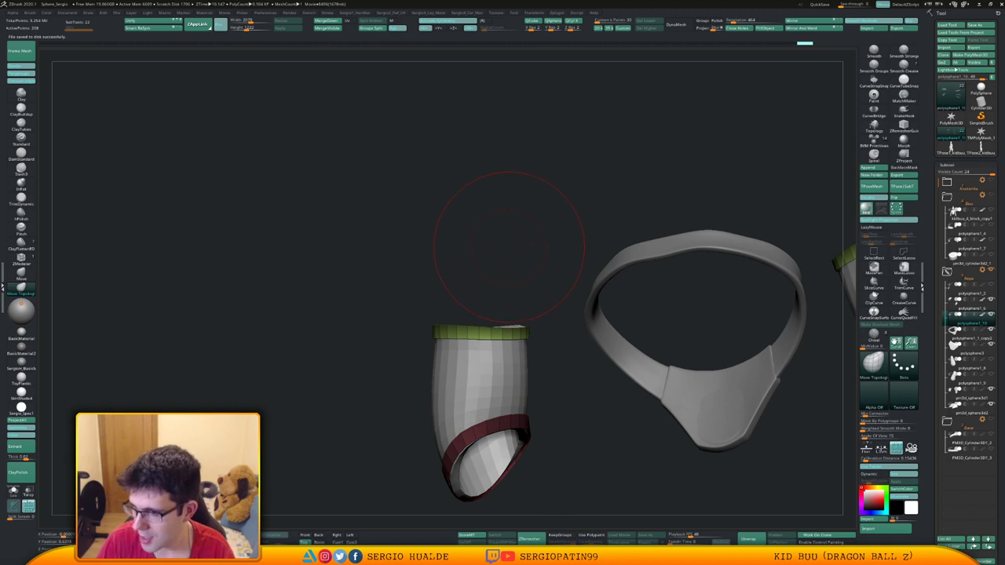
Clear the mask from the lower trim and check both trims around the cuff.
{"action": "right_click_drag", "start_coordinate": [535, 250], "coordinate": [512, 278]}
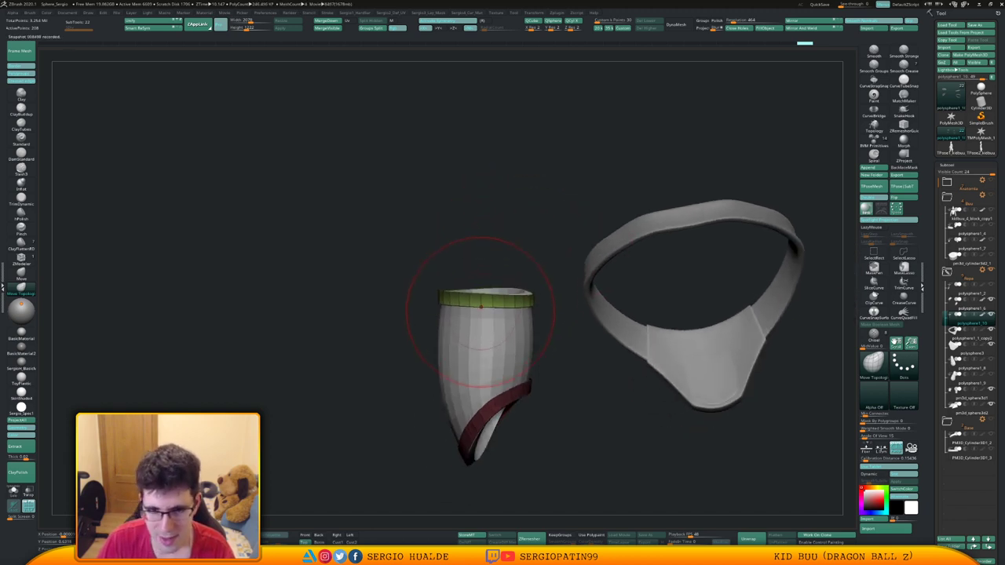
{"action": "mouse_move", "coordinate": [480, 309]}
{"action": "right_mouse_down"}
{"action": "mouse_move", "coordinate": [511, 412]}
{"action": "mouse_move", "coordinate": [480, 307]}
{"action": "right_mouse_up"}
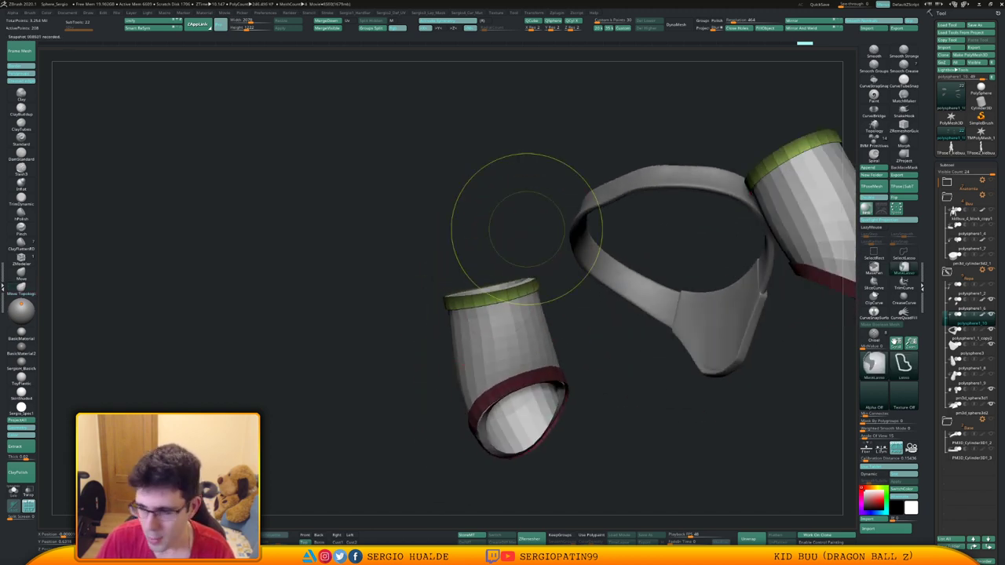
{"action": "left_click_drag", "start_coordinate": [527, 229], "coordinate": [531, 252], "text": "ctrl"}
{"action": "mouse_move", "coordinate": [498, 272]}
{"action": "right_mouse_down"}
{"action": "mouse_move", "coordinate": [496, 317]}
{"action": "mouse_move", "coordinate": [485, 325]}
{"action": "right_mouse_up"}
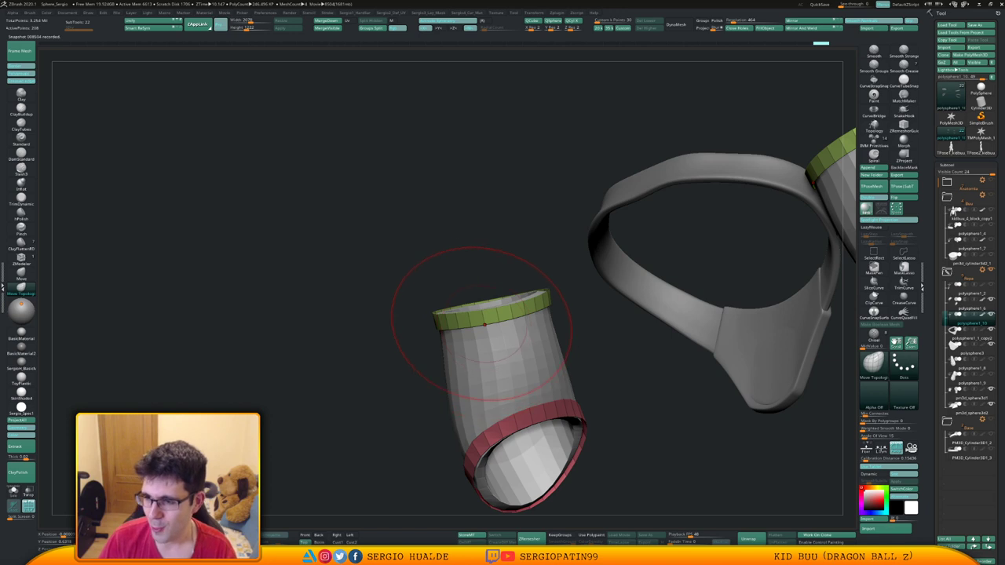
{"action": "right_click_drag", "start_coordinate": [485, 324], "coordinate": [562, 352]}
{"action": "right_click_drag", "start_coordinate": [431, 337], "coordinate": [557, 305]}
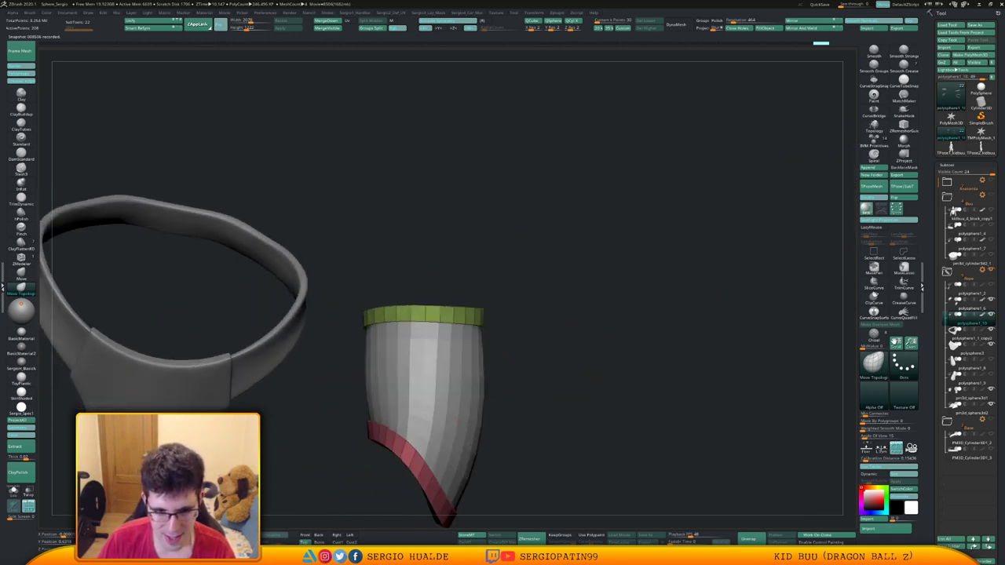
{"action": "right_click_drag", "start_coordinate": [473, 304], "coordinate": [492, 326]}
Undo the first thickening and give both wrist trims thickness with Panel Loops at an adjusted thickness.
{"action": "key", "text": "1"}
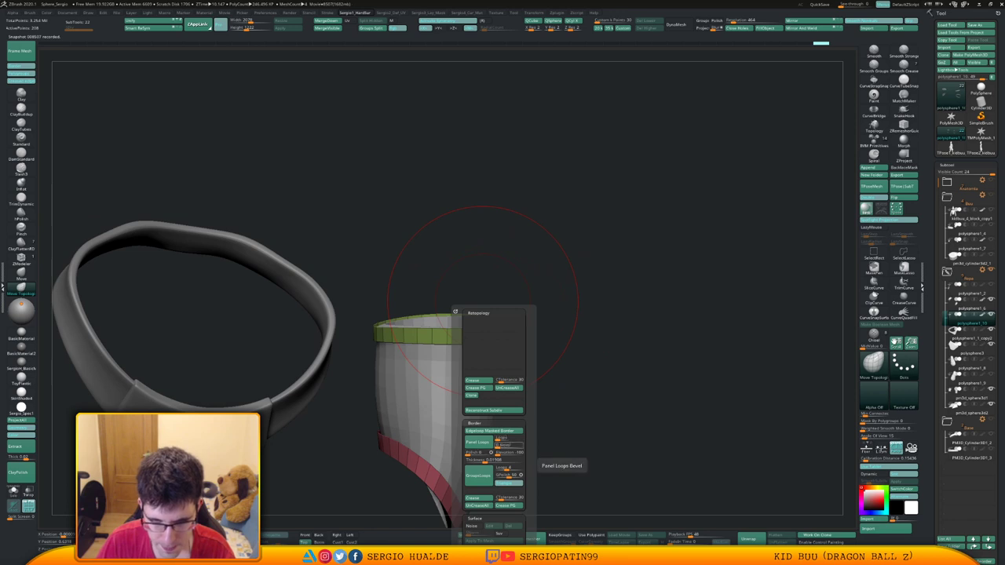
{"action": "key", "text": "ctrl+z"}
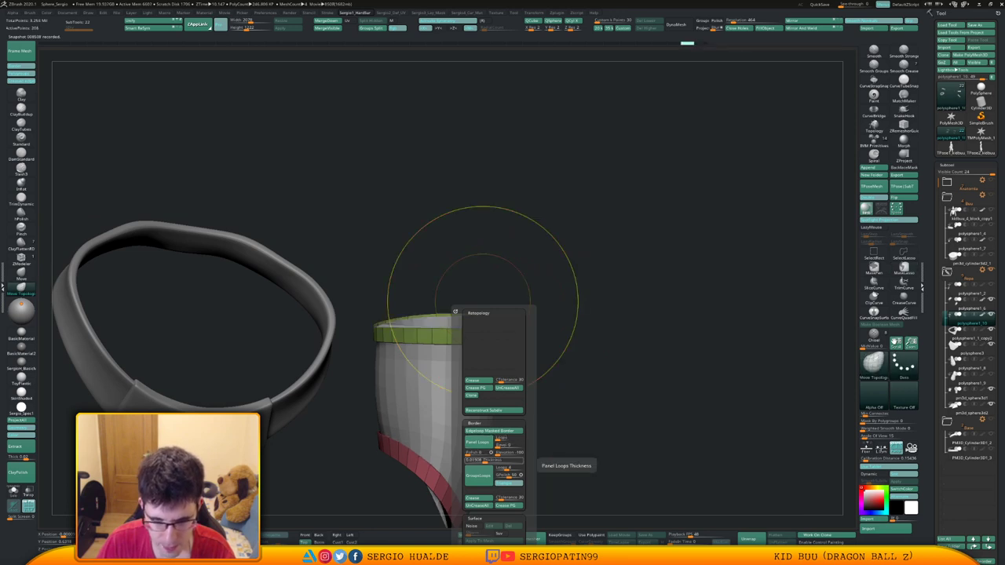
{"action": "left_click_drag", "start_coordinate": [485, 462], "coordinate": [494, 462]}
{"action": "left_click", "coordinate": [479, 443]}
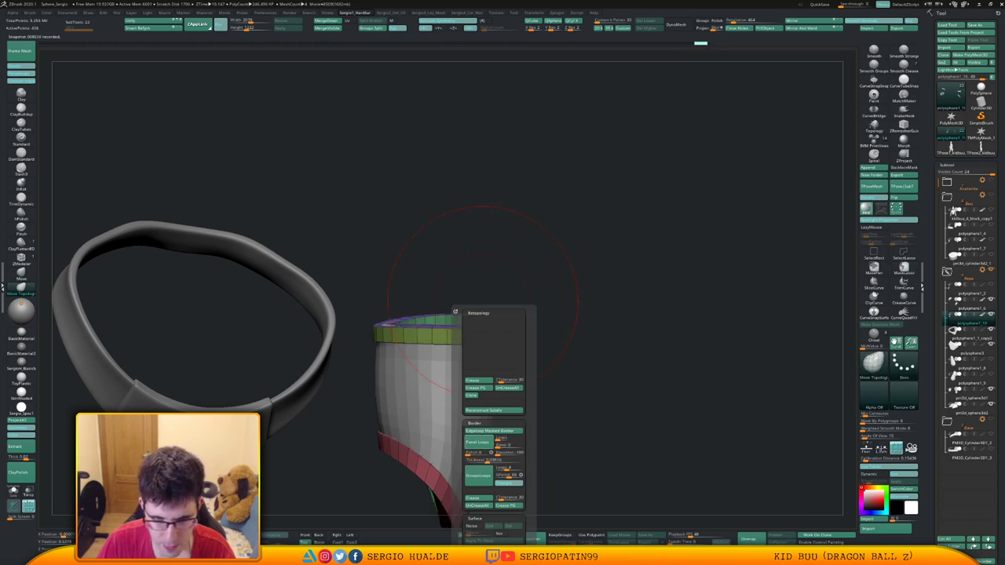
{"action": "left_click_drag", "start_coordinate": [585, 409], "coordinate": [597, 370]}
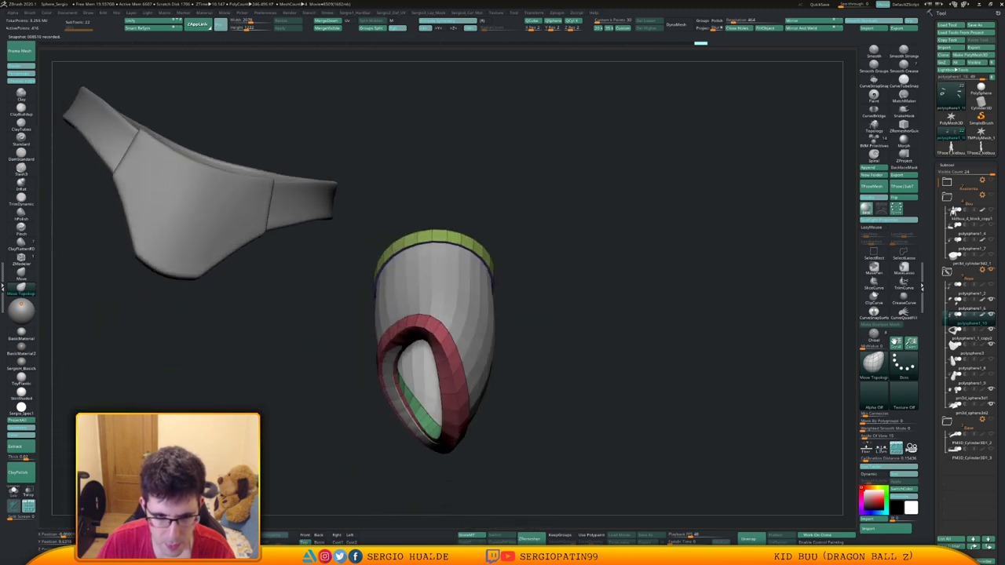
{"action": "left_click_drag", "start_coordinate": [585, 274], "coordinate": [617, 376]}
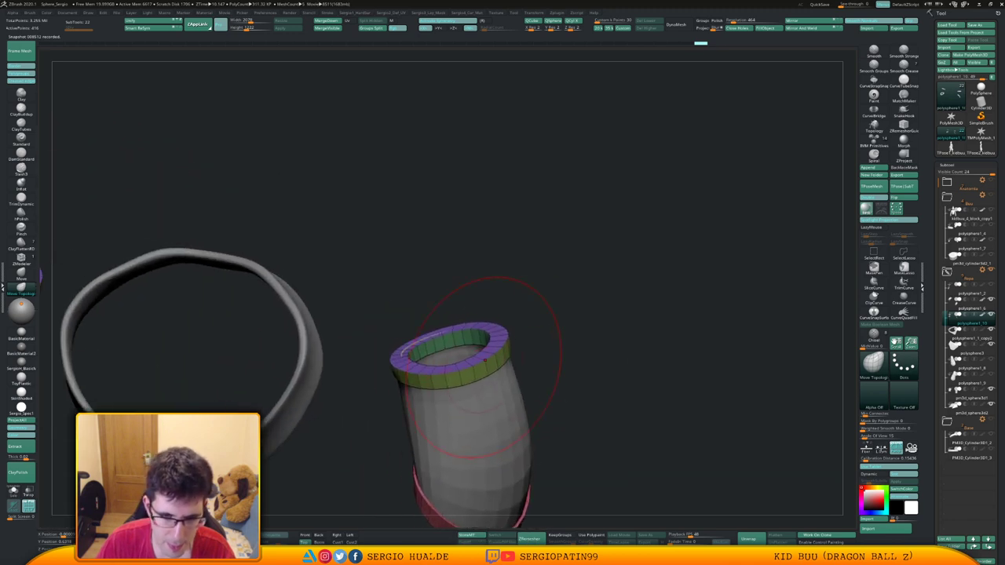
Switch to the Move brush and adjust the far edge of the thickened upper trim.
{"action": "key", "text": "b"}
{"action": "key", "text": "m"}
{"action": "key", "text": "v"}
{"action": "left_click_drag", "start_coordinate": [425, 341], "coordinate": [409, 349]}
{"action": "key", "text": "["}
Adjust the rim of the thickened lower trim near its pointed end with short Move strokes.
{"action": "mouse_move", "coordinate": [562, 346]}
{"action": "left_mouse_down"}
{"action": "mouse_move", "coordinate": [593, 375]}
{"action": "mouse_move", "coordinate": [566, 275]}
{"action": "mouse_move", "coordinate": [570, 255]}
{"action": "mouse_move", "coordinate": [628, 235]}
{"action": "mouse_move", "coordinate": [604, 251]}
{"action": "left_mouse_up"}
{"action": "left_click_drag", "start_coordinate": [534, 377], "coordinate": [508, 424]}
{"action": "left_click_drag", "start_coordinate": [401, 479], "coordinate": [407, 473]}
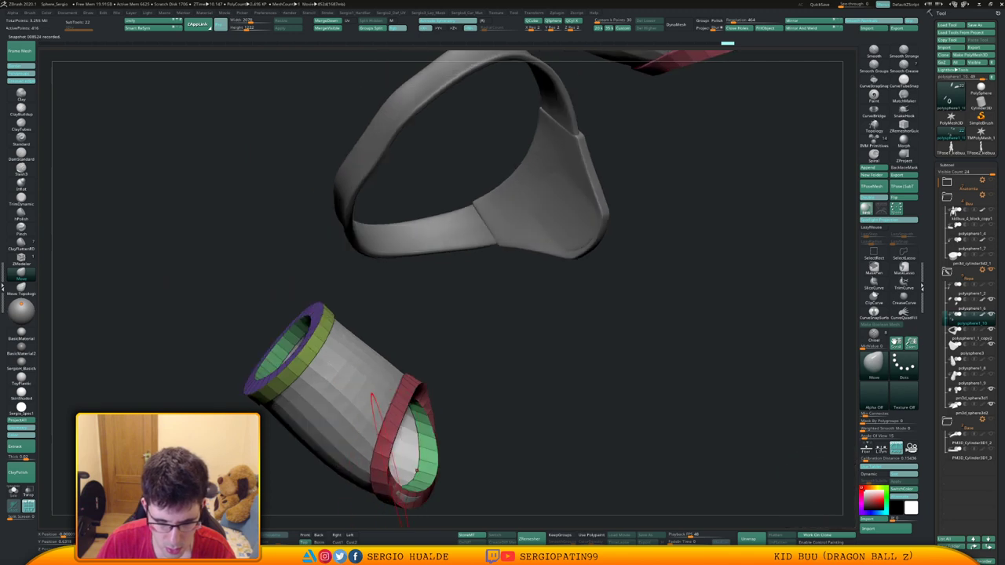
{"action": "left_click_drag", "start_coordinate": [511, 440], "coordinate": [491, 451]}
{"action": "left_click_drag", "start_coordinate": [416, 471], "coordinate": [416, 476]}
{"action": "mouse_move", "coordinate": [518, 440]}
{"action": "left_mouse_down"}
{"action": "mouse_move", "coordinate": [495, 409]}
{"action": "mouse_move", "coordinate": [487, 369]}
{"action": "left_mouse_up"}
{"action": "left_click_drag", "start_coordinate": [397, 489], "coordinate": [392, 496]}
Try reshaping the thickened trims from several sides with a resized Move brush, and undo the last strokes.
{"action": "mouse_move", "coordinate": [439, 330]}
{"action": "left_mouse_down"}
{"action": "mouse_move", "coordinate": [428, 357]}
{"action": "mouse_move", "coordinate": [436, 388]}
{"action": "left_mouse_up"}
{"action": "mouse_move", "coordinate": [542, 393]}
{"action": "left_mouse_down"}
{"action": "mouse_move", "coordinate": [385, 397]}
{"action": "mouse_move", "coordinate": [302, 385]}
{"action": "mouse_move", "coordinate": [298, 330]}
{"action": "mouse_move", "coordinate": [275, 385]}
{"action": "mouse_move", "coordinate": [398, 361]}
{"action": "mouse_move", "coordinate": [310, 365]}
{"action": "left_mouse_up"}
{"action": "key", "text": "s"}
{"action": "left_click_drag", "start_coordinate": [391, 385], "coordinate": [405, 396]}
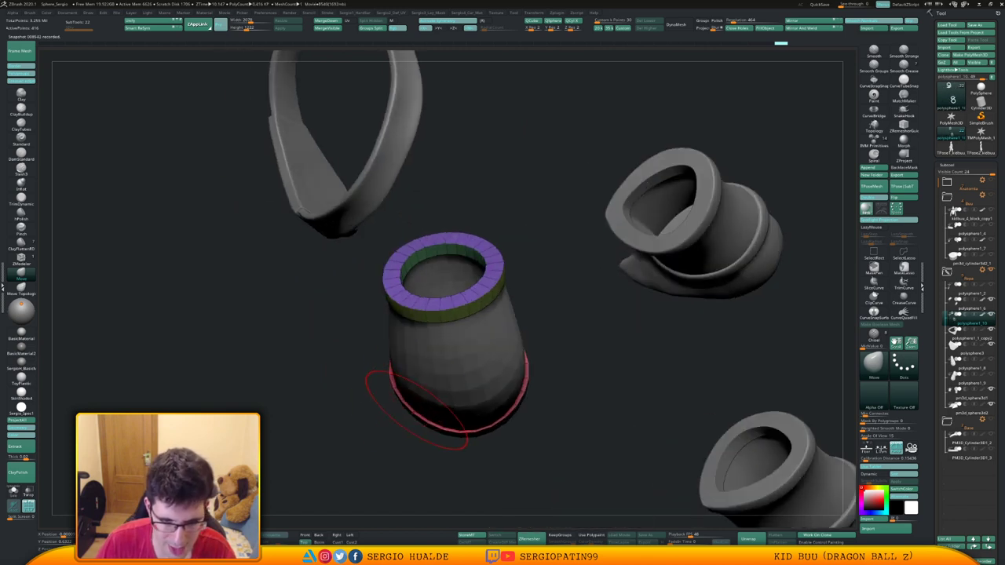
{"action": "mouse_move", "coordinate": [361, 428]}
{"action": "left_mouse_down"}
{"action": "mouse_move", "coordinate": [412, 444]}
{"action": "mouse_move", "coordinate": [469, 432]}
{"action": "left_mouse_up"}
{"action": "mouse_move", "coordinate": [557, 440]}
{"action": "left_mouse_down"}
{"action": "mouse_move", "coordinate": [510, 432]}
{"action": "mouse_move", "coordinate": [512, 414]}
{"action": "mouse_move", "coordinate": [428, 382]}
{"action": "left_mouse_up"}
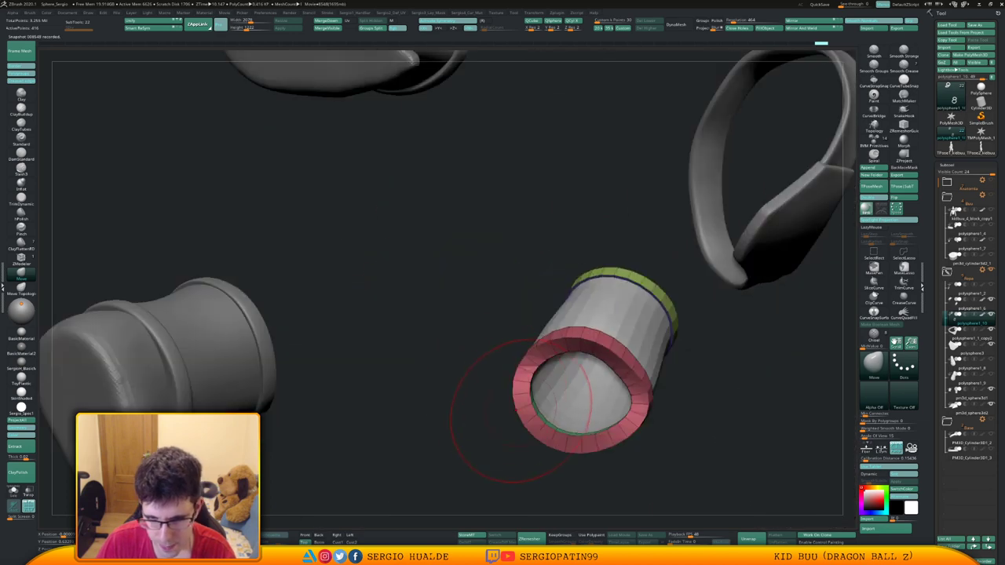
{"action": "mouse_move", "coordinate": [502, 420]}
{"action": "left_mouse_down"}
{"action": "mouse_move", "coordinate": [520, 390]}
{"action": "mouse_move", "coordinate": [446, 417]}
{"action": "left_mouse_up"}
{"action": "mouse_move", "coordinate": [440, 345]}
{"action": "left_mouse_down"}
{"action": "mouse_move", "coordinate": [337, 334]}
{"action": "mouse_move", "coordinate": [487, 353]}
{"action": "mouse_move", "coordinate": [428, 353]}
{"action": "left_mouse_up"}
{"action": "left_click_drag", "start_coordinate": [369, 346], "coordinate": [408, 439], "text": "alt"}
{"action": "mouse_move", "coordinate": [482, 267]}
{"action": "left_mouse_down", "text": "alt"}
{"action": "mouse_move", "coordinate": [506, 350]}
{"action": "mouse_move", "coordinate": [416, 338]}
{"action": "mouse_move", "coordinate": [424, 330]}
{"action": "left_mouse_up", "text": "alt"}
{"action": "mouse_move", "coordinate": [456, 369]}
{"action": "left_mouse_down"}
{"action": "mouse_move", "coordinate": [460, 385]}
{"action": "mouse_move", "coordinate": [444, 403]}
{"action": "mouse_move", "coordinate": [436, 395]}
{"action": "mouse_move", "coordinate": [439, 404]}
{"action": "left_mouse_up"}
{"action": "key", "text": "ctrl+z"}
{"action": "key", "text": "ctrl+z"}
{"action": "key", "text": "ctrl+z"}
{"action": "key", "text": "ctrl+z"}
{"action": "key", "text": "ctrl+z"}
{"action": "key", "text": "ctrl+z"}
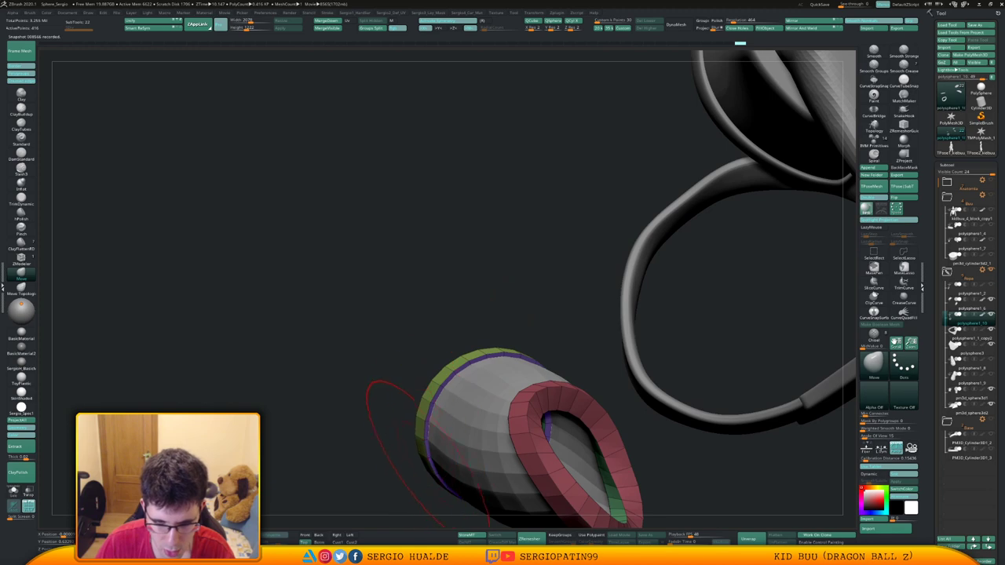
Nudge the side of the upper trim to follow the cuff with small Move strokes.
{"action": "left_click_drag", "start_coordinate": [426, 447], "coordinate": [429, 452]}
{"action": "mouse_move", "coordinate": [377, 424]}
{"action": "left_mouse_down"}
{"action": "mouse_move", "coordinate": [486, 314]}
{"action": "mouse_move", "coordinate": [471, 355]}
{"action": "mouse_move", "coordinate": [439, 343]}
{"action": "mouse_move", "coordinate": [582, 315]}
{"action": "mouse_move", "coordinate": [519, 337]}
{"action": "left_mouse_up"}
{"action": "left_click_drag", "start_coordinate": [308, 369], "coordinate": [300, 352]}
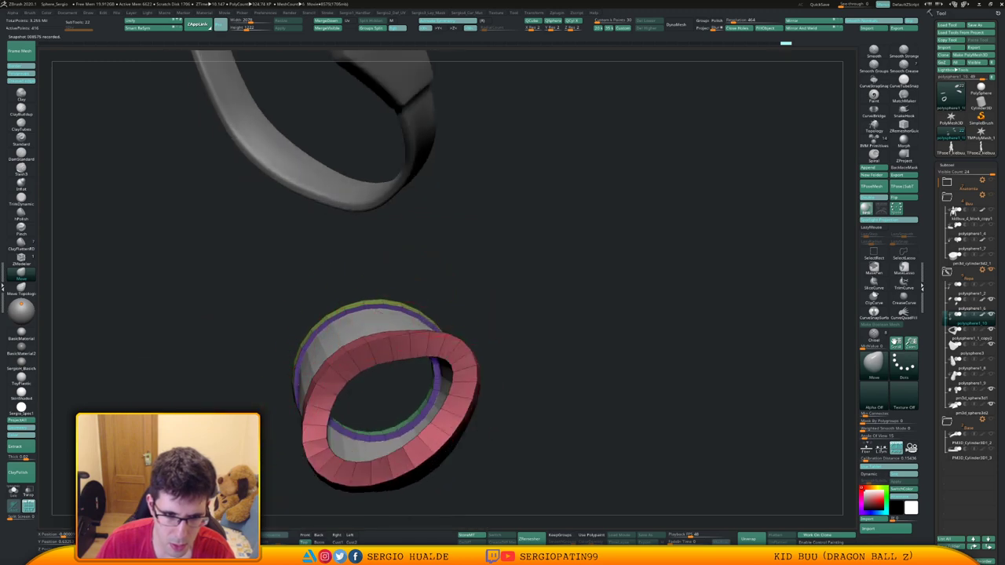
{"action": "right_click_drag", "start_coordinate": [474, 316], "coordinate": [410, 369]}
{"action": "mouse_move", "coordinate": [410, 370]}
{"action": "right_mouse_down"}
{"action": "mouse_move", "coordinate": [393, 424]}
{"action": "mouse_move", "coordinate": [404, 464]}
{"action": "mouse_move", "coordinate": [428, 393]}
{"action": "mouse_move", "coordinate": [452, 359]}
{"action": "right_mouse_up"}
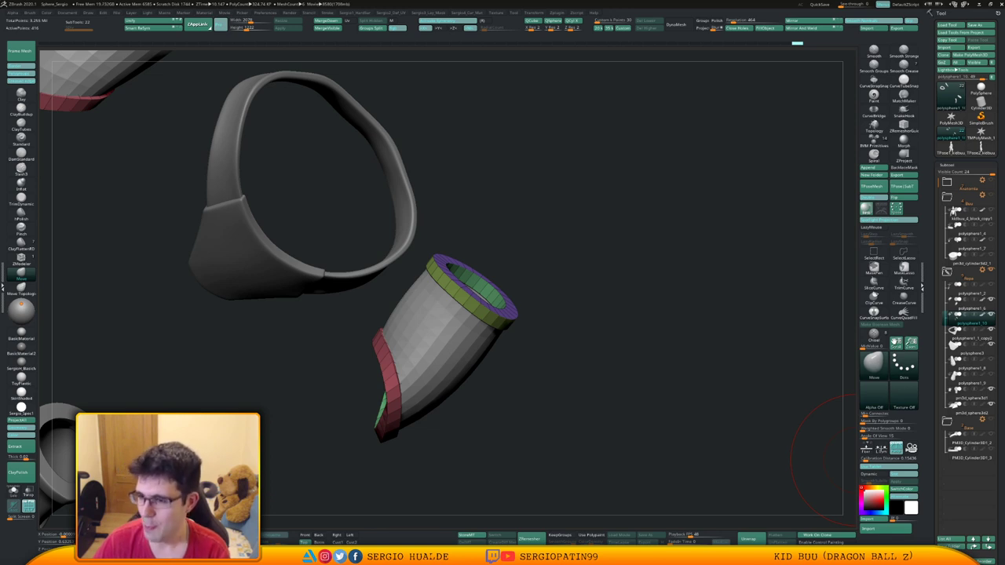
{"action": "left_click_drag", "start_coordinate": [710, 147], "coordinate": [715, 146]}
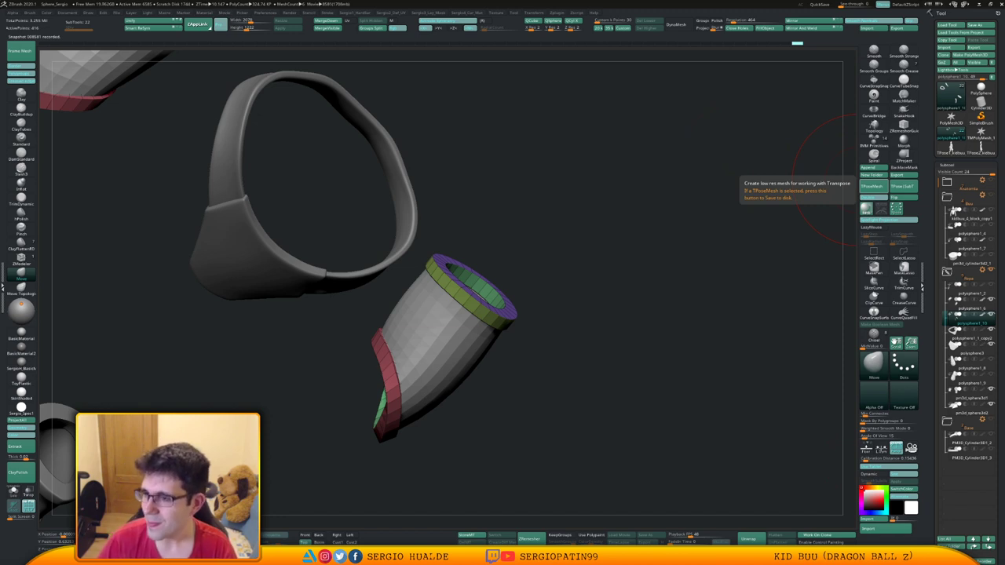
{"action": "left_click_drag", "start_coordinate": [689, 339], "coordinate": [752, 336]}
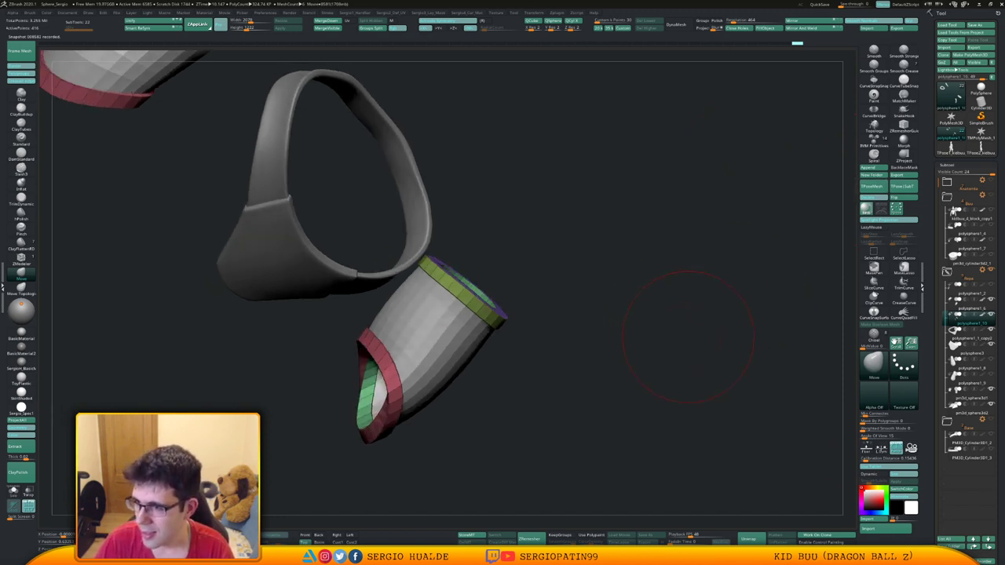
{"action": "left_click_drag", "start_coordinate": [681, 360], "coordinate": [688, 317], "text": "alt"}
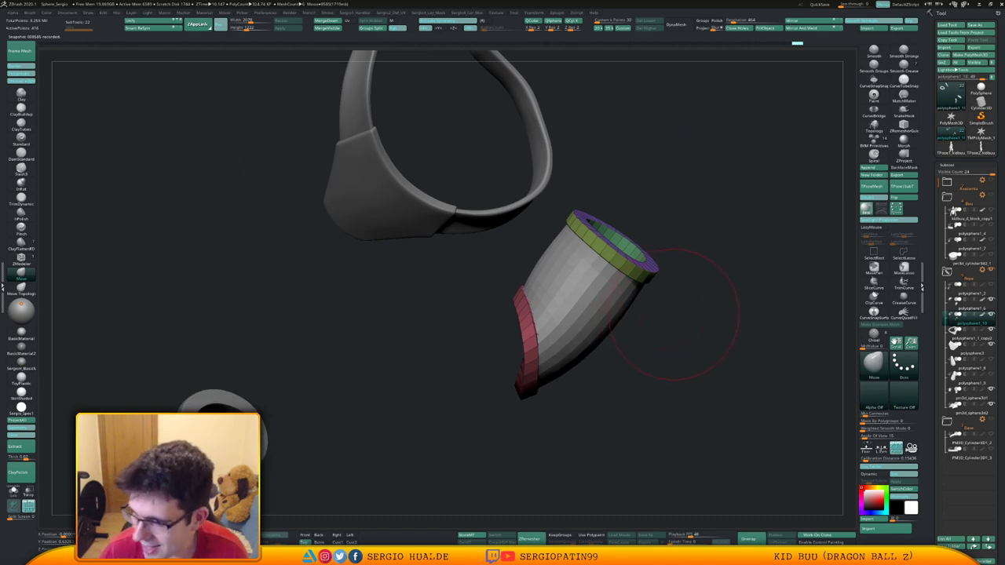
{"action": "left_click_drag", "start_coordinate": [636, 294], "coordinate": [615, 287]}
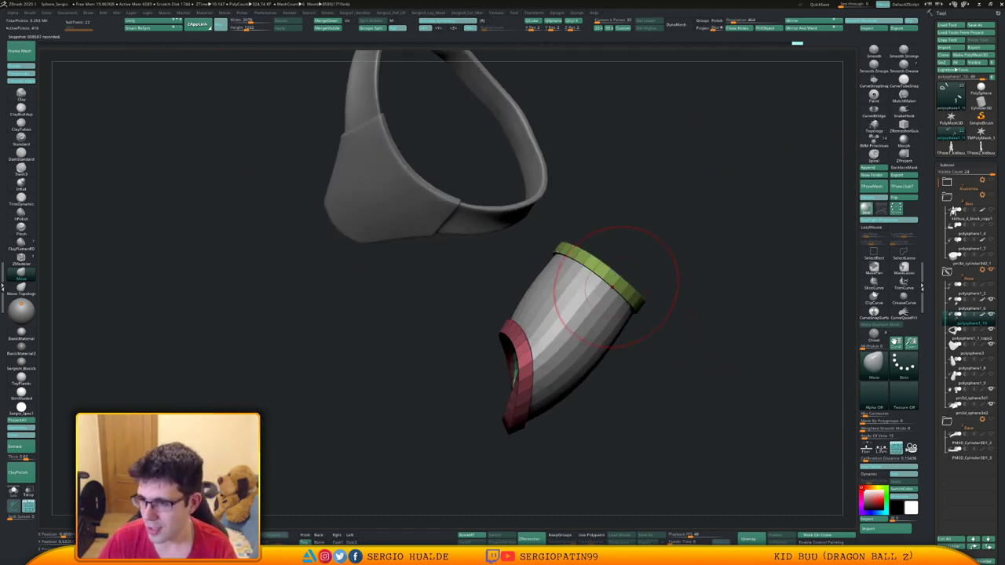
Insert supporting edge loops along the rim of the lower trim with the ZModeler brush's edge Insert action.
{"action": "mouse_move", "coordinate": [615, 287]}
{"action": "right_mouse_down"}
{"action": "mouse_move", "coordinate": [608, 340]}
{"action": "mouse_move", "coordinate": [555, 305]}
{"action": "mouse_move", "coordinate": [523, 394]}
{"action": "right_mouse_up"}
{"action": "key", "text": "b"}
{"action": "key", "text": "z"}
{"action": "key", "text": "m"}
{"action": "key", "text": "space"}
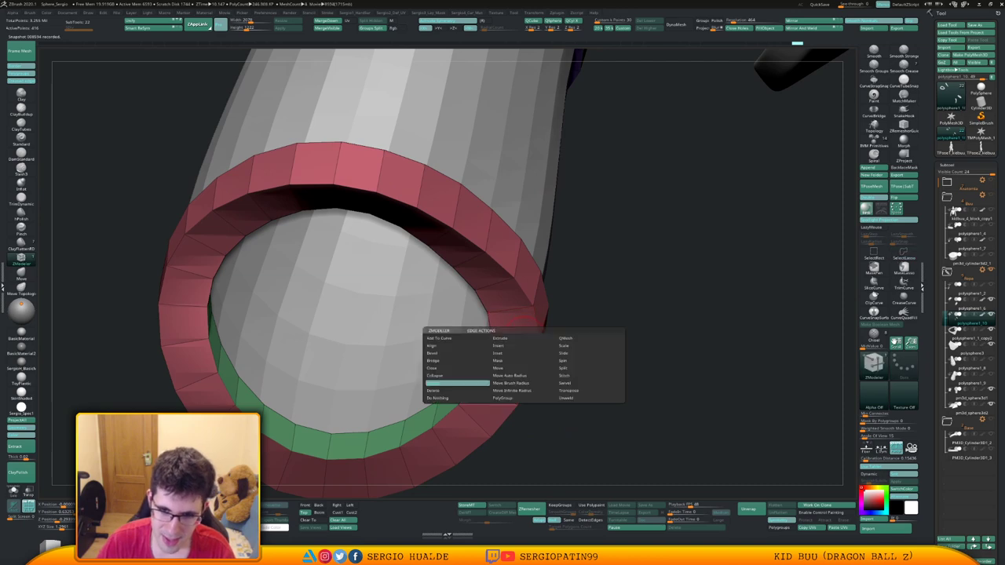
{"action": "left_click_drag", "start_coordinate": [500, 336], "coordinate": [524, 338]}
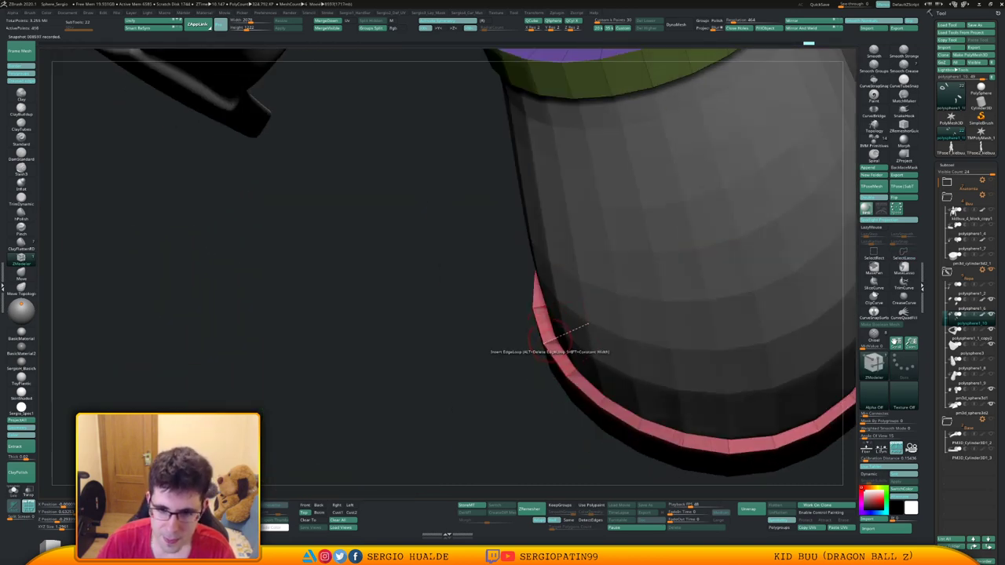
{"action": "left_click", "coordinate": [553, 341]}
{"action": "right_click_drag", "start_coordinate": [552, 341], "coordinate": [559, 338]}
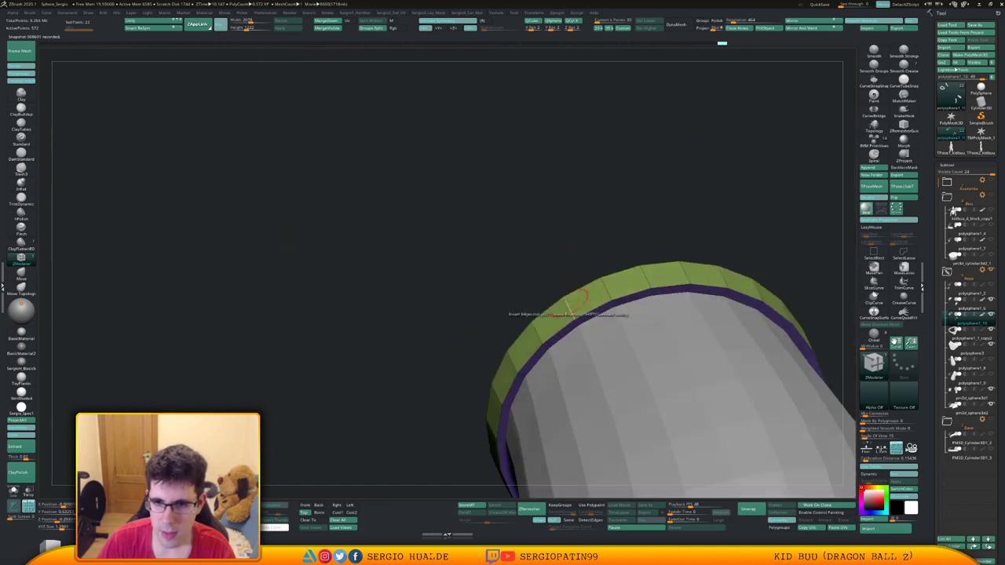
Insert single edge loops around the end face and inner side of the upper trim.
{"action": "right_click_drag", "start_coordinate": [581, 301], "coordinate": [599, 315]}
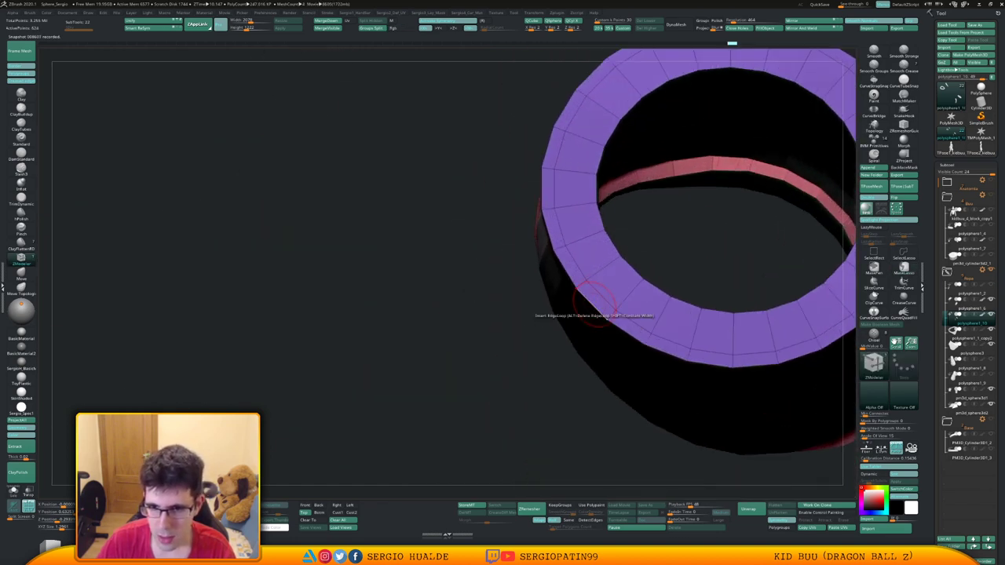
{"action": "key", "text": "space"}
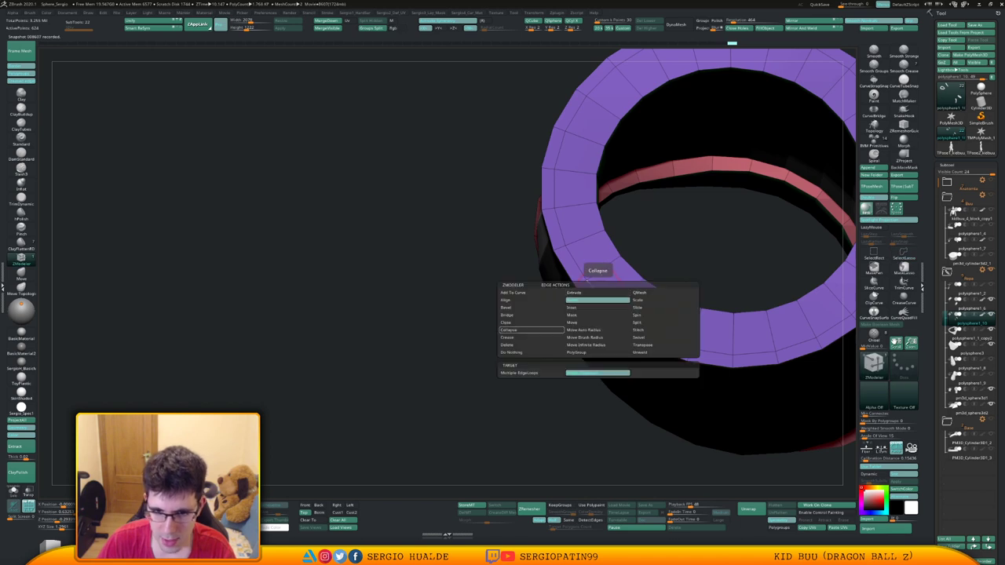
{"action": "left_click", "coordinate": [607, 301]}
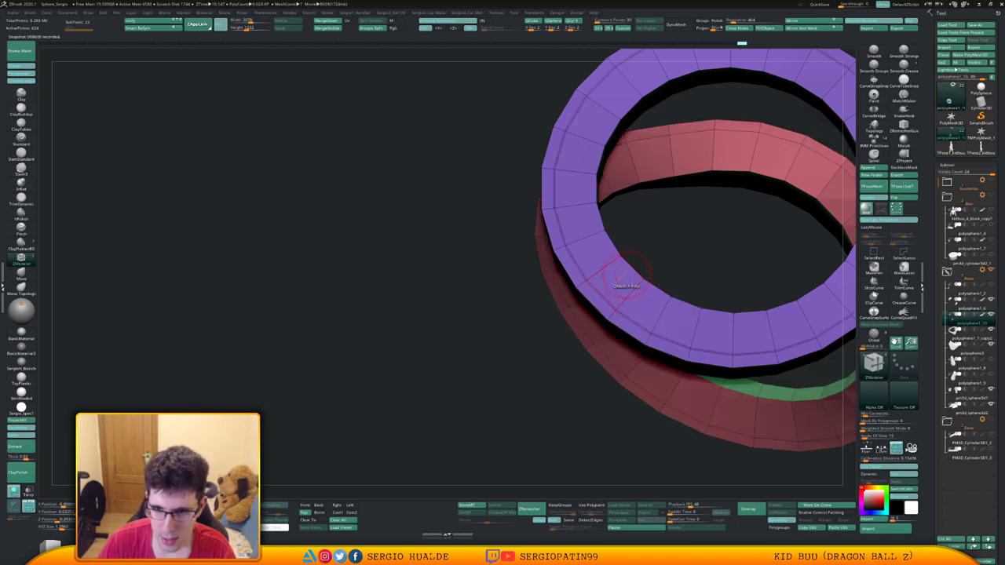
{"action": "left_click", "coordinate": [632, 269]}
{"action": "right_click_drag", "start_coordinate": [632, 269], "coordinate": [561, 356], "text": "alt"}
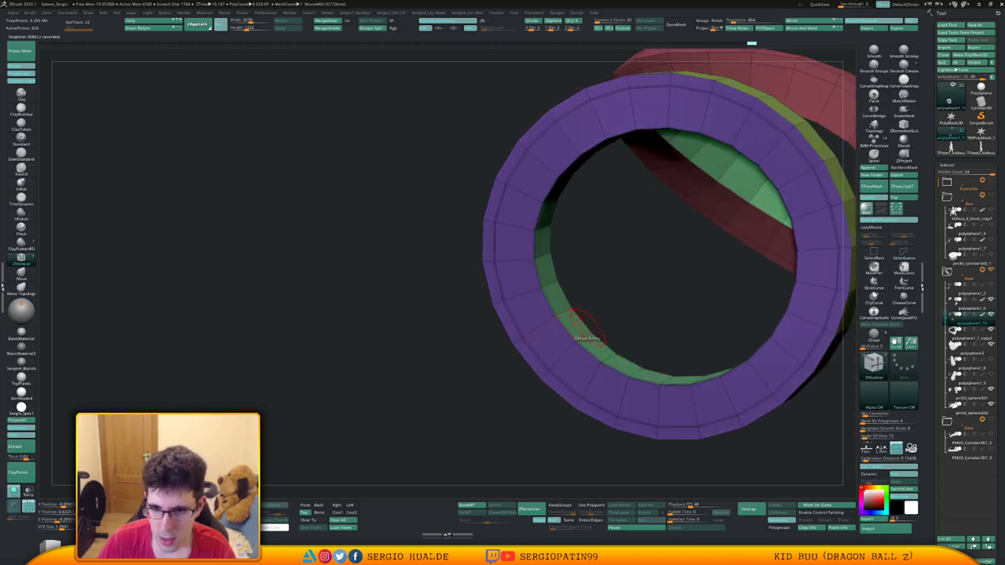
{"action": "left_click", "coordinate": [588, 326]}
{"action": "right_click_drag", "start_coordinate": [588, 326], "coordinate": [595, 314]}
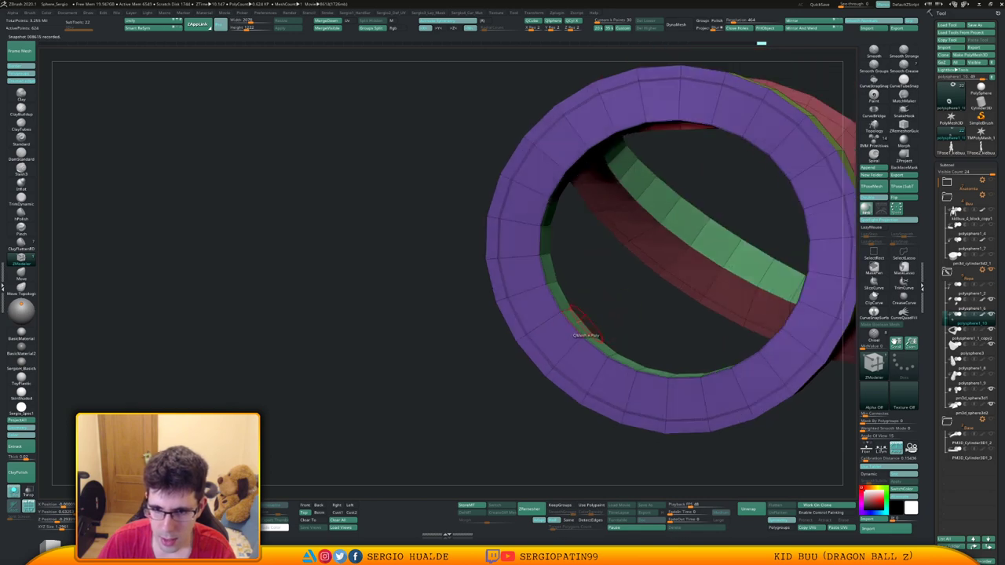
Undo the last edge action on the upper trim and apply an edge loop Crease along the trims' inner edges.
{"action": "key", "text": "ctrl+z"}
{"action": "mouse_move", "coordinate": [589, 329]}
{"action": "right_mouse_down"}
{"action": "mouse_move", "coordinate": [560, 336]}
{"action": "mouse_move", "coordinate": [603, 333]}
{"action": "mouse_move", "coordinate": [594, 330]}
{"action": "mouse_move", "coordinate": [601, 315]}
{"action": "mouse_move", "coordinate": [606, 381]}
{"action": "mouse_move", "coordinate": [658, 351]}
{"action": "mouse_move", "coordinate": [642, 336]}
{"action": "right_mouse_up"}
{"action": "left_click", "coordinate": [601, 318]}
{"action": "left_click", "coordinate": [644, 325]}
{"action": "left_click", "coordinate": [647, 376]}
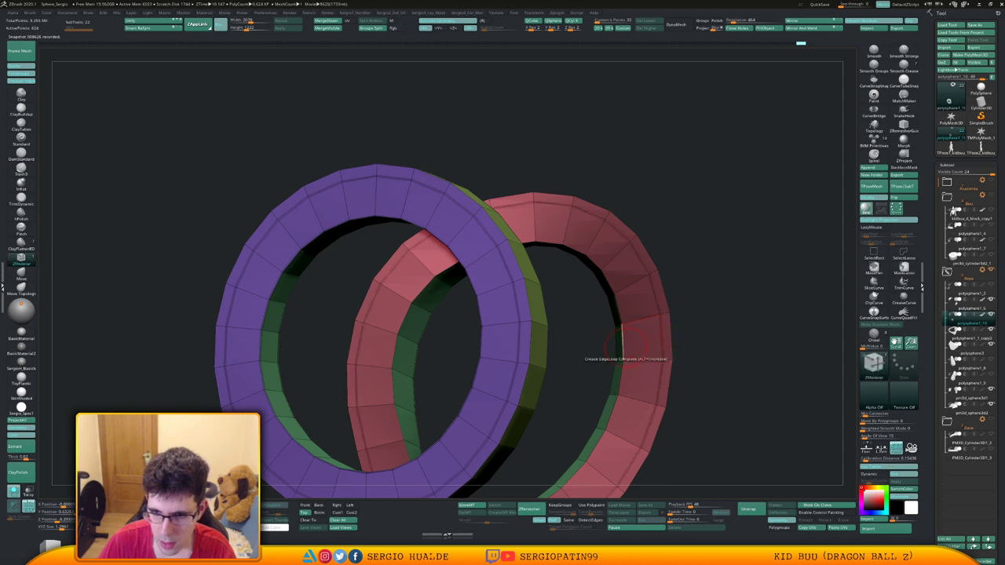
{"action": "right_click_drag", "start_coordinate": [612, 359], "coordinate": [738, 331]}
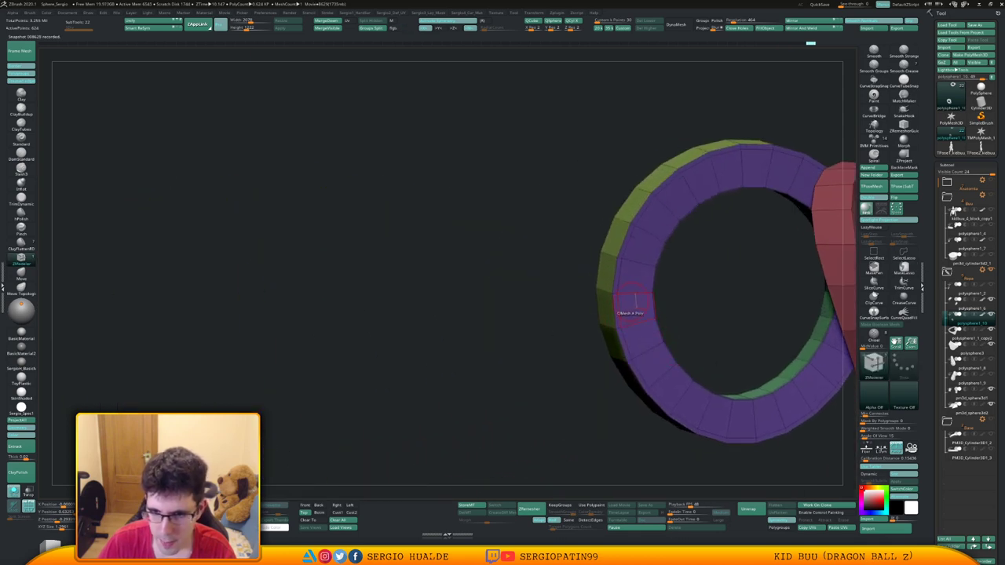
Subdivide the trims and turn off the polygroup wireframe display.
{"action": "key", "text": "ctrl+d"}
{"action": "right_click_drag", "start_coordinate": [639, 333], "coordinate": [561, 385]}
{"action": "key", "text": "shift+f"}
{"action": "mouse_move", "coordinate": [605, 350]}
{"action": "right_mouse_down"}
{"action": "mouse_move", "coordinate": [634, 337]}
{"action": "mouse_move", "coordinate": [691, 349]}
{"action": "mouse_move", "coordinate": [561, 326]}
{"action": "mouse_move", "coordinate": [602, 290]}
{"action": "right_mouse_up"}
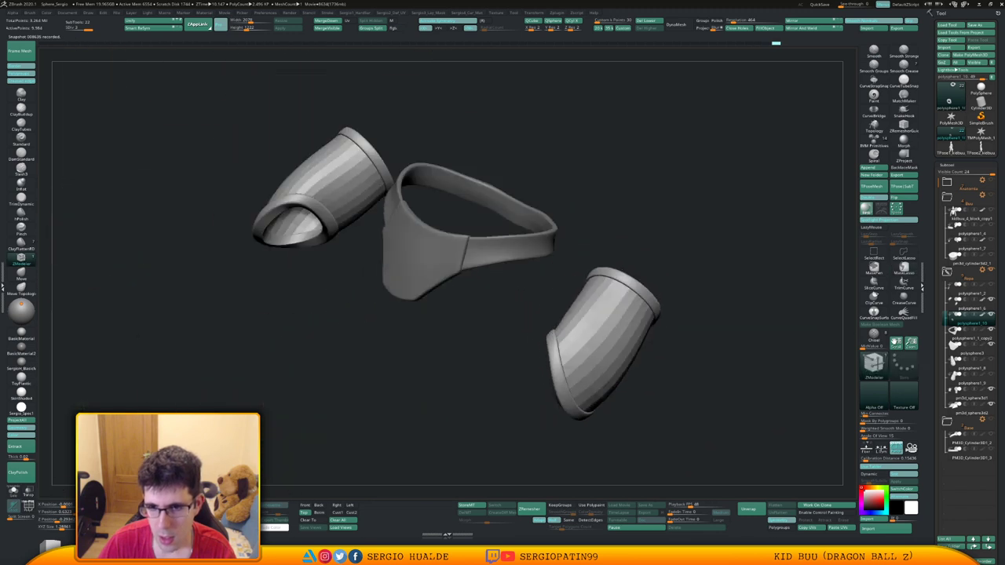
{"action": "key", "text": "shift+f"}
{"action": "key", "text": "shift+f"}
{"action": "mouse_move", "coordinate": [645, 310]}
{"action": "right_mouse_down", "text": "ctrl"}
{"action": "mouse_move", "coordinate": [620, 345]}
{"action": "mouse_move", "coordinate": [674, 314]}
{"action": "right_mouse_up", "text": "ctrl"}
Resize the Move brush, select the cuff body, isolate it, and display its polygroups.
{"action": "key", "text": "s"}
{"action": "left_click_drag", "start_coordinate": [673, 314], "coordinate": [681, 314]}
{"action": "right_click_drag", "start_coordinate": [681, 314], "coordinate": [655, 335]}
{"action": "left_click", "coordinate": [644, 336], "text": "alt"}
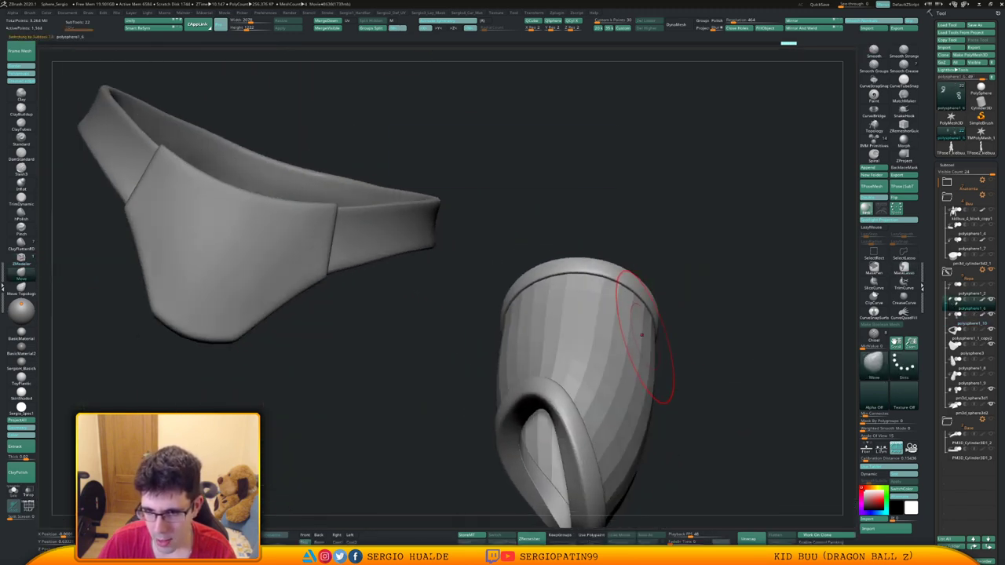
{"action": "key", "text": "d"}
{"action": "key", "text": "Escape"}
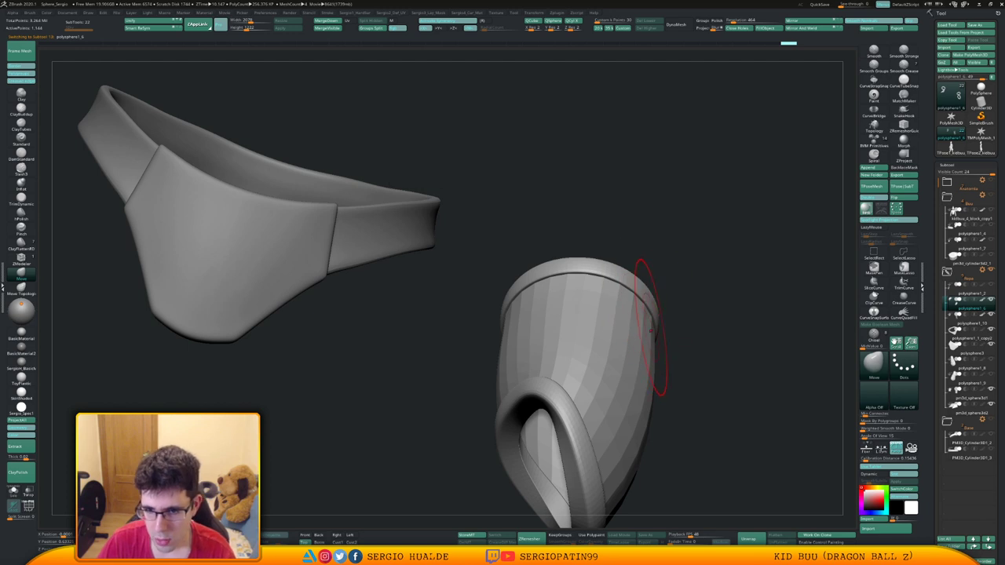
{"action": "key", "text": "alt+s"}
{"action": "right_click_drag", "start_coordinate": [651, 328], "coordinate": [656, 331]}
{"action": "right_click_drag", "start_coordinate": [607, 379], "coordinate": [633, 317], "text": "alt"}
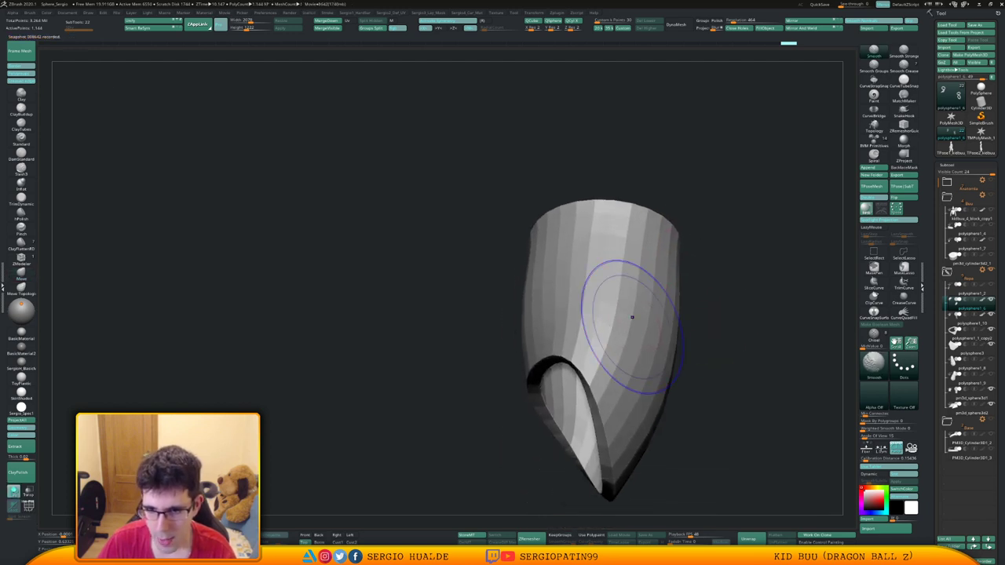
{"action": "key", "text": "shift+f"}
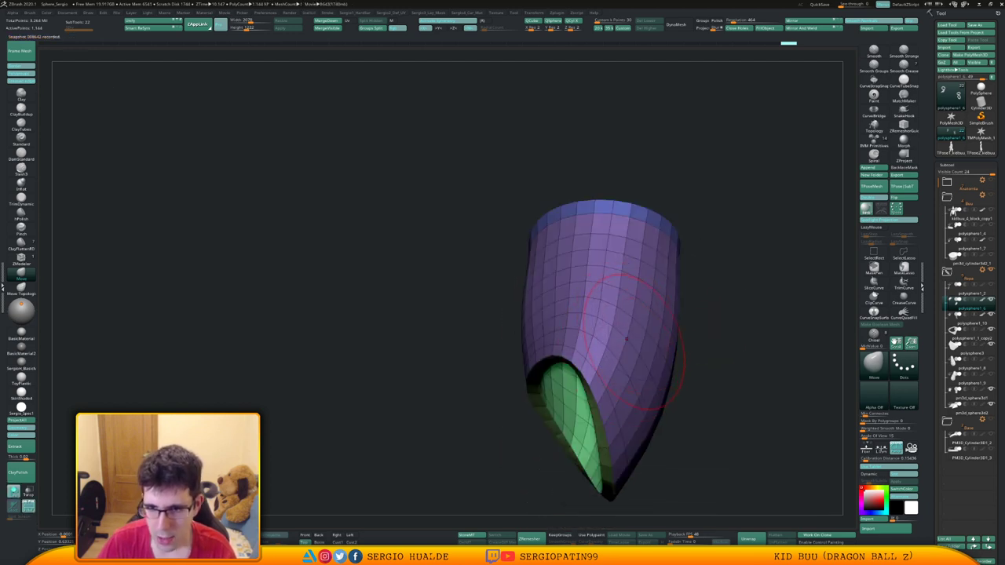
{"action": "right_click_drag", "start_coordinate": [677, 287], "coordinate": [682, 334]}
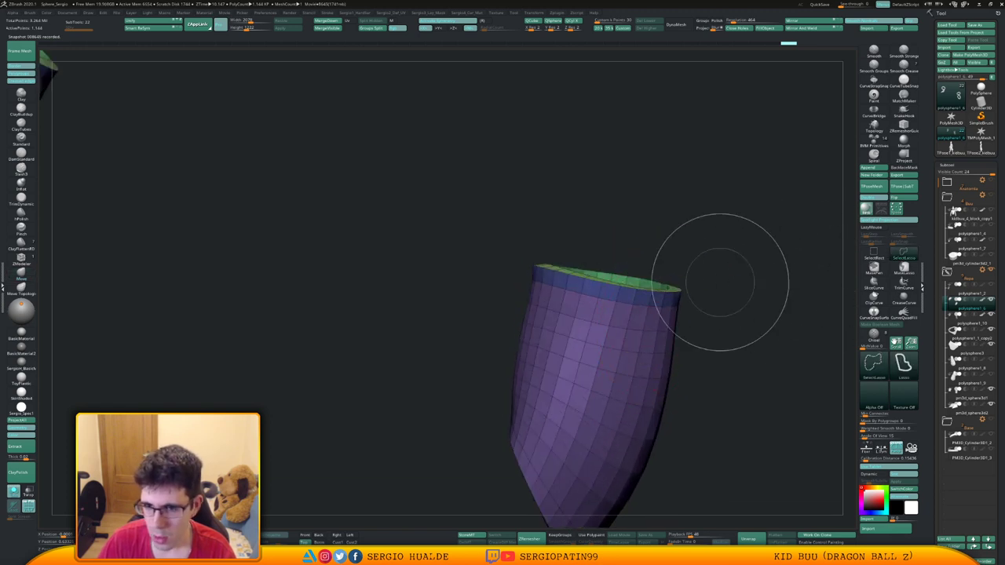
Merge the cuff's outer wall and its upper edge strip into a single polygroup.
{"action": "left_click", "coordinate": [636, 321], "text": "ctrl+shift"}
{"action": "mouse_move", "coordinate": [713, 317]}
{"action": "left_mouse_down", "text": "ctrl+shift"}
{"action": "mouse_move", "coordinate": [728, 324]}
{"action": "mouse_move", "coordinate": [722, 316]}
{"action": "left_mouse_up", "text": "ctrl+shift"}
{"action": "left_click", "coordinate": [654, 296], "text": "ctrl+shift"}
{"action": "key", "text": "ctrl+w"}
{"action": "left_click", "coordinate": [721, 316], "text": "ctrl+shift"}
Crease the cuff along its polygroup borders, subdivide it, and bring back the other pieces without the wireframe.
{"action": "key", "text": "1"}
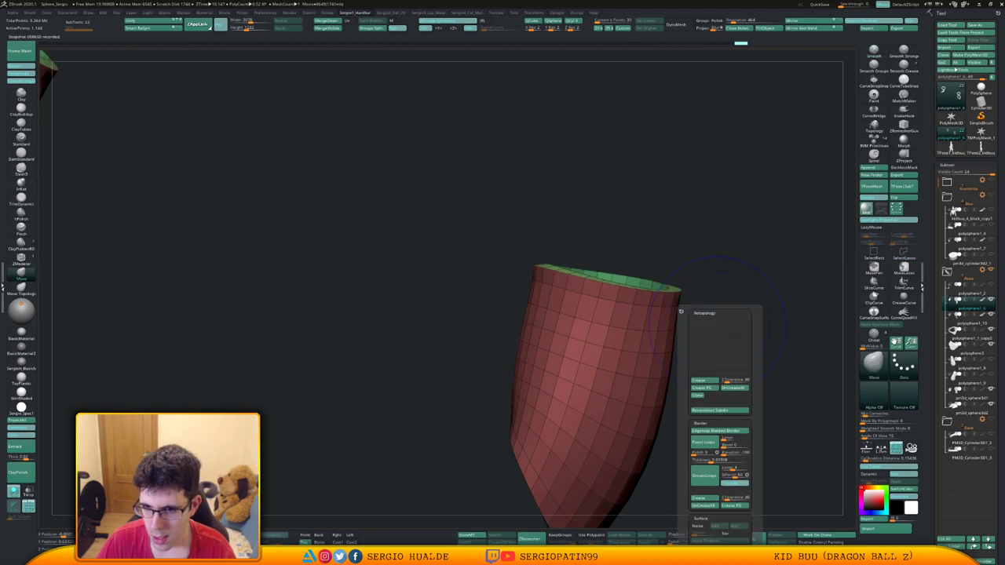
{"action": "left_click", "coordinate": [704, 388]}
{"action": "key", "text": "ctrl+d"}
{"action": "key", "text": "alt+s"}
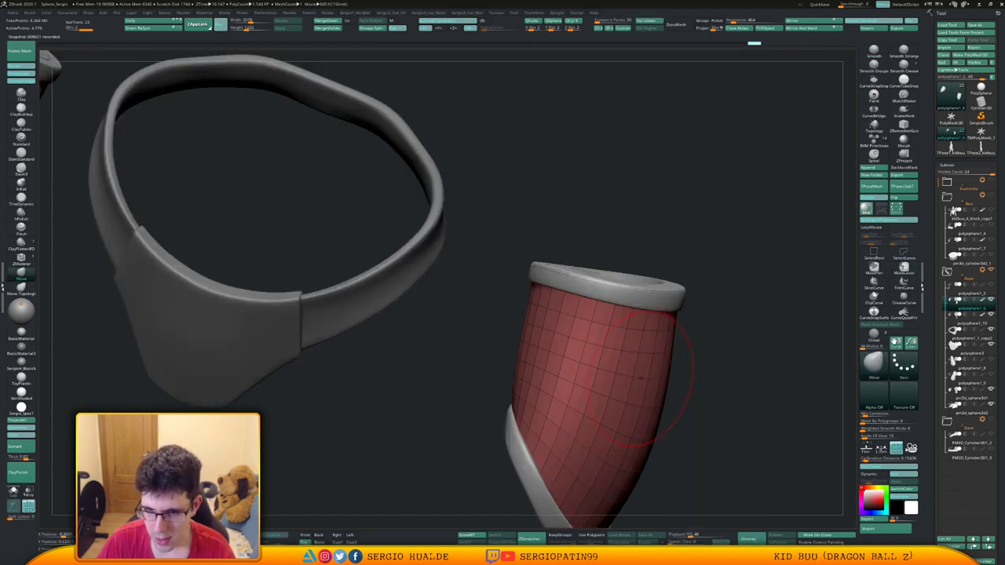
{"action": "key", "text": "shift+f"}
Select the trims and adjust the bands around the cuff with Move brush strokes.
{"action": "left_click", "coordinate": [680, 303], "text": "alt"}
{"action": "mouse_move", "coordinate": [710, 359]}
{"action": "left_mouse_down"}
{"action": "mouse_move", "coordinate": [701, 312]}
{"action": "mouse_move", "coordinate": [720, 287]}
{"action": "mouse_move", "coordinate": [662, 290]}
{"action": "left_mouse_up"}
{"action": "left_click_drag", "start_coordinate": [709, 316], "coordinate": [642, 305]}
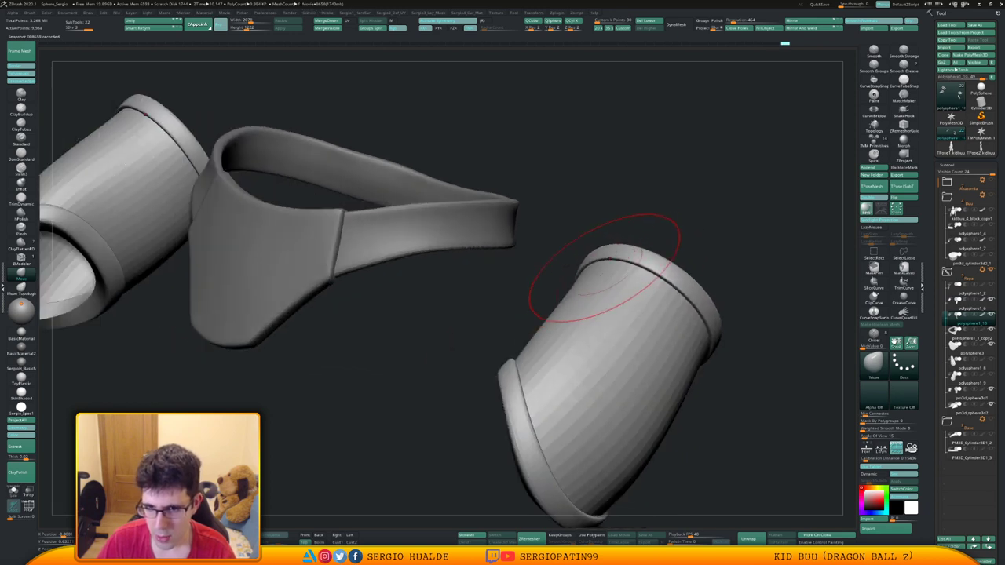
{"action": "left_click_drag", "start_coordinate": [605, 268], "coordinate": [603, 273]}
{"action": "mouse_move", "coordinate": [502, 292]}
{"action": "left_mouse_down"}
{"action": "mouse_move", "coordinate": [555, 280]}
{"action": "mouse_move", "coordinate": [542, 287]}
{"action": "left_mouse_up"}
{"action": "left_click_drag", "start_coordinate": [515, 318], "coordinate": [510, 311]}
{"action": "mouse_move", "coordinate": [503, 355]}
{"action": "left_mouse_down"}
{"action": "mouse_move", "coordinate": [521, 374]}
{"action": "mouse_move", "coordinate": [539, 328]}
{"action": "mouse_move", "coordinate": [624, 401]}
{"action": "mouse_move", "coordinate": [585, 371]}
{"action": "mouse_move", "coordinate": [618, 338]}
{"action": "mouse_move", "coordinate": [619, 353]}
{"action": "mouse_move", "coordinate": [672, 352]}
{"action": "mouse_move", "coordinate": [645, 372]}
{"action": "mouse_move", "coordinate": [613, 368]}
{"action": "left_mouse_up"}
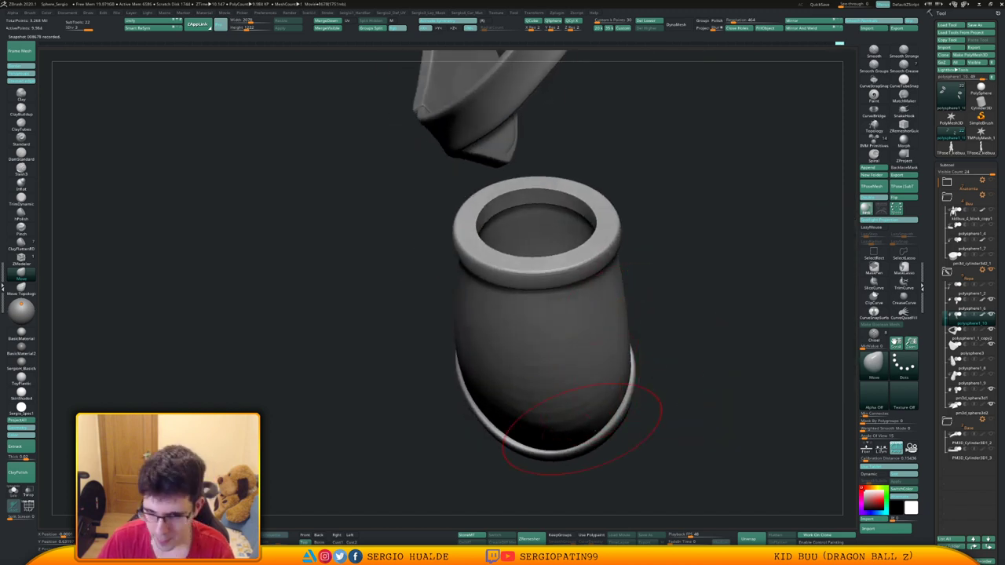
Fit the lower trim closer to the cuff around its tip and sides with short Move strokes.
{"action": "right_click_drag", "start_coordinate": [583, 417], "coordinate": [586, 436]}
{"action": "left_click_drag", "start_coordinate": [574, 446], "coordinate": [573, 451]}
{"action": "right_click_drag", "start_coordinate": [573, 452], "coordinate": [613, 440]}
{"action": "mouse_move", "coordinate": [565, 345]}
{"action": "right_mouse_down"}
{"action": "mouse_move", "coordinate": [577, 373]}
{"action": "mouse_move", "coordinate": [547, 364]}
{"action": "right_mouse_up"}
{"action": "left_click_drag", "start_coordinate": [502, 341], "coordinate": [505, 336]}
{"action": "right_click_drag", "start_coordinate": [507, 338], "coordinate": [542, 335]}
{"action": "left_click_drag", "start_coordinate": [505, 345], "coordinate": [501, 339]}
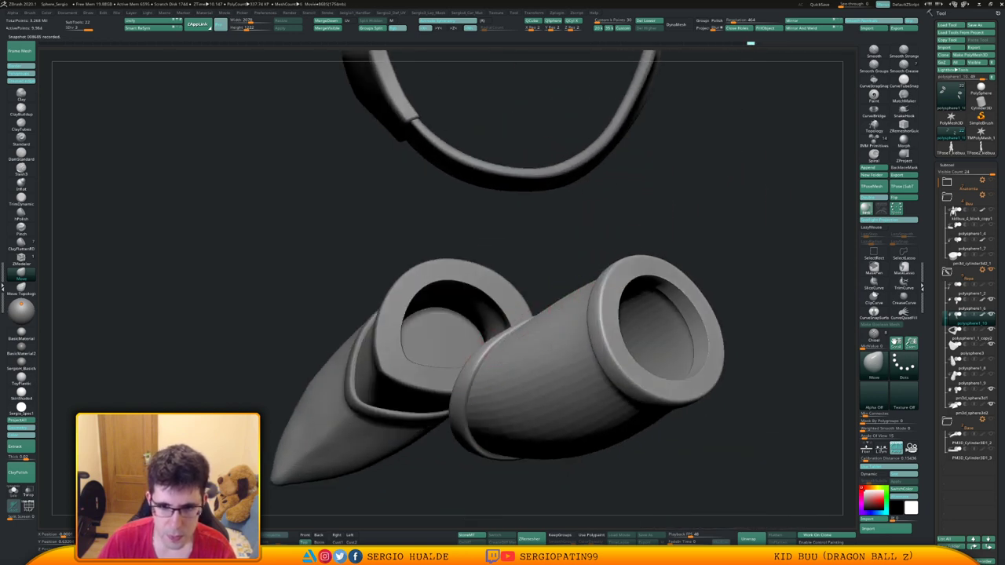
{"action": "right_click_drag", "start_coordinate": [498, 339], "coordinate": [517, 335]}
{"action": "left_click_drag", "start_coordinate": [506, 334], "coordinate": [503, 339]}
{"action": "mouse_move", "coordinate": [503, 340]}
{"action": "right_mouse_down"}
{"action": "mouse_move", "coordinate": [547, 348]}
{"action": "mouse_move", "coordinate": [542, 314]}
{"action": "mouse_move", "coordinate": [503, 424]}
{"action": "mouse_move", "coordinate": [510, 385]}
{"action": "mouse_move", "coordinate": [531, 383]}
{"action": "right_mouse_up"}
Make the body and trousers visible again and select the cuff body.
{"action": "left_click", "coordinate": [991, 195]}
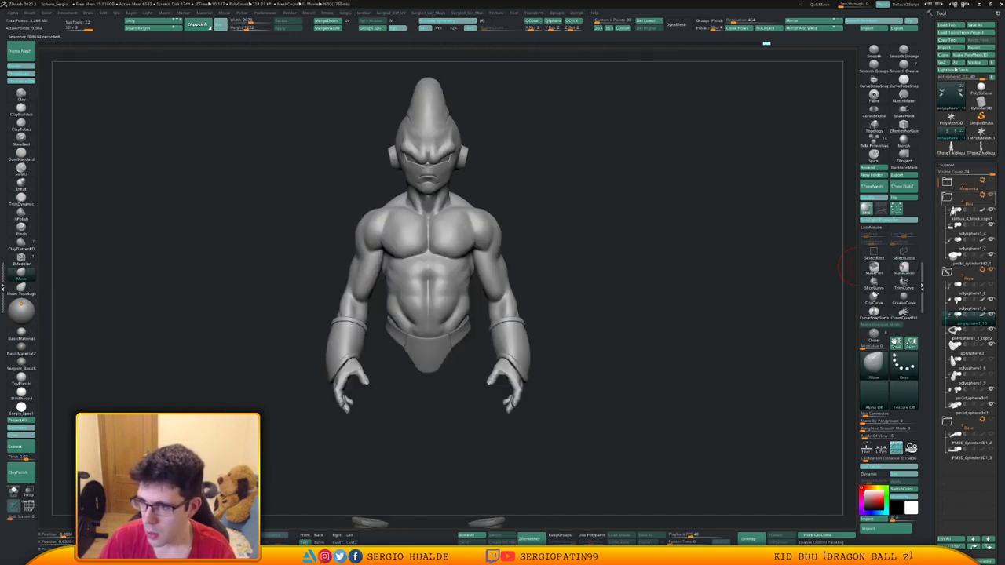
{"action": "left_click", "coordinate": [991, 360]}
{"action": "left_click", "coordinate": [991, 374]}
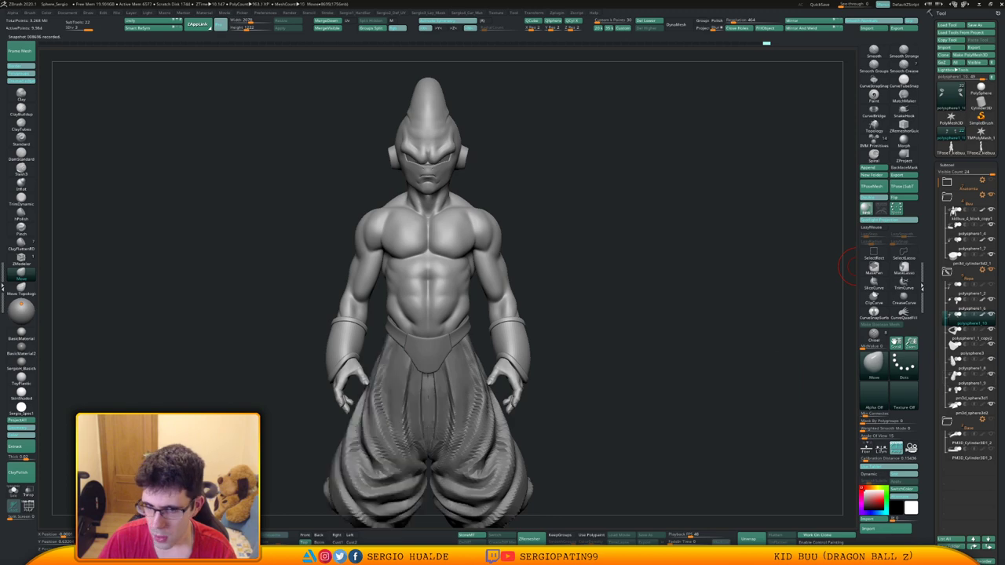
{"action": "right_click_drag", "start_coordinate": [632, 362], "coordinate": [664, 362], "text": "alt"}
{"action": "left_click", "coordinate": [552, 352], "text": "alt"}
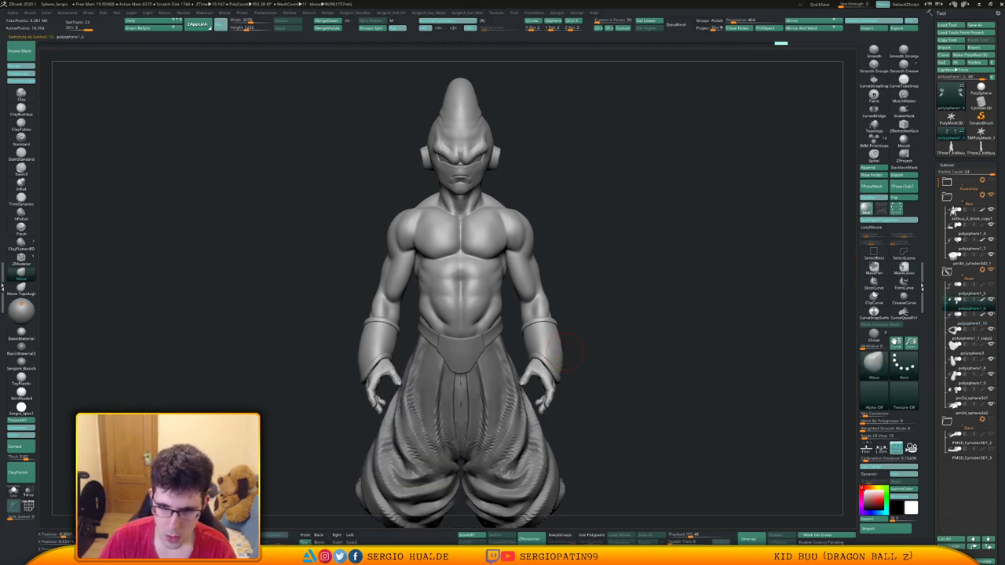
Examine the cuffs and trims on the full character from several angles and distances.
{"action": "mouse_move", "coordinate": [562, 358]}
{"action": "right_mouse_down", "text": "ctrl"}
{"action": "mouse_move", "coordinate": [562, 330]}
{"action": "mouse_move", "coordinate": [588, 343]}
{"action": "mouse_move", "coordinate": [572, 409]}
{"action": "mouse_move", "coordinate": [583, 350]}
{"action": "right_mouse_up", "text": "ctrl"}
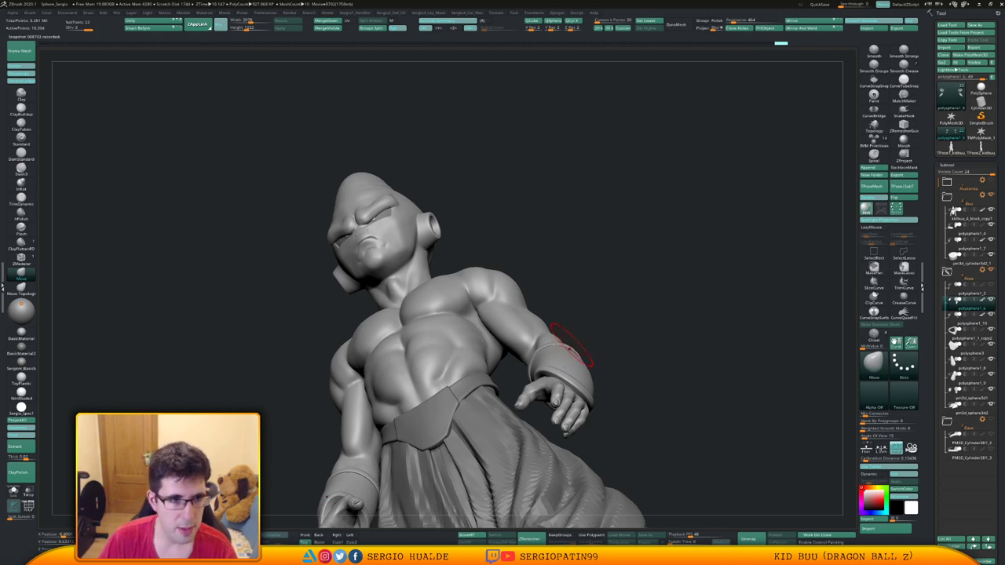
{"action": "mouse_move", "coordinate": [633, 342]}
{"action": "right_mouse_down"}
{"action": "mouse_move", "coordinate": [580, 330]}
{"action": "mouse_move", "coordinate": [630, 350]}
{"action": "mouse_move", "coordinate": [589, 389]}
{"action": "mouse_move", "coordinate": [621, 330]}
{"action": "mouse_move", "coordinate": [589, 369]}
{"action": "mouse_move", "coordinate": [559, 369]}
{"action": "mouse_move", "coordinate": [570, 375]}
{"action": "right_mouse_up"}
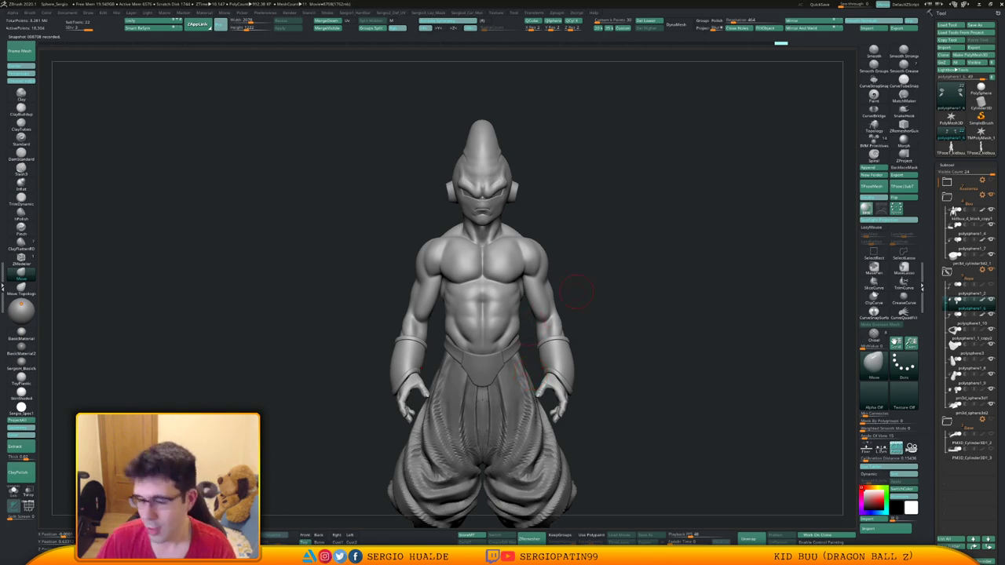
{"action": "right_click_drag", "start_coordinate": [583, 320], "coordinate": [629, 347]}
{"action": "right_click_drag", "start_coordinate": [589, 374], "coordinate": [586, 343], "text": "ctrl"}
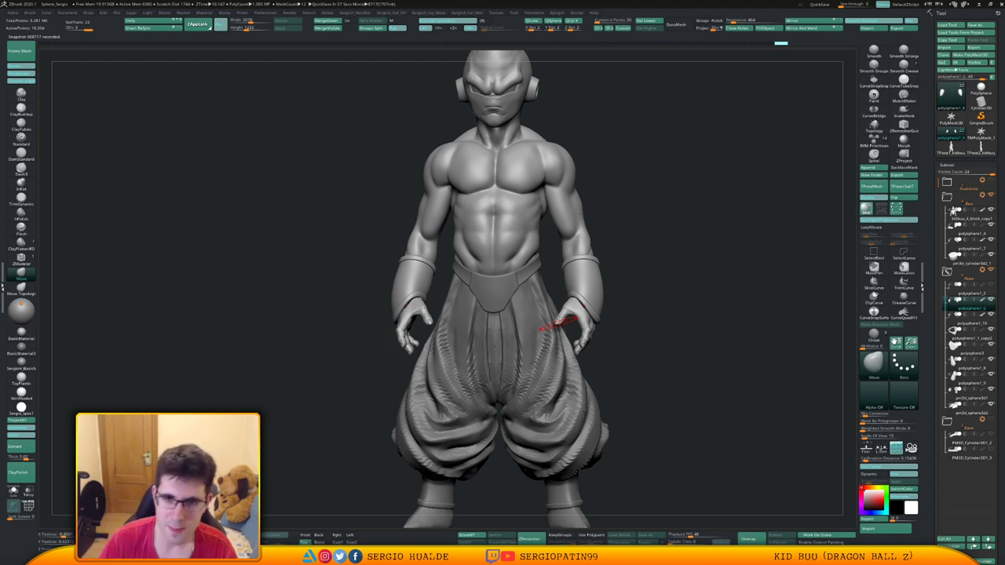
{"action": "mouse_move", "coordinate": [656, 250]}
{"action": "left_mouse_down"}
{"action": "mouse_move", "coordinate": [600, 250]}
{"action": "mouse_move", "coordinate": [607, 312]}
{"action": "mouse_move", "coordinate": [590, 280]}
{"action": "mouse_move", "coordinate": [594, 313]}
{"action": "left_mouse_up"}
{"action": "left_click_drag", "start_coordinate": [640, 275], "coordinate": [610, 381]}
{"action": "right_click_drag", "start_coordinate": [609, 381], "coordinate": [610, 397], "text": "alt"}
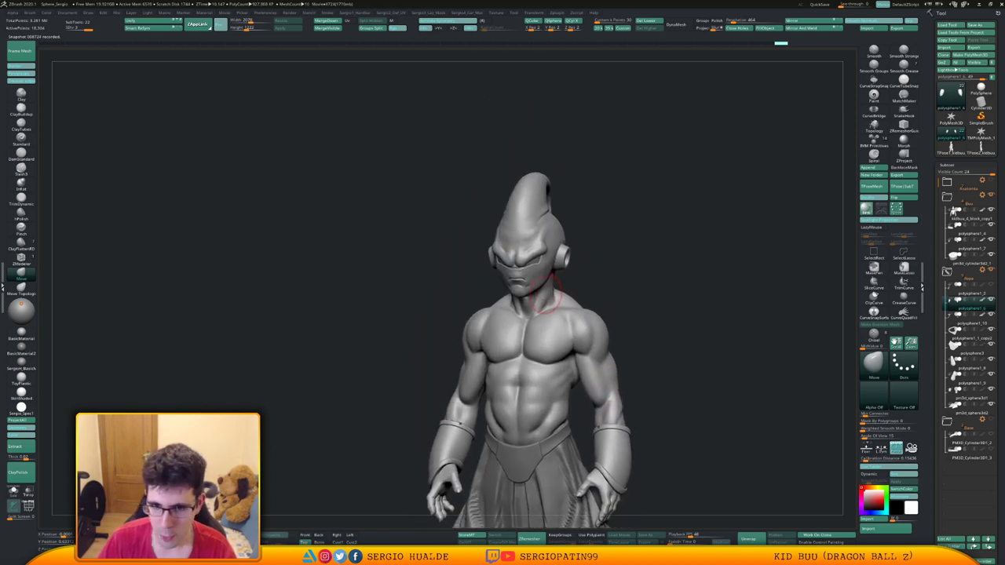
Select the body and carve the crease between neck and trapezius with a resized DamStandard brush.
{"action": "right_click_drag", "start_coordinate": [552, 299], "coordinate": [616, 296]}
{"action": "right_click_drag", "start_coordinate": [505, 292], "coordinate": [519, 345], "text": "ctrl"}
{"action": "left_click", "coordinate": [560, 237], "text": "alt"}
{"action": "right_click_drag", "start_coordinate": [560, 236], "coordinate": [536, 358], "text": "alt"}
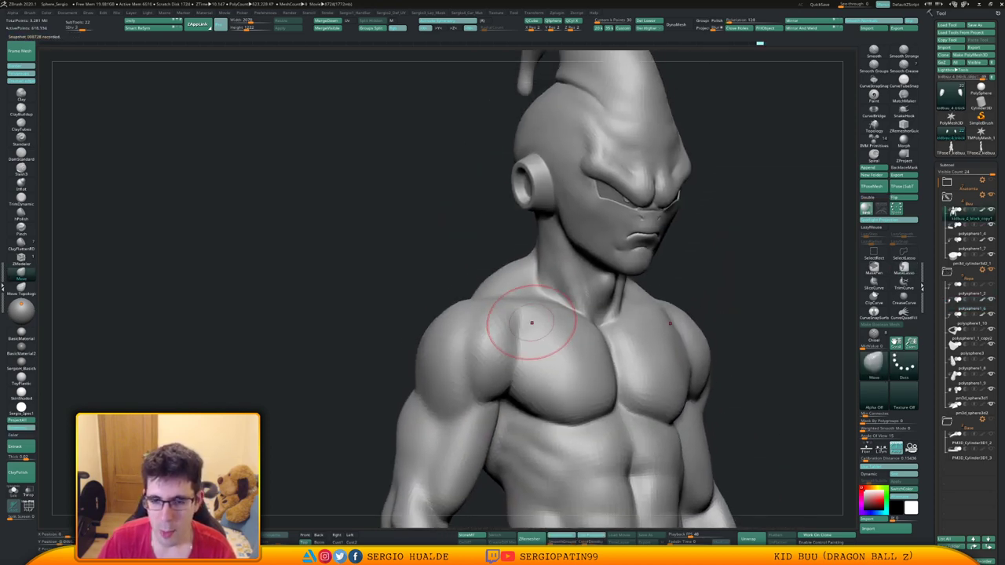
{"action": "right_click_drag", "start_coordinate": [530, 268], "coordinate": [534, 303], "text": "ctrl"}
{"action": "key", "text": "b"}
{"action": "key", "text": "d"}
{"action": "key", "text": "s"}
{"action": "key", "text": "s"}
{"action": "left_click_drag", "start_coordinate": [543, 305], "coordinate": [539, 305]}
{"action": "right_click_drag", "start_coordinate": [538, 304], "coordinate": [541, 334]}
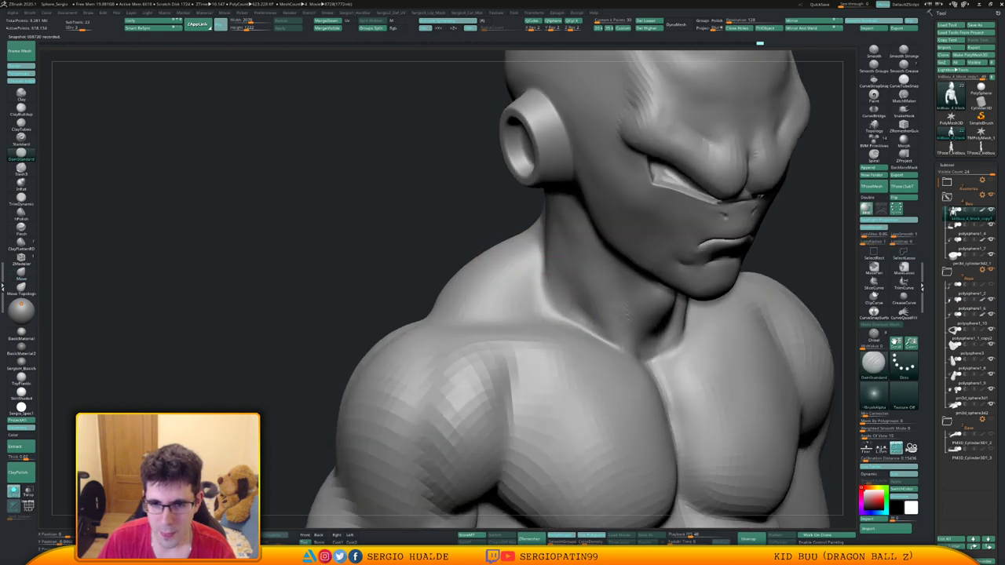
{"action": "left_click_drag", "start_coordinate": [539, 296], "coordinate": [536, 300]}
{"action": "mouse_move", "coordinate": [542, 270]}
{"action": "right_mouse_down"}
{"action": "mouse_move", "coordinate": [481, 272]}
{"action": "mouse_move", "coordinate": [502, 255]}
{"action": "right_mouse_up"}
{"action": "right_click_drag", "start_coordinate": [532, 307], "coordinate": [539, 327]}
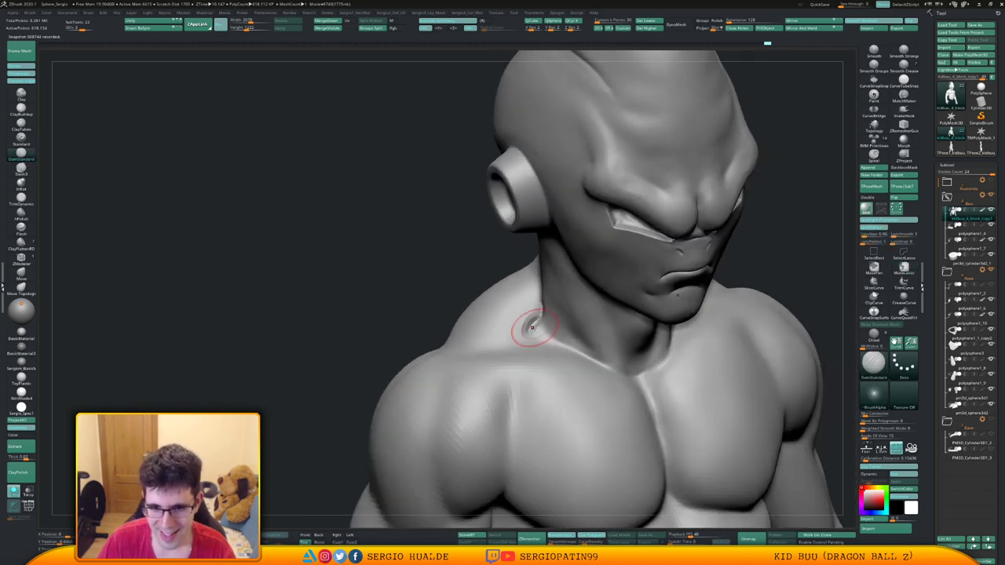
Raise the body's subdivision level, undo the last change, and smooth the crease beside the neck.
{"action": "mouse_move", "coordinate": [531, 329]}
{"action": "left_mouse_down"}
{"action": "mouse_move", "coordinate": [538, 301]}
{"action": "mouse_move", "coordinate": [536, 311]}
{"action": "left_mouse_up"}
{"action": "key", "text": "d"}
{"action": "key", "text": "ctrl+z"}
{"action": "key", "text": "1"}
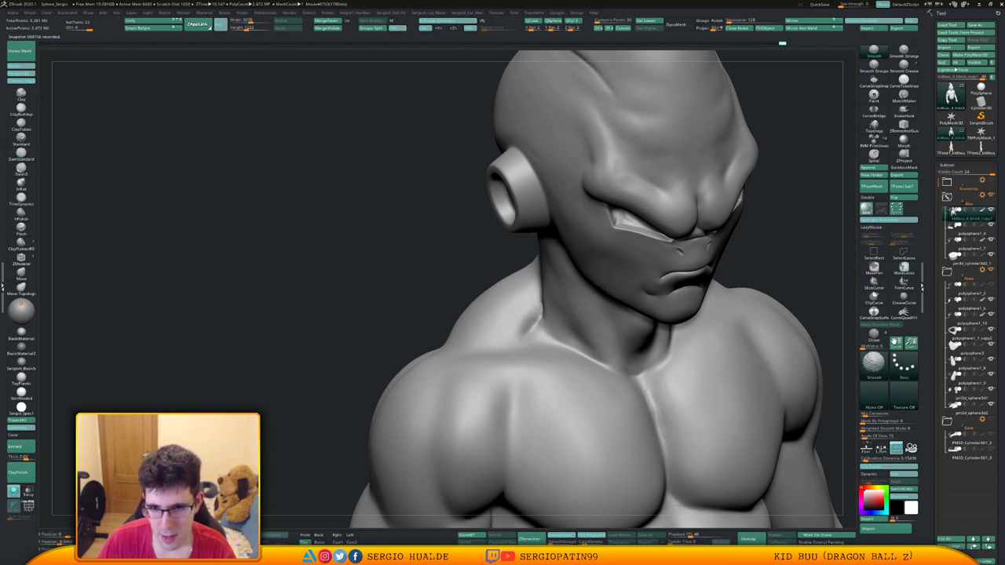
{"action": "right_click_drag", "start_coordinate": [534, 309], "coordinate": [612, 300]}
{"action": "left_click_drag", "start_coordinate": [540, 297], "coordinate": [542, 304], "text": "shift"}
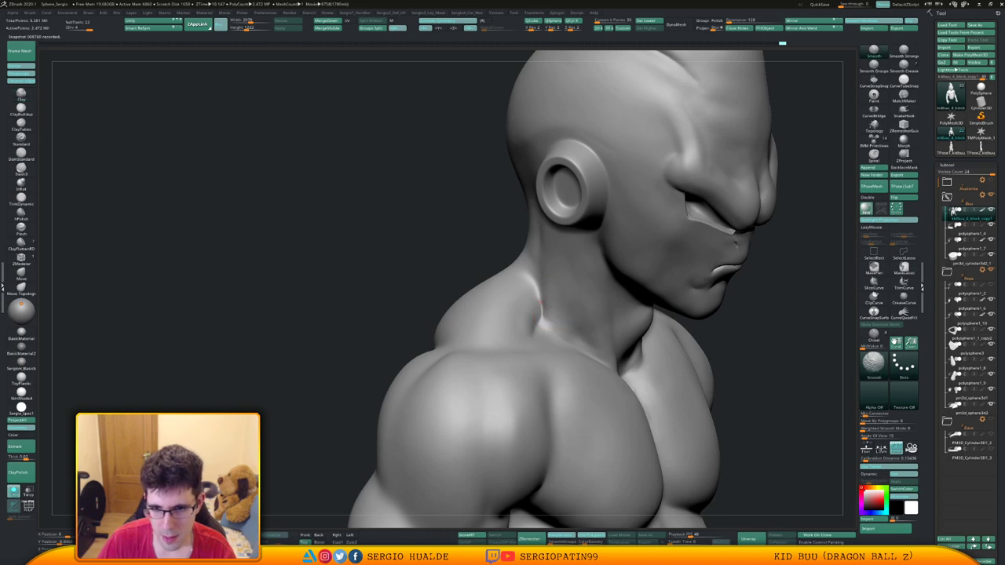
Build up the base of the neck above the collarbone with the Clay brush and smooth its crease into the trapezius.
{"action": "right_click_drag", "start_coordinate": [538, 319], "coordinate": [385, 278], "text": "ctrl"}
{"action": "mouse_move", "coordinate": [524, 321]}
{"action": "left_mouse_down", "text": "shift"}
{"action": "mouse_move", "coordinate": [527, 331]}
{"action": "mouse_move", "coordinate": [531, 323]}
{"action": "left_mouse_up", "text": "shift"}
{"action": "right_click_drag", "start_coordinate": [532, 325], "coordinate": [585, 314]}
{"action": "mouse_move", "coordinate": [586, 314]}
{"action": "right_mouse_down", "text": "ctrl"}
{"action": "mouse_move", "coordinate": [582, 345]}
{"action": "mouse_move", "coordinate": [519, 341]}
{"action": "mouse_move", "coordinate": [515, 324]}
{"action": "right_mouse_up", "text": "ctrl"}
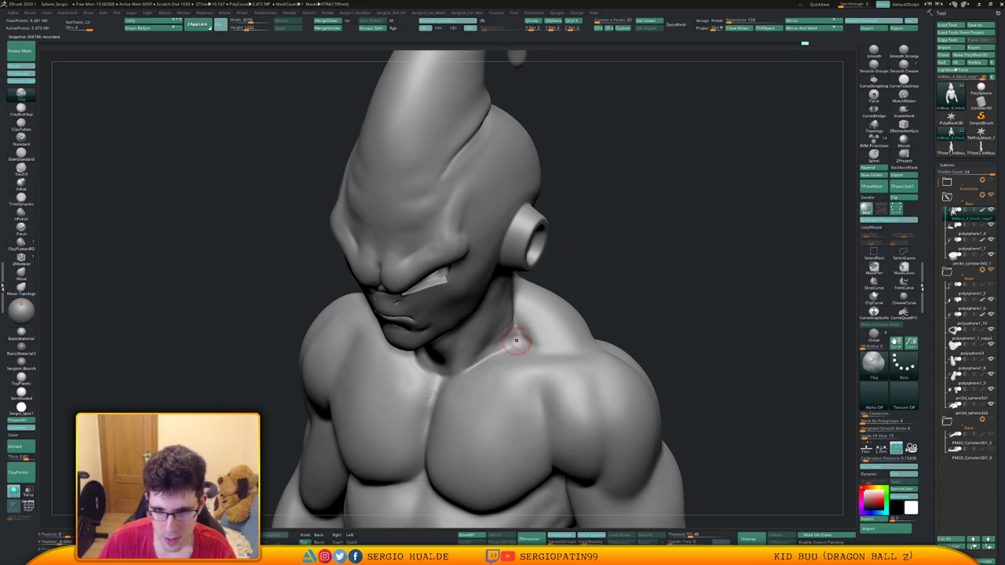
{"action": "right_click_drag", "start_coordinate": [512, 338], "coordinate": [514, 309]}
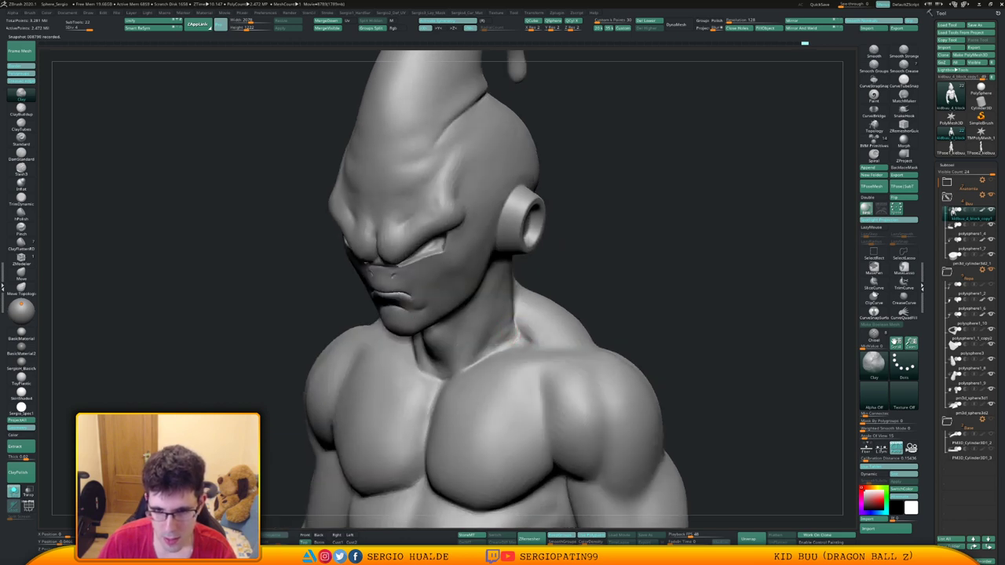
{"action": "left_click_drag", "start_coordinate": [511, 330], "coordinate": [501, 350]}
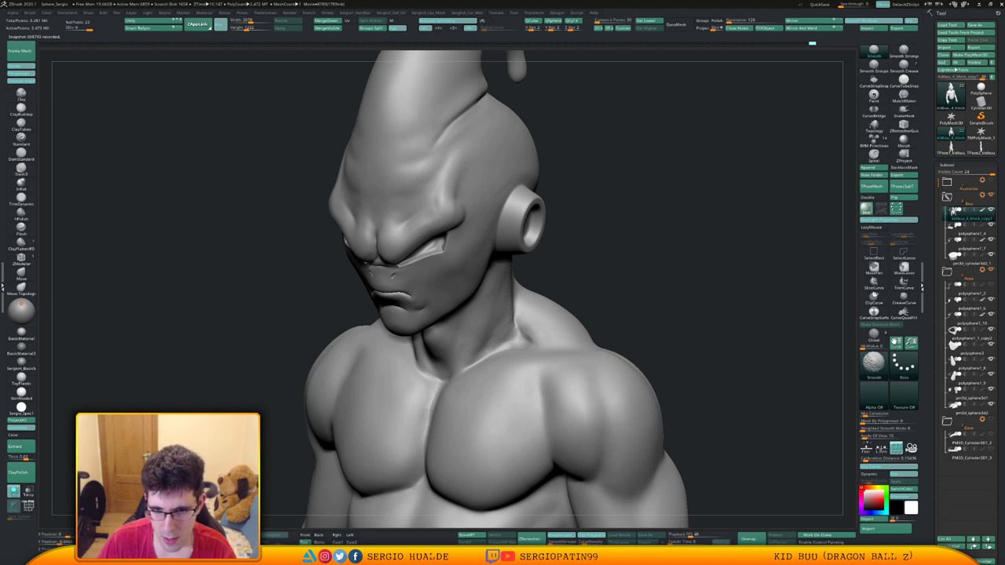
{"action": "right_click_drag", "start_coordinate": [518, 339], "coordinate": [493, 336]}
{"action": "mouse_move", "coordinate": [516, 316]}
{"action": "left_mouse_down"}
{"action": "mouse_move", "coordinate": [505, 341]}
{"action": "mouse_move", "coordinate": [511, 333]}
{"action": "left_mouse_up"}
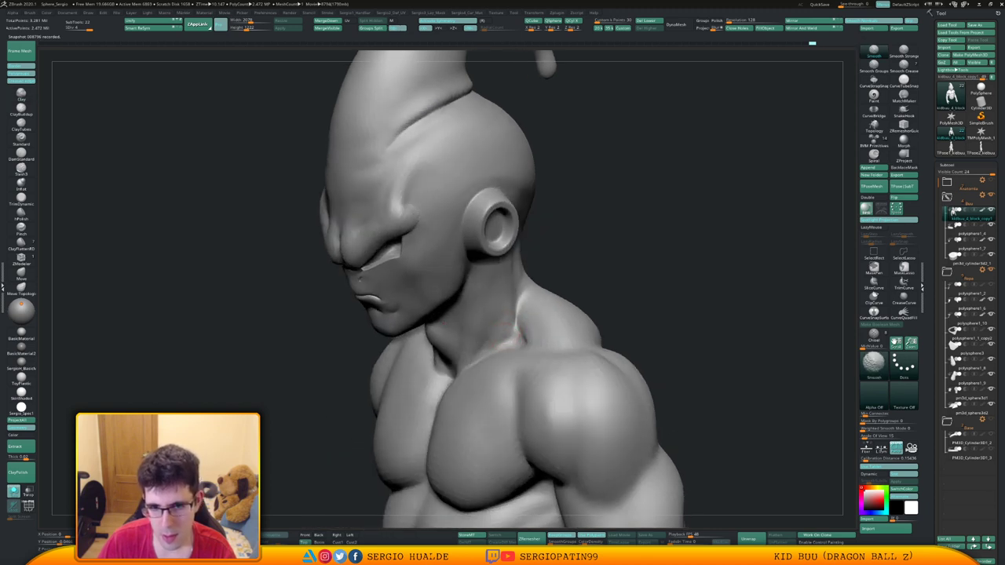
{"action": "right_click_drag", "start_coordinate": [512, 336], "coordinate": [542, 333]}
{"action": "mouse_move", "coordinate": [498, 334]}
{"action": "left_mouse_down"}
{"action": "mouse_move", "coordinate": [507, 327]}
{"action": "mouse_move", "coordinate": [491, 344]}
{"action": "left_mouse_up"}
{"action": "key", "text": "shift"}
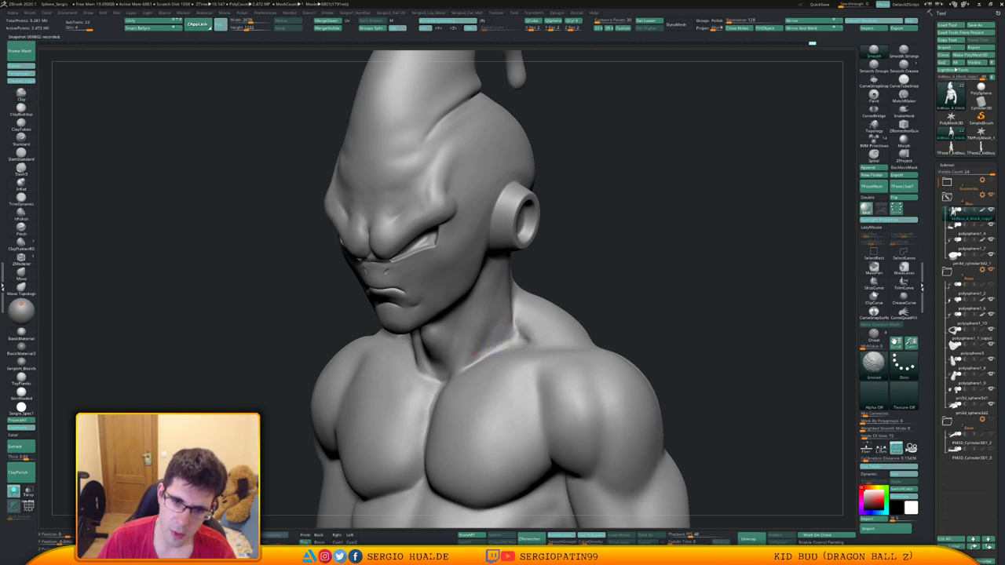
Blend the side of the neck into the collarbone with further short strokes and smoothing.
{"action": "mouse_move", "coordinate": [506, 323]}
{"action": "right_mouse_down"}
{"action": "mouse_move", "coordinate": [540, 324]}
{"action": "mouse_move", "coordinate": [501, 312]}
{"action": "right_mouse_up"}
{"action": "left_click_drag", "start_coordinate": [501, 317], "coordinate": [493, 341]}
{"action": "key", "text": "shift"}
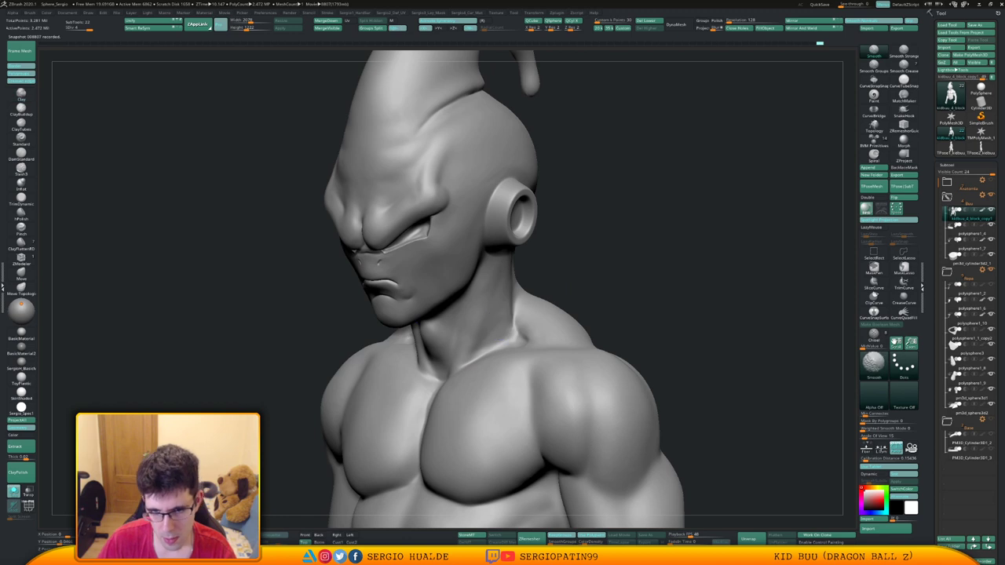
{"action": "right_click_drag", "start_coordinate": [496, 336], "coordinate": [542, 347]}
{"action": "mouse_move", "coordinate": [514, 344]}
{"action": "left_mouse_down", "text": "shift"}
{"action": "mouse_move", "coordinate": [542, 342]}
{"action": "mouse_move", "coordinate": [525, 330]}
{"action": "left_mouse_up", "text": "shift"}
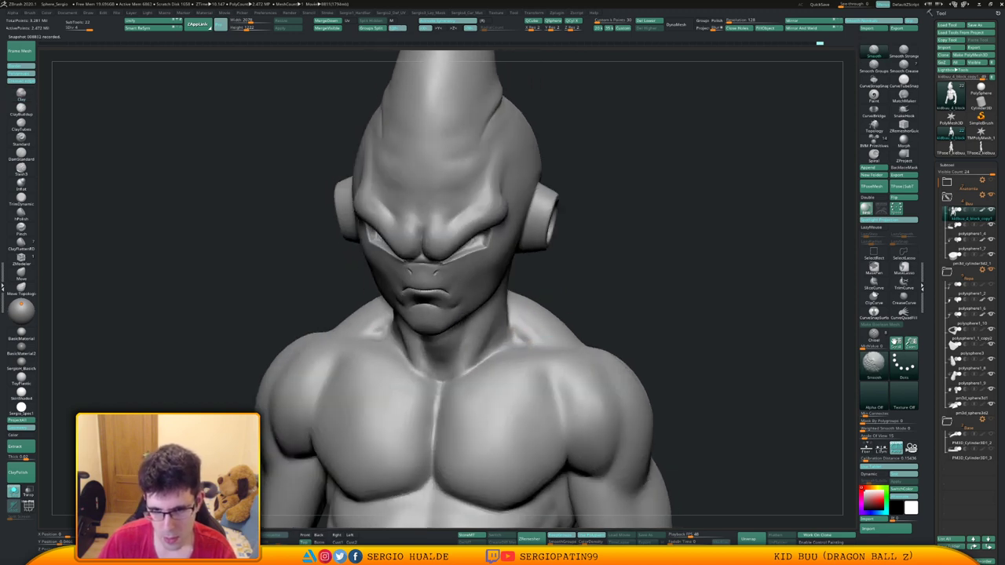
Smooth the trapezius edge on the opposite side of the neck, trying DamStandard before returning to the Clay brush.
{"action": "mouse_move", "coordinate": [528, 335]}
{"action": "right_mouse_down"}
{"action": "mouse_move", "coordinate": [585, 336]}
{"action": "mouse_move", "coordinate": [612, 381]}
{"action": "right_mouse_up"}
{"action": "left_click_drag", "start_coordinate": [395, 344], "coordinate": [385, 354], "text": "shift"}
{"action": "key", "text": "b"}
{"action": "key", "text": "d"}
{"action": "key", "text": "s"}
{"action": "right_click_drag", "start_coordinate": [388, 350], "coordinate": [403, 366]}
{"action": "mouse_move", "coordinate": [395, 341]}
{"action": "left_mouse_down", "text": "shift"}
{"action": "mouse_move", "coordinate": [357, 320]}
{"action": "mouse_move", "coordinate": [395, 296]}
{"action": "mouse_move", "coordinate": [366, 325]}
{"action": "mouse_move", "coordinate": [389, 318]}
{"action": "mouse_move", "coordinate": [365, 301]}
{"action": "mouse_move", "coordinate": [369, 324]}
{"action": "left_mouse_up", "text": "shift"}
{"action": "key", "text": "b"}
{"action": "key", "text": "c"}
{"action": "key", "text": "l"}
{"action": "key", "text": "space"}
Make the trousers, belt and cuffs visible again and select the flat plate at the front of the belt.
{"action": "mouse_move", "coordinate": [425, 384]}
{"action": "right_mouse_down", "text": "ctrl"}
{"action": "mouse_move", "coordinate": [422, 366]}
{"action": "mouse_move", "coordinate": [385, 353]}
{"action": "mouse_move", "coordinate": [459, 324]}
{"action": "right_mouse_up", "text": "ctrl"}
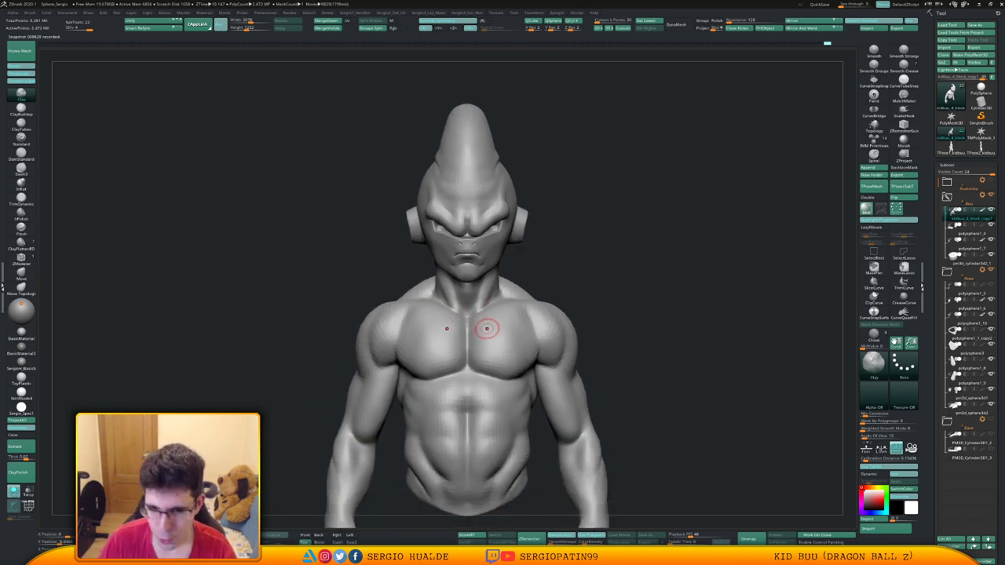
{"action": "right_click_drag", "start_coordinate": [488, 327], "coordinate": [496, 275], "text": "alt"}
{"action": "right_click_drag", "start_coordinate": [522, 366], "coordinate": [518, 332], "text": "ctrl"}
{"action": "right_click_drag", "start_coordinate": [613, 324], "coordinate": [564, 331]}
{"action": "key", "text": "alt+s"}
{"action": "right_click_drag", "start_coordinate": [487, 359], "coordinate": [514, 390], "text": "shift"}
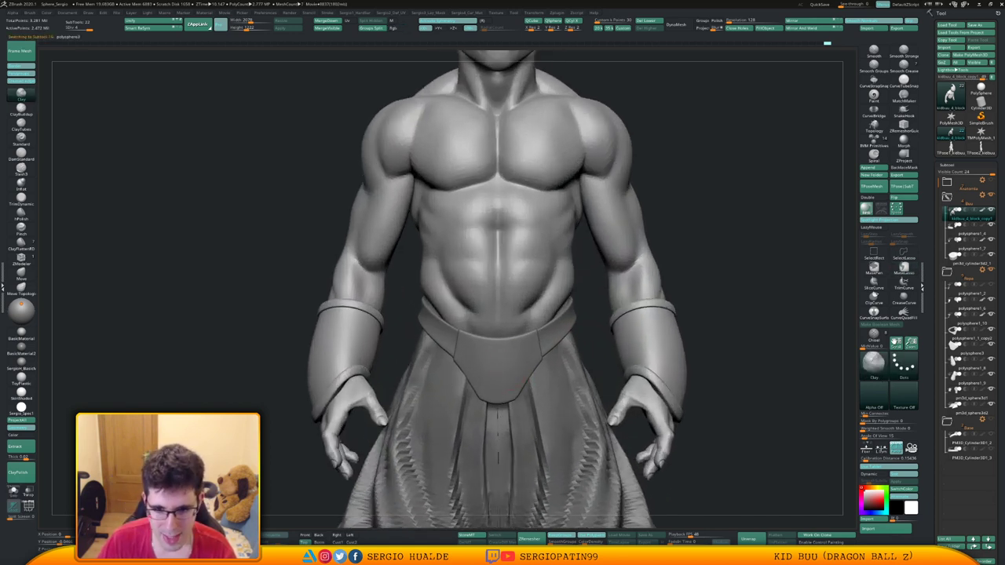
{"action": "left_click", "coordinate": [510, 380], "text": "alt"}
{"action": "right_click_drag", "start_coordinate": [507, 326], "coordinate": [505, 361], "text": "ctrl"}
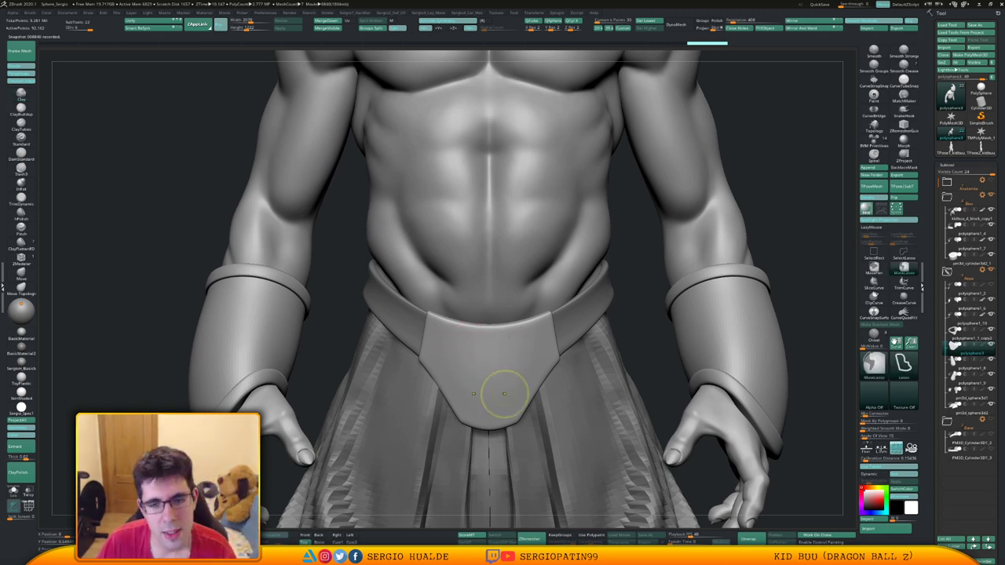
{"action": "key", "text": "f"}
{"action": "mouse_move", "coordinate": [536, 359]}
{"action": "right_mouse_down", "text": "alt"}
{"action": "mouse_move", "coordinate": [526, 252]}
{"action": "mouse_move", "coordinate": [510, 346]}
{"action": "mouse_move", "coordinate": [440, 342]}
{"action": "right_mouse_up", "text": "alt"}
Activate the Move brush, select the belt strap, and return the selection to the front plate.
{"action": "key", "text": "b"}
{"action": "key", "text": "m"}
{"action": "key", "text": "v"}
{"action": "right_click_drag", "start_coordinate": [506, 373], "coordinate": [510, 353]}
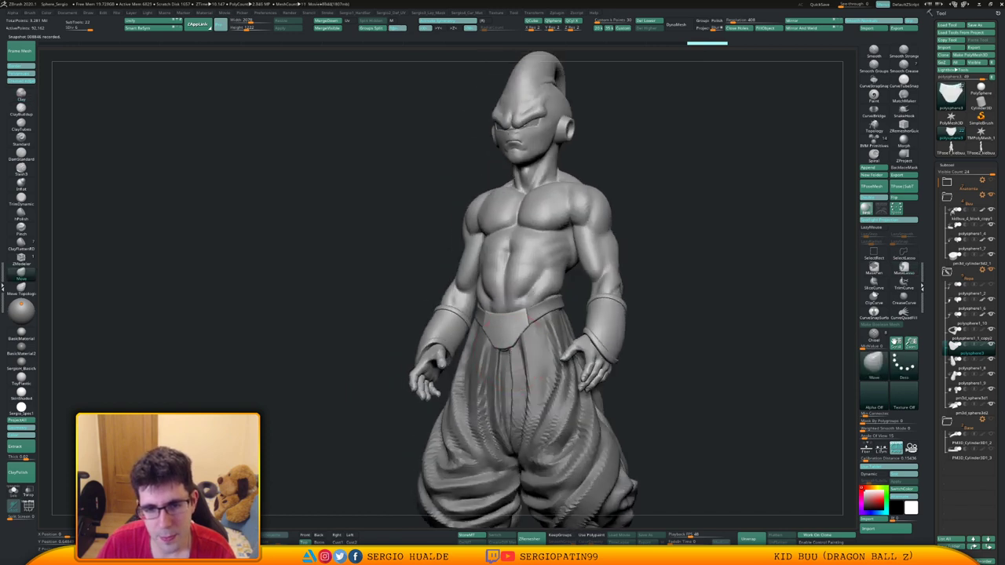
{"action": "left_click", "coordinate": [542, 316], "text": "alt"}
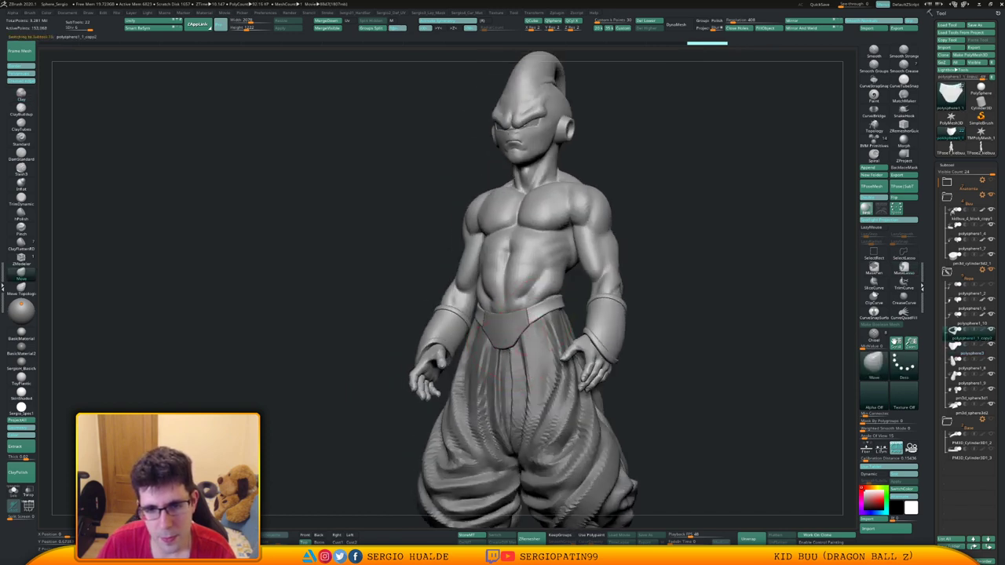
{"action": "left_click", "coordinate": [511, 344], "text": "alt"}
{"action": "mouse_move", "coordinate": [511, 346]}
{"action": "right_mouse_down"}
{"action": "mouse_move", "coordinate": [447, 348]}
{"action": "mouse_move", "coordinate": [432, 366]}
{"action": "mouse_move", "coordinate": [499, 352]}
{"action": "right_mouse_up"}
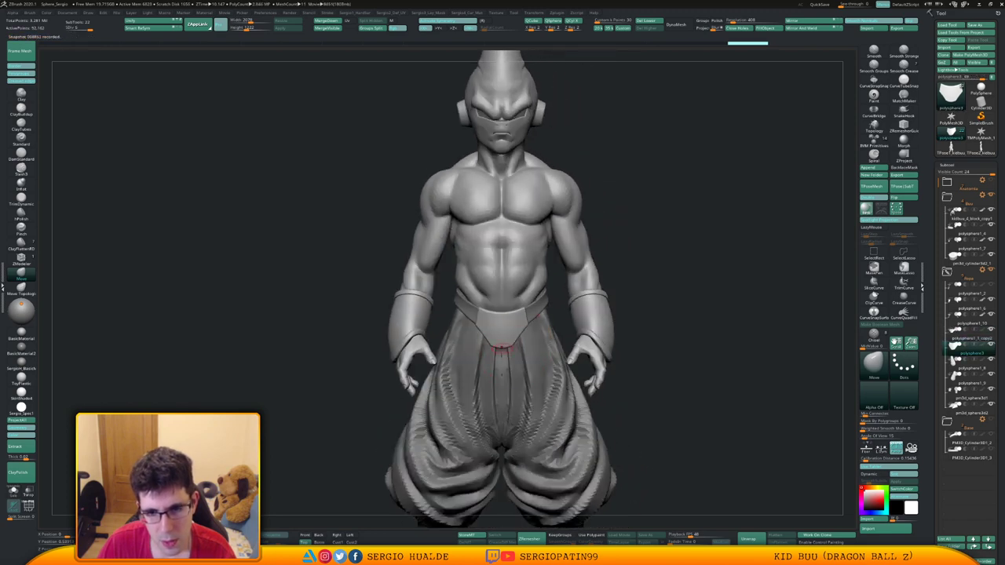
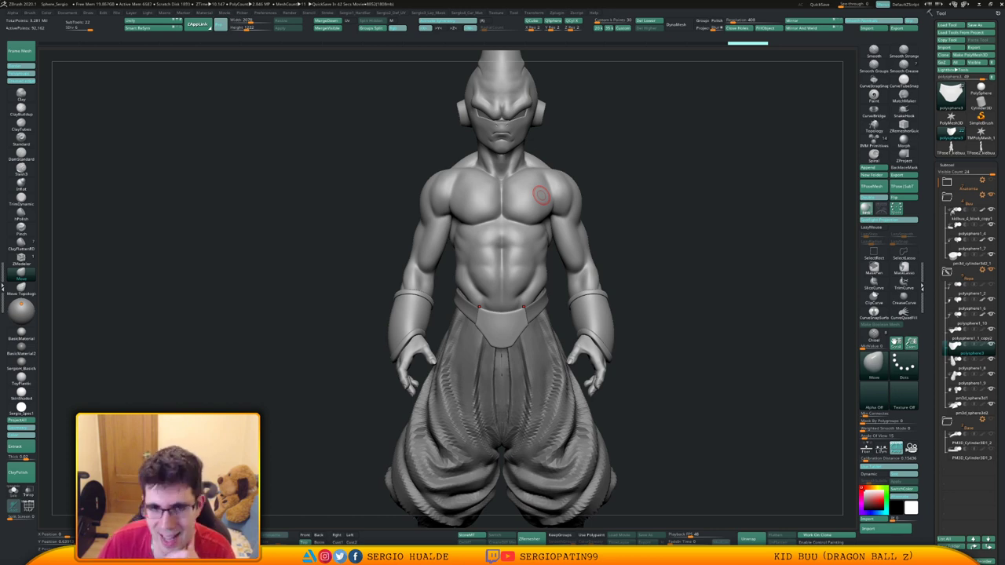
Examine the full character's proportions from the front and at a slight angle, and save the project.
{"action": "right_click_drag", "start_coordinate": [542, 204], "coordinate": [589, 214]}
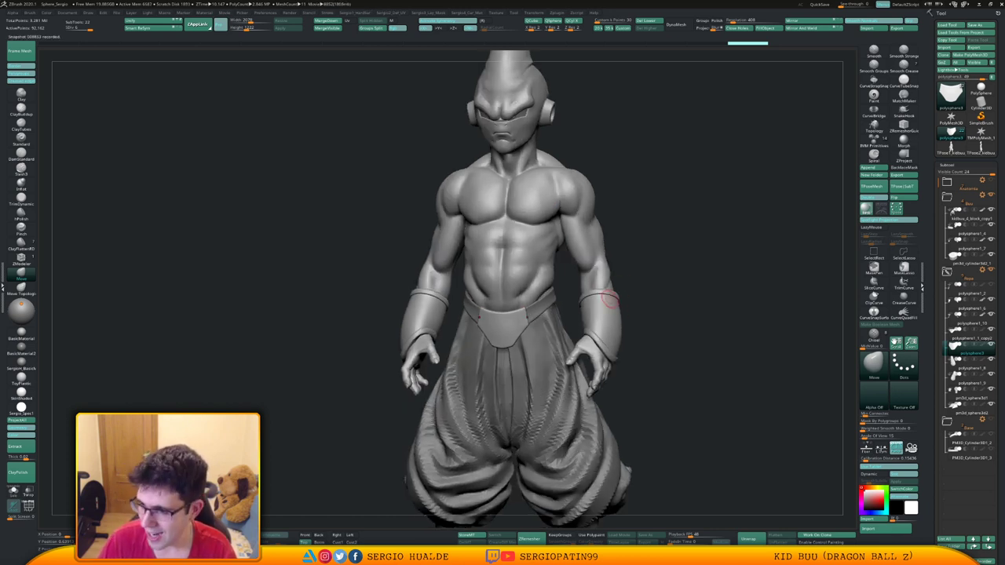
{"action": "right_click_drag", "start_coordinate": [574, 303], "coordinate": [586, 337], "text": "shift"}
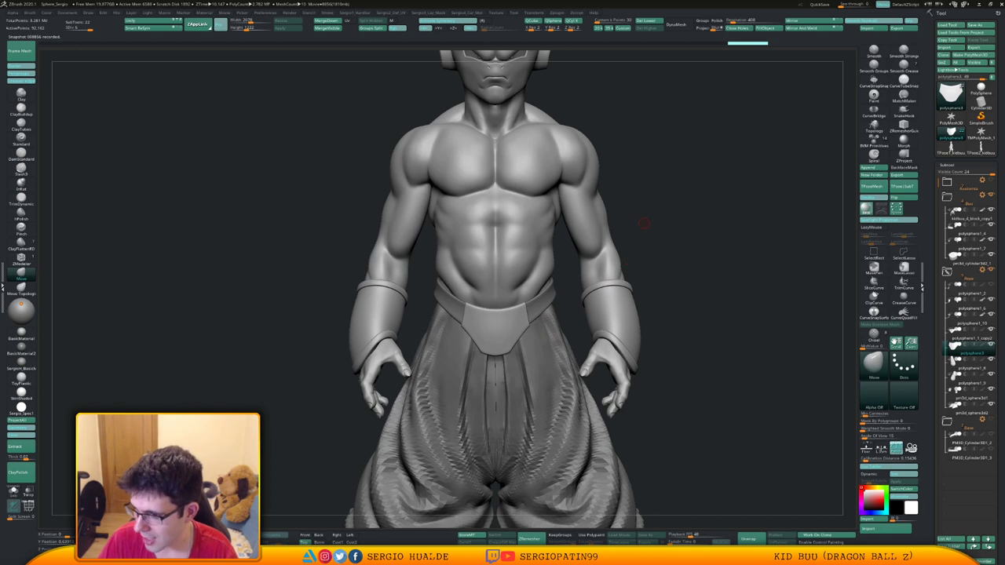
{"action": "right_click_drag", "start_coordinate": [665, 228], "coordinate": [675, 233]}
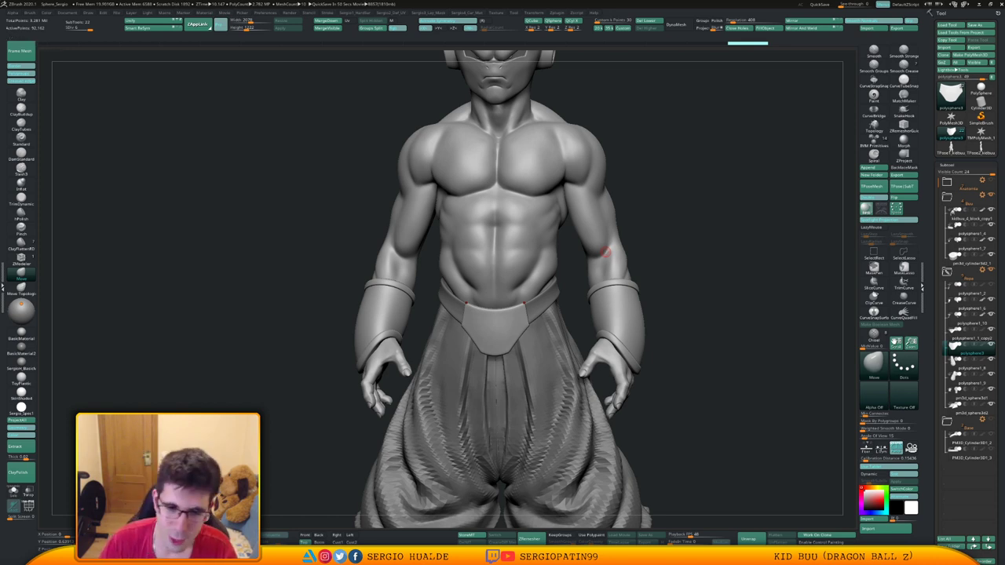
{"action": "mouse_move", "coordinate": [605, 252]}
{"action": "right_mouse_down"}
{"action": "mouse_move", "coordinate": [640, 286]}
{"action": "mouse_move", "coordinate": [627, 326]}
{"action": "mouse_move", "coordinate": [632, 381]}
{"action": "right_mouse_up"}
{"action": "mouse_move", "coordinate": [632, 381]}
{"action": "right_mouse_down", "text": "ctrl"}
{"action": "mouse_move", "coordinate": [631, 345]}
{"action": "mouse_move", "coordinate": [525, 341]}
{"action": "mouse_move", "coordinate": [599, 328]}
{"action": "mouse_move", "coordinate": [619, 351]}
{"action": "right_mouse_up", "text": "ctrl"}
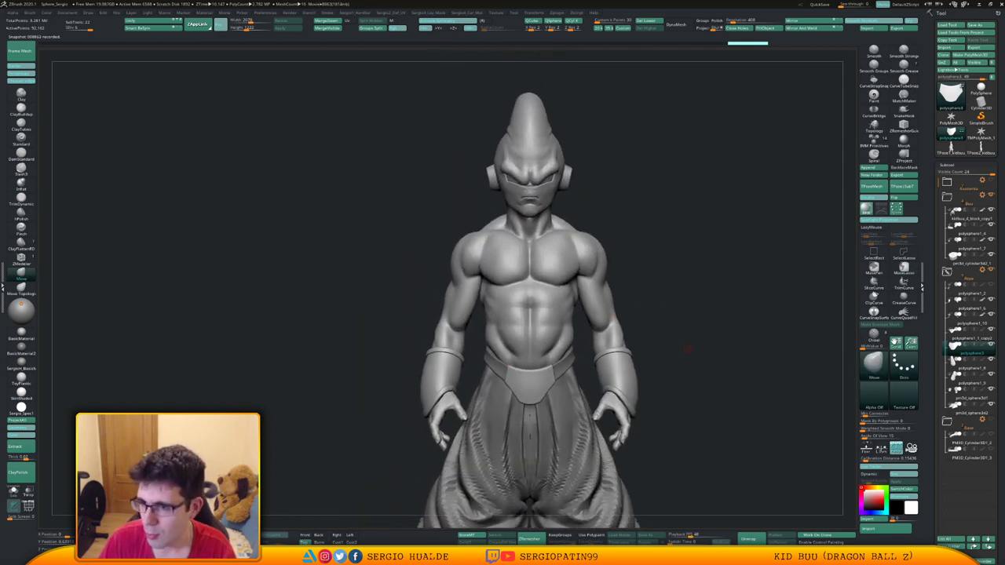
{"action": "right_click_drag", "start_coordinate": [689, 348], "coordinate": [690, 299], "text": "alt"}
{"action": "key", "text": "ctrl"}
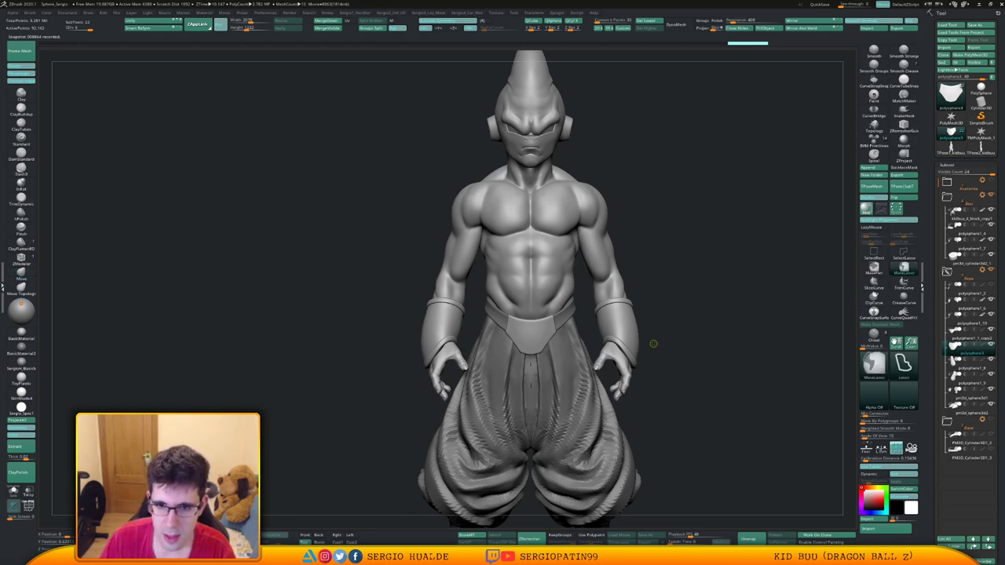
{"action": "key", "text": "ctrl+s"}
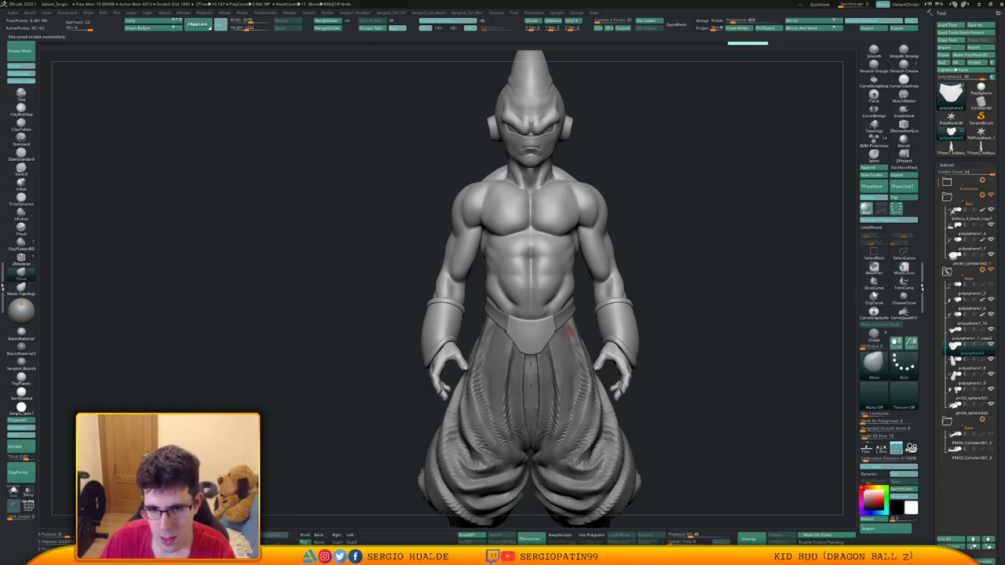
Inspect the belt's front plate in context, checking its wireframe and smoothed form up close and from a distance.
{"action": "right_click_drag", "start_coordinate": [579, 334], "coordinate": [589, 290], "text": "alt"}
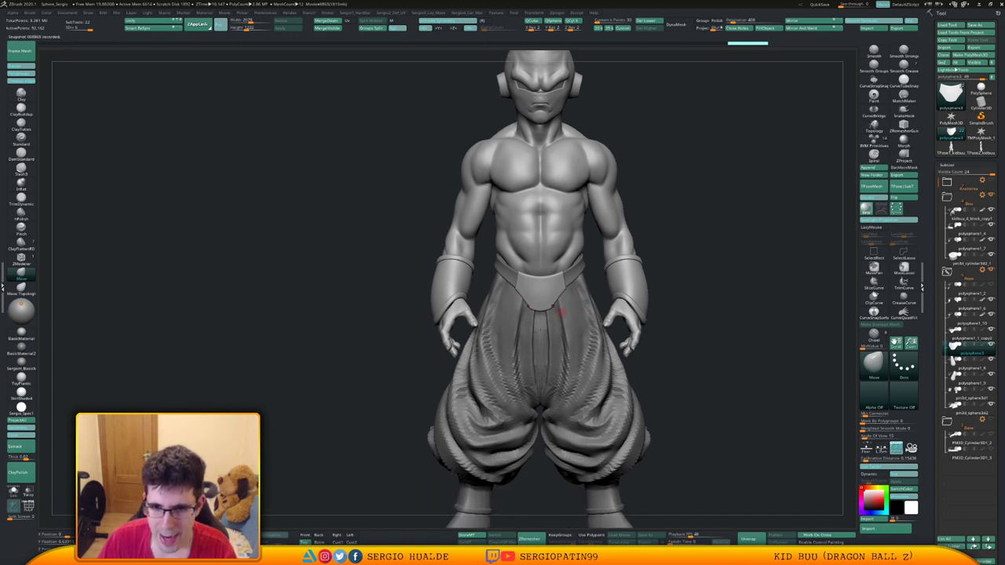
{"action": "right_click_drag", "start_coordinate": [569, 214], "coordinate": [559, 267], "text": "alt"}
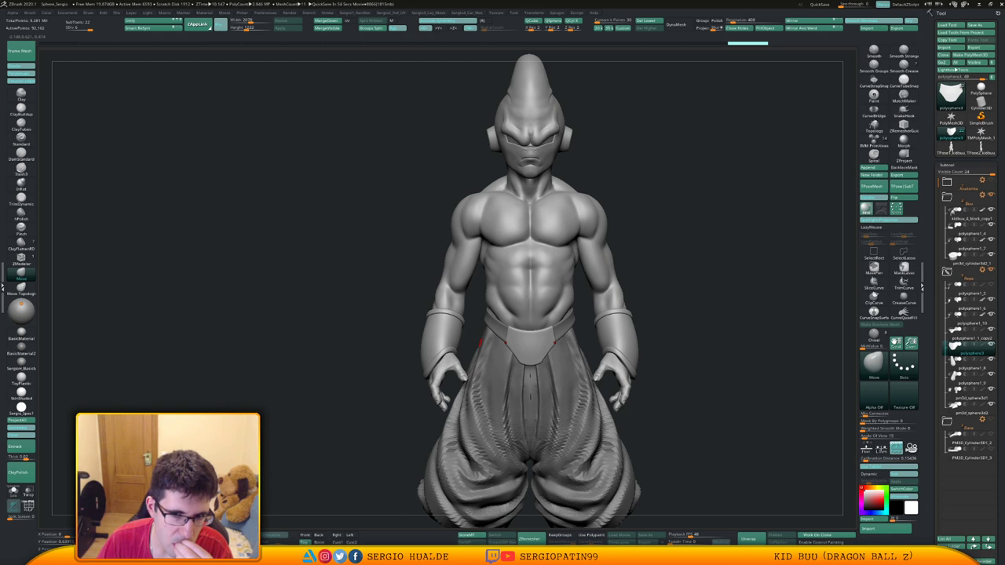
{"action": "left_click_drag", "start_coordinate": [701, 314], "coordinate": [644, 322]}
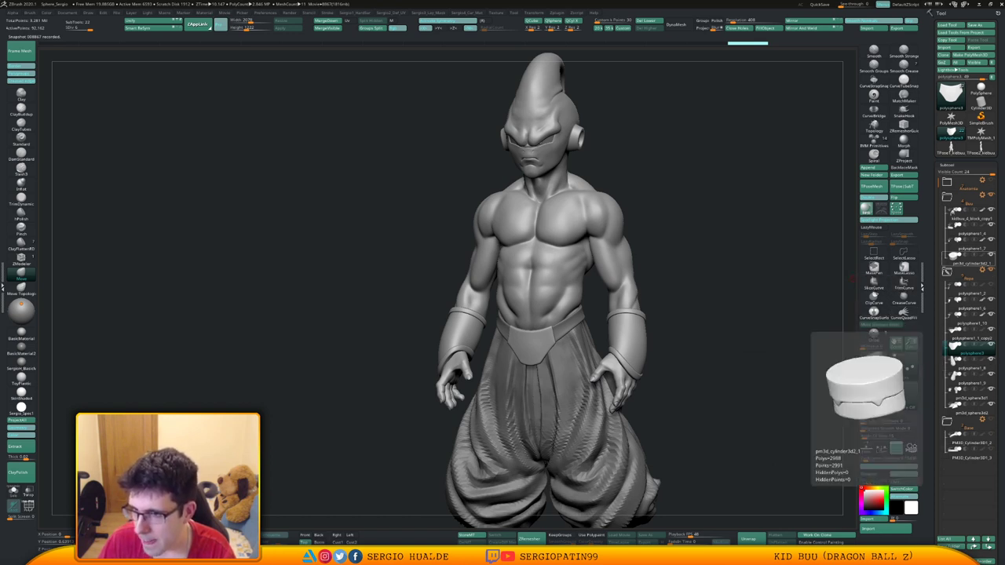
{"action": "right_click_drag", "start_coordinate": [559, 353], "coordinate": [539, 386], "text": "ctrl"}
{"action": "key", "text": "shift+f"}
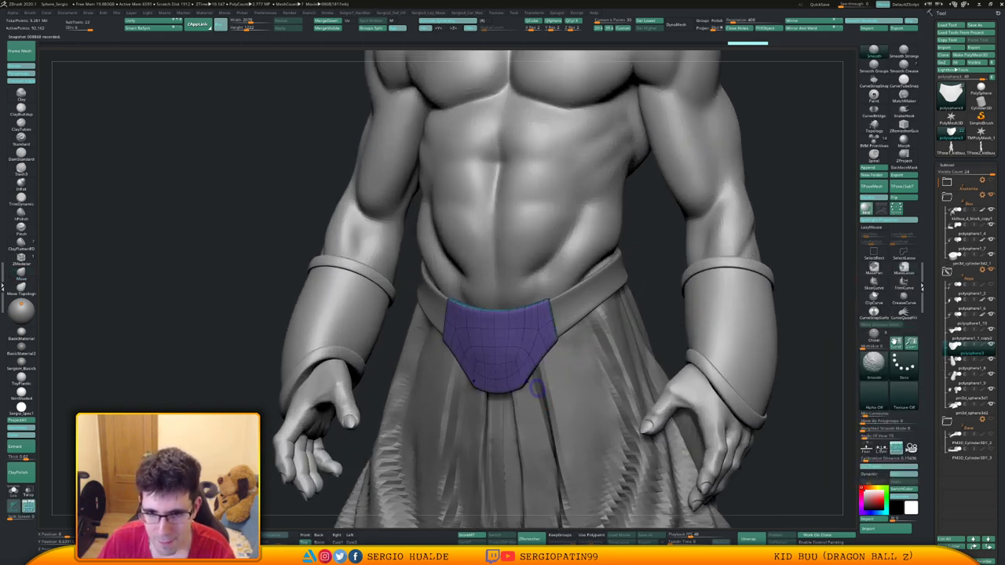
{"action": "key", "text": "shift+f"}
{"action": "key", "text": "d"}
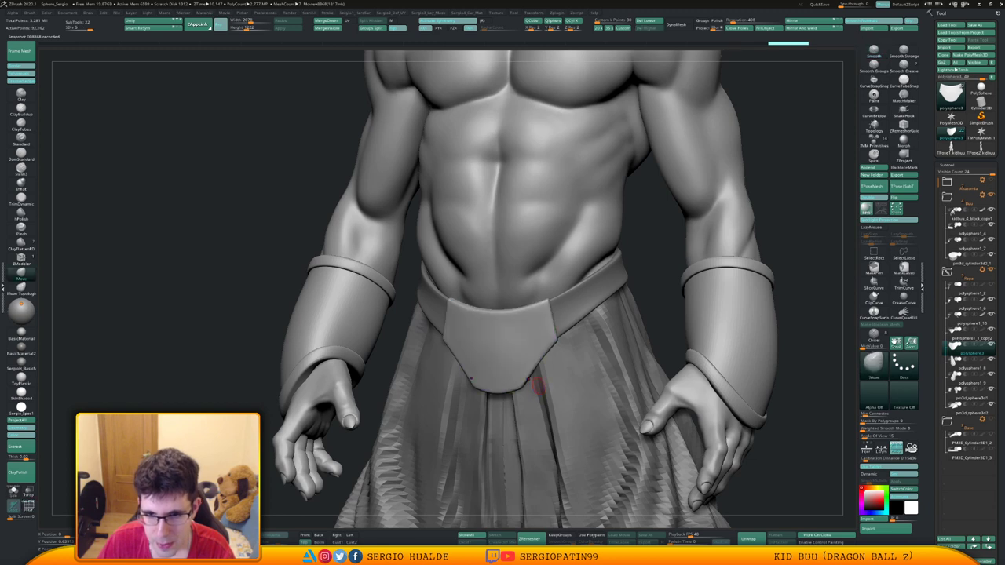
{"action": "right_click_drag", "start_coordinate": [534, 401], "coordinate": [541, 354], "text": "ctrl"}
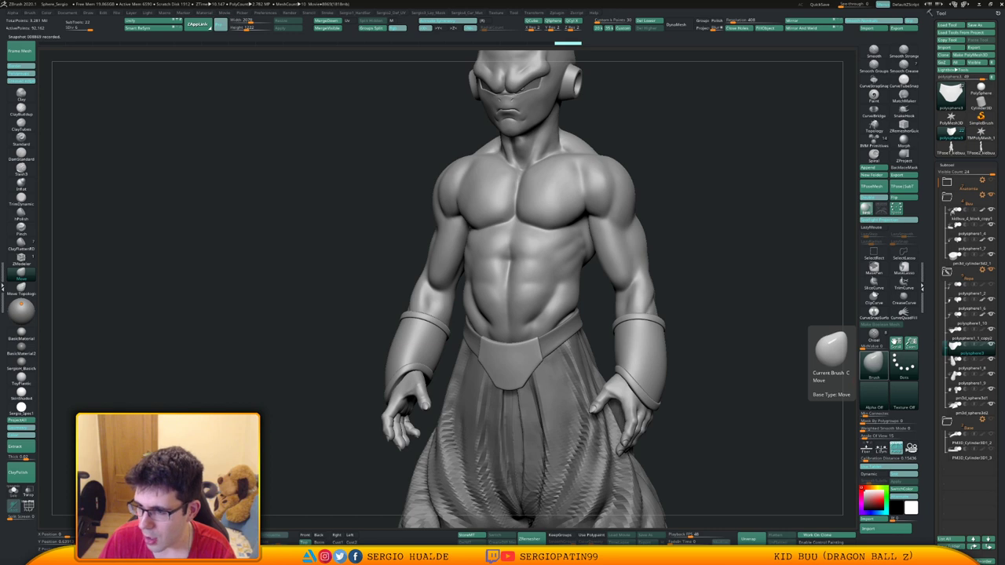
{"action": "left_click_drag", "start_coordinate": [828, 379], "coordinate": [839, 361], "text": "shift"}
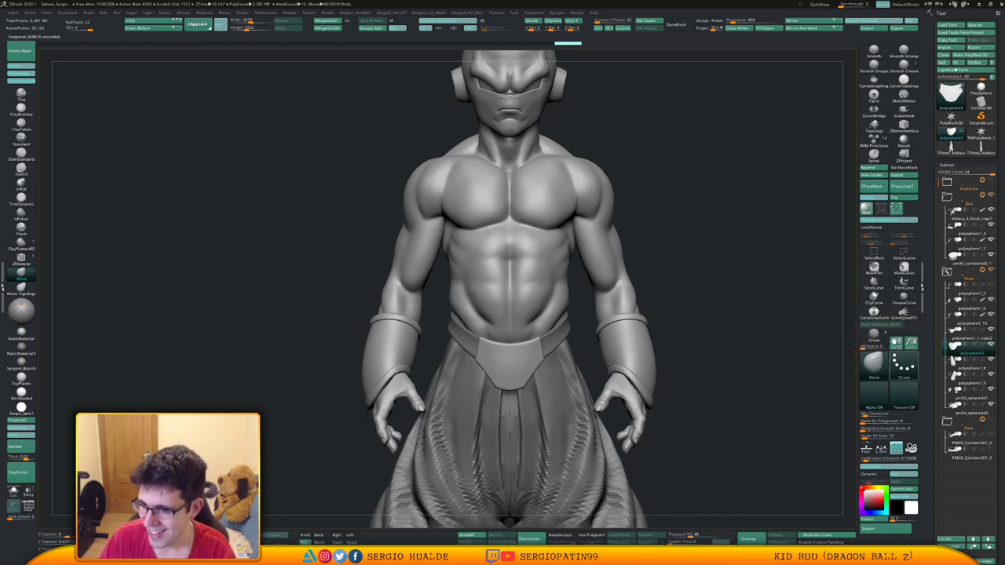
Duplicate the belt's front plate, isolate the copy, and delete its lower subdivision levels.
{"action": "left_click", "coordinate": [868, 167]}
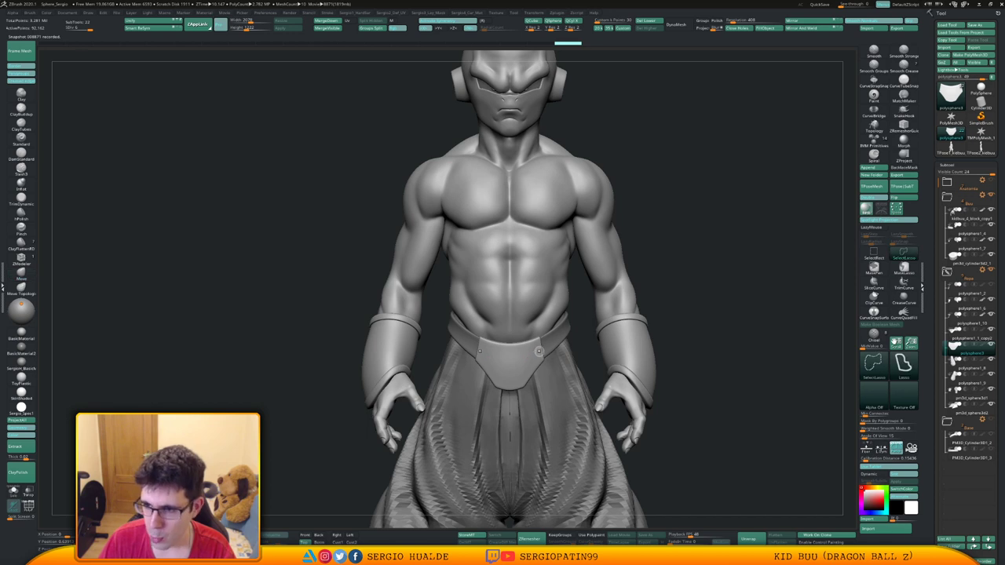
{"action": "key", "text": "ctrl+shift+d"}
{"action": "key", "text": "alt+s"}
{"action": "right_click_drag", "start_coordinate": [536, 351], "coordinate": [613, 226], "text": "alt"}
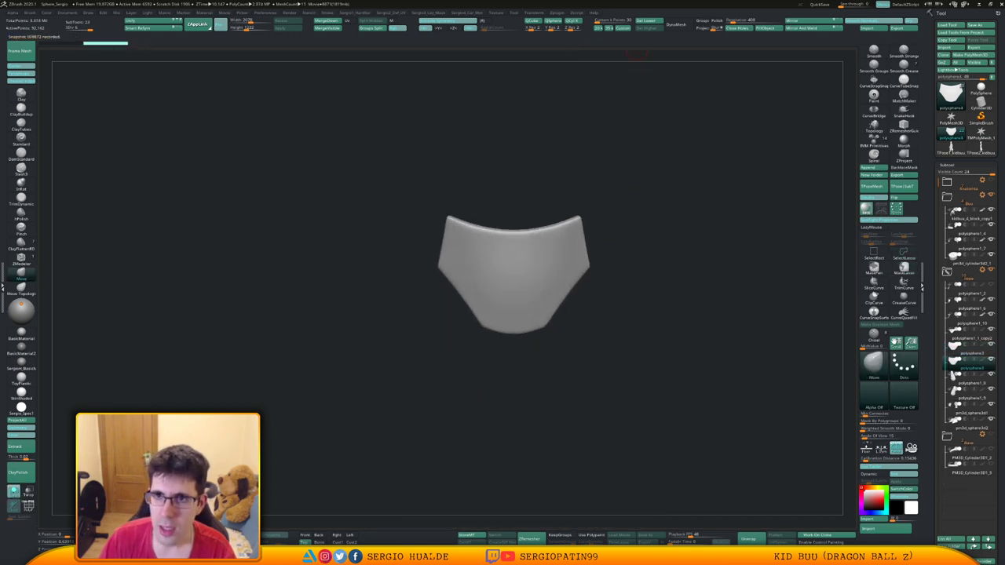
{"action": "left_click", "coordinate": [649, 21]}
{"action": "mouse_move", "coordinate": [566, 255]}
{"action": "right_mouse_down", "text": "ctrl"}
{"action": "mouse_move", "coordinate": [503, 305]}
{"action": "mouse_move", "coordinate": [546, 328]}
{"action": "right_mouse_up", "text": "ctrl"}
{"action": "key", "text": "s"}
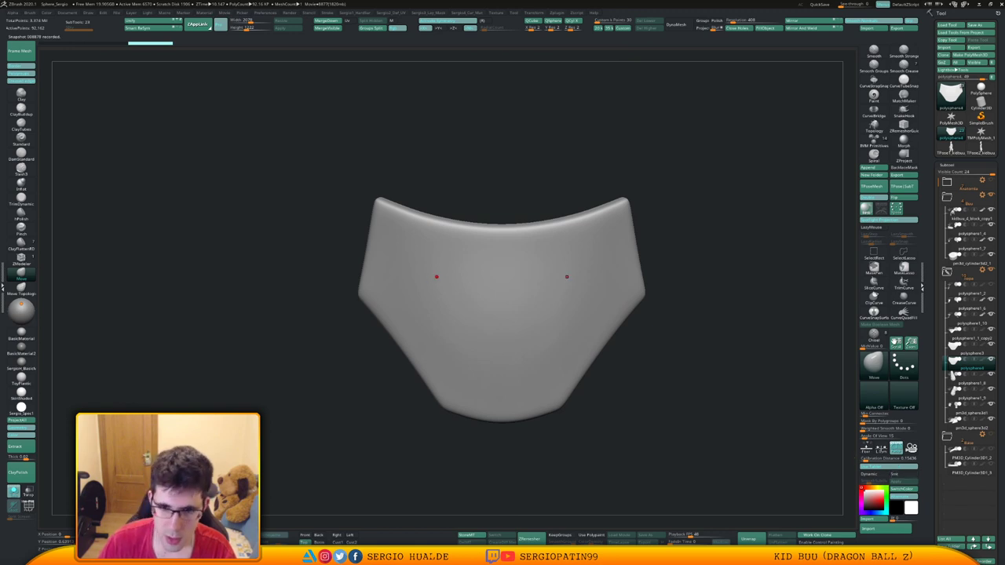
{"action": "key", "text": "s"}
{"action": "right_click_drag", "start_coordinate": [510, 314], "coordinate": [512, 346], "text": "alt"}
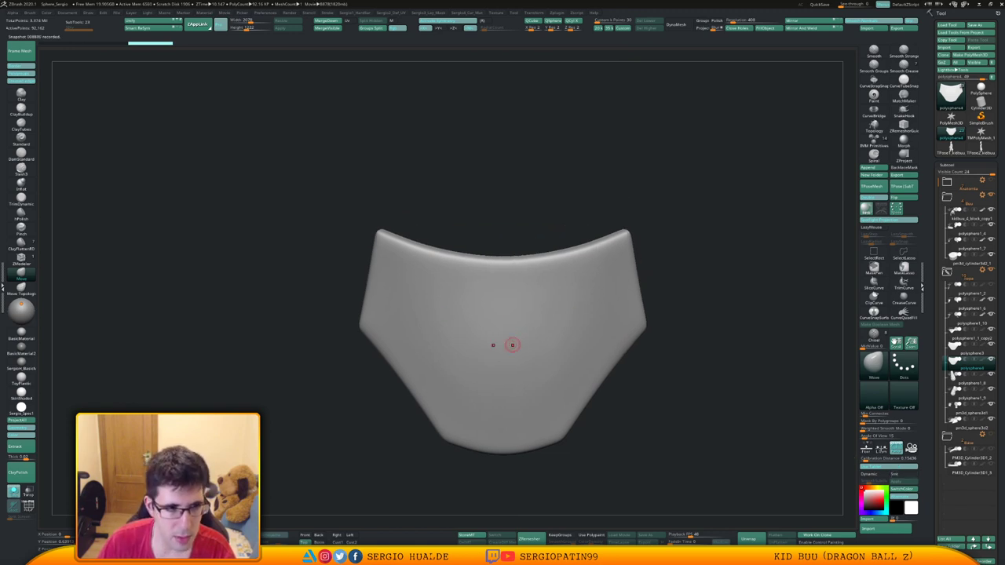
{"action": "key", "text": "ctrl"}
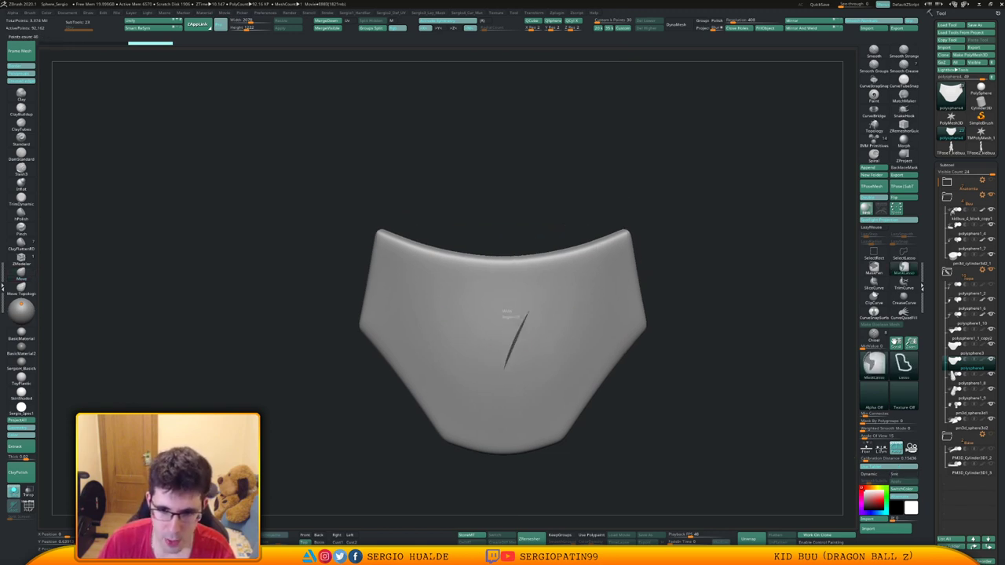
{"action": "left_click_drag", "start_coordinate": [504, 369], "coordinate": [530, 331], "text": "ctrl"}
{"action": "key", "text": "ctrl+z"}
Paint a symmetrical V-shaped mask across the middle of the plate copy using MaskPen with an enlarged brush.
{"action": "left_click", "coordinate": [873, 270], "text": "ctrl"}
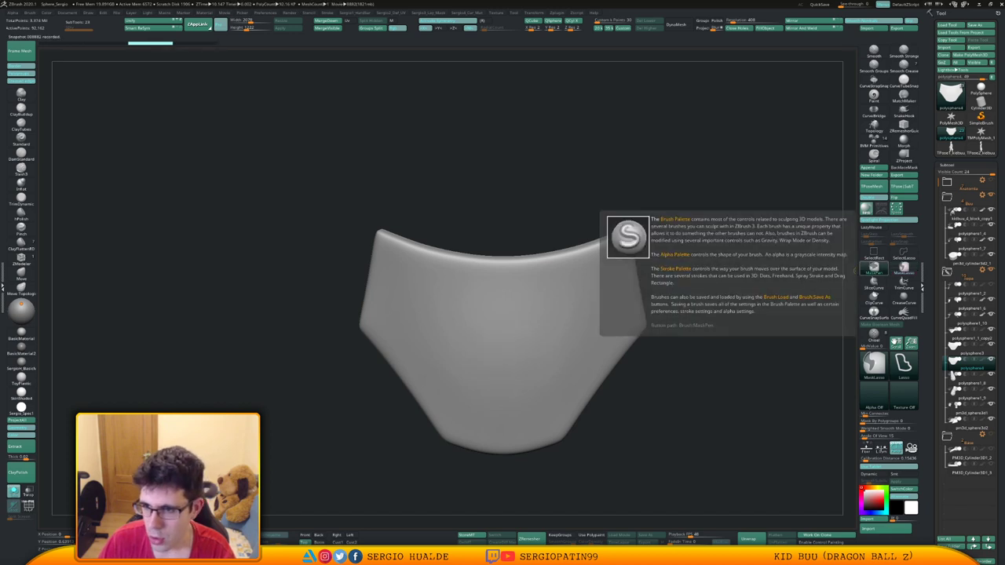
{"action": "key", "text": "ctrl"}
{"action": "key", "text": "s"}
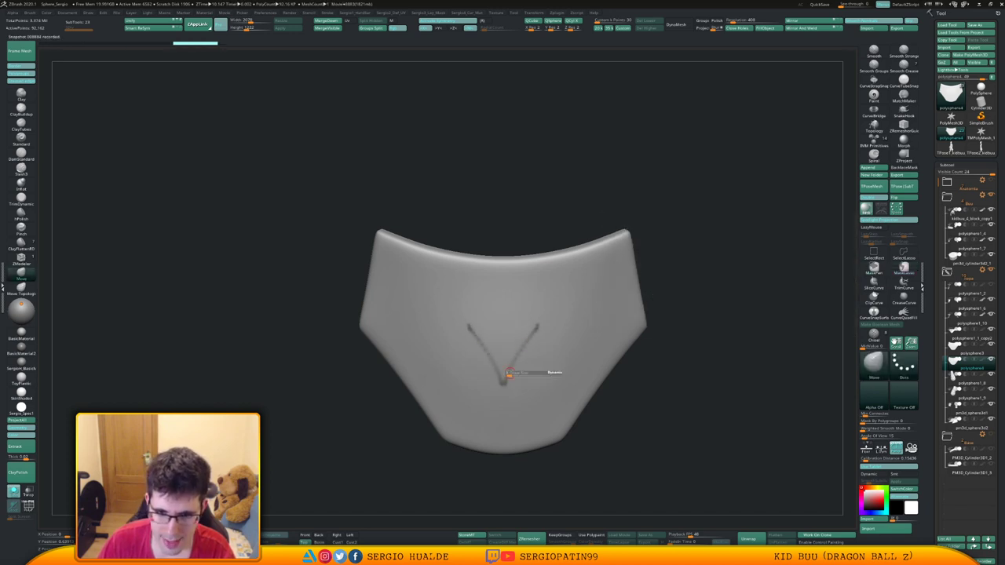
{"action": "left_click_drag", "start_coordinate": [508, 375], "coordinate": [512, 375]}
{"action": "mouse_move", "coordinate": [540, 323]}
{"action": "left_mouse_down", "text": "ctrl"}
{"action": "mouse_move", "coordinate": [504, 382]}
{"action": "mouse_move", "coordinate": [559, 289]}
{"action": "left_mouse_up", "text": "ctrl"}
{"action": "left_click", "coordinate": [883, 466]}
{"action": "right_click_drag", "start_coordinate": [536, 307], "coordinate": [525, 350], "text": "alt"}
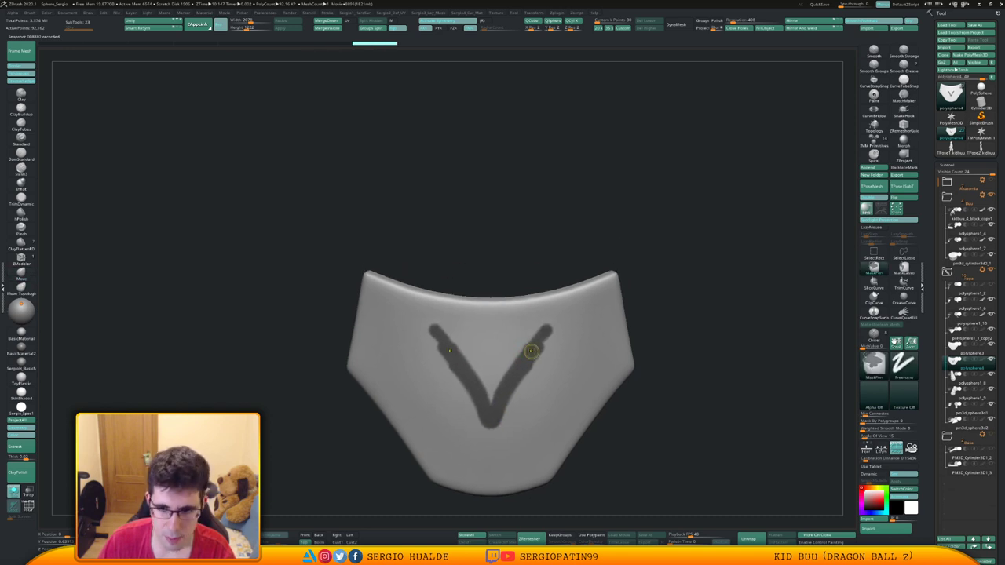
Extend the V mask's arms outward into curved strokes and erase the uneven edges so both arms have a clean, even width.
{"action": "mouse_move", "coordinate": [532, 351]}
{"action": "left_mouse_down", "text": "ctrl"}
{"action": "mouse_move", "coordinate": [563, 321]}
{"action": "mouse_move", "coordinate": [522, 382]}
{"action": "left_mouse_up", "text": "ctrl"}
{"action": "left_click_drag", "start_coordinate": [568, 309], "coordinate": [556, 313], "text": "ctrl+alt"}
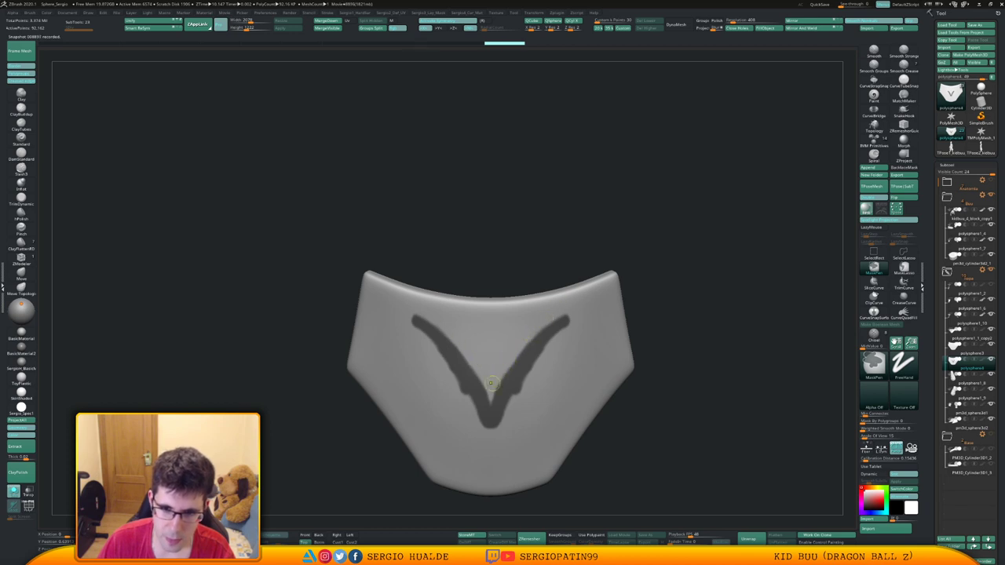
{"action": "left_click_drag", "start_coordinate": [492, 384], "coordinate": [553, 311], "text": "ctrl+alt"}
{"action": "mouse_move", "coordinate": [492, 382]}
{"action": "left_mouse_down", "text": "ctrl+alt"}
{"action": "mouse_move", "coordinate": [493, 406]}
{"action": "mouse_move", "coordinate": [532, 353]}
{"action": "left_mouse_up", "text": "ctrl+alt"}
{"action": "left_click_drag", "start_coordinate": [509, 411], "coordinate": [520, 393], "text": "ctrl+alt"}
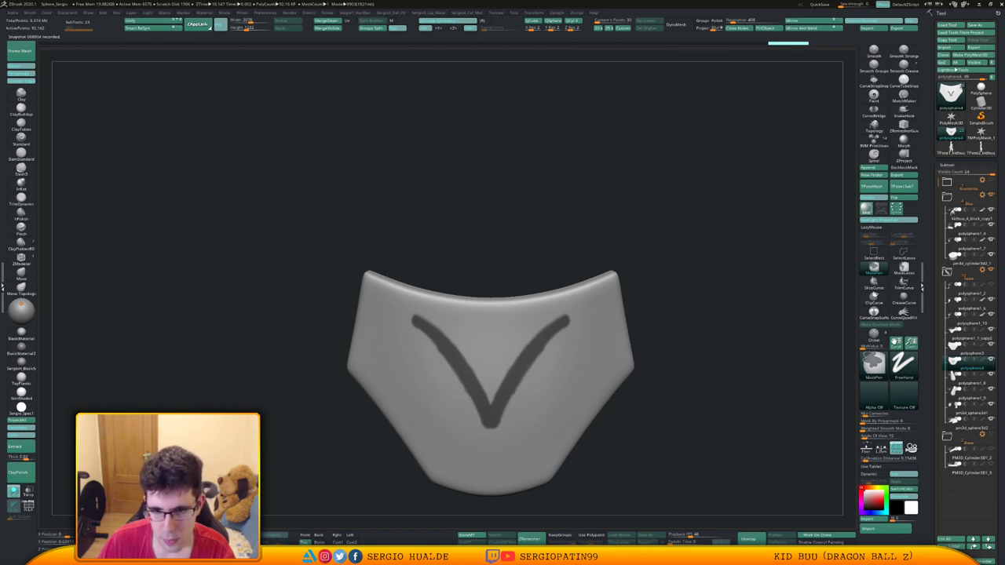
{"action": "left_click_drag", "start_coordinate": [564, 342], "coordinate": [517, 402], "text": "ctrl+alt"}
{"action": "left_click_drag", "start_coordinate": [568, 336], "coordinate": [515, 404], "text": "ctrl+alt"}
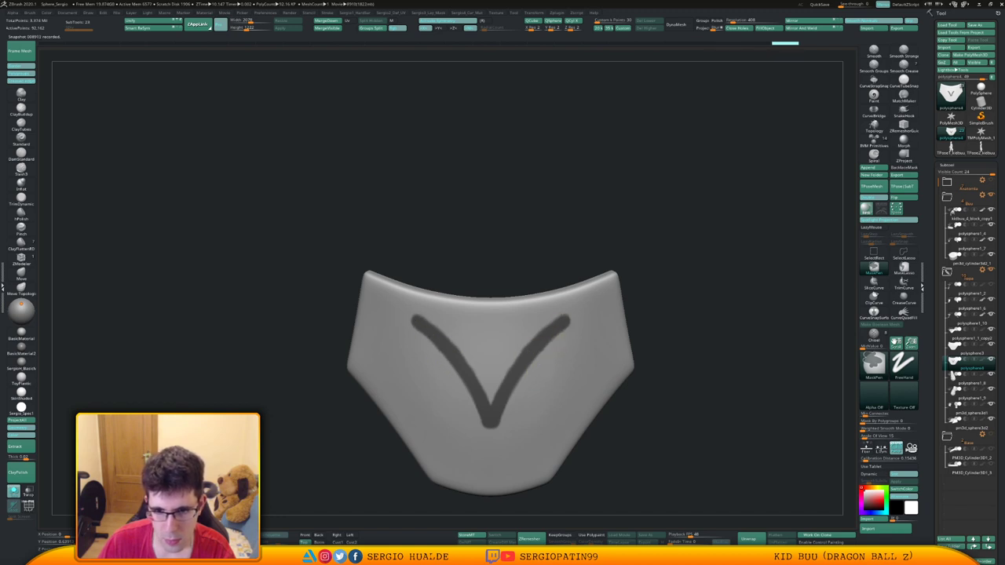
Paint the lower tip of the V mask into a sharp point.
{"action": "right_click_drag", "start_coordinate": [503, 404], "coordinate": [497, 360], "text": "alt"}
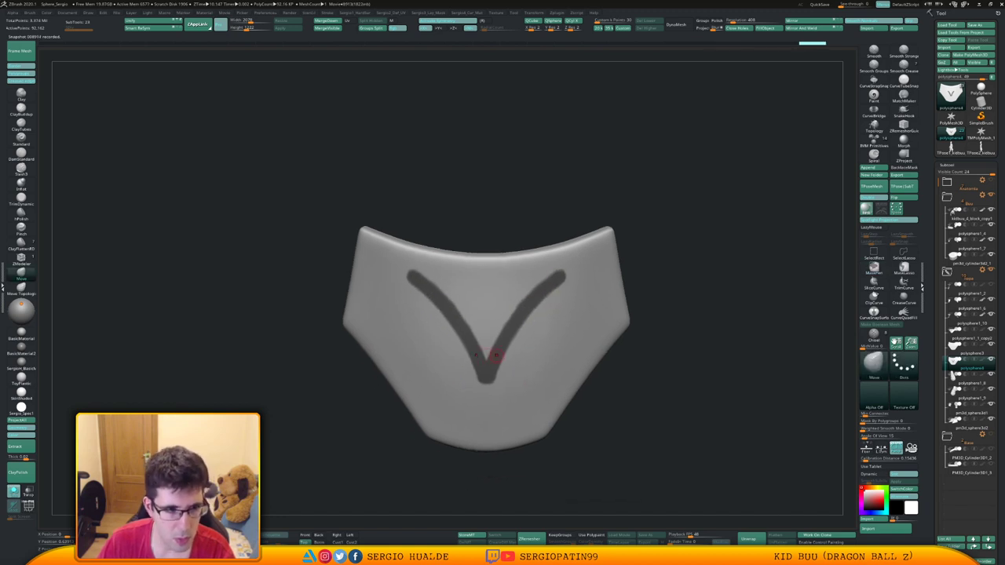
{"action": "key", "text": "ctrl"}
{"action": "left_click_drag", "start_coordinate": [488, 380], "coordinate": [487, 390], "text": "ctrl"}
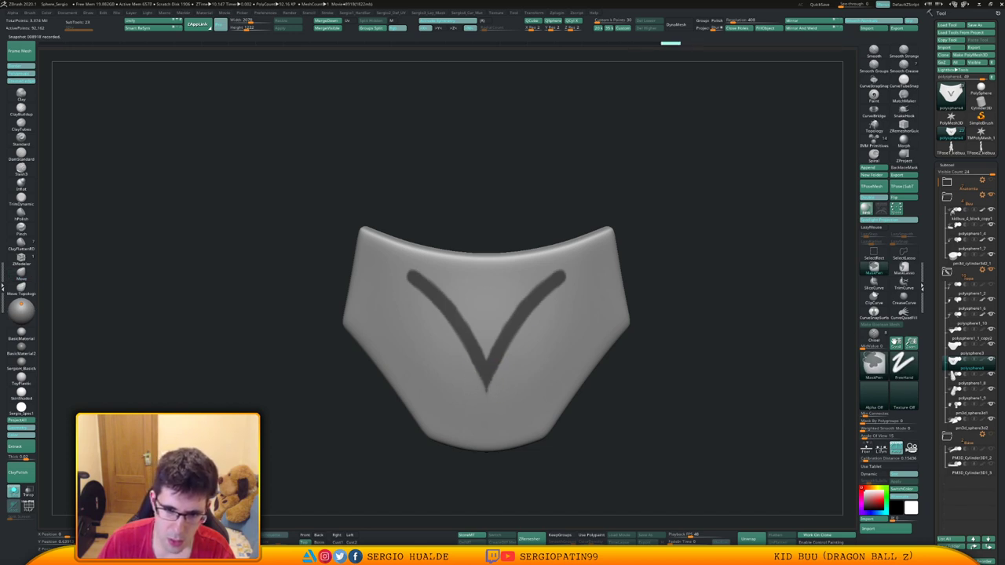
{"action": "left_click_drag", "start_coordinate": [492, 381], "coordinate": [488, 391], "text": "ctrl"}
Mask a downward leg from each upper end of the V to form an M, and trim the legs' outer edges narrower.
{"action": "right_click_drag", "start_coordinate": [508, 337], "coordinate": [480, 400], "text": "alt"}
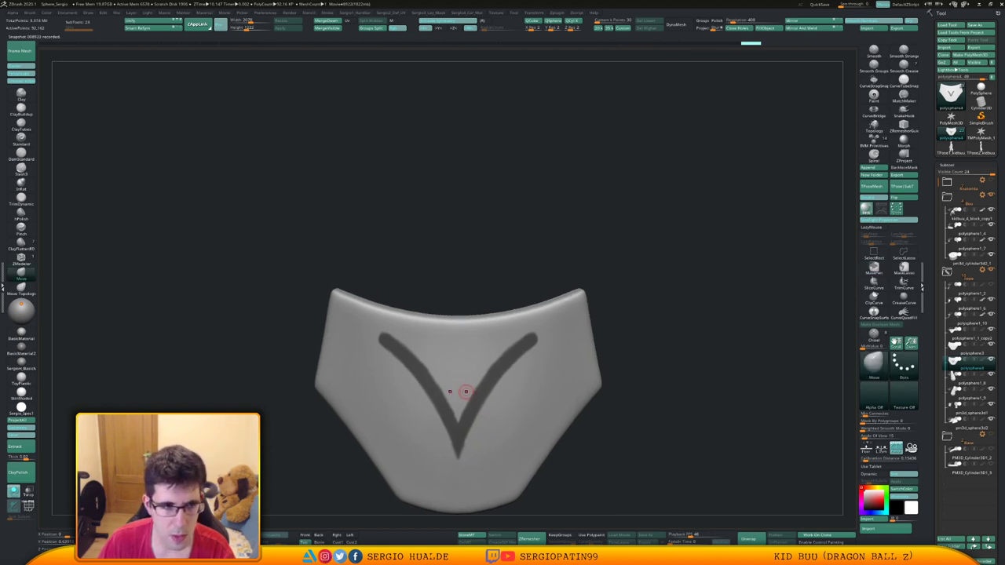
{"action": "left_click_drag", "start_coordinate": [531, 340], "coordinate": [522, 420], "text": "ctrl"}
{"action": "left_click_drag", "start_coordinate": [542, 345], "coordinate": [529, 428], "text": "ctrl+alt"}
{"action": "left_click_drag", "start_coordinate": [531, 347], "coordinate": [516, 426], "text": "ctrl"}
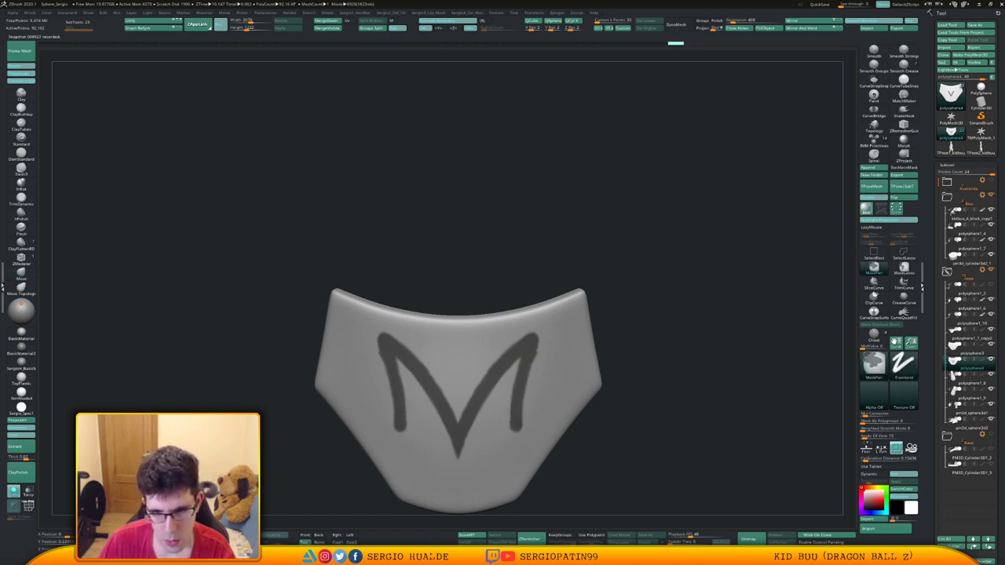
{"action": "left_click_drag", "start_coordinate": [525, 358], "coordinate": [515, 424], "text": "ctrl"}
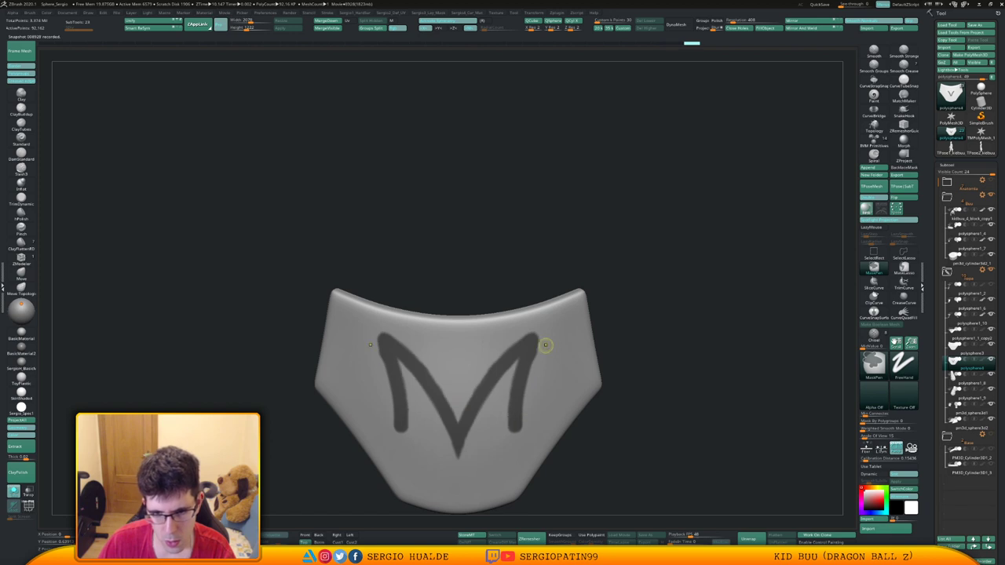
{"action": "mouse_move", "coordinate": [544, 346]}
{"action": "left_mouse_down", "text": "ctrl+alt"}
{"action": "mouse_move", "coordinate": [526, 430]}
{"action": "mouse_move", "coordinate": [532, 395]}
{"action": "left_mouse_up", "text": "ctrl+alt"}
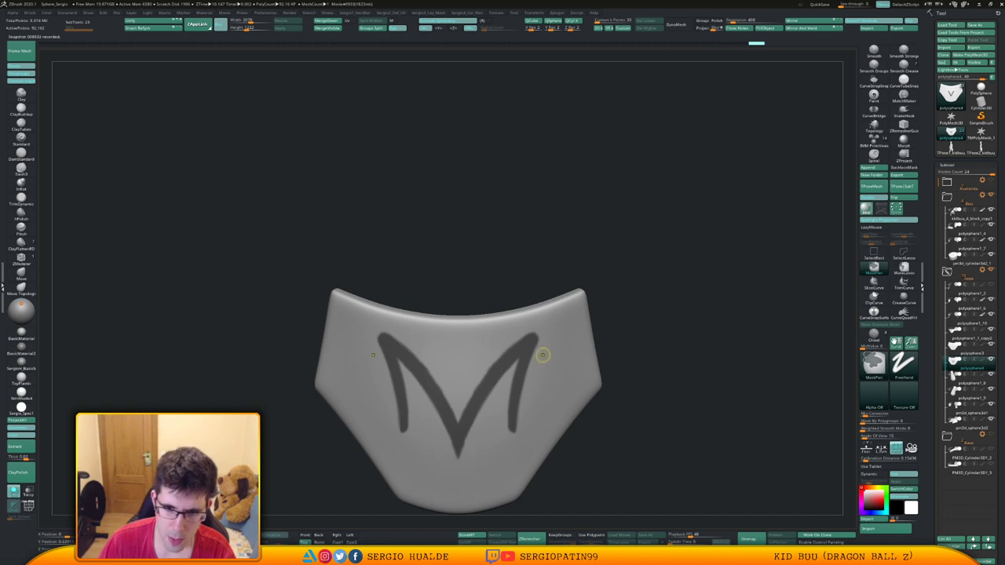
{"action": "mouse_move", "coordinate": [544, 355]}
{"action": "left_mouse_down", "text": "ctrl+alt"}
{"action": "mouse_move", "coordinate": [524, 430]}
{"action": "mouse_move", "coordinate": [548, 392]}
{"action": "mouse_move", "coordinate": [551, 399]}
{"action": "mouse_move", "coordinate": [534, 396]}
{"action": "mouse_move", "coordinate": [544, 414]}
{"action": "mouse_move", "coordinate": [532, 439]}
{"action": "left_mouse_up", "text": "ctrl+alt"}
Mask outward, upturned hooks at the feet of the M's legs, trim their shape, and undo the last unwanted stroke.
{"action": "mouse_move", "coordinate": [533, 405]}
{"action": "right_mouse_down", "text": "ctrl"}
{"action": "mouse_move", "coordinate": [537, 420]}
{"action": "mouse_move", "coordinate": [521, 397]}
{"action": "right_mouse_up", "text": "ctrl"}
{"action": "mouse_move", "coordinate": [532, 397]}
{"action": "left_mouse_down", "text": "ctrl+alt"}
{"action": "mouse_move", "coordinate": [523, 389]}
{"action": "mouse_move", "coordinate": [543, 384]}
{"action": "left_mouse_up", "text": "ctrl+alt"}
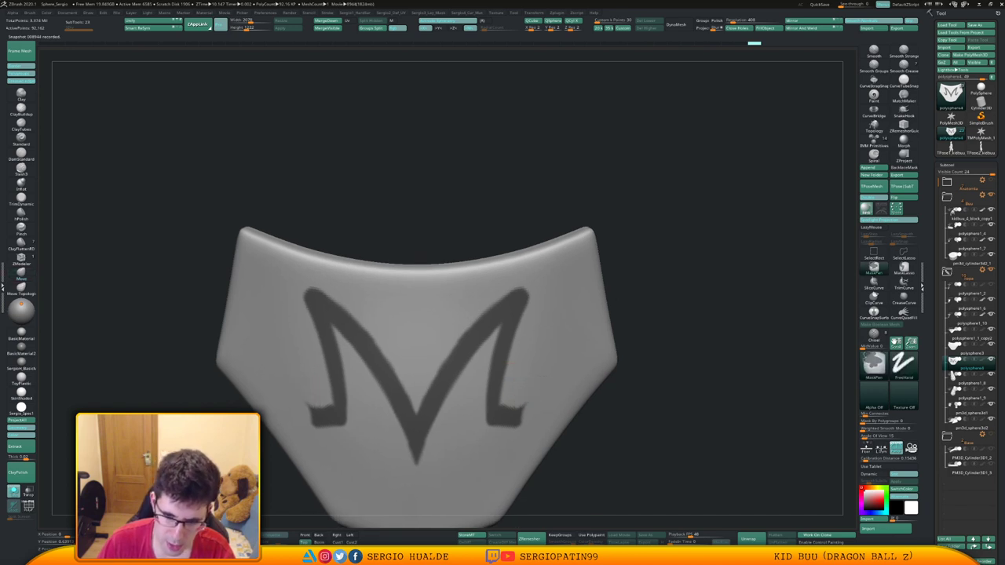
{"action": "mouse_move", "coordinate": [509, 416]}
{"action": "left_mouse_down", "text": "ctrl"}
{"action": "mouse_move", "coordinate": [519, 416]}
{"action": "mouse_move", "coordinate": [528, 384]}
{"action": "mouse_move", "coordinate": [503, 417]}
{"action": "left_mouse_up", "text": "ctrl"}
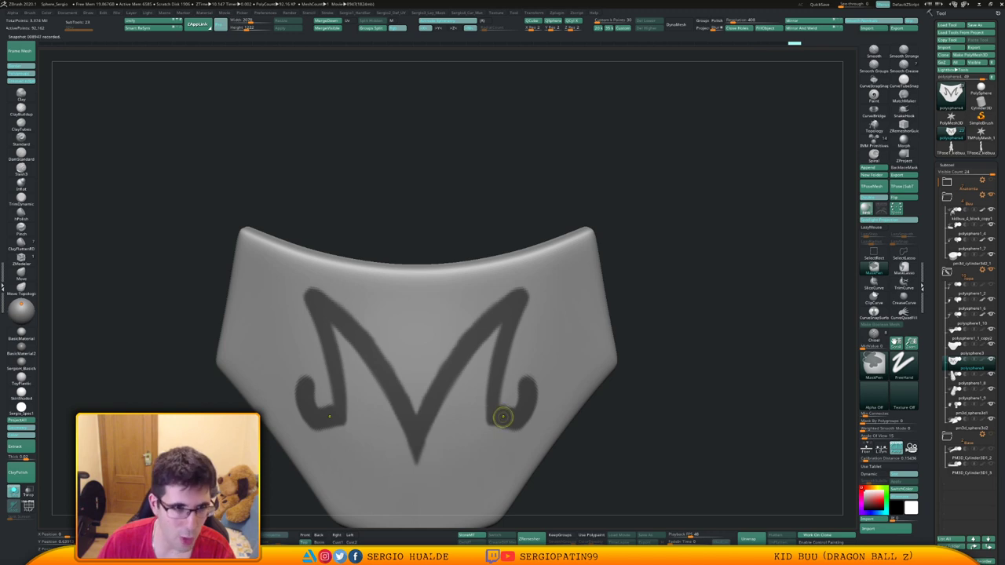
{"action": "mouse_move", "coordinate": [522, 375]}
{"action": "left_mouse_down", "text": "ctrl+alt"}
{"action": "mouse_move", "coordinate": [517, 389]}
{"action": "mouse_move", "coordinate": [536, 396]}
{"action": "mouse_move", "coordinate": [539, 414]}
{"action": "mouse_move", "coordinate": [528, 440]}
{"action": "left_mouse_up", "text": "ctrl+alt"}
{"action": "key", "text": "ctrl+z"}
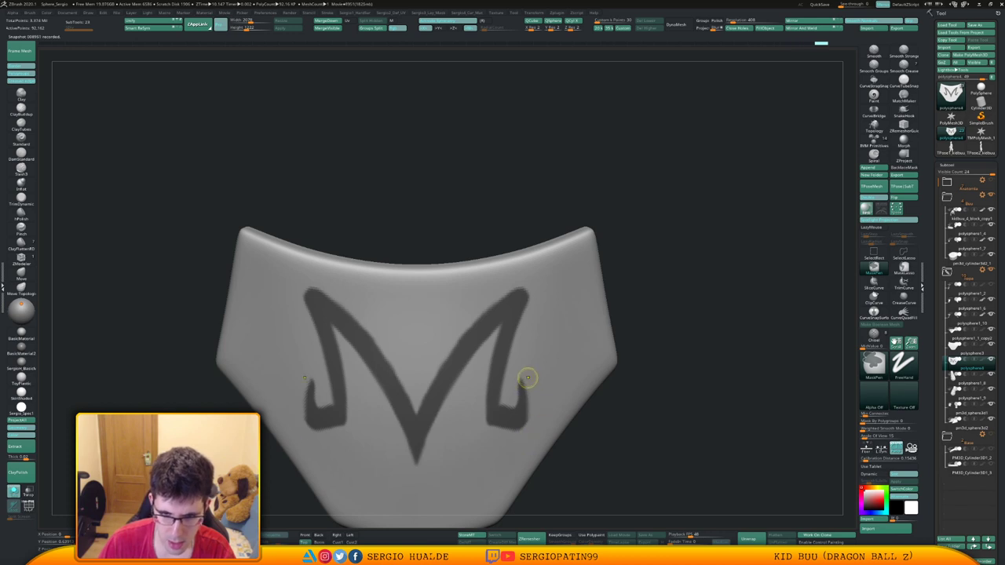
Reduce the brush size and refine the mask along the hooks and the inner edges of the M's legs.
{"action": "key", "text": "s"}
{"action": "left_click", "coordinate": [502, 413]}
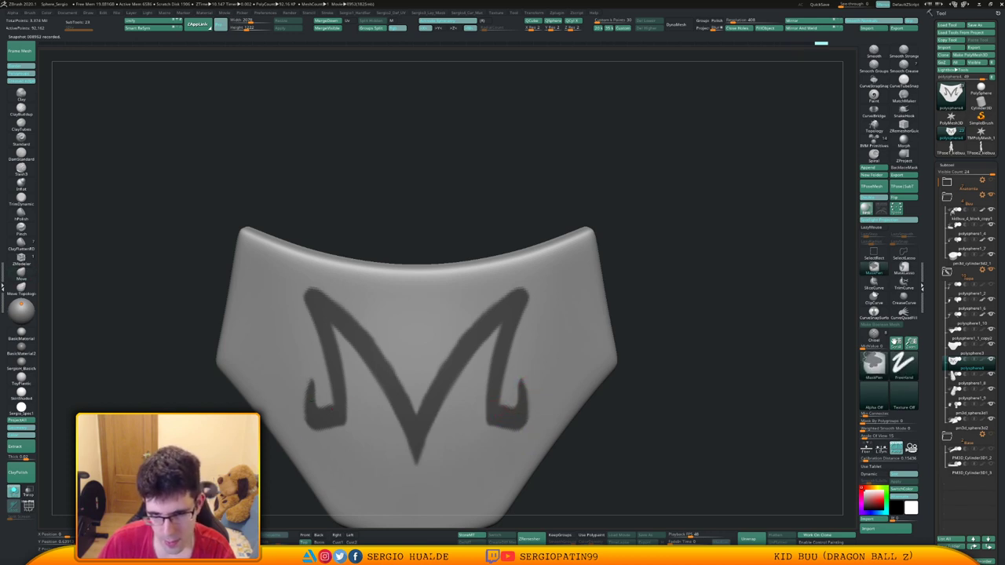
{"action": "mouse_move", "coordinate": [493, 391]}
{"action": "left_mouse_down", "text": "ctrl"}
{"action": "mouse_move", "coordinate": [488, 413]}
{"action": "mouse_move", "coordinate": [489, 398]}
{"action": "left_mouse_up", "text": "ctrl"}
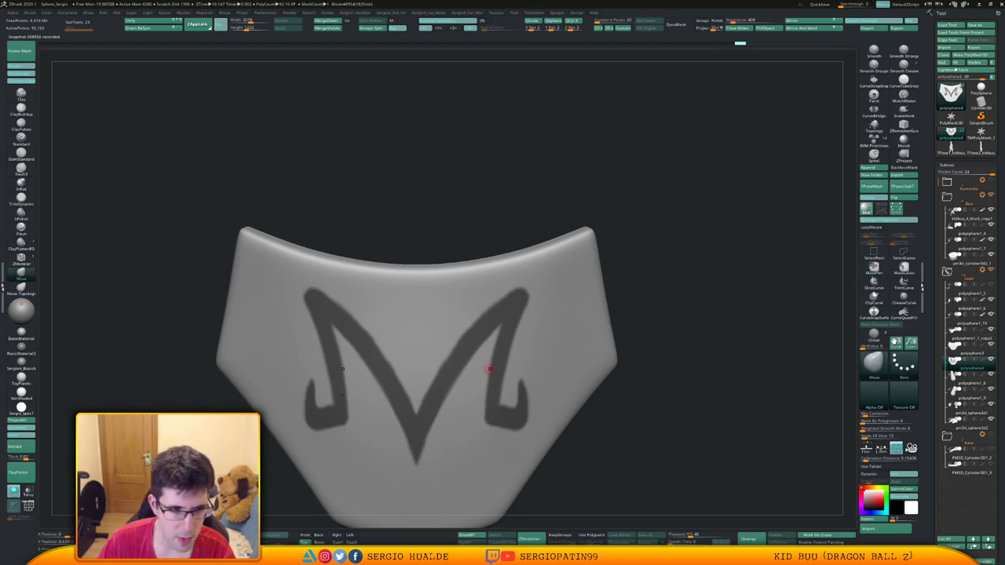
{"action": "right_click_drag", "start_coordinate": [491, 373], "coordinate": [482, 403], "text": "alt"}
{"action": "left_click_drag", "start_coordinate": [482, 385], "coordinate": [475, 431], "text": "ctrl"}
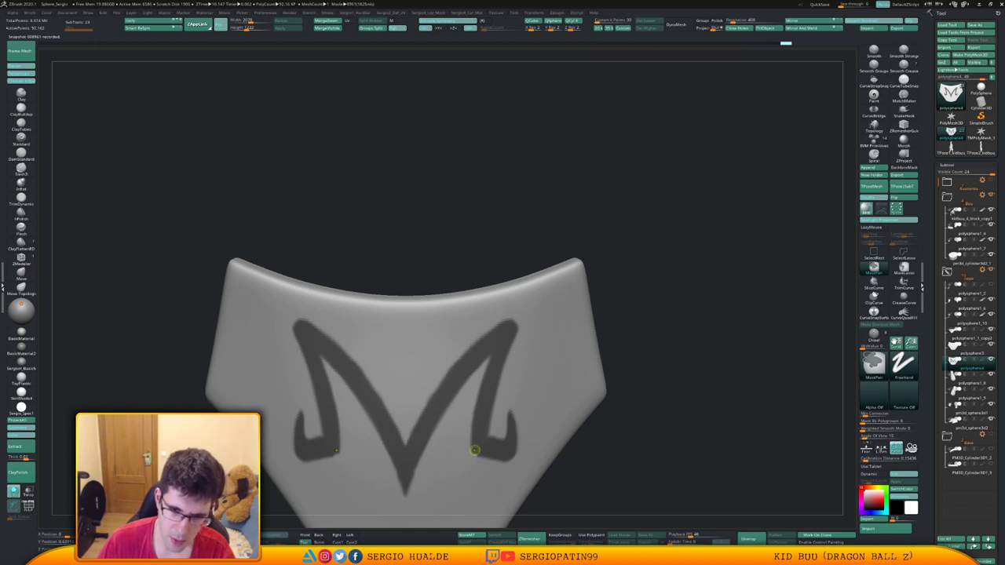
Extend the outer tips of the masked M emblem and trim them into sharp points with a smaller mask brush.
{"action": "left_click", "coordinate": [513, 477], "text": "ctrl"}
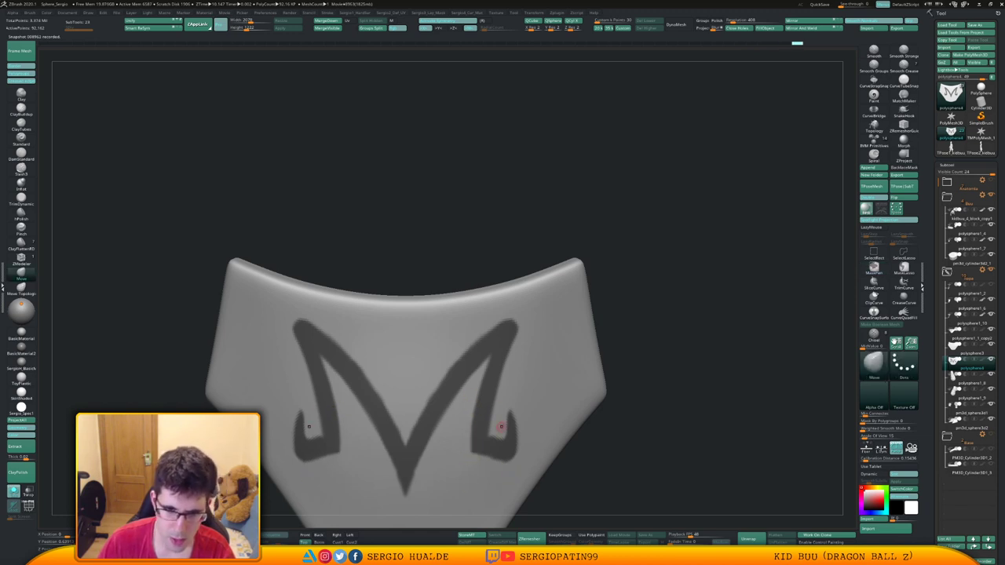
{"action": "right_click_drag", "start_coordinate": [442, 408], "coordinate": [476, 410], "text": "alt"}
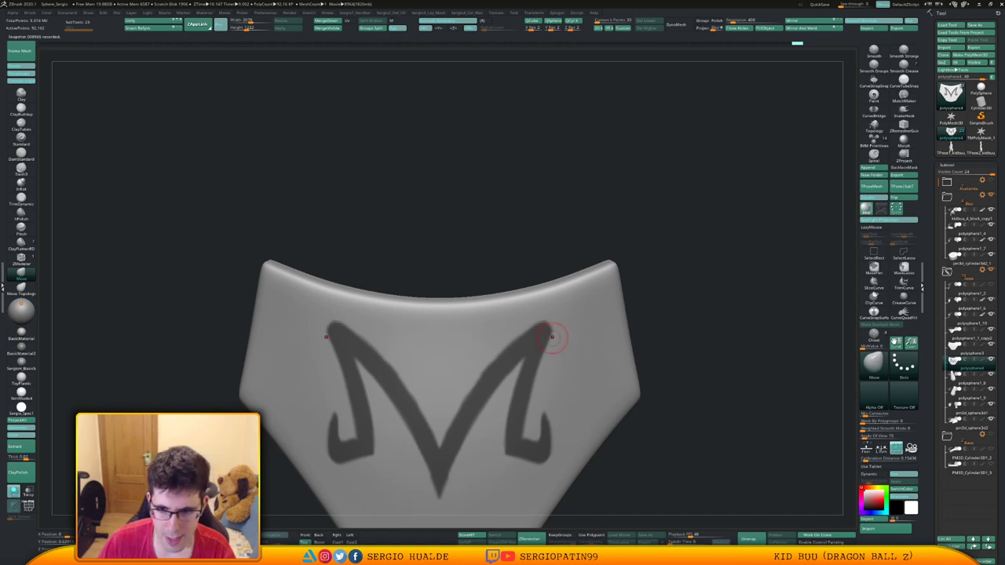
{"action": "key", "text": "s"}
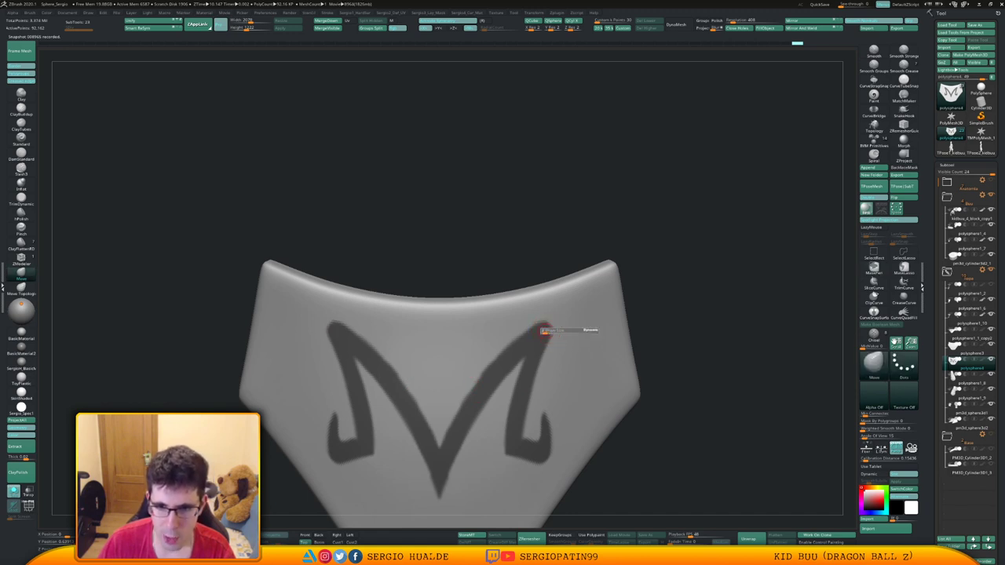
{"action": "mouse_move", "coordinate": [543, 330]}
{"action": "left_mouse_down", "text": "ctrl"}
{"action": "mouse_move", "coordinate": [560, 315]}
{"action": "mouse_move", "coordinate": [547, 350]}
{"action": "left_mouse_up", "text": "ctrl"}
{"action": "left_click_drag", "start_coordinate": [572, 312], "coordinate": [540, 378], "text": "ctrl+alt"}
{"action": "left_click_drag", "start_coordinate": [557, 345], "coordinate": [535, 388], "text": "ctrl"}
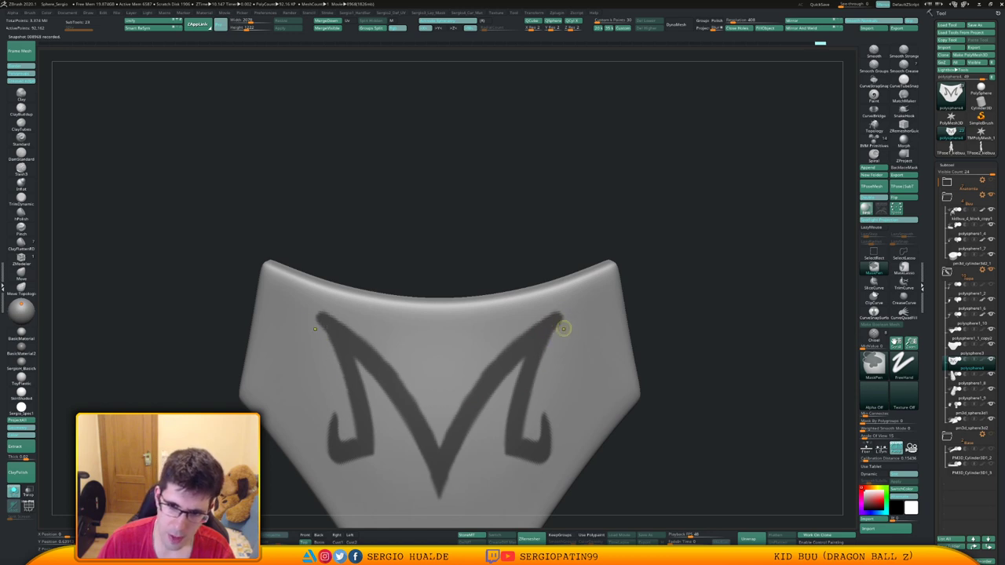
{"action": "left_click_drag", "start_coordinate": [571, 312], "coordinate": [539, 394], "text": "ctrl+alt"}
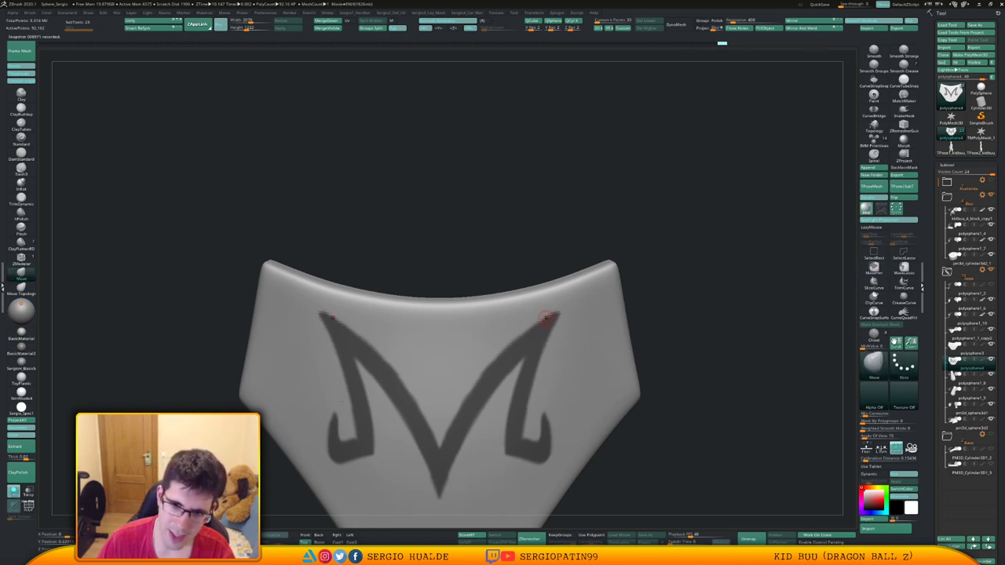
{"action": "left_click_drag", "start_coordinate": [555, 307], "coordinate": [533, 318], "text": "ctrl+alt"}
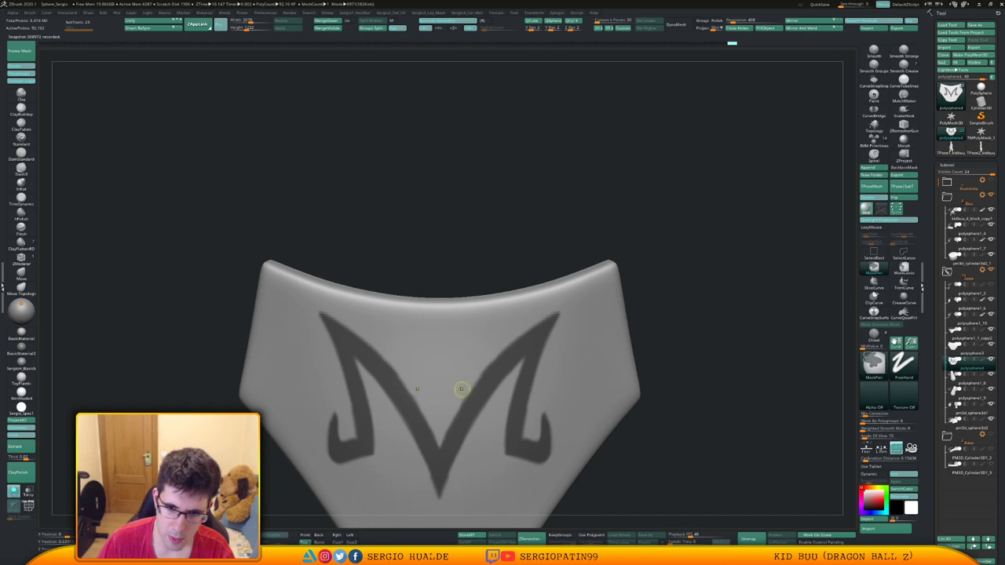
Paint more mask along the M's inner diagonals to thicken them and curve them smoothly.
{"action": "right_click_drag", "start_coordinate": [460, 408], "coordinate": [465, 376], "text": "alt"}
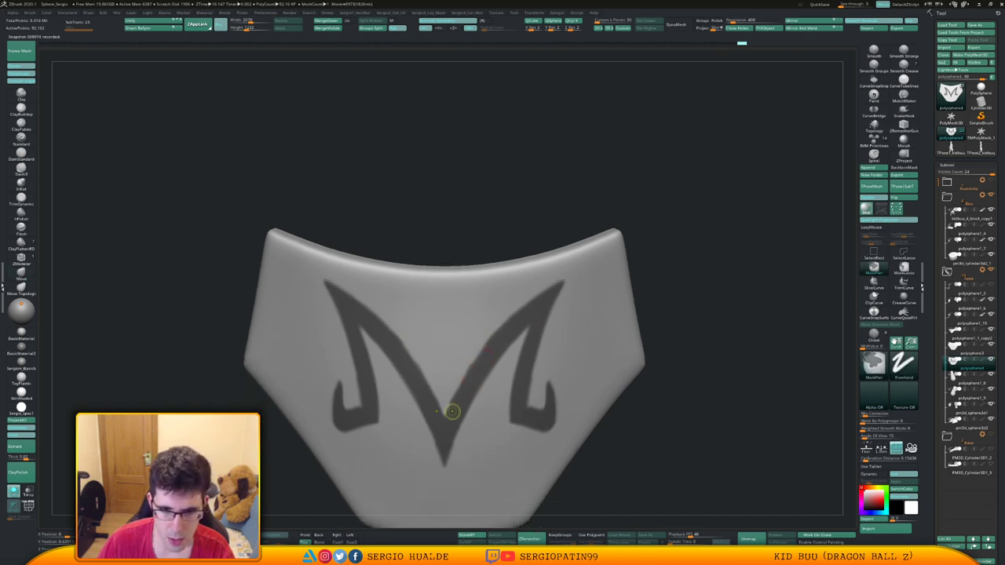
{"action": "mouse_move", "coordinate": [511, 318]}
{"action": "left_mouse_down", "text": "ctrl"}
{"action": "mouse_move", "coordinate": [554, 286]}
{"action": "mouse_move", "coordinate": [499, 335]}
{"action": "mouse_move", "coordinate": [460, 391]}
{"action": "left_mouse_up", "text": "ctrl"}
{"action": "mouse_move", "coordinate": [490, 354]}
{"action": "left_mouse_down", "text": "ctrl"}
{"action": "mouse_move", "coordinate": [462, 386]}
{"action": "mouse_move", "coordinate": [466, 367]}
{"action": "left_mouse_up", "text": "ctrl"}
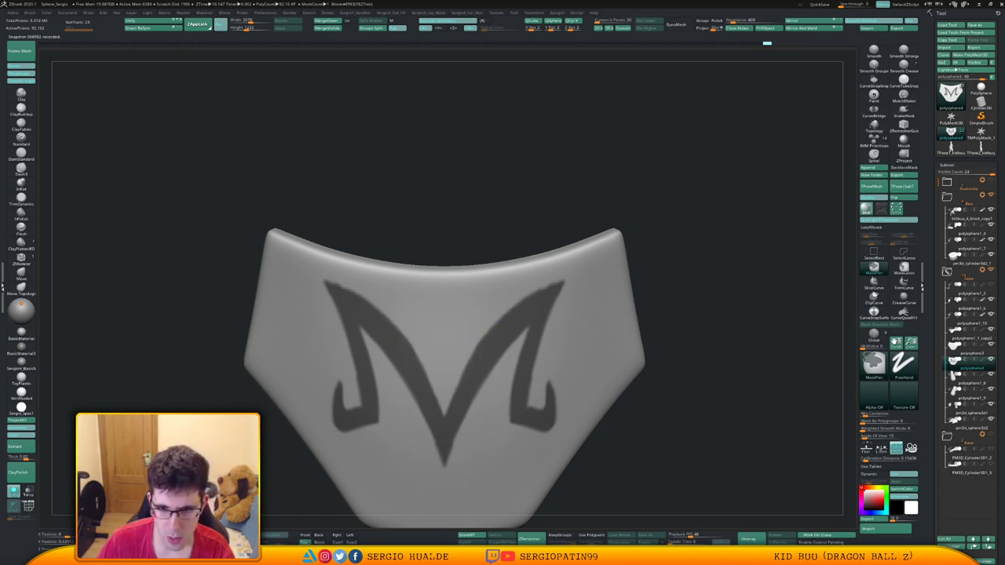
{"action": "left_click_drag", "start_coordinate": [501, 320], "coordinate": [471, 362], "text": "ctrl"}
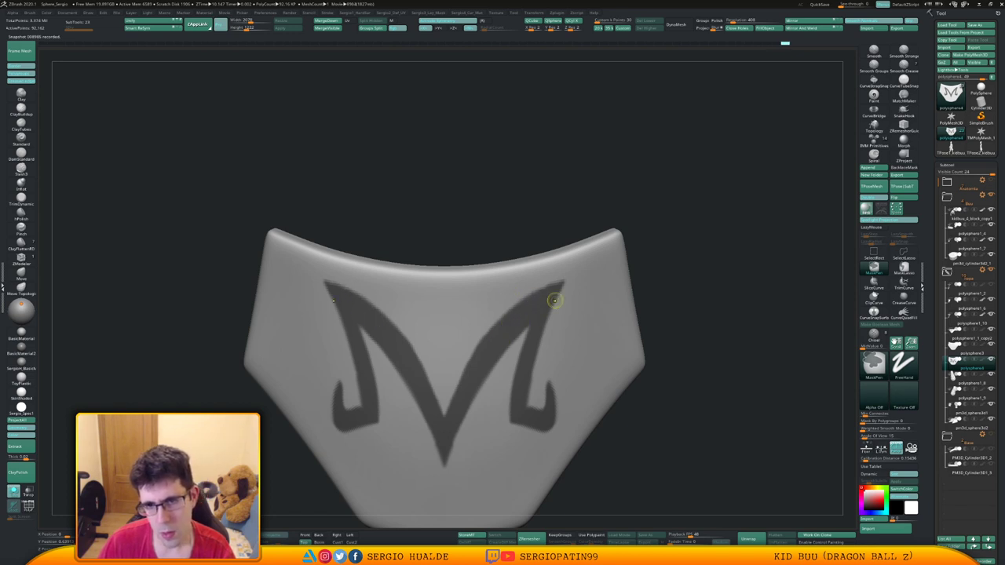
Refine the M's outer legs by erasing mask along their outer contour and painting mask down the strokes.
{"action": "mouse_move", "coordinate": [499, 313]}
{"action": "left_mouse_down", "text": "ctrl+alt"}
{"action": "mouse_move", "coordinate": [561, 282]}
{"action": "mouse_move", "coordinate": [522, 377]}
{"action": "left_mouse_up", "text": "ctrl+alt"}
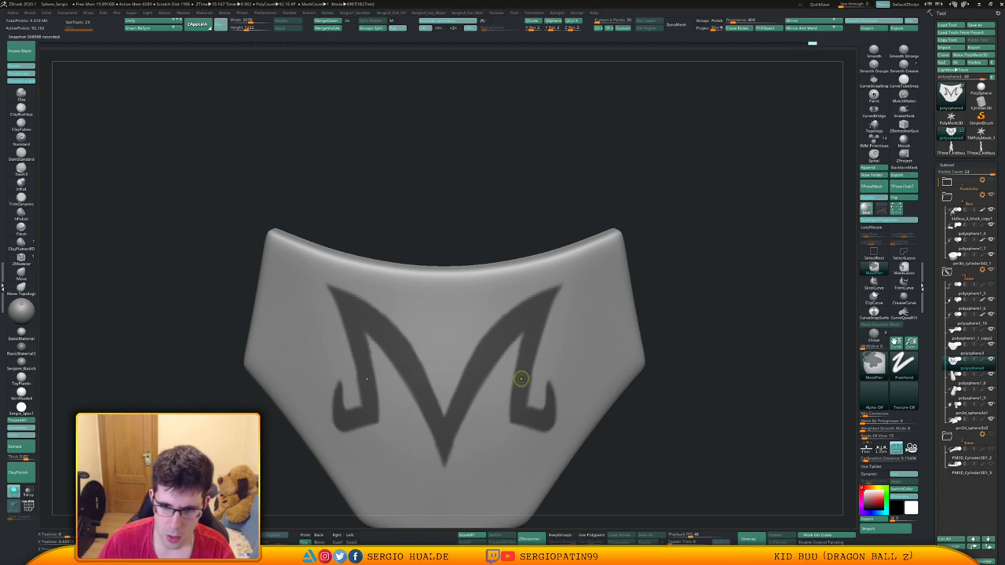
{"action": "mouse_move", "coordinate": [528, 344]}
{"action": "left_mouse_down", "text": "ctrl"}
{"action": "mouse_move", "coordinate": [523, 402]}
{"action": "mouse_move", "coordinate": [533, 369]}
{"action": "left_mouse_up", "text": "ctrl"}
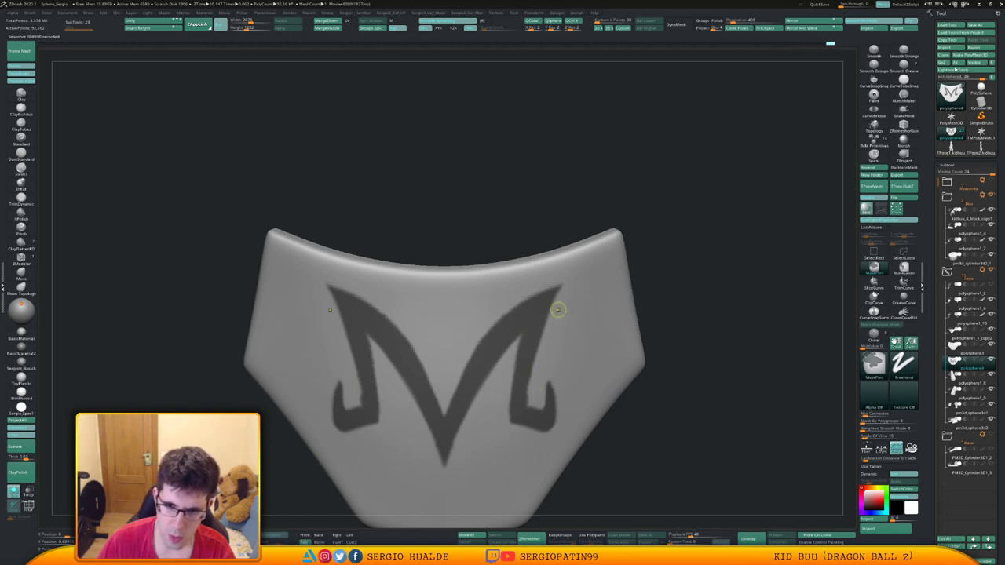
{"action": "key", "text": "ctrl+shift+z"}
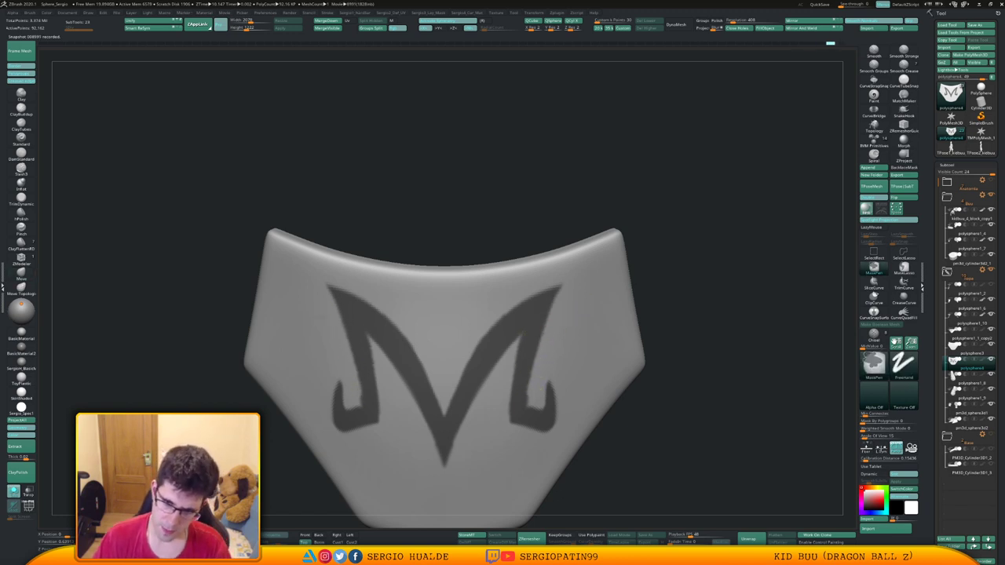
{"action": "left_click_drag", "start_coordinate": [560, 308], "coordinate": [534, 399], "text": "ctrl+alt"}
{"action": "left_click_drag", "start_coordinate": [526, 335], "coordinate": [517, 407], "text": "ctrl"}
{"action": "key", "text": "ctrl+z"}
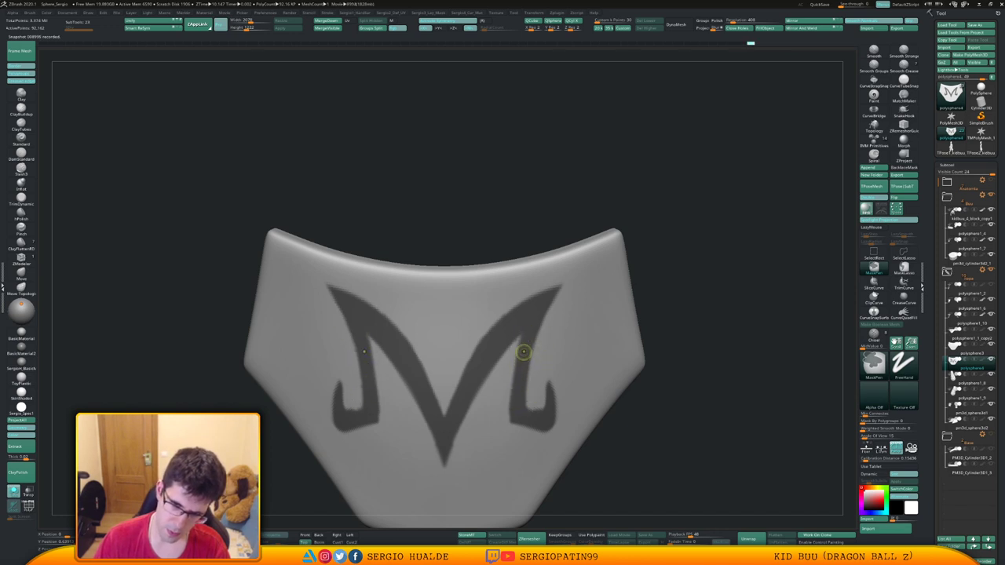
{"action": "left_click_drag", "start_coordinate": [524, 352], "coordinate": [517, 390], "text": "ctrl"}
{"action": "left_click_drag", "start_coordinate": [520, 338], "coordinate": [514, 402], "text": "ctrl"}
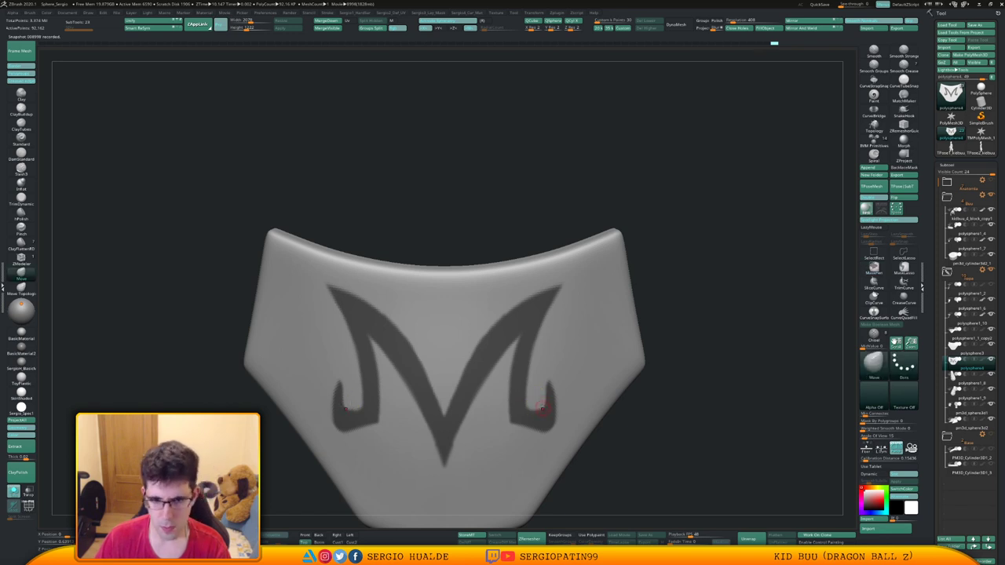
Touch up the mask edge beside the M's lower central point.
{"action": "right_click_drag", "start_coordinate": [545, 410], "coordinate": [516, 387], "text": "ctrl"}
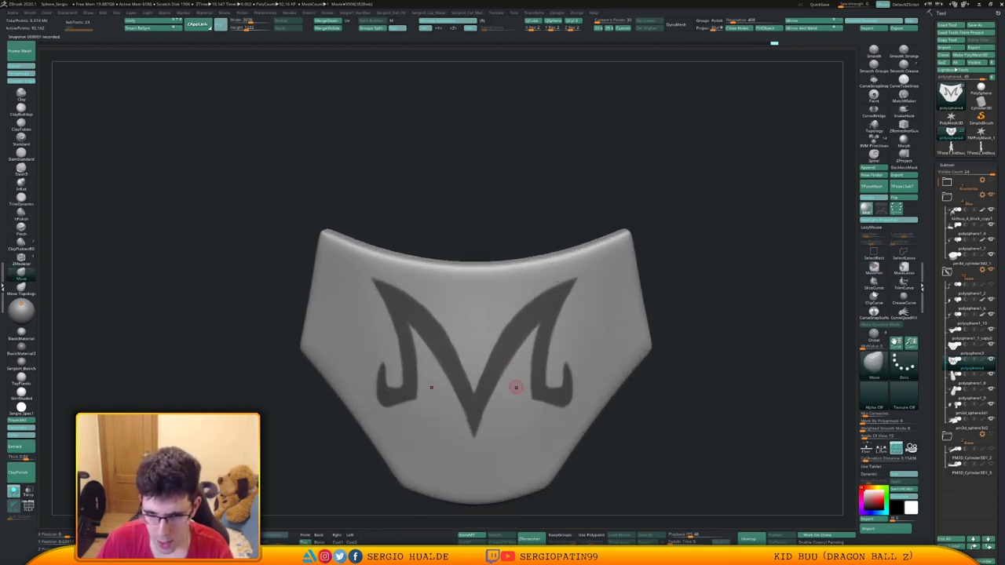
{"action": "left_click_drag", "start_coordinate": [506, 332], "coordinate": [480, 383], "text": "ctrl"}
{"action": "key", "text": "ctrl+z"}
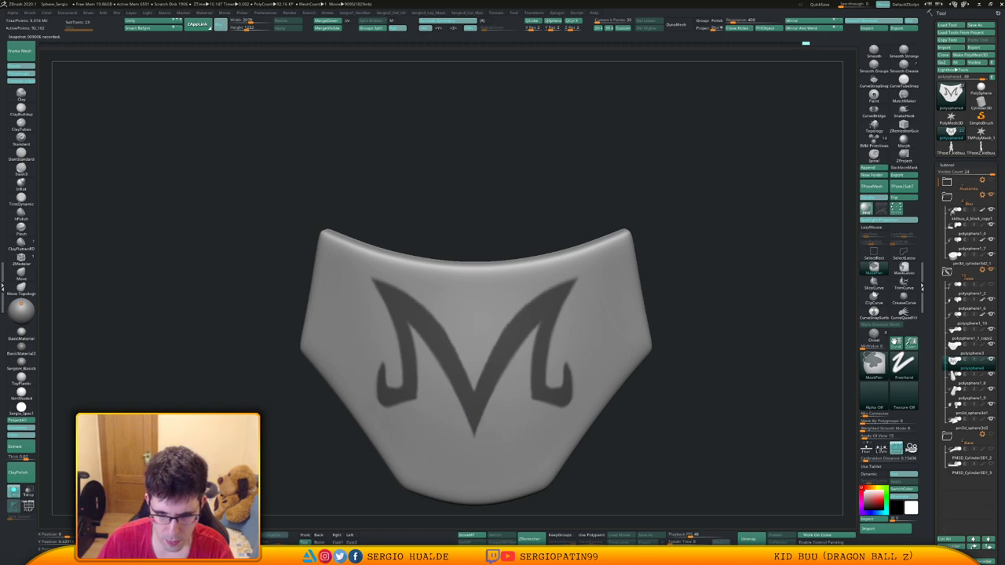
{"action": "left_click_drag", "start_coordinate": [482, 430], "coordinate": [492, 421], "text": "ctrl+alt"}
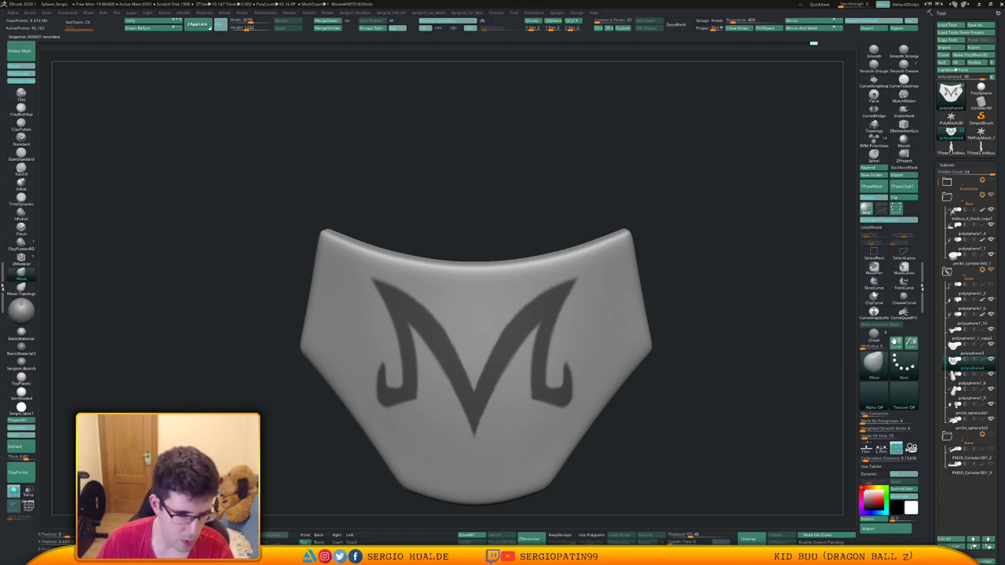
Turn the masked M into its own polygroup, isolate it and show its polyframe.
{"action": "left_click", "coordinate": [462, 404], "text": "ctrl+alt"}
{"action": "left_click", "coordinate": [461, 403], "text": "ctrl+shift"}
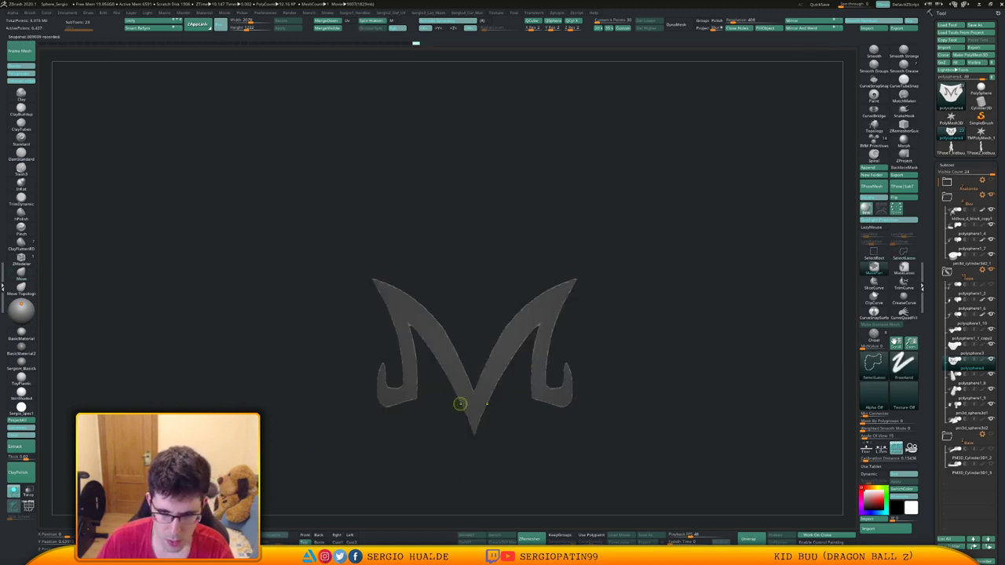
{"action": "right_click_drag", "start_coordinate": [460, 404], "coordinate": [460, 440], "text": "ctrl"}
{"action": "right_click_drag", "start_coordinate": [559, 321], "coordinate": [562, 347], "text": "ctrl"}
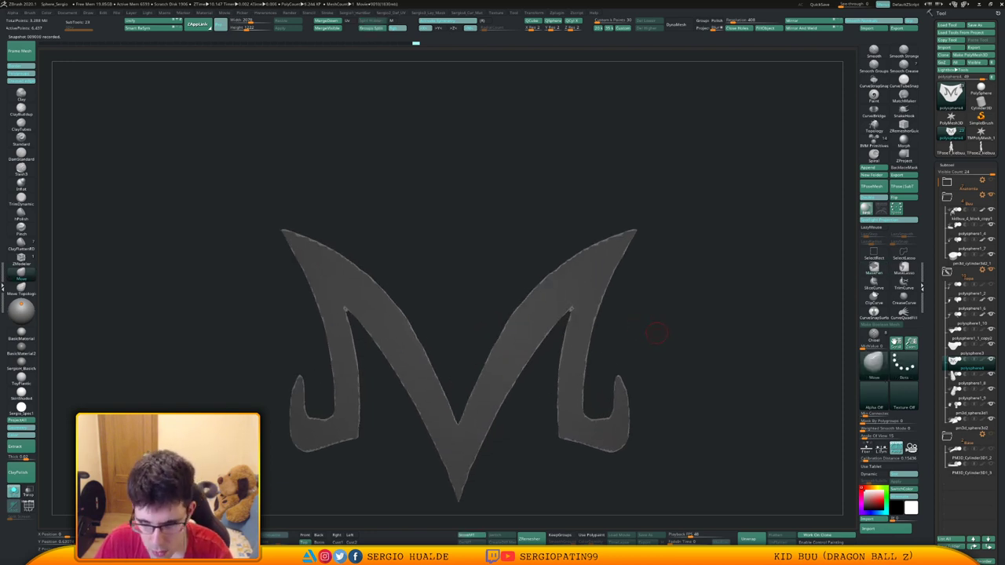
{"action": "key", "text": "shift+f"}
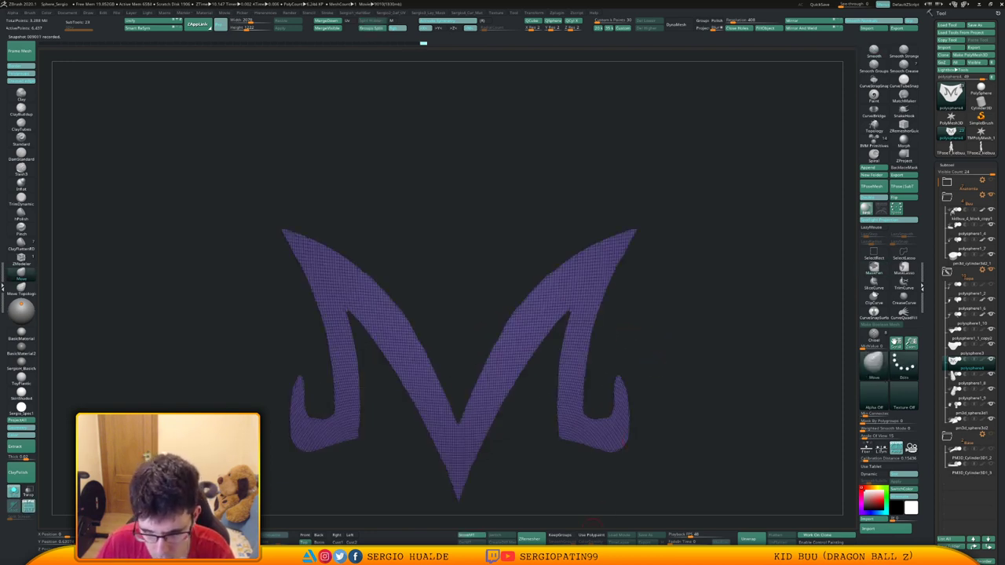
Try to retopologize the isolated M with ZRemesher, and restore the full plate with its M mask.
{"action": "left_click", "coordinate": [530, 539]}
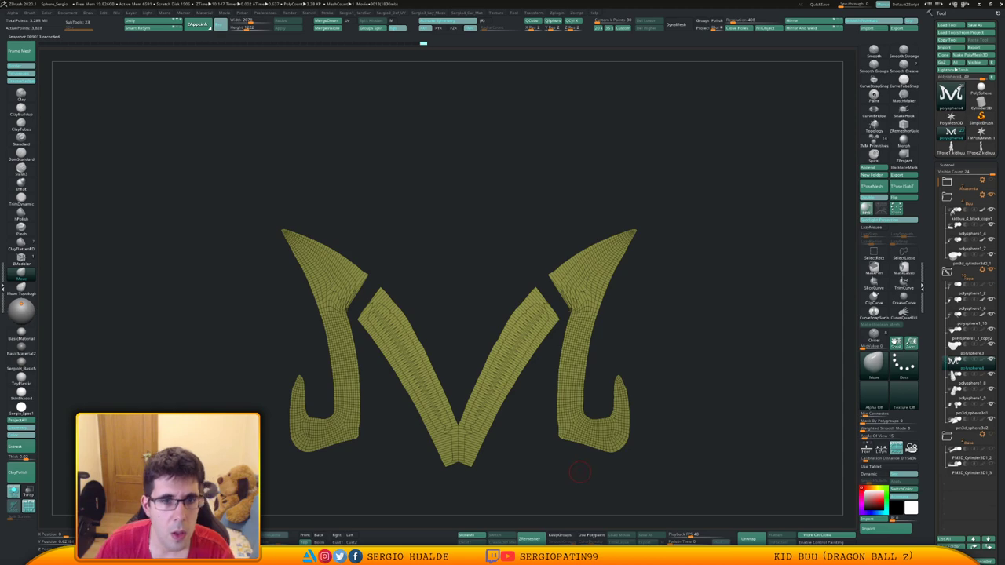
{"action": "key", "text": "ctrl+z"}
{"action": "right_click_drag", "start_coordinate": [666, 366], "coordinate": [649, 363]}
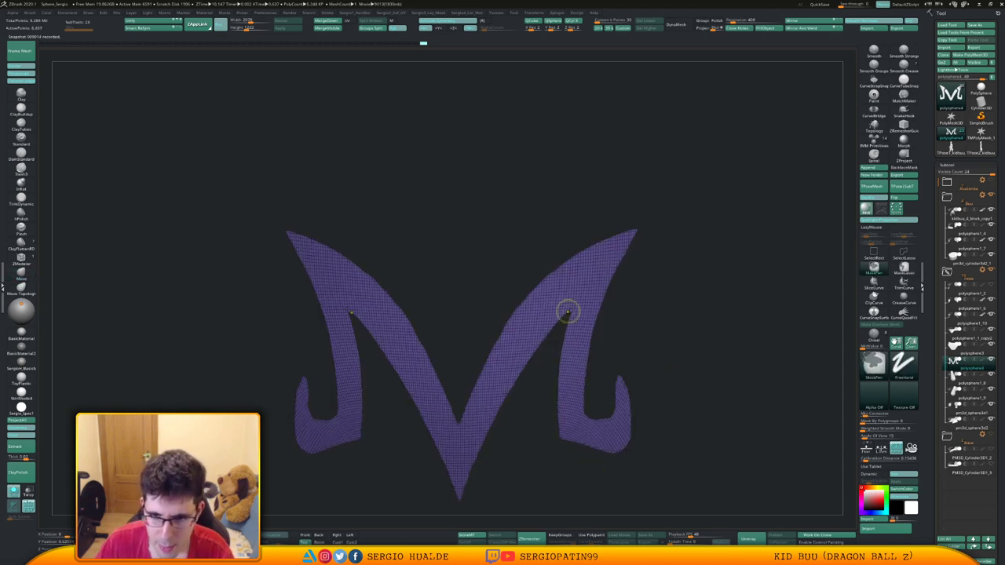
{"action": "right_click_drag", "start_coordinate": [567, 312], "coordinate": [573, 346], "text": "ctrl"}
{"action": "key", "text": "ctrl+a"}
{"action": "key", "text": "ctrl+shift+a"}
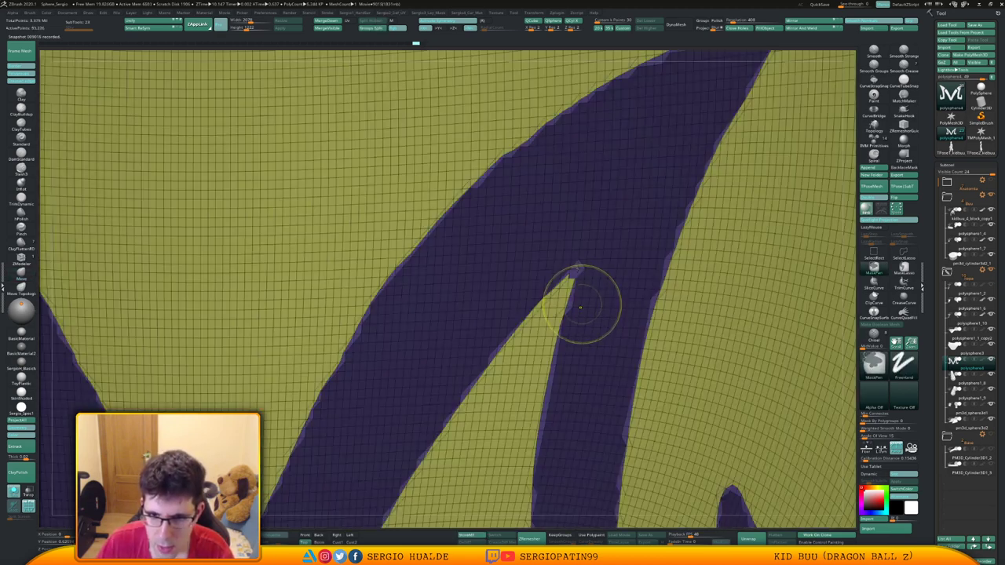
{"action": "key", "text": "ctrl+z"}
Clean up the mask in the narrow notch between the M's outer leg and its diagonal using a resized brush.
{"action": "key", "text": "s"}
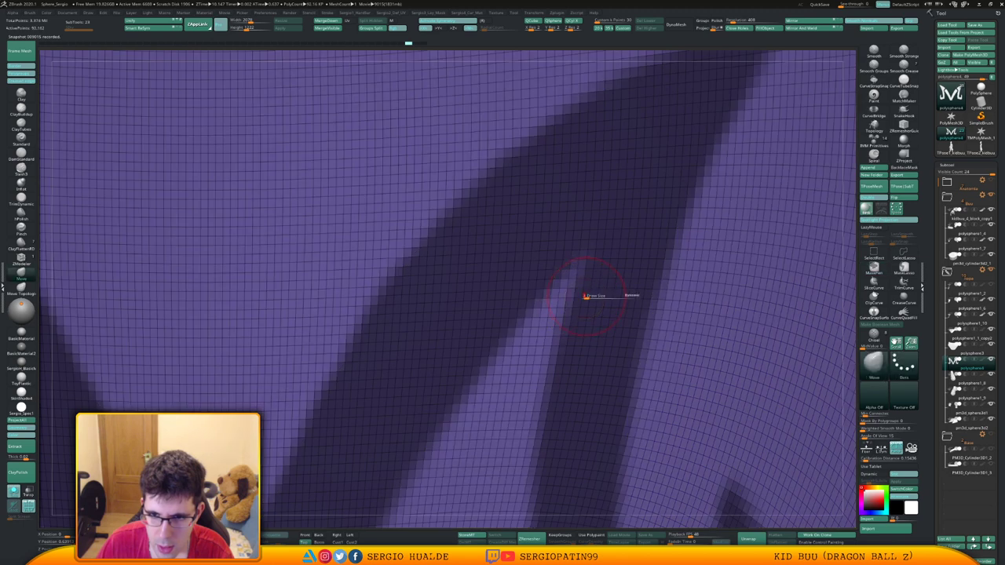
{"action": "left_click", "coordinate": [585, 296]}
{"action": "mouse_move", "coordinate": [579, 273]}
{"action": "left_mouse_down", "text": "ctrl+alt"}
{"action": "mouse_move", "coordinate": [568, 287]}
{"action": "mouse_move", "coordinate": [580, 285]}
{"action": "left_mouse_up", "text": "ctrl+alt"}
{"action": "left_click", "coordinate": [588, 239], "text": "ctrl"}
{"action": "right_click_drag", "start_coordinate": [563, 316], "coordinate": [553, 264], "text": "ctrl"}
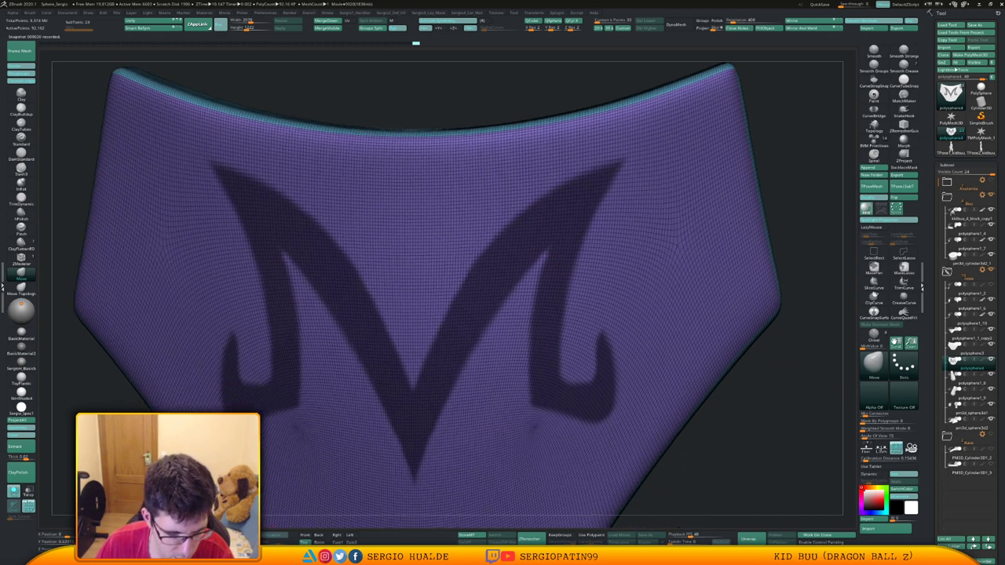
Group the corrected M mask as a new polygroup, isolate it and clear the mask.
{"action": "key", "text": "ctrl+w"}
{"action": "left_click", "coordinate": [574, 396], "text": "ctrl+shift"}
{"action": "right_click_drag", "start_coordinate": [565, 407], "coordinate": [566, 417], "text": "ctrl"}
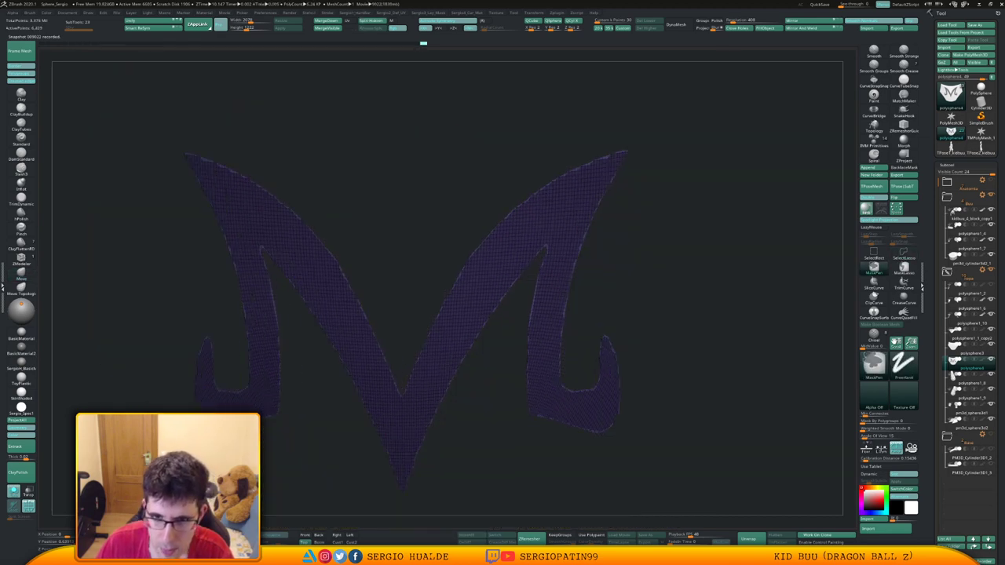
{"action": "right_click_drag", "start_coordinate": [557, 269], "coordinate": [557, 441], "text": "ctrl"}
{"action": "left_click_drag", "start_coordinate": [628, 400], "coordinate": [642, 417], "text": "ctrl"}
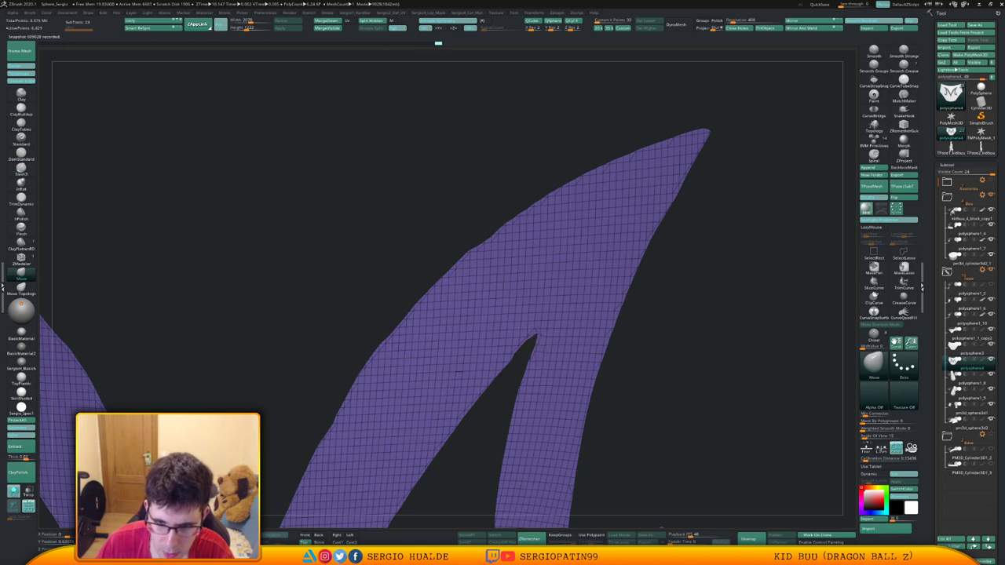
Adjust the lower corner of the isolated M's hook with a resized Move brush.
{"action": "right_click_drag", "start_coordinate": [540, 493], "coordinate": [523, 314], "text": "alt"}
{"action": "key", "text": "s"}
{"action": "left_click_drag", "start_coordinate": [487, 427], "coordinate": [492, 427]}
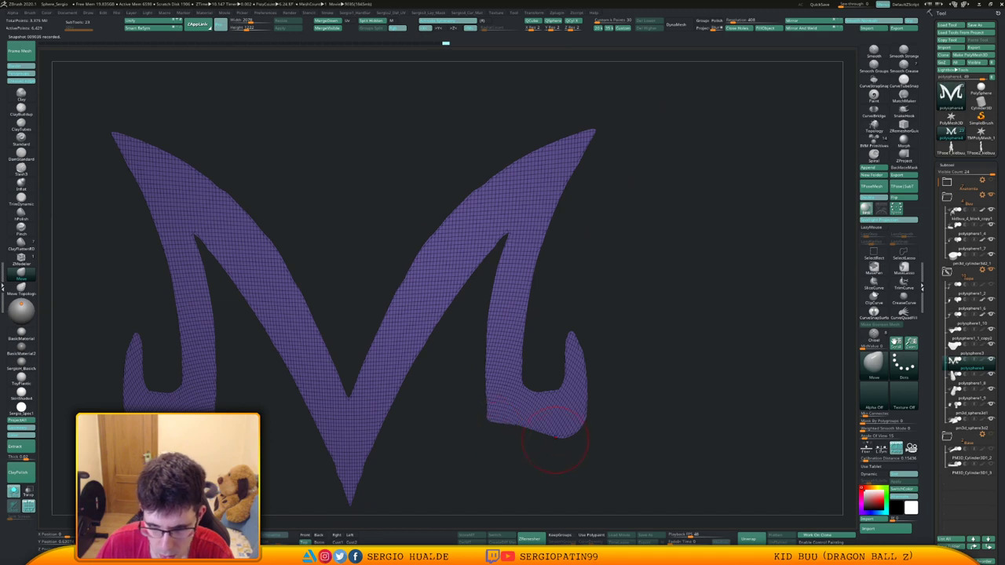
{"action": "right_click_drag", "start_coordinate": [564, 436], "coordinate": [574, 437]}
{"action": "left_click_drag", "start_coordinate": [633, 409], "coordinate": [615, 412]}
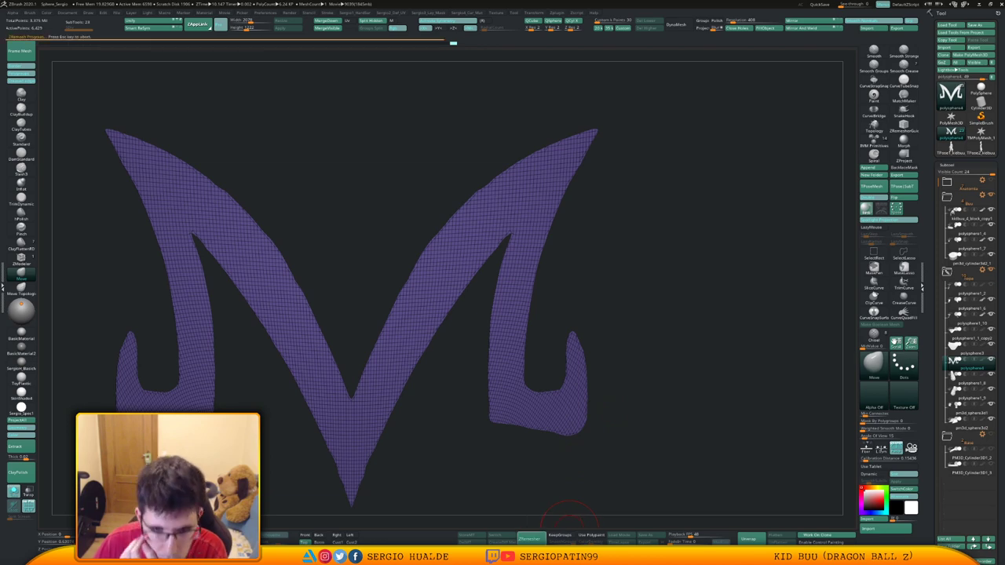
Try ZRemesher again on the corrected flat M.
{"action": "key", "text": "ctrl+z"}
{"action": "key", "text": "ctrl+shift+z"}
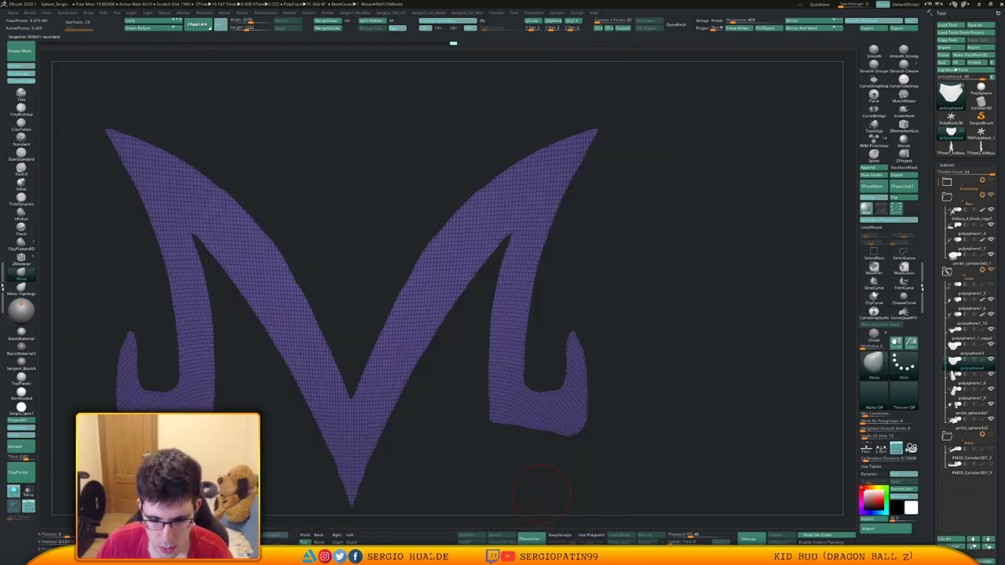
{"action": "left_click", "coordinate": [530, 540]}
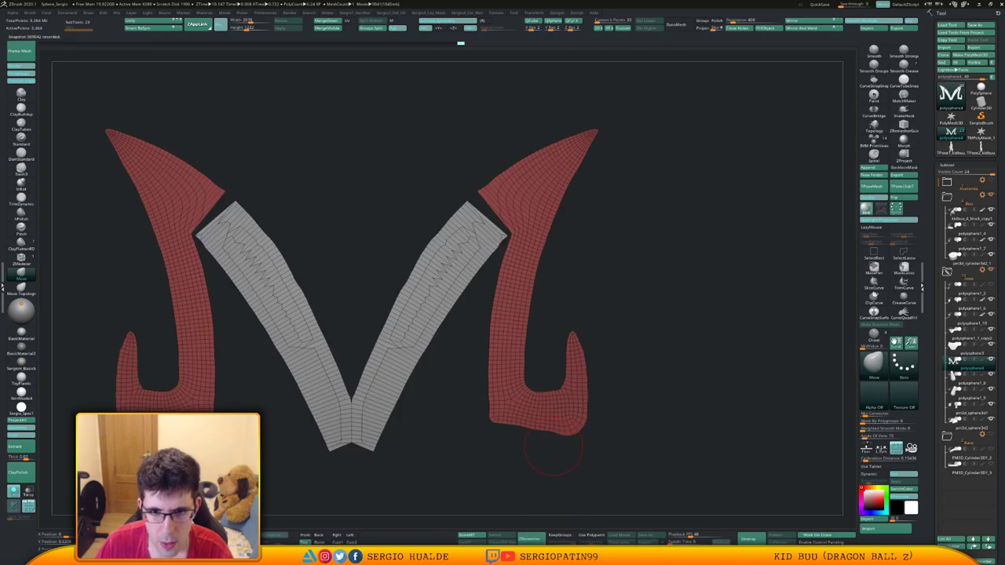
{"action": "key", "text": "ctrl+z"}
Give the M thickness with Panel Loops.
{"action": "right_click_drag", "start_coordinate": [578, 436], "coordinate": [672, 476], "text": "alt"}
{"action": "right_click_drag", "start_coordinate": [672, 476], "coordinate": [601, 425], "text": "ctrl"}
{"action": "key", "text": "1"}
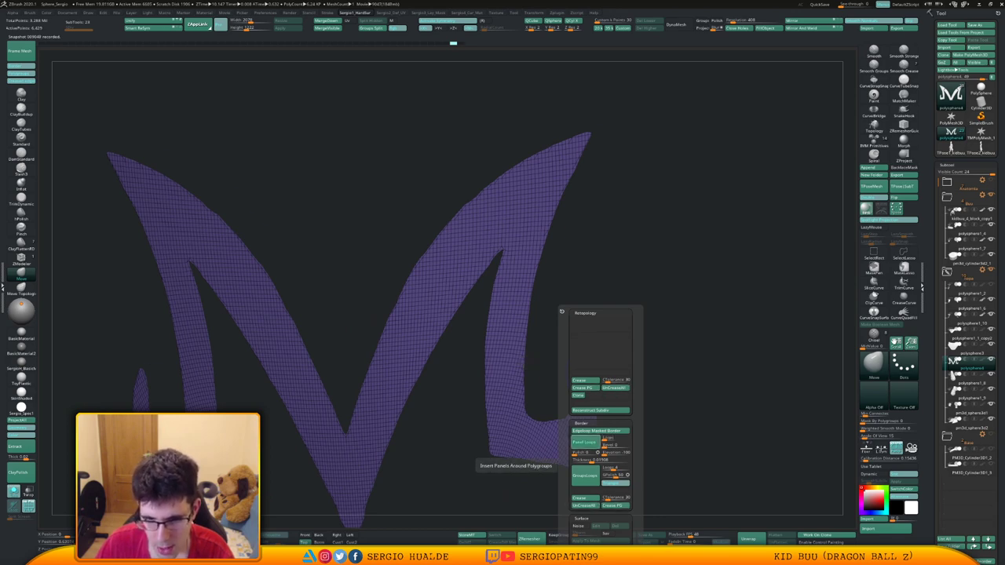
{"action": "left_click", "coordinate": [584, 443]}
{"action": "right_click_drag", "start_coordinate": [673, 370], "coordinate": [639, 370]}
{"action": "key", "text": "1"}
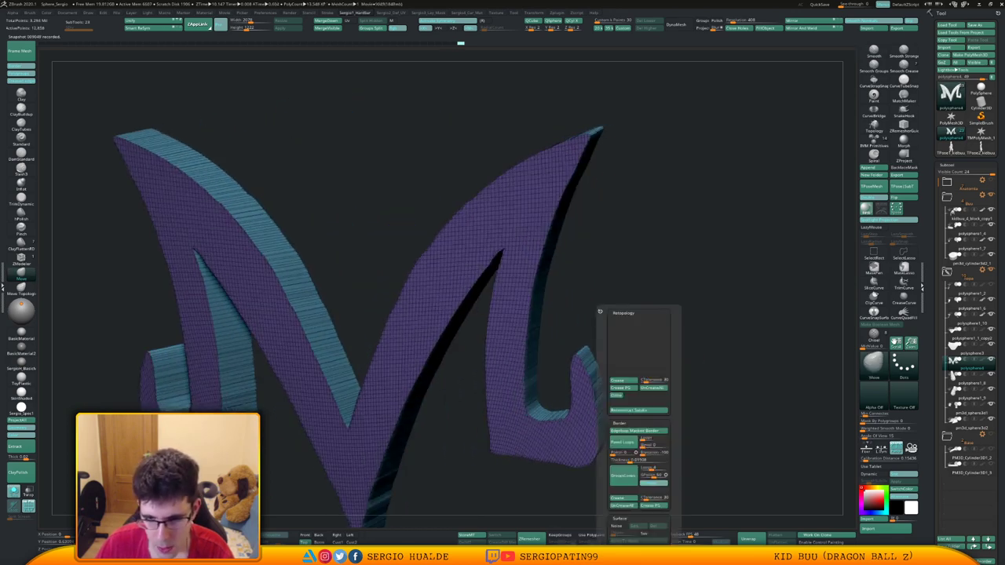
Try to retopologize the thickened M using ZRemesher with KeepGroups enabled, and revert to the flat M.
{"action": "left_click", "coordinate": [561, 536]}
{"action": "left_click", "coordinate": [531, 539]}
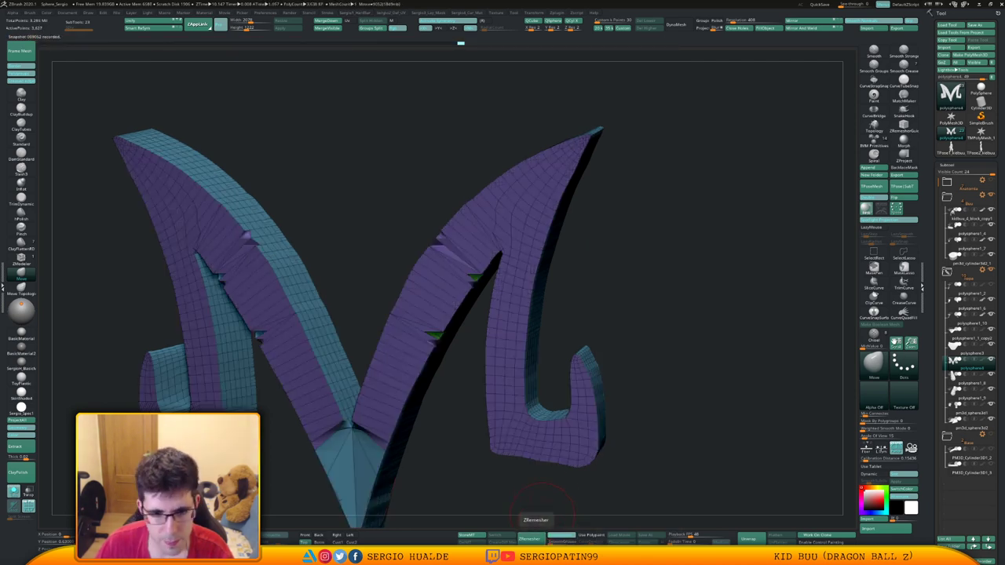
{"action": "key", "text": "ctrl+z"}
{"action": "key", "text": "ctrl+z"}
{"action": "right_click_drag", "start_coordinate": [557, 436], "coordinate": [603, 372], "text": "ctrl"}
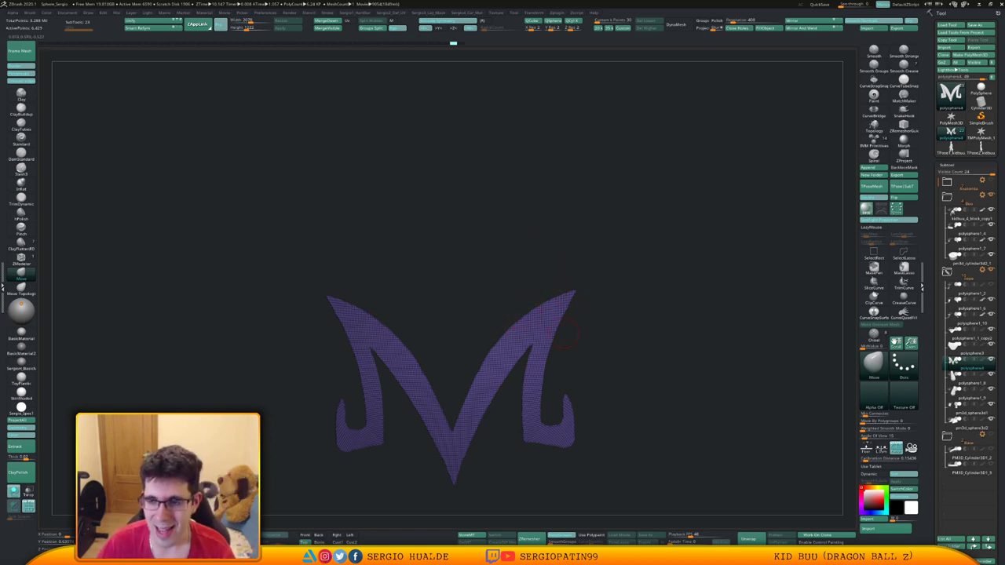
Try to retopologize the flat M using ZRemesher with KeepGroups enabled, and undo the result.
{"action": "right_click_drag", "start_coordinate": [639, 346], "coordinate": [557, 348]}
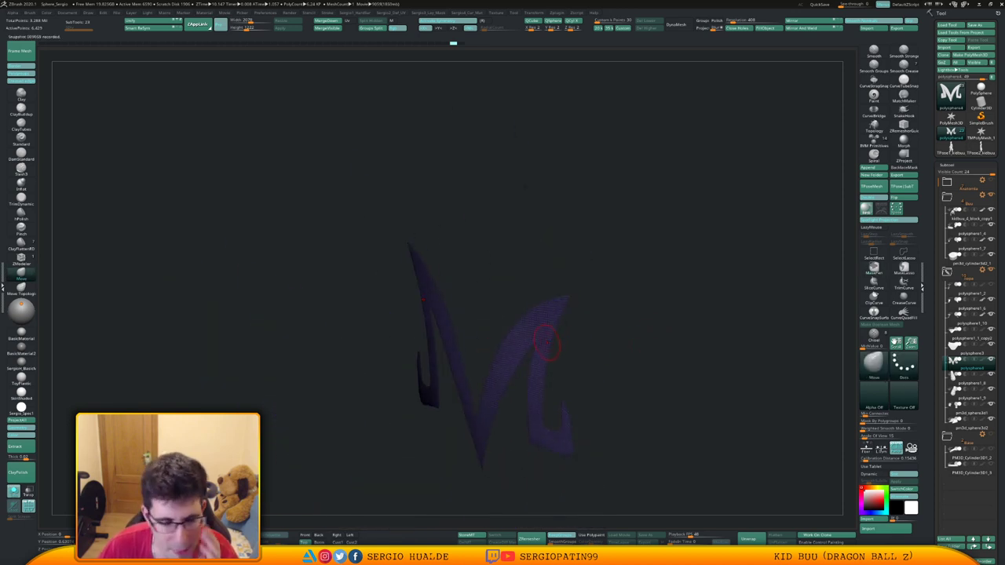
{"action": "left_click_drag", "start_coordinate": [640, 392], "coordinate": [575, 509]}
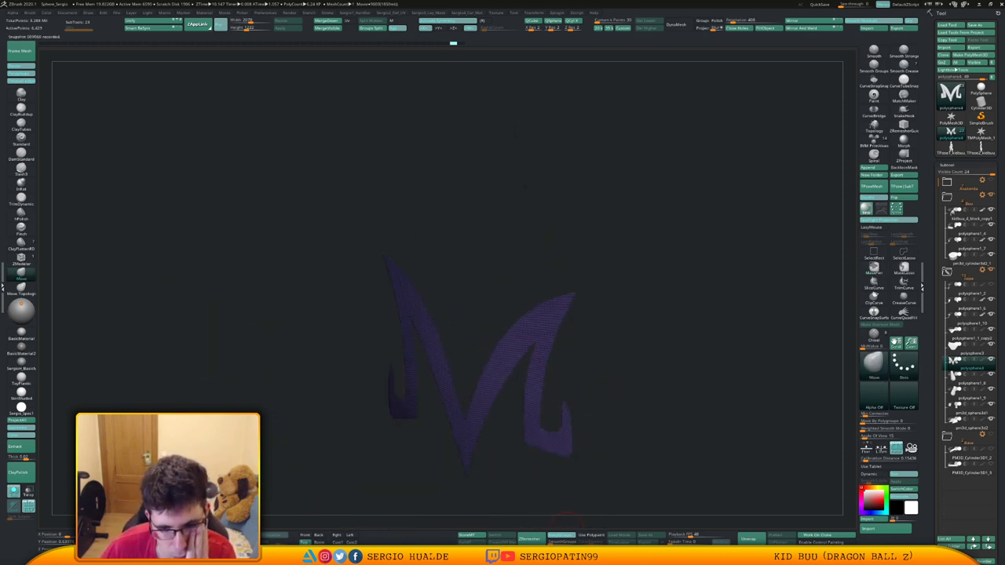
{"action": "left_click", "coordinate": [531, 539]}
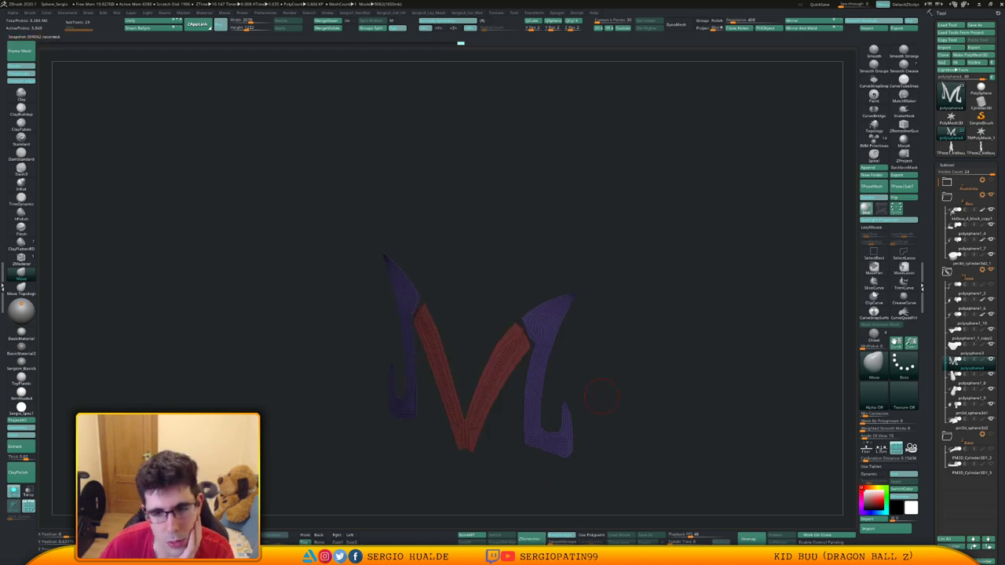
{"action": "left_click_drag", "start_coordinate": [602, 398], "coordinate": [607, 395]}
{"action": "key", "text": "ctrl+z"}
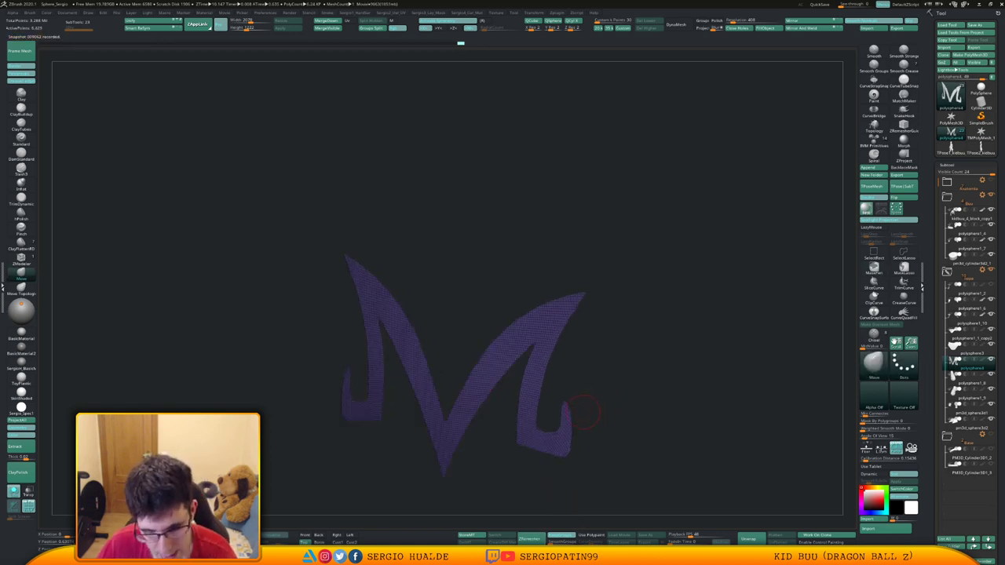
Assign the whole flat M a single polygroup, try ZRemesher on it, and undo the remesh.
{"action": "key", "text": "ctrl+w"}
{"action": "left_click", "coordinate": [532, 538]}
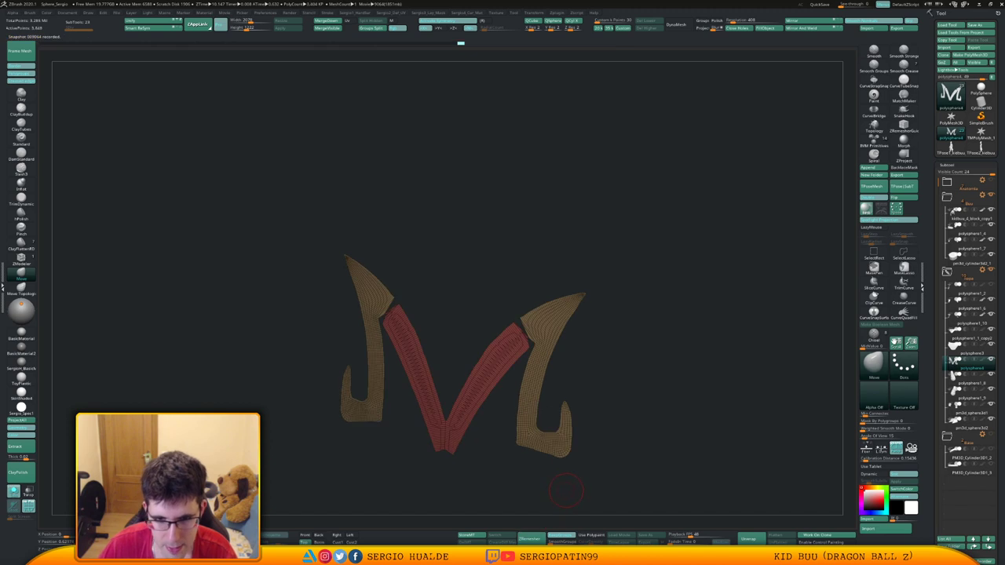
{"action": "right_click_drag", "start_coordinate": [602, 425], "coordinate": [556, 421]}
{"action": "key", "text": "ctrl+z"}
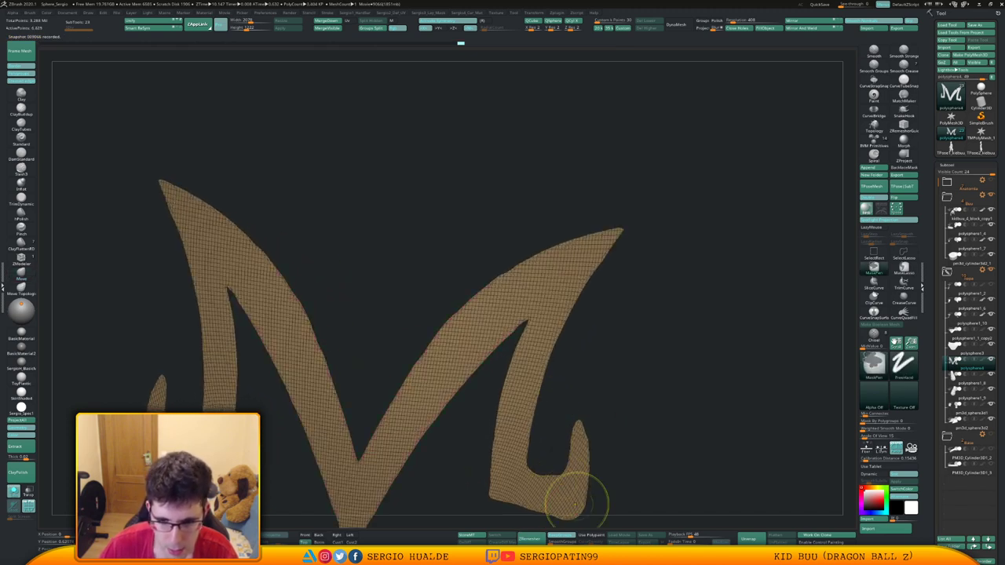
Disable KeepGroups, try ZRemesher on the flat M, and revert to the original mesh.
{"action": "left_click", "coordinate": [561, 536]}
{"action": "left_click", "coordinate": [532, 539]}
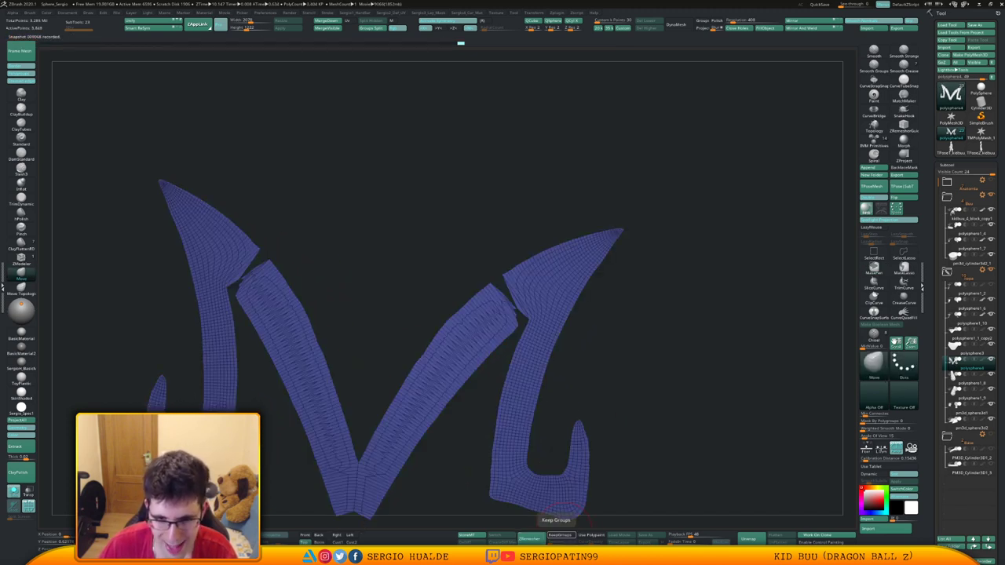
{"action": "mouse_move", "coordinate": [530, 287]}
{"action": "right_mouse_down", "text": "alt"}
{"action": "mouse_move", "coordinate": [563, 264]}
{"action": "mouse_move", "coordinate": [566, 277]}
{"action": "right_mouse_up", "text": "alt"}
{"action": "key", "text": "ctrl+z"}
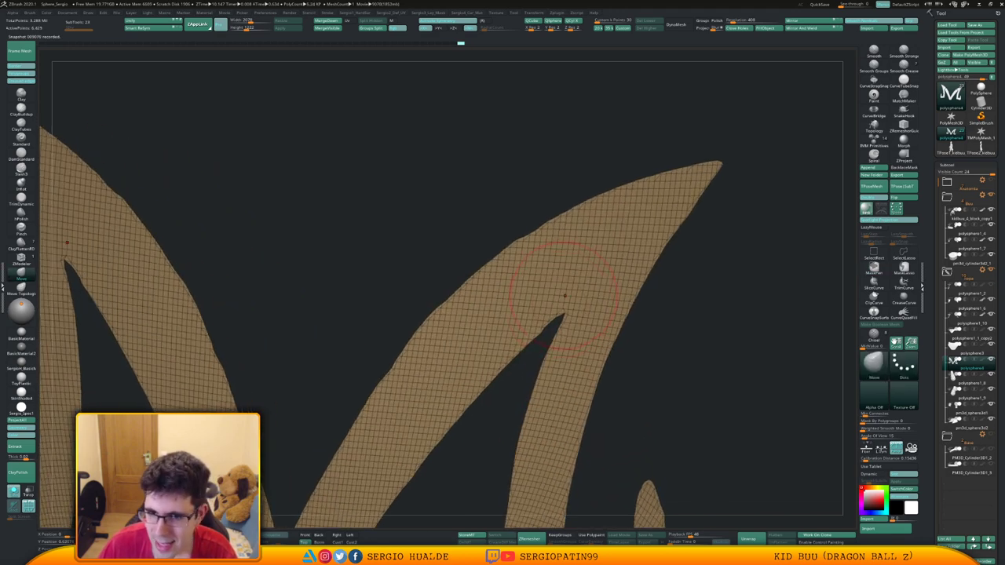
Slice the M's right leg into its own polygroup at the inner notch and copy the split across with Mirror And Weld.
{"action": "key", "text": "s"}
{"action": "left_click_drag", "start_coordinate": [599, 313], "coordinate": [577, 313]}
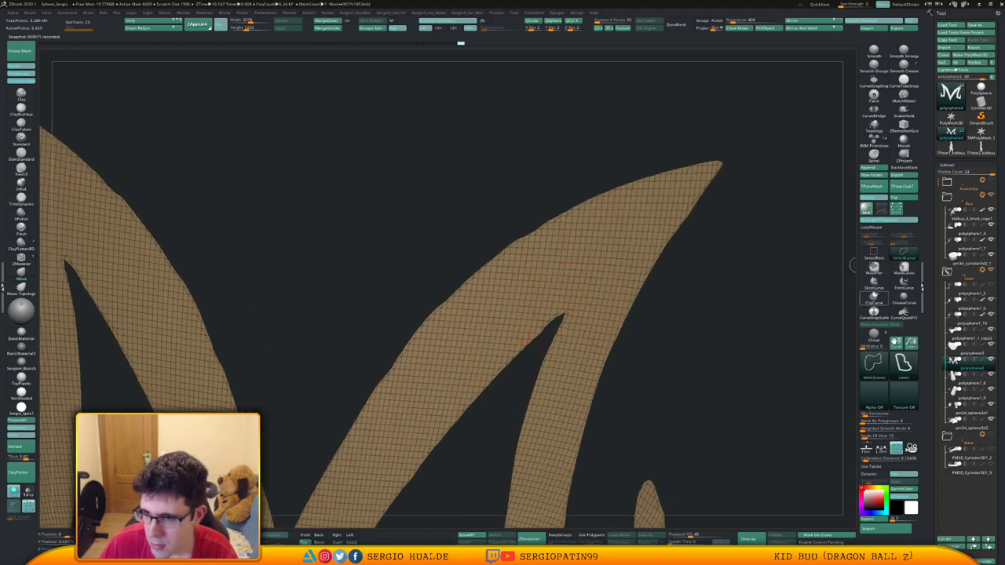
{"action": "mouse_move", "coordinate": [595, 138]}
{"action": "left_mouse_down", "text": "ctrl+shift"}
{"action": "mouse_move", "coordinate": [597, 206]}
{"action": "mouse_move", "coordinate": [561, 332]}
{"action": "mouse_move", "coordinate": [492, 490]}
{"action": "mouse_move", "coordinate": [460, 478]}
{"action": "left_mouse_up", "text": "ctrl+shift"}
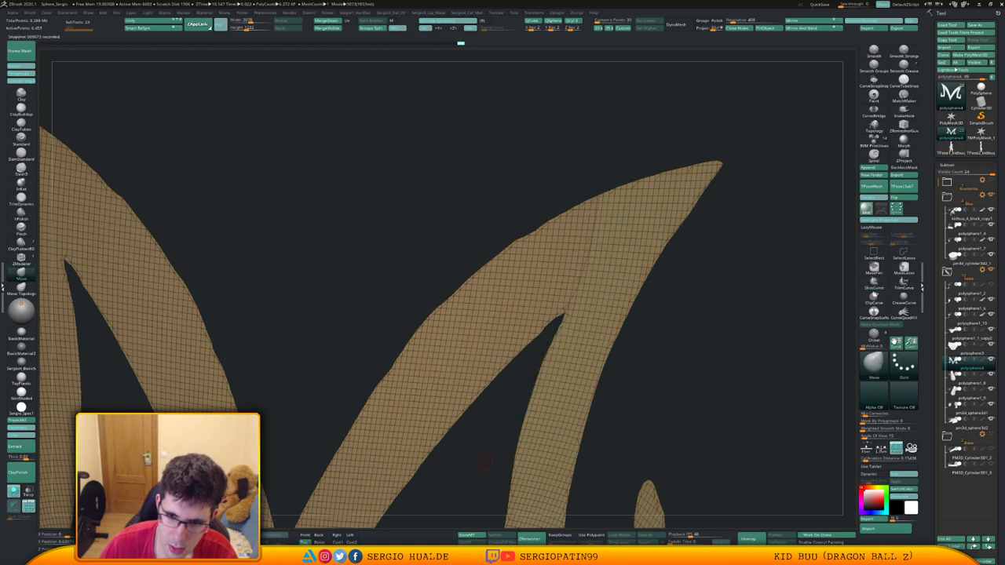
{"action": "right_click_drag", "start_coordinate": [501, 436], "coordinate": [472, 350], "text": "ctrl"}
{"action": "right_click_drag", "start_coordinate": [471, 351], "coordinate": [508, 318], "text": "alt"}
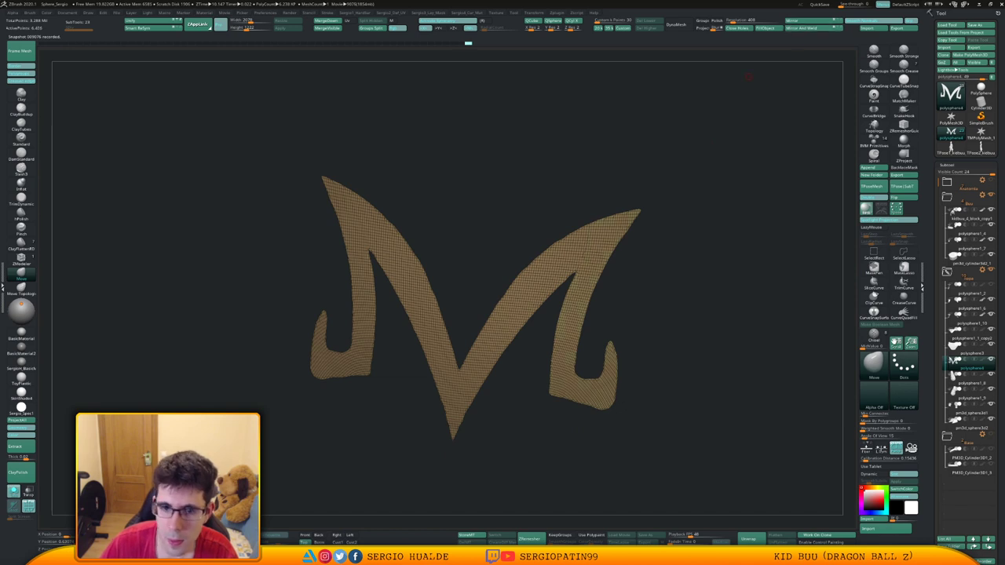
{"action": "key", "text": "ctrl+z"}
{"action": "left_click", "coordinate": [802, 28]}
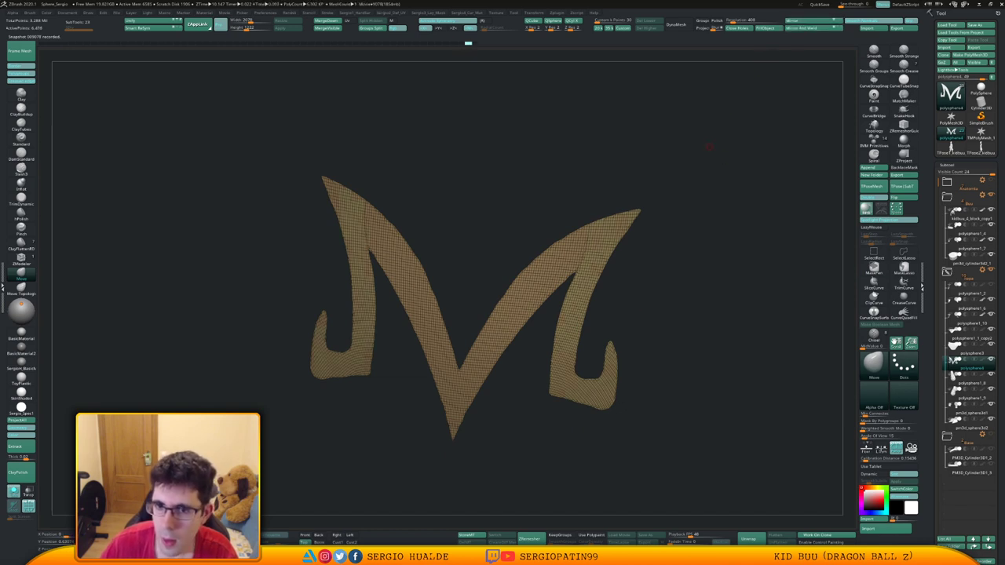
Try ZRemesher on the sliced M without KeepGroups, and undo the result.
{"action": "mouse_move", "coordinate": [574, 263]}
{"action": "right_mouse_down", "text": "ctrl"}
{"action": "mouse_move", "coordinate": [577, 322]}
{"action": "mouse_move", "coordinate": [593, 240]}
{"action": "right_mouse_up", "text": "ctrl"}
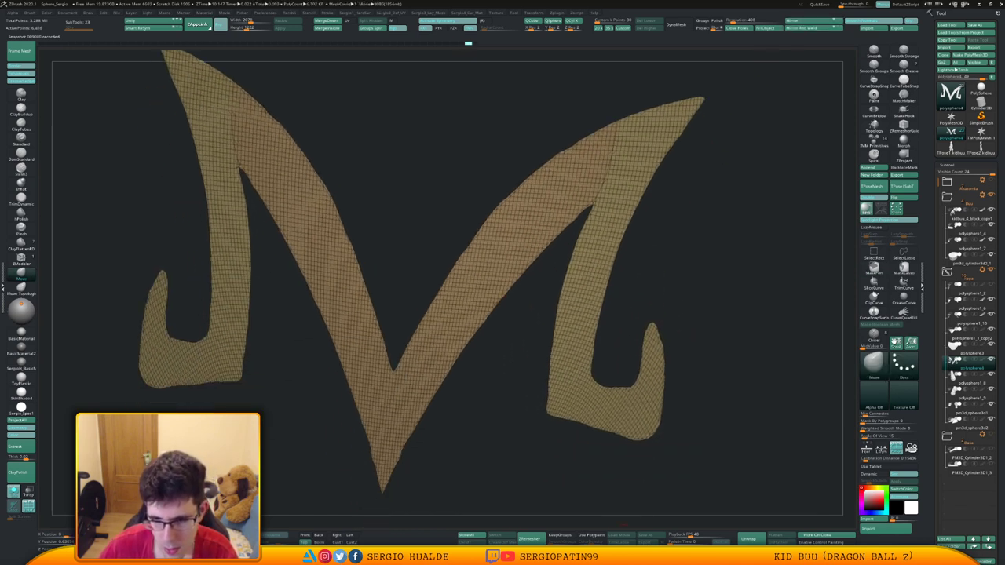
{"action": "left_click", "coordinate": [531, 539]}
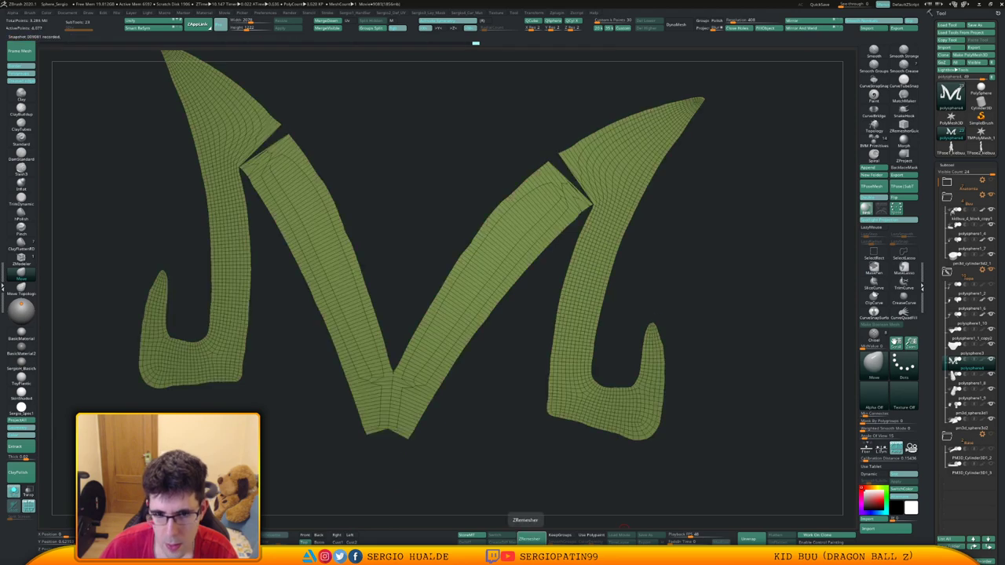
{"action": "key", "text": "ctrl+z"}
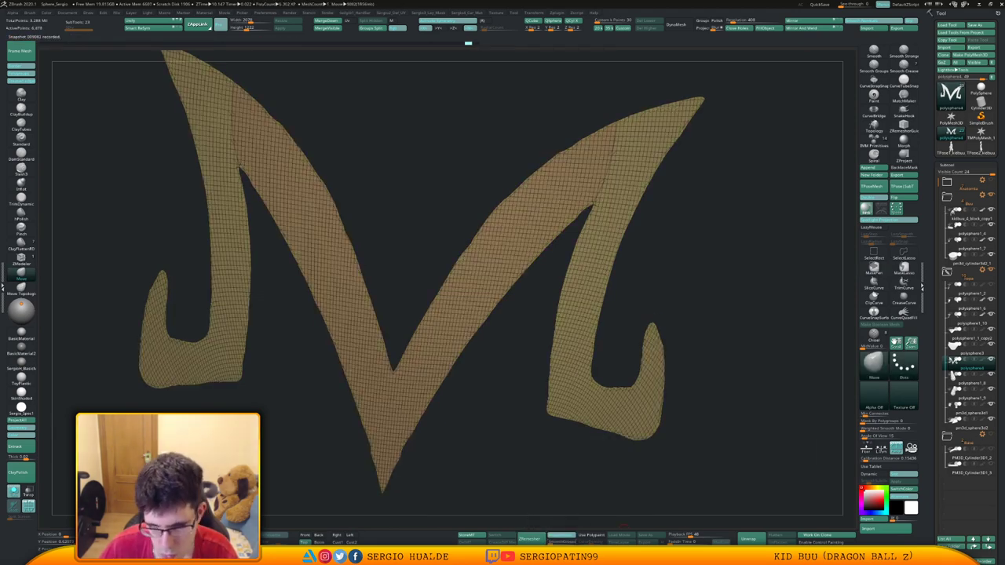
Try ZRemesher on the sliced M with KeepGroups enabled, including a denser pass, and undo both results.
{"action": "left_click", "coordinate": [530, 539]}
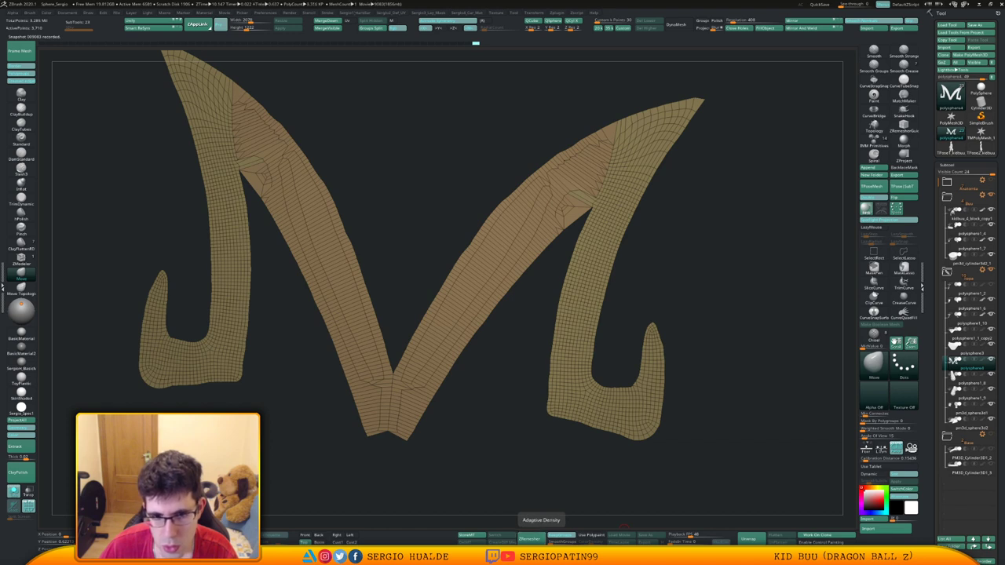
{"action": "key", "text": "ctrl+z"}
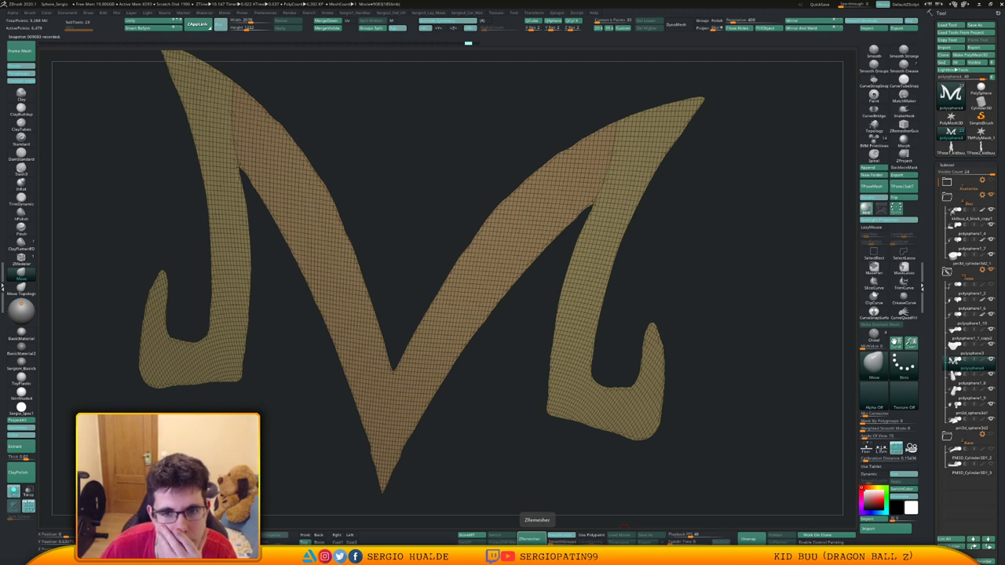
{"action": "left_click_drag", "start_coordinate": [502, 440], "coordinate": [546, 440]}
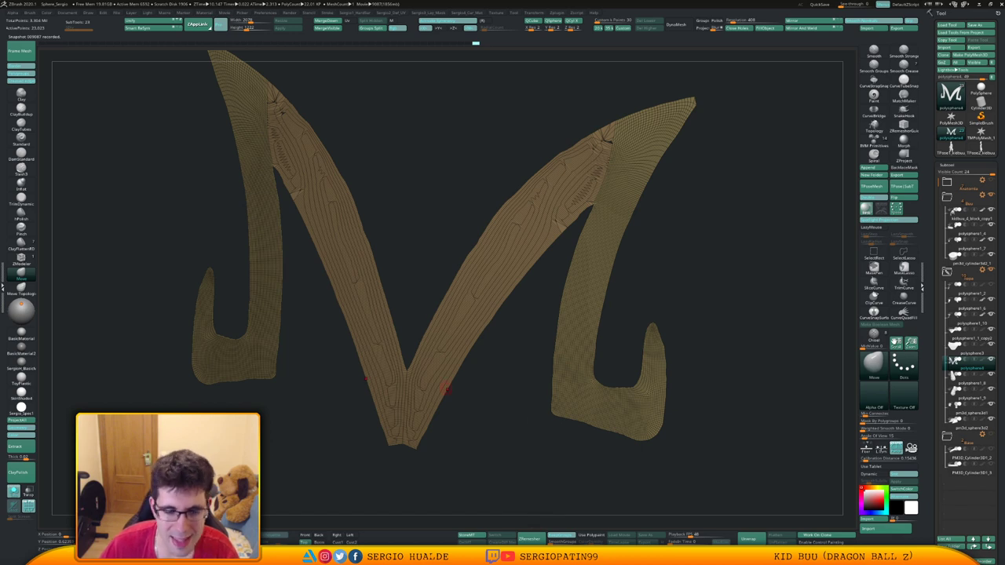
{"action": "left_click_drag", "start_coordinate": [456, 391], "coordinate": [524, 352], "text": "alt"}
{"action": "key", "text": "ctrl+z"}
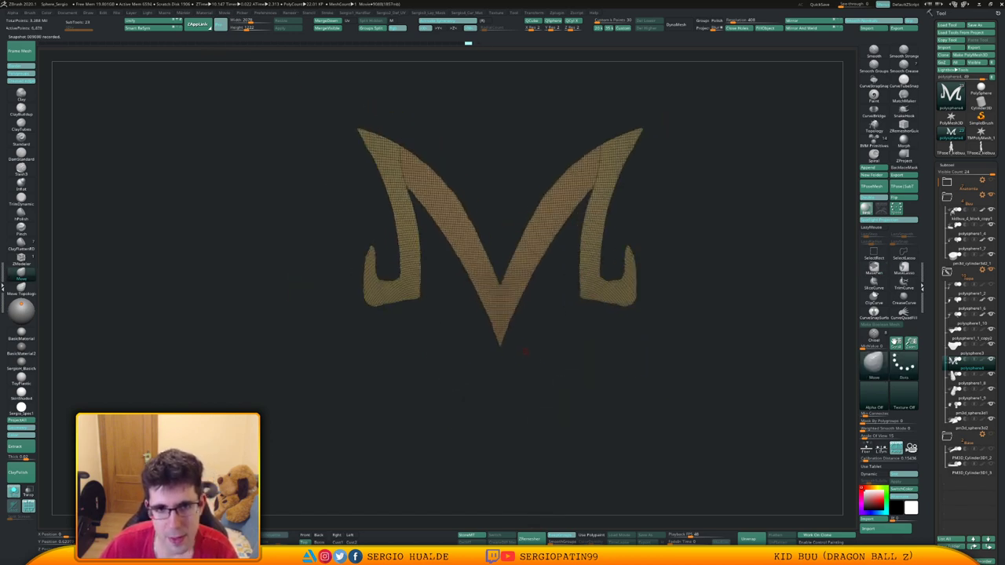
Assign the M a single polygroup and slice its central tip and hook bottoms into a separate polygroup with SliceCurve.
{"action": "mouse_move", "coordinate": [525, 352]}
{"action": "right_mouse_down", "text": "alt"}
{"action": "mouse_move", "coordinate": [496, 395]}
{"action": "mouse_move", "coordinate": [532, 377]}
{"action": "mouse_move", "coordinate": [655, 366]}
{"action": "mouse_move", "coordinate": [629, 383]}
{"action": "mouse_move", "coordinate": [615, 351]}
{"action": "mouse_move", "coordinate": [635, 383]}
{"action": "right_mouse_up", "text": "alt"}
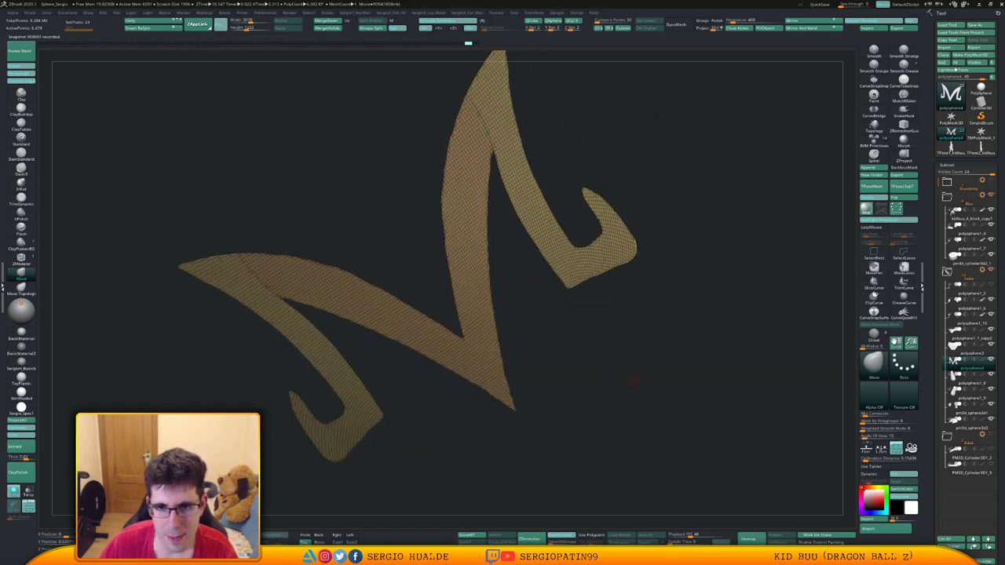
{"action": "key", "text": "ctrl+w"}
{"action": "right_click_drag", "start_coordinate": [601, 309], "coordinate": [594, 356], "text": "alt"}
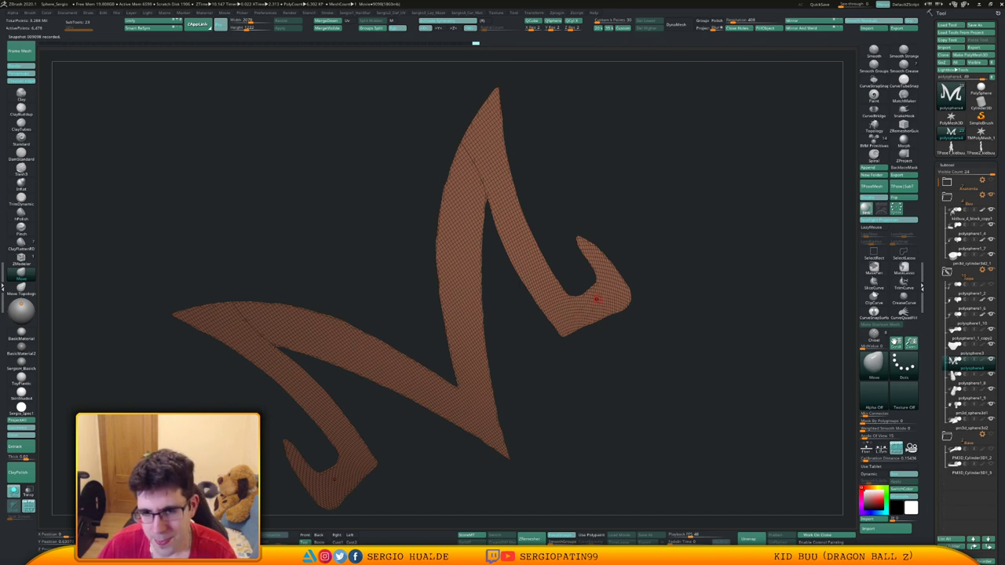
{"action": "key", "text": "ctrl+shift"}
{"action": "mouse_move", "coordinate": [542, 345]}
{"action": "left_mouse_down", "text": "ctrl+shift"}
{"action": "mouse_move", "coordinate": [583, 322]}
{"action": "mouse_move", "coordinate": [564, 361]}
{"action": "mouse_move", "coordinate": [476, 386]}
{"action": "mouse_move", "coordinate": [464, 367]}
{"action": "left_mouse_up", "text": "ctrl+shift"}
{"action": "left_click_drag", "start_coordinate": [466, 287], "coordinate": [363, 291], "text": "ctrl+shift"}
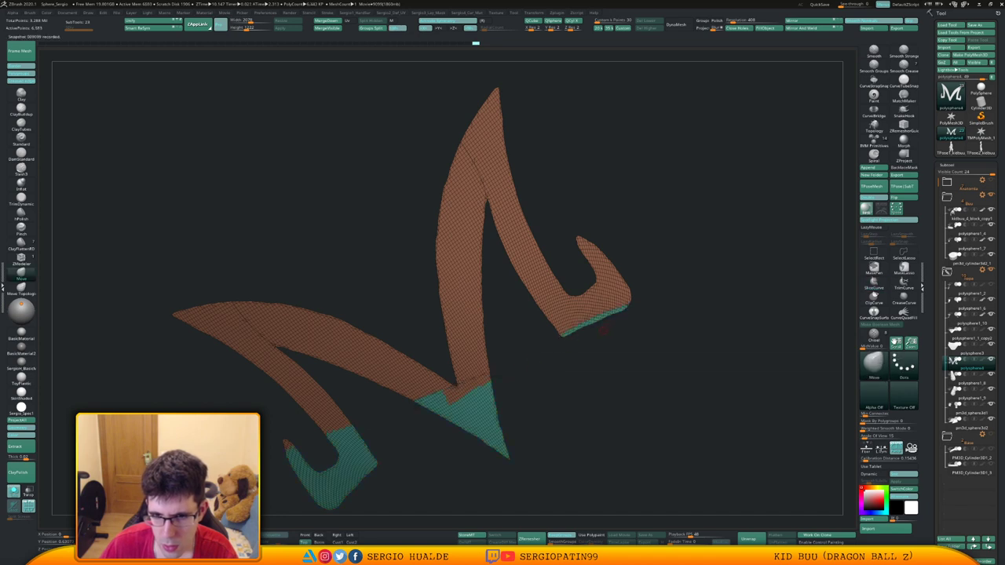
Slice the M's upper right tip and the outer edge of its right hook into another polygroup.
{"action": "left_click_drag", "start_coordinate": [604, 330], "coordinate": [577, 356]}
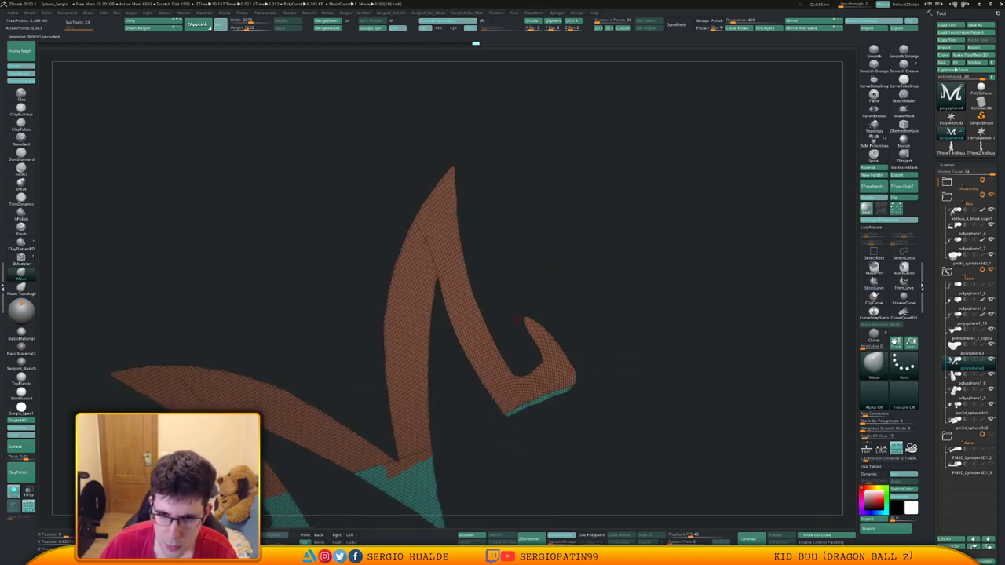
{"action": "mouse_move", "coordinate": [508, 312]}
{"action": "left_mouse_down", "text": "ctrl+shift"}
{"action": "mouse_move", "coordinate": [540, 326]}
{"action": "mouse_move", "coordinate": [574, 382]}
{"action": "mouse_move", "coordinate": [560, 350]}
{"action": "mouse_move", "coordinate": [577, 409]}
{"action": "left_mouse_up", "text": "ctrl+shift"}
{"action": "mouse_move", "coordinate": [574, 387]}
{"action": "right_mouse_down", "text": "shift"}
{"action": "mouse_move", "coordinate": [545, 343]}
{"action": "mouse_move", "coordinate": [552, 367]}
{"action": "mouse_move", "coordinate": [522, 419]}
{"action": "mouse_move", "coordinate": [475, 416]}
{"action": "mouse_move", "coordinate": [502, 417]}
{"action": "mouse_move", "coordinate": [500, 326]}
{"action": "right_mouse_up", "text": "shift"}
{"action": "left_click", "coordinate": [875, 254], "text": "ctrl+shift"}
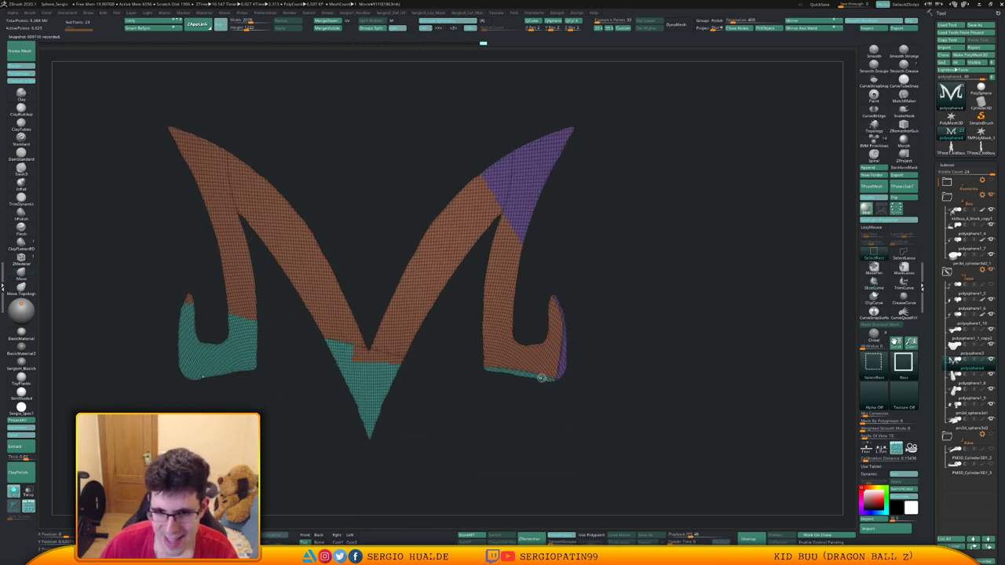
Isolate the sliced polygroup sections at the bottom of both hooks and remove them from the M.
{"action": "left_click", "coordinate": [562, 367], "text": "ctrl+shift"}
{"action": "left_click", "coordinate": [563, 367], "text": "ctrl+shift"}
{"action": "left_click", "coordinate": [545, 378], "text": "ctrl+shift"}
{"action": "left_click_drag", "start_coordinate": [579, 376], "coordinate": [577, 385], "text": "ctrl+shift"}
{"action": "left_click_drag", "start_coordinate": [582, 286], "coordinate": [484, 401], "text": "ctrl+shift"}
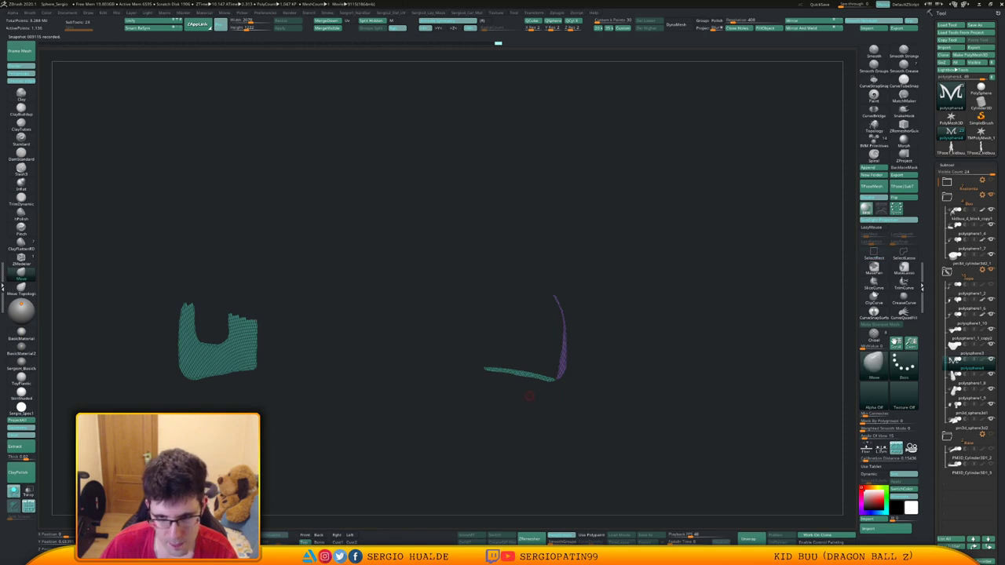
{"action": "left_click", "coordinate": [529, 399], "text": "ctrl+shift"}
Assign the remaining M a single polygroup and slice it diagonally twice to separate the right leg from the central V.
{"action": "right_click_drag", "start_coordinate": [532, 365], "coordinate": [557, 418], "text": "alt"}
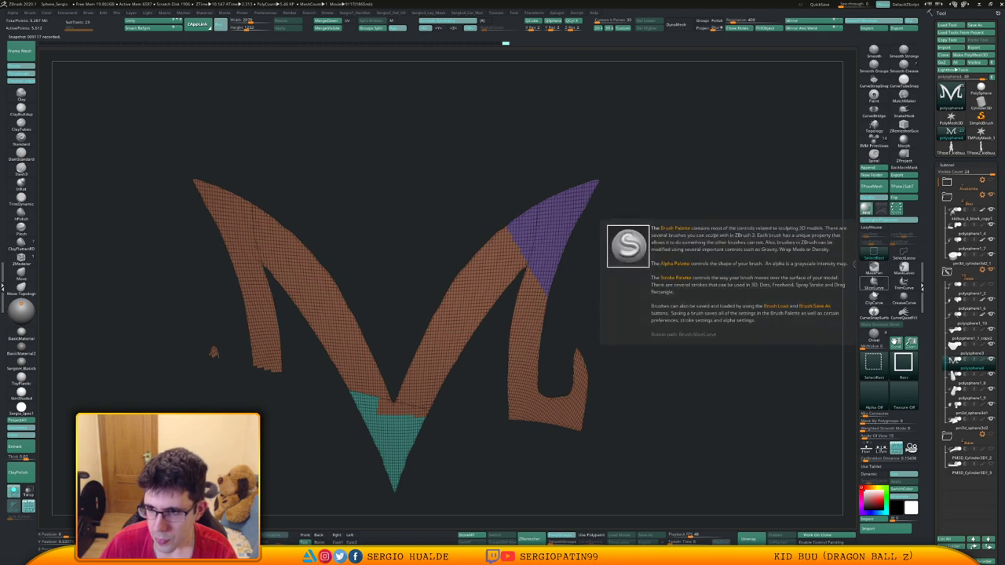
{"action": "right_click_drag", "start_coordinate": [543, 280], "coordinate": [637, 253], "text": "alt"}
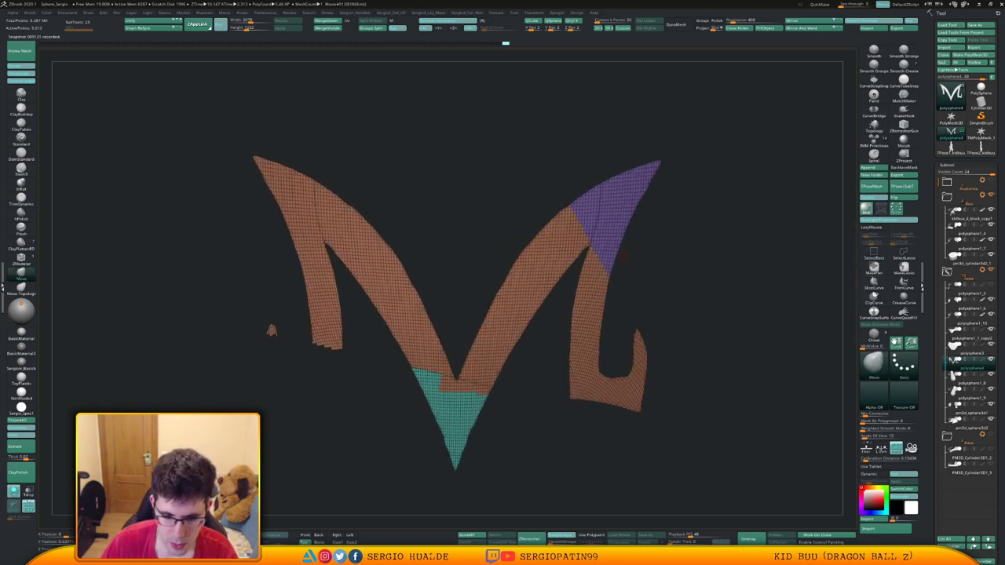
{"action": "key", "text": "ctrl+w"}
{"action": "mouse_move", "coordinate": [667, 208]}
{"action": "left_mouse_down", "text": "ctrl+shift"}
{"action": "mouse_move", "coordinate": [557, 273]}
{"action": "mouse_move", "coordinate": [587, 257]}
{"action": "mouse_move", "coordinate": [525, 326]}
{"action": "mouse_move", "coordinate": [534, 308]}
{"action": "mouse_move", "coordinate": [501, 363]}
{"action": "mouse_move", "coordinate": [438, 483]}
{"action": "mouse_move", "coordinate": [444, 499]}
{"action": "mouse_move", "coordinate": [449, 493]}
{"action": "left_mouse_up", "text": "ctrl+shift"}
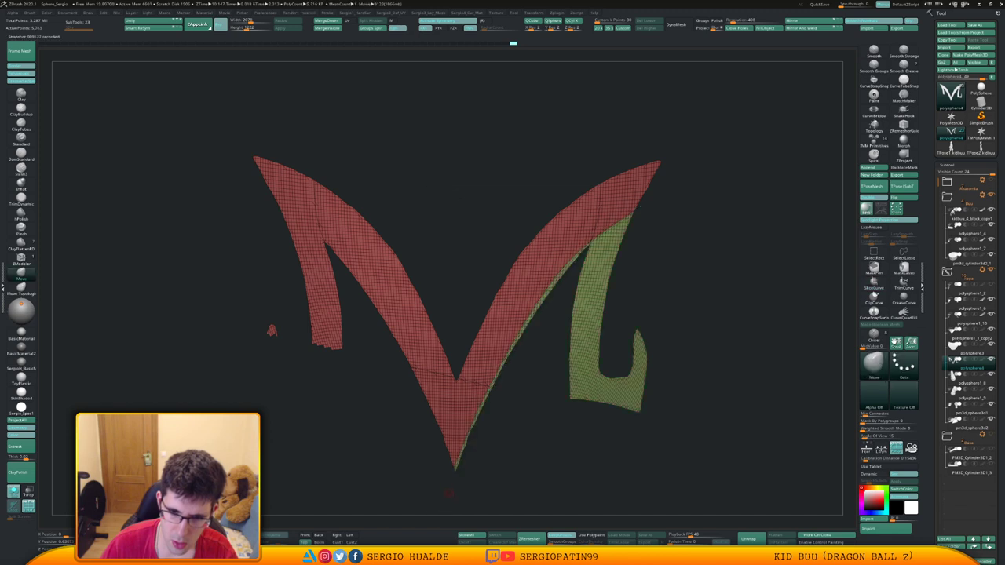
{"action": "left_click_drag", "start_coordinate": [612, 296], "coordinate": [614, 355], "text": "alt"}
{"action": "mouse_move", "coordinate": [677, 183]}
{"action": "left_mouse_down", "text": "ctrl+shift"}
{"action": "mouse_move", "coordinate": [581, 321]}
{"action": "mouse_move", "coordinate": [595, 317]}
{"action": "mouse_move", "coordinate": [575, 325]}
{"action": "left_mouse_up", "text": "ctrl+shift"}
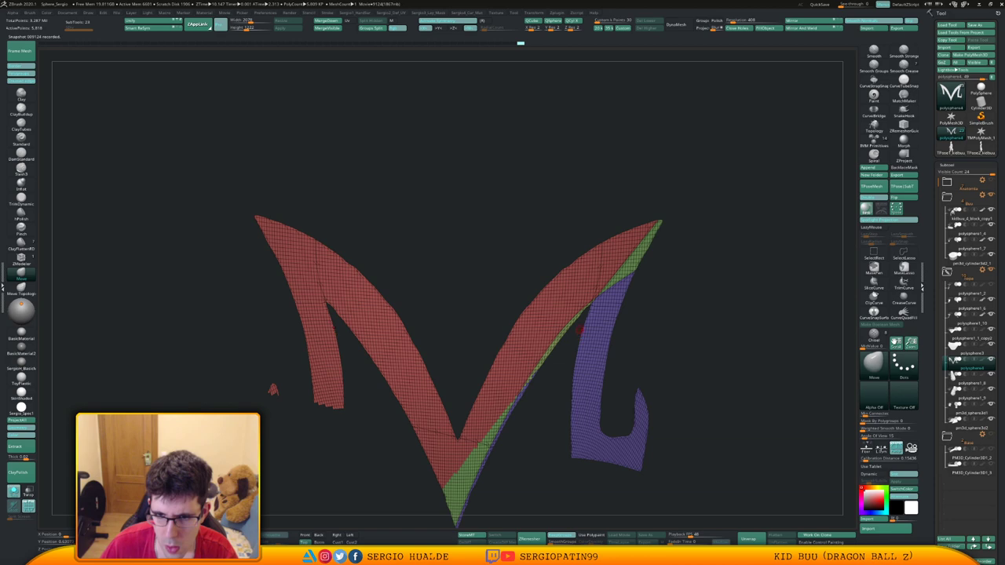
Isolate the narrow polygroup between the two diagonal slices and hide it from the M.
{"action": "right_click_drag", "start_coordinate": [580, 331], "coordinate": [553, 369], "text": "ctrl"}
{"action": "right_click_drag", "start_coordinate": [552, 429], "coordinate": [613, 262], "text": "alt"}
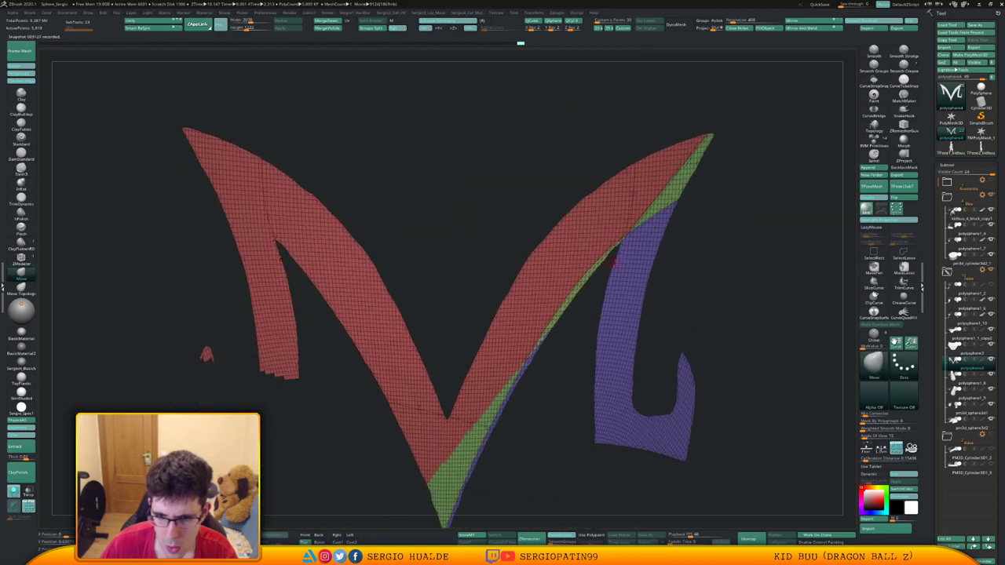
{"action": "left_click", "coordinate": [496, 422], "text": "ctrl+shift"}
{"action": "left_click", "coordinate": [510, 399], "text": "ctrl+shift"}
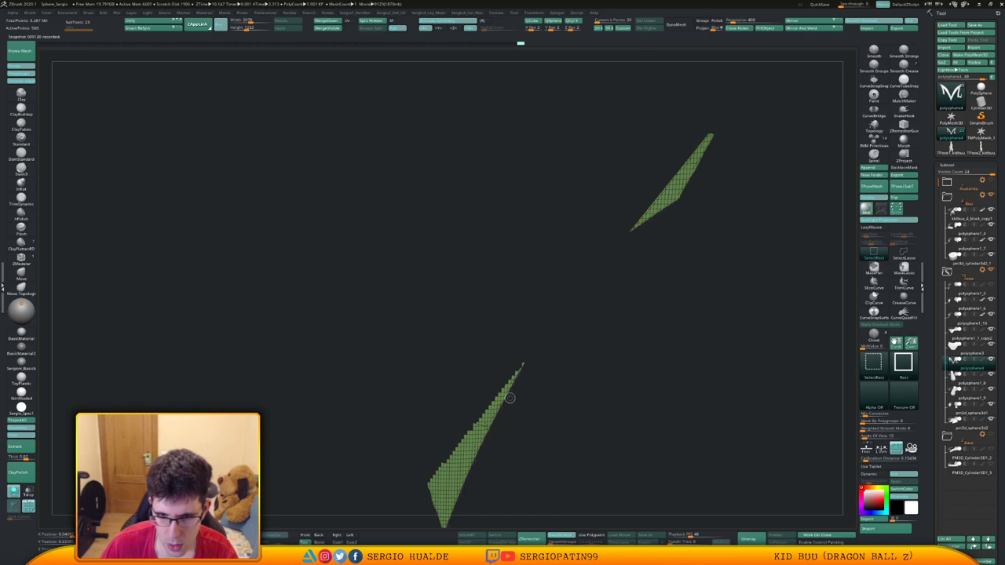
{"action": "left_click_drag", "start_coordinate": [551, 369], "coordinate": [552, 423], "text": "ctrl+shift"}
{"action": "left_click", "coordinate": [571, 303], "text": "ctrl+shift"}
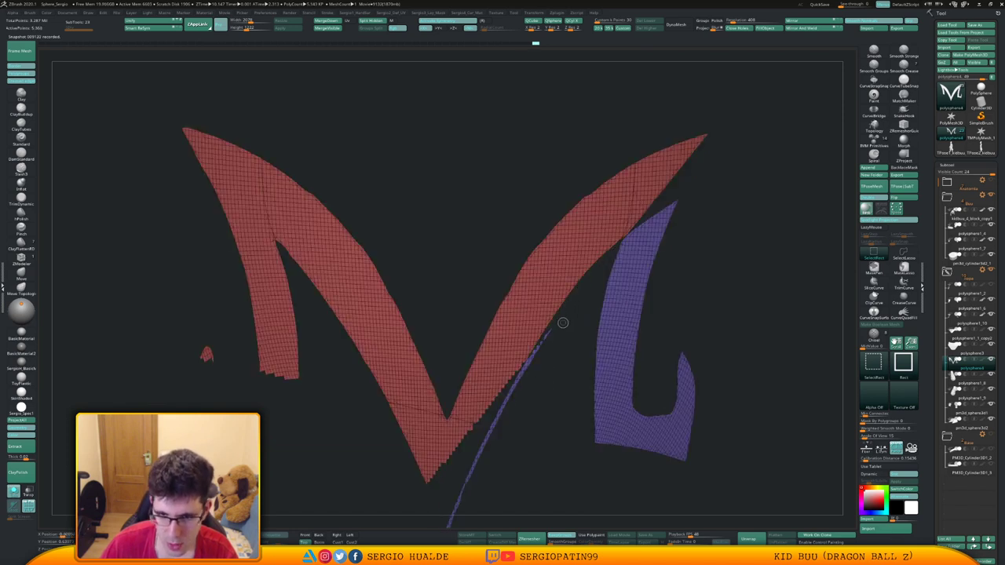
Hide the central V so only the M's right leg and the thin strip along the slice are displayed.
{"action": "left_click", "coordinate": [538, 351], "text": "ctrl+shift"}
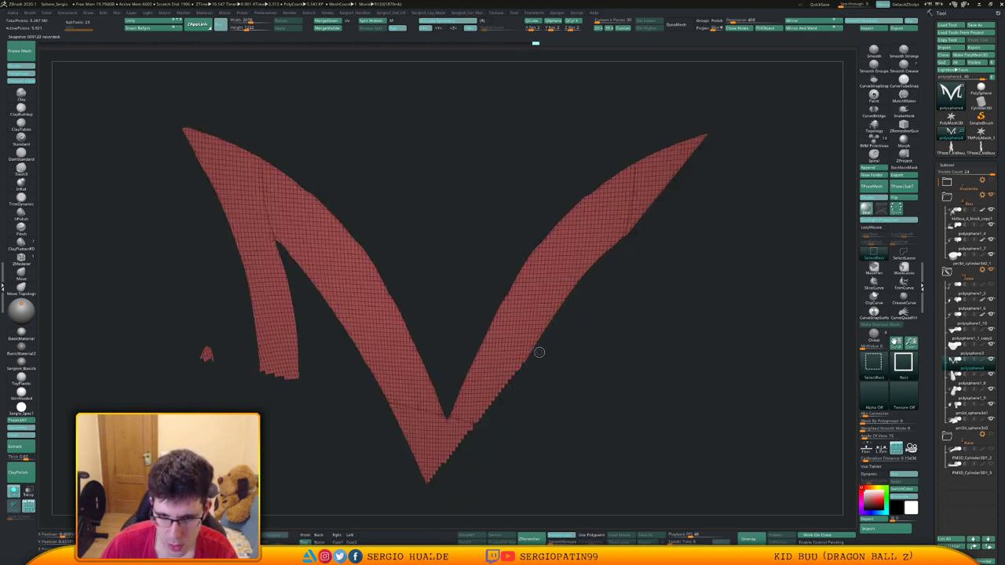
{"action": "left_click_drag", "start_coordinate": [554, 365], "coordinate": [517, 388], "text": "ctrl+shift"}
{"action": "left_click", "coordinate": [514, 365], "text": "ctrl+shift"}
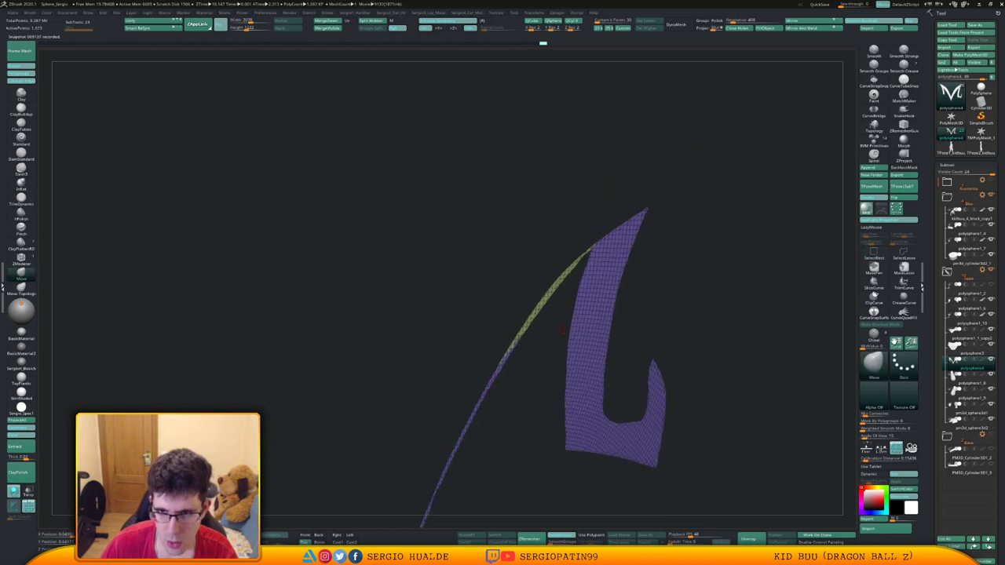
{"action": "left_click", "coordinate": [597, 310], "text": "ctrl+shift"}
{"action": "key", "text": "ctrl+z"}
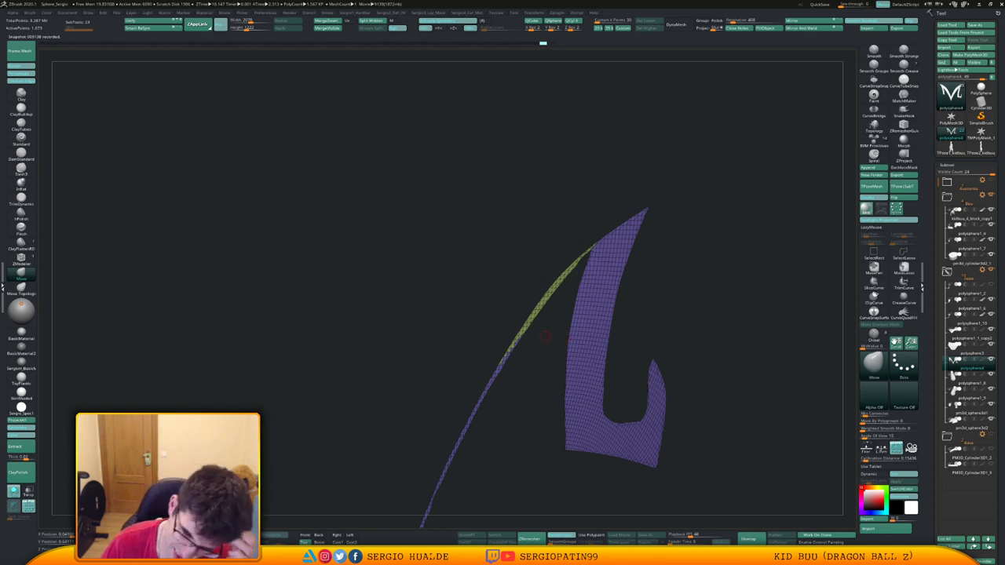
Give the M's right leg a polygroup separate from the thin leftover strip and remove the strip from the M.
{"action": "left_click", "coordinate": [534, 316], "text": "ctrl+shift"}
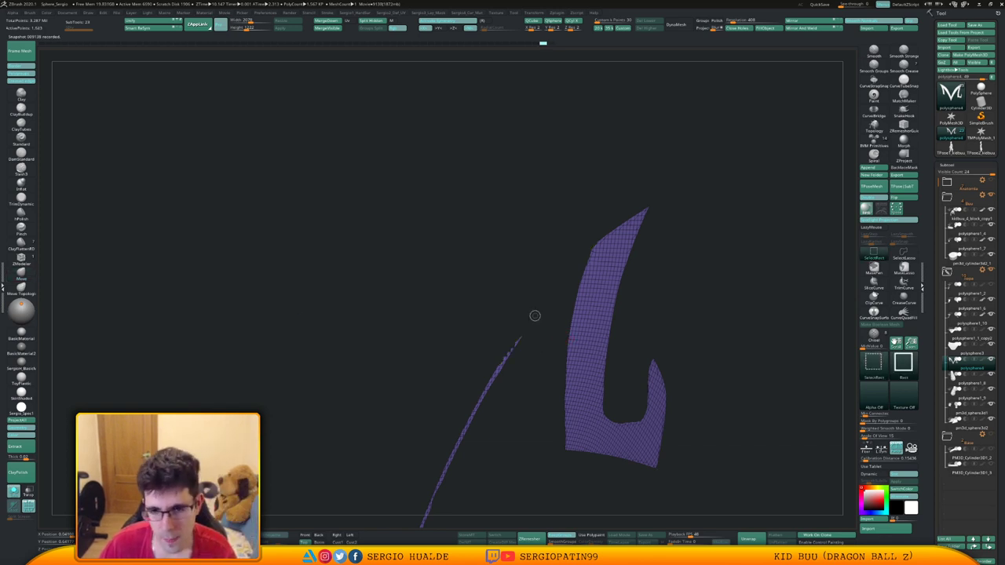
{"action": "key", "text": "ctrl+w"}
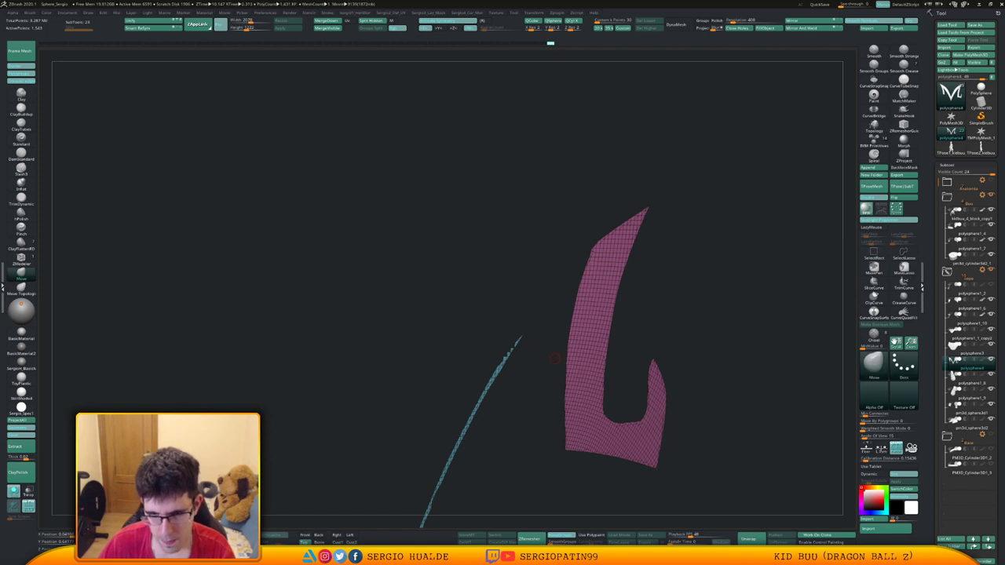
{"action": "left_click", "coordinate": [569, 369], "text": "ctrl+shift"}
{"action": "left_click_drag", "start_coordinate": [557, 376], "coordinate": [551, 364], "text": "ctrl+shift"}
{"action": "left_click", "coordinate": [538, 314], "text": "ctrl+alt+shift"}
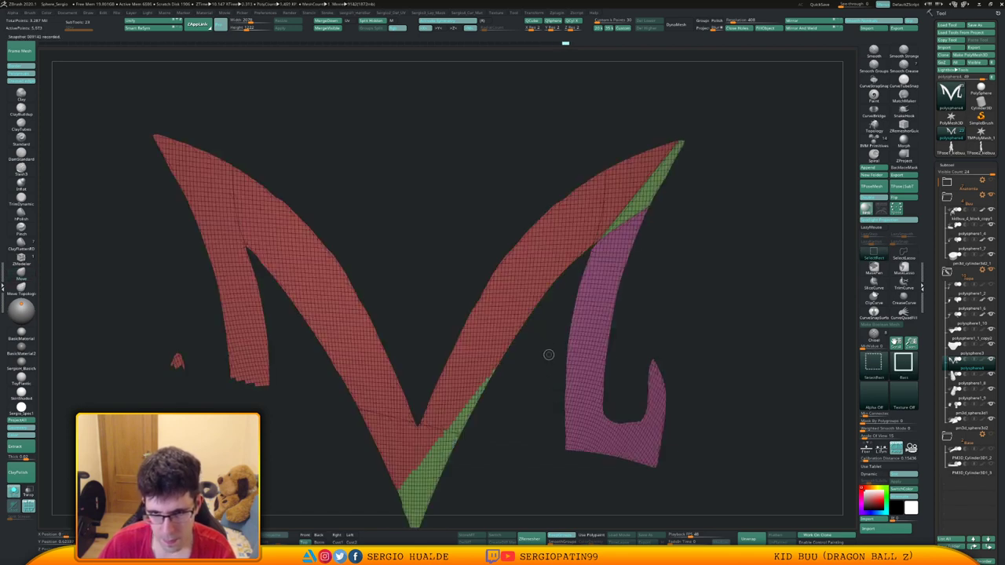
{"action": "key", "text": "Delete"}
Isolate the right leg, slice a thin sliver off its left edge with SliceCurve, and remove it from the M.
{"action": "right_click_drag", "start_coordinate": [553, 311], "coordinate": [549, 259], "text": "ctrl"}
{"action": "left_click", "coordinate": [573, 328], "text": "ctrl+shift"}
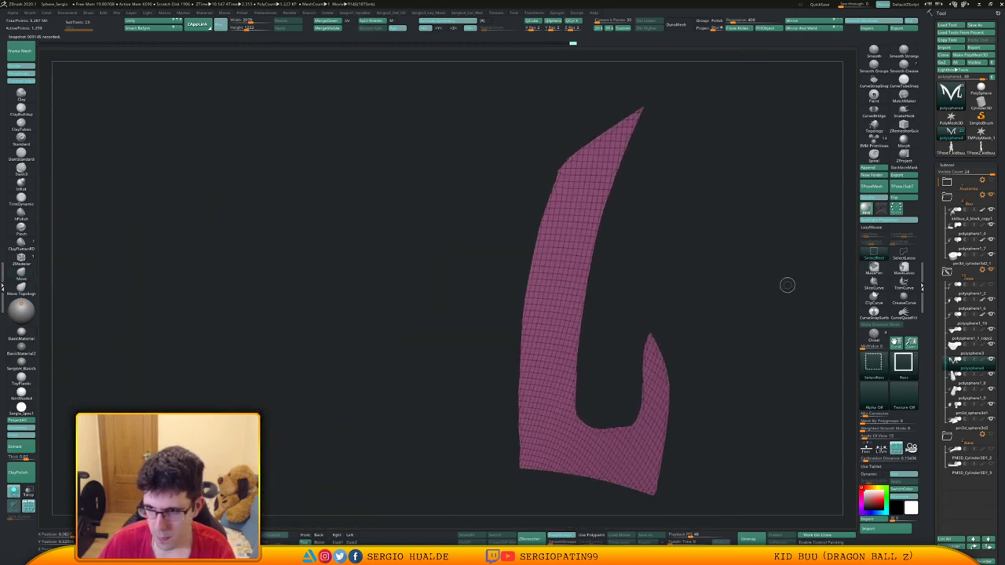
{"action": "left_click", "coordinate": [875, 285], "text": "ctrl+shift"}
{"action": "right_click_drag", "start_coordinate": [614, 314], "coordinate": [582, 287], "text": "ctrl"}
{"action": "mouse_move", "coordinate": [546, 262]}
{"action": "left_mouse_down", "text": "ctrl+shift"}
{"action": "mouse_move", "coordinate": [586, 184]}
{"action": "mouse_move", "coordinate": [547, 261]}
{"action": "mouse_move", "coordinate": [517, 403]}
{"action": "mouse_move", "coordinate": [526, 329]}
{"action": "mouse_move", "coordinate": [524, 458]}
{"action": "mouse_move", "coordinate": [534, 437]}
{"action": "left_mouse_up", "text": "ctrl+shift"}
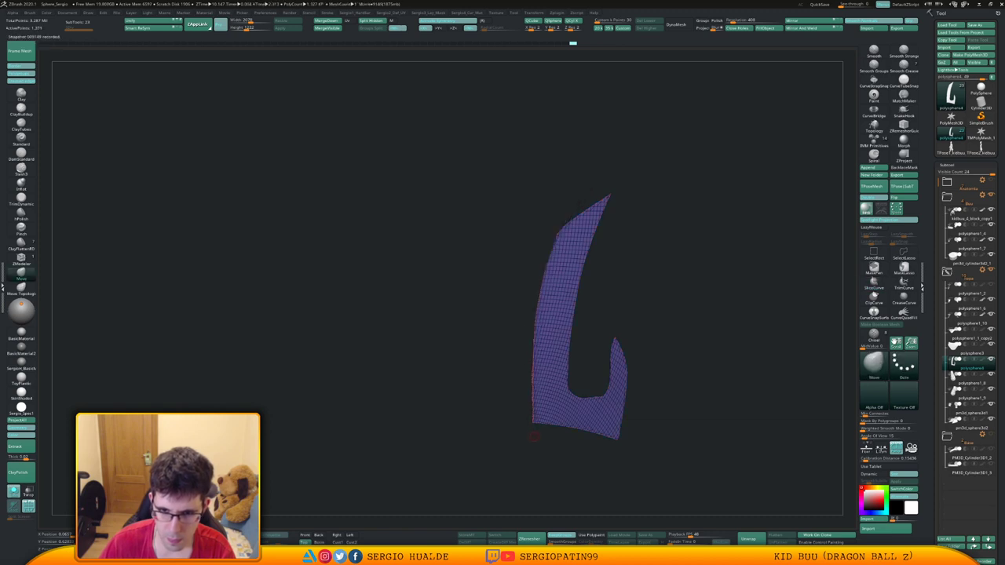
{"action": "left_click", "coordinate": [545, 338], "text": "ctrl+shift"}
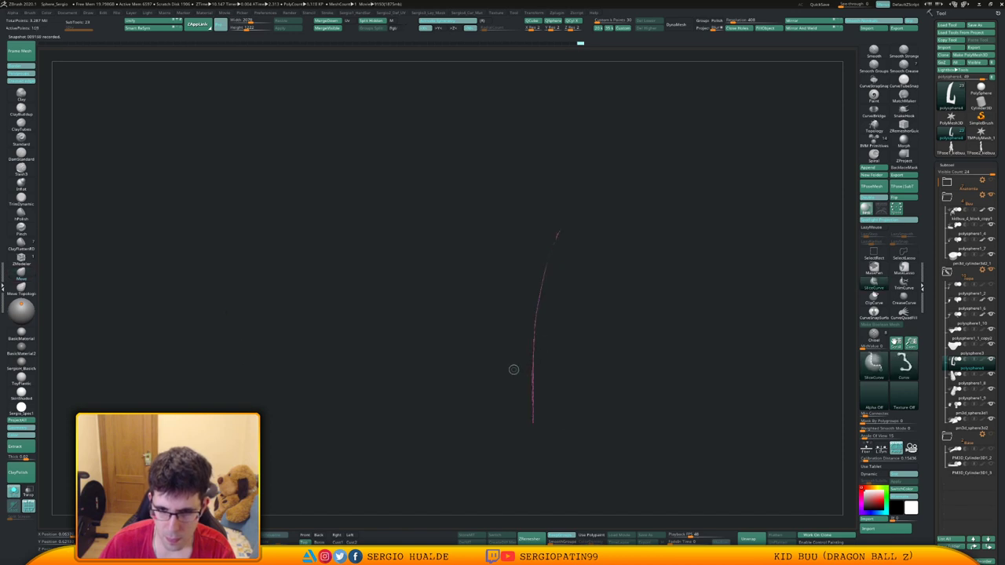
{"action": "left_click", "coordinate": [874, 254], "text": "ctrl+shift"}
{"action": "left_click", "coordinate": [721, 346], "text": "ctrl+shift"}
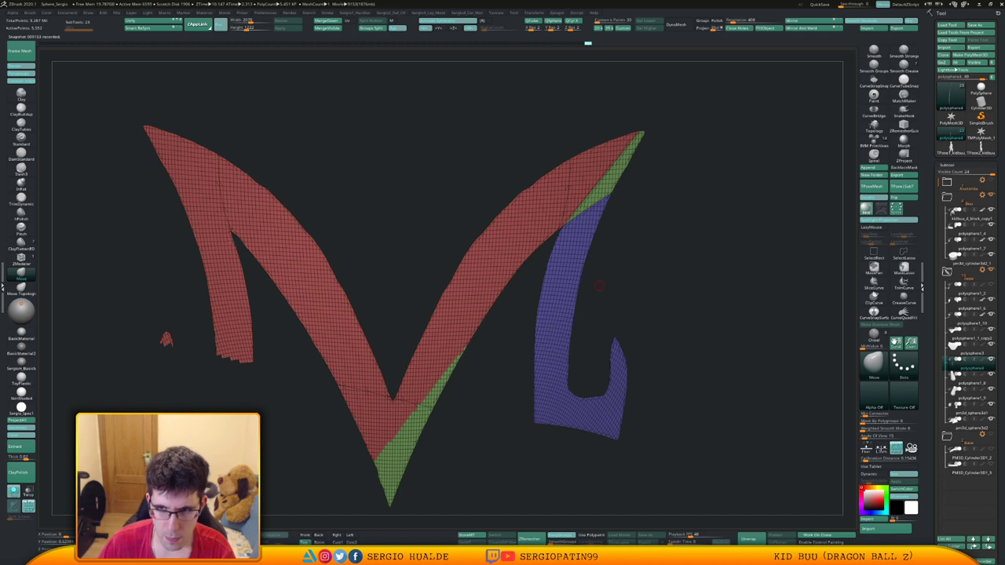
Mirror the M, mirror and weld the cleaned leg onto the other side, and assign everything a single polygroup.
{"action": "left_click", "coordinate": [808, 22]}
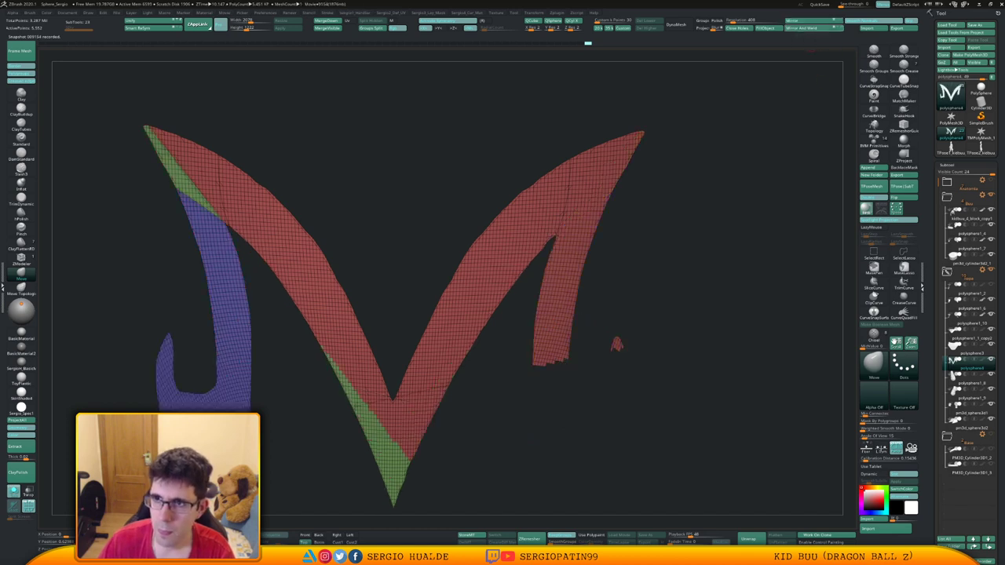
{"action": "left_click", "coordinate": [805, 28]}
{"action": "right_click_drag", "start_coordinate": [554, 262], "coordinate": [578, 283], "text": "alt"}
{"action": "key", "text": "ctrl+w"}
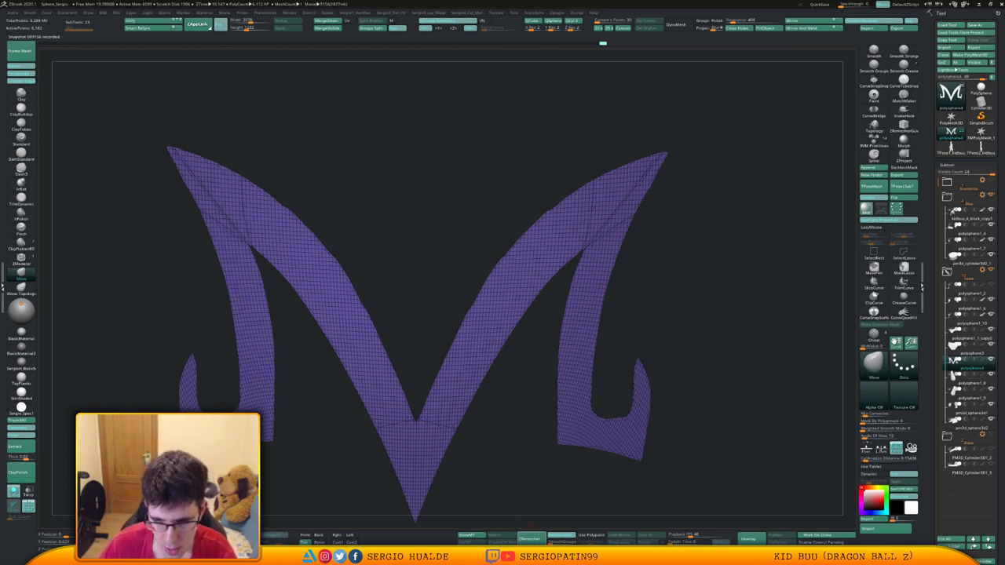
{"action": "left_click", "coordinate": [531, 539]}
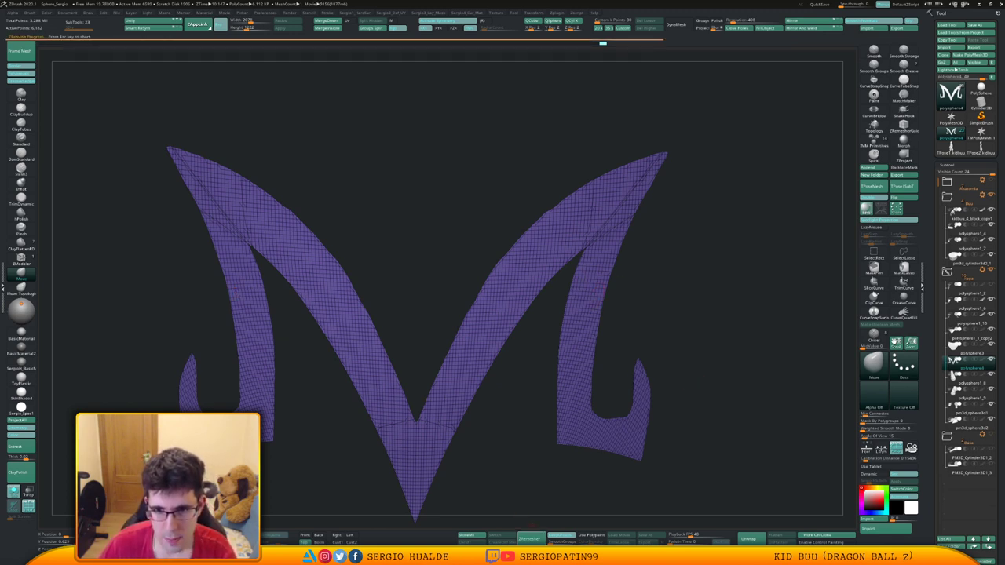
{"action": "key", "text": "ctrl+z"}
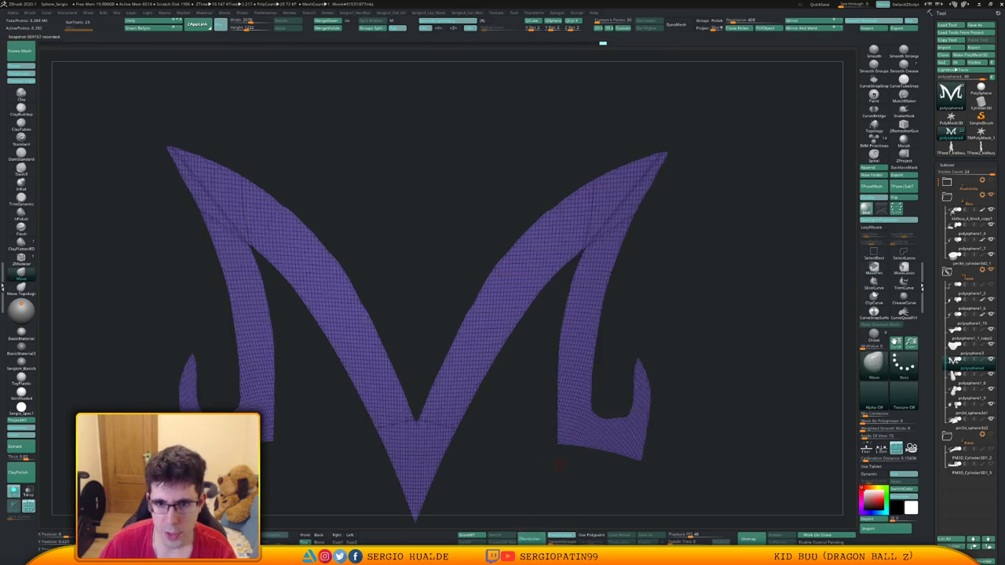
{"action": "left_click", "coordinate": [532, 539]}
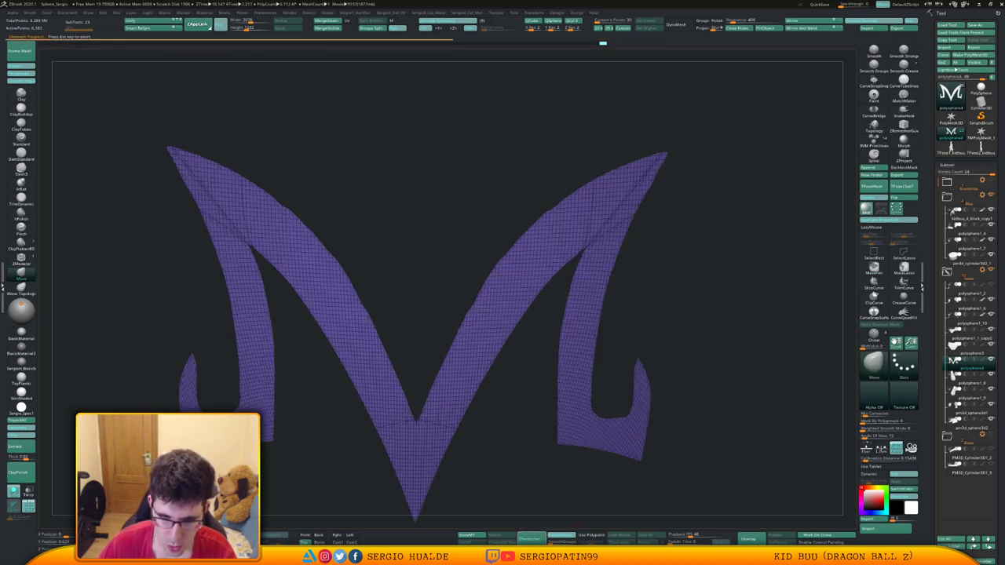
{"action": "left_click_drag", "start_coordinate": [564, 460], "coordinate": [563, 398], "text": "alt"}
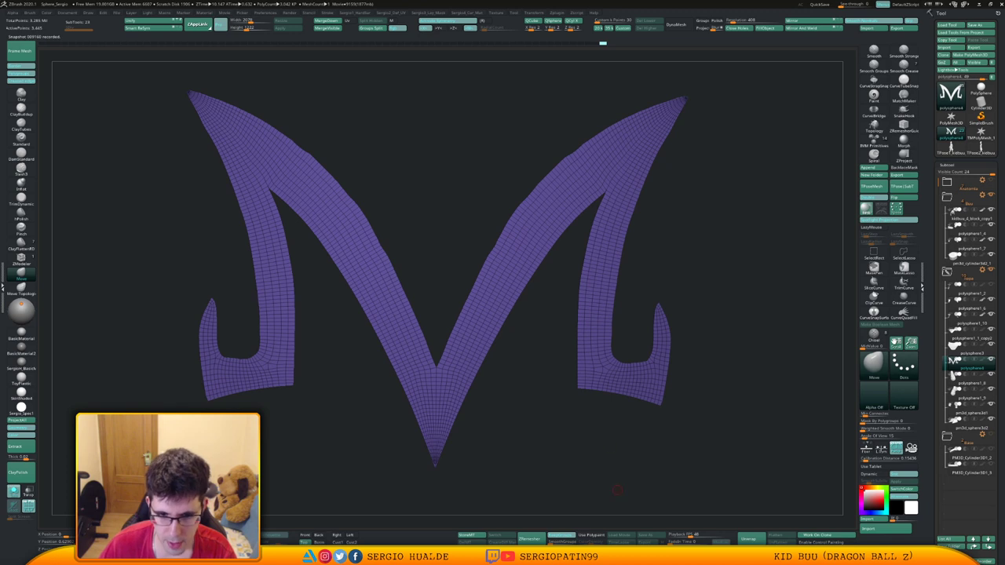
{"action": "key", "text": "ctrl+z"}
Retopologize the whole M with ZRemesher into a coarser quad mesh, undoing the extra change that removes the central V.
{"action": "left_click", "coordinate": [532, 539]}
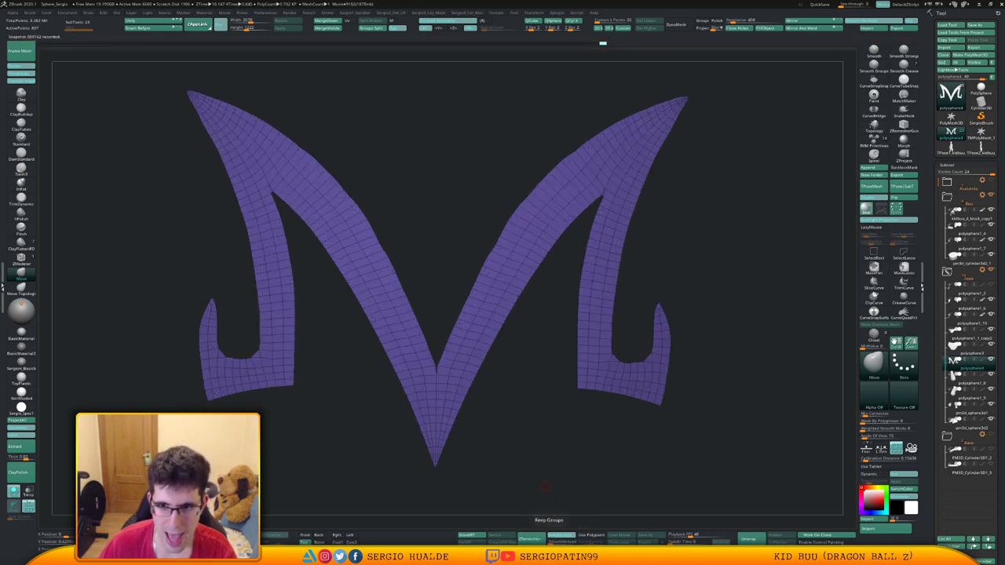
{"action": "left_click_drag", "start_coordinate": [535, 373], "coordinate": [564, 445], "text": "alt"}
{"action": "left_click_drag", "start_coordinate": [592, 401], "coordinate": [575, 320], "text": "alt"}
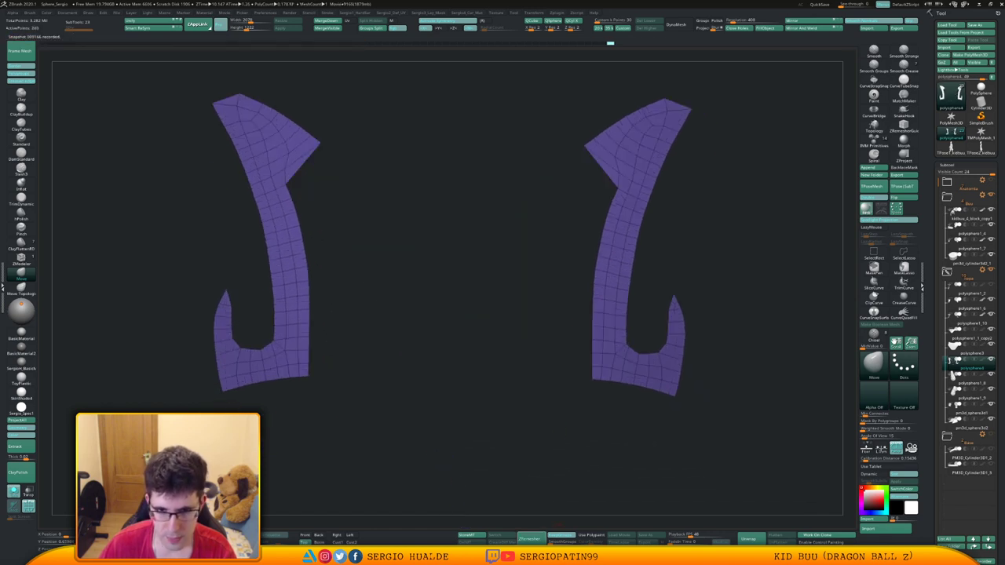
{"action": "key", "text": "ctrl+z"}
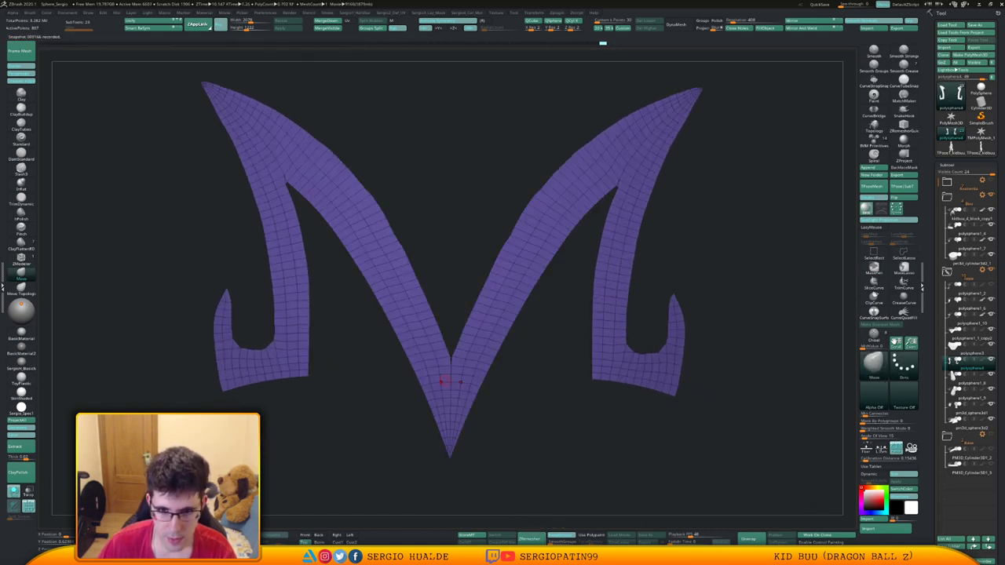
Examine the new topology at the M's upper right tip, the leg junction and the point of the V.
{"action": "right_click_drag", "start_coordinate": [692, 91], "coordinate": [628, 314], "text": "alt"}
{"action": "right_click_drag", "start_coordinate": [623, 228], "coordinate": [624, 253], "text": "ctrl"}
{"action": "mouse_move", "coordinate": [623, 252]}
{"action": "right_mouse_down", "text": "alt"}
{"action": "mouse_move", "coordinate": [545, 341]}
{"action": "mouse_move", "coordinate": [539, 370]}
{"action": "right_mouse_up", "text": "alt"}
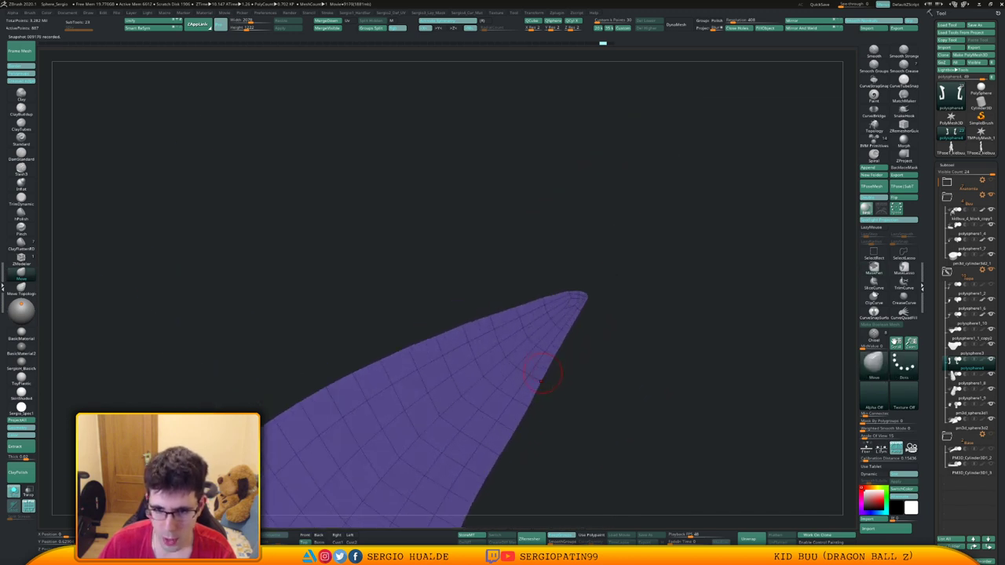
{"action": "right_click_drag", "start_coordinate": [567, 301], "coordinate": [566, 319], "text": "ctrl"}
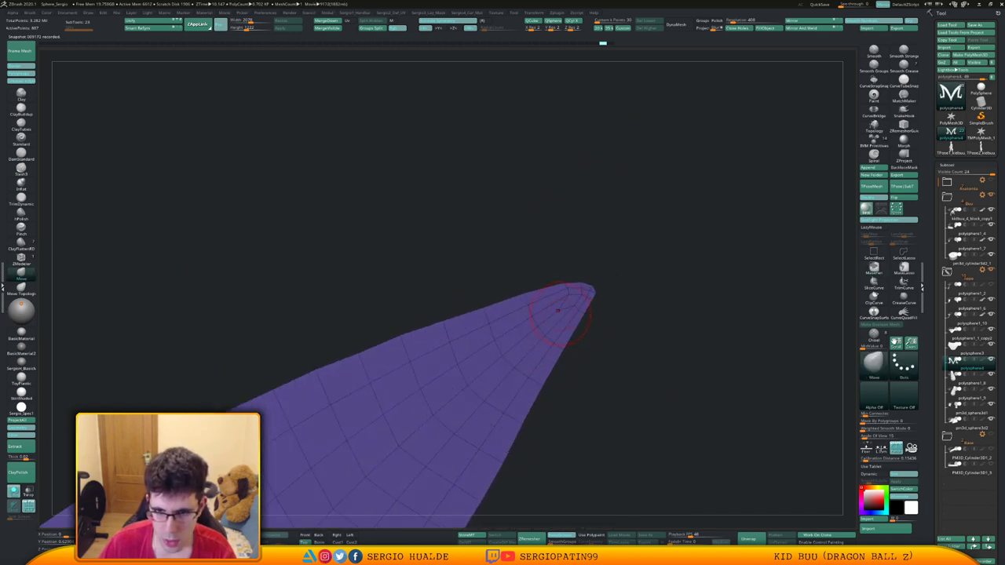
{"action": "right_click_drag", "start_coordinate": [542, 386], "coordinate": [539, 314], "text": "ctrl"}
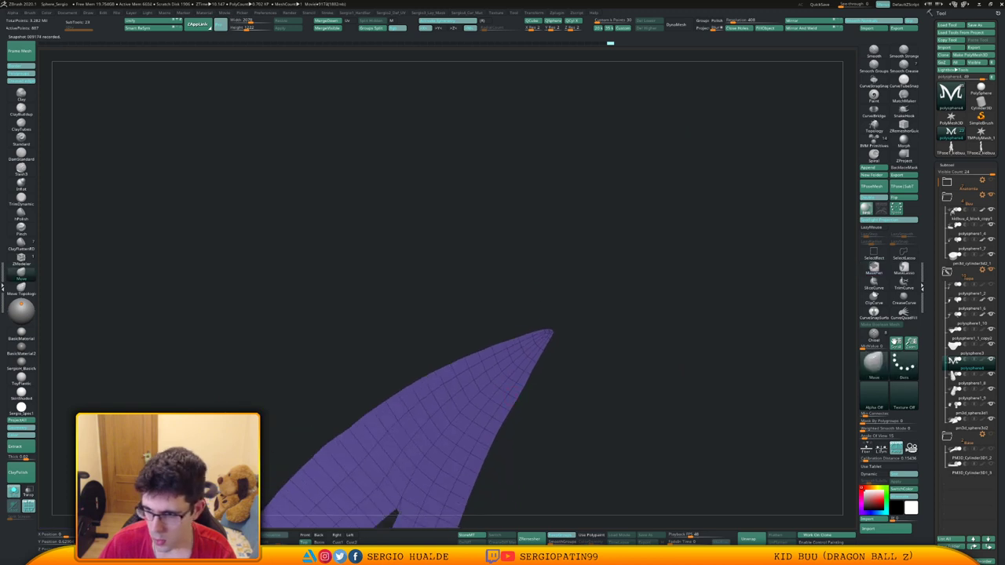
{"action": "right_click_drag", "start_coordinate": [476, 500], "coordinate": [531, 296], "text": "alt"}
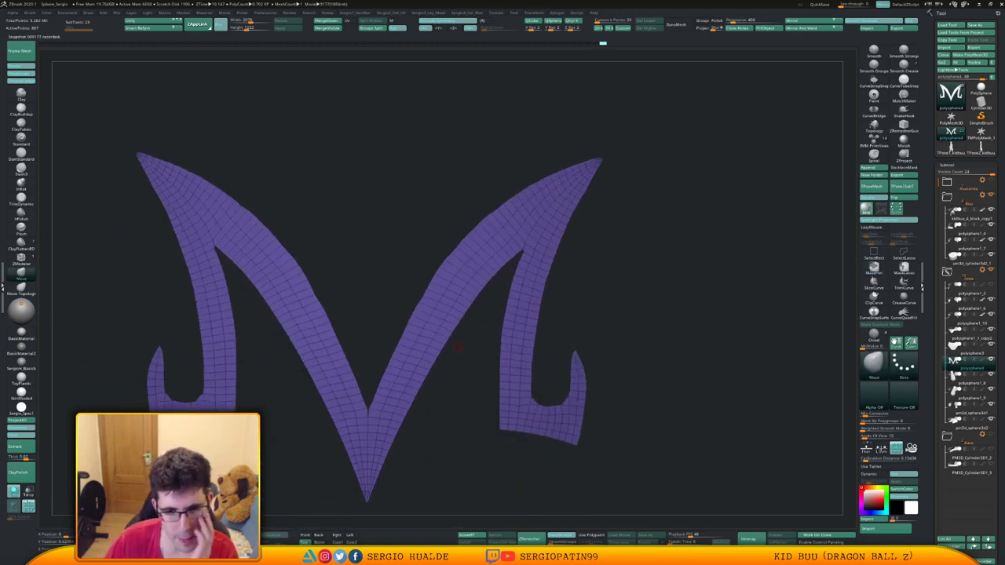
{"action": "right_click_drag", "start_coordinate": [373, 392], "coordinate": [505, 356], "text": "alt"}
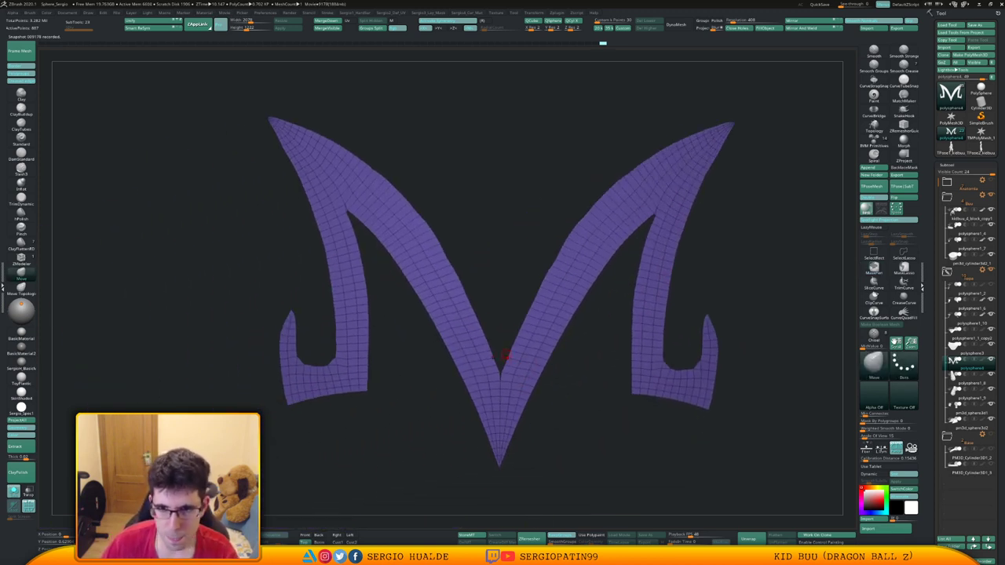
{"action": "left_click_drag", "start_coordinate": [544, 319], "coordinate": [500, 370], "text": "alt"}
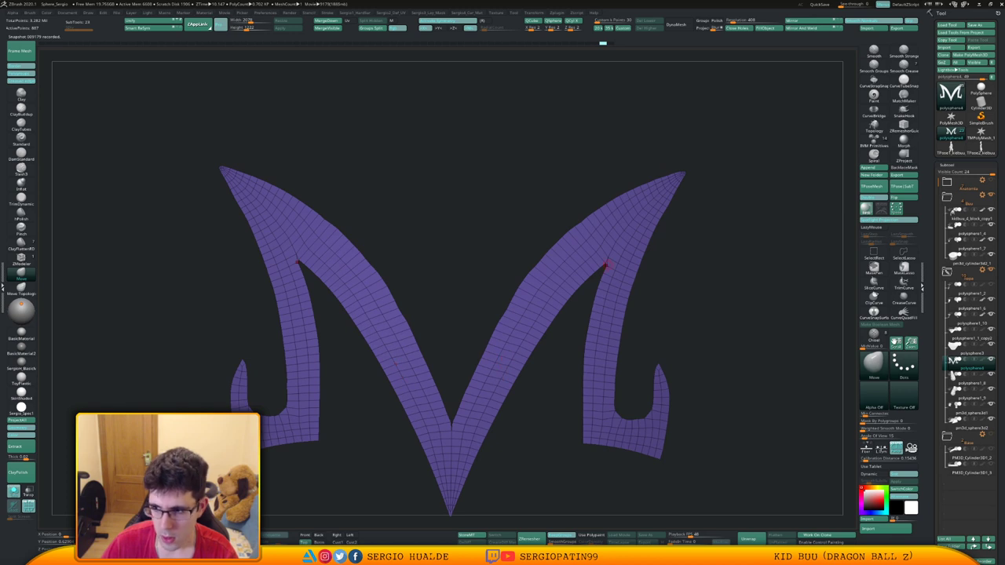
{"action": "mouse_move", "coordinate": [608, 264]}
{"action": "right_mouse_down", "text": "alt"}
{"action": "mouse_move", "coordinate": [560, 300]}
{"action": "mouse_move", "coordinate": [576, 312]}
{"action": "mouse_move", "coordinate": [564, 296]}
{"action": "mouse_move", "coordinate": [535, 302]}
{"action": "mouse_move", "coordinate": [621, 210]}
{"action": "right_mouse_up", "text": "alt"}
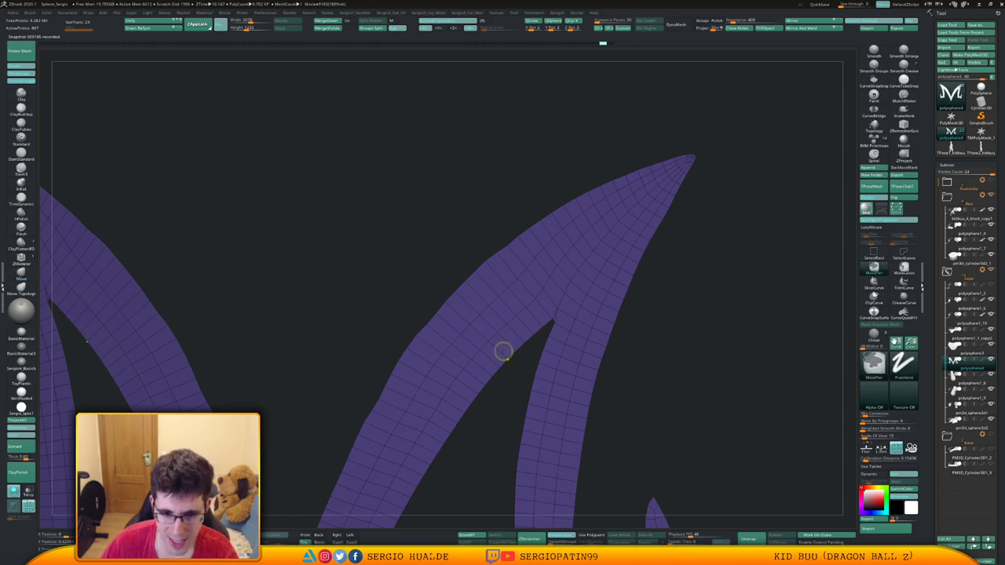
{"action": "right_click_drag", "start_coordinate": [503, 350], "coordinate": [466, 348], "text": "ctrl"}
{"action": "mouse_move", "coordinate": [431, 437]}
{"action": "right_mouse_down", "text": "alt"}
{"action": "mouse_move", "coordinate": [479, 351]}
{"action": "mouse_move", "coordinate": [476, 336]}
{"action": "mouse_move", "coordinate": [494, 348]}
{"action": "right_mouse_up", "text": "alt"}
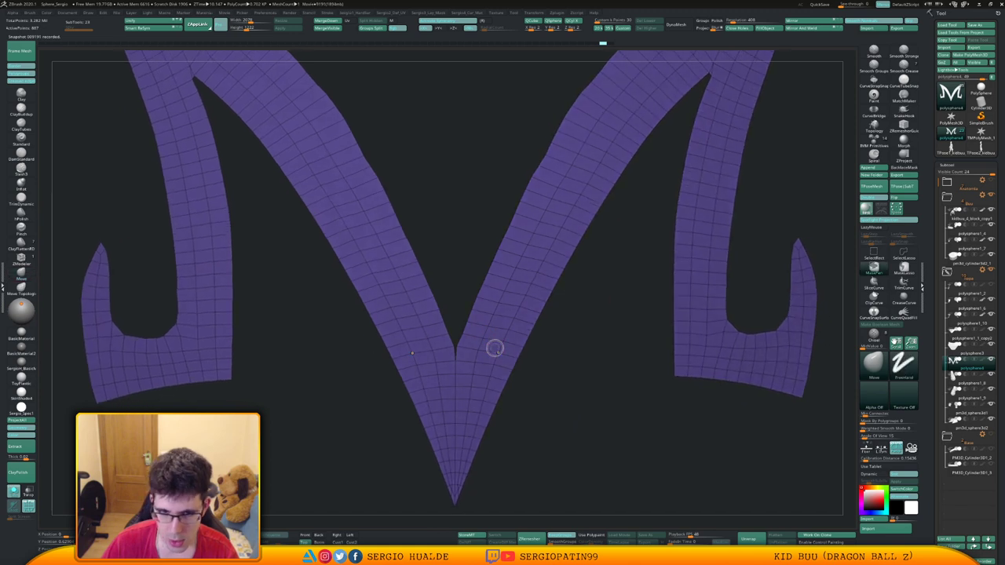
Set the ZModeler edge action to Insert and delete surplus edge loops across the lower arms of the V.
{"action": "key", "text": "b"}
{"action": "key", "text": "z"}
{"action": "key", "text": "m"}
{"action": "key", "text": "space"}
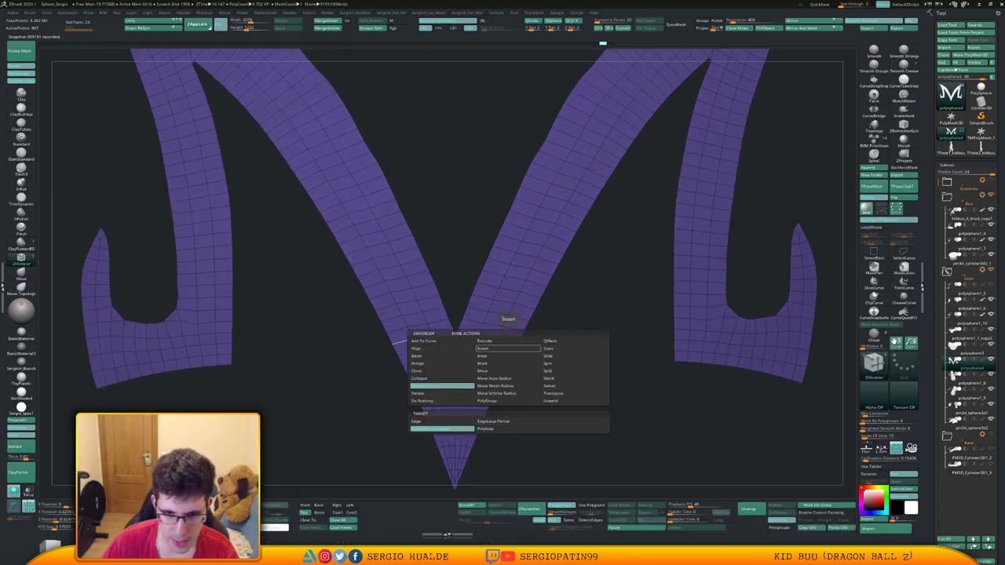
{"action": "left_click", "coordinate": [505, 349]}
{"action": "left_click", "coordinate": [510, 341], "text": "alt"}
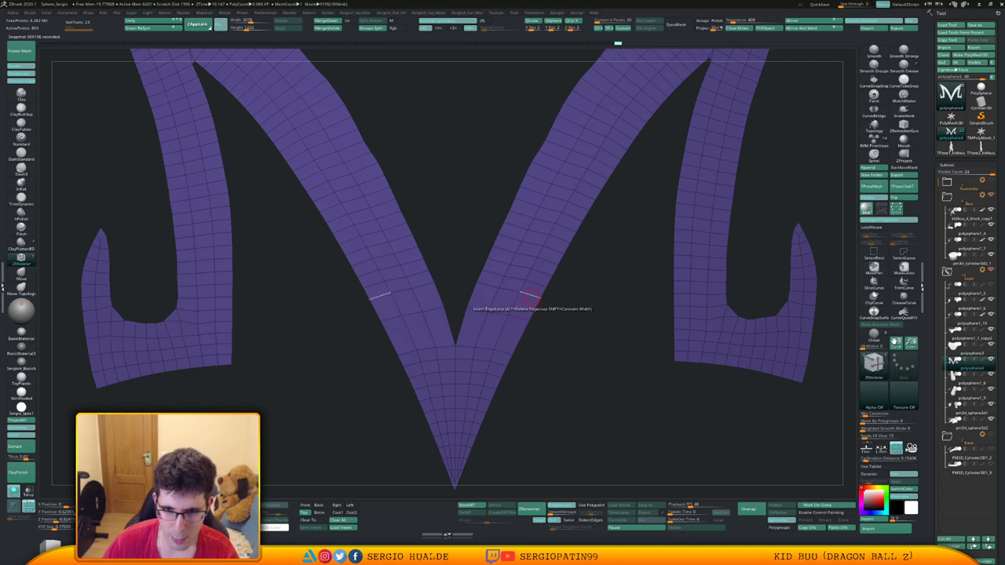
{"action": "left_click", "coordinate": [554, 240], "text": "alt"}
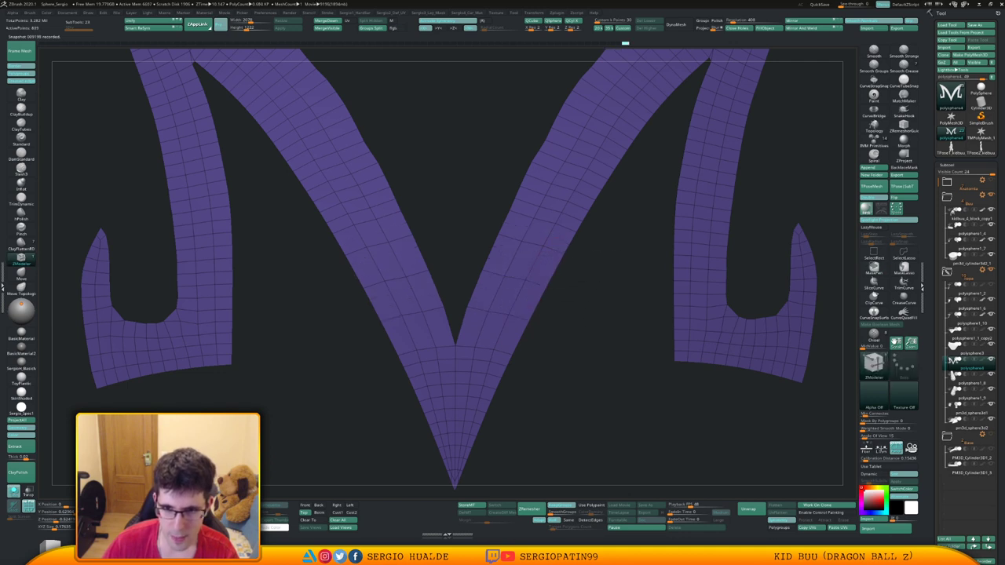
{"action": "left_click", "coordinate": [557, 230], "text": "alt"}
Delete the surplus edge loops across the upper arms of the V, up towards the leg junctions.
{"action": "right_click_drag", "start_coordinate": [579, 196], "coordinate": [488, 328], "text": "alt"}
{"action": "left_click", "coordinate": [480, 330], "text": "alt"}
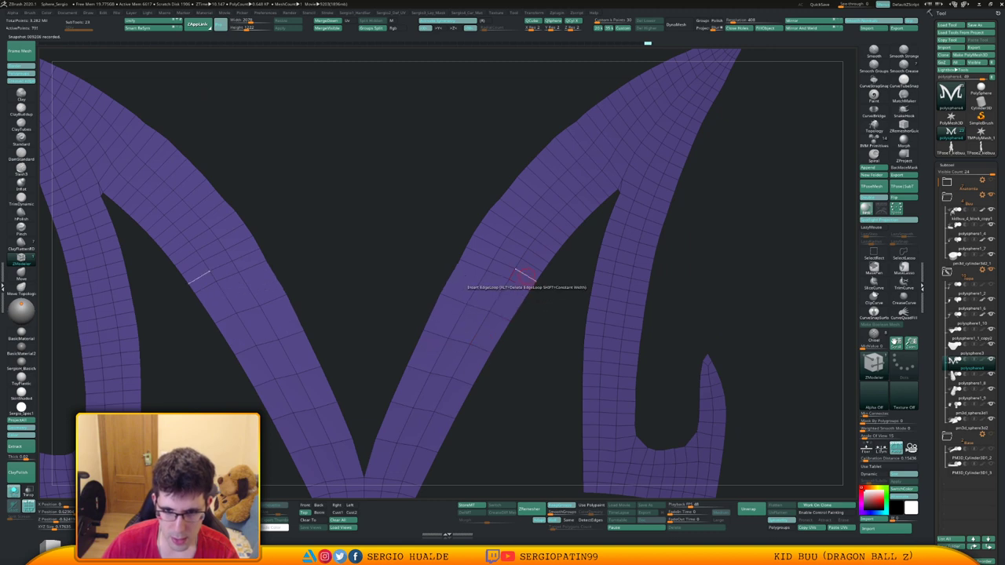
{"action": "left_click", "coordinate": [548, 250], "text": "alt"}
{"action": "right_click_drag", "start_coordinate": [574, 225], "coordinate": [454, 344], "text": "alt"}
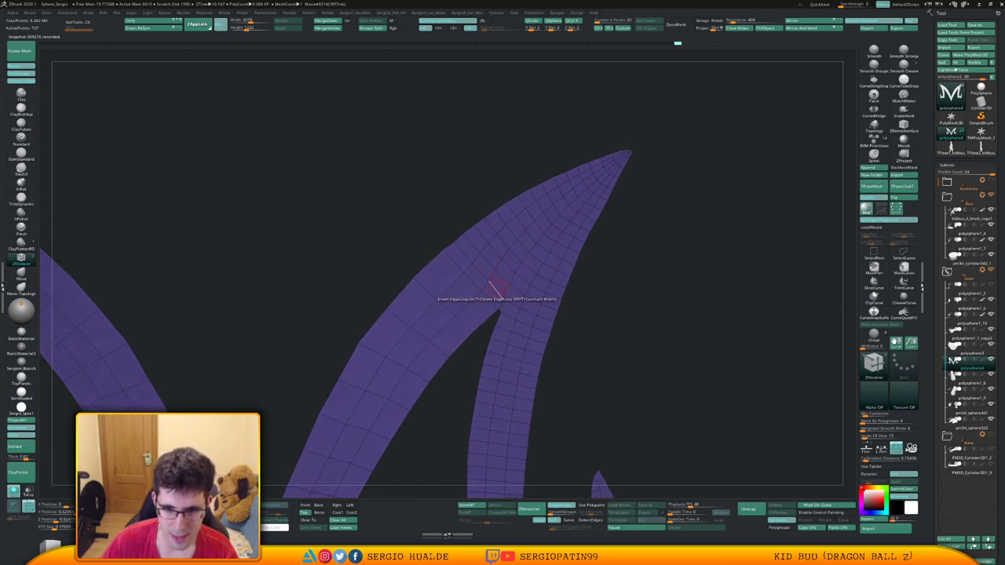
Set the ZModeler point action to Stitch and merge the points at the inner corner where the leg meets the V.
{"action": "scroll", "coordinate": [494, 289], "scroll_direction": "up", "scroll_amount": 3}
{"action": "key", "text": "space"}
{"action": "left_click", "coordinate": [533, 352]}
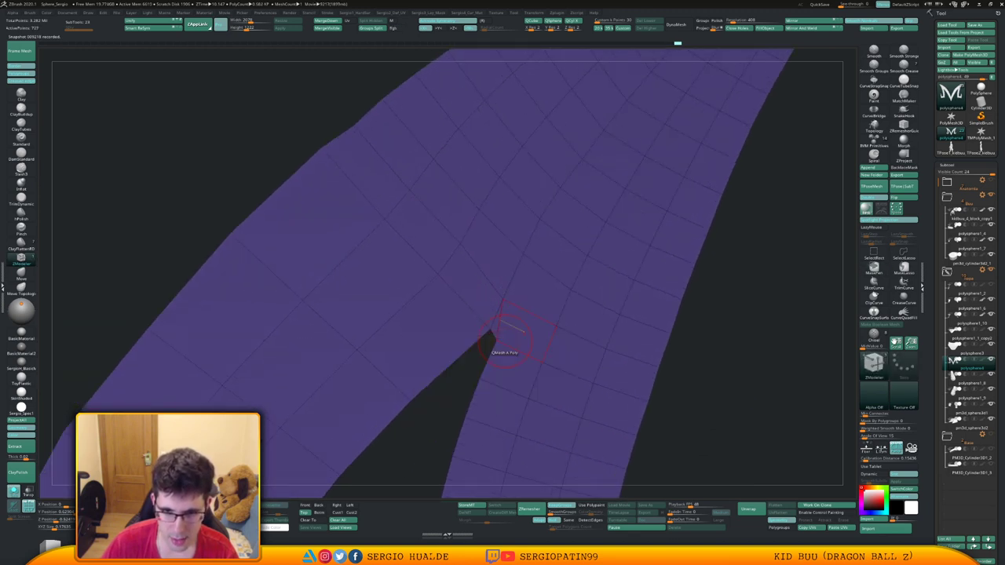
{"action": "left_click", "coordinate": [490, 330]}
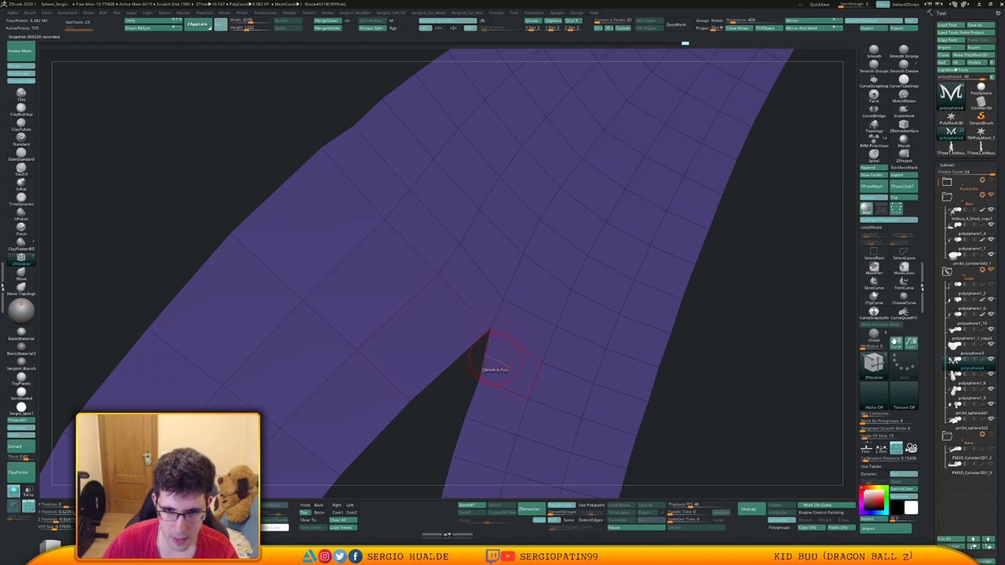
Delete the surplus edge loops between the leg junction and the M's upper right tip.
{"action": "right_click_drag", "start_coordinate": [494, 356], "coordinate": [455, 331], "text": "ctrl"}
{"action": "left_click", "coordinate": [487, 301], "text": "alt"}
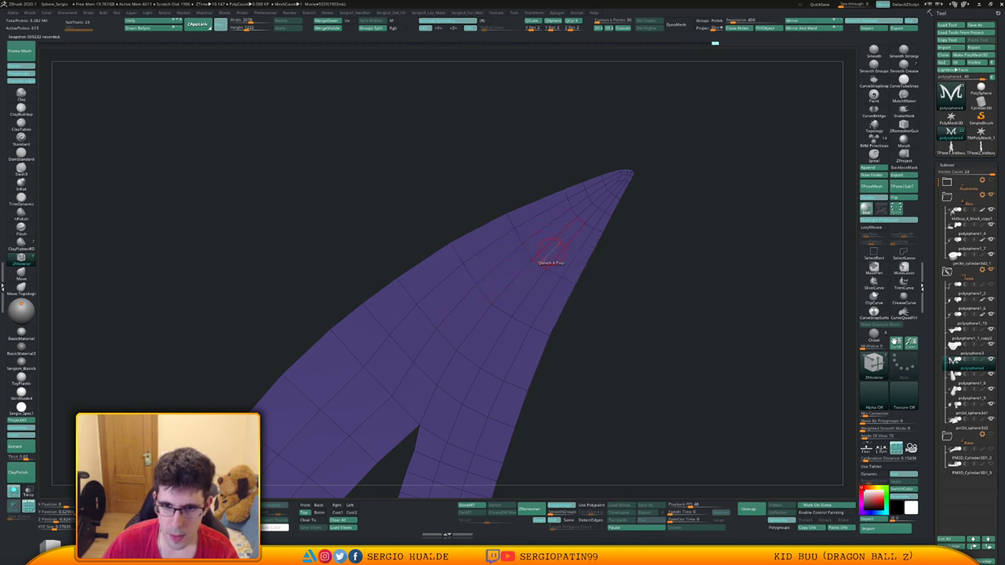
{"action": "mouse_move", "coordinate": [551, 251]}
{"action": "right_mouse_down", "text": "ctrl"}
{"action": "mouse_move", "coordinate": [558, 240]}
{"action": "mouse_move", "coordinate": [475, 334]}
{"action": "mouse_move", "coordinate": [487, 287]}
{"action": "right_mouse_up", "text": "ctrl"}
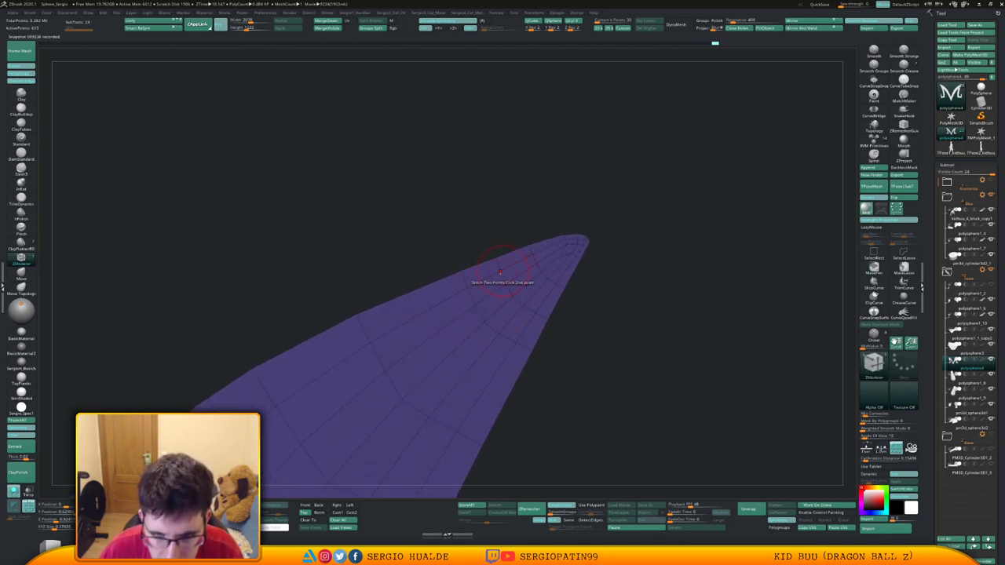
{"action": "mouse_move", "coordinate": [544, 321]}
{"action": "right_mouse_down"}
{"action": "mouse_move", "coordinate": [525, 346]}
{"action": "mouse_move", "coordinate": [542, 318]}
{"action": "right_mouse_up"}
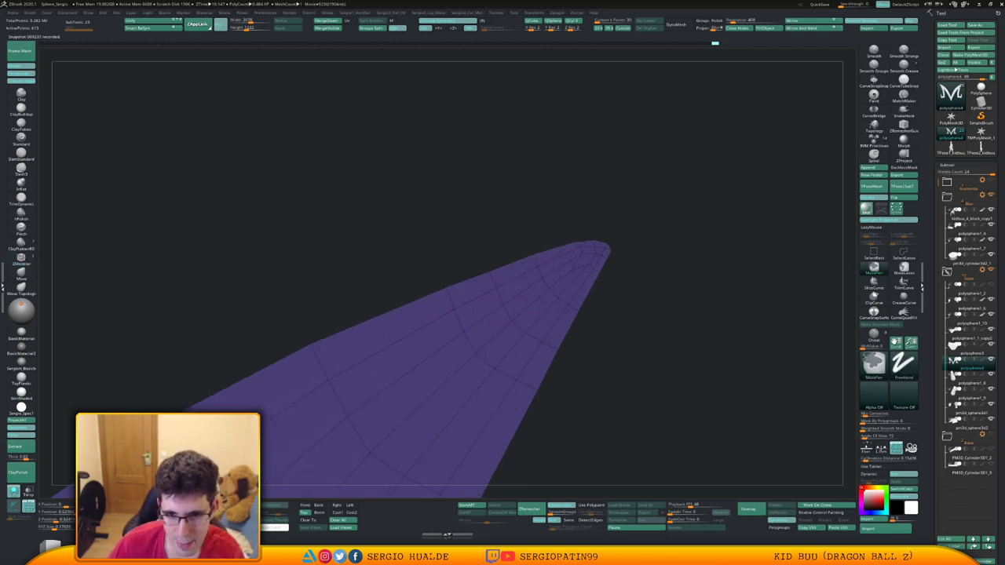
{"action": "left_click", "coordinate": [506, 317], "text": "alt"}
{"action": "right_click_drag", "start_coordinate": [595, 272], "coordinate": [476, 348], "text": "alt"}
With the ZModeler point action on Stitch, merge the points along the upper edge of the tip into the neighbouring inner points.
{"action": "key", "text": "space"}
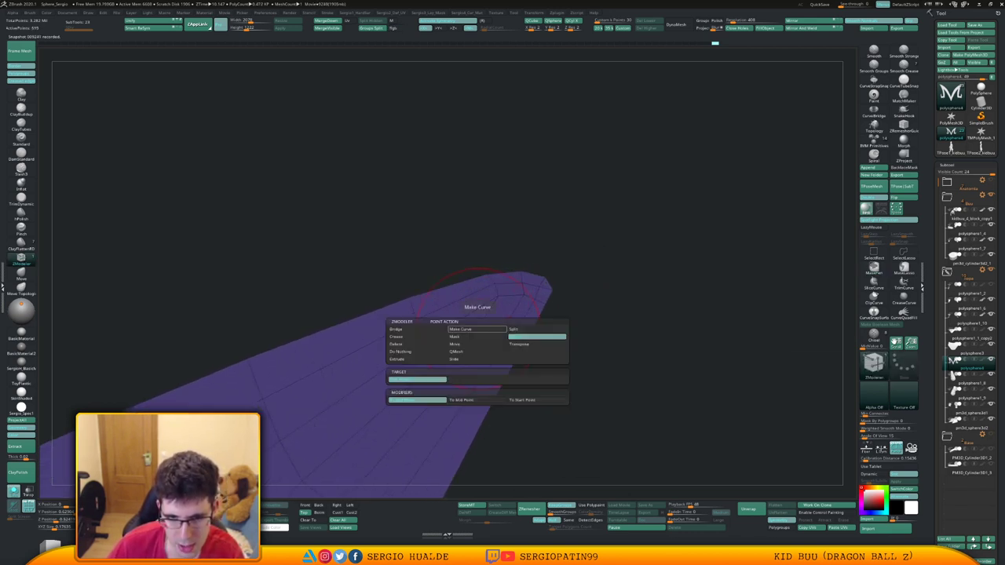
{"action": "left_click", "coordinate": [498, 297]}
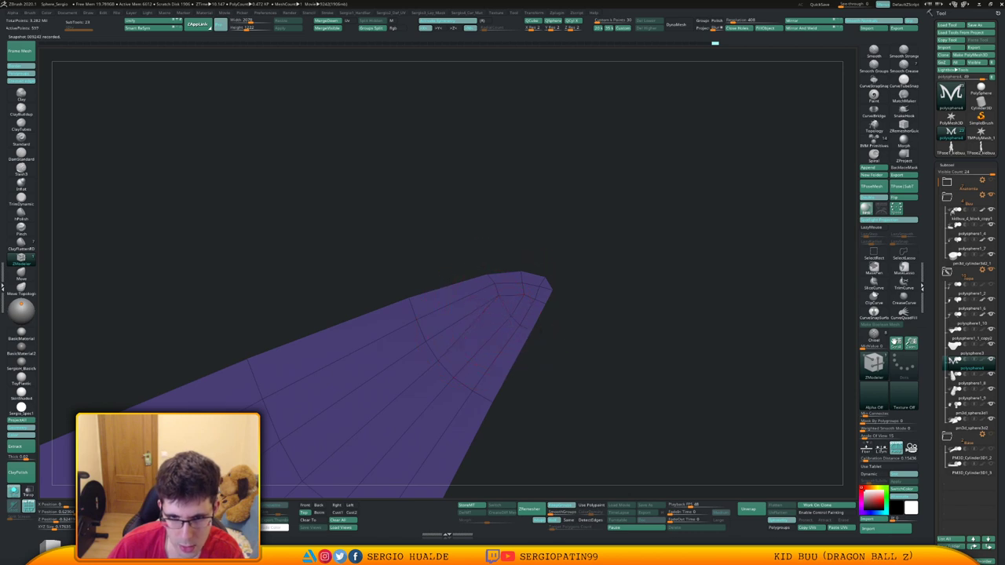
{"action": "left_click", "coordinate": [498, 297]}
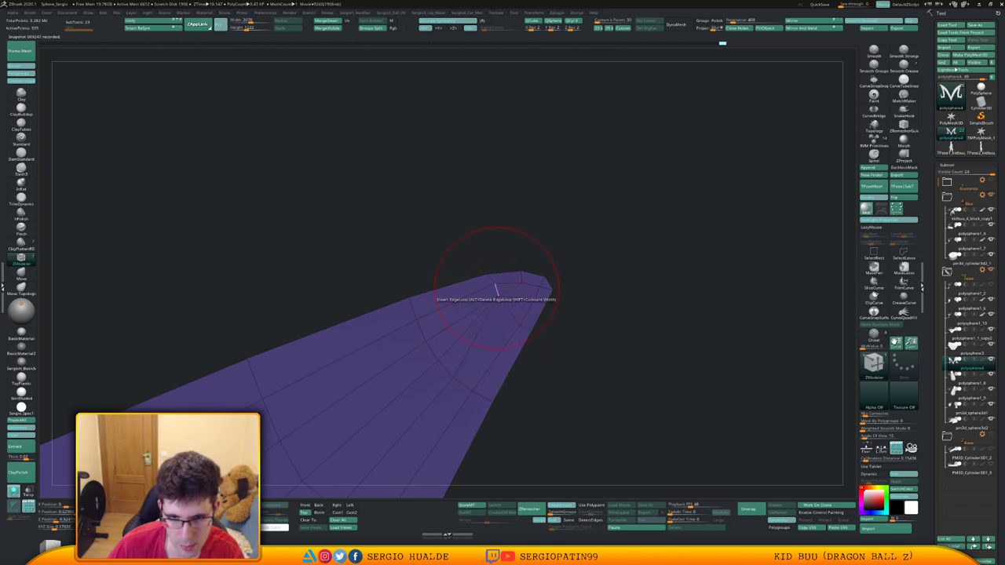
{"action": "left_click", "coordinate": [493, 284]}
{"action": "left_click", "coordinate": [498, 297]}
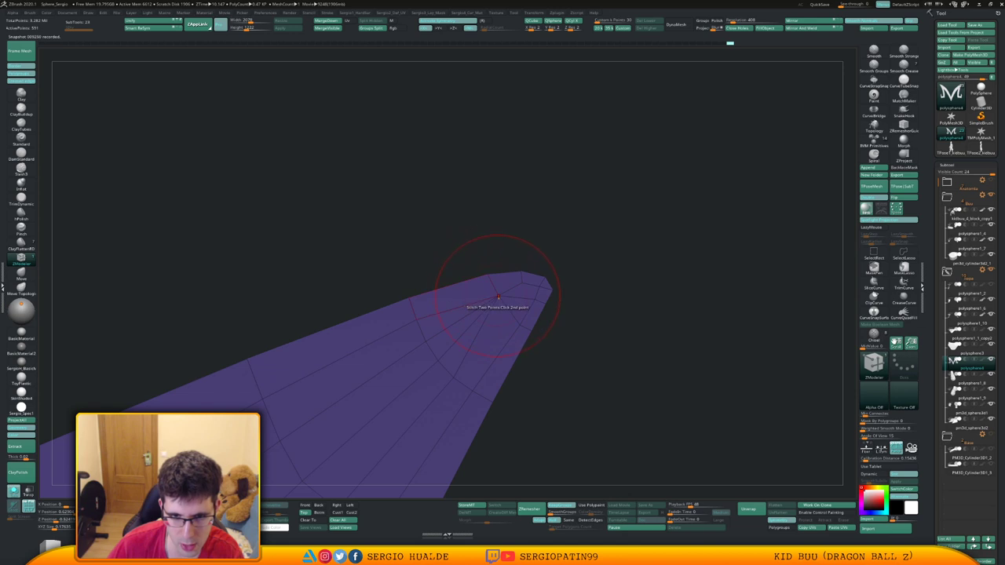
{"action": "left_click", "coordinate": [498, 297]}
{"action": "left_click", "coordinate": [521, 274]}
{"action": "left_click", "coordinate": [523, 283]}
Stitch the points around the rounded end of the tip together to remove its small cap faces.
{"action": "left_click", "coordinate": [542, 279]}
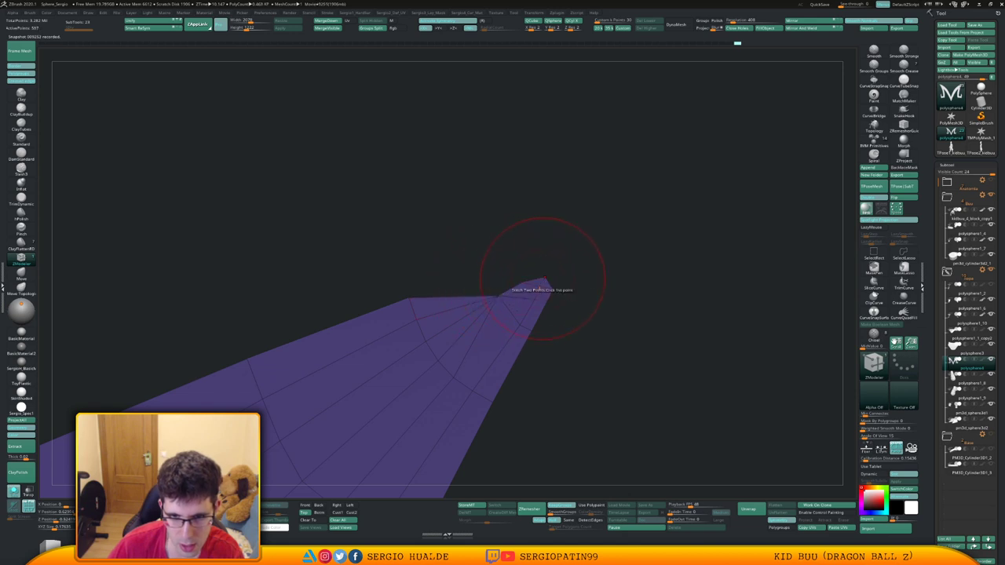
{"action": "left_click", "coordinate": [540, 287]}
{"action": "left_click", "coordinate": [551, 291]}
{"action": "left_click", "coordinate": [542, 289]}
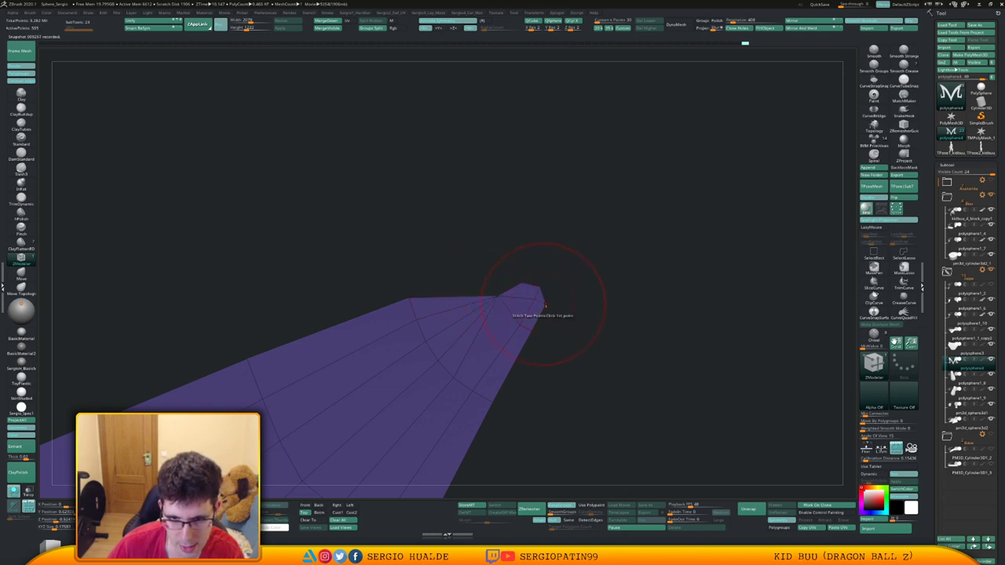
{"action": "left_click", "coordinate": [544, 302]}
{"action": "left_click", "coordinate": [537, 298]}
{"action": "left_click", "coordinate": [542, 290]}
{"action": "left_click", "coordinate": [536, 294]}
{"action": "left_click", "coordinate": [538, 288]}
{"action": "left_click", "coordinate": [534, 293]}
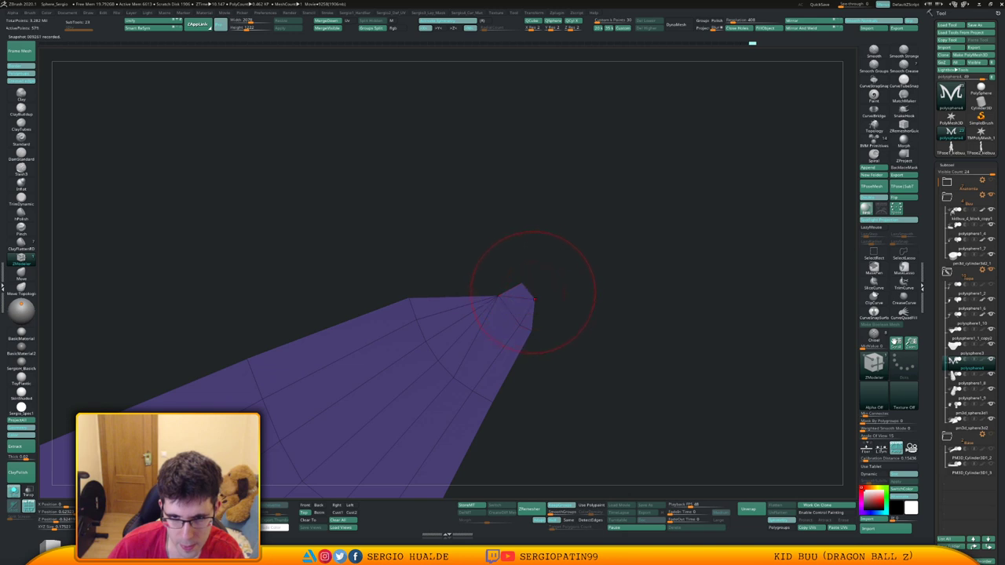
{"action": "left_click", "coordinate": [533, 297]}
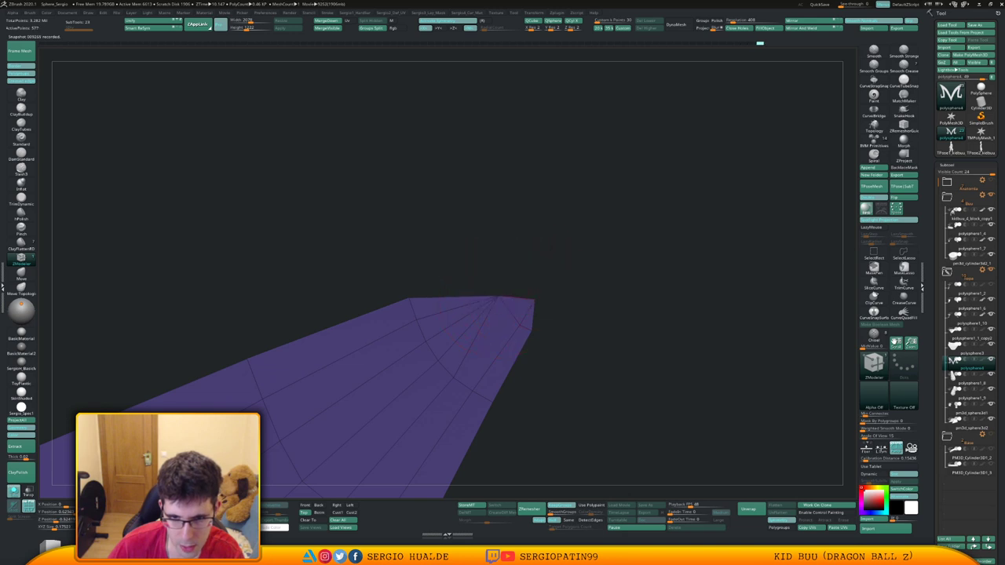
Stitch the remaining end points of the upper right tip into one sharp point, undoing a wrong merge on the way.
{"action": "left_click", "coordinate": [520, 322]}
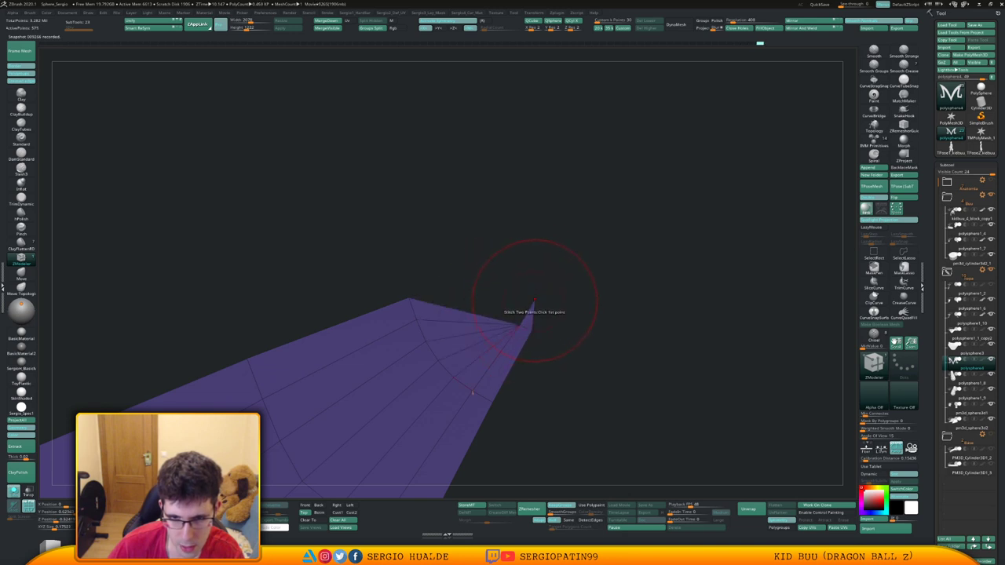
{"action": "left_click", "coordinate": [532, 331]}
{"action": "left_click", "coordinate": [535, 299]}
{"action": "left_click", "coordinate": [521, 325]}
{"action": "key", "text": "ctrl+z"}
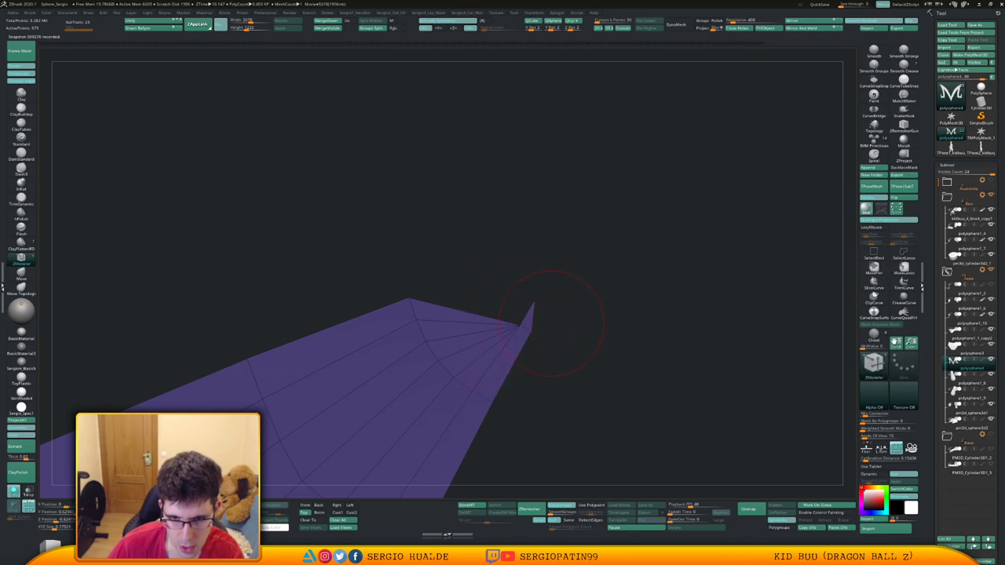
{"action": "left_click", "coordinate": [534, 331]}
{"action": "left_click", "coordinate": [518, 325]}
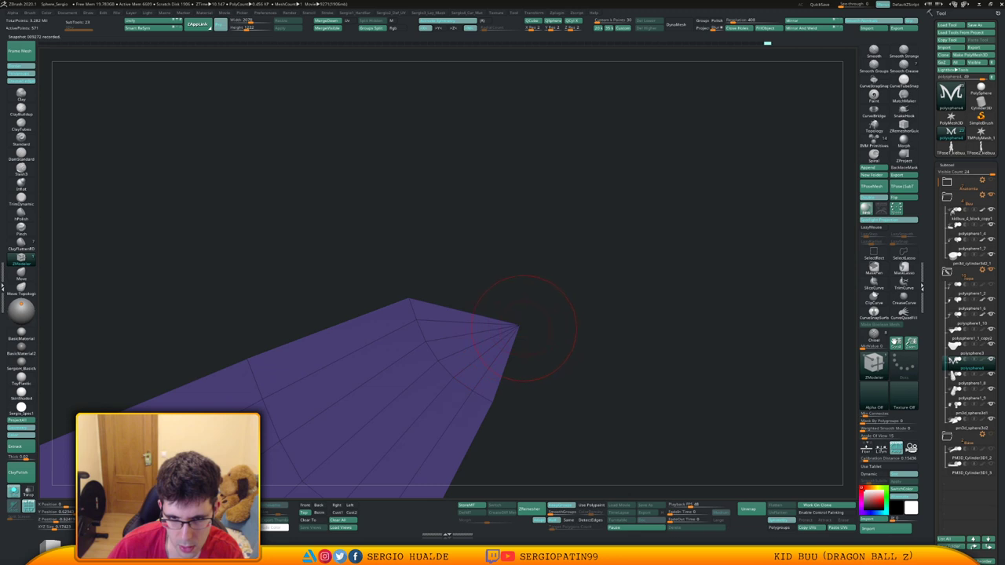
Switch to the Move brush and pull the upper tip outward into a longer, sharper point.
{"action": "key", "text": "b"}
{"action": "key", "text": "m"}
{"action": "key", "text": "v"}
{"action": "scroll", "coordinate": [524, 328], "scroll_direction": "down", "scroll_amount": 5}
{"action": "mouse_move", "coordinate": [509, 343]}
{"action": "left_mouse_down"}
{"action": "mouse_move", "coordinate": [548, 299]}
{"action": "mouse_move", "coordinate": [542, 309]}
{"action": "left_mouse_up"}
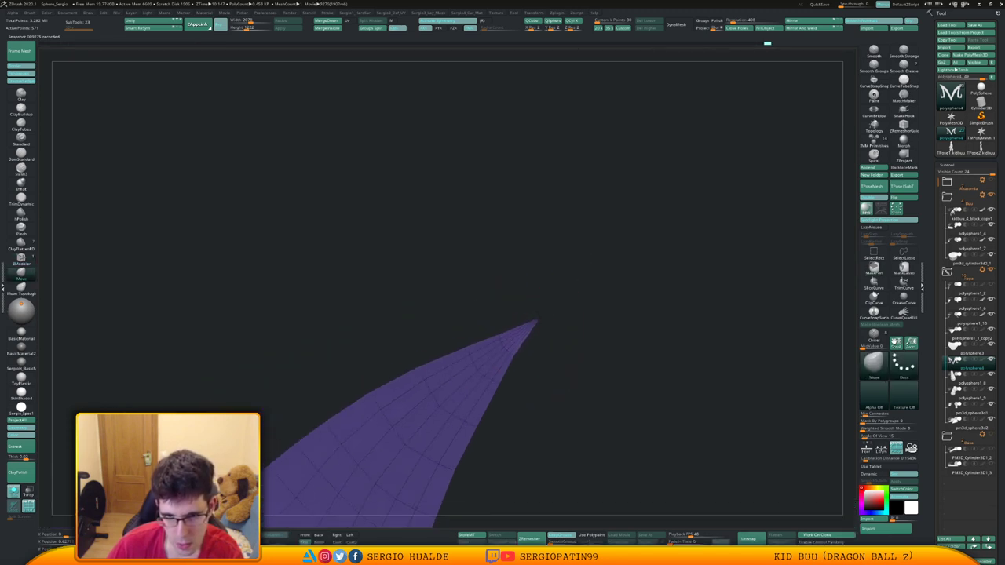
{"action": "right_click_drag", "start_coordinate": [542, 314], "coordinate": [529, 278], "text": "ctrl"}
{"action": "right_click_drag", "start_coordinate": [528, 278], "coordinate": [525, 132], "text": "ctrl"}
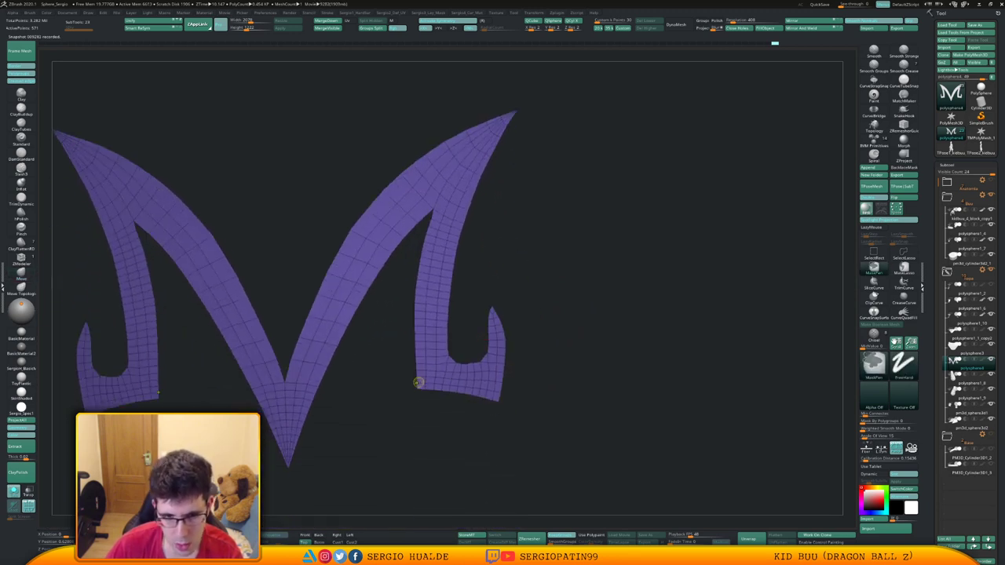
{"action": "key", "text": "s"}
{"action": "left_click_drag", "start_coordinate": [415, 404], "coordinate": [425, 404]}
{"action": "right_click_drag", "start_coordinate": [436, 356], "coordinate": [493, 324], "text": "alt"}
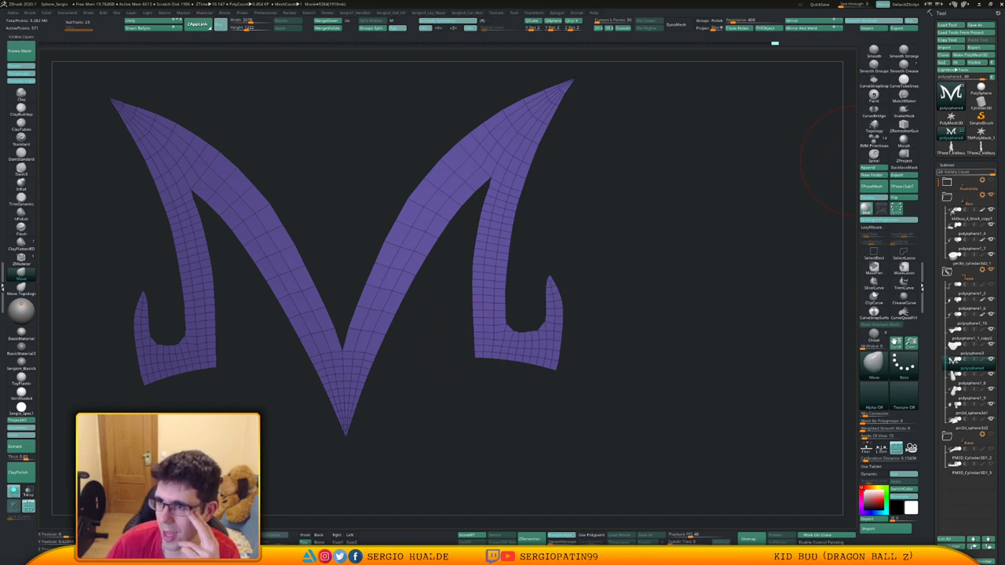
Set the M's X position to 0 in its geometry settings and return to the subtool list.
{"action": "left_click", "coordinate": [948, 165]}
{"action": "left_click", "coordinate": [949, 174]}
{"action": "left_click", "coordinate": [947, 310]}
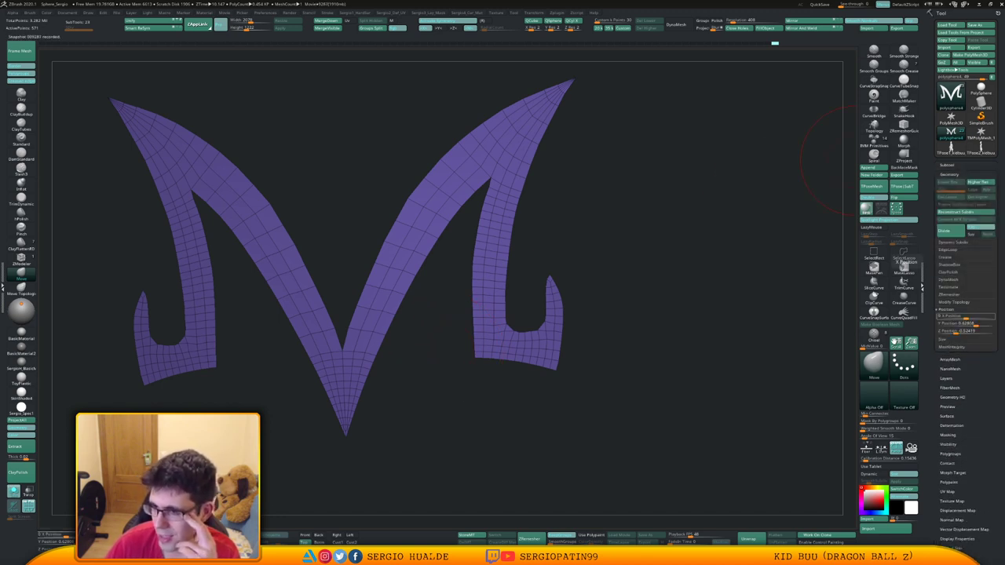
{"action": "key", "text": "Return"}
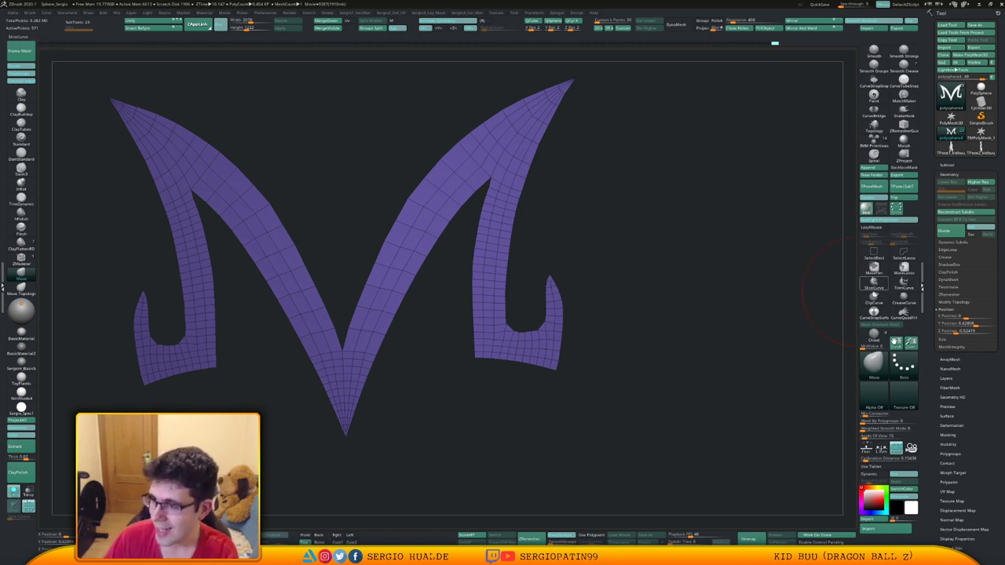
{"action": "left_click", "coordinate": [948, 165]}
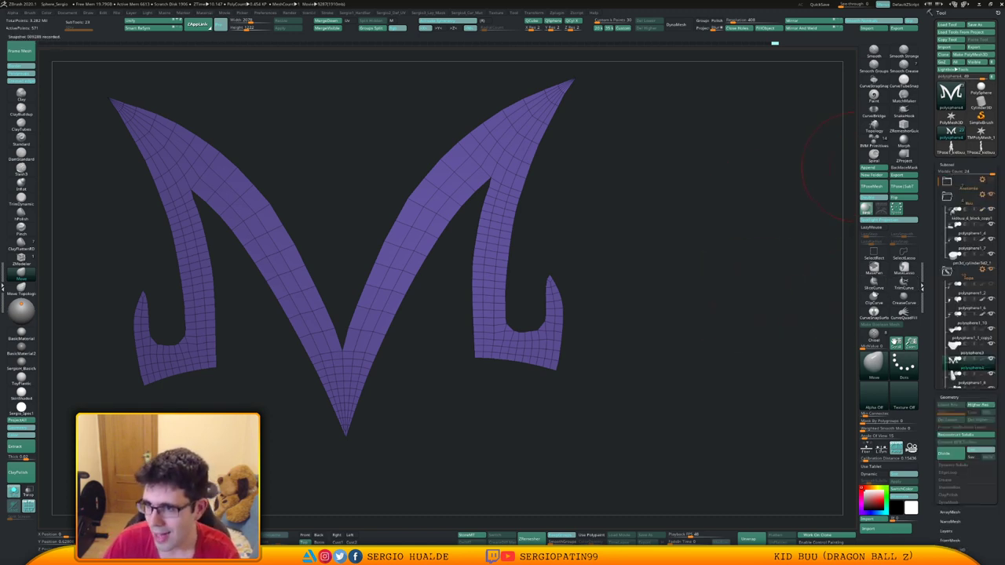
Return to the ZModeler brush and delete the surplus edge loops across the lower point of the V.
{"action": "right_click_drag", "start_coordinate": [404, 287], "coordinate": [405, 377], "text": "ctrl"}
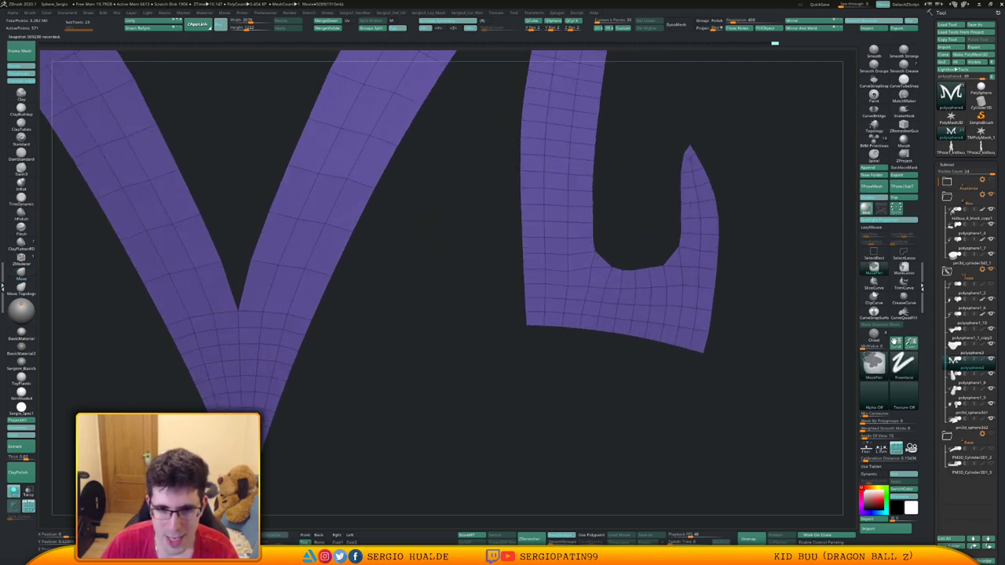
{"action": "mouse_move", "coordinate": [259, 330]}
{"action": "right_mouse_down", "text": "alt"}
{"action": "mouse_move", "coordinate": [647, 263]}
{"action": "mouse_move", "coordinate": [651, 291]}
{"action": "mouse_move", "coordinate": [545, 339]}
{"action": "right_mouse_up", "text": "alt"}
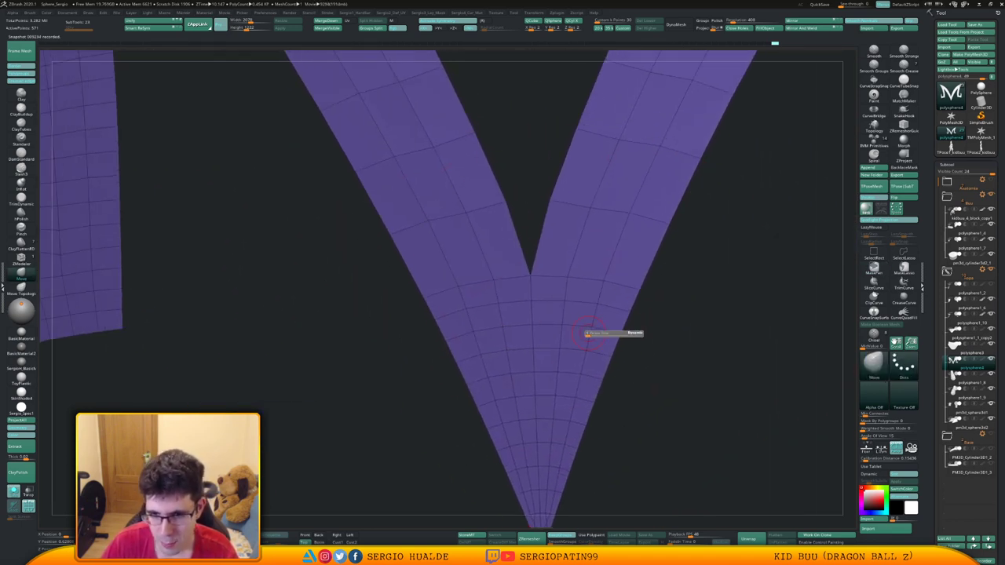
{"action": "key", "text": "b"}
{"action": "key", "text": "z"}
{"action": "key", "text": "m"}
{"action": "left_click", "coordinate": [612, 292], "text": "alt"}
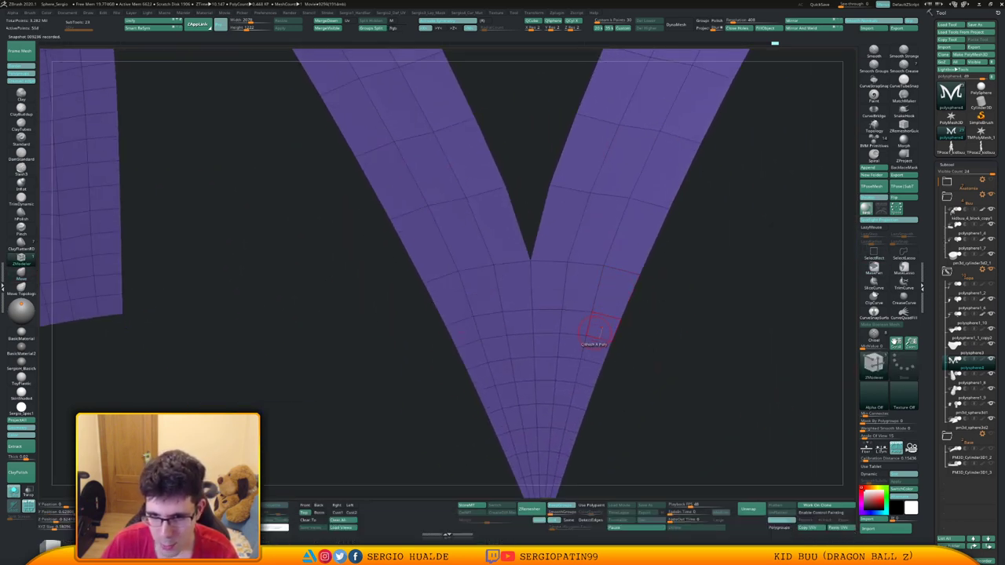
{"action": "left_click", "coordinate": [590, 338], "text": "alt"}
{"action": "left_click", "coordinate": [586, 374], "text": "alt"}
{"action": "right_click_drag", "start_coordinate": [582, 386], "coordinate": [593, 307], "text": "alt"}
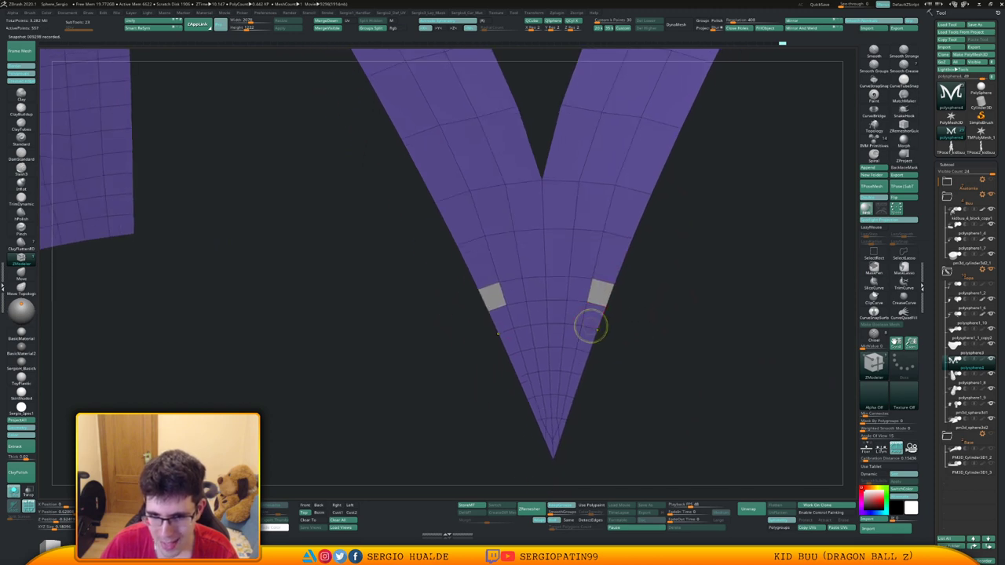
{"action": "left_click", "coordinate": [578, 370], "text": "alt"}
Stitch the points at the very bottom of the V together into a single sharp point.
{"action": "mouse_move", "coordinate": [580, 362]}
{"action": "right_mouse_down", "text": "ctrl"}
{"action": "mouse_move", "coordinate": [559, 455]}
{"action": "mouse_move", "coordinate": [573, 370]}
{"action": "right_mouse_up", "text": "ctrl"}
{"action": "right_click_drag", "start_coordinate": [573, 369], "coordinate": [583, 408], "text": "ctrl"}
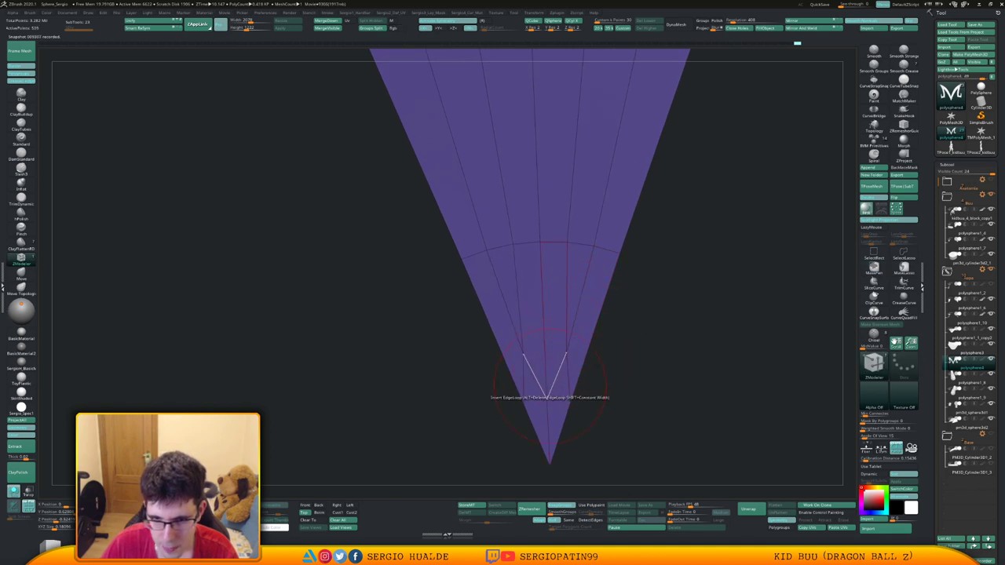
{"action": "left_click", "coordinate": [548, 399]}
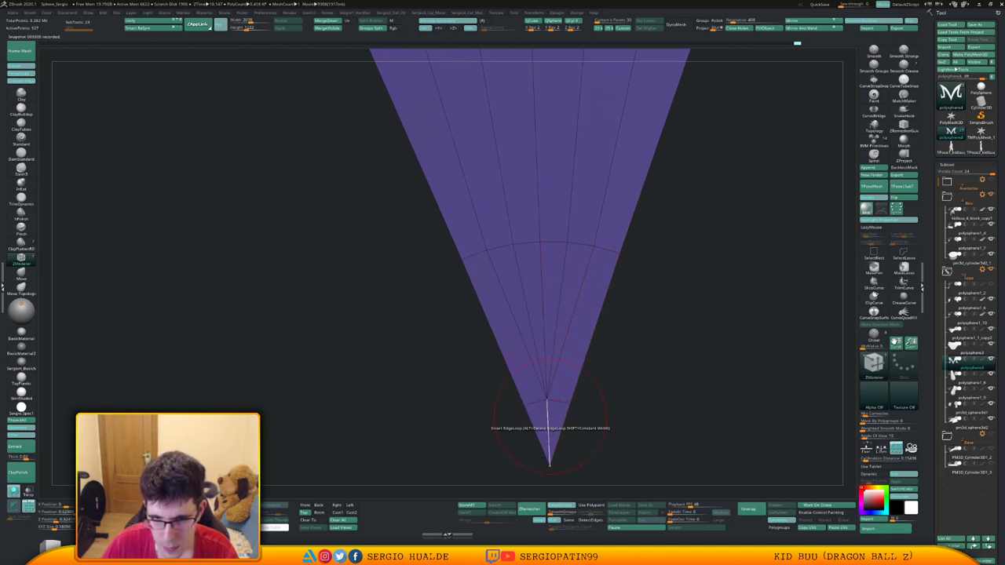
{"action": "left_click", "coordinate": [551, 464]}
{"action": "left_click", "coordinate": [548, 466]}
Delete the surplus crosswise edge loops along the M's right leg, below its junction with the V.
{"action": "right_click_drag", "start_coordinate": [552, 462], "coordinate": [637, 331], "text": "ctrl"}
{"action": "right_click_drag", "start_coordinate": [637, 332], "coordinate": [595, 329], "text": "alt"}
{"action": "right_click_drag", "start_coordinate": [554, 261], "coordinate": [541, 291], "text": "ctrl"}
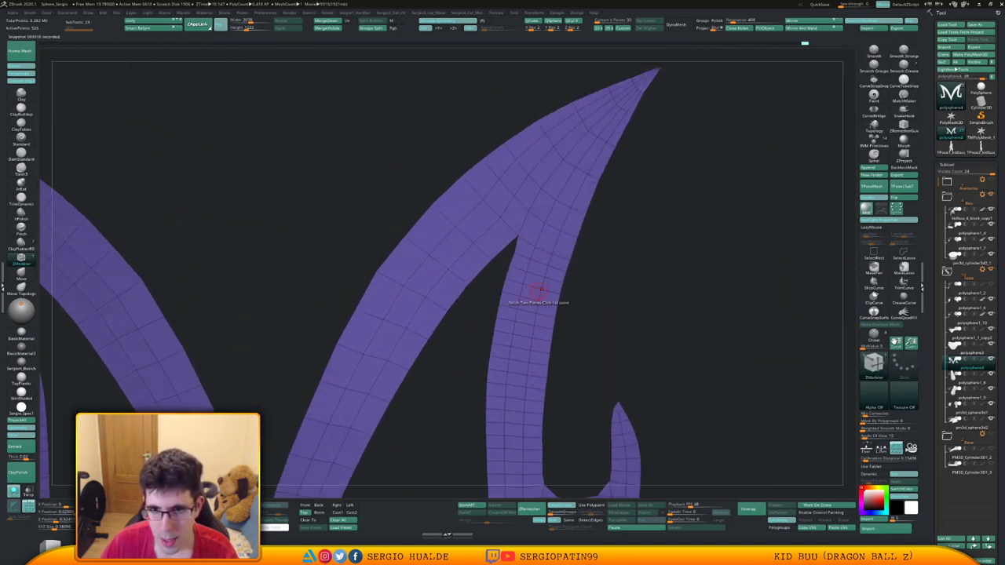
{"action": "left_click", "coordinate": [540, 291]}
{"action": "left_click", "coordinate": [556, 275]}
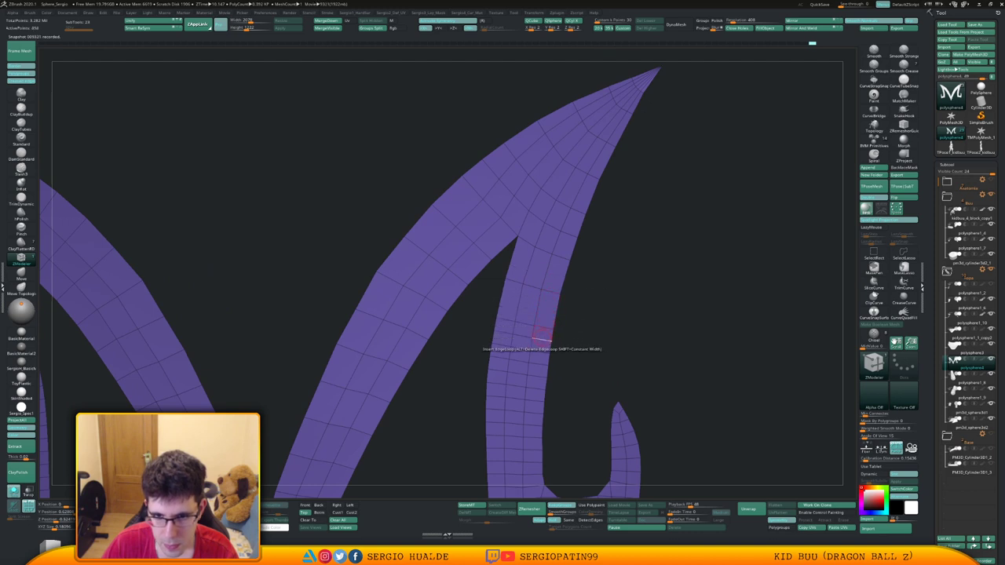
{"action": "left_click", "coordinate": [532, 373], "text": "alt"}
{"action": "left_click", "coordinate": [535, 384], "text": "alt"}
{"action": "left_click", "coordinate": [534, 398], "text": "alt"}
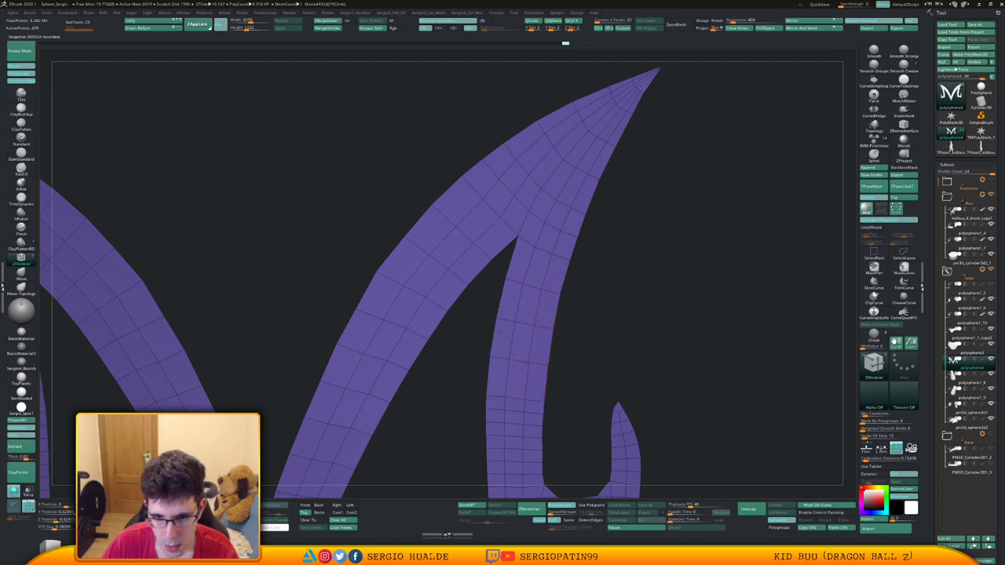
{"action": "right_click_drag", "start_coordinate": [531, 402], "coordinate": [550, 248], "text": "alt"}
Delete surplus lengthwise edge loops running through the V's arms and down the legs.
{"action": "right_click_drag", "start_coordinate": [345, 337], "coordinate": [373, 327], "text": "ctrl"}
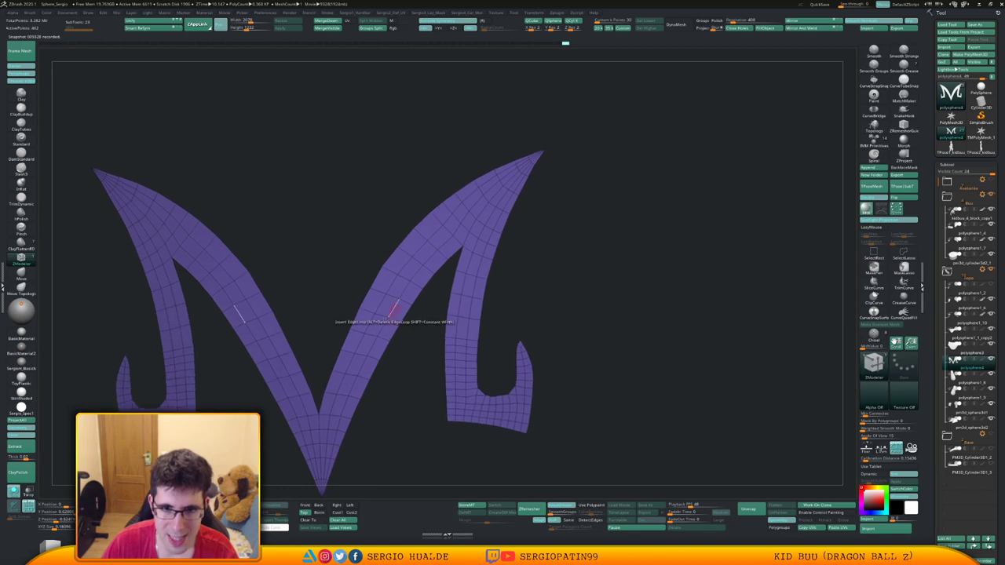
{"action": "left_click", "coordinate": [395, 309], "text": "alt"}
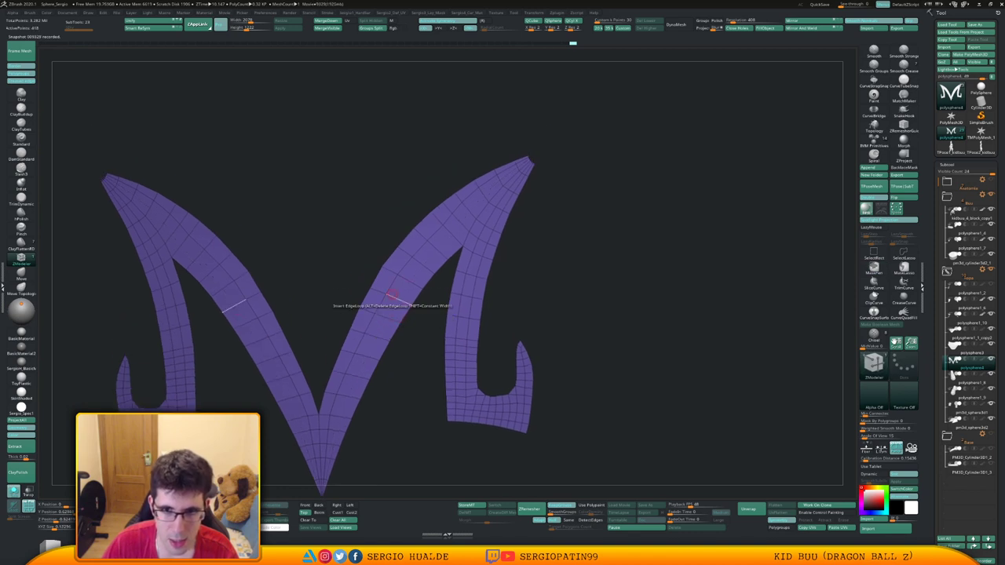
{"action": "right_click_drag", "start_coordinate": [498, 187], "coordinate": [393, 331], "text": "alt"}
{"action": "right_click_drag", "start_coordinate": [437, 196], "coordinate": [427, 228], "text": "ctrl"}
{"action": "right_click_drag", "start_coordinate": [424, 279], "coordinate": [514, 71], "text": "alt"}
{"action": "left_click", "coordinate": [417, 308], "text": "alt"}
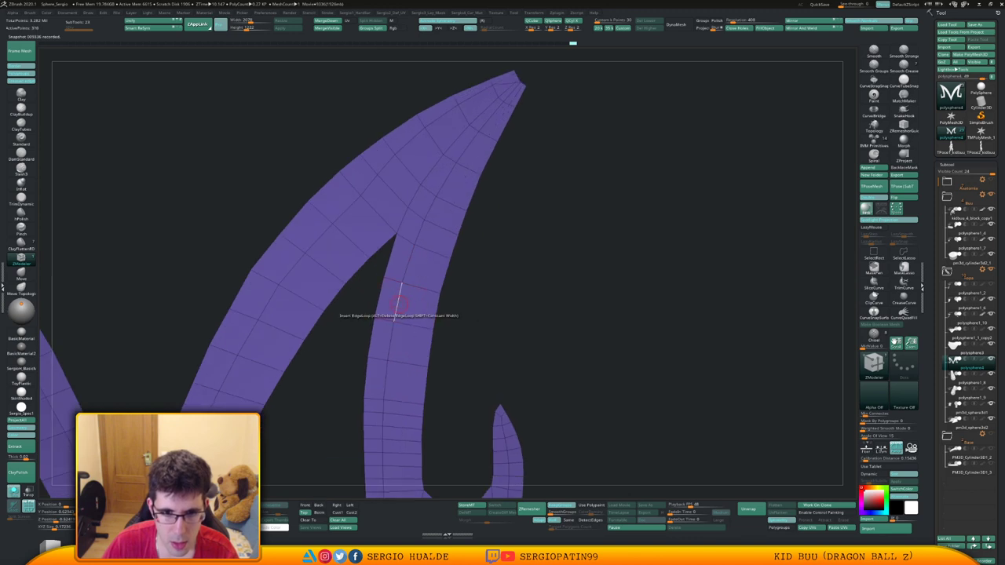
{"action": "left_click", "coordinate": [402, 304], "text": "alt"}
Delete the remaining lengthwise edge loops in the V's arms, down to its bottom point.
{"action": "right_click_drag", "start_coordinate": [406, 310], "coordinate": [433, 202], "text": "ctrl"}
{"action": "right_click_drag", "start_coordinate": [402, 366], "coordinate": [438, 237], "text": "alt"}
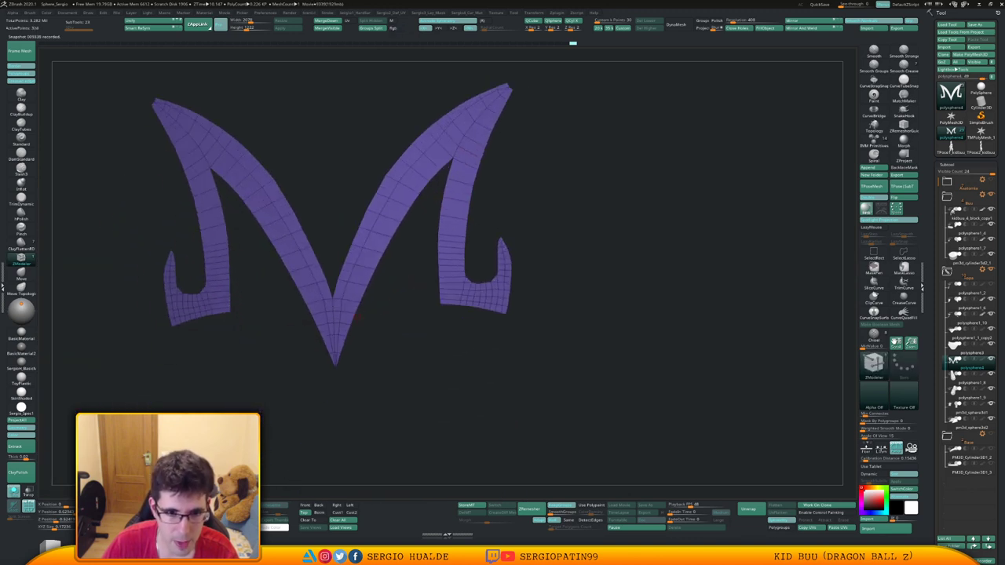
{"action": "right_click_drag", "start_coordinate": [349, 293], "coordinate": [399, 291], "text": "alt"}
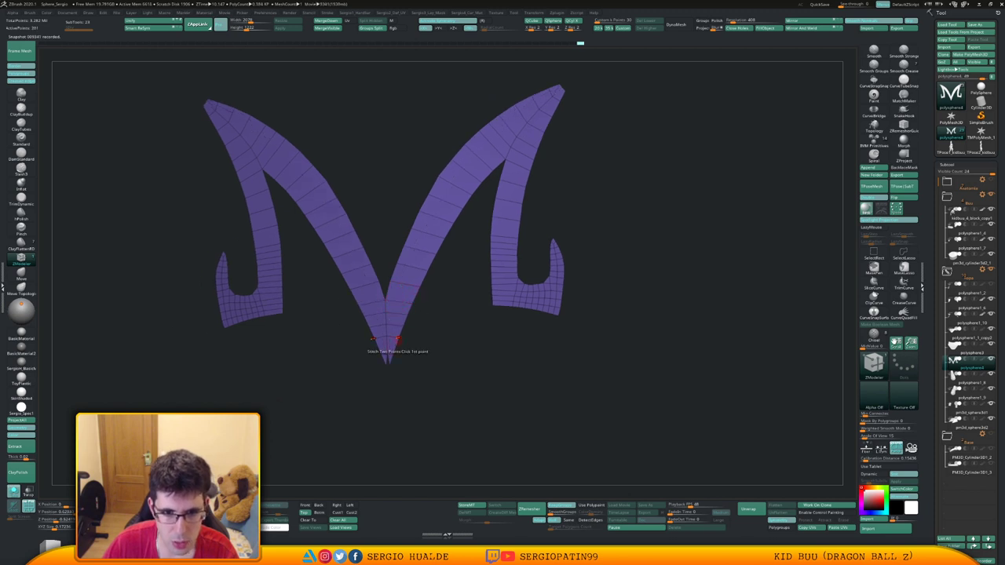
{"action": "right_click_drag", "start_coordinate": [392, 340], "coordinate": [445, 248], "text": "ctrl"}
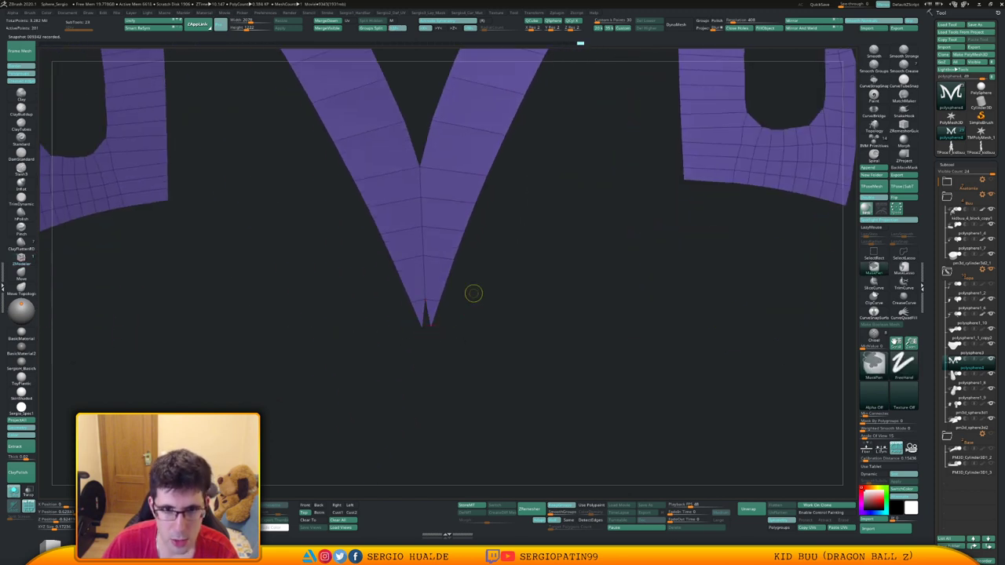
Delete the surplus crosswise edge loops in the horizontal bar at the foot of the M's right leg.
{"action": "right_click_drag", "start_coordinate": [473, 292], "coordinate": [476, 227], "text": "ctrl"}
{"action": "right_click_drag", "start_coordinate": [476, 228], "coordinate": [419, 353], "text": "alt"}
{"action": "right_click_drag", "start_coordinate": [419, 354], "coordinate": [317, 358], "text": "alt"}
{"action": "right_click_drag", "start_coordinate": [453, 332], "coordinate": [460, 393], "text": "ctrl"}
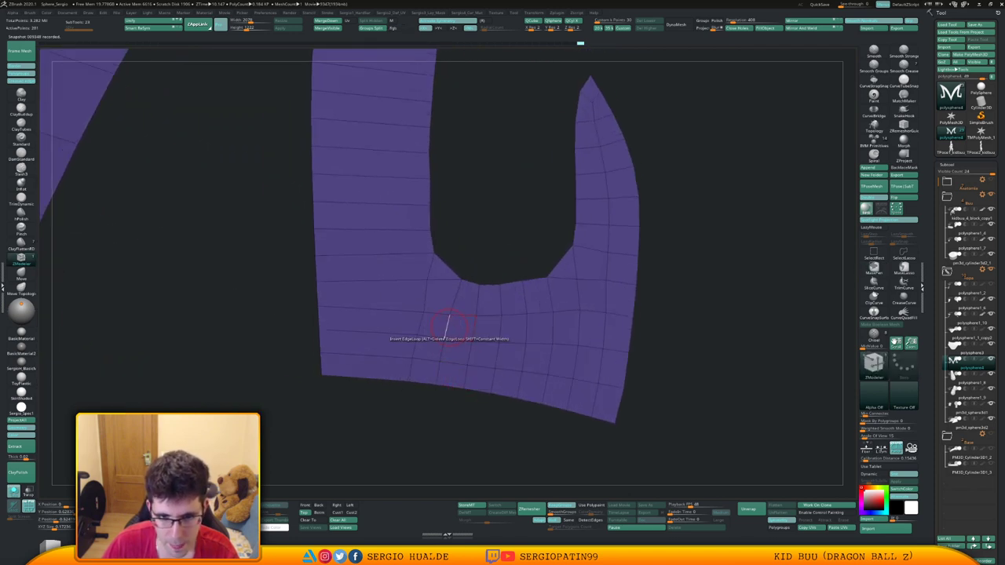
{"action": "left_click", "coordinate": [501, 330], "text": "alt"}
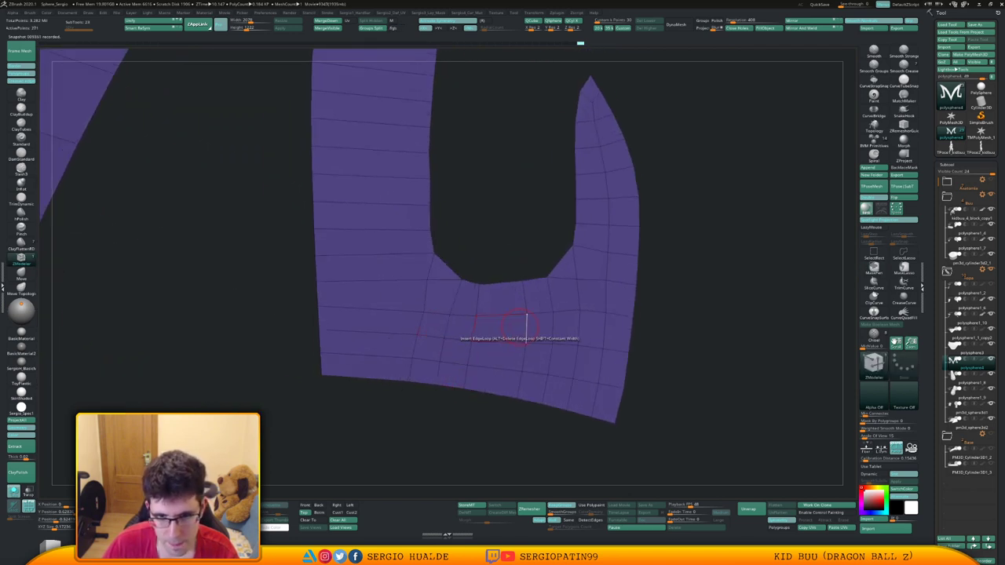
{"action": "left_click", "coordinate": [525, 328], "text": "alt"}
{"action": "left_click", "coordinate": [552, 328], "text": "alt"}
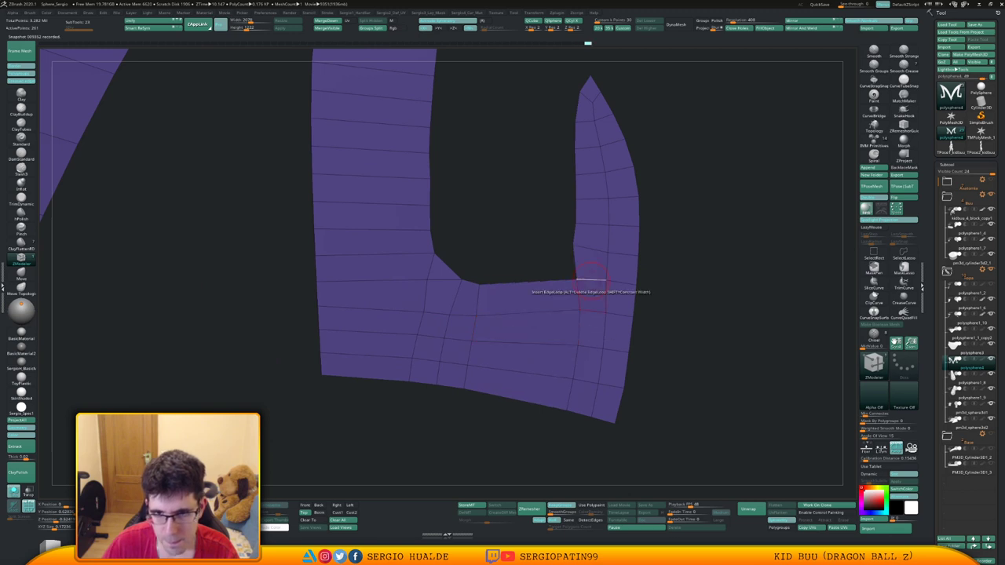
Delete the surplus edge loops in the foot's upturned hook and inner corner, leaving a squared inner corner.
{"action": "right_click_drag", "start_coordinate": [589, 258], "coordinate": [580, 350], "text": "alt"}
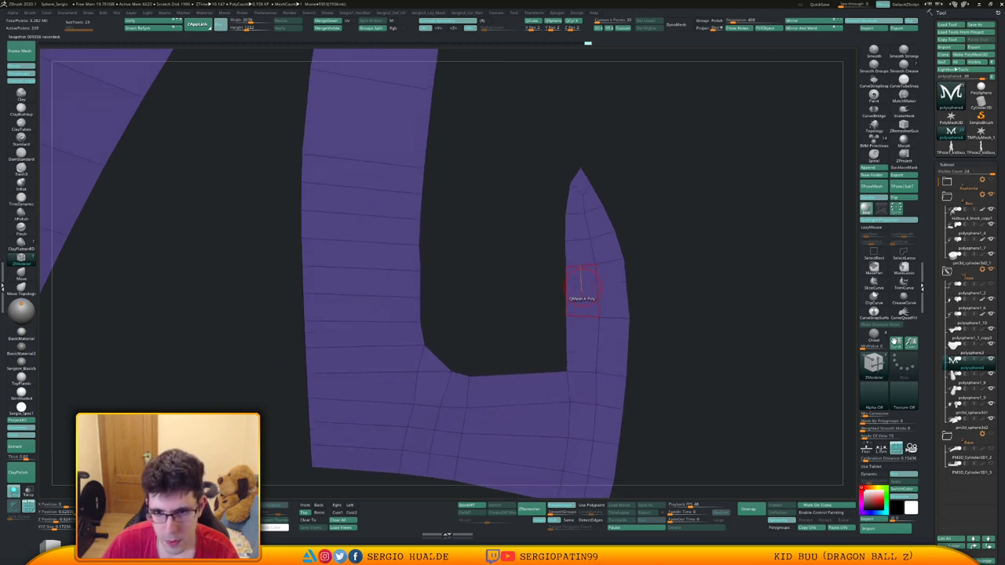
{"action": "left_click", "coordinate": [582, 242], "text": "alt"}
{"action": "left_click", "coordinate": [577, 216], "text": "alt"}
{"action": "right_click_drag", "start_coordinate": [590, 263], "coordinate": [580, 154], "text": "alt"}
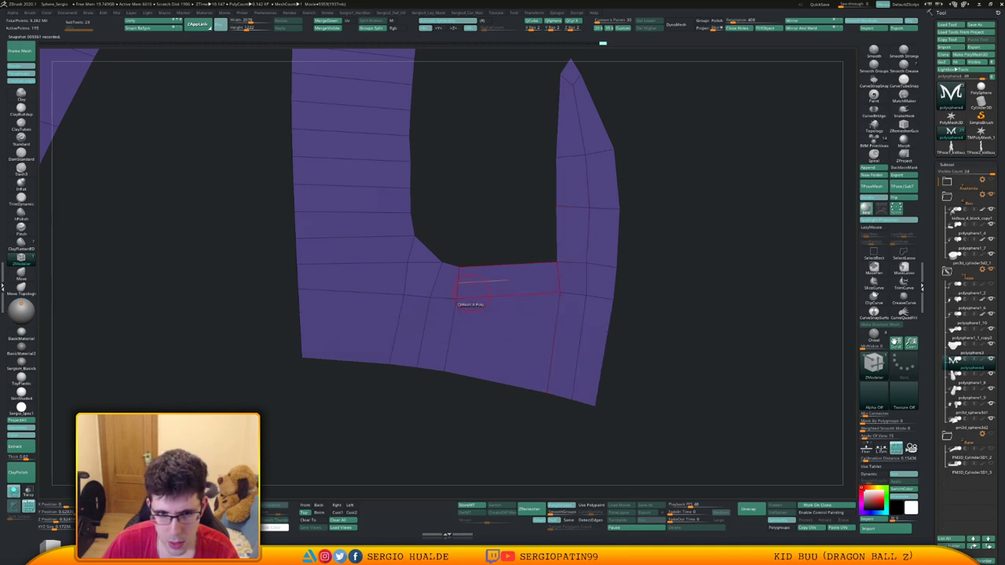
{"action": "left_click", "coordinate": [428, 316], "text": "alt"}
{"action": "right_click_drag", "start_coordinate": [435, 330], "coordinate": [454, 355], "text": "ctrl"}
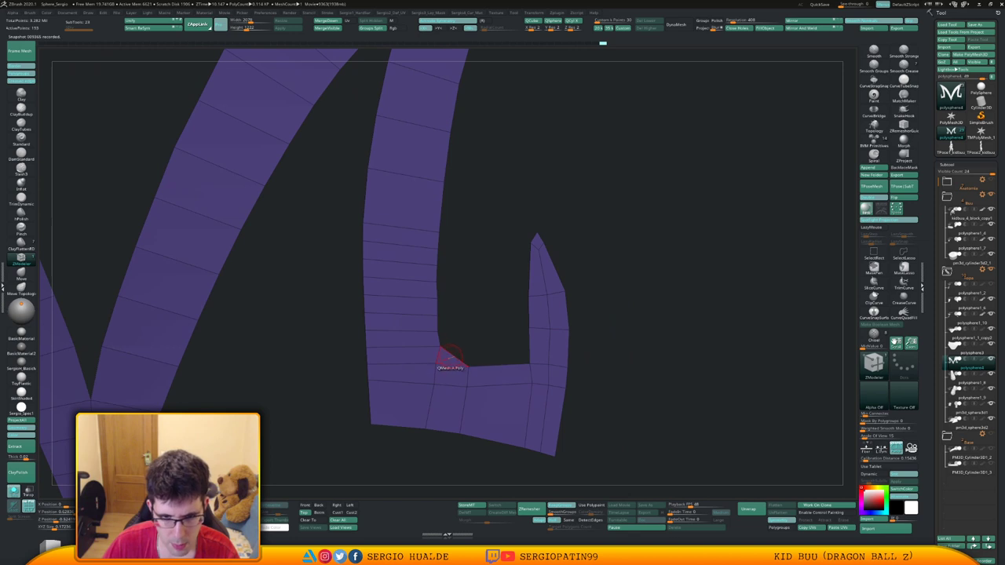
{"action": "left_click", "coordinate": [467, 372], "text": "alt"}
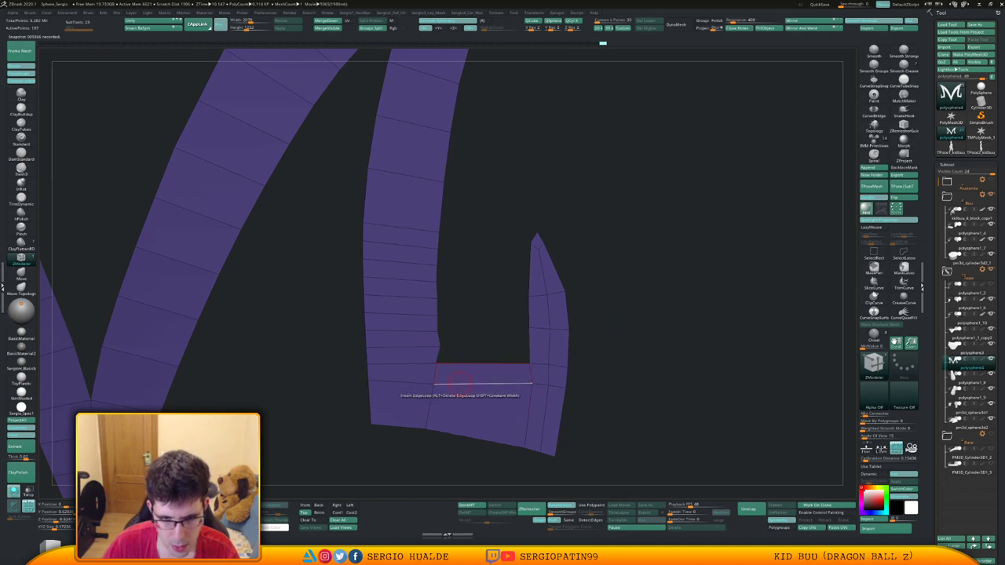
Adjust the inner corner between the M's right leg and its foot with the Move brush.
{"action": "key", "text": "b"}
{"action": "key", "text": "m"}
{"action": "key", "text": "v"}
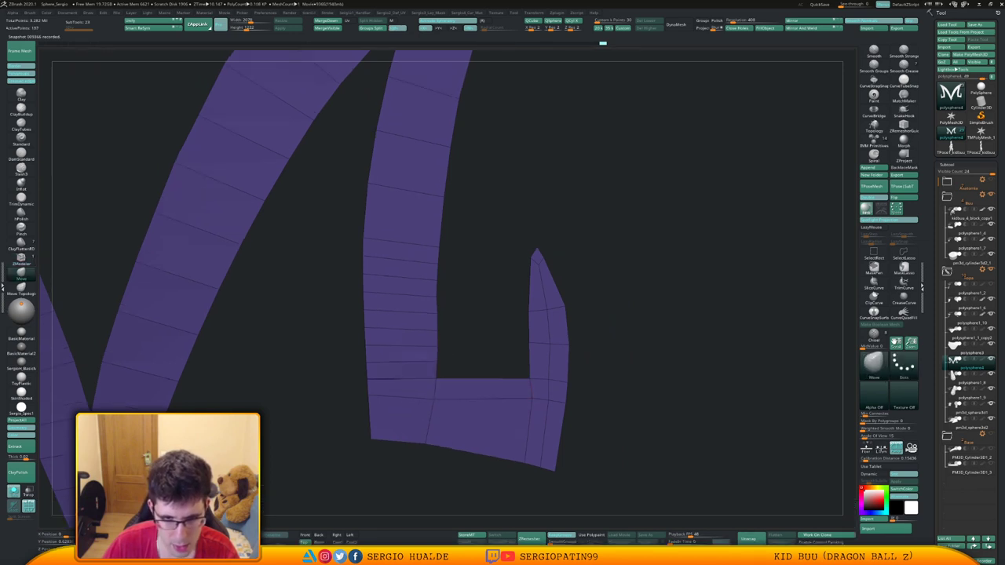
{"action": "left_click_drag", "start_coordinate": [431, 366], "coordinate": [437, 363]}
{"action": "right_click_drag", "start_coordinate": [438, 364], "coordinate": [426, 355]}
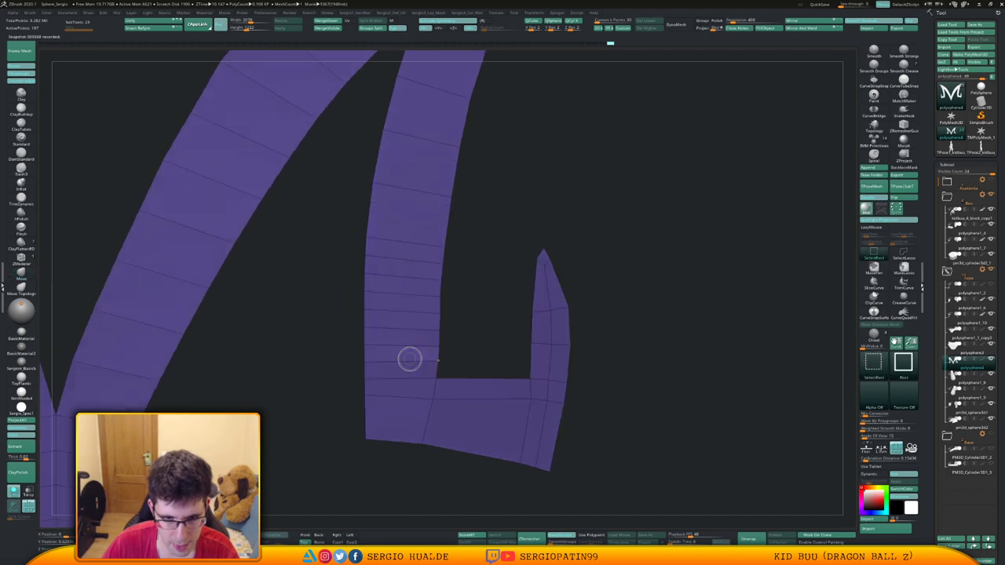
Delete the closely spaced crosswise edge loops in the lower part of the M's right leg with ZModeler.
{"action": "key", "text": "b"}
{"action": "key", "text": "z"}
{"action": "key", "text": "m"}
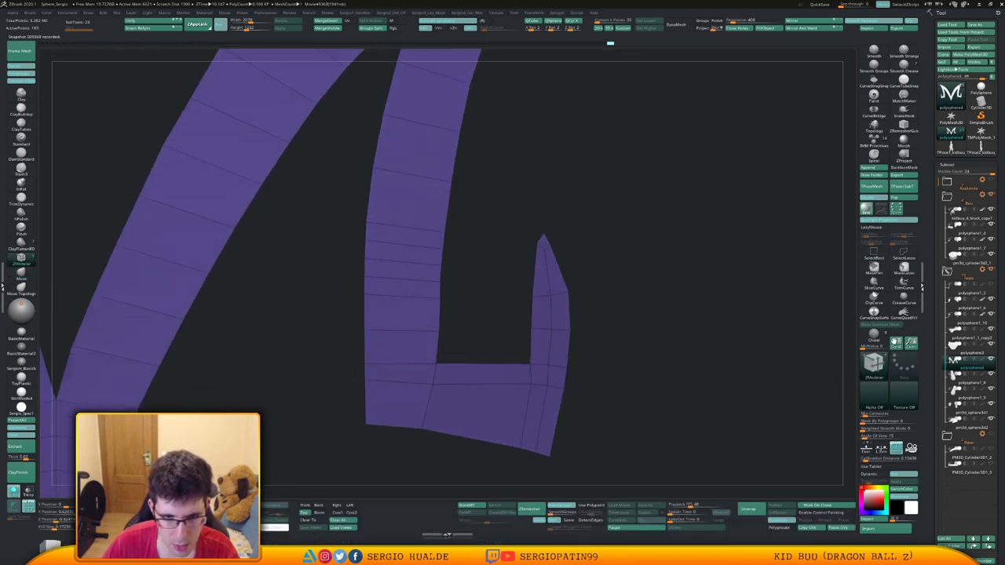
{"action": "left_click", "coordinate": [428, 266], "text": "alt"}
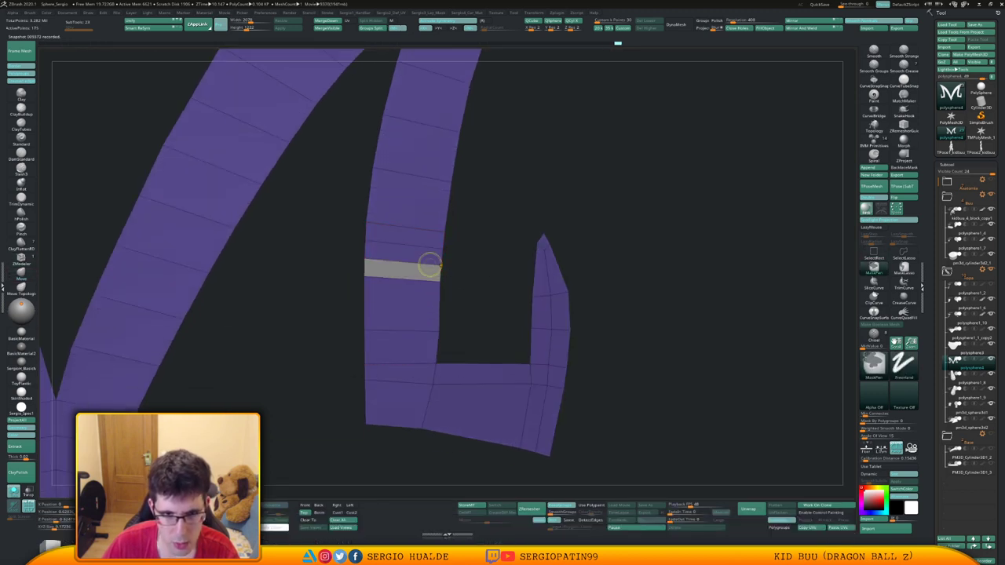
{"action": "key", "text": "ctrl+z"}
{"action": "left_click", "coordinate": [428, 253], "text": "alt"}
{"action": "key", "text": "ctrl+z"}
{"action": "left_click", "coordinate": [430, 247], "text": "alt"}
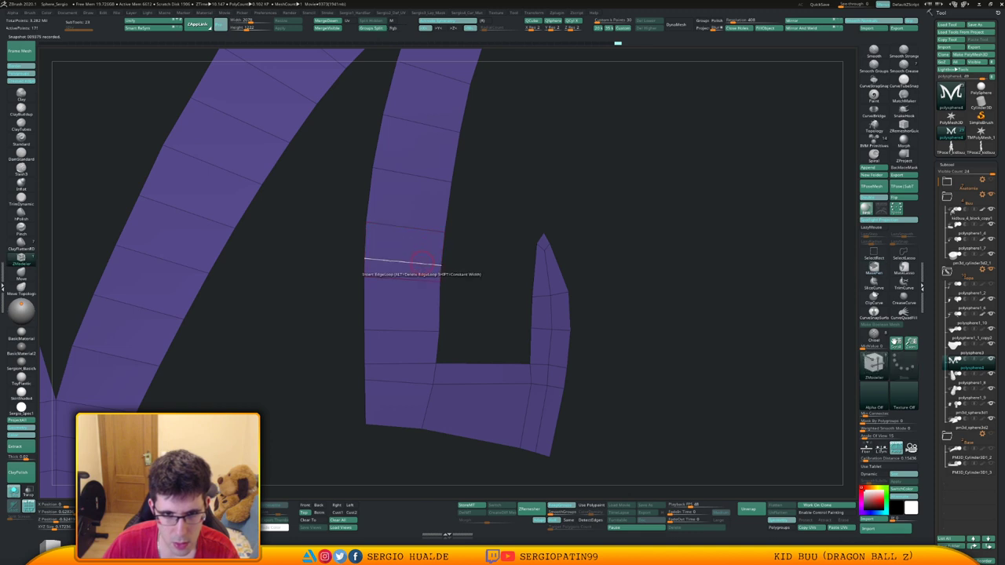
{"action": "left_click", "coordinate": [423, 263], "text": "alt"}
Delete the remaining lengthwise edge loop running through the right leg's foot and hook.
{"action": "right_click_drag", "start_coordinate": [418, 317], "coordinate": [424, 328], "text": "ctrl"}
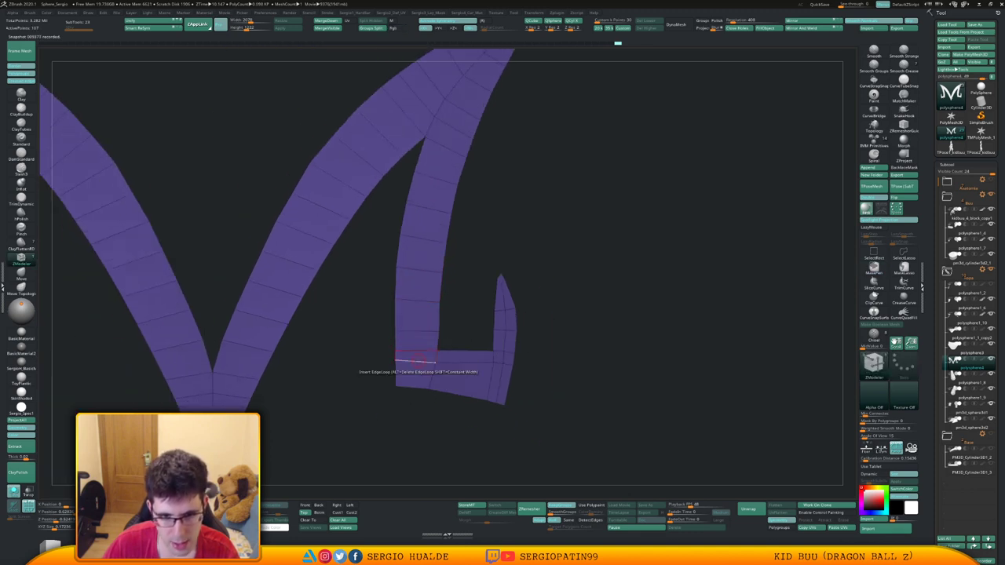
{"action": "right_click_drag", "start_coordinate": [504, 385], "coordinate": [500, 355], "text": "alt"}
{"action": "left_click", "coordinate": [500, 345], "text": "alt"}
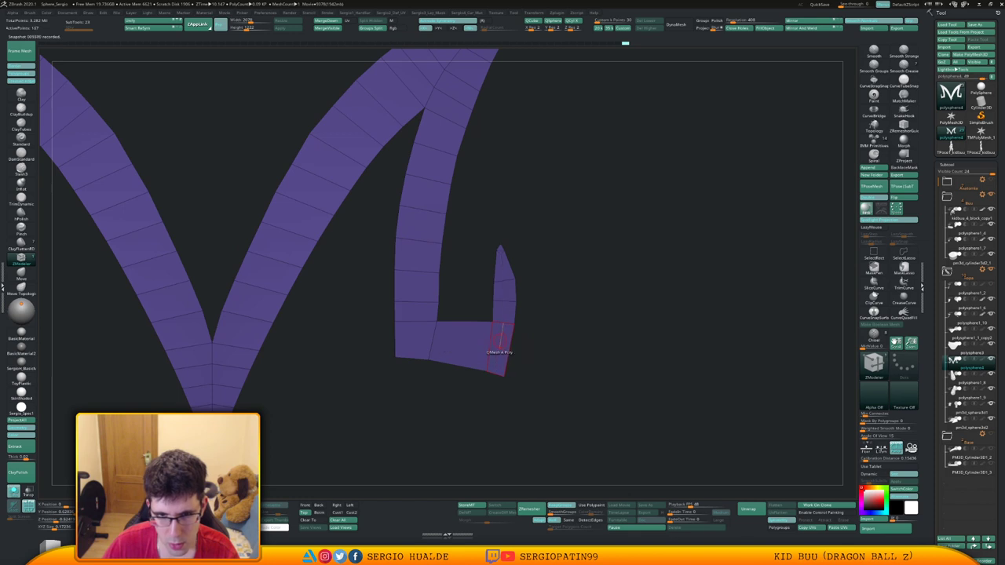
{"action": "mouse_move", "coordinate": [499, 279]}
{"action": "right_mouse_down", "text": "ctrl"}
{"action": "mouse_move", "coordinate": [495, 253]}
{"action": "mouse_move", "coordinate": [501, 297]}
{"action": "right_mouse_up", "text": "ctrl"}
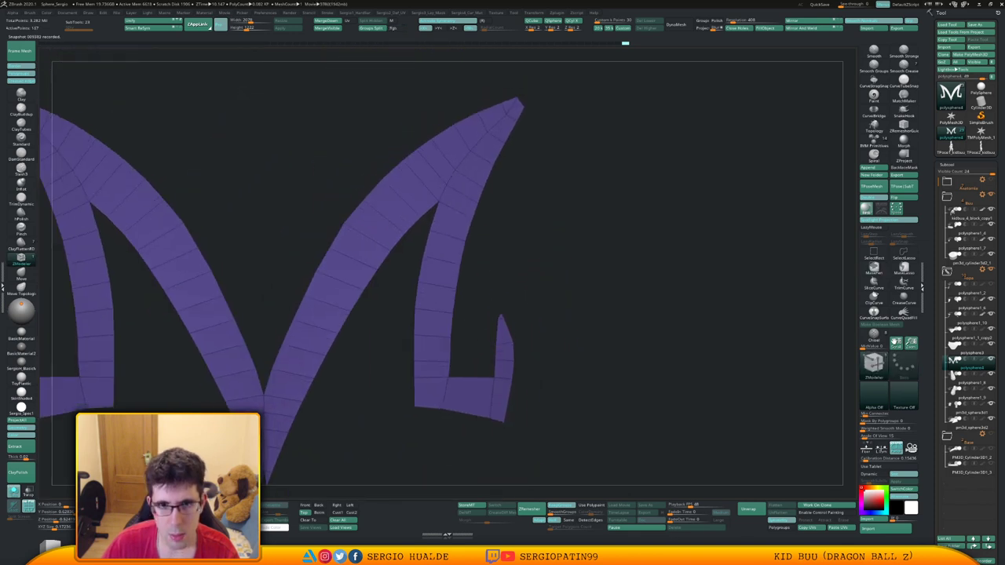
Collapse the blunt end of the M's upper right tip into a single sharp point.
{"action": "right_click_drag", "start_coordinate": [522, 134], "coordinate": [479, 357], "text": "ctrl"}
{"action": "right_click_drag", "start_coordinate": [473, 324], "coordinate": [563, 175], "text": "alt"}
{"action": "right_click_drag", "start_coordinate": [508, 249], "coordinate": [447, 350], "text": "alt"}
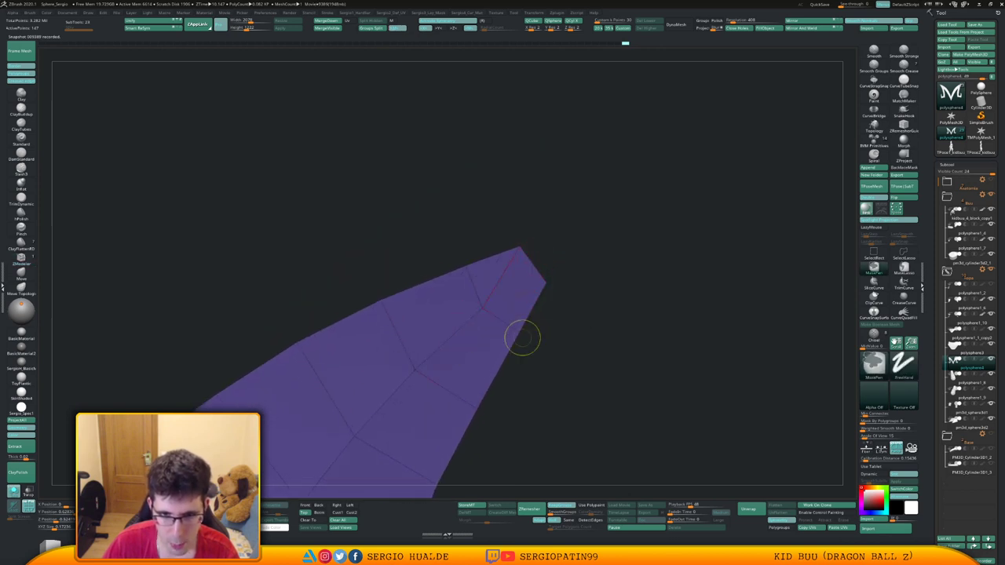
{"action": "right_click_drag", "start_coordinate": [523, 336], "coordinate": [525, 377], "text": "ctrl"}
{"action": "mouse_move", "coordinate": [538, 281]}
{"action": "left_mouse_down", "text": "ctrl+shift"}
{"action": "mouse_move", "coordinate": [510, 301]}
{"action": "mouse_move", "coordinate": [535, 312]}
{"action": "left_mouse_up", "text": "ctrl+shift"}
{"action": "key", "text": "Delete"}
Refine the outline of the sharpened upper right tip with the Move brush.
{"action": "key", "text": "b"}
{"action": "key", "text": "m"}
{"action": "key", "text": "v"}
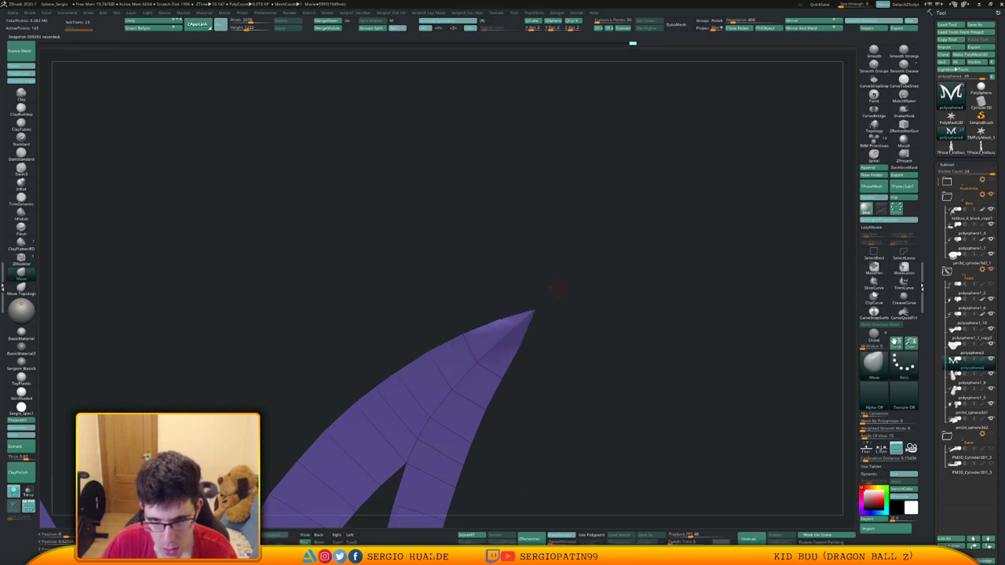
{"action": "mouse_move", "coordinate": [531, 325]}
{"action": "right_mouse_down"}
{"action": "mouse_move", "coordinate": [541, 316]}
{"action": "mouse_move", "coordinate": [485, 366]}
{"action": "right_mouse_up"}
{"action": "mouse_move", "coordinate": [485, 326]}
{"action": "right_mouse_down"}
{"action": "mouse_move", "coordinate": [503, 369]}
{"action": "mouse_move", "coordinate": [515, 341]}
{"action": "mouse_move", "coordinate": [473, 402]}
{"action": "mouse_move", "coordinate": [507, 299]}
{"action": "right_mouse_up"}
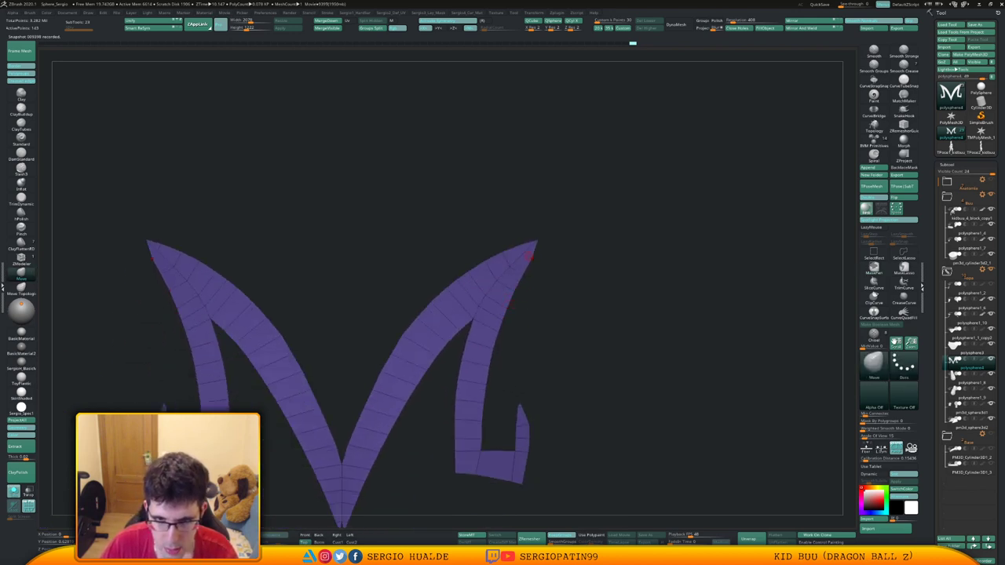
{"action": "right_click_drag", "start_coordinate": [528, 256], "coordinate": [487, 329], "text": "ctrl"}
{"action": "right_click_drag", "start_coordinate": [487, 328], "coordinate": [513, 256], "text": "alt"}
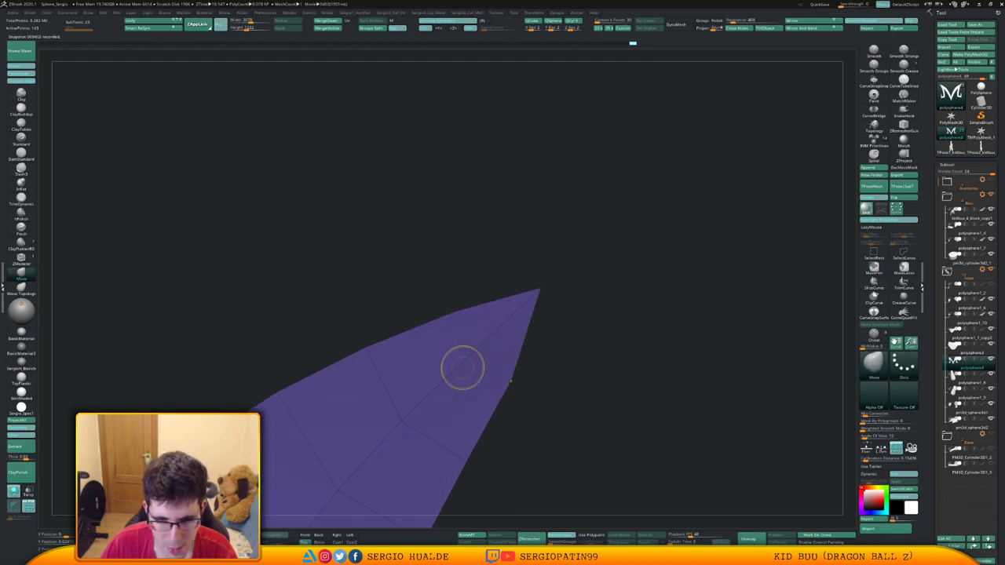
Insert a crosswise edge loop near the upper right tip and stitch its ends onto the neighbouring outline corner points.
{"action": "key", "text": "b"}
{"action": "key", "text": "z"}
{"action": "key", "text": "m"}
{"action": "key", "text": "space"}
{"action": "left_click", "coordinate": [459, 360]}
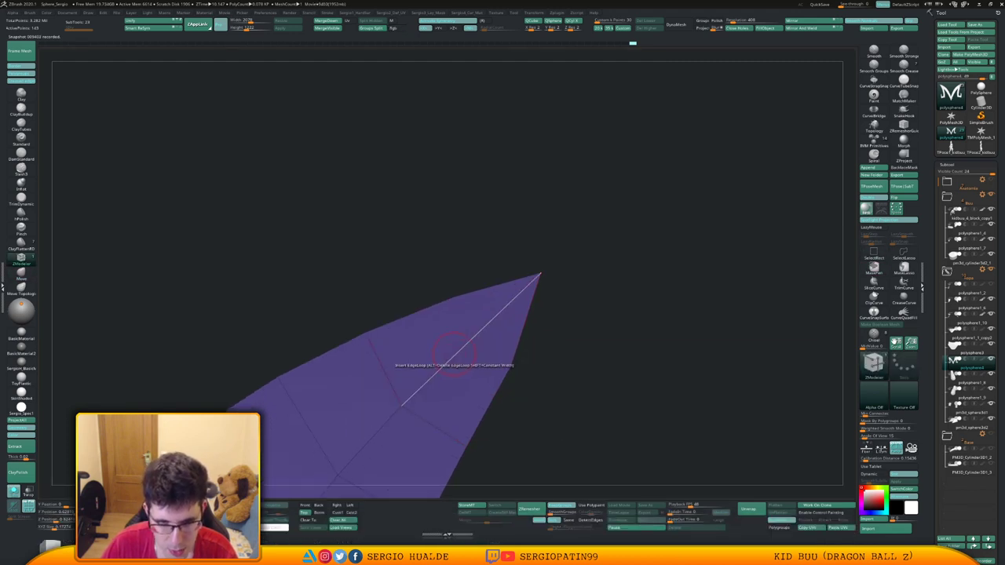
{"action": "left_click", "coordinate": [452, 349]}
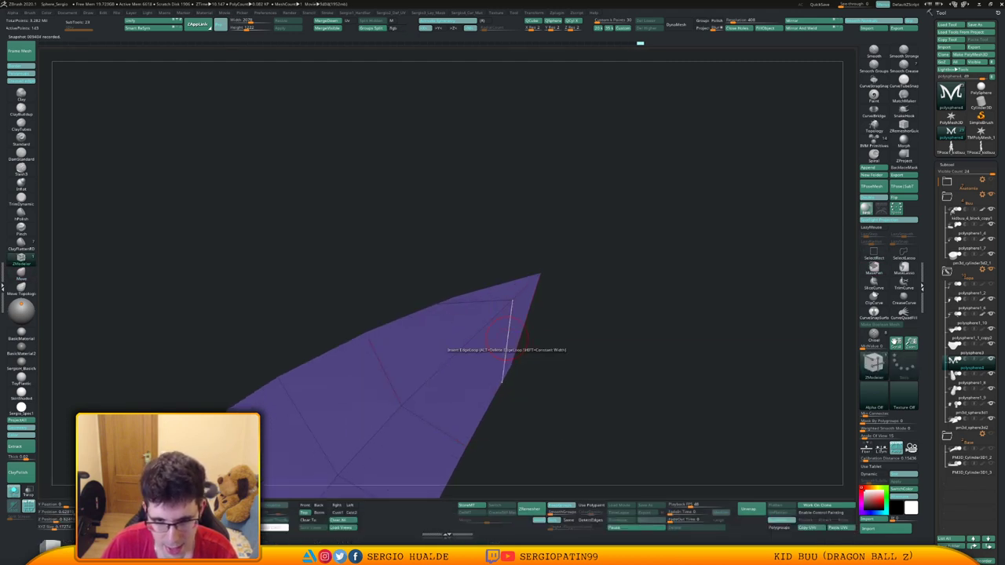
{"action": "key", "text": "ctrl+z"}
{"action": "left_click", "coordinate": [480, 330]}
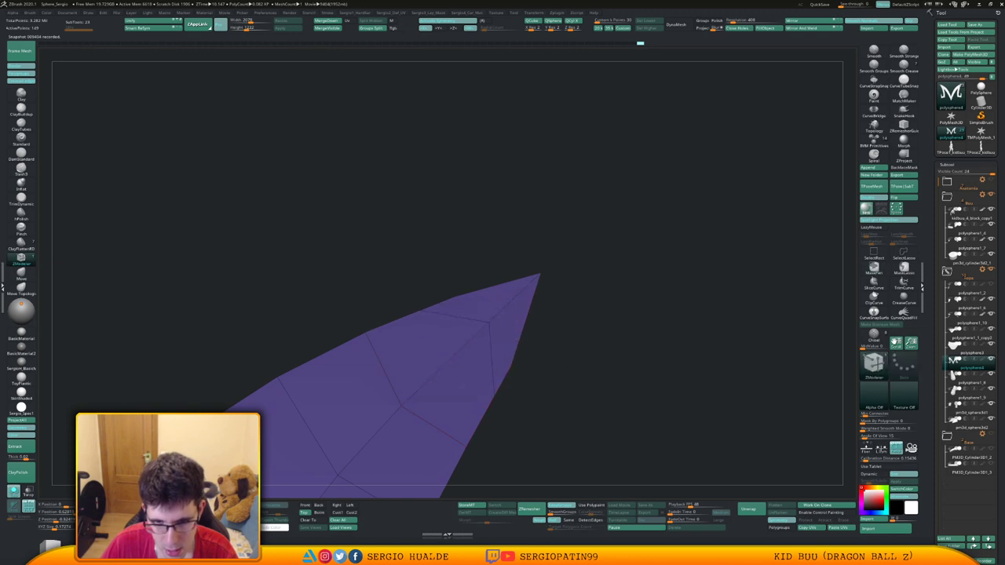
{"action": "left_click", "coordinate": [511, 366]}
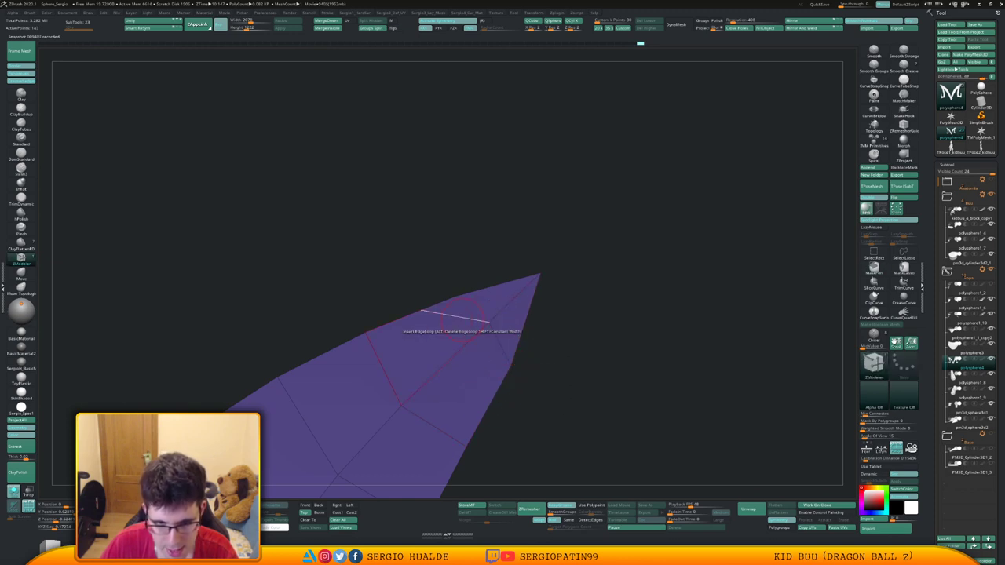
{"action": "left_click", "coordinate": [455, 298]}
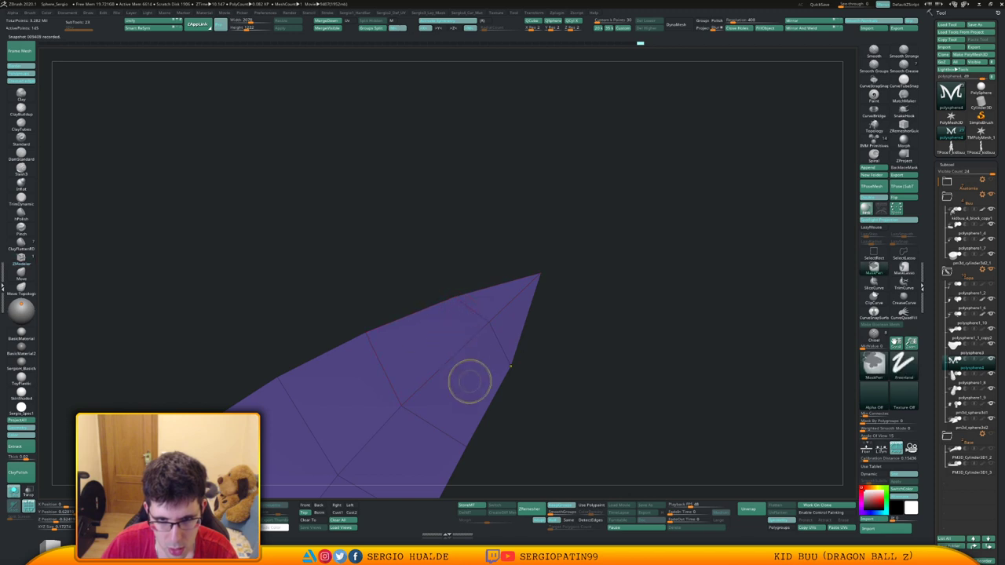
With symmetry off, shift the V's split bottom points sideways, mirror and weld the mesh to close the gap, and re-enable symmetry.
{"action": "right_click_drag", "start_coordinate": [469, 382], "coordinate": [474, 316], "text": "ctrl"}
{"action": "mouse_move", "coordinate": [385, 441]}
{"action": "right_mouse_down", "text": "alt"}
{"action": "mouse_move", "coordinate": [450, 332]}
{"action": "mouse_move", "coordinate": [446, 370]}
{"action": "right_mouse_up", "text": "alt"}
{"action": "key", "text": "b"}
{"action": "key", "text": "m"}
{"action": "key", "text": "v"}
{"action": "key", "text": "x"}
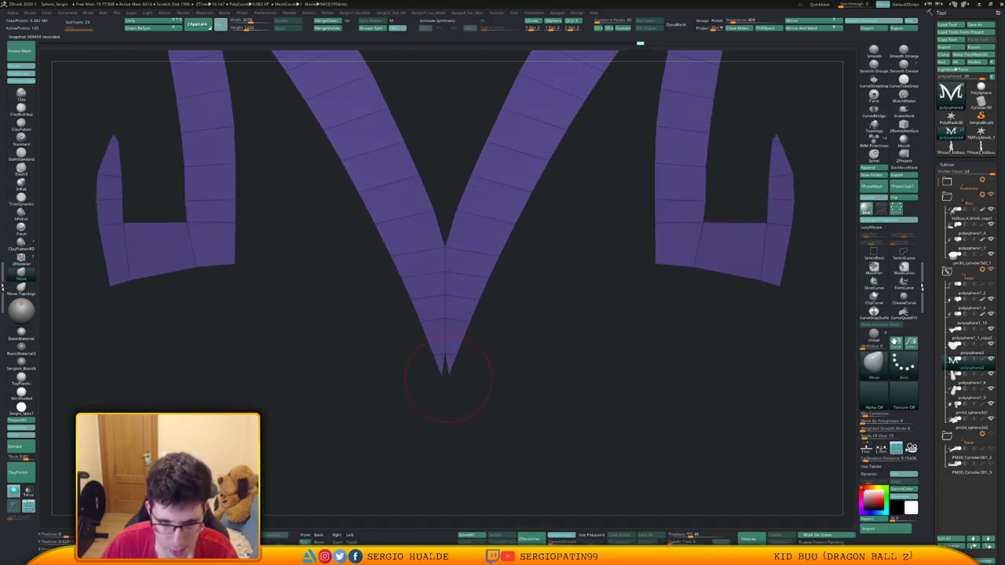
{"action": "key", "text": "s"}
{"action": "left_click_drag", "start_coordinate": [449, 380], "coordinate": [441, 379]}
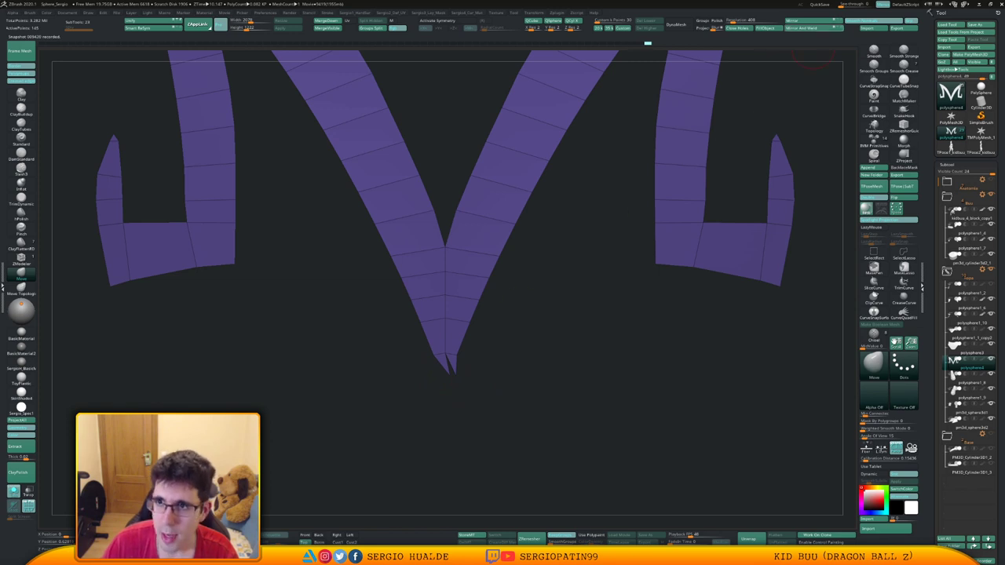
{"action": "left_click", "coordinate": [814, 28]}
{"action": "key", "text": "x"}
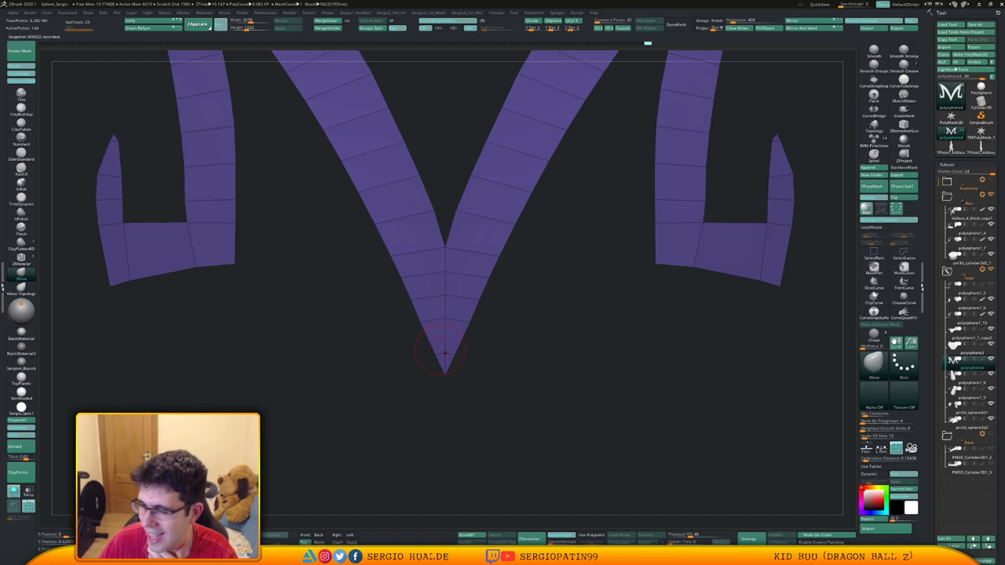
Delete the surplus crosswise edge loops between the V's inner junction and its bottom point.
{"action": "right_click_drag", "start_coordinate": [447, 329], "coordinate": [454, 383], "text": "ctrl"}
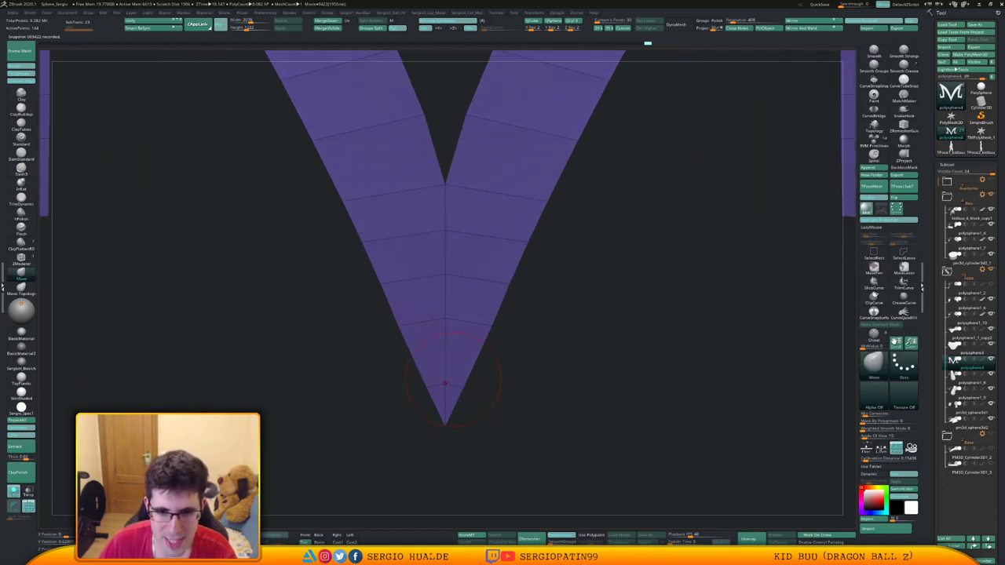
{"action": "key", "text": "b"}
{"action": "key", "text": "z"}
{"action": "key", "text": "m"}
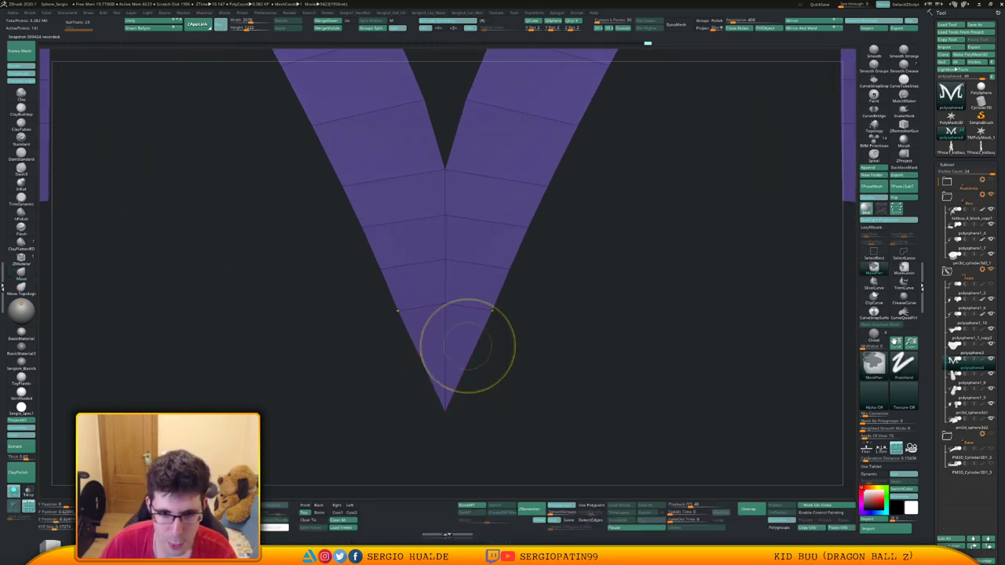
{"action": "right_click_drag", "start_coordinate": [468, 345], "coordinate": [472, 369], "text": "ctrl"}
{"action": "left_click", "coordinate": [475, 329], "text": "alt"}
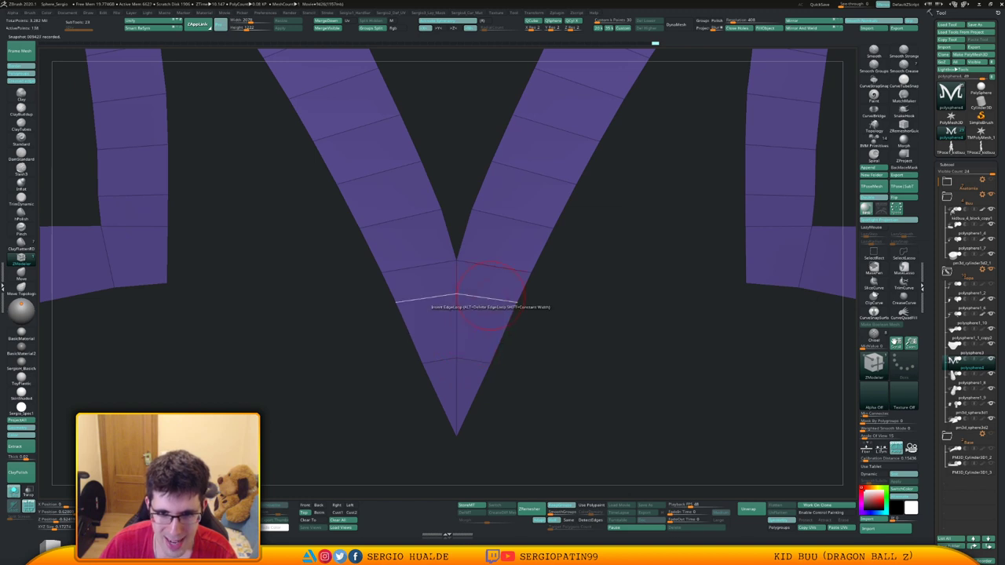
Slide the crosswise edge loop below the V's inner junction slightly downward to even out the spacing.
{"action": "key", "text": "space"}
{"action": "left_click", "coordinate": [534, 315]}
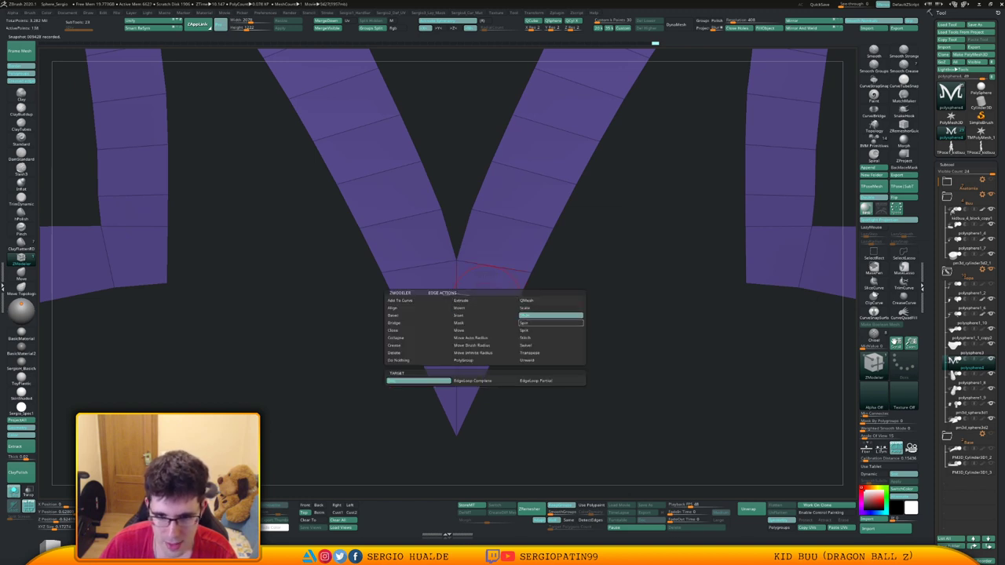
{"action": "left_click_drag", "start_coordinate": [488, 297], "coordinate": [487, 313]}
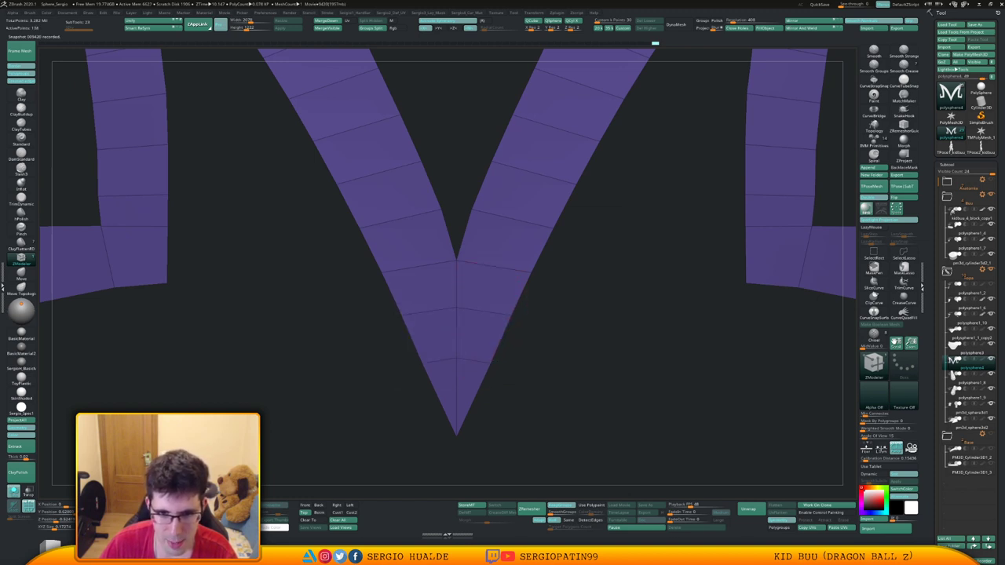
Nudge the lowest crosswise edge loop near the V's bottom point slightly downward with the Move brush.
{"action": "key", "text": "b"}
{"action": "key", "text": "m"}
{"action": "key", "text": "v"}
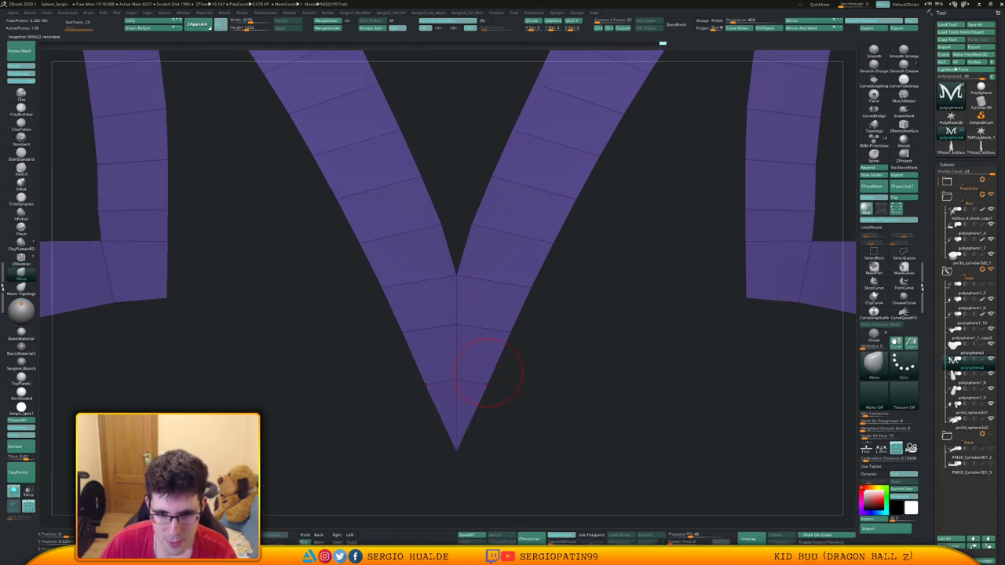
{"action": "right_click_drag", "start_coordinate": [483, 387], "coordinate": [514, 371], "text": "ctrl"}
{"action": "right_click_drag", "start_coordinate": [514, 371], "coordinate": [459, 391], "text": "alt"}
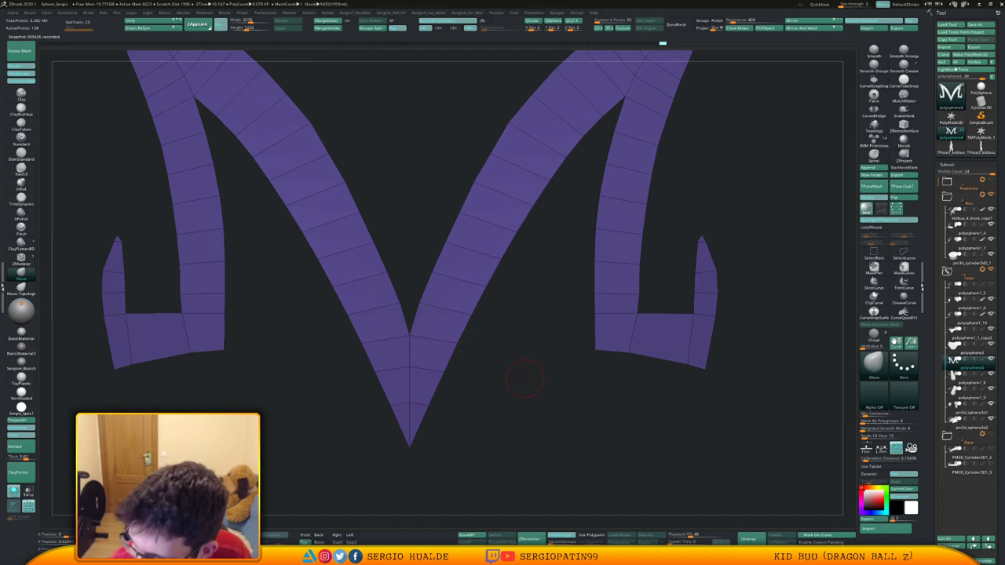
Insert a crosswise edge loop across the middle of the right foot's bottom bar with ZModeler.
{"action": "right_click_drag", "start_coordinate": [635, 333], "coordinate": [500, 357], "text": "alt"}
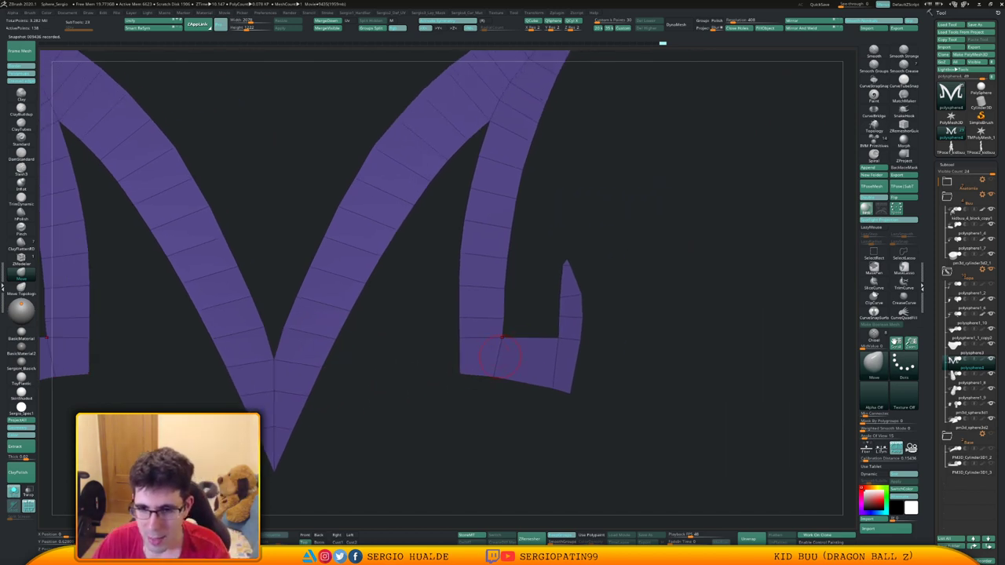
{"action": "key", "text": "space"}
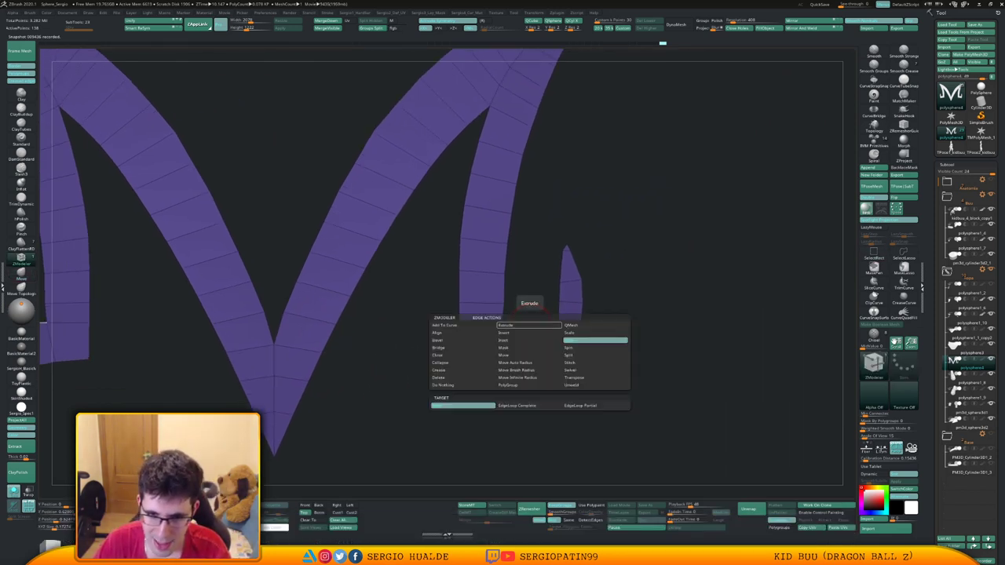
{"action": "left_click", "coordinate": [530, 323]}
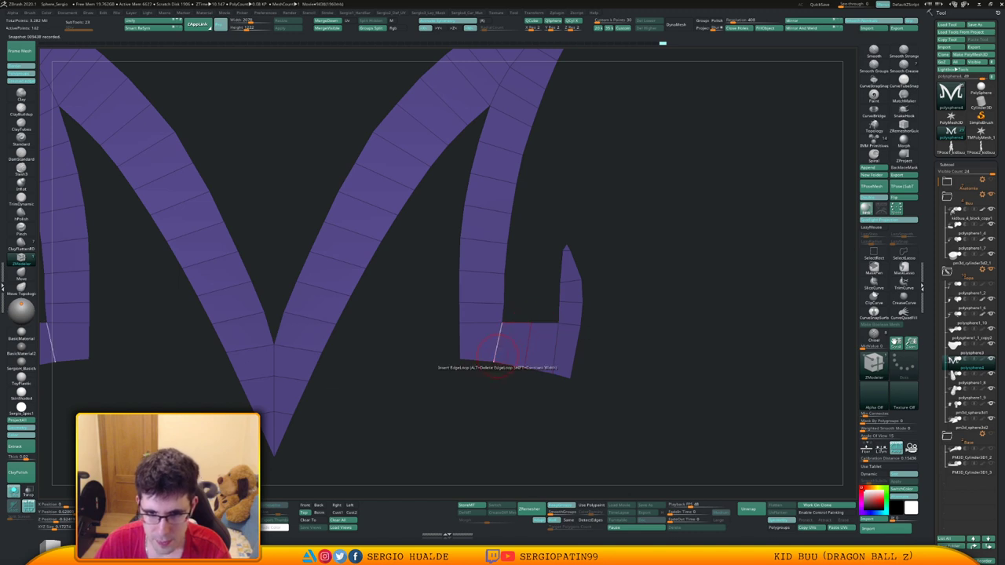
{"action": "right_click_drag", "start_coordinate": [496, 355], "coordinate": [449, 323], "text": "ctrl"}
Stitch the outline points on both sides of the right foot's inner bottom corner onto that corner.
{"action": "key", "text": "space"}
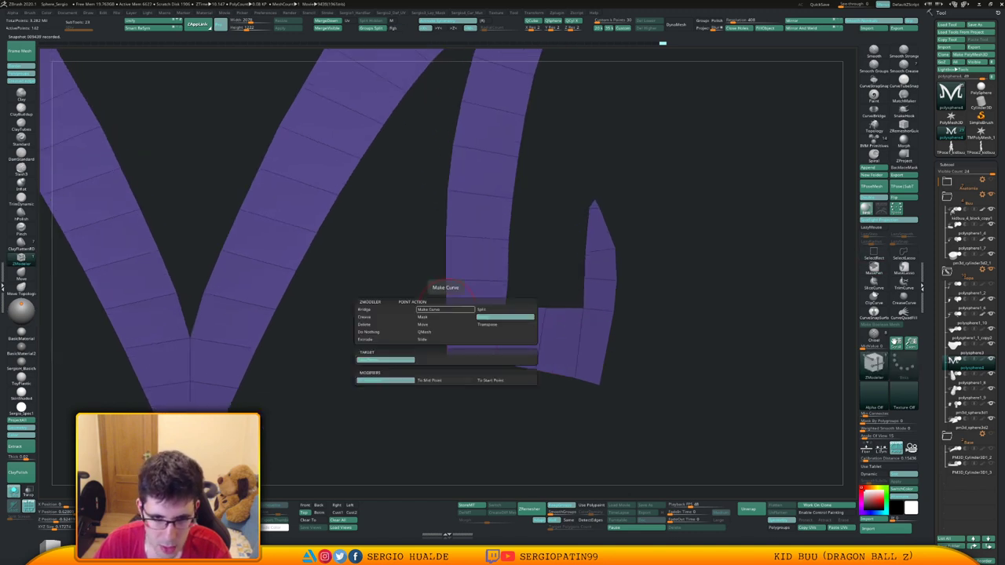
{"action": "left_click", "coordinate": [447, 310]}
{"action": "left_click", "coordinate": [447, 357]}
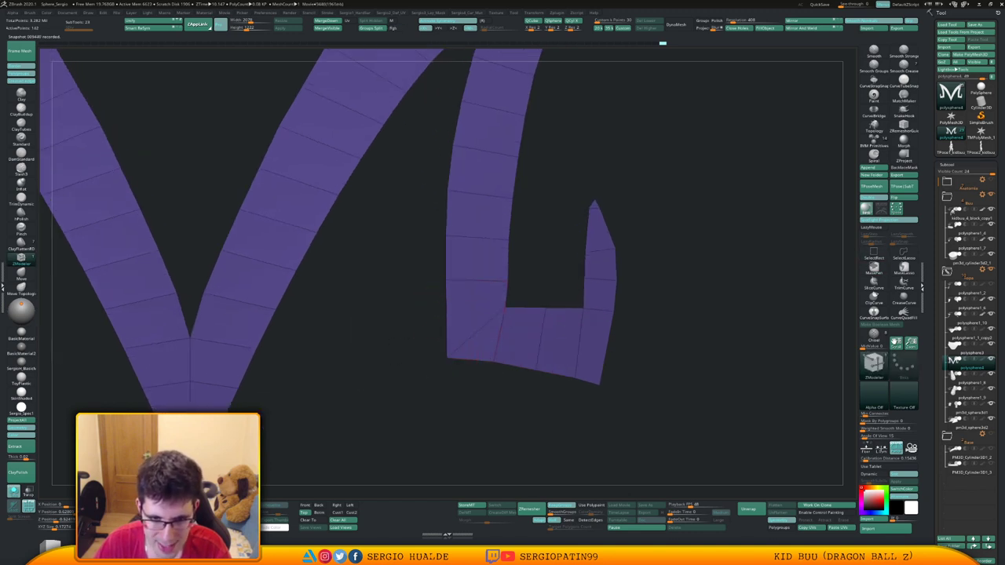
{"action": "left_click", "coordinate": [447, 357]}
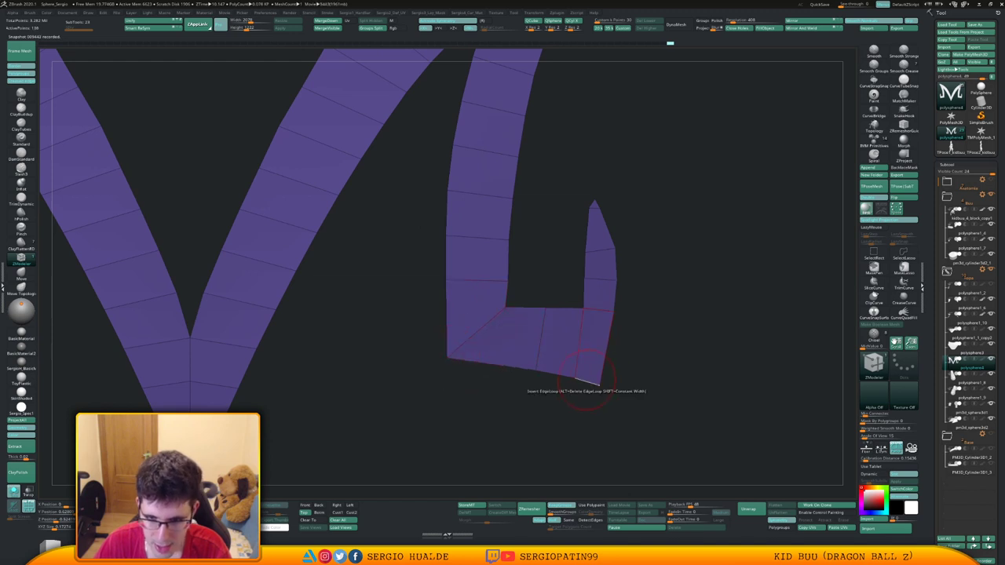
Stitch the outline points on both sides of the right foot's outer bottom corner onto that corner.
{"action": "left_click", "coordinate": [600, 385]}
{"action": "left_click", "coordinate": [613, 311]}
{"action": "key", "text": "ctrl+z"}
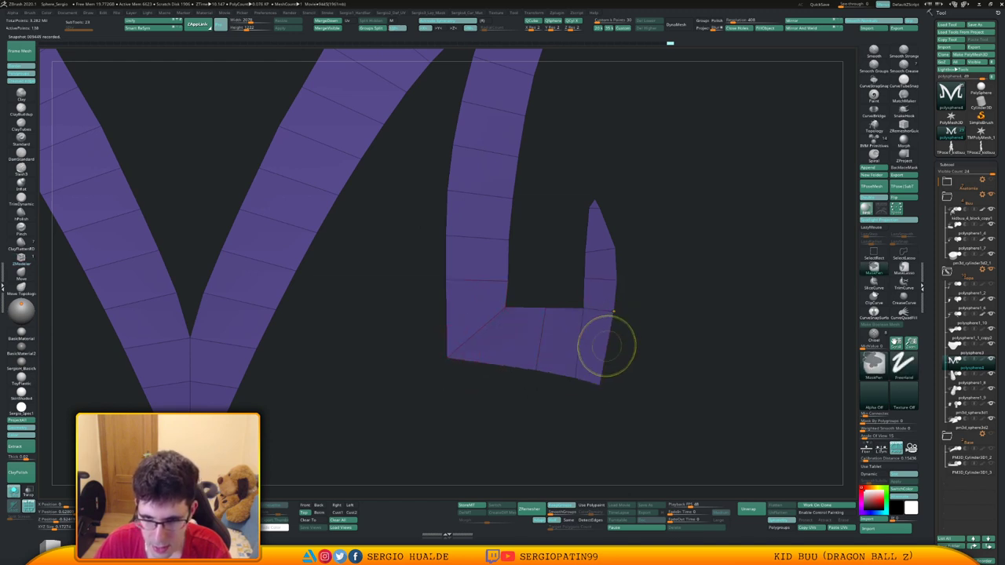
{"action": "left_click", "coordinate": [600, 384]}
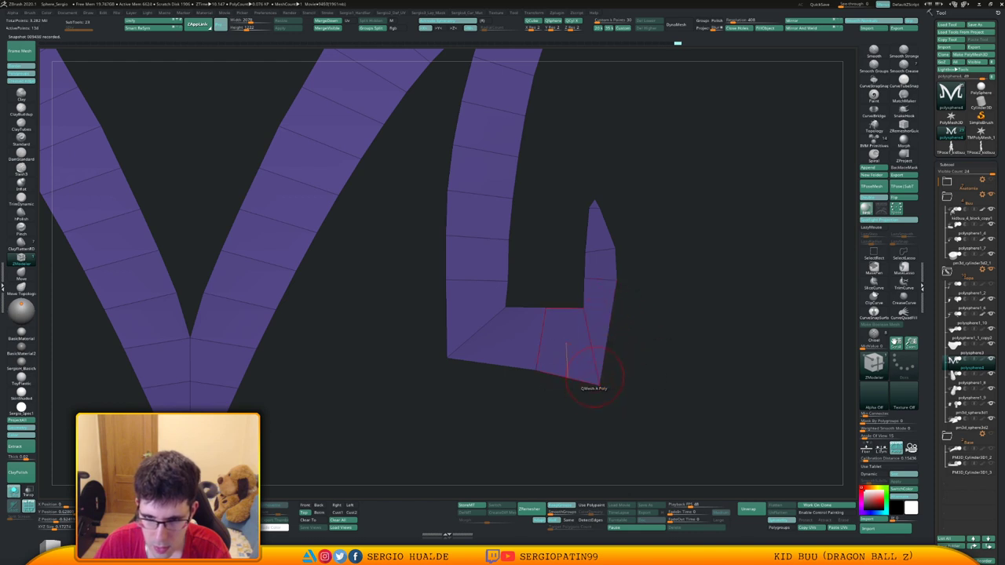
{"action": "right_click_drag", "start_coordinate": [560, 367], "coordinate": [561, 350], "text": "ctrl"}
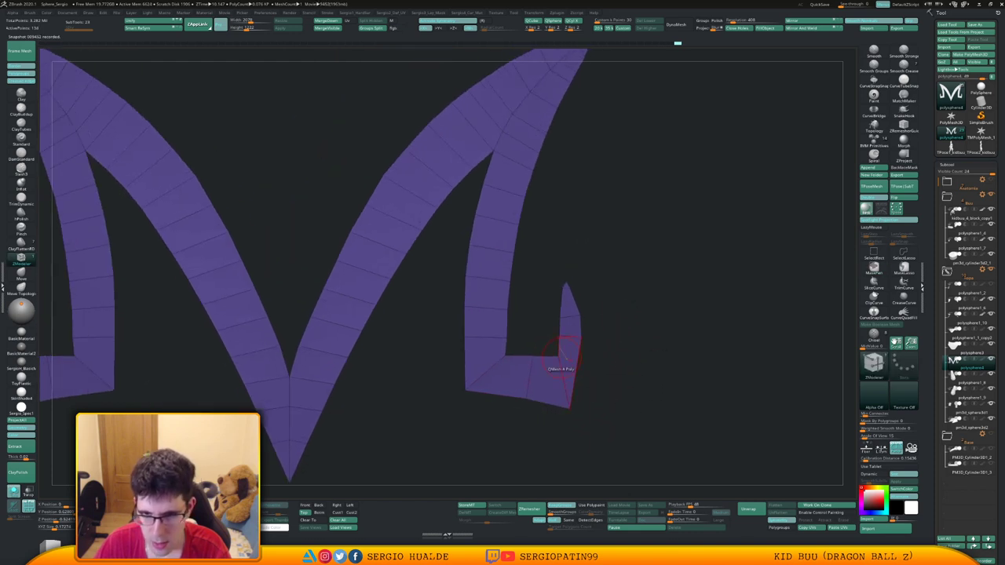
Reshape the right foot's bottom bar by shifting its middle edge and inner corner points with the Move brush.
{"action": "key", "text": "b"}
{"action": "key", "text": "m"}
{"action": "key", "text": "v"}
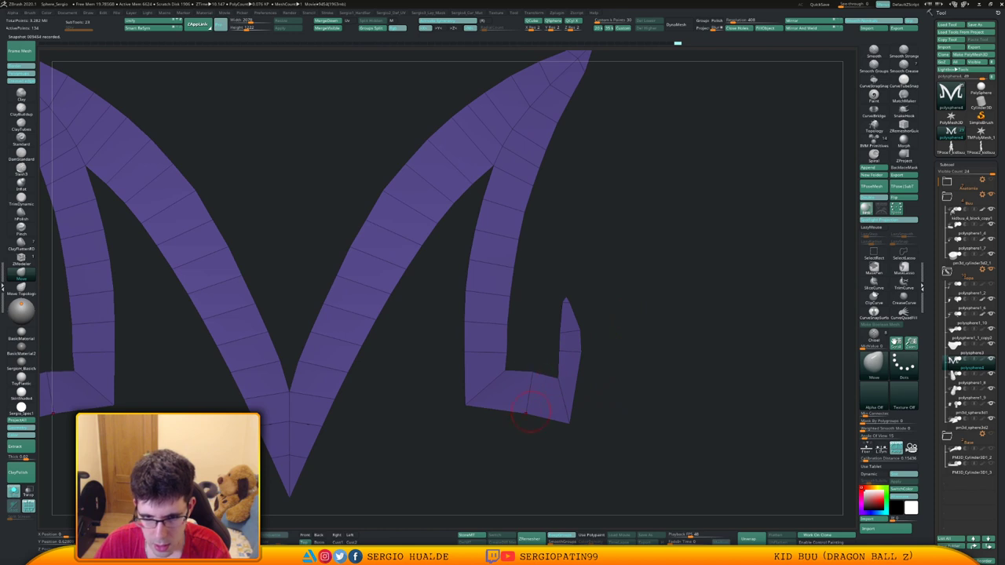
{"action": "left_click_drag", "start_coordinate": [532, 412], "coordinate": [532, 410]}
{"action": "right_click_drag", "start_coordinate": [542, 414], "coordinate": [562, 422]}
{"action": "right_click_drag", "start_coordinate": [555, 385], "coordinate": [561, 353], "text": "ctrl"}
{"action": "right_click_drag", "start_coordinate": [561, 305], "coordinate": [563, 368], "text": "ctrl"}
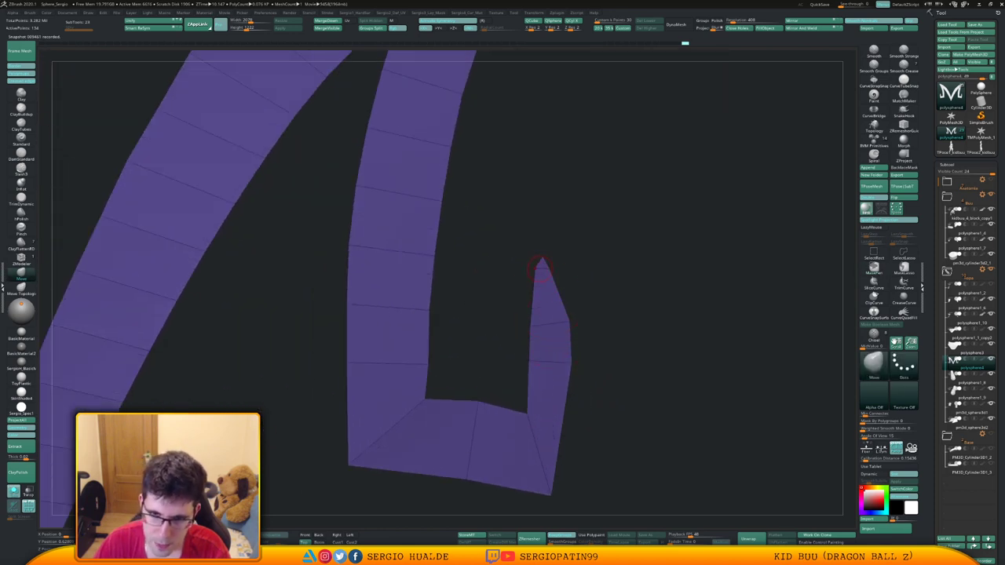
Bend the pointed tip of the right foot's hook inward toward the leg with the Move brush.
{"action": "mouse_move", "coordinate": [542, 260]}
{"action": "left_mouse_down"}
{"action": "mouse_move", "coordinate": [532, 255]}
{"action": "mouse_move", "coordinate": [531, 285]}
{"action": "mouse_move", "coordinate": [531, 271]}
{"action": "mouse_move", "coordinate": [511, 285]}
{"action": "left_mouse_up"}
{"action": "key", "text": "s"}
{"action": "key", "text": "s"}
{"action": "left_click", "coordinate": [530, 277]}
{"action": "right_click_drag", "start_coordinate": [534, 326], "coordinate": [534, 305], "text": "ctrl"}
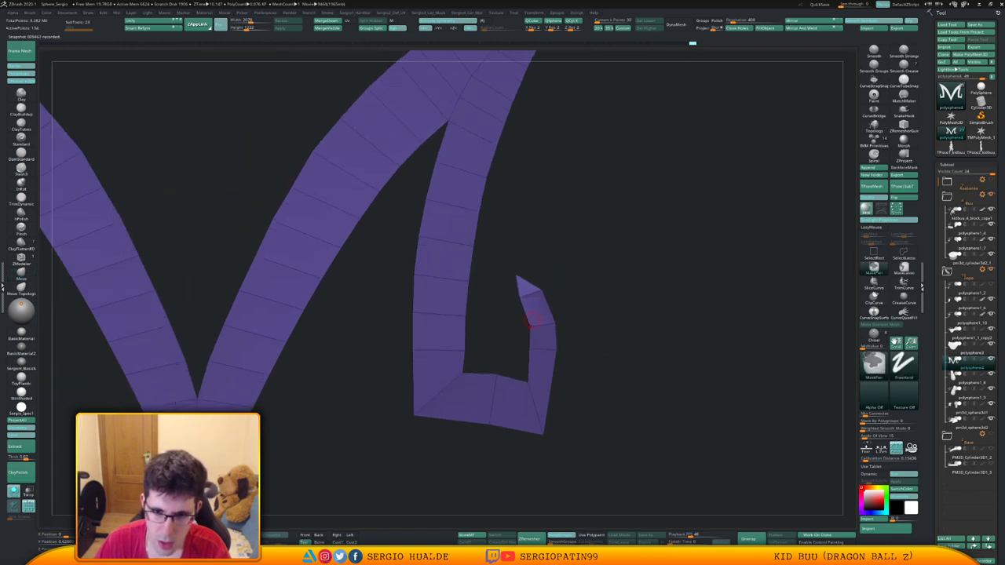
Adjust the brush size and pull the right foot's outer bottom corner outward and down.
{"action": "key", "text": "s"}
{"action": "left_click_drag", "start_coordinate": [542, 391], "coordinate": [547, 393]}
{"action": "key", "text": "s"}
{"action": "left_click_drag", "start_coordinate": [551, 427], "coordinate": [561, 437]}
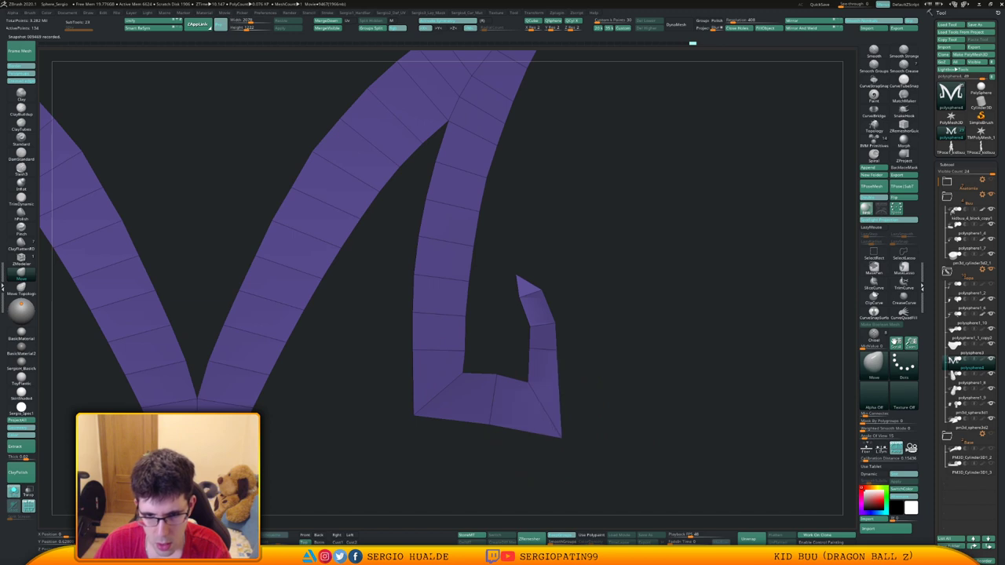
Round the hook's outer curve outward and pull the foot's inner bottom corner slightly toward the V.
{"action": "left_click_drag", "start_coordinate": [558, 359], "coordinate": [568, 359]}
{"action": "left_click_drag", "start_coordinate": [559, 323], "coordinate": [554, 325]}
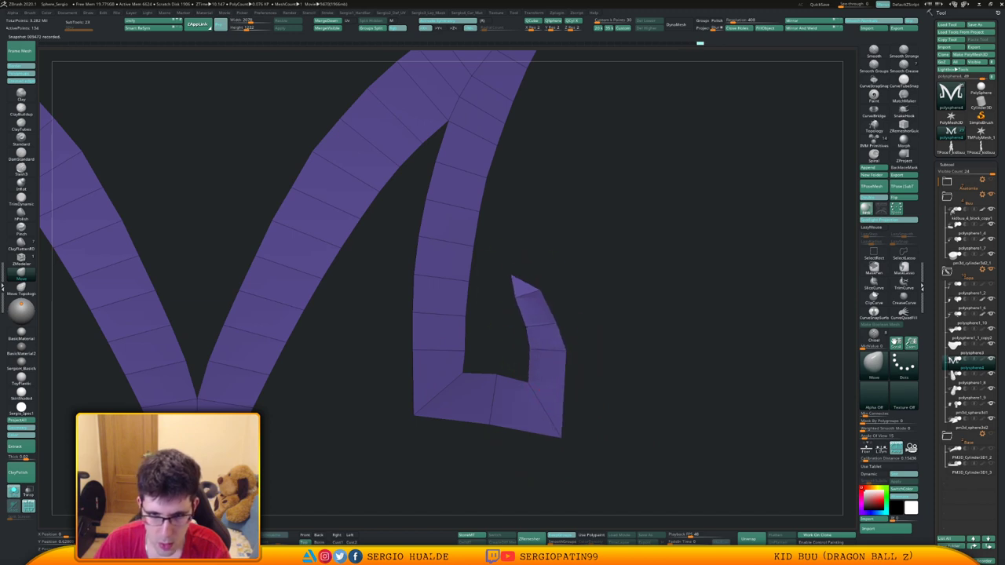
{"action": "left_click_drag", "start_coordinate": [522, 294], "coordinate": [514, 299]}
{"action": "left_click_drag", "start_coordinate": [544, 330], "coordinate": [553, 332]}
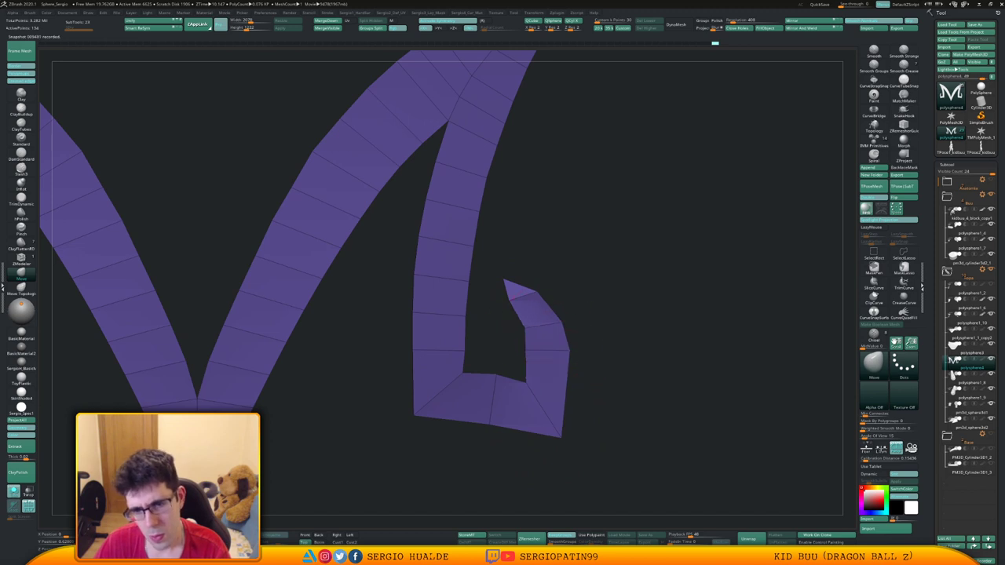
{"action": "right_click_drag", "start_coordinate": [523, 377], "coordinate": [495, 358], "text": "ctrl"}
{"action": "left_click_drag", "start_coordinate": [470, 400], "coordinate": [461, 400]}
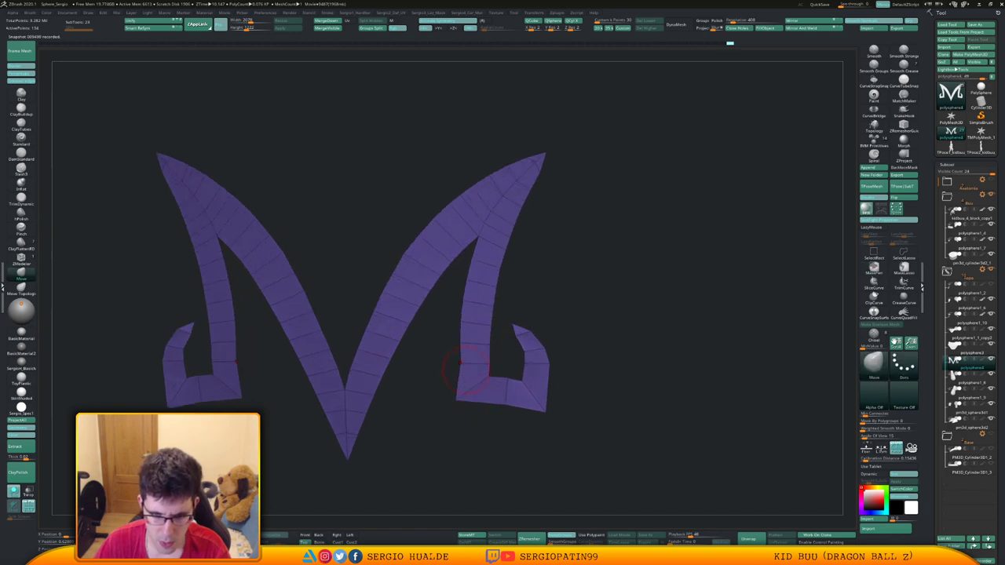
Delete the surplus crosswise edge loops along the emblem's vertical legs with ZModeler.
{"action": "key", "text": "b"}
{"action": "key", "text": "z"}
{"action": "key", "text": "m"}
{"action": "left_click", "coordinate": [470, 329], "text": "alt"}
{"action": "left_click", "coordinate": [473, 309], "text": "alt"}
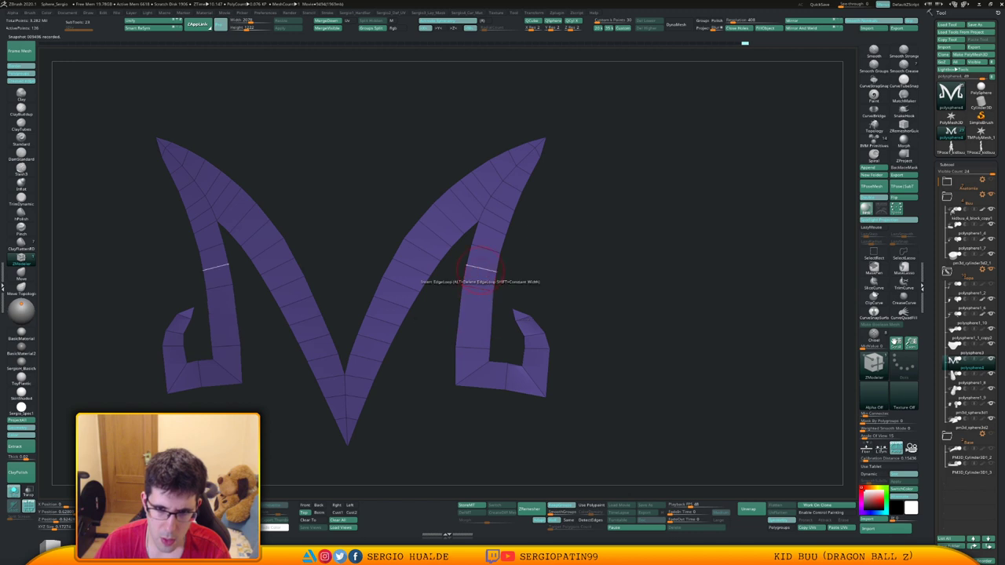
{"action": "left_click", "coordinate": [481, 270], "text": "alt"}
{"action": "left_click", "coordinate": [488, 251], "text": "alt"}
Shift the remaining mid-leg edge points slightly toward the V with the Move brush to bend the legs.
{"action": "right_click_drag", "start_coordinate": [495, 321], "coordinate": [492, 307], "text": "ctrl"}
{"action": "key", "text": "b"}
{"action": "key", "text": "m"}
{"action": "key", "text": "v"}
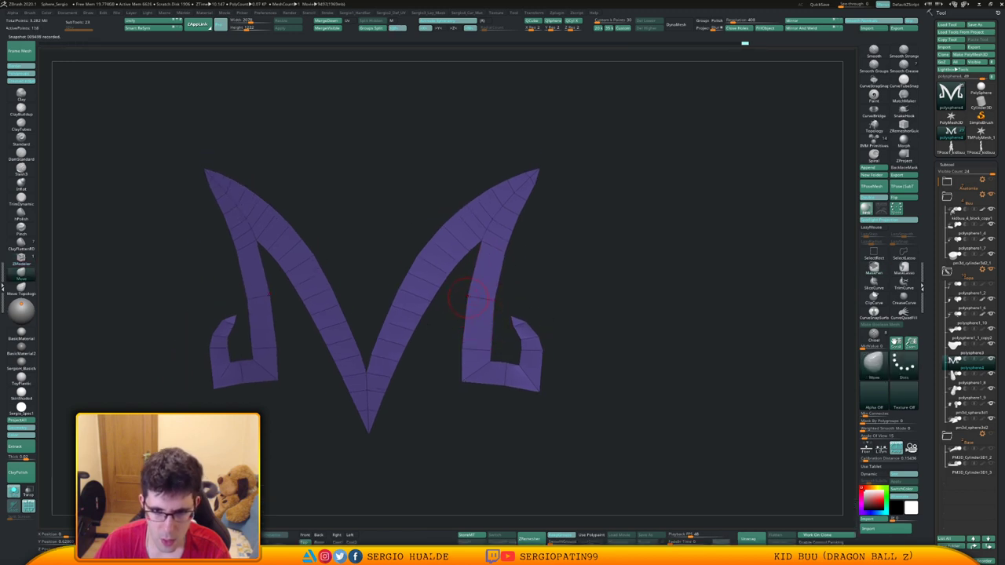
{"action": "left_click_drag", "start_coordinate": [469, 297], "coordinate": [462, 297]}
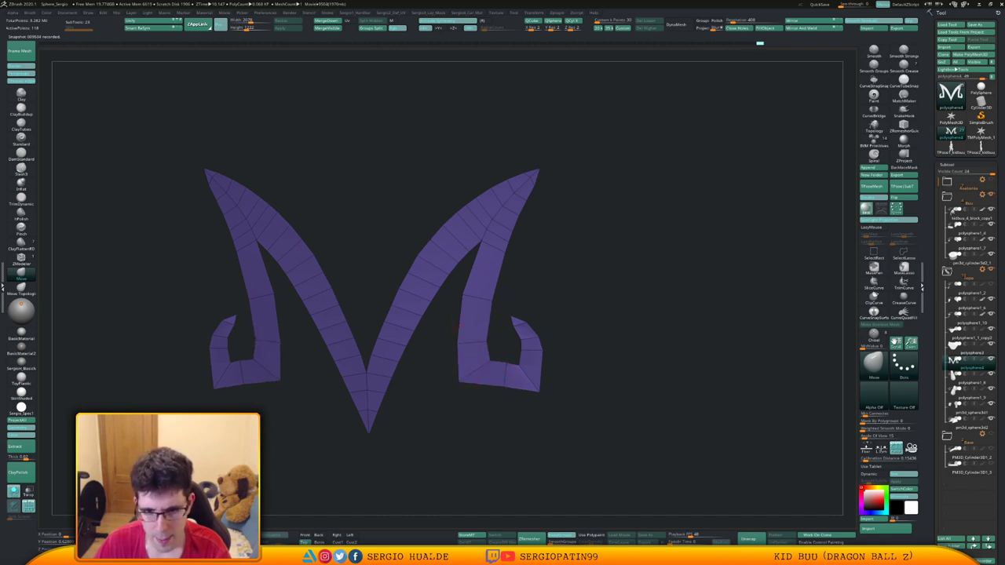
Check the emblem against the belt buckle, isolate it again, and project it onto the surface with ProjectAll.
{"action": "right_click_drag", "start_coordinate": [458, 328], "coordinate": [572, 319], "text": "ctrl"}
{"action": "key", "text": "shift+s"}
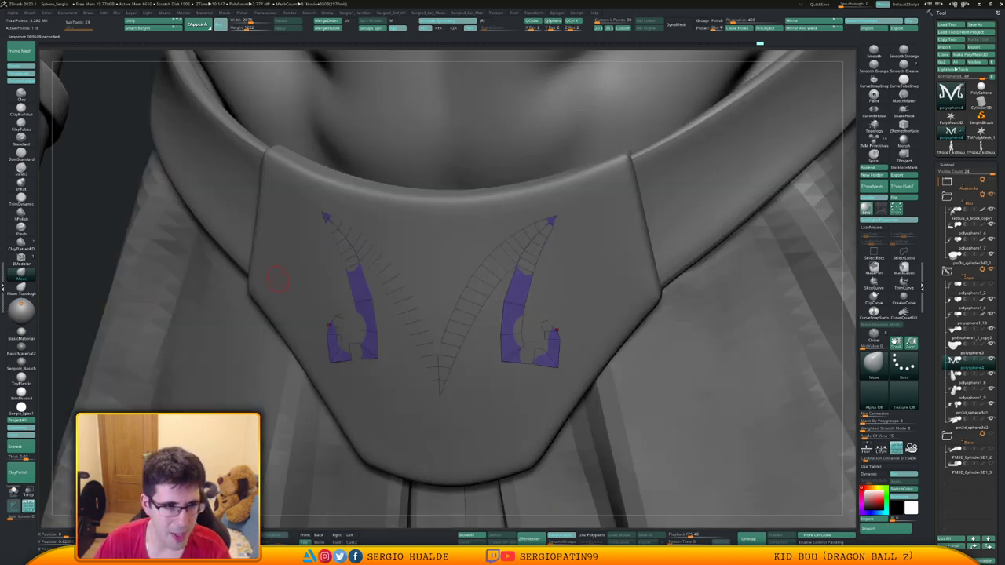
{"action": "key", "text": "shift+ctrl+s"}
{"action": "left_click", "coordinate": [21, 435]}
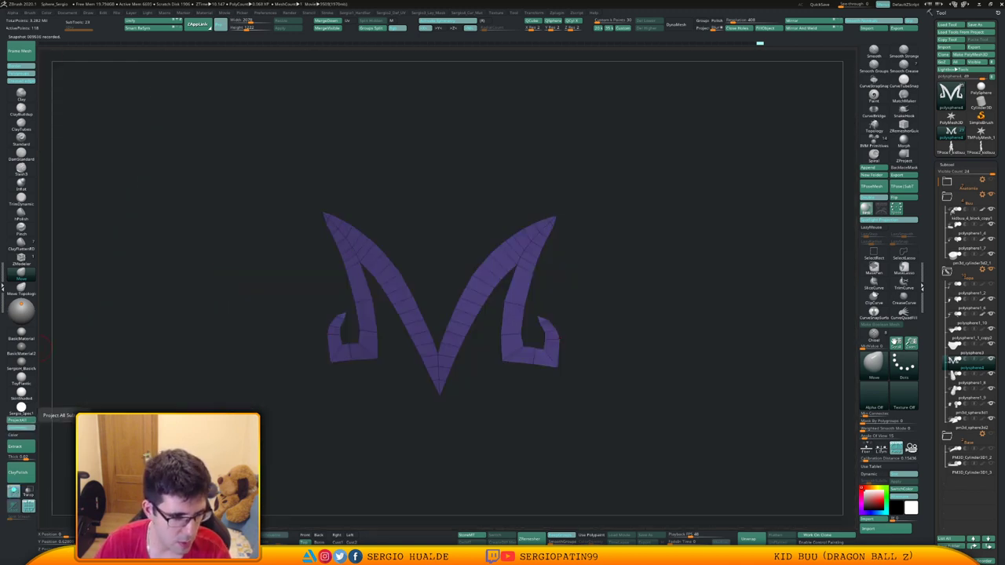
{"action": "left_click", "coordinate": [18, 420]}
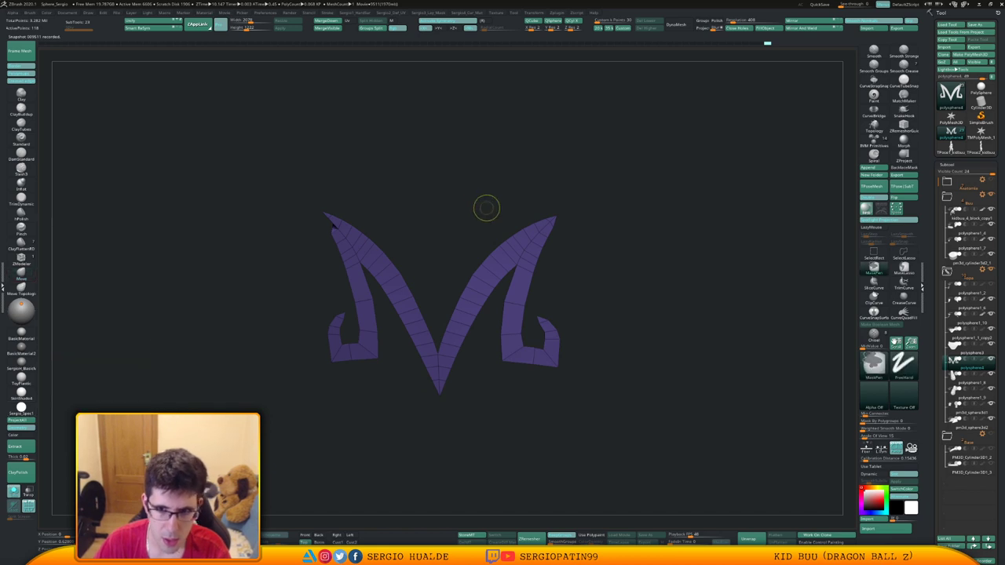
Mirror the projected emblem and apply Mirror And Weld to repair its distorted upper tip.
{"action": "right_click_drag", "start_coordinate": [487, 208], "coordinate": [489, 266], "text": "ctrl"}
{"action": "right_click_drag", "start_coordinate": [540, 209], "coordinate": [559, 277], "text": "alt"}
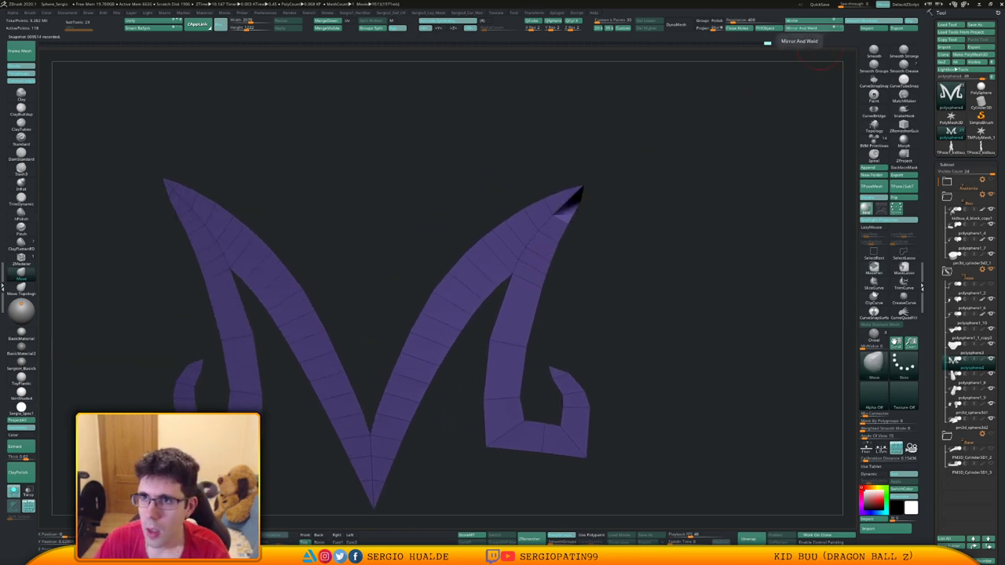
{"action": "right_click_drag", "start_coordinate": [573, 196], "coordinate": [561, 263], "text": "ctrl"}
Reduce the brush size and adjust the points just below the upper right tip with the Move brush.
{"action": "key", "text": "s"}
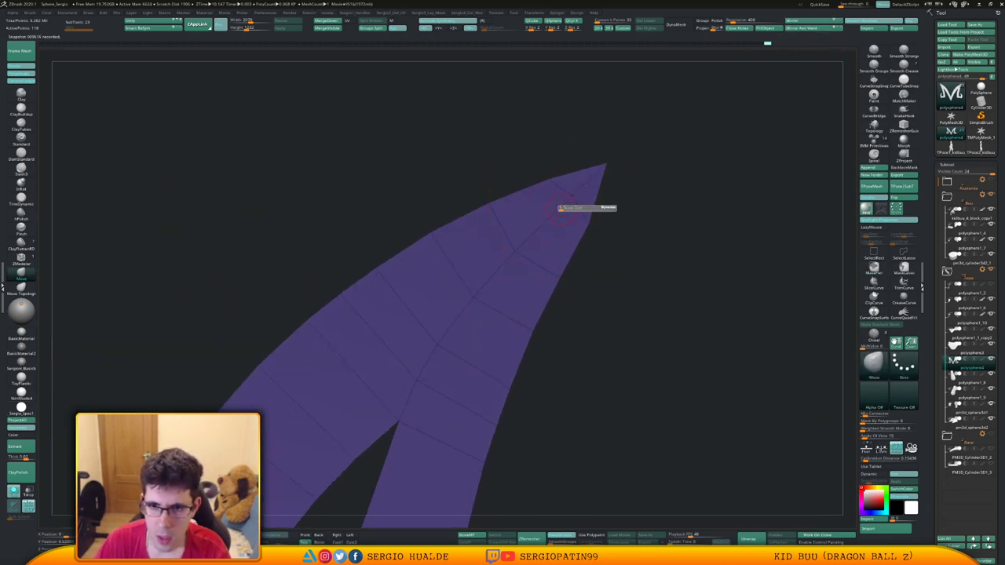
{"action": "left_click", "coordinate": [561, 208]}
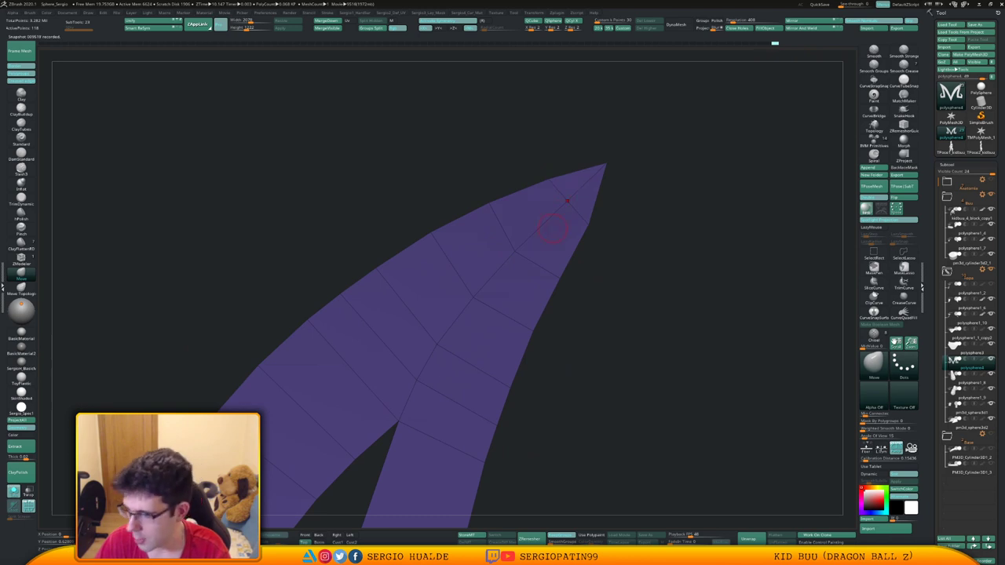
{"action": "right_click_drag", "start_coordinate": [541, 263], "coordinate": [542, 196], "text": "ctrl"}
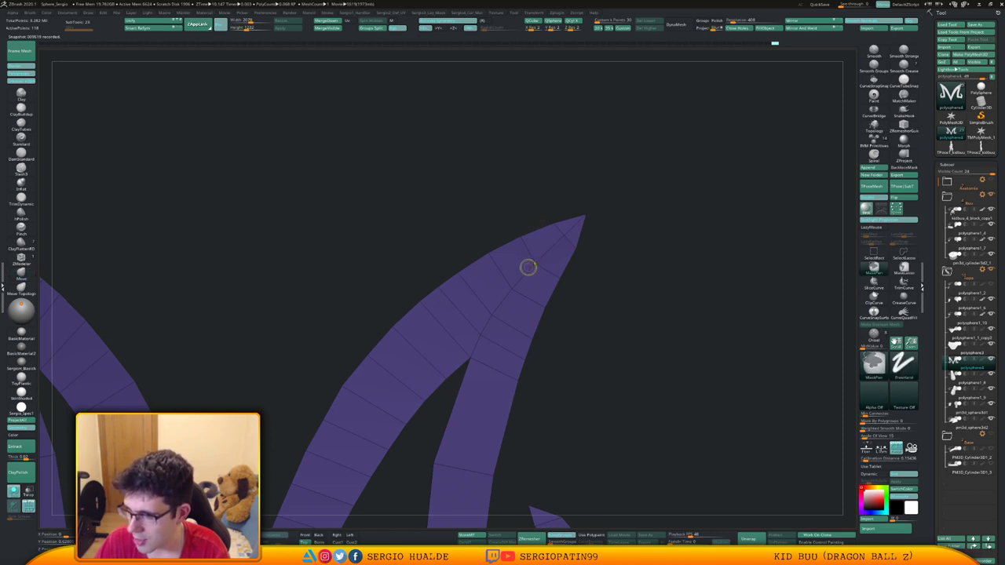
{"action": "right_click_drag", "start_coordinate": [528, 267], "coordinate": [534, 207], "text": "ctrl"}
{"action": "left_click_drag", "start_coordinate": [565, 262], "coordinate": [579, 255]}
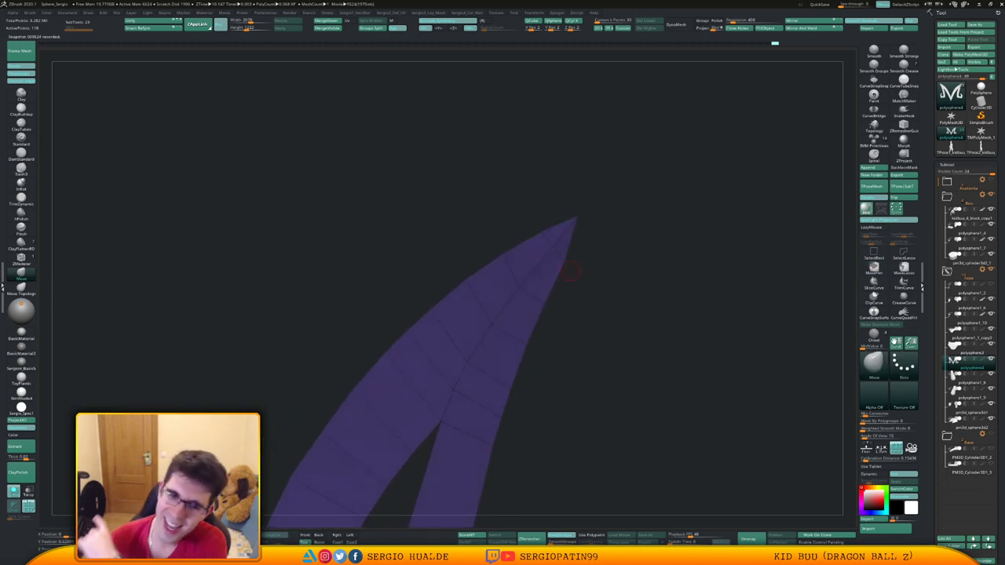
{"action": "right_click_drag", "start_coordinate": [569, 250], "coordinate": [572, 247]}
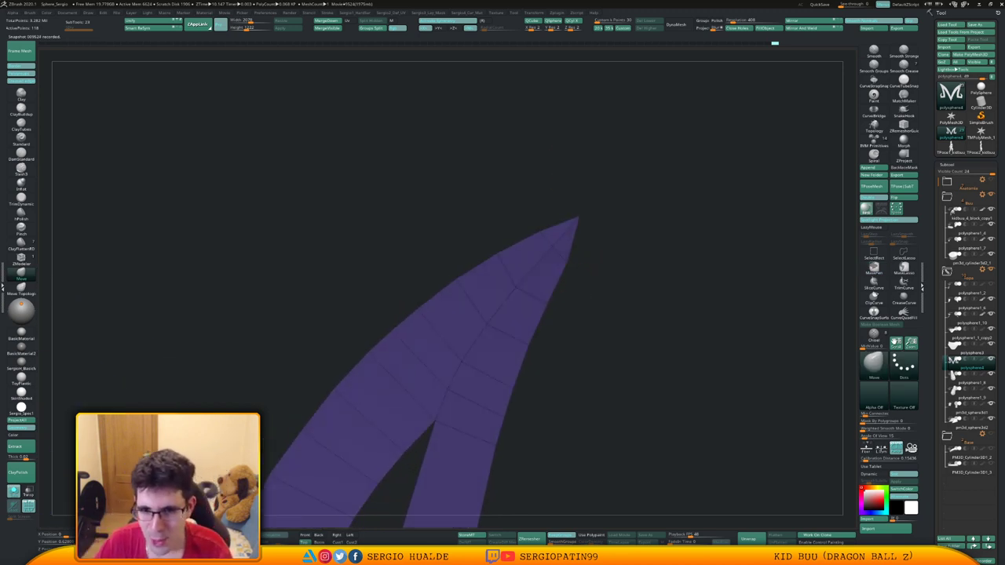
Pull the V's bottom tip slightly downward with a larger Move brush to lengthen the point.
{"action": "right_click_drag", "start_coordinate": [572, 306], "coordinate": [565, 250], "text": "ctrl"}
{"action": "right_click_drag", "start_coordinate": [565, 250], "coordinate": [594, 190], "text": "alt"}
{"action": "right_click_drag", "start_coordinate": [428, 491], "coordinate": [483, 410], "text": "ctrl"}
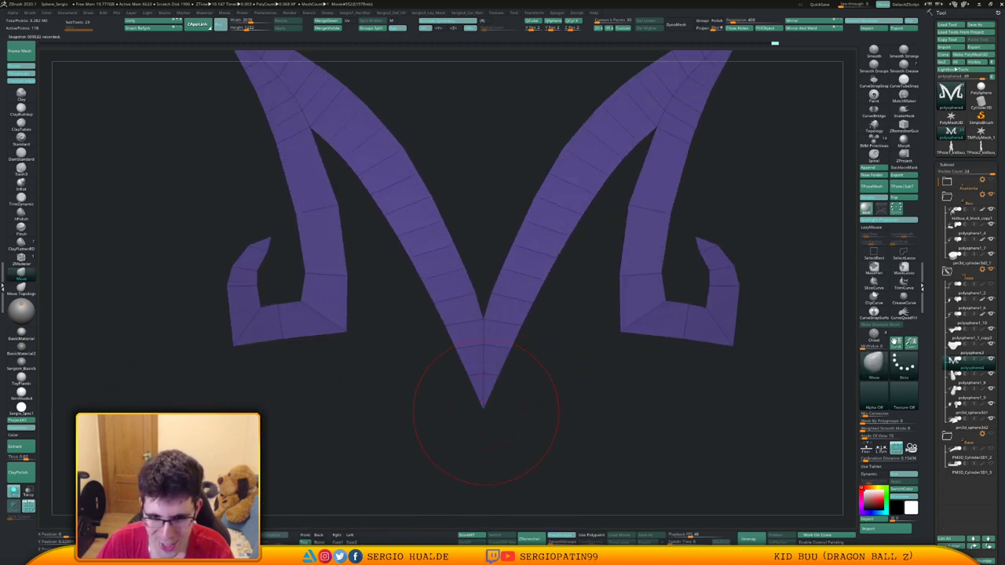
{"action": "left_click_drag", "start_coordinate": [486, 410], "coordinate": [485, 427]}
{"action": "right_click_drag", "start_coordinate": [489, 406], "coordinate": [502, 363], "text": "alt"}
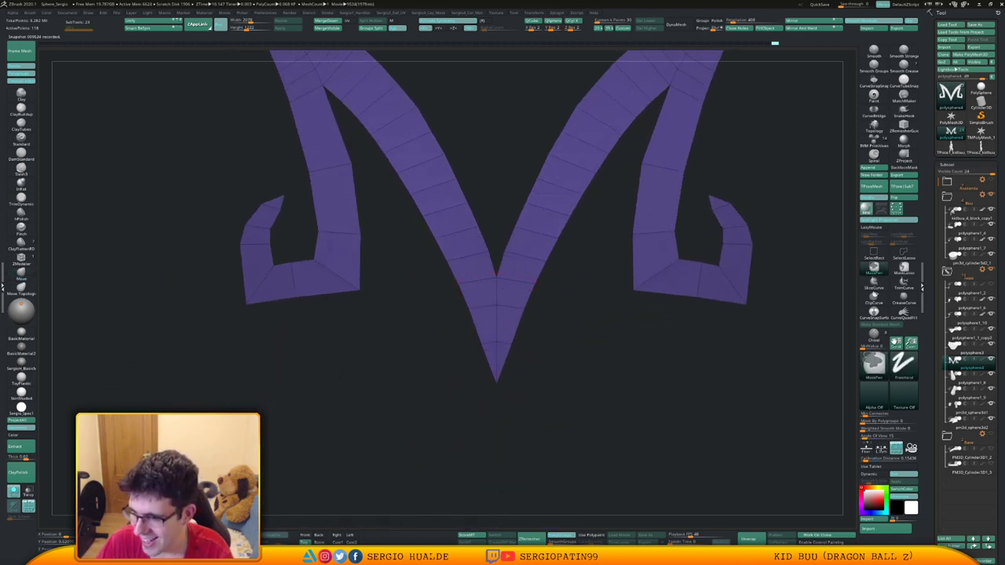
Raise the V's inner junction slightly with the Move brush.
{"action": "mouse_move", "coordinate": [509, 419]}
{"action": "right_mouse_down", "text": "ctrl"}
{"action": "mouse_move", "coordinate": [513, 386]}
{"action": "mouse_move", "coordinate": [485, 384]}
{"action": "mouse_move", "coordinate": [514, 385]}
{"action": "mouse_move", "coordinate": [503, 410]}
{"action": "right_mouse_up", "text": "ctrl"}
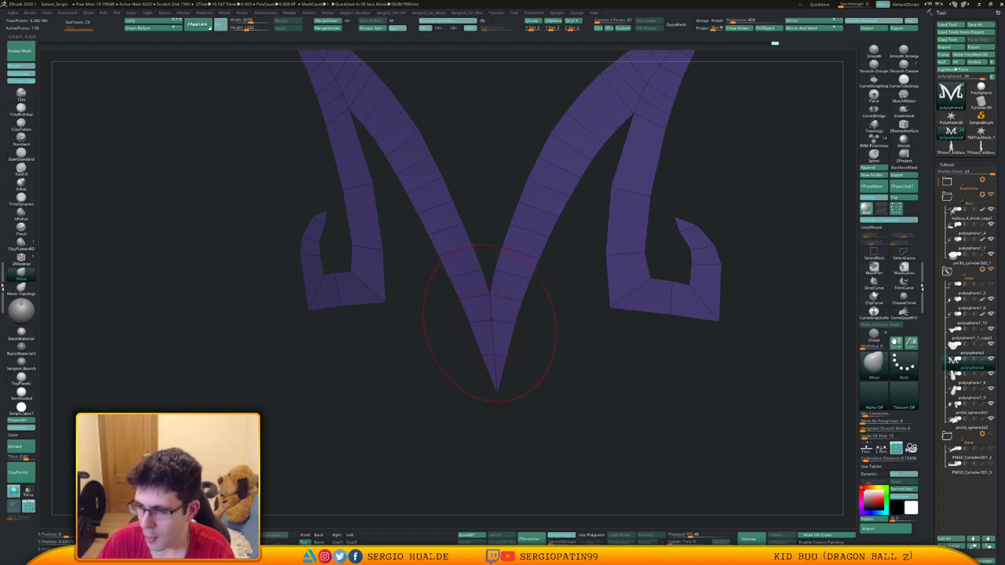
{"action": "mouse_move", "coordinate": [494, 365]}
{"action": "right_mouse_down", "text": "ctrl"}
{"action": "mouse_move", "coordinate": [503, 318]}
{"action": "mouse_move", "coordinate": [515, 318]}
{"action": "mouse_move", "coordinate": [492, 347]}
{"action": "mouse_move", "coordinate": [501, 384]}
{"action": "right_mouse_up", "text": "ctrl"}
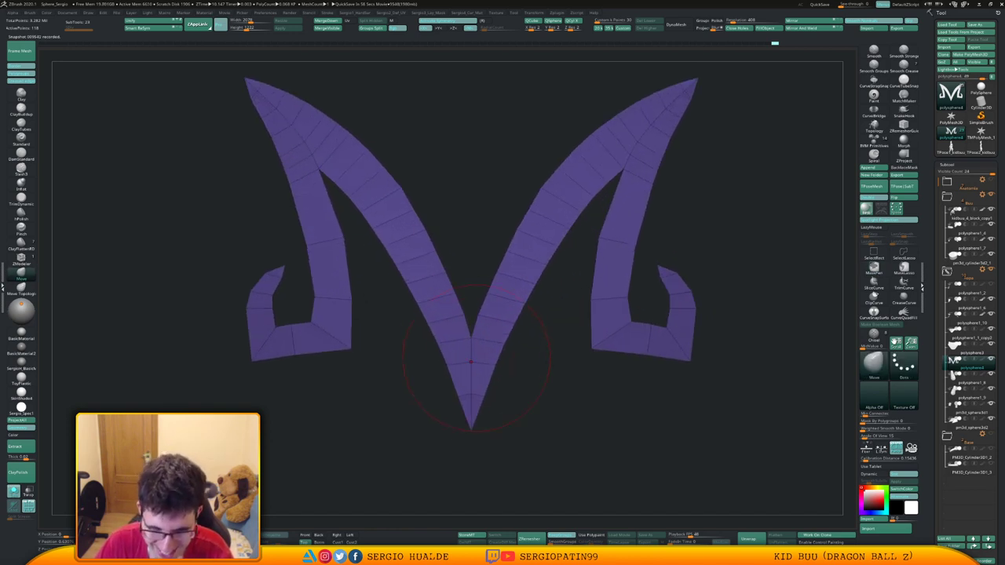
{"action": "key", "text": "s"}
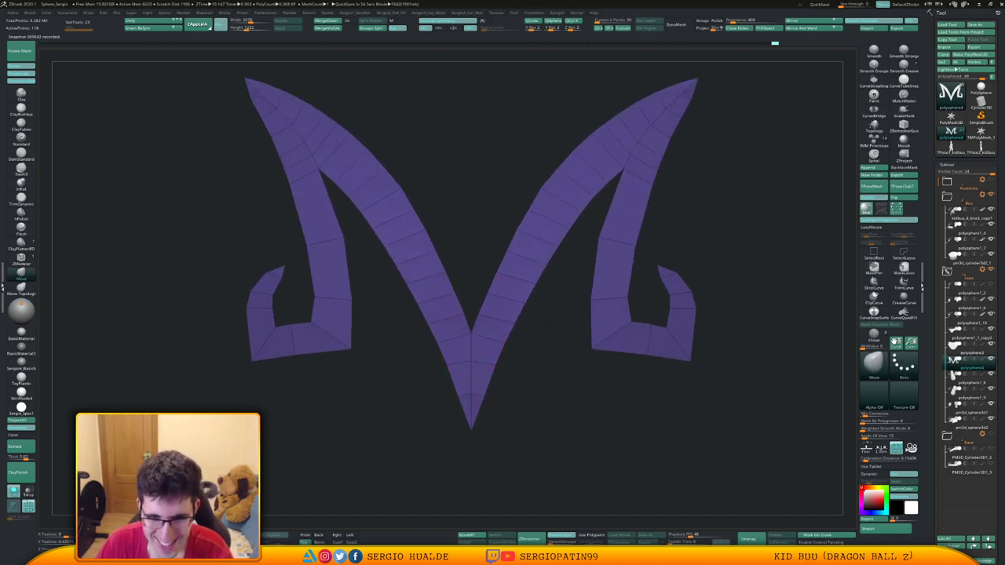
Try projecting the emblem onto the visible subtools with ProjectAll, undo the distortion, and show the surrounding model.
{"action": "right_click_drag", "start_coordinate": [470, 357], "coordinate": [472, 319], "text": "ctrl"}
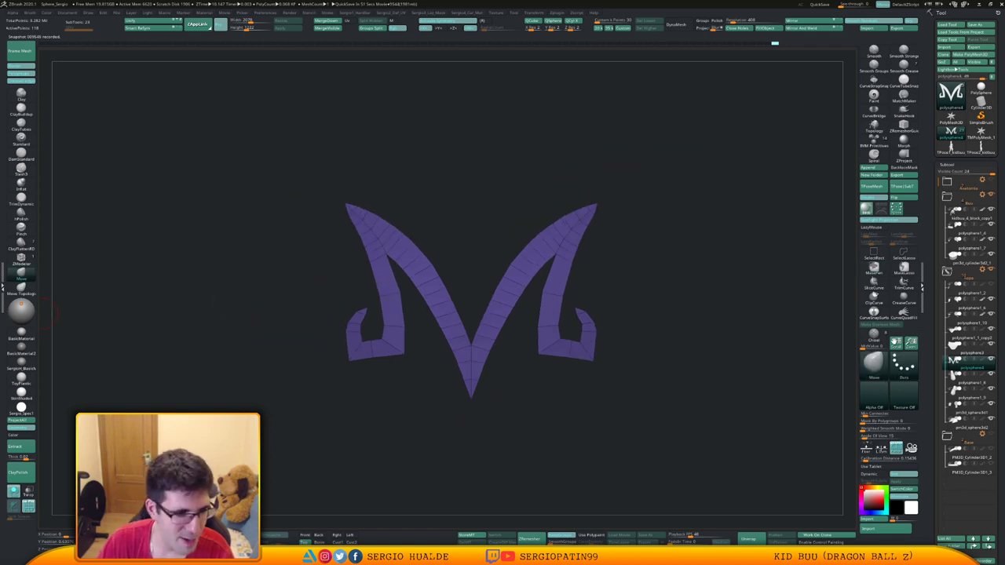
{"action": "left_click", "coordinate": [22, 420]}
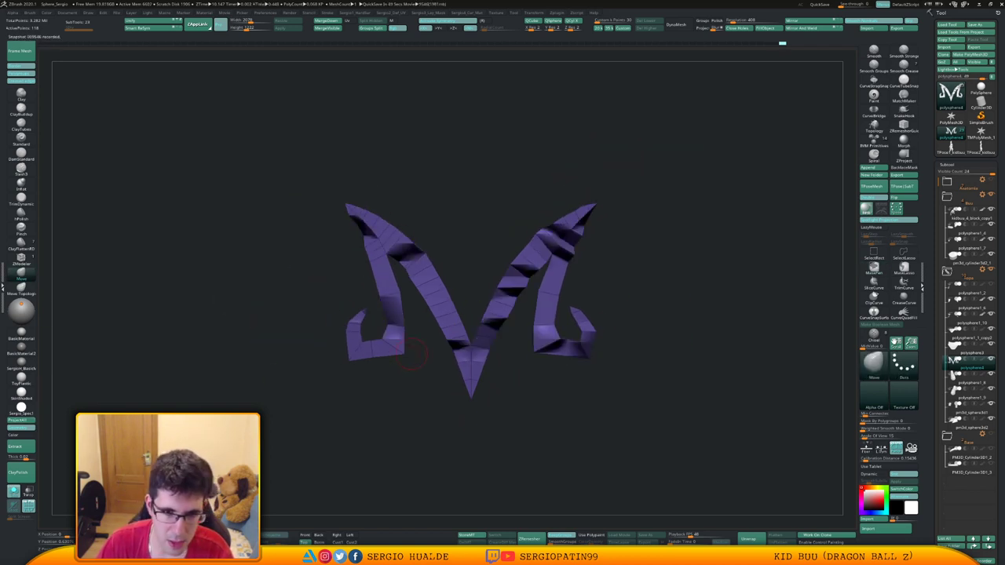
{"action": "key", "text": "ctrl+z"}
{"action": "key", "text": "alt+s"}
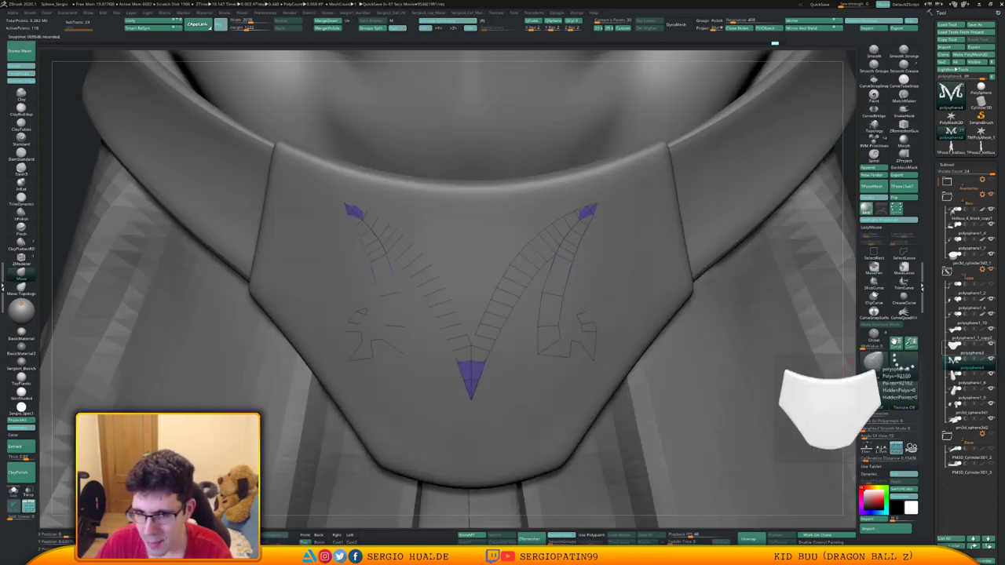
Hide the belt strap around the buckle and try the ProjectAll projection of the emblem again.
{"action": "left_click", "coordinate": [991, 329]}
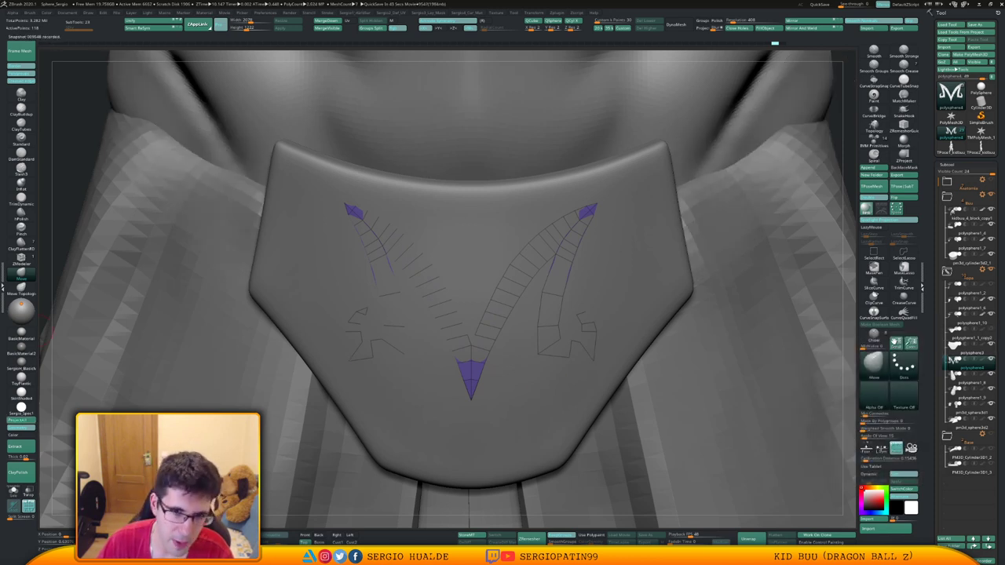
{"action": "left_click", "coordinate": [21, 420]}
{"action": "key", "text": "alt+s"}
{"action": "key", "text": "ctrl+z"}
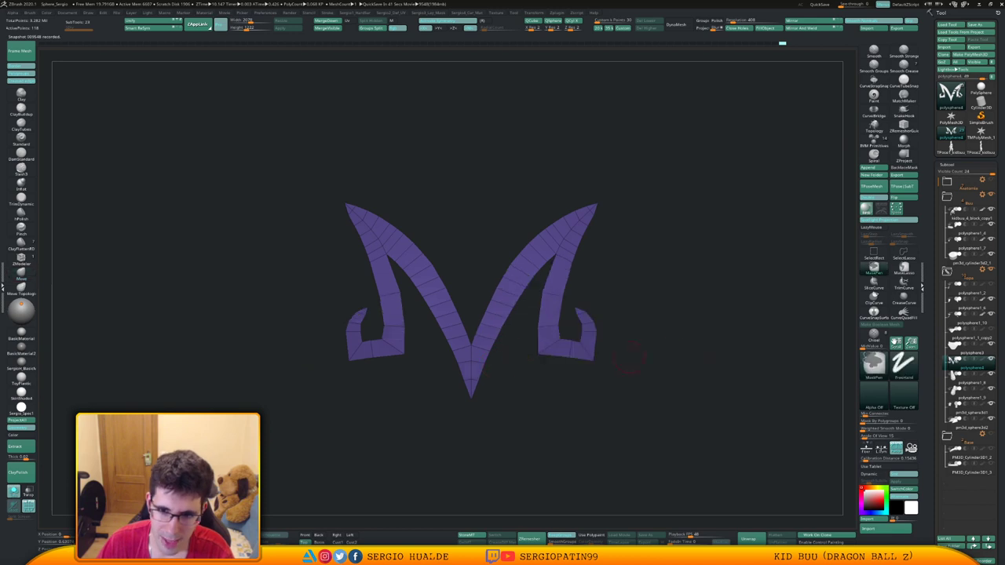
Hide both trouser leg subtools behind the buckle and isolate the emblem to check its shape.
{"action": "key", "text": "alt+s"}
{"action": "left_click", "coordinate": [991, 374]}
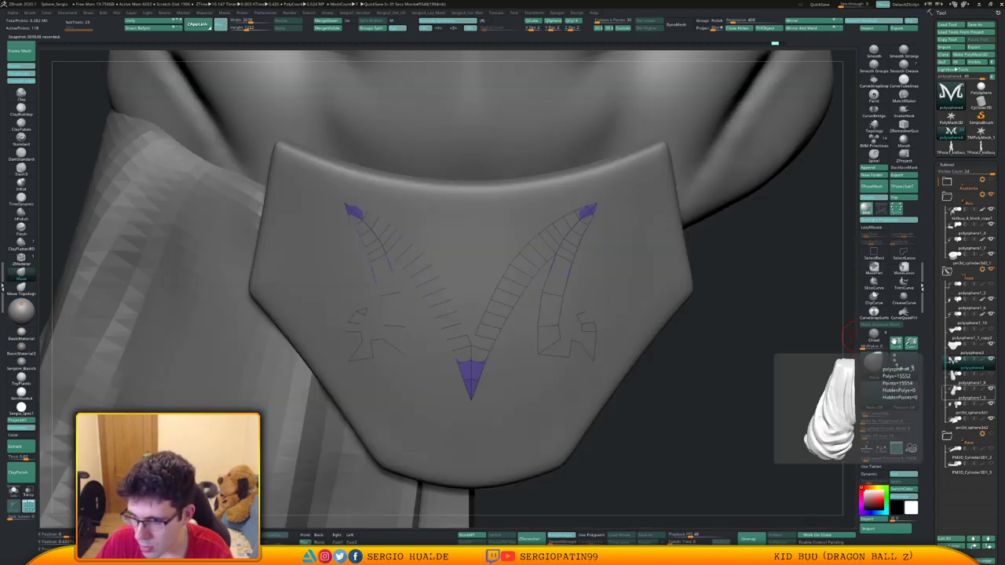
{"action": "left_click", "coordinate": [991, 389]}
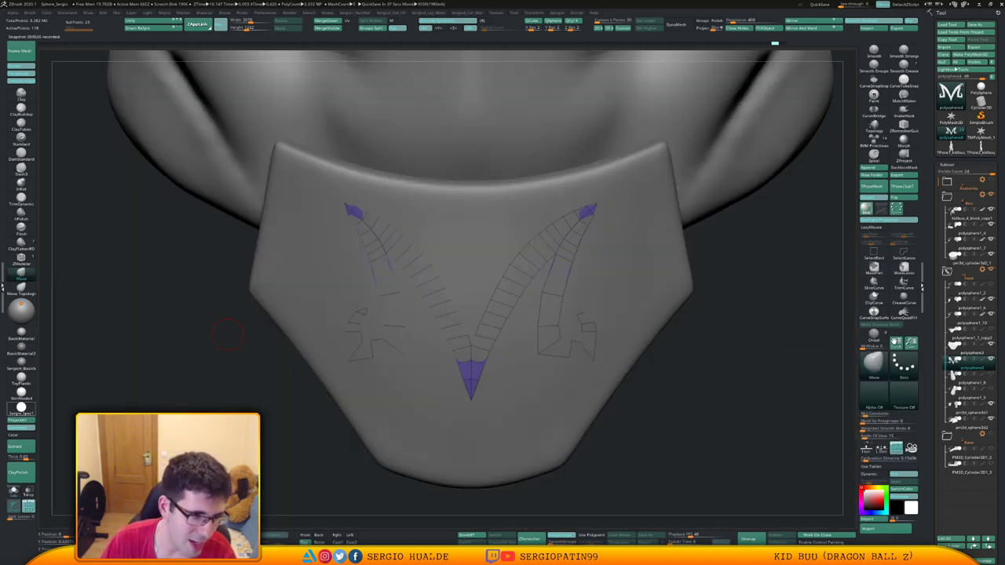
{"action": "key", "text": "alt+s"}
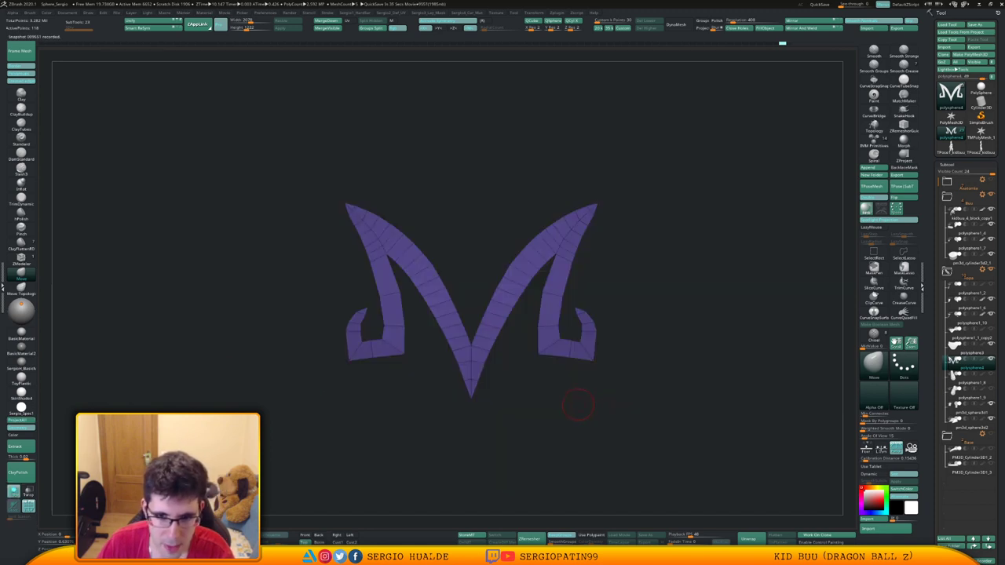
Show the trouser legs and belt strap again, and restore the isolated emblem to its undistorted shape.
{"action": "key", "text": "alt+s"}
{"action": "left_click", "coordinate": [956, 392]}
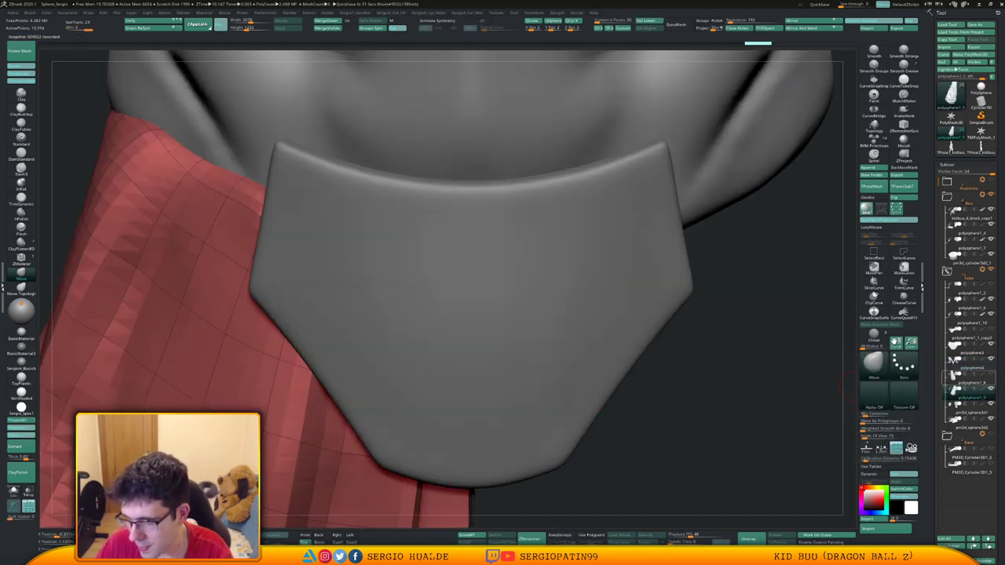
{"action": "left_click", "coordinate": [991, 374]}
{"action": "left_click", "coordinate": [992, 329]}
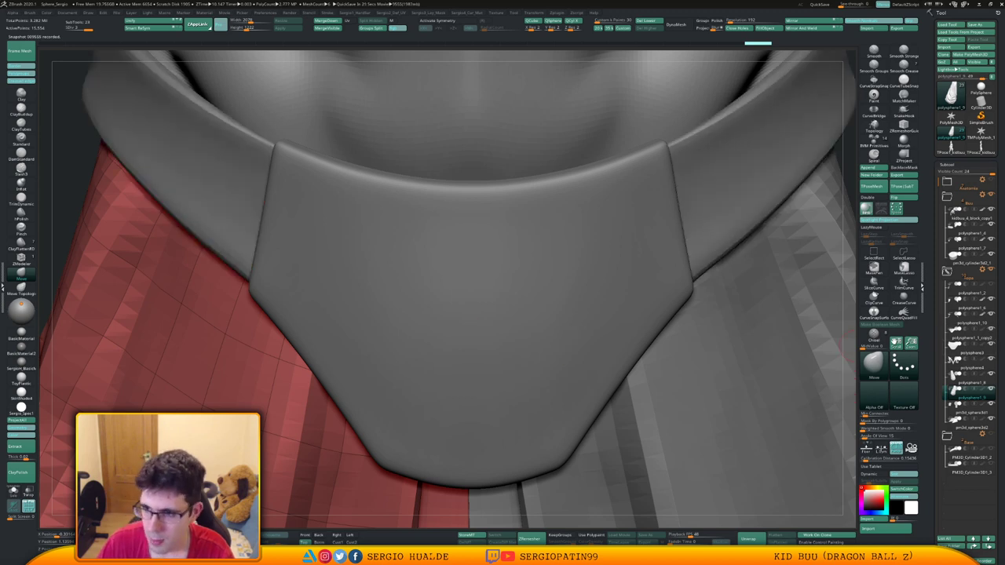
{"action": "left_click", "coordinate": [959, 362]}
{"action": "key", "text": "alt+s"}
{"action": "key", "text": "ctrl+z"}
{"action": "key", "text": "ctrl+z"}
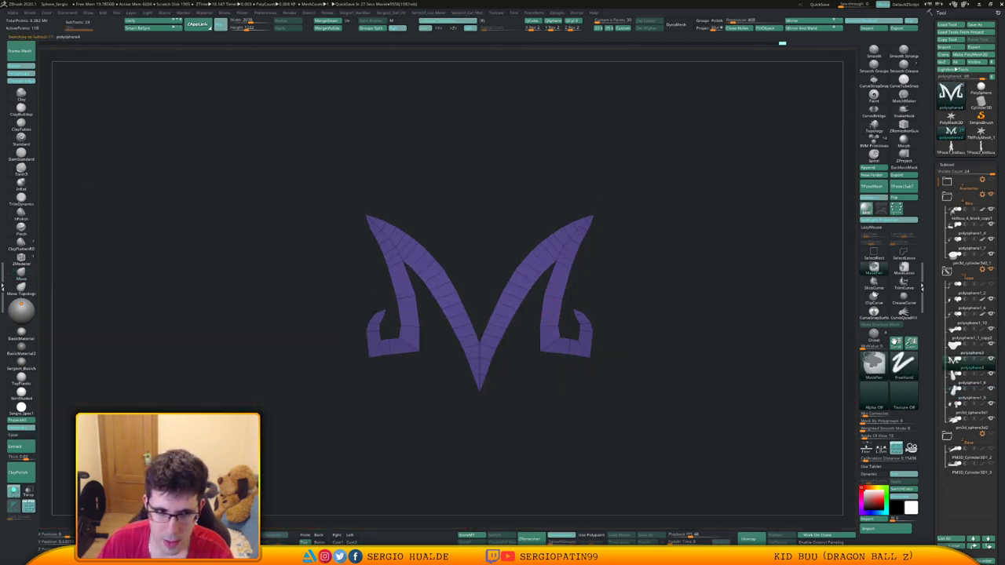
Nudge the outer edge of the emblem's vertical leg and the points below its upper right tip with the Move brush.
{"action": "right_click_drag", "start_coordinate": [557, 324], "coordinate": [575, 349], "text": "ctrl"}
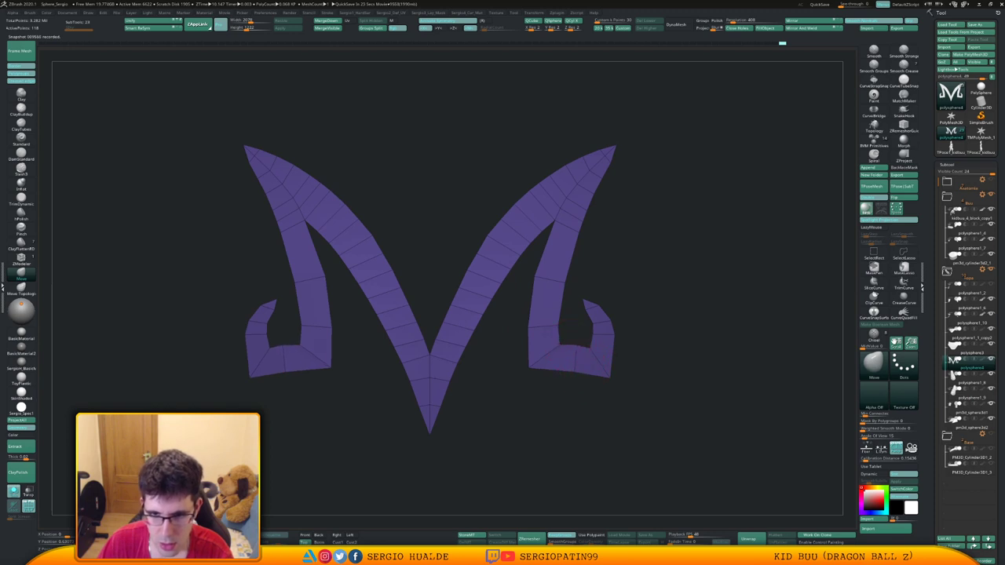
{"action": "right_click_drag", "start_coordinate": [564, 320], "coordinate": [554, 371], "text": "alt"}
{"action": "left_click_drag", "start_coordinate": [560, 333], "coordinate": [555, 333]}
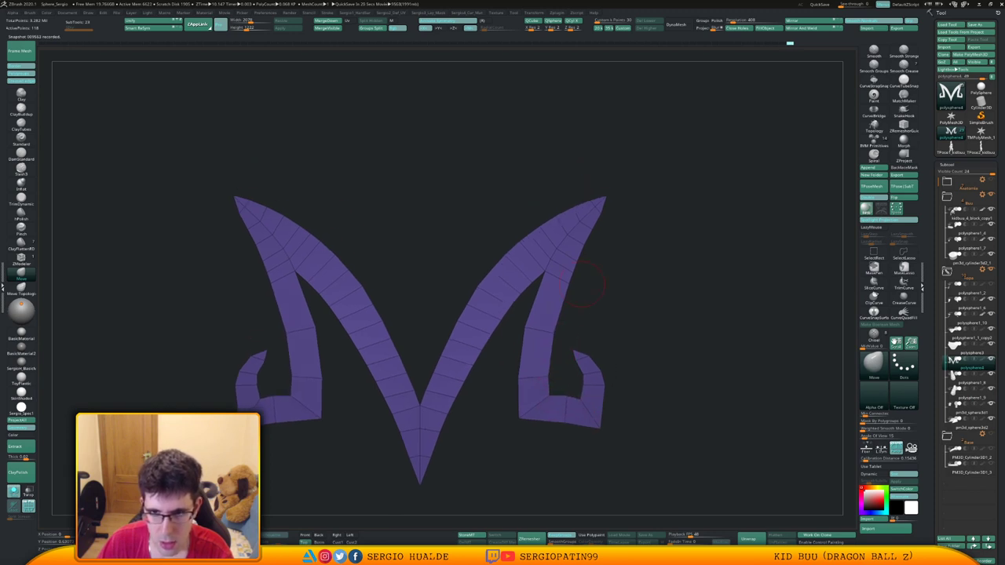
{"action": "right_click_drag", "start_coordinate": [583, 284], "coordinate": [558, 391], "text": "alt"}
{"action": "left_click_drag", "start_coordinate": [576, 316], "coordinate": [588, 308]}
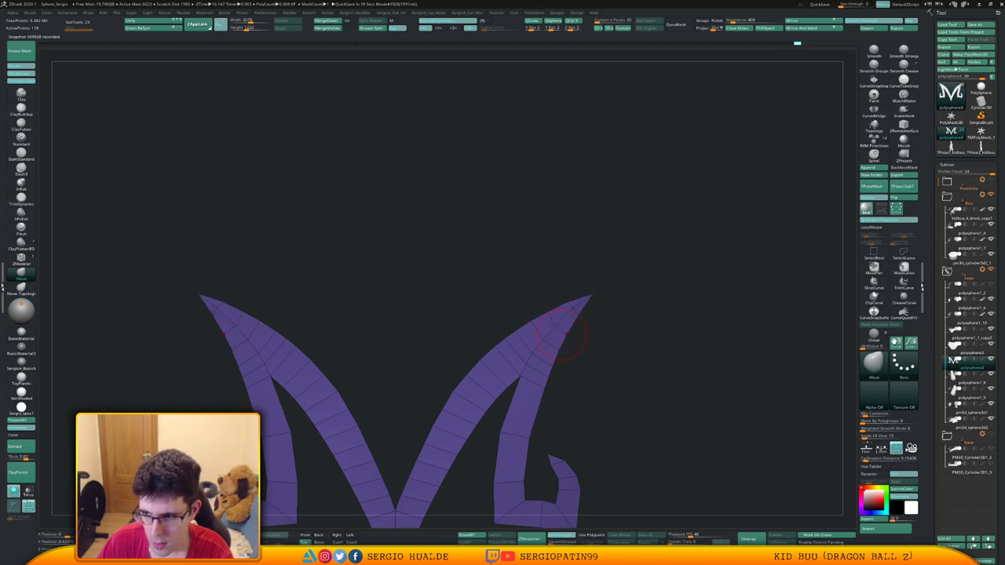
{"action": "mouse_move", "coordinate": [554, 356]}
{"action": "right_mouse_down", "text": "ctrl"}
{"action": "mouse_move", "coordinate": [551, 330]}
{"action": "mouse_move", "coordinate": [578, 308]}
{"action": "mouse_move", "coordinate": [416, 306]}
{"action": "mouse_move", "coordinate": [577, 320]}
{"action": "mouse_move", "coordinate": [589, 347]}
{"action": "mouse_move", "coordinate": [600, 334]}
{"action": "right_mouse_up", "text": "ctrl"}
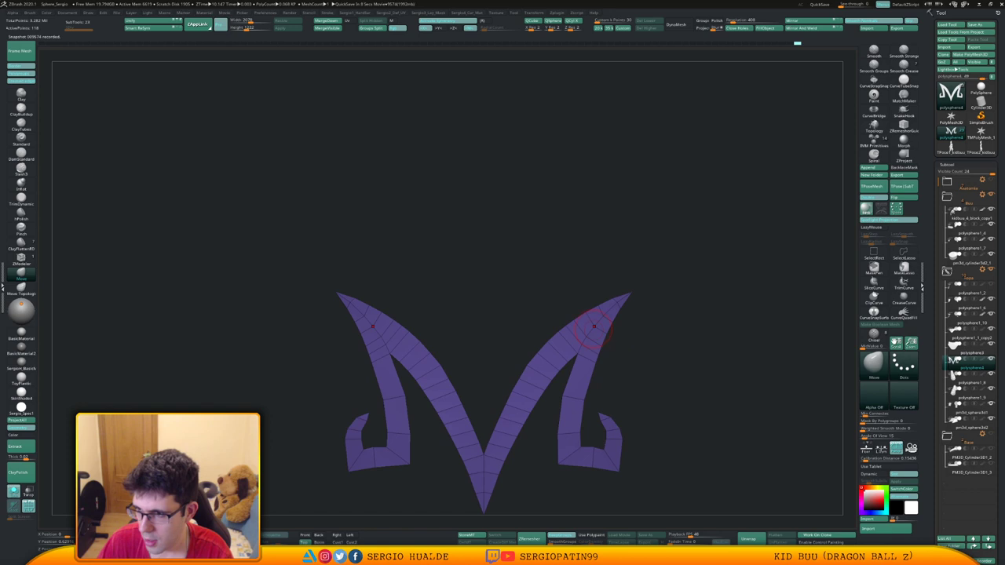
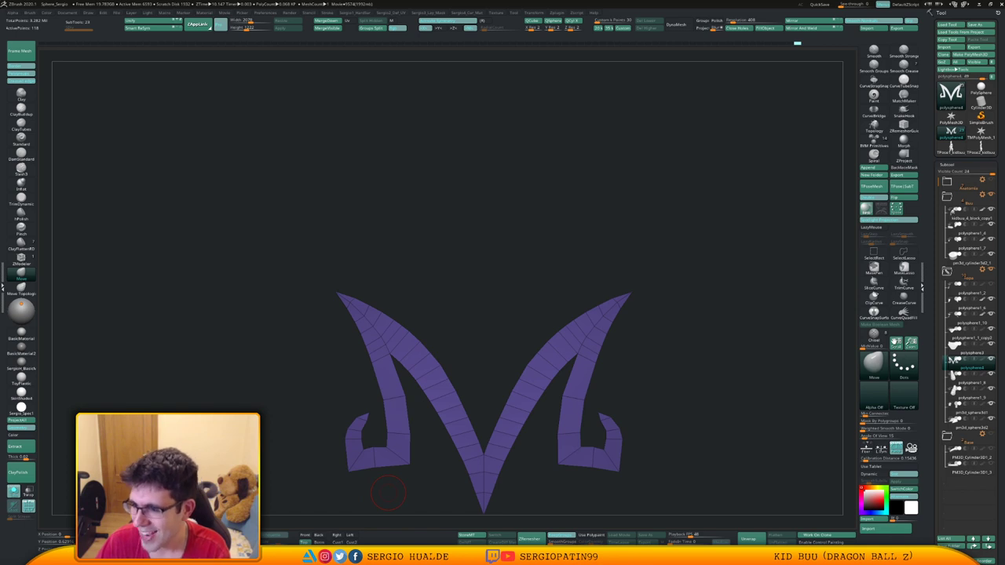
Delete the surplus edge loops near the leg junctions and along both V arms with the ZModeler brush.
{"action": "right_click_drag", "start_coordinate": [387, 493], "coordinate": [432, 492]}
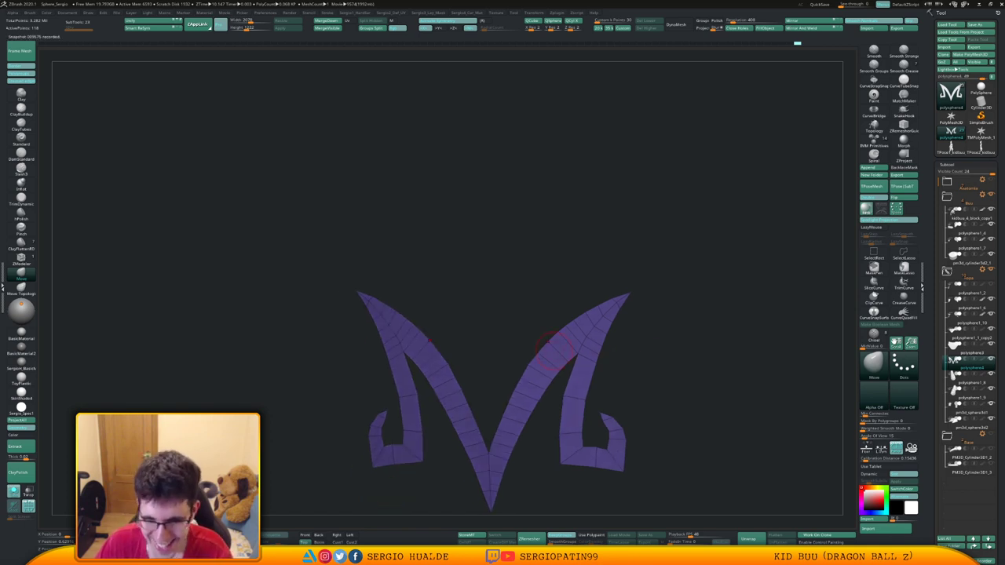
{"action": "mouse_move", "coordinate": [562, 350]}
{"action": "right_mouse_down", "text": "ctrl"}
{"action": "mouse_move", "coordinate": [540, 376]}
{"action": "mouse_move", "coordinate": [602, 303]}
{"action": "mouse_move", "coordinate": [660, 285]}
{"action": "right_mouse_up", "text": "ctrl"}
{"action": "key", "text": "b"}
{"action": "key", "text": "z"}
{"action": "key", "text": "m"}
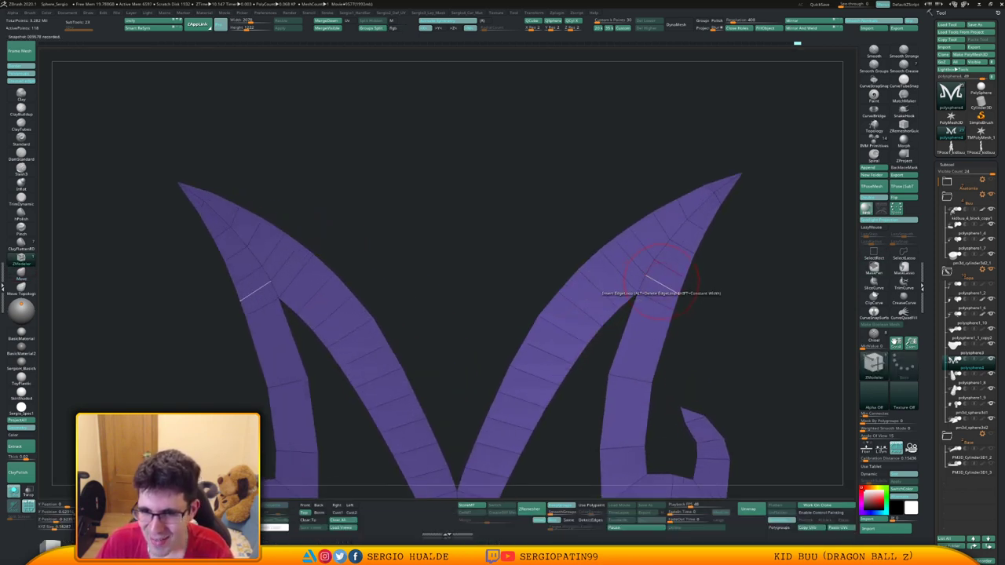
{"action": "left_click", "coordinate": [672, 277], "text": "alt"}
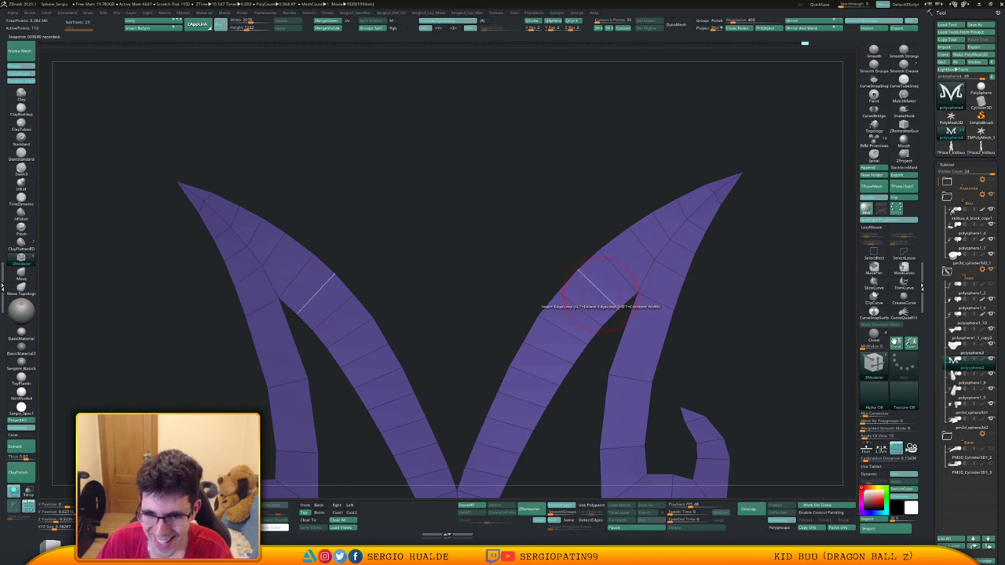
{"action": "left_click", "coordinate": [563, 331], "text": "alt"}
{"action": "left_click", "coordinate": [536, 375], "text": "alt"}
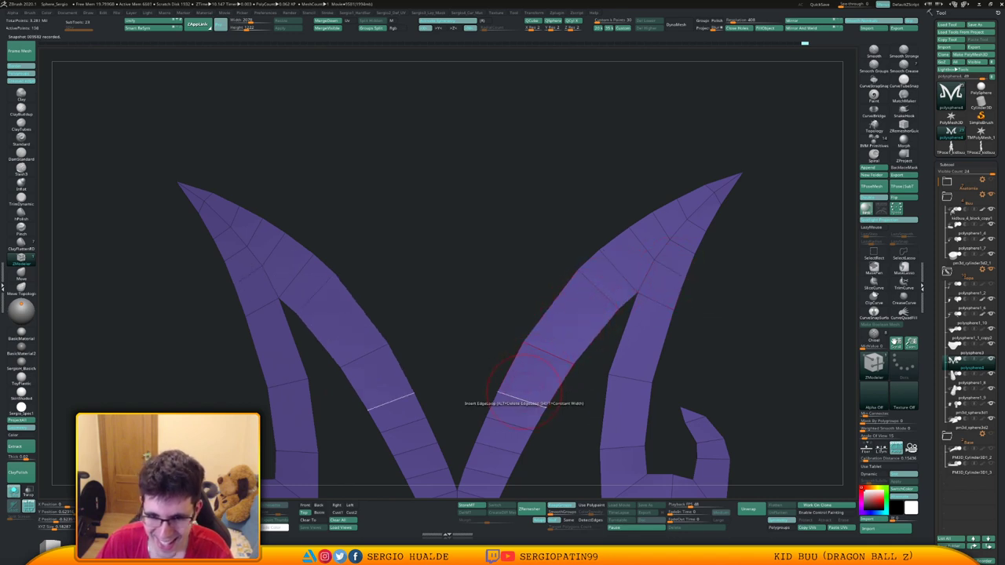
{"action": "left_click", "coordinate": [531, 397], "text": "alt"}
{"action": "right_click_drag", "start_coordinate": [533, 397], "coordinate": [542, 384], "text": "alt"}
{"action": "right_click_drag", "start_coordinate": [526, 437], "coordinate": [564, 320], "text": "alt"}
{"action": "left_click", "coordinate": [556, 318], "text": "alt"}
{"action": "left_click", "coordinate": [545, 336], "text": "alt"}
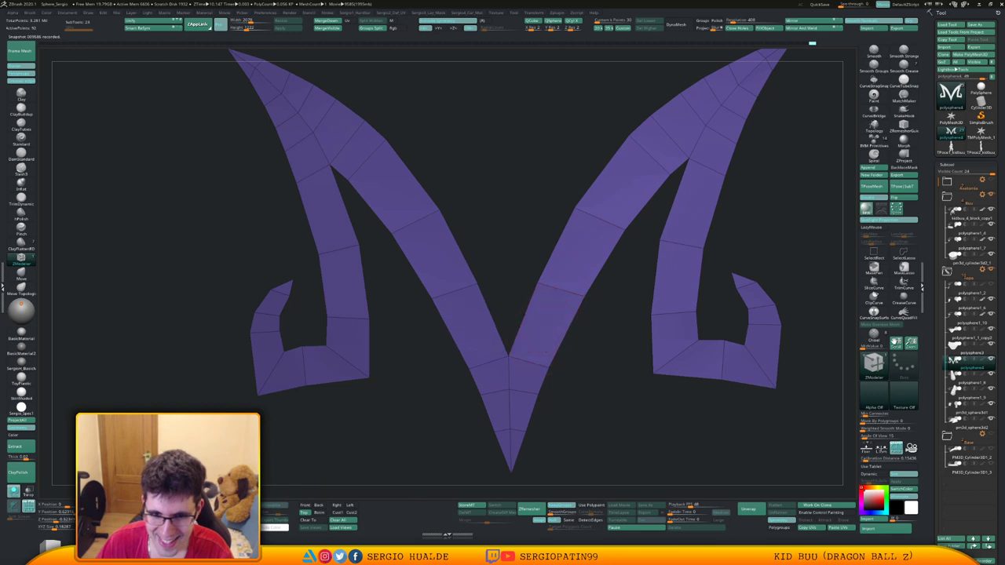
Adjust the points along the V arms and the vertical legs with the Move brush to even out their curves.
{"action": "mouse_move", "coordinate": [538, 371]}
{"action": "right_mouse_down", "text": "ctrl"}
{"action": "mouse_move", "coordinate": [594, 347]}
{"action": "mouse_move", "coordinate": [562, 425]}
{"action": "right_mouse_up", "text": "ctrl"}
{"action": "right_click_drag", "start_coordinate": [562, 424], "coordinate": [554, 368], "text": "ctrl"}
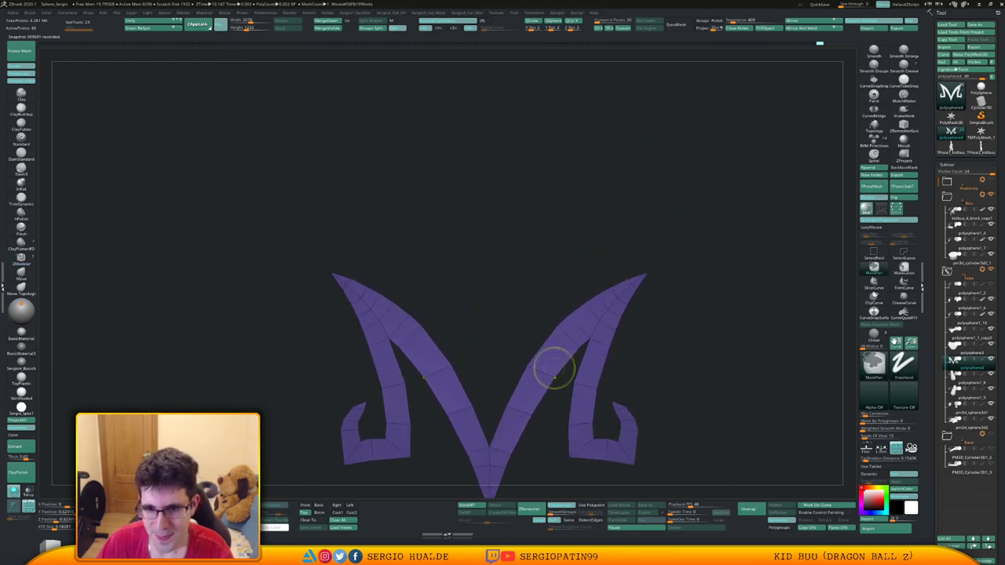
{"action": "key", "text": "b"}
{"action": "key", "text": "m"}
{"action": "key", "text": "v"}
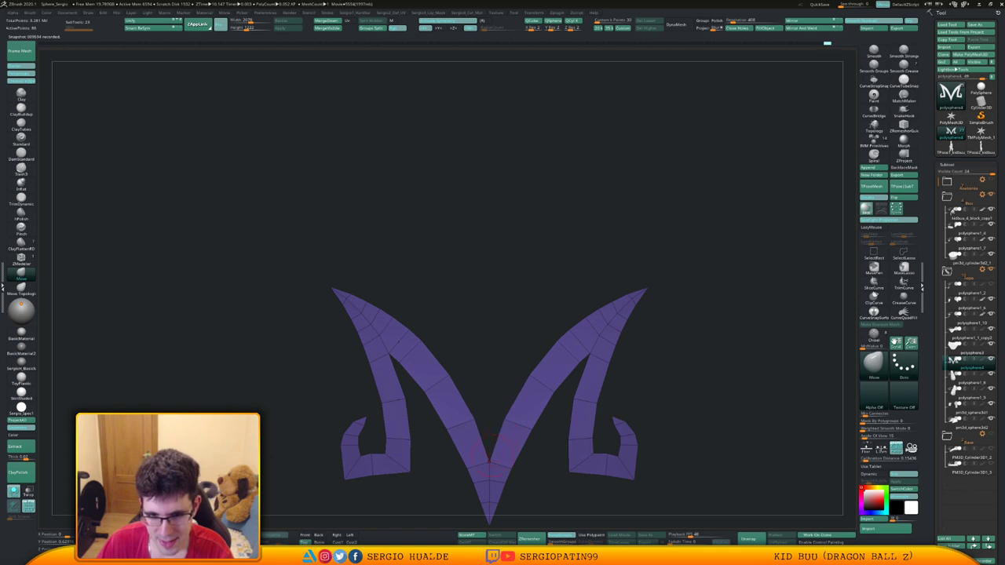
{"action": "right_click_drag", "start_coordinate": [509, 448], "coordinate": [519, 396], "text": "alt"}
{"action": "right_click_drag", "start_coordinate": [518, 395], "coordinate": [501, 404]}
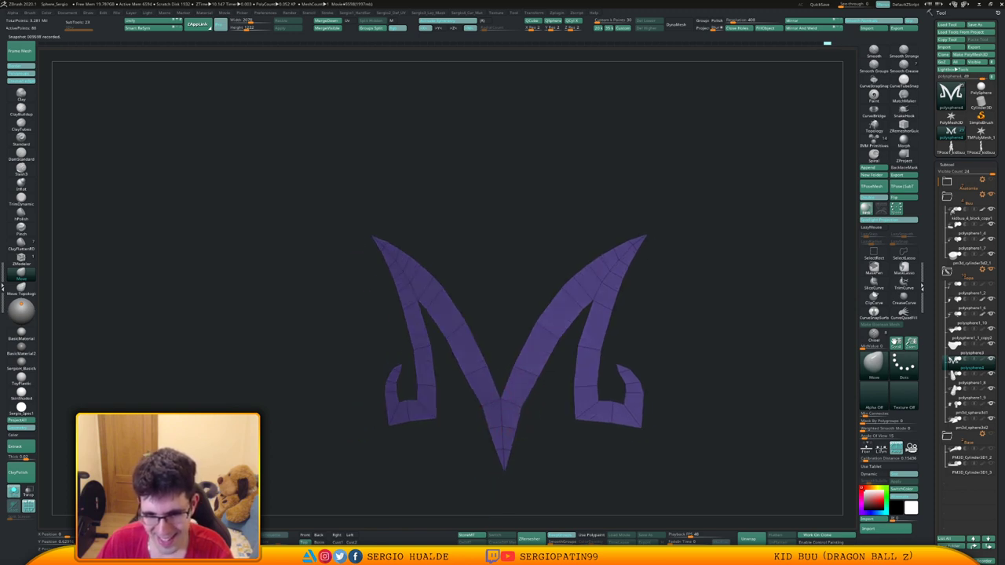
{"action": "right_click_drag", "start_coordinate": [507, 424], "coordinate": [488, 421]}
{"action": "left_click_drag", "start_coordinate": [513, 415], "coordinate": [520, 410]}
{"action": "right_click_drag", "start_coordinate": [520, 410], "coordinate": [540, 378]}
{"action": "right_click_drag", "start_coordinate": [540, 378], "coordinate": [482, 385]}
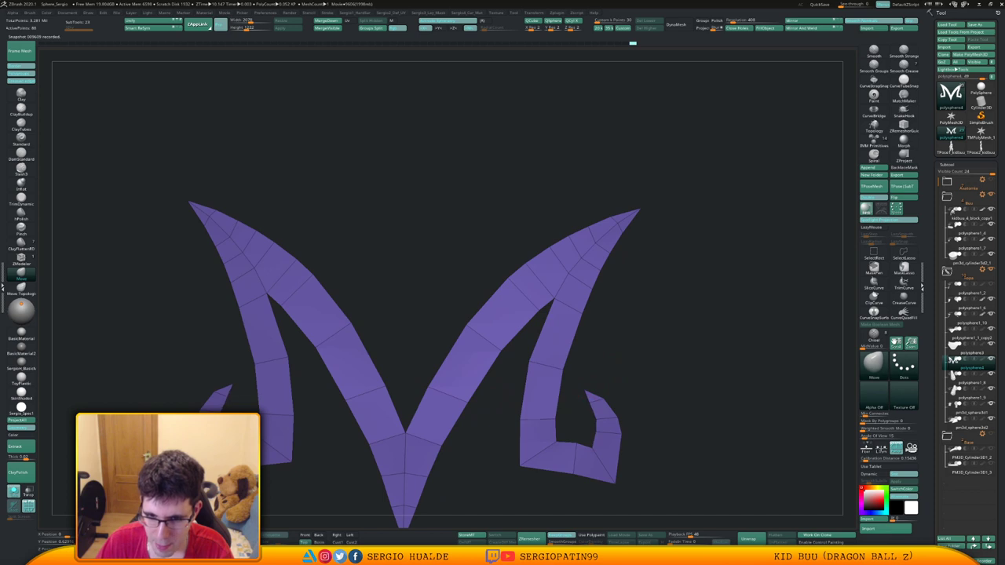
{"action": "right_click_drag", "start_coordinate": [578, 389], "coordinate": [559, 349]}
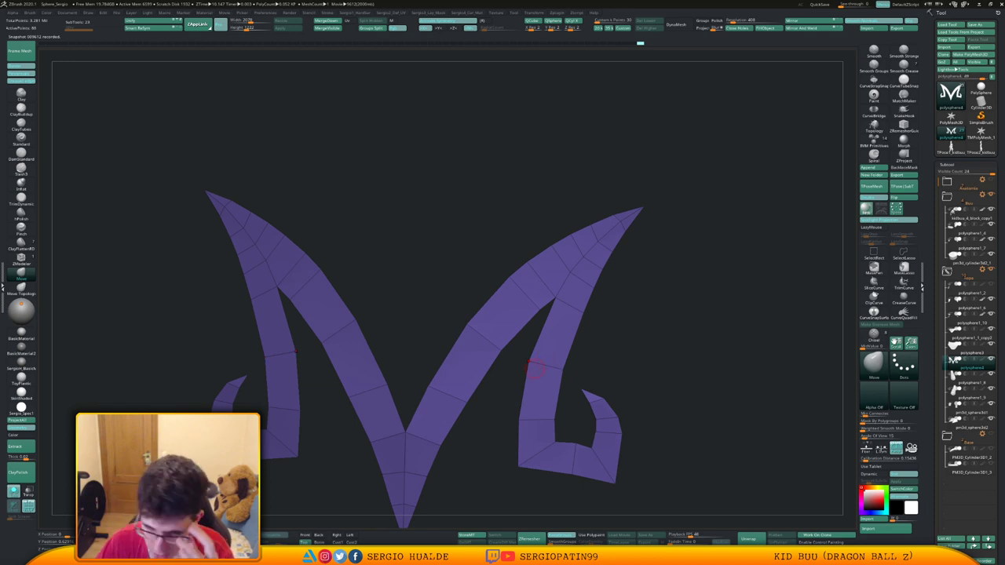
{"action": "mouse_move", "coordinate": [570, 353]}
{"action": "right_mouse_down"}
{"action": "mouse_move", "coordinate": [554, 351]}
{"action": "mouse_move", "coordinate": [560, 363]}
{"action": "right_mouse_up"}
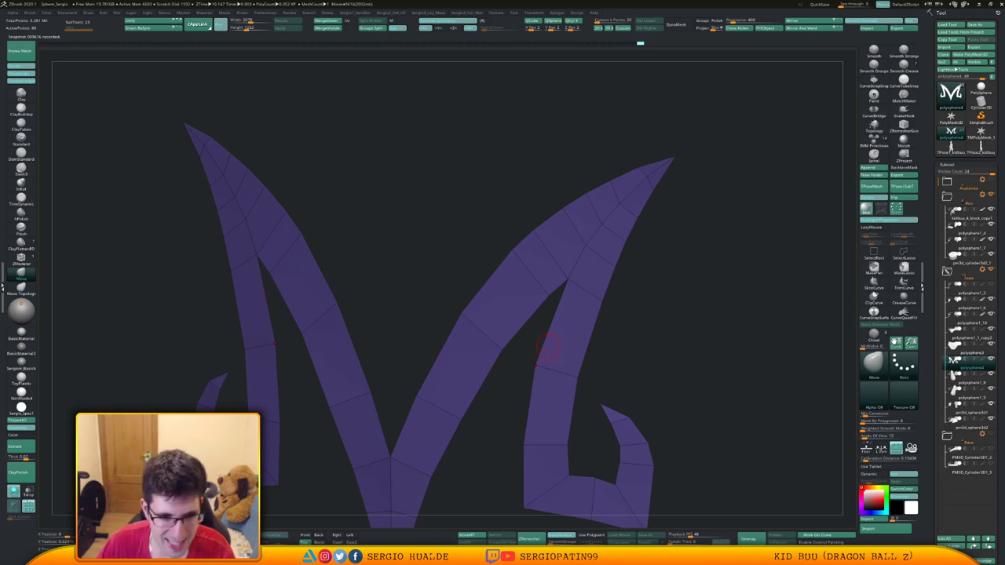
{"action": "mouse_move", "coordinate": [567, 349]}
{"action": "right_mouse_down"}
{"action": "mouse_move", "coordinate": [556, 338]}
{"action": "mouse_move", "coordinate": [561, 358]}
{"action": "mouse_move", "coordinate": [552, 318]}
{"action": "mouse_move", "coordinate": [580, 333]}
{"action": "mouse_move", "coordinate": [556, 329]}
{"action": "mouse_move", "coordinate": [560, 349]}
{"action": "right_mouse_up"}
Try adding thickness to the emblem with Panel Loops and undo it.
{"action": "key", "text": "shift+1"}
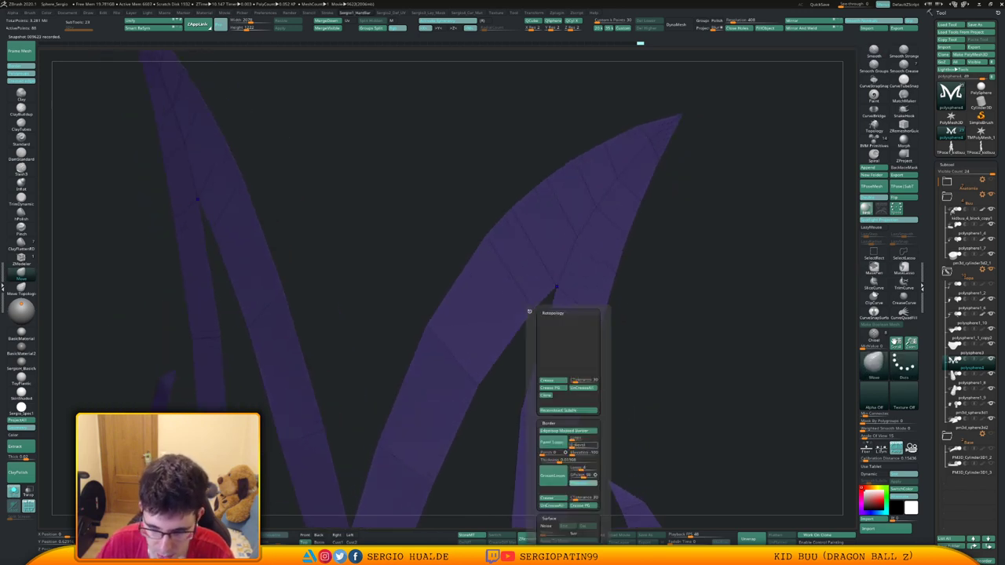
{"action": "left_click", "coordinate": [552, 442]}
{"action": "key", "text": "ctrl+z"}
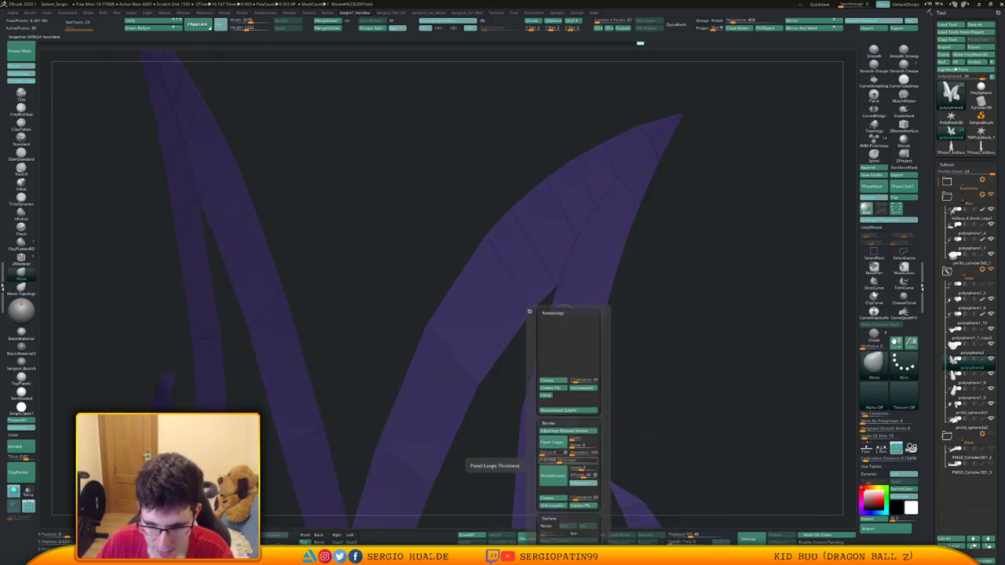
Adjust the Panel Loops thickness and test the thickened emblem against the belt buckle.
{"action": "left_click_drag", "start_coordinate": [560, 461], "coordinate": [558, 461]}
{"action": "left_click", "coordinate": [552, 442]}
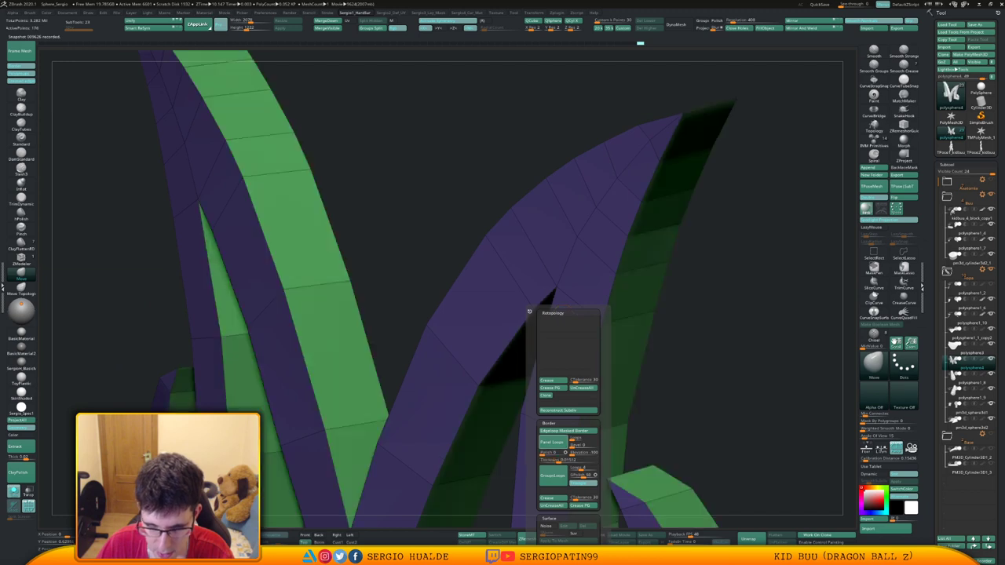
{"action": "right_click_drag", "start_coordinate": [463, 426], "coordinate": [460, 410], "text": "ctrl"}
{"action": "right_click_drag", "start_coordinate": [459, 410], "coordinate": [534, 404], "text": "ctrl"}
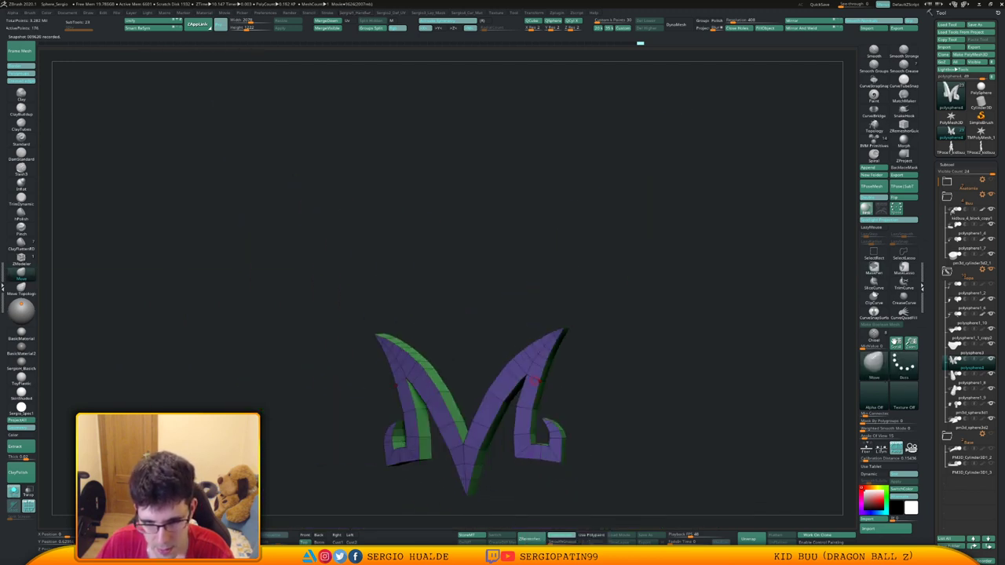
{"action": "key", "text": "alt+s"}
{"action": "key", "text": "alt+s"}
{"action": "key", "text": "ctrl+z"}
Adjust the Panel Loops elevation, reapply Panel Loops to the emblem, and check its fit on the buckle.
{"action": "key", "text": "1"}
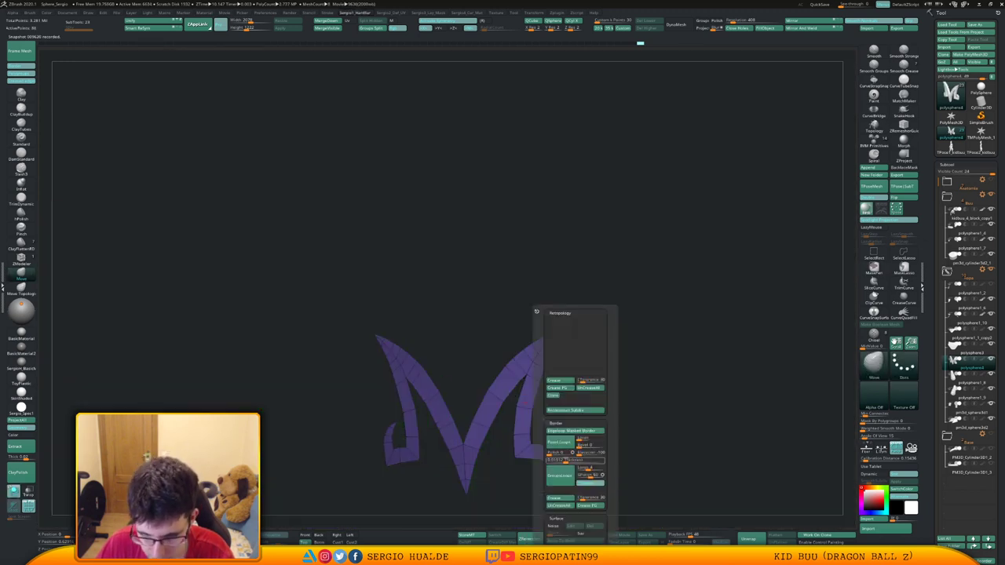
{"action": "left_click_drag", "start_coordinate": [580, 453], "coordinate": [586, 454]}
{"action": "left_click", "coordinate": [559, 442]}
{"action": "key", "text": "alt+s"}
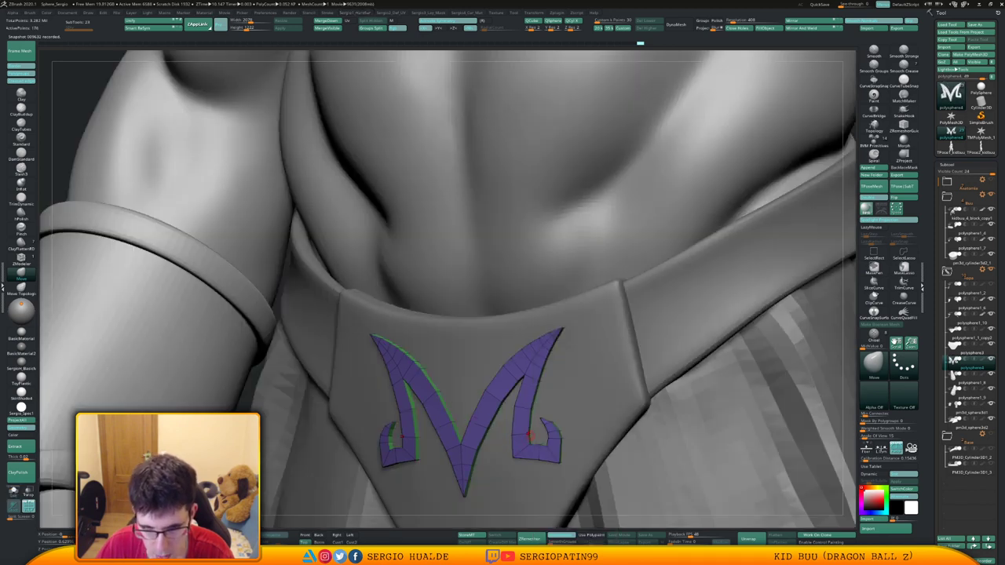
{"action": "key", "text": "alt+s"}
Crease the thickened emblem's polygroup borders with Crease PG.
{"action": "right_click_drag", "start_coordinate": [503, 408], "coordinate": [542, 398]}
{"action": "right_click_drag", "start_coordinate": [542, 397], "coordinate": [546, 424], "text": "ctrl"}
{"action": "key", "text": "1"}
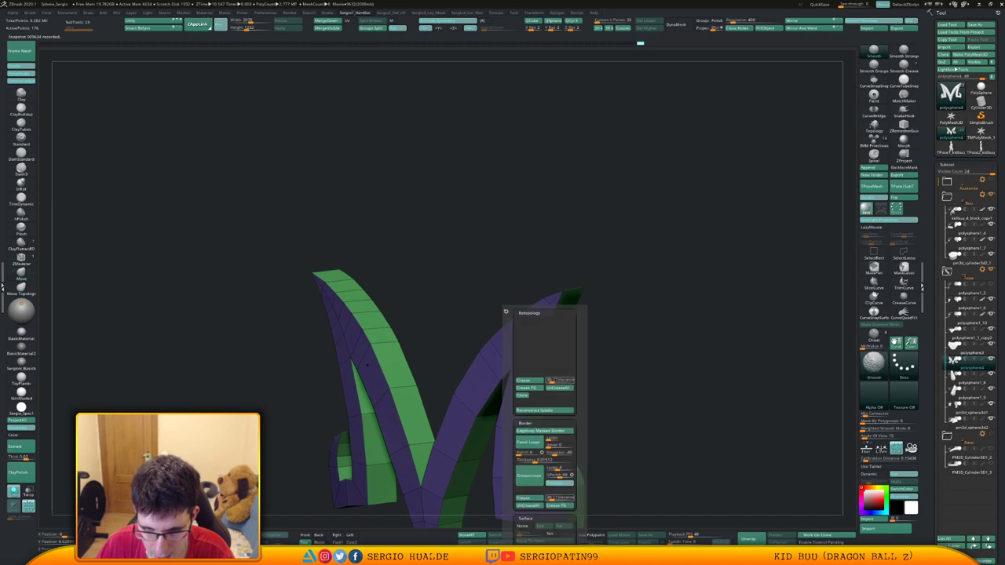
{"action": "left_click", "coordinate": [559, 506]}
Switch to the ZModeler brush and set its edge action to Delete for single edges on the M emblem.
{"action": "right_click_drag", "start_coordinate": [555, 313], "coordinate": [570, 353], "text": "ctrl"}
{"action": "key", "text": "b"}
{"action": "key", "text": "z"}
{"action": "key", "text": "m"}
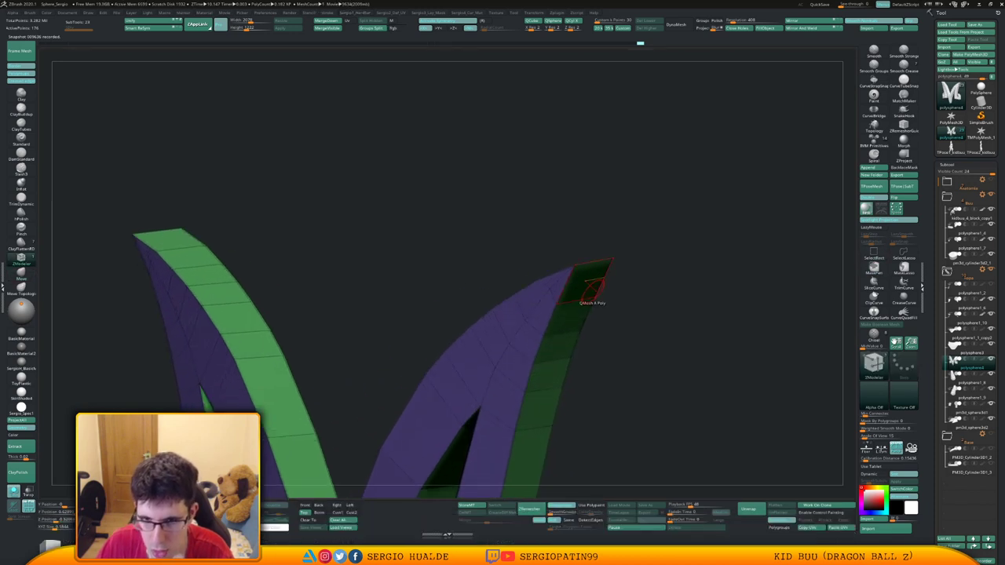
{"action": "right_click_drag", "start_coordinate": [592, 291], "coordinate": [578, 271]}
{"action": "key", "text": "space"}
{"action": "left_click", "coordinate": [507, 321]}
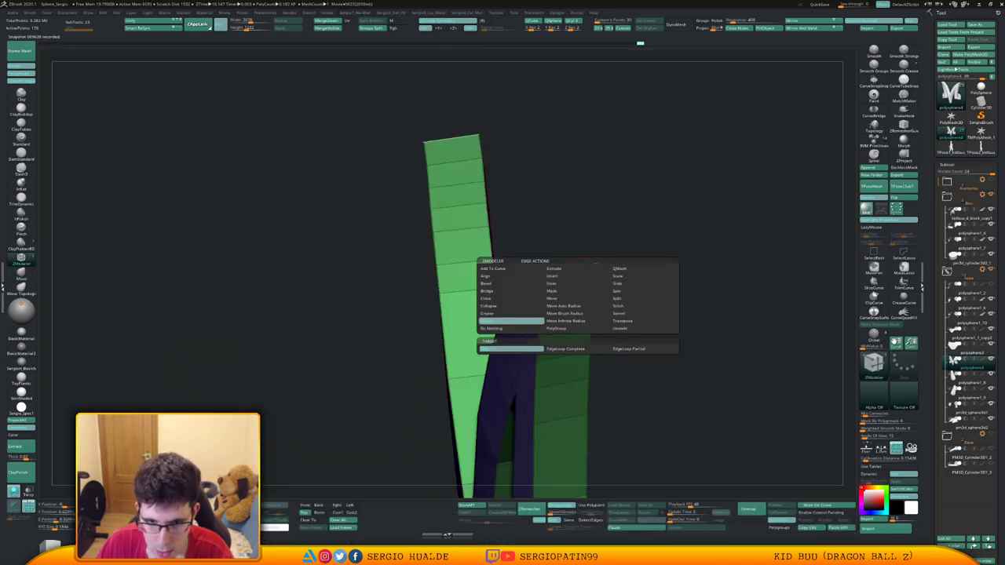
{"action": "mouse_move", "coordinate": [539, 359]}
{"action": "right_mouse_down", "text": "ctrl"}
{"action": "mouse_move", "coordinate": [579, 291]}
{"action": "mouse_move", "coordinate": [628, 302]}
{"action": "mouse_move", "coordinate": [633, 358]}
{"action": "mouse_move", "coordinate": [559, 343]}
{"action": "mouse_move", "coordinate": [573, 382]}
{"action": "mouse_move", "coordinate": [570, 324]}
{"action": "mouse_move", "coordinate": [557, 372]}
{"action": "mouse_move", "coordinate": [539, 374]}
{"action": "right_mouse_up", "text": "ctrl"}
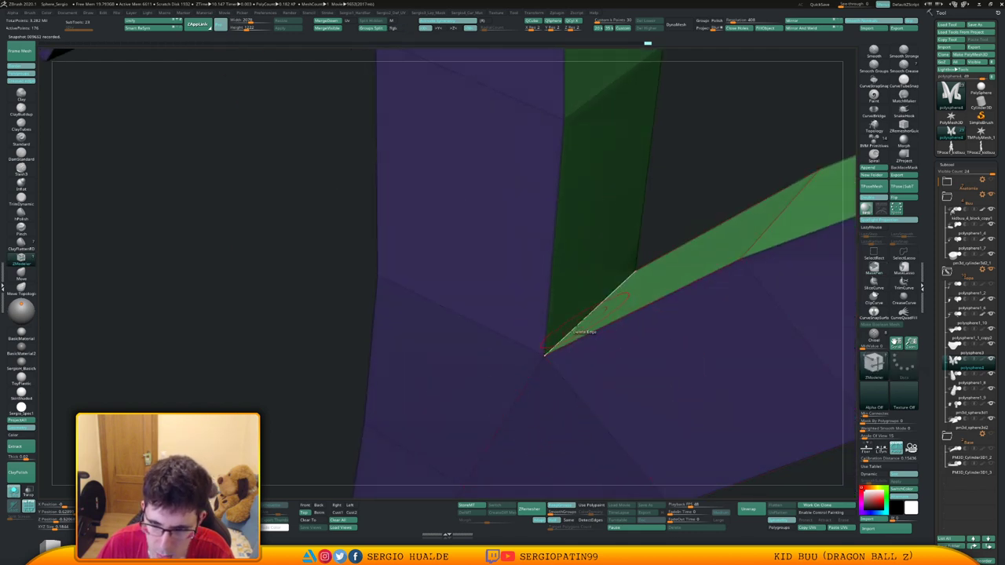
Try a smoothing preview and a subdivision of the emblem to inspect its inner and hook corners, undoing both.
{"action": "right_click_drag", "start_coordinate": [570, 328], "coordinate": [569, 306], "text": "ctrl"}
{"action": "key", "text": "shift+d"}
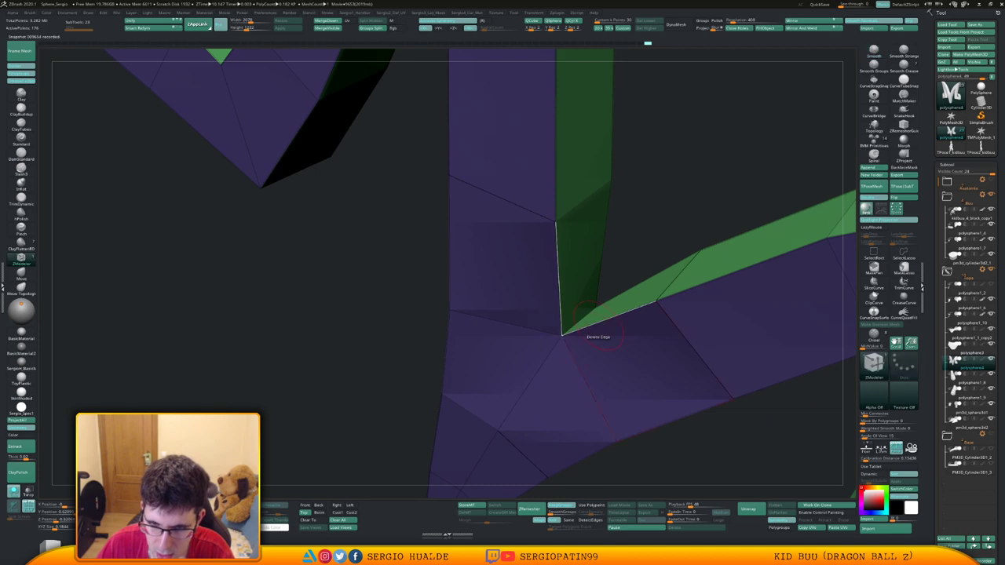
{"action": "key", "text": "d"}
{"action": "mouse_move", "coordinate": [594, 366]}
{"action": "right_mouse_down", "text": "ctrl"}
{"action": "mouse_move", "coordinate": [584, 377]}
{"action": "mouse_move", "coordinate": [715, 334]}
{"action": "right_mouse_up", "text": "ctrl"}
{"action": "key", "text": "ctrl+z"}
{"action": "mouse_move", "coordinate": [580, 331]}
{"action": "right_mouse_down", "text": "ctrl"}
{"action": "mouse_move", "coordinate": [579, 353]}
{"action": "mouse_move", "coordinate": [595, 336]}
{"action": "right_mouse_up", "text": "ctrl"}
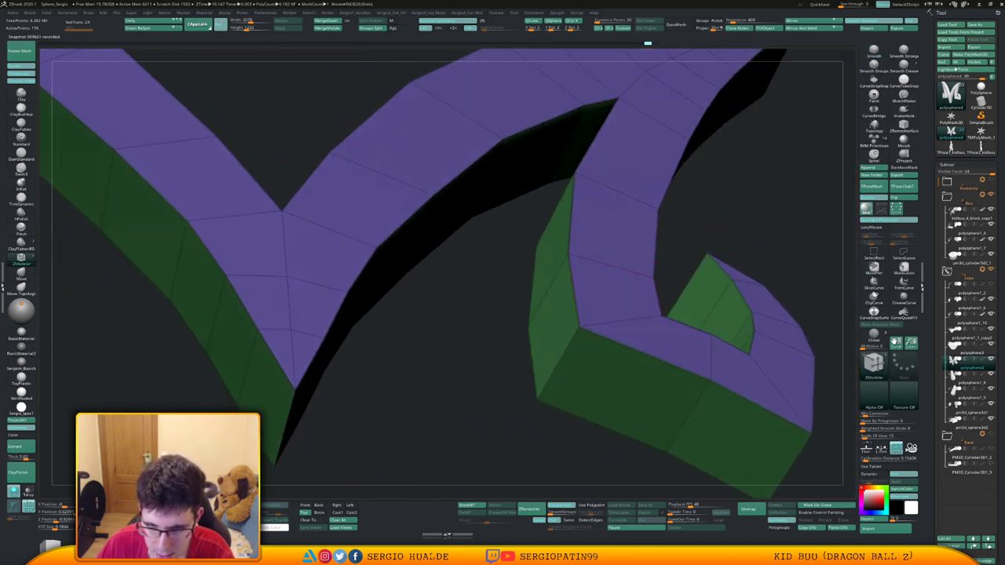
{"action": "key", "text": "space"}
{"action": "left_click", "coordinate": [505, 399]}
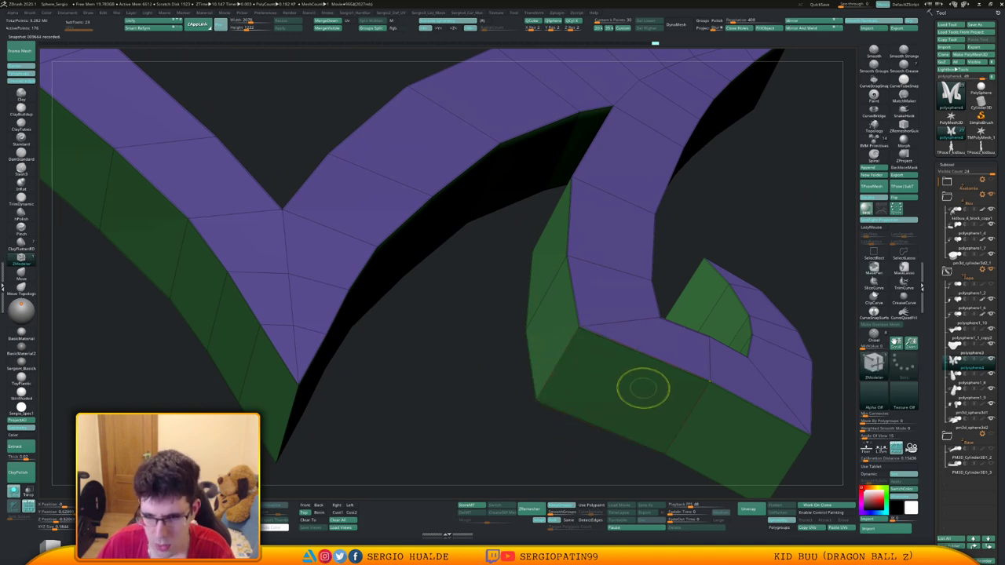
{"action": "key", "text": "ctrl+d"}
{"action": "key", "text": "ctrl+z"}
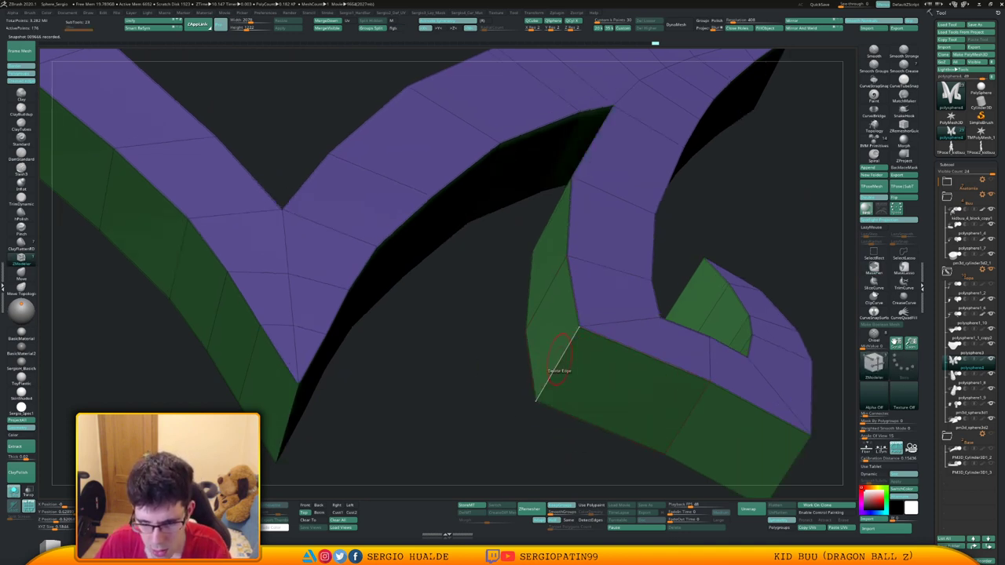
Set ZModeler's edge action to Crease with a single-edge target and crease the corner edges across the hook's thickness.
{"action": "key", "text": "space"}
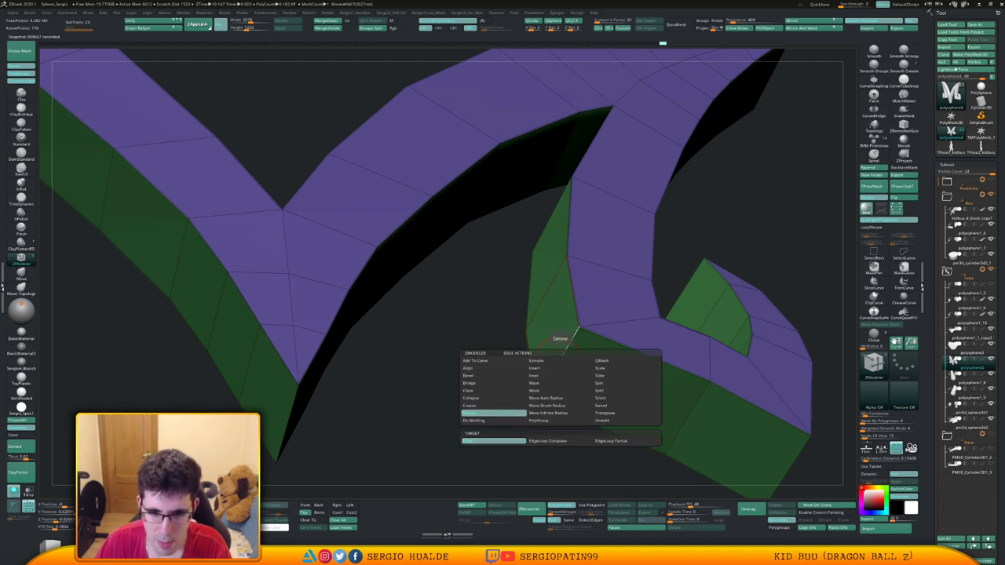
{"action": "left_click", "coordinate": [487, 406]}
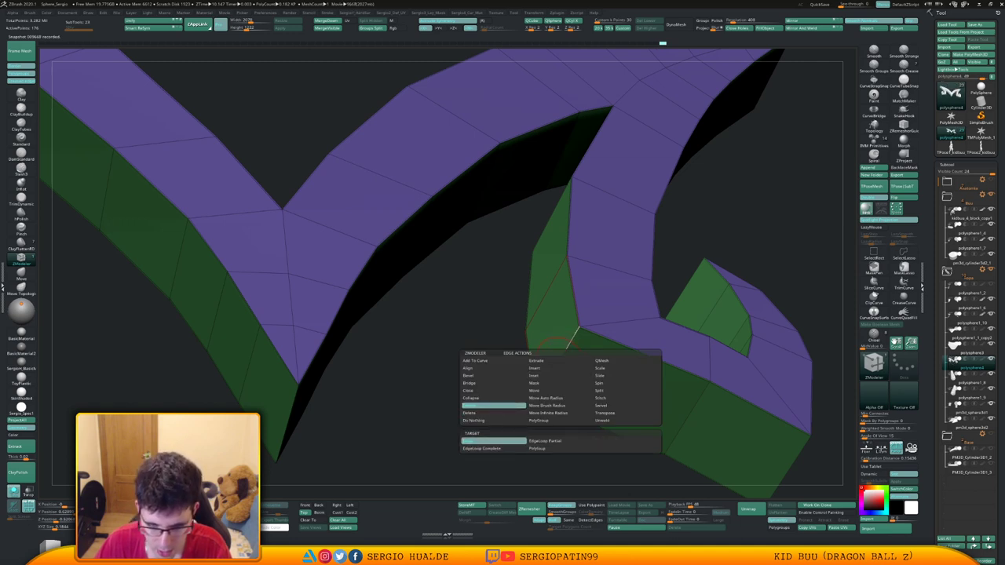
{"action": "left_click", "coordinate": [557, 365]}
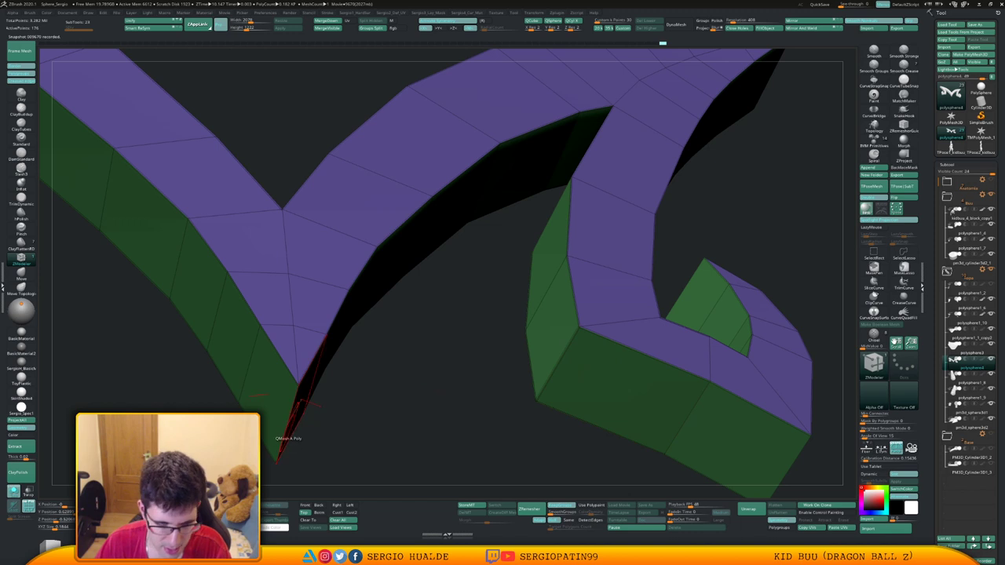
{"action": "right_click_drag", "start_coordinate": [660, 412], "coordinate": [450, 346], "text": "alt"}
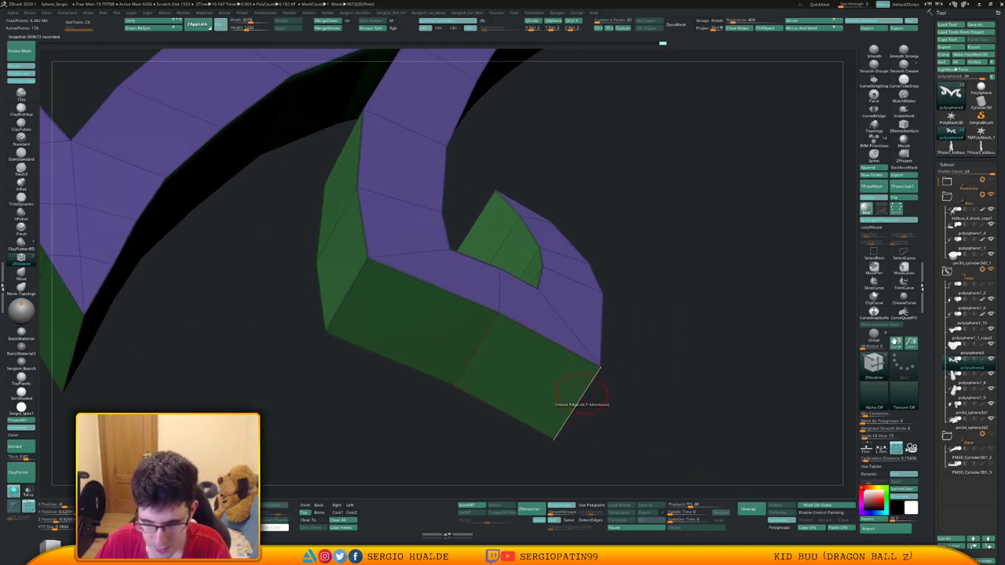
{"action": "left_click", "coordinate": [581, 393]}
{"action": "right_click_drag", "start_coordinate": [585, 326], "coordinate": [577, 404]}
{"action": "mouse_move", "coordinate": [519, 265]}
{"action": "right_mouse_down", "text": "alt"}
{"action": "mouse_move", "coordinate": [532, 358]}
{"action": "mouse_move", "coordinate": [549, 361]}
{"action": "mouse_move", "coordinate": [475, 361]}
{"action": "mouse_move", "coordinate": [503, 414]}
{"action": "mouse_move", "coordinate": [569, 416]}
{"action": "right_mouse_up", "text": "alt"}
{"action": "left_click", "coordinate": [543, 372]}
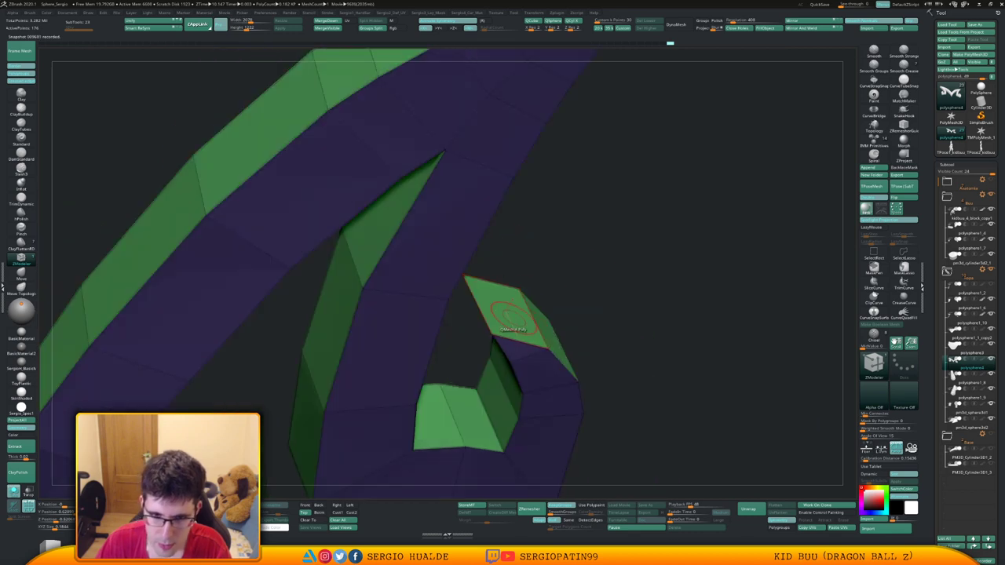
{"action": "right_click_drag", "start_coordinate": [503, 338], "coordinate": [792, 246]}
{"action": "key", "text": "ctrl+d"}
{"action": "key", "text": "ctrl+z"}
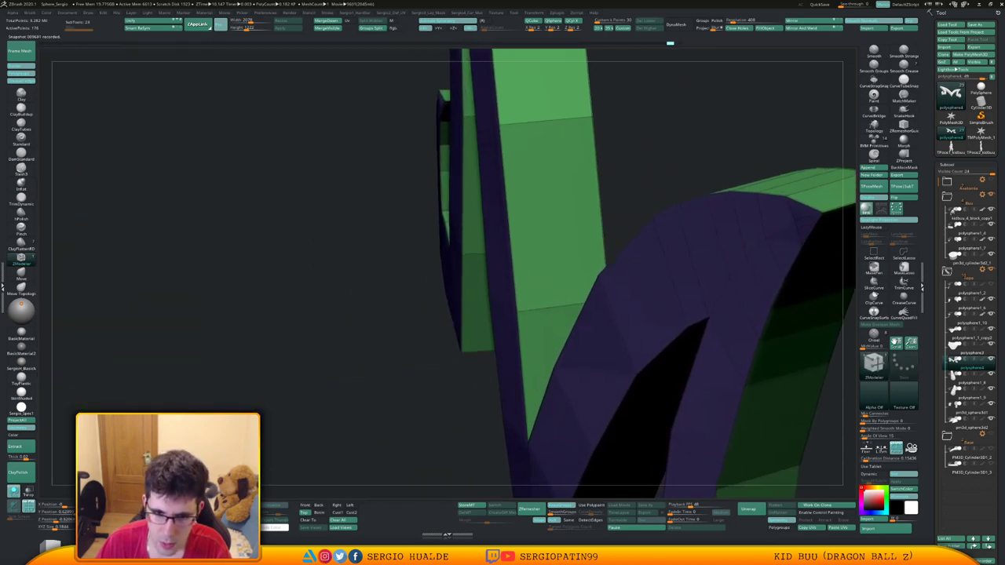
Crease the remaining corner edge near the M's central notch and set the crease target to EdgeLoop Complete.
{"action": "left_click", "coordinate": [518, 346]}
{"action": "right_click_drag", "start_coordinate": [511, 369], "coordinate": [559, 377]}
{"action": "right_click_drag", "start_coordinate": [559, 377], "coordinate": [548, 420]}
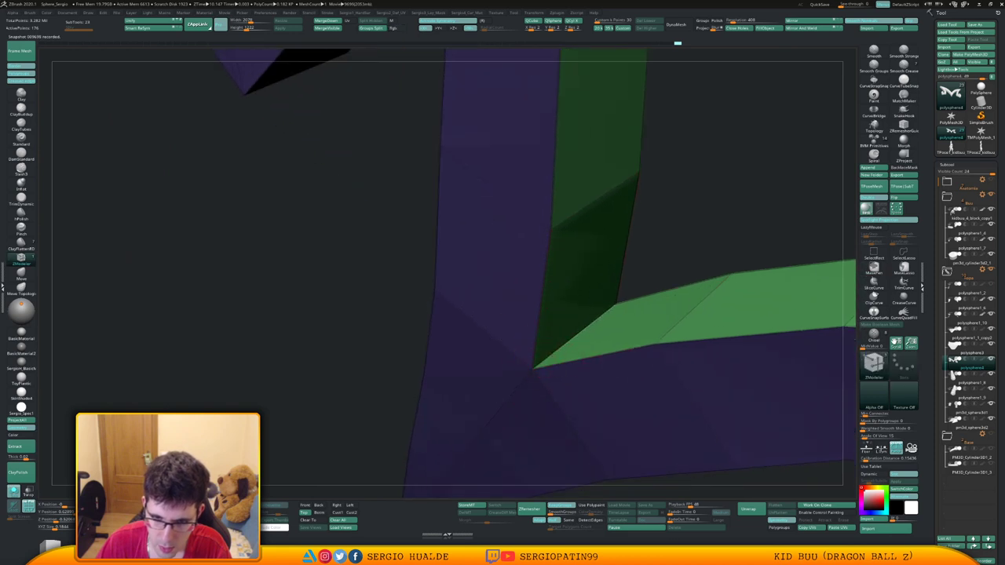
{"action": "key", "text": "space"}
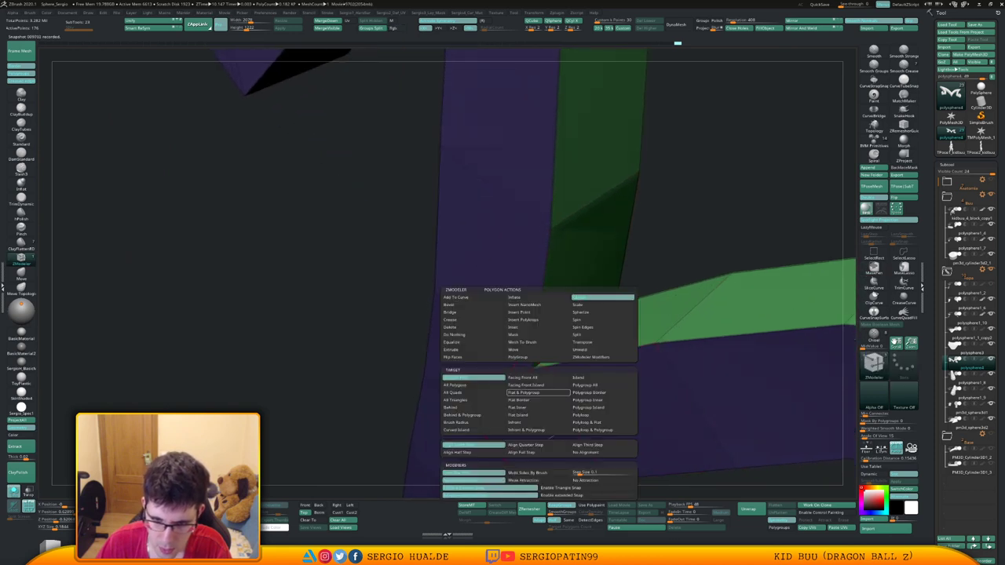
{"action": "key", "text": "space"}
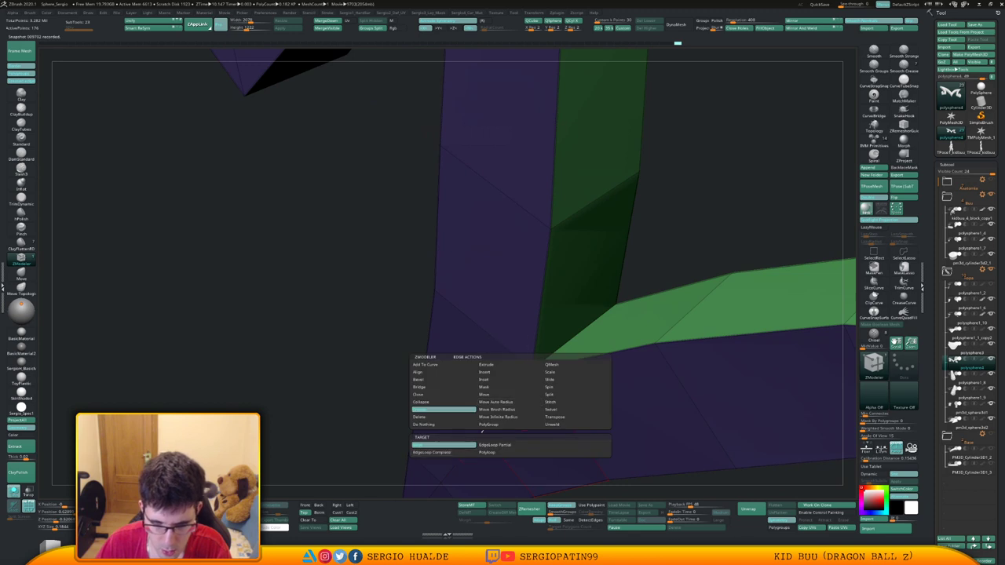
{"action": "key", "text": "space"}
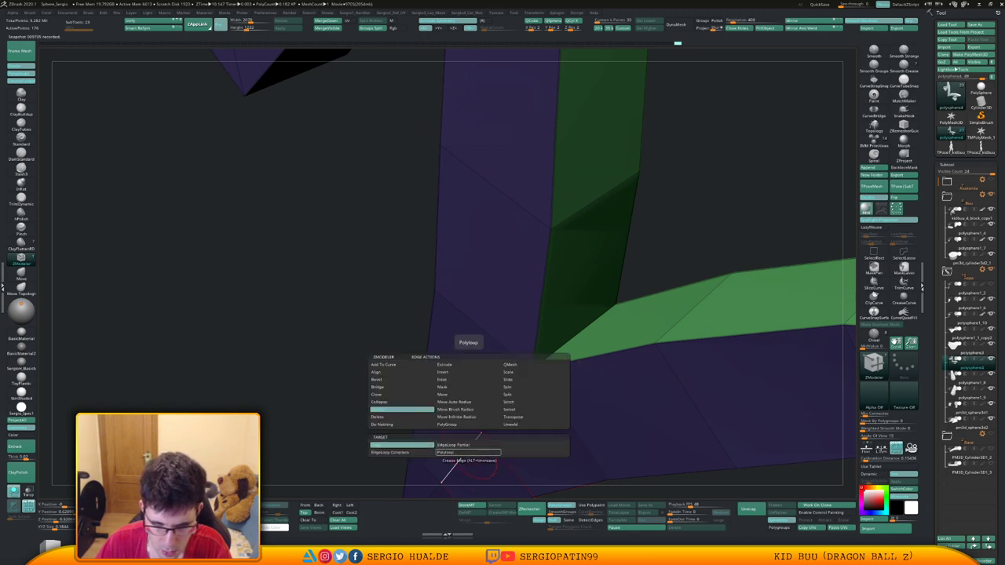
{"action": "left_click", "coordinate": [469, 453]}
{"action": "left_click", "coordinate": [420, 454]}
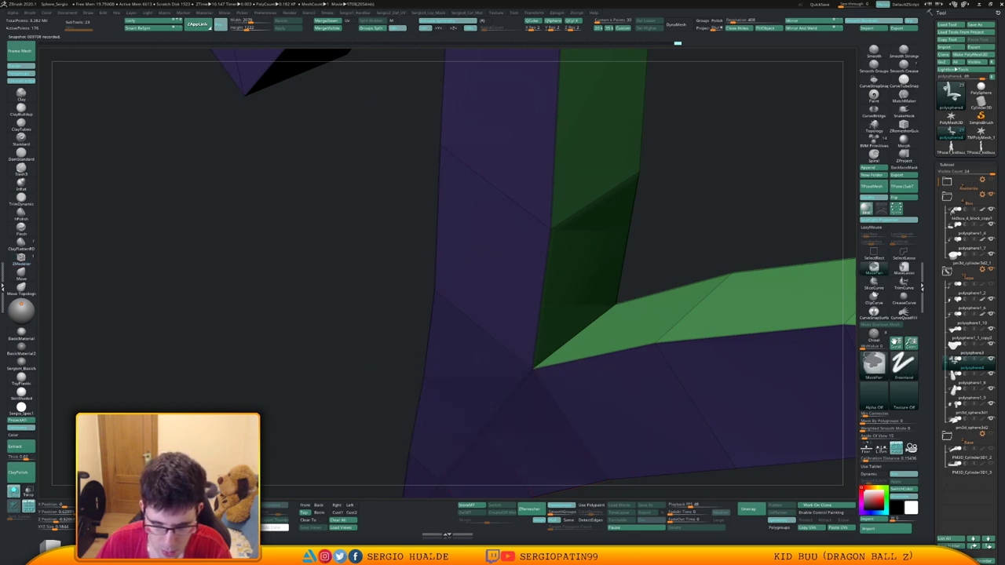
Turn off the polygroup wireframe display and subdivide the creased emblem three times.
{"action": "key", "text": "shift+f"}
{"action": "right_click_drag", "start_coordinate": [566, 377], "coordinate": [576, 338], "text": "ctrl"}
{"action": "key", "text": "ctrl+d"}
{"action": "right_click_drag", "start_coordinate": [576, 377], "coordinate": [579, 327], "text": "ctrl"}
{"action": "key", "text": "ctrl+d"}
{"action": "key", "text": "ctrl+d"}
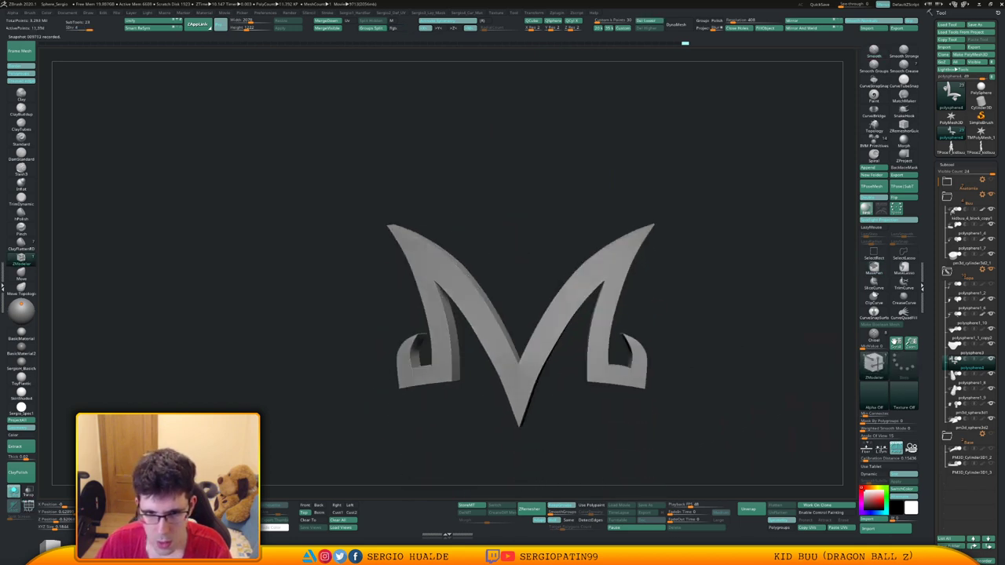
Refine the inner corner of the M's outer legs with the Move brush at adjusted sizes and bring back the full figure.
{"action": "right_click_drag", "start_coordinate": [654, 308], "coordinate": [652, 306]}
{"action": "key", "text": "b"}
{"action": "key", "text": "m"}
{"action": "key", "text": "v"}
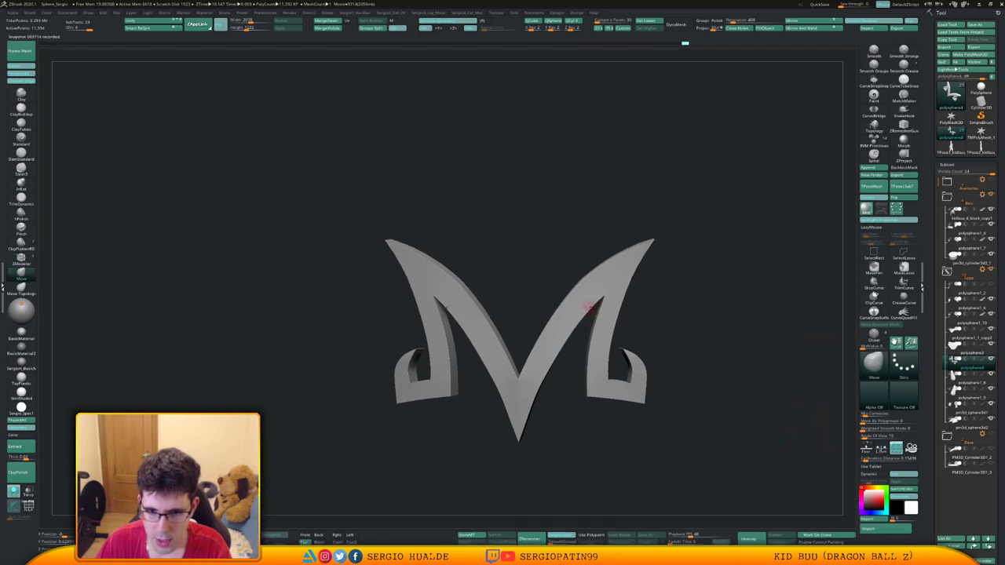
{"action": "key", "text": "ctrl+z"}
{"action": "key", "text": "s"}
{"action": "mouse_move", "coordinate": [589, 313]}
{"action": "left_mouse_down"}
{"action": "mouse_move", "coordinate": [610, 314]}
{"action": "mouse_move", "coordinate": [589, 319]}
{"action": "left_mouse_up"}
{"action": "key", "text": "s"}
{"action": "right_click_drag", "start_coordinate": [600, 315], "coordinate": [579, 316]}
{"action": "key", "text": "s"}
{"action": "right_click", "coordinate": [563, 357]}
{"action": "mouse_move", "coordinate": [595, 317]}
{"action": "left_mouse_down"}
{"action": "mouse_move", "coordinate": [582, 302]}
{"action": "mouse_move", "coordinate": [577, 313]}
{"action": "left_mouse_up"}
{"action": "mouse_move", "coordinate": [578, 312]}
{"action": "right_mouse_down"}
{"action": "mouse_move", "coordinate": [604, 311]}
{"action": "mouse_move", "coordinate": [557, 334]}
{"action": "mouse_move", "coordinate": [629, 326]}
{"action": "mouse_move", "coordinate": [557, 334]}
{"action": "mouse_move", "coordinate": [572, 339]}
{"action": "mouse_move", "coordinate": [572, 330]}
{"action": "right_mouse_up"}
{"action": "key", "text": "alt+s"}
{"action": "key", "text": "s"}
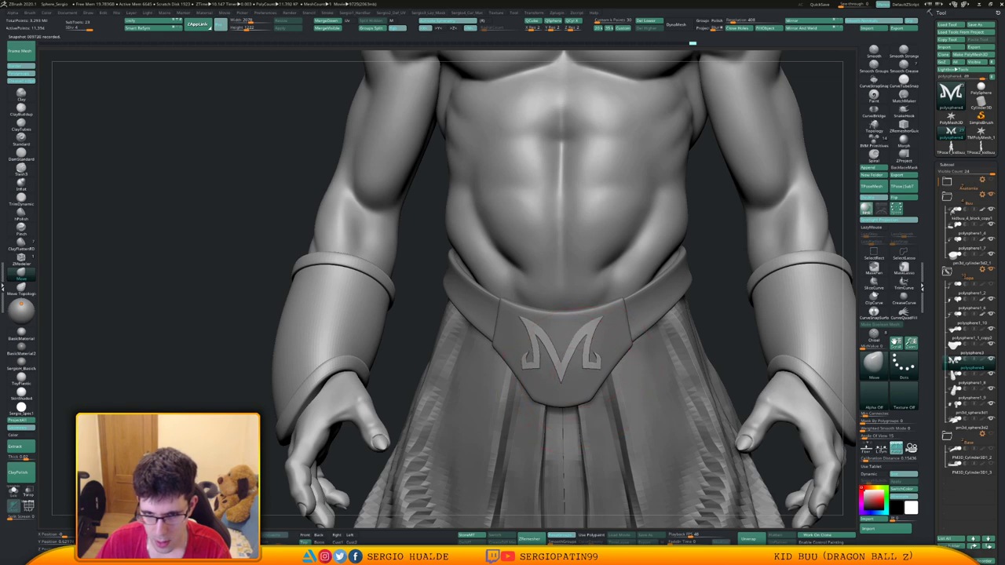
Examine the emblem on the belt buckle from several angles and against the full figure's proportions.
{"action": "mouse_move", "coordinate": [604, 329]}
{"action": "right_mouse_down"}
{"action": "mouse_move", "coordinate": [550, 336]}
{"action": "mouse_move", "coordinate": [606, 330]}
{"action": "right_mouse_up"}
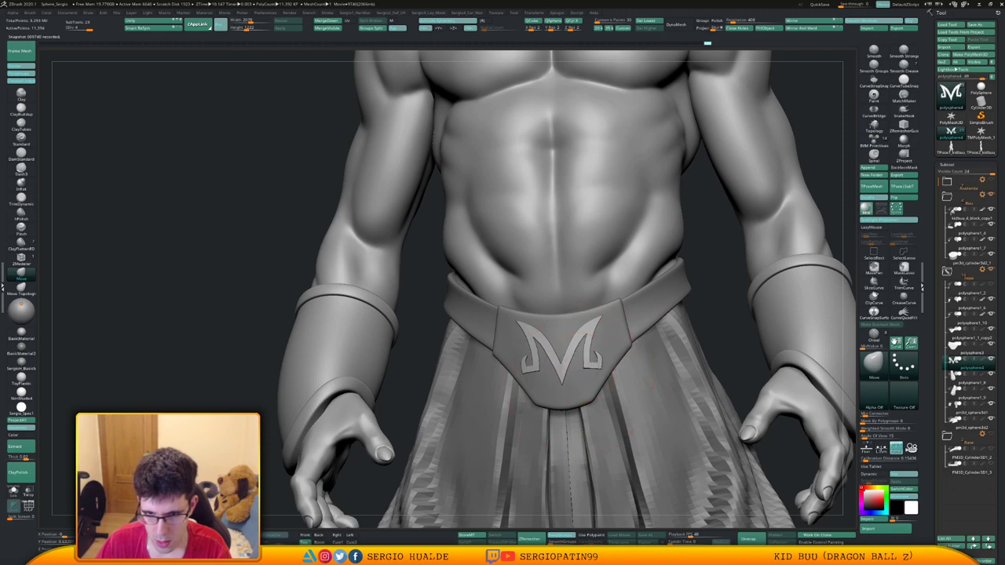
{"action": "mouse_move", "coordinate": [572, 363]}
{"action": "right_mouse_down"}
{"action": "mouse_move", "coordinate": [627, 351]}
{"action": "mouse_move", "coordinate": [624, 325]}
{"action": "mouse_move", "coordinate": [588, 375]}
{"action": "mouse_move", "coordinate": [515, 358]}
{"action": "mouse_move", "coordinate": [585, 363]}
{"action": "mouse_move", "coordinate": [594, 391]}
{"action": "mouse_move", "coordinate": [537, 405]}
{"action": "mouse_move", "coordinate": [575, 334]}
{"action": "mouse_move", "coordinate": [556, 348]}
{"action": "right_mouse_up"}
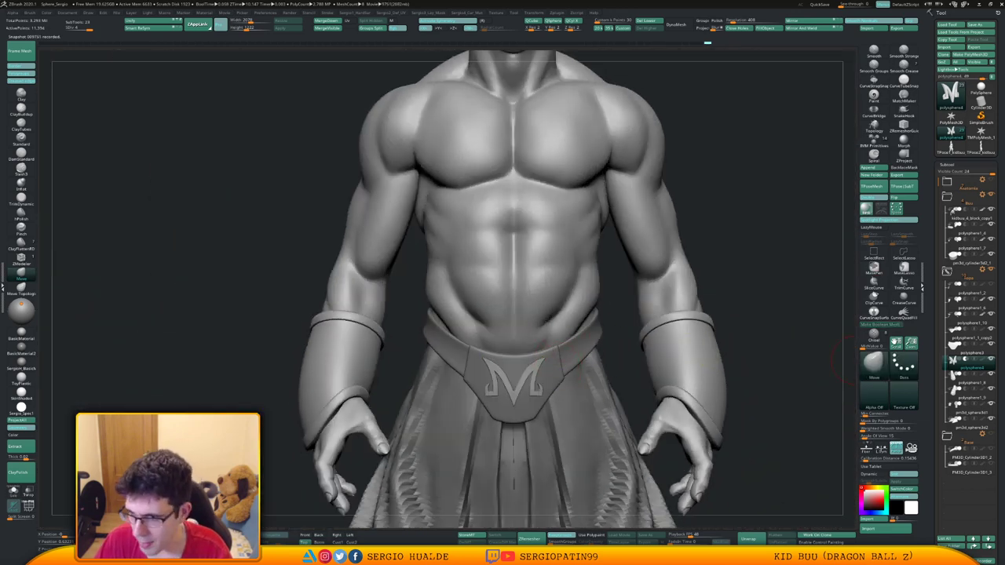
{"action": "left_click", "coordinate": [960, 359]}
{"action": "right_click_drag", "start_coordinate": [636, 374], "coordinate": [583, 370]}
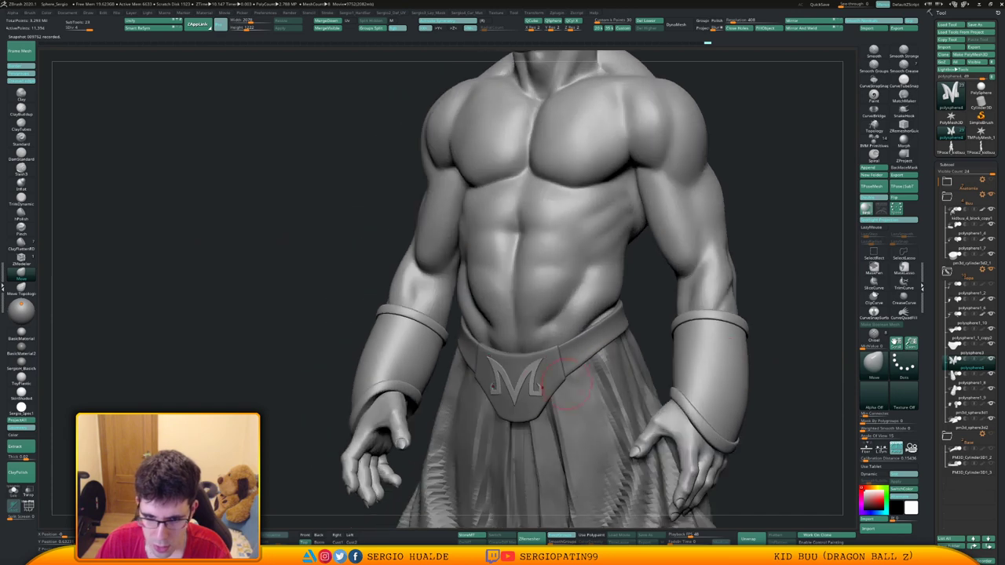
{"action": "right_click_drag", "start_coordinate": [515, 384], "coordinate": [527, 349], "text": "alt"}
{"action": "right_click_drag", "start_coordinate": [538, 310], "coordinate": [652, 357], "text": "ctrl"}
{"action": "right_click_drag", "start_coordinate": [660, 354], "coordinate": [677, 274], "text": "ctrl"}
{"action": "right_click_drag", "start_coordinate": [571, 215], "coordinate": [570, 345], "text": "alt"}
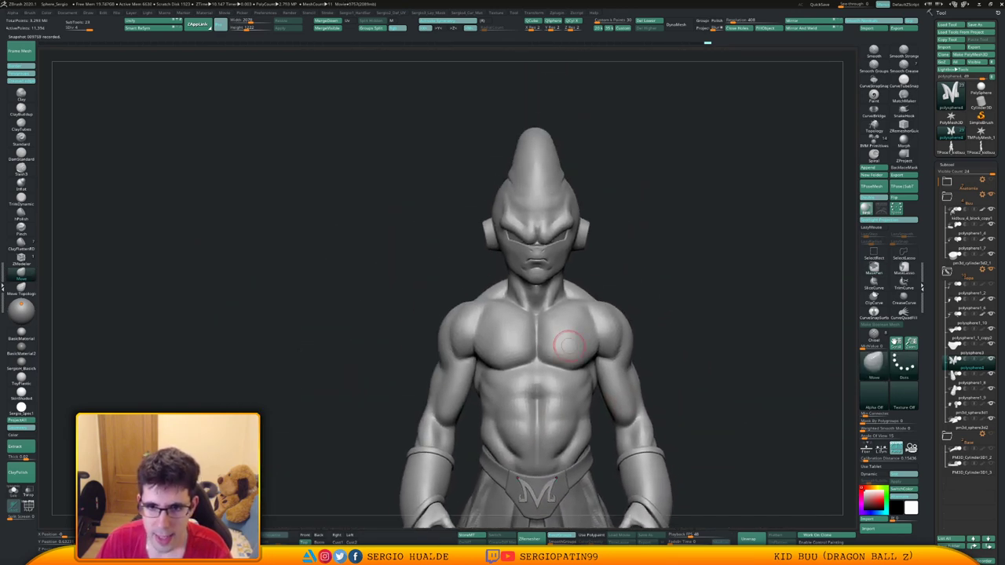
{"action": "mouse_move", "coordinate": [593, 393]}
{"action": "right_mouse_down"}
{"action": "mouse_move", "coordinate": [539, 402]}
{"action": "mouse_move", "coordinate": [540, 346]}
{"action": "mouse_move", "coordinate": [604, 354]}
{"action": "mouse_move", "coordinate": [607, 393]}
{"action": "right_mouse_up"}
{"action": "mouse_move", "coordinate": [699, 302]}
{"action": "right_mouse_down", "text": "ctrl"}
{"action": "mouse_move", "coordinate": [705, 327]}
{"action": "mouse_move", "coordinate": [674, 331]}
{"action": "right_mouse_up", "text": "ctrl"}
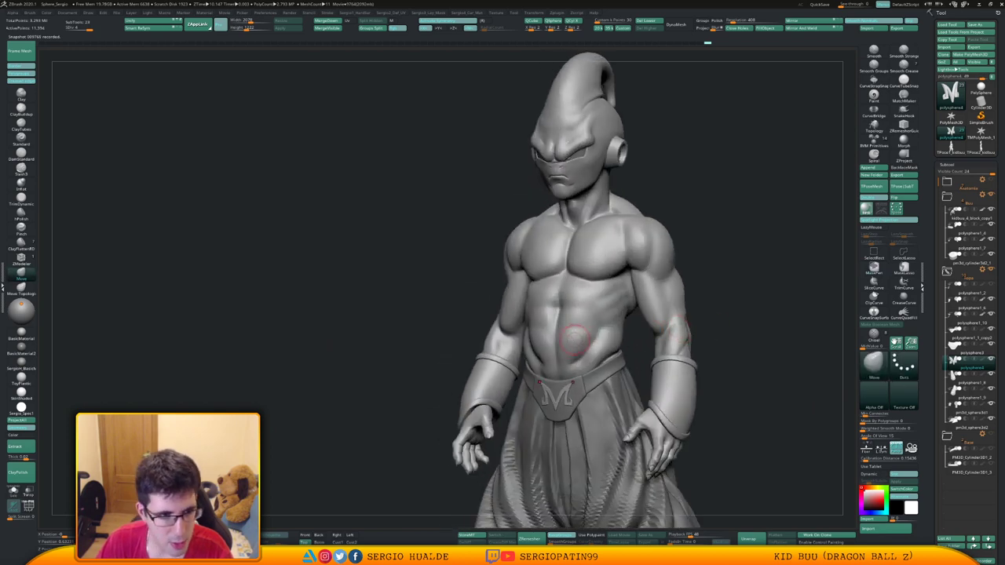
{"action": "right_click_drag", "start_coordinate": [578, 369], "coordinate": [631, 422], "text": "ctrl"}
{"action": "right_click_drag", "start_coordinate": [631, 421], "coordinate": [635, 471], "text": "ctrl"}
Isolate the emblem and mask everything except the two curled hooks at the ends of the M.
{"action": "key", "text": "alt+s"}
{"action": "right_click_drag", "start_coordinate": [578, 415], "coordinate": [511, 373], "text": "alt"}
{"action": "right_click_drag", "start_coordinate": [511, 373], "coordinate": [548, 381], "text": "ctrl"}
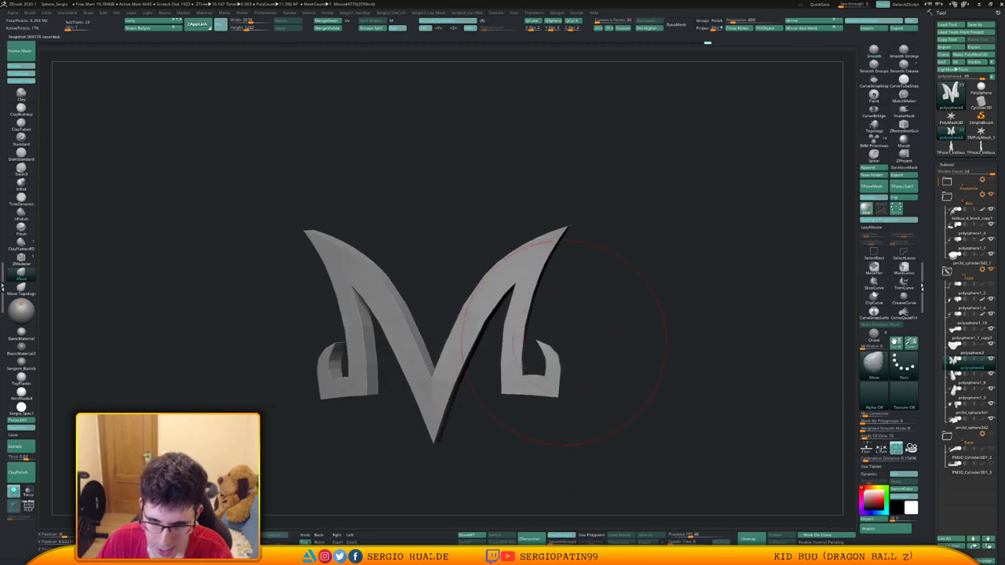
{"action": "mouse_move", "coordinate": [563, 338]}
{"action": "left_mouse_down", "text": "ctrl"}
{"action": "mouse_move", "coordinate": [529, 334]}
{"action": "mouse_move", "coordinate": [528, 422]}
{"action": "mouse_move", "coordinate": [564, 394]}
{"action": "mouse_move", "coordinate": [560, 383]}
{"action": "left_mouse_up", "text": "ctrl"}
{"action": "left_click", "coordinate": [565, 417], "text": "ctrl"}
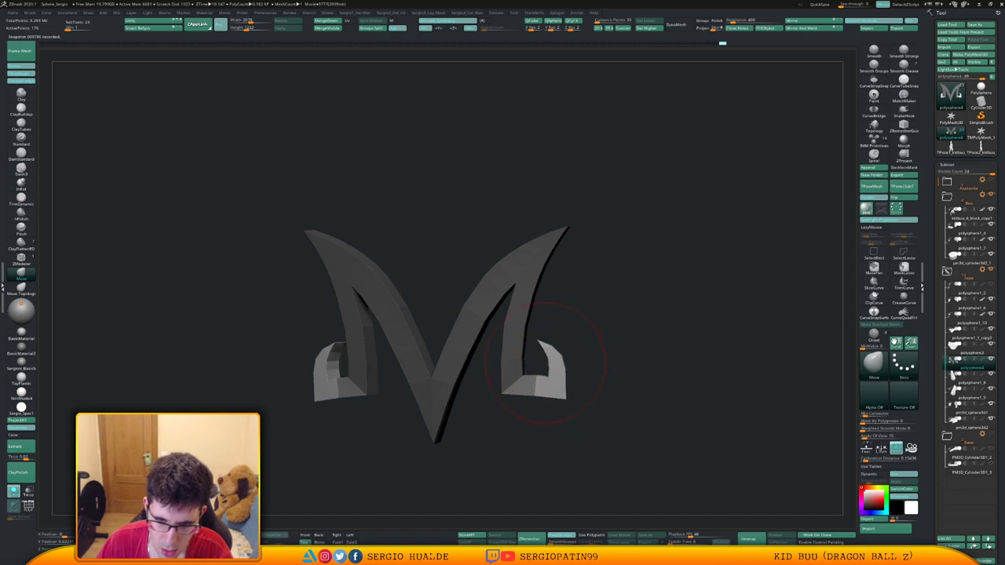
Reshape the unmasked hooks' outer curve with a resized Move brush and clear the mask.
{"action": "mouse_move", "coordinate": [546, 364]}
{"action": "right_mouse_down"}
{"action": "mouse_move", "coordinate": [536, 363]}
{"action": "mouse_move", "coordinate": [565, 358]}
{"action": "right_mouse_up"}
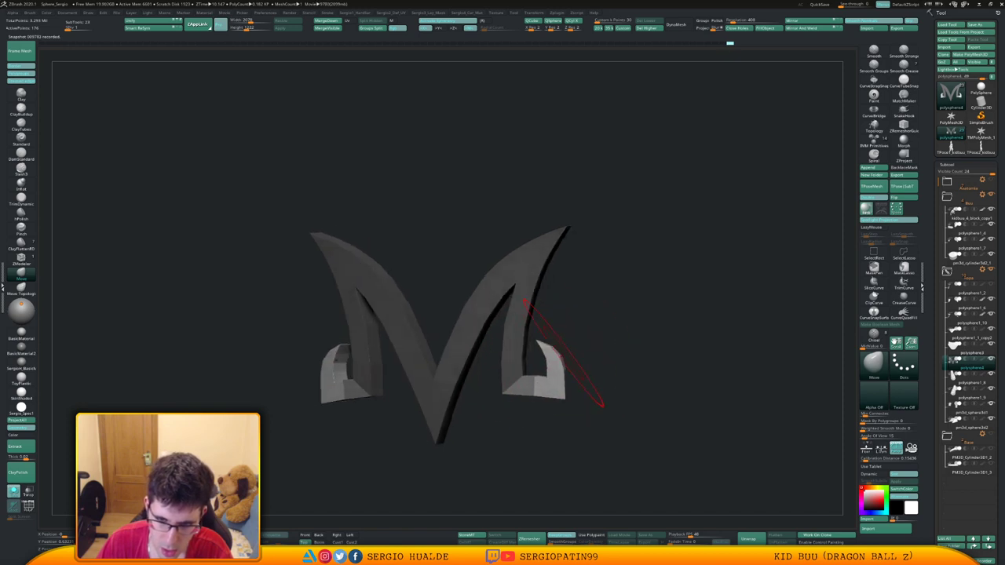
{"action": "key", "text": "s"}
{"action": "left_click_drag", "start_coordinate": [565, 357], "coordinate": [559, 355]}
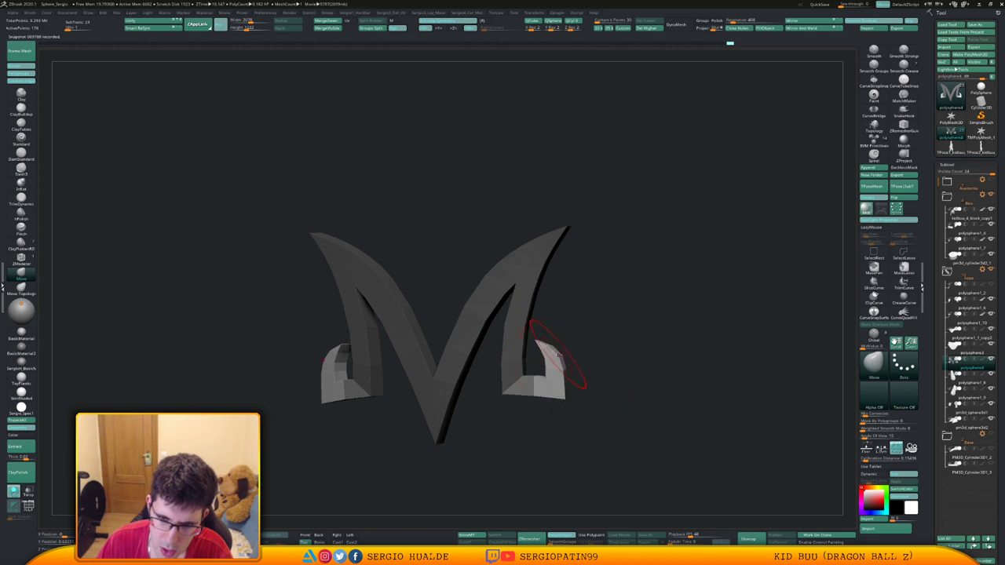
{"action": "right_click_drag", "start_coordinate": [565, 366], "coordinate": [561, 356]}
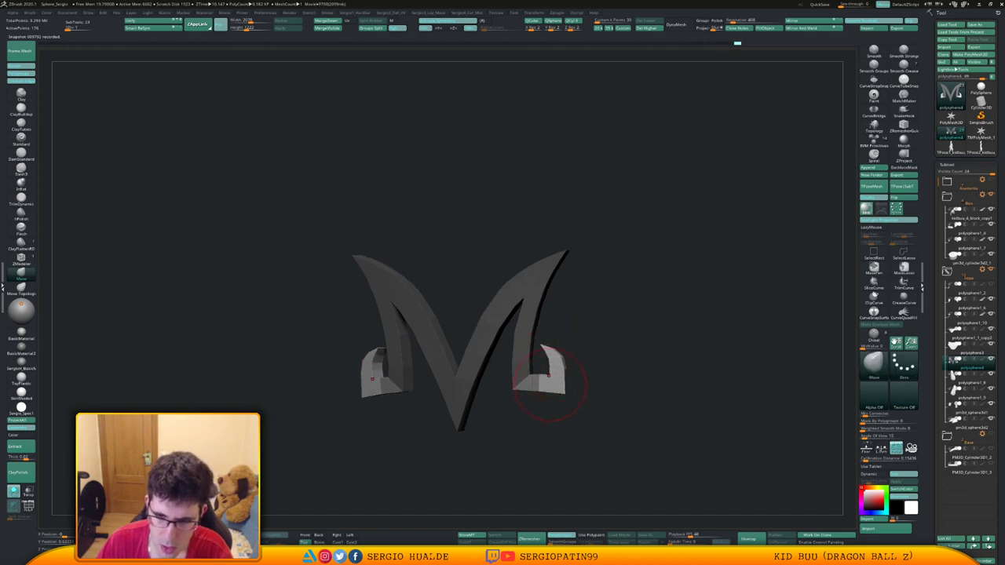
{"action": "right_click_drag", "start_coordinate": [549, 402], "coordinate": [556, 367], "text": "ctrl"}
{"action": "left_click_drag", "start_coordinate": [580, 381], "coordinate": [567, 399], "text": "ctrl"}
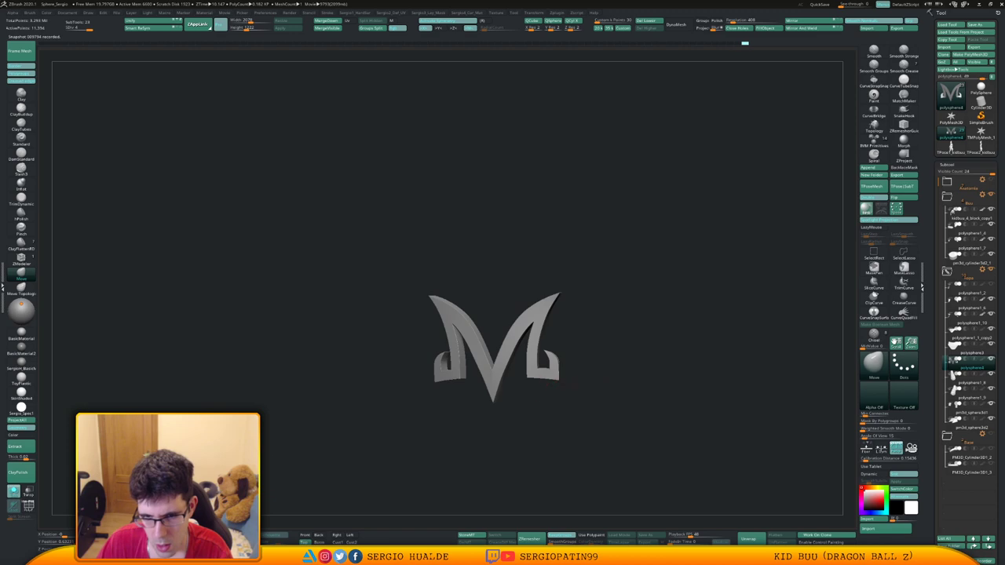
Show the full figure again and examine the reshaped emblem on the buckle up close and from a distance.
{"action": "key", "text": "alt+shift+s"}
{"action": "right_click_drag", "start_coordinate": [575, 386], "coordinate": [545, 380], "text": "shift"}
{"action": "left_click", "coordinate": [544, 382]}
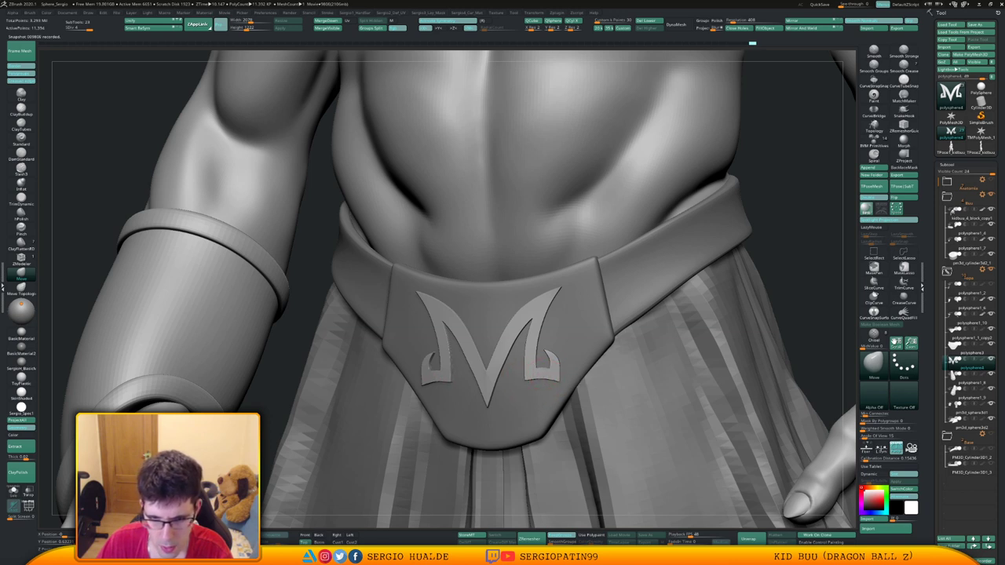
{"action": "mouse_move", "coordinate": [540, 391]}
{"action": "right_mouse_down", "text": "ctrl"}
{"action": "mouse_move", "coordinate": [540, 363]}
{"action": "mouse_move", "coordinate": [471, 359]}
{"action": "mouse_move", "coordinate": [532, 378]}
{"action": "right_mouse_up", "text": "ctrl"}
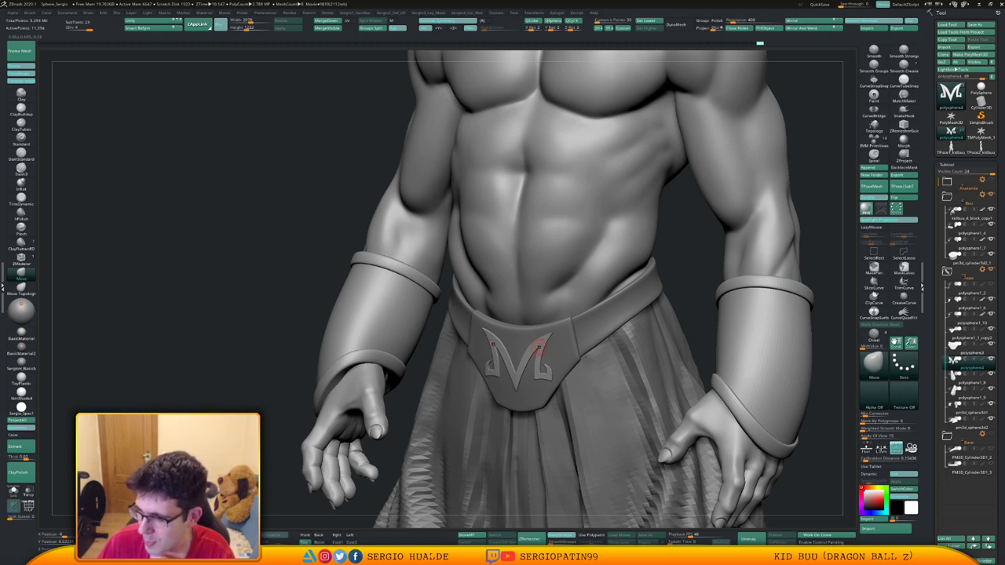
{"action": "right_click_drag", "start_coordinate": [538, 357], "coordinate": [408, 352], "text": "ctrl"}
{"action": "key", "text": "alt+s"}
{"action": "right_click_drag", "start_coordinate": [555, 350], "coordinate": [603, 377]}
{"action": "key", "text": "alt+s"}
{"action": "right_click_drag", "start_coordinate": [603, 377], "coordinate": [595, 302], "text": "ctrl"}
{"action": "right_click_drag", "start_coordinate": [596, 302], "coordinate": [620, 344], "text": "alt"}
{"action": "right_click_drag", "start_coordinate": [561, 310], "coordinate": [652, 244], "text": "ctrl"}
{"action": "right_click_drag", "start_coordinate": [636, 393], "coordinate": [608, 393], "text": "shift"}
{"action": "mouse_move", "coordinate": [609, 393]}
{"action": "right_mouse_down", "text": "ctrl"}
{"action": "mouse_move", "coordinate": [599, 350]}
{"action": "mouse_move", "coordinate": [609, 330]}
{"action": "mouse_move", "coordinate": [655, 331]}
{"action": "right_mouse_up", "text": "ctrl"}
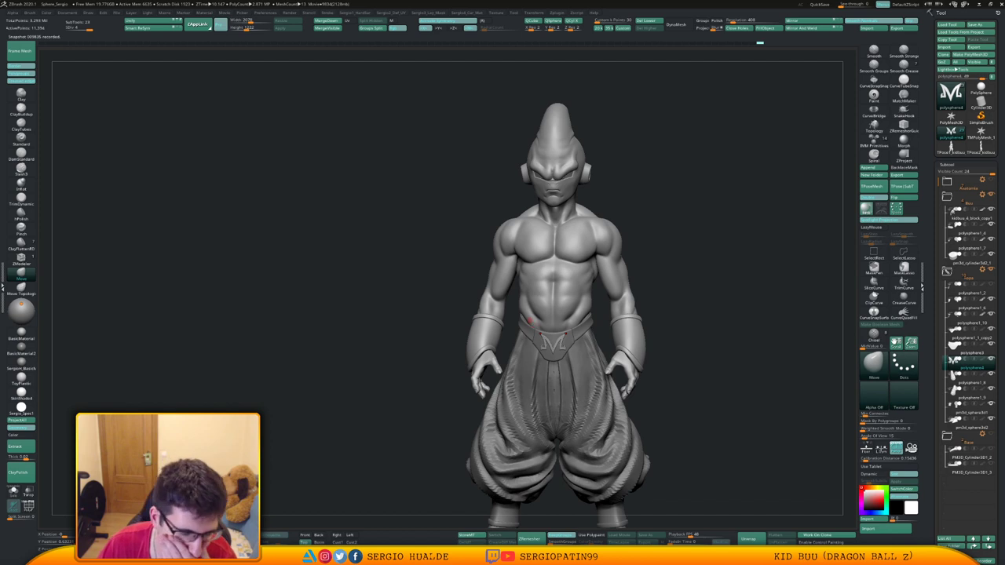
Load a Cylinder3D primitive as the active tool, show its polyframe and convert it to a PolyMesh3D.
{"action": "right_click_drag", "start_coordinate": [597, 236], "coordinate": [576, 232]}
{"action": "right_click_drag", "start_coordinate": [578, 229], "coordinate": [570, 299], "text": "alt"}
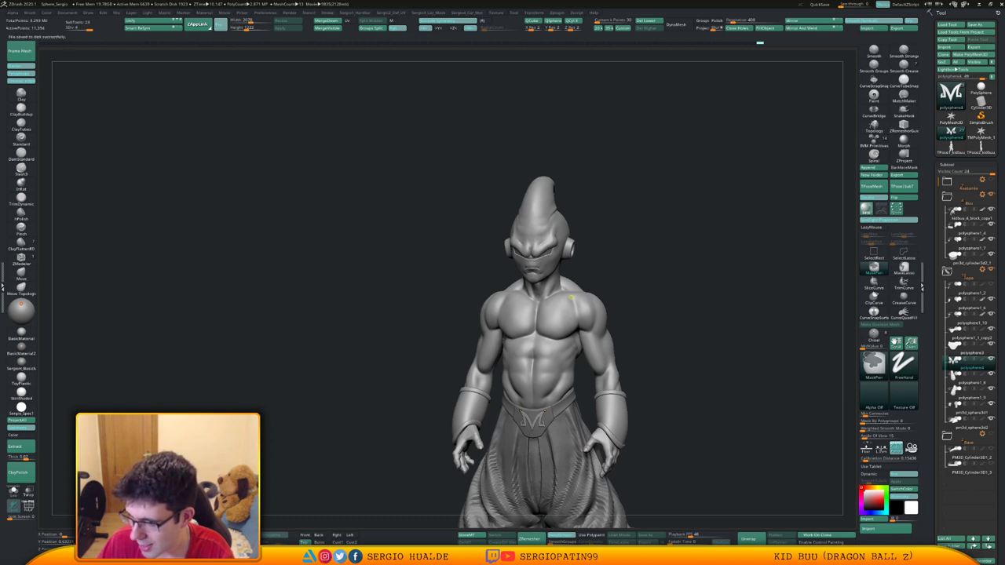
{"action": "left_click_drag", "start_coordinate": [673, 275], "coordinate": [615, 311]}
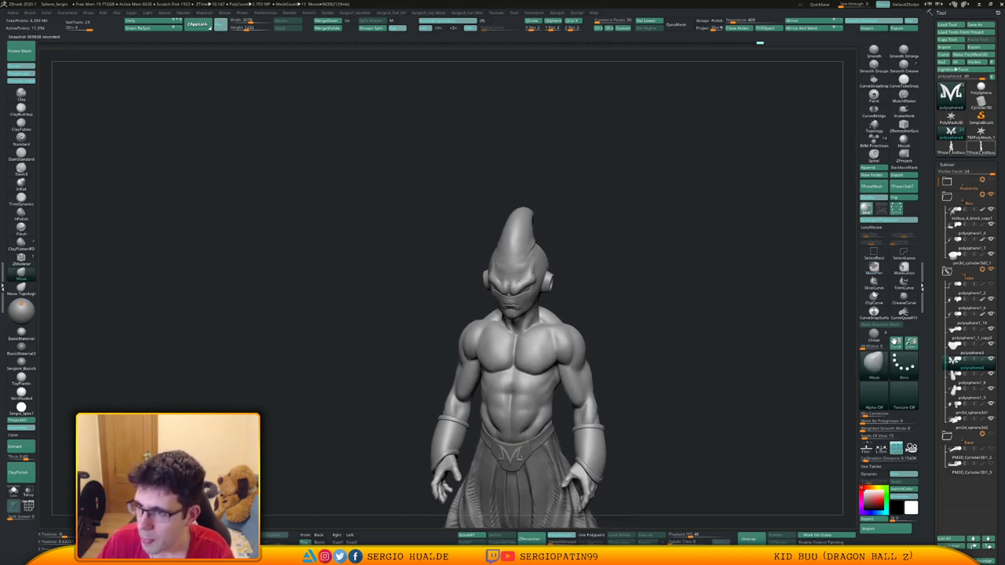
{"action": "left_click", "coordinate": [992, 76]}
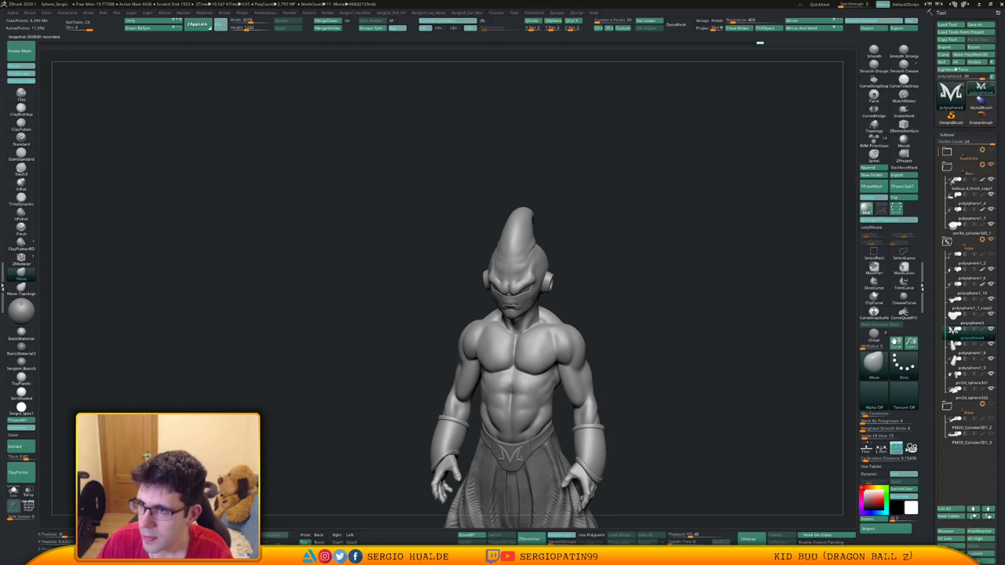
{"action": "left_click", "coordinate": [951, 95]}
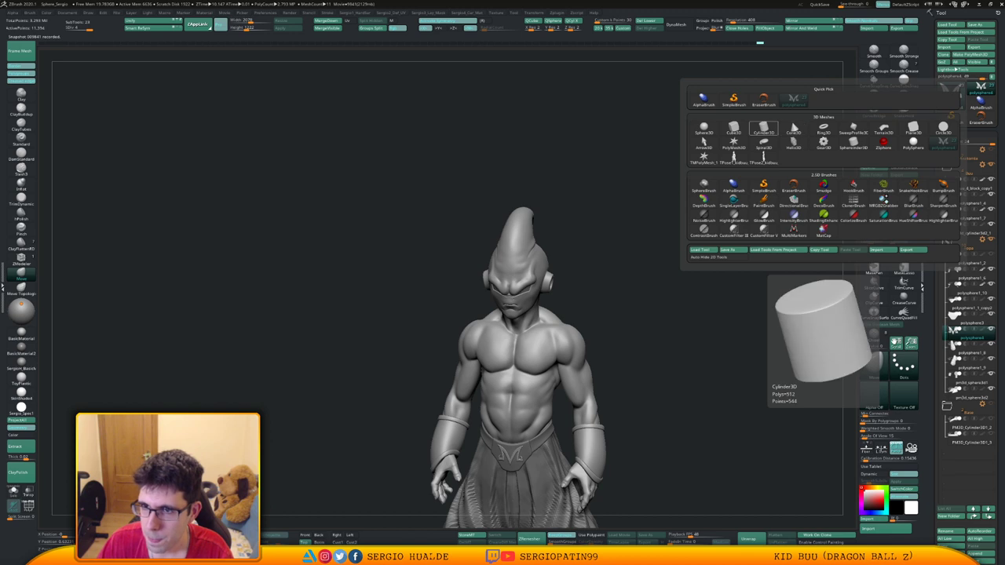
{"action": "left_click", "coordinate": [764, 128]}
{"action": "key", "text": "shift+f"}
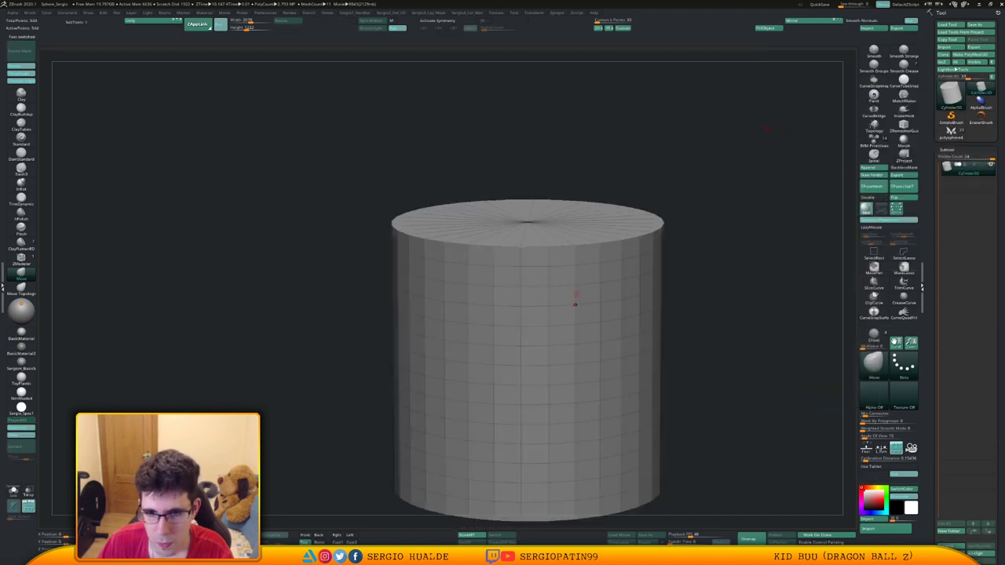
{"action": "mouse_move", "coordinate": [576, 299]}
{"action": "right_mouse_down"}
{"action": "mouse_move", "coordinate": [582, 345]}
{"action": "mouse_move", "coordinate": [576, 283]}
{"action": "right_mouse_up"}
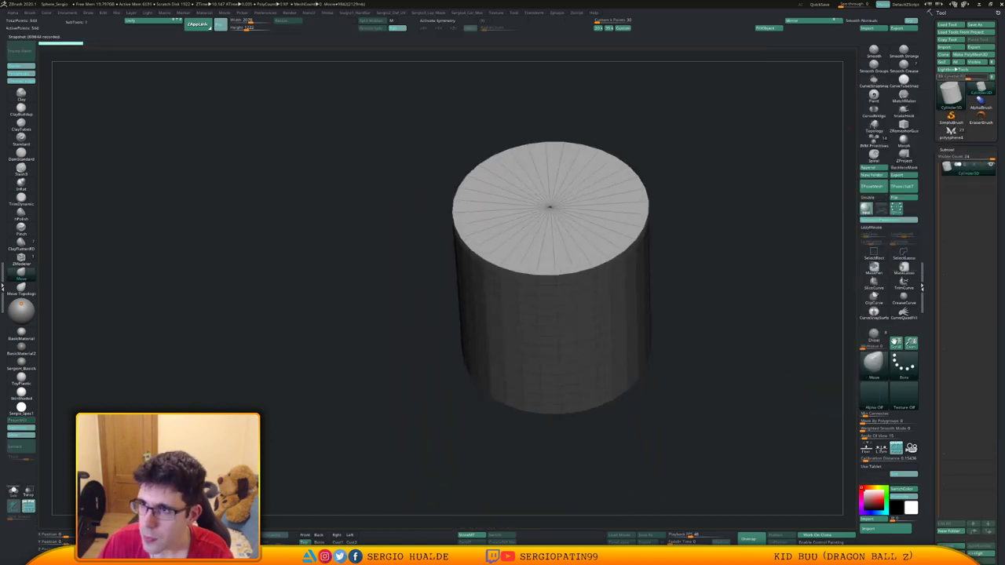
{"action": "left_click", "coordinate": [974, 55]}
{"action": "mouse_move", "coordinate": [576, 294]}
{"action": "right_mouse_down", "text": "ctrl"}
{"action": "mouse_move", "coordinate": [576, 337]}
{"action": "mouse_move", "coordinate": [573, 291]}
{"action": "right_mouse_up", "text": "ctrl"}
Set the ZModeler edge action to Insert and delete all the horizontal edge loops along the cylinder's side.
{"action": "key", "text": "b"}
{"action": "key", "text": "z"}
{"action": "key", "text": "m"}
{"action": "key", "text": "space"}
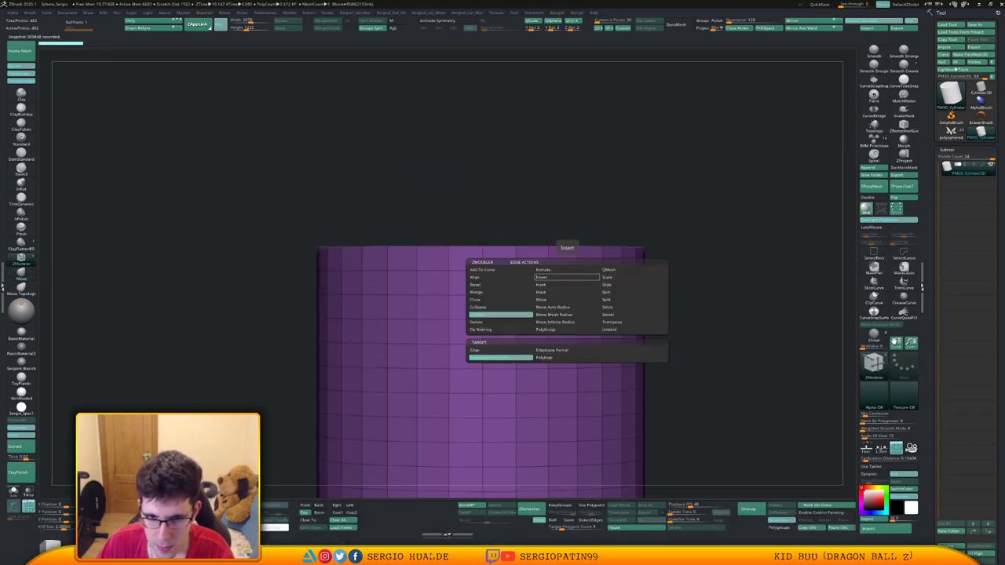
{"action": "left_click", "coordinate": [543, 277]}
{"action": "right_click_drag", "start_coordinate": [552, 335], "coordinate": [556, 305], "text": "ctrl"}
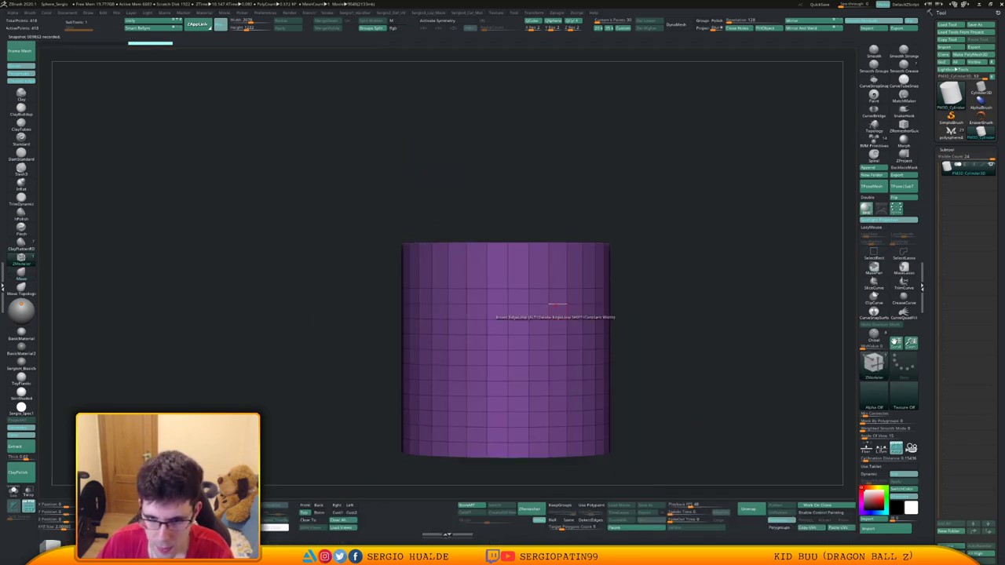
{"action": "left_click", "coordinate": [556, 289], "text": "alt"}
{"action": "left_click", "coordinate": [556, 303], "text": "alt"}
{"action": "left_click", "coordinate": [556, 318], "text": "alt"}
{"action": "left_click", "coordinate": [556, 335], "text": "alt"}
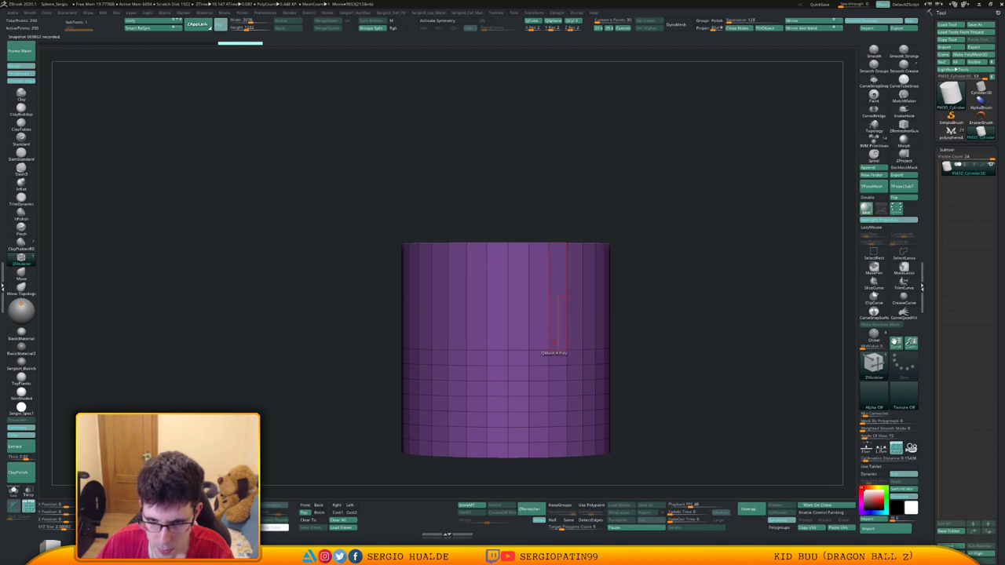
{"action": "left_click", "coordinate": [556, 351], "text": "alt"}
{"action": "left_click", "coordinate": [557, 365], "text": "alt"}
{"action": "left_click", "coordinate": [558, 380], "text": "alt"}
{"action": "left_click", "coordinate": [558, 396], "text": "alt"}
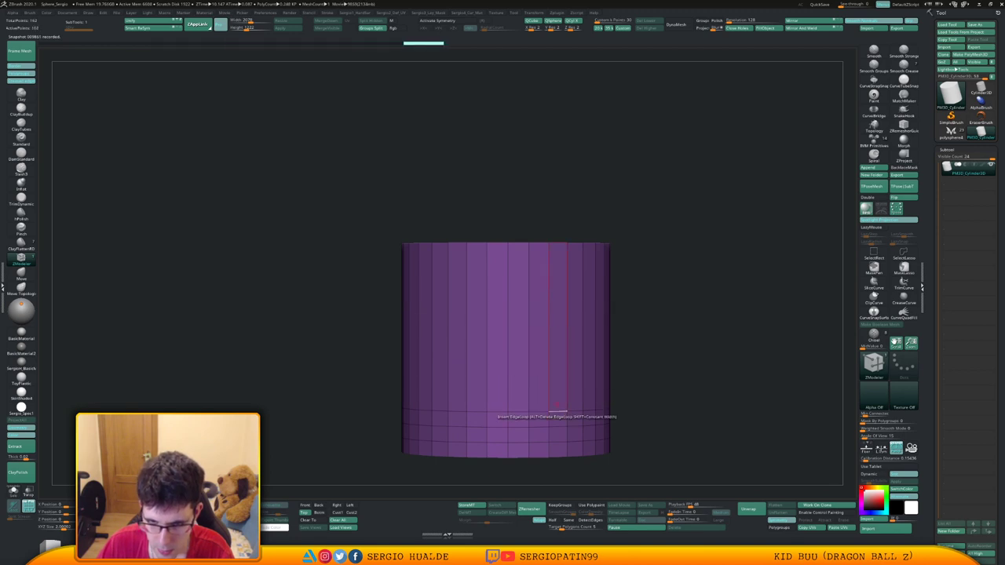
{"action": "left_click", "coordinate": [557, 410], "text": "alt"}
{"action": "left_click", "coordinate": [558, 426], "text": "alt"}
{"action": "left_click", "coordinate": [559, 440], "text": "alt"}
Flatten the cylinder vertically into a thick disc with the transform gizmo.
{"action": "key", "text": "w"}
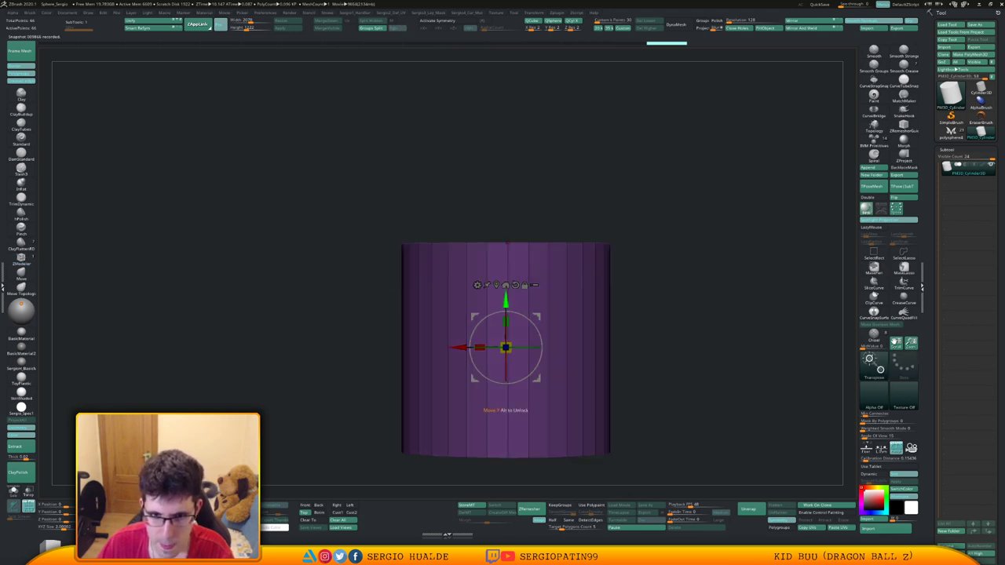
{"action": "mouse_move", "coordinate": [505, 300]}
{"action": "left_mouse_down"}
{"action": "mouse_move", "coordinate": [506, 458]}
{"action": "mouse_move", "coordinate": [542, 354]}
{"action": "left_mouse_up"}
{"action": "key", "text": "q"}
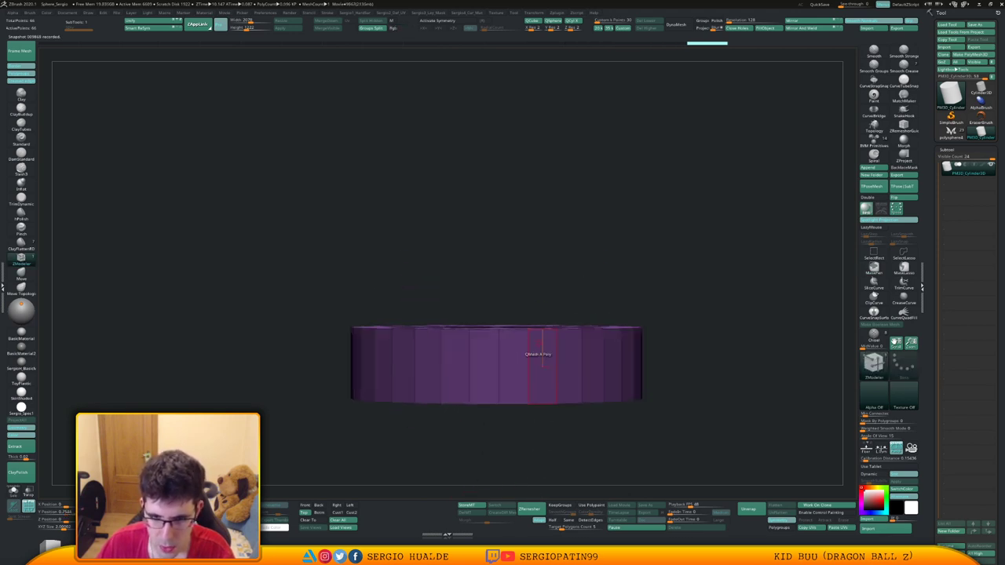
Insert a concentric edge loop about halfway between the centre and rim of the disc's upper cap.
{"action": "mouse_move", "coordinate": [542, 348]}
{"action": "right_mouse_down"}
{"action": "mouse_move", "coordinate": [542, 448]}
{"action": "mouse_move", "coordinate": [540, 337]}
{"action": "right_mouse_up"}
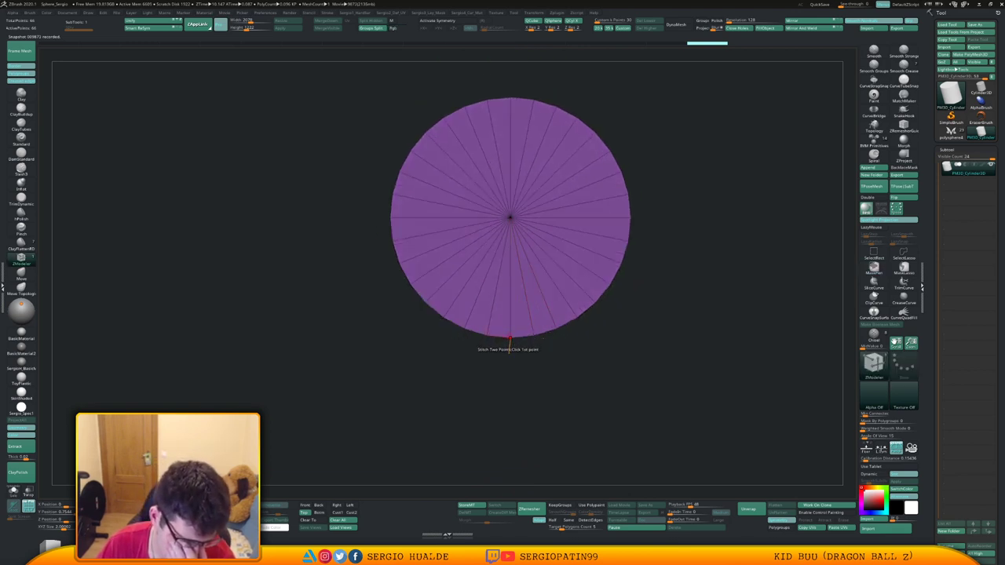
{"action": "right_click_drag", "start_coordinate": [550, 377], "coordinate": [582, 344]}
{"action": "mouse_move", "coordinate": [689, 332]}
{"action": "right_mouse_down", "text": "ctrl"}
{"action": "mouse_move", "coordinate": [691, 393]}
{"action": "mouse_move", "coordinate": [688, 334]}
{"action": "right_mouse_up", "text": "ctrl"}
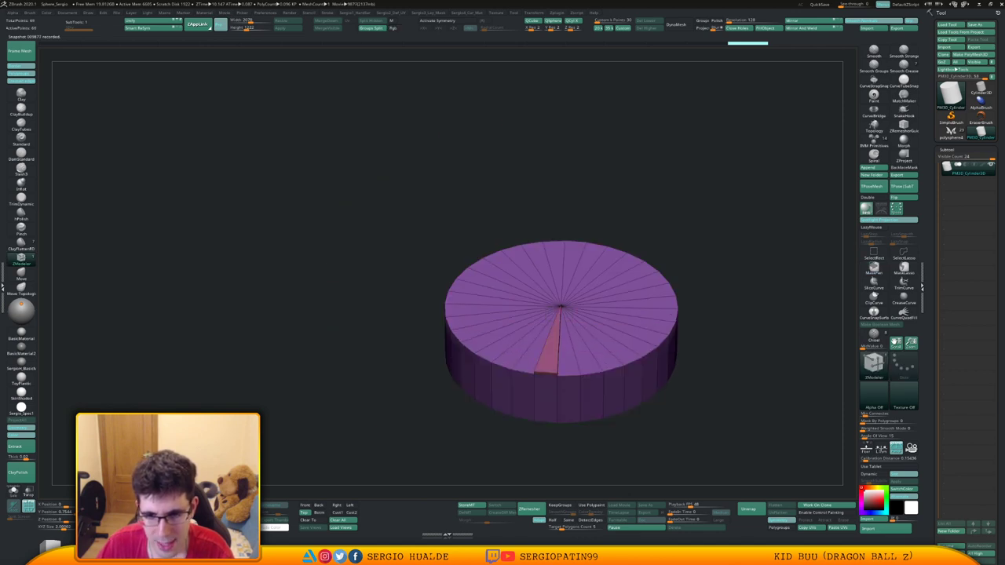
{"action": "left_click", "coordinate": [560, 342]}
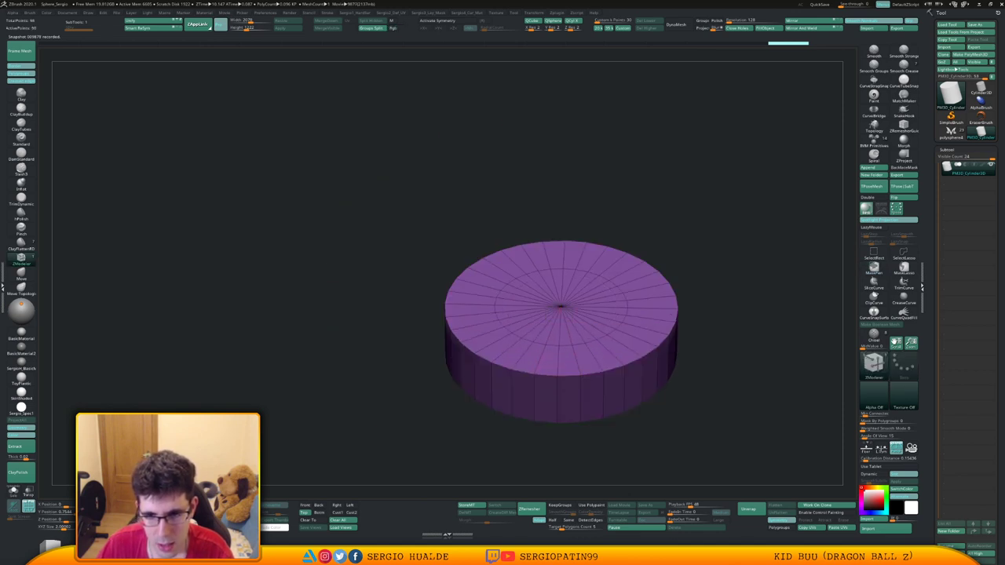
Set the ZModeler polygon target to Polyloop and QMesh the inner ring of the cap upward into a raised step.
{"action": "right_click_drag", "start_coordinate": [560, 311], "coordinate": [575, 385], "text": "ctrl"}
{"action": "right_click_drag", "start_coordinate": [575, 385], "coordinate": [556, 427], "text": "alt"}
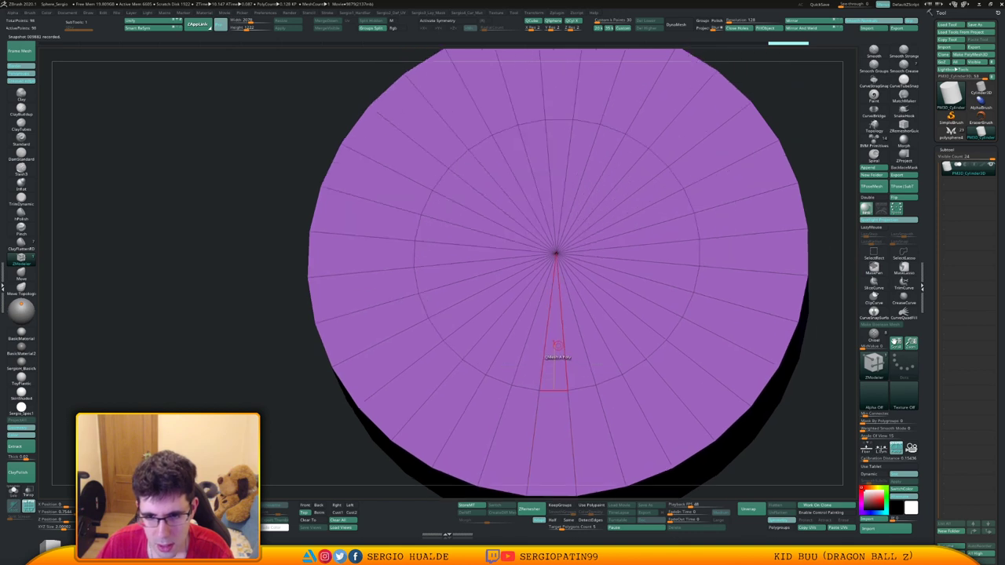
{"action": "key", "text": "space"}
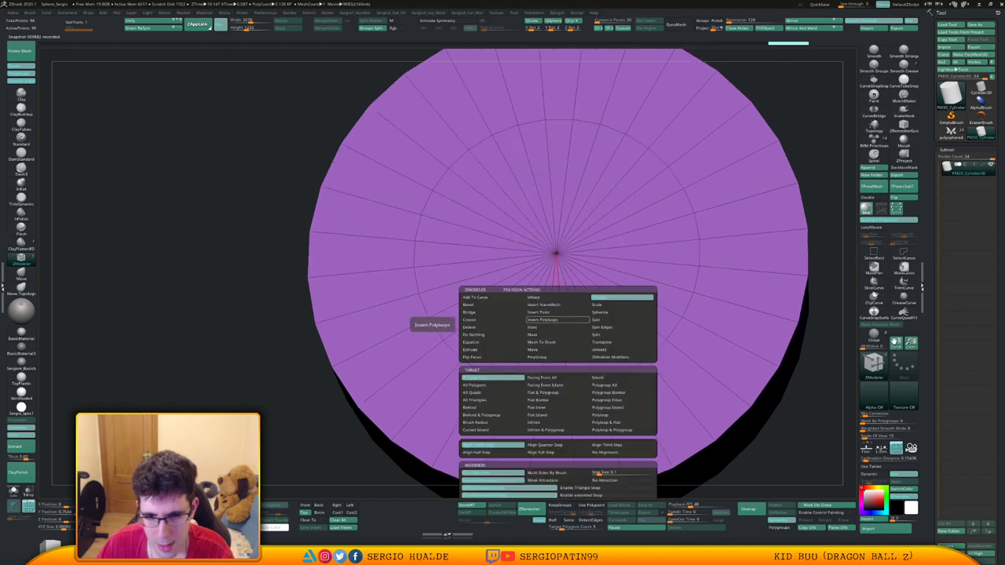
{"action": "left_click", "coordinate": [606, 415]}
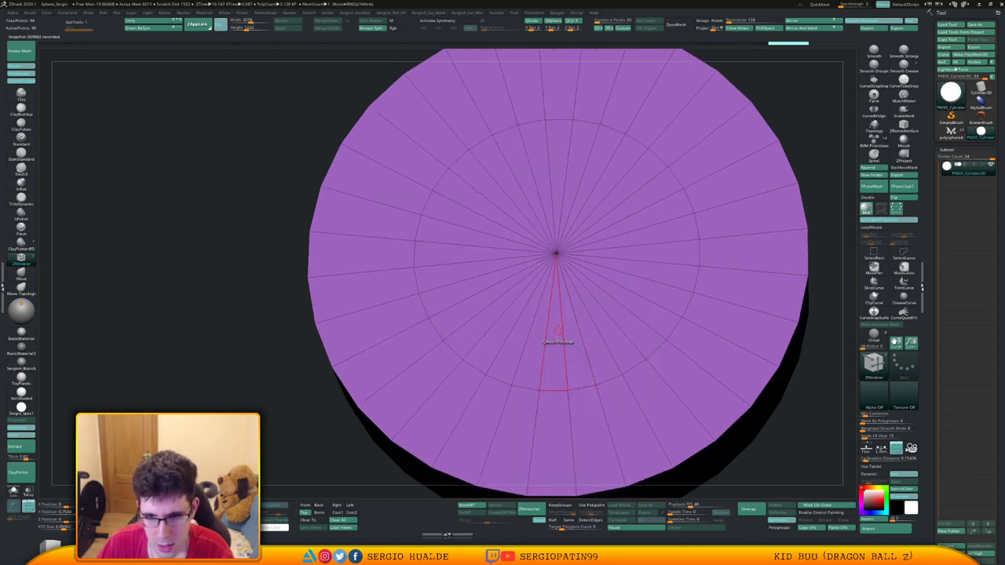
{"action": "left_click_drag", "start_coordinate": [558, 331], "coordinate": [621, 267]}
{"action": "right_click_drag", "start_coordinate": [629, 271], "coordinate": [656, 196]}
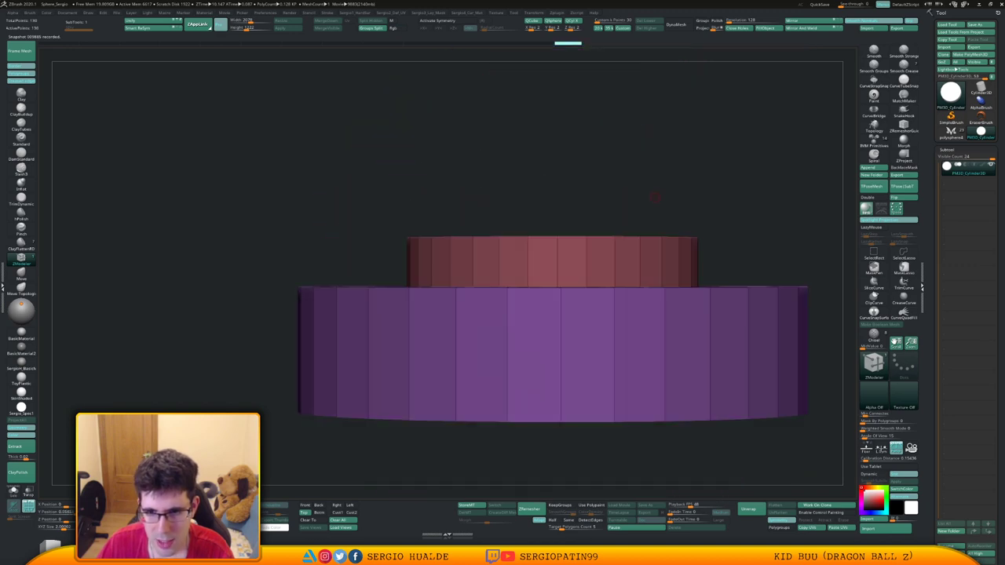
Mask the base disc and scale the raised step's upper face inward to give it sloped sides.
{"action": "mouse_move", "coordinate": [736, 177]}
{"action": "left_mouse_down", "text": "ctrl"}
{"action": "mouse_move", "coordinate": [367, 230]}
{"action": "mouse_move", "coordinate": [367, 248]}
{"action": "left_mouse_up", "text": "ctrl"}
{"action": "left_click", "coordinate": [522, 201], "text": "ctrl"}
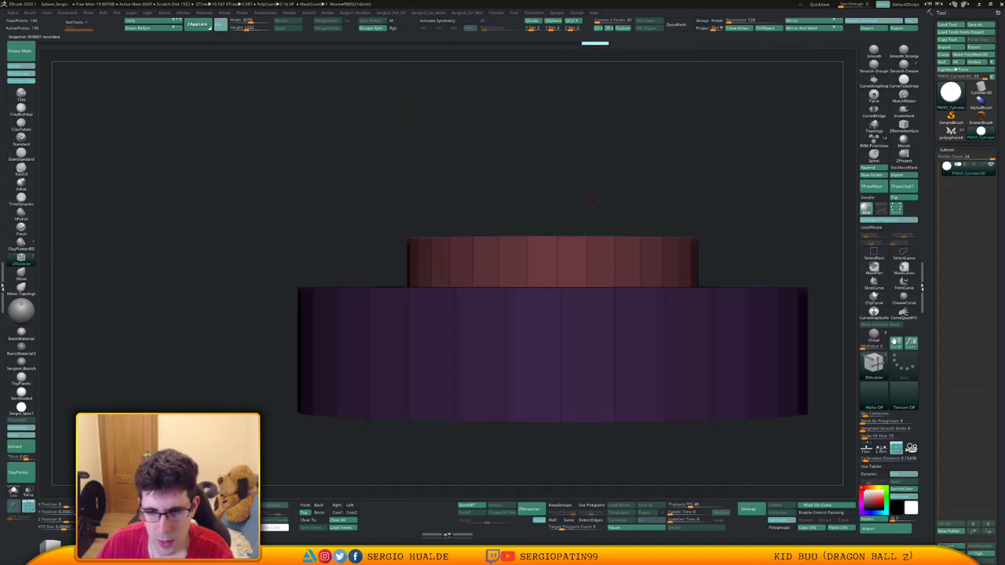
{"action": "key", "text": "w"}
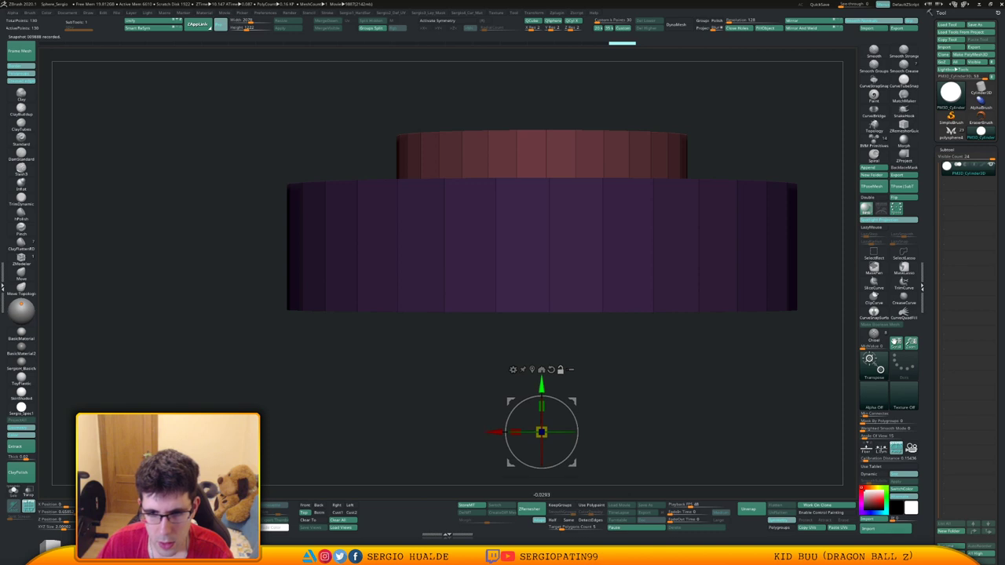
{"action": "left_click", "coordinate": [532, 377]}
{"action": "left_click_drag", "start_coordinate": [532, 377], "coordinate": [502, 498], "text": "alt"}
{"action": "left_click_drag", "start_coordinate": [512, 269], "coordinate": [487, 269]}
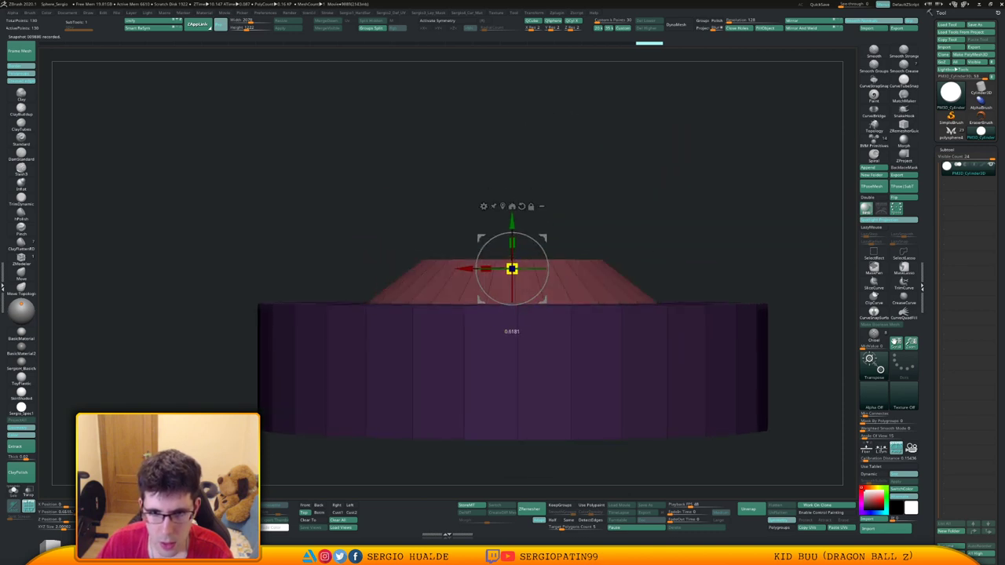
Adjust the upper face's height and width to leave a low, sloped raised section, and clear the mask.
{"action": "left_click_drag", "start_coordinate": [536, 182], "coordinate": [535, 275], "text": "alt"}
{"action": "left_click_drag", "start_coordinate": [512, 318], "coordinate": [512, 294]}
{"action": "left_click_drag", "start_coordinate": [542, 235], "coordinate": [509, 273]}
{"action": "left_click_drag", "start_coordinate": [542, 196], "coordinate": [564, 221], "text": "alt"}
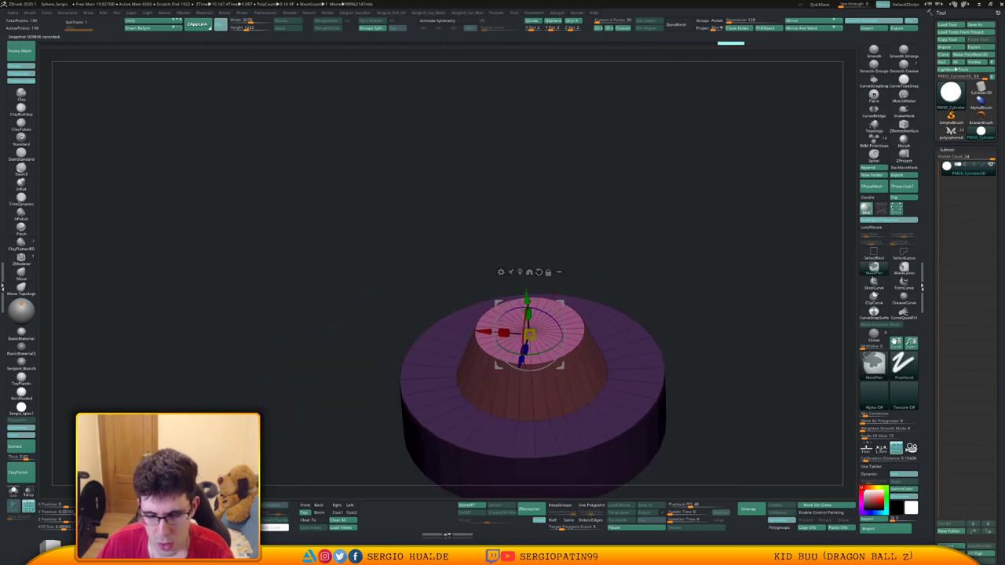
{"action": "right_click_drag", "start_coordinate": [564, 196], "coordinate": [564, 259], "text": "ctrl"}
{"action": "left_click_drag", "start_coordinate": [547, 252], "coordinate": [537, 129], "text": "alt"}
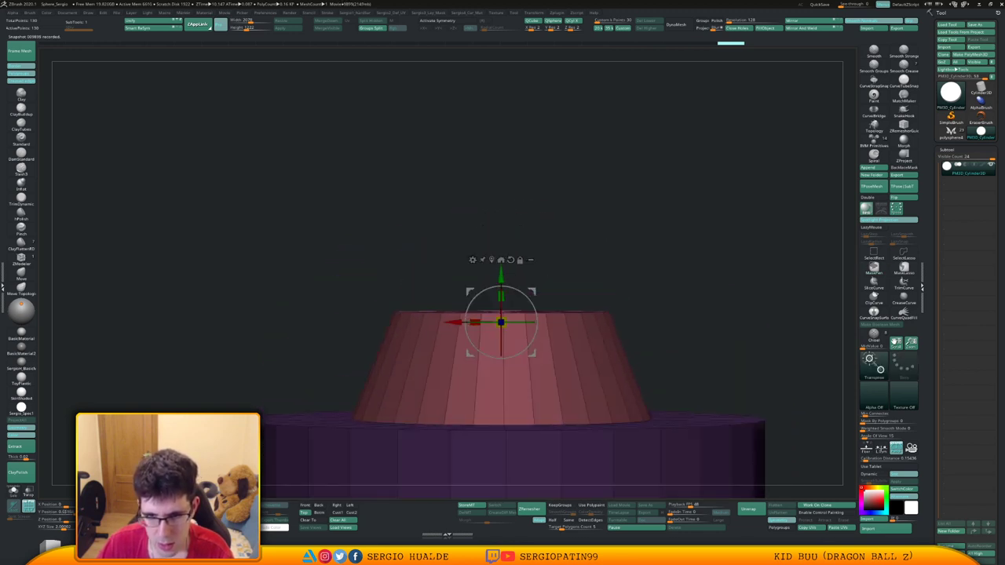
{"action": "left_click_drag", "start_coordinate": [501, 275], "coordinate": [501, 337]}
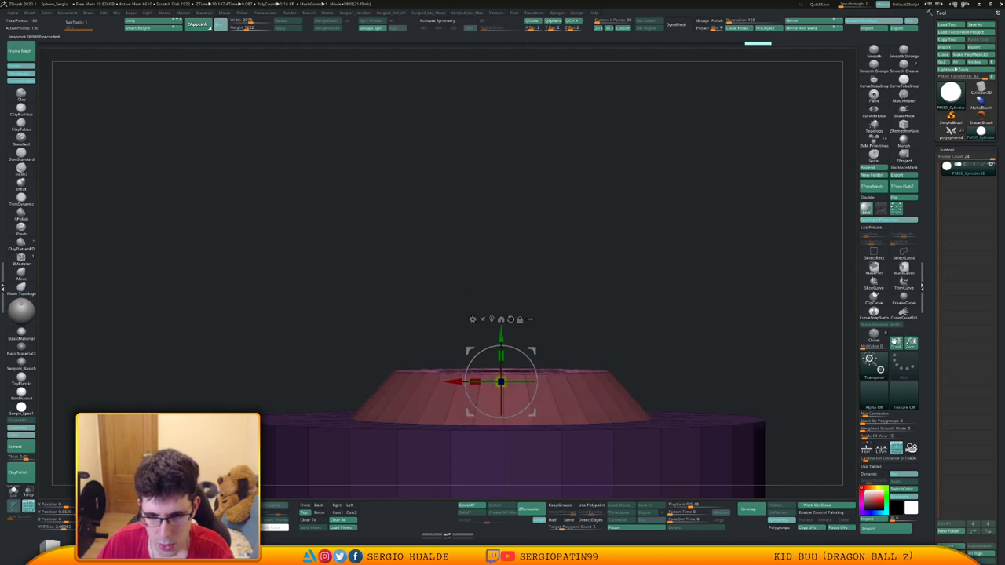
{"action": "key", "text": "q"}
{"action": "left_click_drag", "start_coordinate": [620, 133], "coordinate": [645, 230]}
{"action": "left_click", "coordinate": [694, 182], "text": "ctrl"}
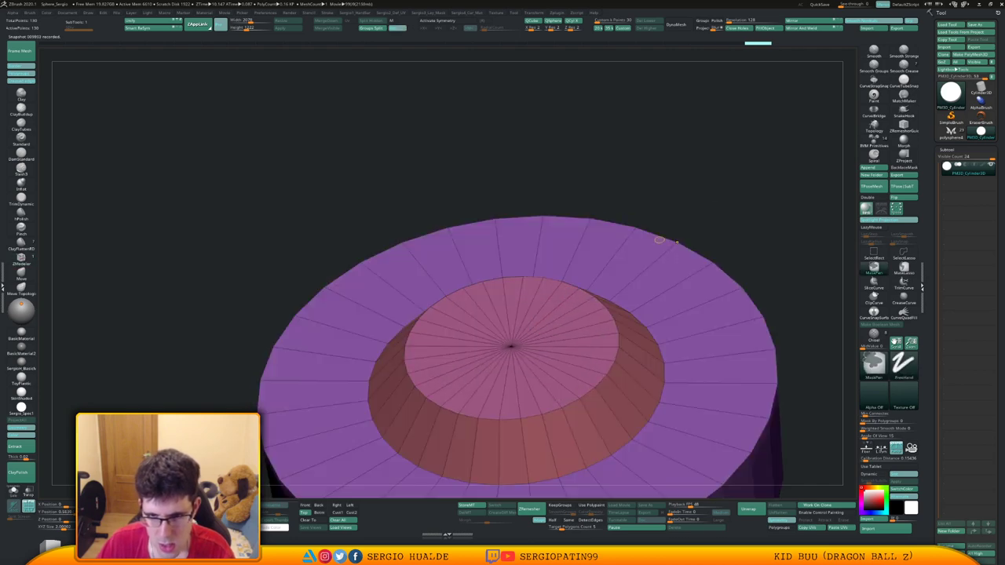
Insert an edge loop near the raised section's rim and QMesh the inner polygons downward into a recess.
{"action": "right_click_drag", "start_coordinate": [598, 293], "coordinate": [591, 325], "text": "ctrl"}
{"action": "left_click_drag", "start_coordinate": [579, 330], "coordinate": [574, 332]}
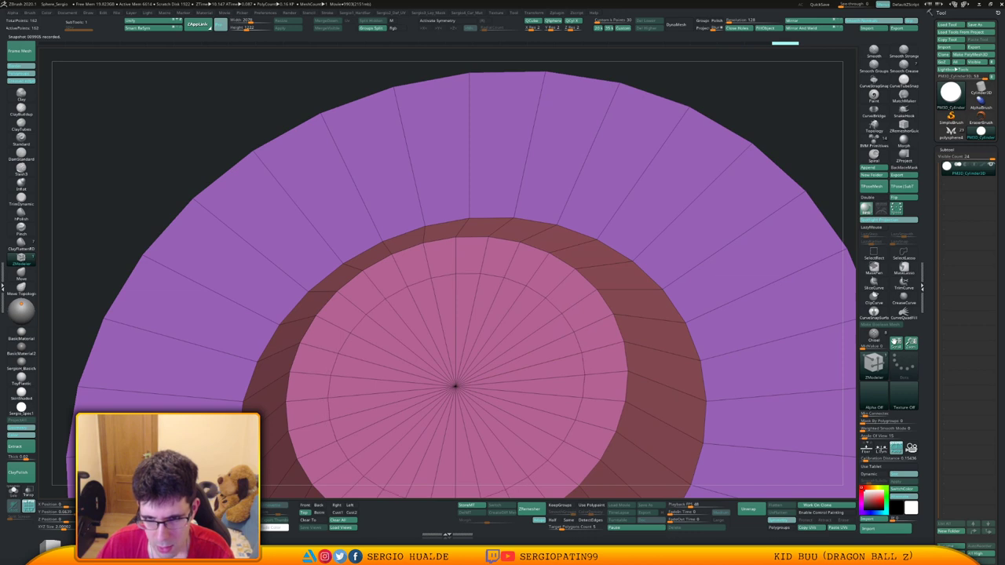
{"action": "right_click_drag", "start_coordinate": [528, 347], "coordinate": [546, 322], "text": "alt"}
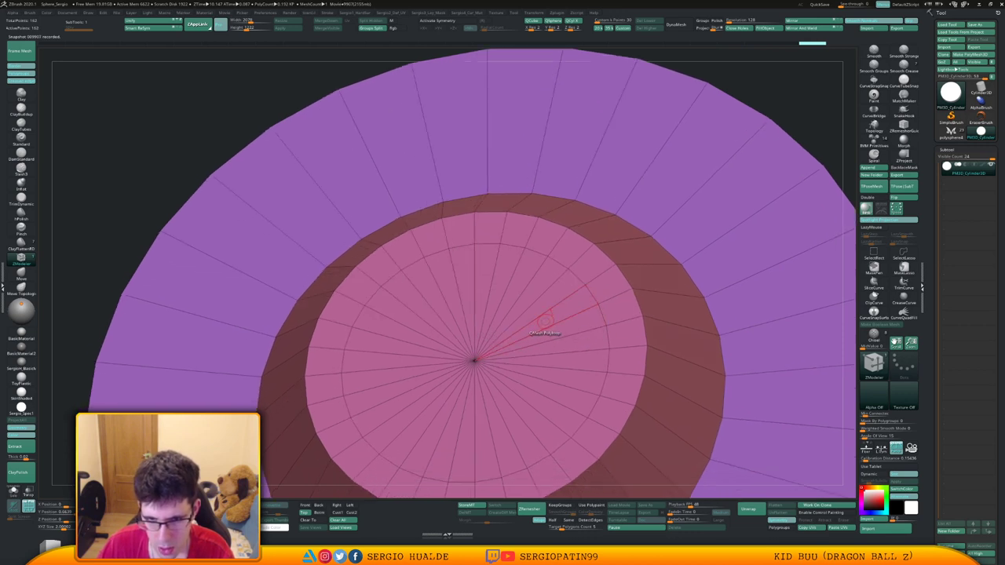
{"action": "left_click_drag", "start_coordinate": [545, 321], "coordinate": [569, 383]}
{"action": "right_click_drag", "start_coordinate": [569, 382], "coordinate": [561, 311], "text": "ctrl"}
{"action": "right_click_drag", "start_coordinate": [544, 436], "coordinate": [543, 283], "text": "shift"}
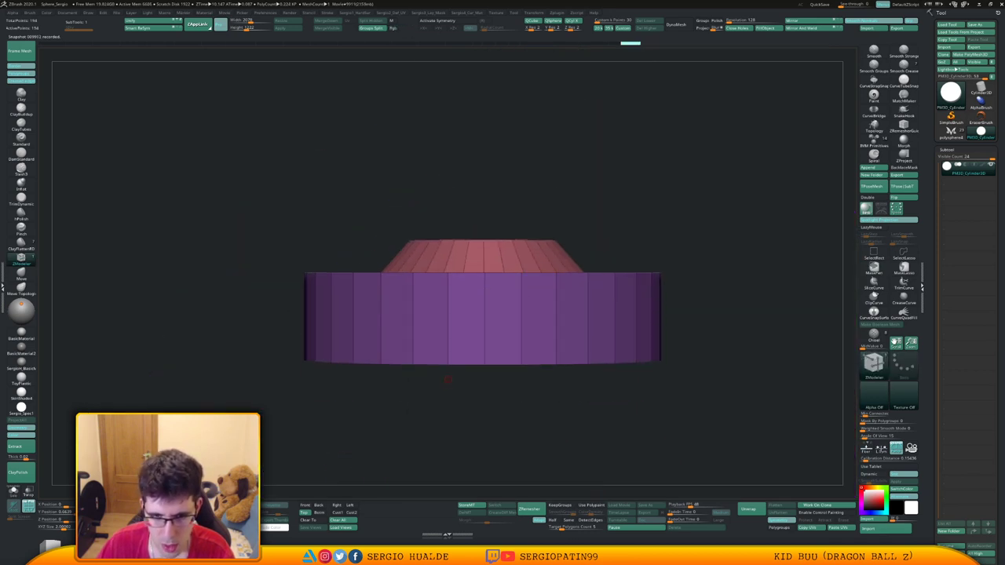
Hide the base disc's lower part and side walls, enable Double display and delete the hidden geometry.
{"action": "right_click_drag", "start_coordinate": [447, 380], "coordinate": [458, 346], "text": "alt"}
{"action": "left_click_drag", "start_coordinate": [277, 367], "coordinate": [707, 325], "text": "ctrl+shift"}
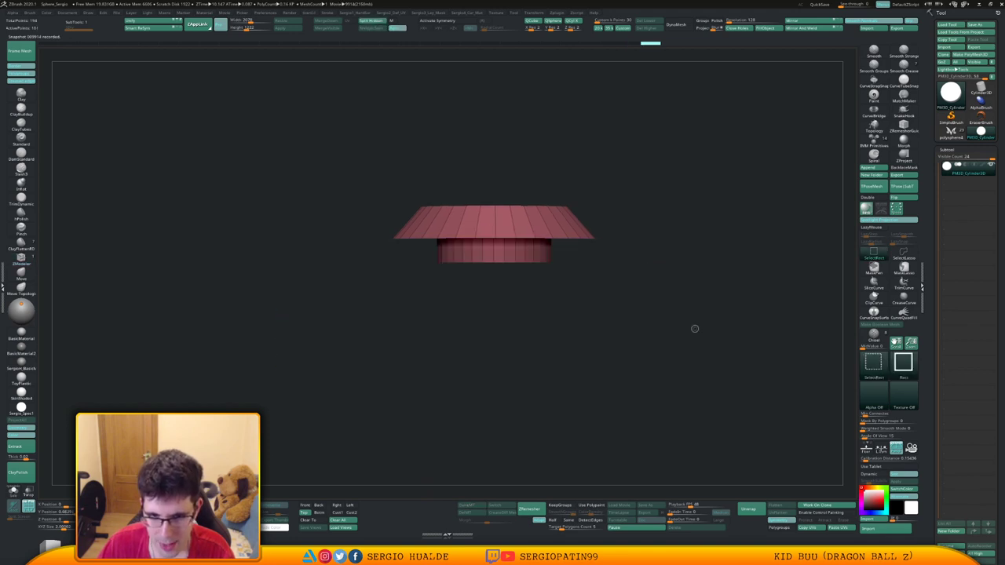
{"action": "right_click_drag", "start_coordinate": [695, 329], "coordinate": [774, 282]}
{"action": "left_click", "coordinate": [867, 197]}
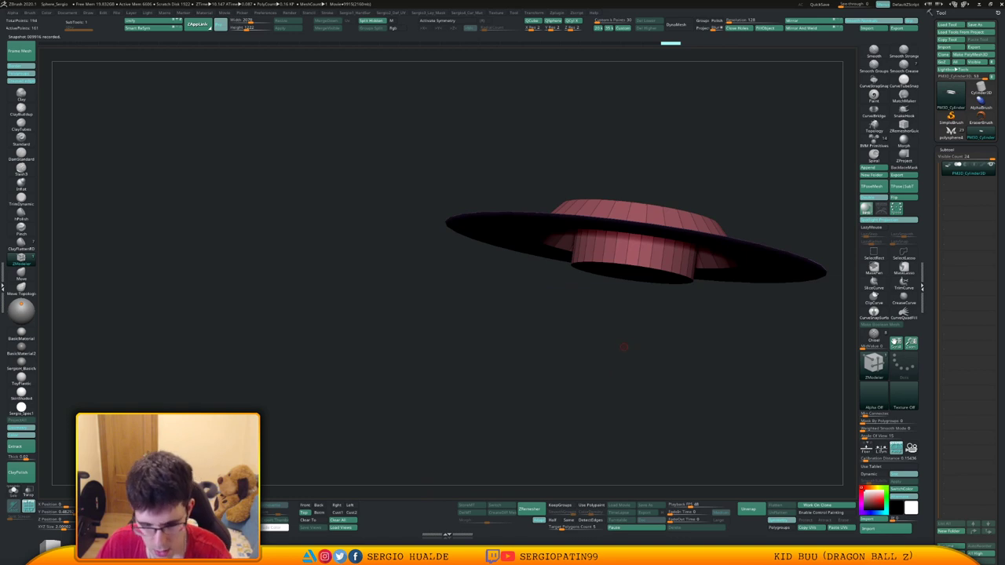
{"action": "right_click_drag", "start_coordinate": [627, 340], "coordinate": [652, 346]}
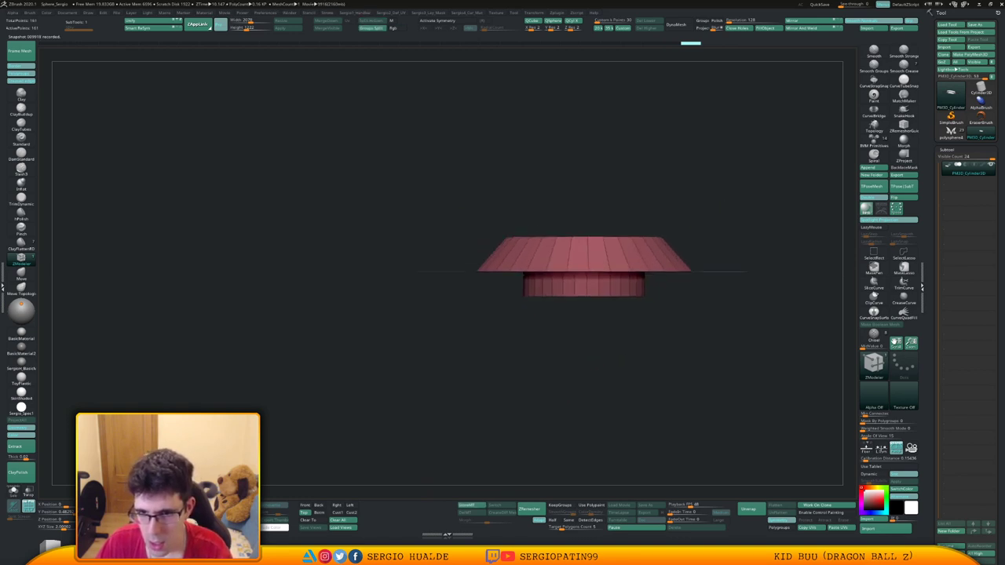
Mask everything except the recess floor, lower the floor and scale it inward to taper the recess, and clear the mask.
{"action": "left_click_drag", "start_coordinate": [647, 334], "coordinate": [485, 284], "text": "ctrl"}
{"action": "left_click", "coordinate": [487, 286], "text": "ctrl"}
{"action": "key", "text": "w"}
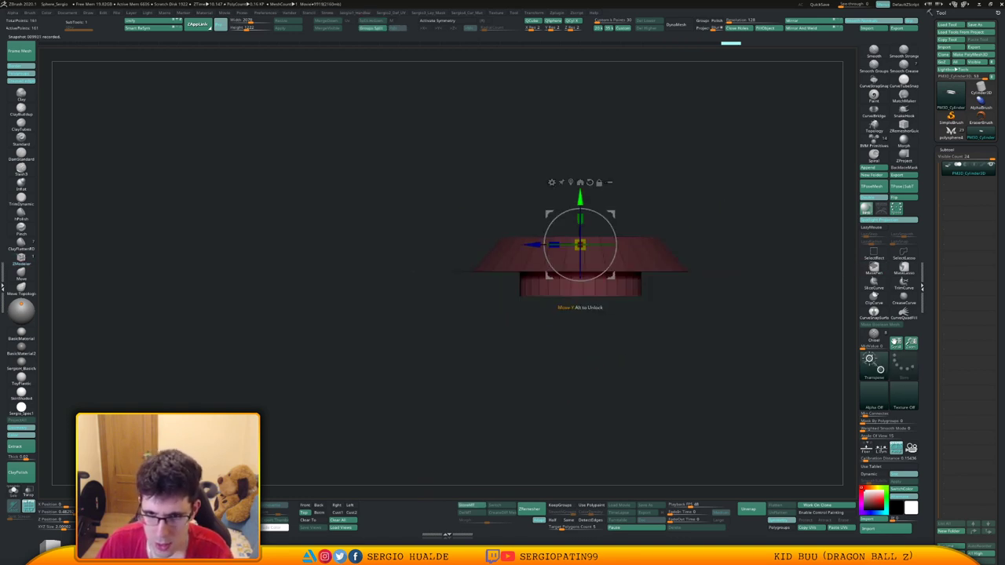
{"action": "left_click_drag", "start_coordinate": [580, 199], "coordinate": [581, 219]}
{"action": "left_click_drag", "start_coordinate": [581, 265], "coordinate": [564, 272]}
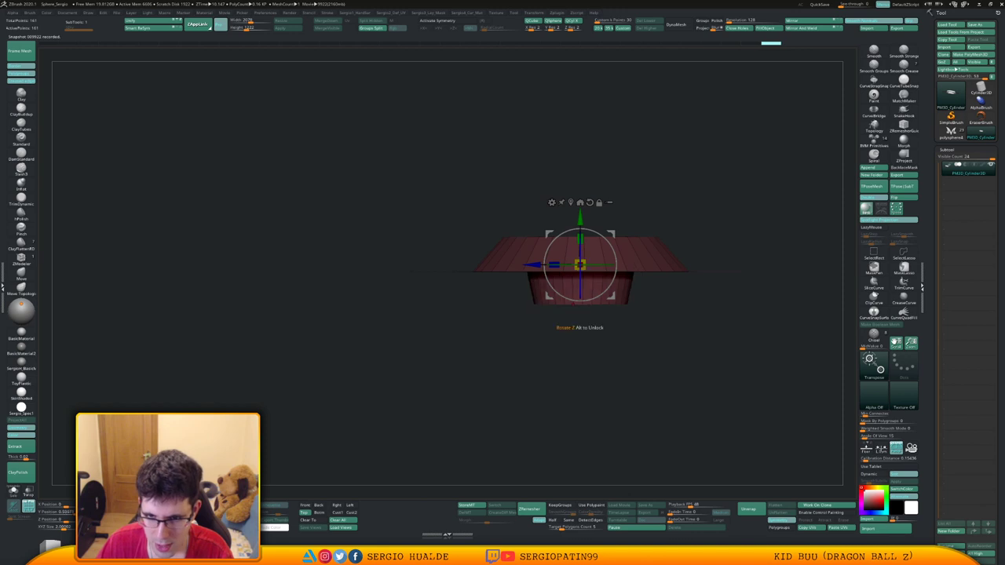
{"action": "mouse_move", "coordinate": [633, 267]}
{"action": "right_mouse_down"}
{"action": "mouse_move", "coordinate": [637, 340]}
{"action": "mouse_move", "coordinate": [643, 291]}
{"action": "right_mouse_up"}
{"action": "key", "text": "q"}
{"action": "mouse_move", "coordinate": [643, 291]}
{"action": "right_mouse_down", "text": "alt"}
{"action": "mouse_move", "coordinate": [618, 324]}
{"action": "mouse_move", "coordinate": [576, 328]}
{"action": "mouse_move", "coordinate": [609, 339]}
{"action": "mouse_move", "coordinate": [628, 331]}
{"action": "right_mouse_up", "text": "alt"}
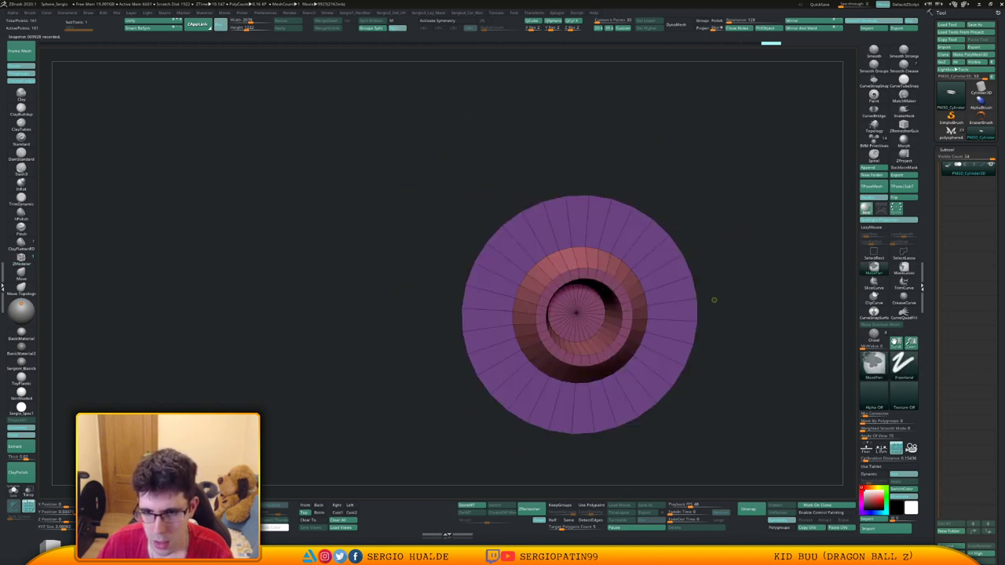
Clear the mask, isolate the flat base ring around the rim and mask its inner edge with MaskLasso.
{"action": "left_click_drag", "start_coordinate": [714, 300], "coordinate": [705, 304], "text": "ctrl"}
{"action": "right_click_drag", "start_coordinate": [674, 305], "coordinate": [658, 286], "text": "shift"}
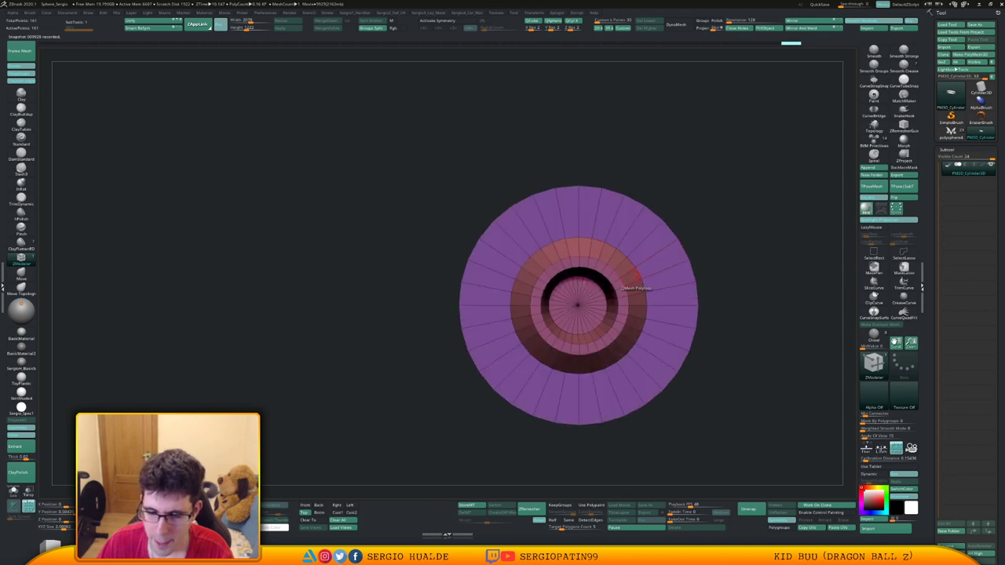
{"action": "left_click", "coordinate": [657, 235], "text": "ctrl+shift"}
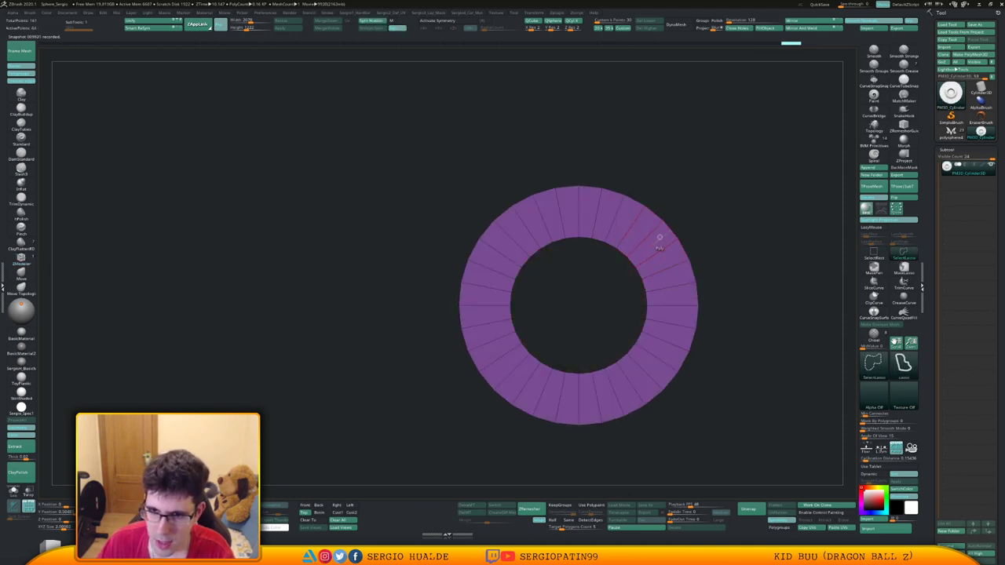
{"action": "right_click_drag", "start_coordinate": [708, 269], "coordinate": [652, 280], "text": "alt"}
{"action": "key", "text": "ctrl"}
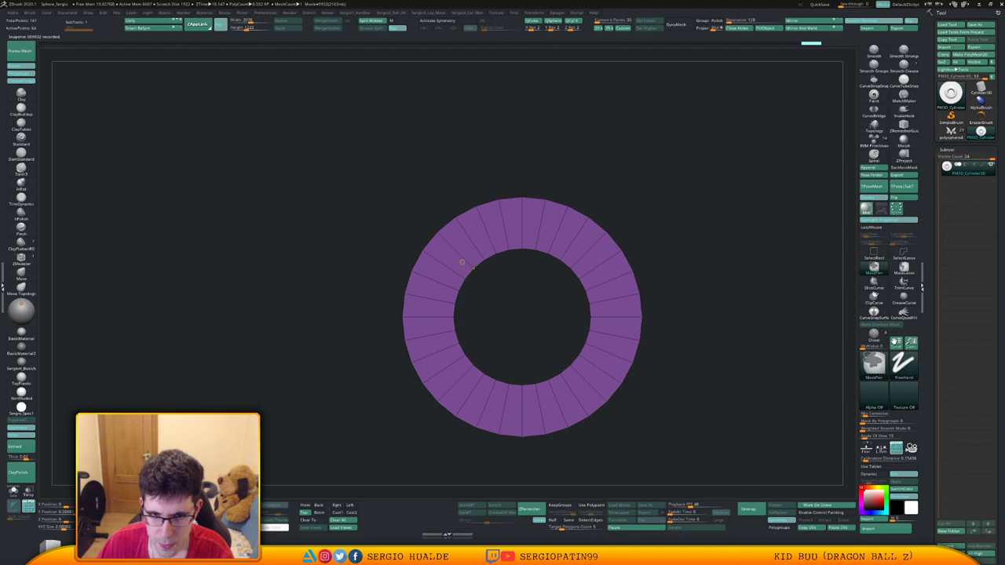
{"action": "key", "text": "ctrl+z"}
{"action": "left_click", "coordinate": [904, 269], "text": "ctrl"}
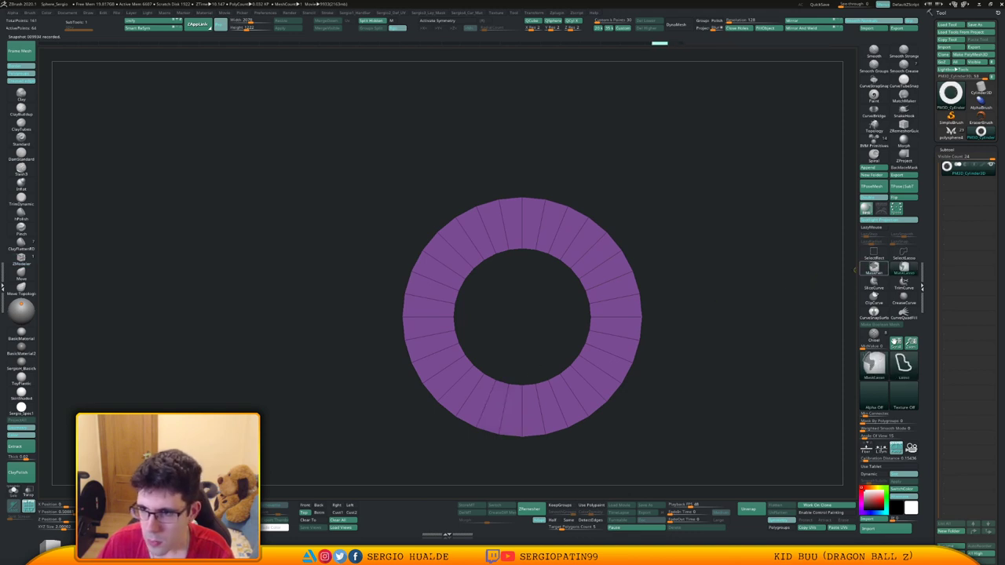
{"action": "mouse_move", "coordinate": [546, 227]}
{"action": "left_mouse_down", "text": "ctrl"}
{"action": "mouse_move", "coordinate": [449, 359]}
{"action": "mouse_move", "coordinate": [594, 348]}
{"action": "mouse_move", "coordinate": [607, 316]}
{"action": "left_mouse_up", "text": "ctrl"}
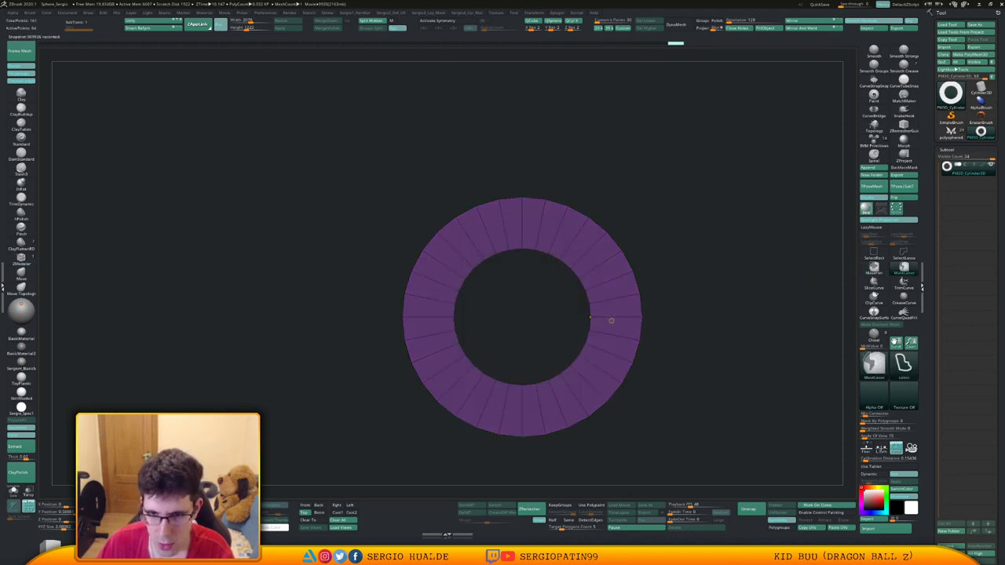
{"action": "right_click_drag", "start_coordinate": [610, 319], "coordinate": [658, 289], "text": "ctrl"}
Stretch the ring's outer edge outward vertically and horizontally with the Move brush.
{"action": "key", "text": "b"}
{"action": "key", "text": "m"}
{"action": "key", "text": "v"}
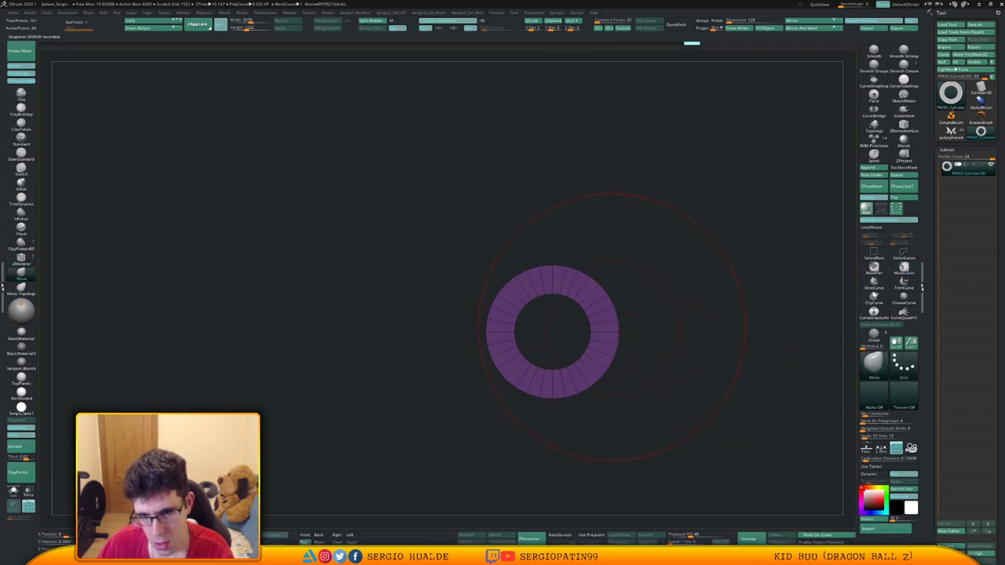
{"action": "left_click_drag", "start_coordinate": [552, 274], "coordinate": [551, 217]}
{"action": "key", "text": "ctrl+z"}
{"action": "left_click", "coordinate": [565, 238], "text": "ctrl"}
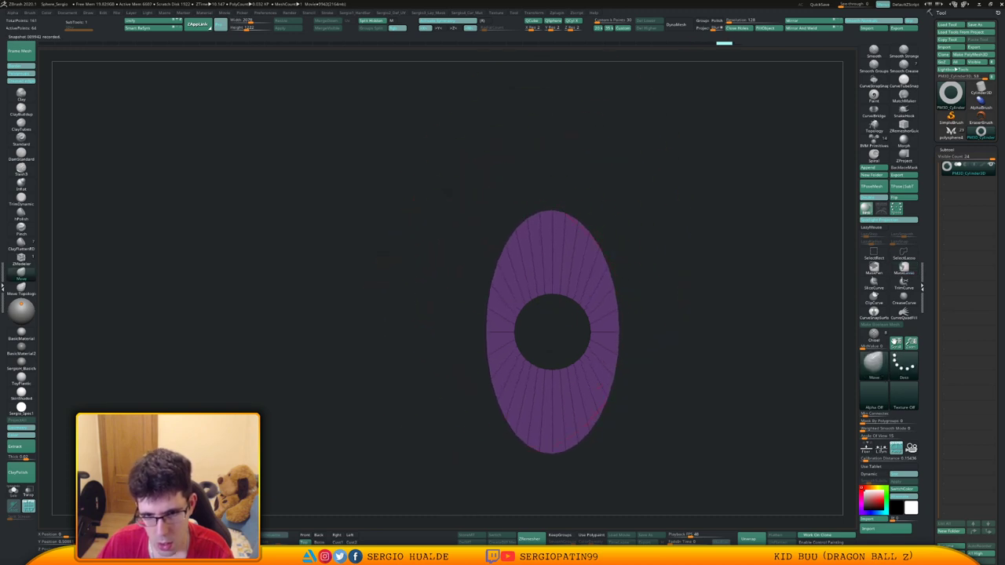
{"action": "left_click_drag", "start_coordinate": [488, 332], "coordinate": [410, 332]}
{"action": "left_click_drag", "start_coordinate": [617, 330], "coordinate": [731, 331]}
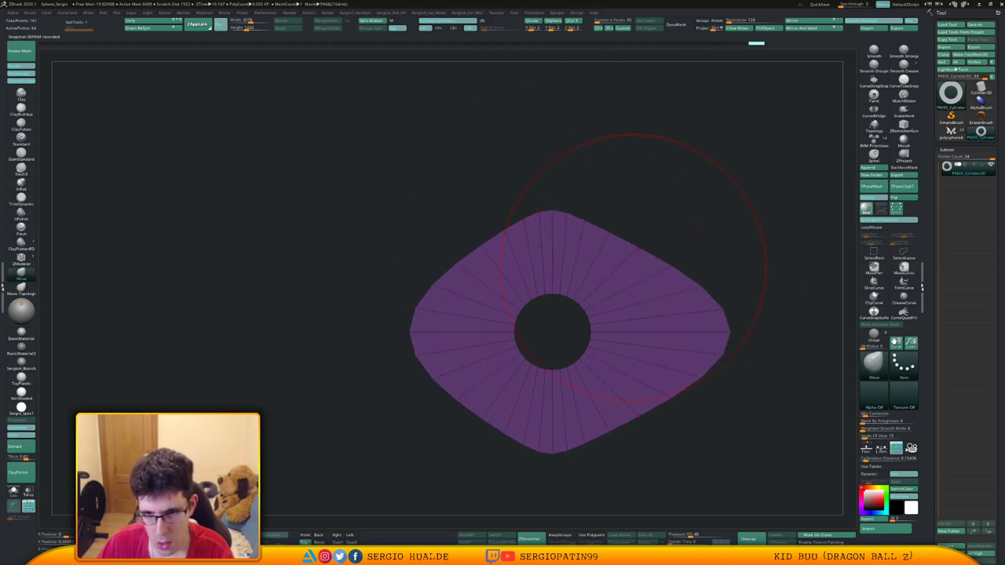
Pull the ring's remaining outer edges outward with the Move brush to round it into a wide disc.
{"action": "left_click_drag", "start_coordinate": [634, 266], "coordinate": [653, 237]}
{"action": "left_click_drag", "start_coordinate": [480, 256], "coordinate": [447, 229]}
{"action": "left_click_drag", "start_coordinate": [548, 223], "coordinate": [556, 212]}
{"action": "mouse_move", "coordinate": [639, 262]}
{"action": "left_mouse_down"}
{"action": "mouse_move", "coordinate": [672, 242]}
{"action": "mouse_move", "coordinate": [694, 271]}
{"action": "left_mouse_up"}
{"action": "left_click_drag", "start_coordinate": [418, 315], "coordinate": [397, 313]}
{"action": "left_click_drag", "start_coordinate": [496, 223], "coordinate": [485, 206]}
{"action": "left_click_drag", "start_coordinate": [572, 189], "coordinate": [573, 177]}
{"action": "left_click_drag", "start_coordinate": [619, 206], "coordinate": [629, 190]}
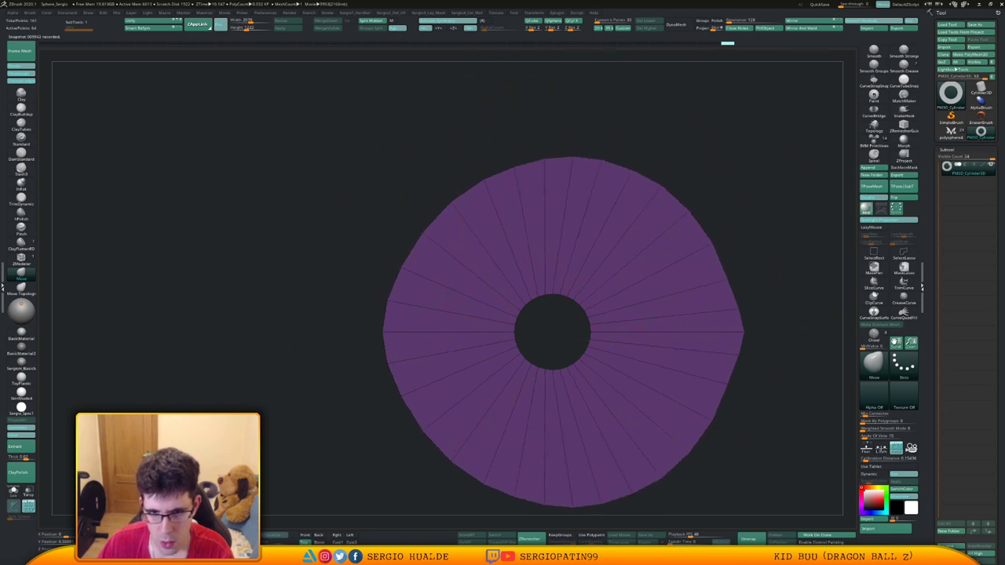
{"action": "left_click_drag", "start_coordinate": [672, 239], "coordinate": [682, 231]}
Show the whole mesh, turn off the polygroup wireframe display and clear the mask.
{"action": "left_click", "coordinate": [748, 234], "text": "ctrl+shift"}
{"action": "right_click_drag", "start_coordinate": [639, 285], "coordinate": [648, 220]}
{"action": "key", "text": "shift+f"}
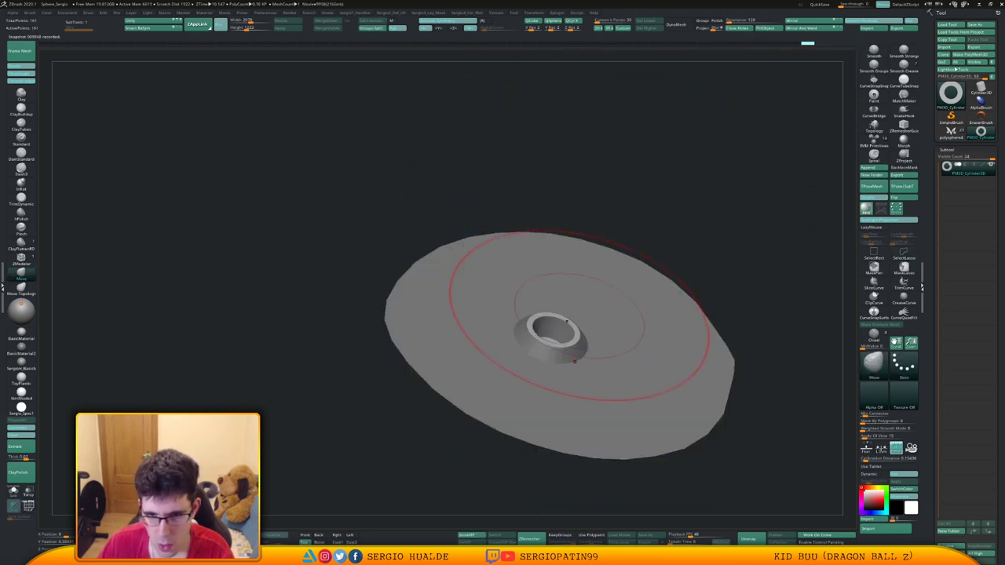
{"action": "key", "text": "ctrl+d"}
{"action": "key", "text": "ctrl+z"}
{"action": "left_click_drag", "start_coordinate": [682, 253], "coordinate": [696, 273], "text": "ctrl"}
Preview the widened disc with subdivisions, and undo them.
{"action": "key", "text": "ctrl+d"}
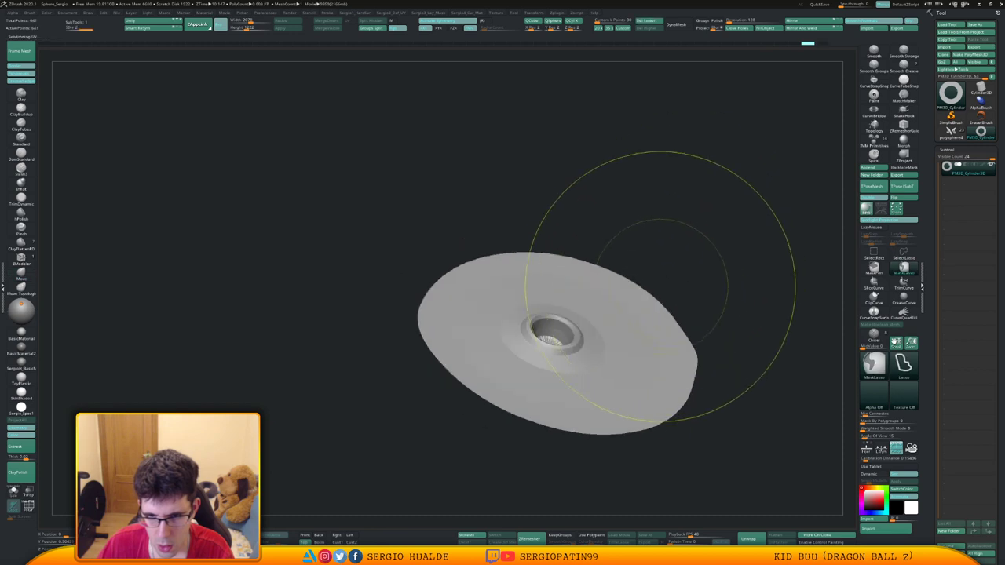
{"action": "mouse_move", "coordinate": [583, 308]}
{"action": "right_mouse_down", "text": "ctrl"}
{"action": "mouse_move", "coordinate": [600, 369]}
{"action": "mouse_move", "coordinate": [588, 390]}
{"action": "mouse_move", "coordinate": [595, 337]}
{"action": "mouse_move", "coordinate": [623, 345]}
{"action": "mouse_move", "coordinate": [526, 318]}
{"action": "mouse_move", "coordinate": [659, 308]}
{"action": "mouse_move", "coordinate": [669, 292]}
{"action": "mouse_move", "coordinate": [600, 252]}
{"action": "right_mouse_up", "text": "ctrl"}
{"action": "key", "text": "ctrl+d"}
{"action": "key", "text": "ctrl+z"}
{"action": "key", "text": "ctrl+z"}
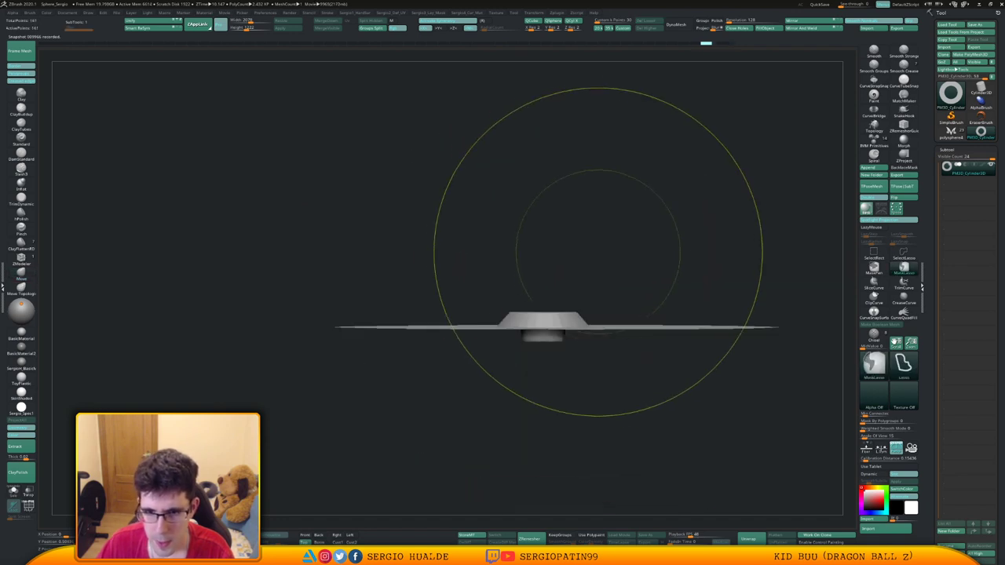
Mask everything except the raised rim's top edge and raise it slightly along the vertical axis.
{"action": "mouse_move", "coordinate": [613, 273]}
{"action": "left_mouse_down", "text": "ctrl"}
{"action": "mouse_move", "coordinate": [544, 299]}
{"action": "mouse_move", "coordinate": [609, 317]}
{"action": "left_mouse_up", "text": "ctrl"}
{"action": "key", "text": "ctrl+z"}
{"action": "left_click", "coordinate": [870, 269], "text": "ctrl"}
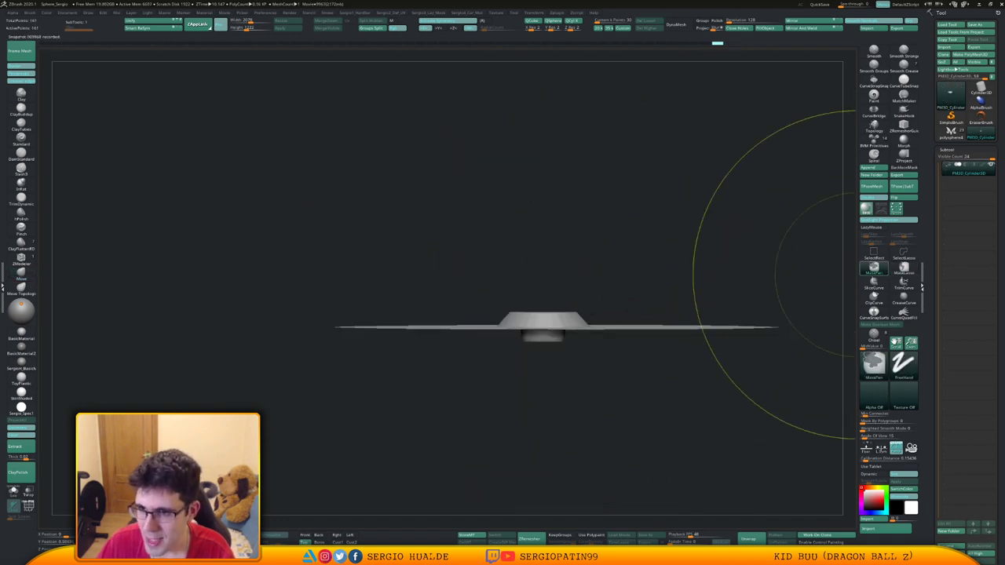
{"action": "left_click_drag", "start_coordinate": [611, 272], "coordinate": [494, 316], "text": "ctrl"}
{"action": "left_click", "coordinate": [531, 287], "text": "ctrl"}
{"action": "key", "text": "w"}
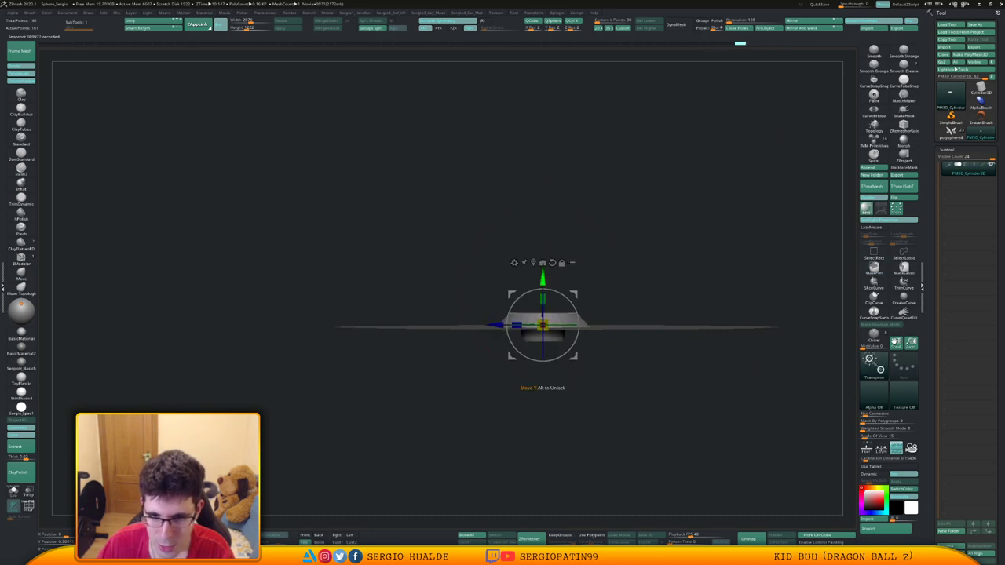
{"action": "left_click_drag", "start_coordinate": [543, 294], "coordinate": [542, 295]}
{"action": "right_click_drag", "start_coordinate": [581, 259], "coordinate": [597, 306], "text": "ctrl"}
{"action": "key", "text": "q"}
{"action": "right_click_drag", "start_coordinate": [608, 200], "coordinate": [610, 274]}
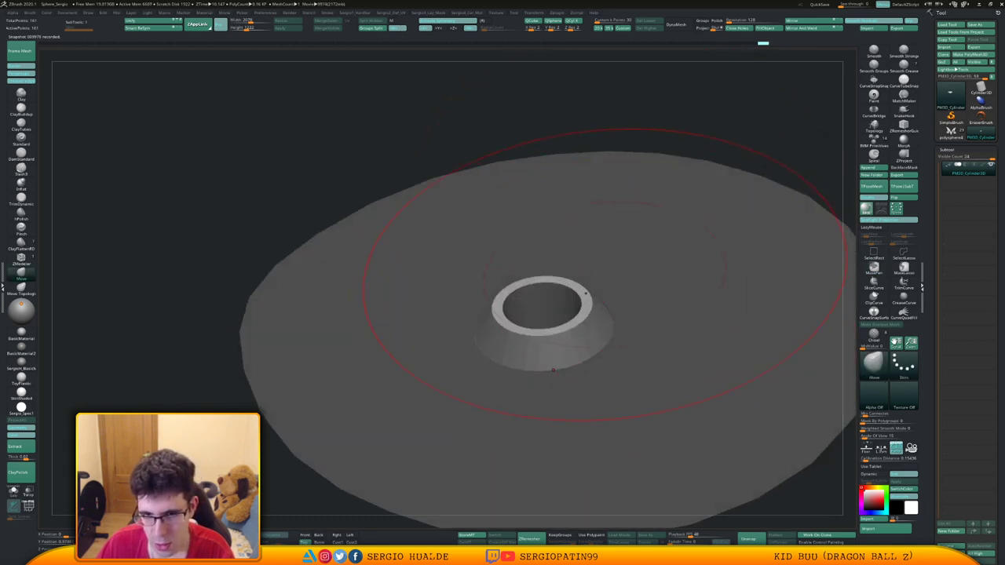
Clear the mask, show the wireframe and insert an edge loop around the rim's sloped outer side with ZModeler.
{"action": "left_click_drag", "start_coordinate": [434, 149], "coordinate": [452, 163], "text": "ctrl"}
{"action": "key", "text": "shift+f"}
{"action": "key", "text": "s"}
{"action": "left_click", "coordinate": [512, 377]}
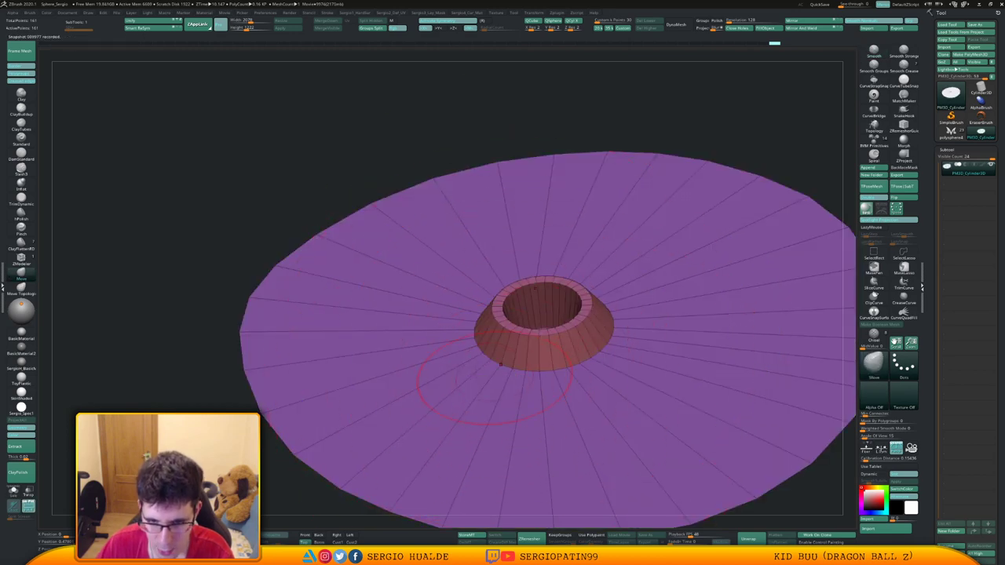
{"action": "key", "text": "b"}
{"action": "key", "text": "z"}
{"action": "key", "text": "m"}
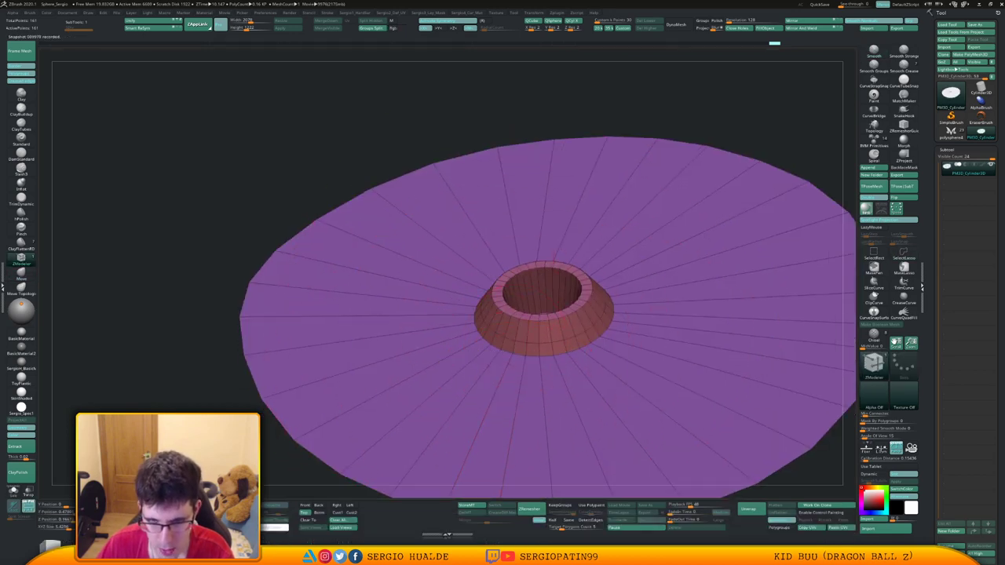
{"action": "right_click_drag", "start_coordinate": [586, 369], "coordinate": [601, 416], "text": "ctrl"}
{"action": "mouse_move", "coordinate": [601, 416]}
{"action": "right_mouse_down"}
{"action": "mouse_move", "coordinate": [616, 326]}
{"action": "mouse_move", "coordinate": [619, 338]}
{"action": "right_mouse_up"}
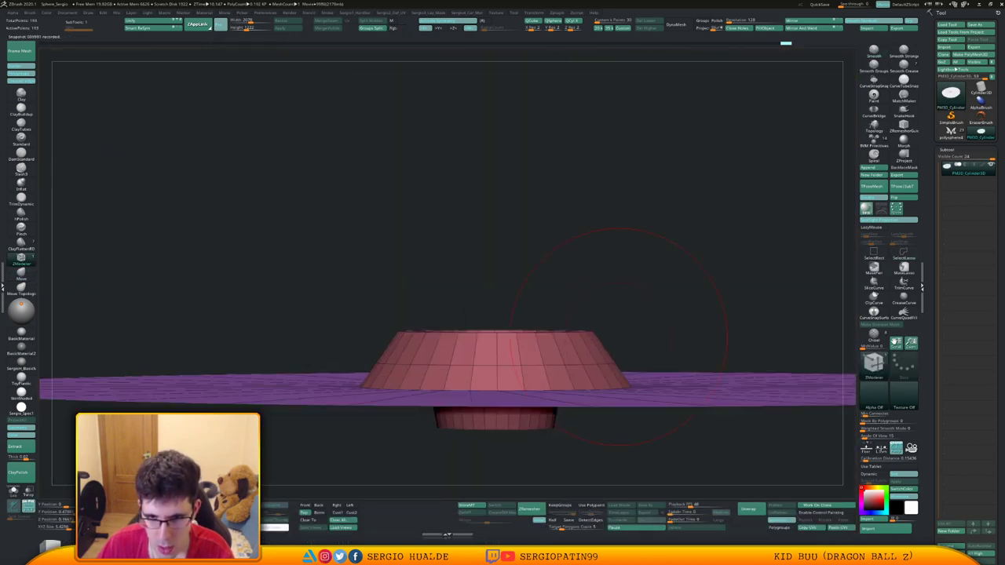
Turn off perspective, mask all but the inserted edge loop, scale the loop inward and clear the mask.
{"action": "key", "text": "p"}
{"action": "left_click_drag", "start_coordinate": [649, 346], "coordinate": [358, 367], "text": "ctrl"}
{"action": "key", "text": "w"}
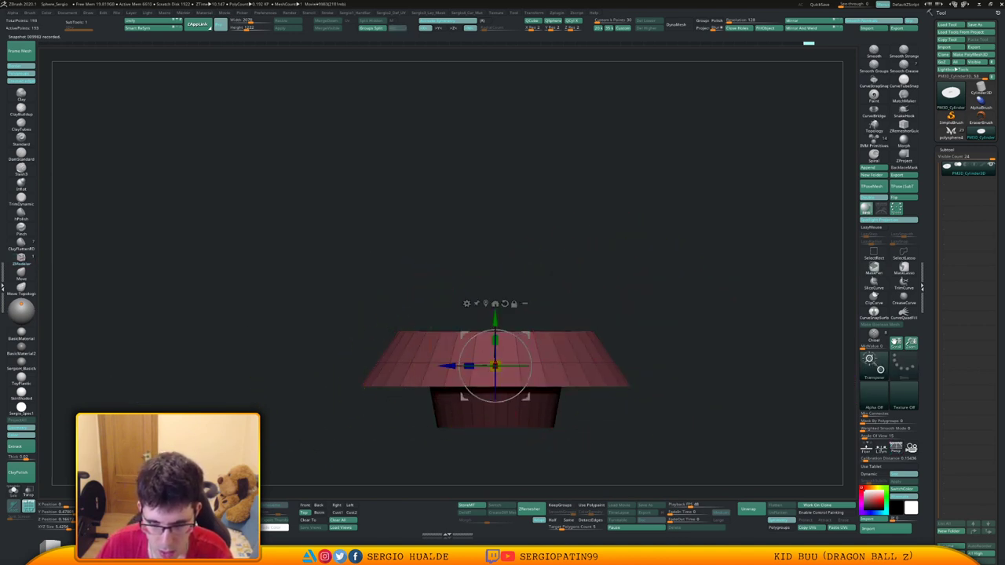
{"action": "key", "text": "q"}
{"action": "left_click_drag", "start_coordinate": [629, 296], "coordinate": [634, 314], "text": "ctrl"}
Preview the stepped rim with two subdivisions, and undo them.
{"action": "right_click_drag", "start_coordinate": [635, 314], "coordinate": [628, 288], "text": "ctrl"}
{"action": "mouse_move", "coordinate": [617, 346]}
{"action": "right_mouse_down"}
{"action": "mouse_move", "coordinate": [625, 380]}
{"action": "mouse_move", "coordinate": [582, 357]}
{"action": "right_mouse_up"}
{"action": "key", "text": "ctrl+d"}
{"action": "key", "text": "ctrl+d"}
{"action": "key", "text": "shift+f"}
{"action": "mouse_move", "coordinate": [582, 357]}
{"action": "right_mouse_down"}
{"action": "mouse_move", "coordinate": [582, 399]}
{"action": "mouse_move", "coordinate": [580, 361]}
{"action": "right_mouse_up"}
{"action": "key", "text": "ctrl+z"}
{"action": "key", "text": "ctrl+z"}
{"action": "key", "text": "shift+f"}
Try hiding the rim's top face and recess by polygroup, and restore full visibility.
{"action": "mouse_move", "coordinate": [582, 323]}
{"action": "right_mouse_down", "text": "ctrl"}
{"action": "mouse_move", "coordinate": [584, 358]}
{"action": "mouse_move", "coordinate": [587, 281]}
{"action": "mouse_move", "coordinate": [591, 306]}
{"action": "right_mouse_up", "text": "ctrl"}
{"action": "left_click", "coordinate": [666, 311], "text": "ctrl+shift"}
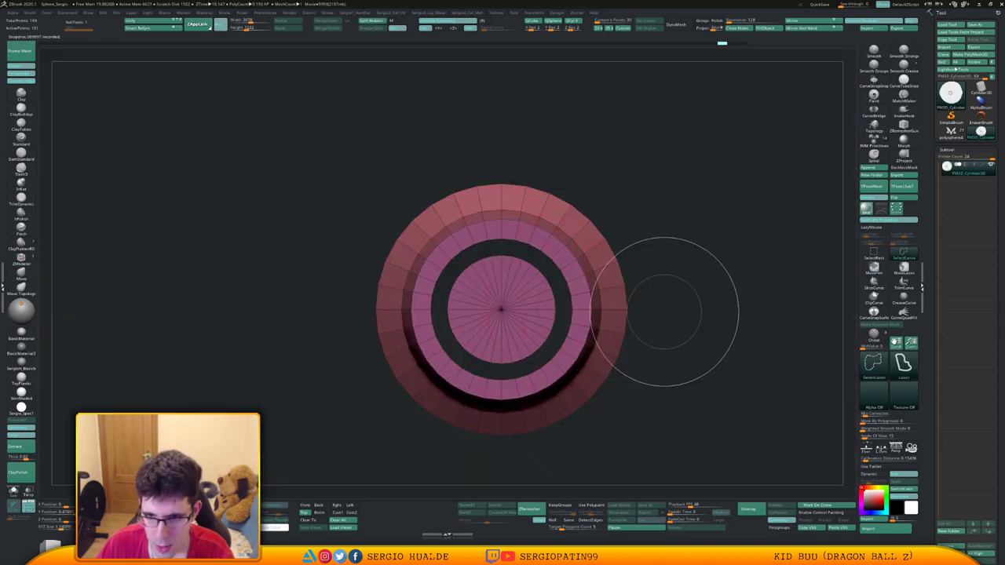
{"action": "right_click_drag", "start_coordinate": [637, 353], "coordinate": [642, 271], "text": "ctrl"}
{"action": "left_click", "coordinate": [671, 334], "text": "ctrl+shift"}
{"action": "key", "text": "ctrl+shift+z"}
{"action": "key", "text": "ctrl+shift+z"}
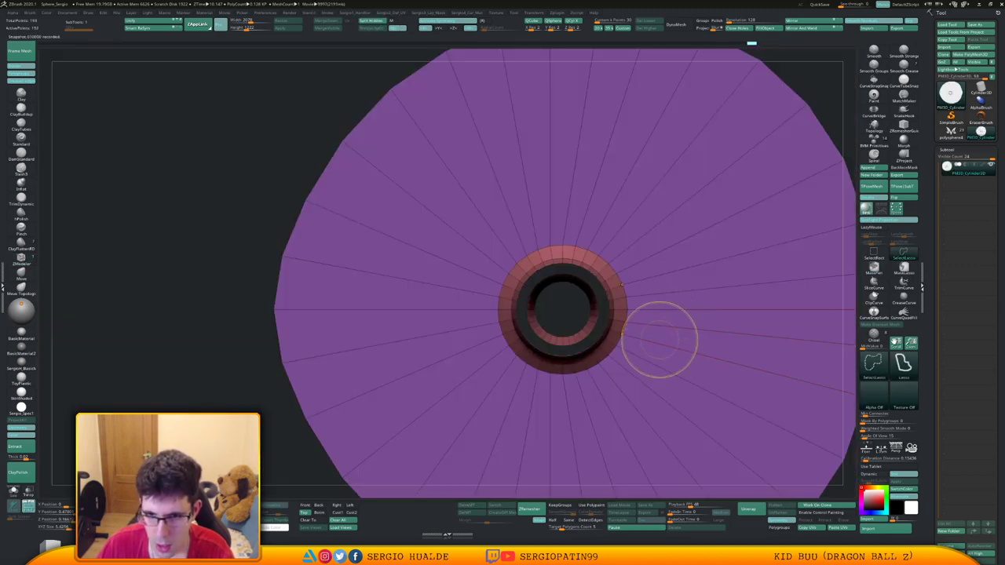
{"action": "left_click", "coordinate": [666, 360], "text": "ctrl+shift"}
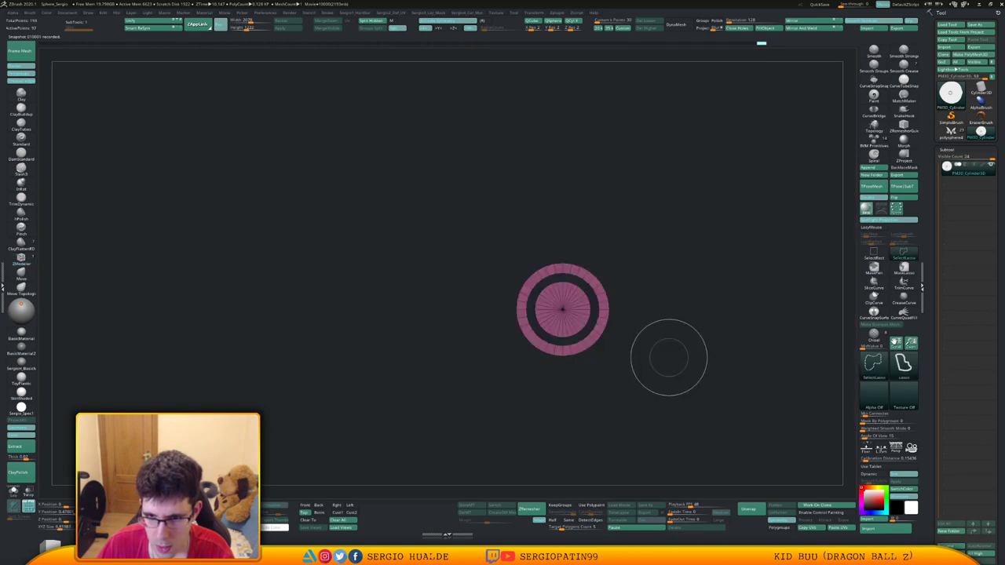
{"action": "left_click", "coordinate": [671, 357], "text": "ctrl+shift"}
{"action": "left_click", "coordinate": [682, 369], "text": "ctrl+shift"}
{"action": "right_click_drag", "start_coordinate": [678, 354], "coordinate": [532, 331], "text": "alt"}
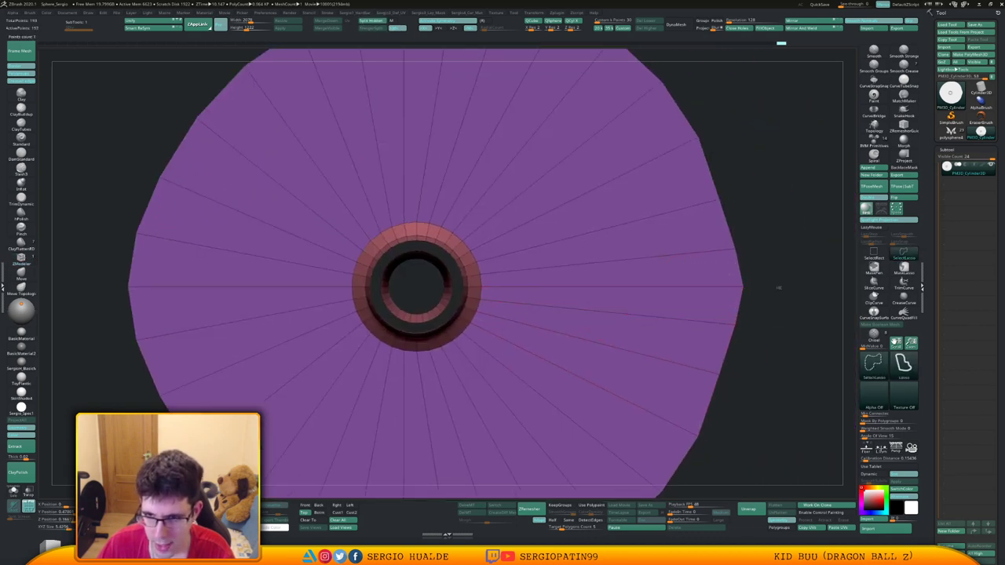
{"action": "left_click", "coordinate": [779, 286], "text": "ctrl+shift"}
{"action": "left_click", "coordinate": [720, 308], "text": "ctrl+shift"}
{"action": "left_click", "coordinate": [766, 310], "text": "ctrl+shift"}
{"action": "left_click", "coordinate": [707, 333], "text": "ctrl+shift"}
{"action": "key", "text": "ctrl+z"}
{"action": "left_click", "coordinate": [749, 333], "text": "ctrl+shift"}
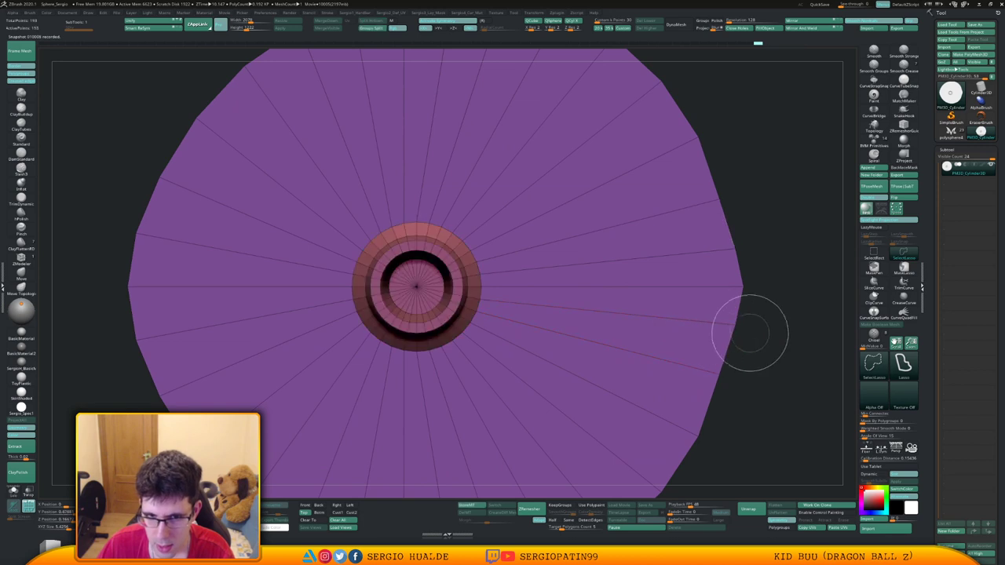
Isolate the base disc and grow the visible area to include only the rim's outer side polygons.
{"action": "left_click", "coordinate": [742, 334], "text": "ctrl+shift"}
{"action": "key", "text": "ctrl+shift+x"}
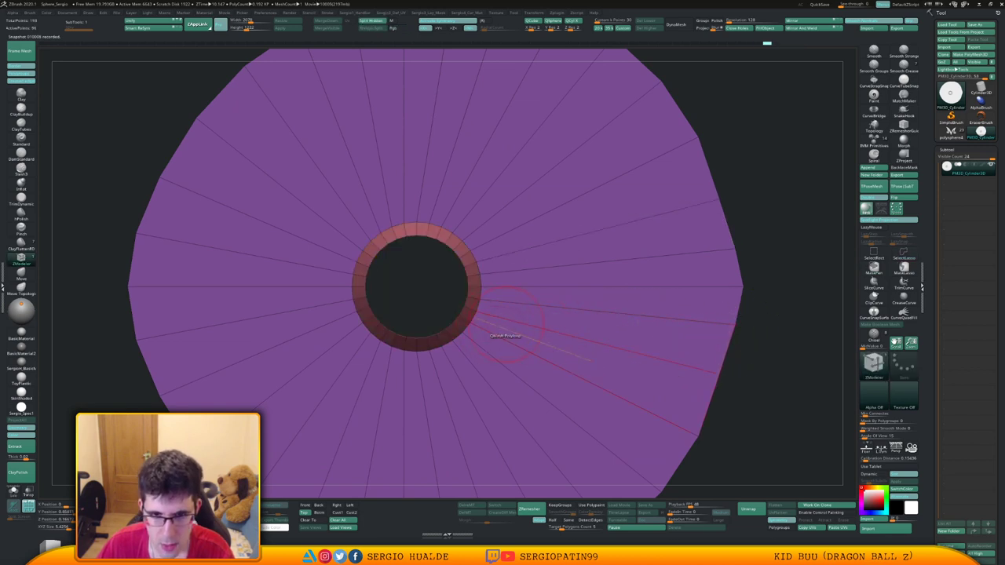
{"action": "right_click_drag", "start_coordinate": [465, 305], "coordinate": [609, 328], "text": "alt"}
{"action": "key", "text": "ctrl+shift+x"}
{"action": "right_click", "coordinate": [605, 325]}
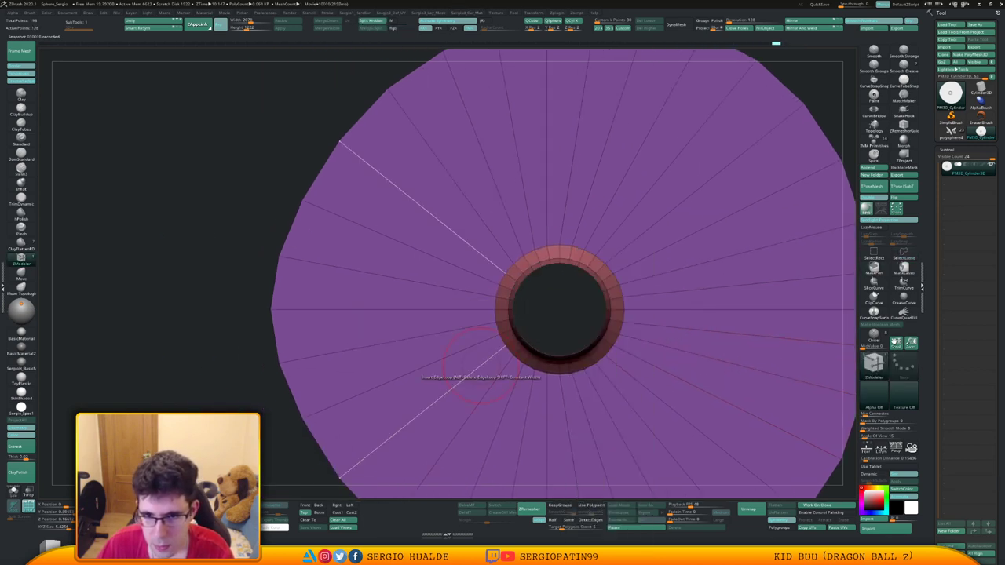
{"action": "key", "text": "ctrl+shift+x"}
{"action": "key", "text": "ctrl+z"}
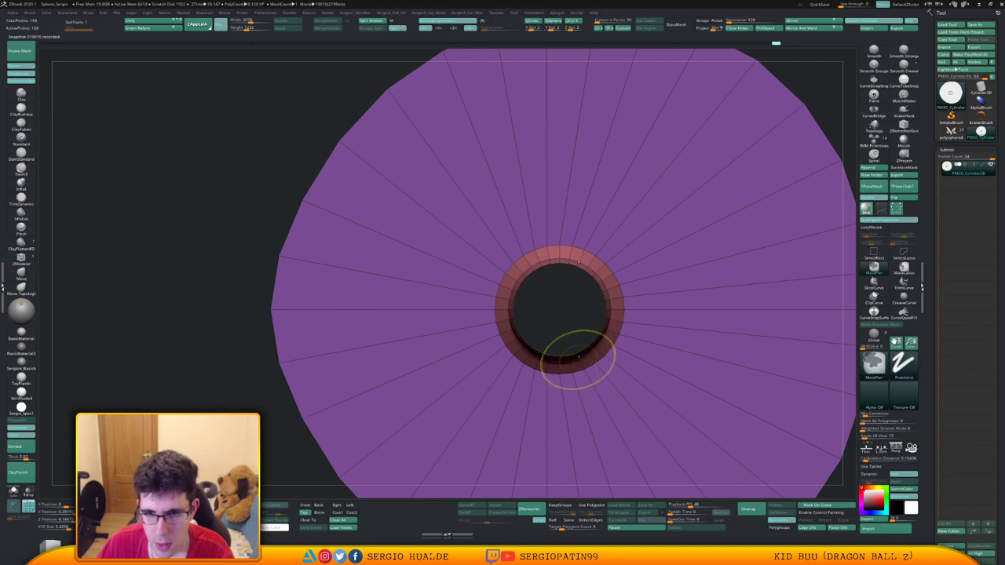
Mask the base disc, scale the rim's outer side outward slightly, and show the hidden parts.
{"action": "right_click_drag", "start_coordinate": [579, 358], "coordinate": [561, 297], "text": "ctrl"}
{"action": "left_click_drag", "start_coordinate": [425, 275], "coordinate": [561, 499], "text": "ctrl"}
{"action": "left_click_drag", "start_coordinate": [753, 206], "coordinate": [619, 470], "text": "ctrl"}
{"action": "left_click_drag", "start_coordinate": [677, 201], "coordinate": [525, 460], "text": "ctrl"}
{"action": "right_click_drag", "start_coordinate": [536, 391], "coordinate": [550, 448], "text": "ctrl"}
{"action": "mouse_move", "coordinate": [556, 337]}
{"action": "right_mouse_down", "text": "ctrl"}
{"action": "mouse_move", "coordinate": [562, 393]}
{"action": "mouse_move", "coordinate": [568, 334]}
{"action": "right_mouse_up", "text": "ctrl"}
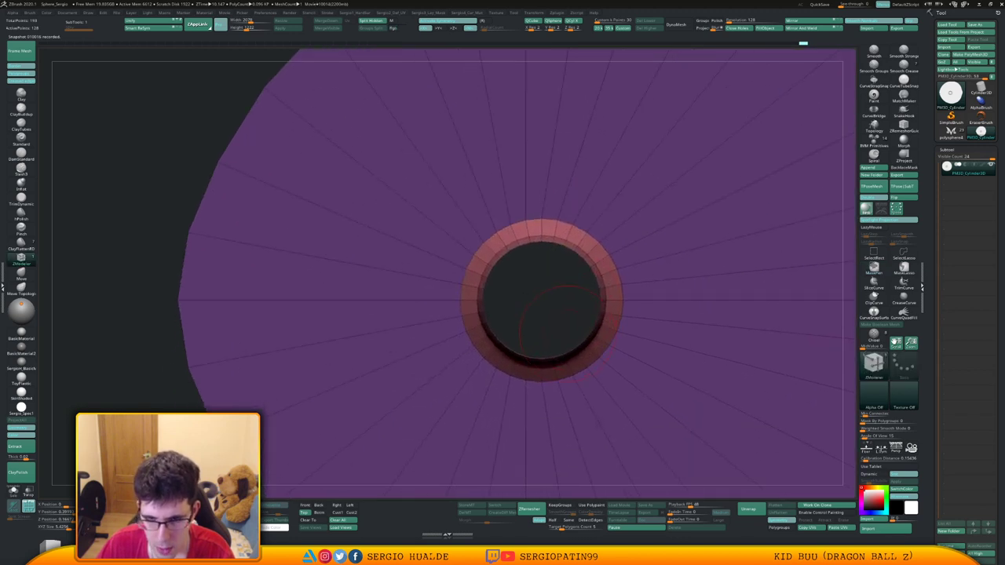
{"action": "key", "text": "w"}
{"action": "left_click_drag", "start_coordinate": [541, 300], "coordinate": [555, 295]}
{"action": "left_click", "coordinate": [579, 301], "text": "ctrl+shift"}
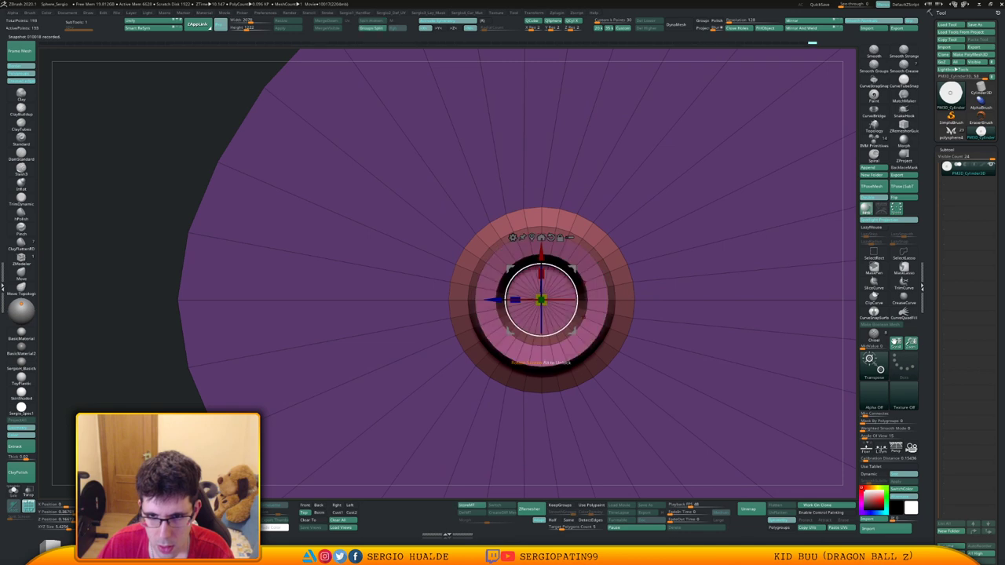
Preview the widened rim unmasked with two subdivisions, undo the preview and show the wireframe.
{"action": "key", "text": "q"}
{"action": "right_click_drag", "start_coordinate": [580, 346], "coordinate": [591, 330], "text": "ctrl"}
{"action": "right_click_drag", "start_coordinate": [590, 330], "coordinate": [606, 281]}
{"action": "key", "text": "shift+f"}
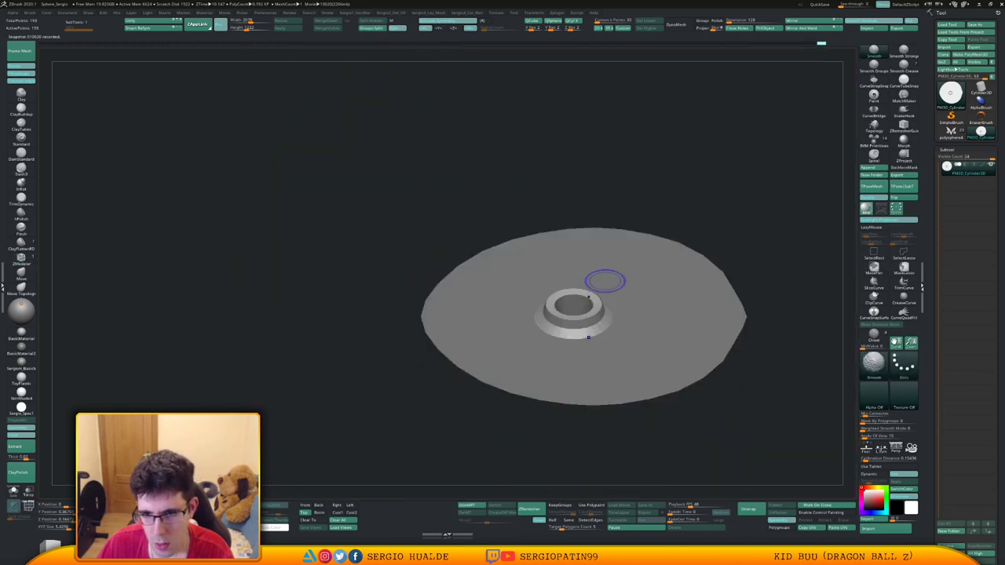
{"action": "left_click_drag", "start_coordinate": [724, 234], "coordinate": [759, 257], "text": "ctrl"}
{"action": "key", "text": "ctrl+d"}
{"action": "key", "text": "ctrl+d"}
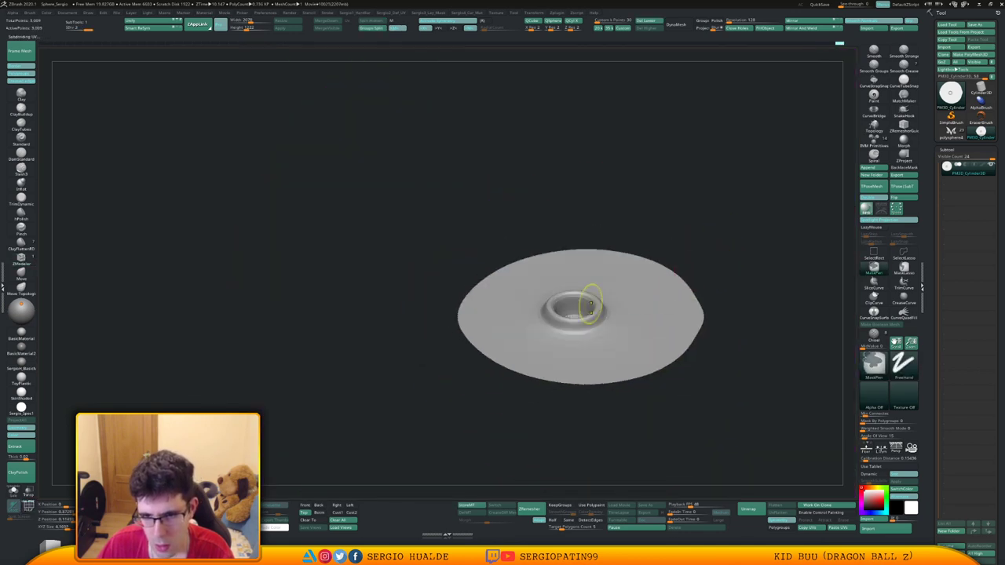
{"action": "mouse_move", "coordinate": [602, 300]}
{"action": "right_mouse_down"}
{"action": "mouse_move", "coordinate": [596, 361]}
{"action": "mouse_move", "coordinate": [636, 353]}
{"action": "mouse_move", "coordinate": [581, 336]}
{"action": "mouse_move", "coordinate": [581, 363]}
{"action": "mouse_move", "coordinate": [580, 334]}
{"action": "mouse_move", "coordinate": [601, 349]}
{"action": "mouse_move", "coordinate": [600, 385]}
{"action": "mouse_move", "coordinate": [589, 318]}
{"action": "mouse_move", "coordinate": [580, 404]}
{"action": "mouse_move", "coordinate": [564, 333]}
{"action": "right_mouse_up"}
{"action": "key", "text": "ctrl+z"}
{"action": "key", "text": "ctrl+z"}
{"action": "key", "text": "ctrl+z"}
{"action": "key", "text": "shift+f"}
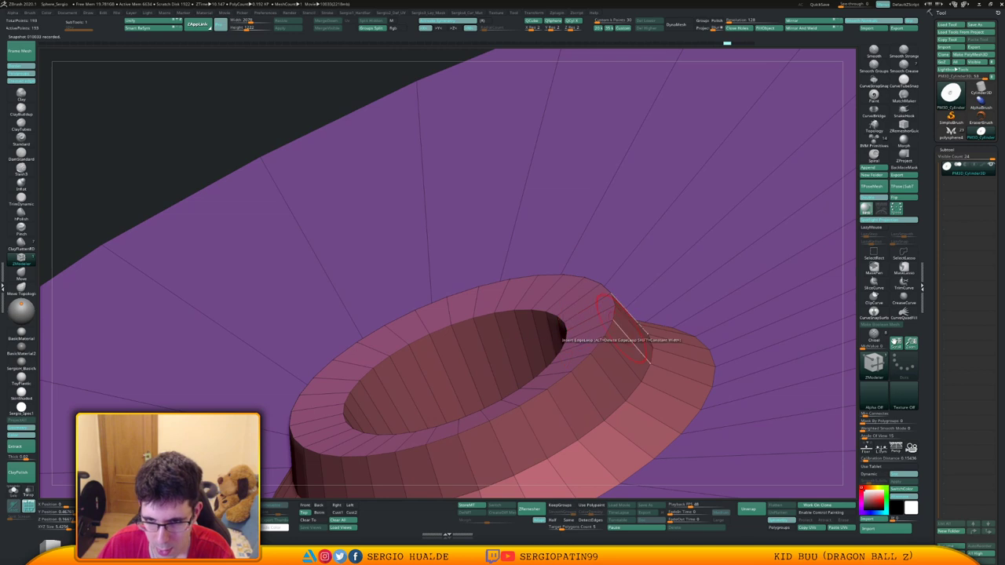
Bevel the outer and inner edge loops of the rim's top face with ZModeler, keeping the inner bevel narrow.
{"action": "key", "text": "space"}
{"action": "left_click", "coordinate": [542, 343]}
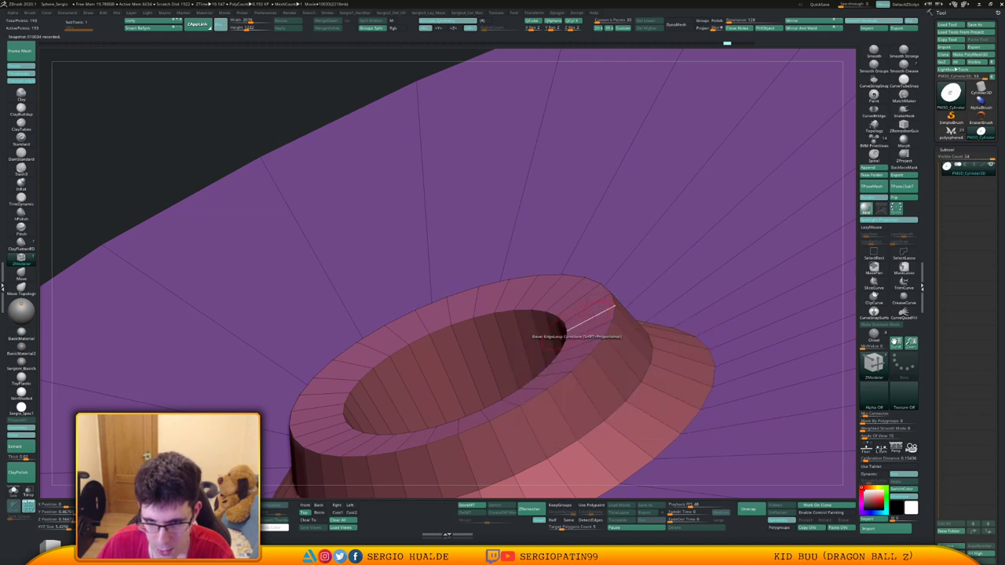
{"action": "left_click_drag", "start_coordinate": [610, 330], "coordinate": [583, 358]}
{"action": "right_click_drag", "start_coordinate": [577, 354], "coordinate": [560, 347]}
{"action": "left_click_drag", "start_coordinate": [537, 362], "coordinate": [535, 372]}
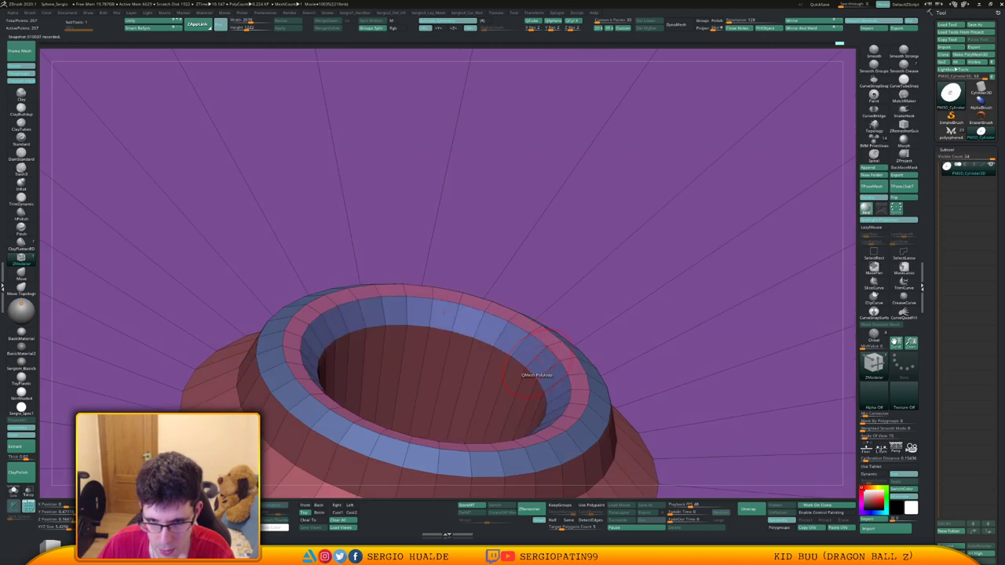
{"action": "right_click_drag", "start_coordinate": [535, 373], "coordinate": [533, 380]}
{"action": "key", "text": "ctrl+z"}
{"action": "left_click_drag", "start_coordinate": [533, 370], "coordinate": [531, 379]}
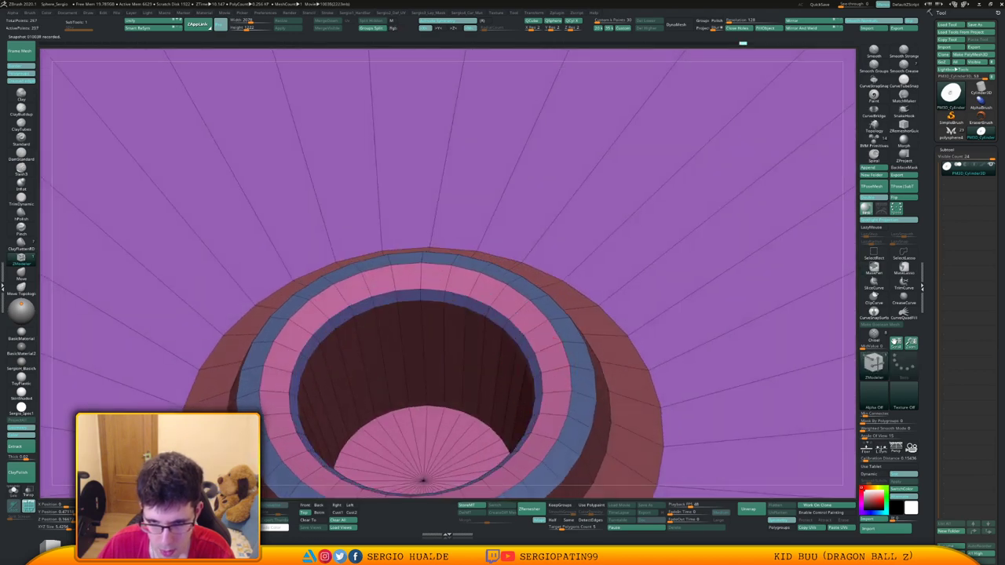
Complete the rim's inner edge bevel, hide the wireframe, and subdivide the disc repeatedly to smooth the ring and hole.
{"action": "left_click_drag", "start_coordinate": [469, 413], "coordinate": [481, 422]}
{"action": "right_click_drag", "start_coordinate": [486, 424], "coordinate": [505, 323]}
{"action": "key", "text": "ctrl+d"}
{"action": "key", "text": "shift+f"}
{"action": "key", "text": "ctrl+d"}
{"action": "key", "text": "ctrl+d"}
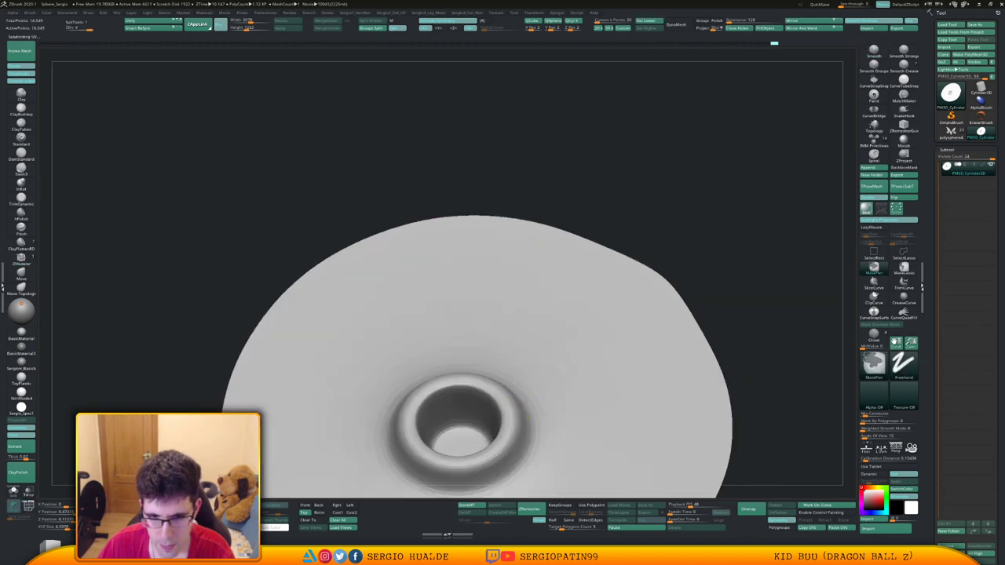
{"action": "right_click_drag", "start_coordinate": [516, 360], "coordinate": [529, 379], "text": "ctrl"}
{"action": "key", "text": "ctrl+d"}
{"action": "right_click_drag", "start_coordinate": [550, 325], "coordinate": [512, 276], "text": "alt"}
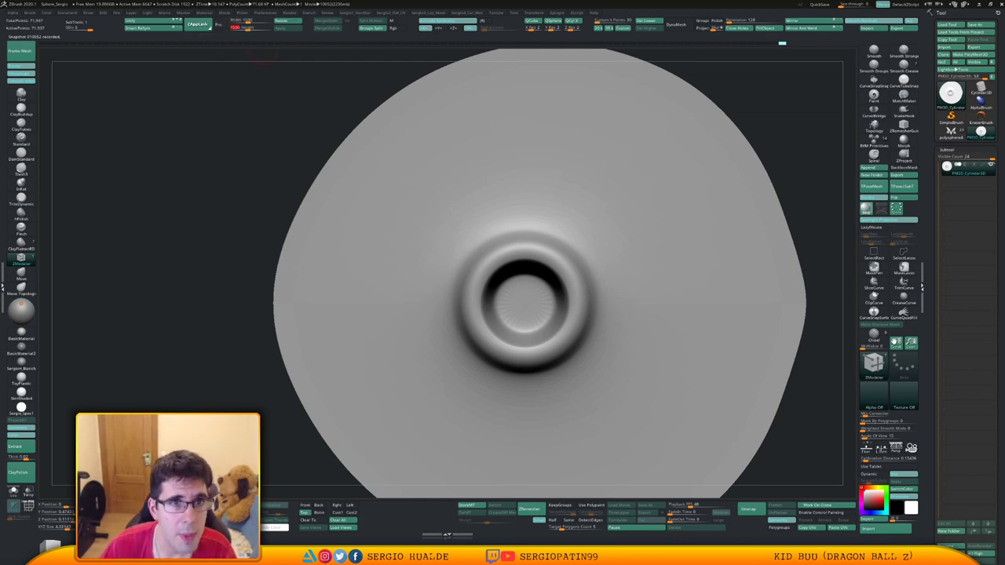
Resize the document to a square canvas, redraw the disc on it framed on the rim from above, and subdivide it again.
{"action": "left_click", "coordinate": [281, 21]}
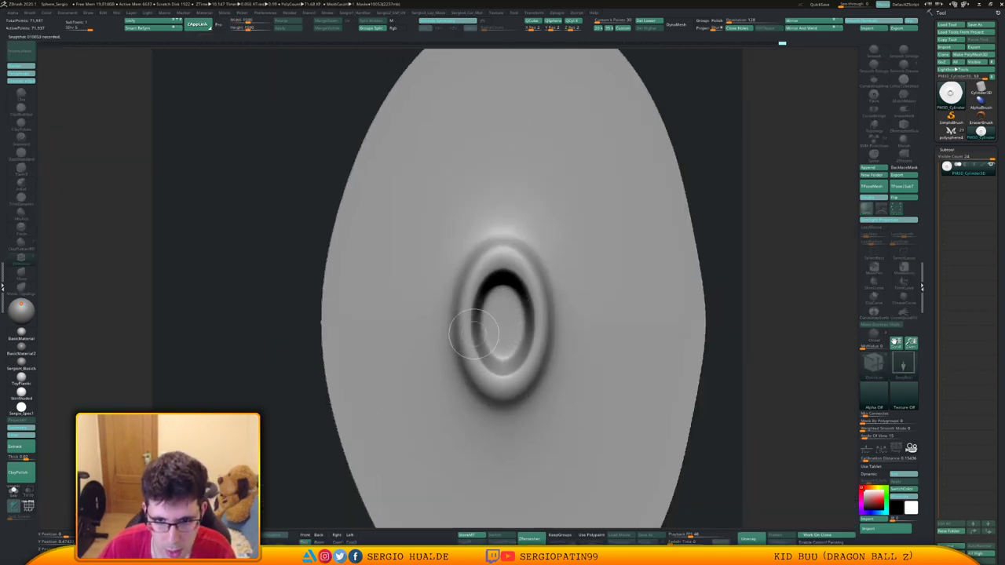
{"action": "left_click_drag", "start_coordinate": [476, 335], "coordinate": [473, 413]}
{"action": "key", "text": "t"}
{"action": "key", "text": "ctrl+n"}
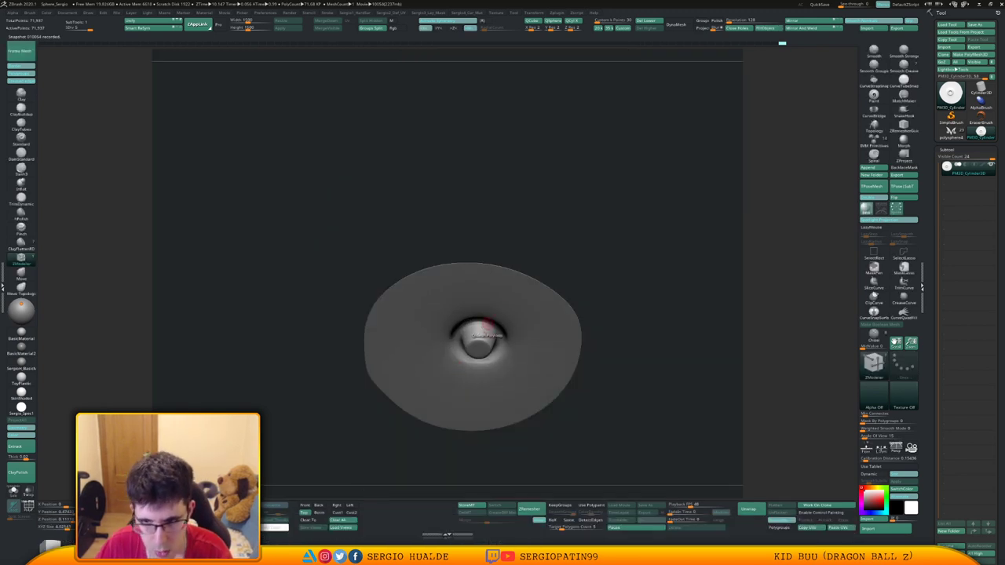
{"action": "left_click_drag", "start_coordinate": [911, 342], "coordinate": [680, 317]}
{"action": "mouse_move", "coordinate": [435, 312]}
{"action": "right_mouse_down", "text": "alt"}
{"action": "mouse_move", "coordinate": [449, 282]}
{"action": "mouse_move", "coordinate": [478, 291]}
{"action": "mouse_move", "coordinate": [423, 293]}
{"action": "right_mouse_up", "text": "alt"}
{"action": "right_click_drag", "start_coordinate": [424, 293], "coordinate": [423, 354], "text": "ctrl"}
{"action": "mouse_move", "coordinate": [423, 353]}
{"action": "right_mouse_down", "text": "alt"}
{"action": "mouse_move", "coordinate": [416, 393]}
{"action": "mouse_move", "coordinate": [444, 414]}
{"action": "right_mouse_up", "text": "alt"}
{"action": "right_click_drag", "start_coordinate": [499, 345], "coordinate": [498, 344], "text": "alt"}
{"action": "key", "text": "ctrl+d"}
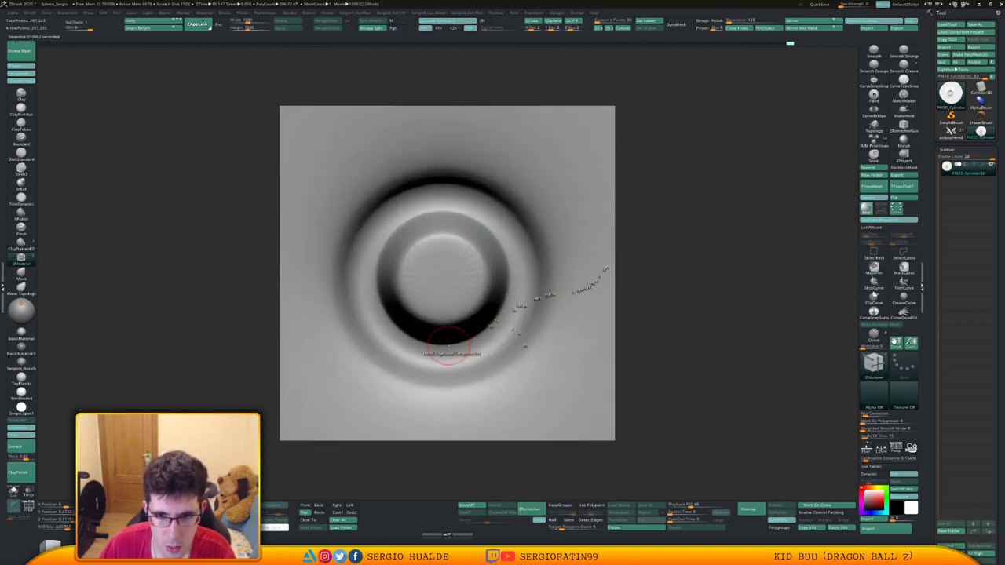
Remesh the disc with ZRemesher into a lighter, cleaner mesh and subdivide it twice.
{"action": "key", "text": "1"}
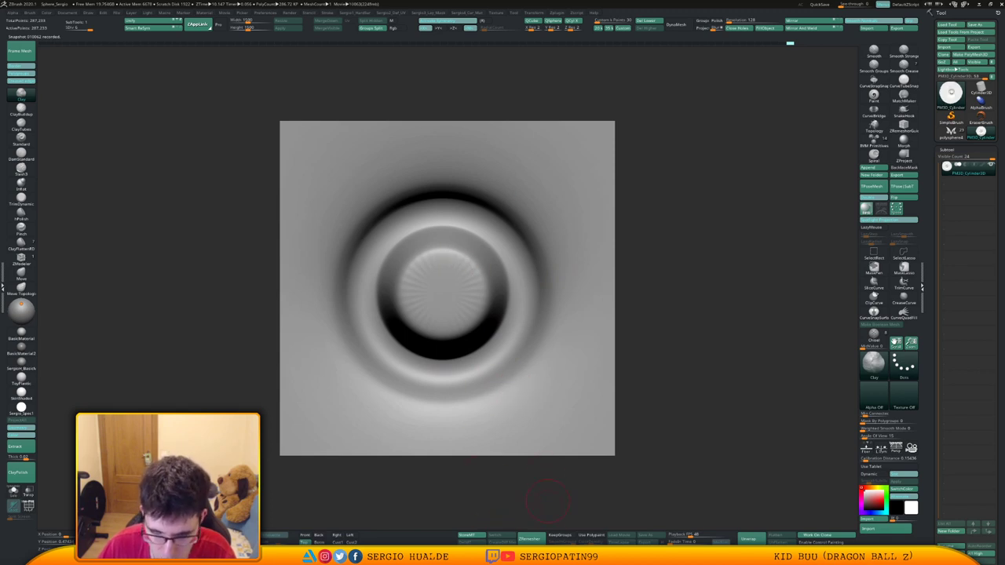
{"action": "left_click", "coordinate": [534, 537]}
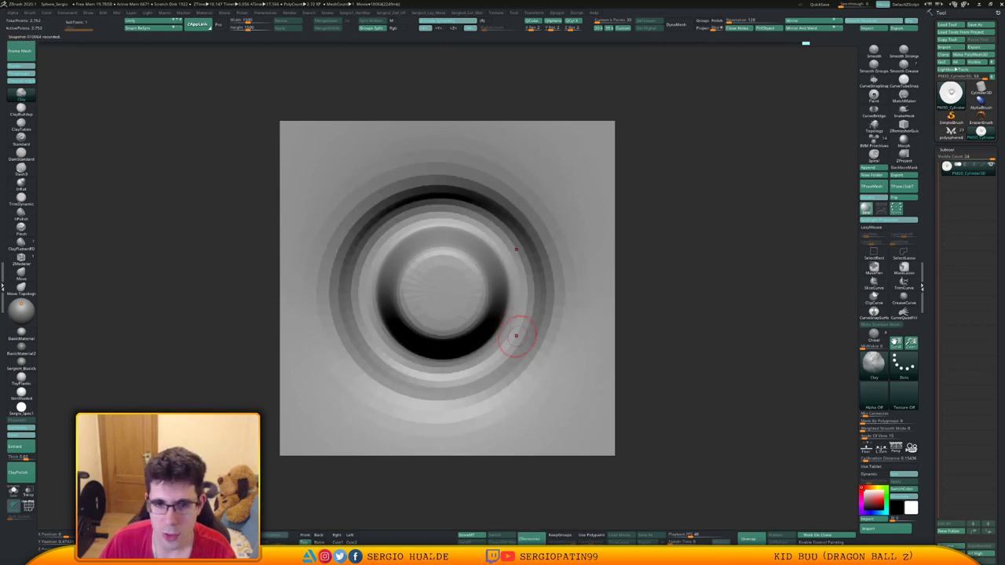
{"action": "key", "text": "ctrl+d"}
{"action": "key", "text": "ctrl+d"}
Grab the rim framed straight-on in the document as a new alpha, and remove that alpha from the Clay brush.
{"action": "right_click_drag", "start_coordinate": [508, 364], "coordinate": [532, 399]}
{"action": "right_click_drag", "start_coordinate": [546, 361], "coordinate": [525, 336], "text": "ctrl"}
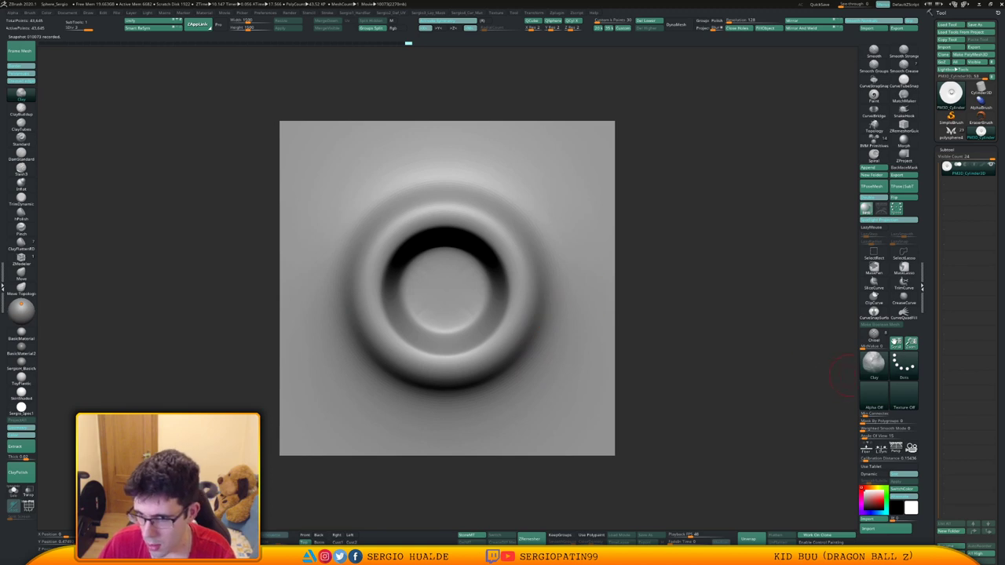
{"action": "left_click", "coordinate": [874, 396]}
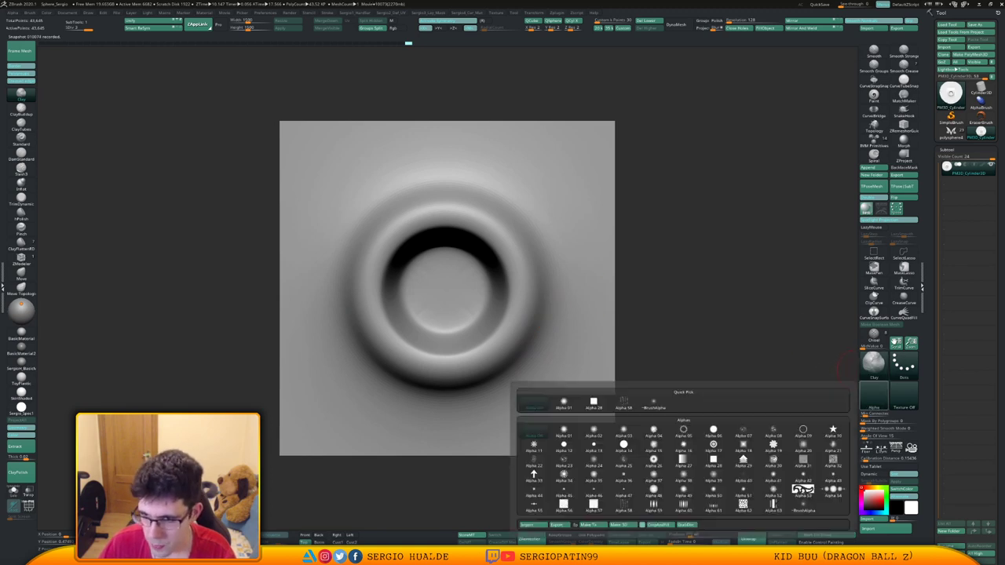
{"action": "left_click", "coordinate": [683, 507]}
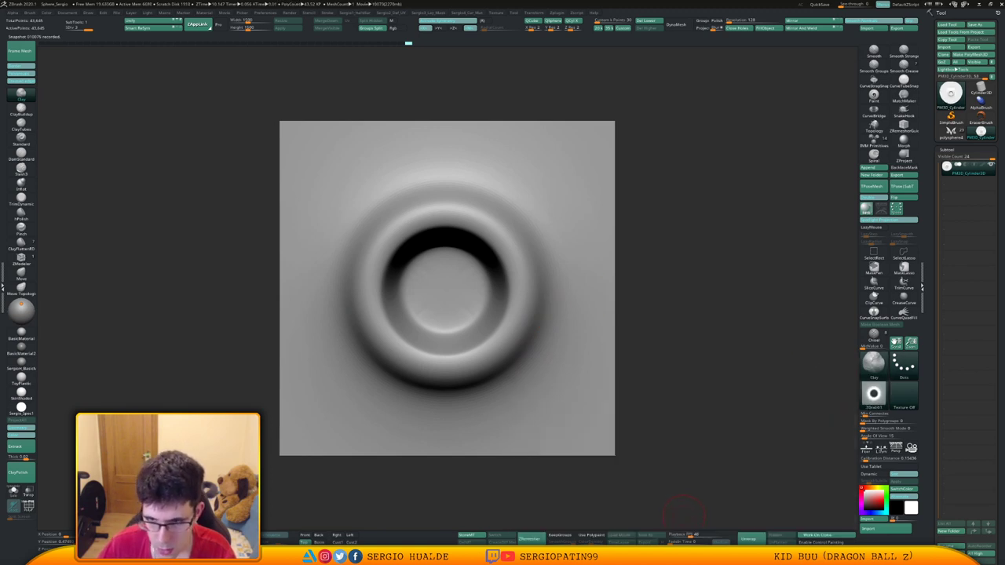
{"action": "left_click", "coordinate": [874, 397]}
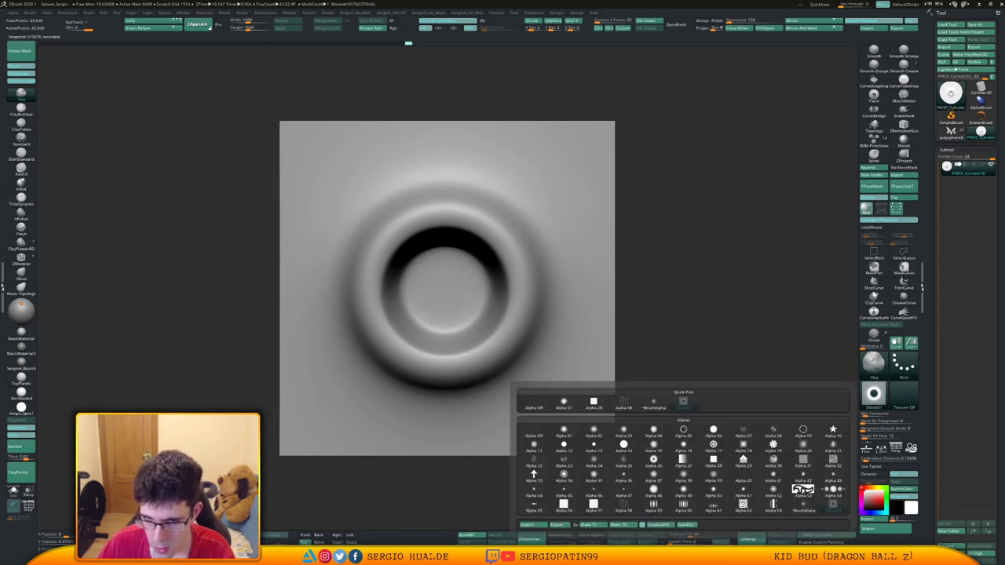
{"action": "left_click", "coordinate": [534, 403]}
Set up the Standard brush with the grabbed rim alpha and the DragDot stroke.
{"action": "key", "text": "b"}
{"action": "key", "text": "s"}
{"action": "key", "text": "t"}
{"action": "left_click", "coordinate": [874, 397]}
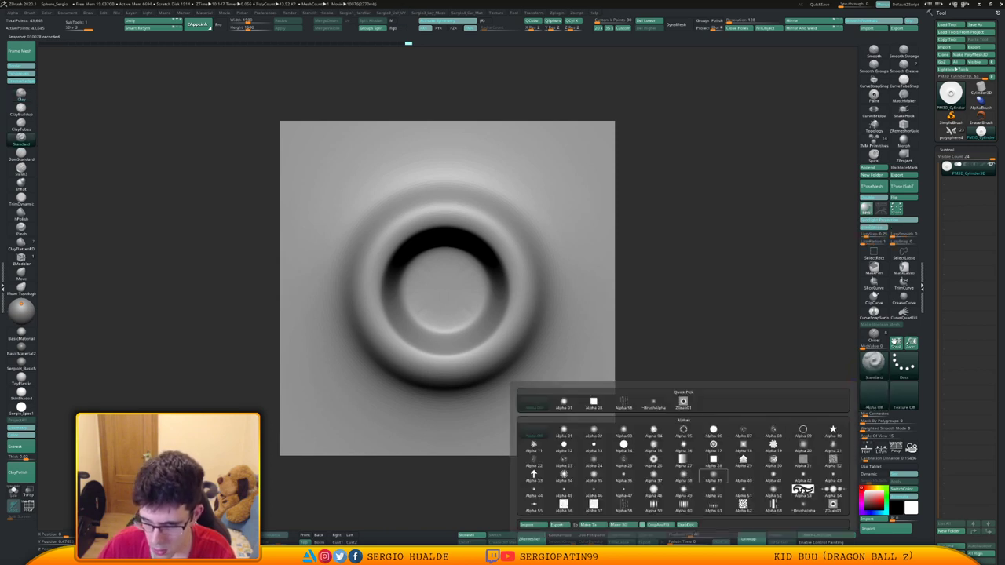
{"action": "left_click", "coordinate": [687, 510]}
{"action": "left_click", "coordinate": [903, 363]}
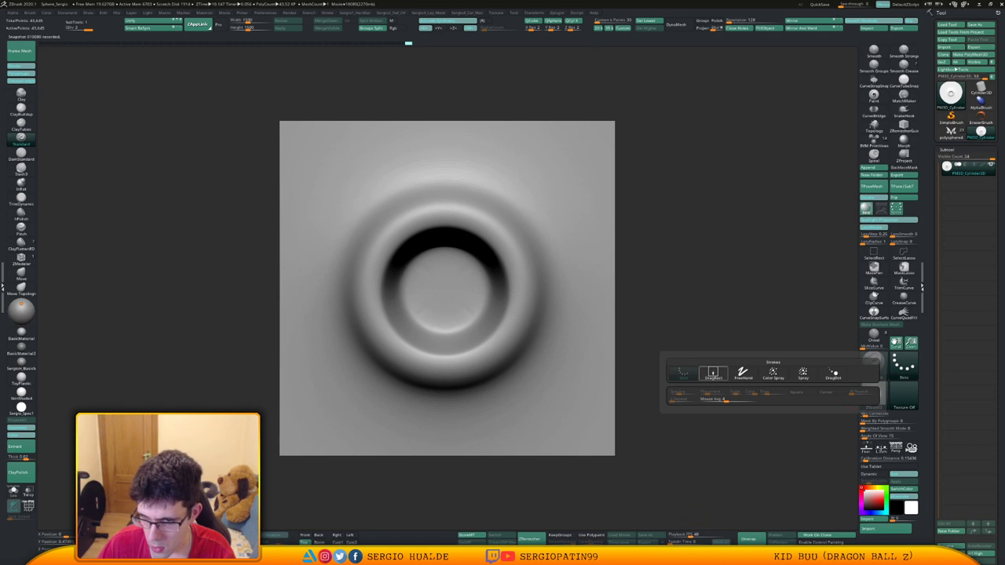
{"action": "left_click", "coordinate": [714, 374]}
{"action": "left_click", "coordinate": [903, 365]}
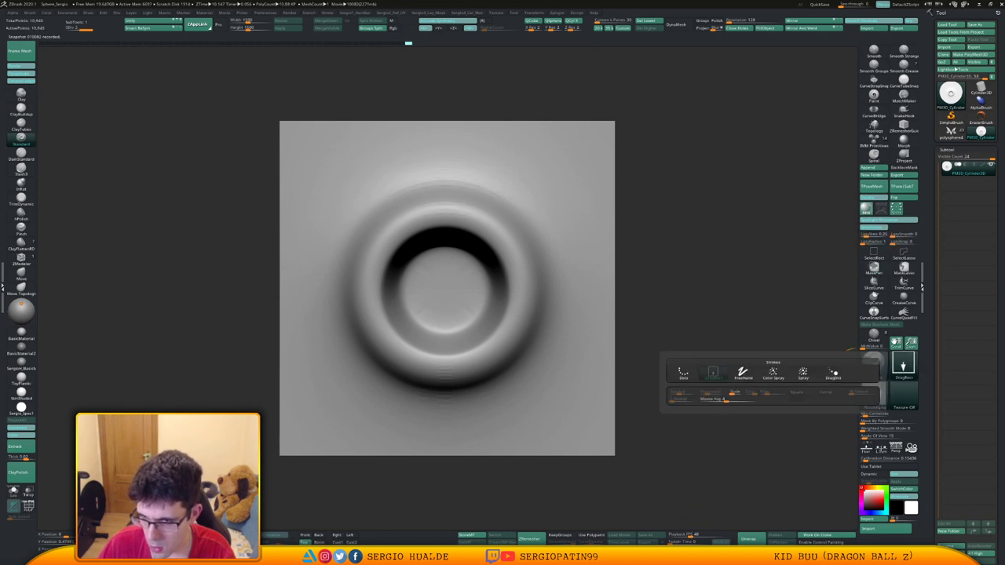
{"action": "left_click", "coordinate": [834, 374]}
{"action": "key", "text": "ctrl+z"}
Switch to the Kid Buu model, make the body the active subtool framed on the upper chest, and adjust the brush size.
{"action": "left_click", "coordinate": [951, 132]}
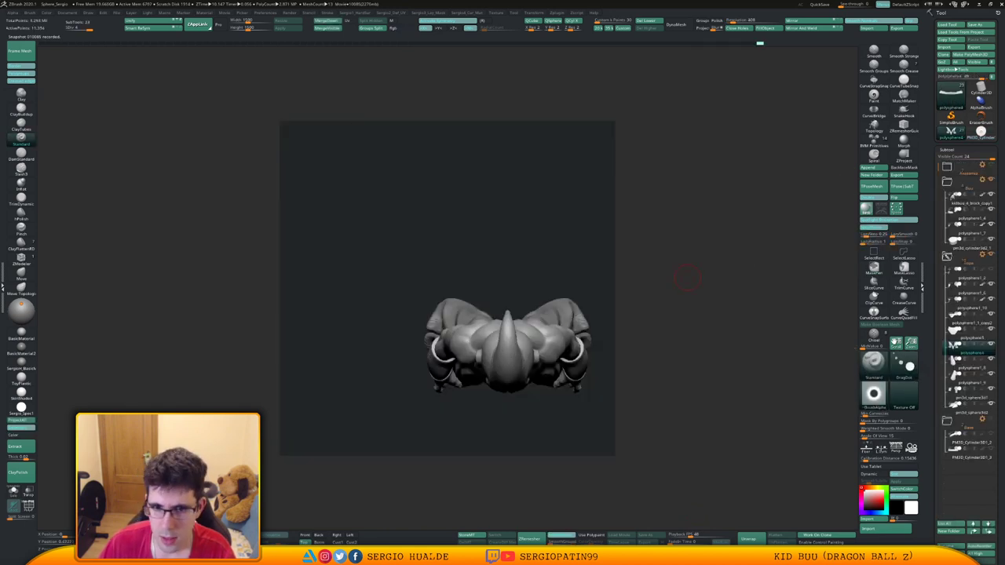
{"action": "left_click_drag", "start_coordinate": [518, 443], "coordinate": [521, 267], "text": "shift"}
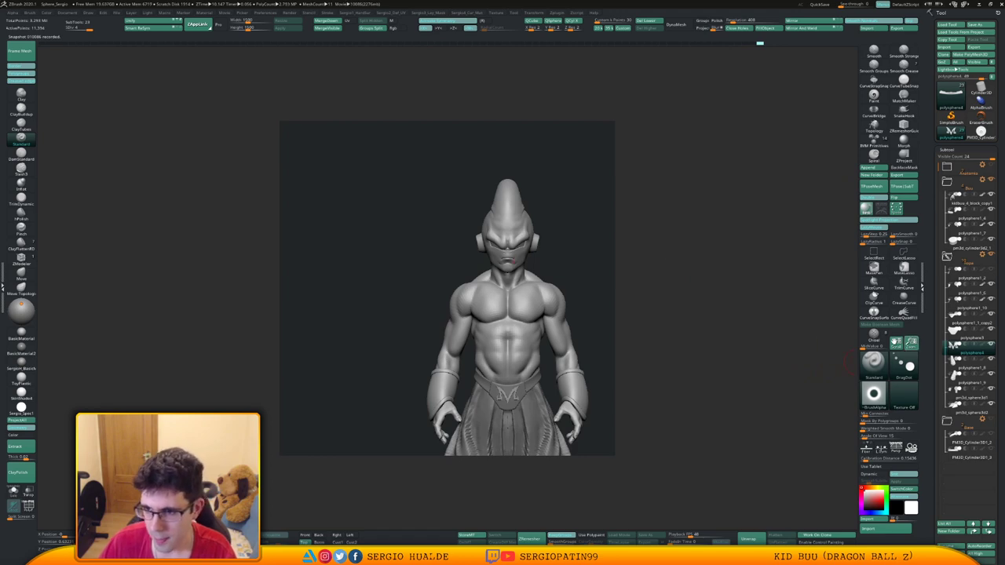
{"action": "left_click_drag", "start_coordinate": [911, 343], "coordinate": [907, 366]}
{"action": "right_click_drag", "start_coordinate": [550, 338], "coordinate": [436, 318], "text": "alt"}
{"action": "right_click_drag", "start_coordinate": [436, 318], "coordinate": [436, 393], "text": "ctrl"}
{"action": "right_click_drag", "start_coordinate": [491, 150], "coordinate": [508, 395], "text": "alt"}
{"action": "left_click", "coordinate": [496, 303], "text": "alt"}
{"action": "right_click_drag", "start_coordinate": [503, 306], "coordinate": [500, 329], "text": "ctrl"}
{"action": "key", "text": "s"}
{"action": "left_click_drag", "start_coordinate": [503, 326], "coordinate": [493, 326]}
{"action": "right_click_drag", "start_coordinate": [493, 326], "coordinate": [534, 345]}
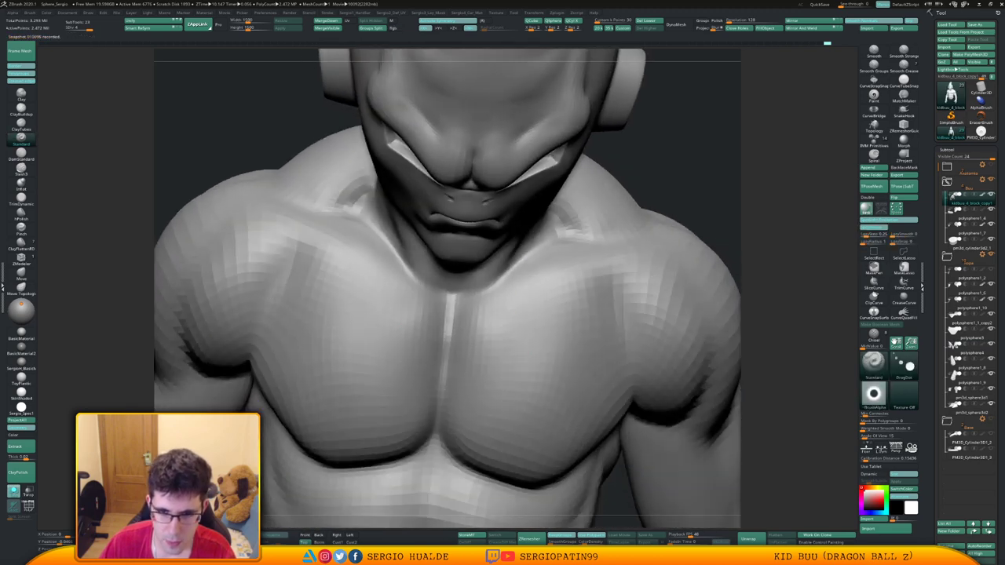
Try stamping a mirrored pair of rimmed holes on the upper chest beside the sternum.
{"action": "left_click", "coordinate": [497, 330]}
{"action": "key", "text": "space"}
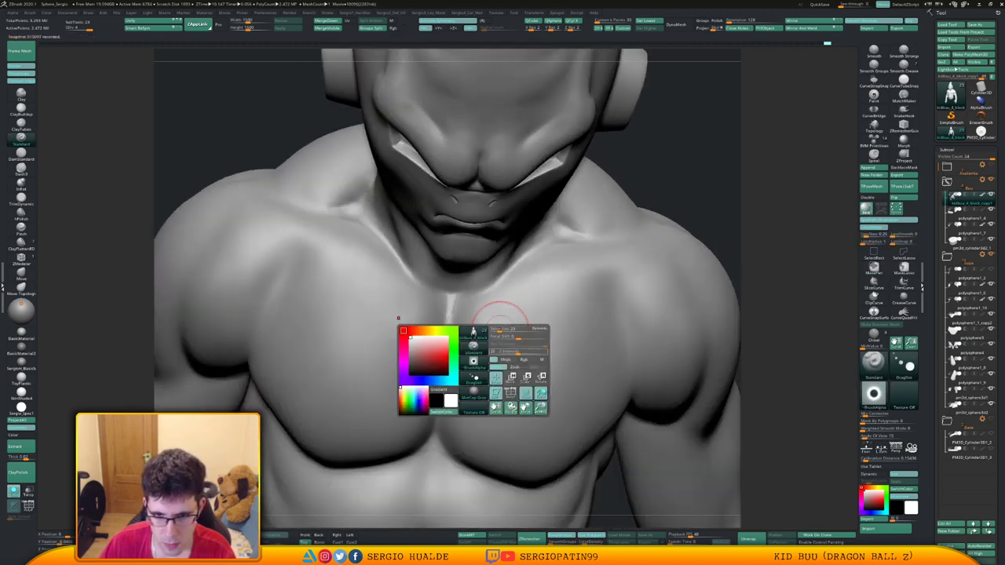
{"action": "left_click_drag", "start_coordinate": [497, 325], "coordinate": [491, 319]}
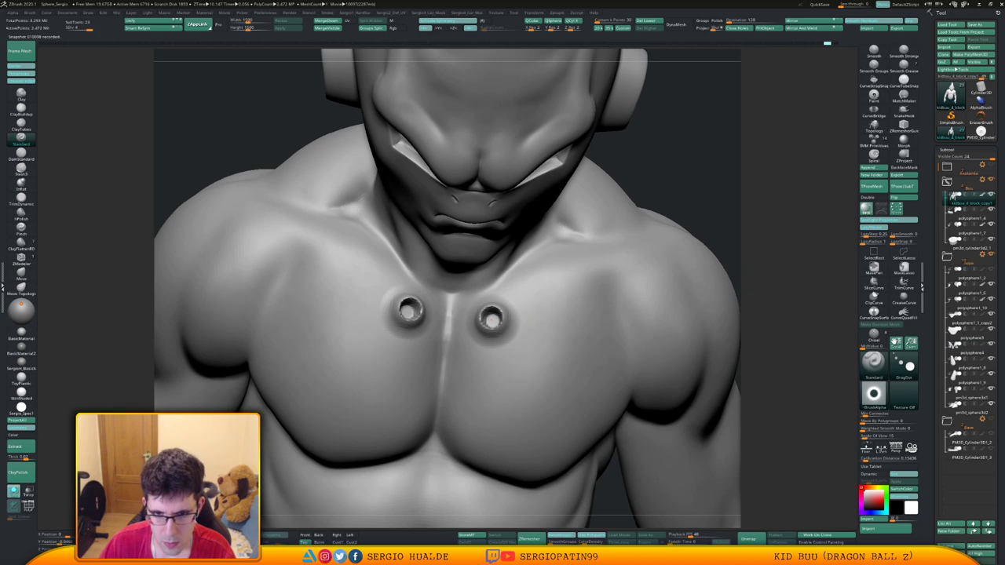
{"action": "mouse_move", "coordinate": [511, 333]}
{"action": "right_mouse_down"}
{"action": "mouse_move", "coordinate": [511, 301]}
{"action": "mouse_move", "coordinate": [519, 350]}
{"action": "right_mouse_up"}
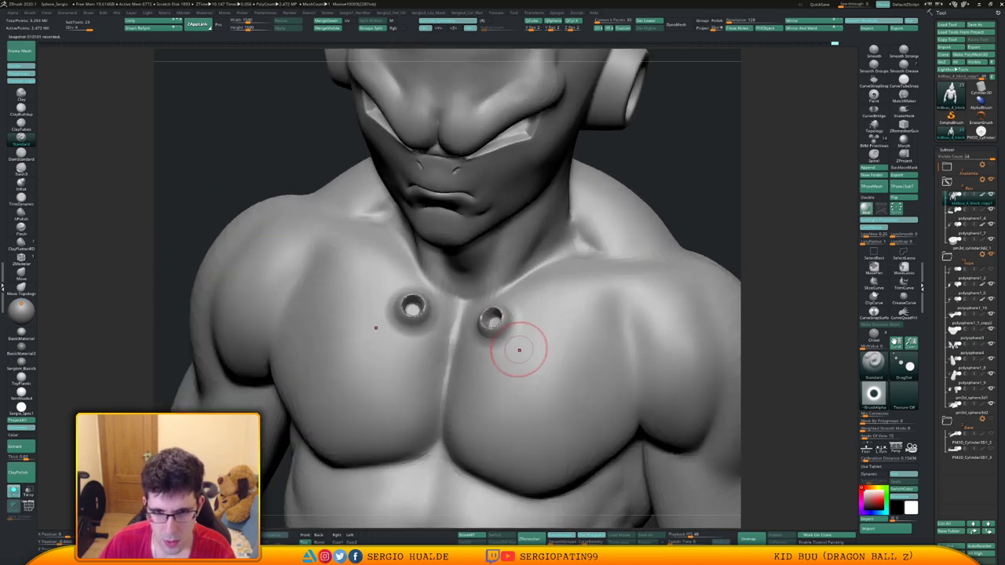
{"action": "key", "text": "space"}
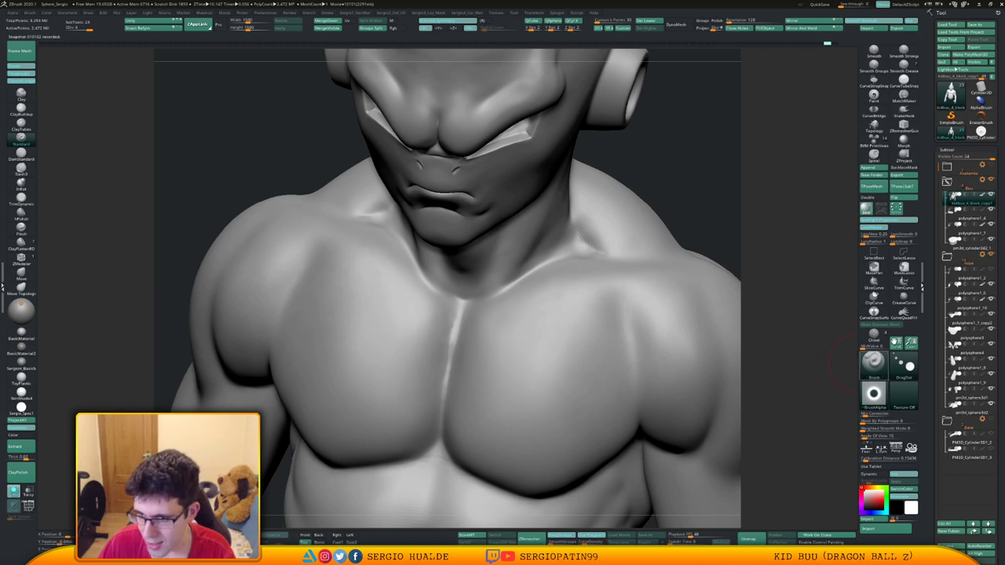
Raise the alpha's MidValue and try stamping mirrored rows of rimmed holes along the collarbones and the side of the head.
{"action": "left_click", "coordinate": [871, 347]}
{"action": "left_click_drag", "start_coordinate": [491, 314], "coordinate": [594, 286]}
{"action": "key", "text": "ctrl+z"}
{"action": "mouse_move", "coordinate": [564, 319]}
{"action": "right_mouse_down", "text": "ctrl"}
{"action": "mouse_move", "coordinate": [566, 274]}
{"action": "mouse_move", "coordinate": [509, 192]}
{"action": "mouse_move", "coordinate": [487, 285]}
{"action": "mouse_move", "coordinate": [550, 322]}
{"action": "right_mouse_up", "text": "ctrl"}
{"action": "right_click_drag", "start_coordinate": [550, 322], "coordinate": [518, 267]}
{"action": "left_click_drag", "start_coordinate": [534, 237], "coordinate": [624, 195]}
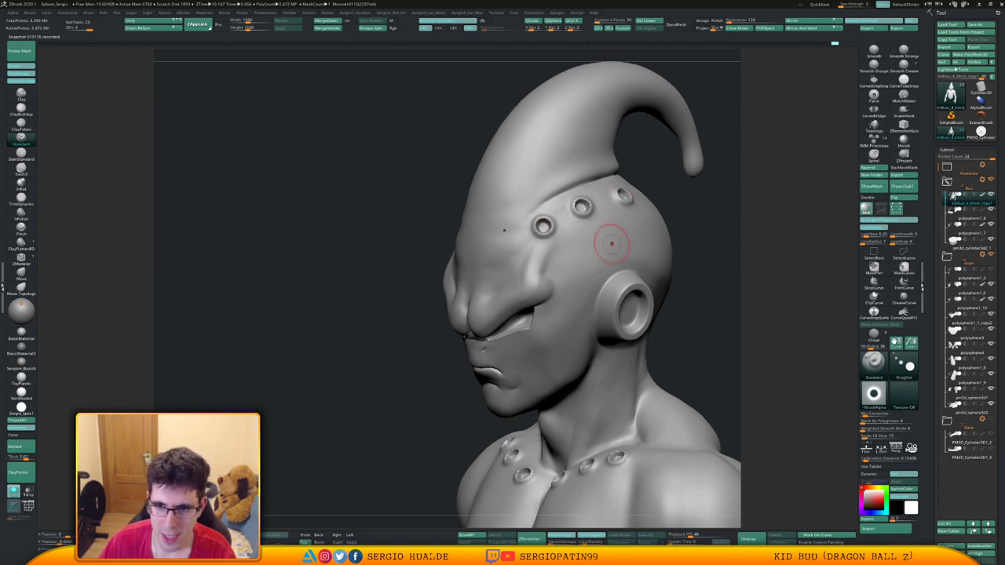
{"action": "right_click_drag", "start_coordinate": [611, 242], "coordinate": [660, 149], "text": "ctrl"}
{"action": "right_click_drag", "start_coordinate": [660, 149], "coordinate": [662, 244], "text": "ctrl"}
{"action": "mouse_move", "coordinate": [662, 244]}
{"action": "right_mouse_down"}
{"action": "mouse_move", "coordinate": [730, 245]}
{"action": "mouse_move", "coordinate": [648, 255]}
{"action": "right_mouse_up"}
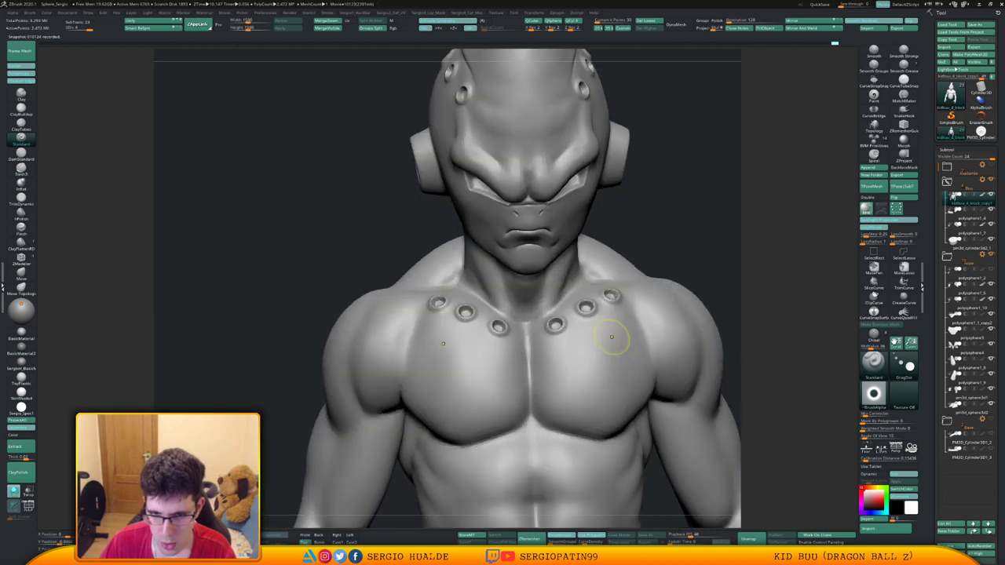
Undo all the rimmed holes stamped on the chest and head.
{"action": "key", "text": "ctrl+z"}
{"action": "key", "text": "ctrl+z"}
{"action": "key", "text": "ctrl+z"}
{"action": "key", "text": "ctrl+z"}
{"action": "key", "text": "ctrl+z"}
{"action": "key", "text": "ctrl+z"}
{"action": "mouse_move", "coordinate": [609, 340]}
{"action": "right_mouse_down"}
{"action": "mouse_move", "coordinate": [546, 357]}
{"action": "mouse_move", "coordinate": [525, 380]}
{"action": "right_mouse_up"}
{"action": "mouse_move", "coordinate": [525, 307]}
{"action": "right_mouse_down", "text": "ctrl"}
{"action": "mouse_move", "coordinate": [518, 338]}
{"action": "mouse_move", "coordinate": [563, 331]}
{"action": "right_mouse_up", "text": "ctrl"}
Subdivide the body once more and reduce the brush size for smaller holes.
{"action": "key", "text": "space"}
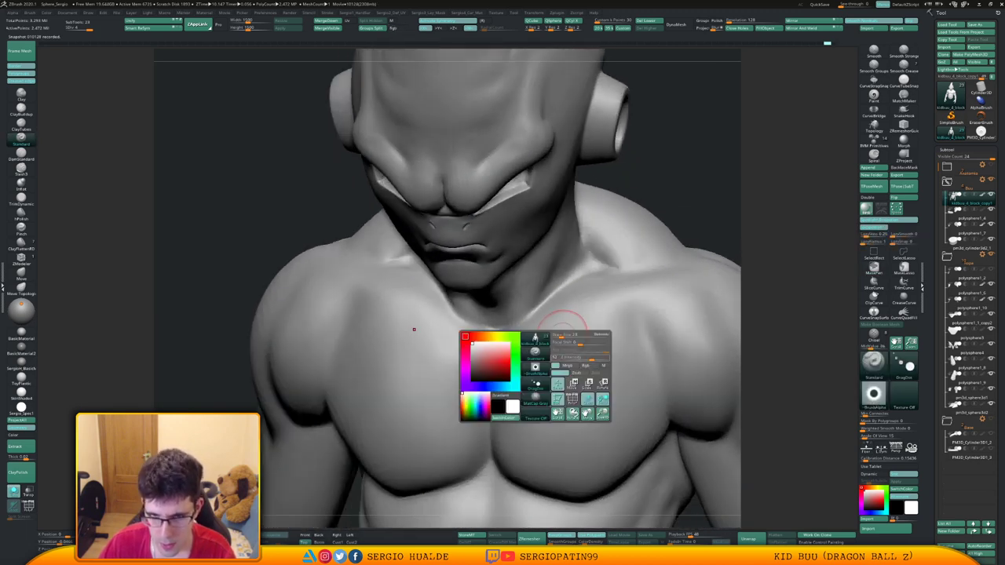
{"action": "key", "text": "ctrl+d"}
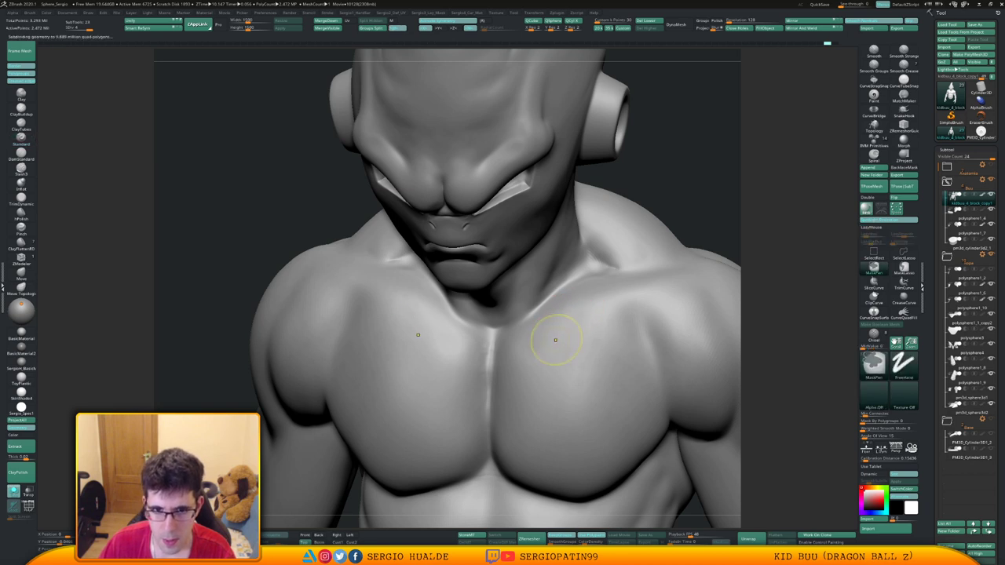
{"action": "key", "text": "s"}
{"action": "left_click", "coordinate": [537, 346]}
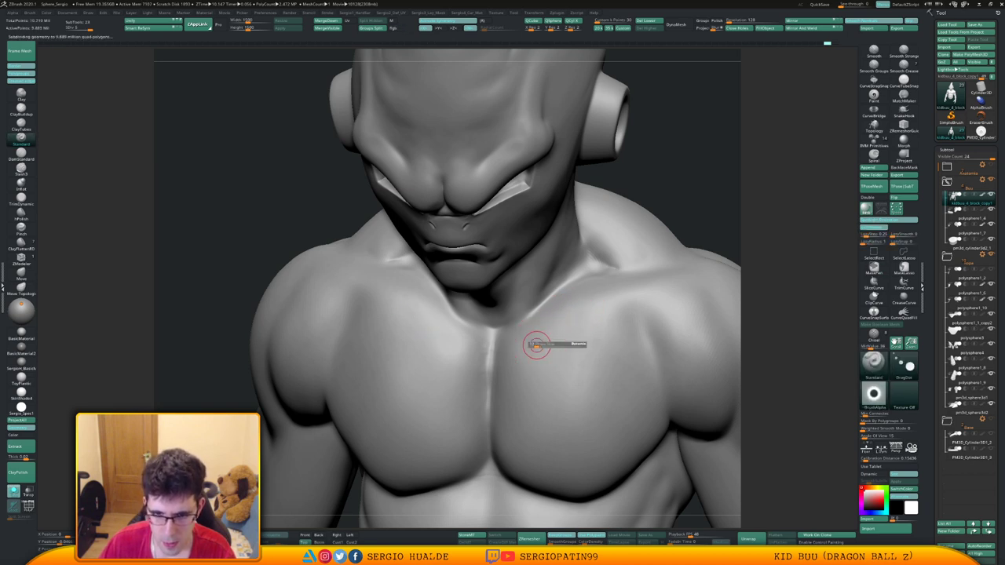
Try stamping three smaller mirrored pairs of holes along the collarbones, inspect them up close, and undo them.
{"action": "left_click_drag", "start_coordinate": [516, 342], "coordinate": [530, 337]}
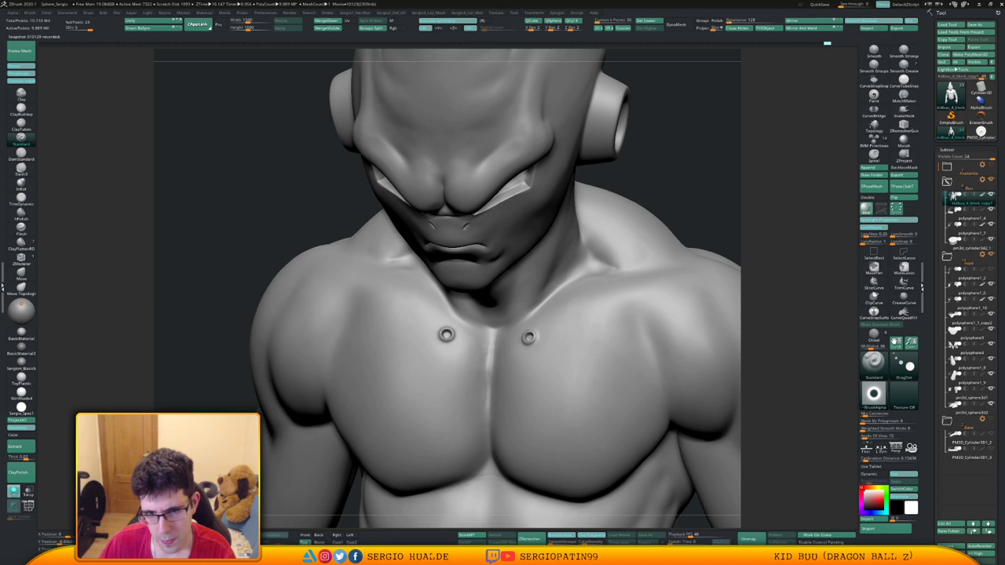
{"action": "left_click", "coordinate": [571, 307]}
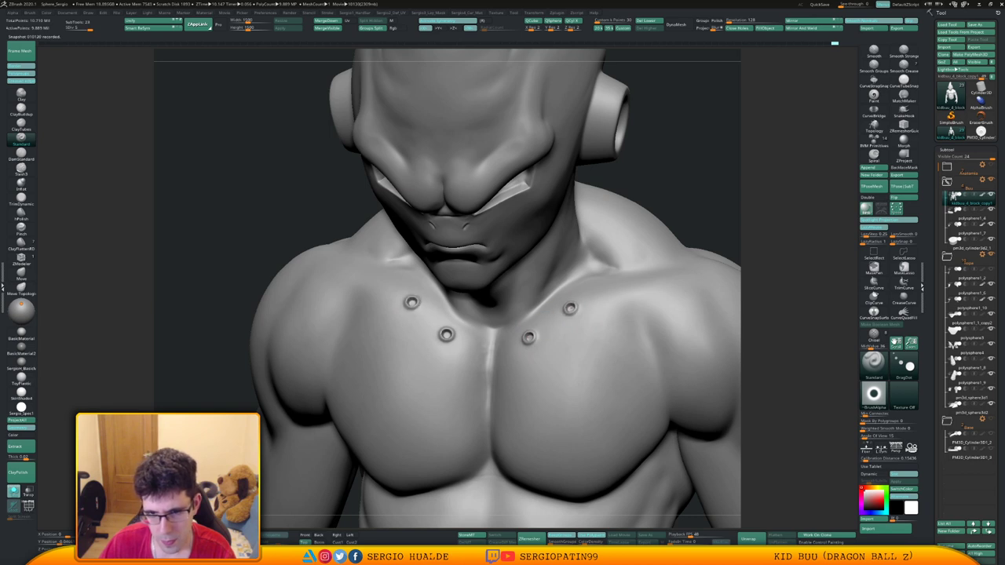
{"action": "left_click", "coordinate": [617, 291]}
{"action": "mouse_move", "coordinate": [577, 348]}
{"action": "right_mouse_down", "text": "ctrl"}
{"action": "mouse_move", "coordinate": [606, 298]}
{"action": "mouse_move", "coordinate": [575, 306]}
{"action": "mouse_move", "coordinate": [568, 380]}
{"action": "mouse_move", "coordinate": [530, 399]}
{"action": "mouse_move", "coordinate": [580, 375]}
{"action": "right_mouse_up", "text": "ctrl"}
{"action": "right_click_drag", "start_coordinate": [568, 322], "coordinate": [562, 361], "text": "ctrl"}
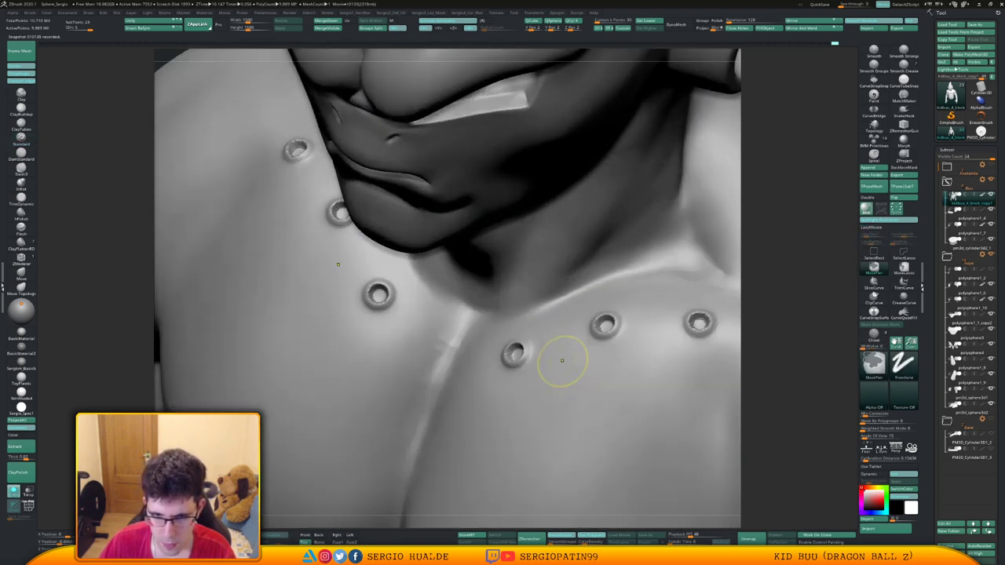
{"action": "key", "text": "ctrl+z"}
{"action": "key", "text": "ctrl+z"}
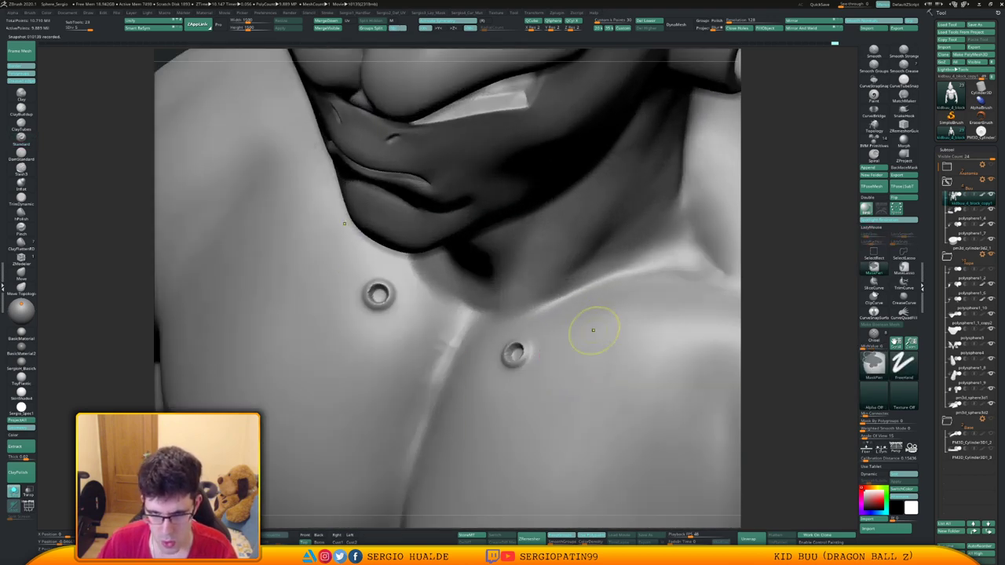
{"action": "key", "text": "ctrl+z"}
Raise the alpha's MidValue further and test it with one mirrored pair of holes beside the sternum.
{"action": "key", "text": "space"}
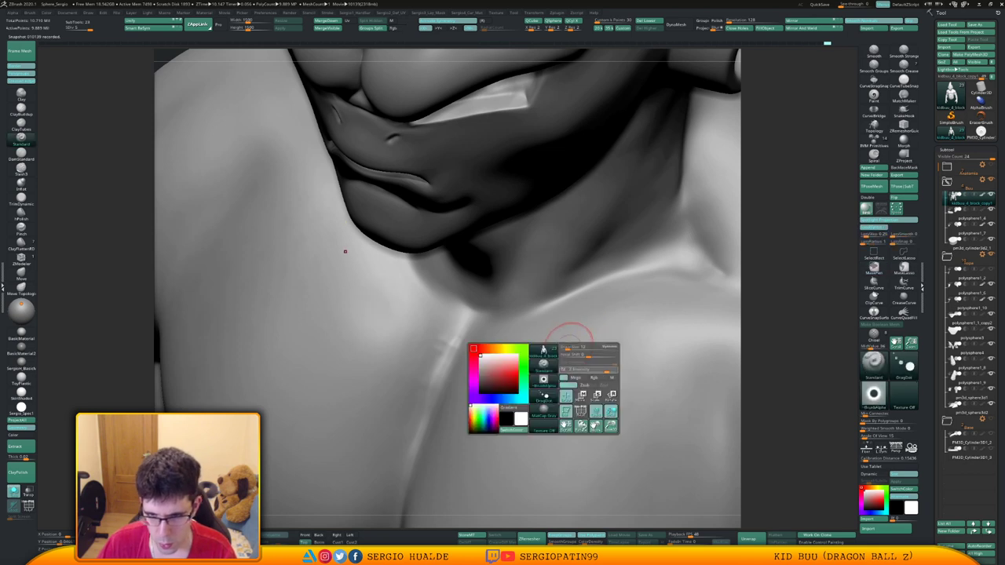
{"action": "left_click", "coordinate": [878, 348]}
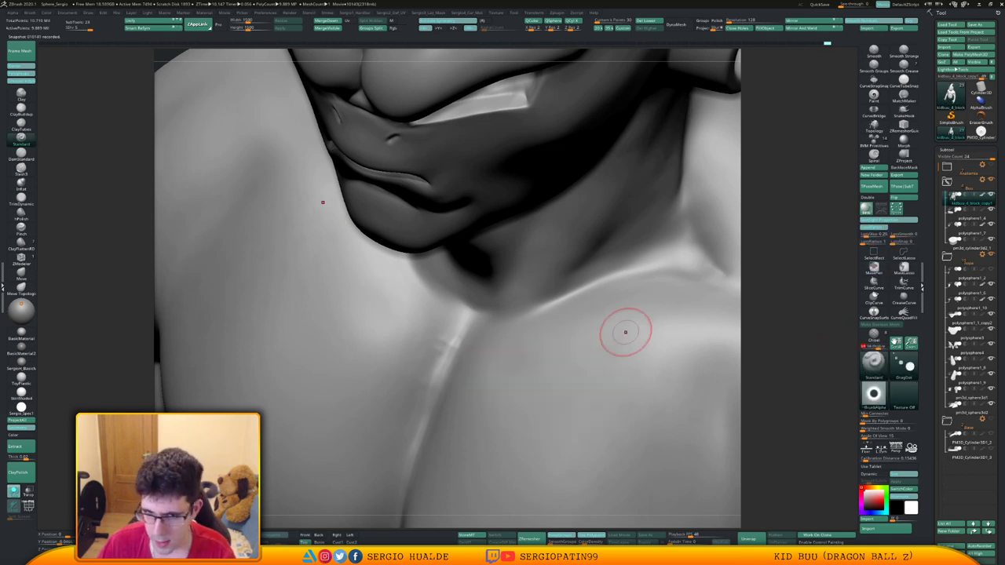
{"action": "left_click_drag", "start_coordinate": [542, 351], "coordinate": [520, 348]}
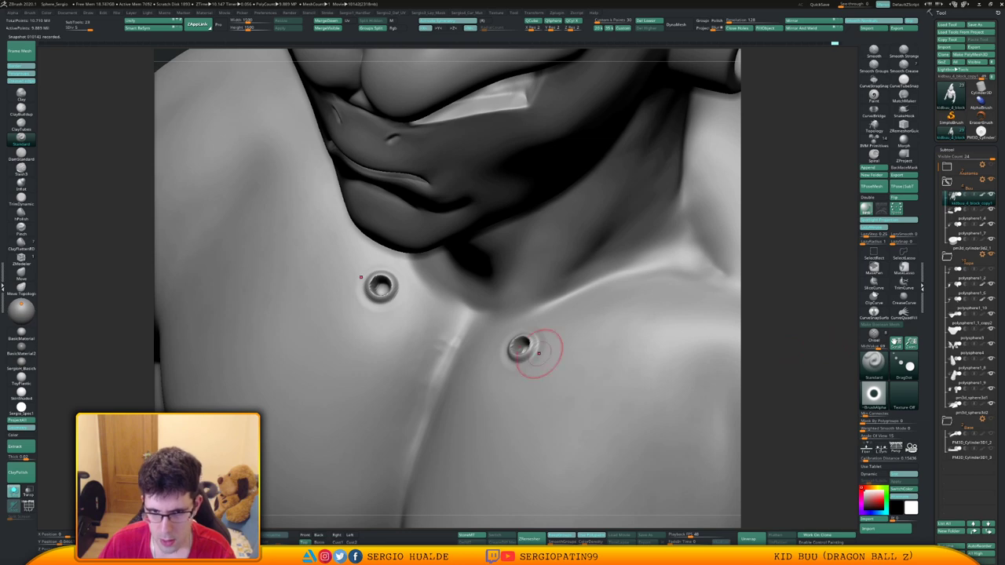
{"action": "right_click_drag", "start_coordinate": [569, 389], "coordinate": [597, 349], "text": "ctrl"}
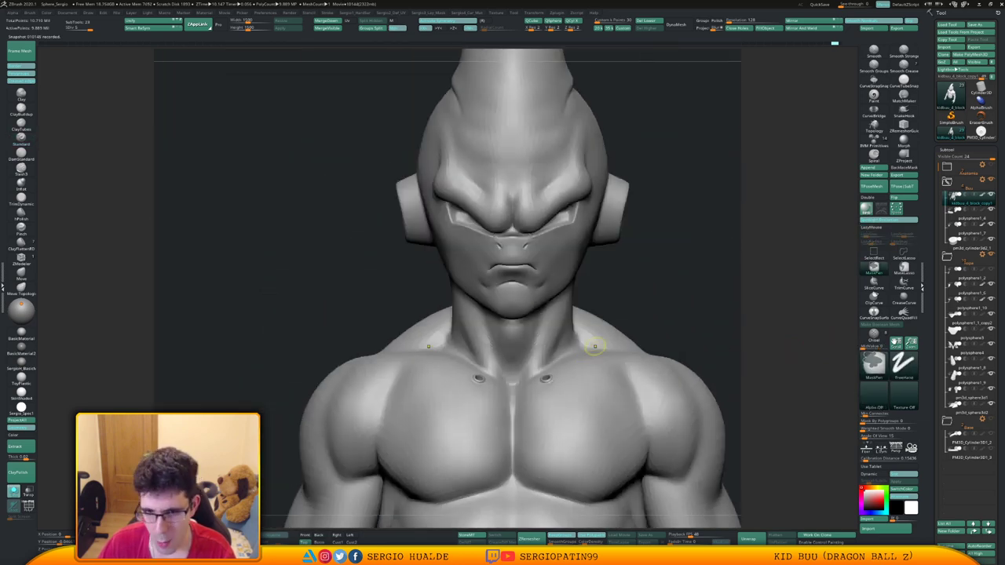
{"action": "left_click", "coordinate": [874, 393]}
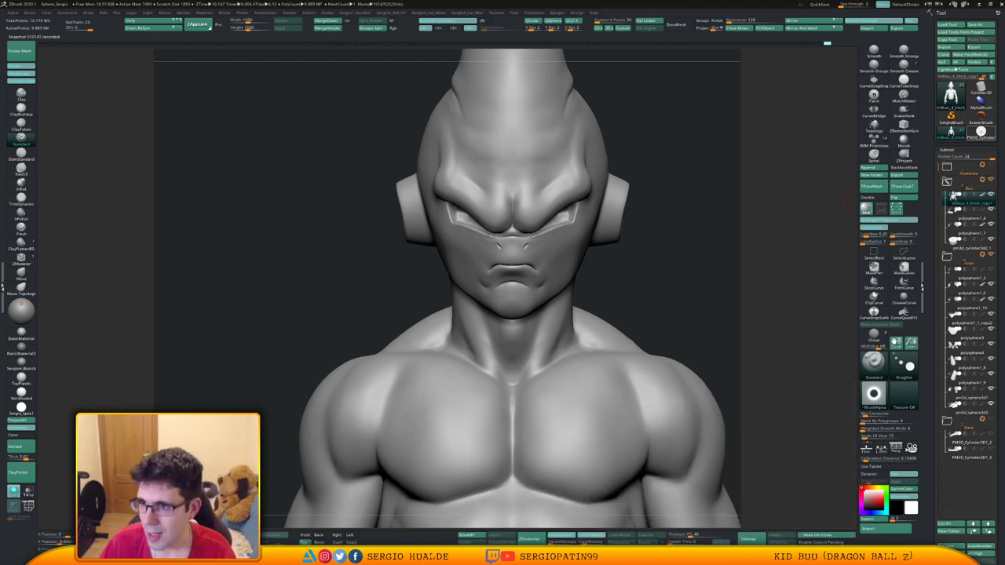
Switch to the modeled rimmed hole and undo its latest changes back to the subdivided raised-rim shape.
{"action": "left_click", "coordinate": [981, 133]}
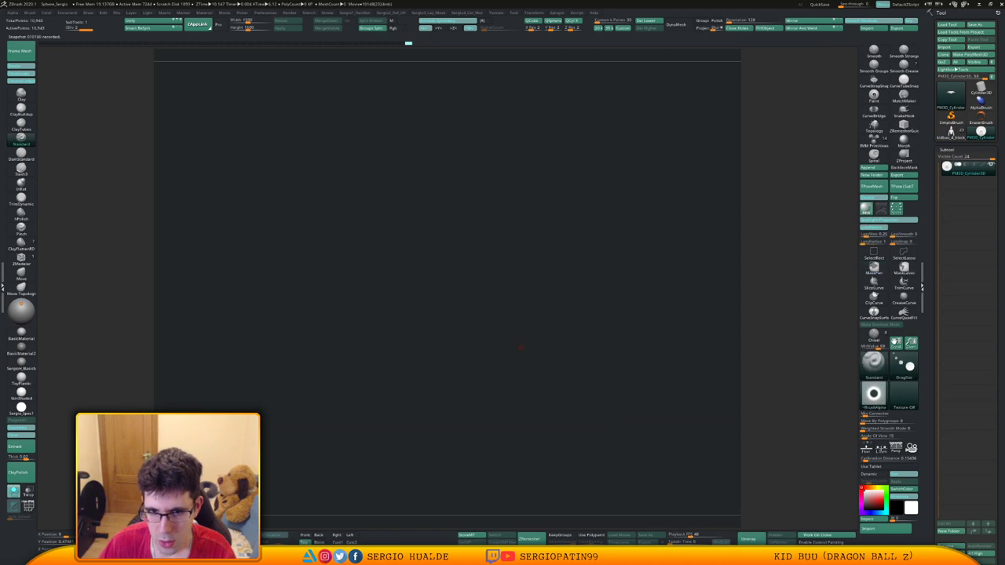
{"action": "key", "text": "ctrl+z"}
{"action": "key", "text": "ctrl+z"}
{"action": "key", "text": "f"}
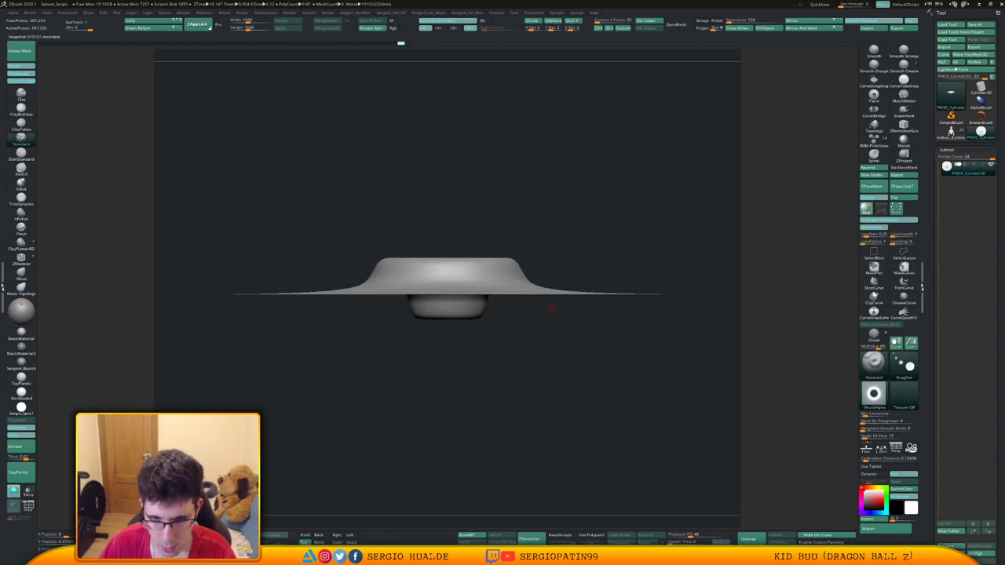
Undo the rimmed hole's edits further back to its unsubdivided low-poly mesh, checking the polygroups and wireframe.
{"action": "left_click_drag", "start_coordinate": [552, 310], "coordinate": [533, 361]}
{"action": "key", "text": "shift+f"}
{"action": "key", "text": "ctrl+z"}
{"action": "key", "text": "ctrl+z"}
{"action": "key", "text": "ctrl+z"}
{"action": "key", "text": "ctrl+z"}
{"action": "key", "text": "ctrl+z"}
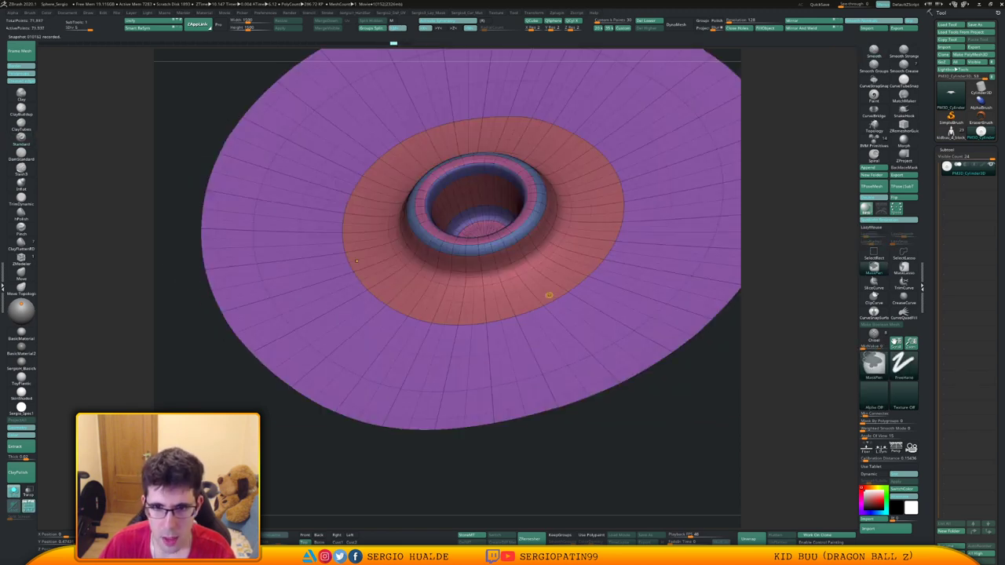
{"action": "key", "text": "ctrl+z"}
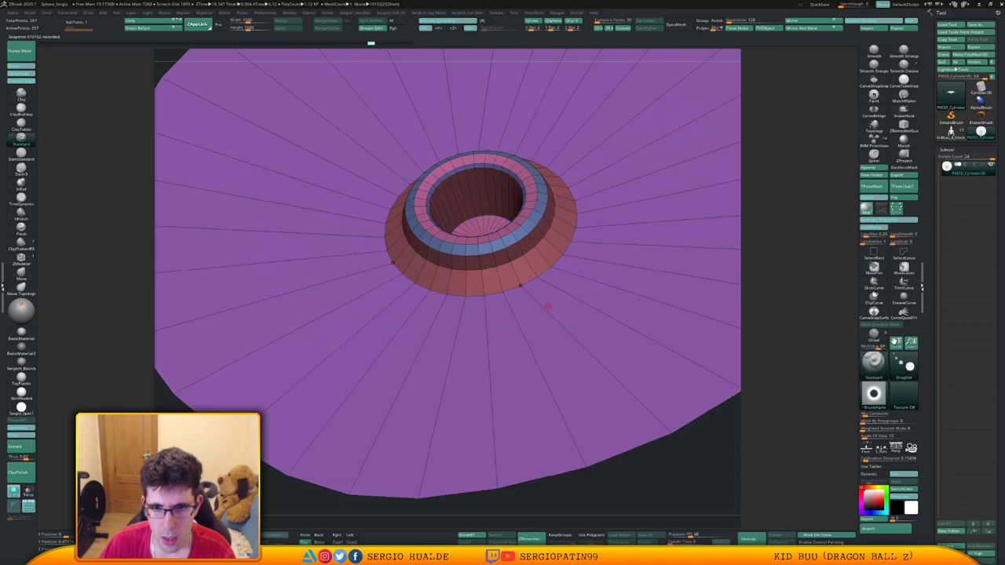
{"action": "key", "text": "shift+f"}
{"action": "right_click_drag", "start_coordinate": [545, 312], "coordinate": [544, 271], "text": "ctrl"}
{"action": "mouse_move", "coordinate": [543, 271]}
{"action": "right_mouse_down", "text": "alt"}
{"action": "mouse_move", "coordinate": [552, 340]}
{"action": "mouse_move", "coordinate": [551, 330]}
{"action": "right_mouse_up", "text": "alt"}
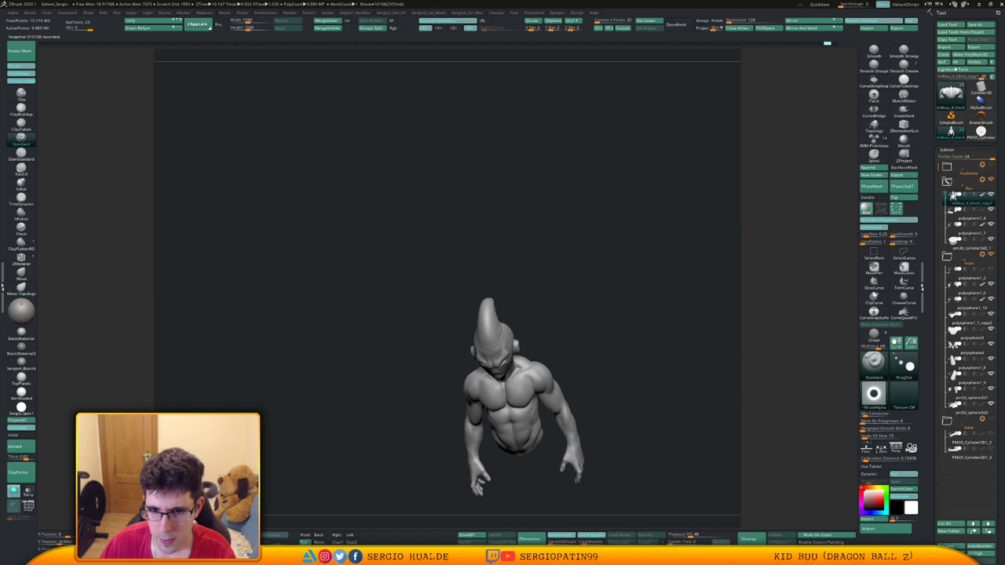
Return to the Kid Buu model with all parts shown and examine the full figure from the front and three-quarter angles.
{"action": "right_click_drag", "start_coordinate": [517, 394], "coordinate": [523, 314], "text": "alt"}
{"action": "right_click_drag", "start_coordinate": [620, 331], "coordinate": [589, 333]}
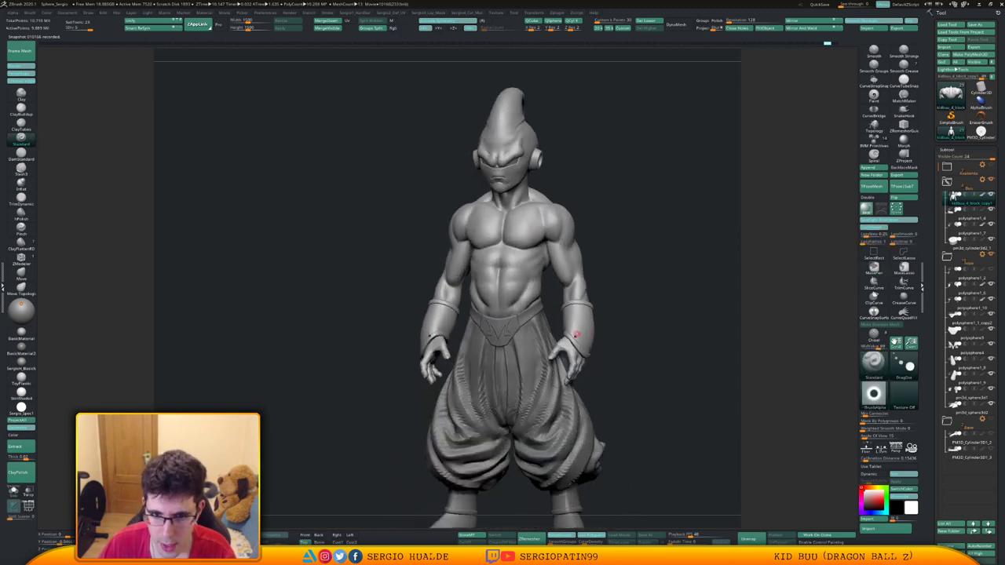
{"action": "mouse_move", "coordinate": [541, 303]}
{"action": "right_mouse_down", "text": "ctrl"}
{"action": "mouse_move", "coordinate": [532, 348]}
{"action": "mouse_move", "coordinate": [545, 336]}
{"action": "right_mouse_up", "text": "ctrl"}
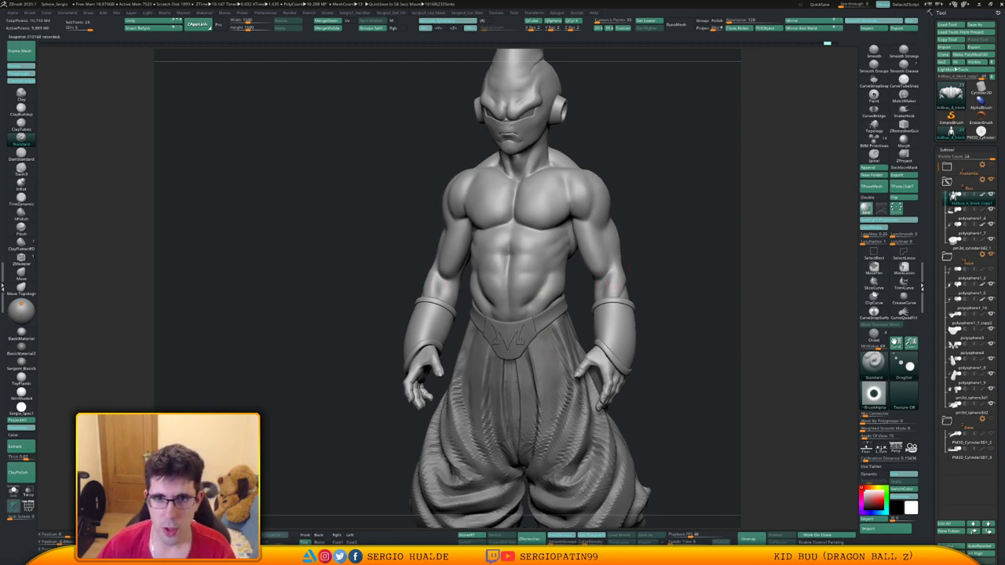
{"action": "mouse_move", "coordinate": [616, 287]}
{"action": "right_mouse_down"}
{"action": "mouse_move", "coordinate": [667, 290]}
{"action": "mouse_move", "coordinate": [475, 292]}
{"action": "mouse_move", "coordinate": [601, 292]}
{"action": "mouse_move", "coordinate": [597, 244]}
{"action": "right_mouse_up"}
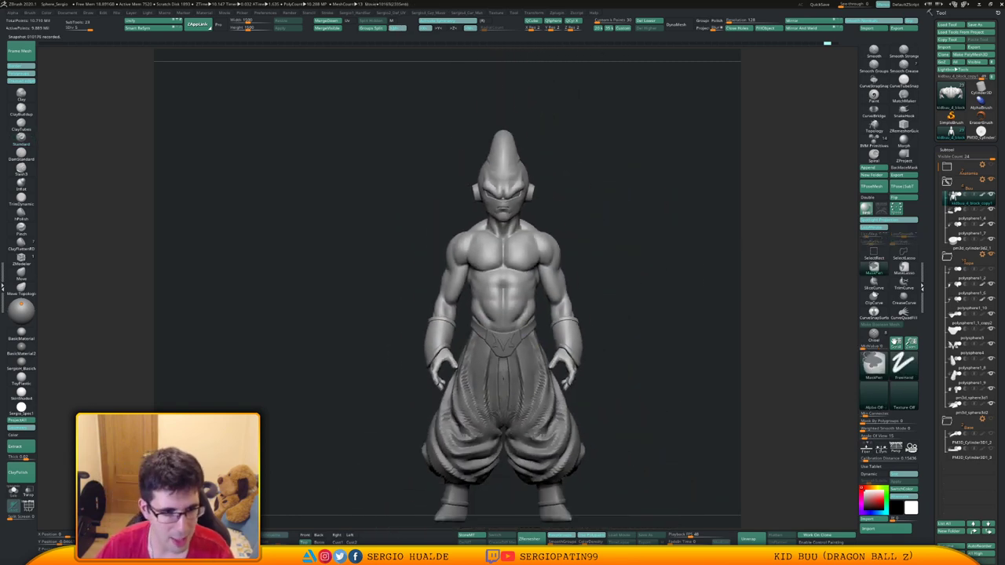
{"action": "mouse_move", "coordinate": [596, 350]}
{"action": "right_mouse_down", "text": "alt"}
{"action": "mouse_move", "coordinate": [577, 282]}
{"action": "mouse_move", "coordinate": [578, 304]}
{"action": "mouse_move", "coordinate": [566, 311]}
{"action": "right_mouse_up", "text": "alt"}
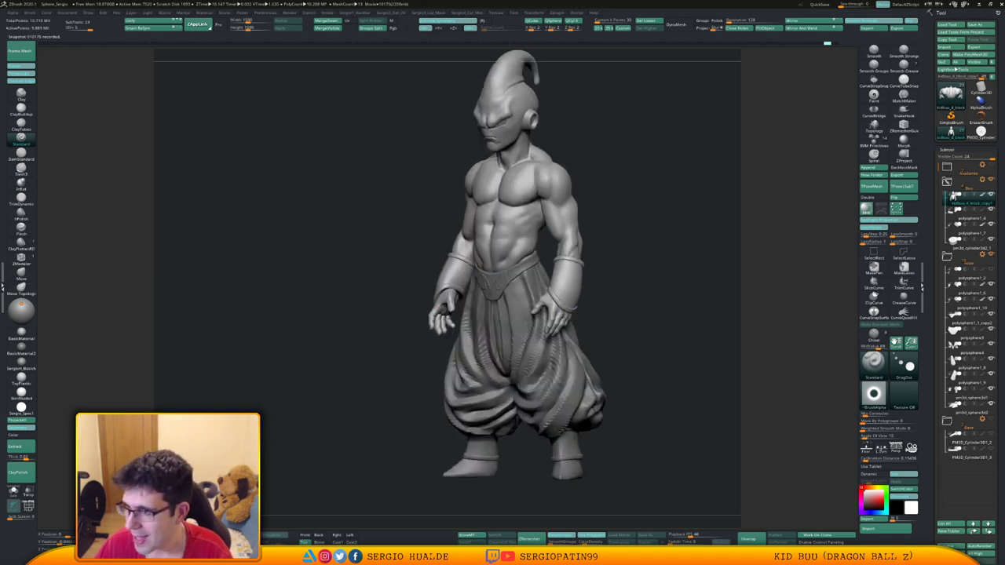